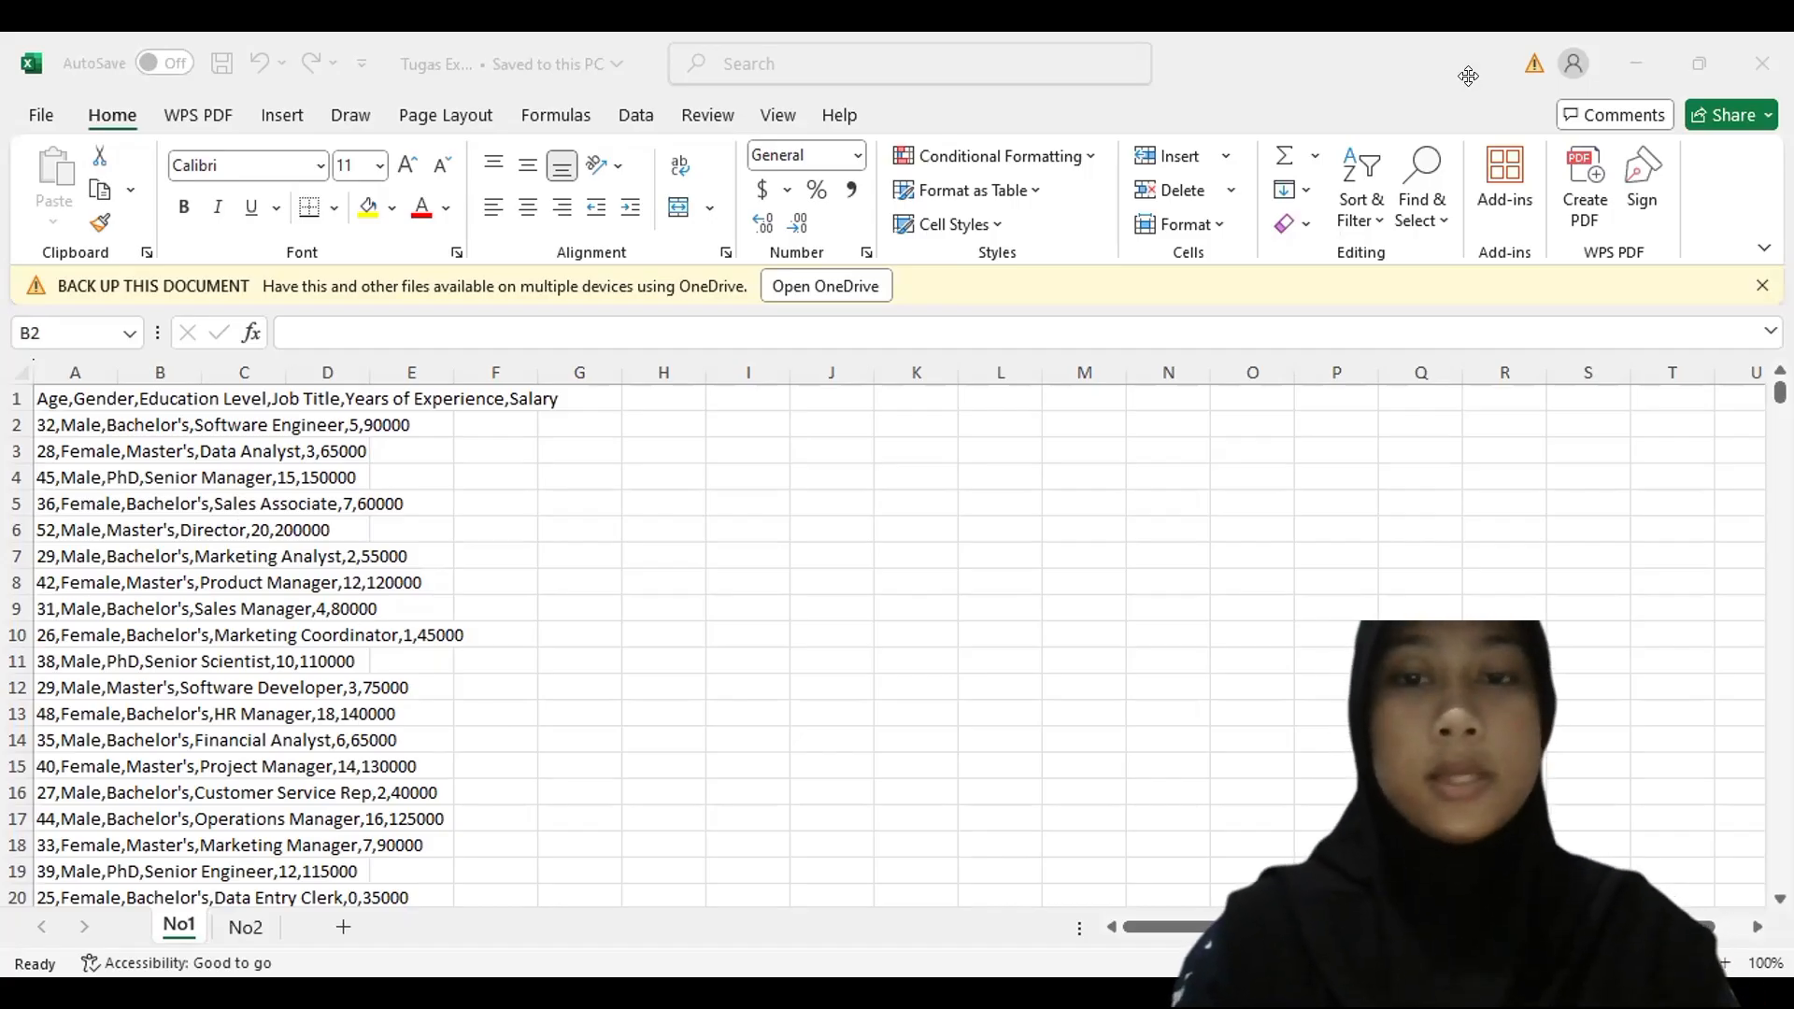
- Split the comma-separated records in column A into separate columns with Text to Columns
click(62, 360)
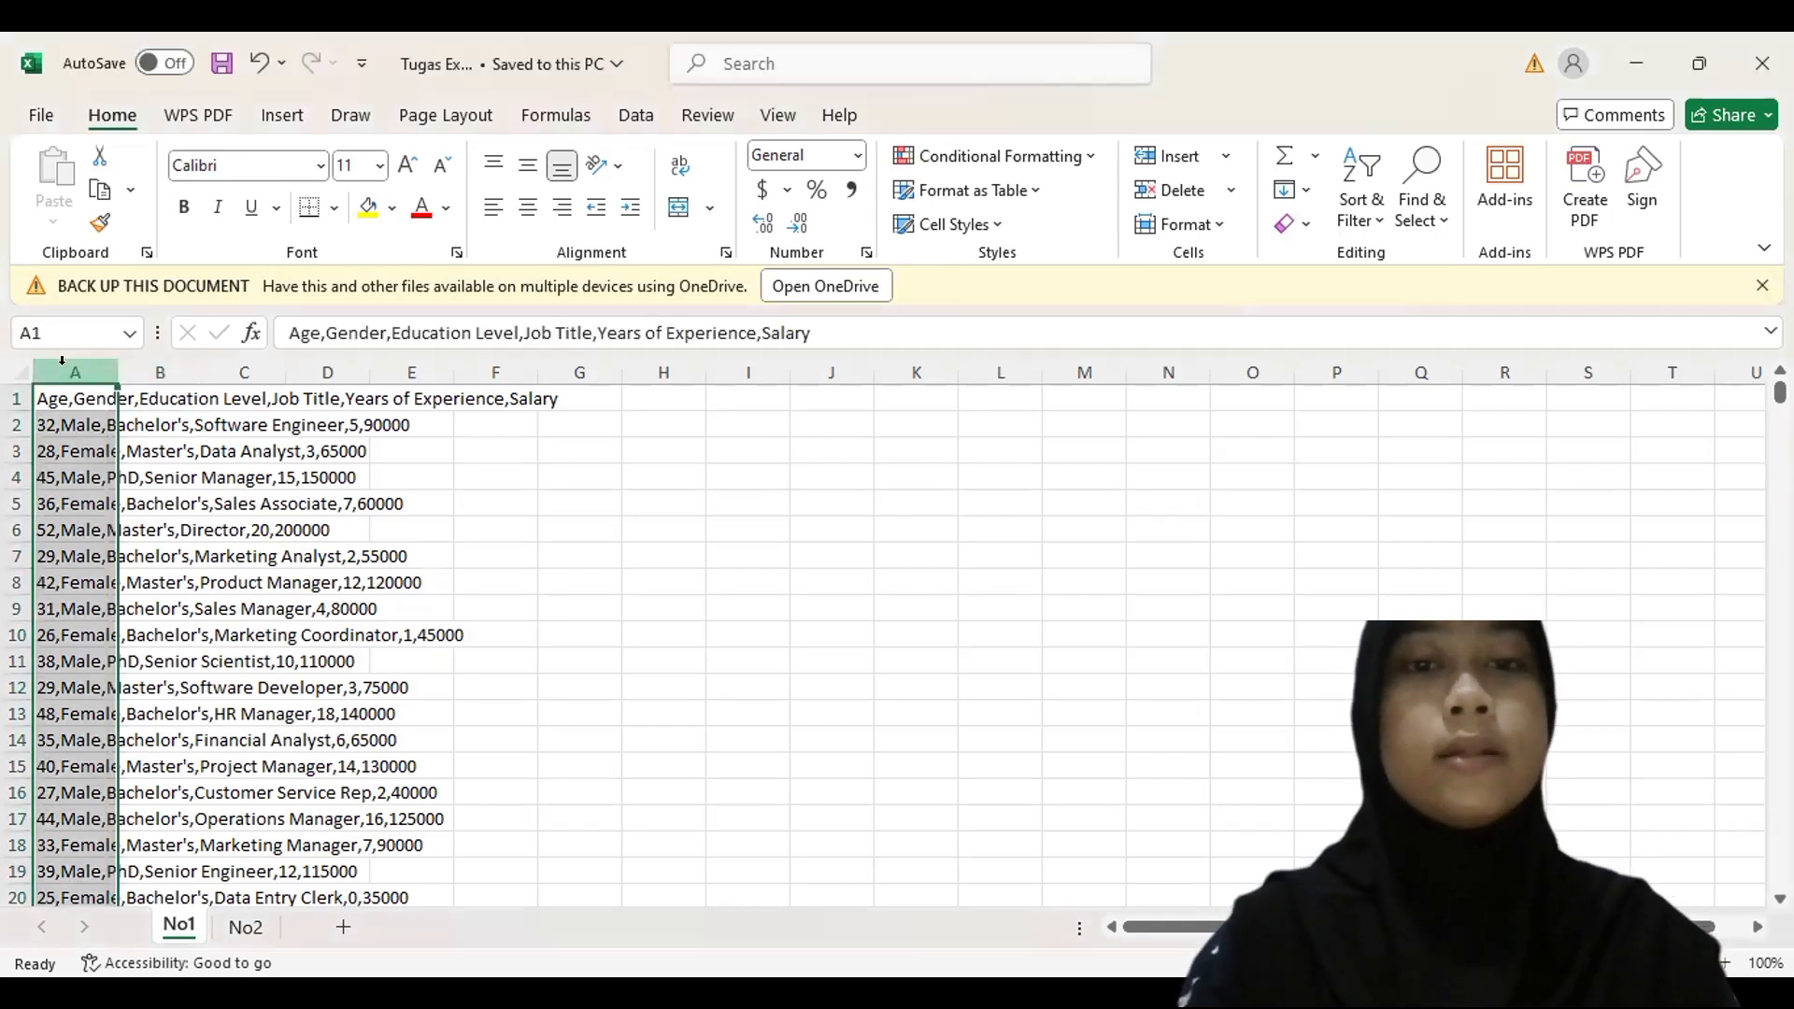
click(636, 117)
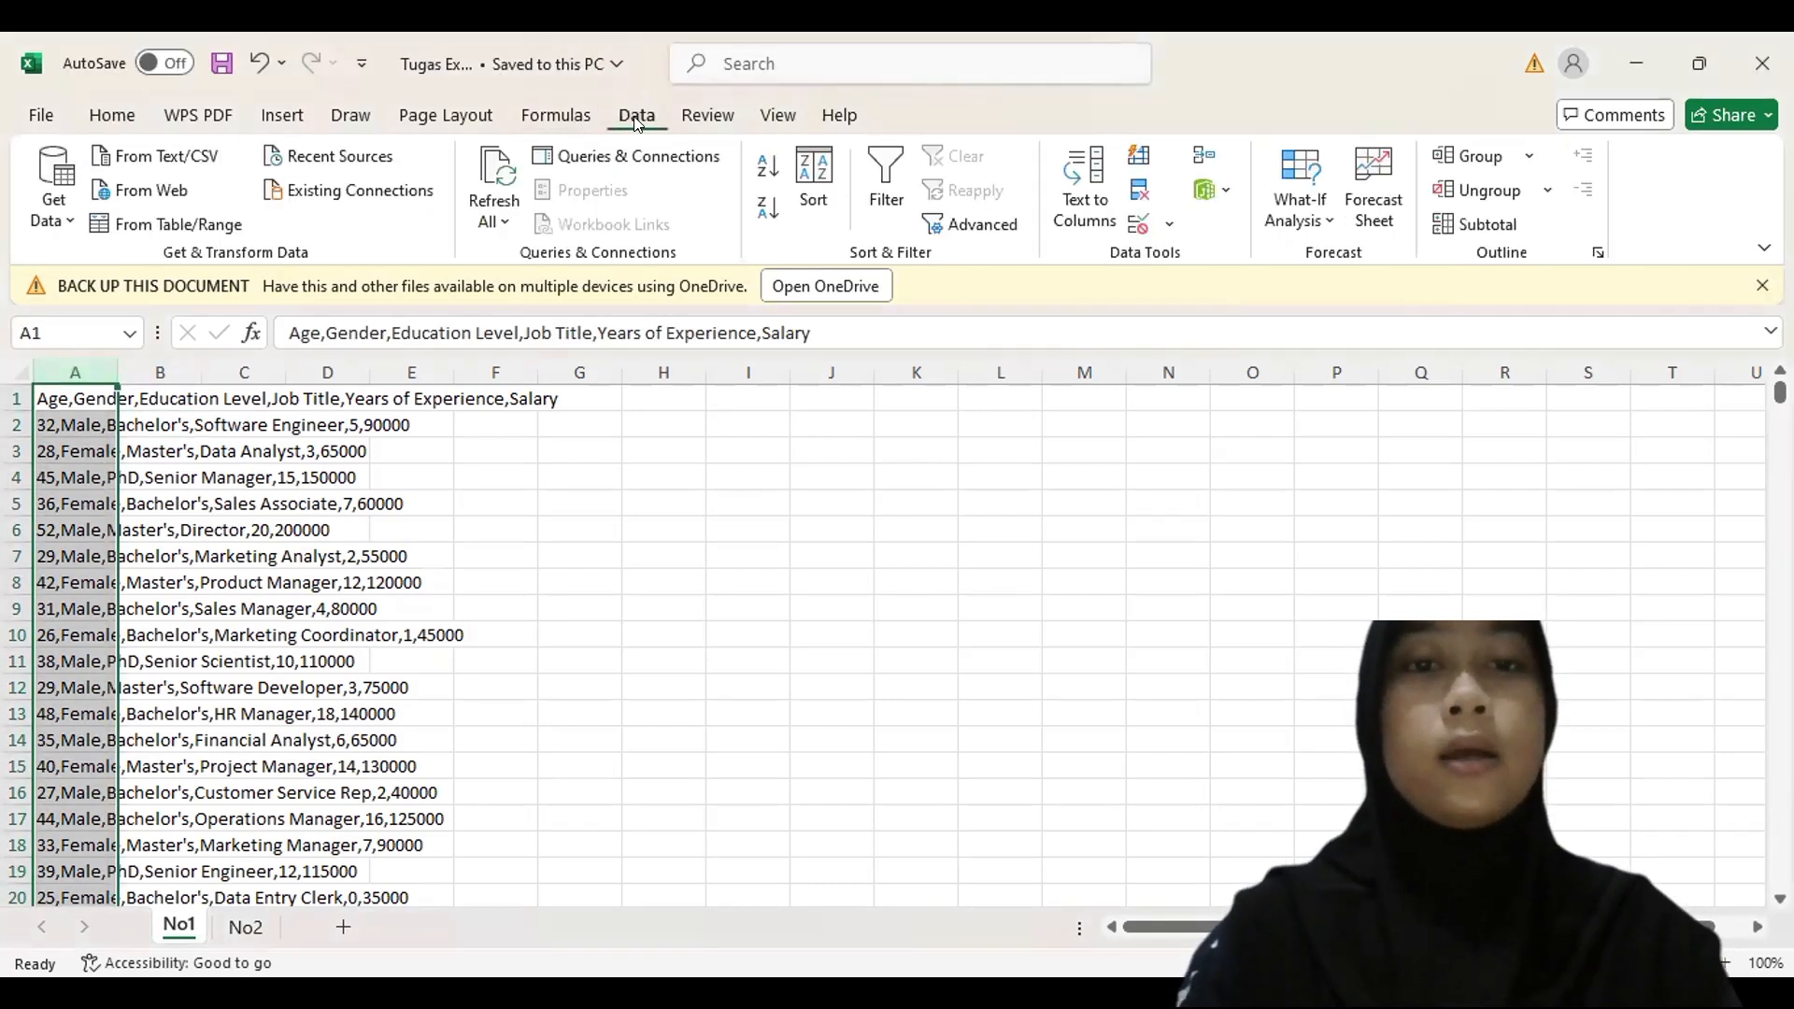
click(1096, 191)
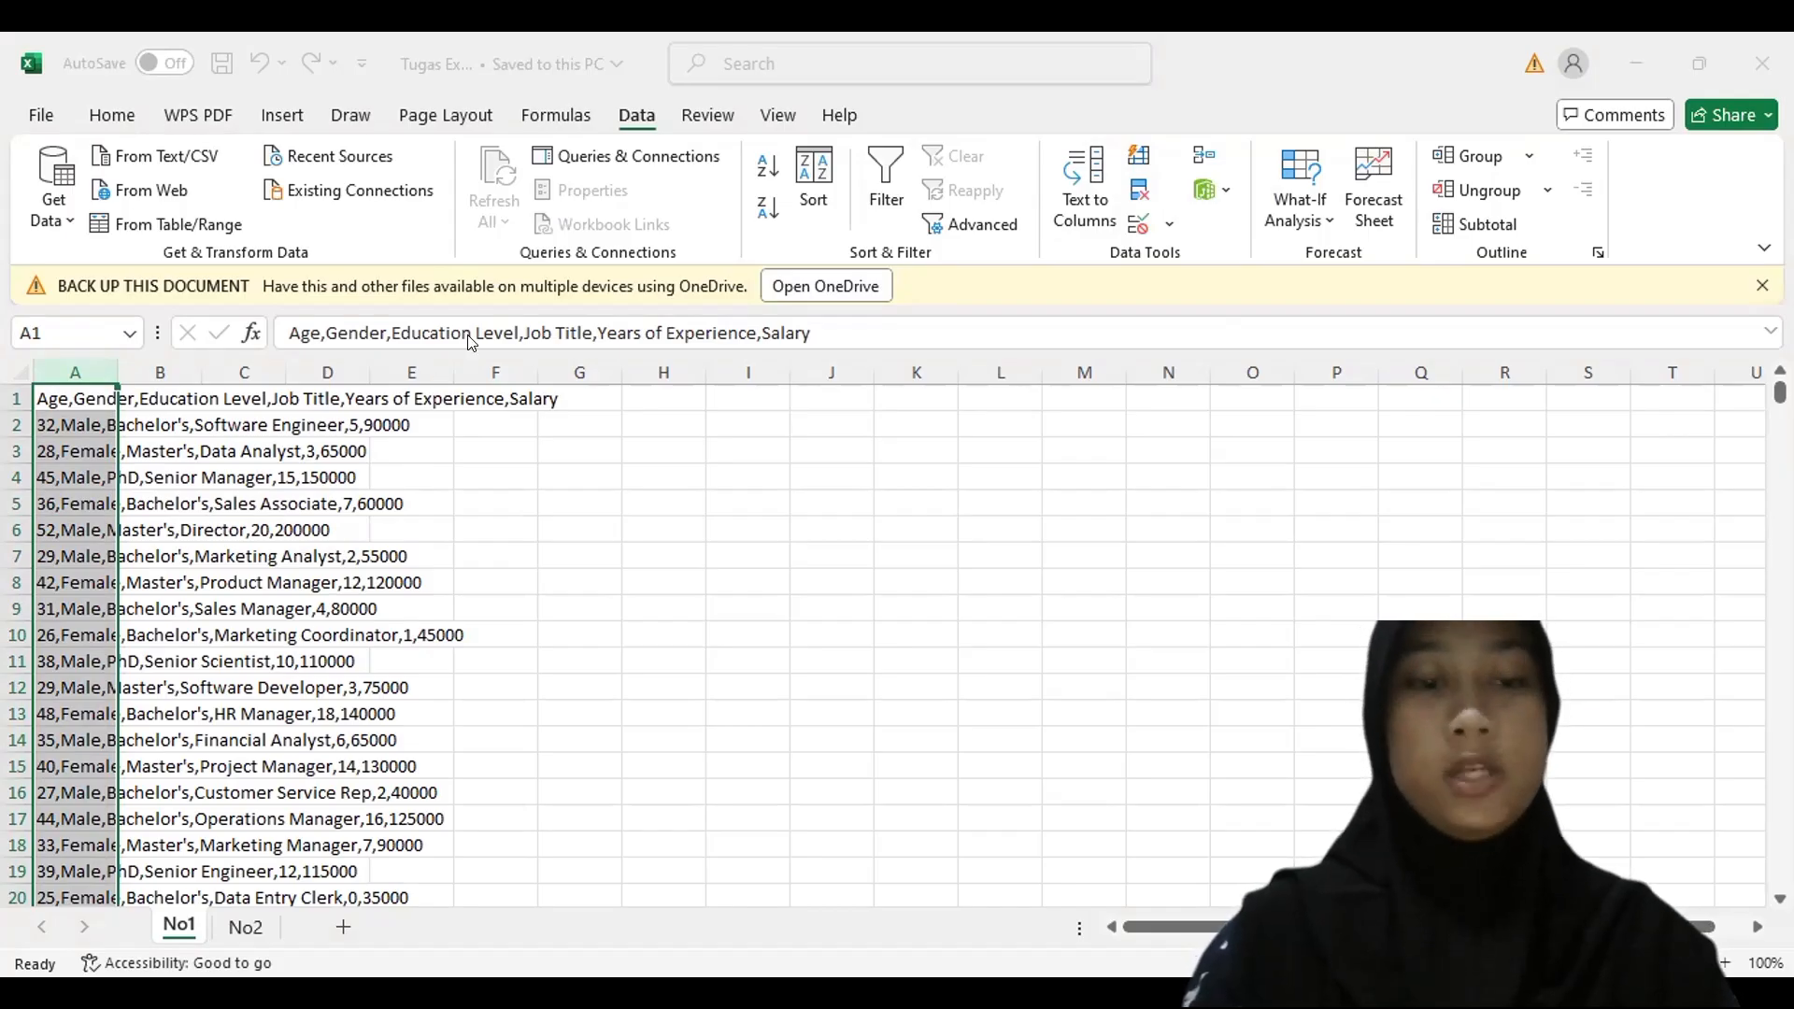
click(513, 632)
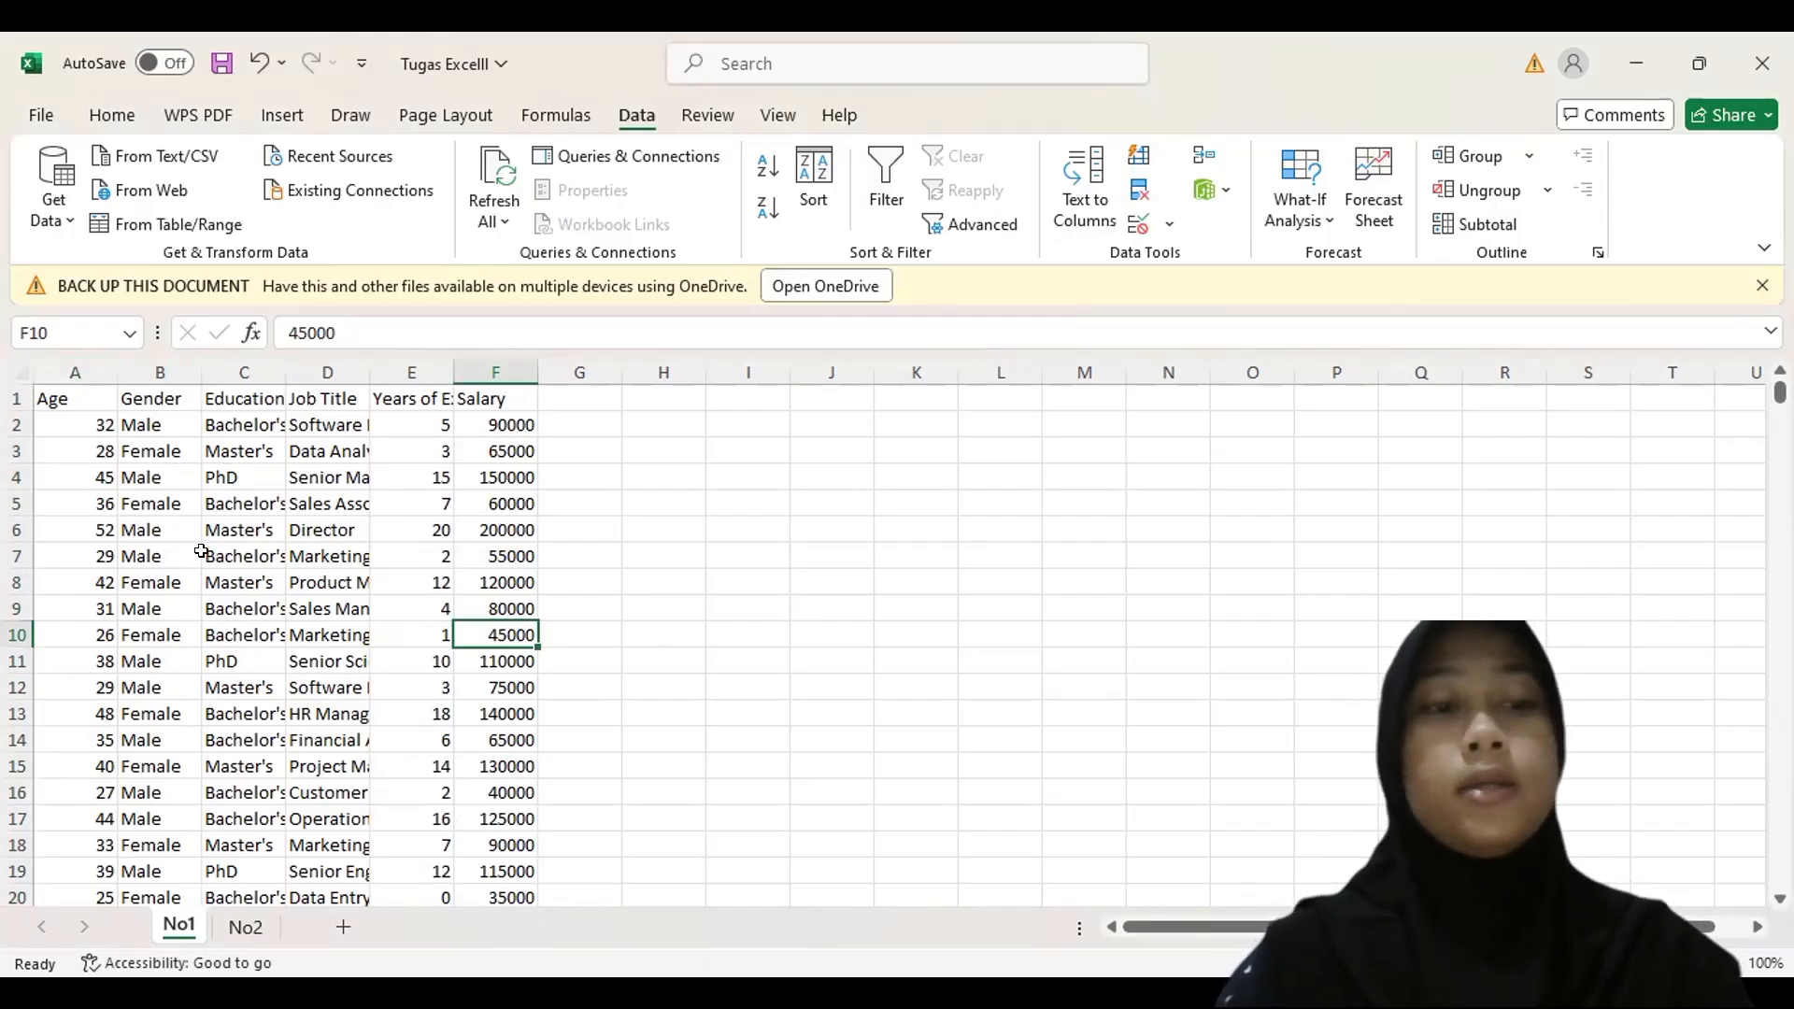
- Insert a new column before the Age column and give it the header "No"
click(63, 372)
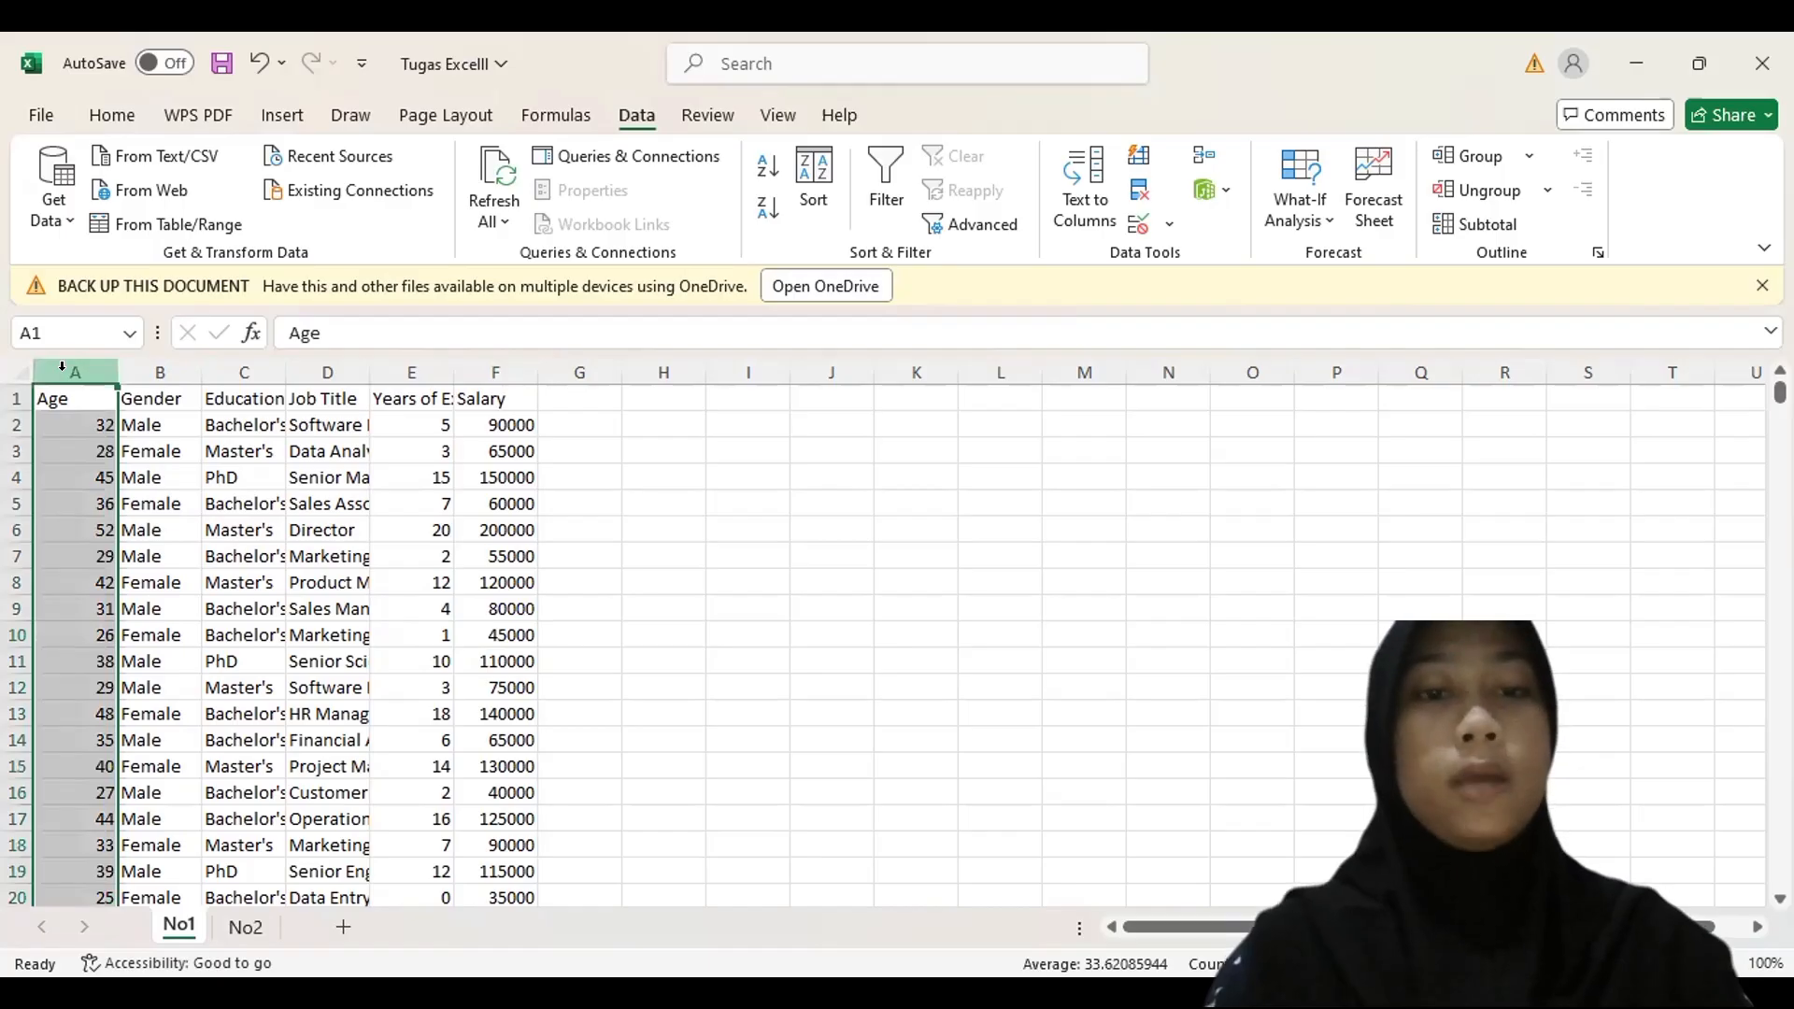
click(112, 114)
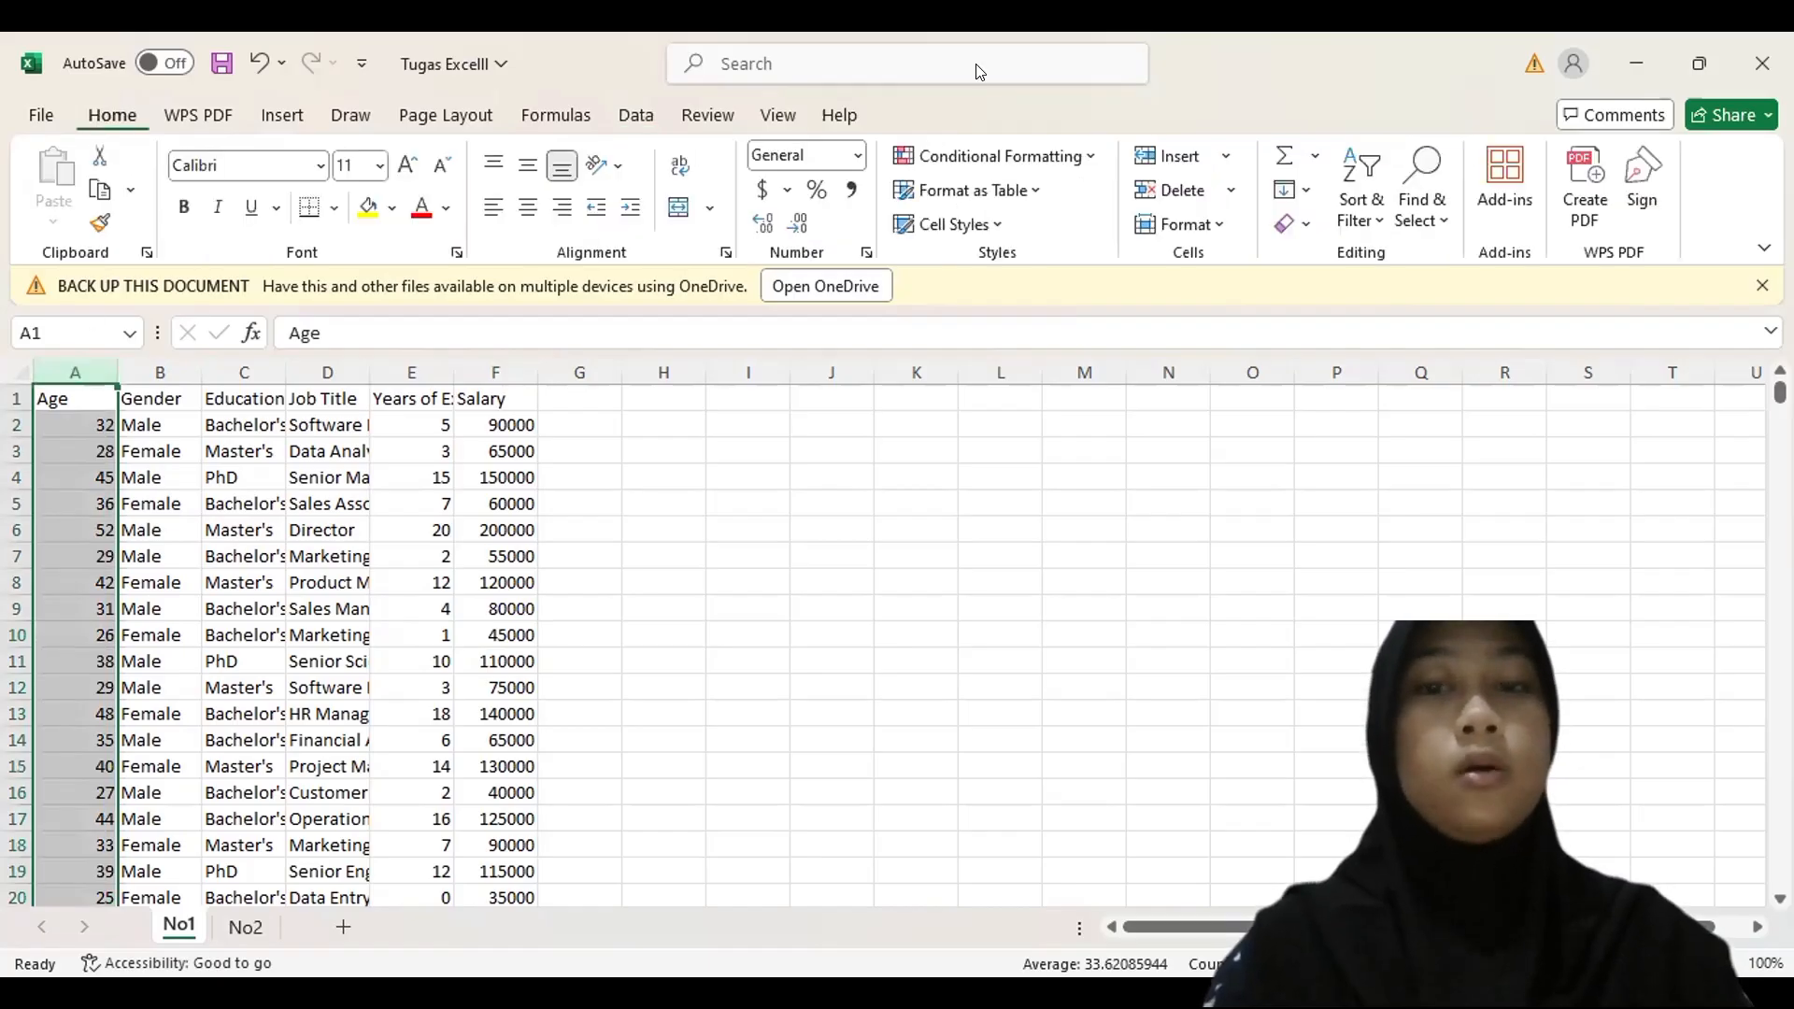
click(1168, 156)
click(514, 605)
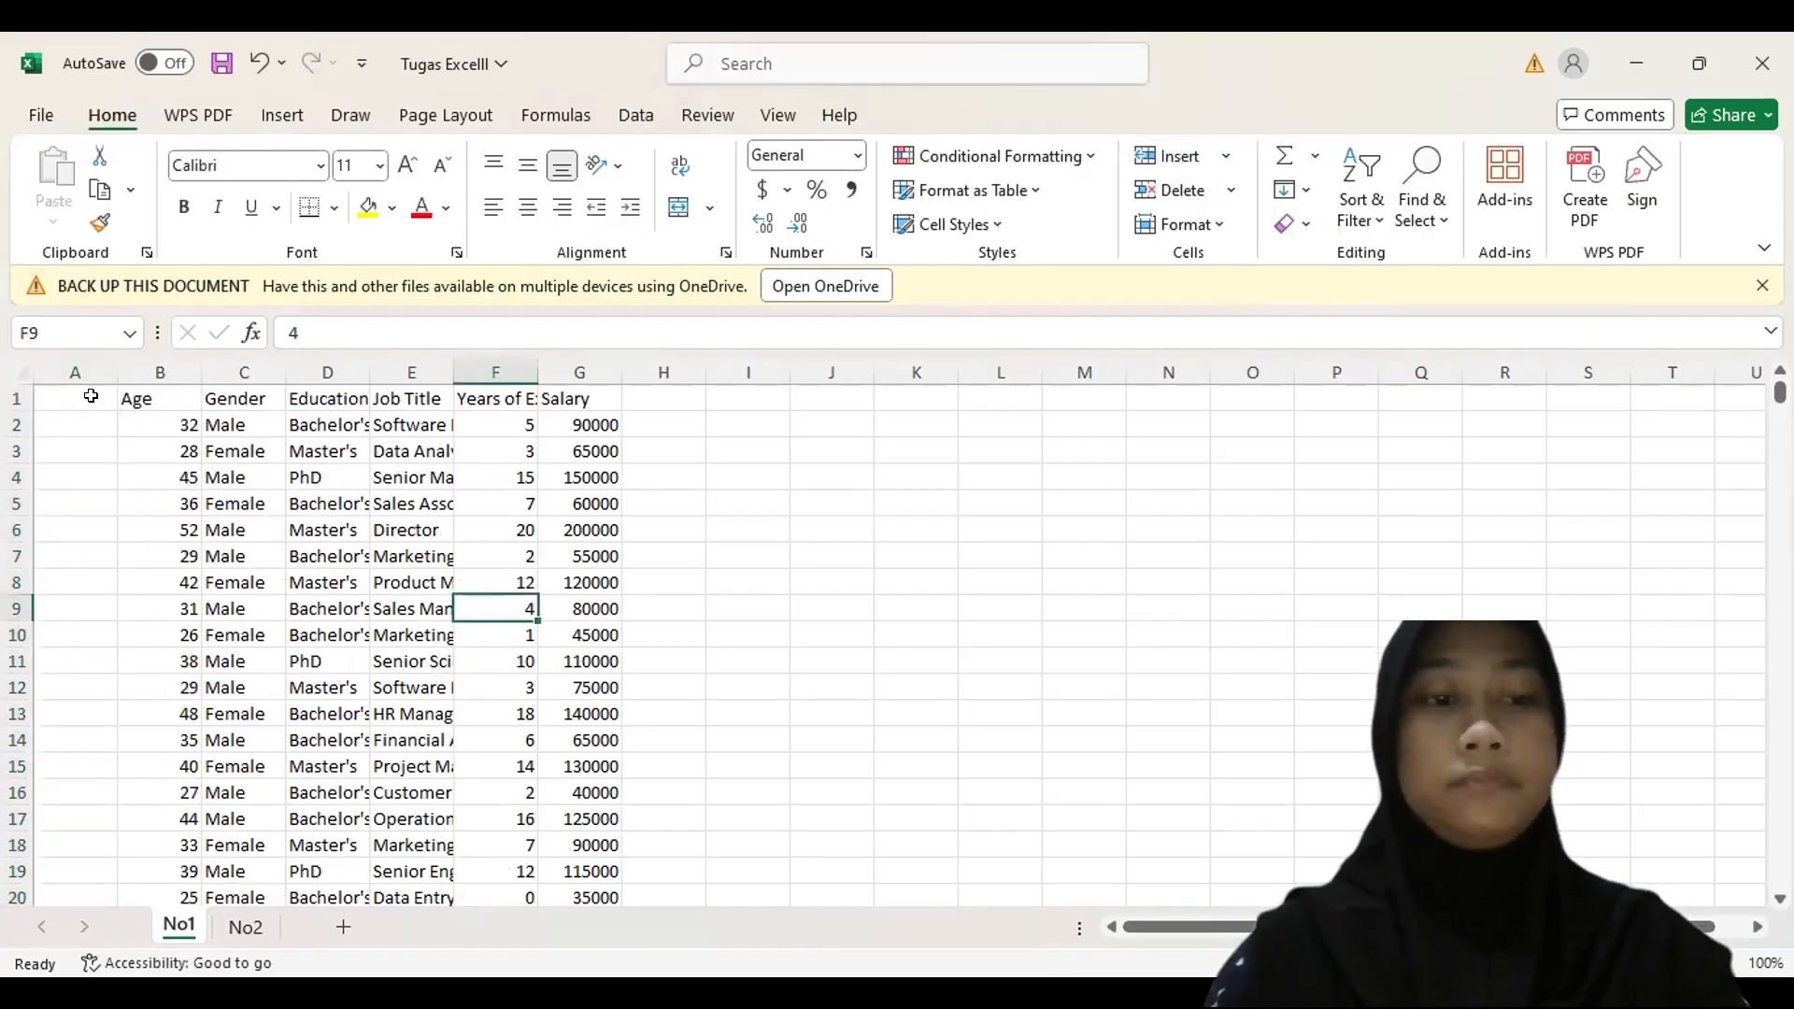
click(61, 397)
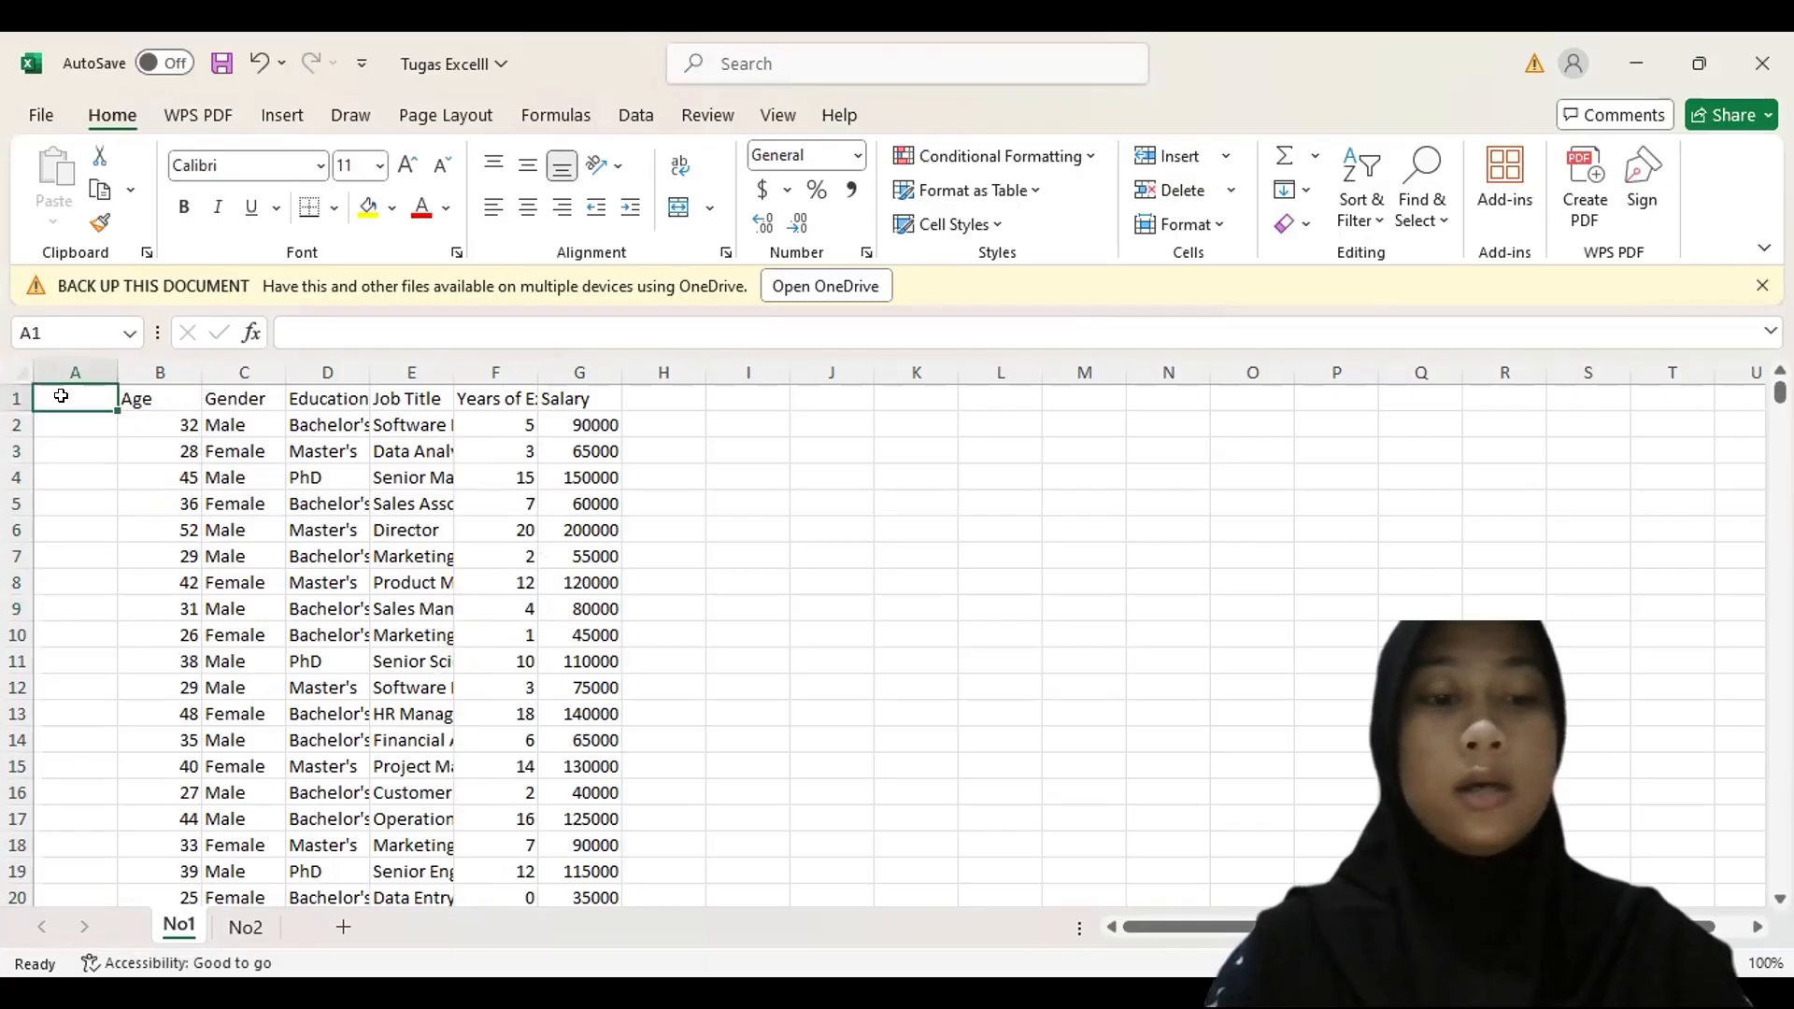
text(No)
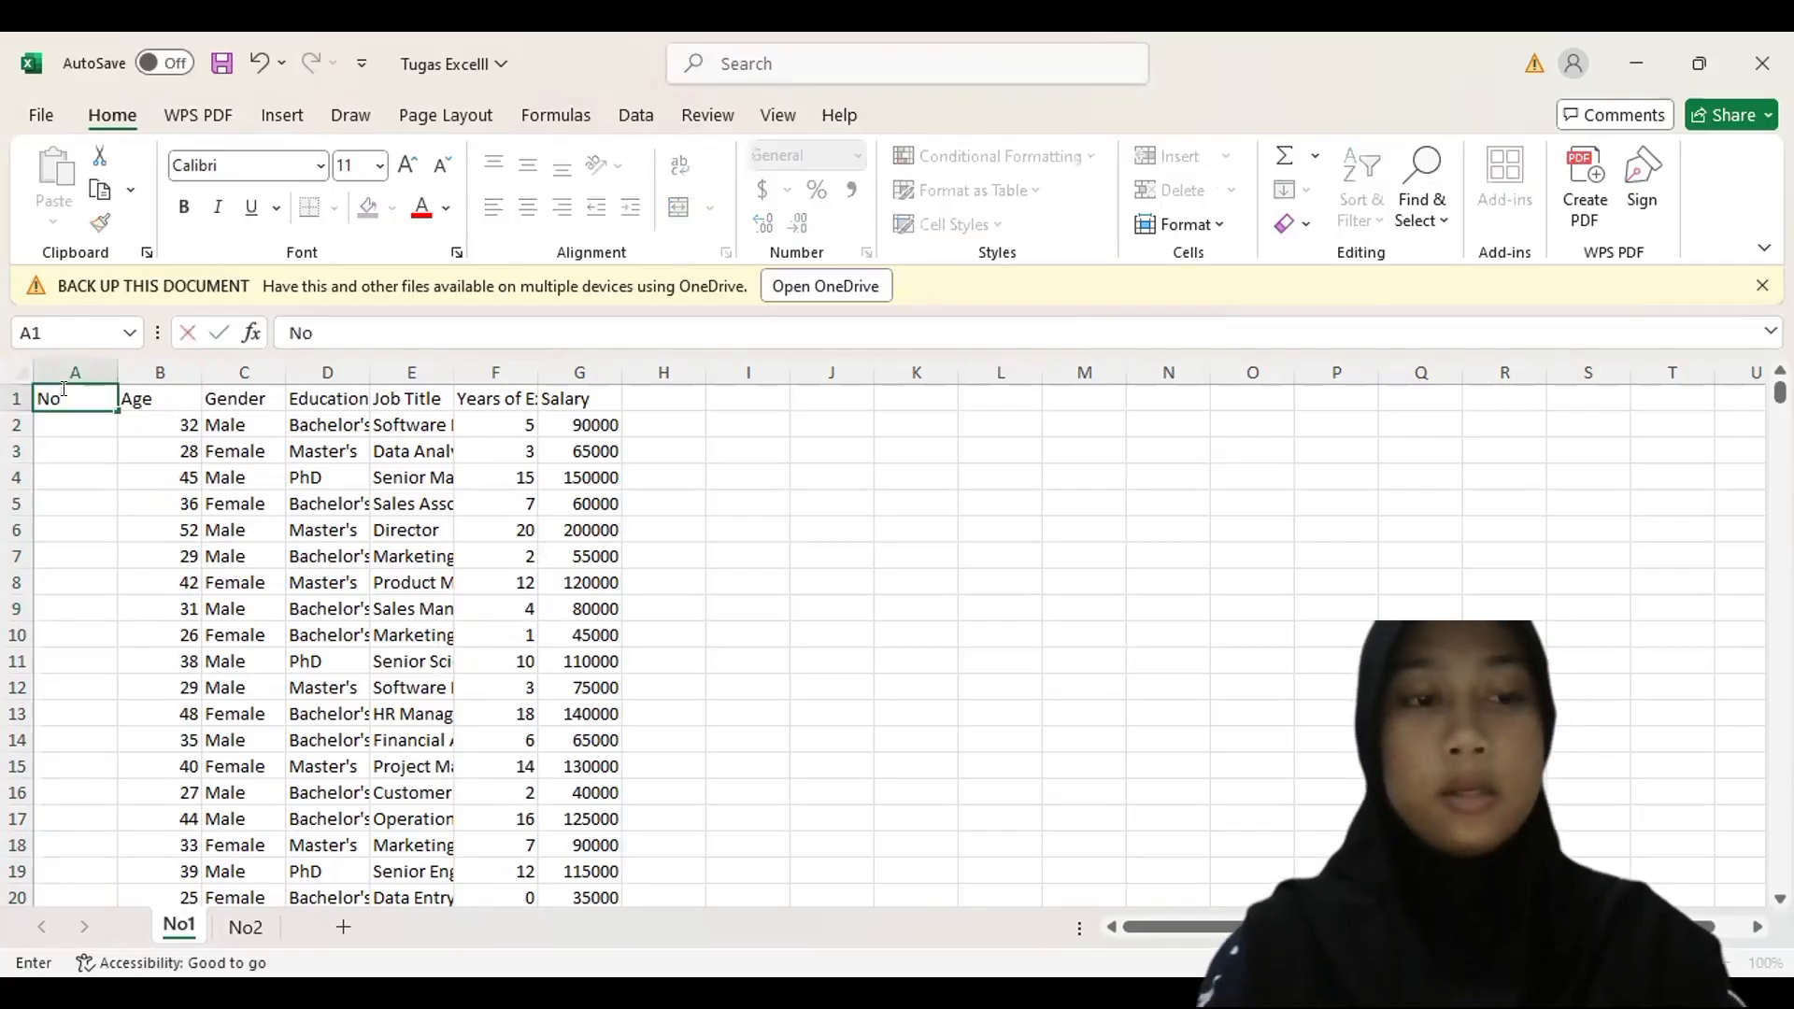
key(Return)
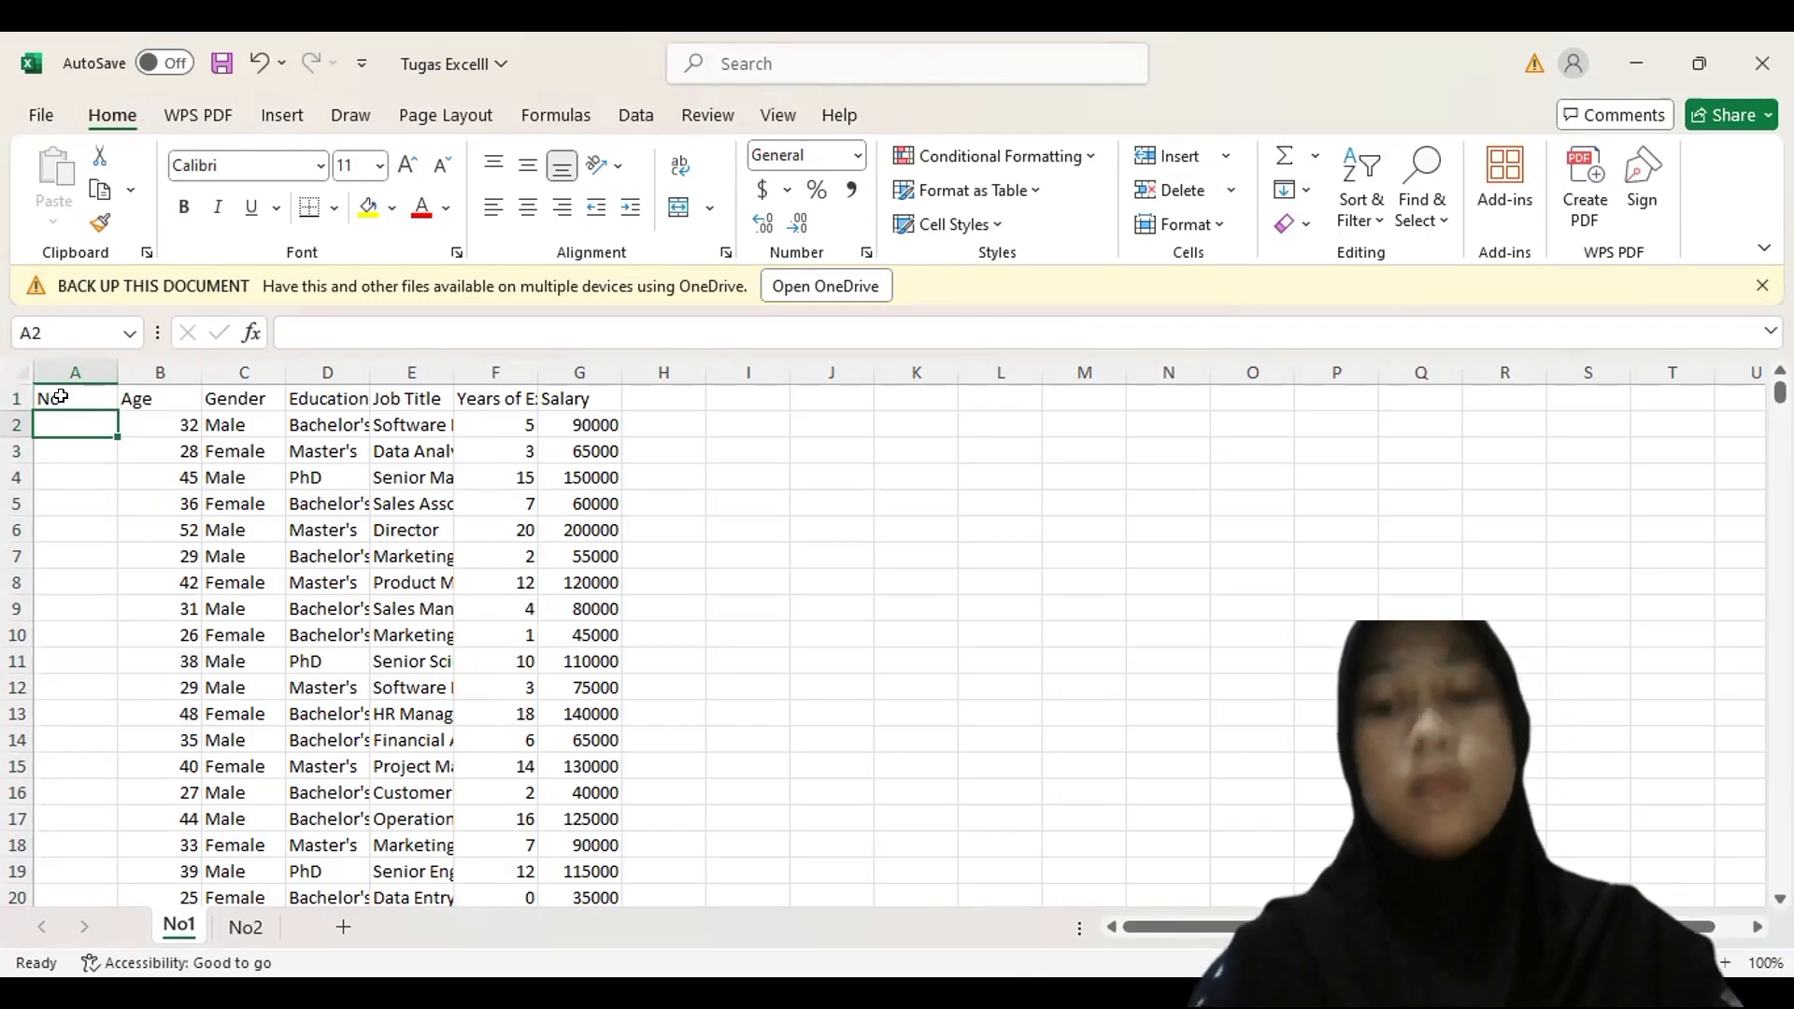
- Number the records in the No column by entering =SEQUENCE(6705) in cell A2
text(=sequence)
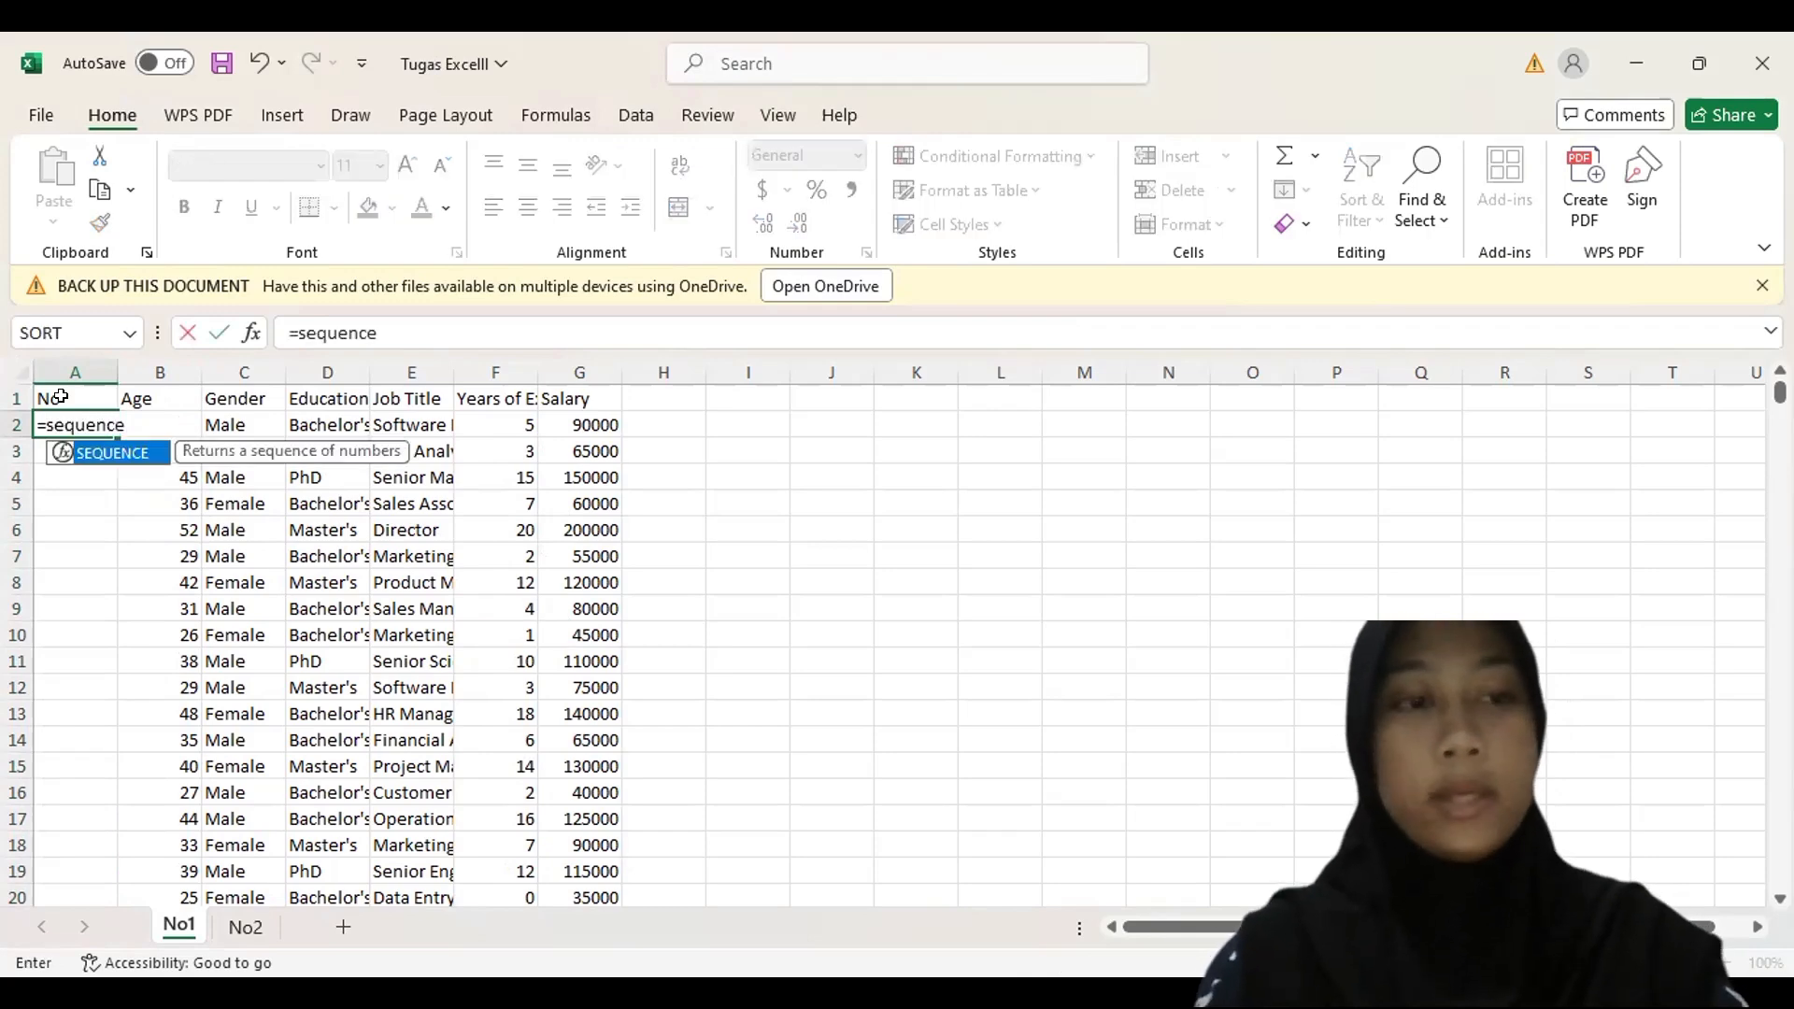
text((6705)
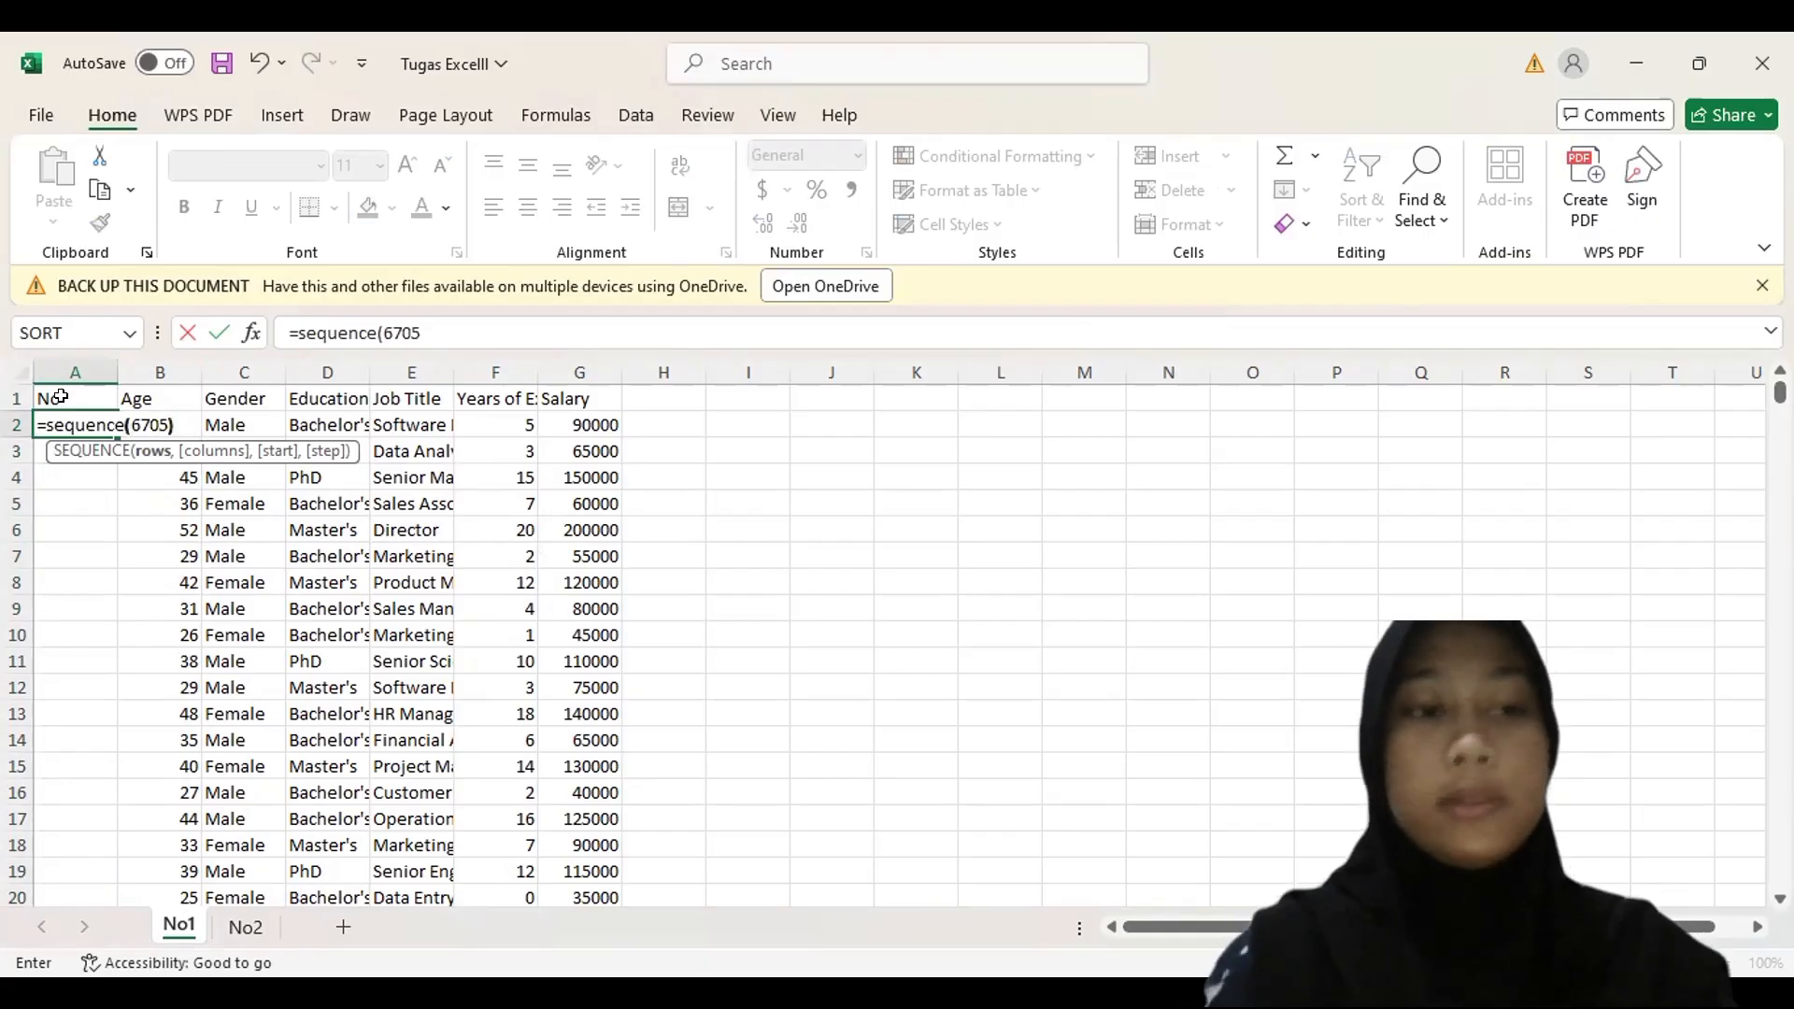
text())
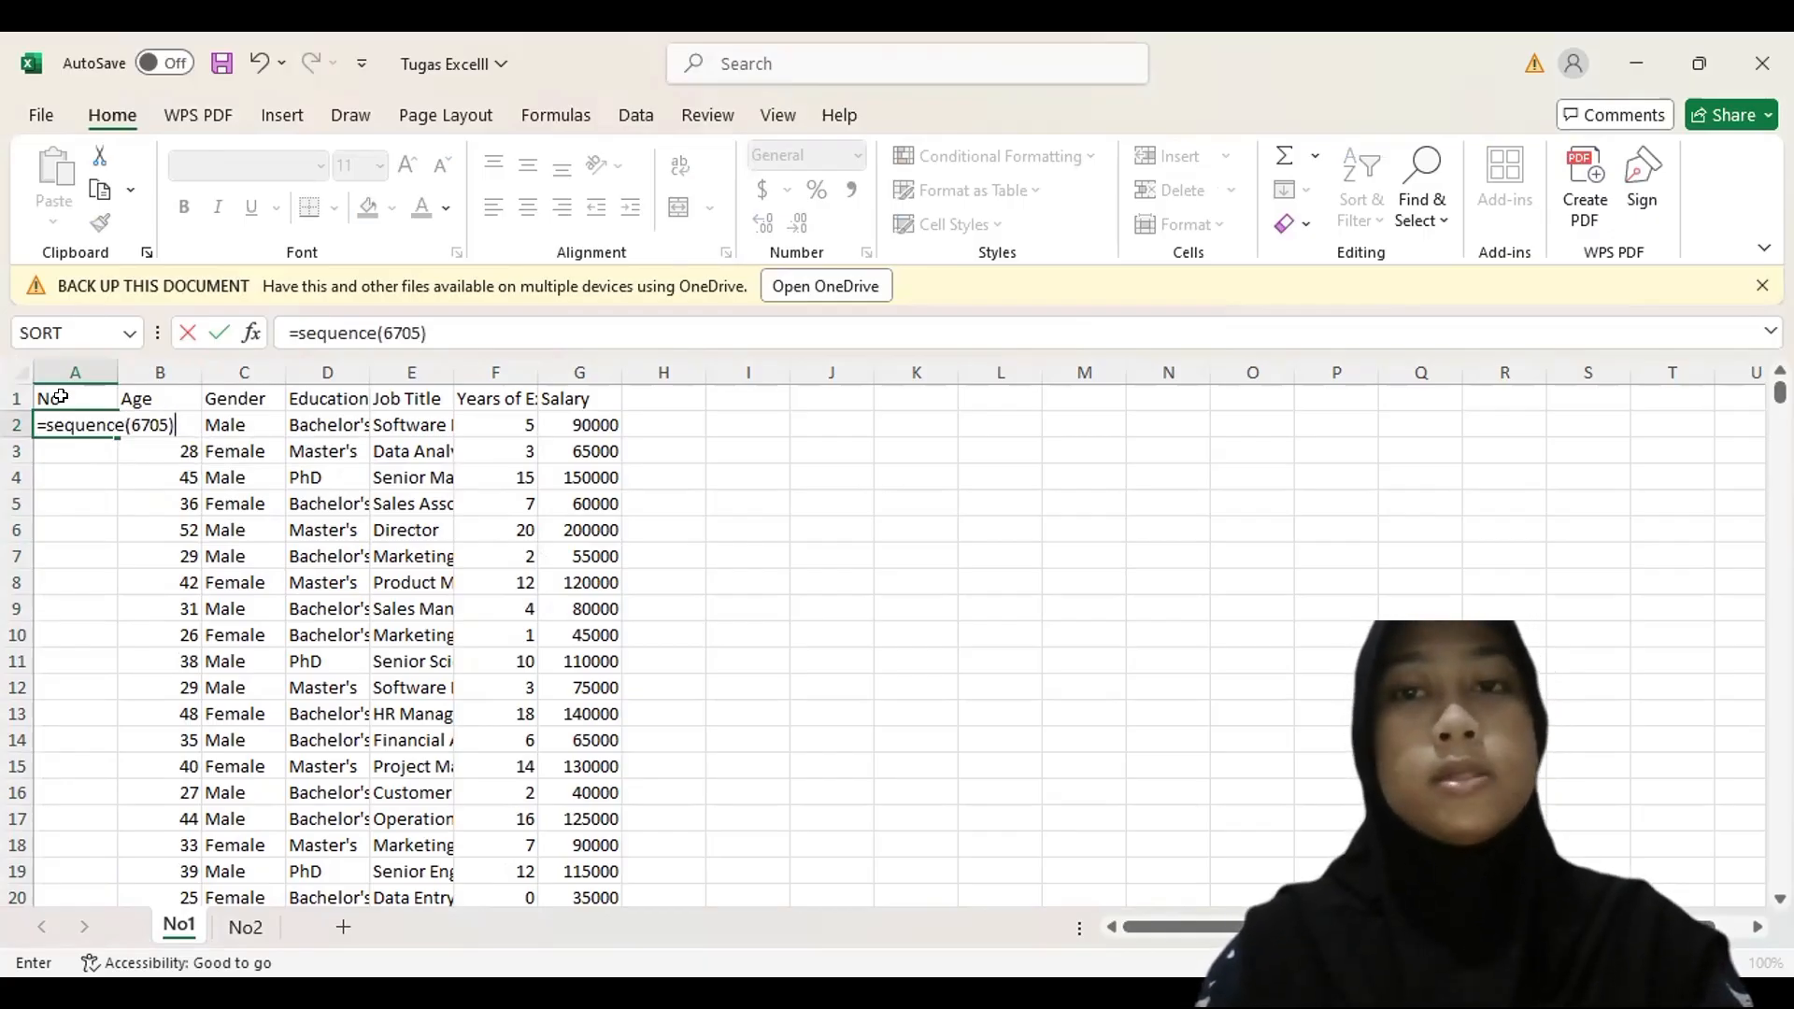
key(Return)
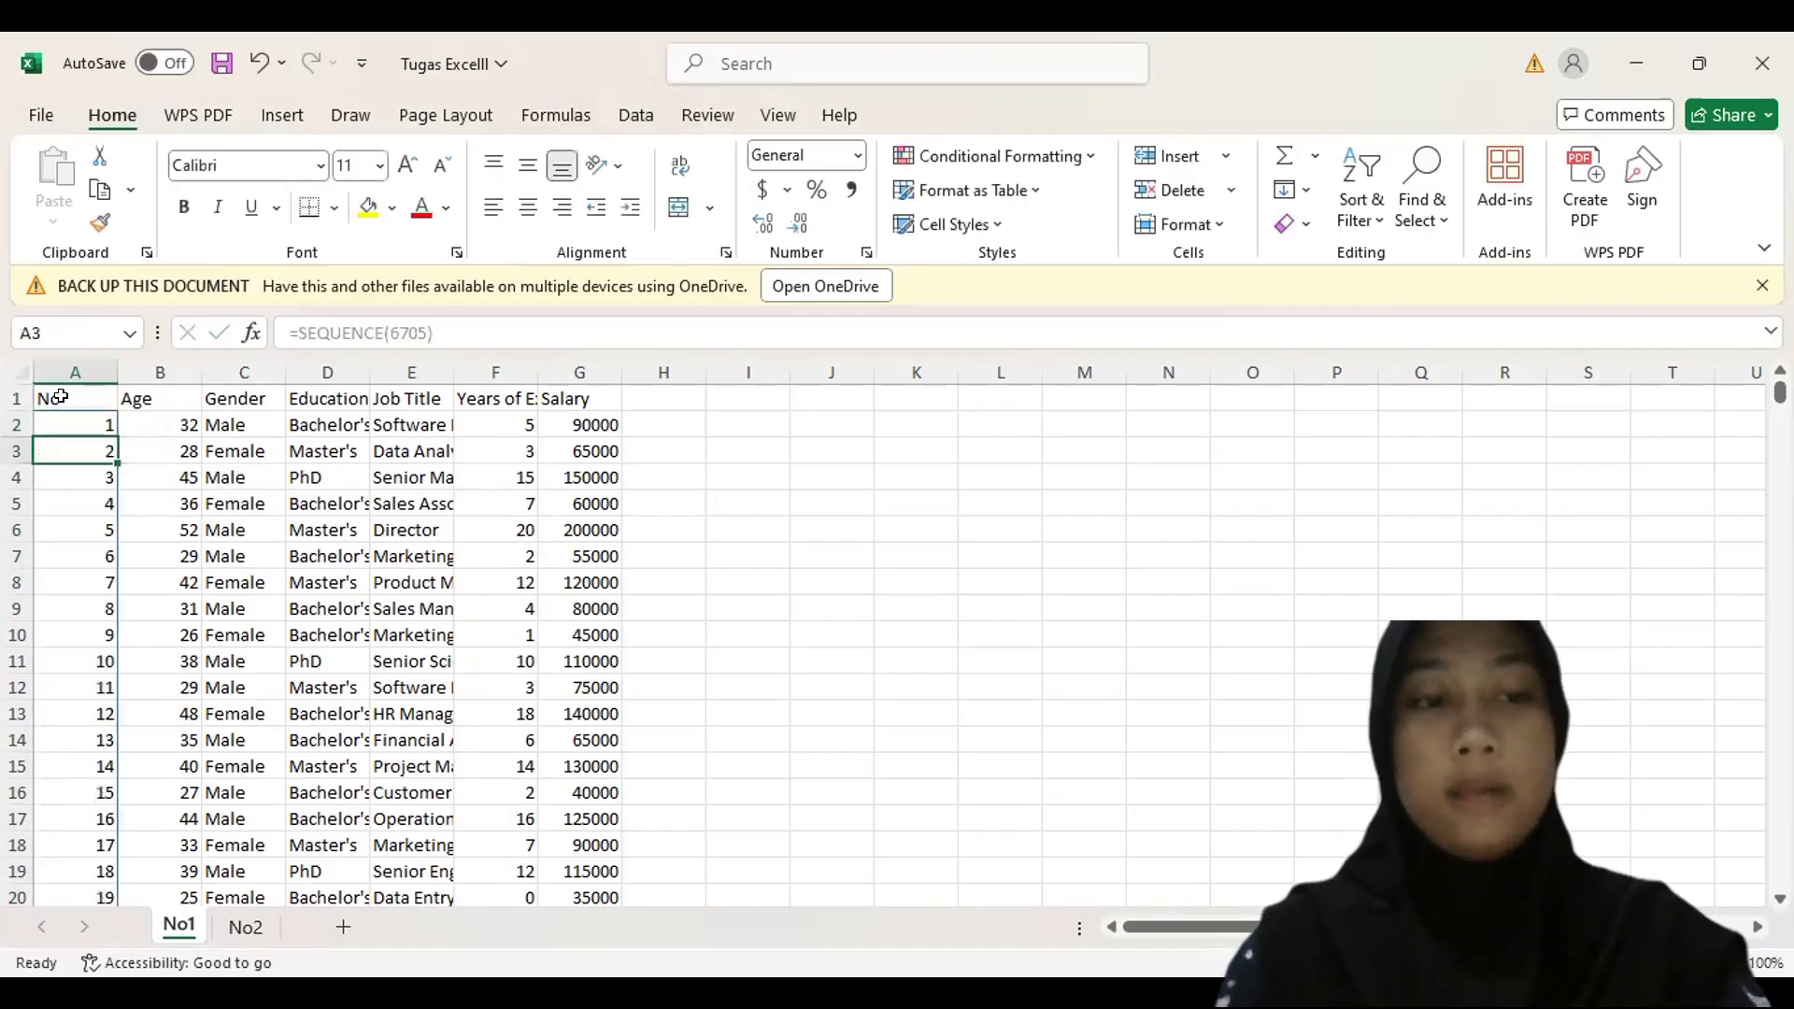
scroll(59, 397, down, 20)
scroll(65, 402, up, 20)
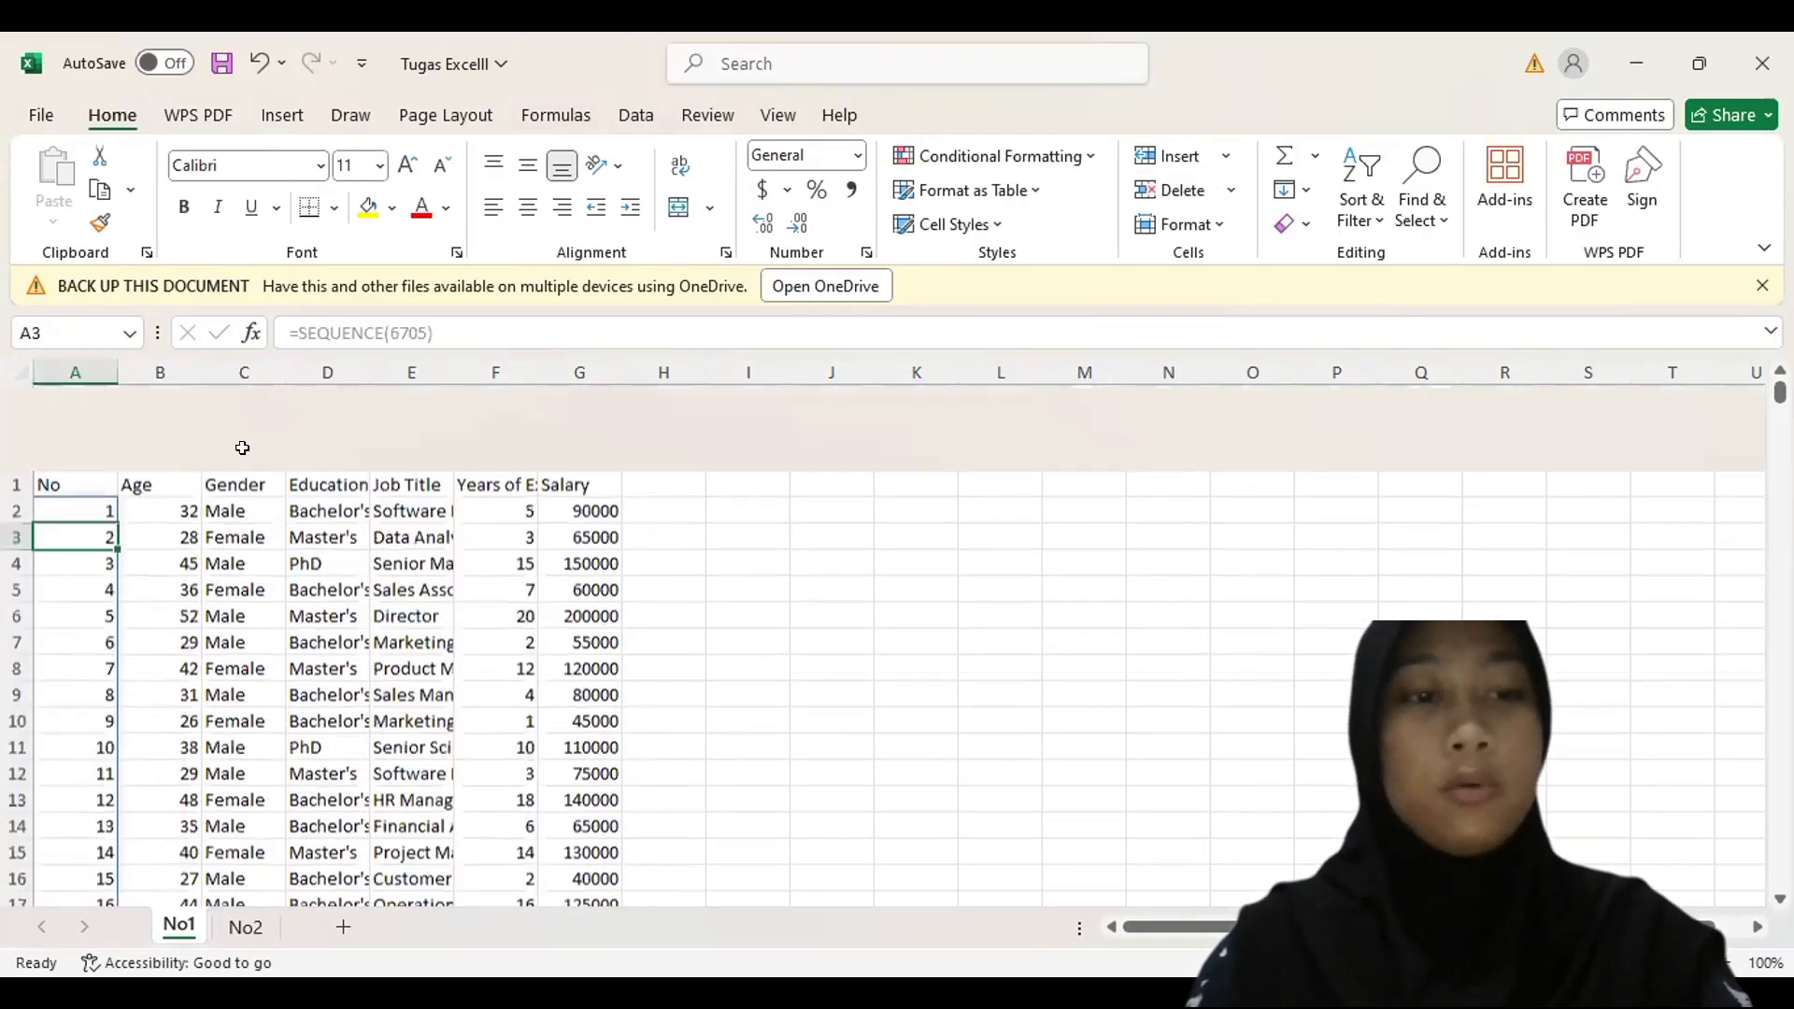
- Select the whole data table and add filters to its header row
click(51, 373)
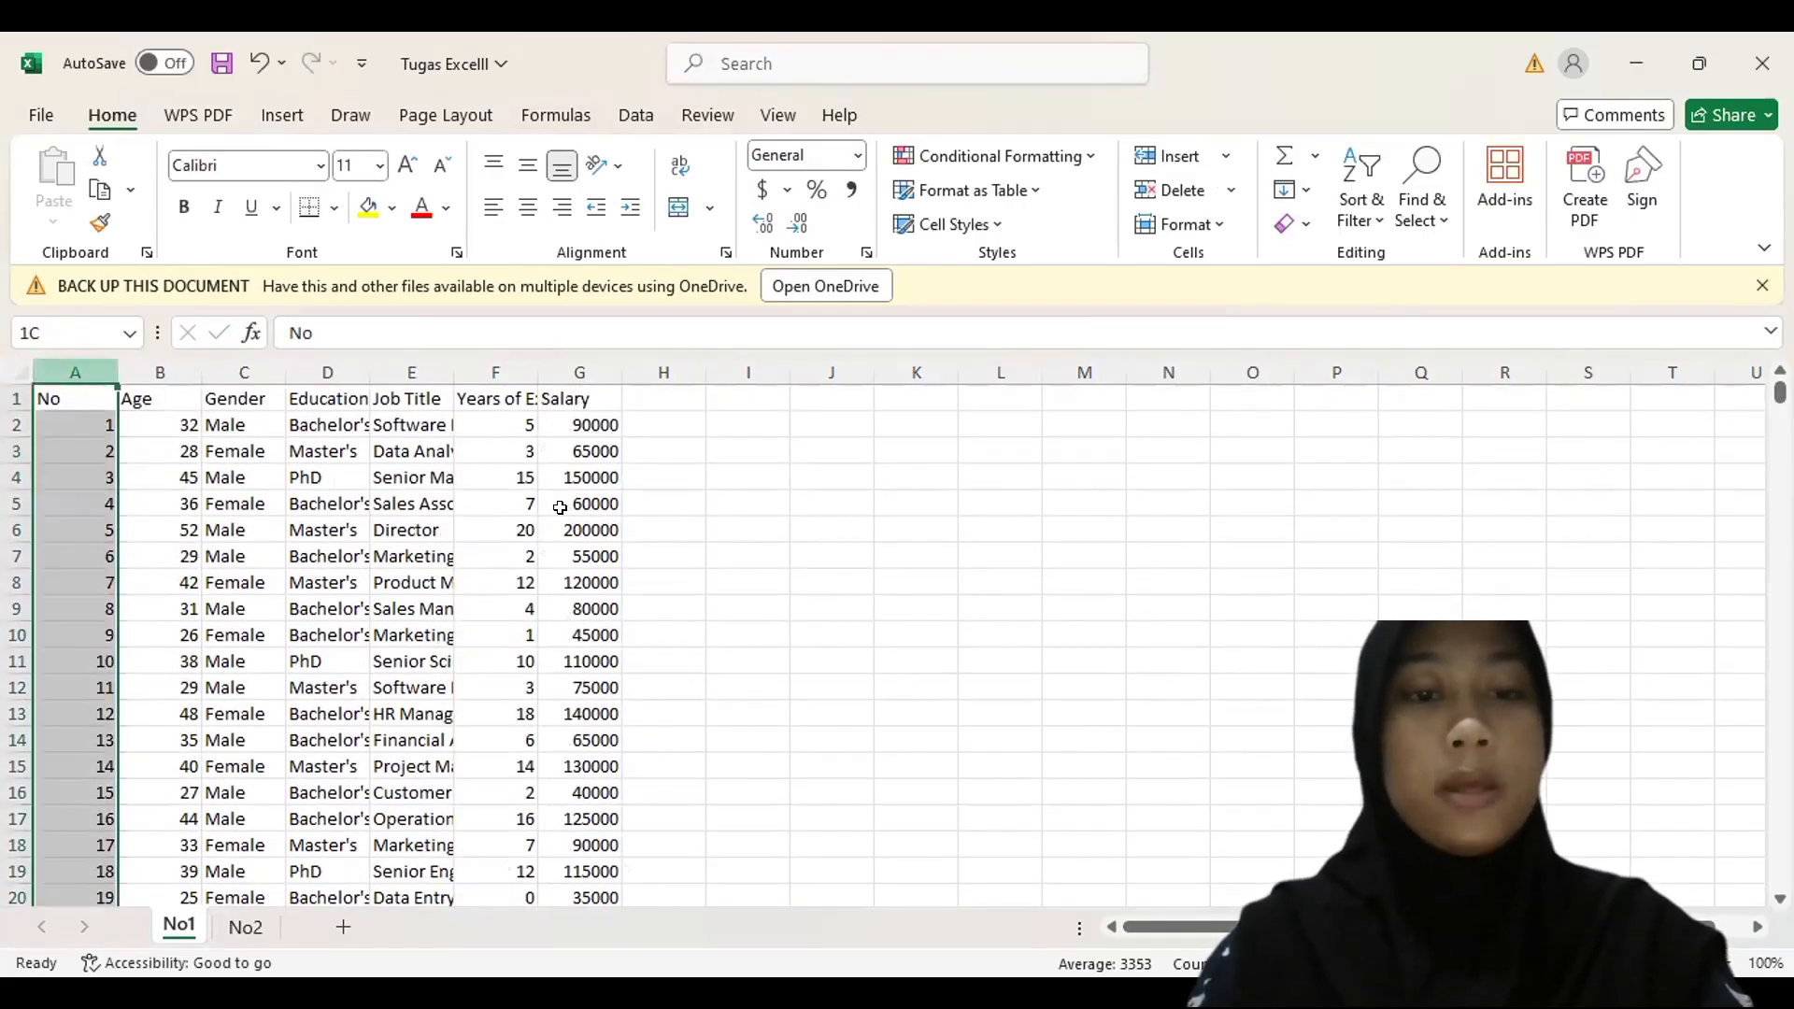
key(ctrl+a)
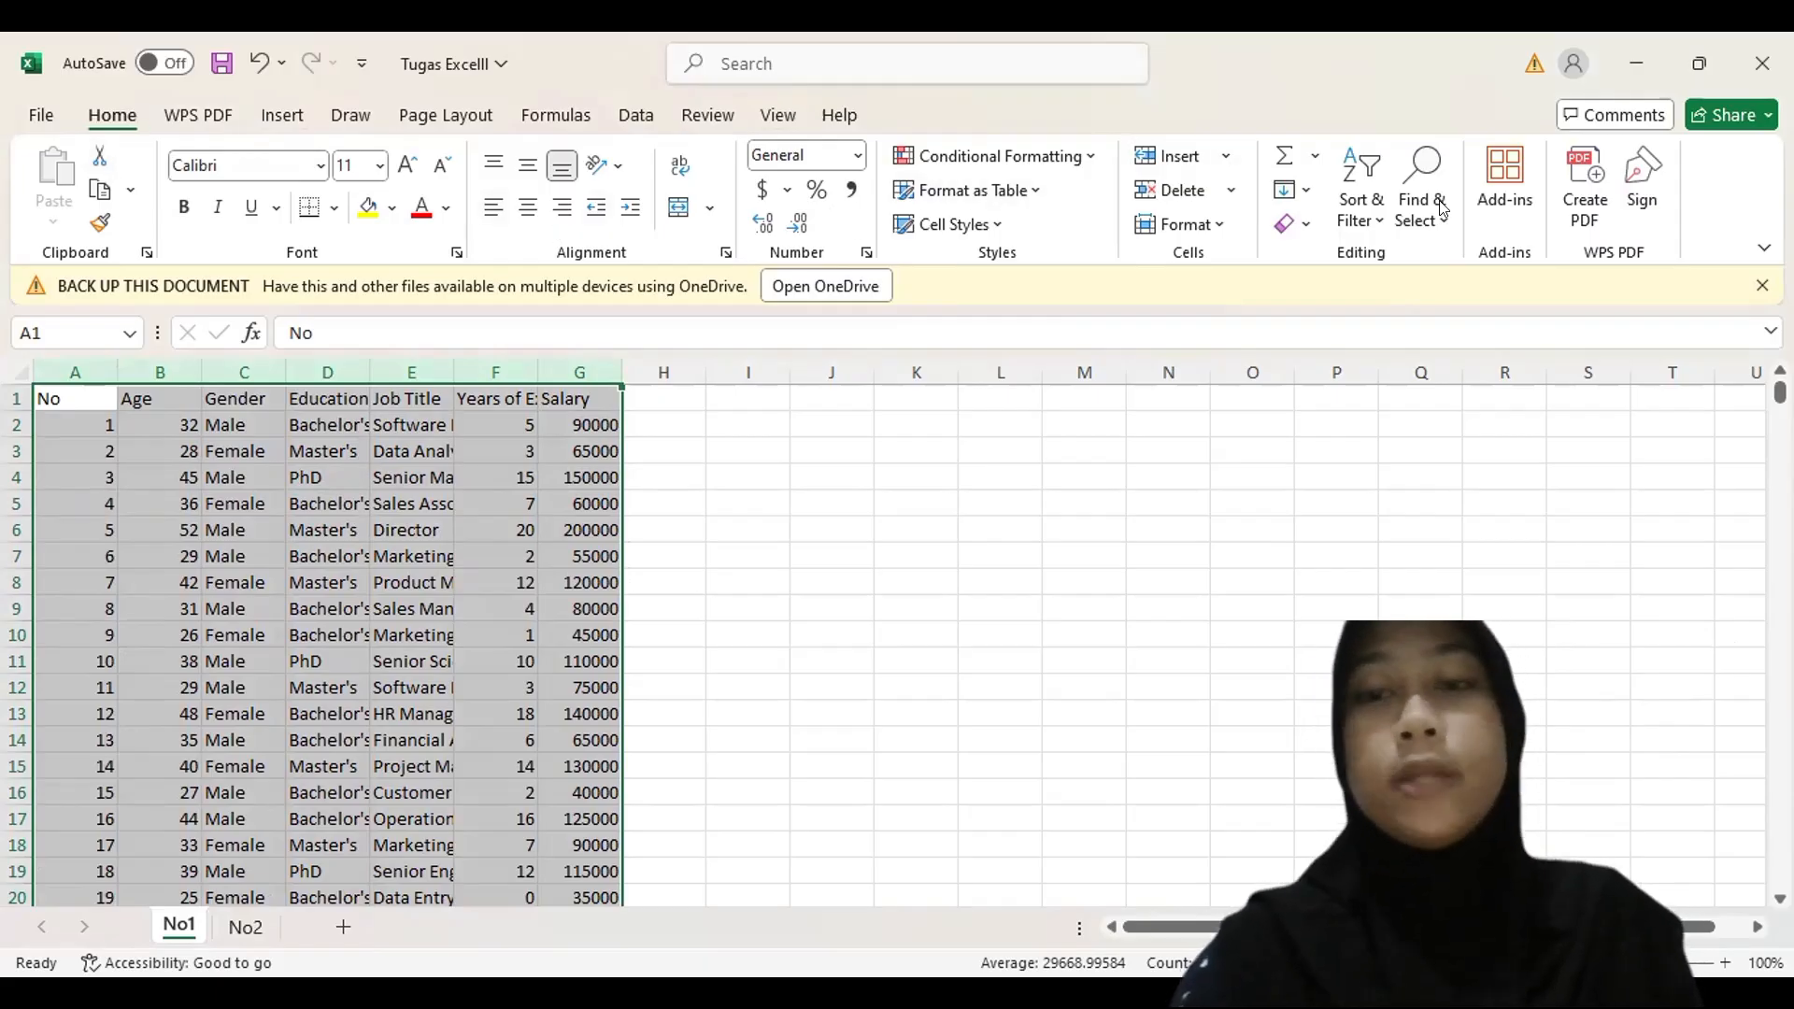
click(1353, 194)
click(1396, 370)
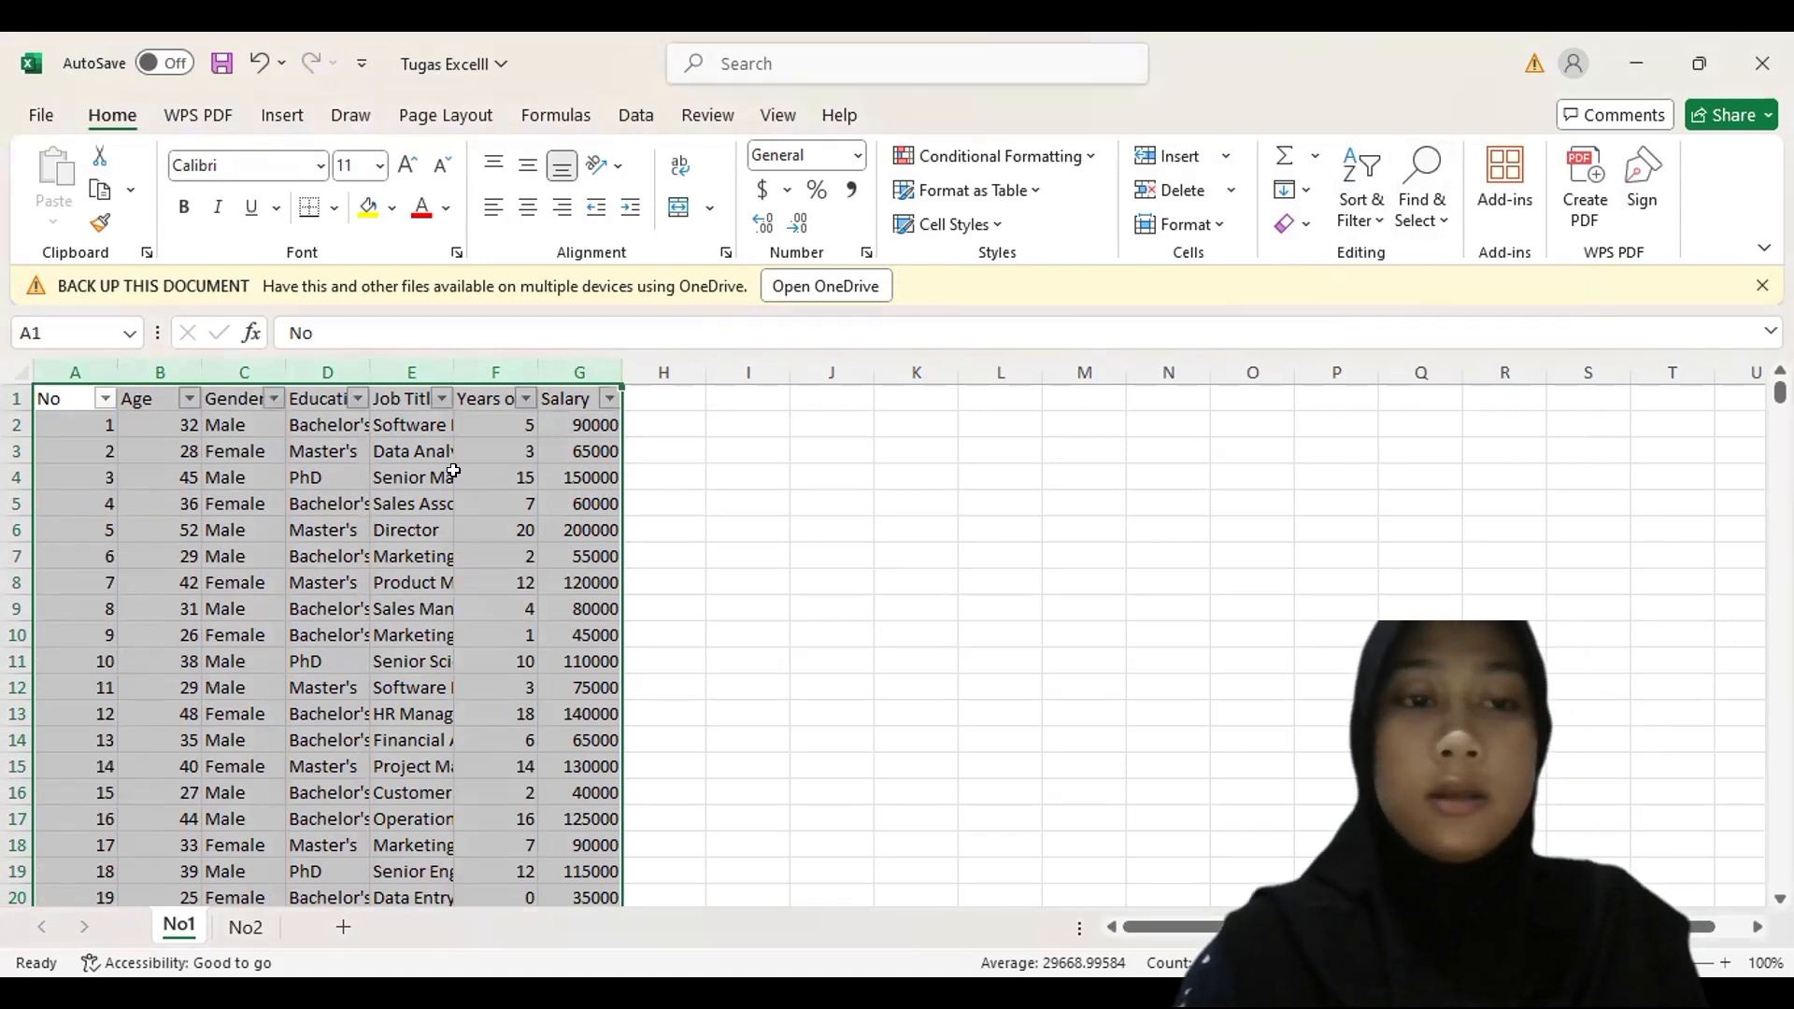
click(458, 474)
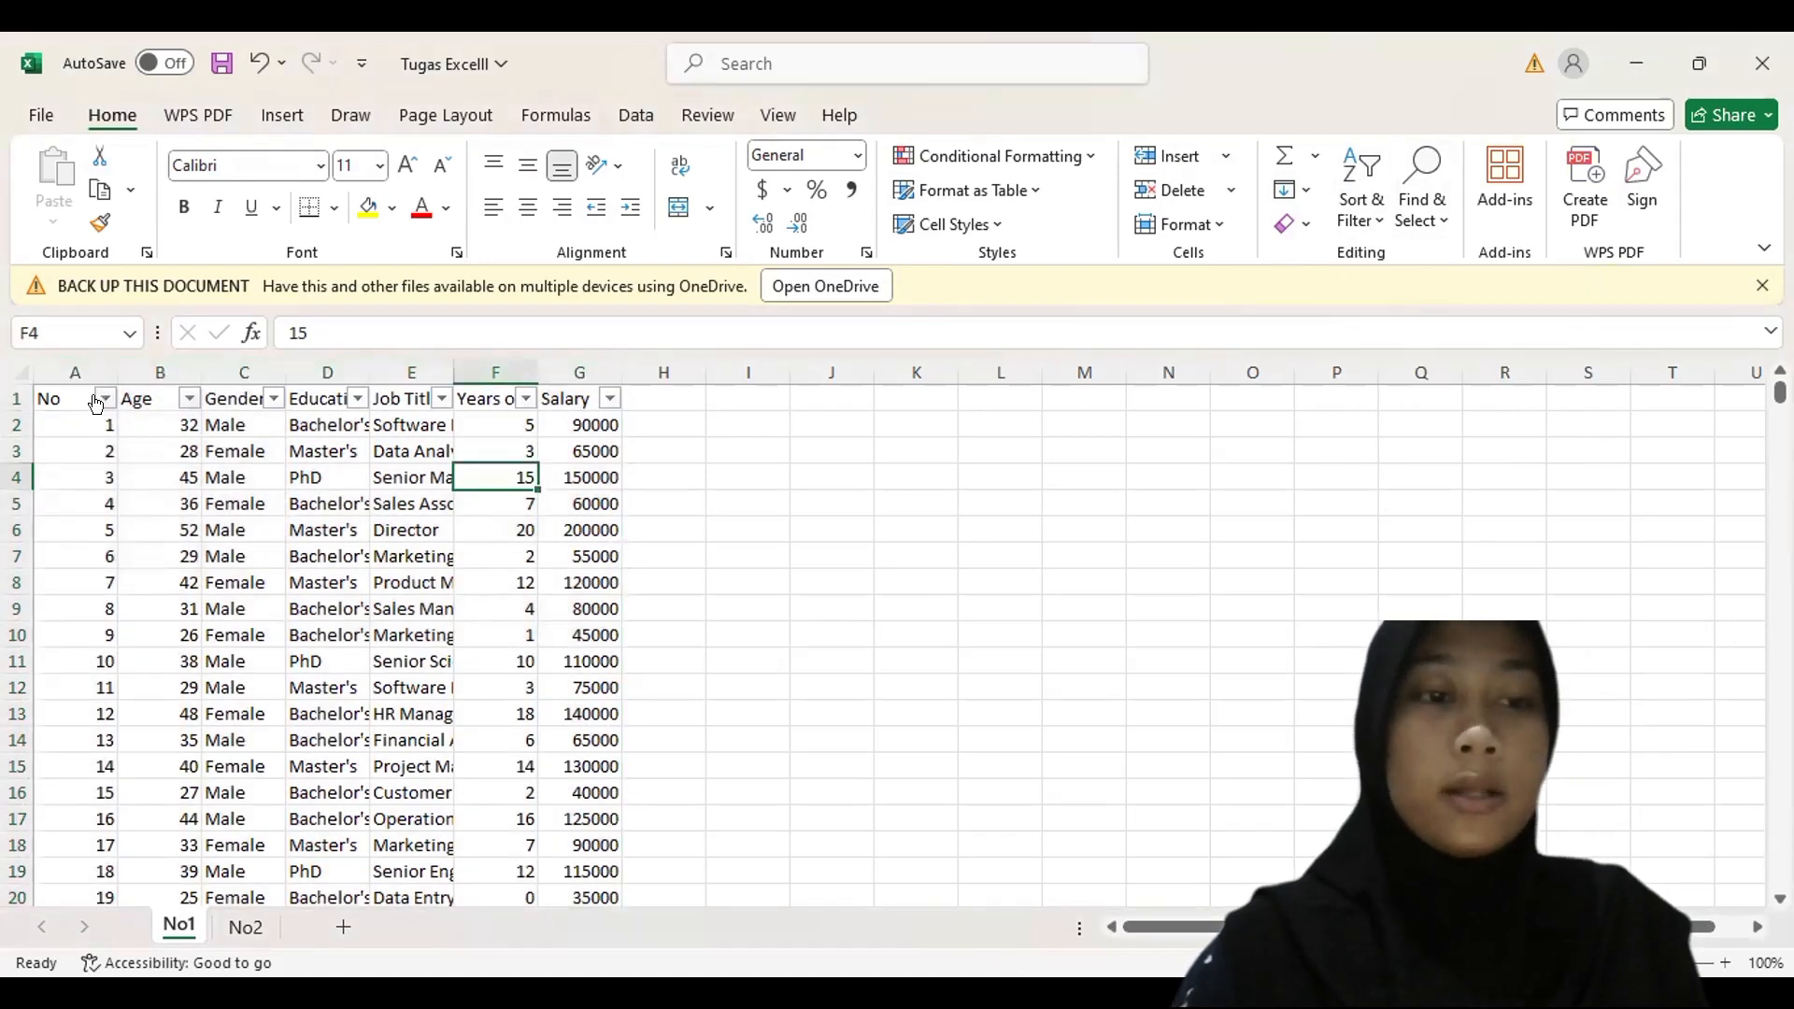
- Filter the Age column to only its blank entries to locate the empty records, and undo the filter
click(191, 400)
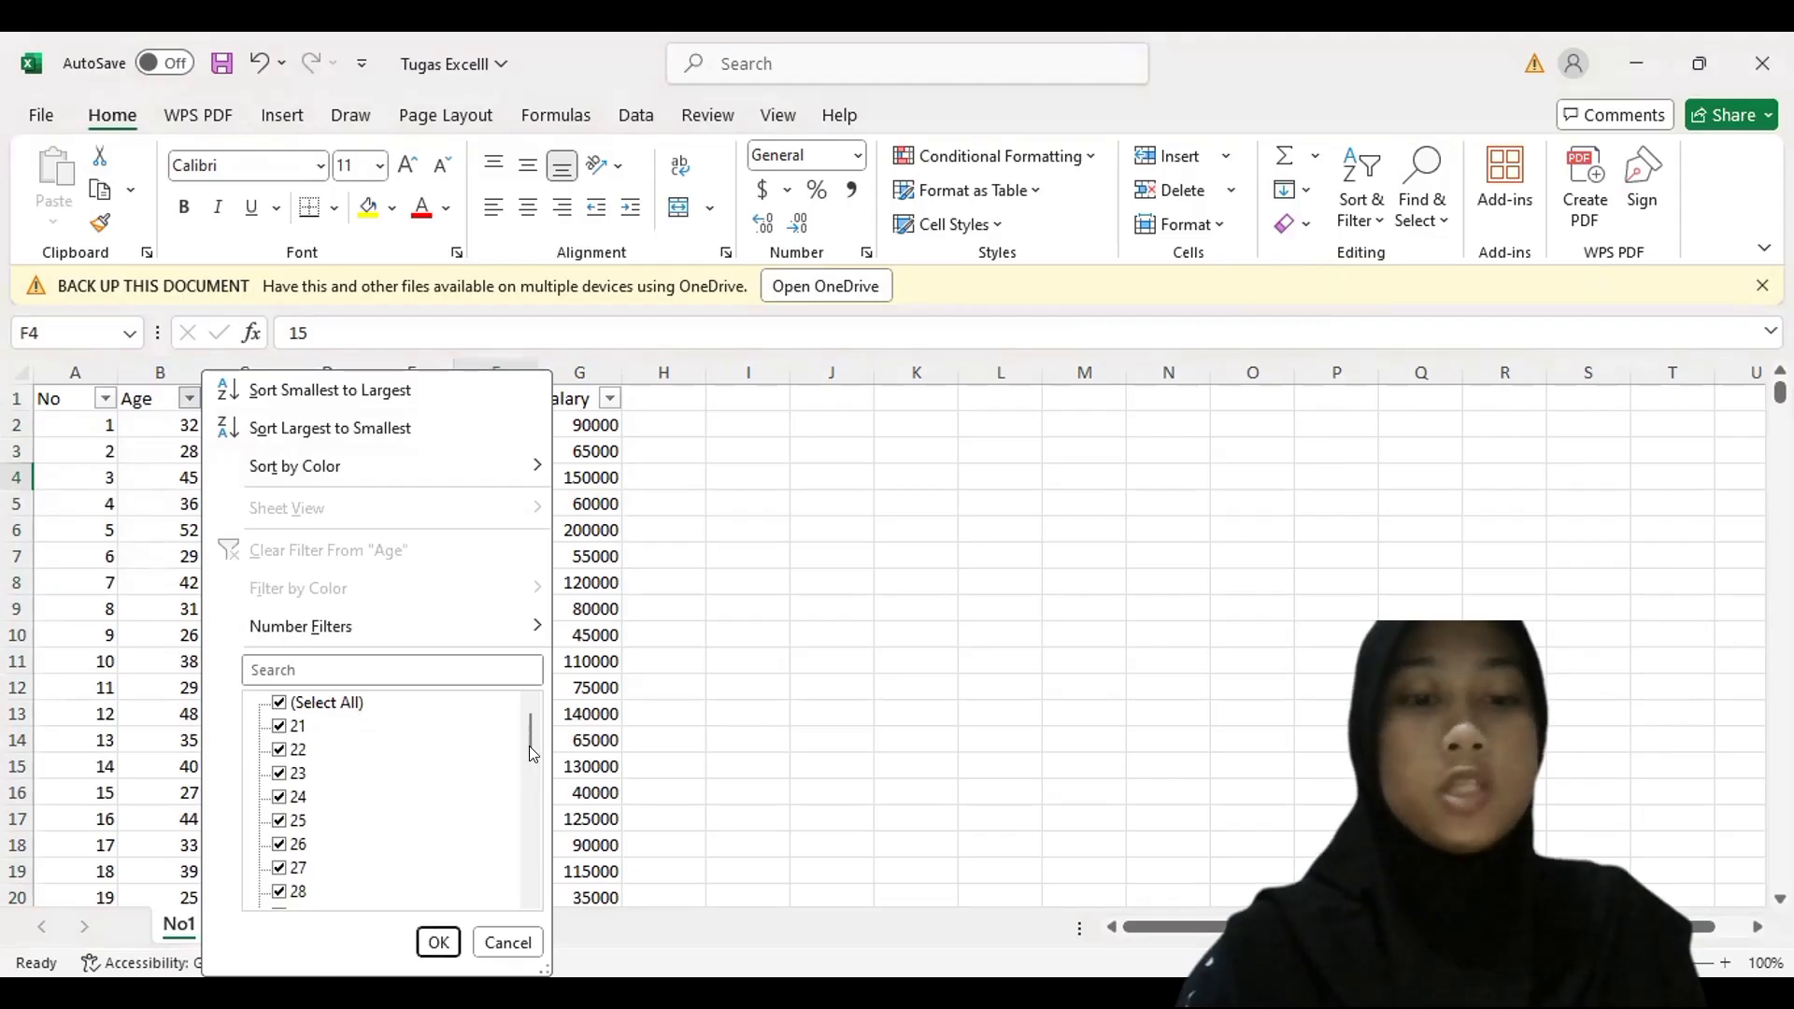
drag(525, 731, 529, 922)
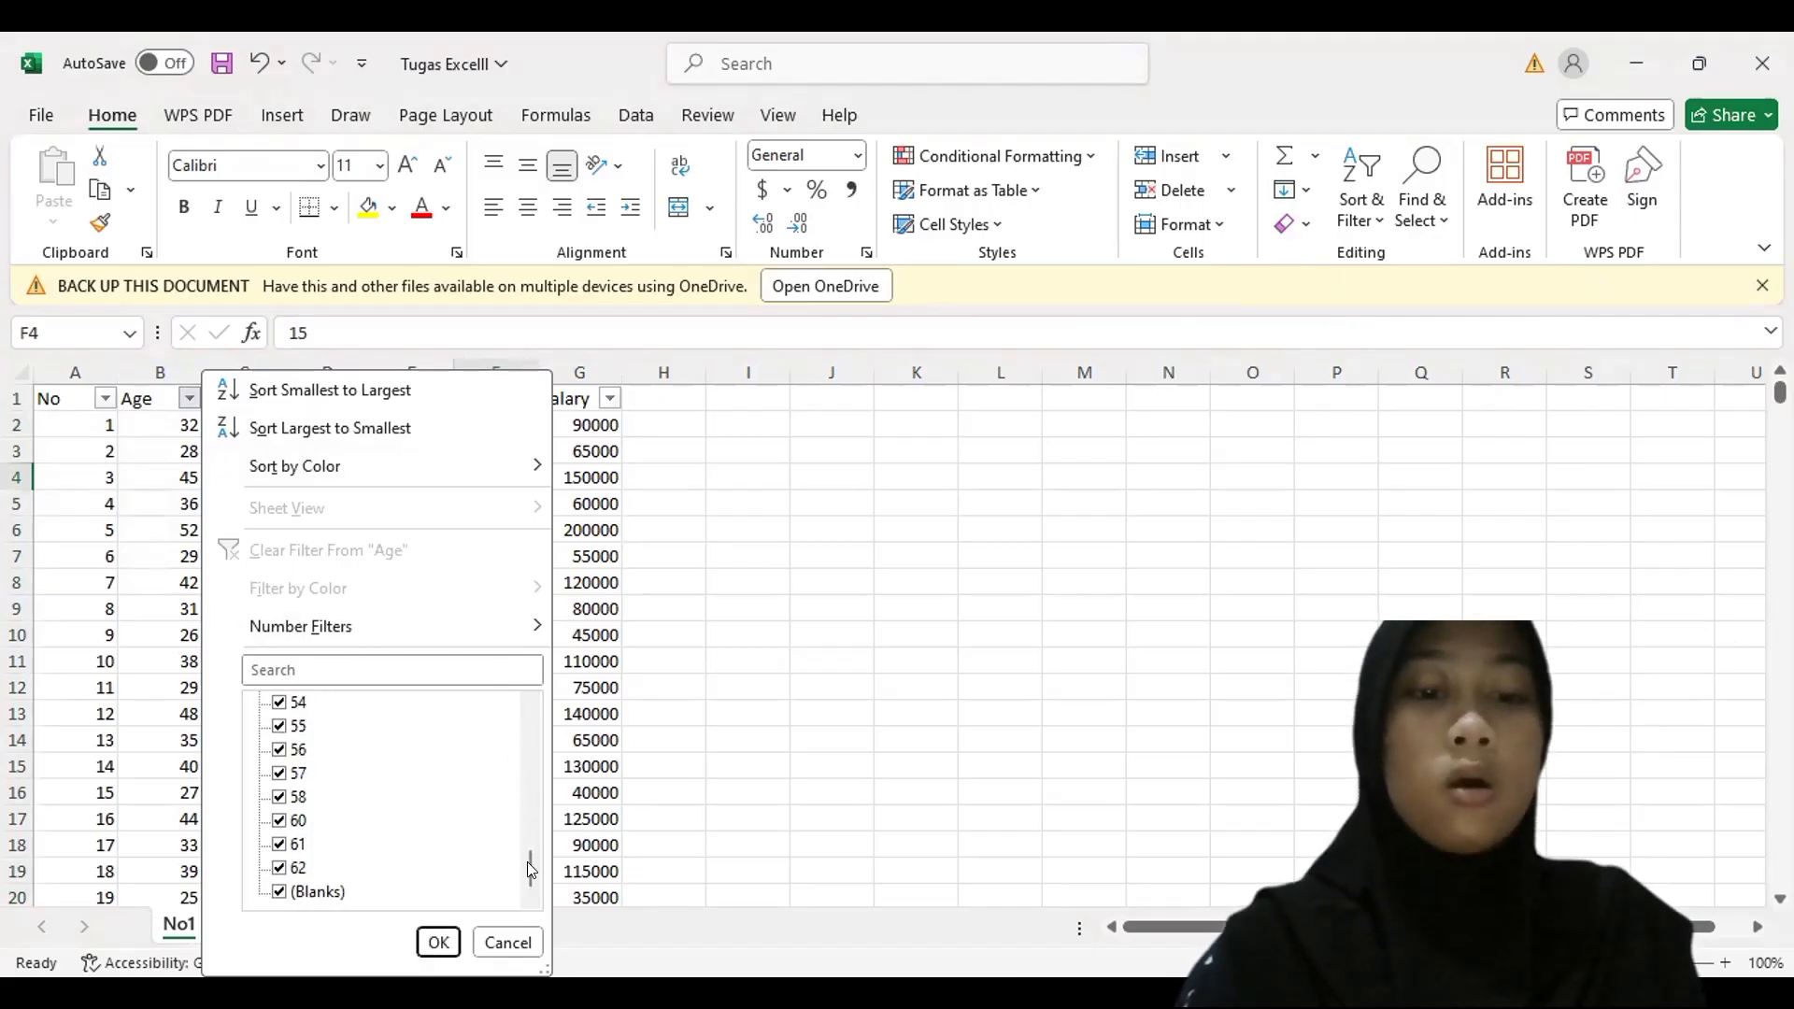
drag(530, 863, 541, 719)
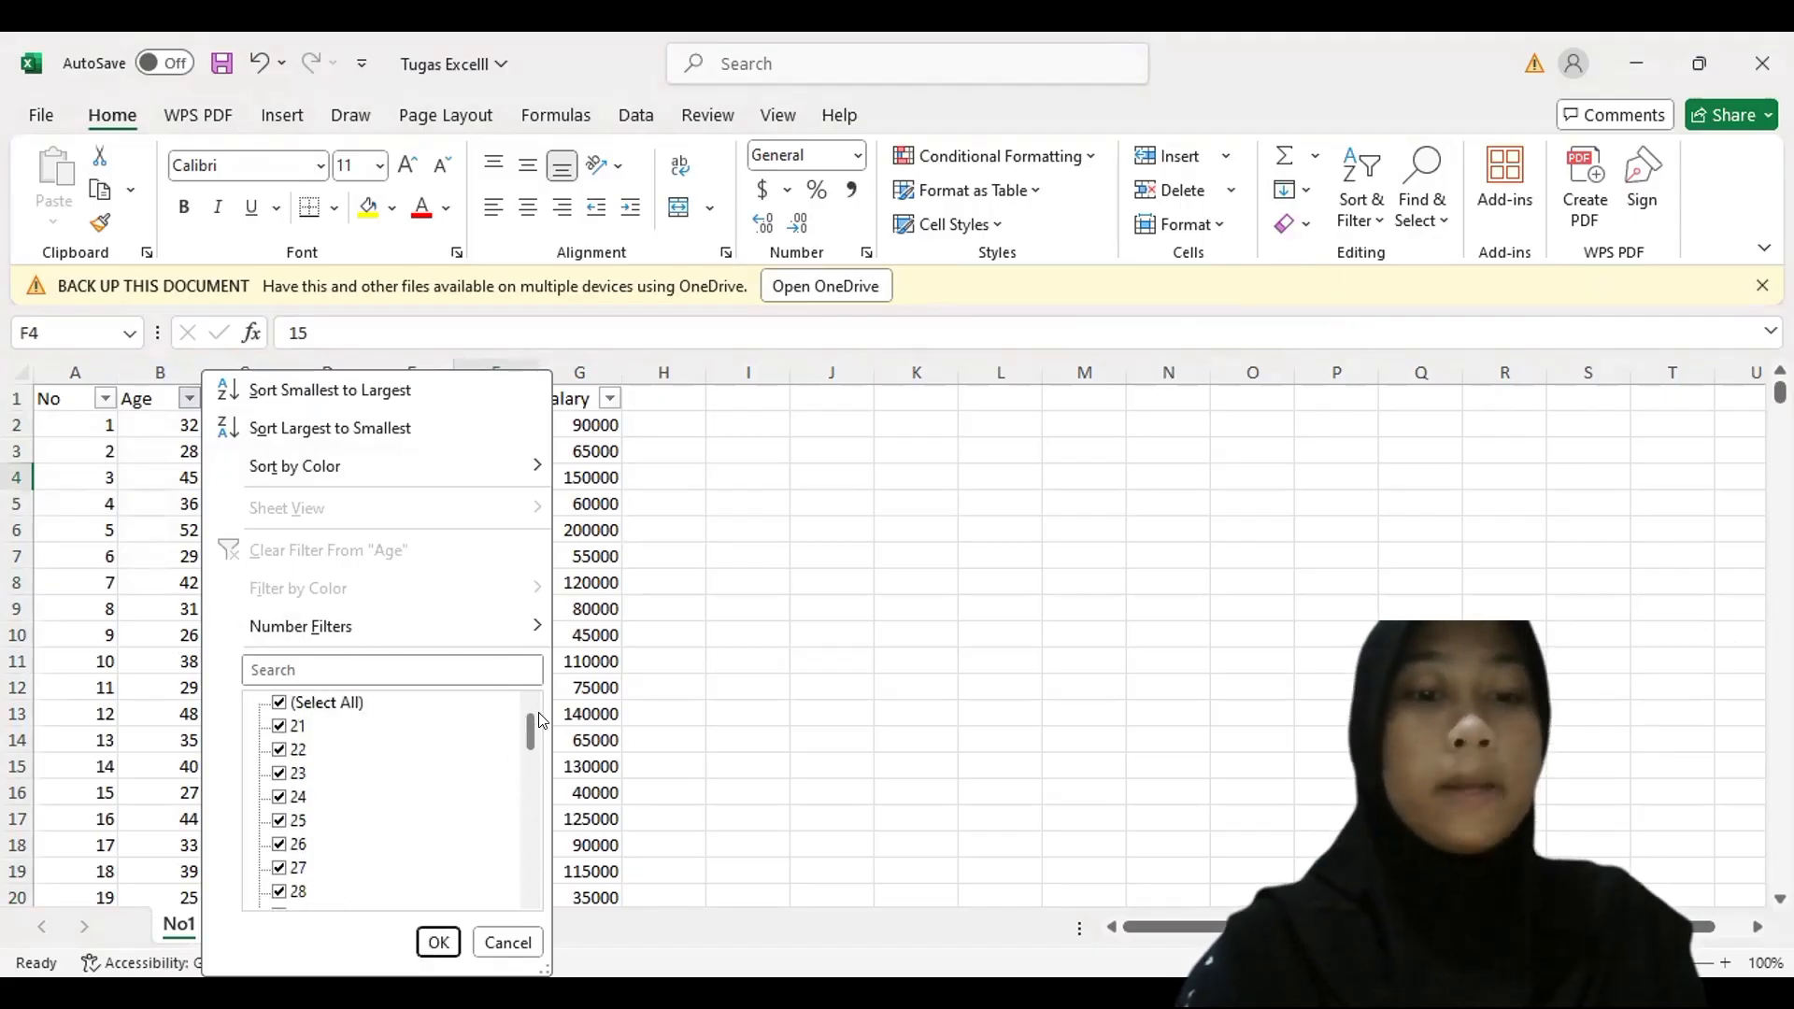
click(278, 701)
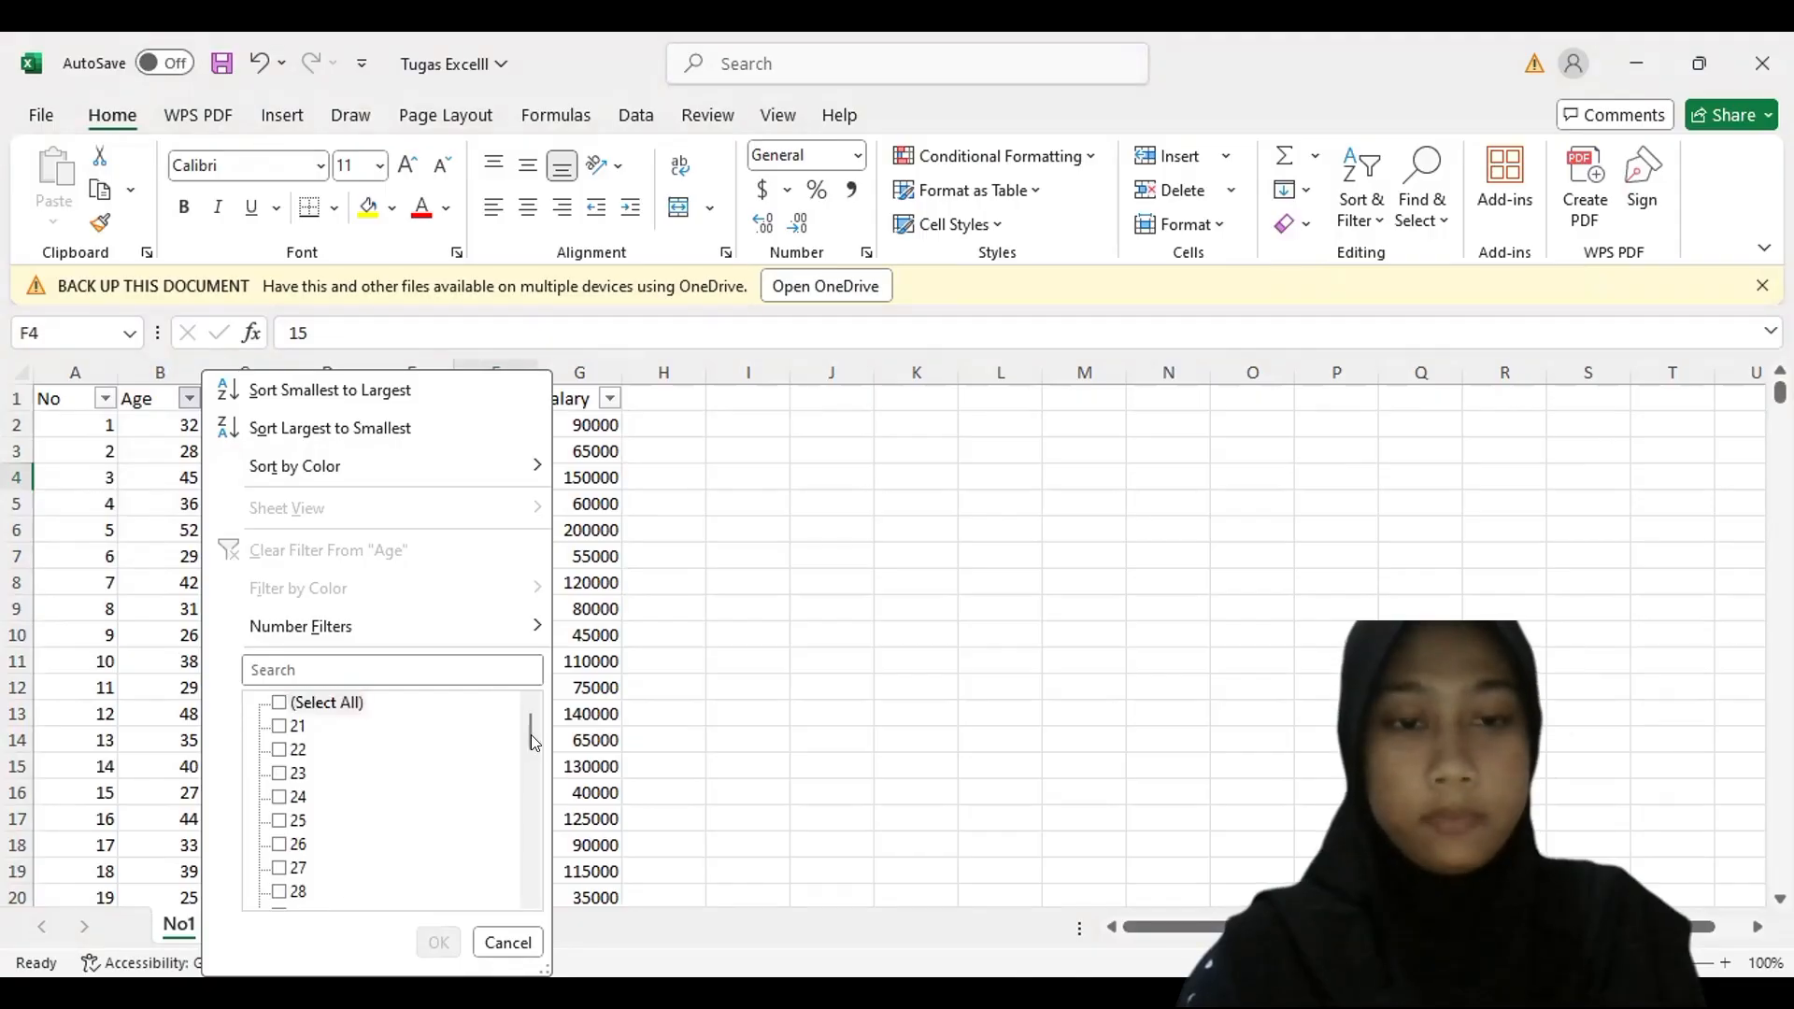
drag(531, 734, 532, 911)
click(280, 891)
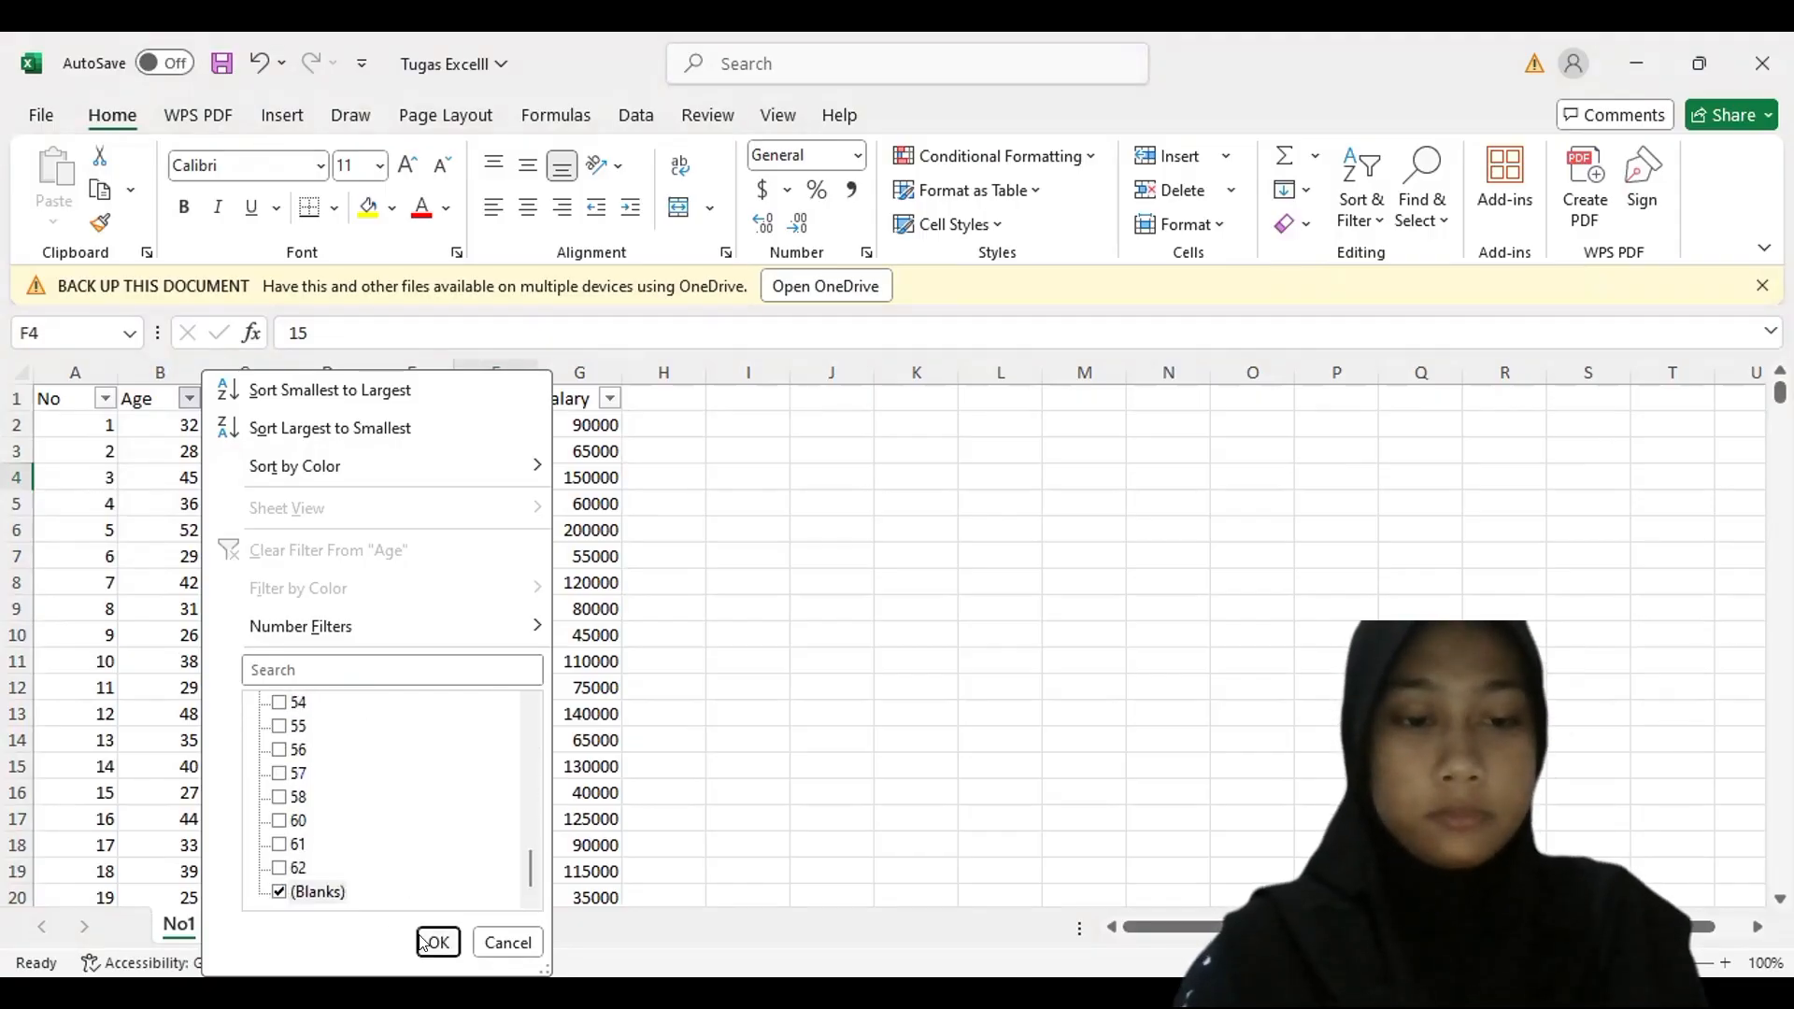
click(437, 942)
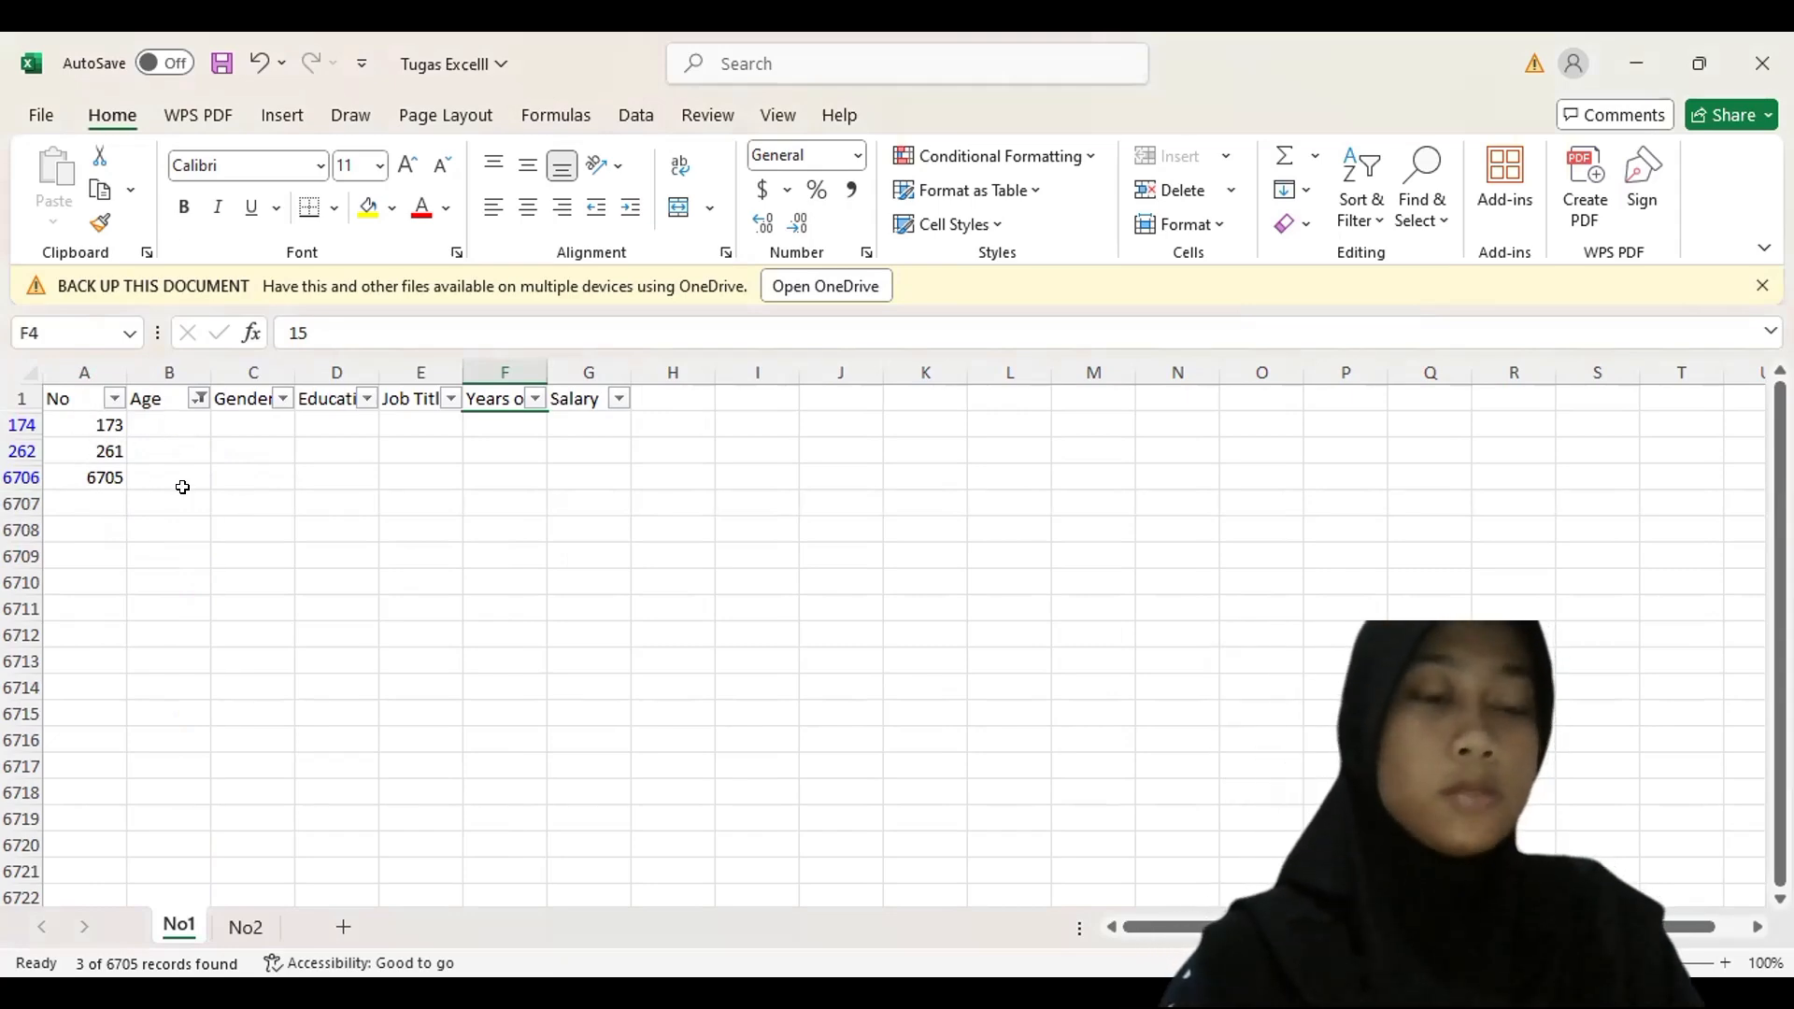
click(259, 62)
- Delete row 174, whose record is empty apart from its sequence number
scroll(303, 575, down, 20)
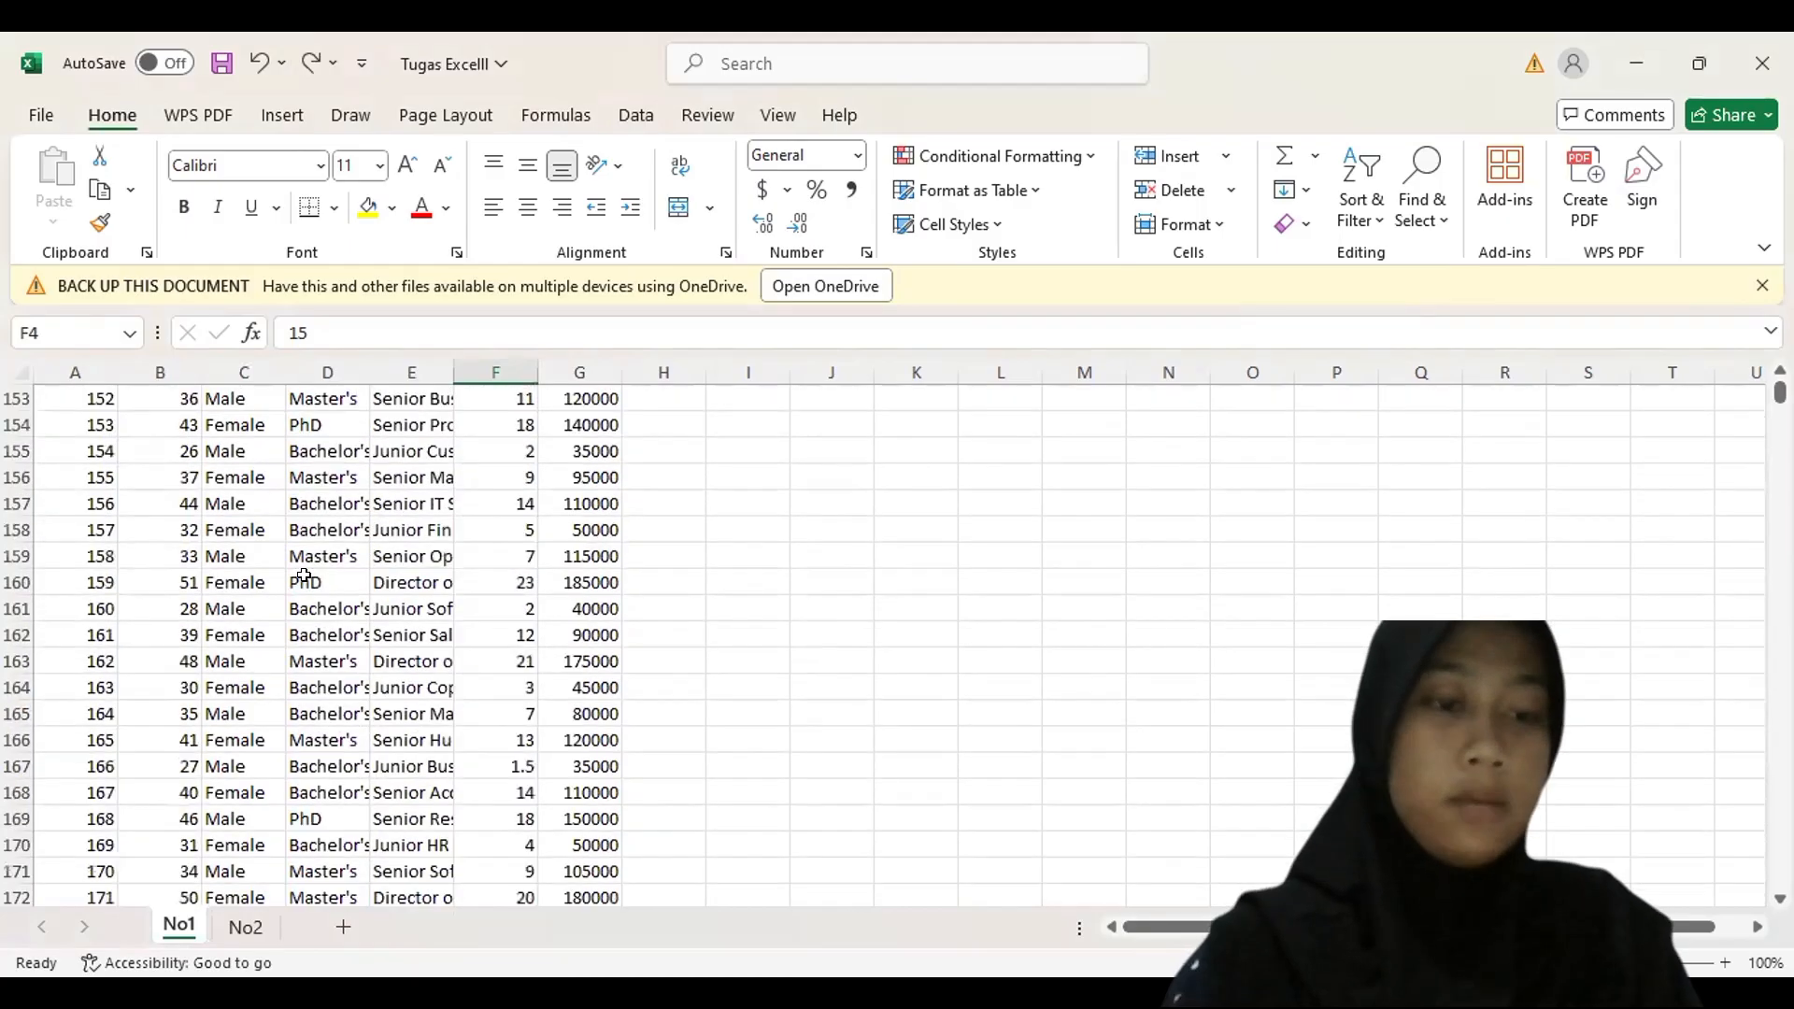
drag(11, 740, 11, 740)
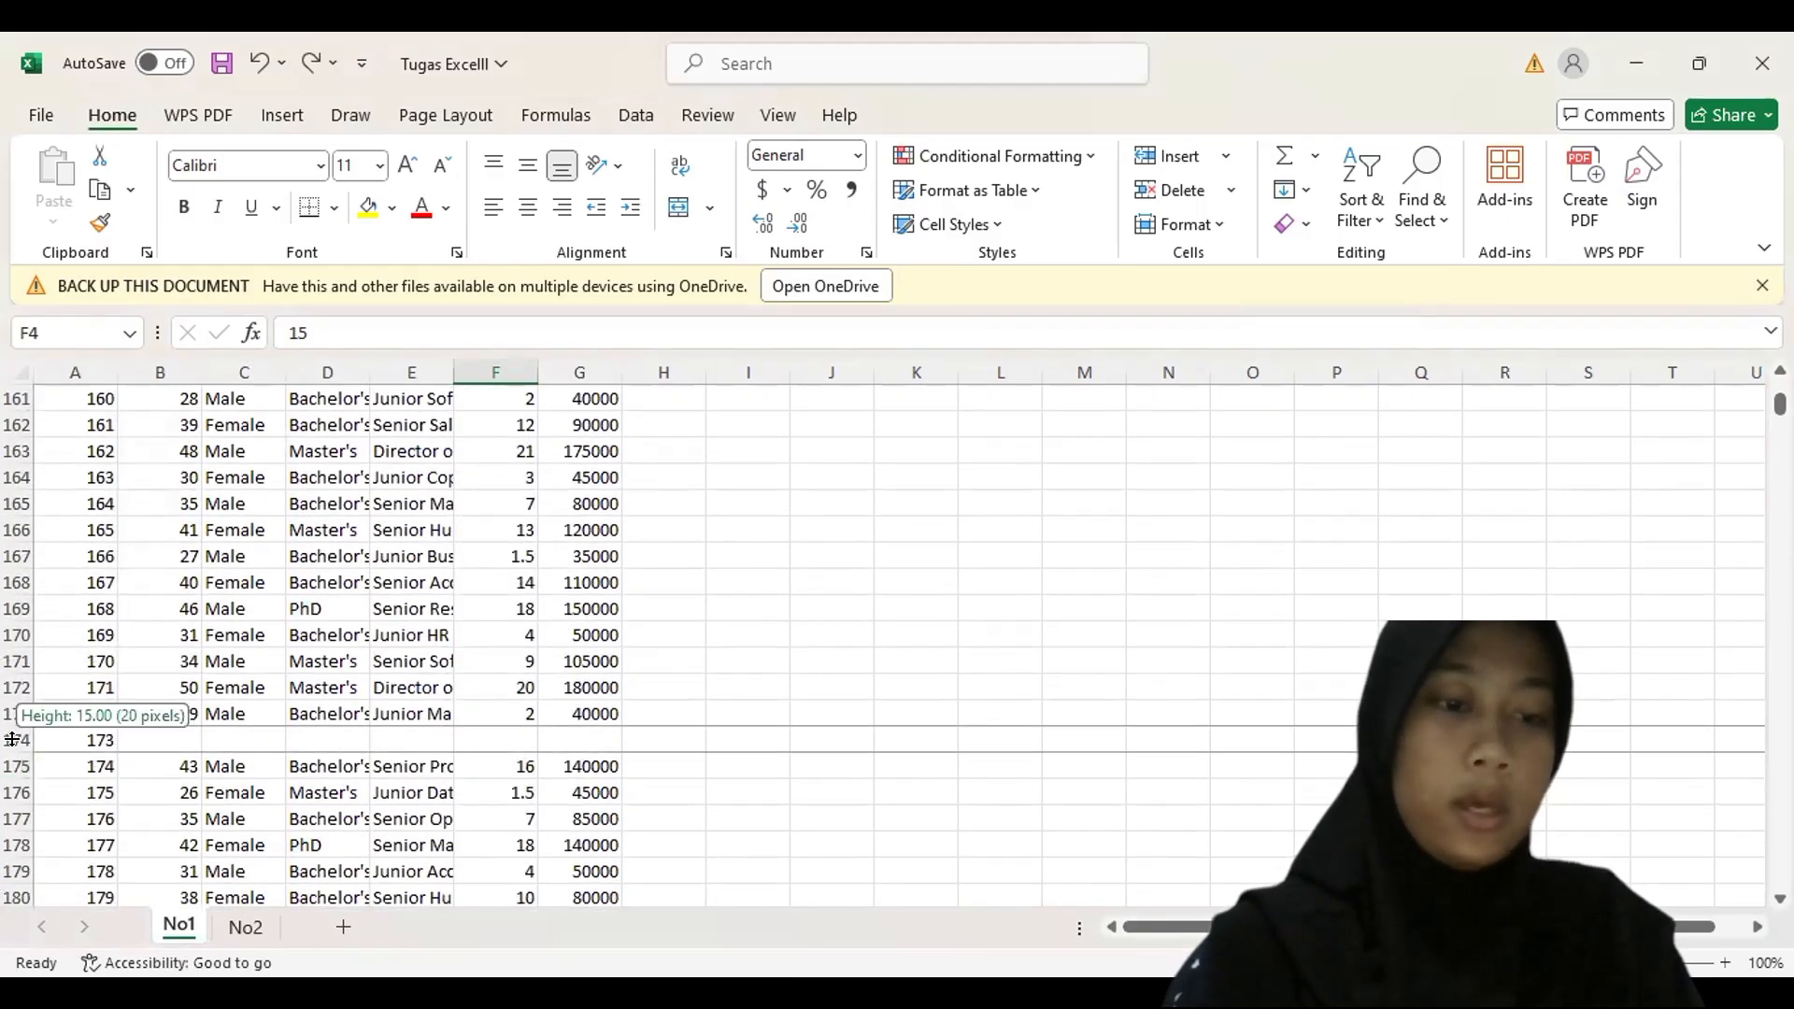
right_click(11, 740)
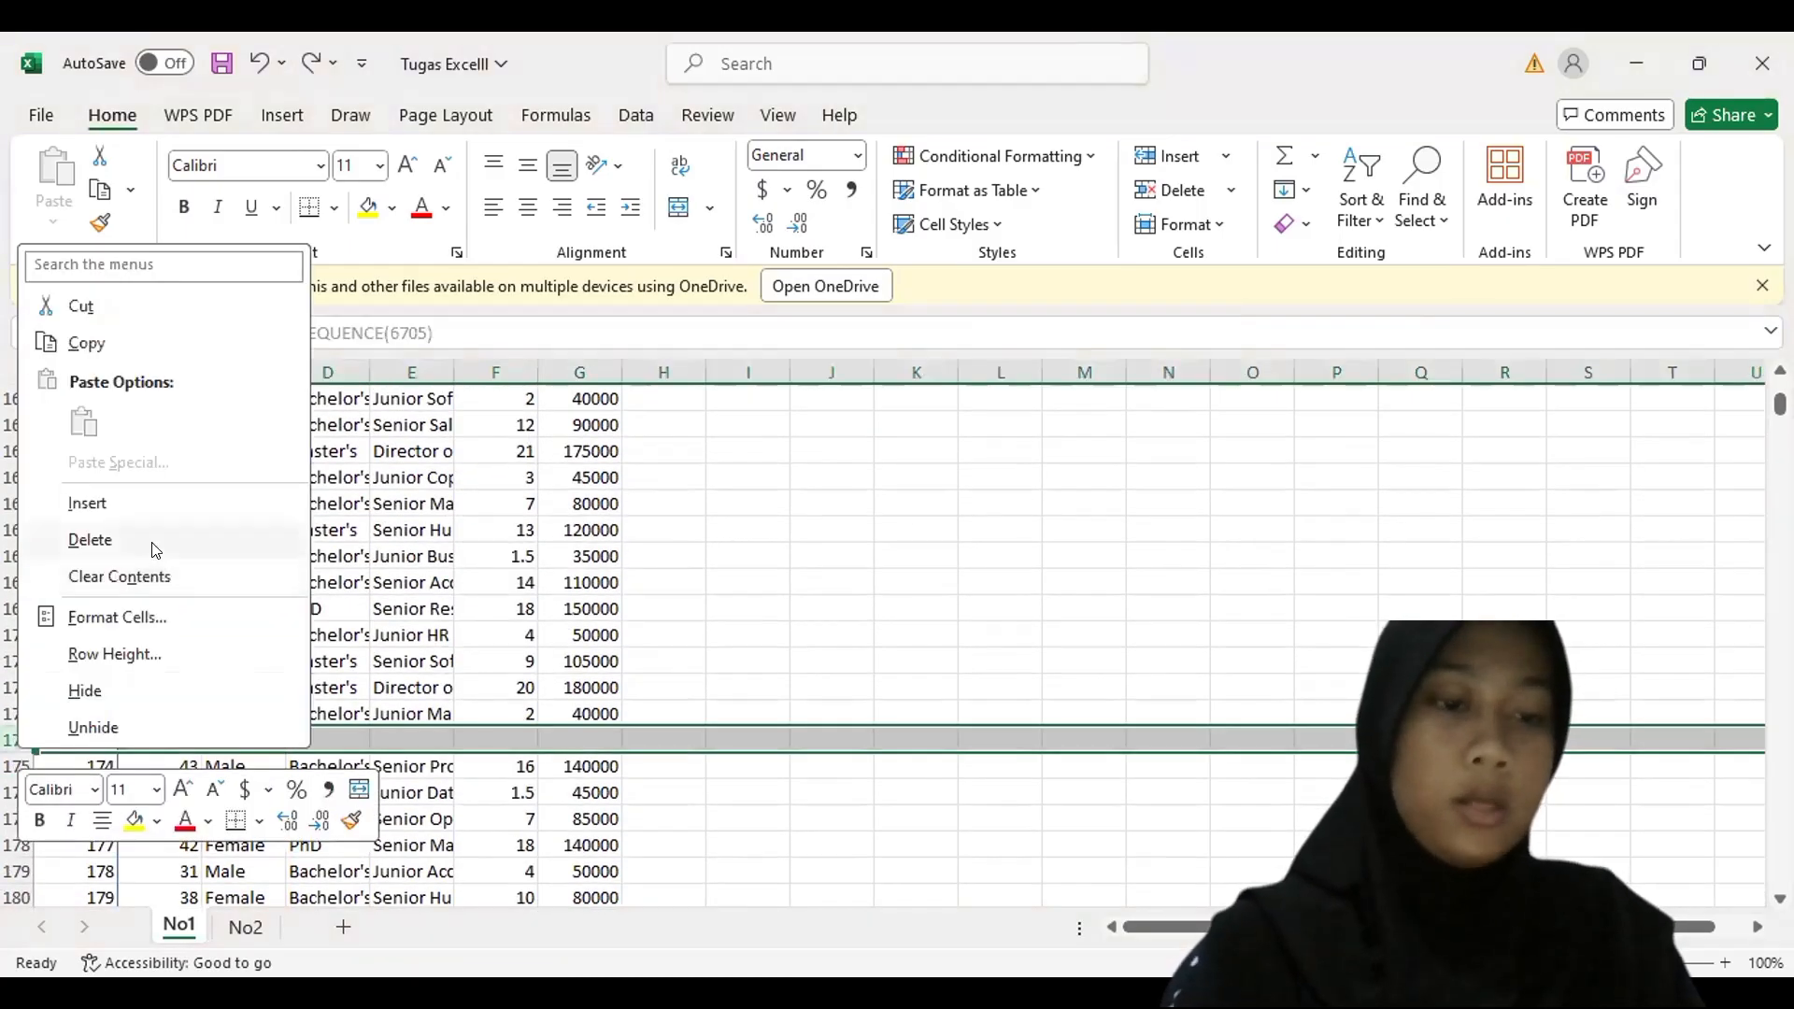
click(89, 540)
- Delete row 261, the next row without any data besides its sequence number
scroll(148, 537, down, 20)
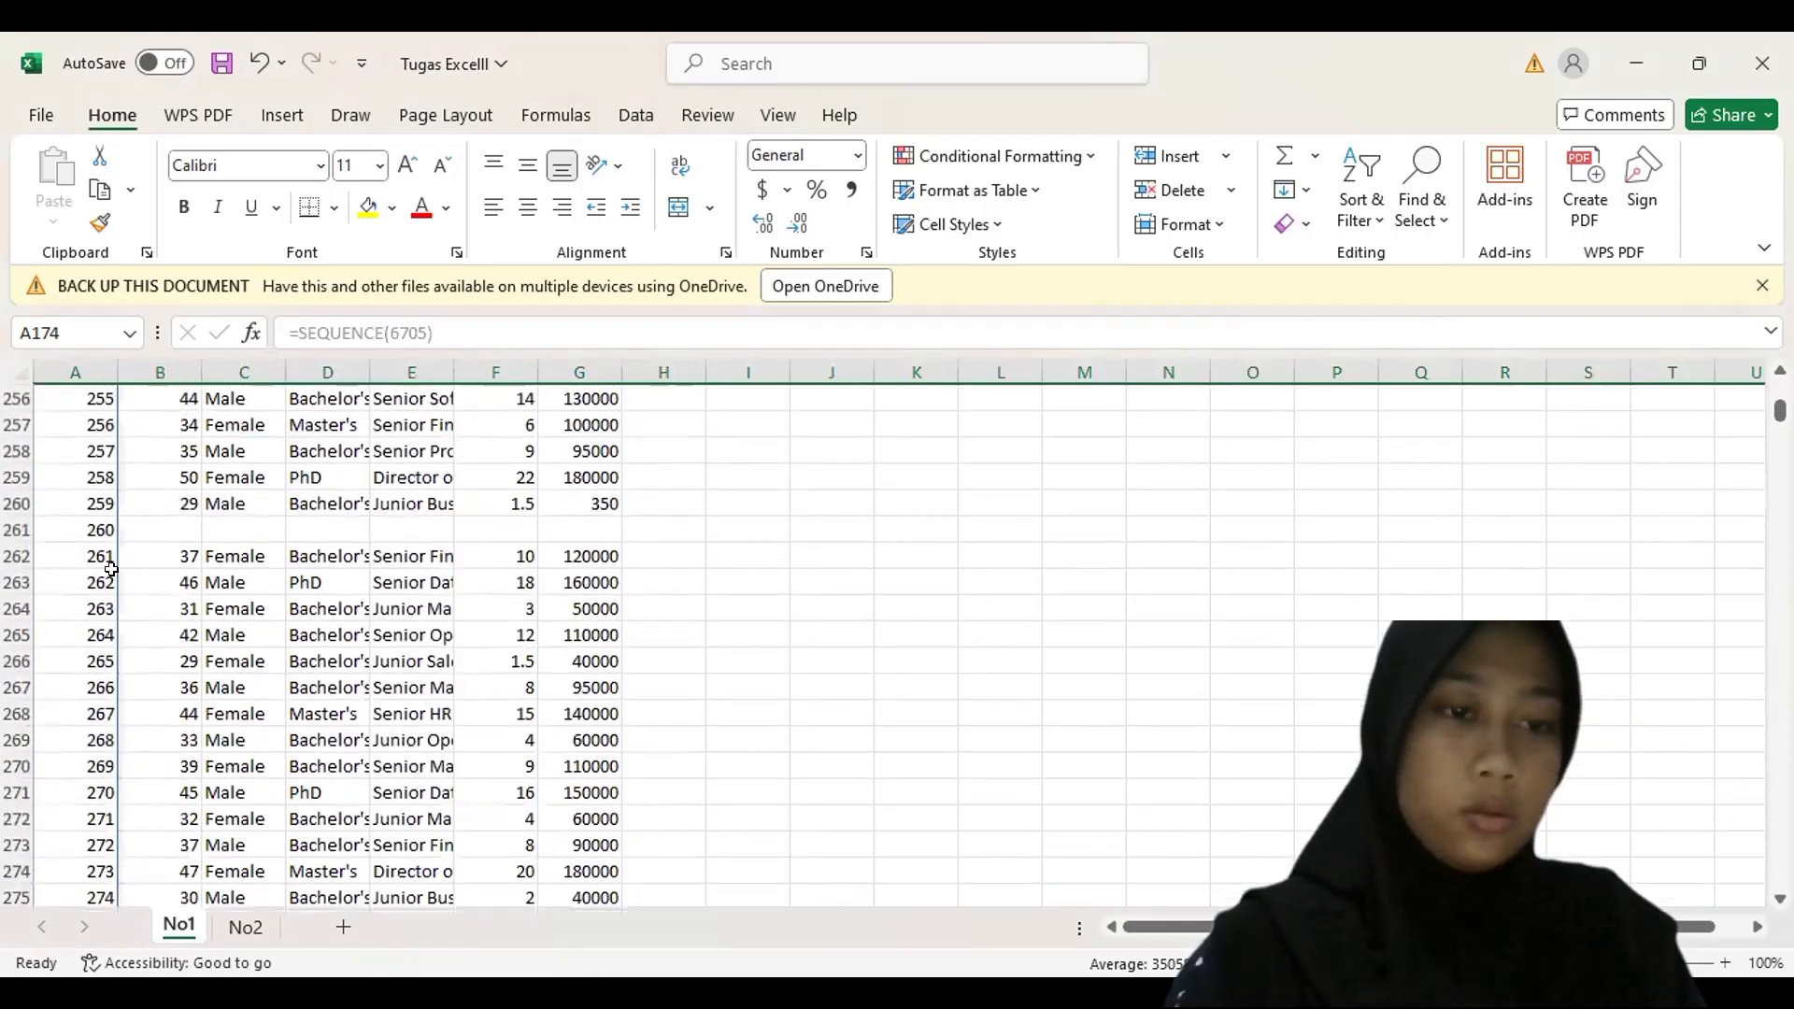
click(23, 531)
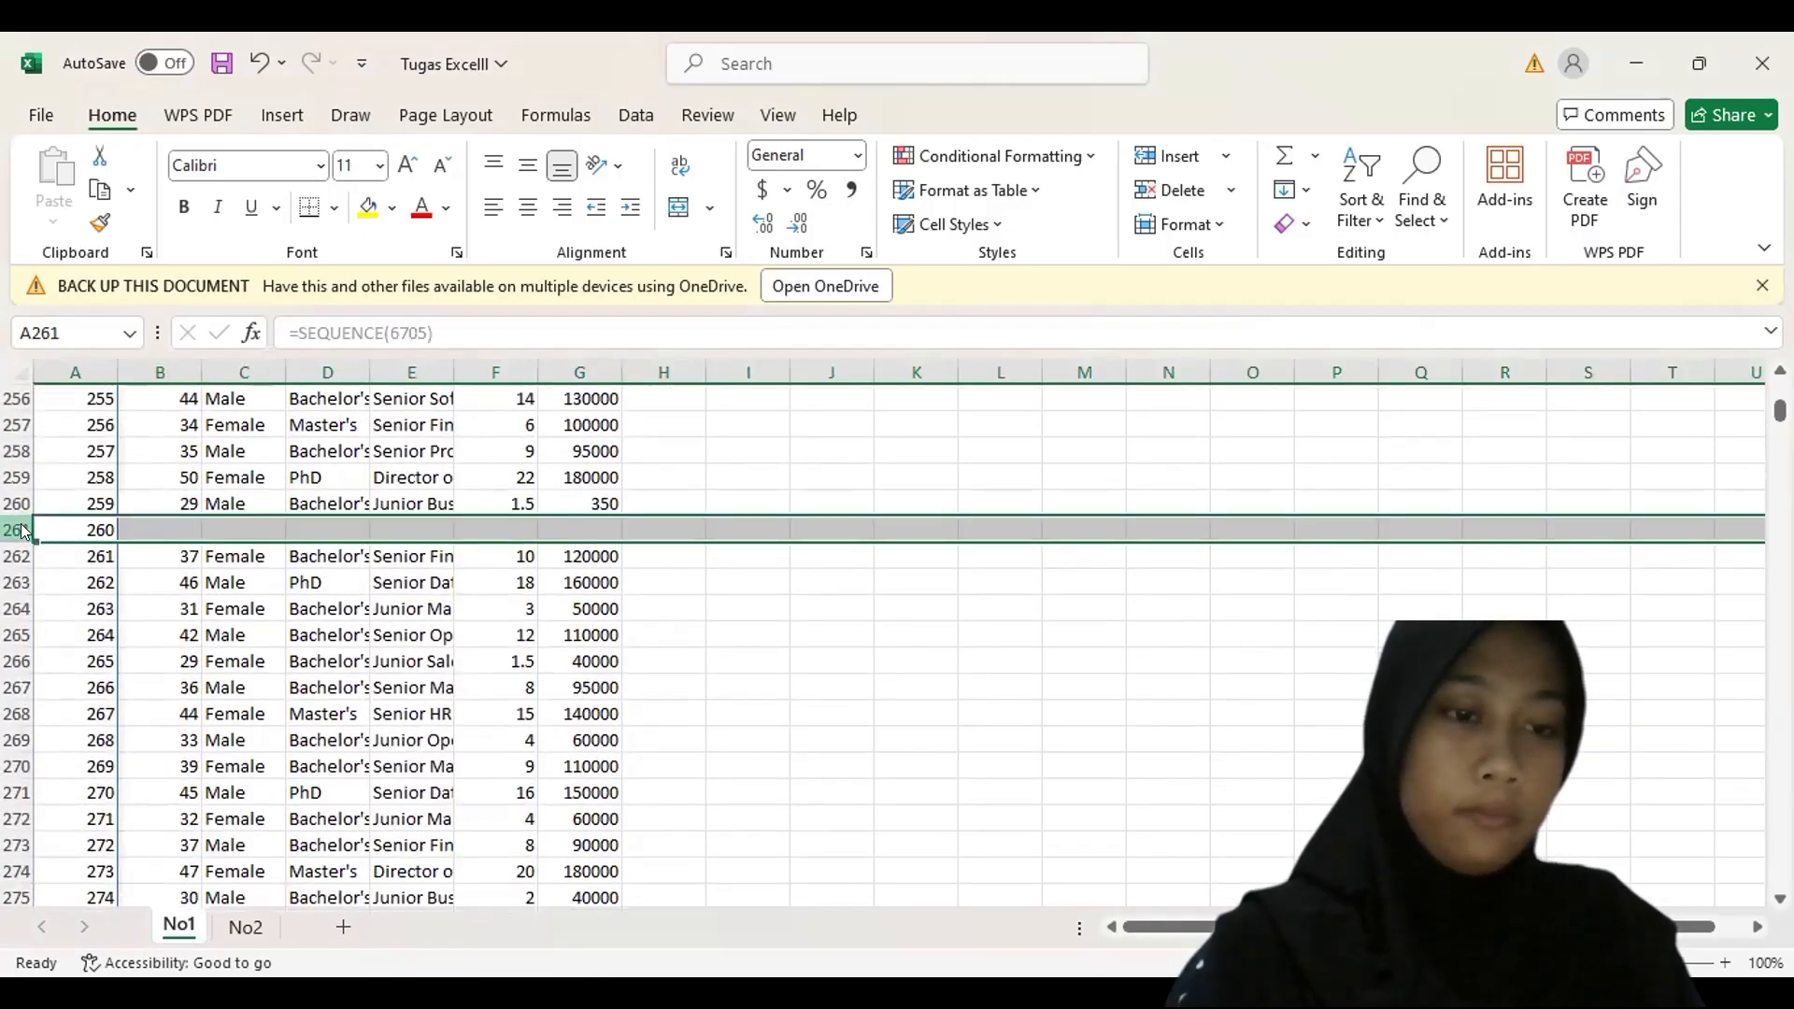
right_click(23, 531)
click(96, 768)
- Hide rows 6704 to 6706 at the end of the table, which hold only sequence numbers
scroll(137, 755, down, 20)
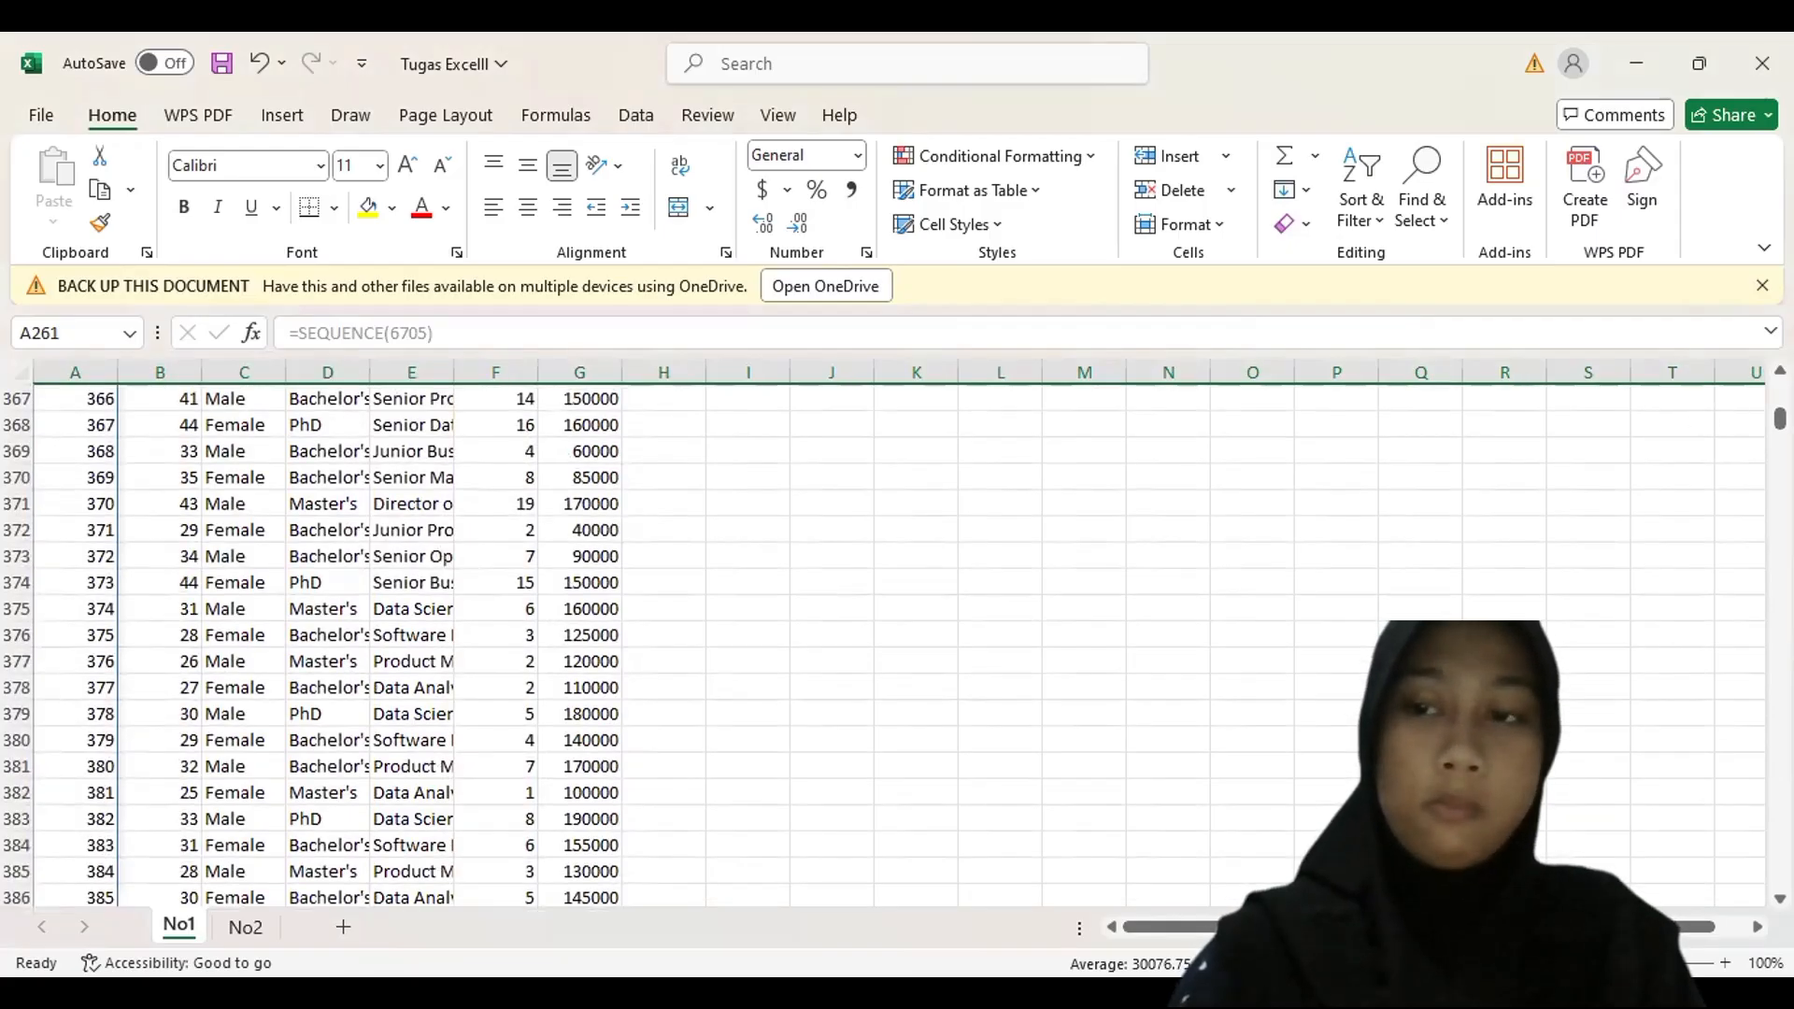
drag(1779, 418, 1779, 876)
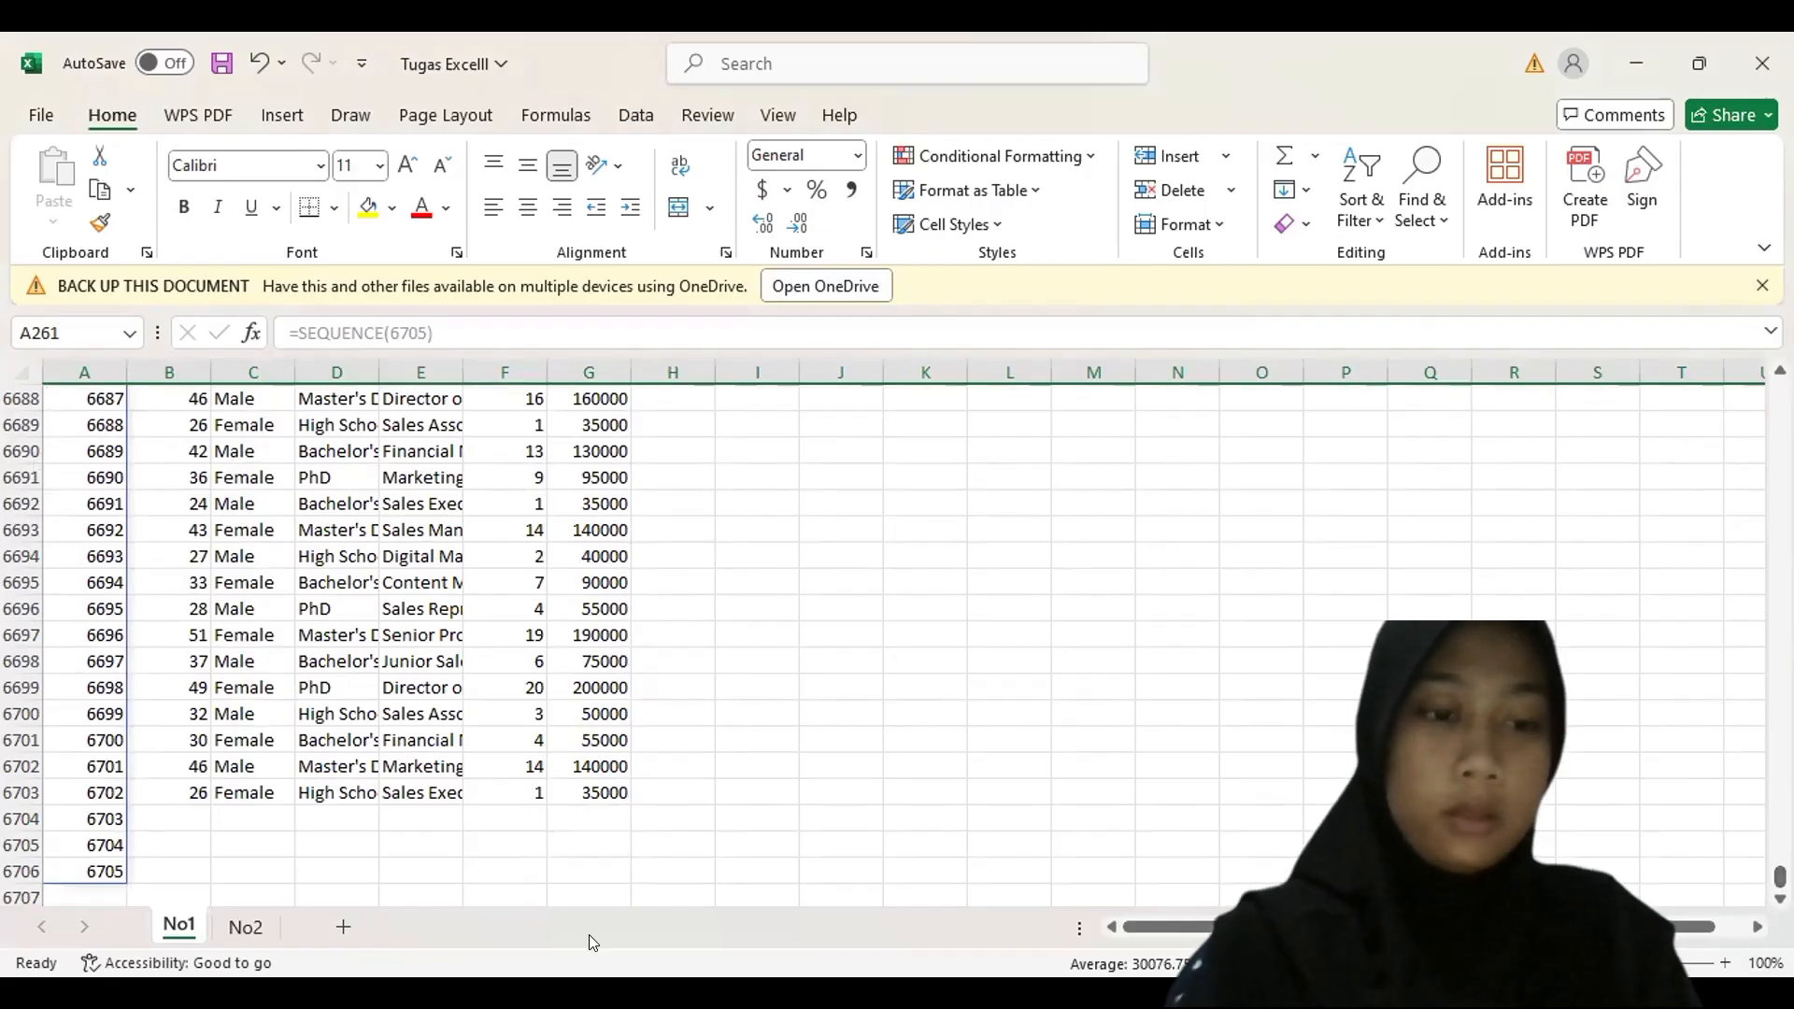
scroll(36, 704, down, 2)
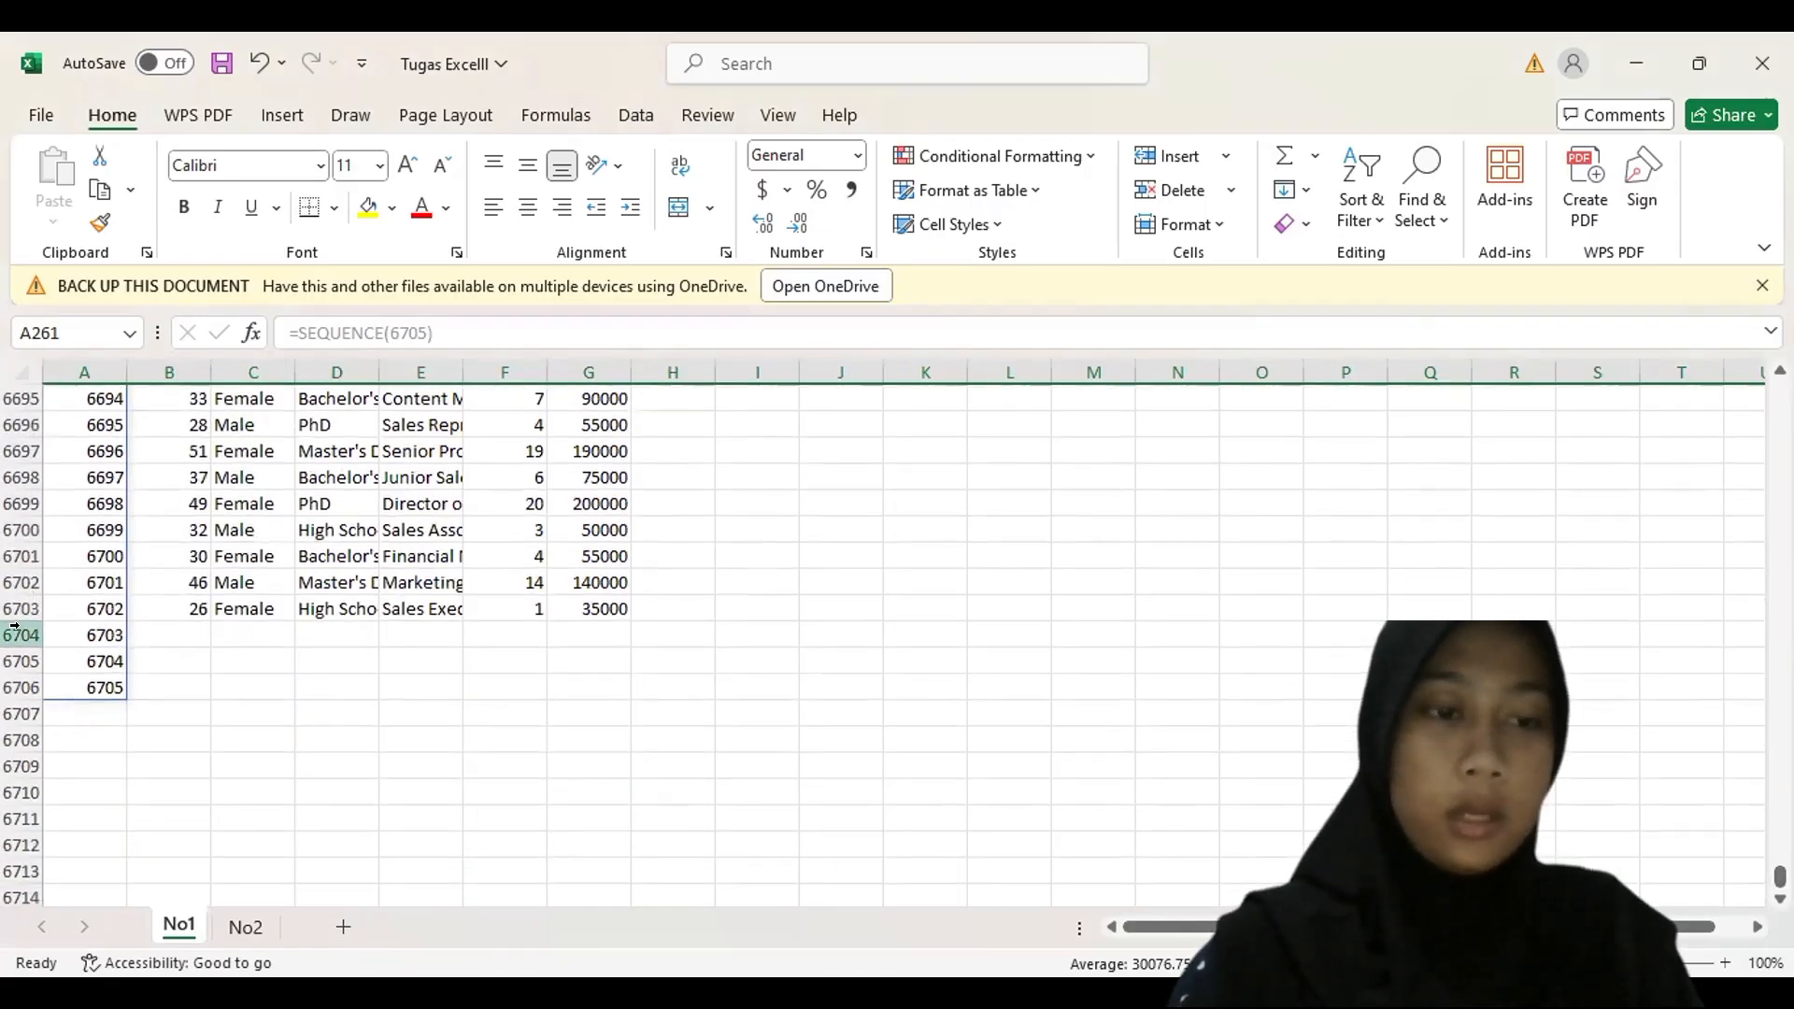
drag(20, 634, 20, 687)
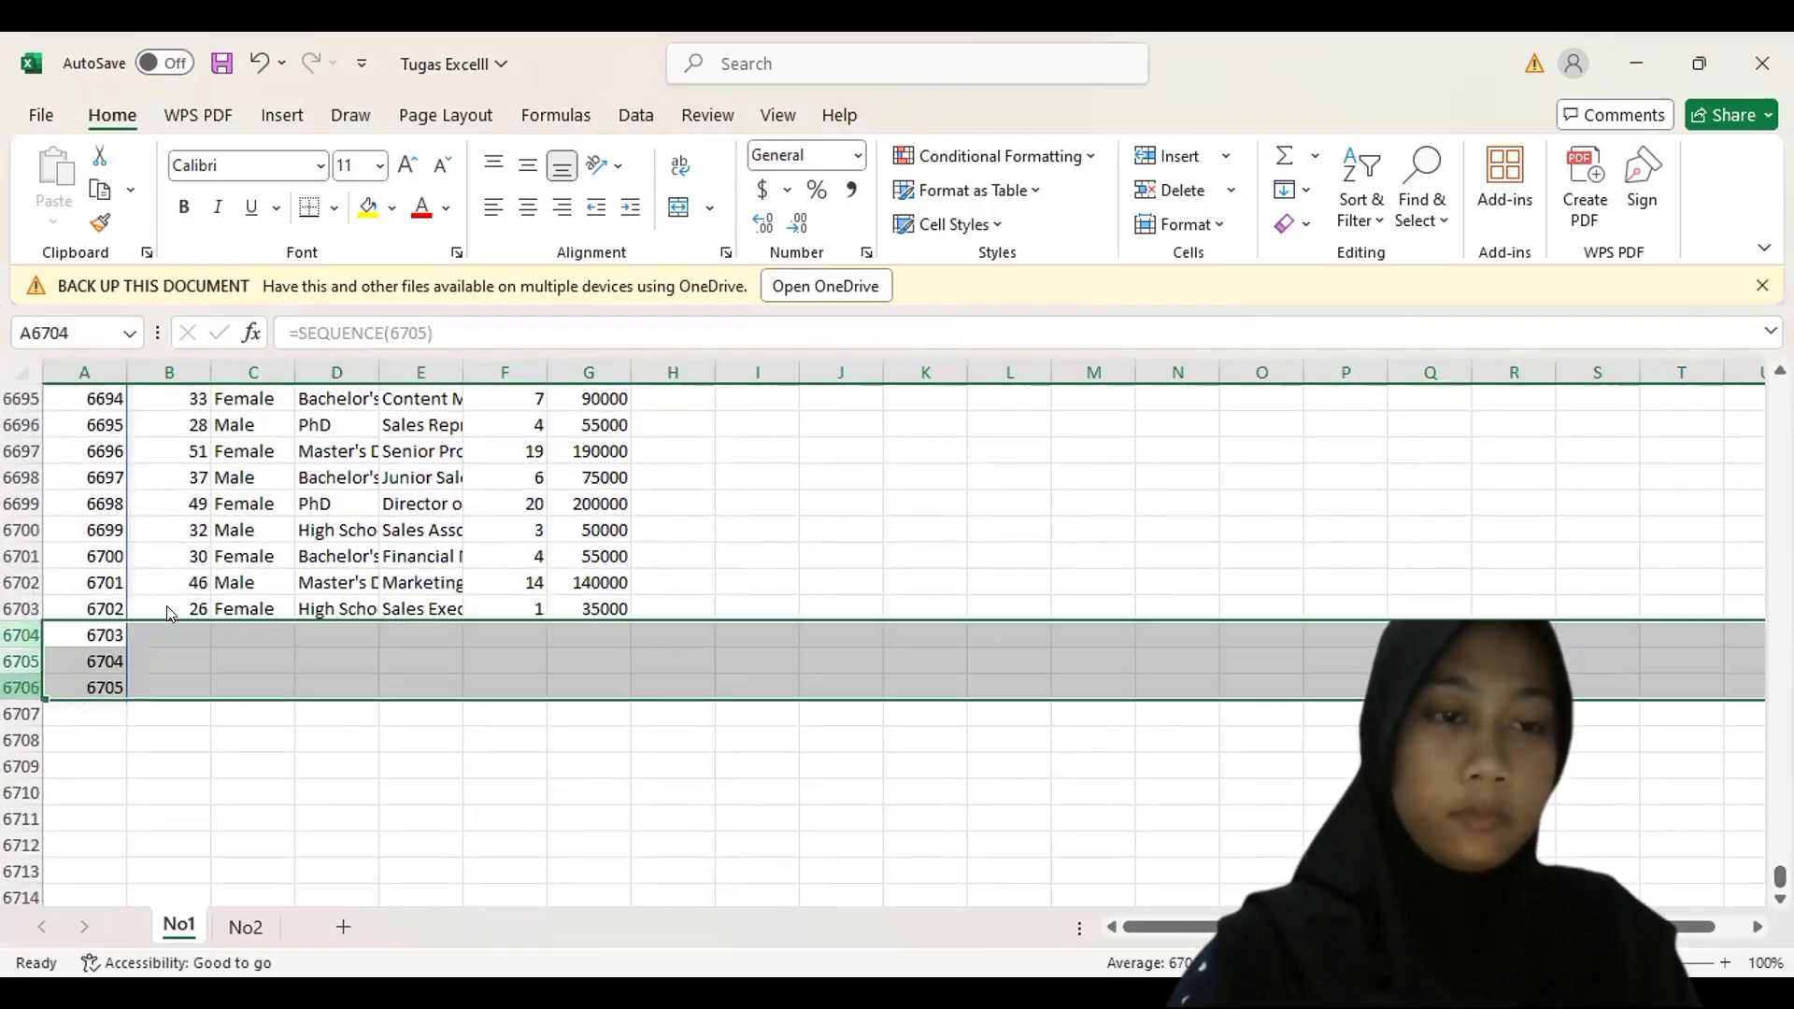
right_click(21, 688)
click(171, 626)
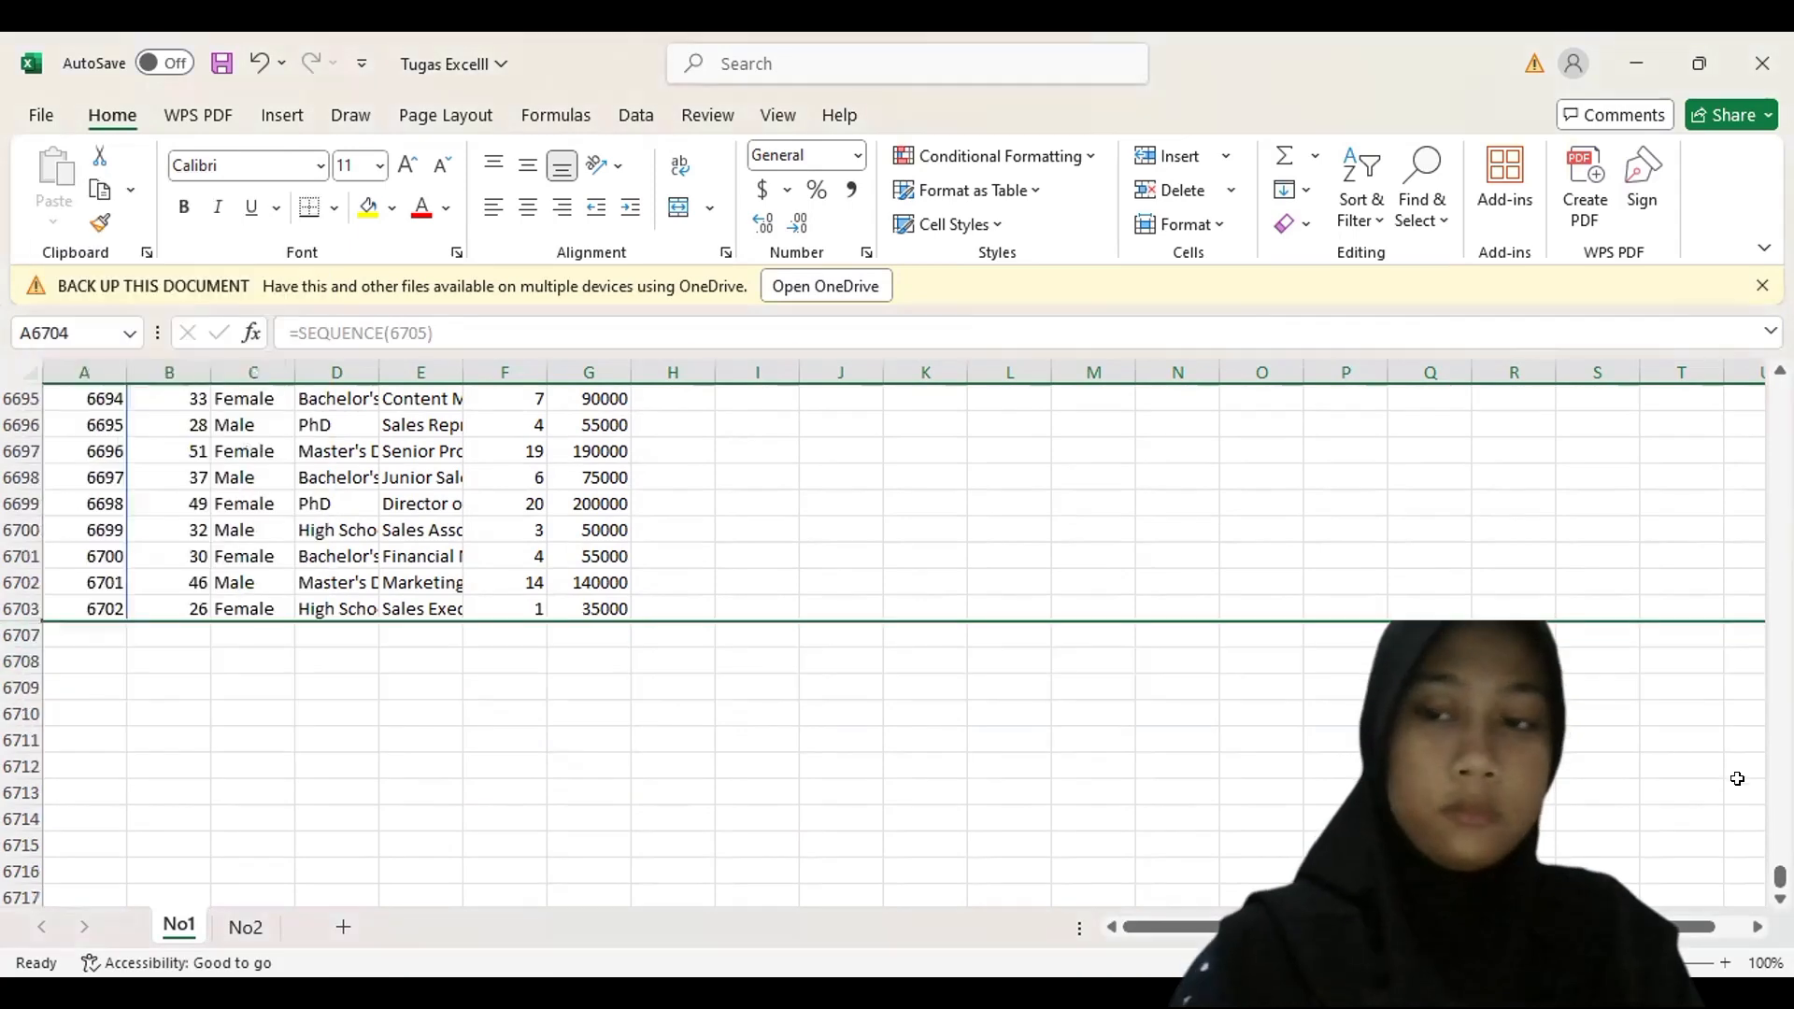
- Widen columns B to G of the salary table so that their headings and entries fit
drag(1779, 878, 1778, 393)
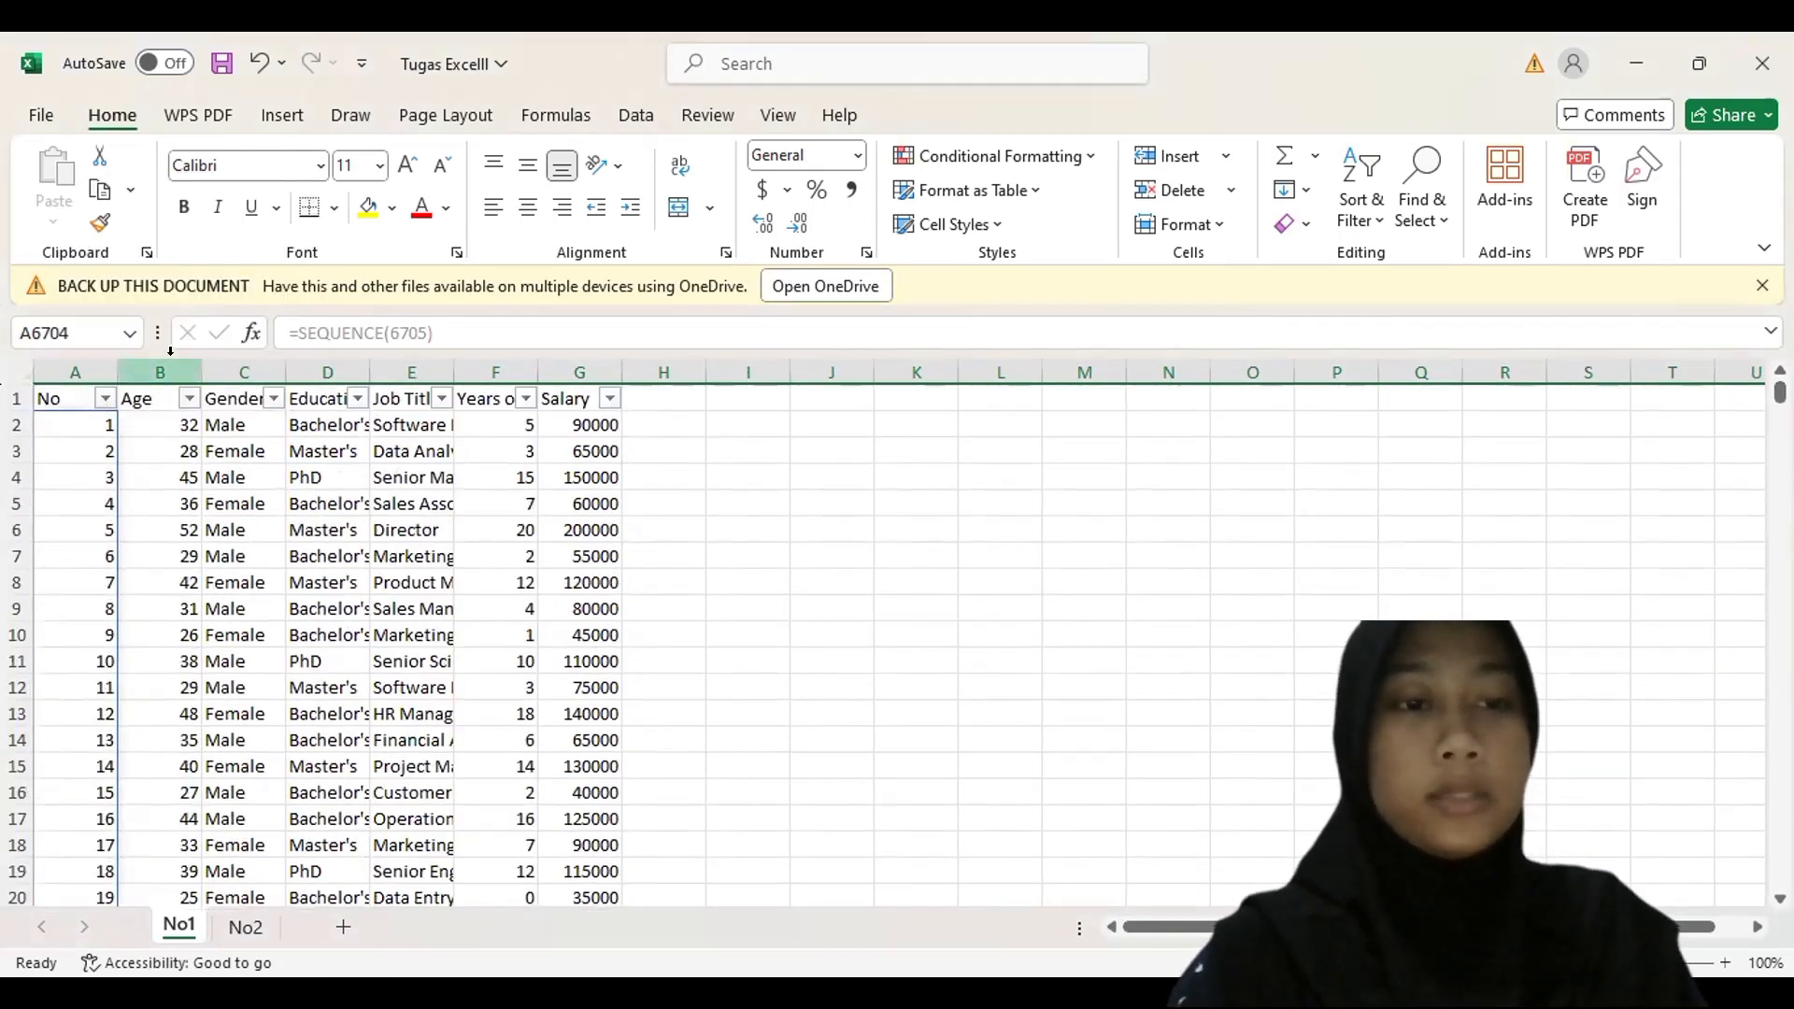
drag(202, 377, 594, 371)
drag(680, 371, 848, 371)
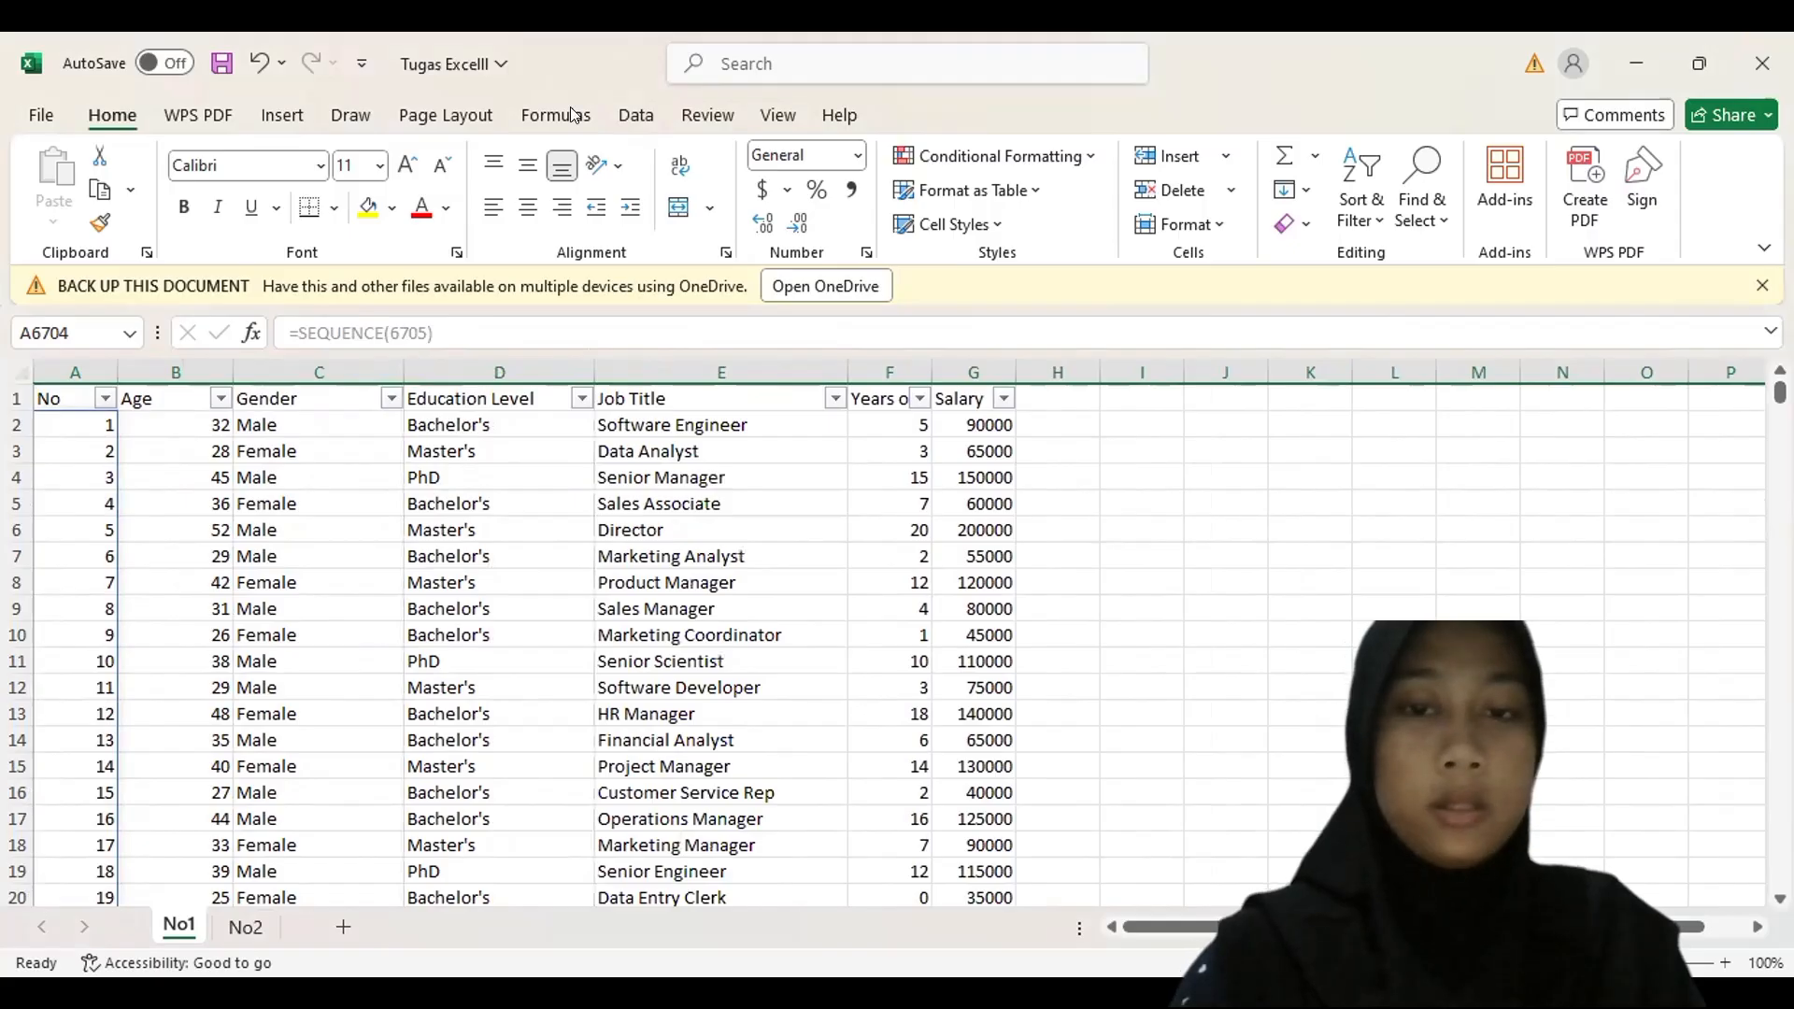
double_click(930, 372)
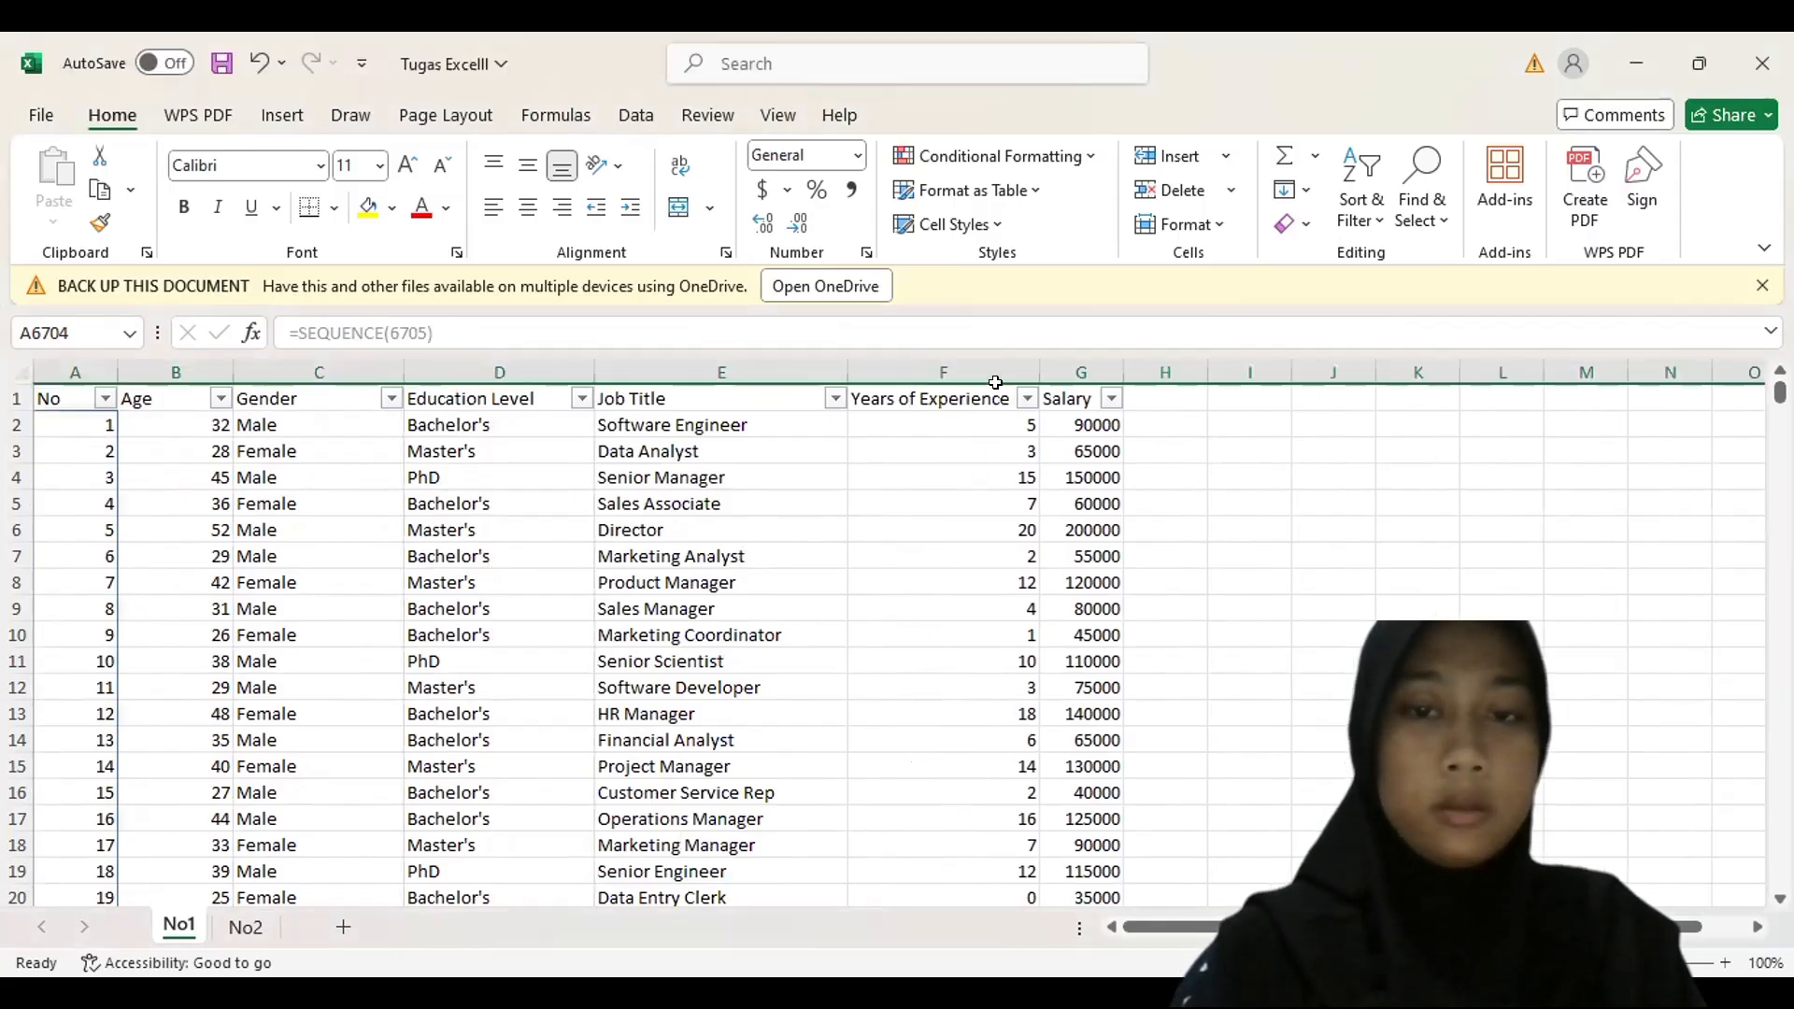
double_click(1120, 370)
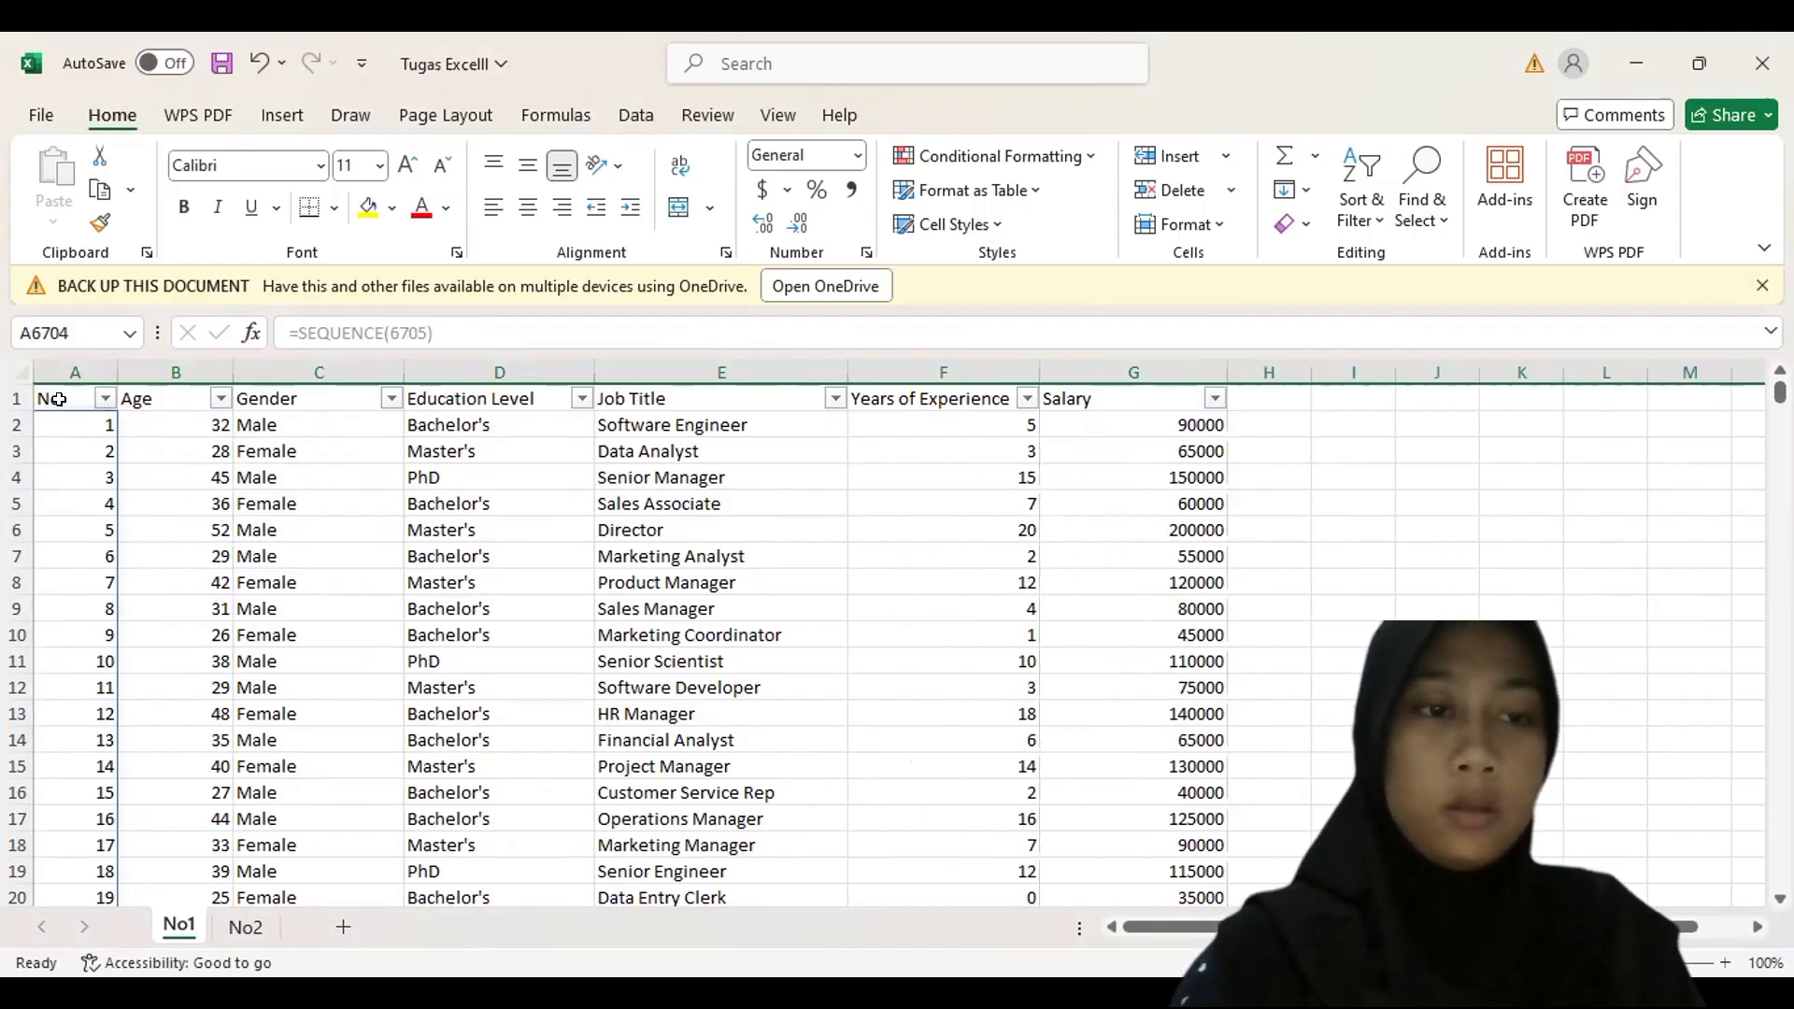
- Apply All Borders to the entire salary table, from the No column to the Salary column
drag(56, 399, 1185, 399)
click(1190, 603)
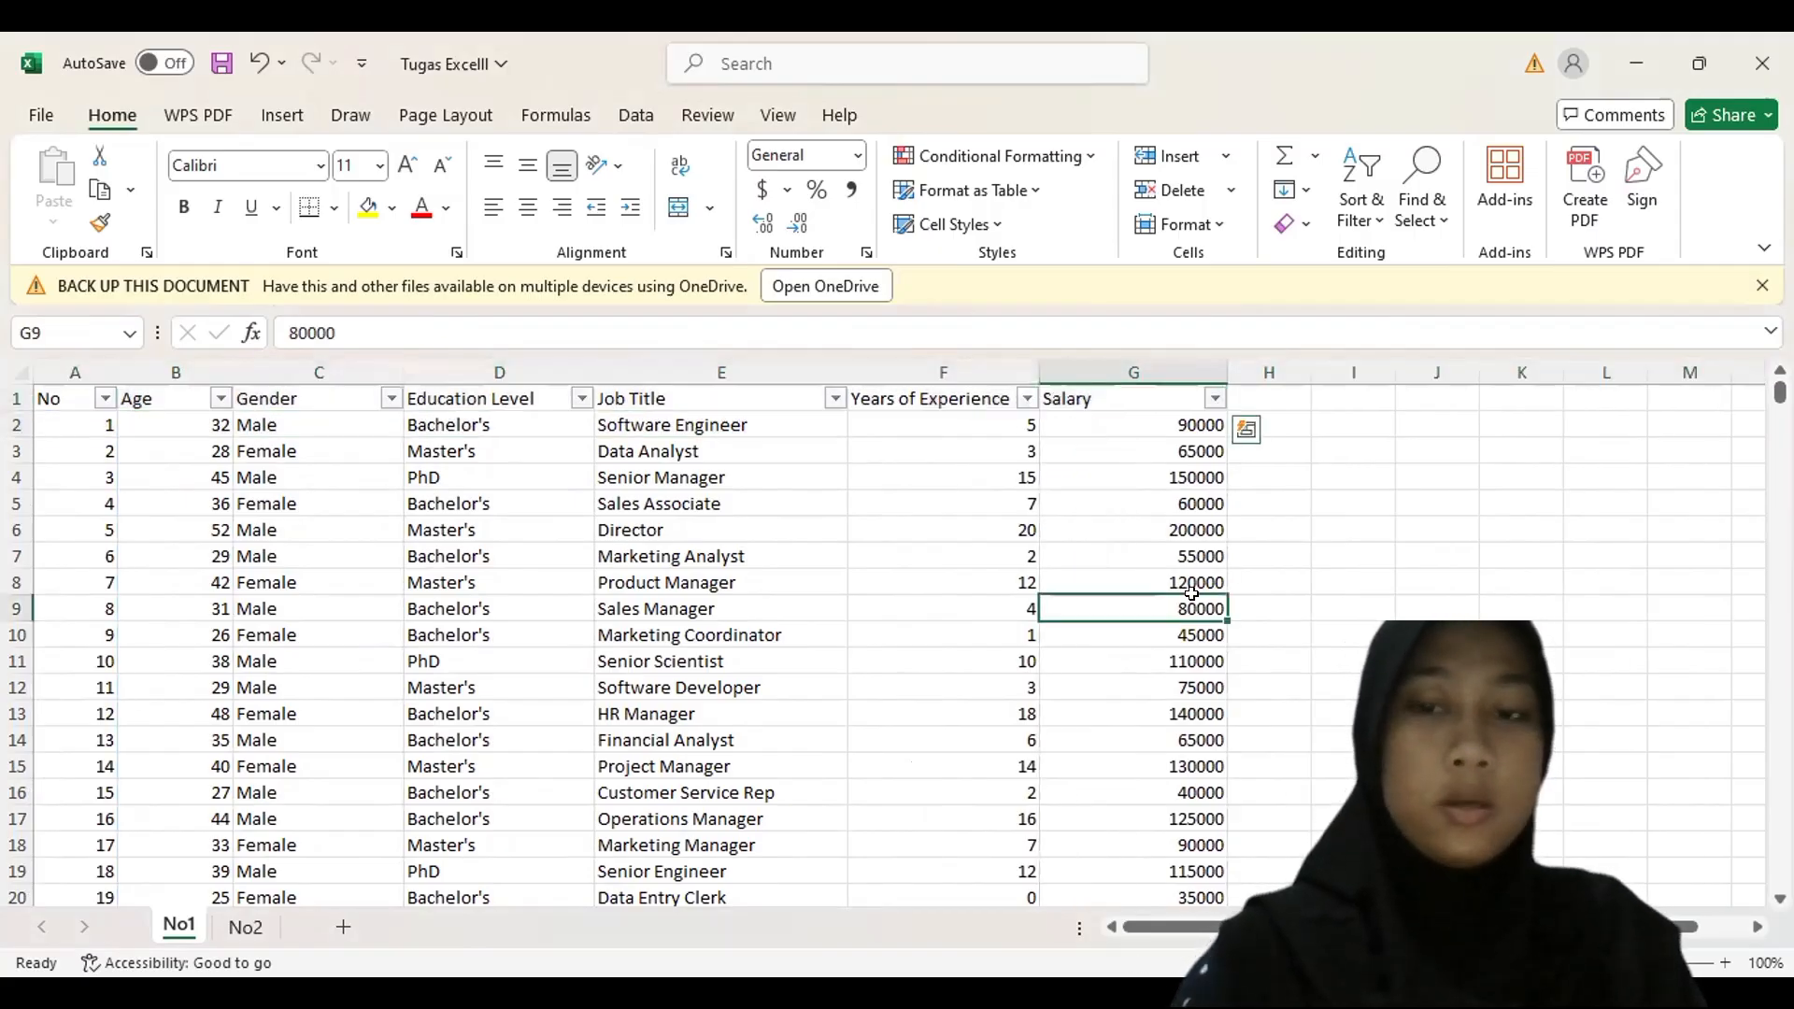
click(75, 369)
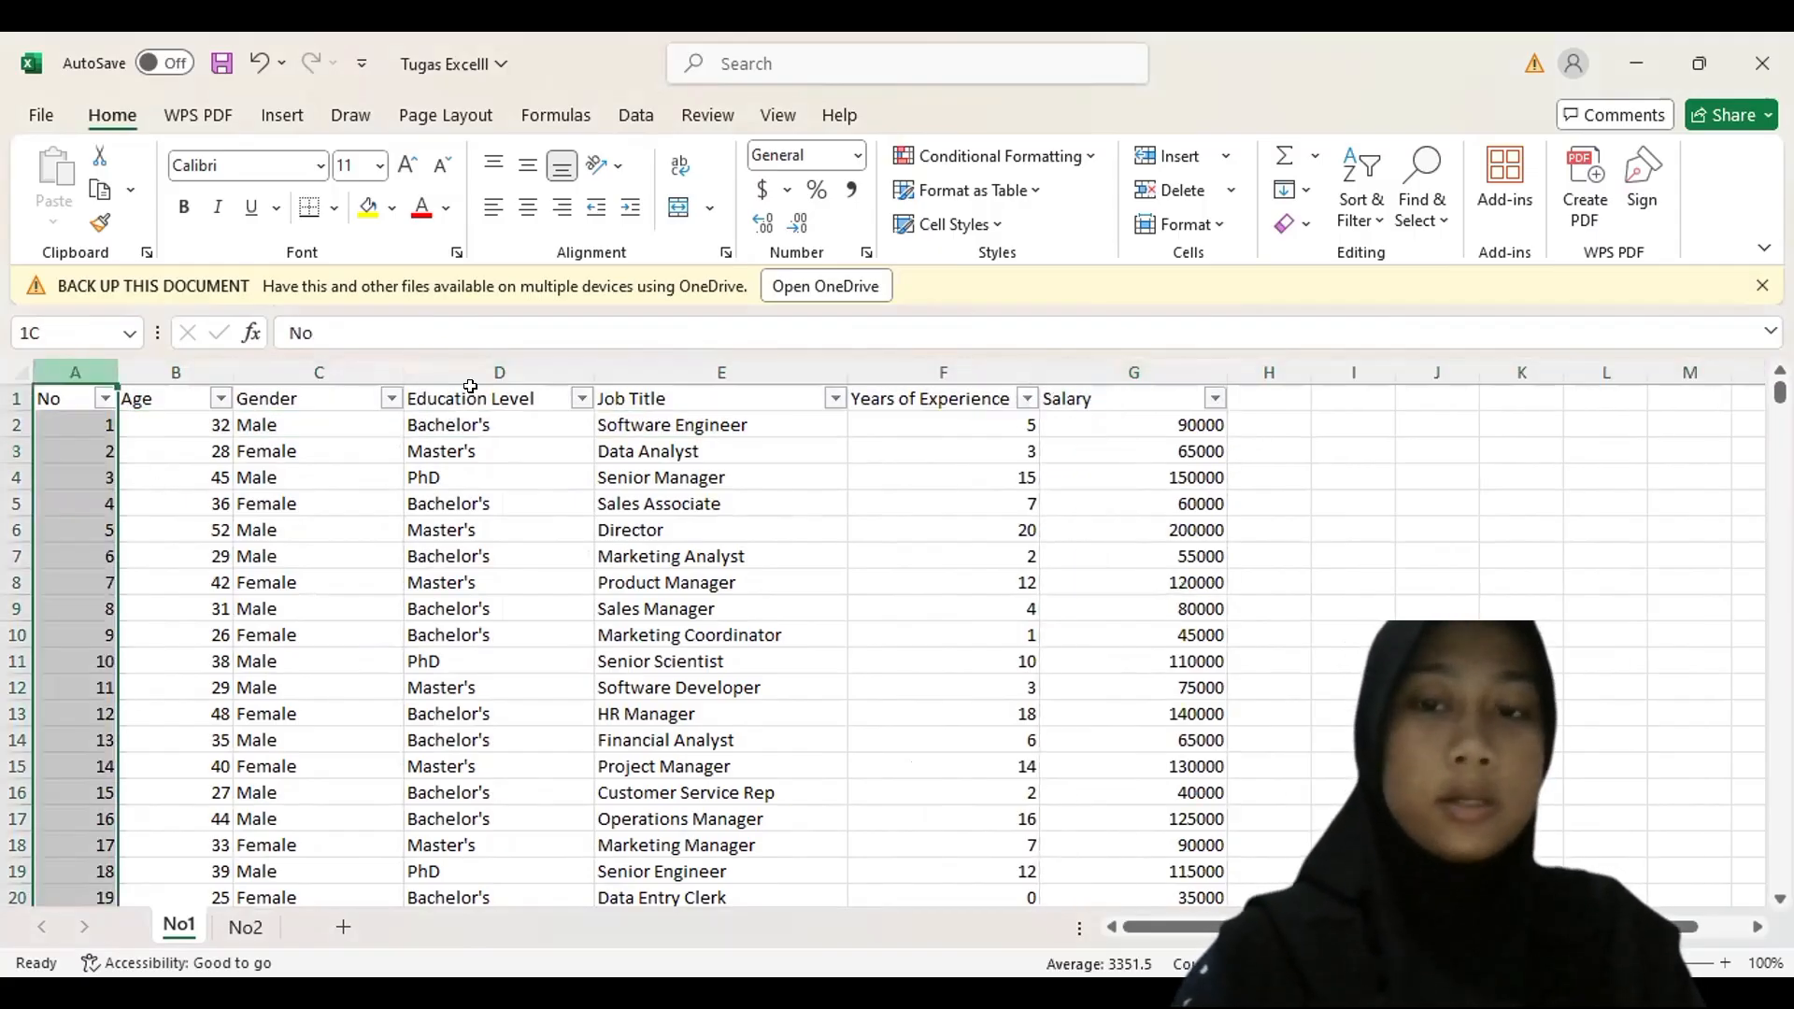
key(ctrl+a)
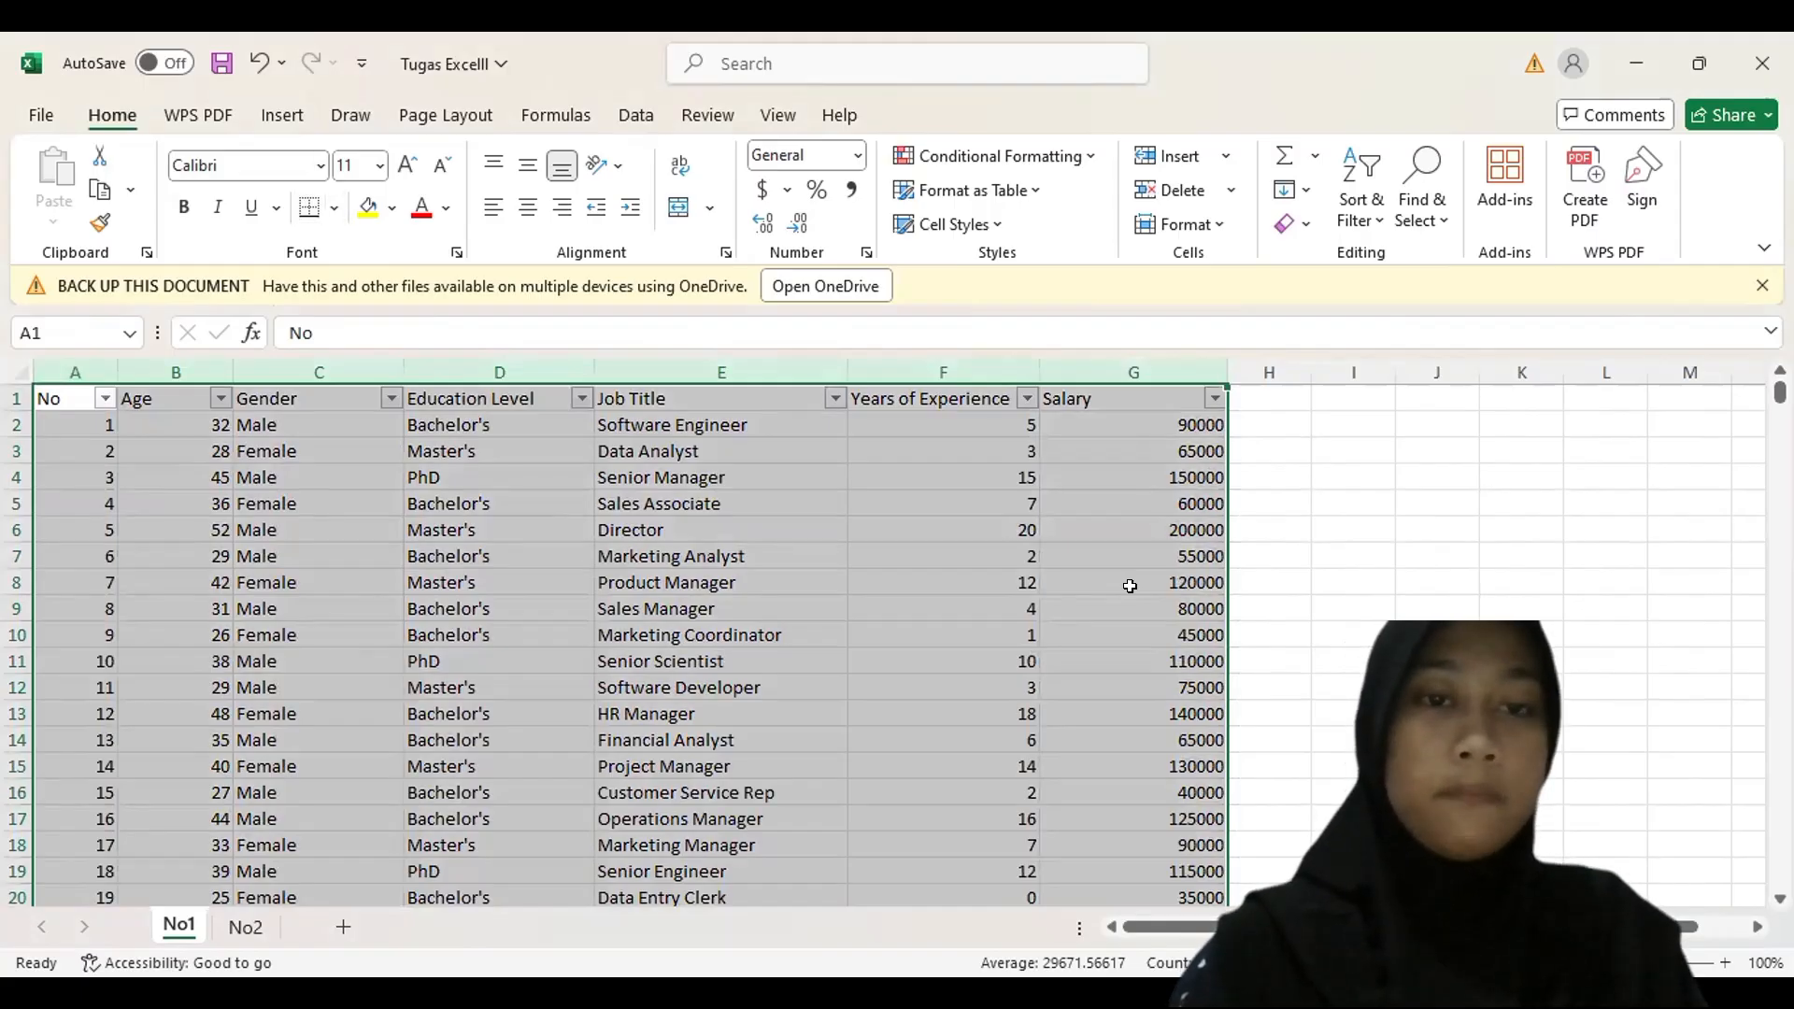
key(alt+Tab)
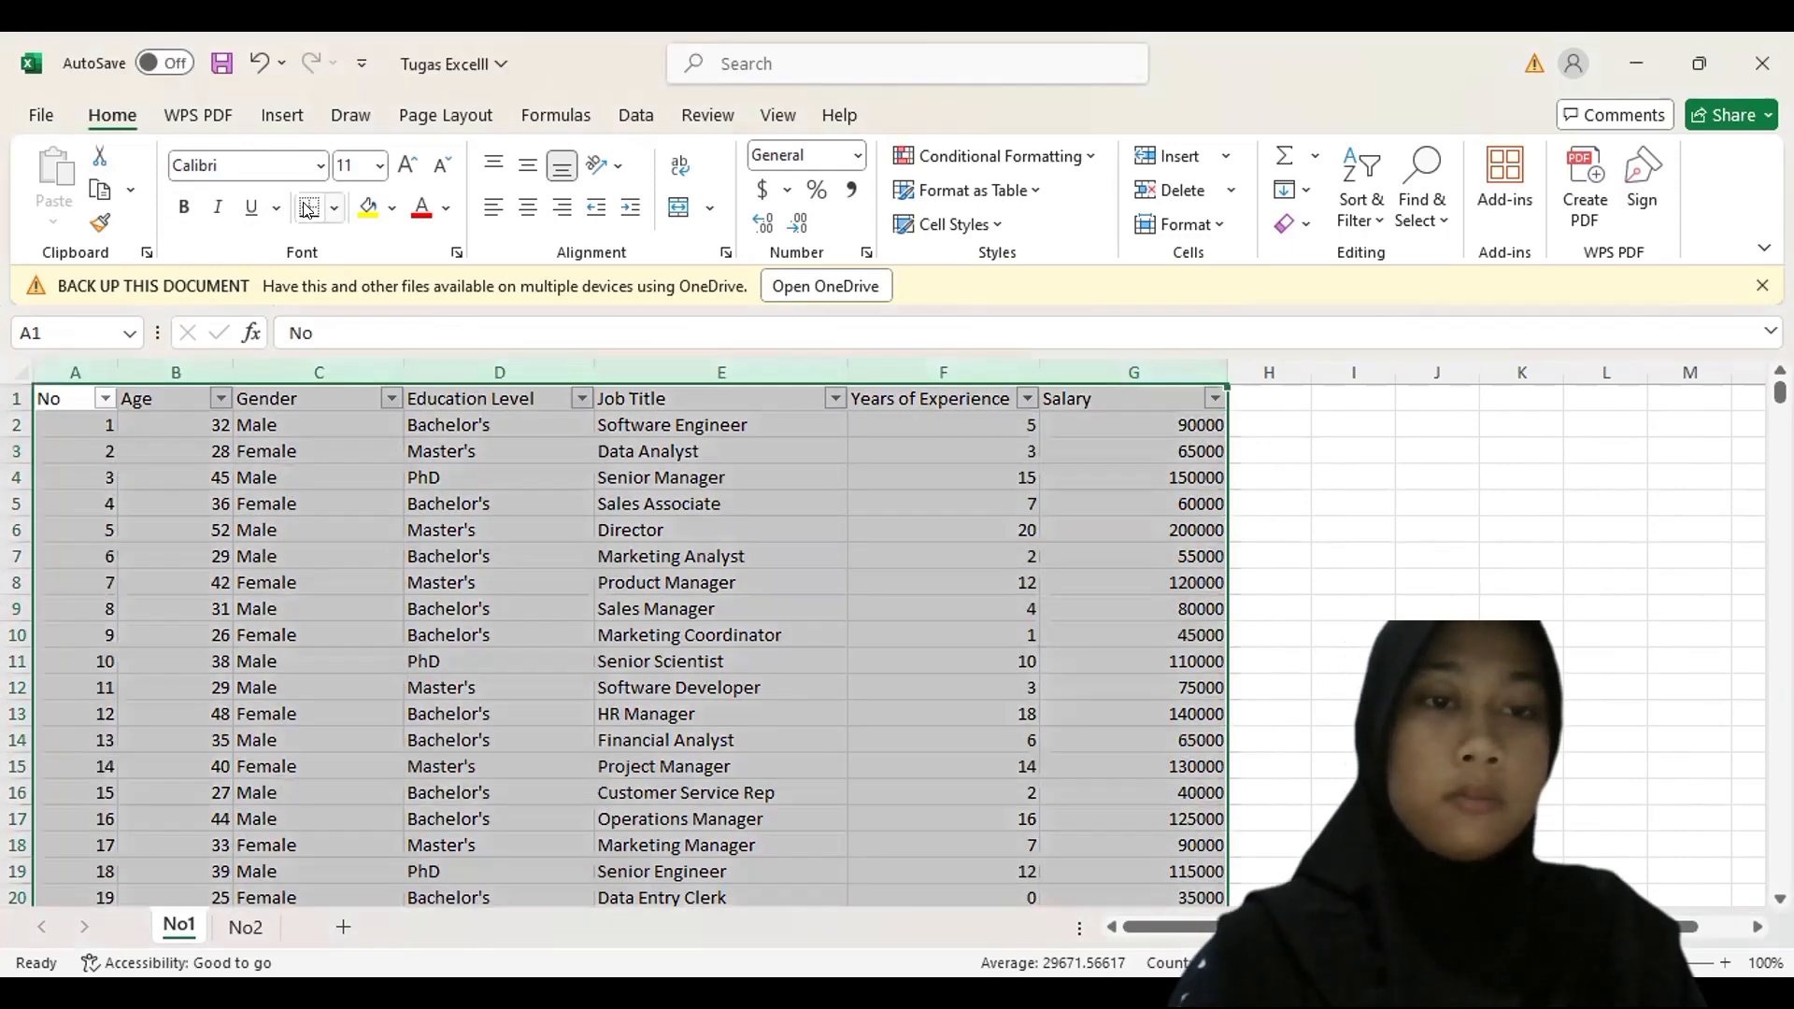
click(334, 209)
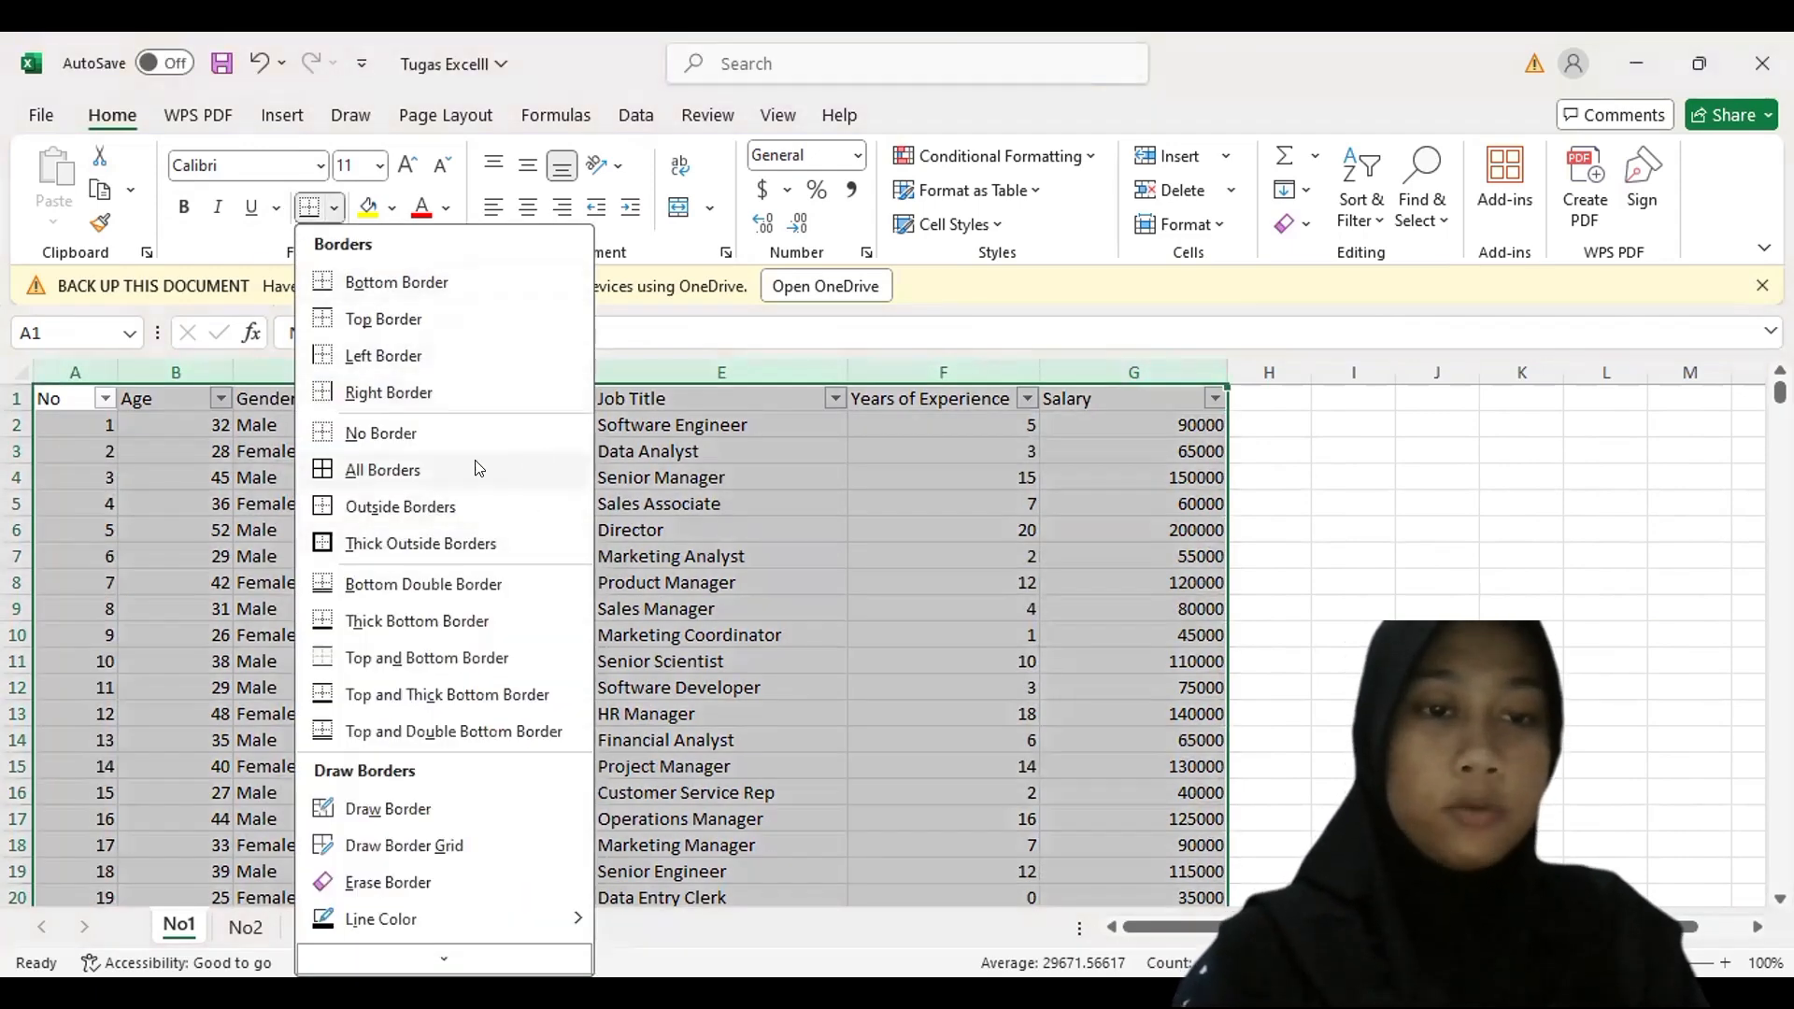
click(391, 464)
click(383, 454)
- Apply the Good cell style to the header row and centre the contents of the whole table horizontally
drag(58, 400, 1109, 386)
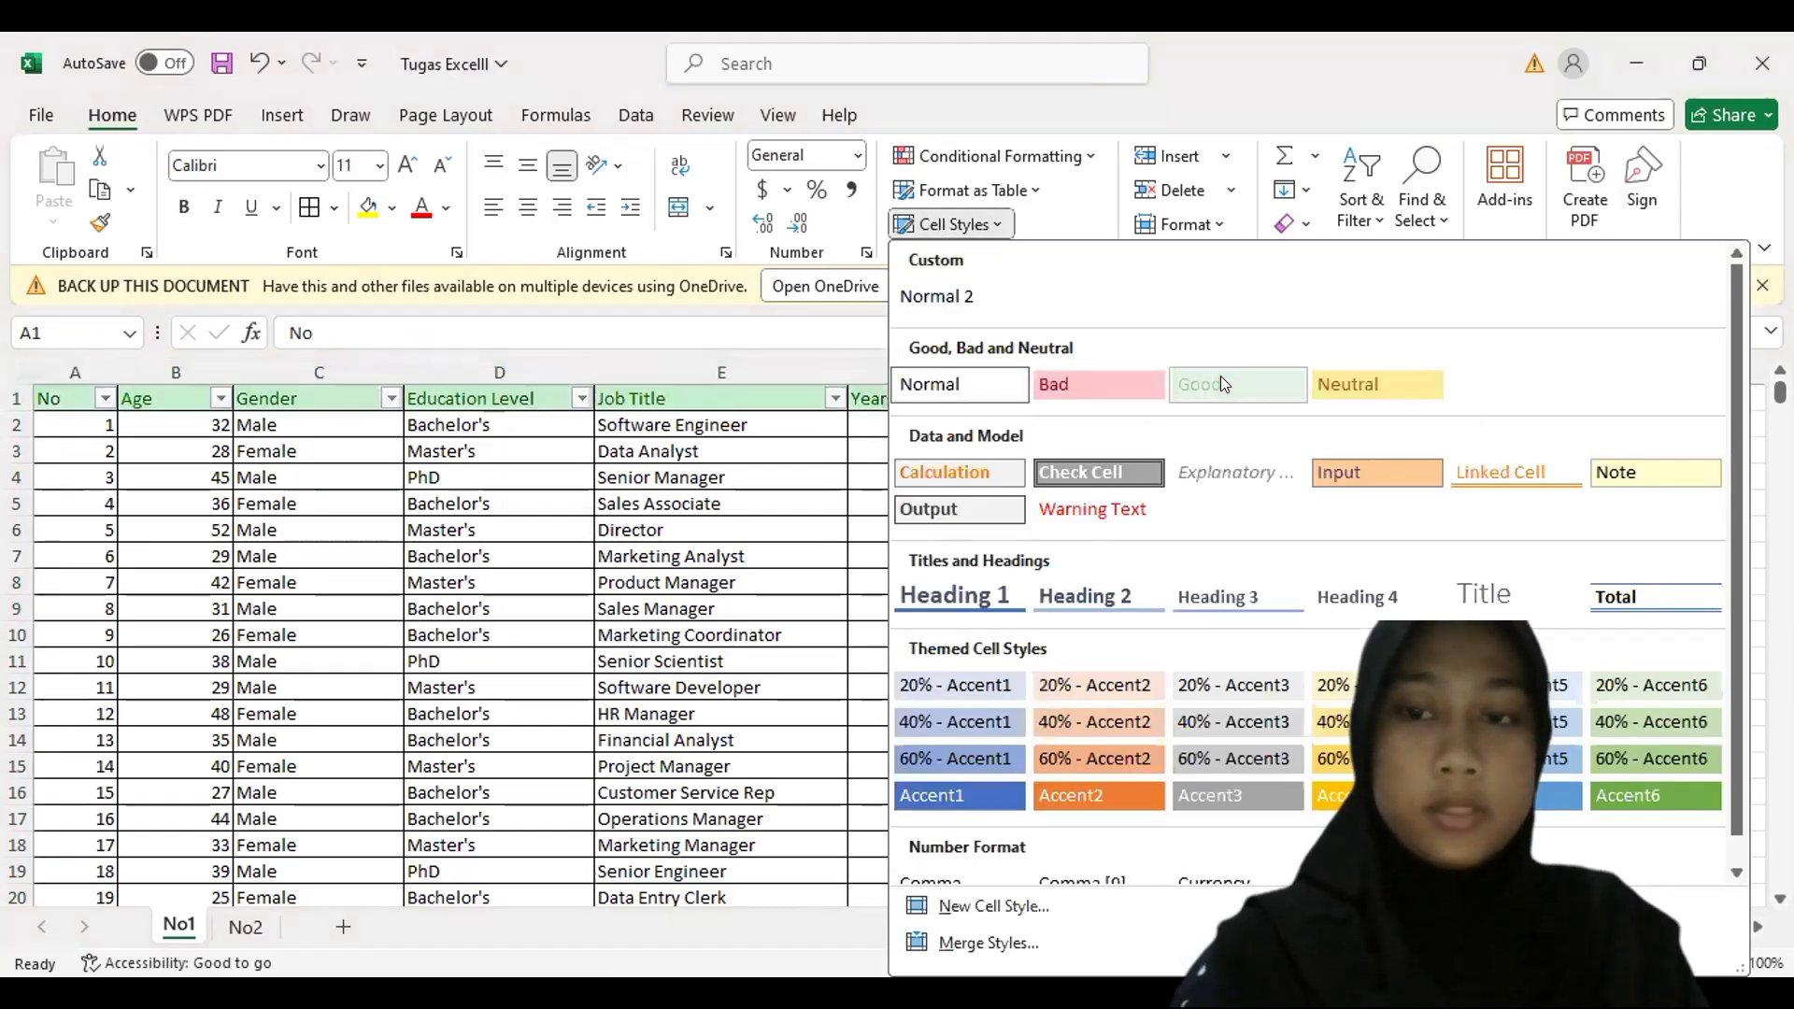
click(1296, 460)
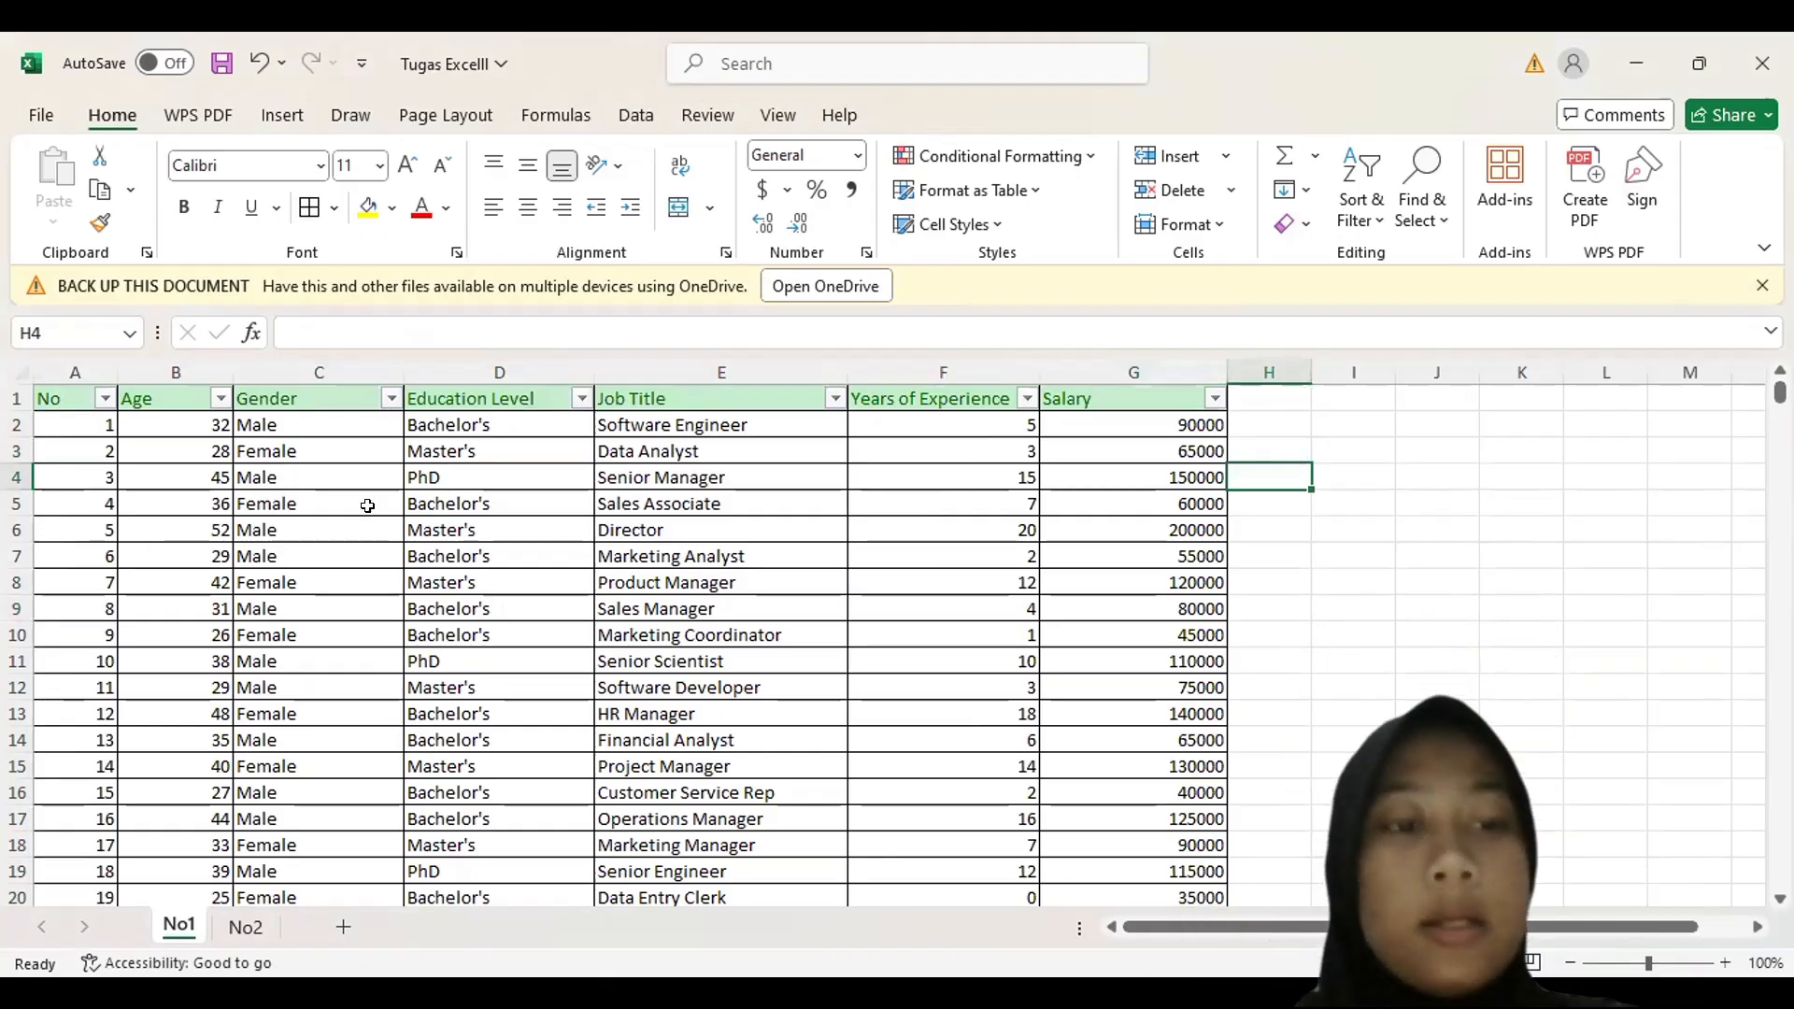
click(41, 350)
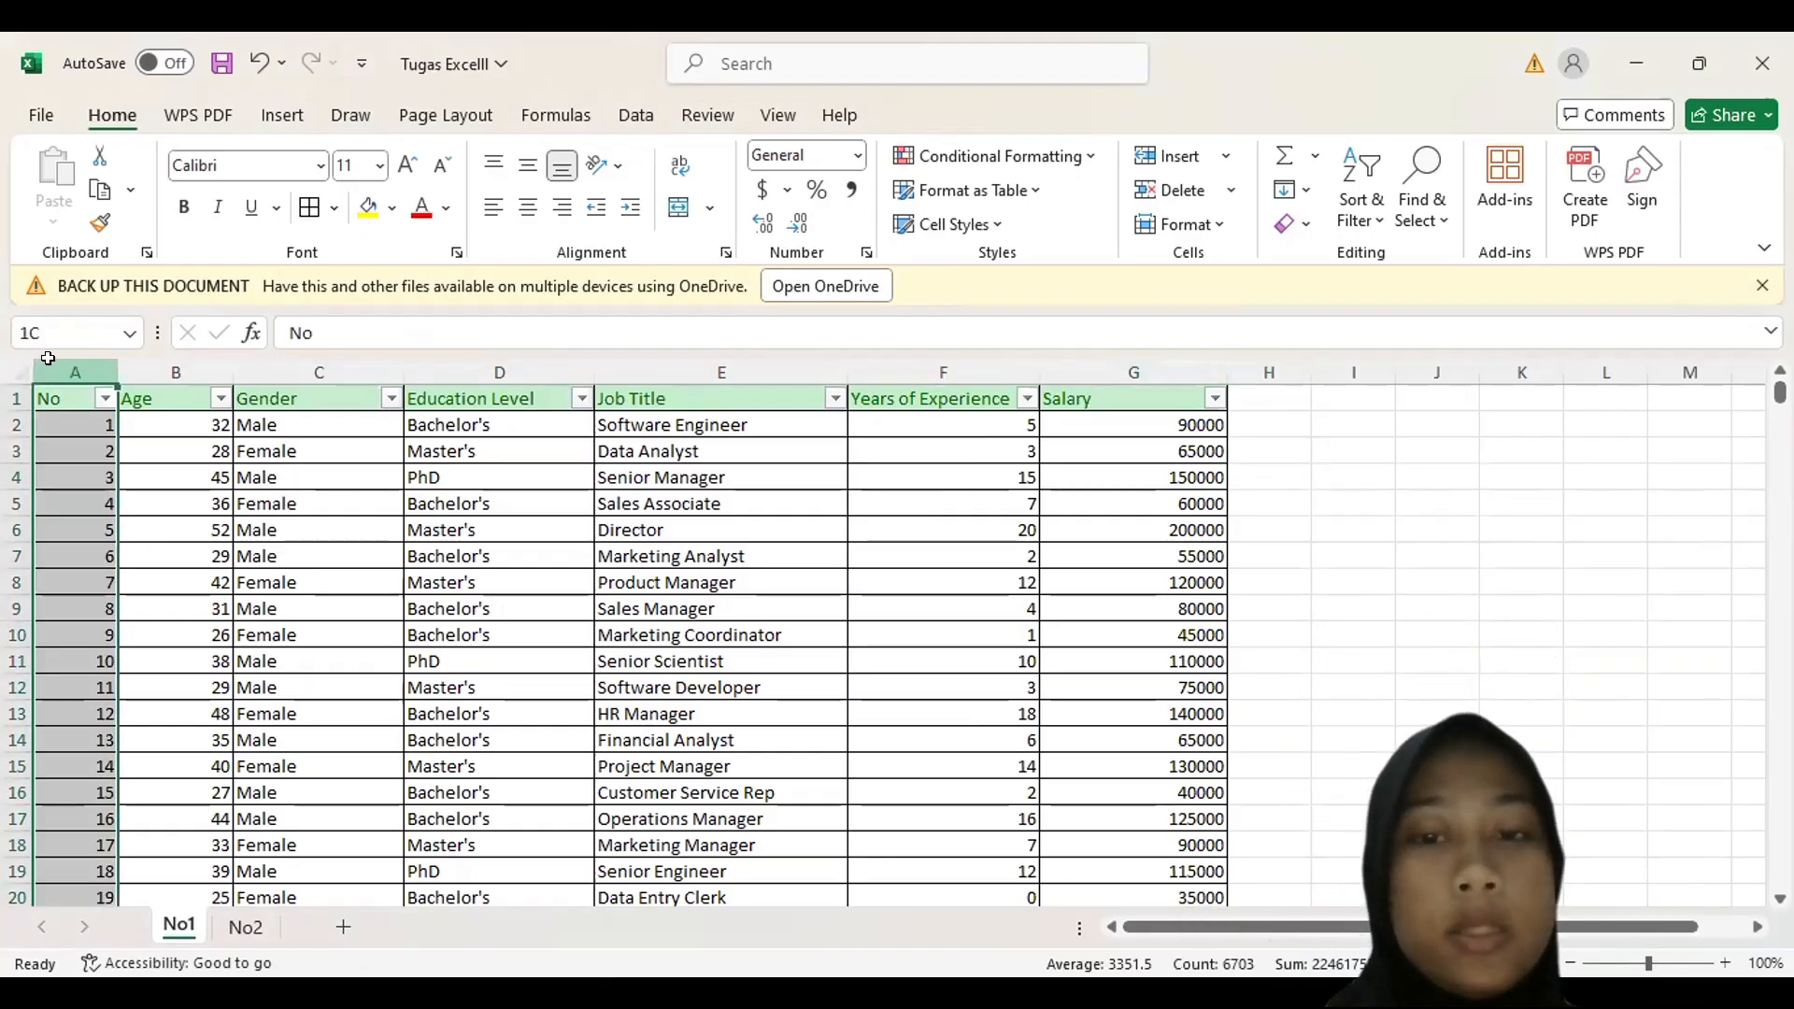
key(ctrl+shift+Right)
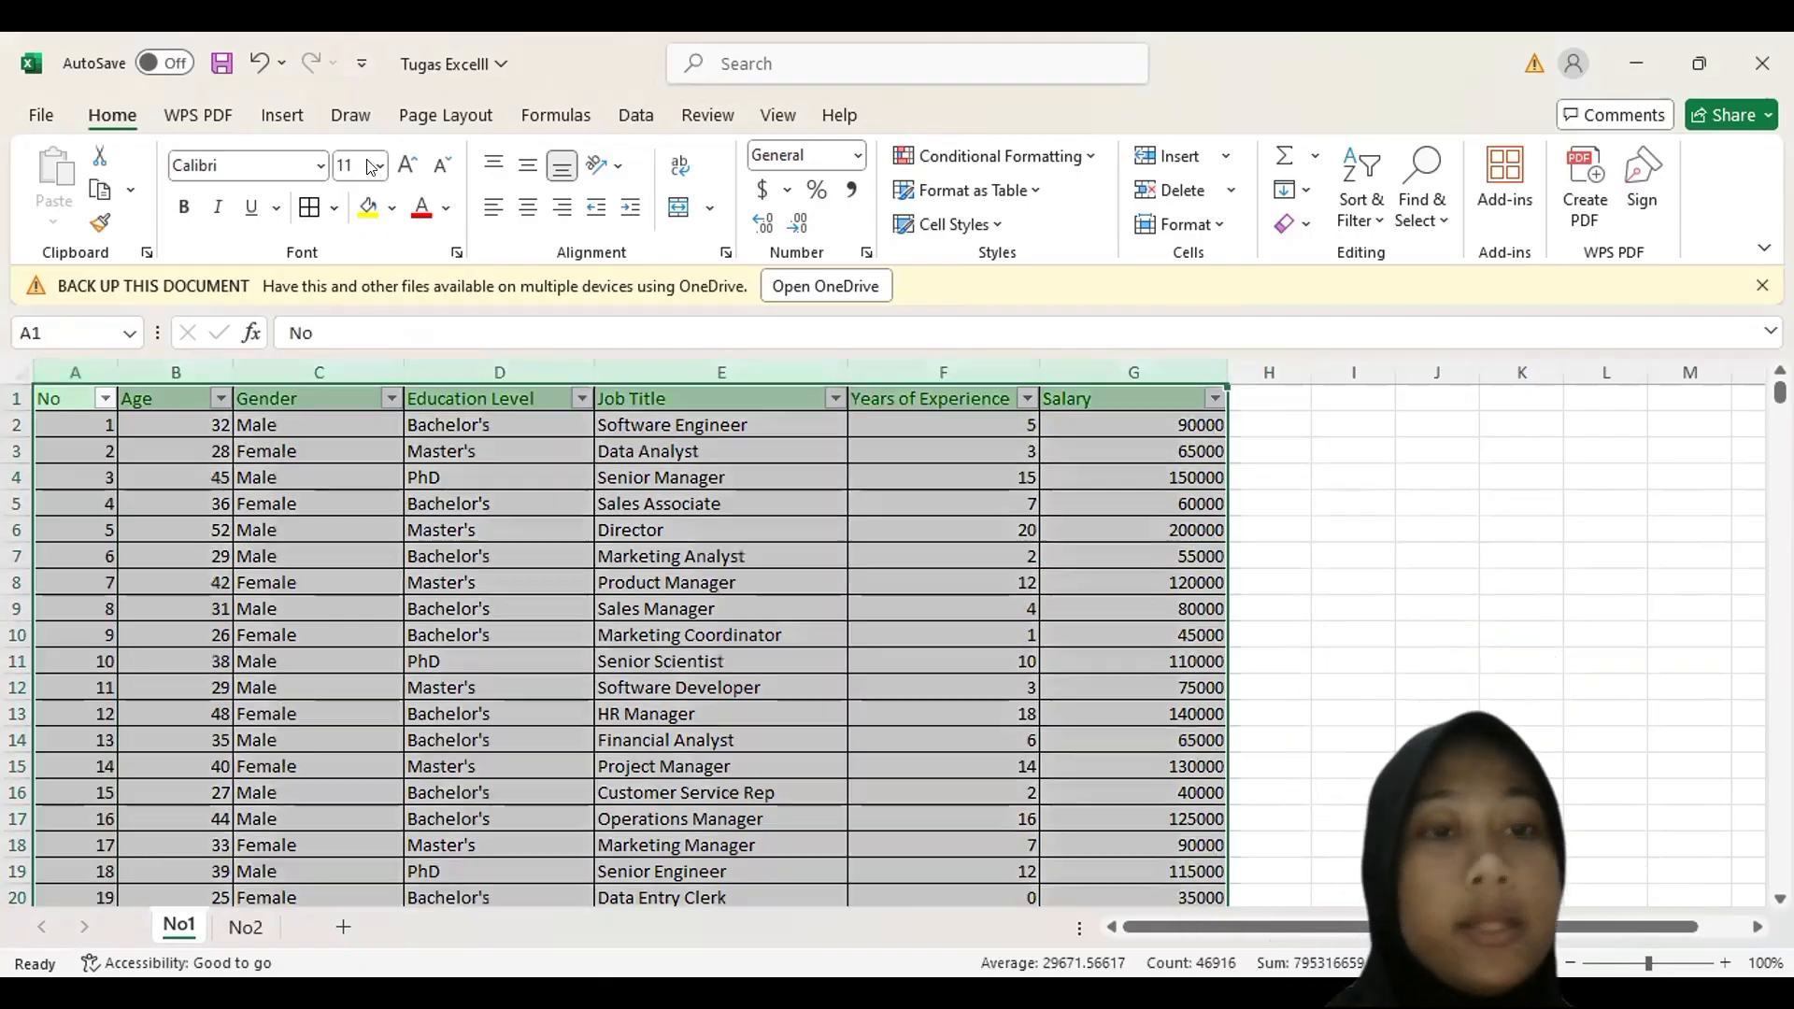
click(529, 211)
click(1071, 439)
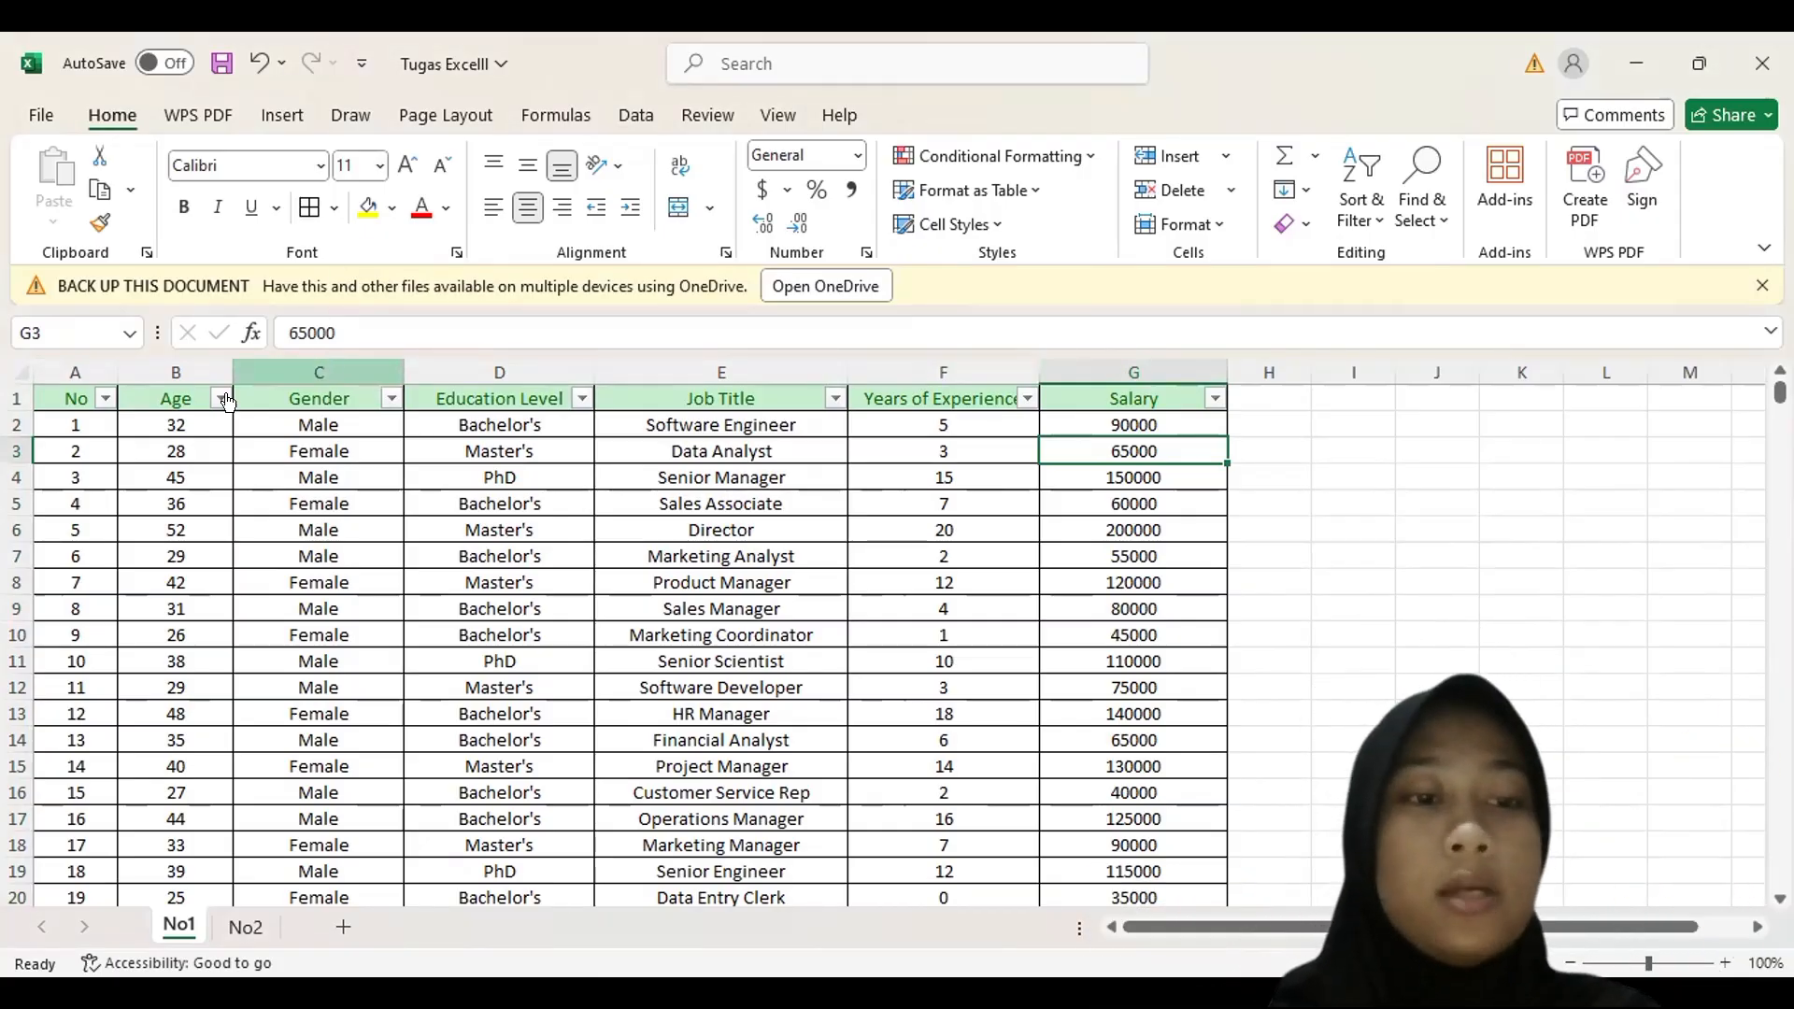
- Start a summary table beside the data with the headings Age in I1 and Jumlah in J1
click(1352, 405)
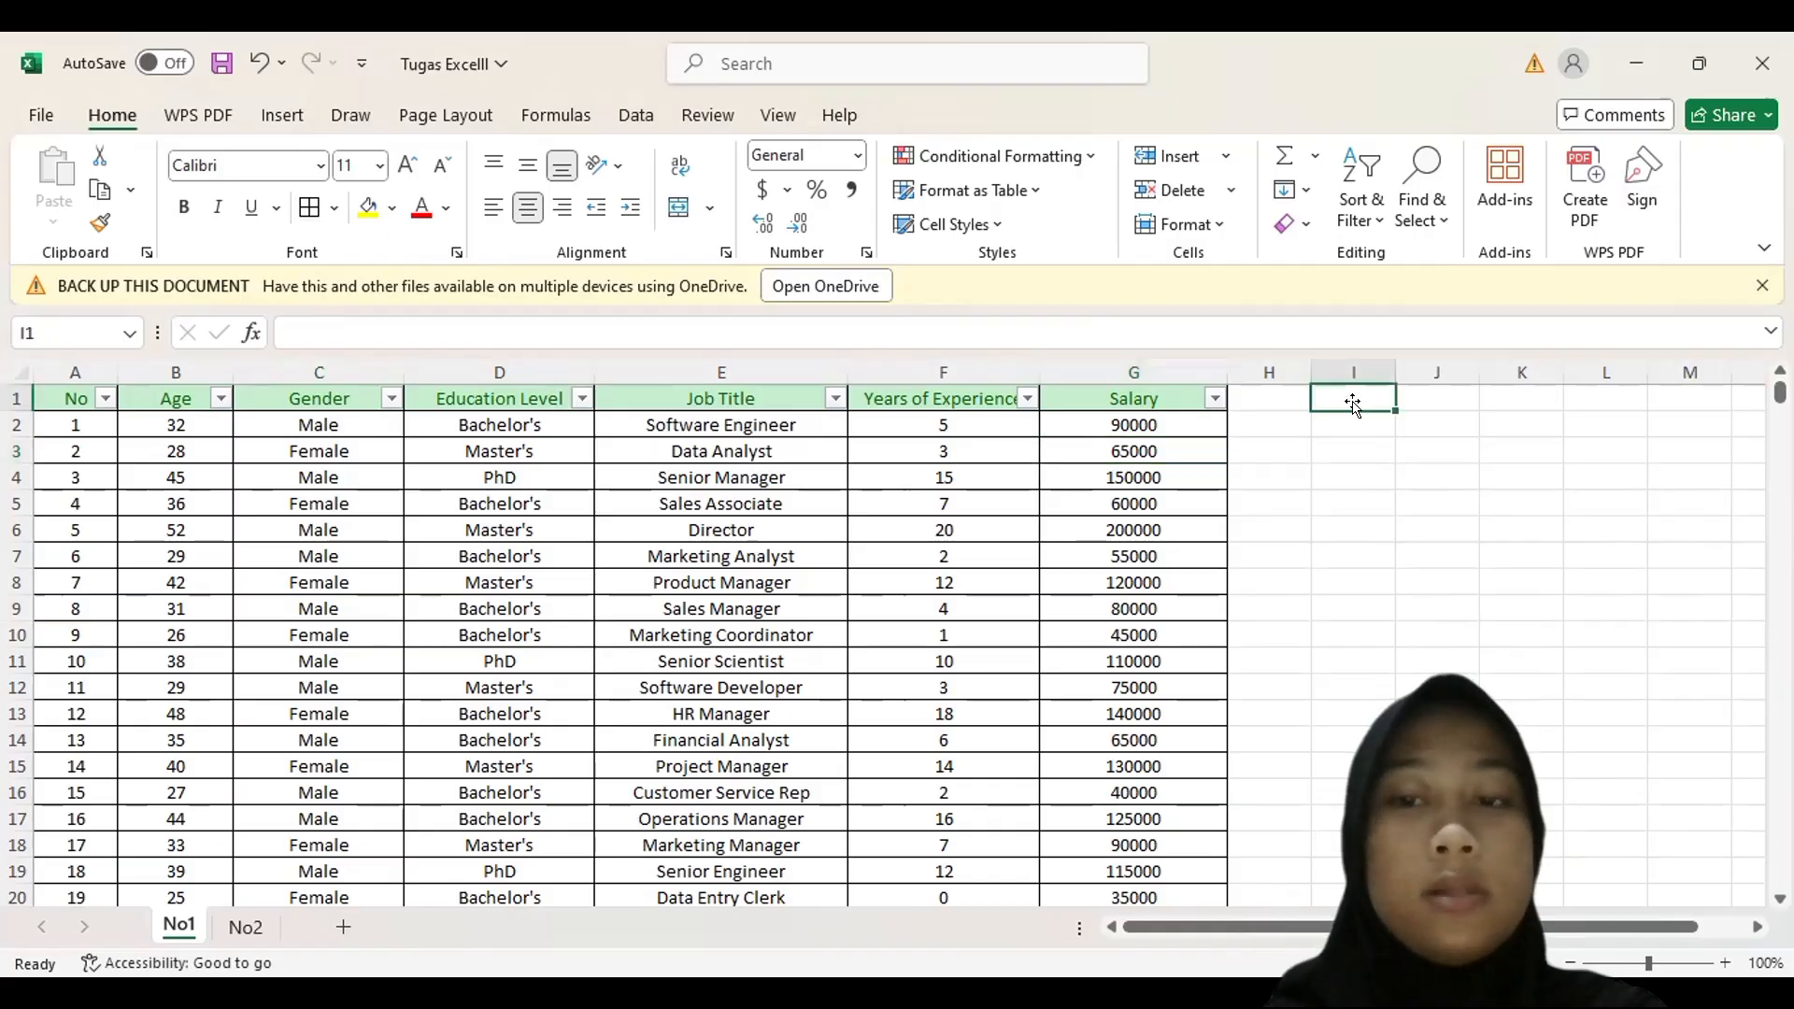
double_click(1336, 387)
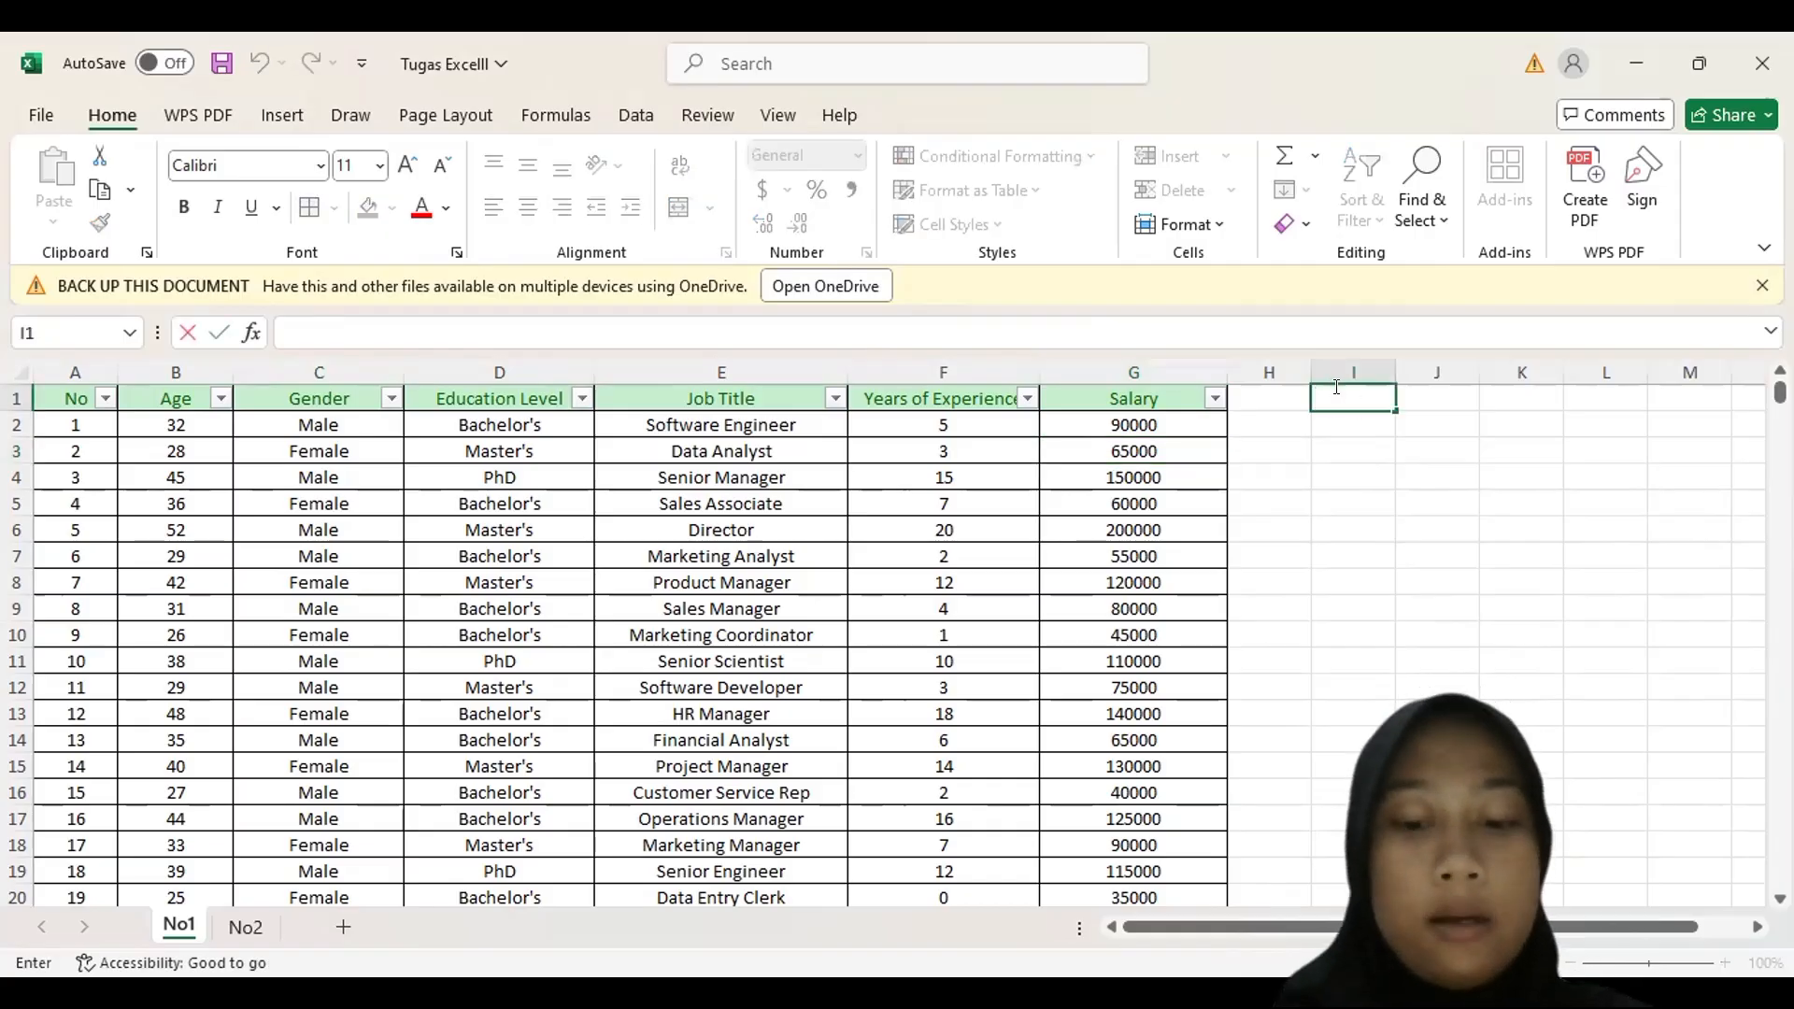
text(Age)
key(Tab)
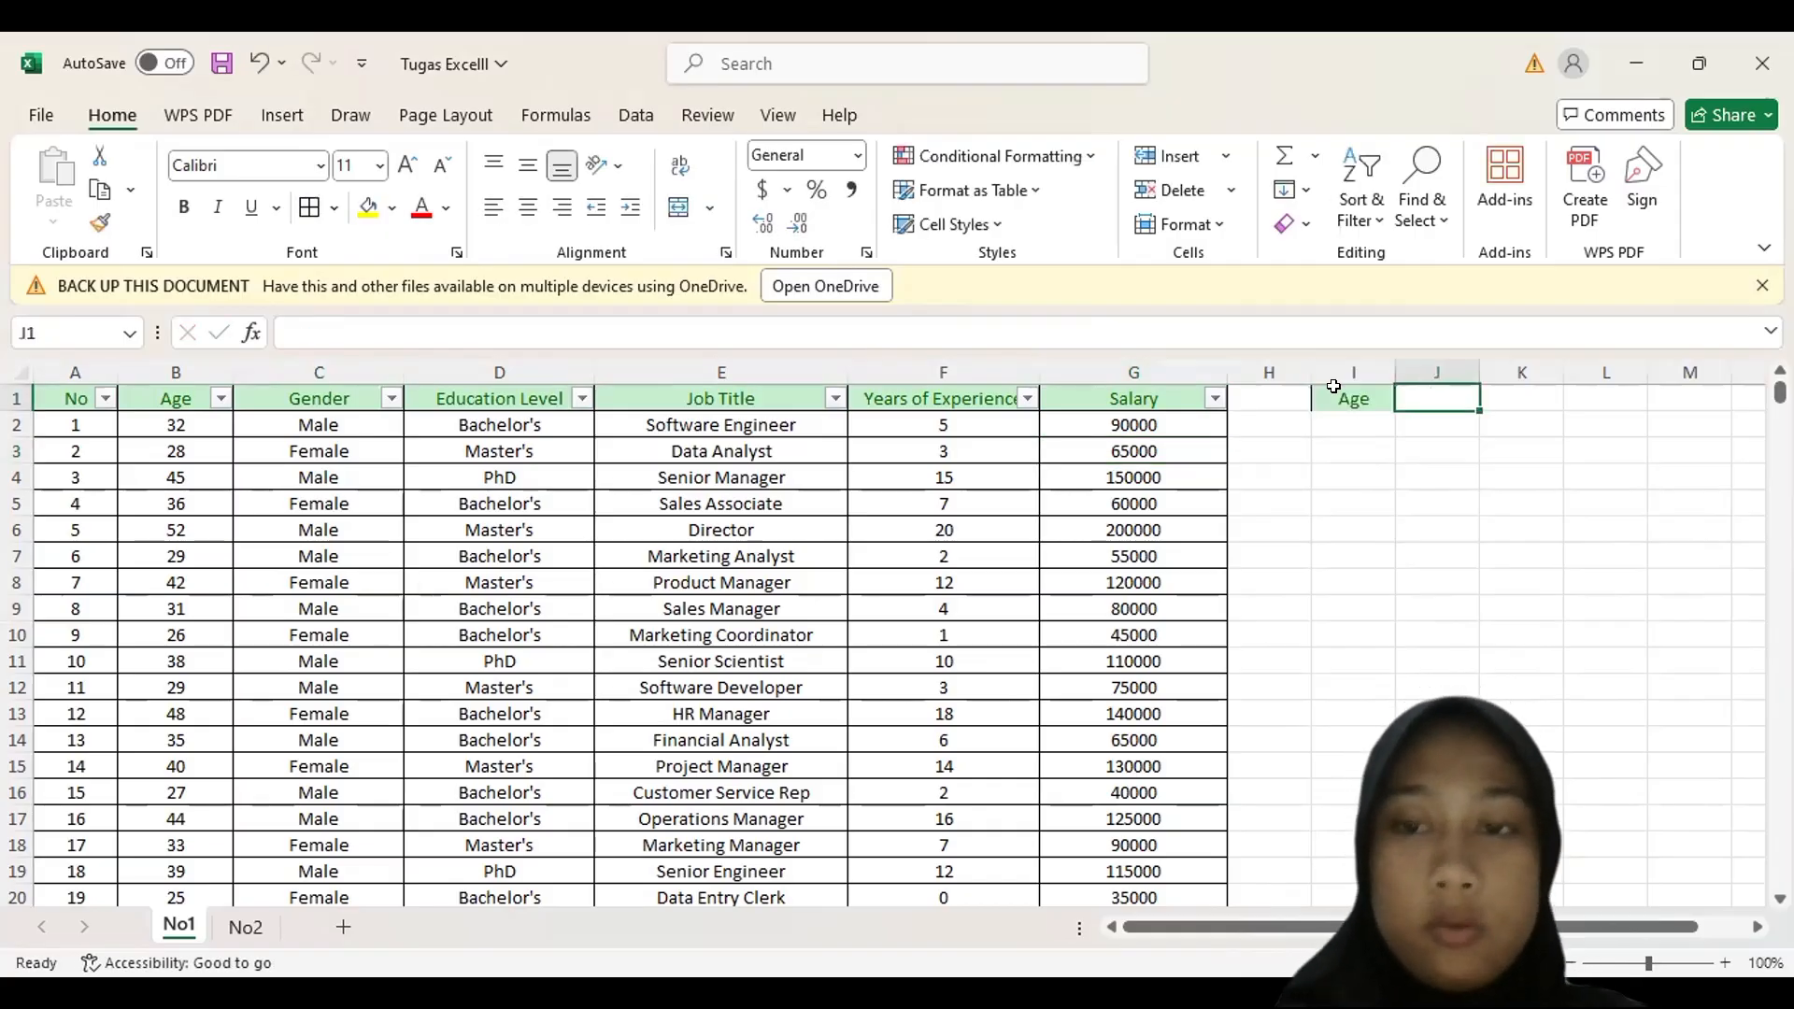
text(Jumlah)
key(Return)
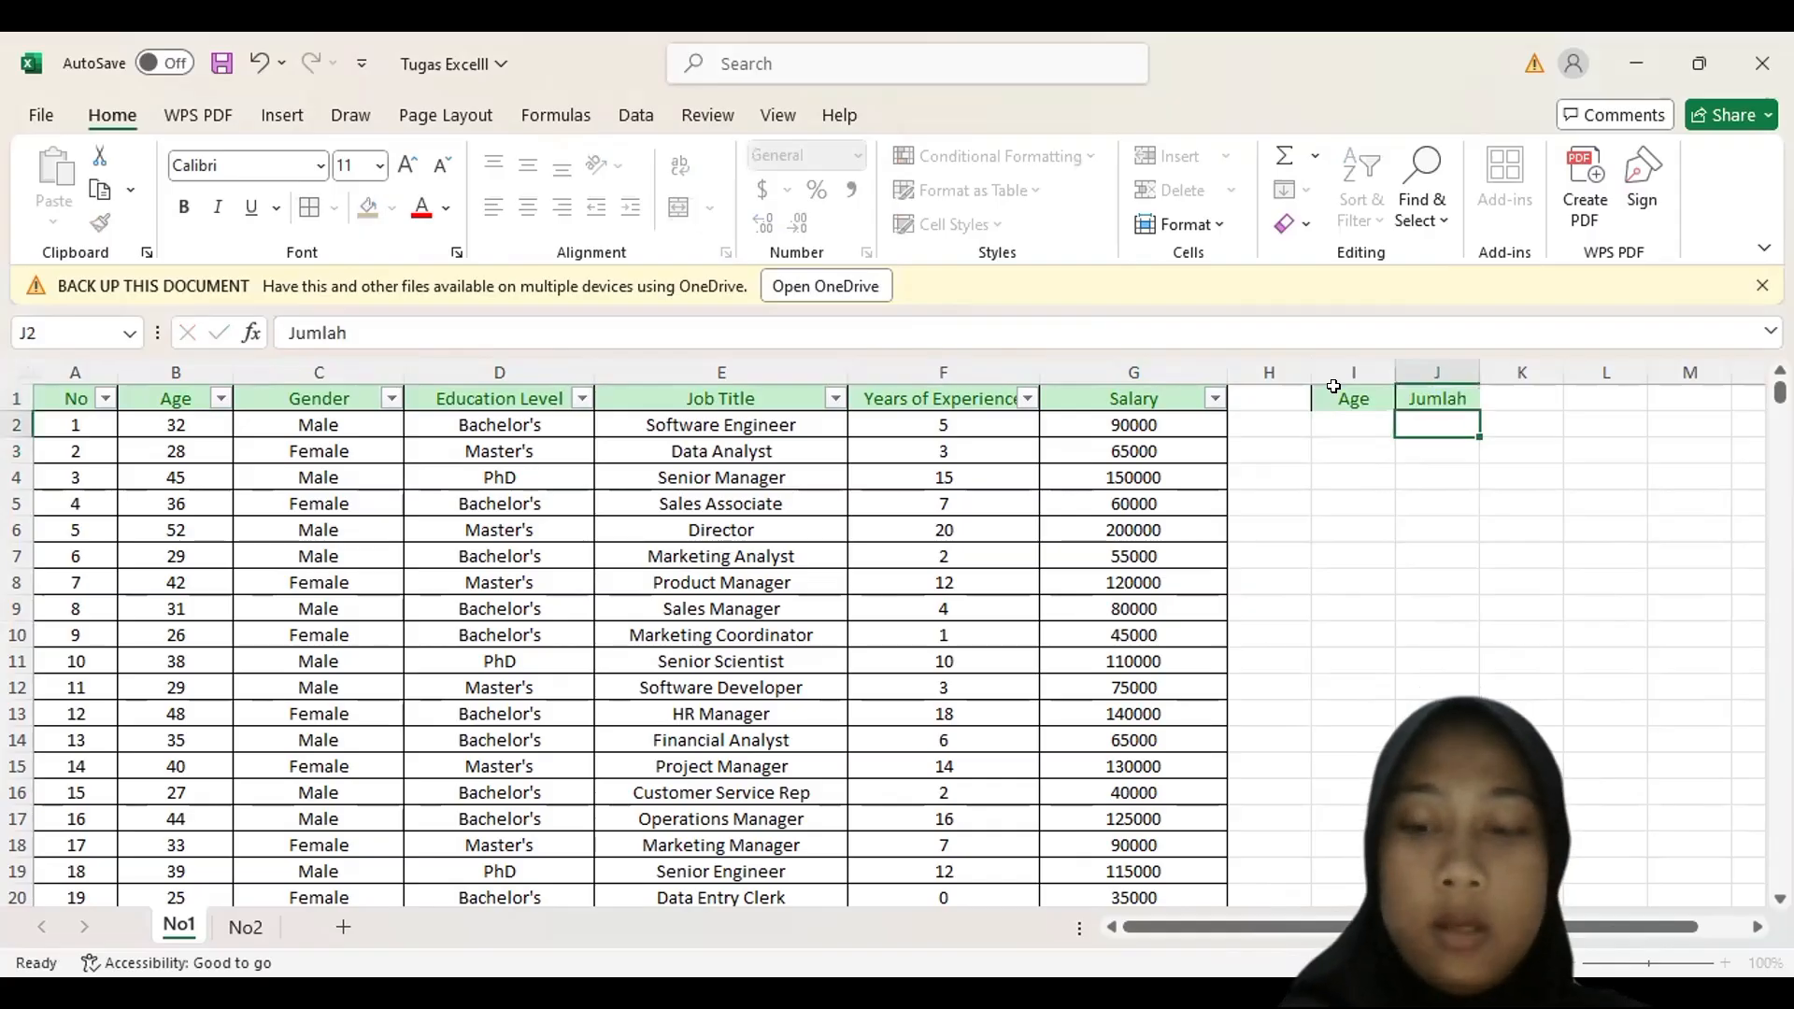
- Check the ages available in the Age column and enter the ranges 21-30 and 31-40 in I2 and I3
click(220, 398)
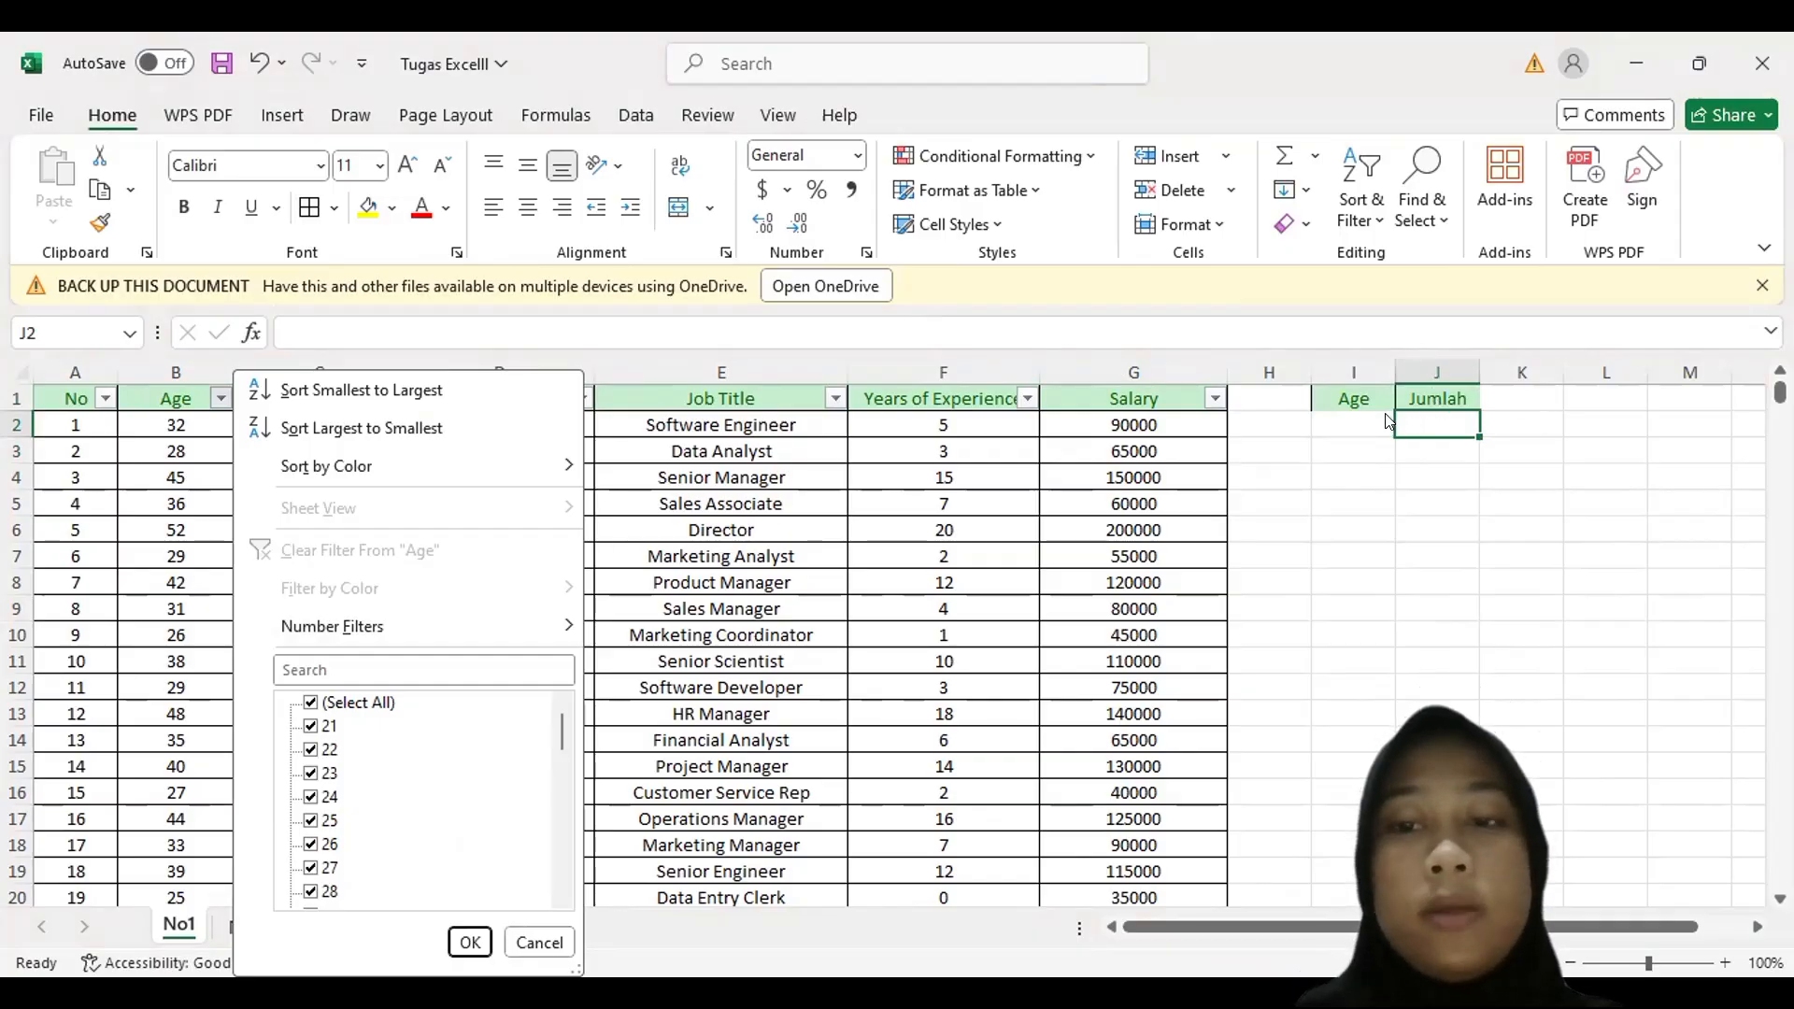
click(1358, 419)
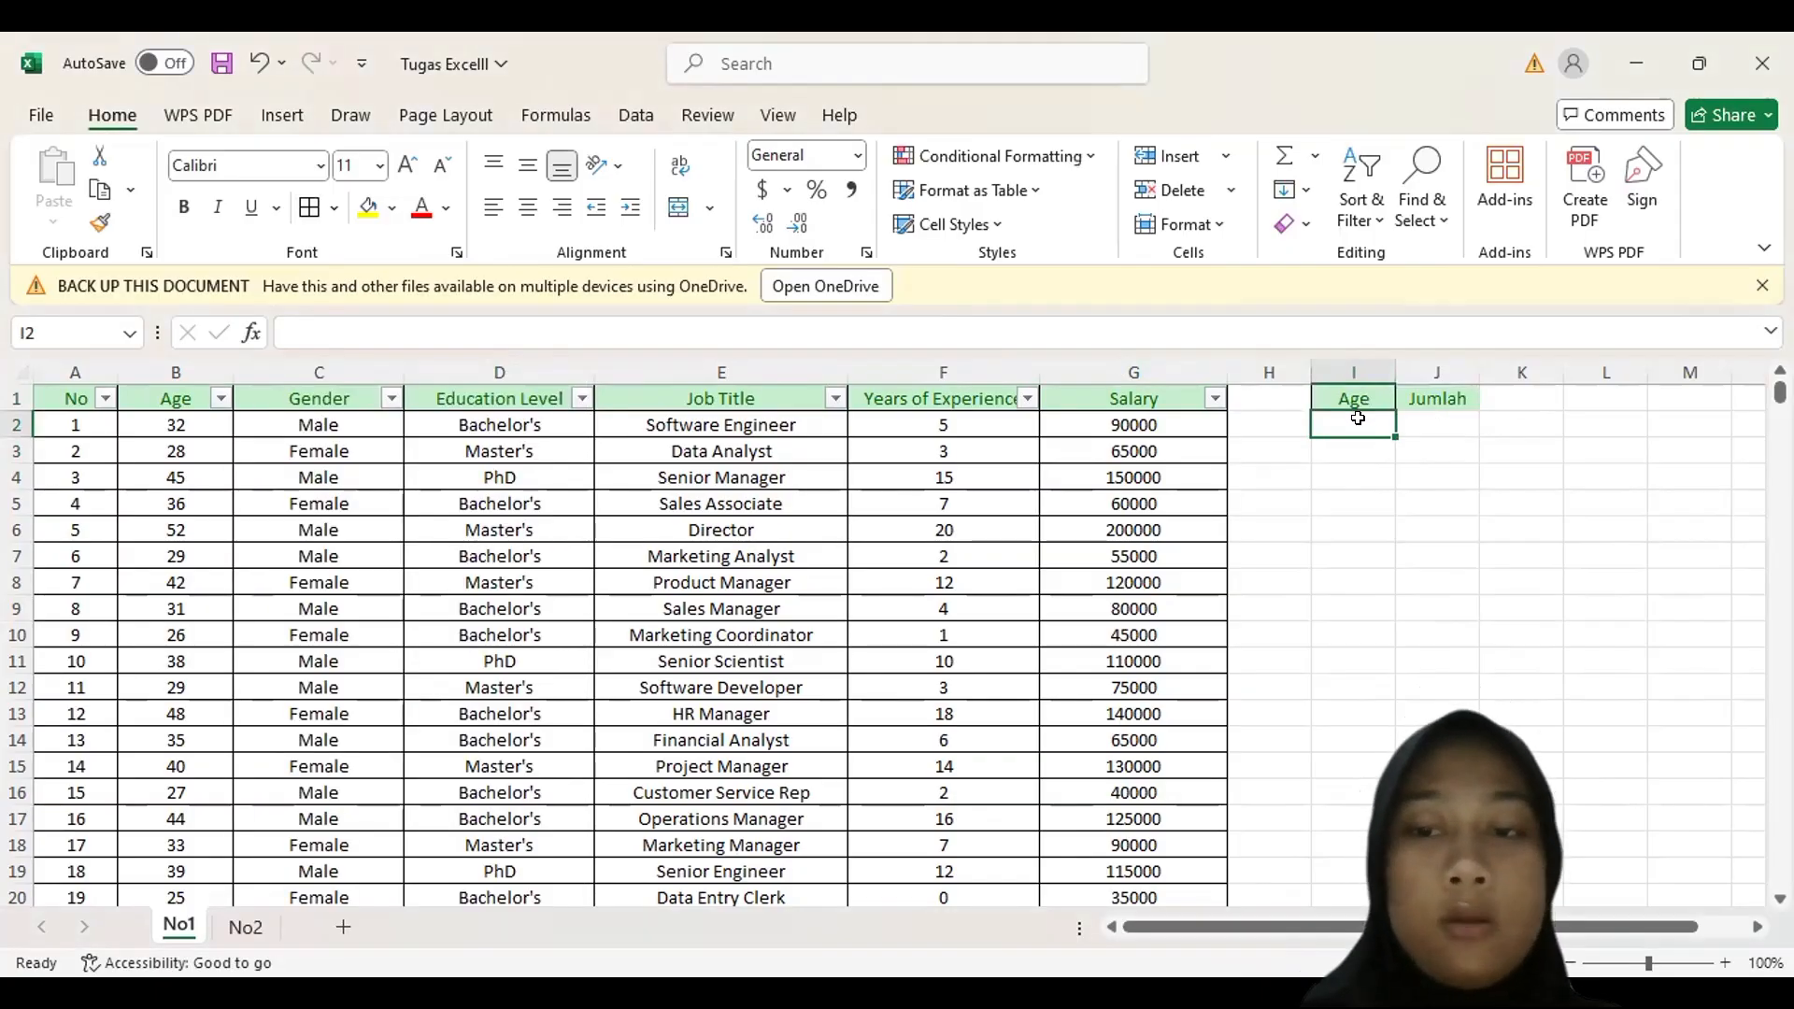
text(21)
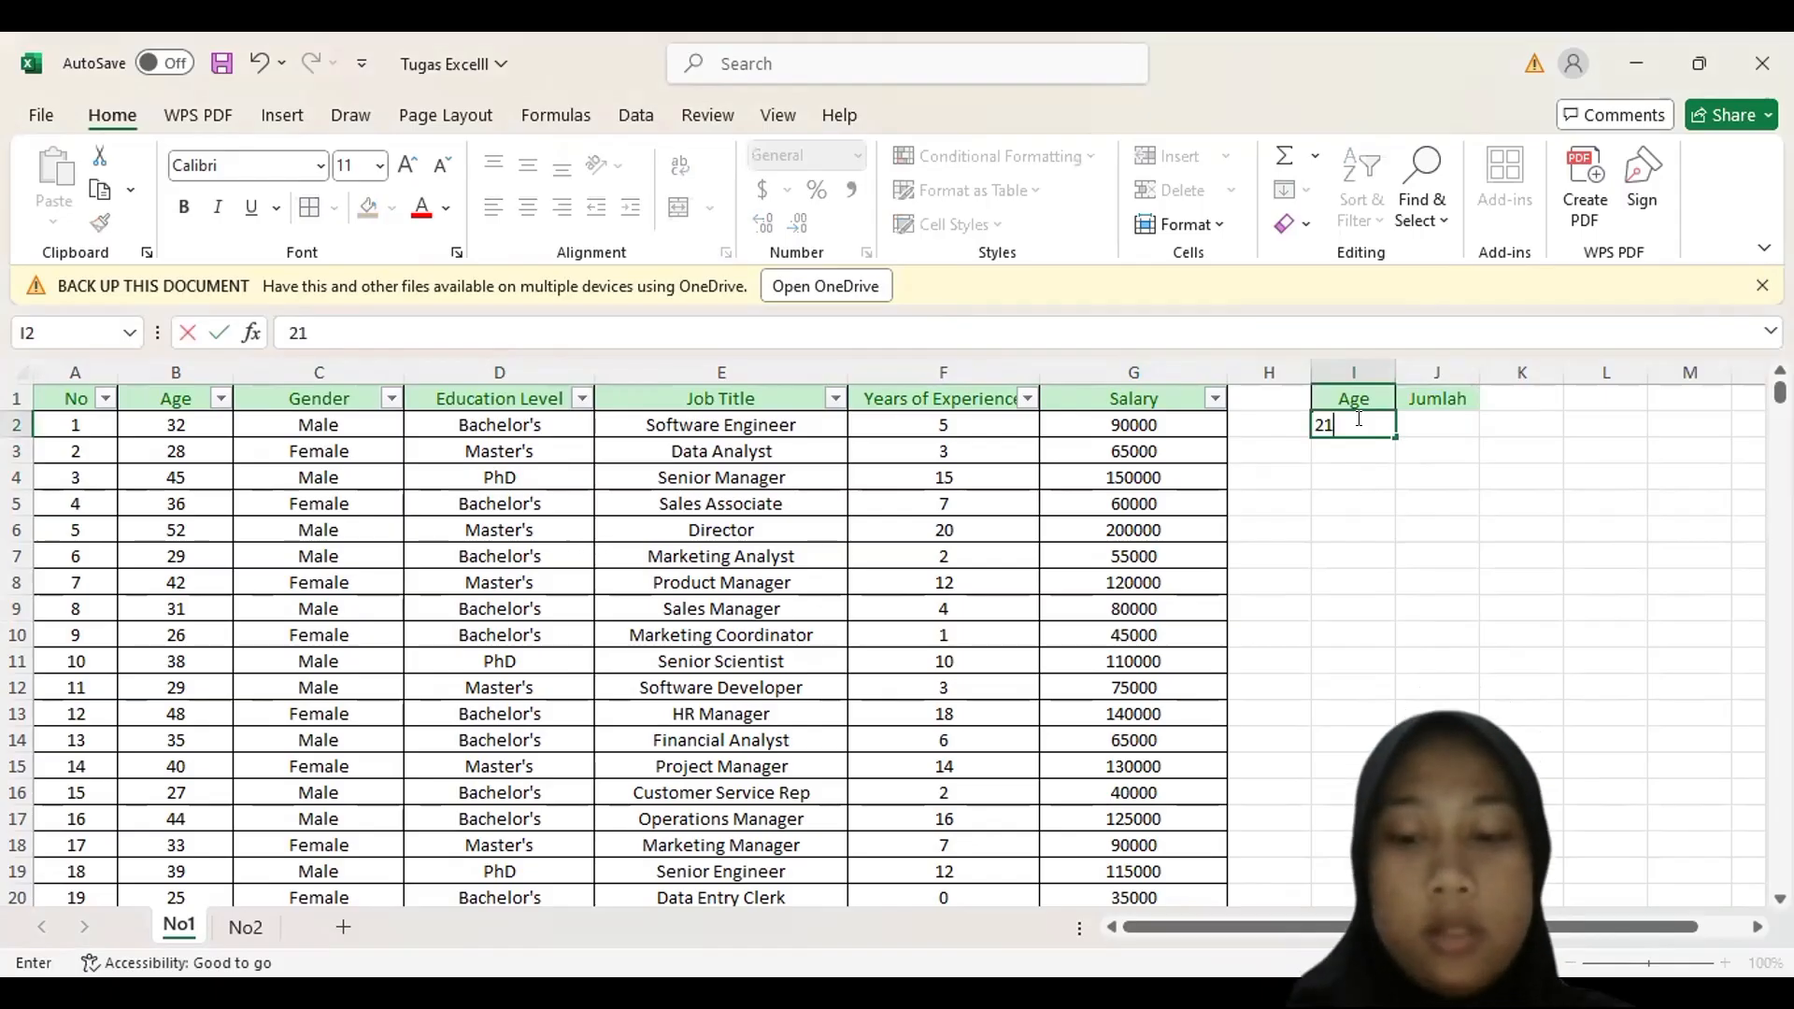
text(-30)
key(Return)
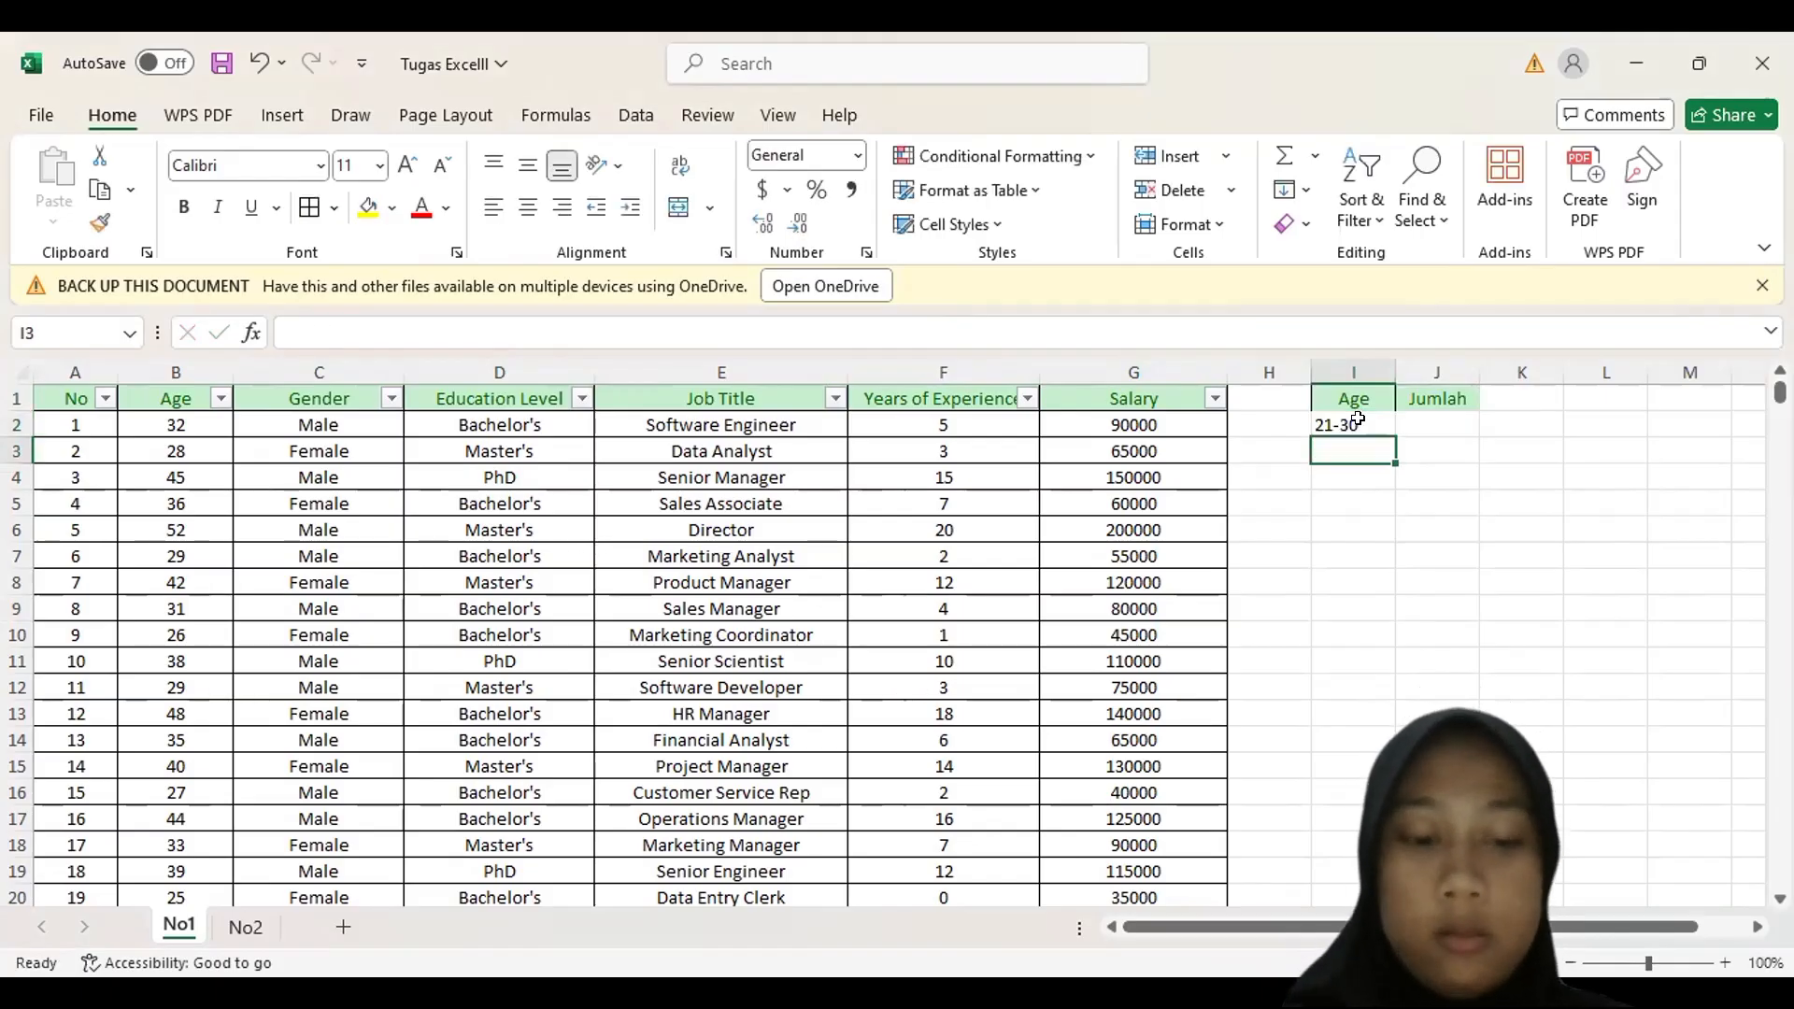
text(310)
key(BackSpace)
text(-)
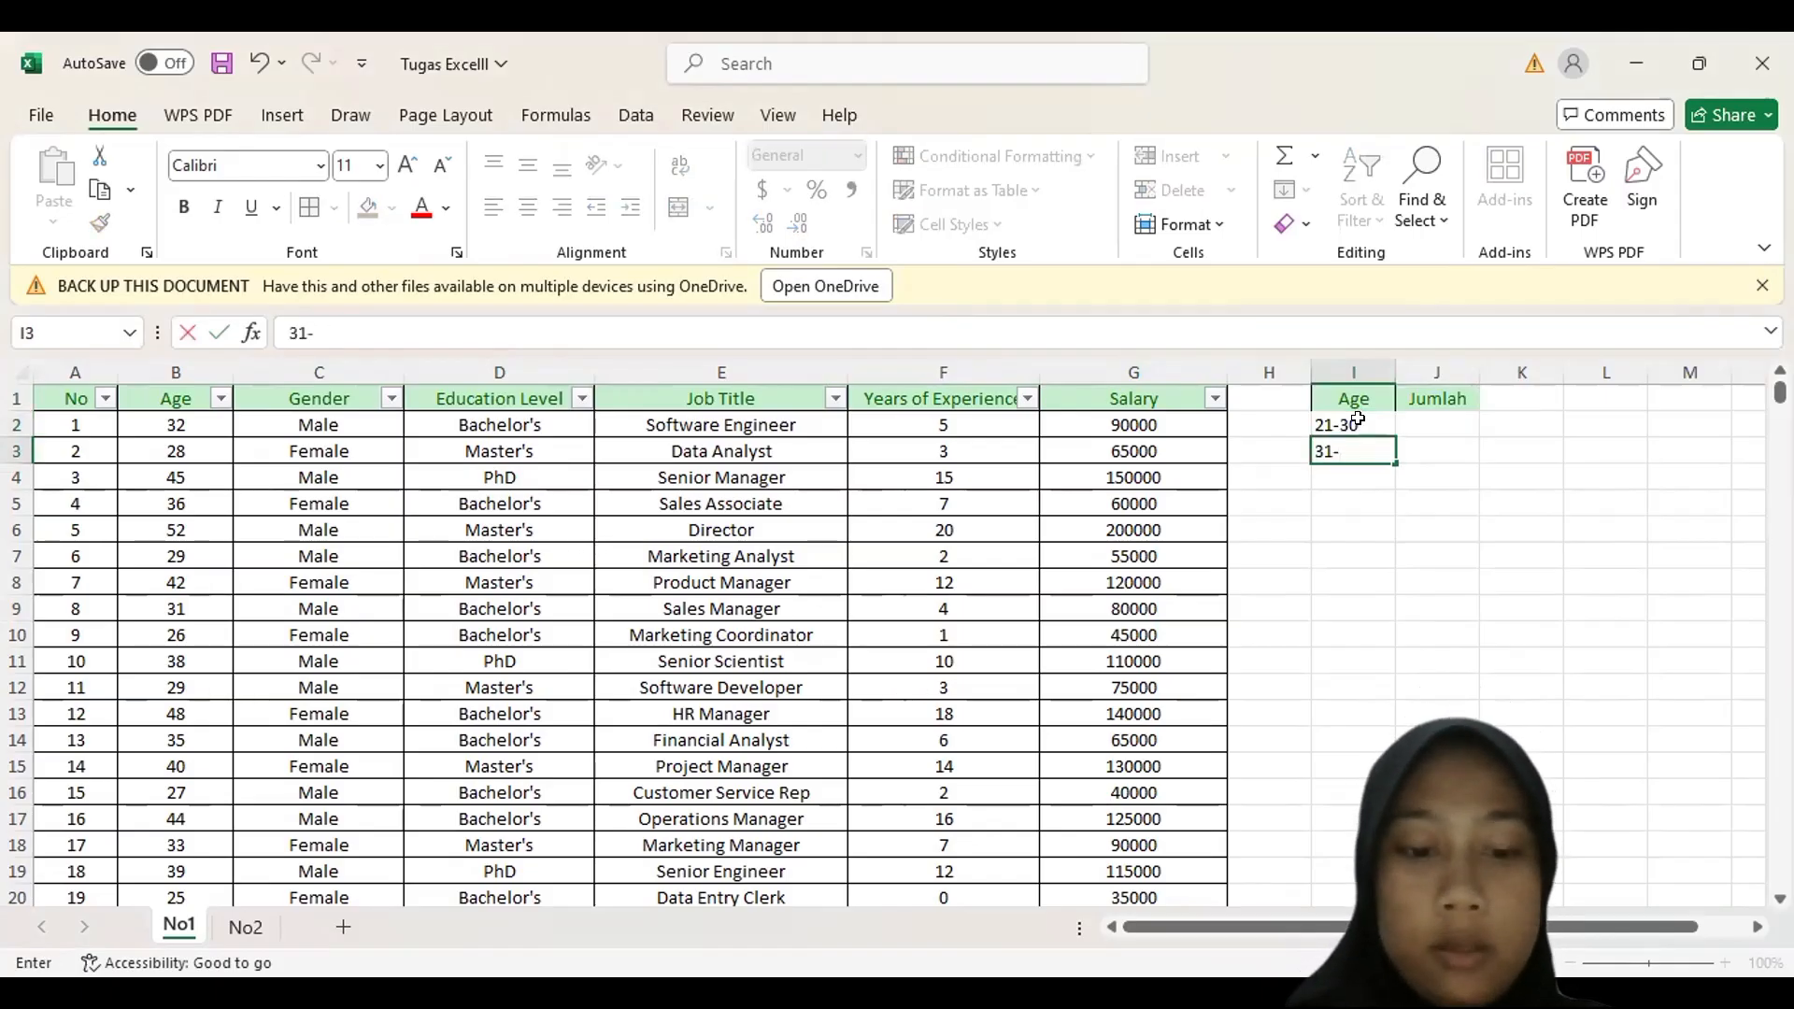
text(40)
key(Return)
- Continue the age ranges with 41-50, 51-60 and 61-70 in cells I4 to I6
text(4)
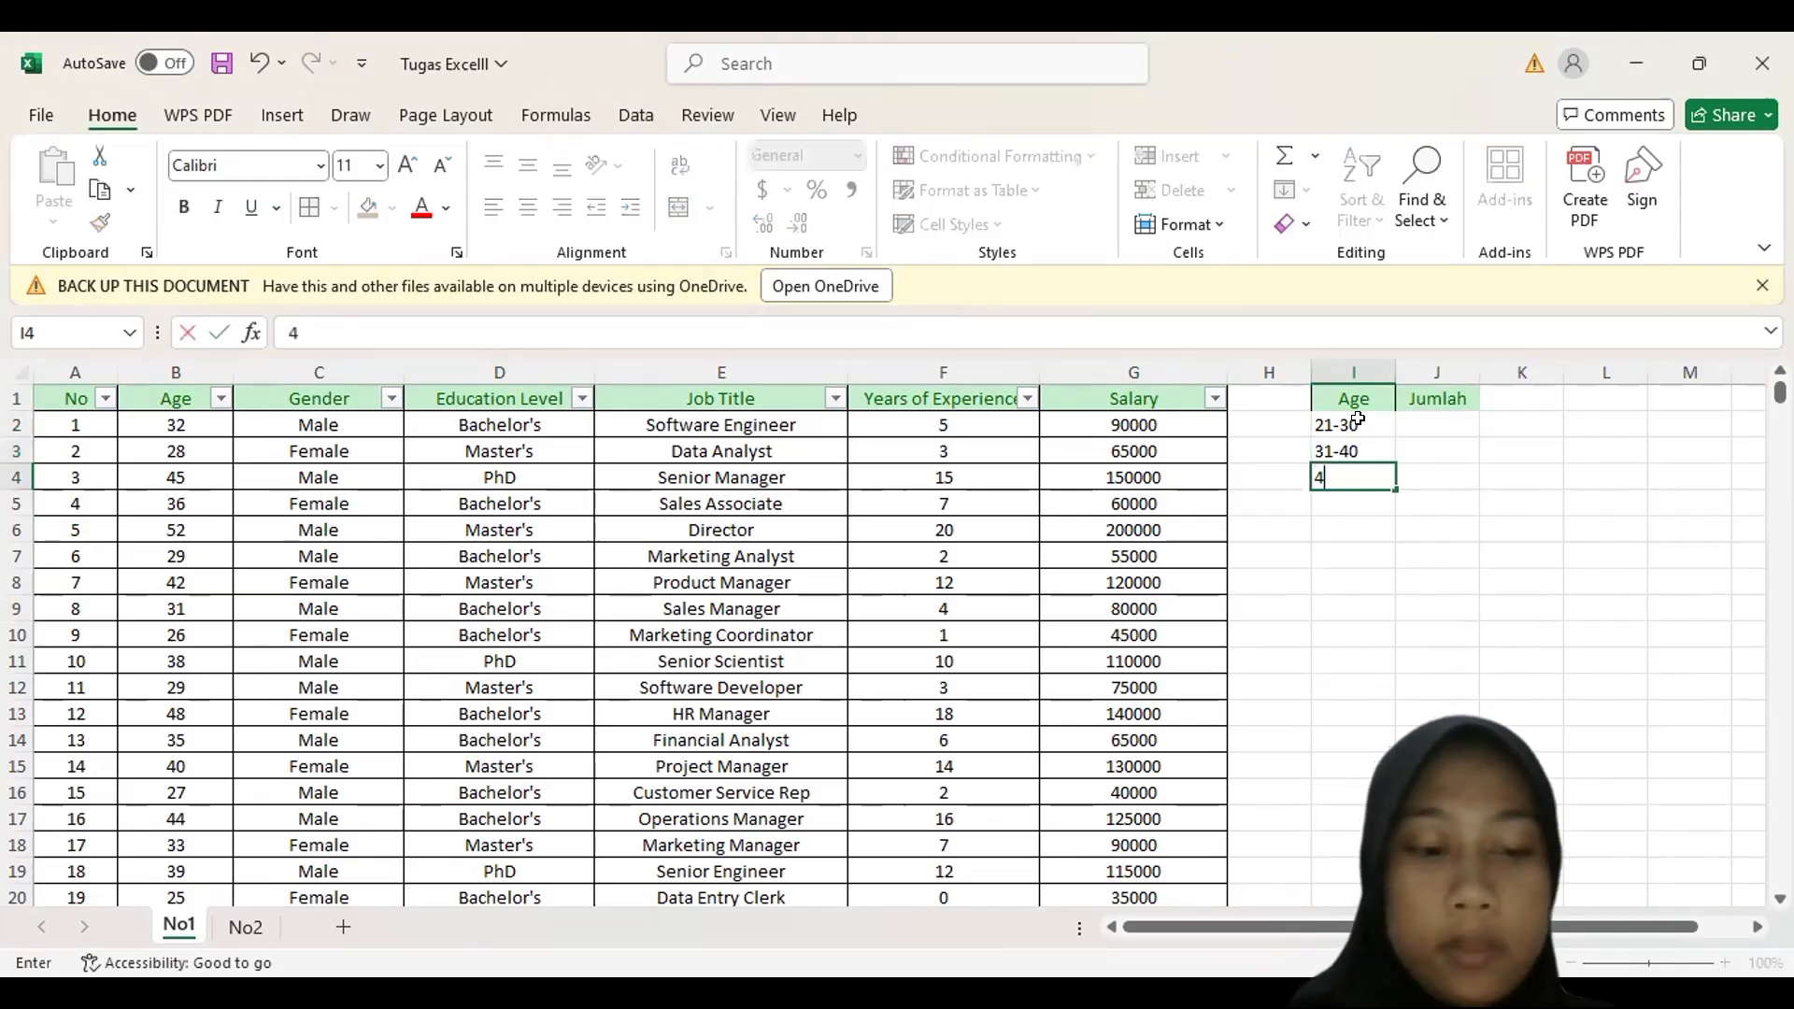
text(1-50)
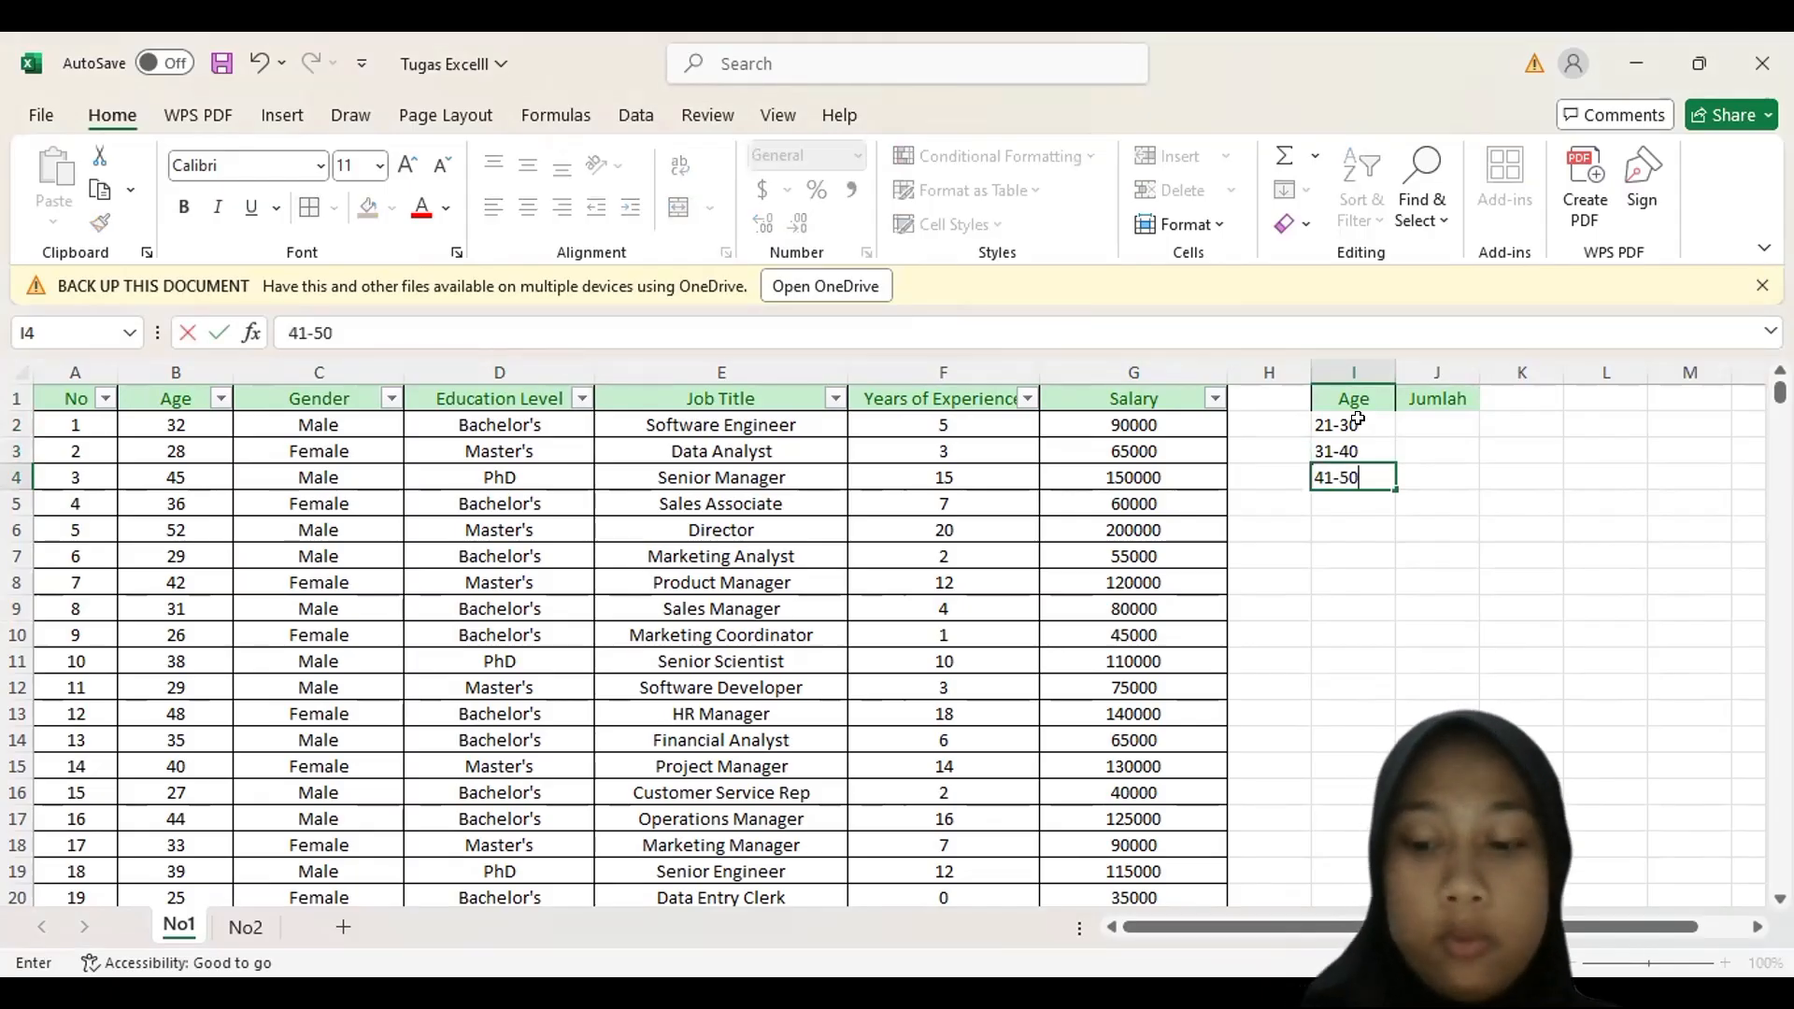
key(Return)
text(51-6)
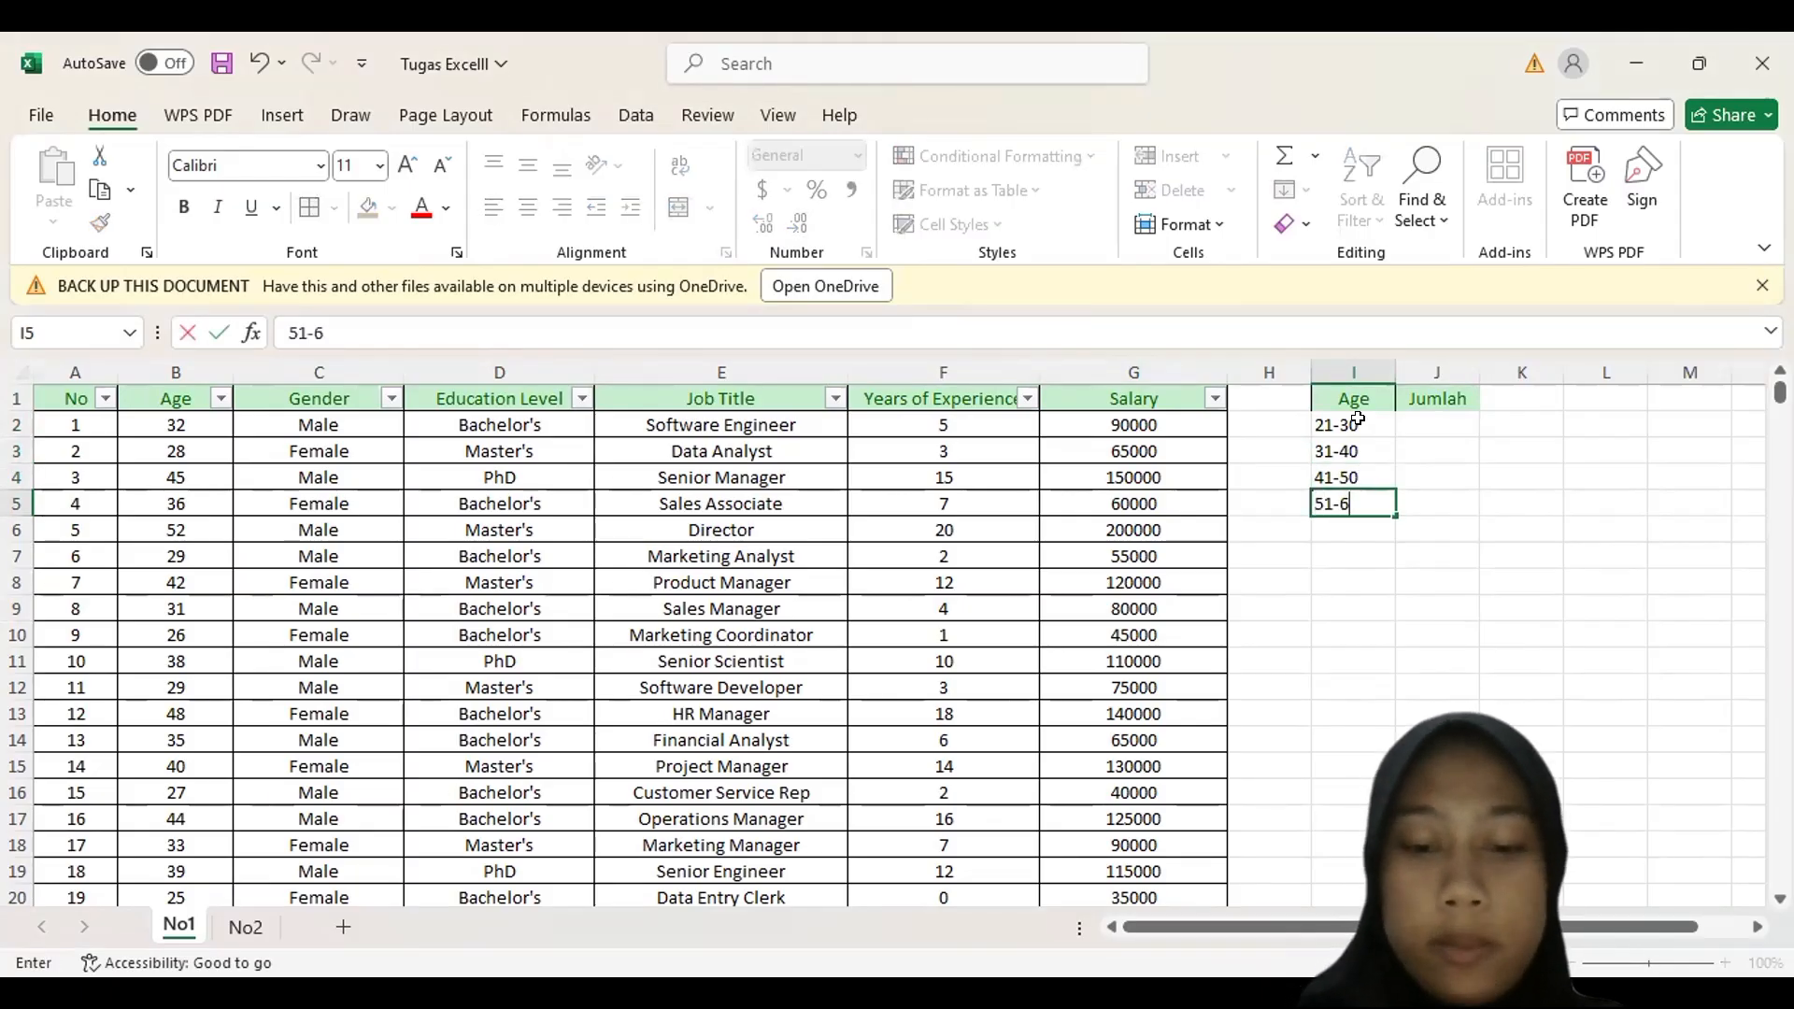
text(0)
key(Return)
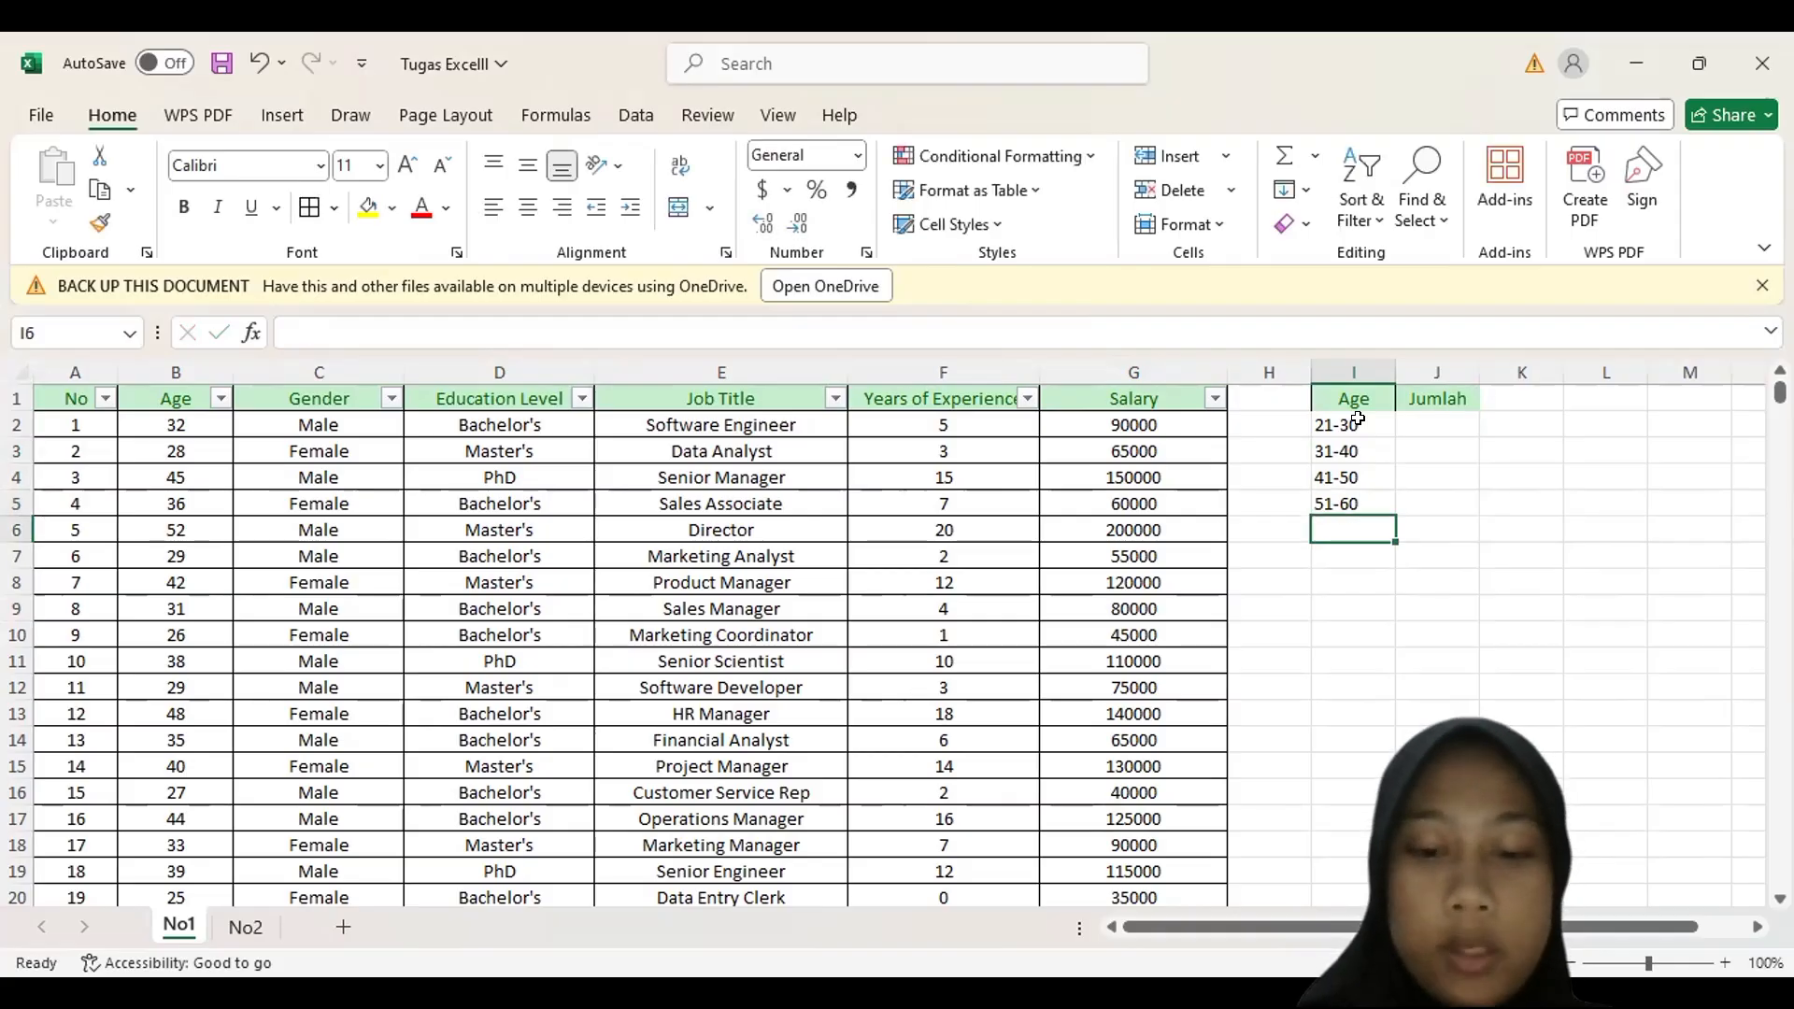
text(61-7)
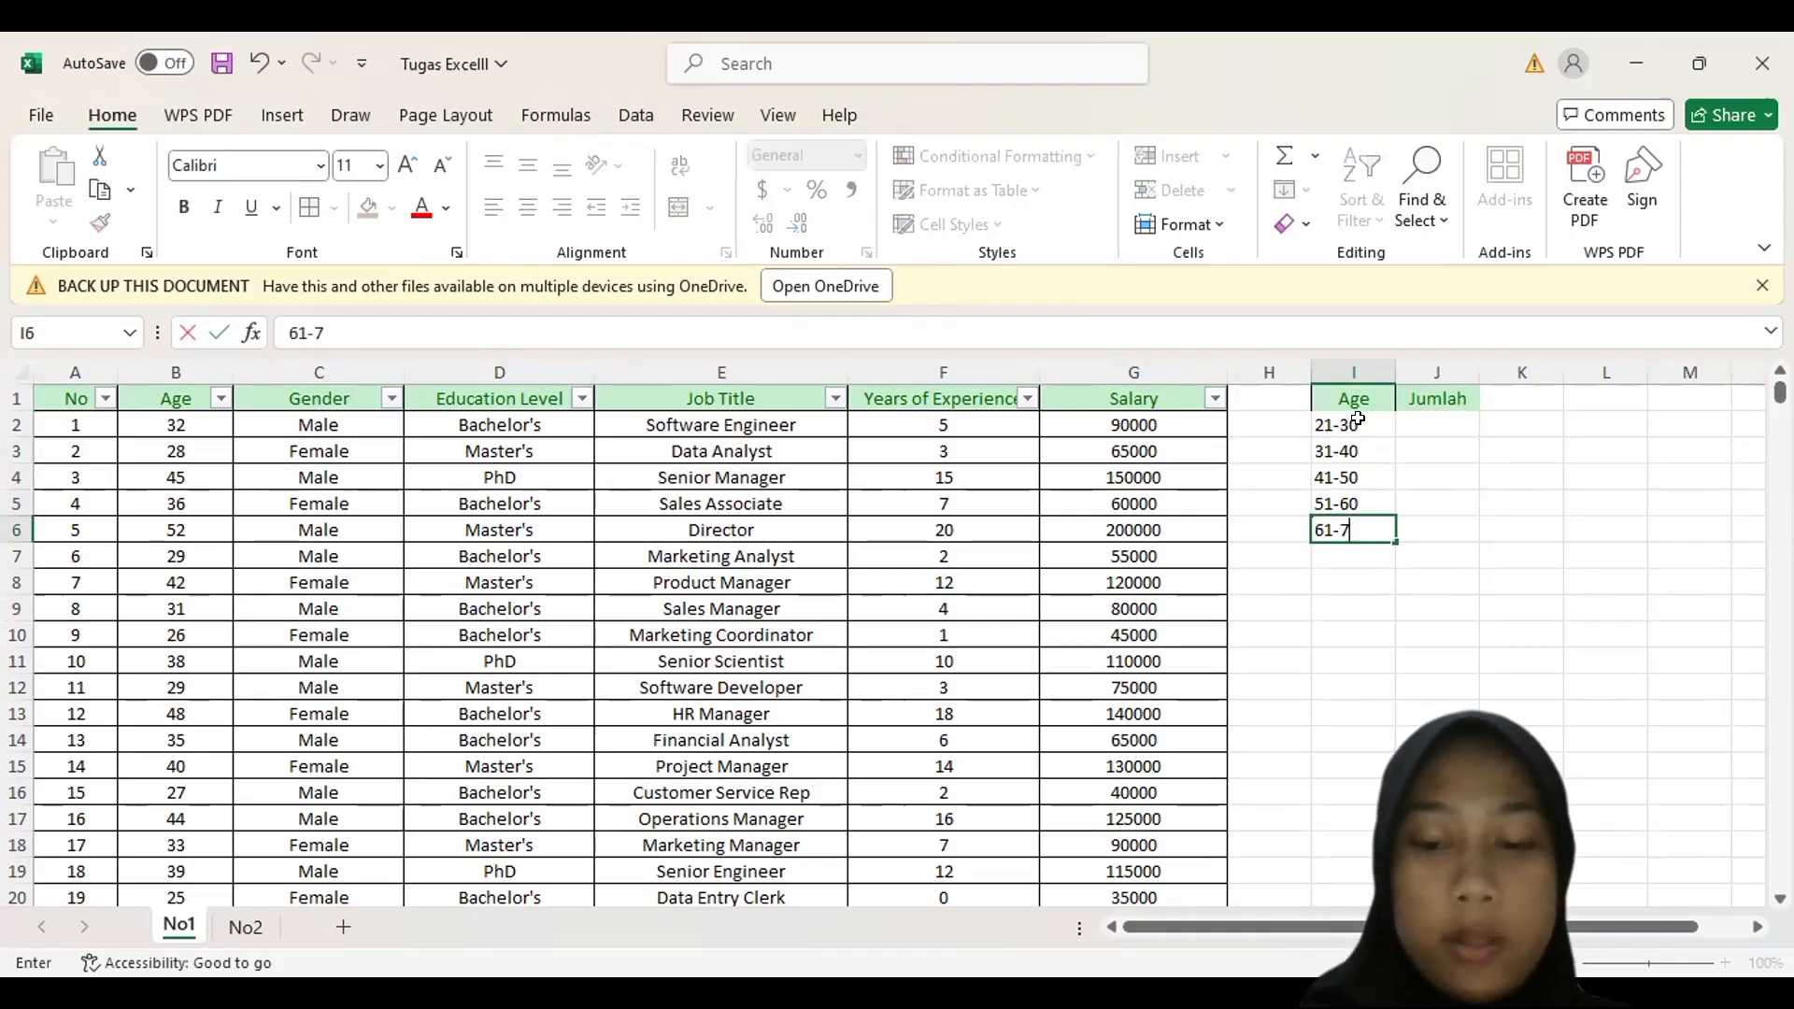
text(00)
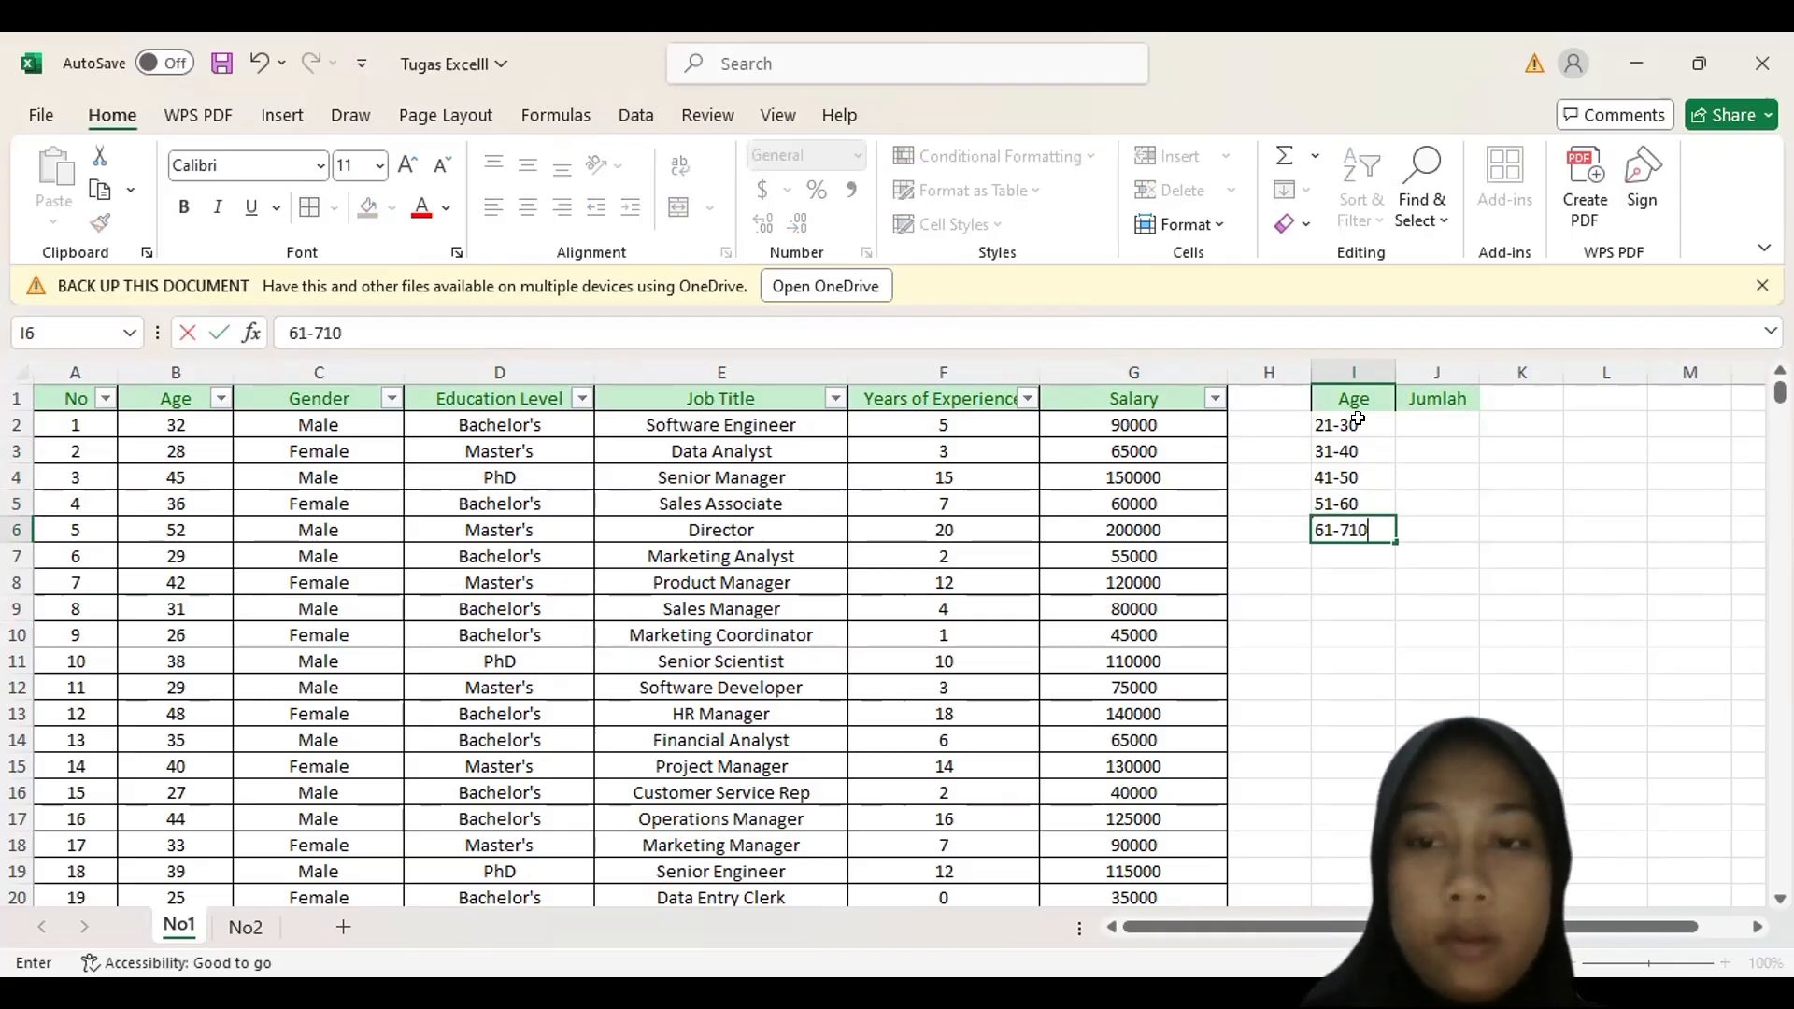
key(BackSpace)
key(BackSpace)
text(0)
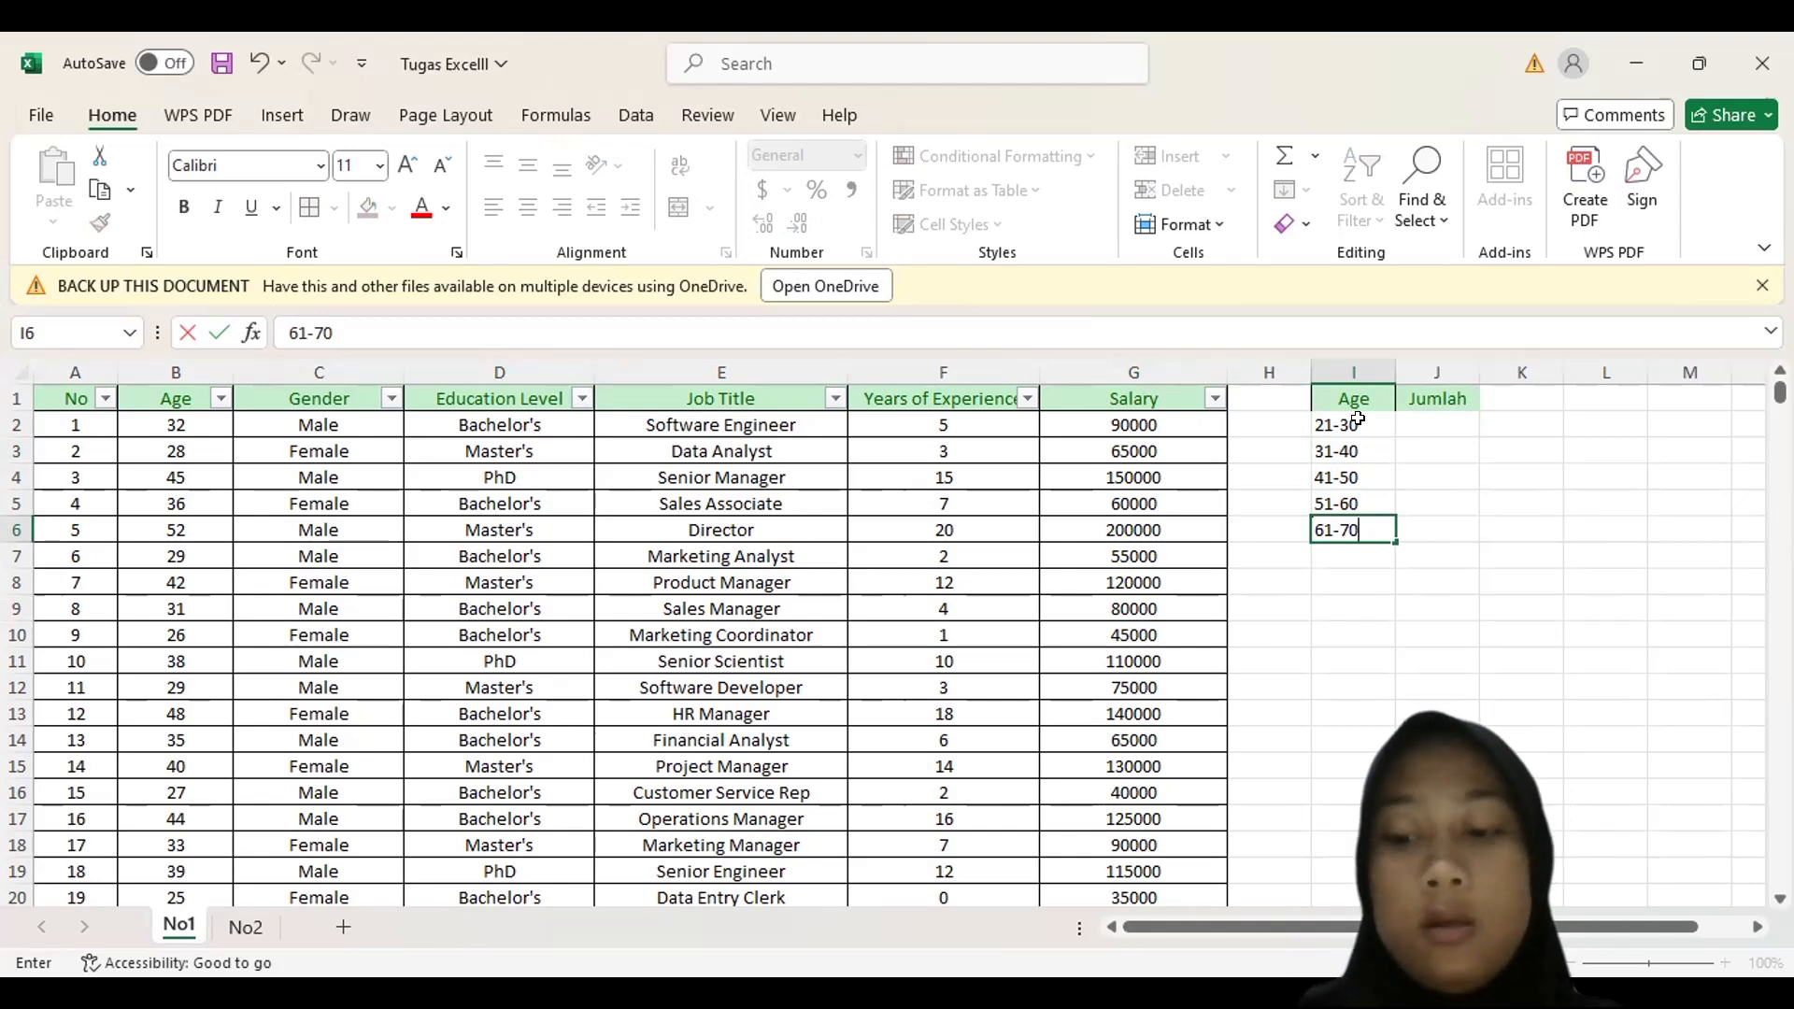
key(Return)
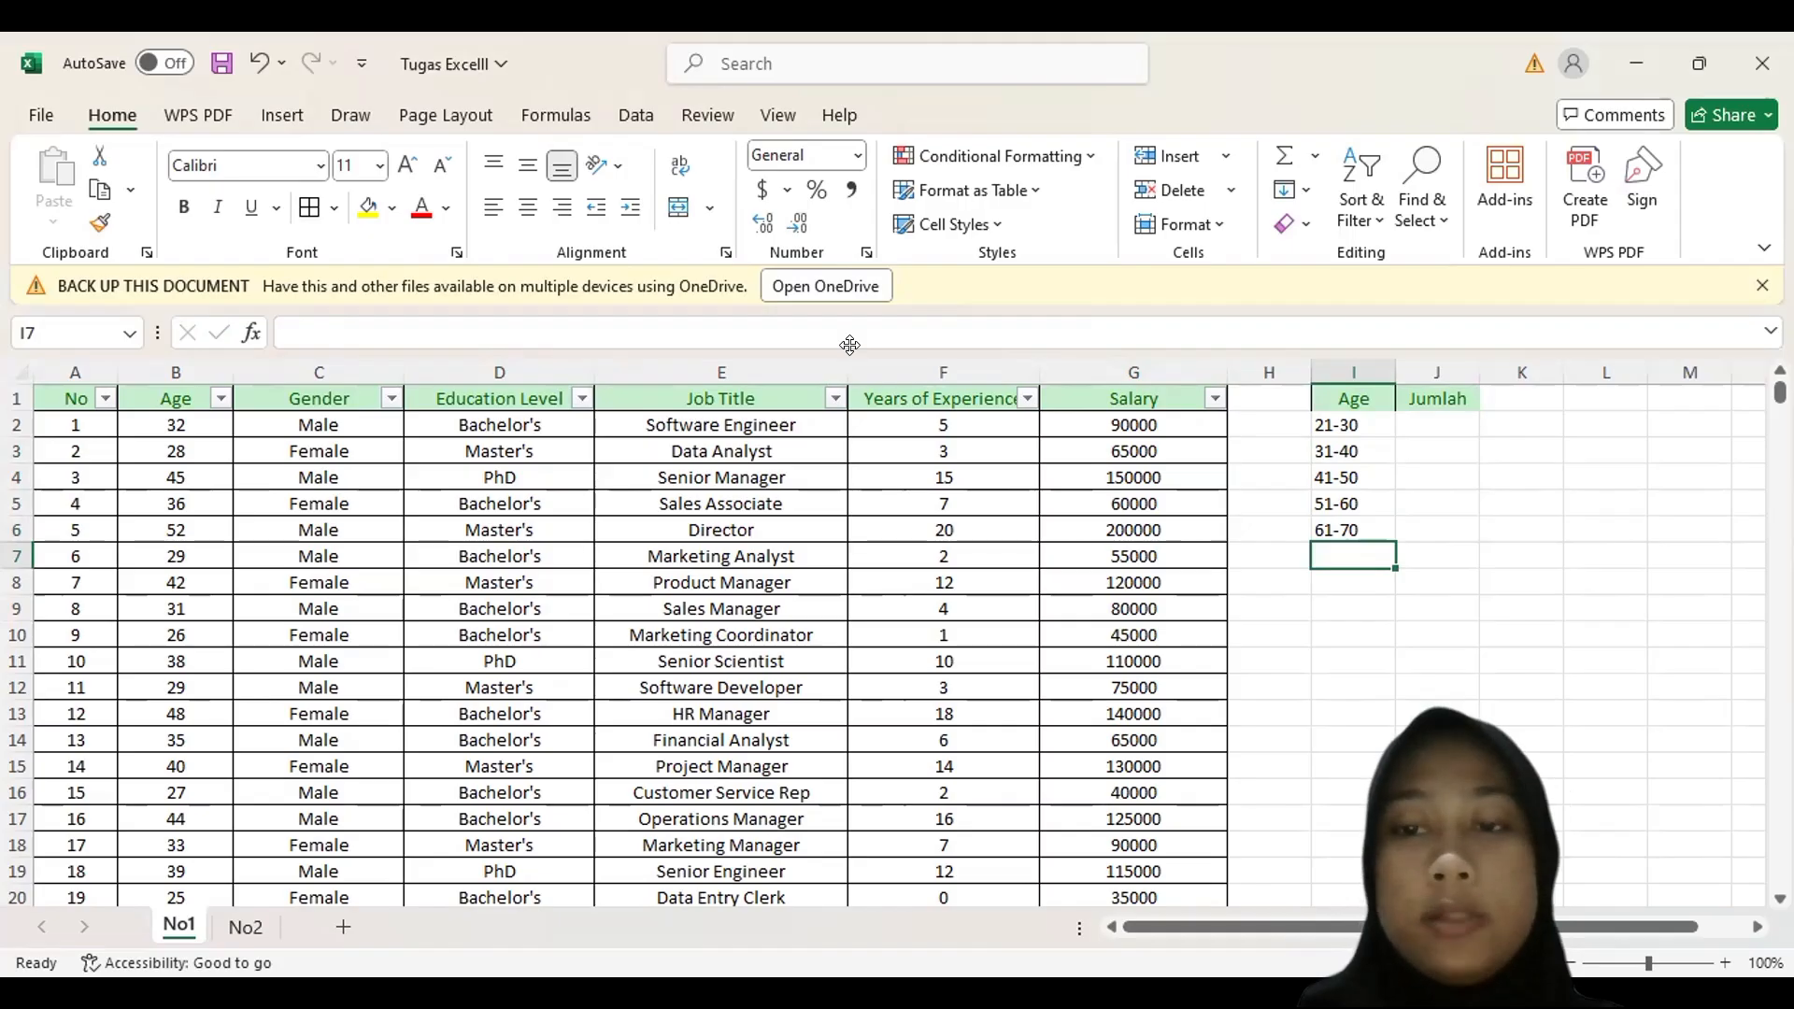
- Begin a COUNTIFS formula in J2 with the Age column B:B as the first criteria range
key(Up)
key(Up)
key(Up)
key(Up)
key(Up)
key(Right)
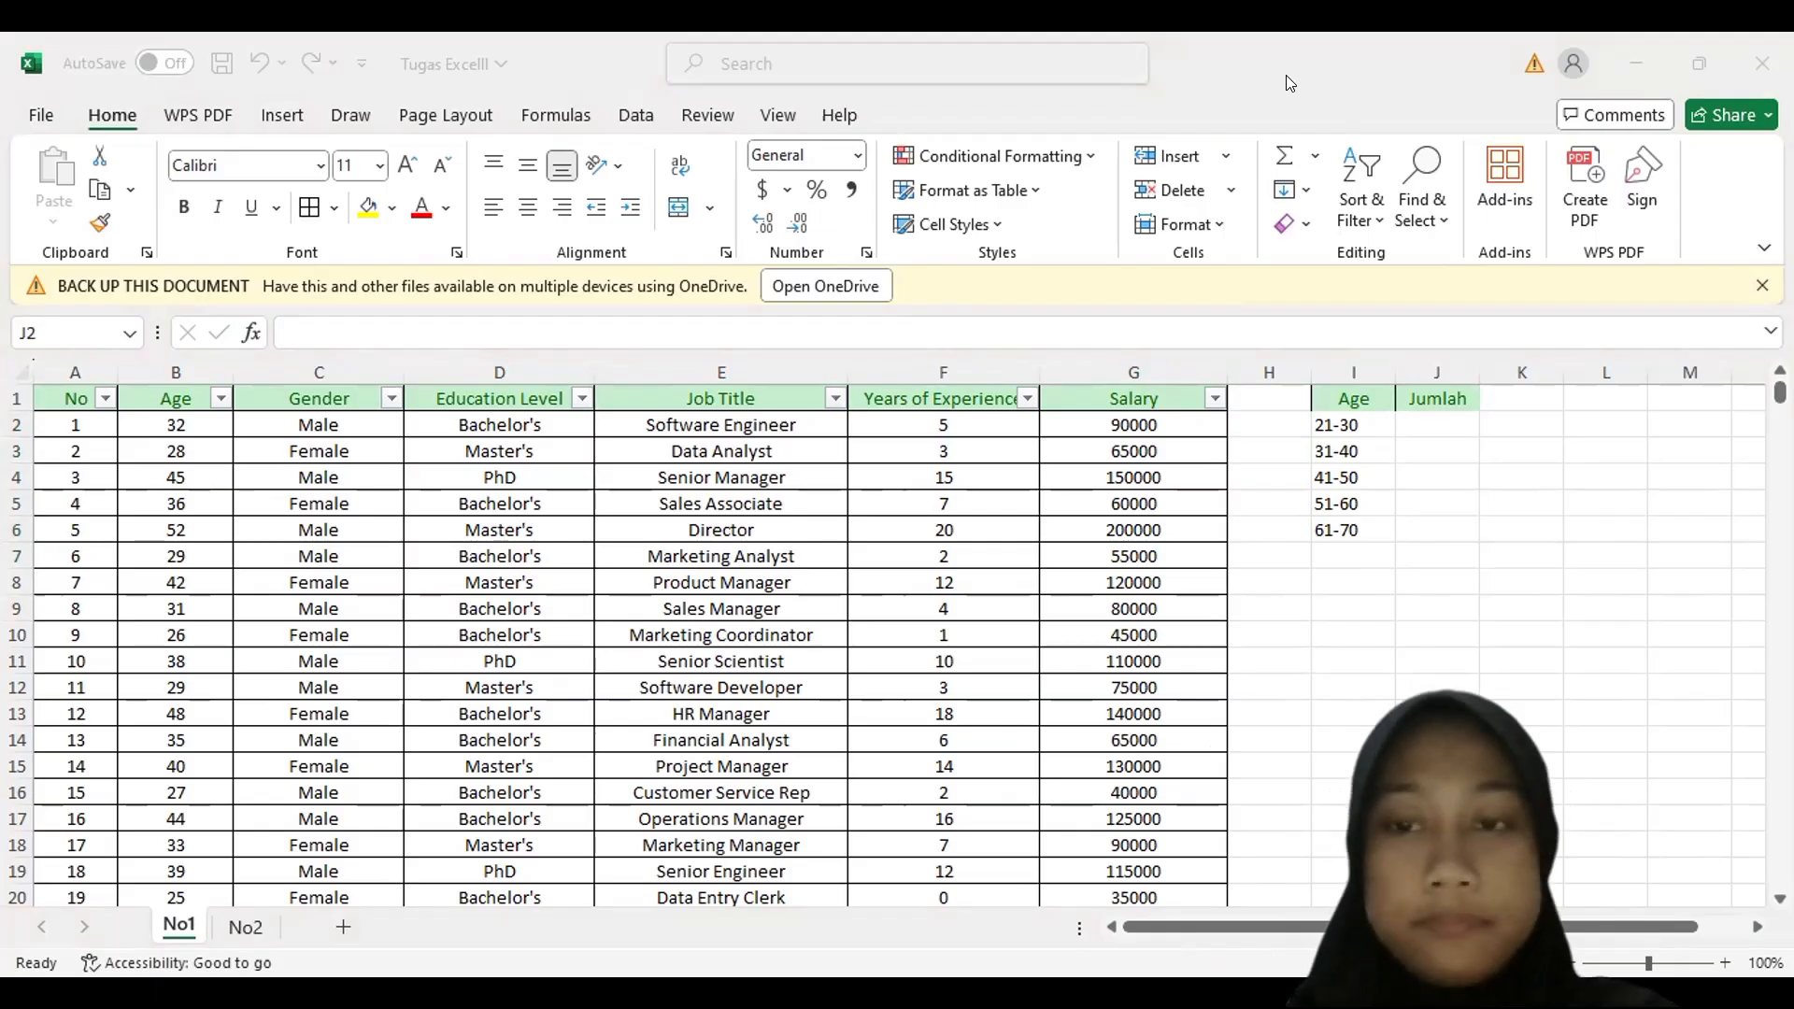
click(1418, 418)
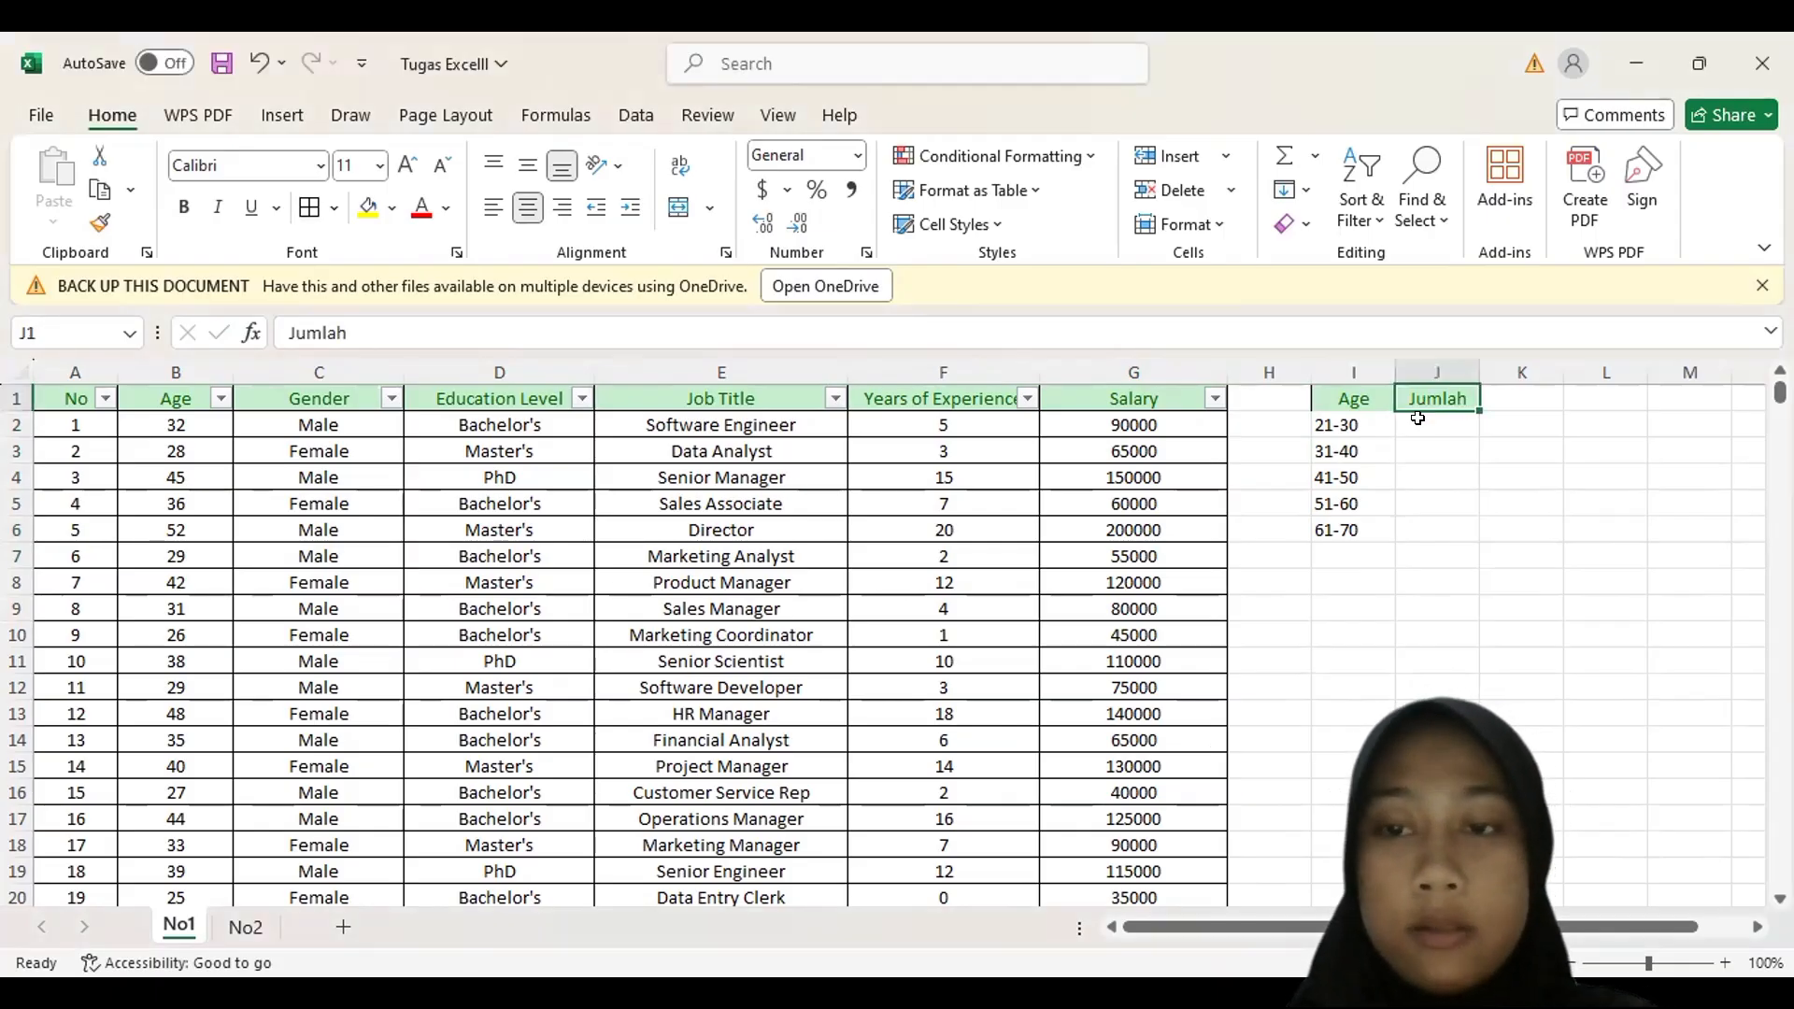
text(=)
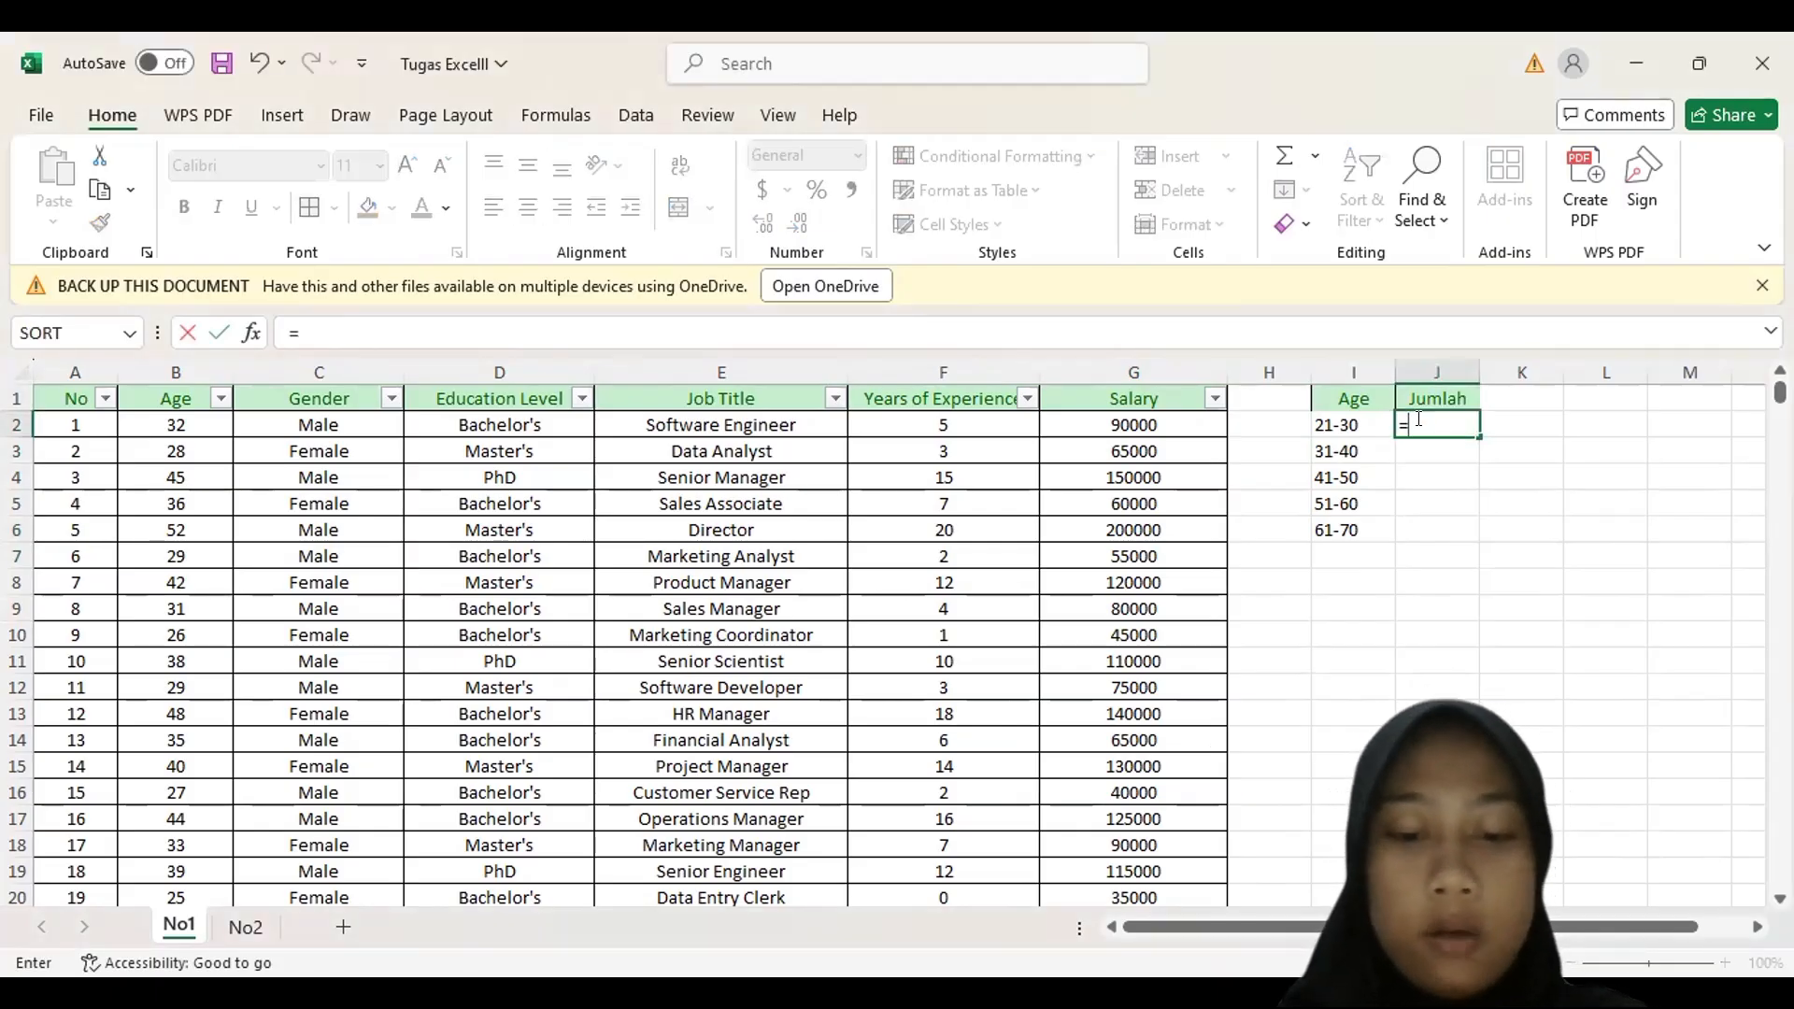
text(count)
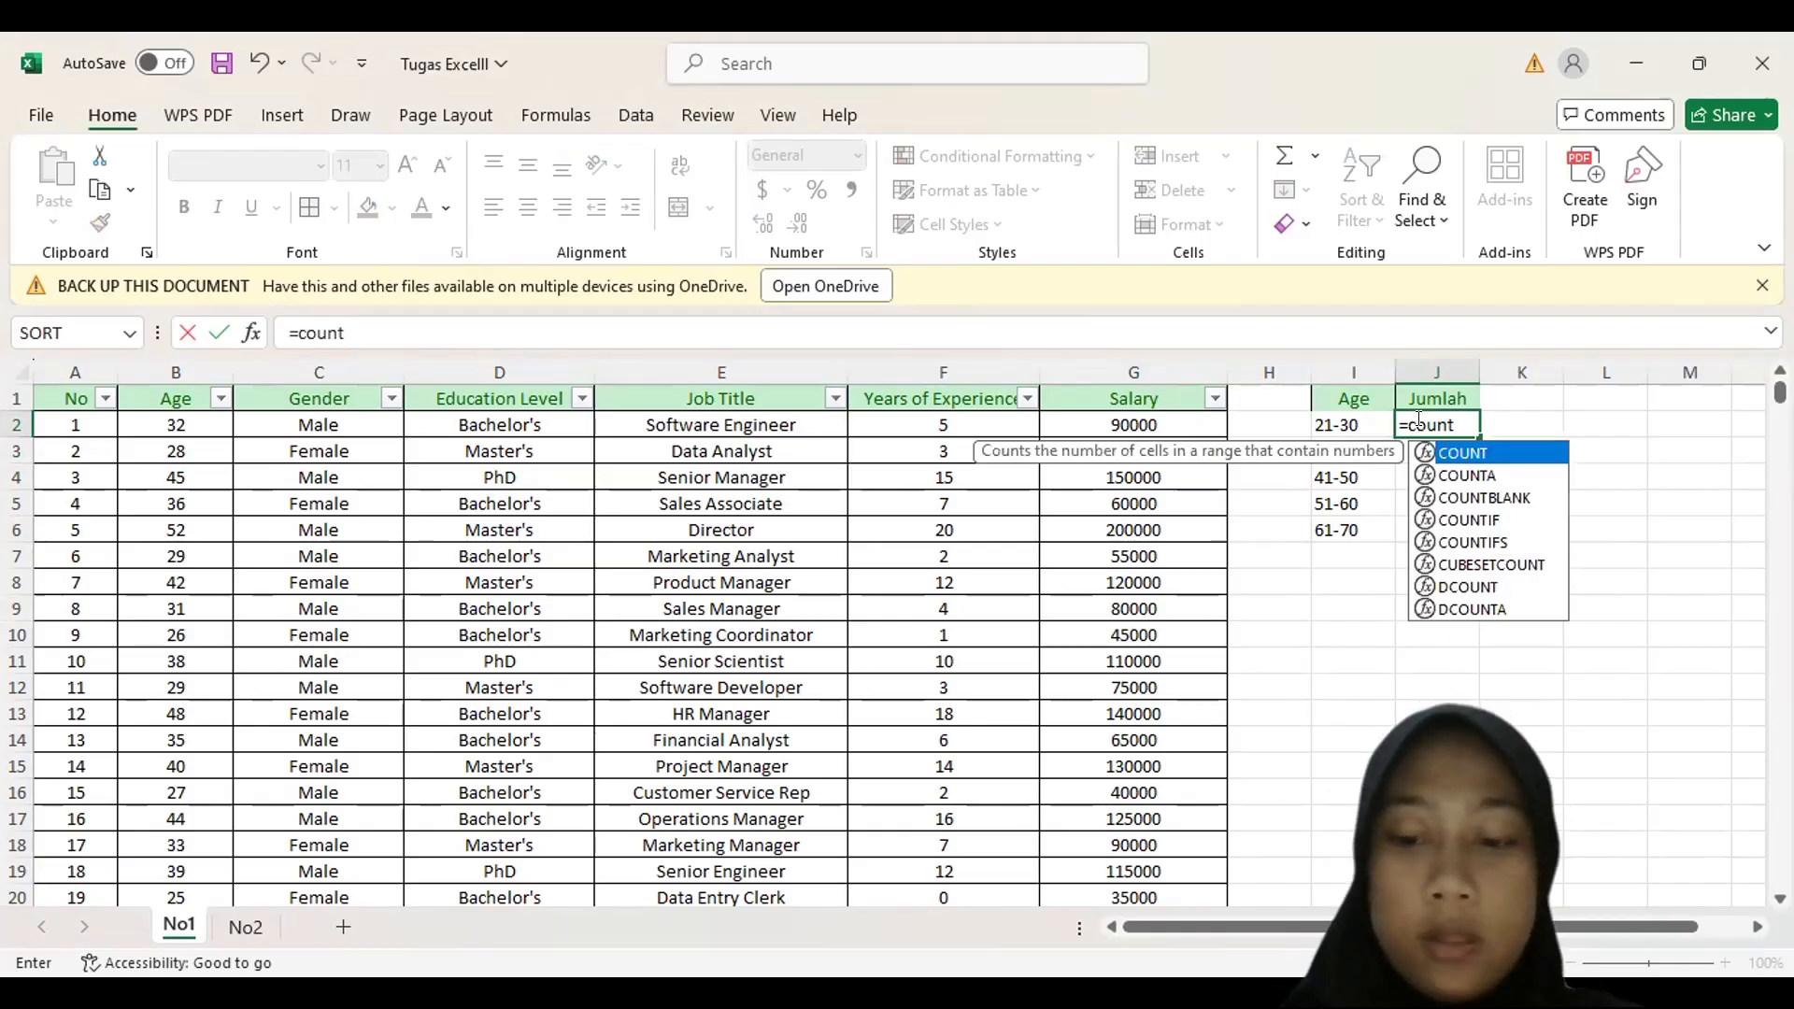
text(ifs()
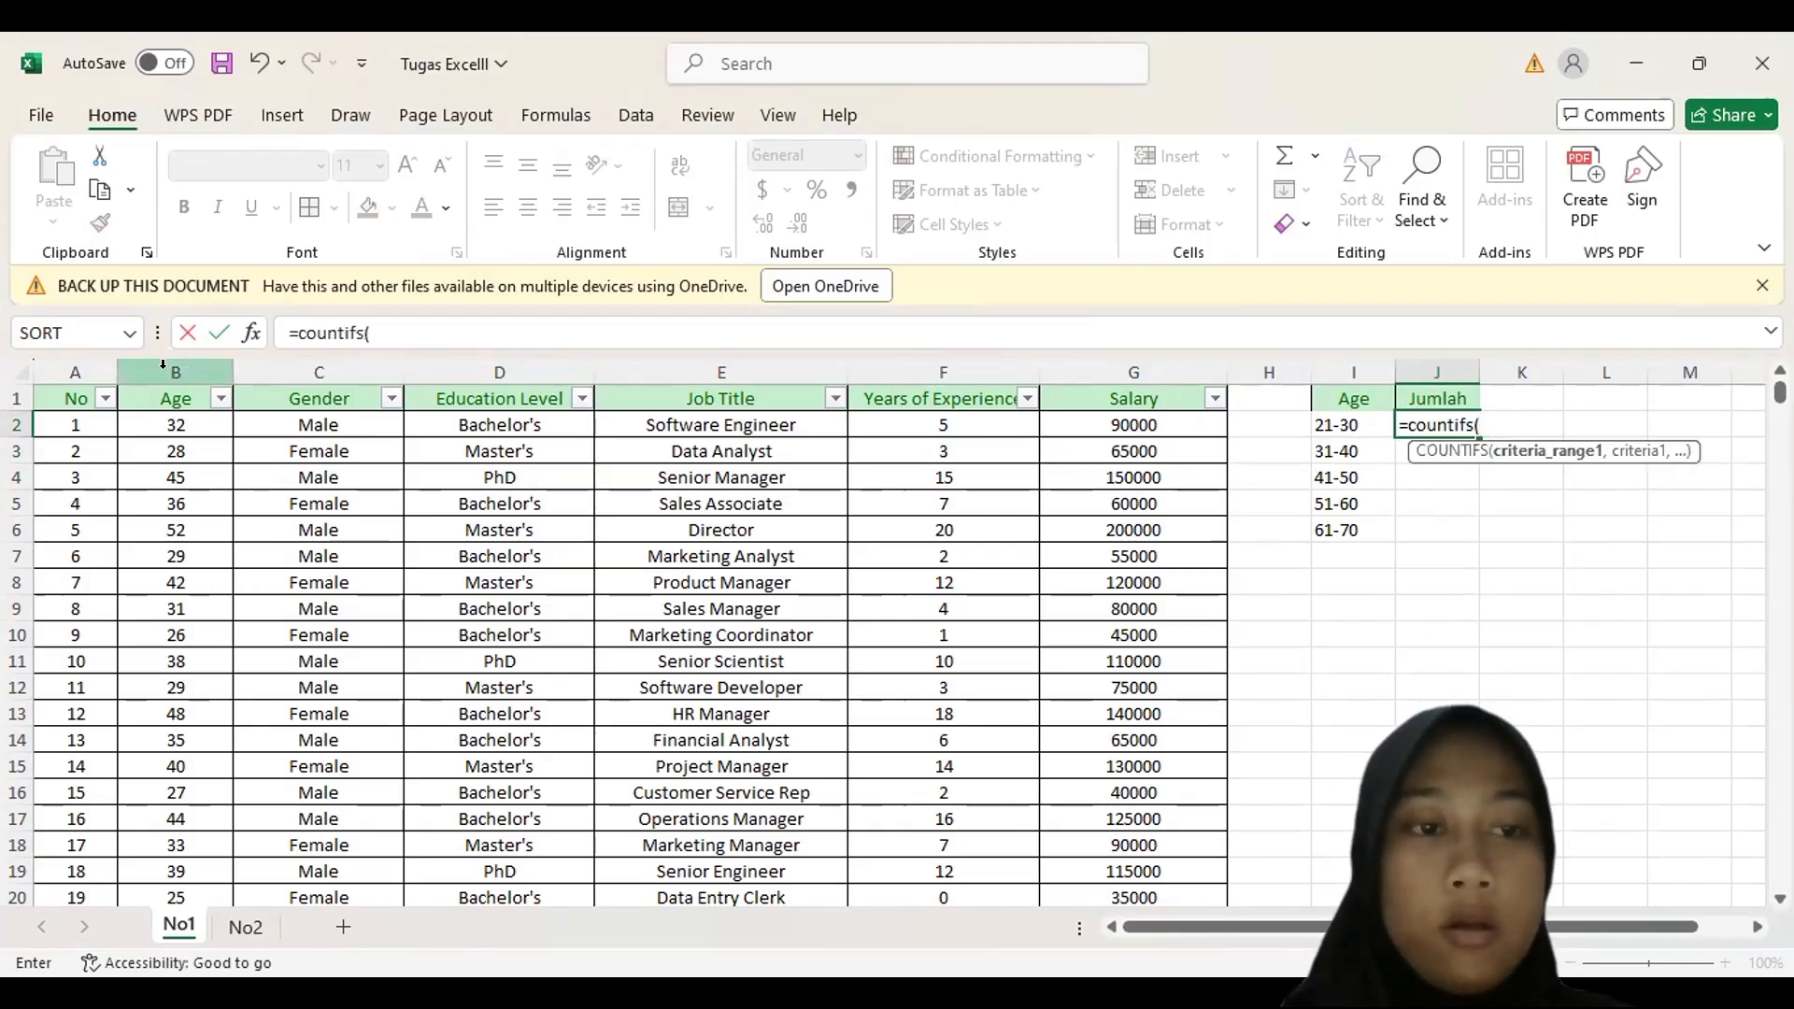
click(161, 375)
text(,)
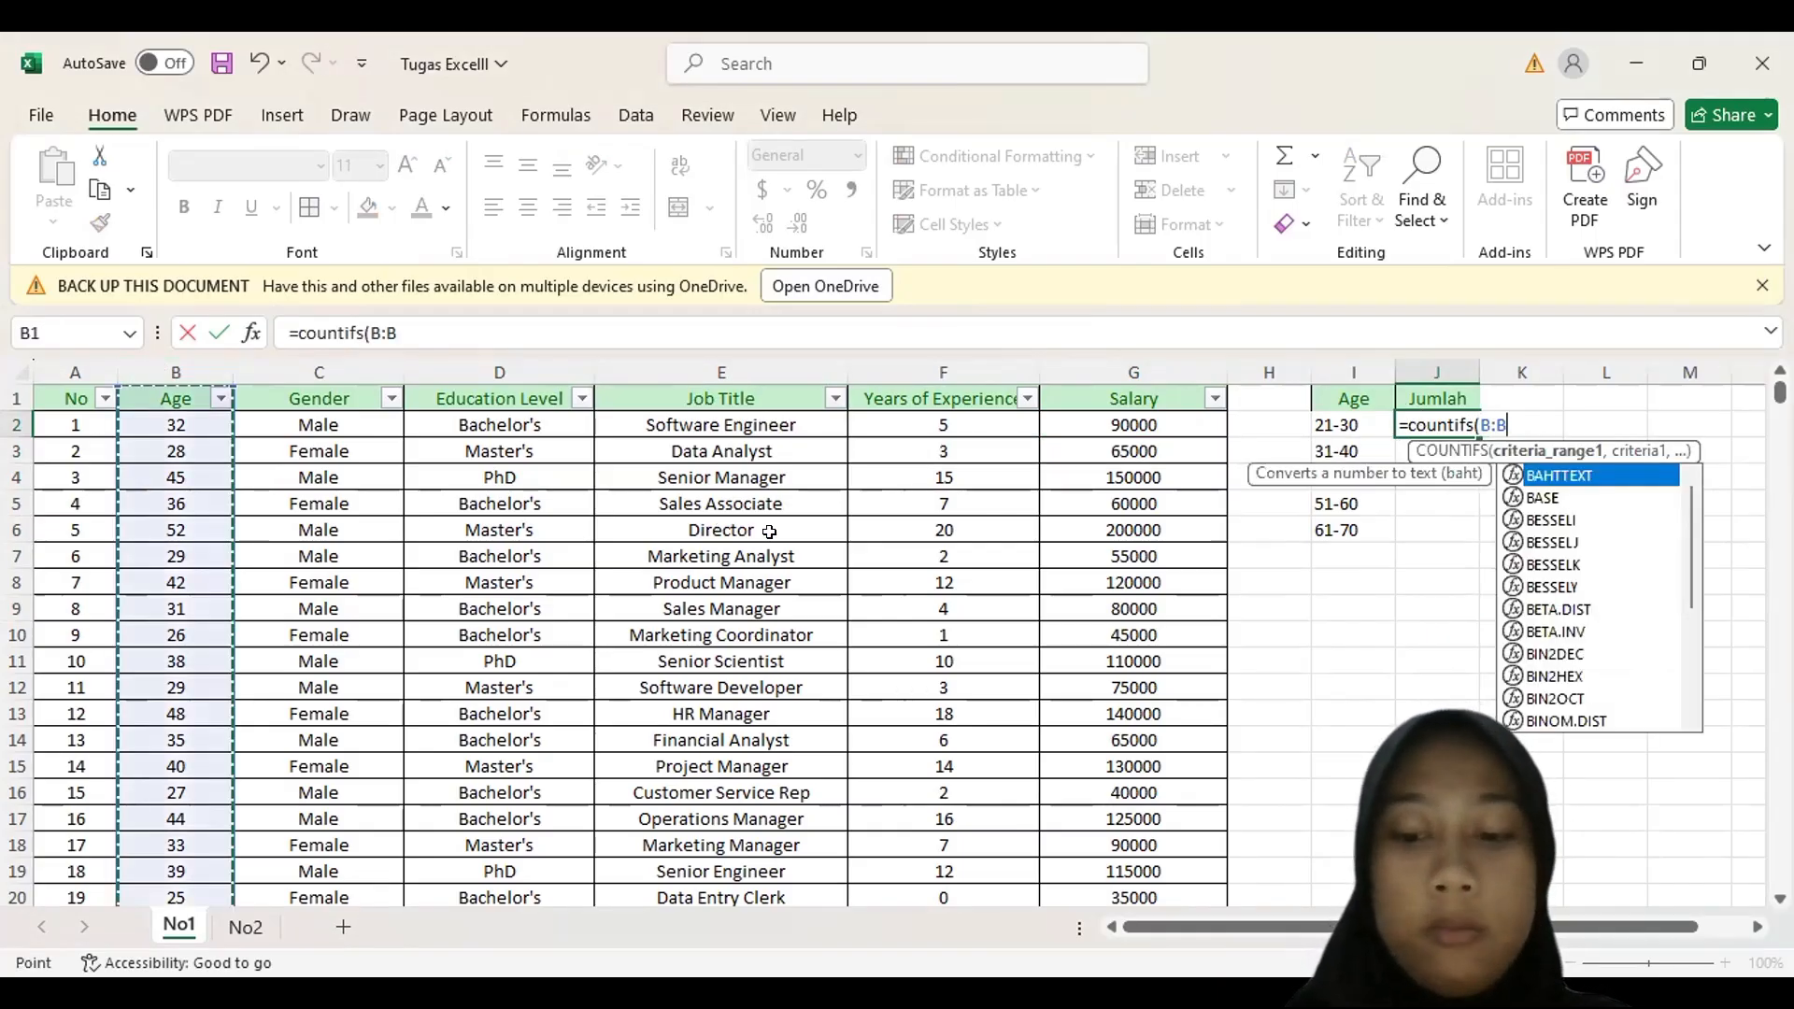
- Set the first criterion of the J2 formula to ">=21"
text(")
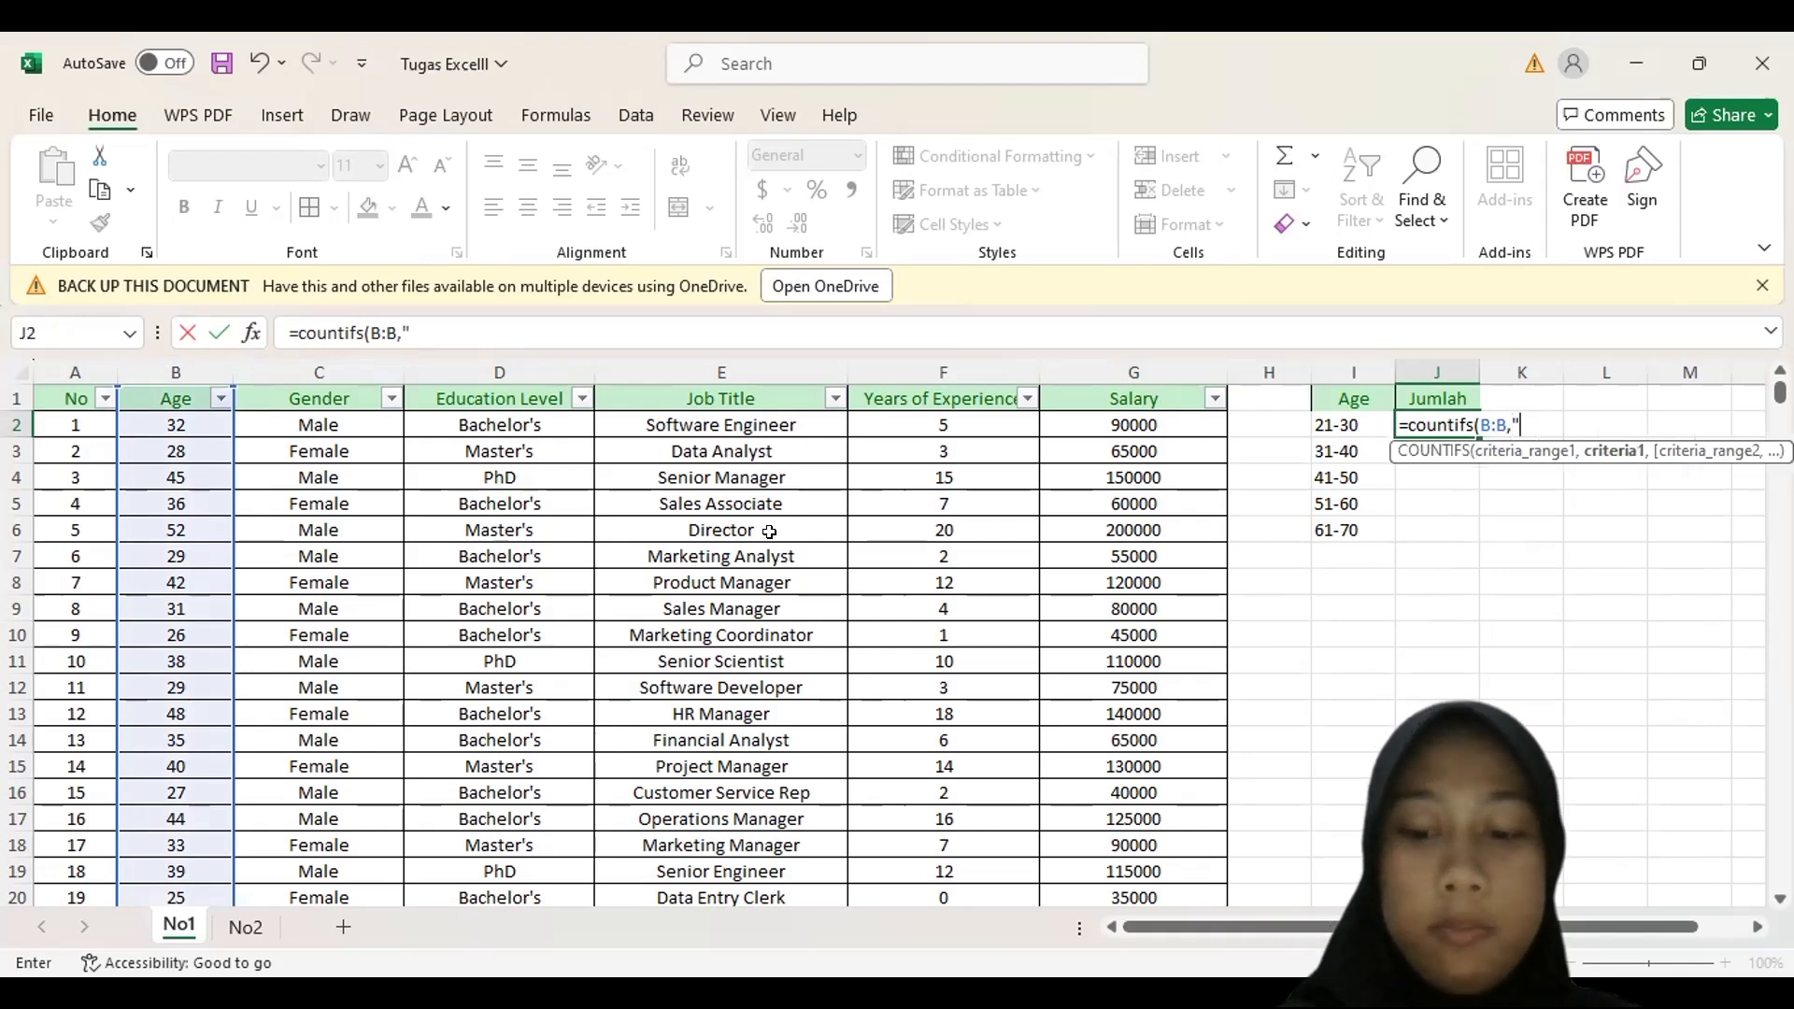
text(>)
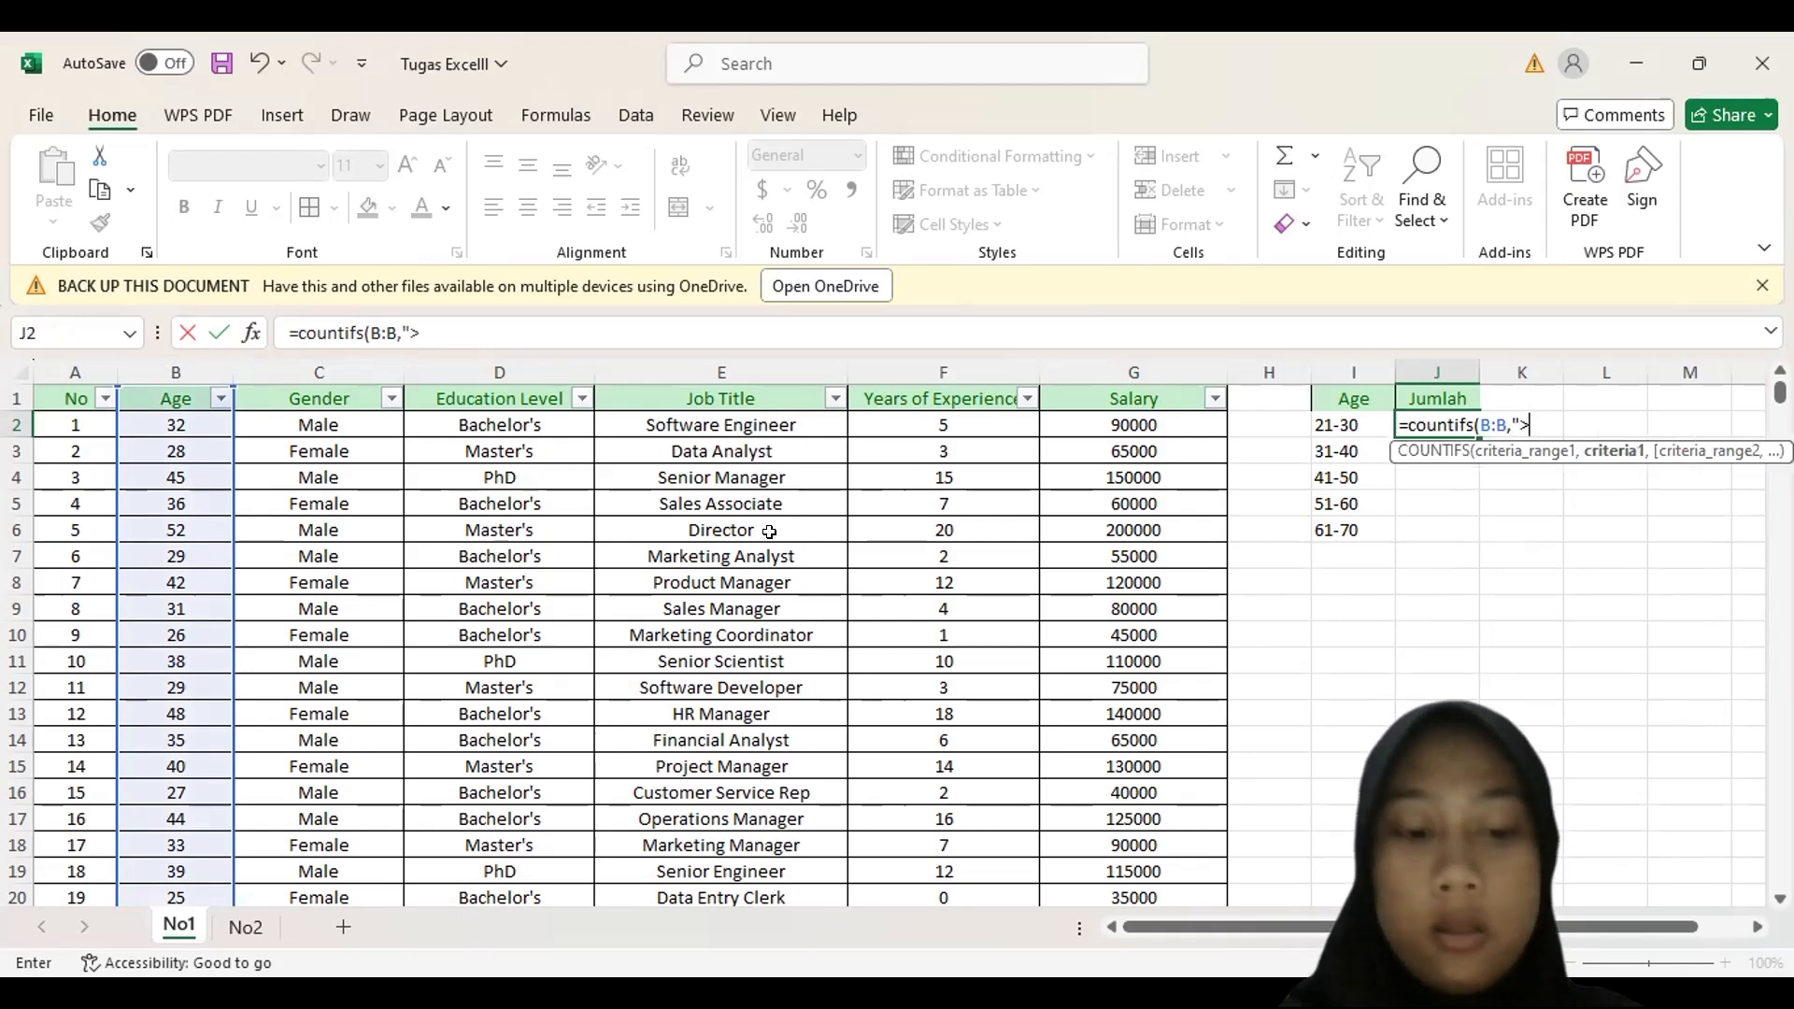
text(21)
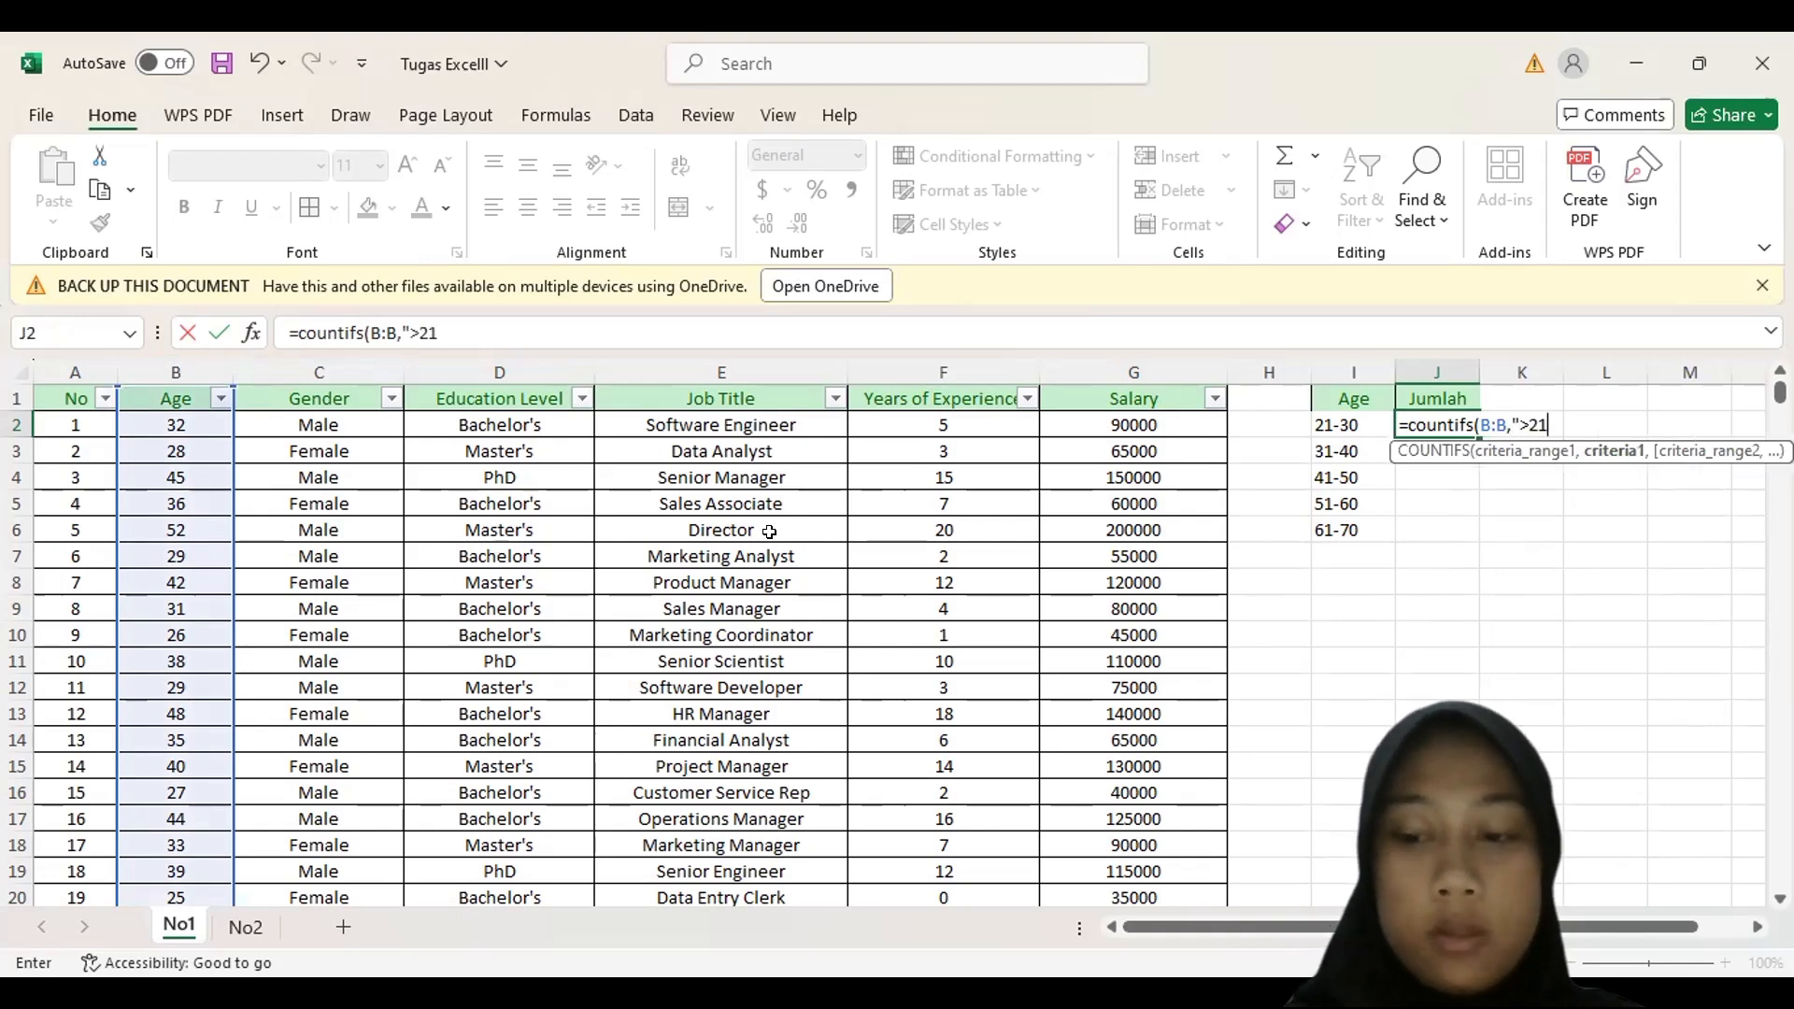
key(BackSpace)
key(BackSpace)
text(=21")
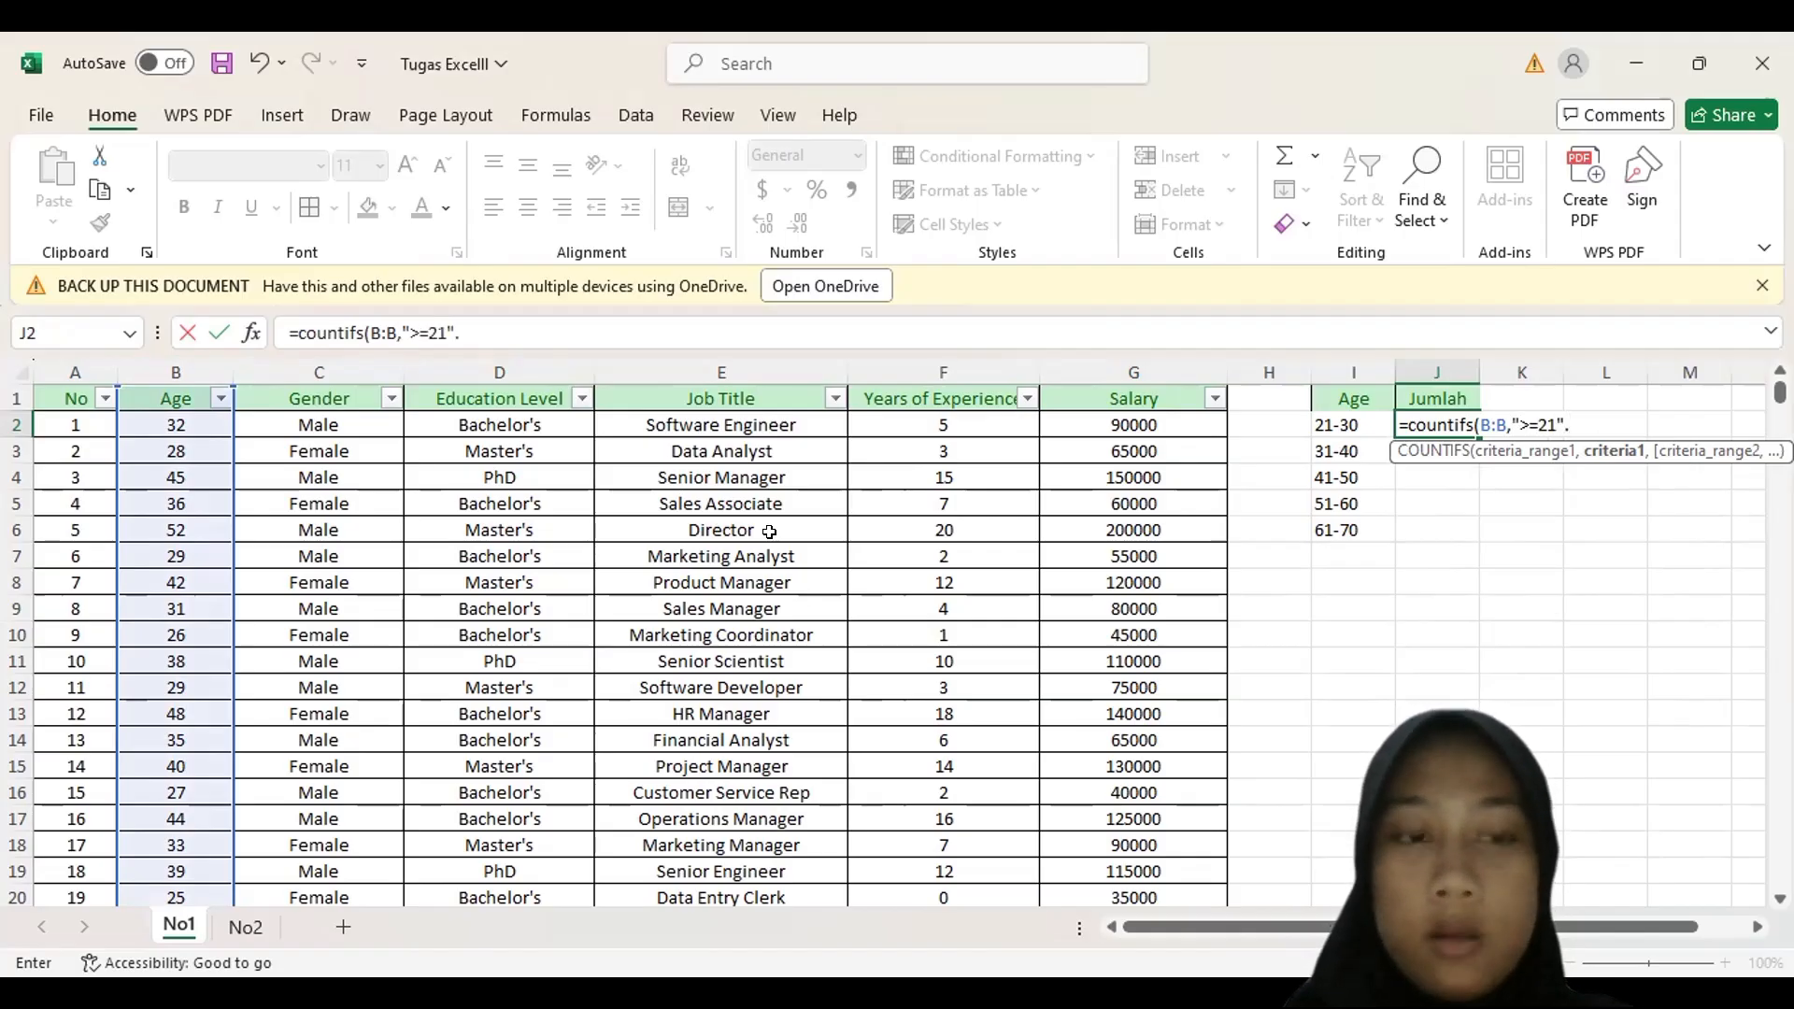
- Complete the J2 formula with B:B as the second criteria range and "<=30" as its criterion
text(,)
click(192, 365)
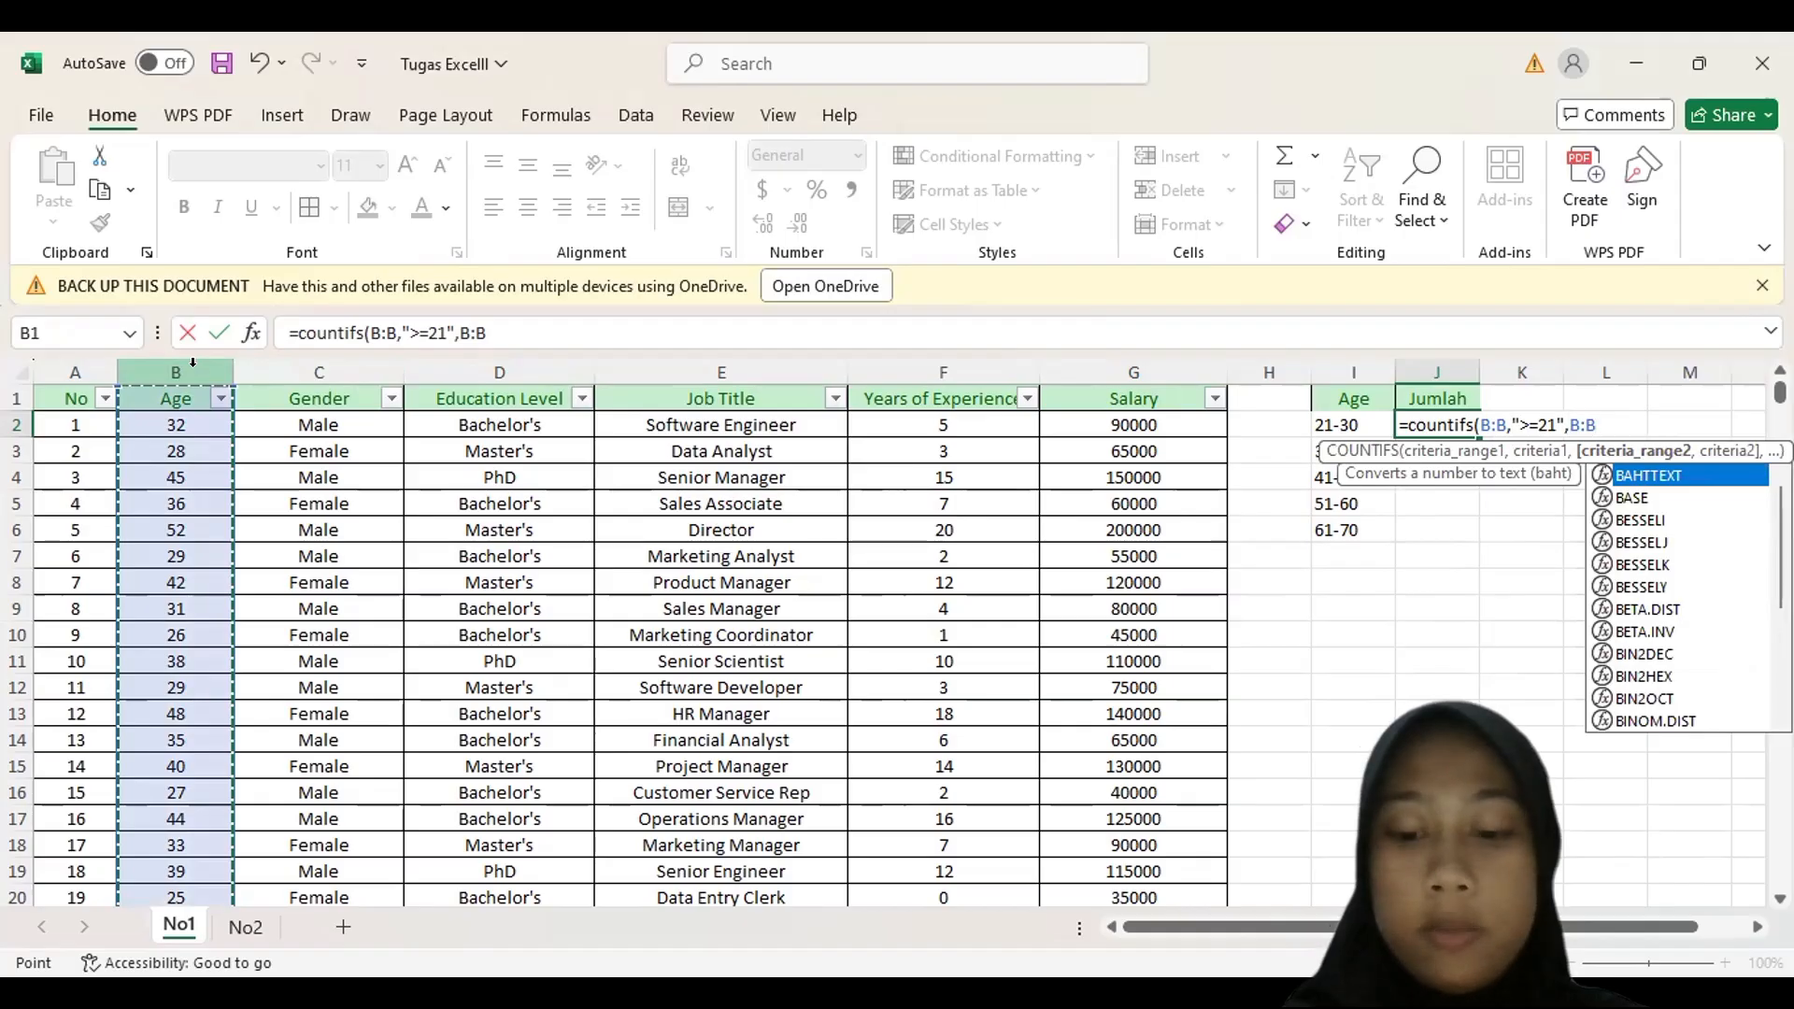
text(,")
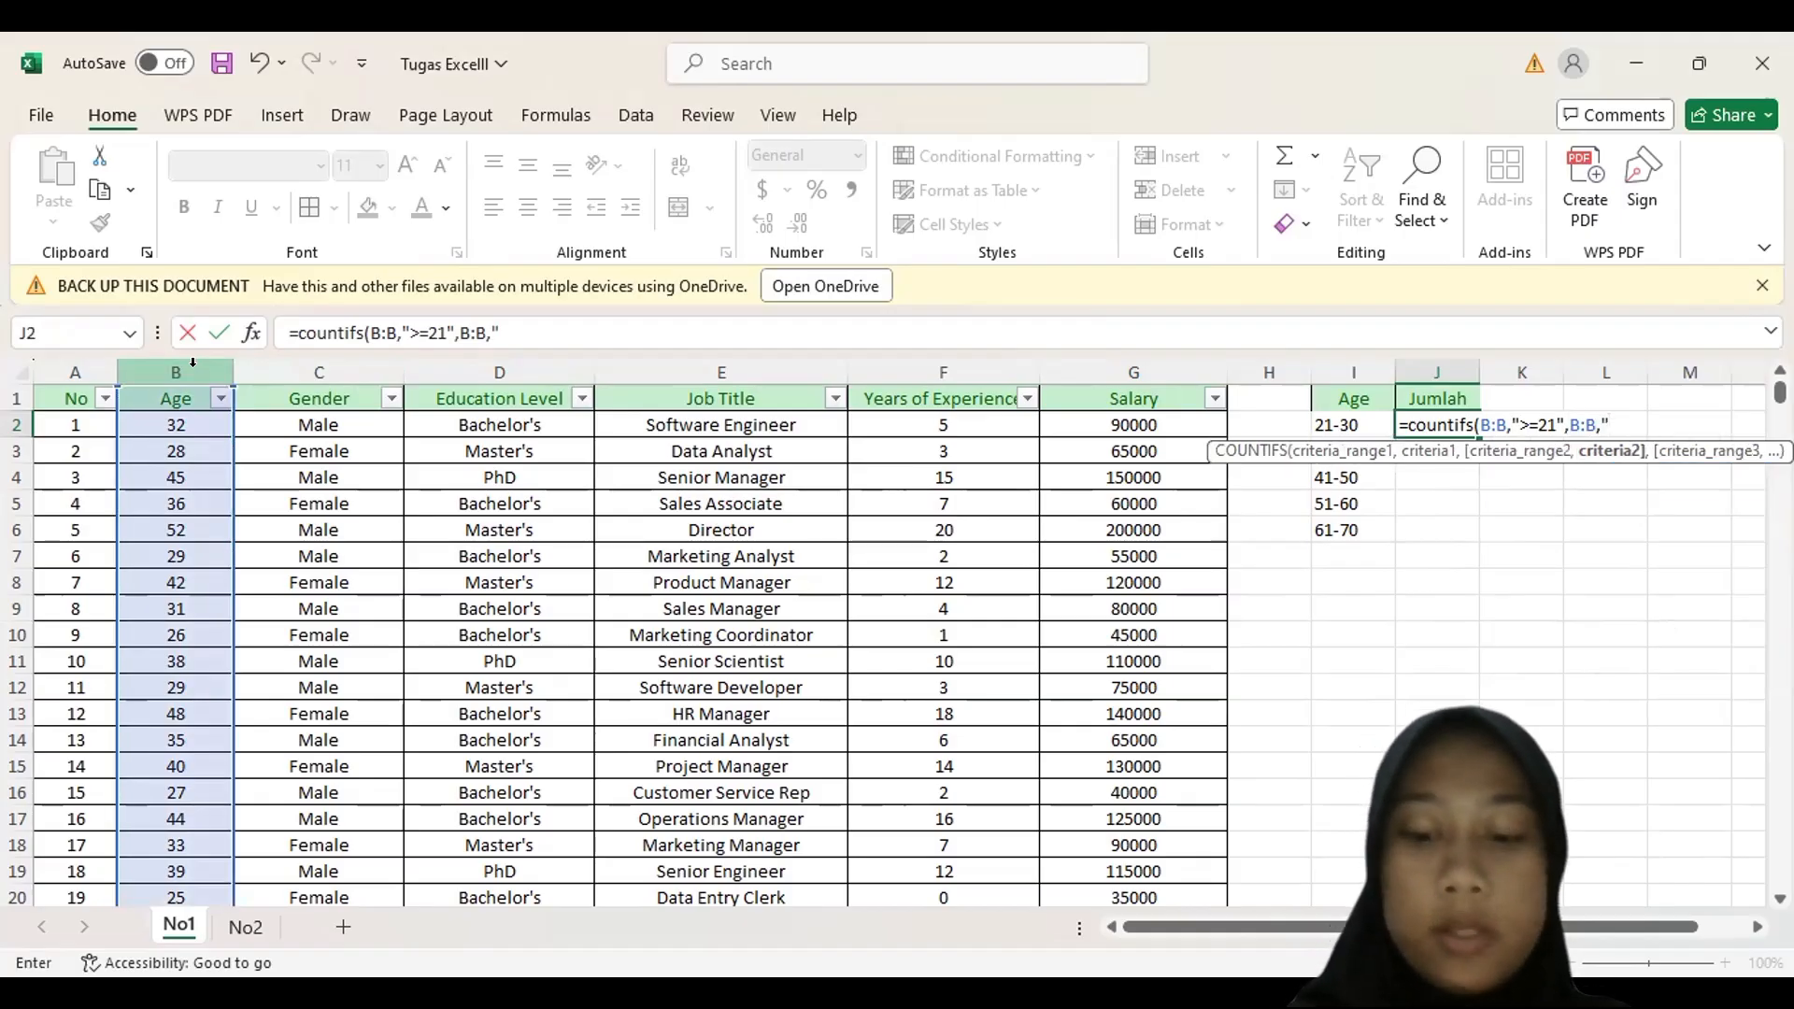
text(<=)
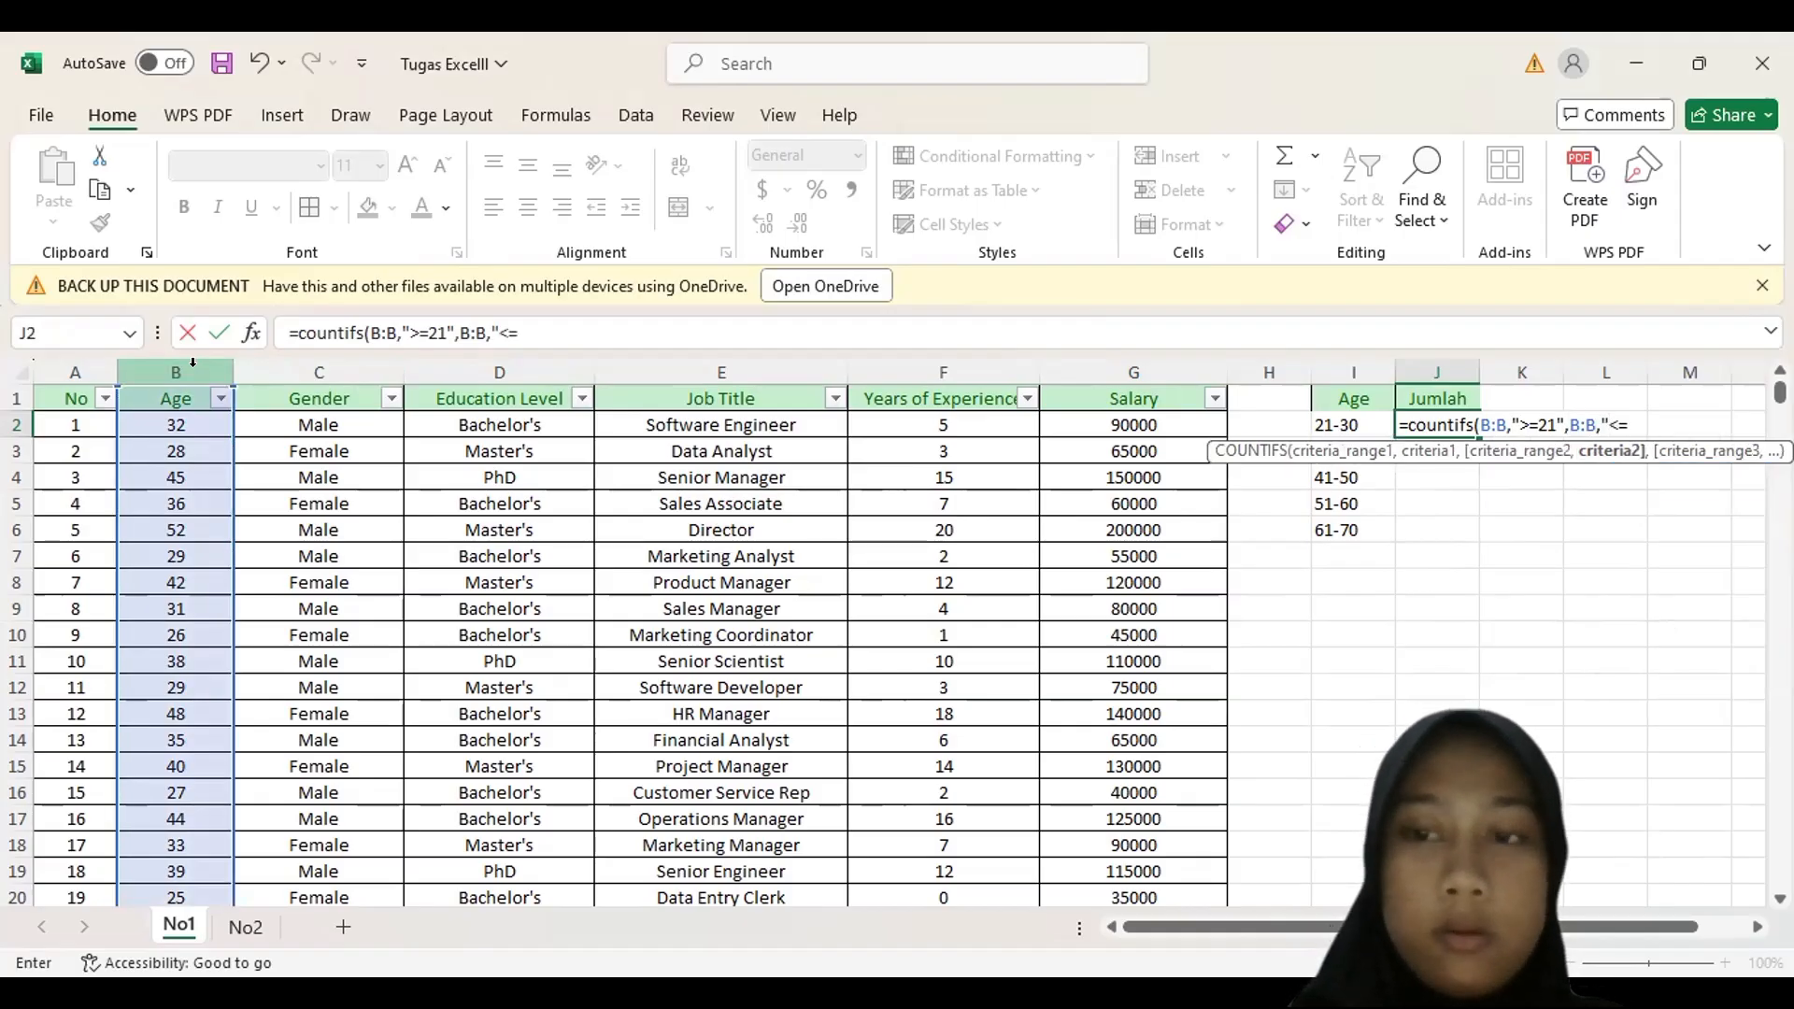
text(30")
key(Return)
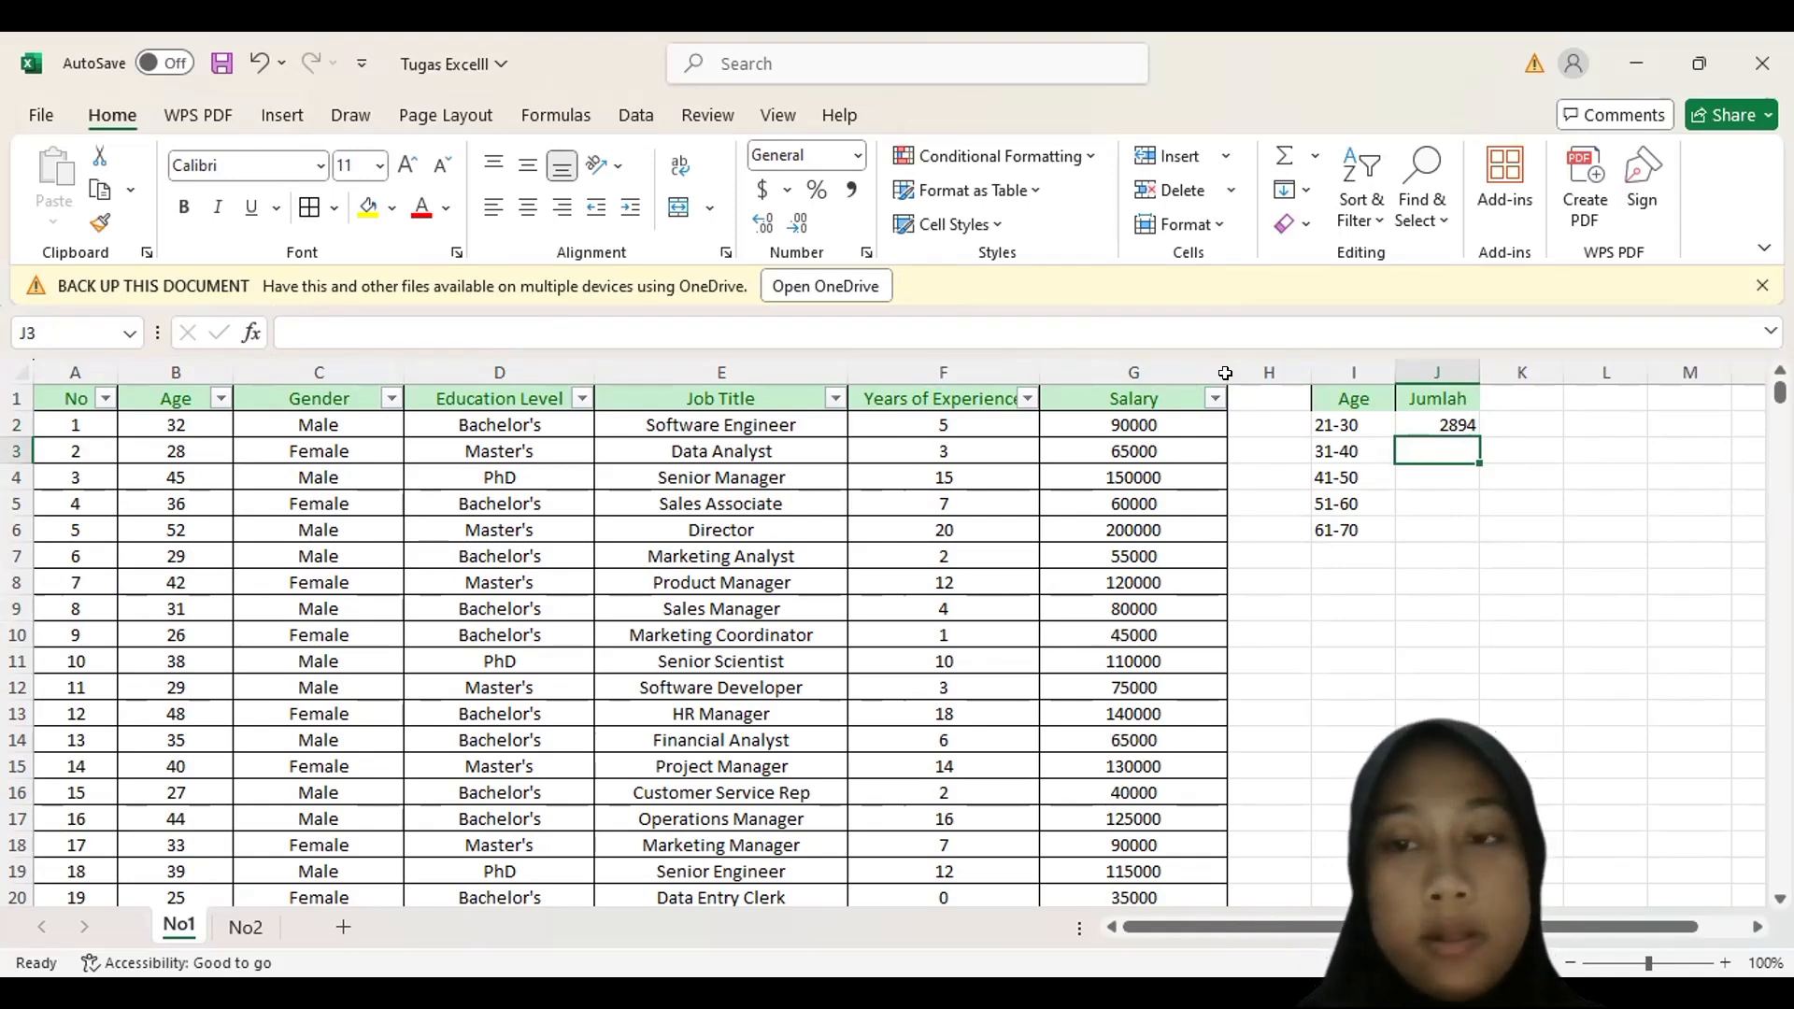
- Copy the full text of the COUNTIFS formula in J2, leaving the cell's content as it is
double_click(1449, 449)
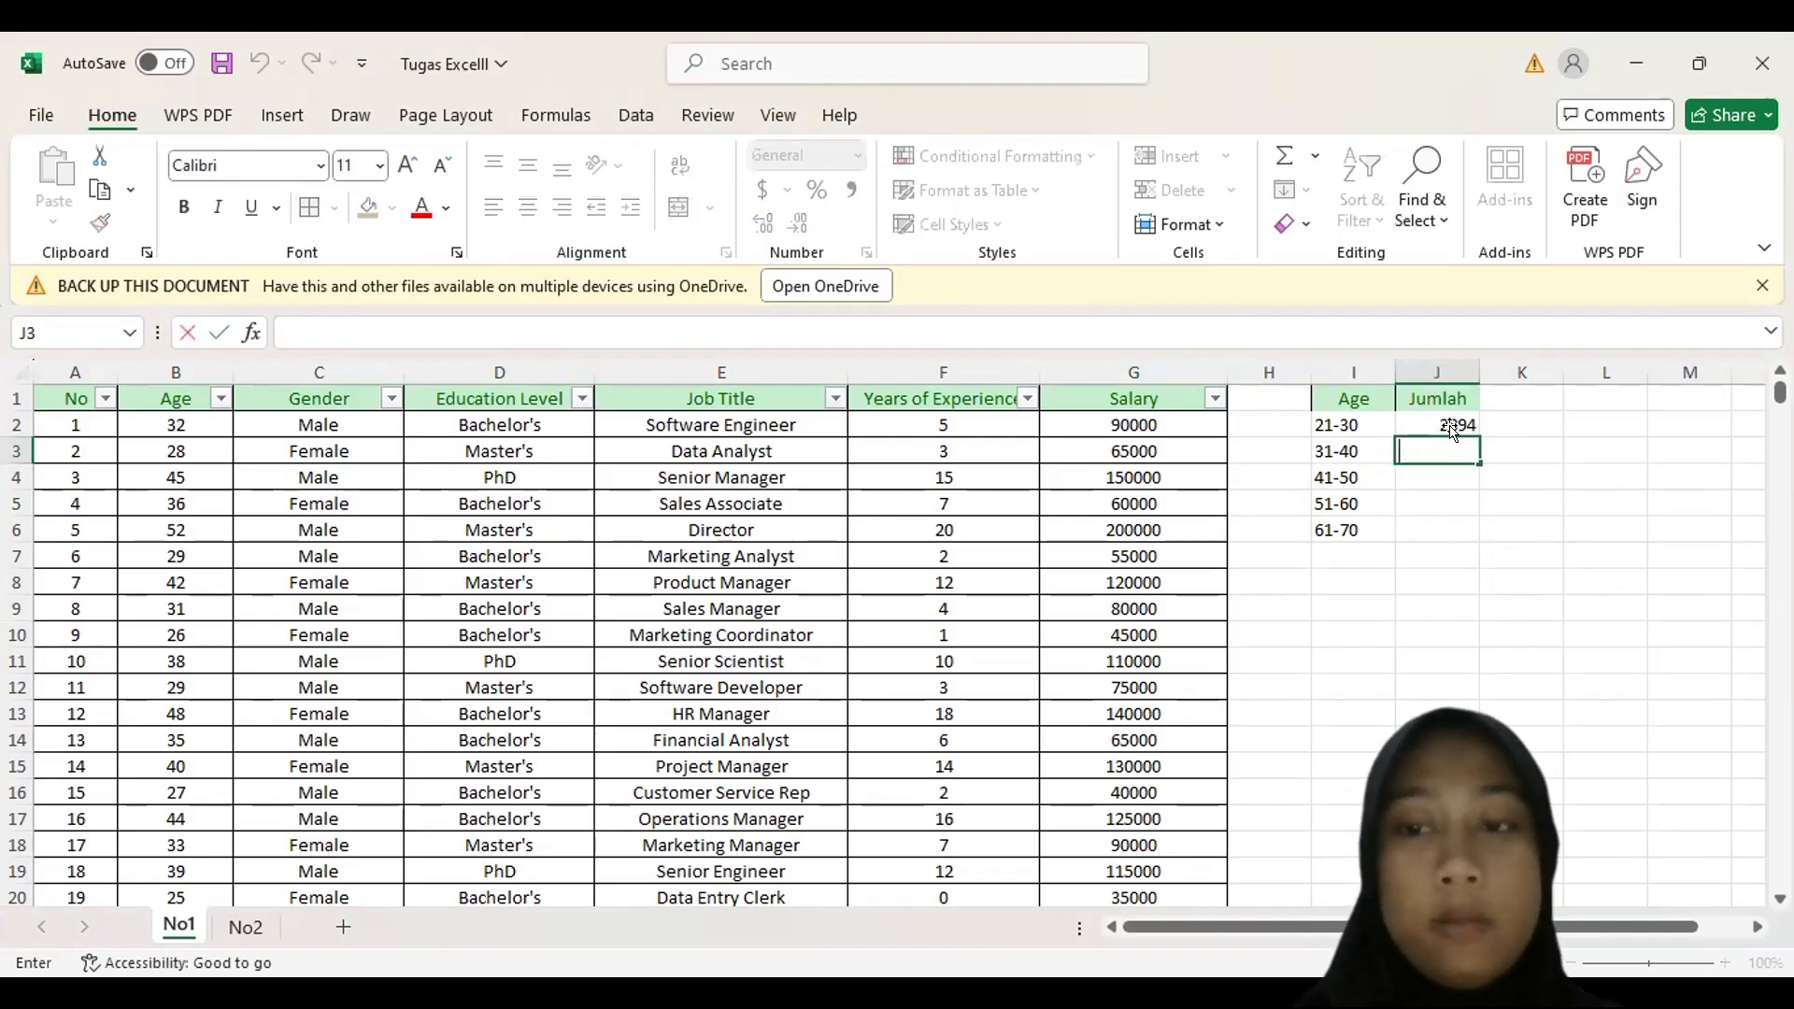
click(1452, 428)
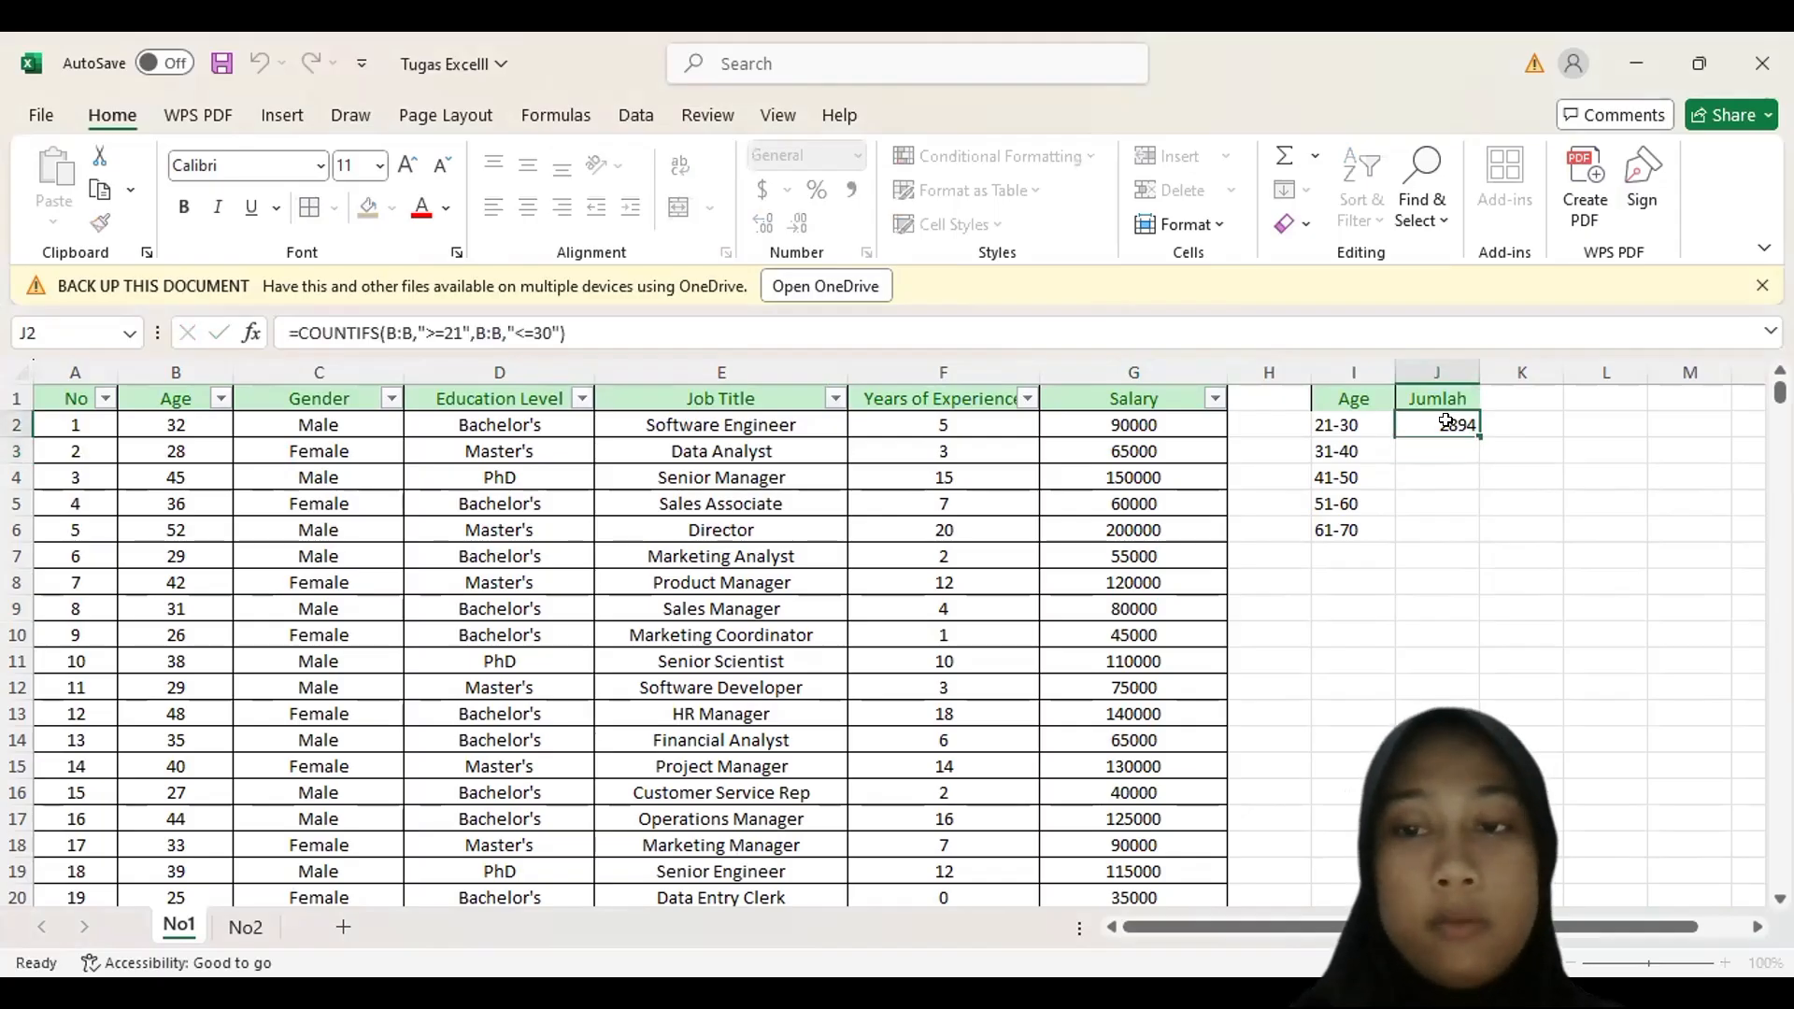
triple_click(585, 327)
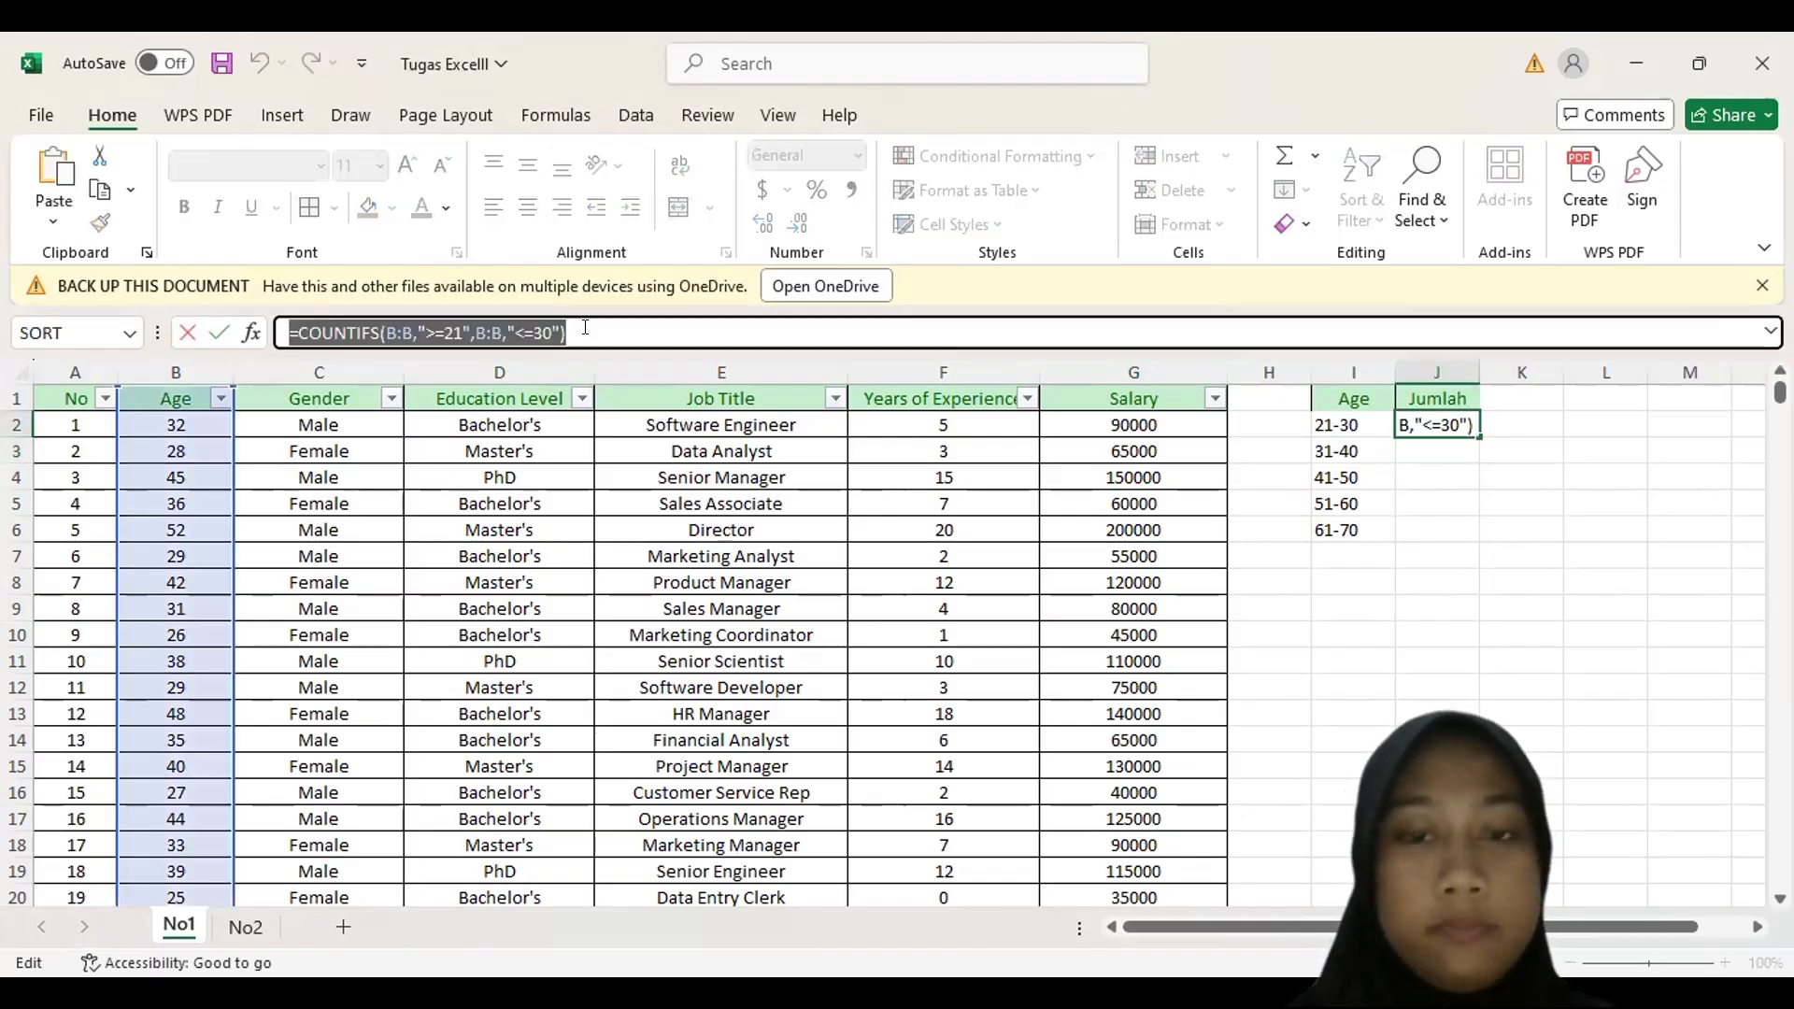
key(ctrl+c)
key(Return)
- Try to paste the copied formula directly onto J3, and delete the pasted cells J3:M3 by shifting cells left
key(ctrl+v)
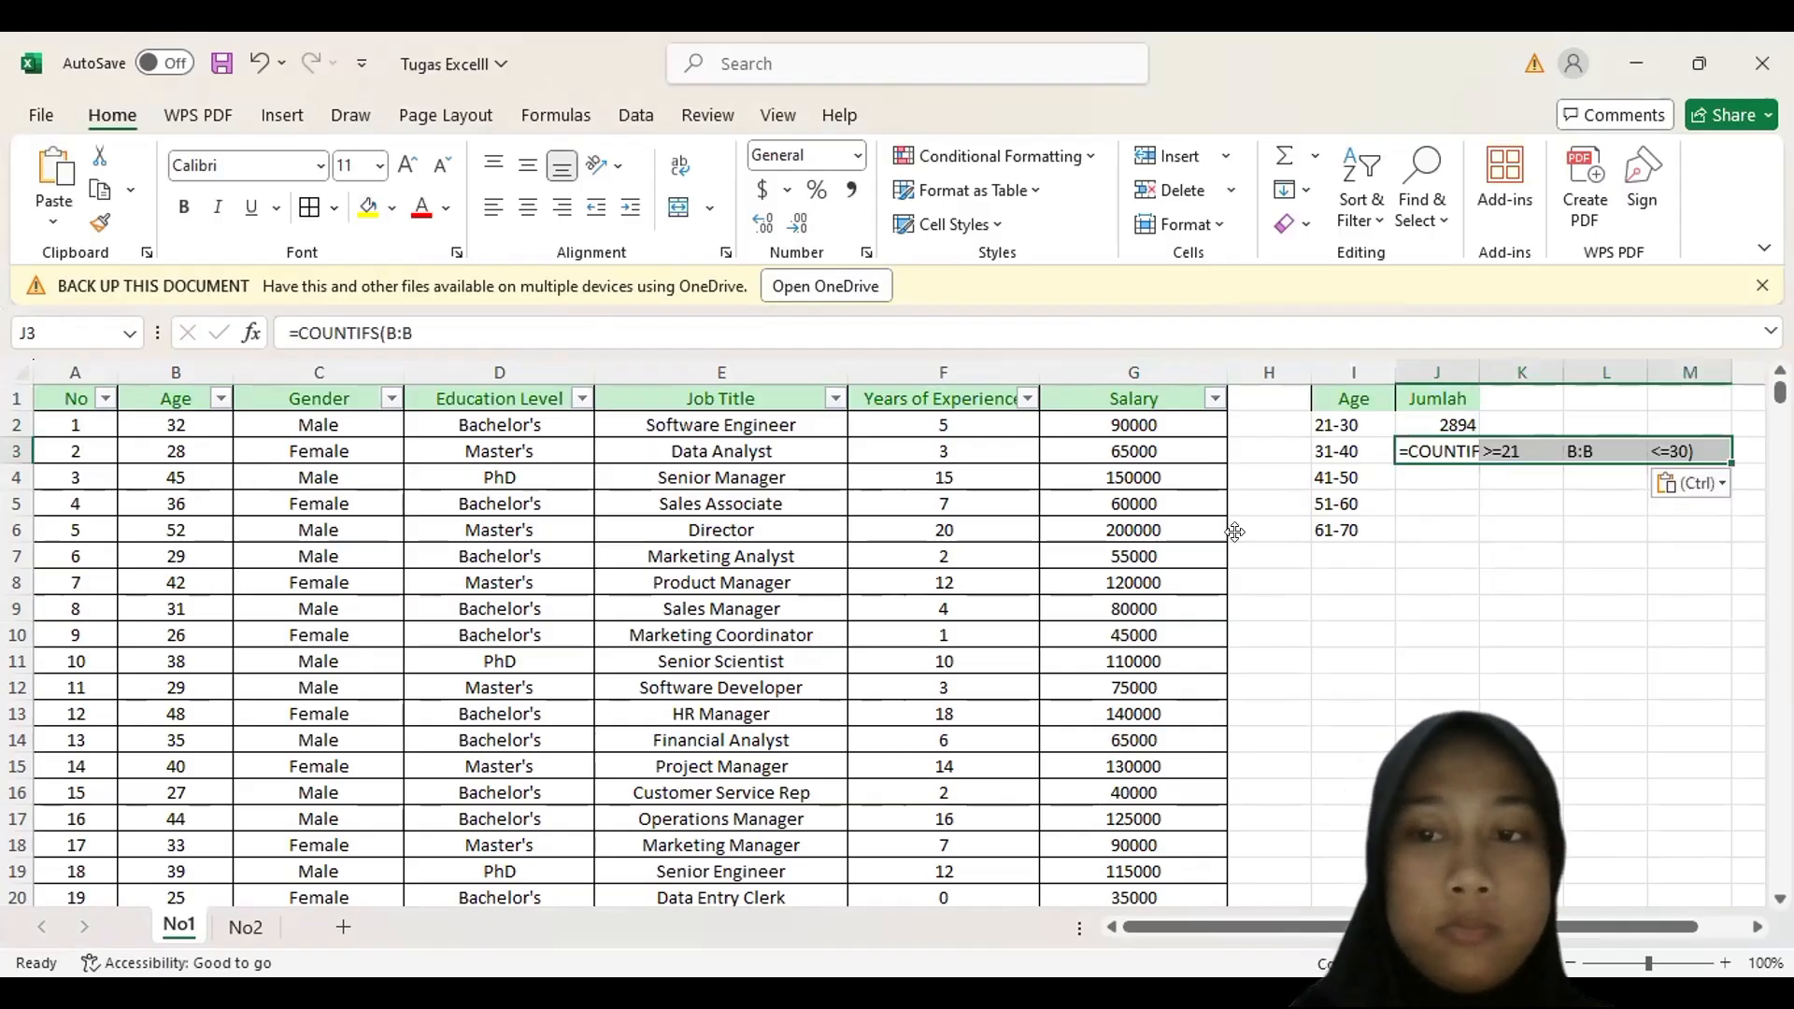
right_click(1419, 442)
click(1503, 454)
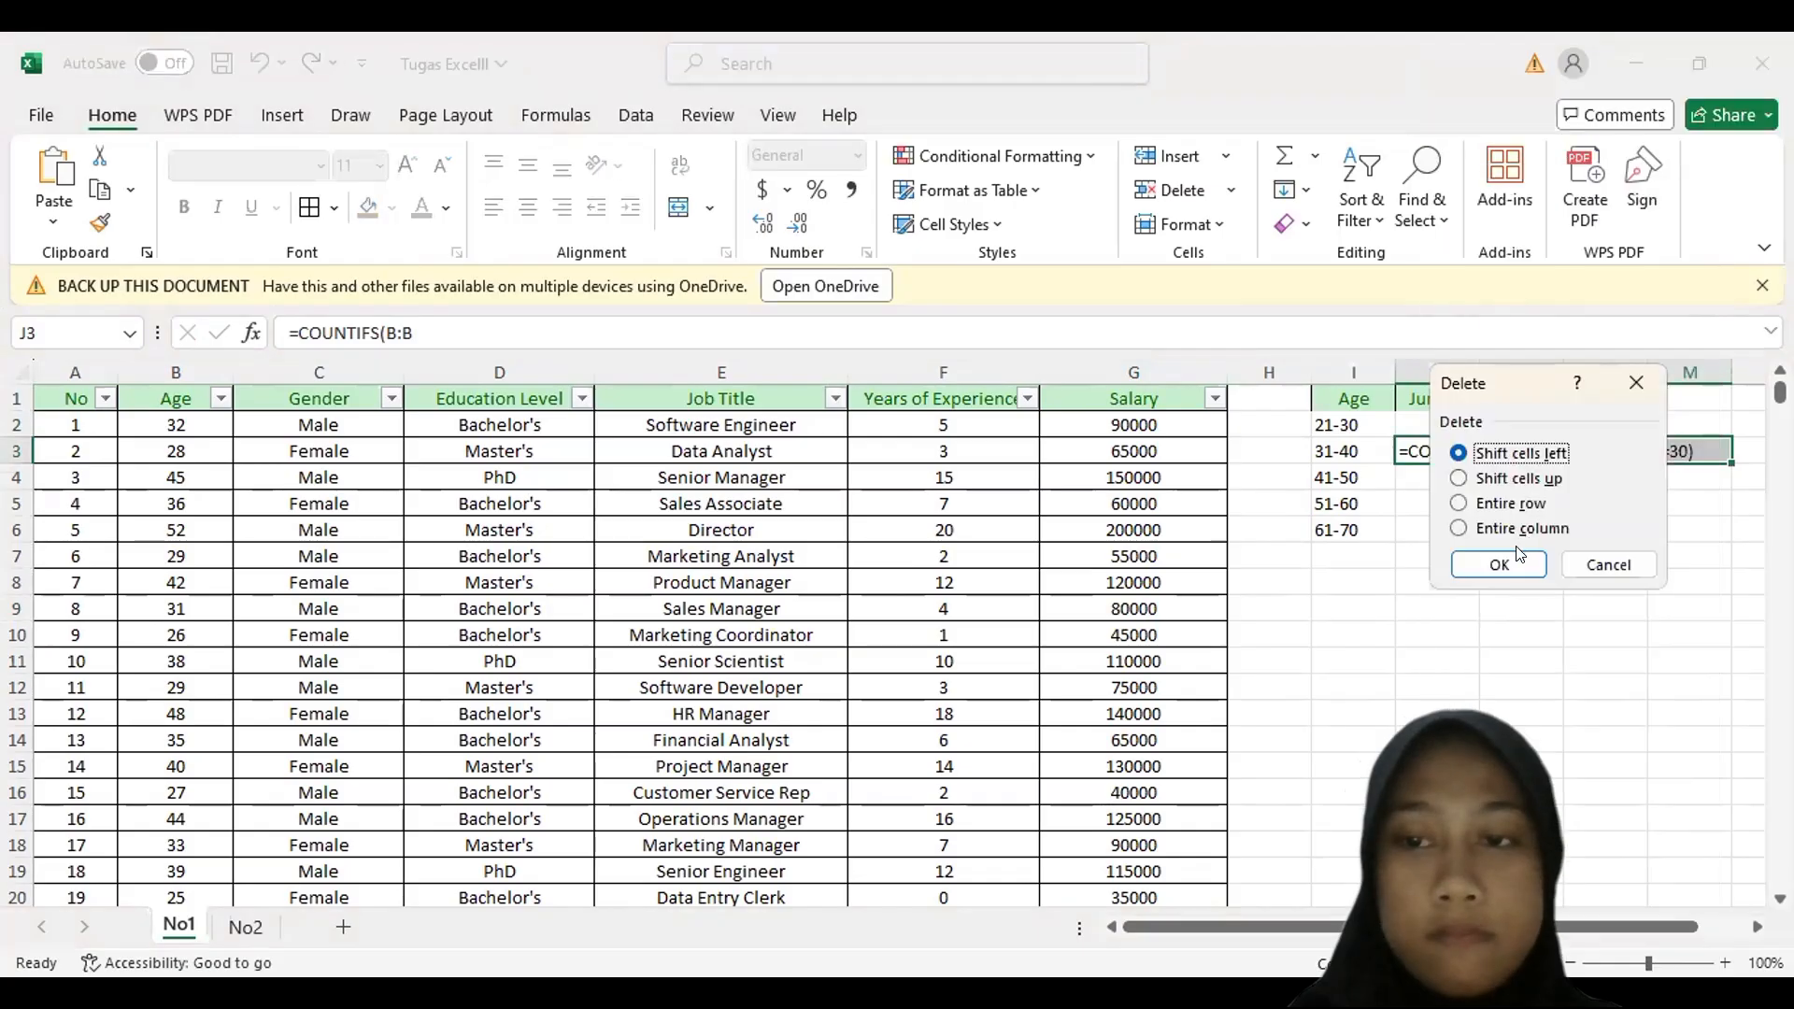
click(1494, 560)
click(1461, 523)
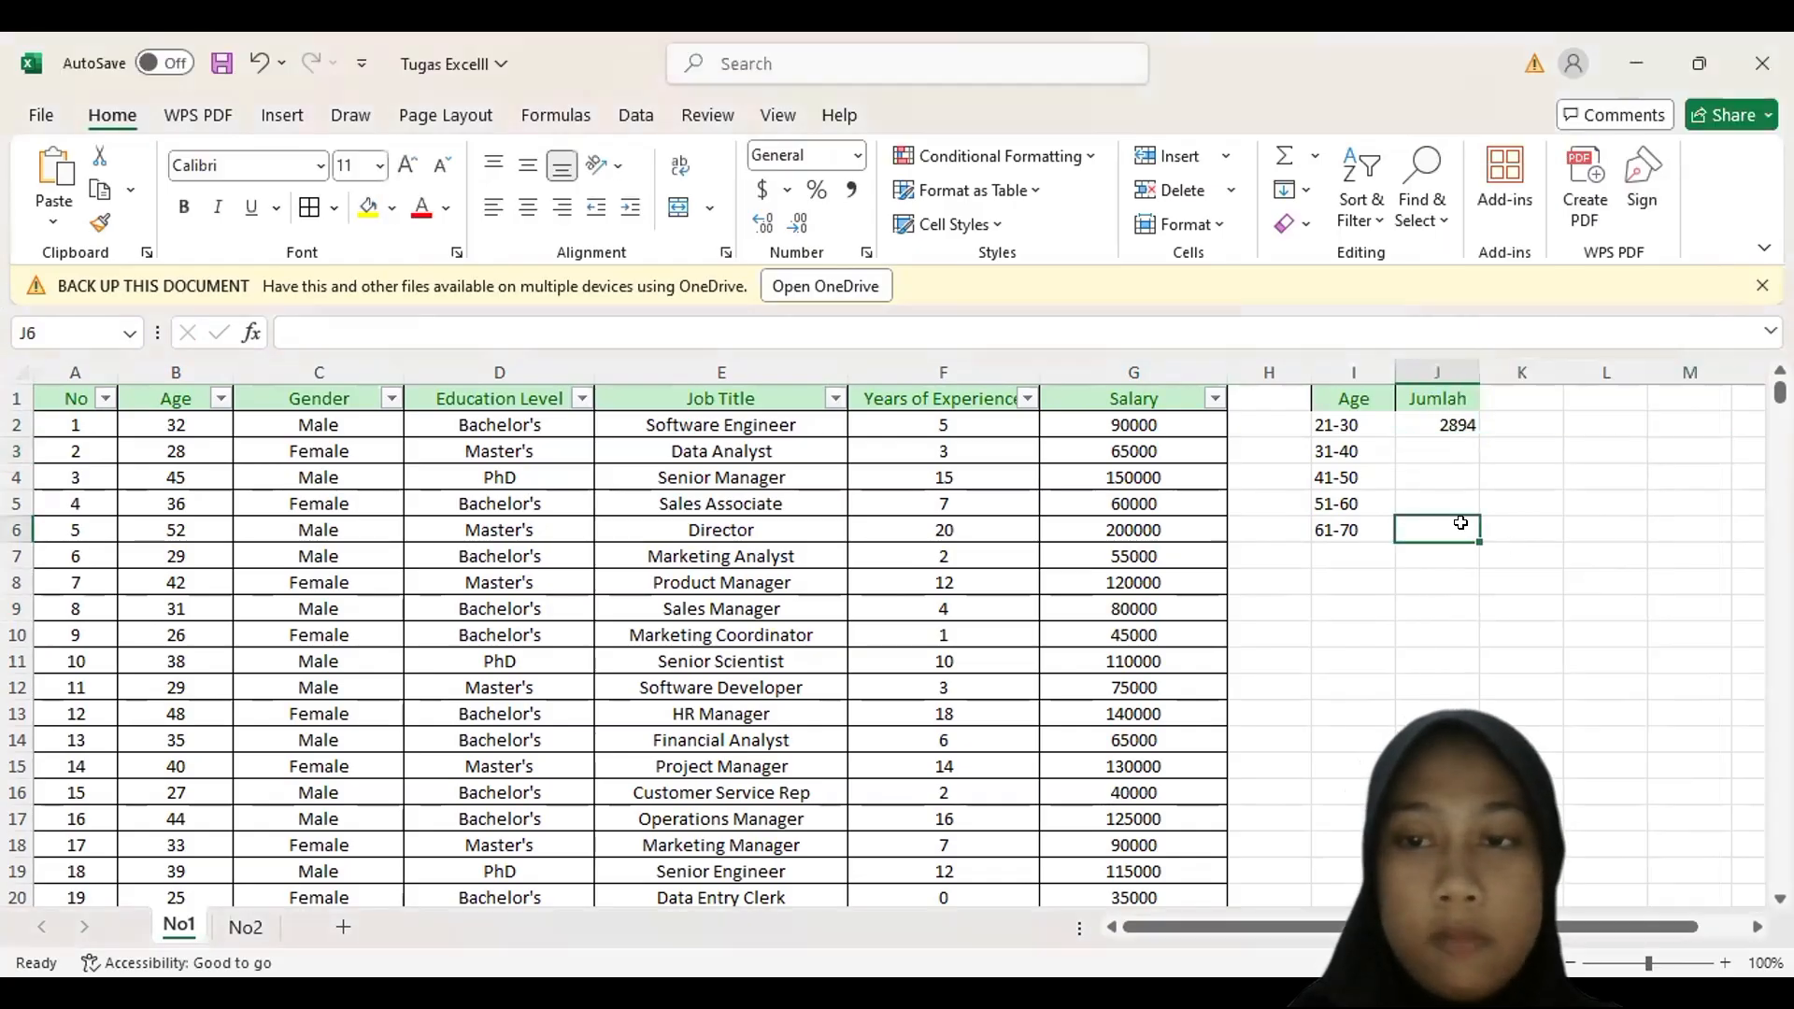
- Paste the copied COUNTIFS formula inside J3 and change its criteria to ">=31" and "<=40"
double_click(1419, 444)
key(ctrl+v)
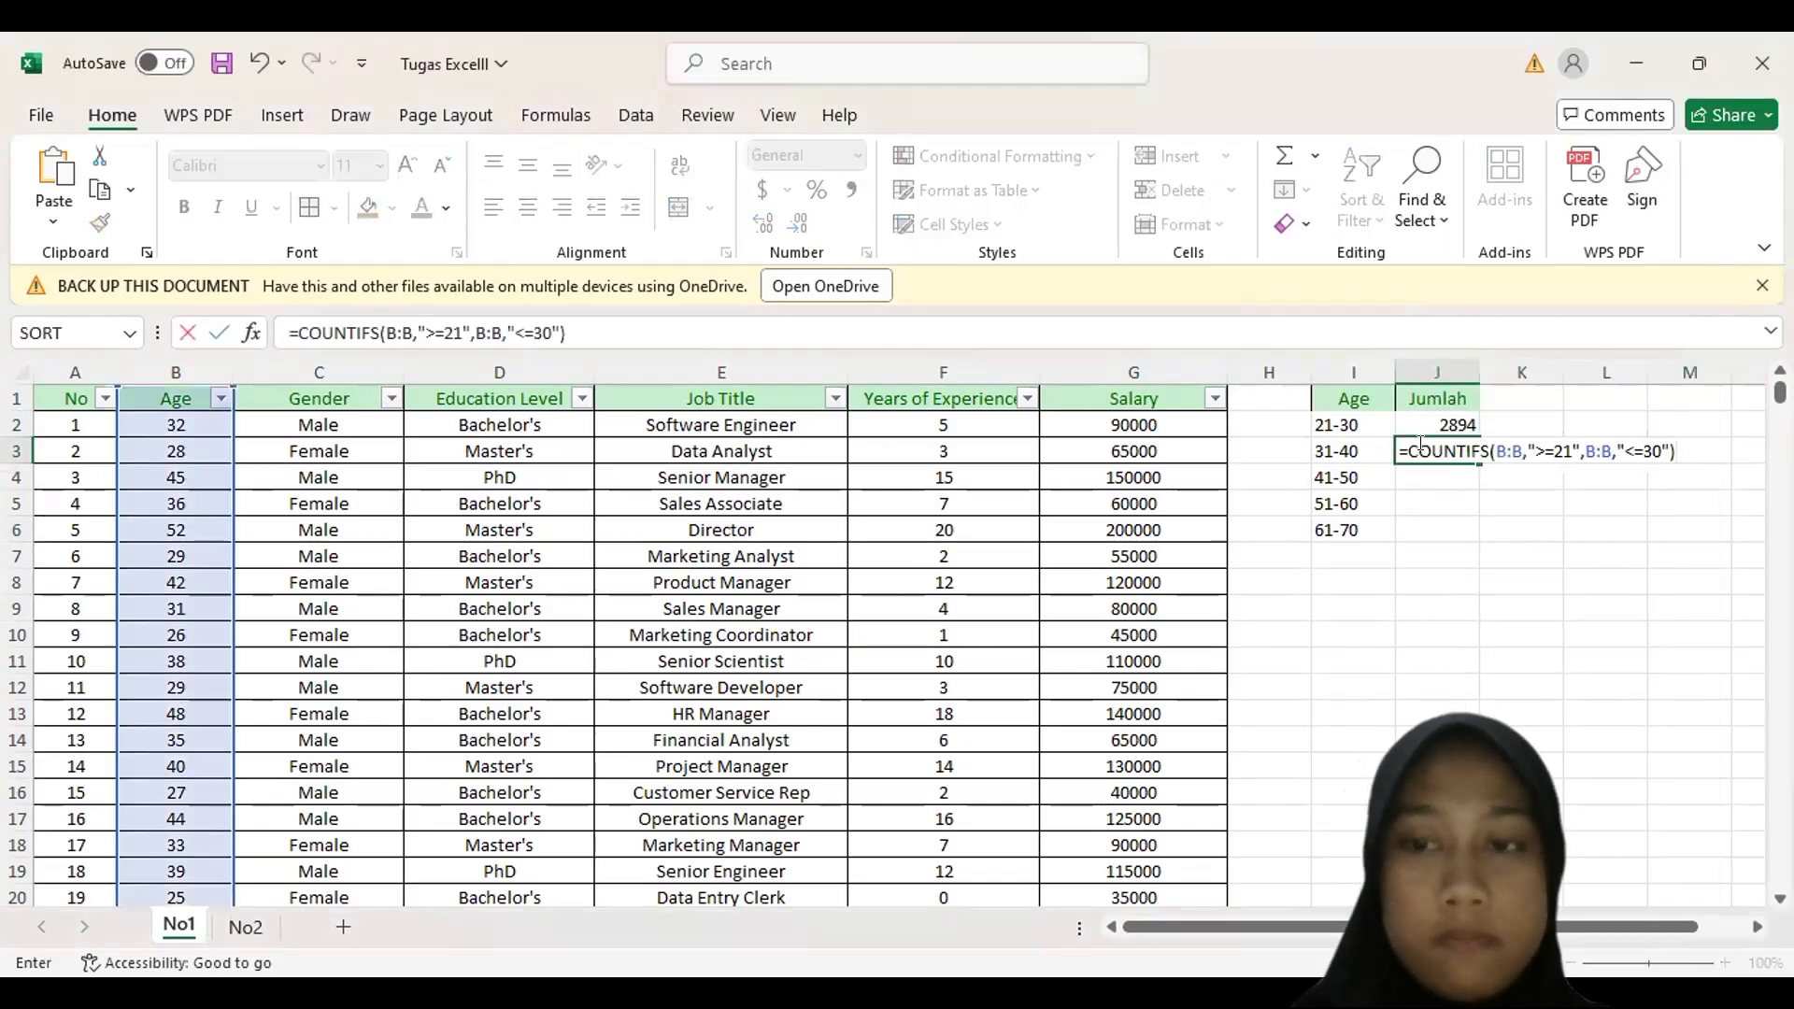
click(1568, 446)
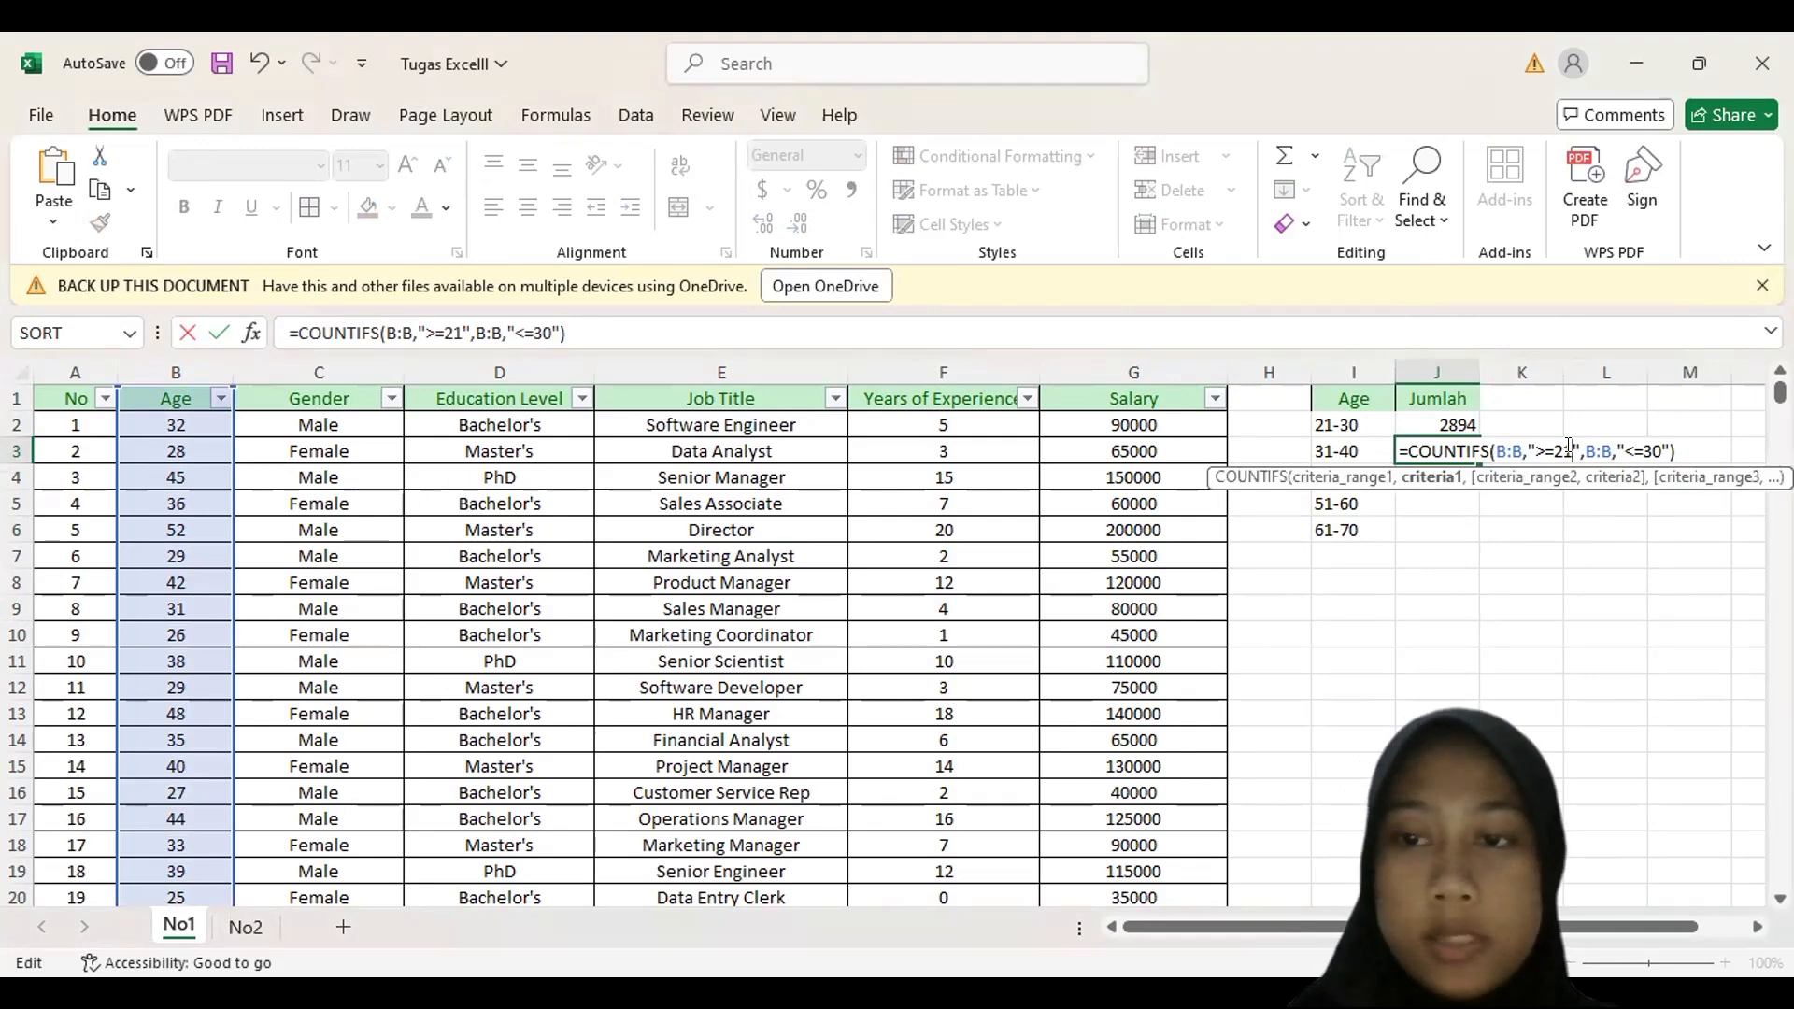
key(BackSpace)
key(BackSpace)
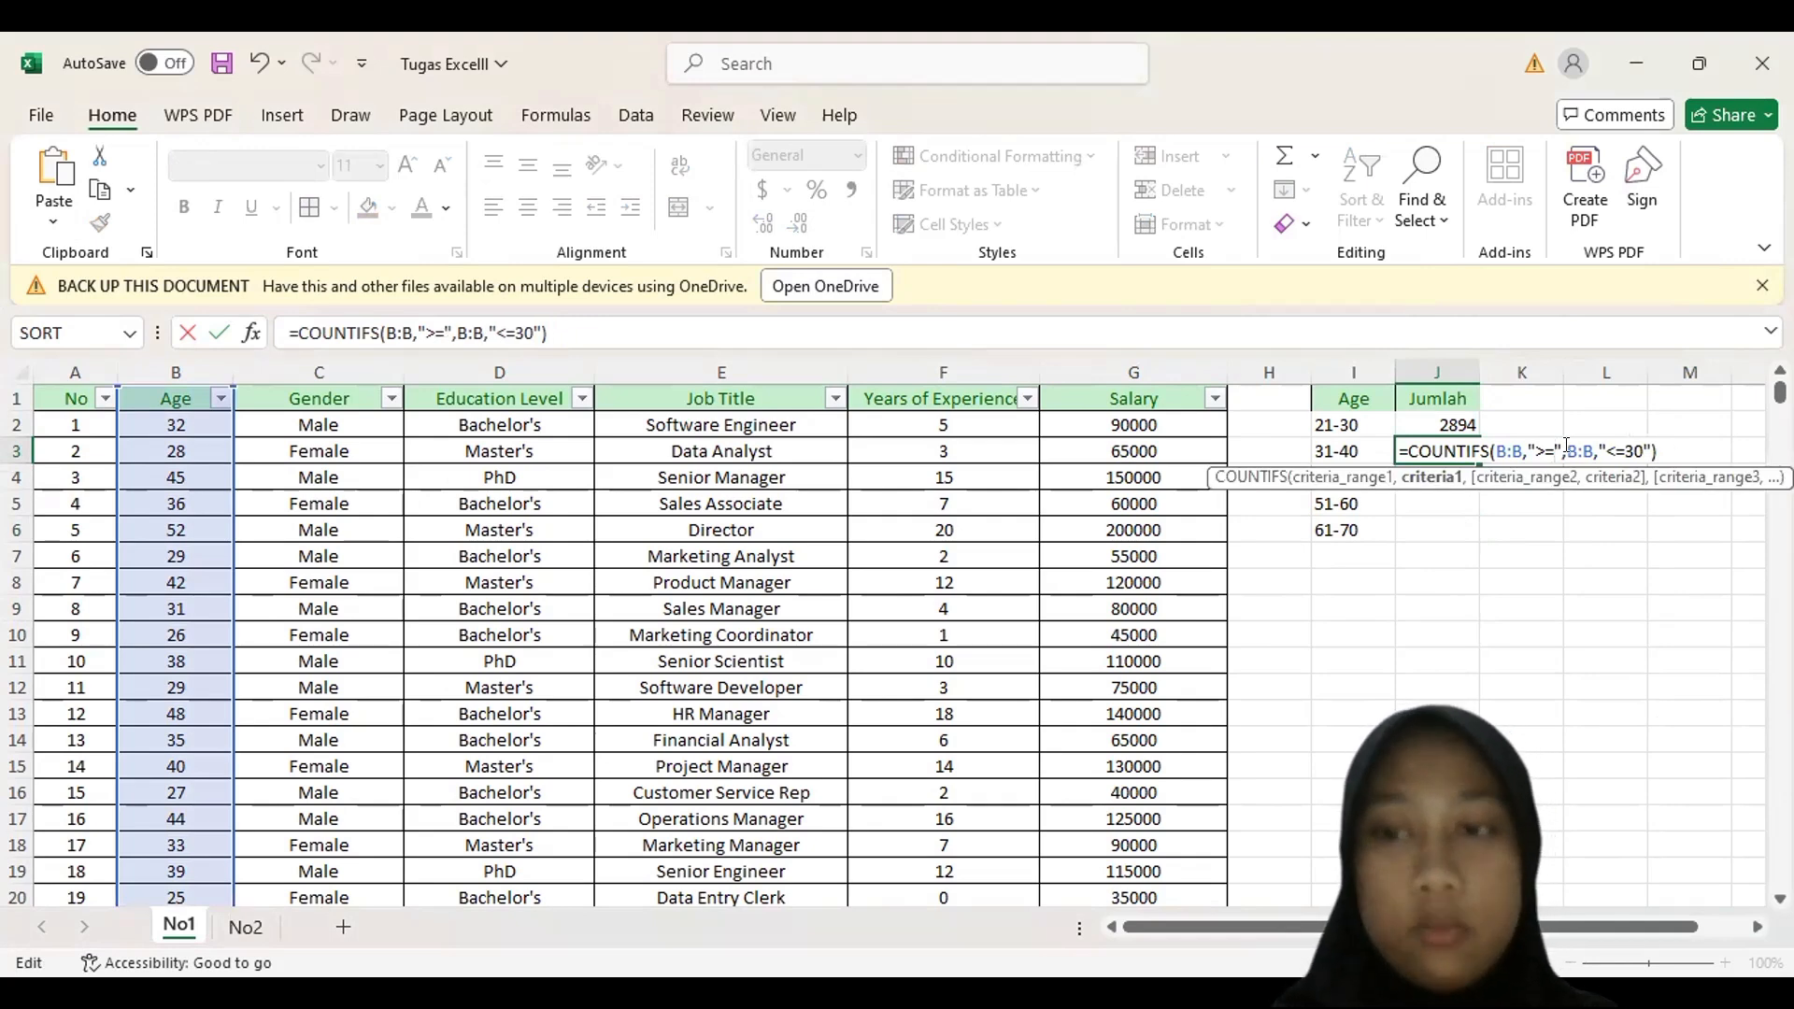
text(31)
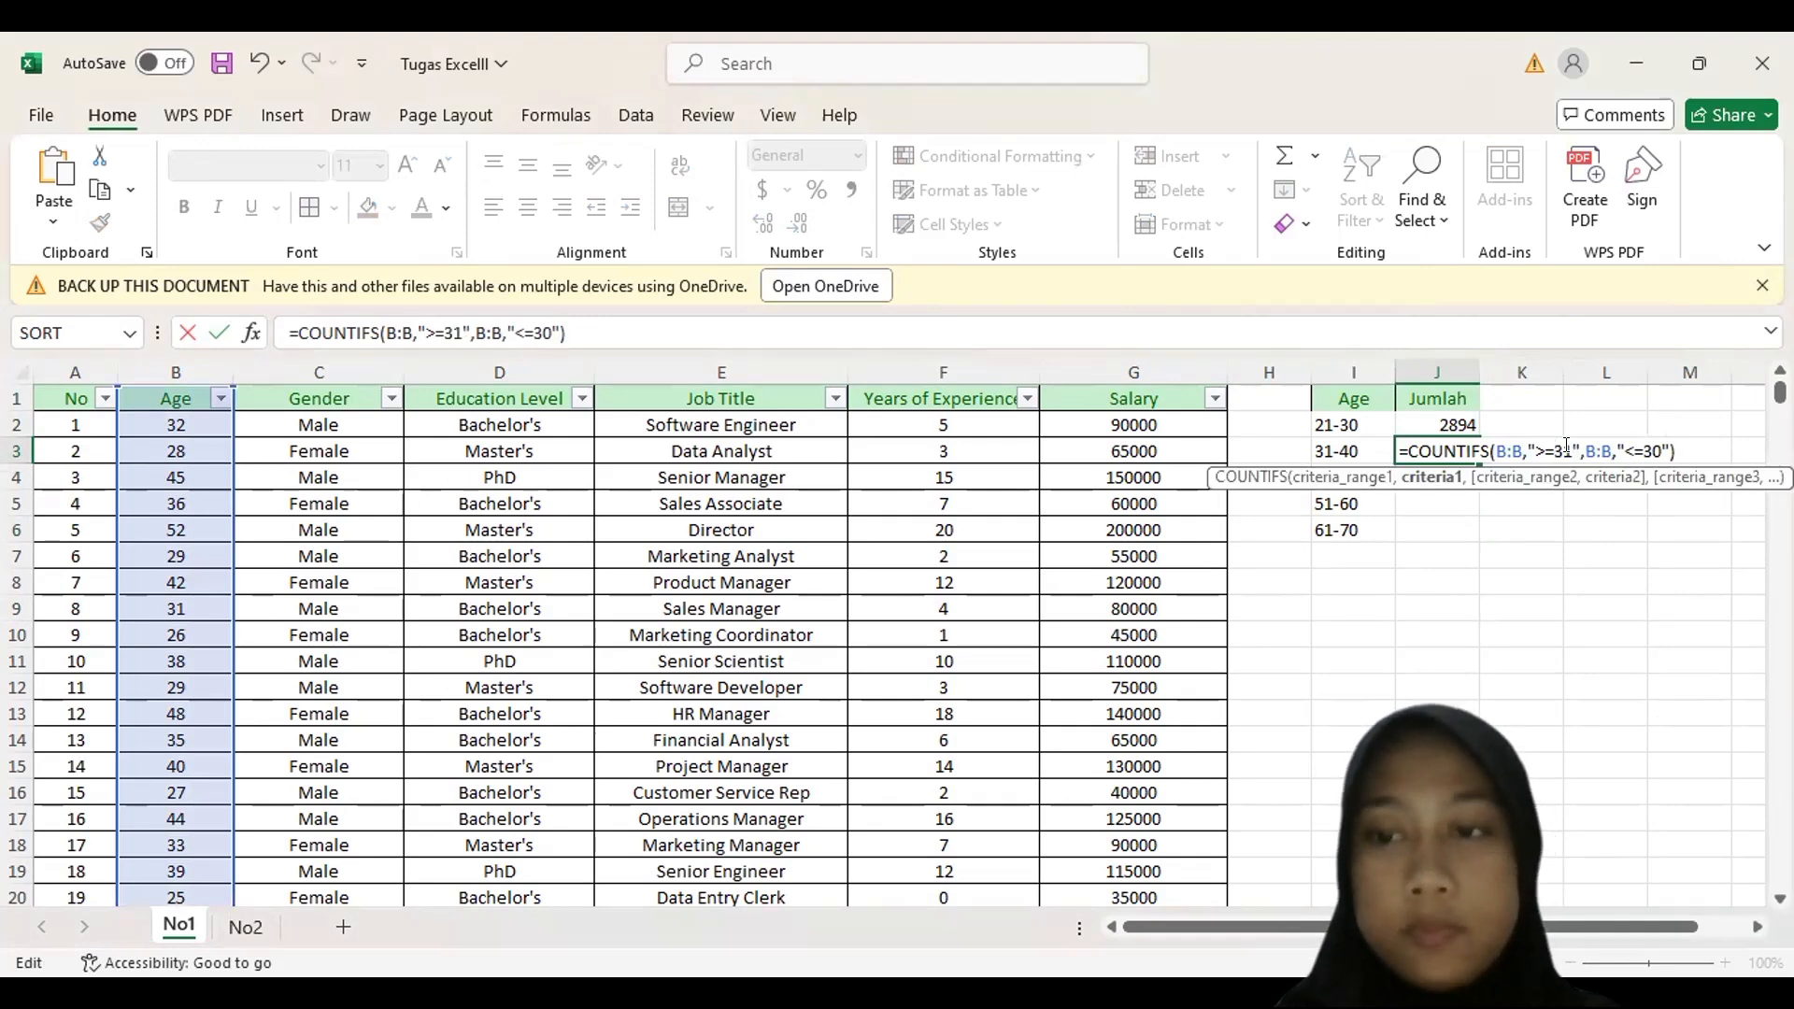
click(1652, 444)
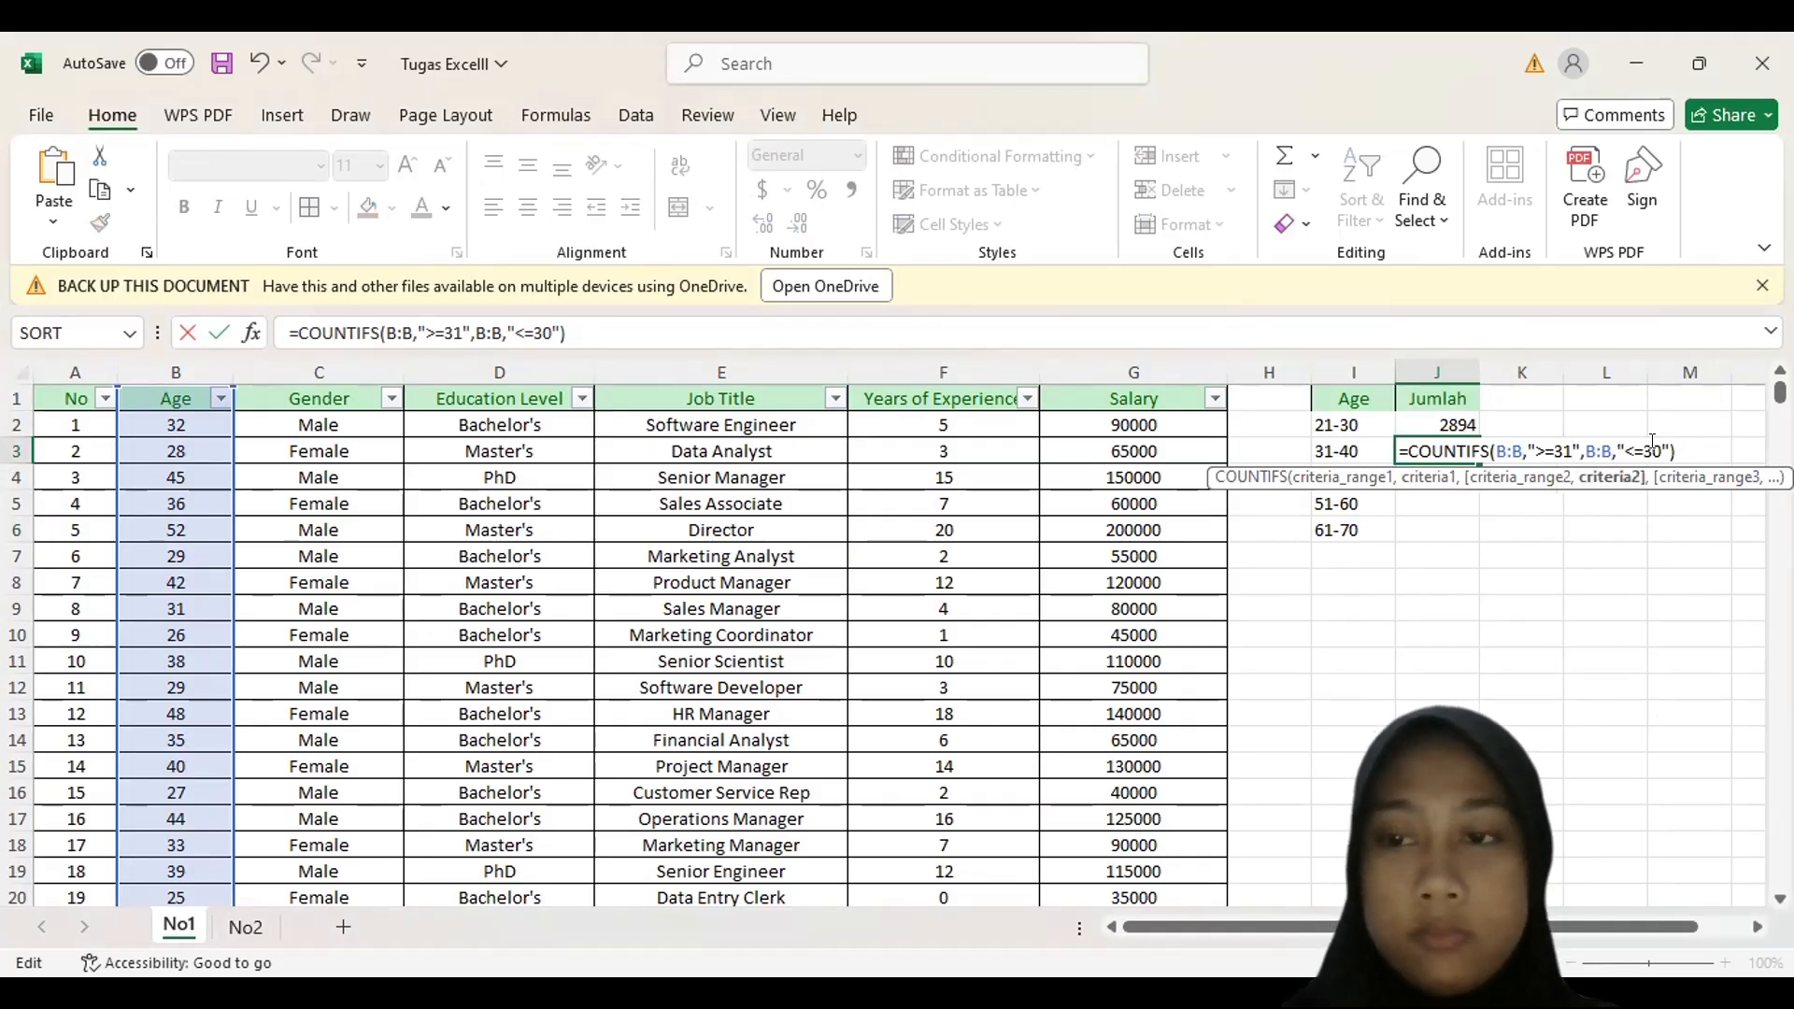
key(BackSpace)
text(4)
key(Return)
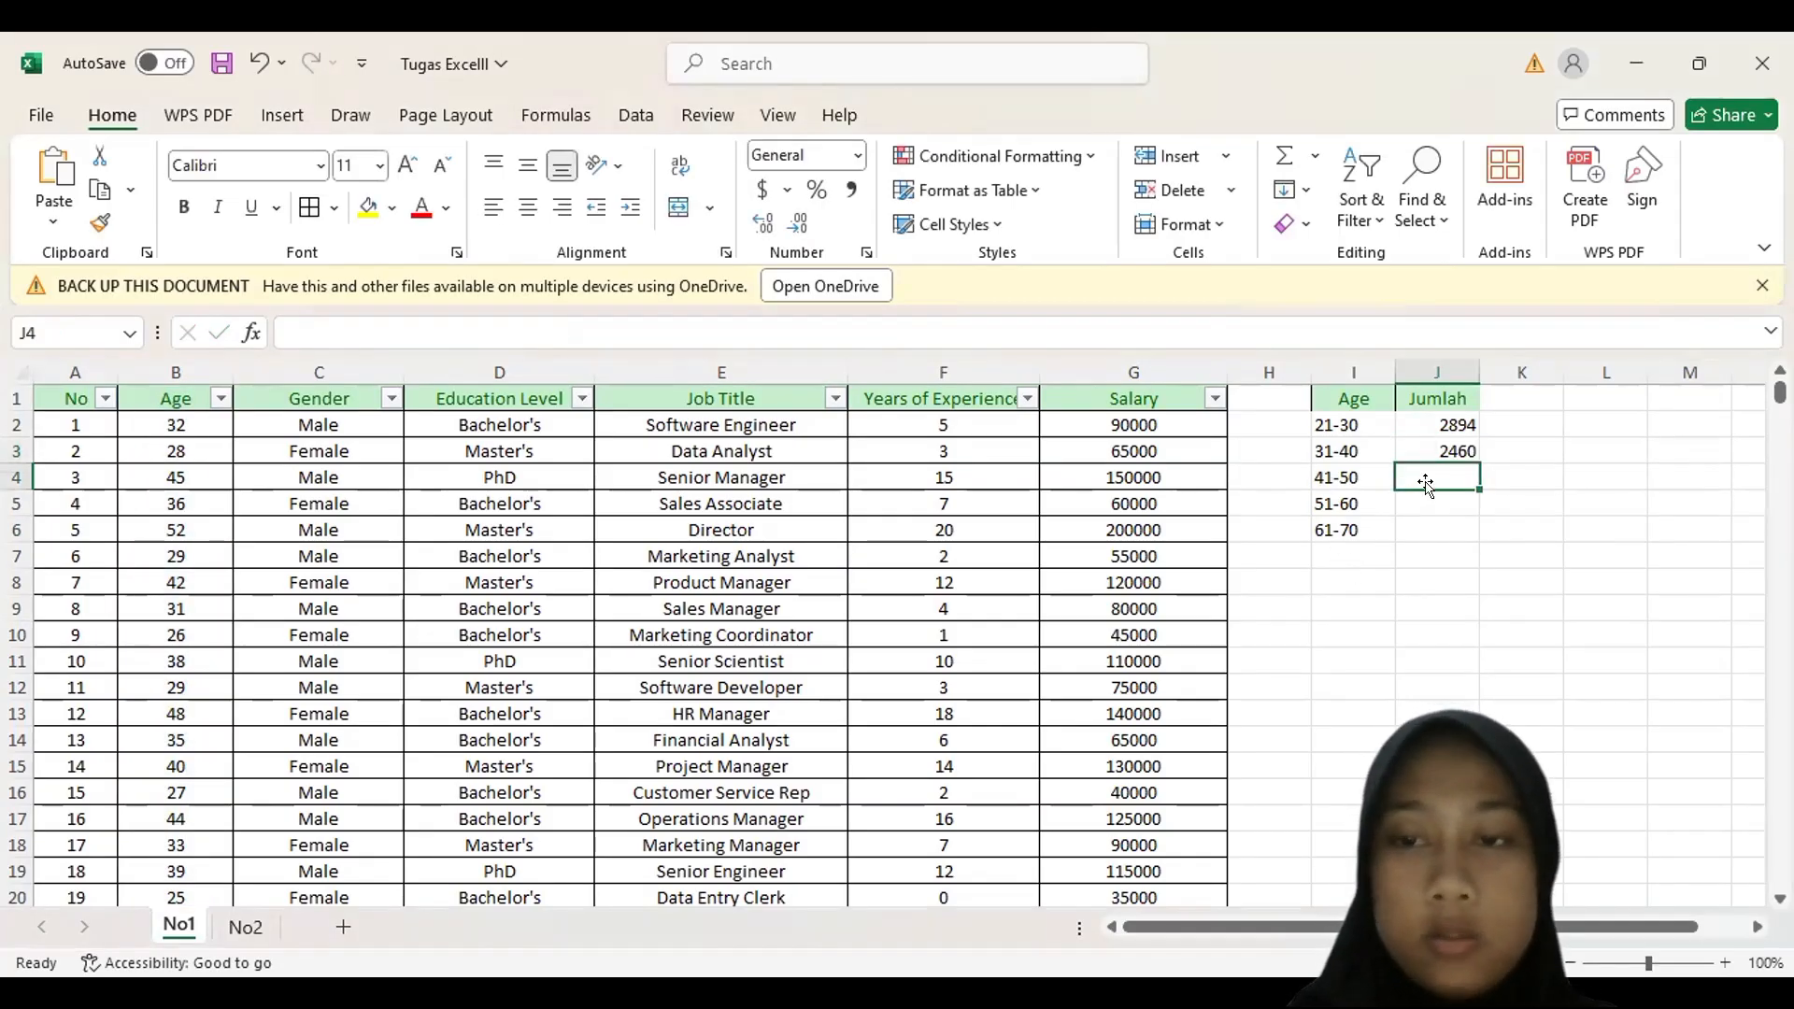
- Paste the copied COUNTIFS formula inside J4 and change its criteria to ">=41" and "<=50"
double_click(1426, 470)
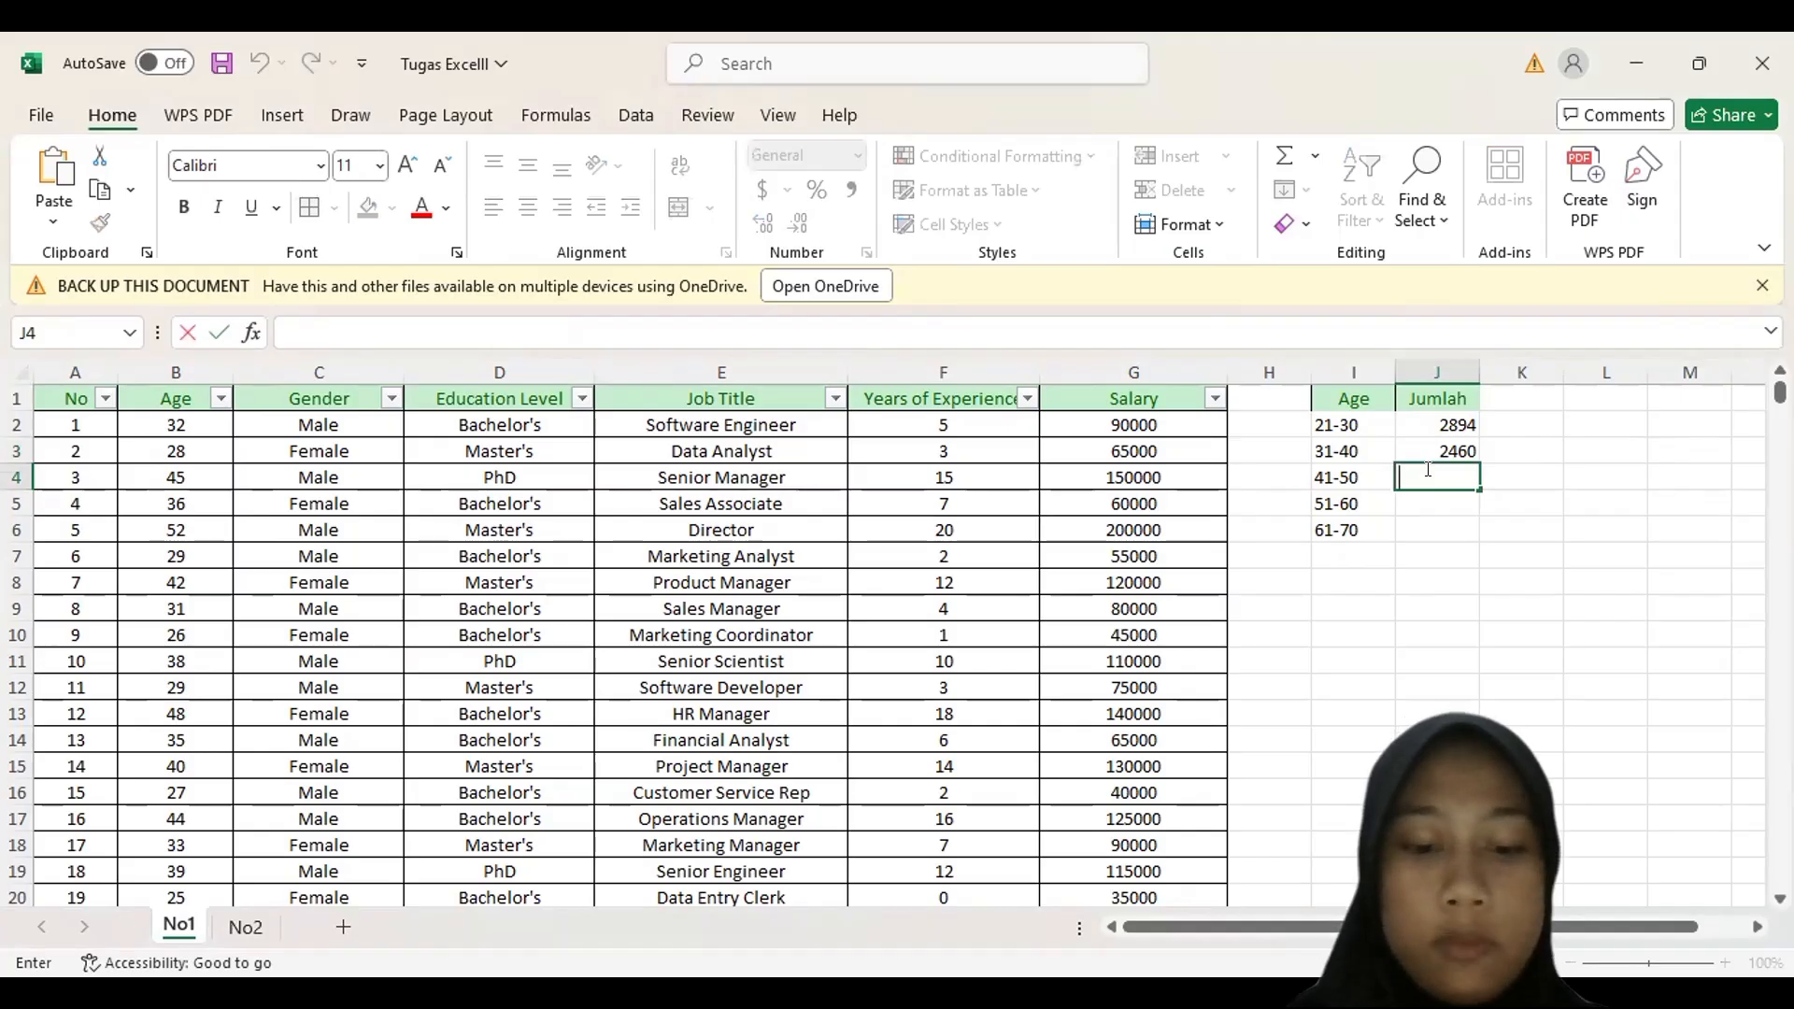
key(ctrl+v)
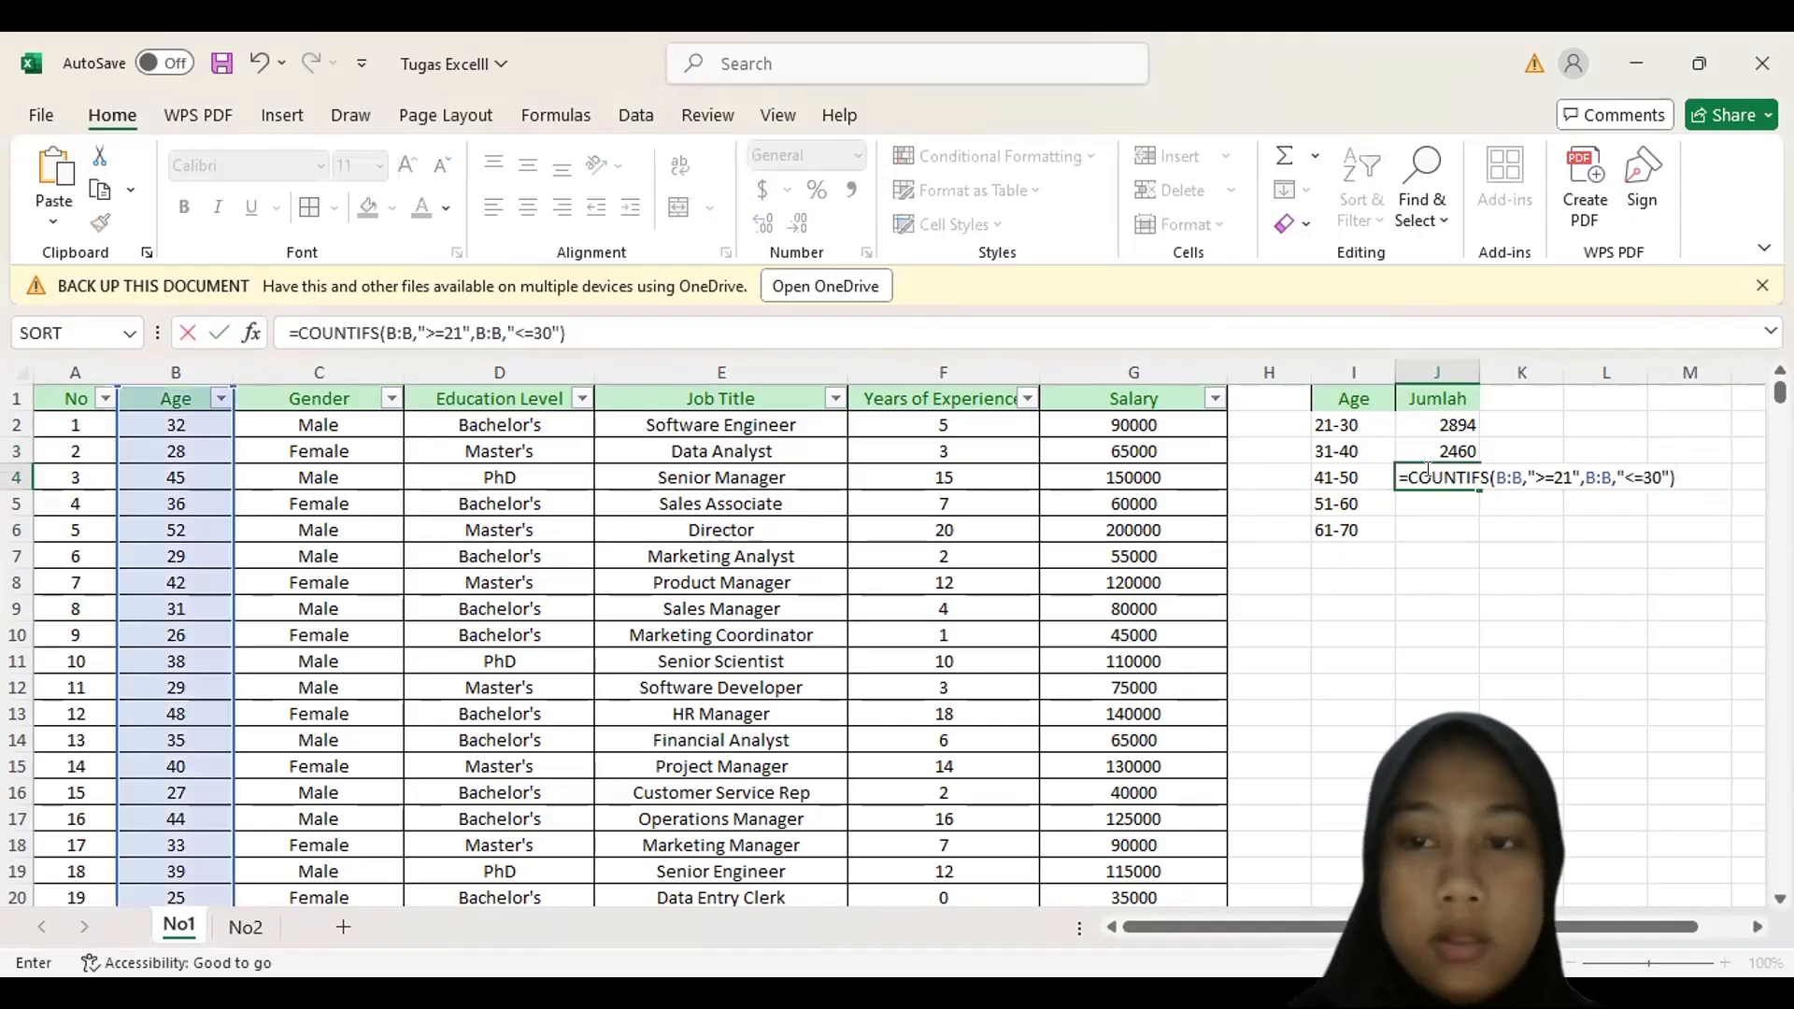
click(1566, 471)
key(BackSpace)
text(4)
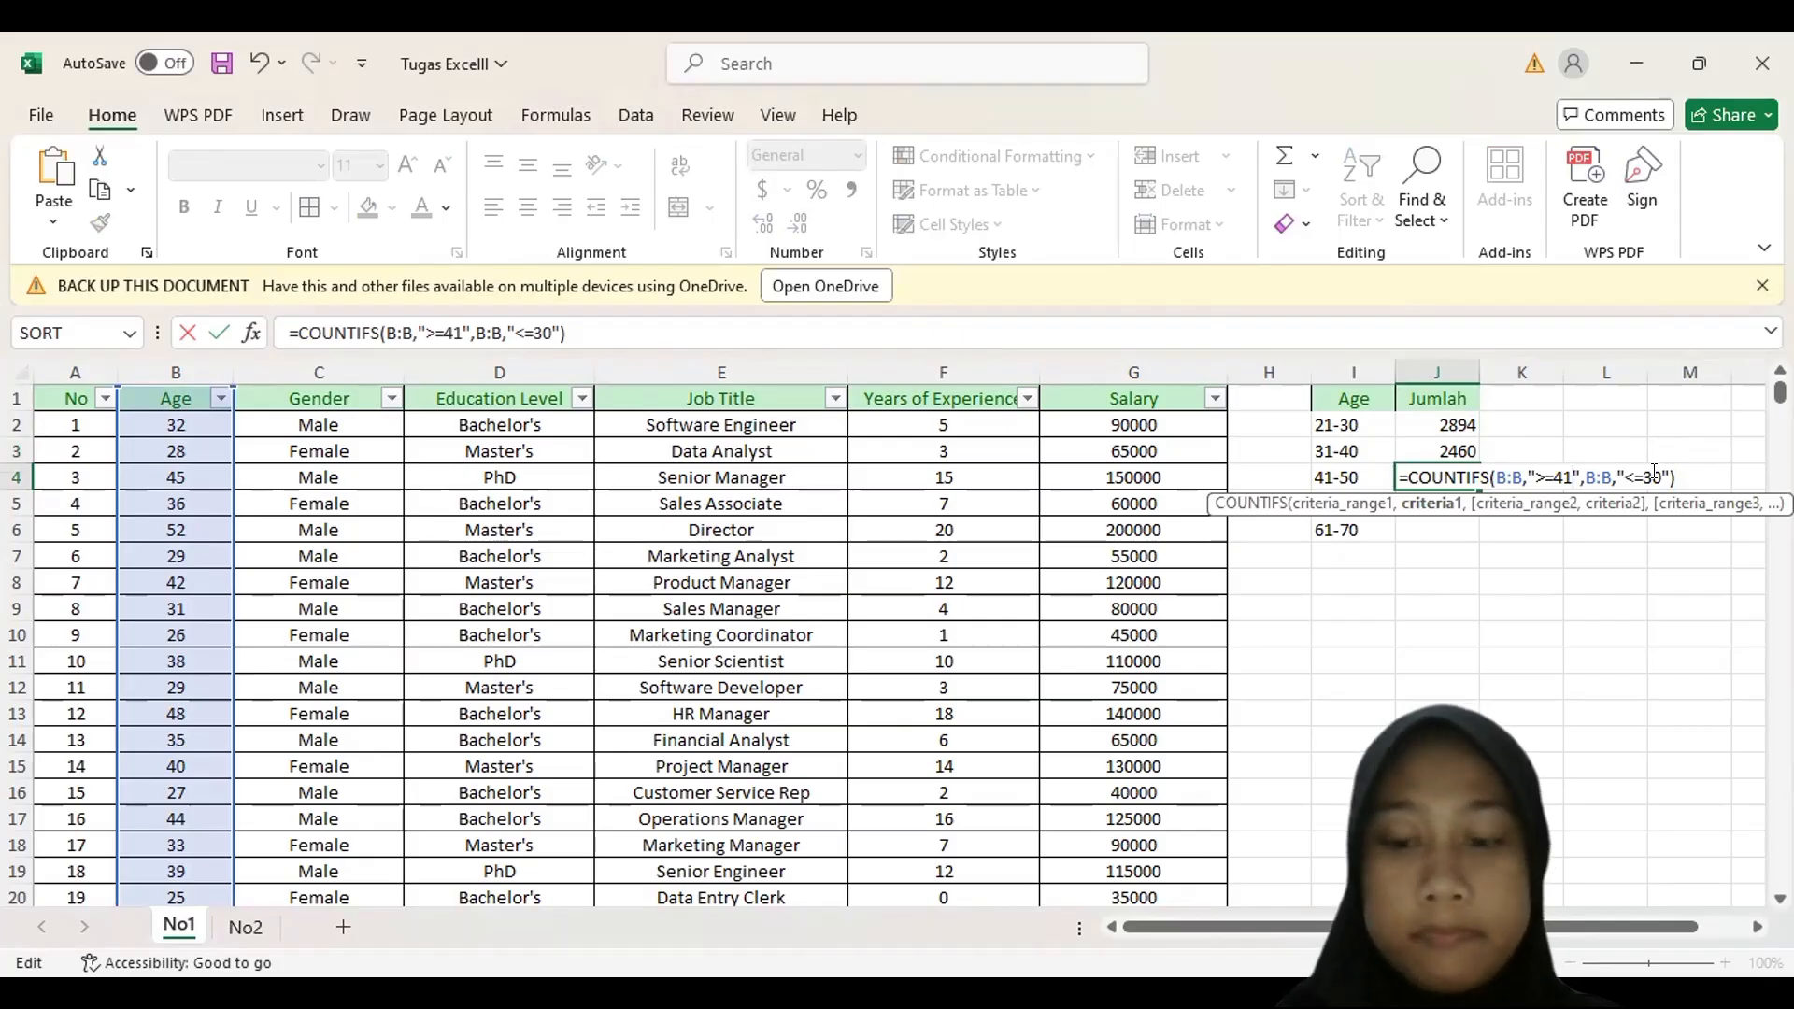
click(1653, 473)
key(BackSpace)
text(5)
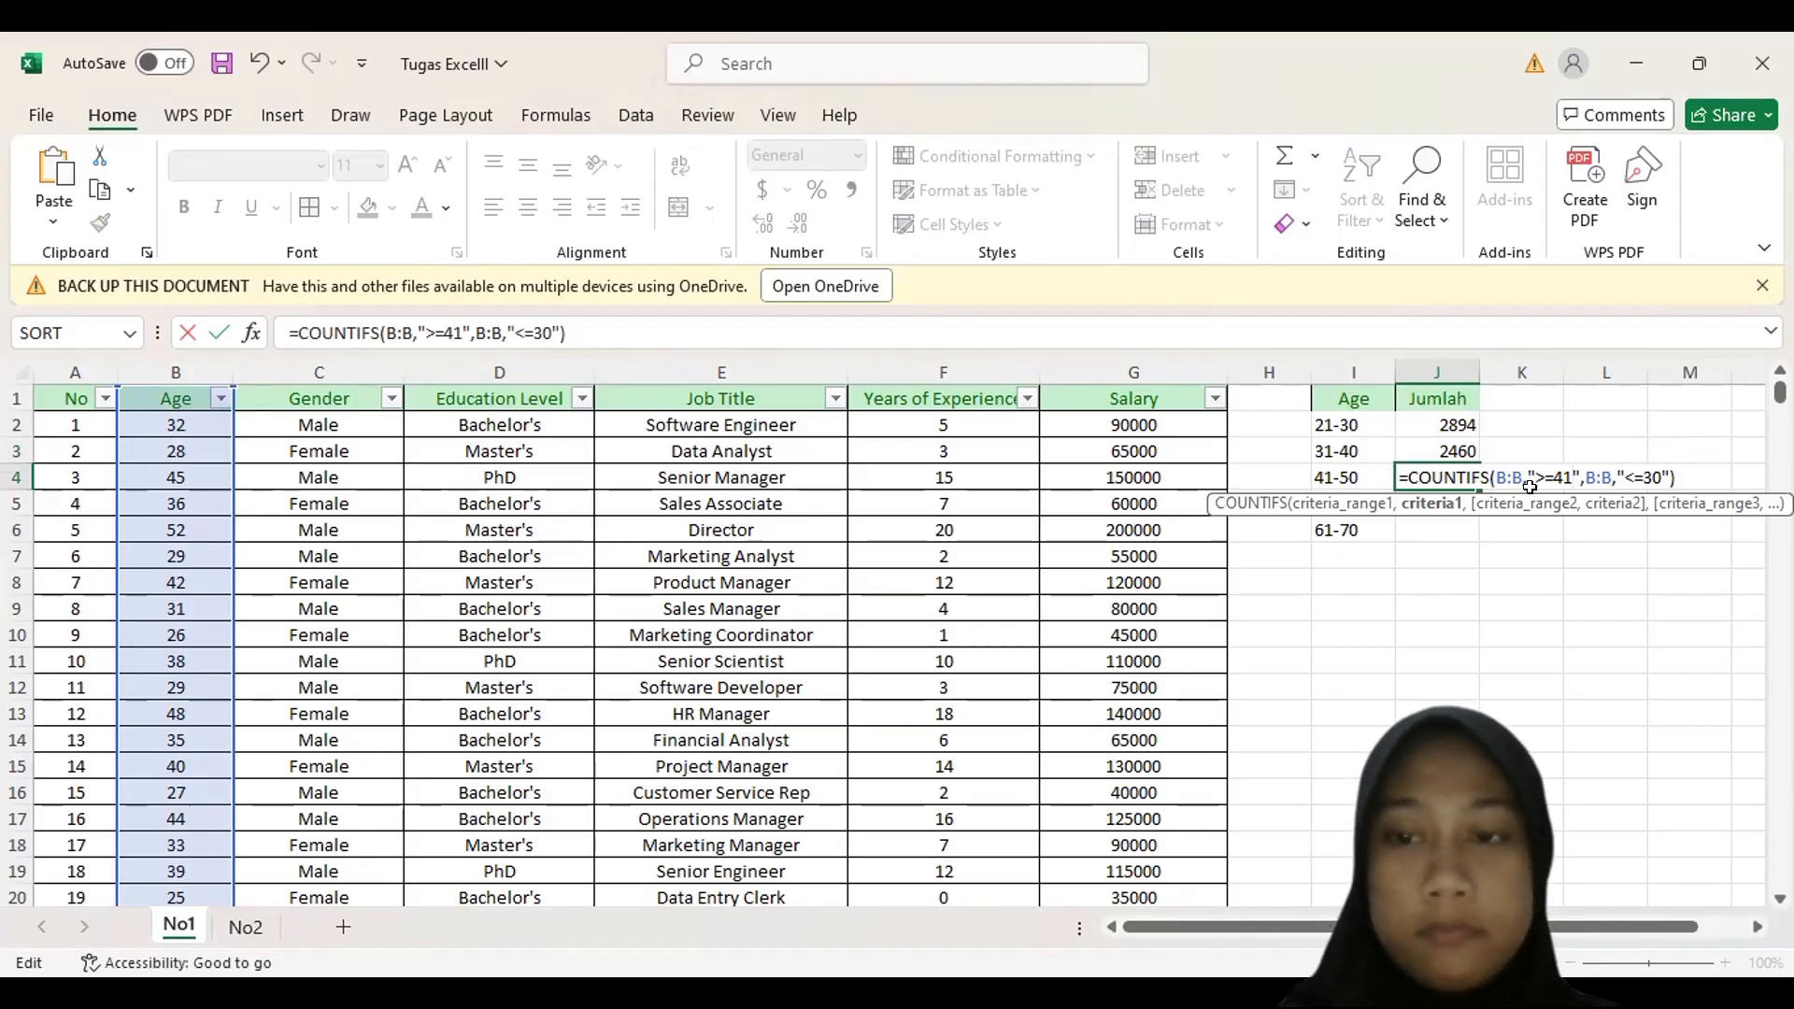
key(Return)
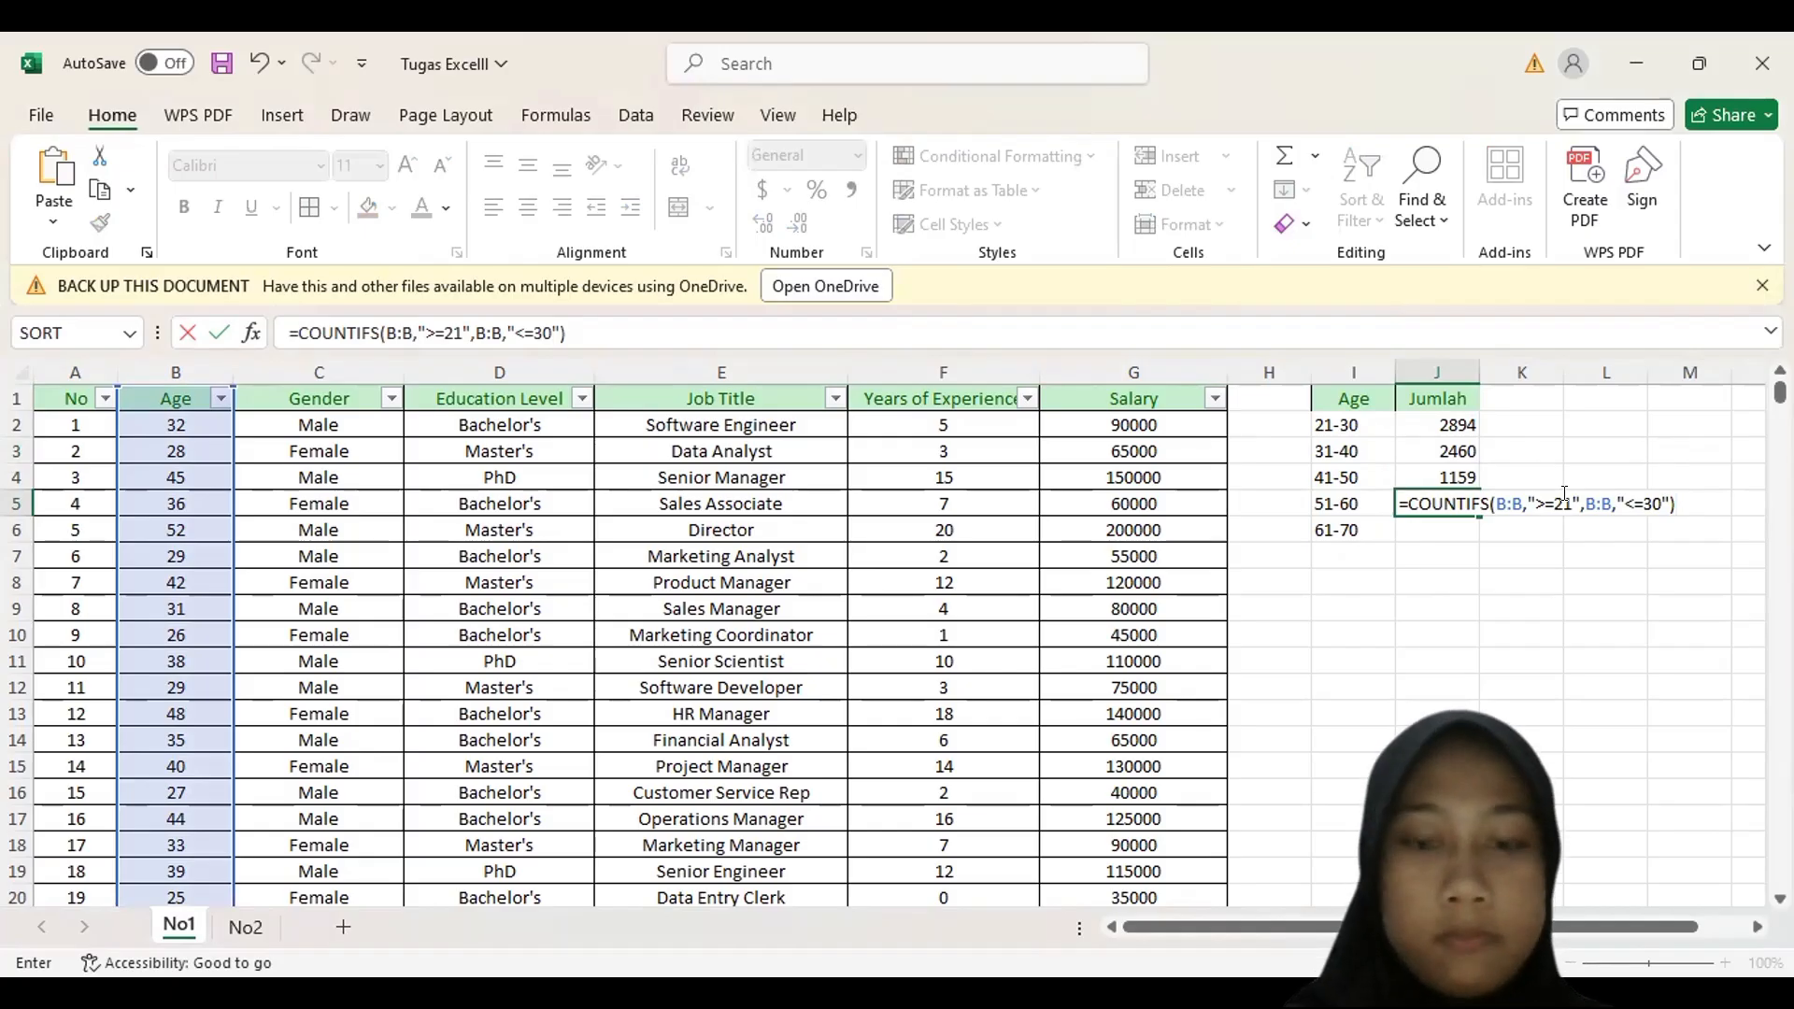
- Change the criteria of the COUNTIFS formula pasted in J5 to ">=51" and "<=60" and enter it
click(1563, 493)
key(BackSpace)
key(BackSpace)
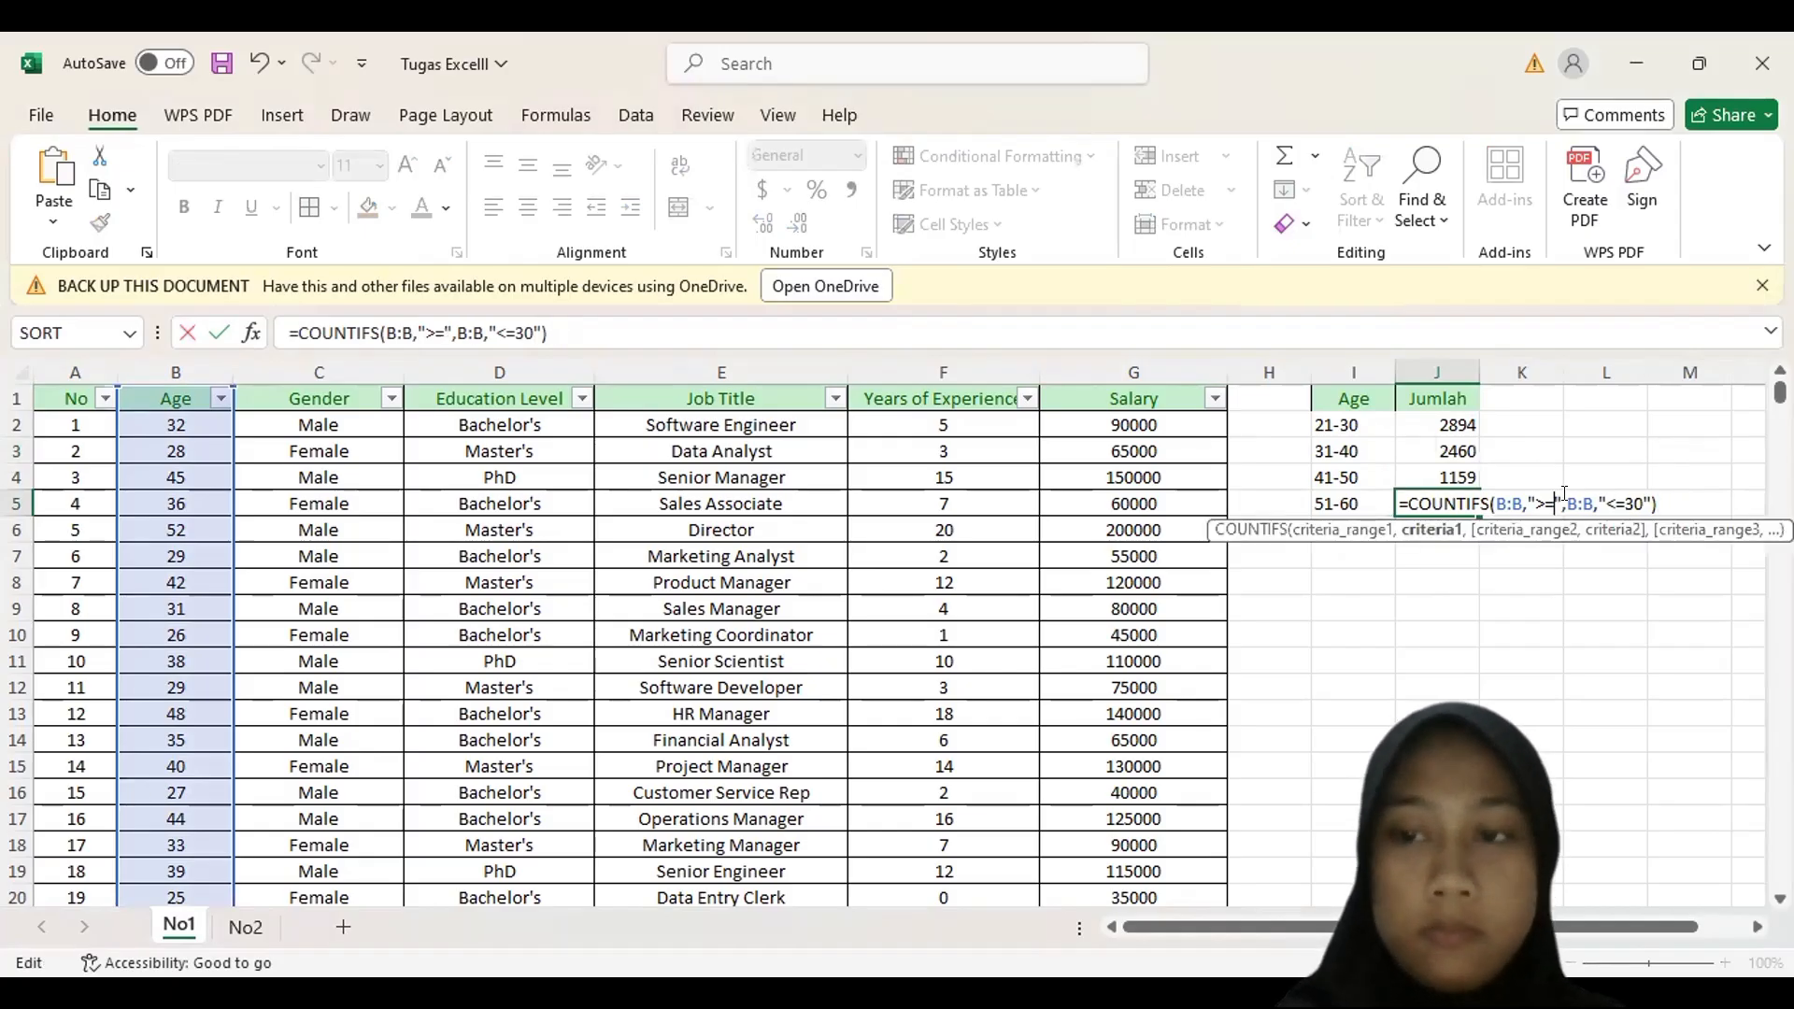
text(51)
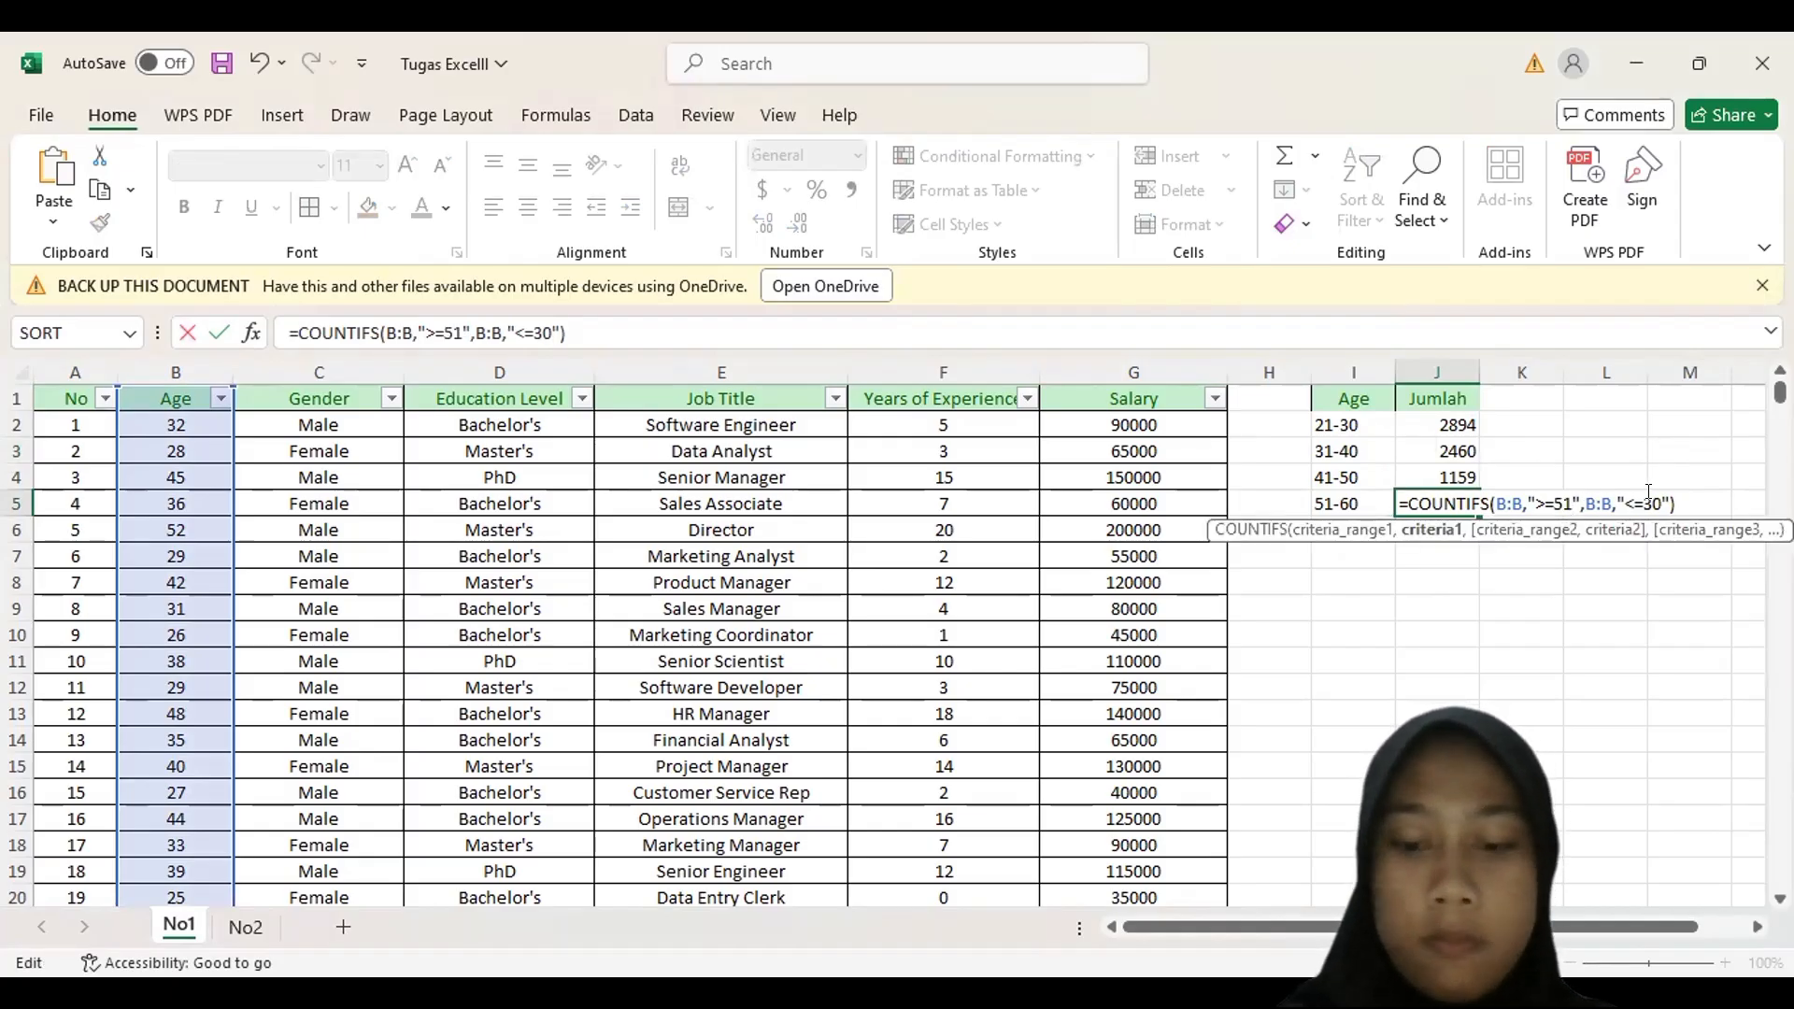
click(1648, 492)
key(BackSpace)
text(6)
key(Return)
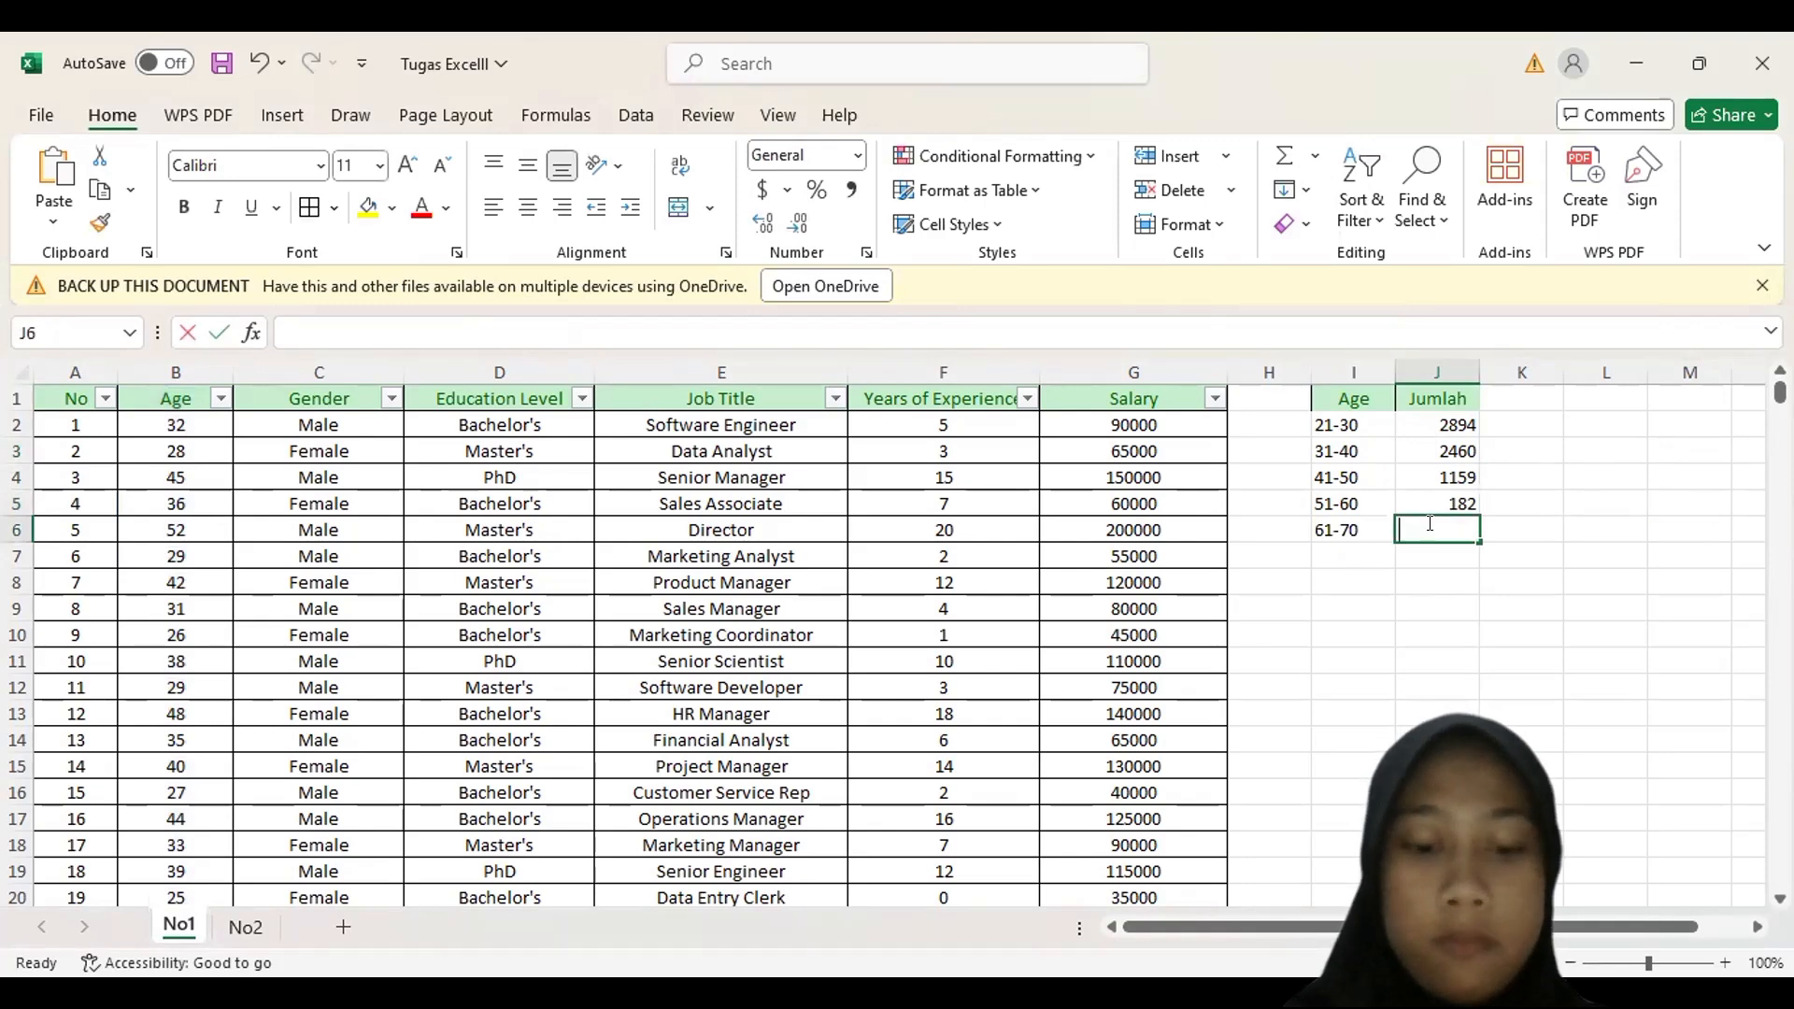
- Paste the copied COUNTIFS formula inside J6 and change its criteria to ">=61" and "<=70"
key(ctrl+v)
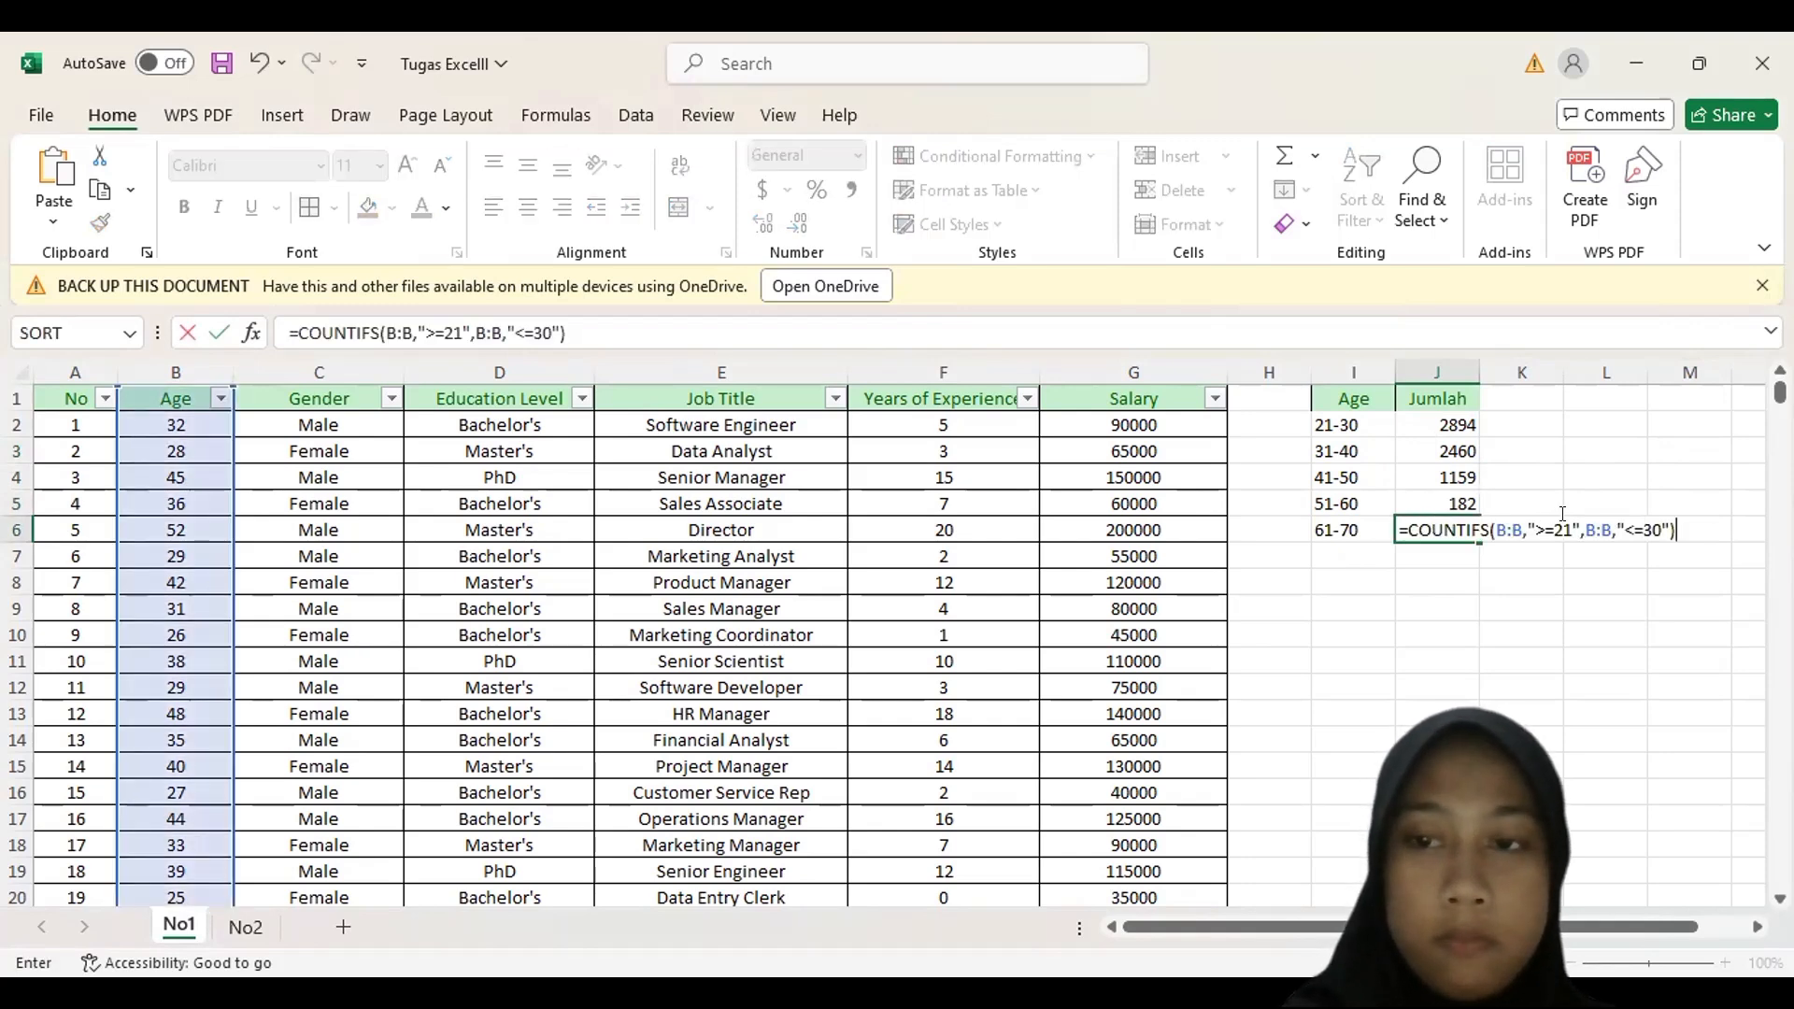
click(1562, 515)
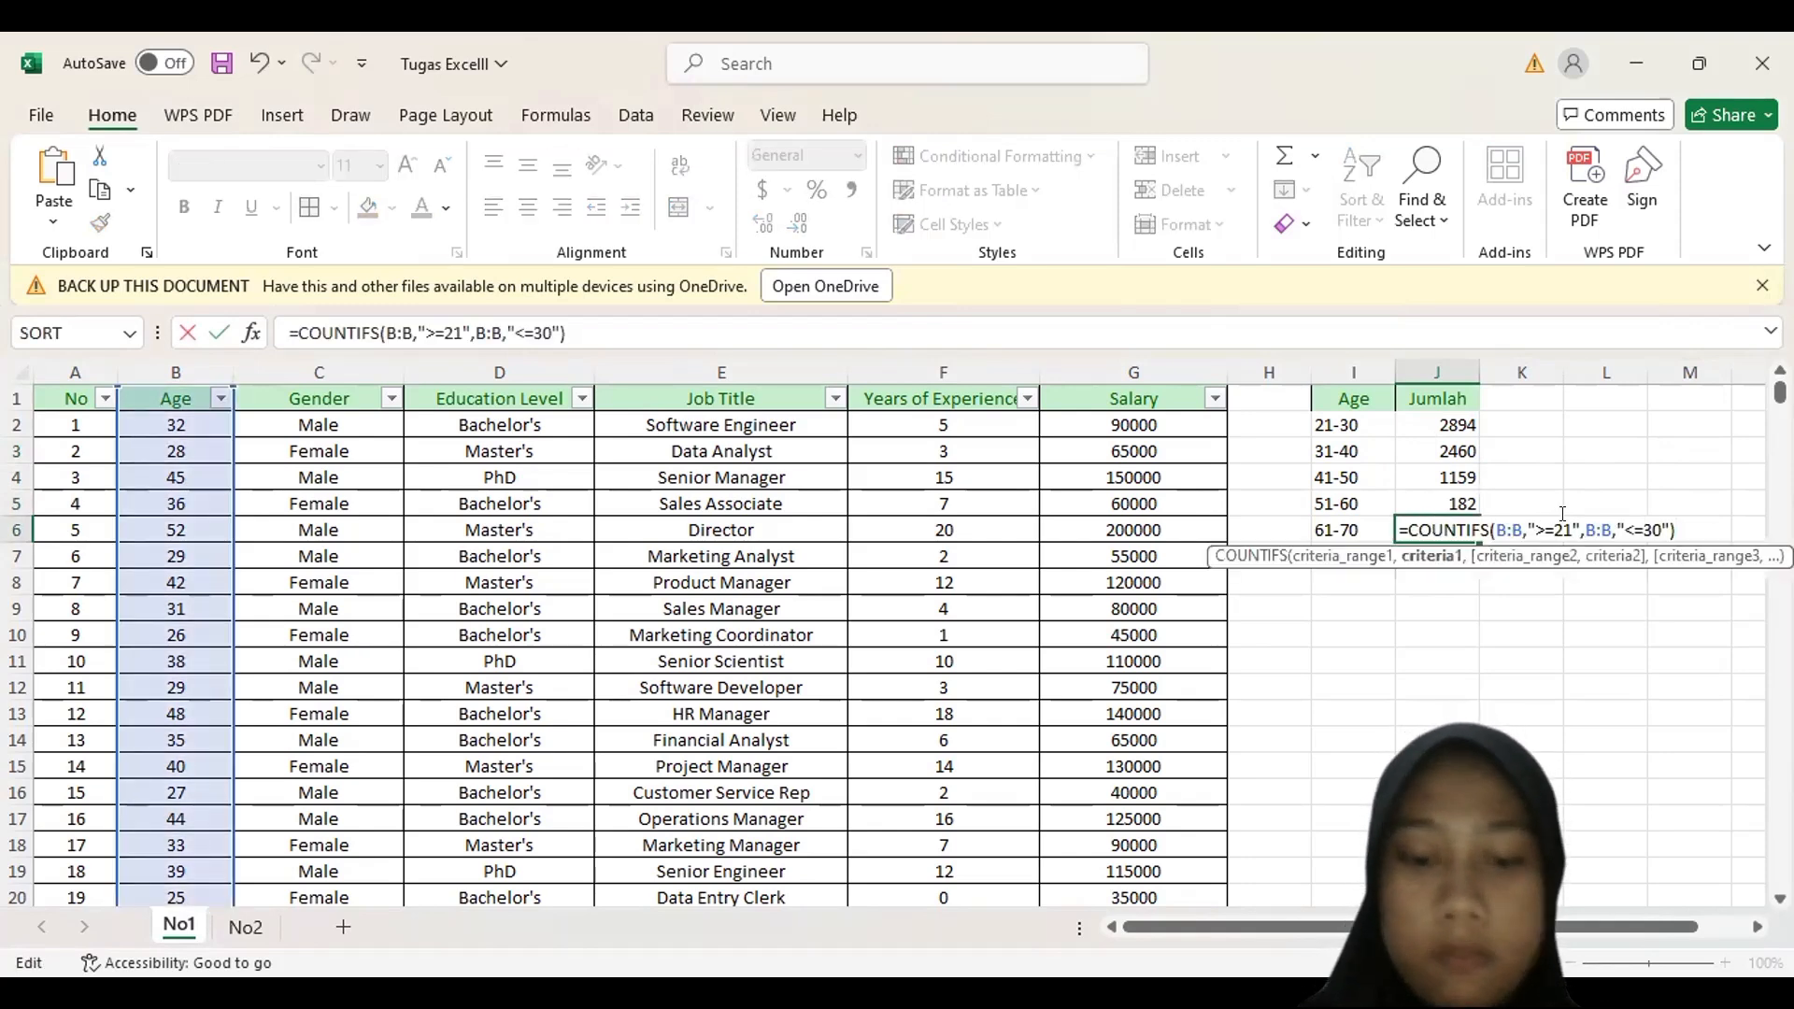
key(BackSpace)
text(6)
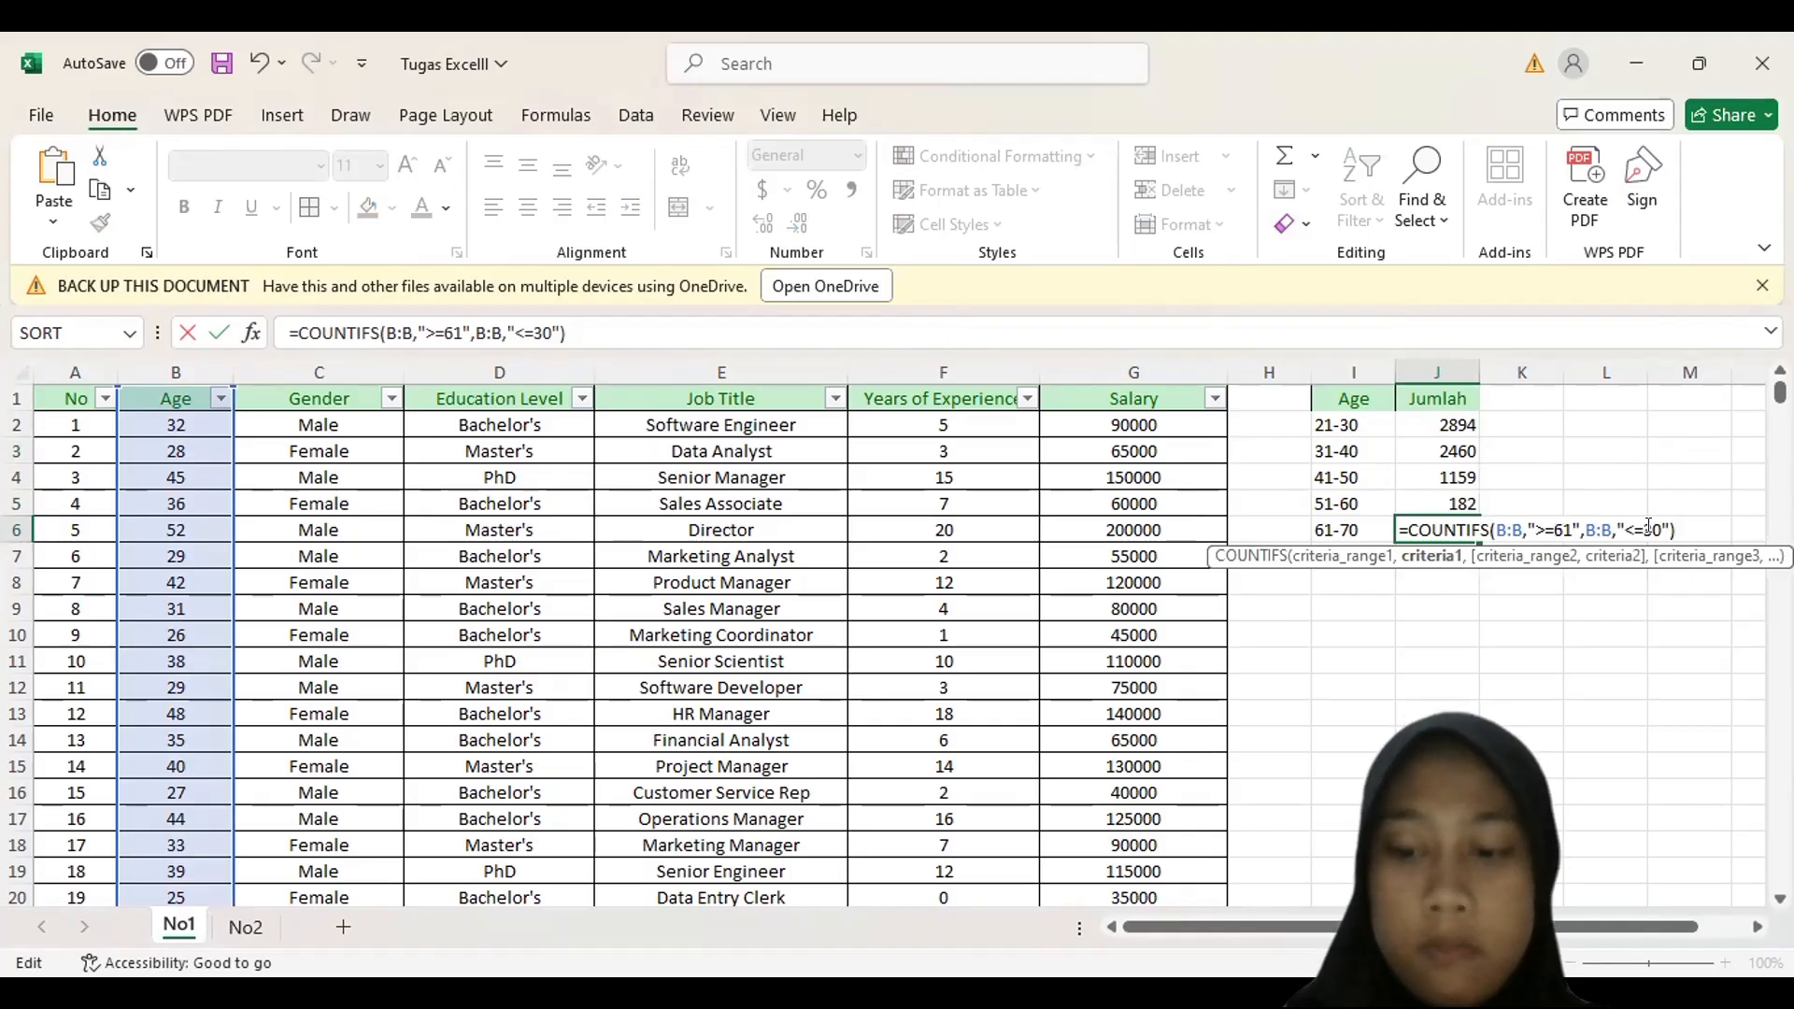
click(1648, 529)
key(BackSpace)
text(7)
key(Return)
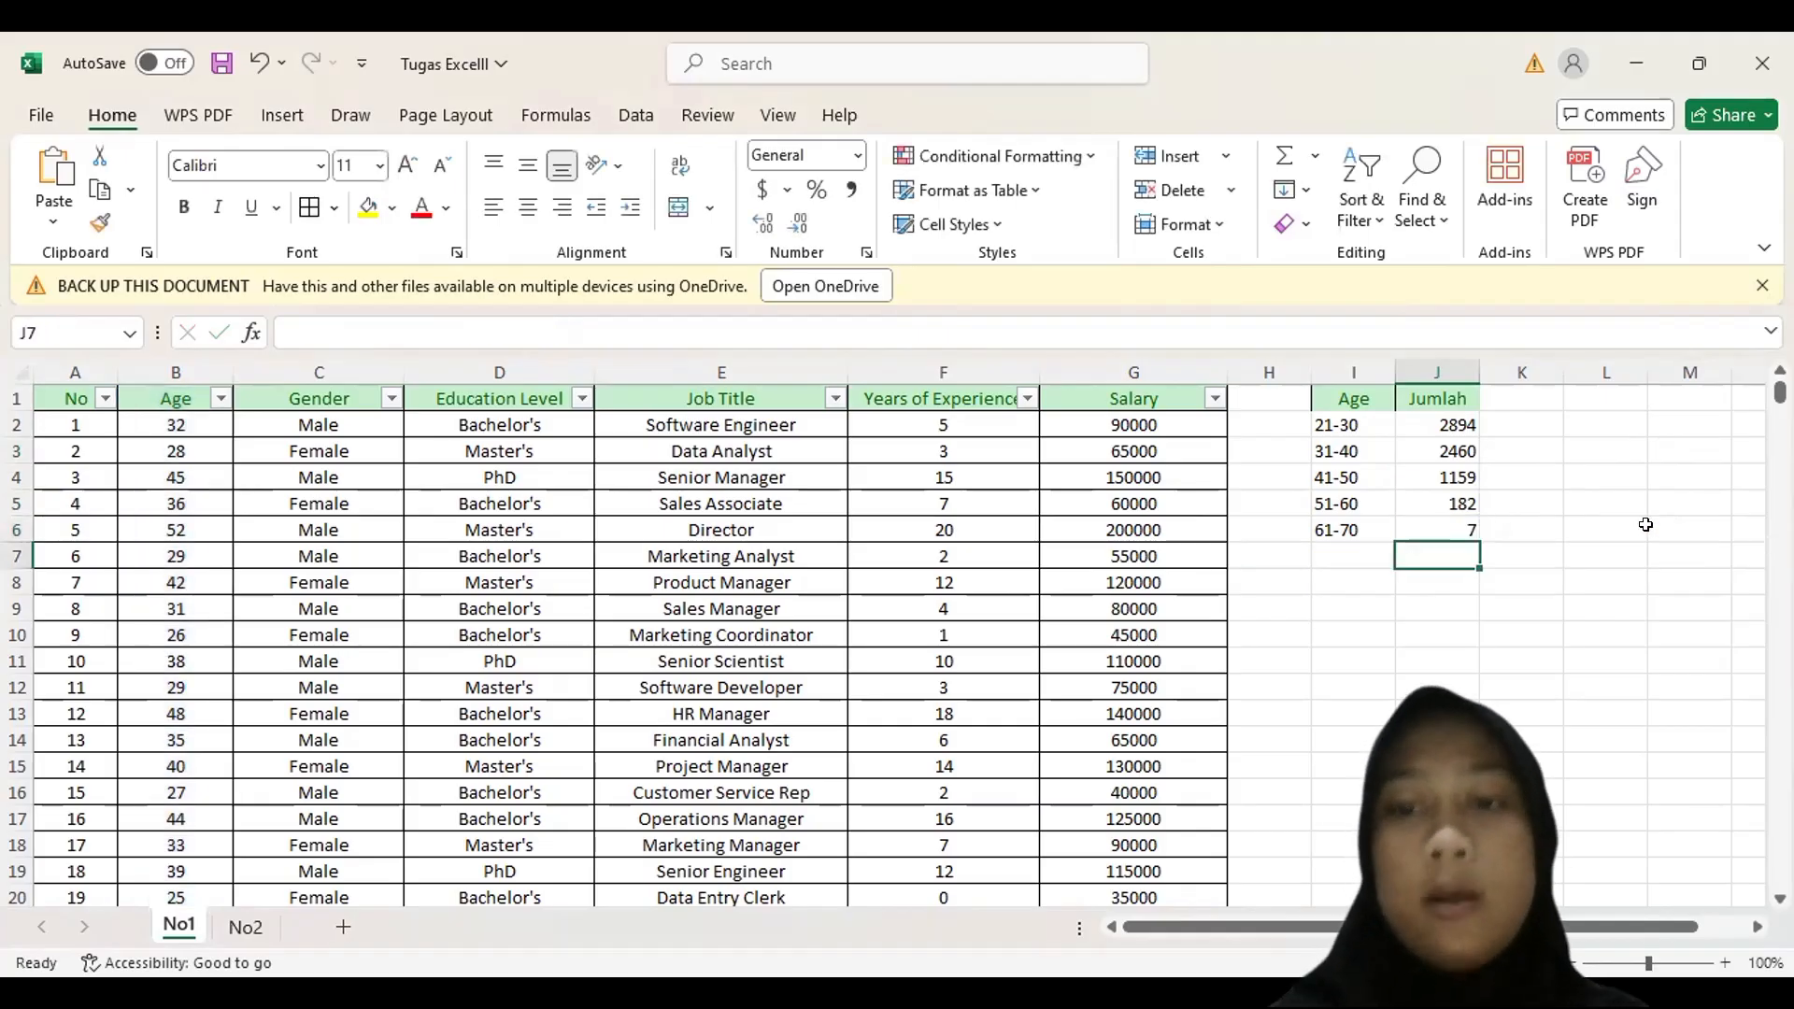
- Enter the label "Rata-rata" in I7, directly below the 61-70 age range
scroll(1507, 485, up, 5)
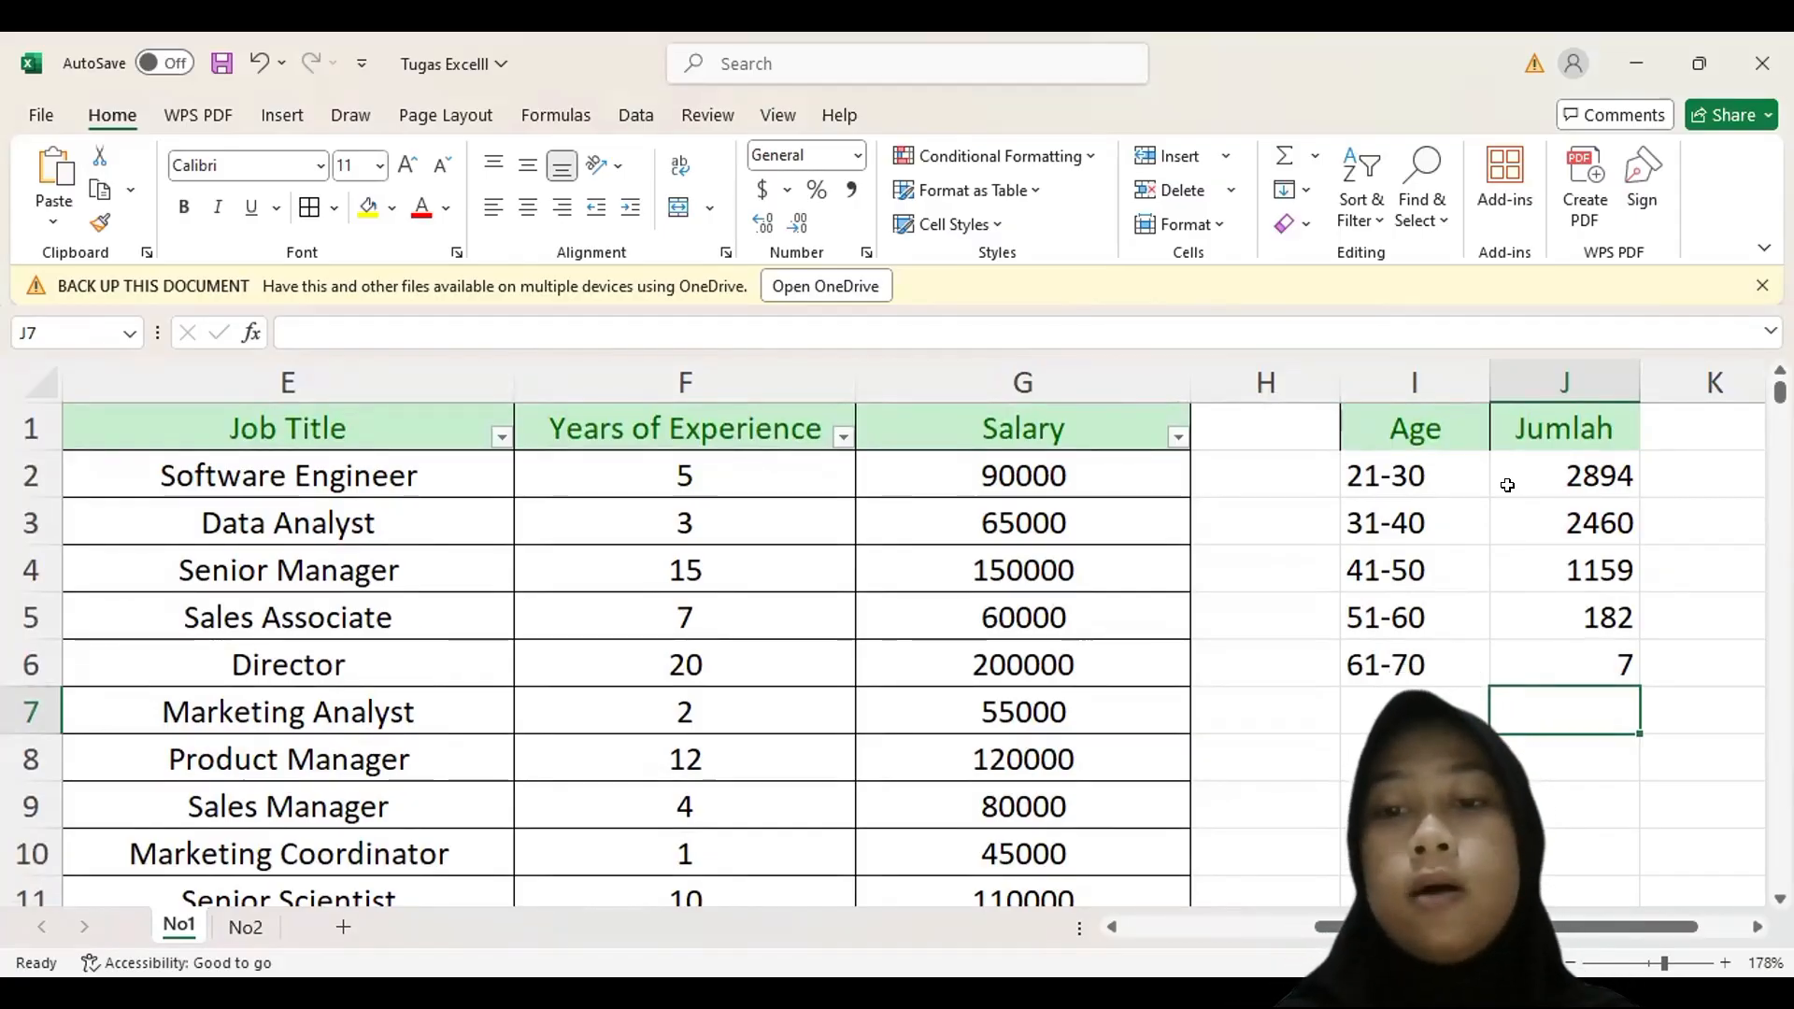
scroll(1390, 608, down, 2)
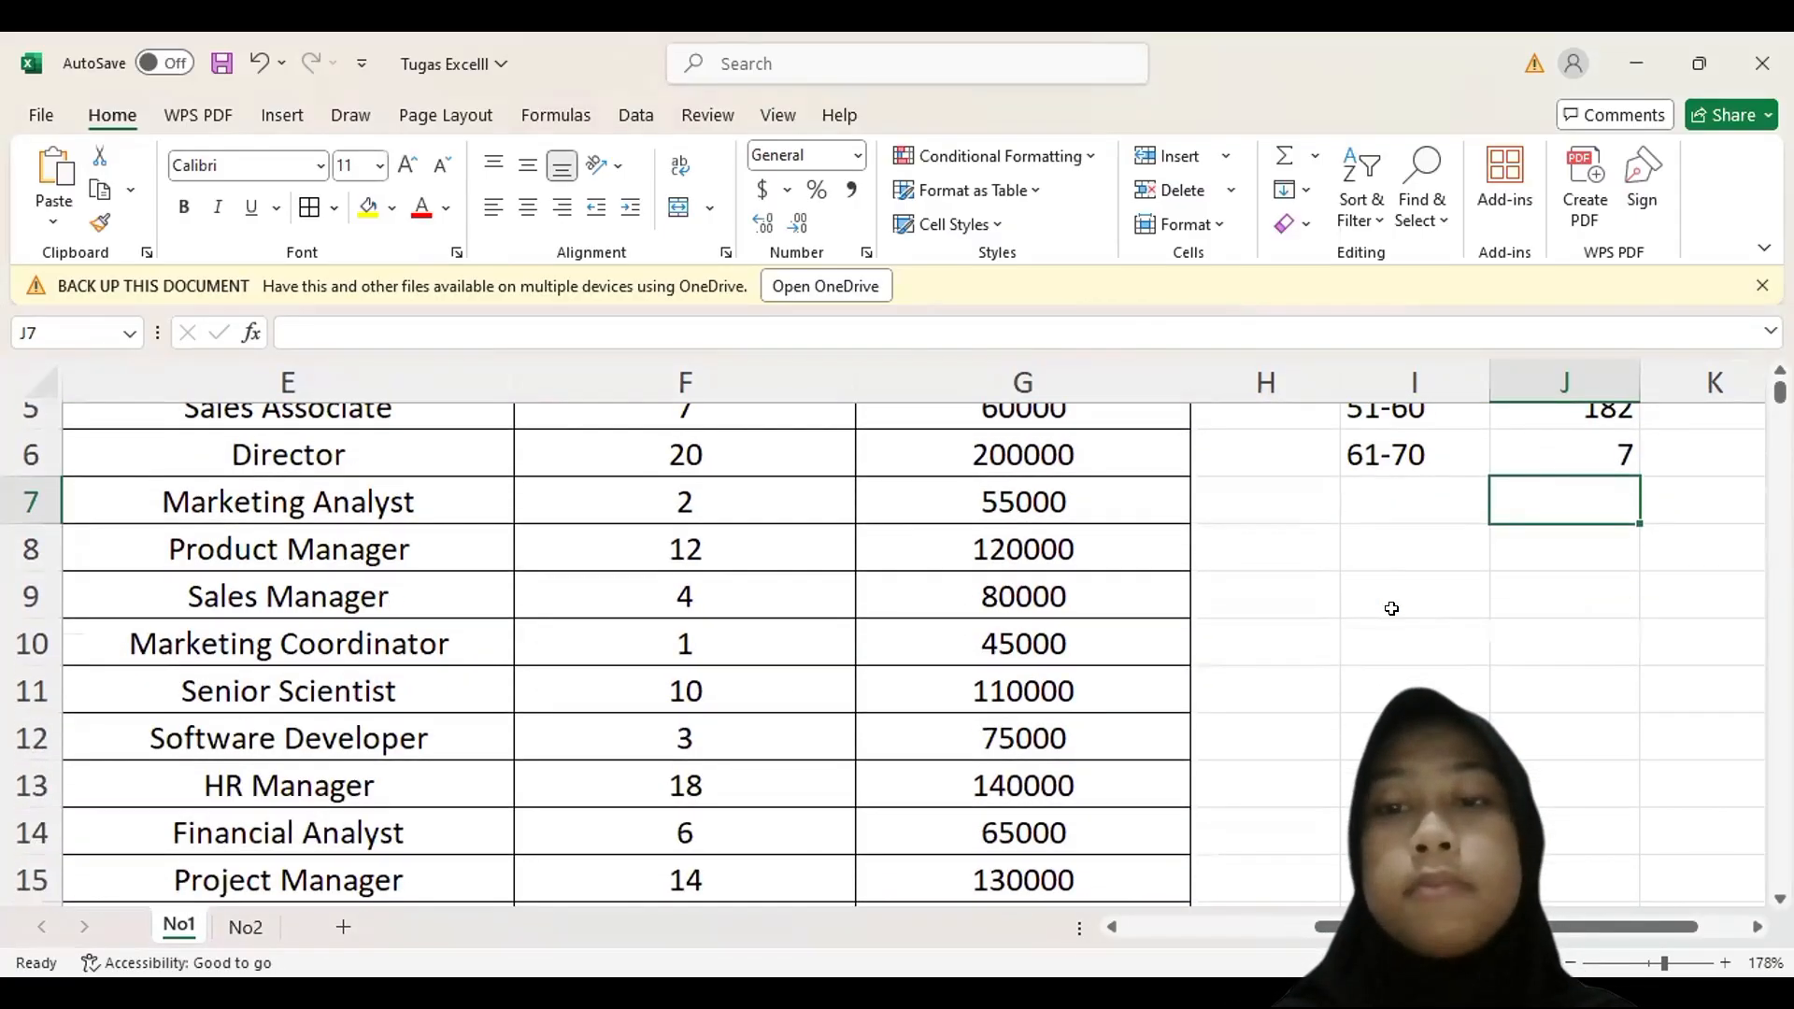
click(1393, 520)
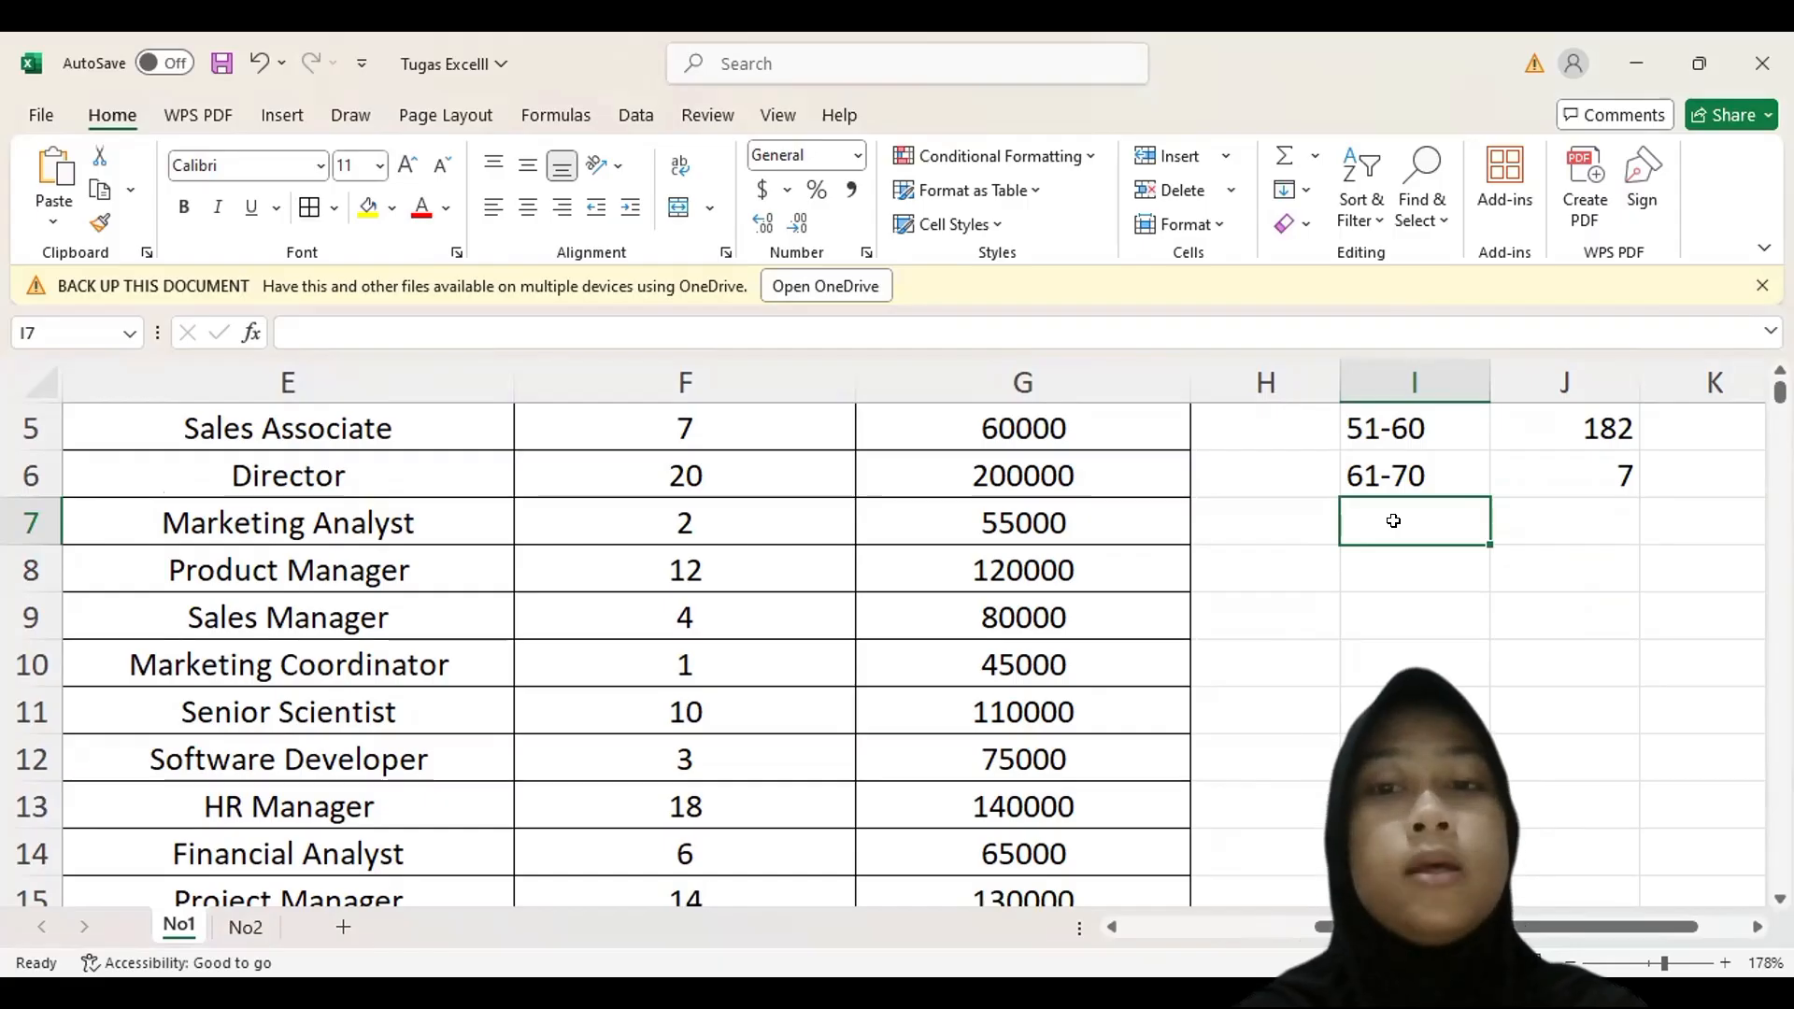
double_click(1393, 521)
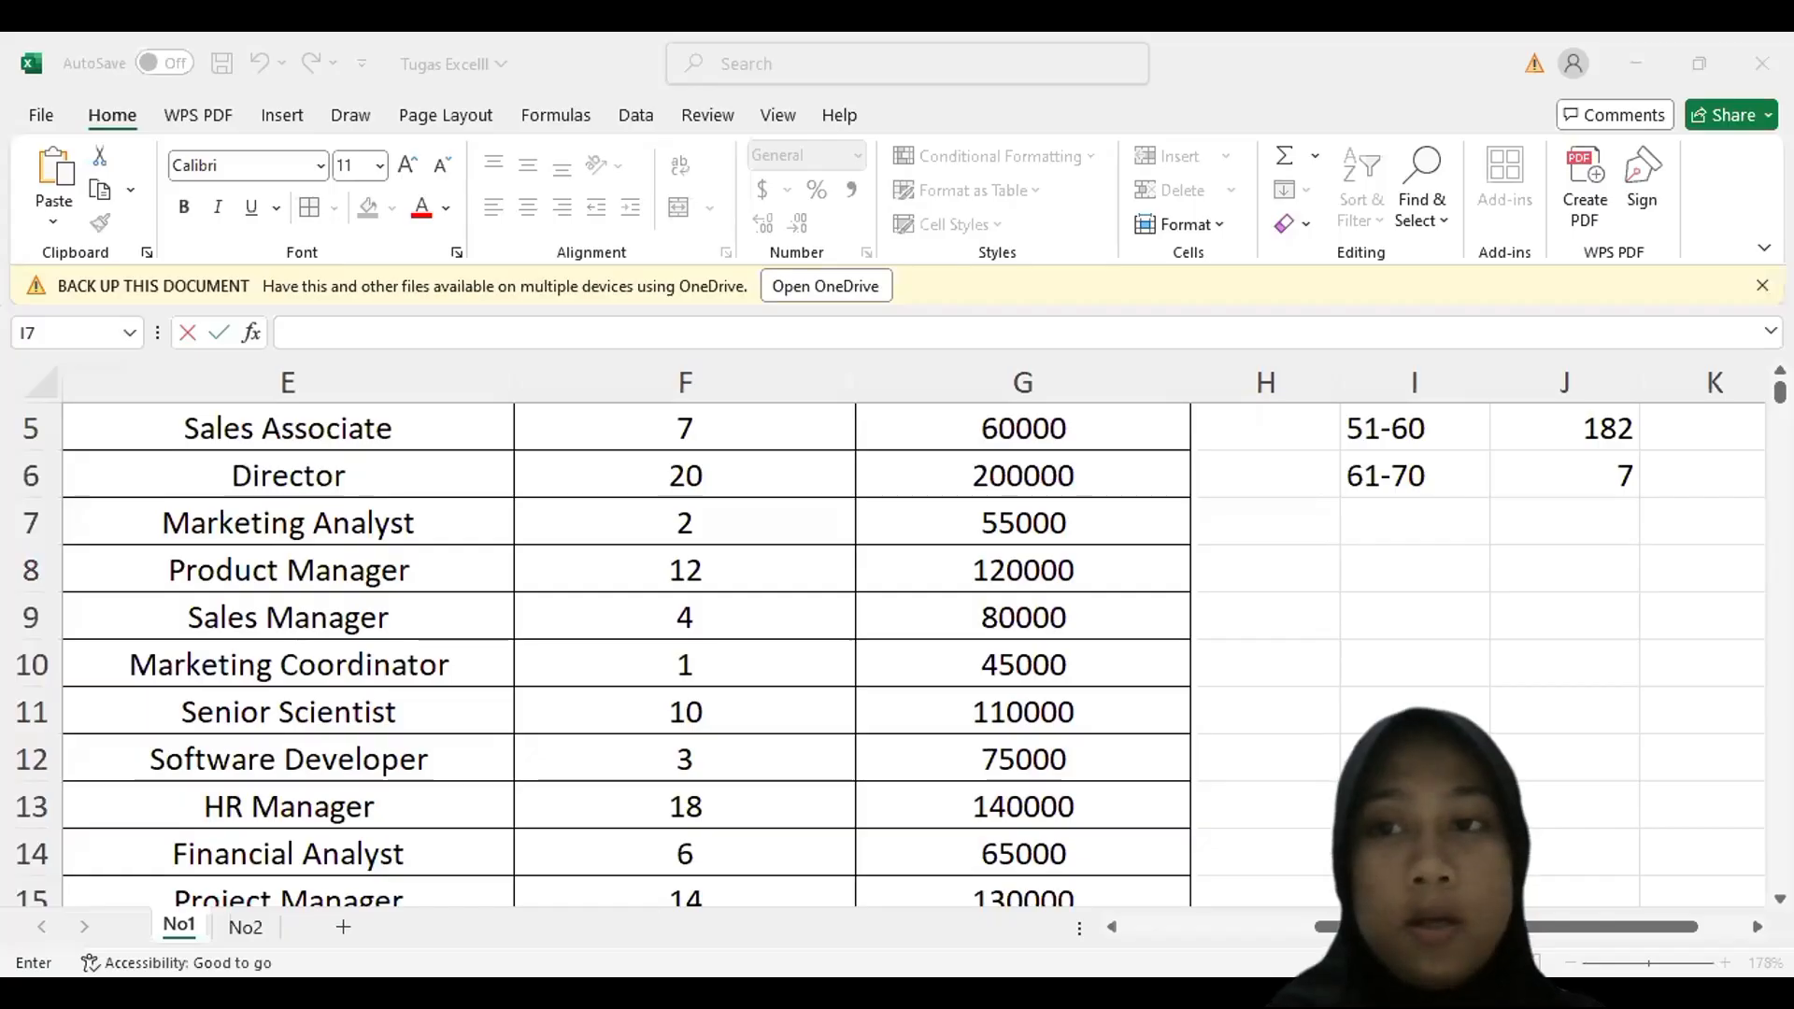
click(1387, 516)
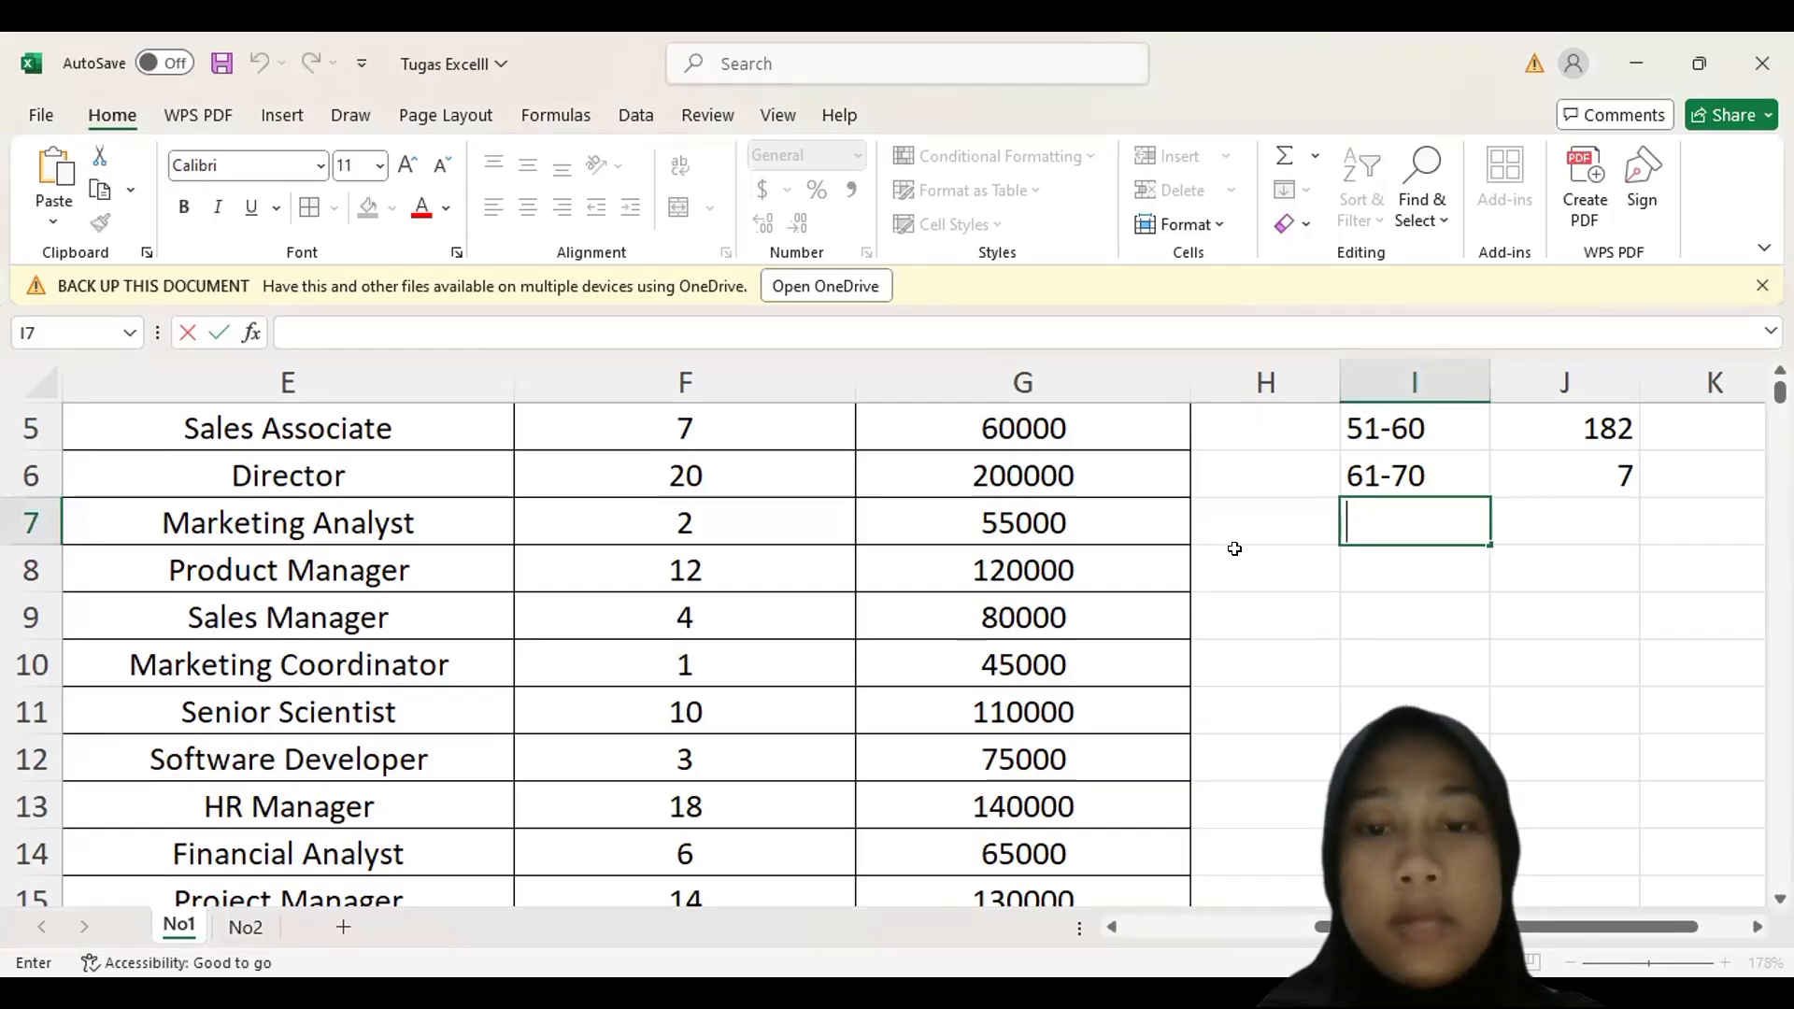
scroll(1234, 549, up, 1)
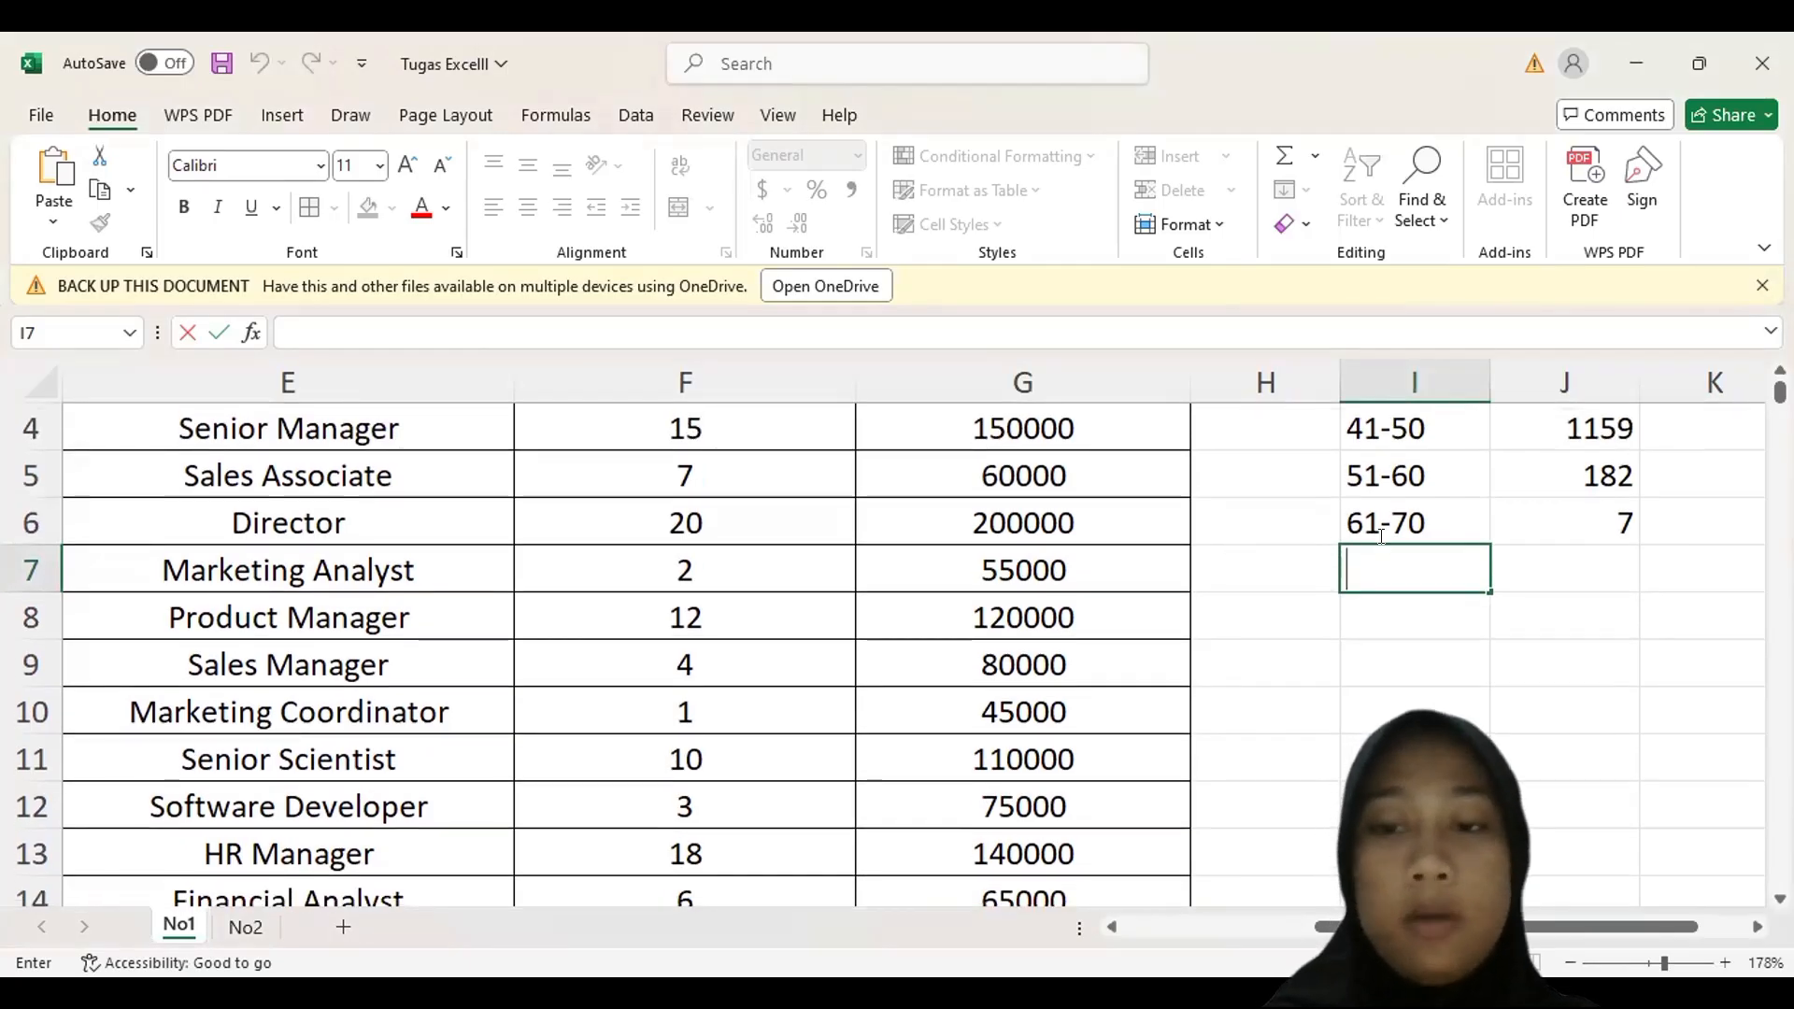
key(F2)
text(Rata-rata)
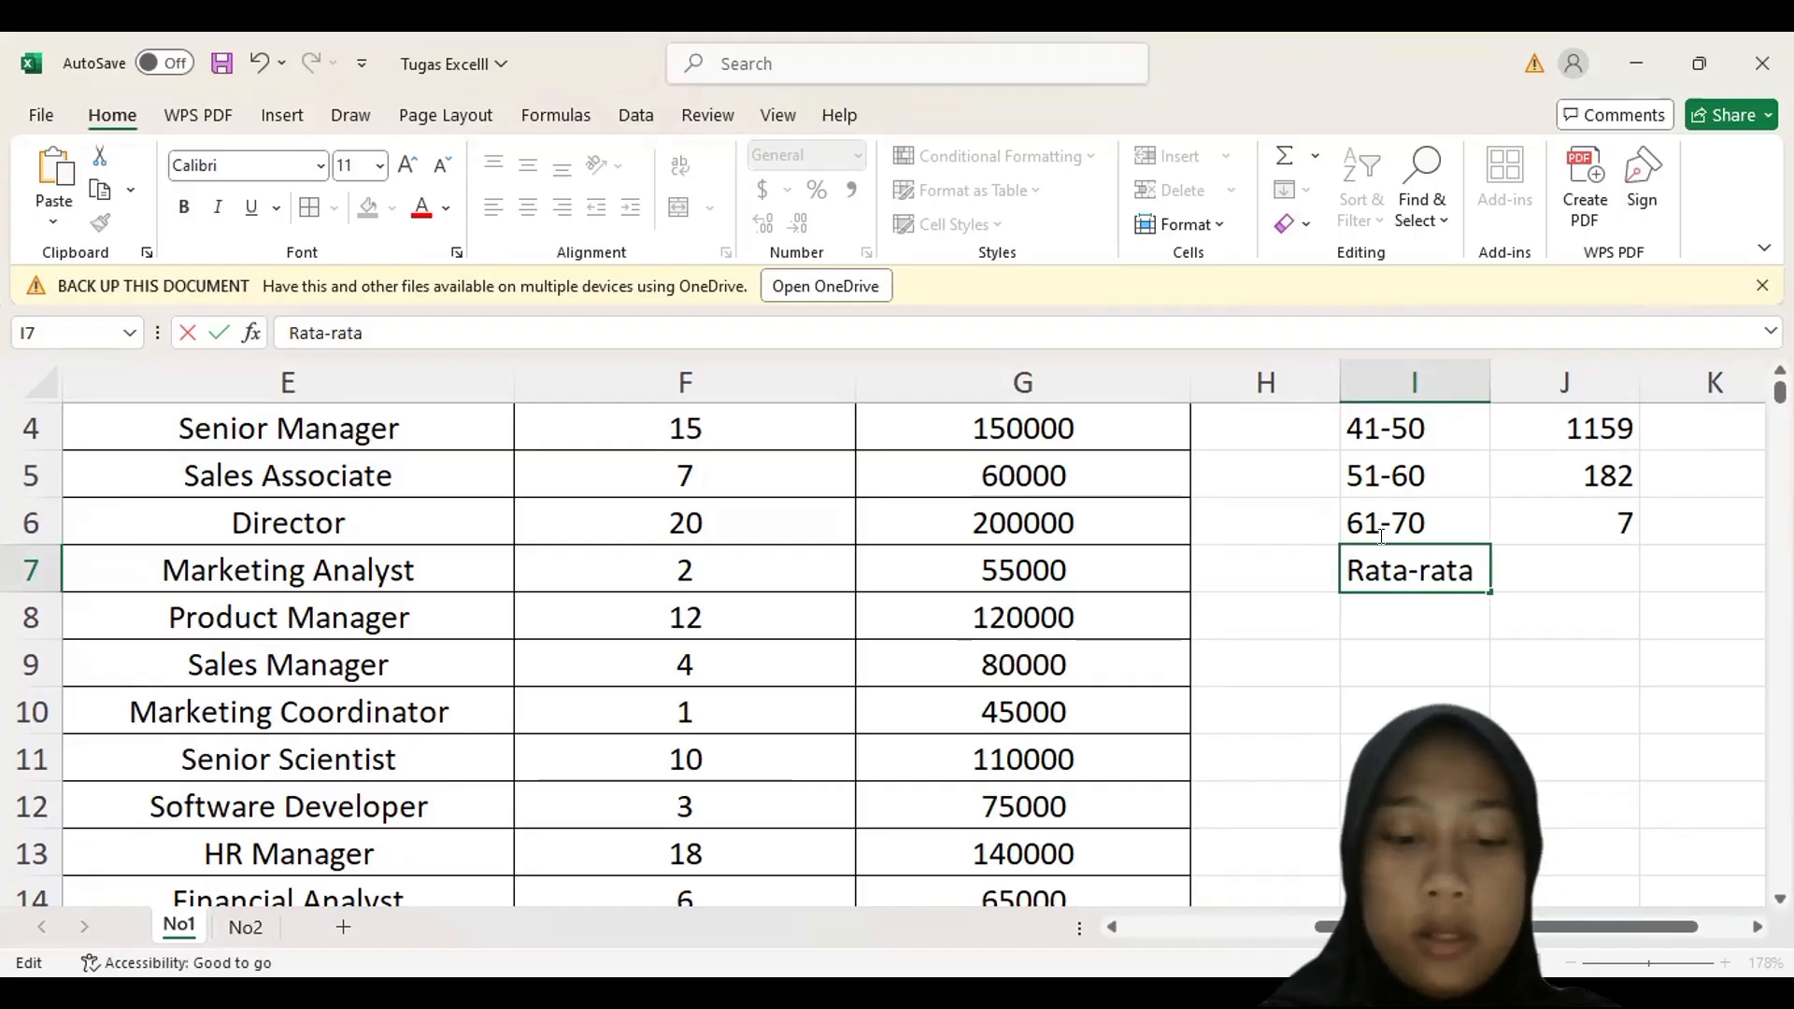
text(Med)
key(BackSpace)
key(BackSpace)
key(BackSpace)
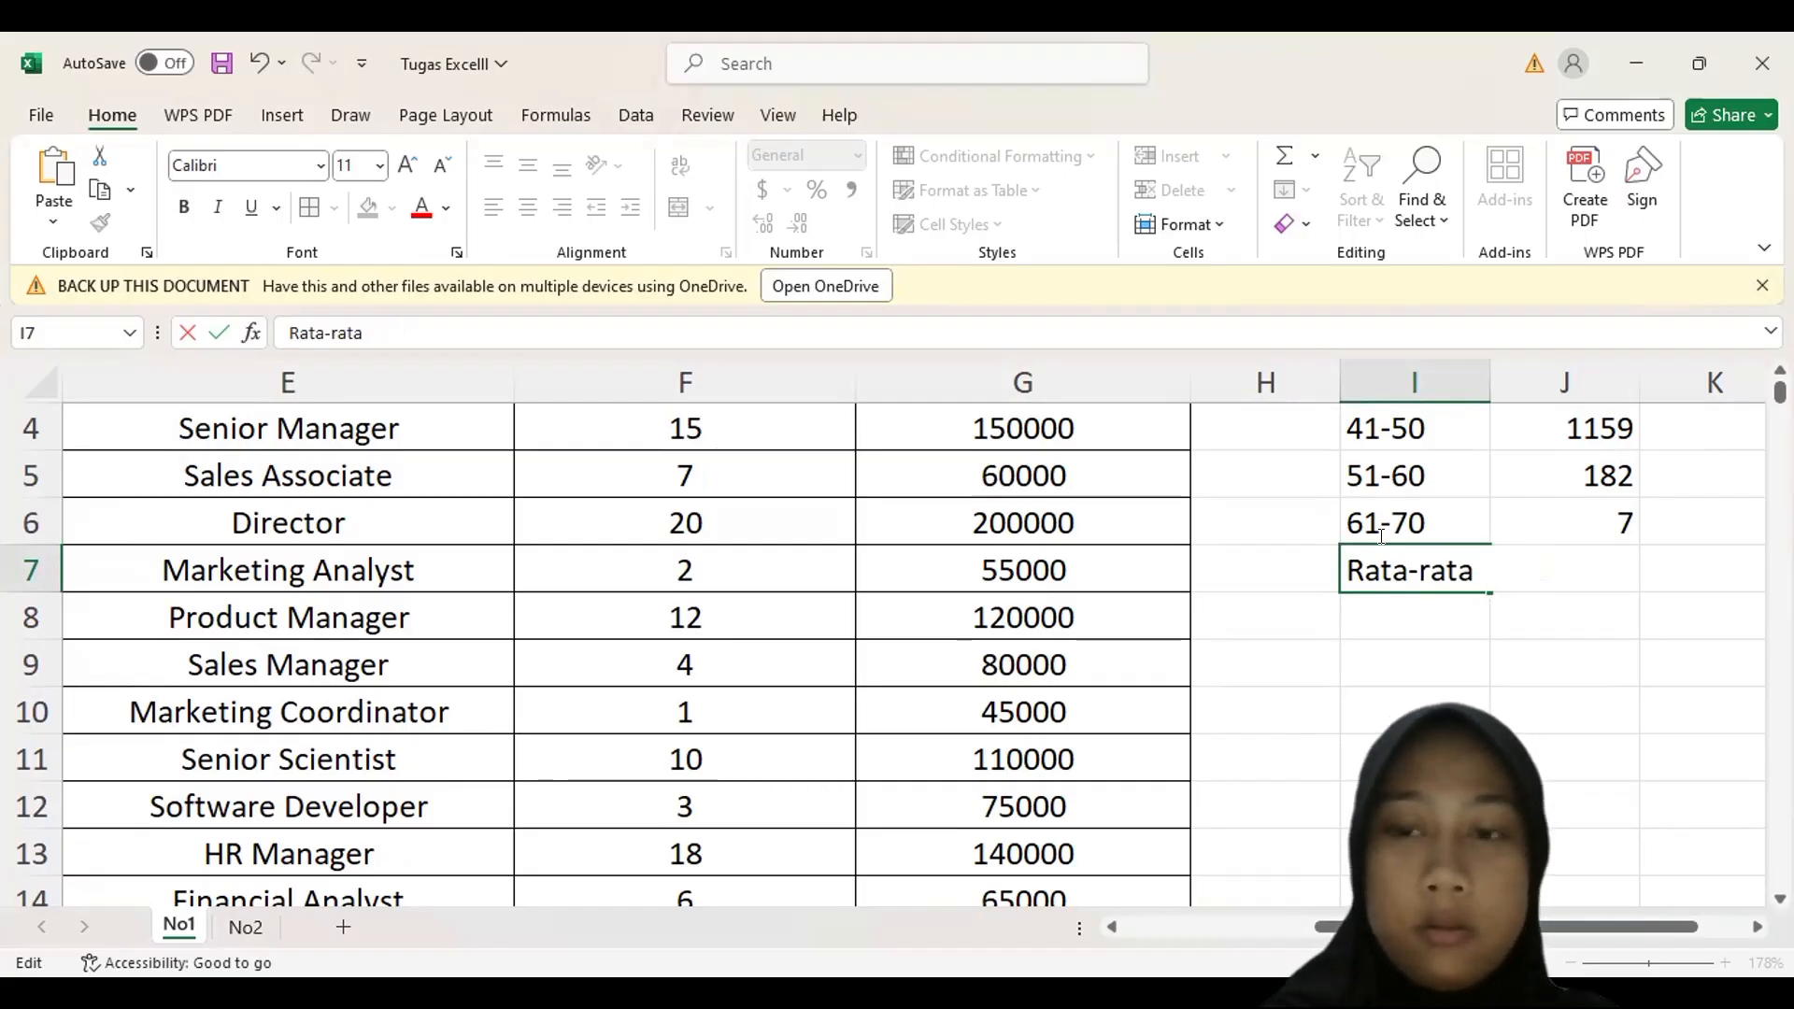
text(M)
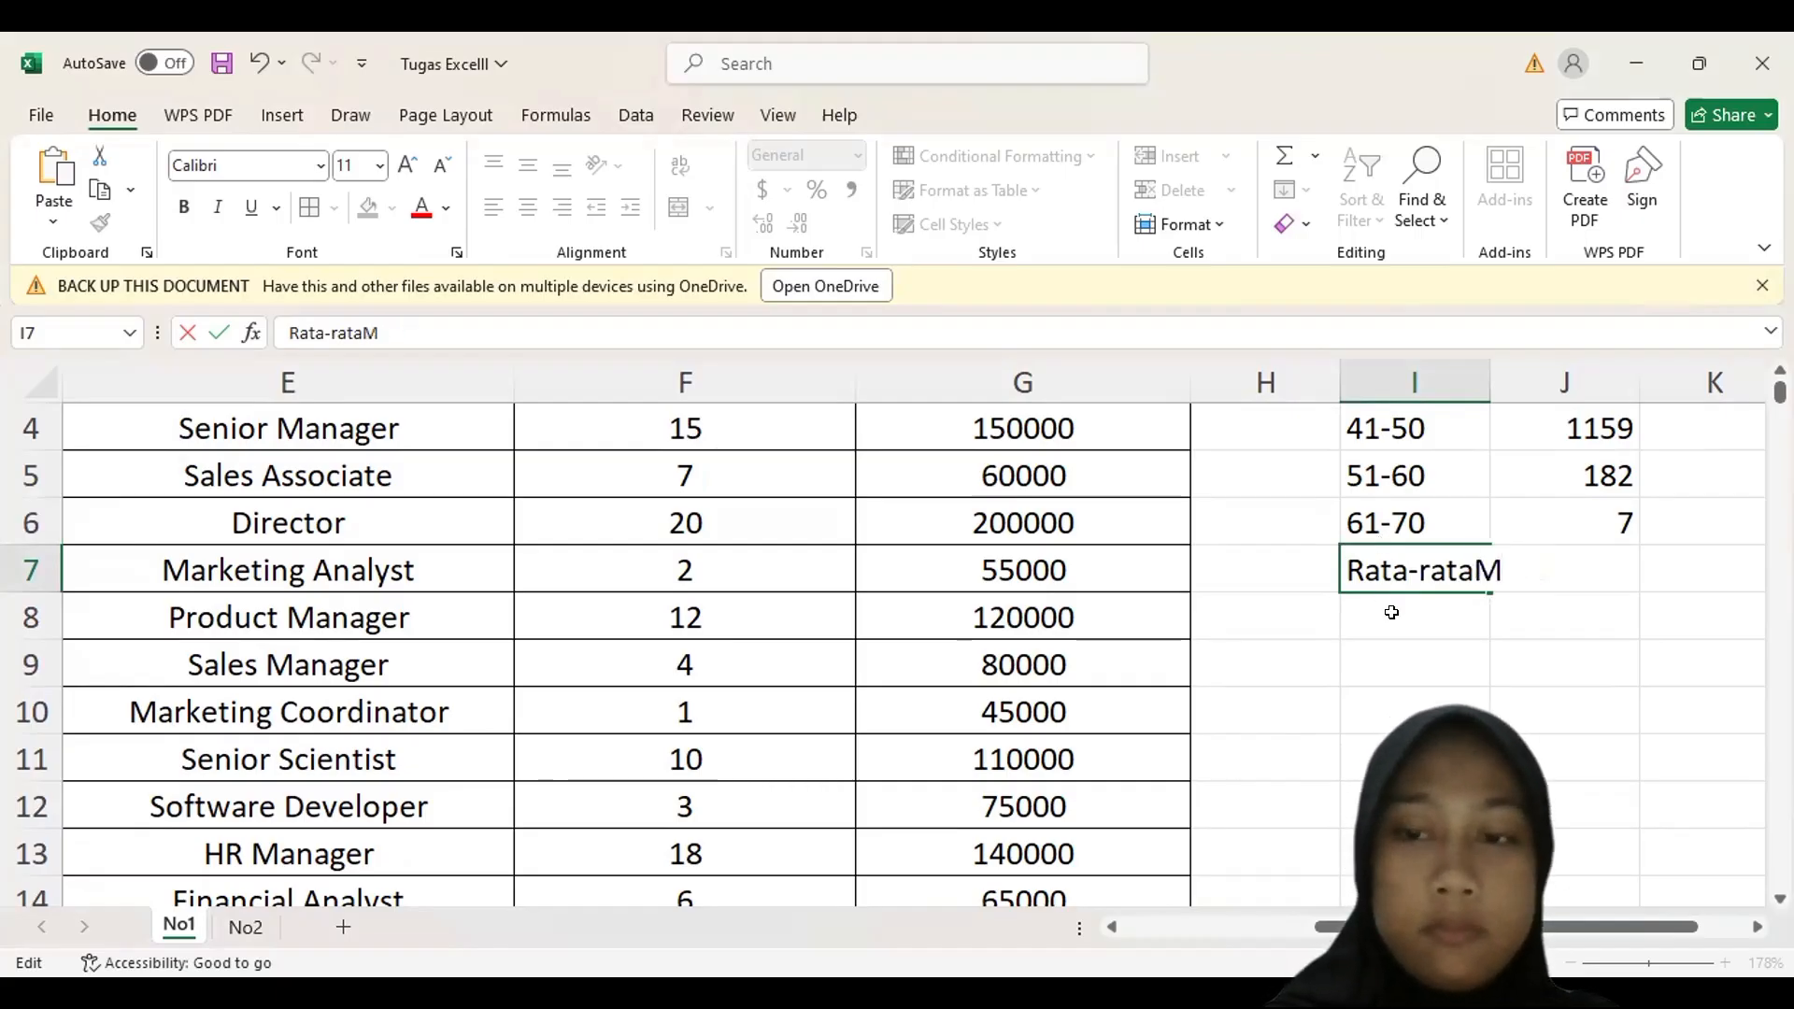
key(BackSpace)
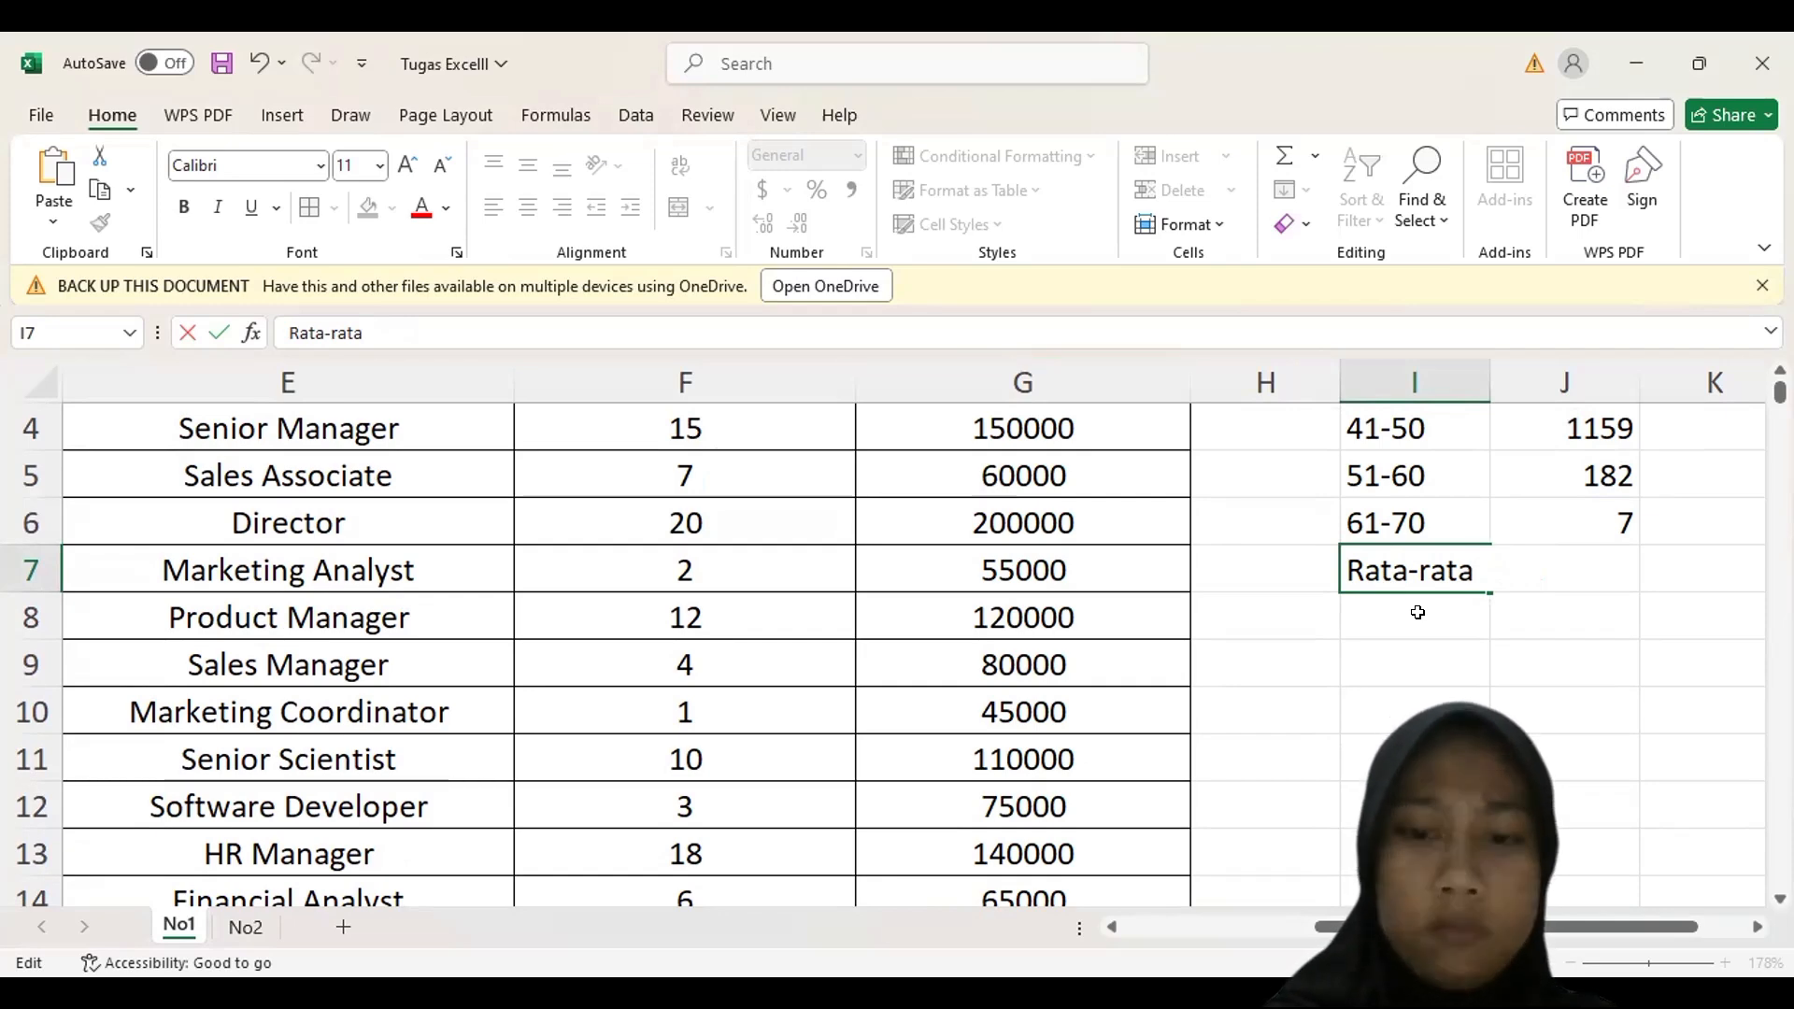
- Add the labels "Median", "Max", "Min" and "Simpangan Baku" in cells I8 to I11 below Rata-rata
key(Return)
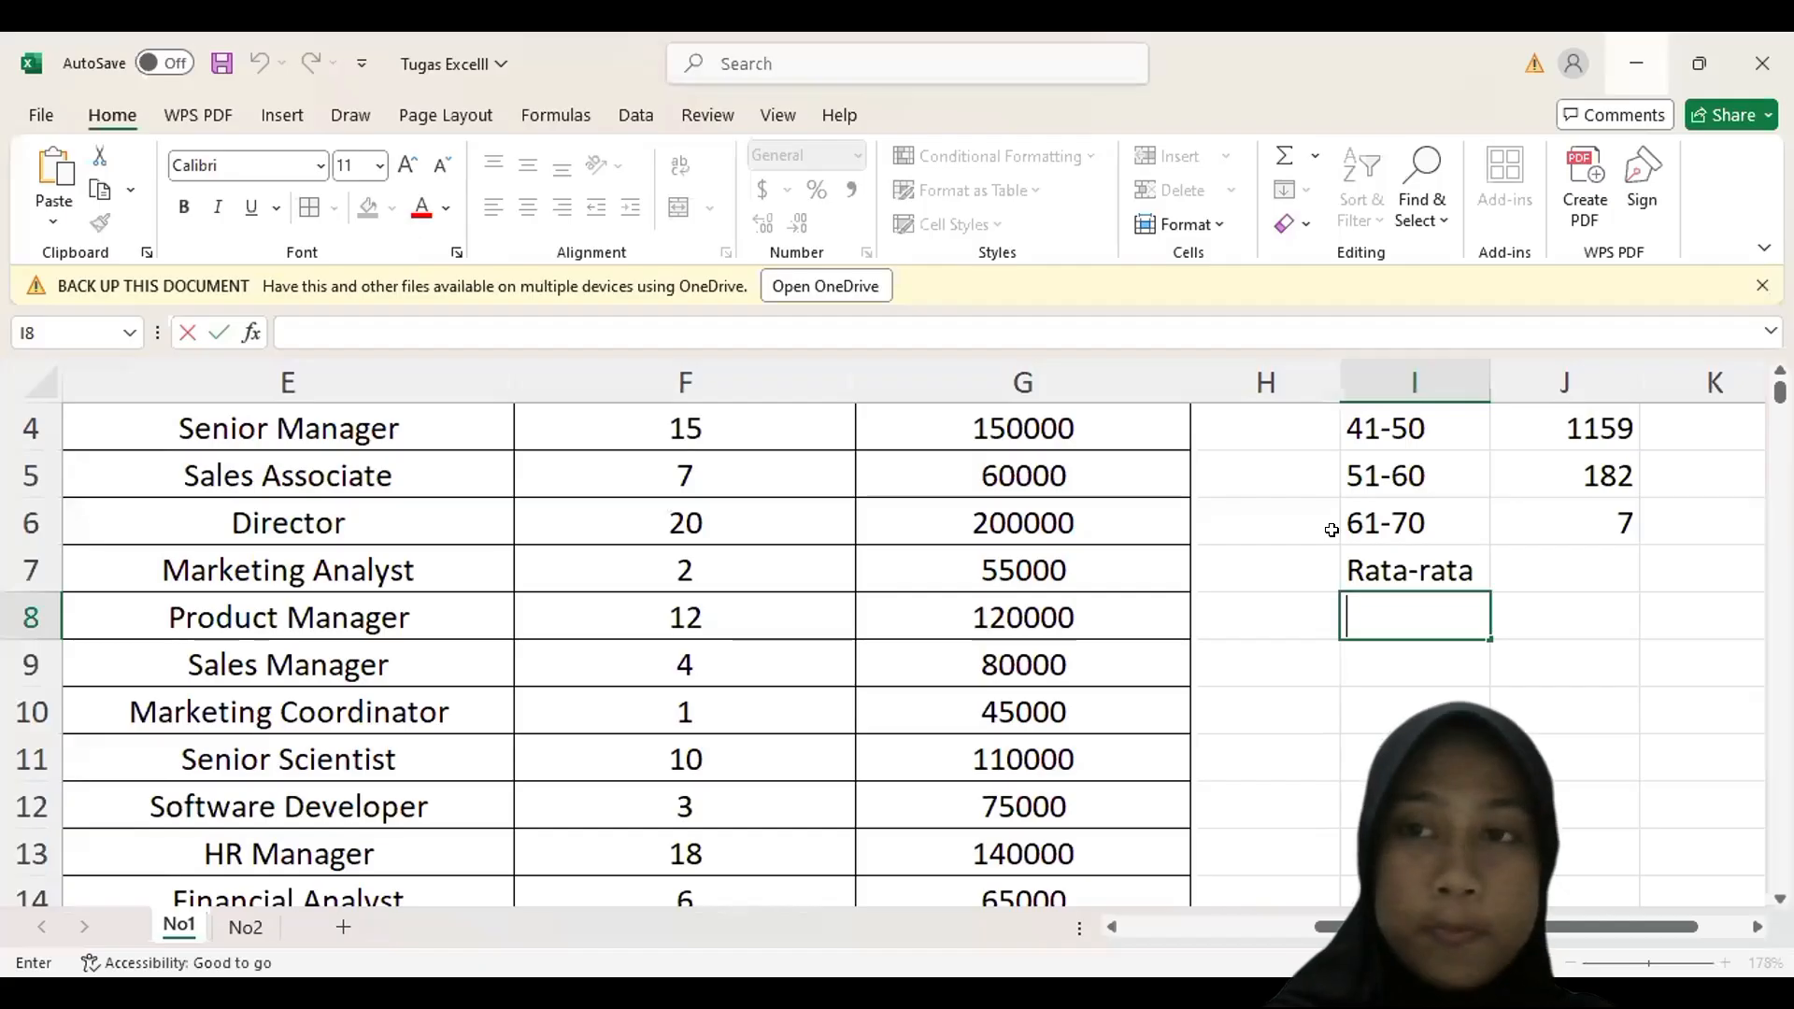
key(alt+Tab)
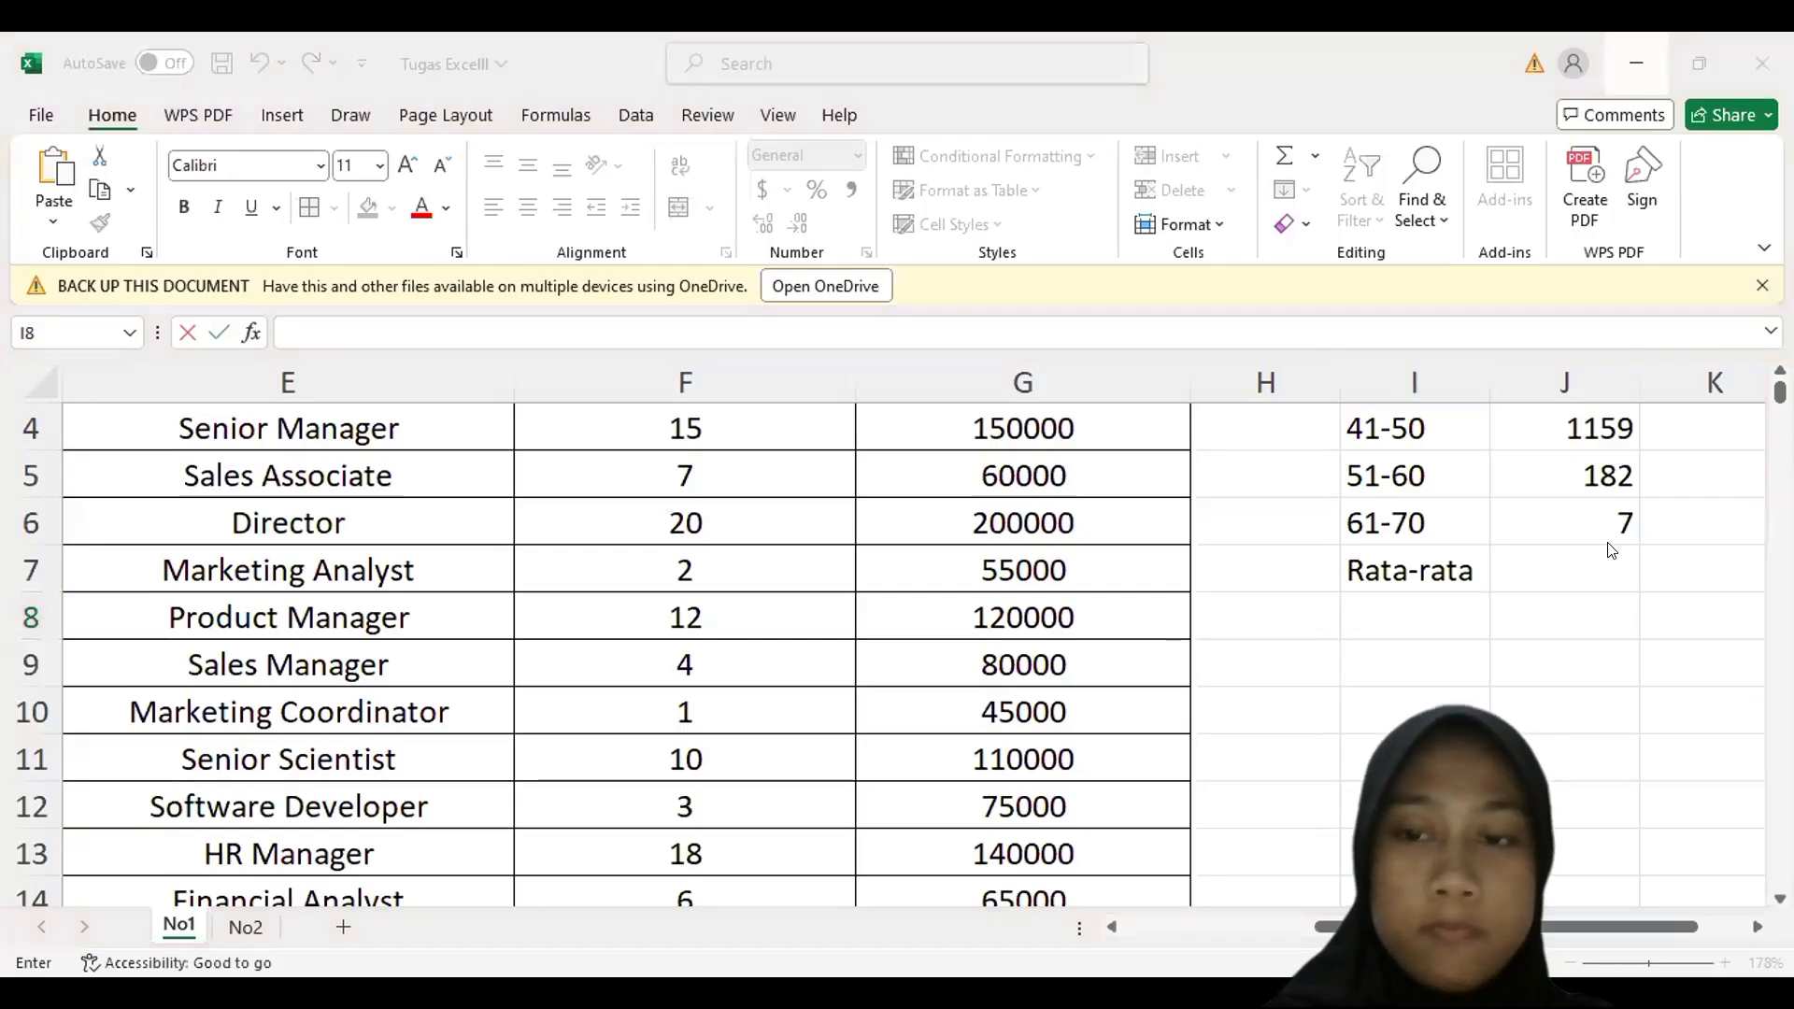
click(1417, 598)
text(Median)
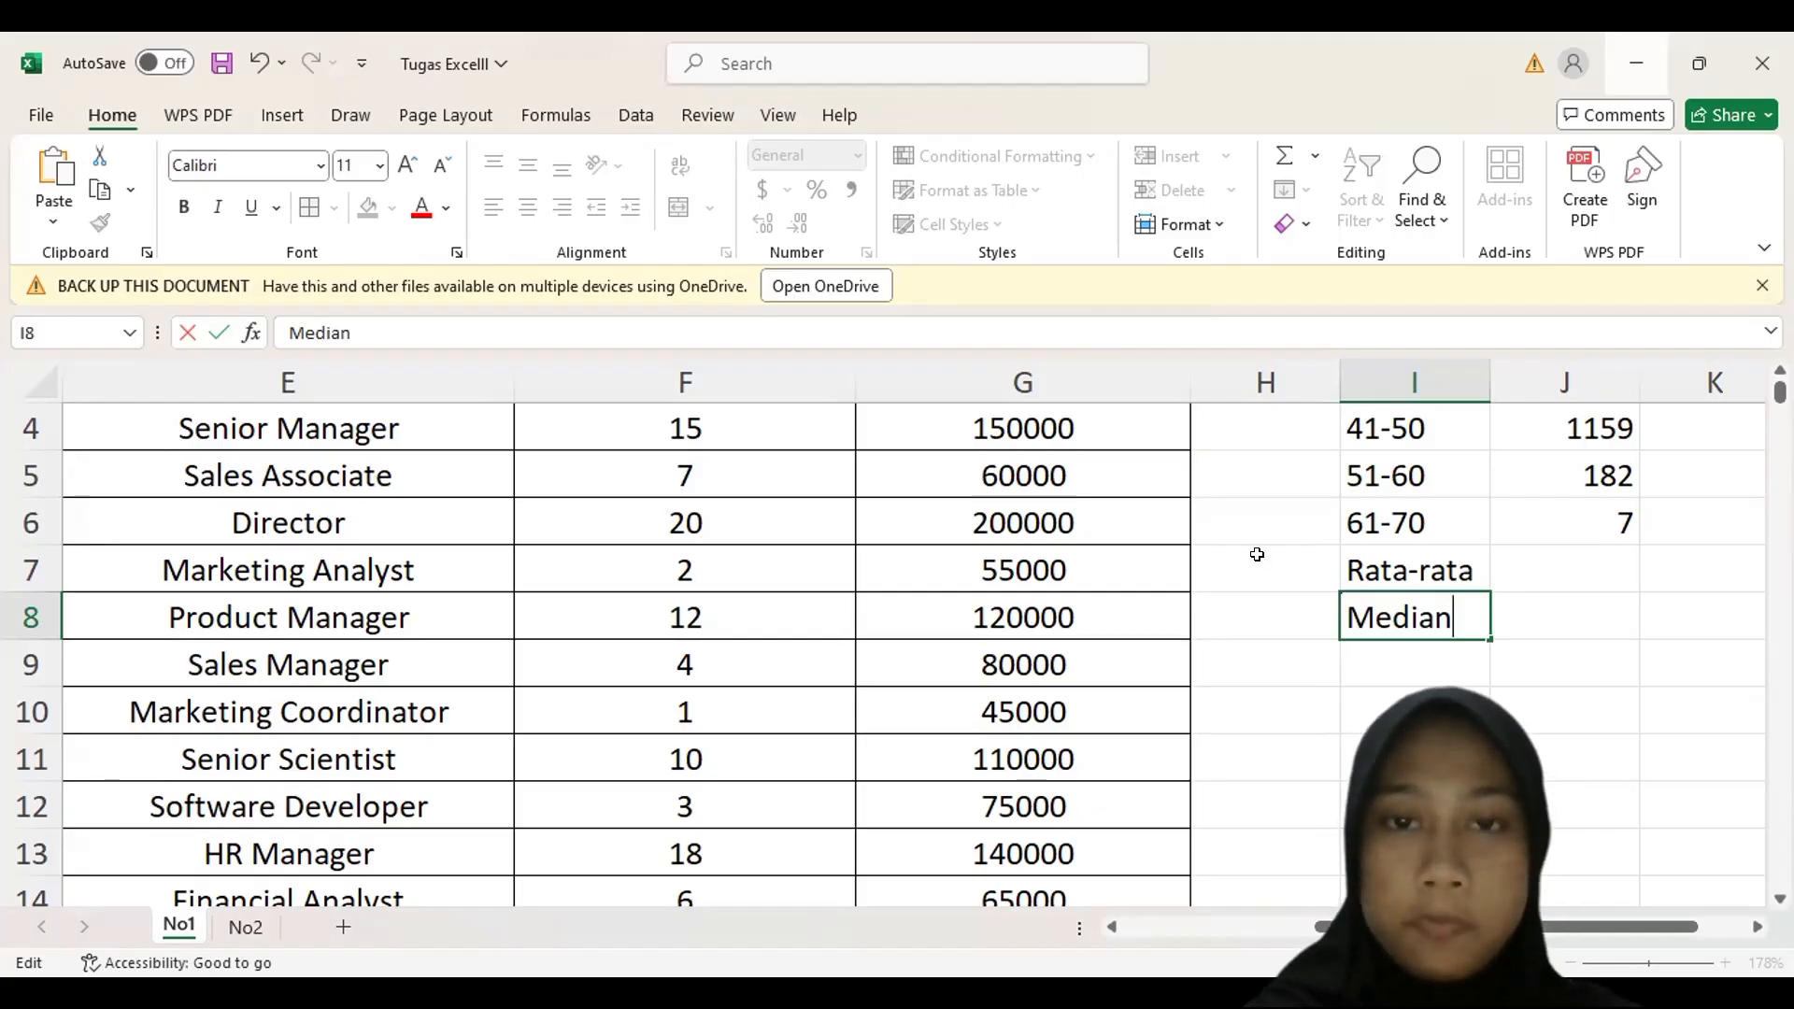
click(1383, 657)
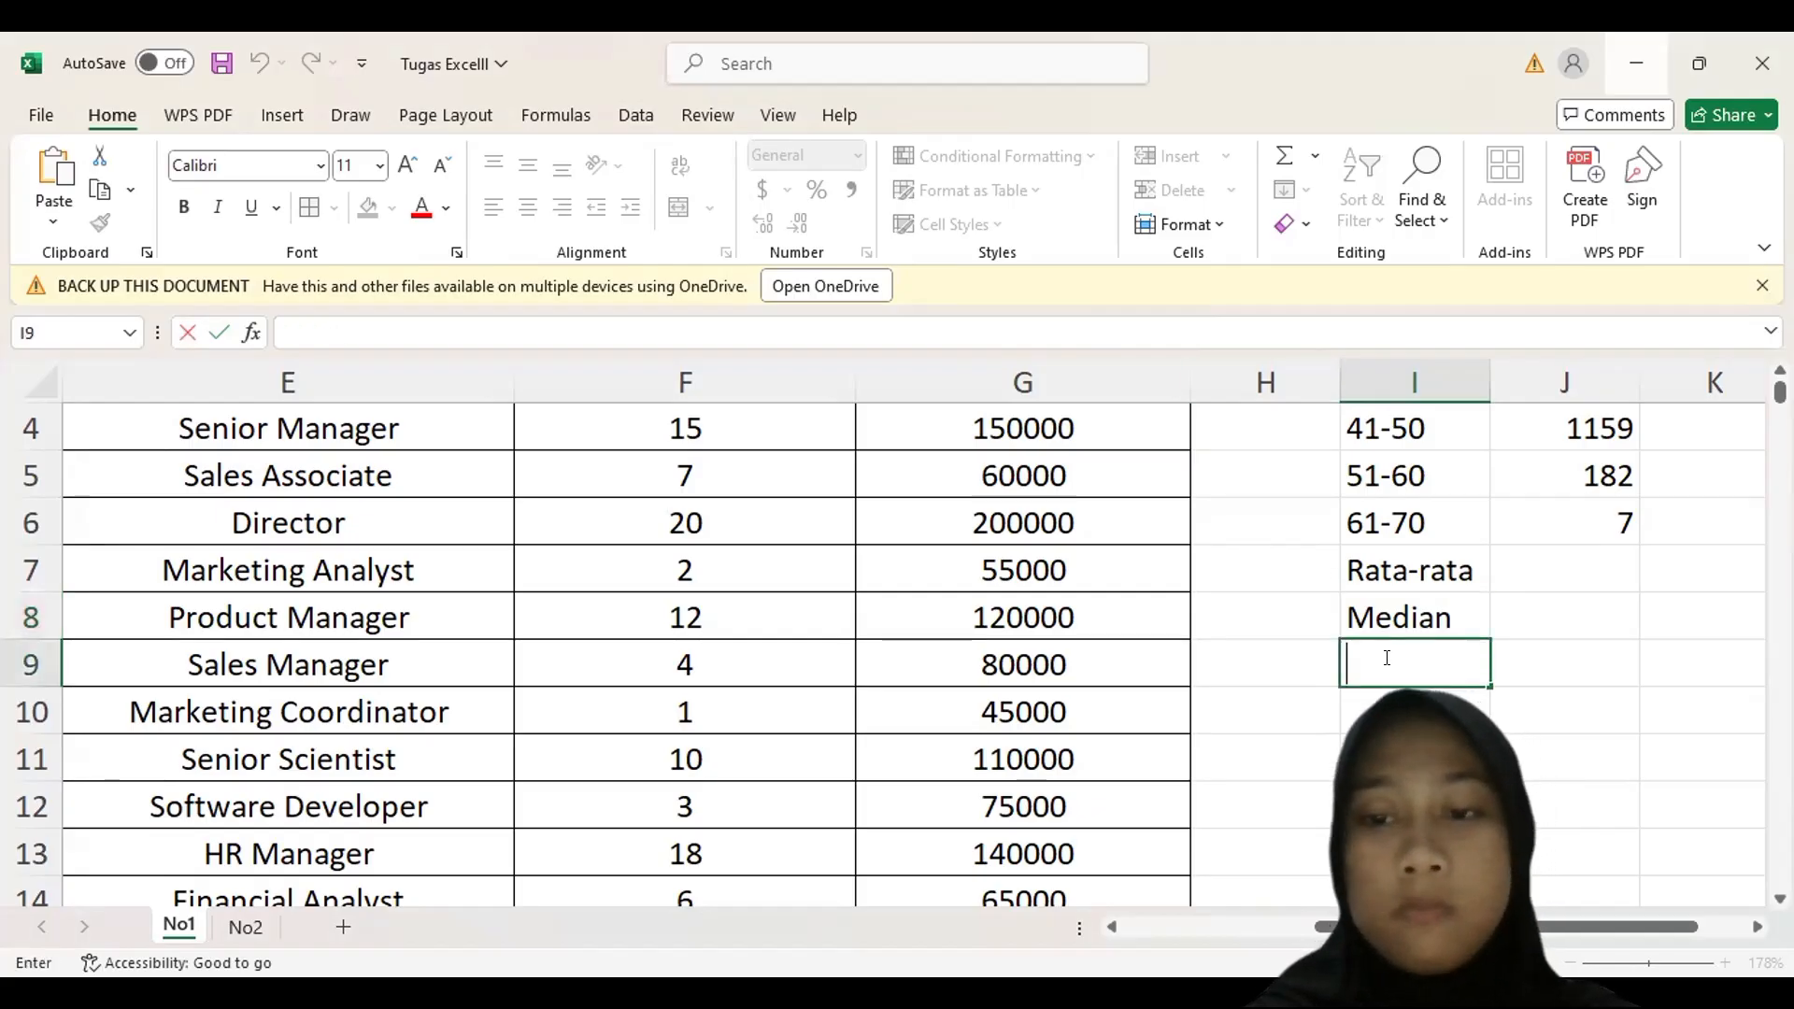
text(Max)
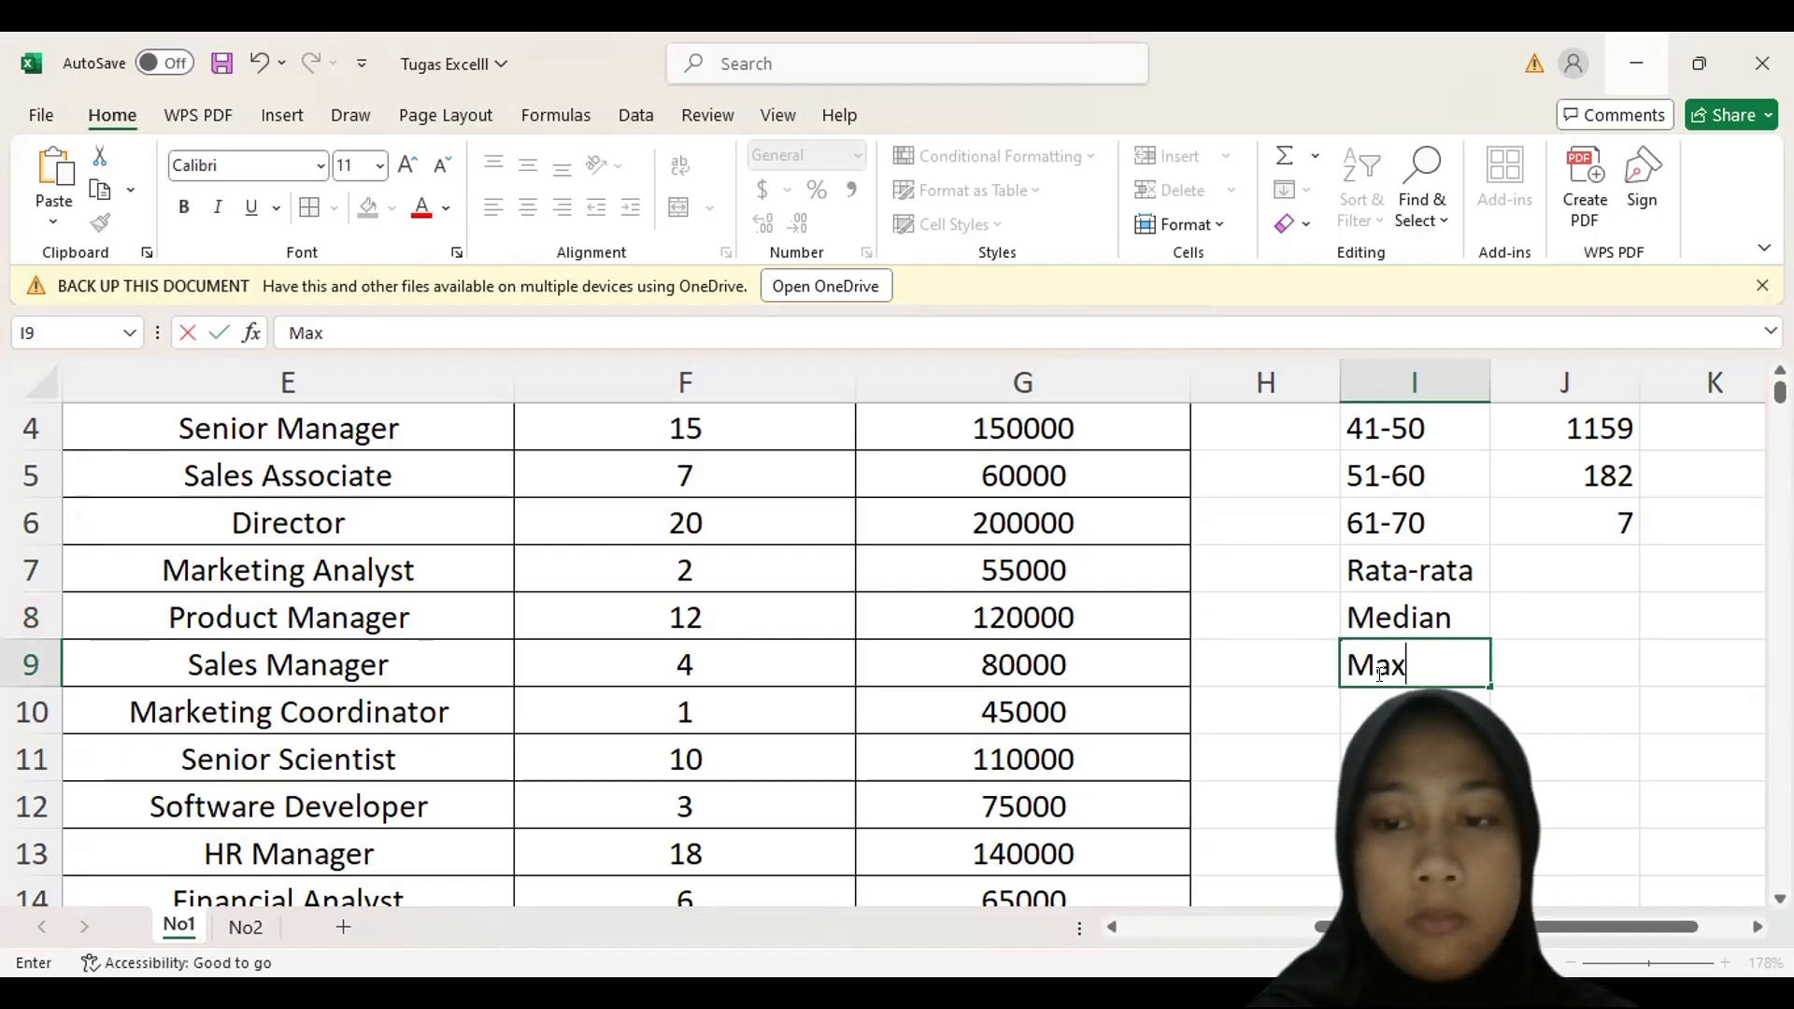
click(1372, 696)
text(Min)
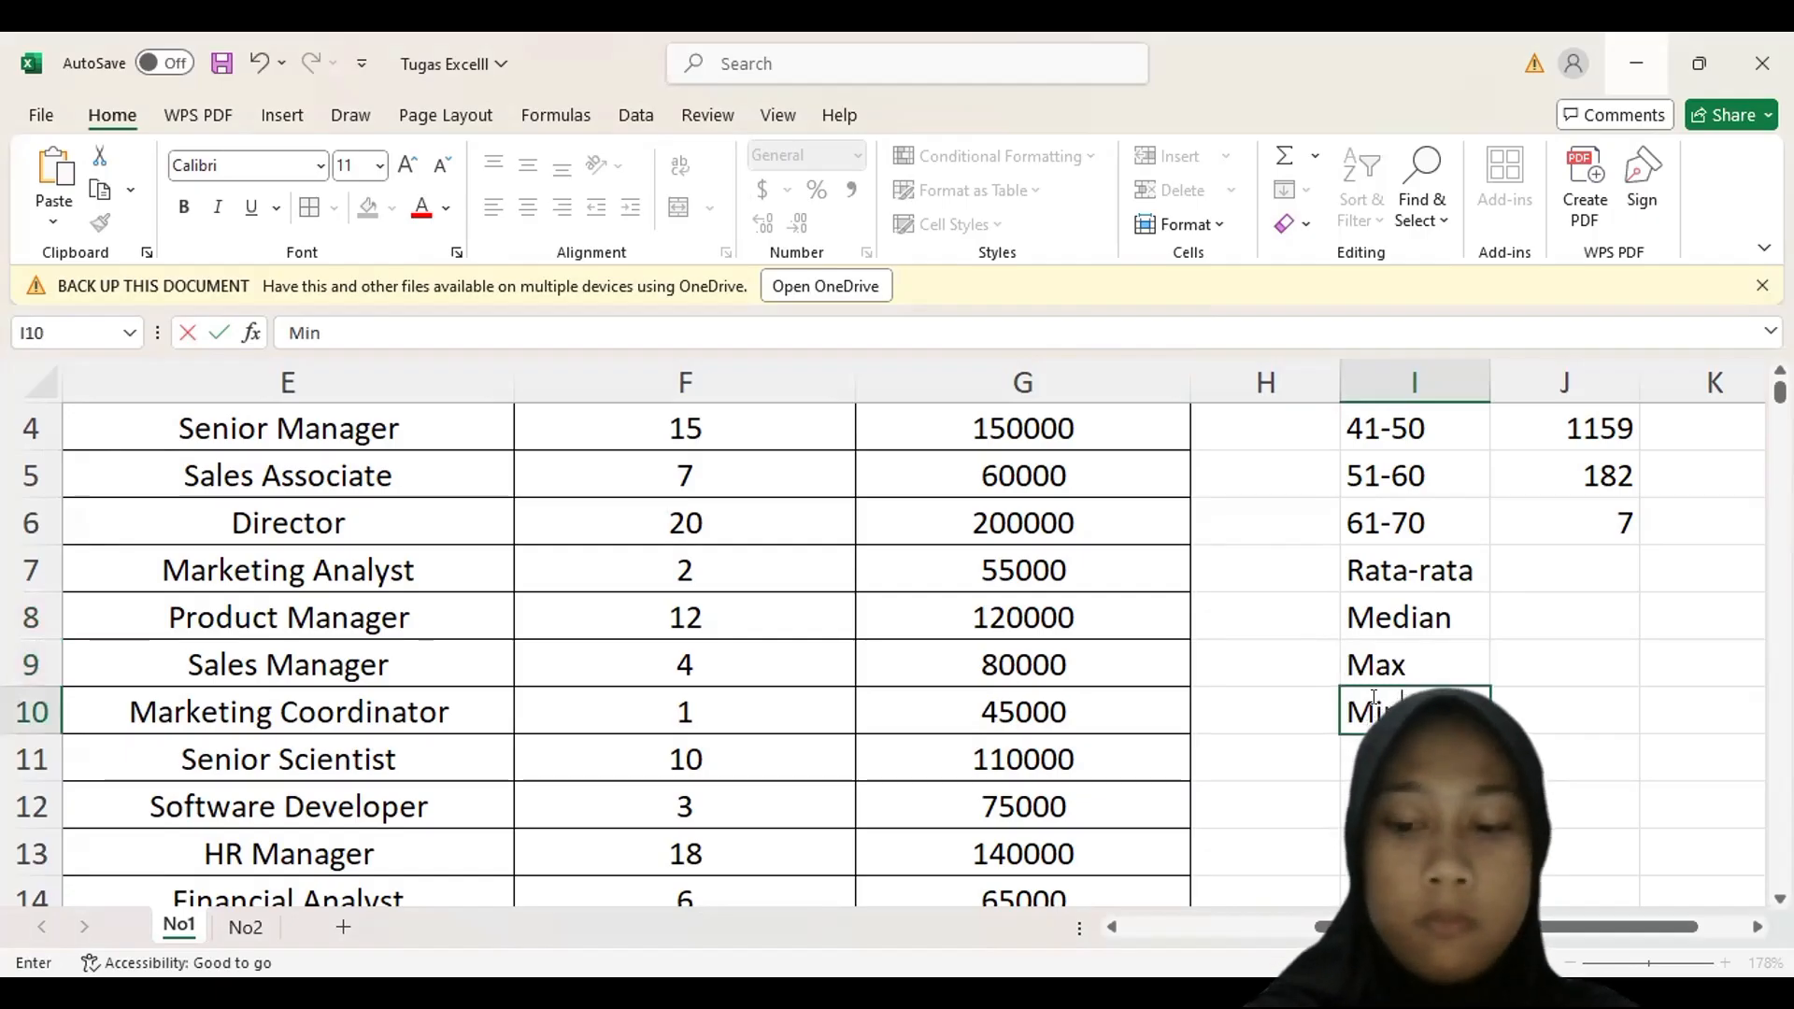
key(Return)
text(Simp)
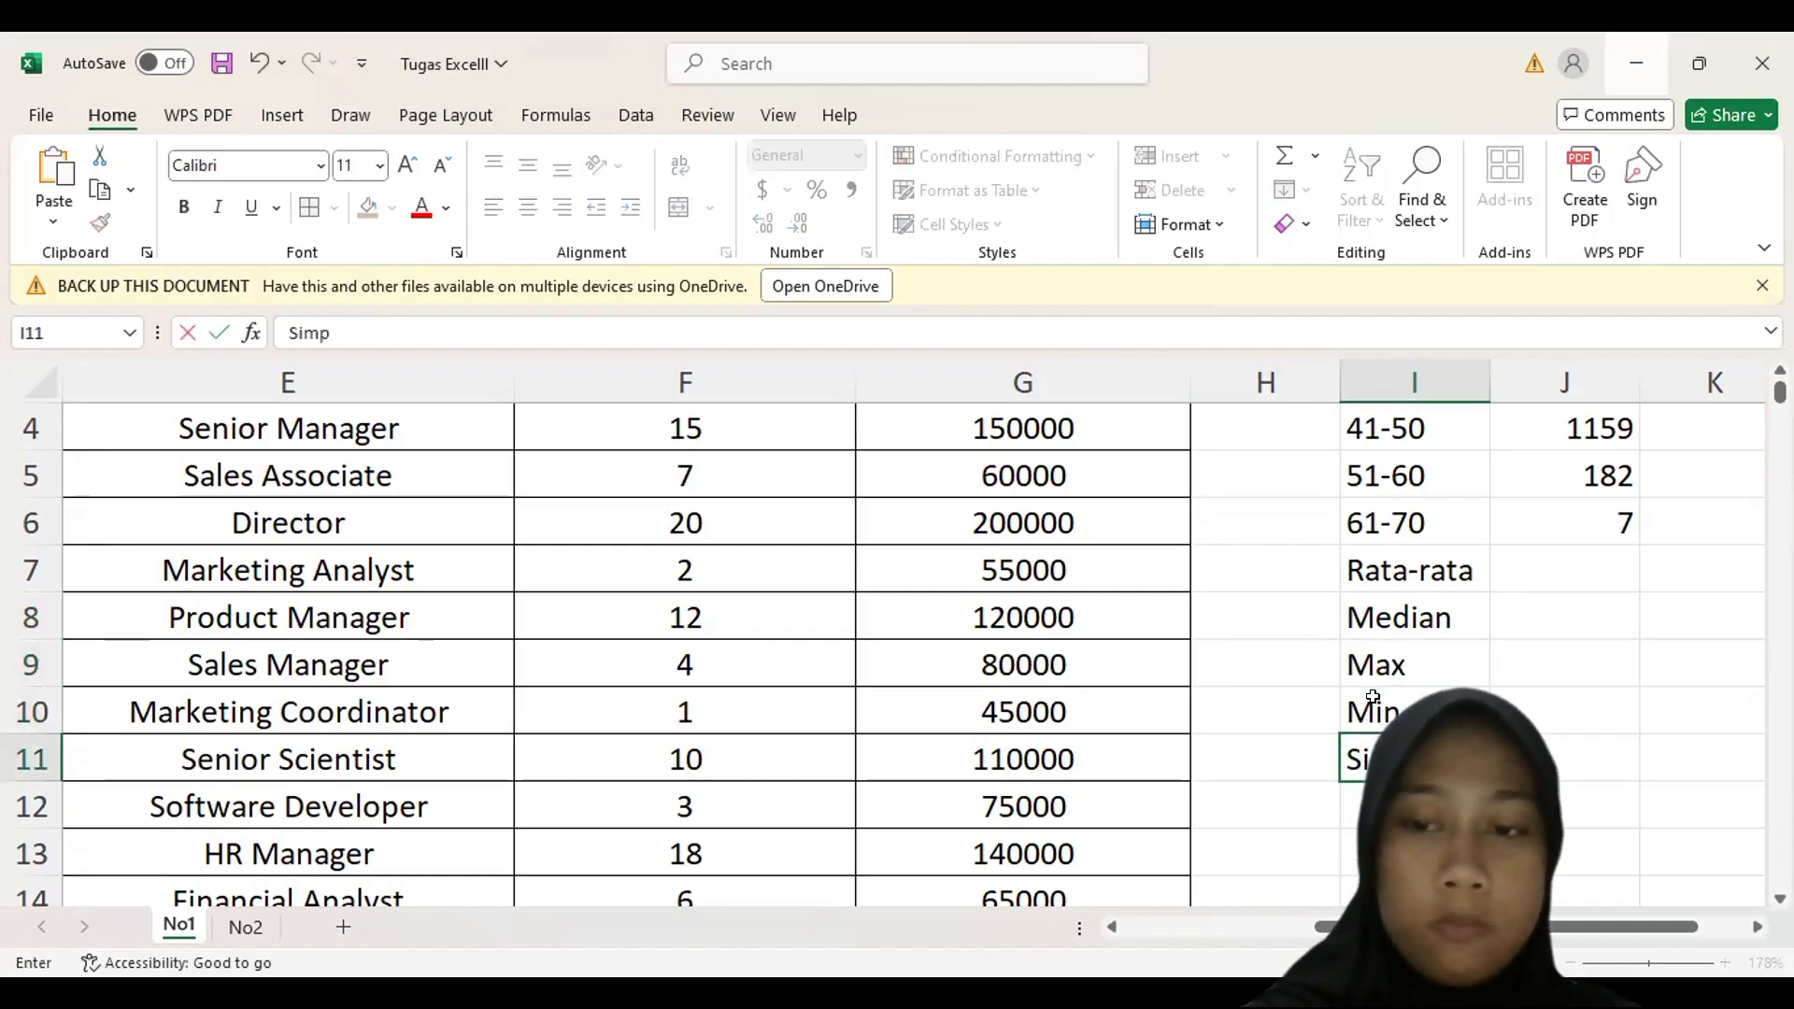
text(anagan Baku)
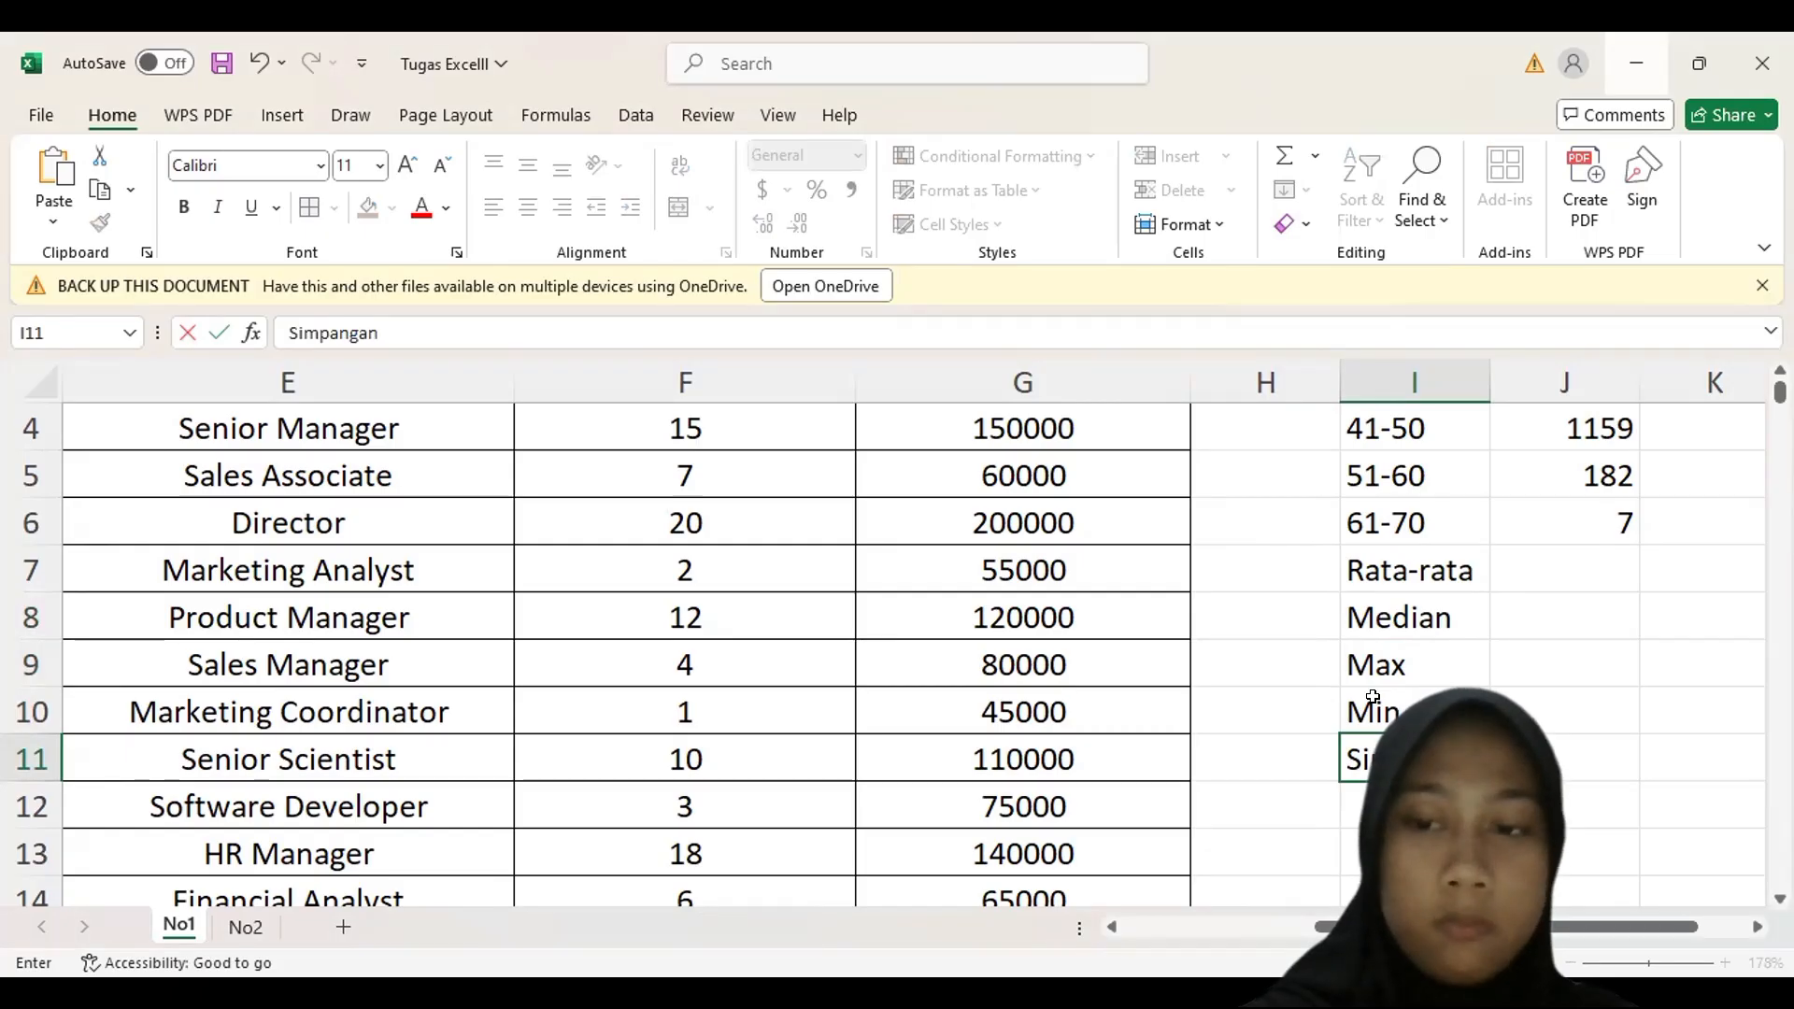
- Widen column I so that the "Simpangan Baku" label fits
click(1487, 374)
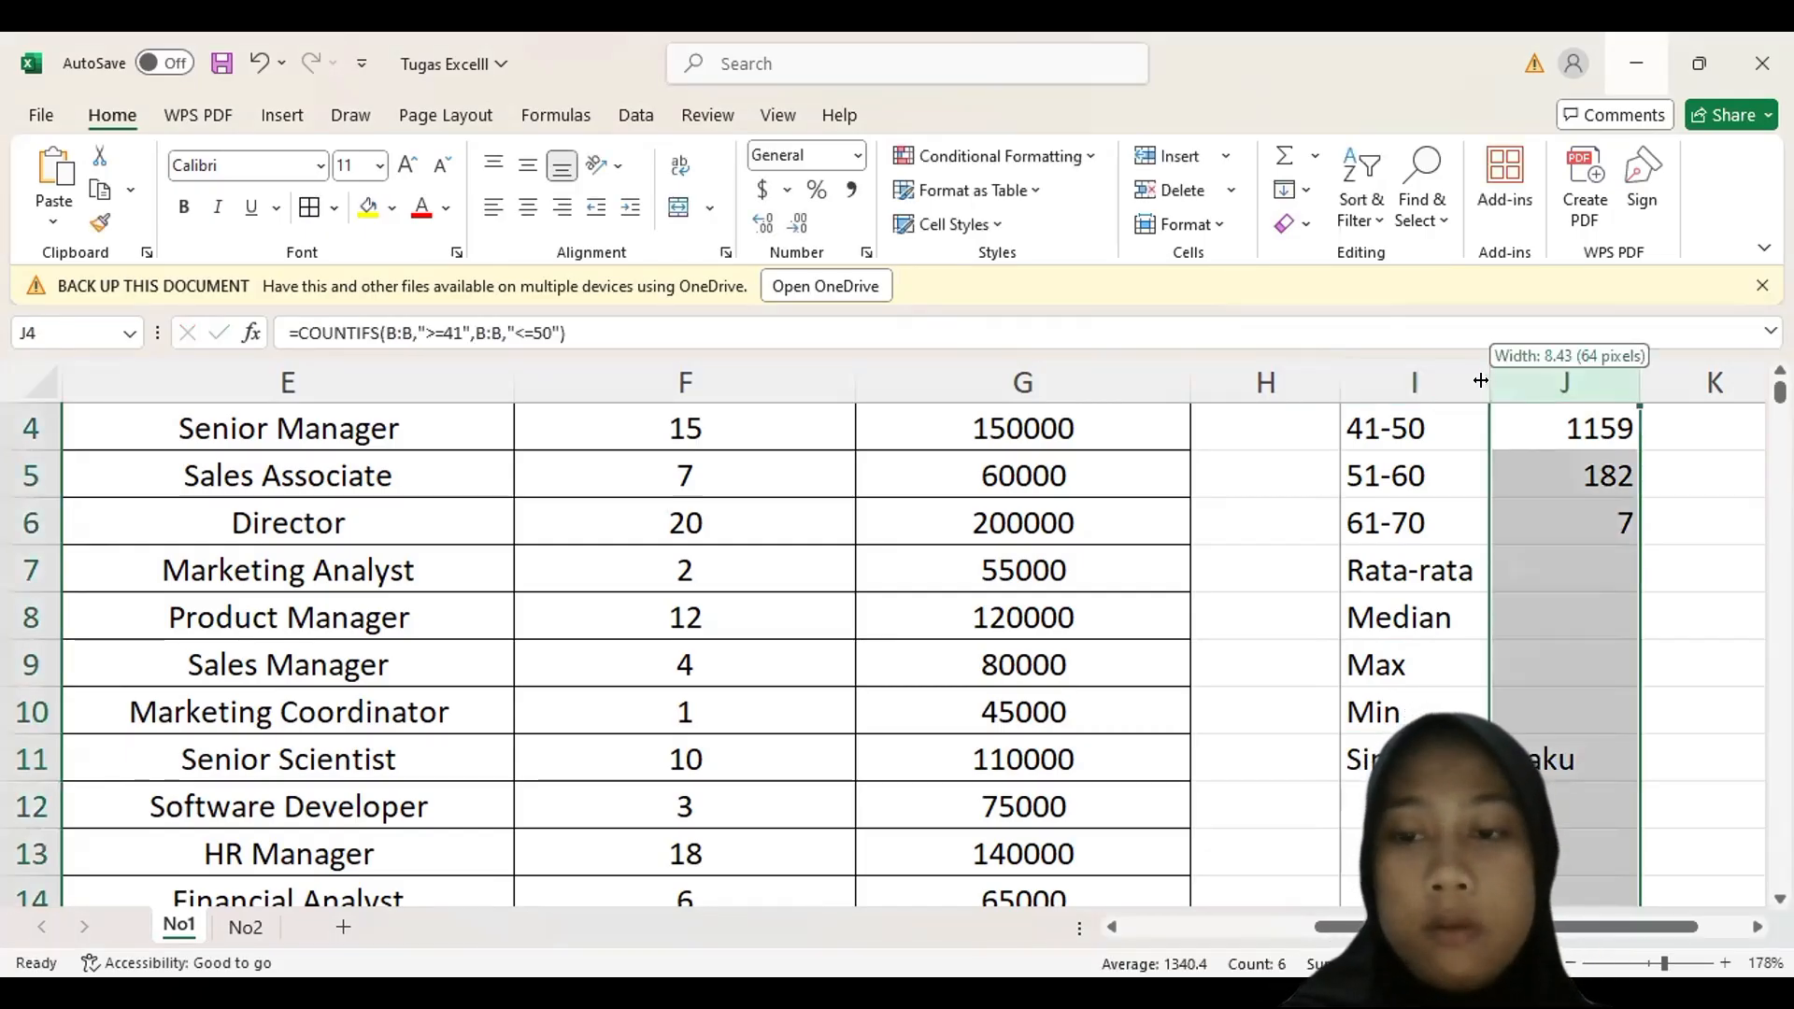
drag(1568, 382, 1594, 383)
scroll(1521, 625, up, 5)
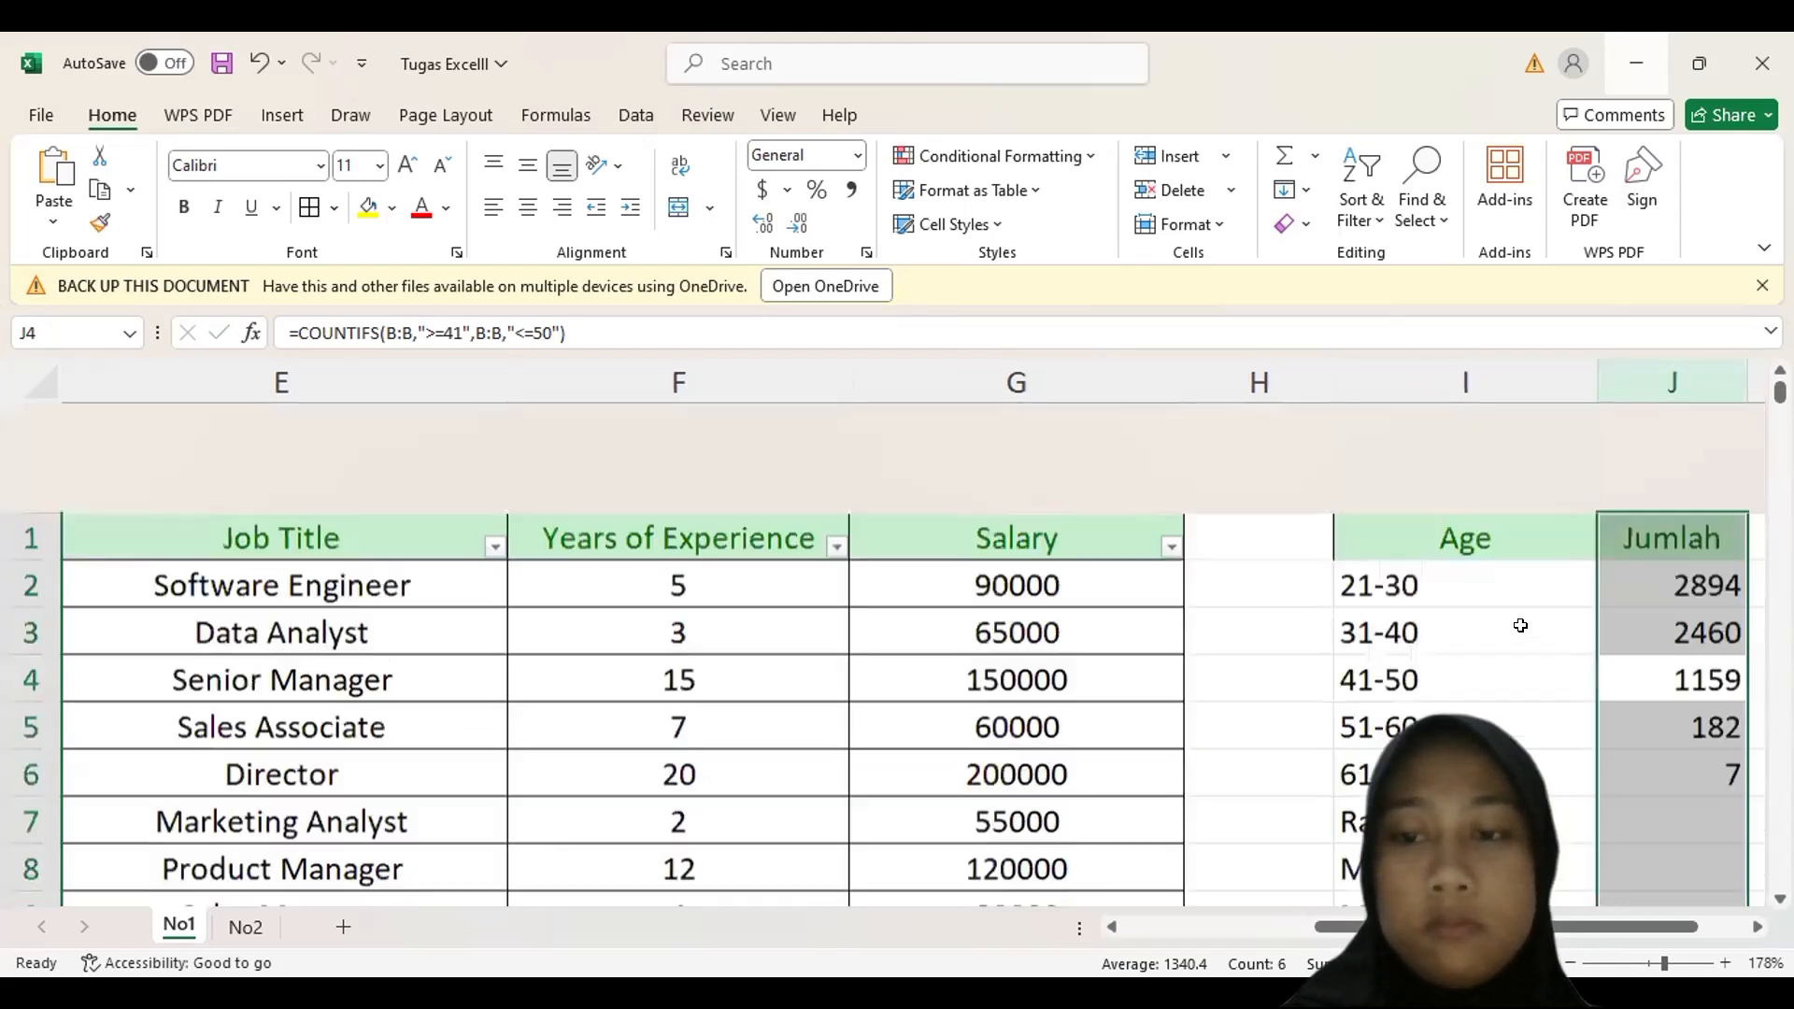
- Calculate the average of the age-range counts in J7 with an AVERAGE formula over J2:J6
scroll(1520, 626, down, 3)
double_click(1650, 569)
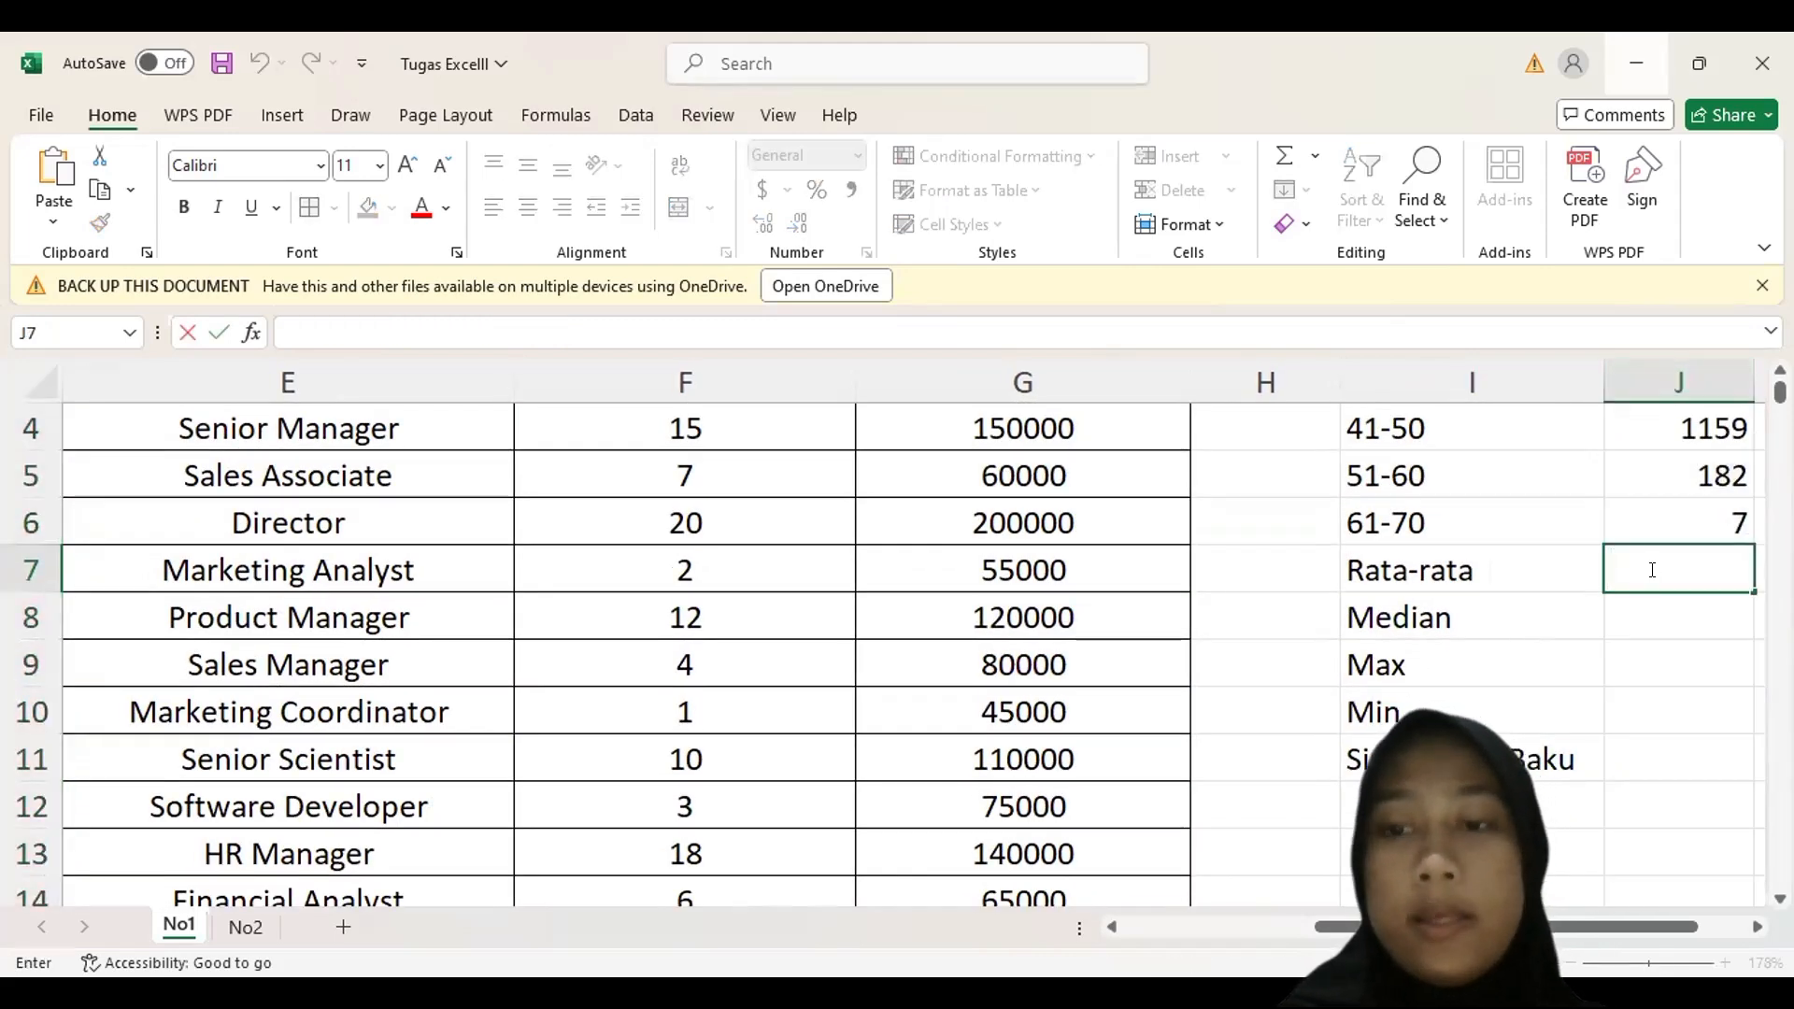
scroll(1651, 569, up, 1)
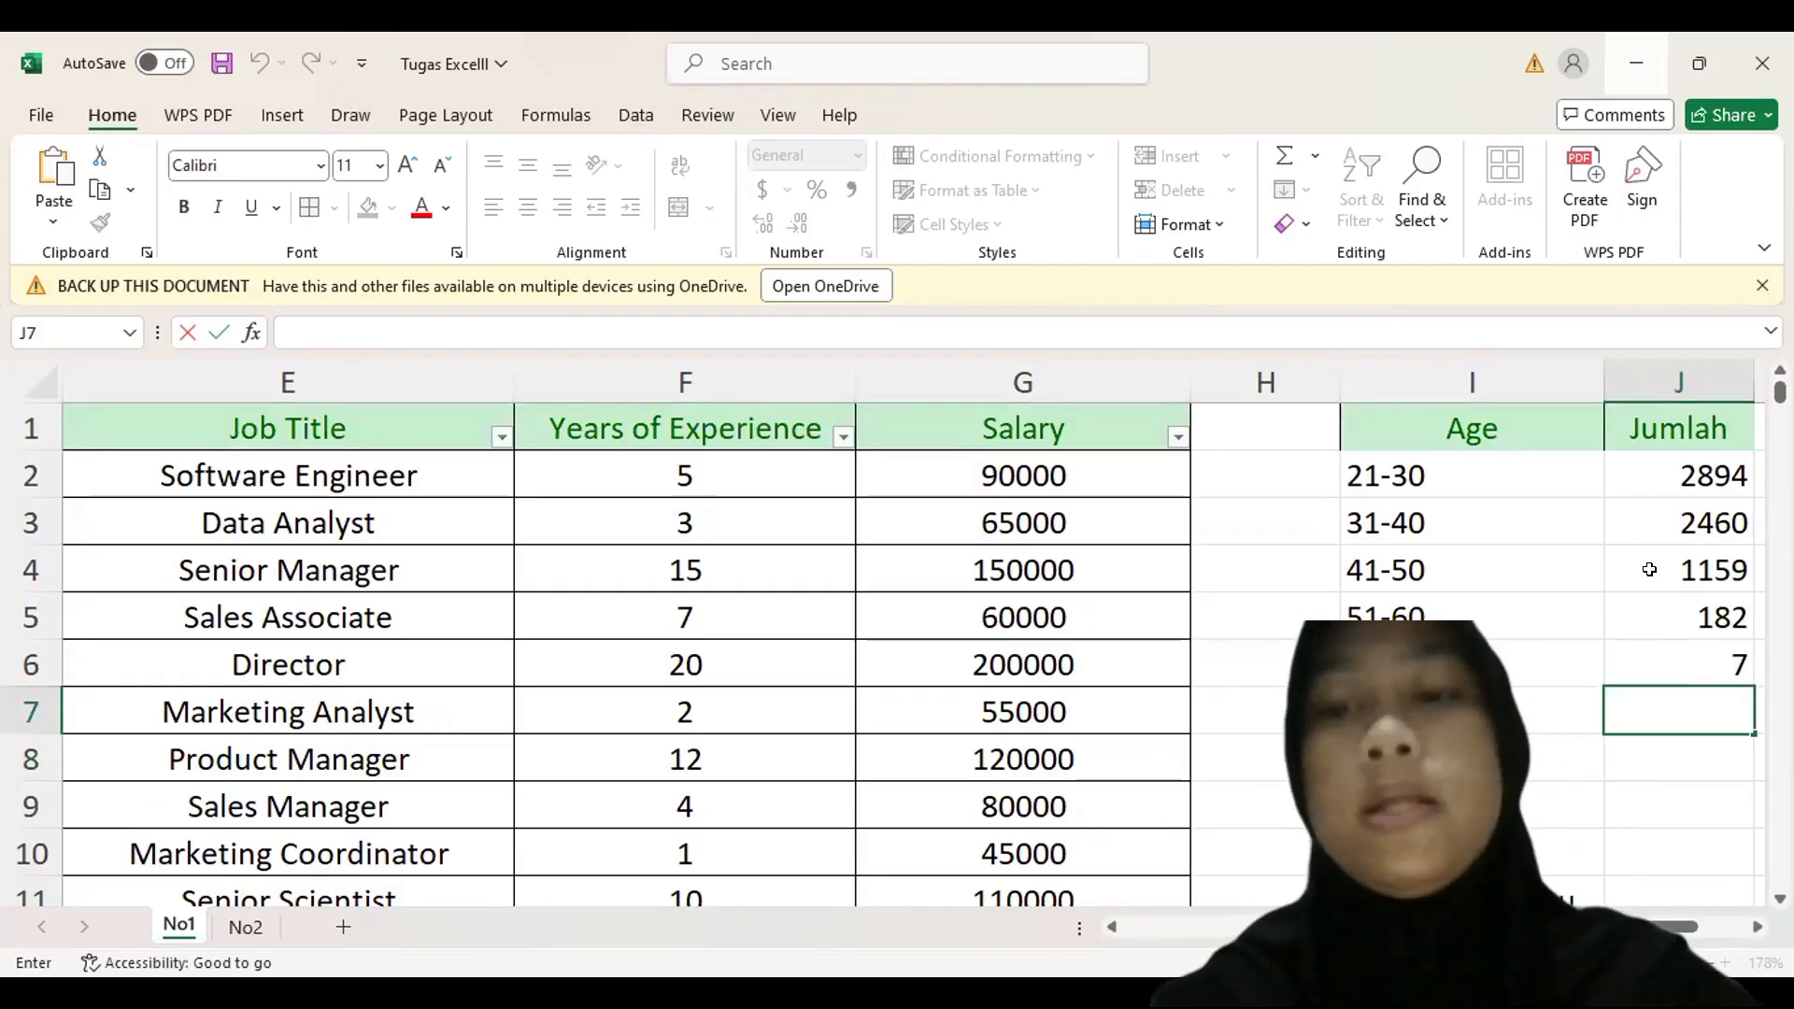
text(=)
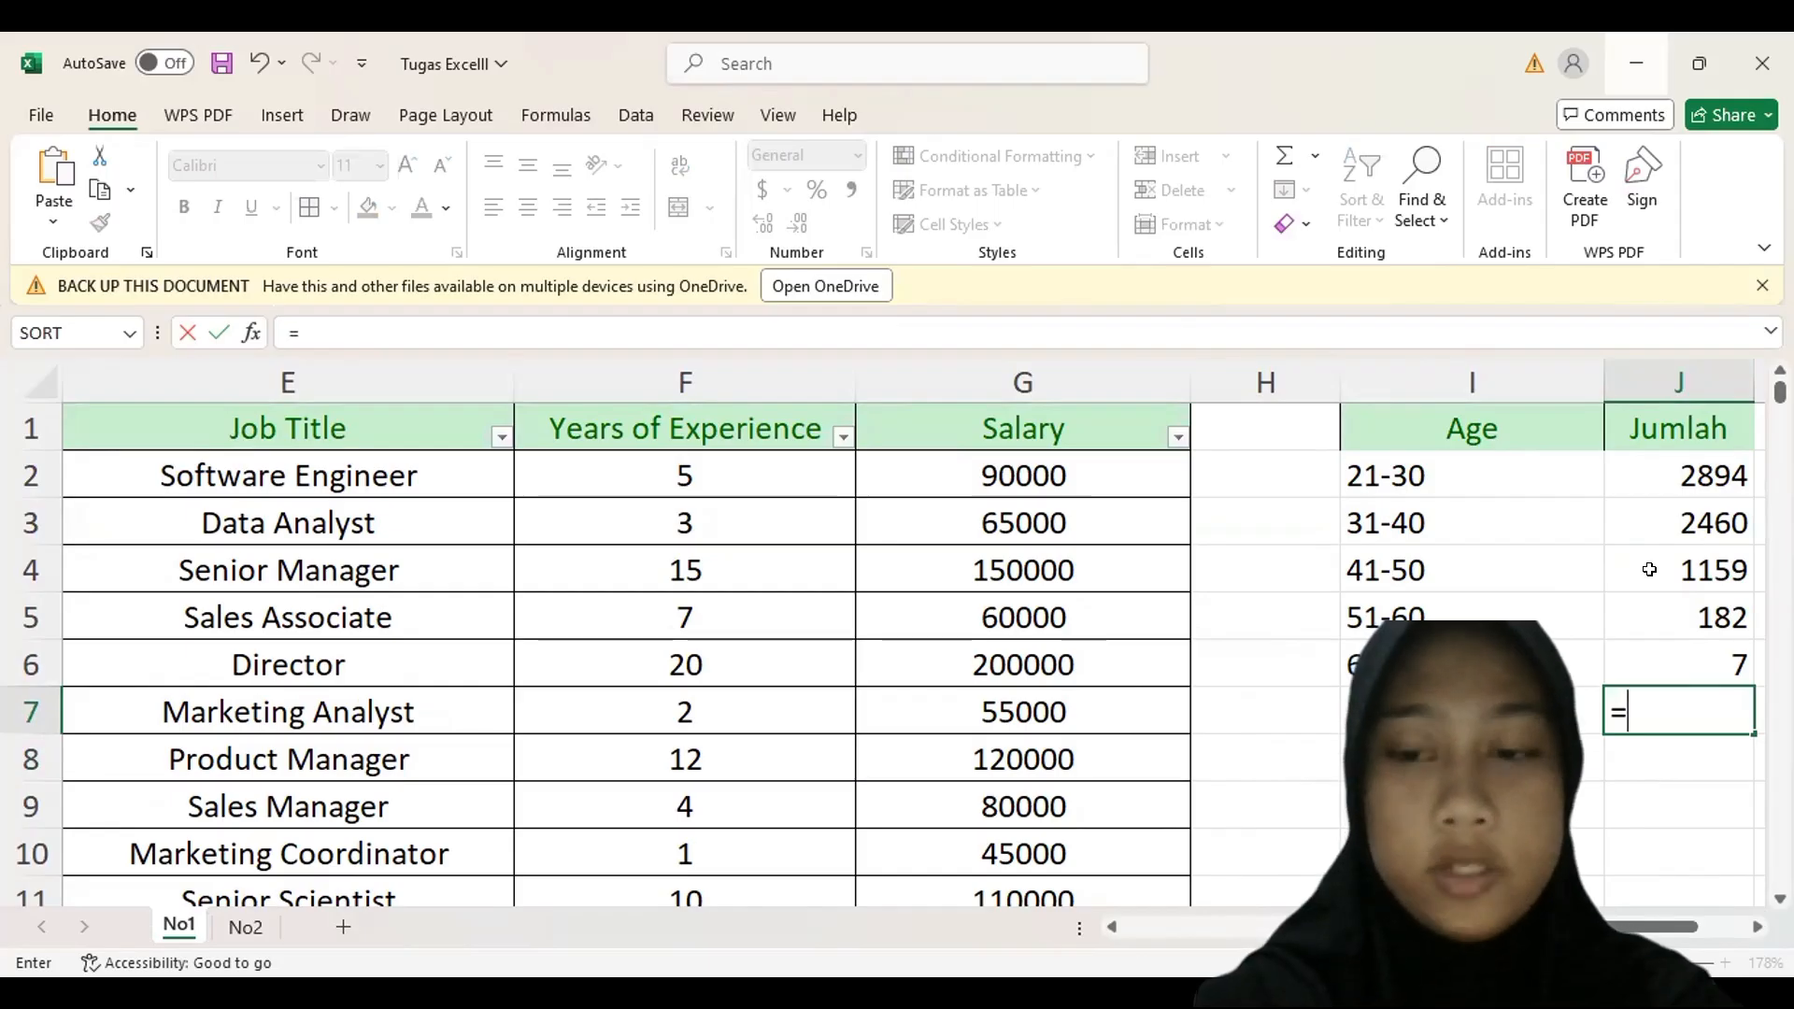
text(average)
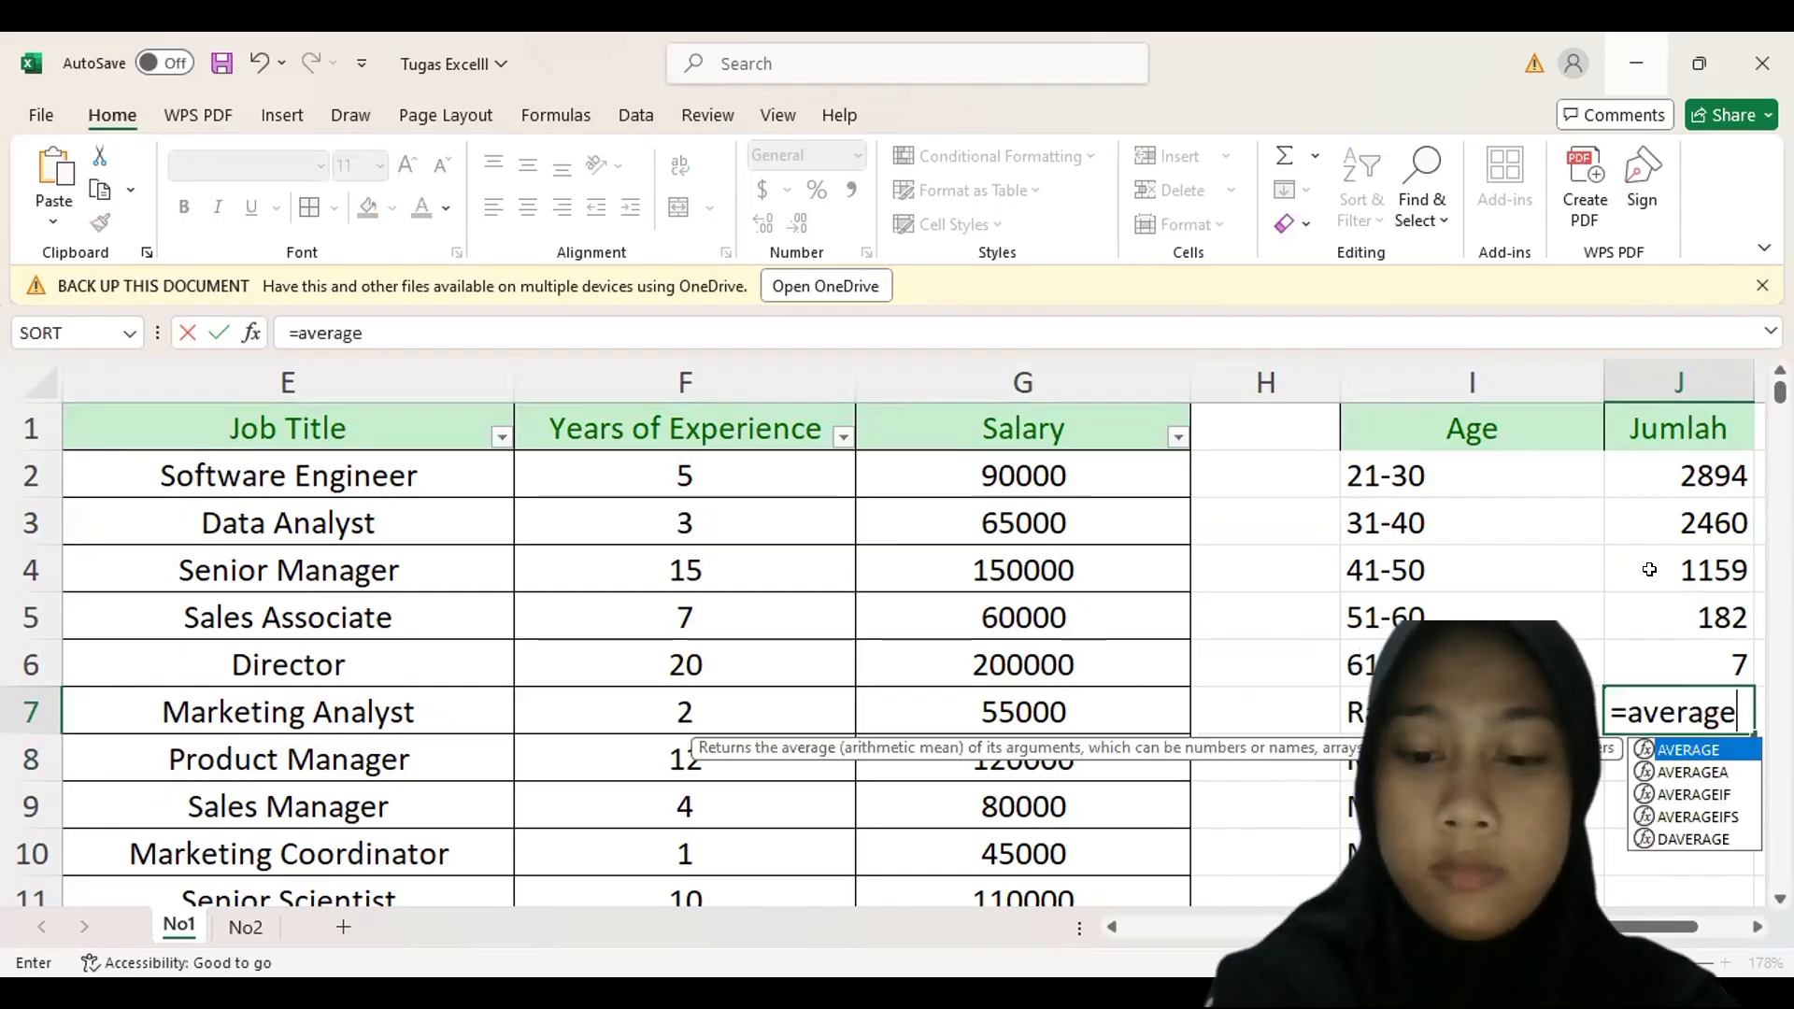
text(()
click(1651, 465)
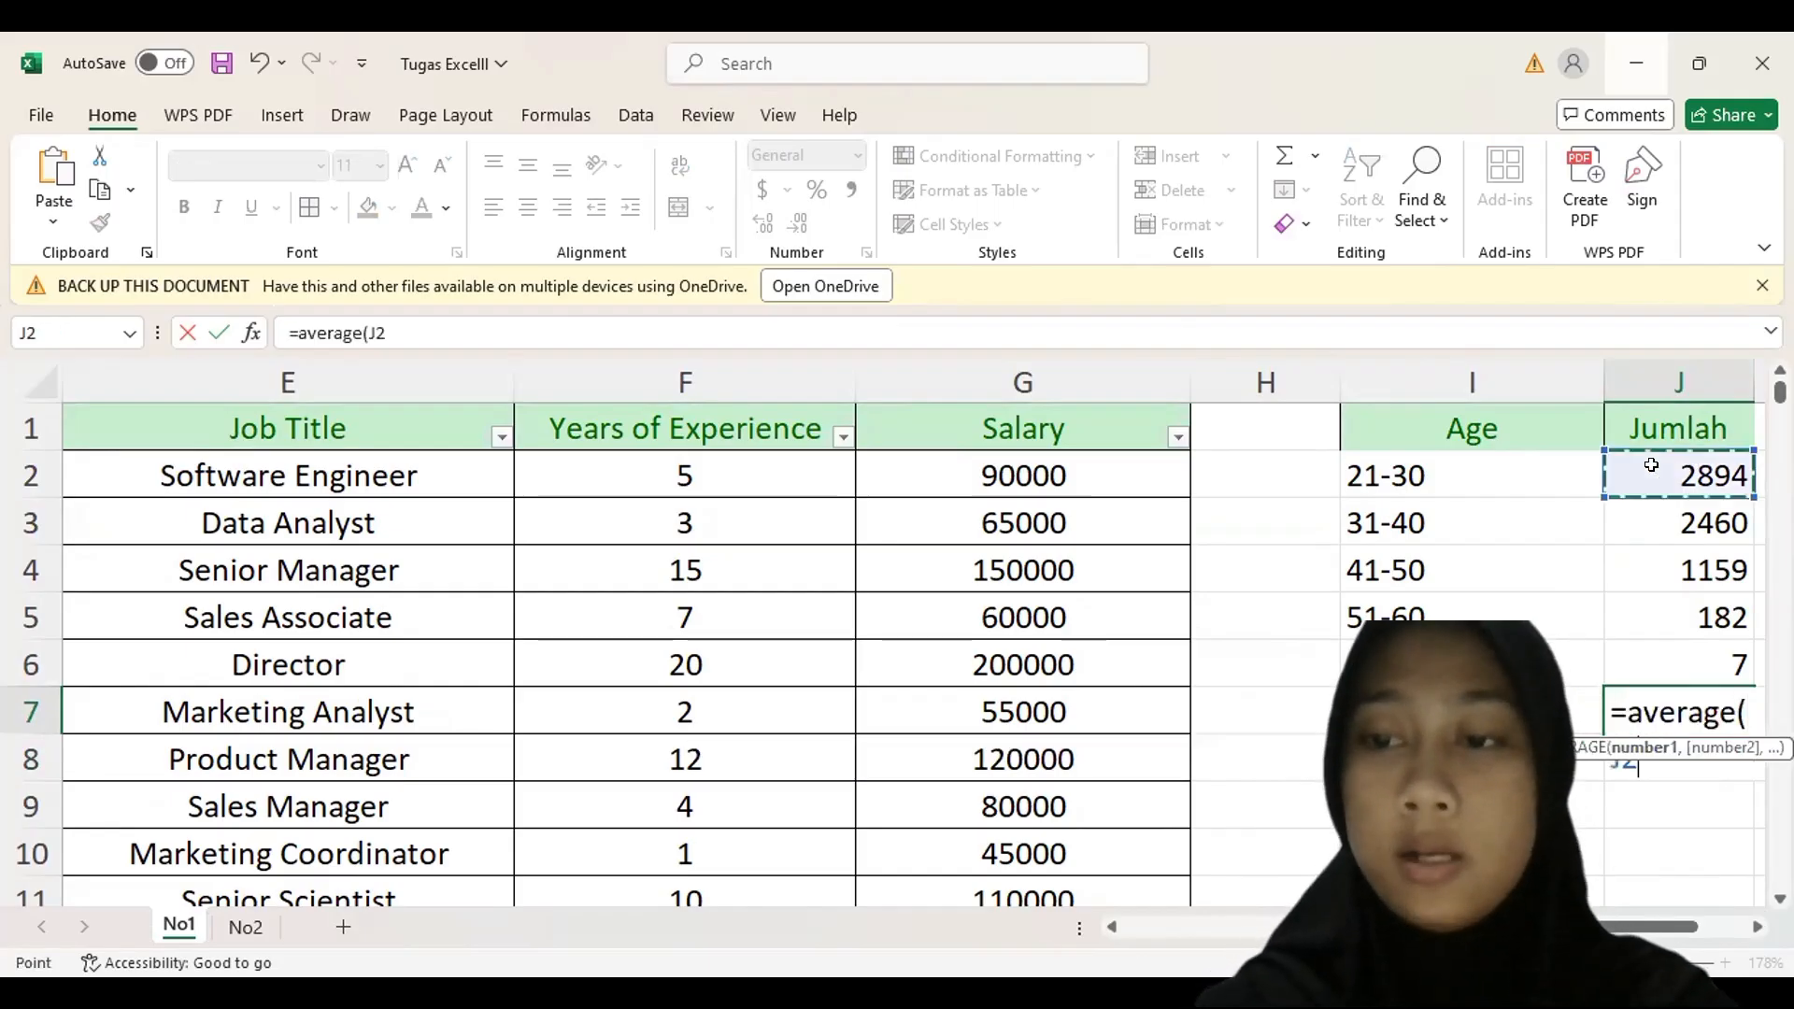
drag(1657, 636, 1657, 645)
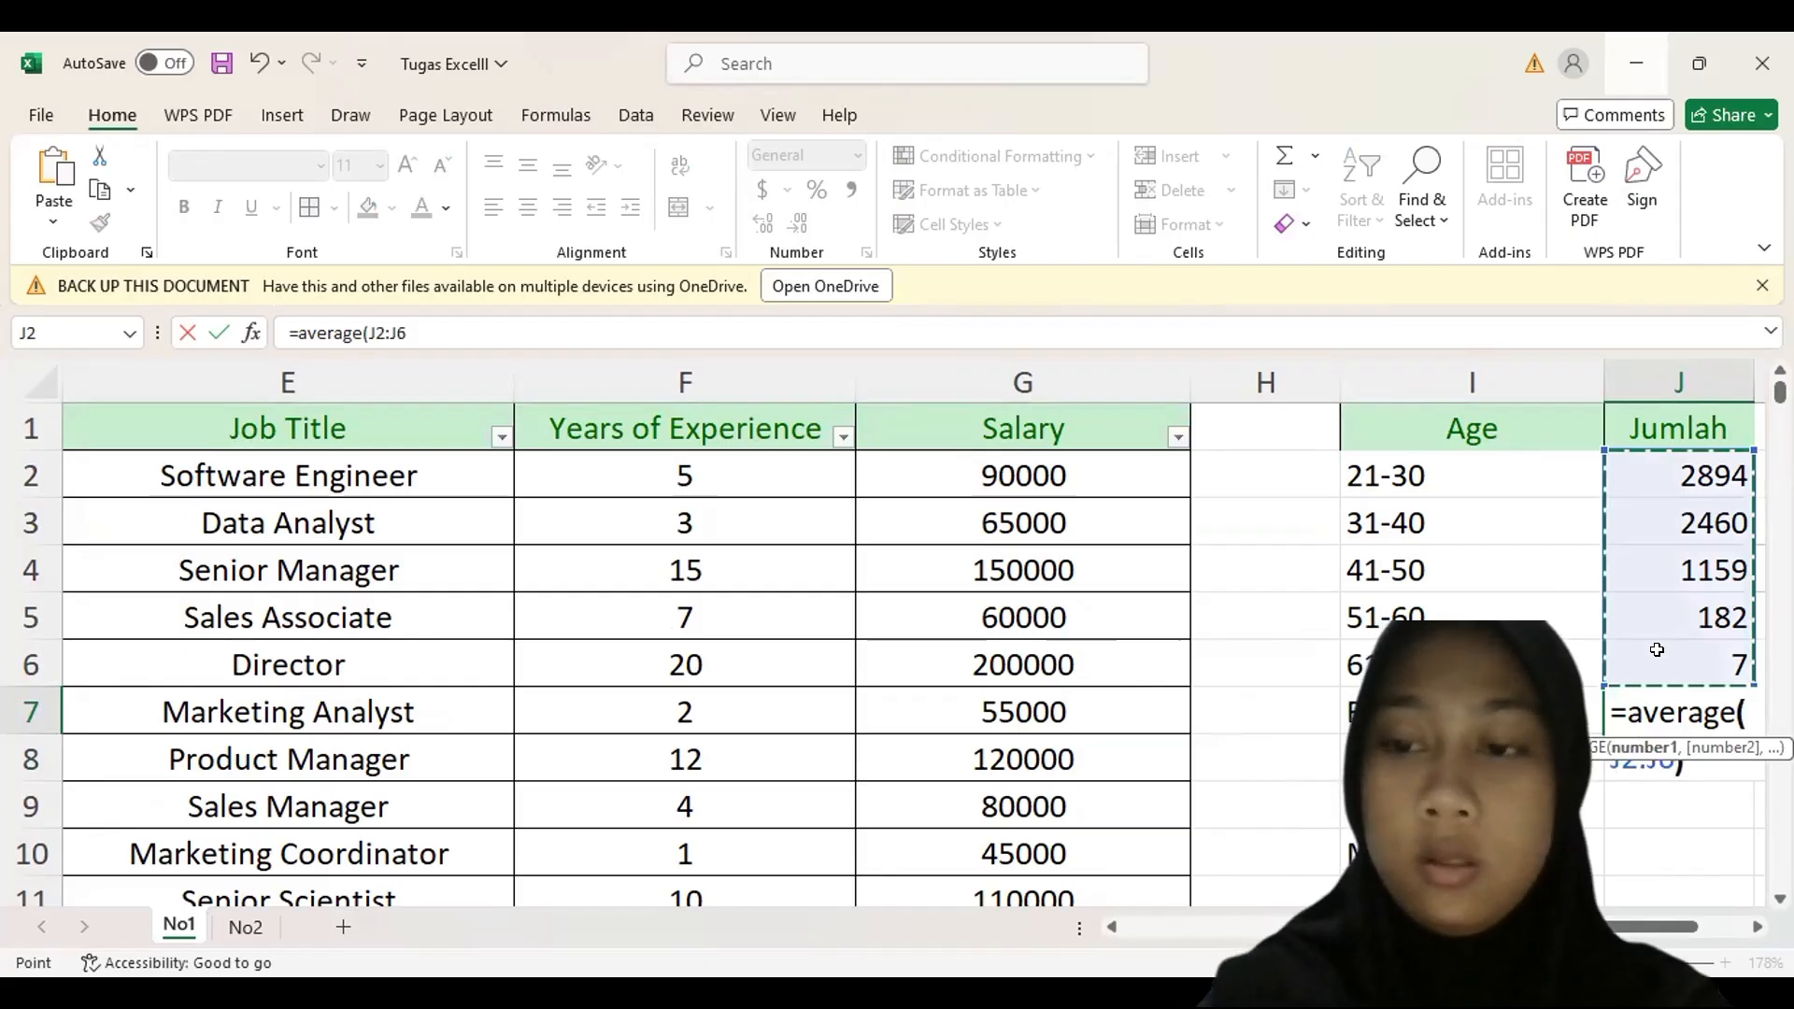
key(Return)
- Calculate the median of the age-range counts in J8 with a MEDIAN formula over J2:J6
text(\)
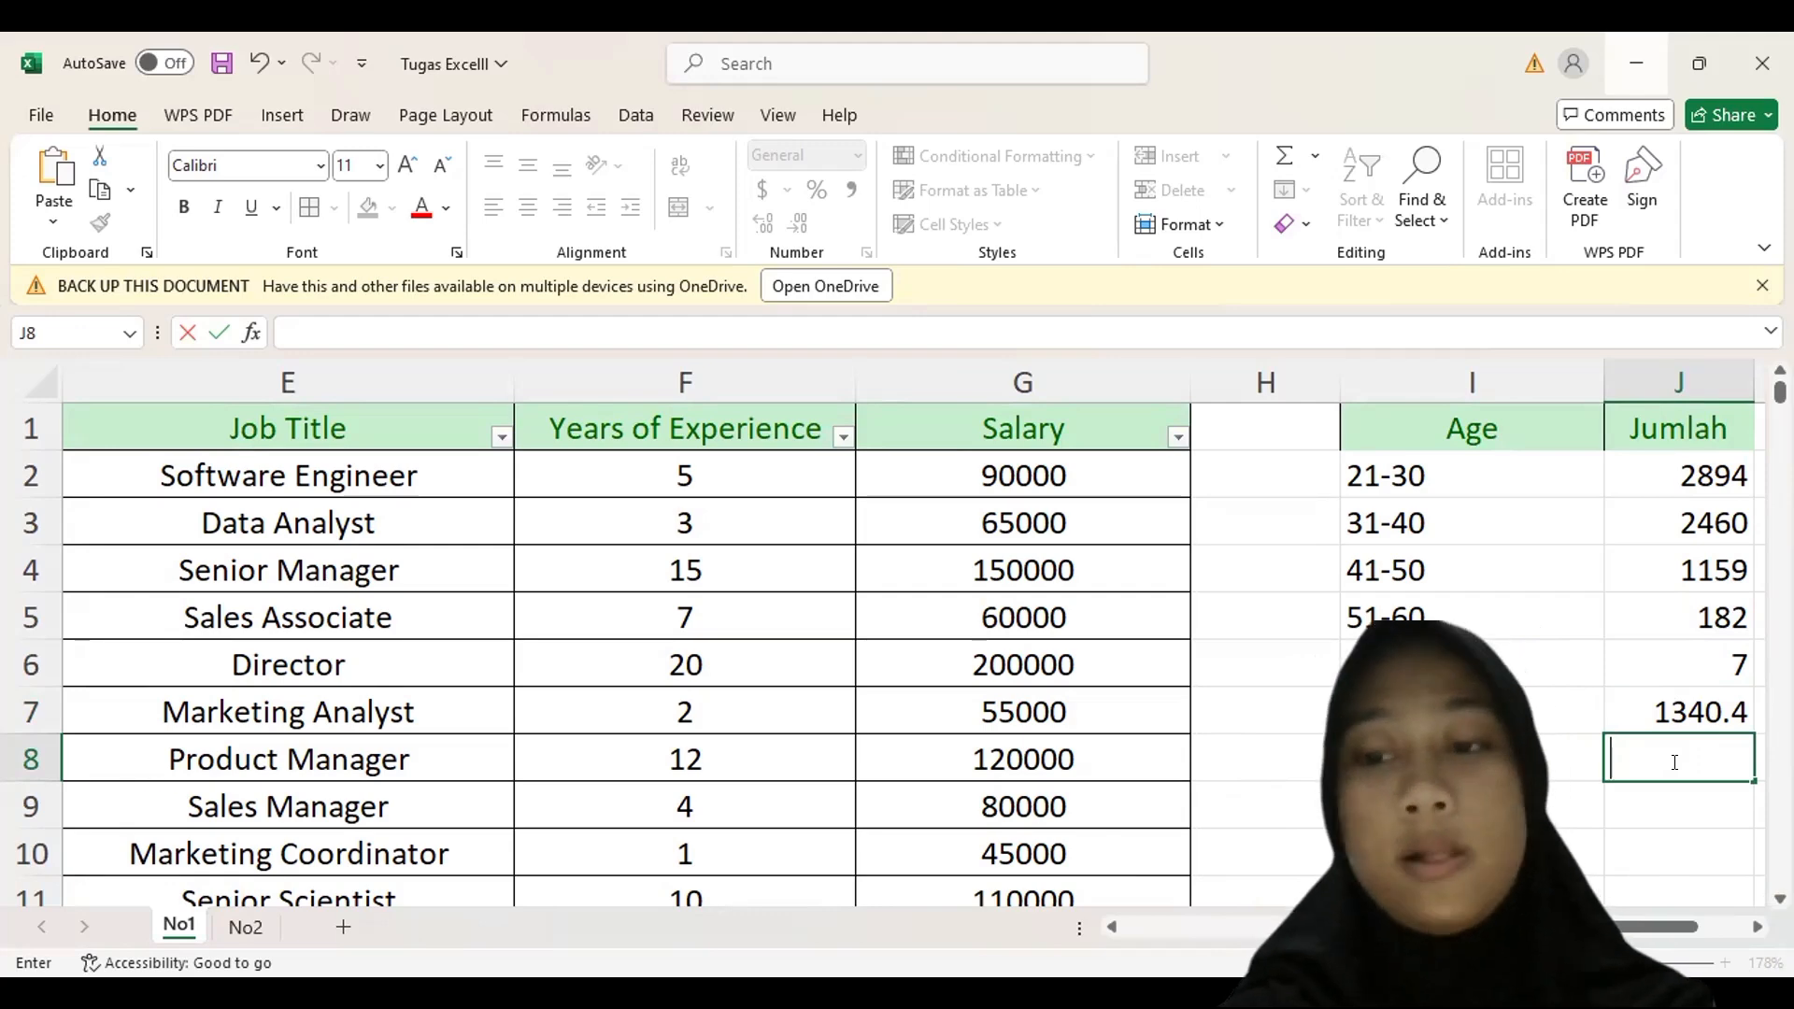
text(=)
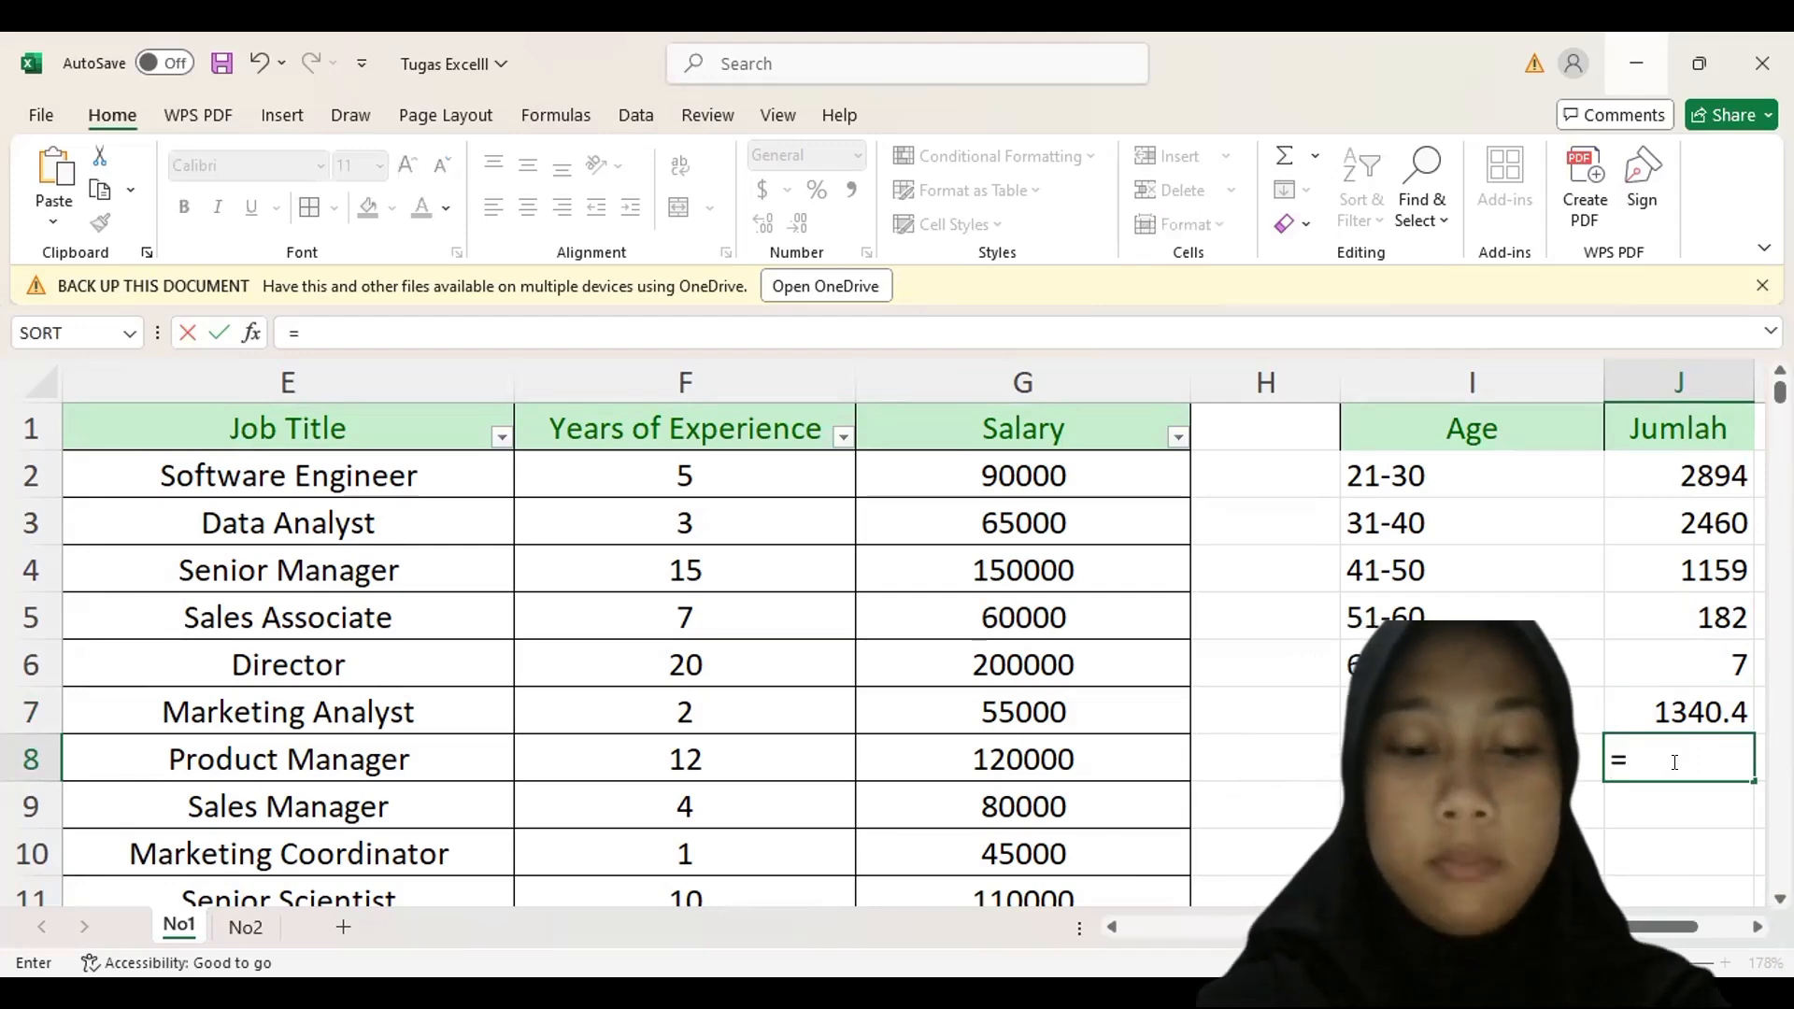
text(median)
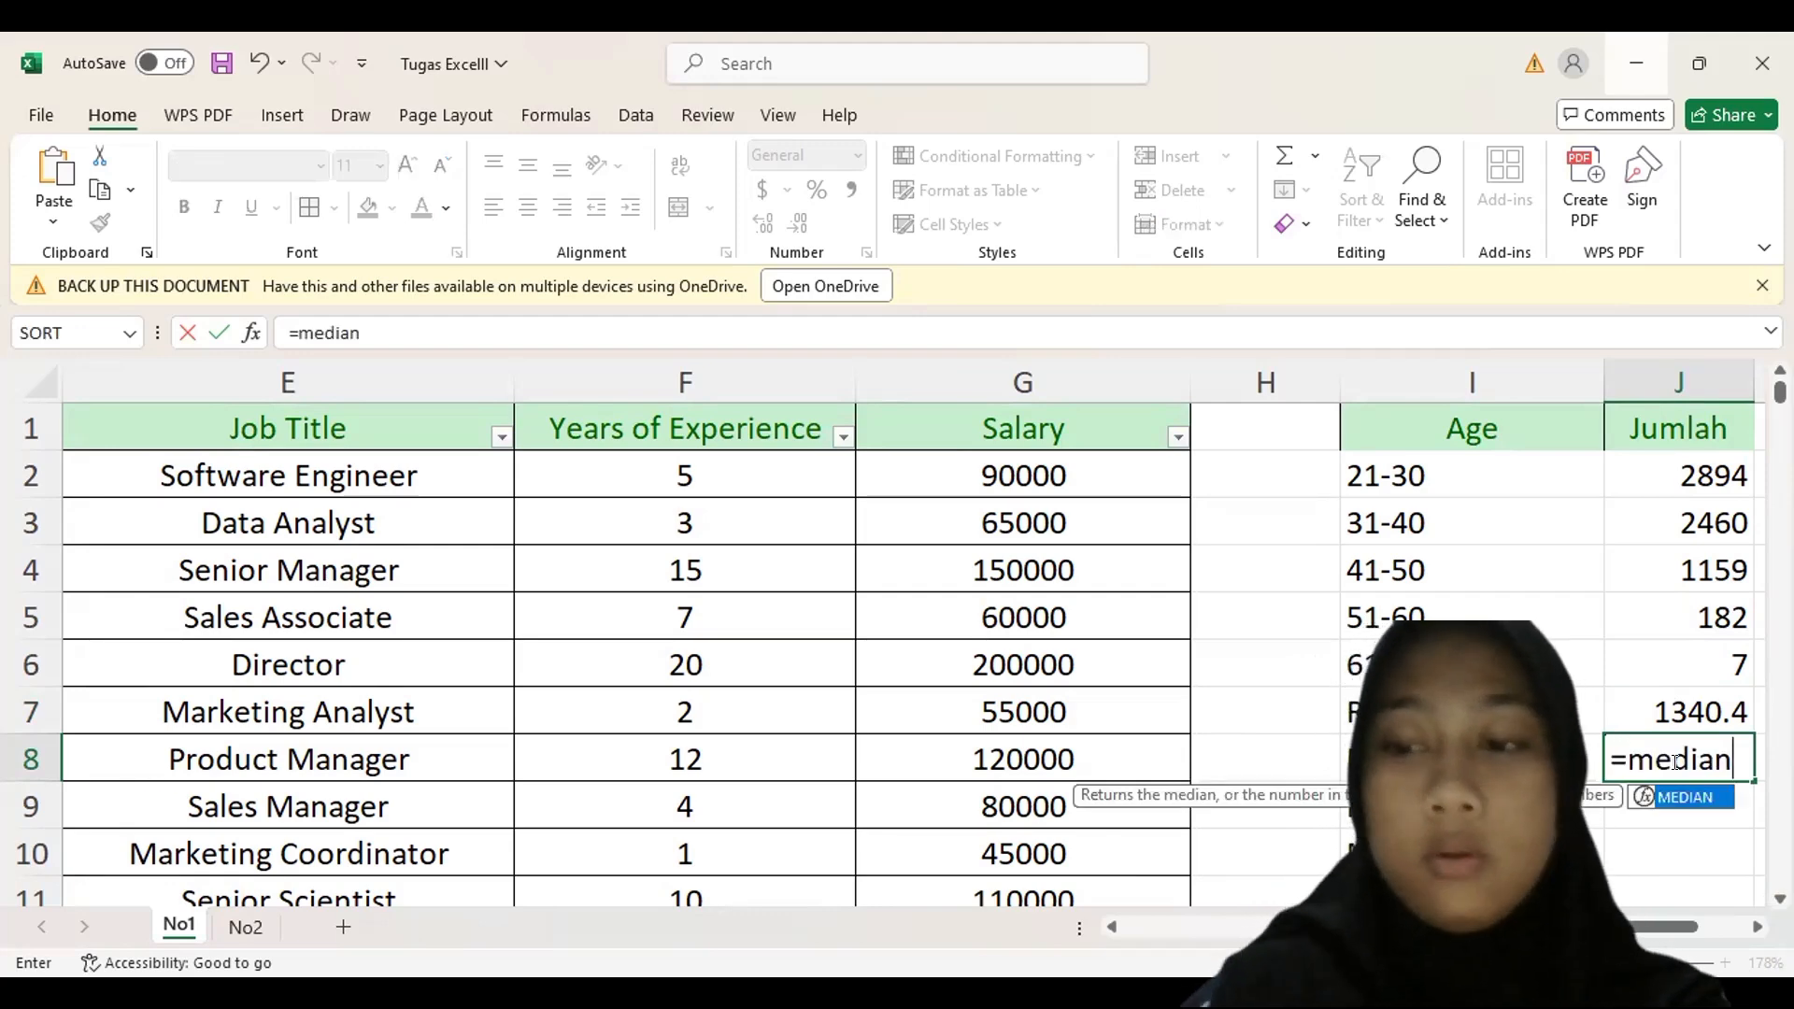
text(()
click(1648, 478)
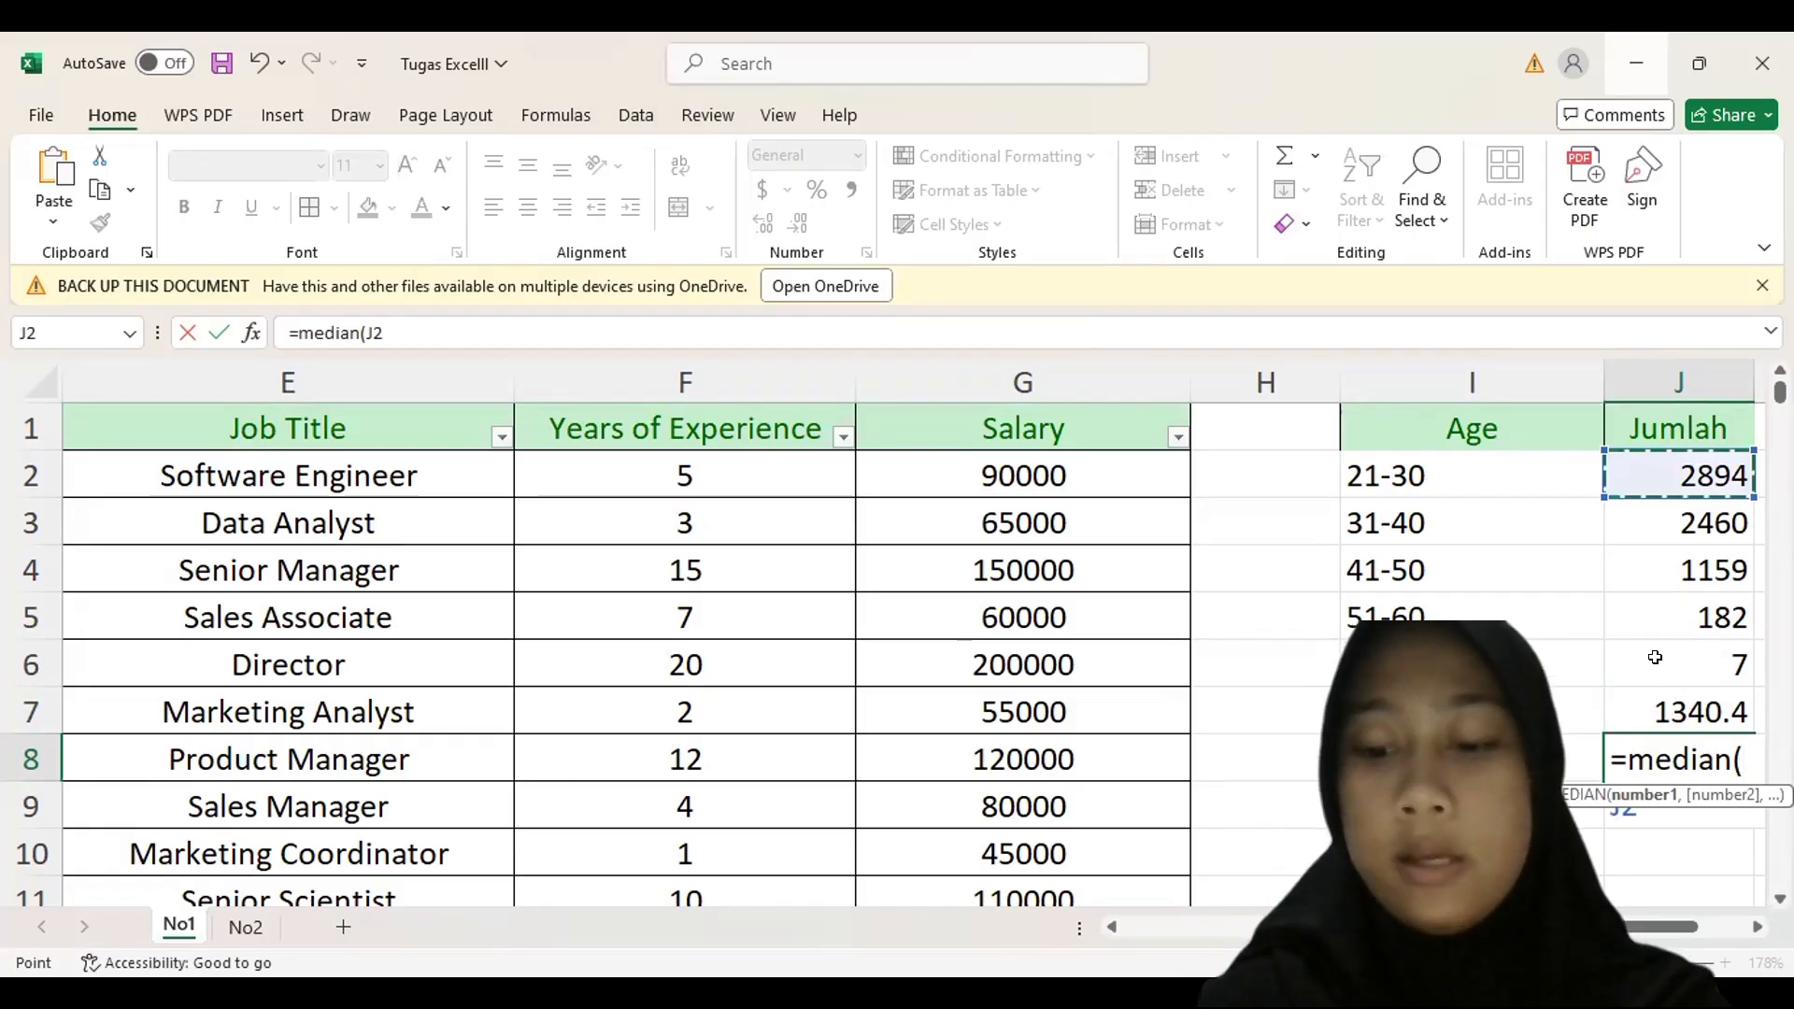
drag(1654, 657, 1655, 657)
key(Return)
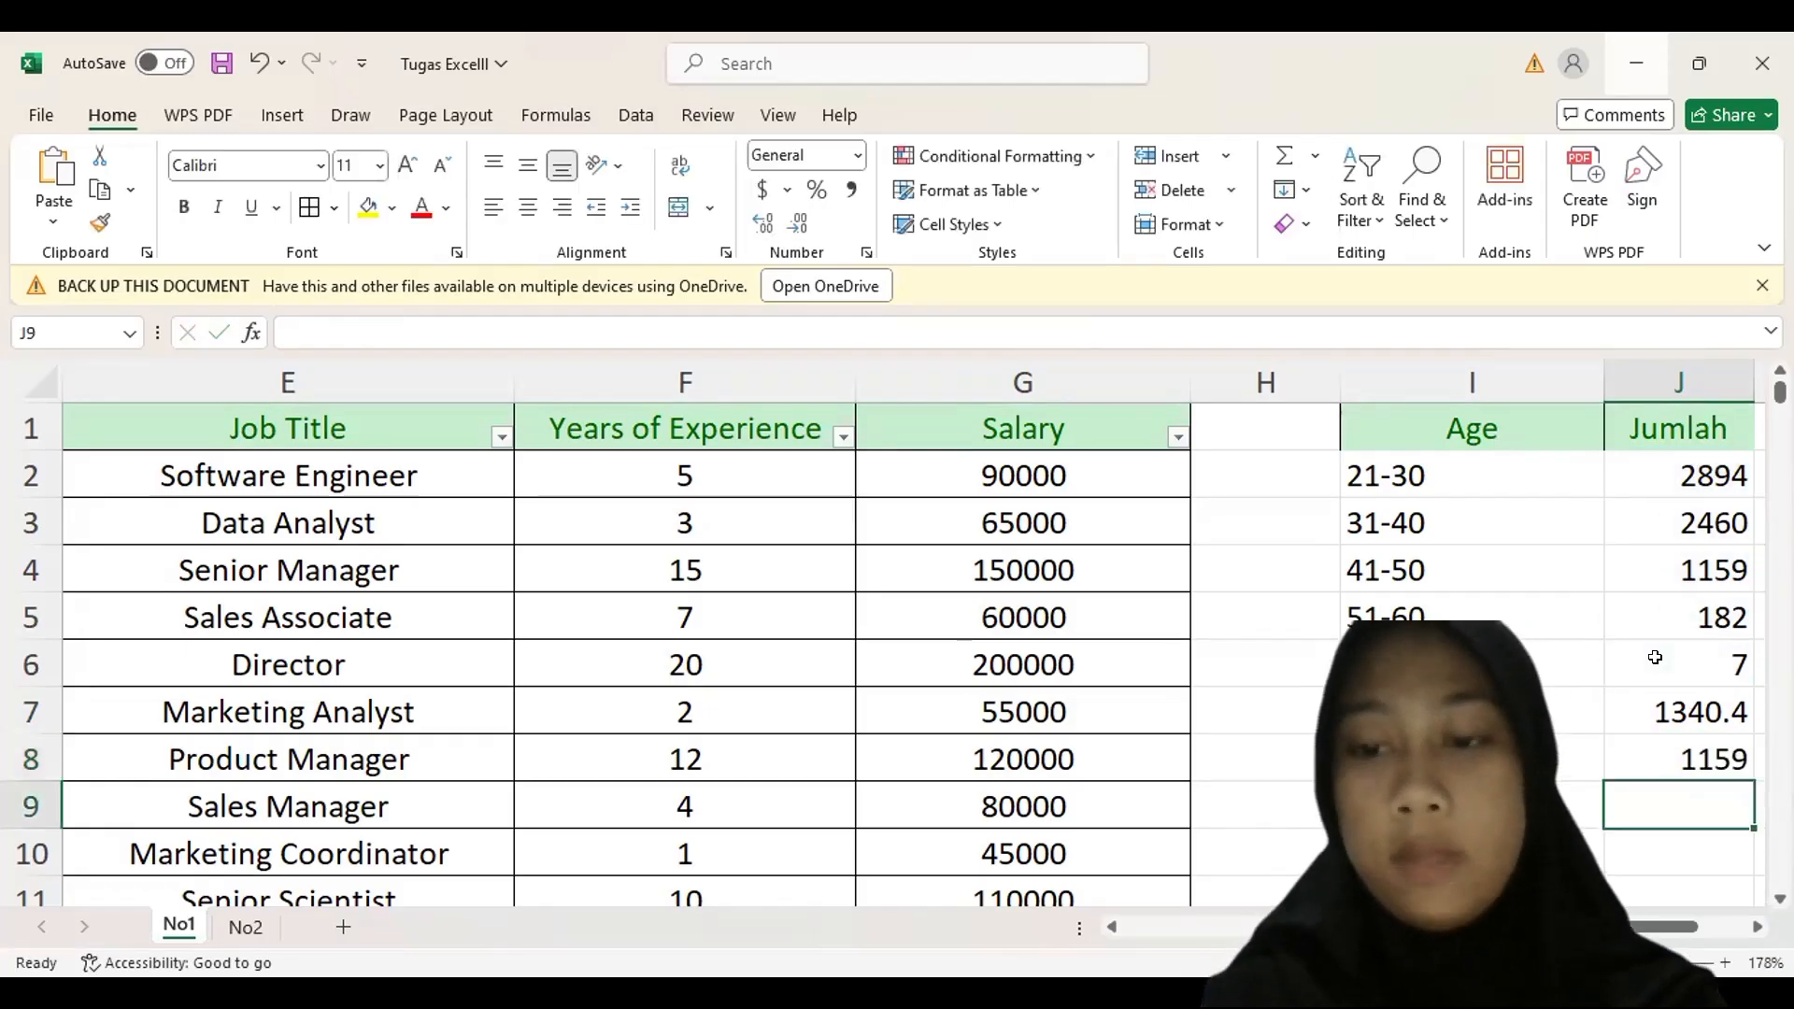
- Calculate the maximum of the age-range counts in J9 with a MAX formula over J2:J6
double_click(1622, 815)
text(=)
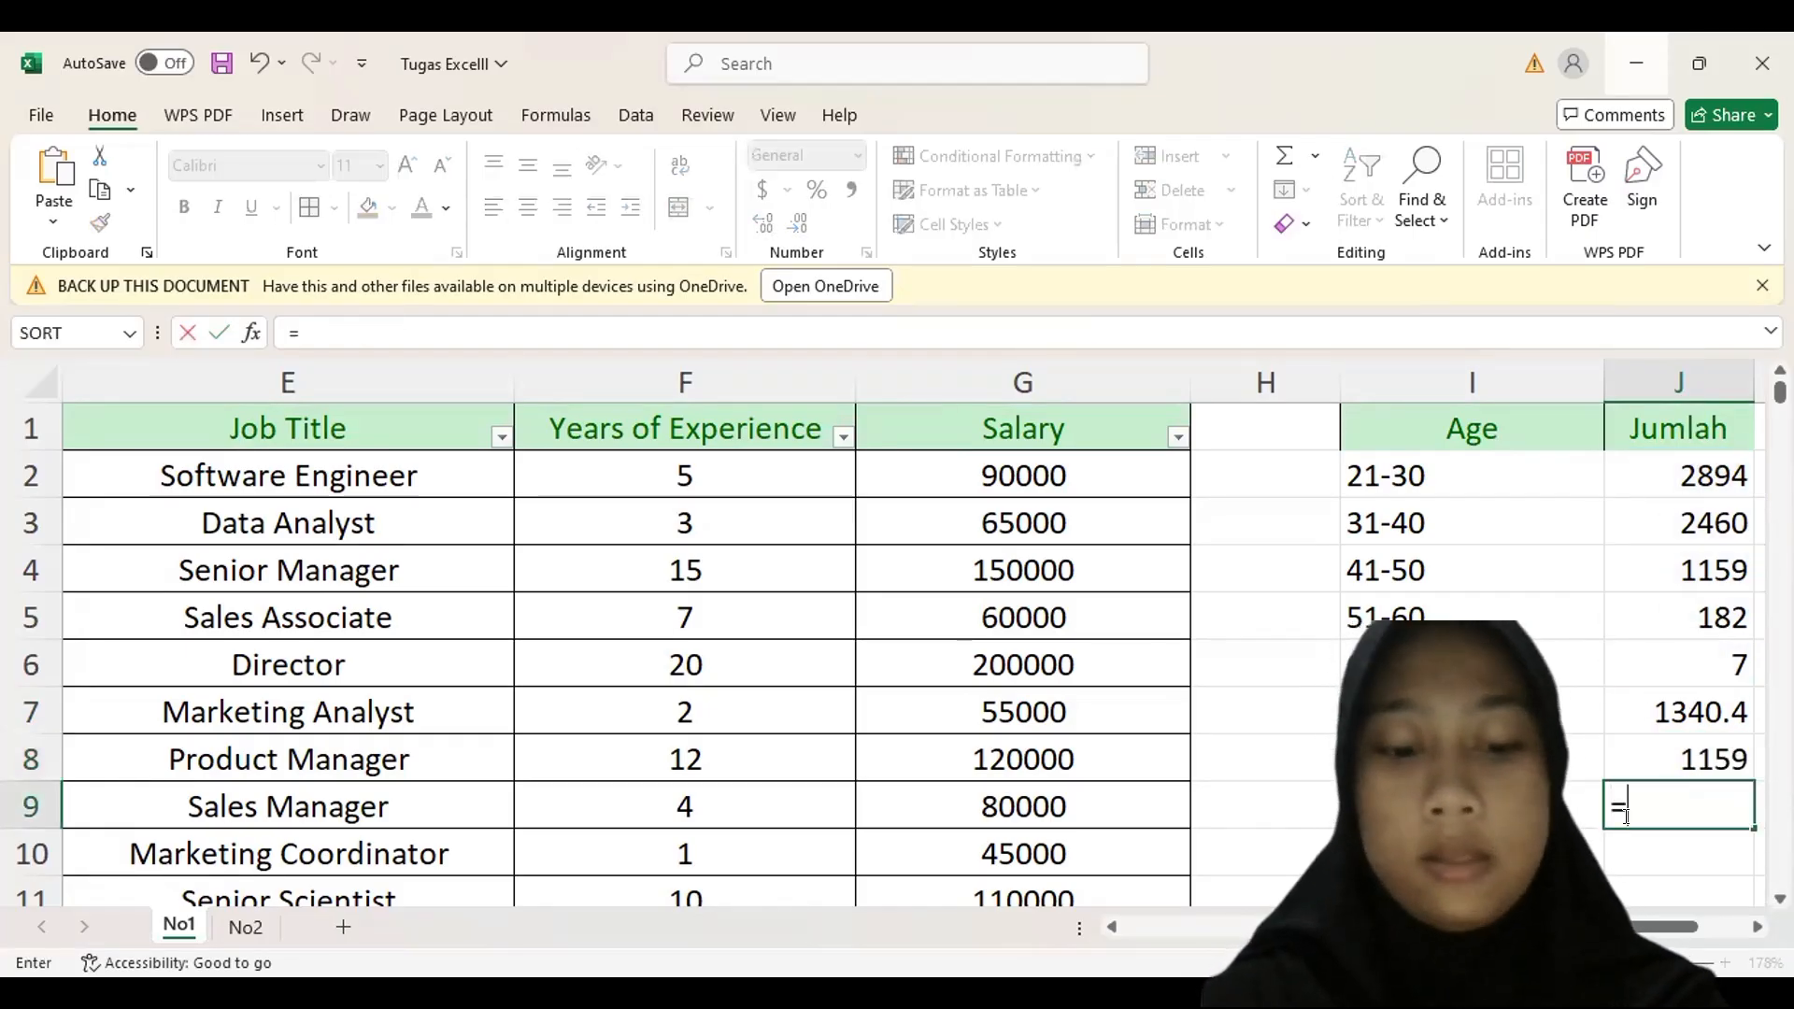
text(max()
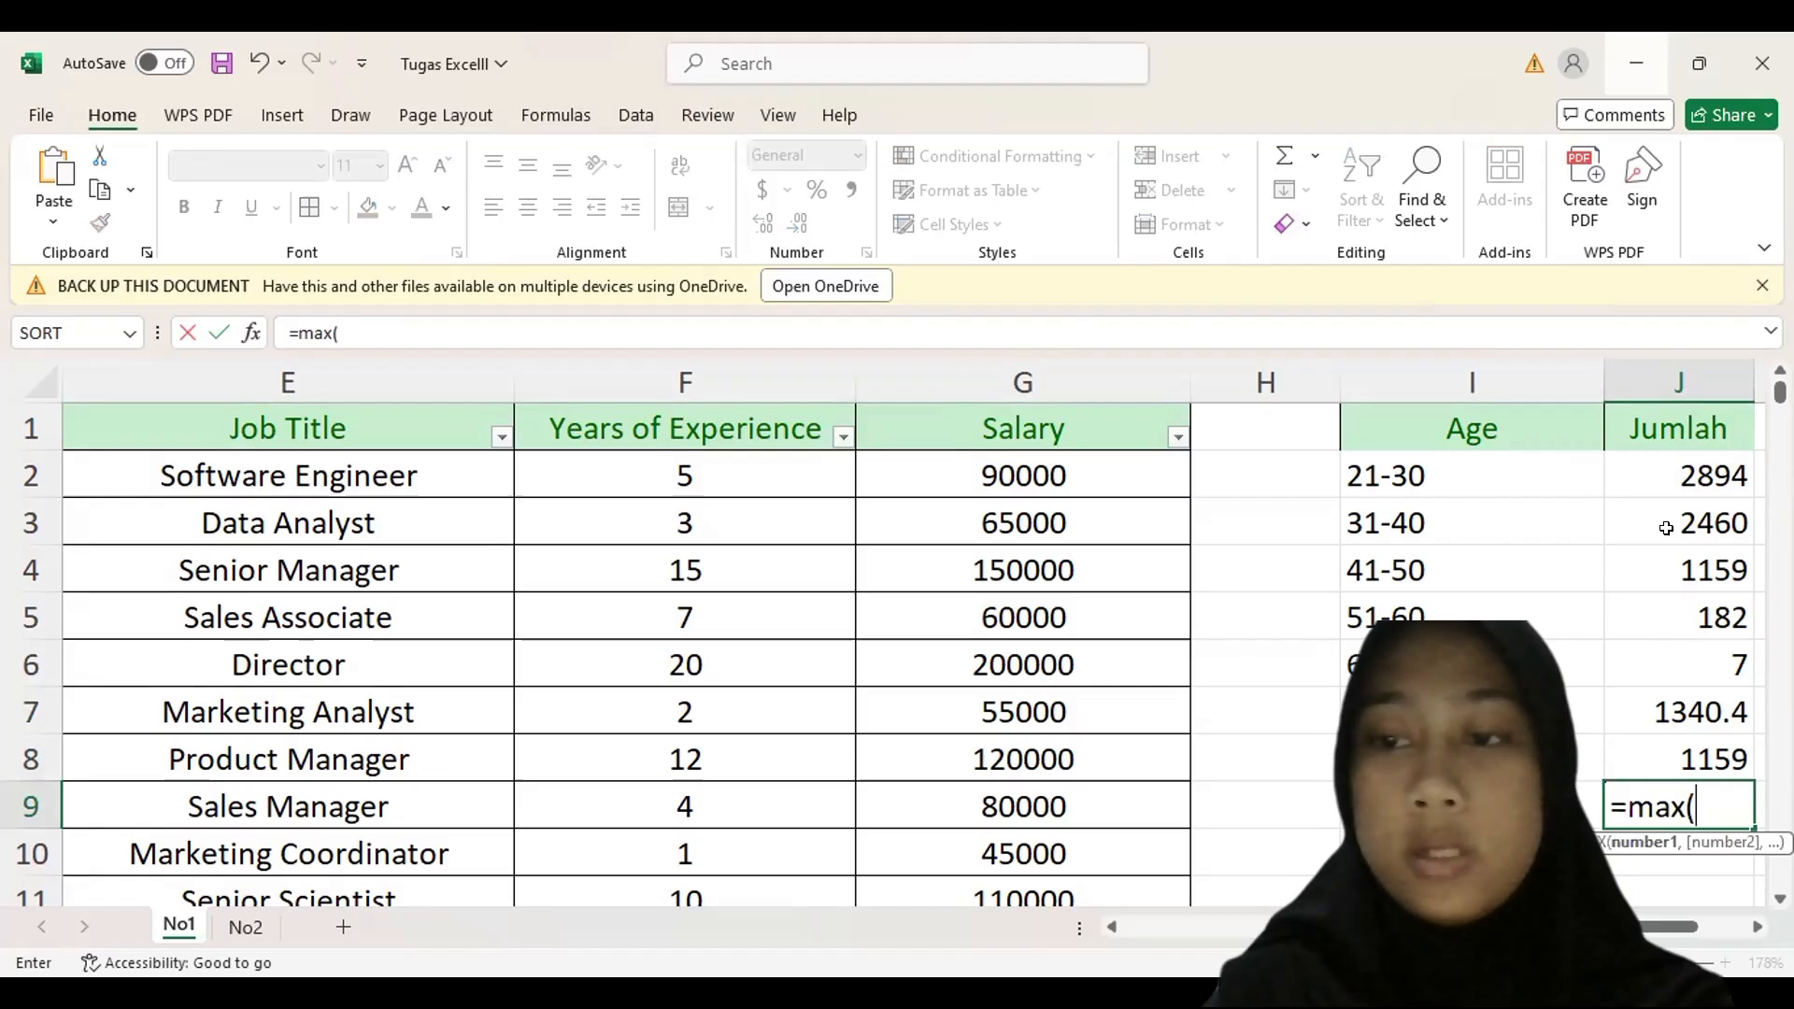
click(1653, 475)
drag(1654, 474, 1654, 661)
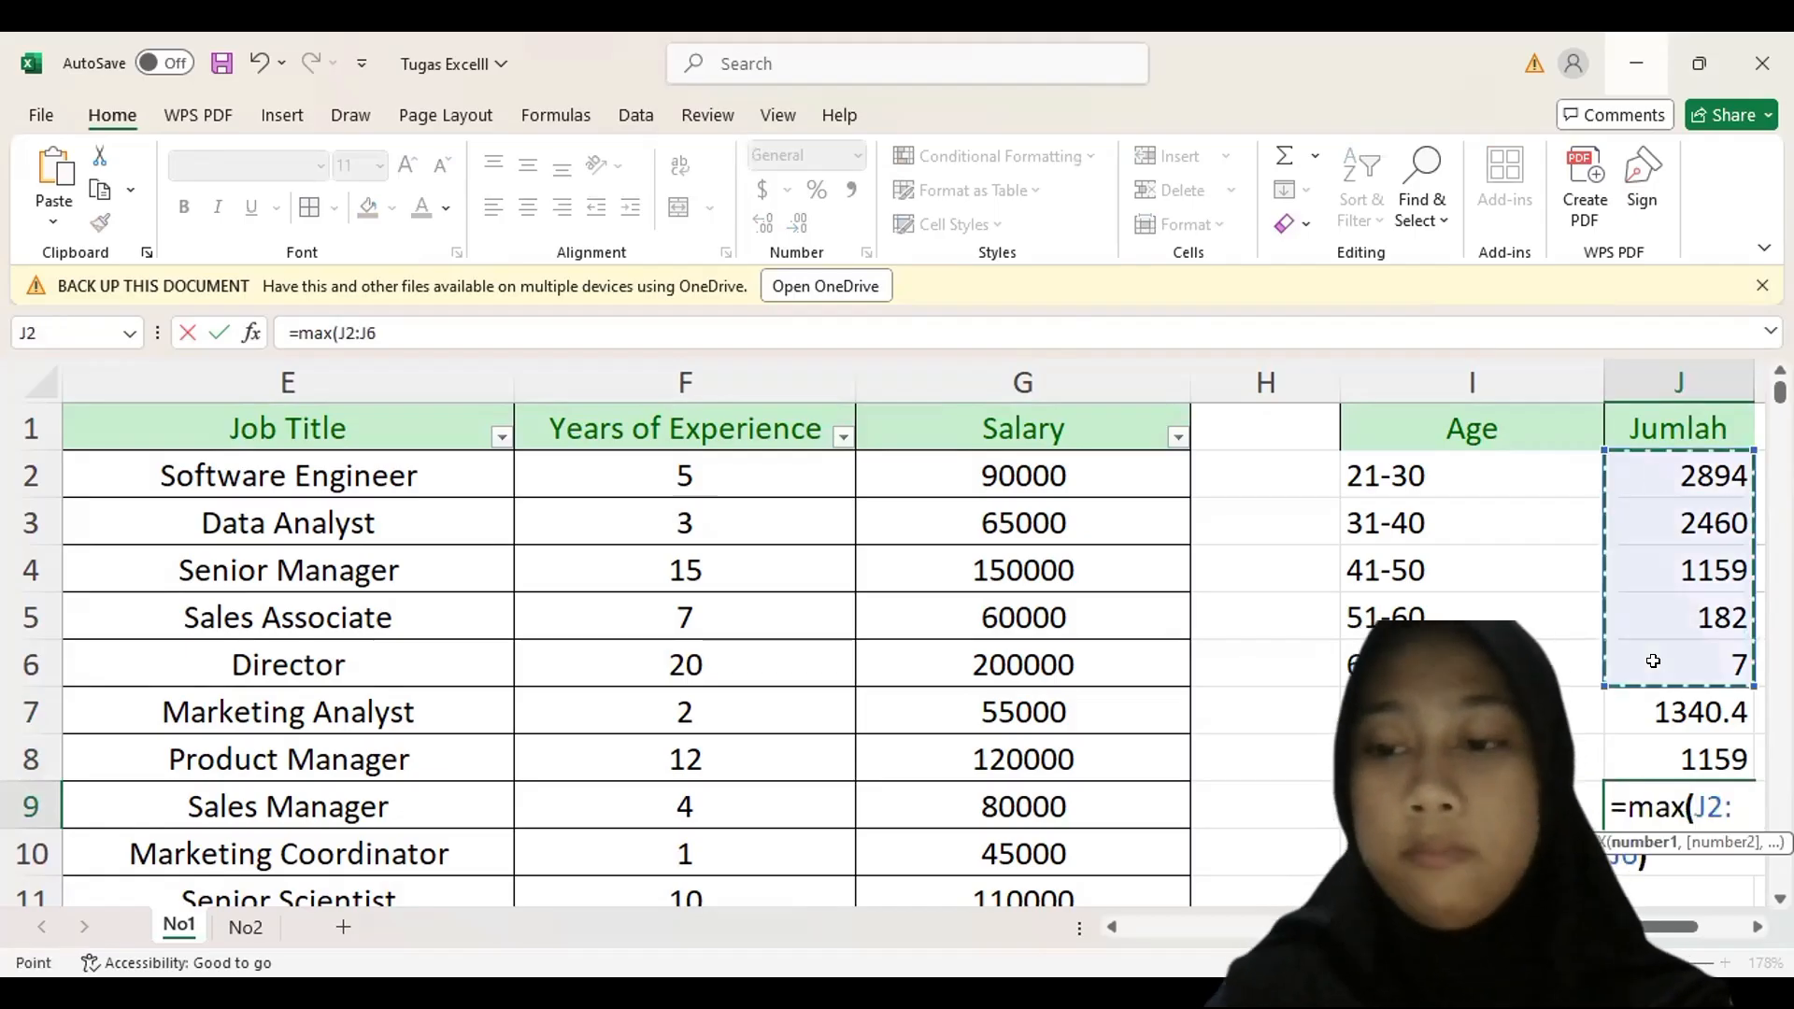
key(Return)
- Calculate the minimum of the age-range counts in J10 with a MIN formula over J2:J6
double_click(1636, 845)
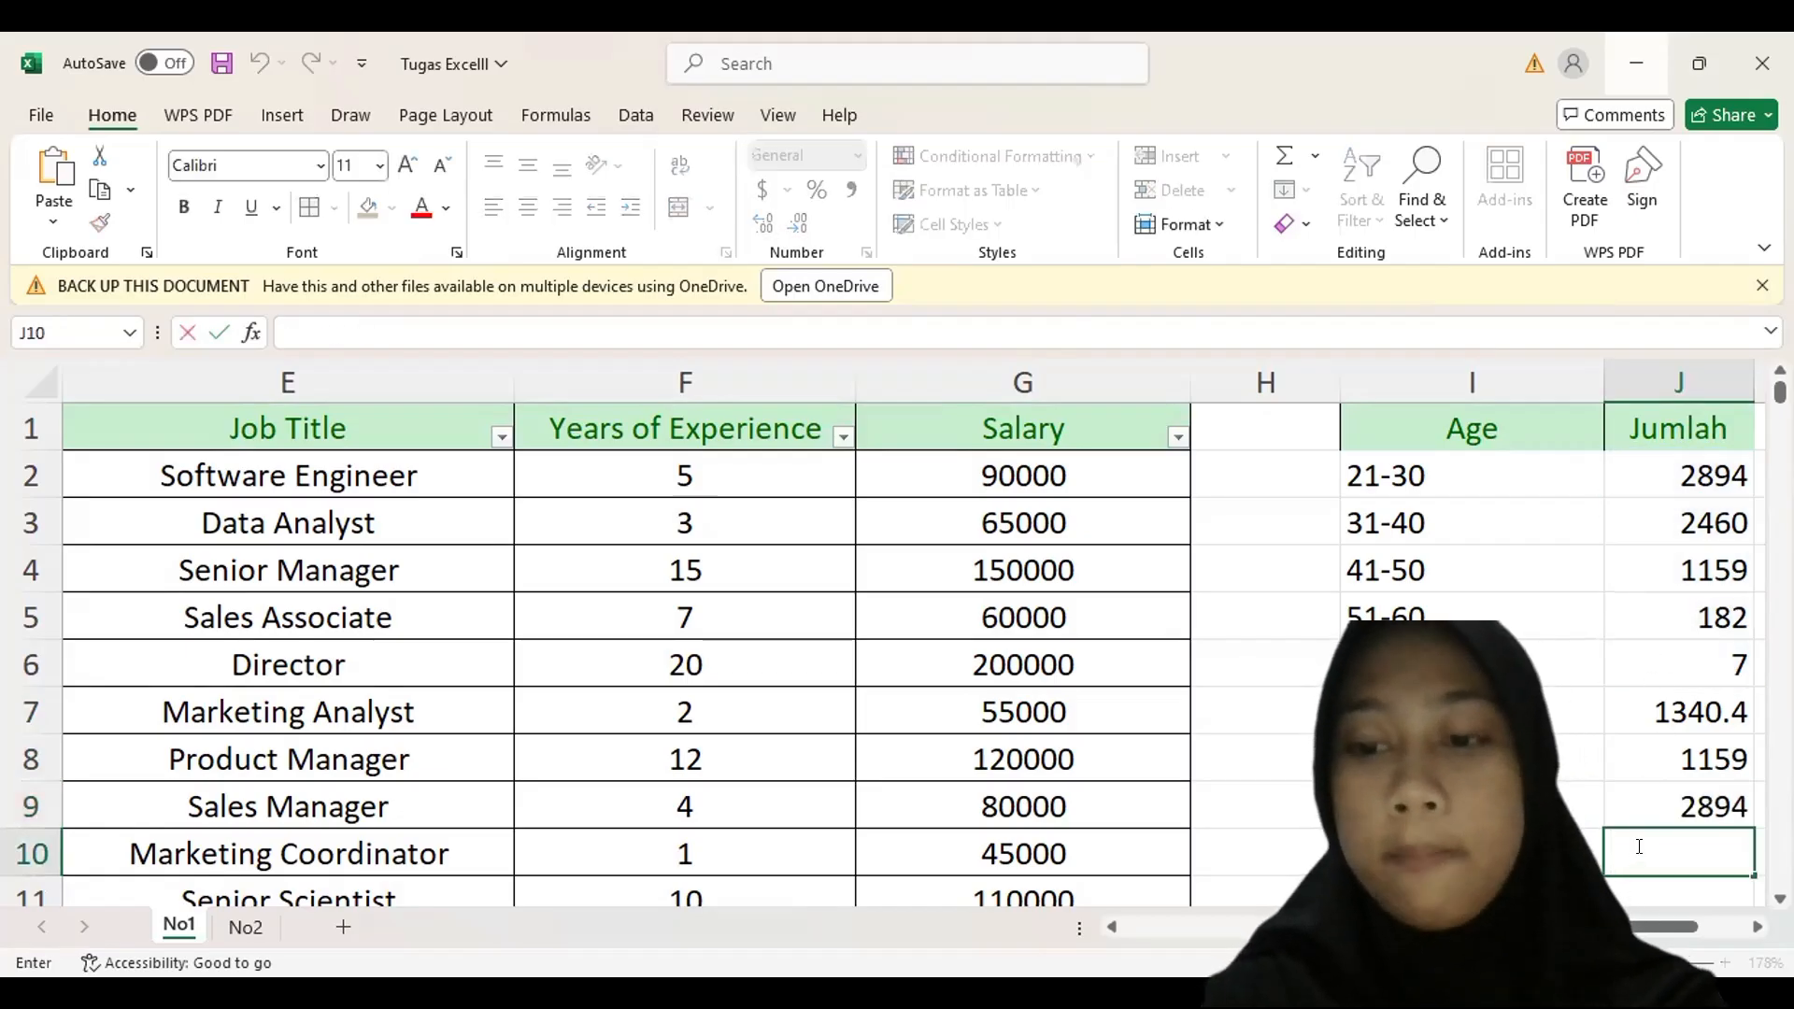
text(=)
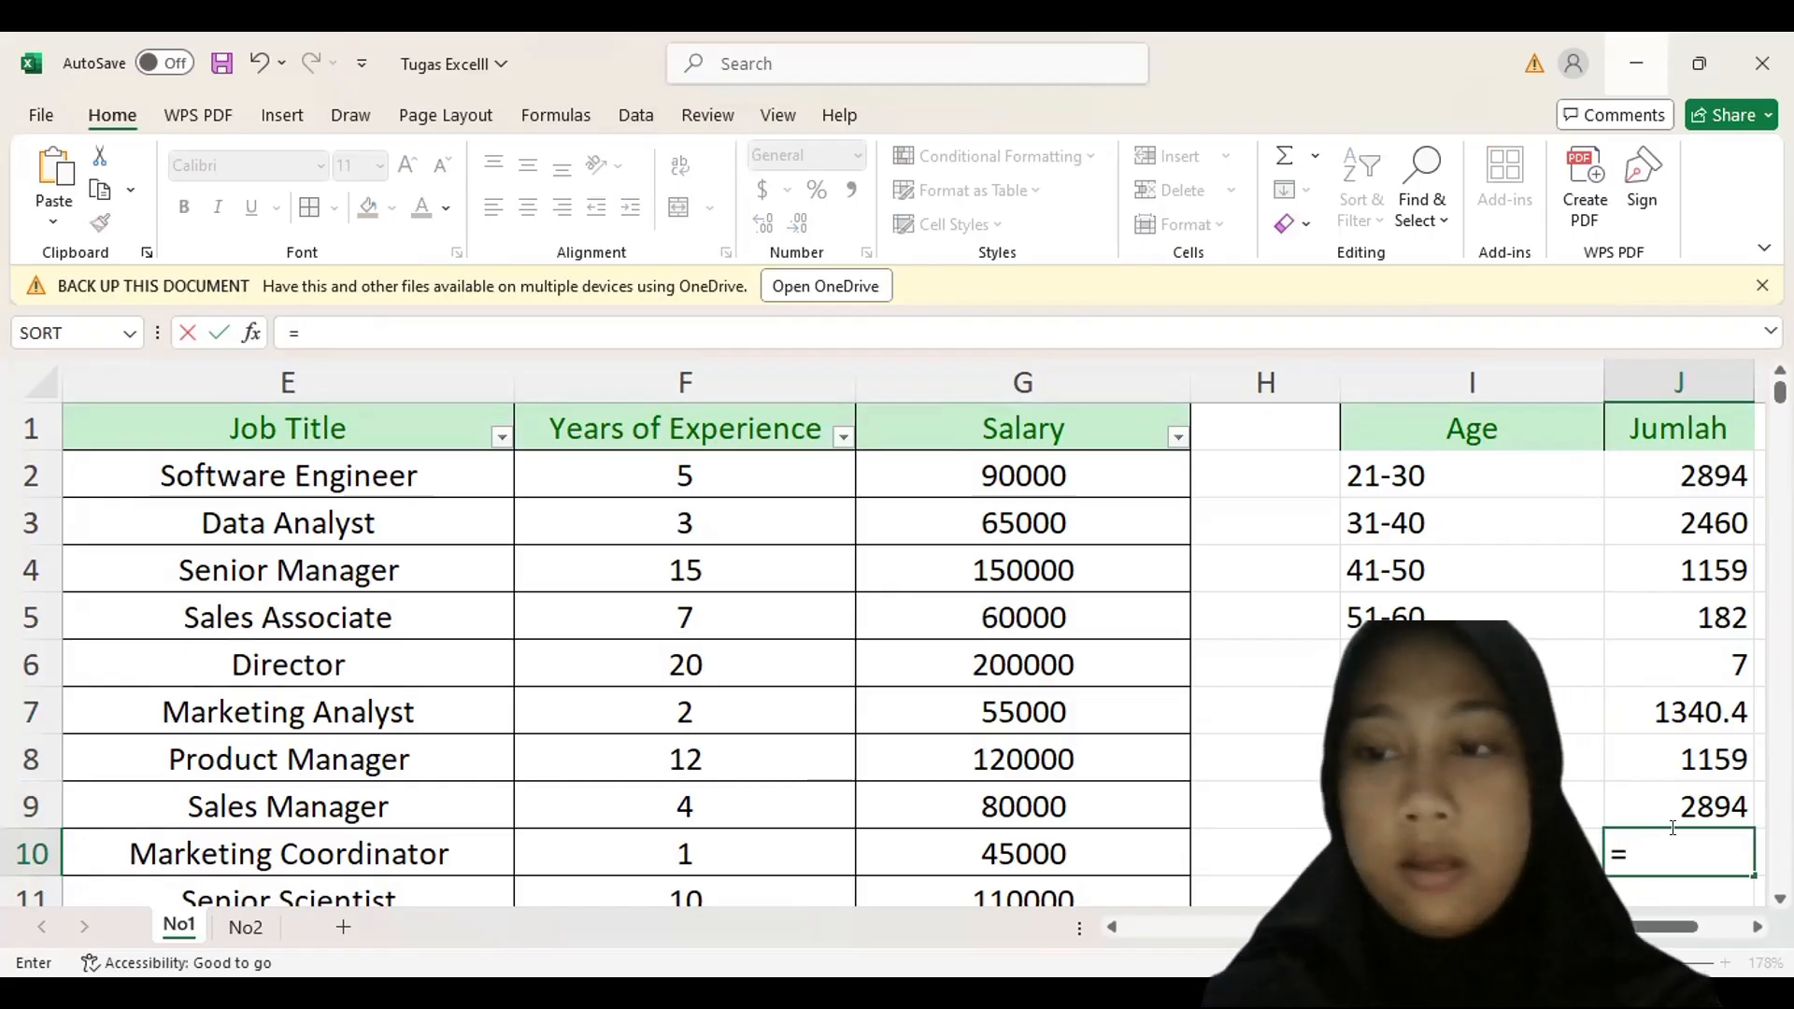
text(min()
click(1644, 469)
drag(1643, 469, 1654, 653)
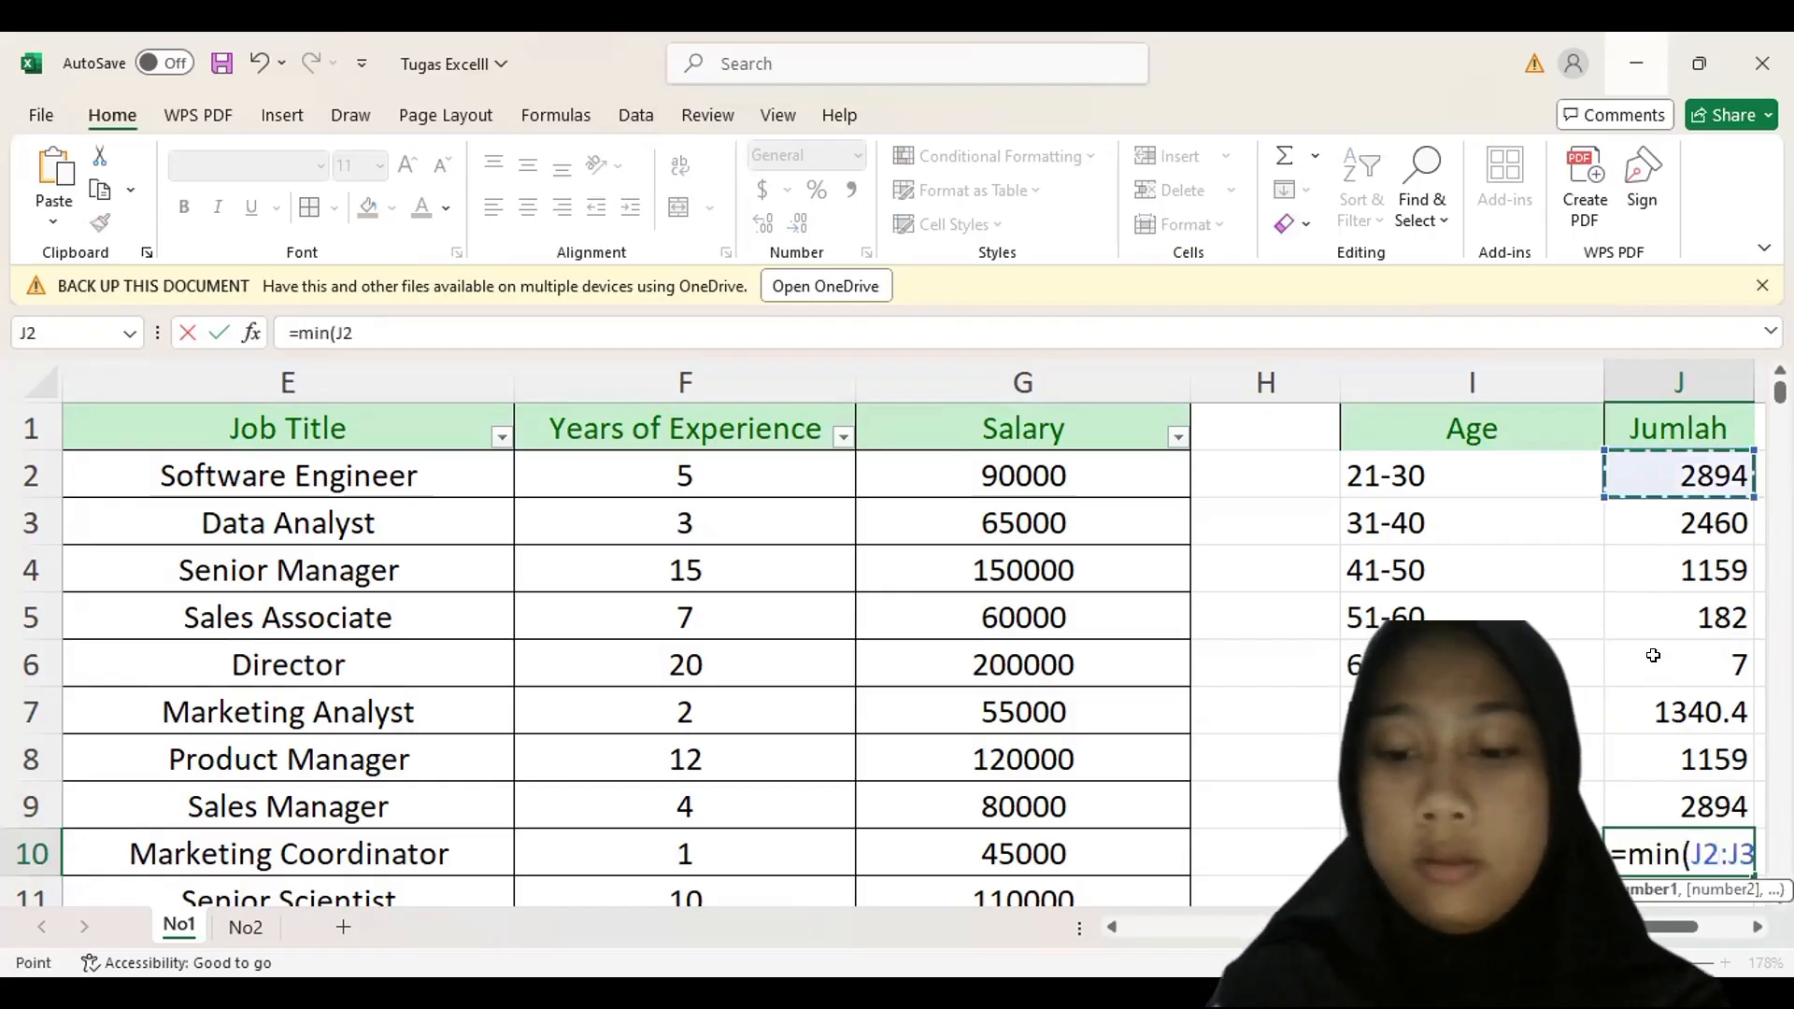
key(Return)
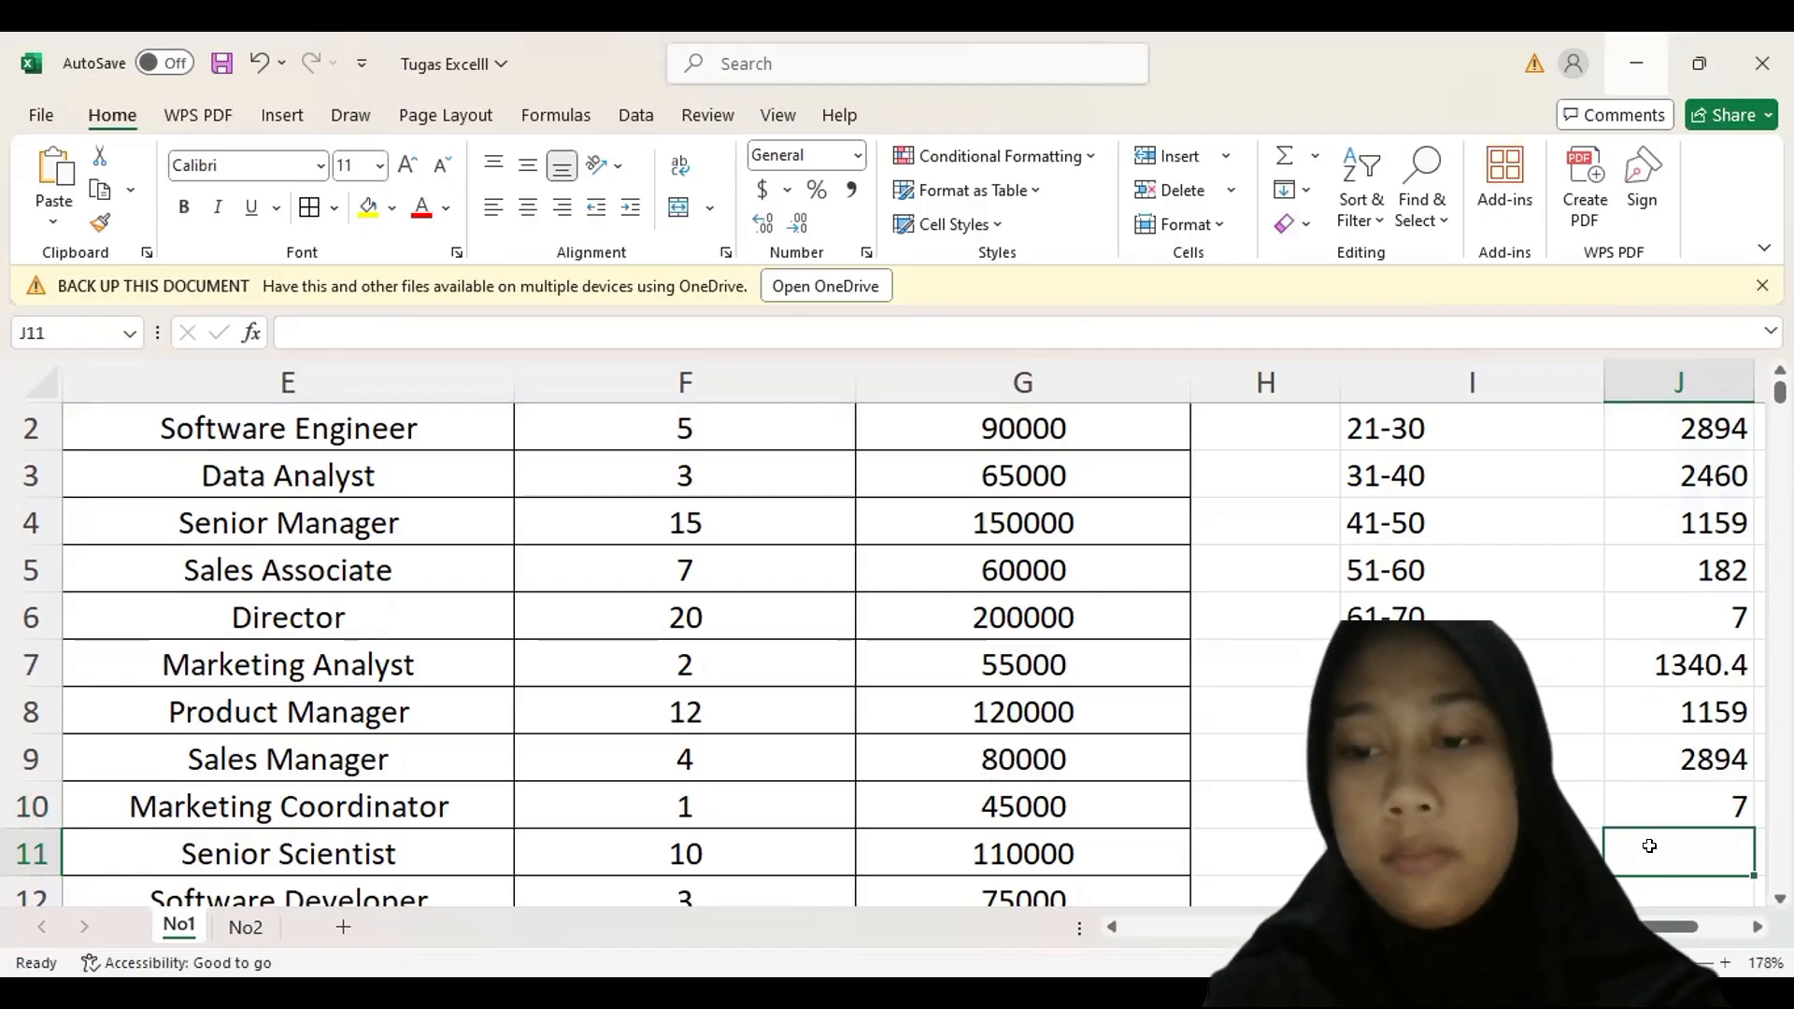
- Try to enter a STDEV formula in J11 beside Simpangan Baku, and undo the entry
text(=)
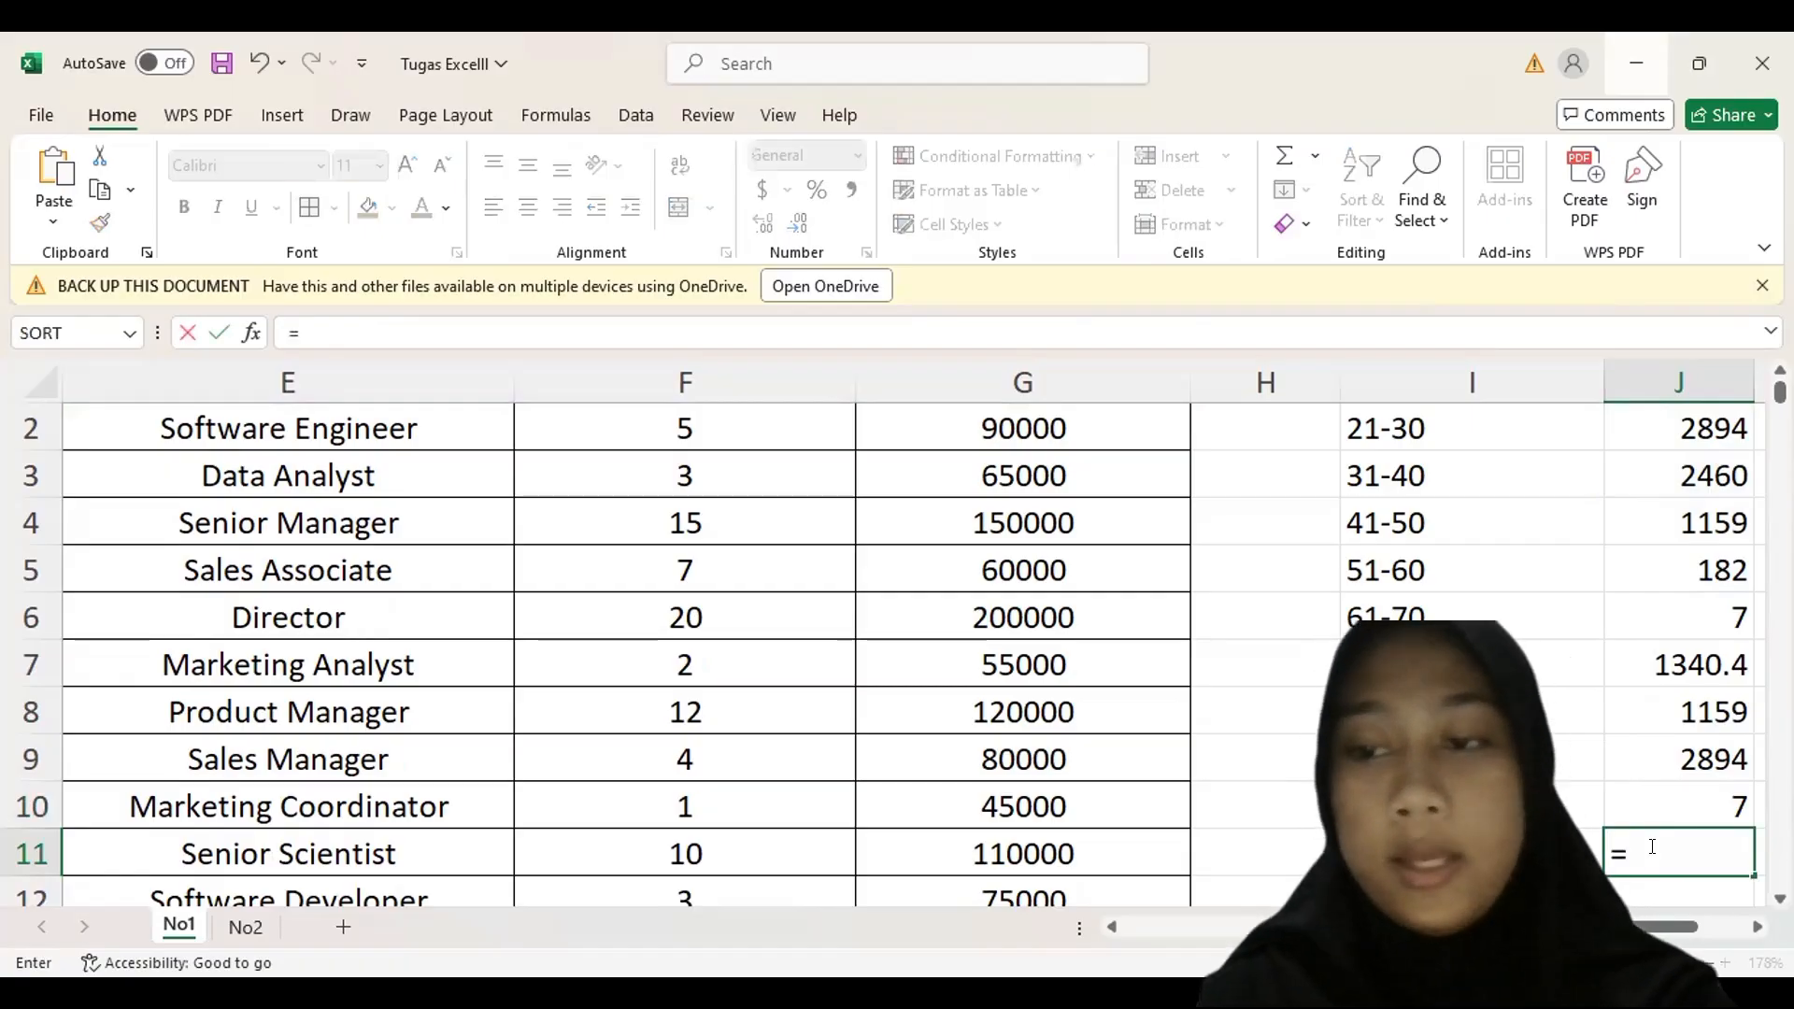
text(st)
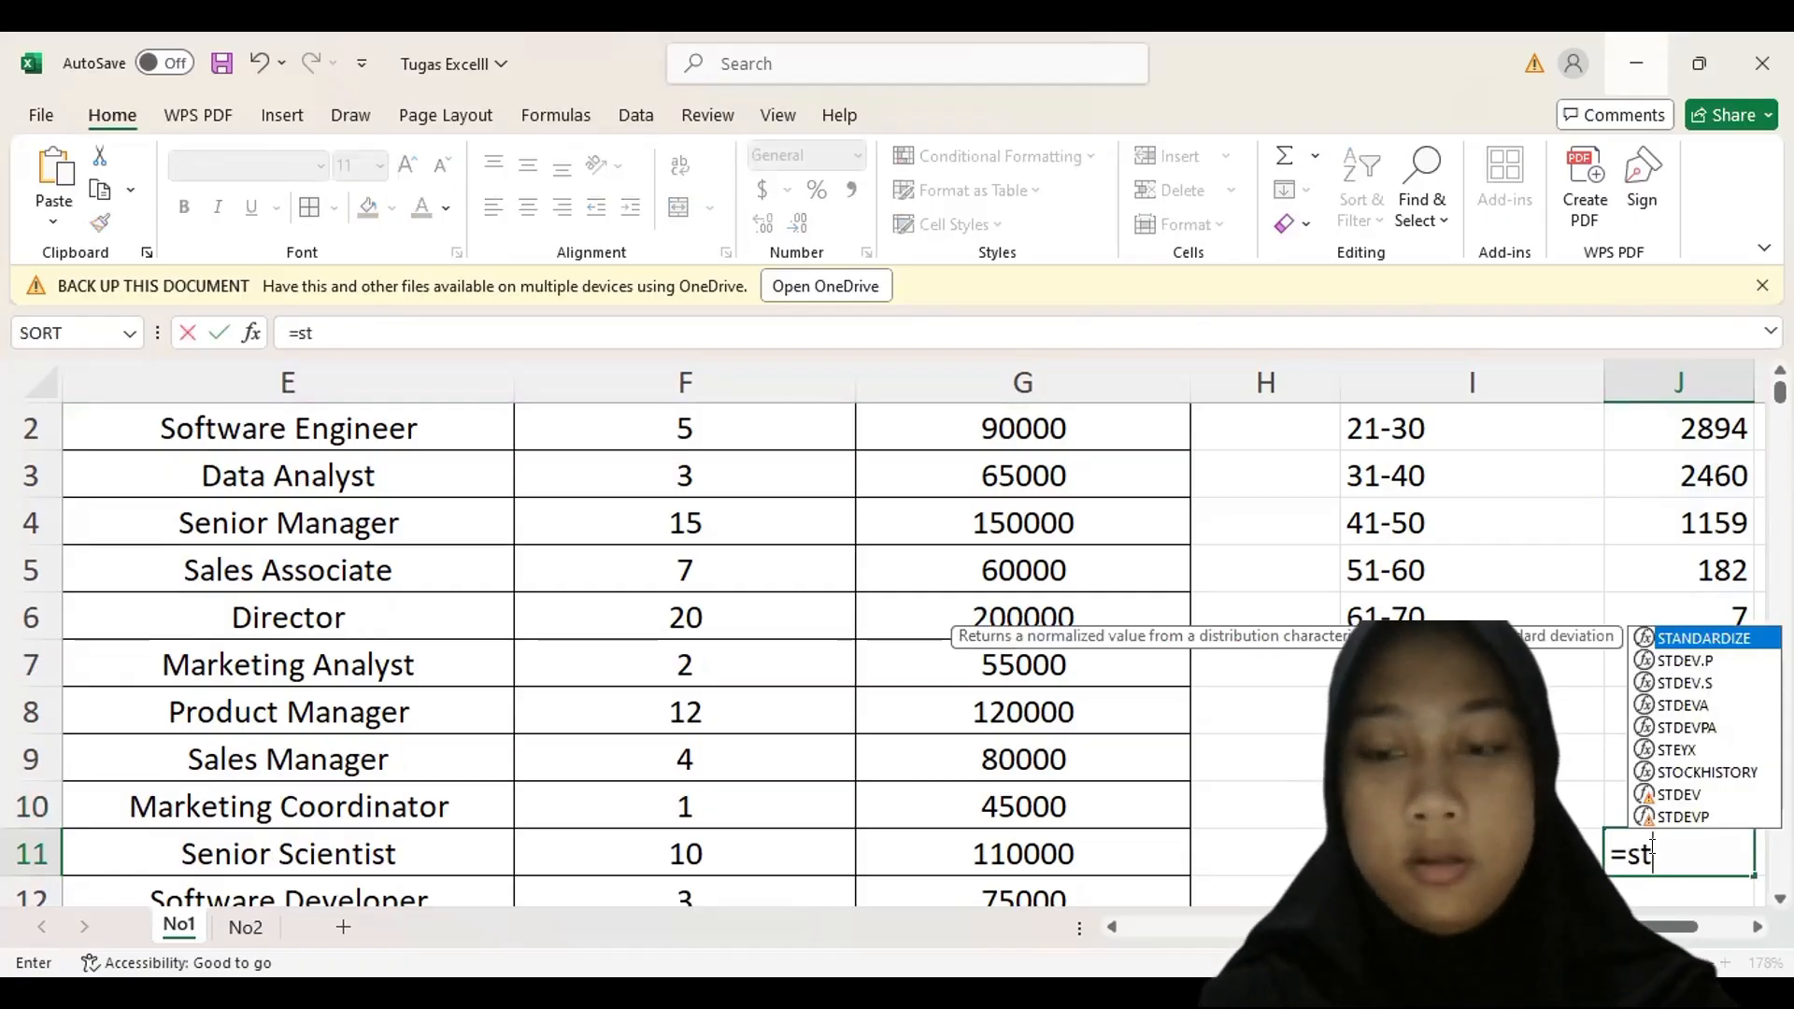
text(dev)
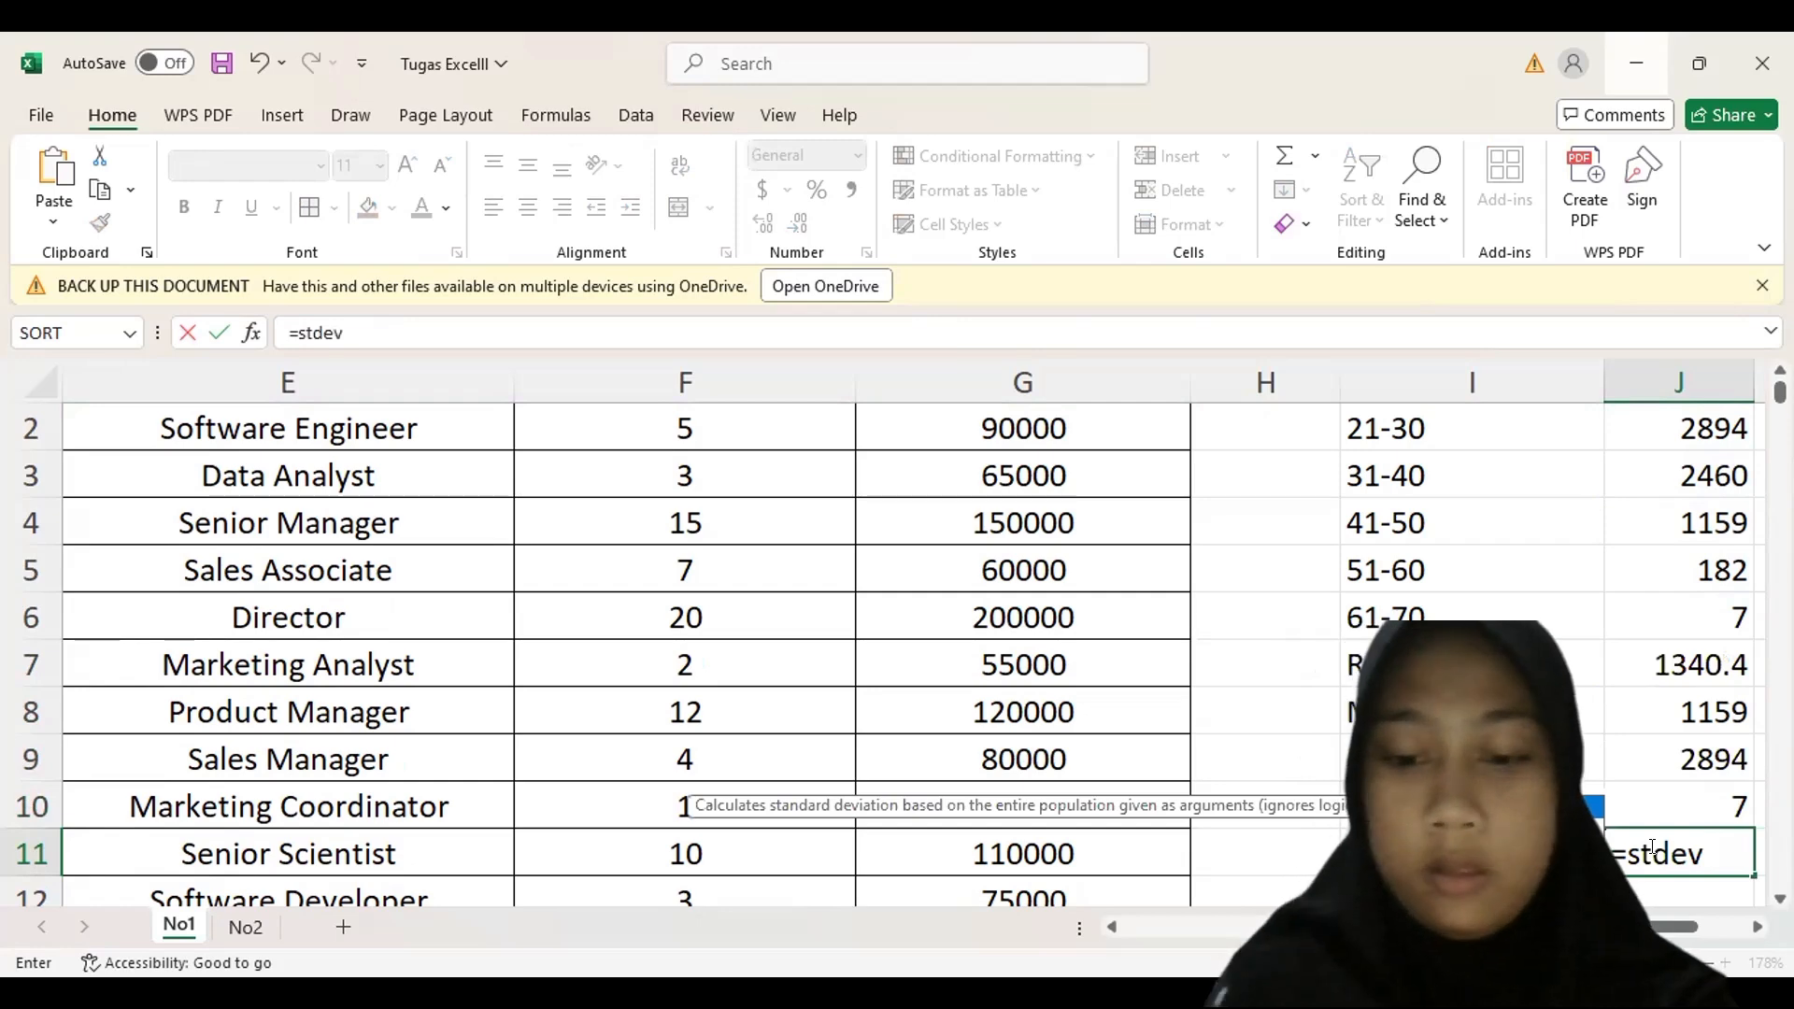
key(Right)
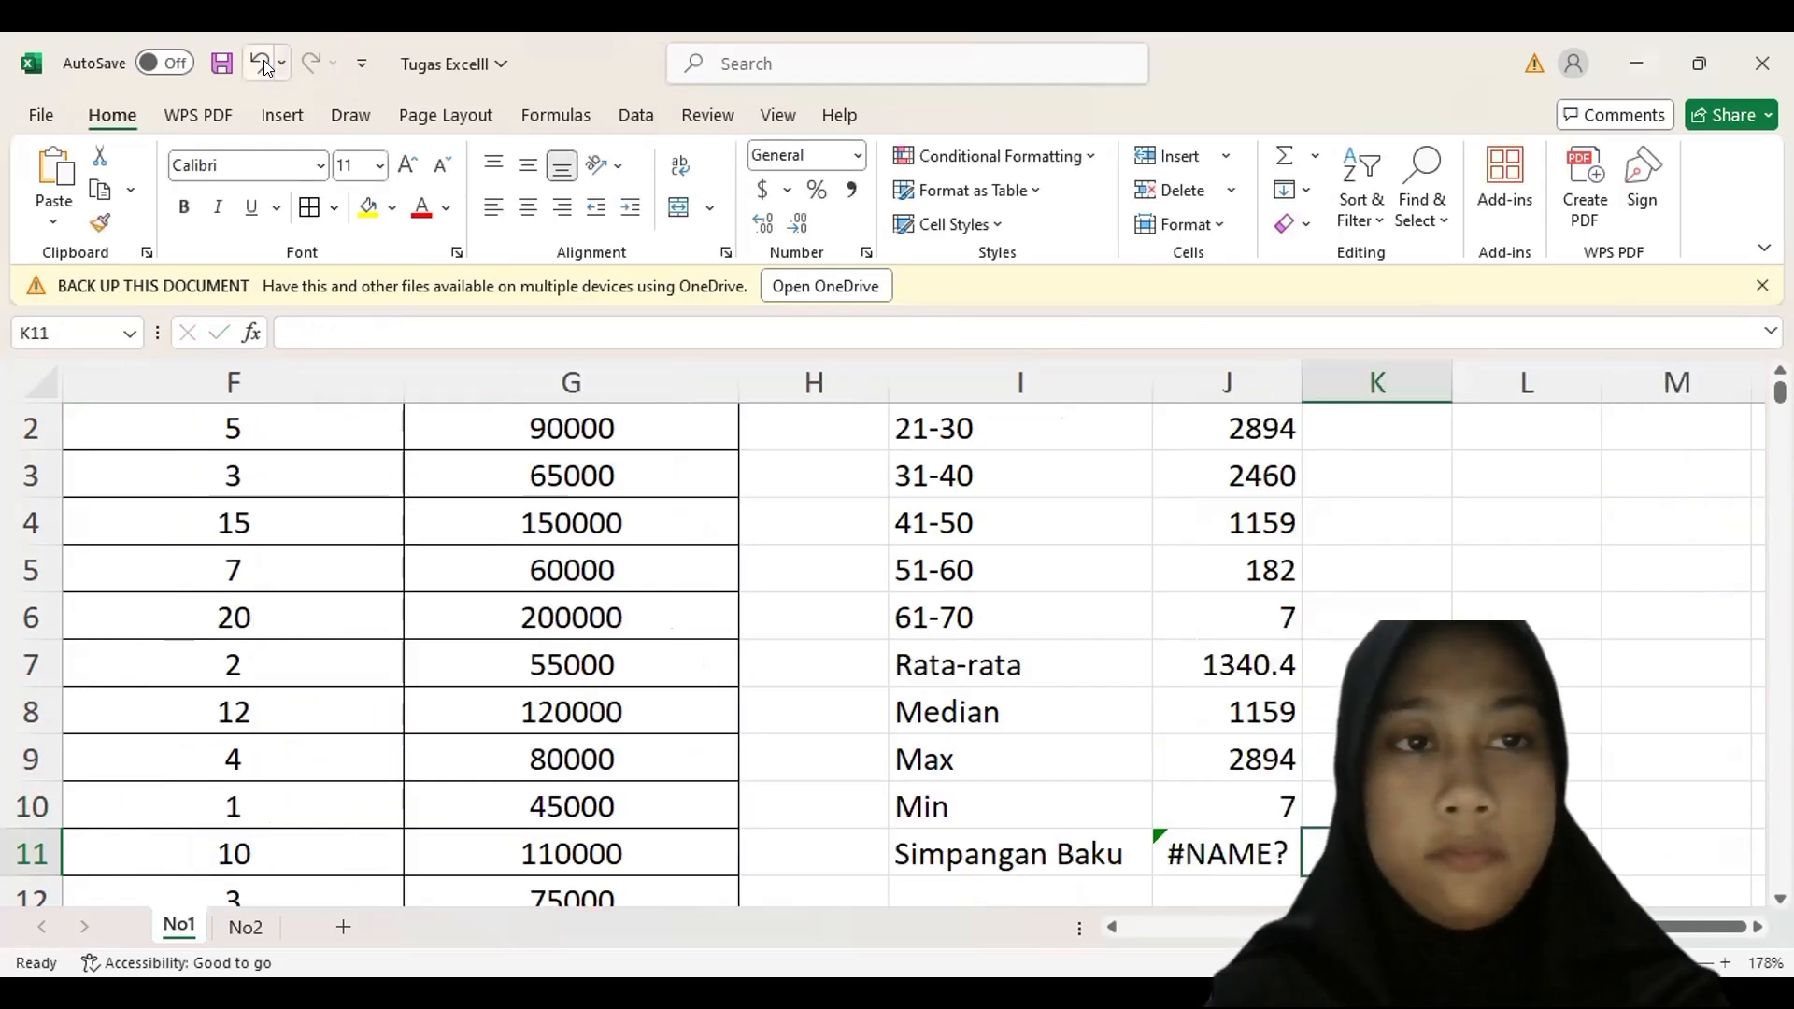
key(ctrl+z)
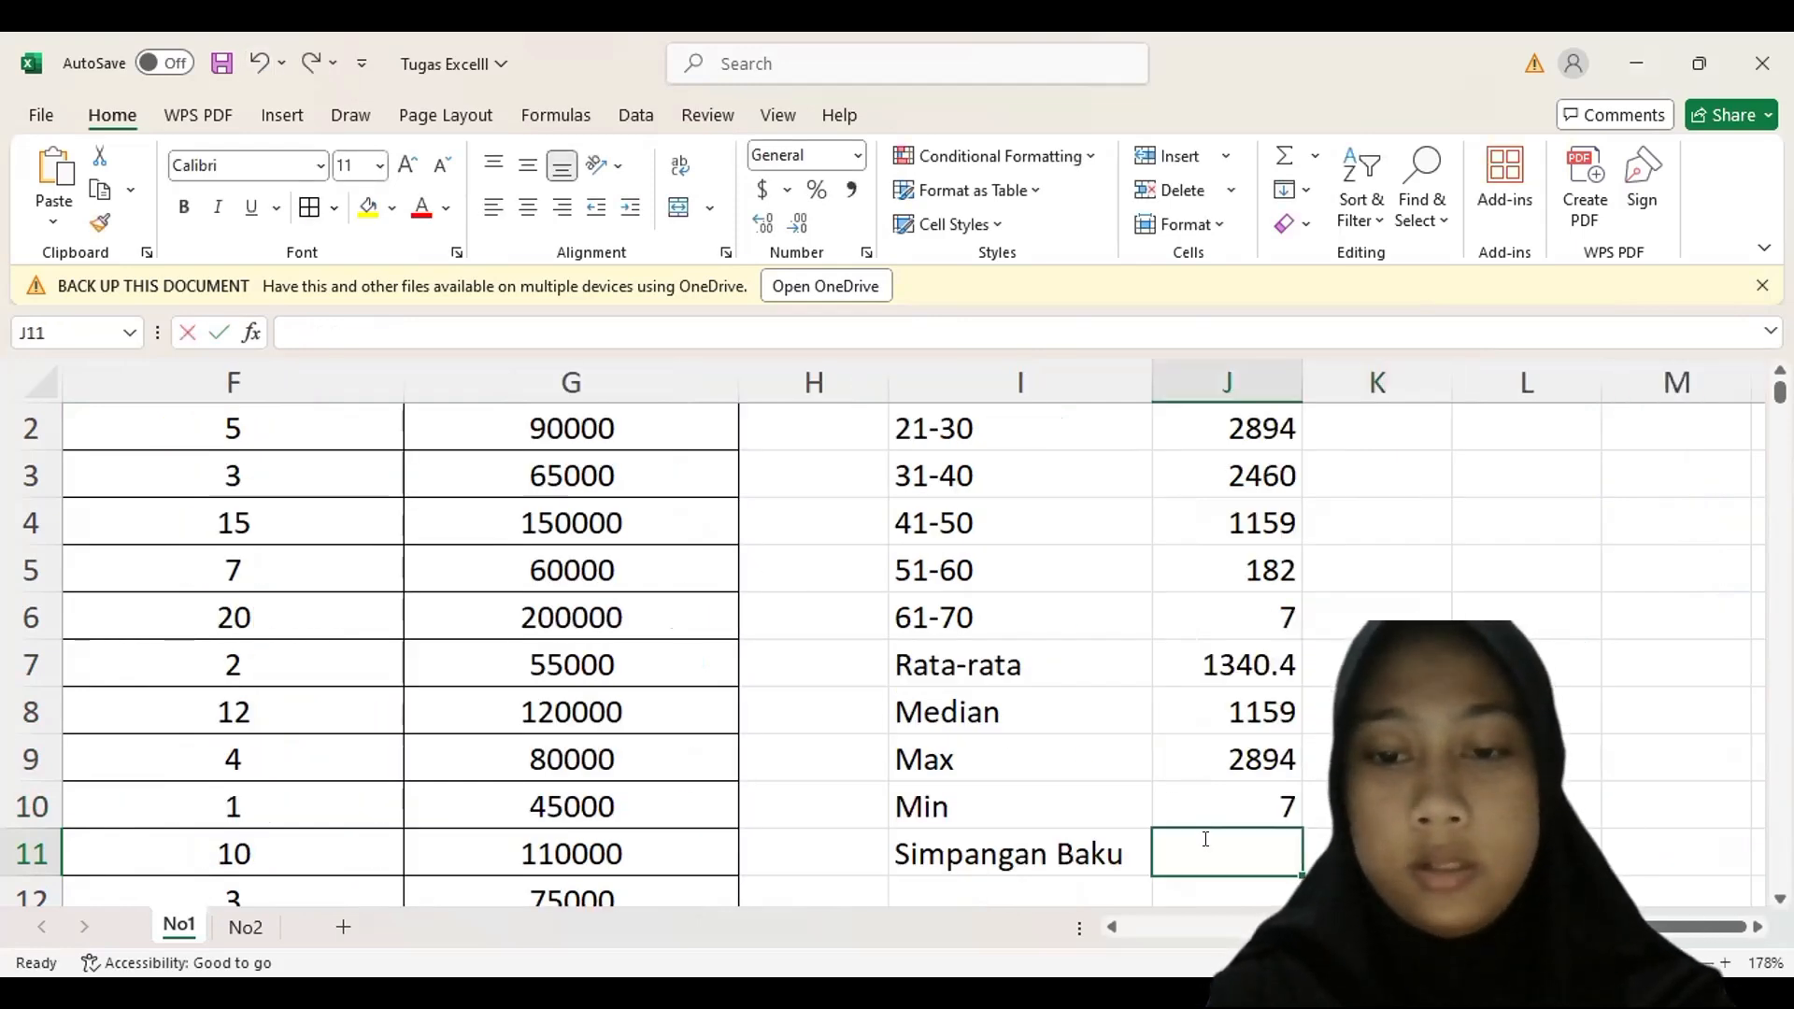
- Calculate the standard deviation in J11 with a STDEV.P formula over J2:J6, and widen column J to fit the result
text(=)
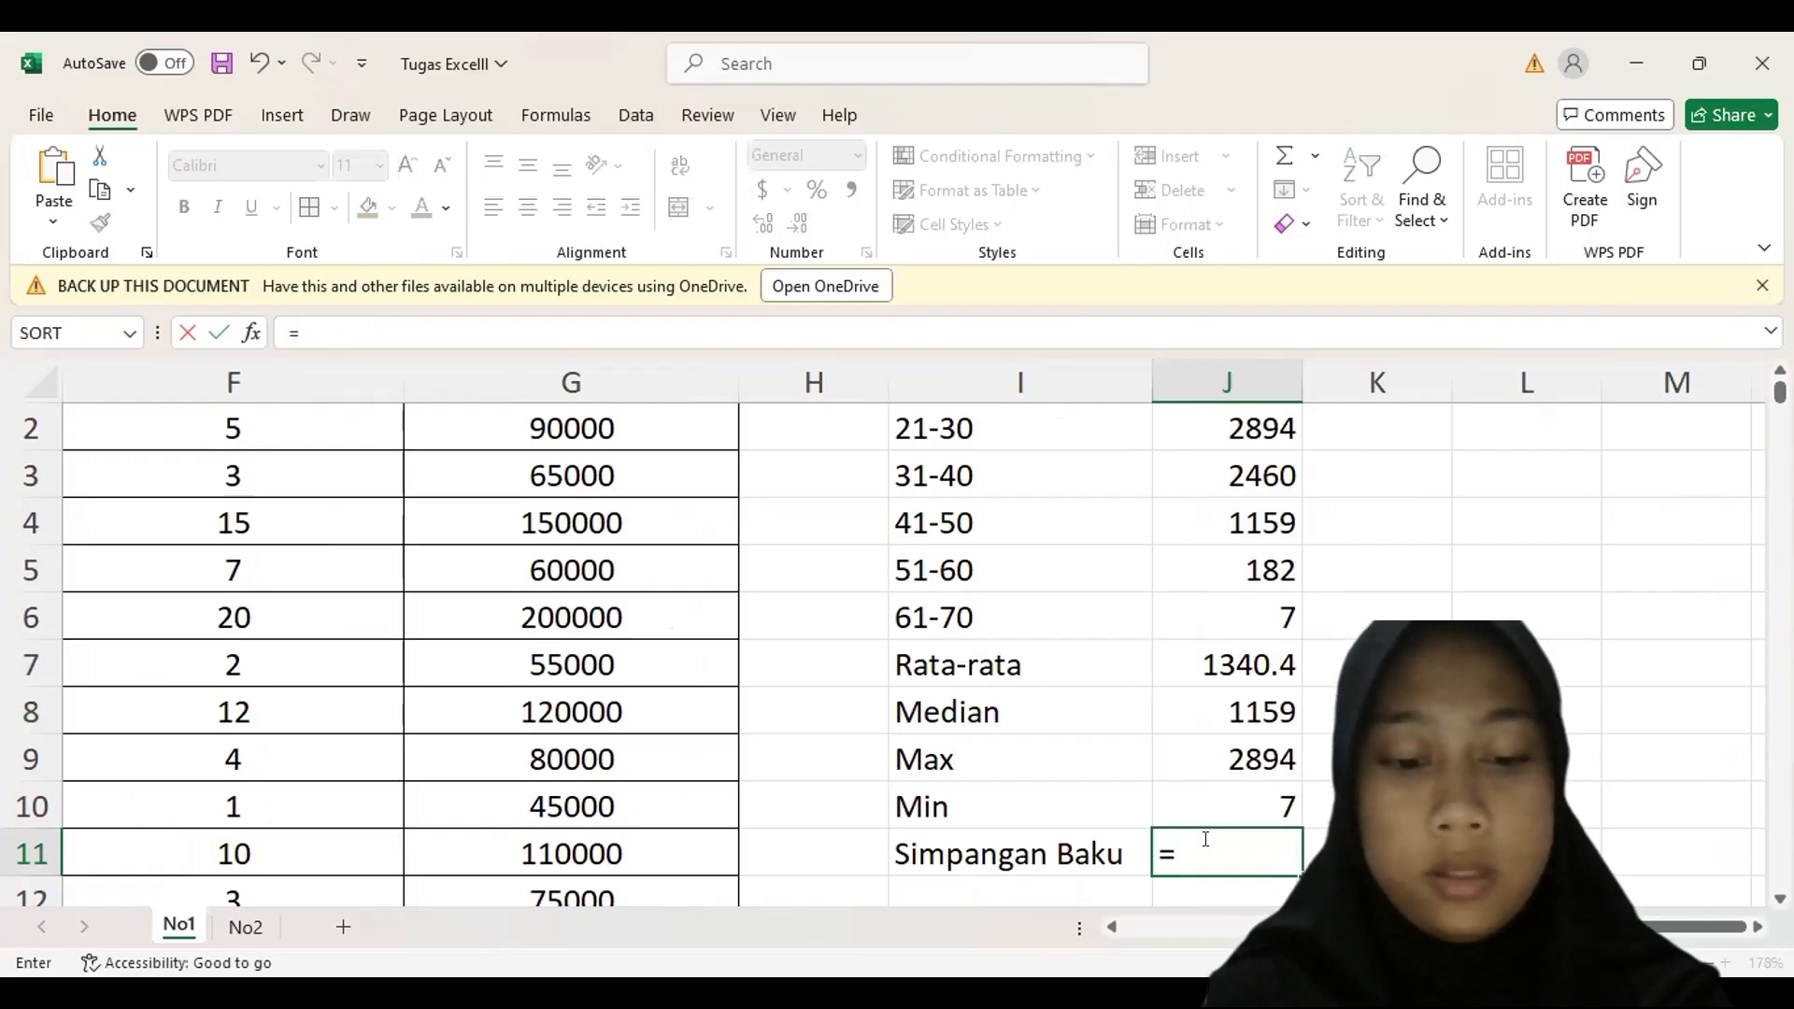
text(stdev.p()
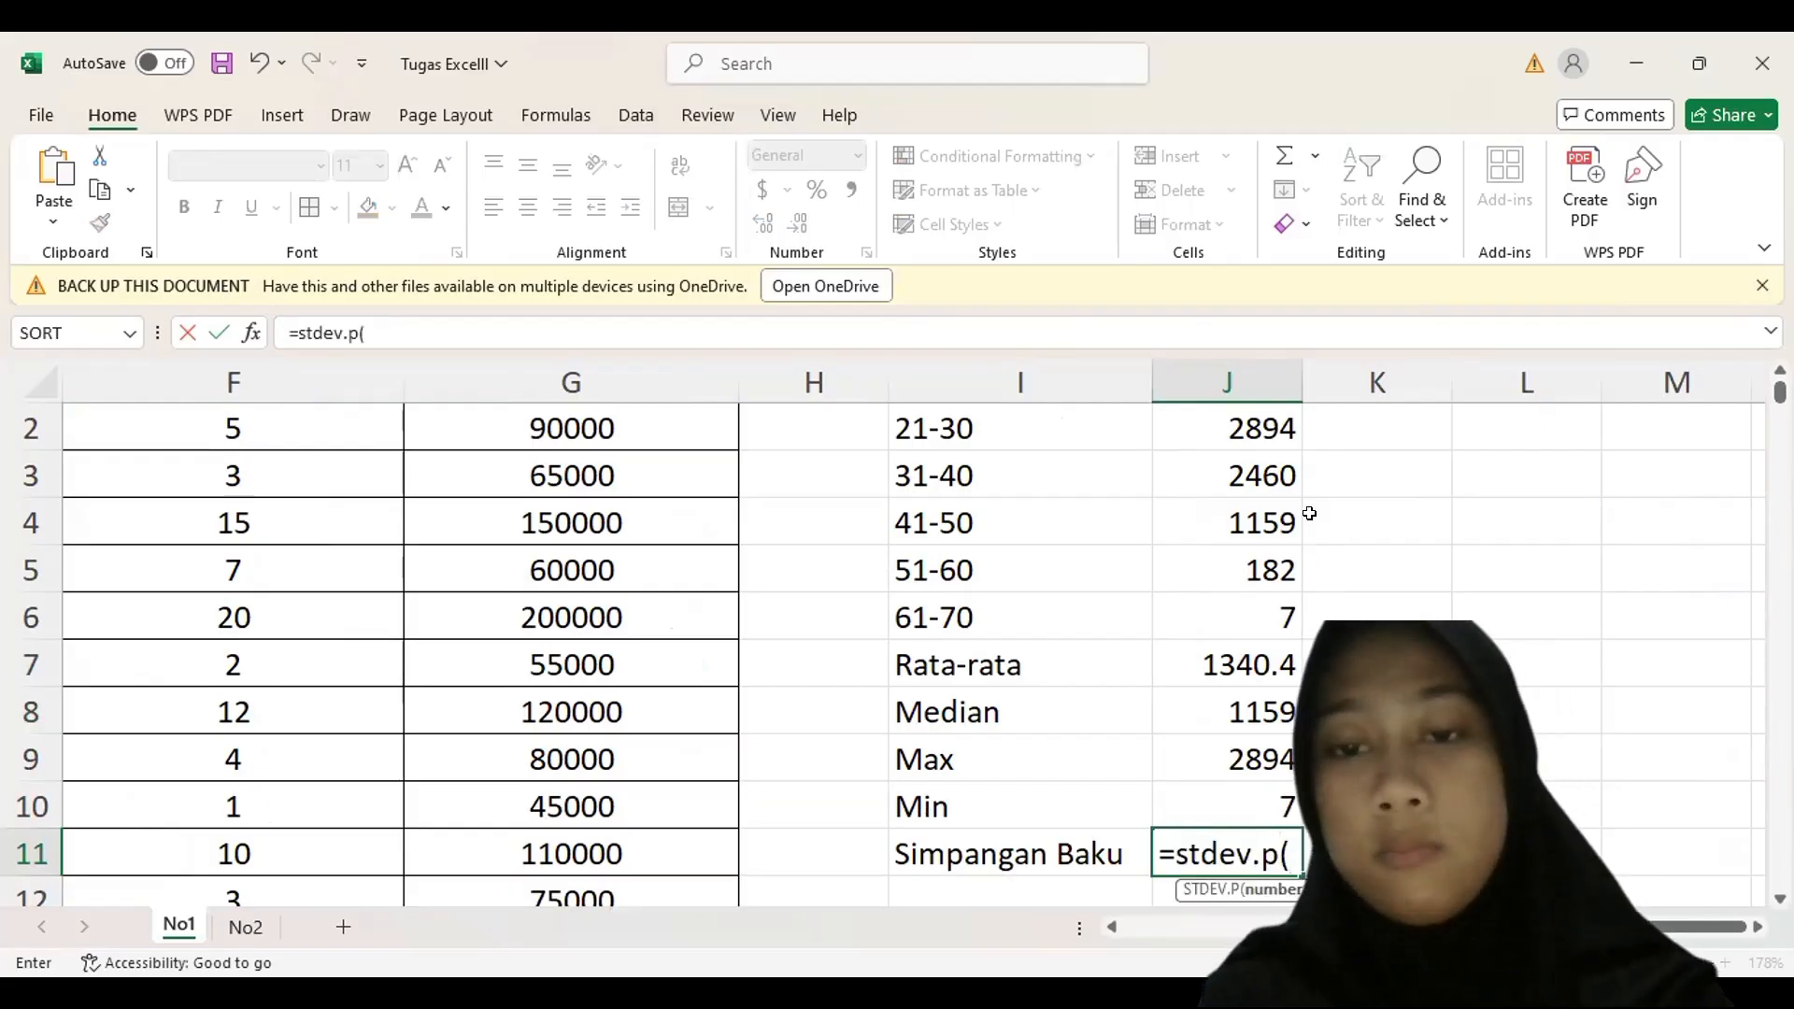
key(ctrl+Up)
key(shift+Down)
drag(1190, 597, 1189, 597)
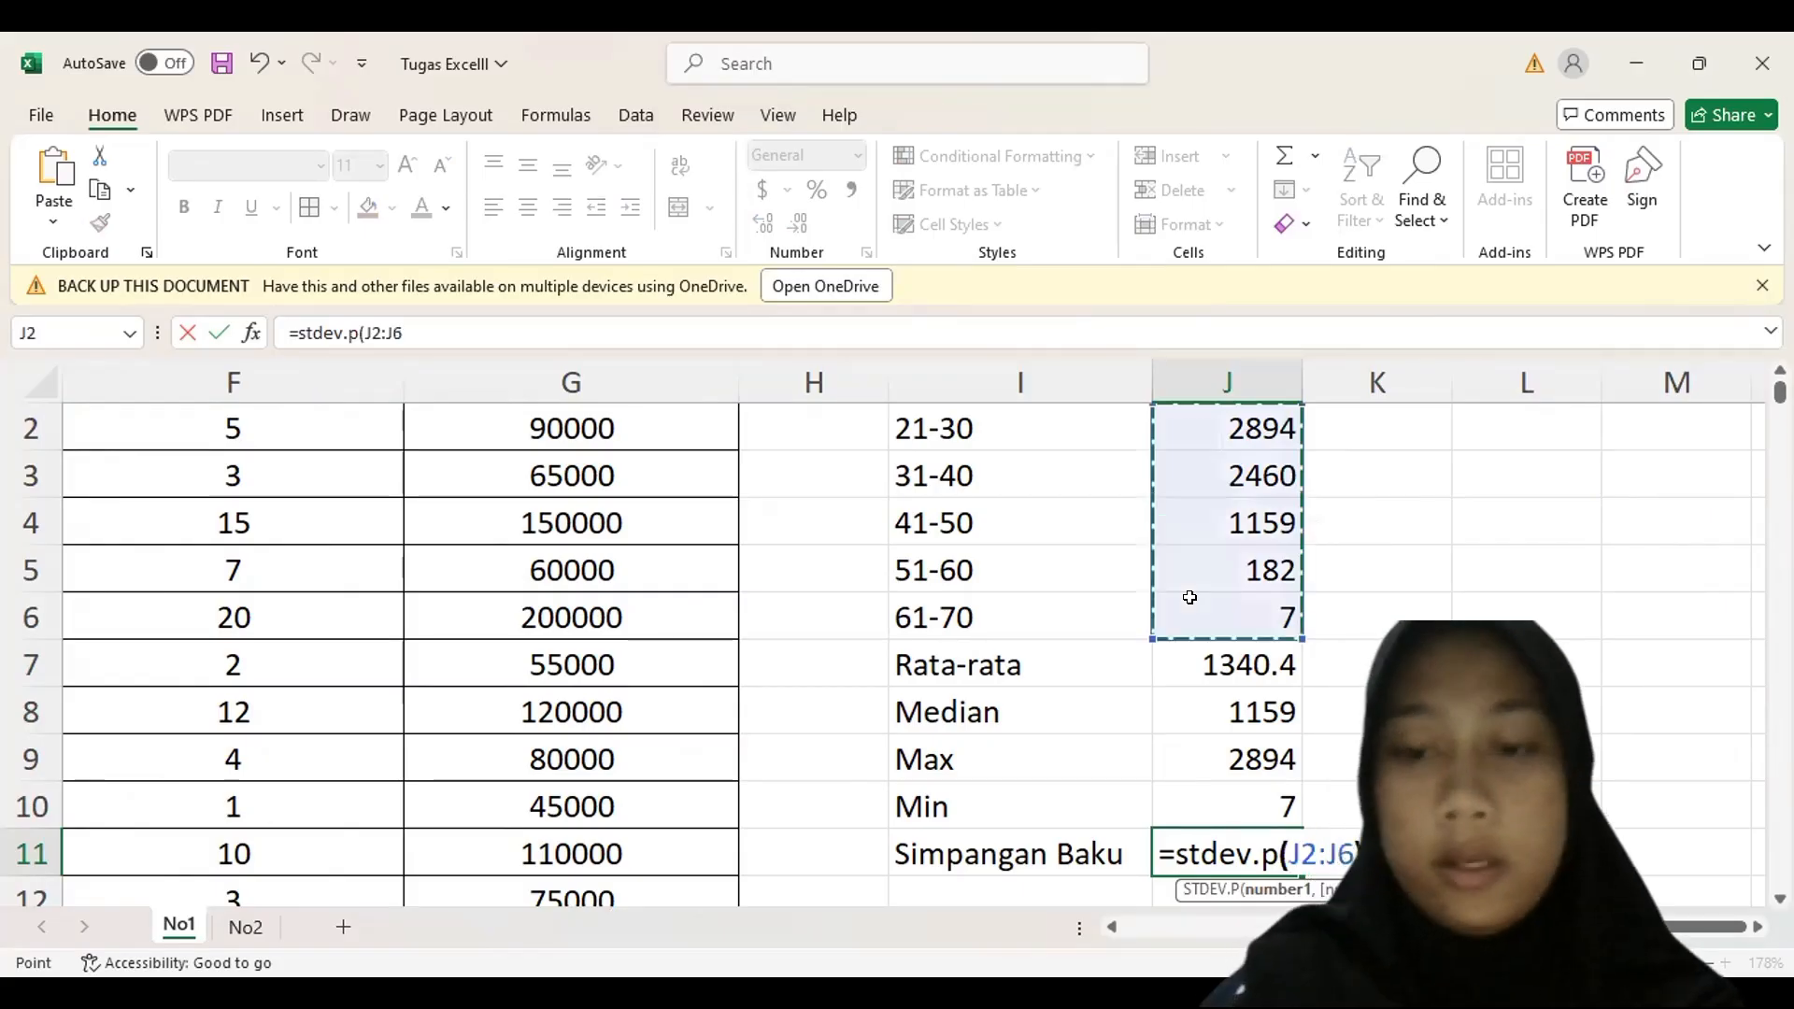
key(Return)
drag(1301, 383, 1410, 383)
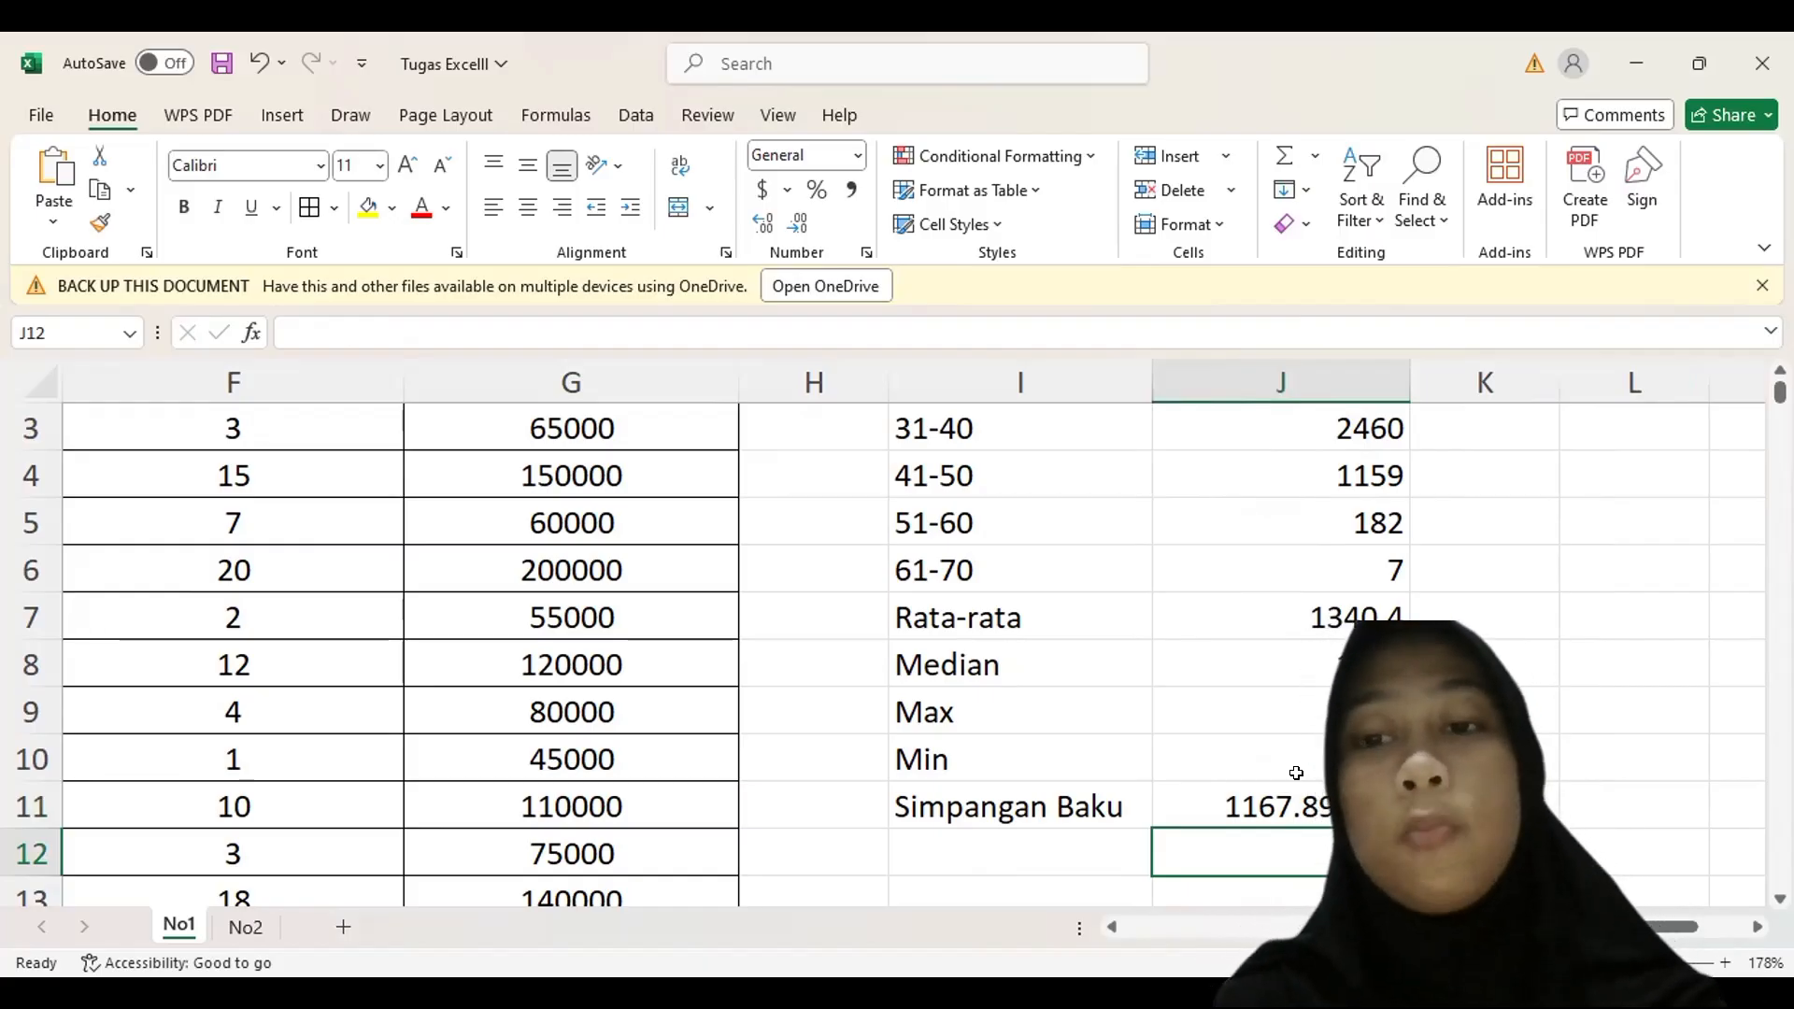
- Apply all borders to the age summary table in I1:J11, from the headers down to the Simpangan Baku row
scroll(1339, 652, up, 1)
scroll(1327, 636, down, 2)
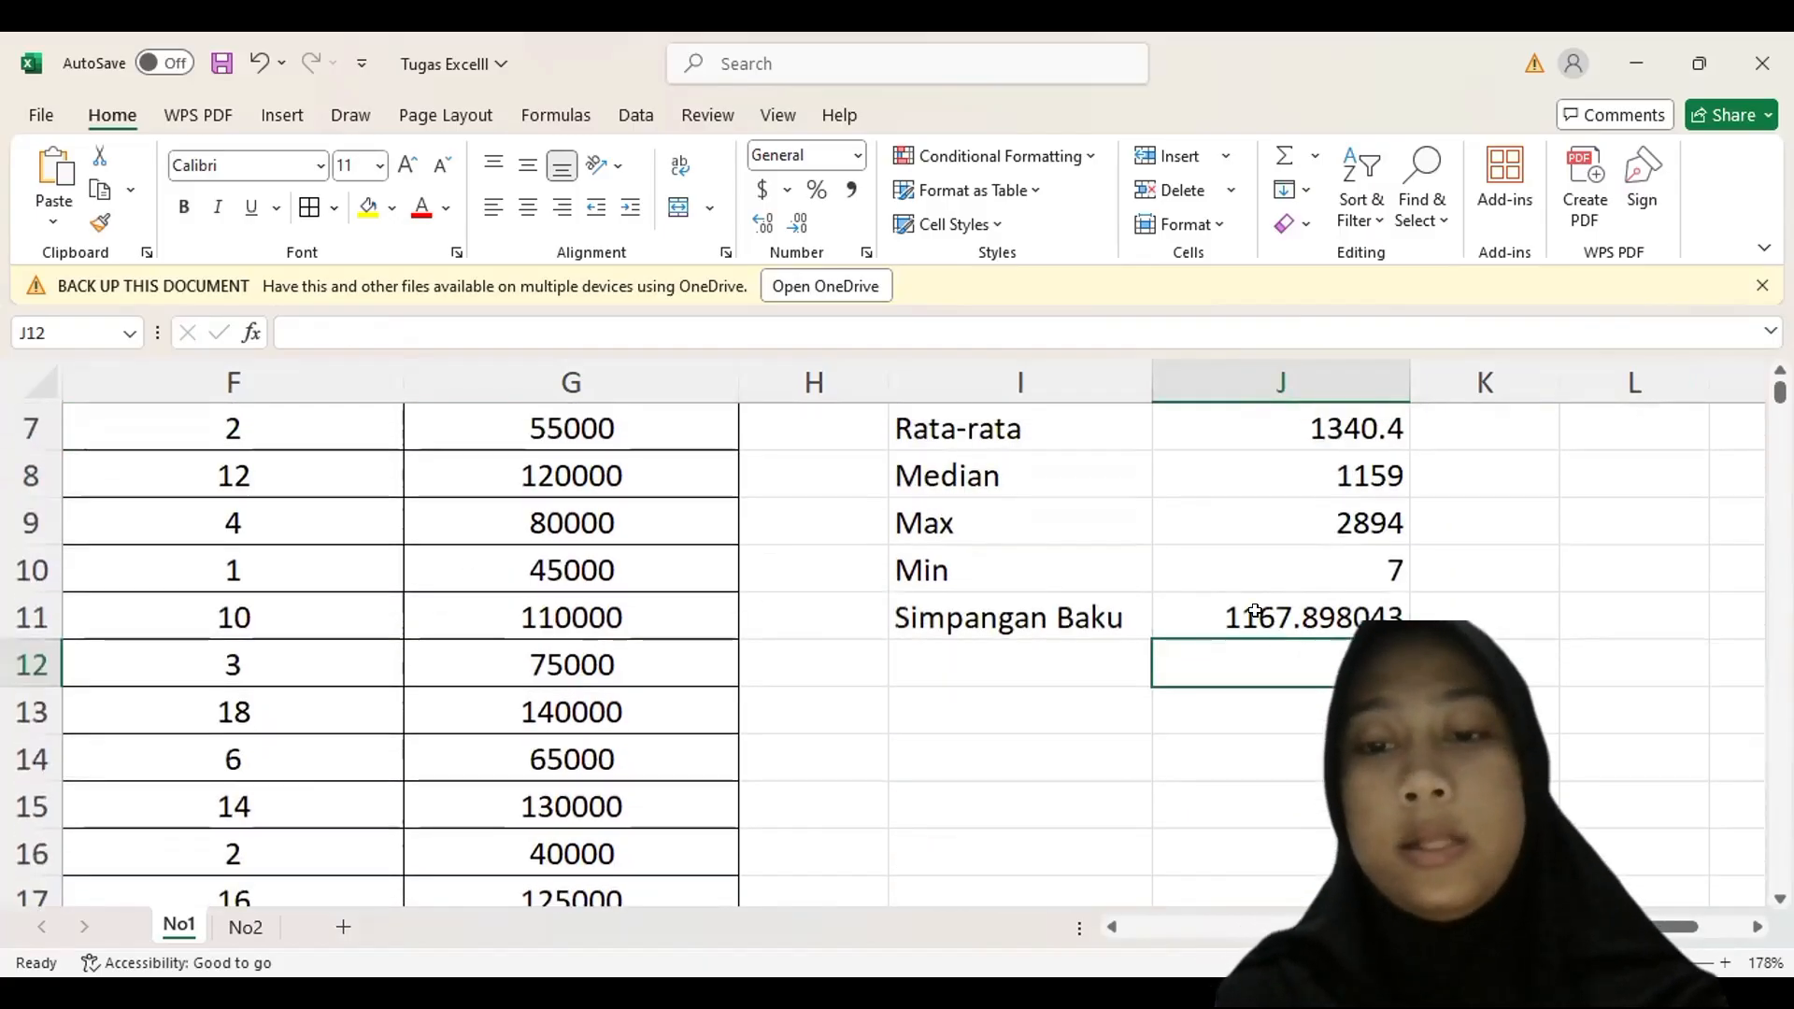
scroll(1293, 617, up, 1)
scroll(1288, 569, up, 2)
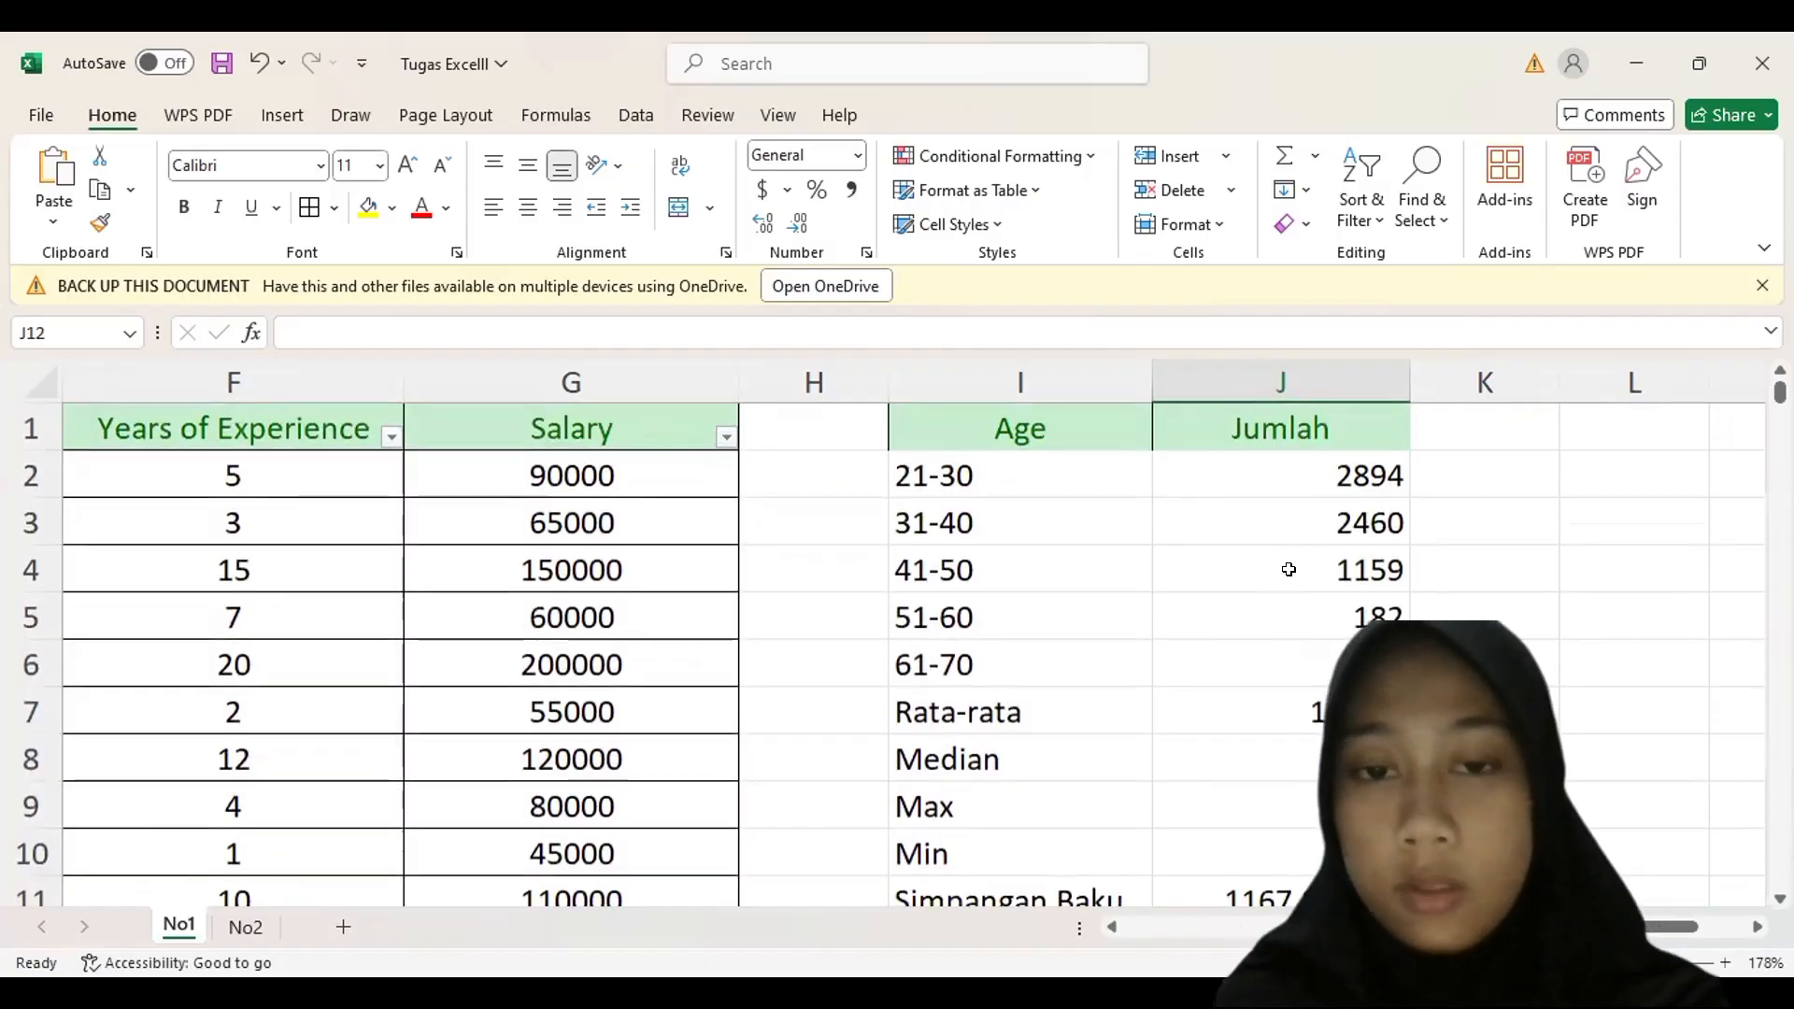
scroll(1289, 568, down, 2)
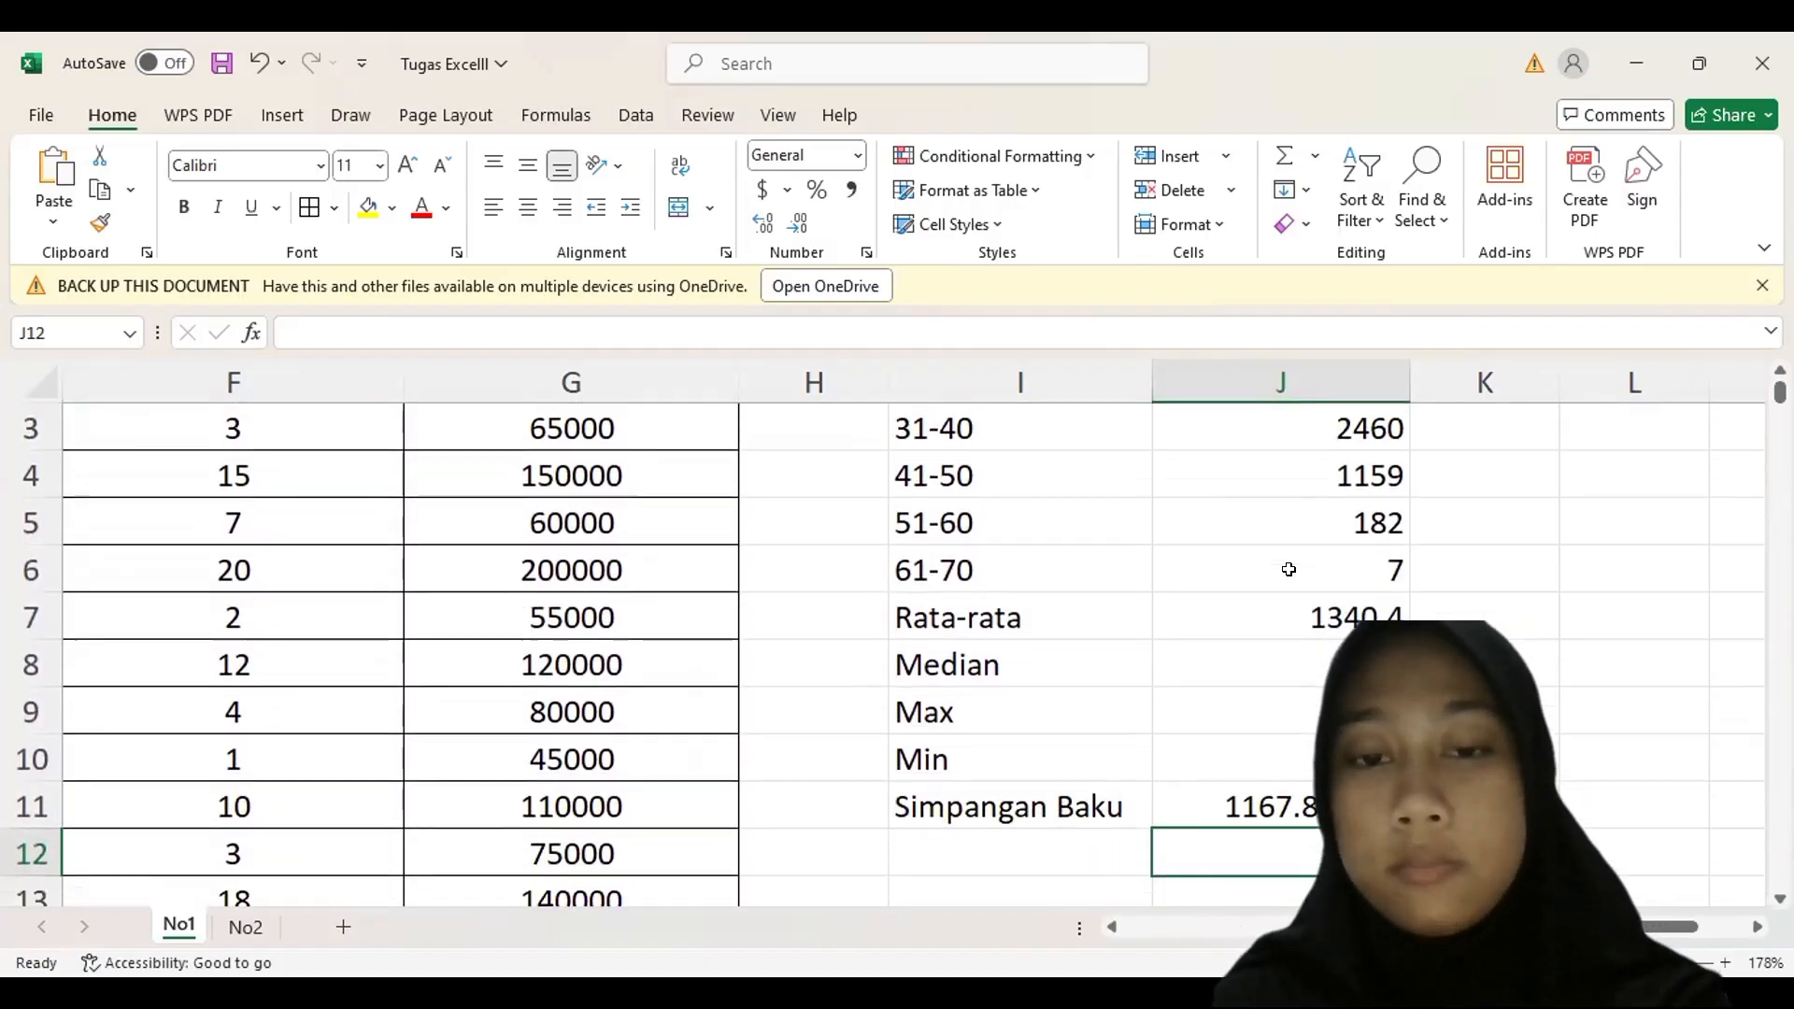
scroll(1215, 566, up, 2)
scroll(1185, 563, down, 1)
drag(1020, 428, 1204, 883)
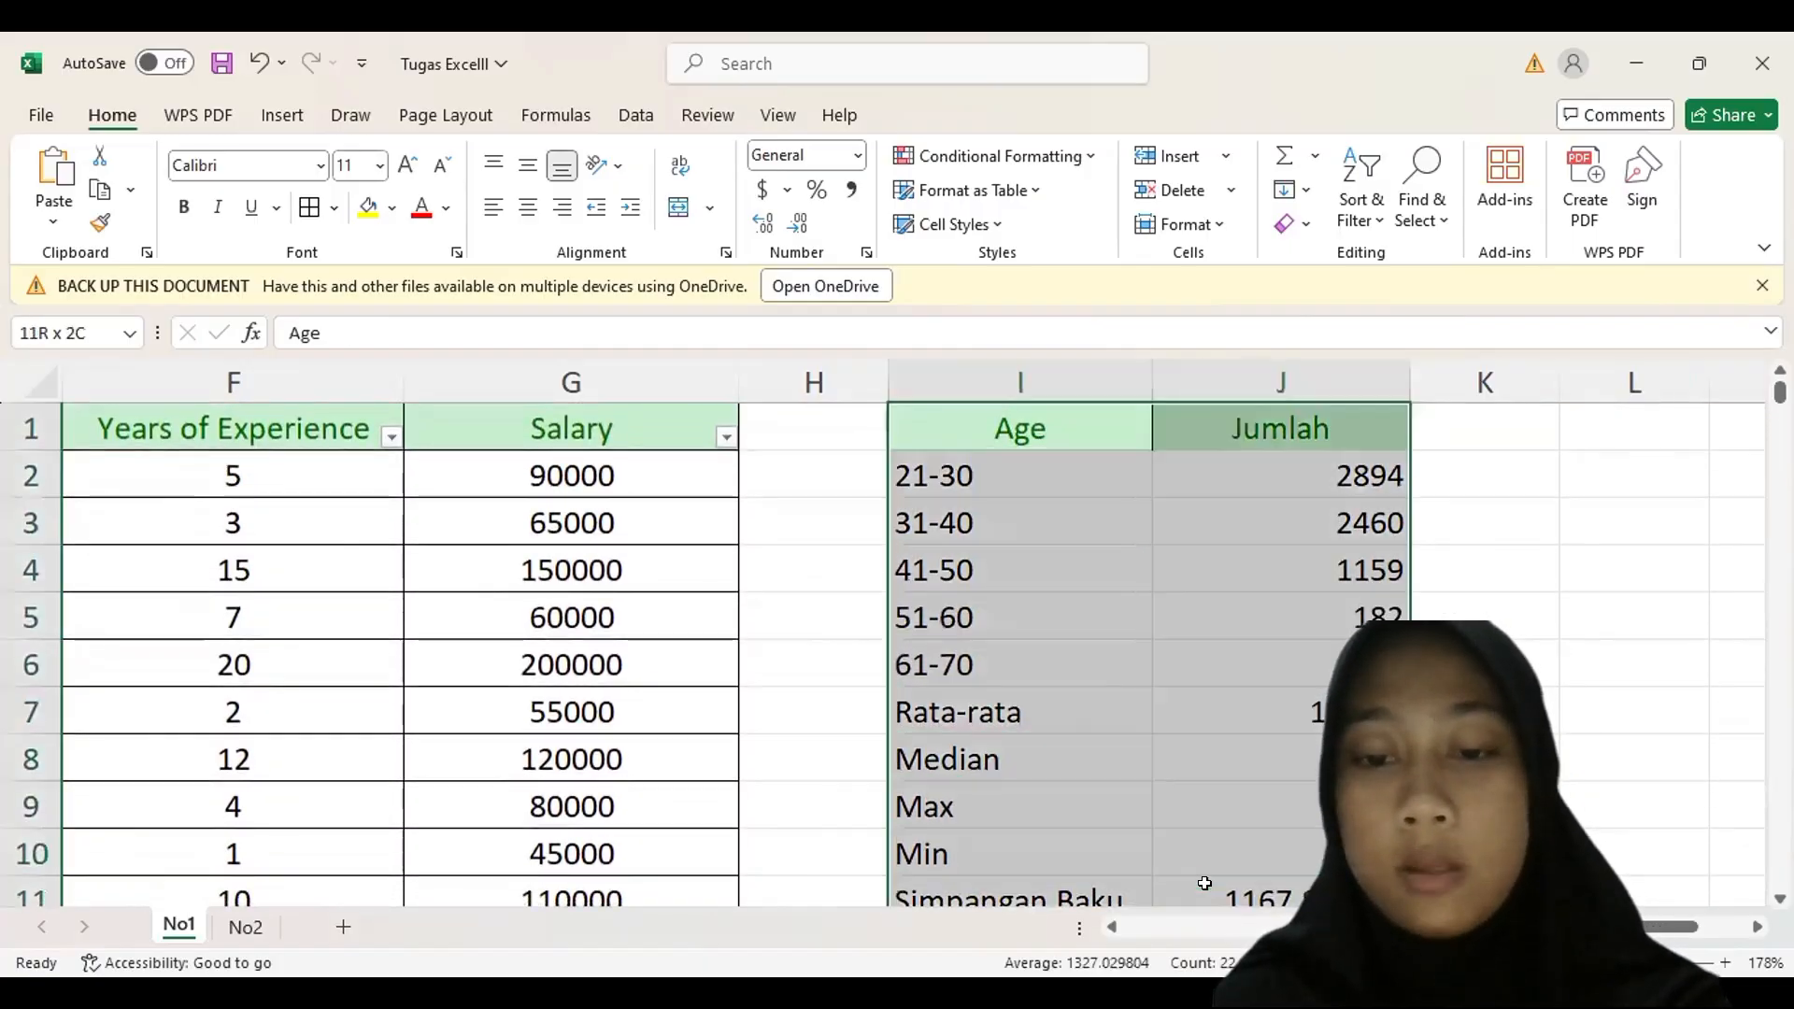
scroll(1259, 805, down, 2)
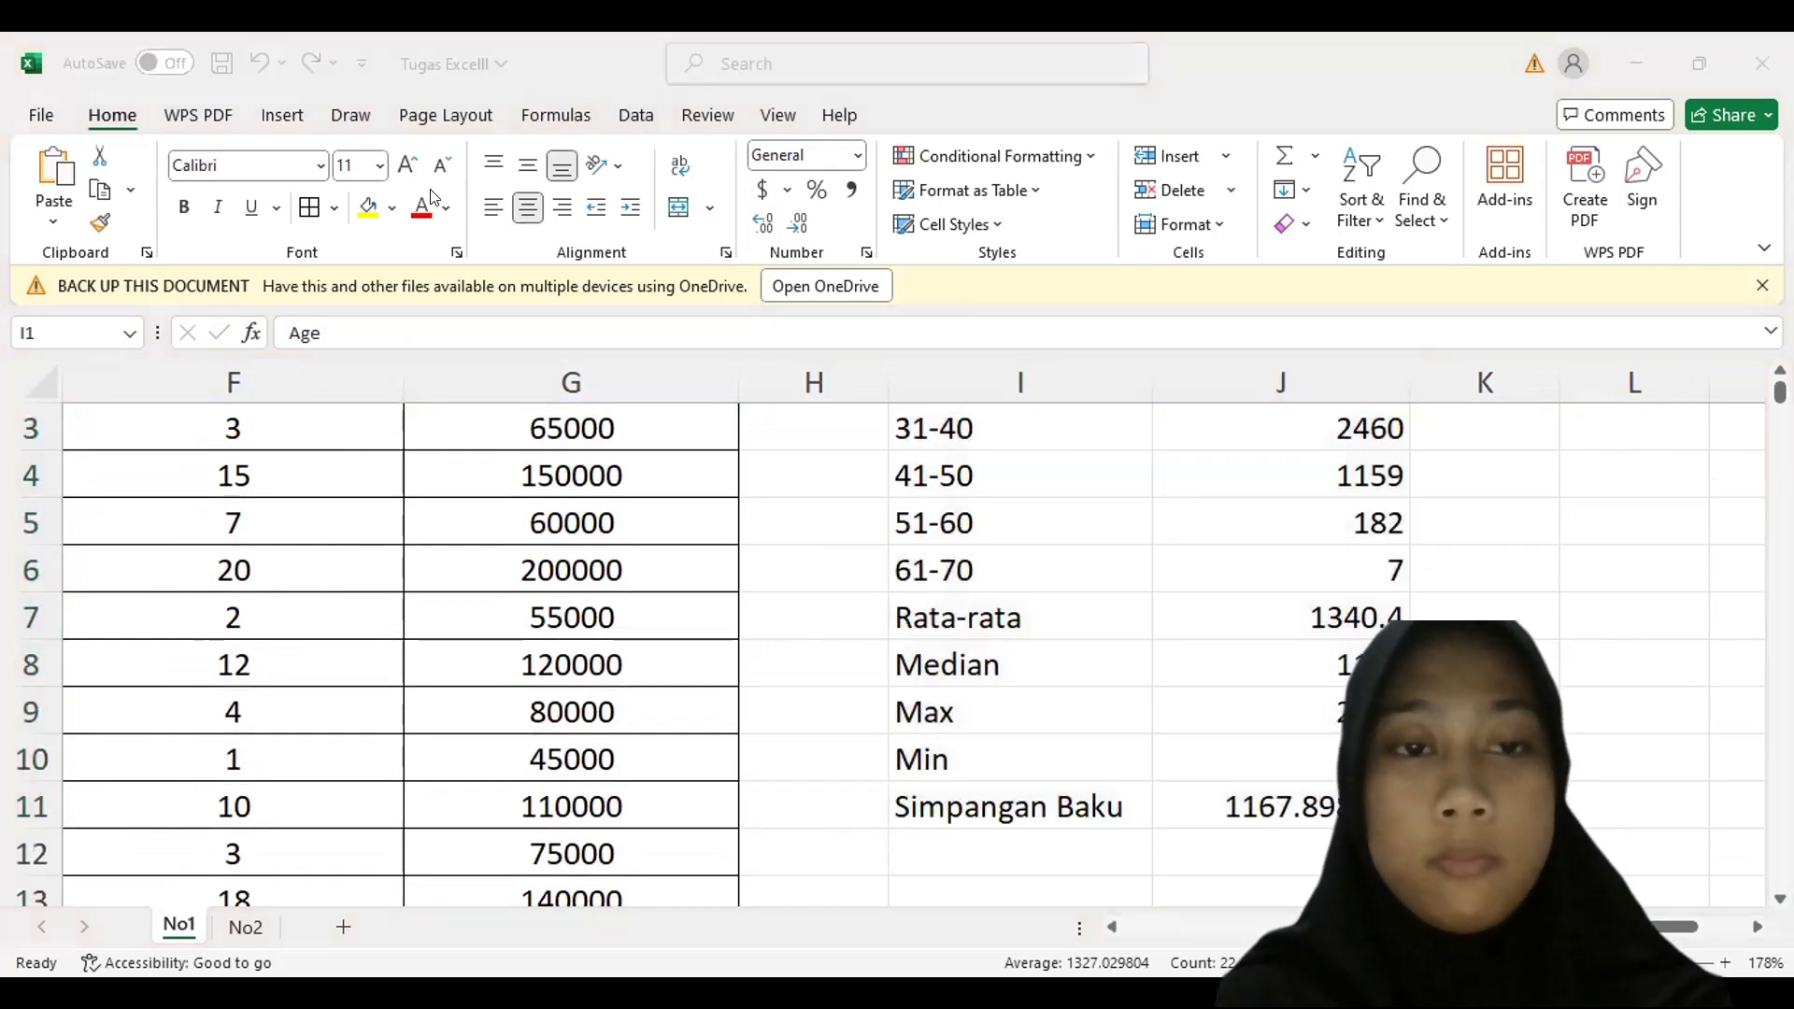
scroll(431, 197, up, 2)
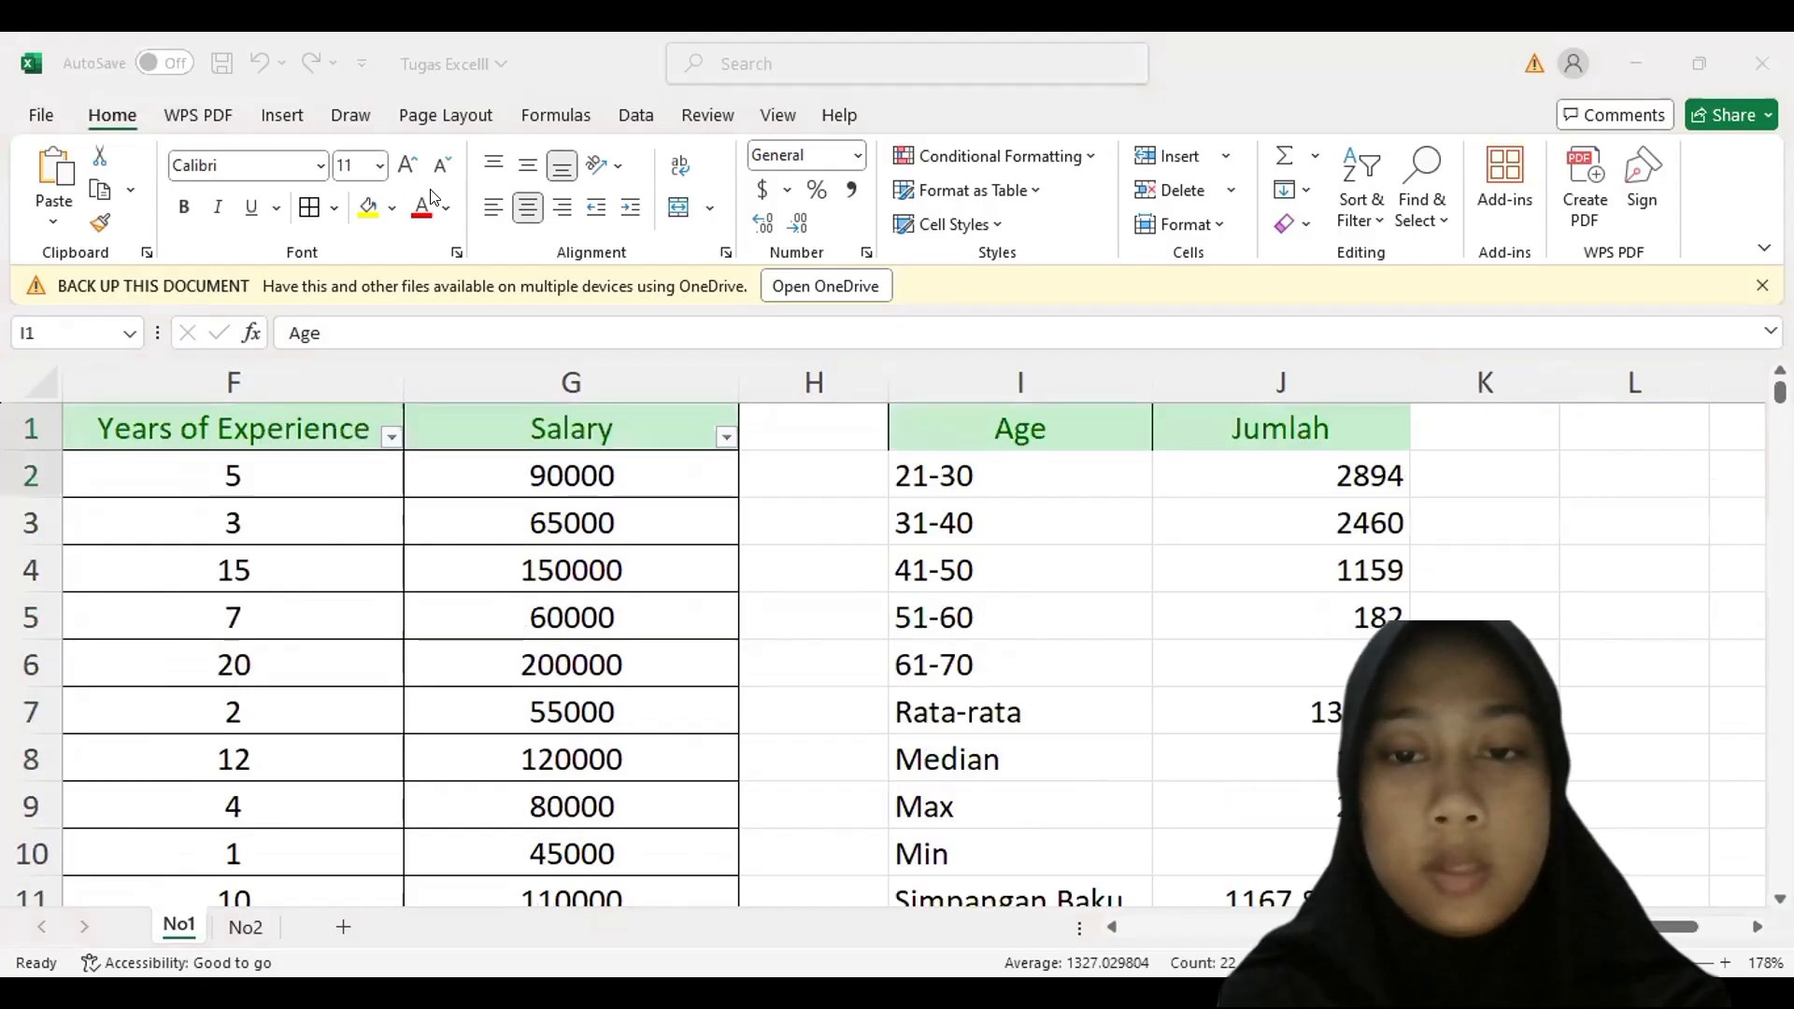
click(1237, 879)
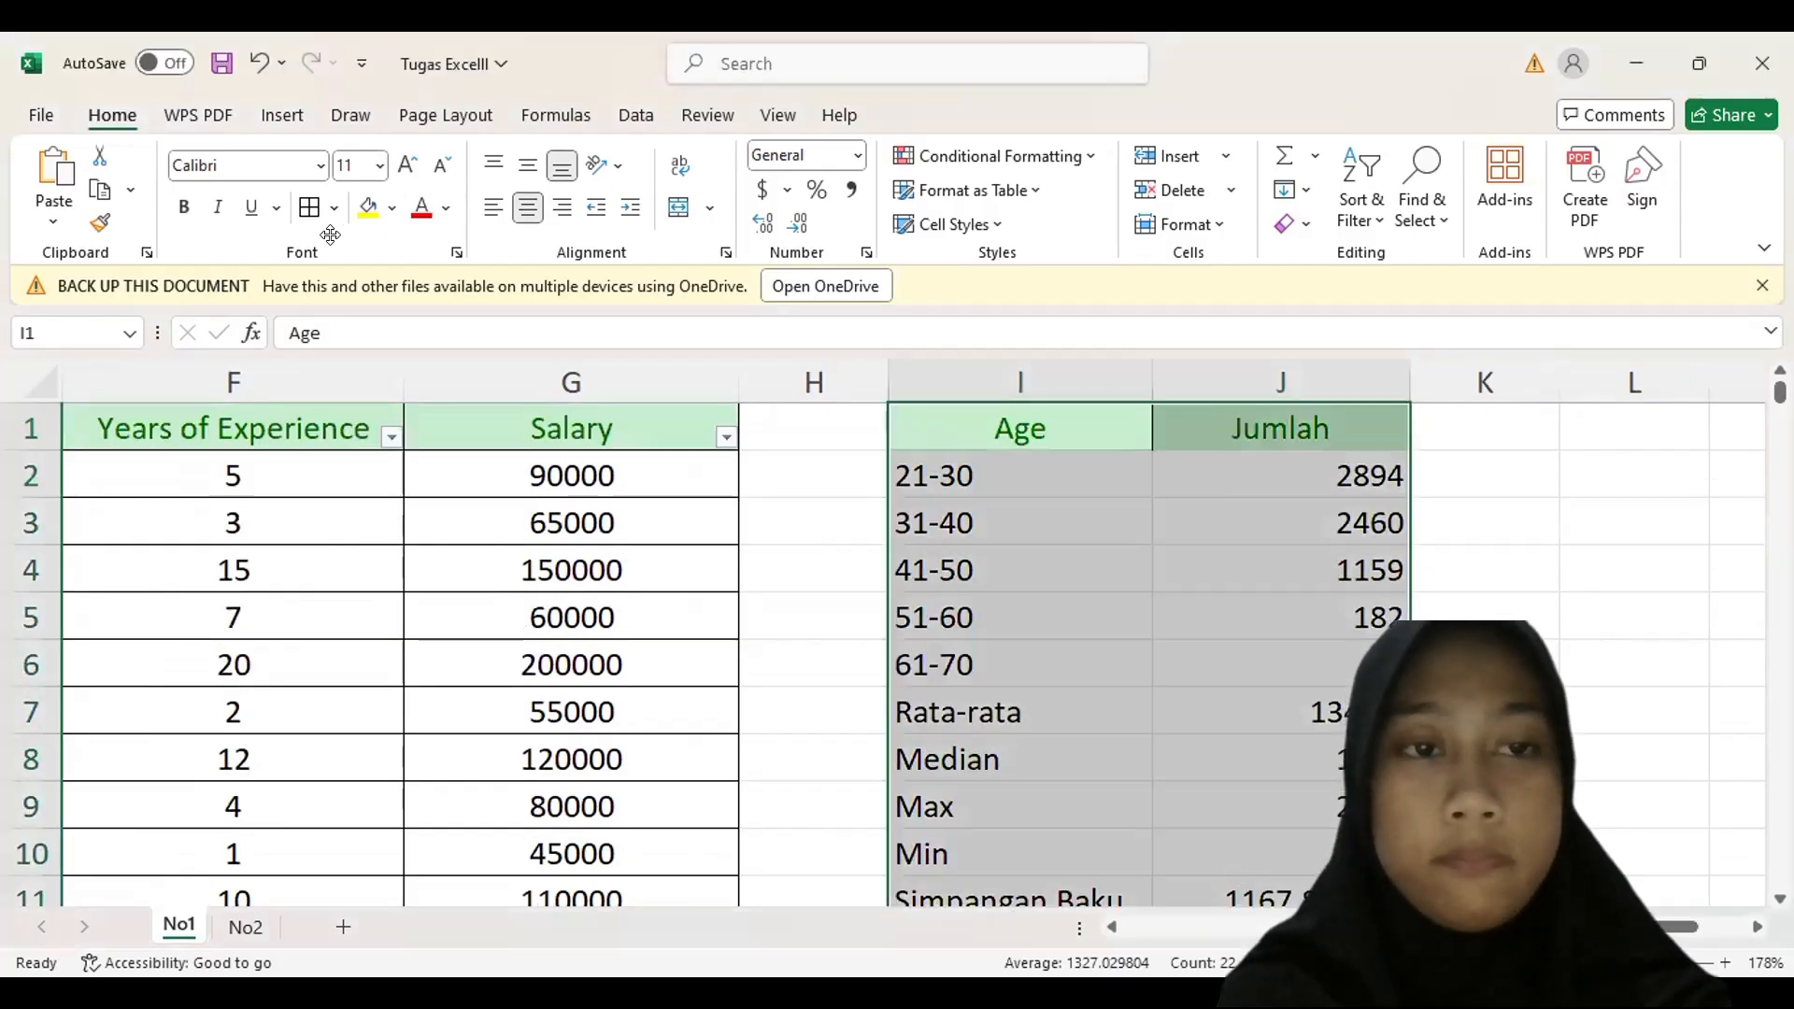
click(309, 206)
click(1487, 755)
scroll(1491, 729, right, 1)
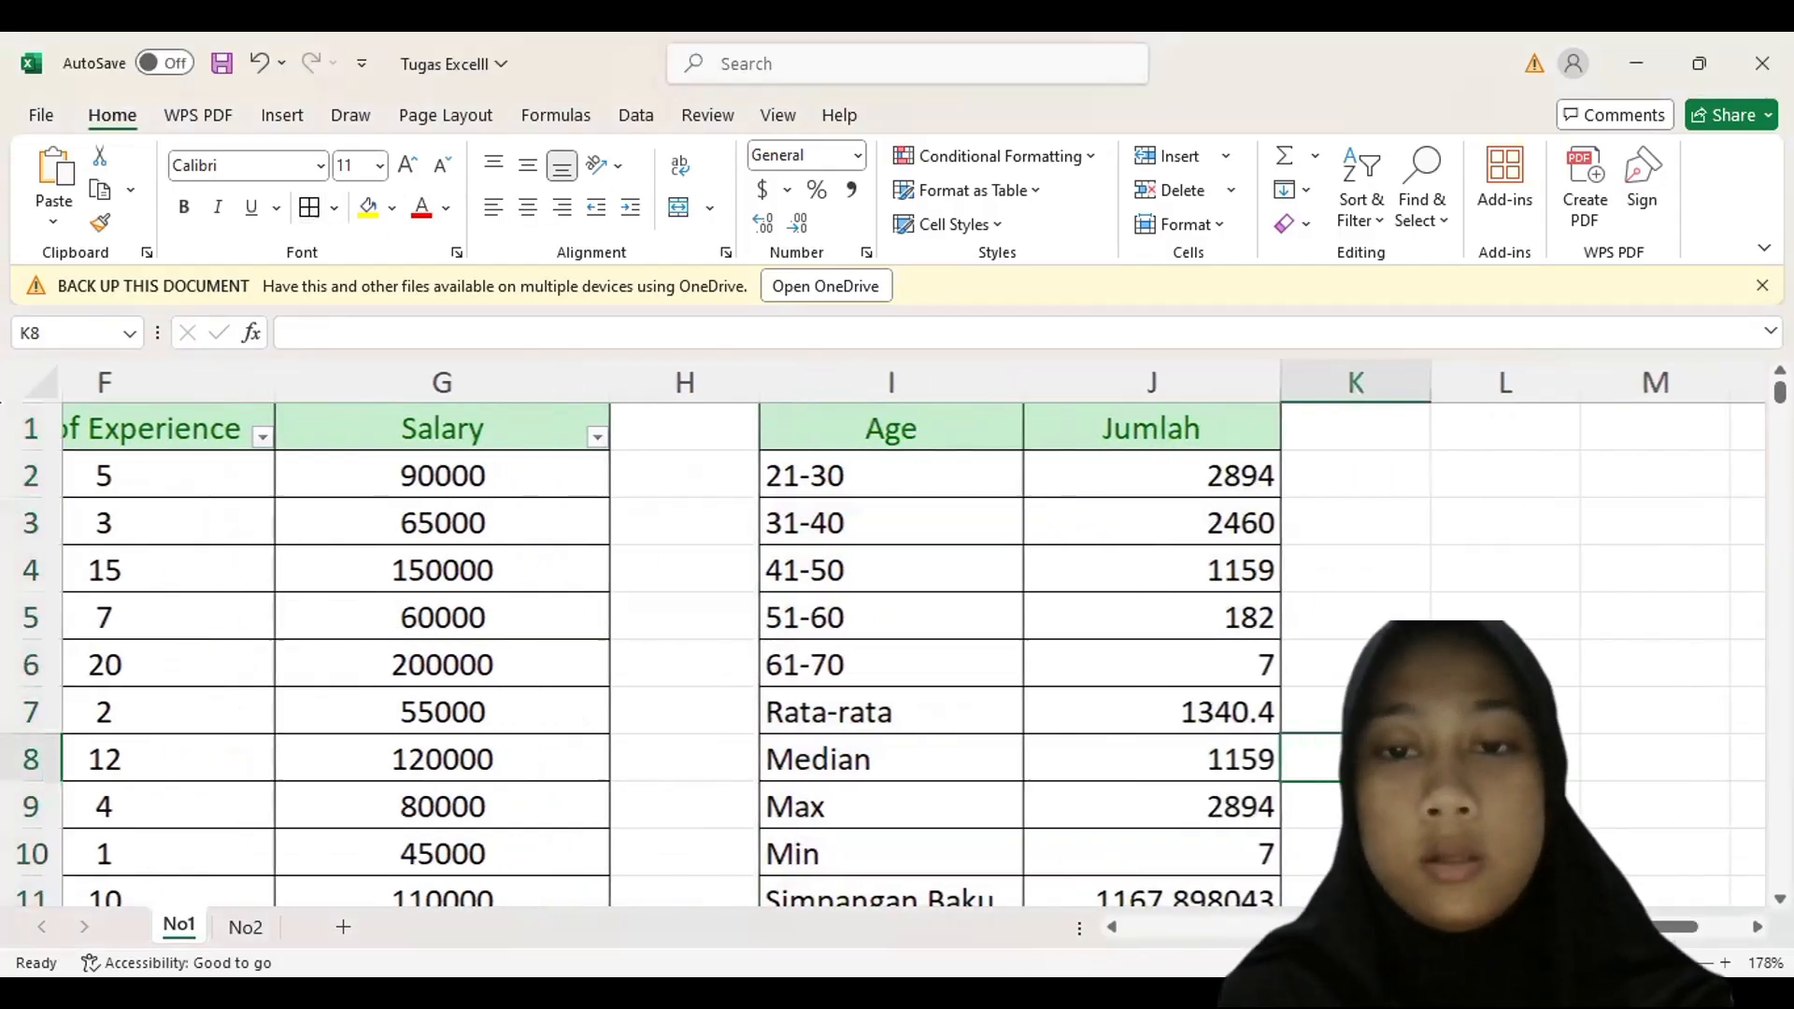
- Check which distinct values the Gender column contains in its filter list, leaving the filter unchanged
scroll(1495, 715, down, 7)
scroll(1494, 715, down, 4)
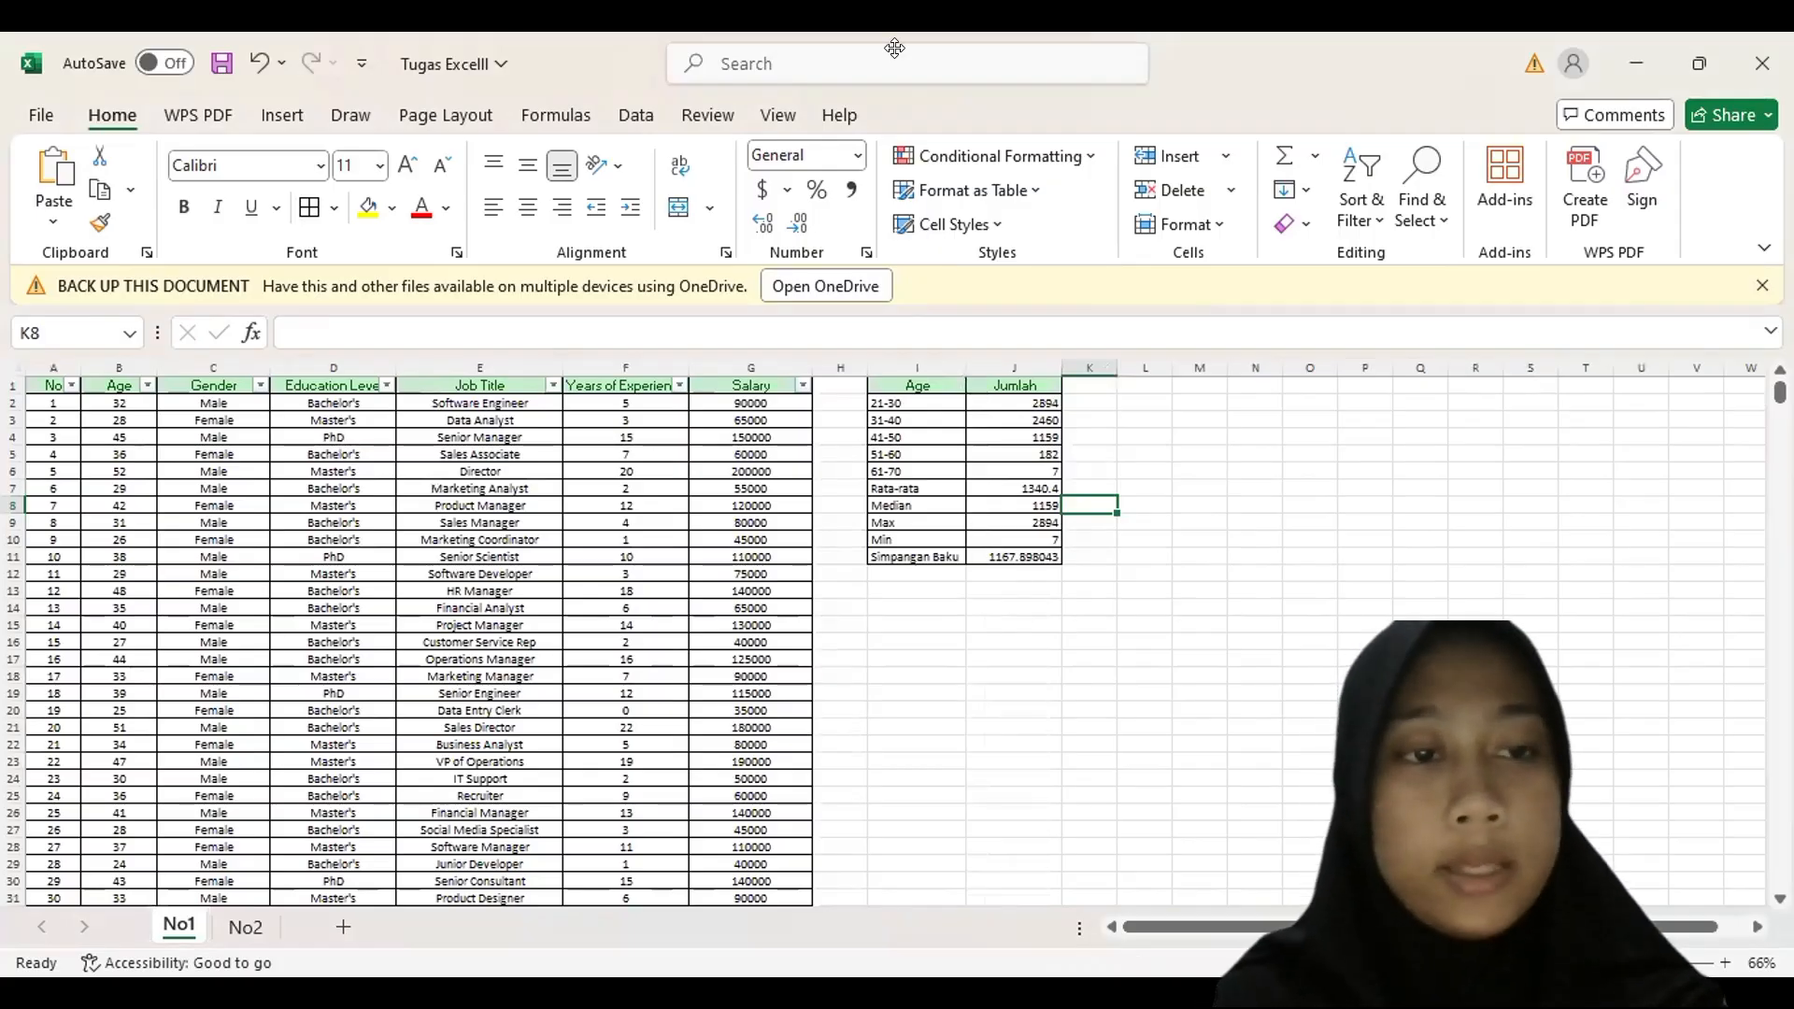
click(894, 48)
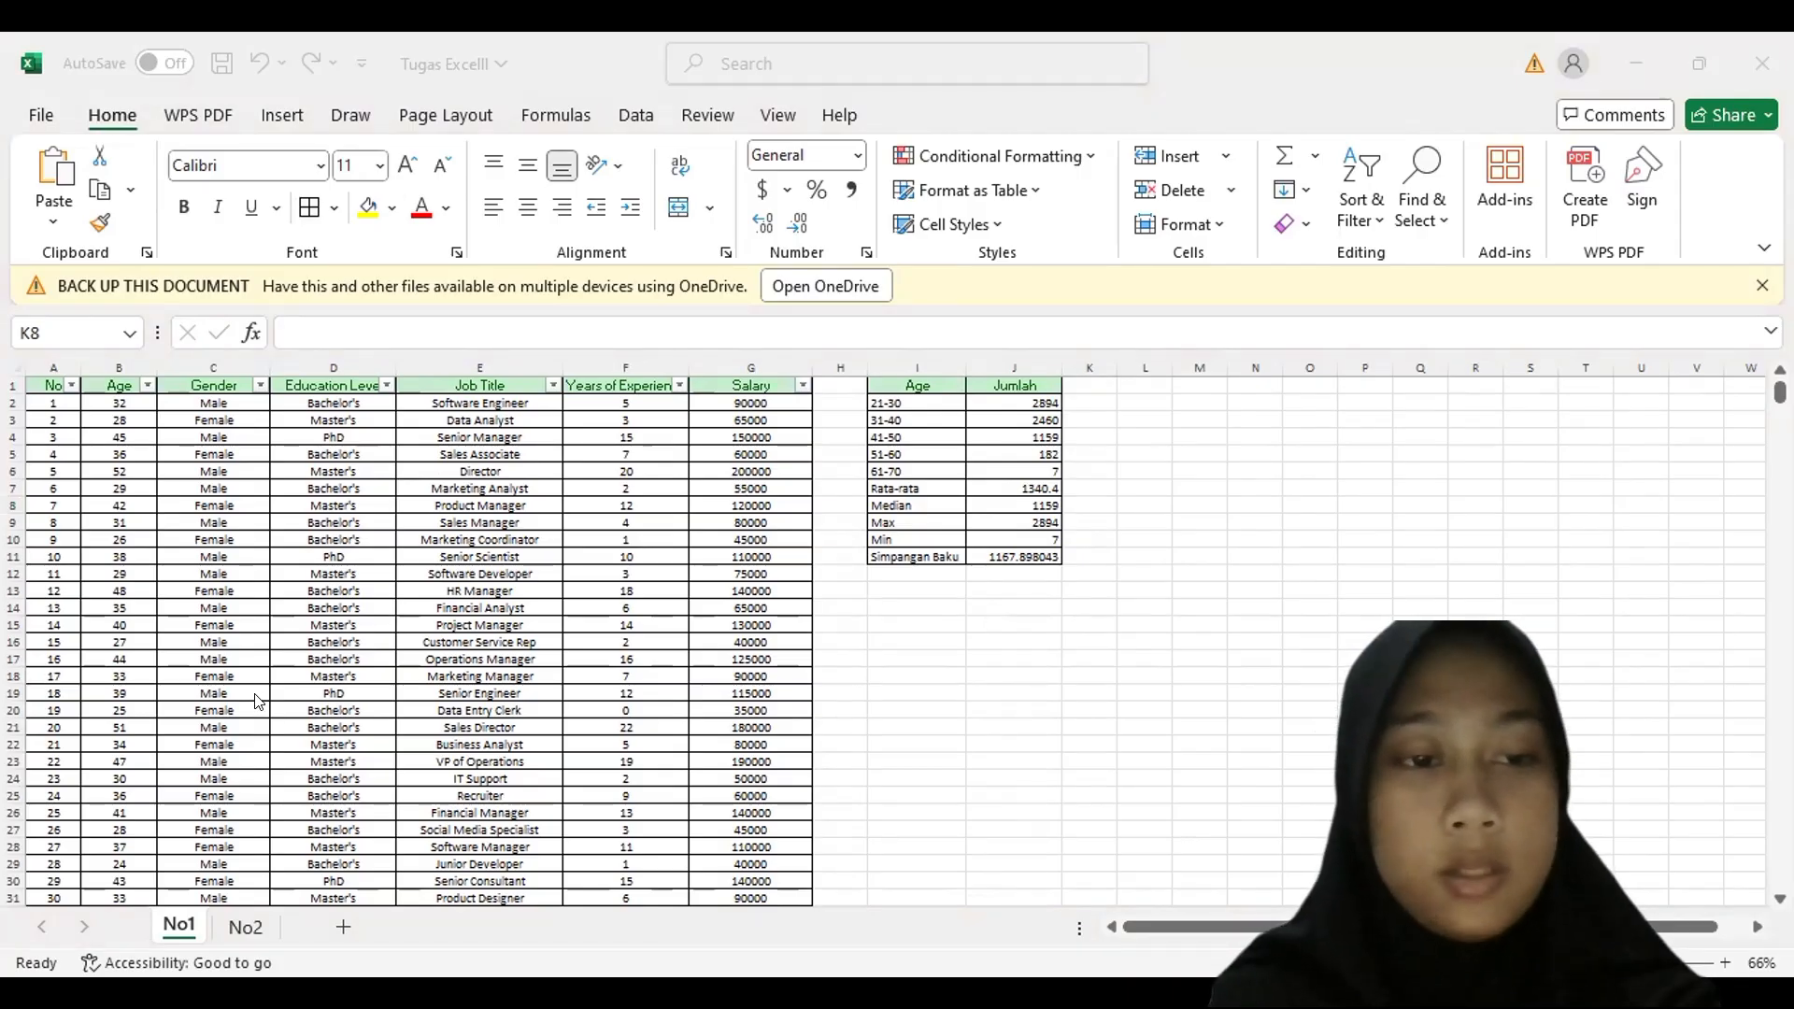
ctrl+scroll(234, 404, up, 4)
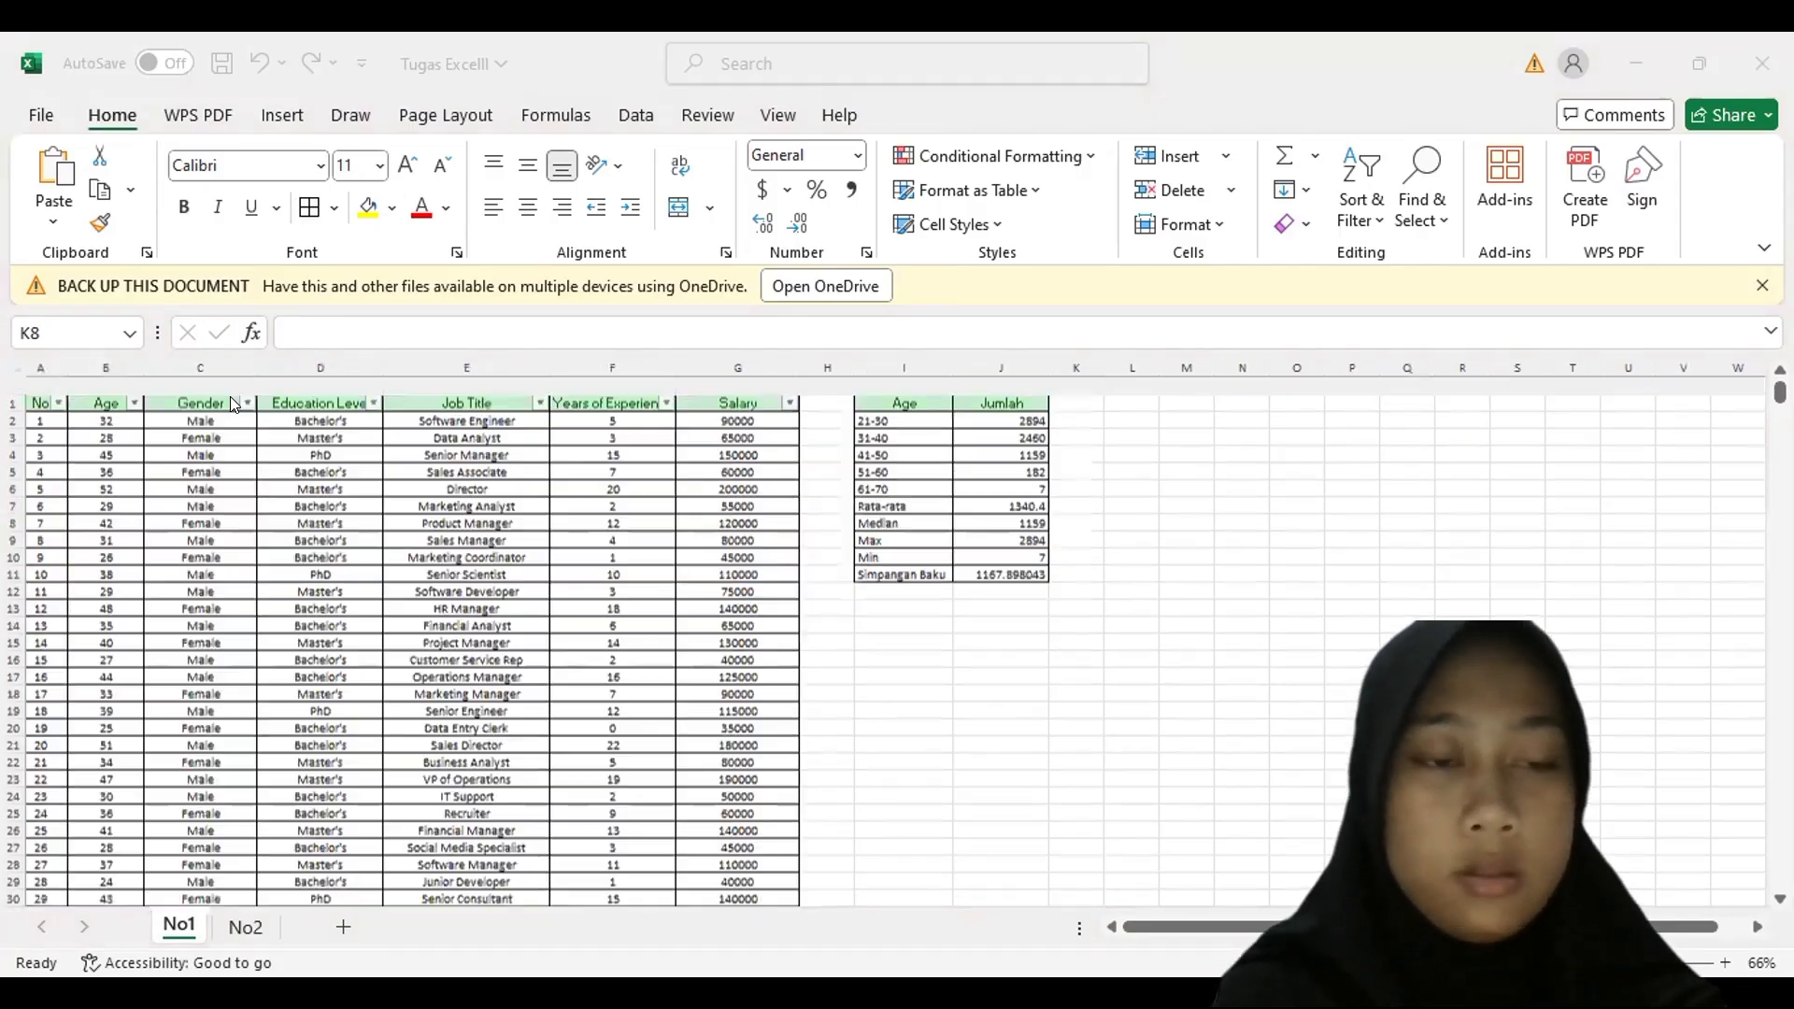
ctrl+scroll(234, 404, up, 1)
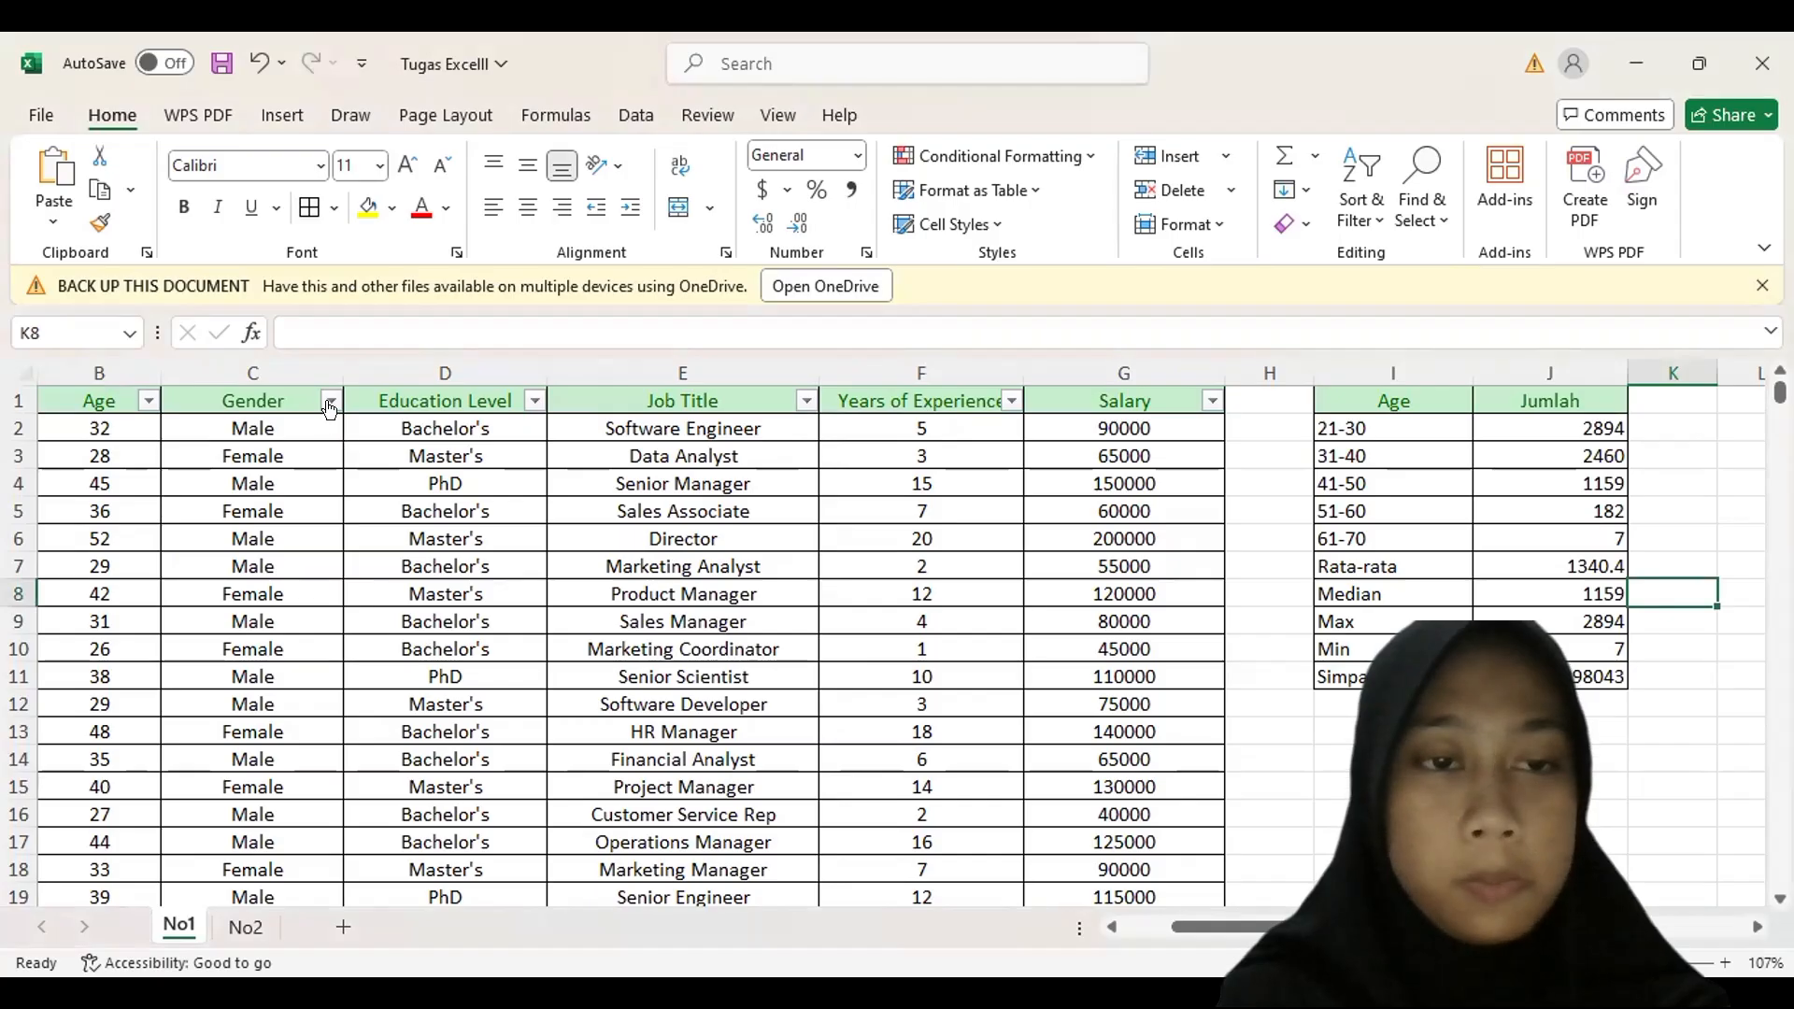
click(331, 400)
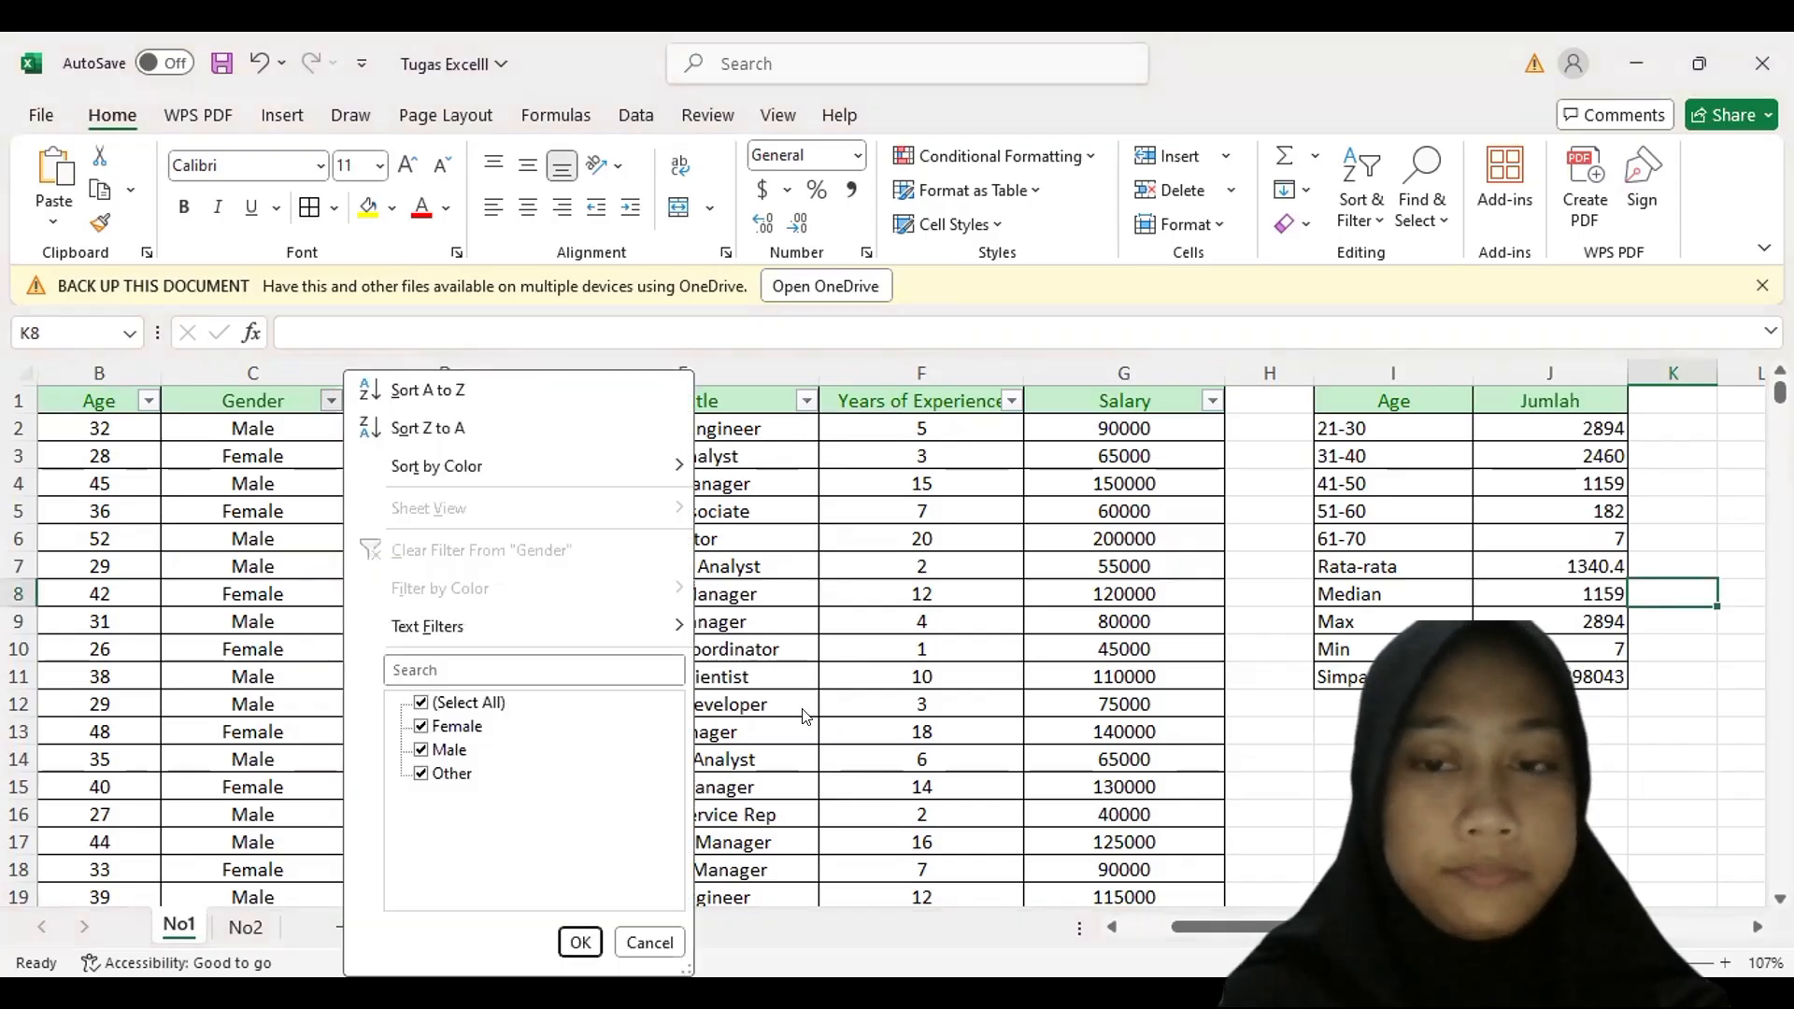
click(1334, 614)
- Enter the header "Gender" in L1 to start a second summary table beside the age table
scroll(1335, 614, right, 3)
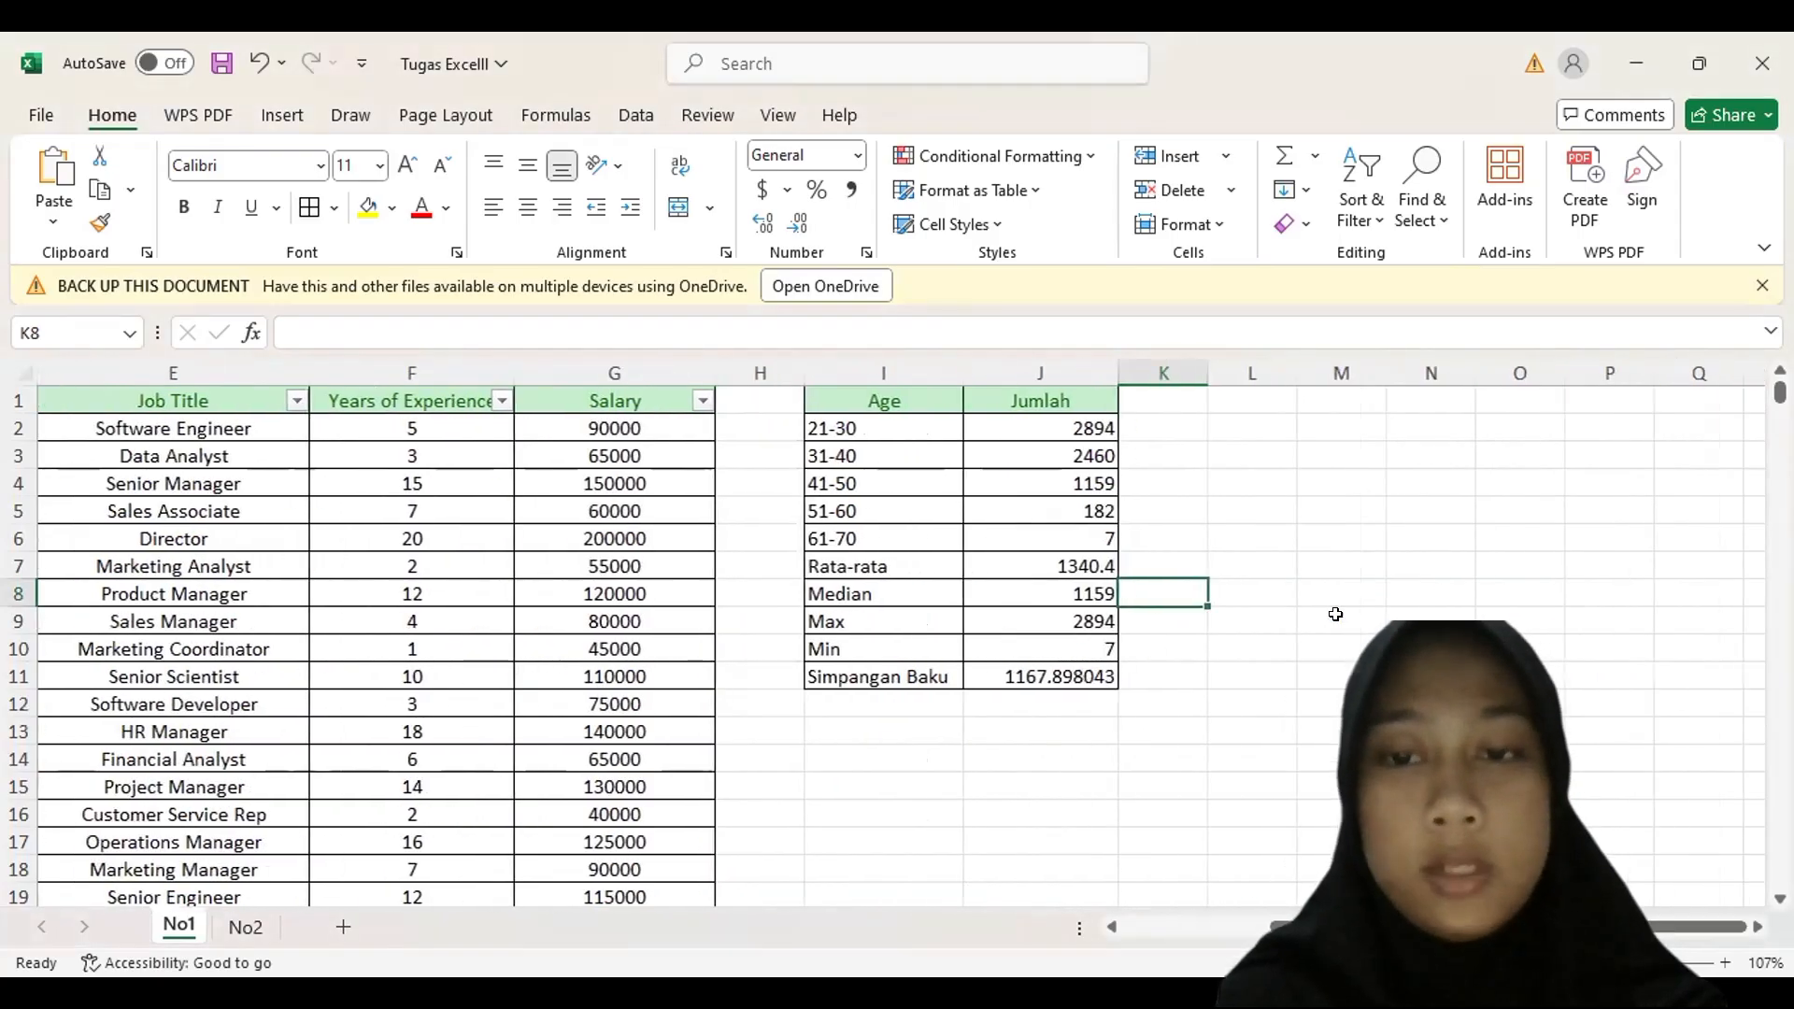
click(1249, 401)
double_click(1231, 385)
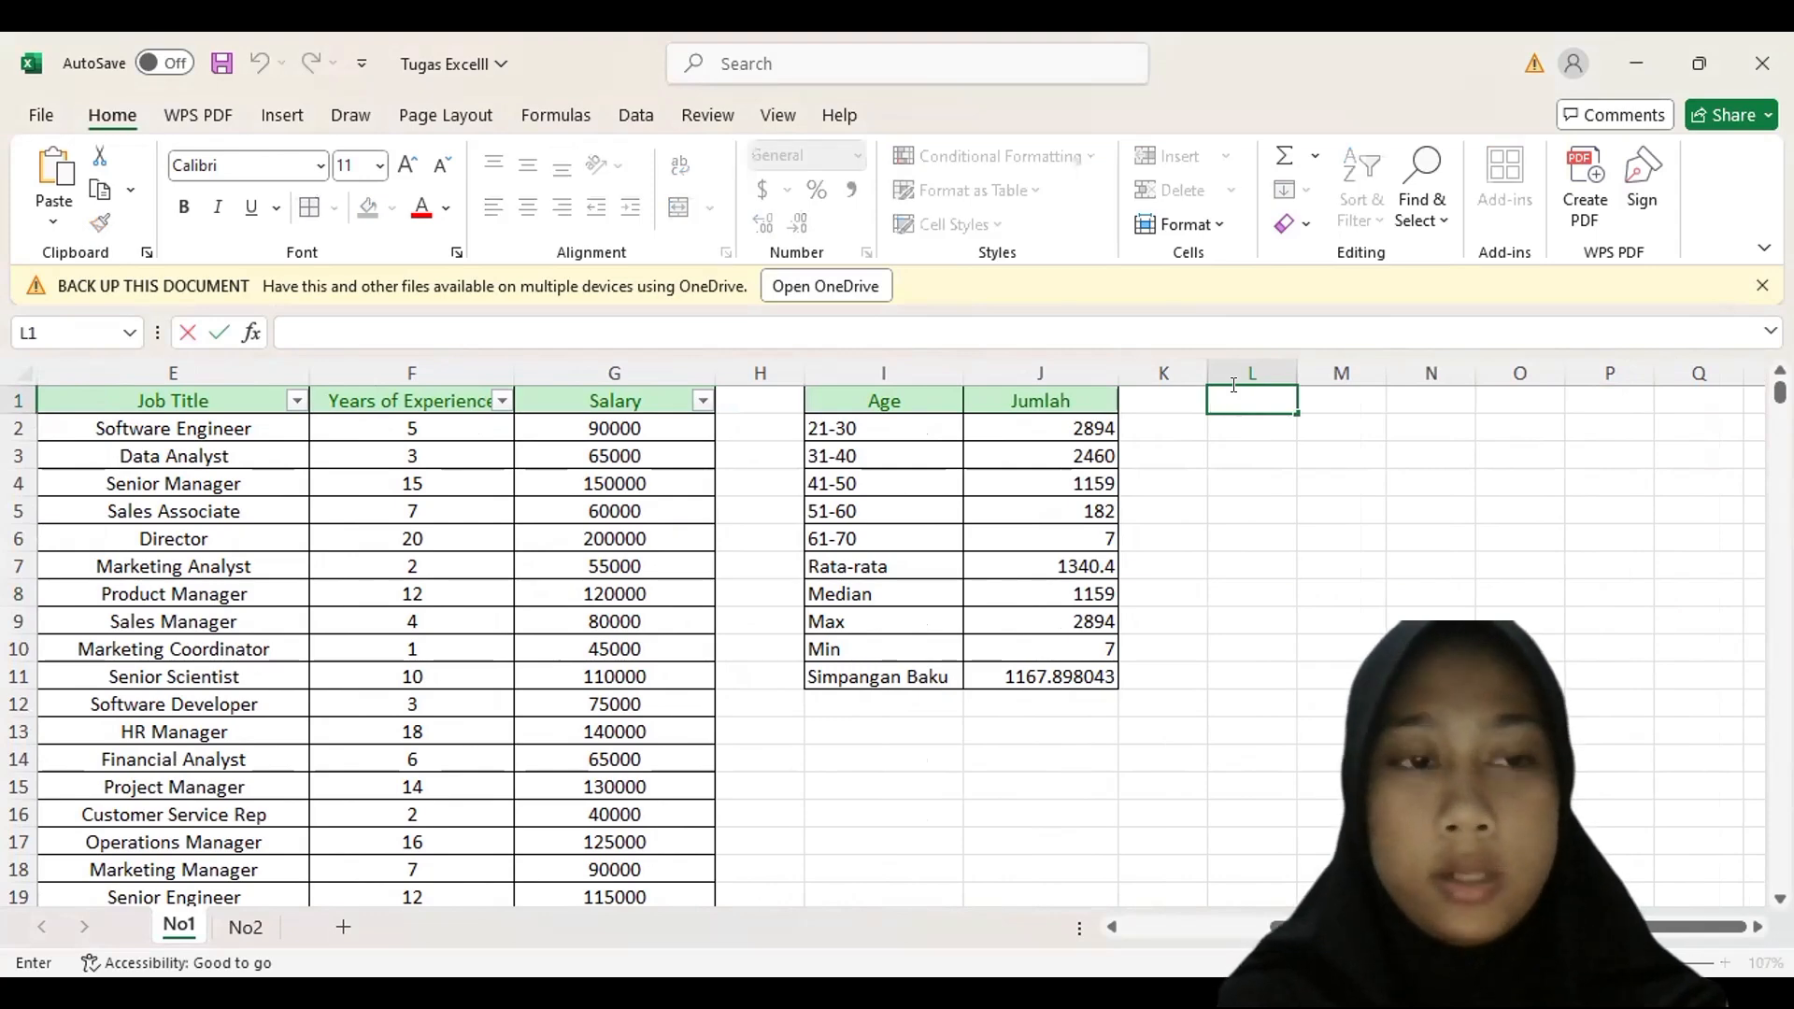
scroll(813, 627, left, 2)
scroll(814, 627, right, 3)
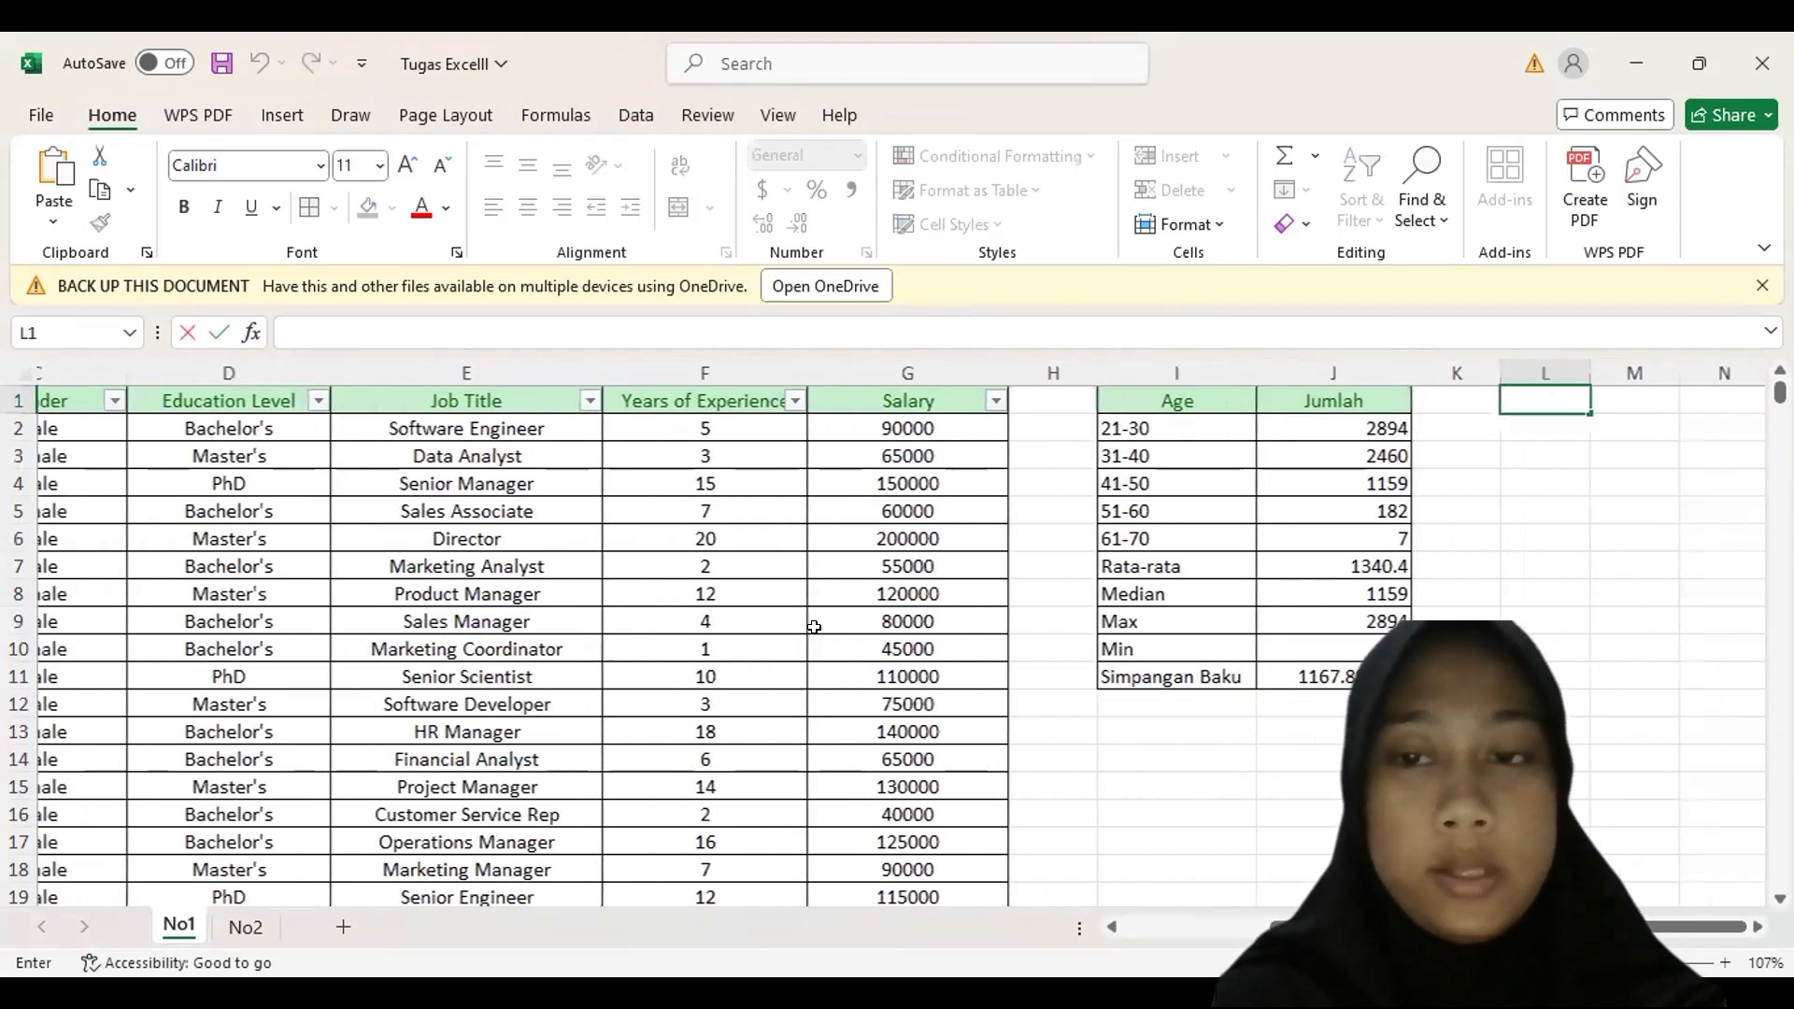
double_click(976, 404)
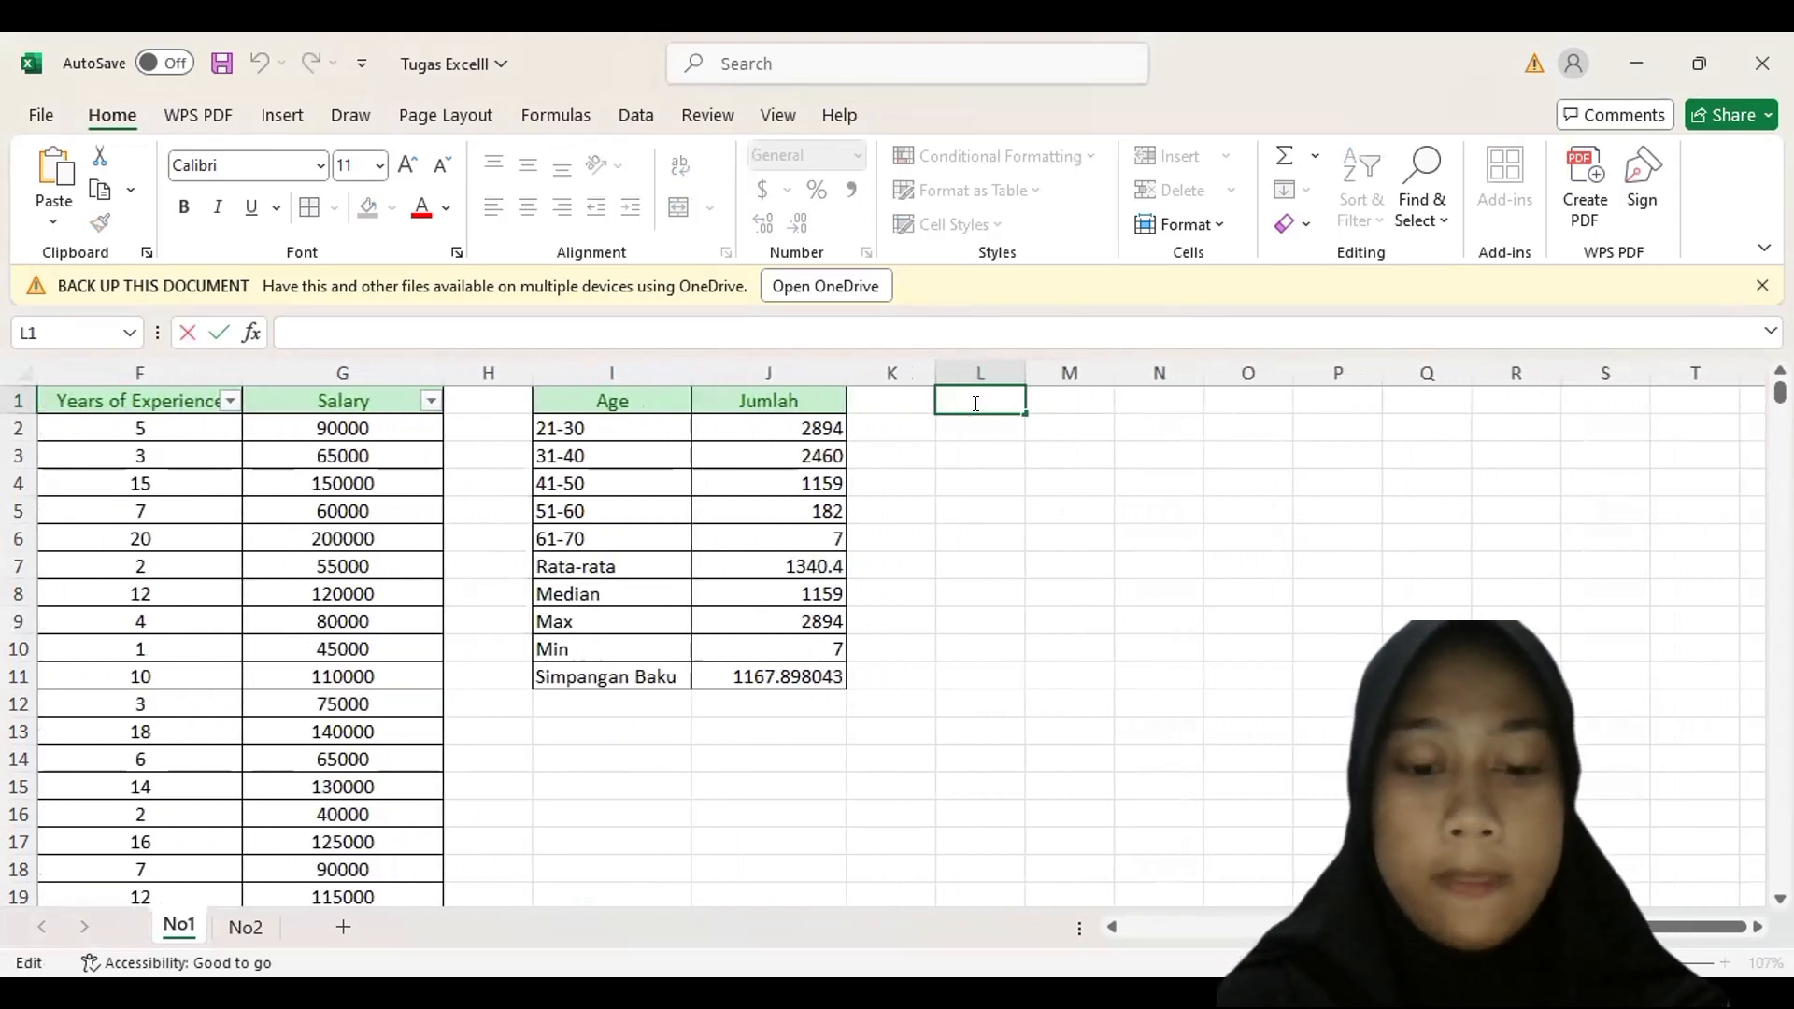
text(Gender)
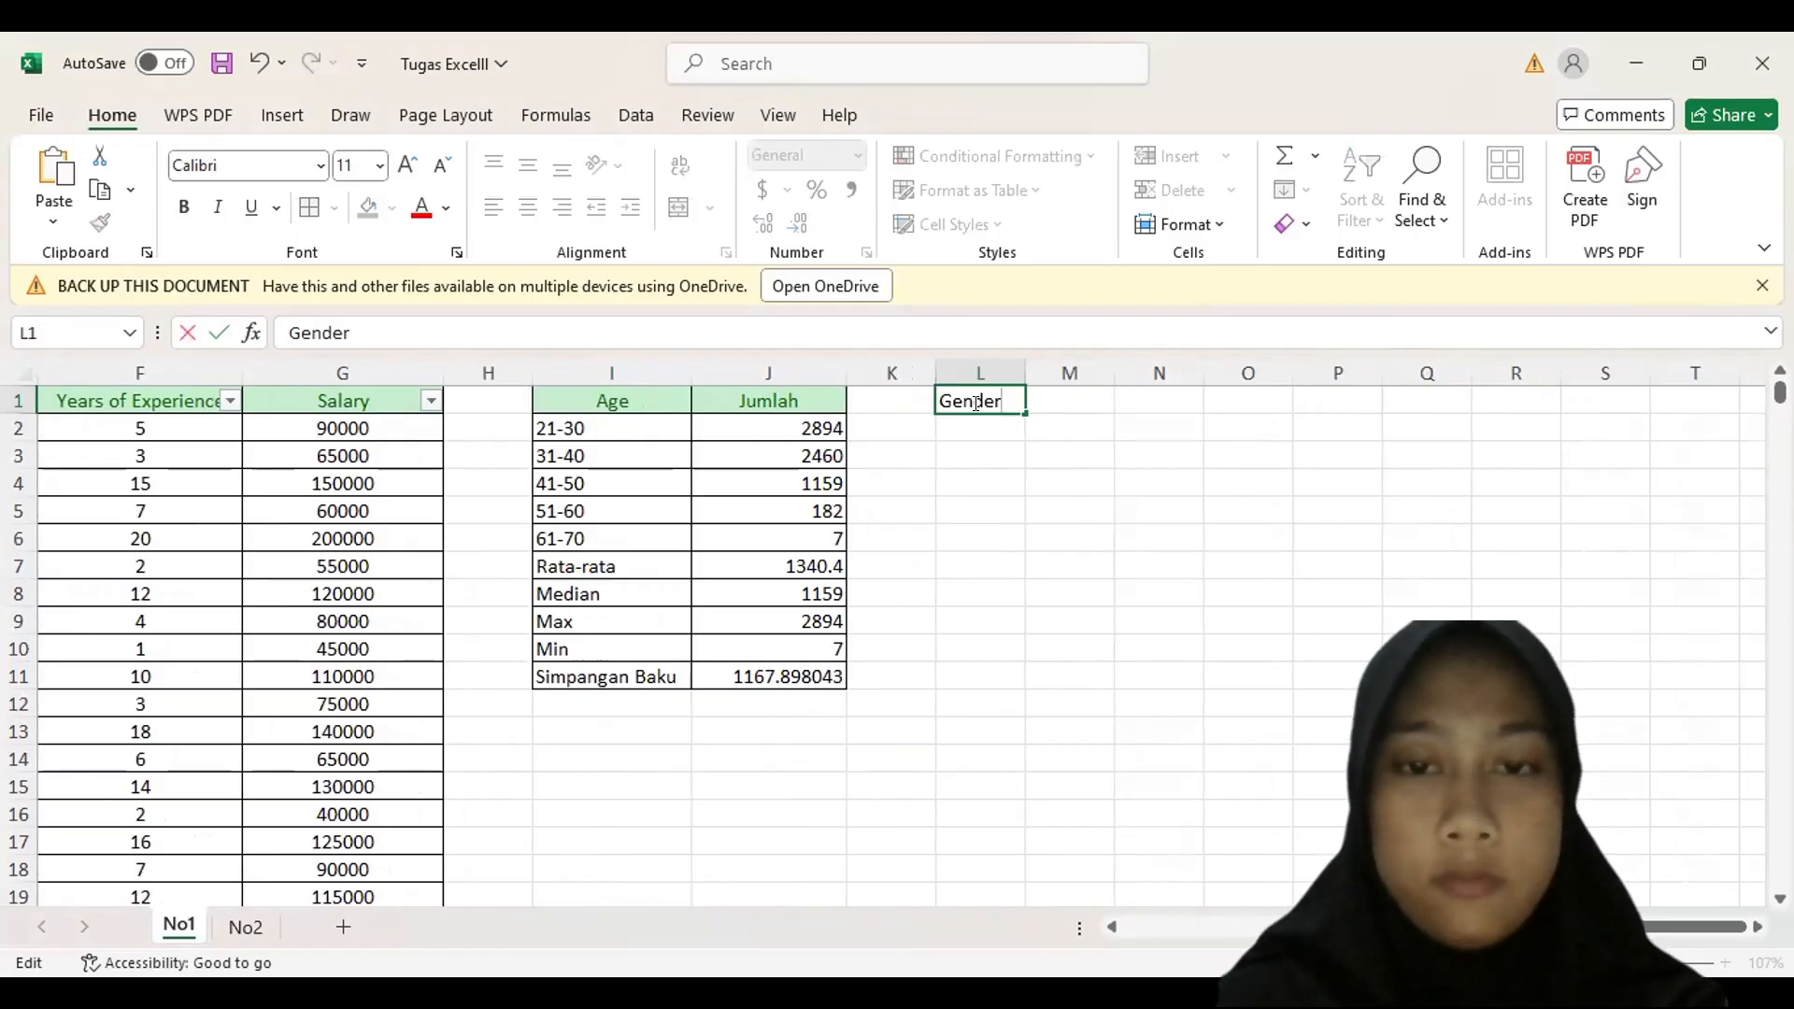
click(1085, 401)
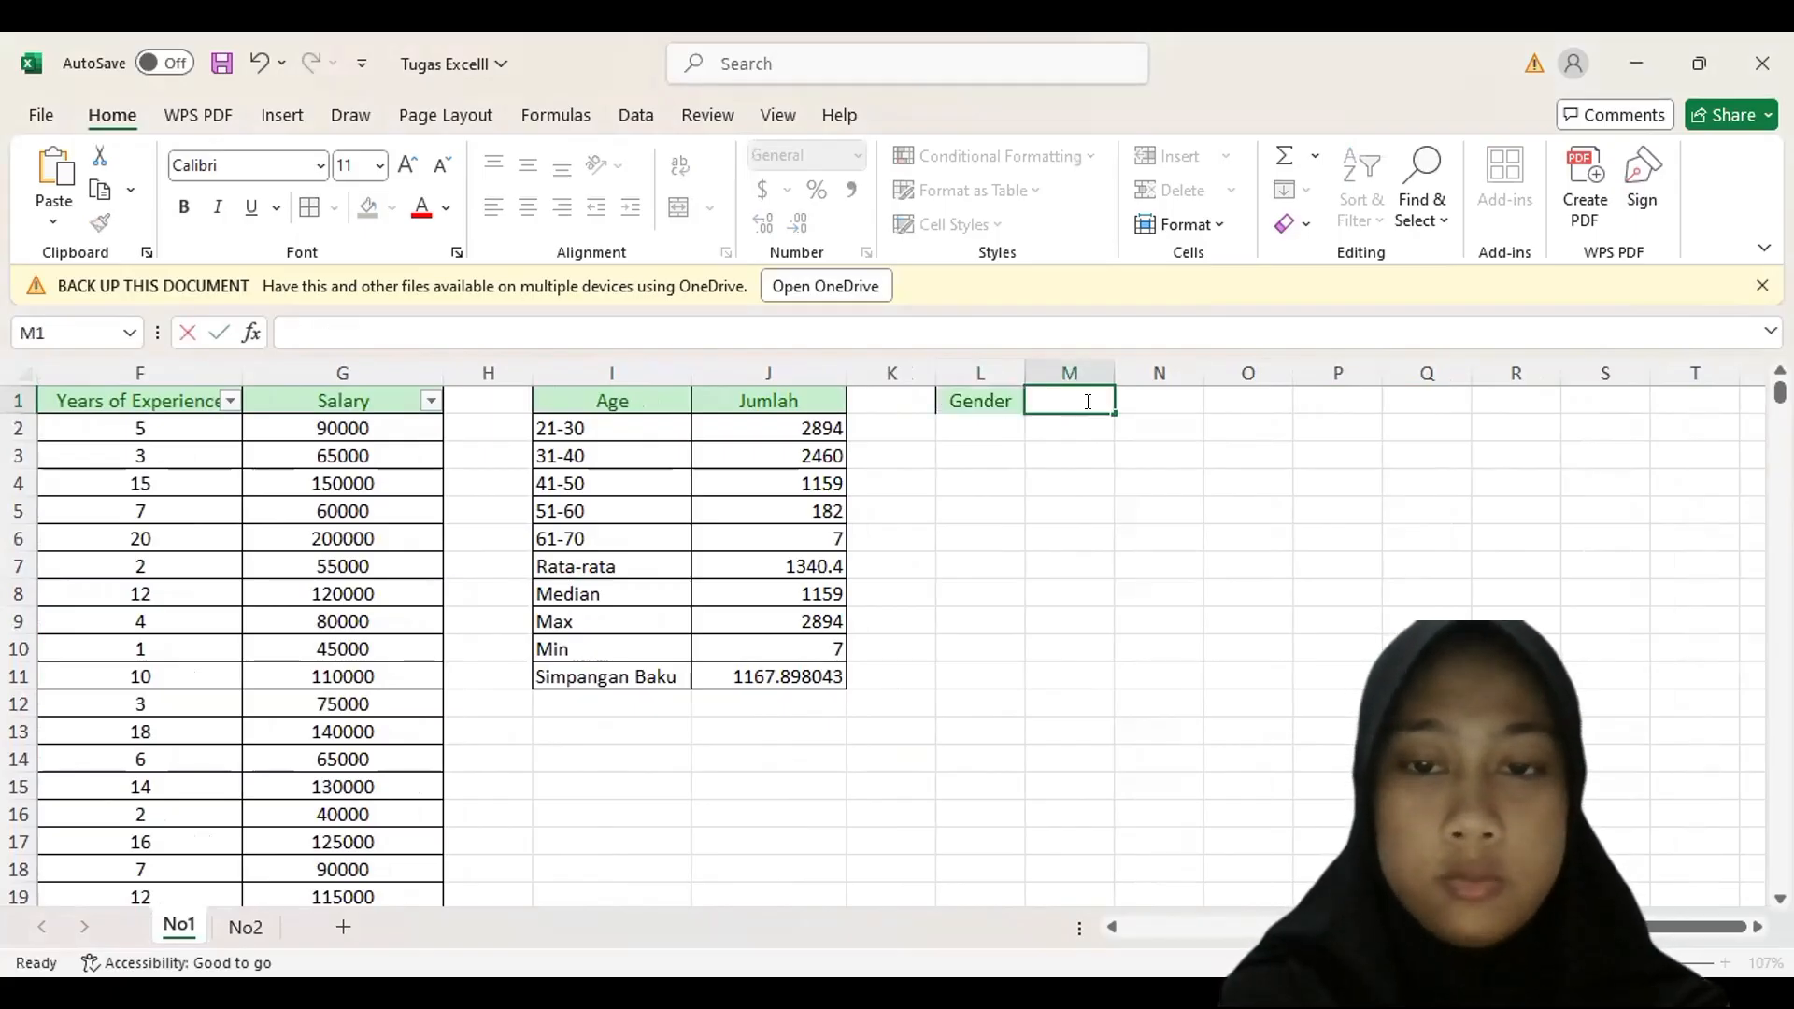
- Enter the header "Jumlah" in M1 and the gender labels Male, Female and Other in L2:L4
text(Jumlah)
key(Return)
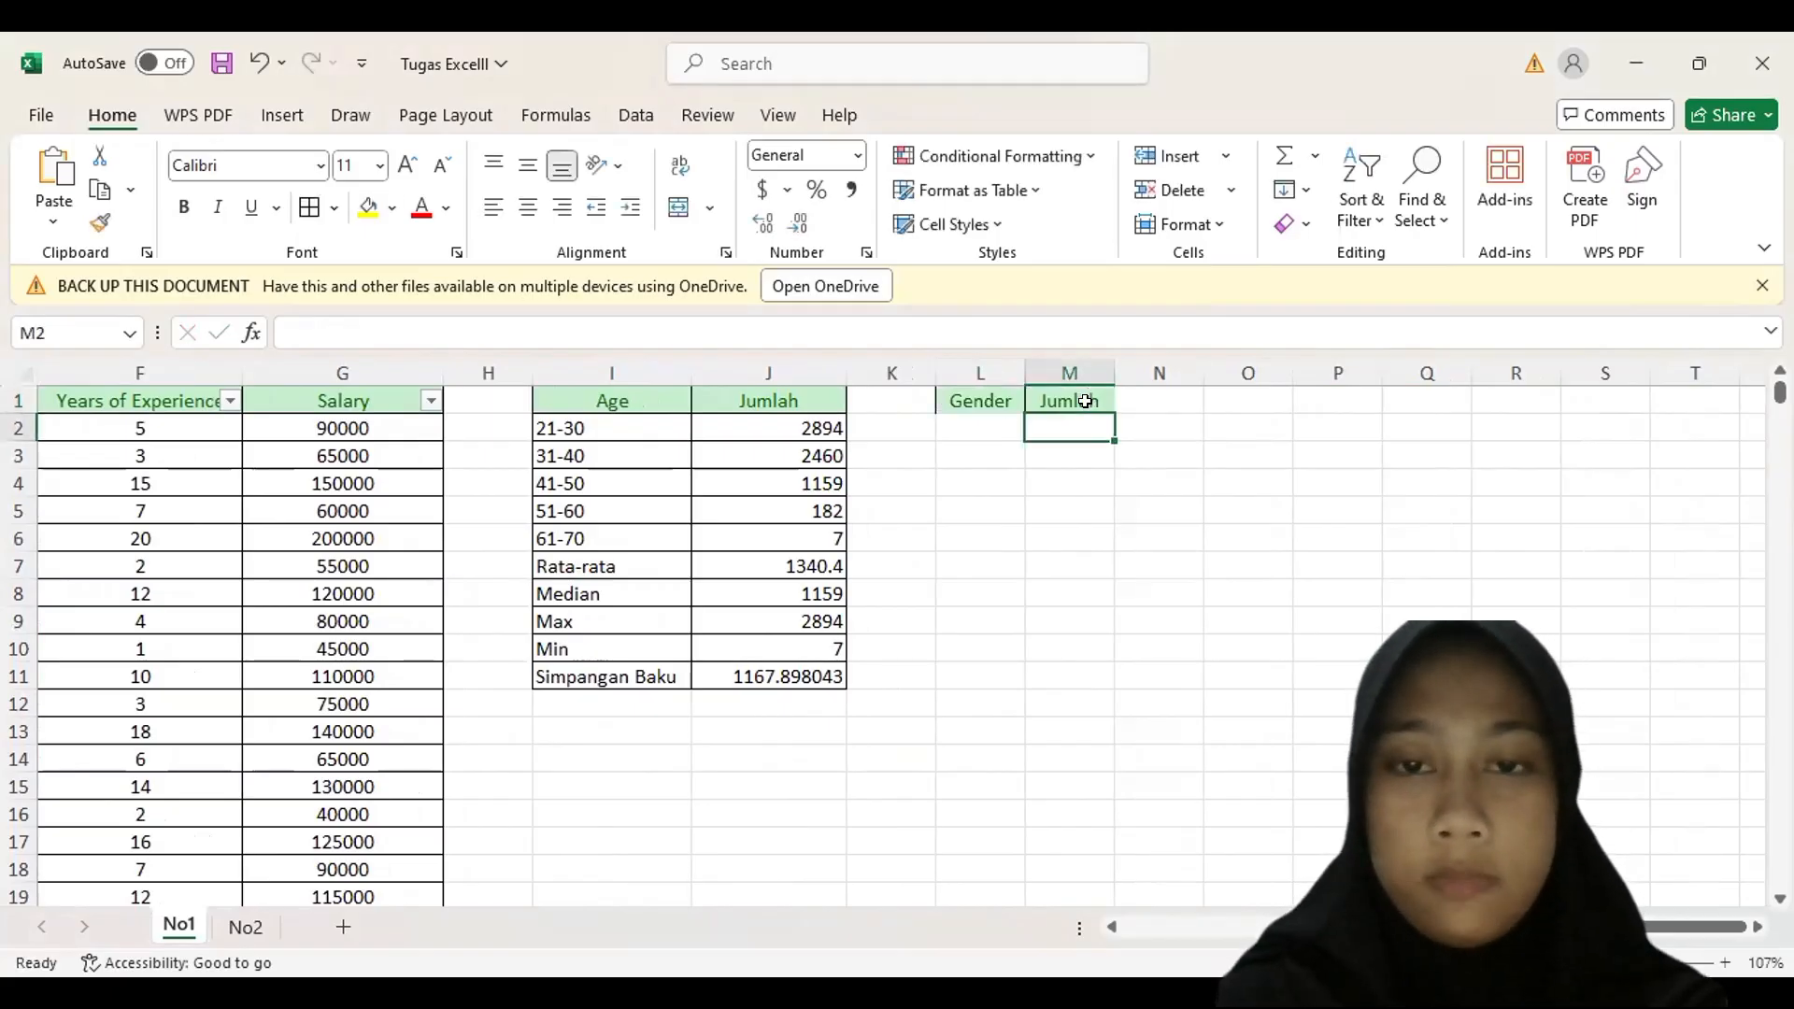
click(943, 419)
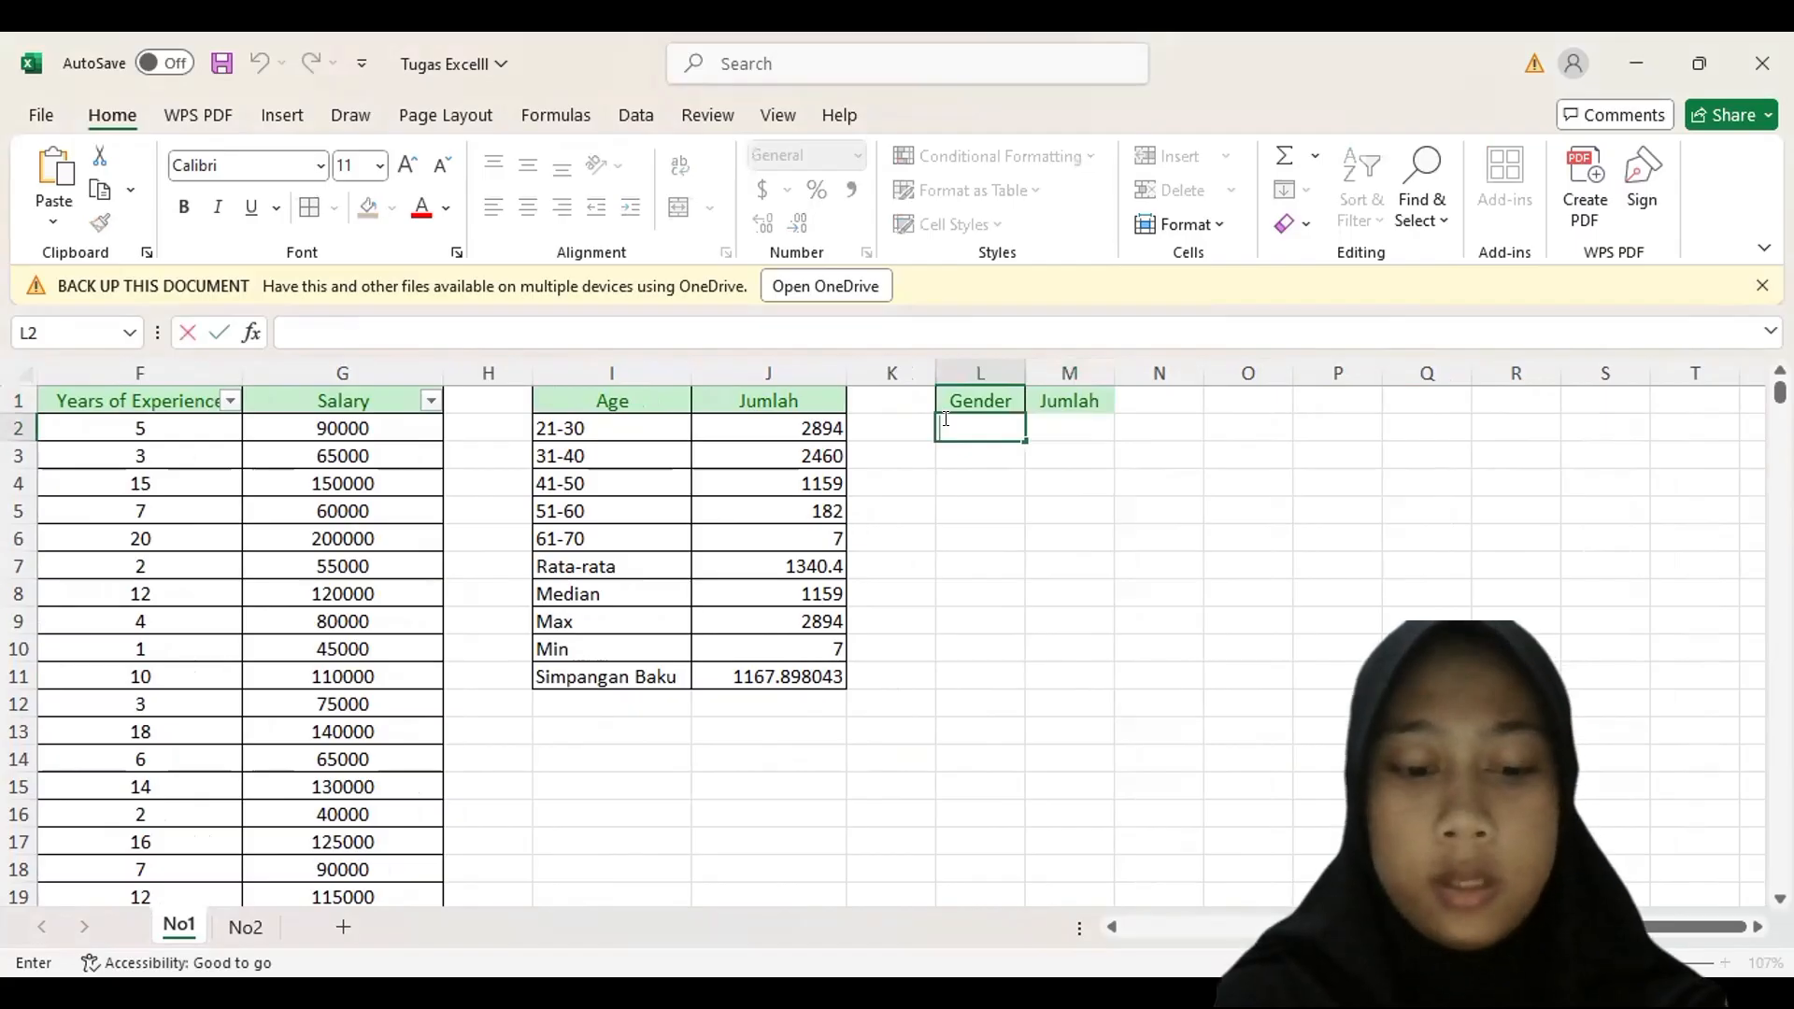
text(Male)
key(Return)
text(f)
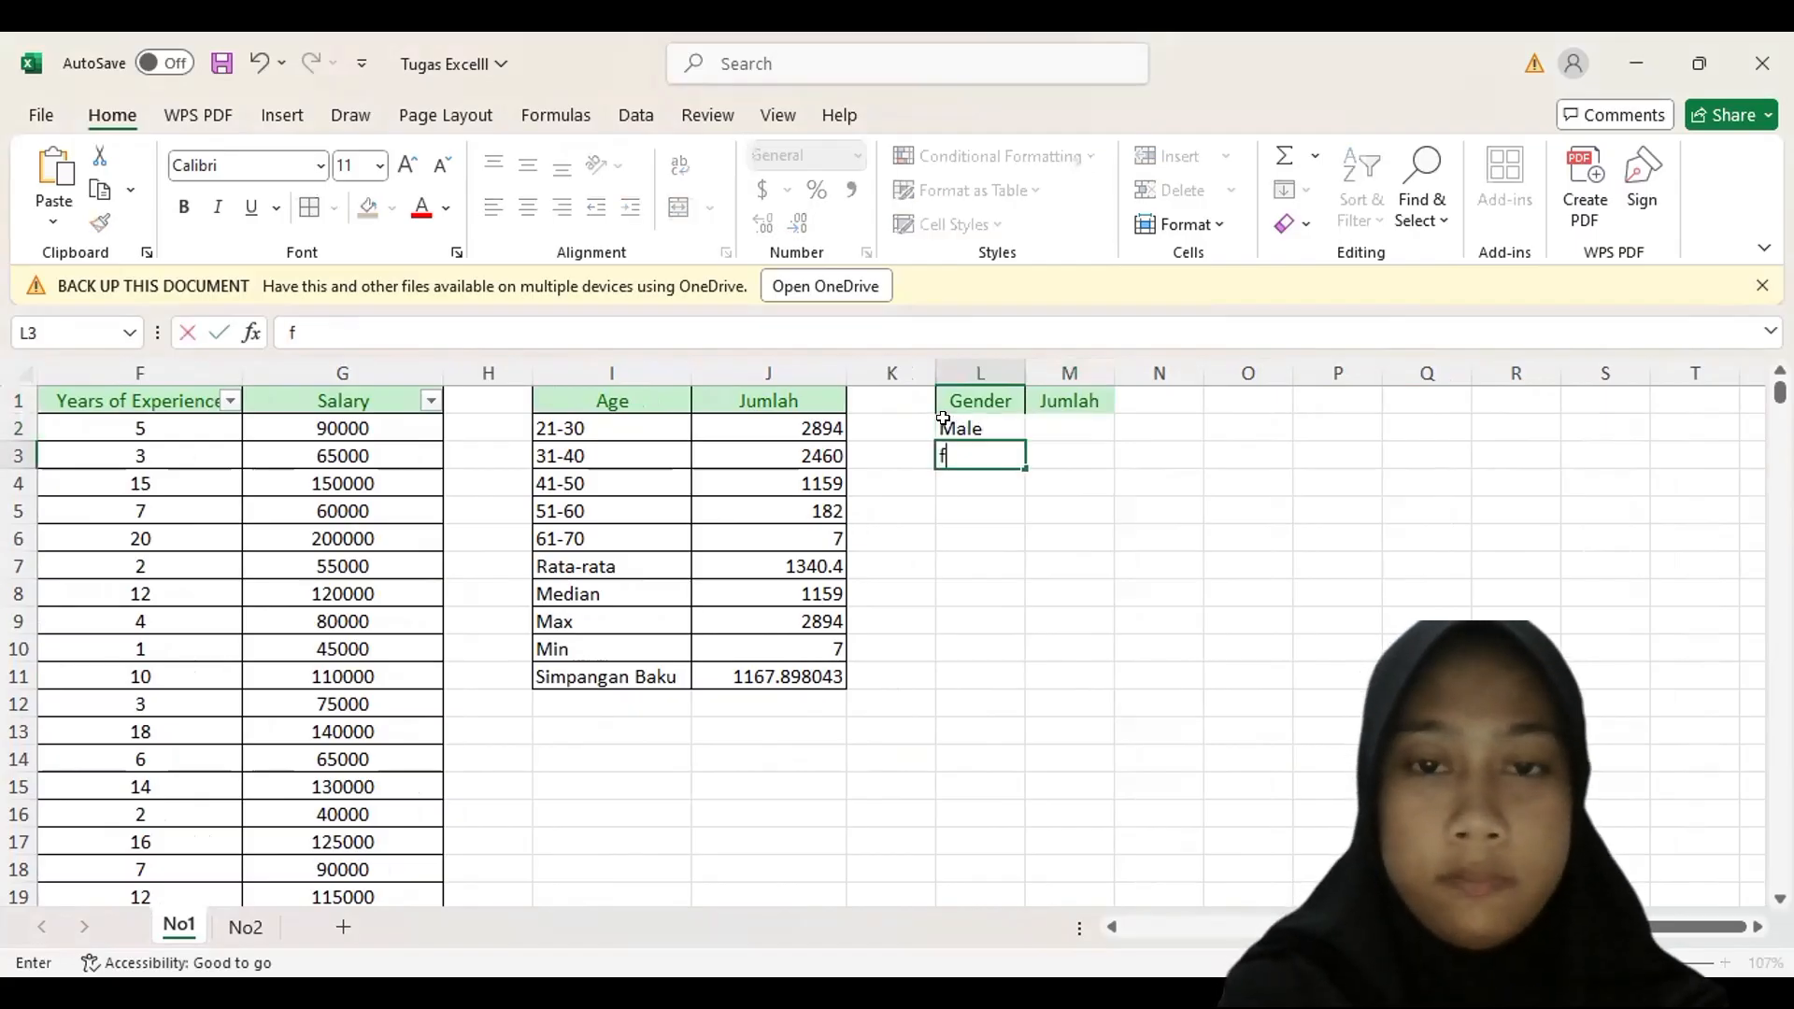
key(BackSpace)
text(Female)
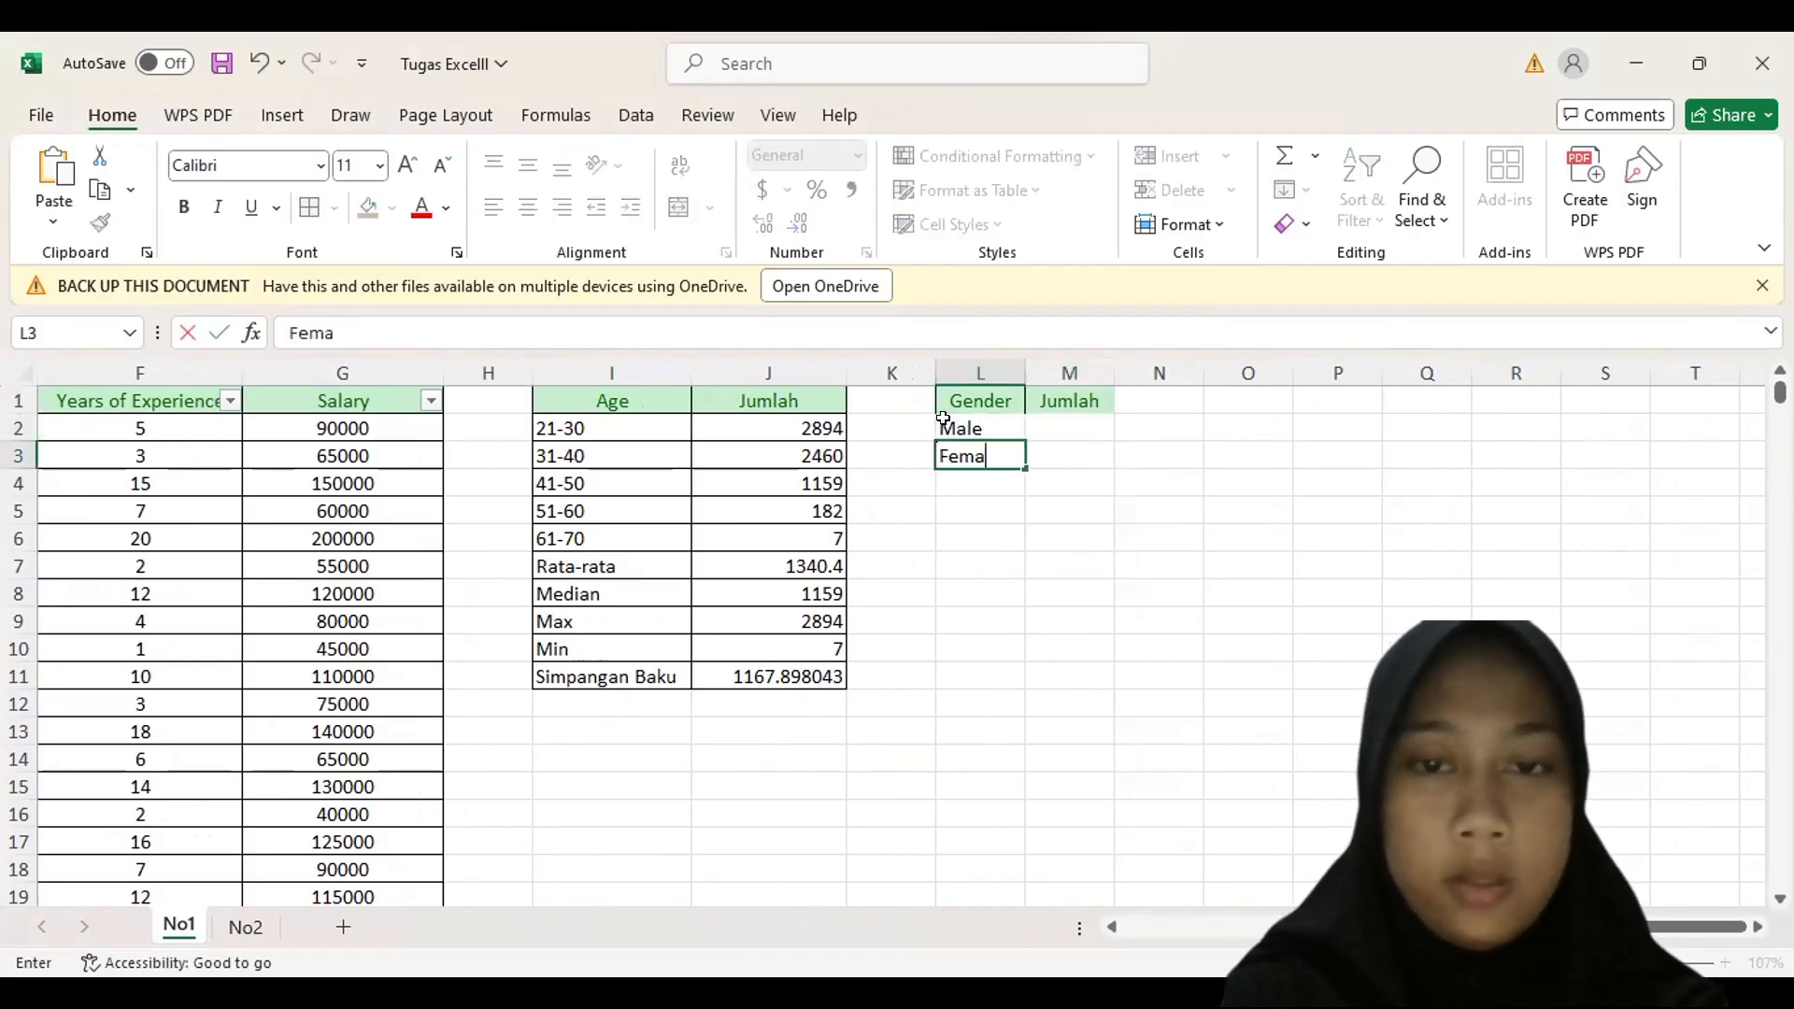
key(Up)
key(Down)
key(Down)
text(Othe)
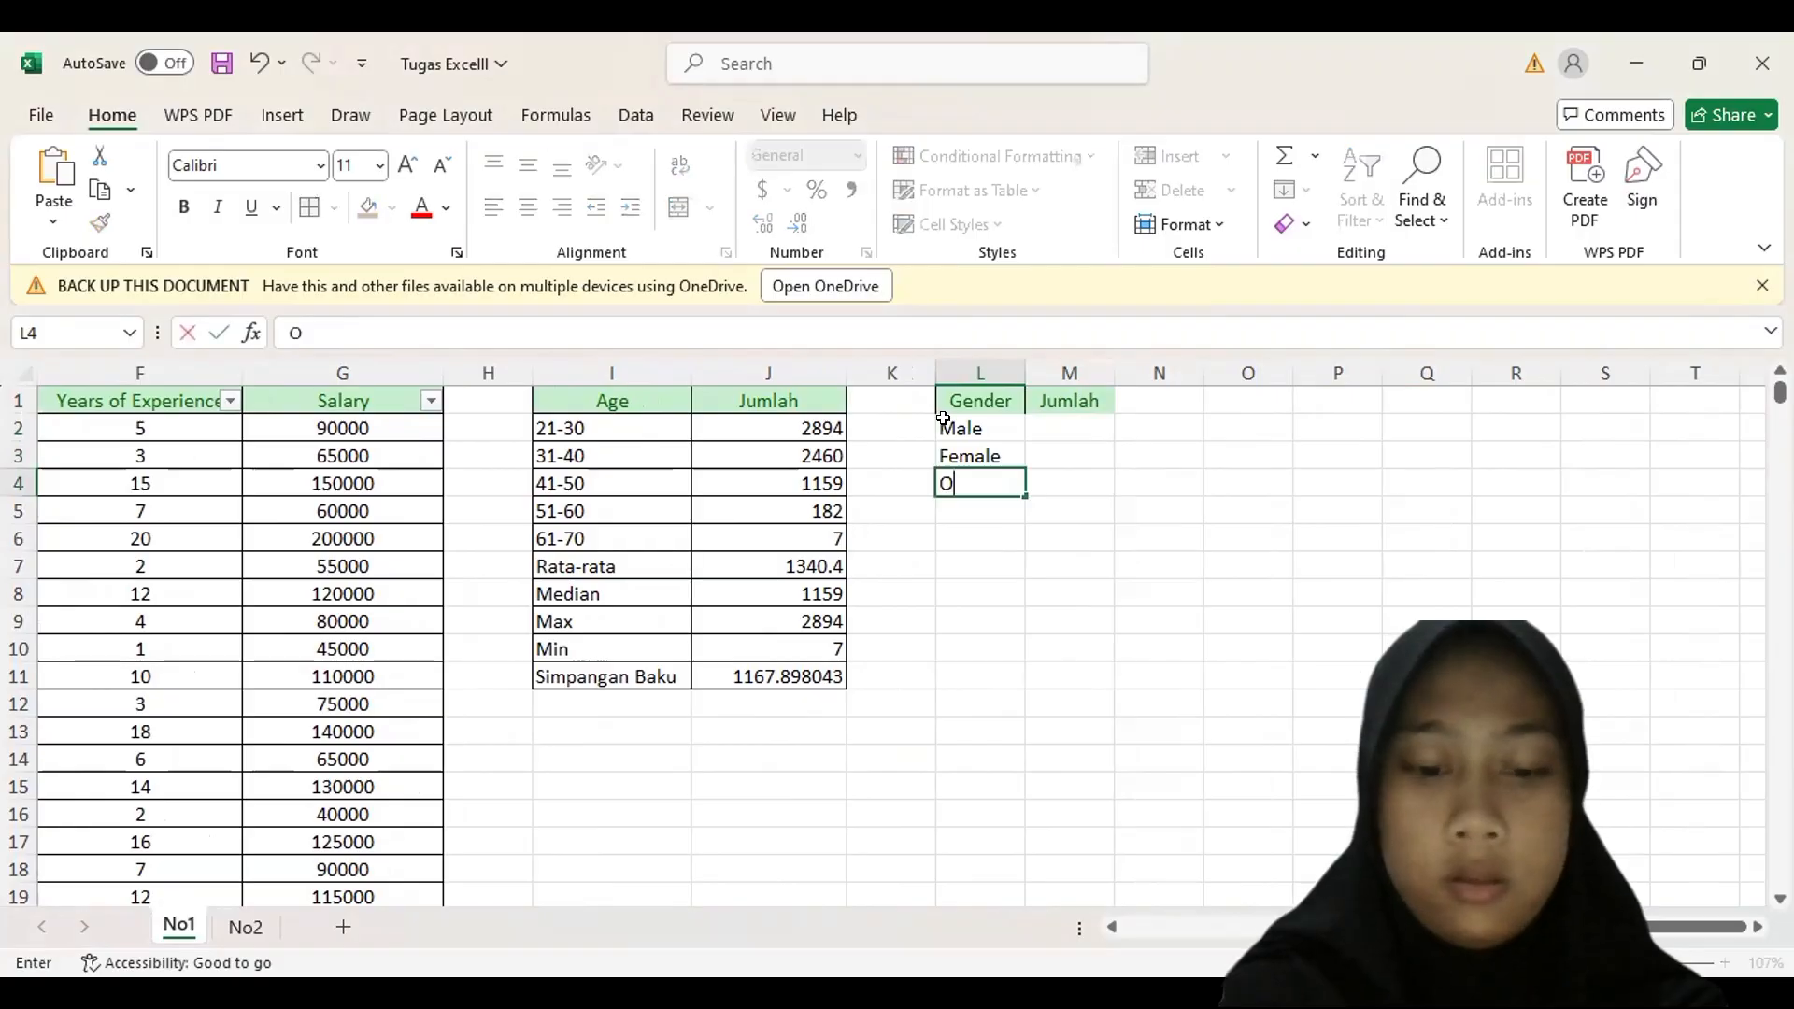
scroll(943, 417, left, 8)
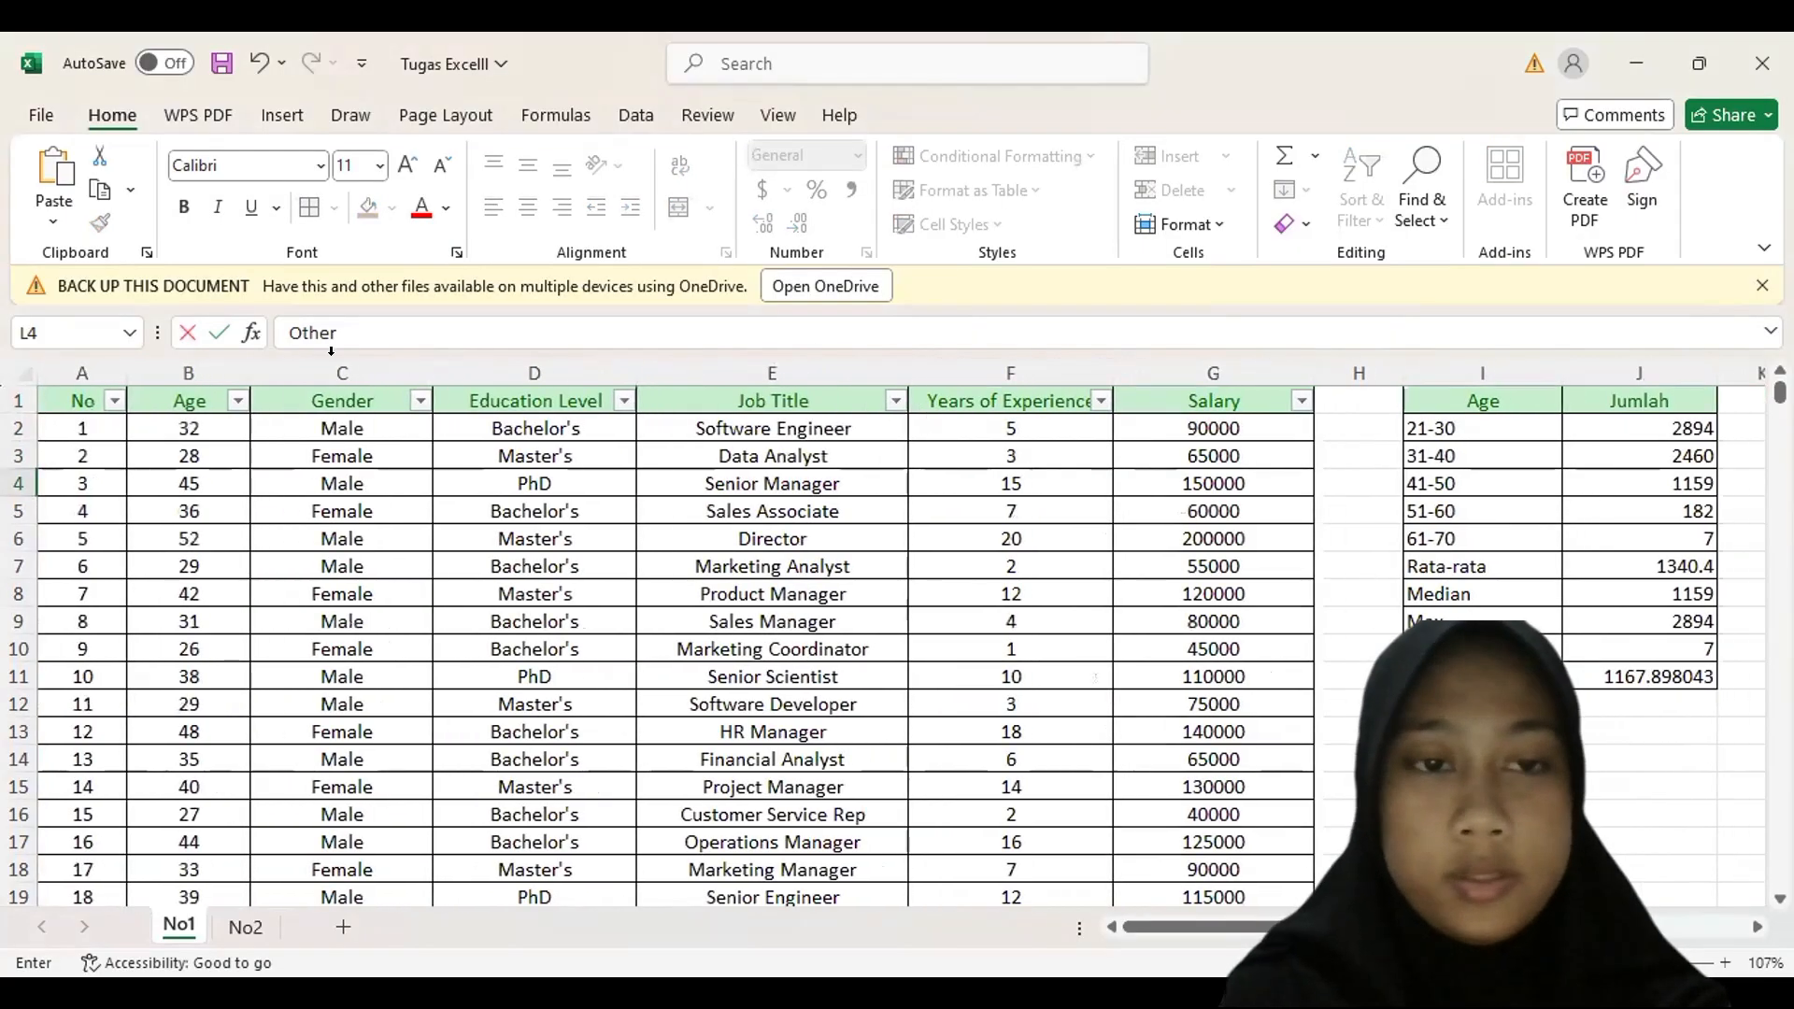
click(415, 401)
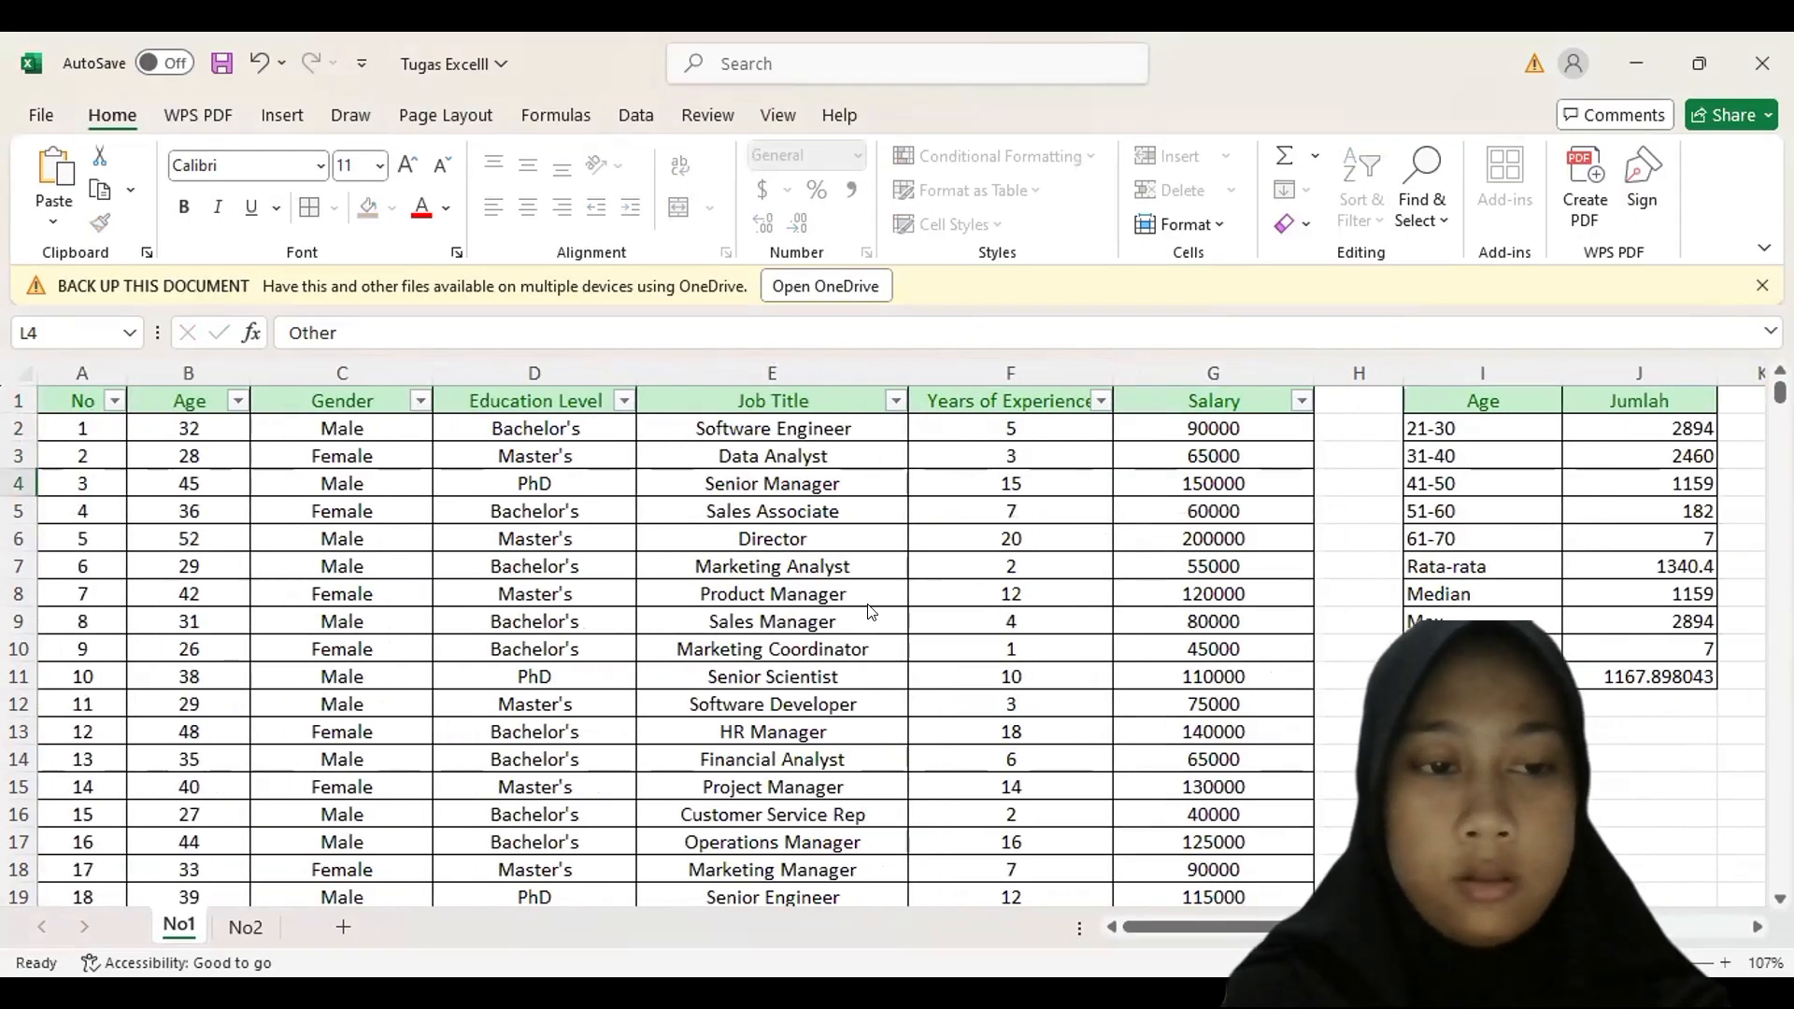
scroll(868, 605, right, 4)
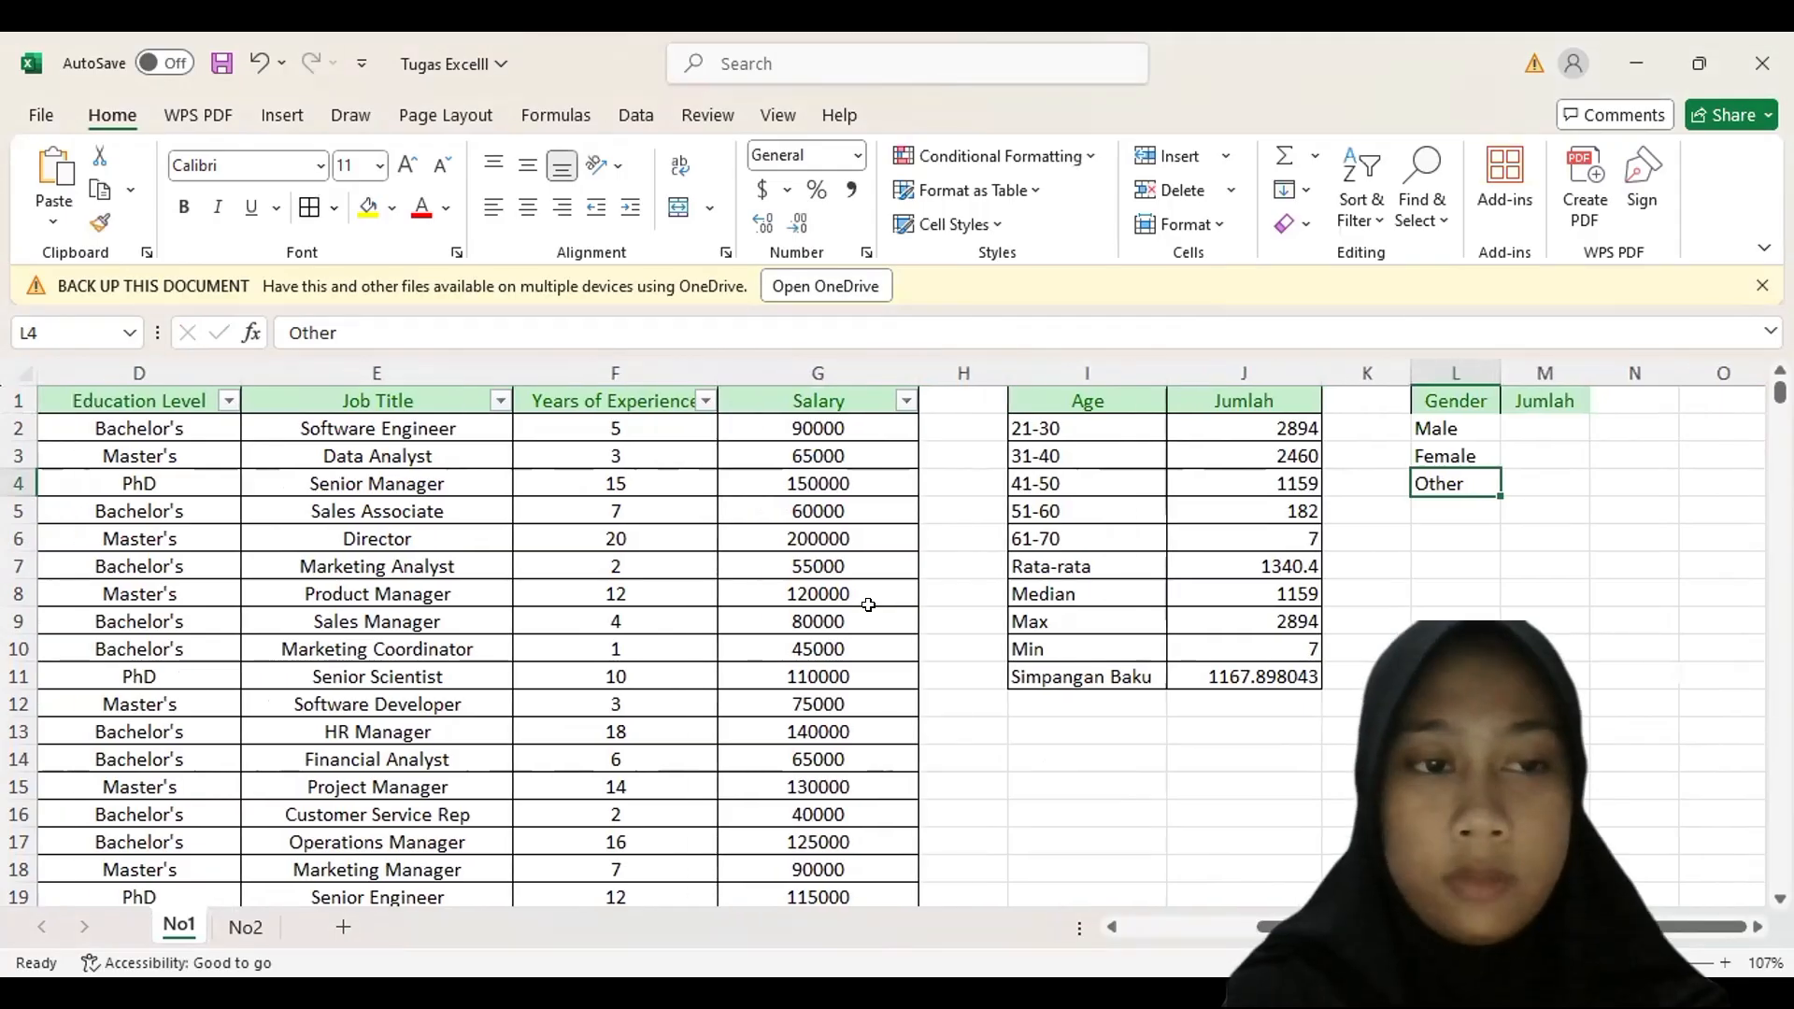
scroll(868, 605, right, 1)
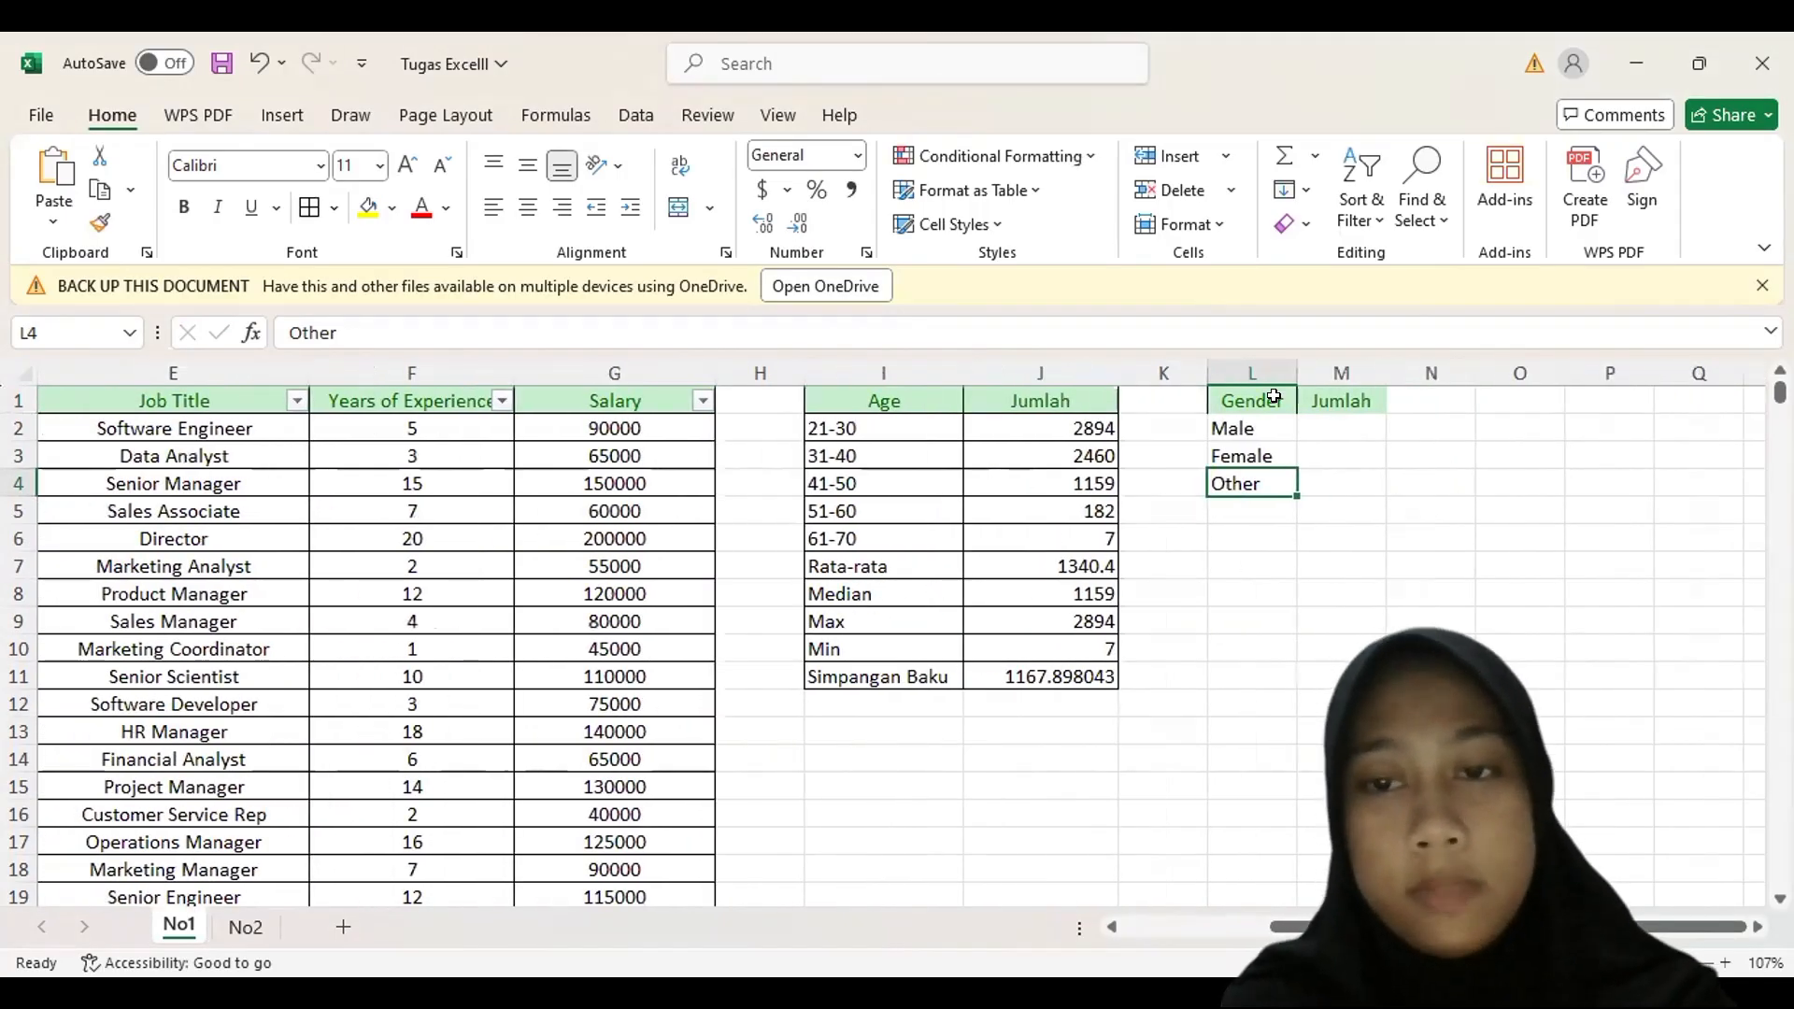
- Count the male entries in M2 with the formula =COUNTIFS(C:C,"Male"), using the whole Gender column as the criteria range
click(1338, 425)
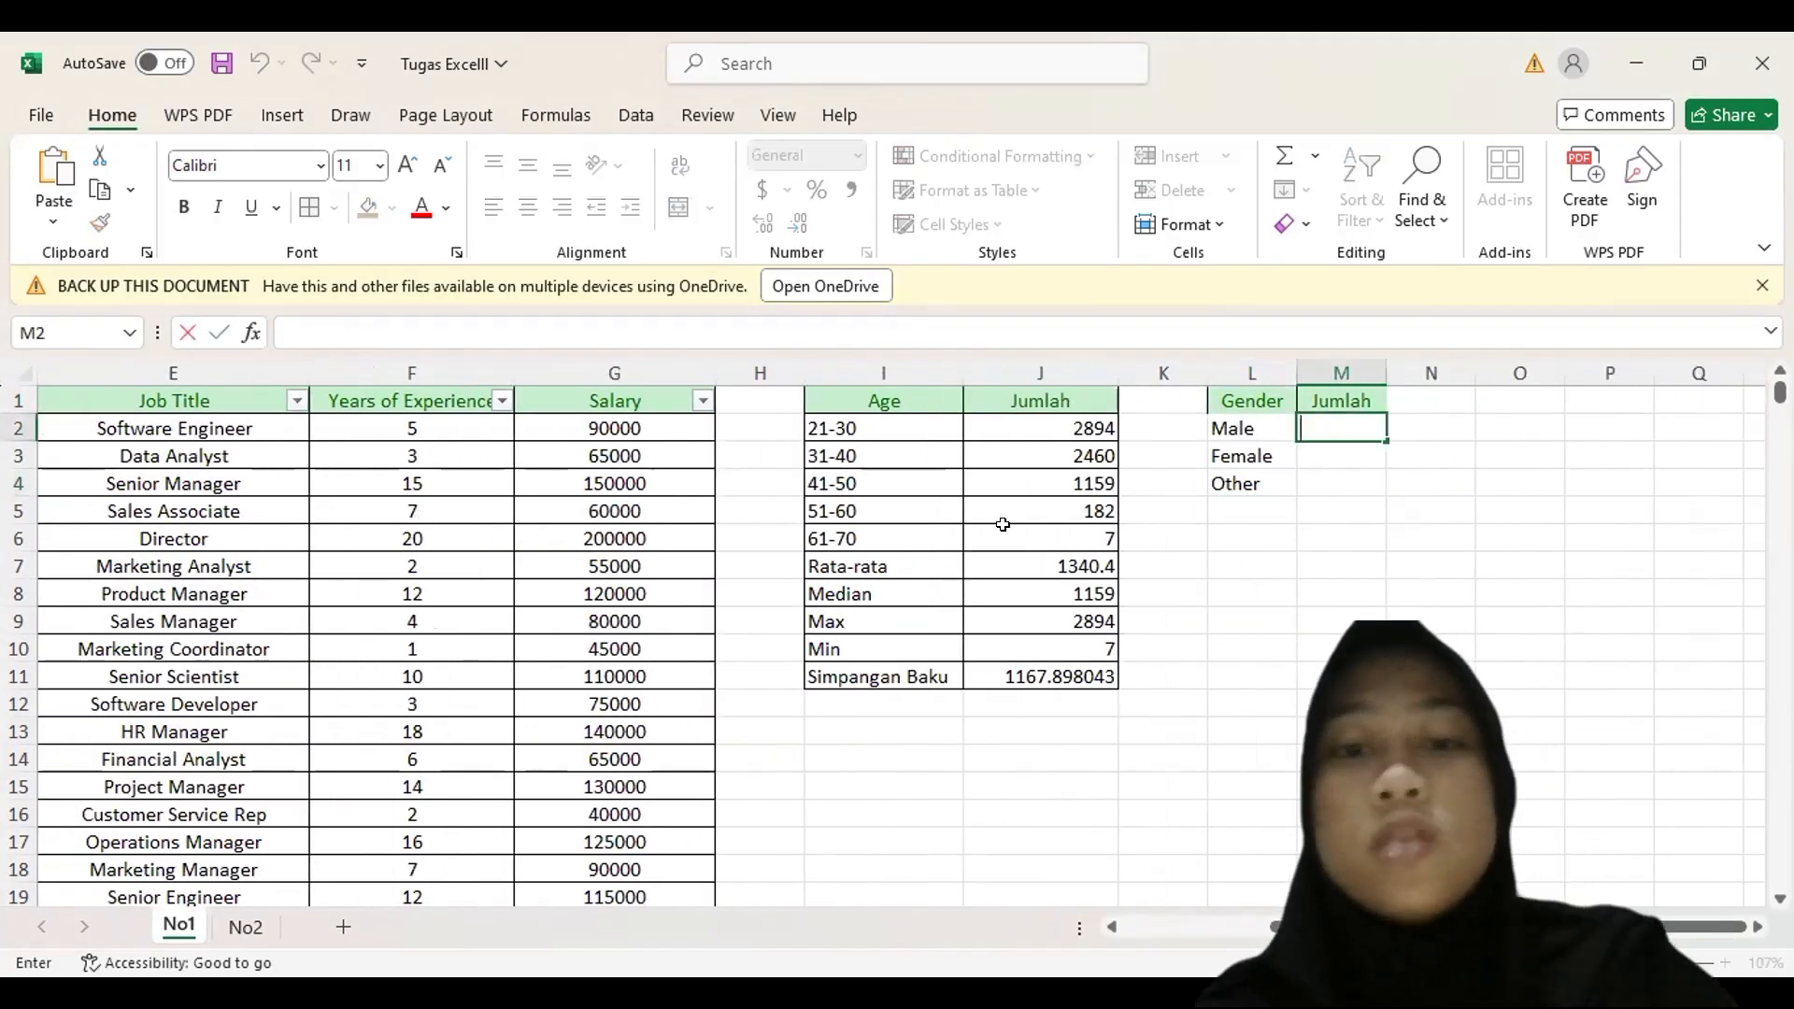
scroll(1002, 524, up, 1)
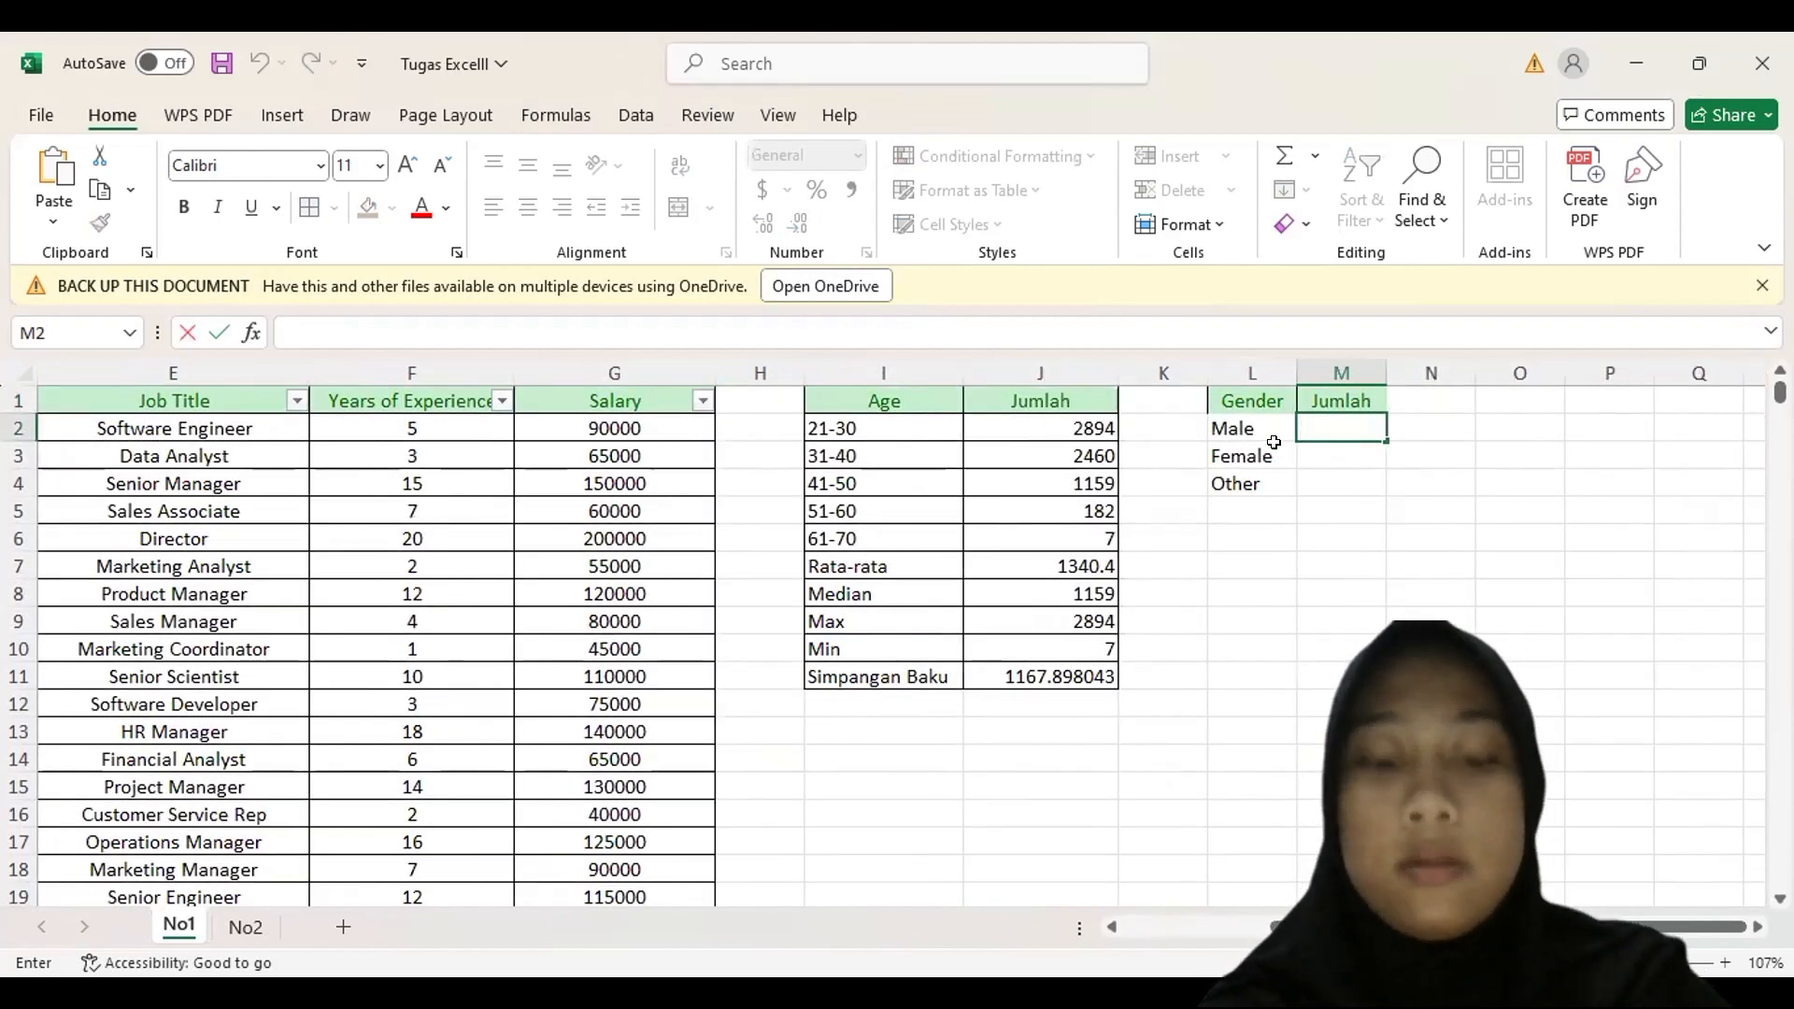
text(=COUNTIFS(B:B,">=21",B:B,"<=30"))
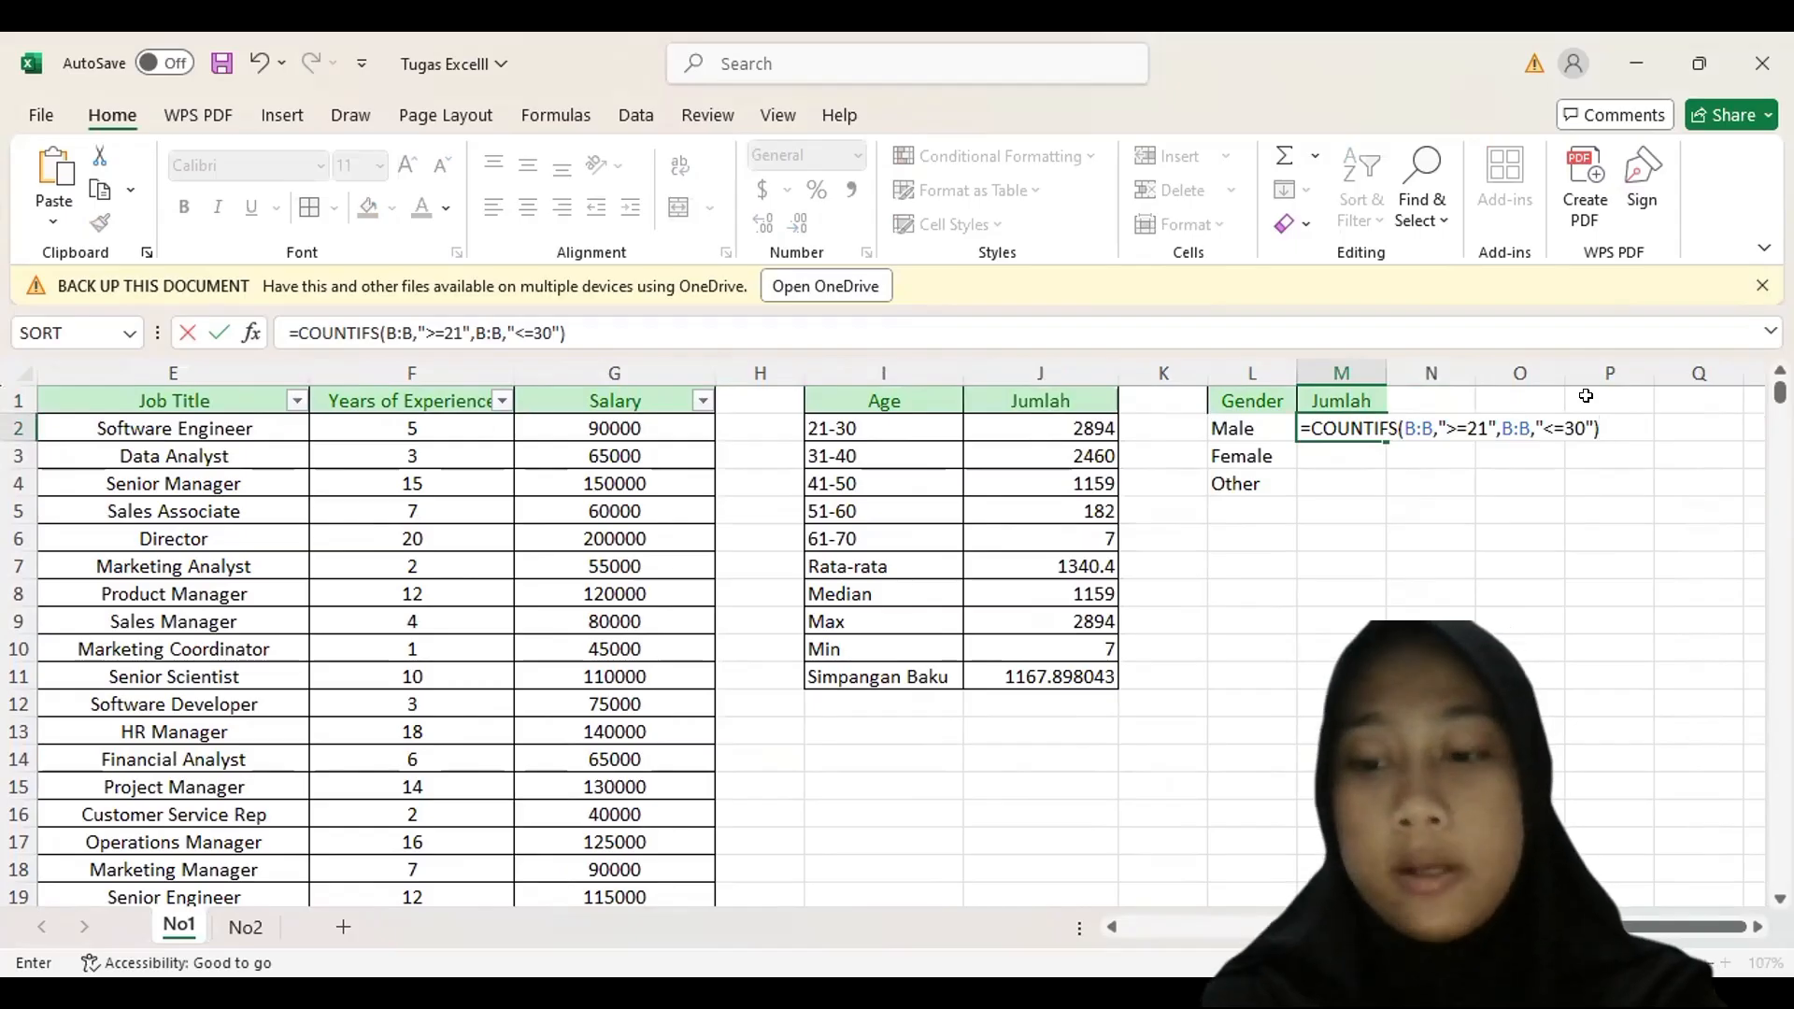
key(BackSpace)
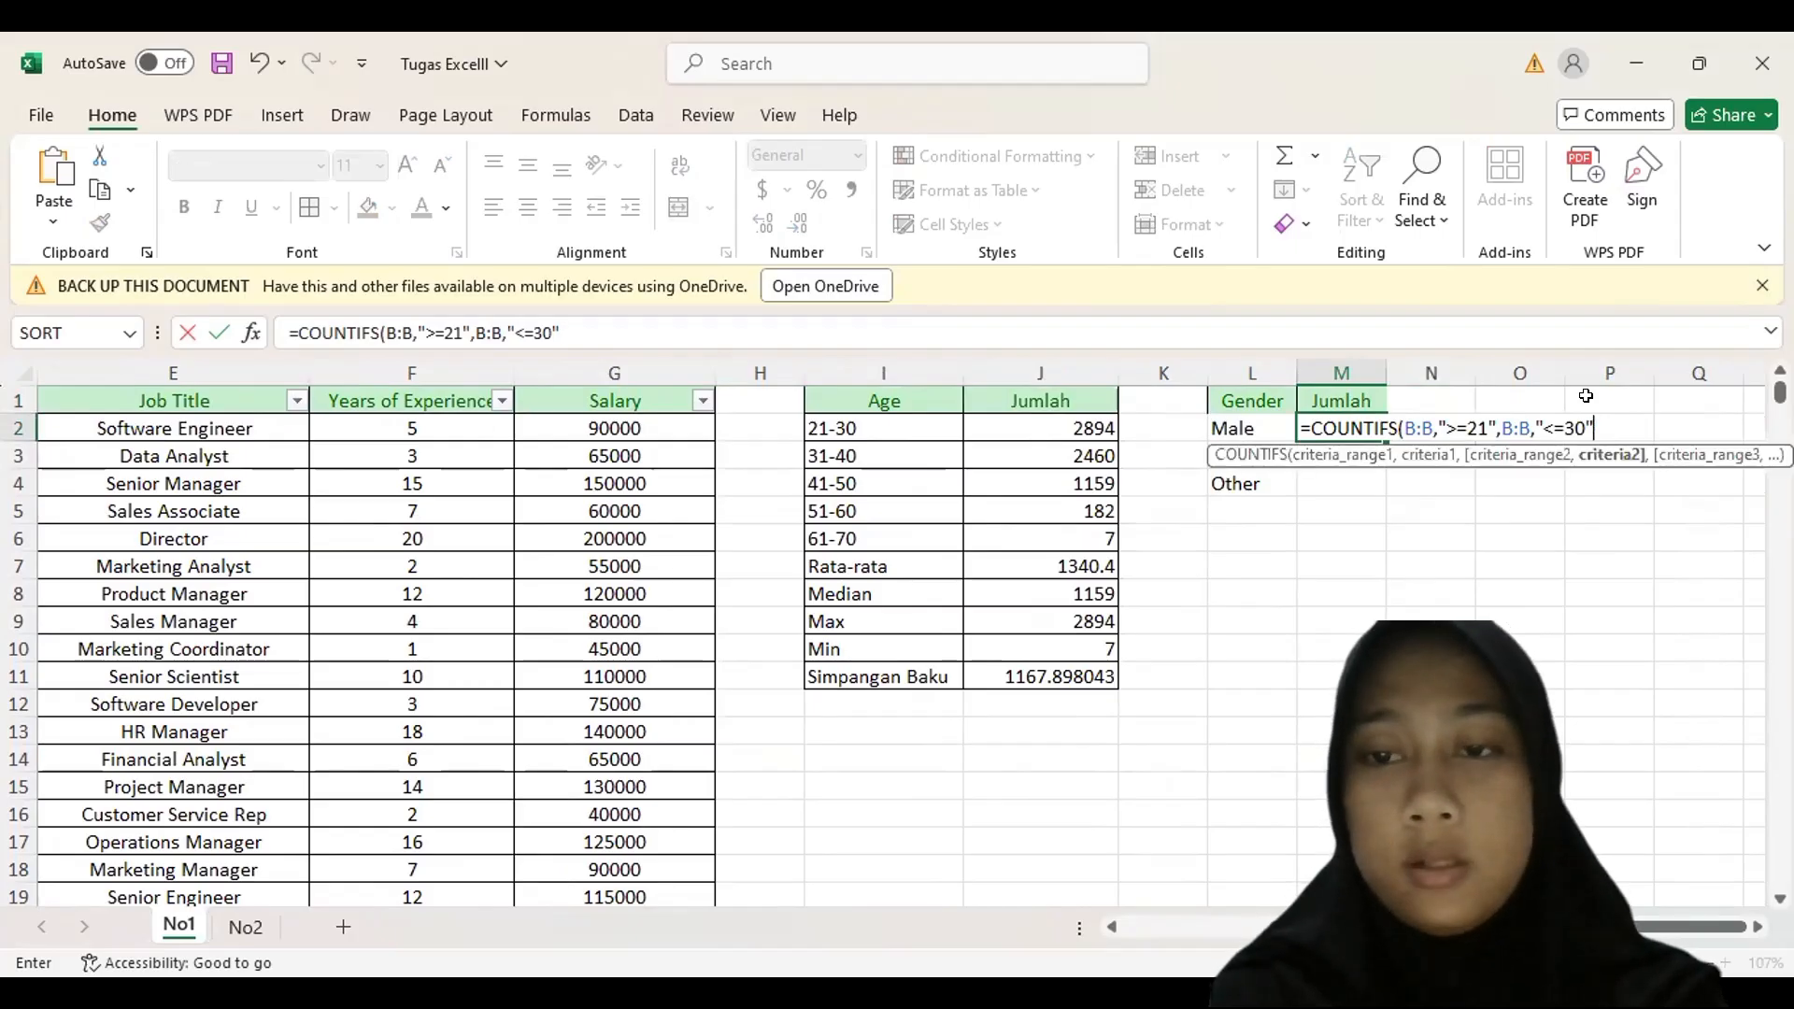
key(BackSpace)
key(BackSpace)
key(BackSpace)
key(BackSpace)
key(BackSpace)
key(BackSpace)
key(BackSpace)
key(BackSpace)
key(BackSpace)
key(BackSpace)
key(BackSpace)
key(BackSpace)
key(BackSpace)
key(BackSpace)
key(BackSpace)
key(BackSpace)
key(BackSpace)
key(BackSpace)
key(BackSpace)
key(BackSpace)
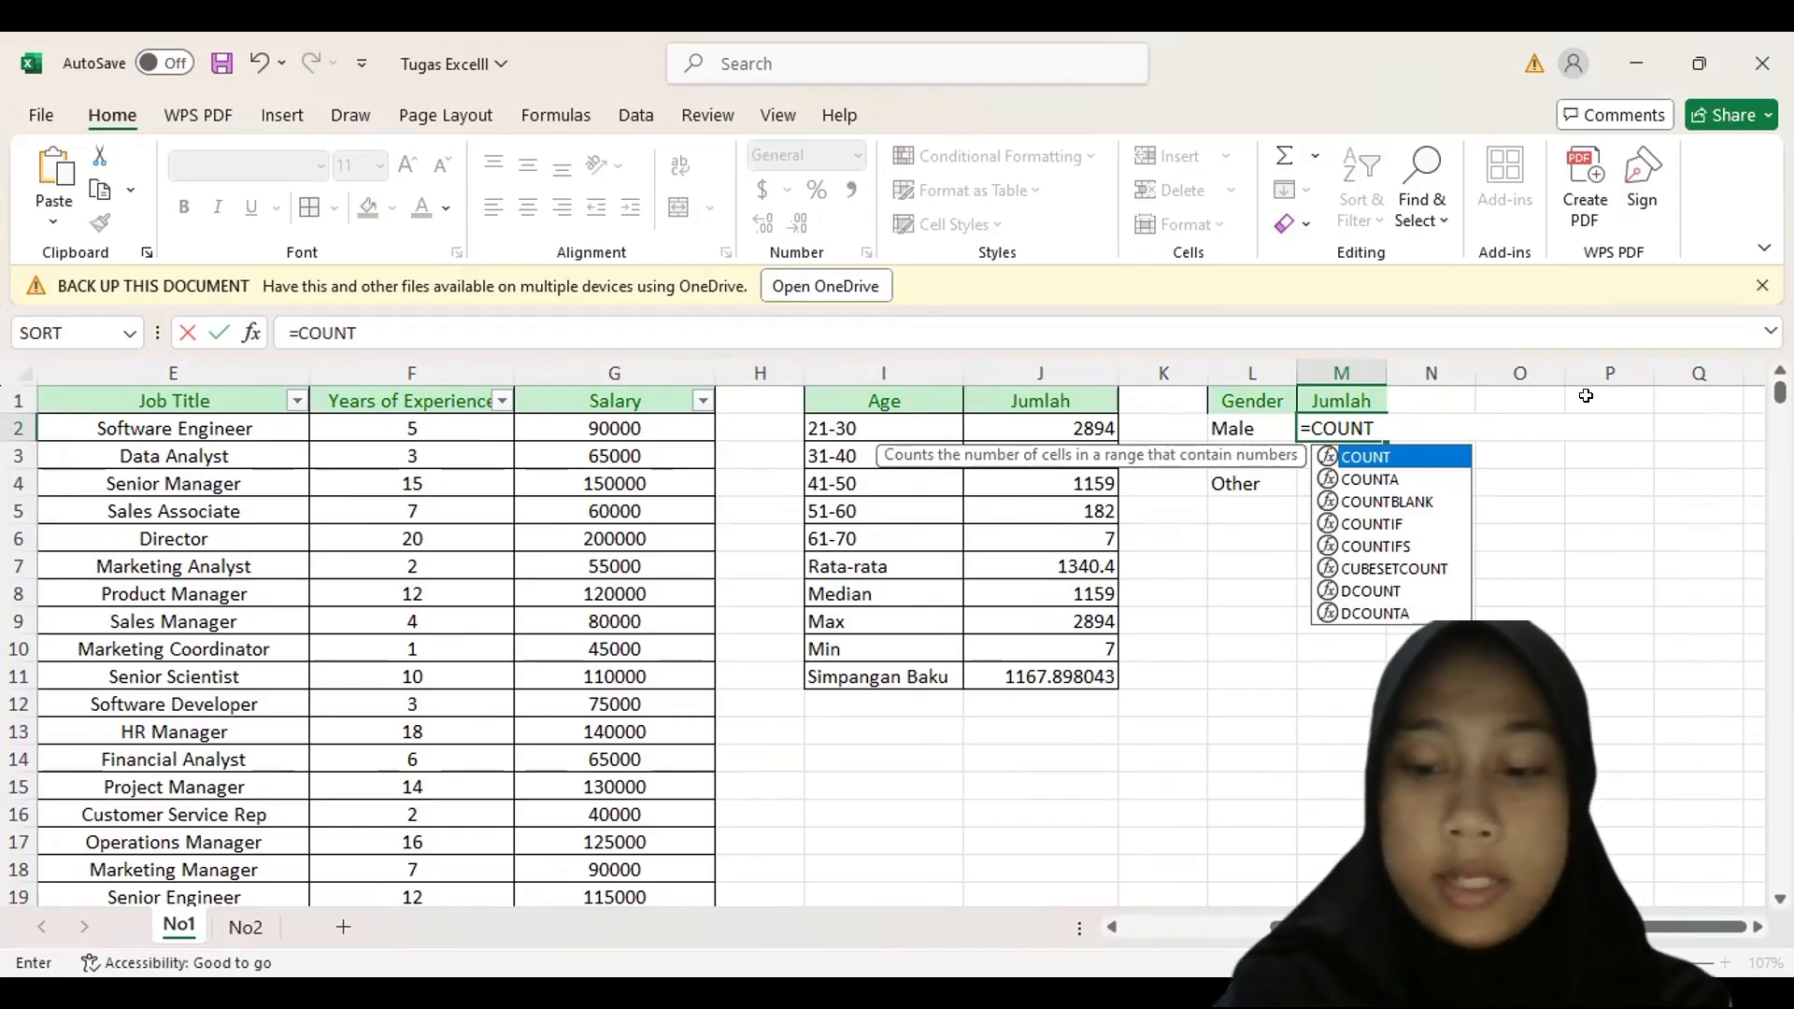
text(IFS()
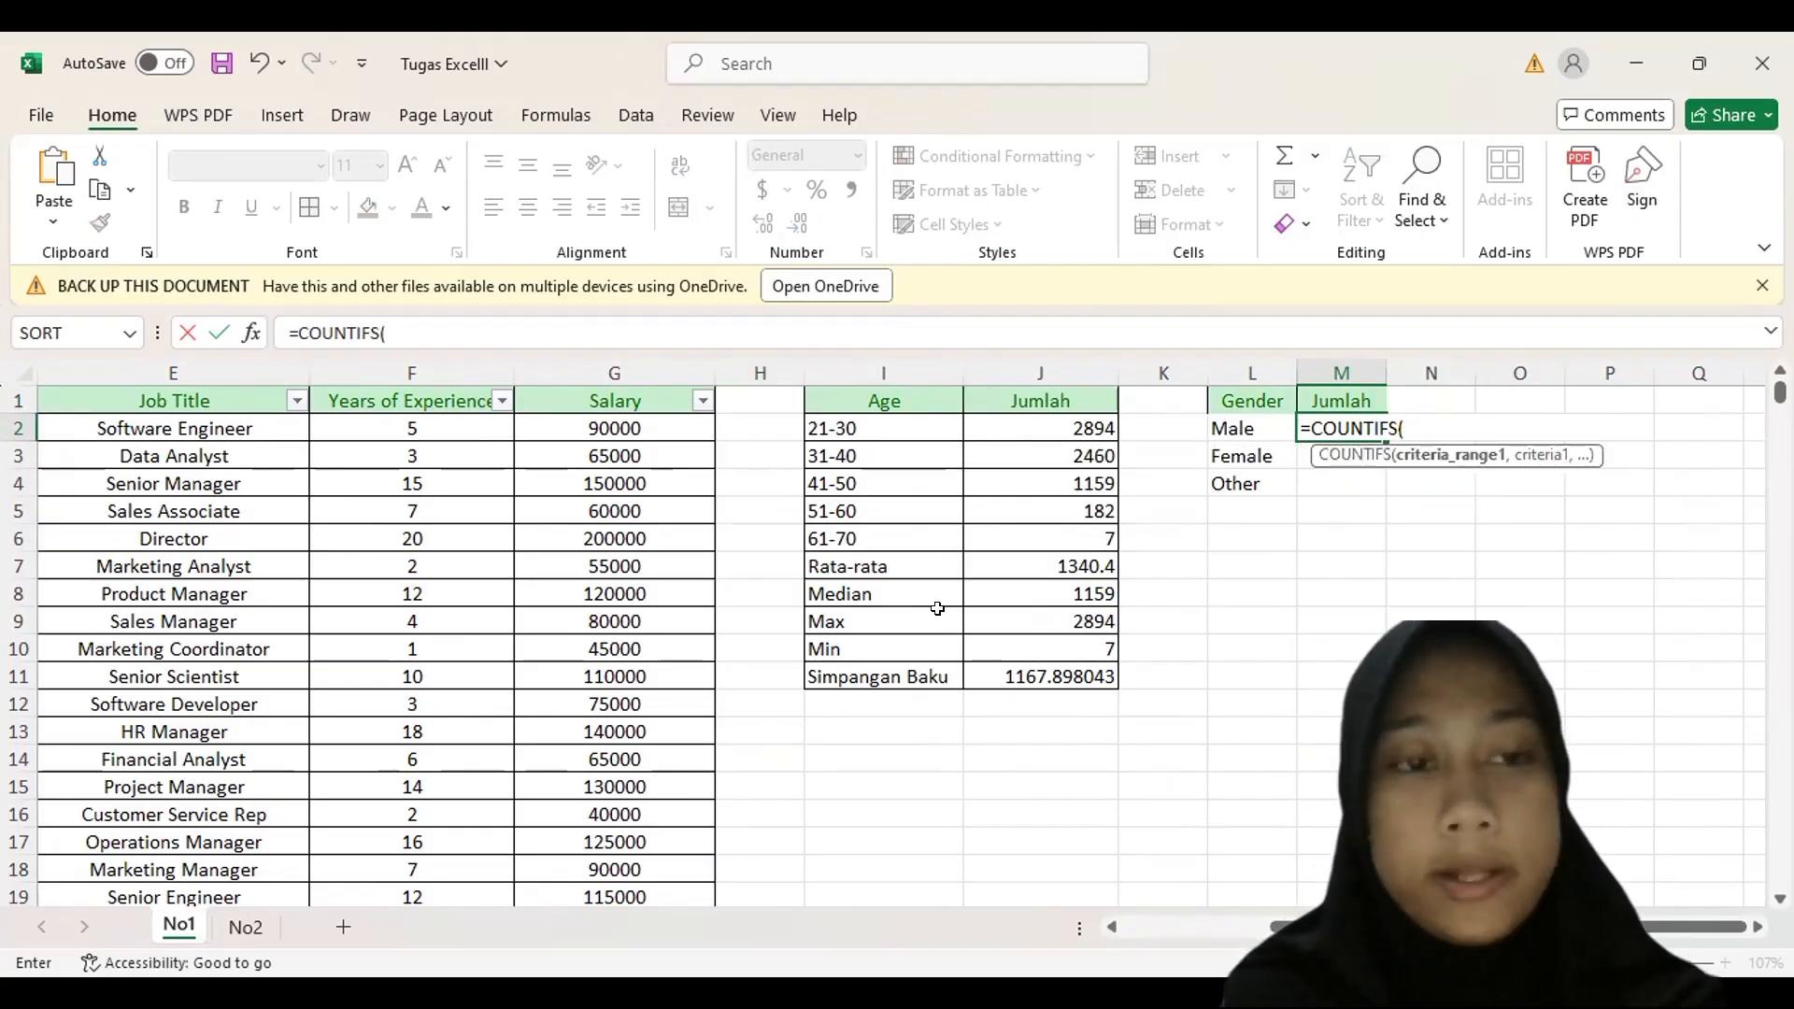
scroll(937, 608, left, 3)
click(226, 373)
scroll(1001, 608, right, 3)
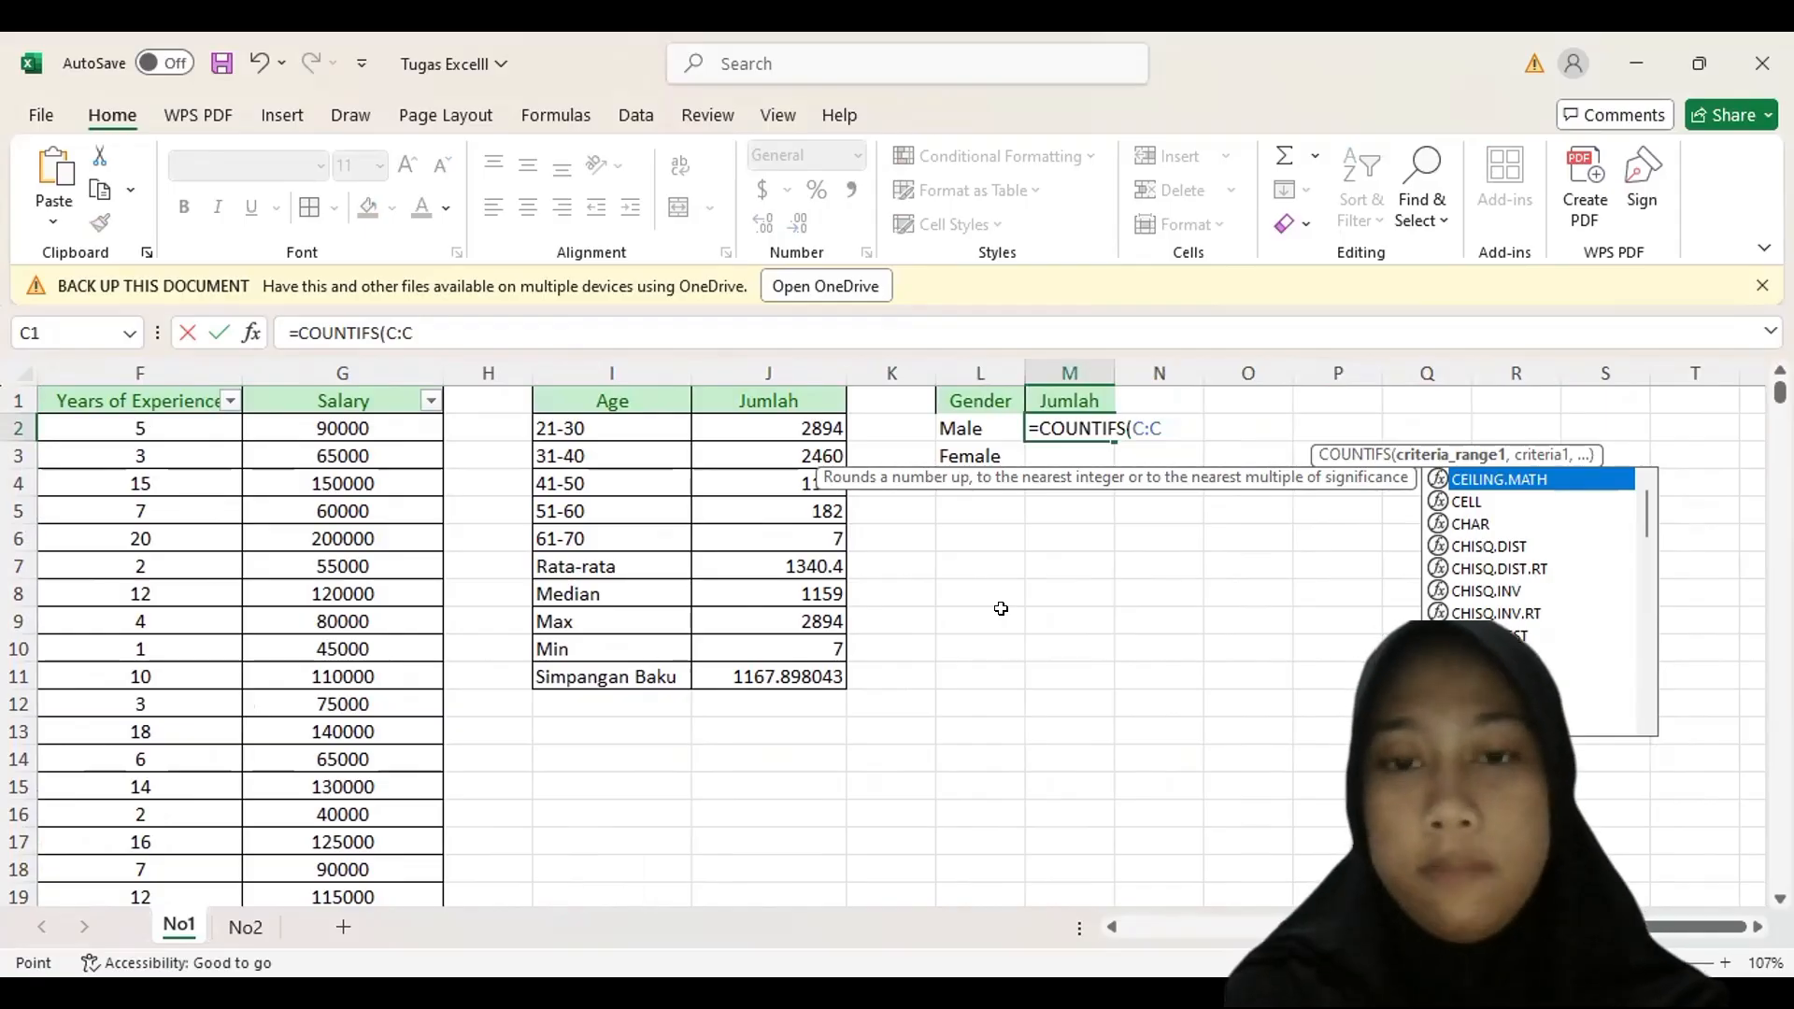
text(,")
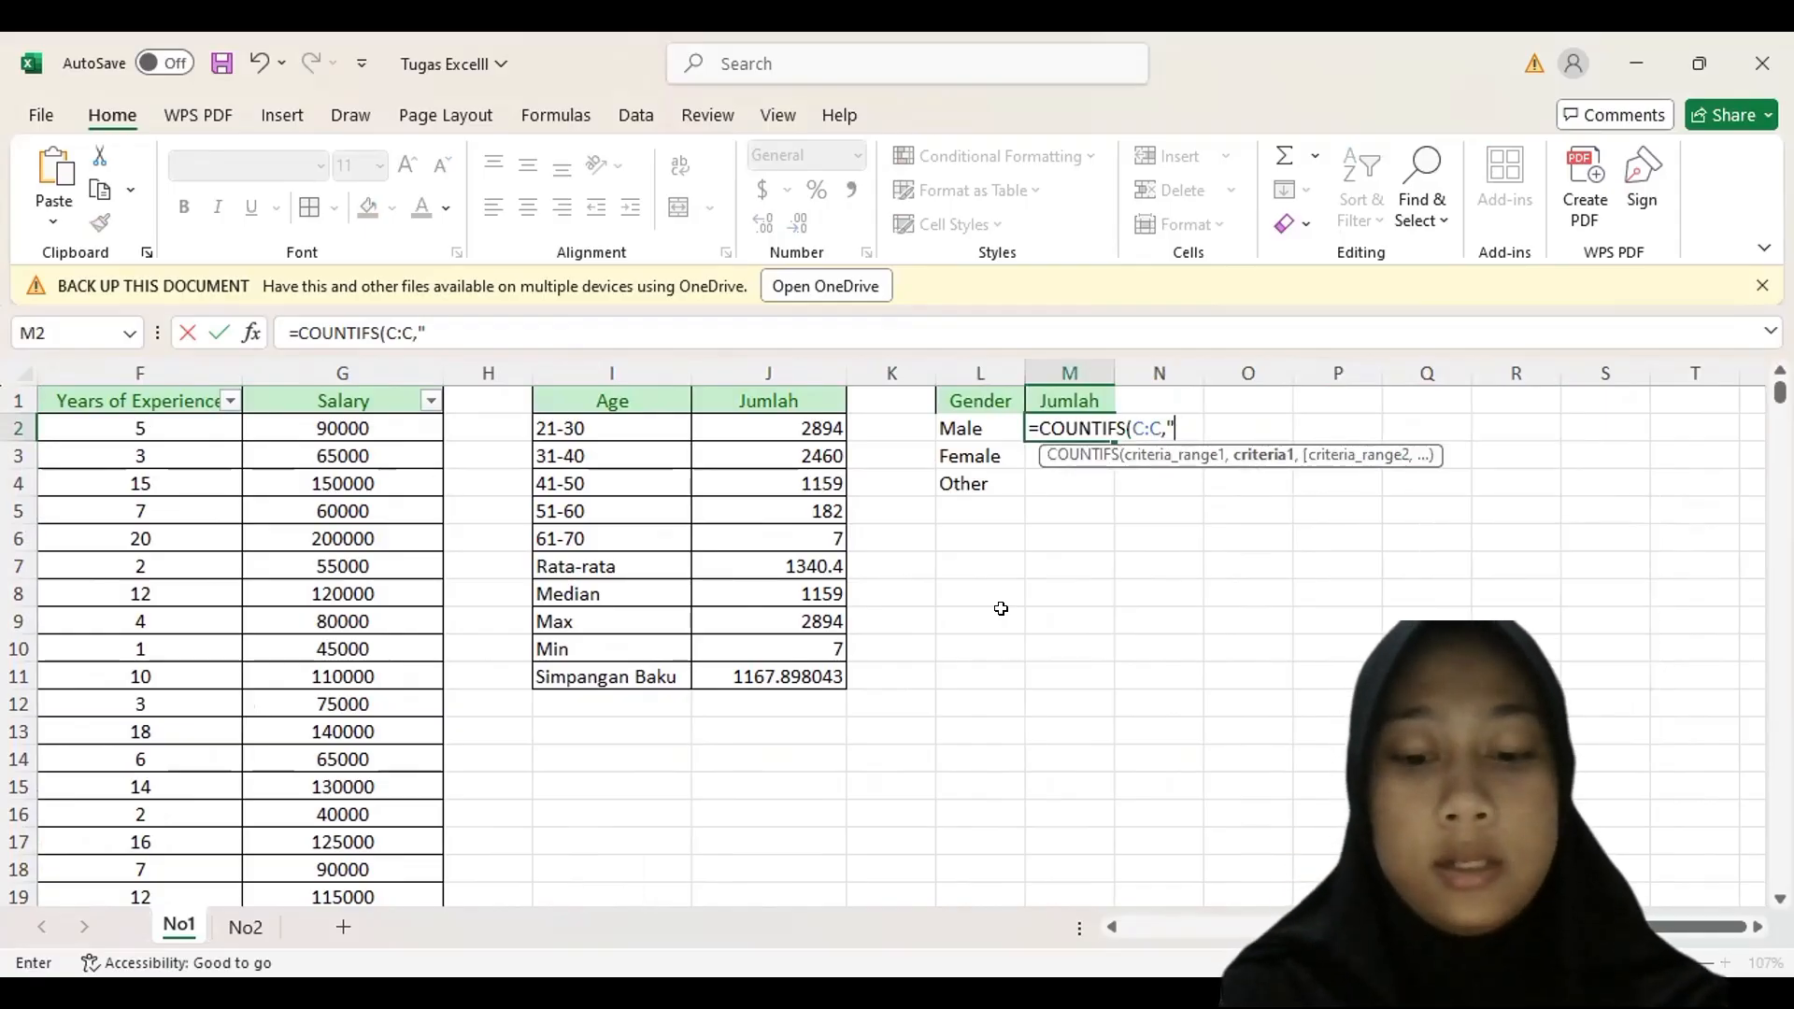
text(Male")
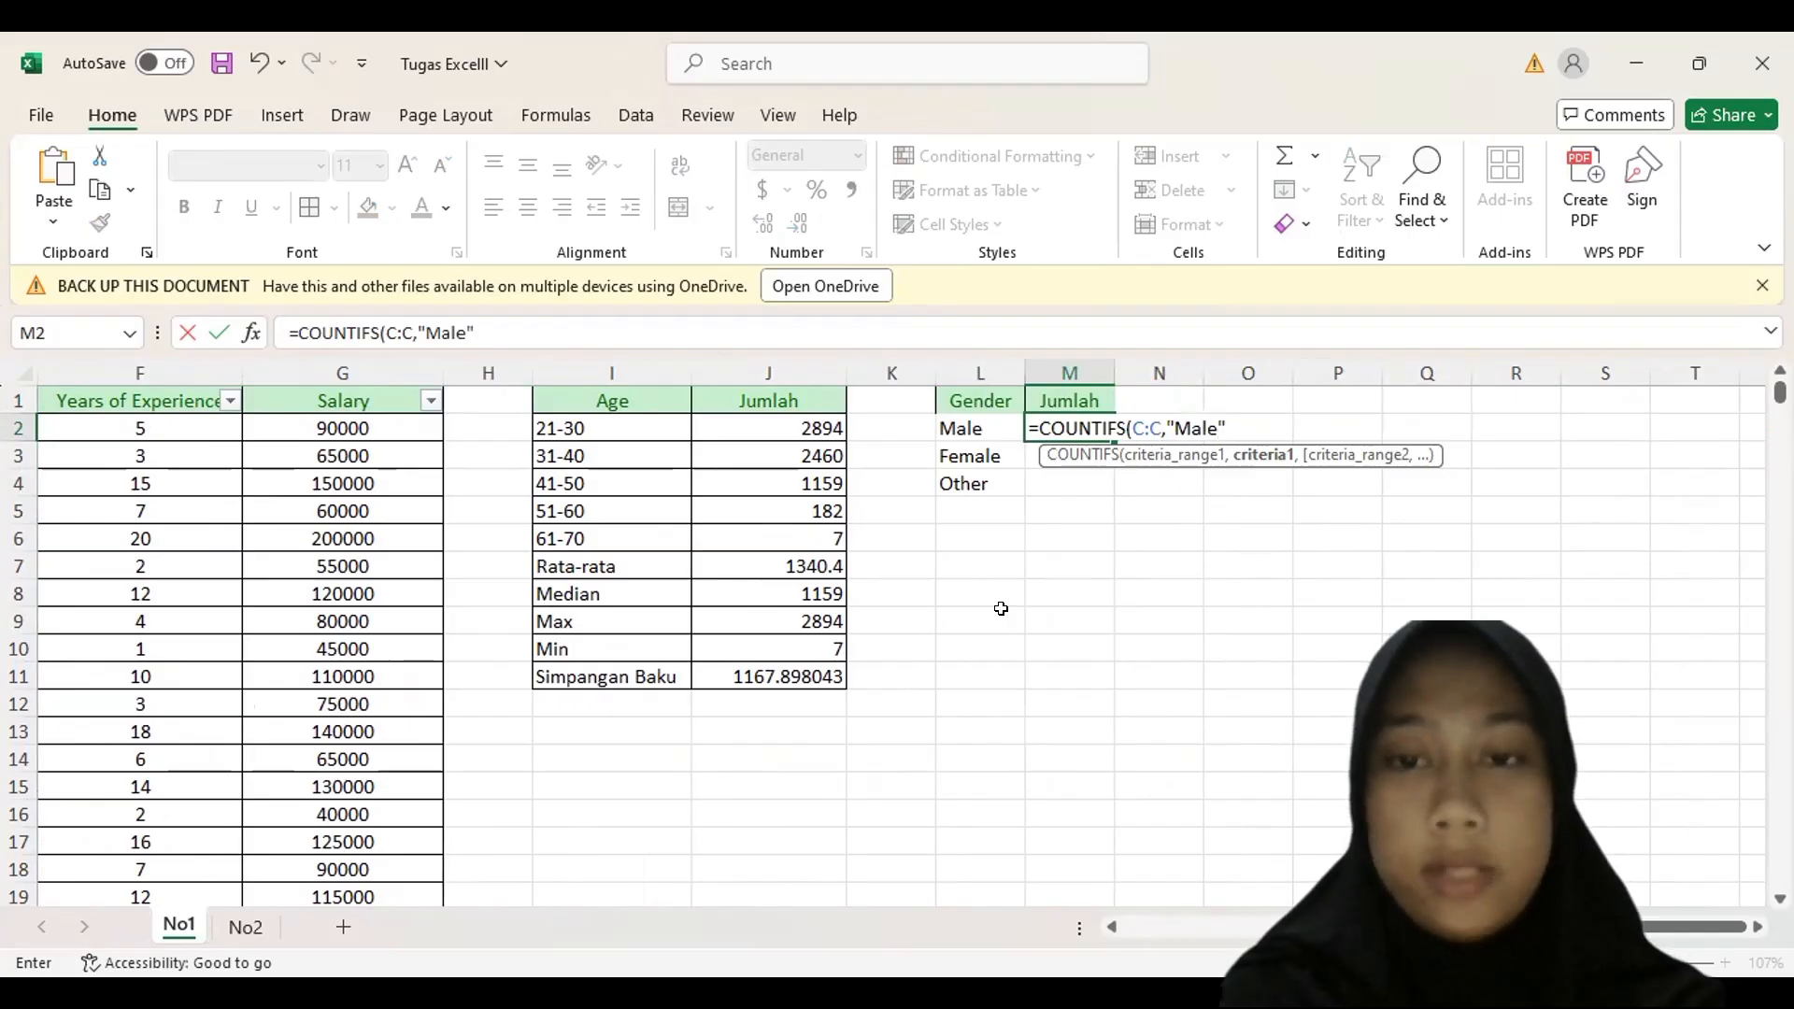
key(Return)
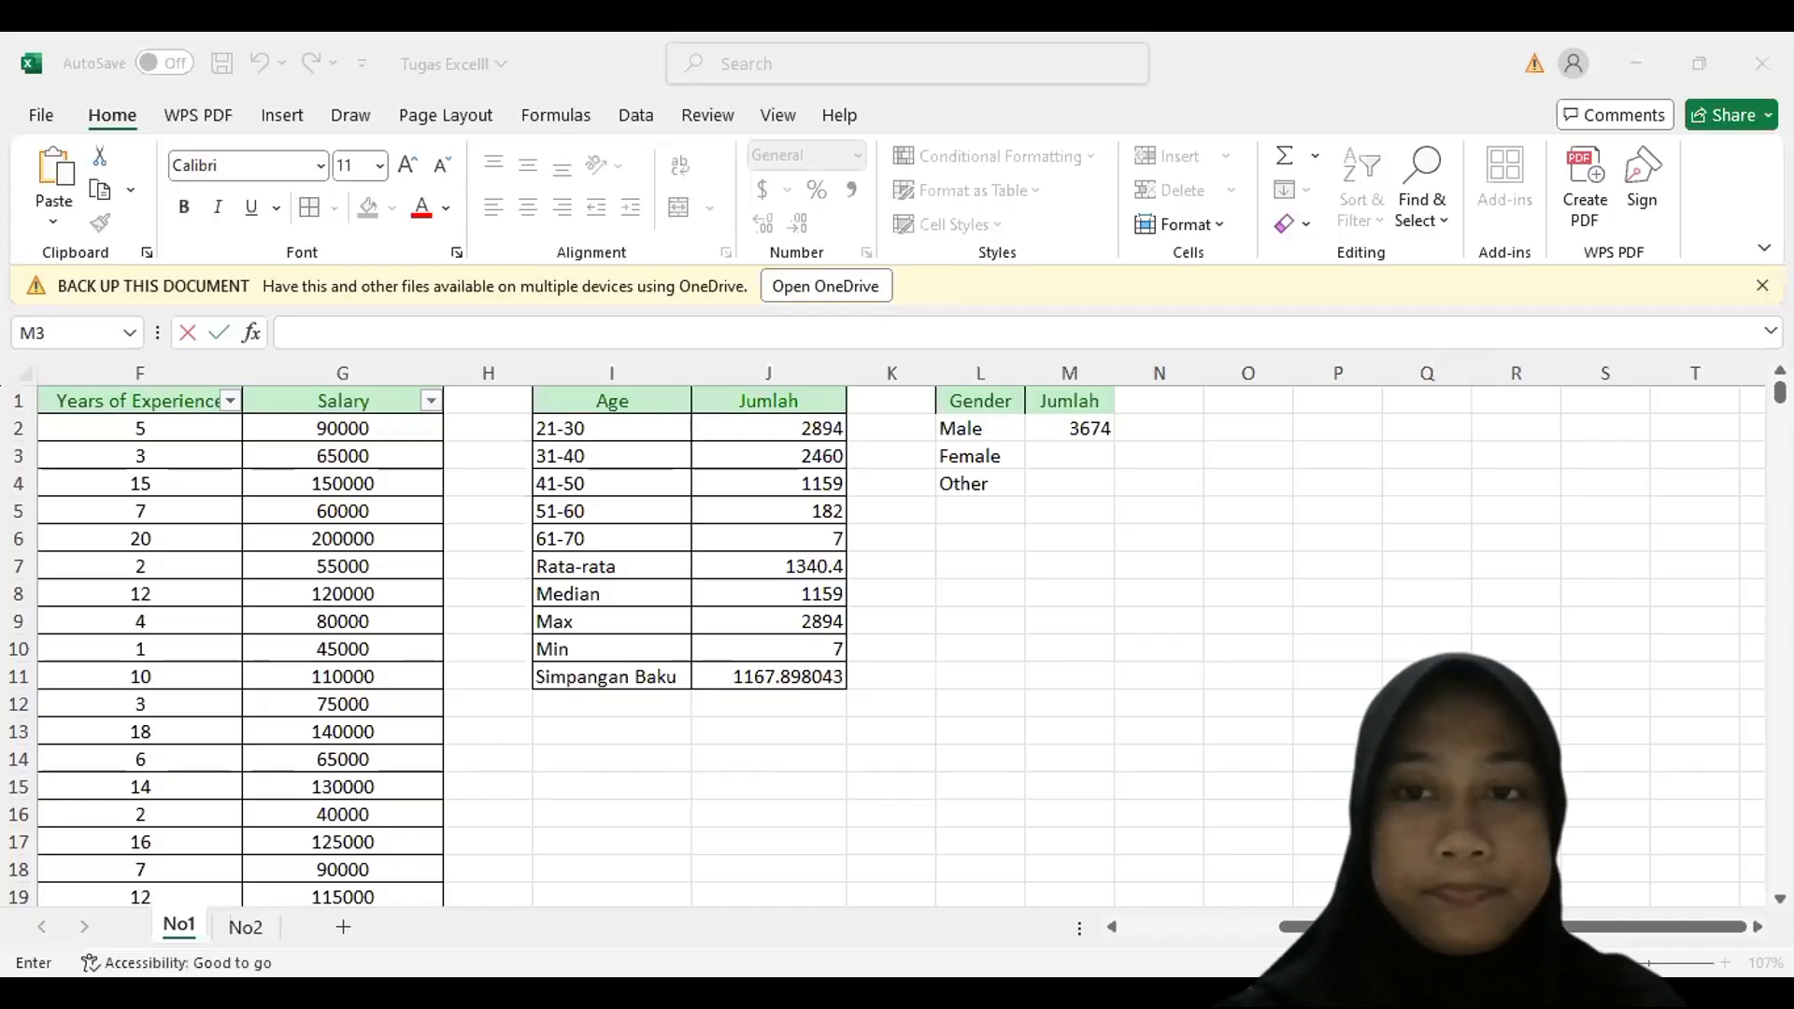
double_click(1064, 448)
text(=)
key(BackSpace)
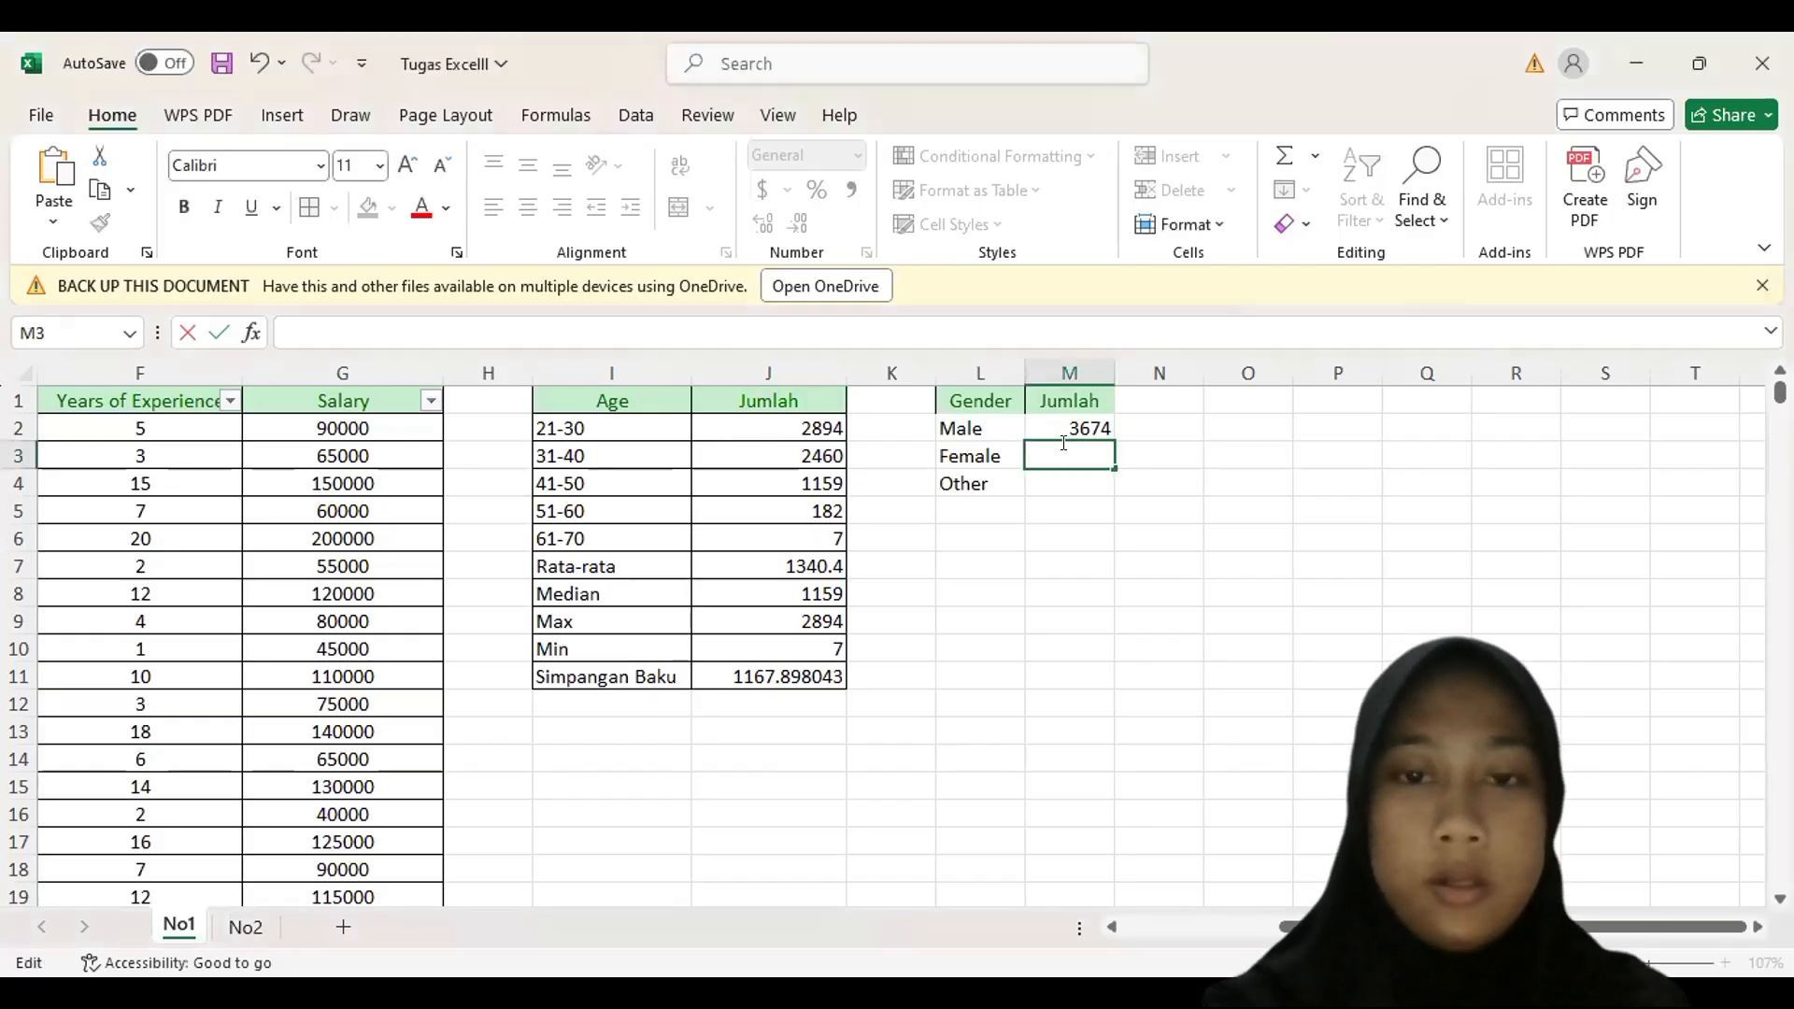
- Copy the COUNTIFS formula text from M2 into M3 and change its criterion to "Female"
click(1069, 436)
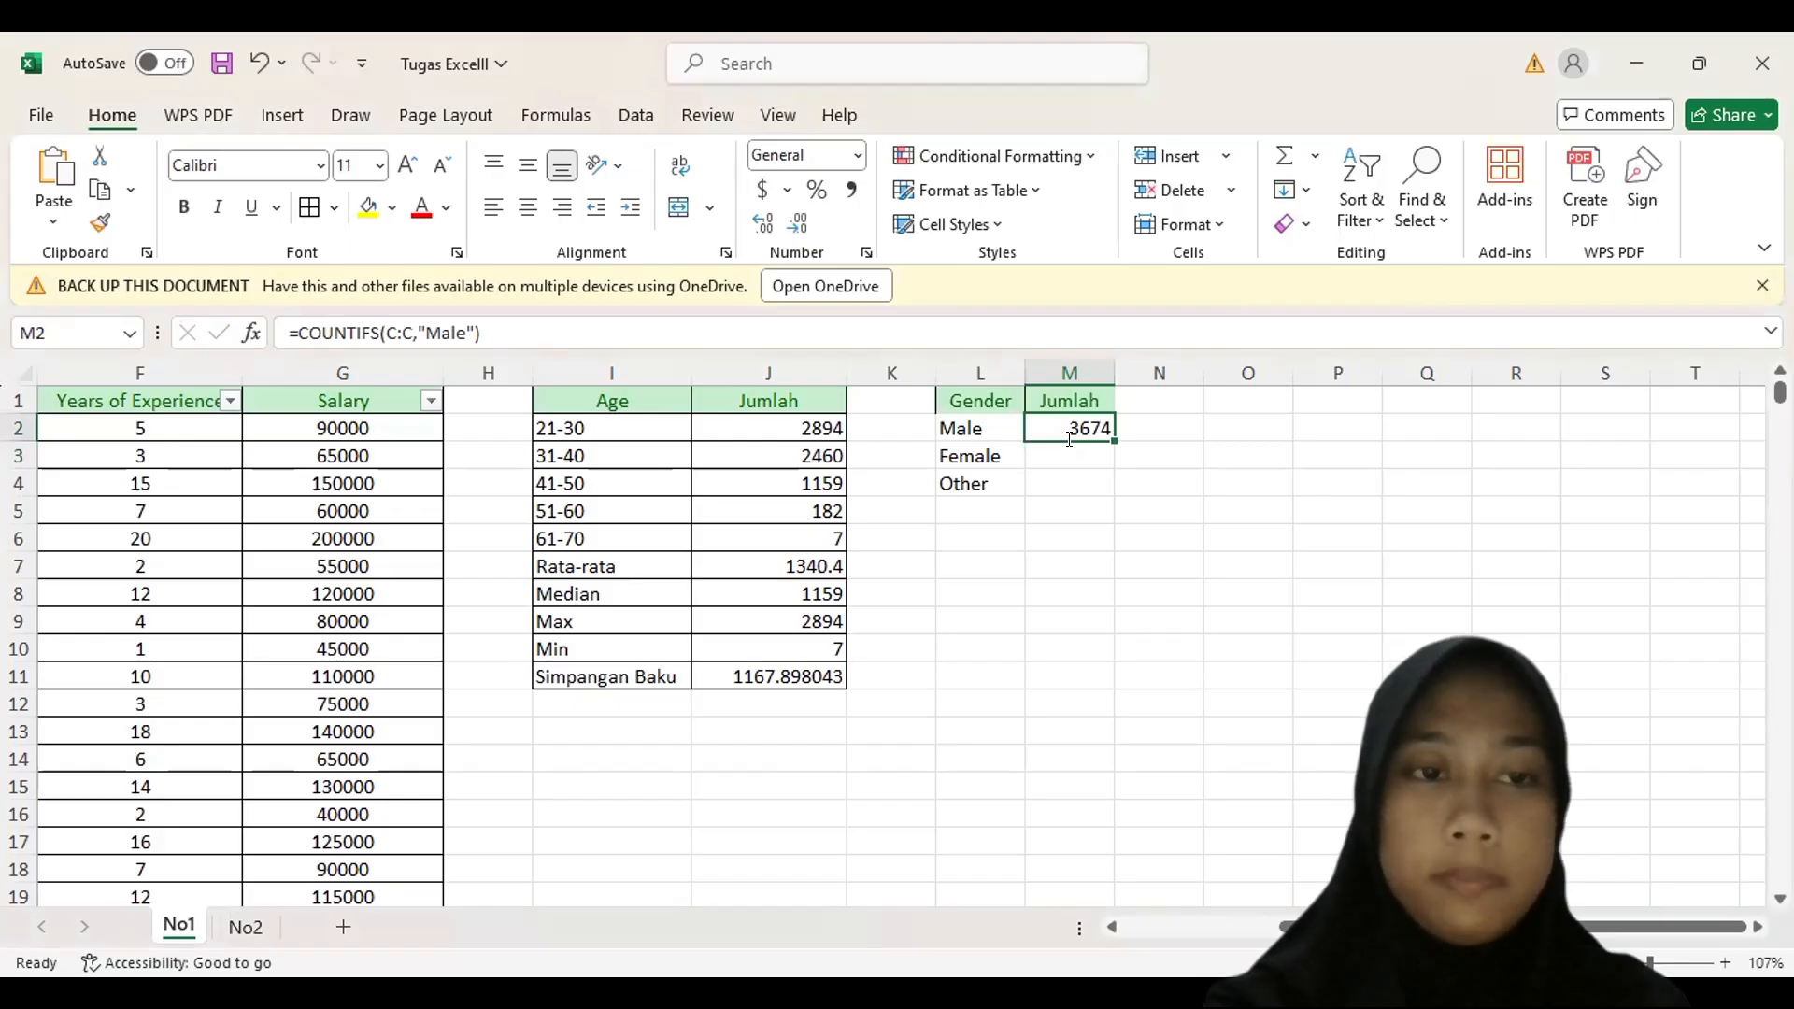
click(481, 333)
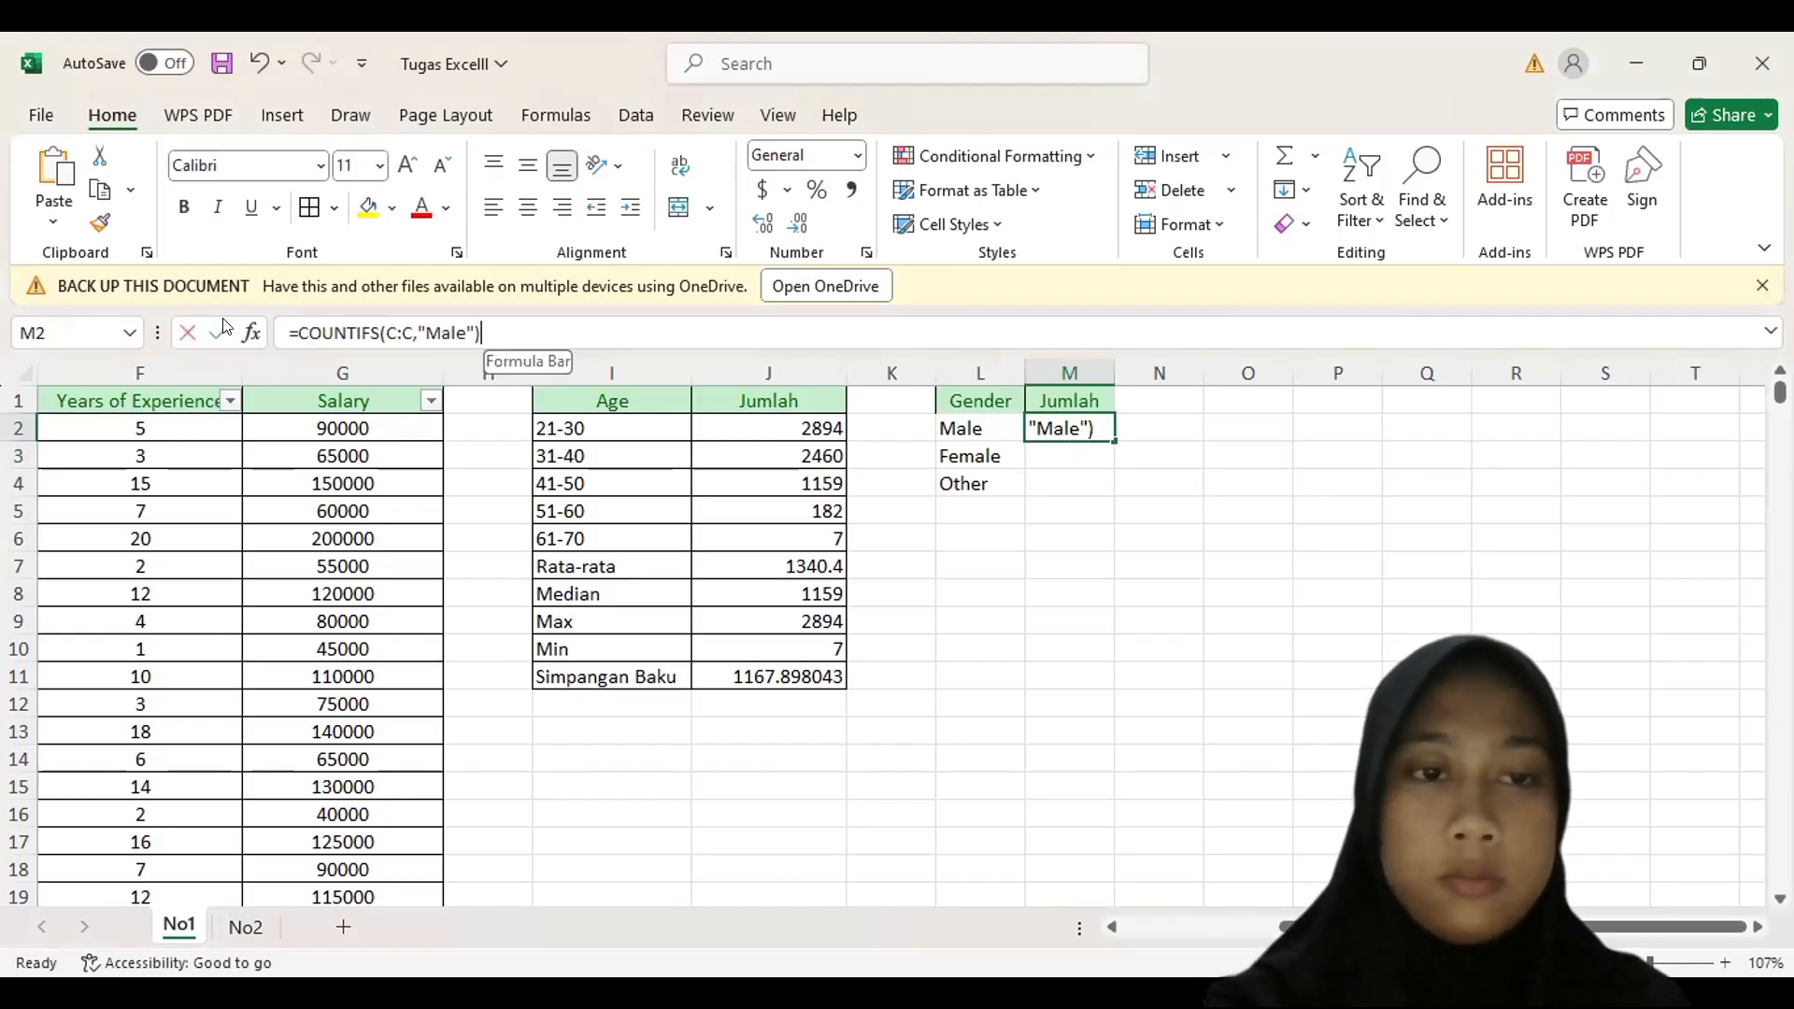
drag(481, 333, 241, 333)
key(ctrl+c)
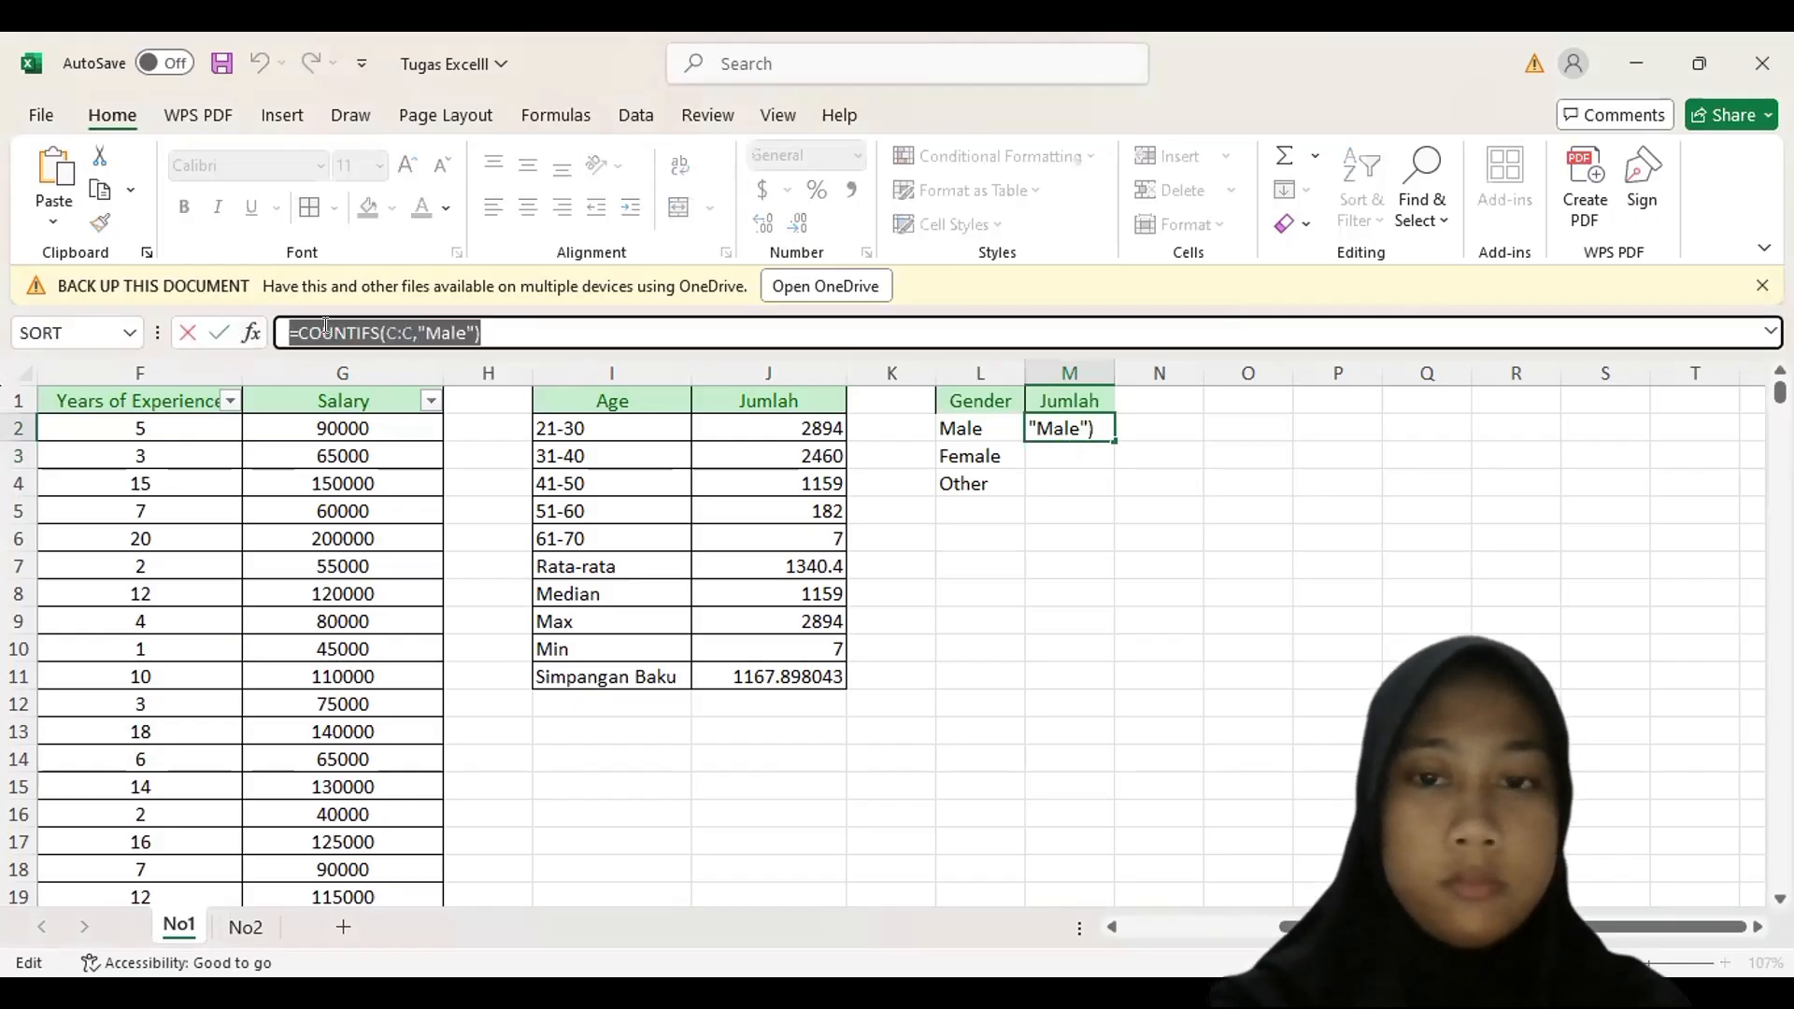
key(Return)
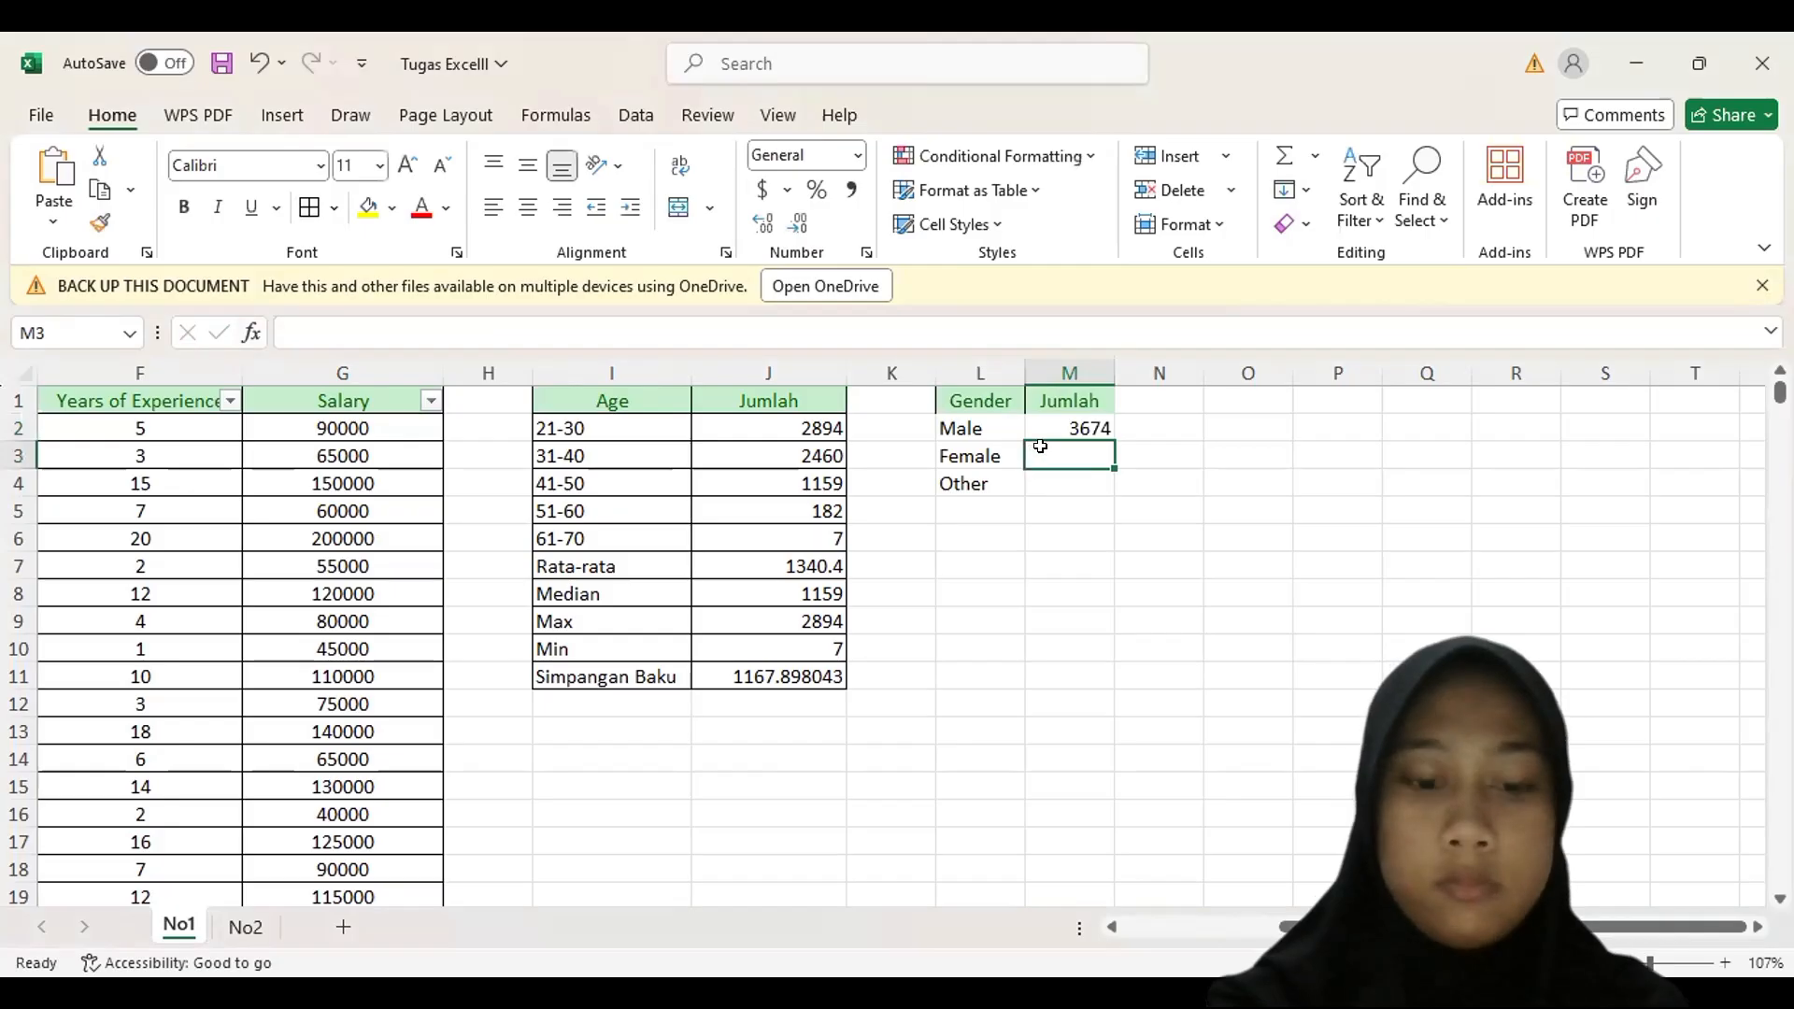
key(ctrl+v)
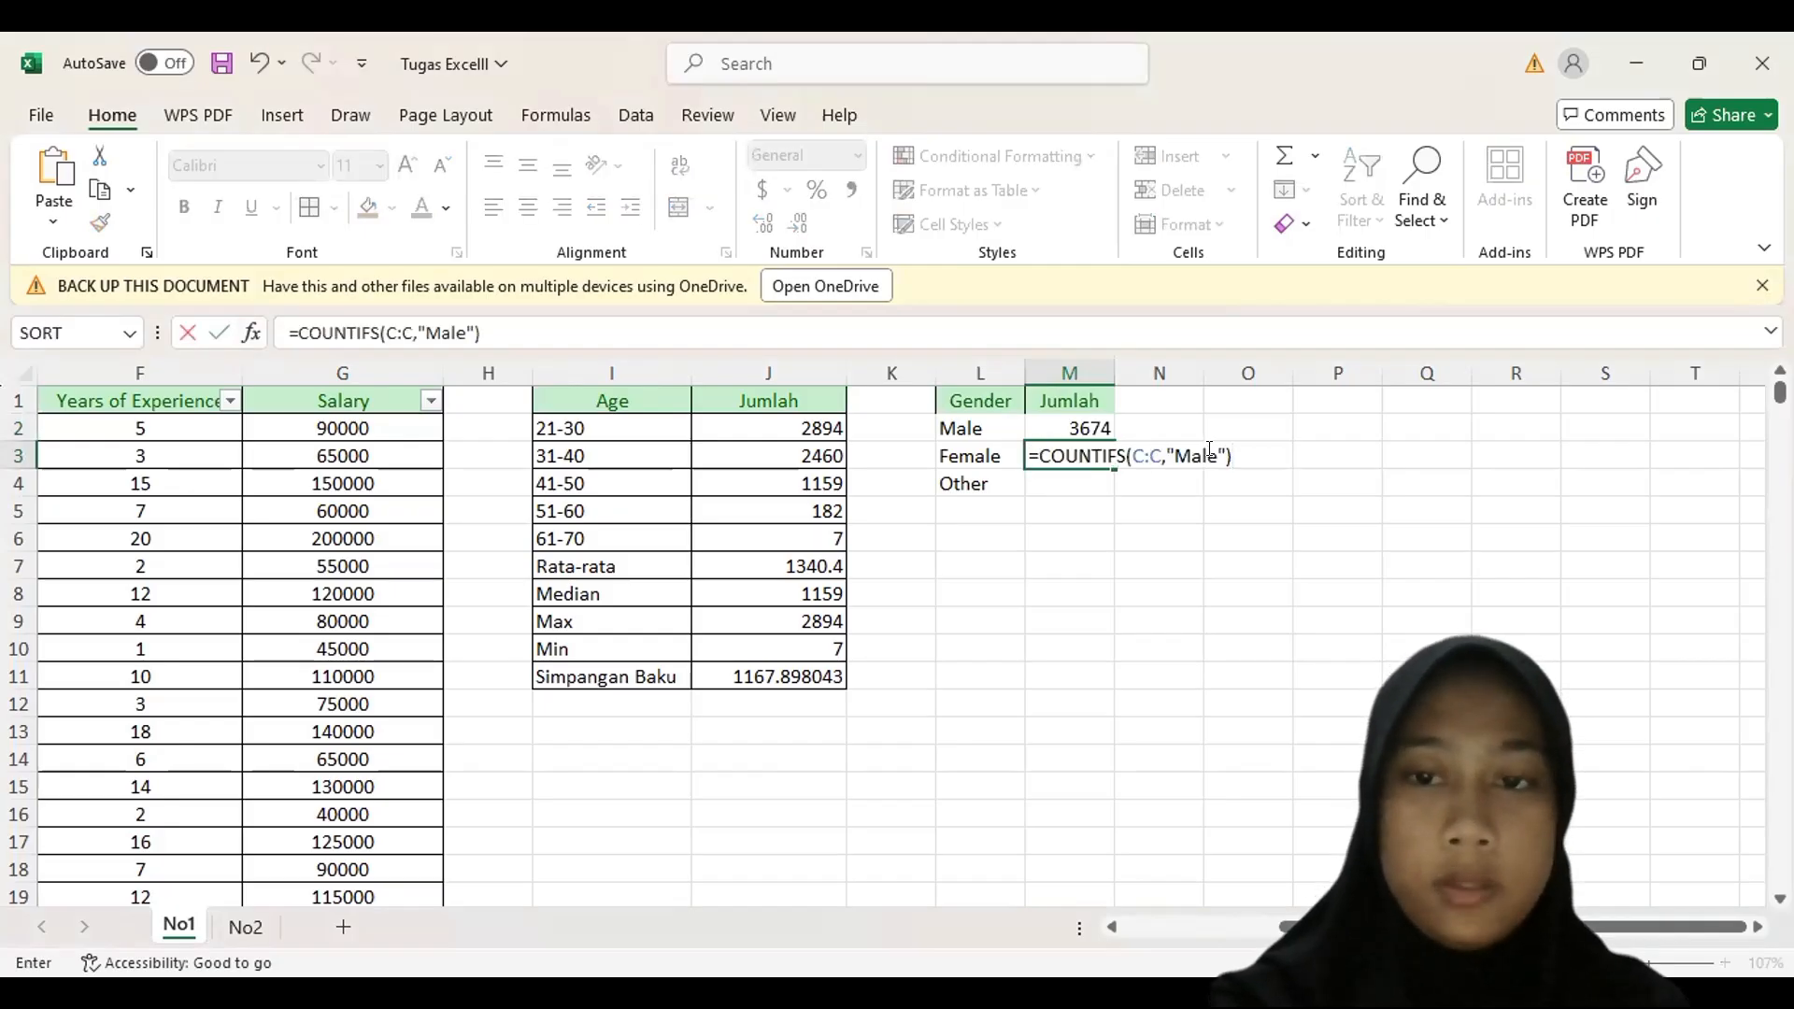
click(1209, 451)
key(BackSpace)
key(BackSpace)
key(BackSpace)
key(BackSpace)
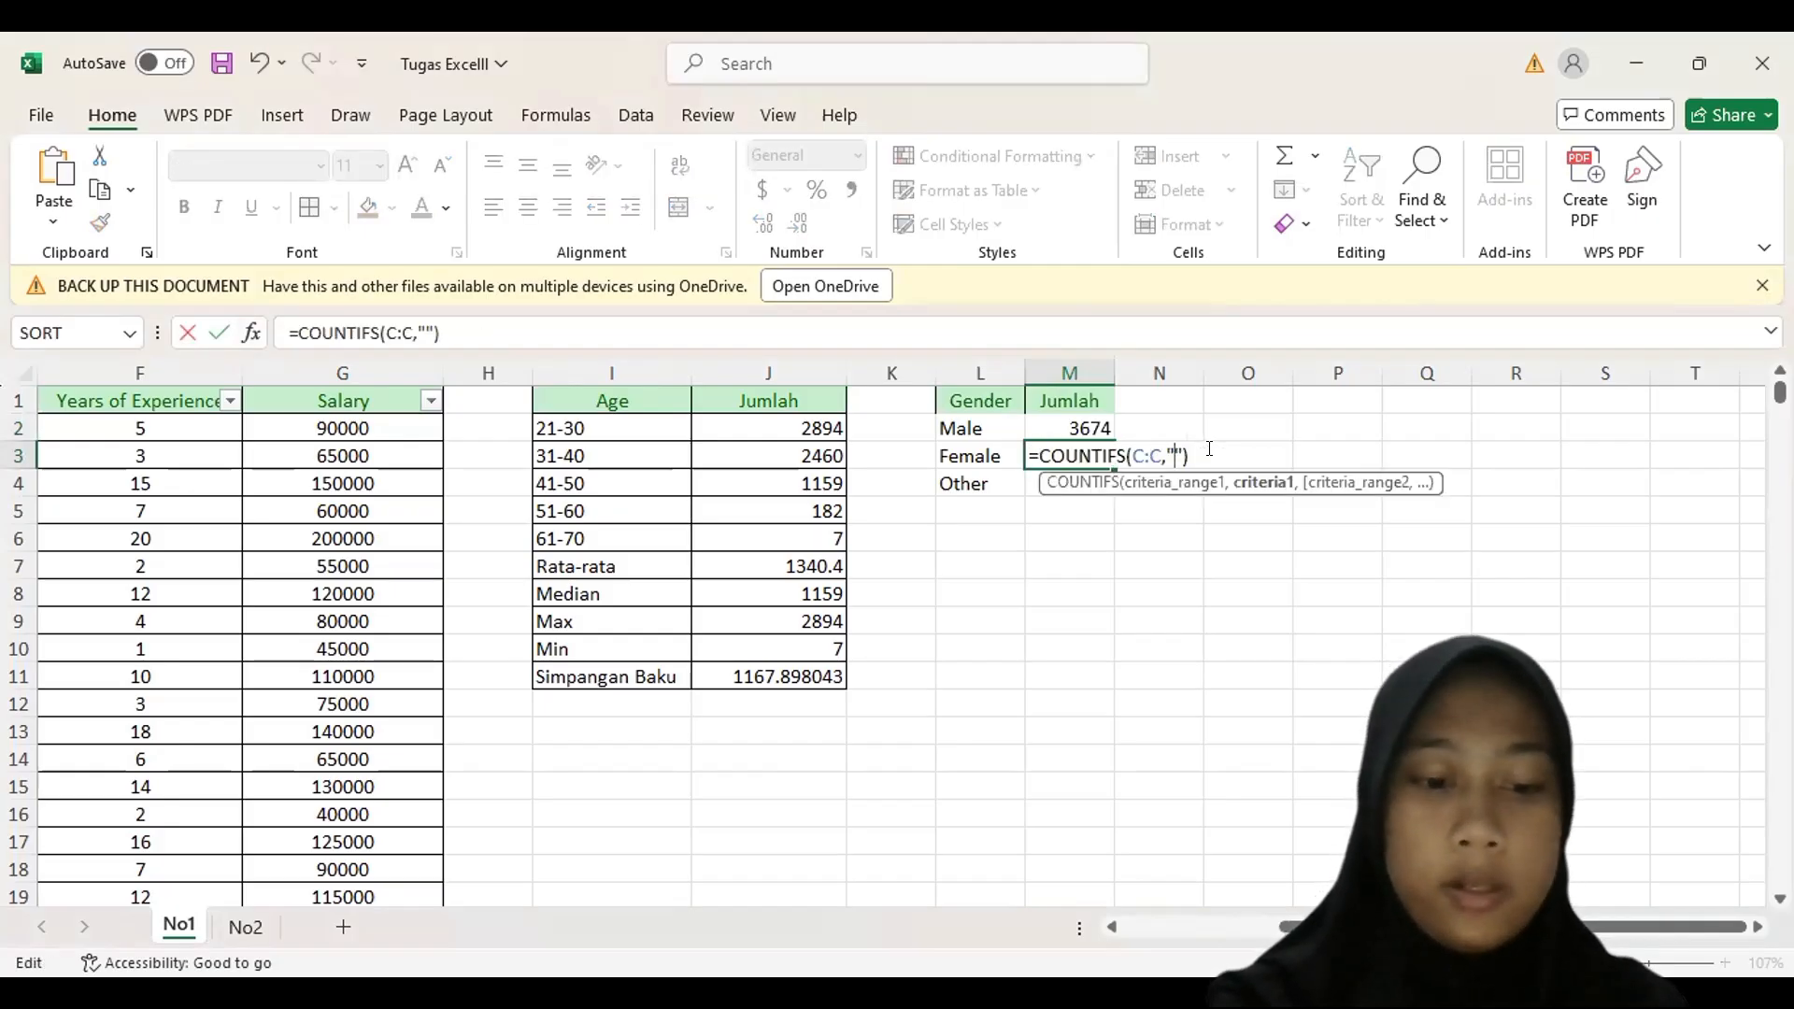
text(Female)
key(Return)
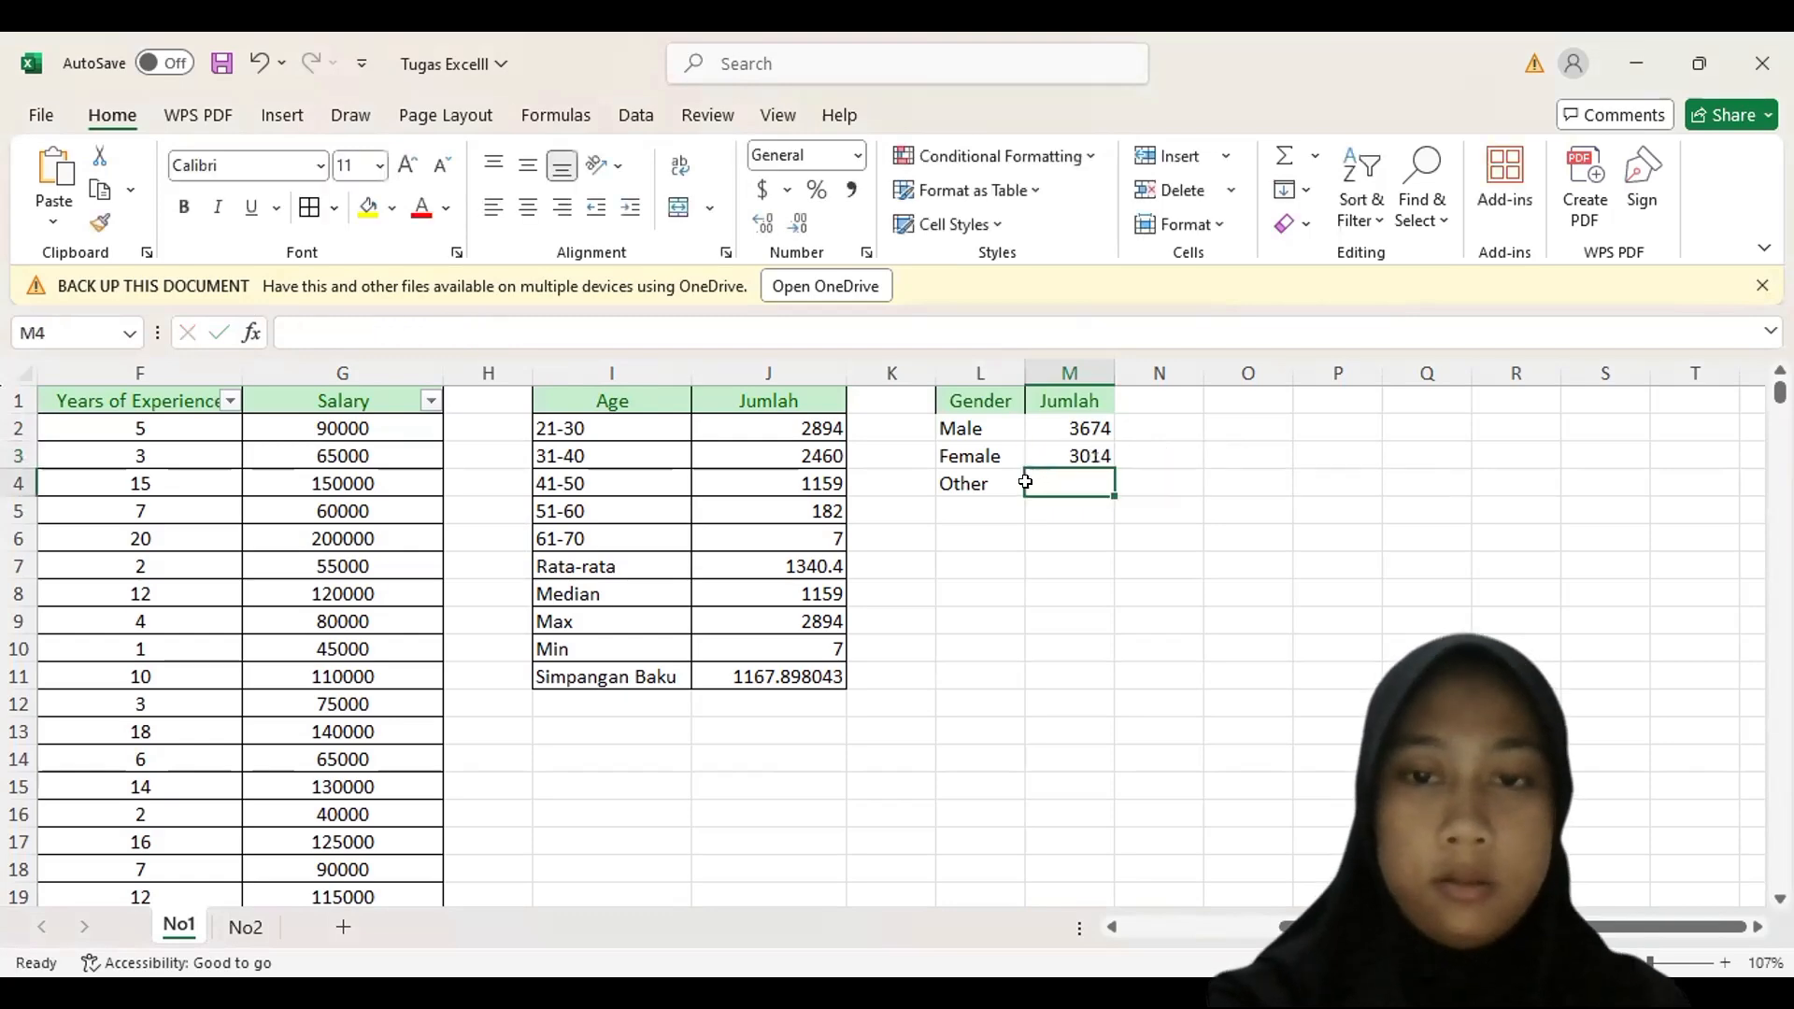
- Paste the copied COUNTIFS formula into M4 for the Other row and change its criterion to "Other"
key(ctrl+v)
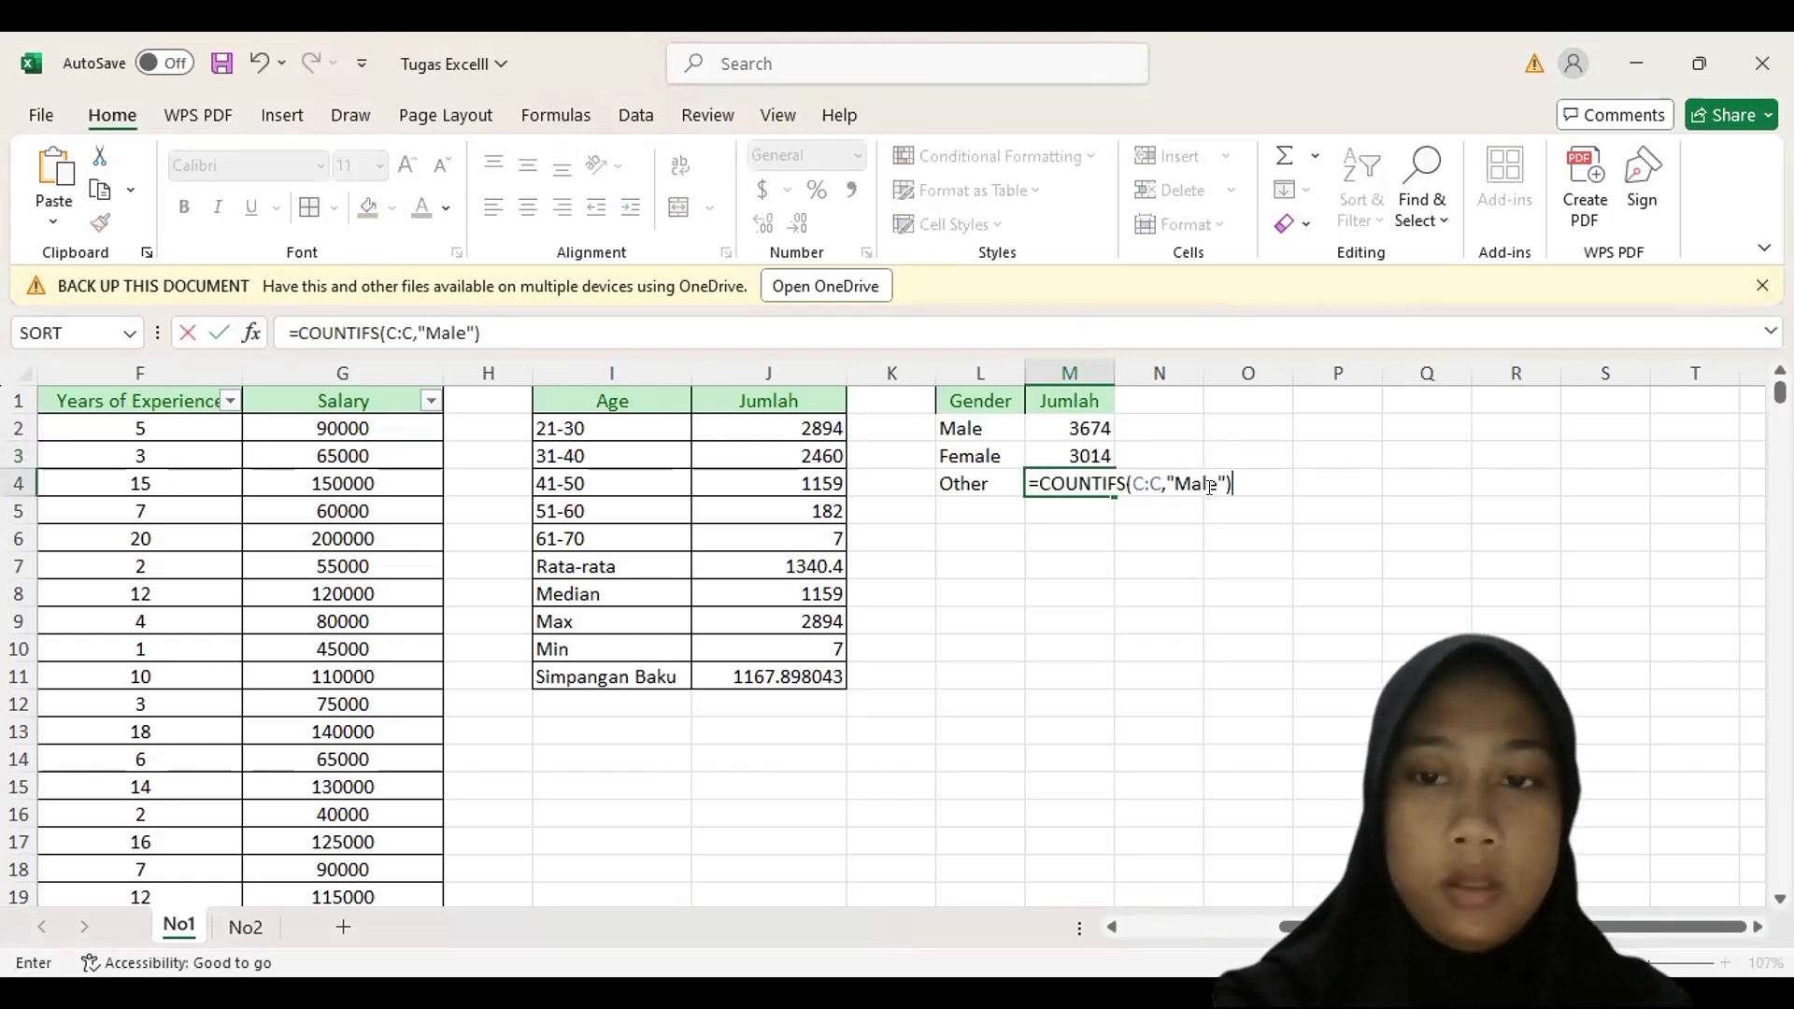
click(1208, 482)
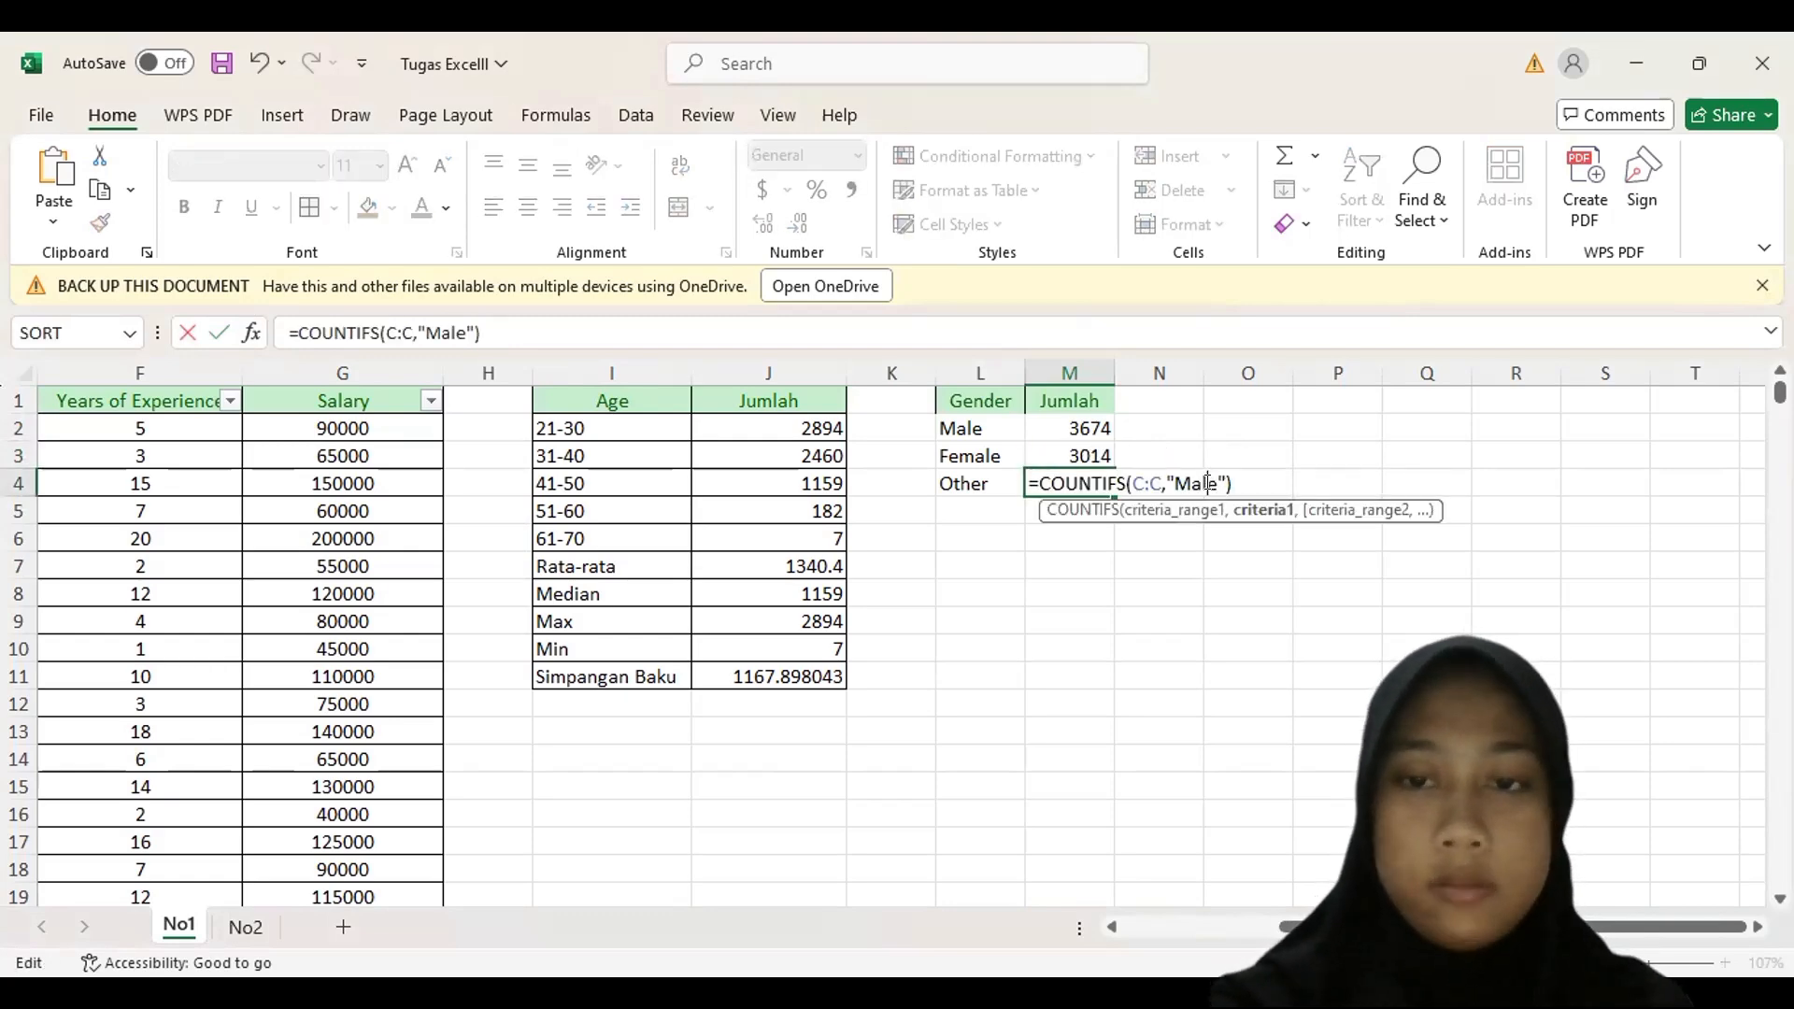
key(BackSpace)
key(BackSpace)
key(BackSpace)
text(Oth)
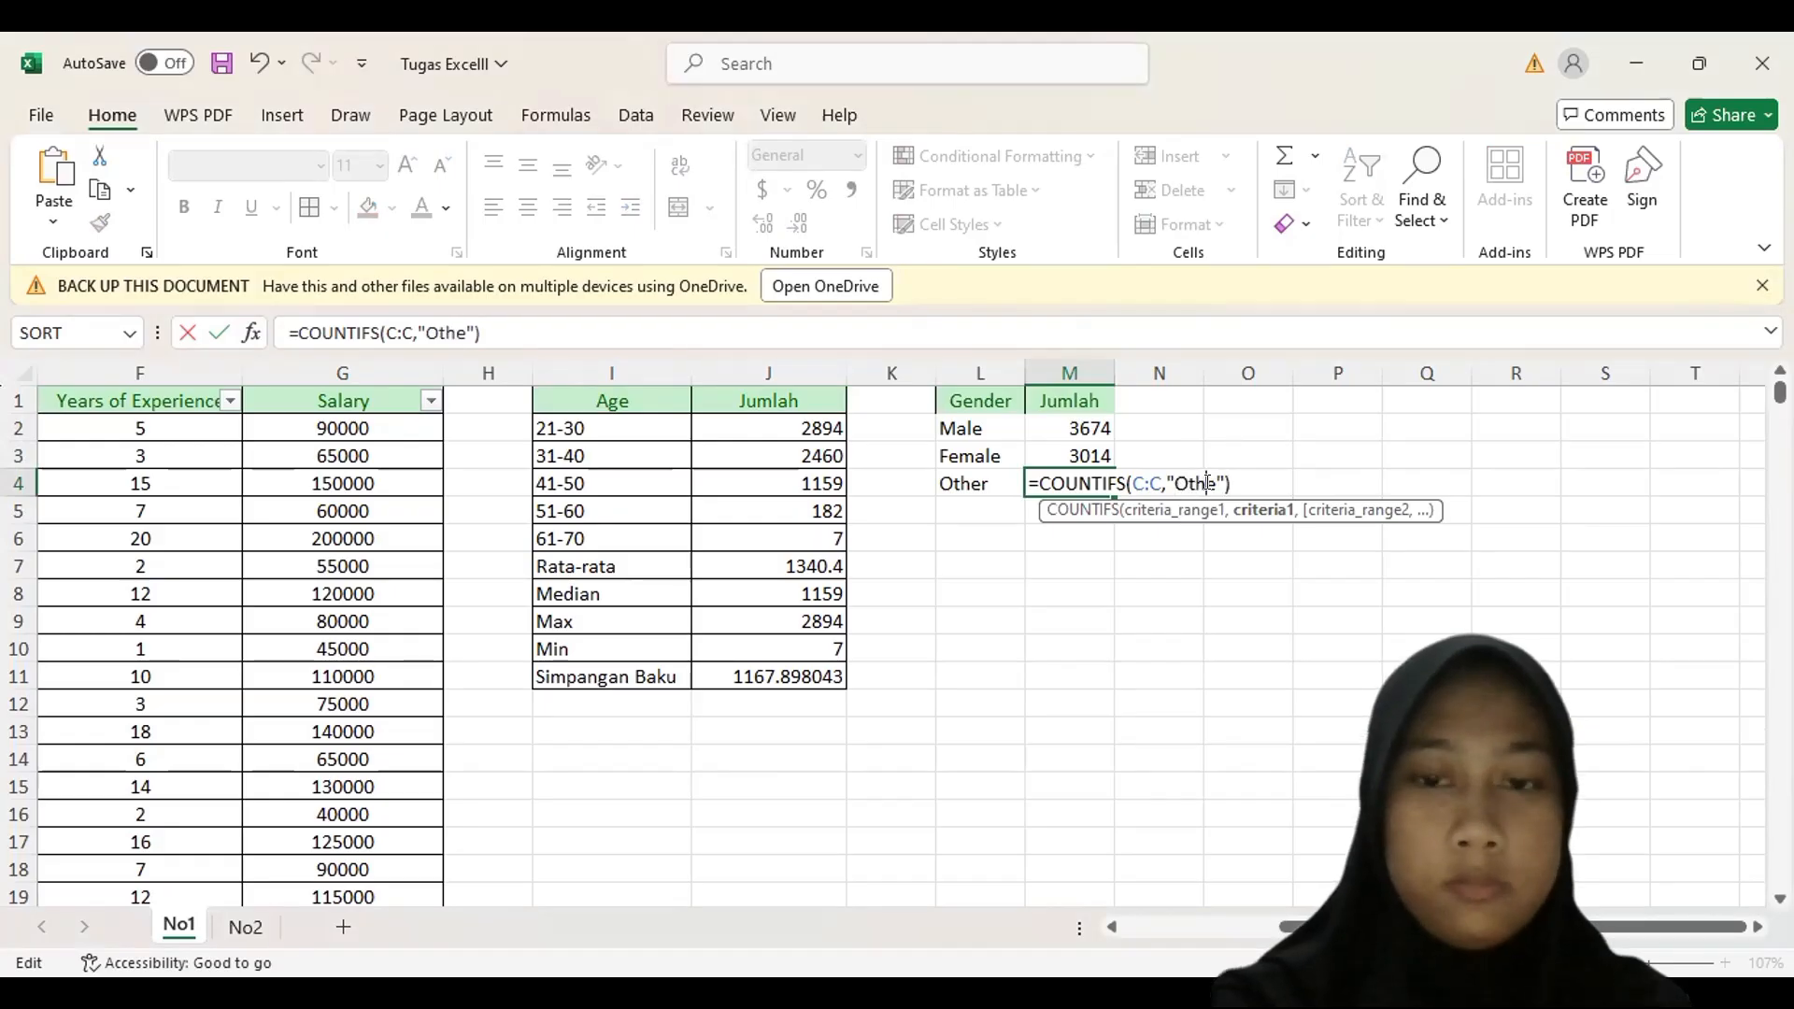
key(Delete)
text(r)
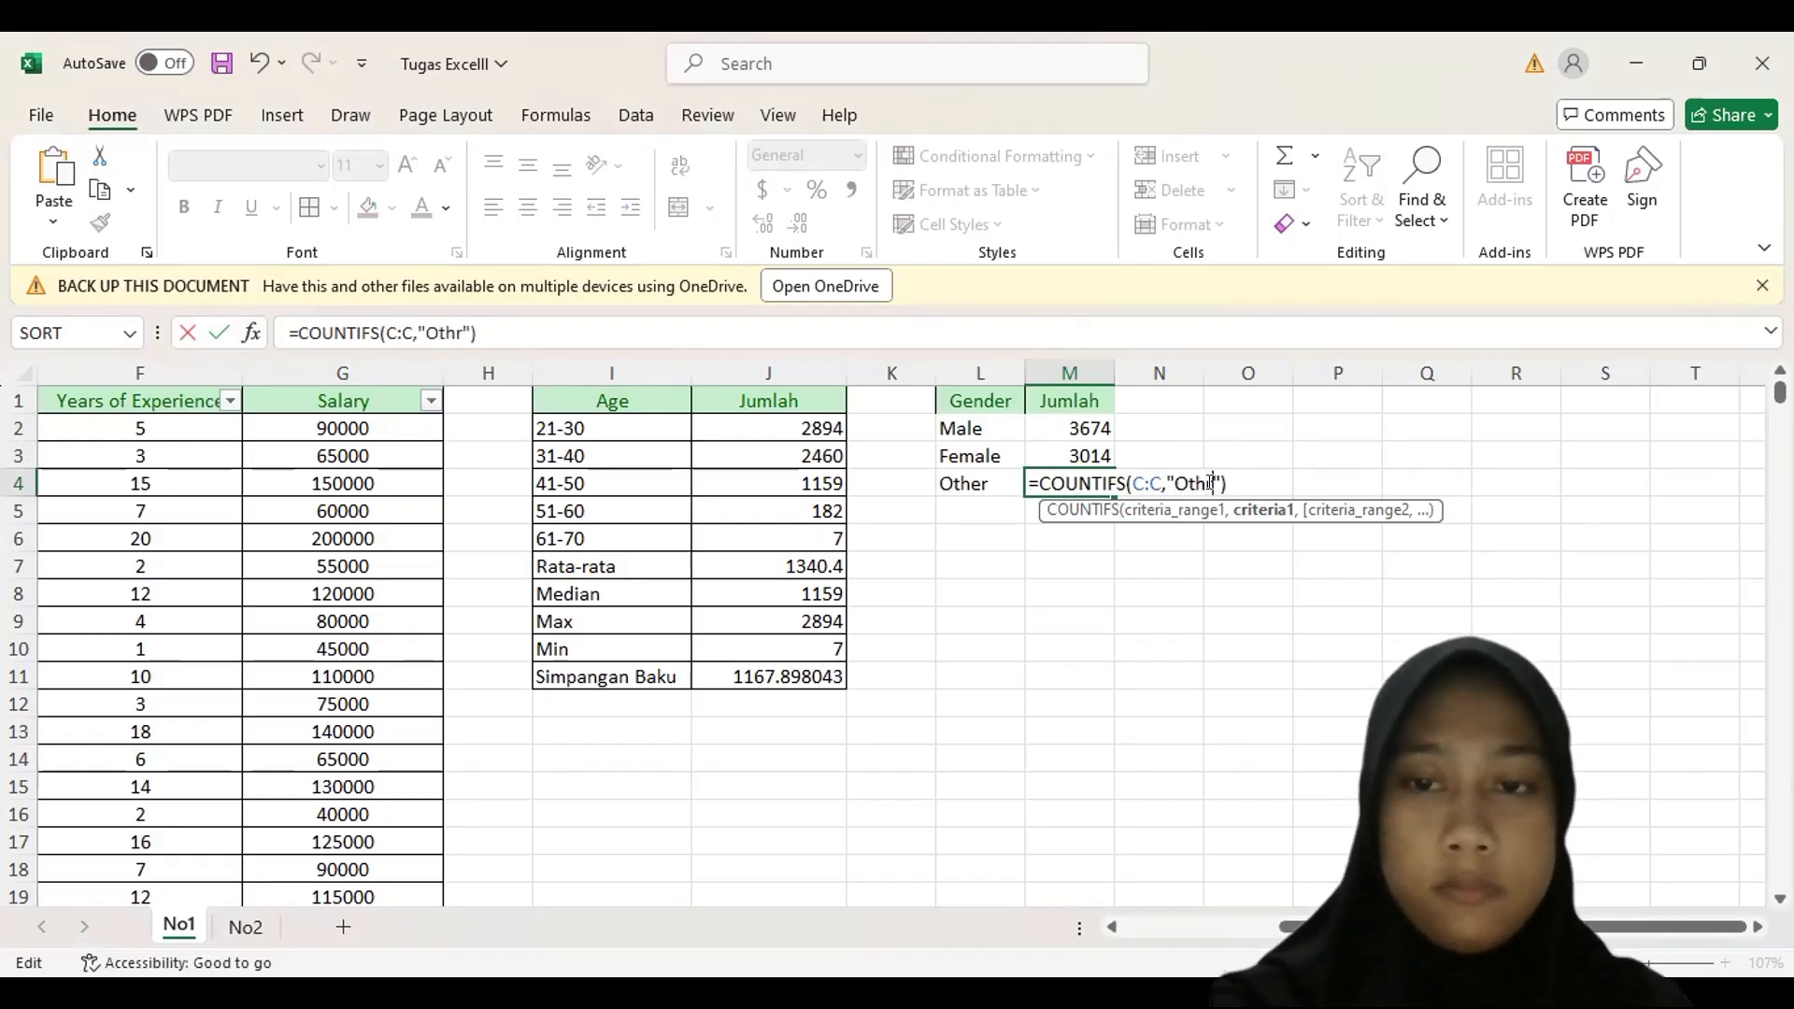
click(1207, 482)
text(e)
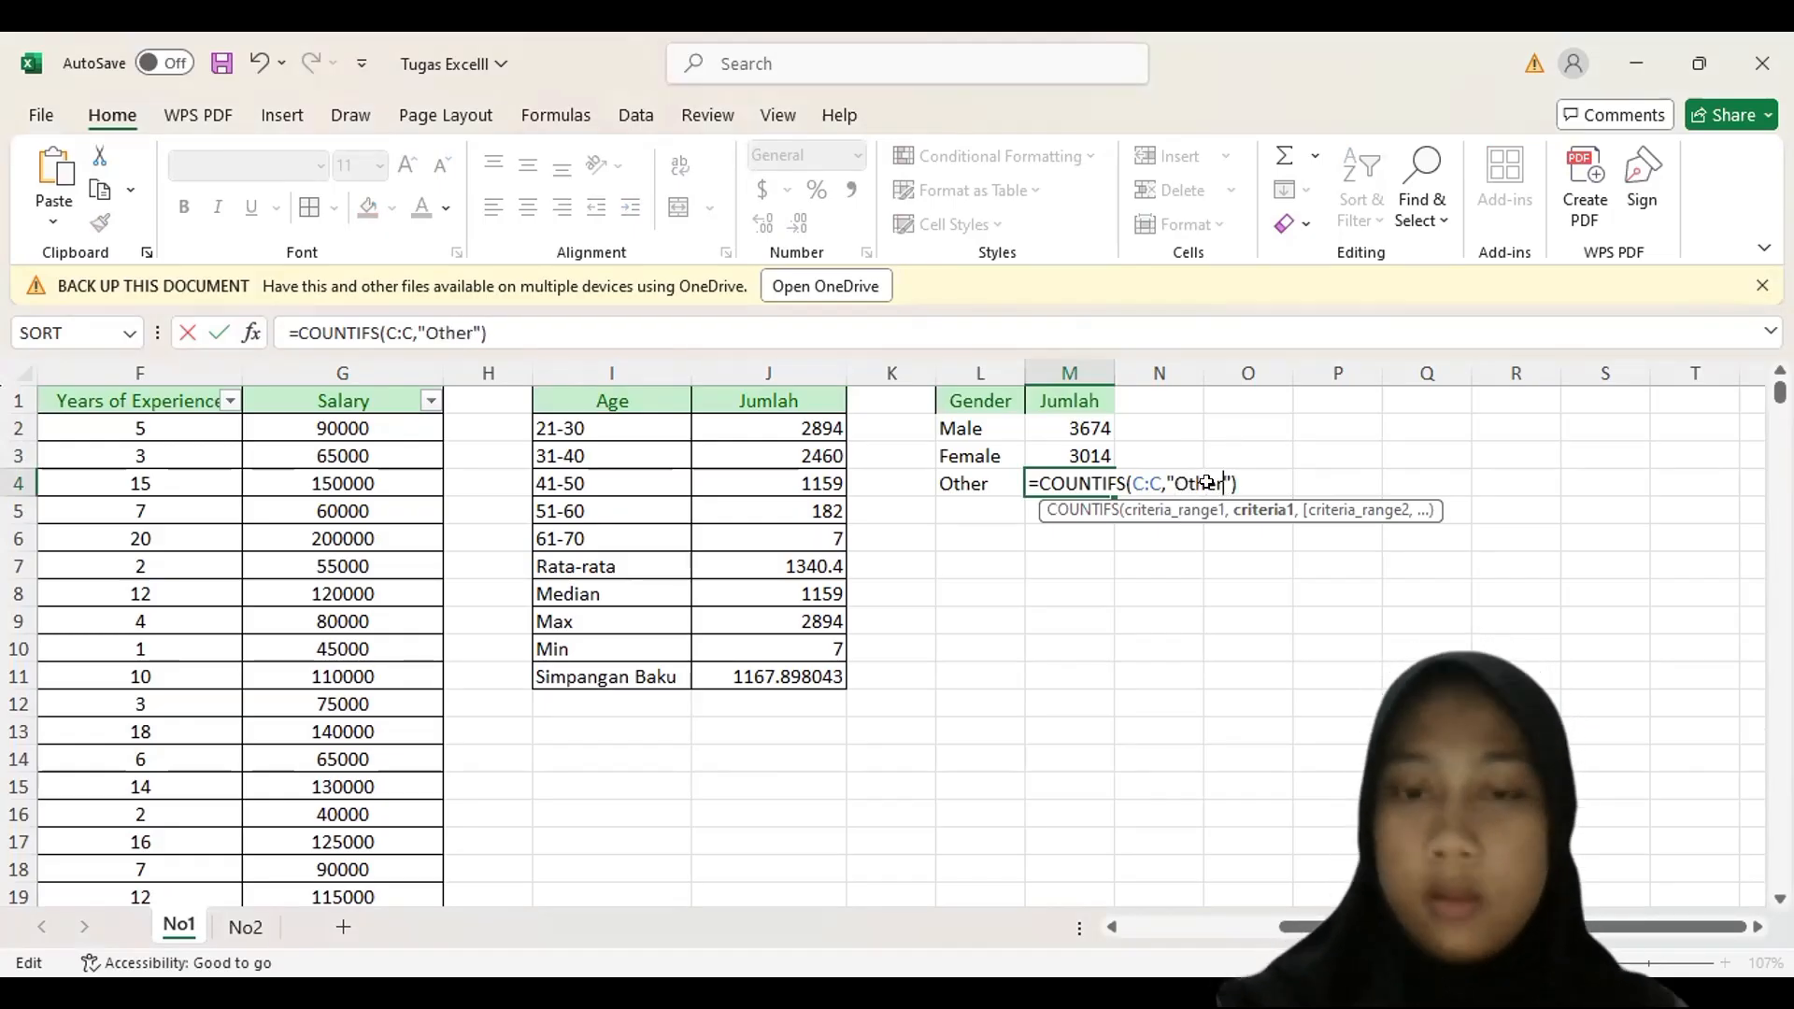
key(Return)
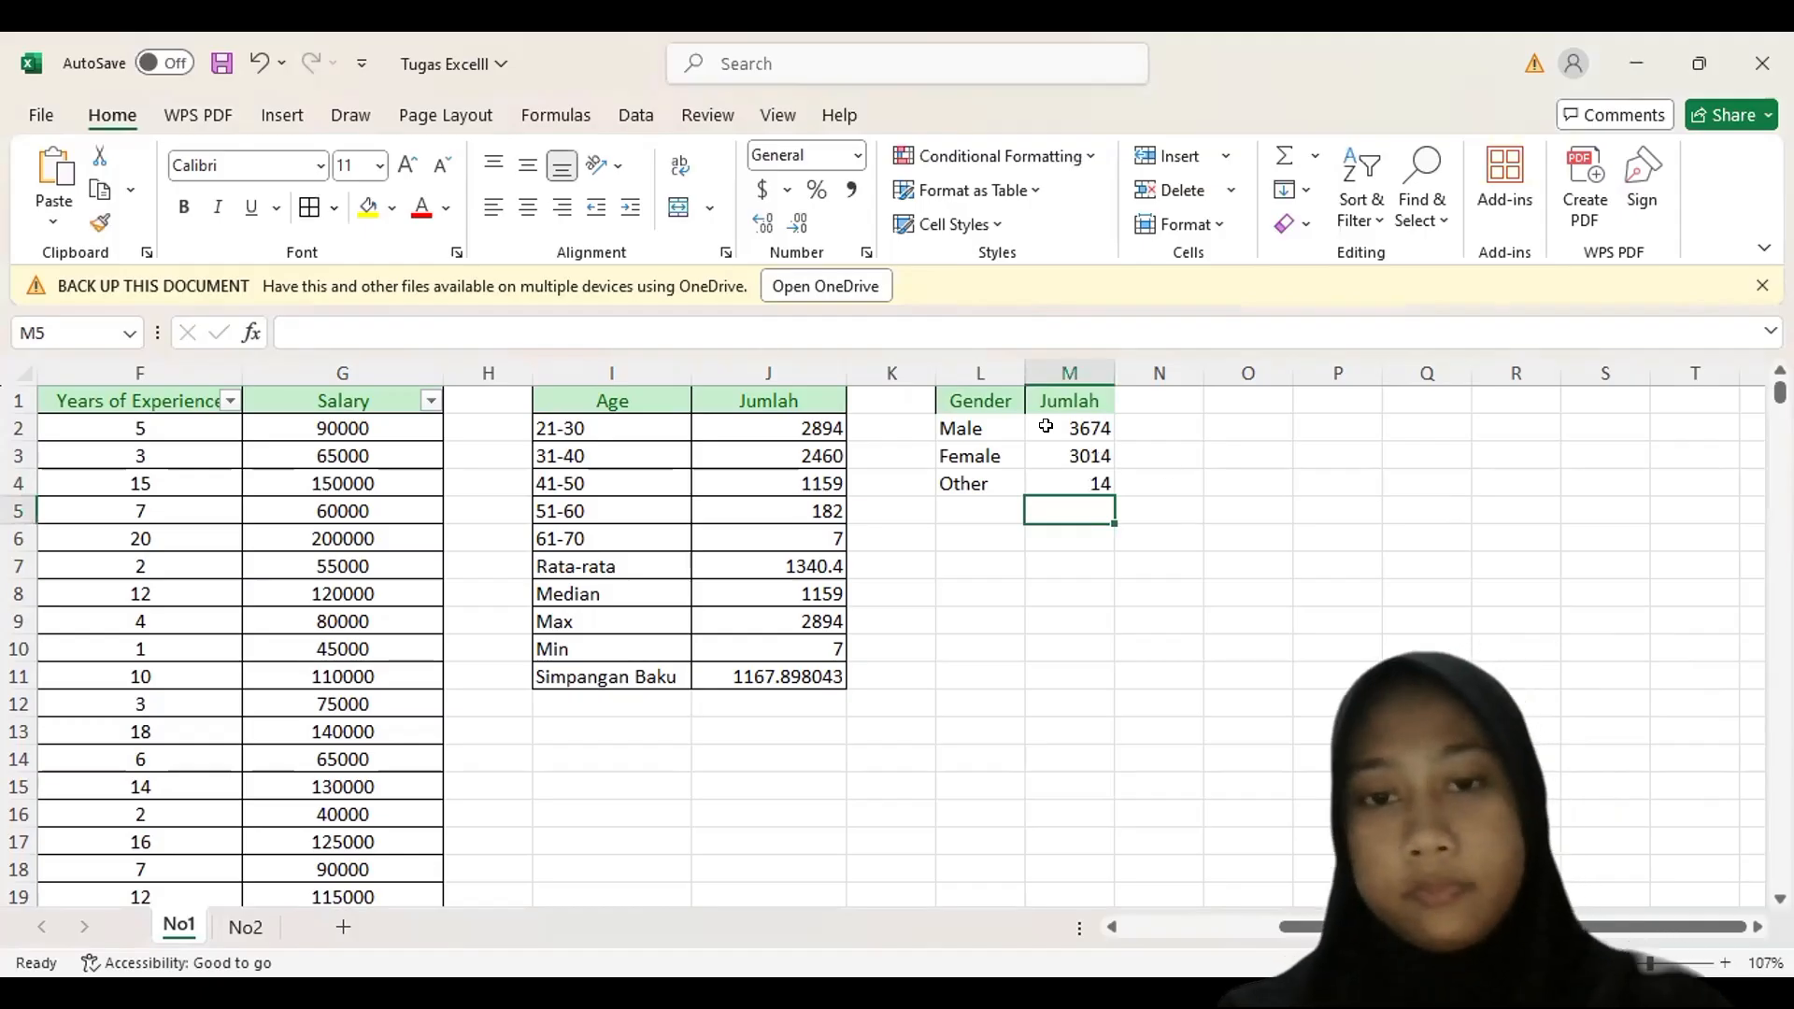
- Copy the statistics labels and formulas in I7:J11 of the age table to the gender table starting at L5
click(977, 505)
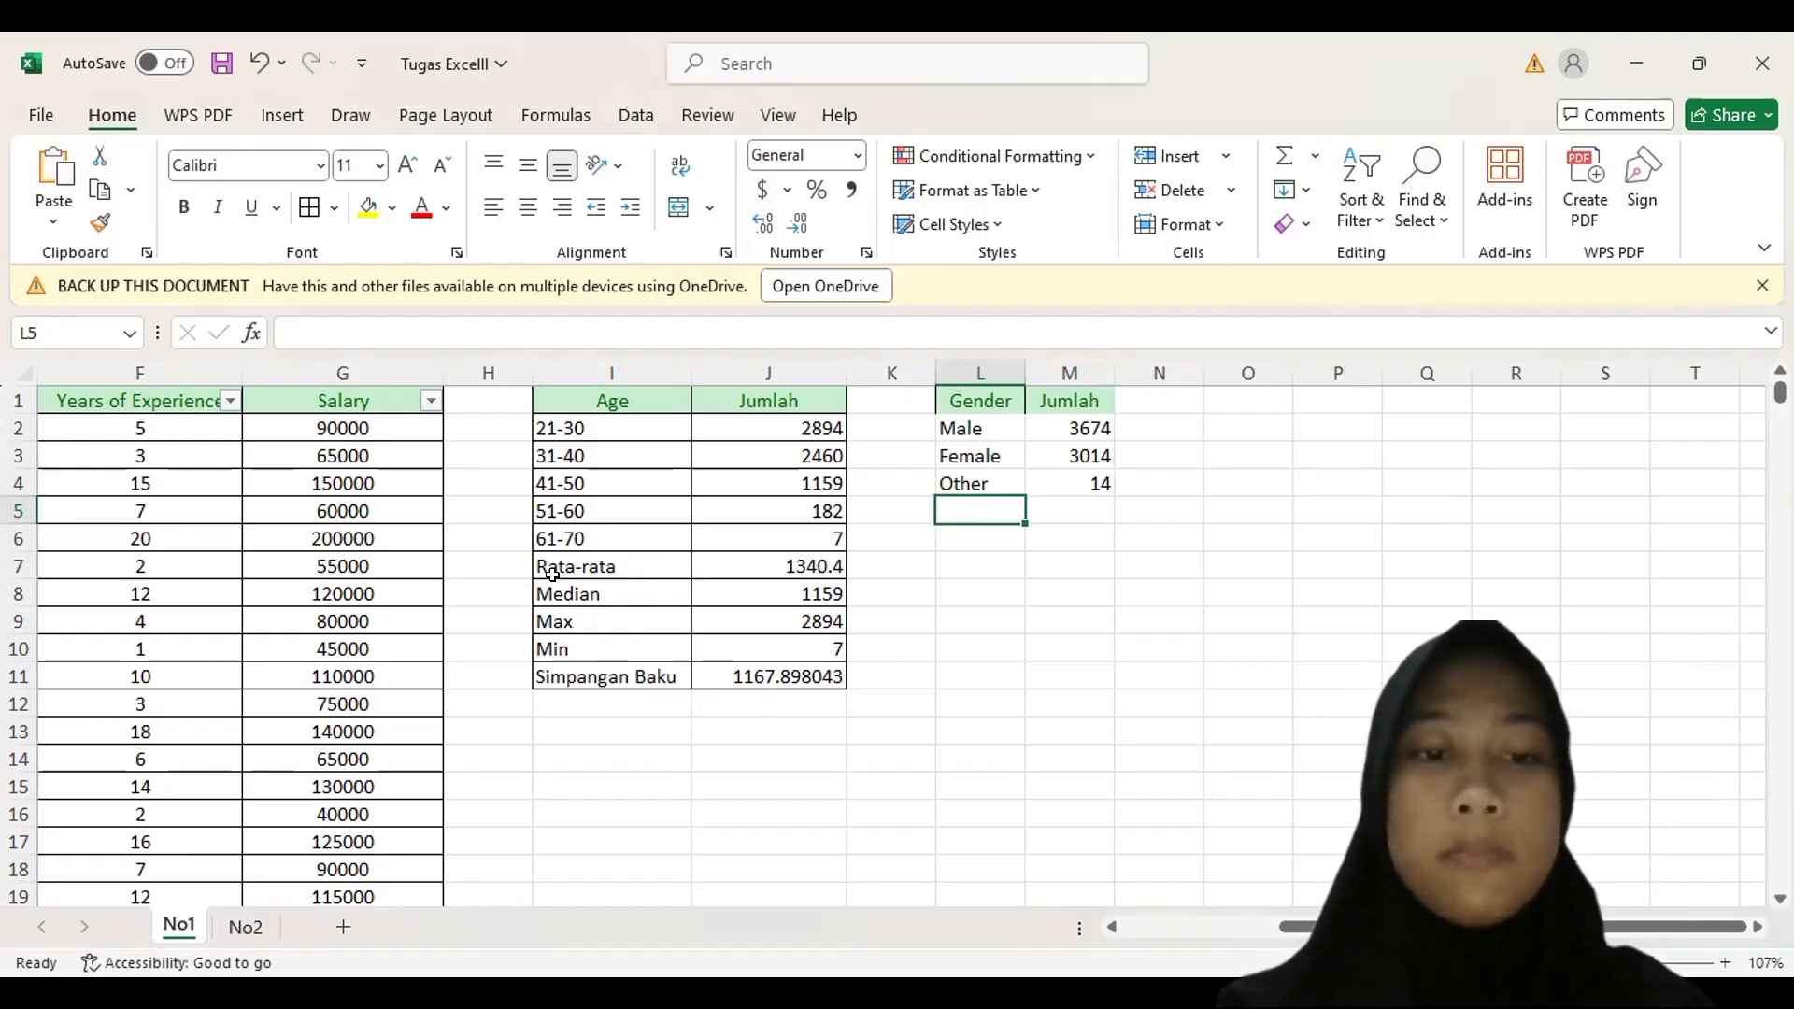
drag(544, 566, 772, 674)
key(ctrl+c)
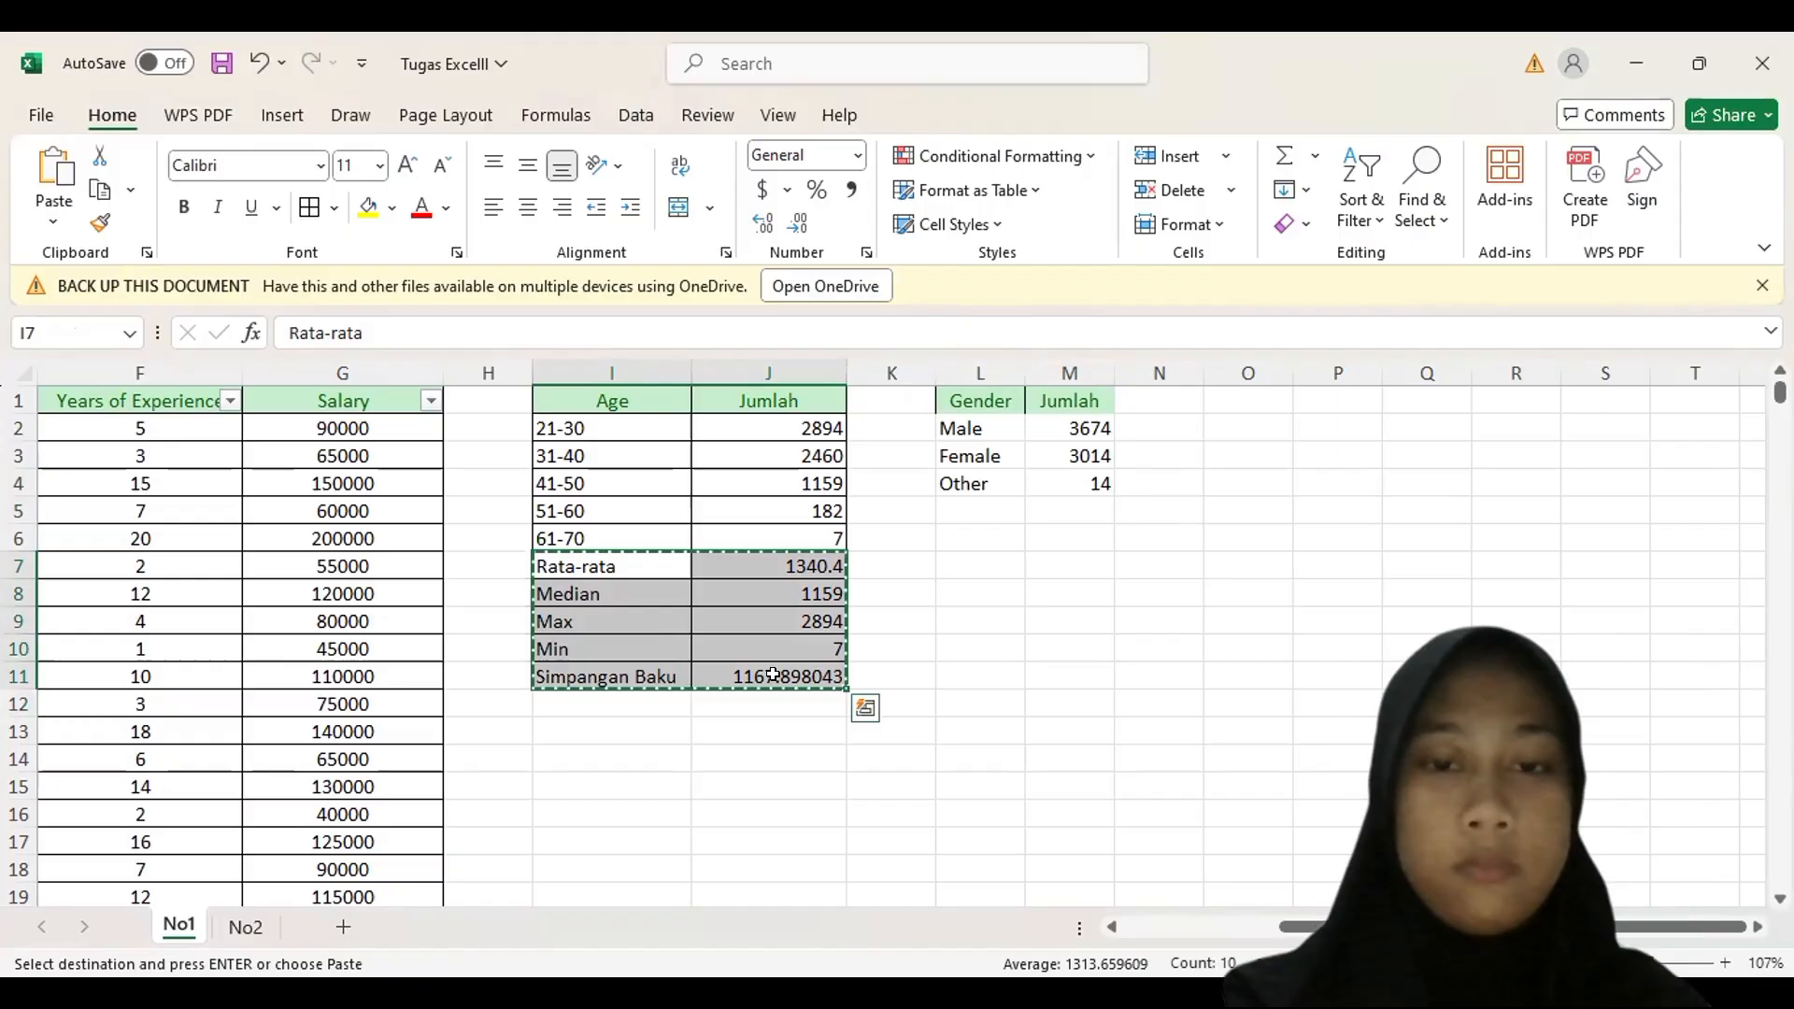
click(980, 507)
key(ctrl+v)
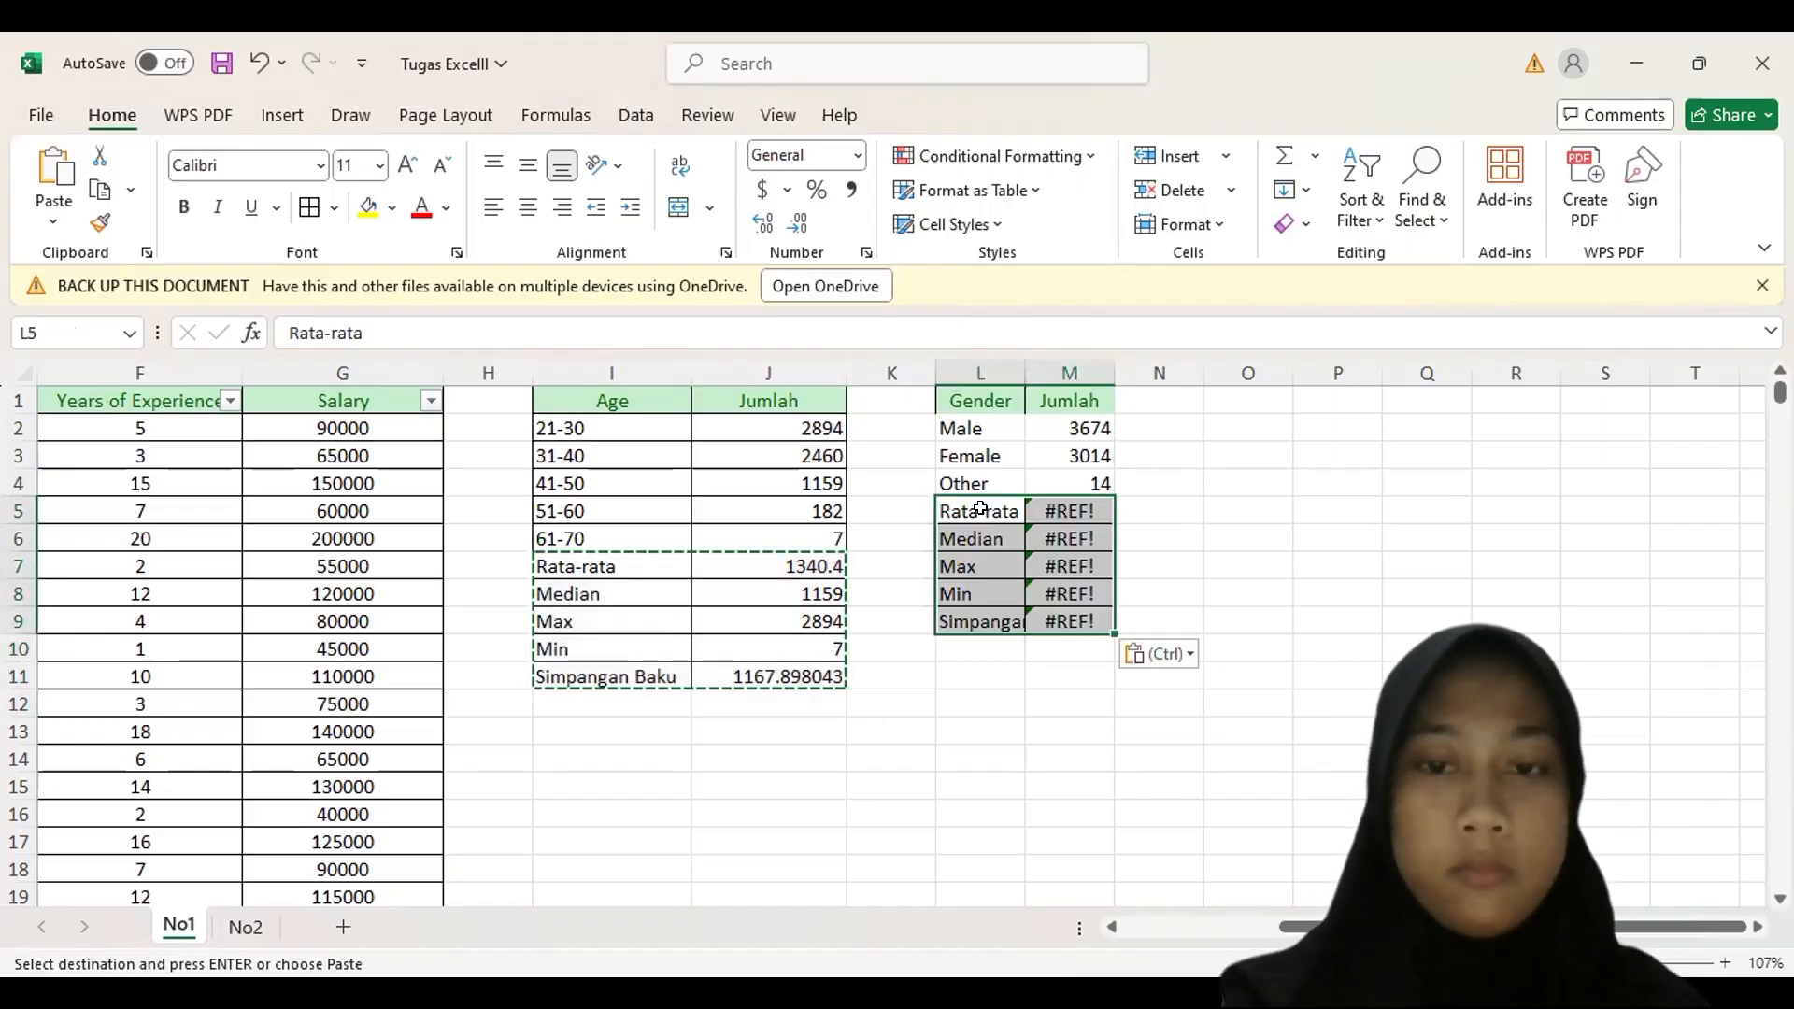
- Clear the broken pasted formulas in M5:M7 for the Rata-rata, Median and Max rows of the gender table
click(1057, 504)
key(BackSpace)
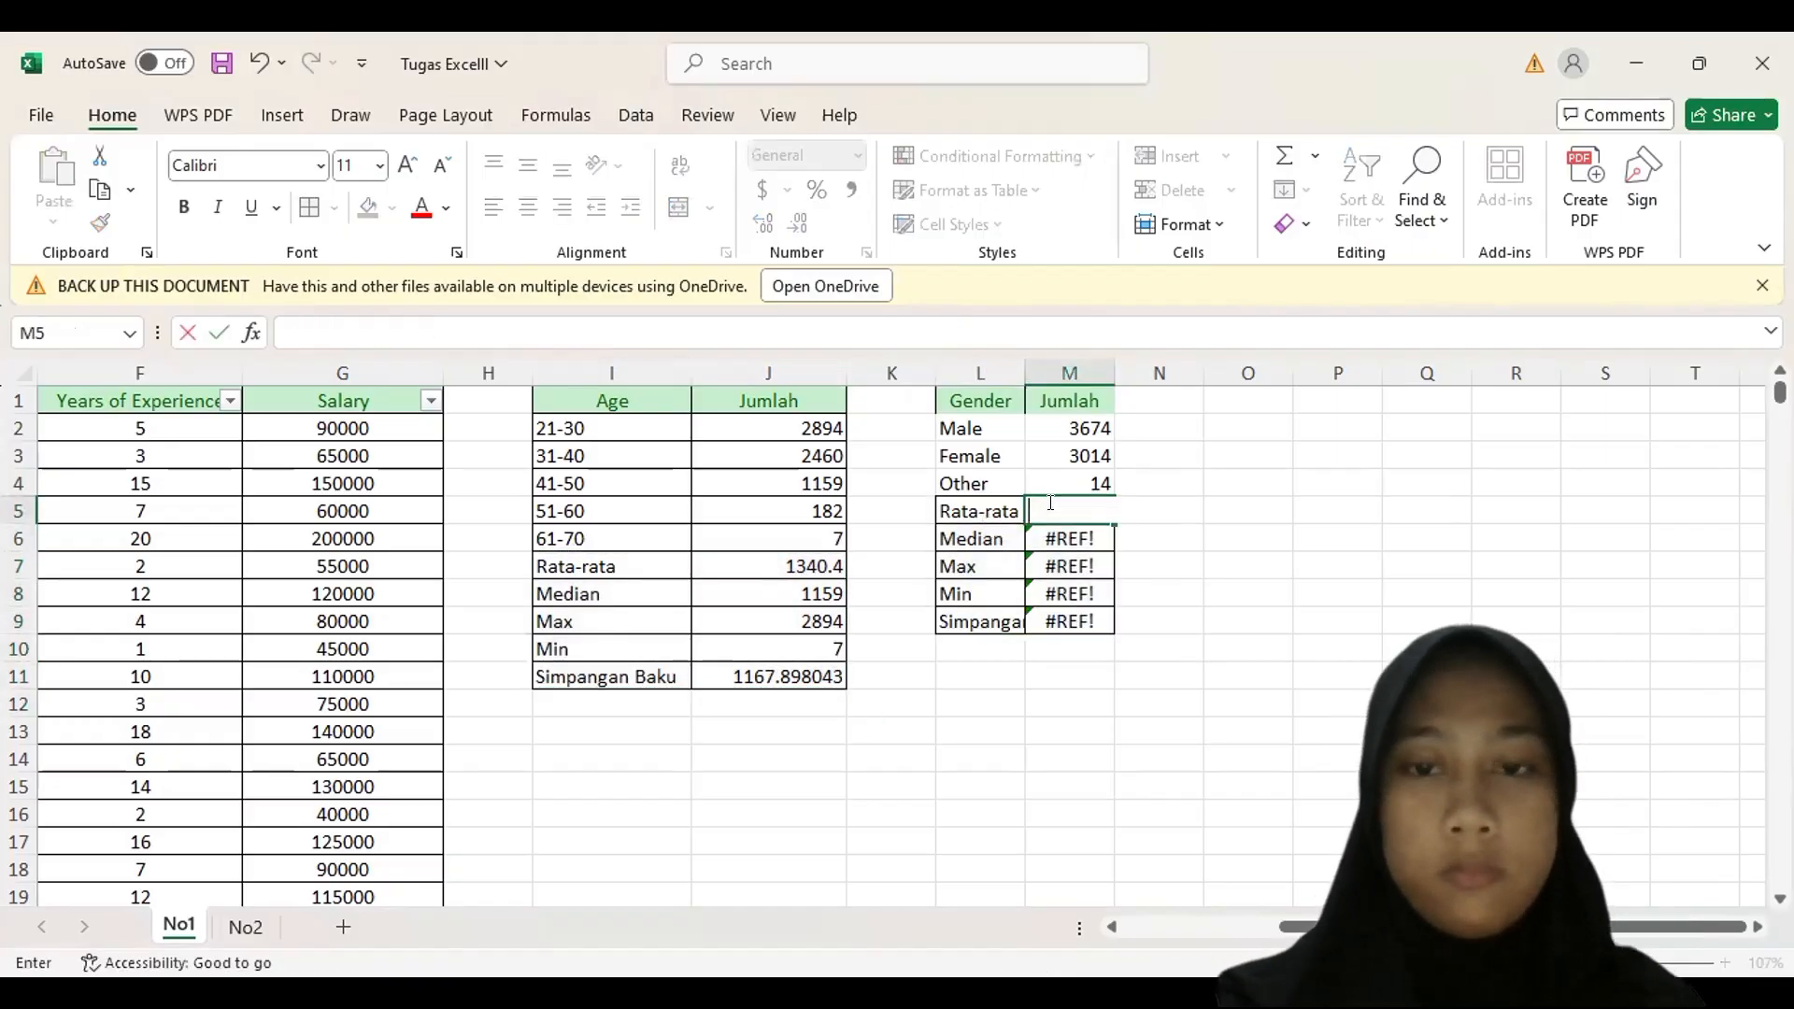
key(Return)
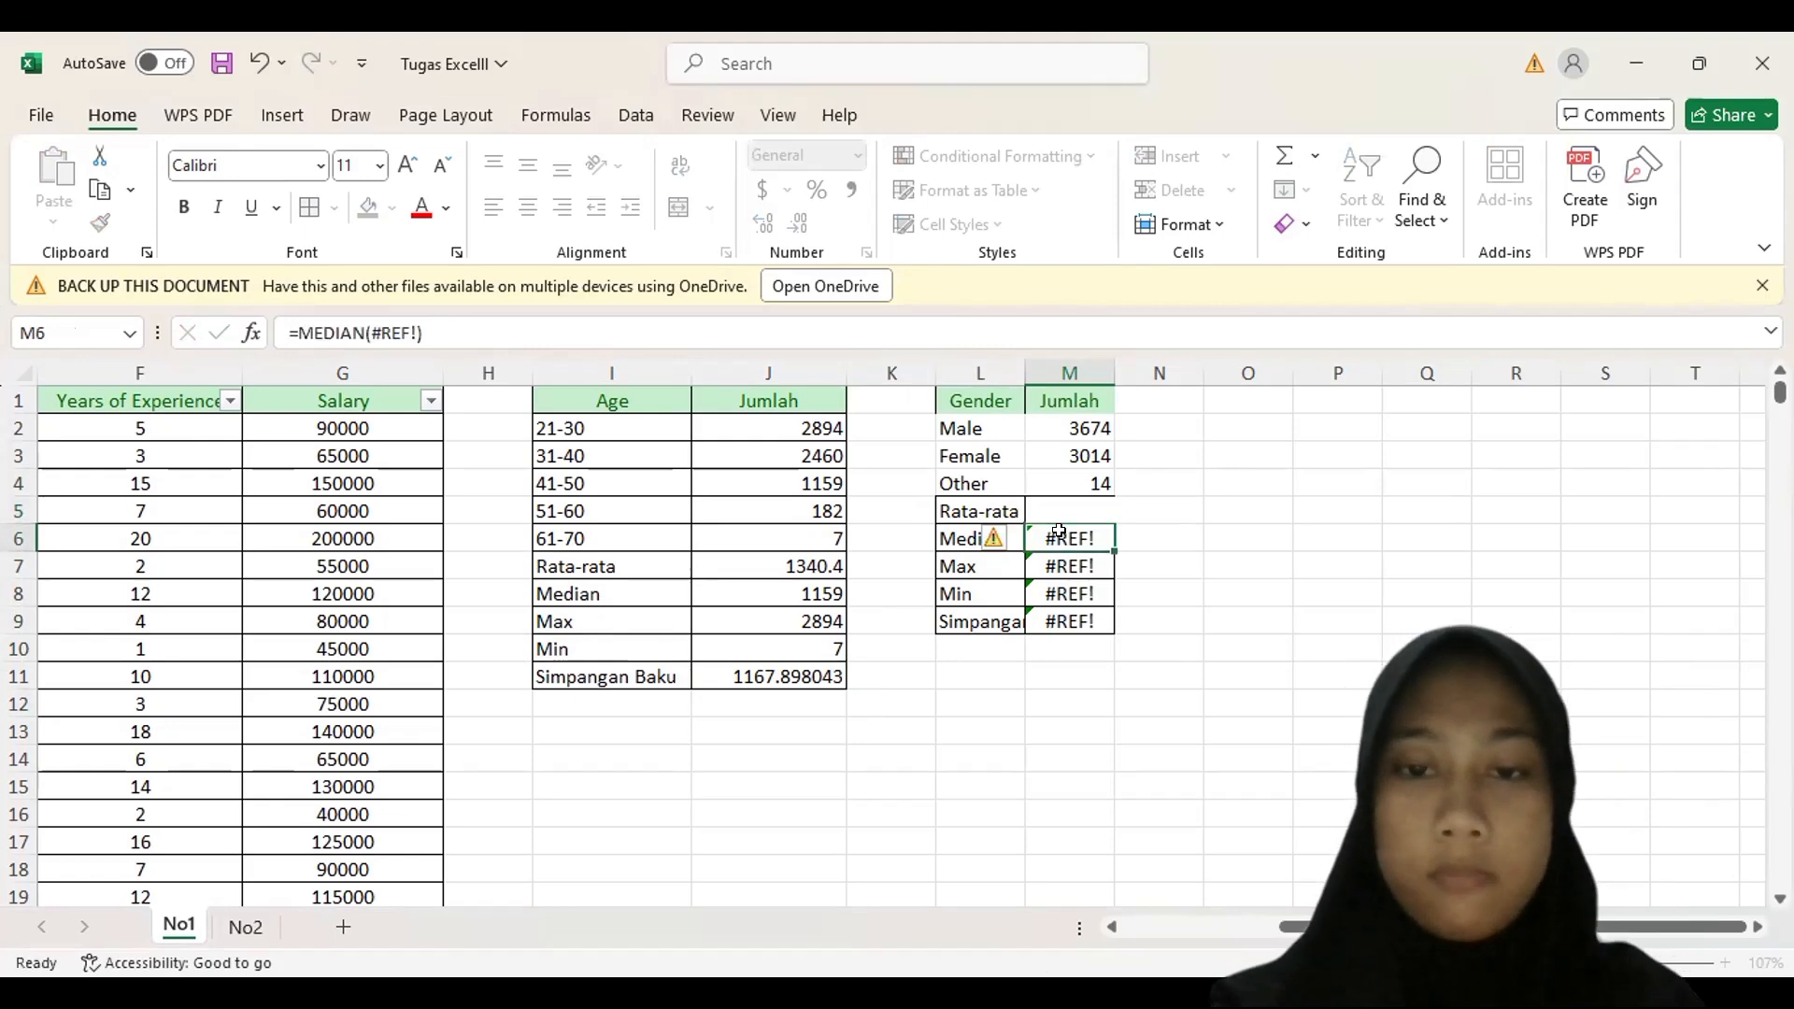
key(BackSpace)
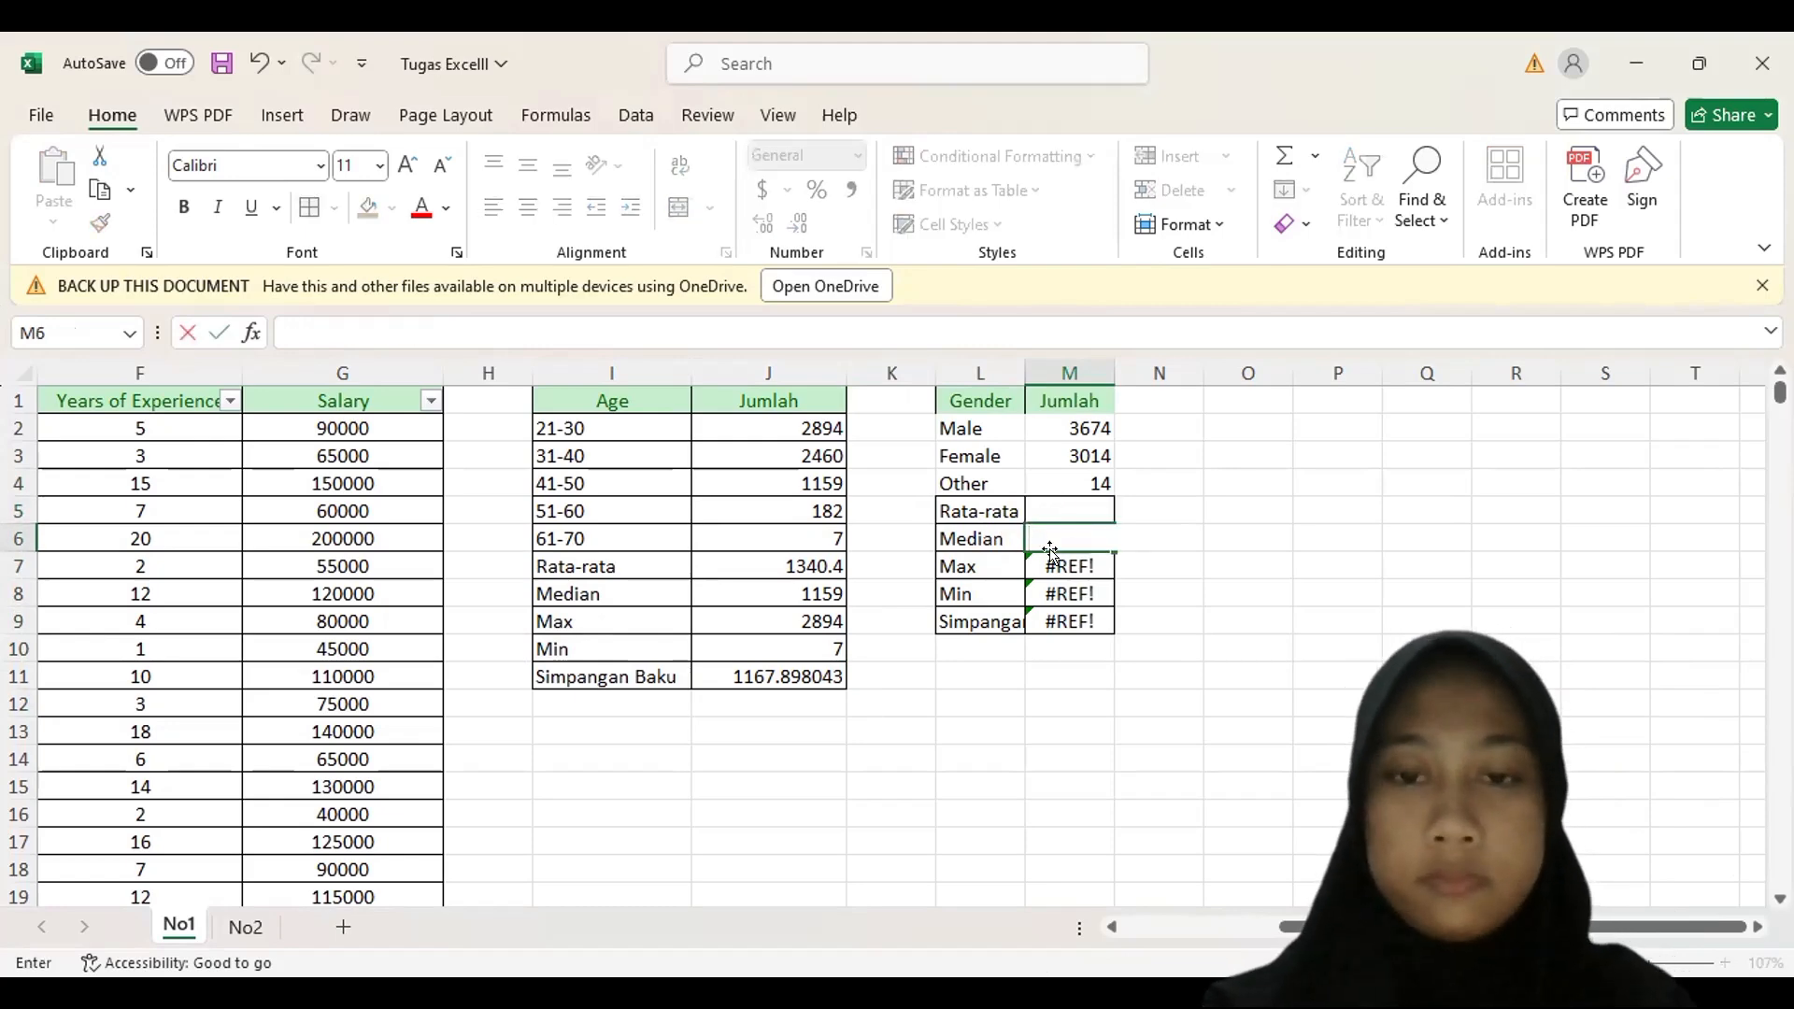
click(1049, 563)
key(BackSpace)
key(Return)
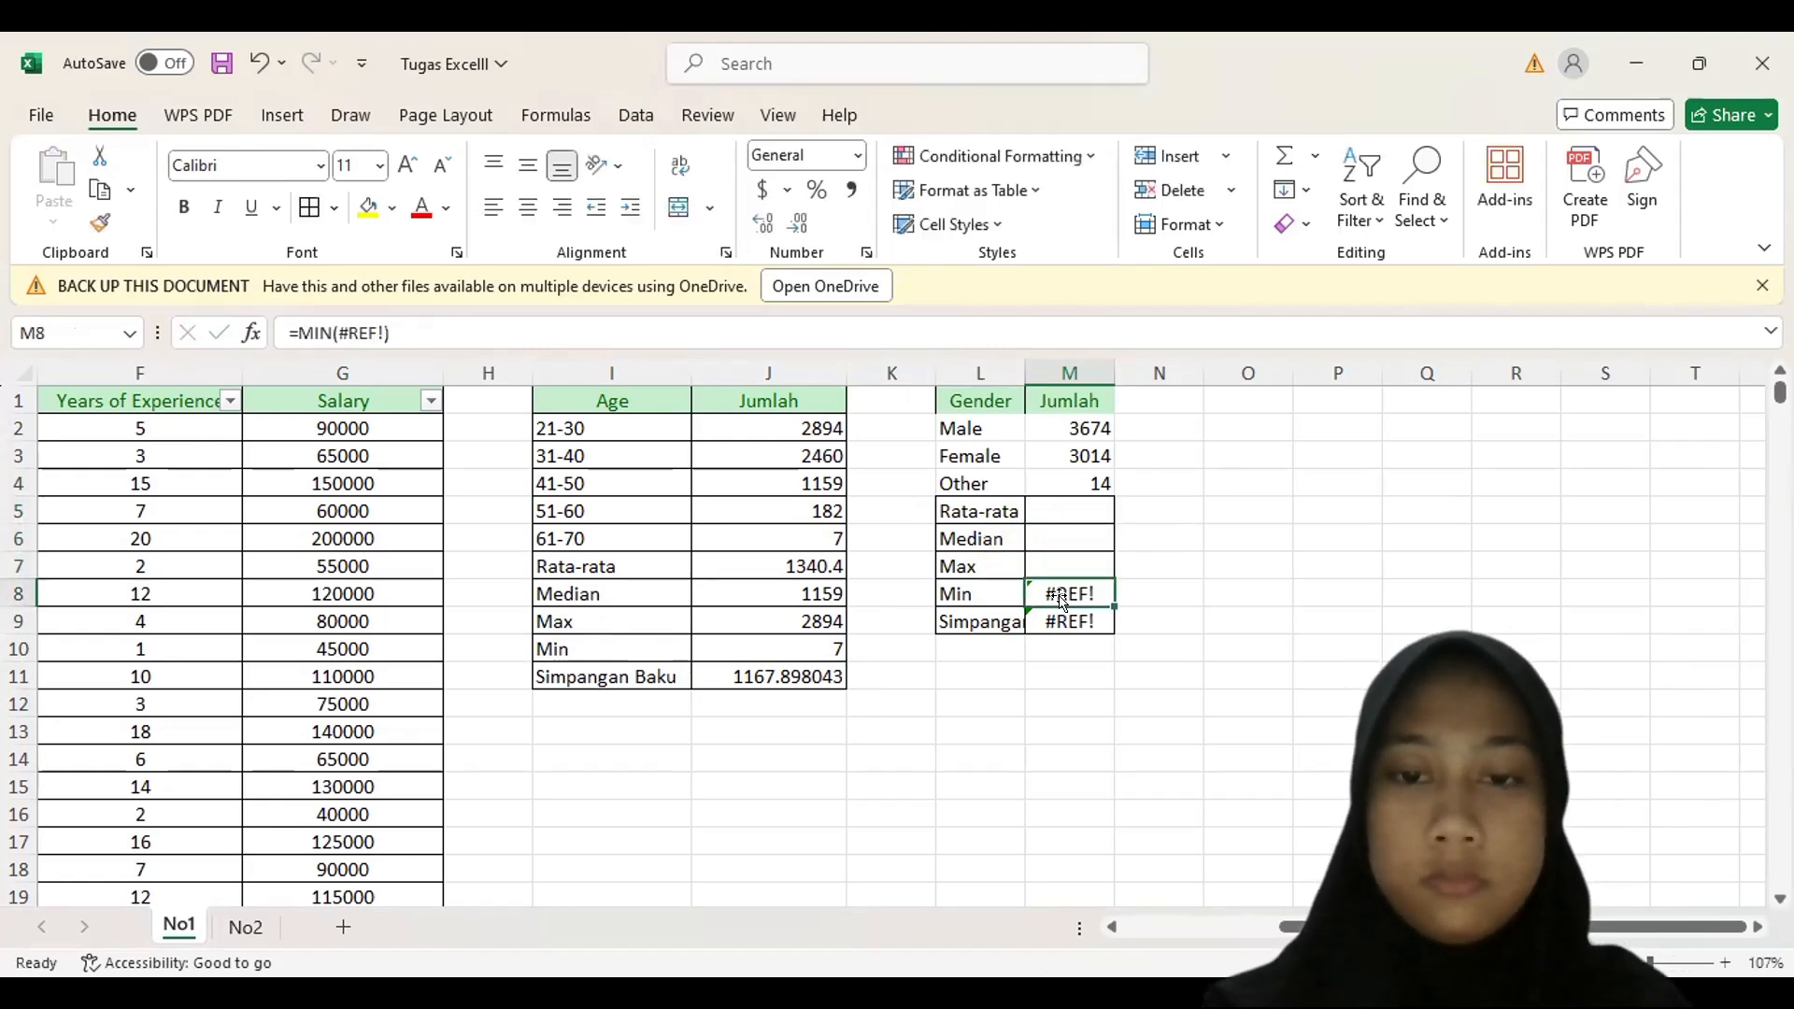
click(1057, 511)
key(Down)
key(Down)
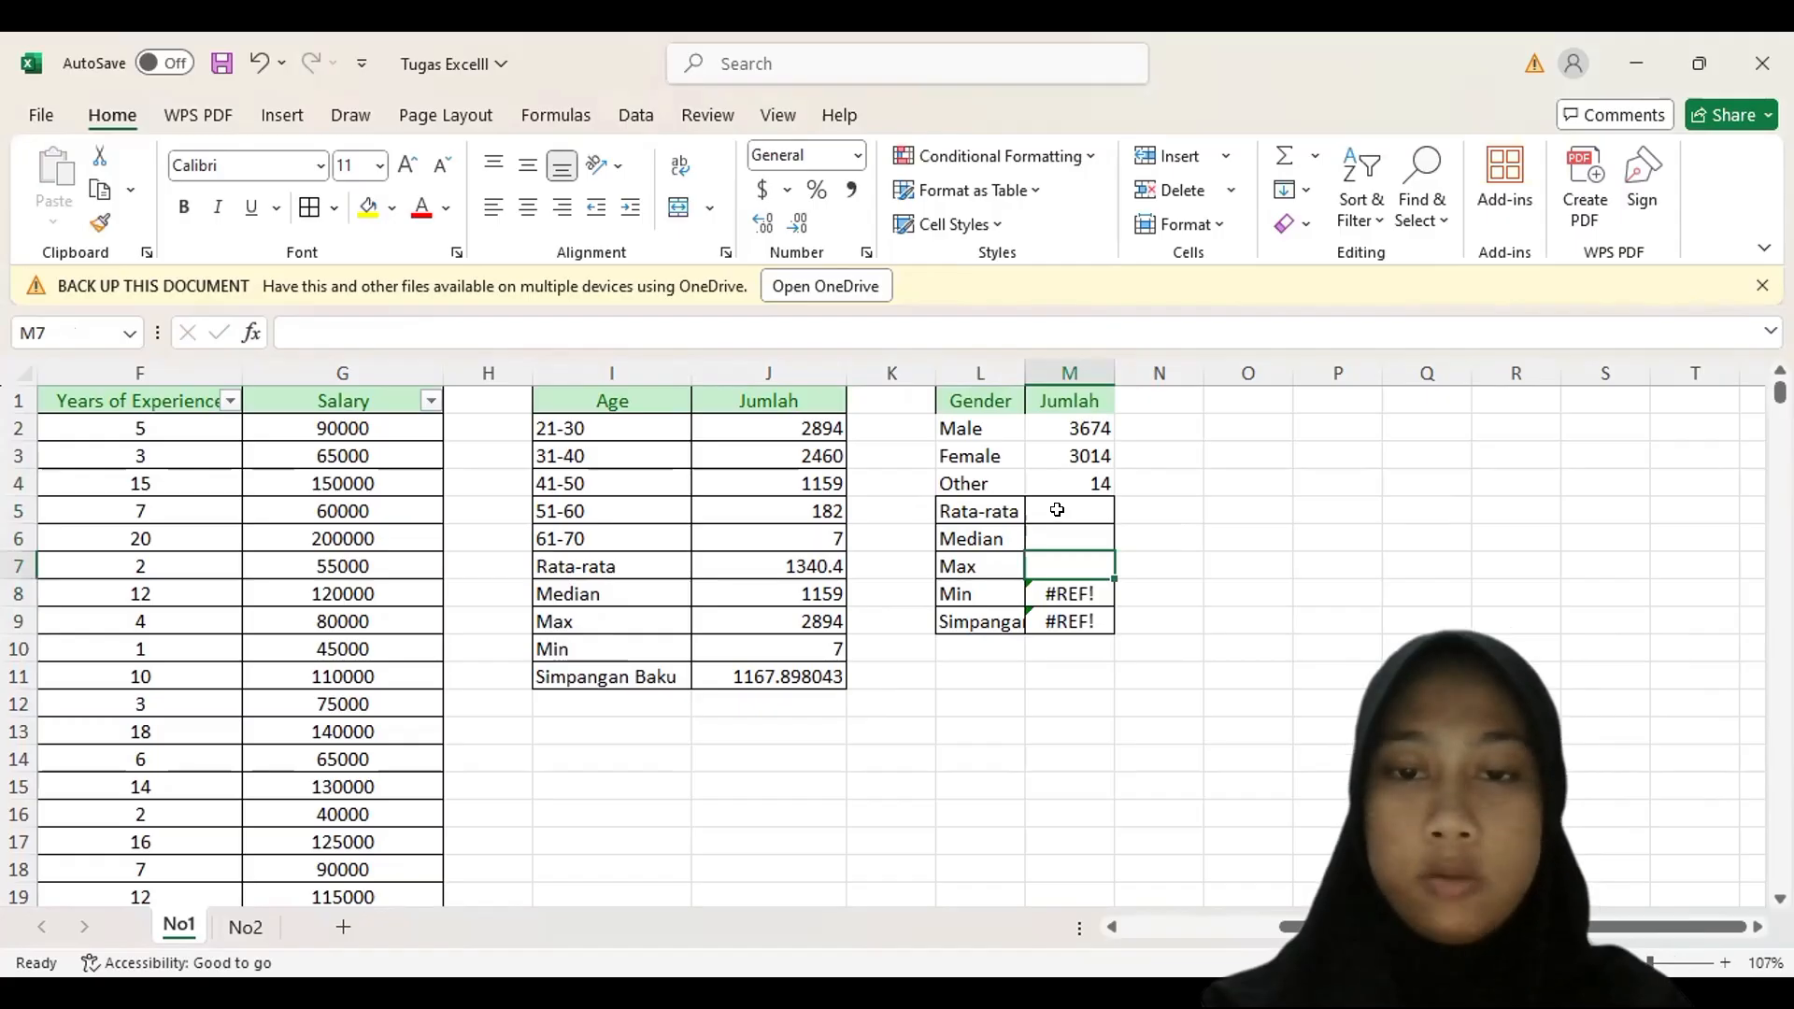
- Calculate the average of the gender counts in M5 with the AVERAGE function over M2:M4
click(1056, 509)
text(=)
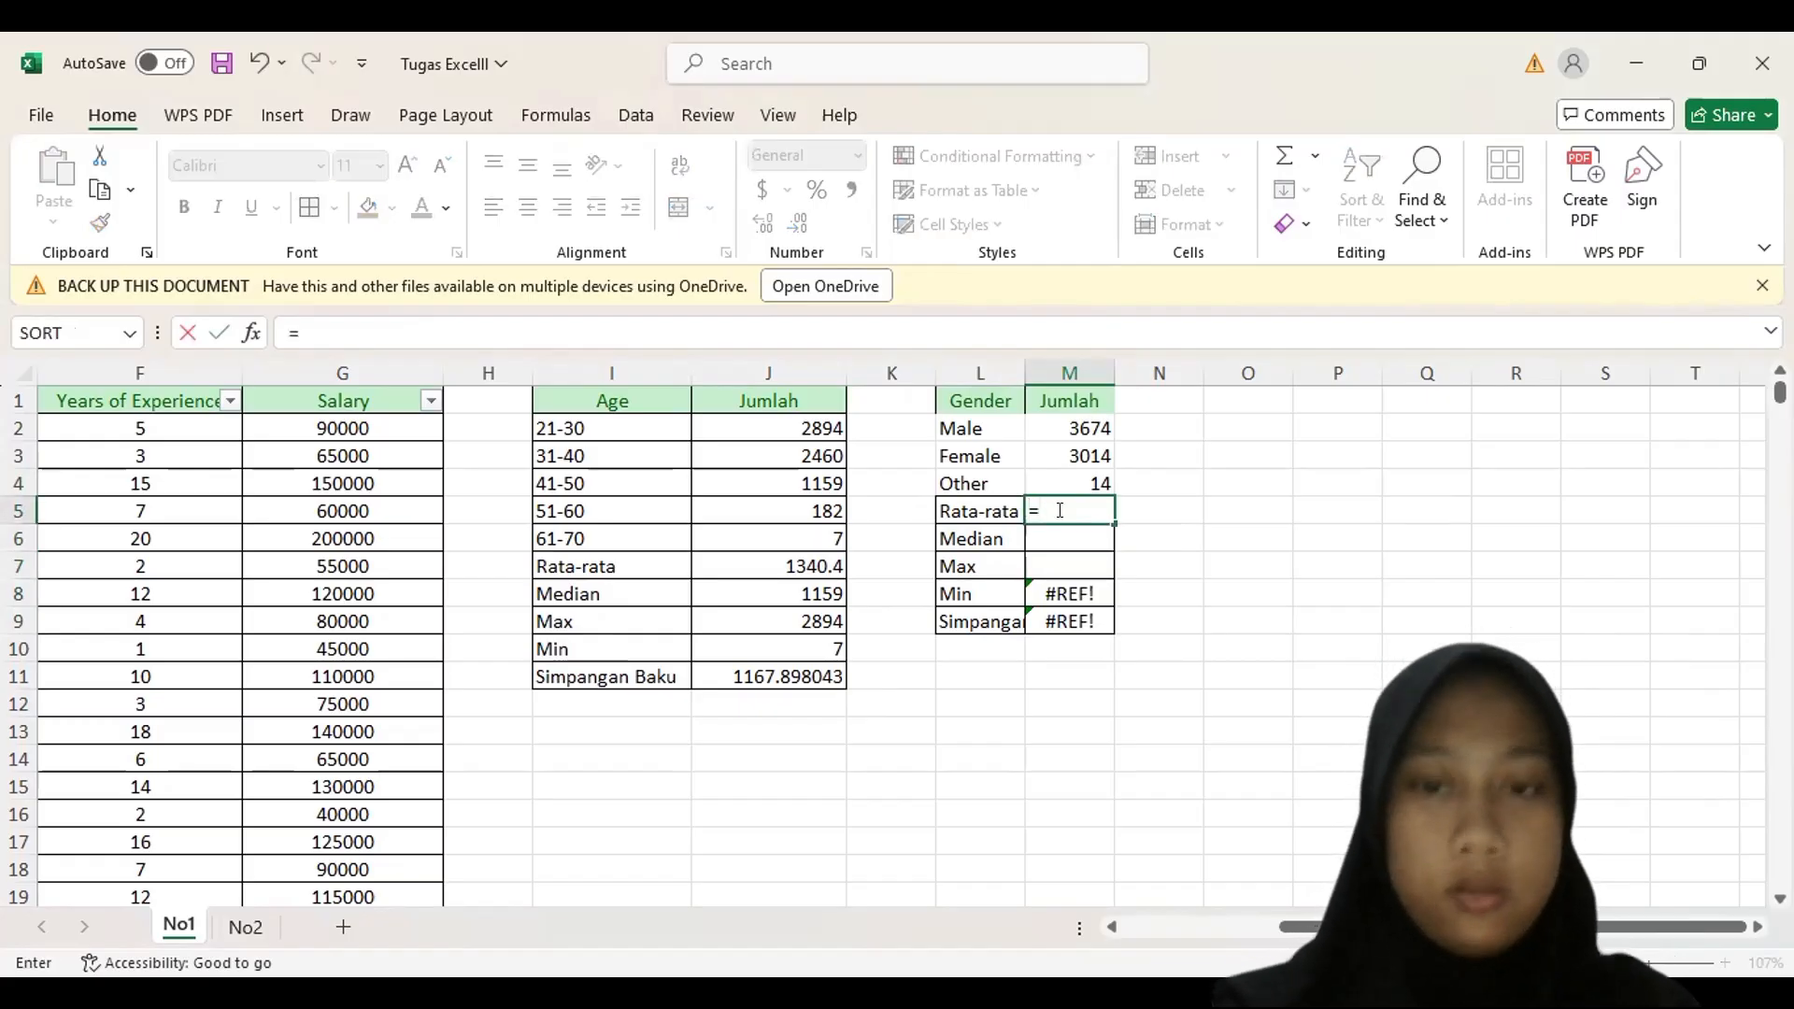
text(average)
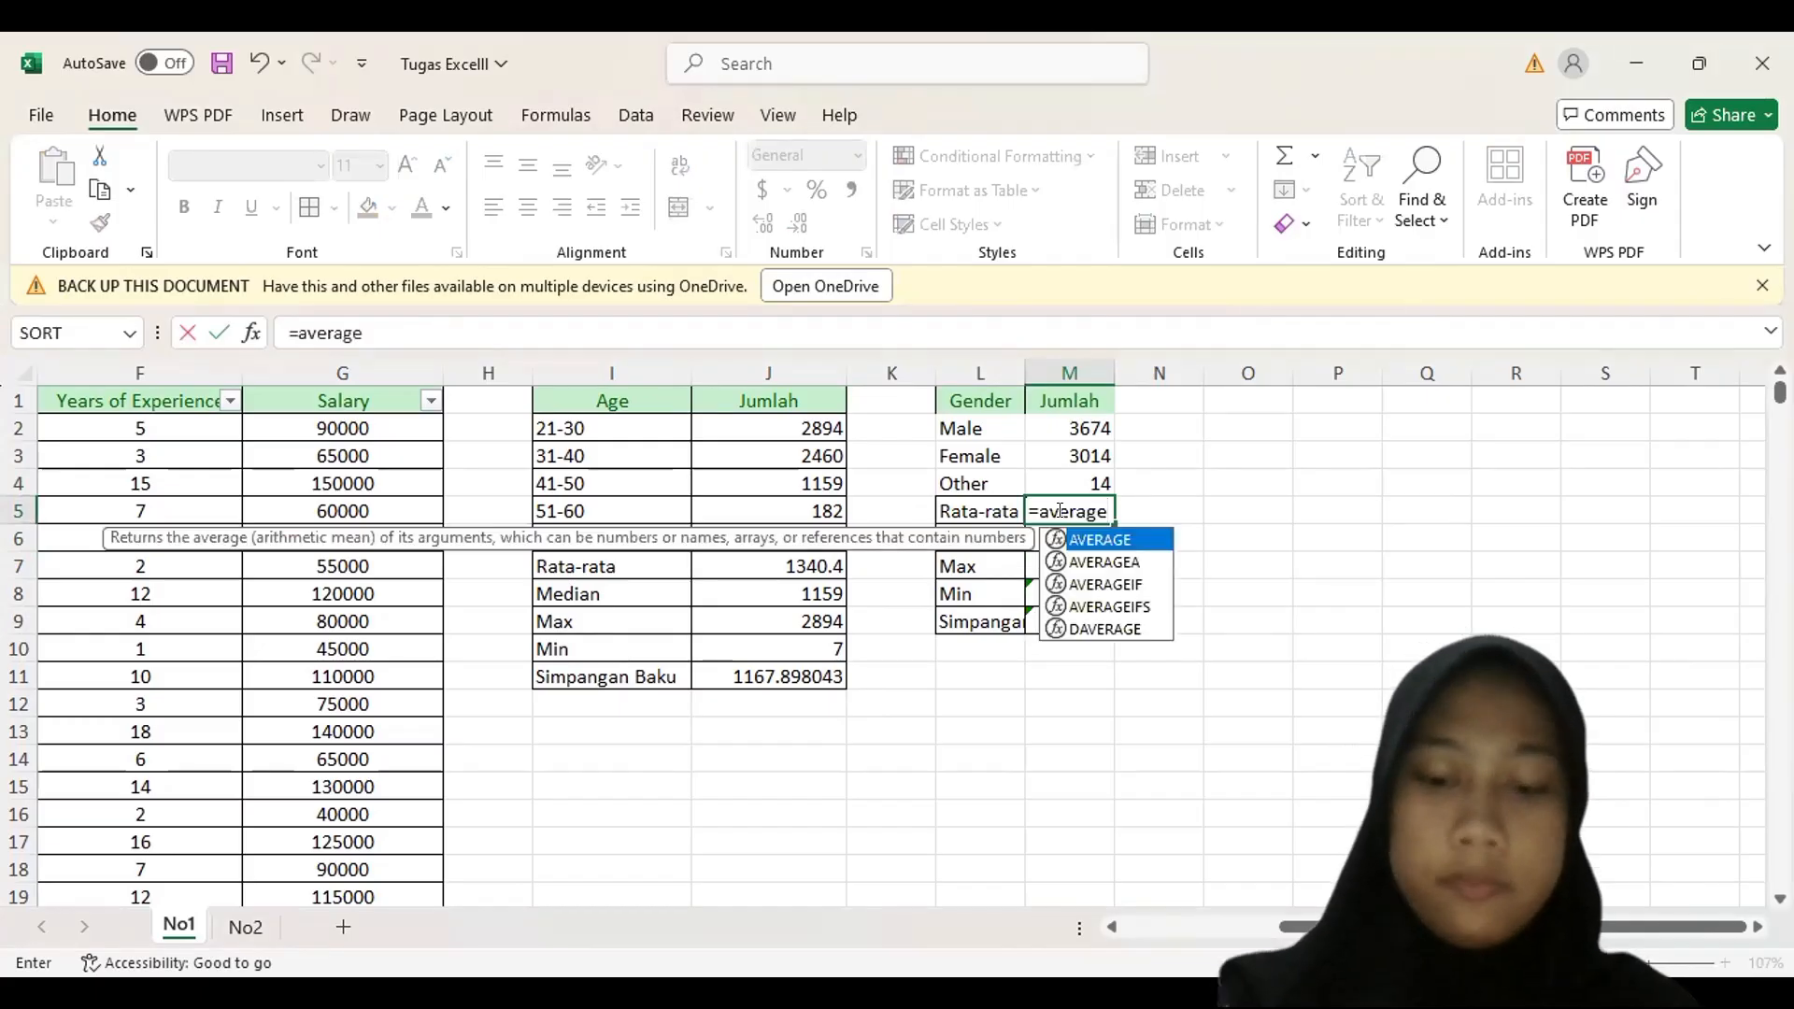
text(()
drag(1035, 428, 1040, 481)
key(Return)
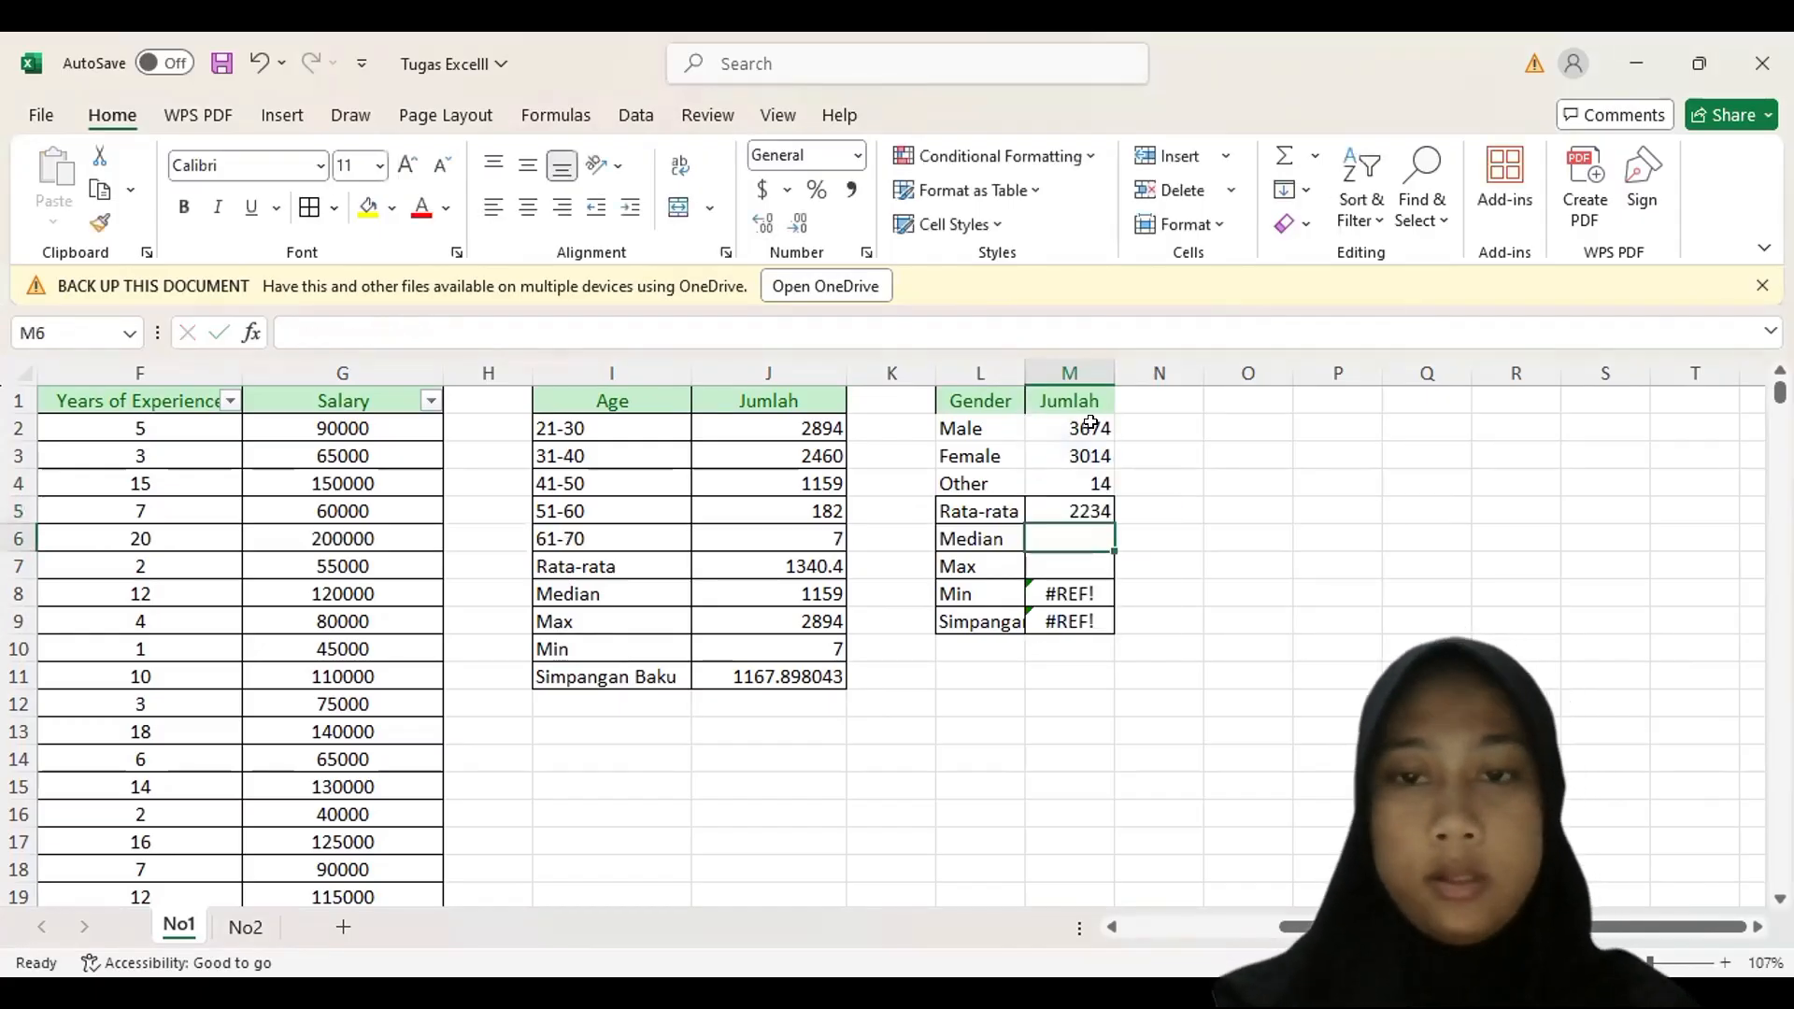
- Widen column M and calculate the median of the gender counts in M6 with the MEDIAN function over M2:M4
drag(1105, 362, 1185, 364)
ctrl+scroll(1205, 509, up, 4)
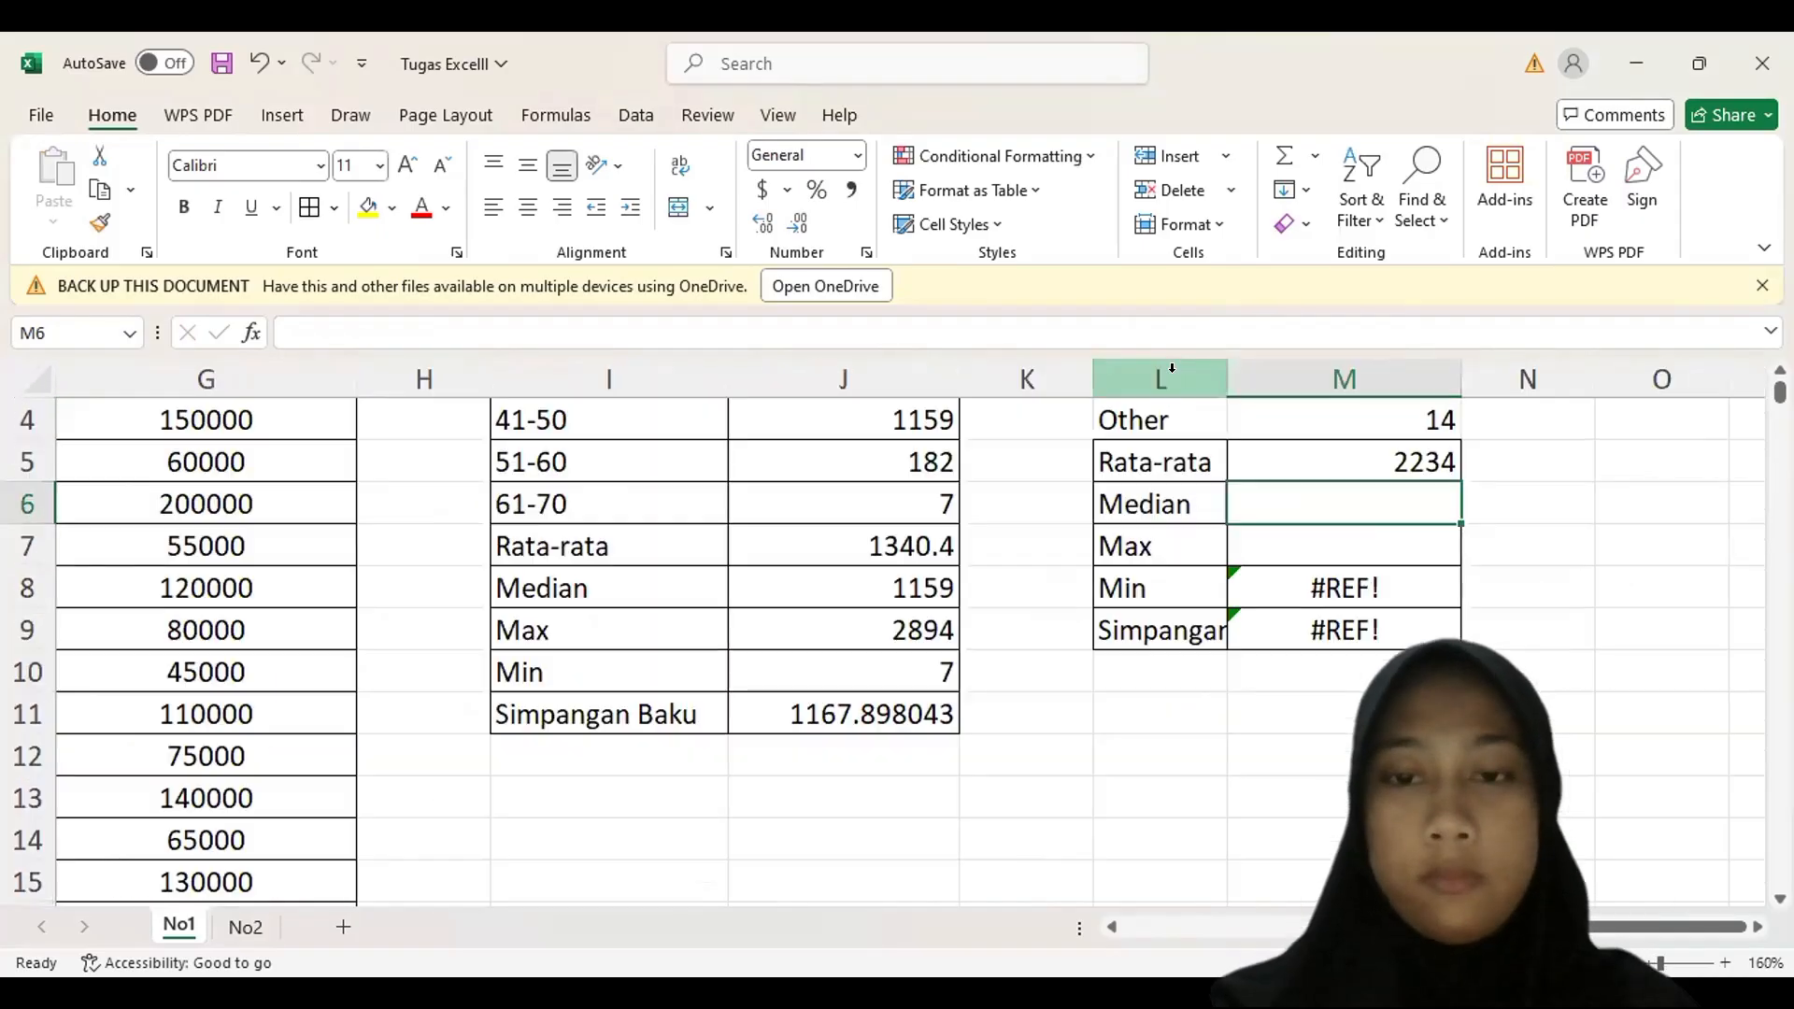
ctrl+scroll(1214, 506, up, 8)
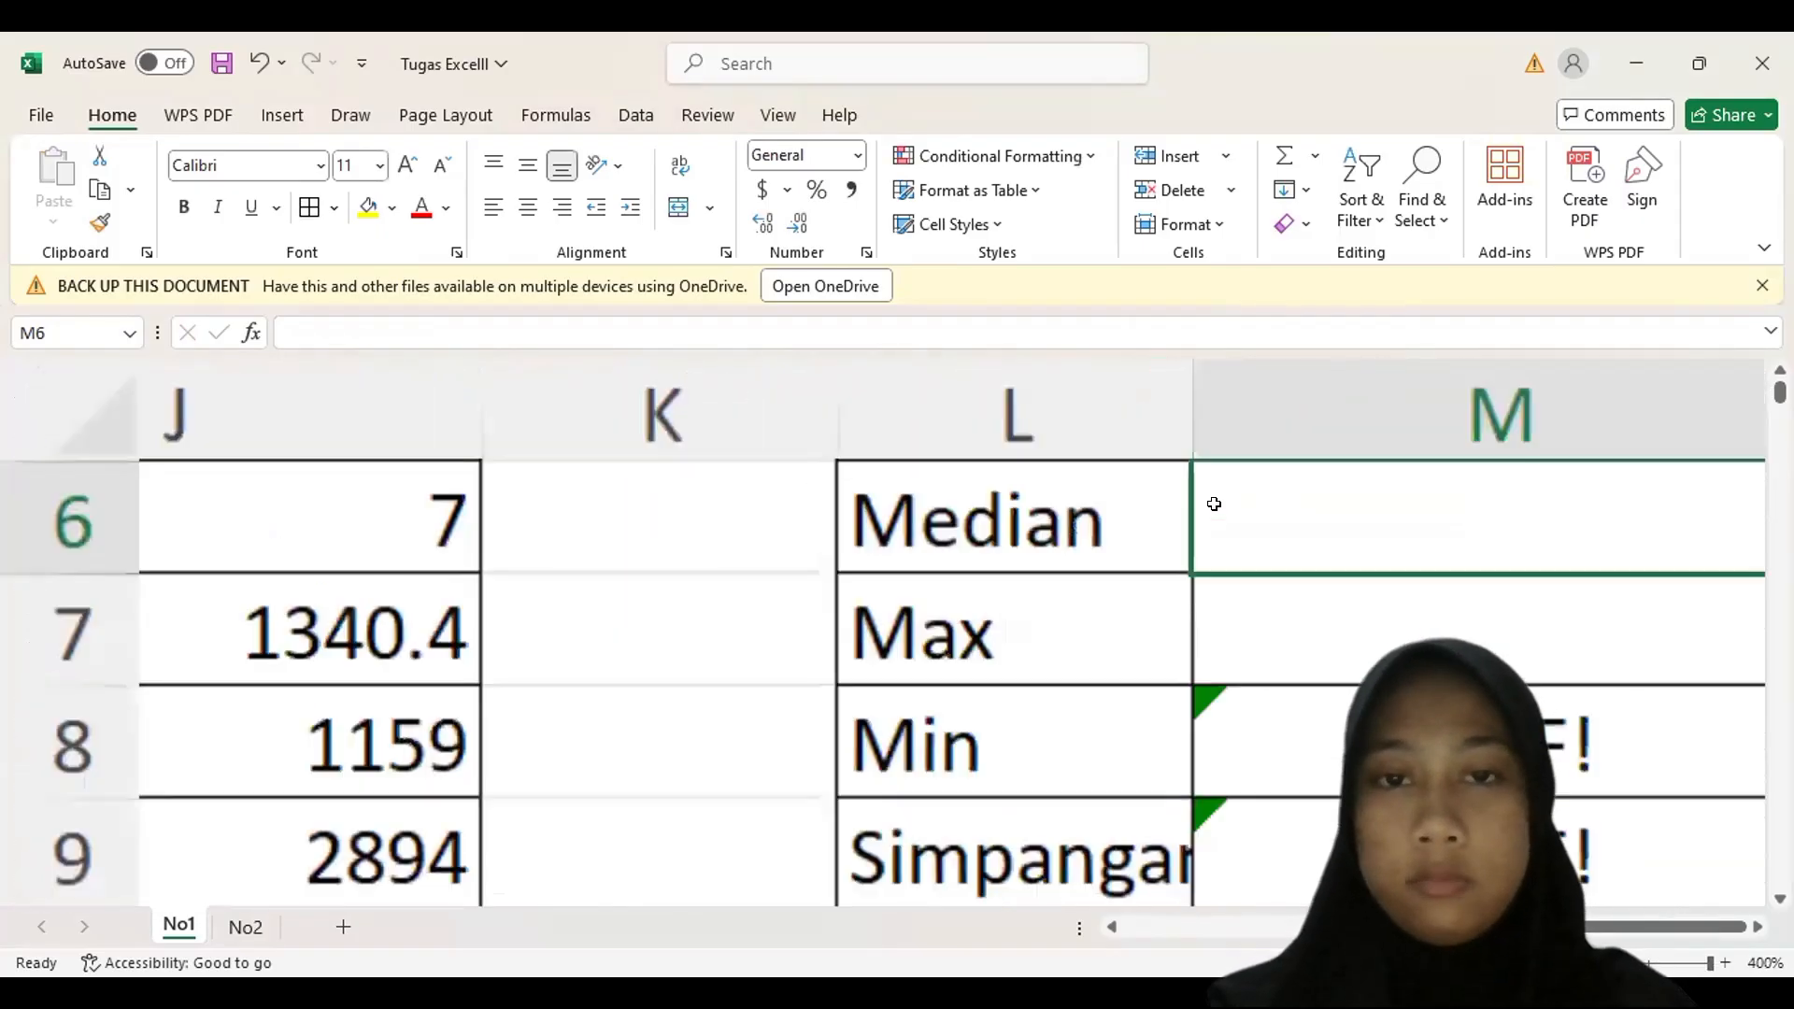
ctrl+scroll(1214, 506, down, 4)
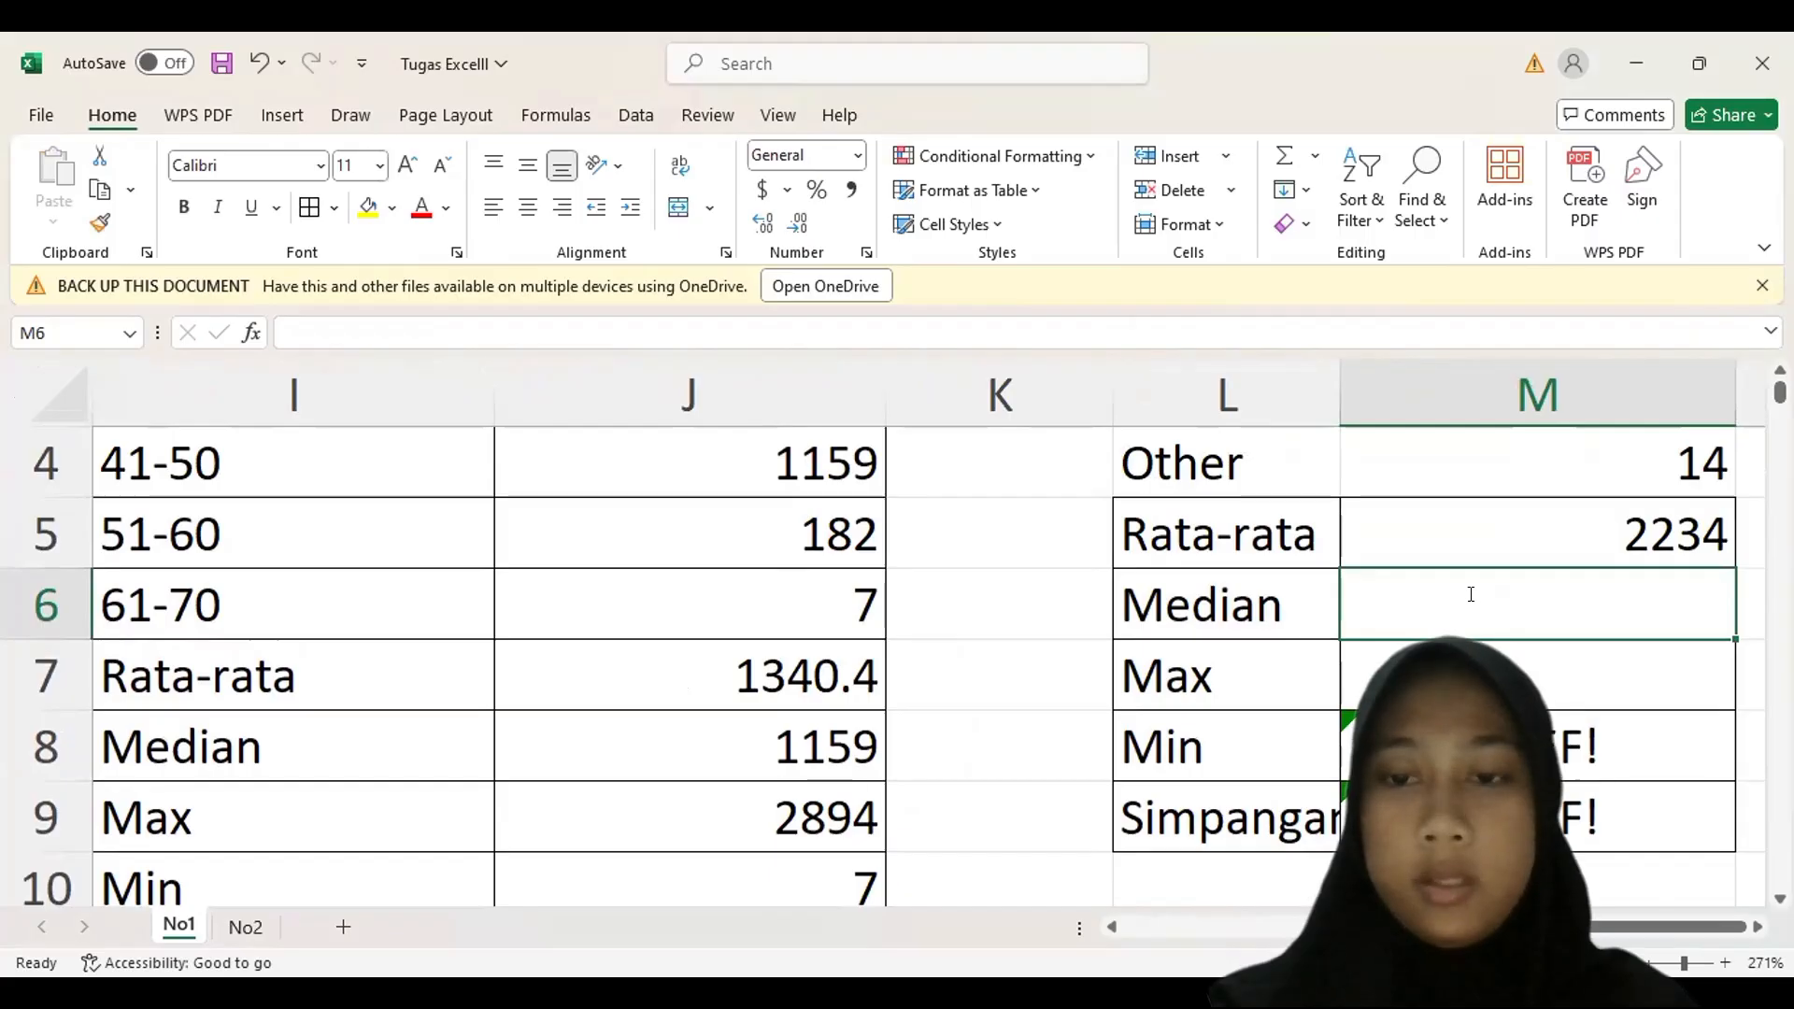
double_click(1470, 594)
text(=)
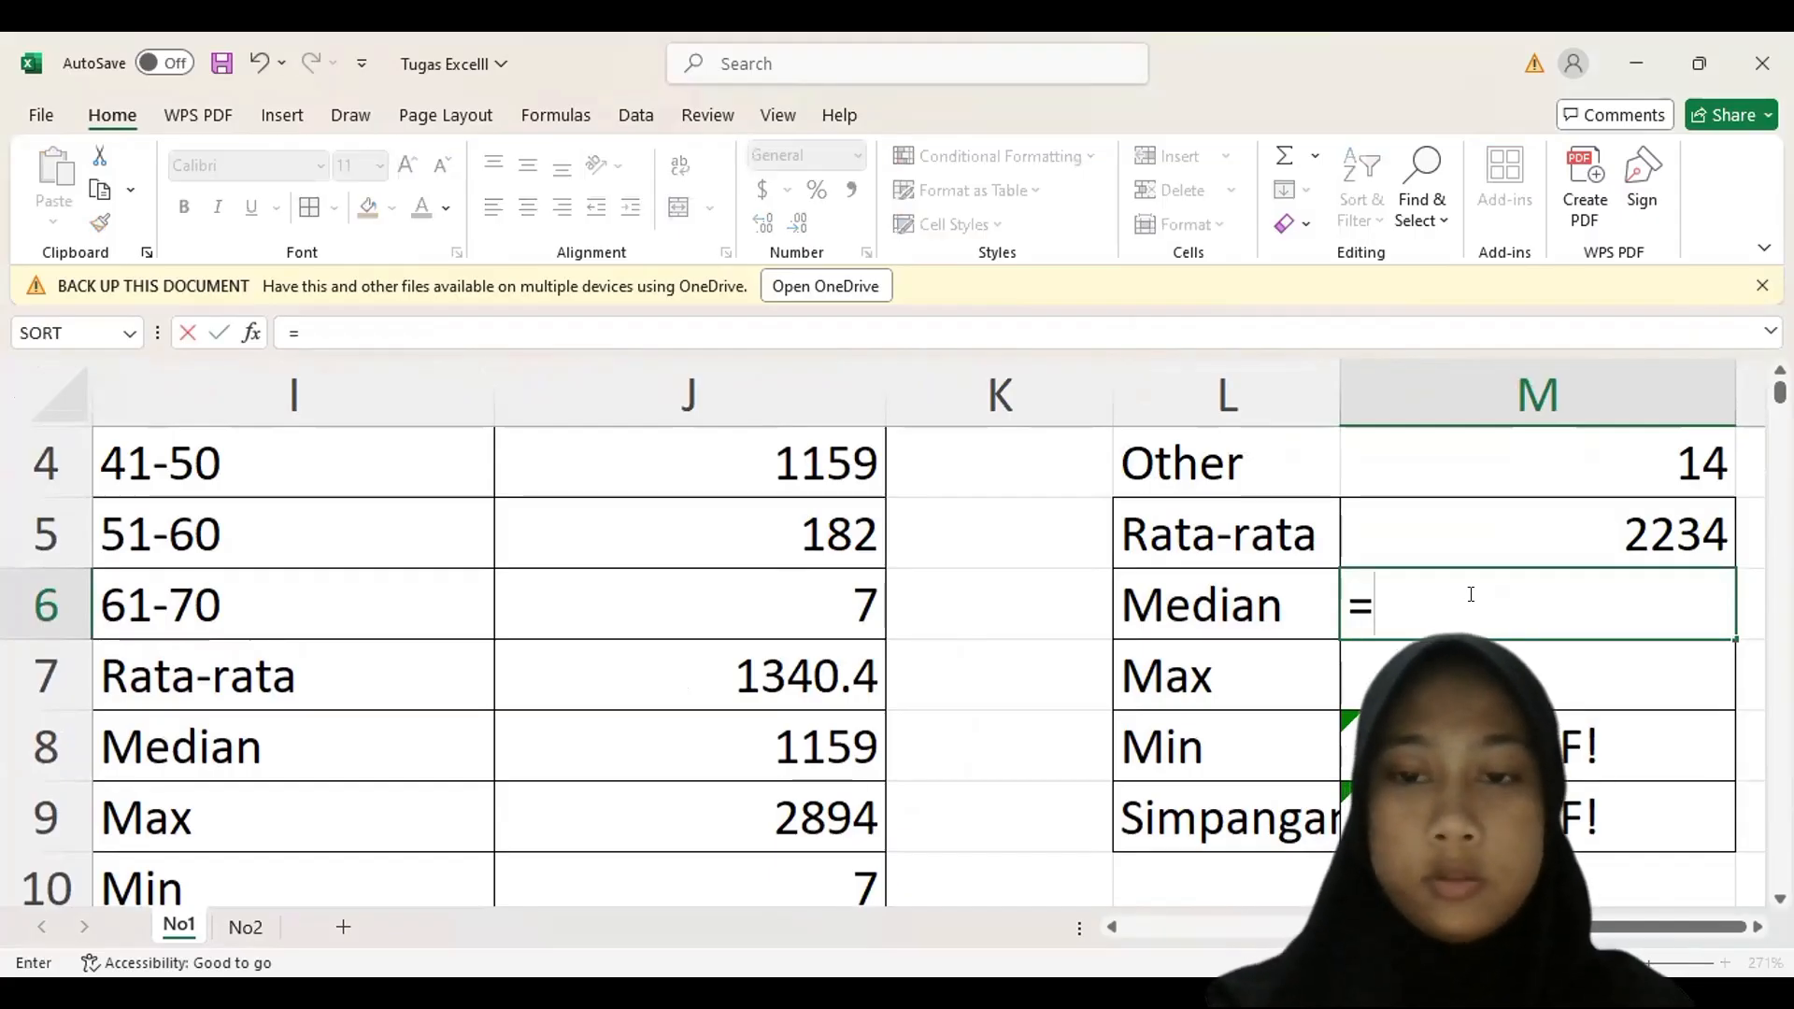
text(M)
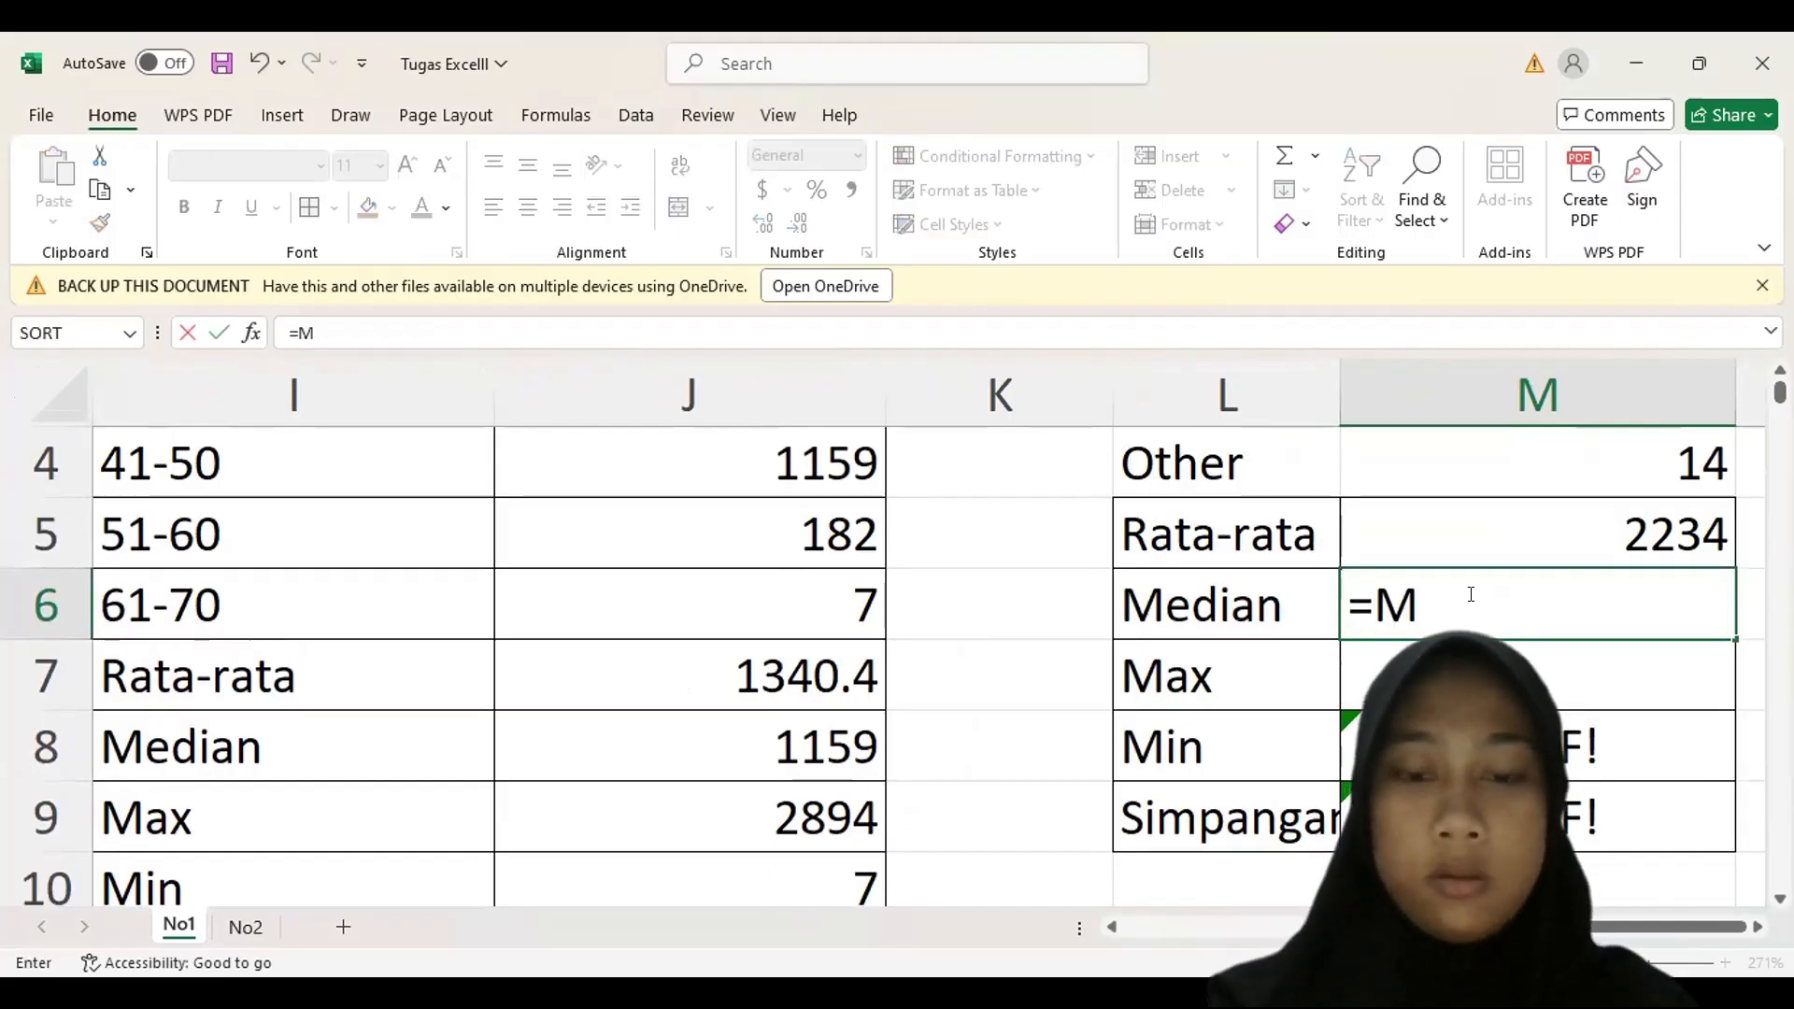
text(edian*)
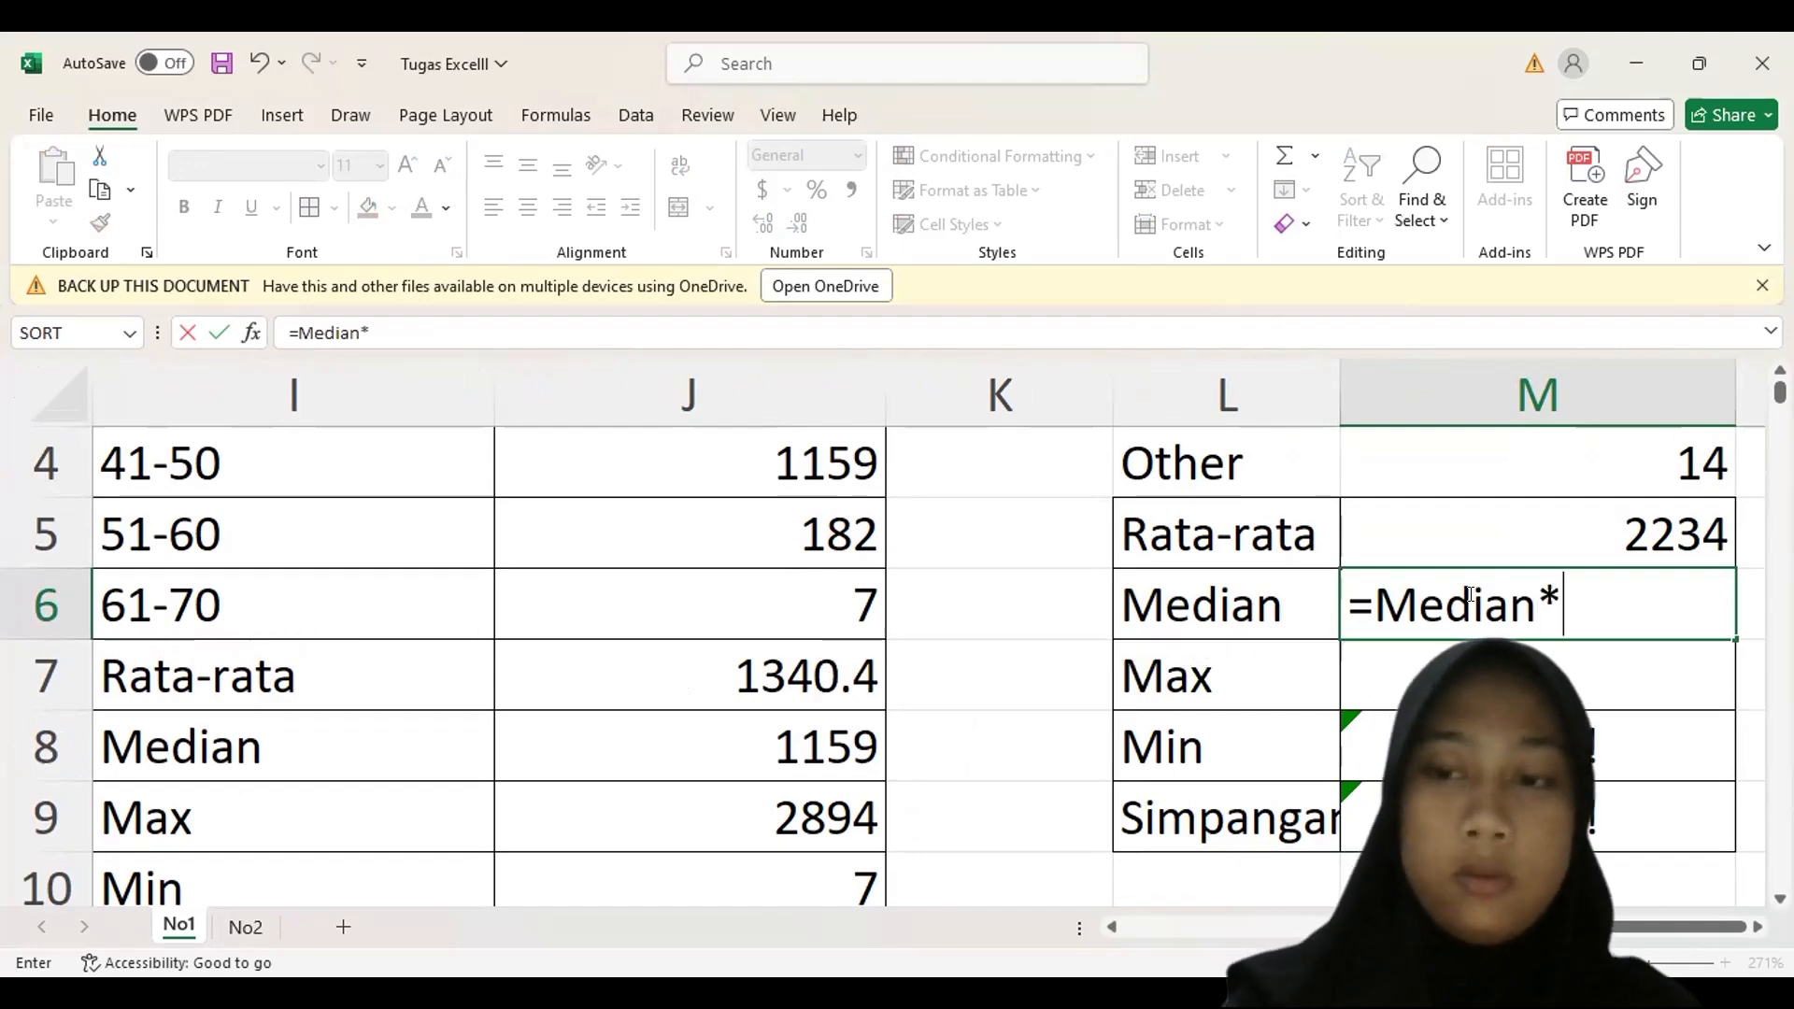
key(BackSpace)
text(()
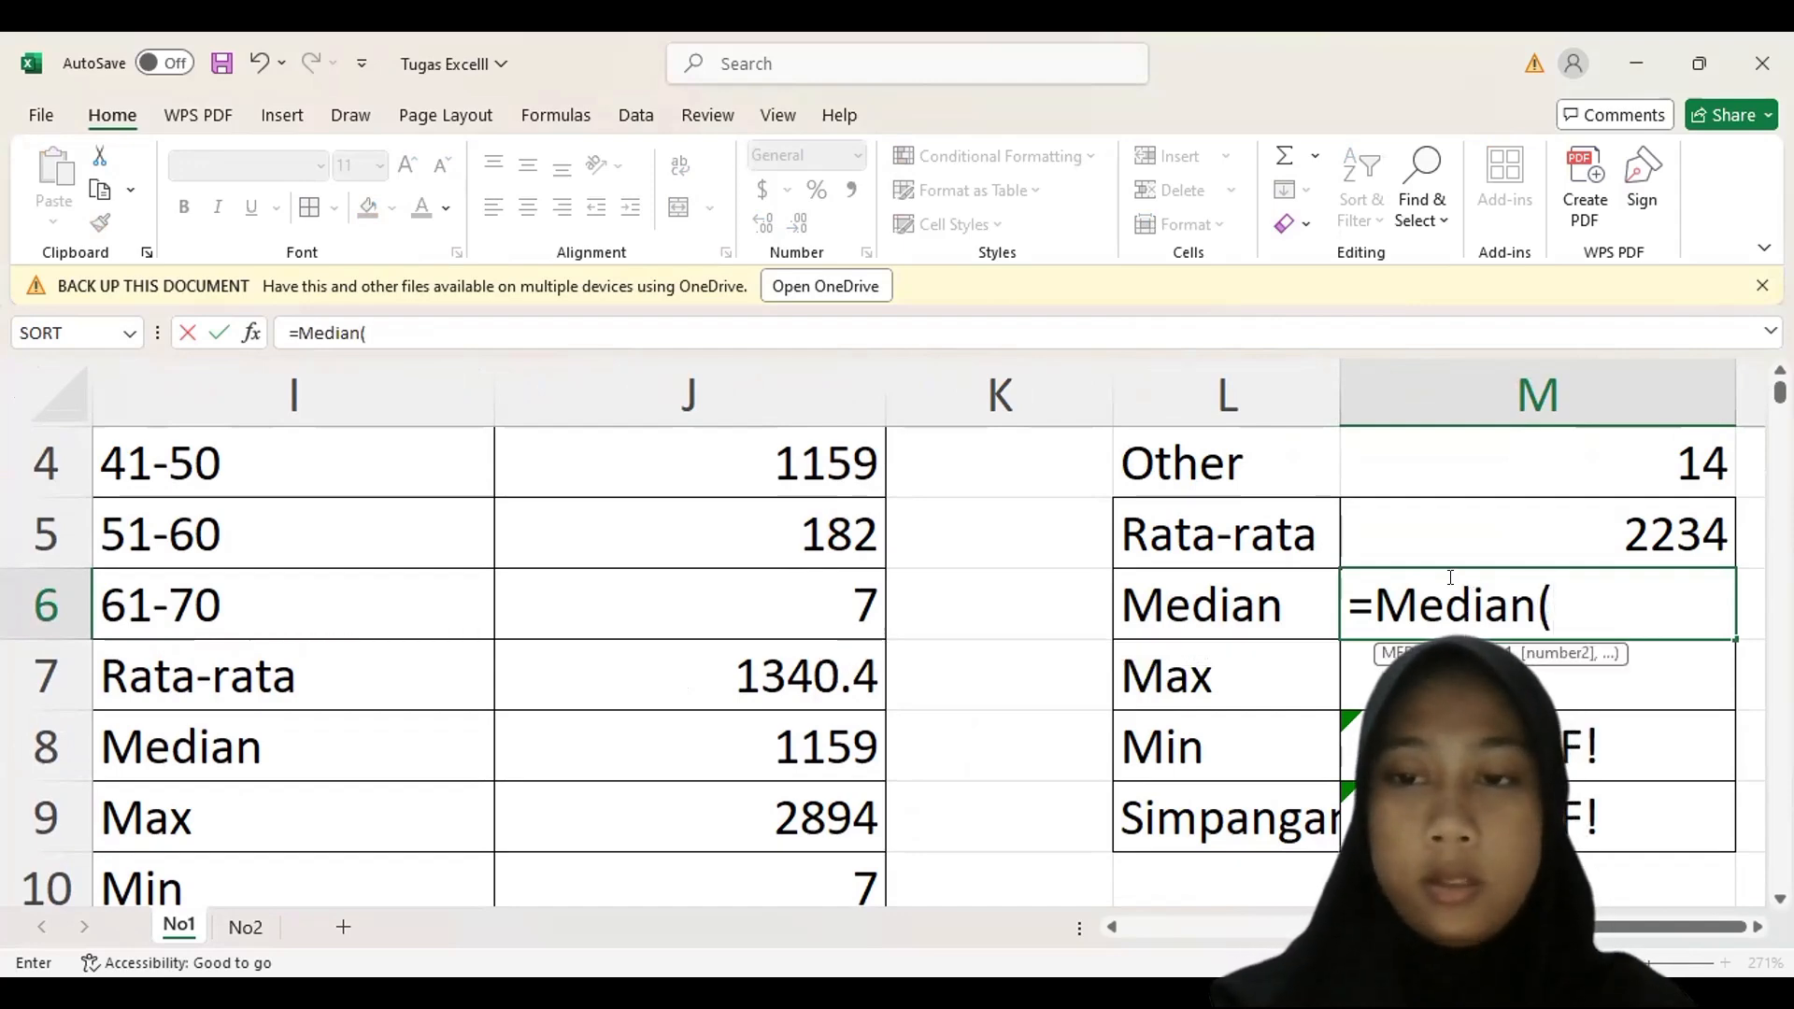
ctrl+scroll(1275, 677, down, 5)
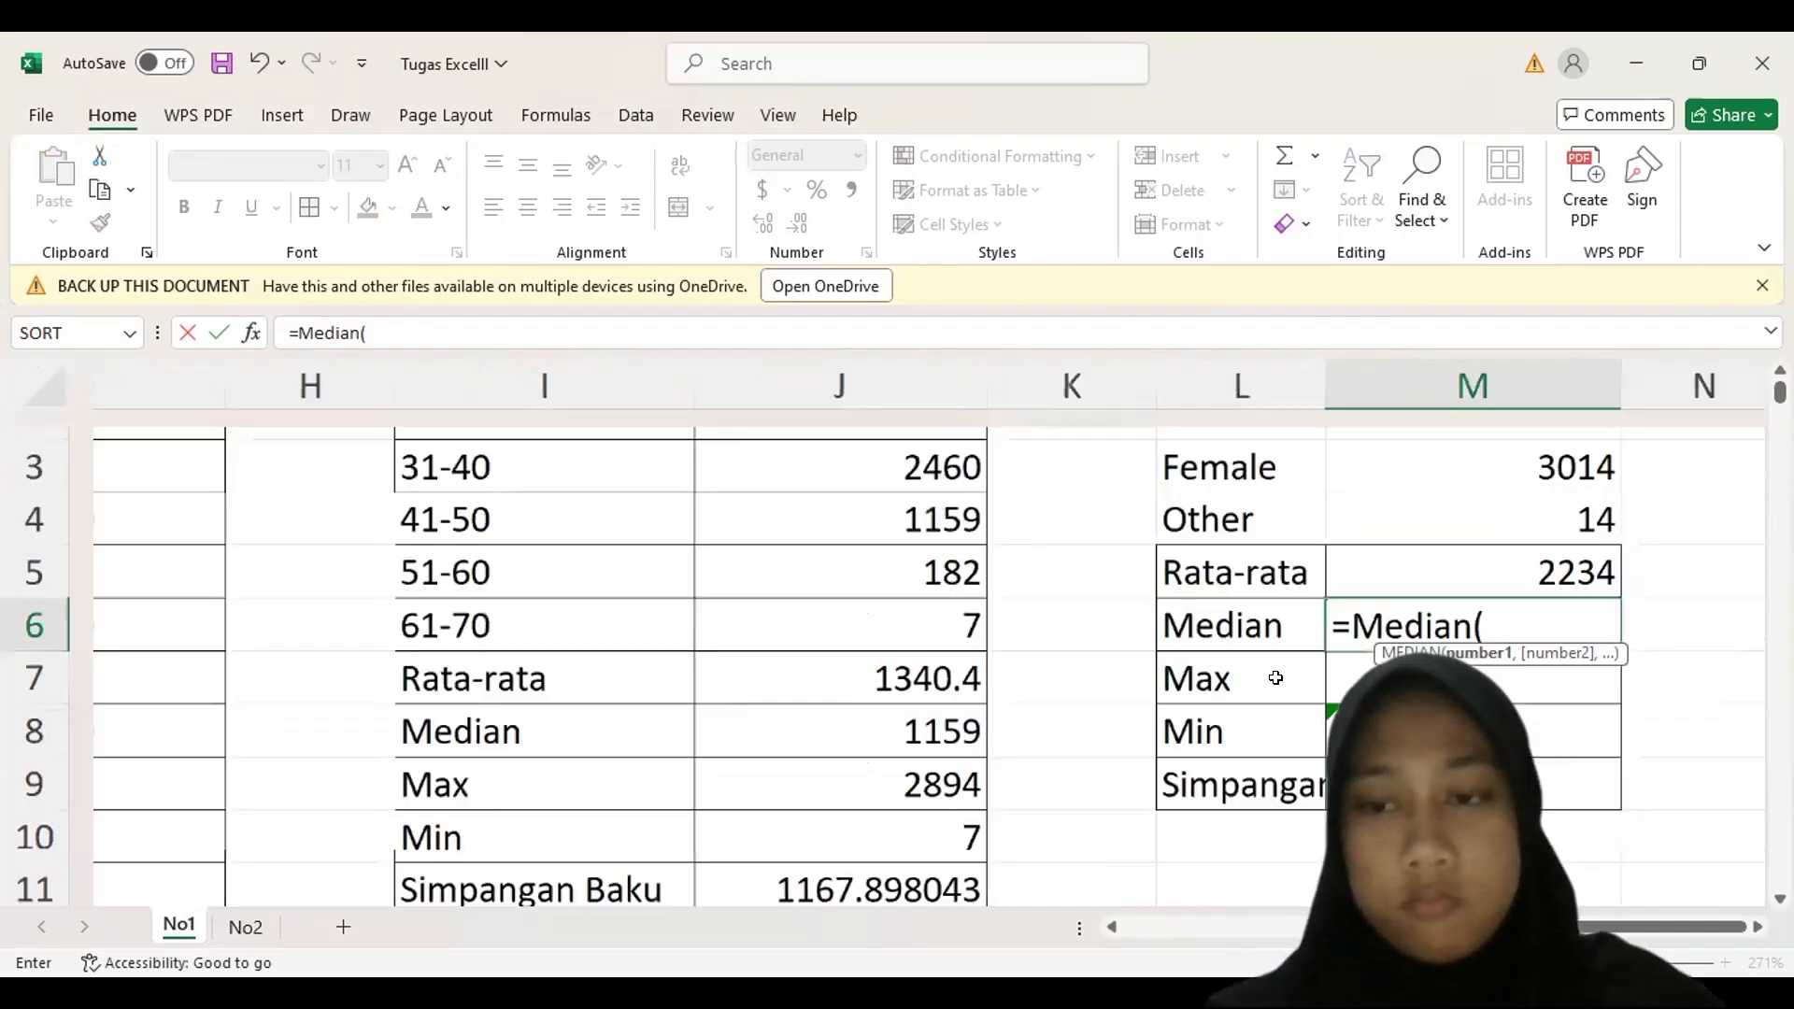
scroll(1276, 677, up, 2)
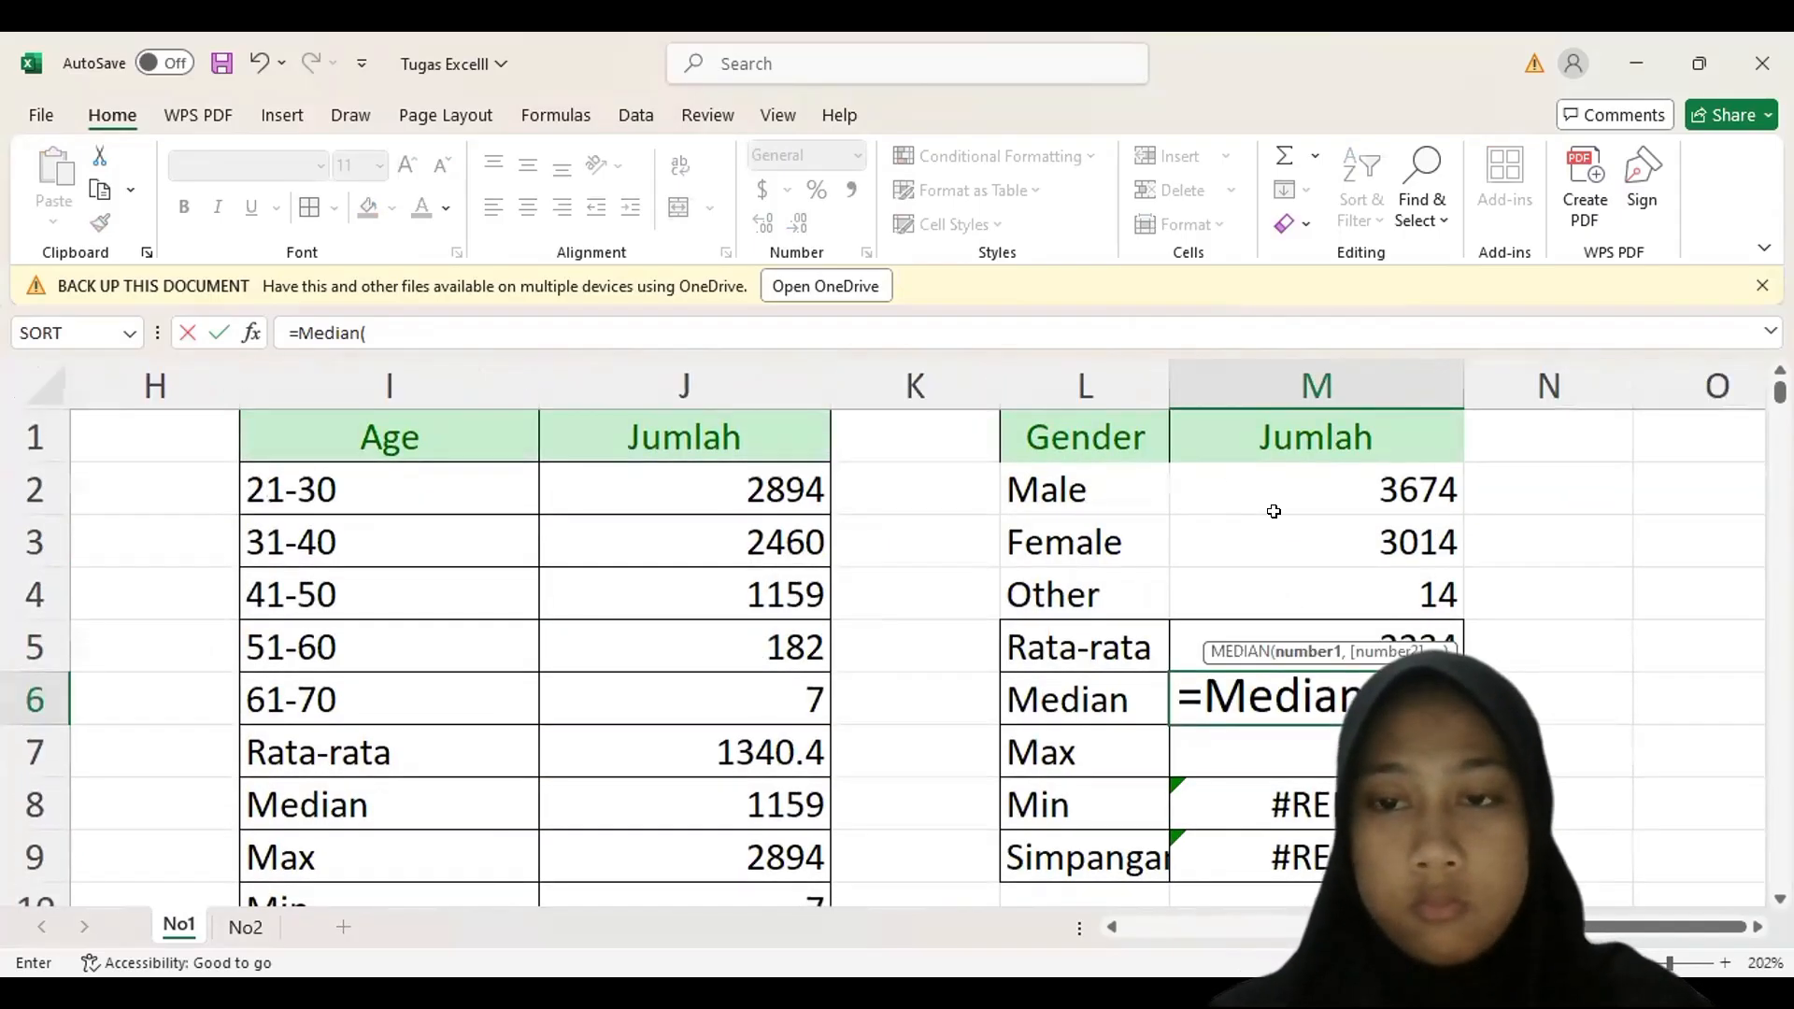
drag(1307, 495, 1329, 604)
key(Return)
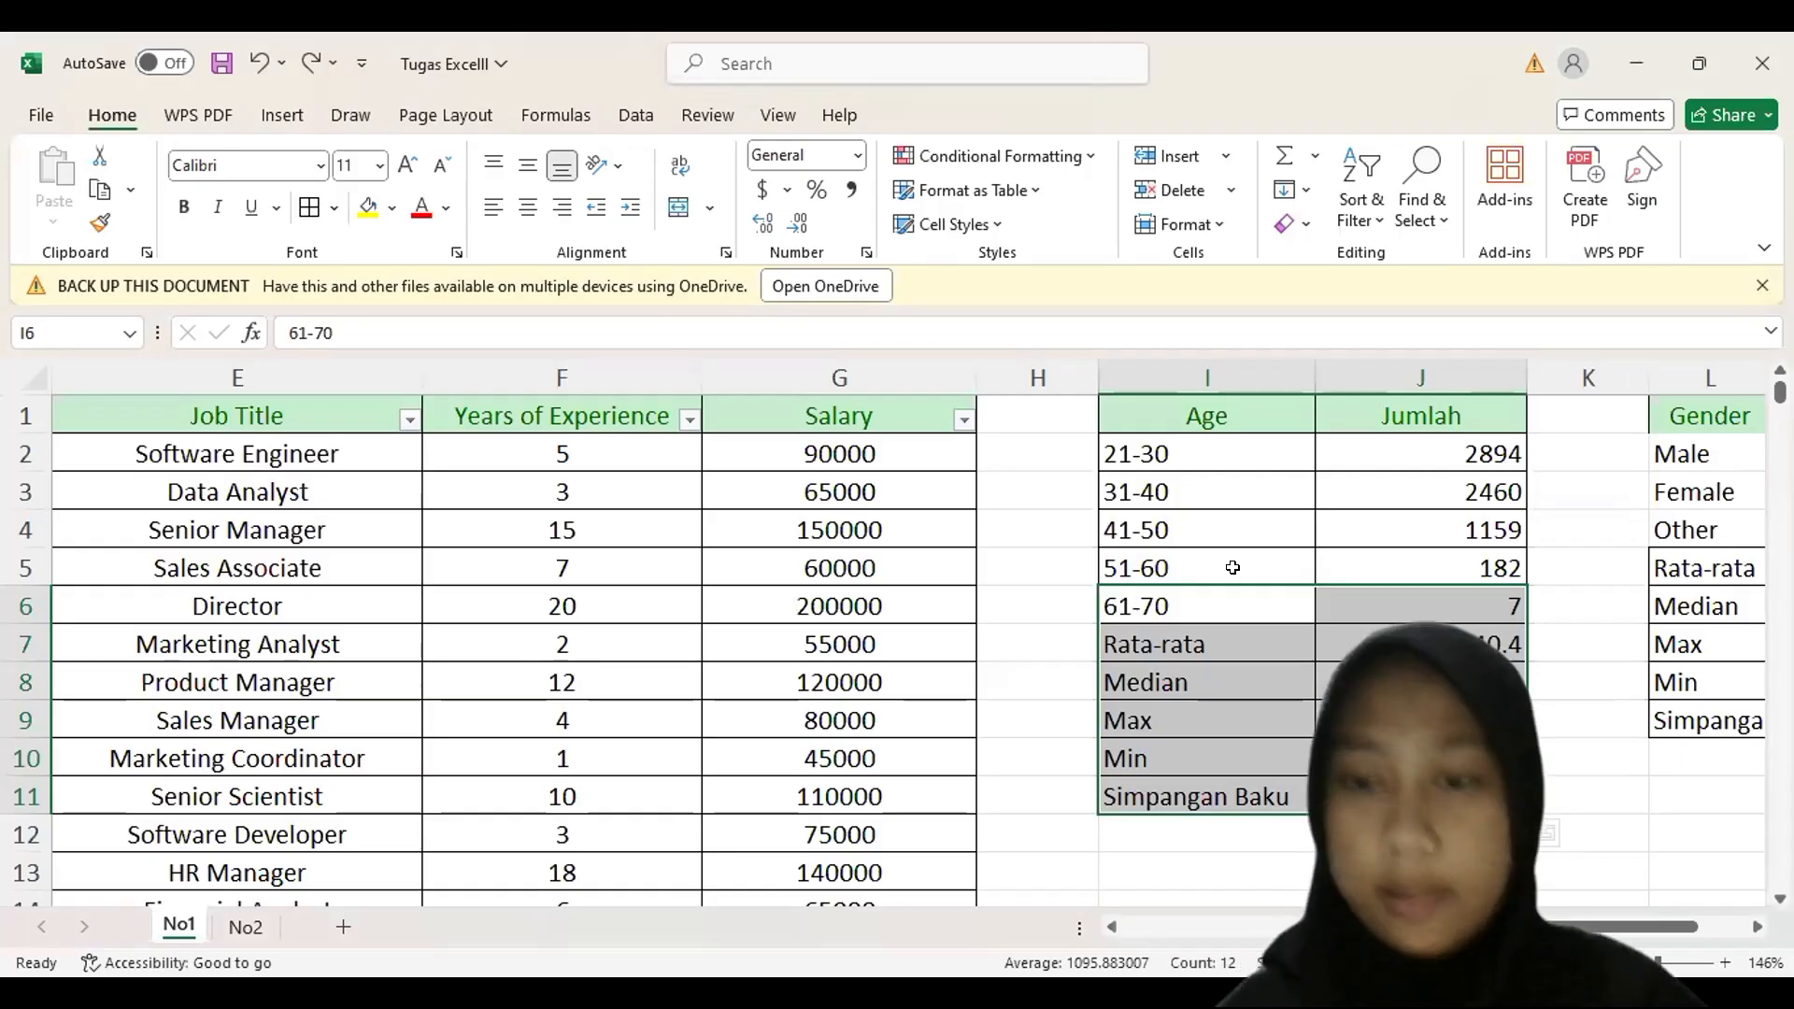
- Move the age statistics block I7:J11 down one row and enter the label "Total" in the freed cell I7
click(1227, 702)
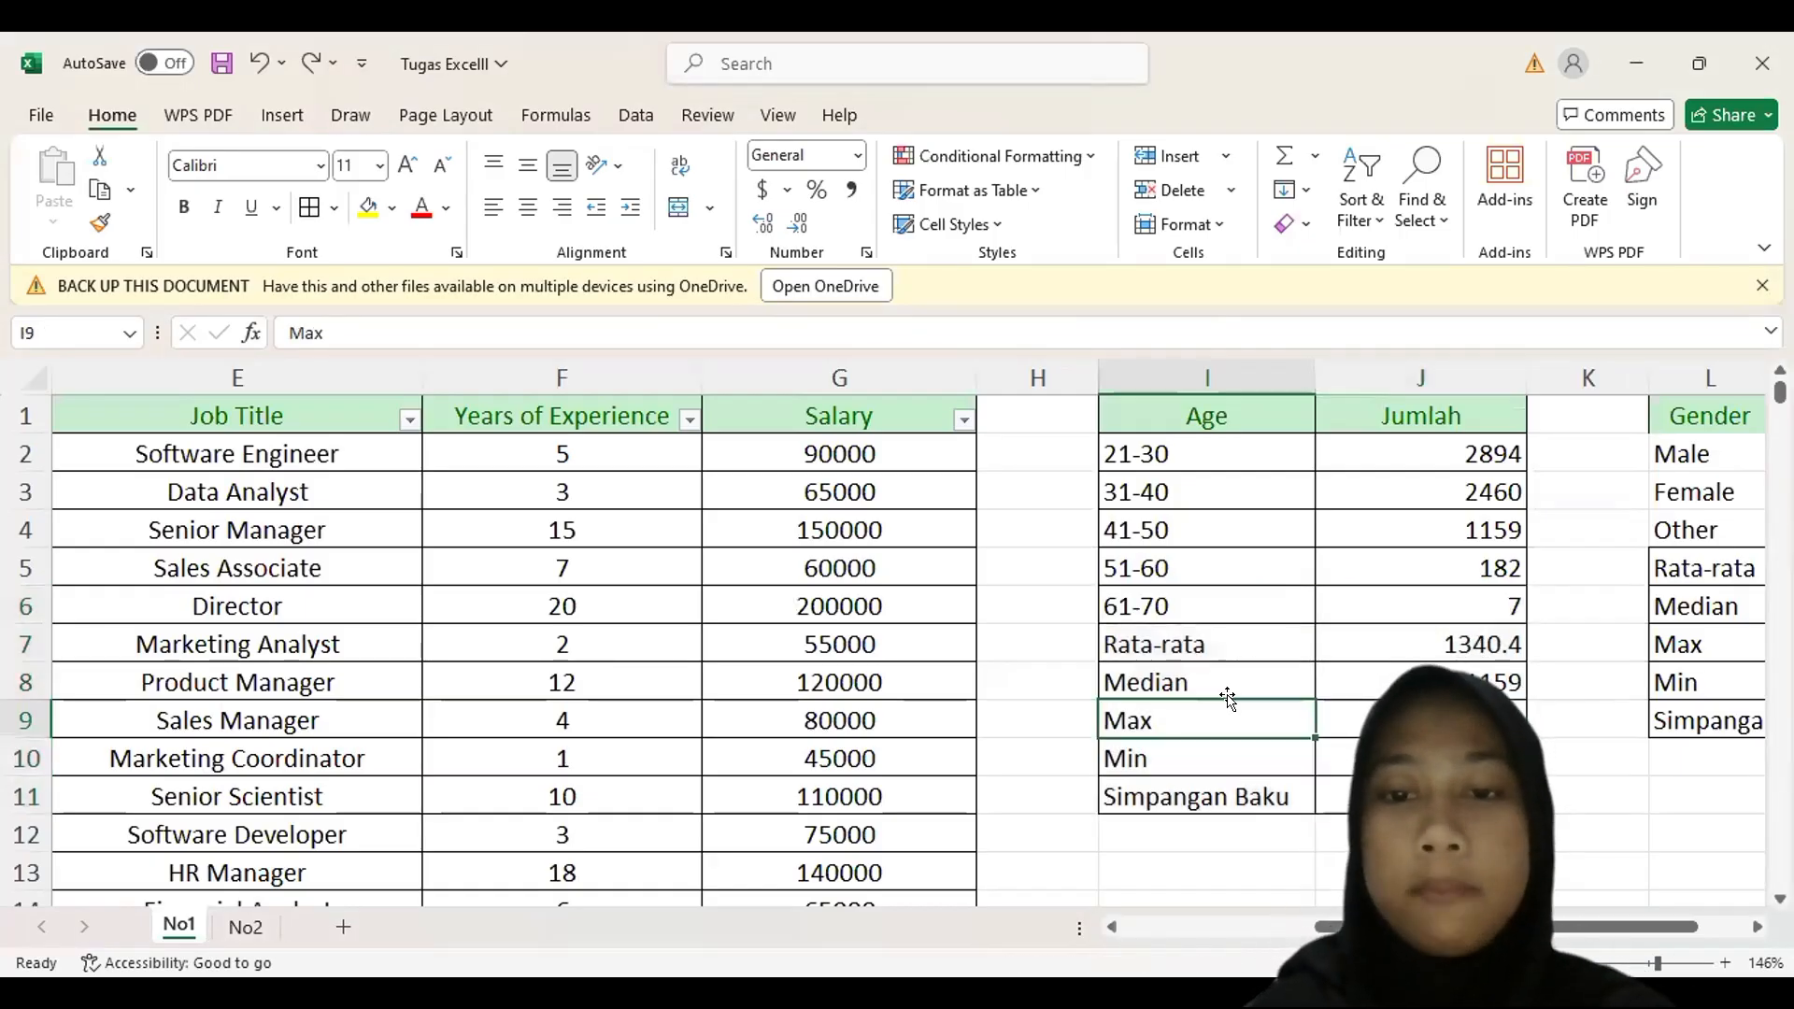
drag(1161, 641, 1378, 798)
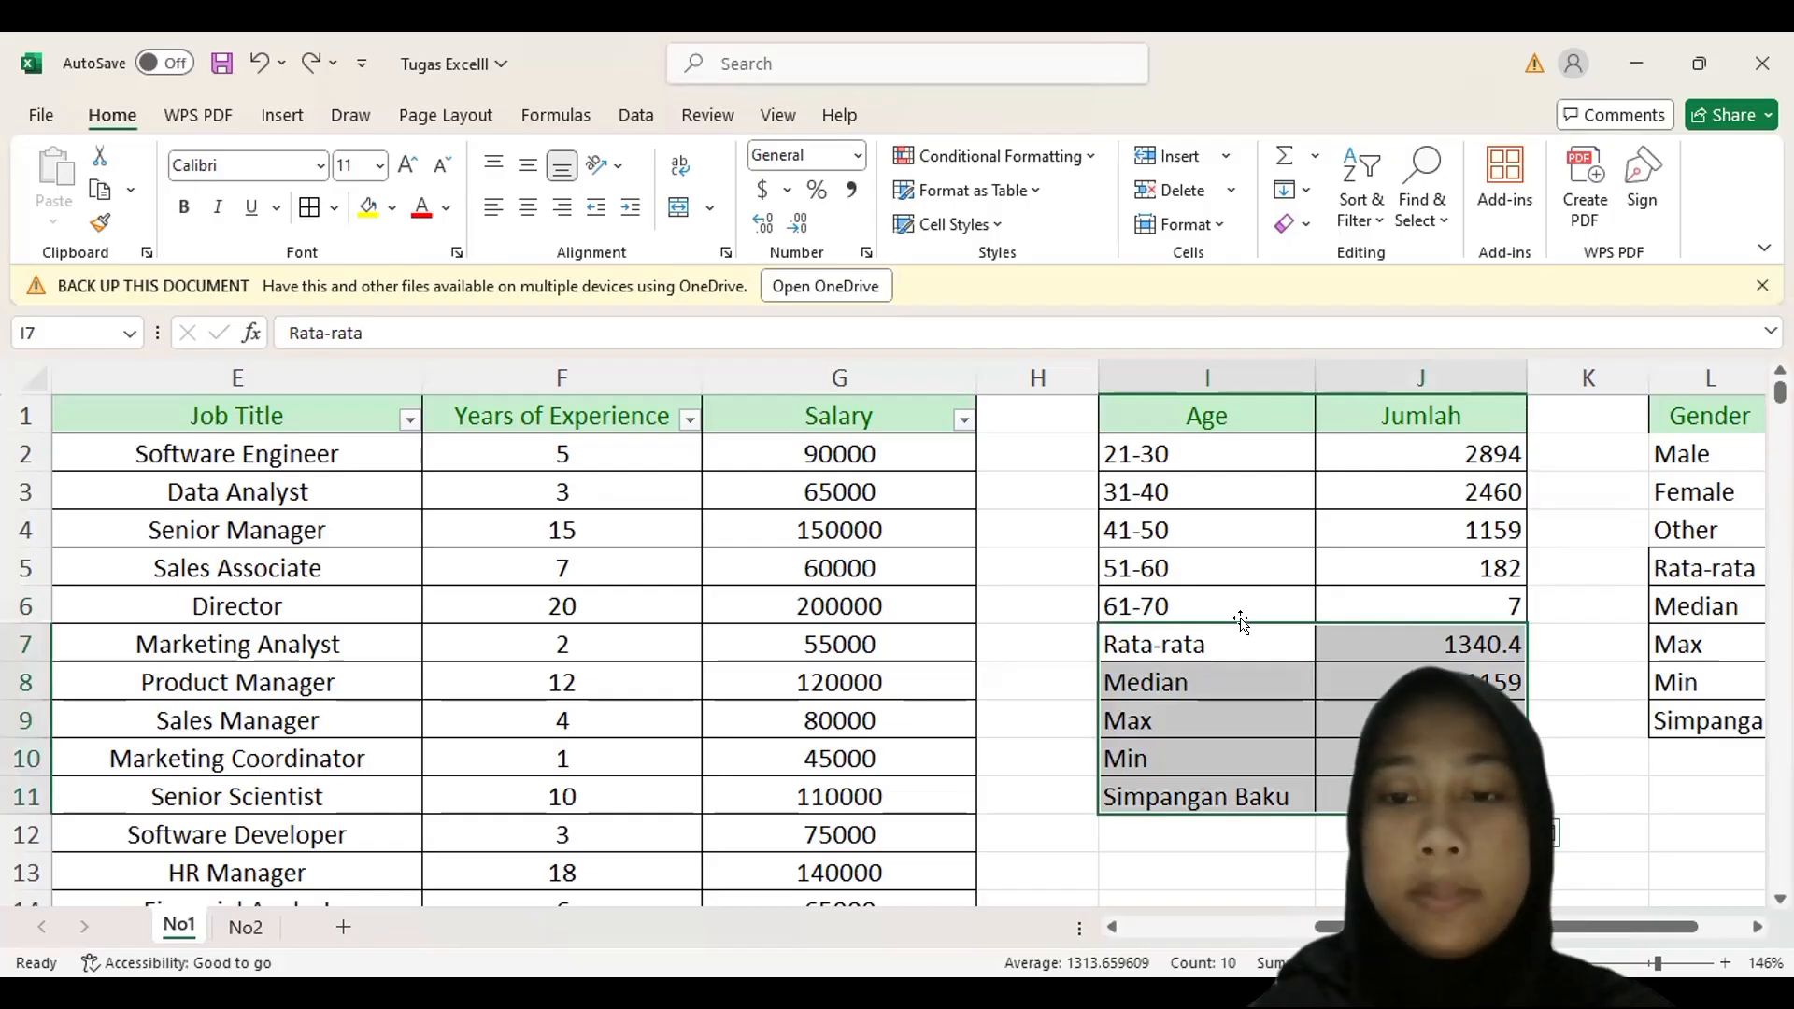
drag(1242, 662, 1243, 699)
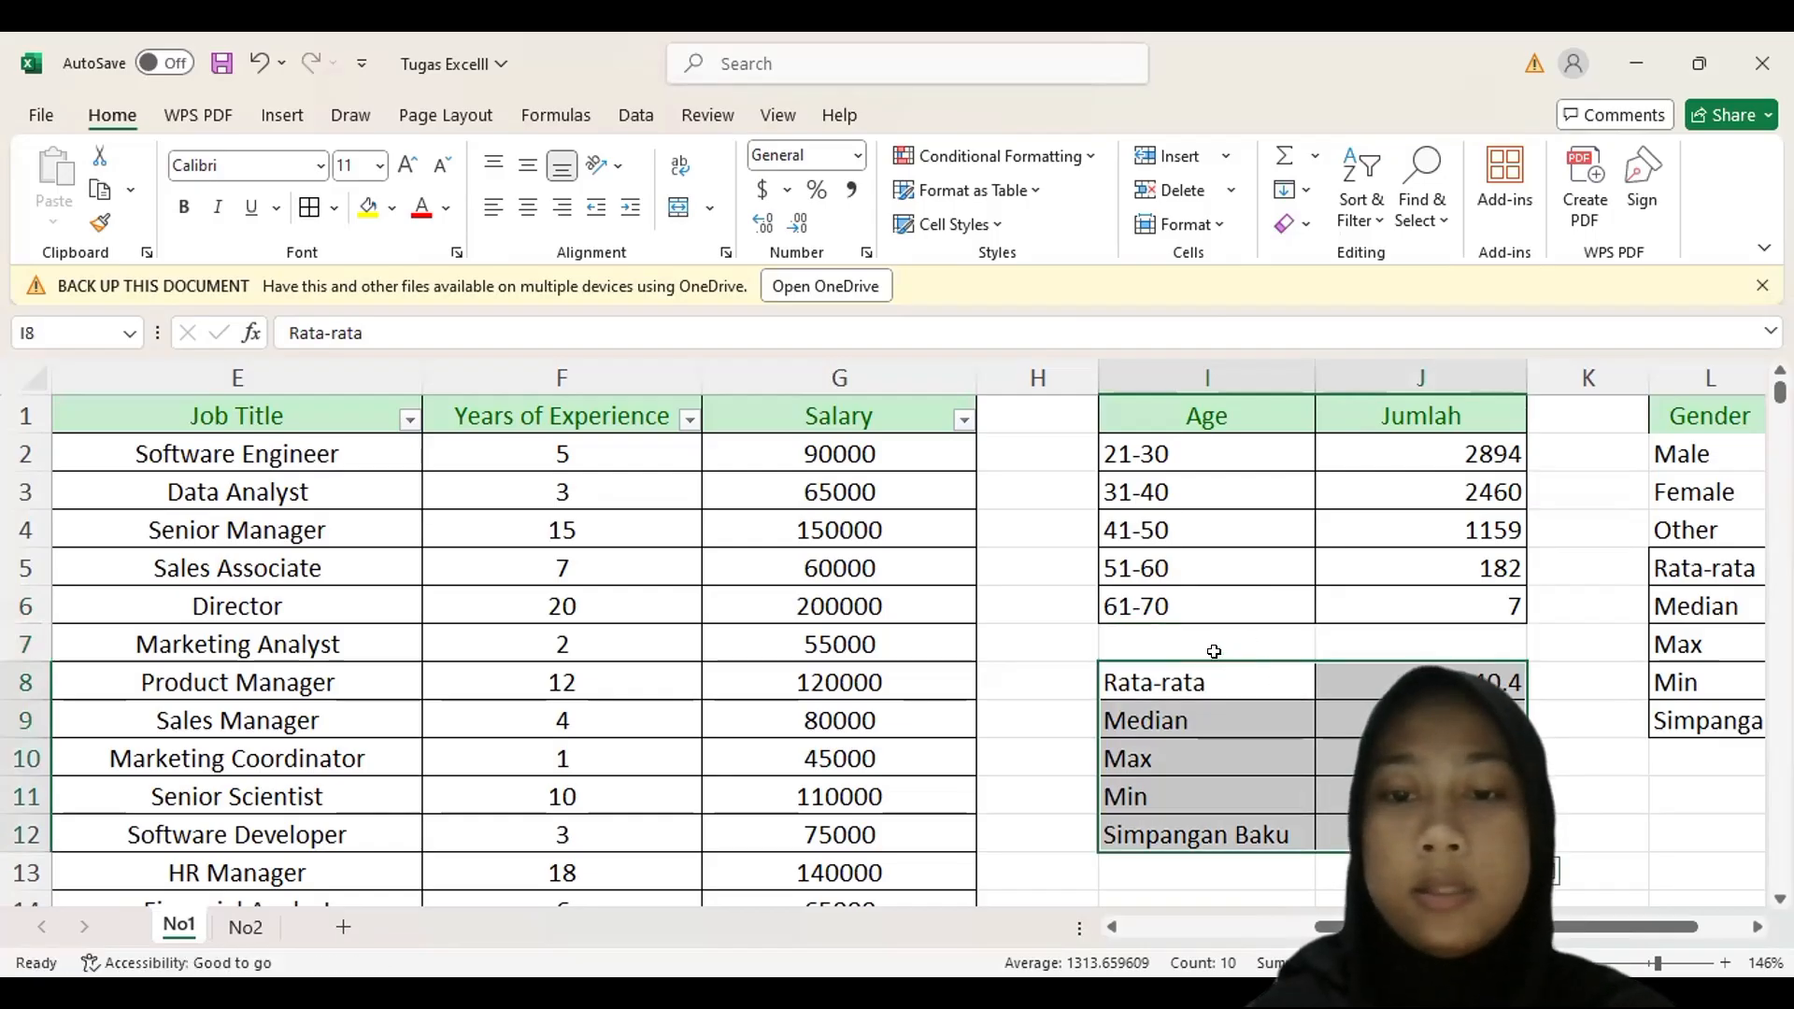
double_click(1209, 636)
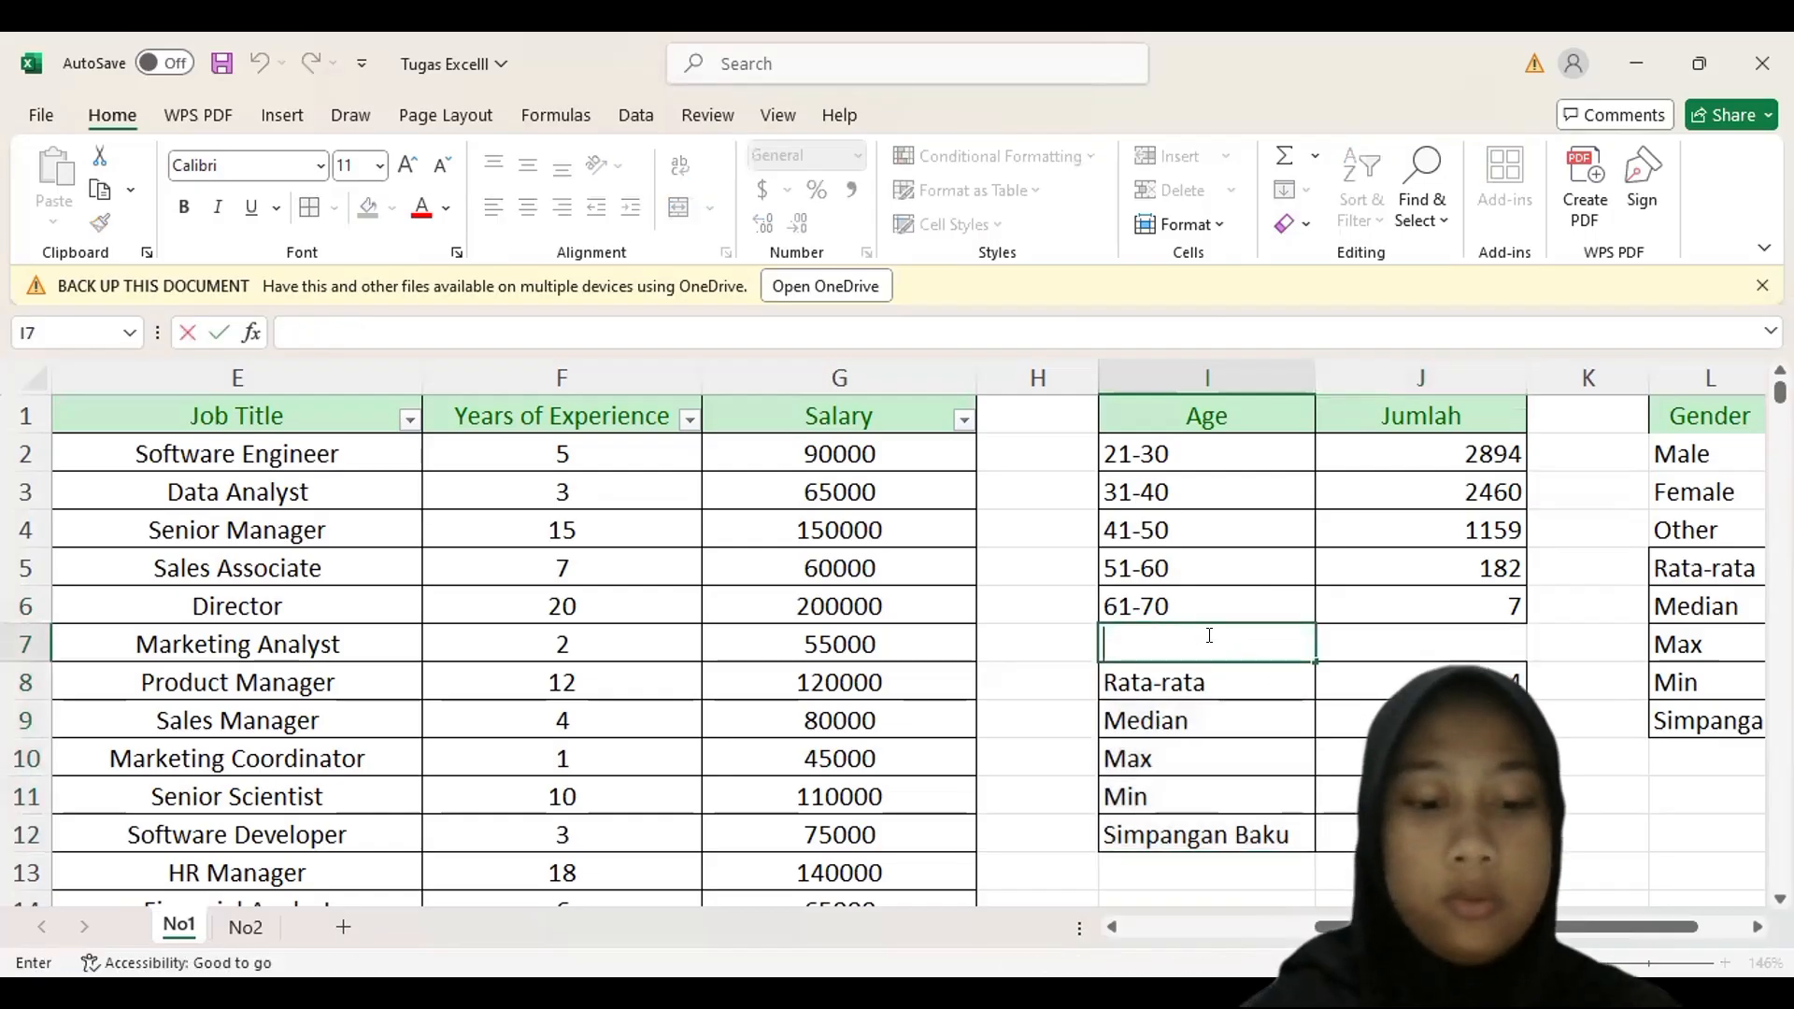
text(Total)
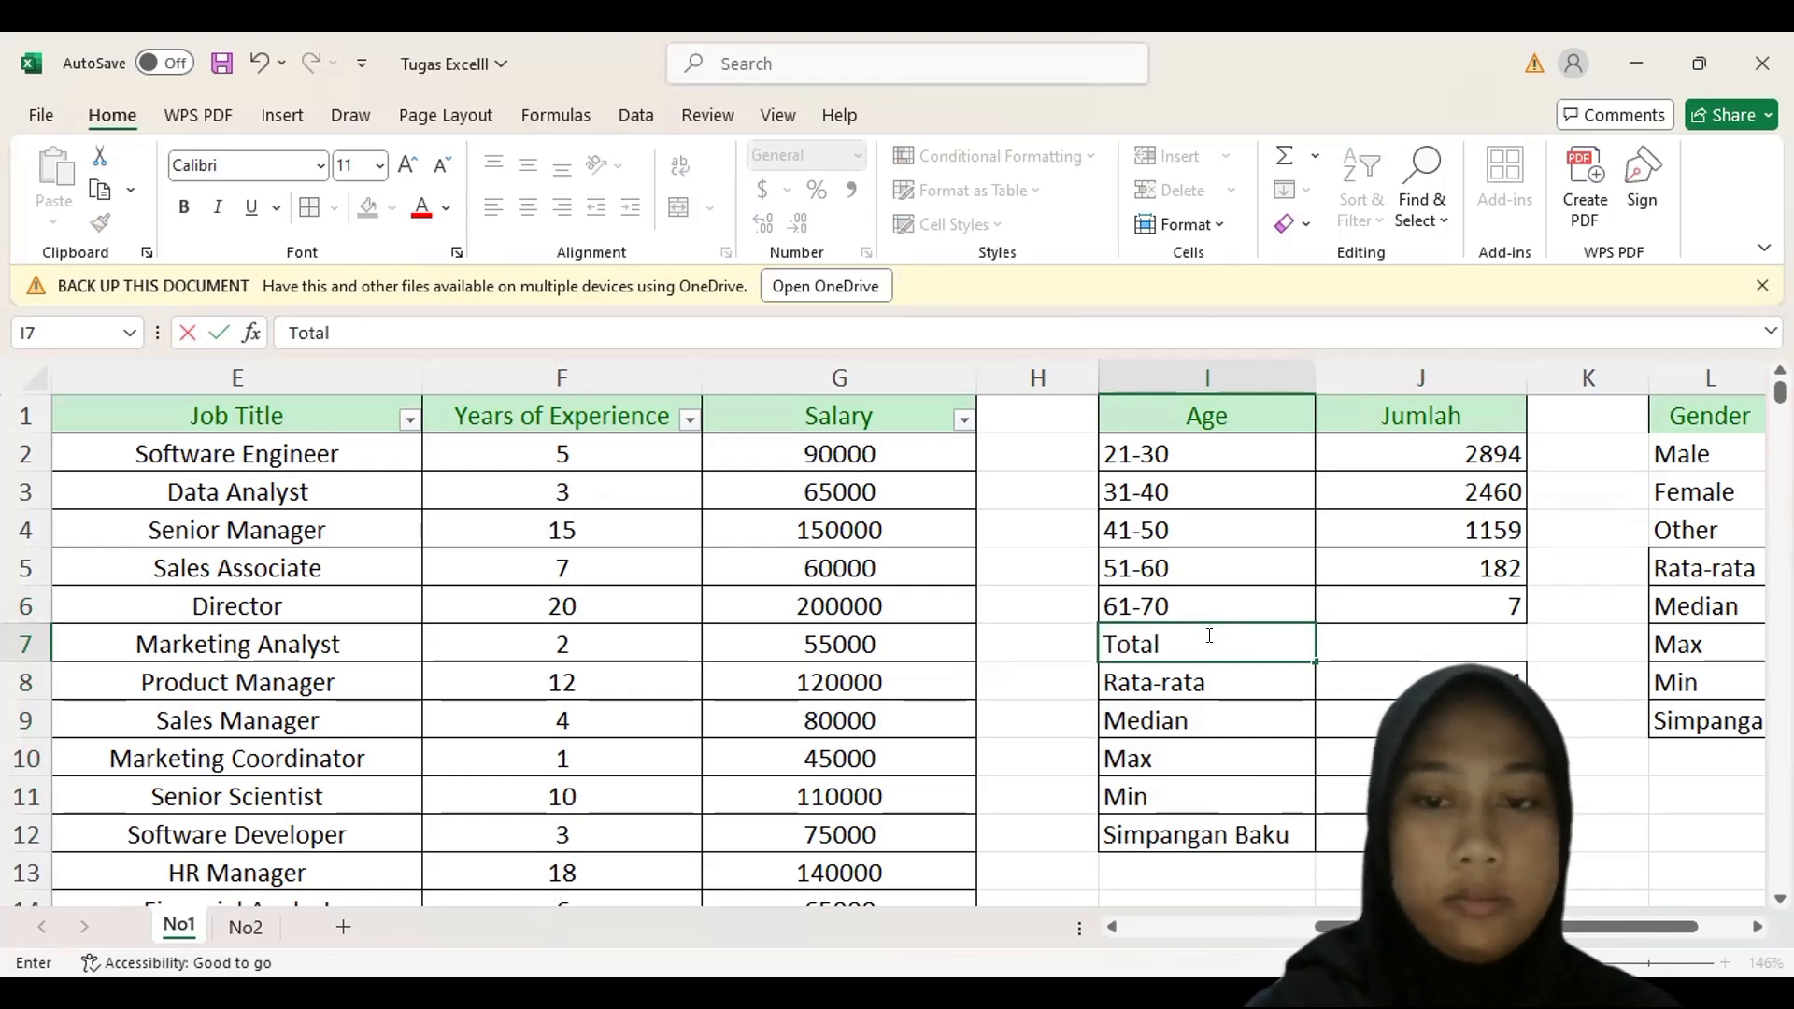
- Total the age-range counts in J7 with SUM over J2:J6, accepting the suggested correction =SUM((J2:J6))
double_click(1381, 628)
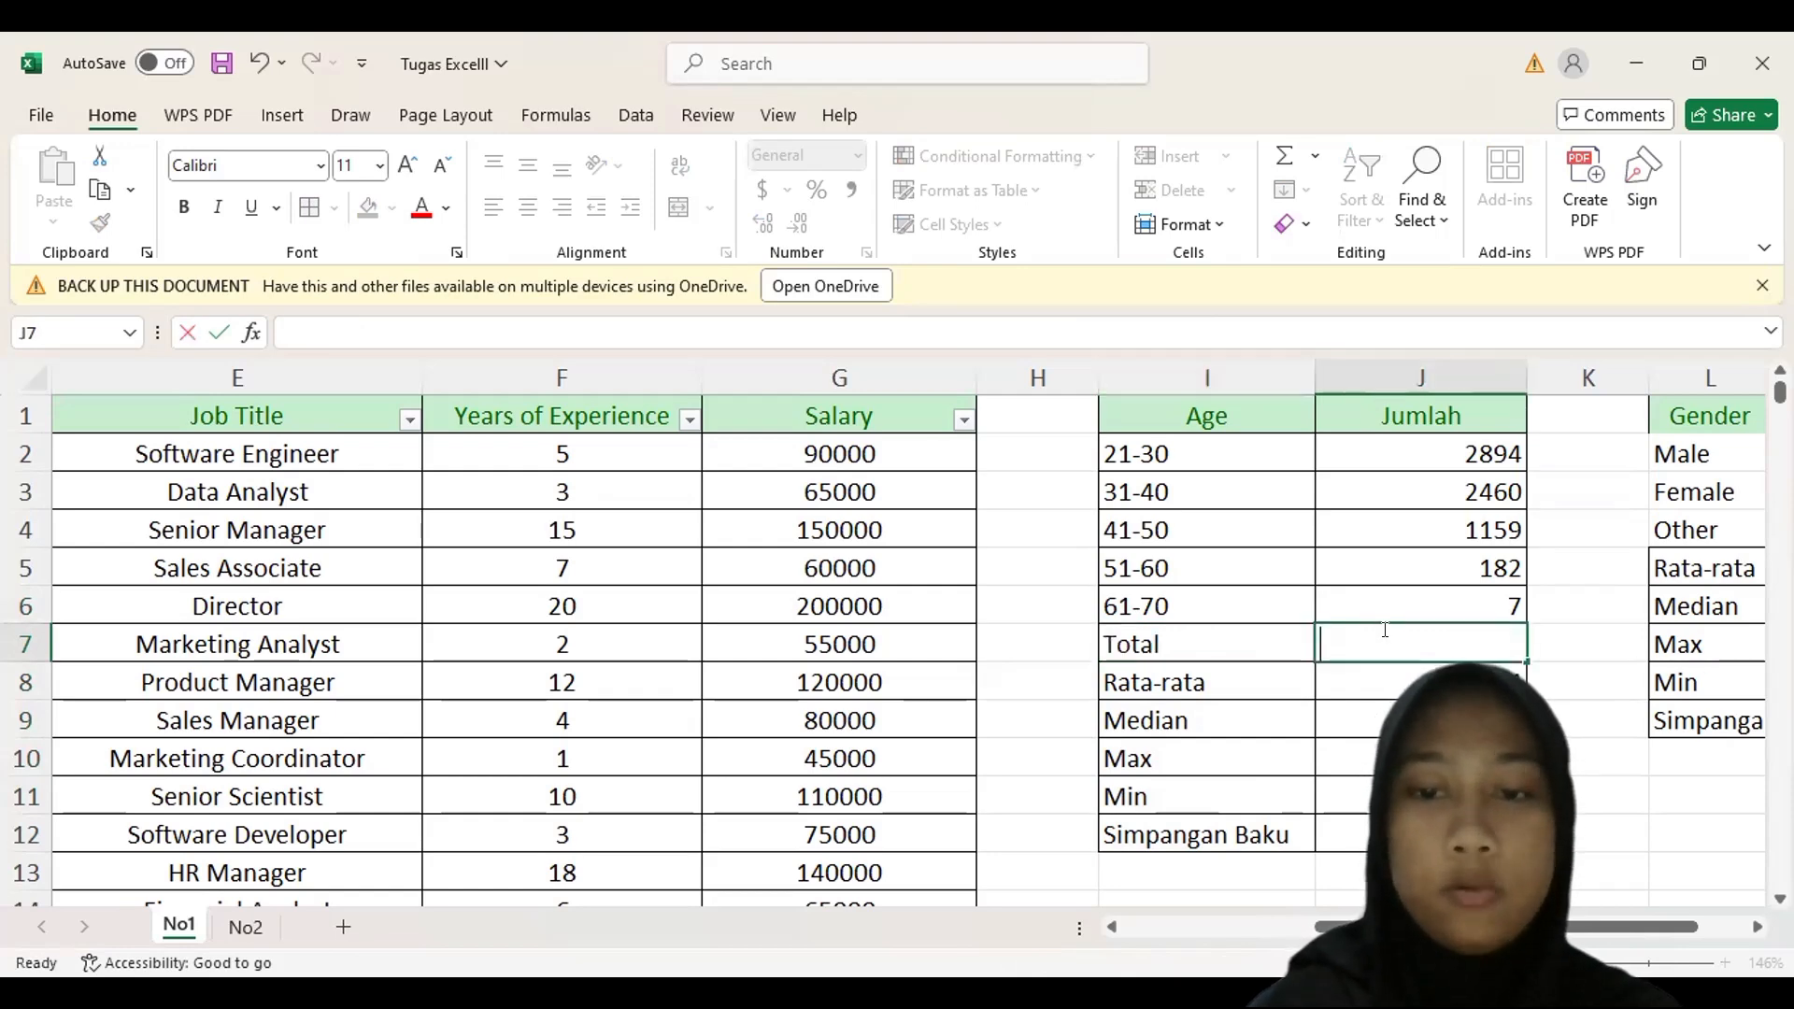
text(=)
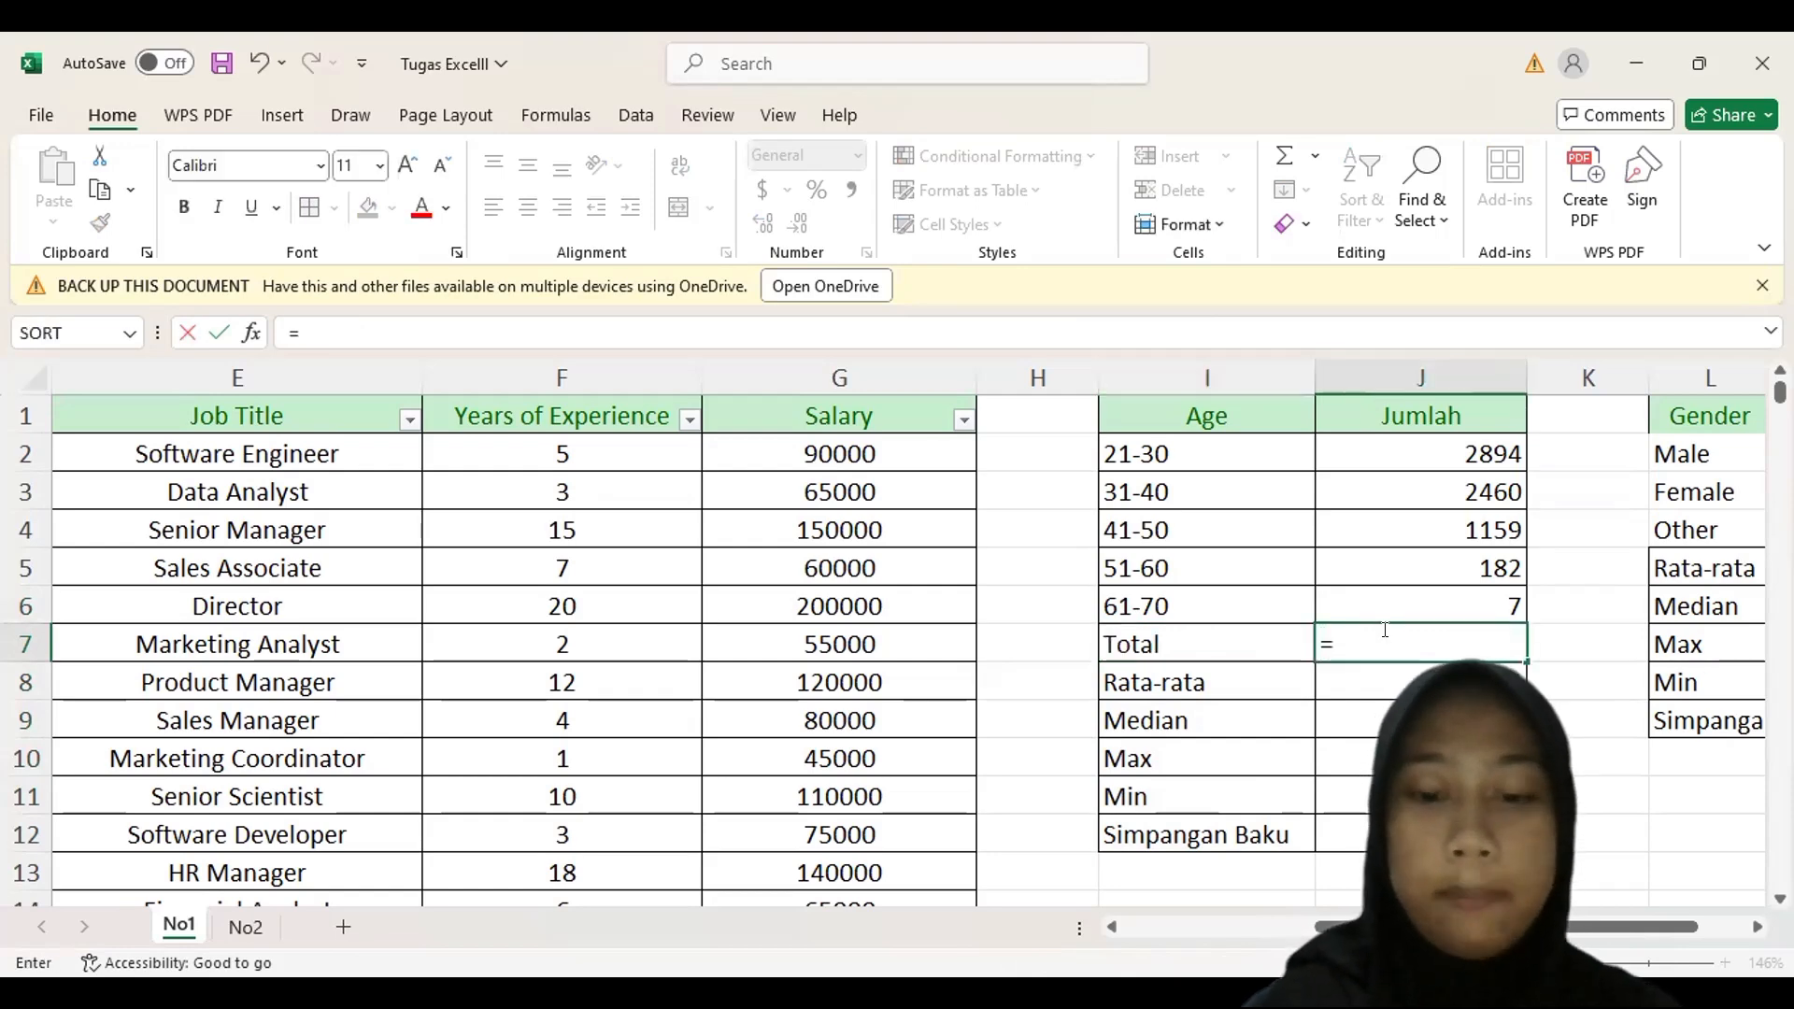
text(sum)
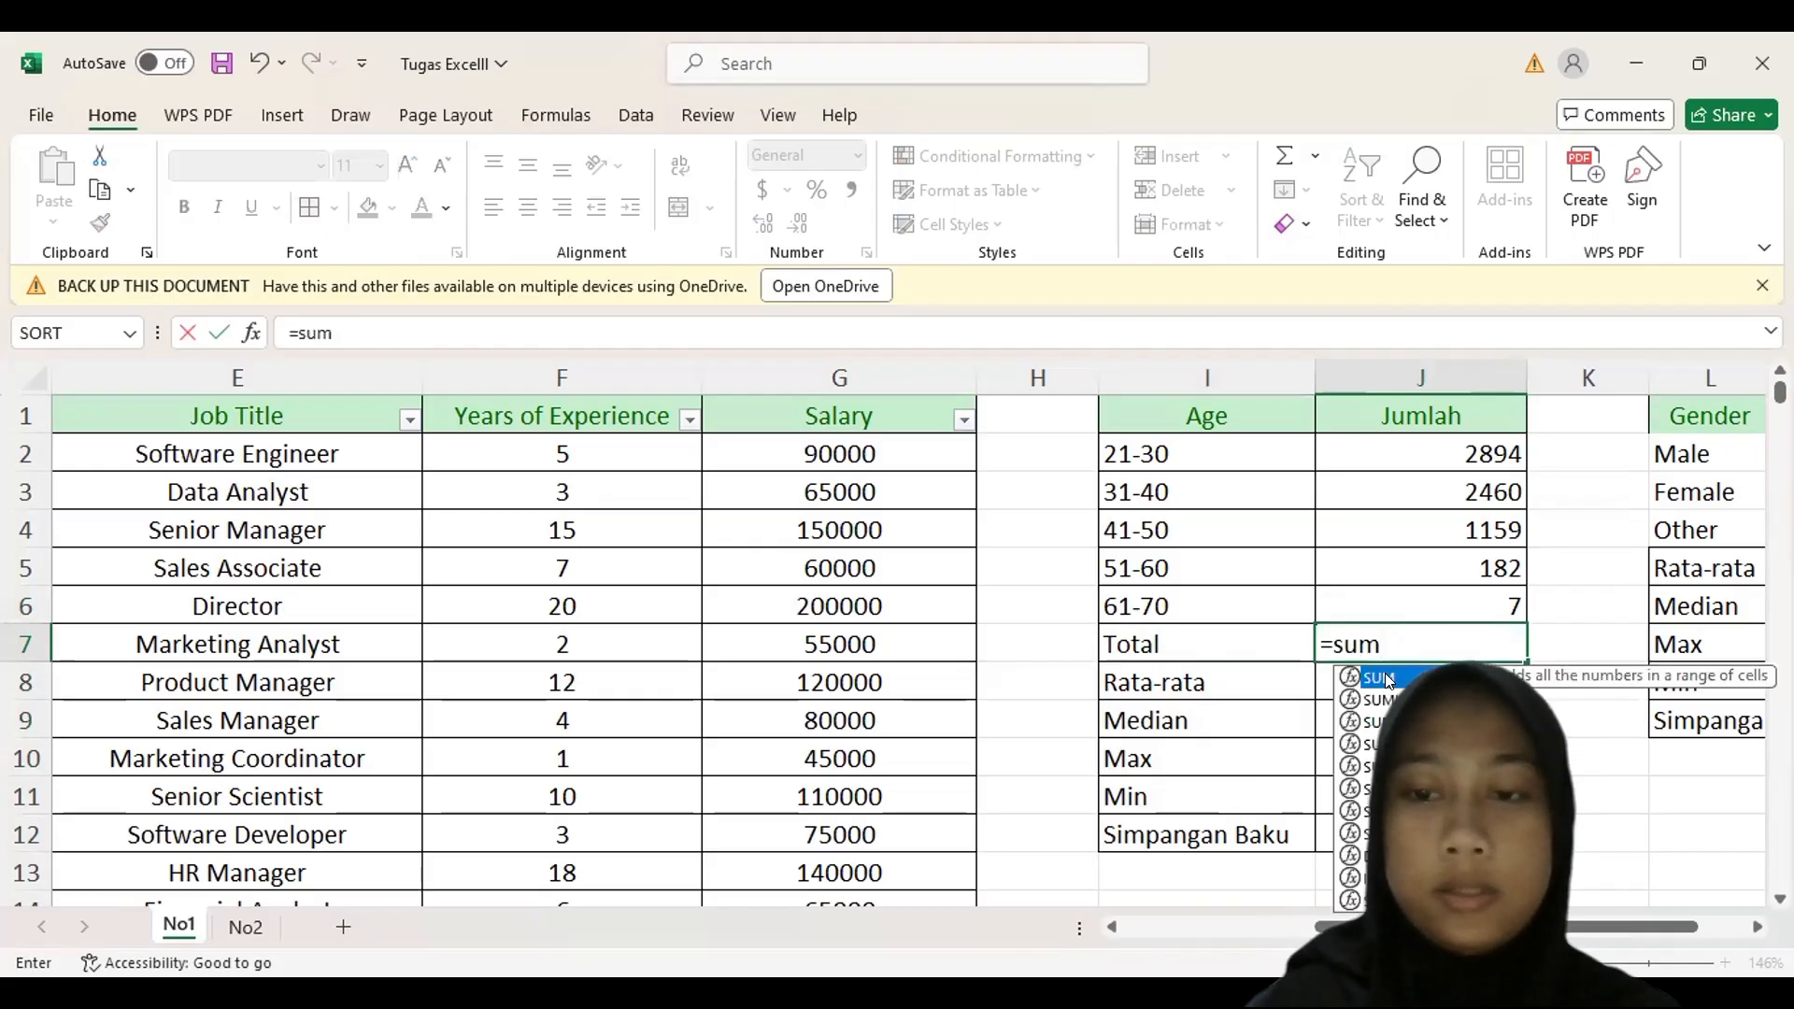
double_click(1384, 681)
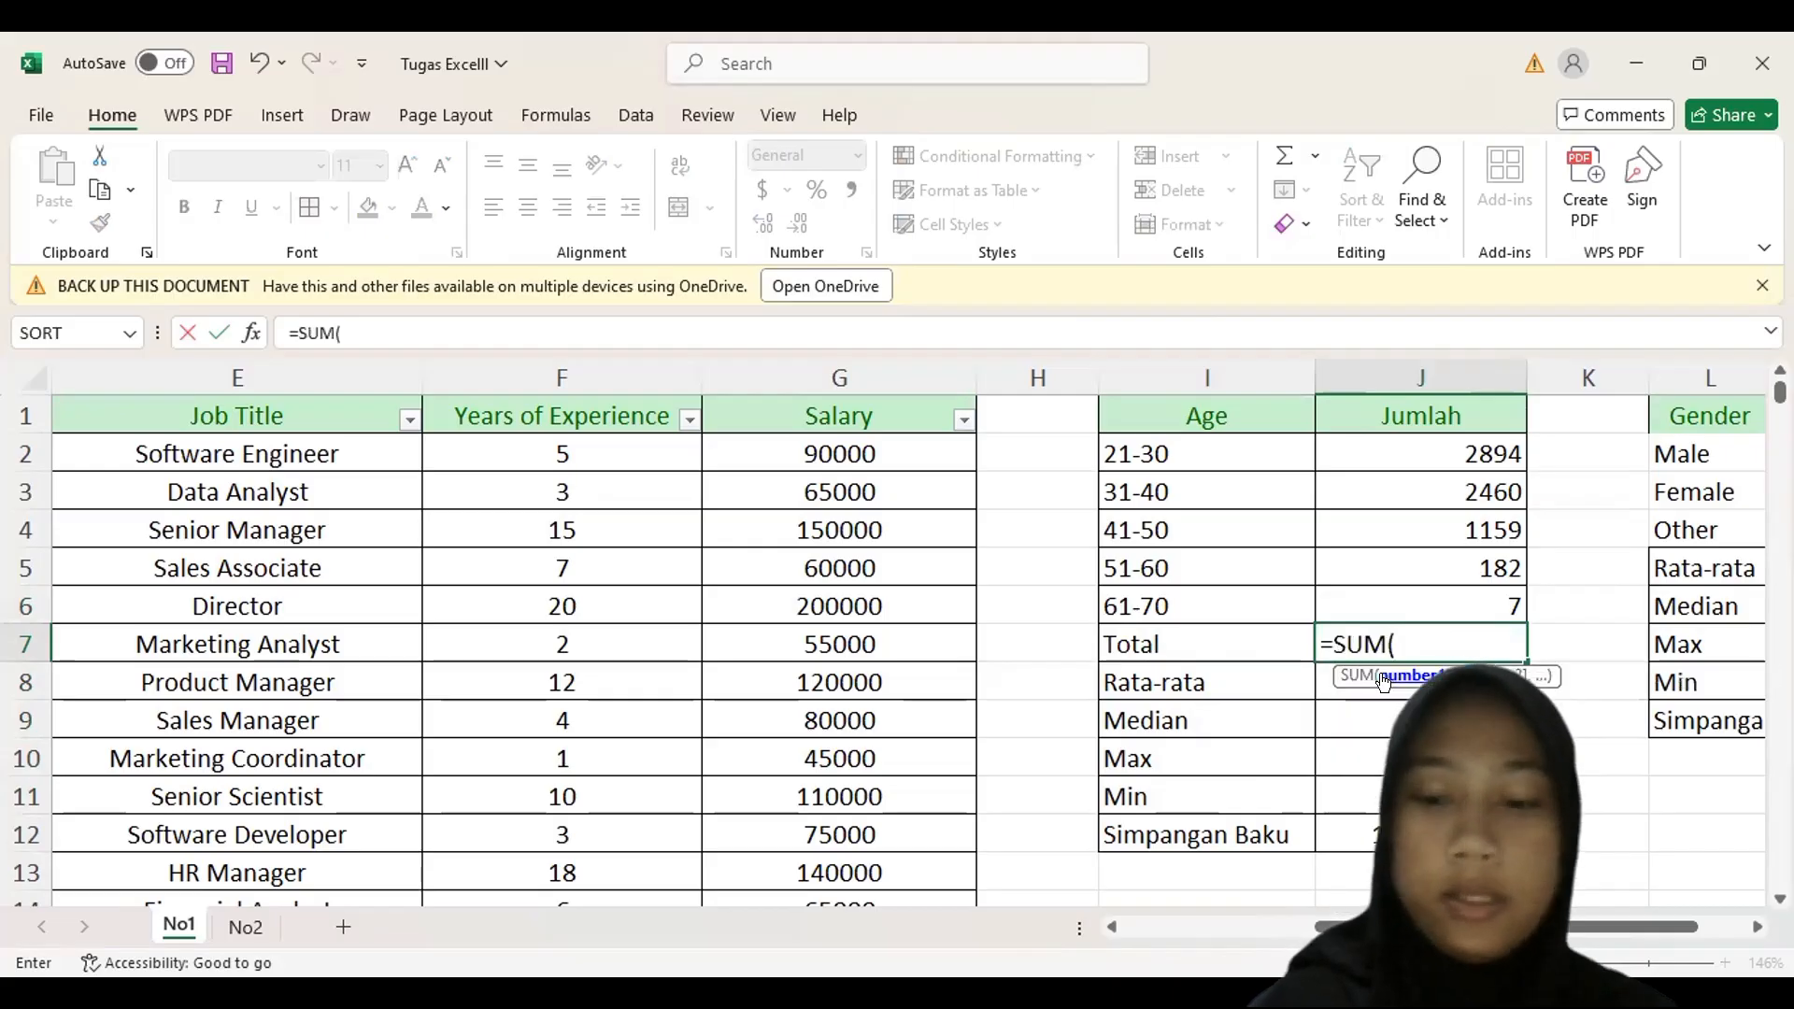
click(1376, 456)
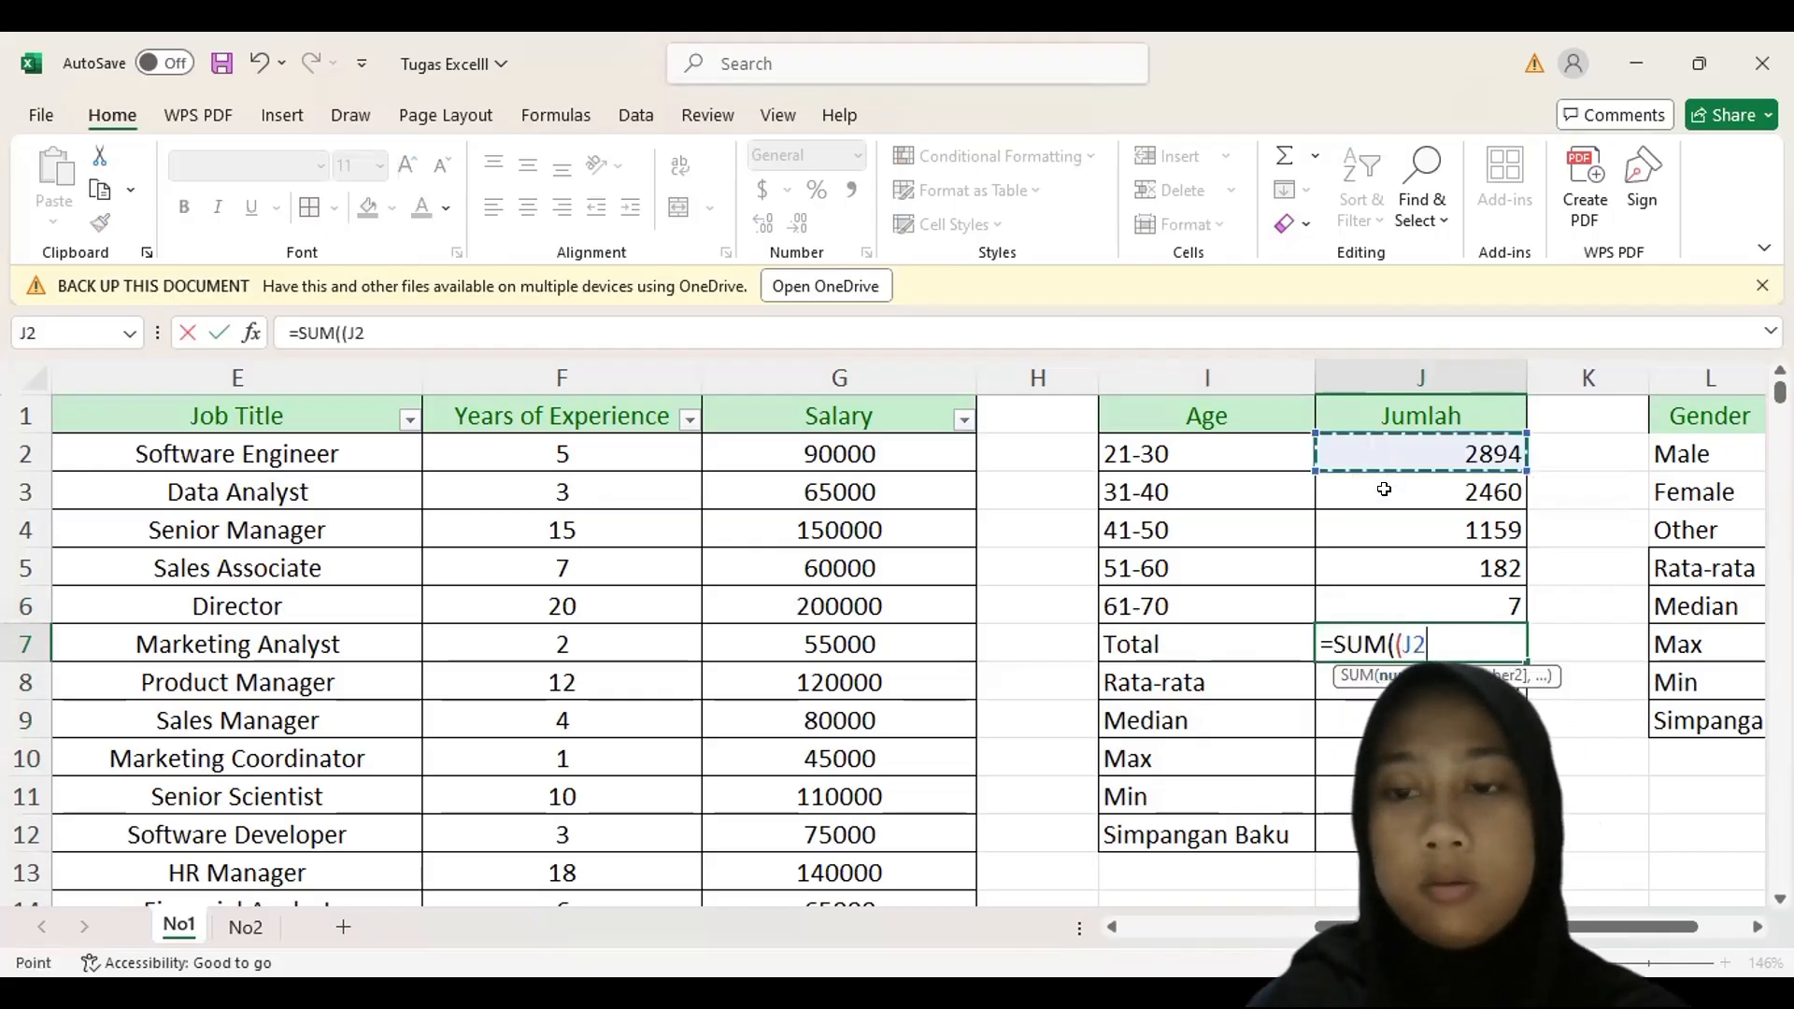
shift+click(1403, 595)
text())
key(Return)
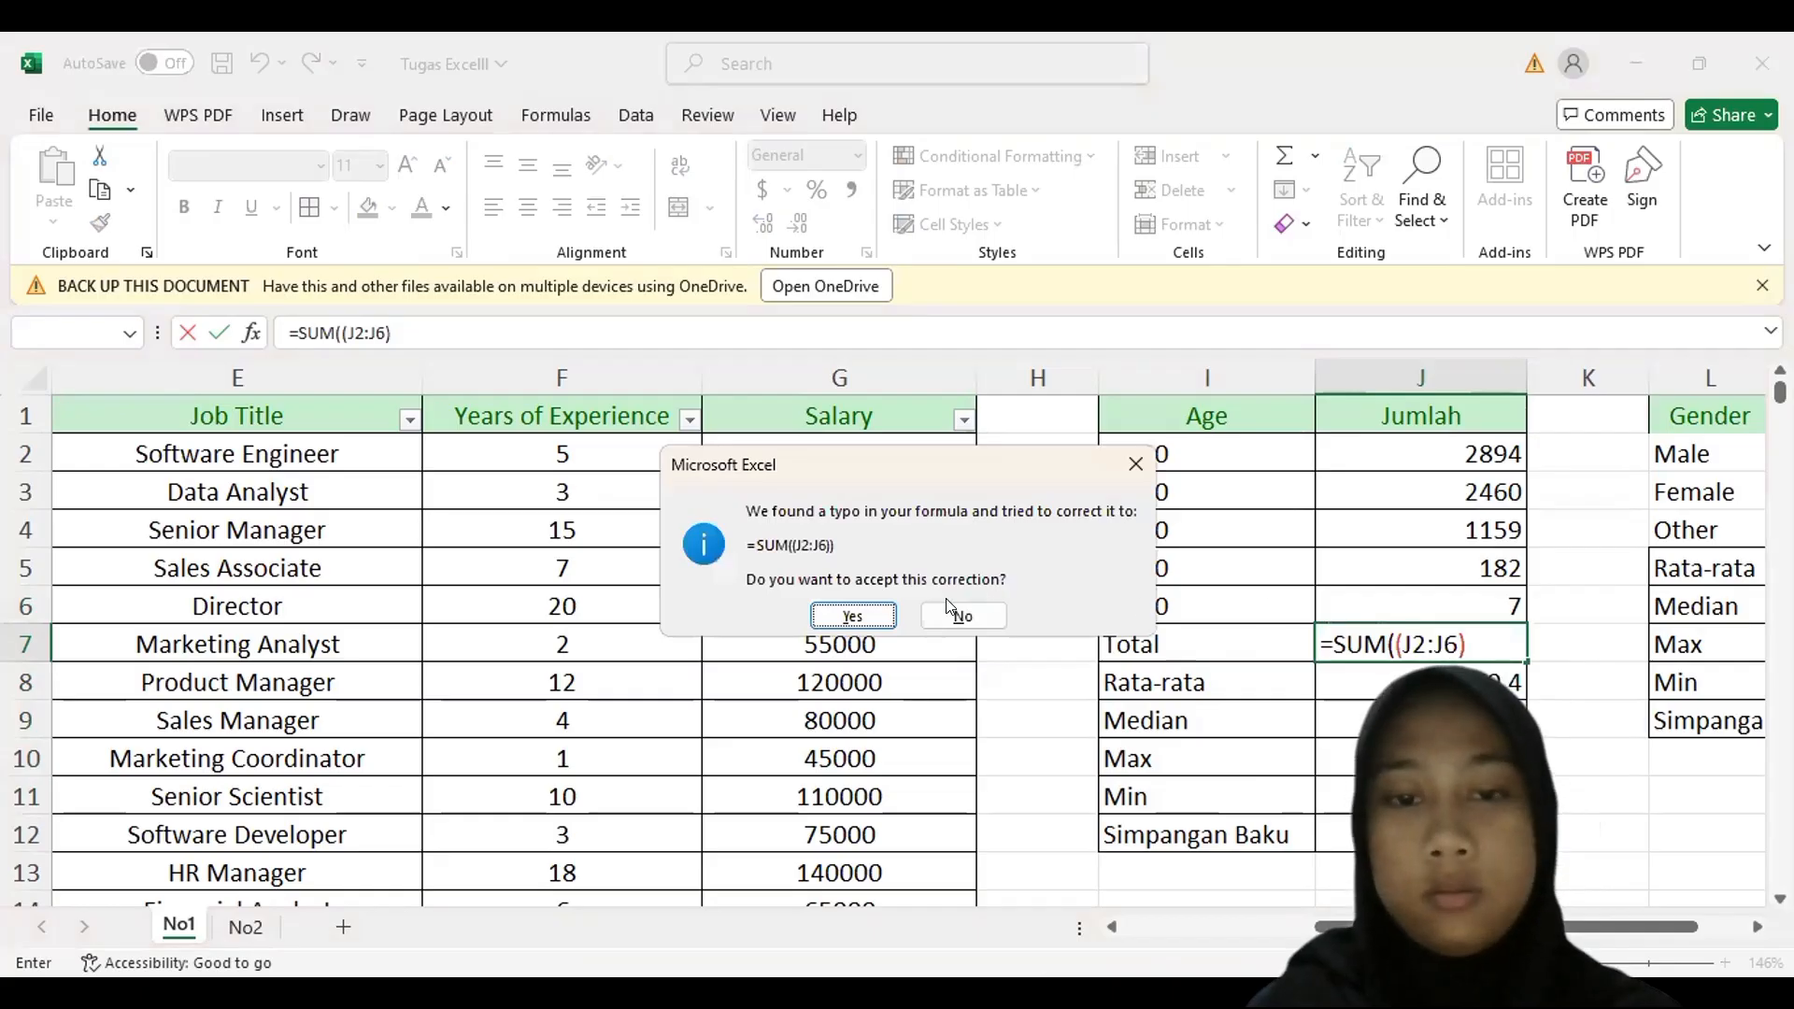
click(872, 614)
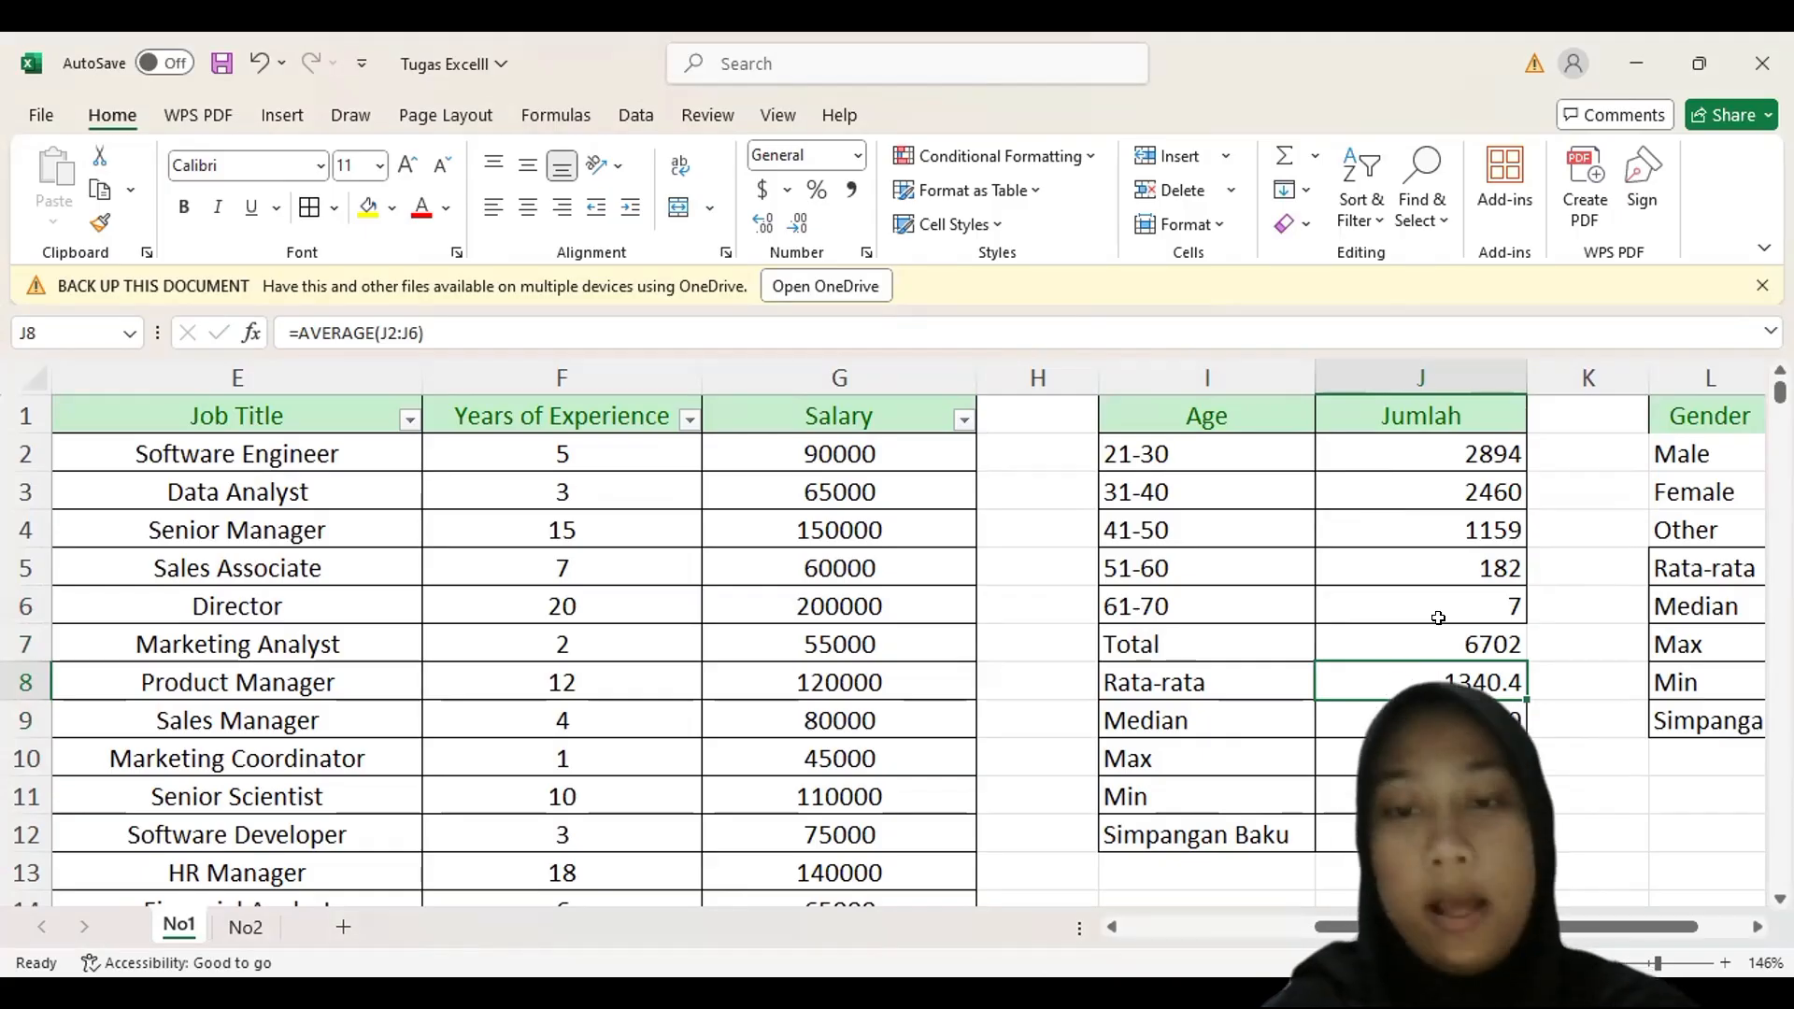
- Move the gender statistics block L5:M9 down one row and enter the label "Total" in the freed cell L5
scroll(1437, 618, right, 2)
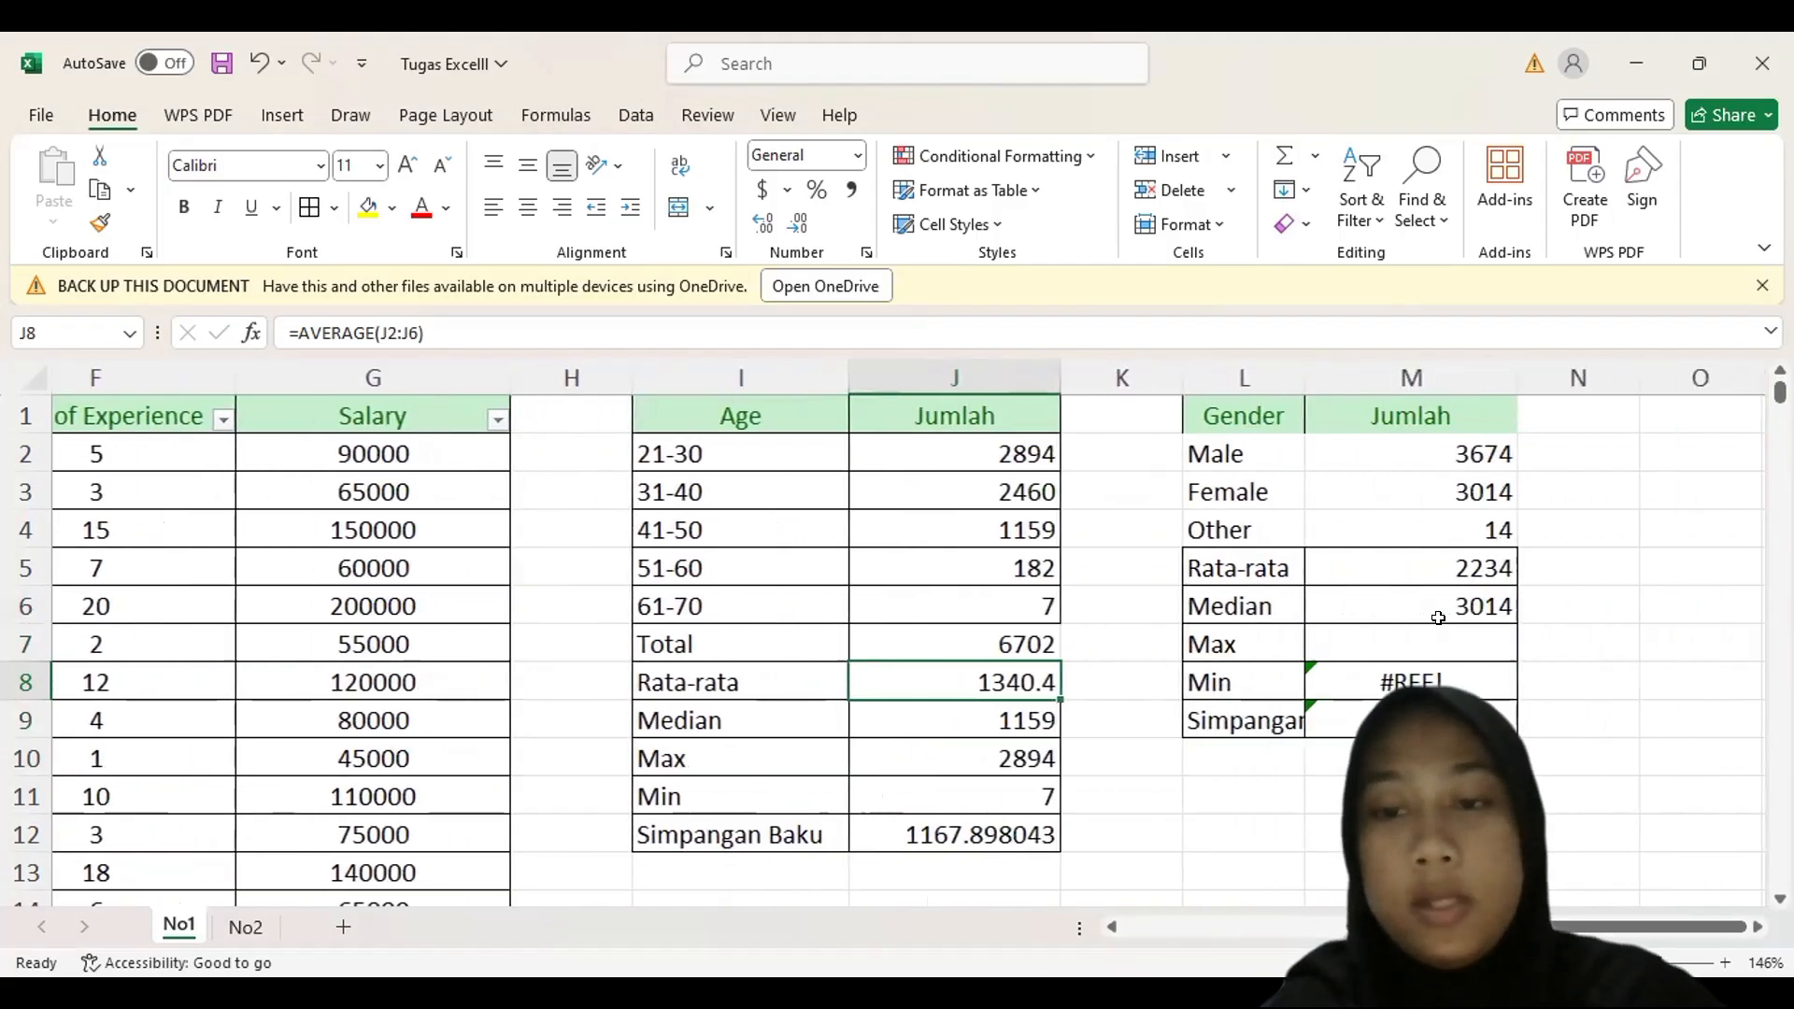
drag(1360, 559, 1460, 719)
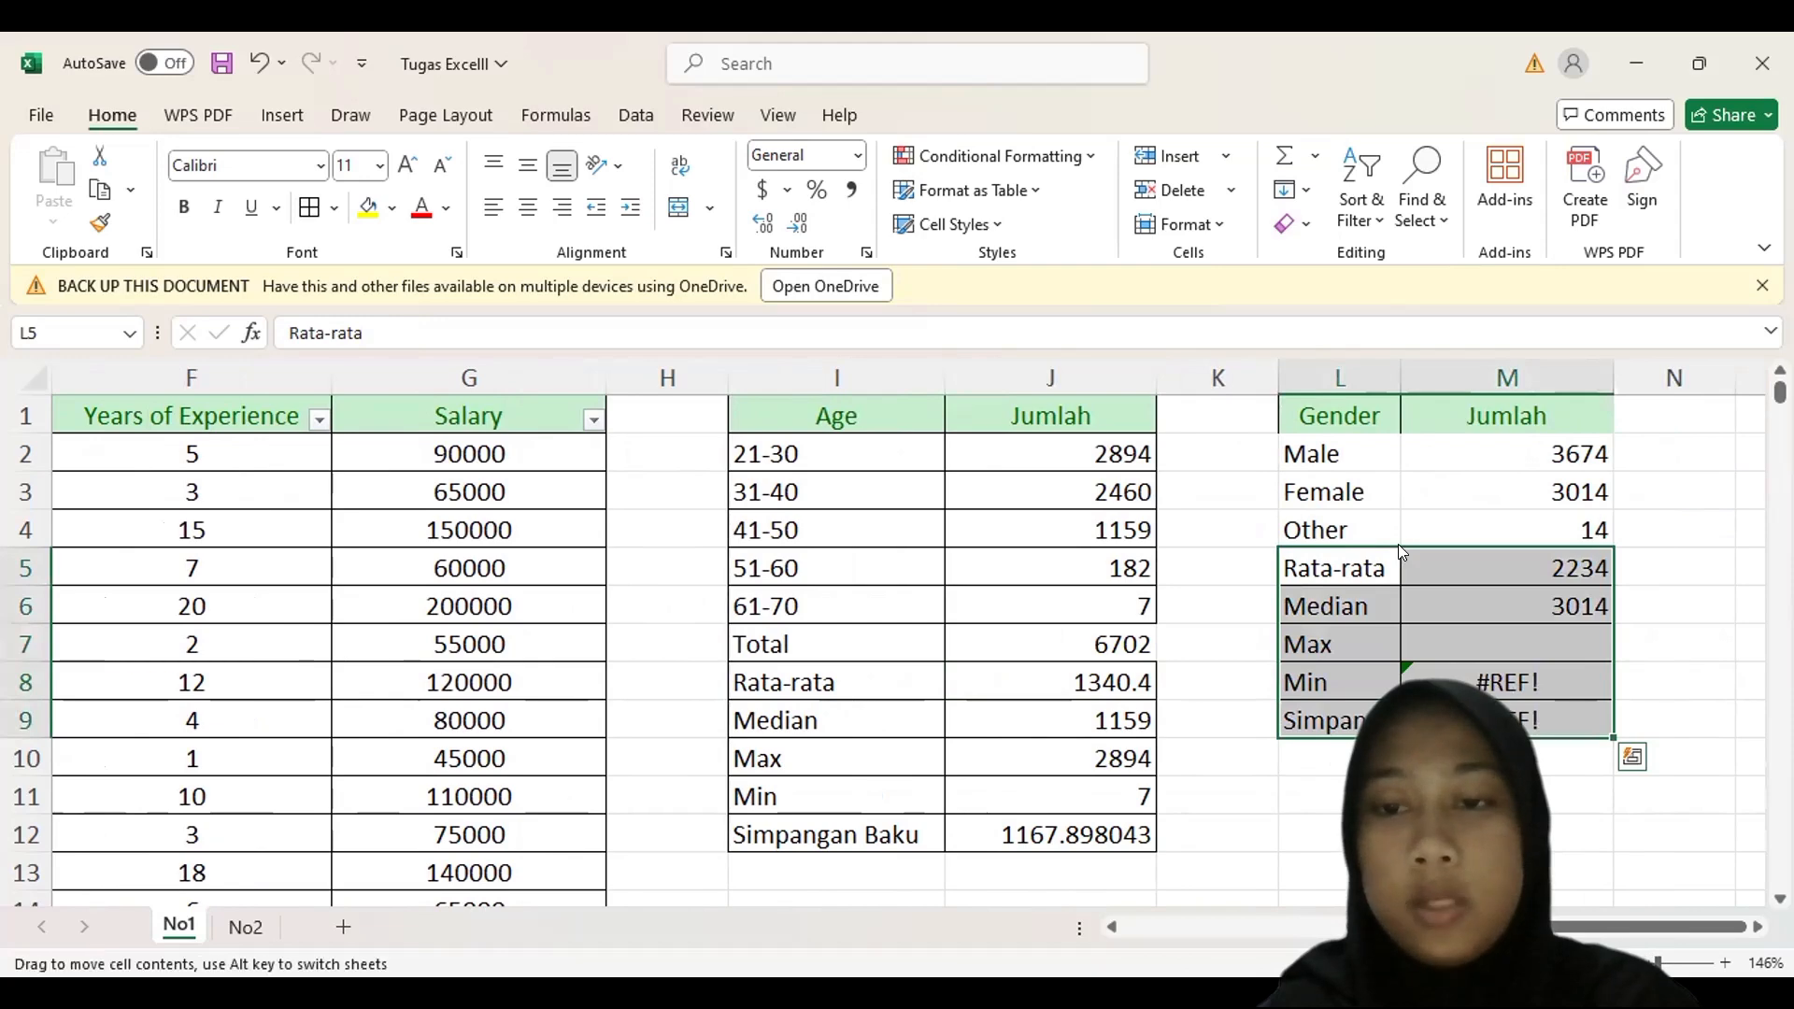
drag(1397, 582, 1398, 620)
click(1357, 559)
text(T)
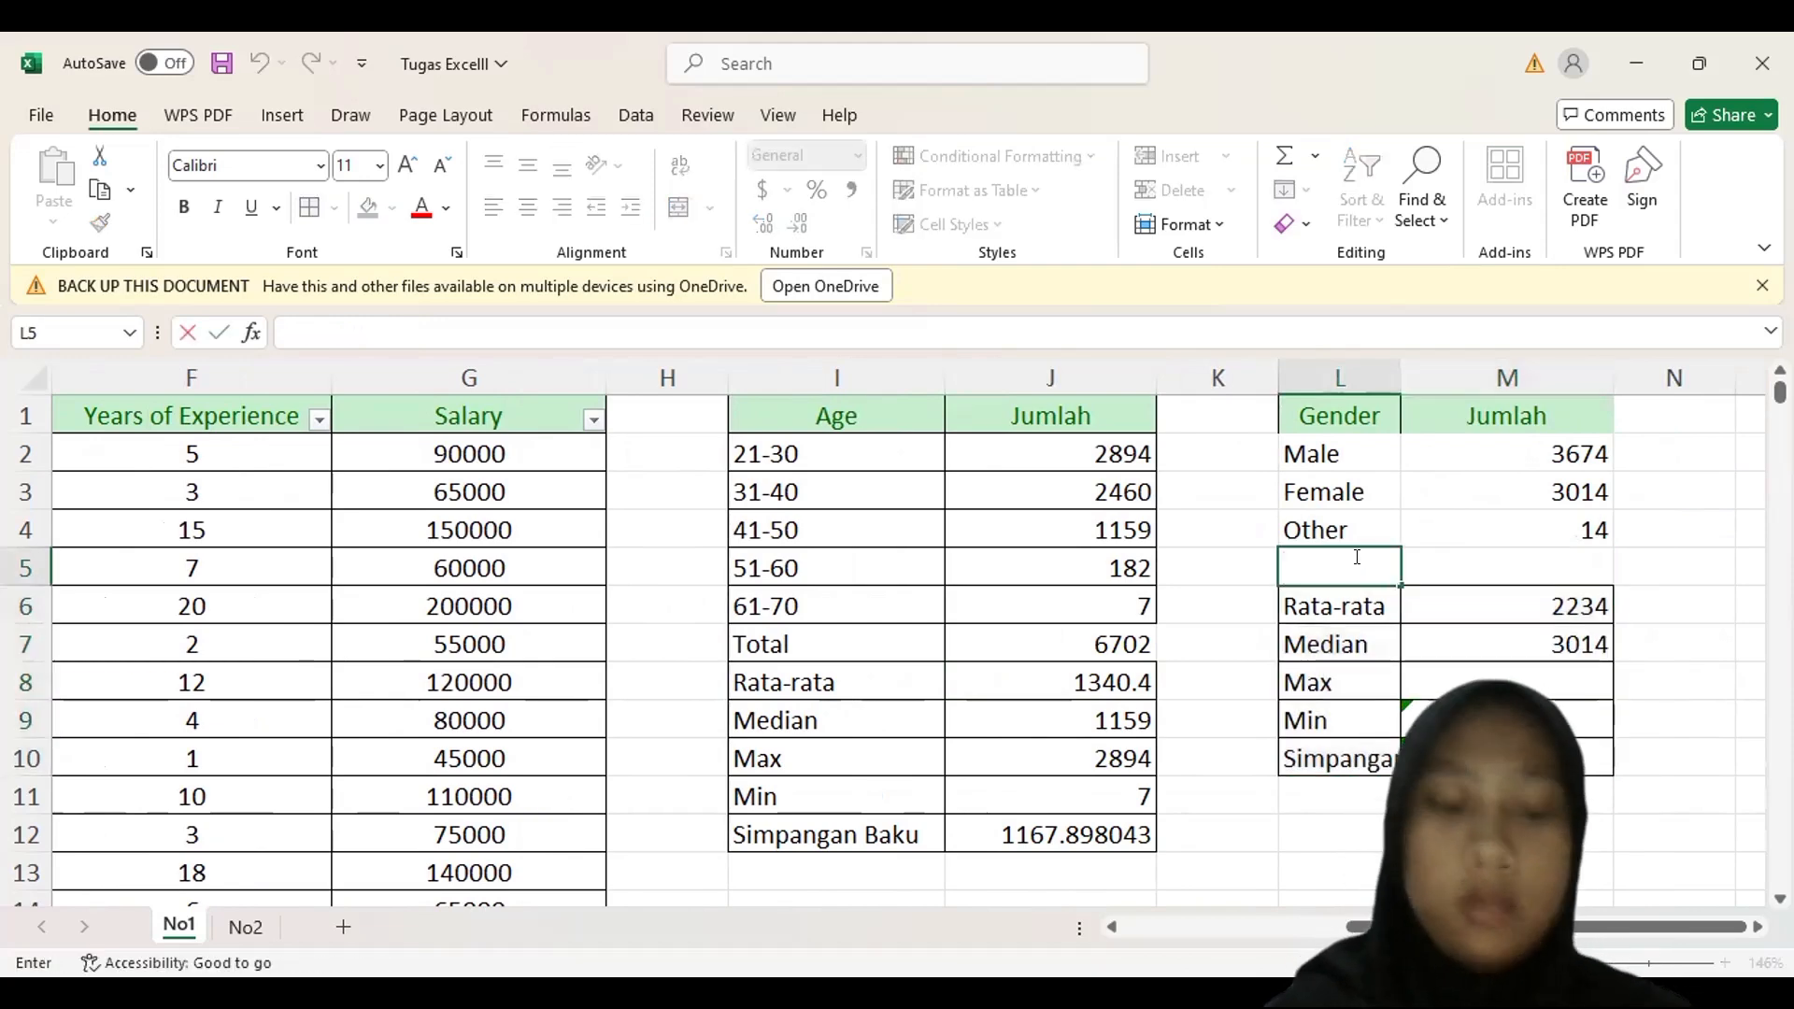
text(otal)
key(Tab)
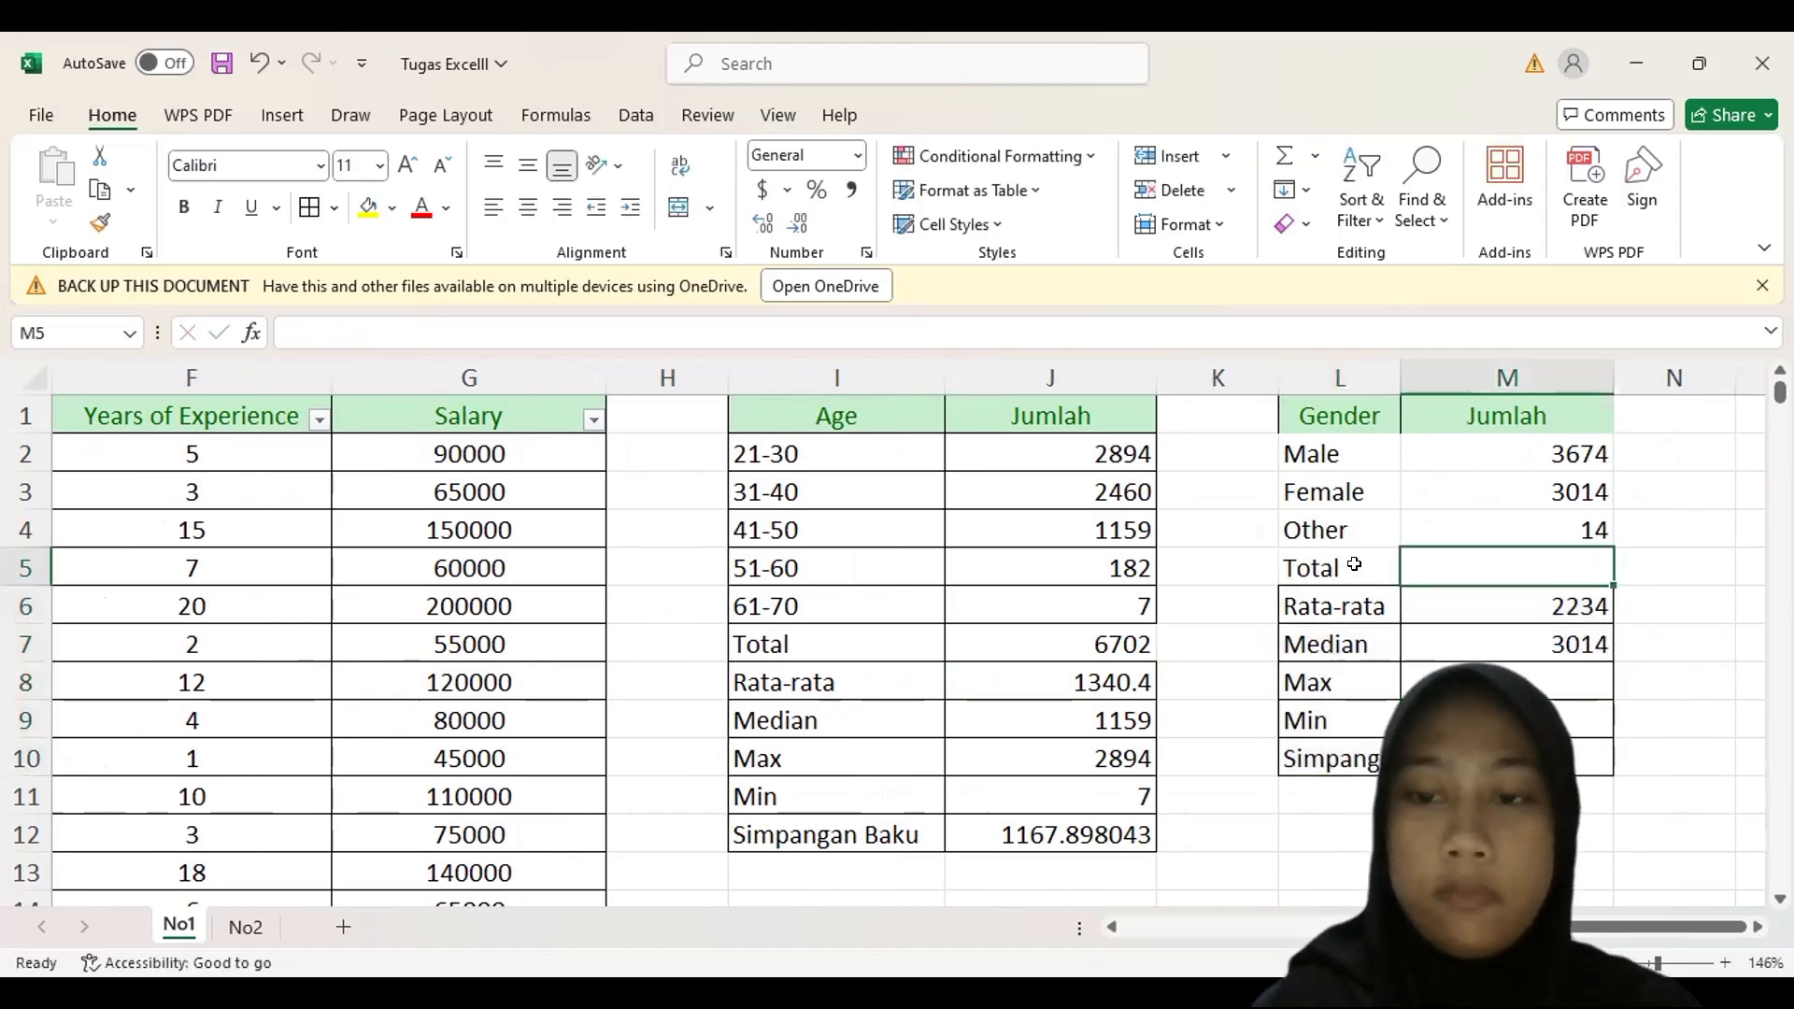
- Total the gender counts in M5 with the SUM function over M2:M4
text(=)
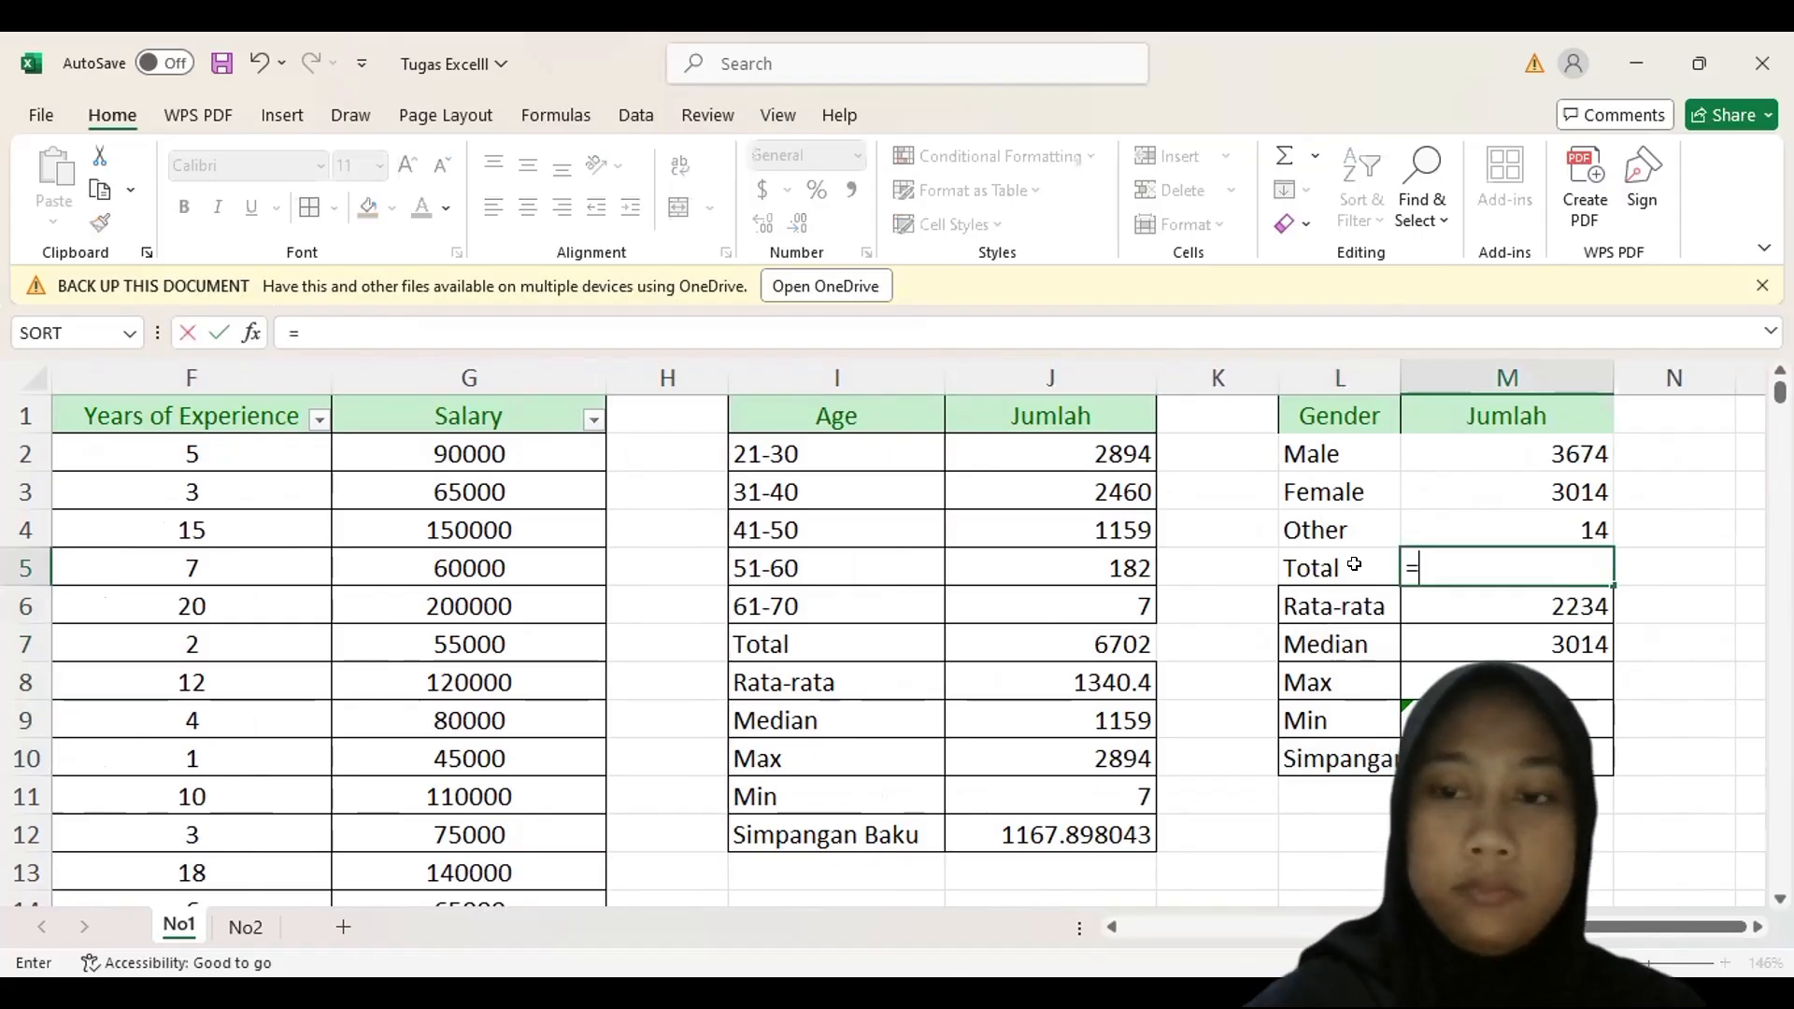
text(sum()
drag(1420, 458, 1426, 524)
text())
key(Return)
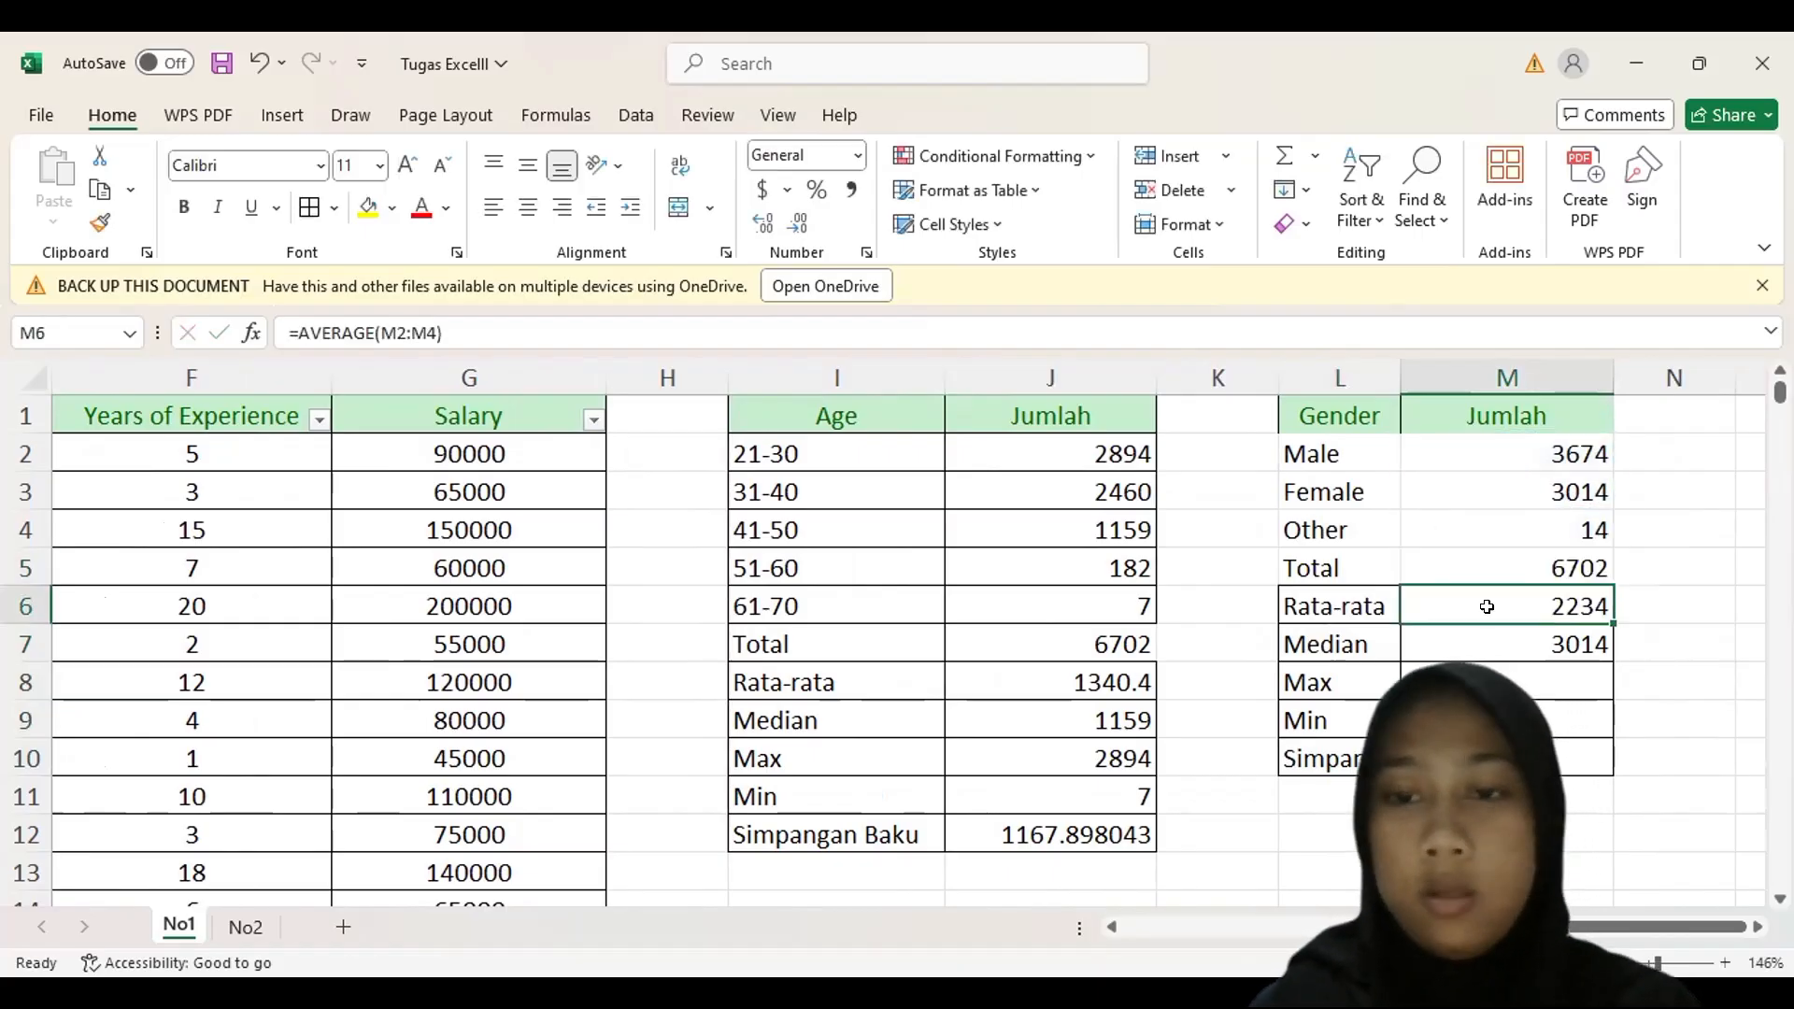
- Enter a MAX formula over M2:M5 in M8 of the gender table
key(Down)
key(Down)
text(=)
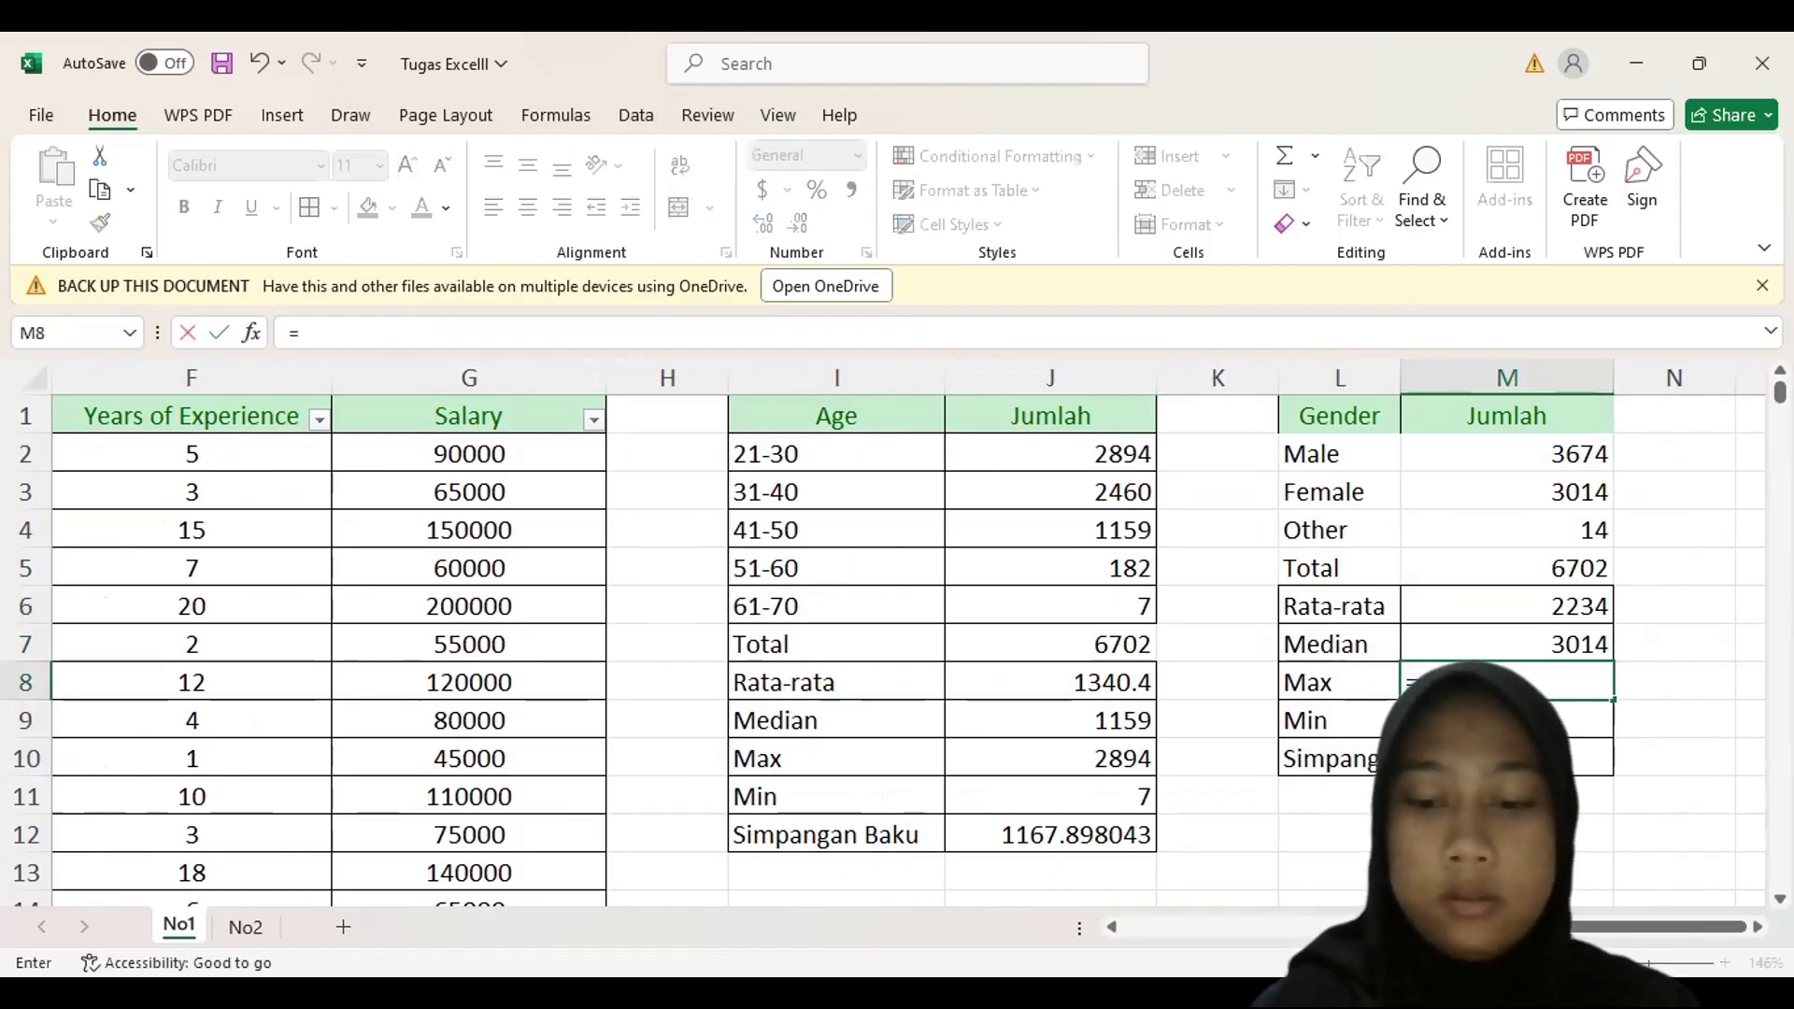
text(max()
drag(1481, 450, 1482, 555)
key(Return)
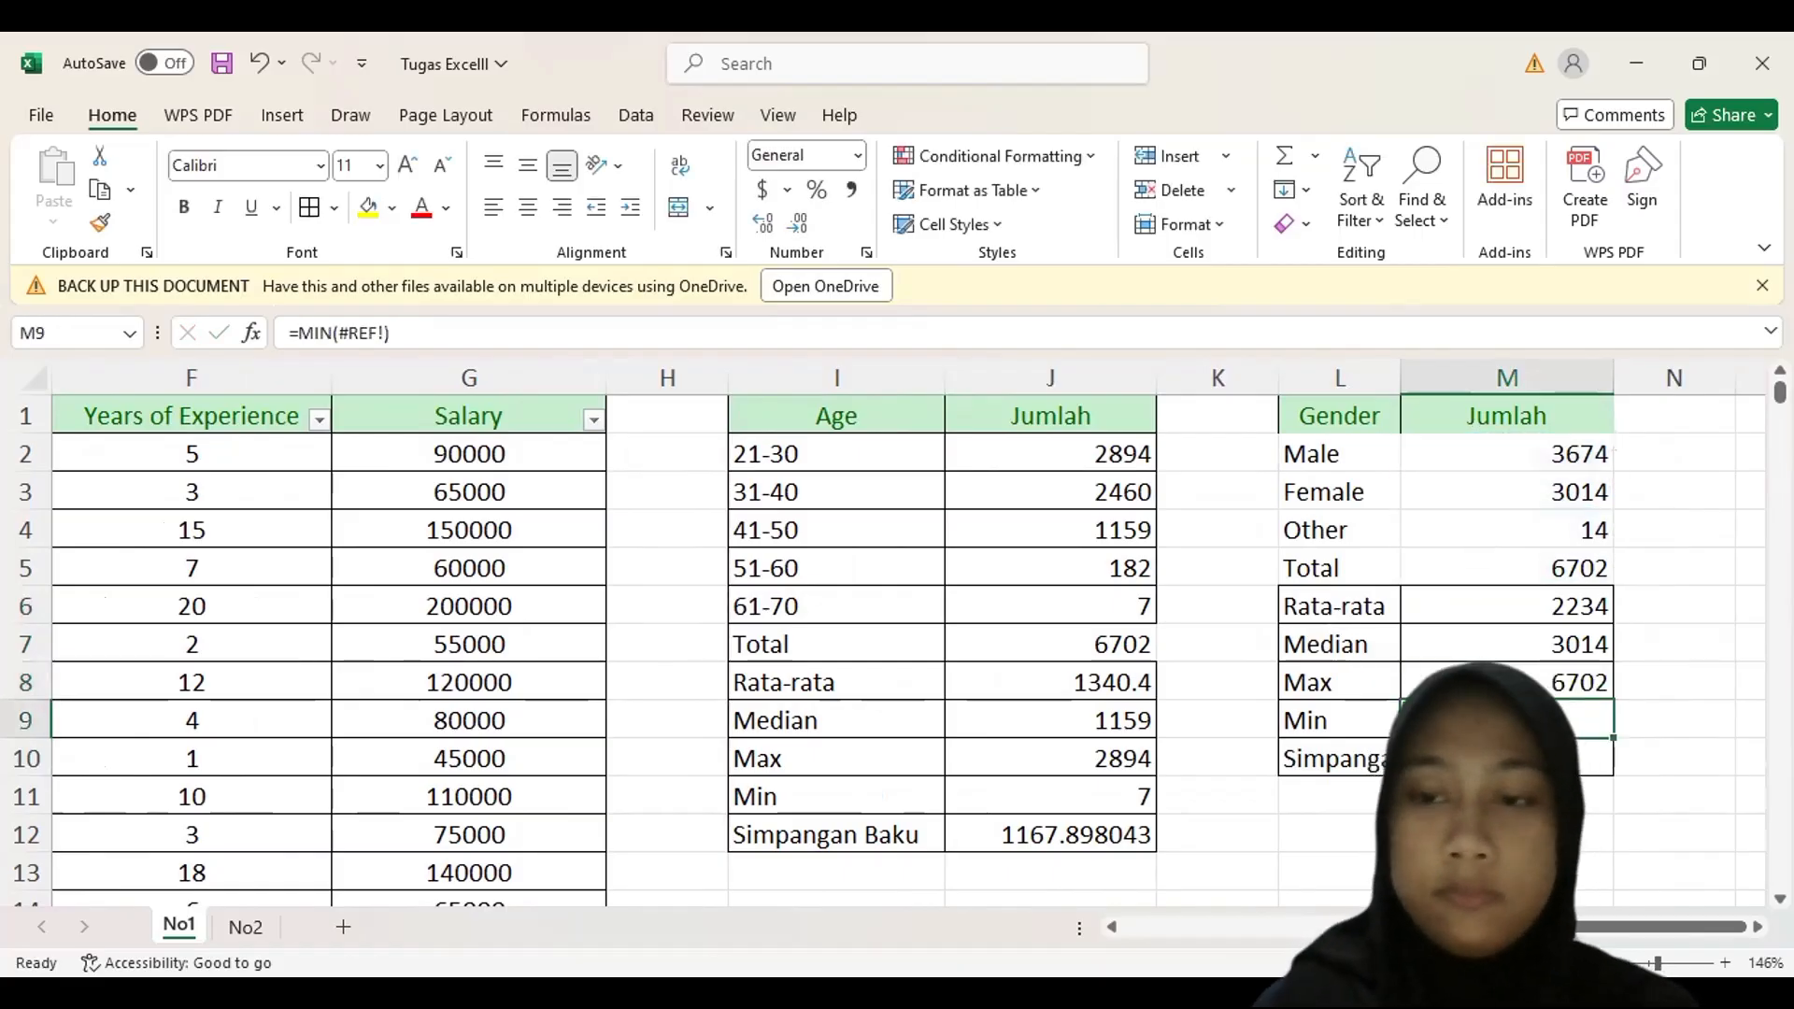
- Replace the broken reference in M9 so the MIN function covers the gender counts M2:M4
text(=)
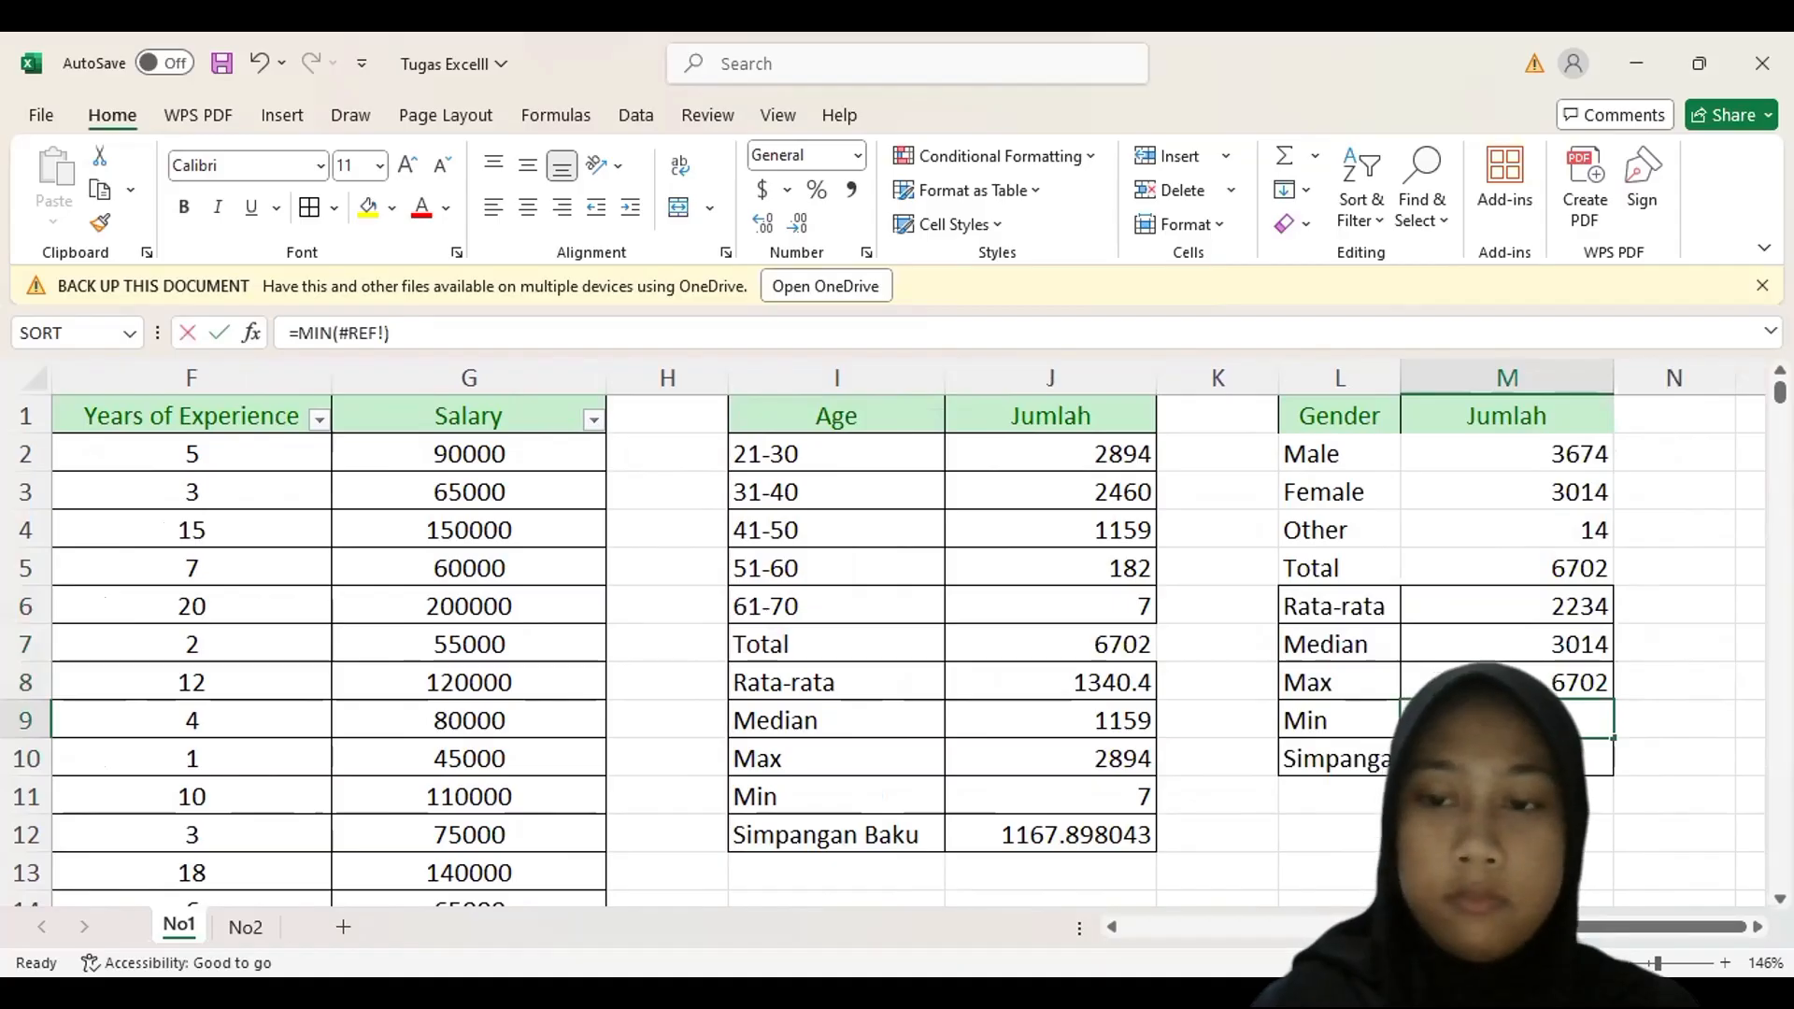
text(=min)
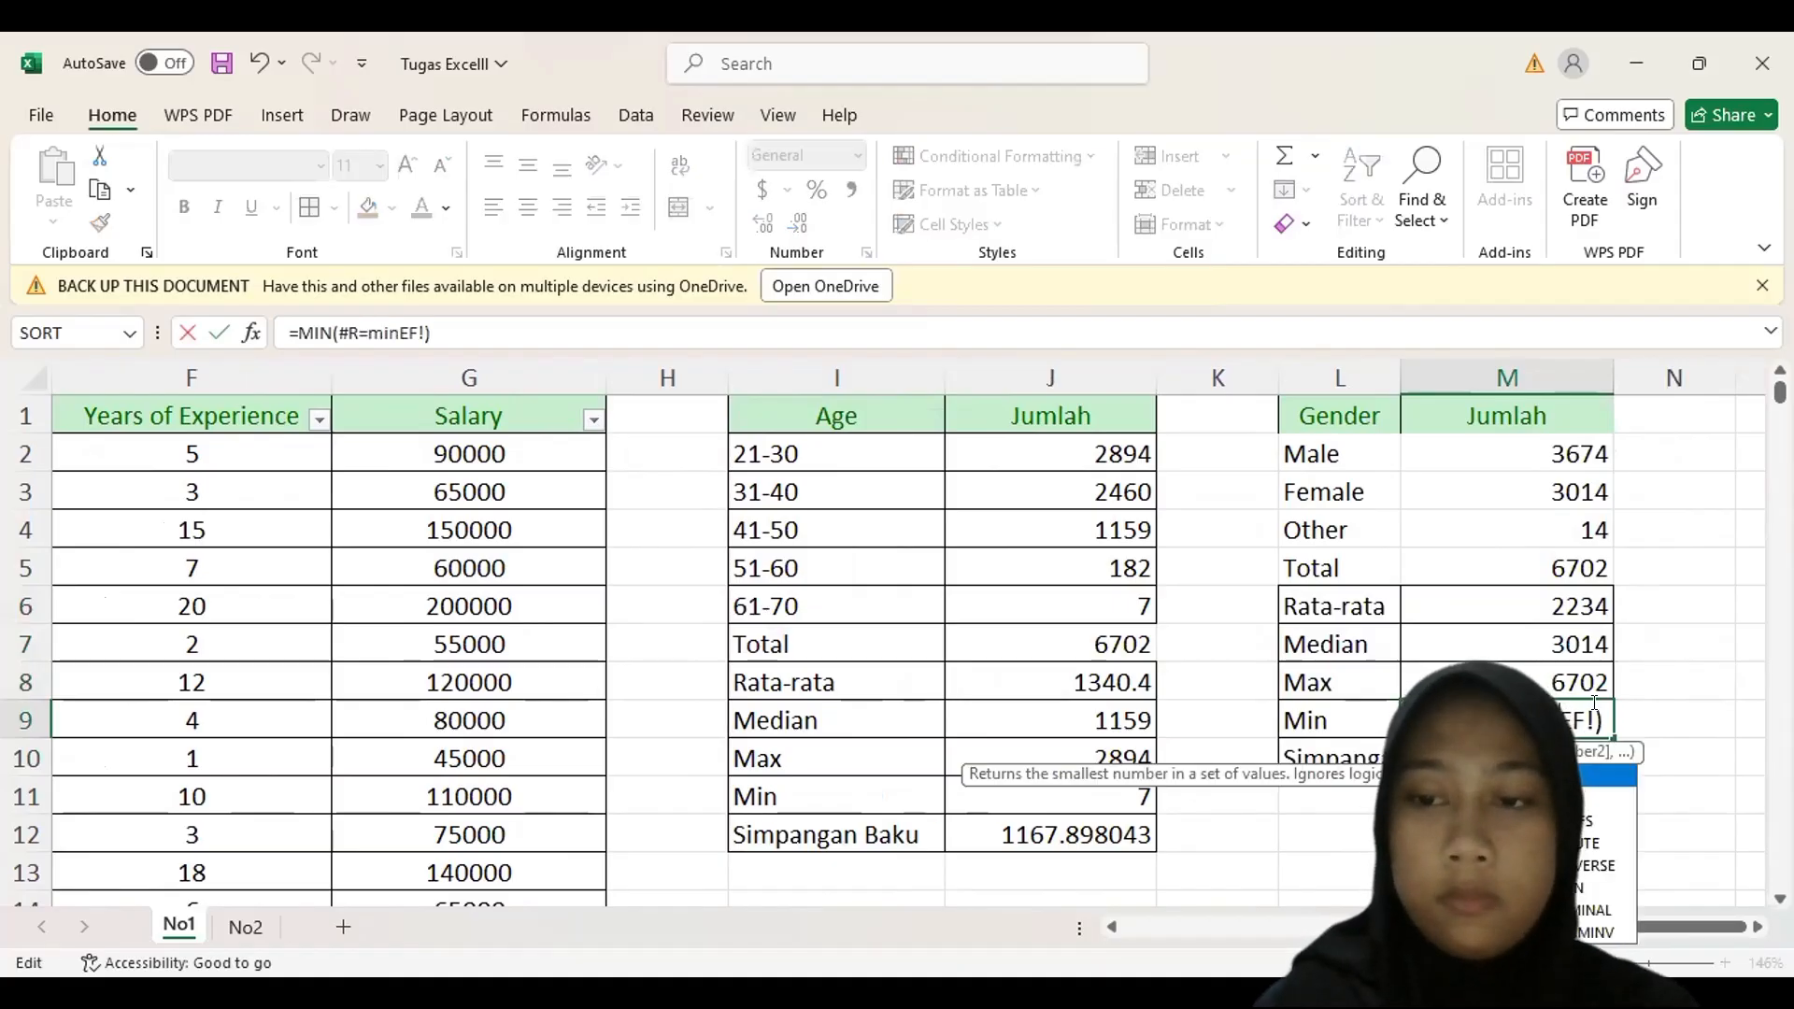
key(Escape)
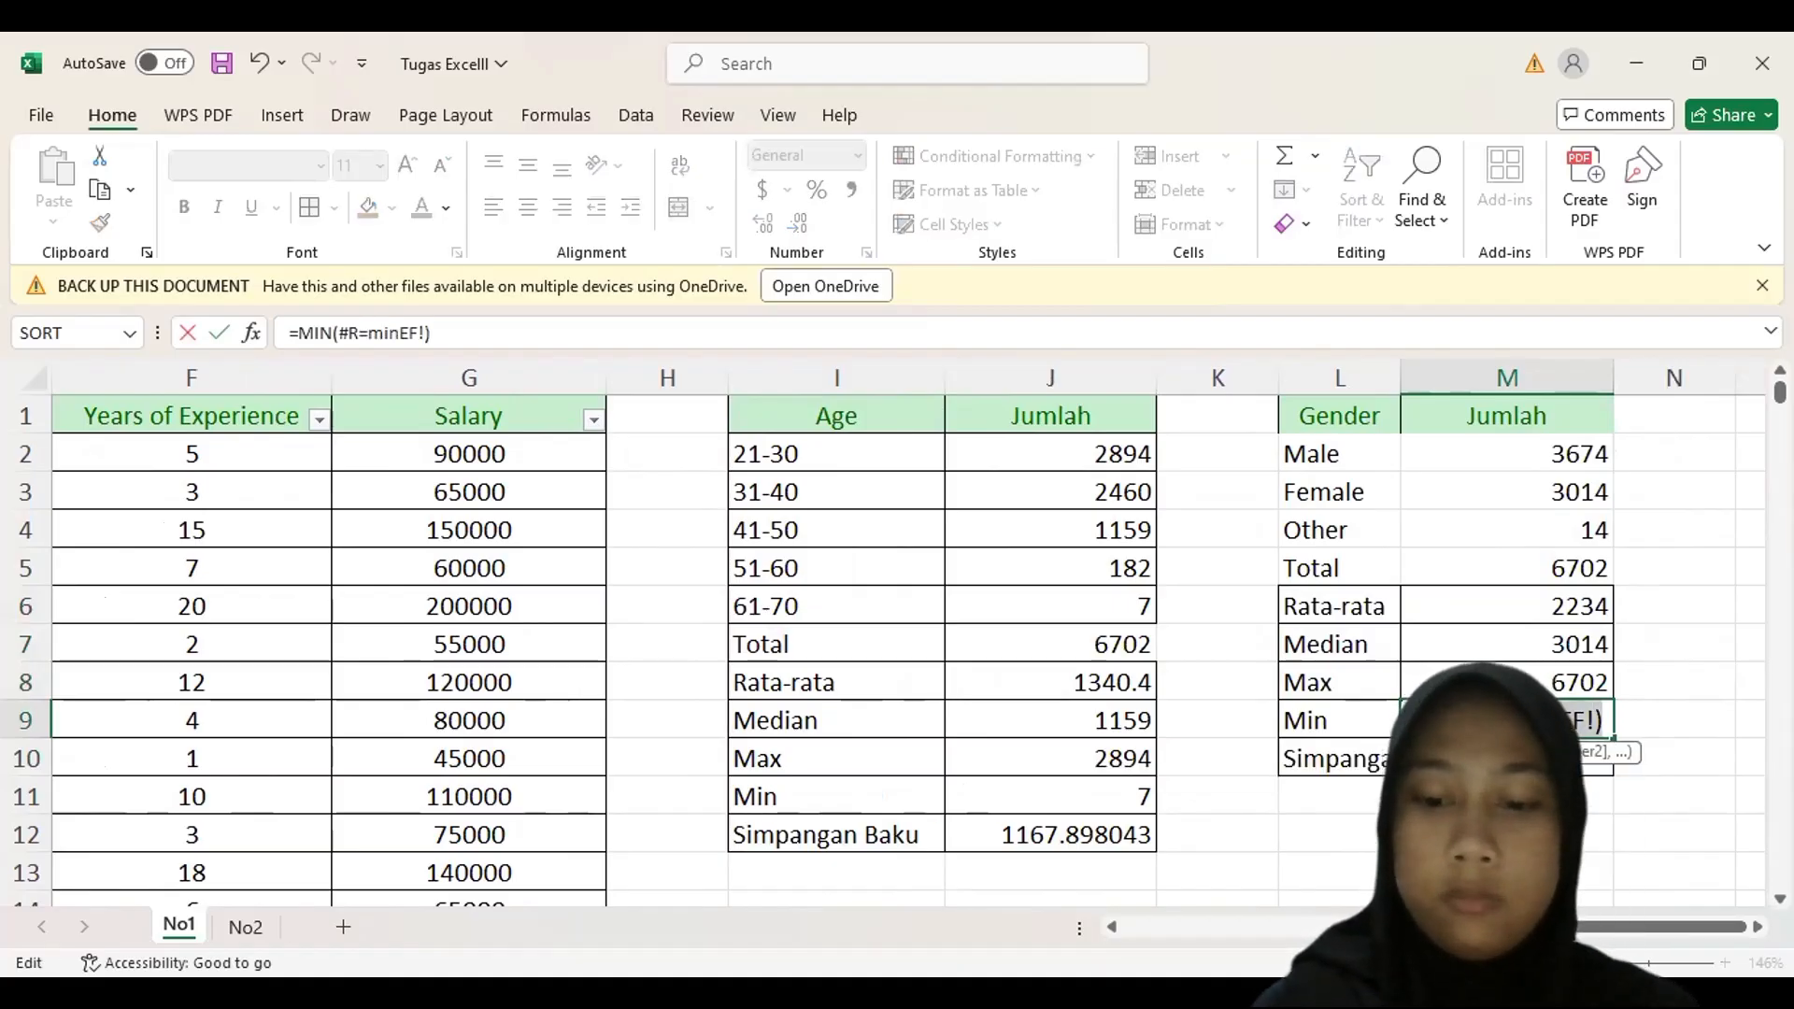
key(BackSpace)
drag(1528, 448, 1524, 513)
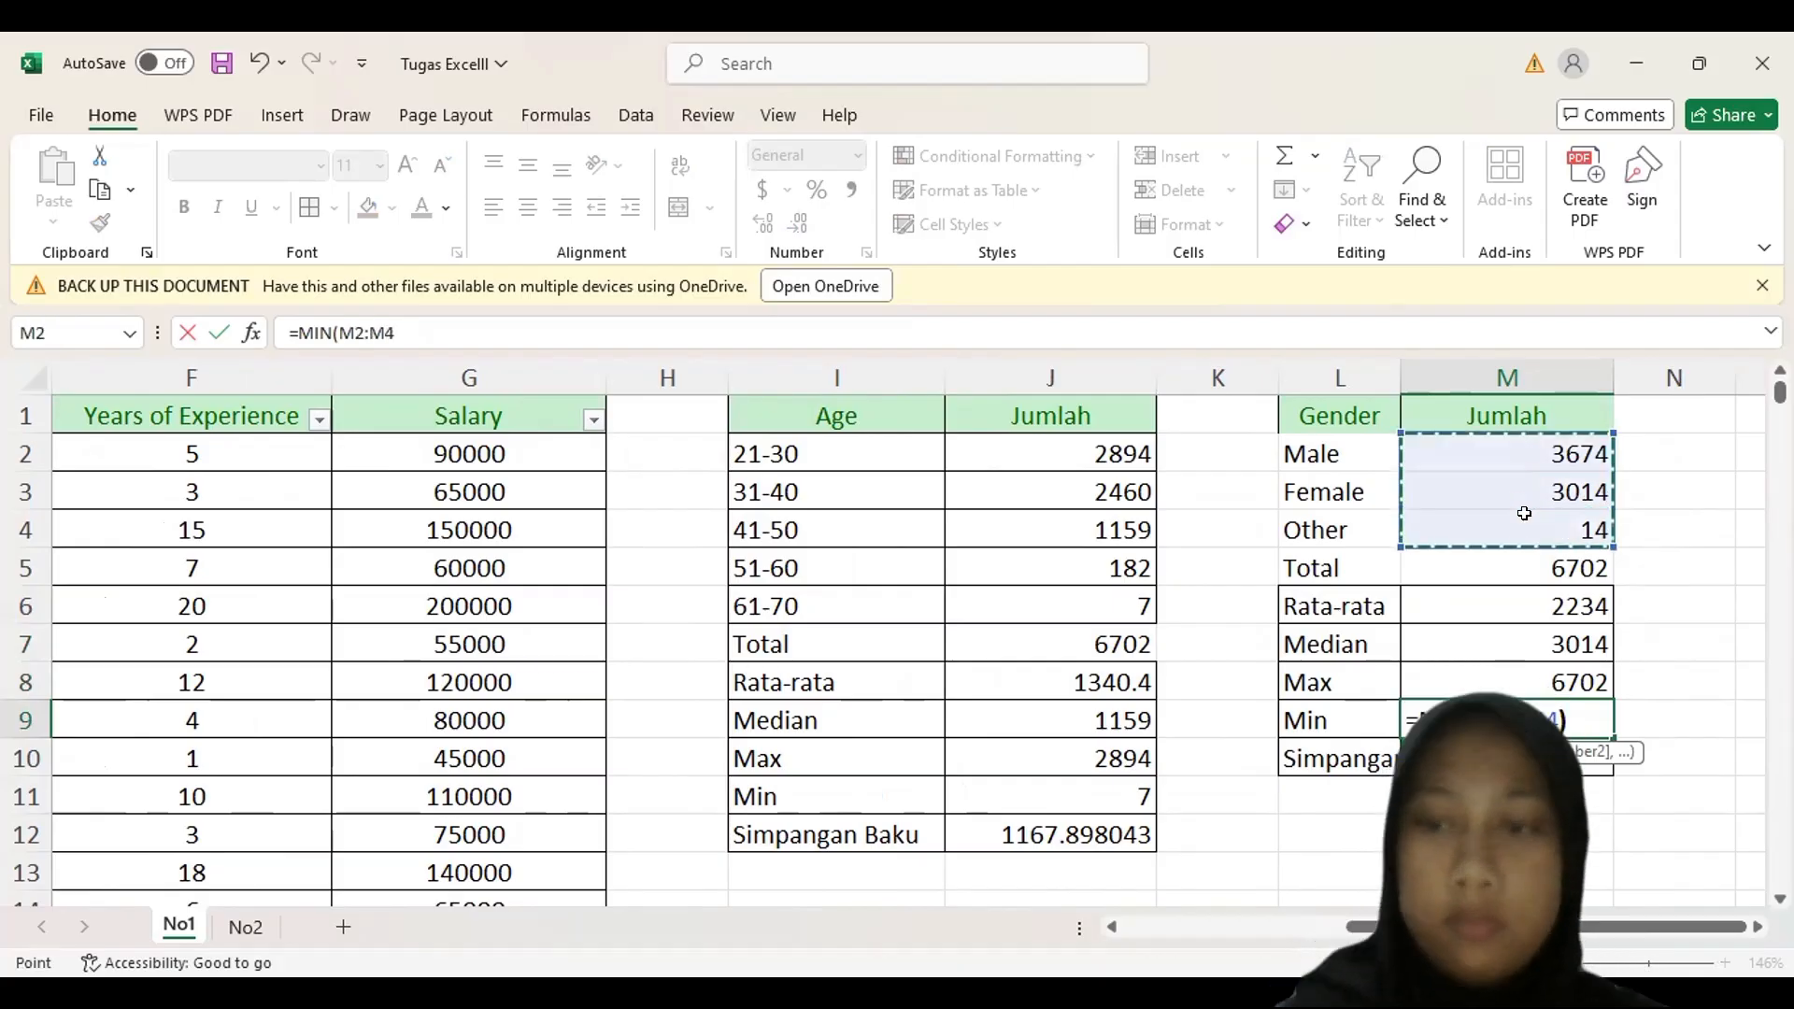
key(Return)
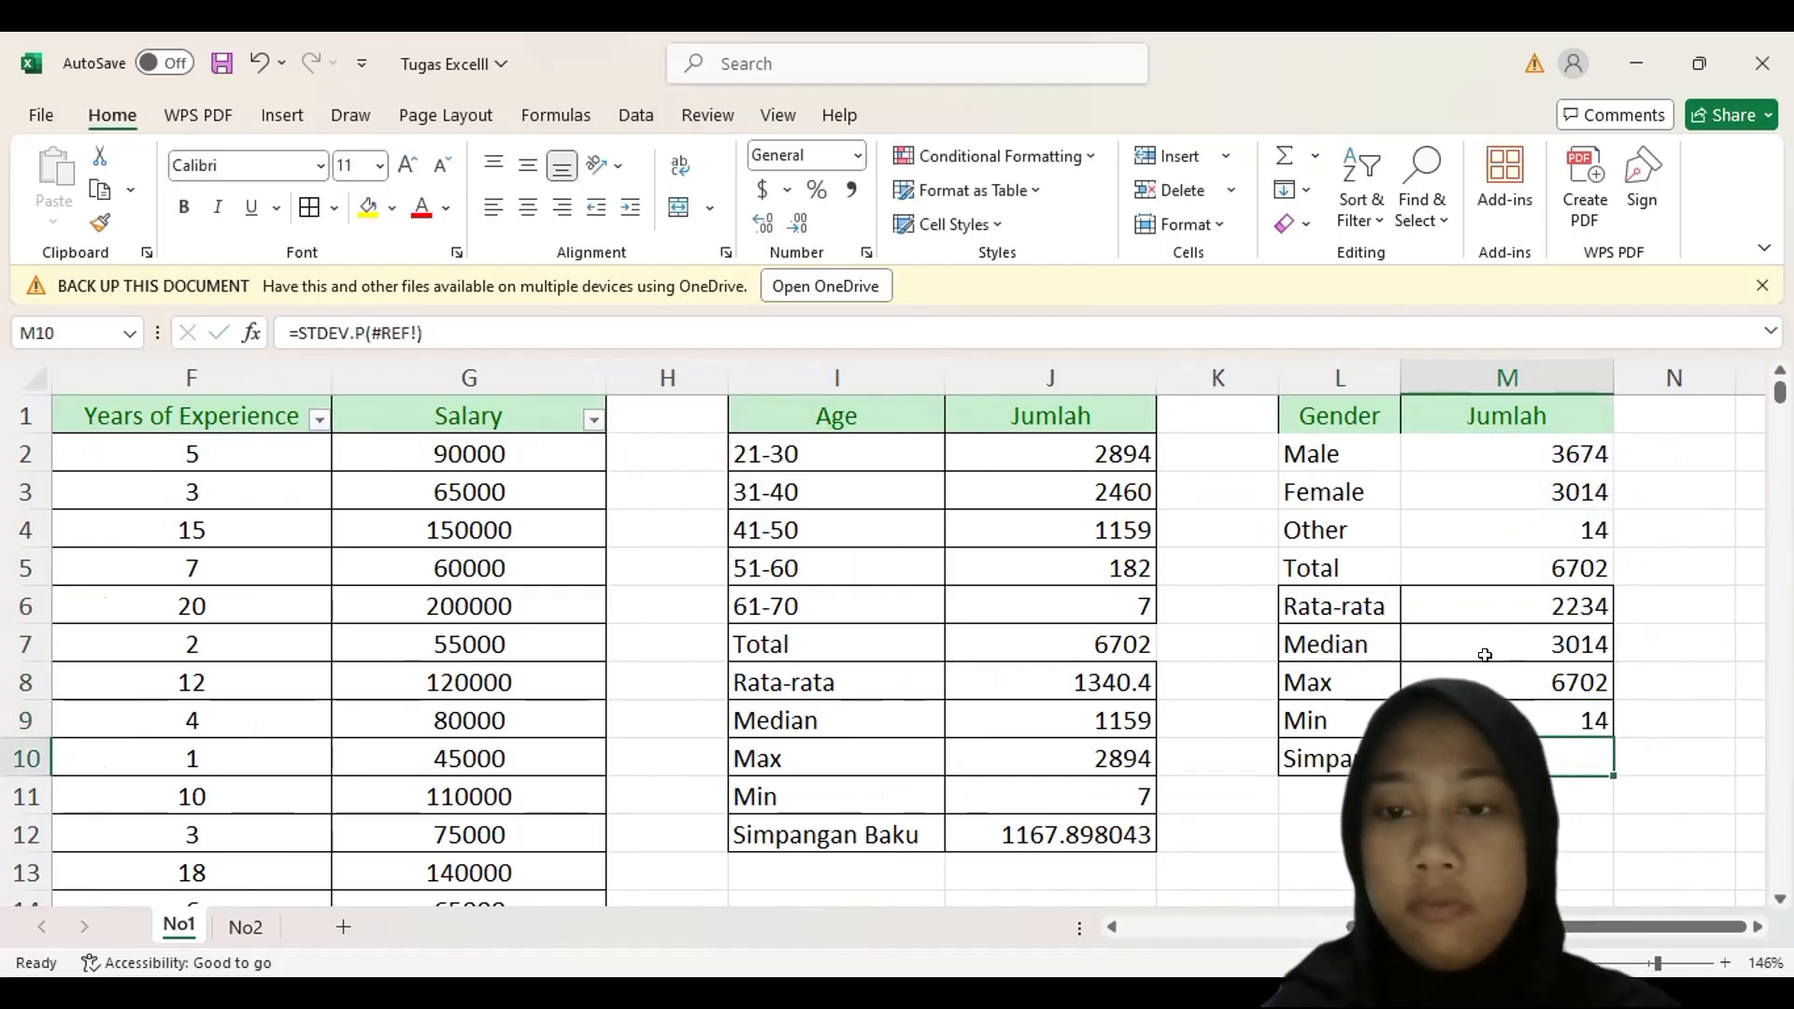
- Correct the MAX formula's range in M8 to M2:M4 so that it excludes the total
click(1485, 678)
double_click(1504, 680)
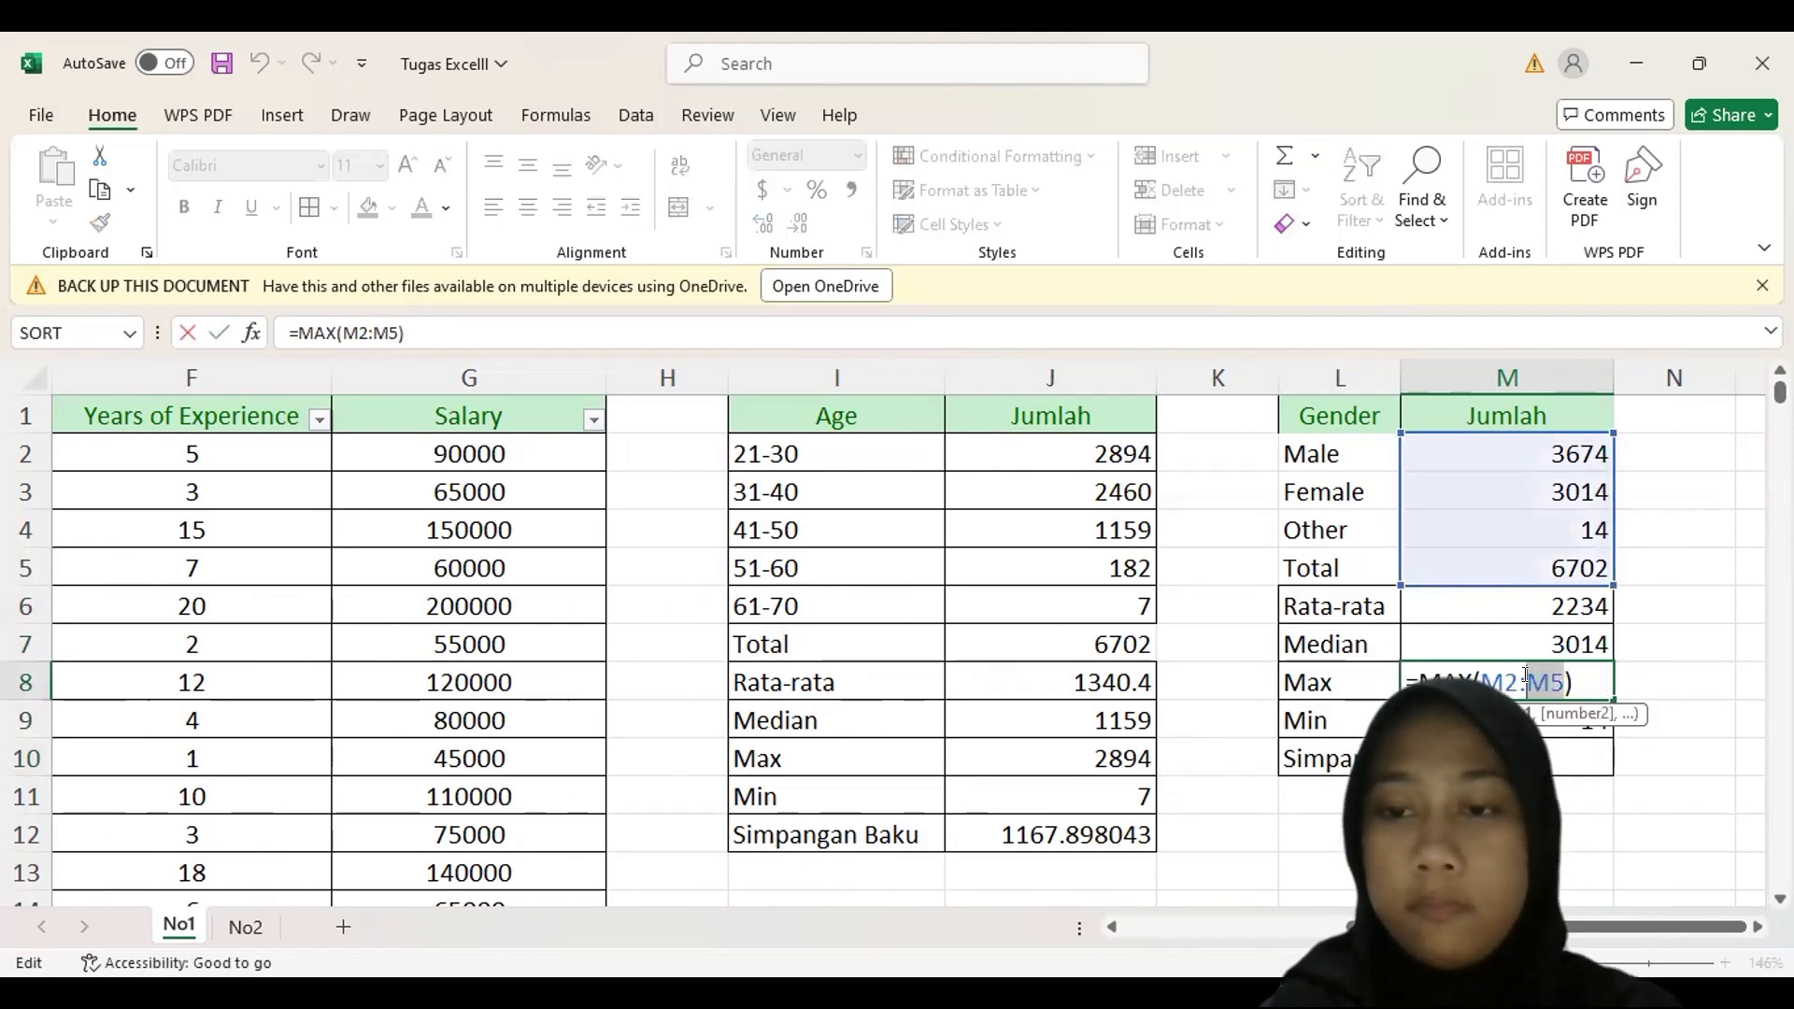
drag(1573, 663, 1468, 680)
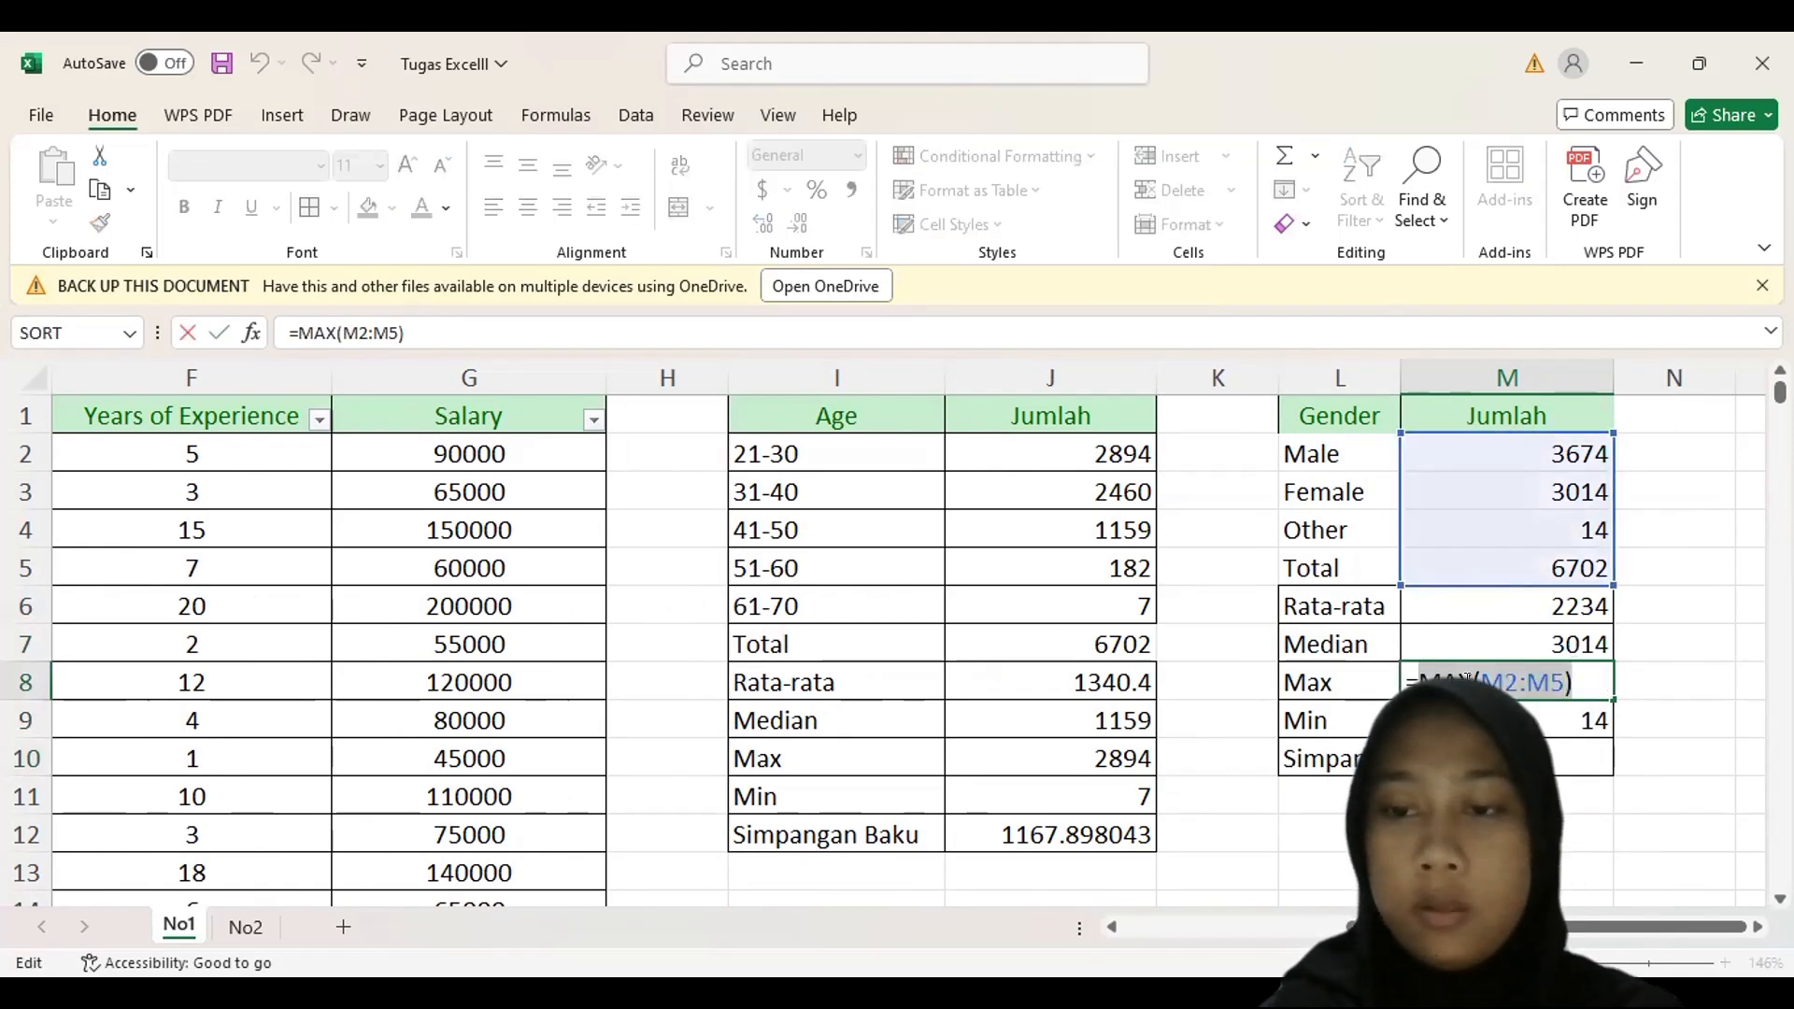
key(BackSpace)
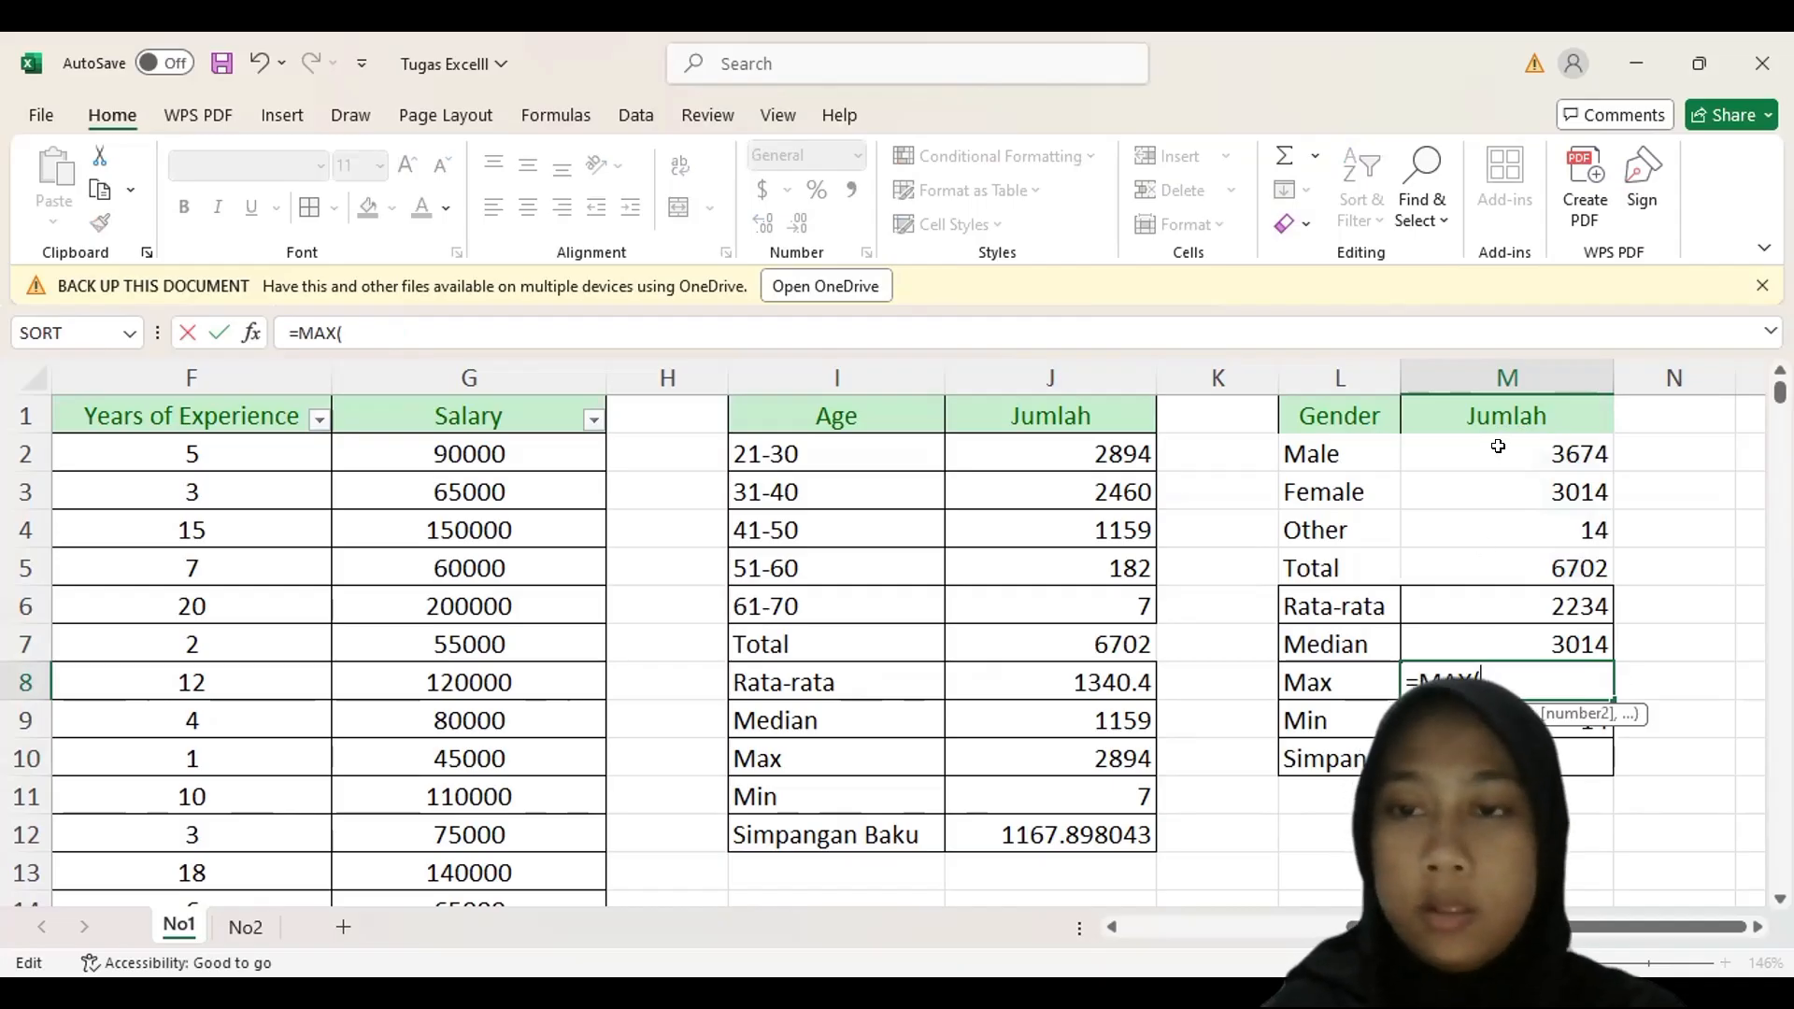
drag(1493, 448, 1499, 506)
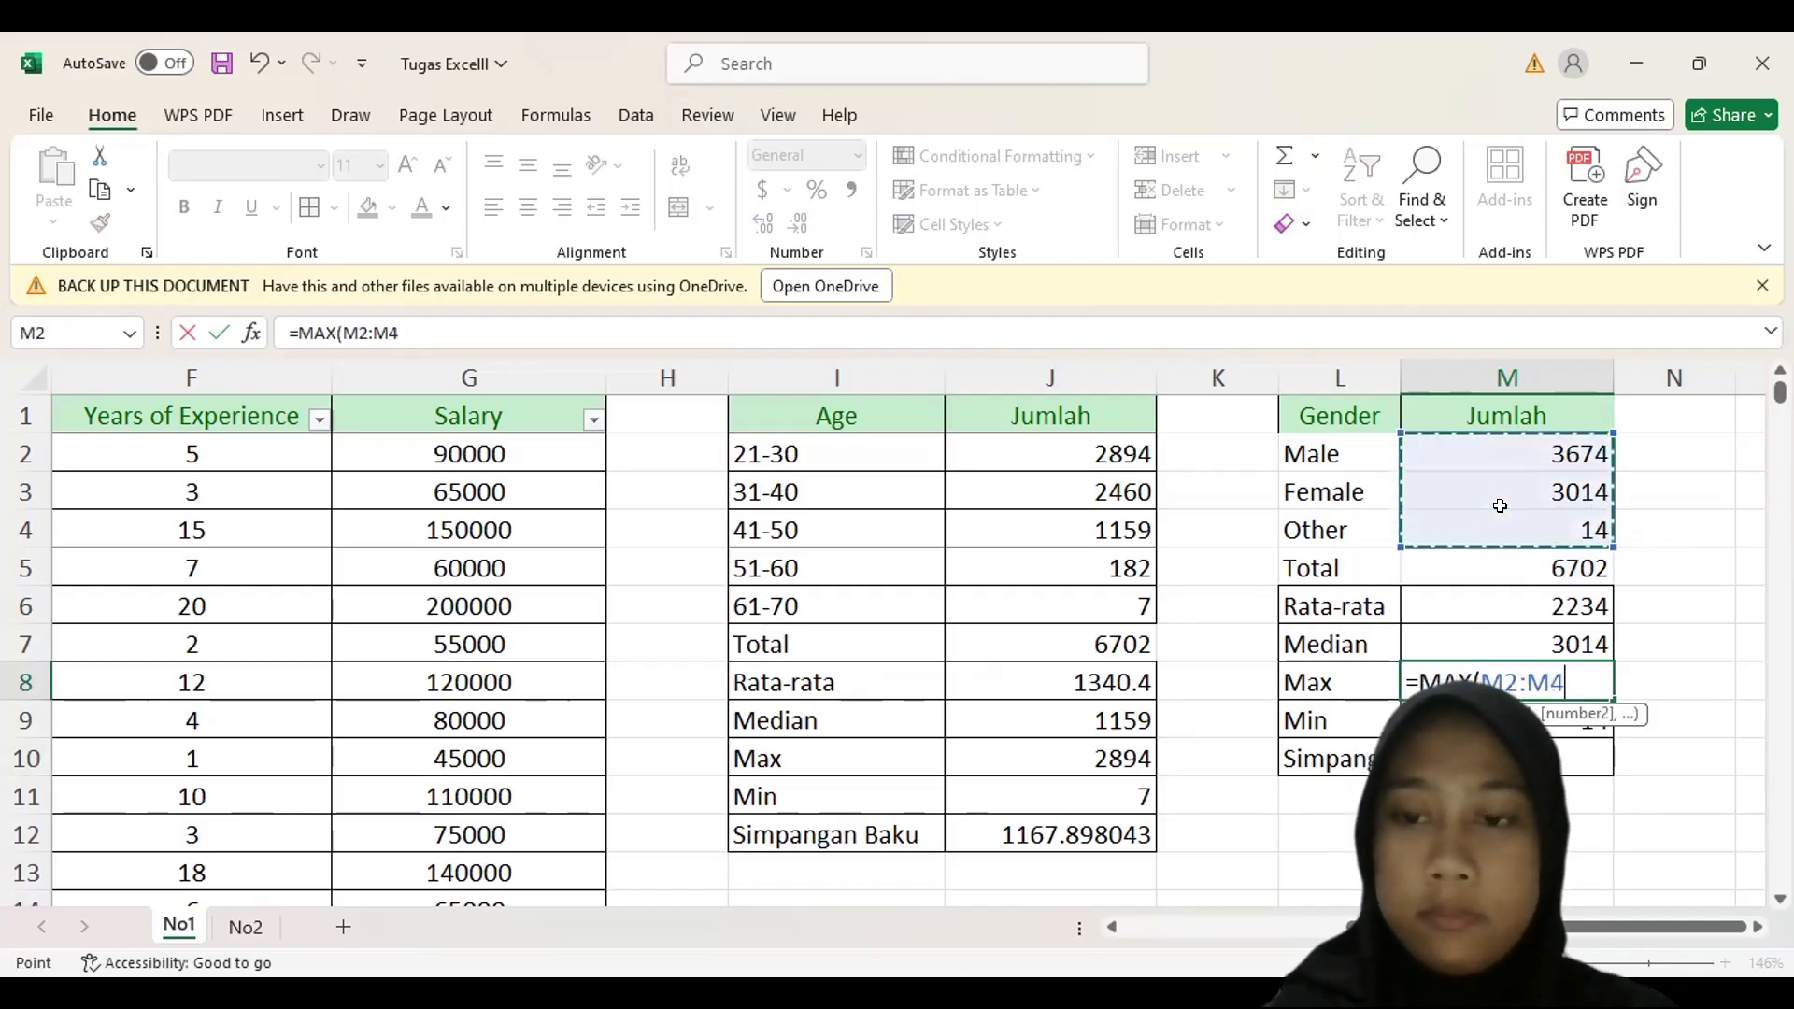
key(Return)
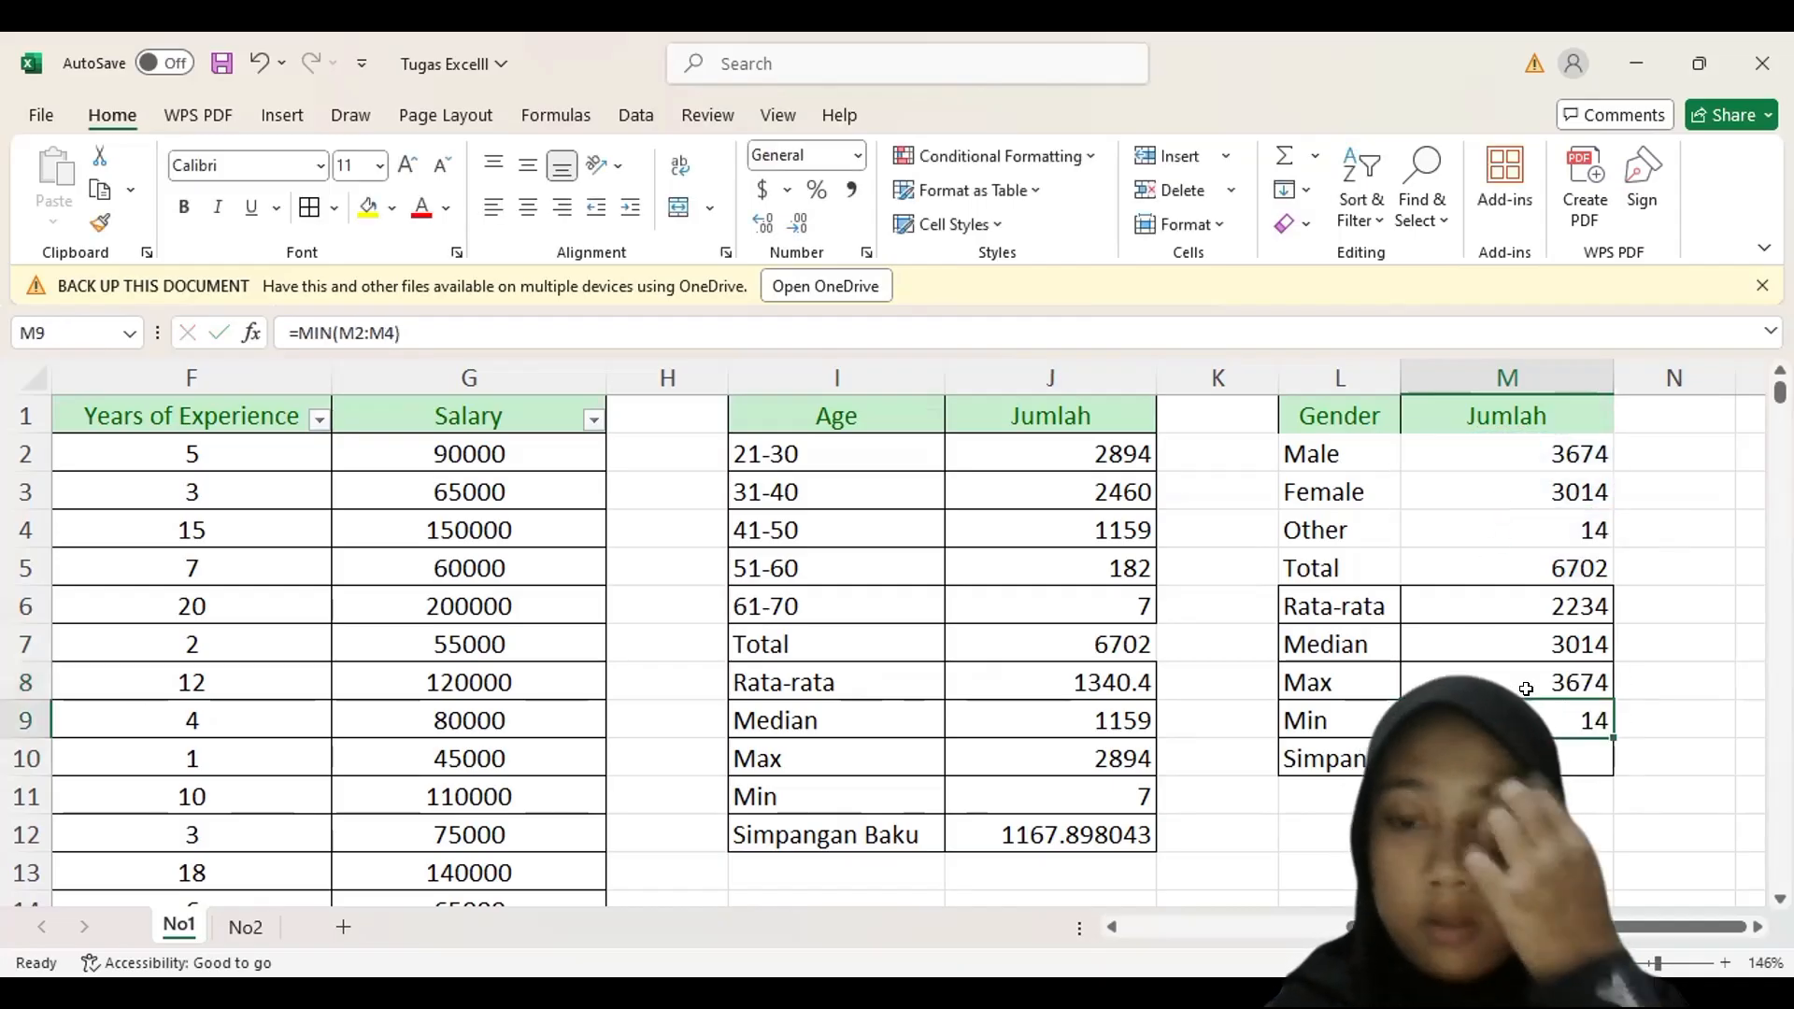
- Repair the STDEV.P formula in M10 so it covers the gender counts M2:M4, and widen column M
double_click(1506, 759)
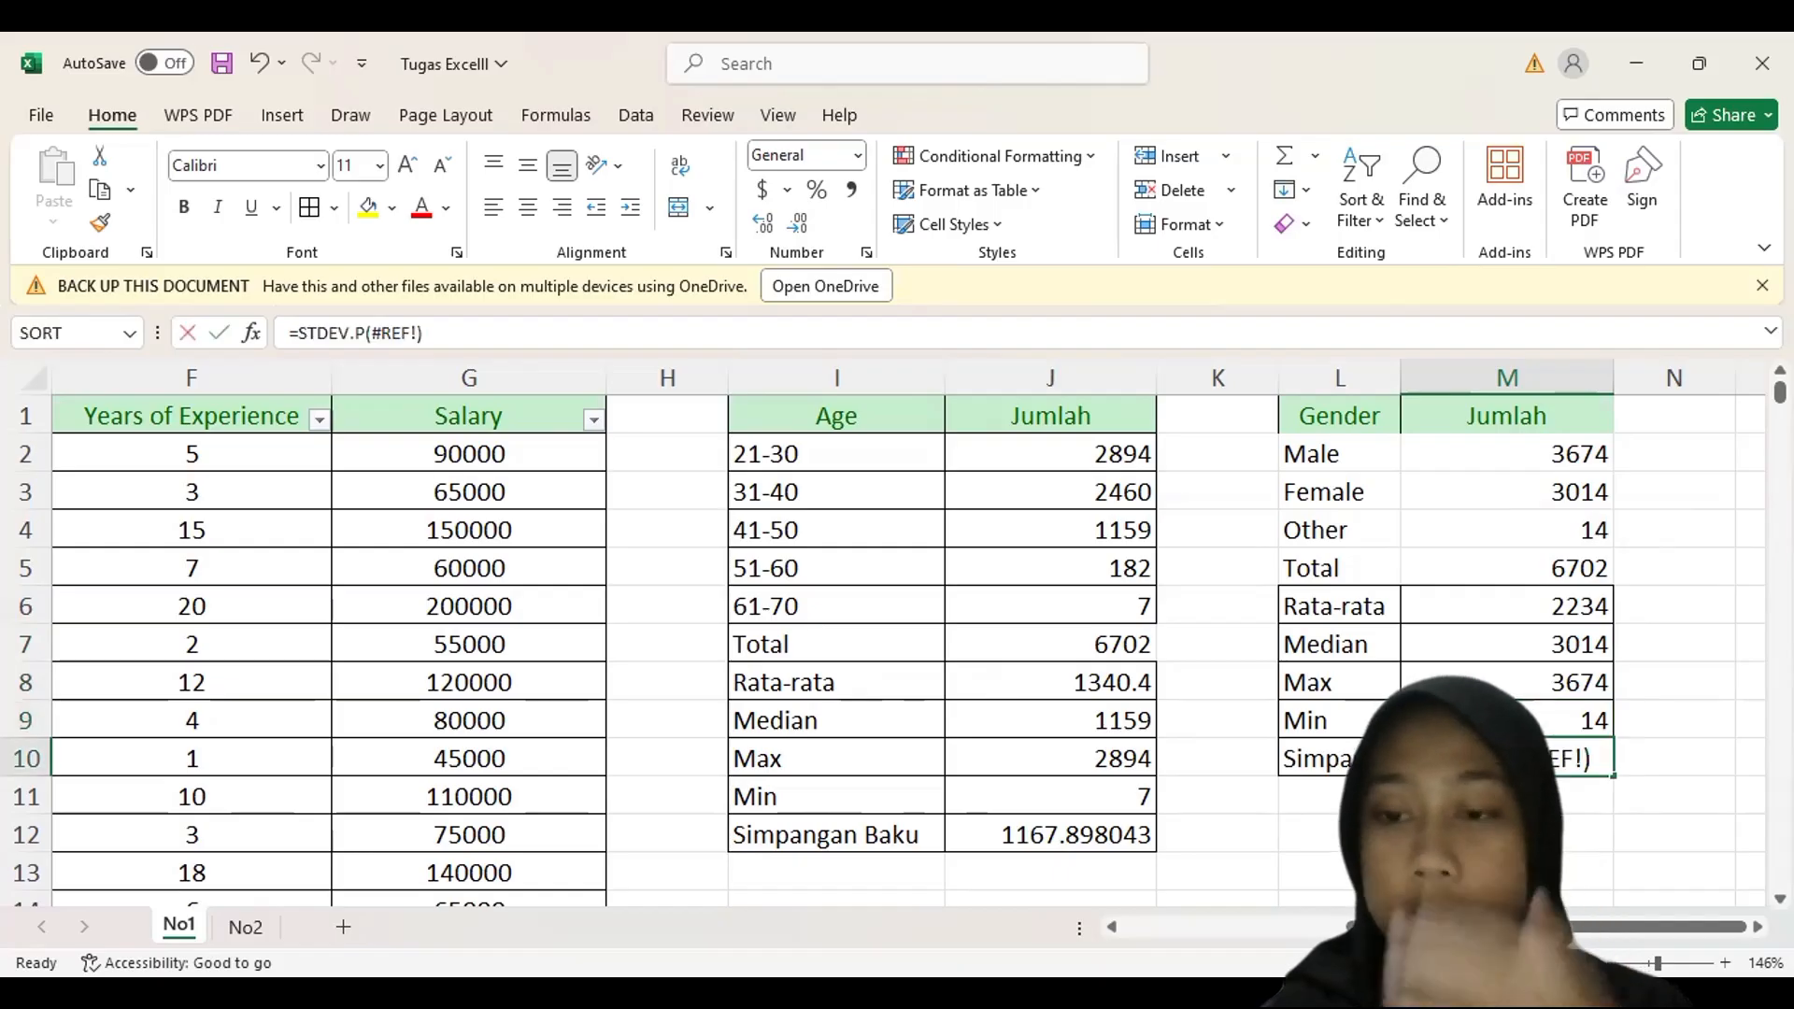
double_click(1592, 745)
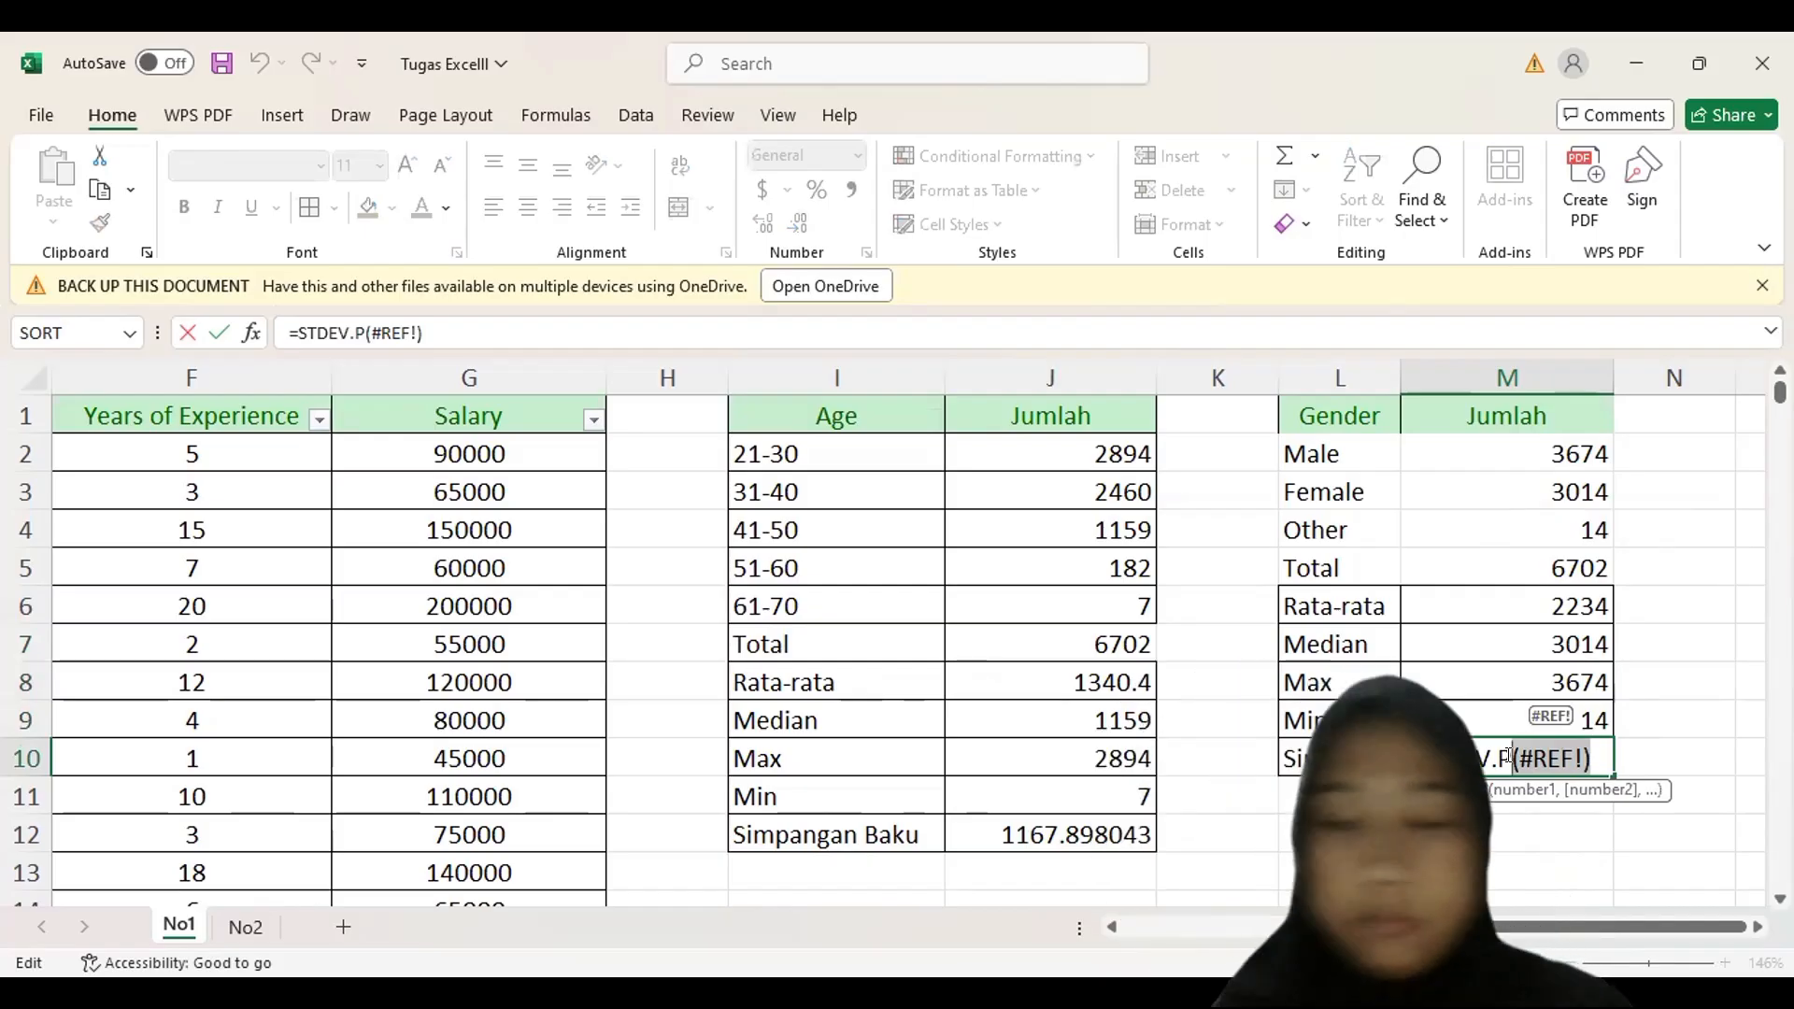
key(BackSpace)
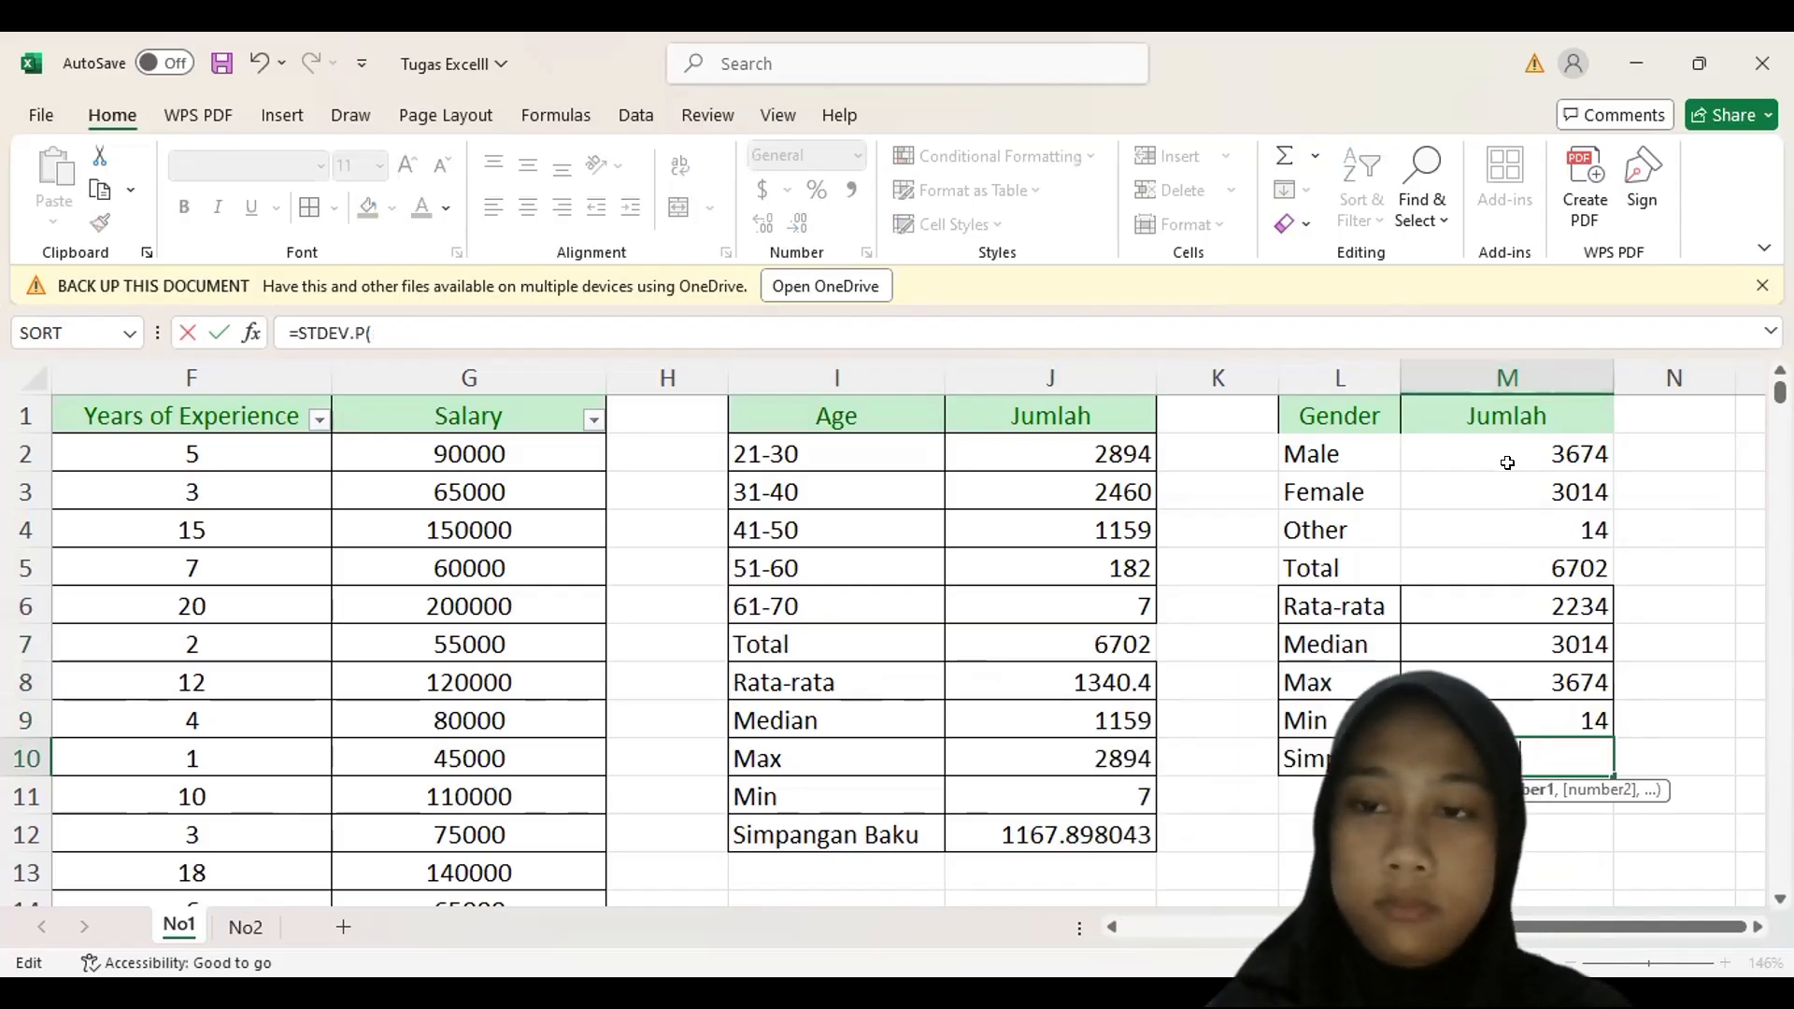
drag(1505, 461, 1508, 512)
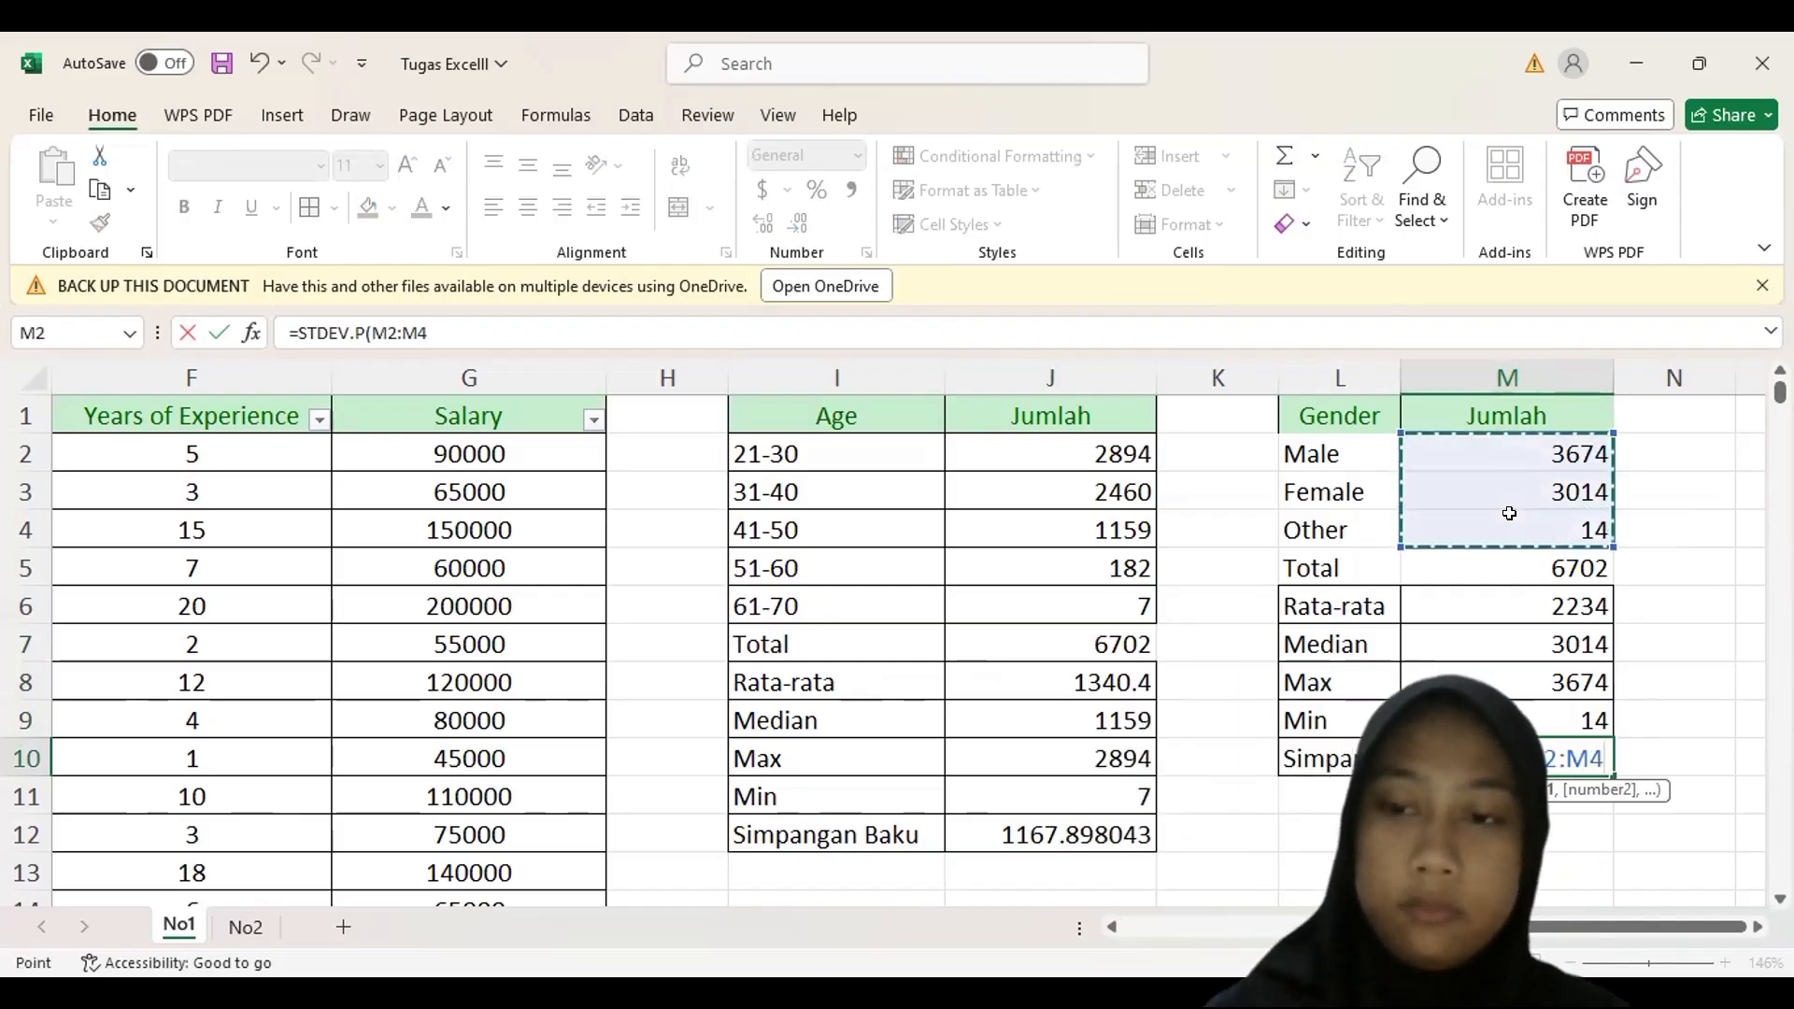
key(Return)
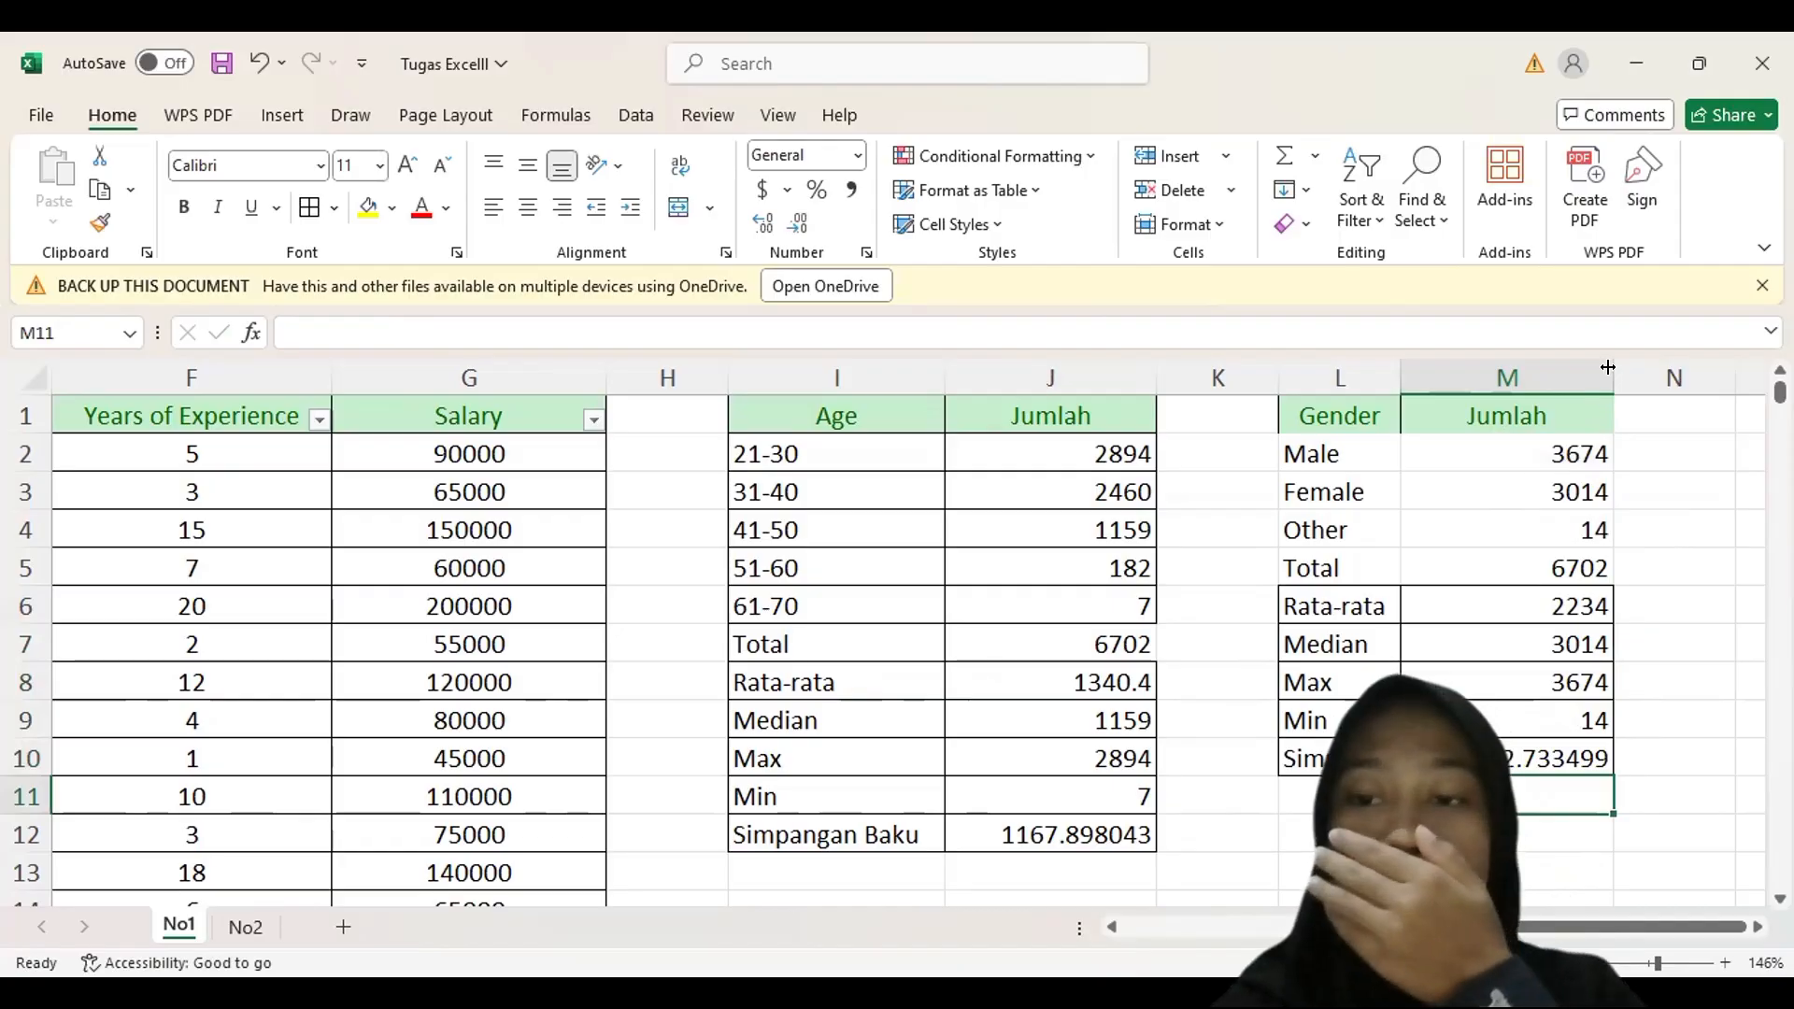
drag(1613, 377, 1650, 378)
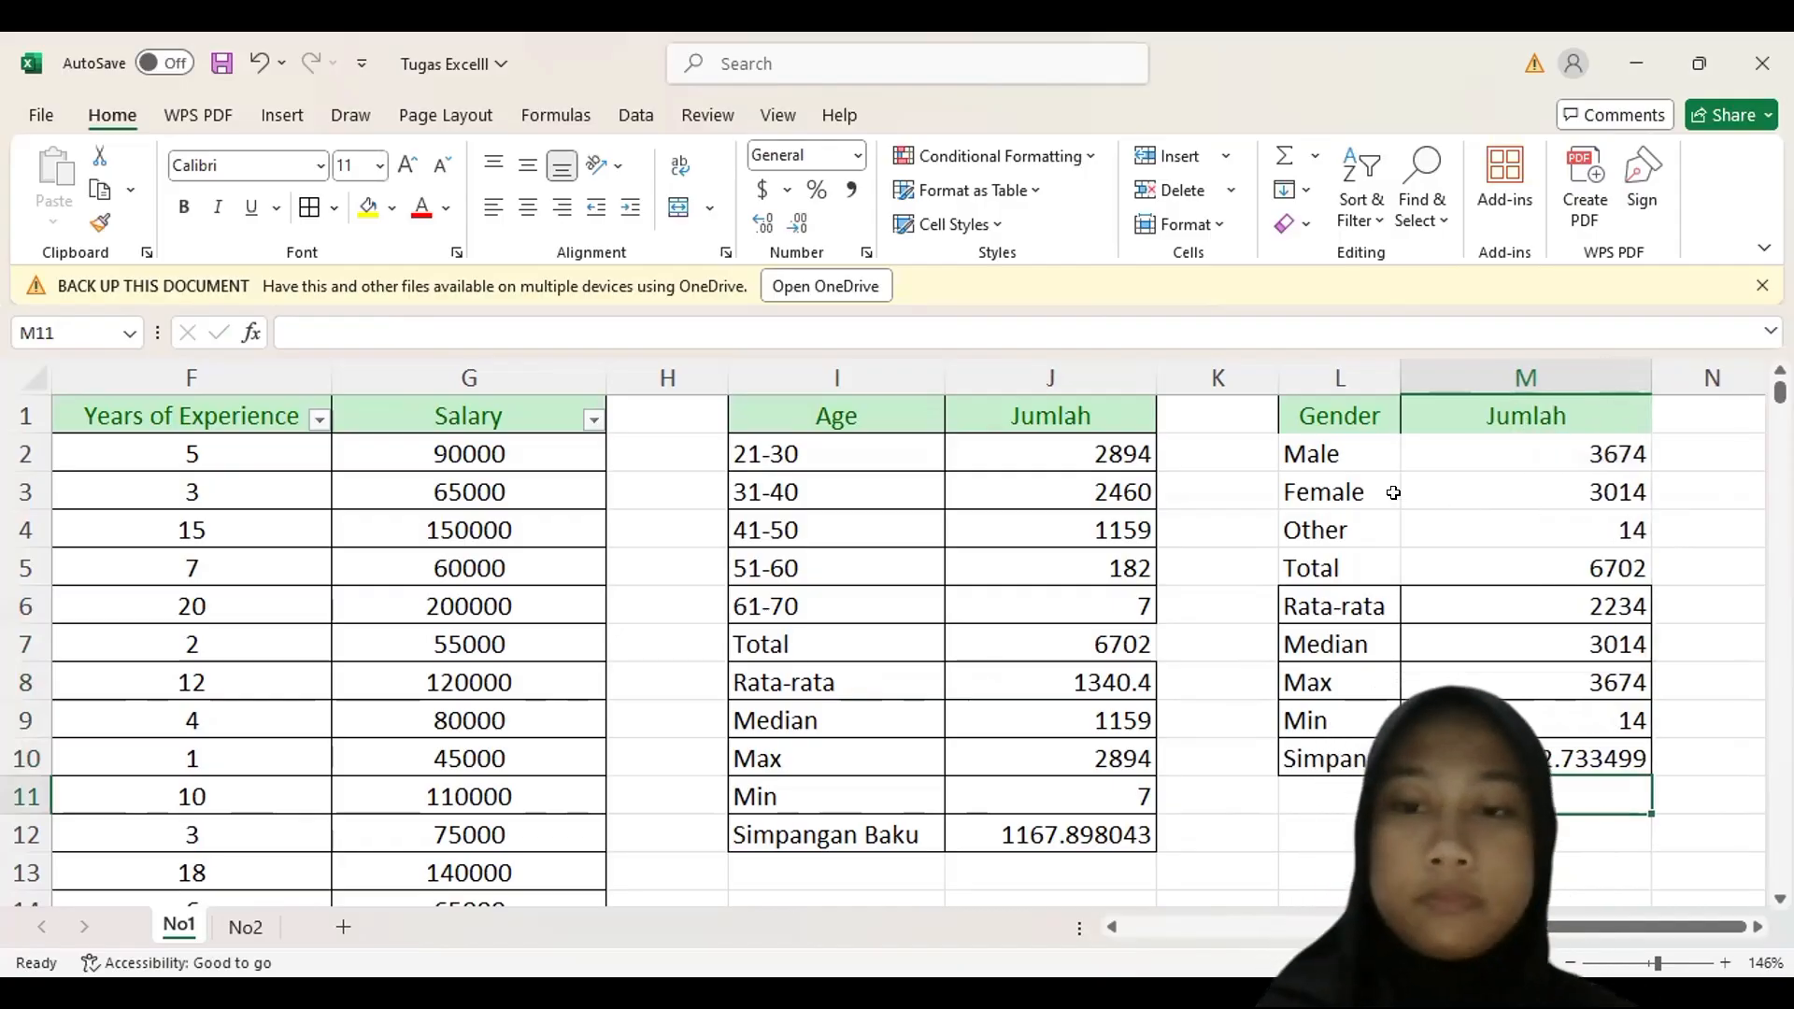
- Apply all borders to the gender table L1:M10 and the age table I1:J12
drag(1293, 416, 1515, 759)
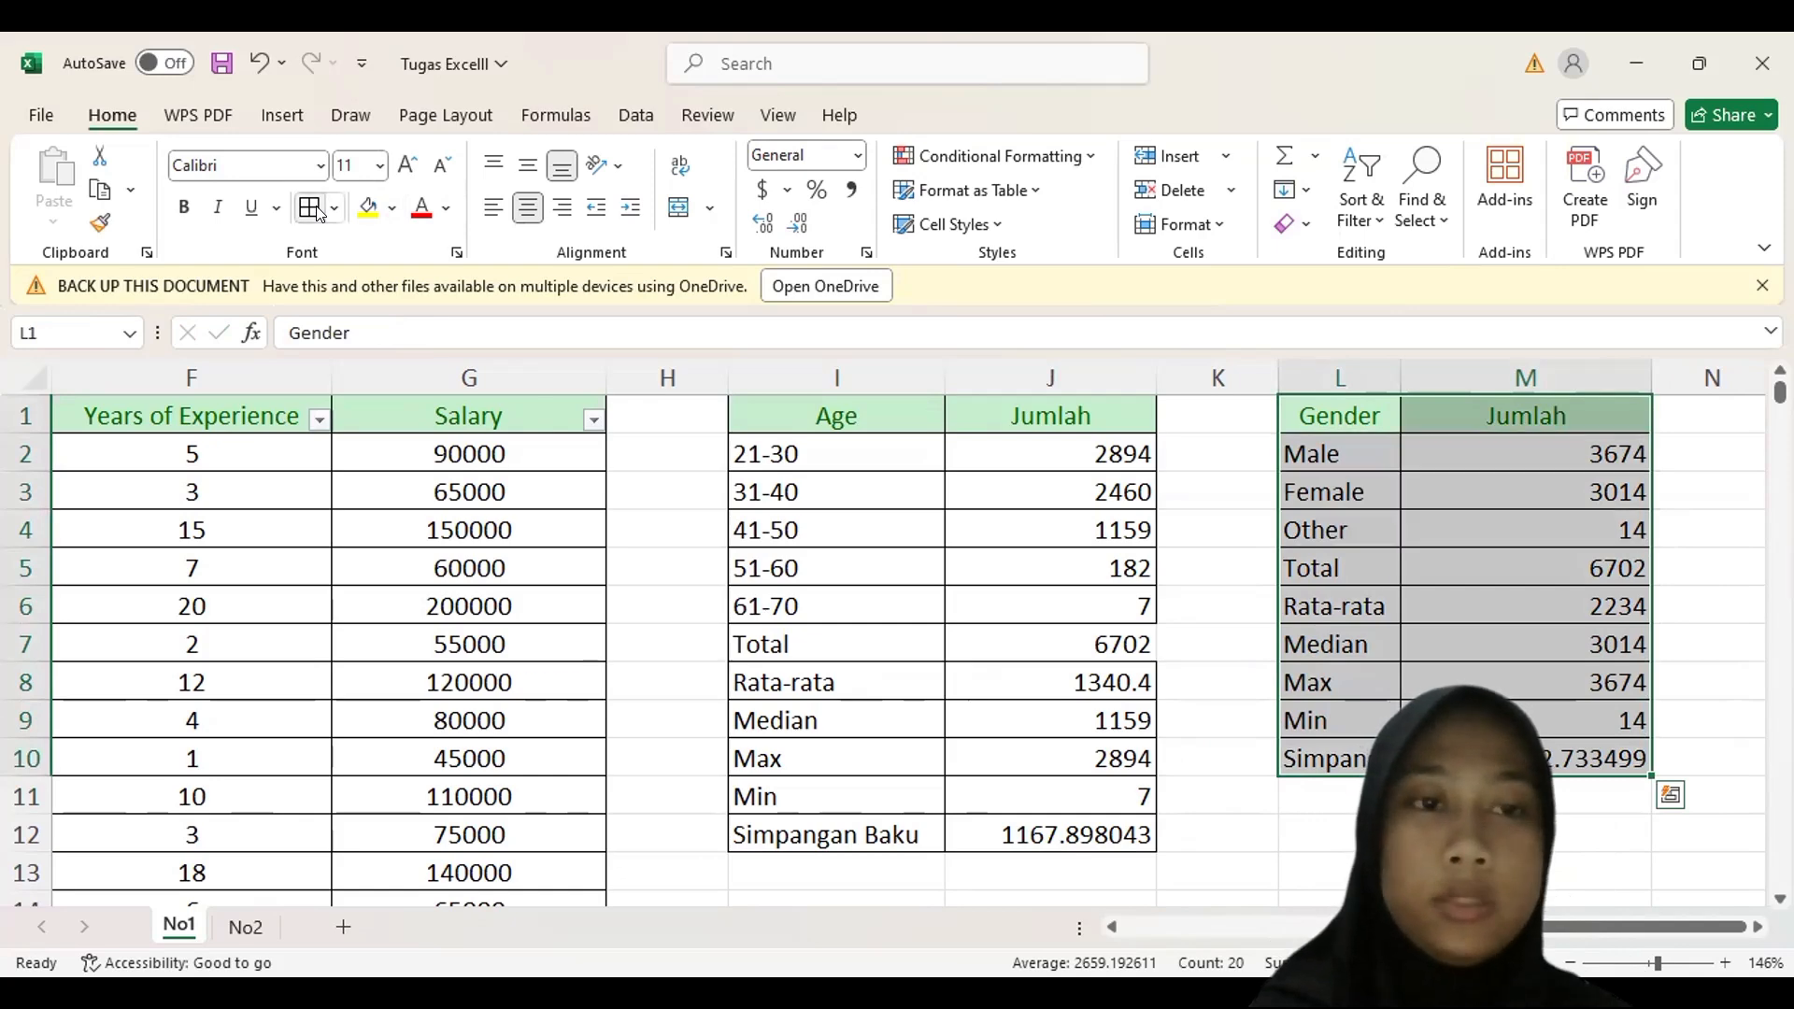
click(1158, 444)
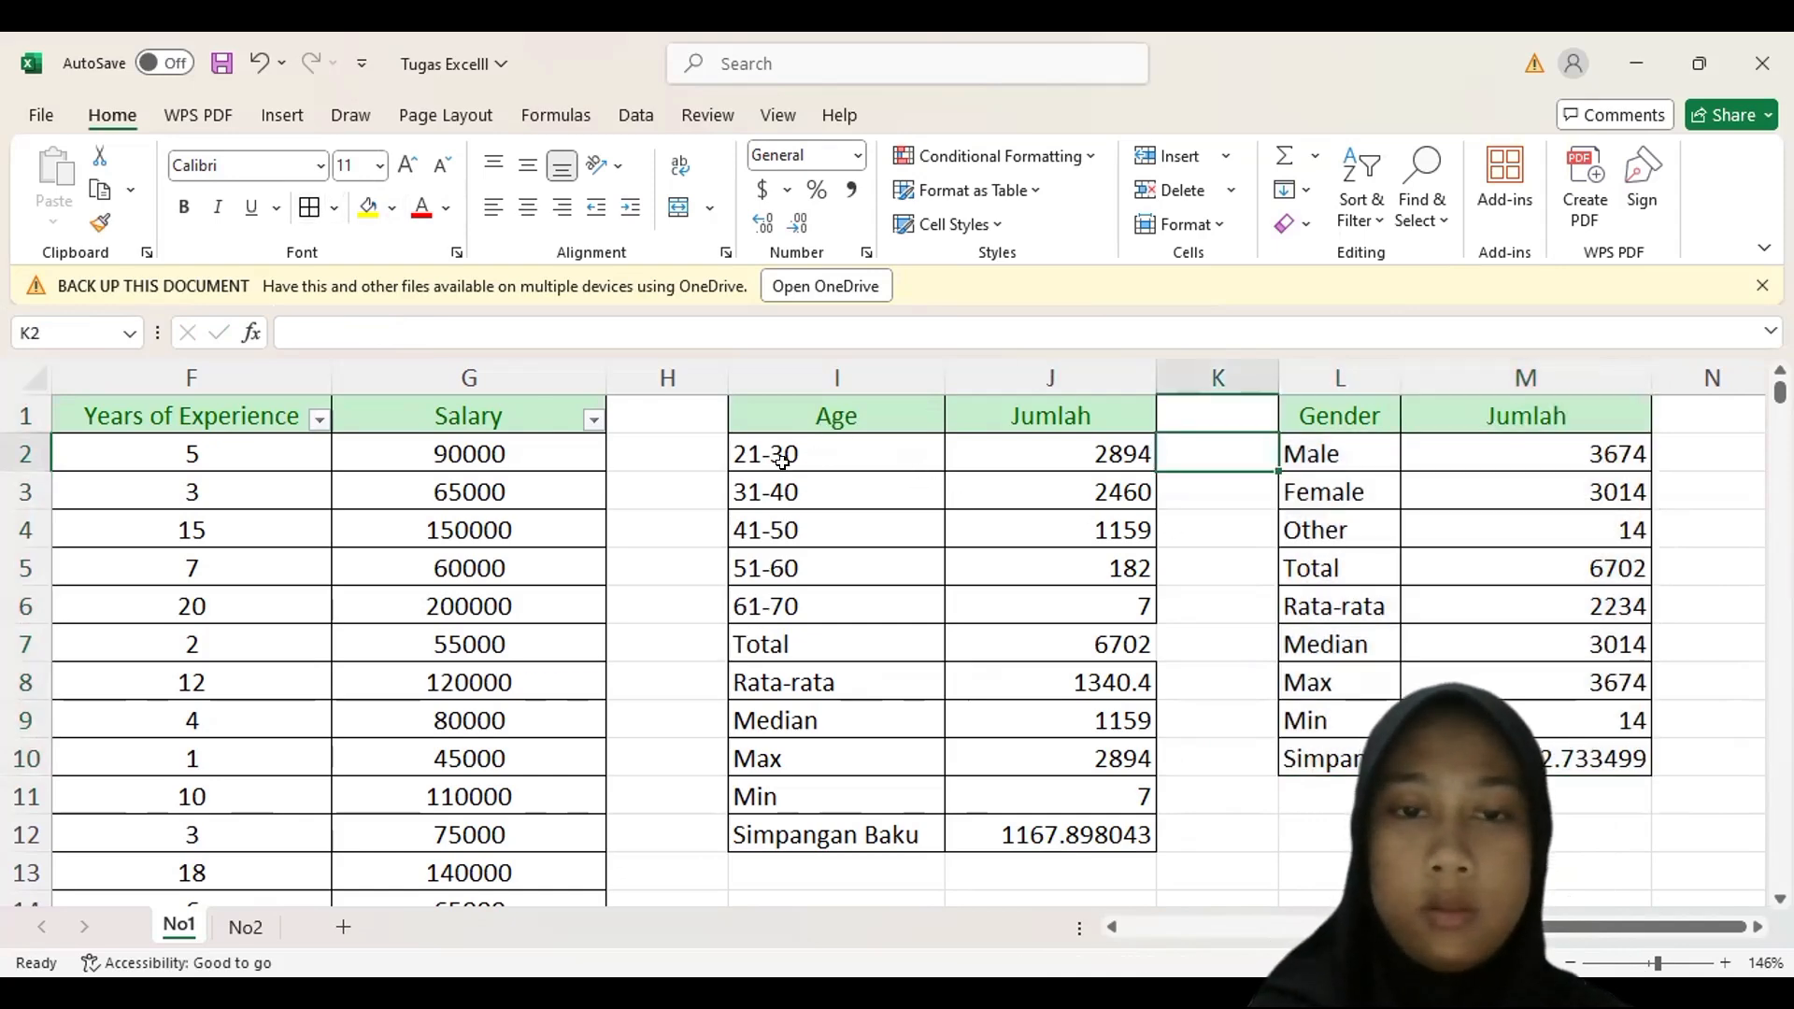
click(771, 404)
drag(769, 386, 1006, 827)
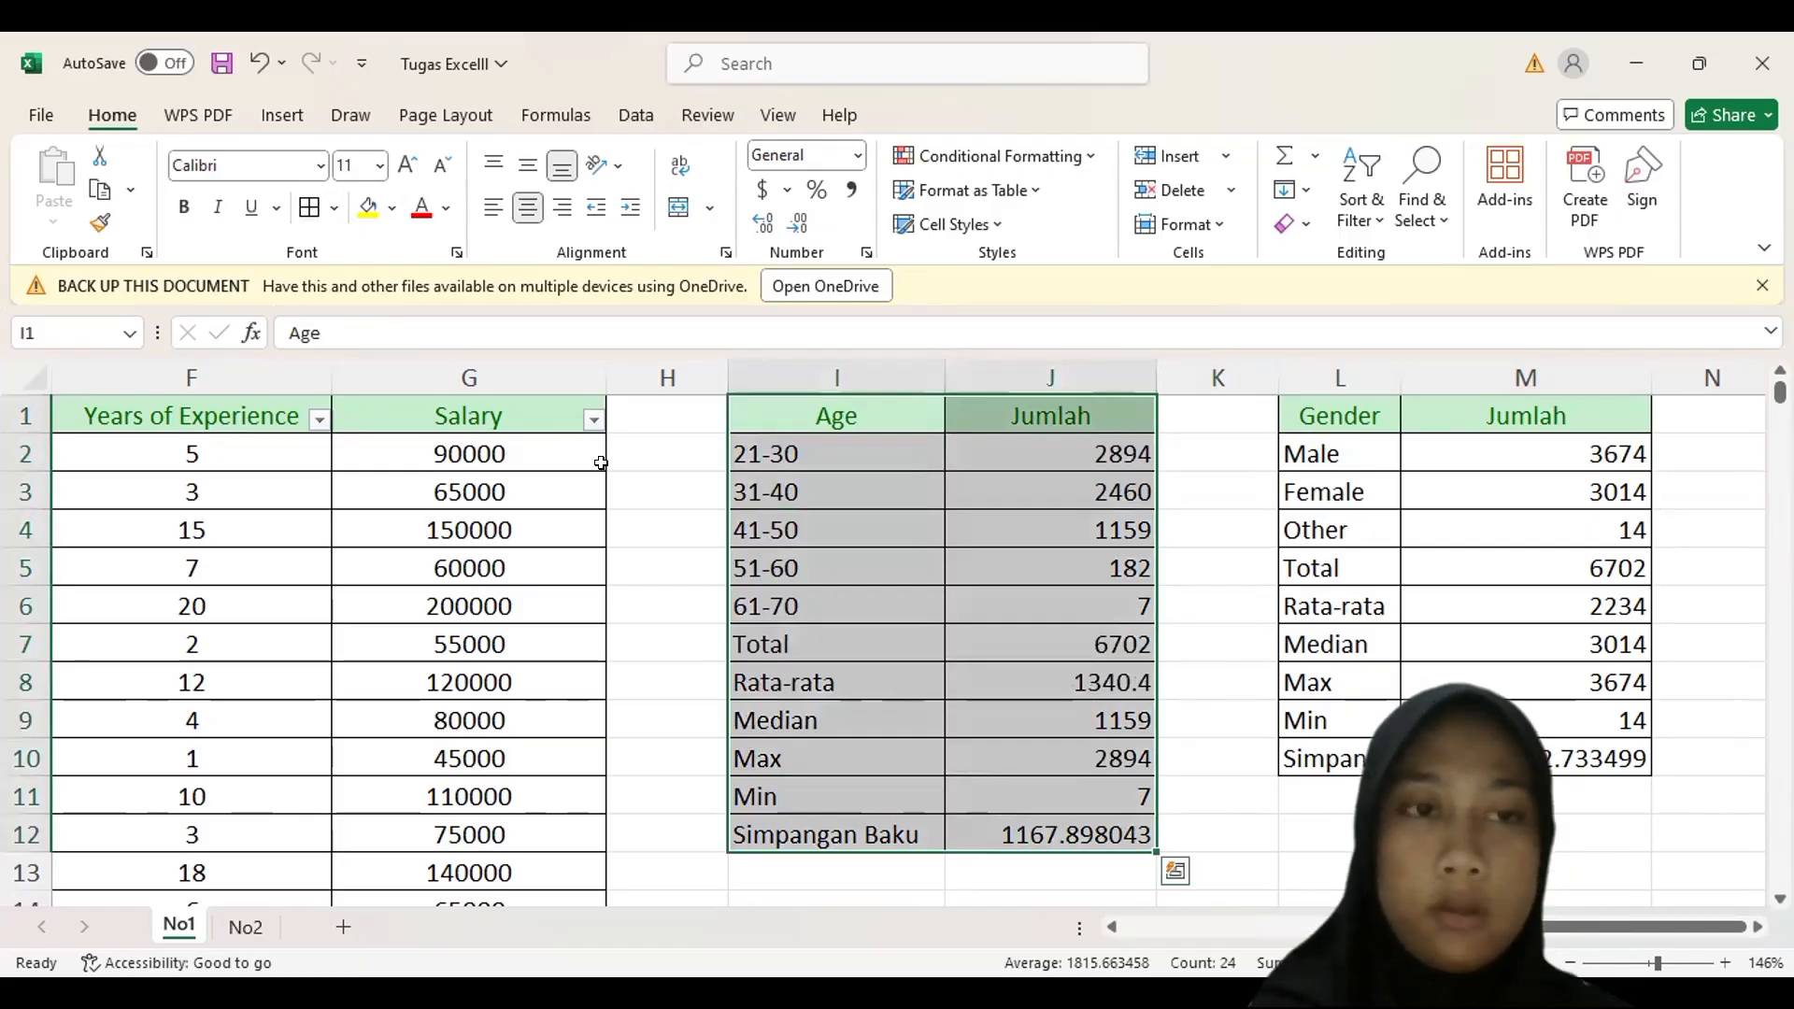
- Review the age and gender summary tables and examine the values listed in the Years of Experience filter
scroll(1163, 637, right, 4)
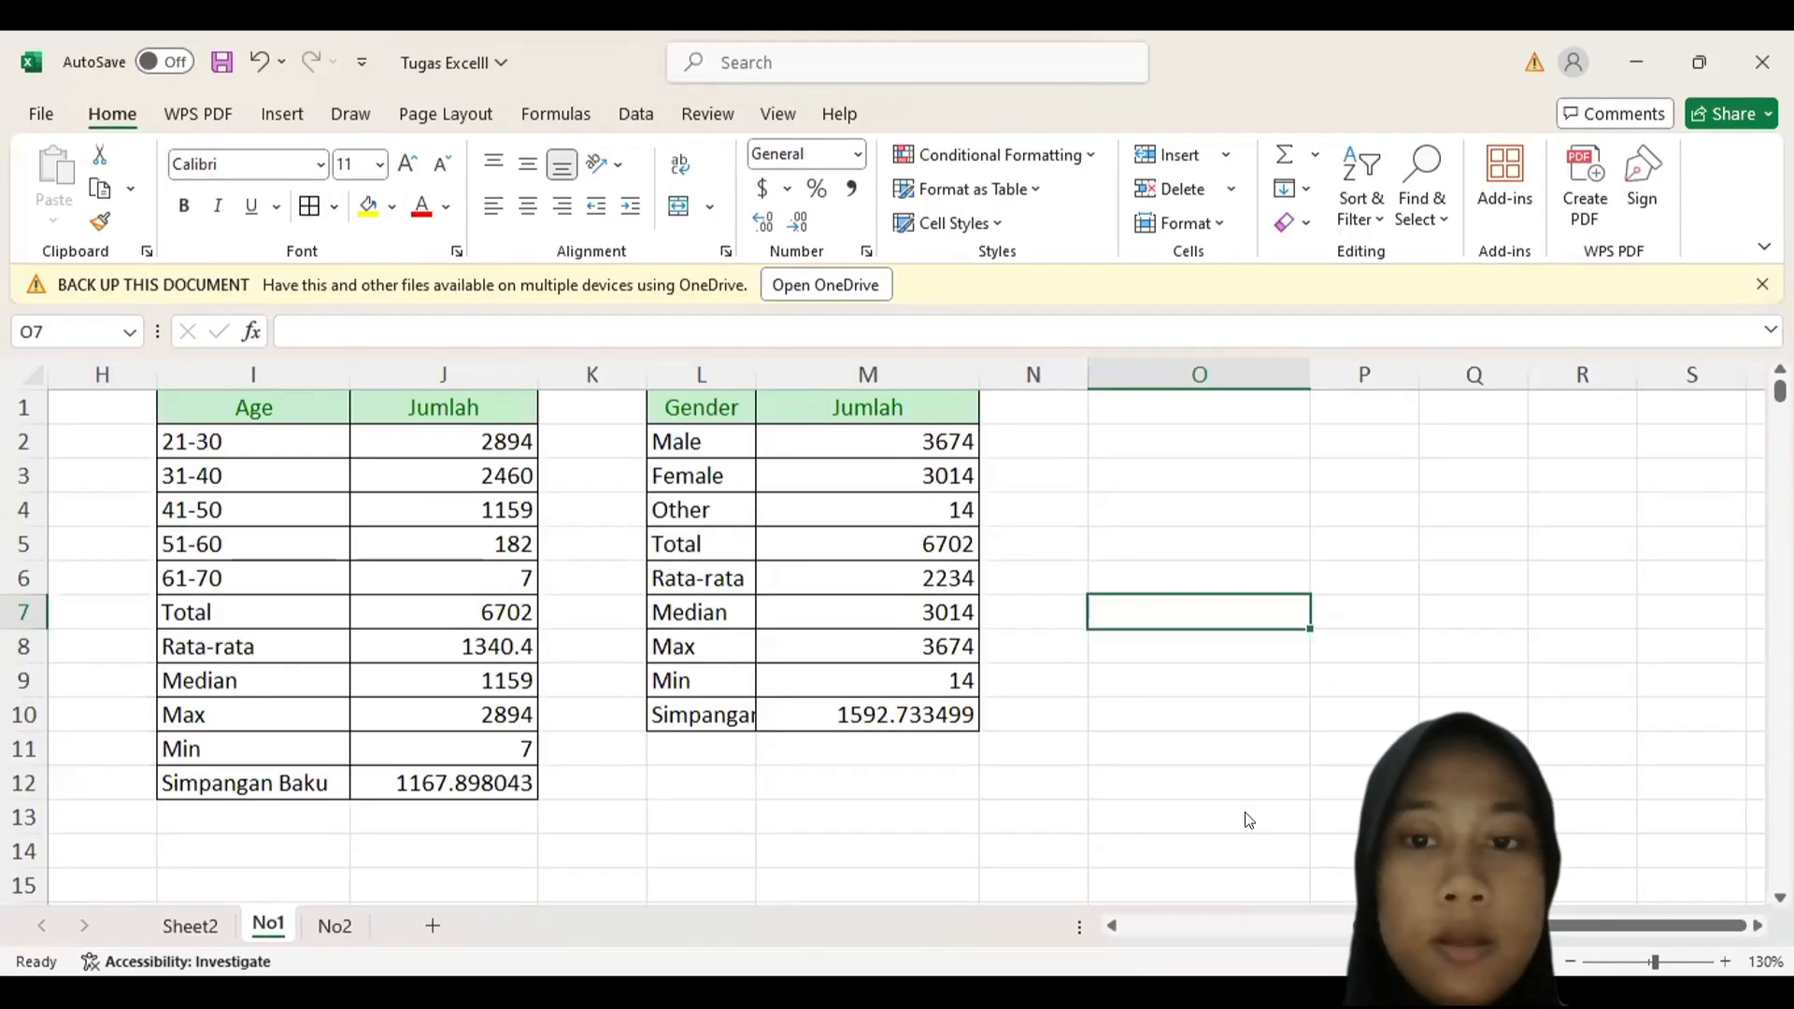
scroll(886, 625, left, 3)
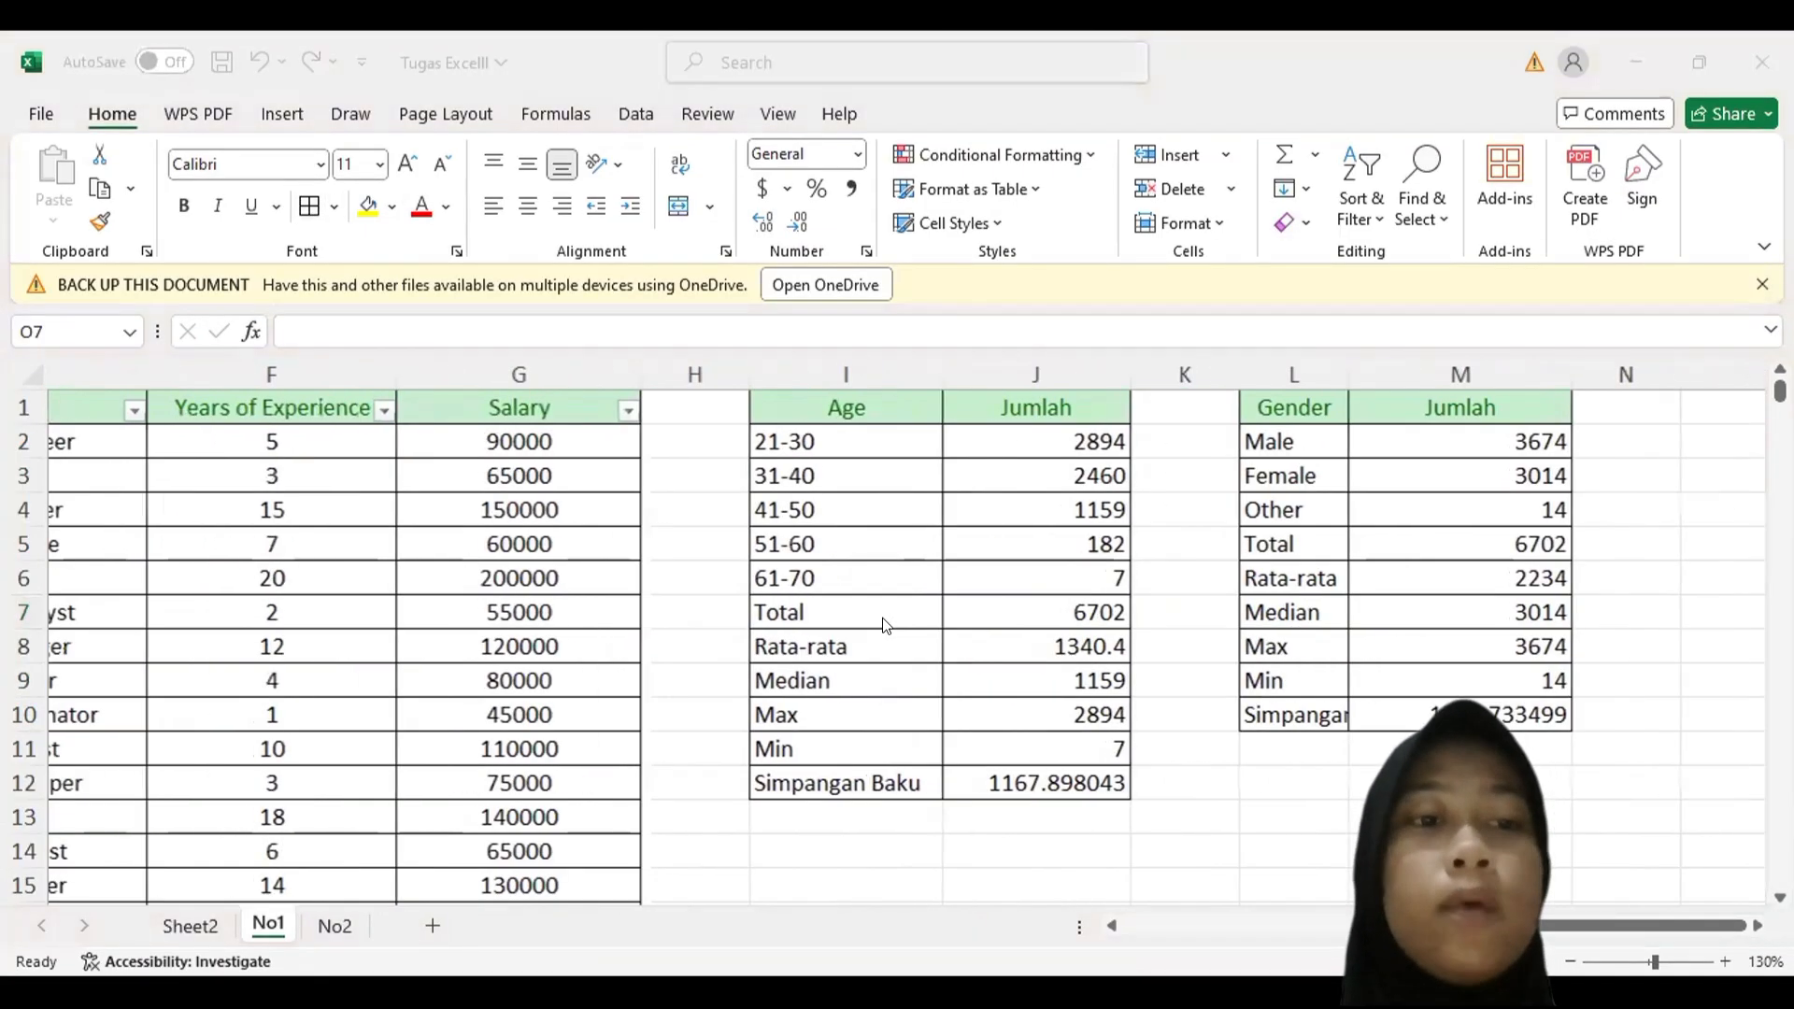
scroll(885, 624, right, 3)
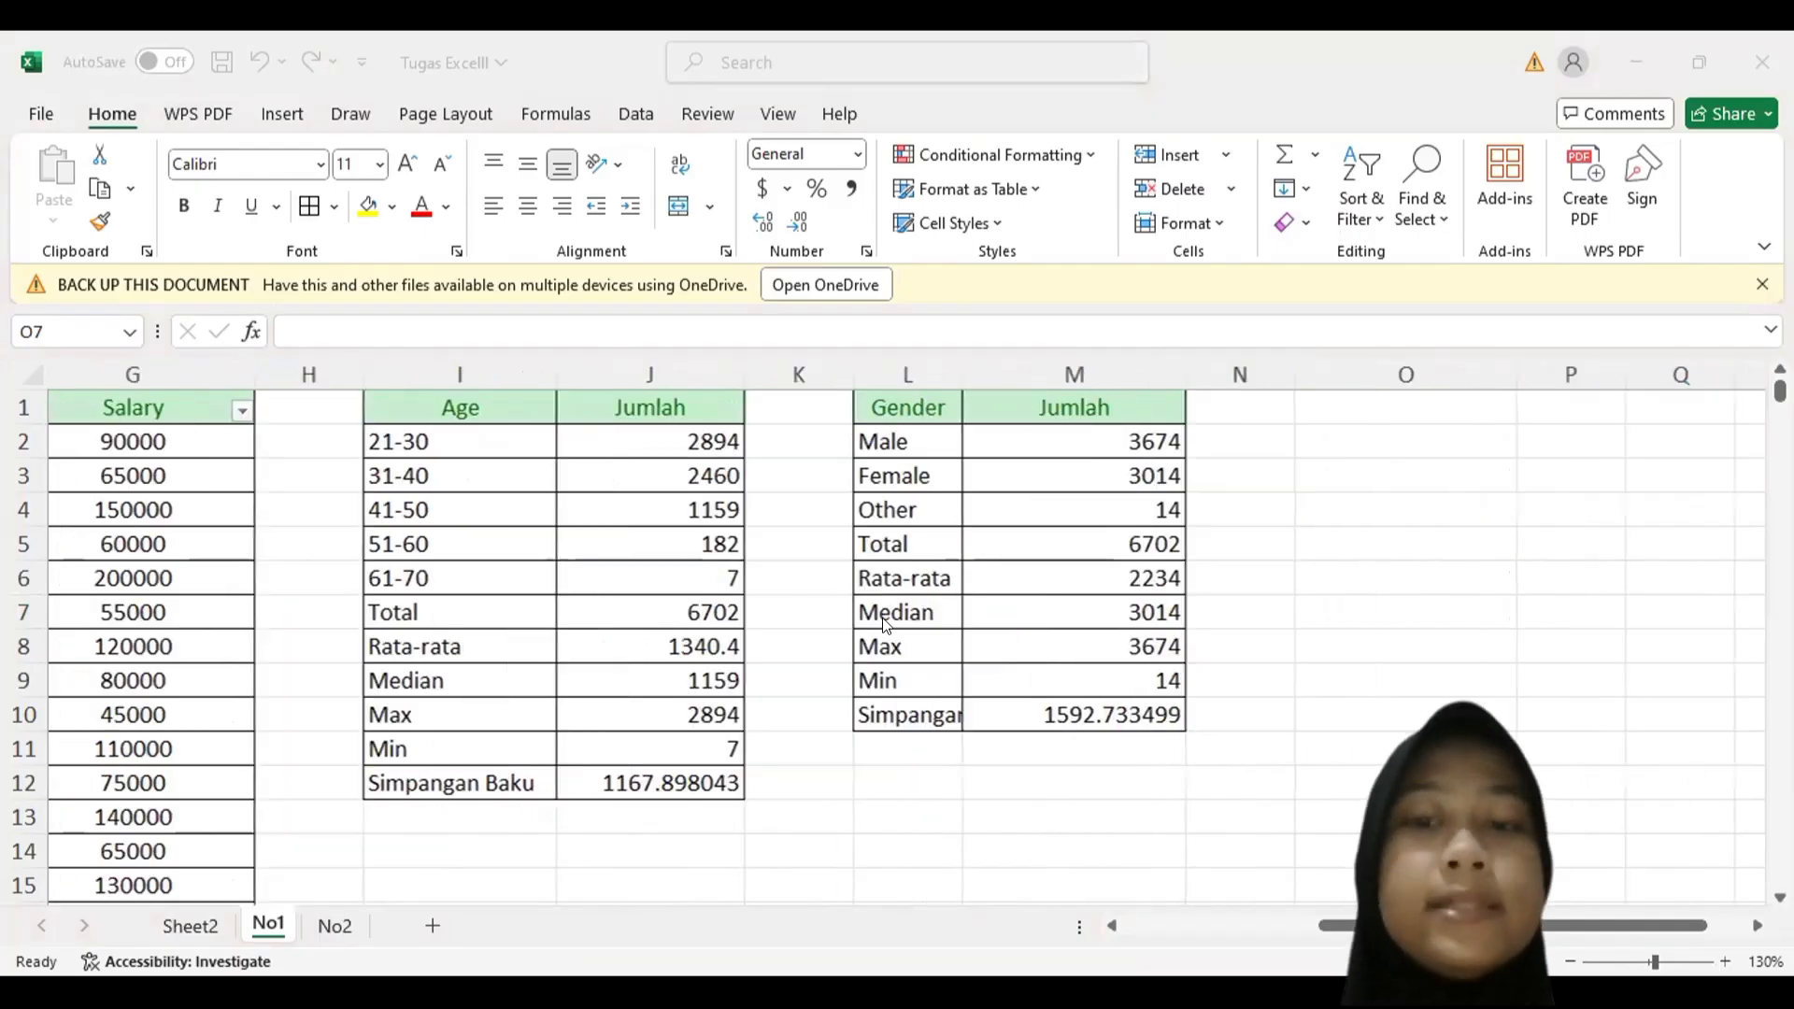
scroll(718, 647, left, 3)
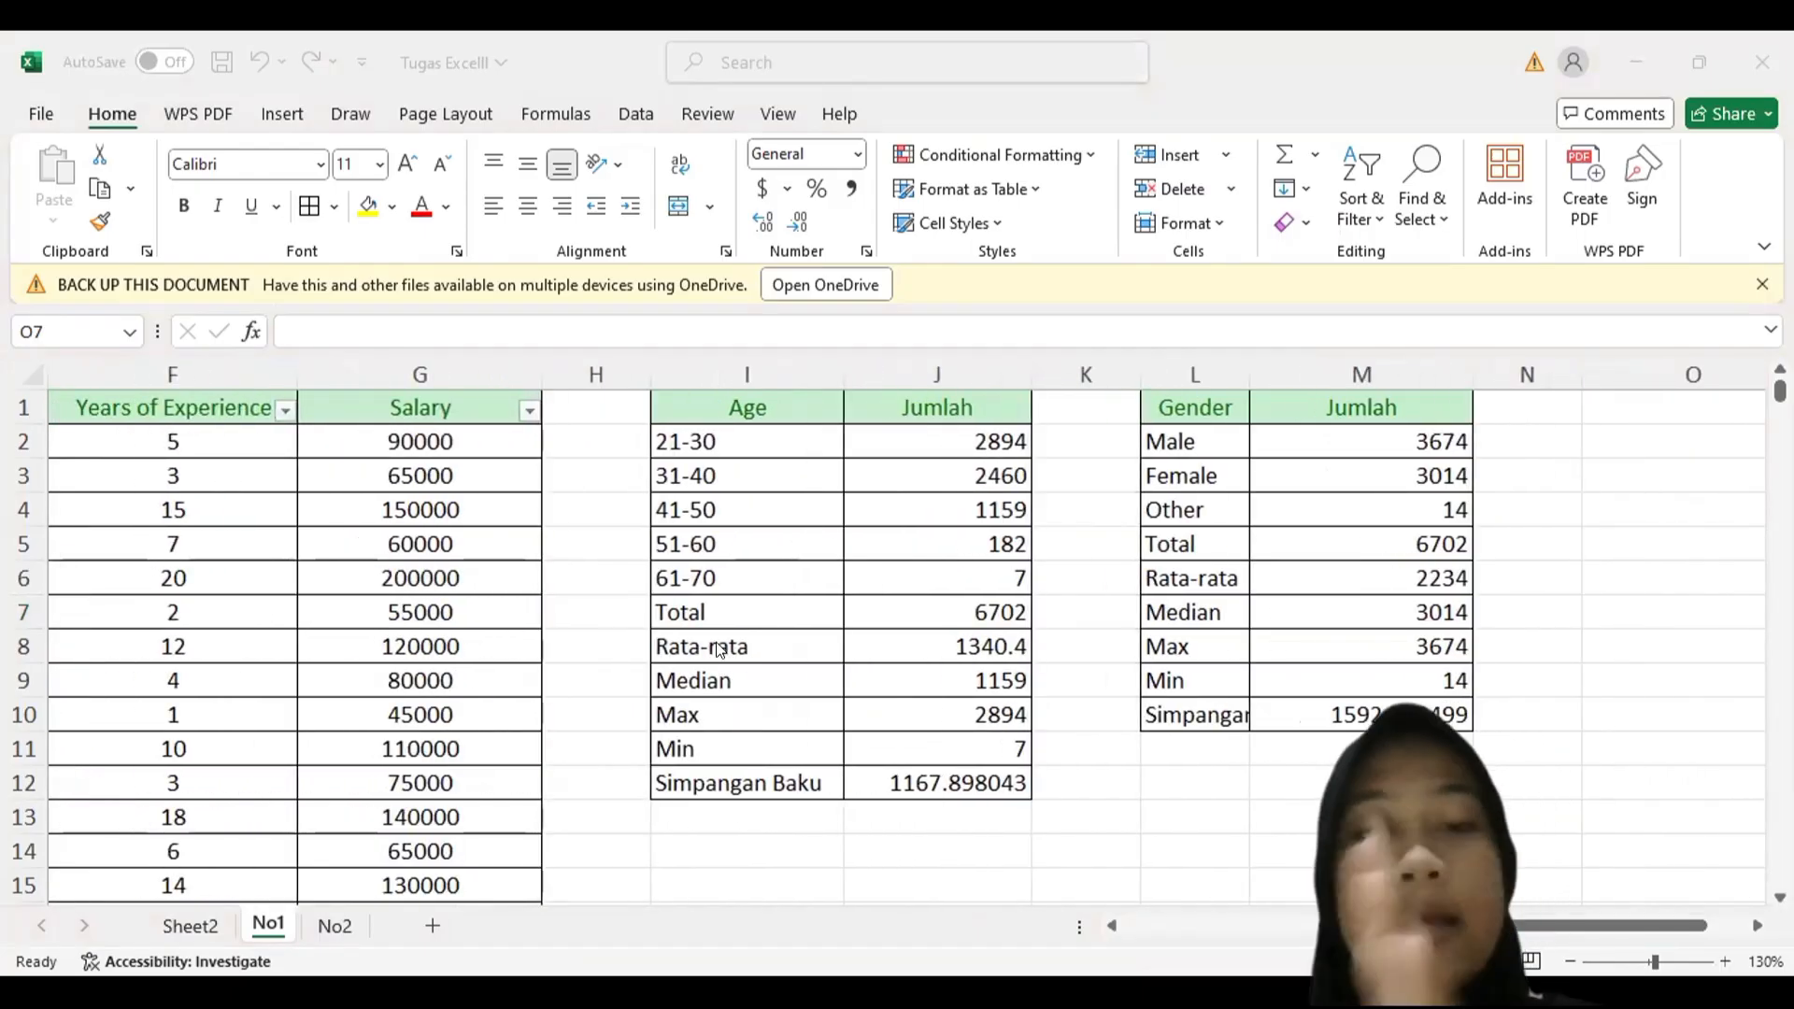
click(82, 459)
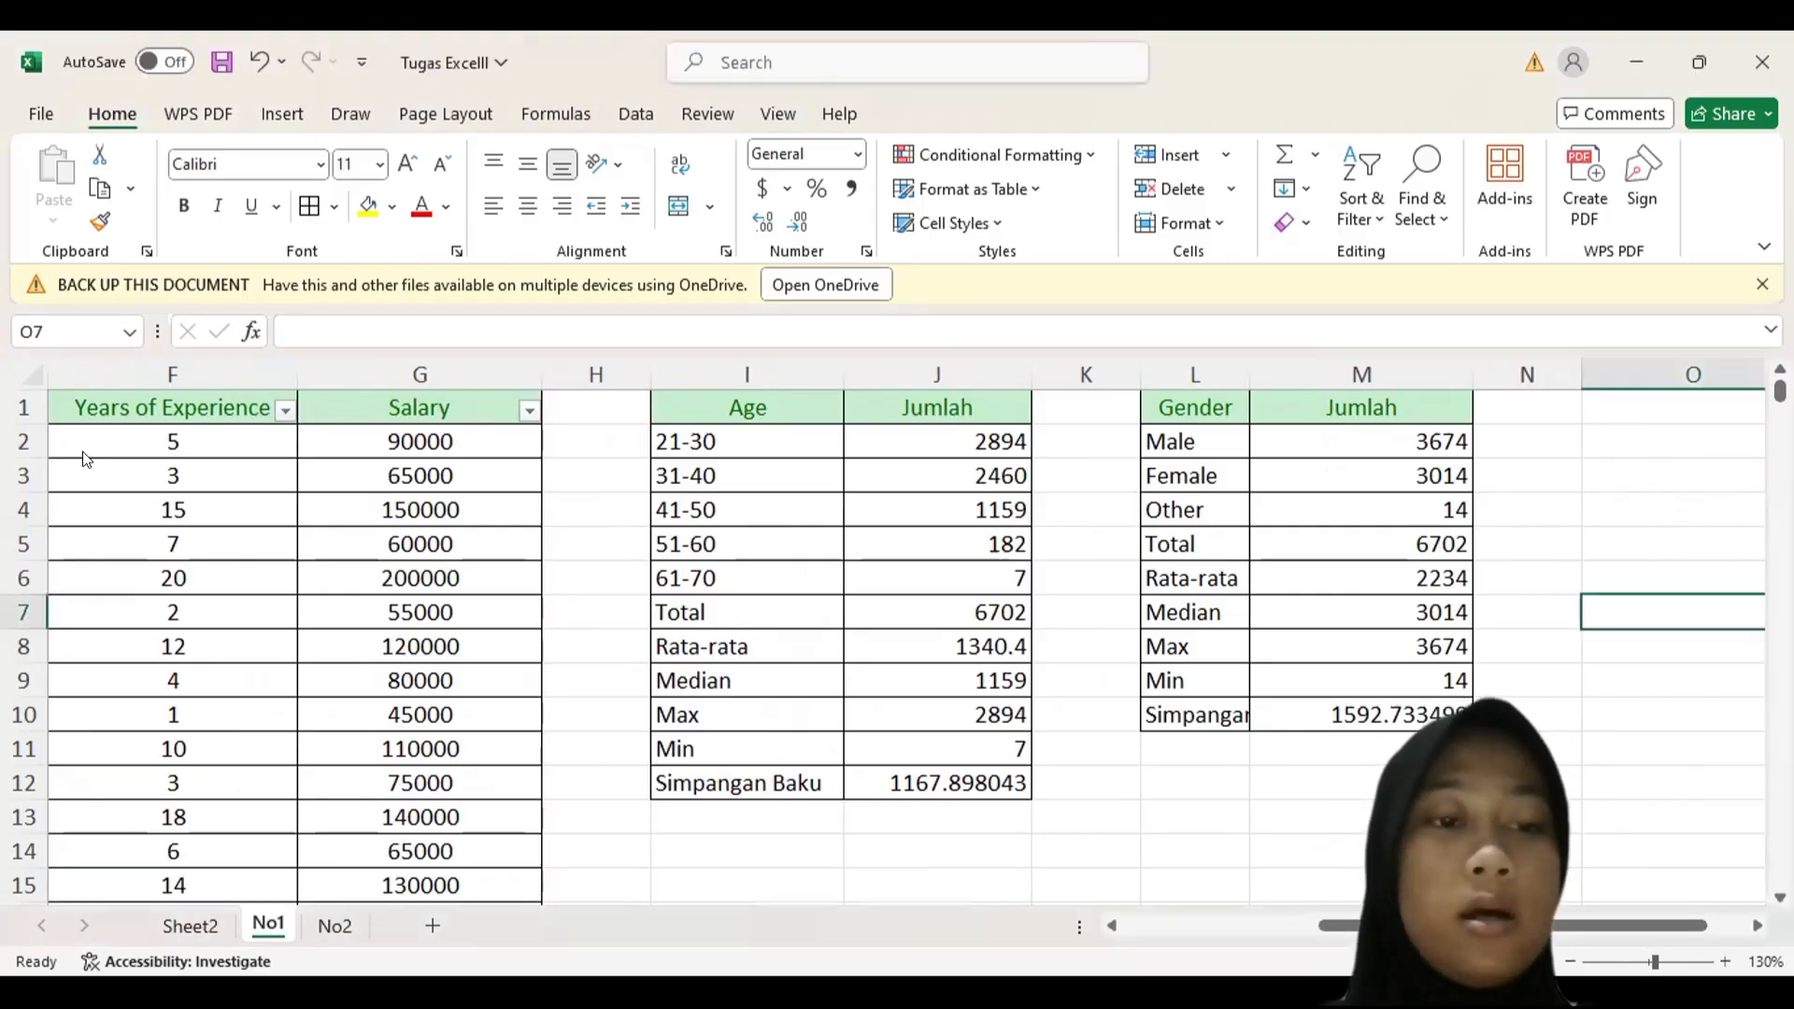
click(285, 410)
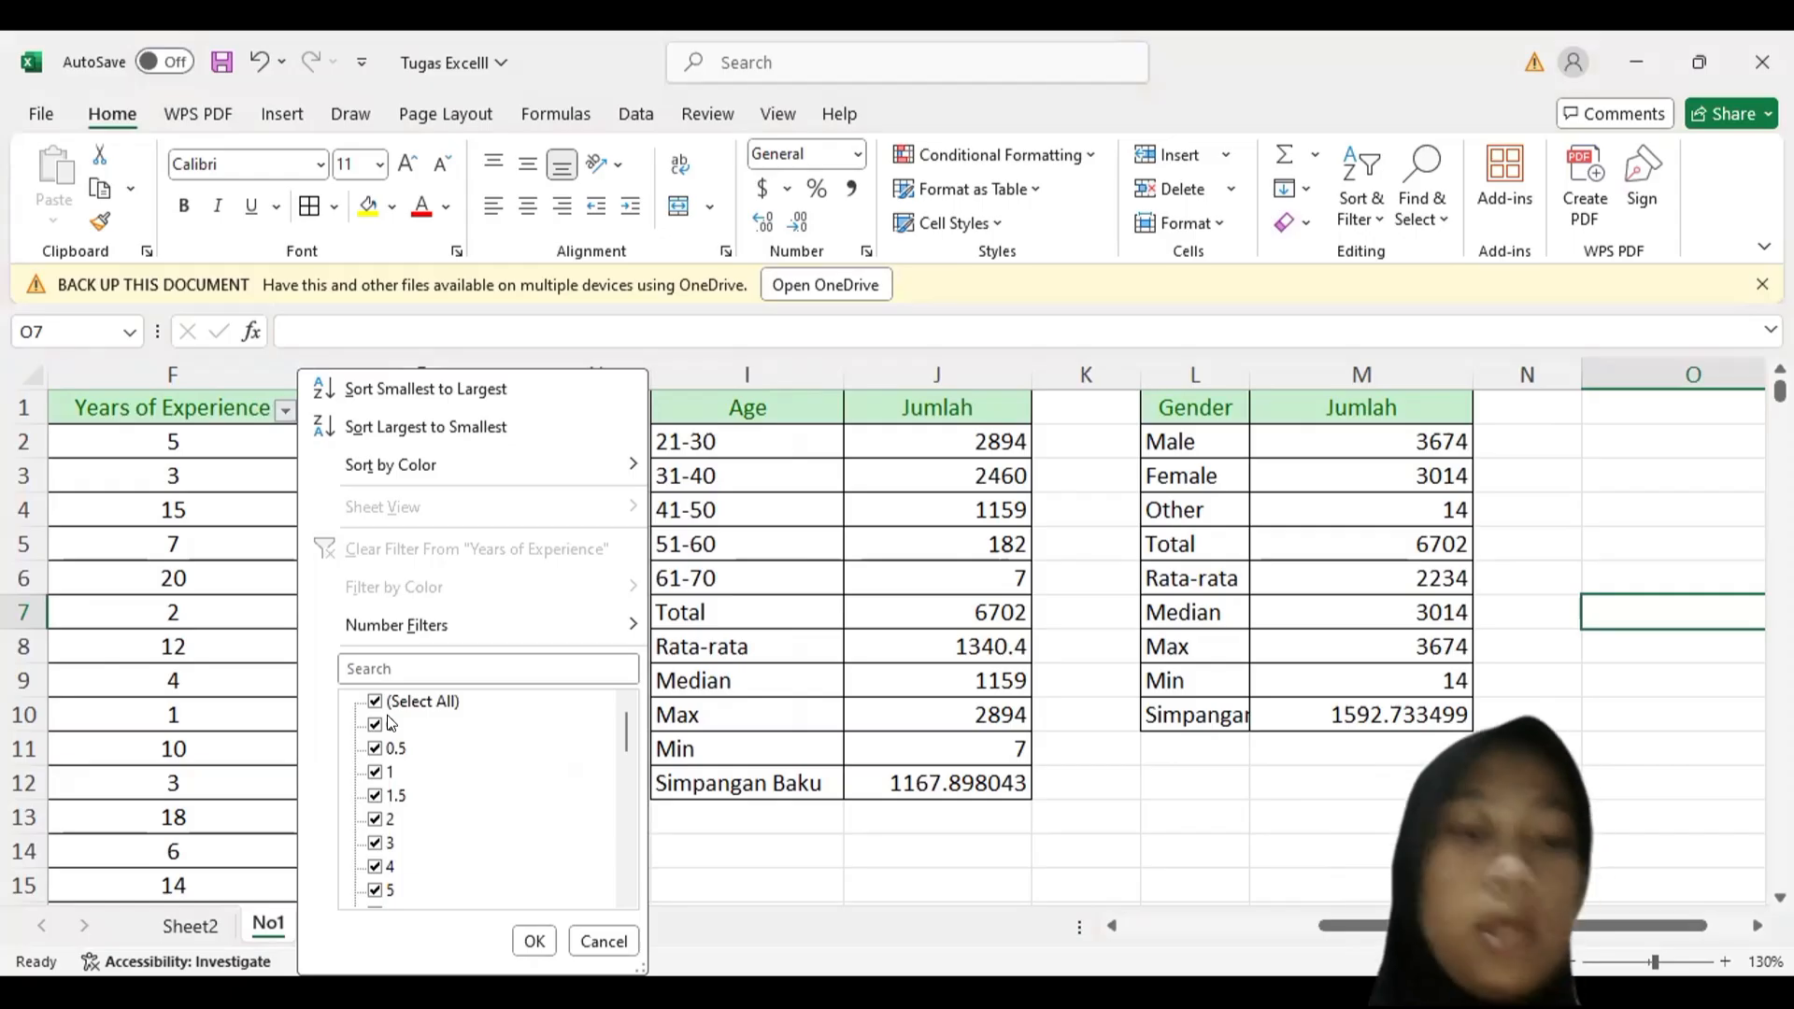
scroll(500, 783, down, 10)
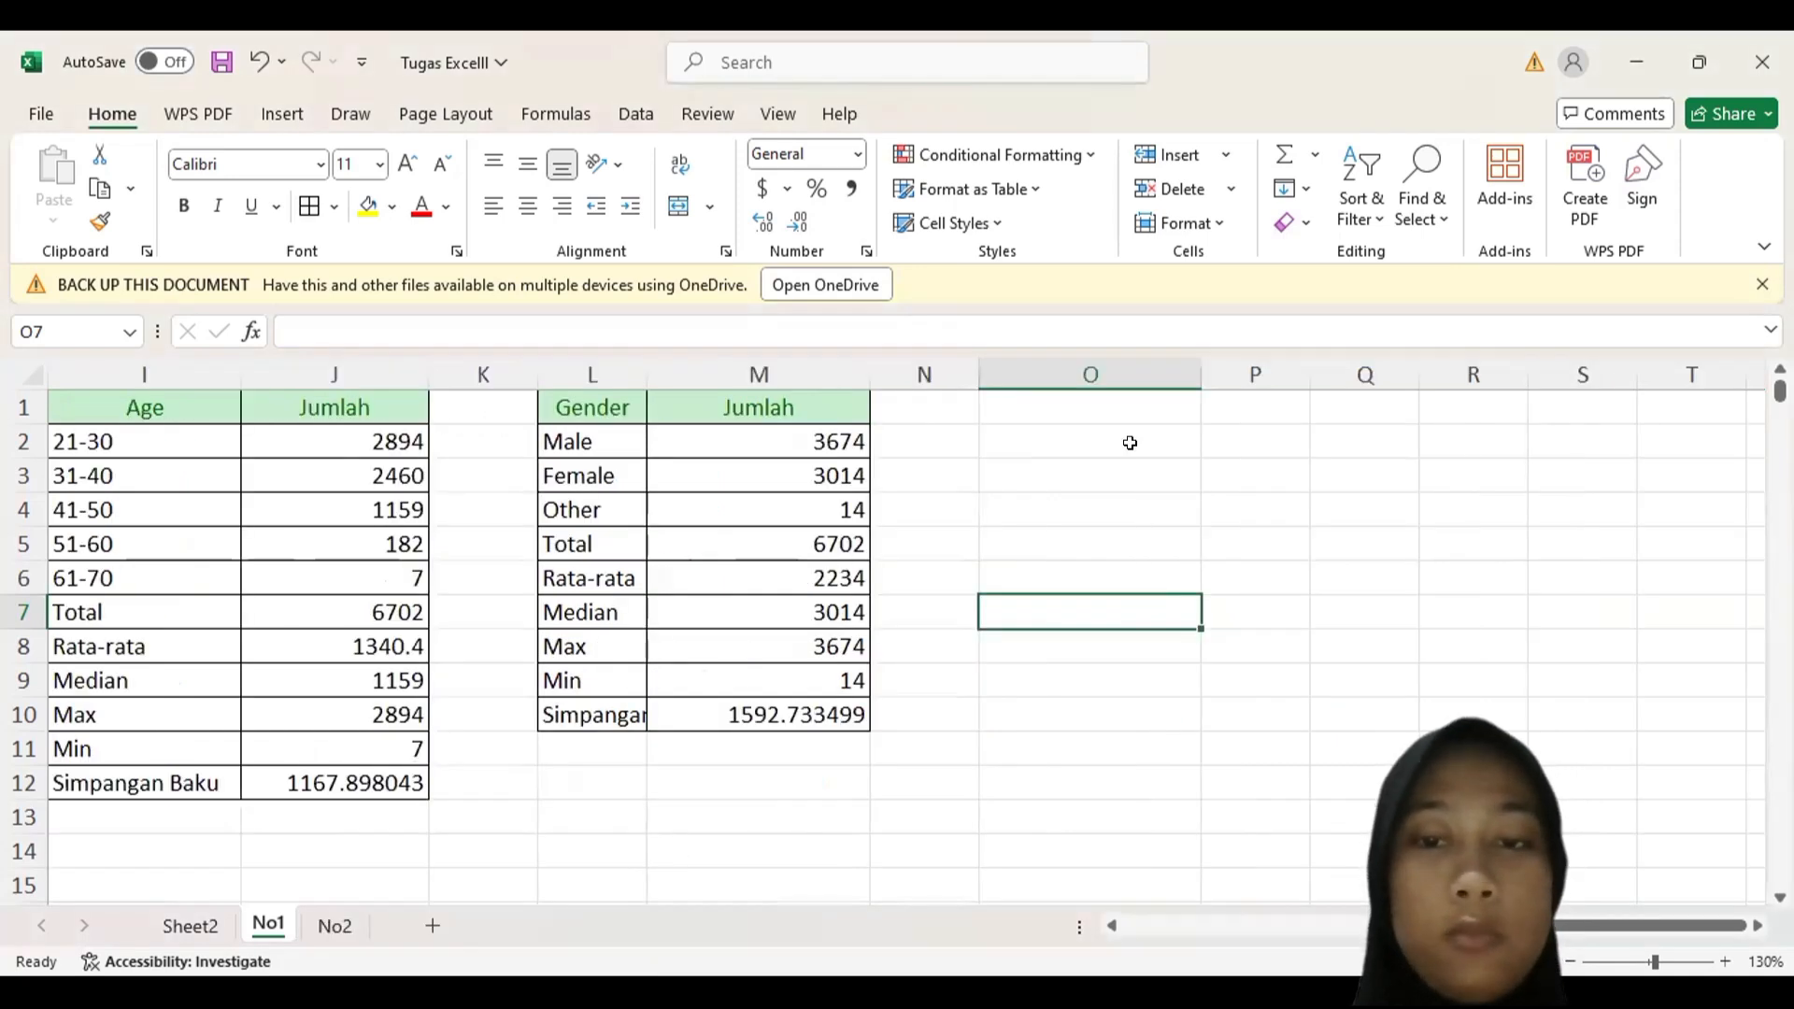
- Enter the headers "Years of Experience" in O1 and "Jumlah" in P1 for a new summary table
double_click(1129, 421)
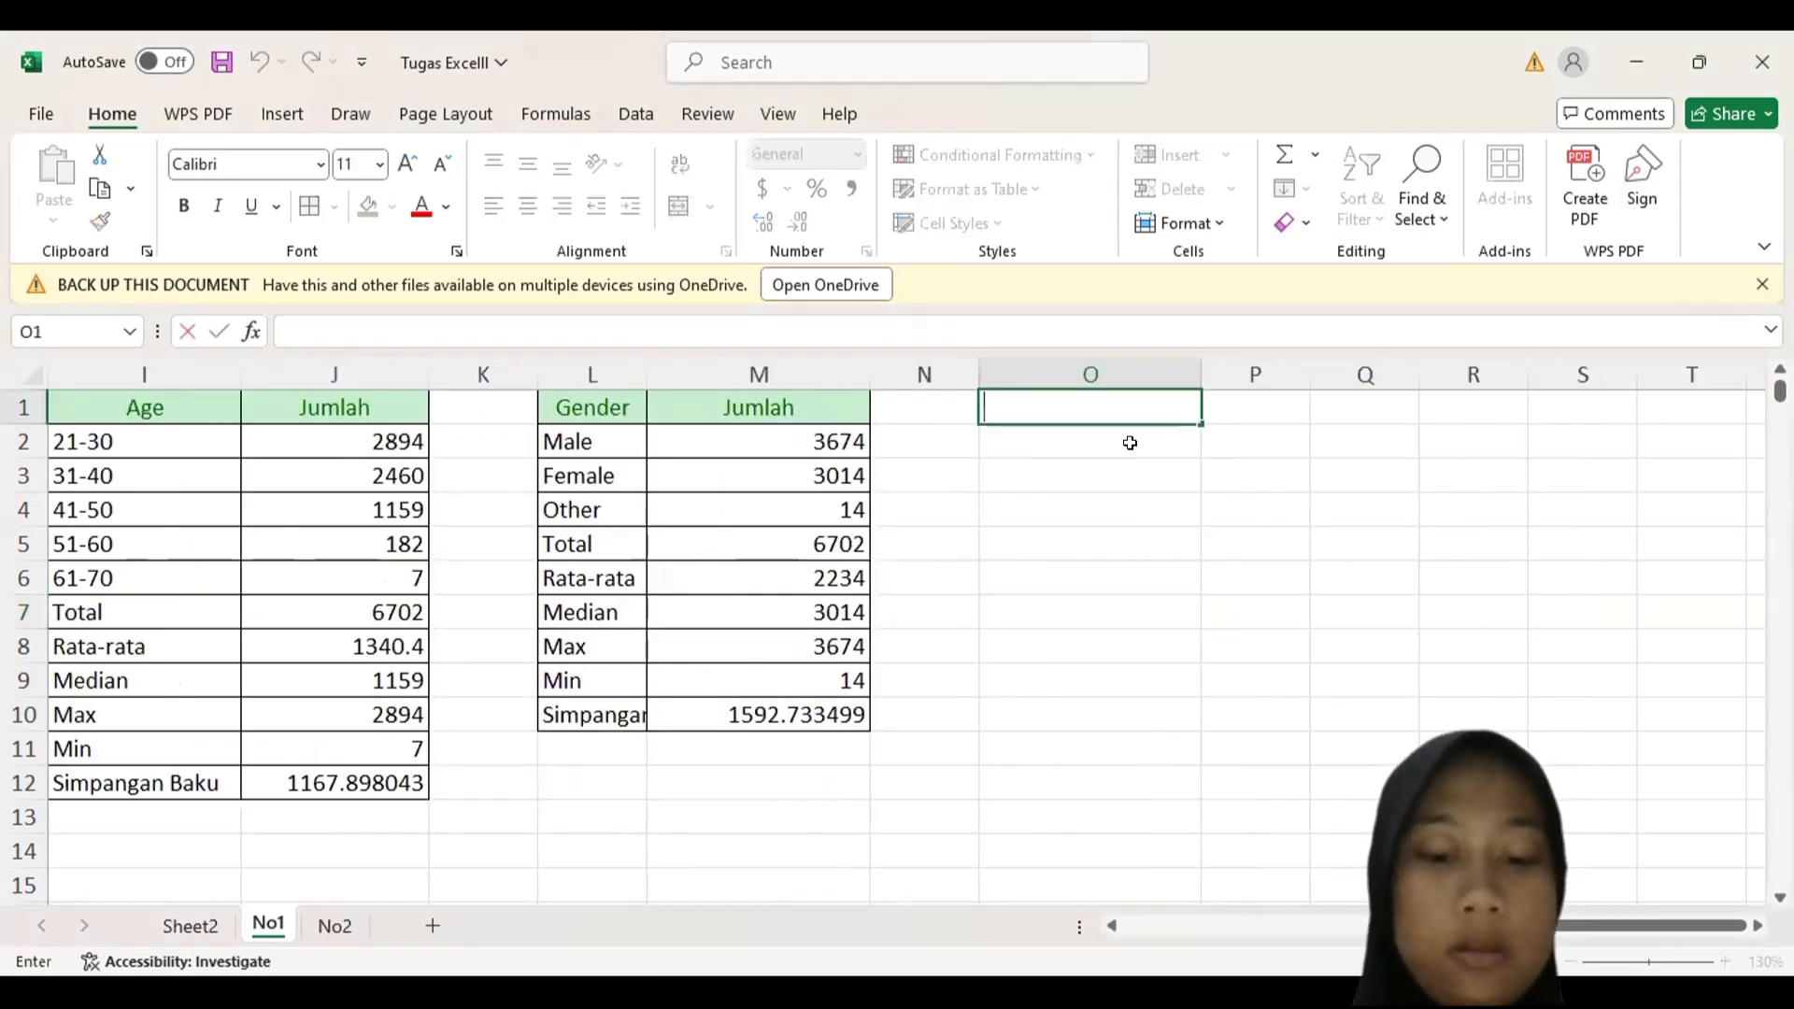
text(y)
key(BackSpace)
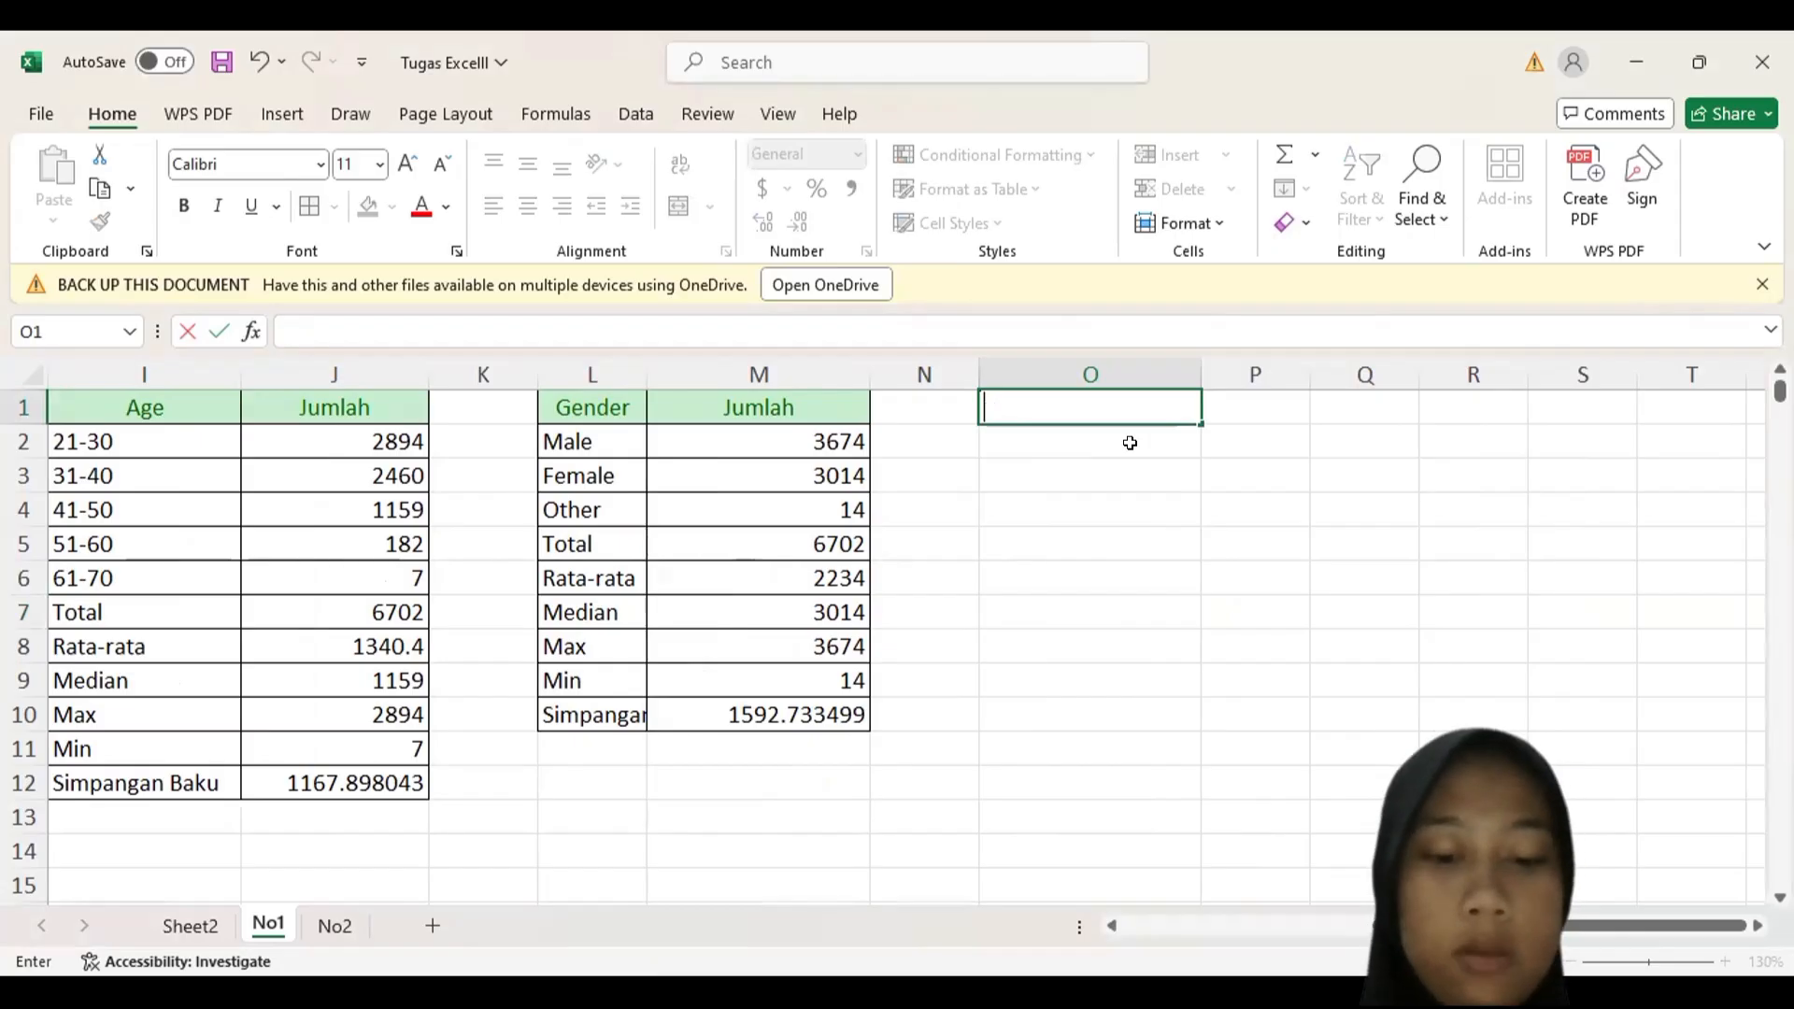
text(Yeras)
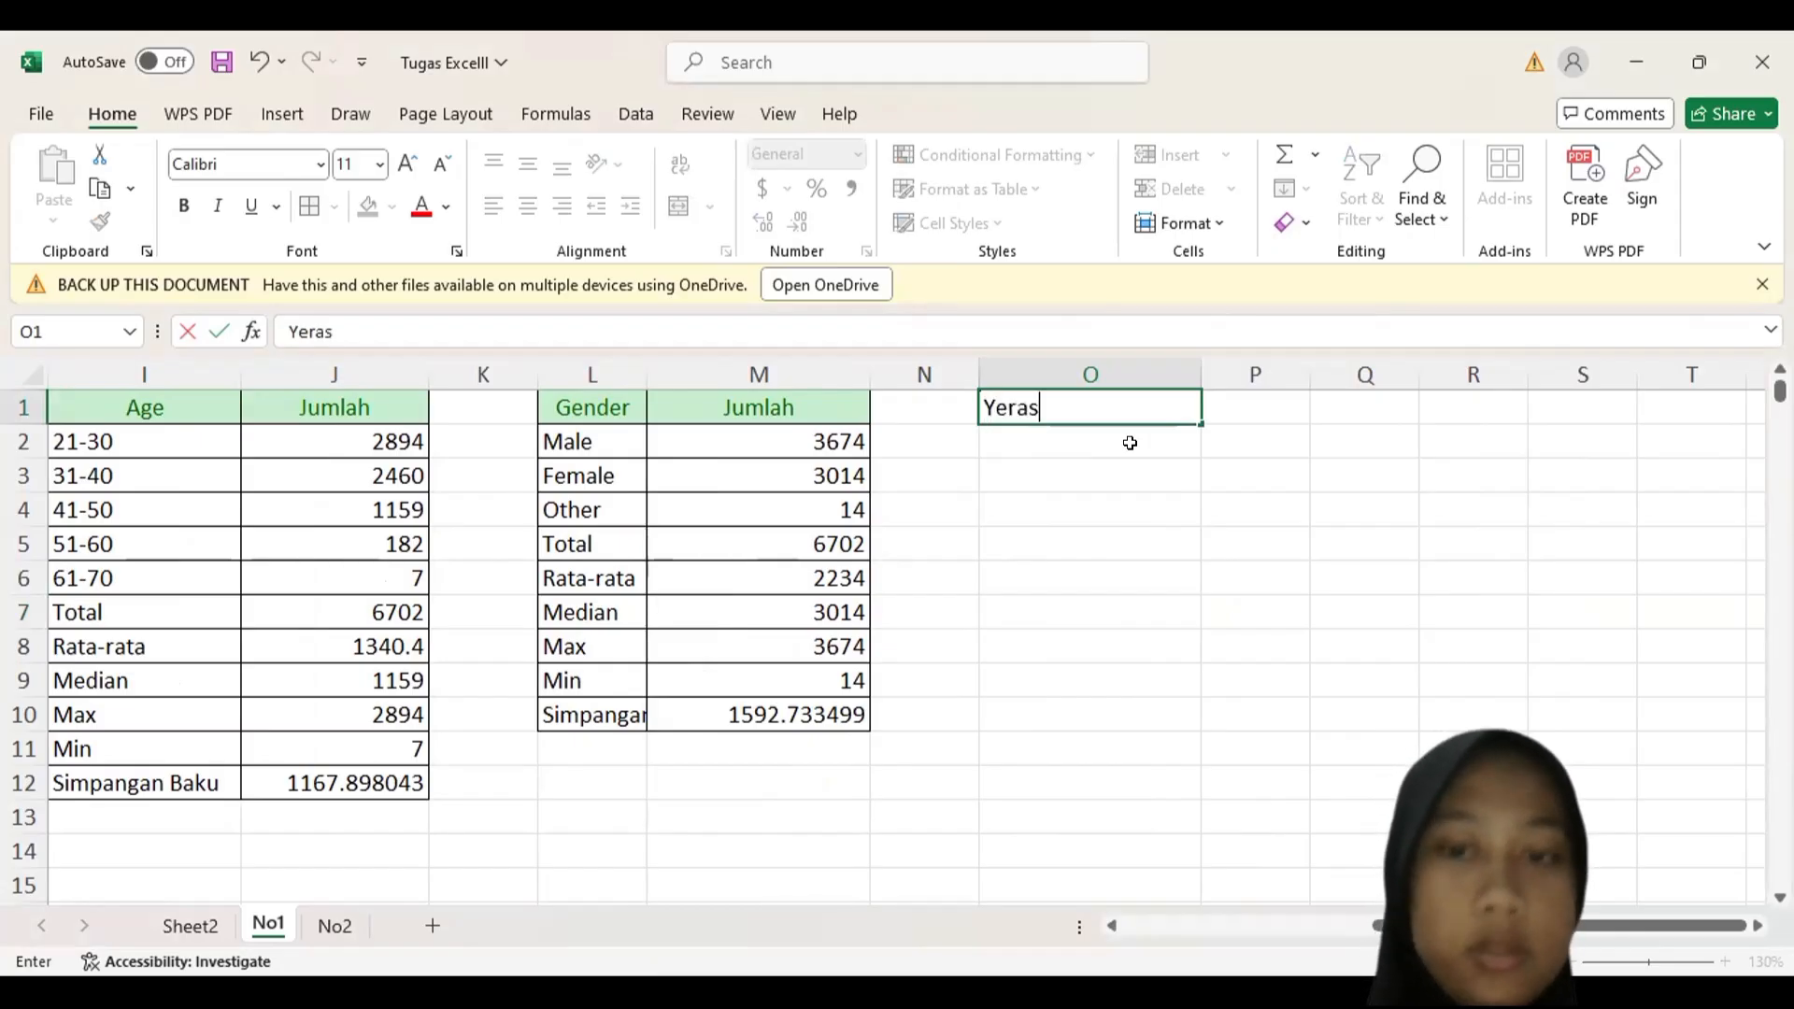
key(BackSpace)
key(BackSpace)
text(a)
key(BackSpace)
key(BackSpace)
key(BackSpace)
text(ears )
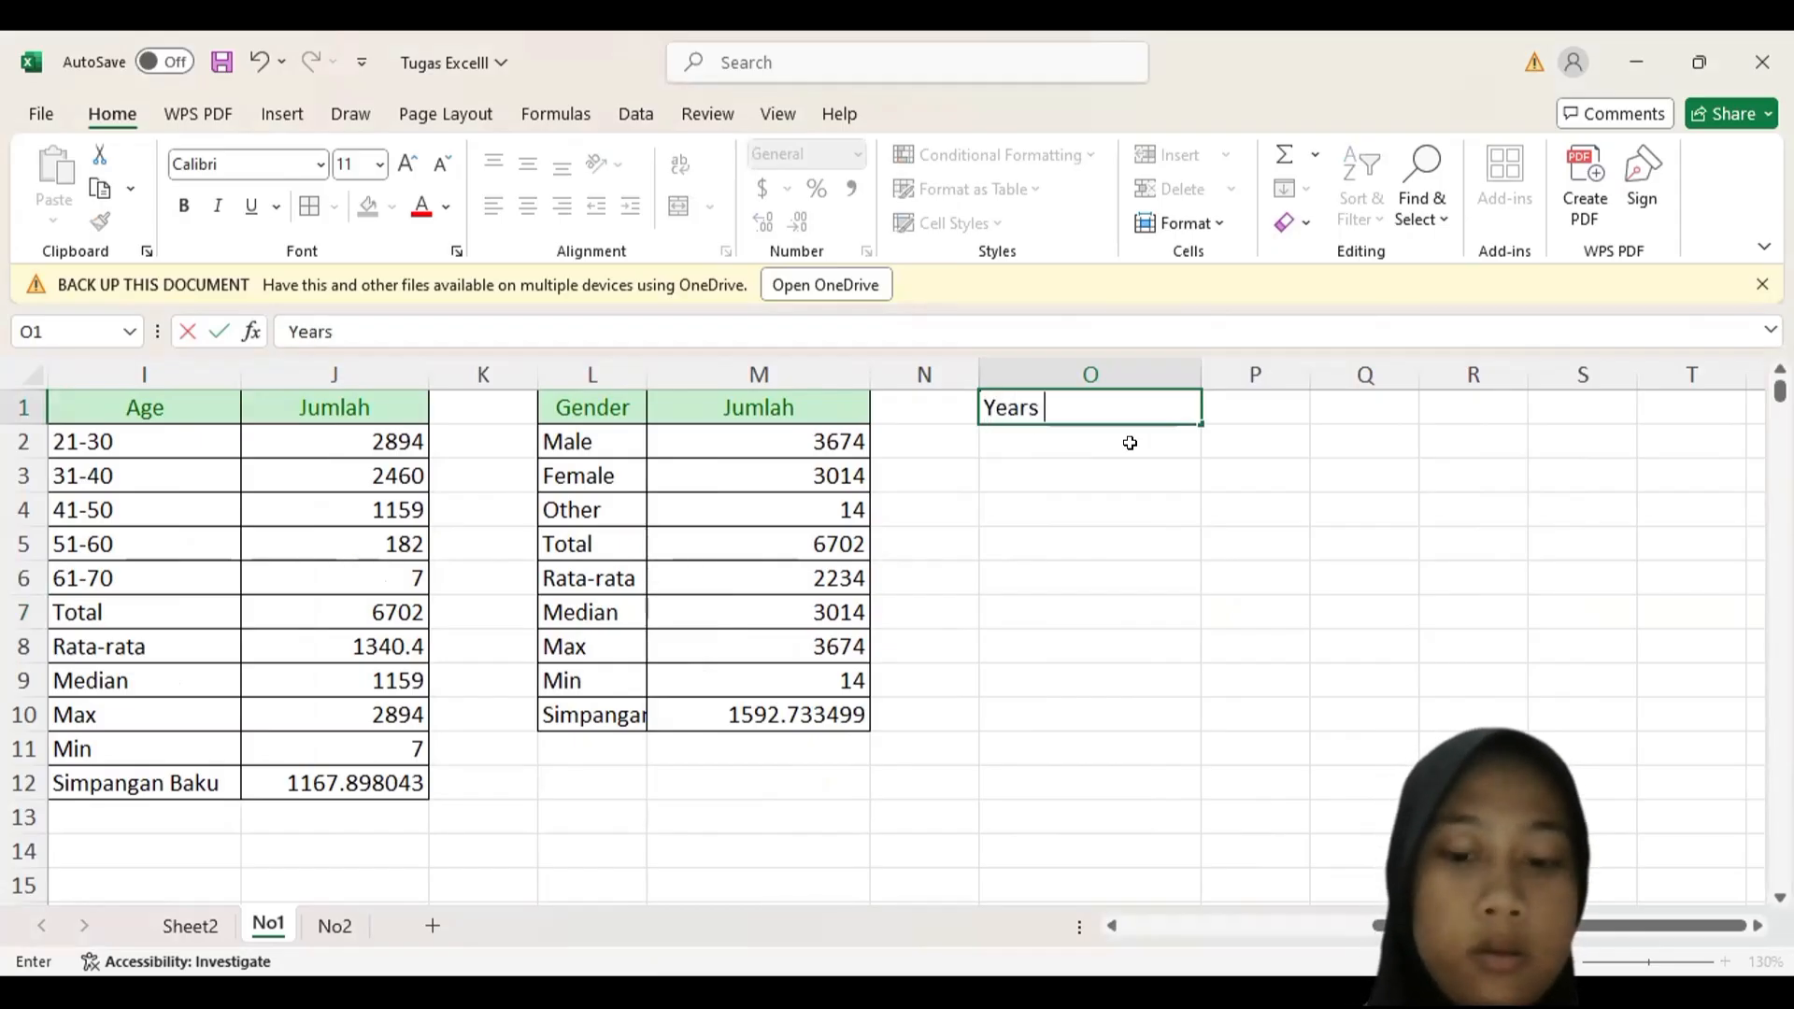
text(of Ex)
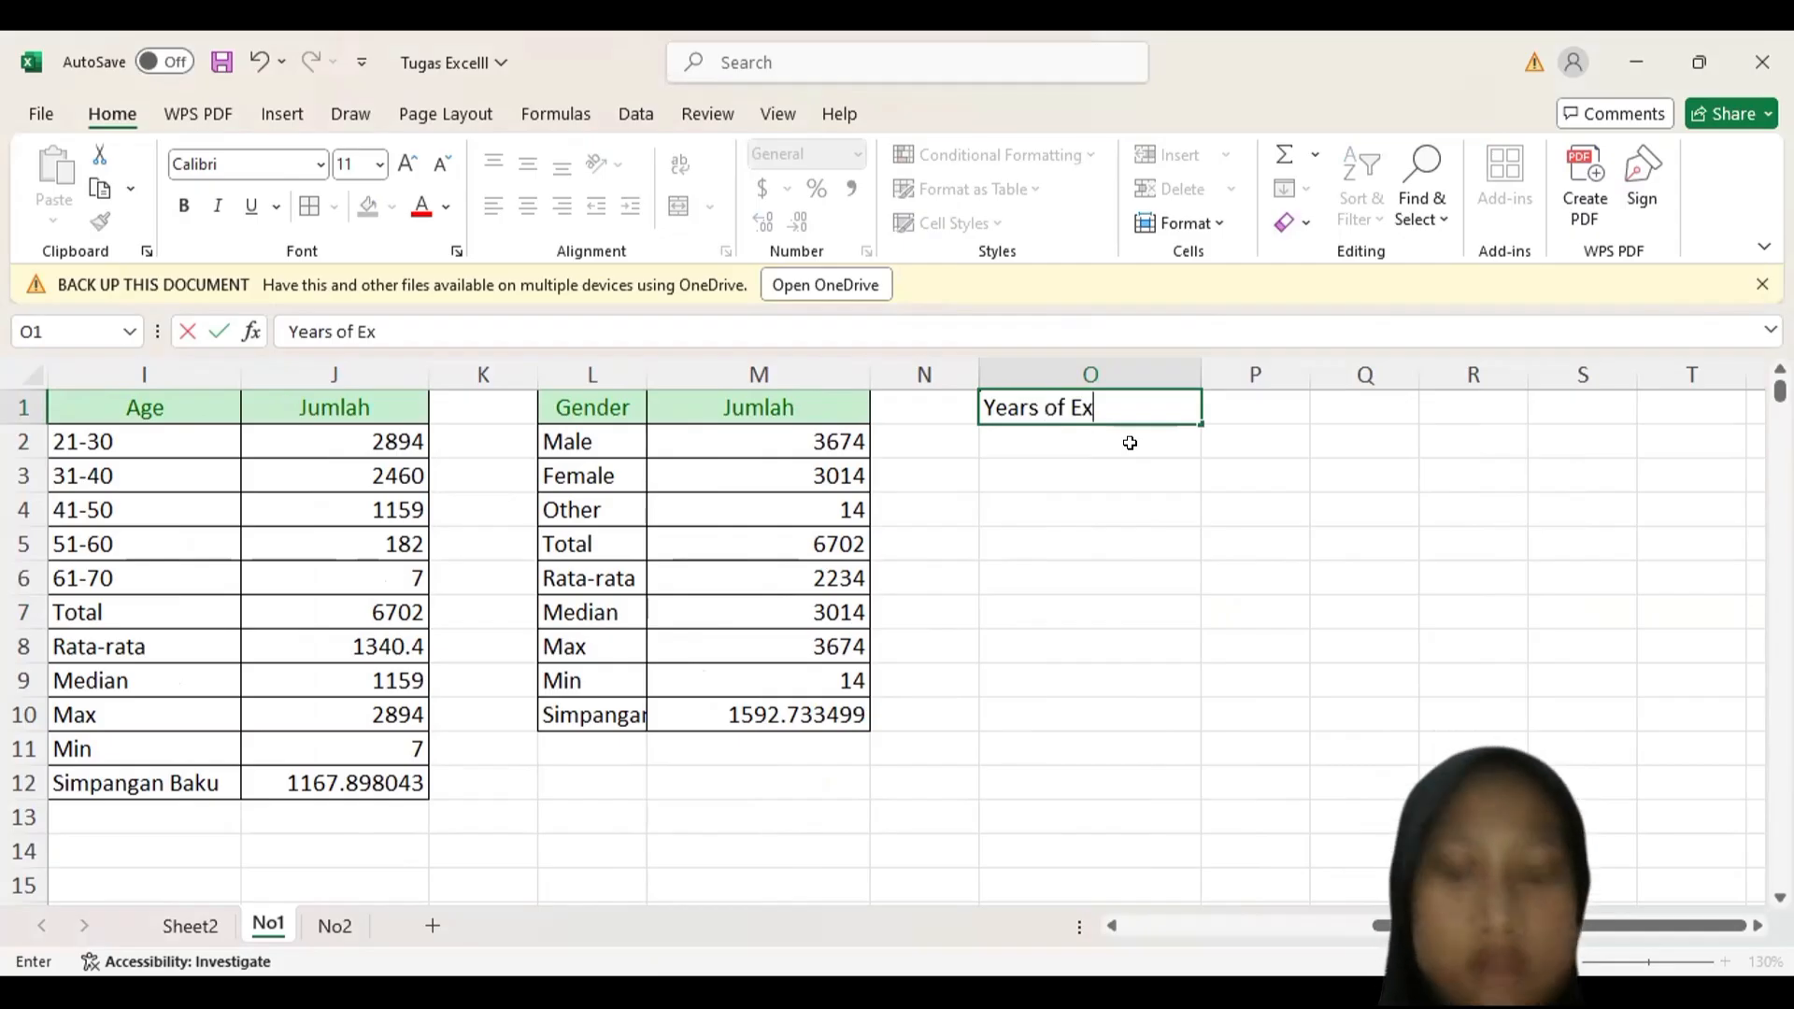
text(perience)
key(Tab)
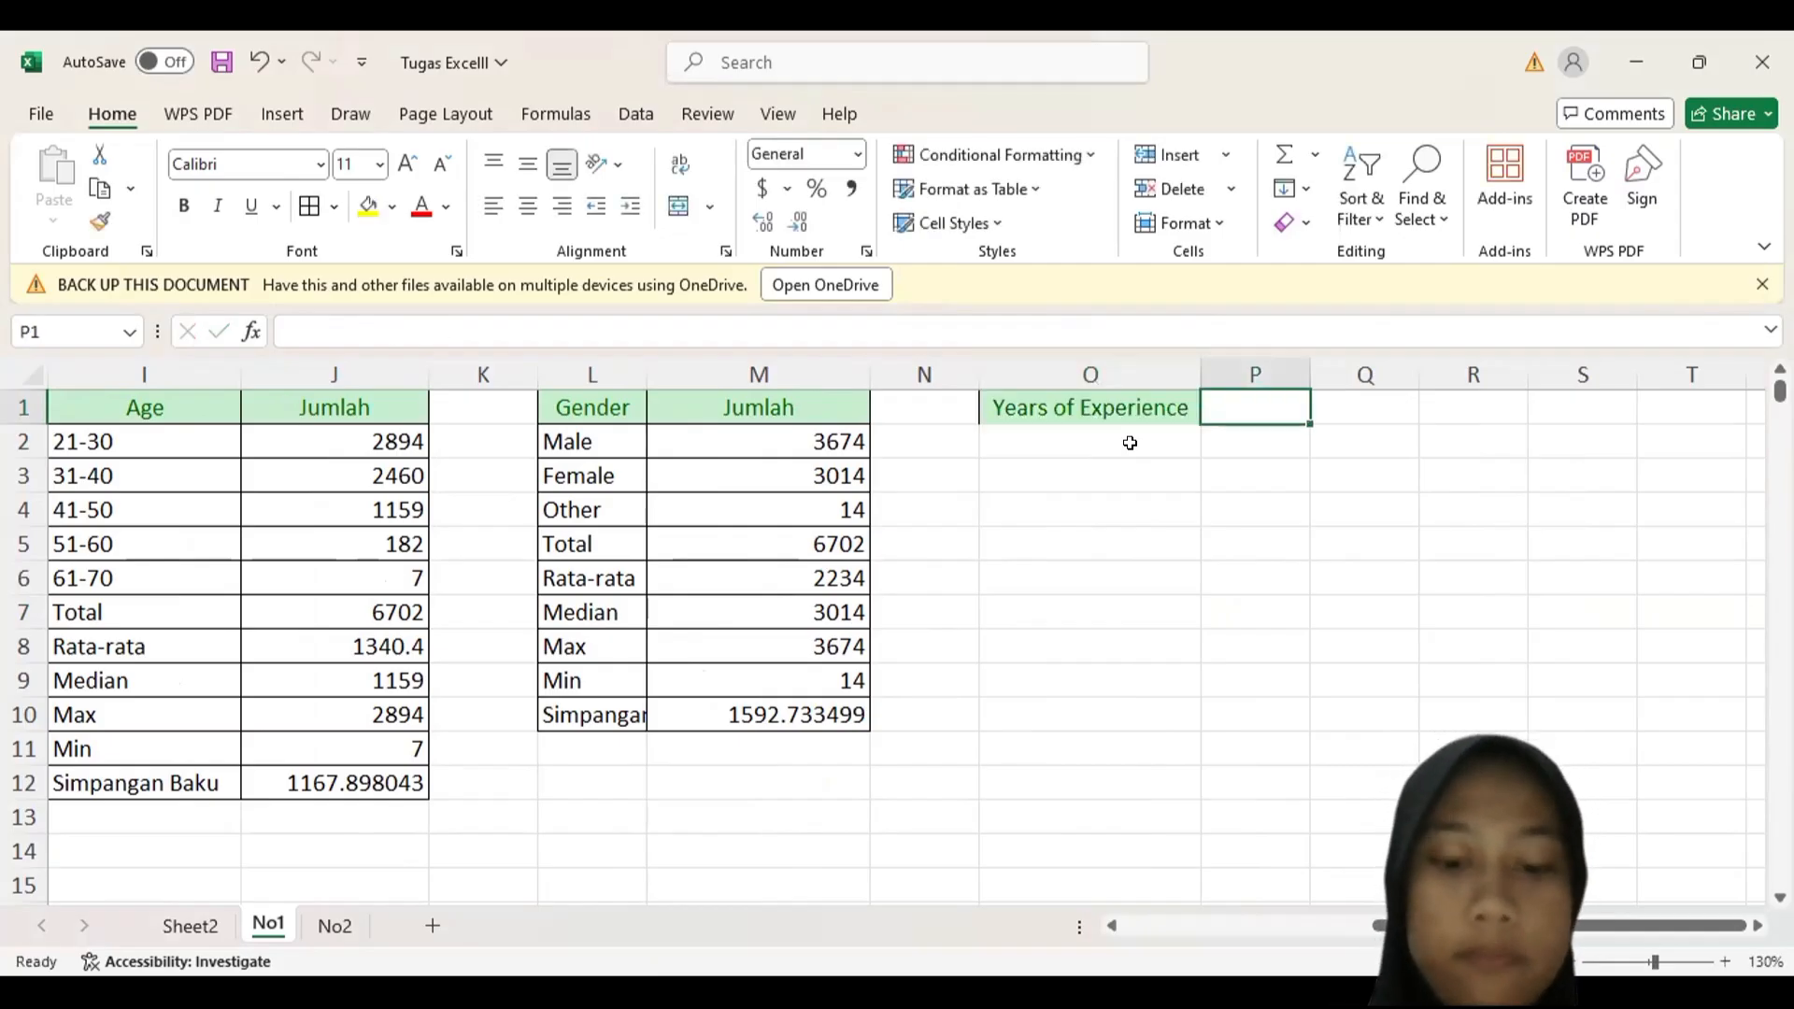
text(Jumlah)
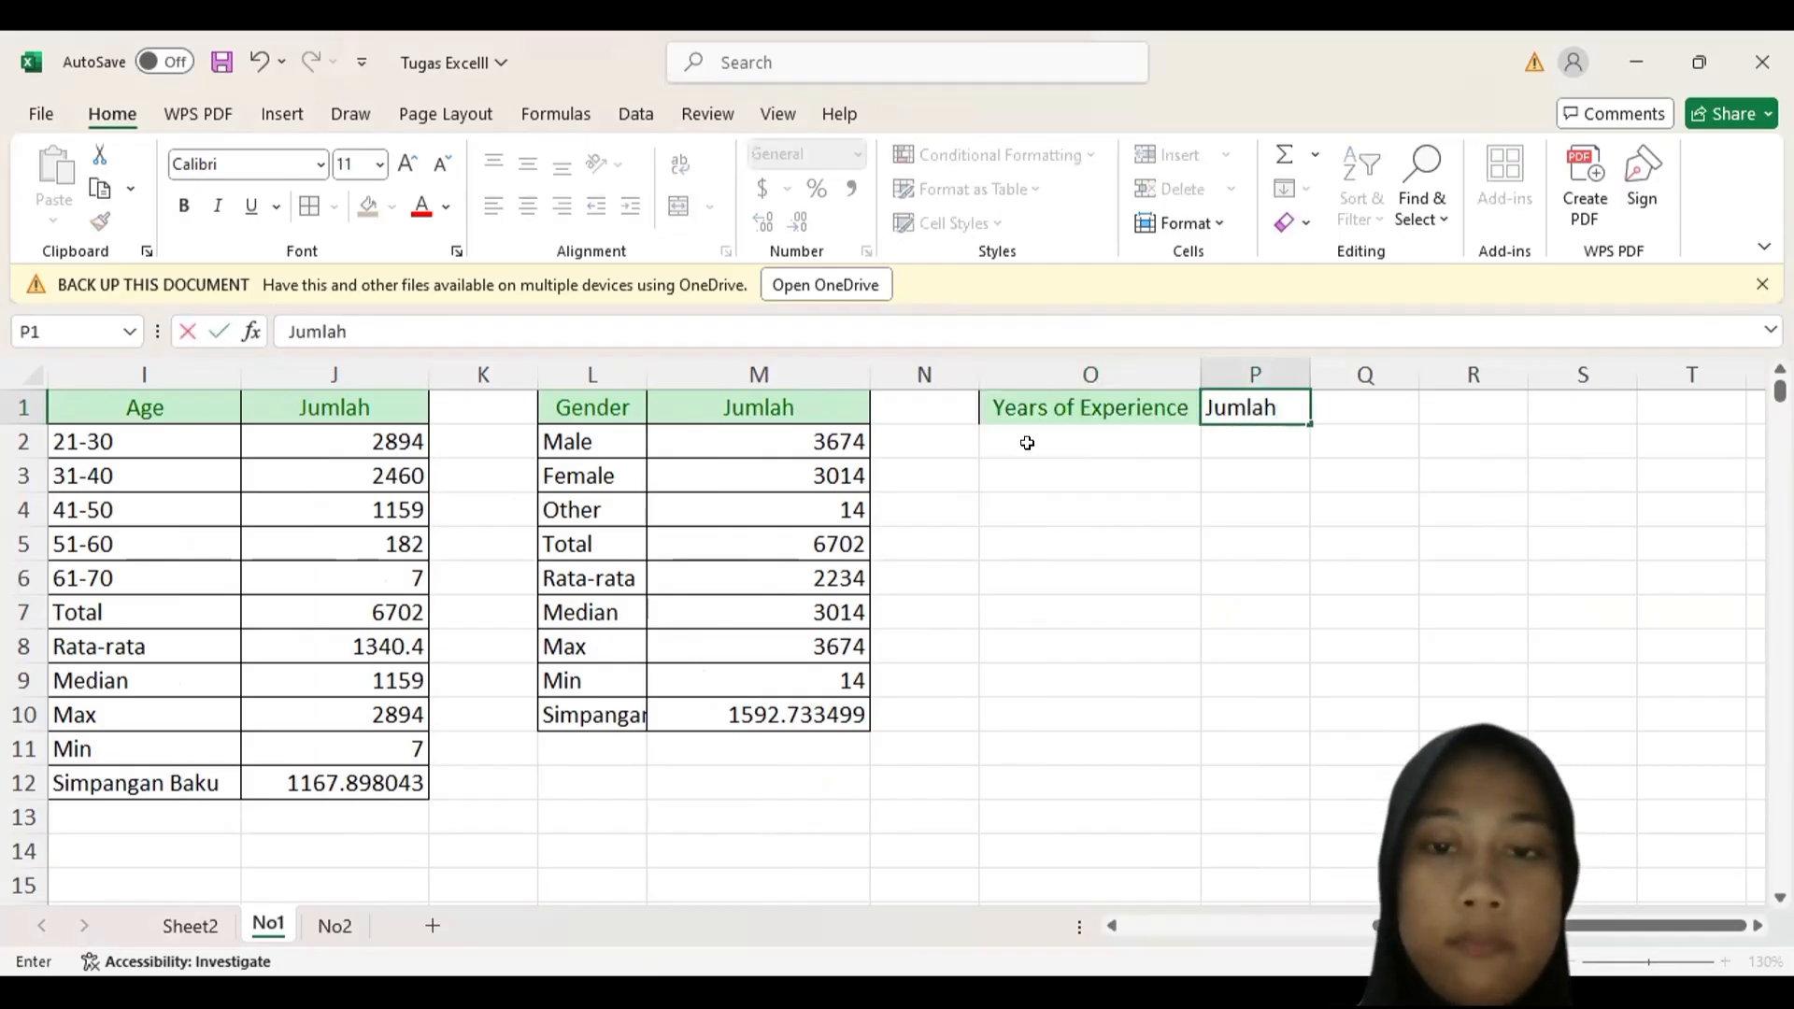
- Enter the experience ranges 0-5 in O2 and 6-10 in O3, and put 11 in O4
click(1027, 442)
text(0)
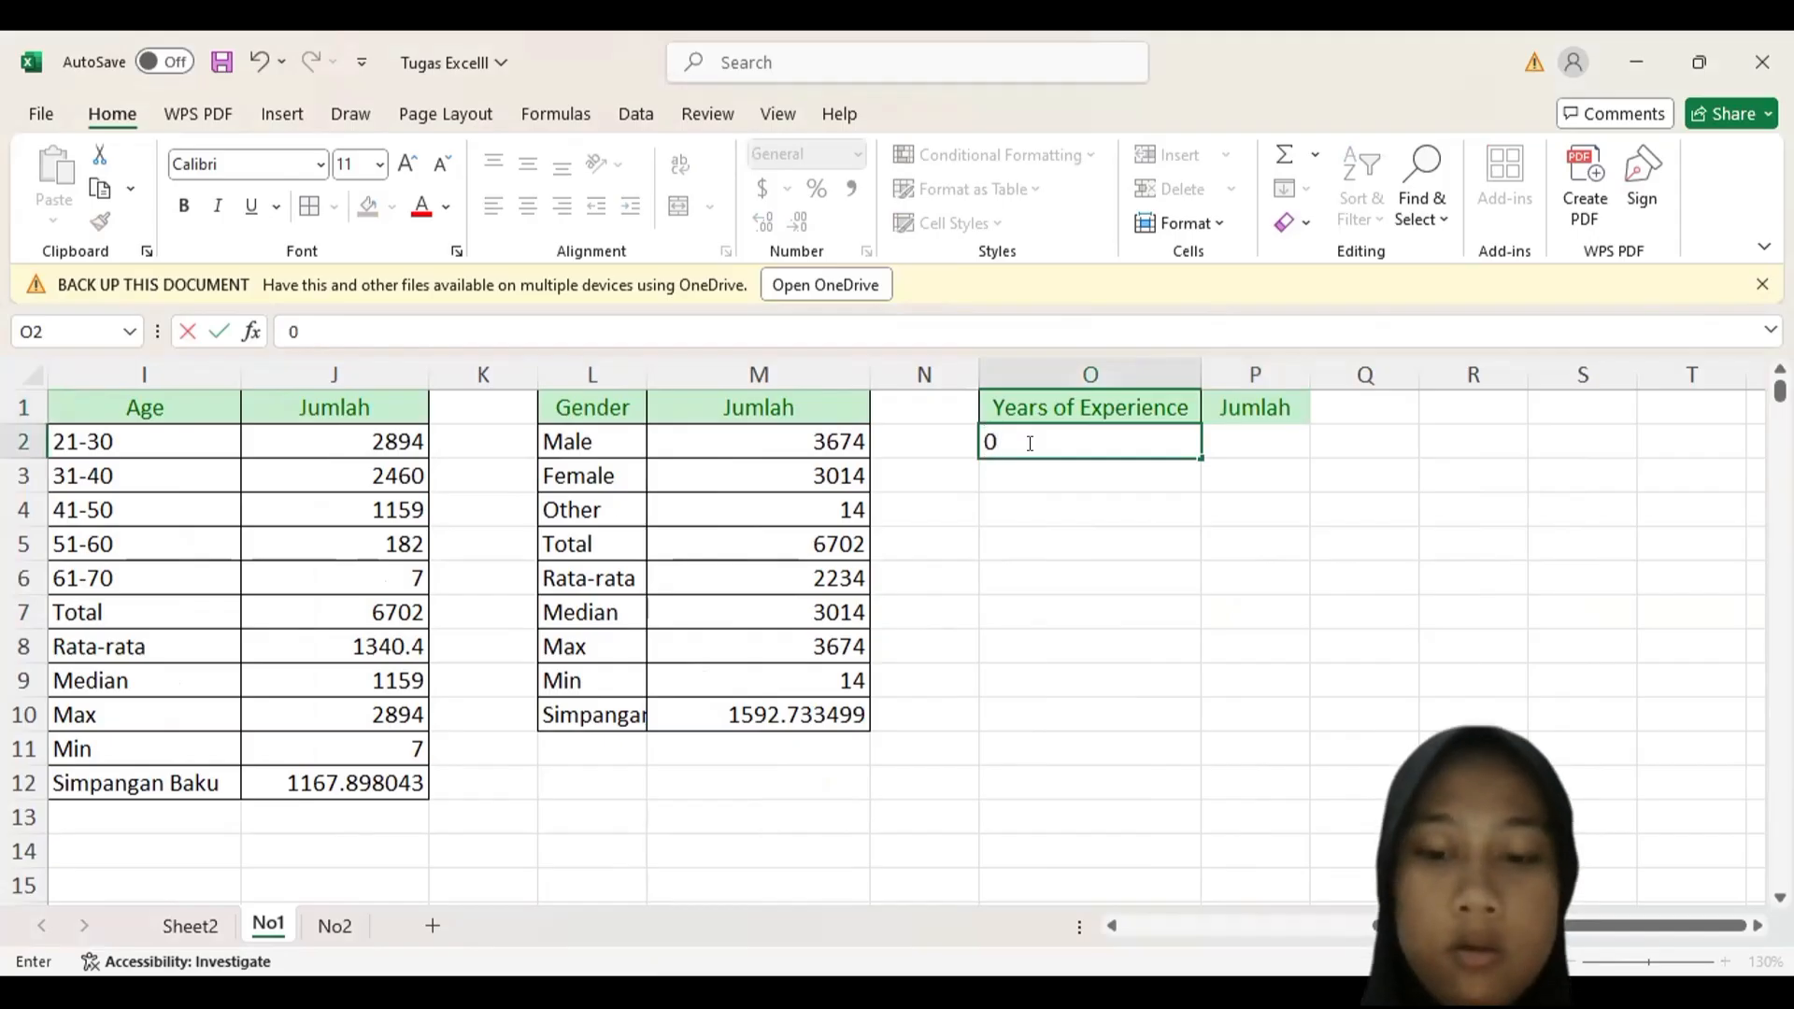
text(-5)
key(Return)
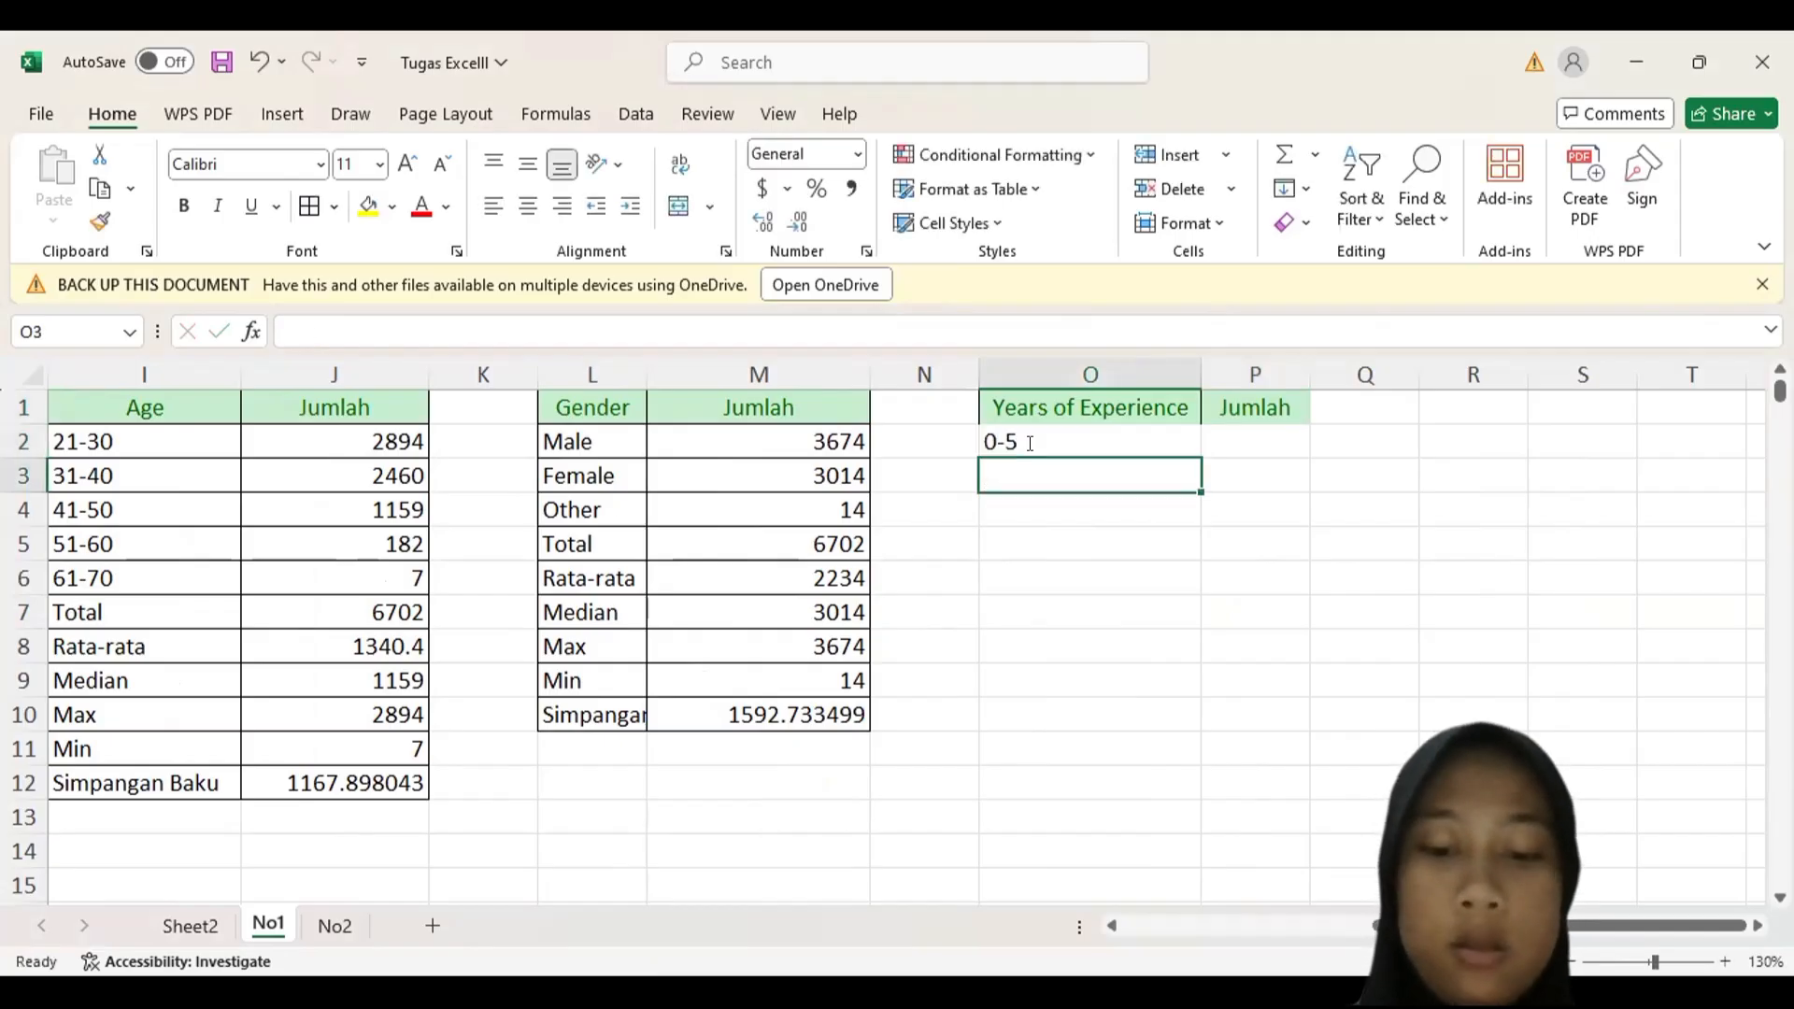
text(6-10)
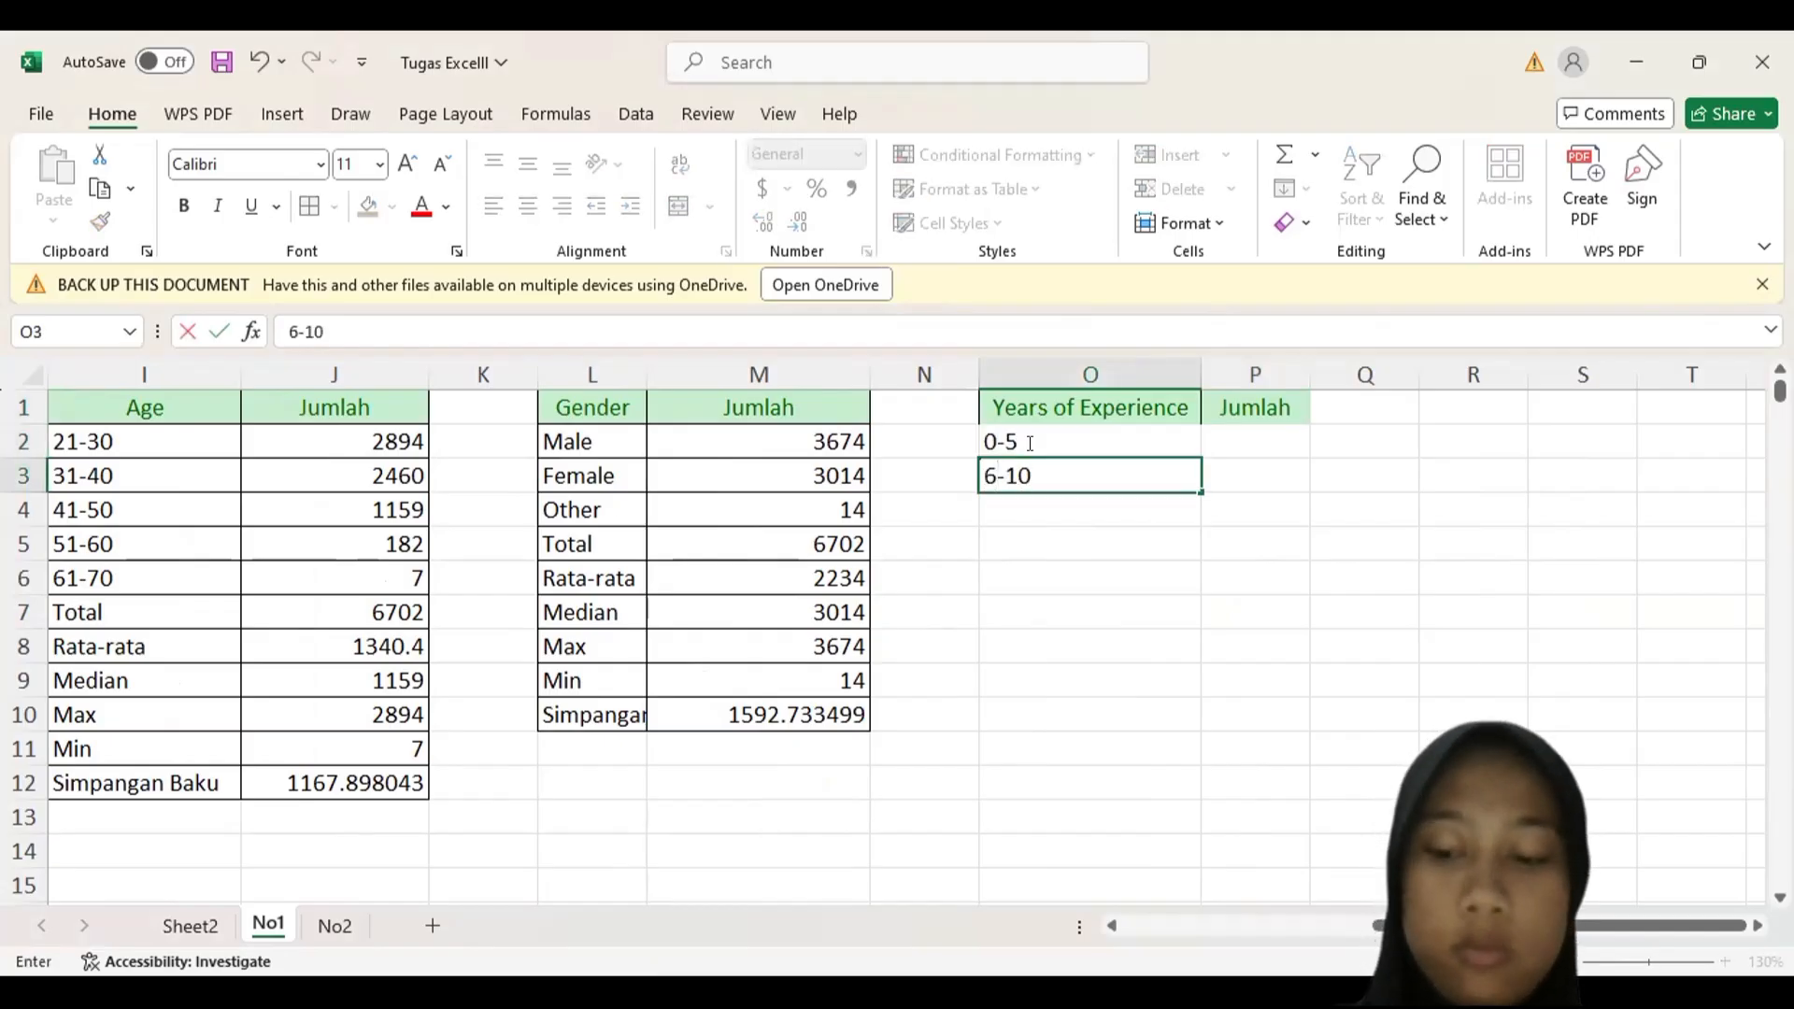
key(Return)
text(11)
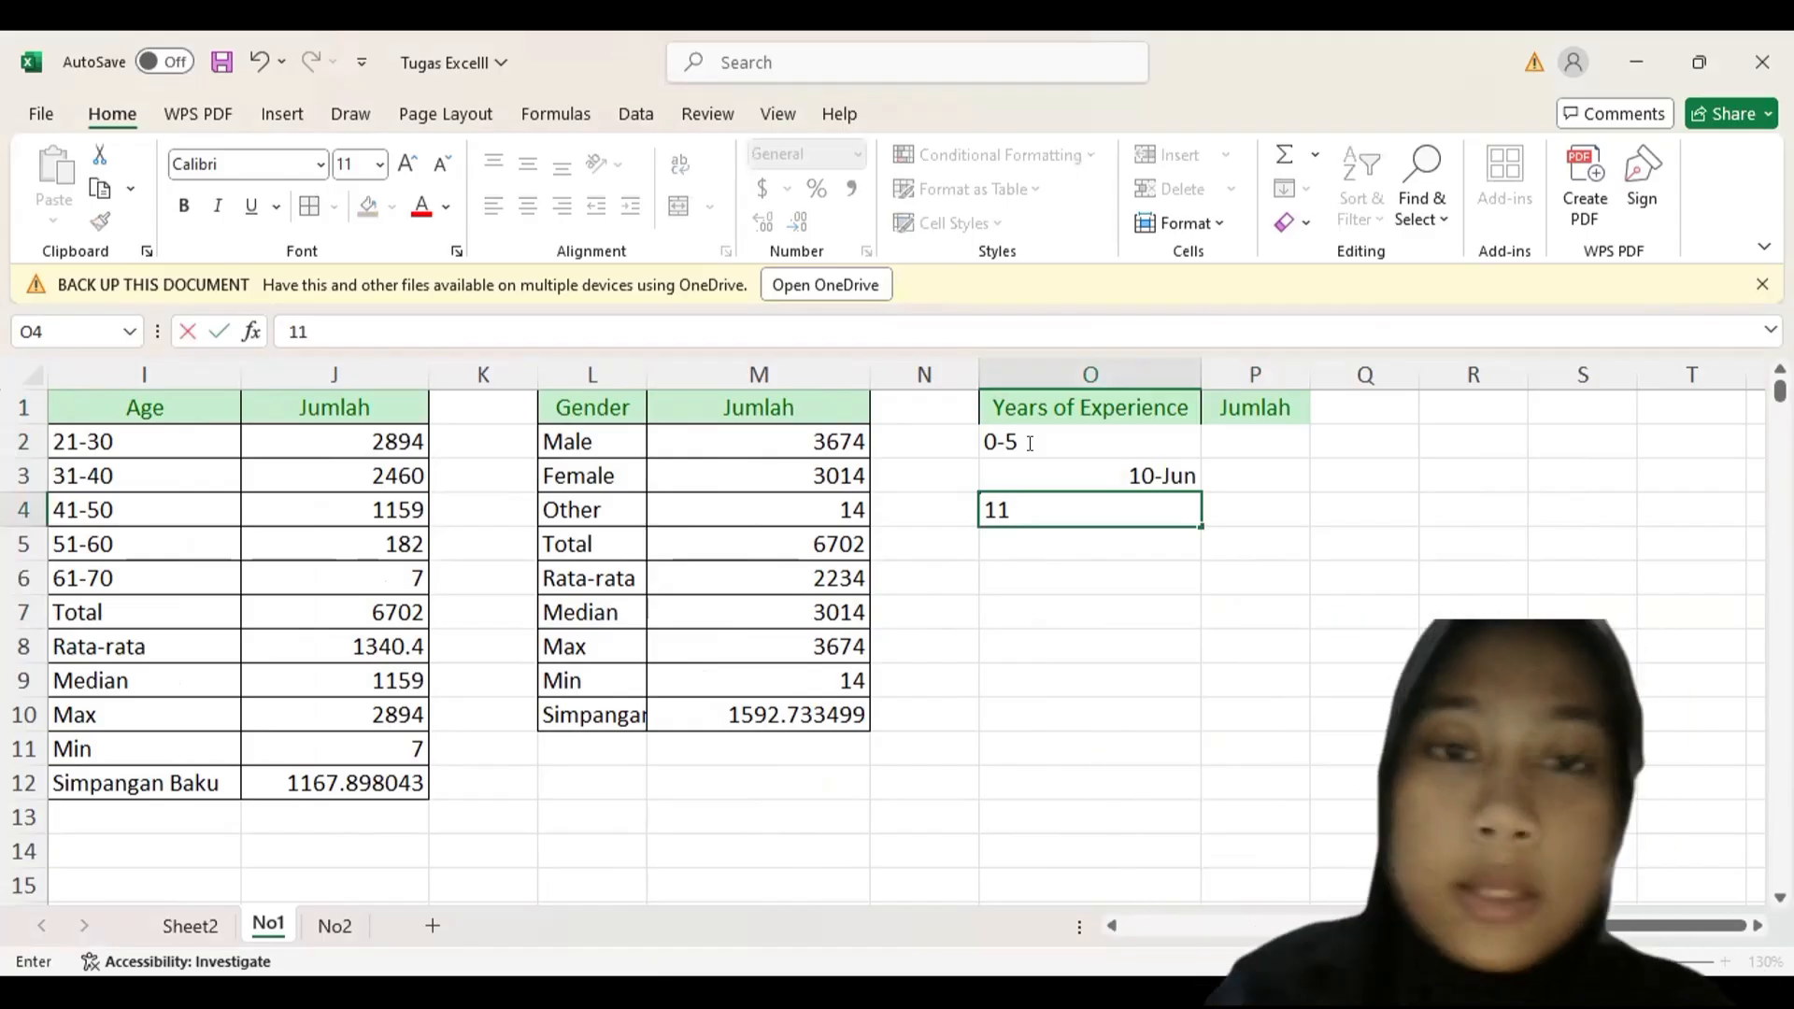
- Format cell O3 as Text and re-enter its range as 6-10
click(1057, 461)
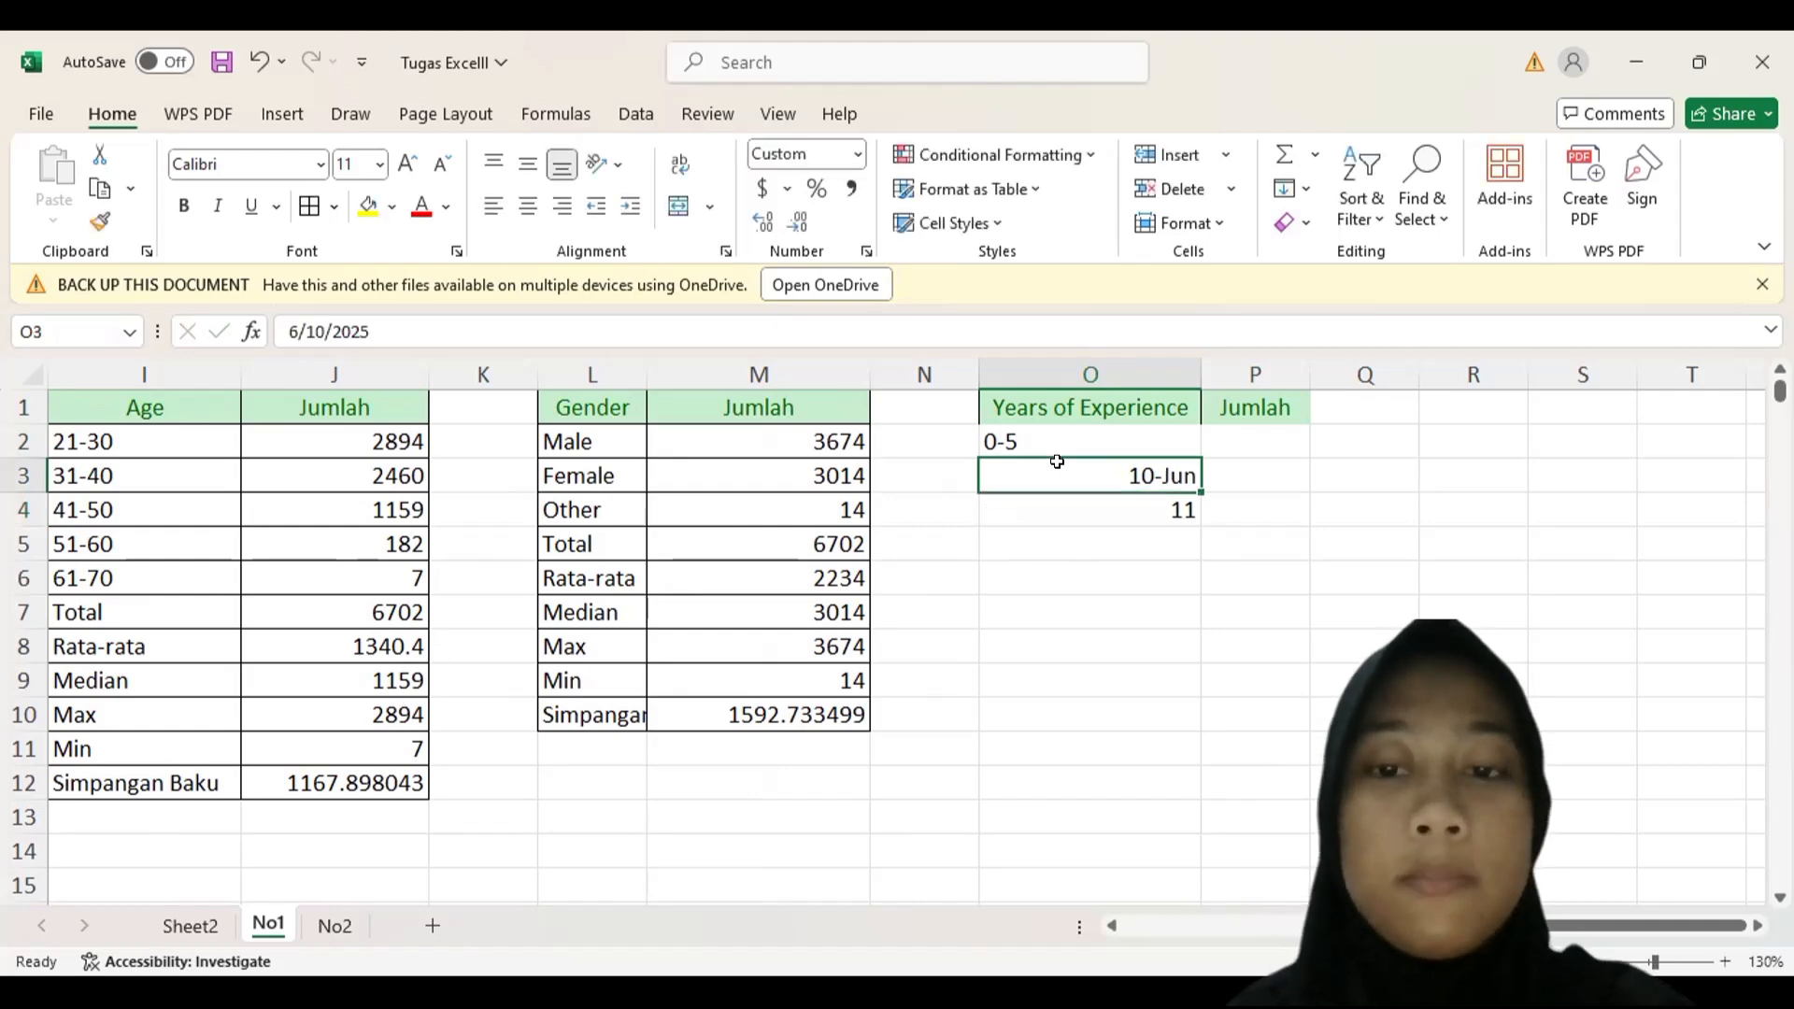
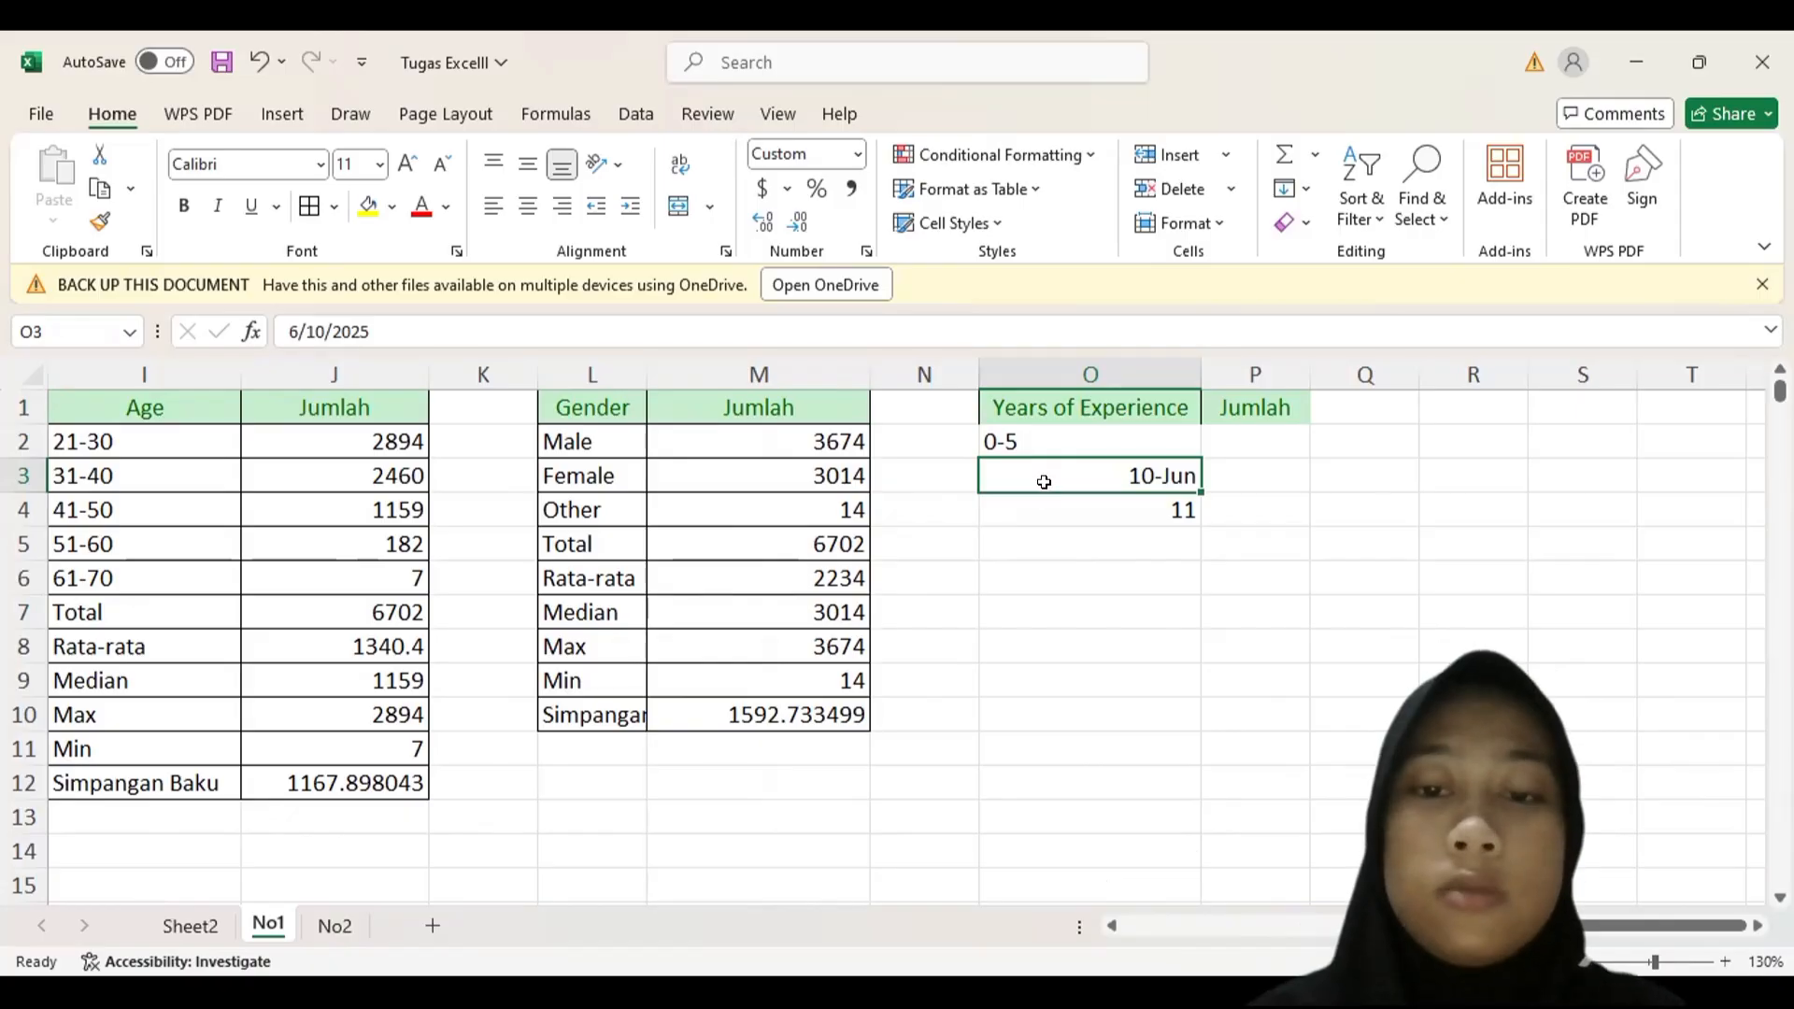
right_click(1051, 471)
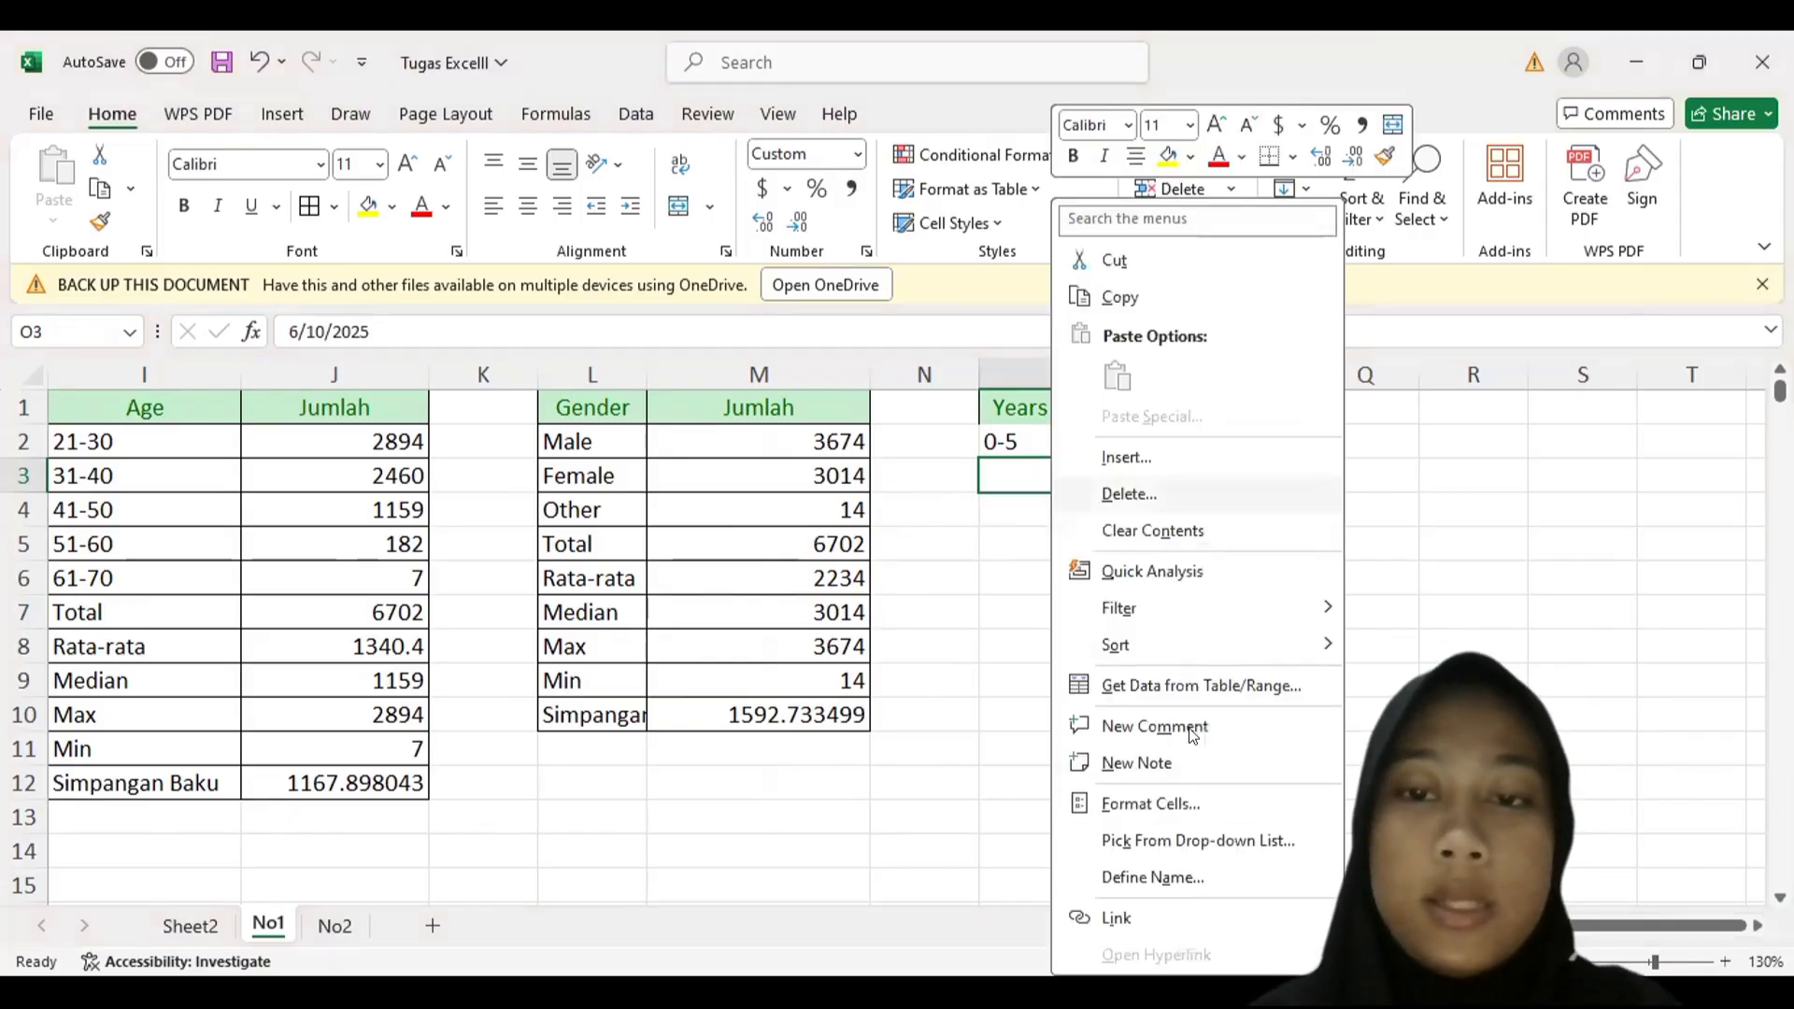
click(1151, 804)
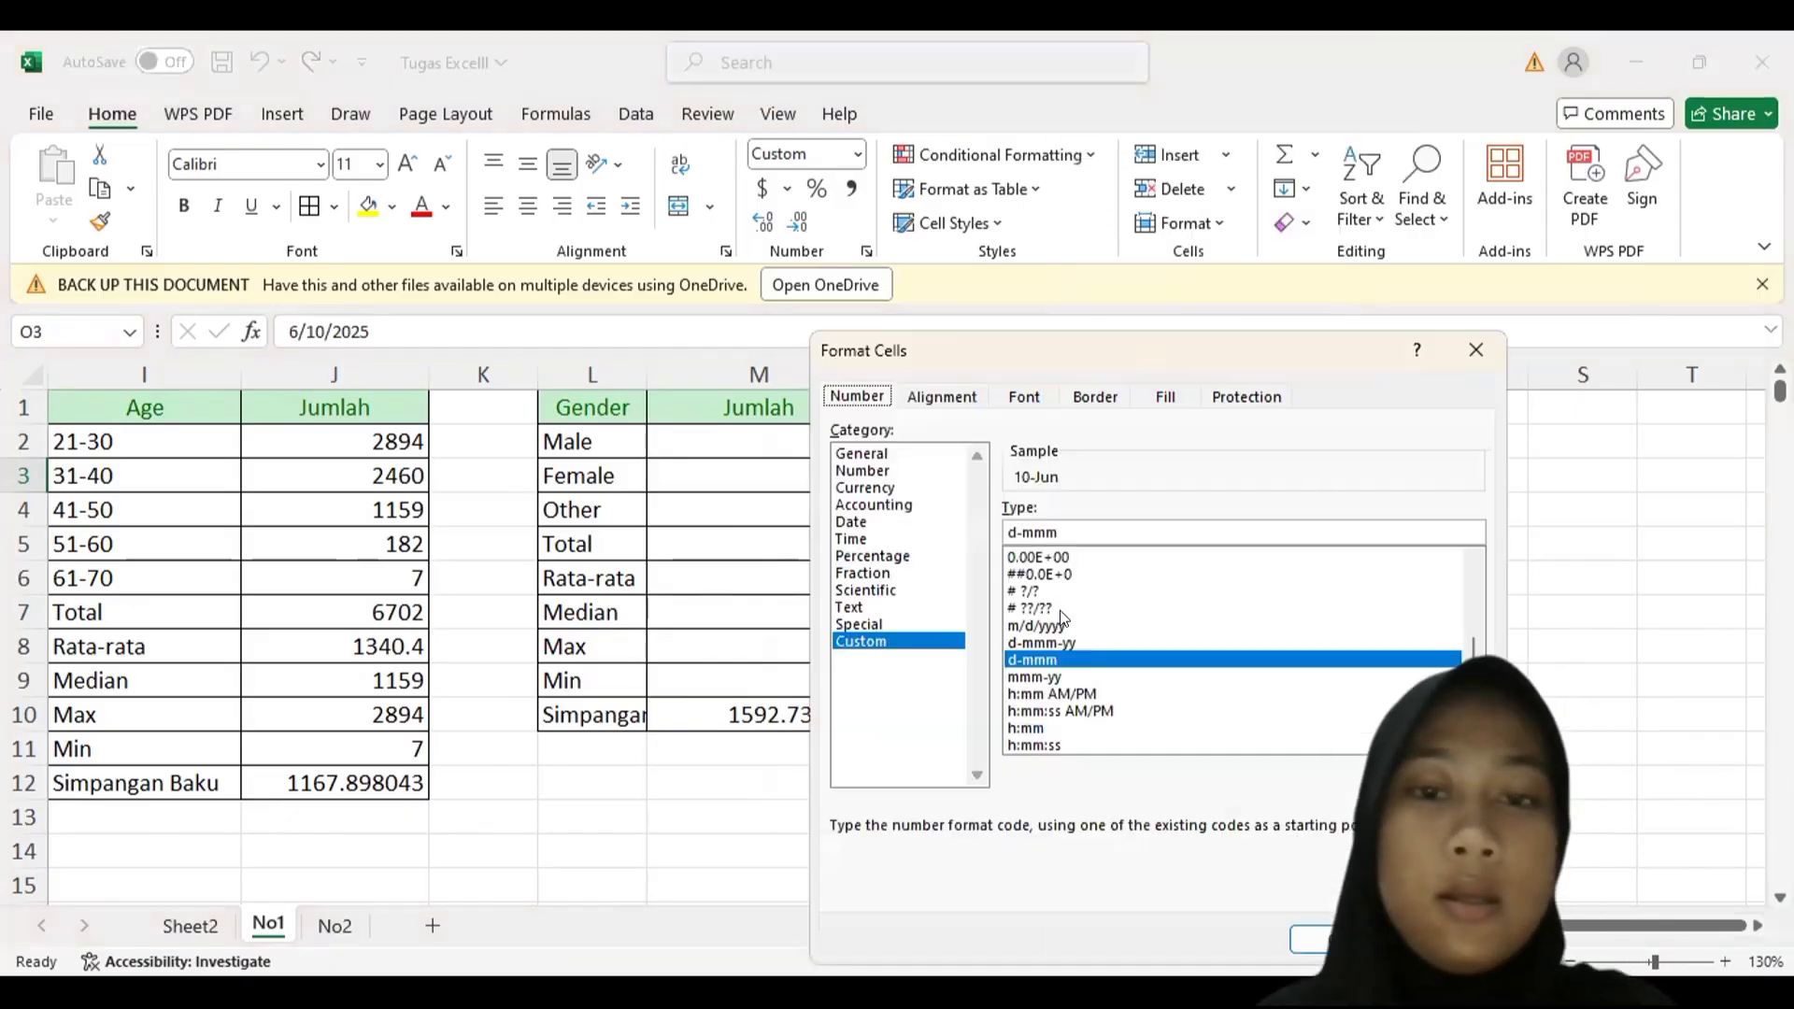
click(864, 608)
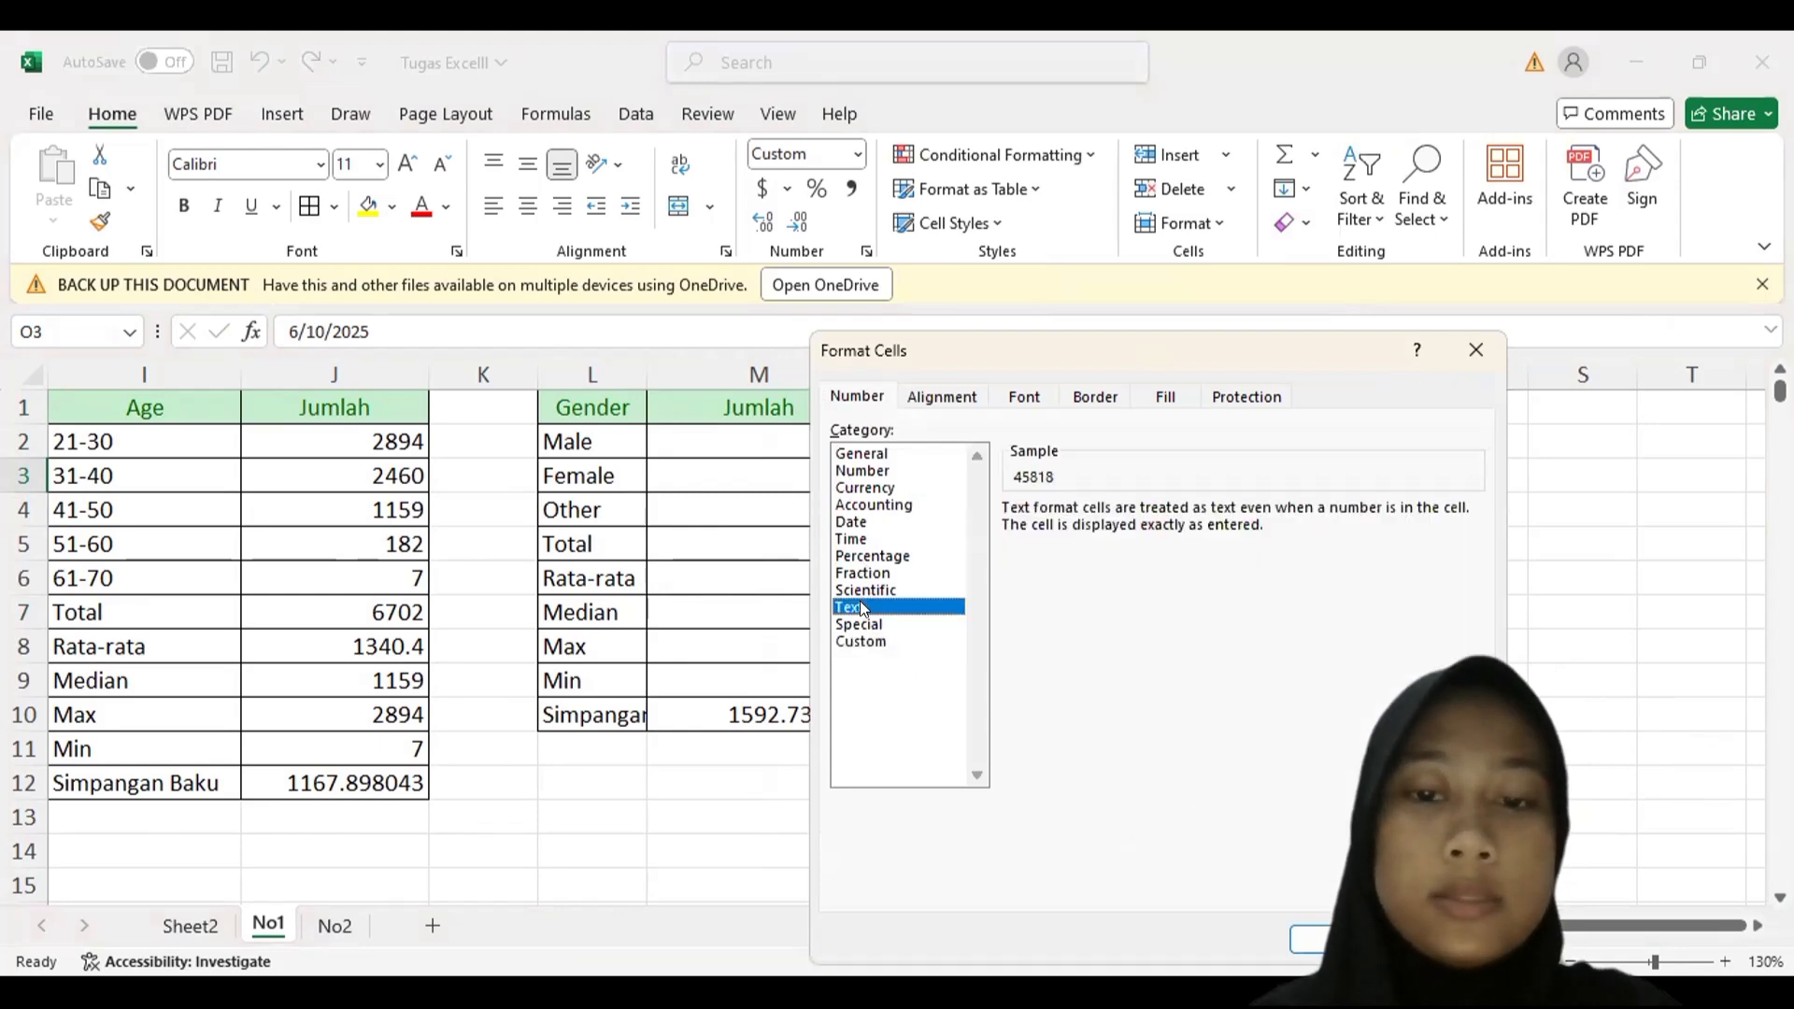
click(1313, 941)
double_click(1081, 477)
drag(1081, 476, 1252, 482)
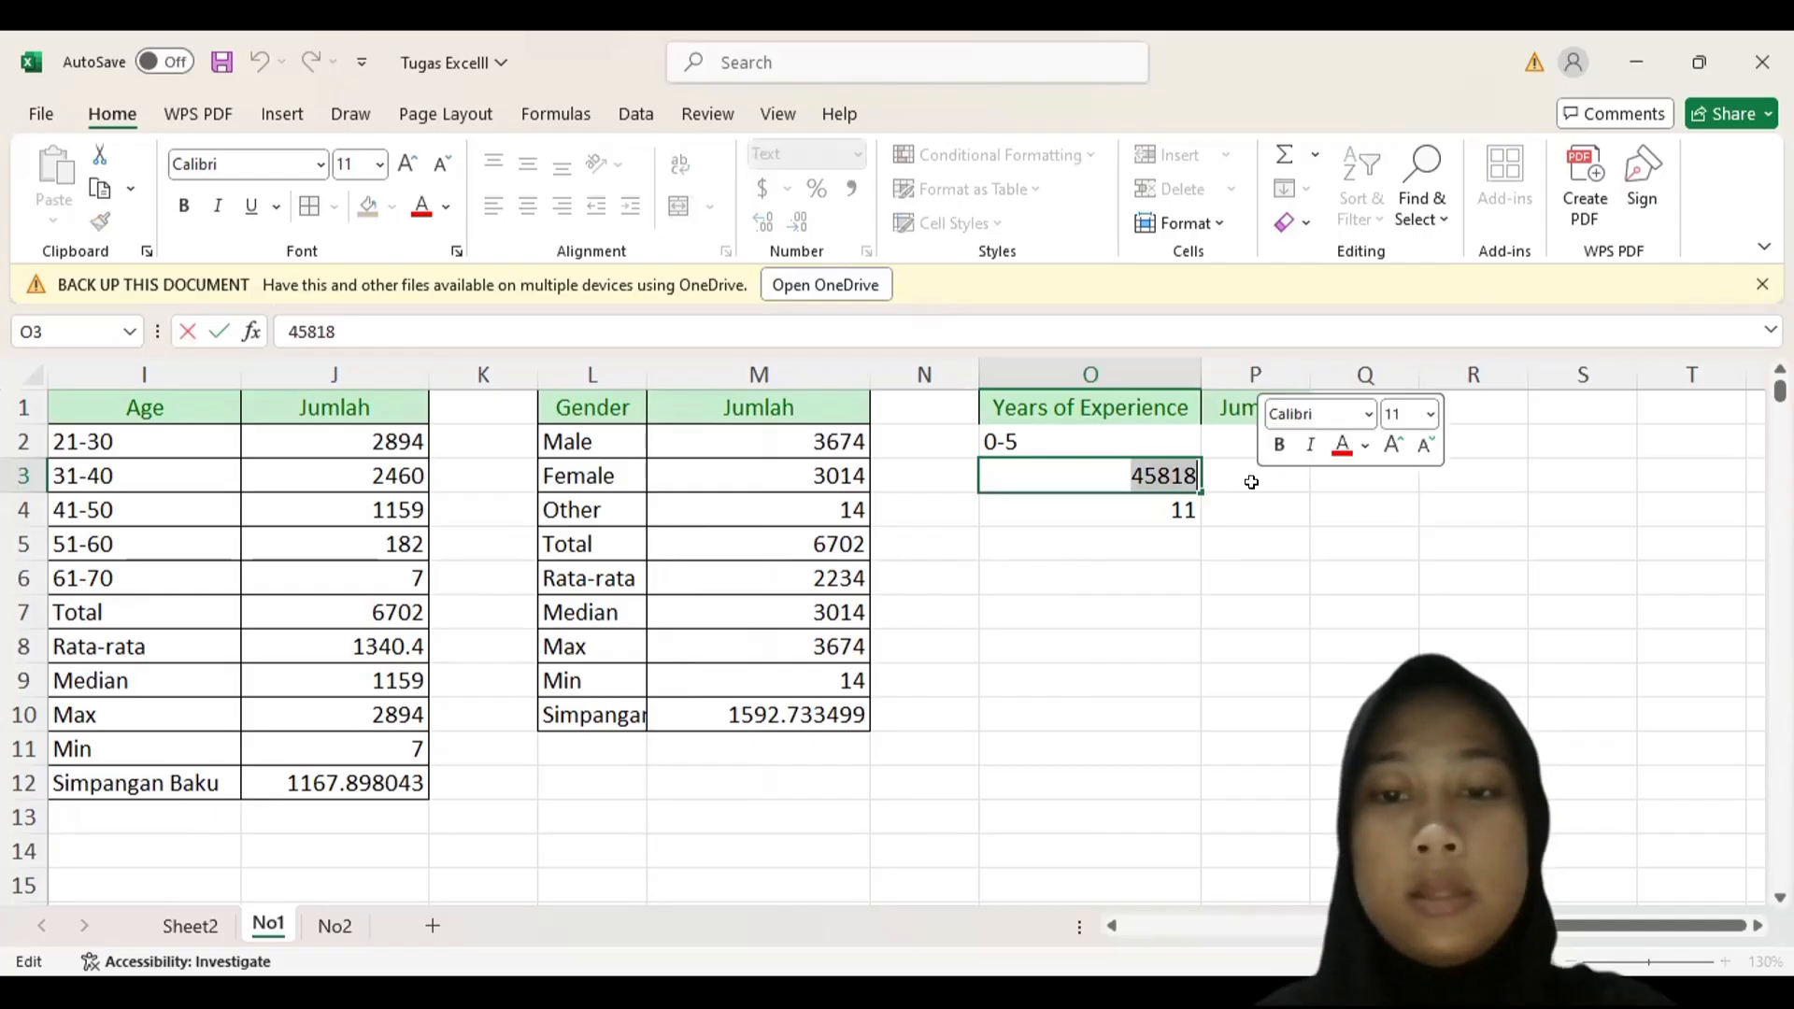
text(6-)
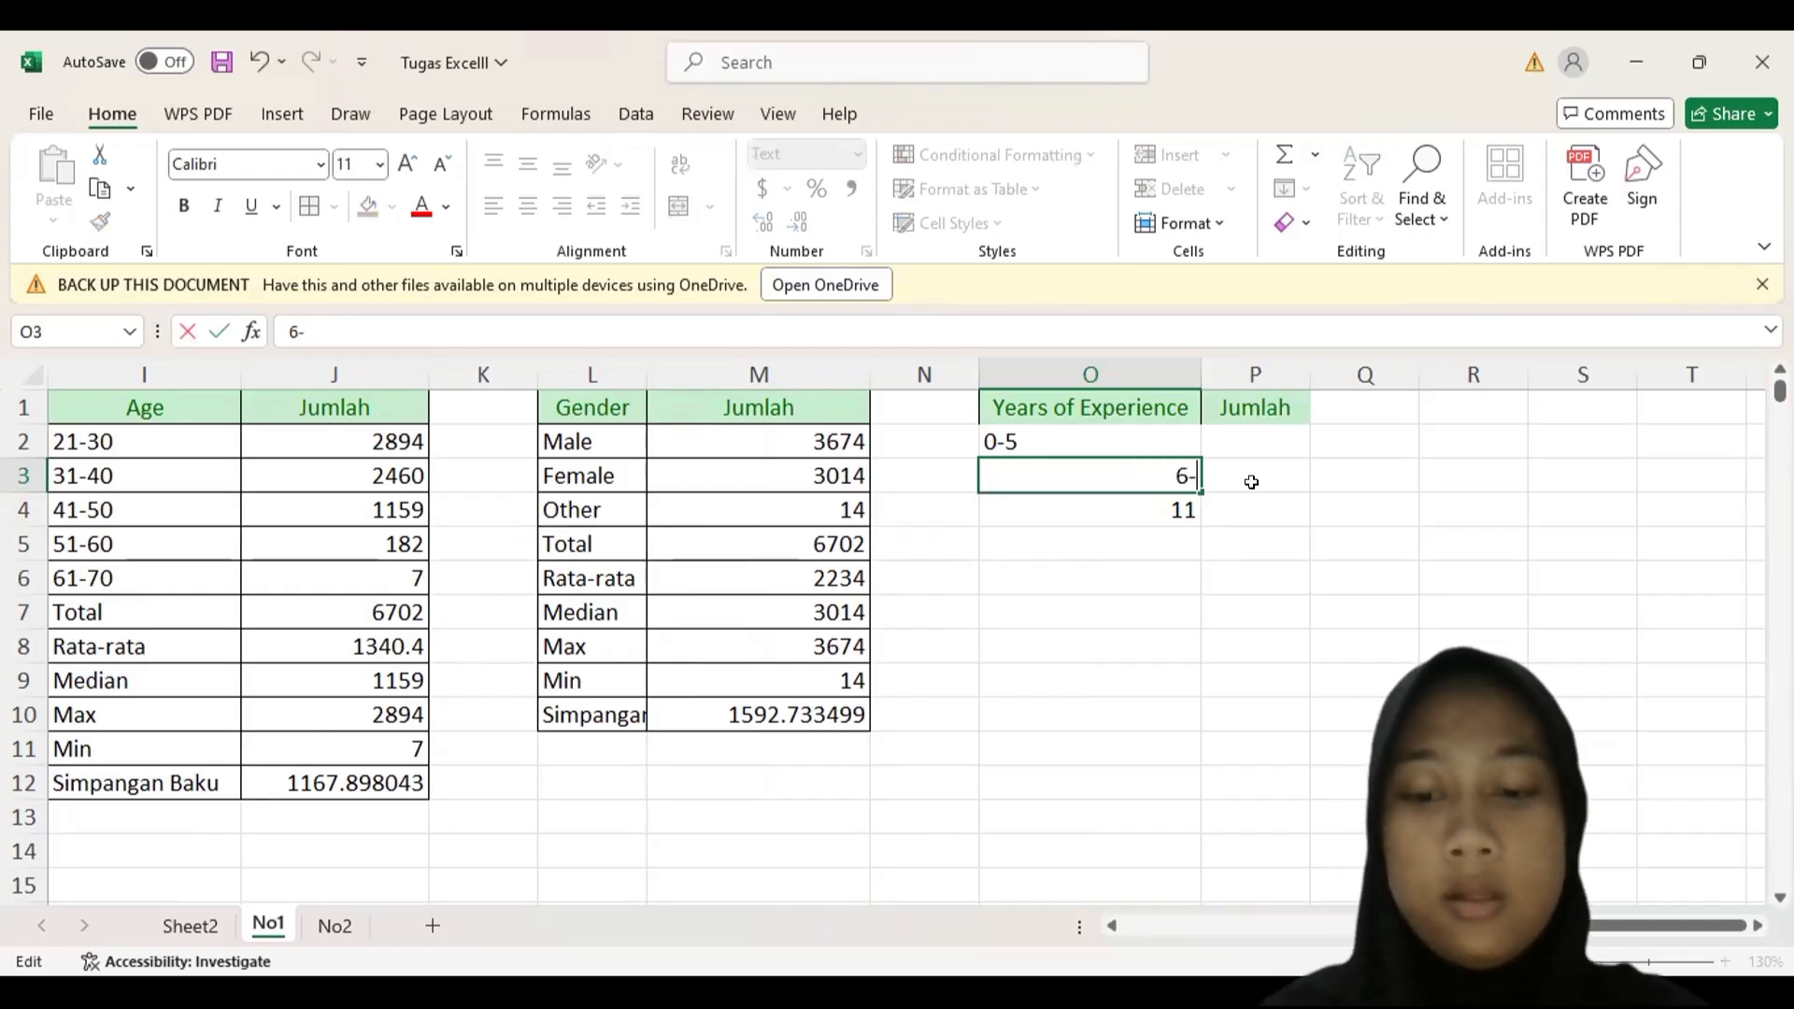
text(10)
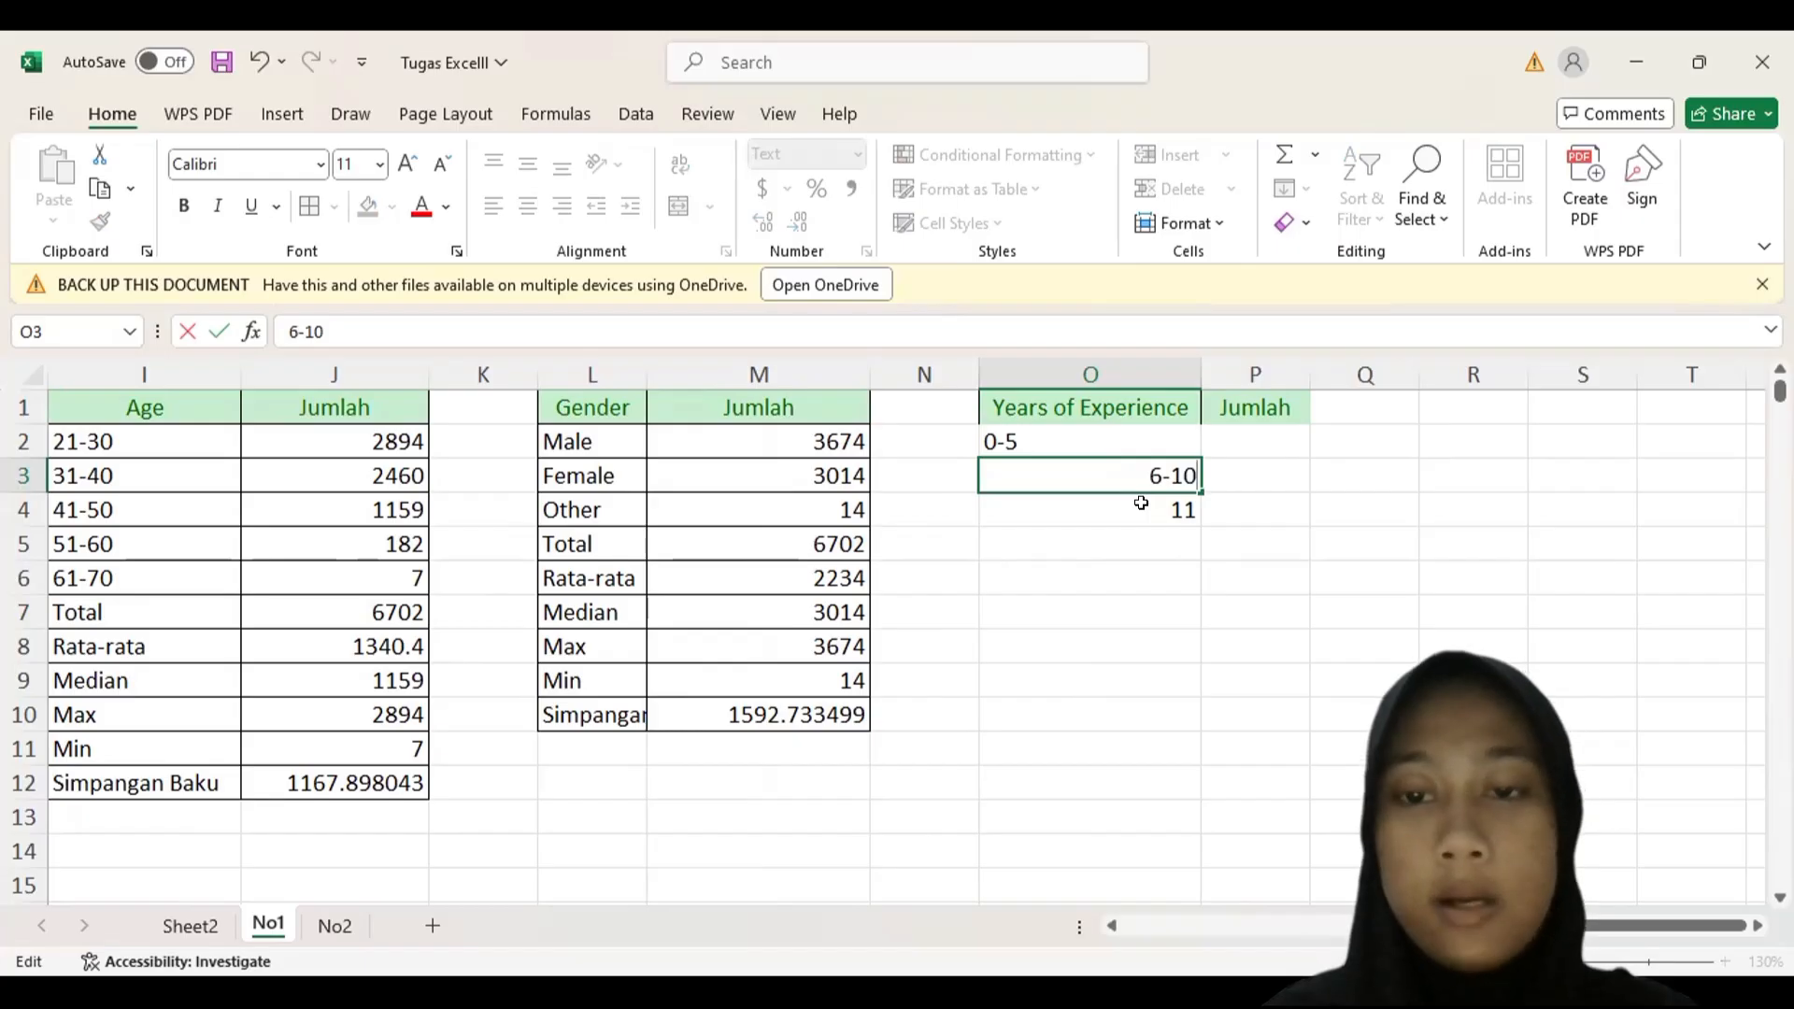
click(1075, 531)
- Try to extend the entry in O4 to the range 11-15
click(1070, 508)
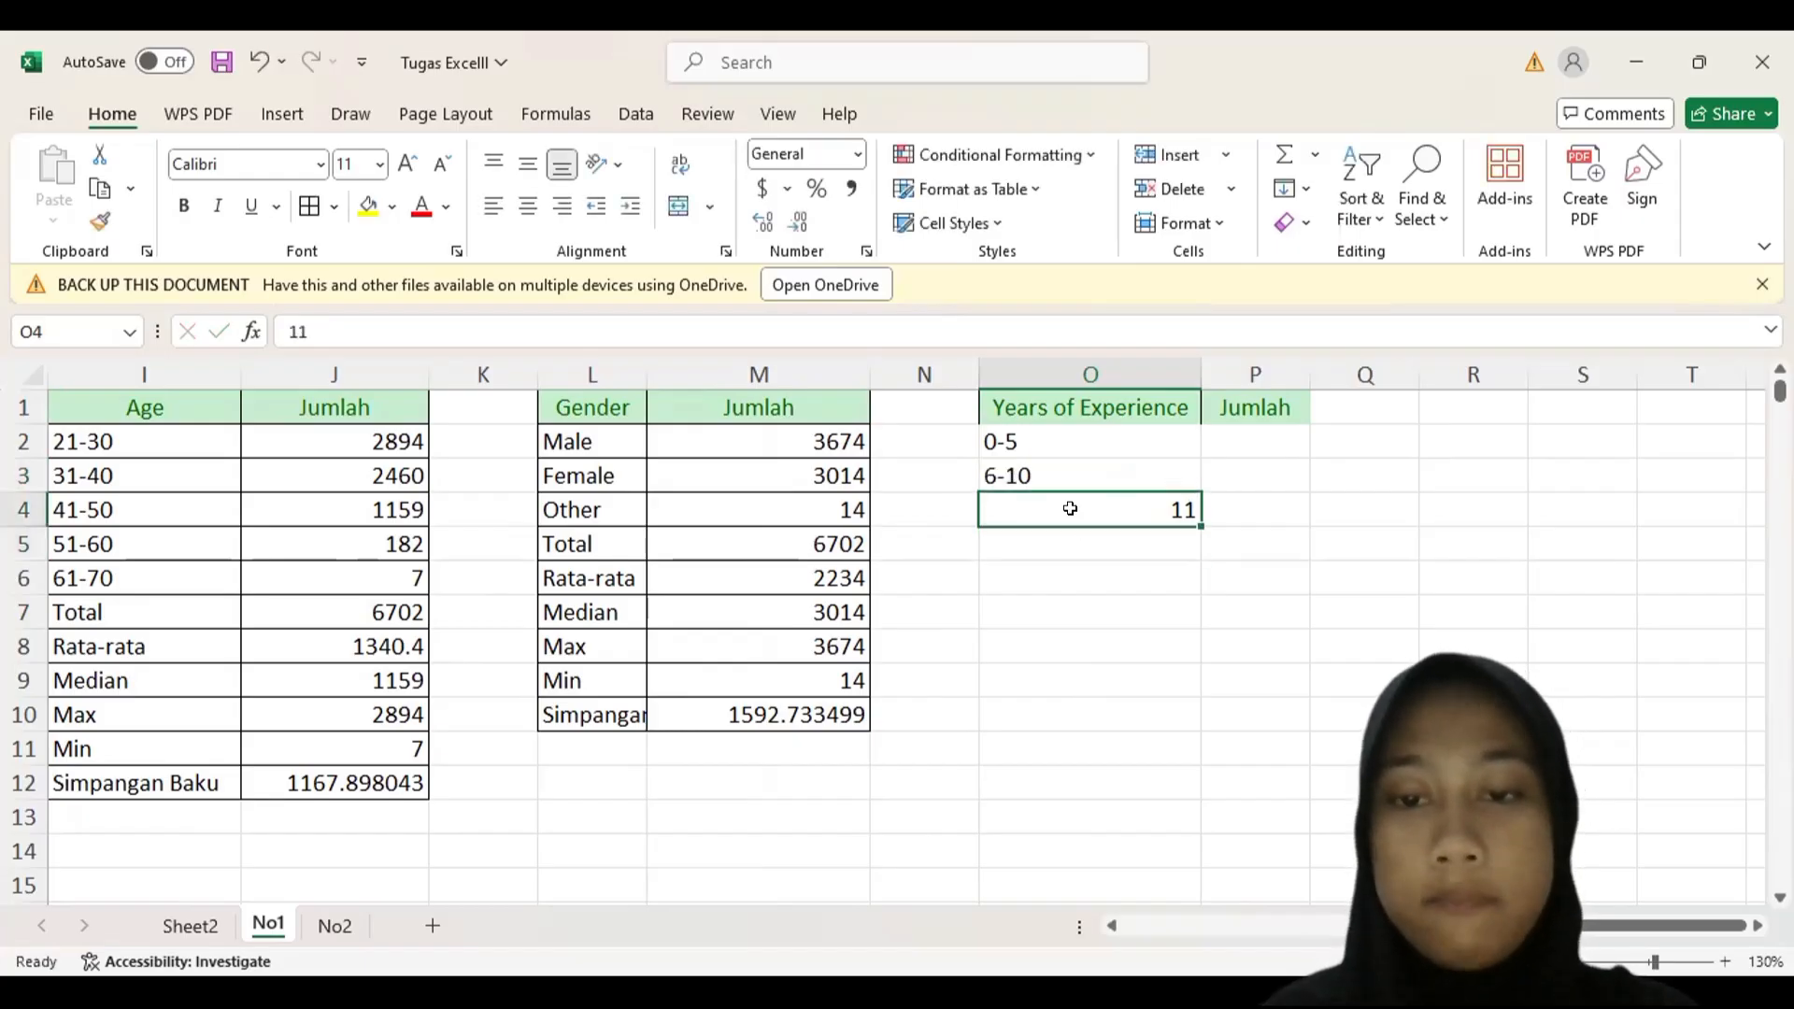
double_click(1070, 508)
drag(1070, 508, 1210, 502)
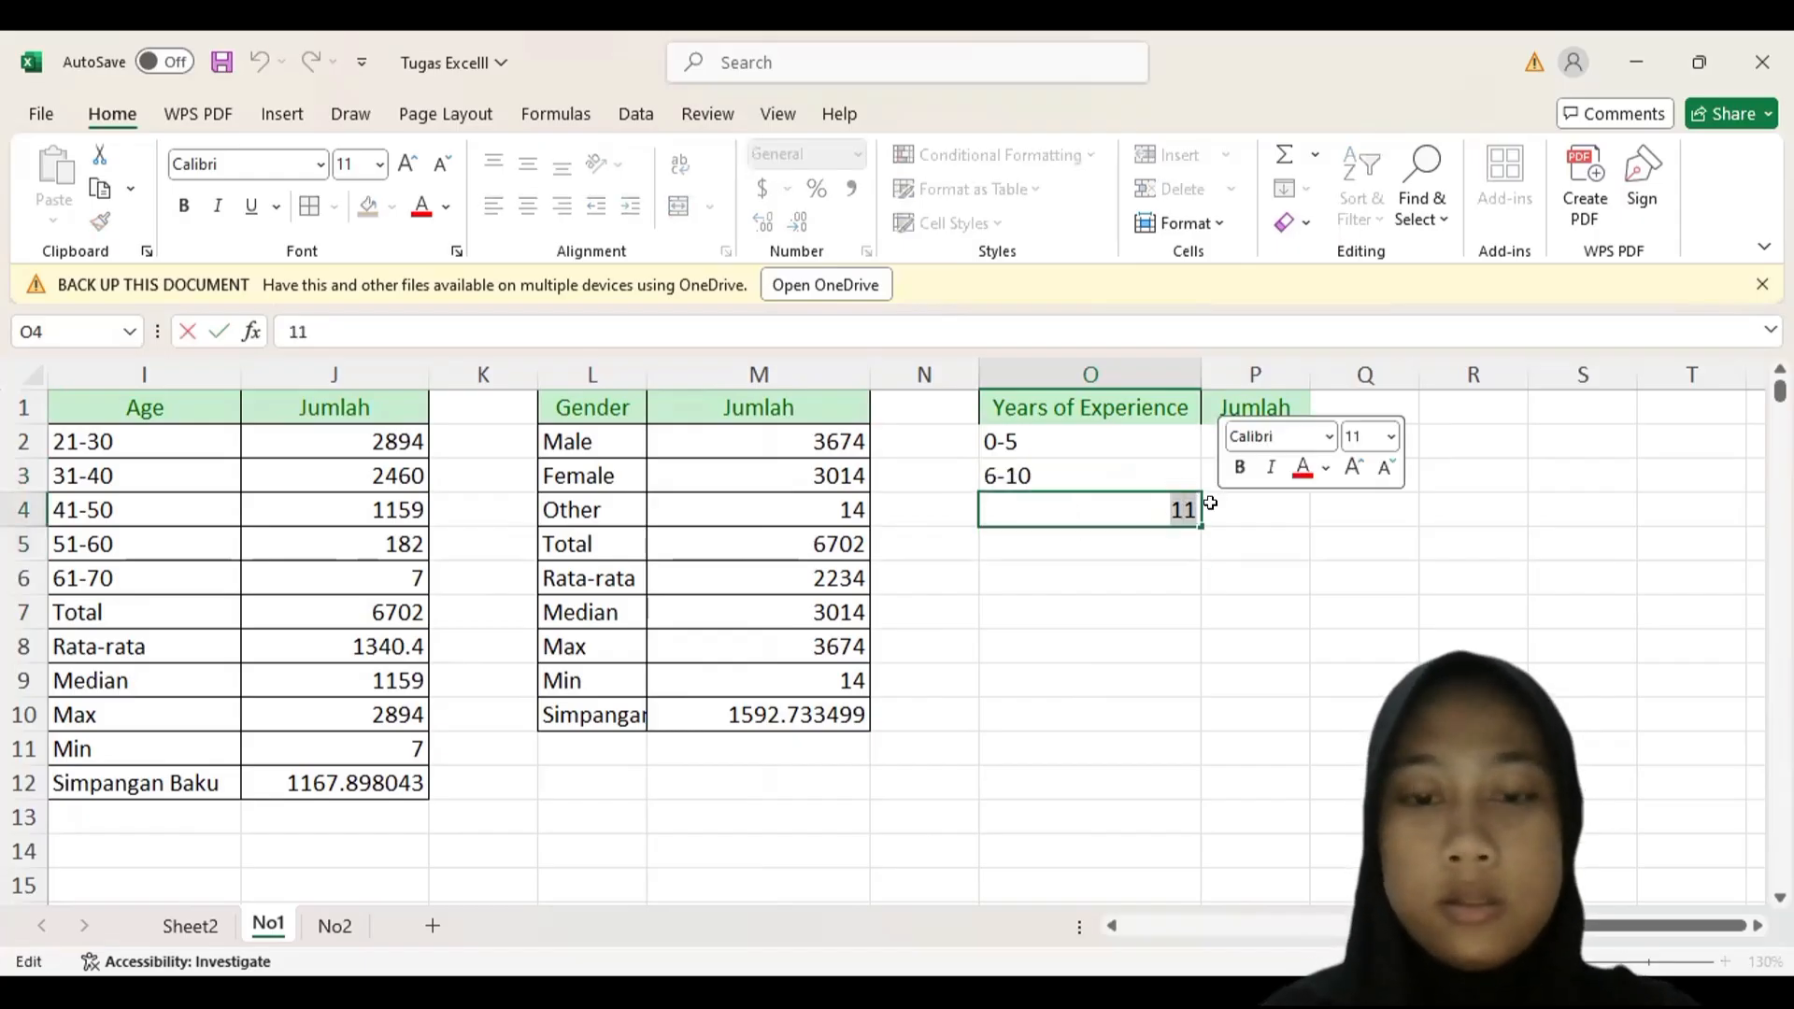
key(Right)
text(-)
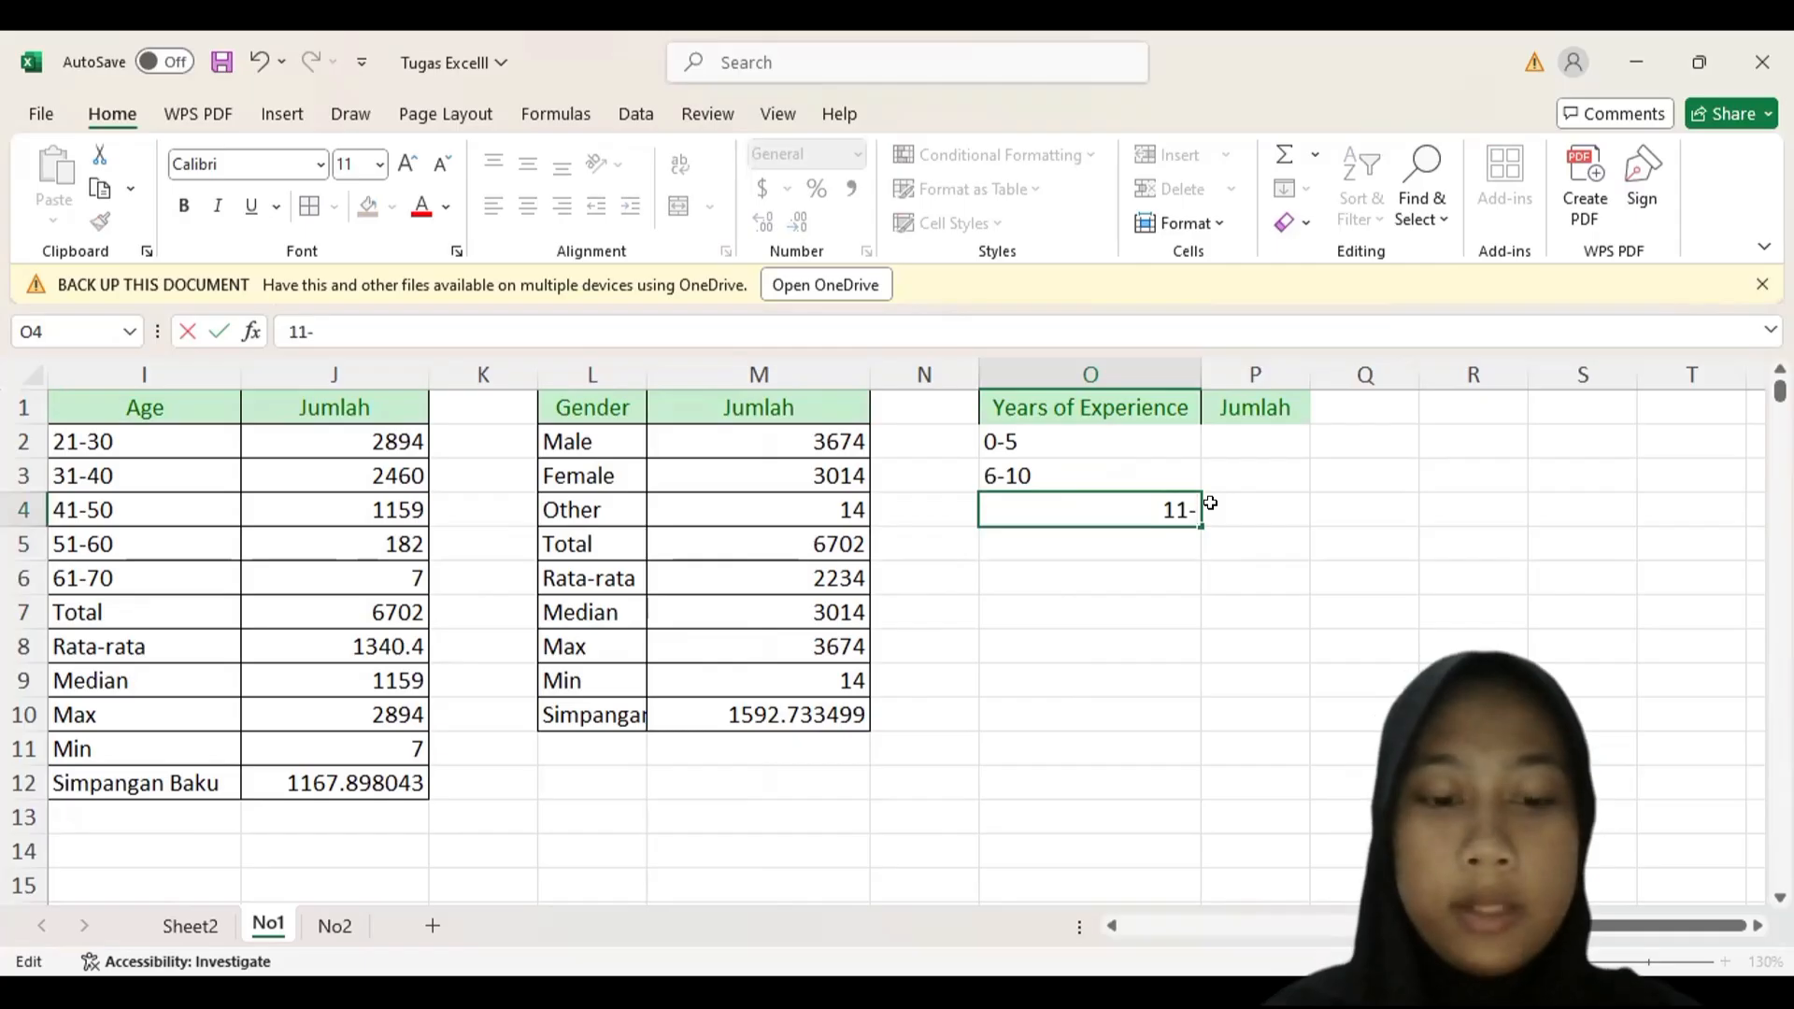
text(15)
click(1126, 533)
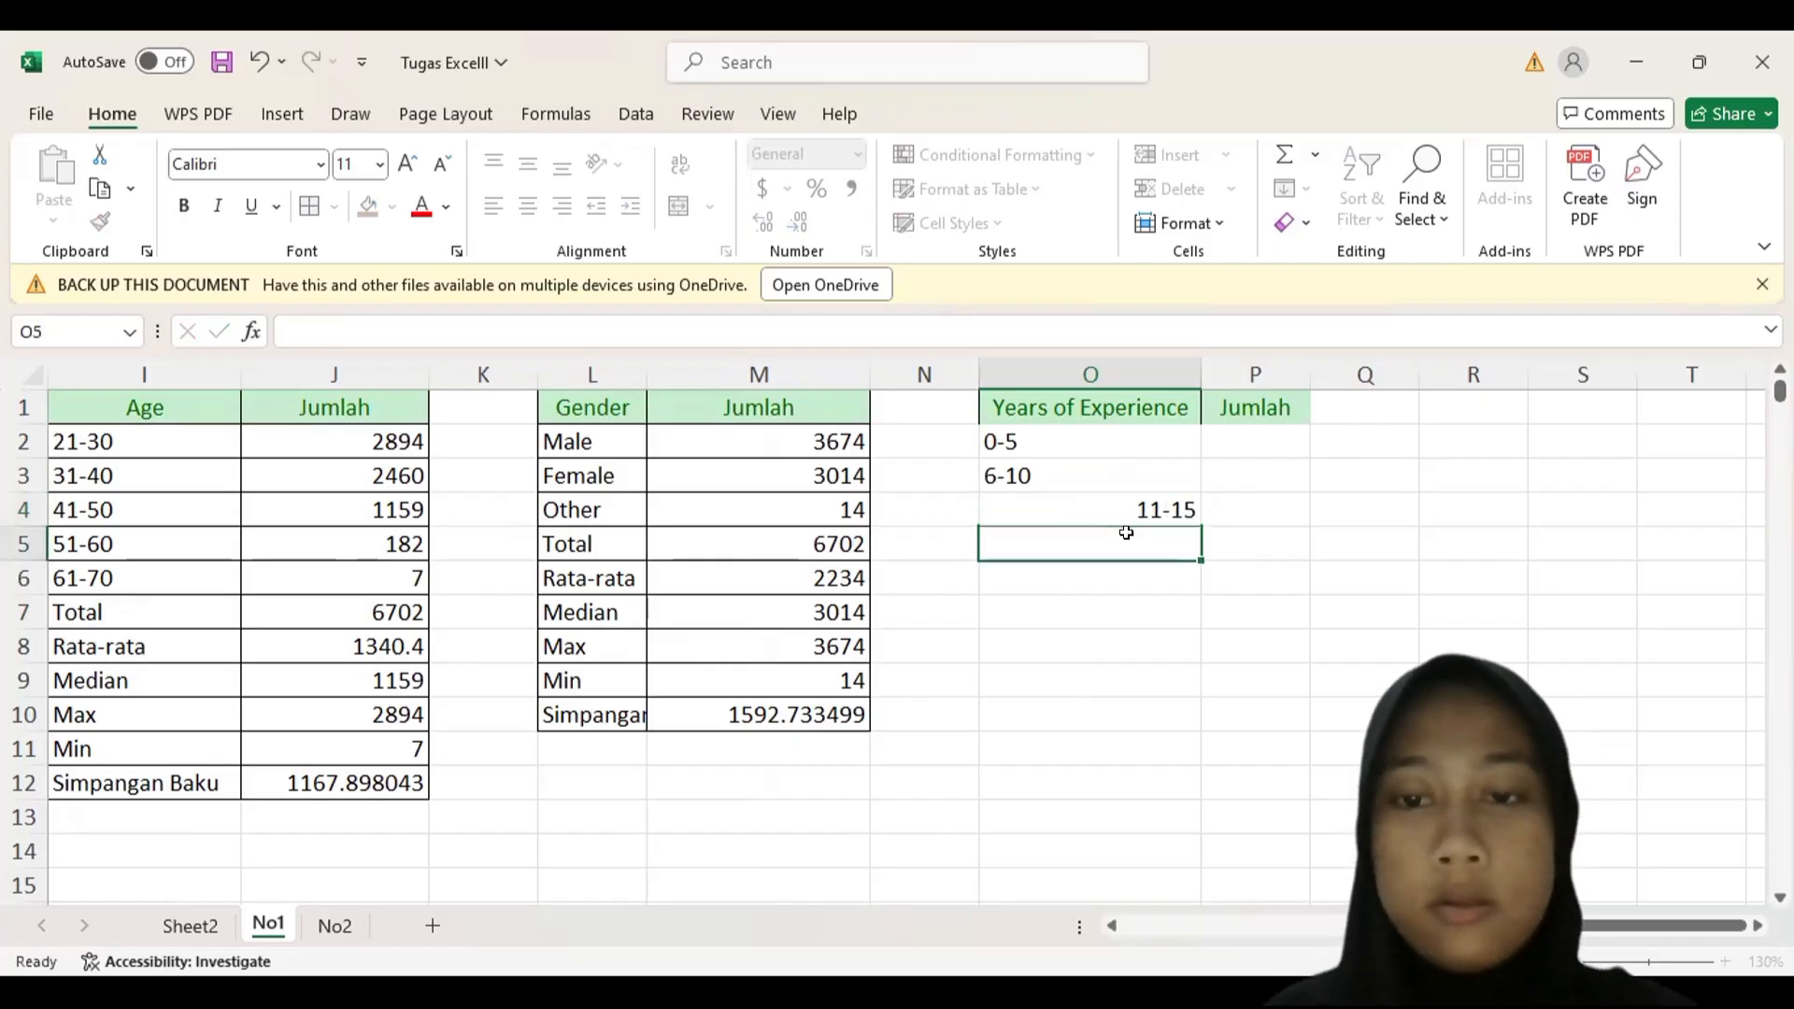
- Format cell O4 as Text and replace its content with 11-15
click(1106, 501)
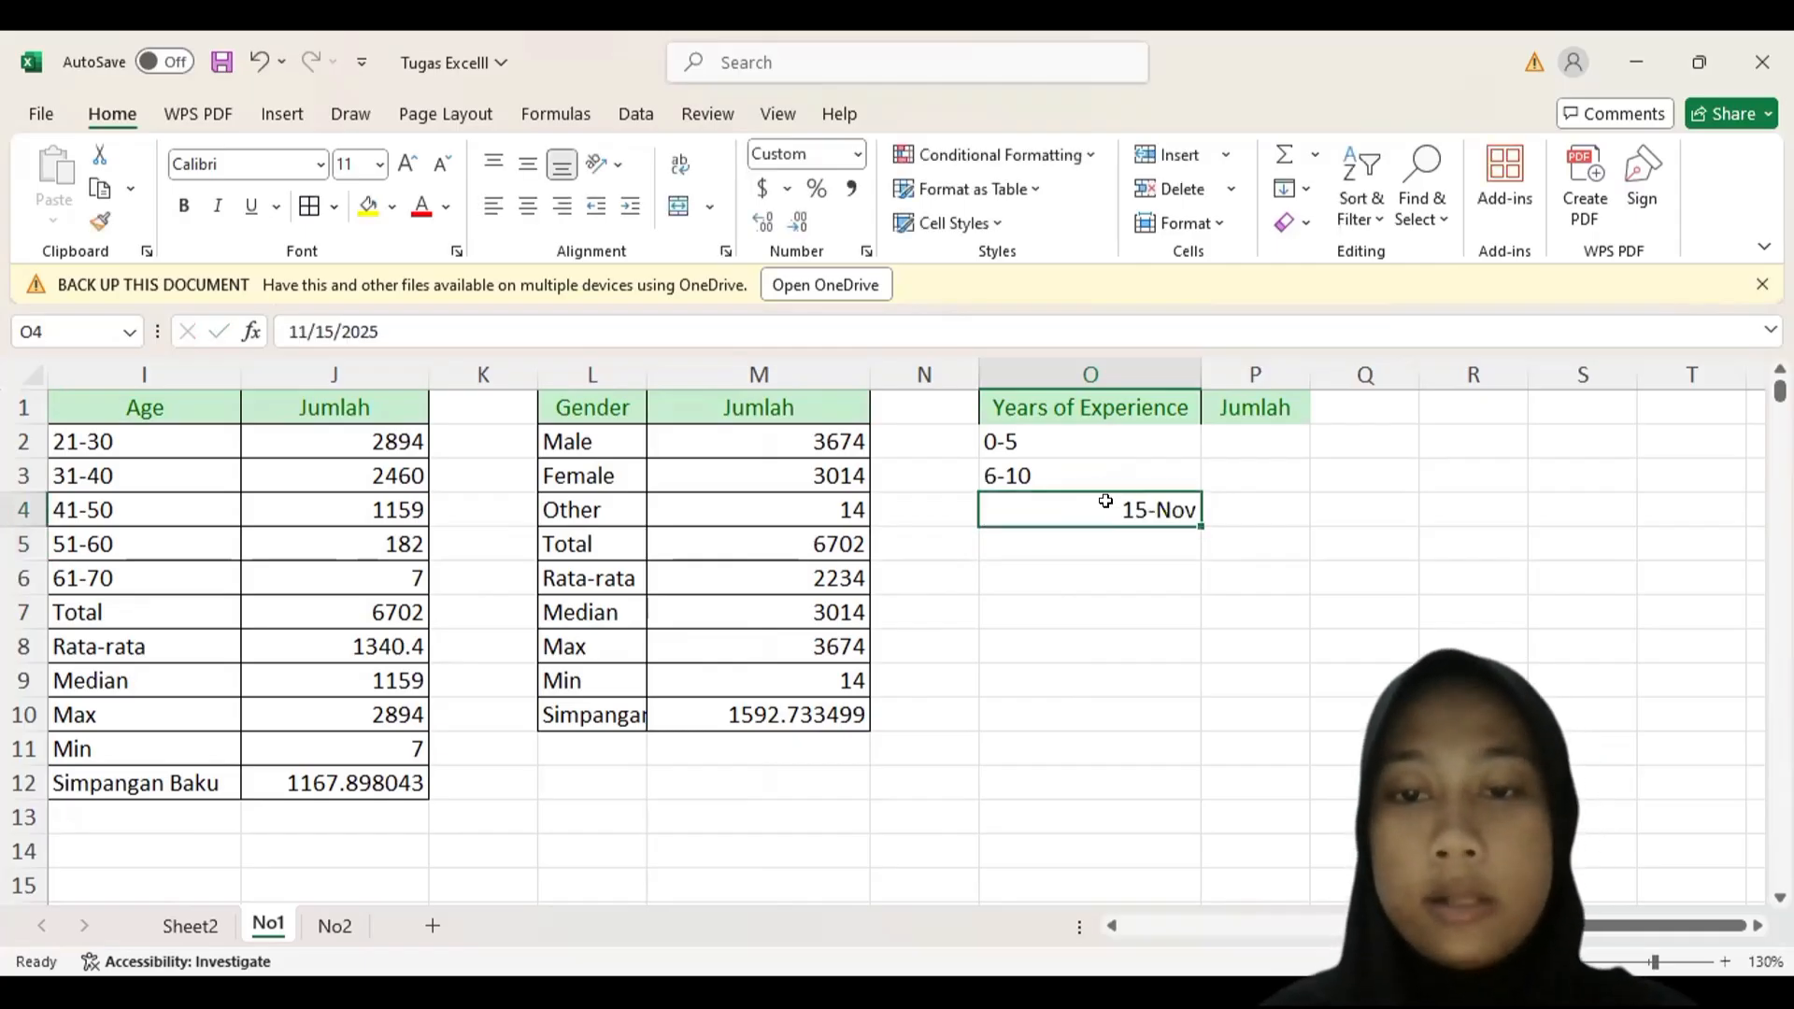
right_click(1110, 509)
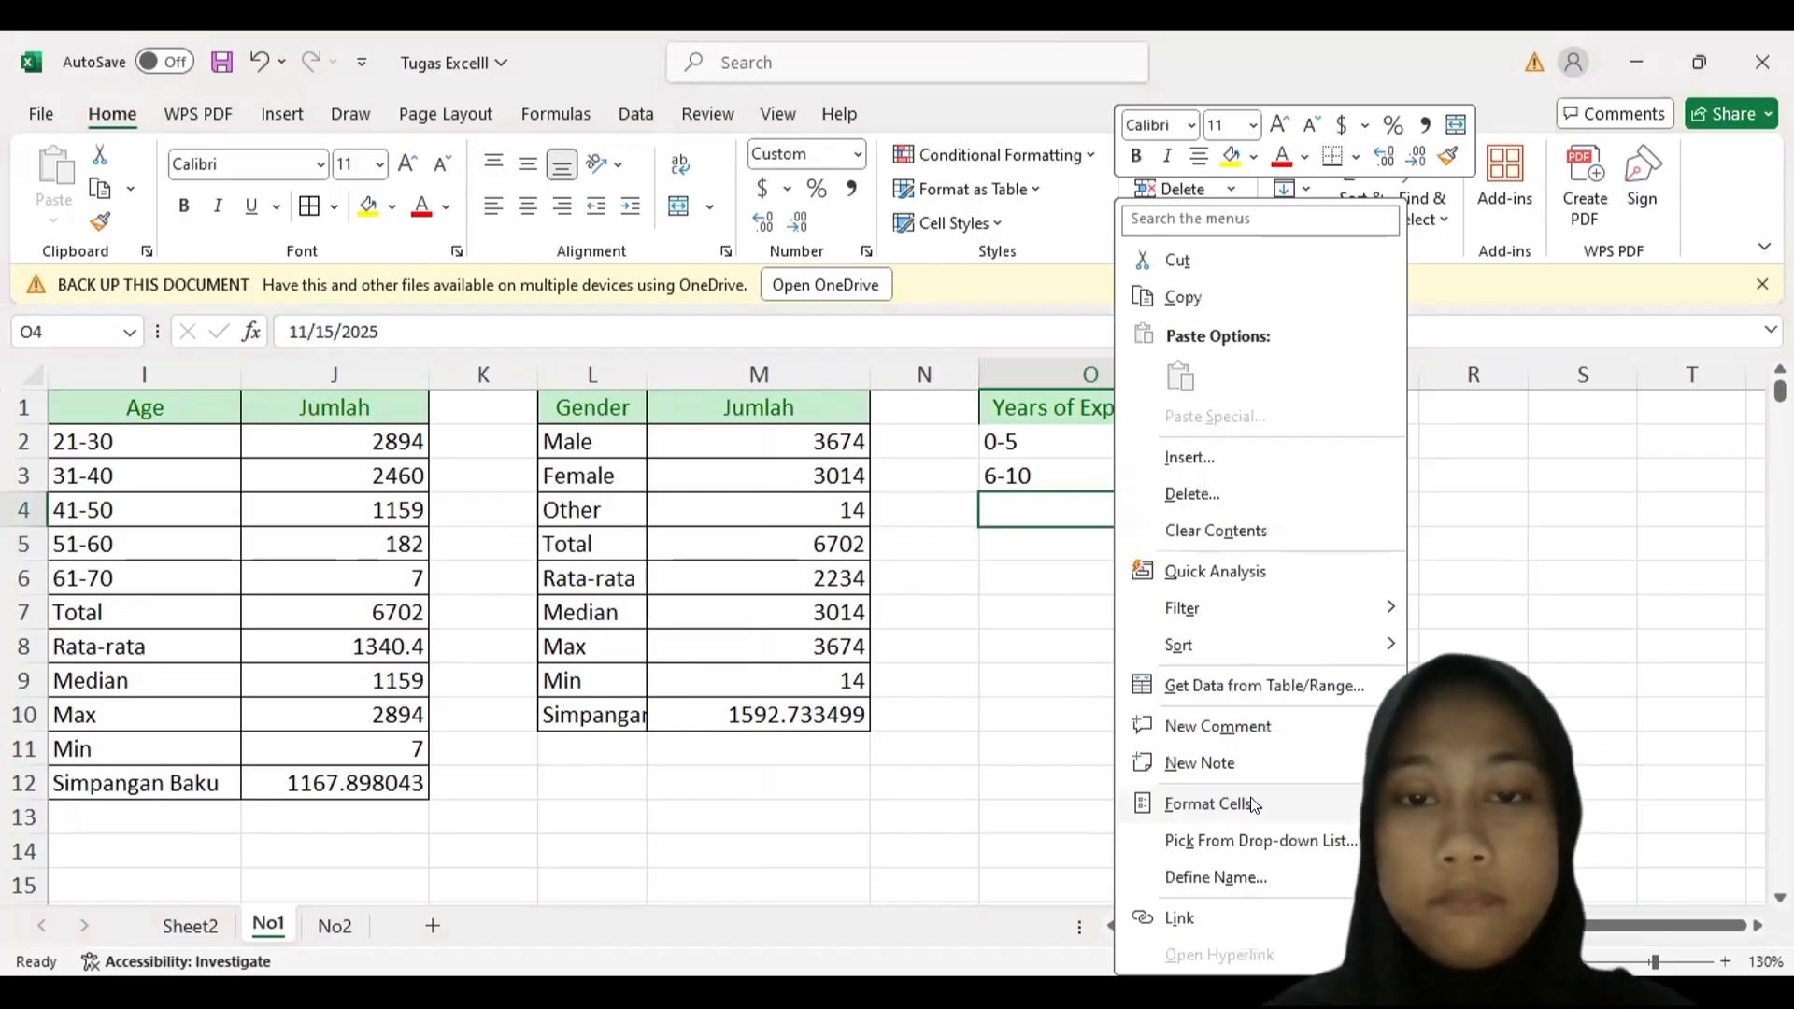
click(1250, 798)
click(994, 608)
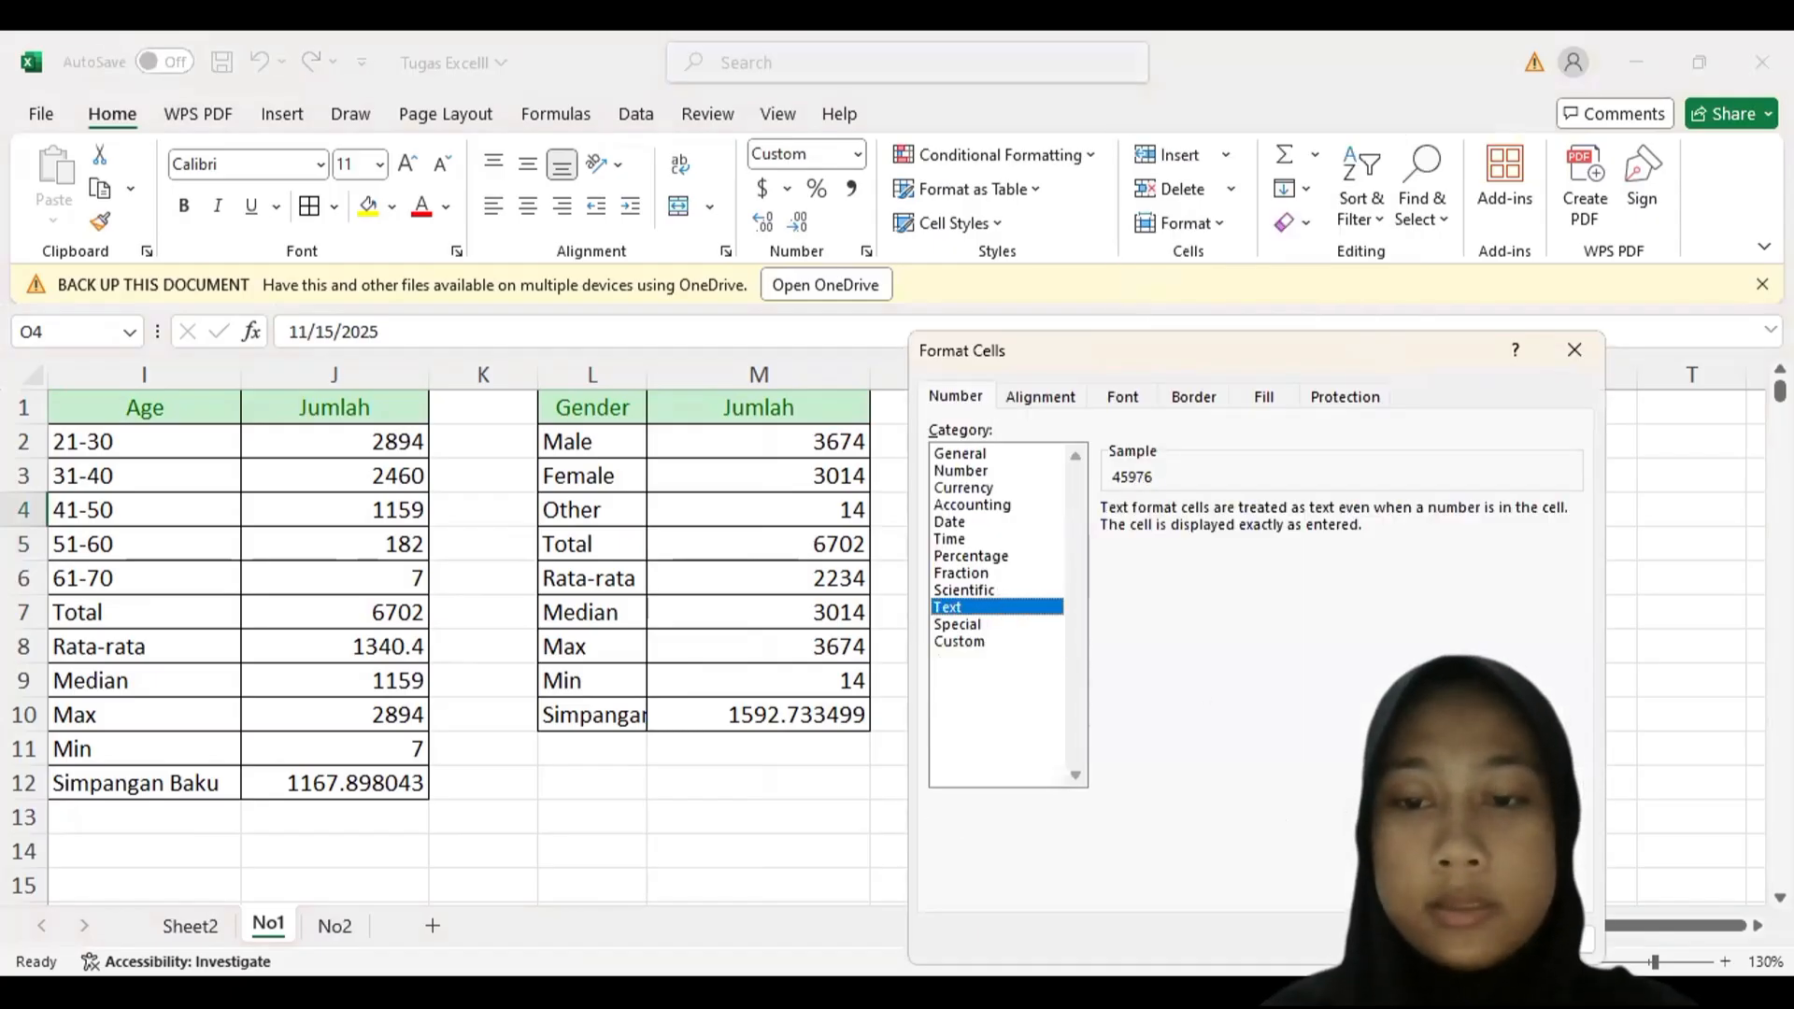
key(Return)
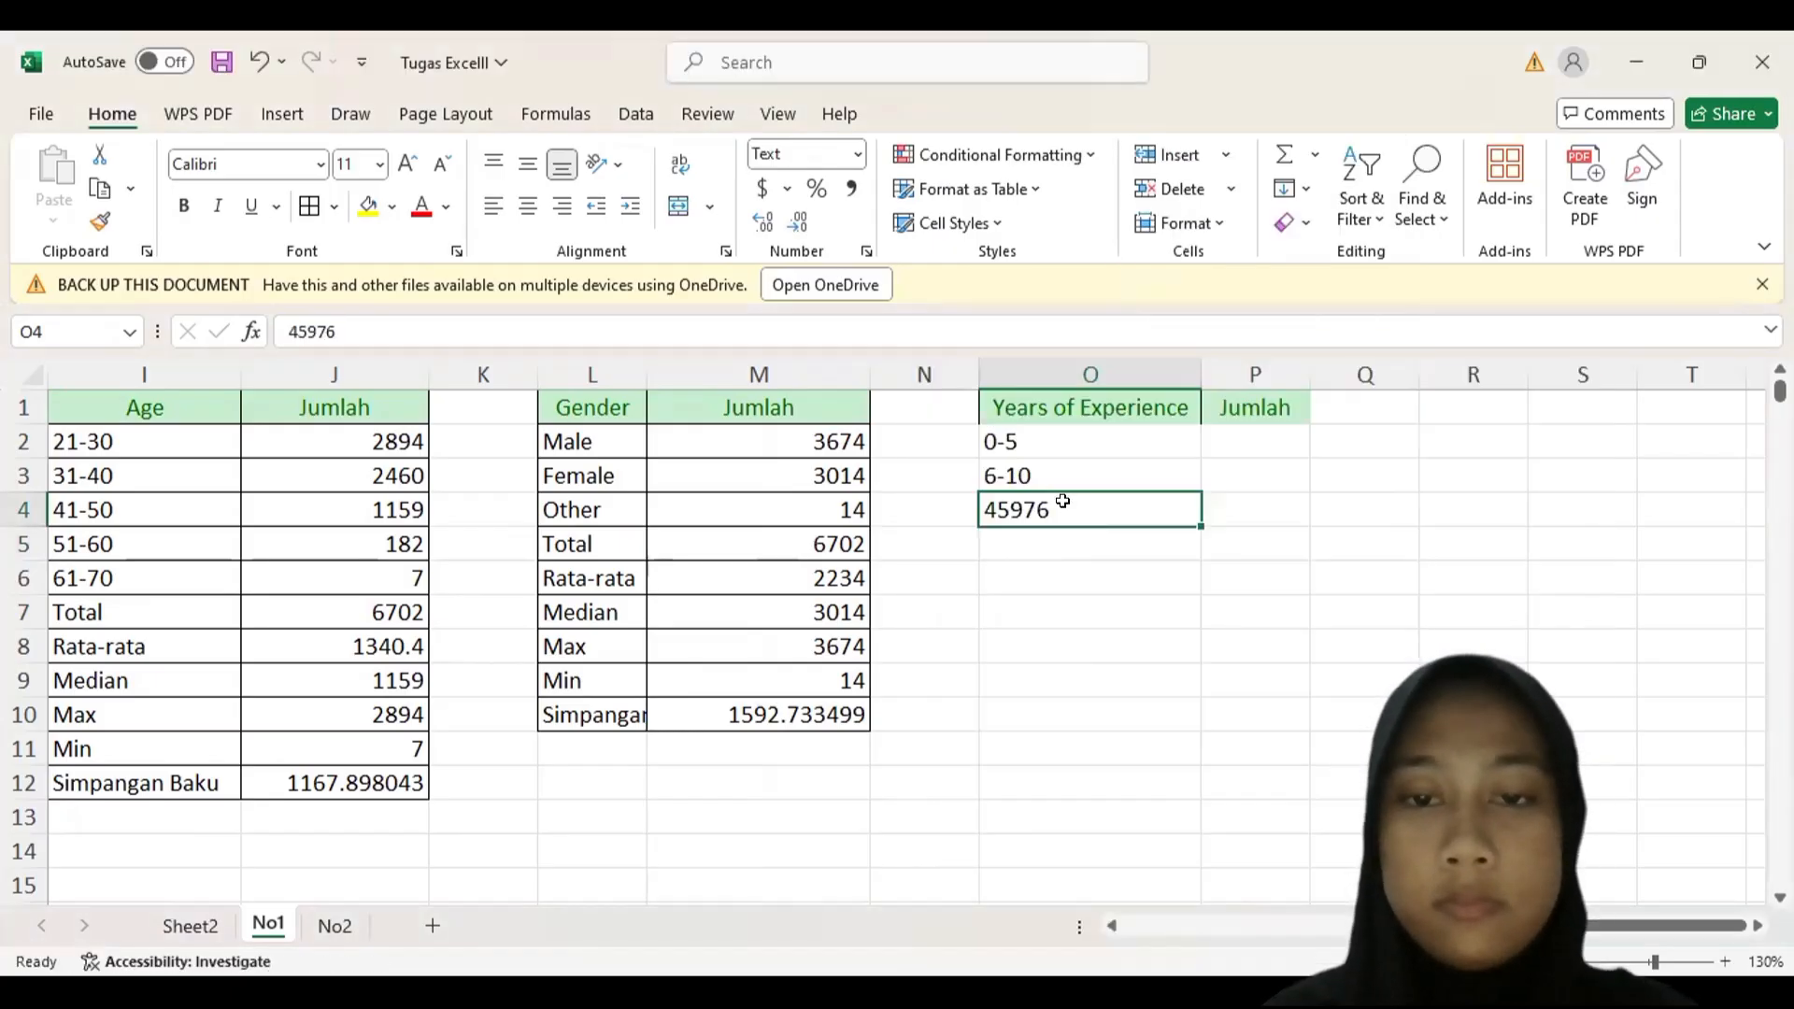
double_click(1062, 502)
drag(1062, 502, 1314, 521)
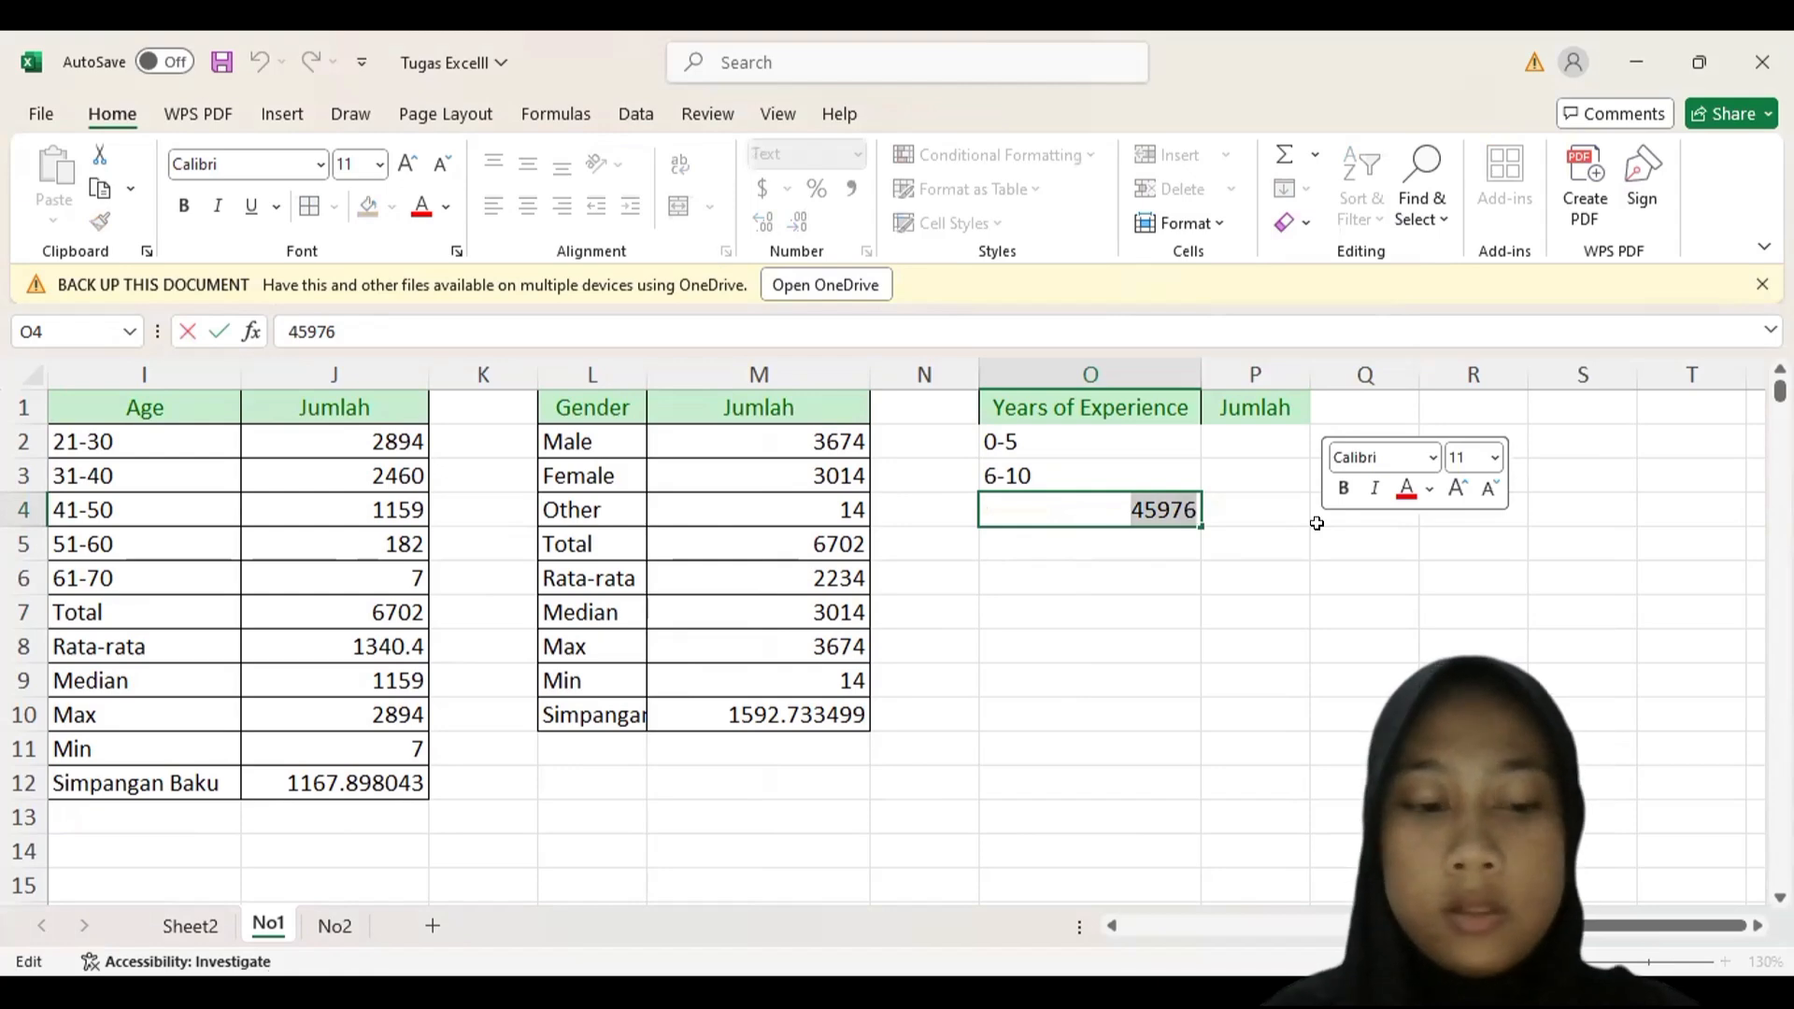
text(11-1)
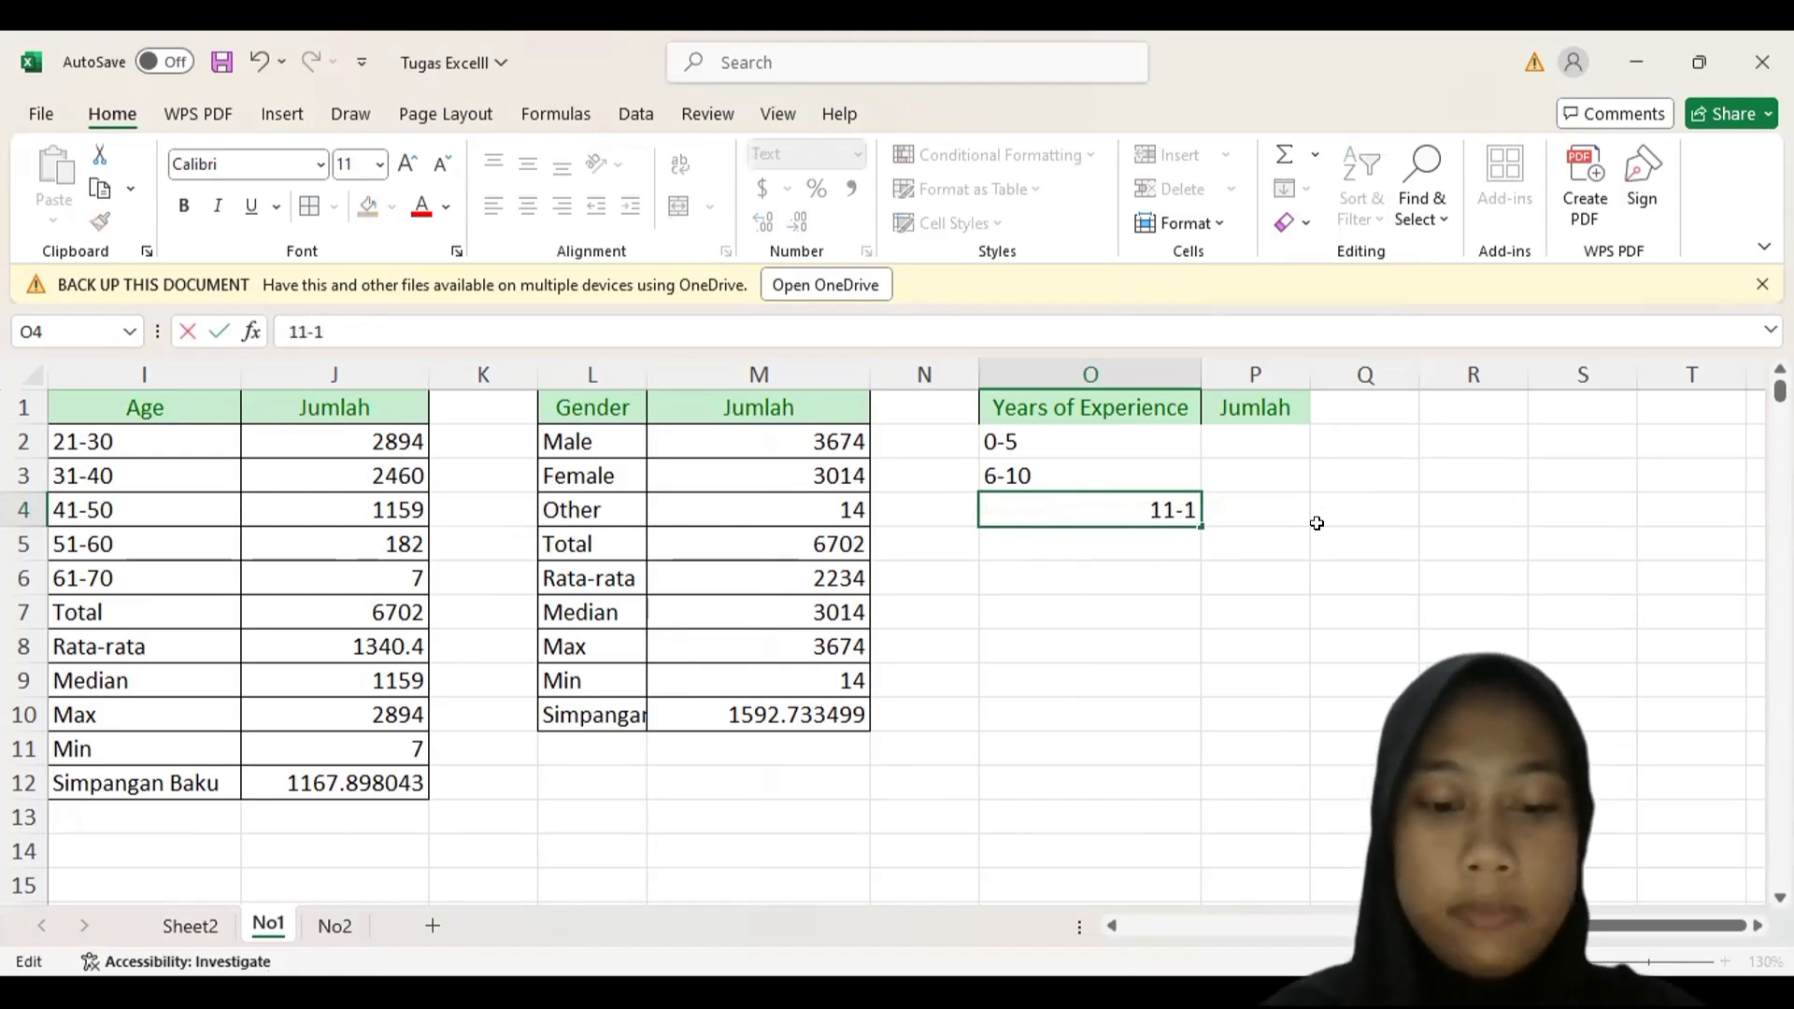
text(5)
- Enter the remaining experience ranges 16-20, 21-25 and 26-30 in cells O5 to O7
double_click(1093, 541)
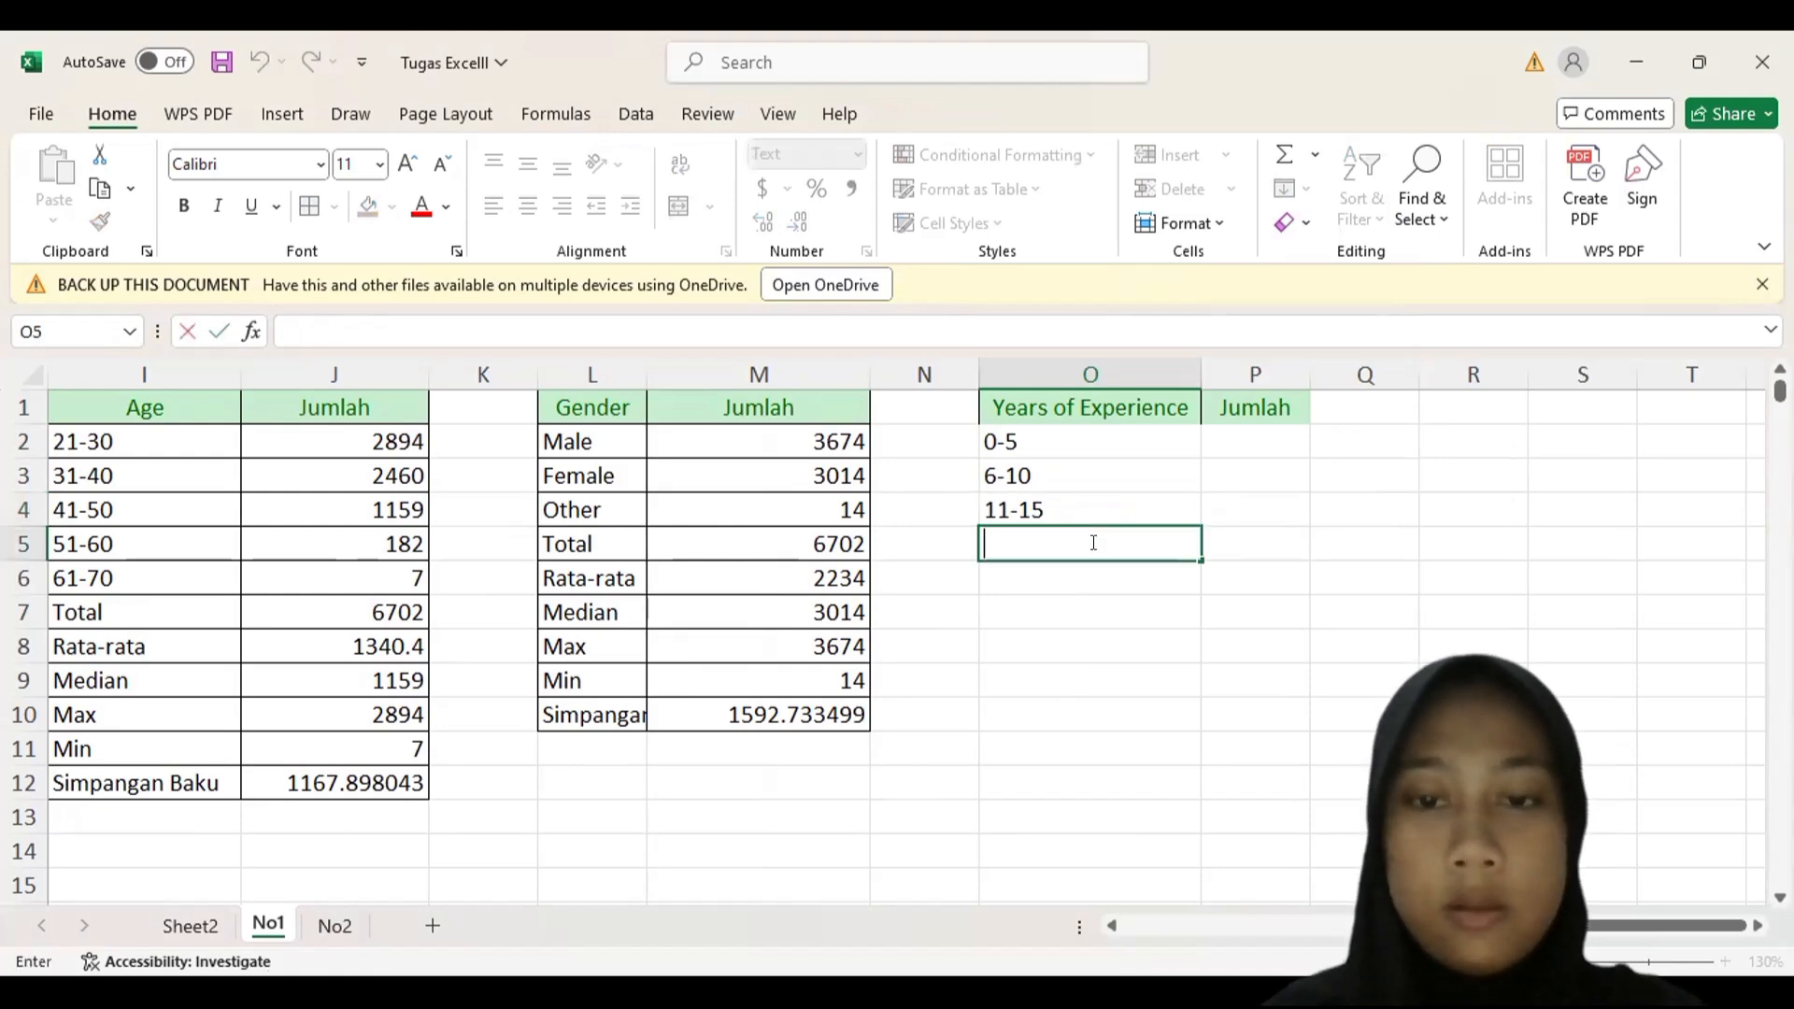
text(16-)
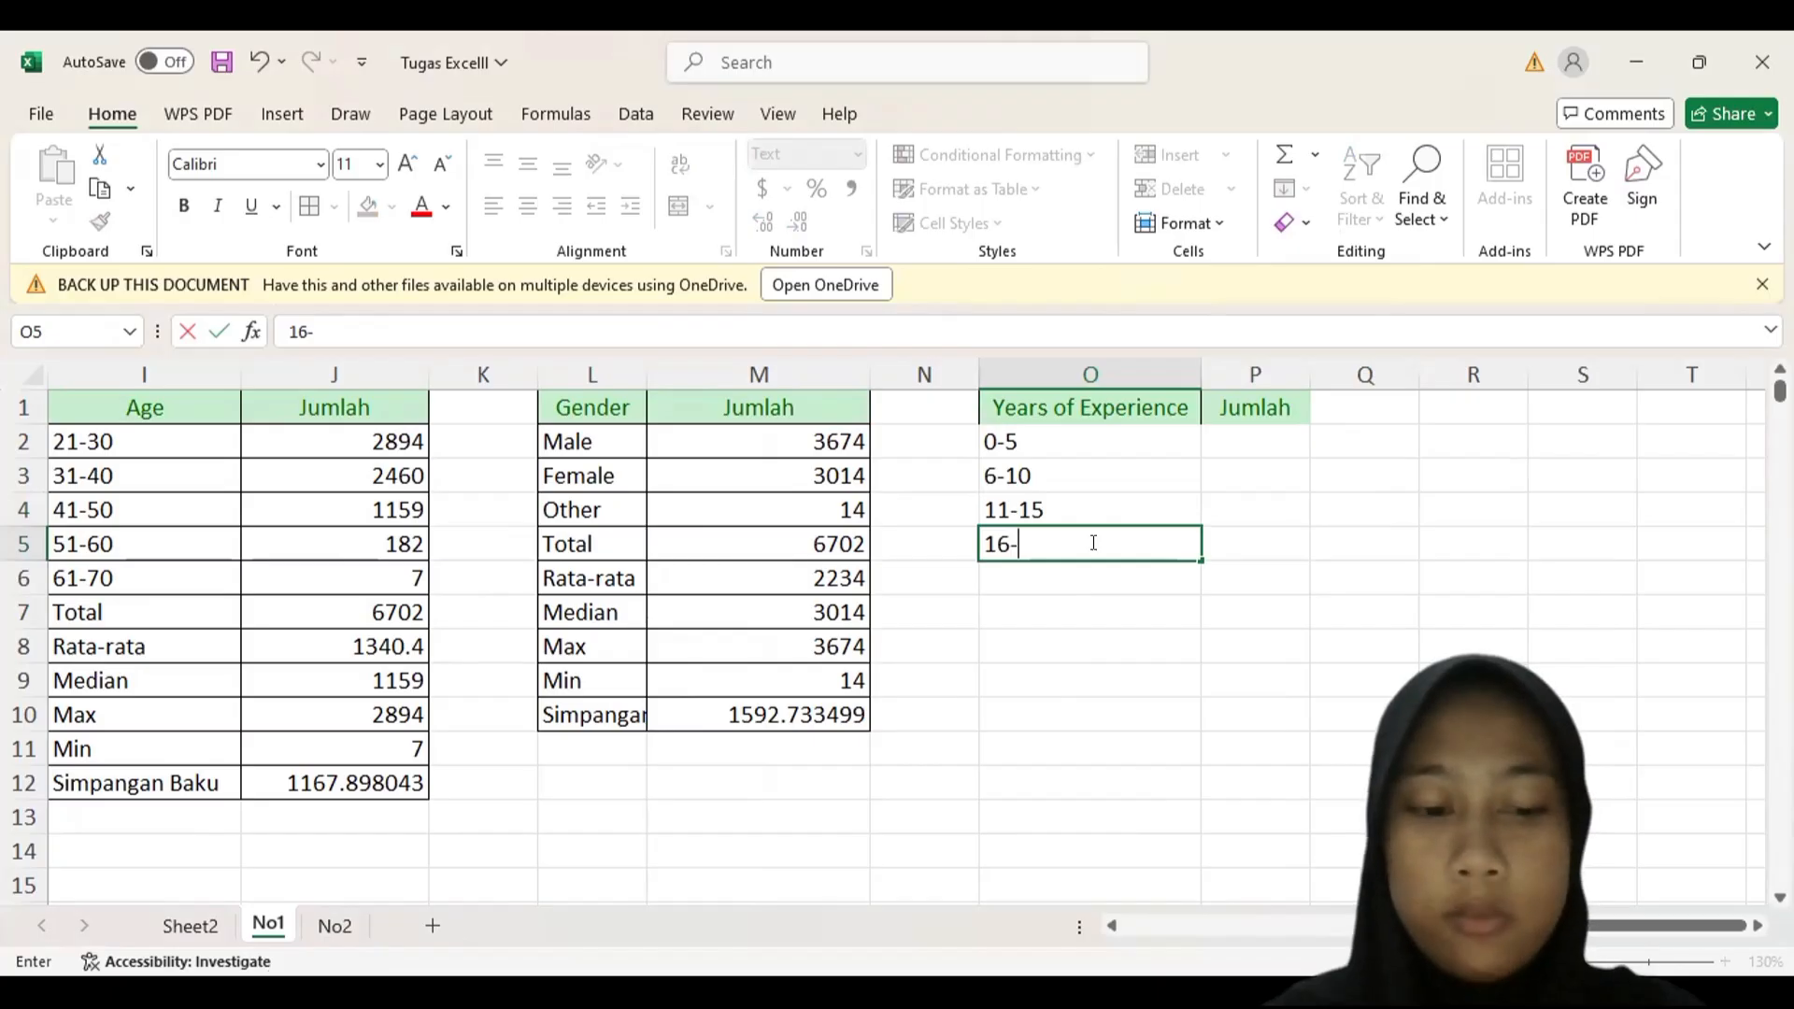
text(20)
key(Return)
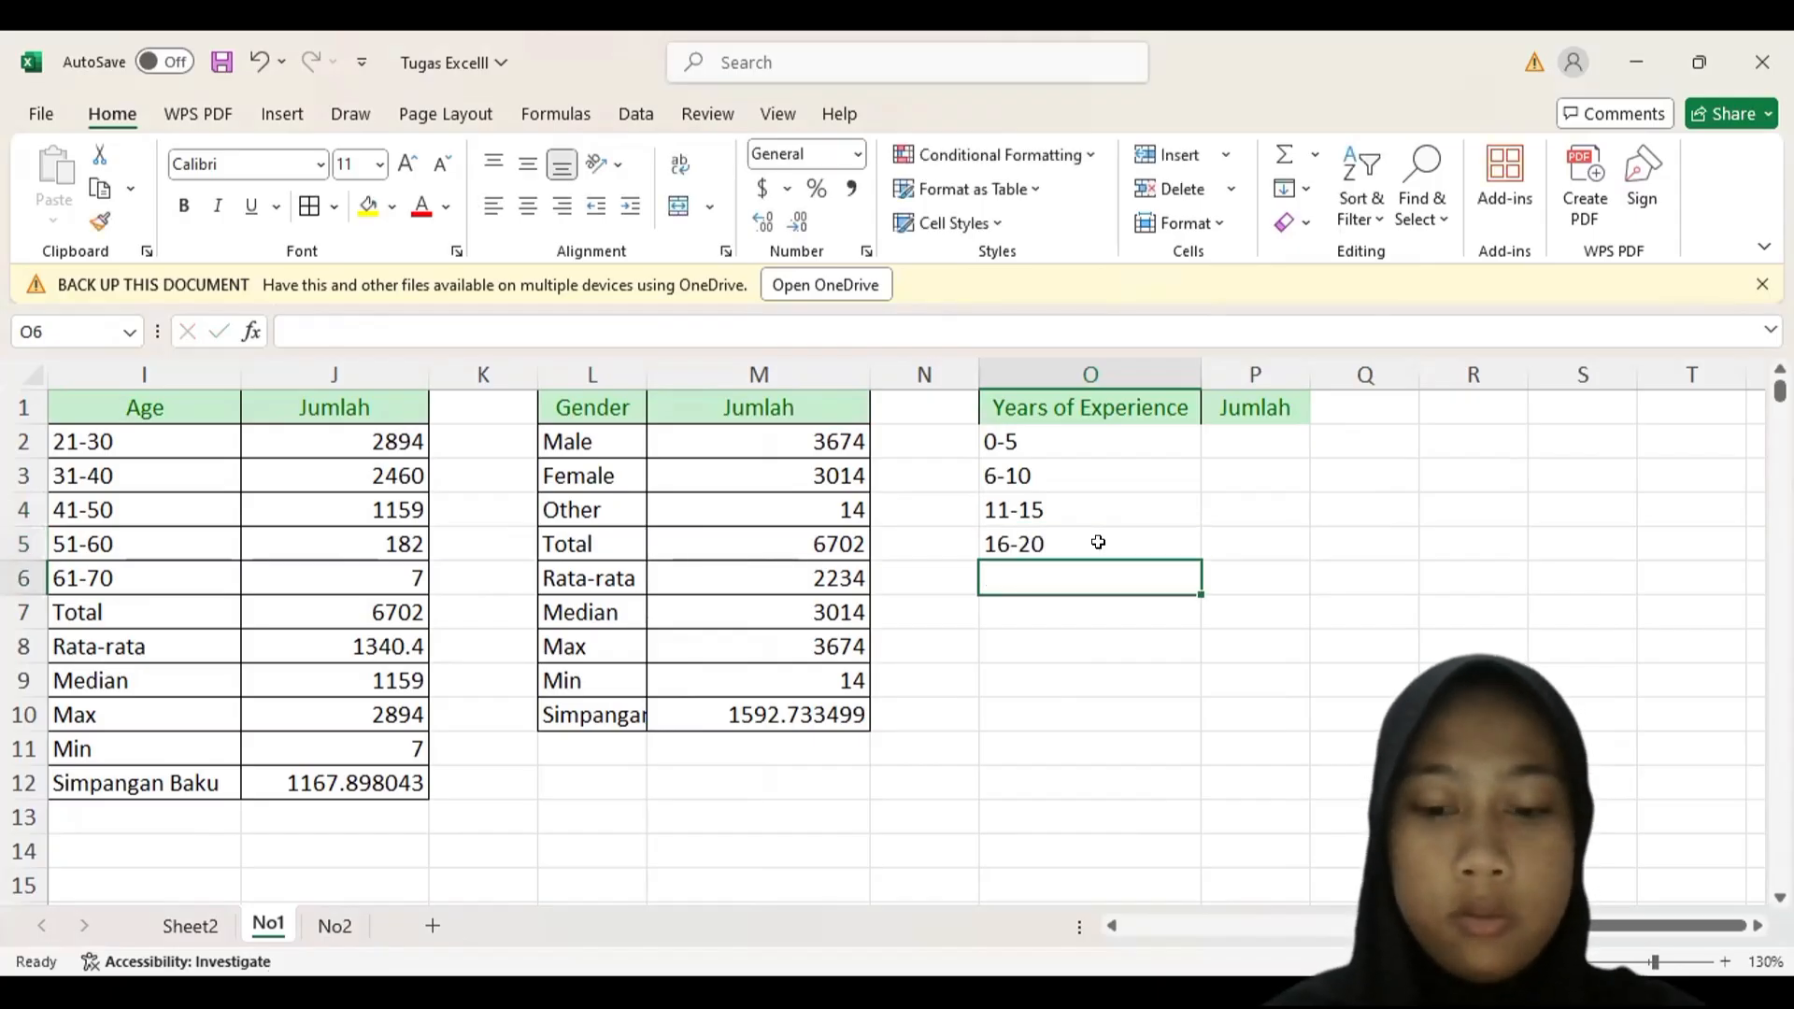
text(21-25)
key(Return)
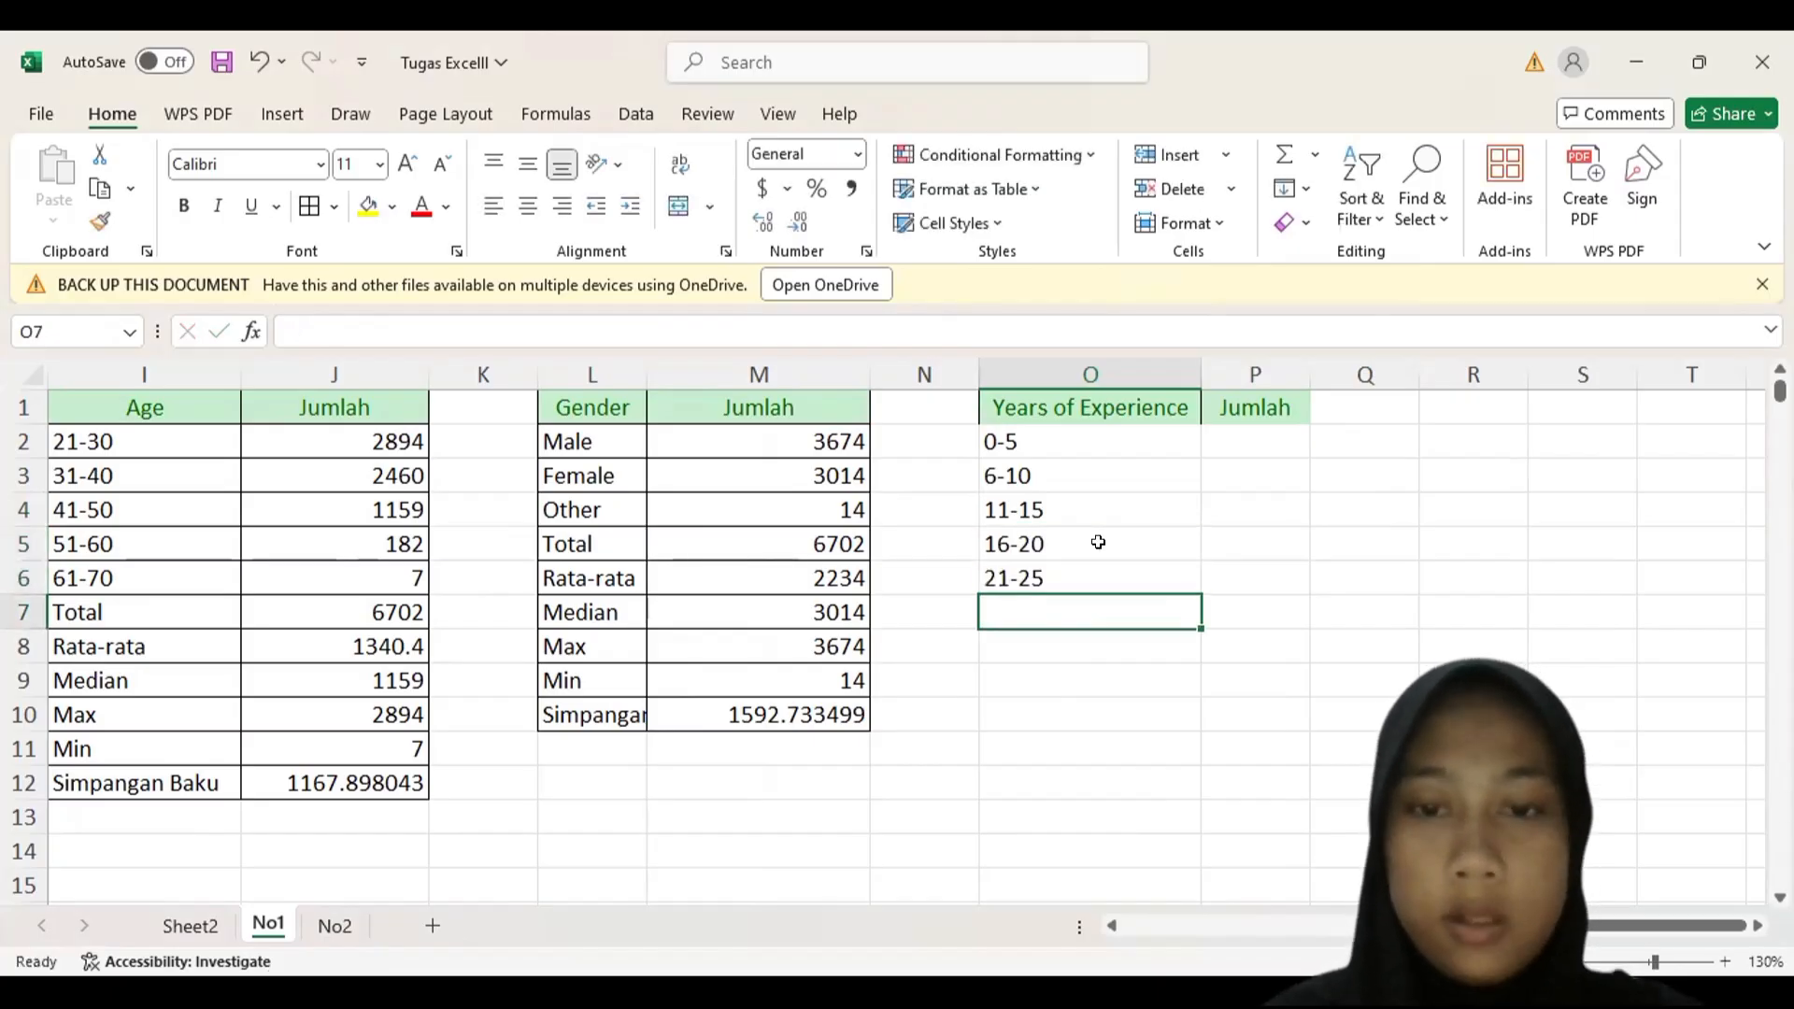
text(26)
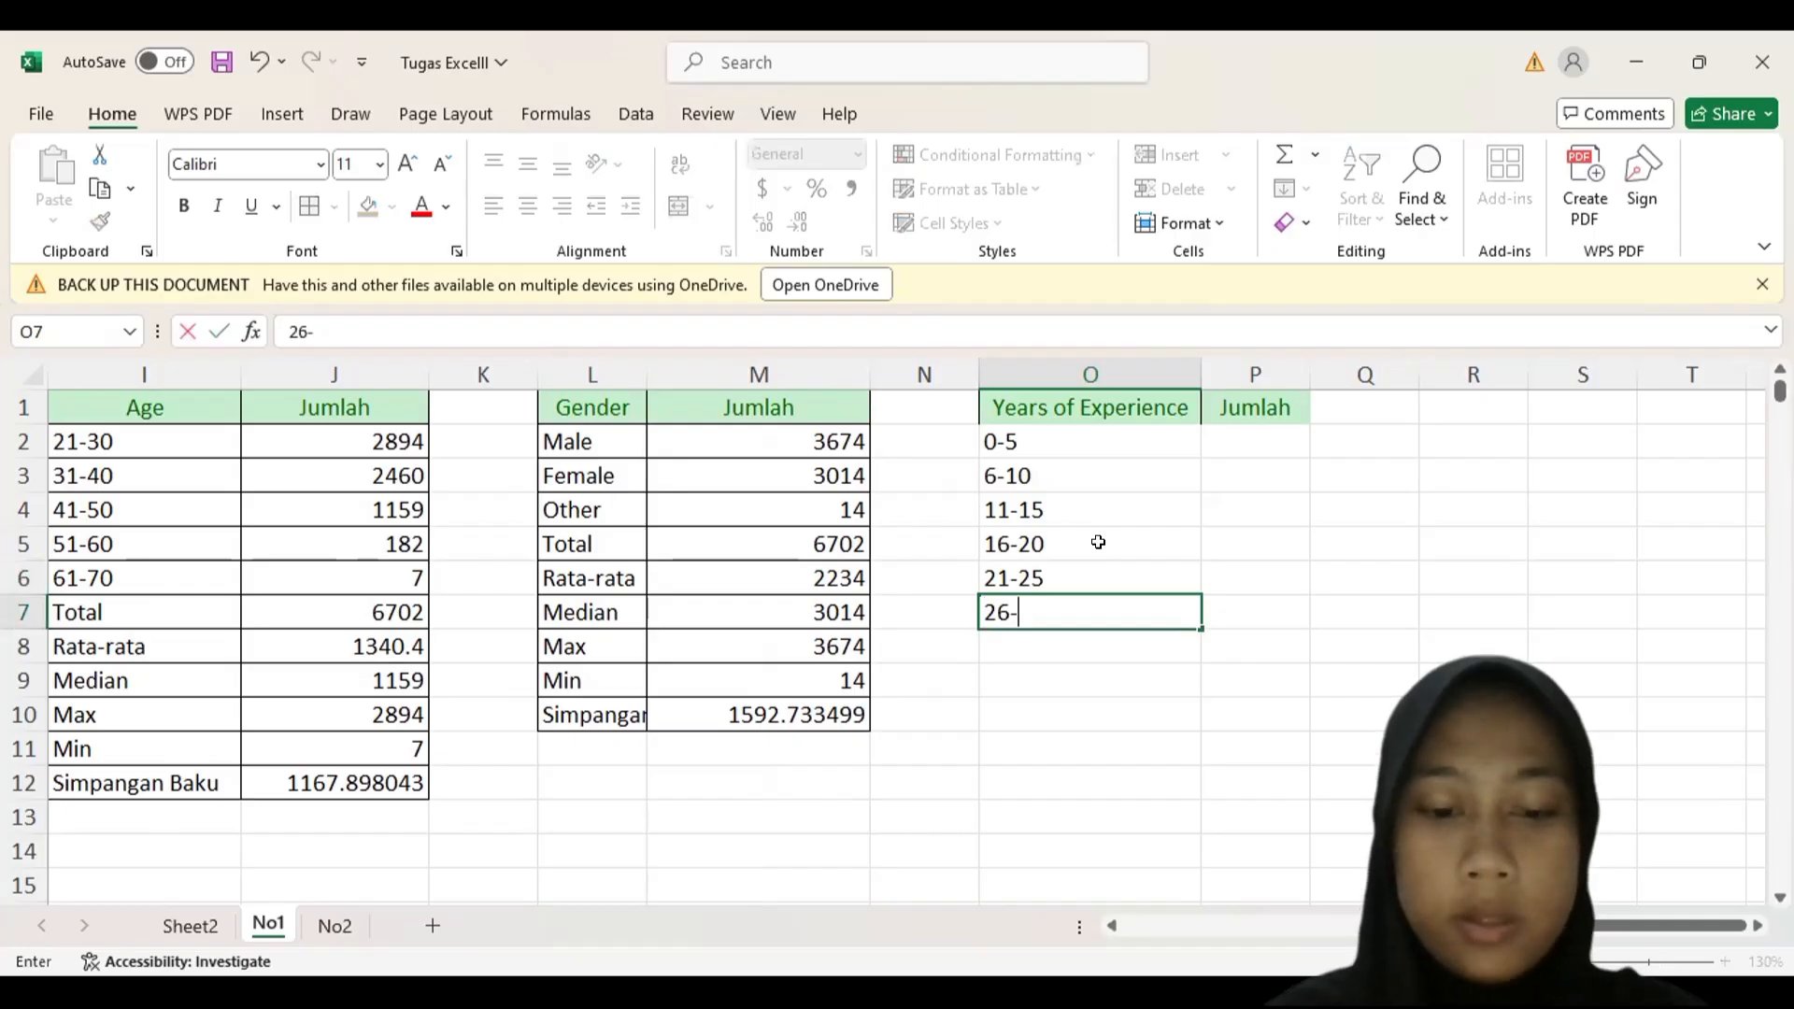
text(-30)
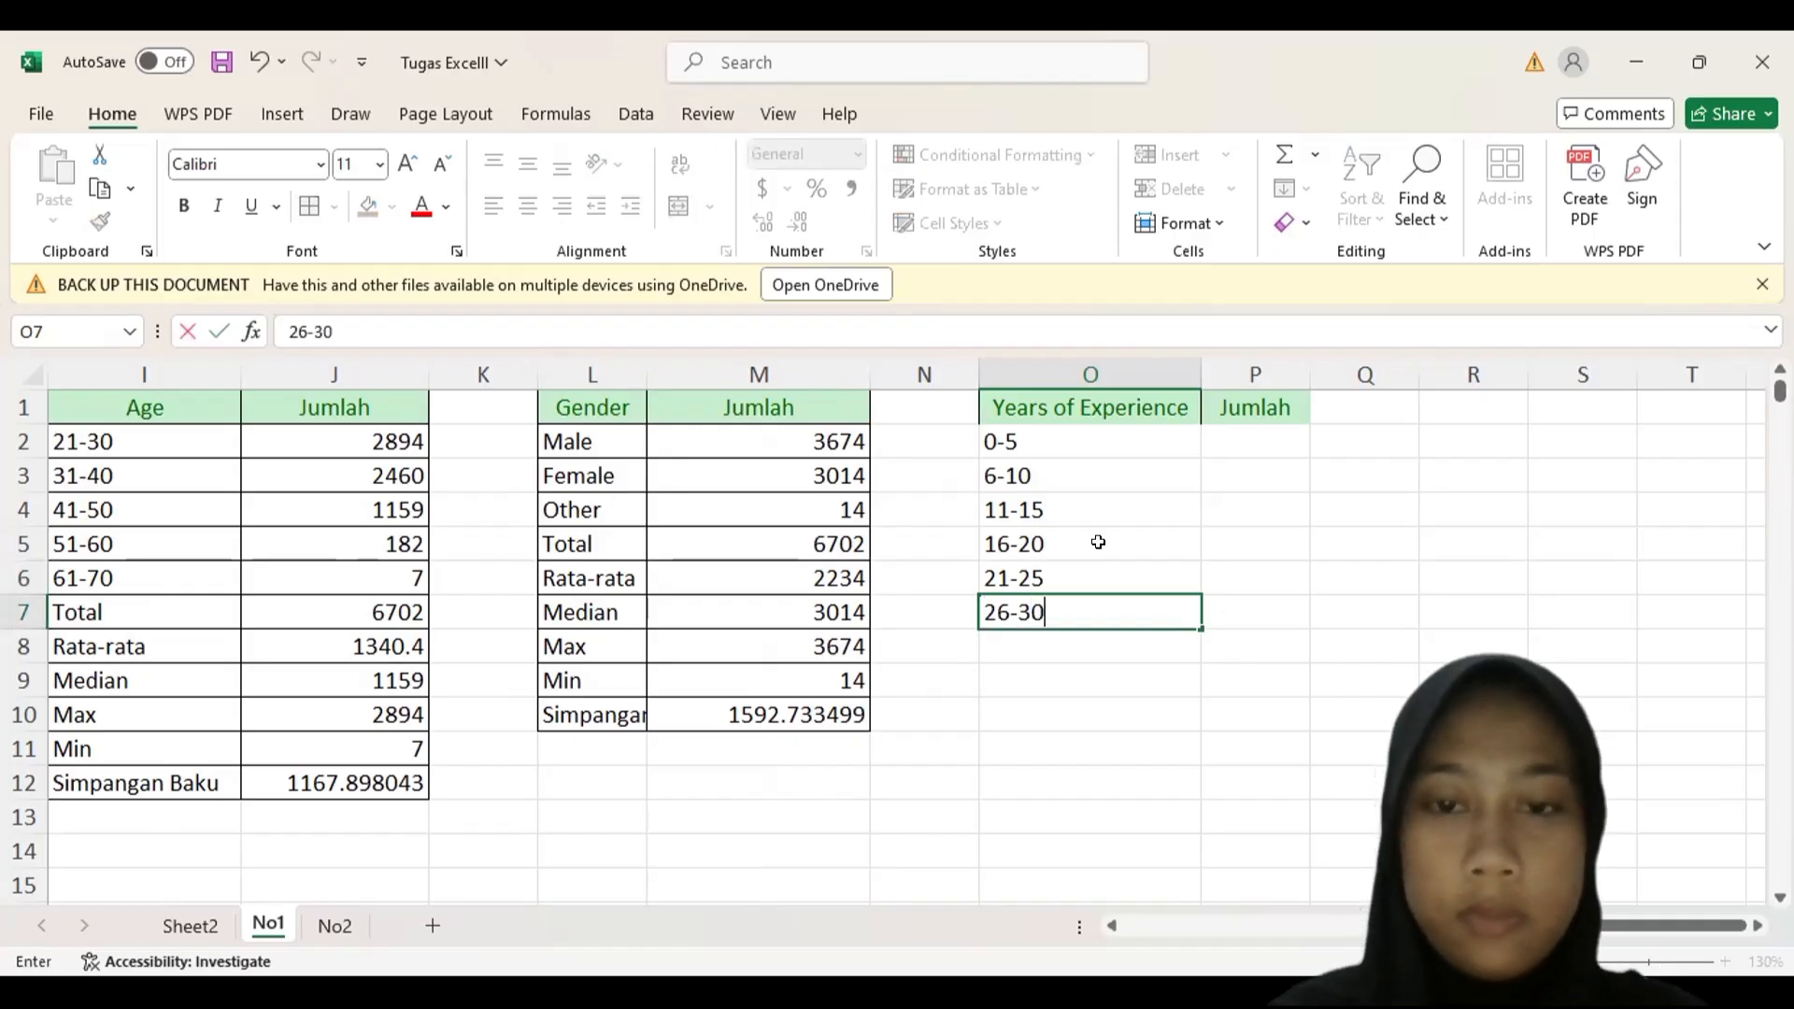
- Enter the last experience range, 31-35, in cell O8 of the Years of Experience table
key(Return)
text(31-35)
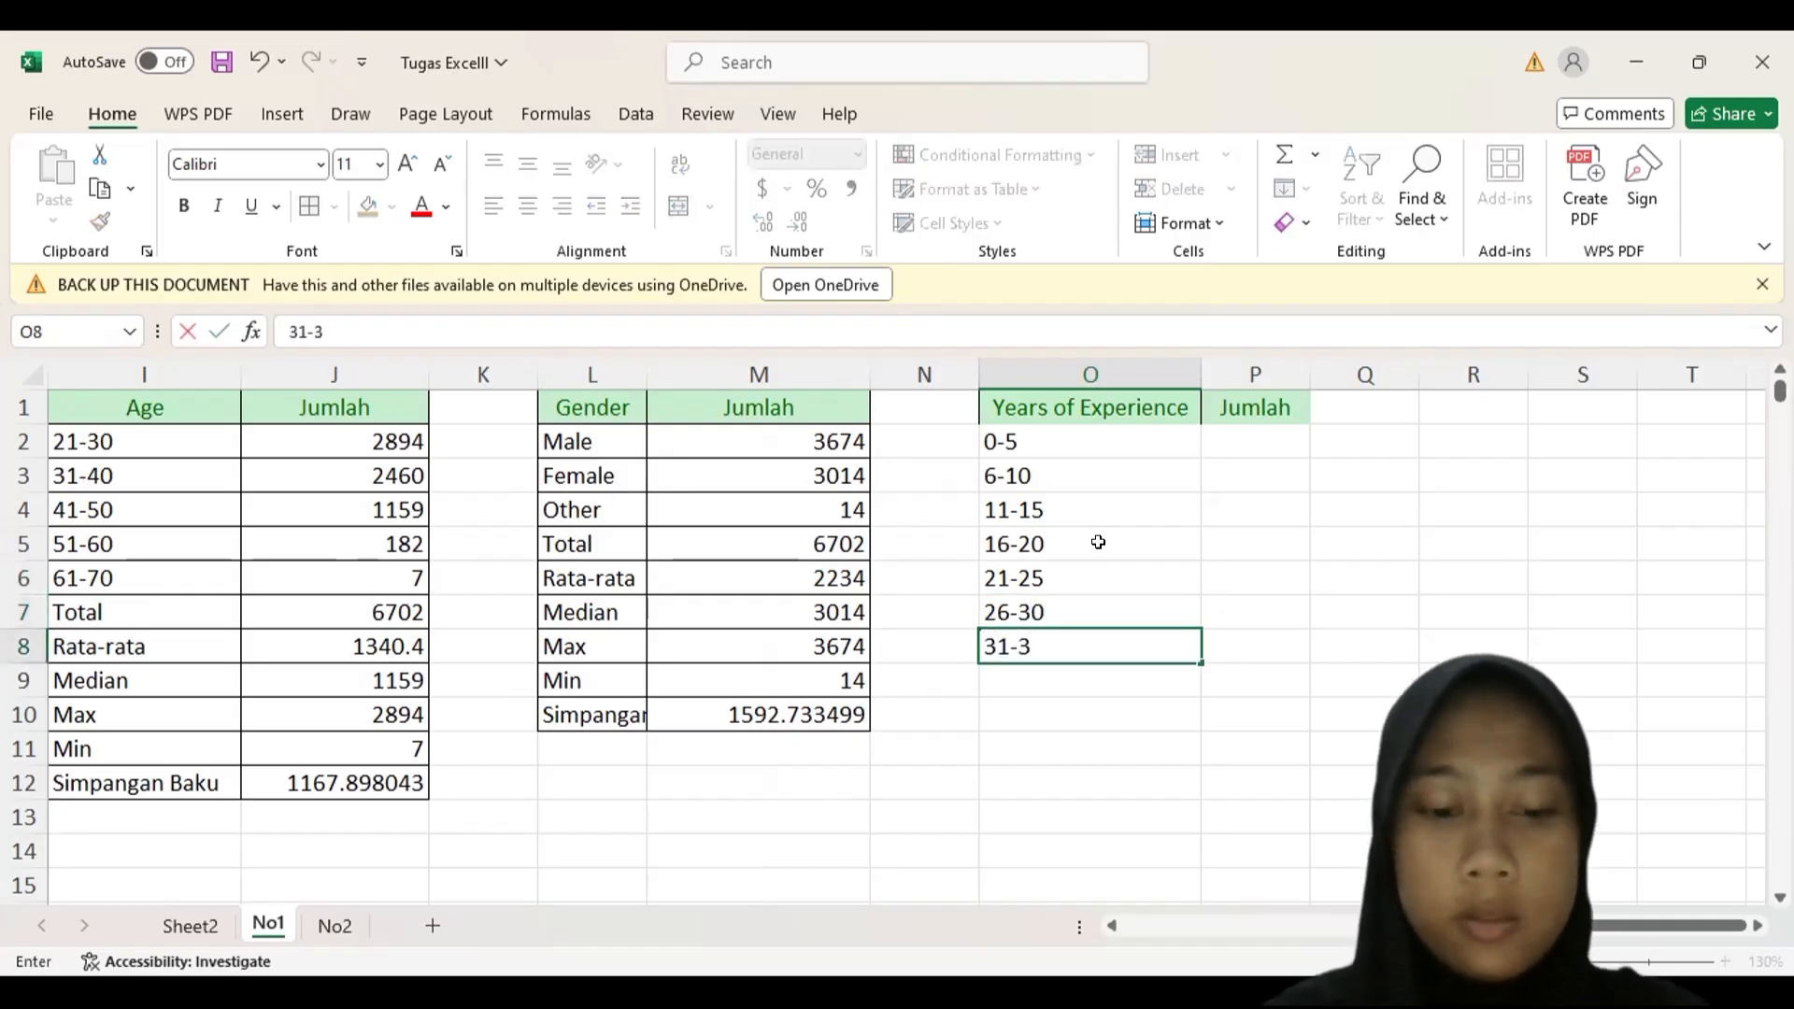
- Start a COUNTIFS formula in cell P2 with column F as the first criteria range and ">=0" as its criterion
double_click(1226, 434)
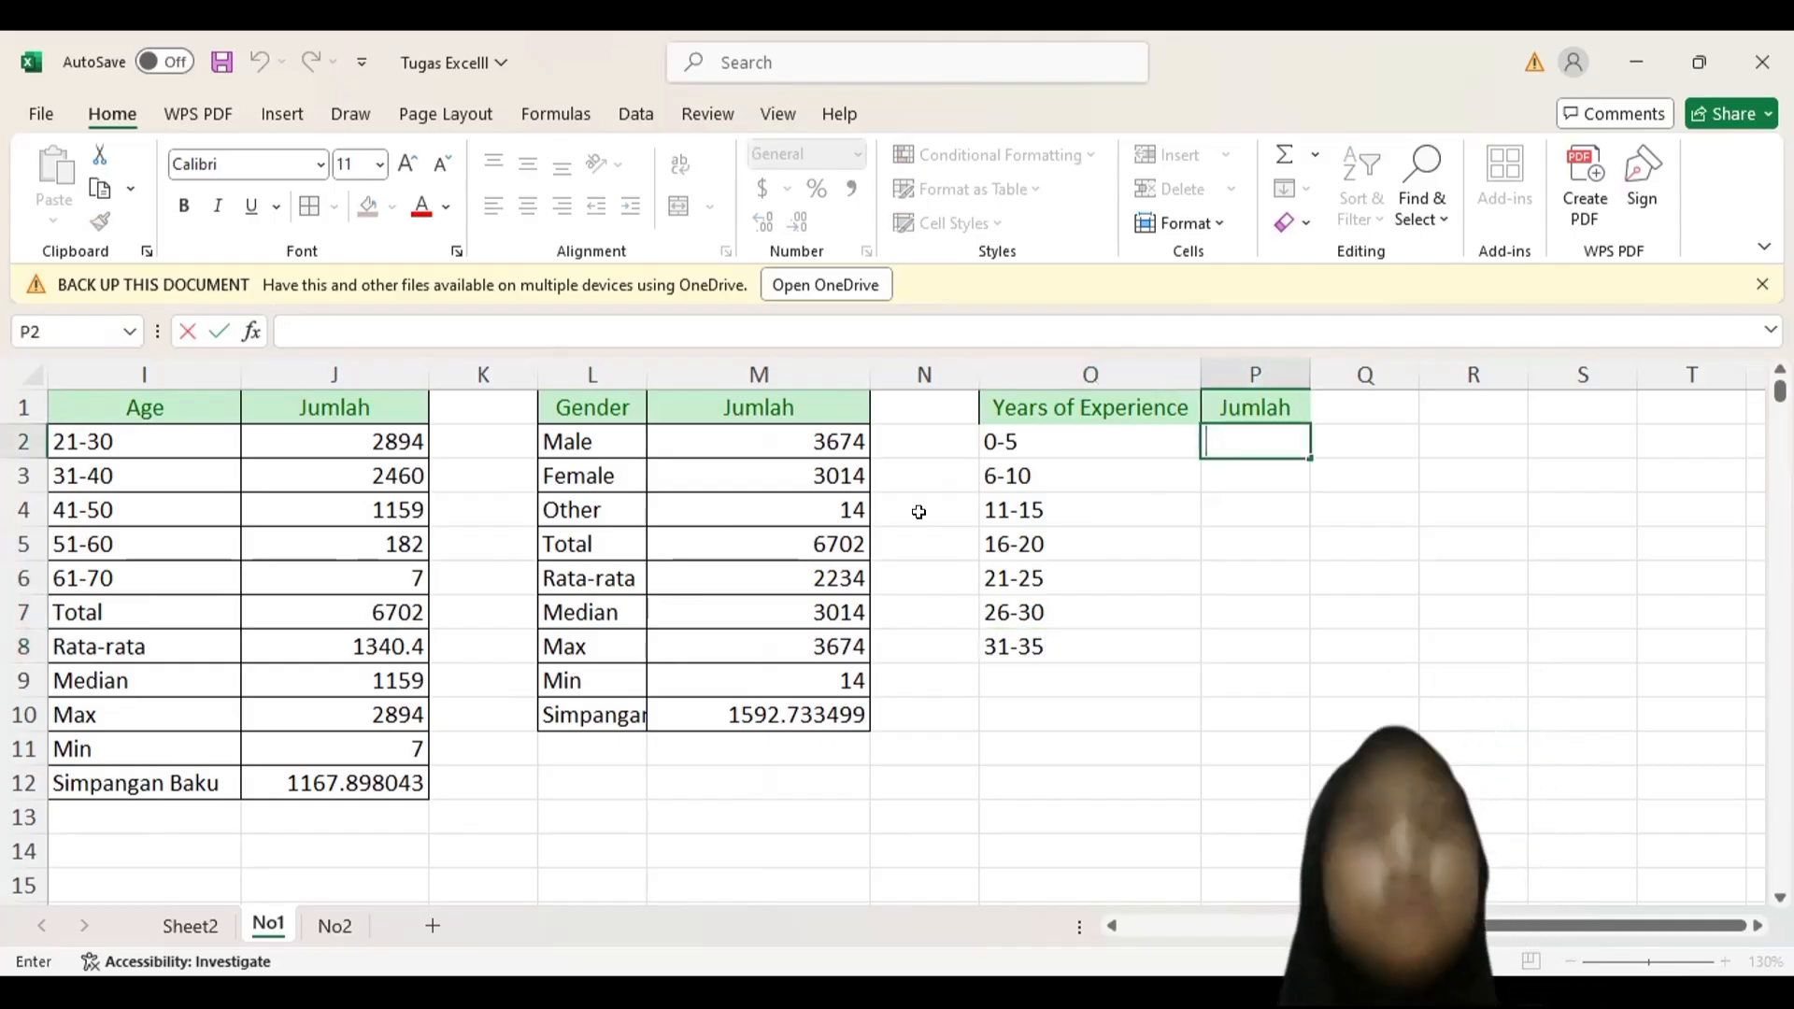
scroll(835, 594, left, 1)
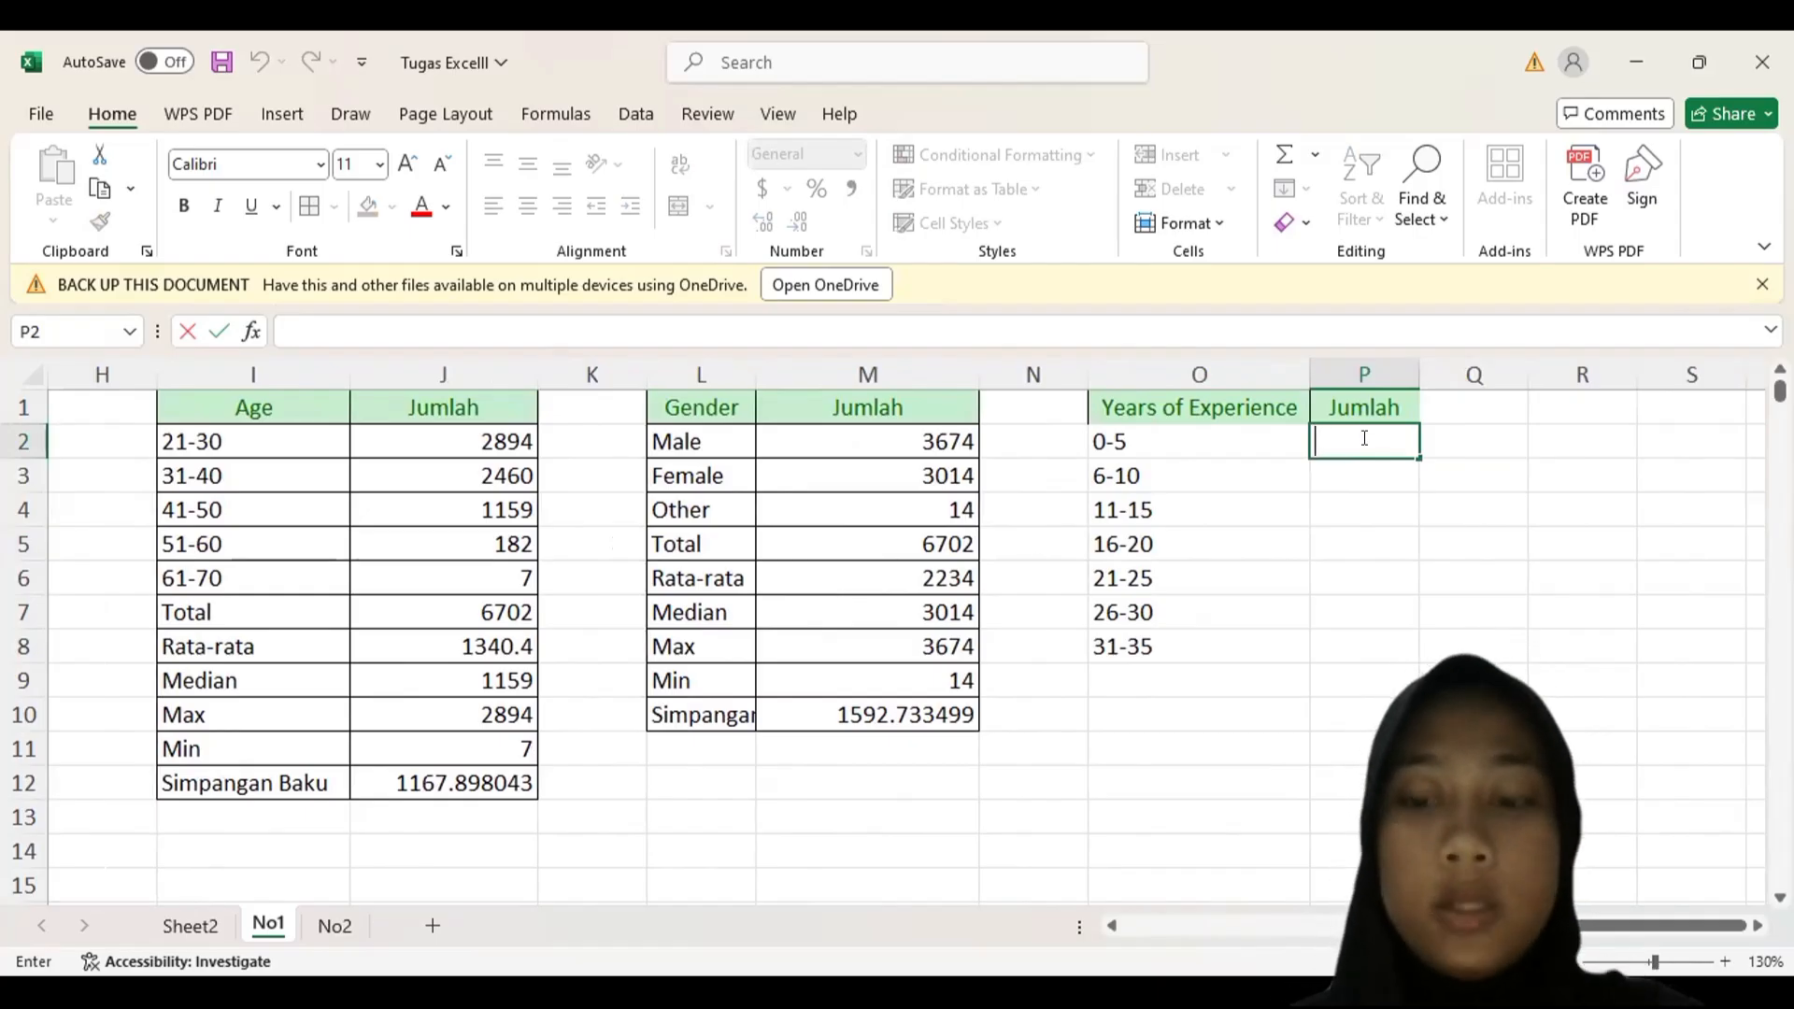
text(=)
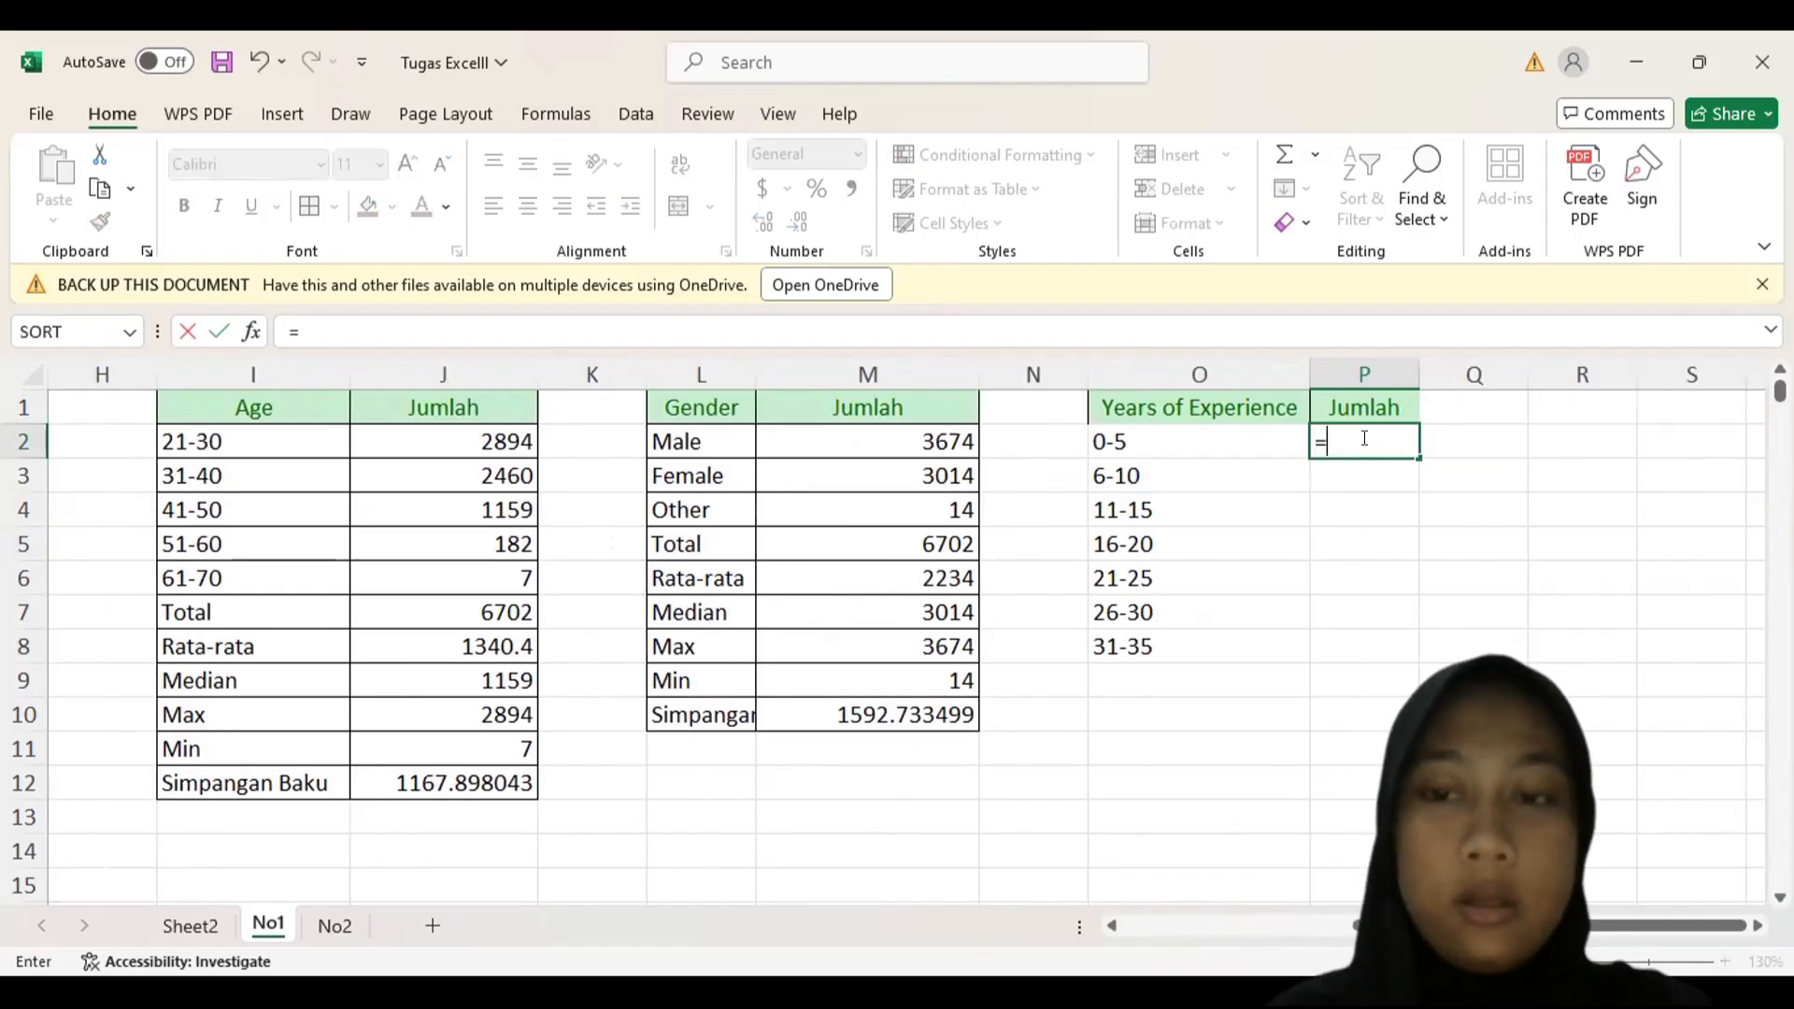
text(countifs)
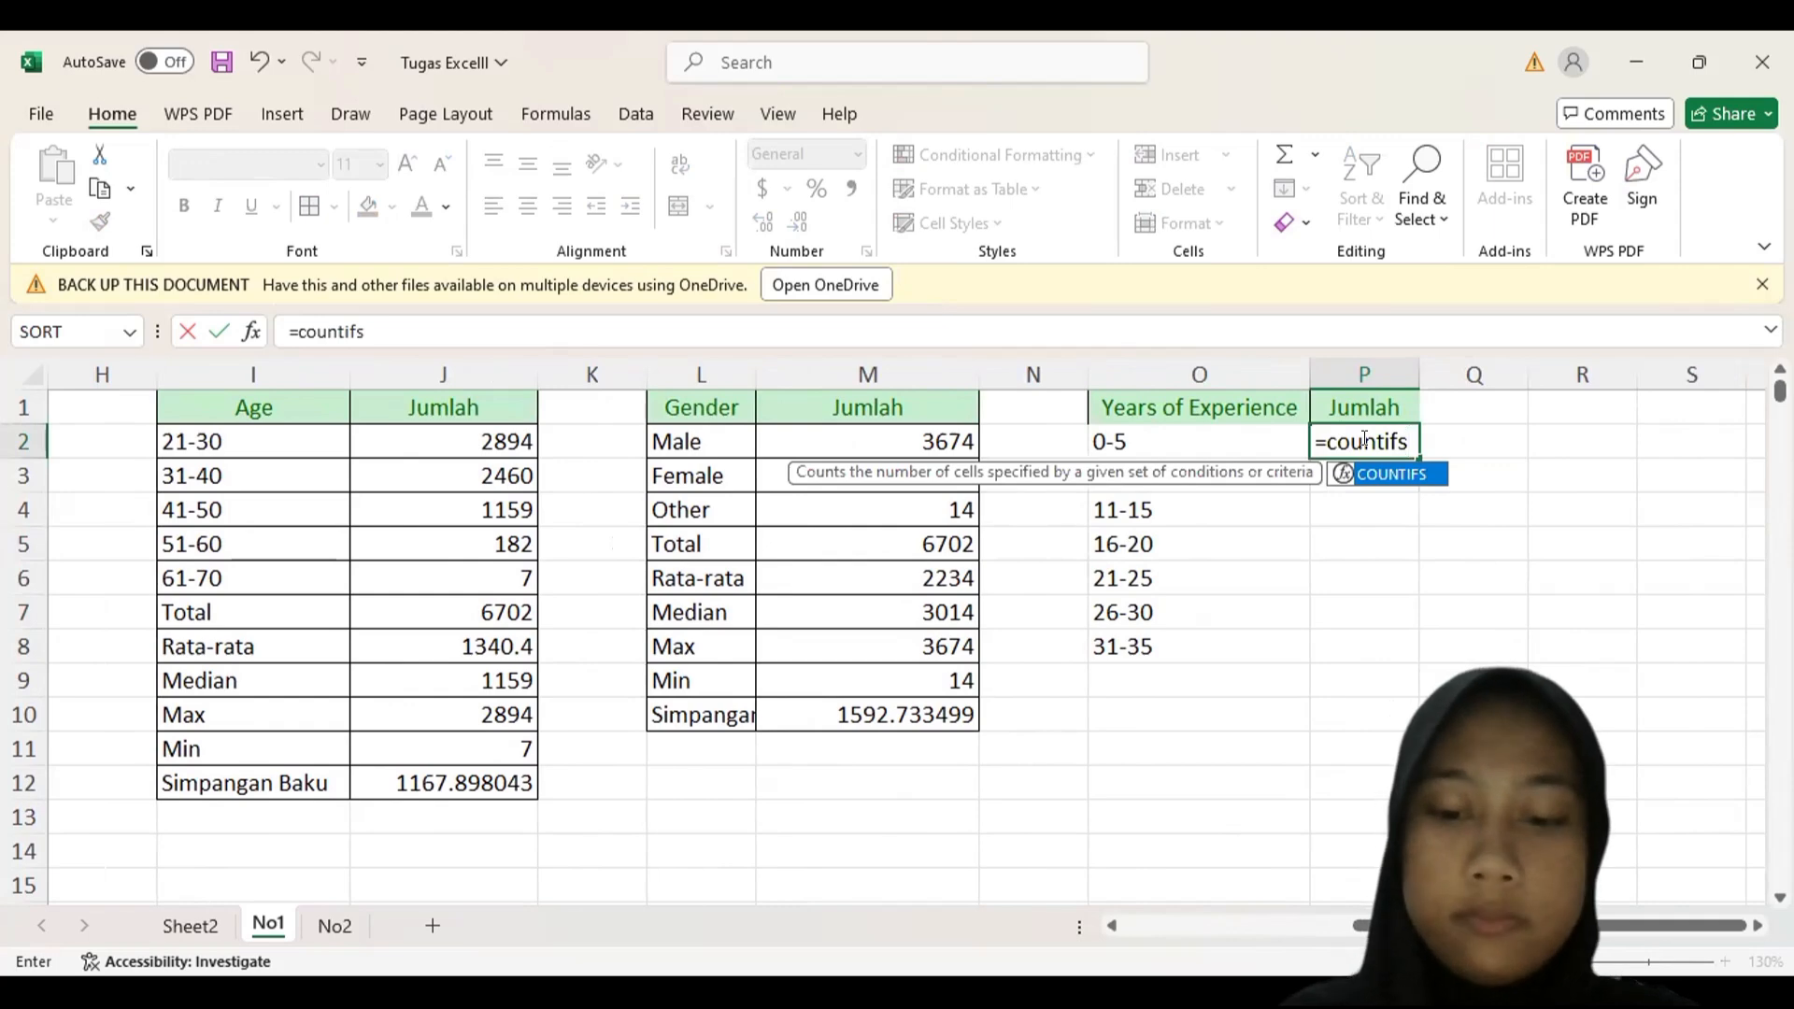
text(()
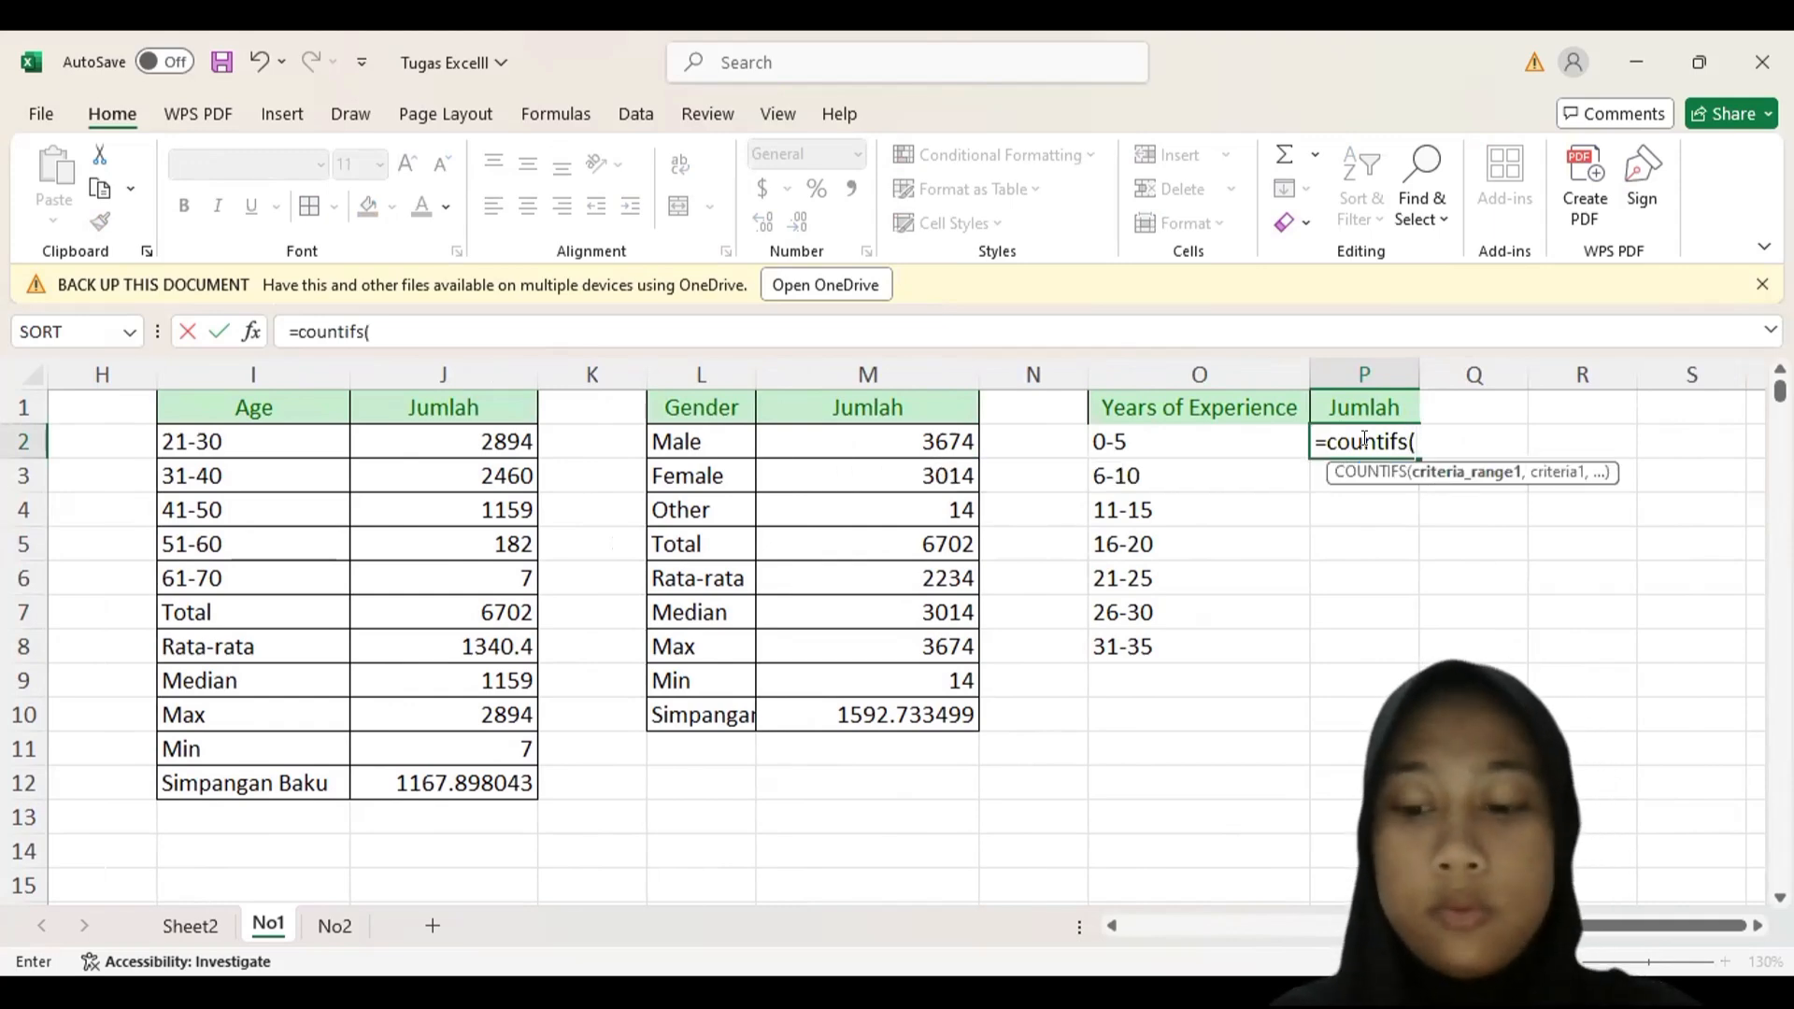
scroll(899, 612, left, 4)
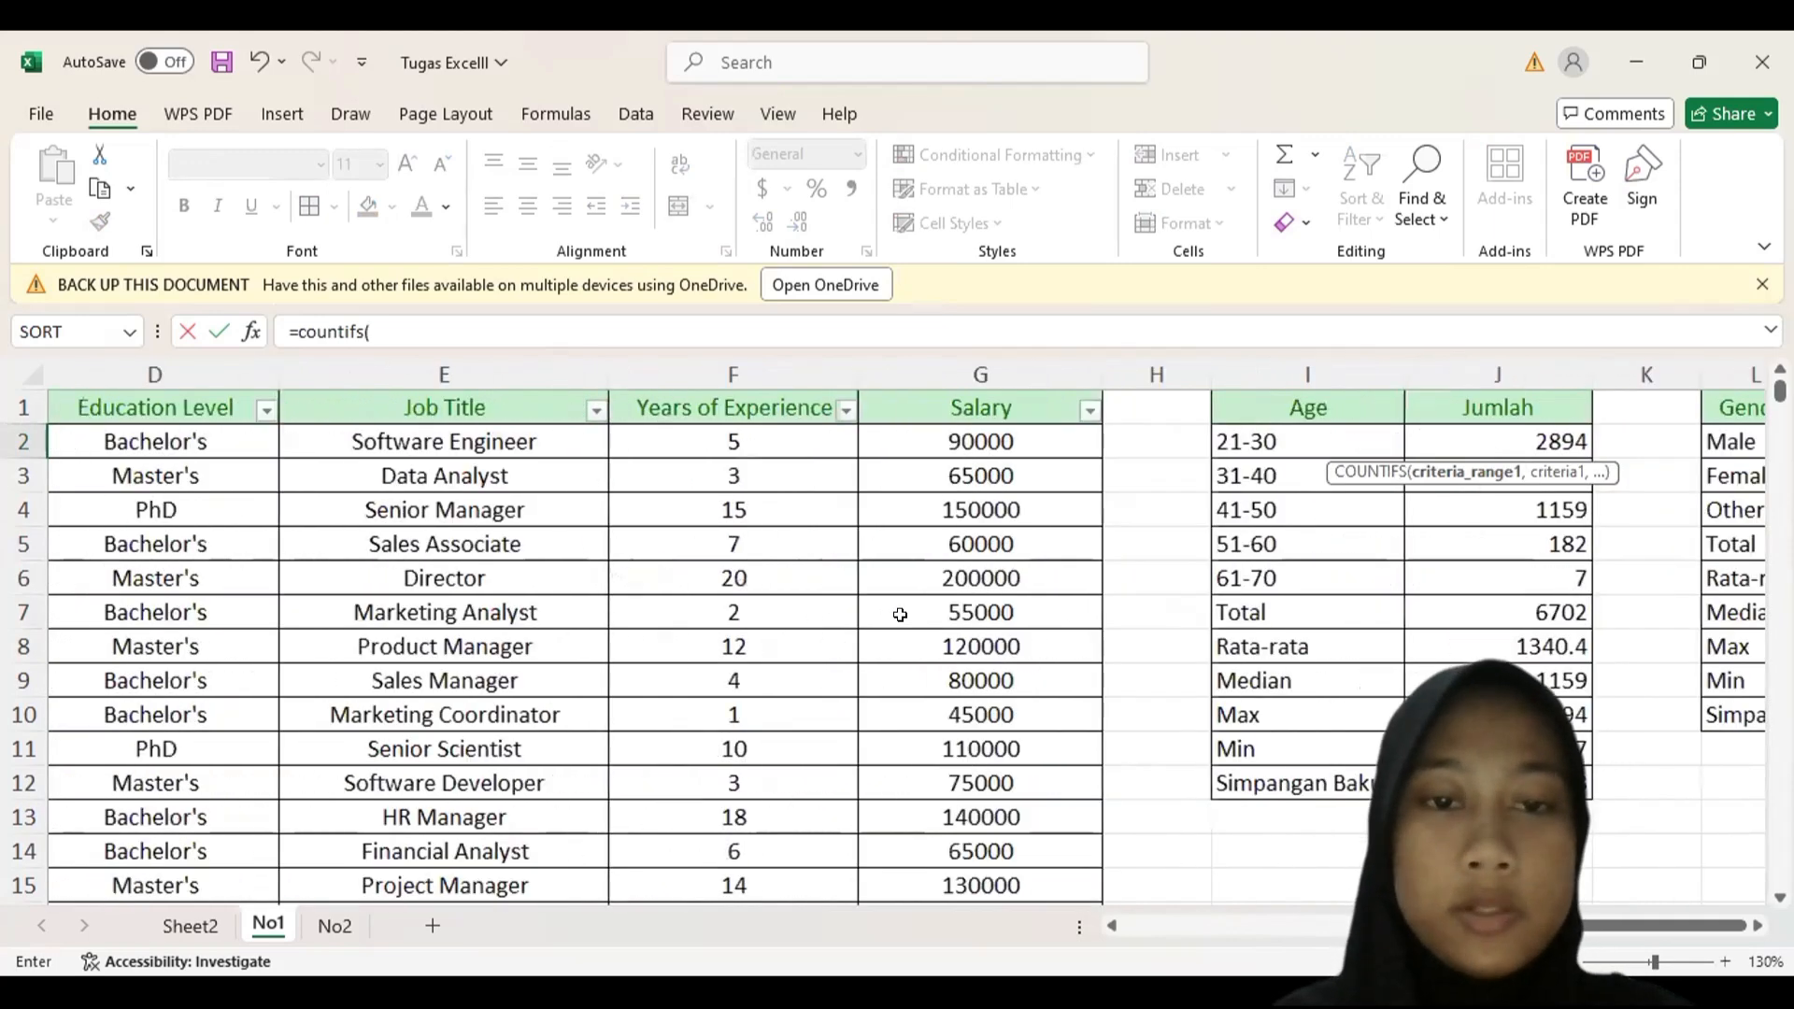
click(846, 442)
key(ctrl+space)
scroll(1224, 508, right, 4)
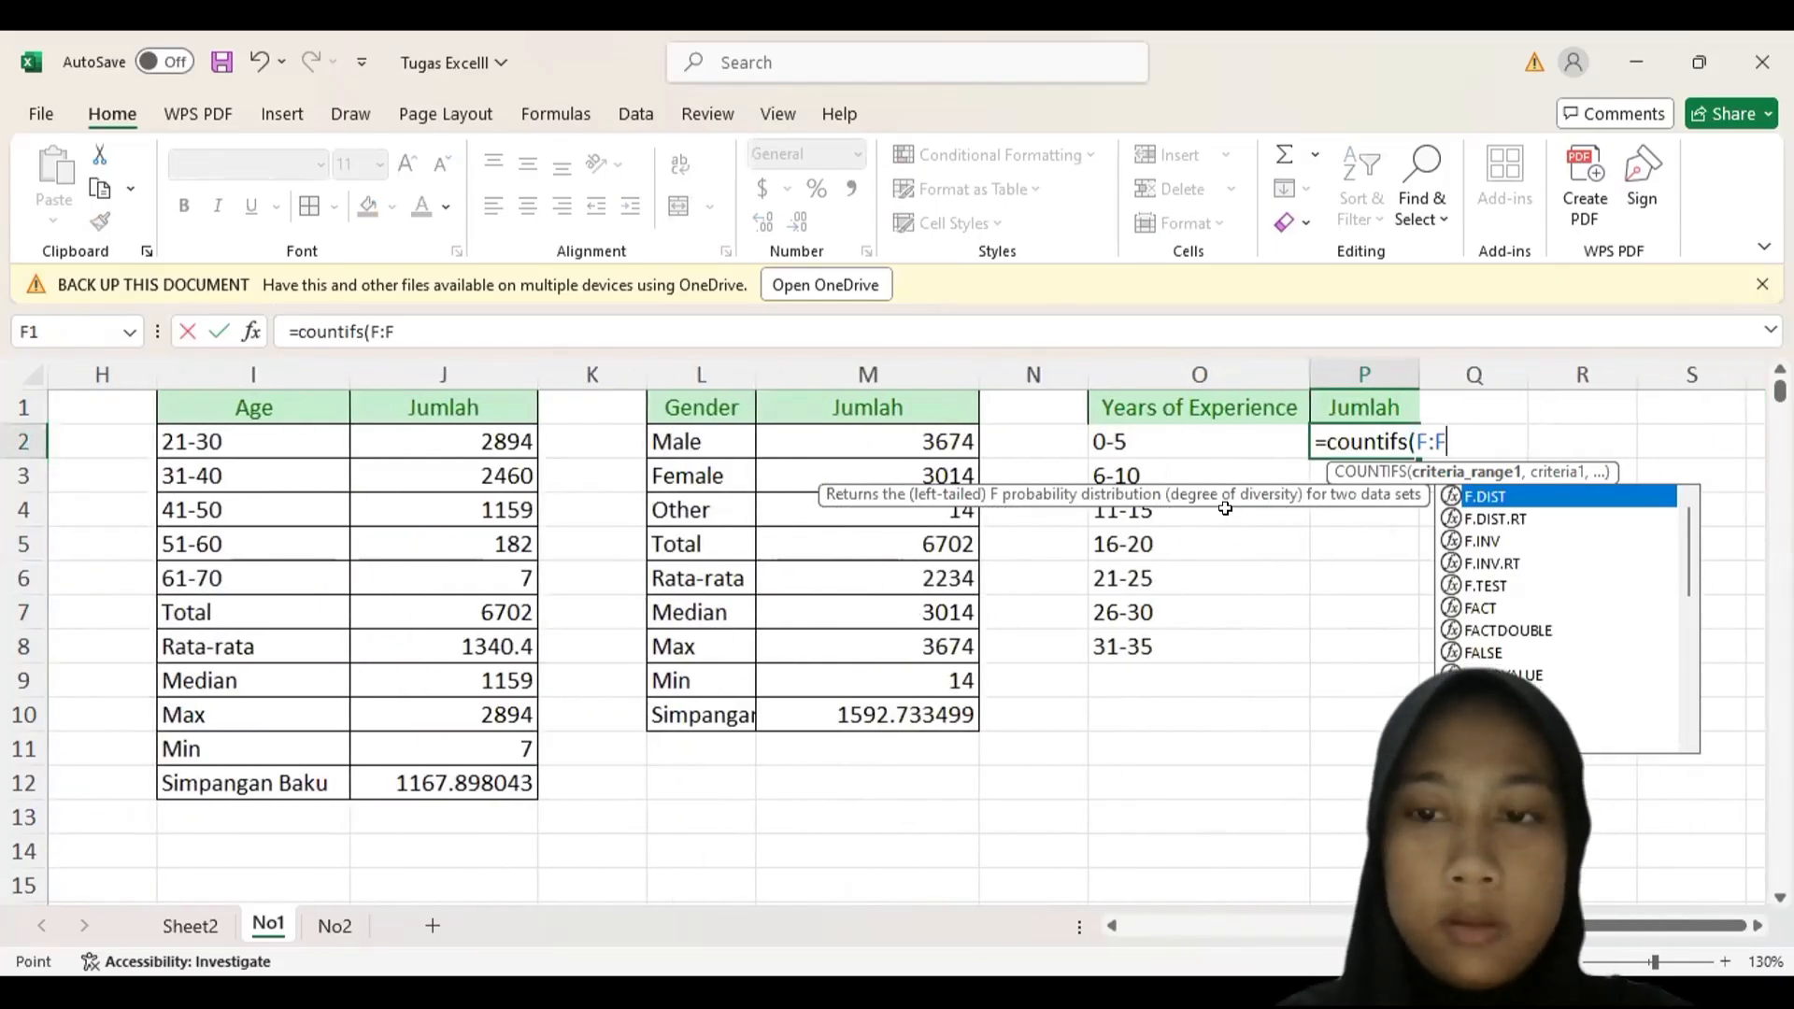
text(,">=)
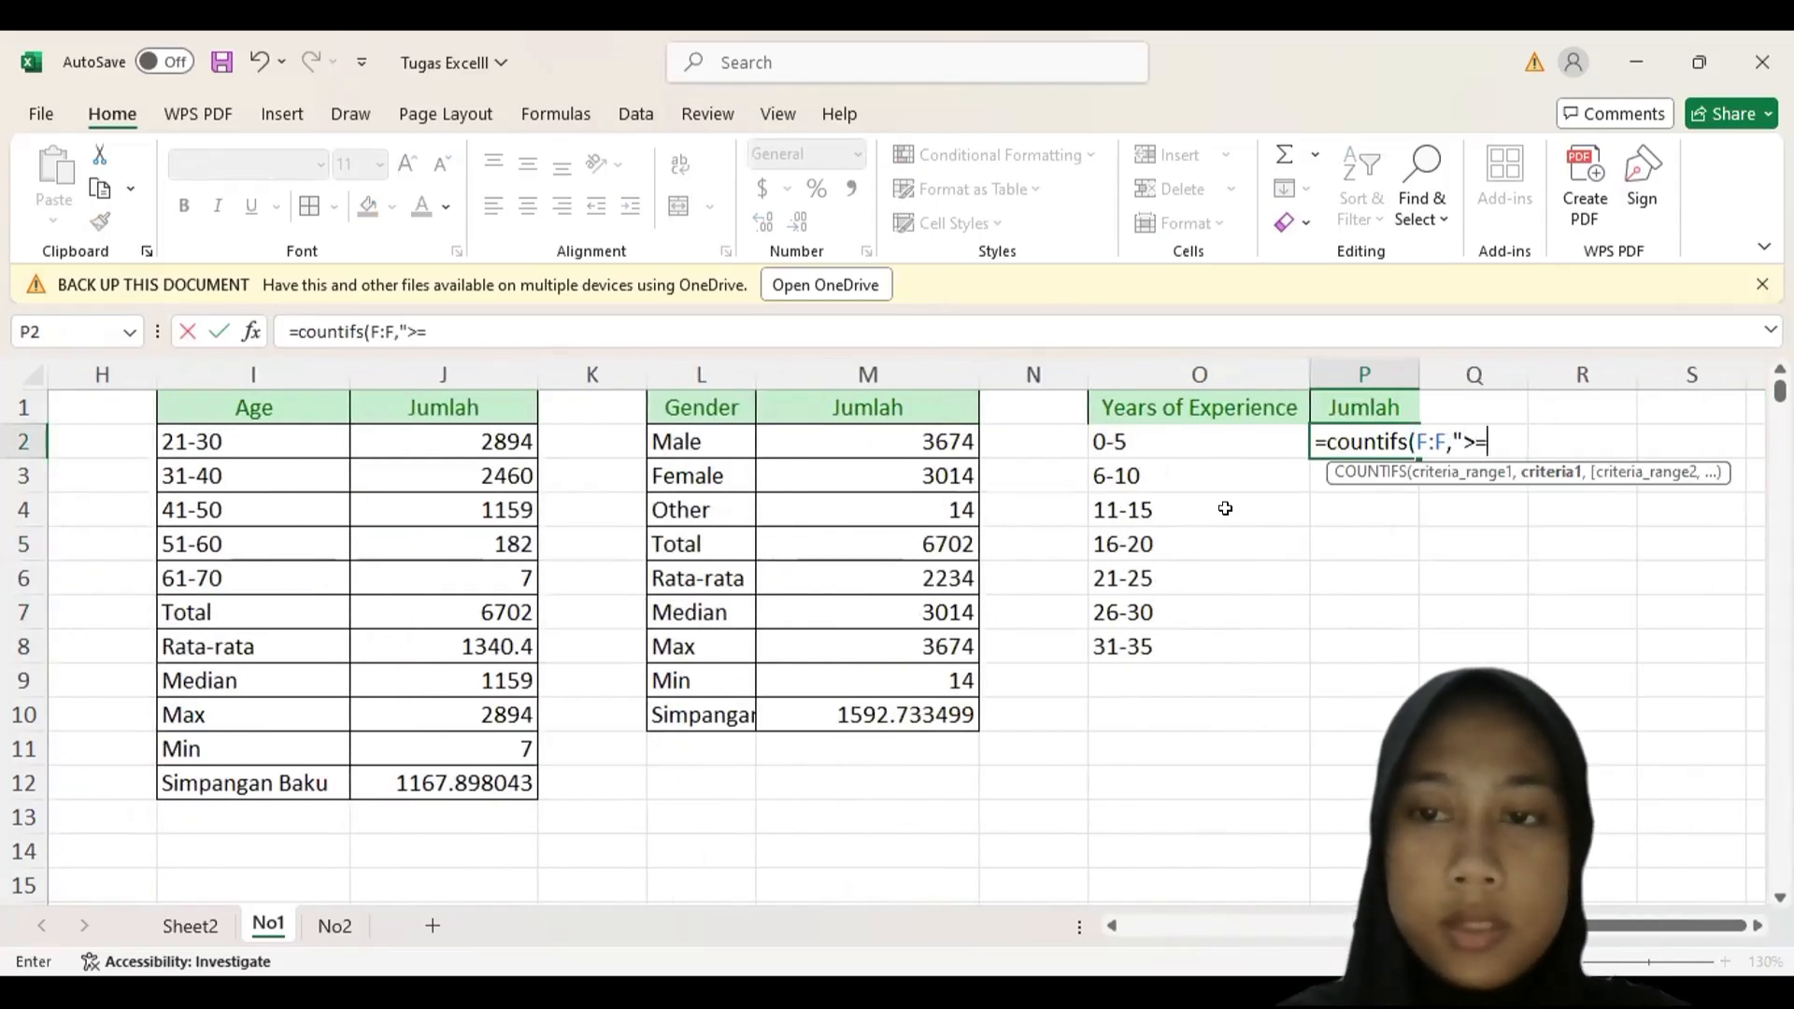
text(0")
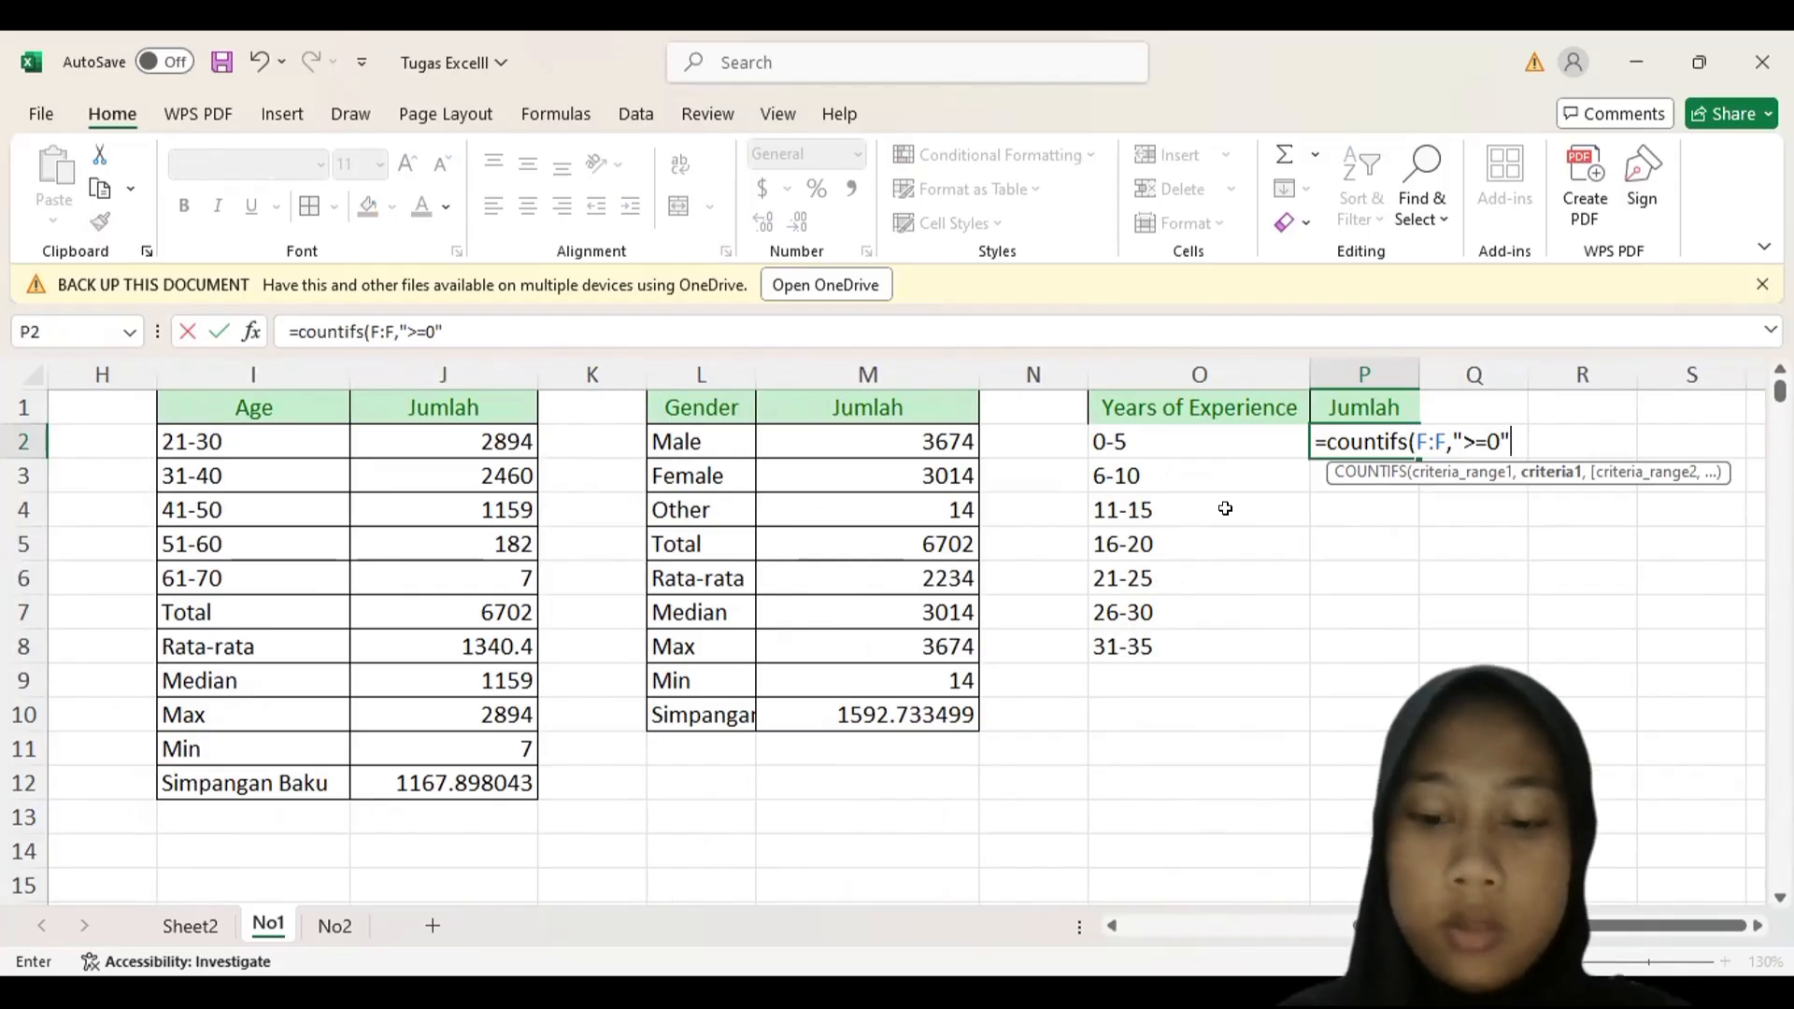
- Complete the COUNTIFS formula in P2 with column F as the second criteria range and "<=5" as its criterion
text(,)
scroll(1225, 509, left, 5)
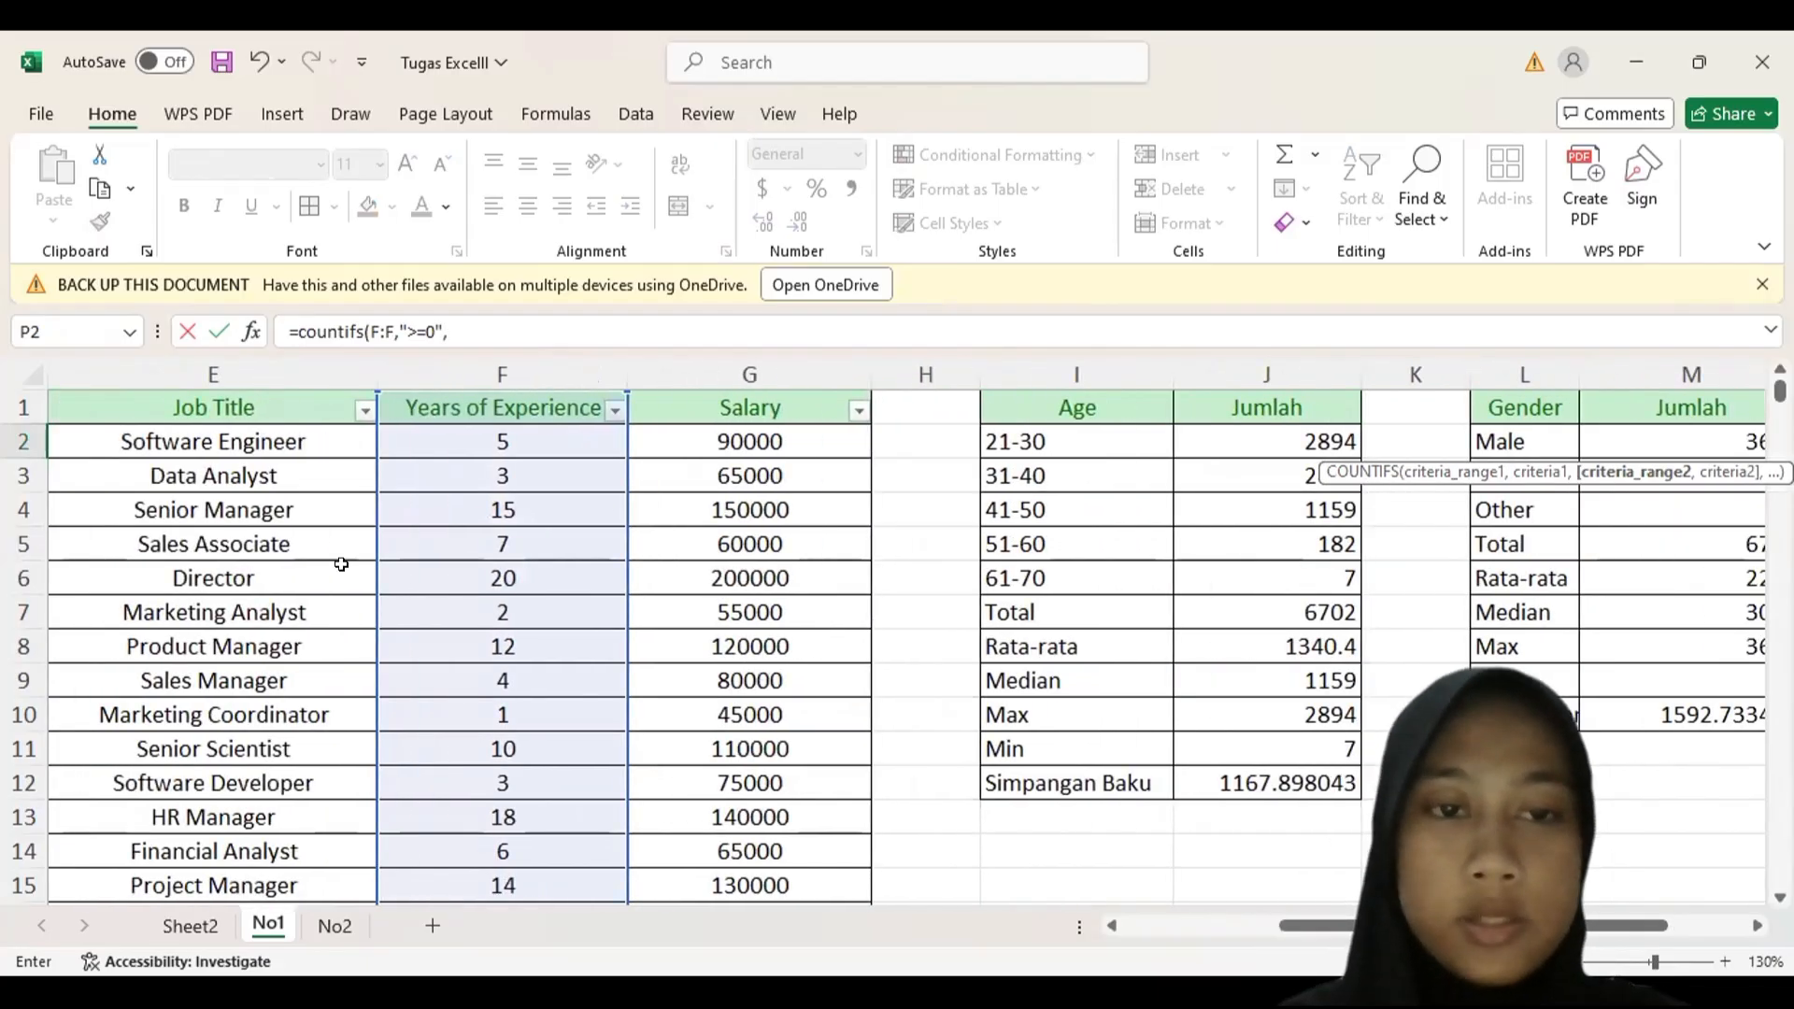
scroll(341, 565, right, 1)
click(244, 375)
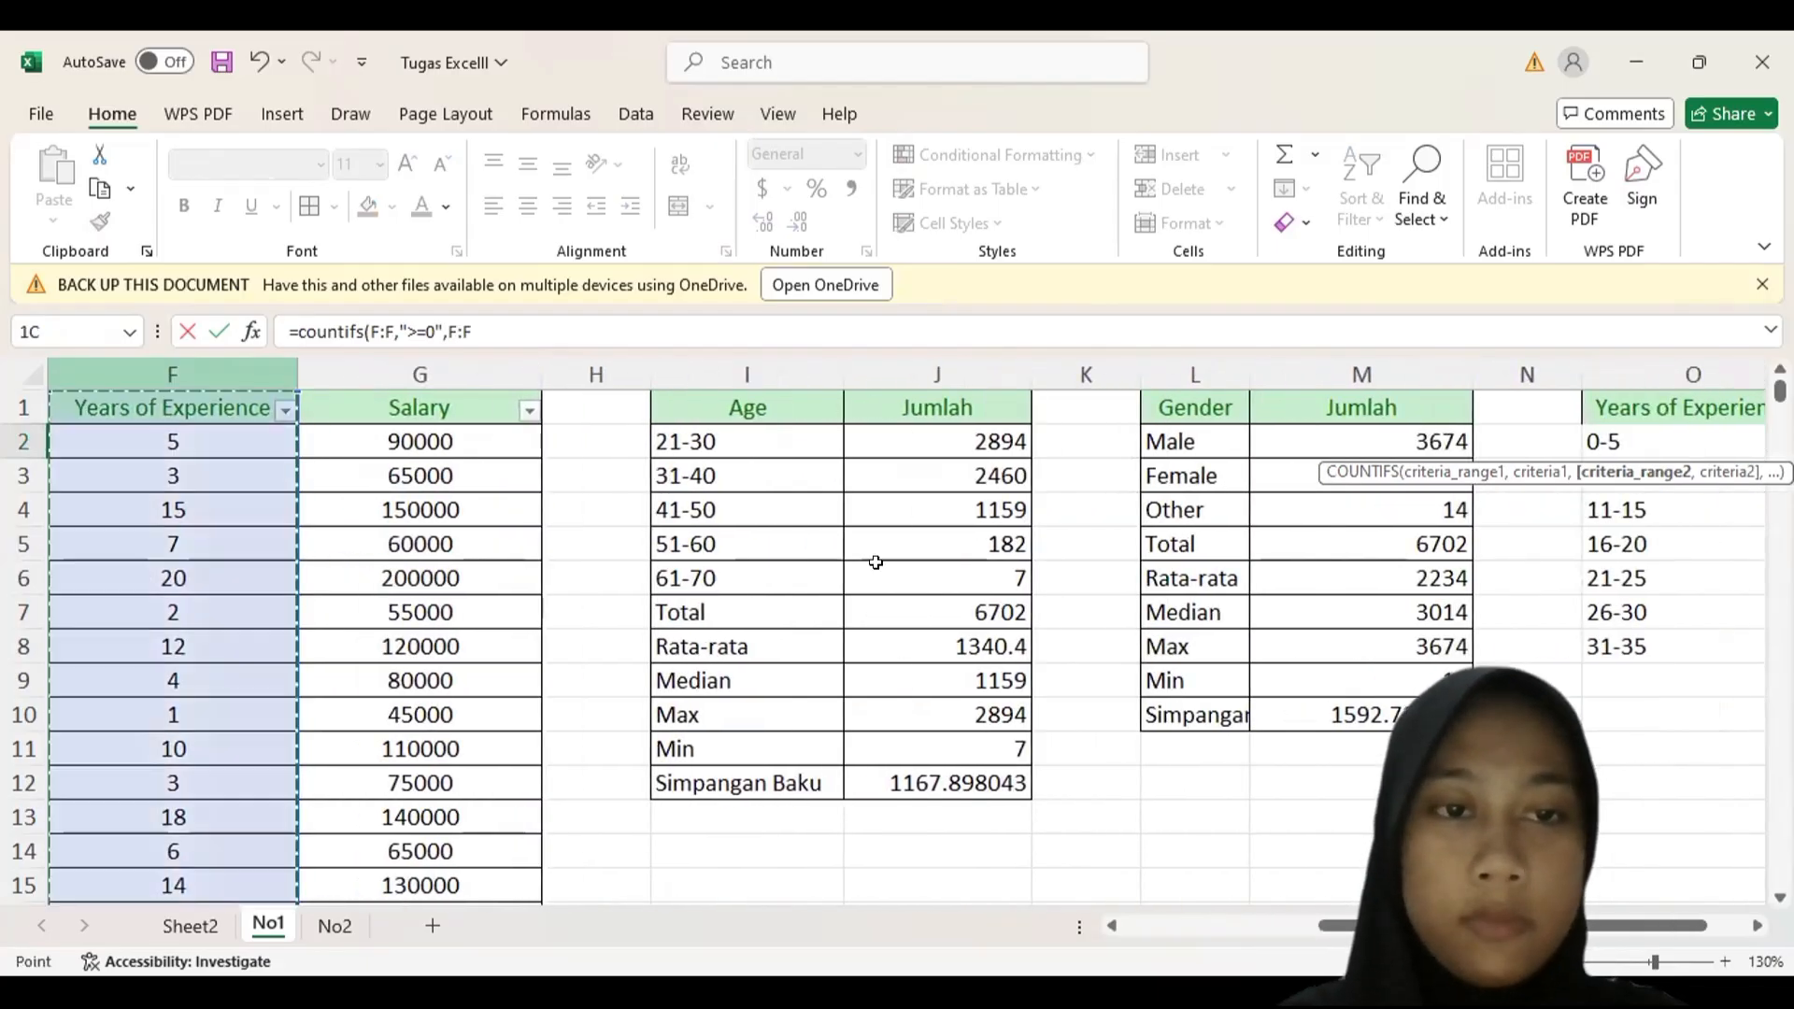
scroll(876, 563, right, 4)
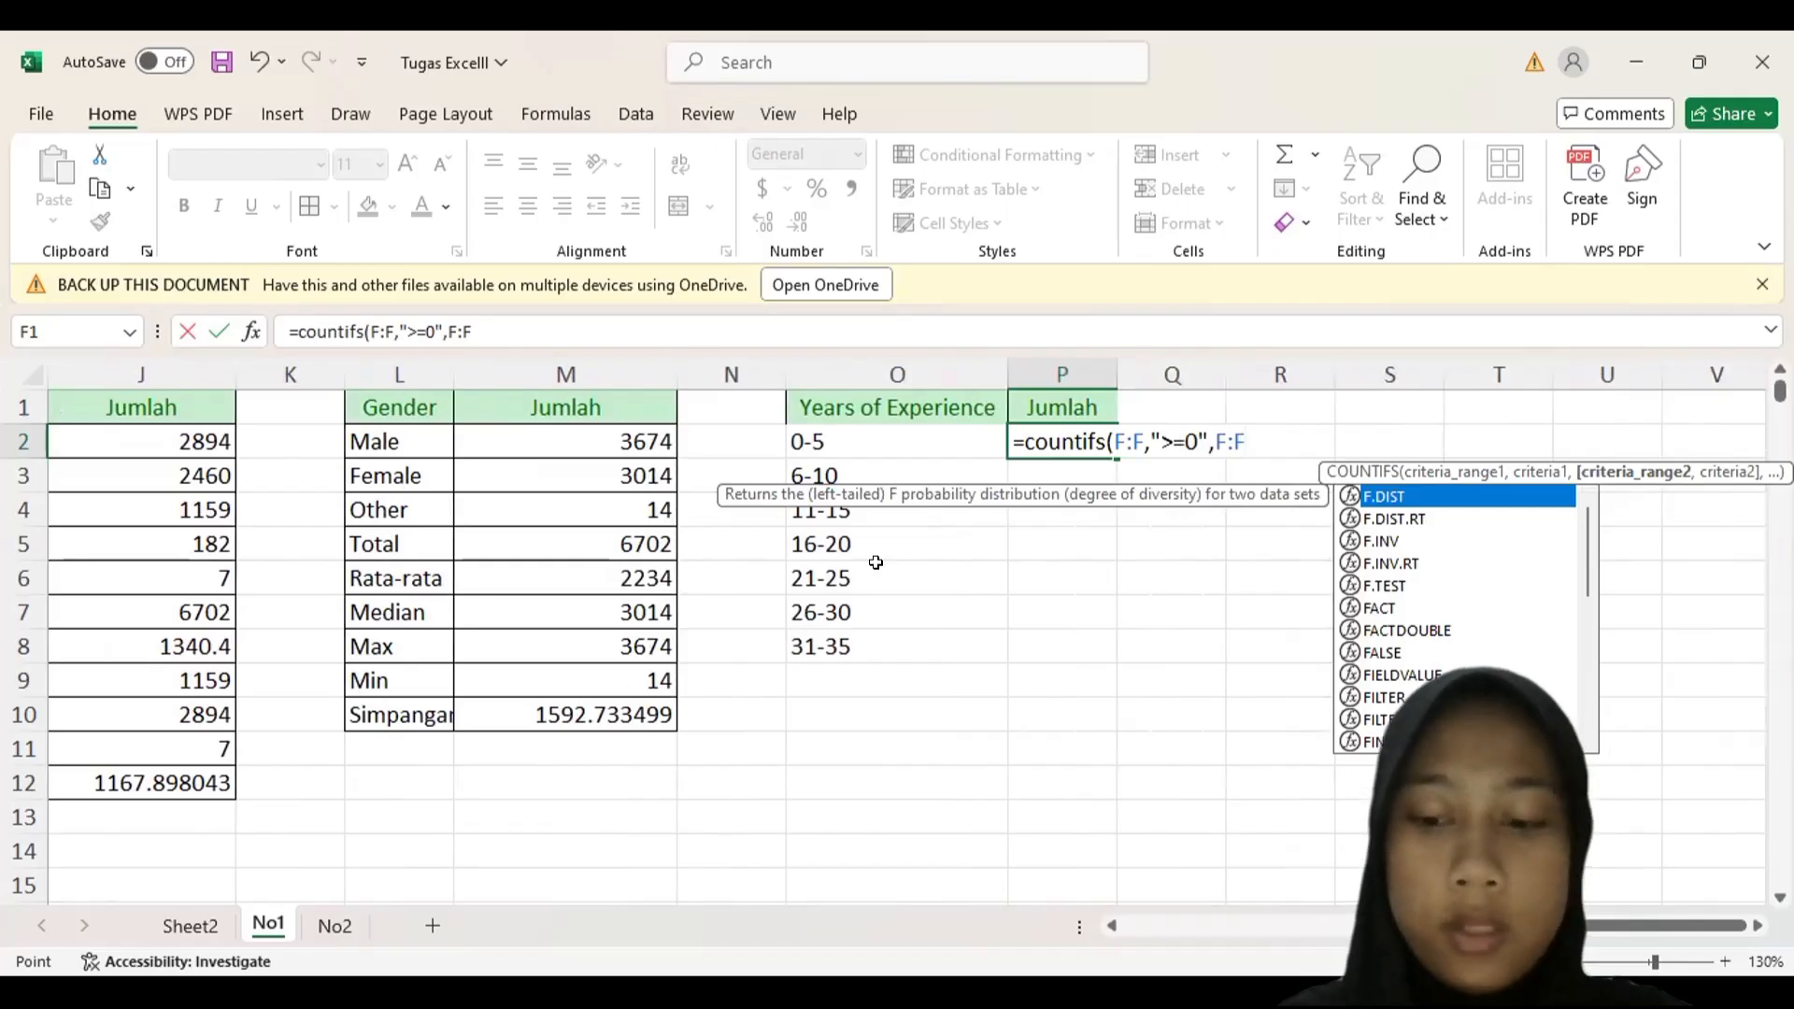
text(,")
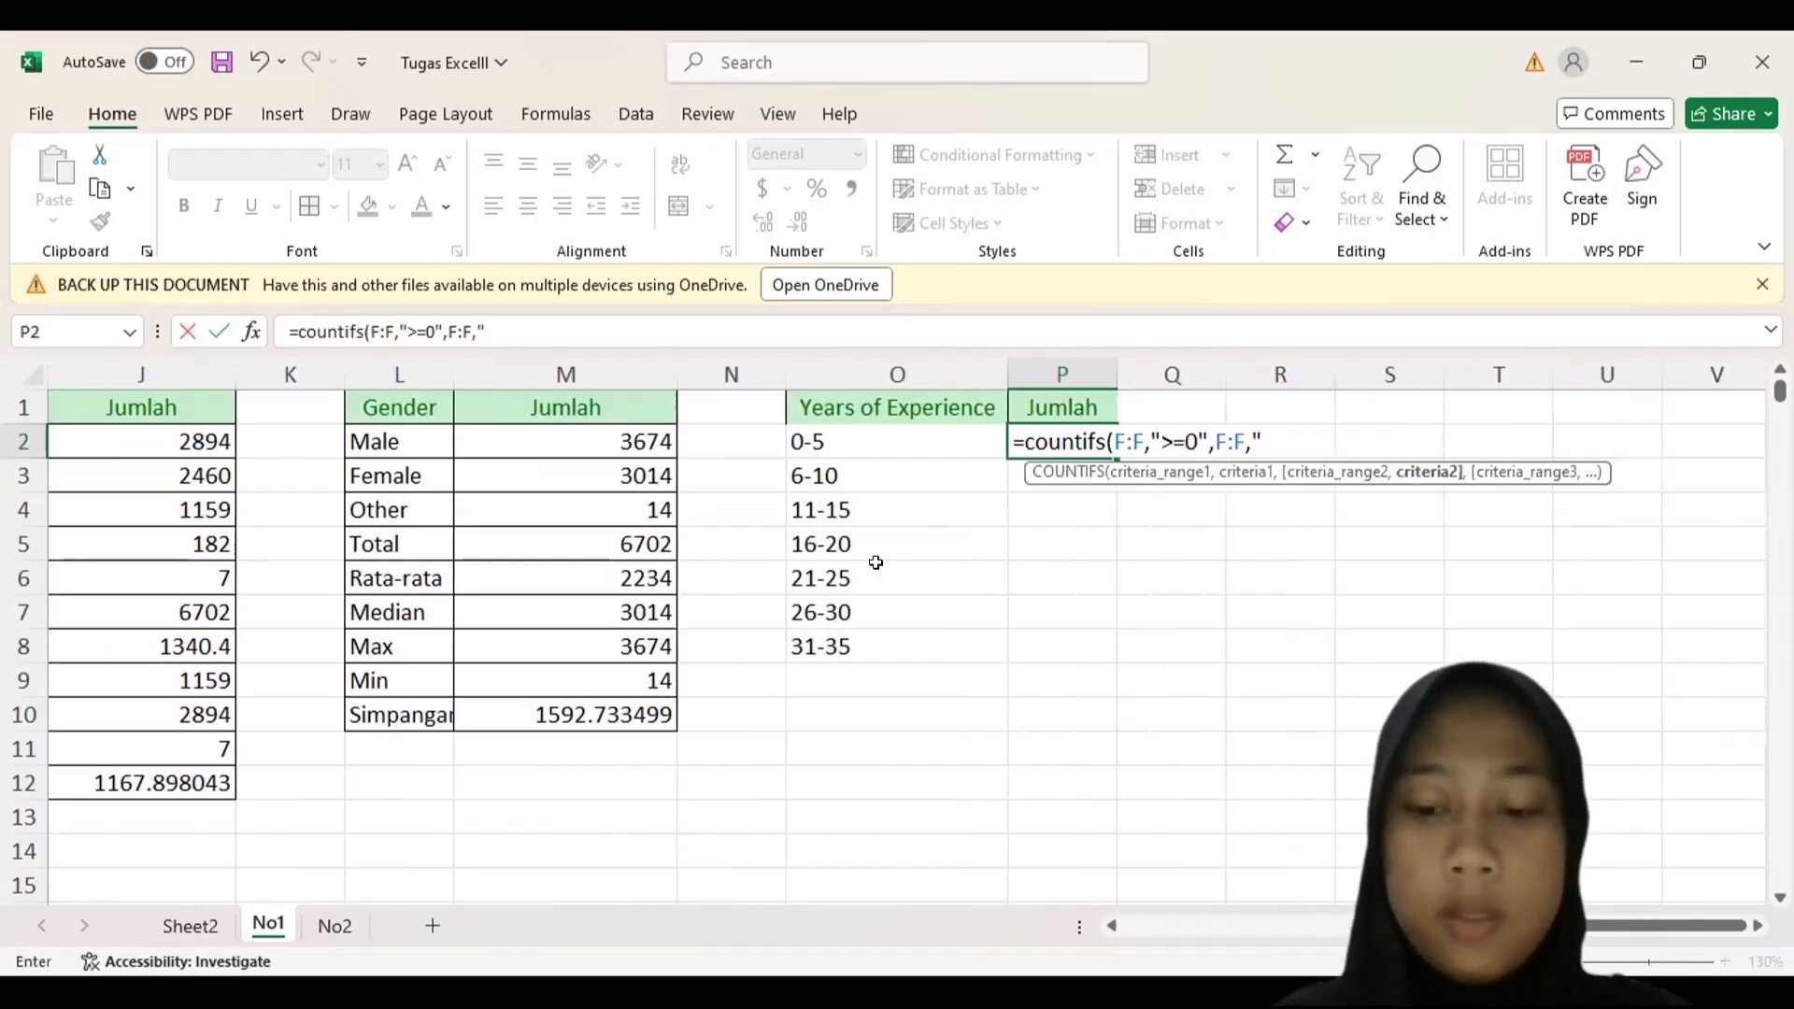
text(<=)
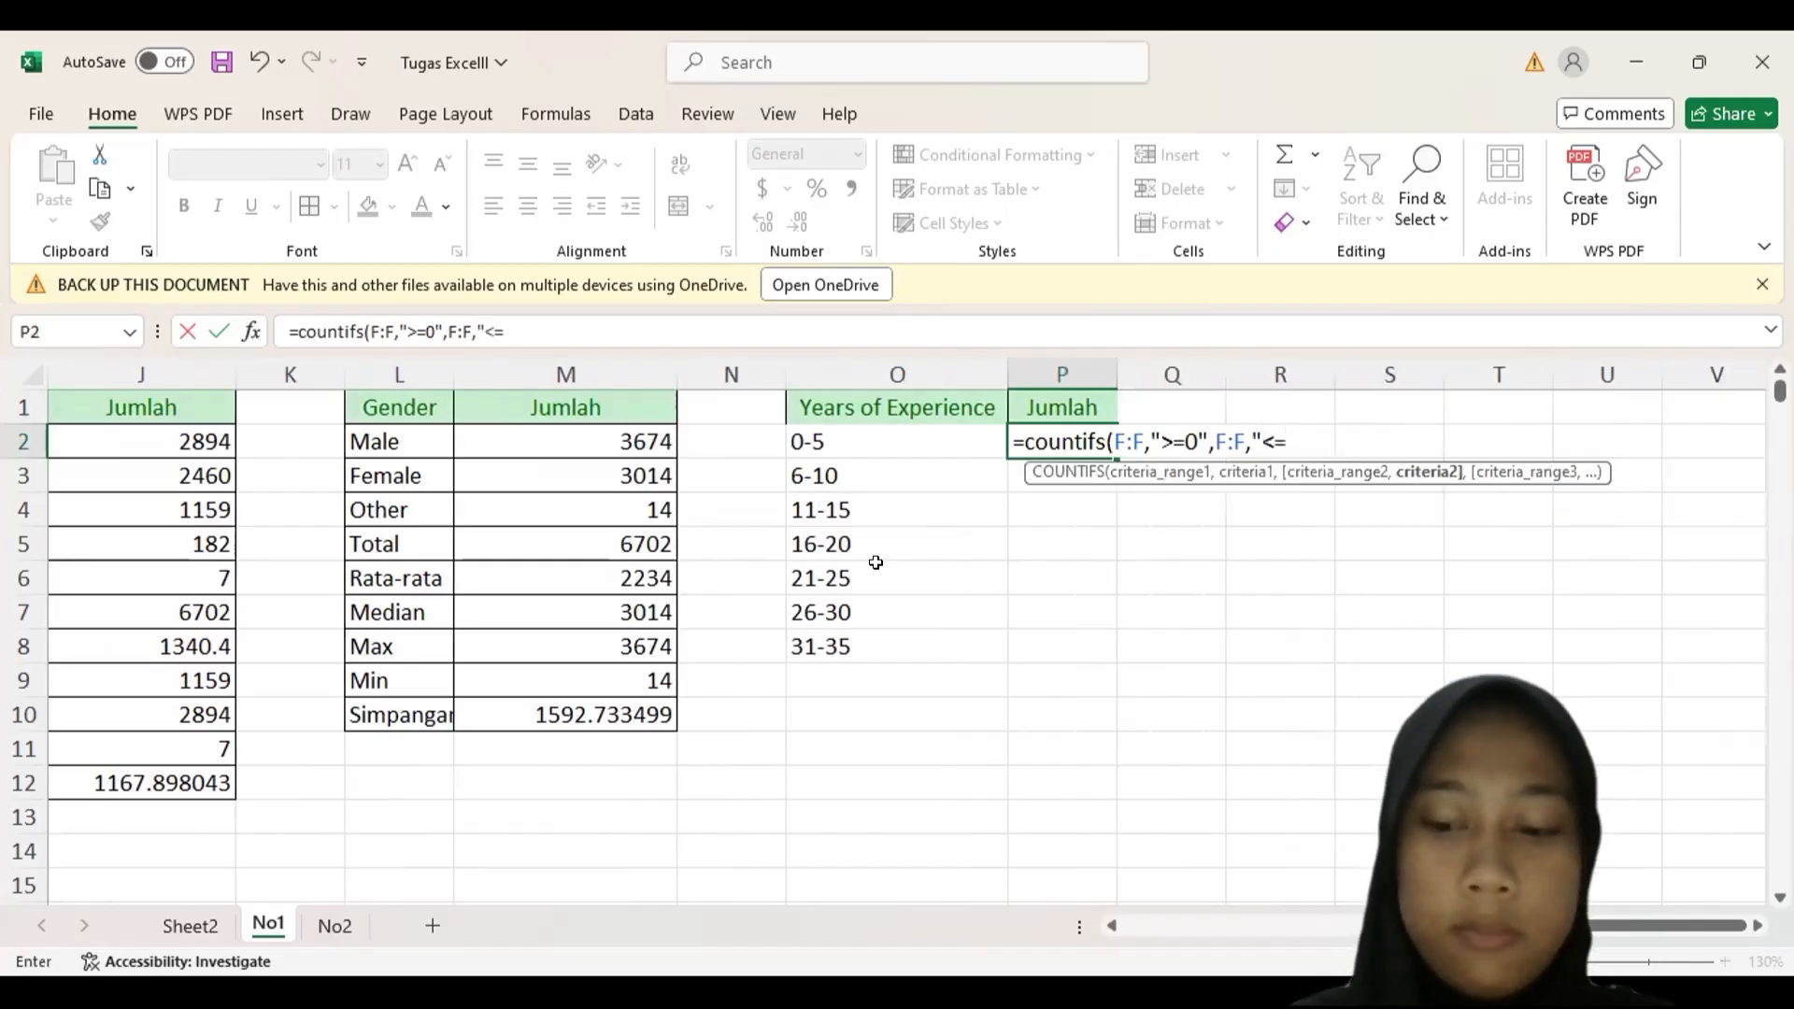
text(5")
key(Return)
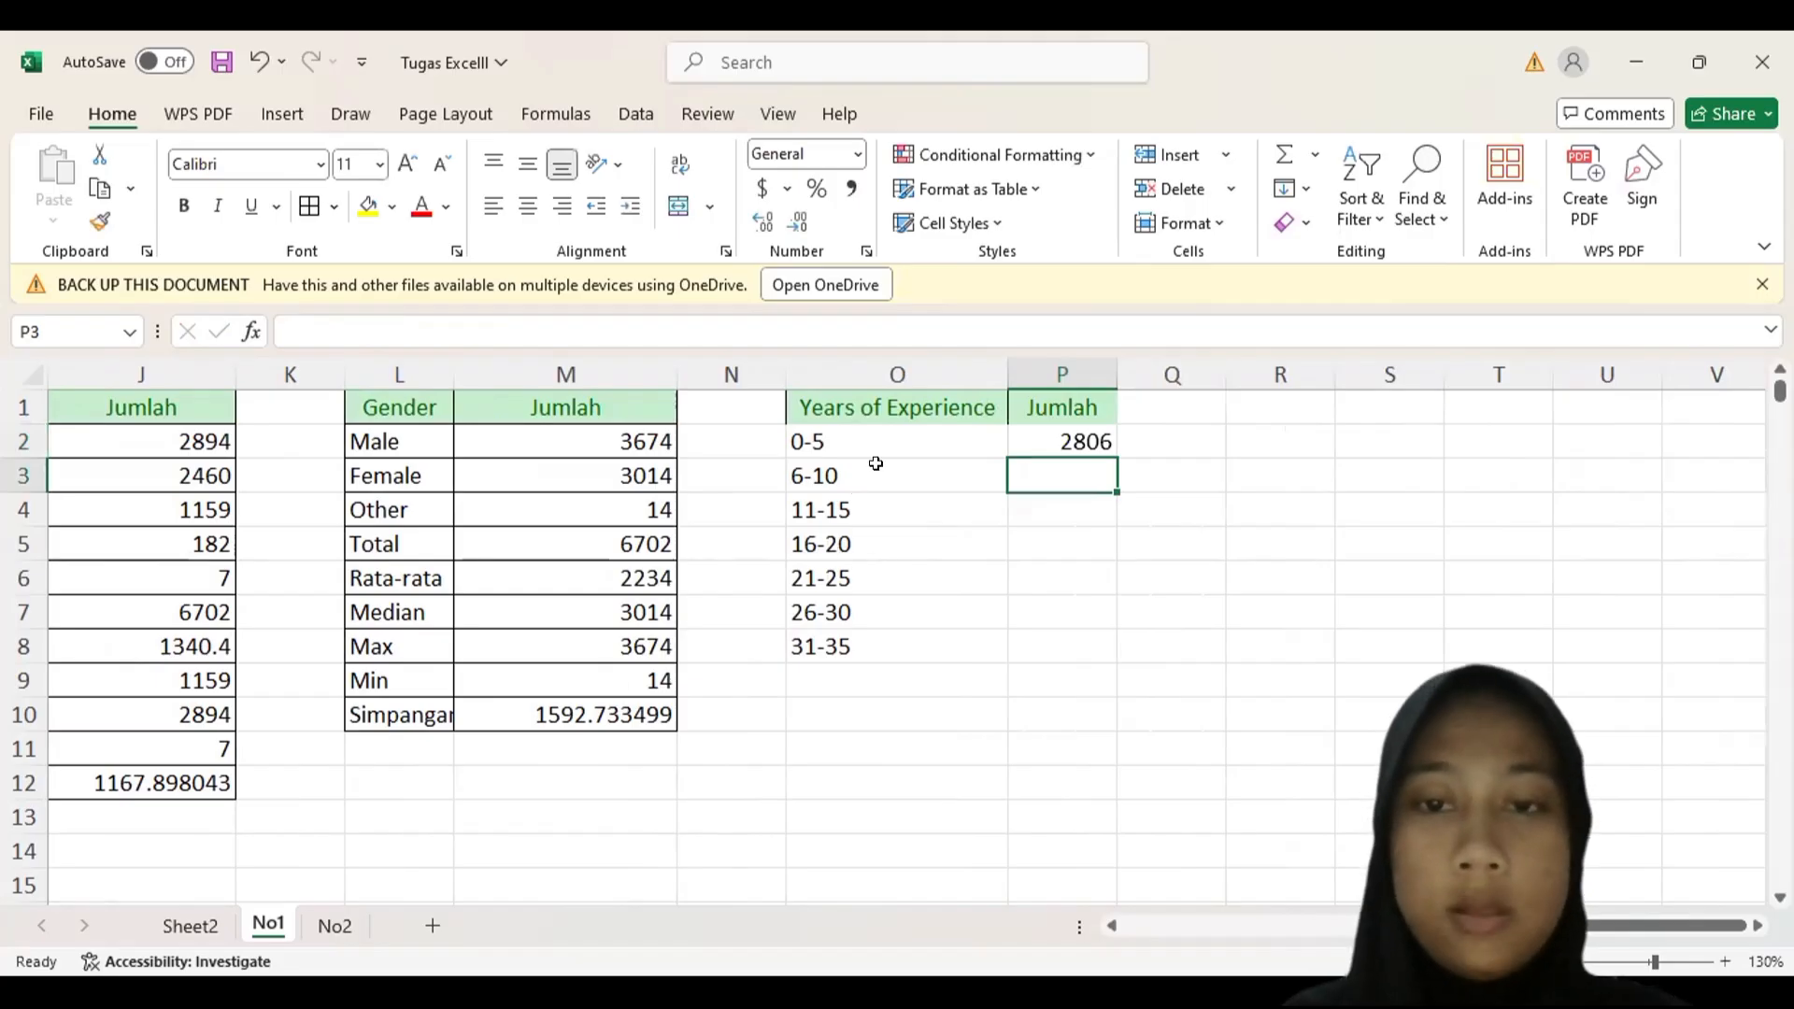
- Copy the full text of the COUNTIFS formula in cell P2
key(Up)
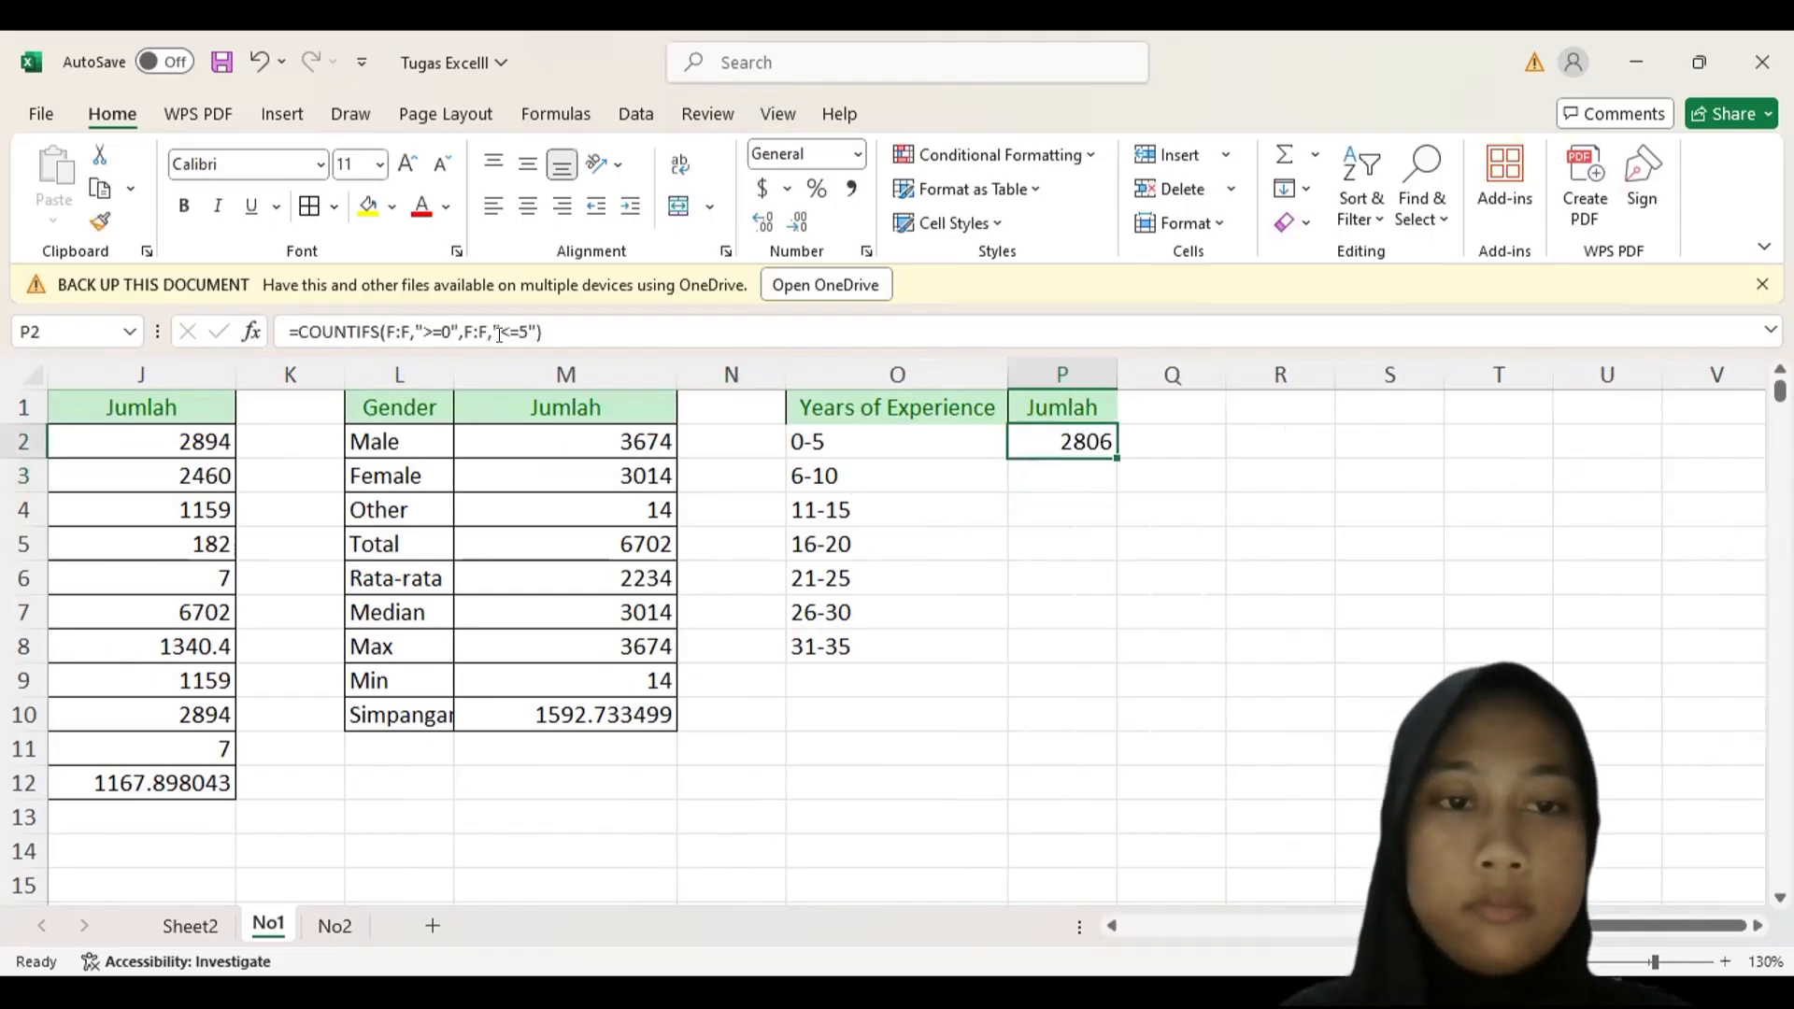
drag(547, 330, 221, 334)
key(ctrl+c)
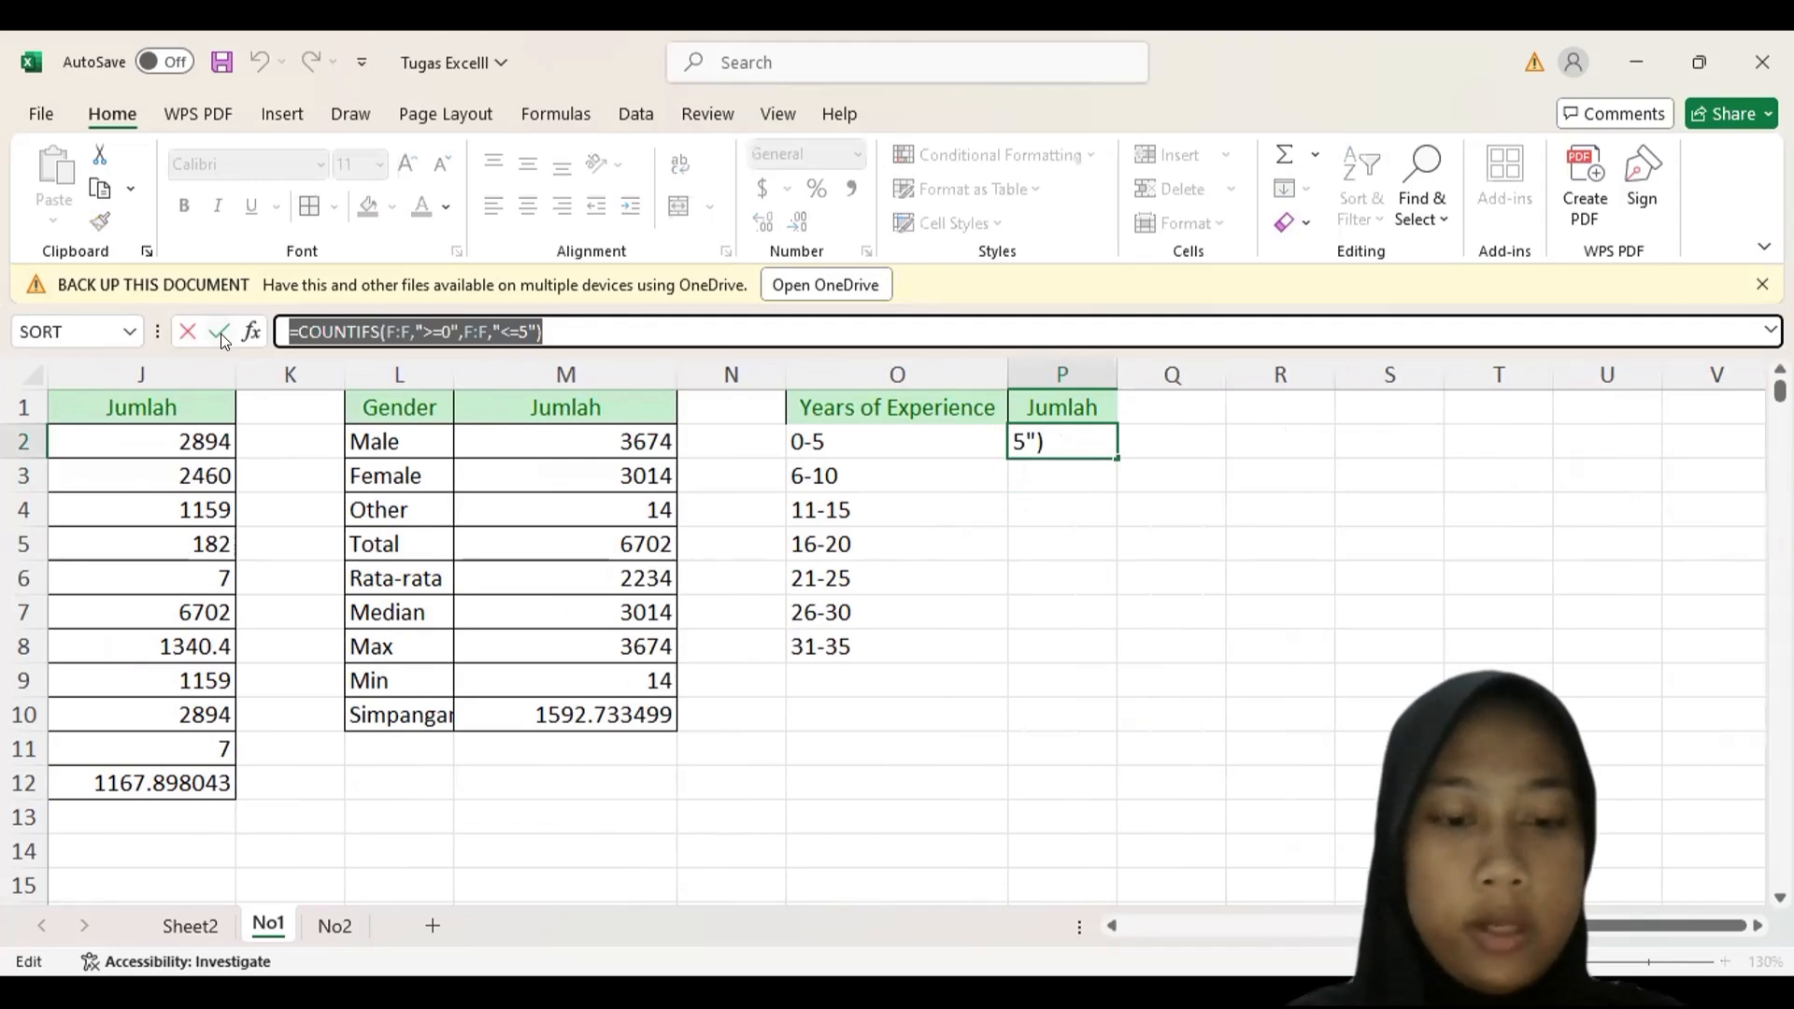
- Commit the formula in P2 and enter =COUNTIFS(F:F,">=6",F:F,"<=10") in P3 from the copied formula
key(Return)
scroll(221, 333, down, 3)
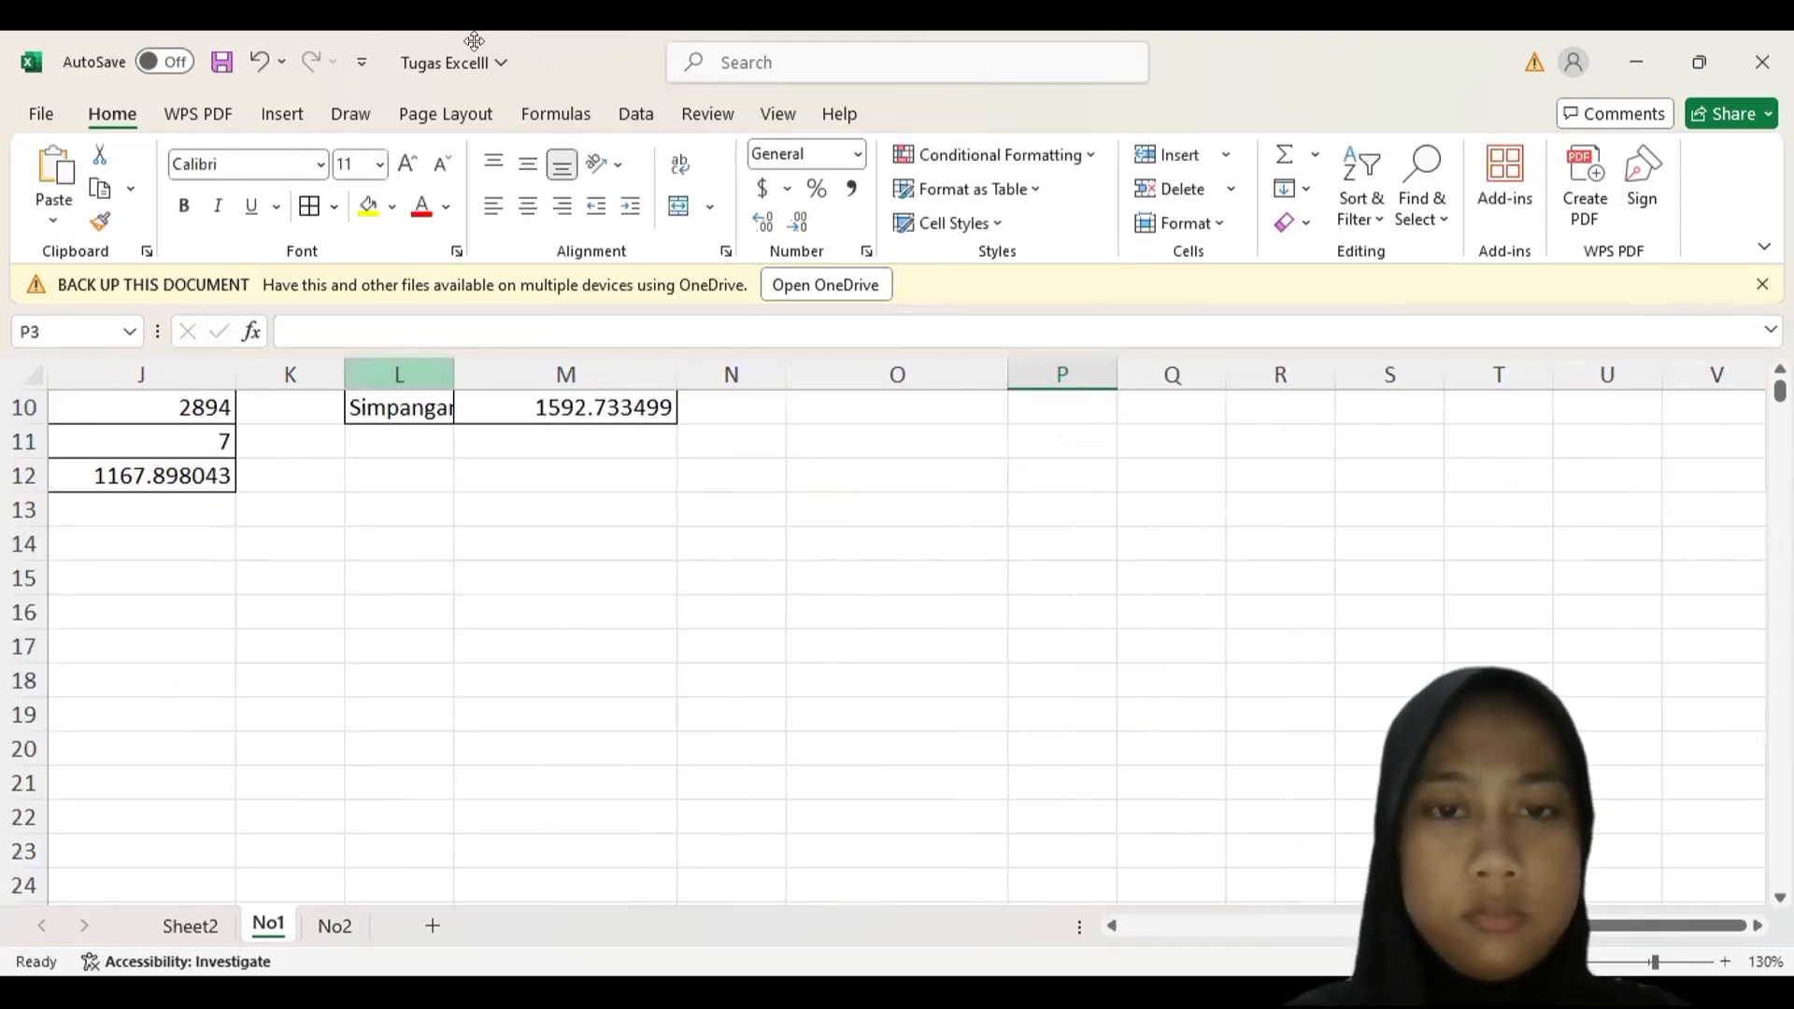
scroll(1038, 474, up, 3)
double_click(1041, 479)
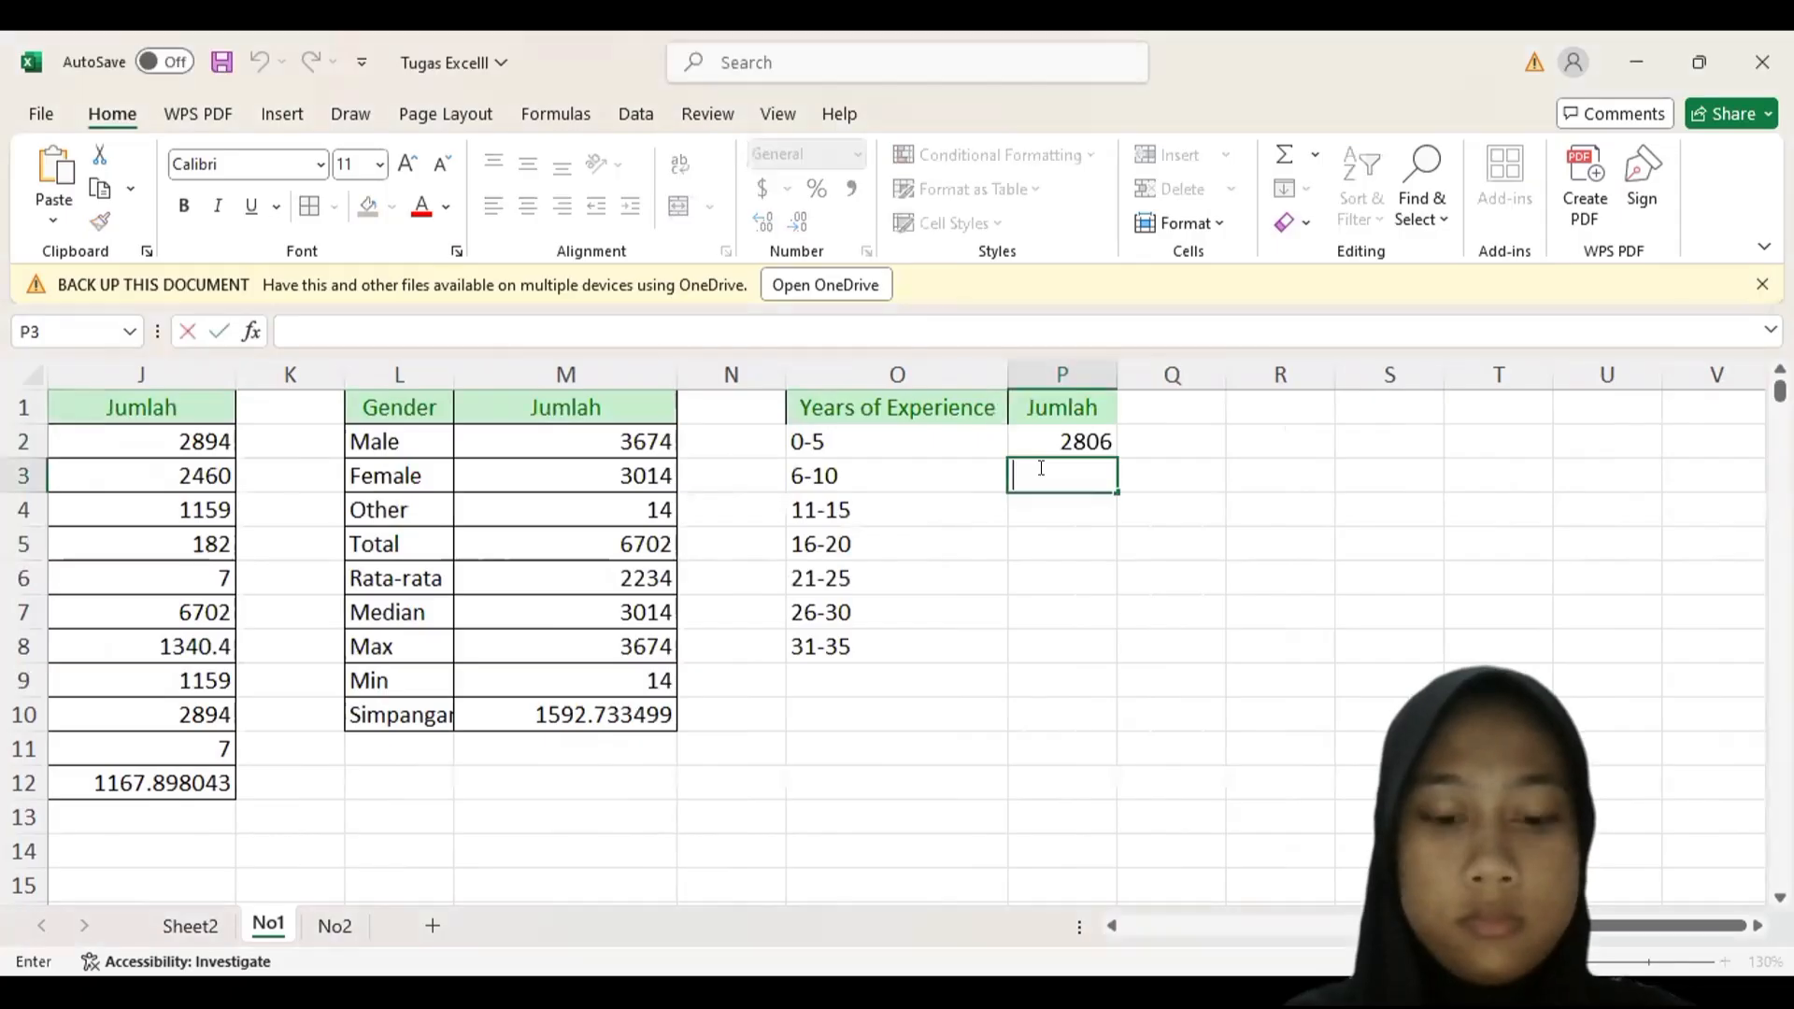
key(ctrl+v)
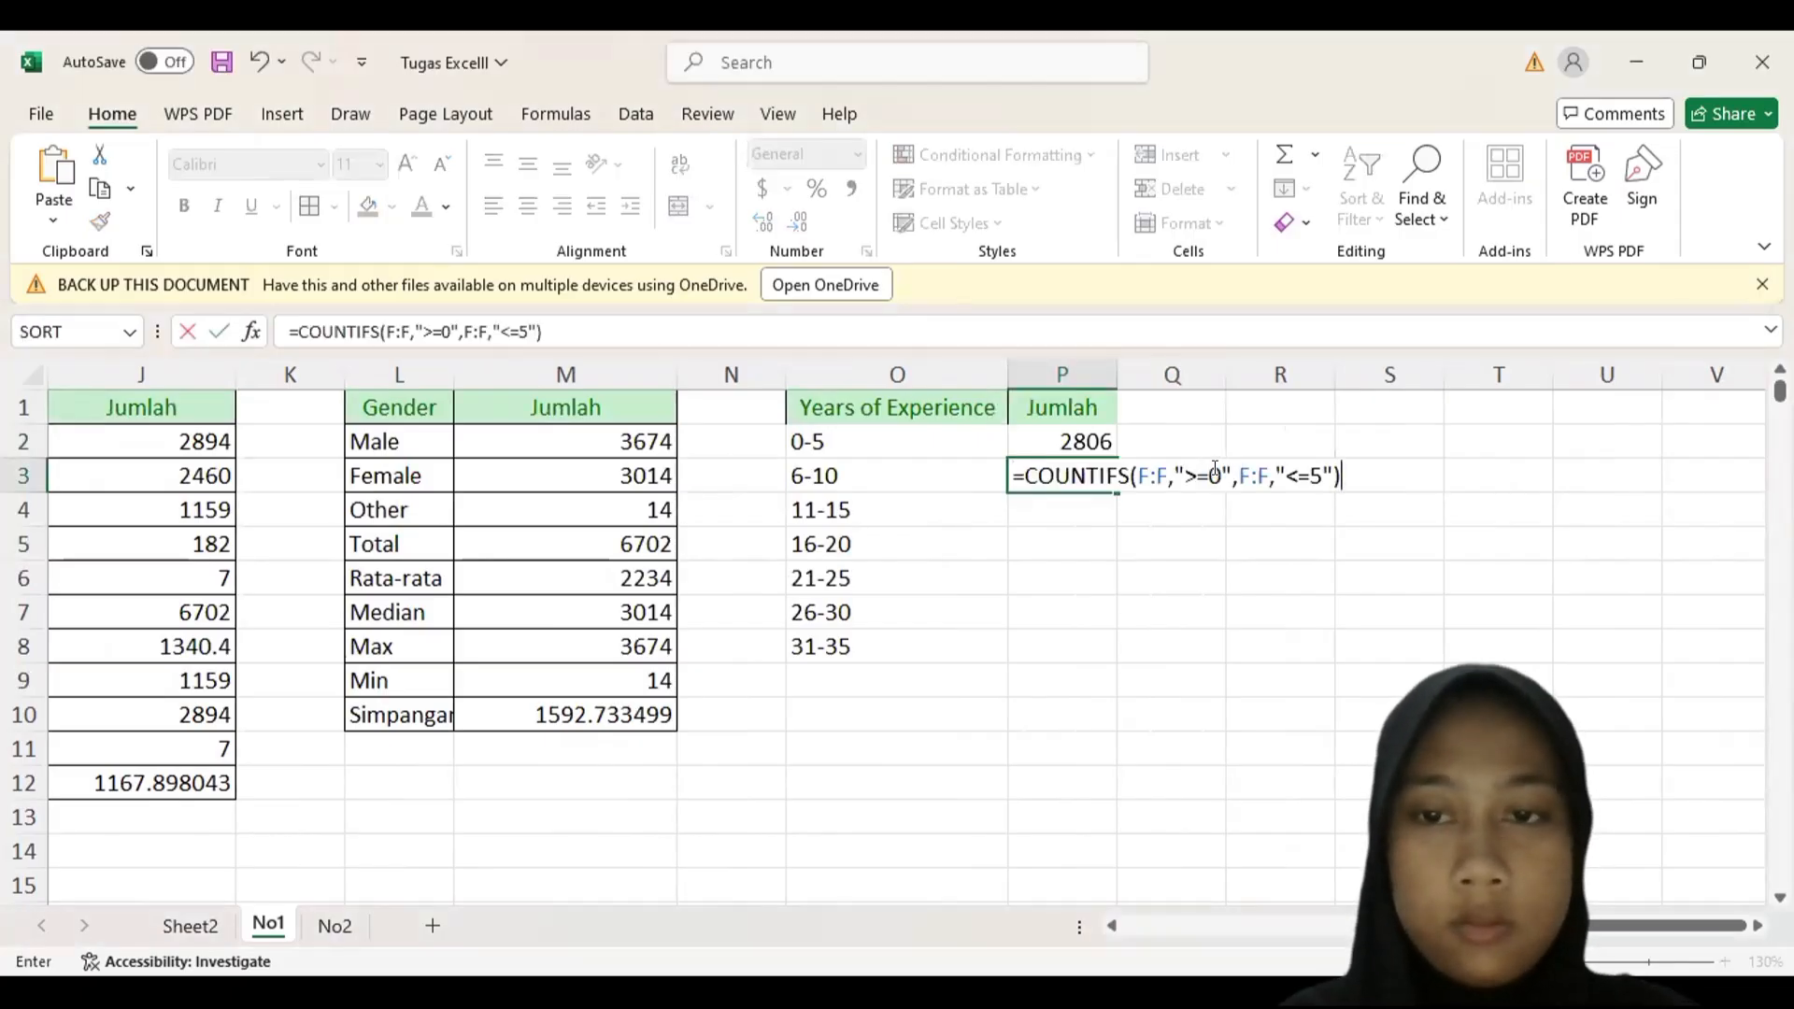
click(1215, 472)
key(BackSpace)
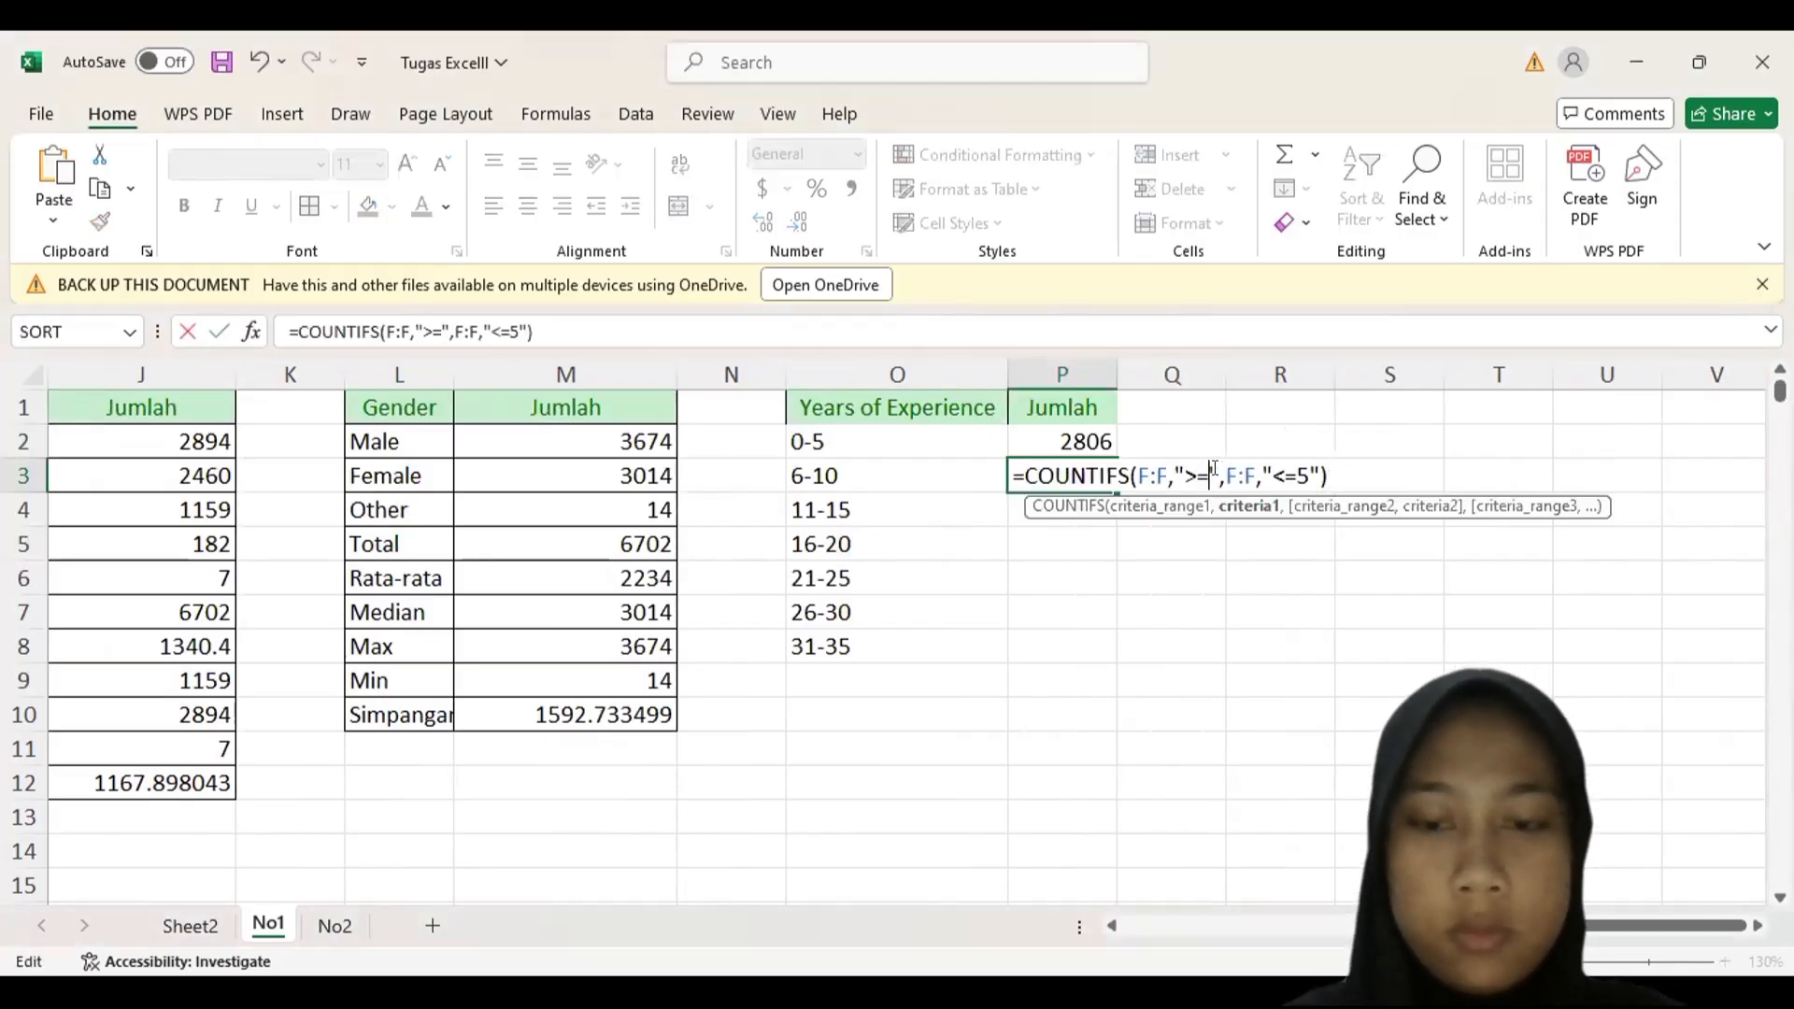
text(6)
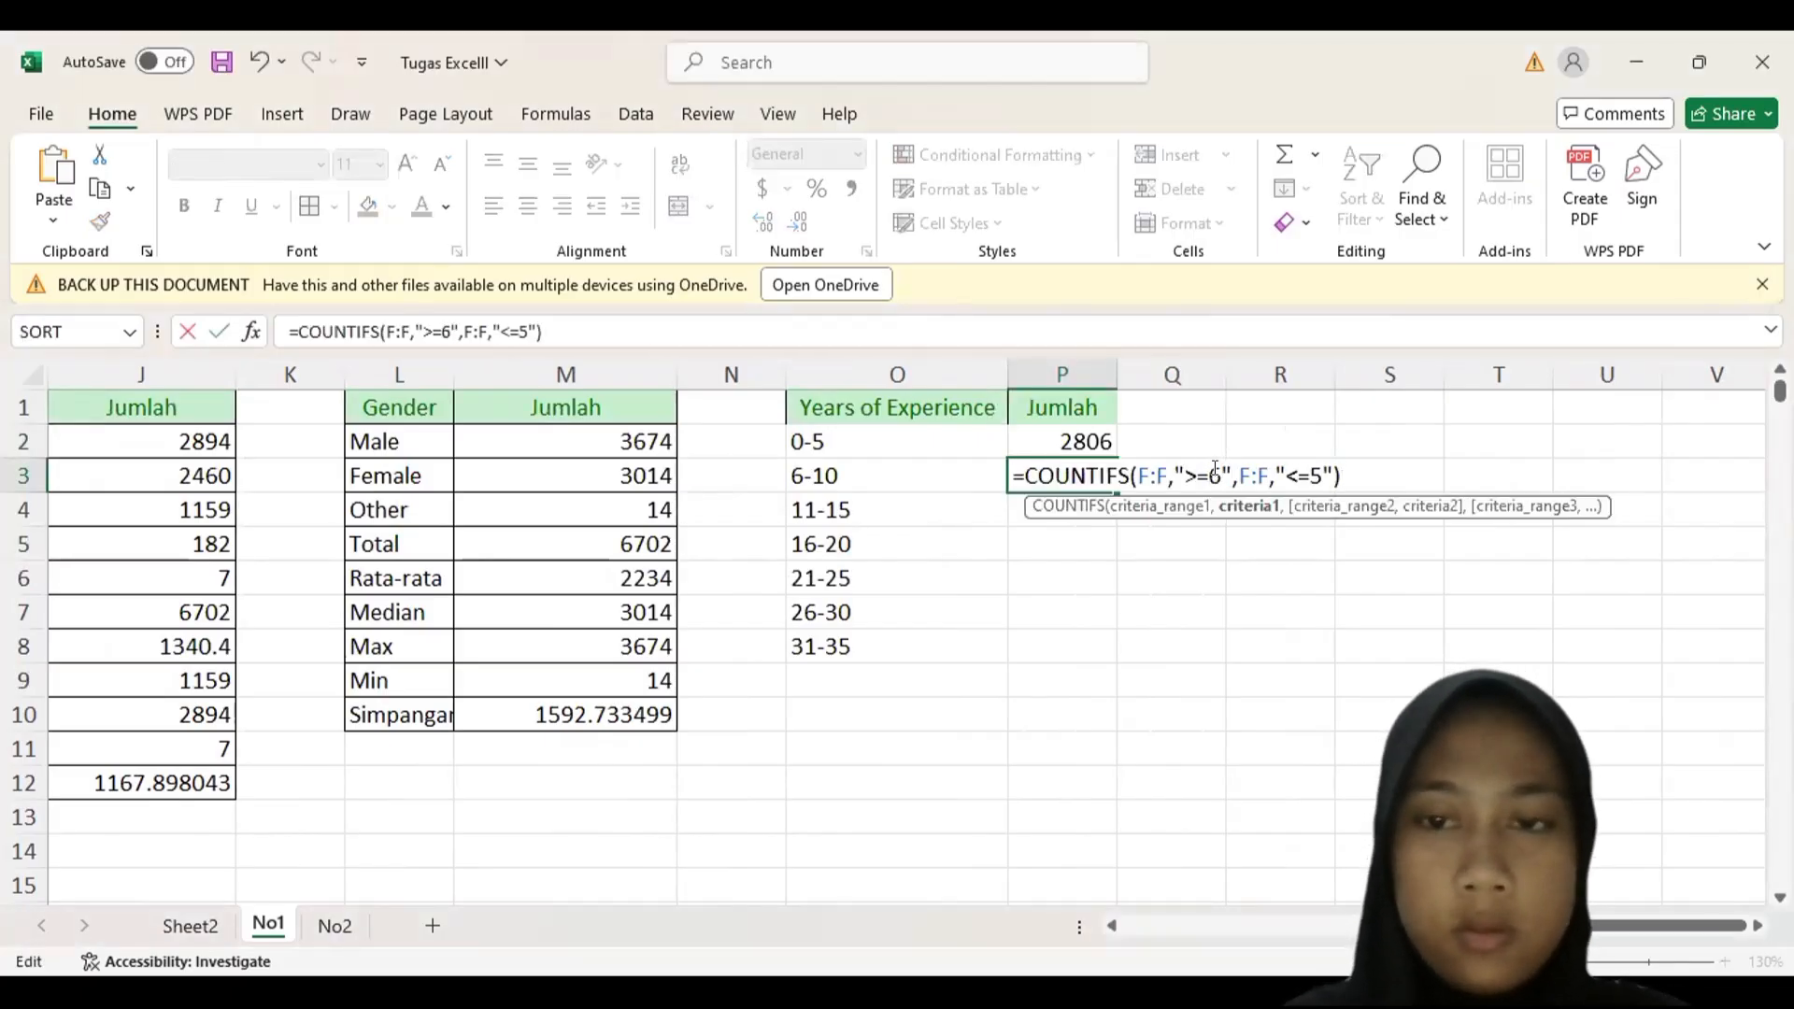
click(1319, 464)
key(BackSpace)
text(10)
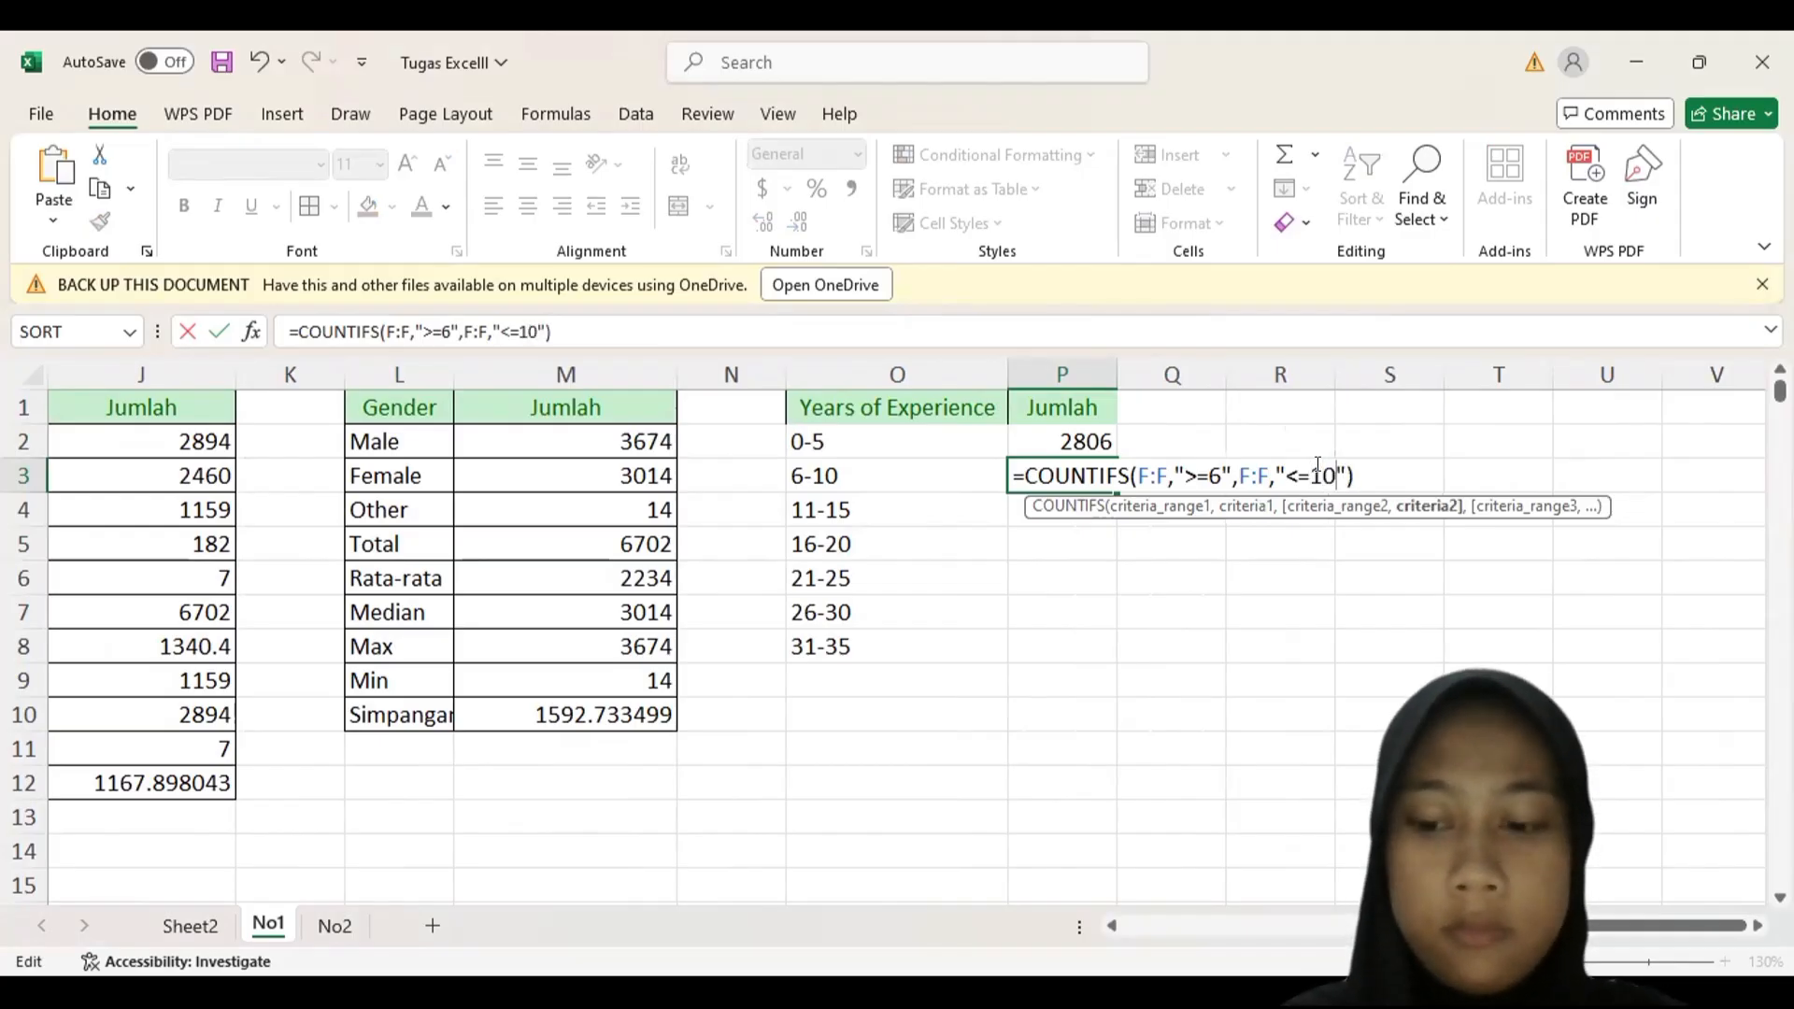
- Enter =COUNTIFS(F:F,">=11",F:F,"<=15") in P4 for the 11-15 years band, adapting the copied formula
click(1044, 502)
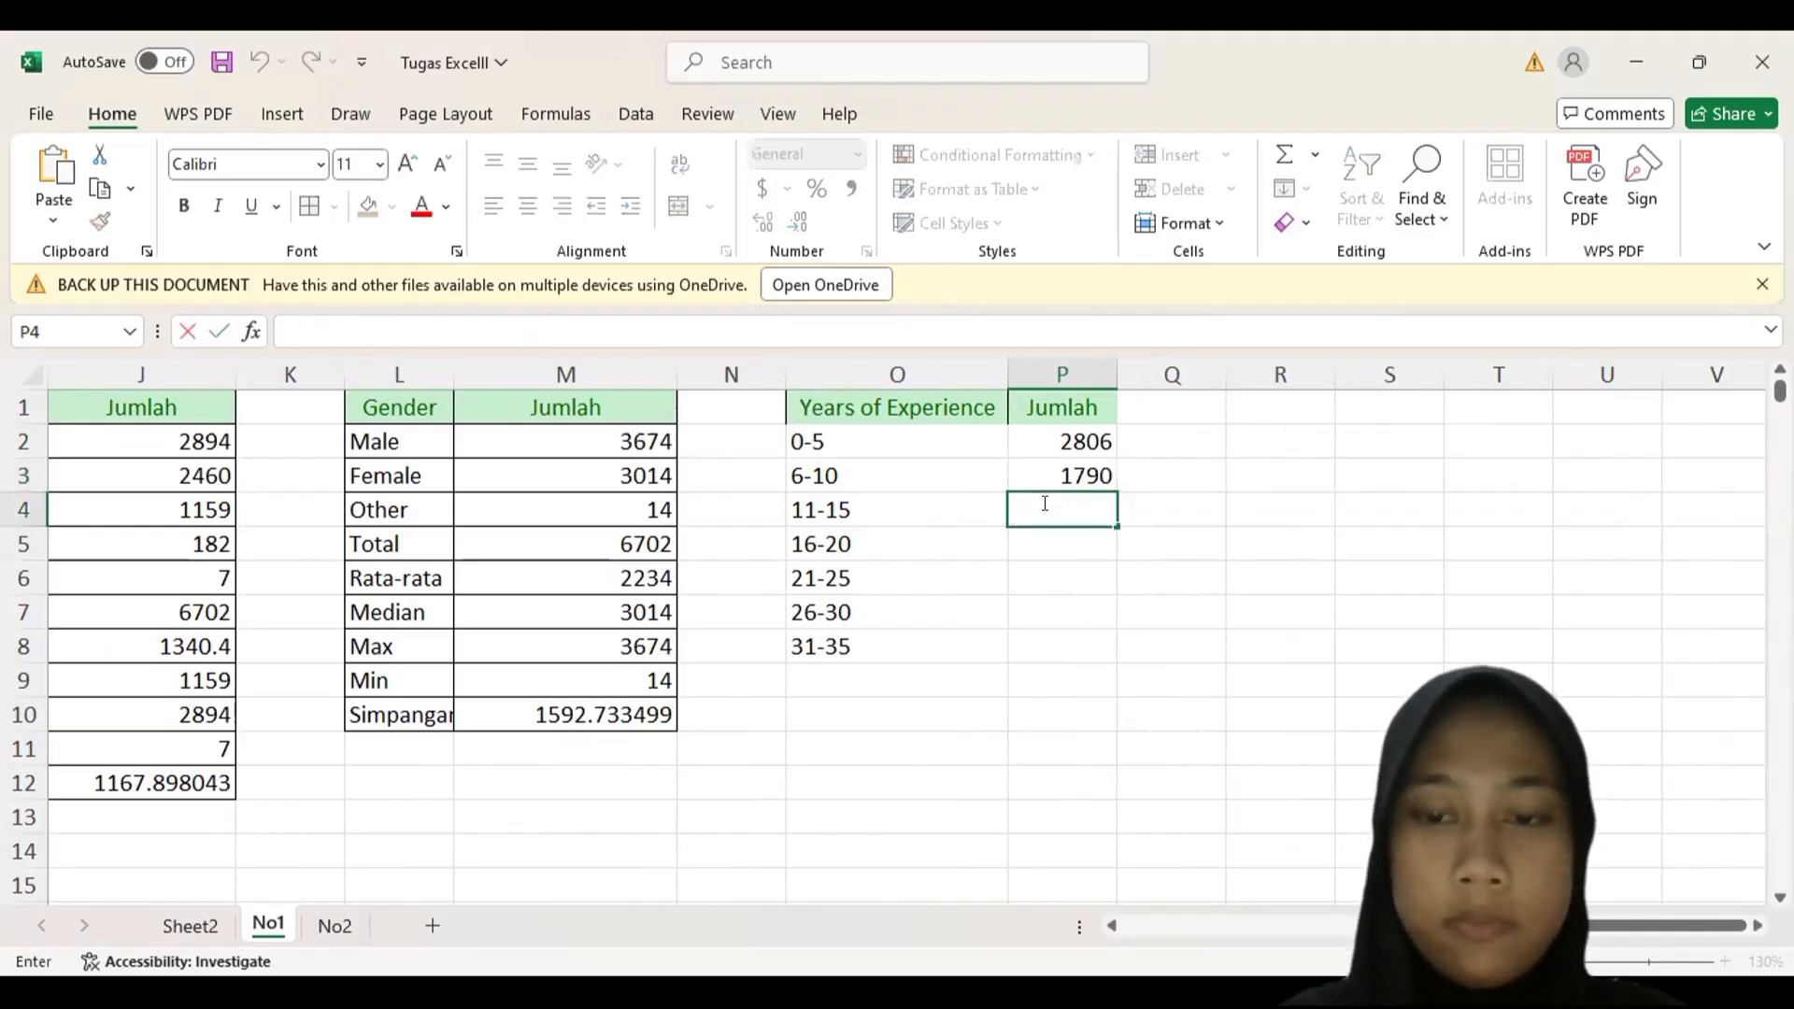
text(V)
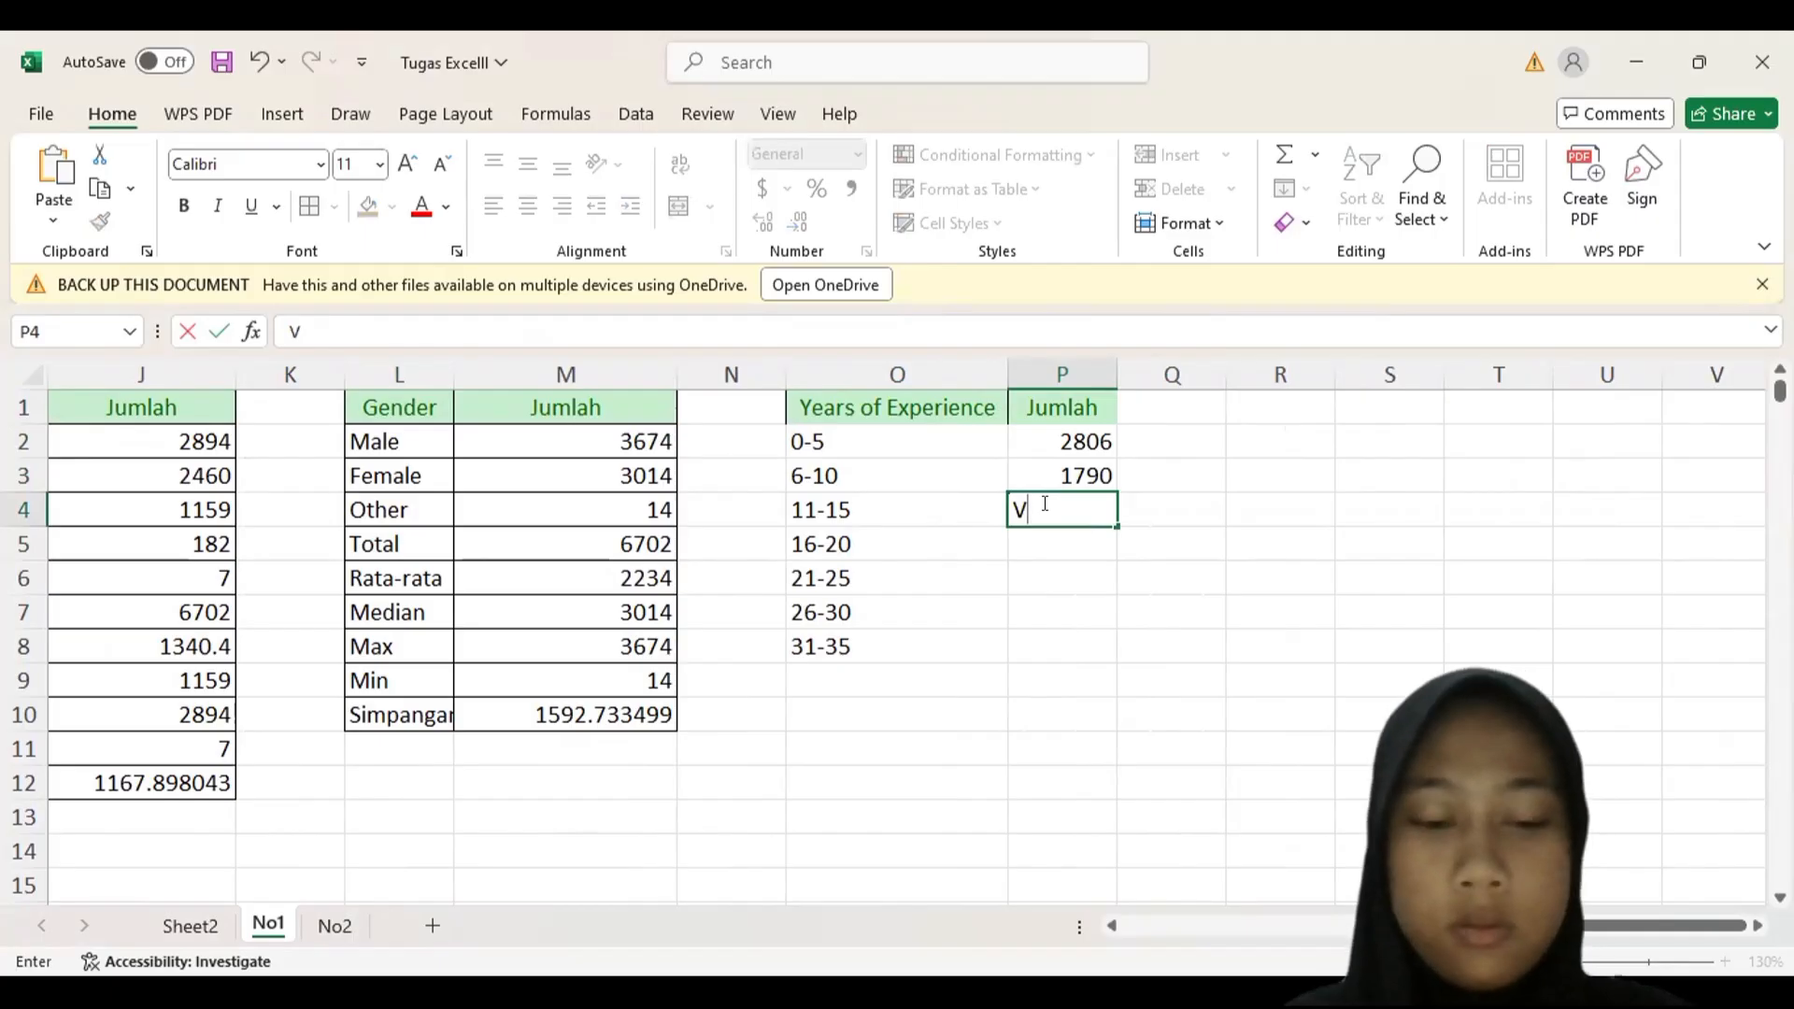
key(BackSpace)
key(ctrl+v)
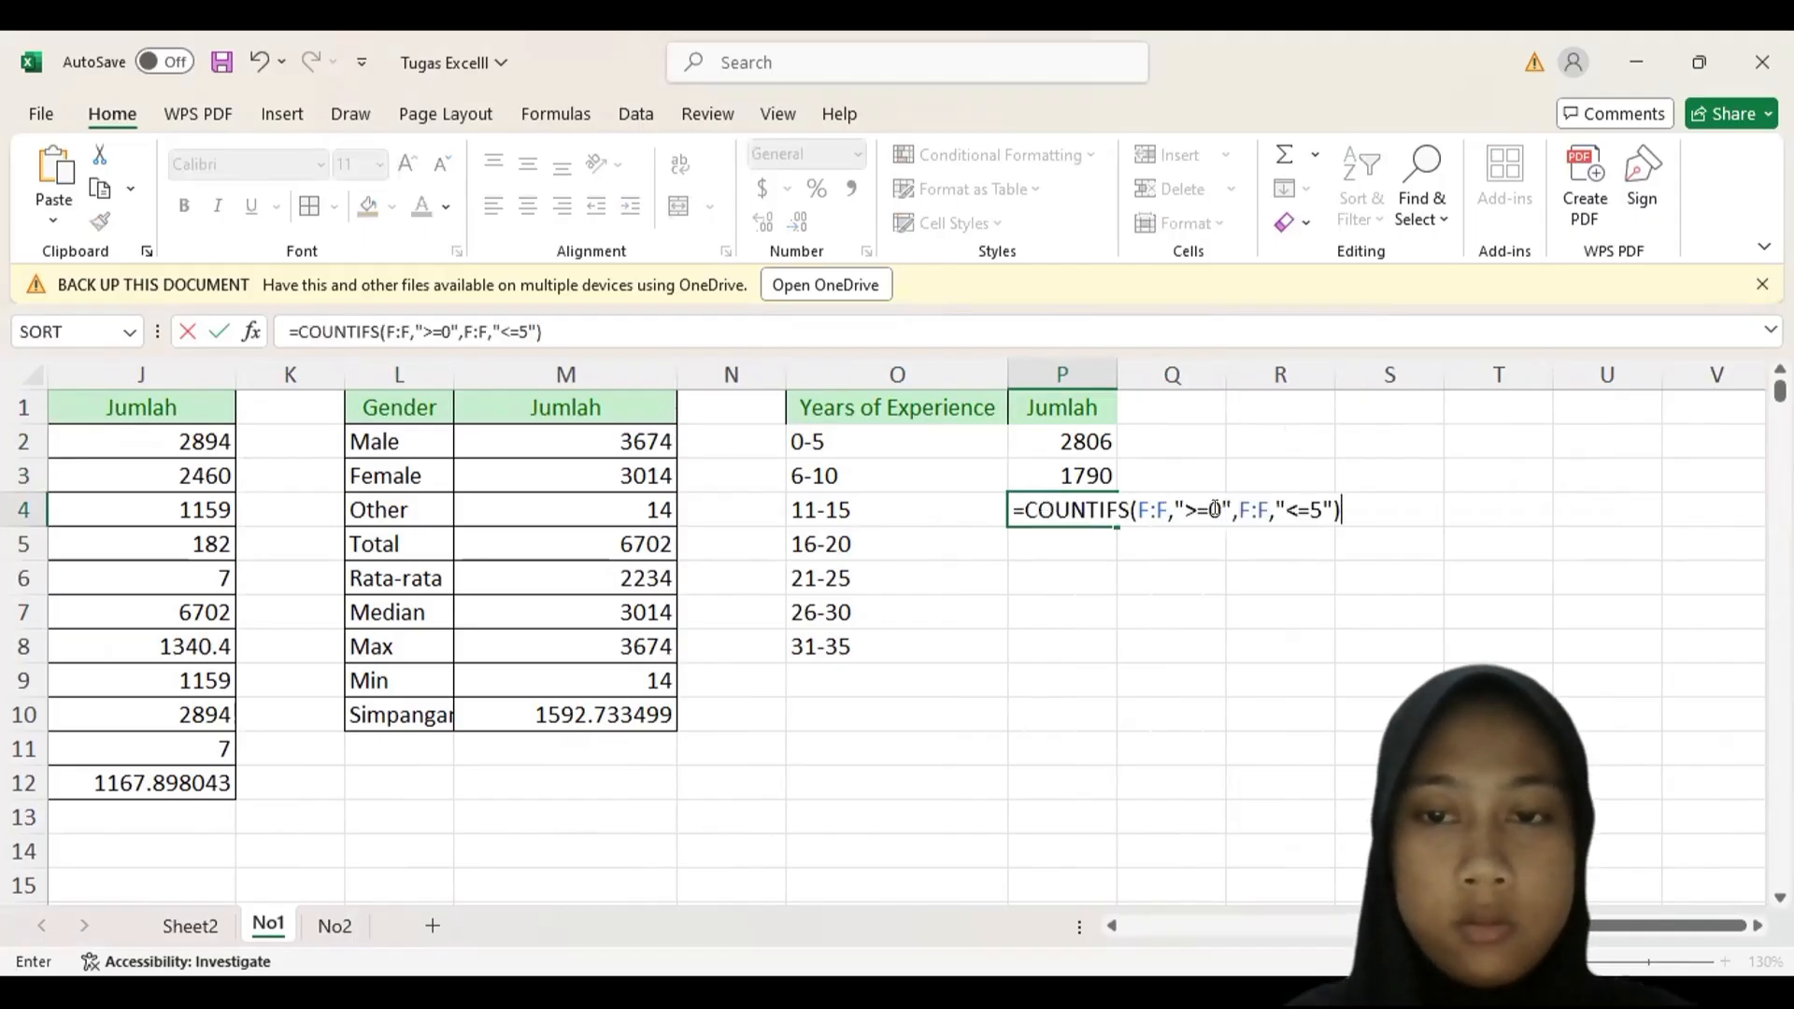
click(1213, 509)
key(BackSpace)
text(11)
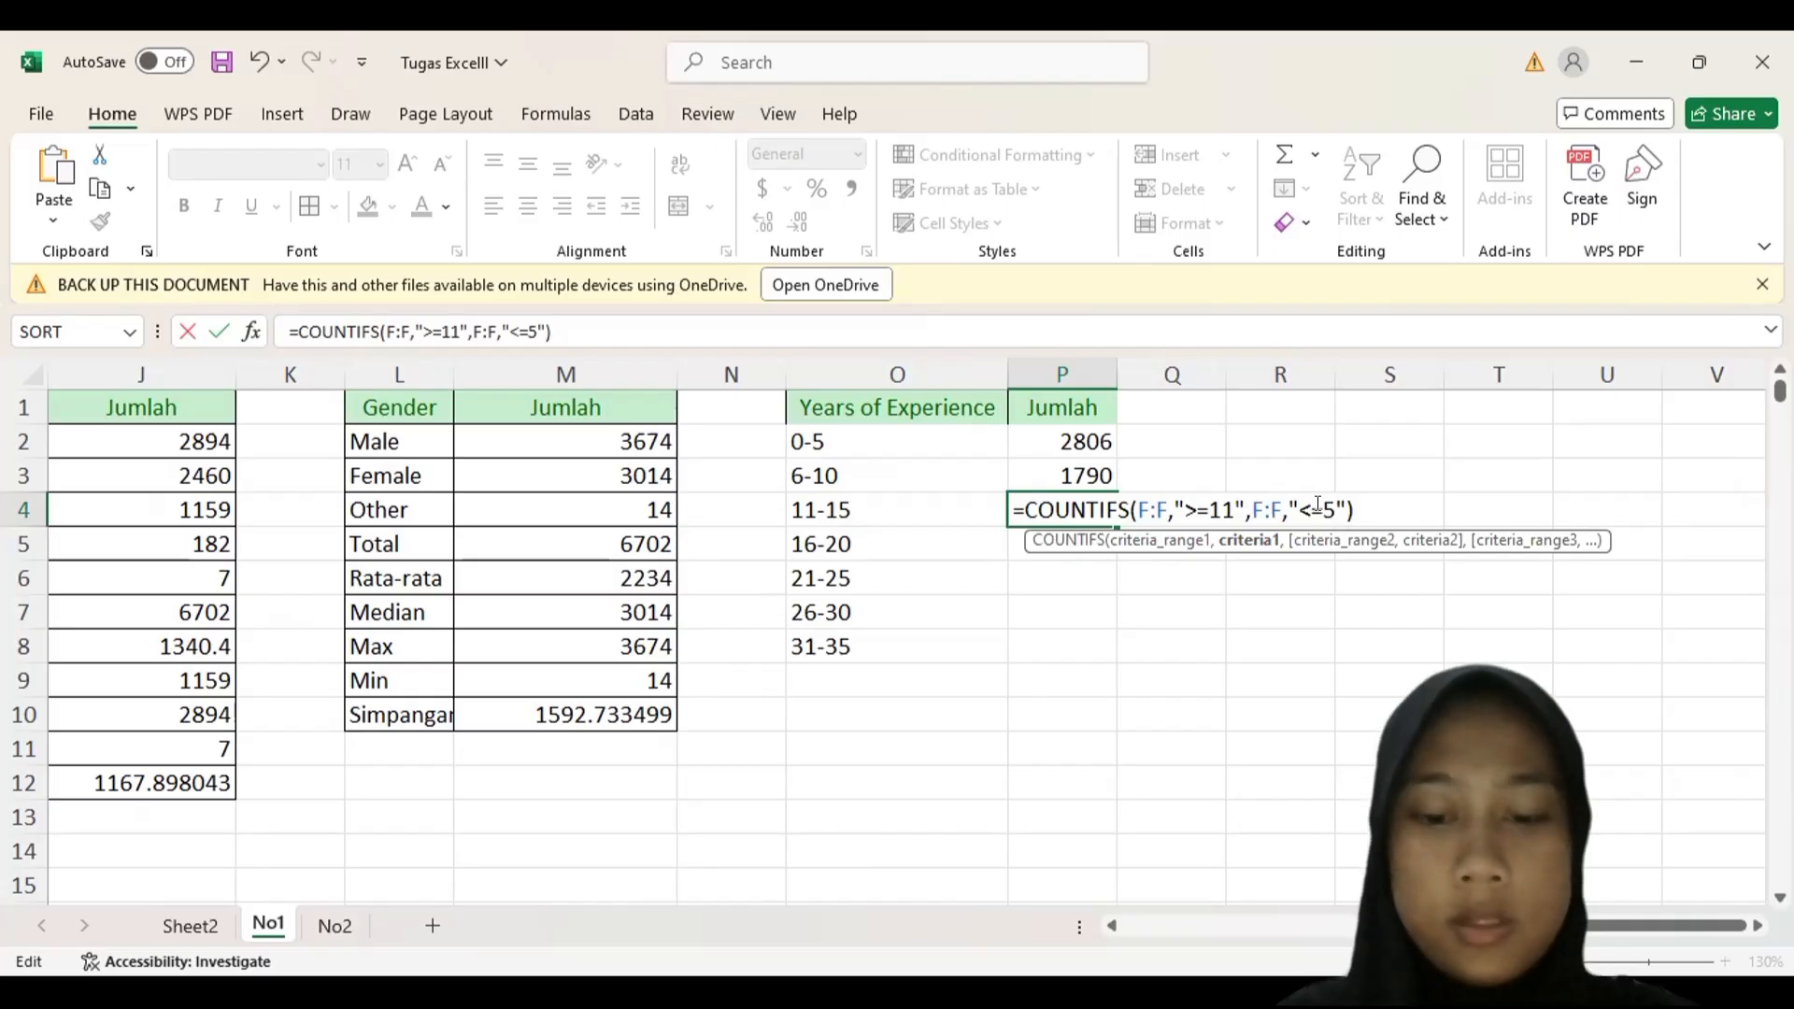
click(1317, 504)
text(1)
key(Return)
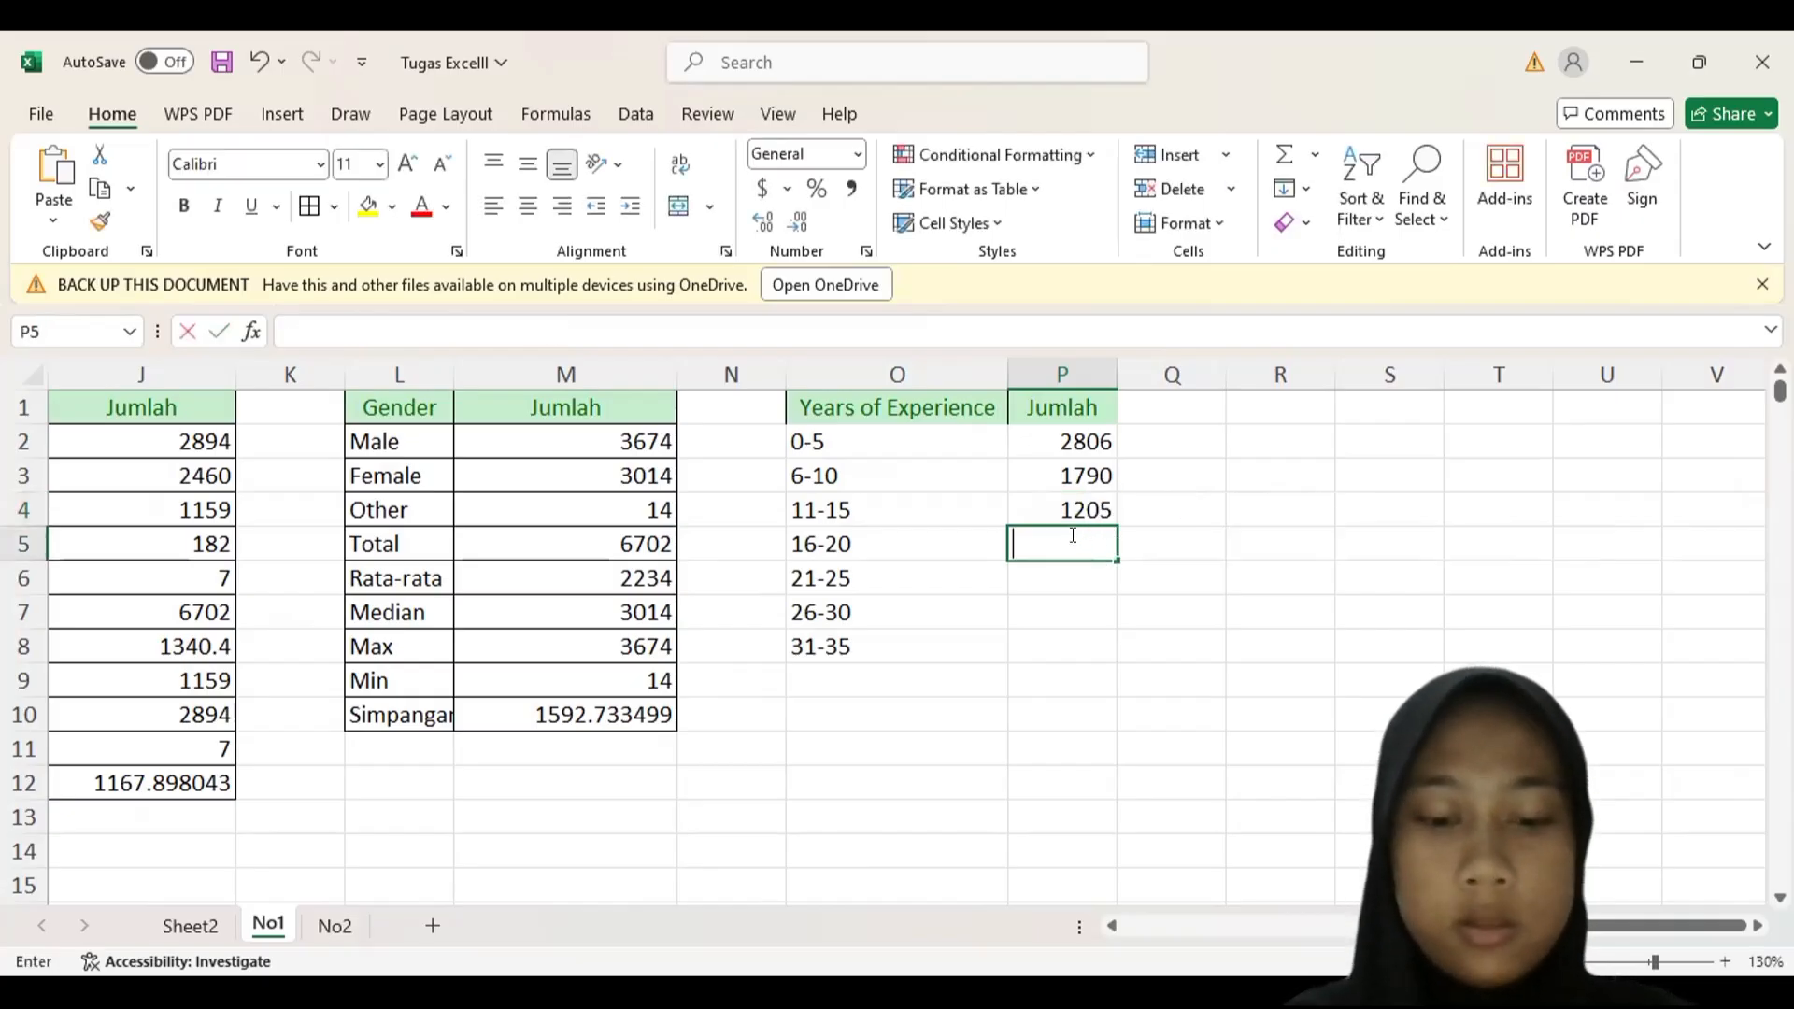
- Enter =COUNTIFS(F:F,">=21",F:F,"<=25") in P5 beside the 16-20 band, adapting the copied formula
key(ctrl+v)
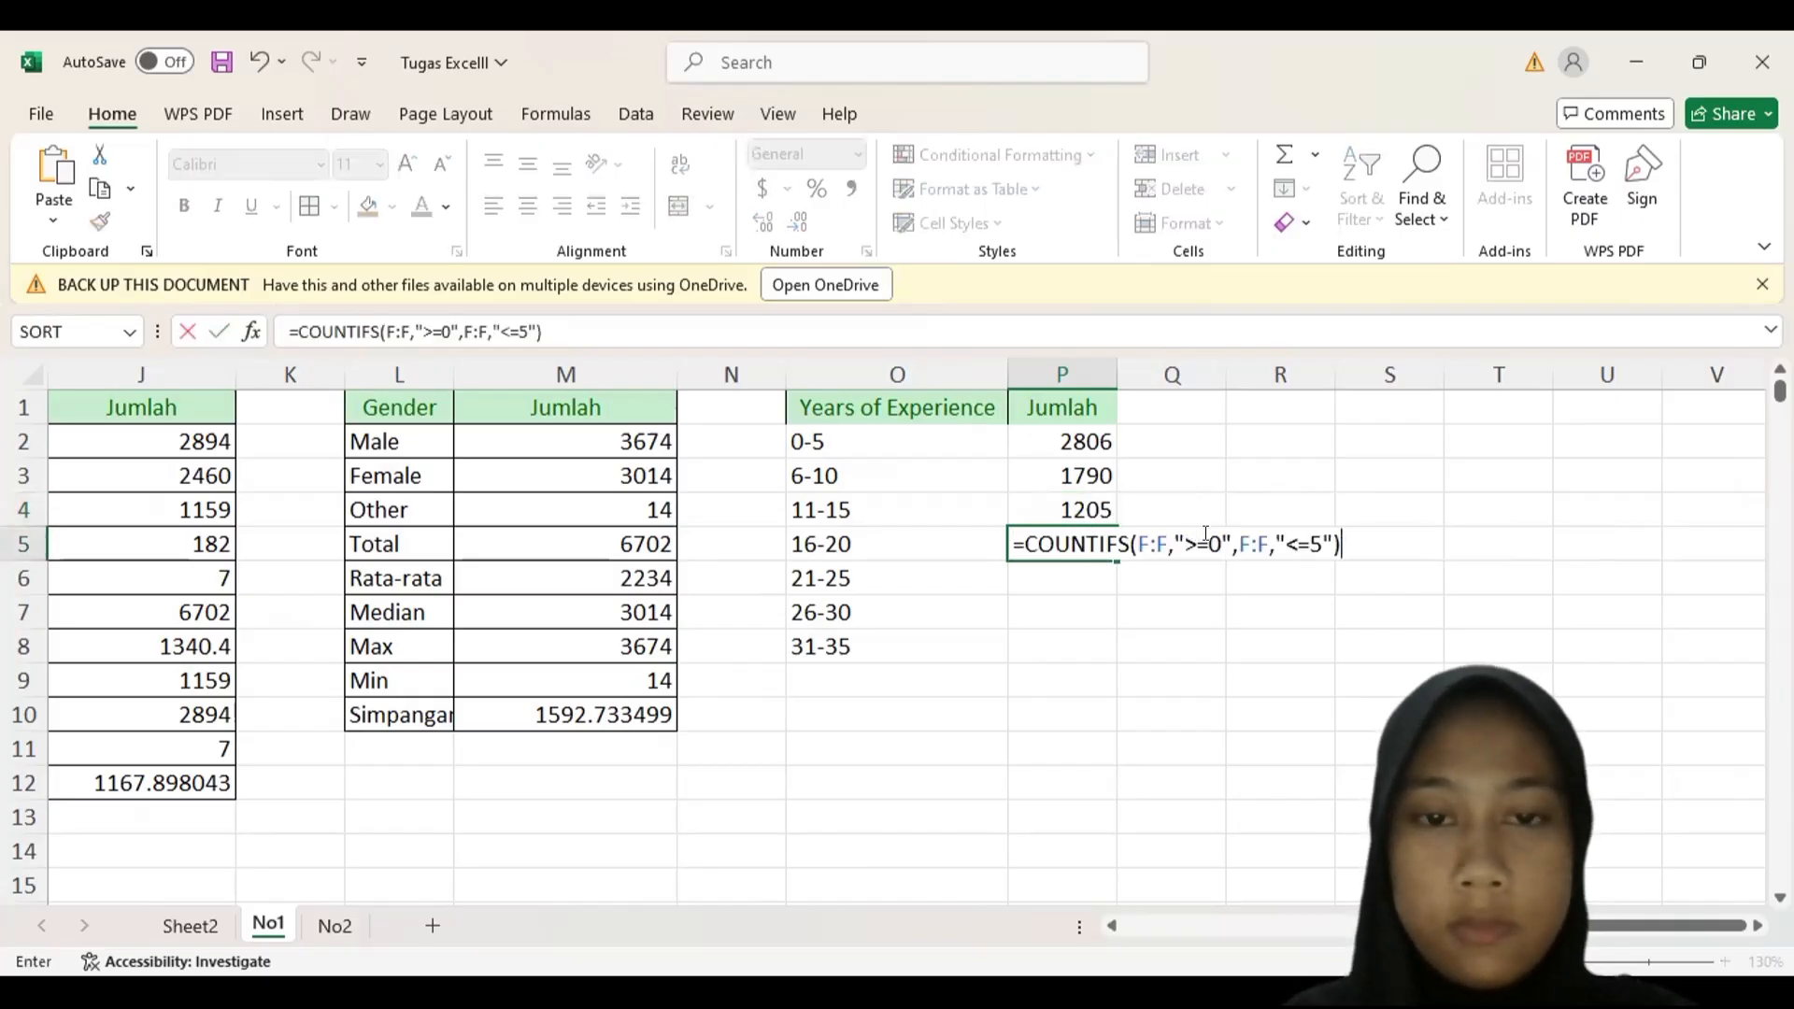
click(1211, 537)
key(Delete)
text(21)
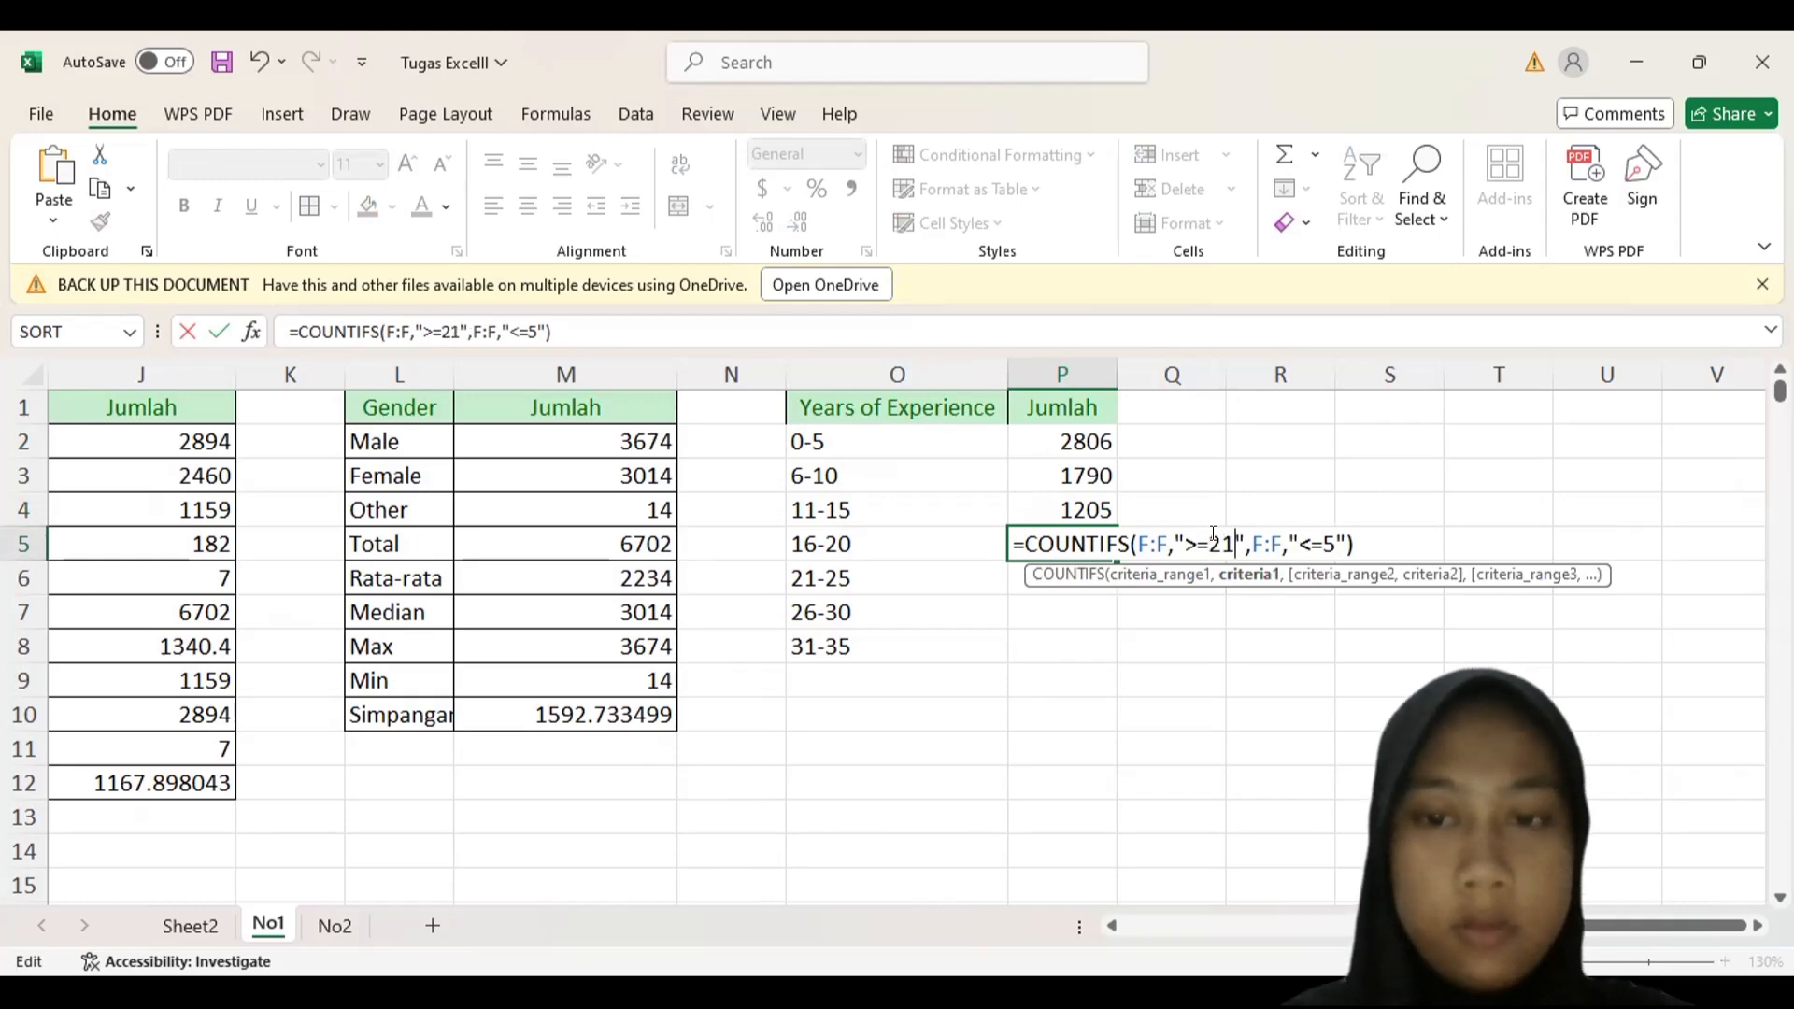
click(1320, 542)
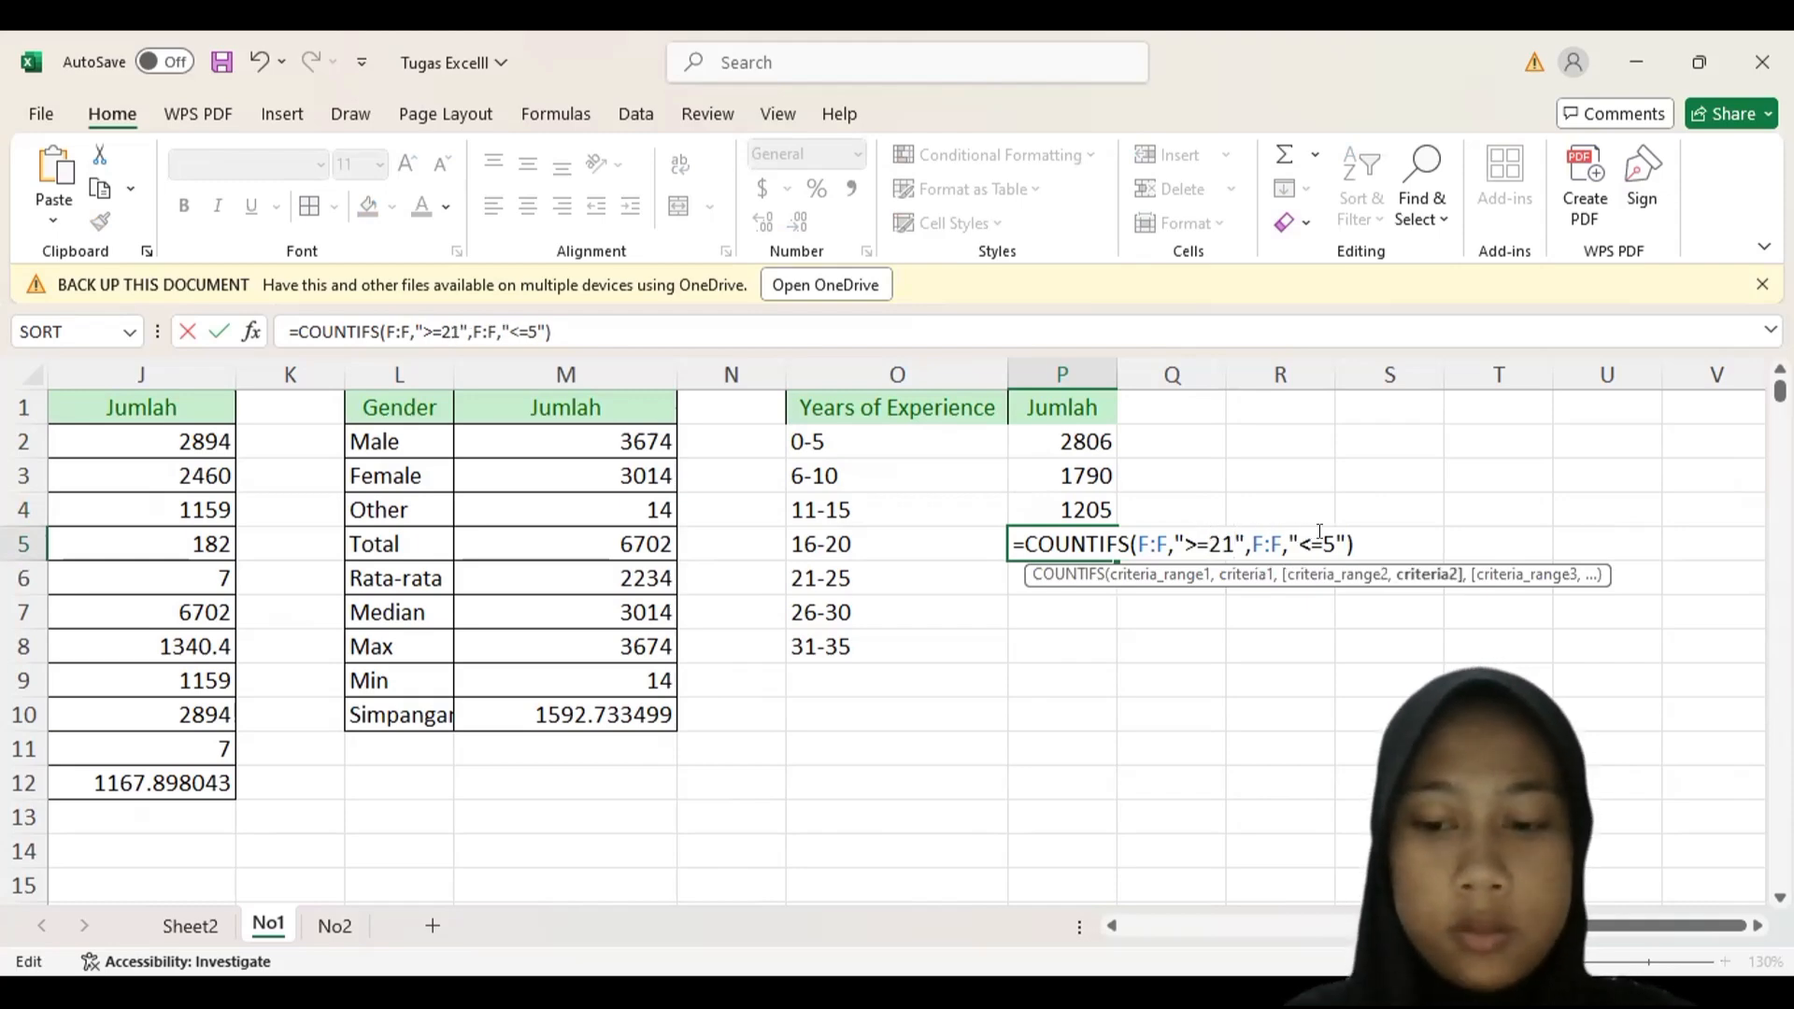
text(2)
key(Return)
- Enter =COUNTIFS(F:F,">=21",F:F,"<=25") in P6 for the 21-25 years band, adapting the copied formula
double_click(1081, 572)
key(ctrl+v)
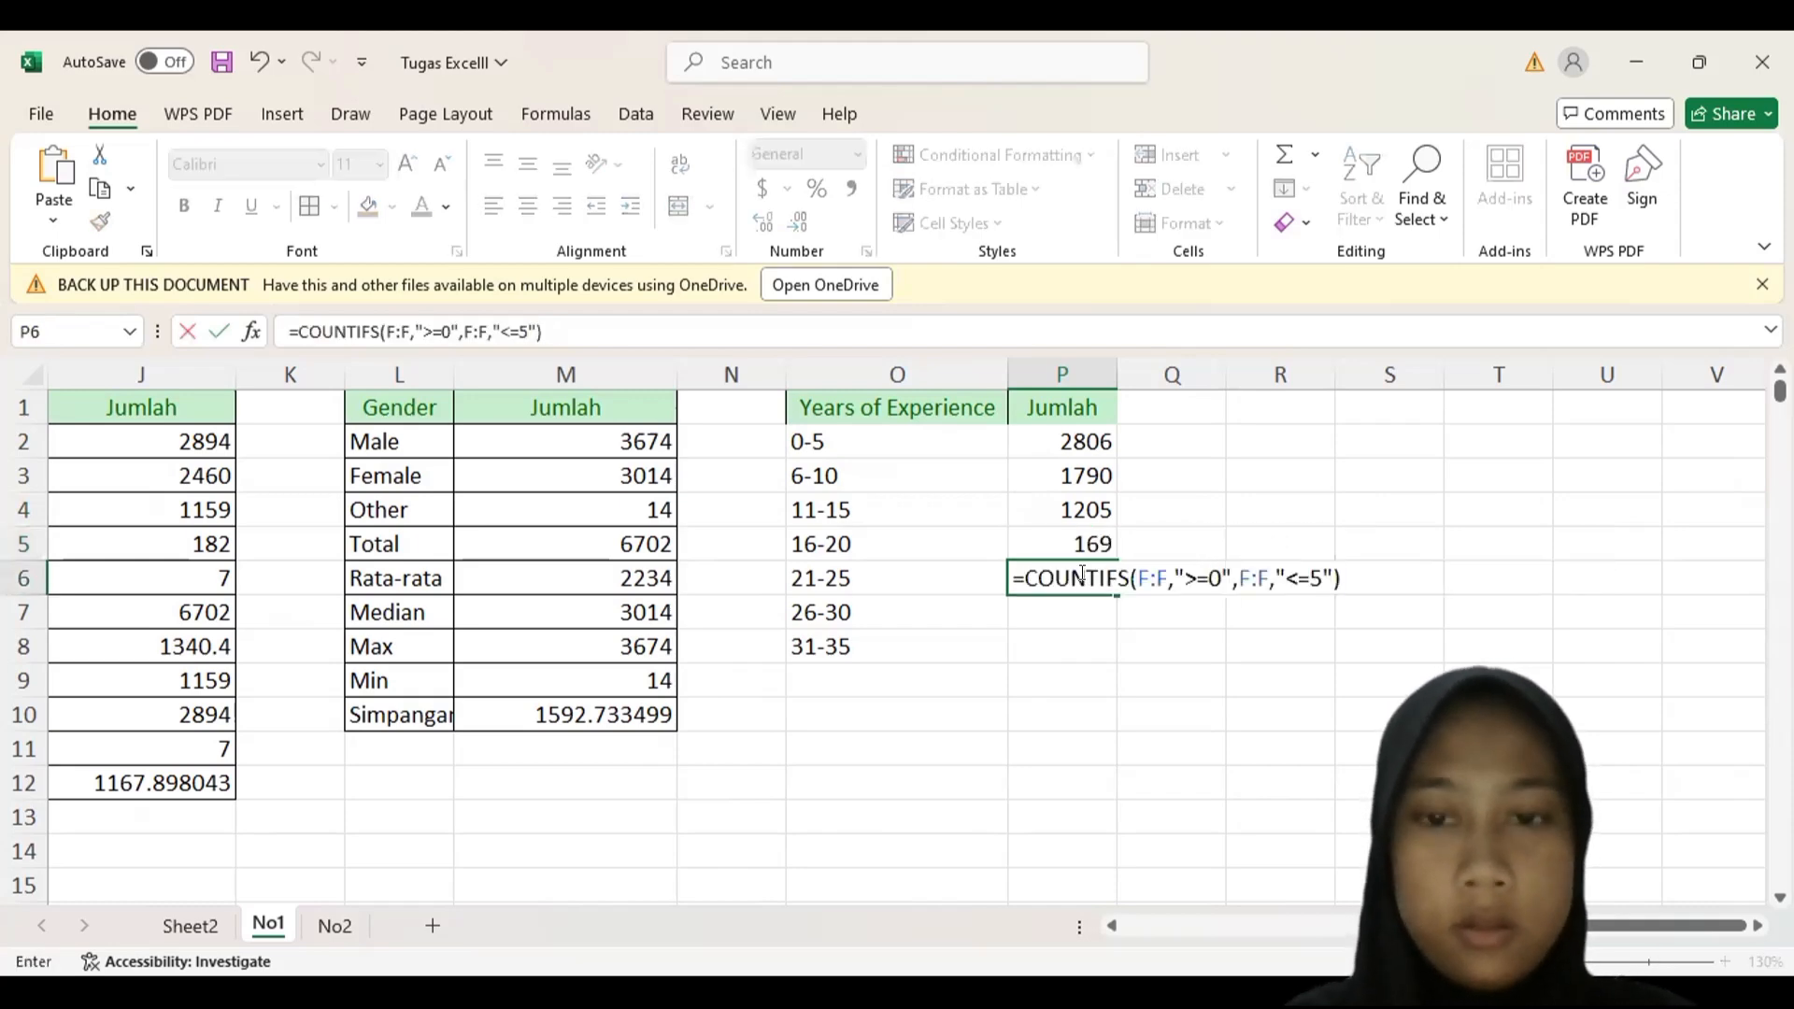
click(1212, 571)
key(Delete)
text(26)
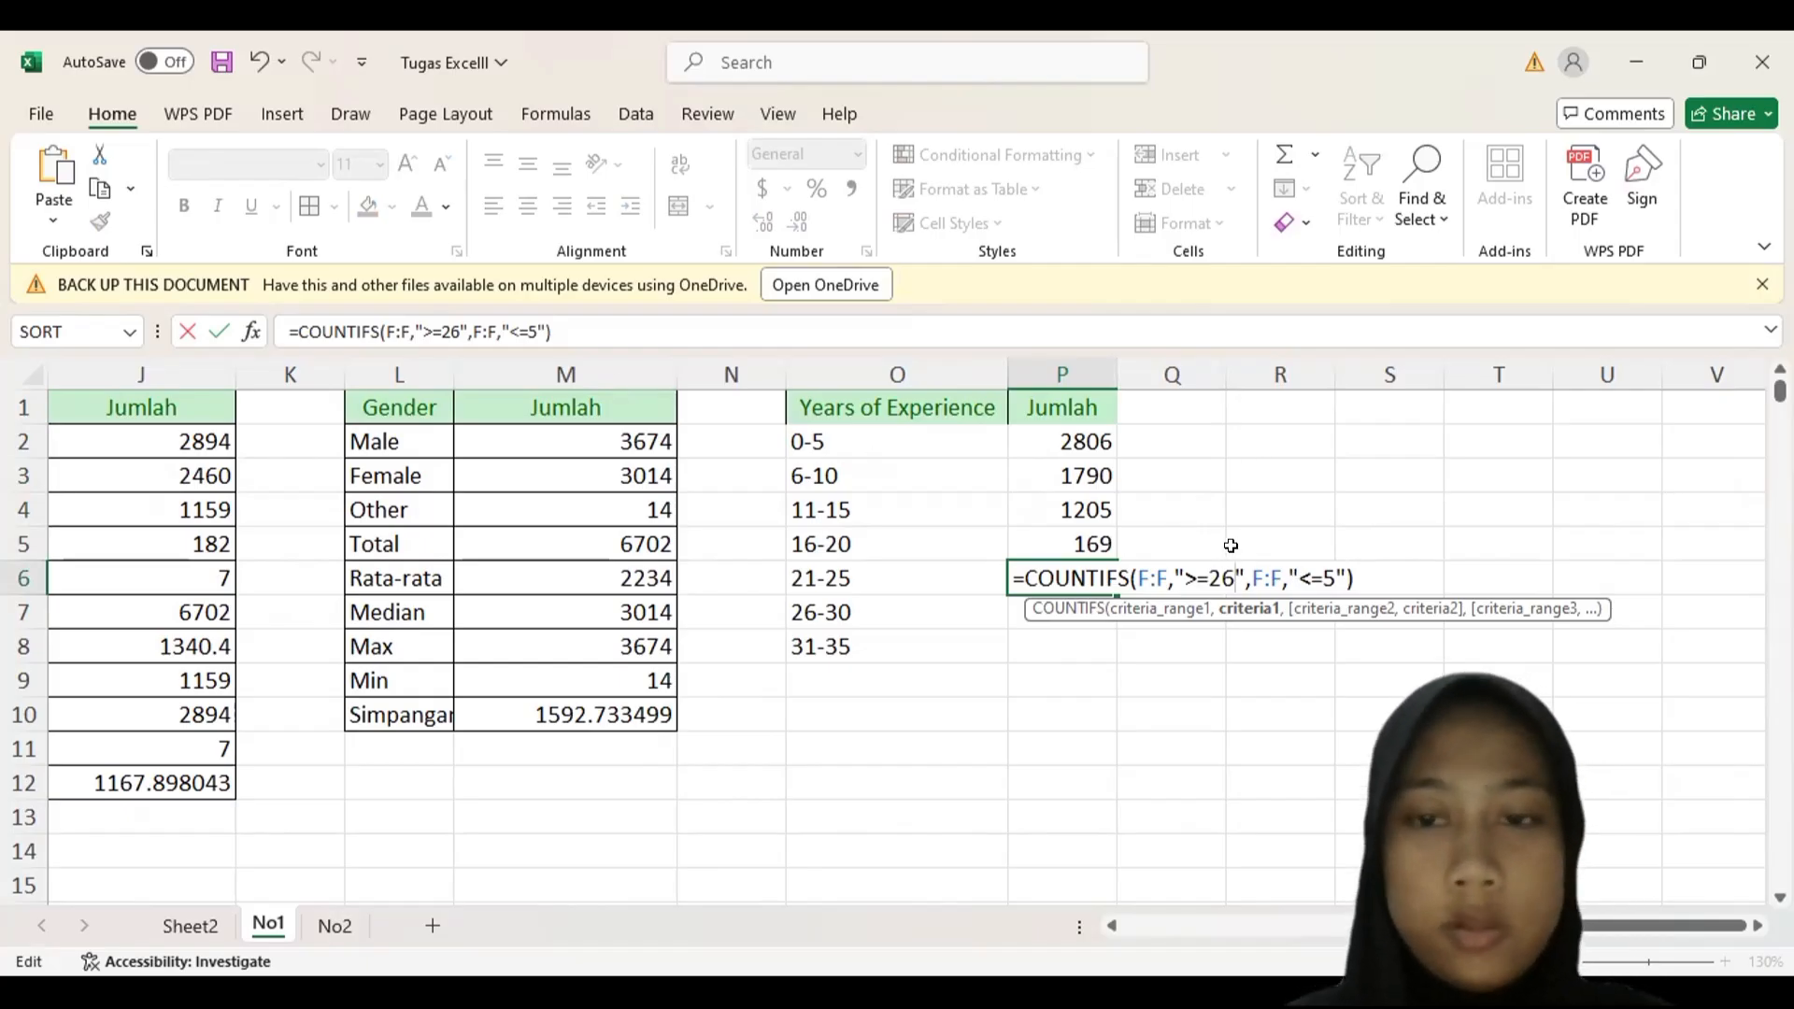
key(BackSpace)
key(BackSpace)
text(21)
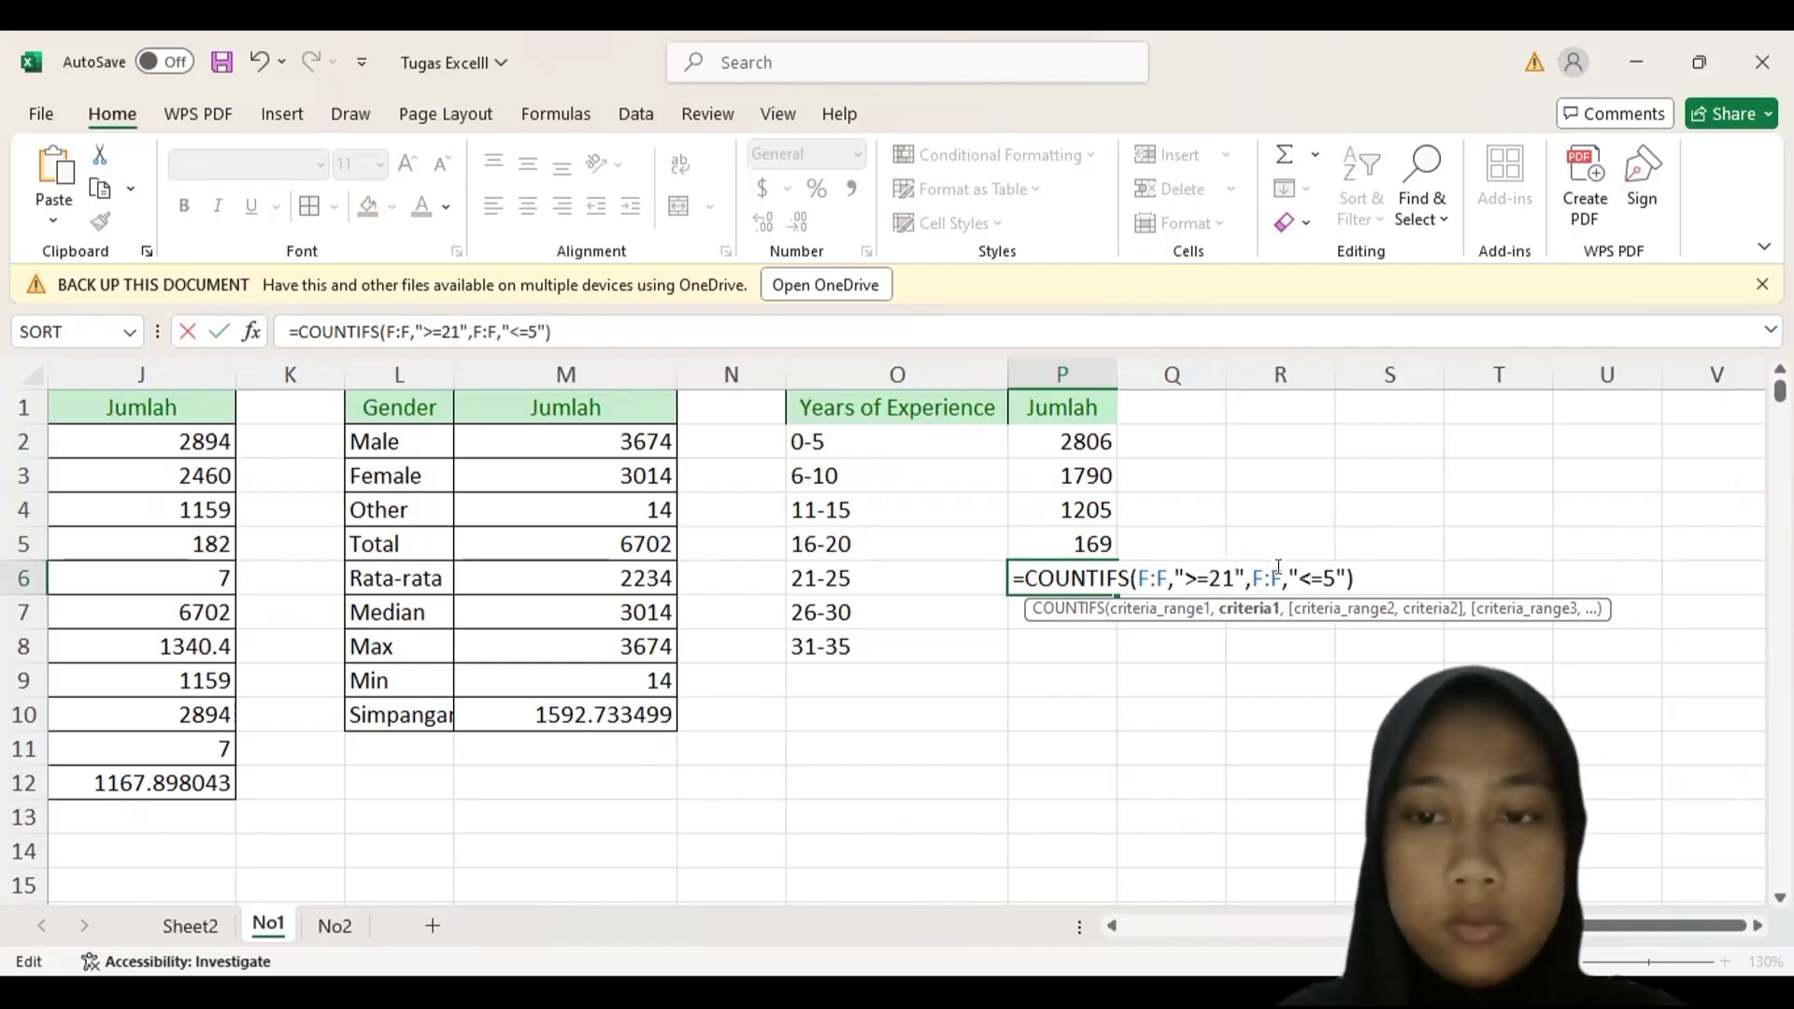
click(1317, 575)
text(2)
key(Return)
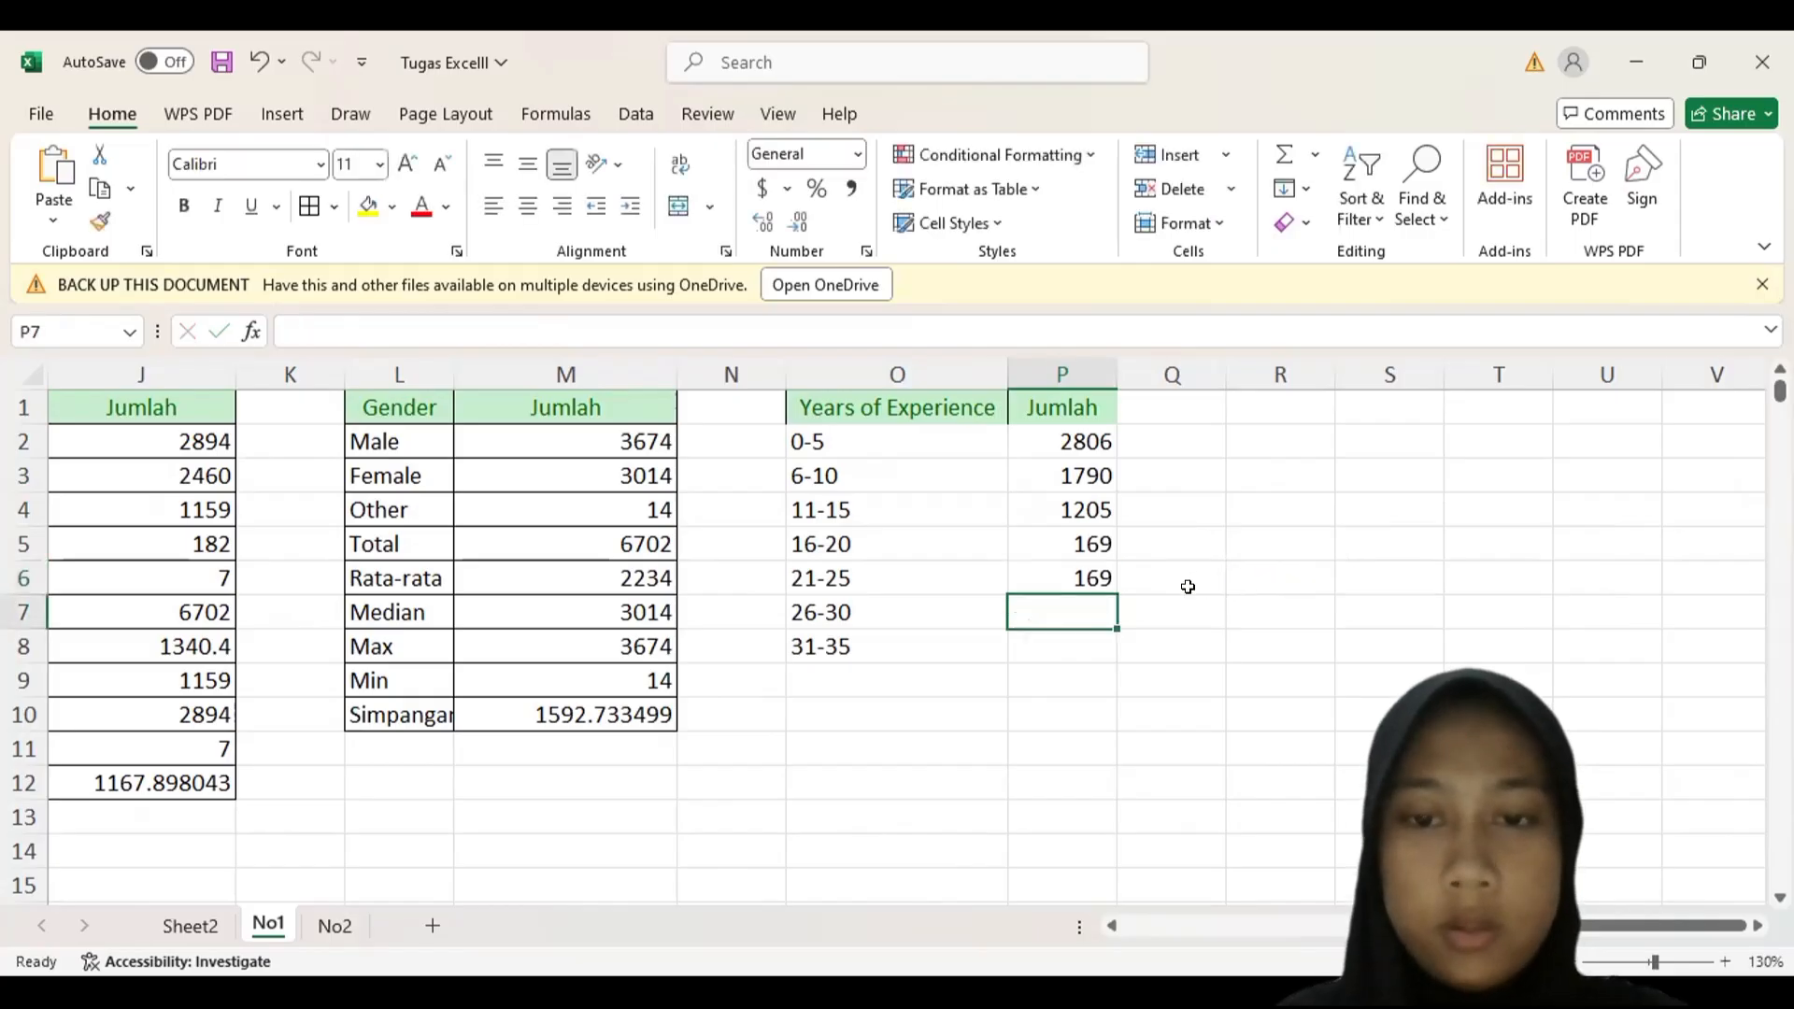
- Enter a COUNTIFS formula in P7 that counts the column F values from 26 to 30, adapting the copied formula
double_click(1086, 610)
key(ctrl+v)
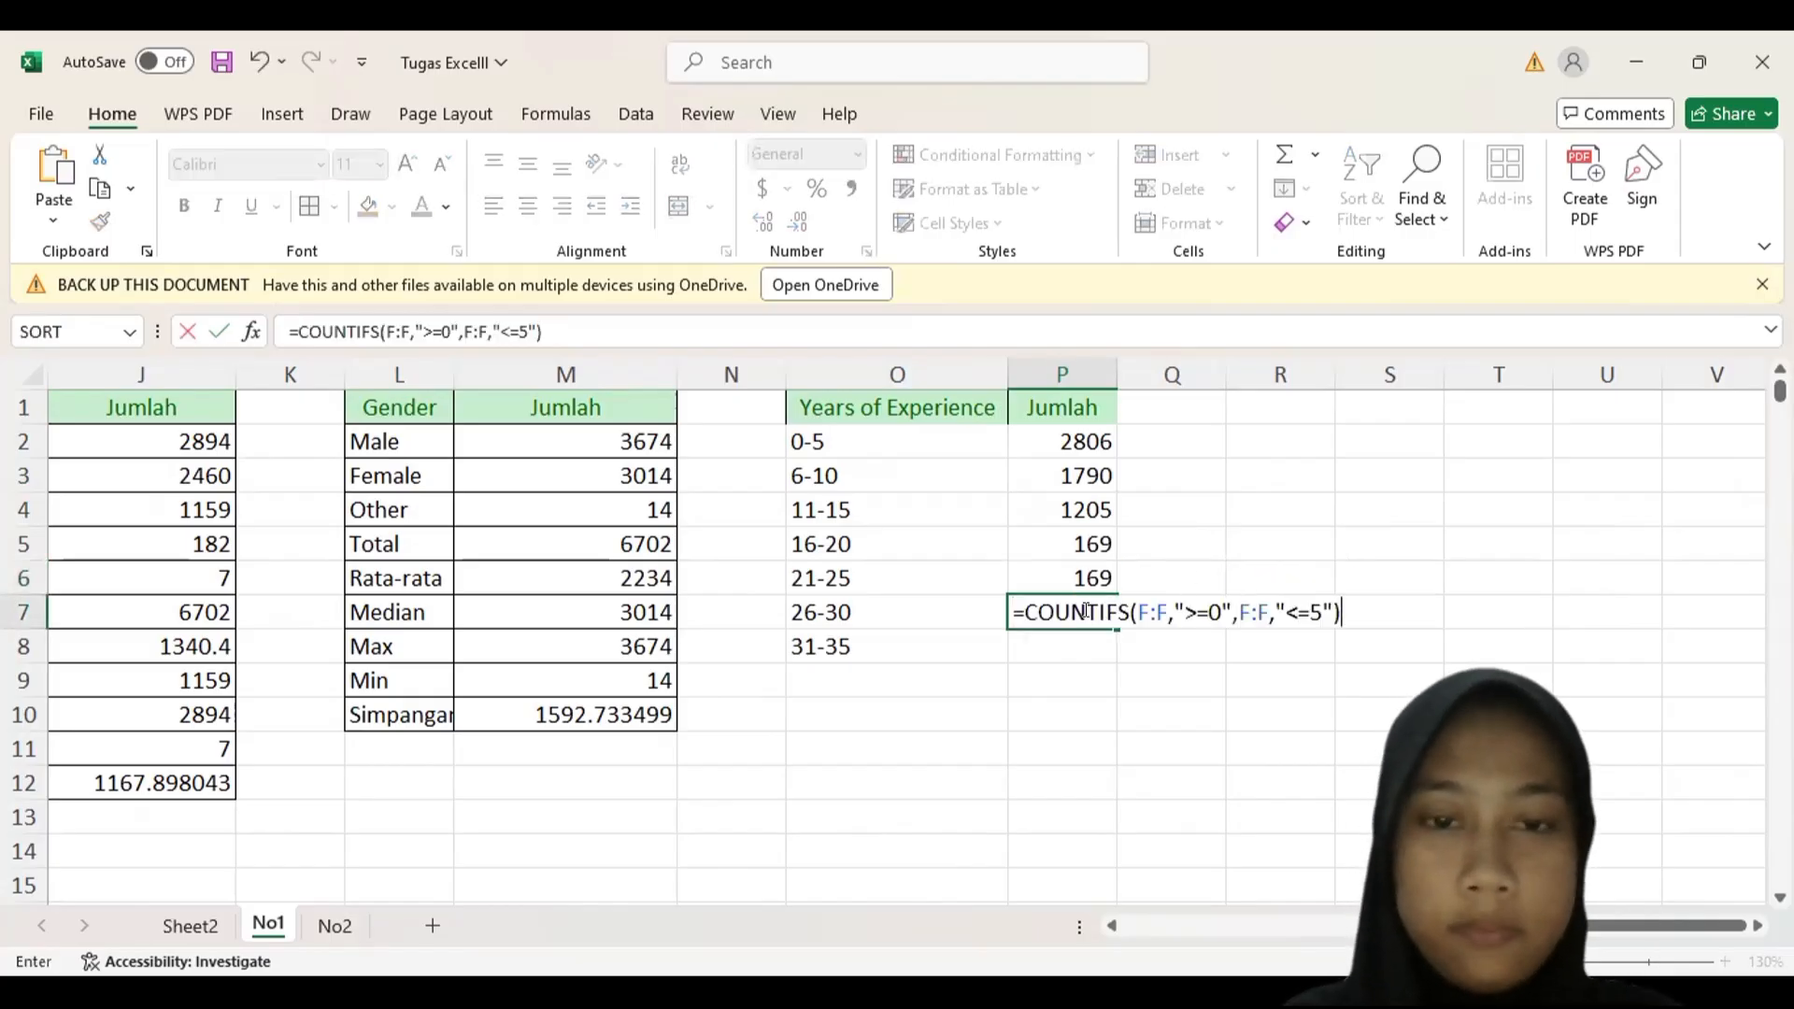
click(1211, 610)
key(BackSpace)
text(26)
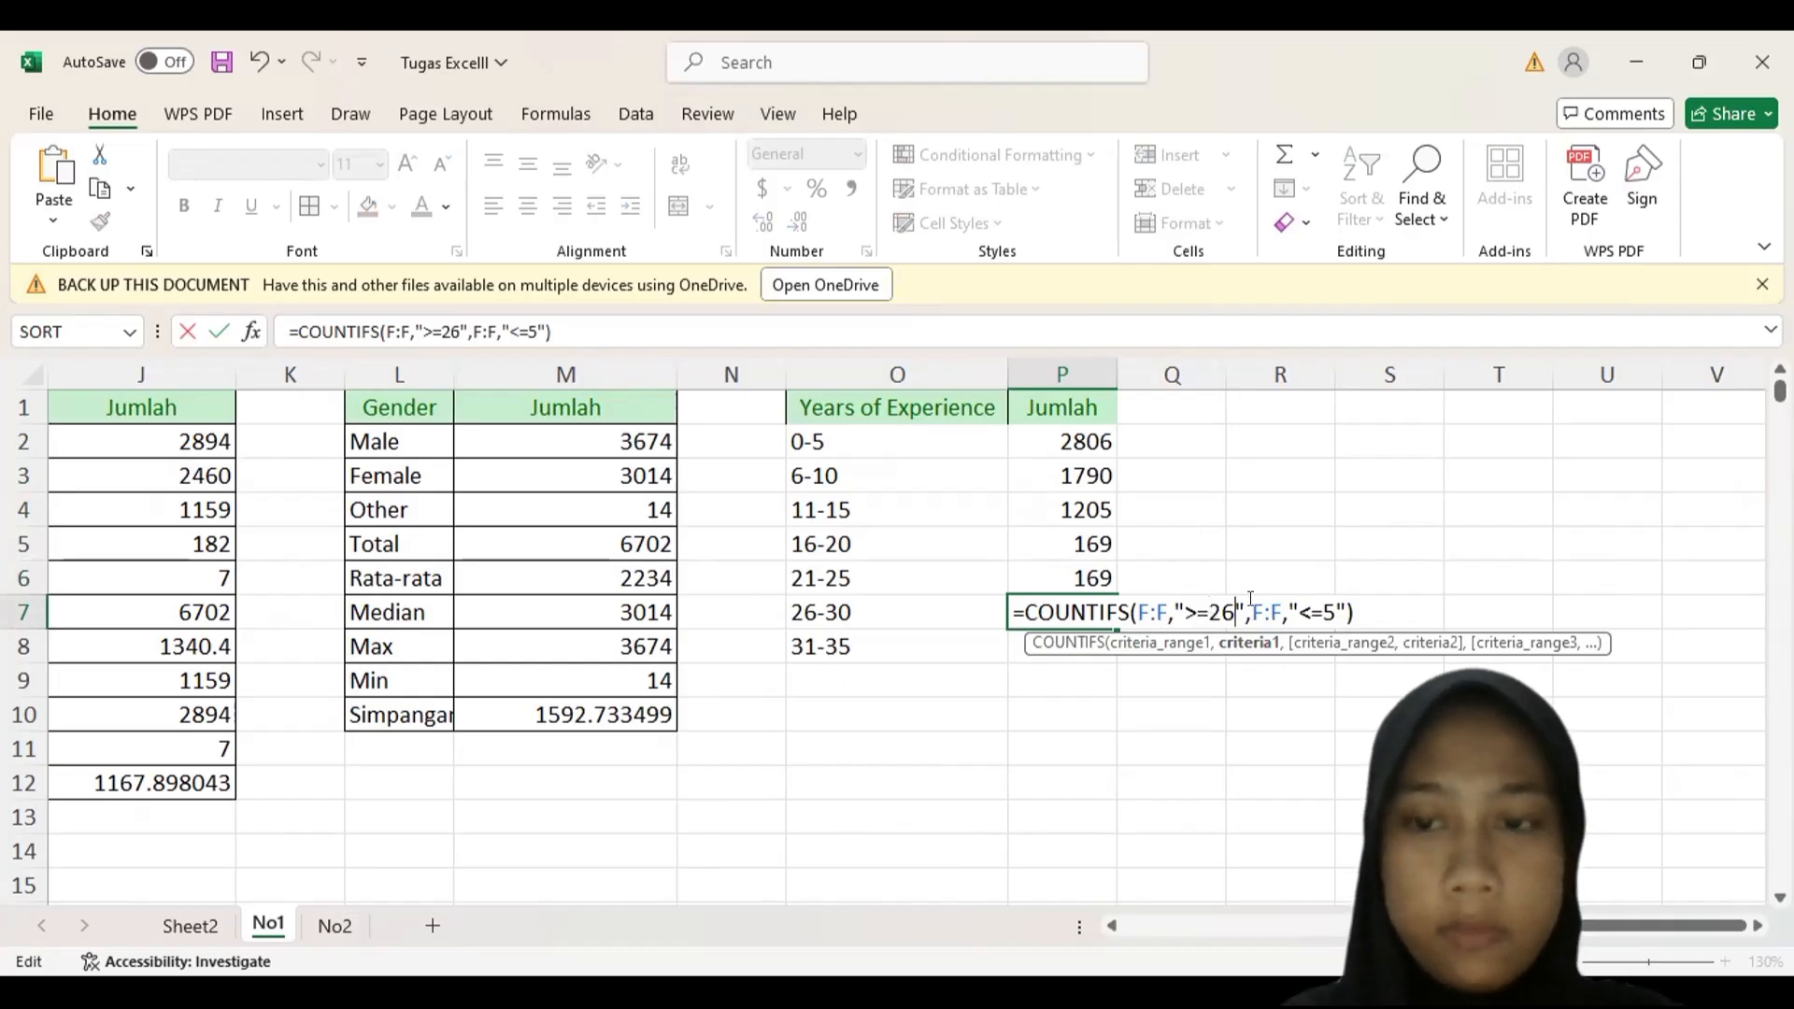
click(1333, 599)
key(BackSpace)
text(20)
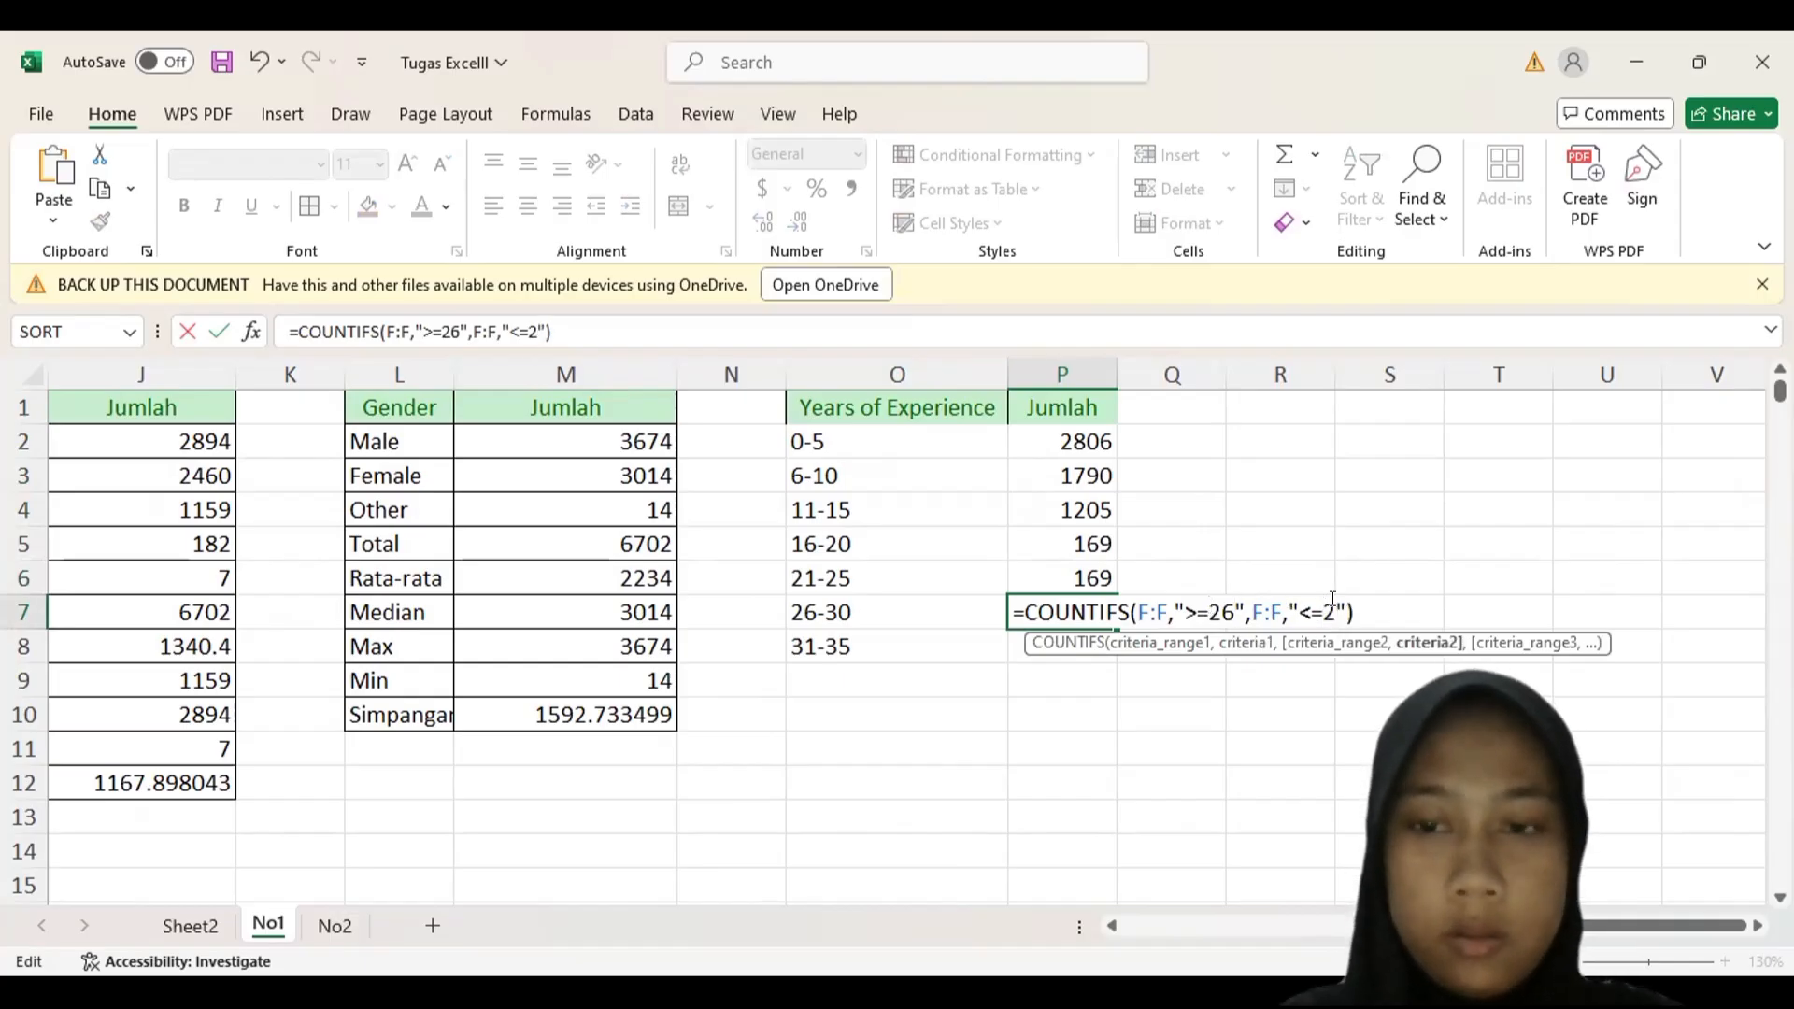
click(1333, 599)
key(BackSpace)
text(3)
key(Return)
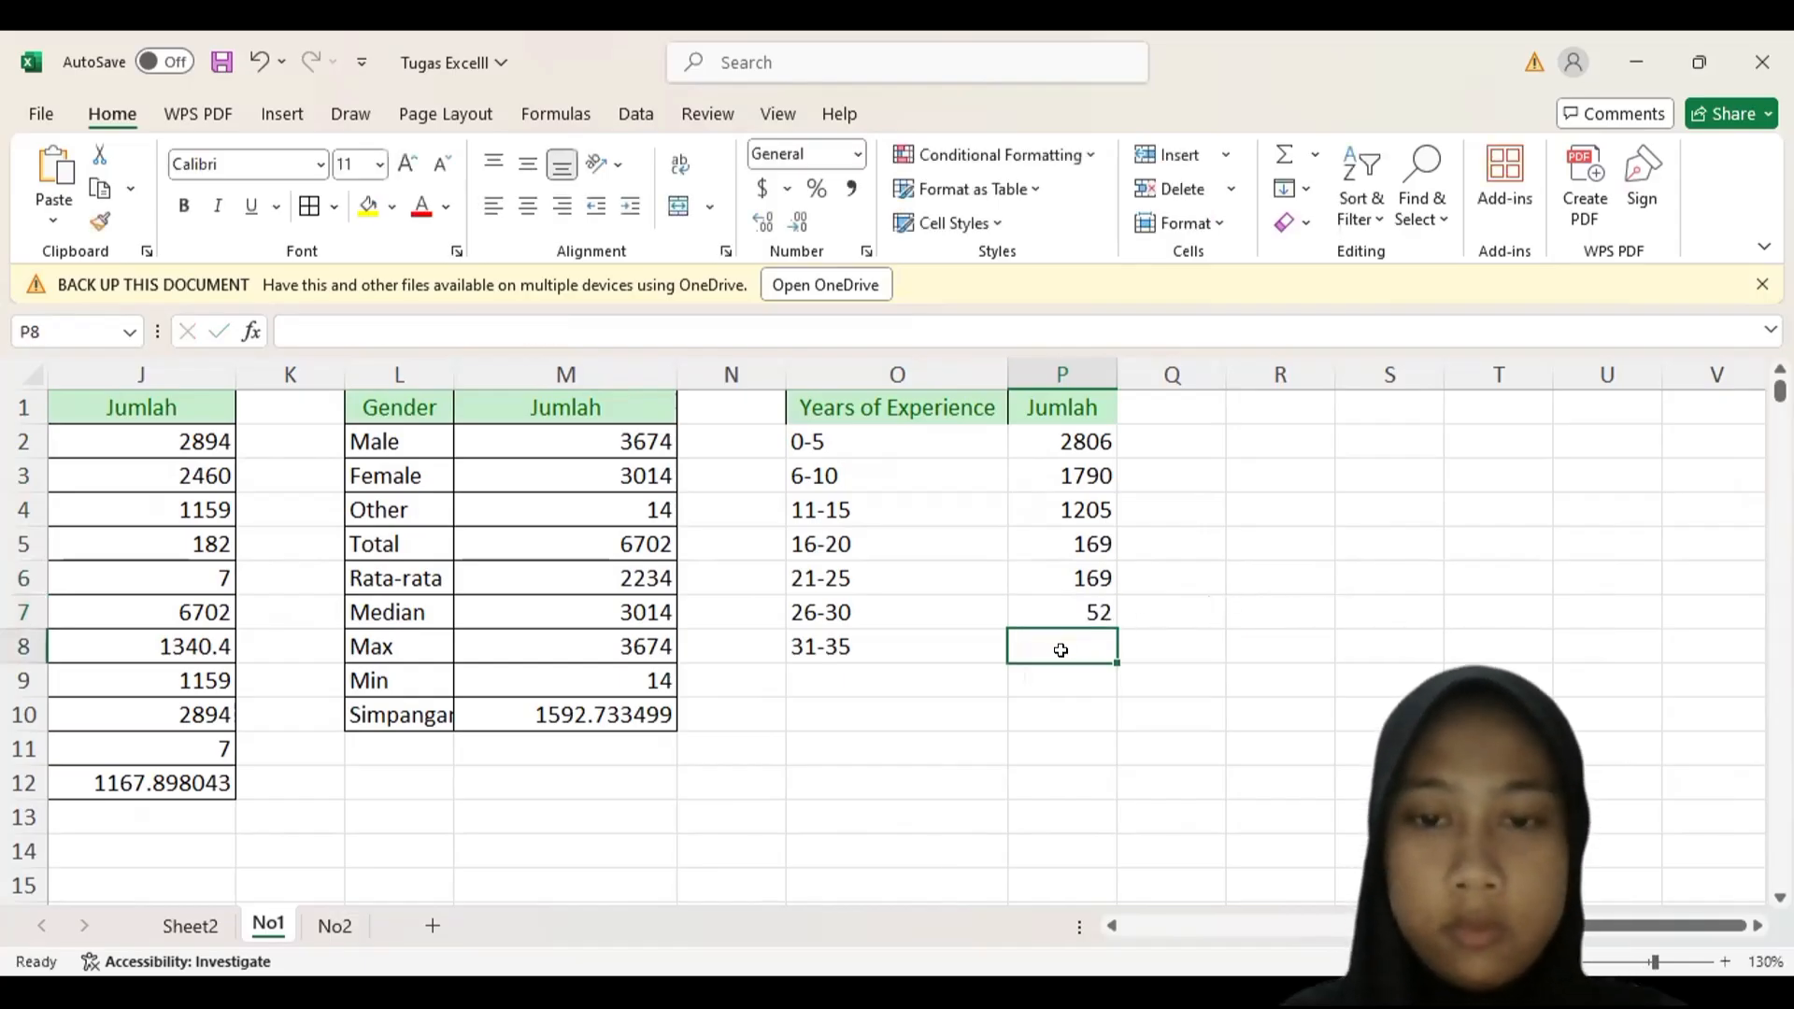
- Enter =COUNTIFS(F:F,">=31",F:F,"<=25") in P8 beside the 31-35 band, adapting the copied formula
key(ctrl+v)
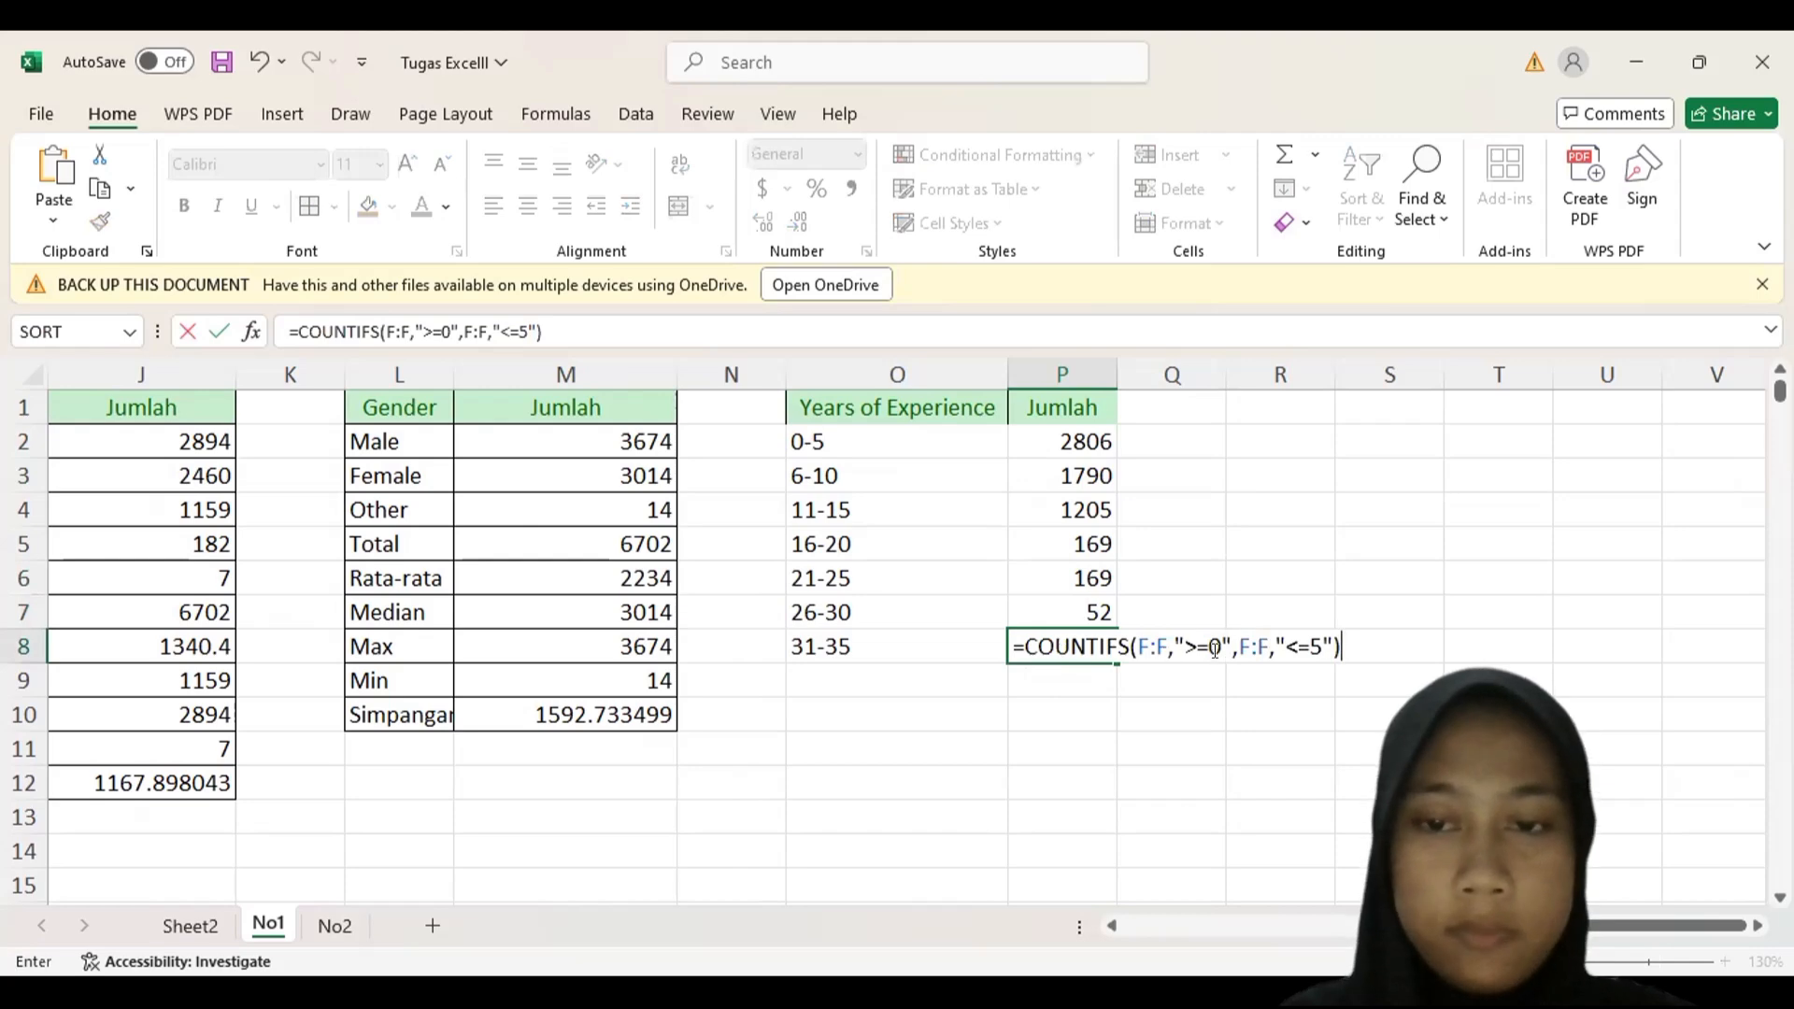
click(1213, 638)
key(BackSpace)
text(31)
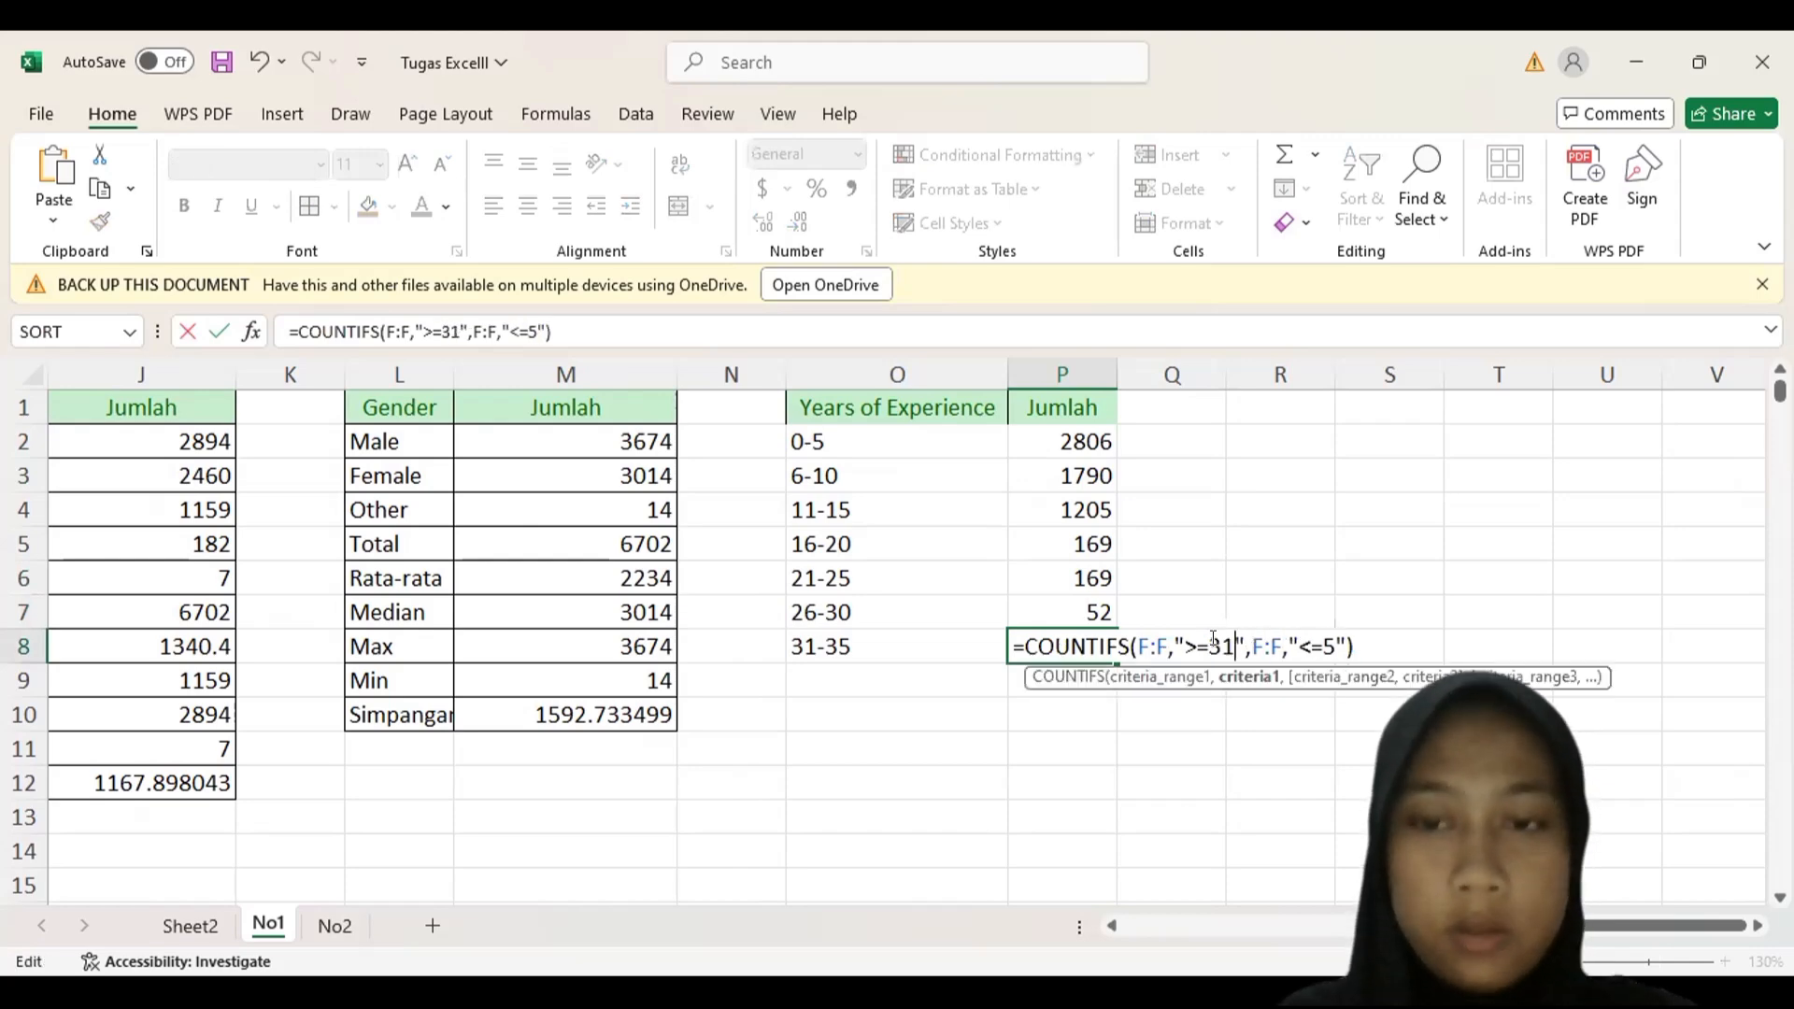
click(1317, 638)
text(2)
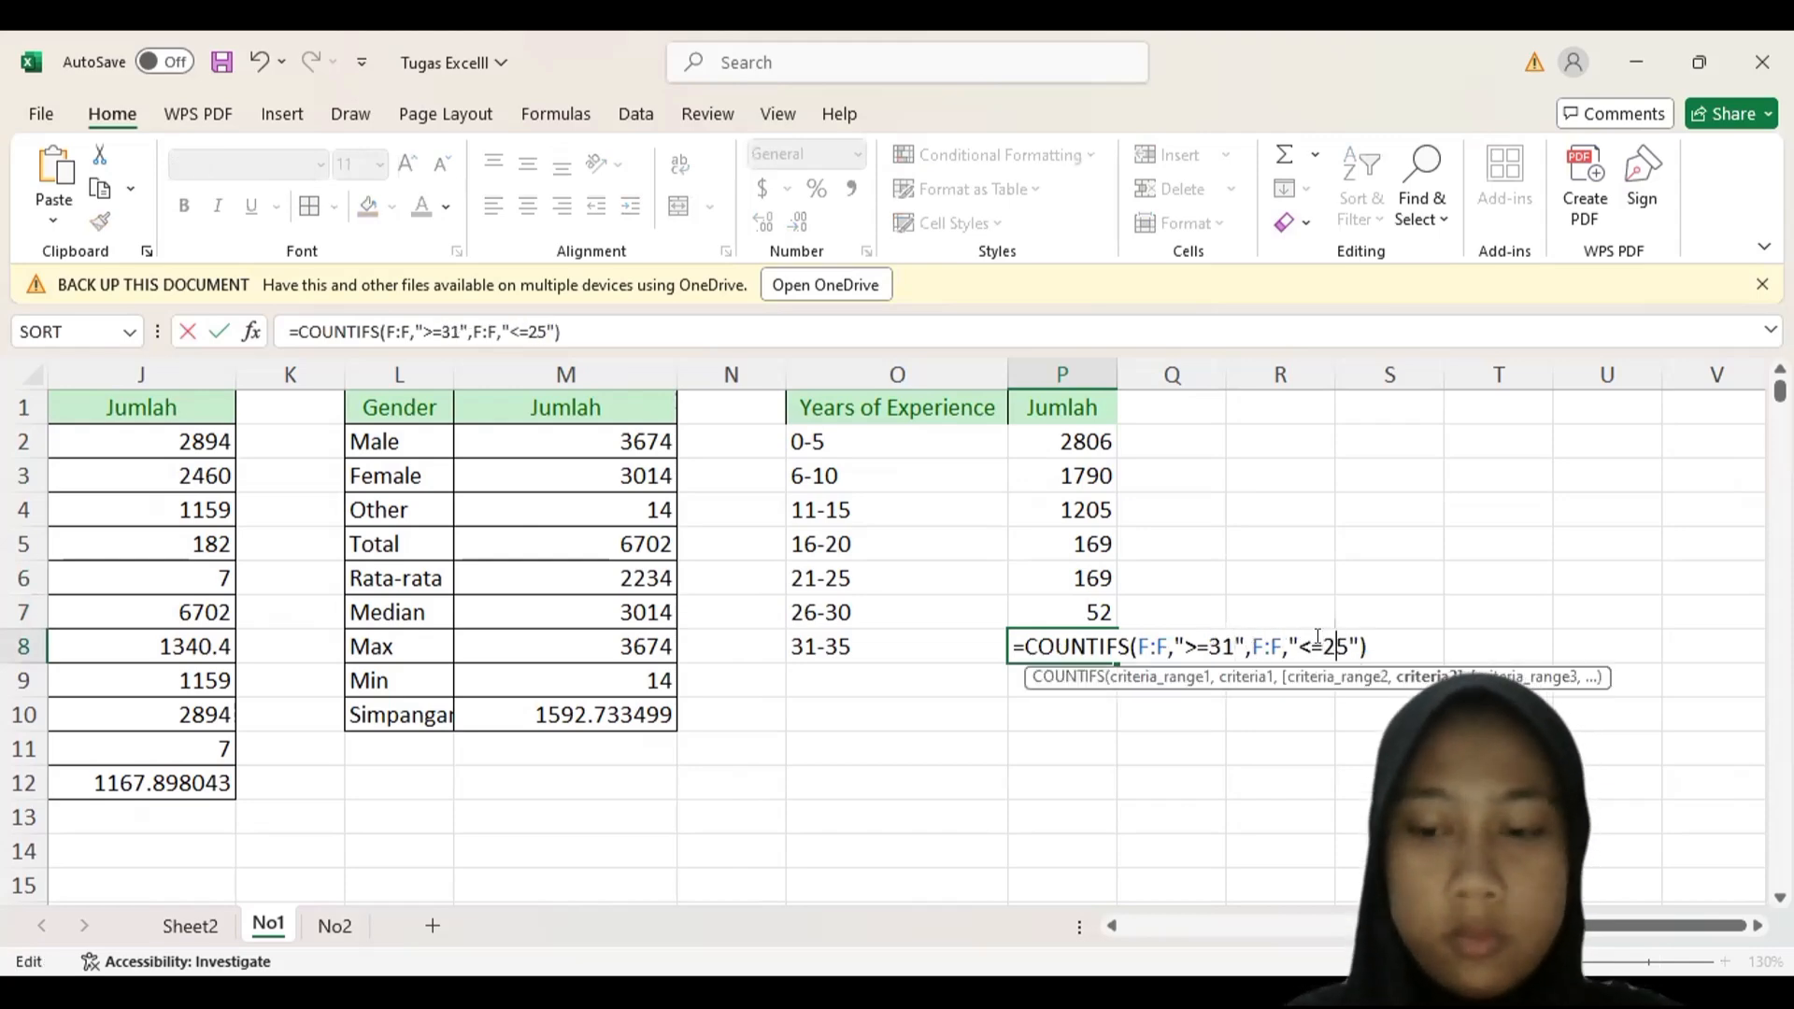
key(Return)
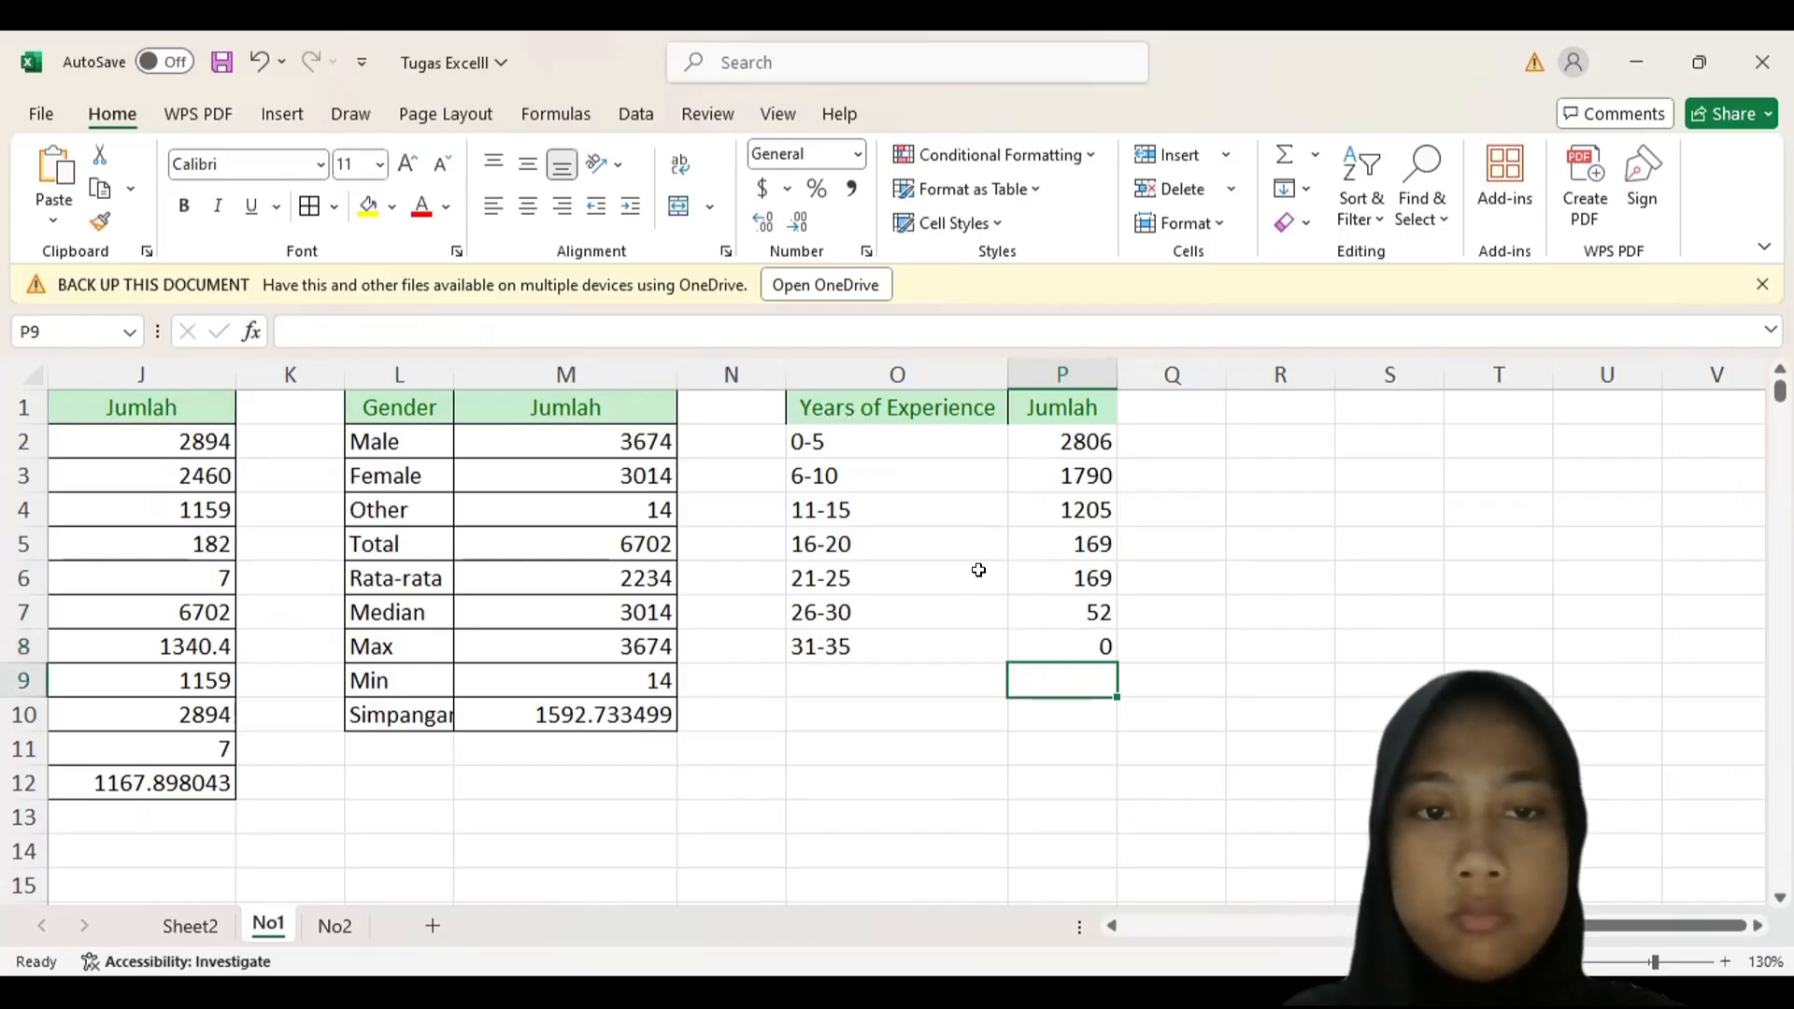
- Correct the upper limit of the COUNTIFS formula in P8 to 35
click(1054, 646)
double_click(1054, 647)
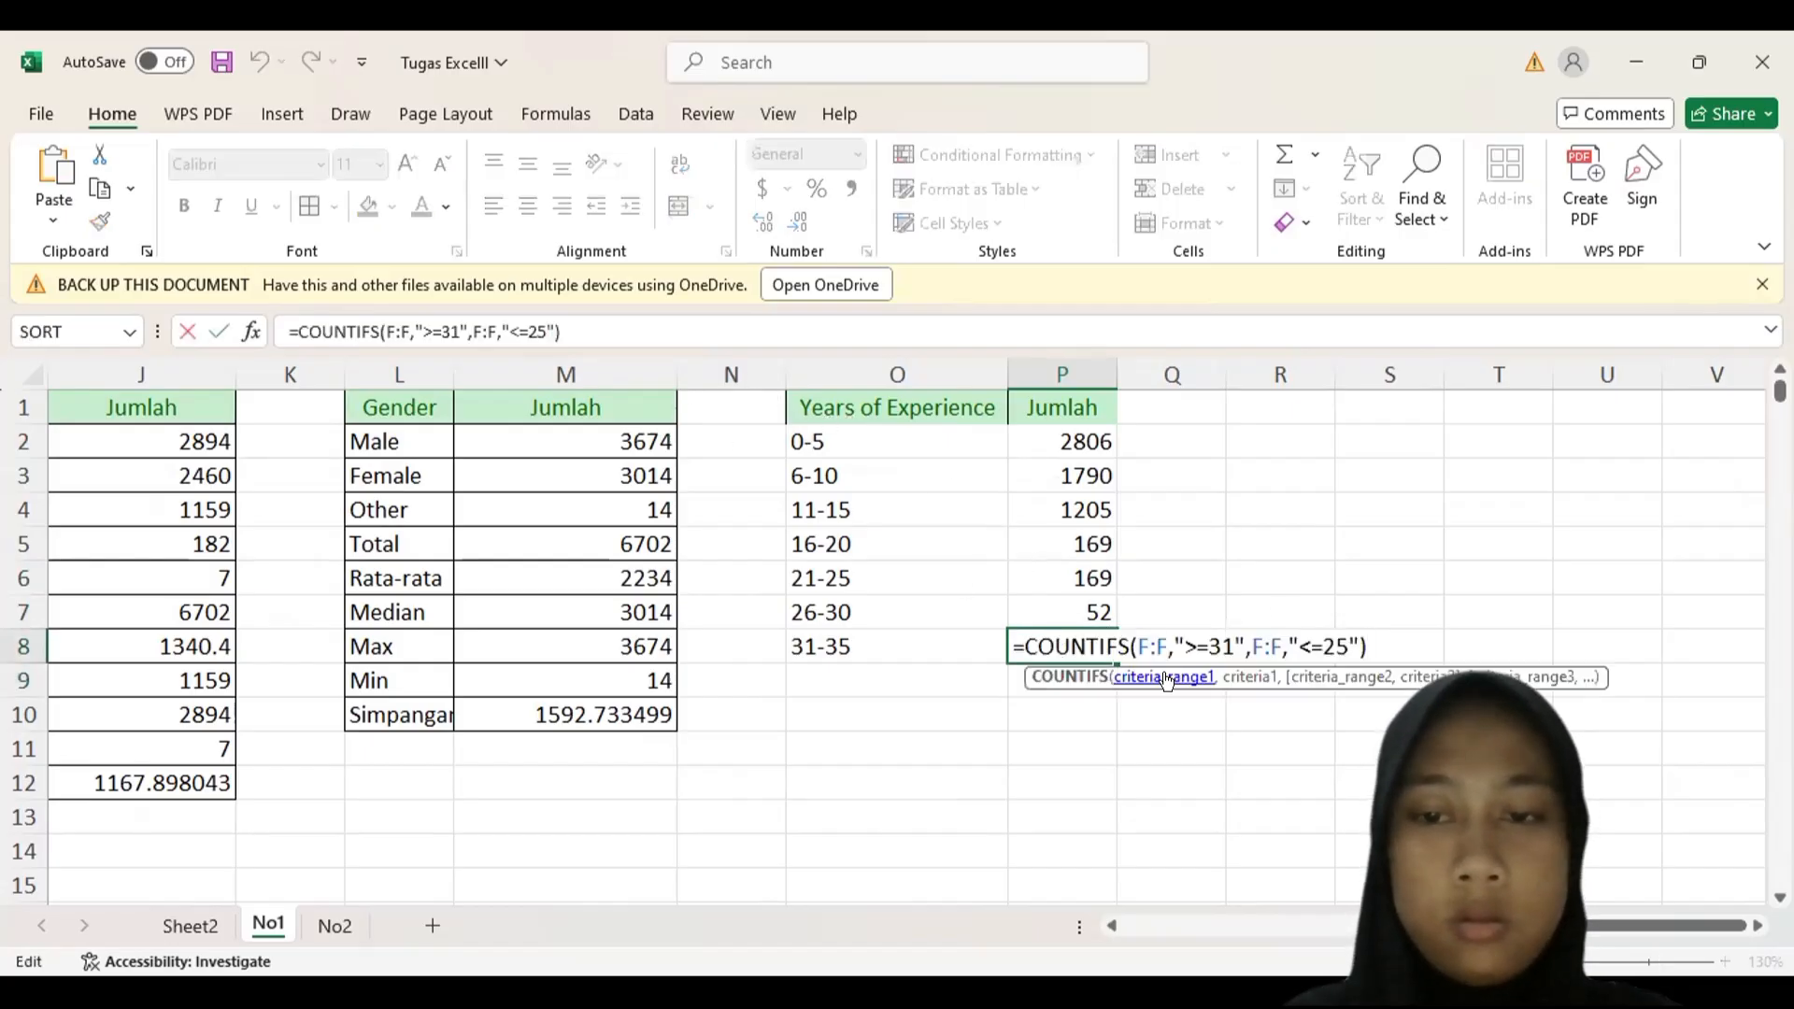
click(1324, 645)
key(Delete)
text(3)
key(Return)
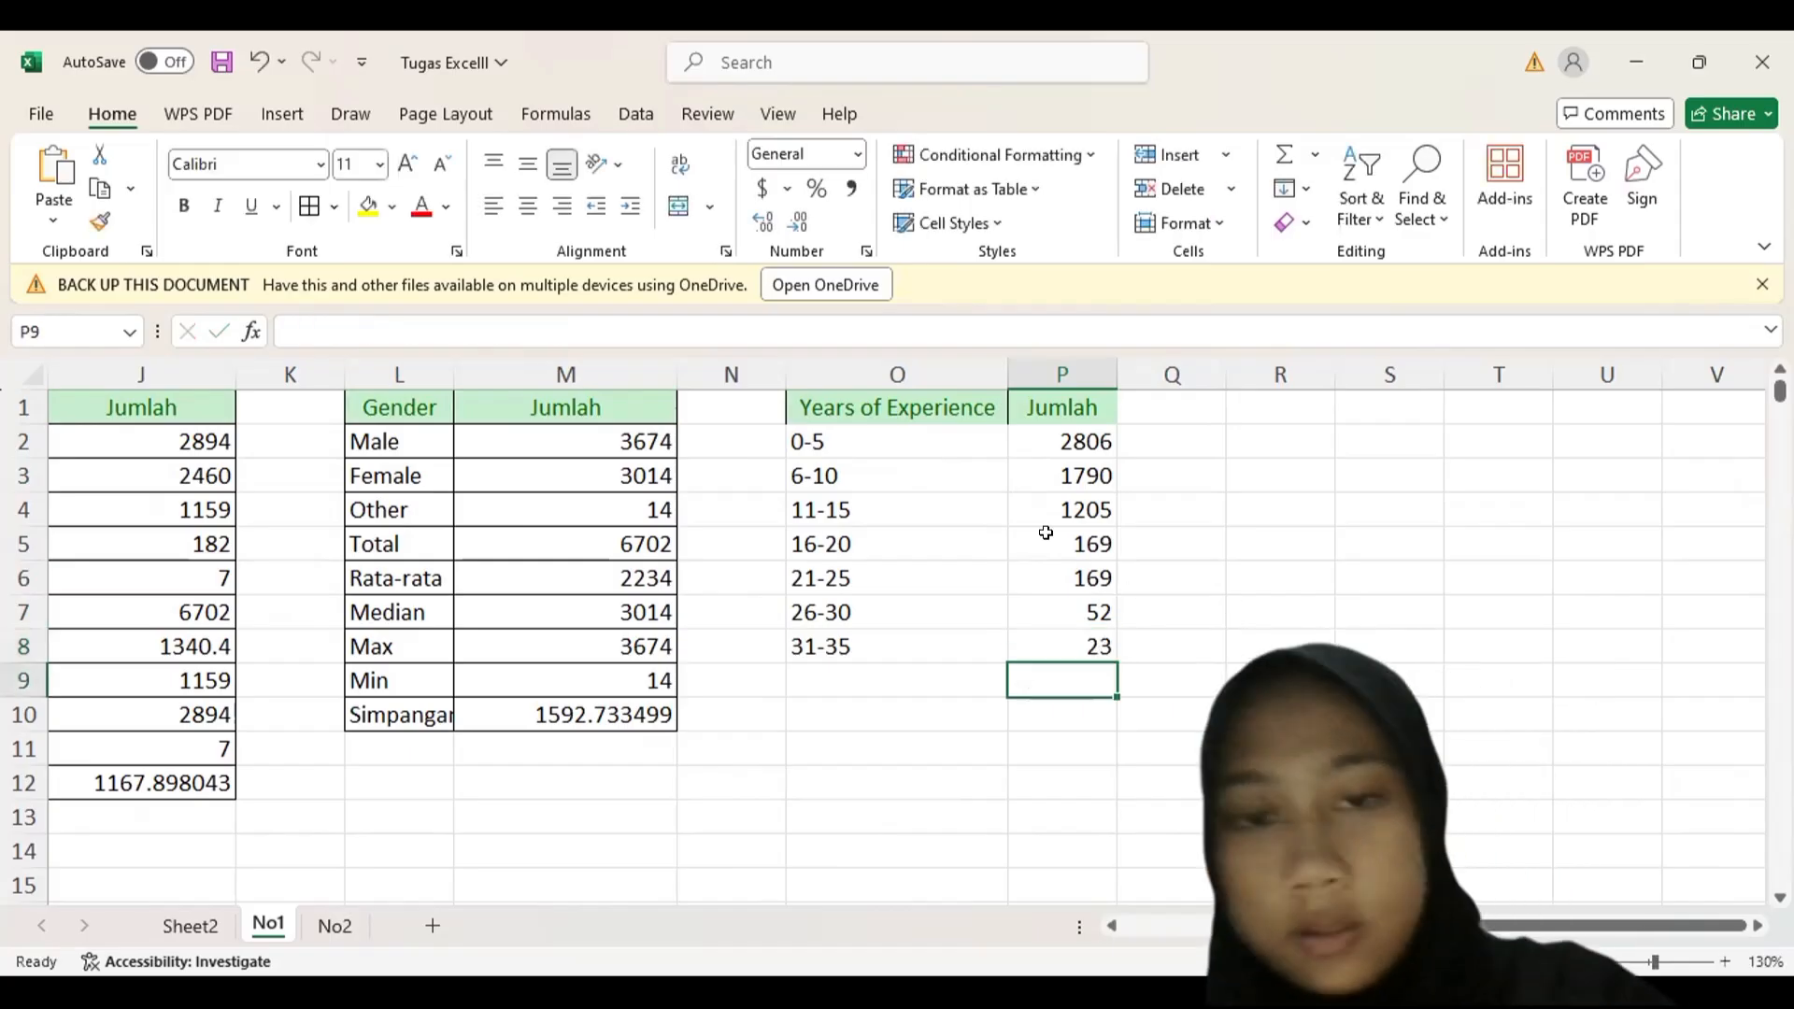
- Apply all borders to the Years of Experience table in O1:P8
drag(897, 404, 1019, 633)
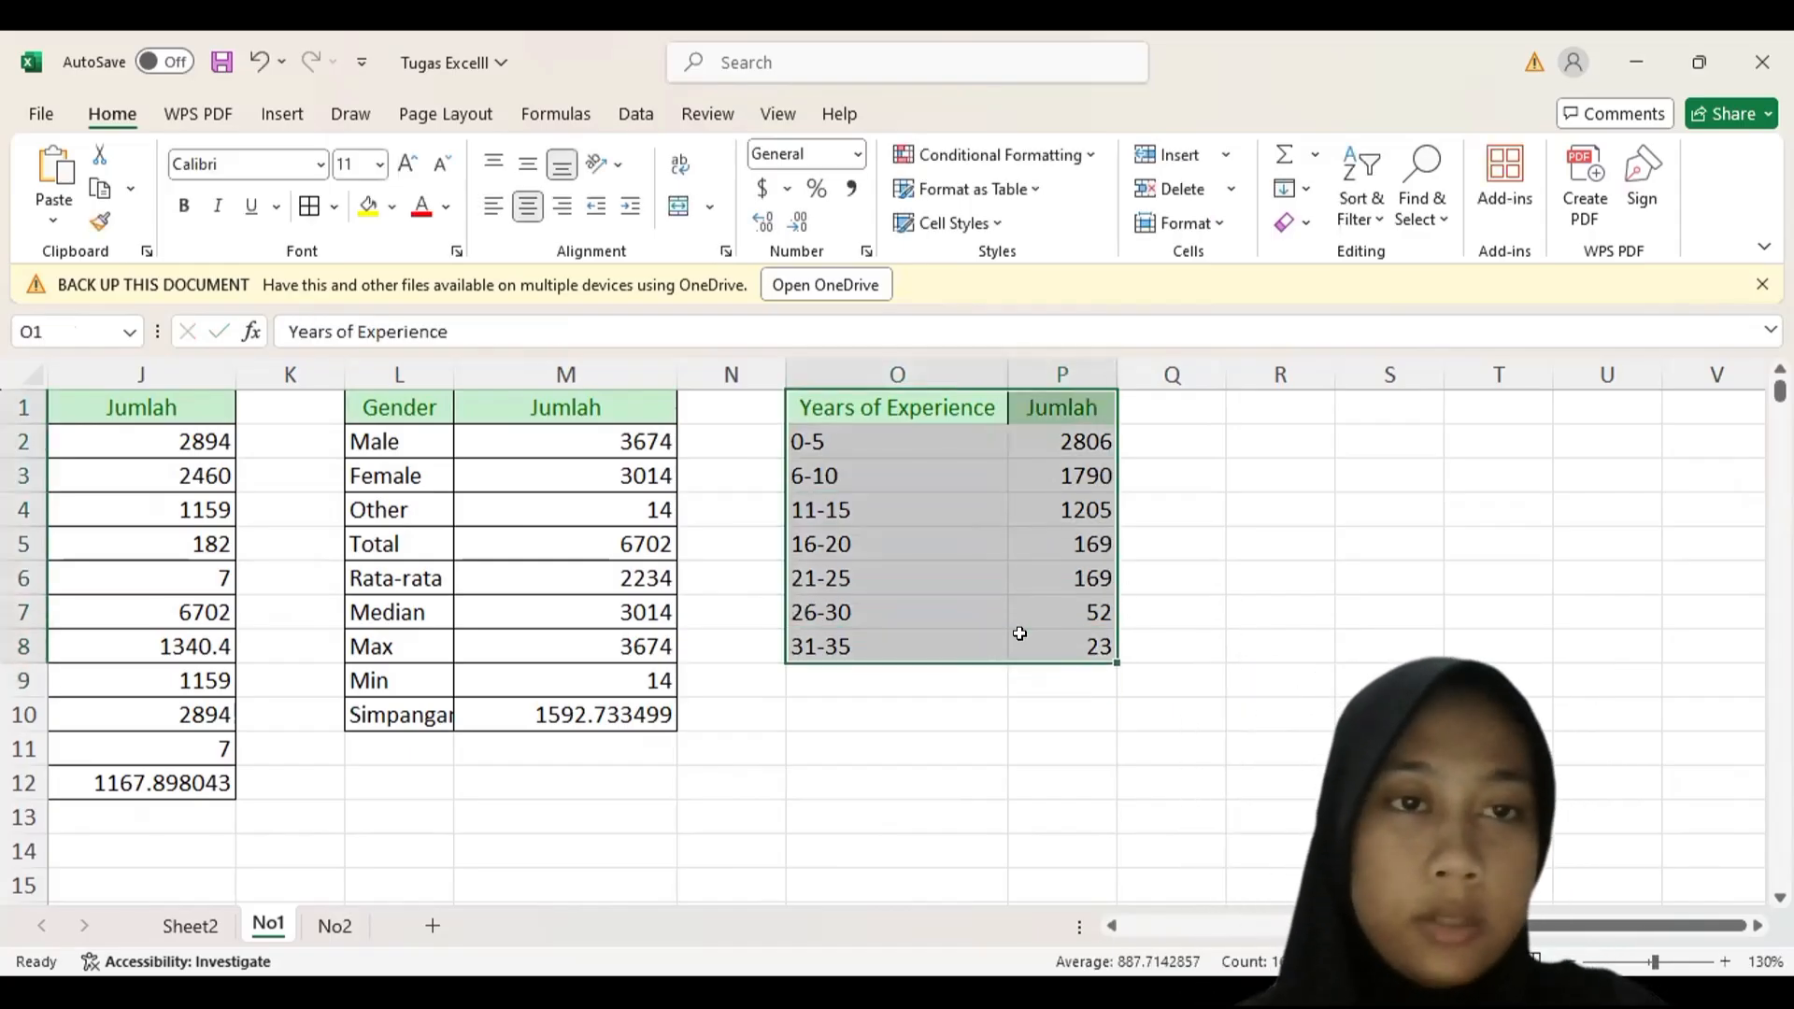
click(309, 205)
click(1172, 779)
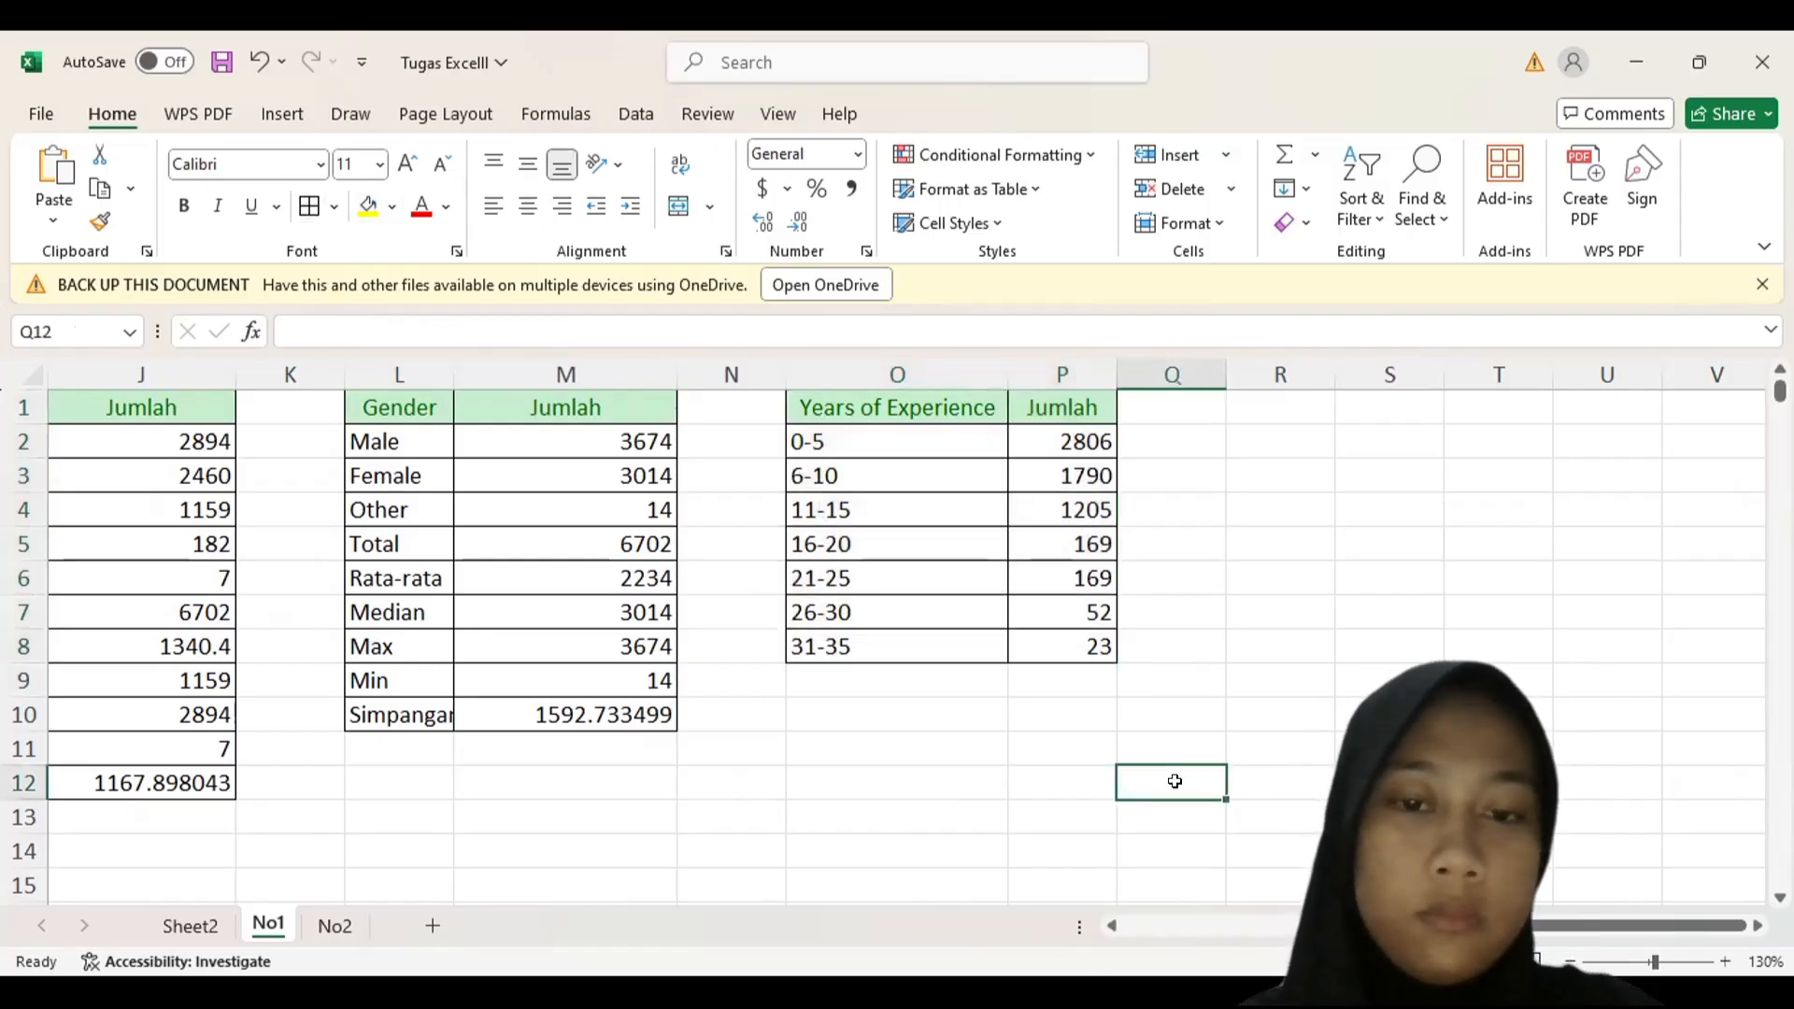
- Enter the row labels Total in O9 and Rata-rata in O10 below the 31-35 band
double_click(935, 675)
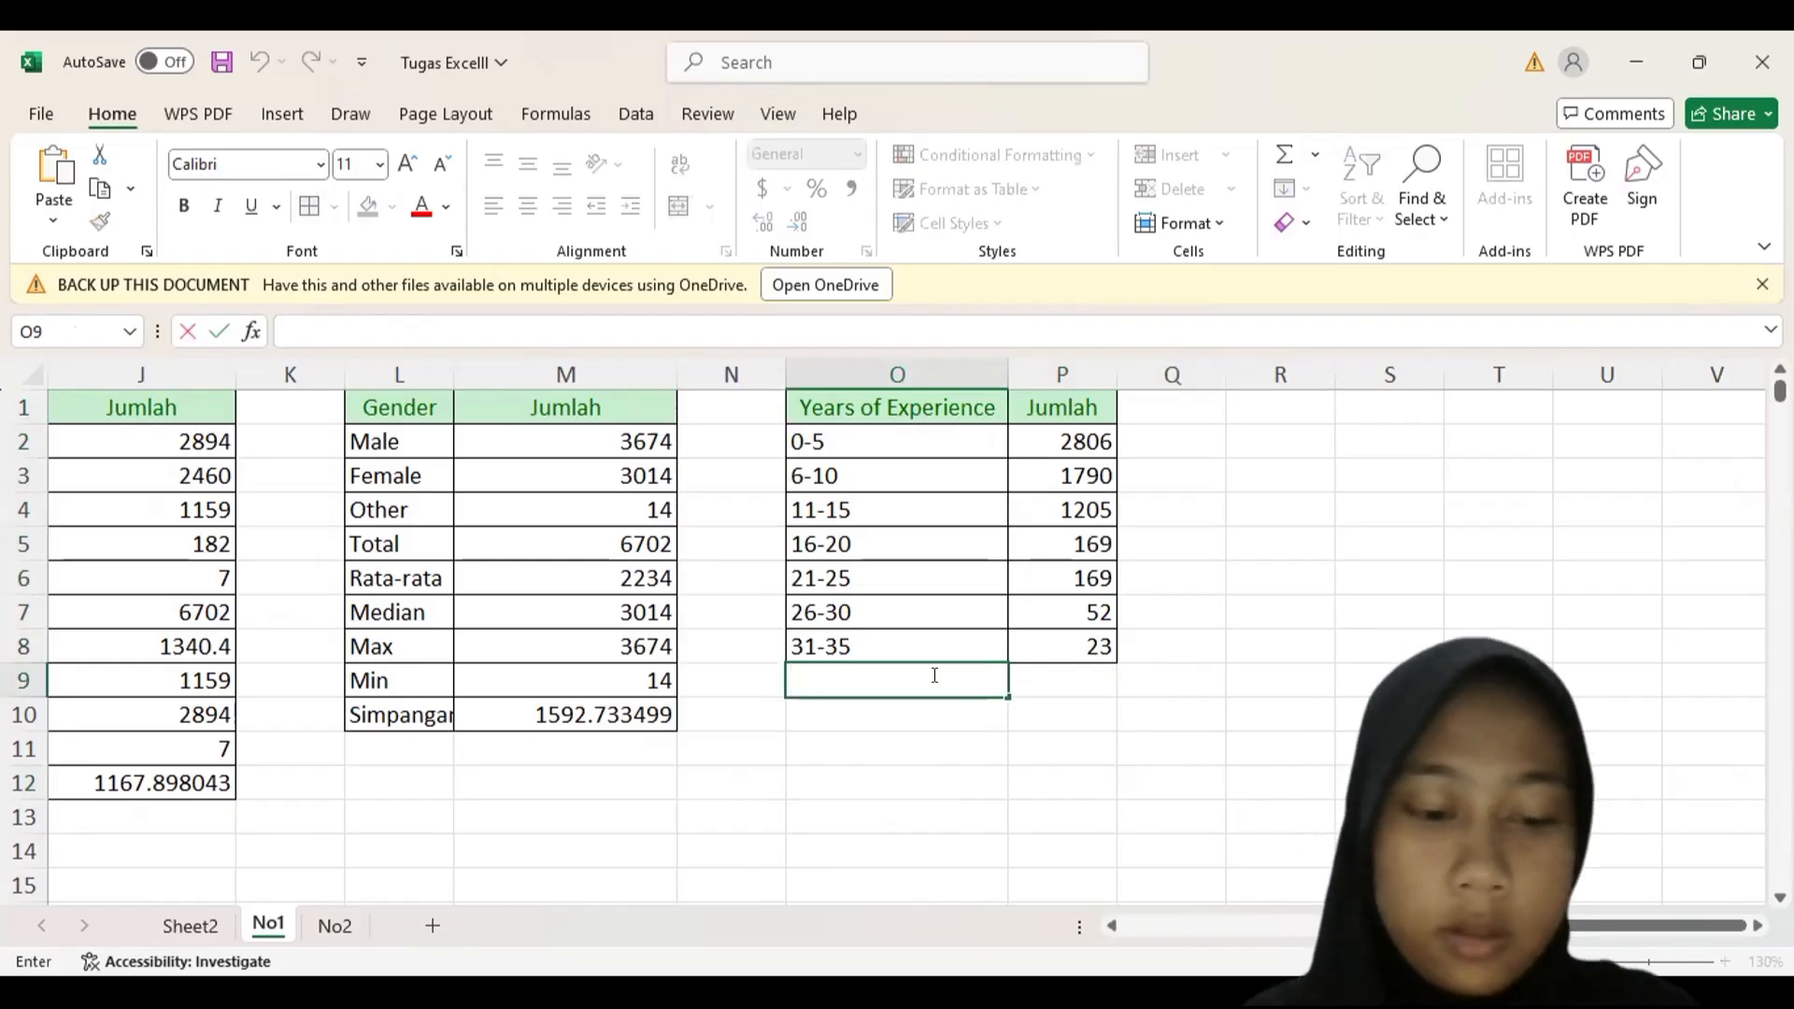
text(ota)
key(BackSpace)
key(BackSpace)
key(BackSpace)
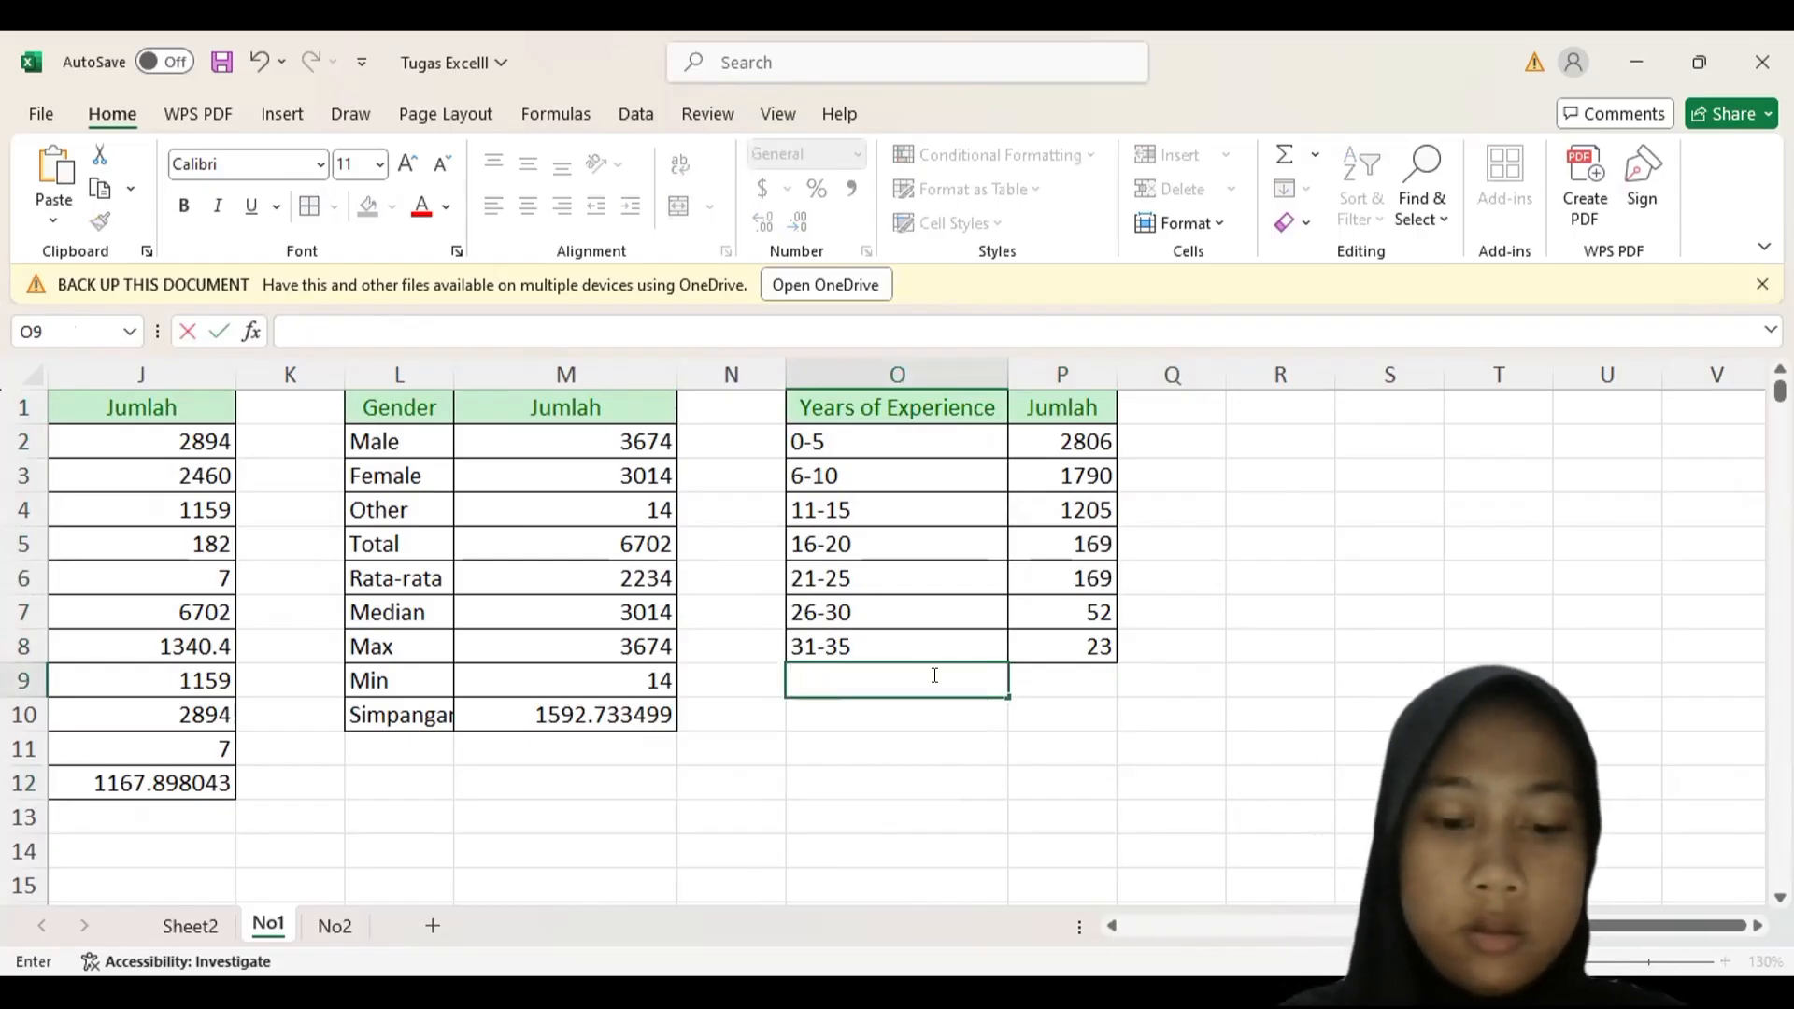
text(Total)
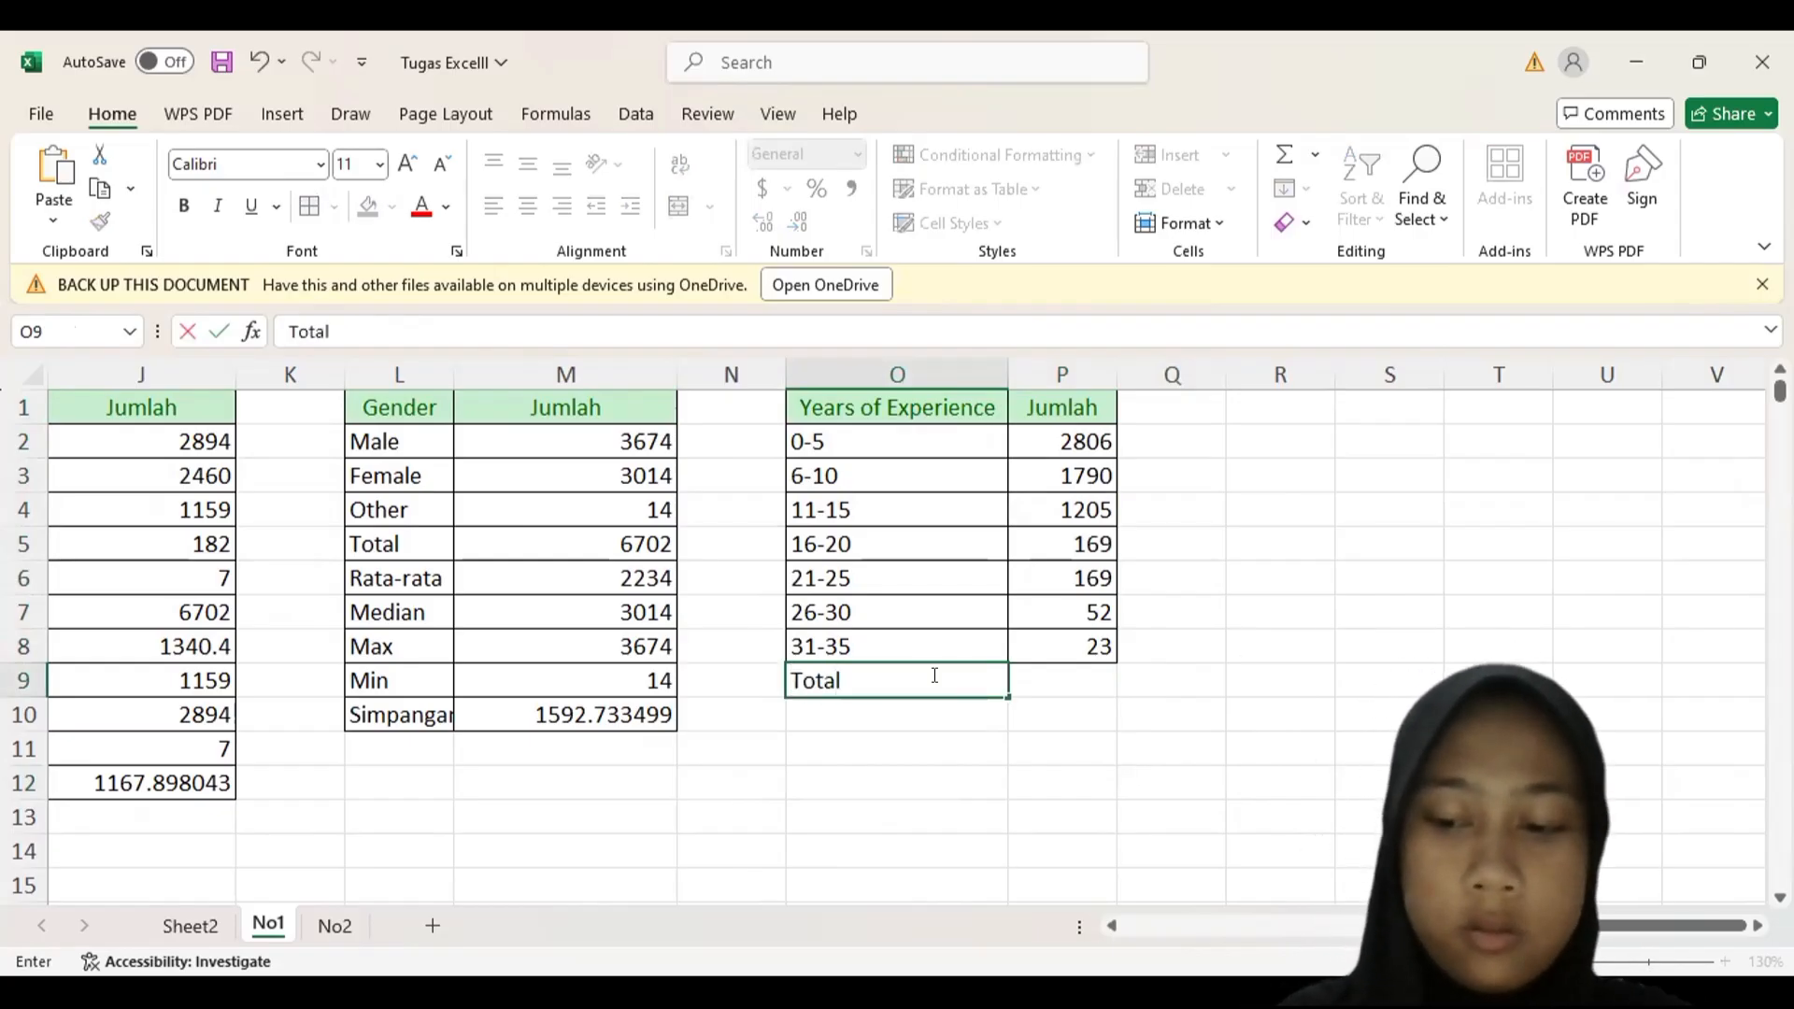
key(Return)
text(R)
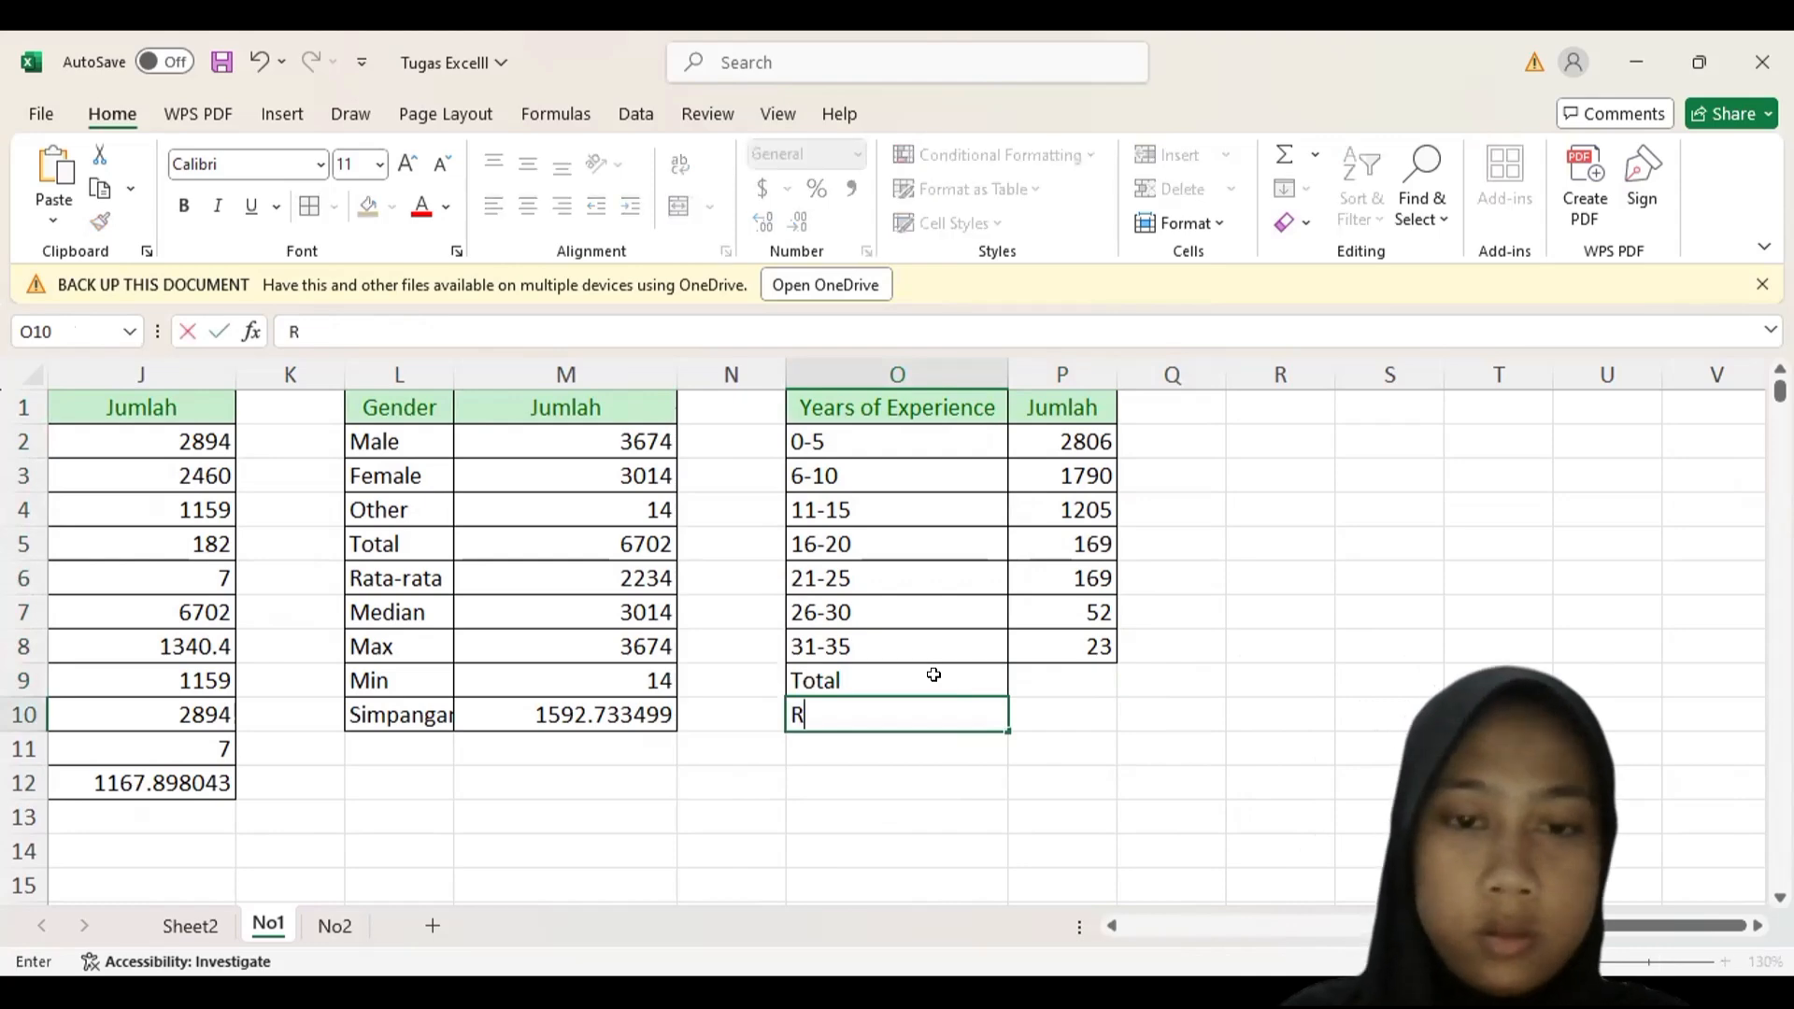
text(ata-rata)
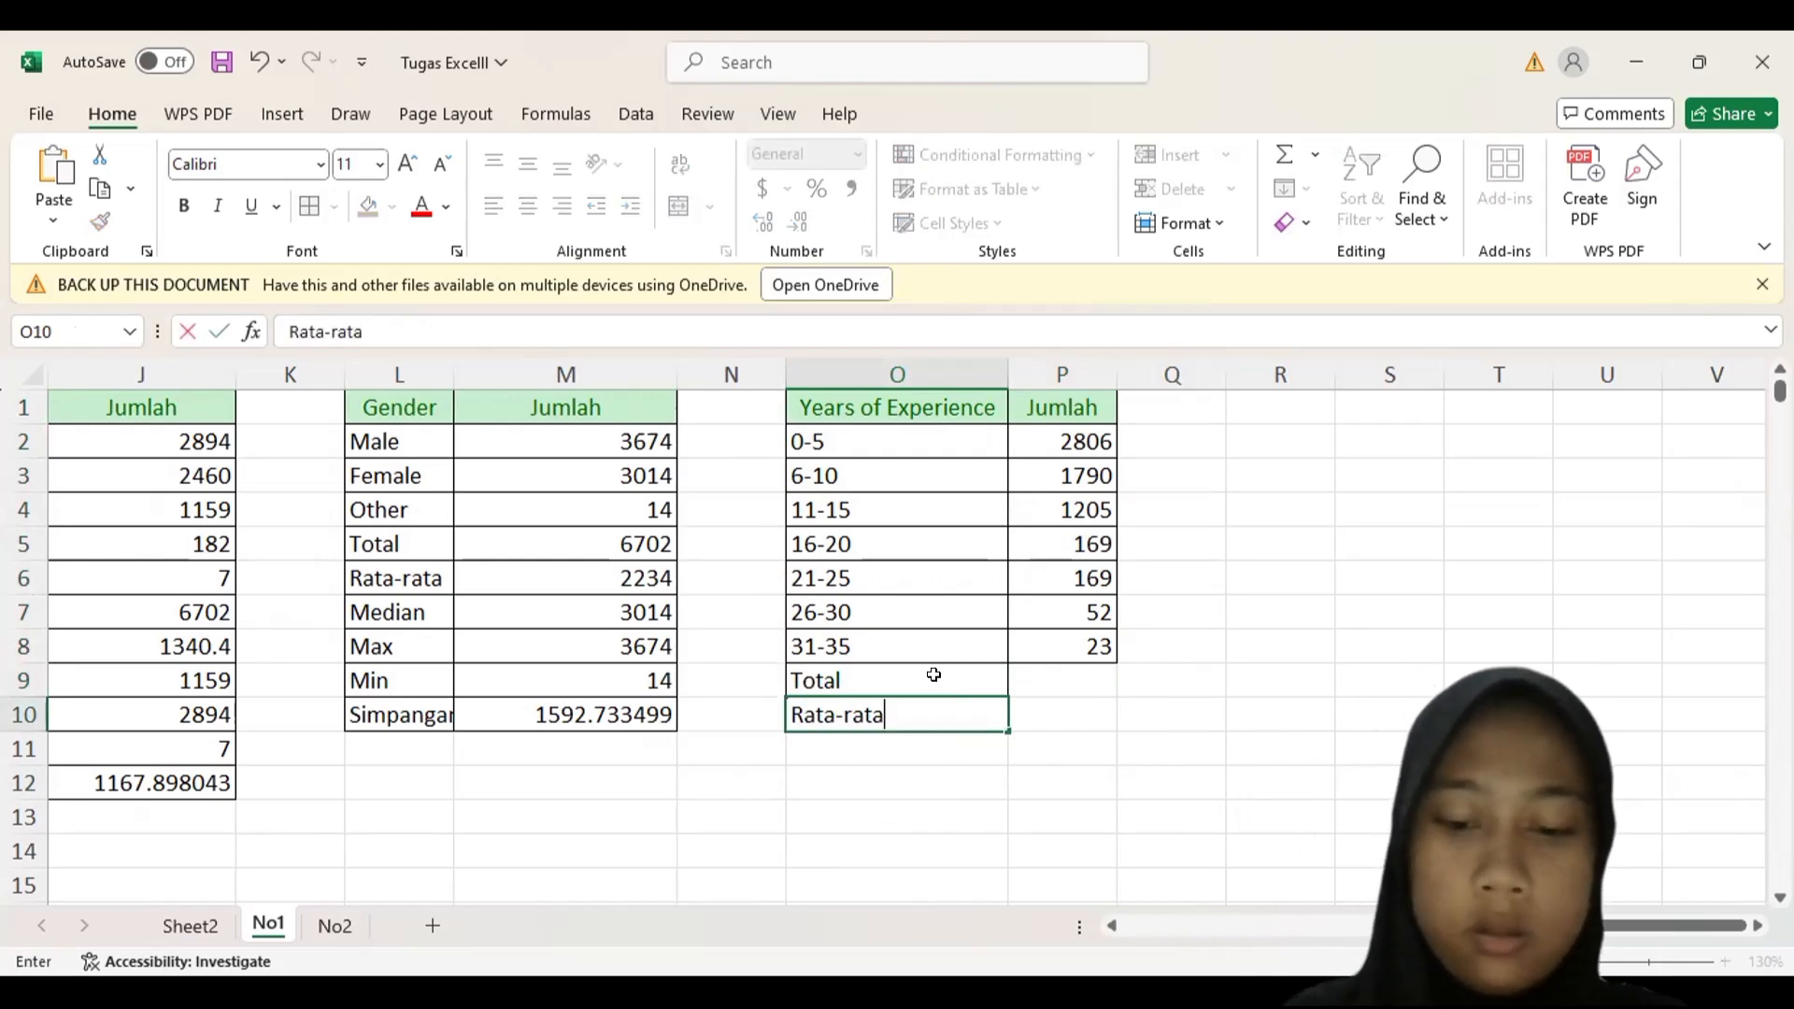
key(Return)
- Add the label Median in O11, correcting its spelling
text(Medaian)
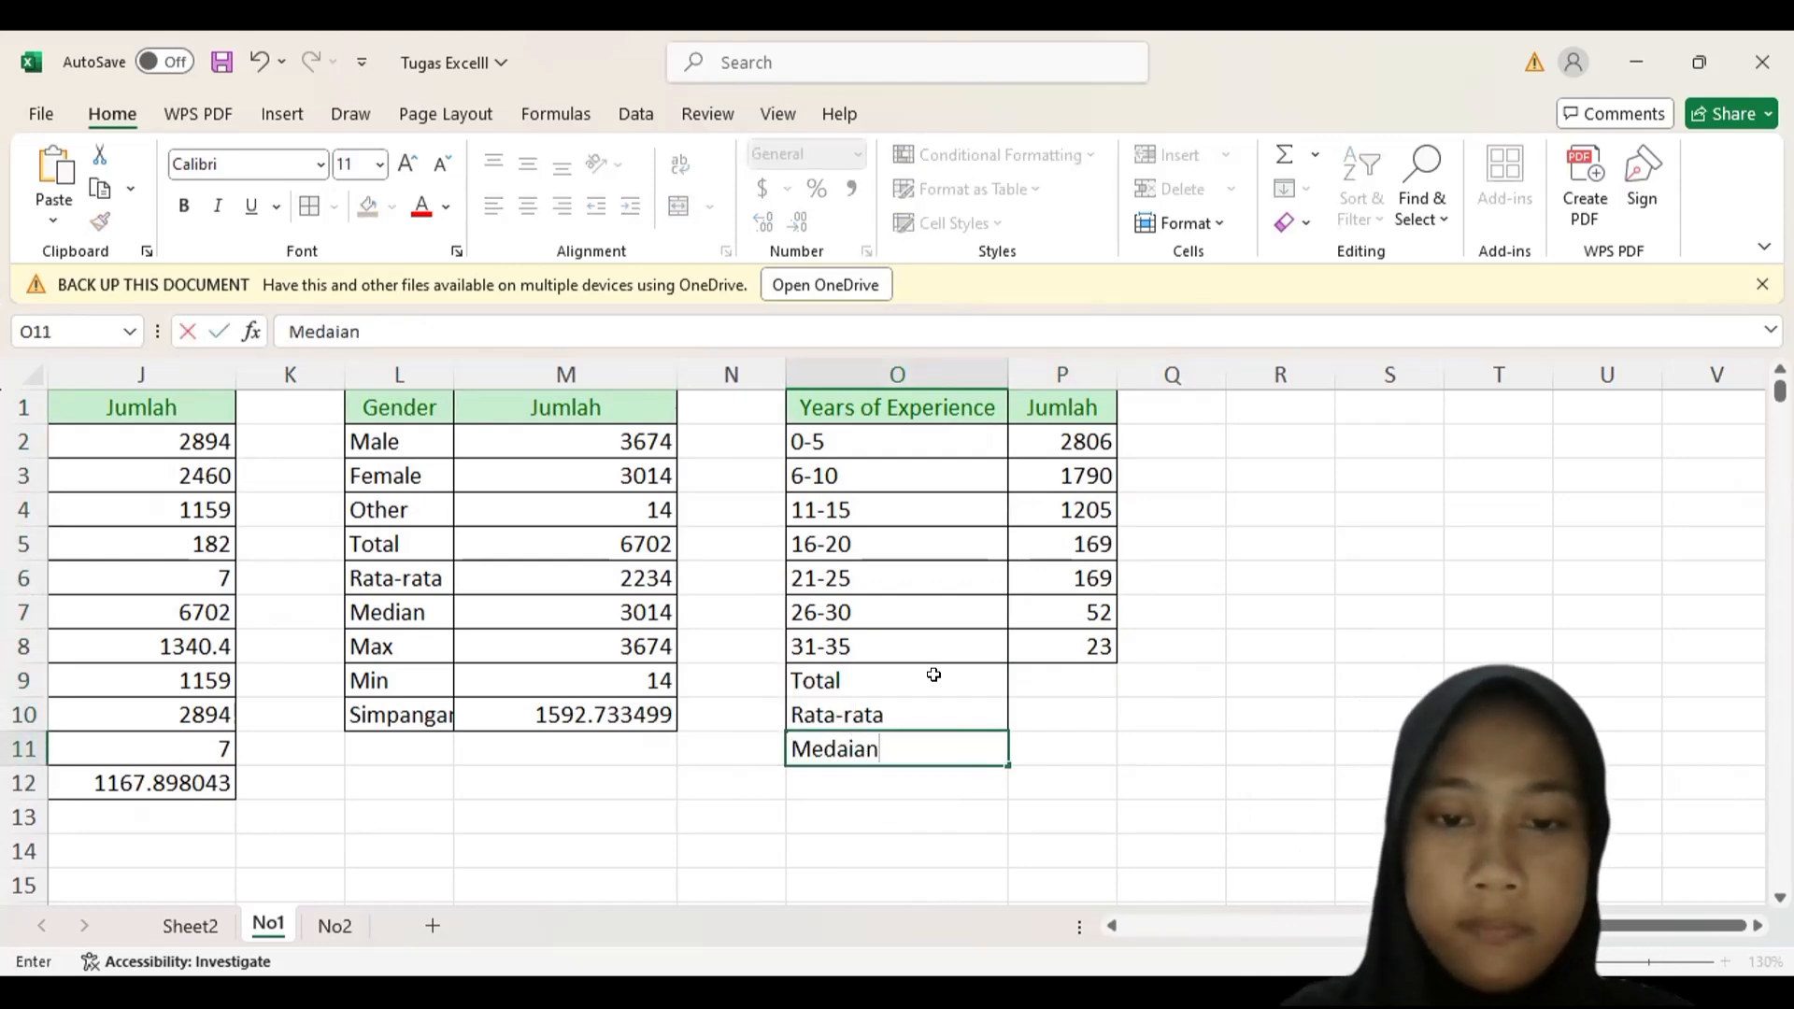
key(Return)
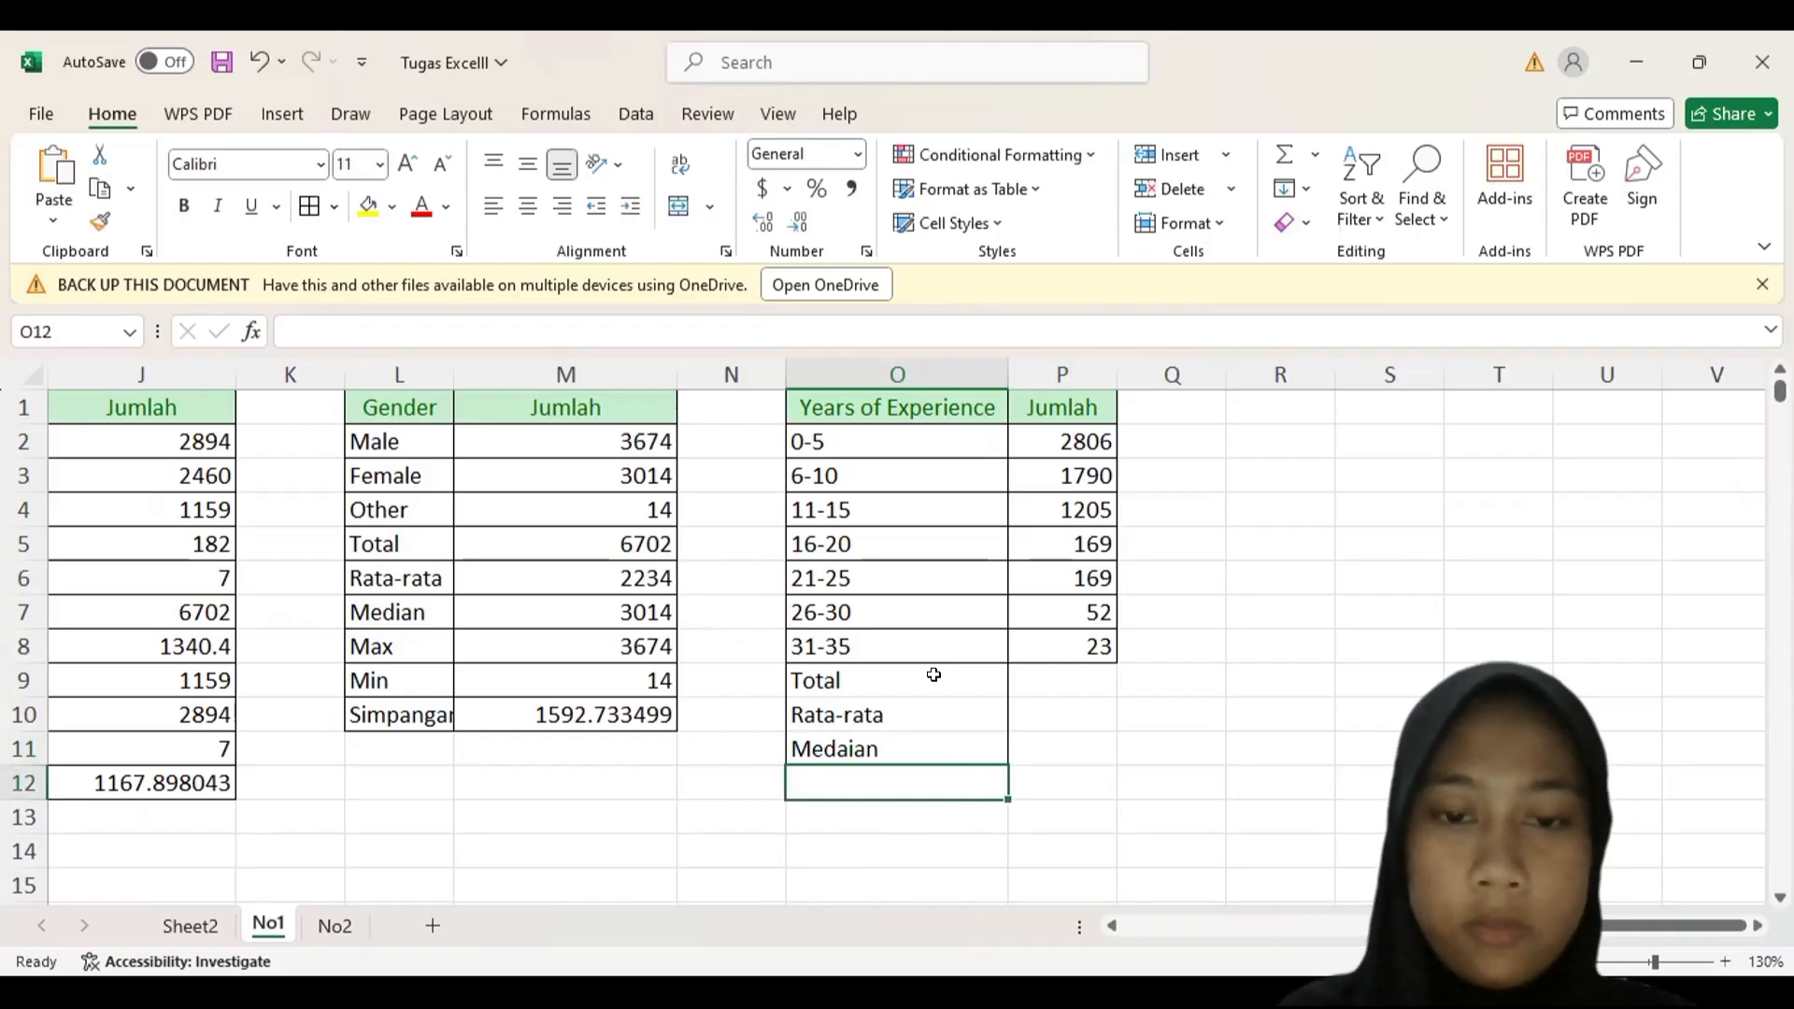
key(Up)
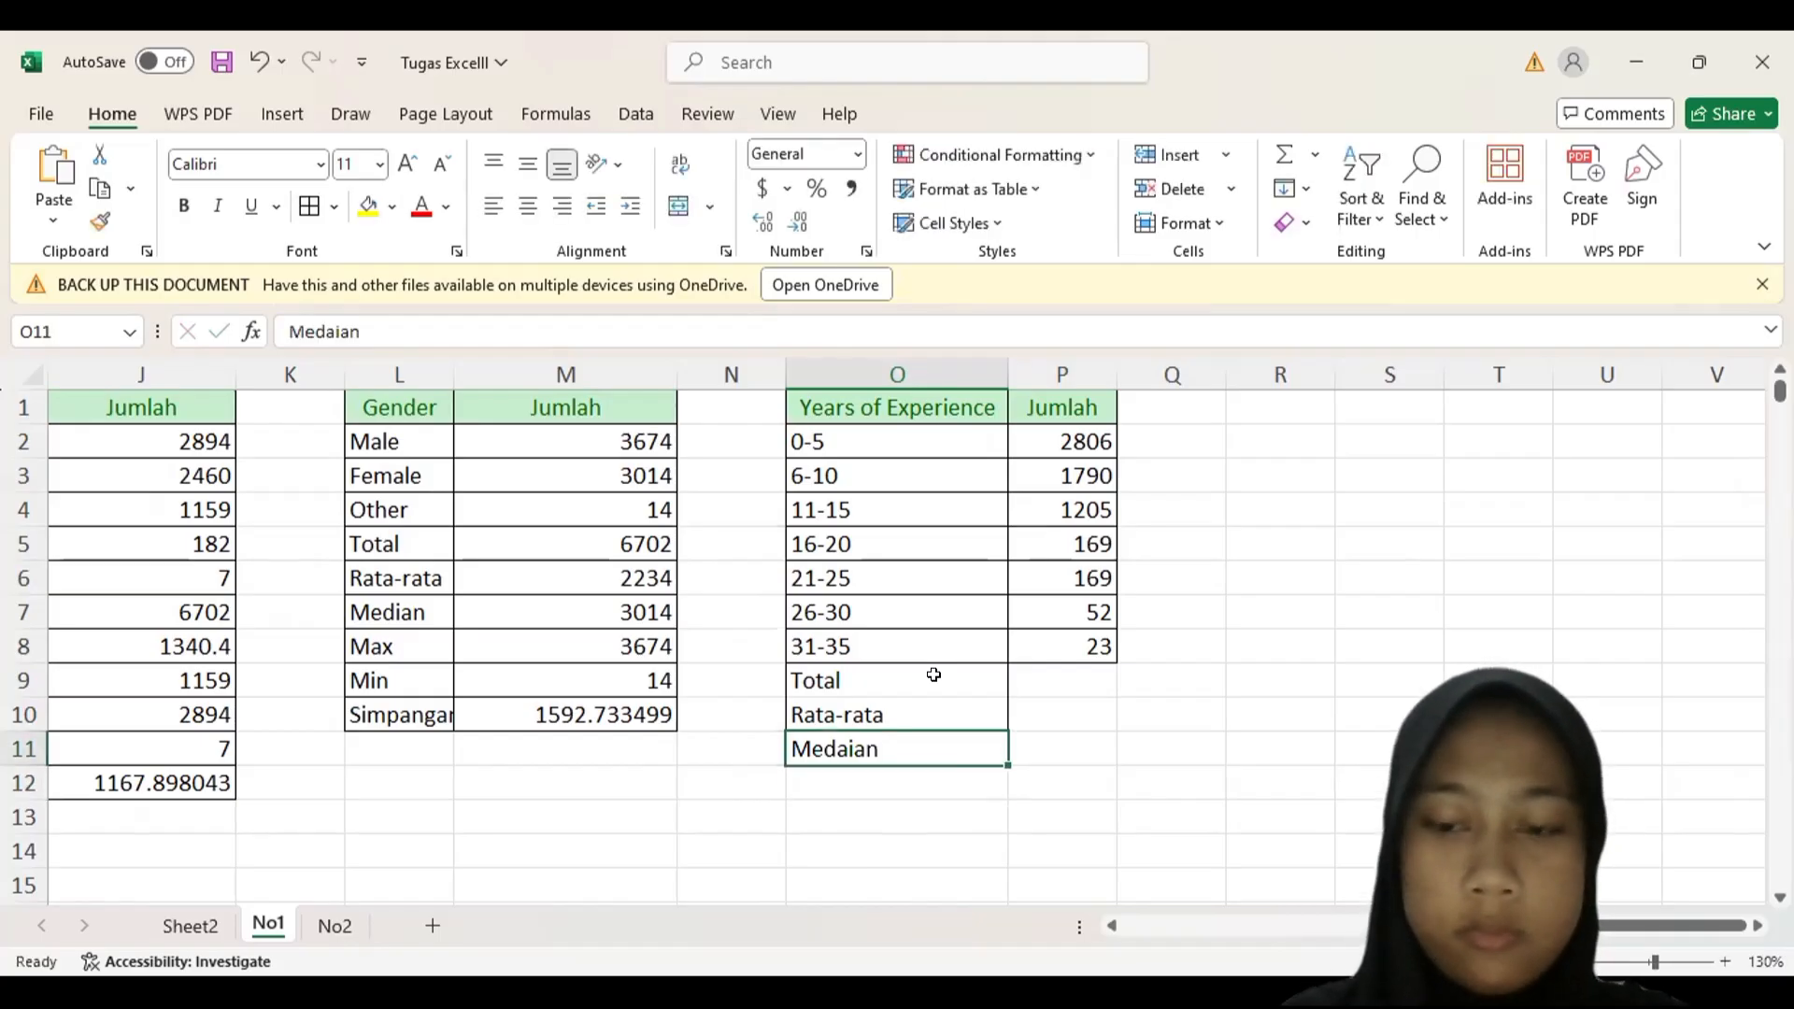
key(BackSpace)
text(Median)
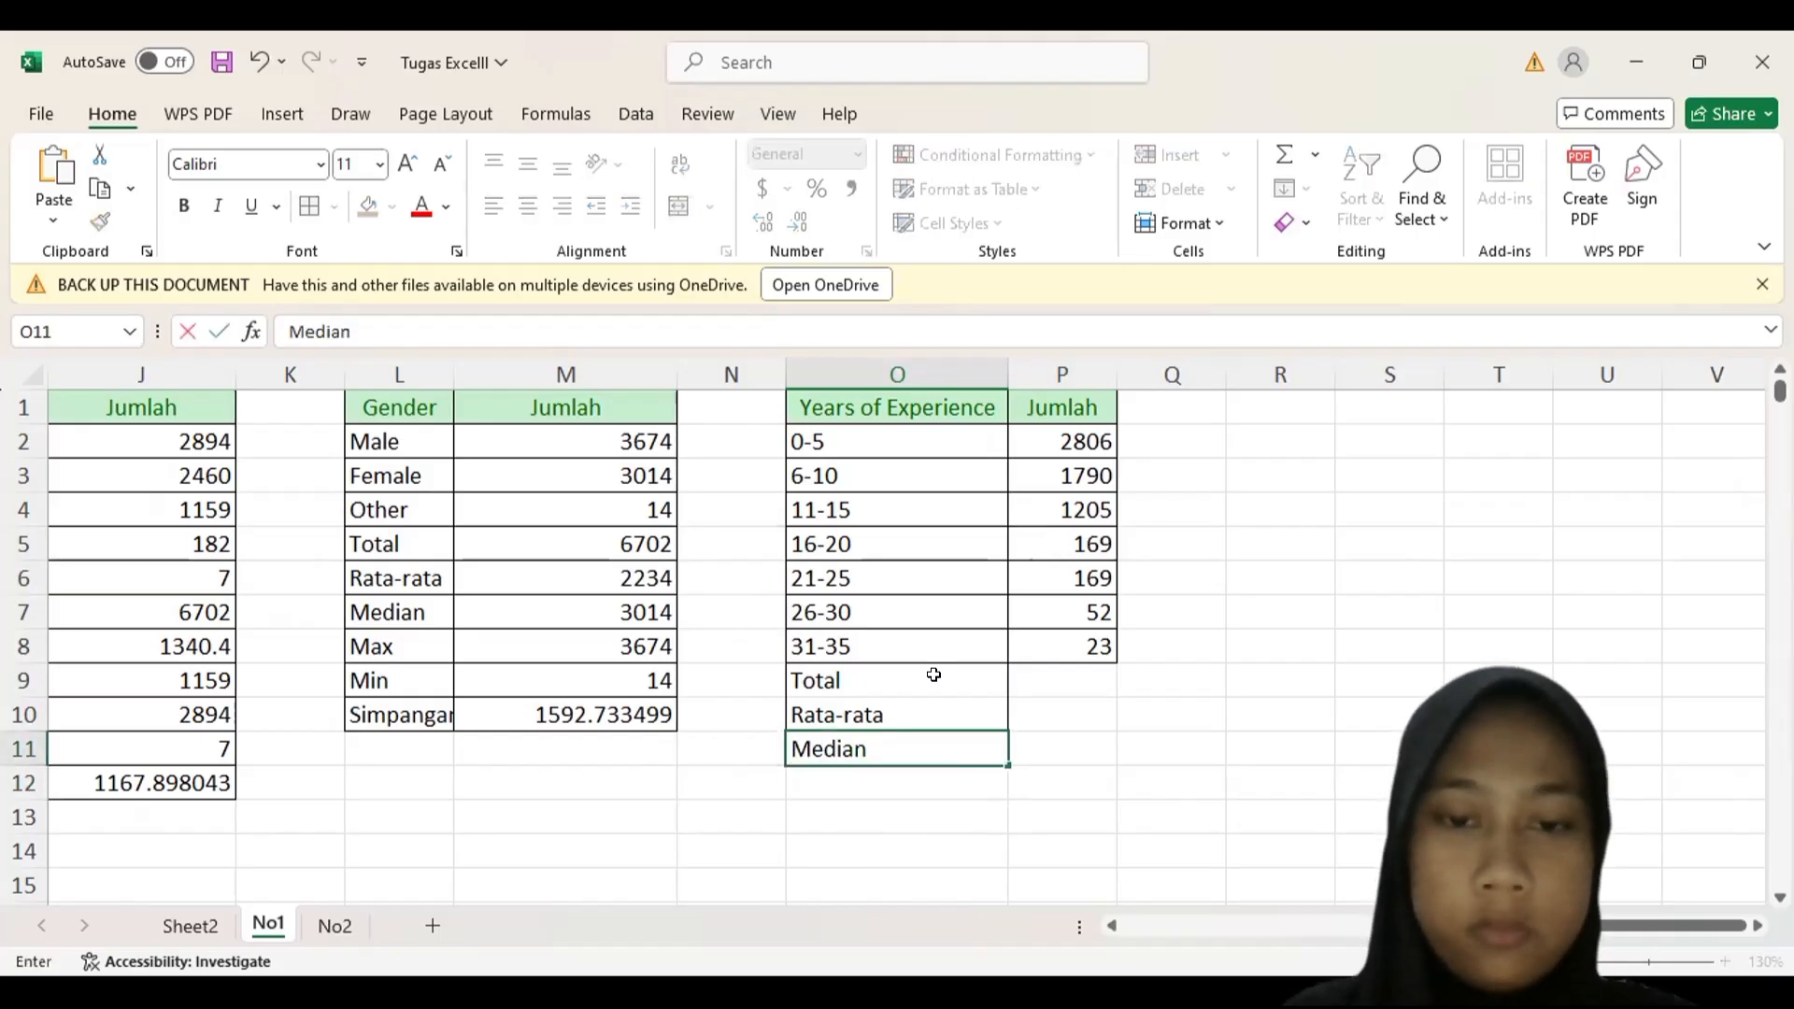
key(Up)
key(Down)
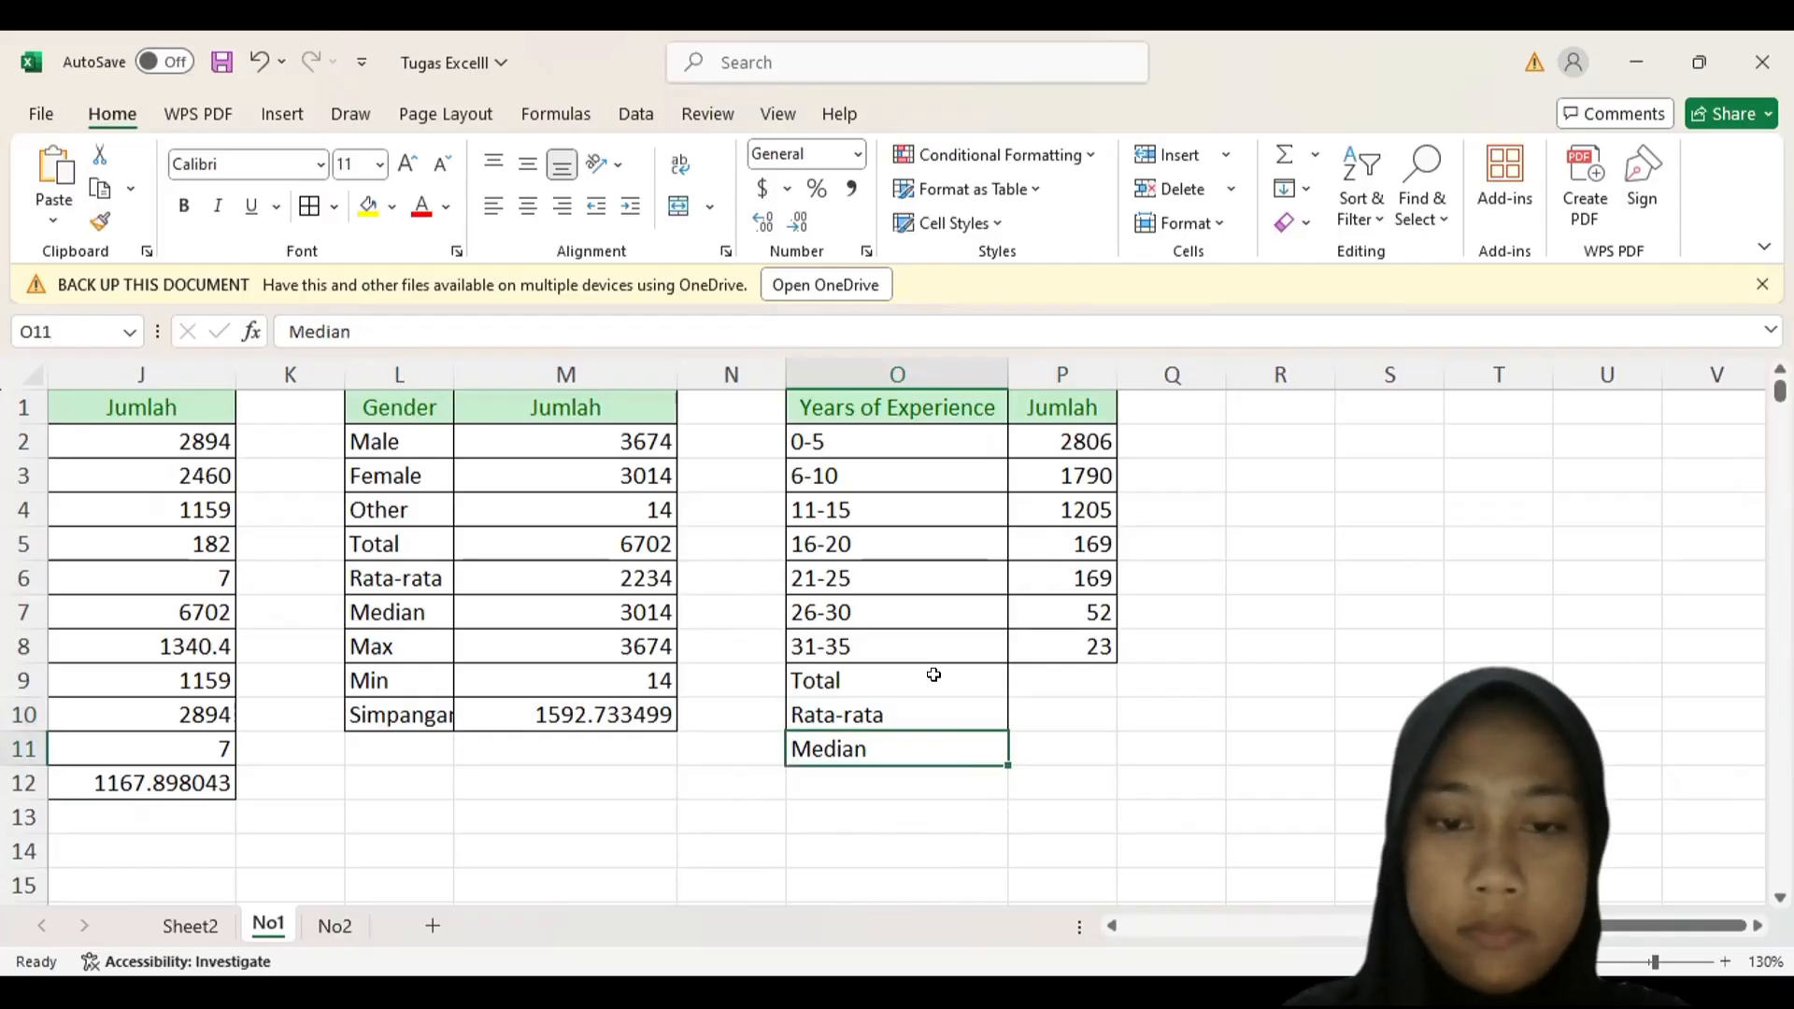
key(Down)
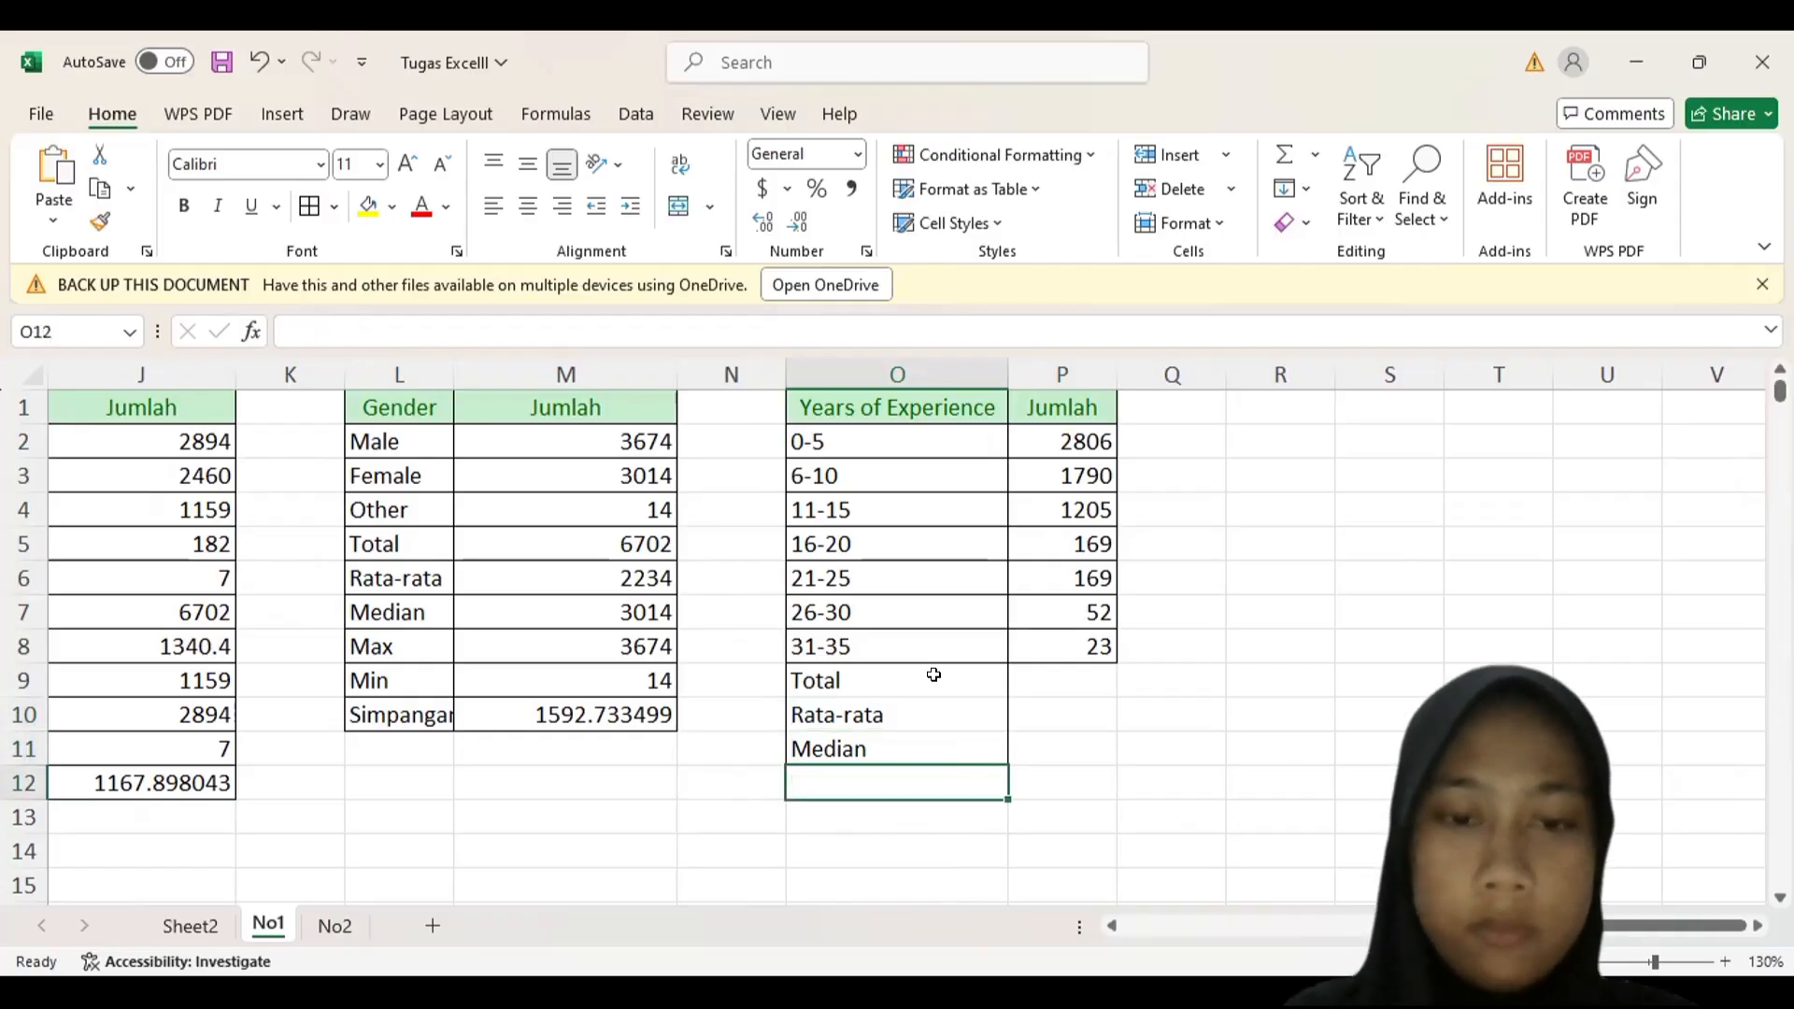
- Enter the labels Max, Min and Simpangan Baku in O12:O14 to complete the summary rows
text(Max)
key(Return)
text(Min)
key(Return)
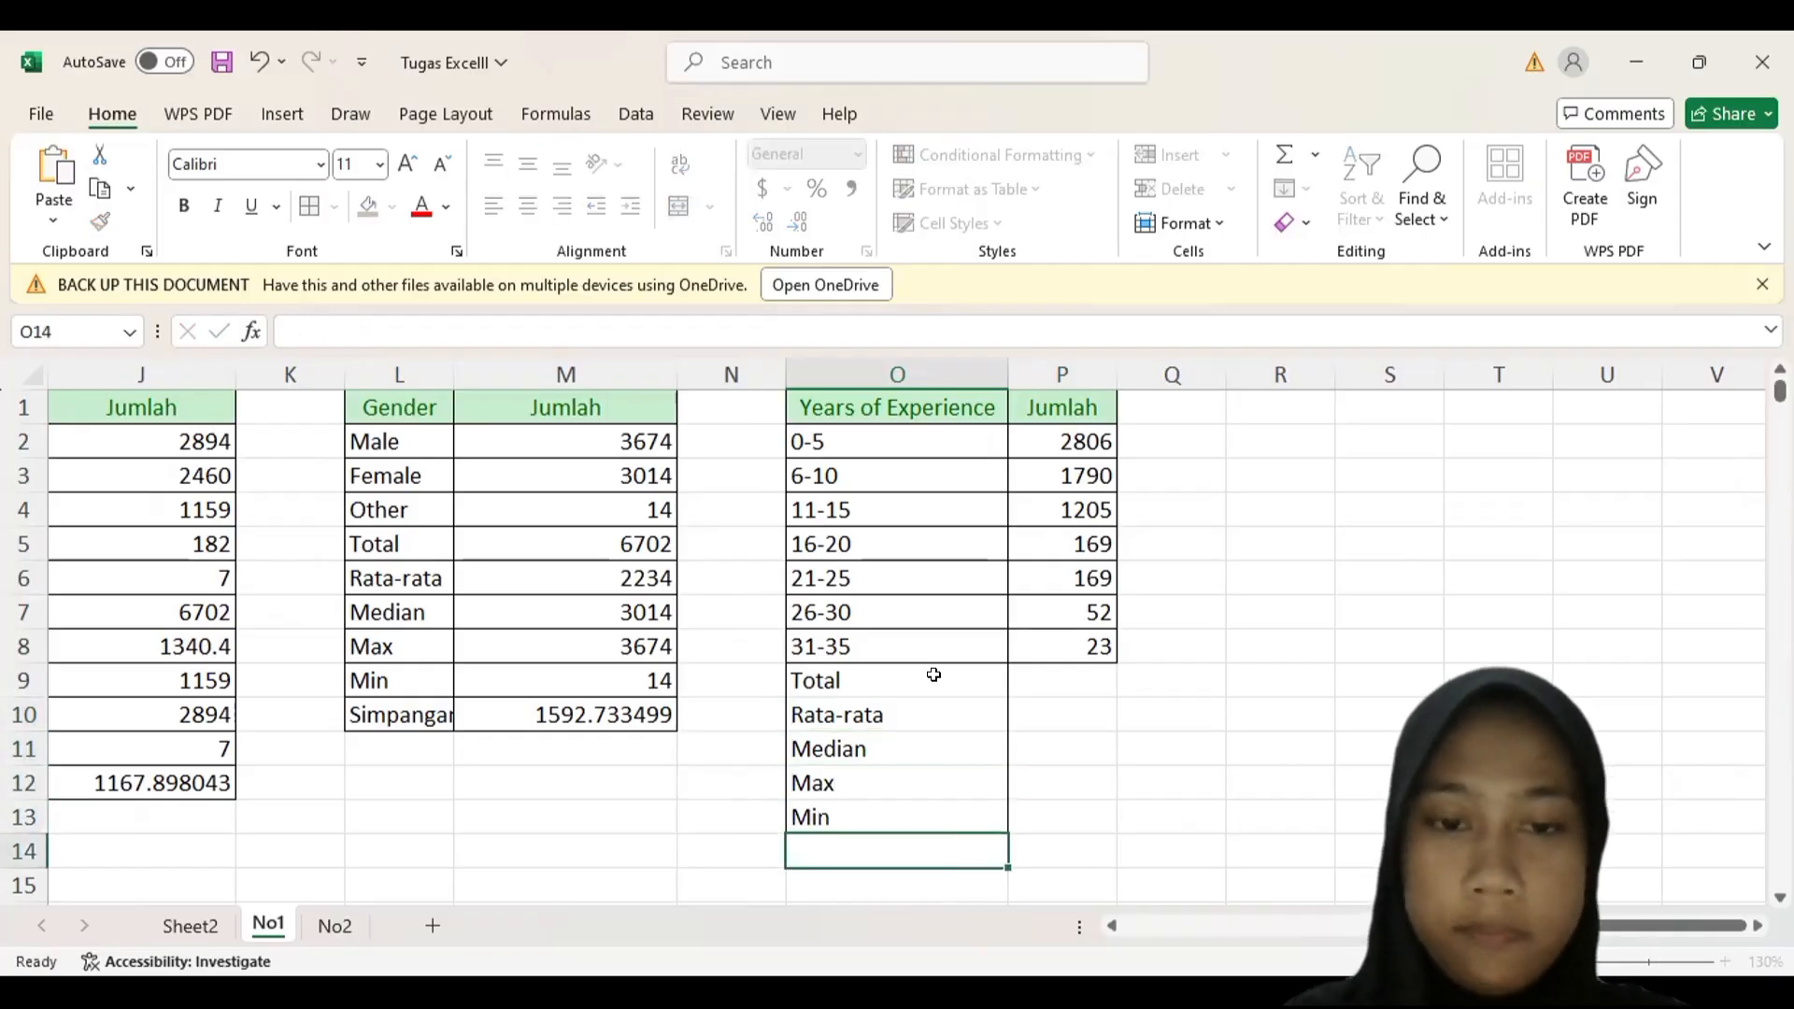
text(Si)
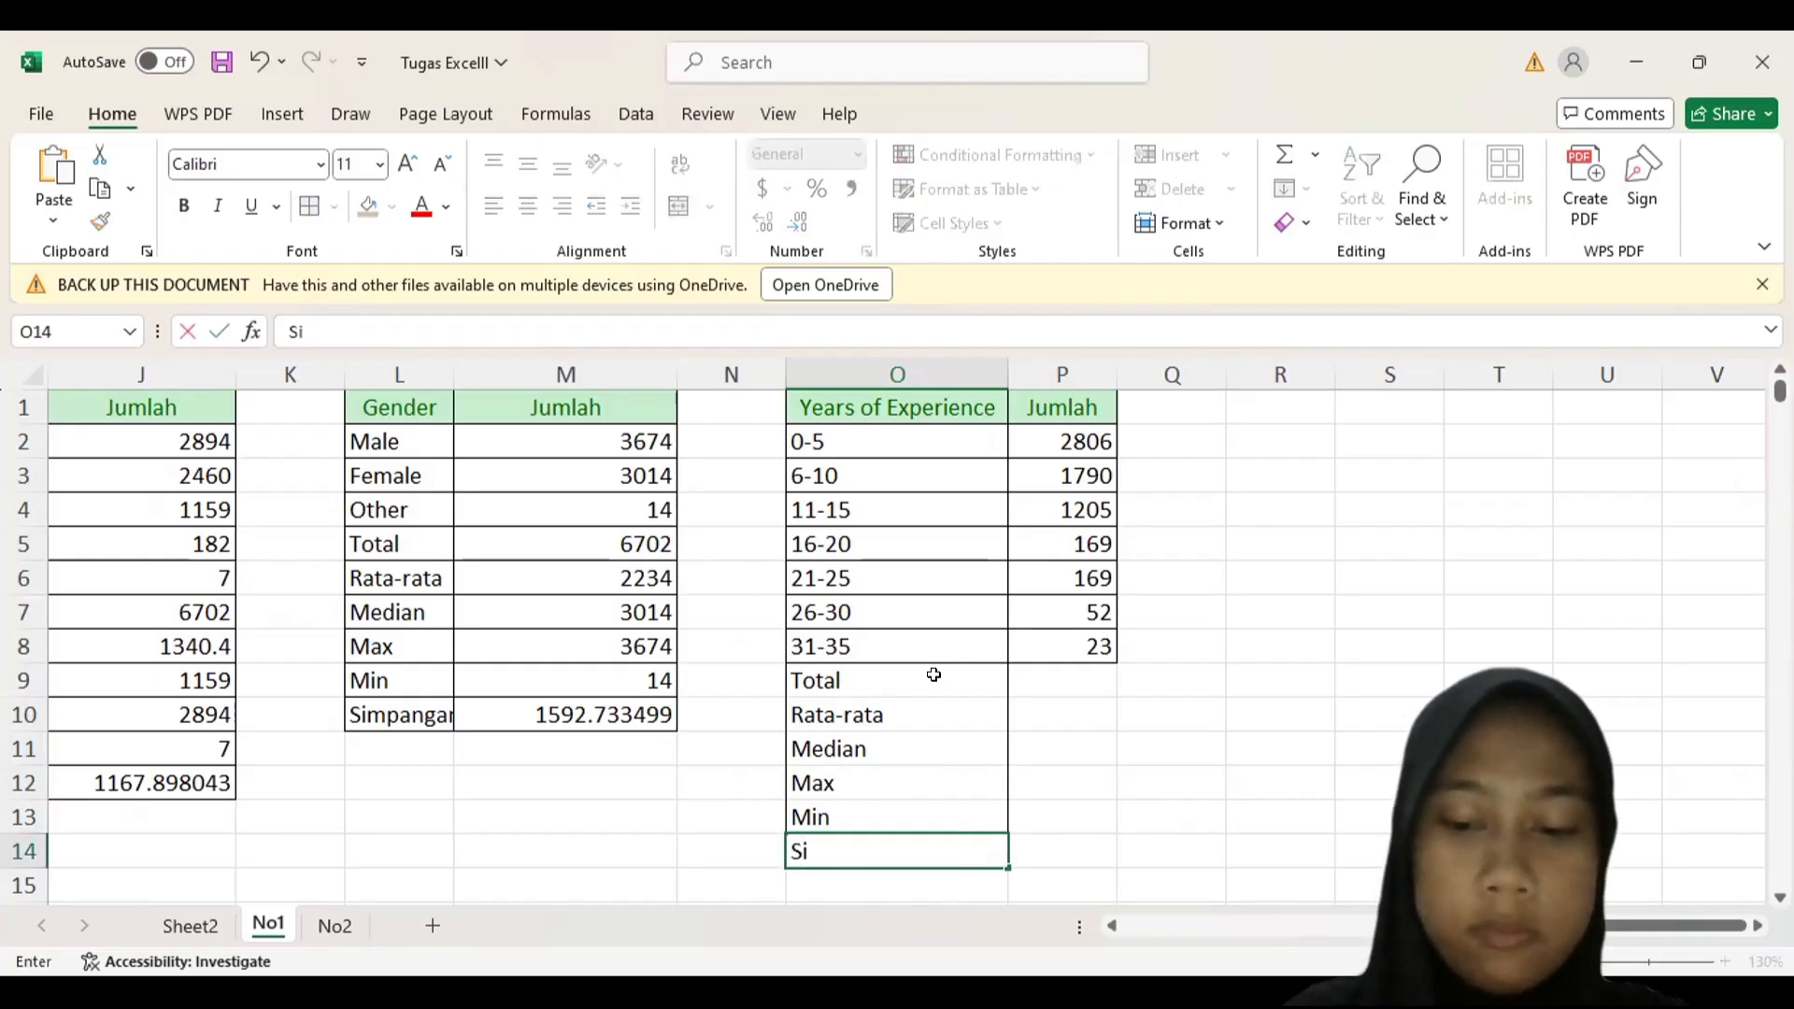
text(mpangan Baky)
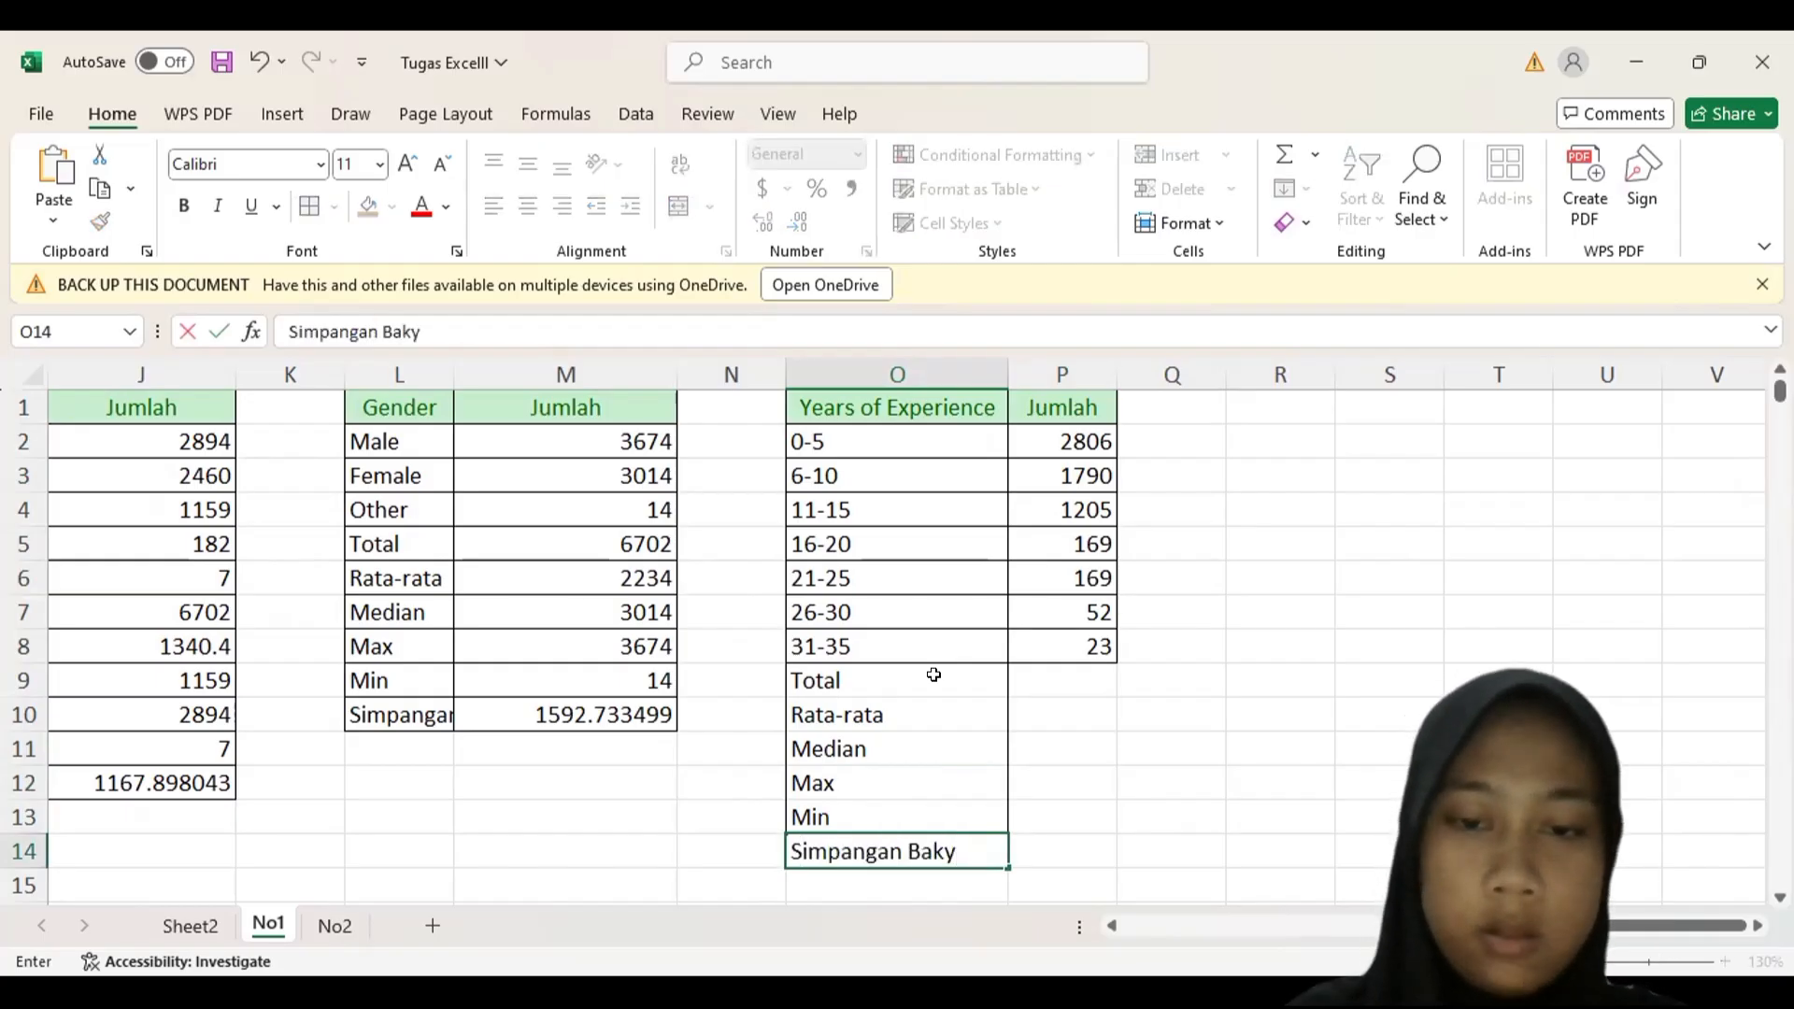
key(BackSpace)
text(y)
key(BackSpace)
text(u)
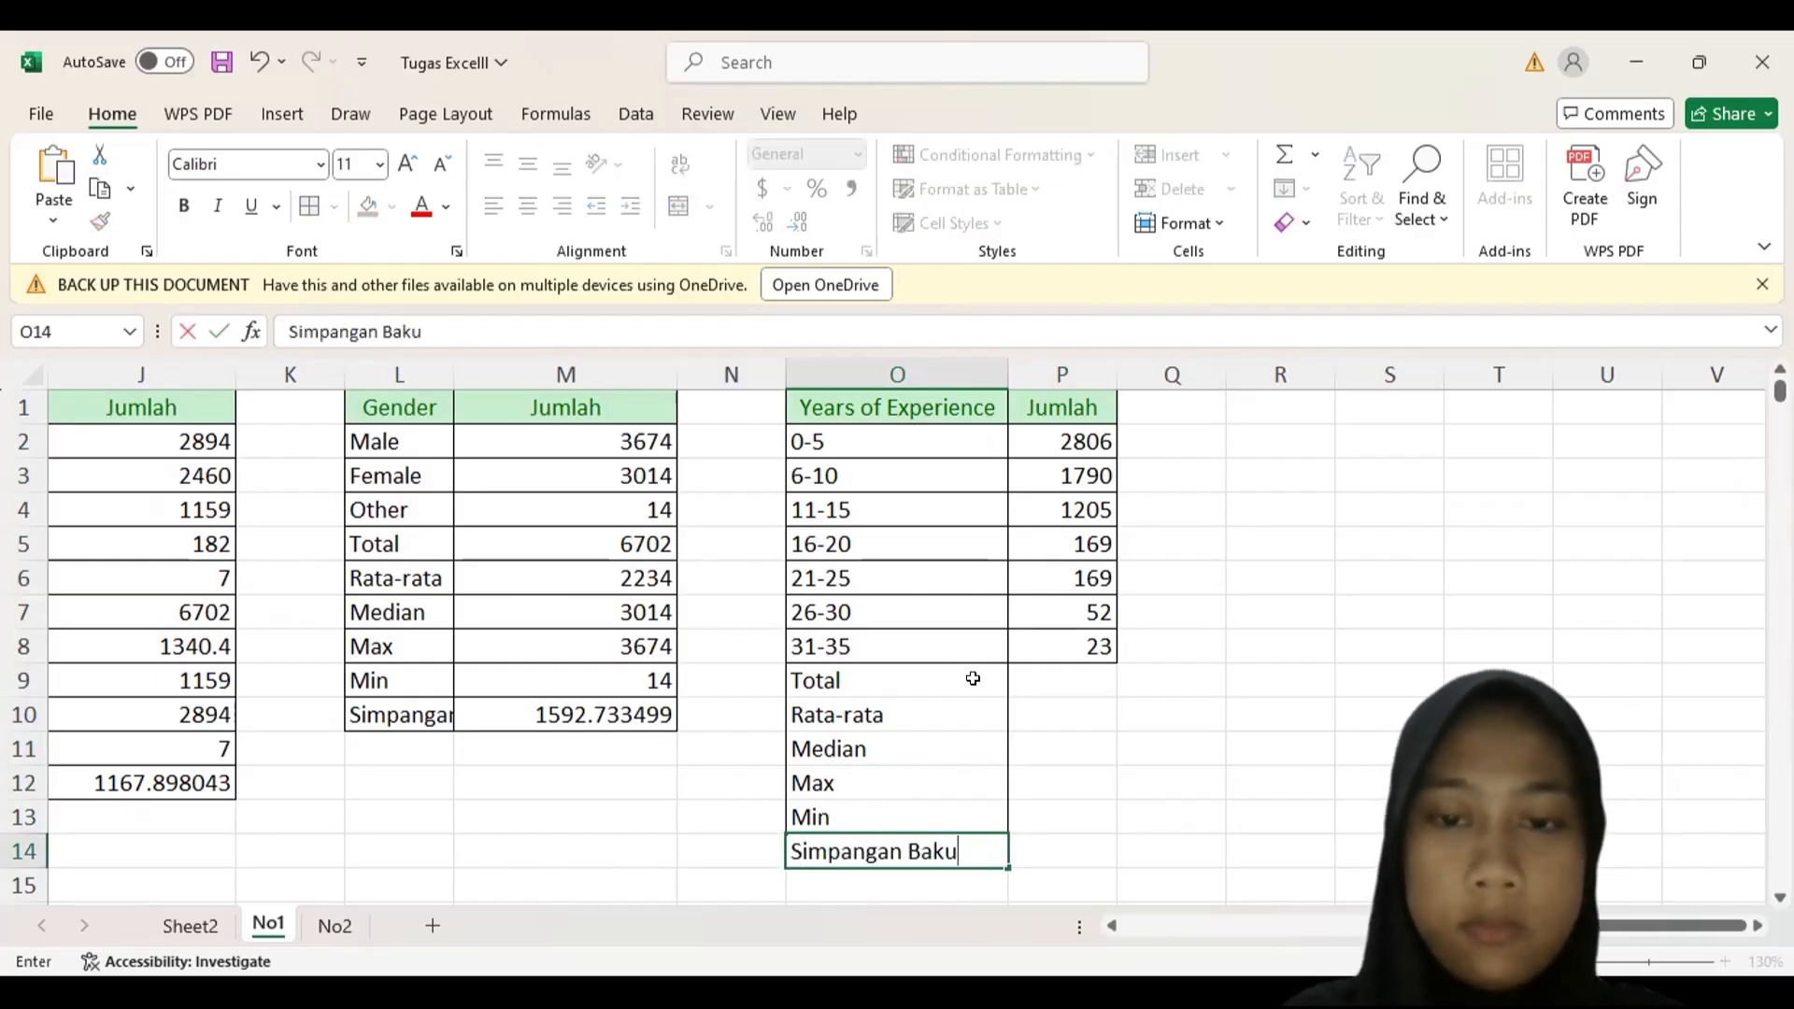
- Enter a SUM formula over P2:P8 in P9 beside Total
click(1061, 678)
text(=)
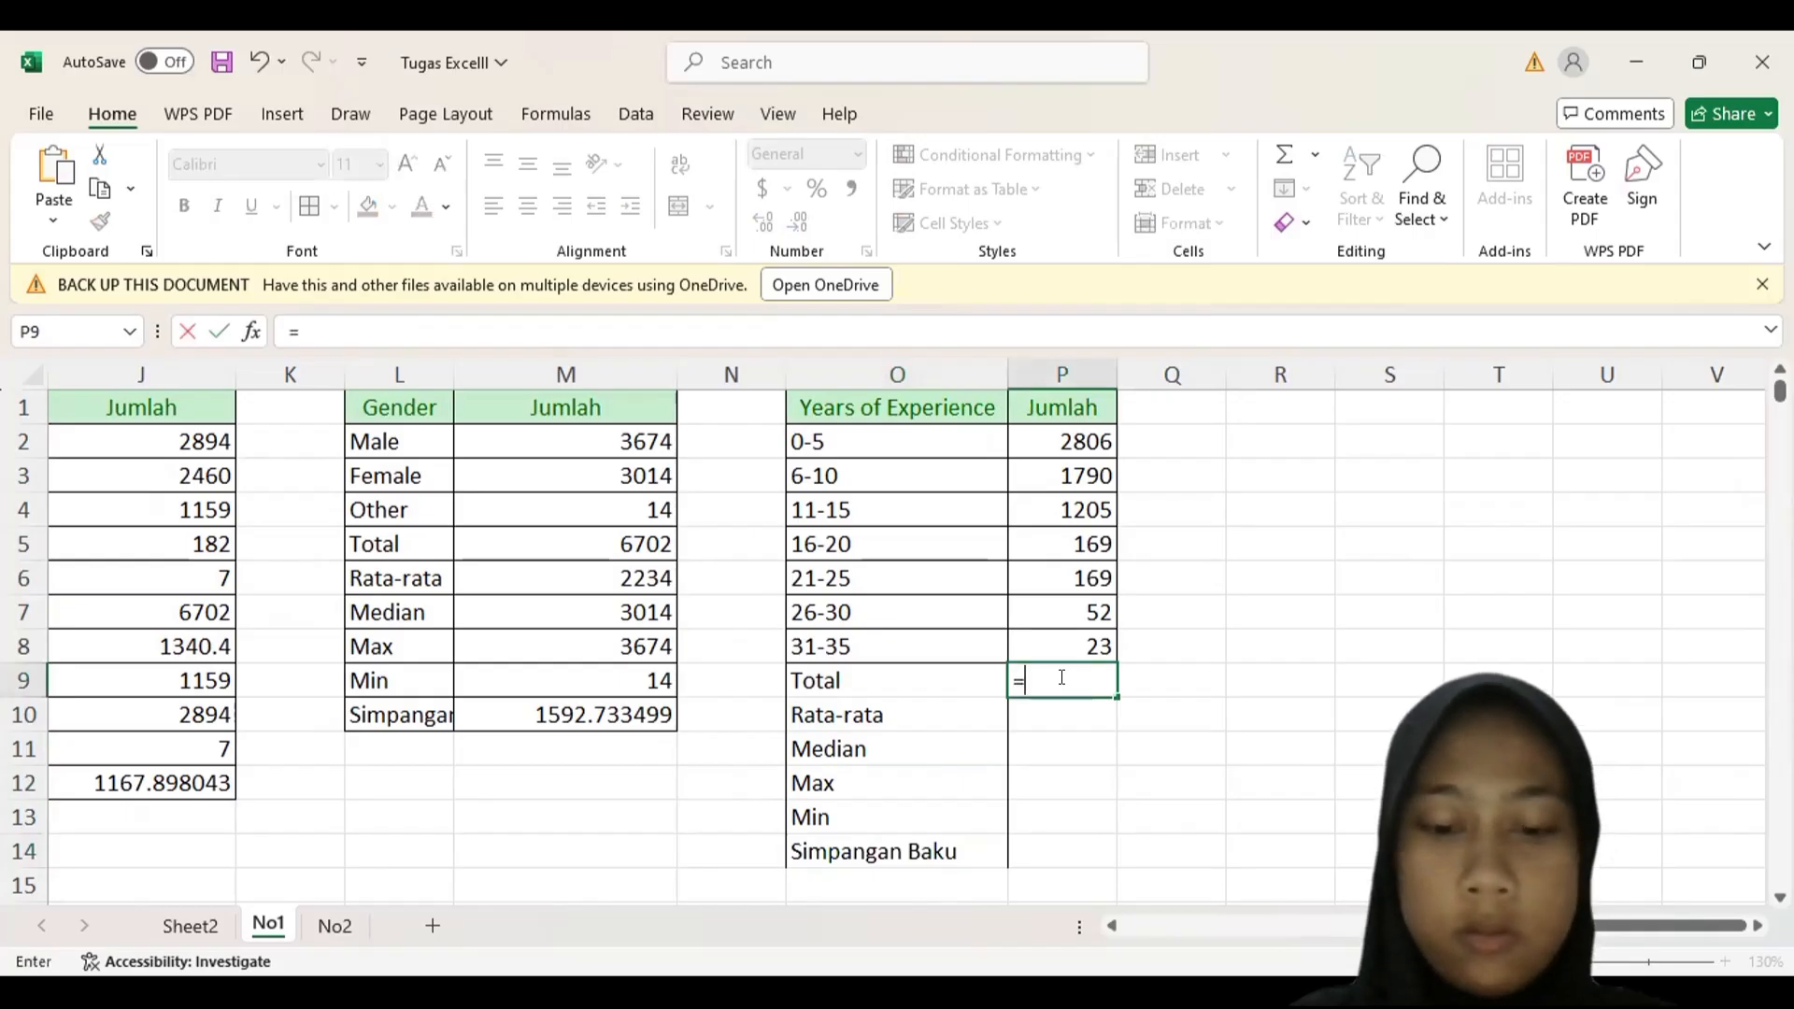
text(sum()
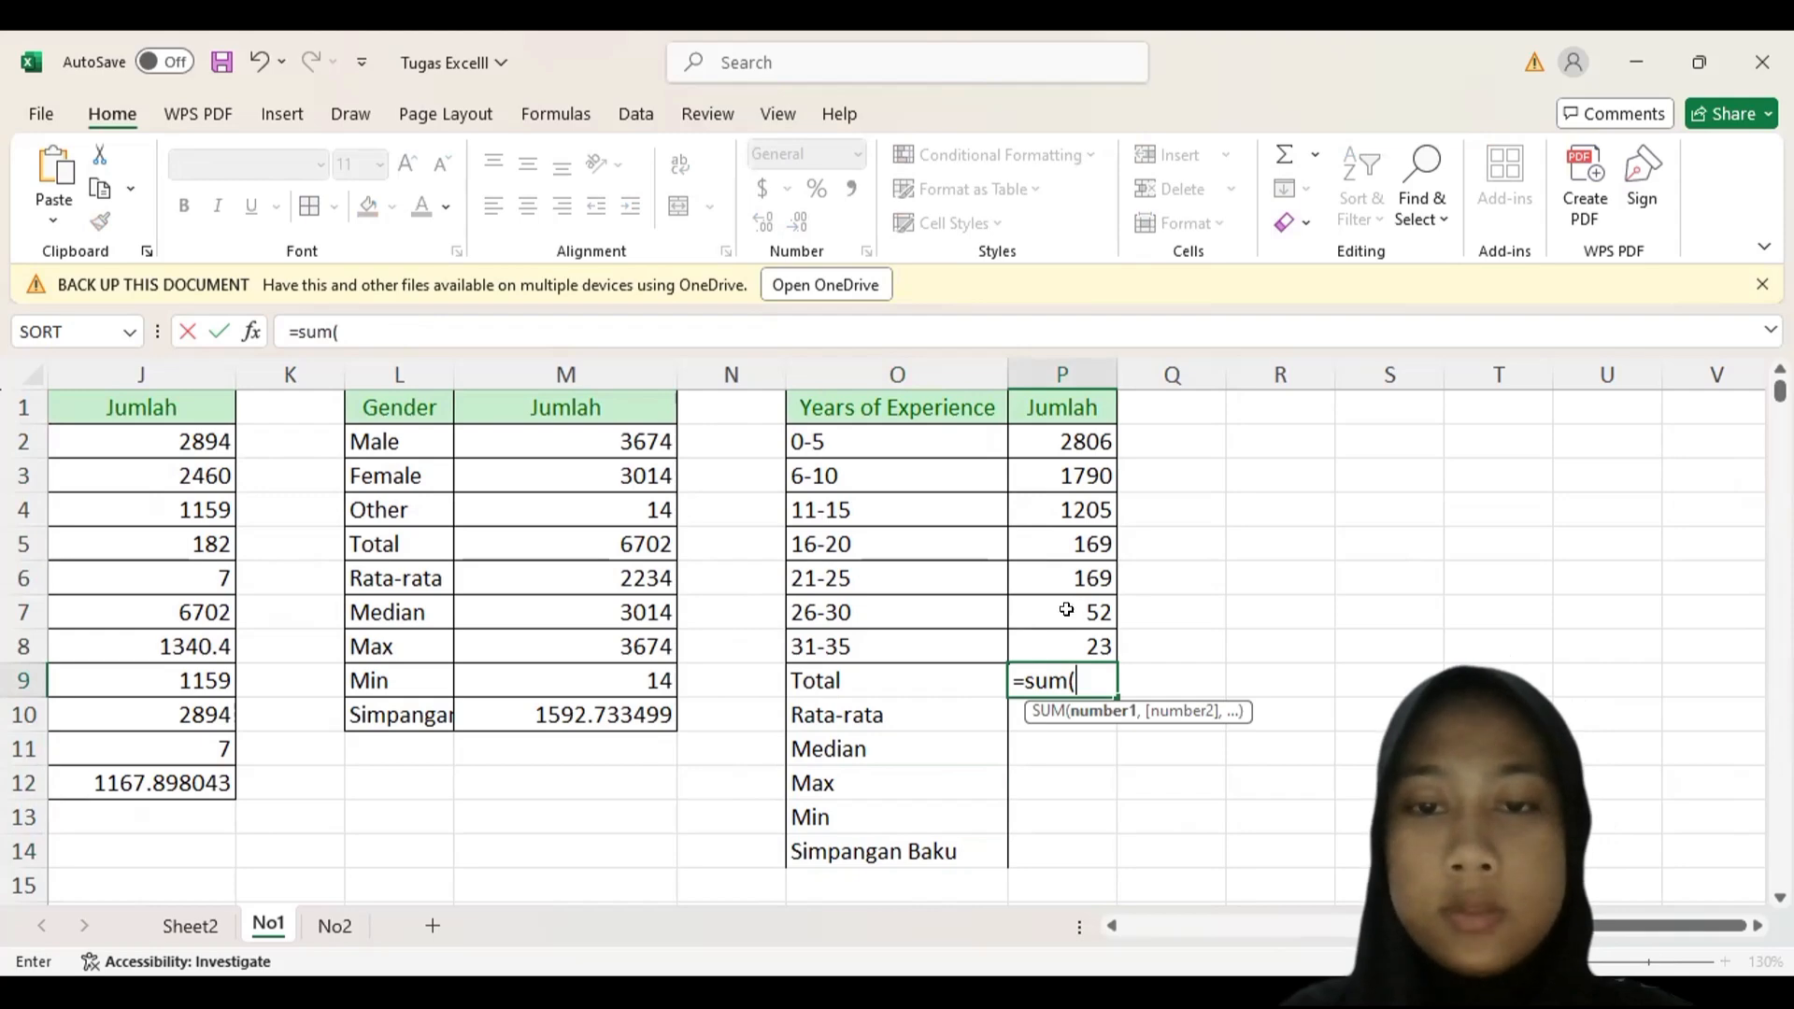
click(1034, 442)
drag(1034, 443, 1045, 656)
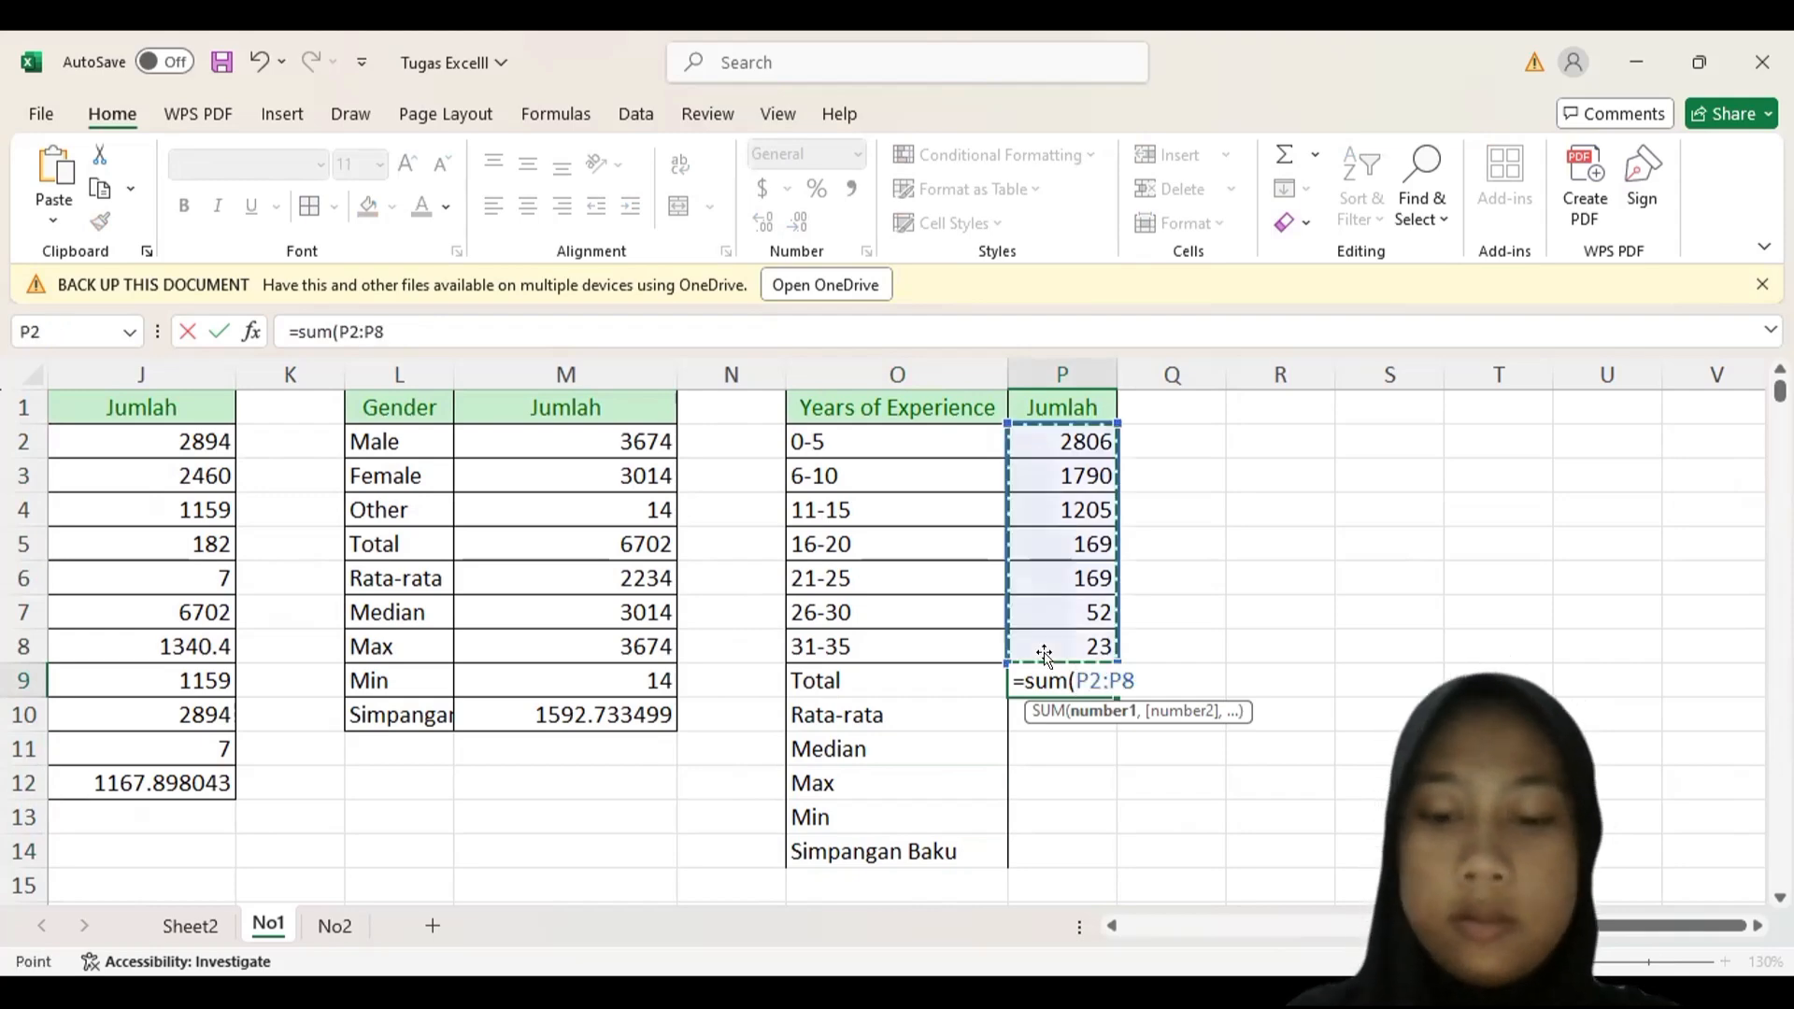
key(Return)
- Enter =AVERAGE(P2:P8) in P10 beside Rata-rata
text(=)
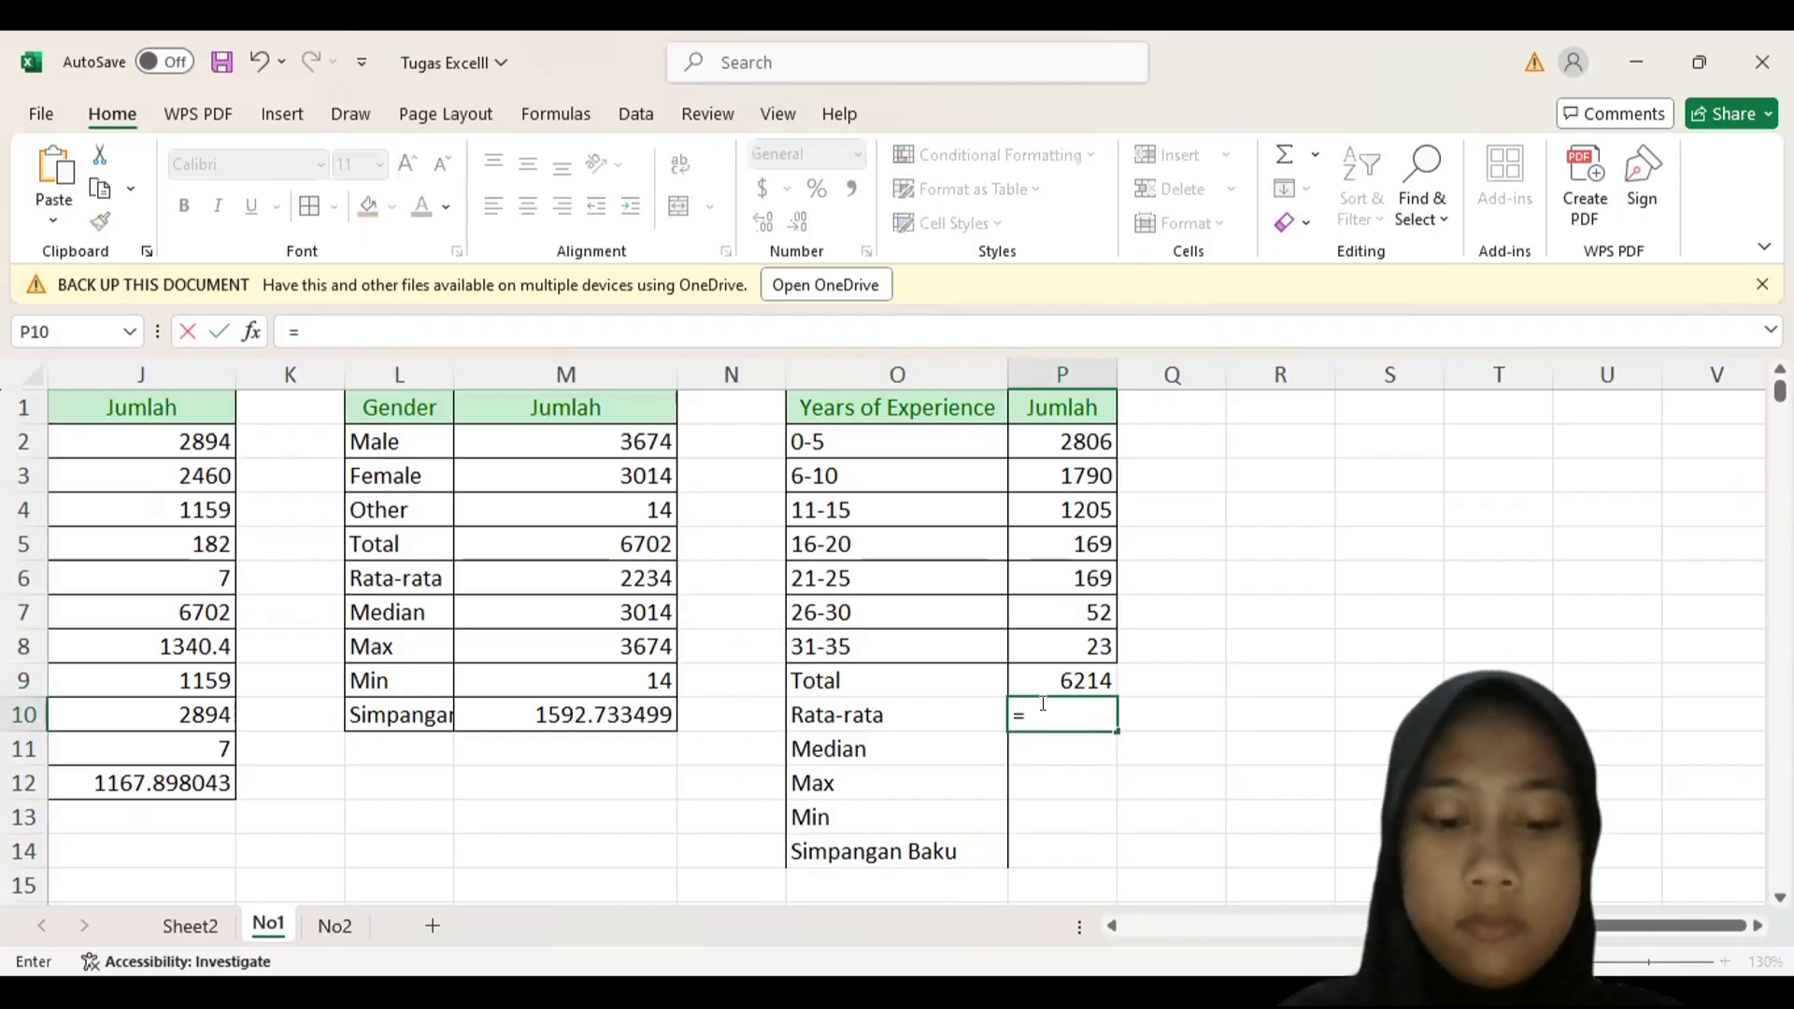
text(average)
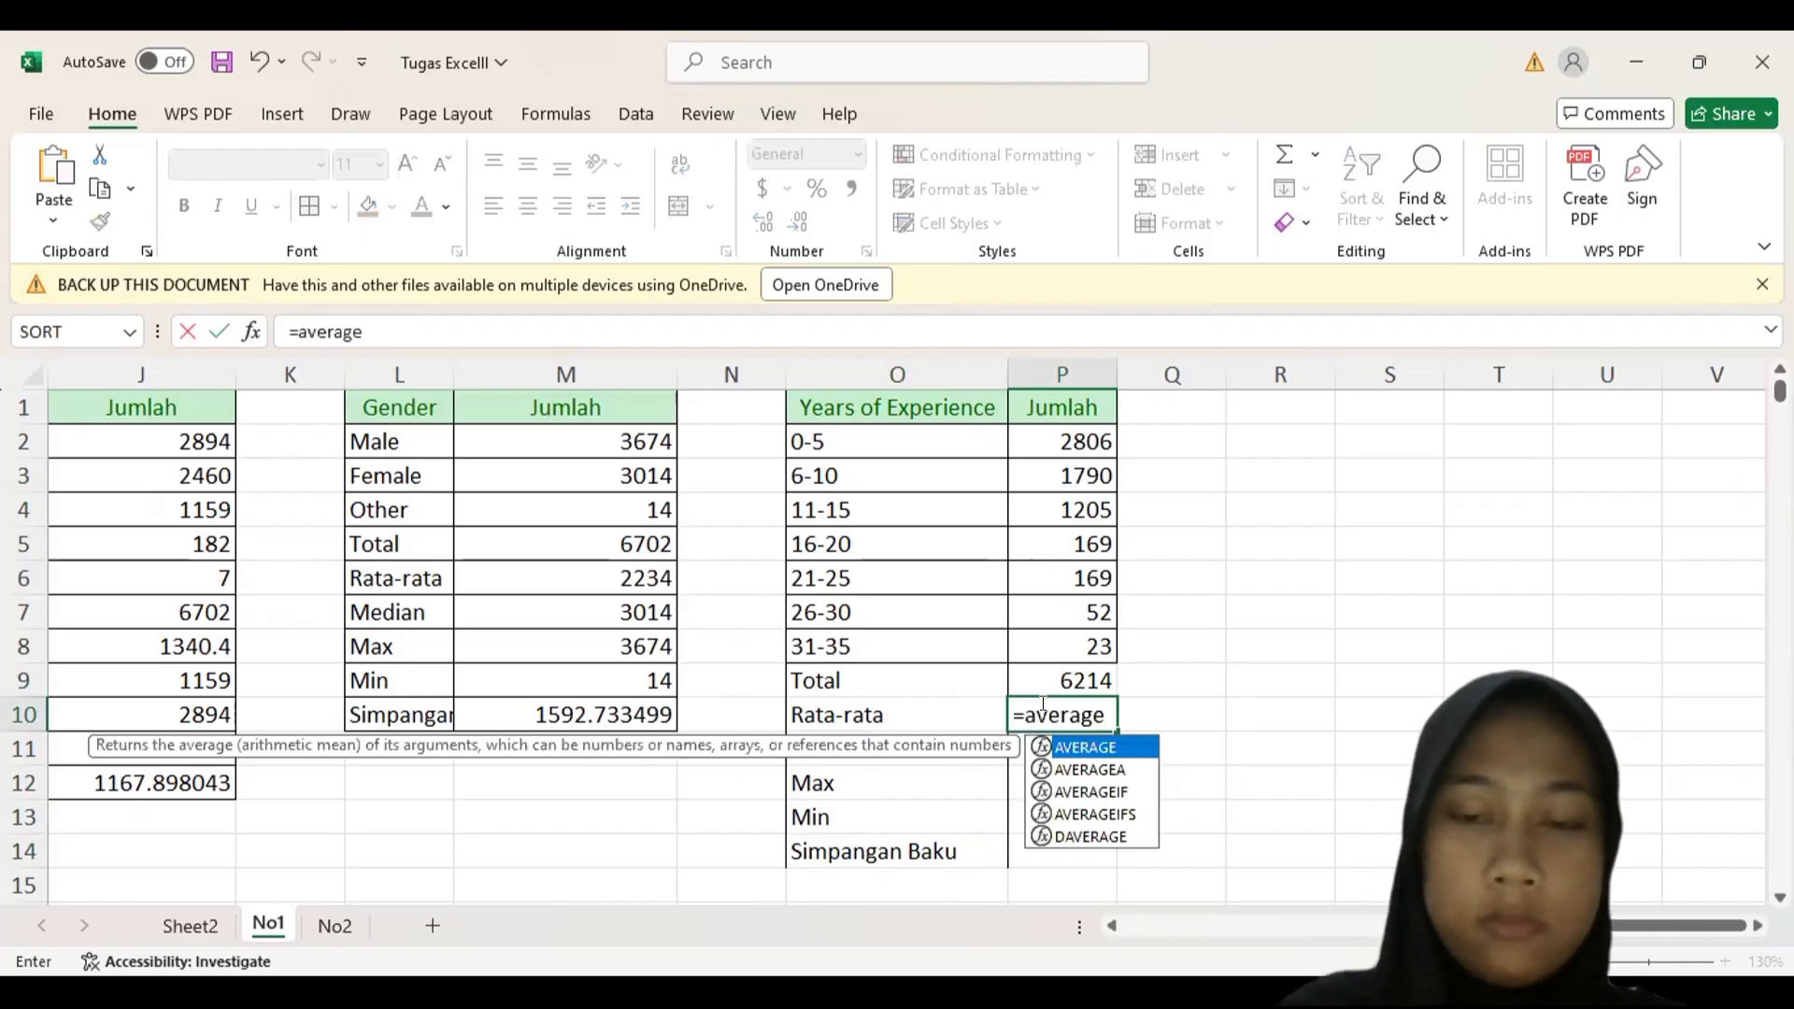
text(()
click(1025, 441)
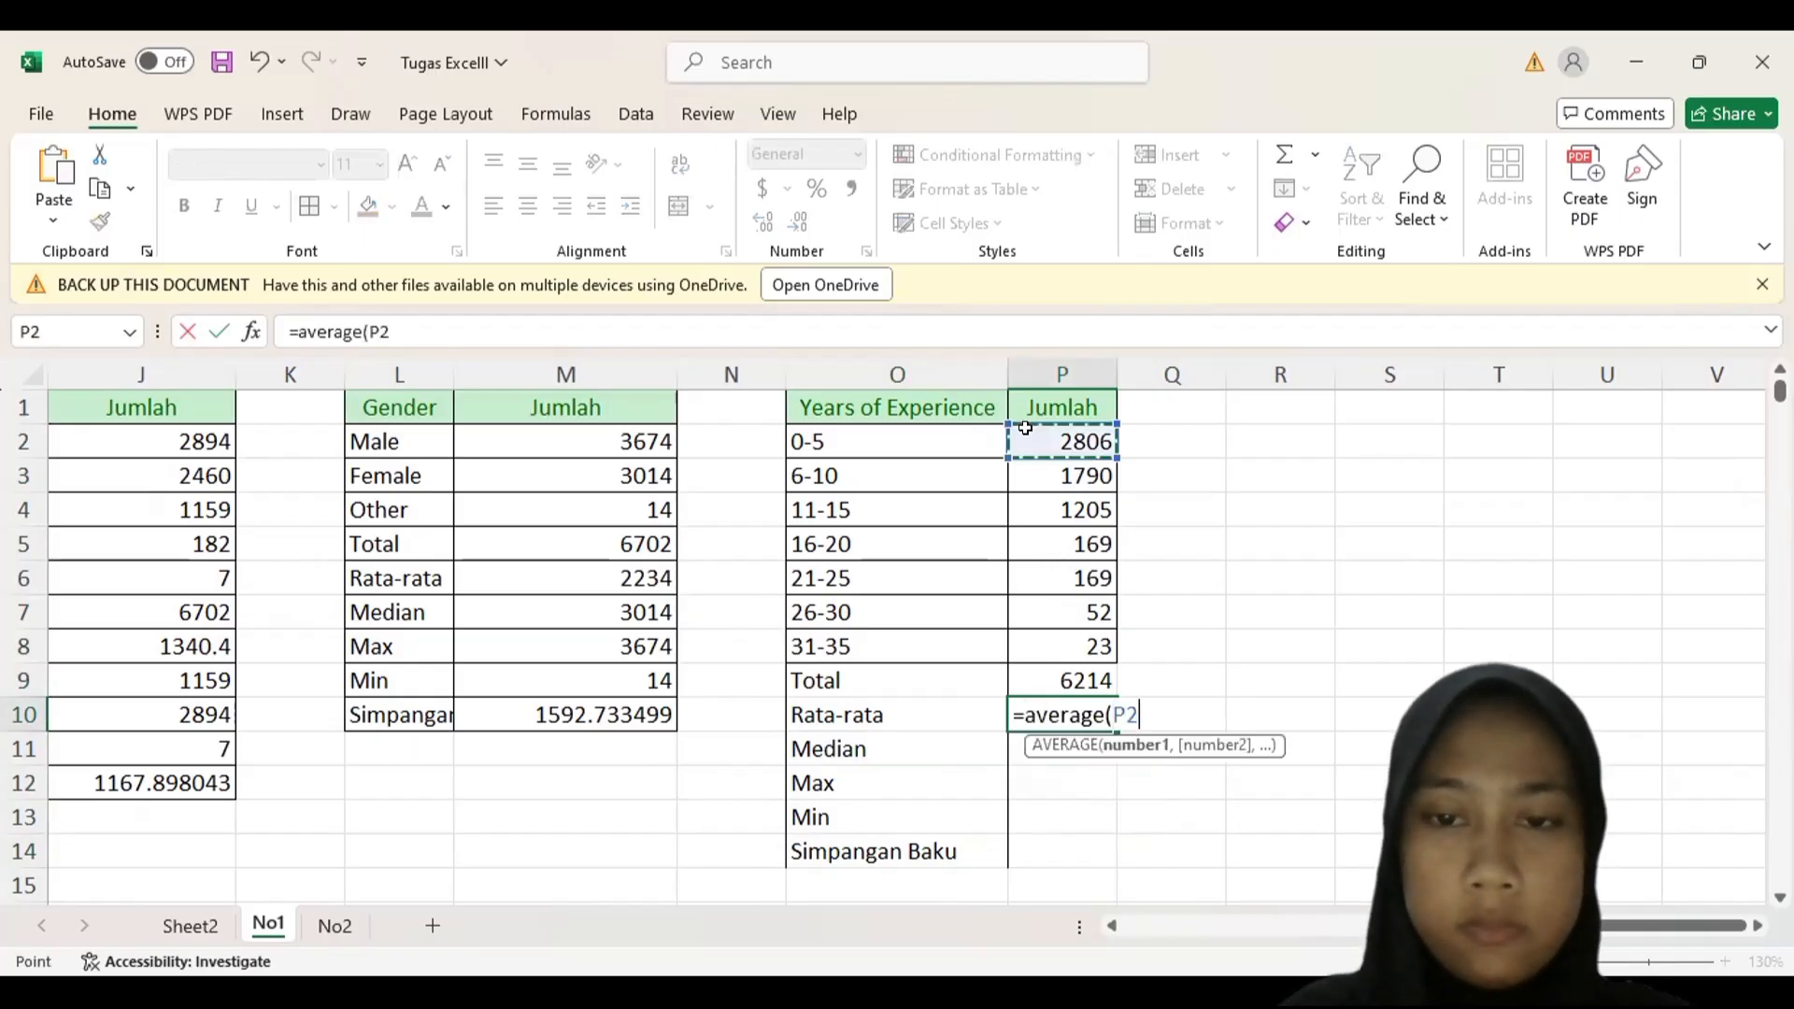
shift+click(1027, 632)
text())
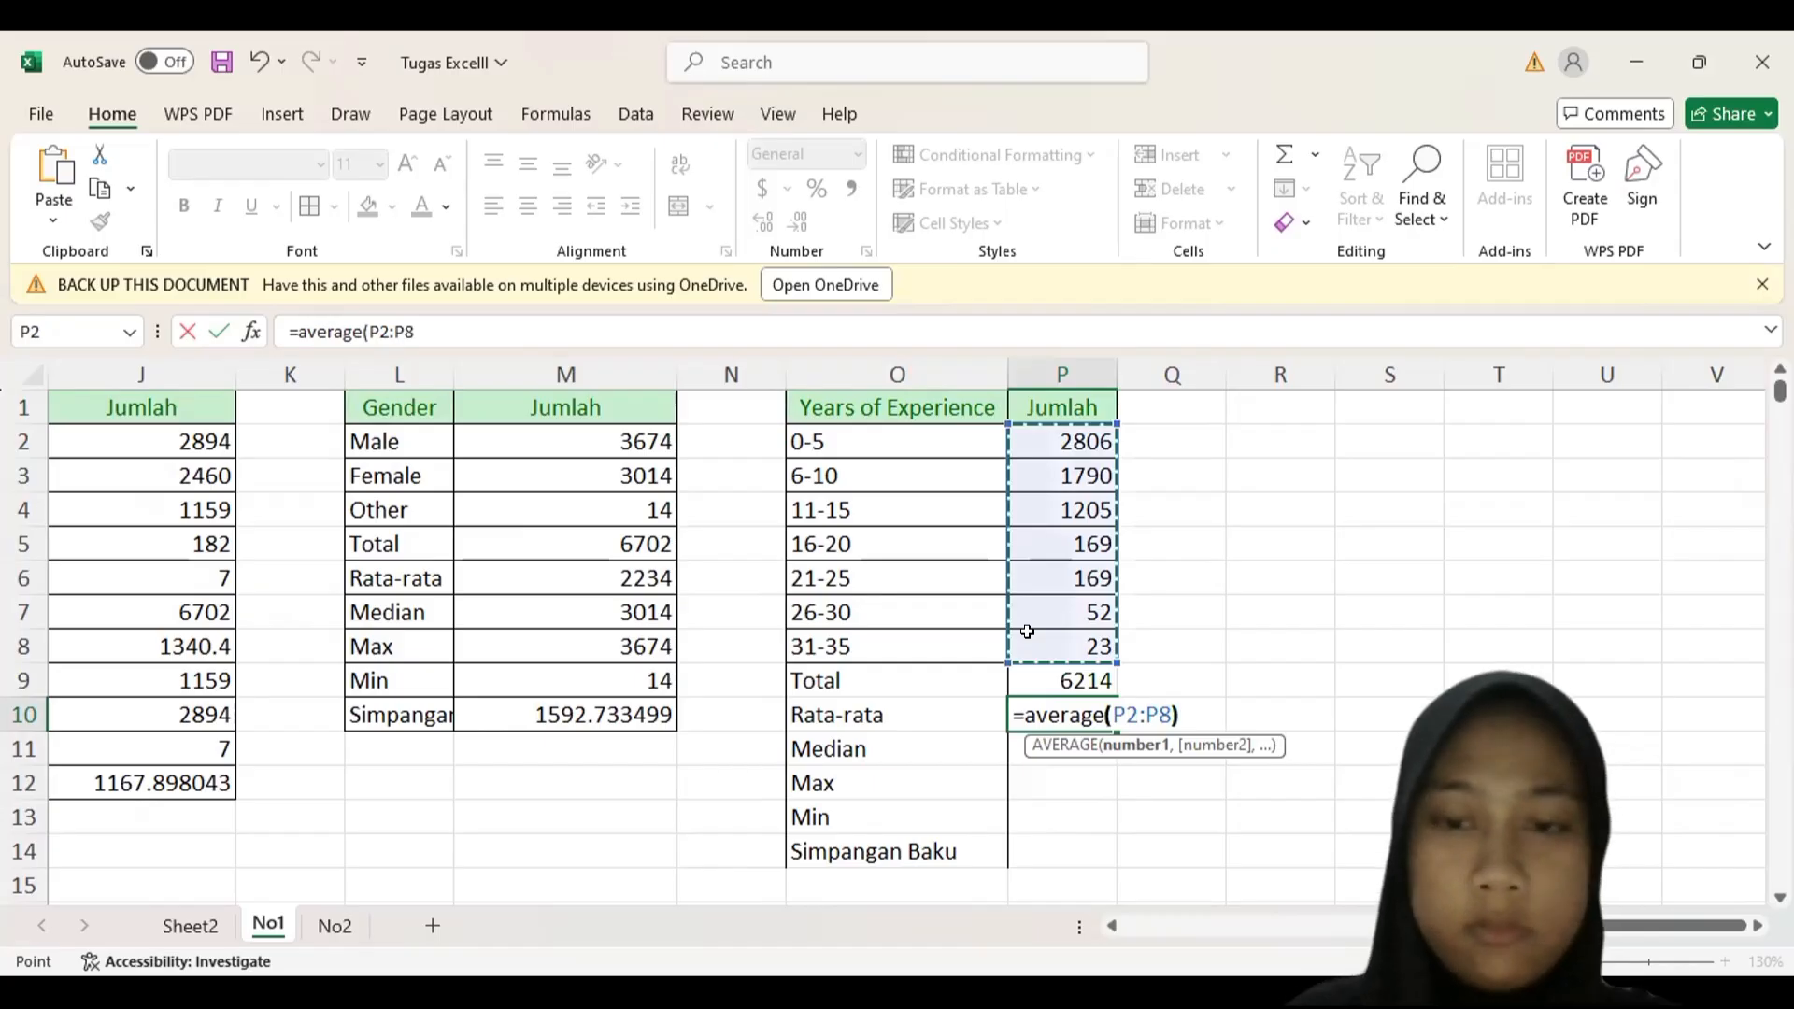
key(Return)
- Enter =MEDIAN(P2:P8) in P11 beside the Median label
text(=)
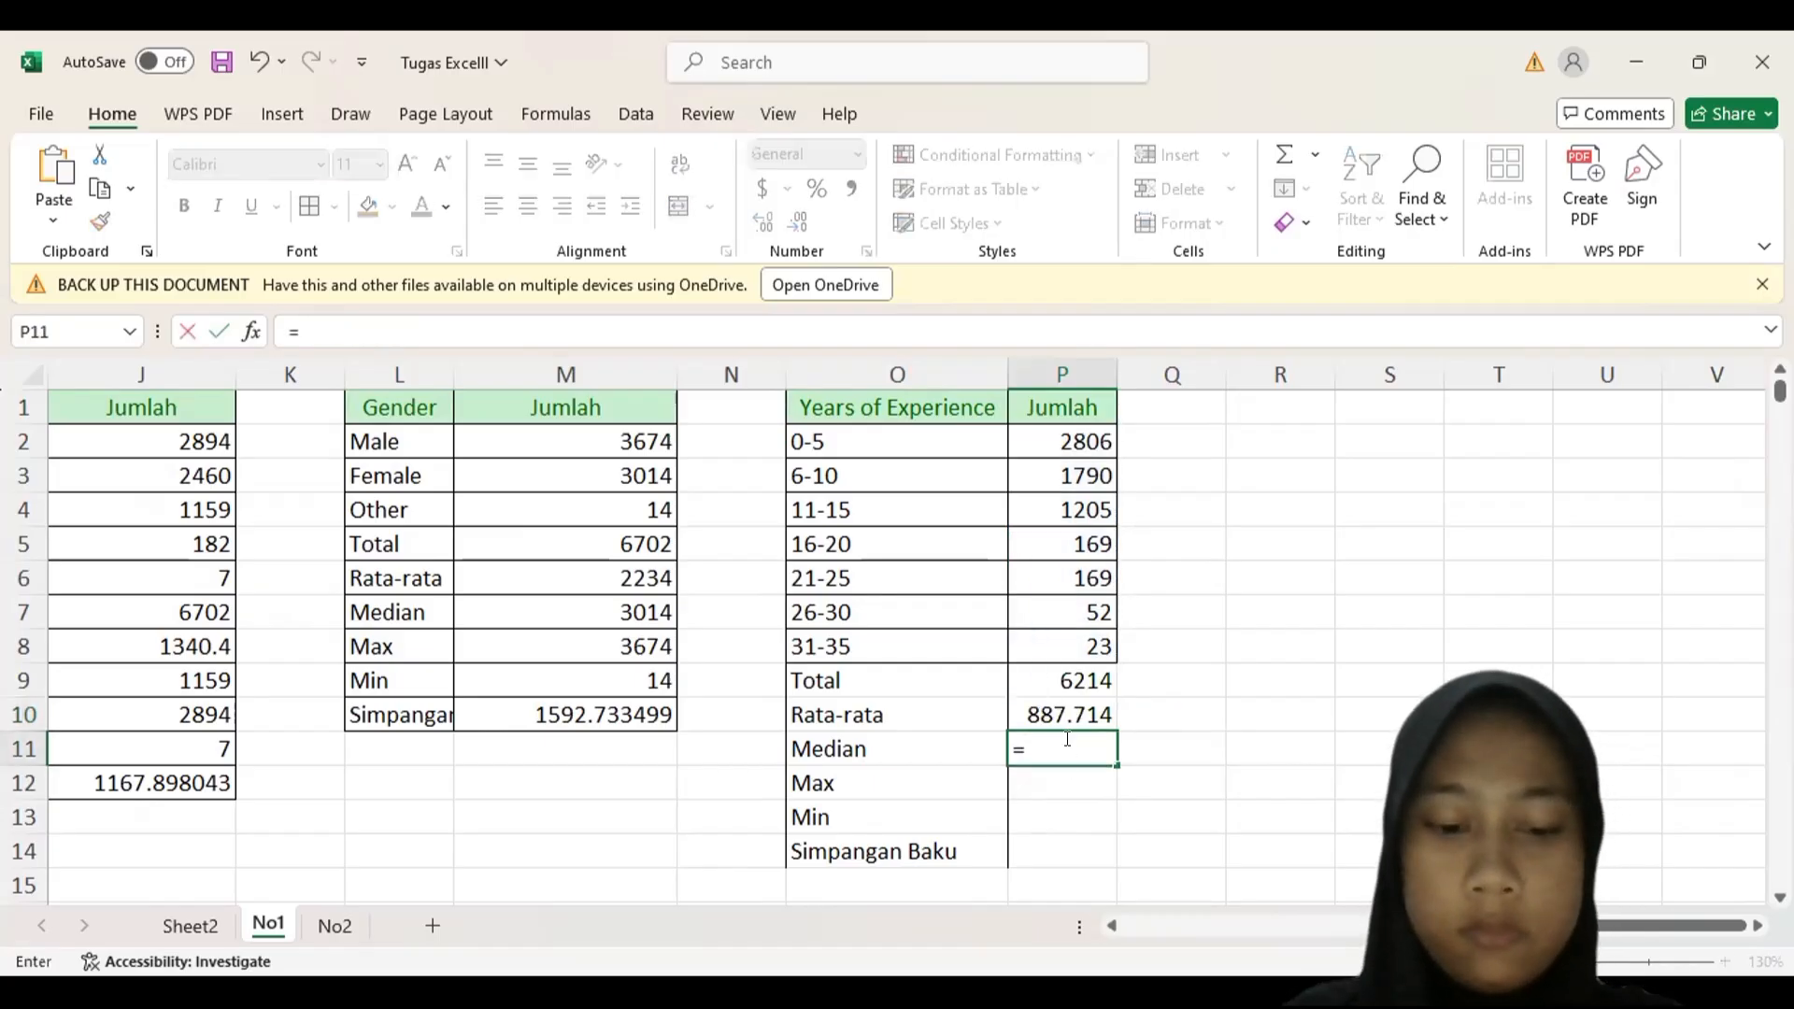
text(median()
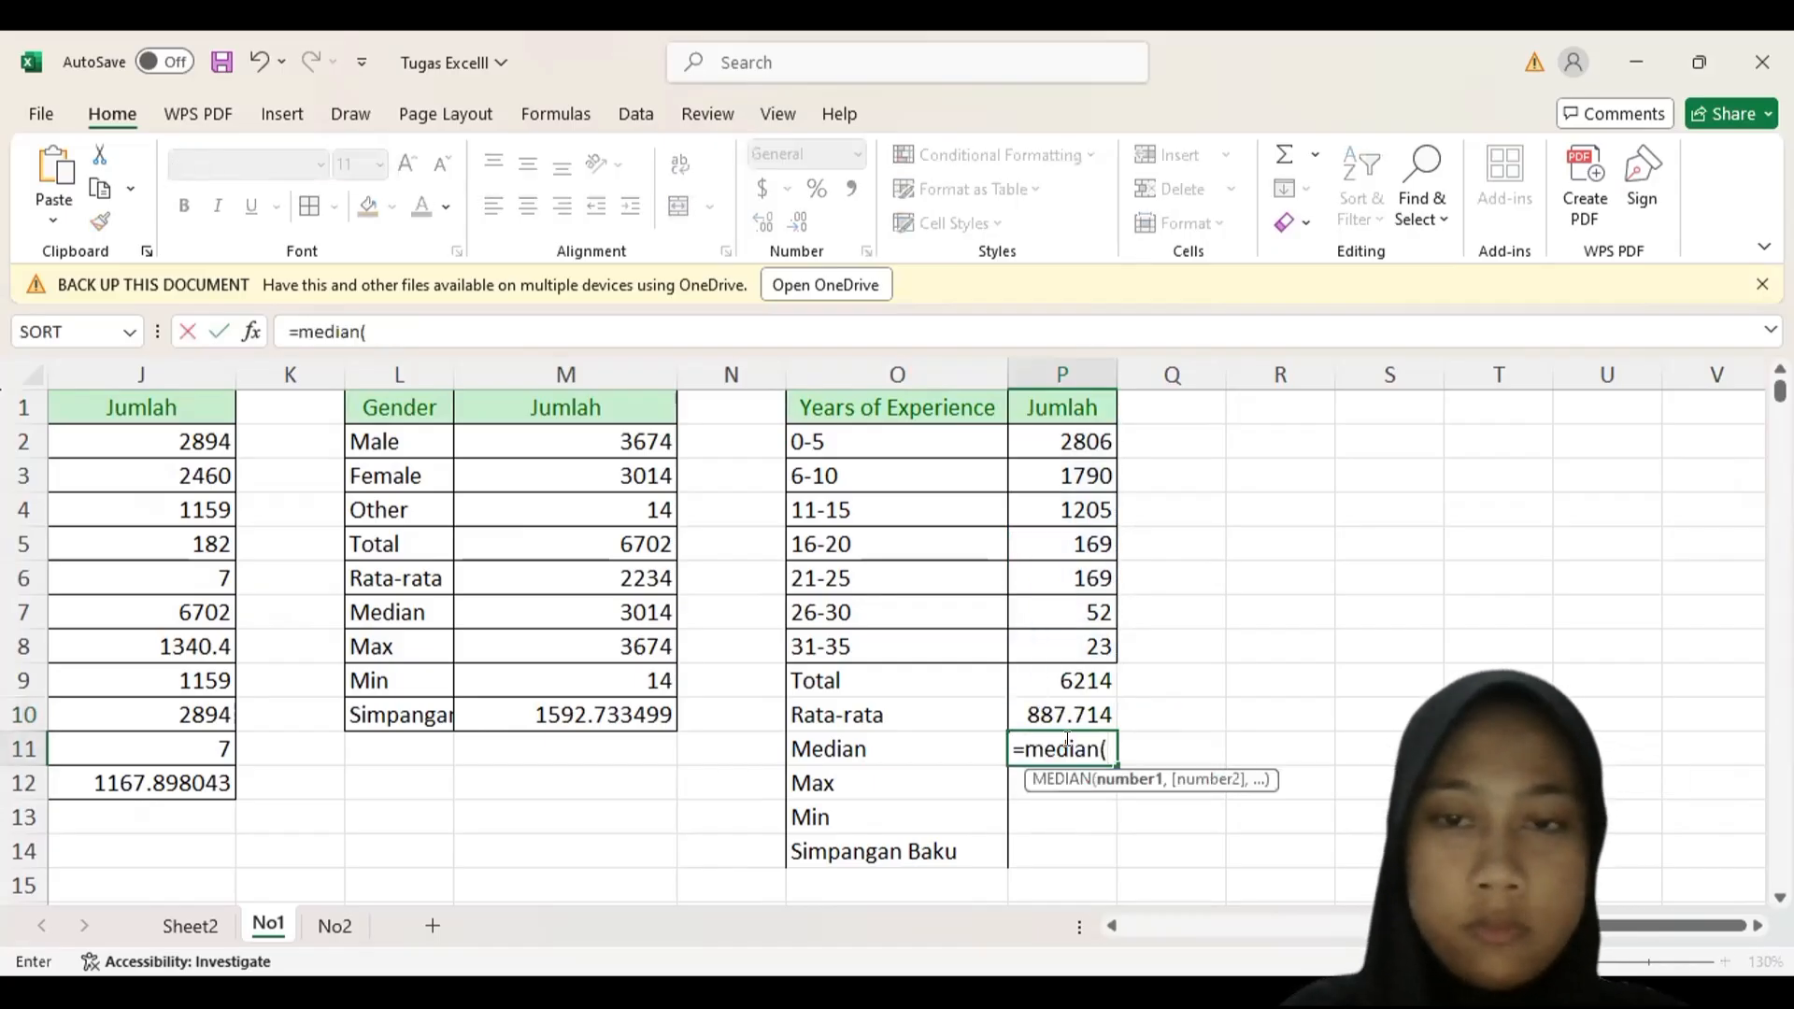
click(1044, 449)
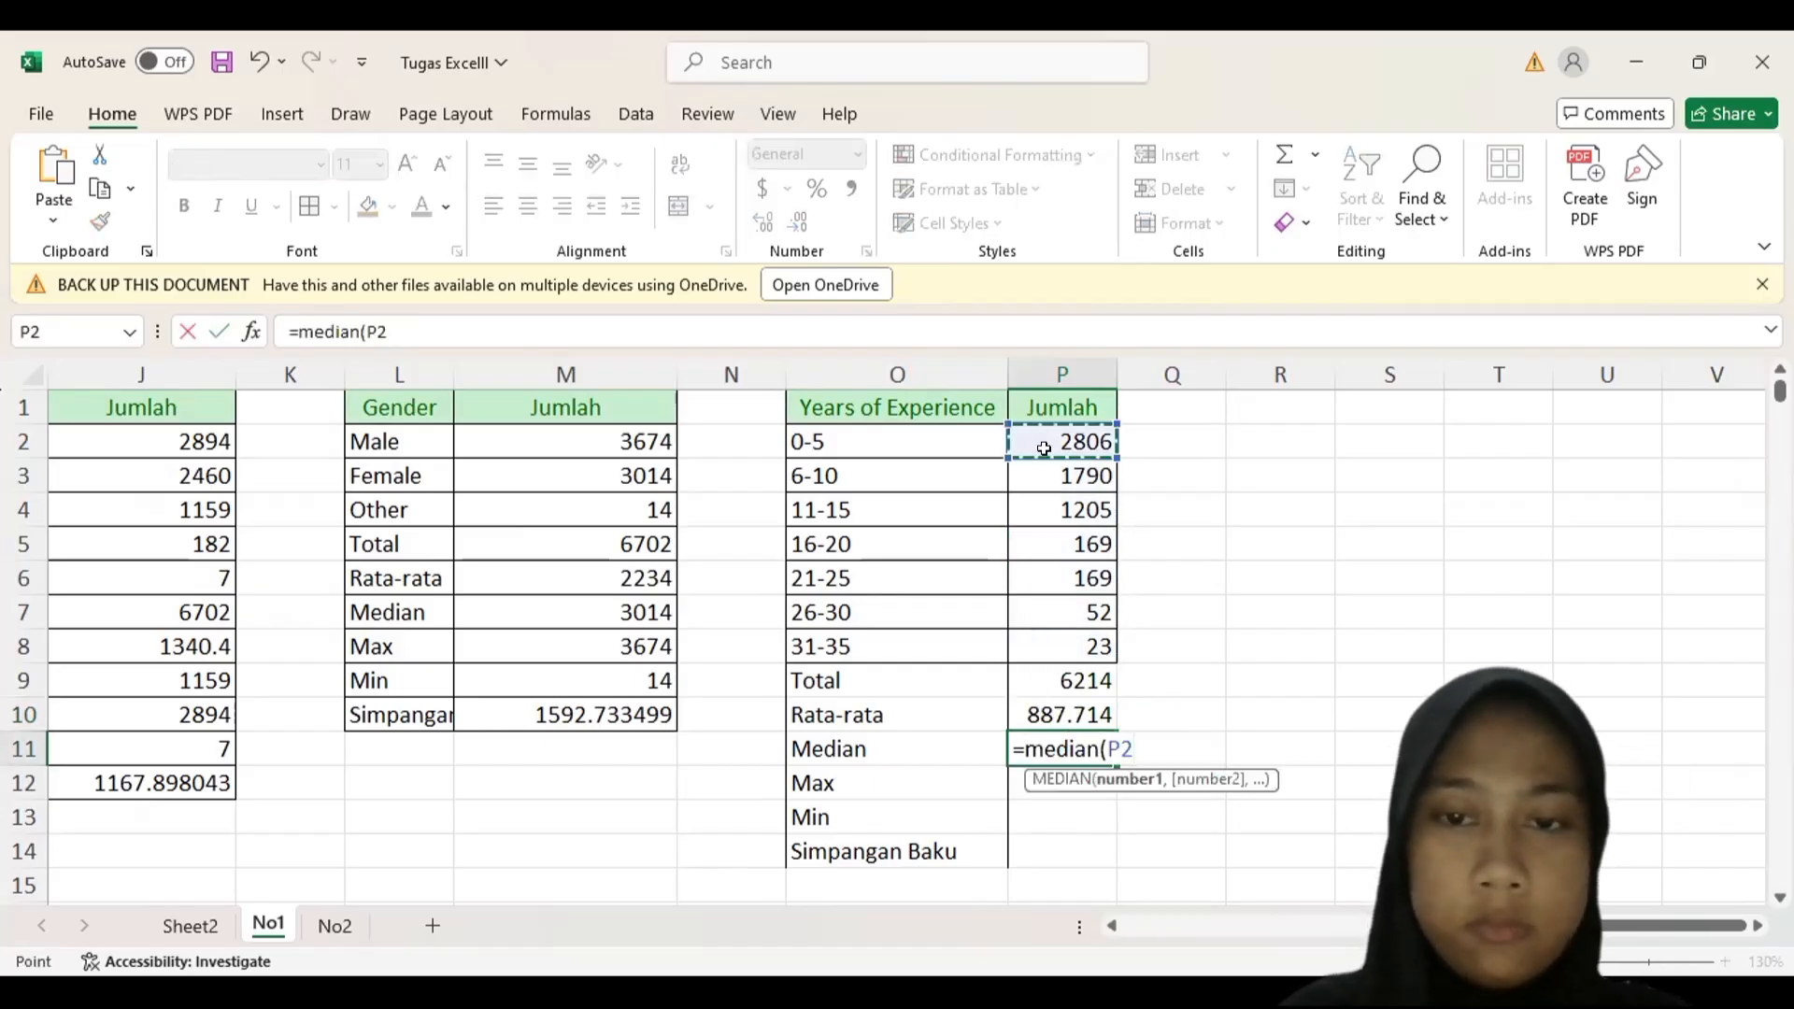
shift+click(1038, 646)
text())
key(Return)
- Enter =MAX(P2:P8) in P12 beside the Max label
text(=)
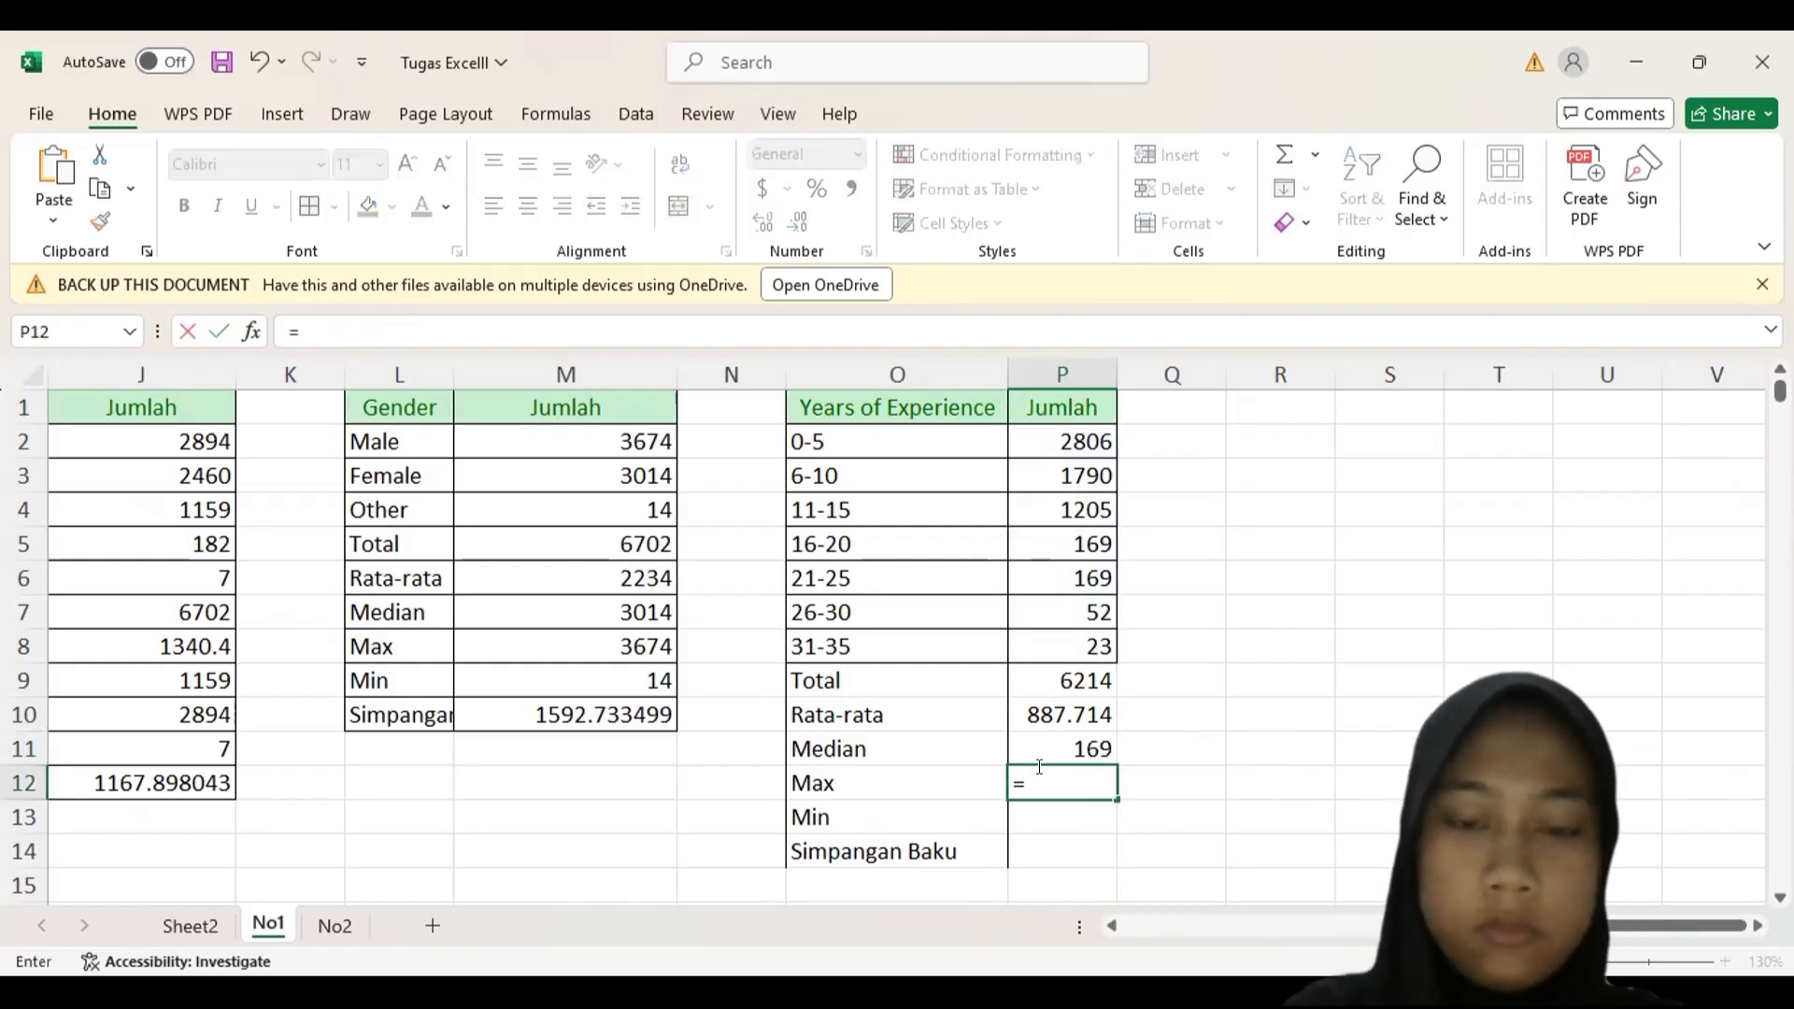
text(max))
key(BackSpace)
text(()
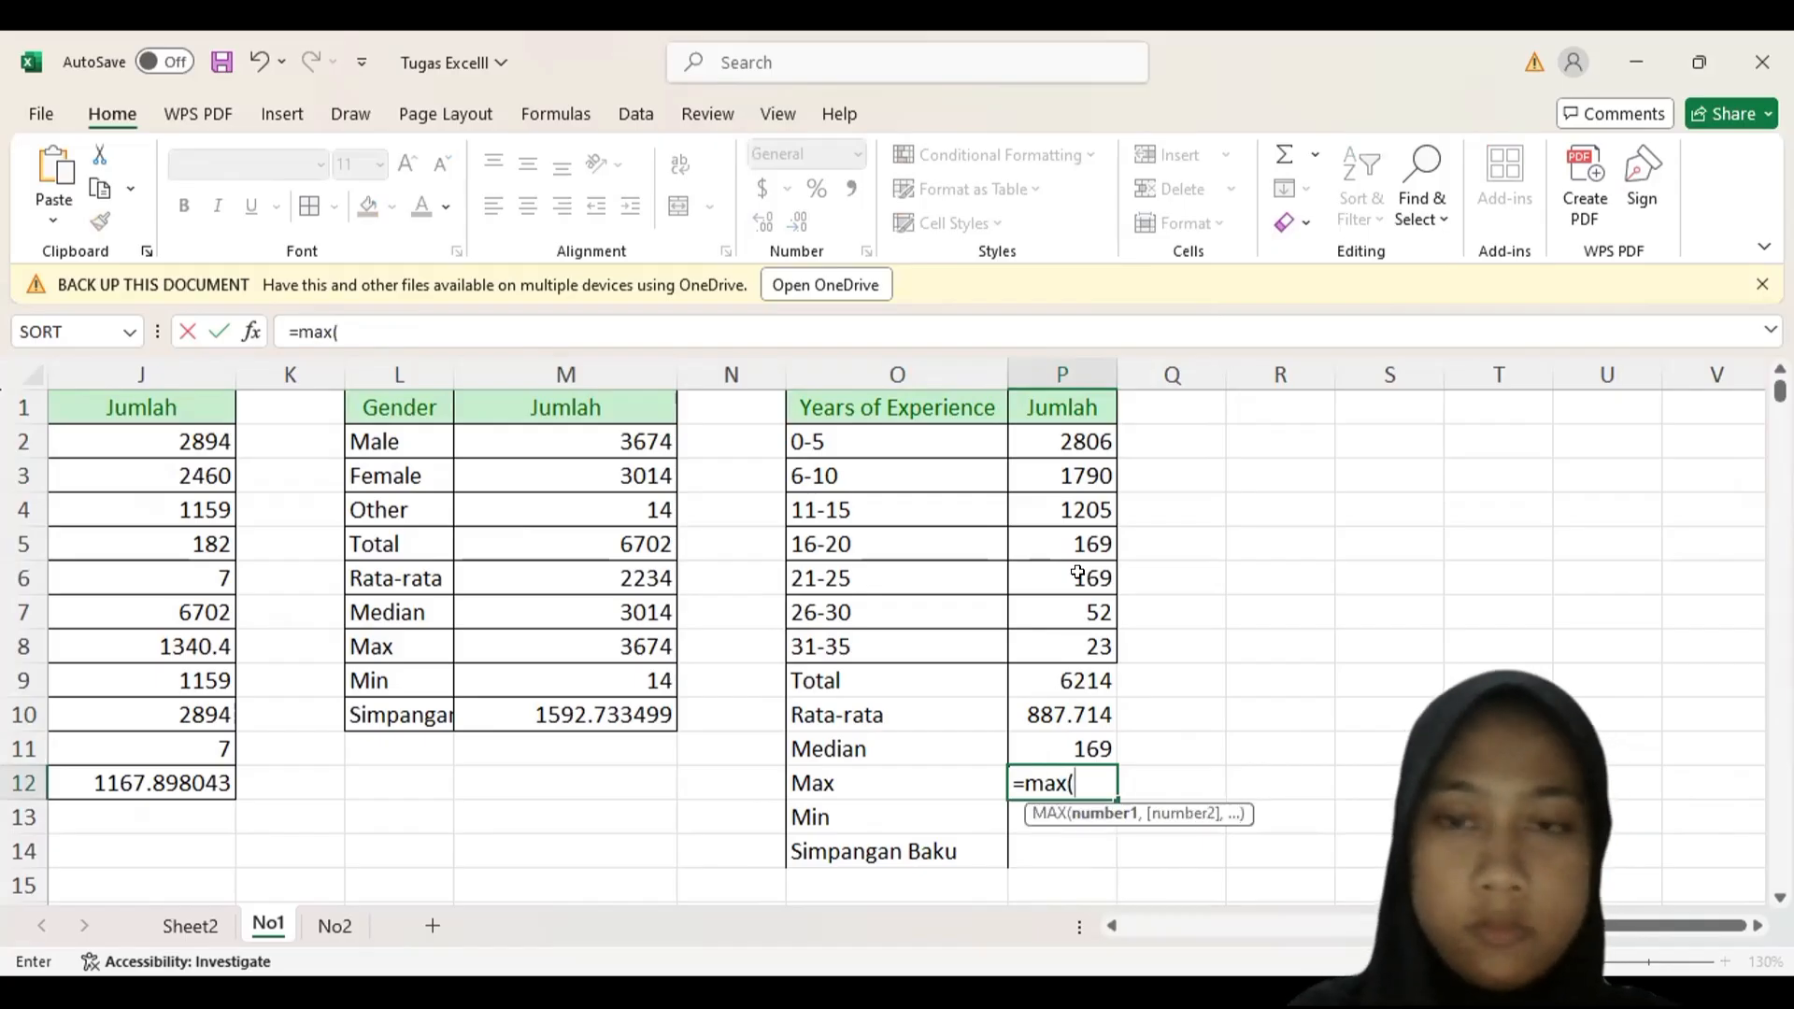
click(1040, 430)
shift+click(1043, 633)
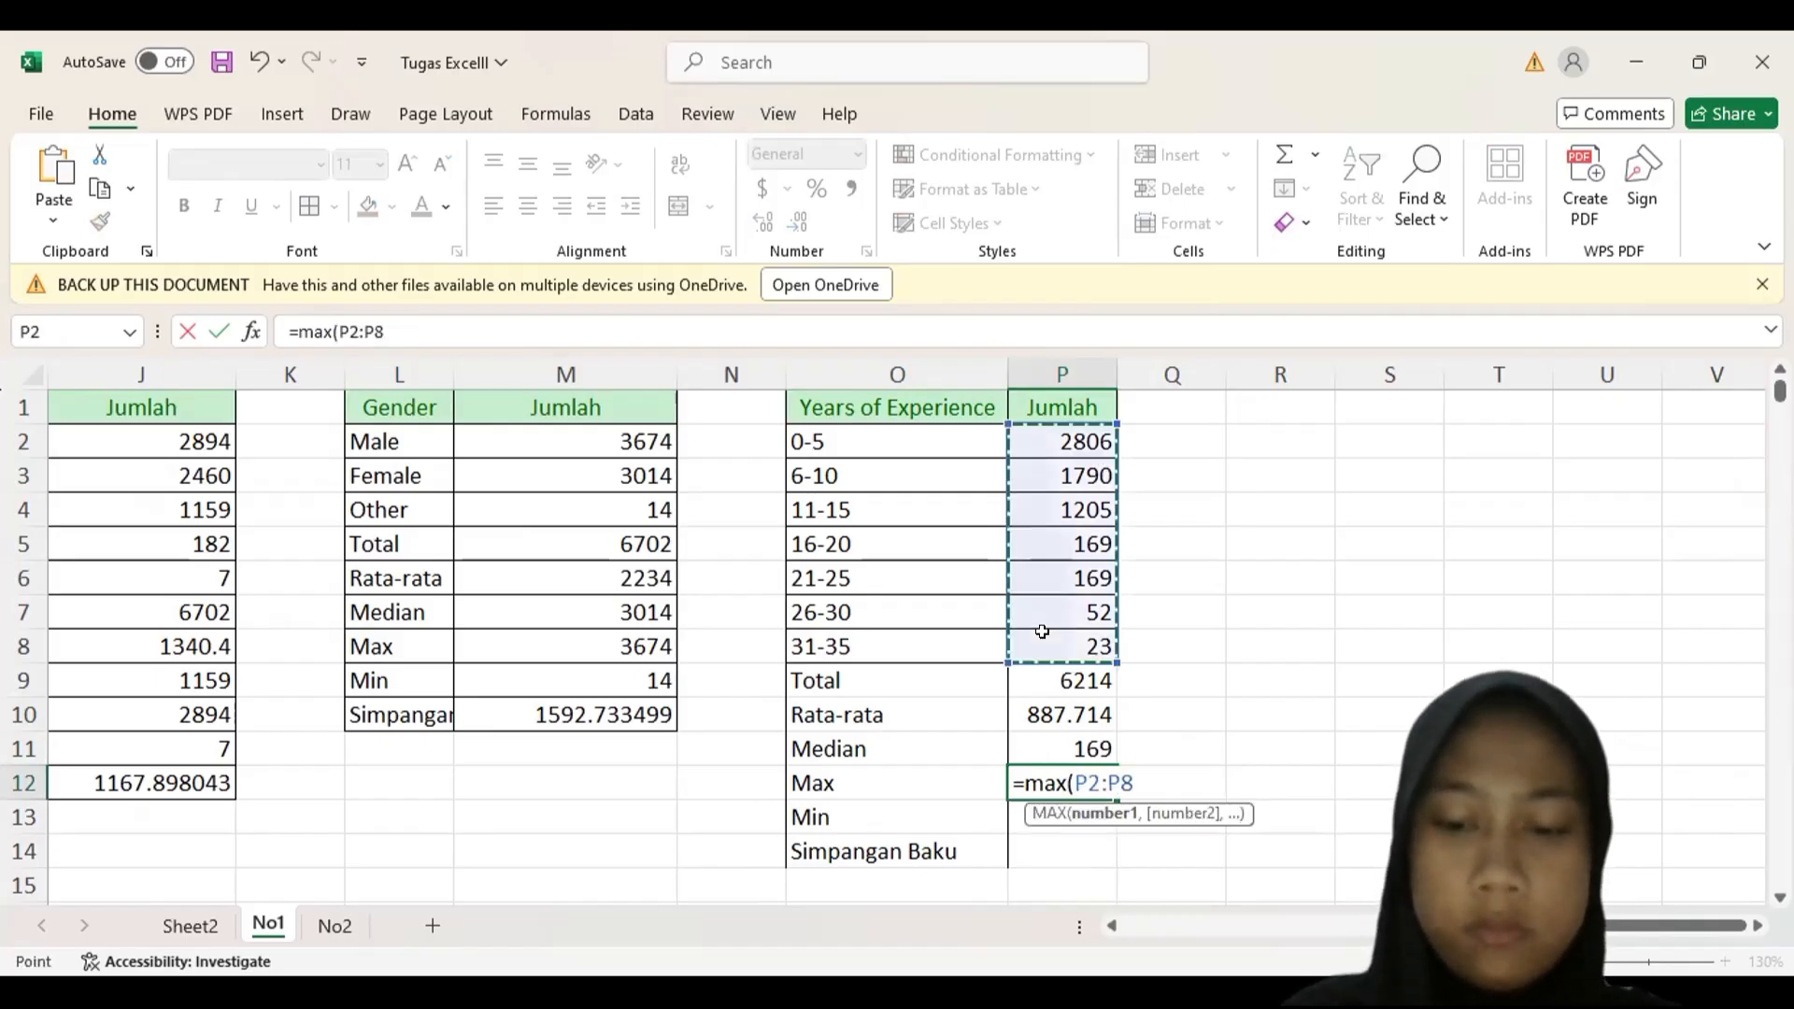
text())
key(Return)
- Enter =MIN(P2:P8) in P13 beside the Min label
text([min)
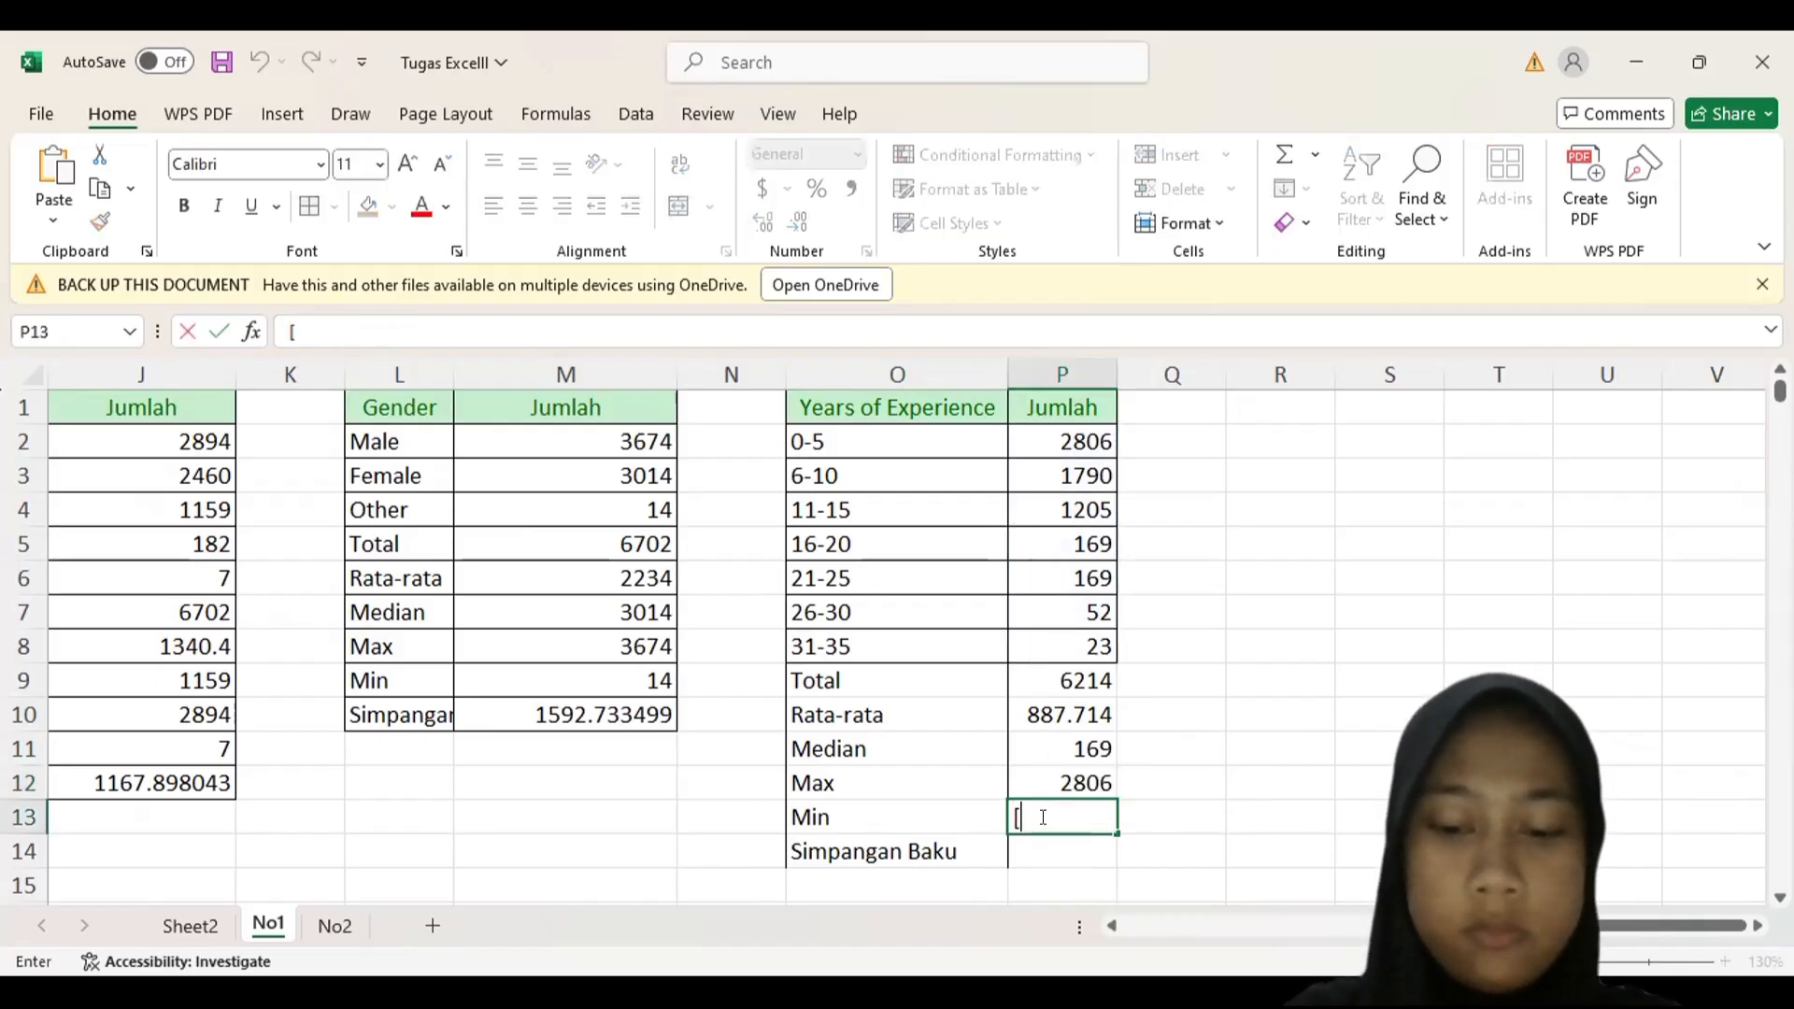
key(BackSpace)
key(BackSpace)
key(BackSpace)
key(BackSpace)
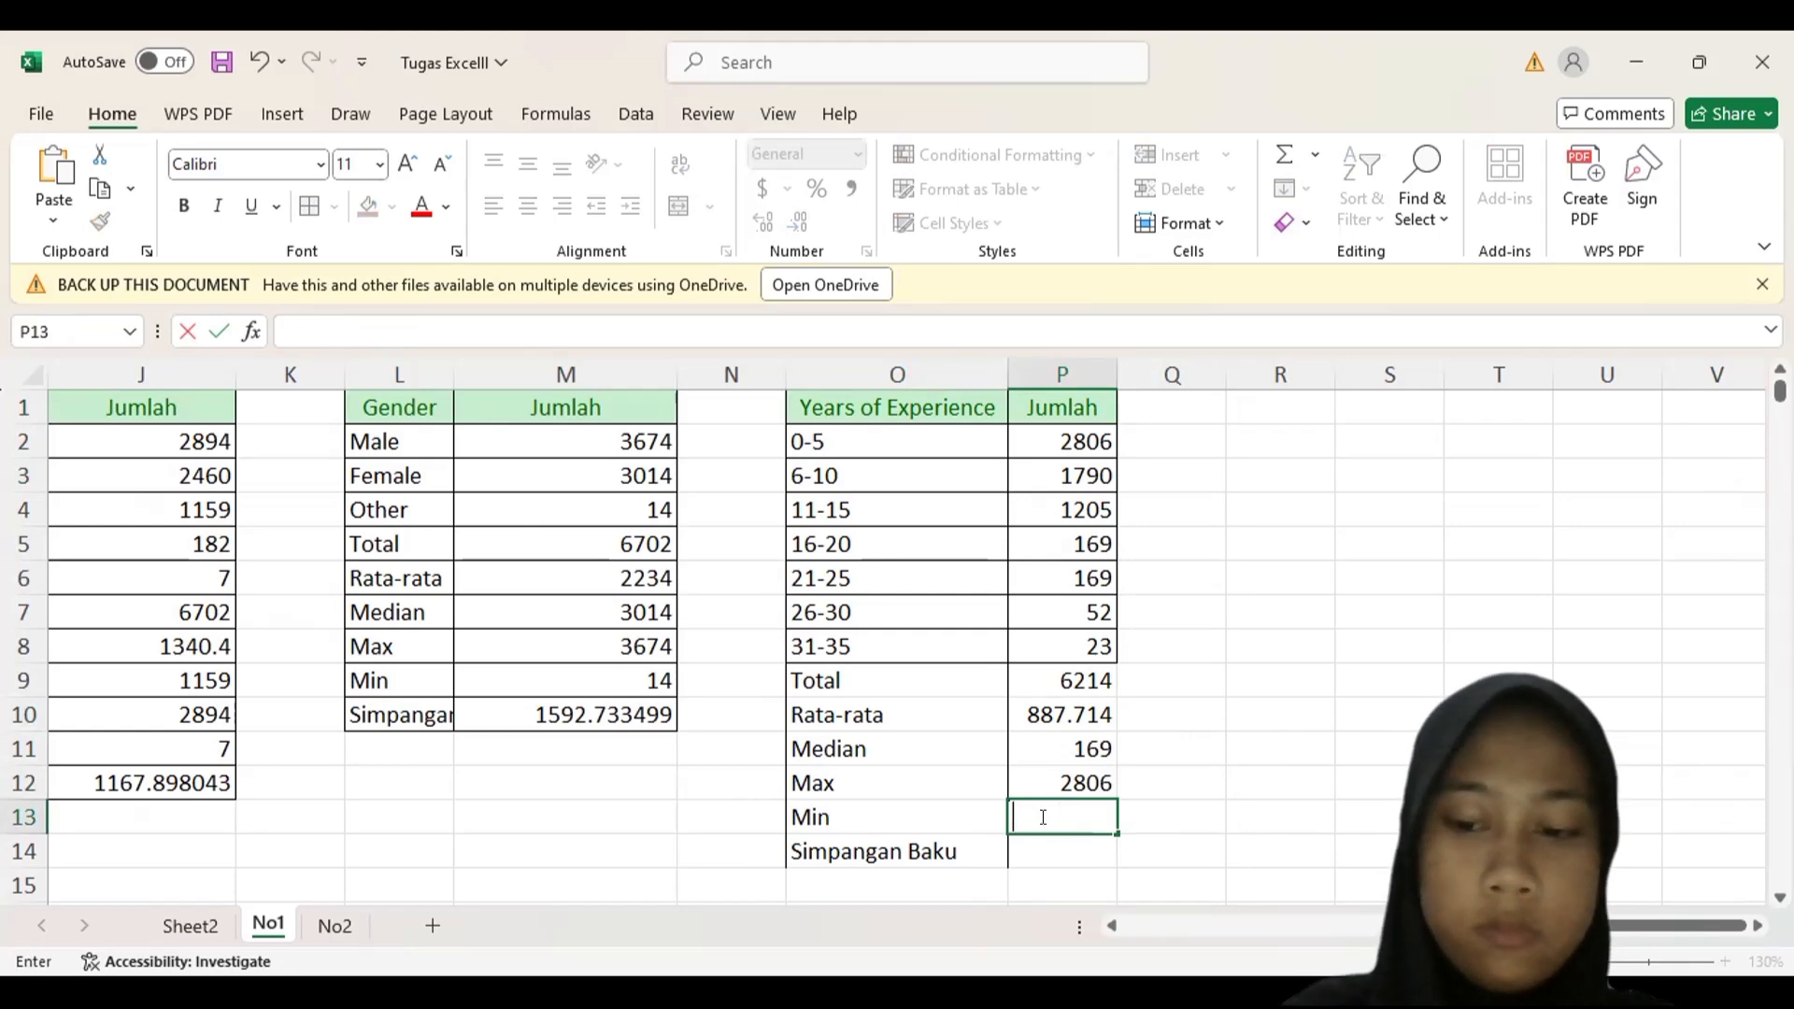
text(=)
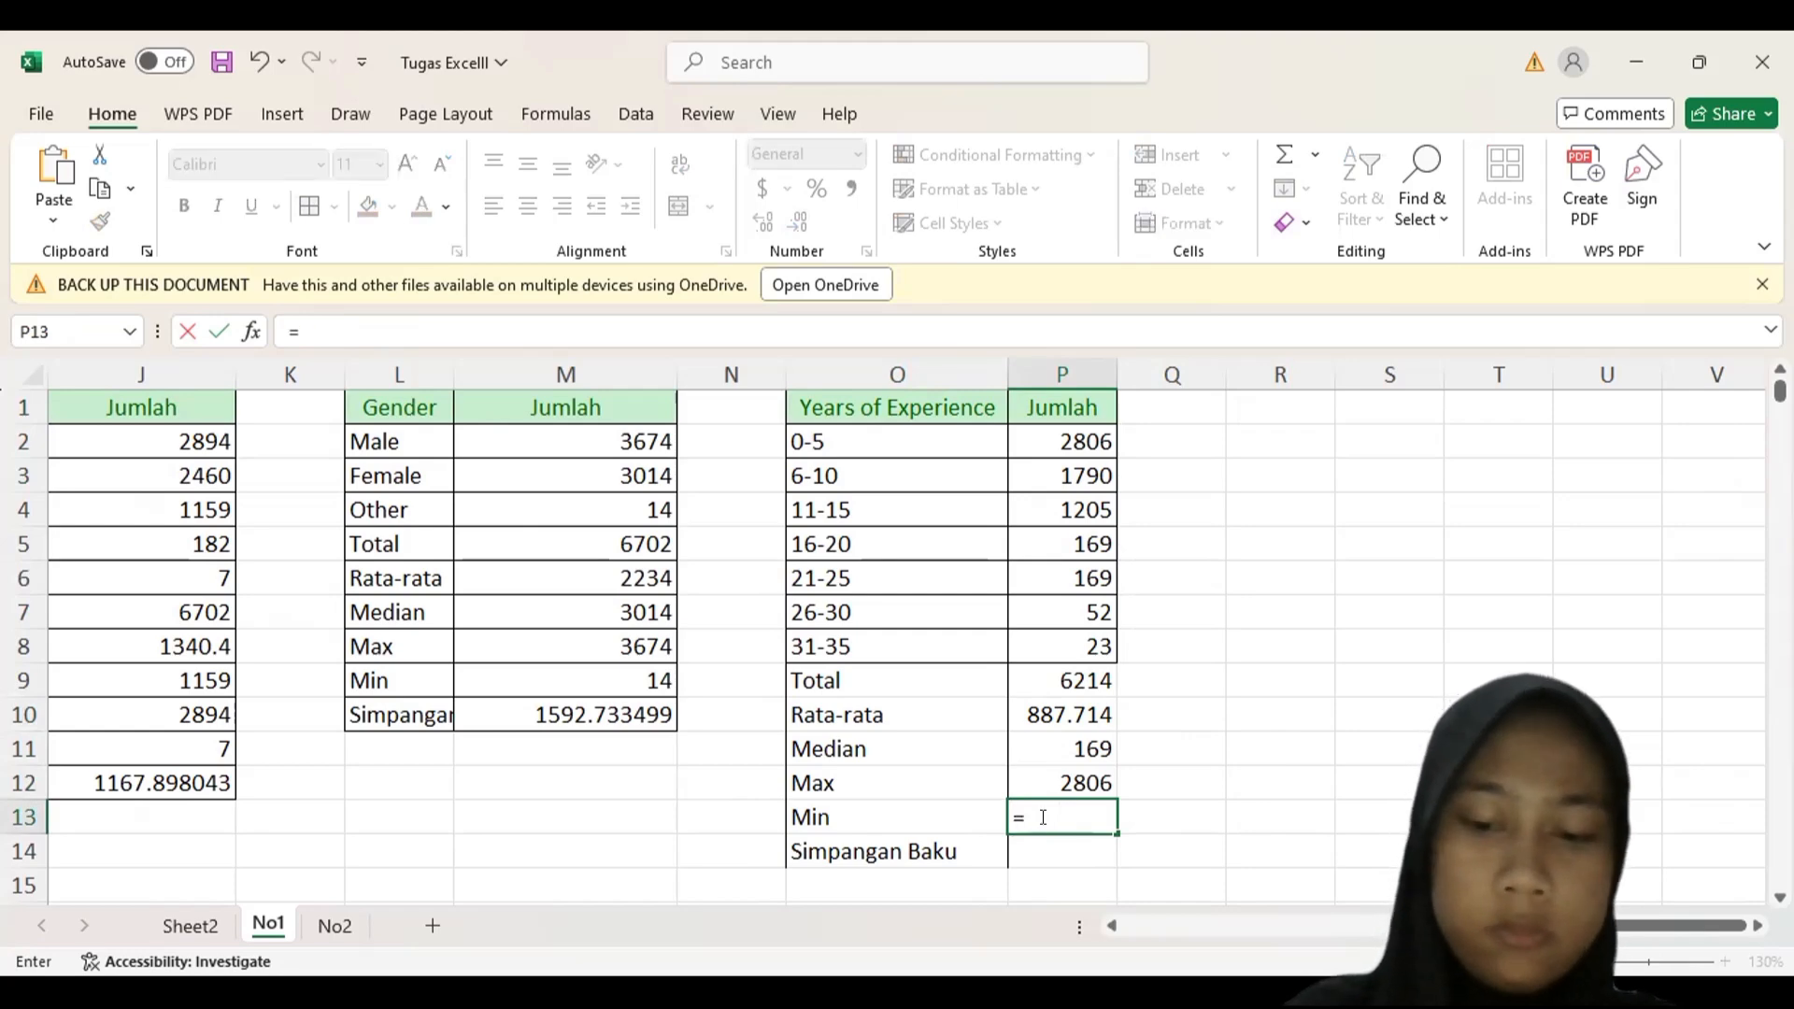
text(min()
click(1034, 443)
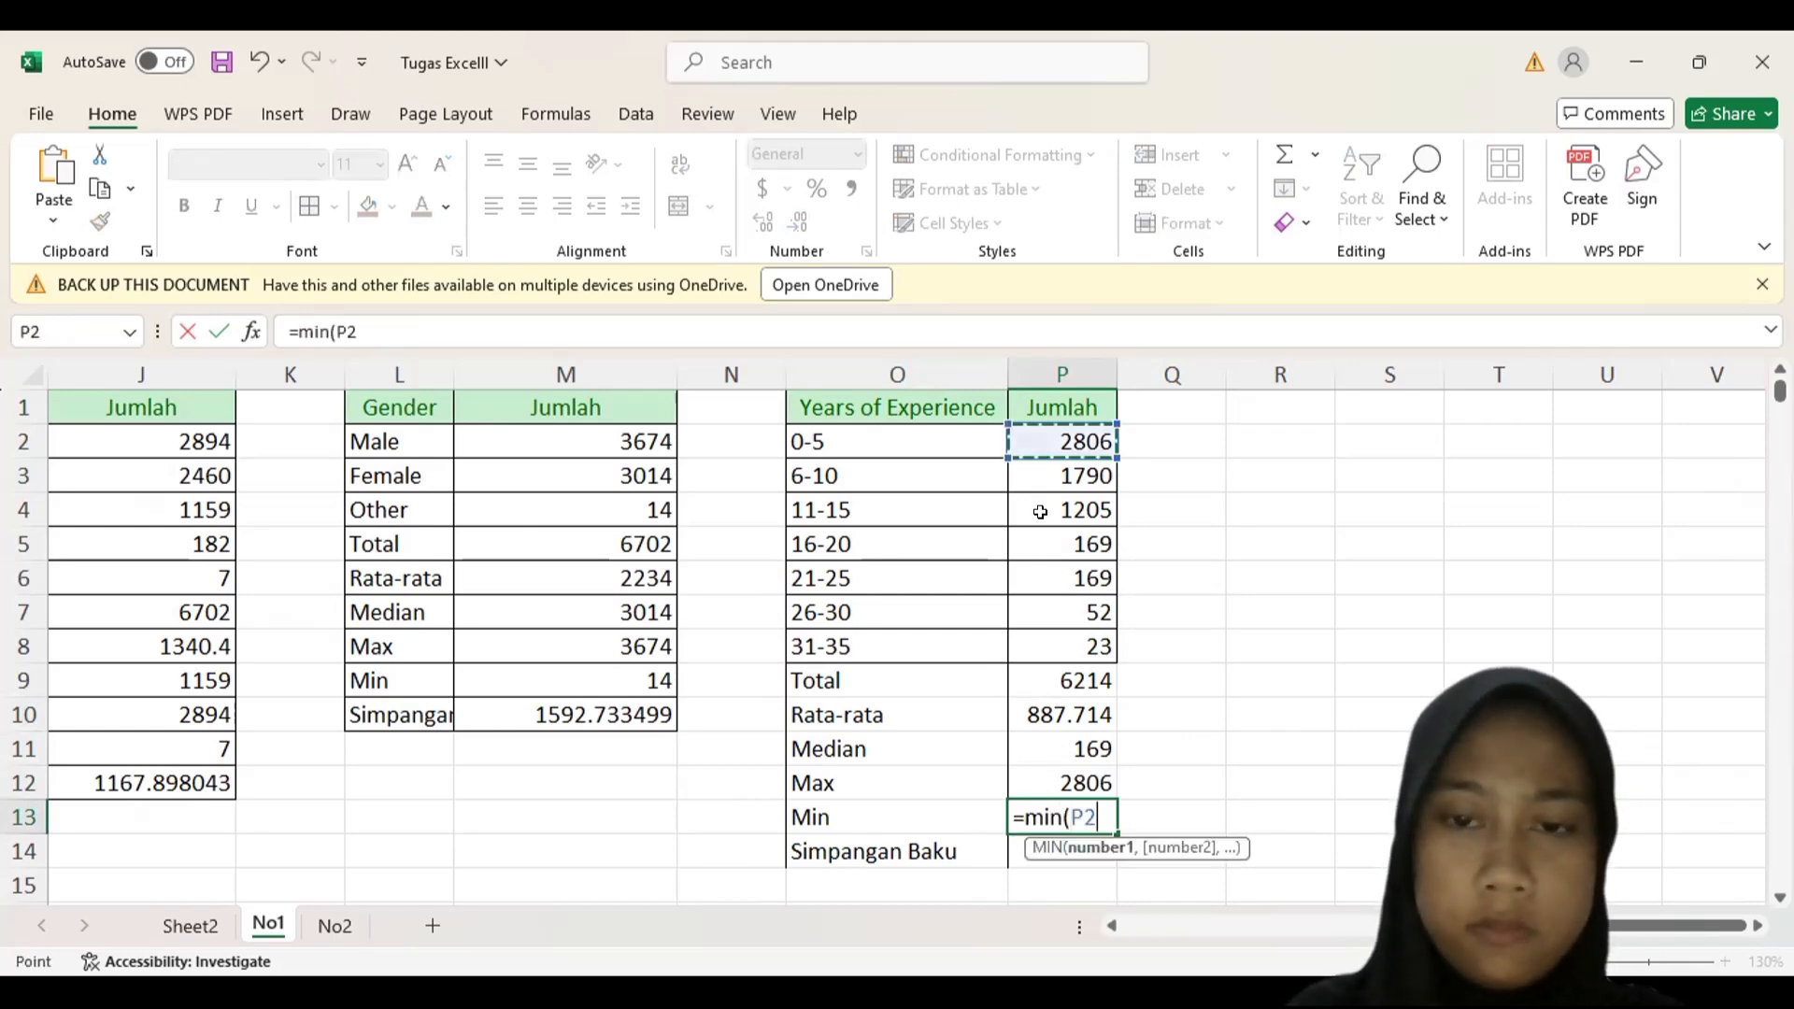
drag(1040, 511, 1040, 632)
text())
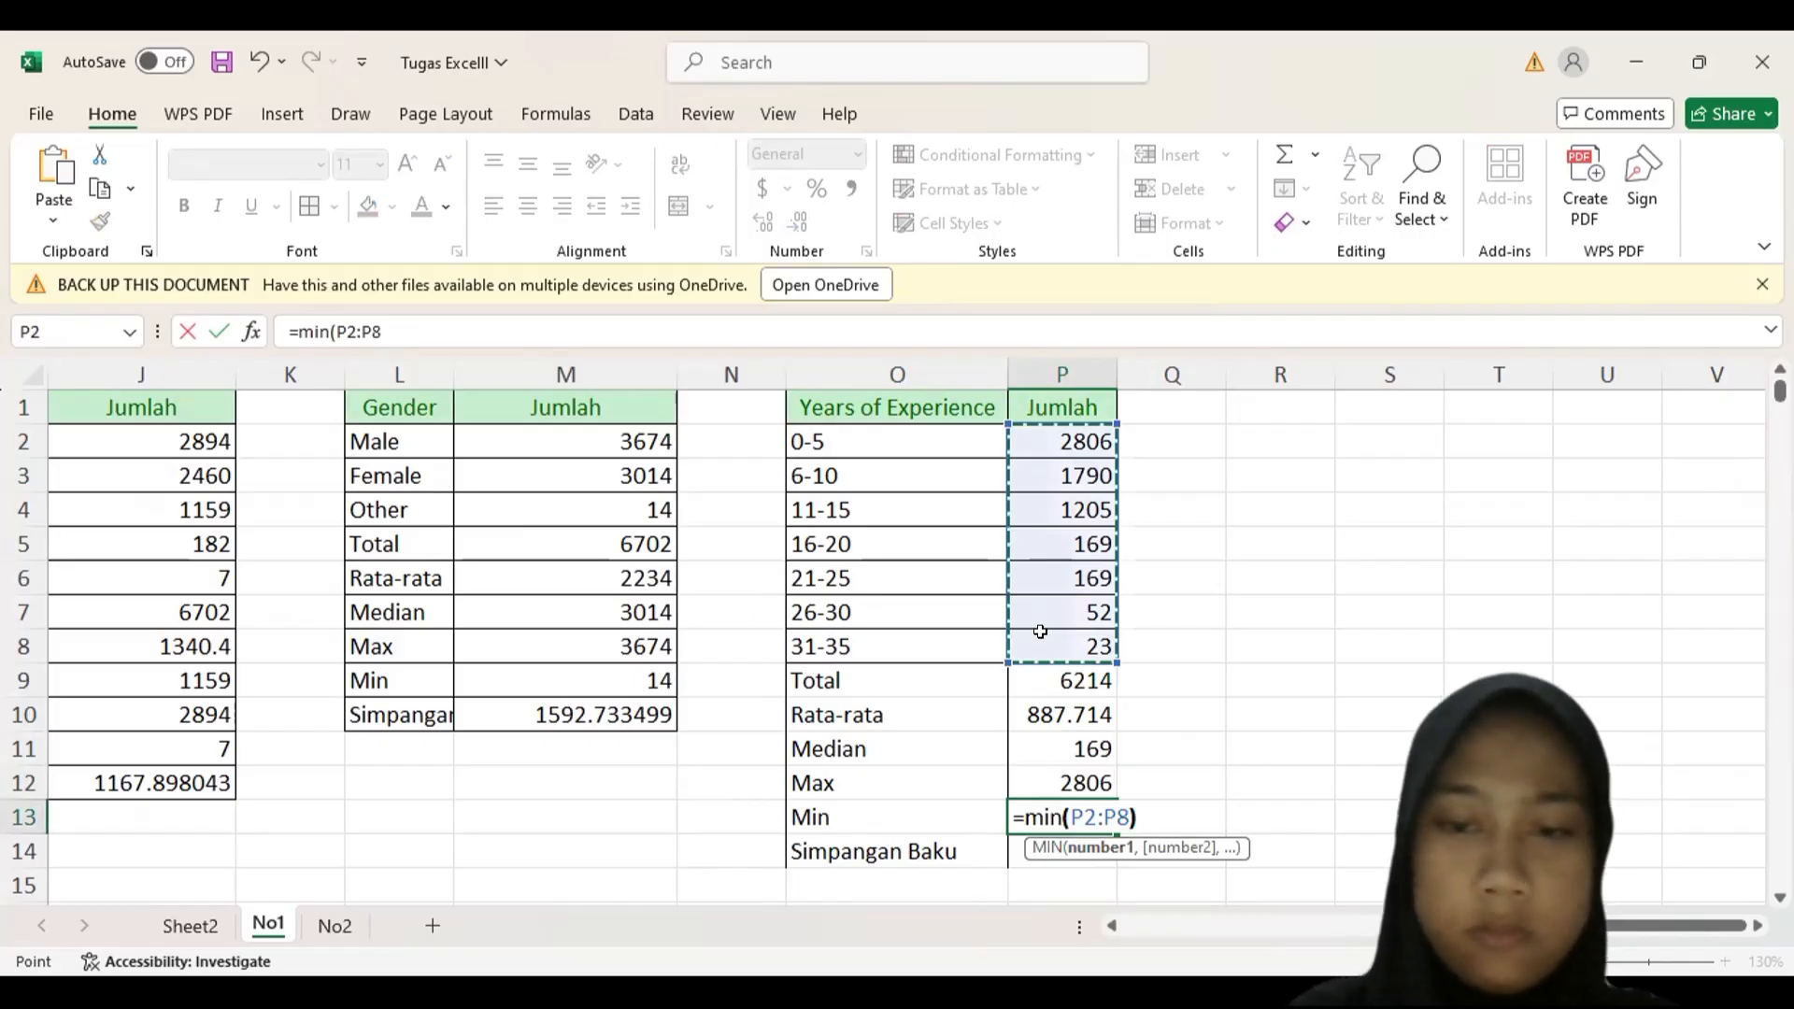
key(Return)
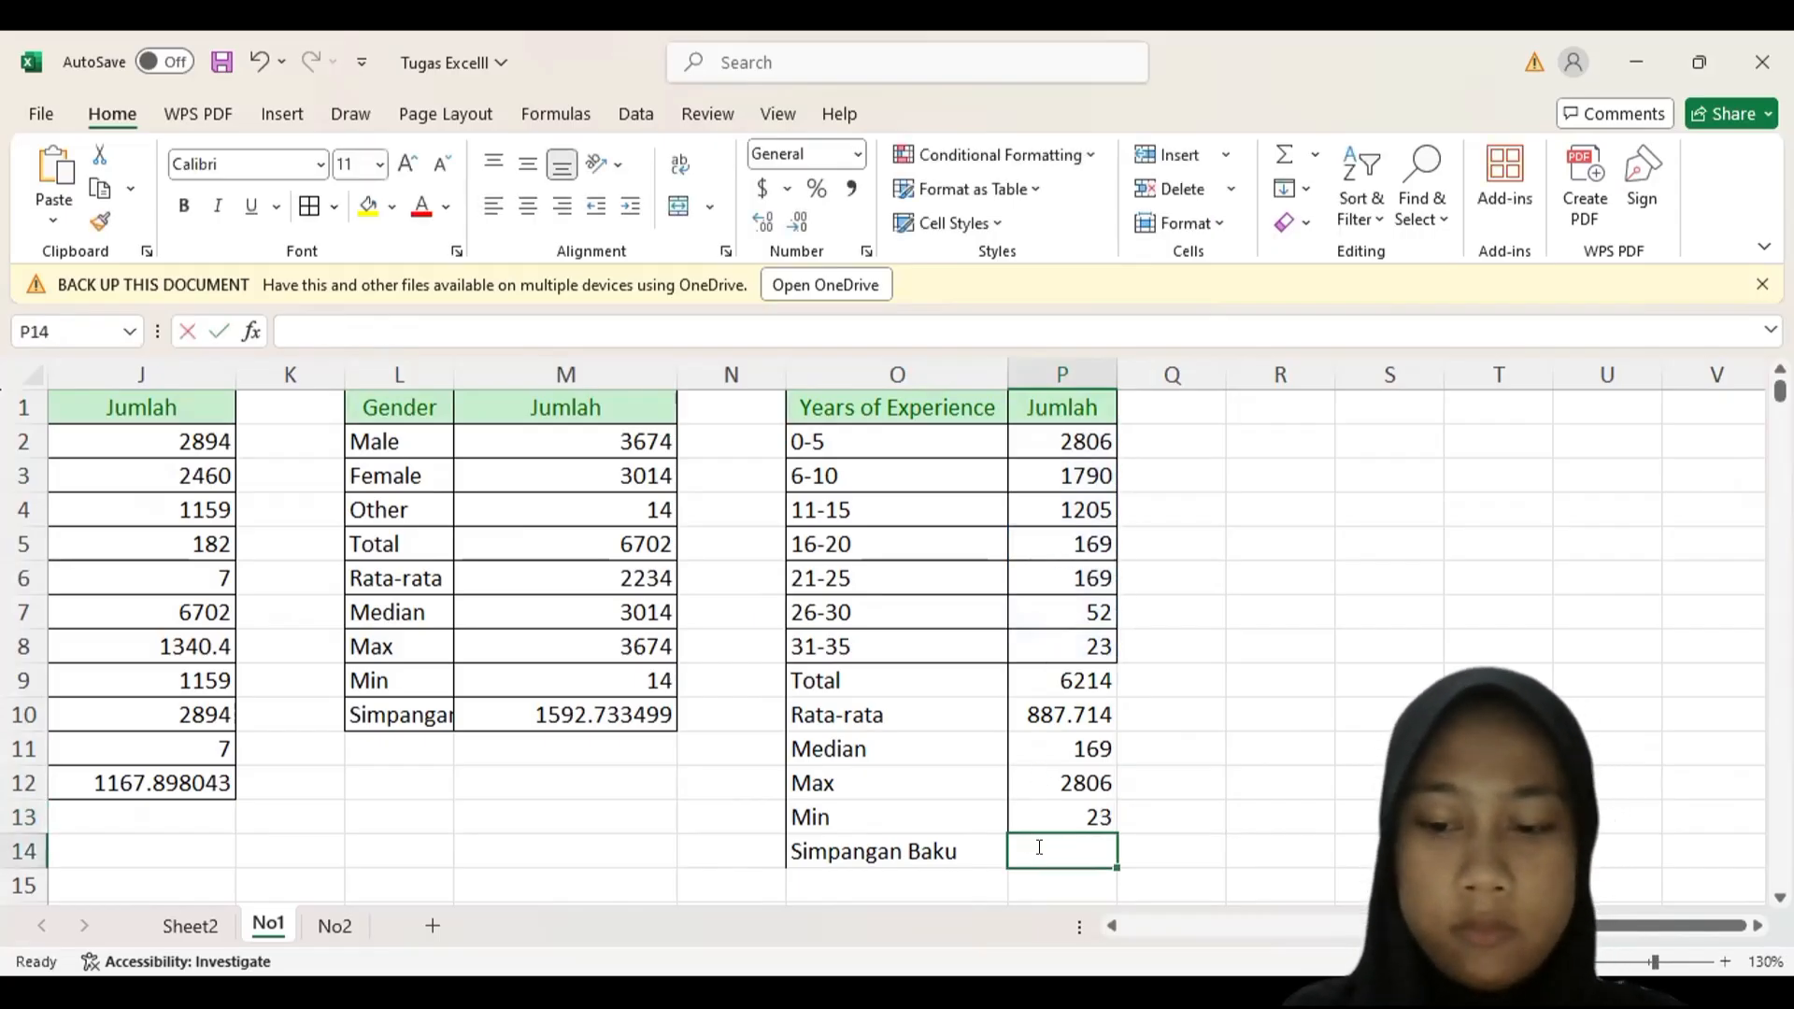
- Enter =STDEV.P(P2:P8) in P14 beside the Simpangan Baku label
text(=stdev)
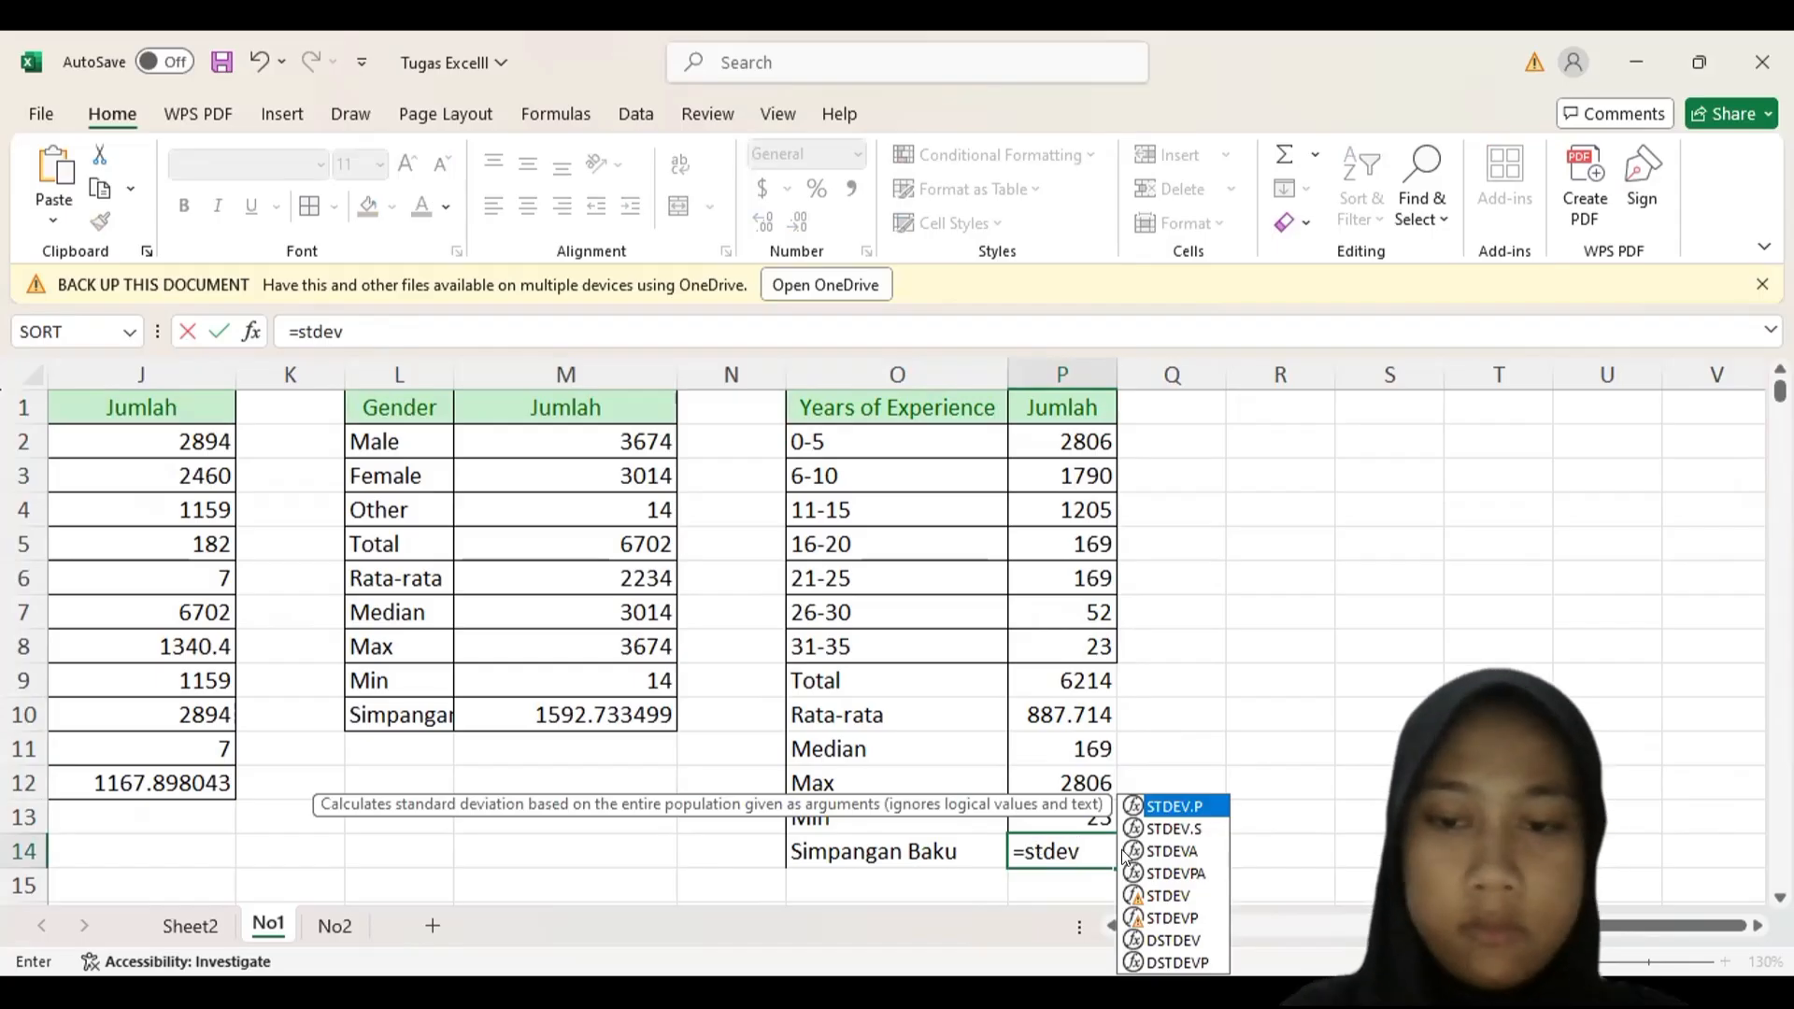
double_click(1188, 806)
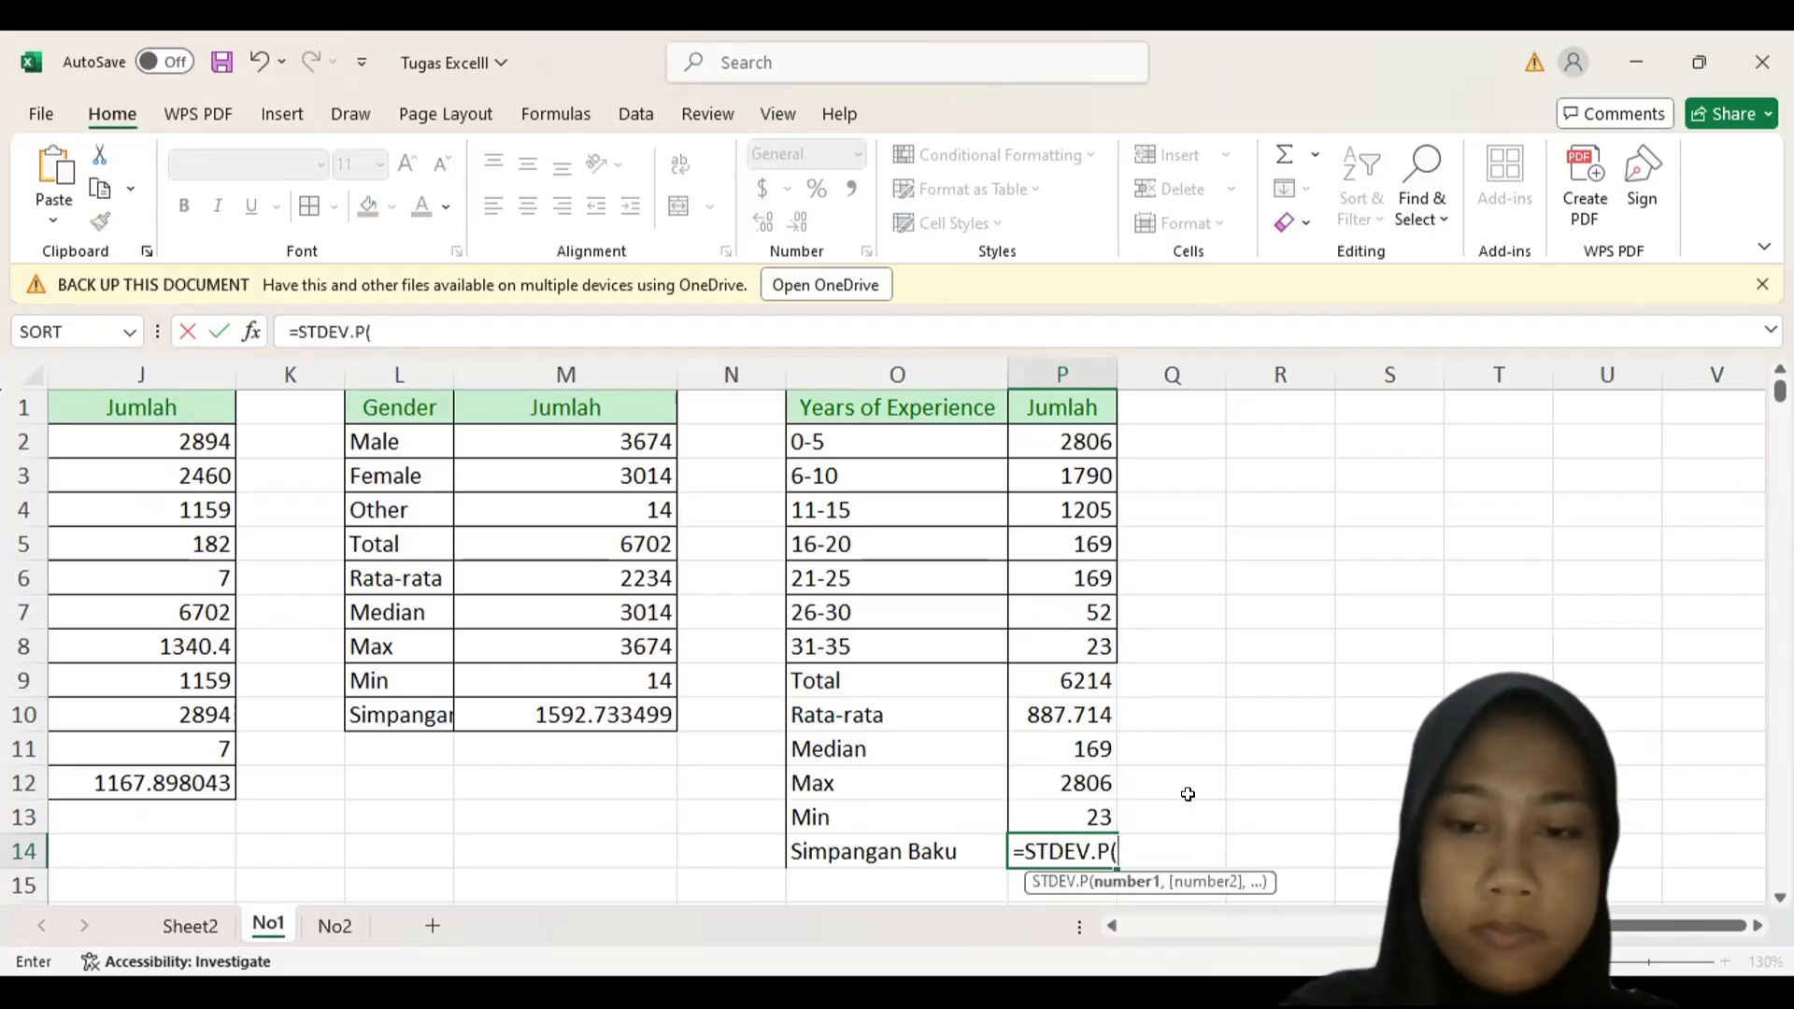
drag(1035, 460, 1062, 638)
text())
key(Return)
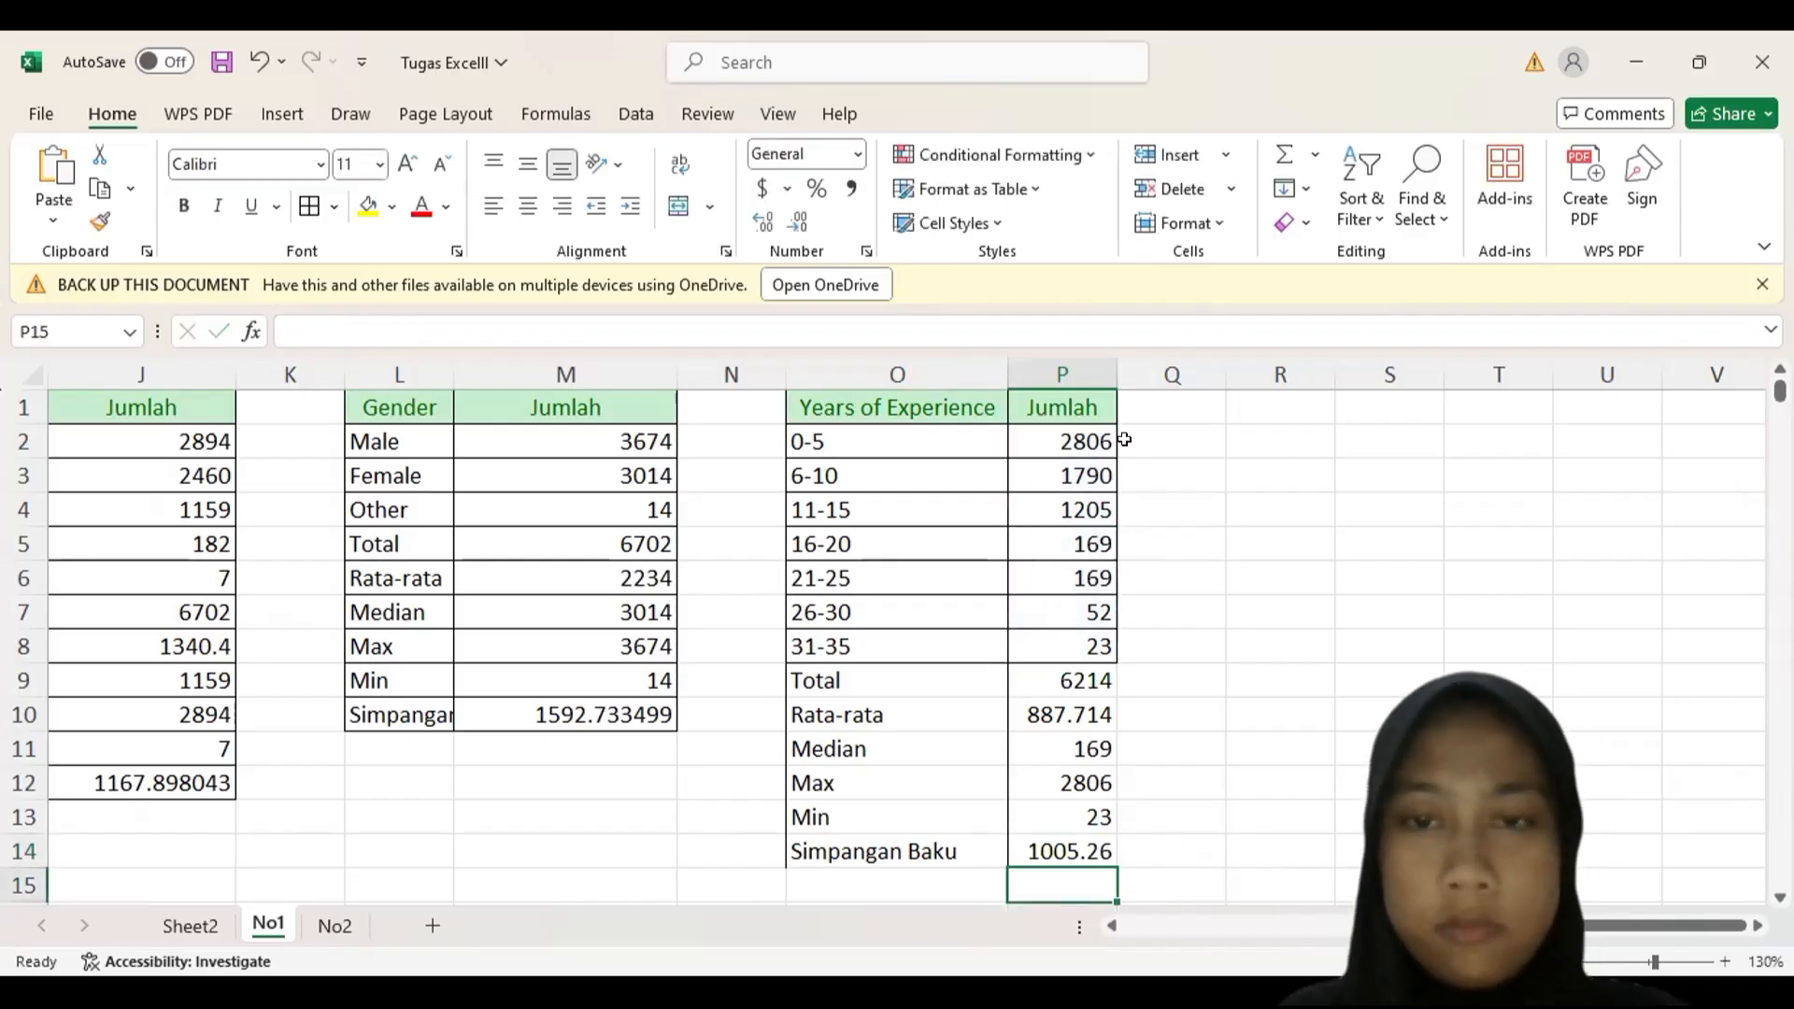
- Widen the Jumlah column P and apply all borders to the Years of Experience table in O2:P14
drag(1116, 375, 1209, 374)
click(1299, 503)
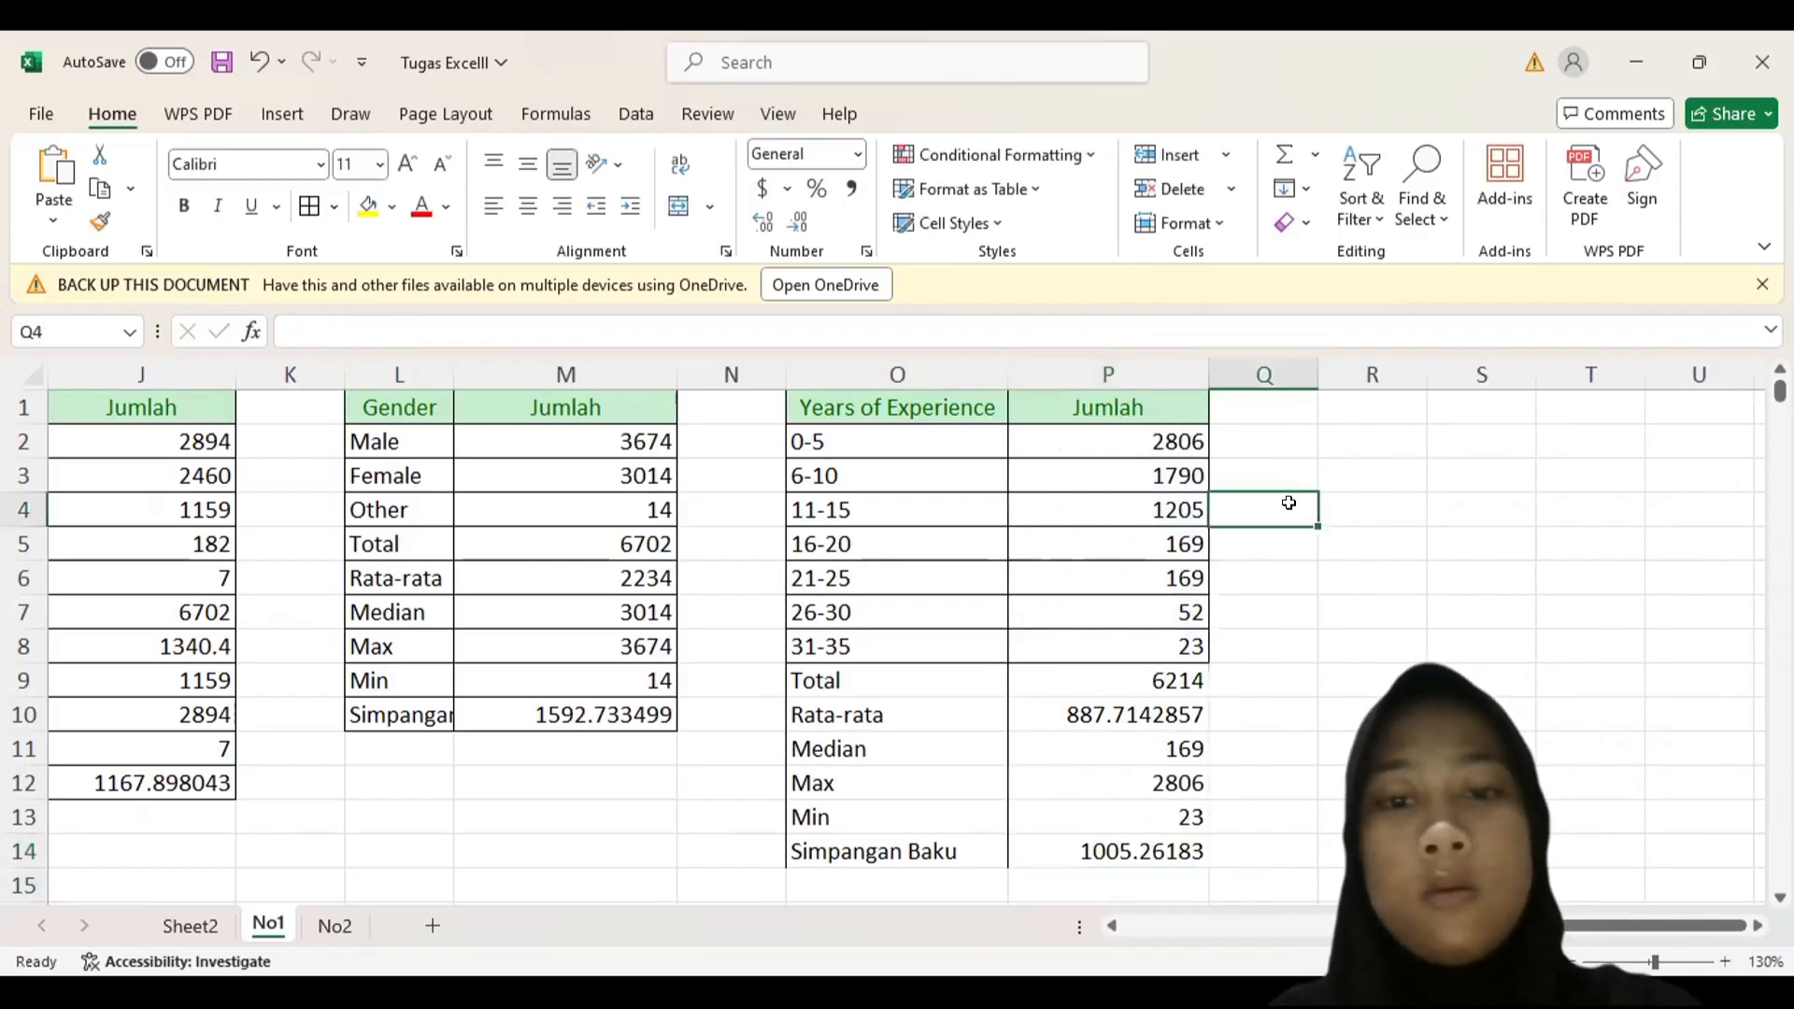
drag(821, 440, 1112, 858)
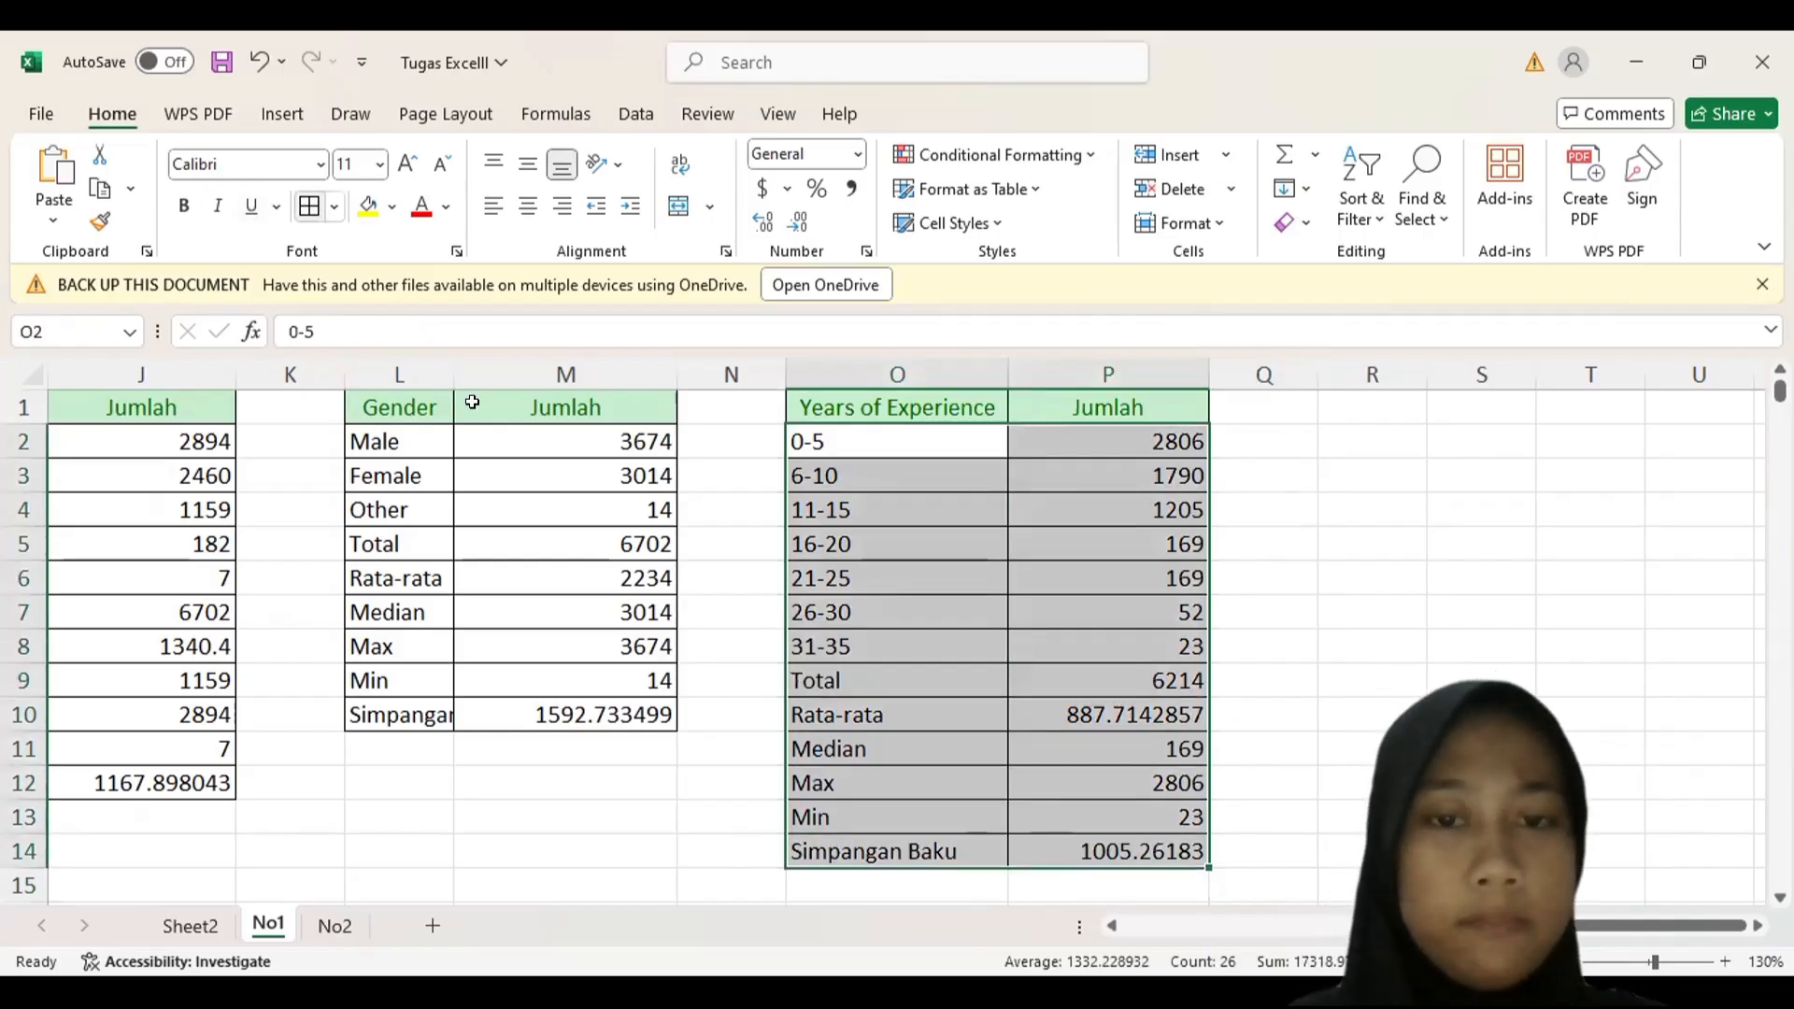
- Review the Age, Gender and Years of Experience frequency tables on the No1 sheet
scroll(774, 697, down, 4)
scroll(774, 697, down, 2)
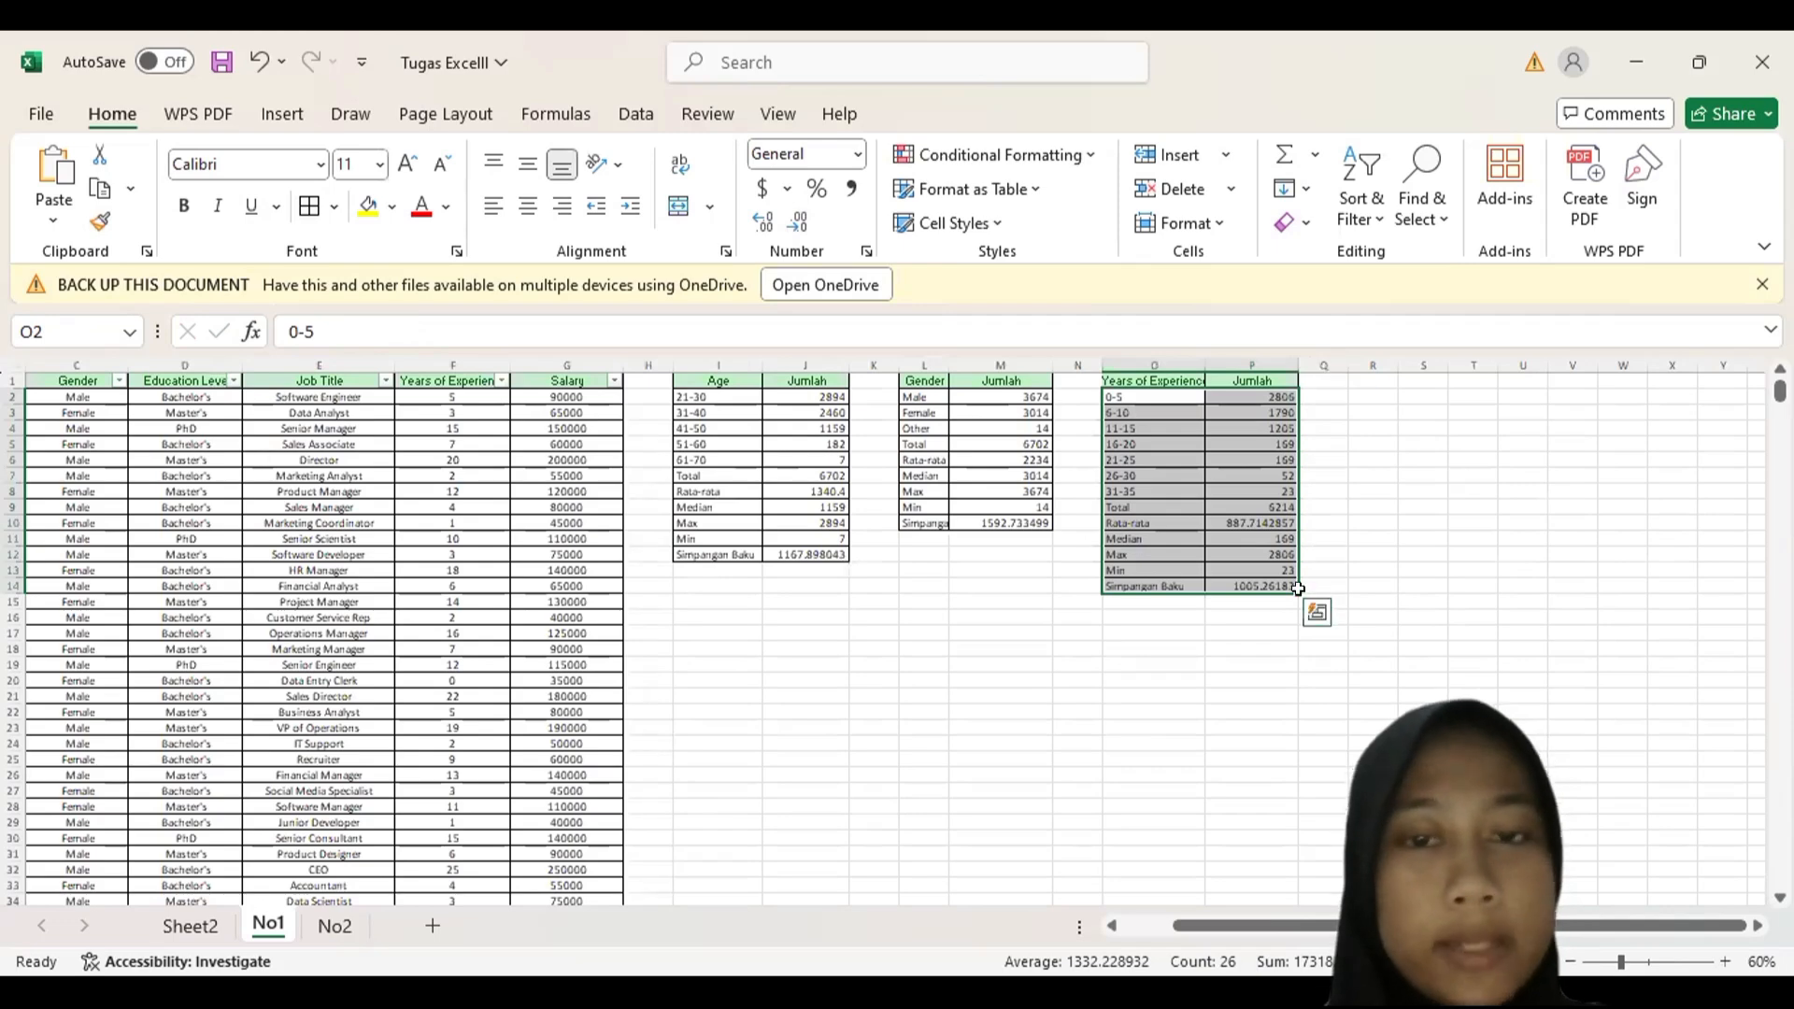
scroll(1297, 589, right, 2)
click(894, 381)
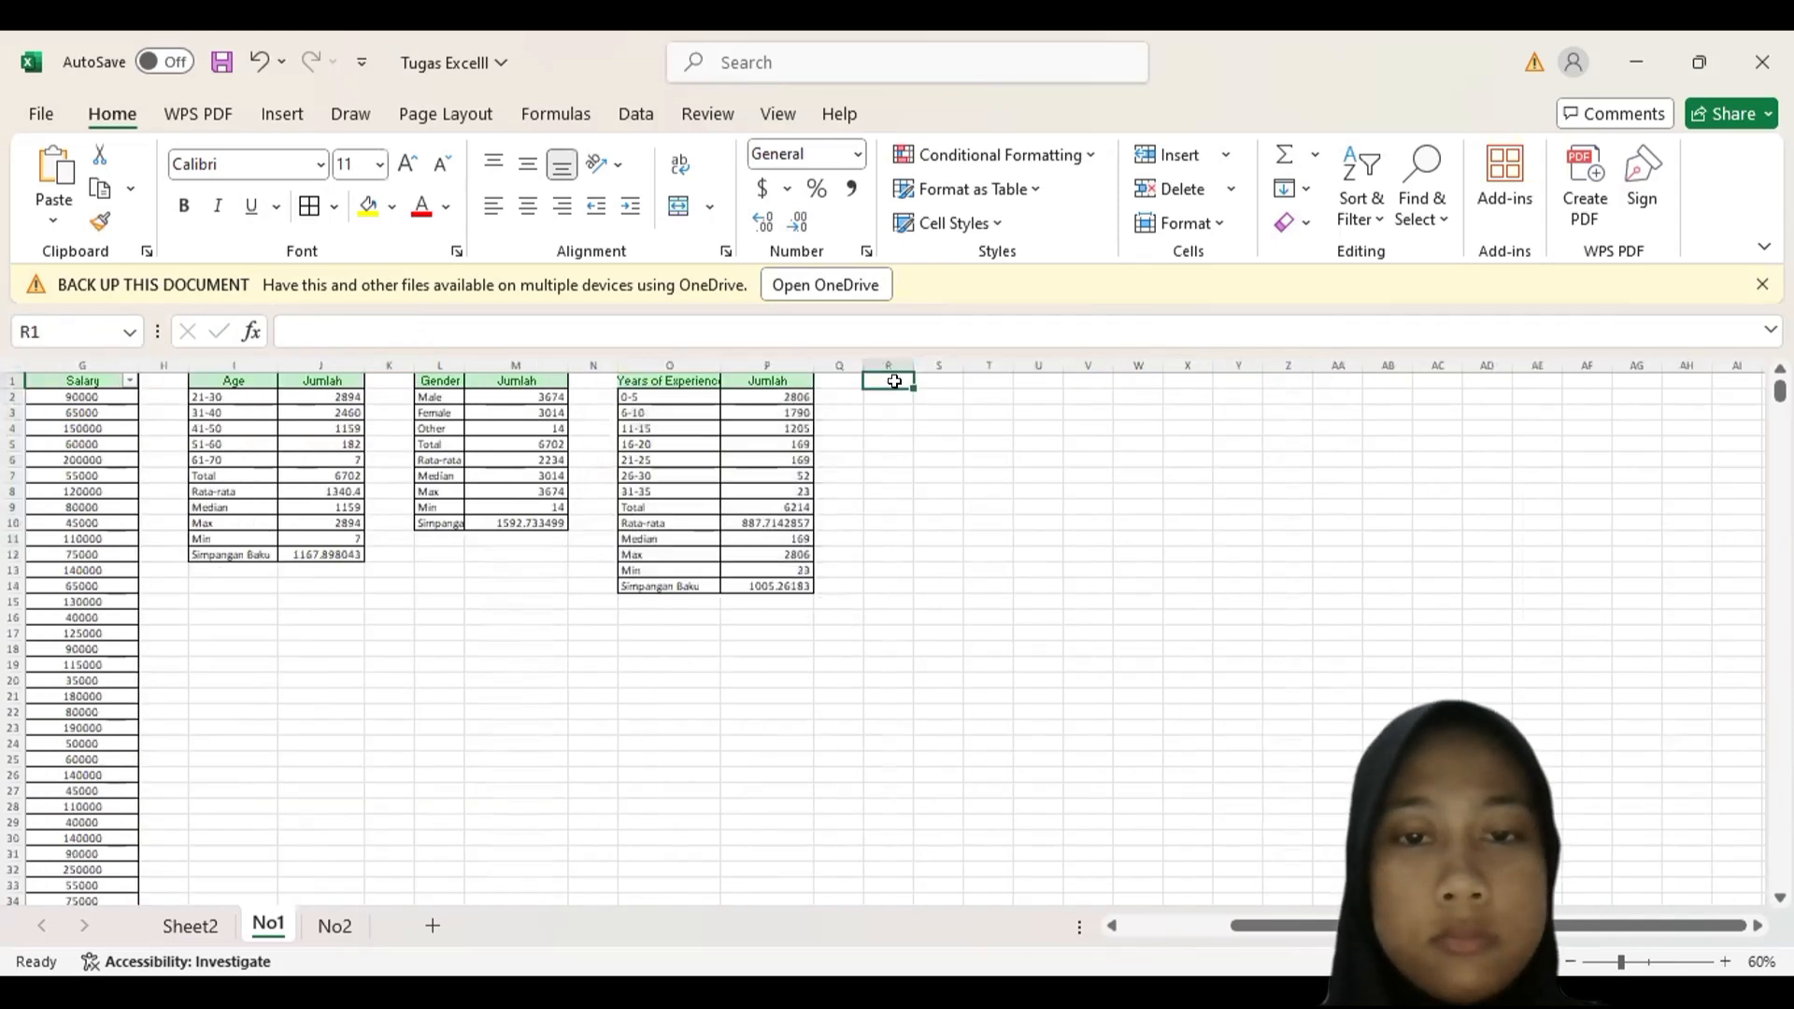
click(878, 487)
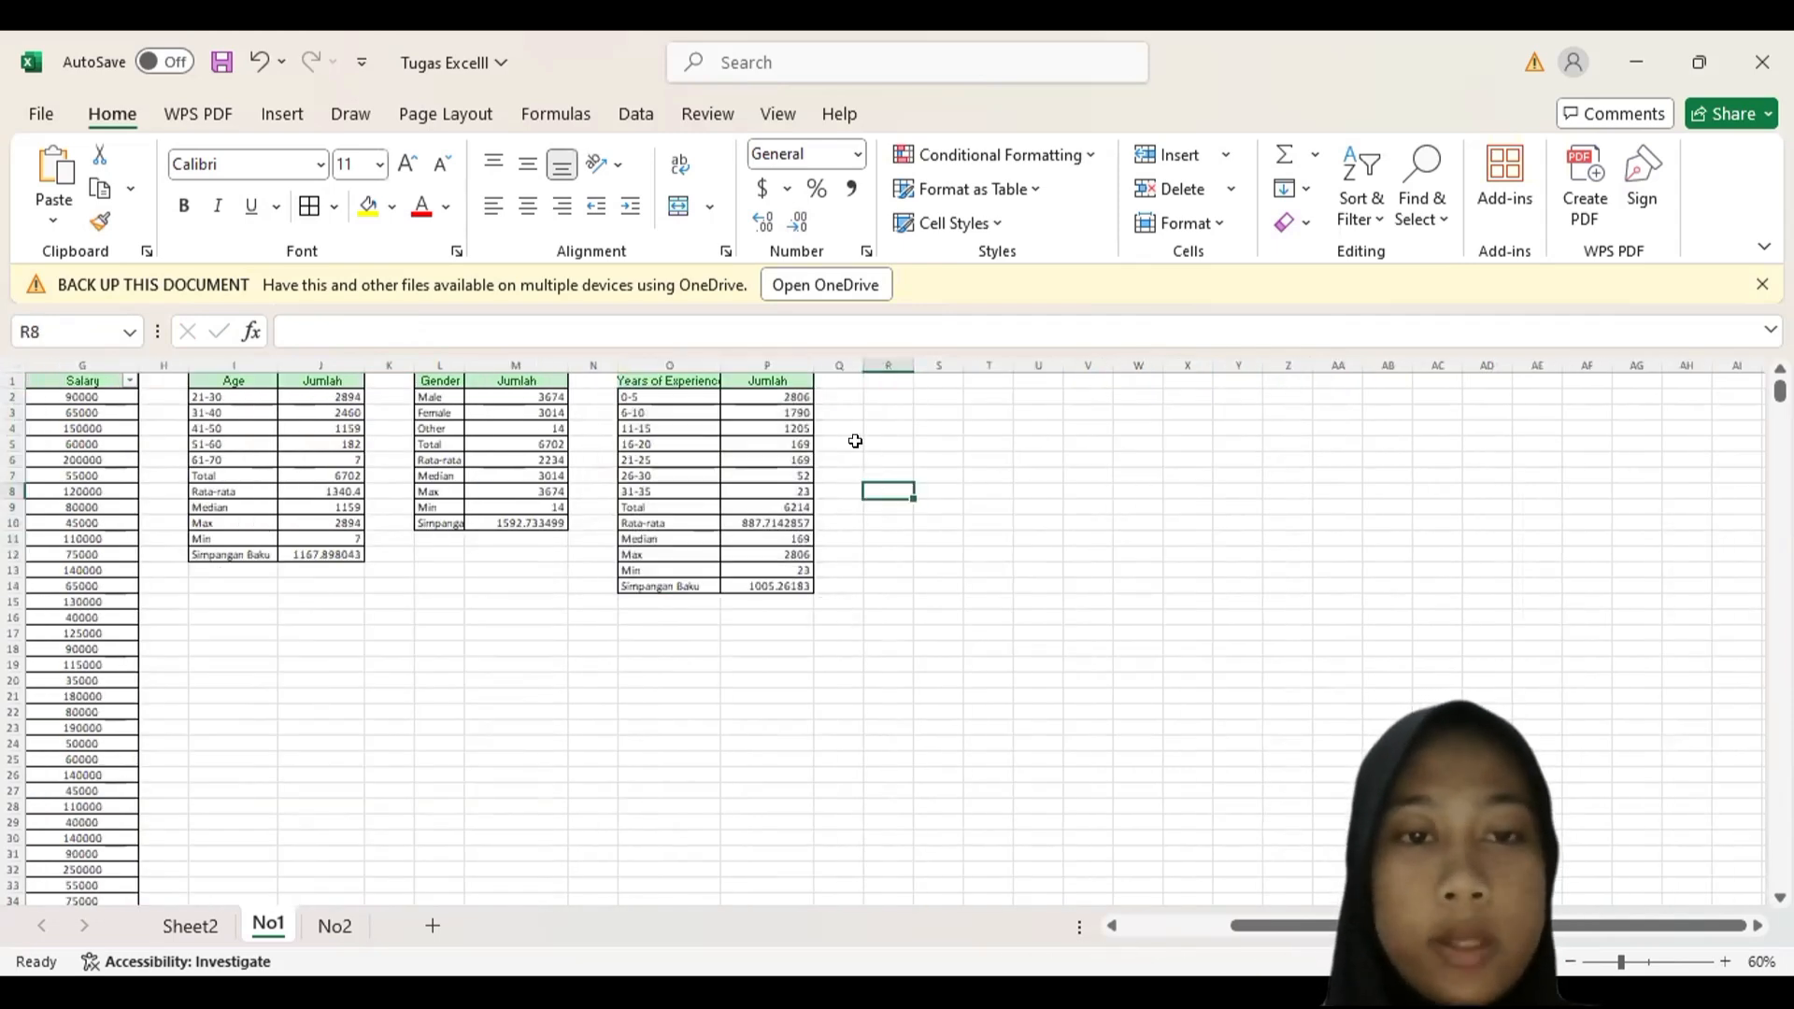
scroll(855, 441, up, 7)
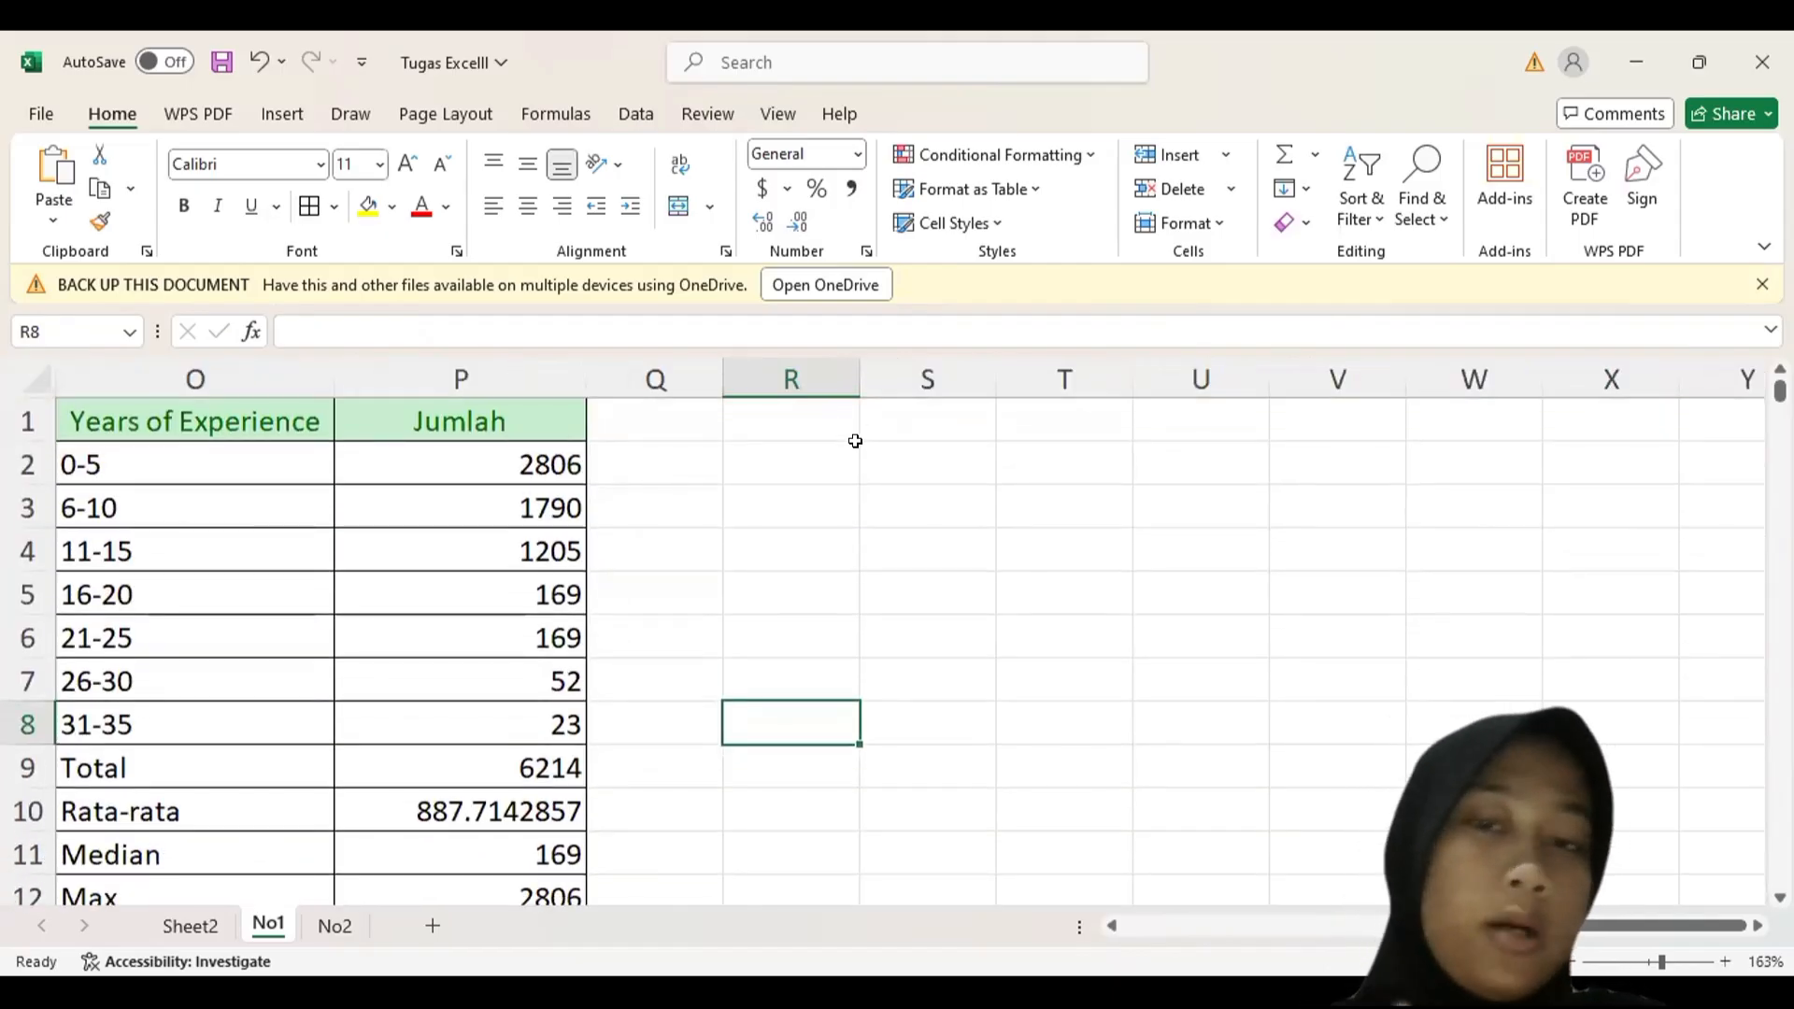
click(797, 420)
double_click(797, 420)
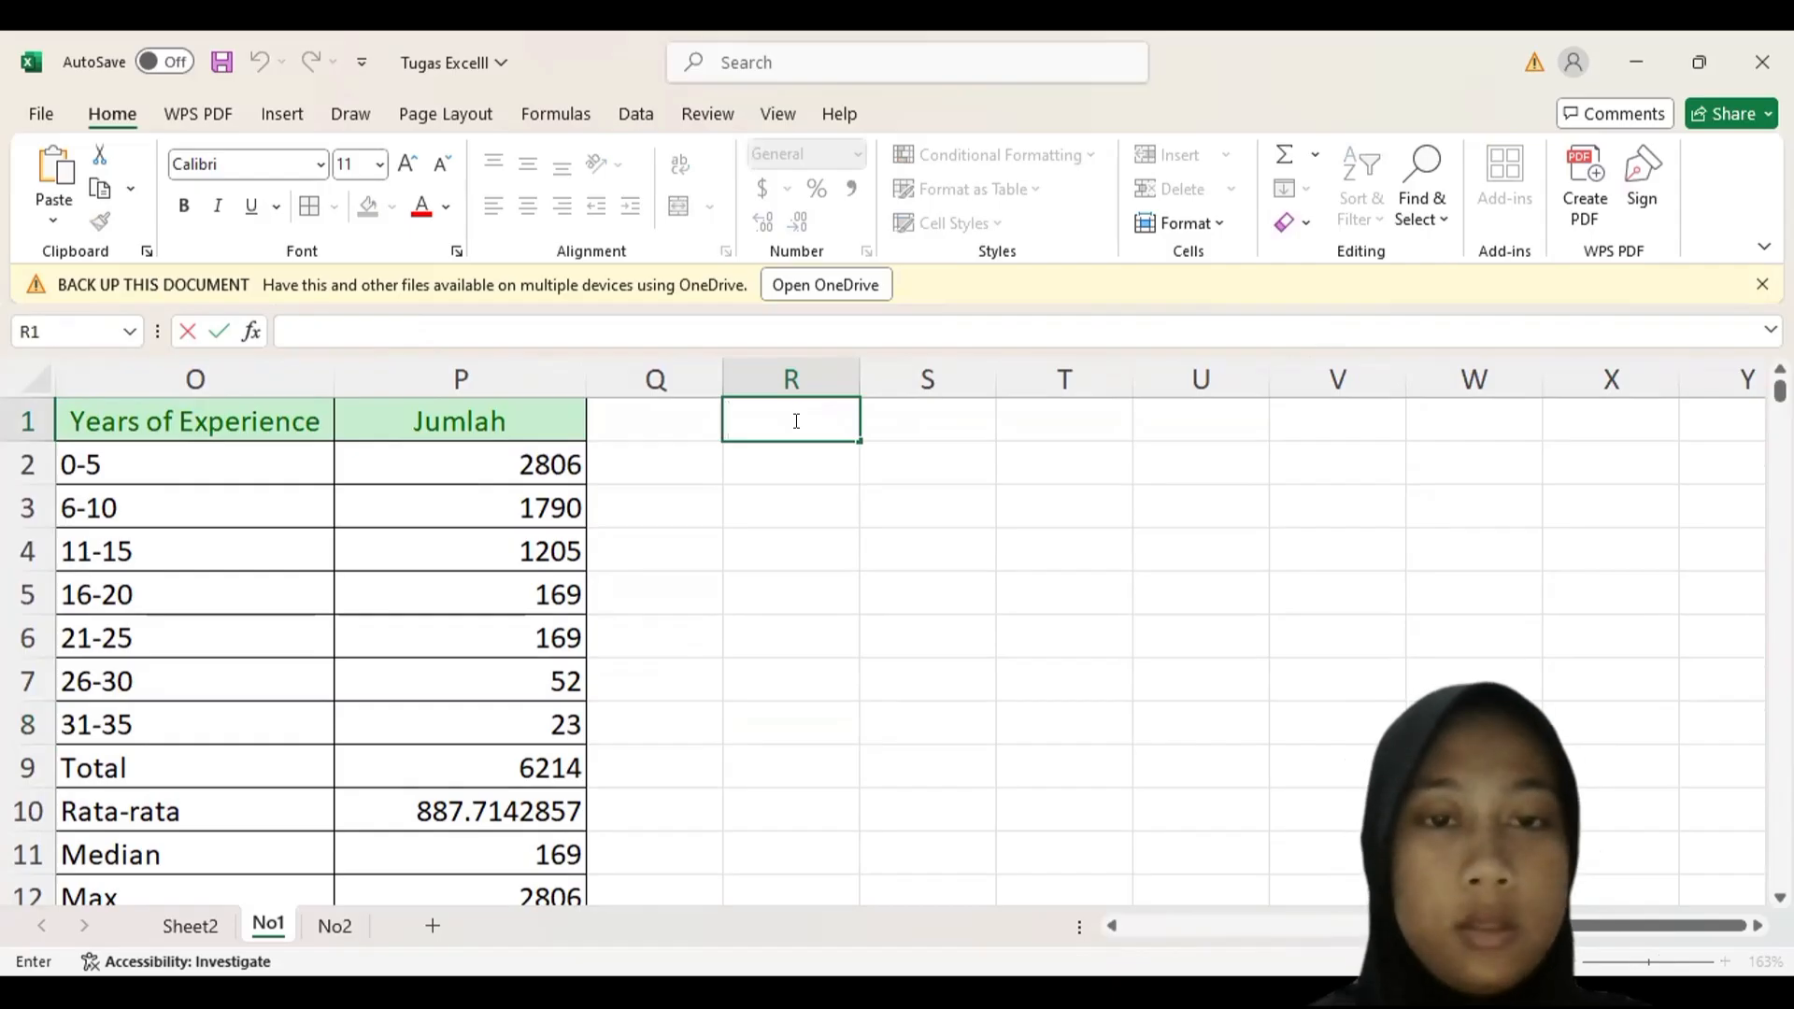
scroll(689, 547, left, 7)
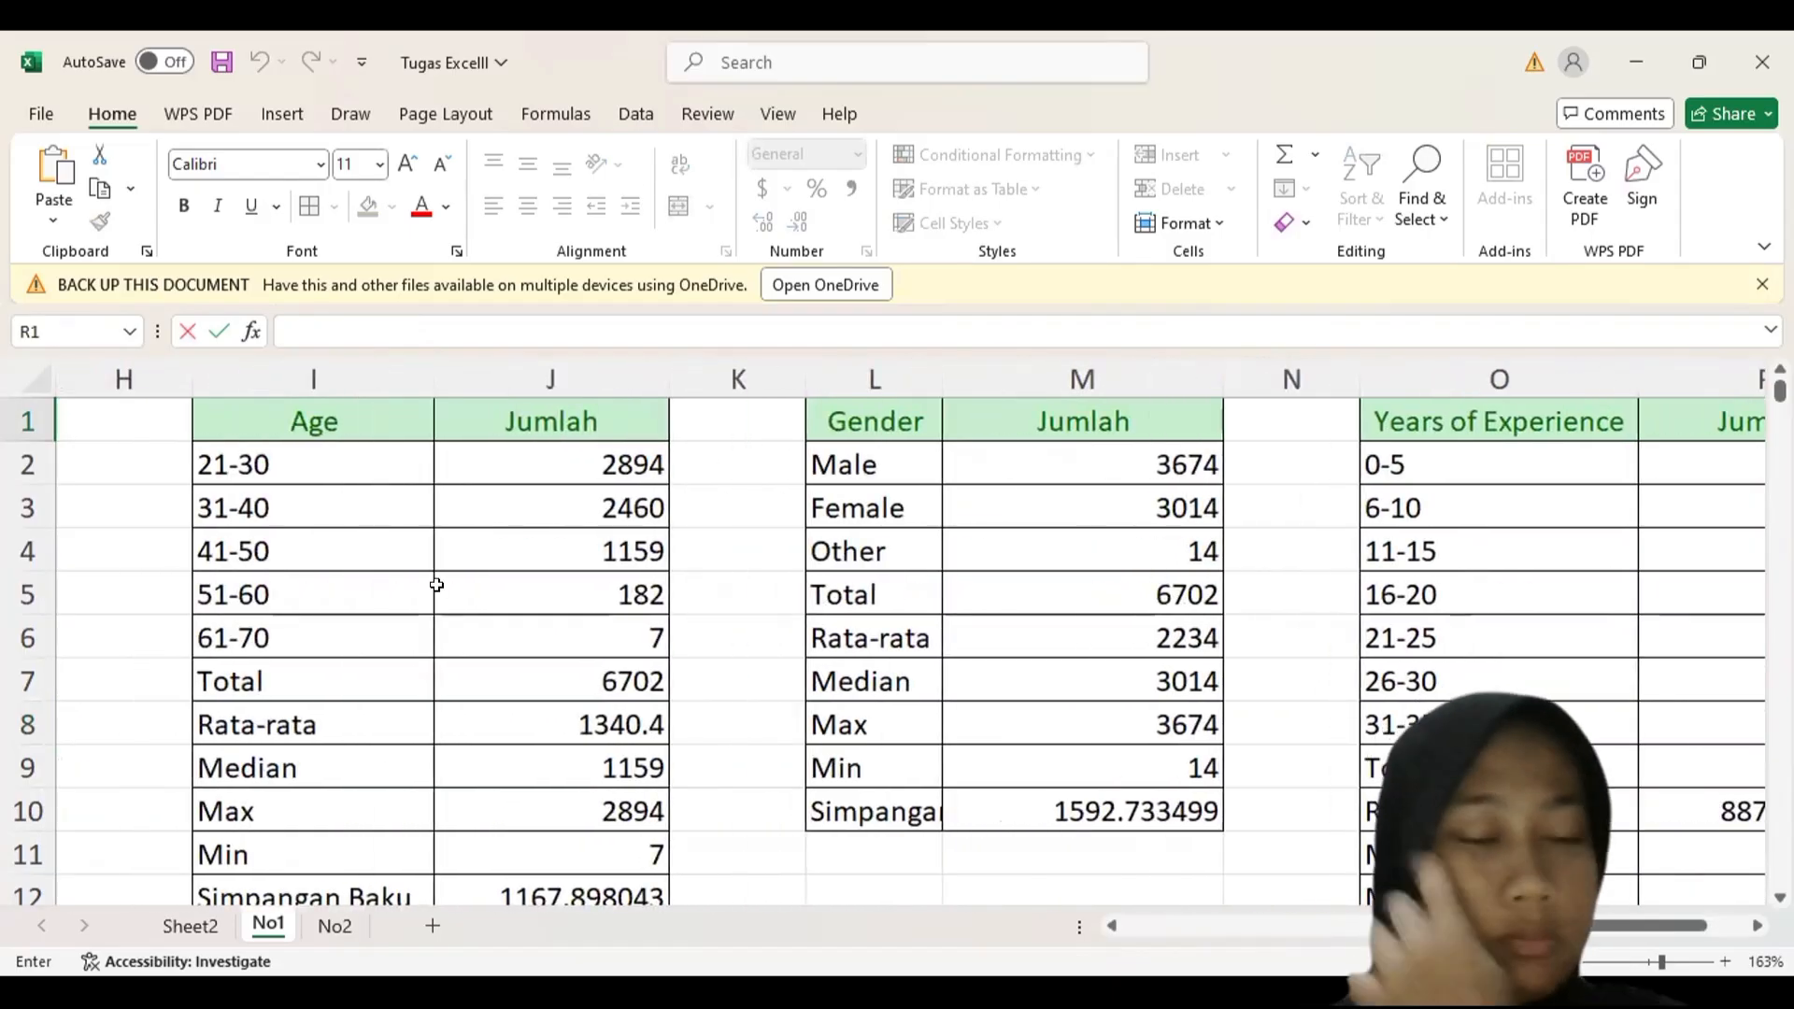
scroll(436, 585, down, 1)
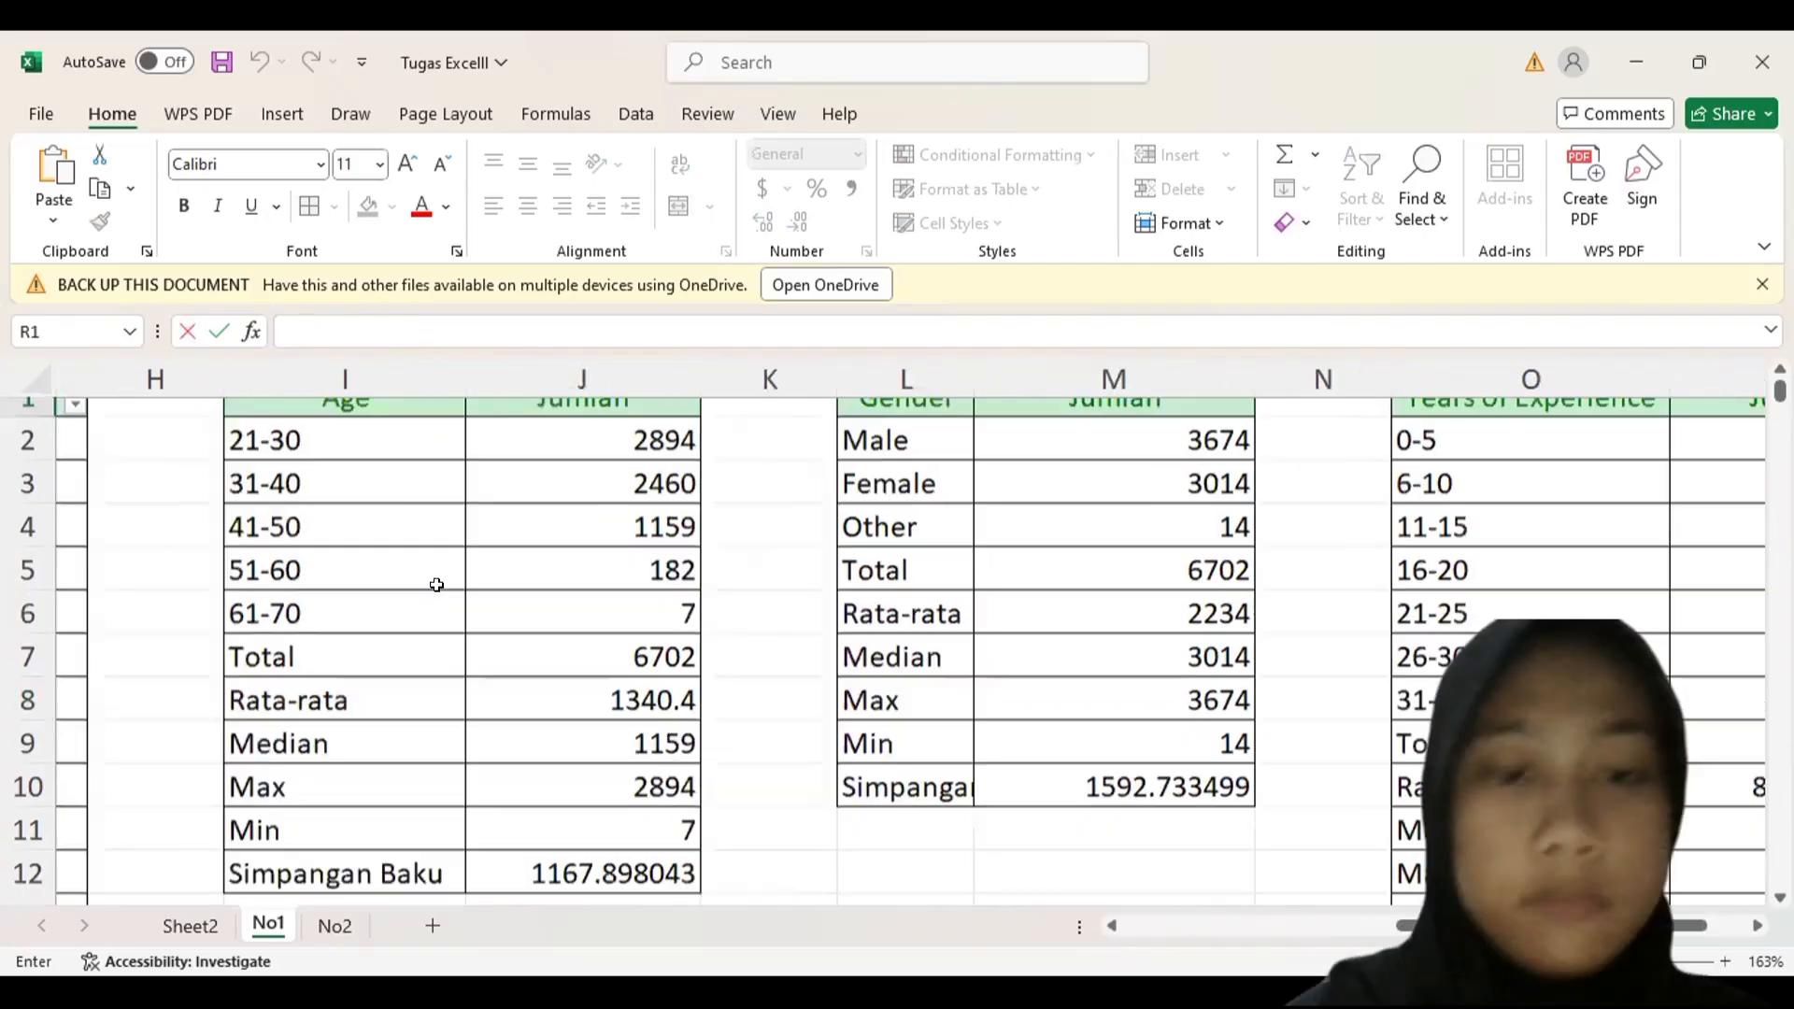
scroll(437, 585, down, 1)
scroll(436, 585, left, 1)
scroll(436, 585, right, 2)
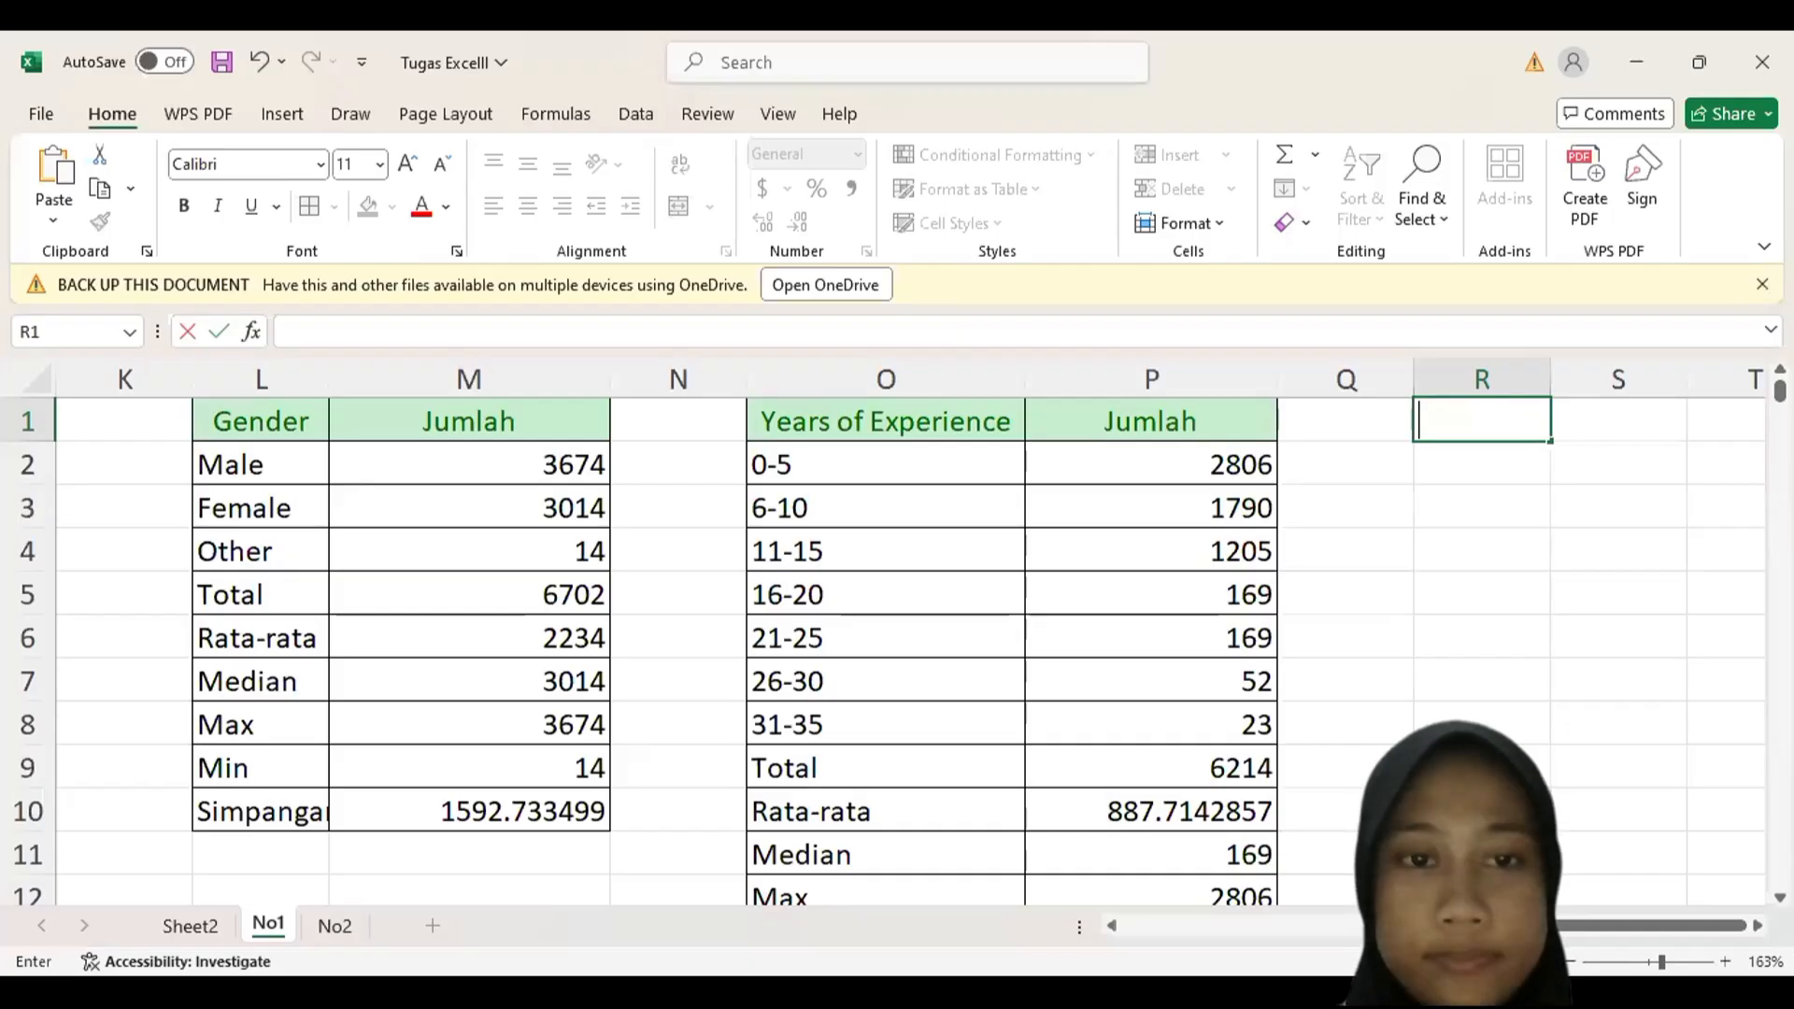
- Copy the whole Job Title column E of the data and paste it into column R
scroll(432, 412, left, 10)
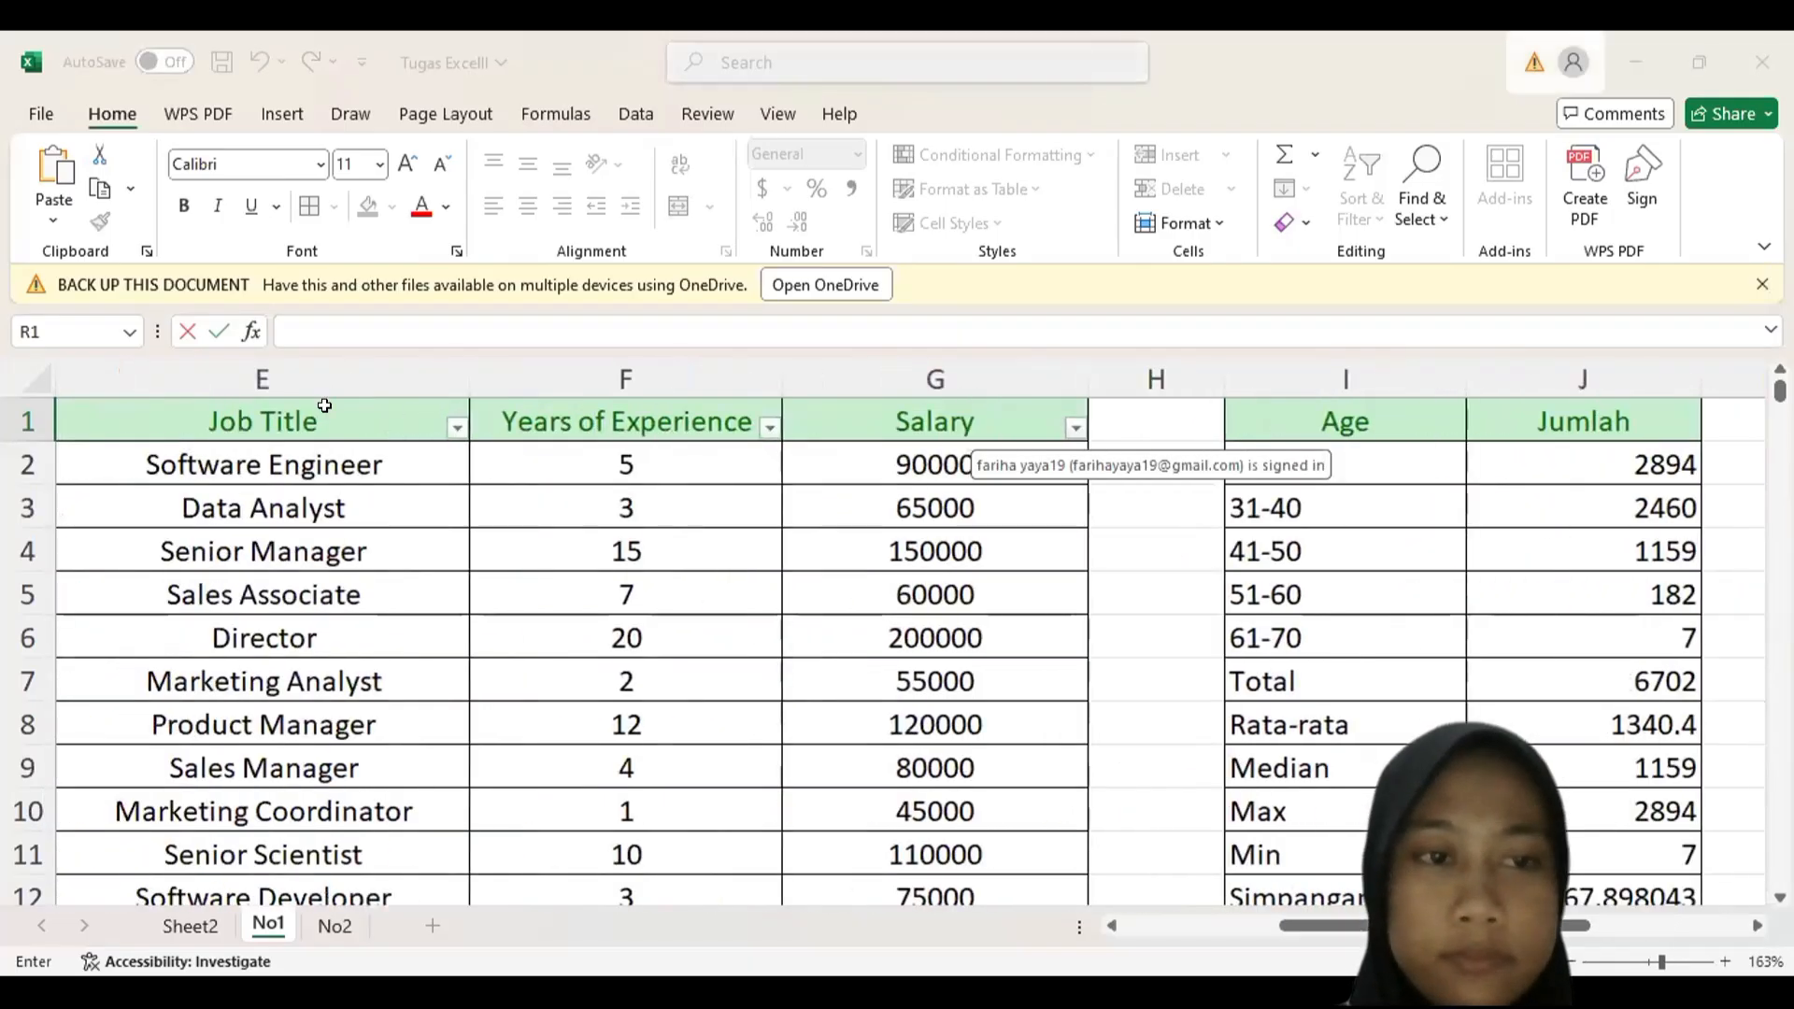
click(353, 366)
key(ctrl+c)
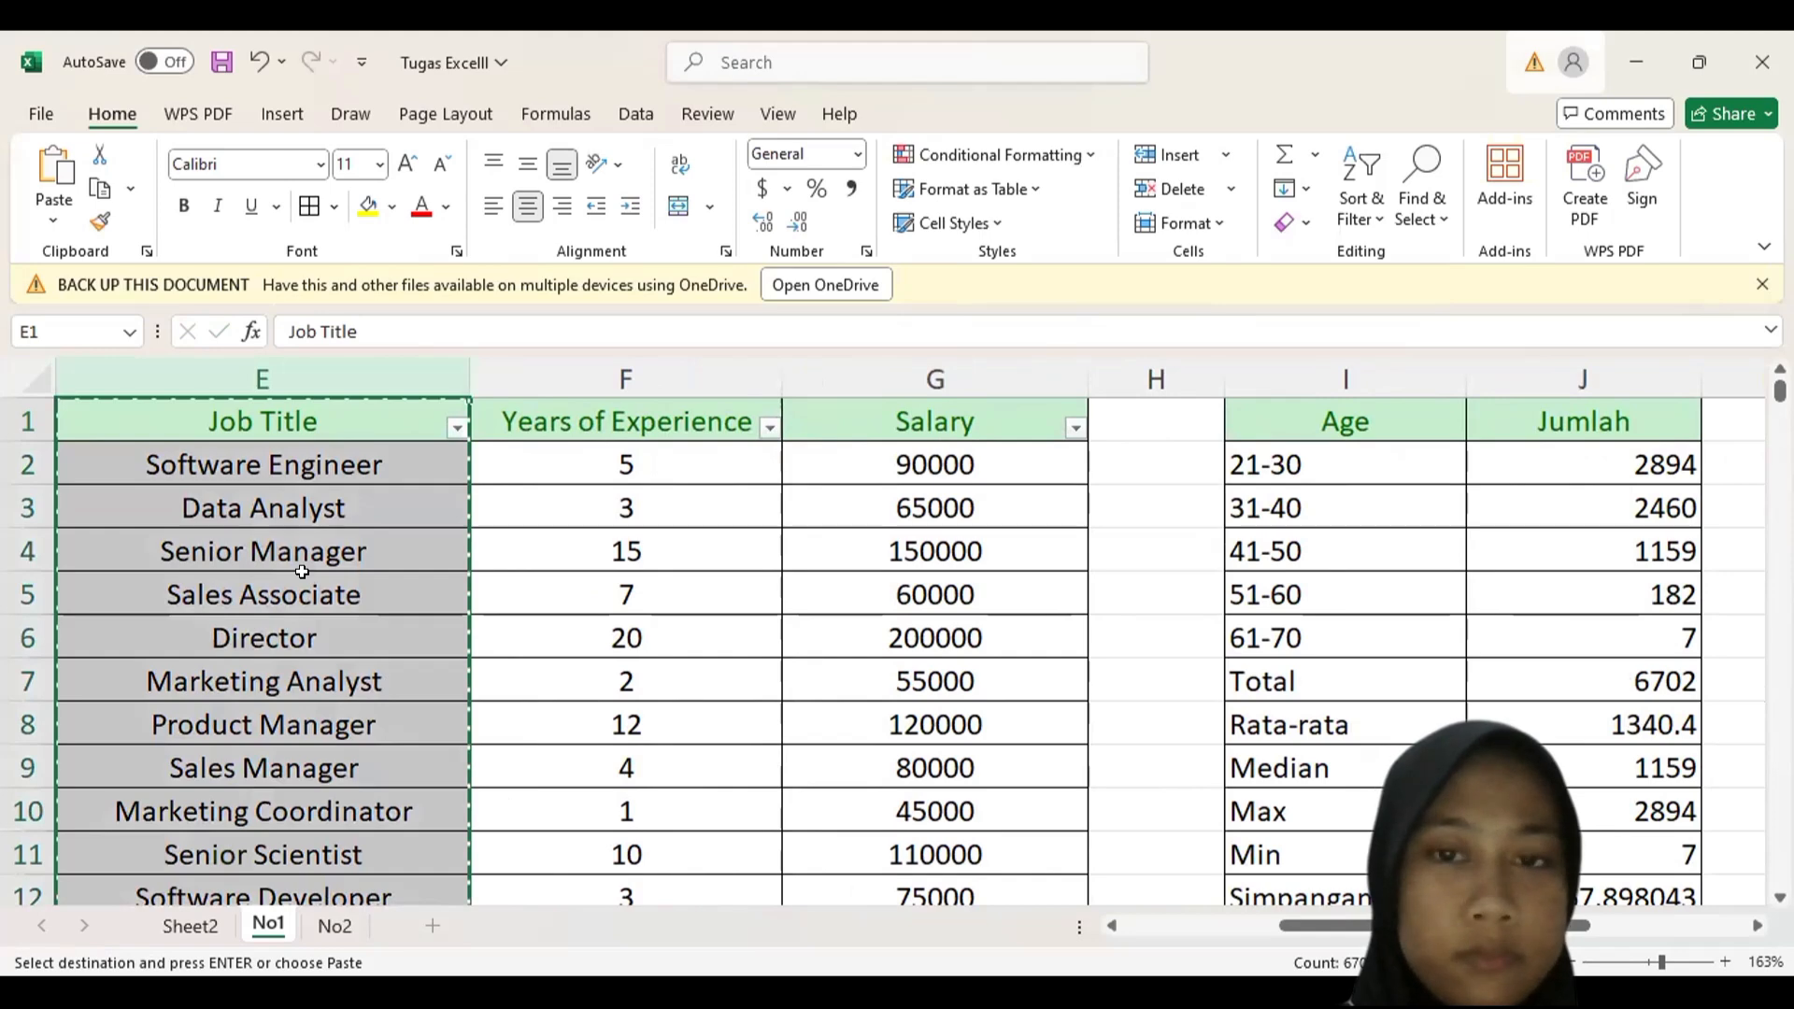
scroll(849, 709, right, 10)
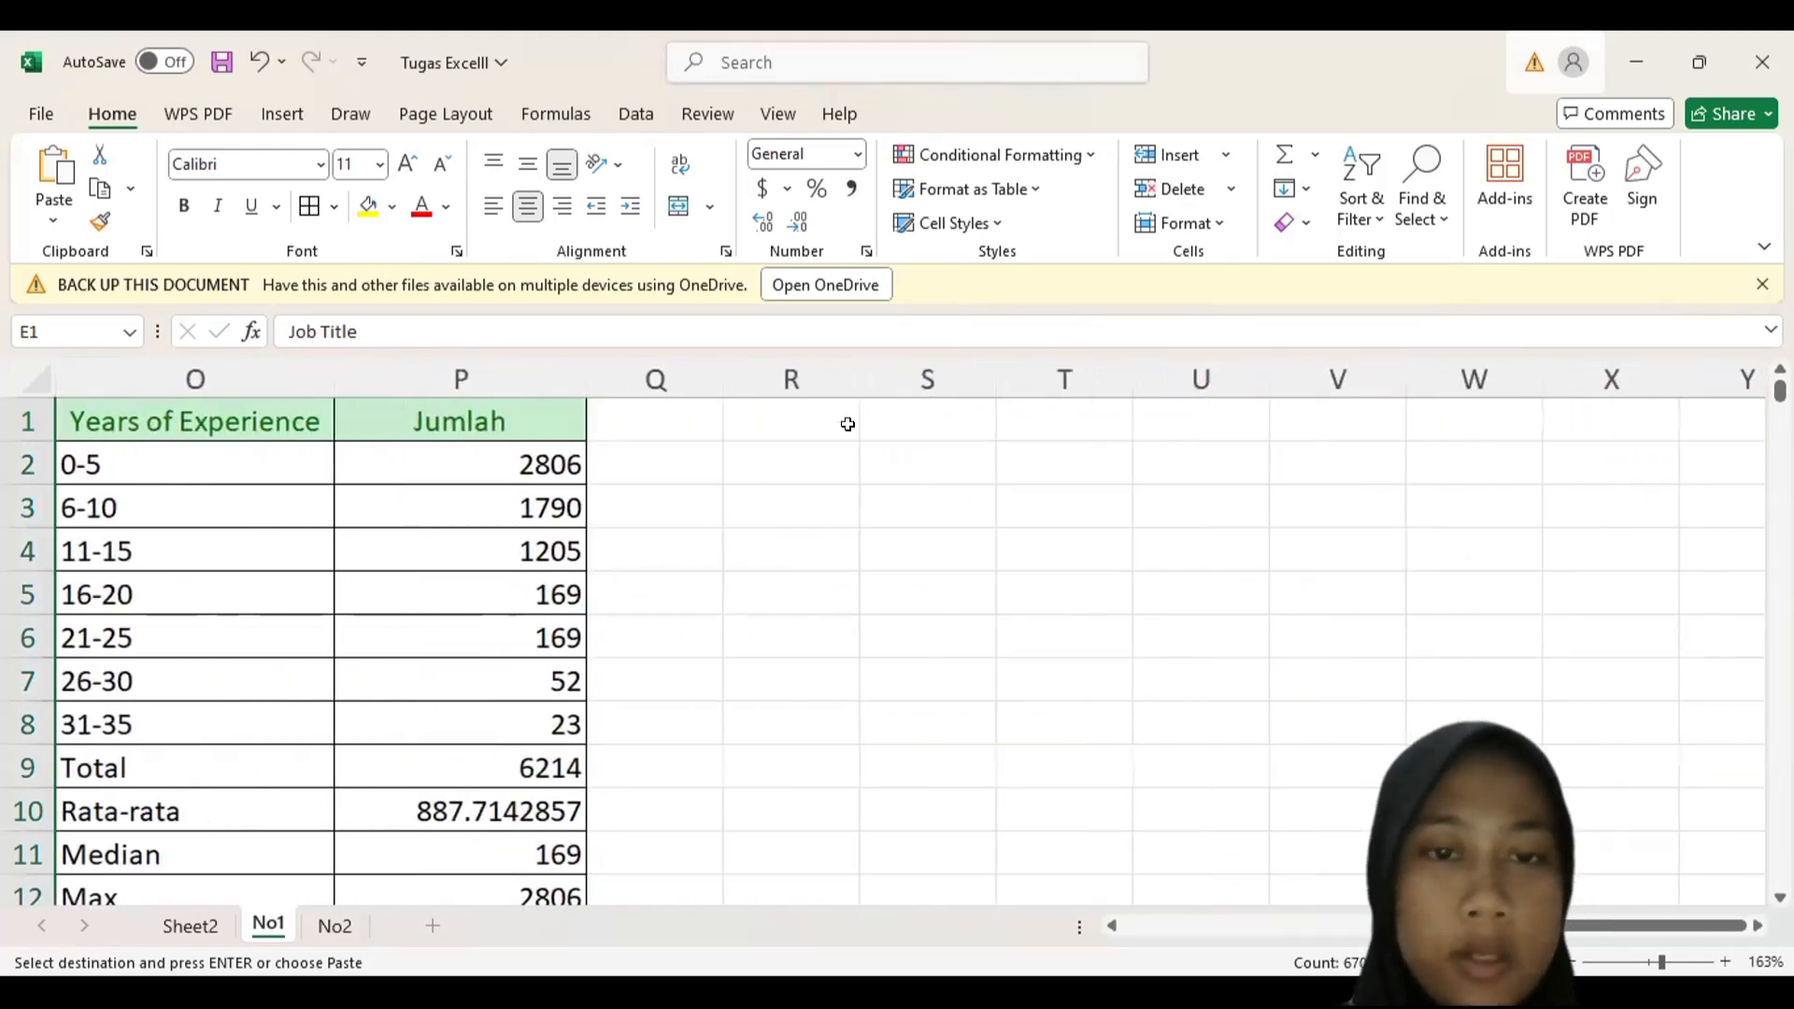
click(813, 418)
key(ctrl+v)
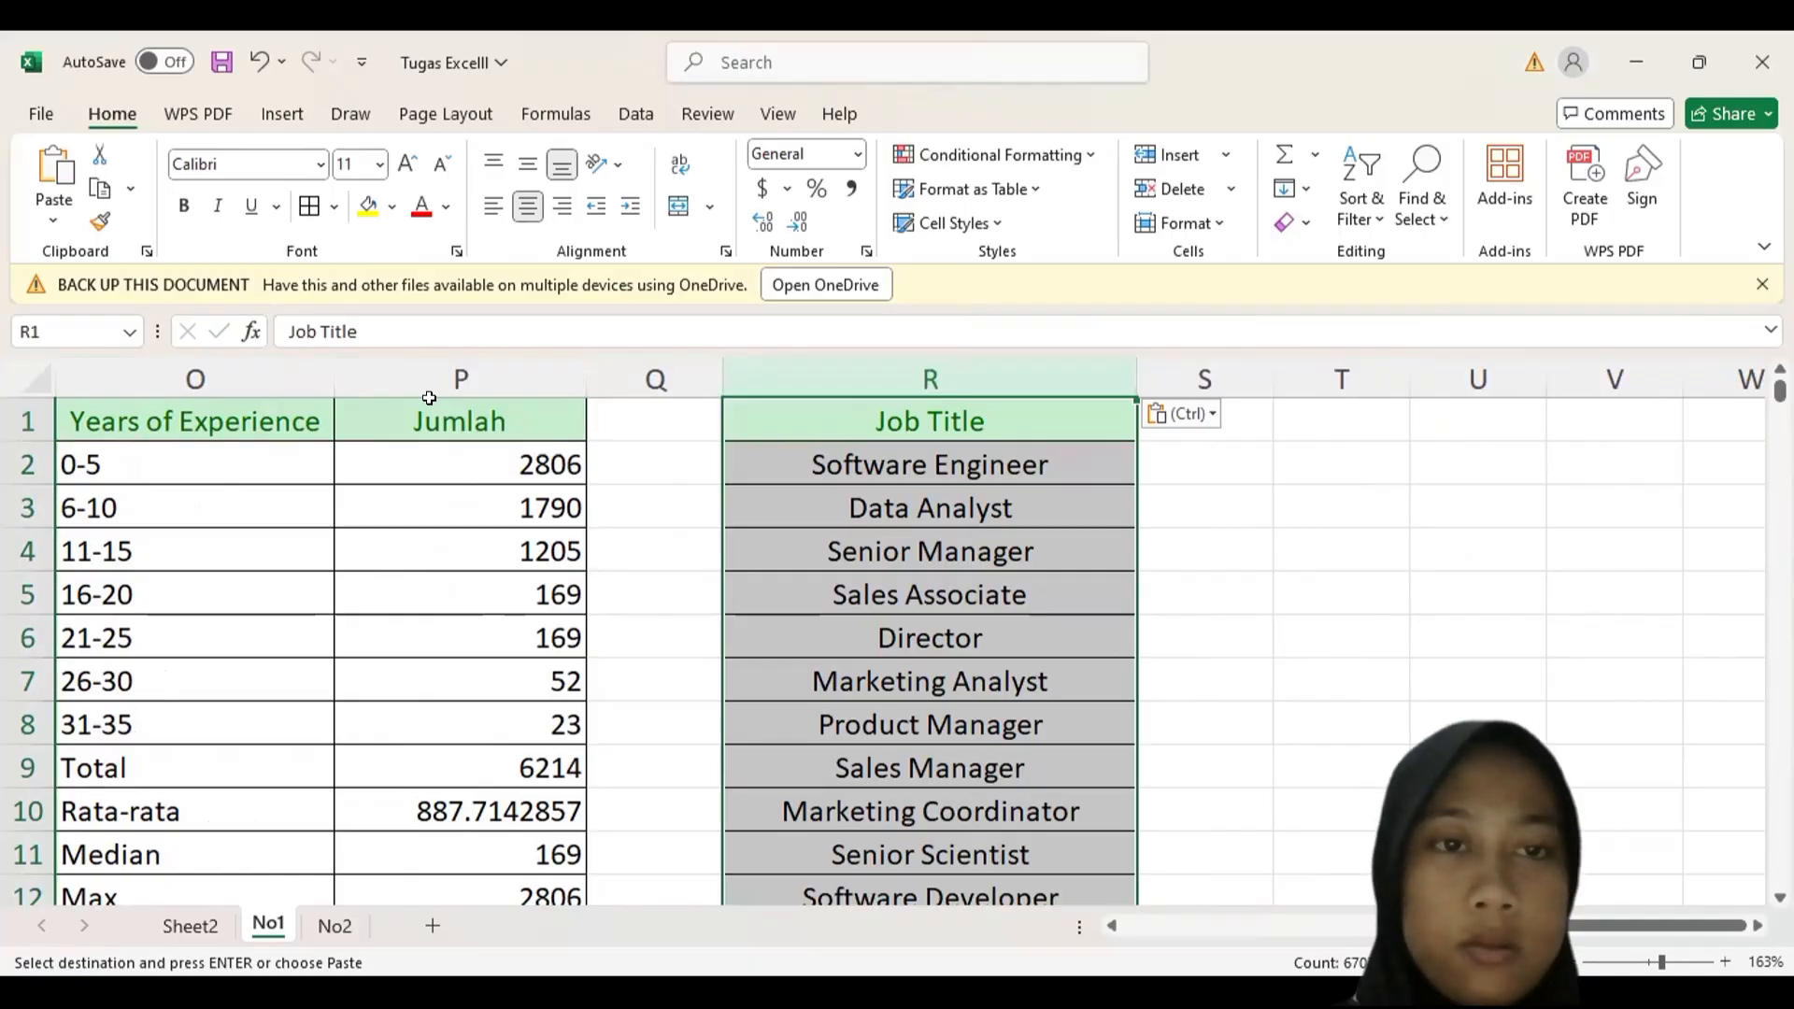
- Create a PivotTable from the copied Job Title column R on a new worksheet, with Job Title as its row field
key(alt+Tab)
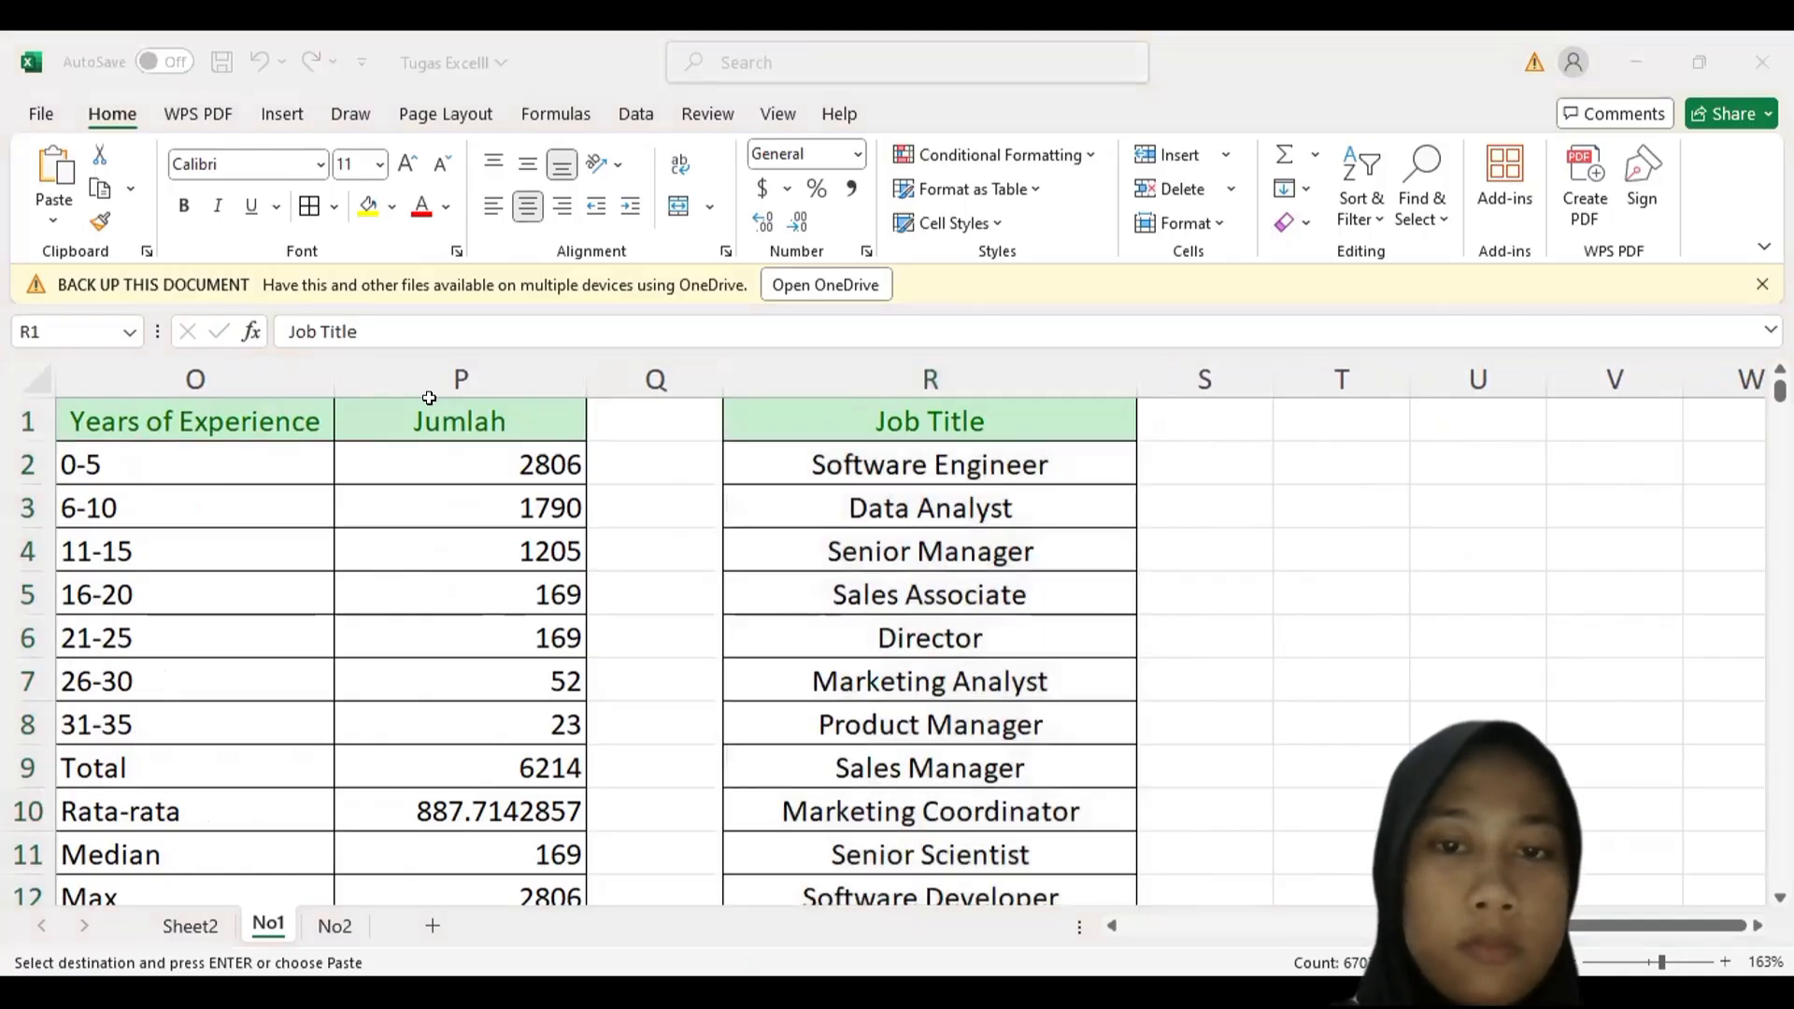
key(alt+Tab)
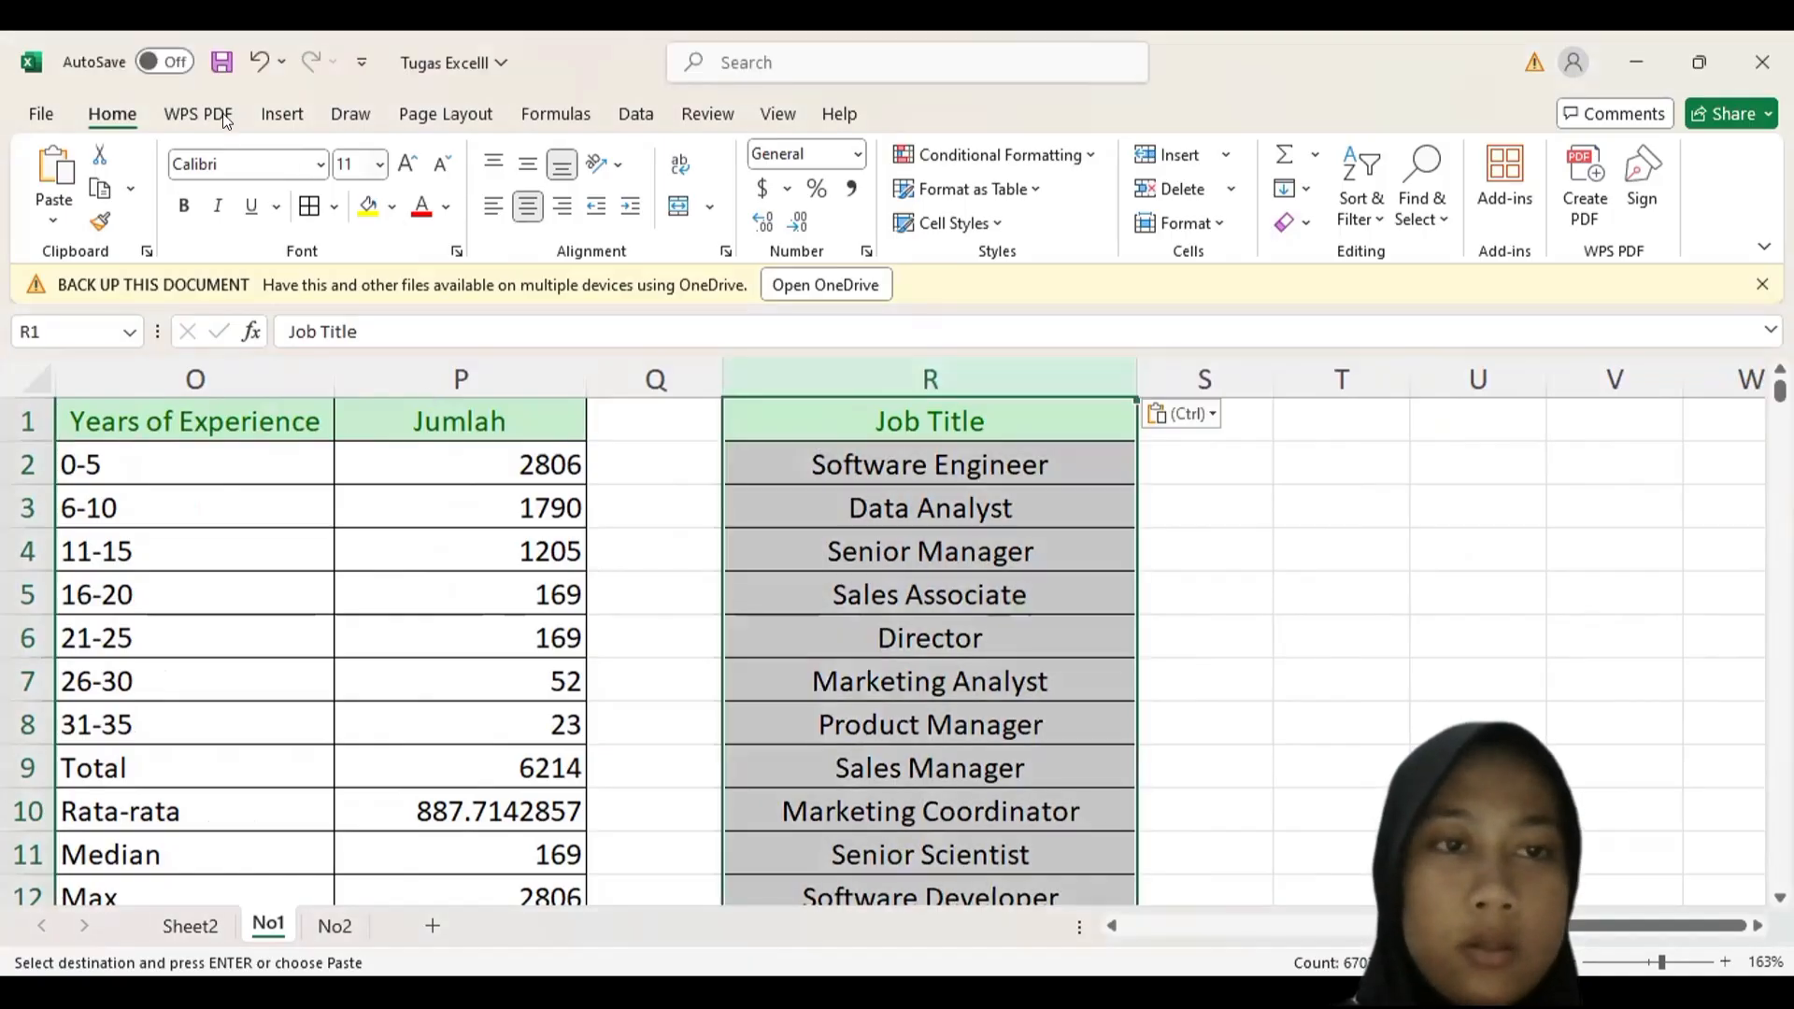
click(275, 113)
click(30, 169)
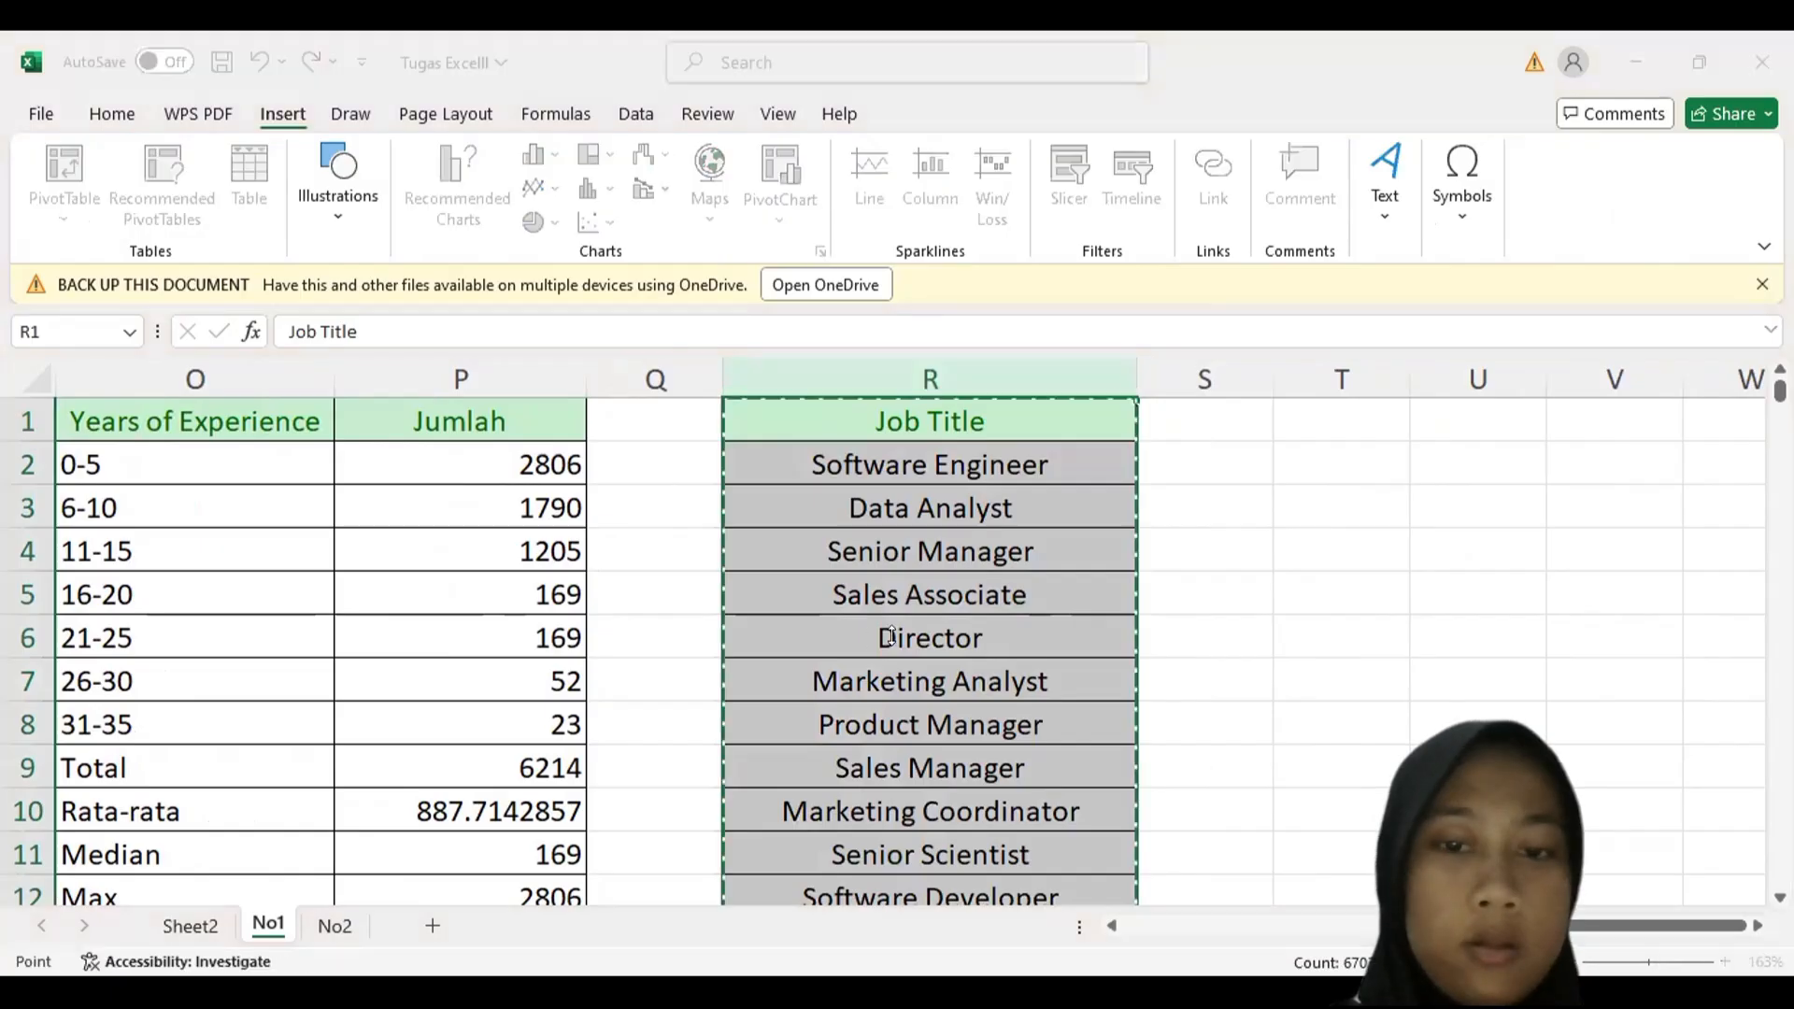
click(891, 636)
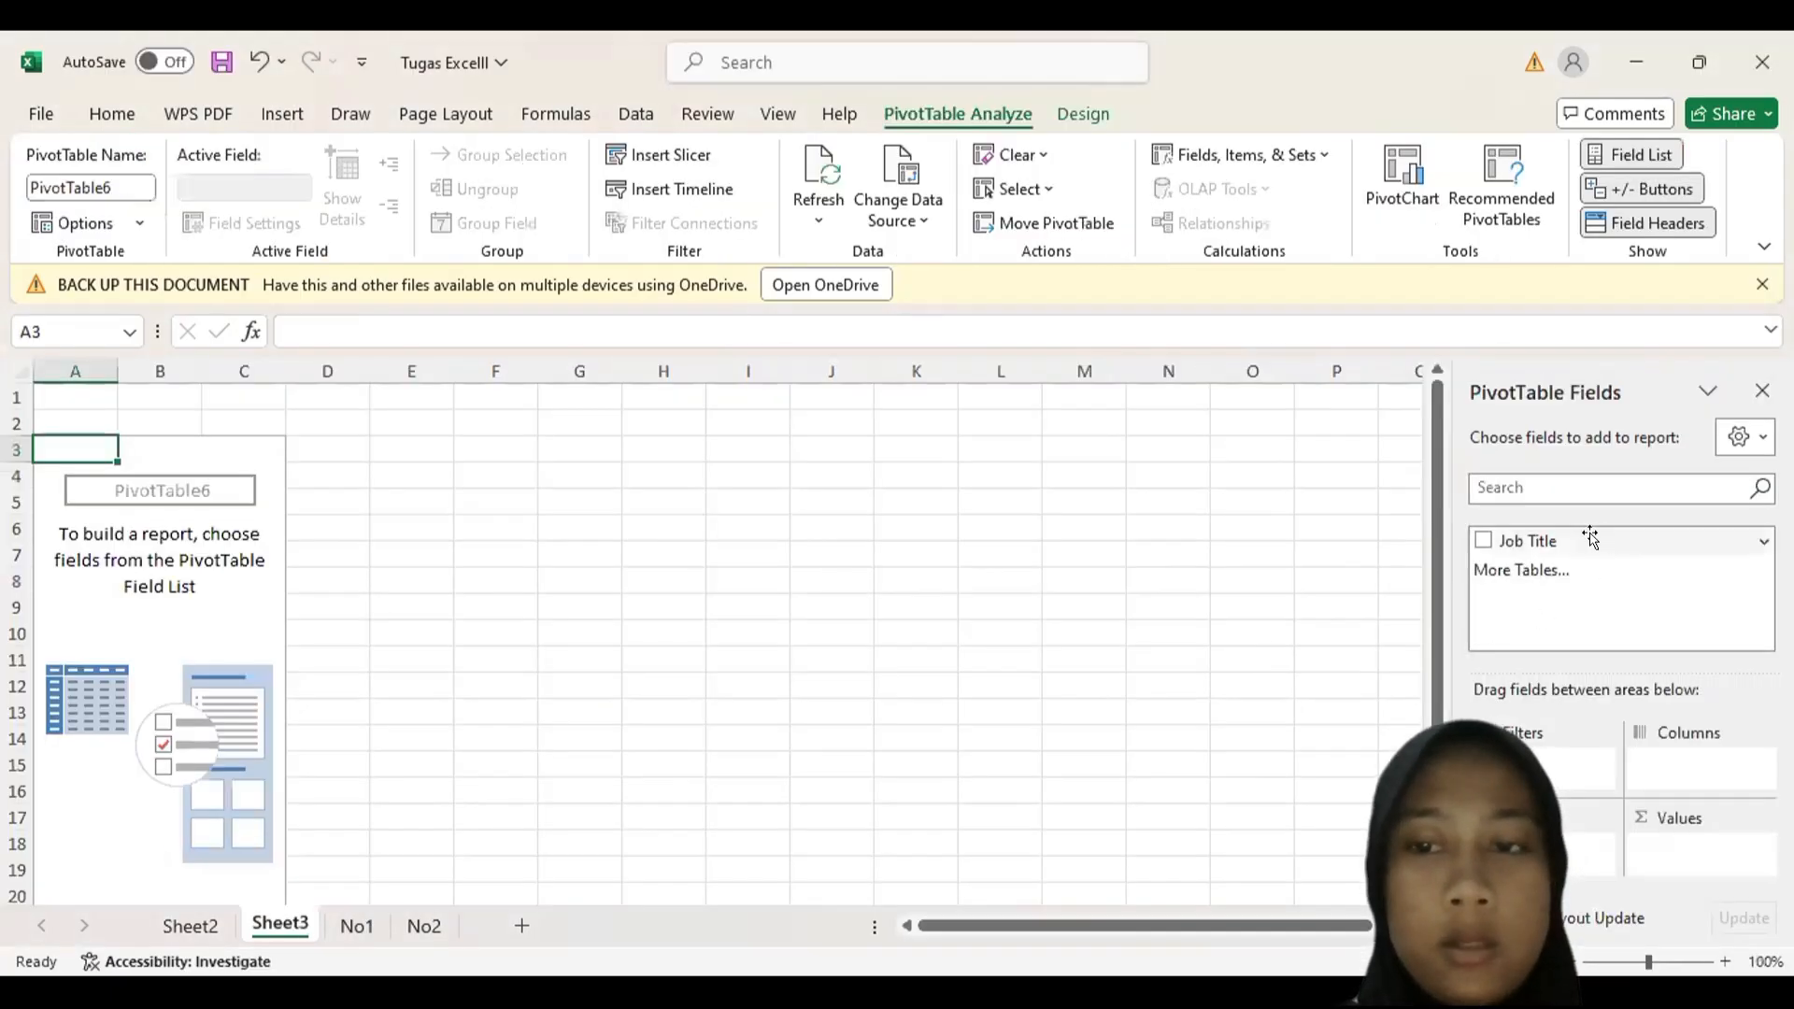
drag(1588, 539, 1532, 849)
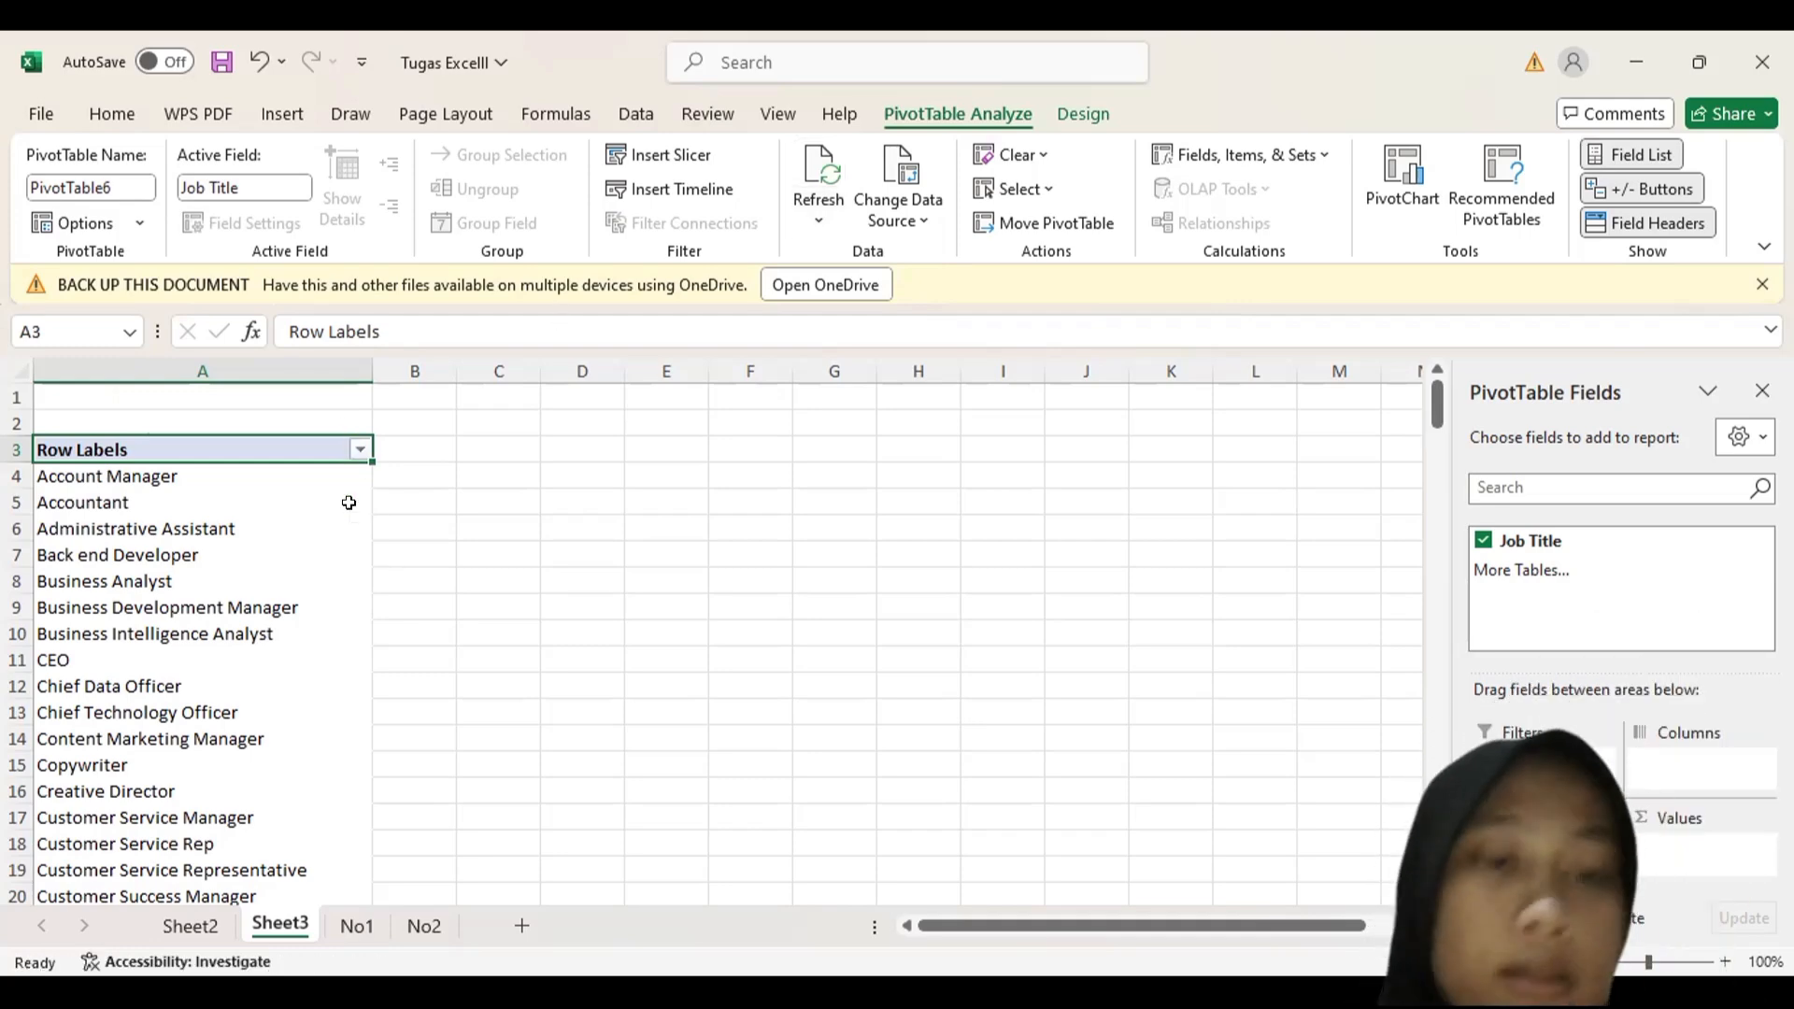
click(358, 925)
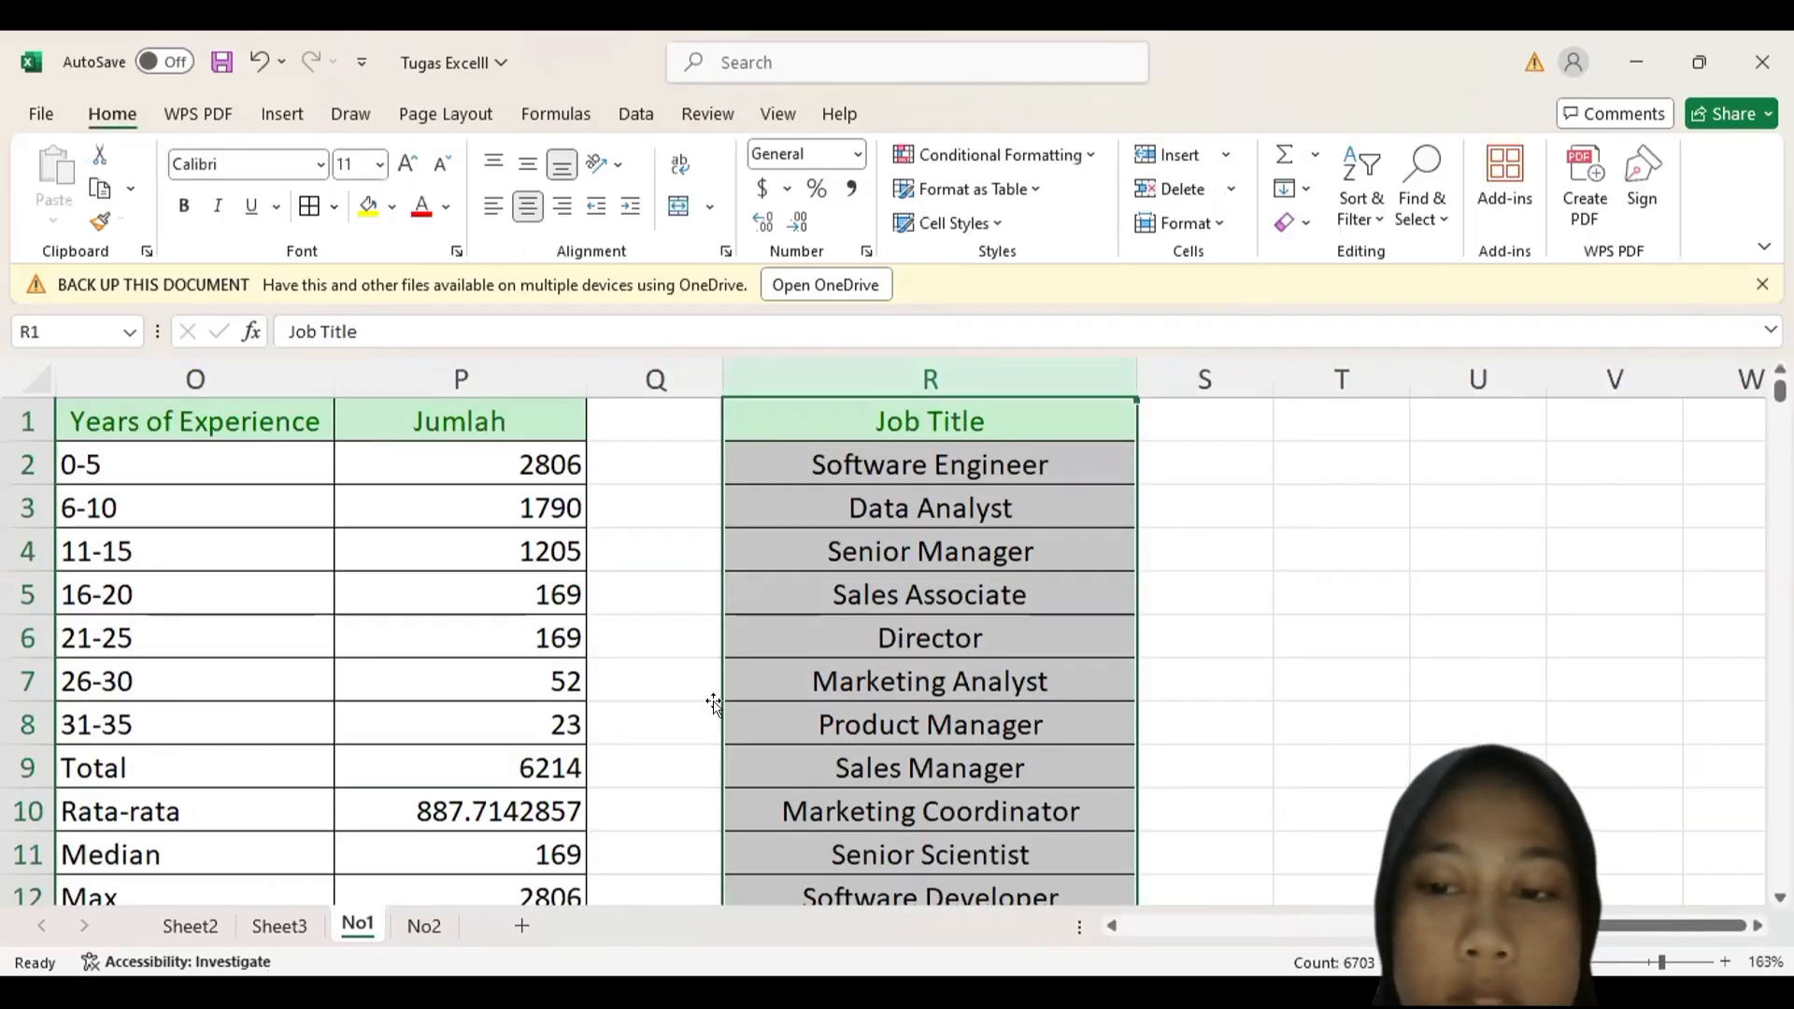
scroll(712, 703, left, 3)
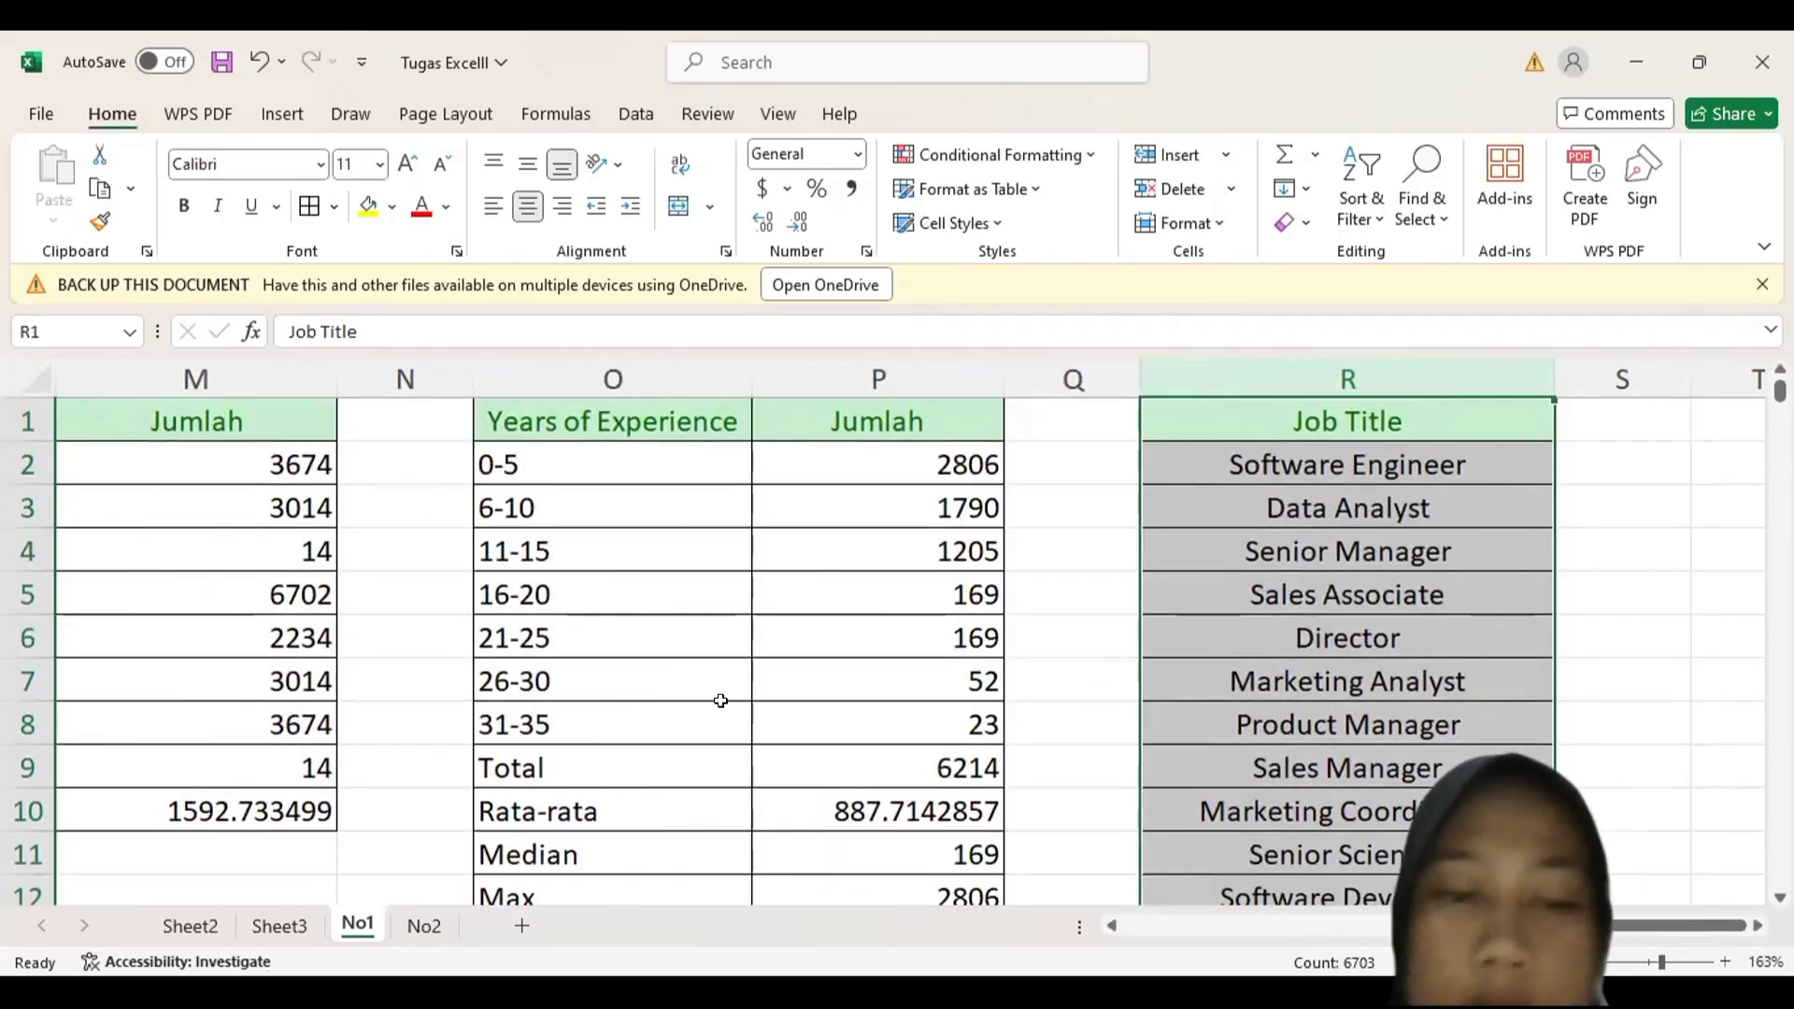
scroll(720, 700, left, 2)
scroll(281, 853, down, 1)
click(259, 925)
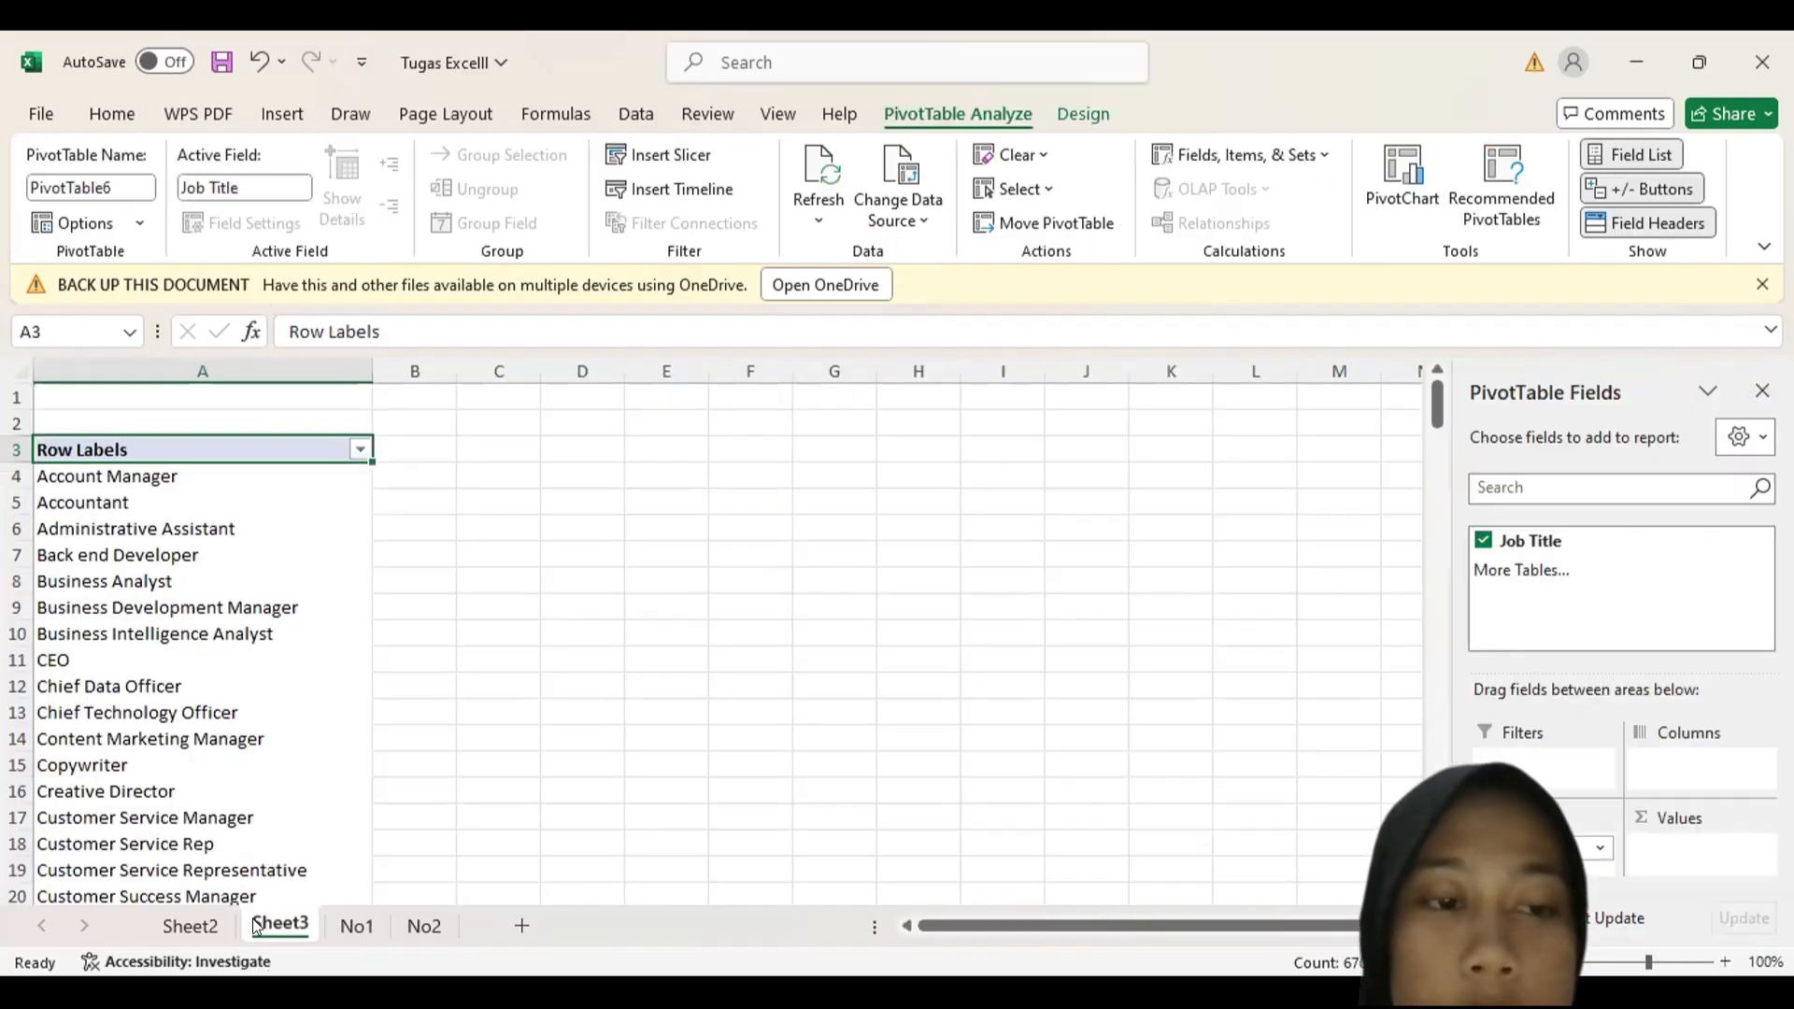
- Sort the PivotTable's row labels in ascending order (A to Z) by Job Title
click(359, 449)
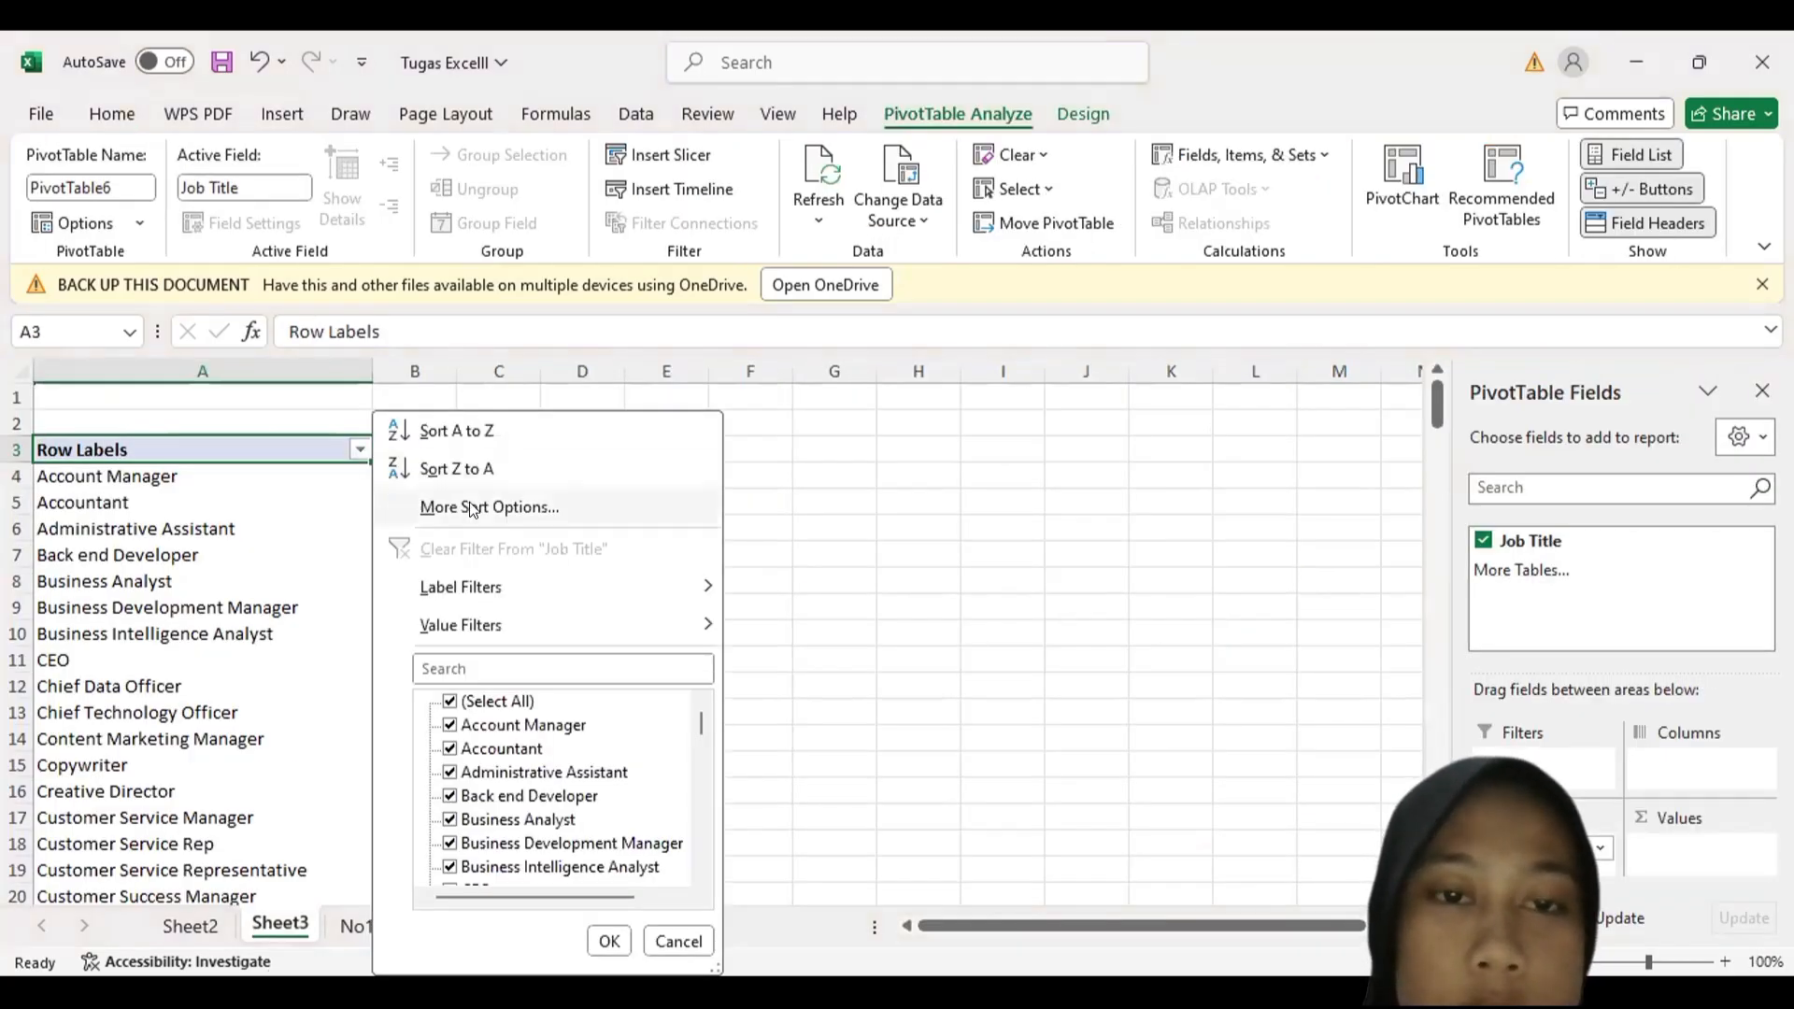
click(474, 509)
key(alt+a)
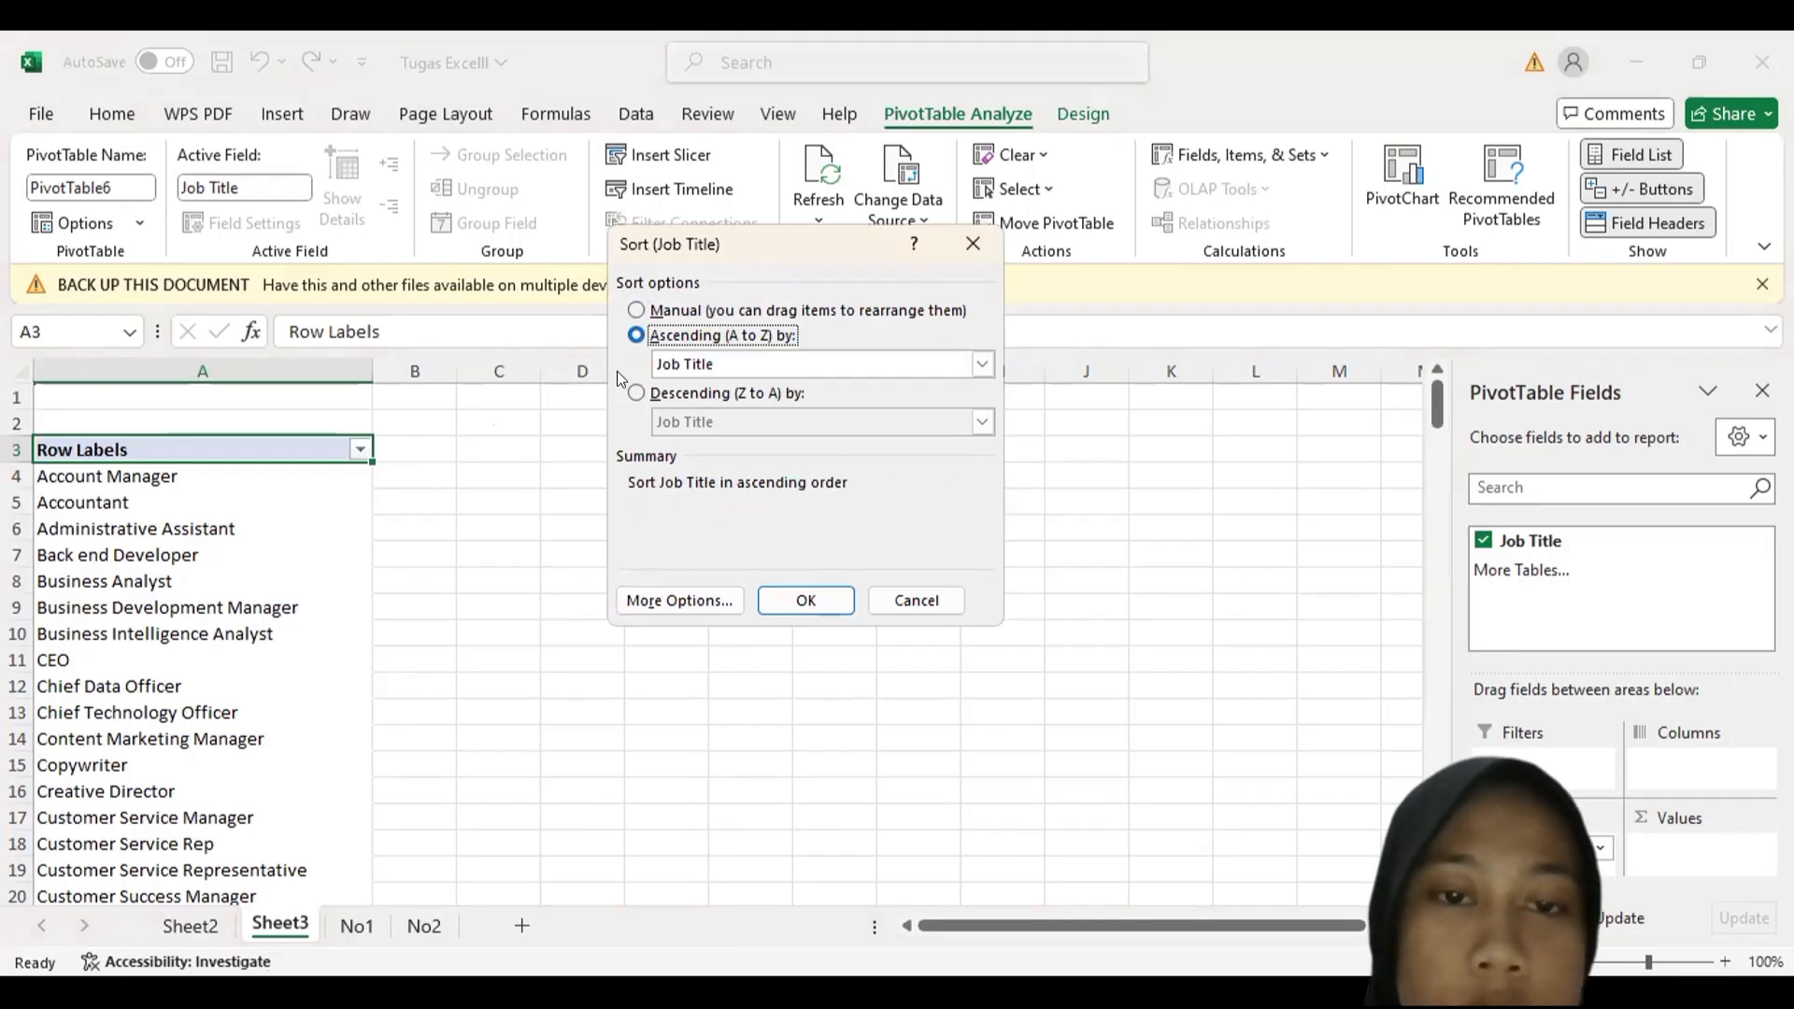
click(806, 598)
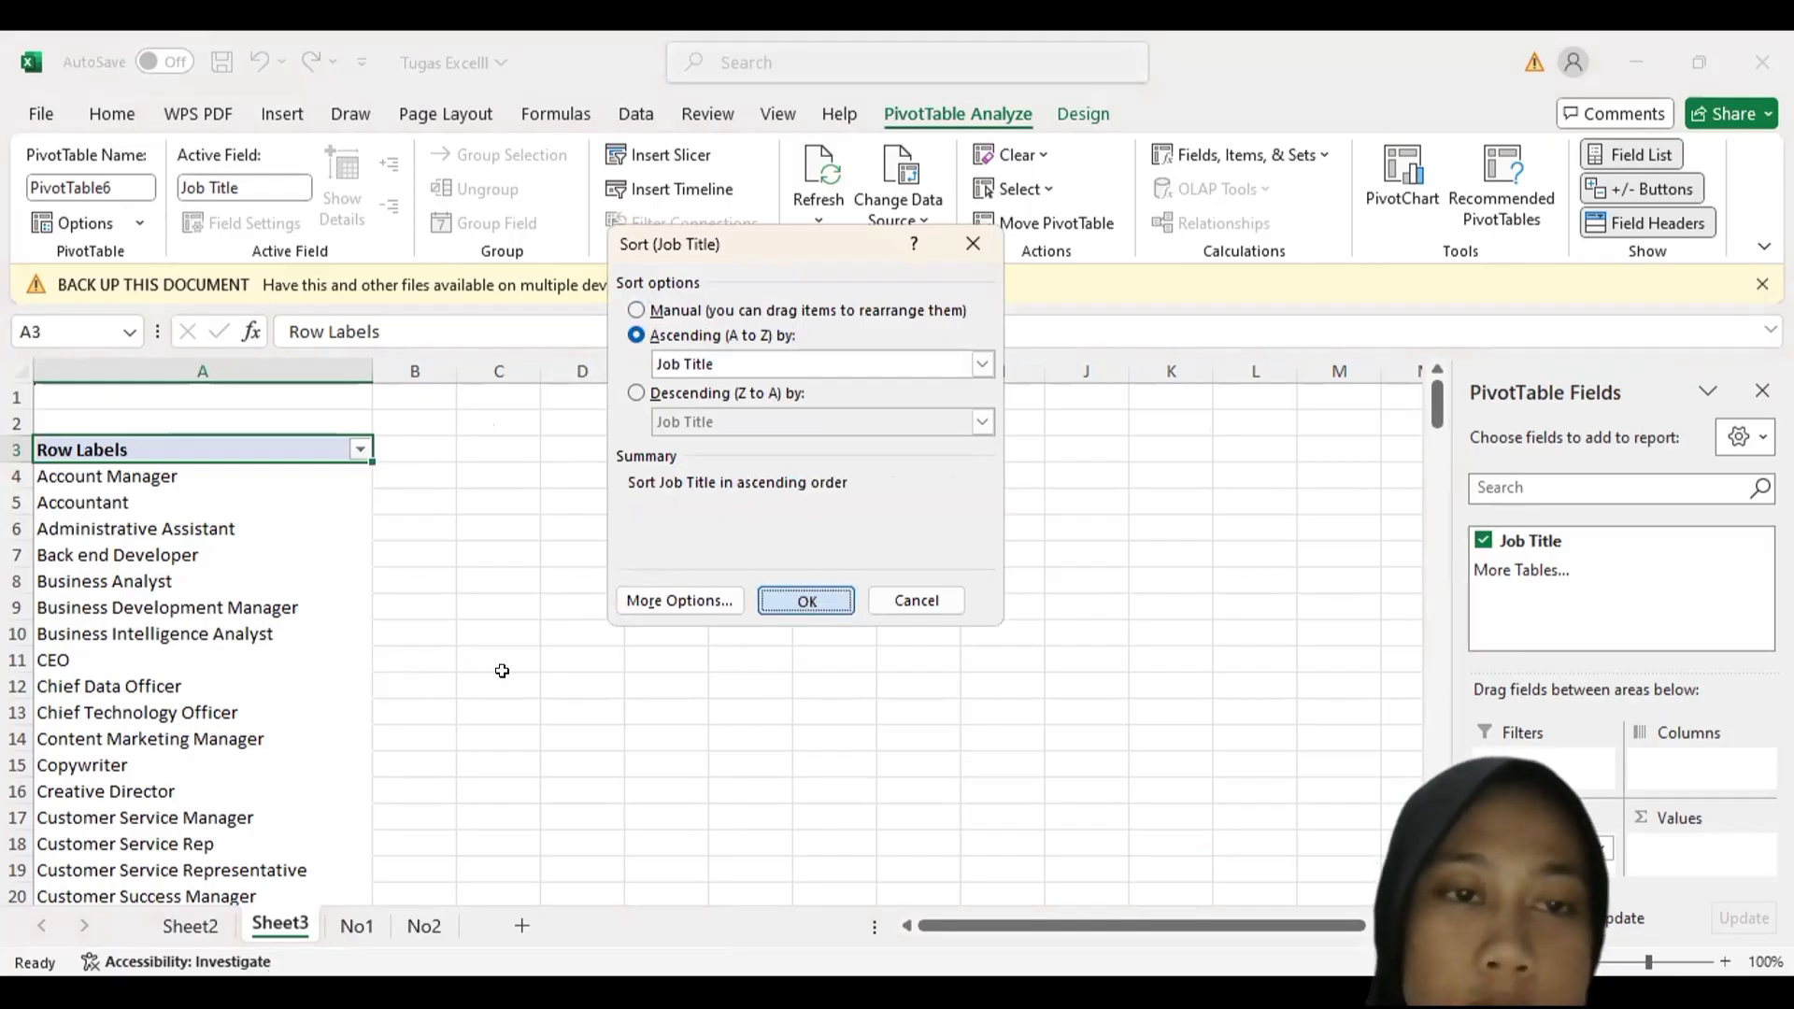
key(Return)
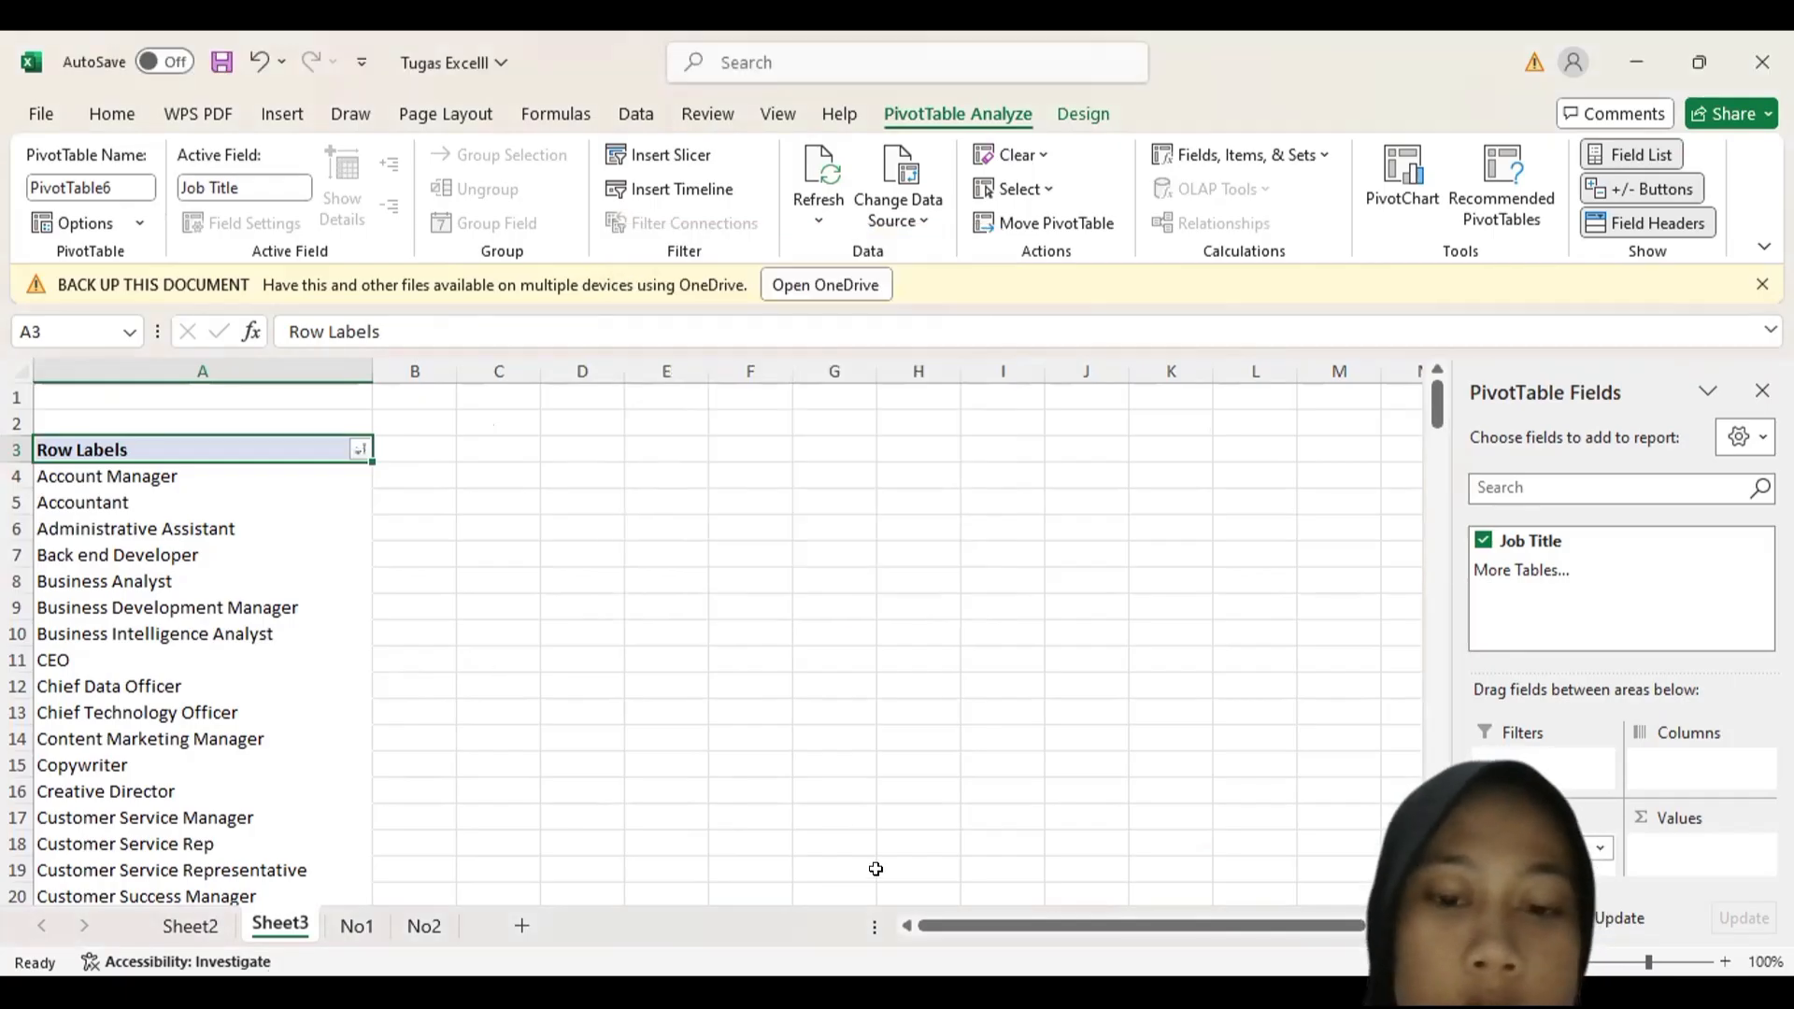
- Move the copied Job Title column on the No1 sheet from column R to column S
click(351, 923)
scroll(929, 779, up, 1)
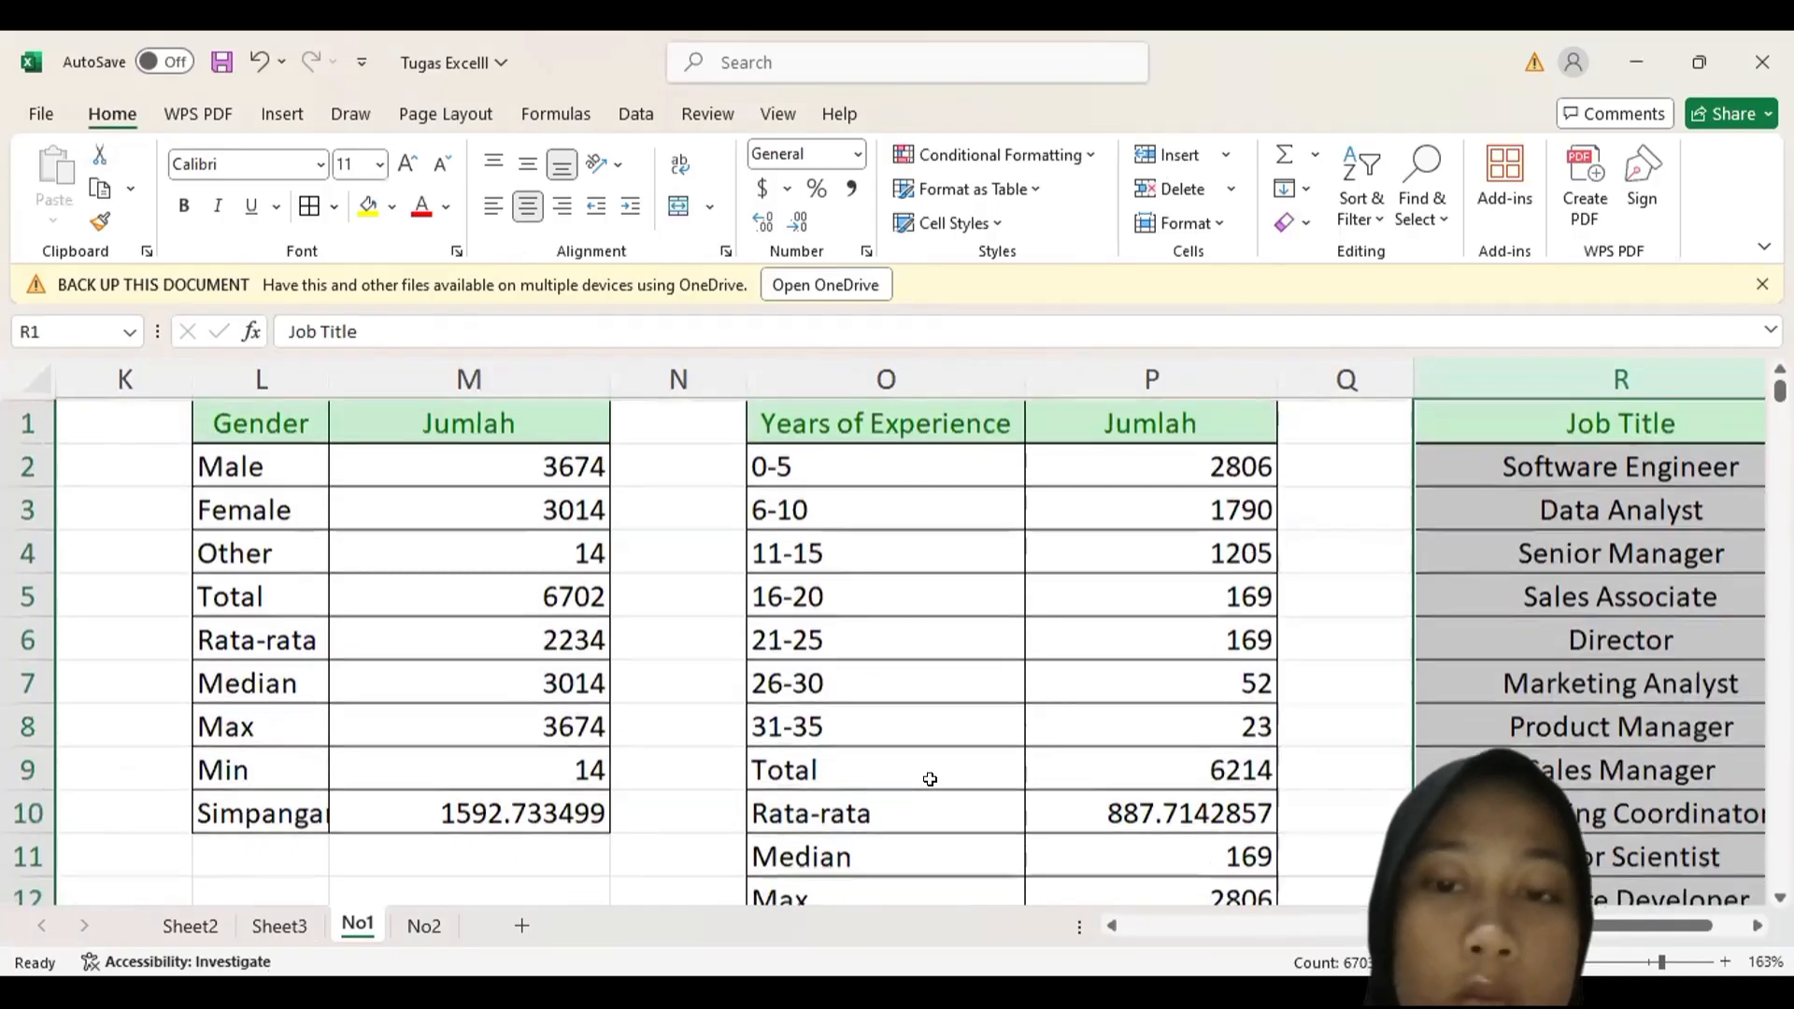
scroll(929, 779, right, 2)
scroll(930, 779, right, 1)
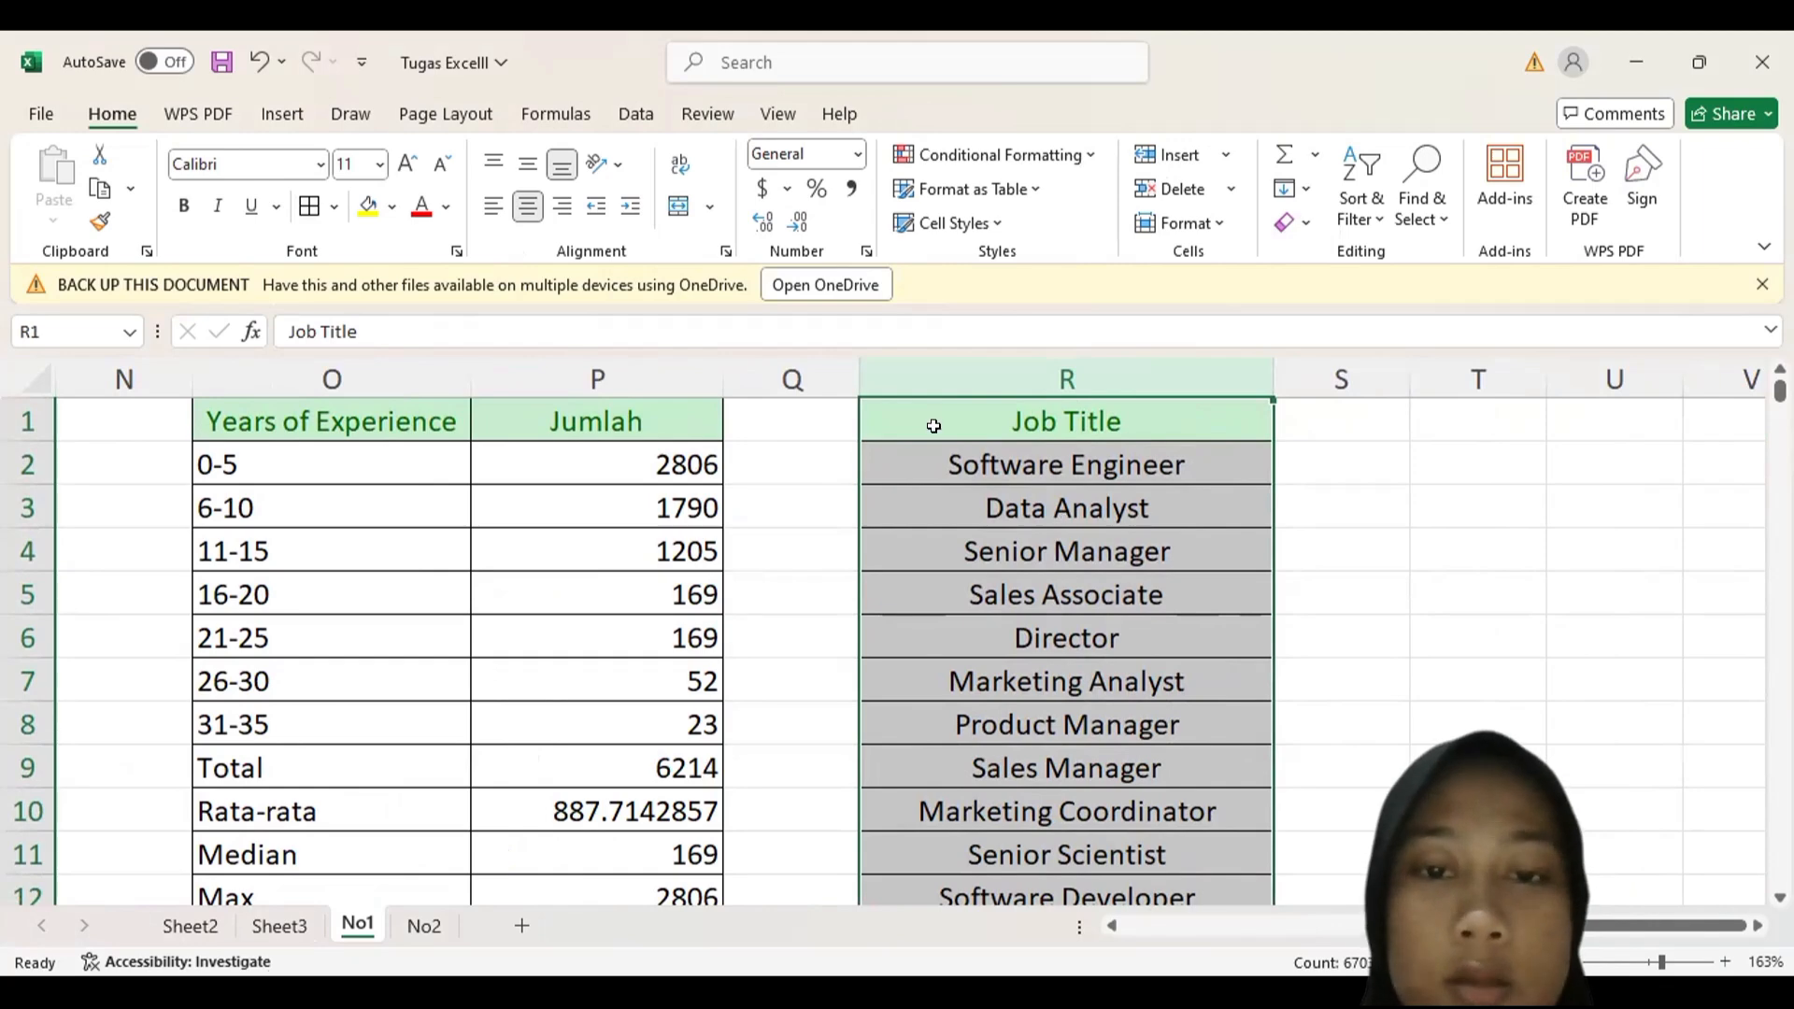
drag(855, 454, 918, 447)
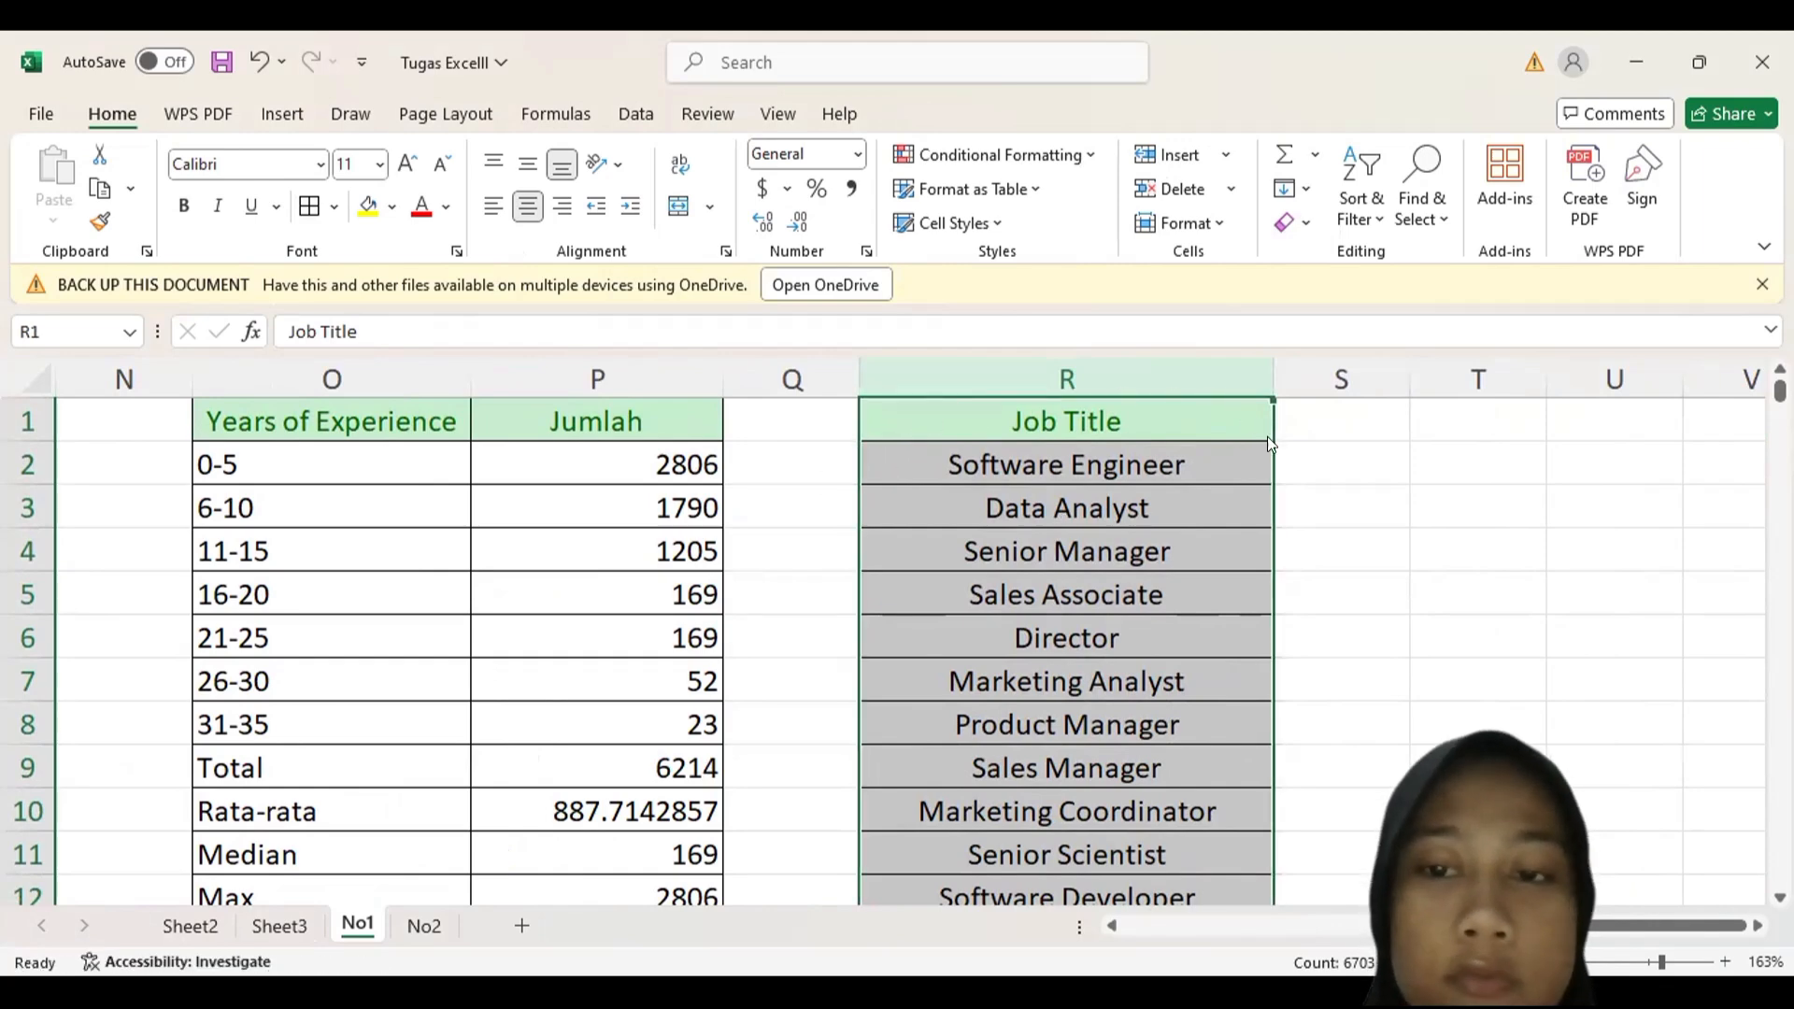
drag(1270, 444, 1397, 449)
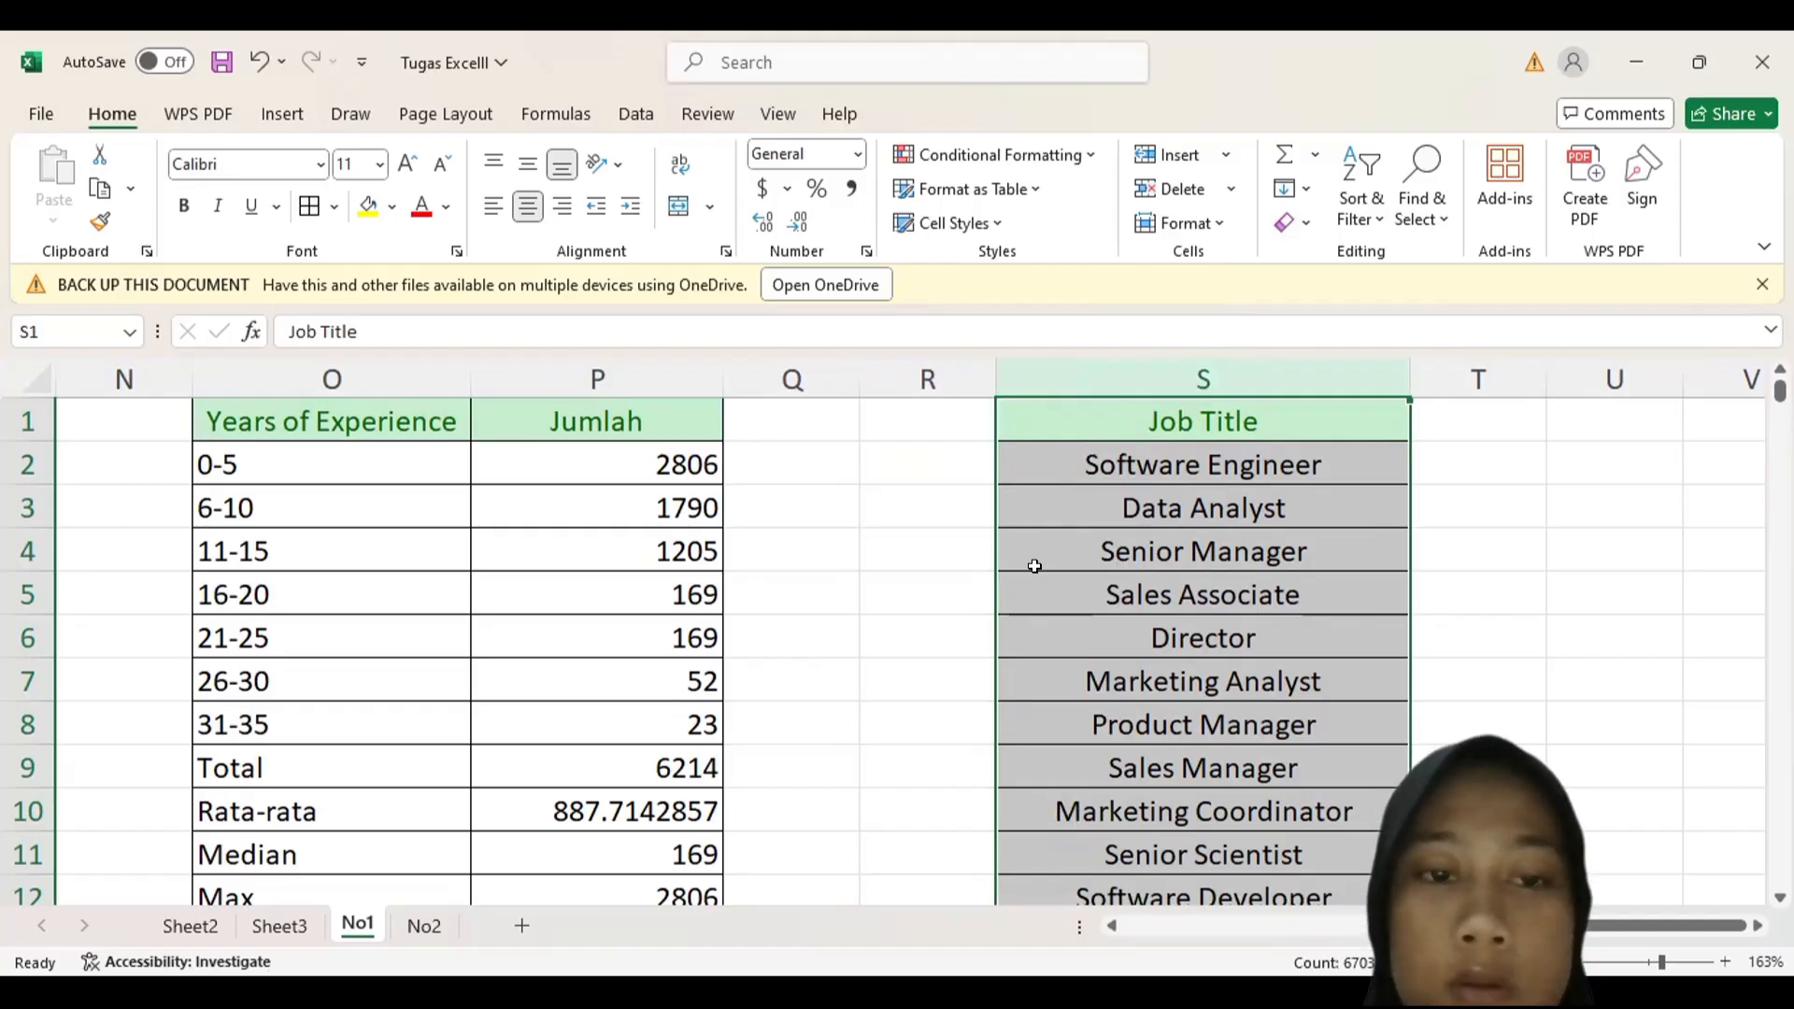
- Copy the whole No column A of the data and paste it into column R beside the copied Job Title column
scroll(1034, 567, left, 10)
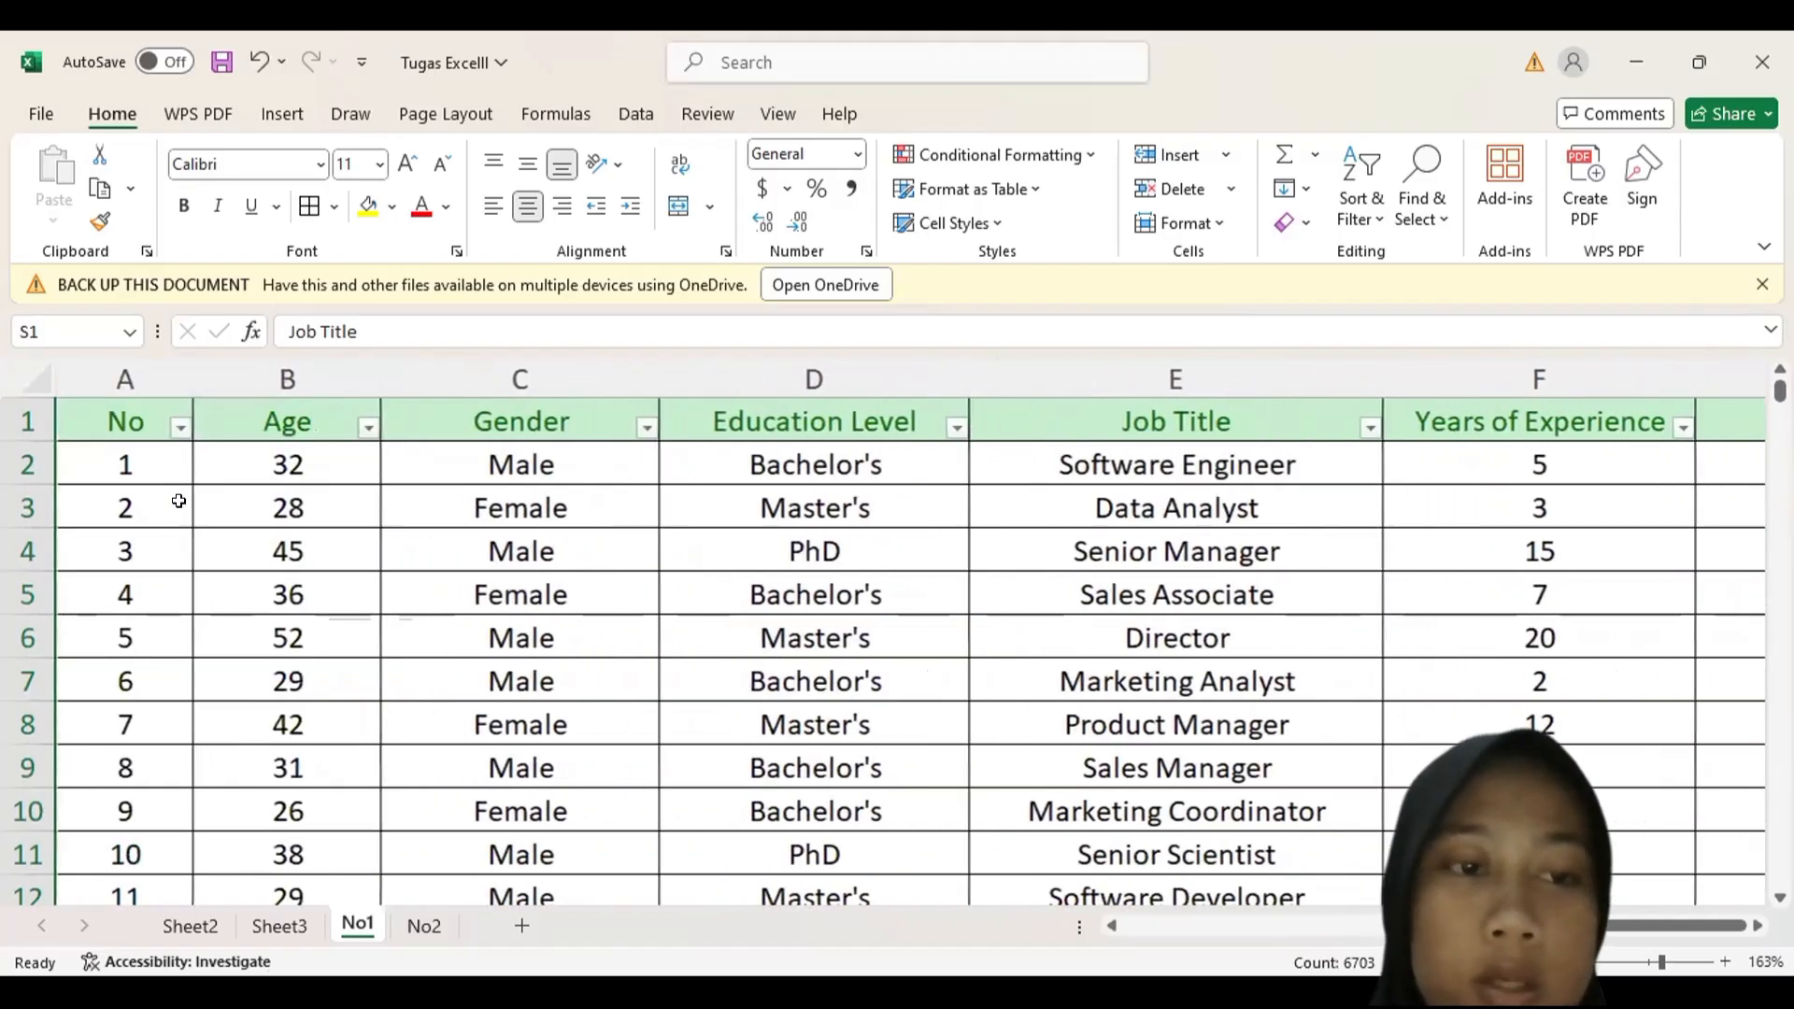
click(167, 366)
key(ctrl+c)
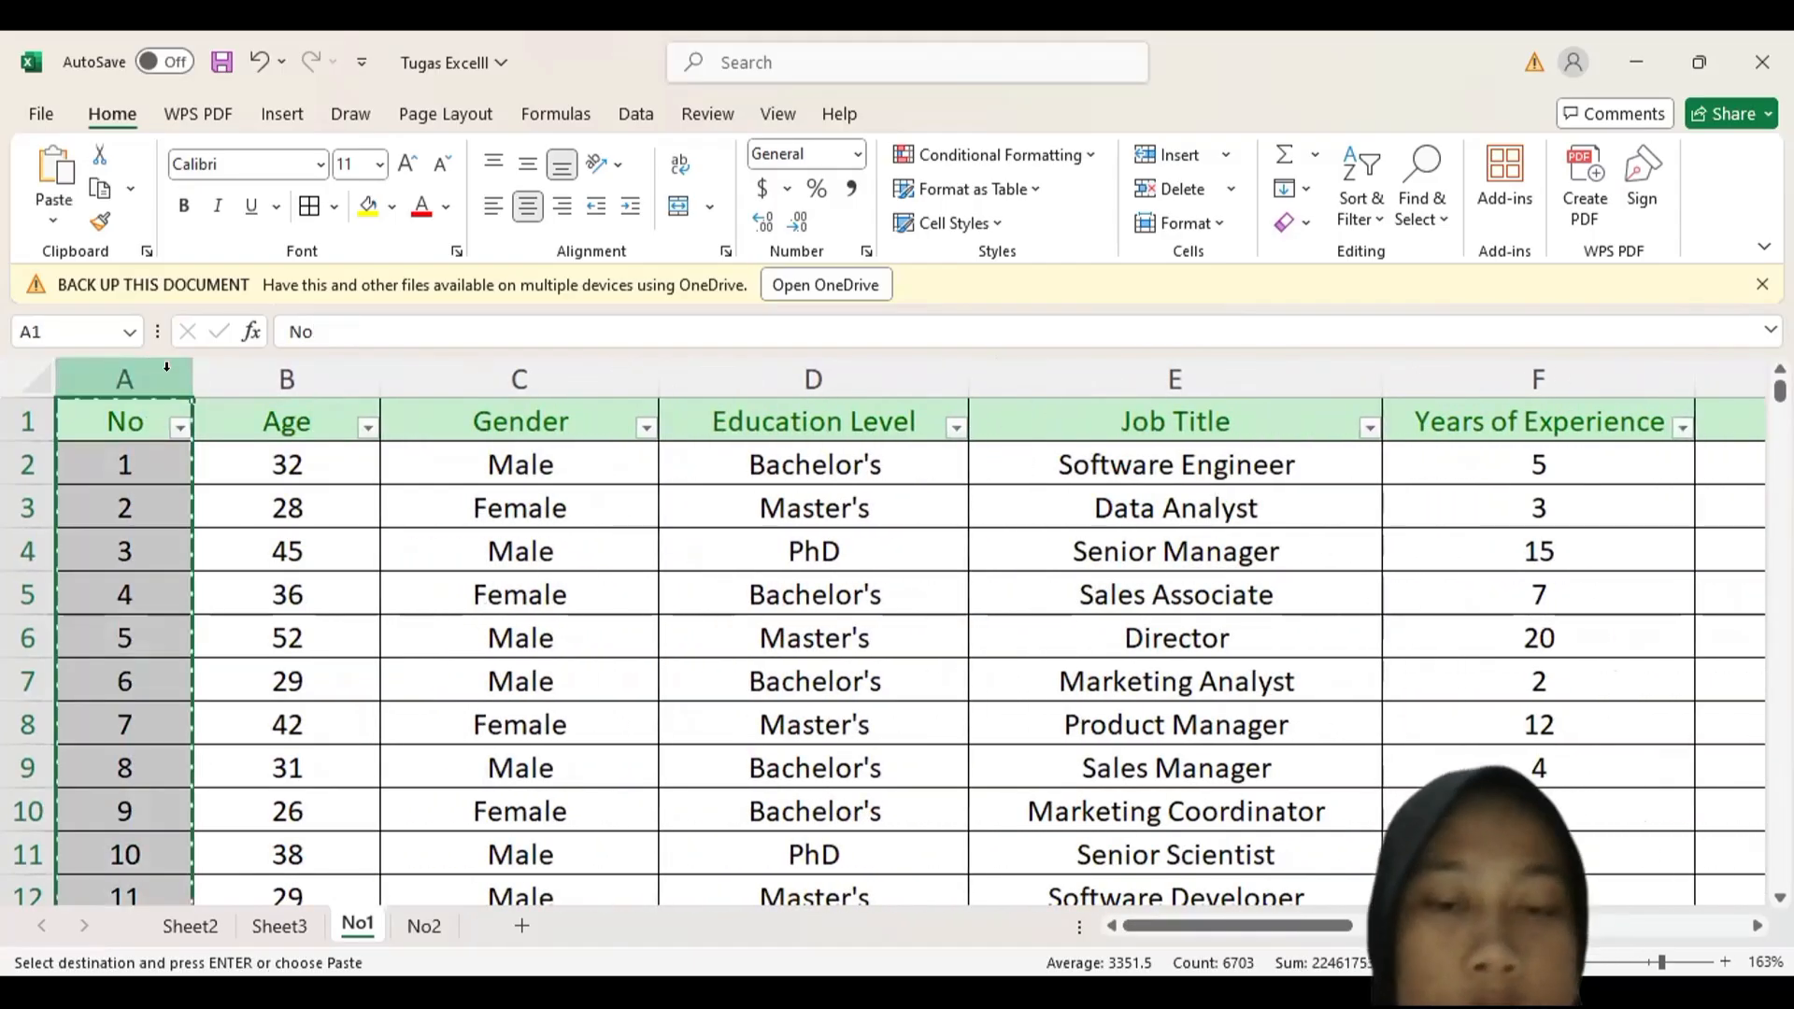
scroll(877, 609, right, 10)
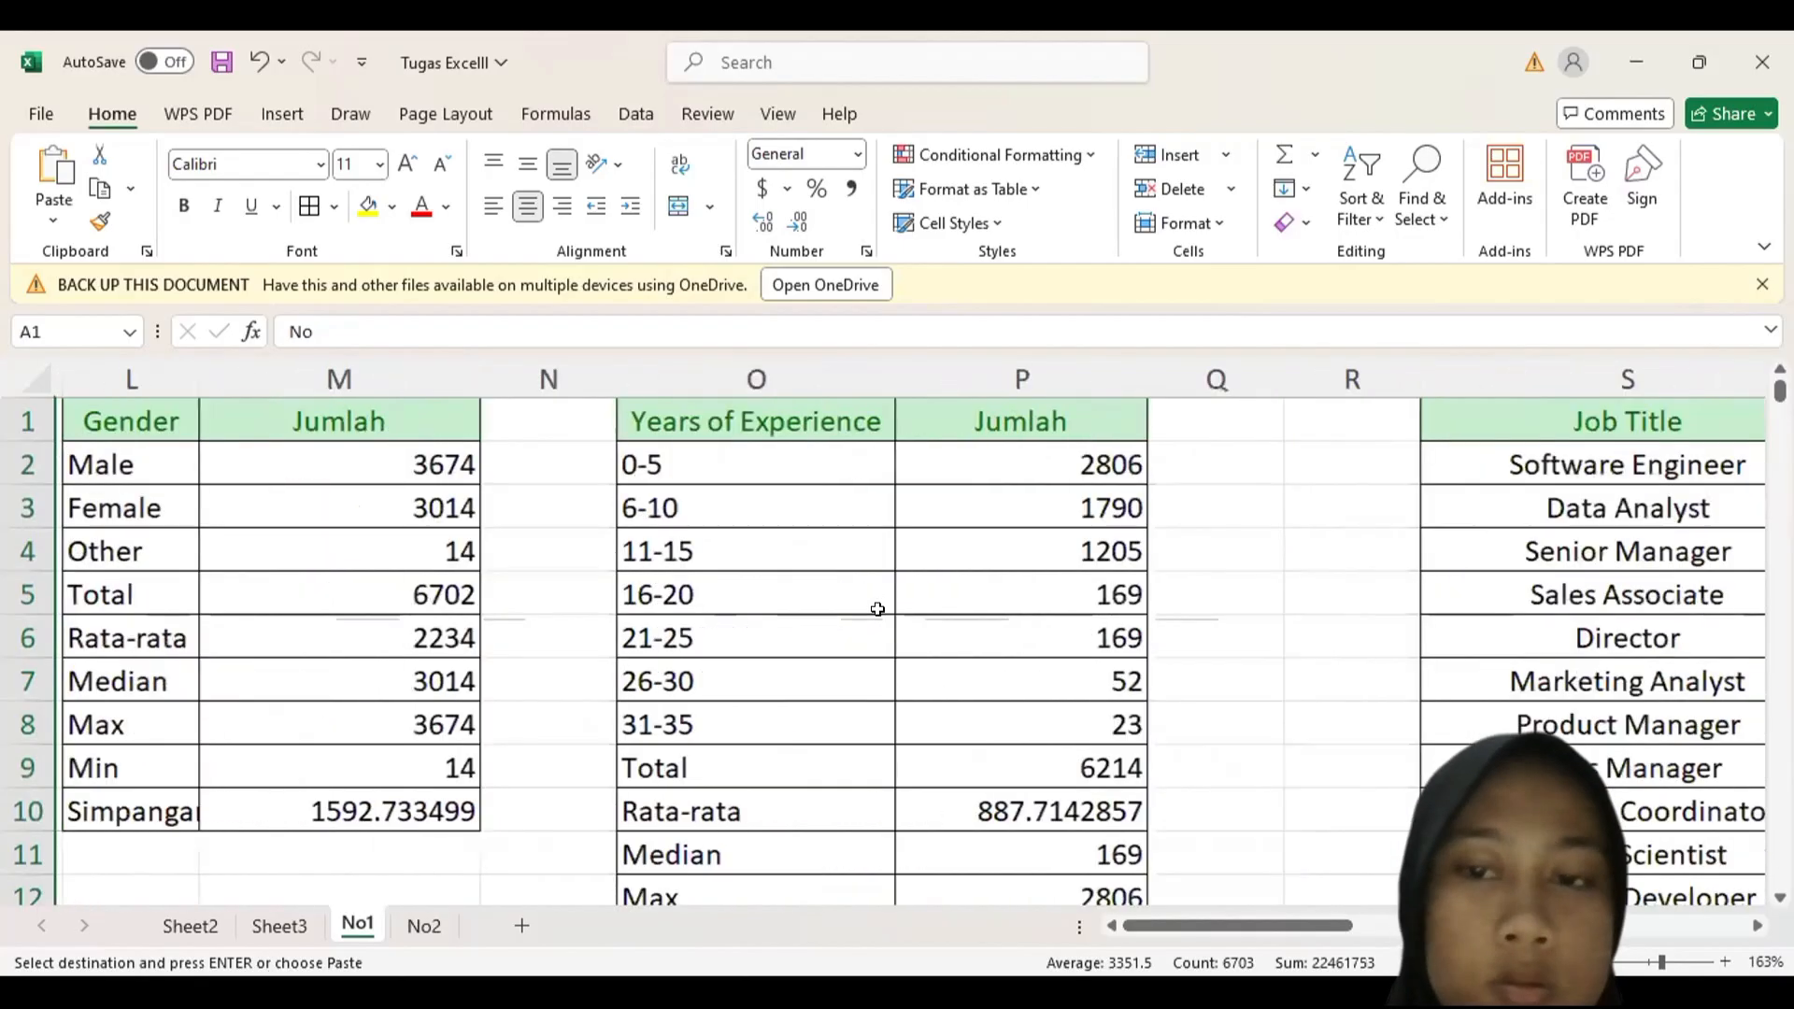
scroll(877, 609, right, 1)
click(1169, 423)
key(ctrl+v)
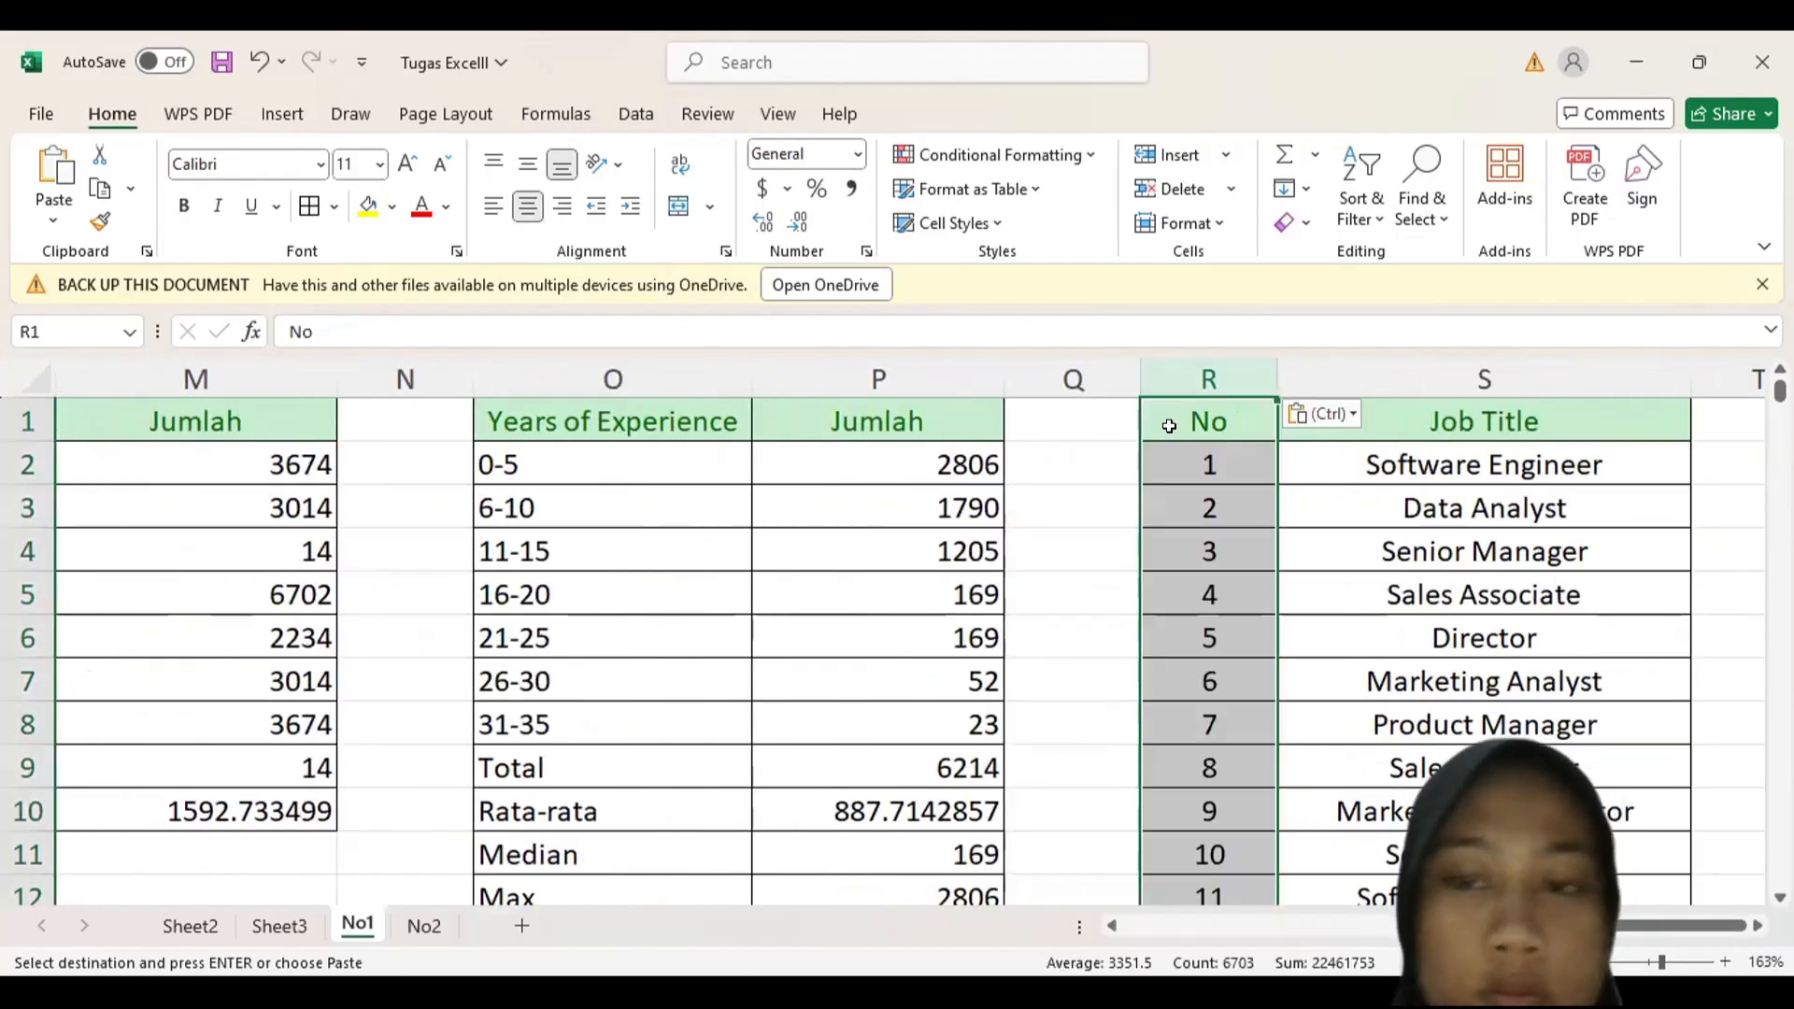
- Create a PivotTable on a new worksheet from the copied No and Job Title columns R and S
click(1437, 547)
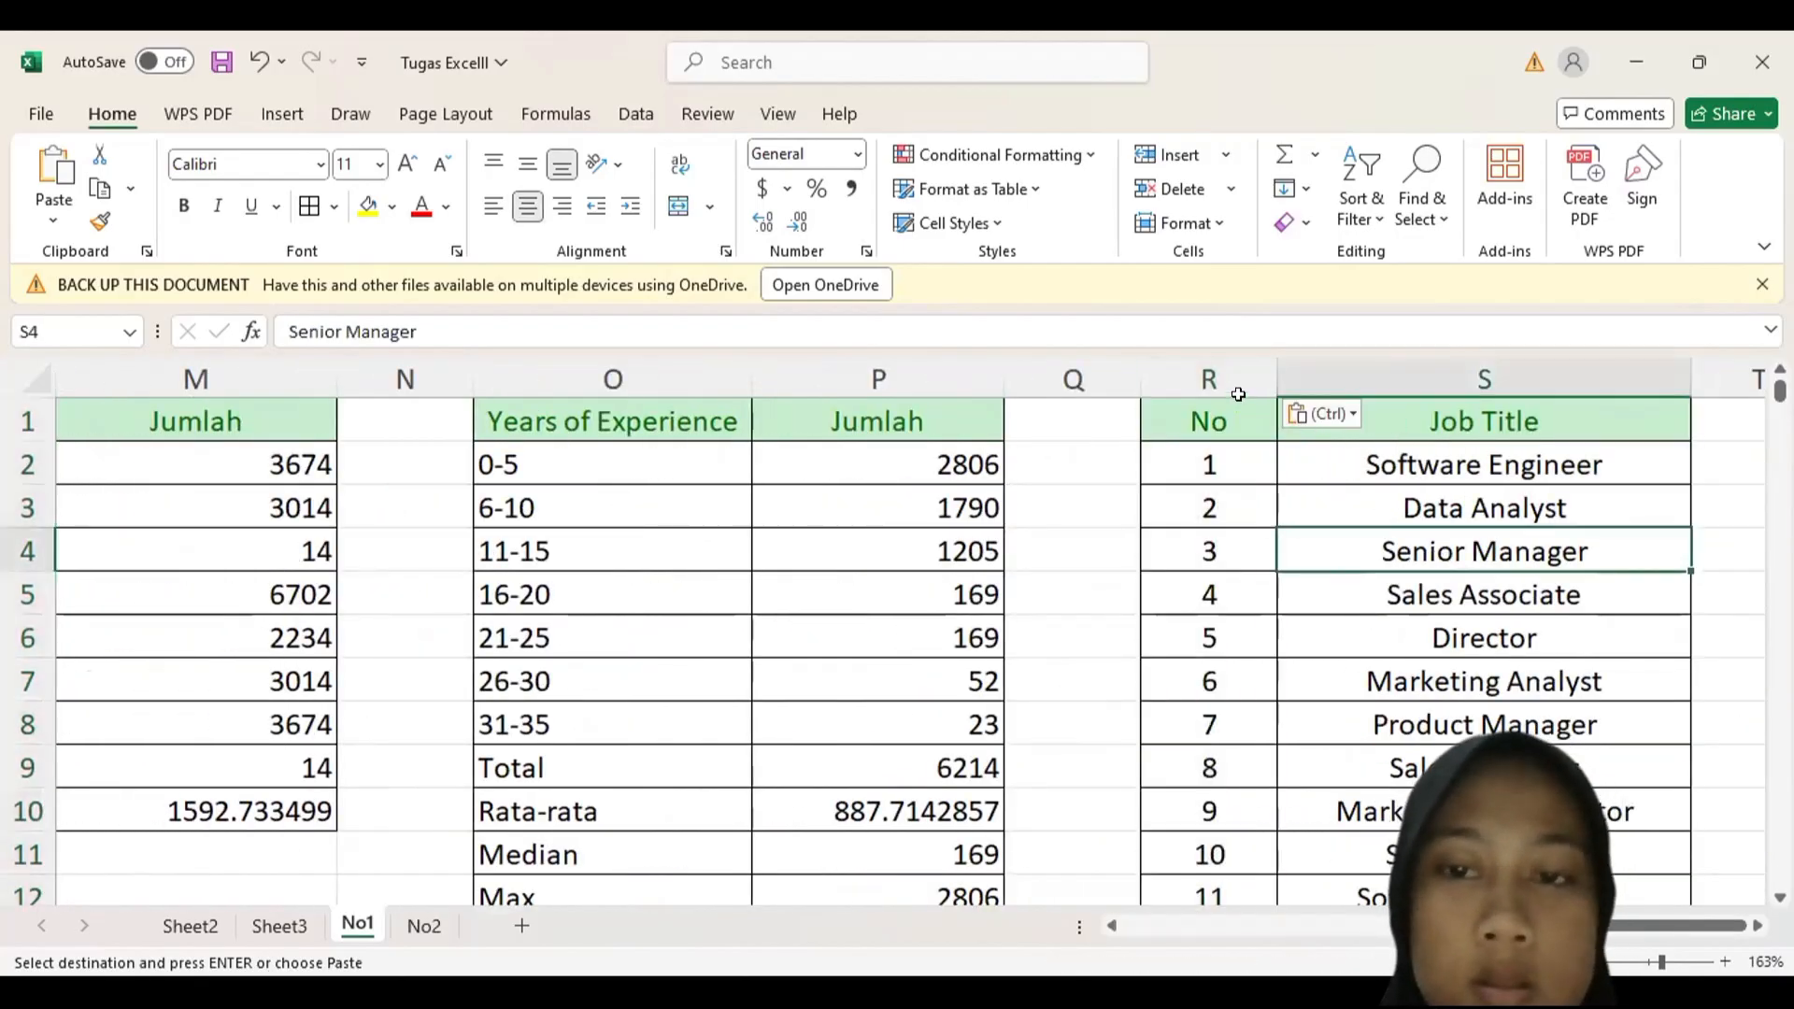
drag(1239, 391, 1289, 403)
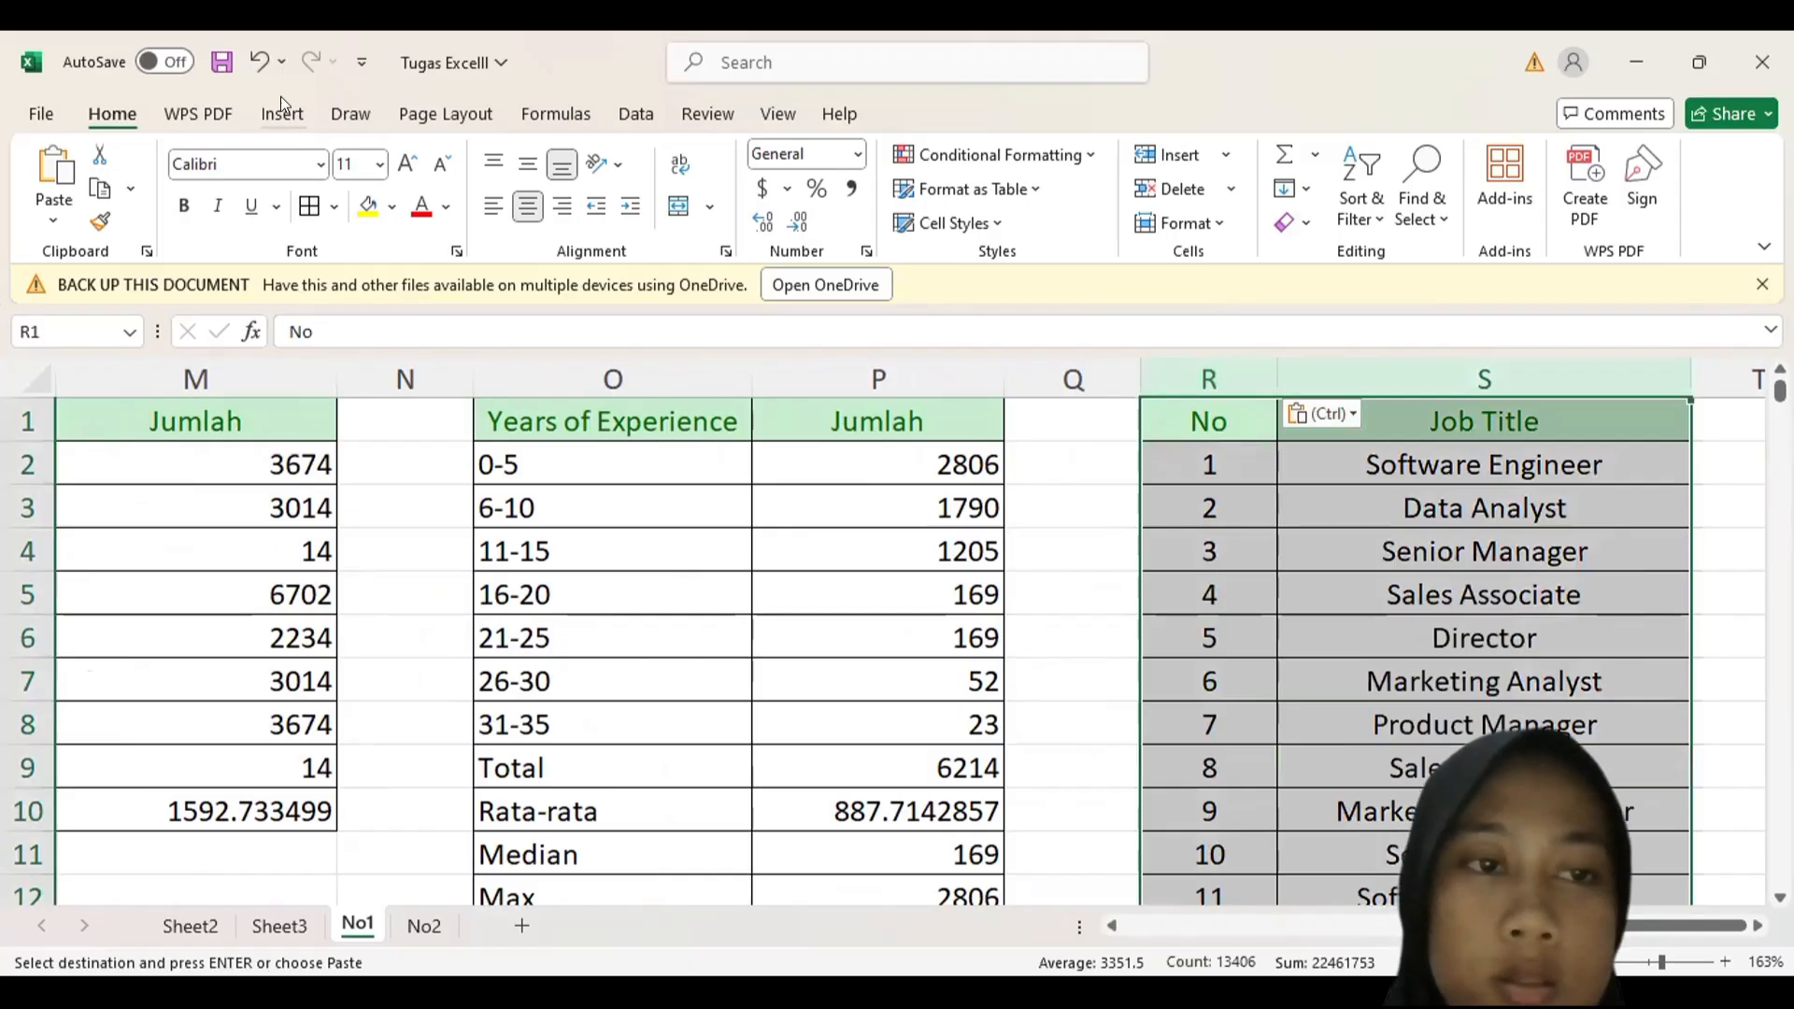
click(282, 113)
click(69, 140)
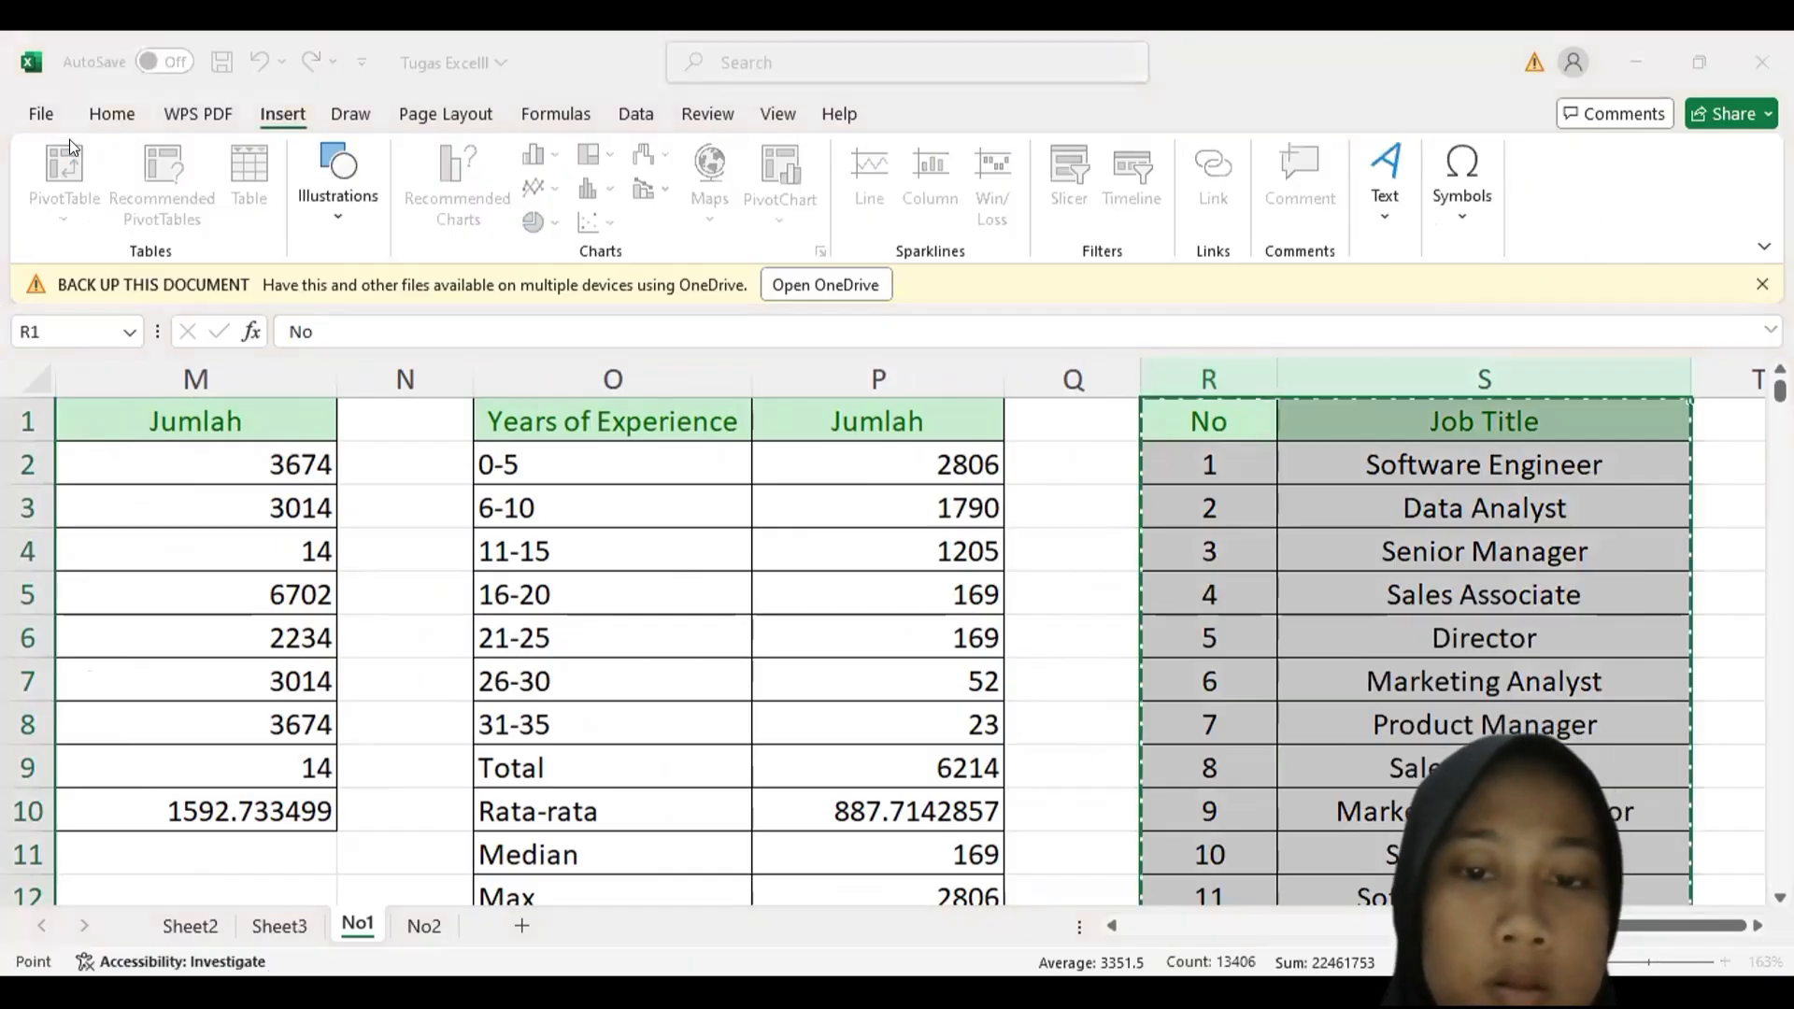
key(Return)
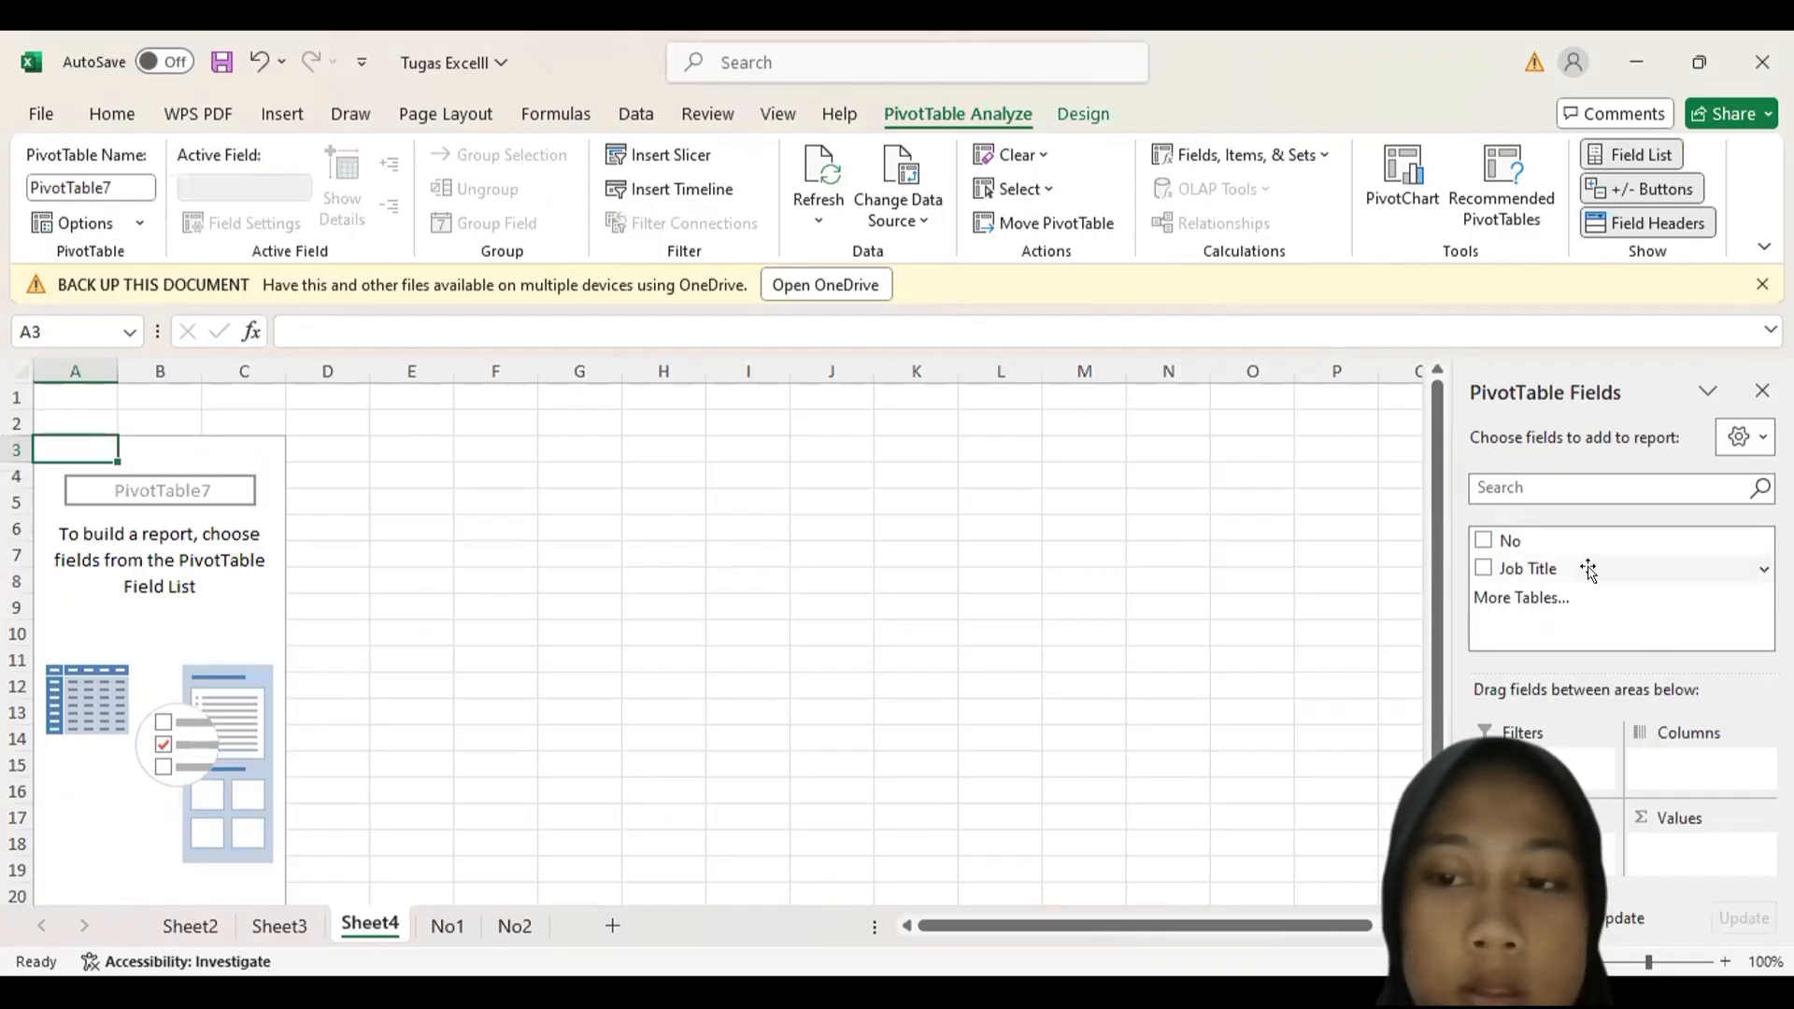
- Add Job Title as the PivotTable's row field and place both Job Title and No in the values area
click(1483, 568)
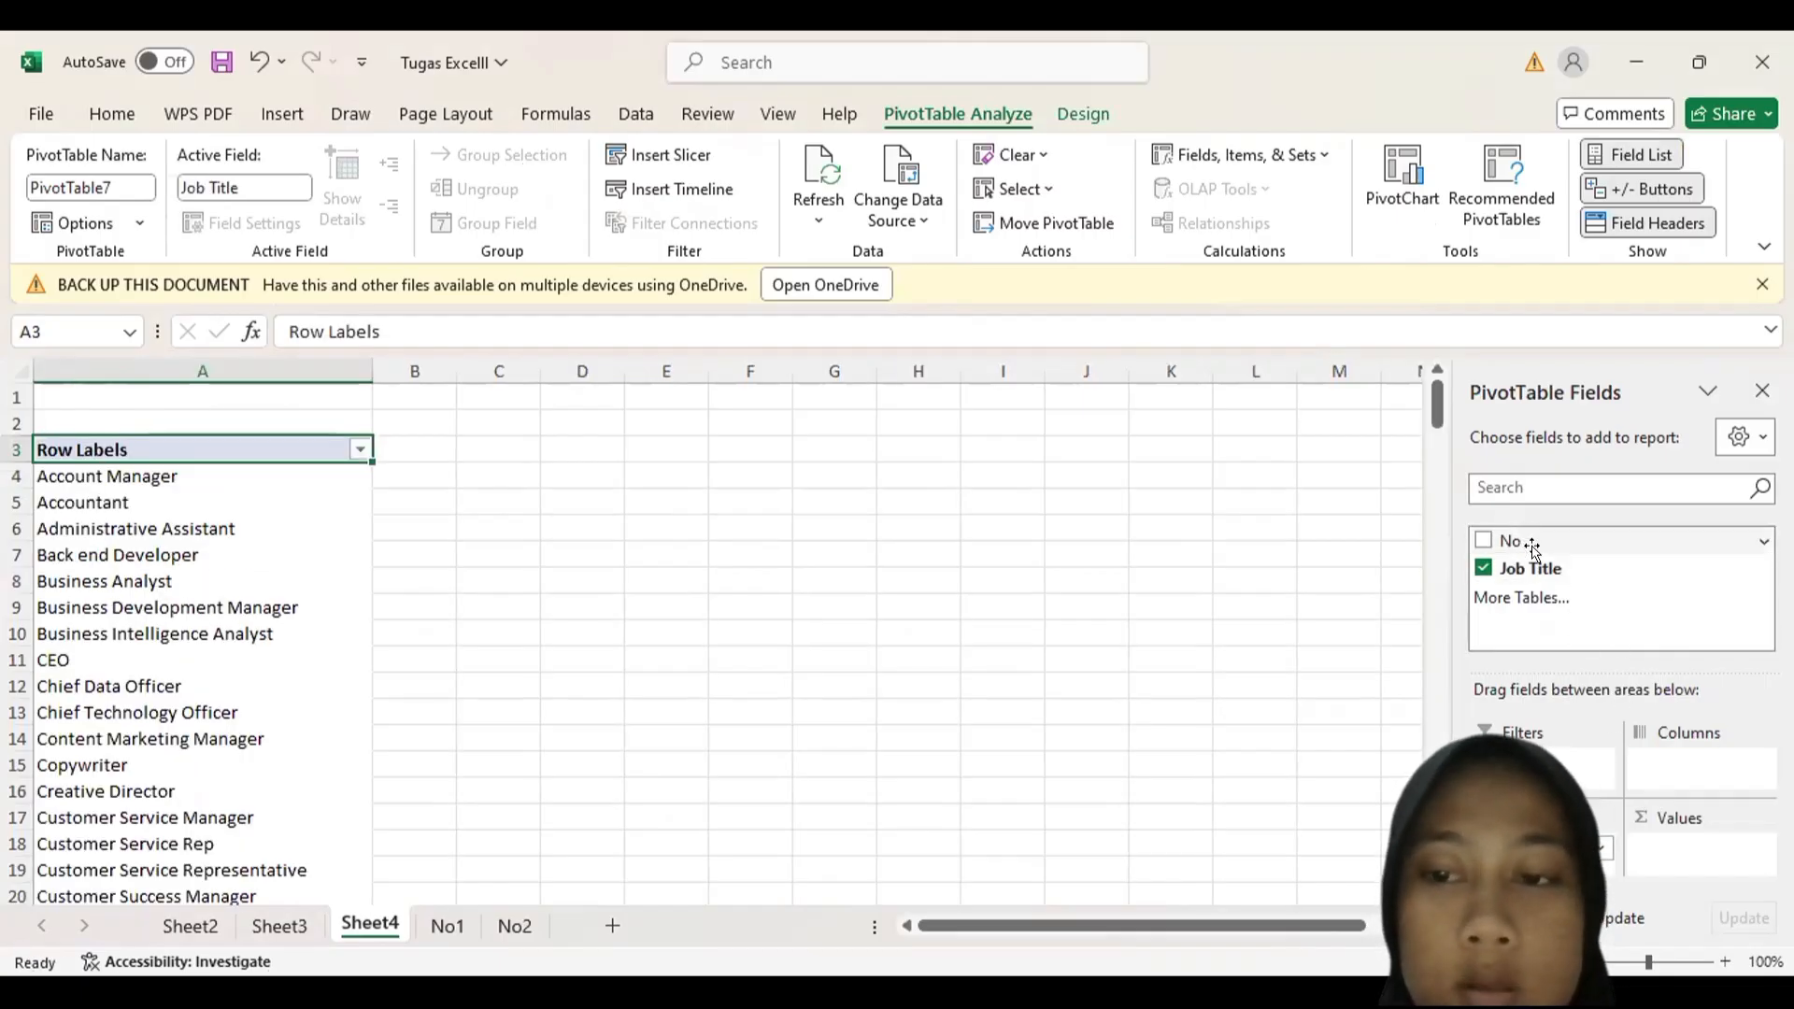
drag(1545, 558, 1686, 847)
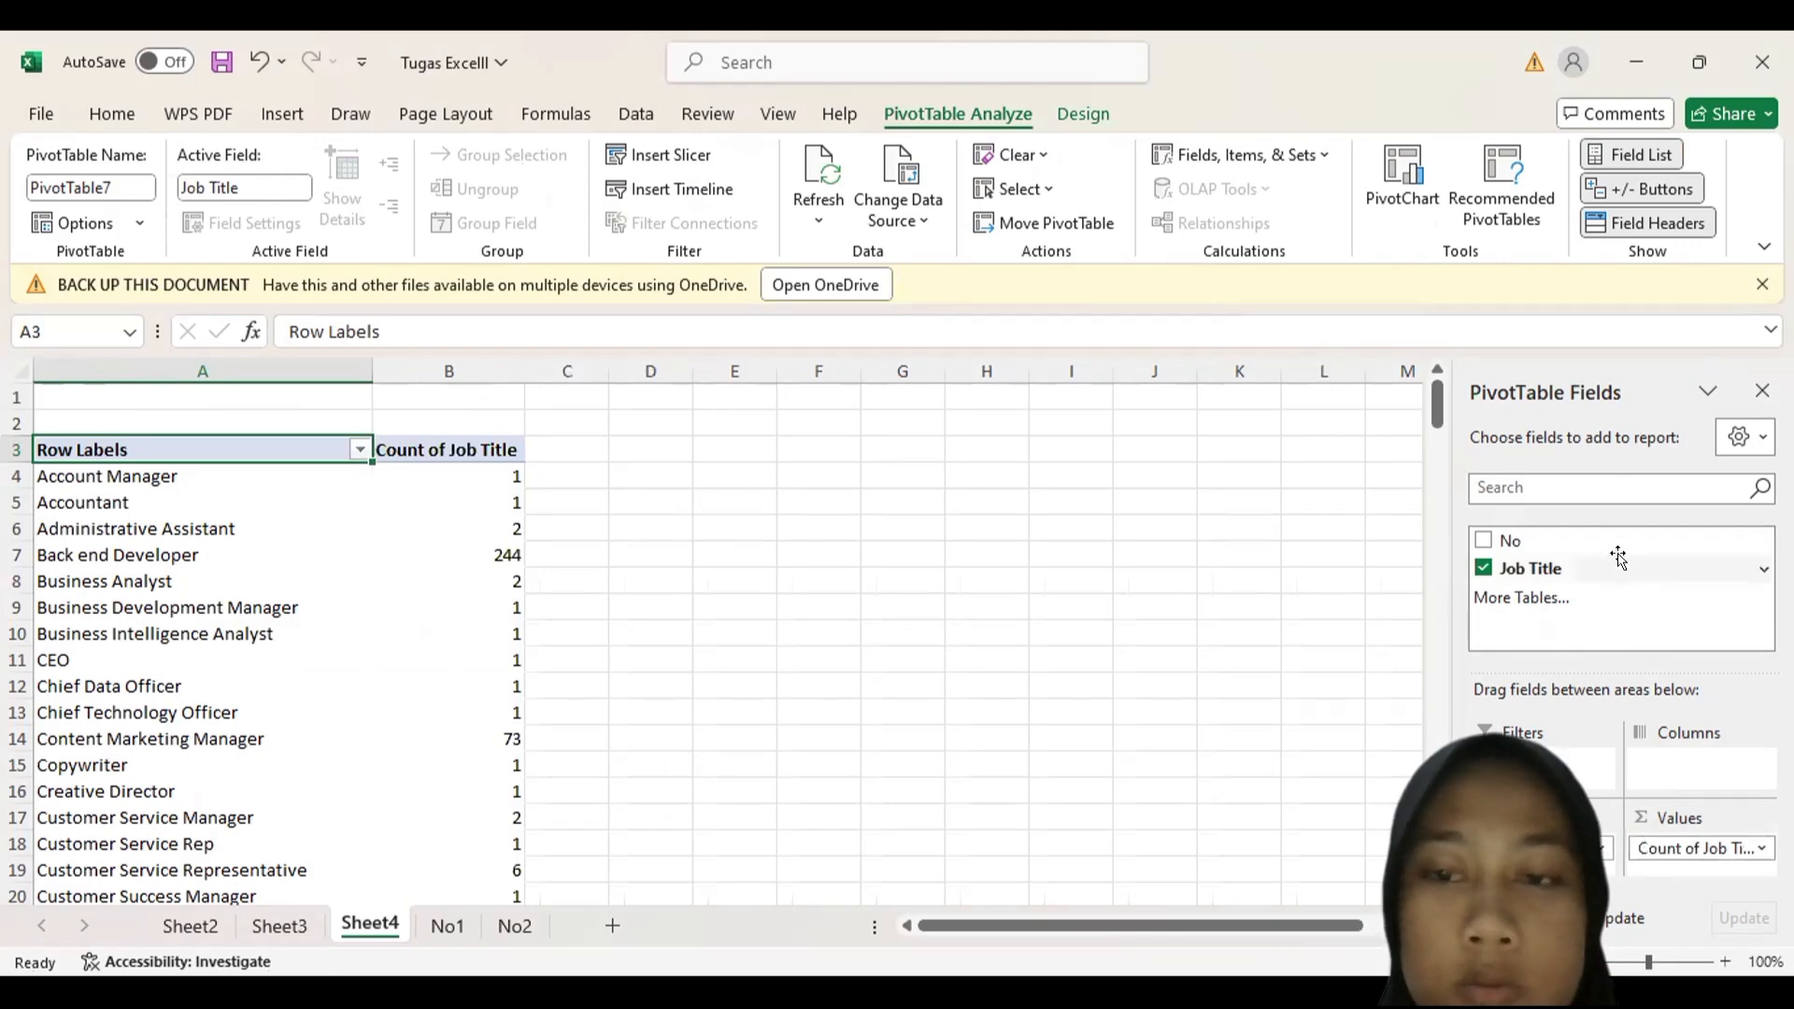
drag(1705, 892, 1696, 866)
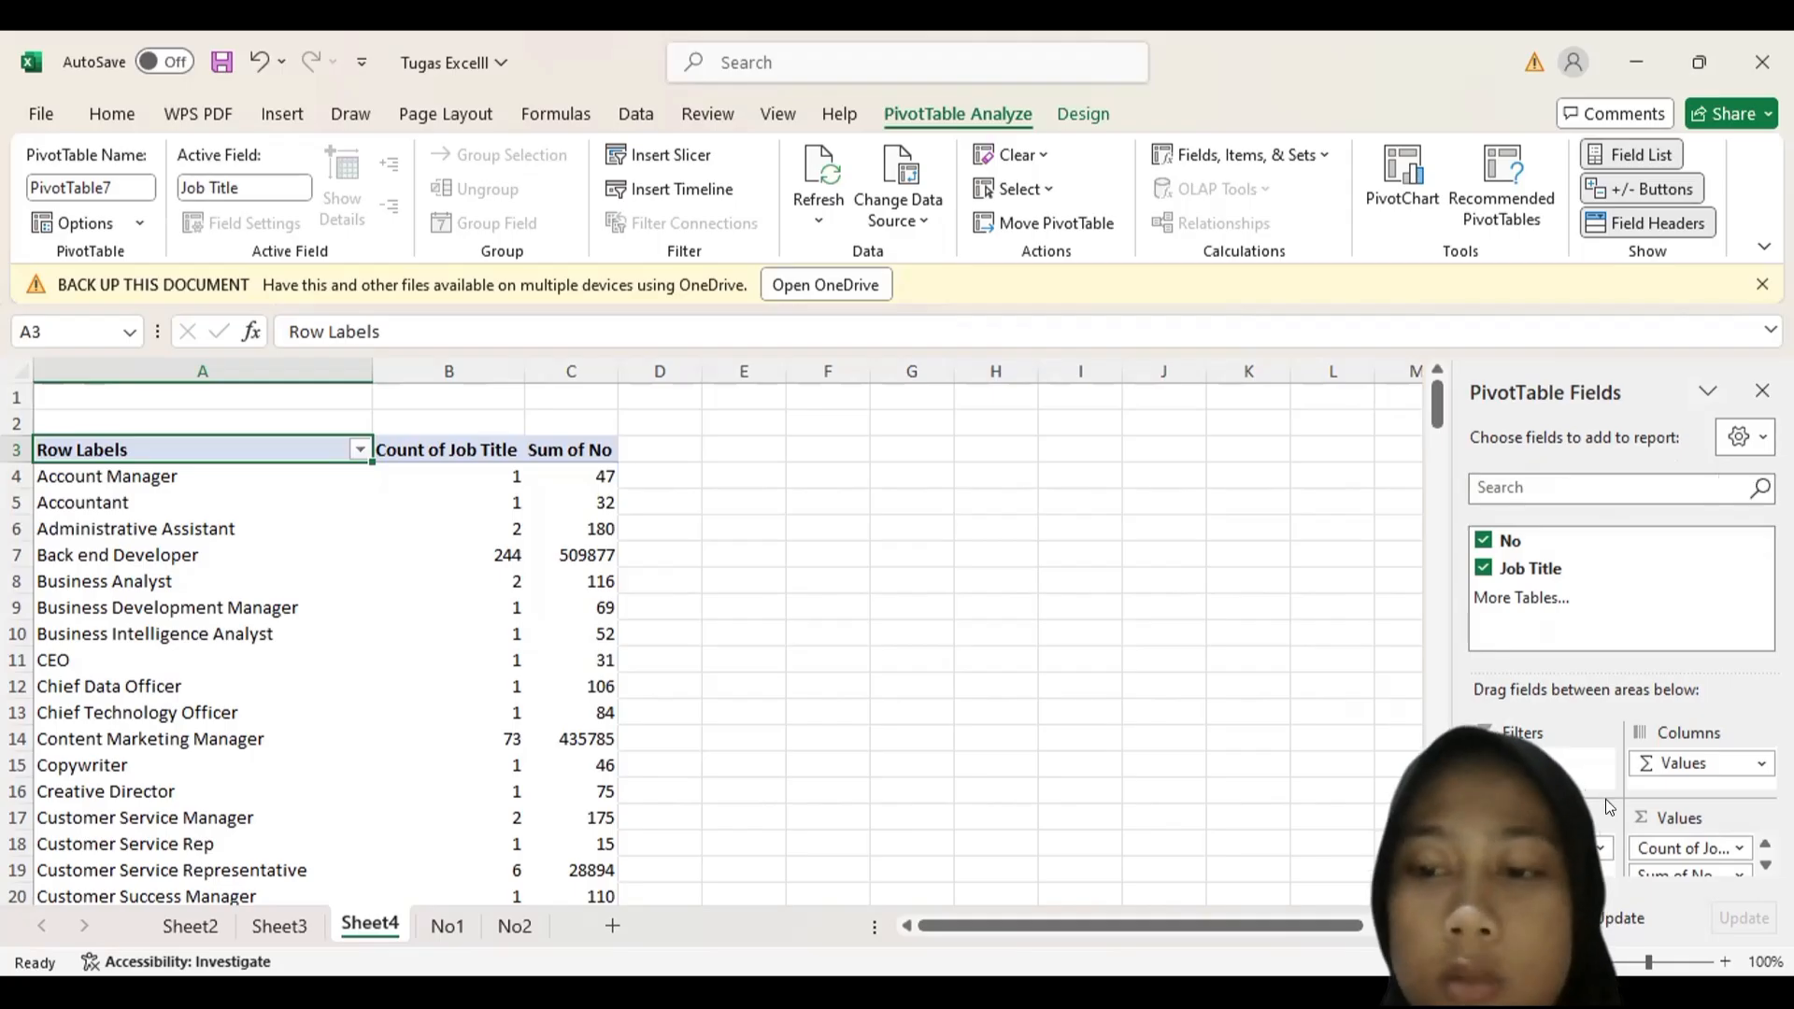
- Change the No value field's summary calculation from Sum to Min
click(1738, 873)
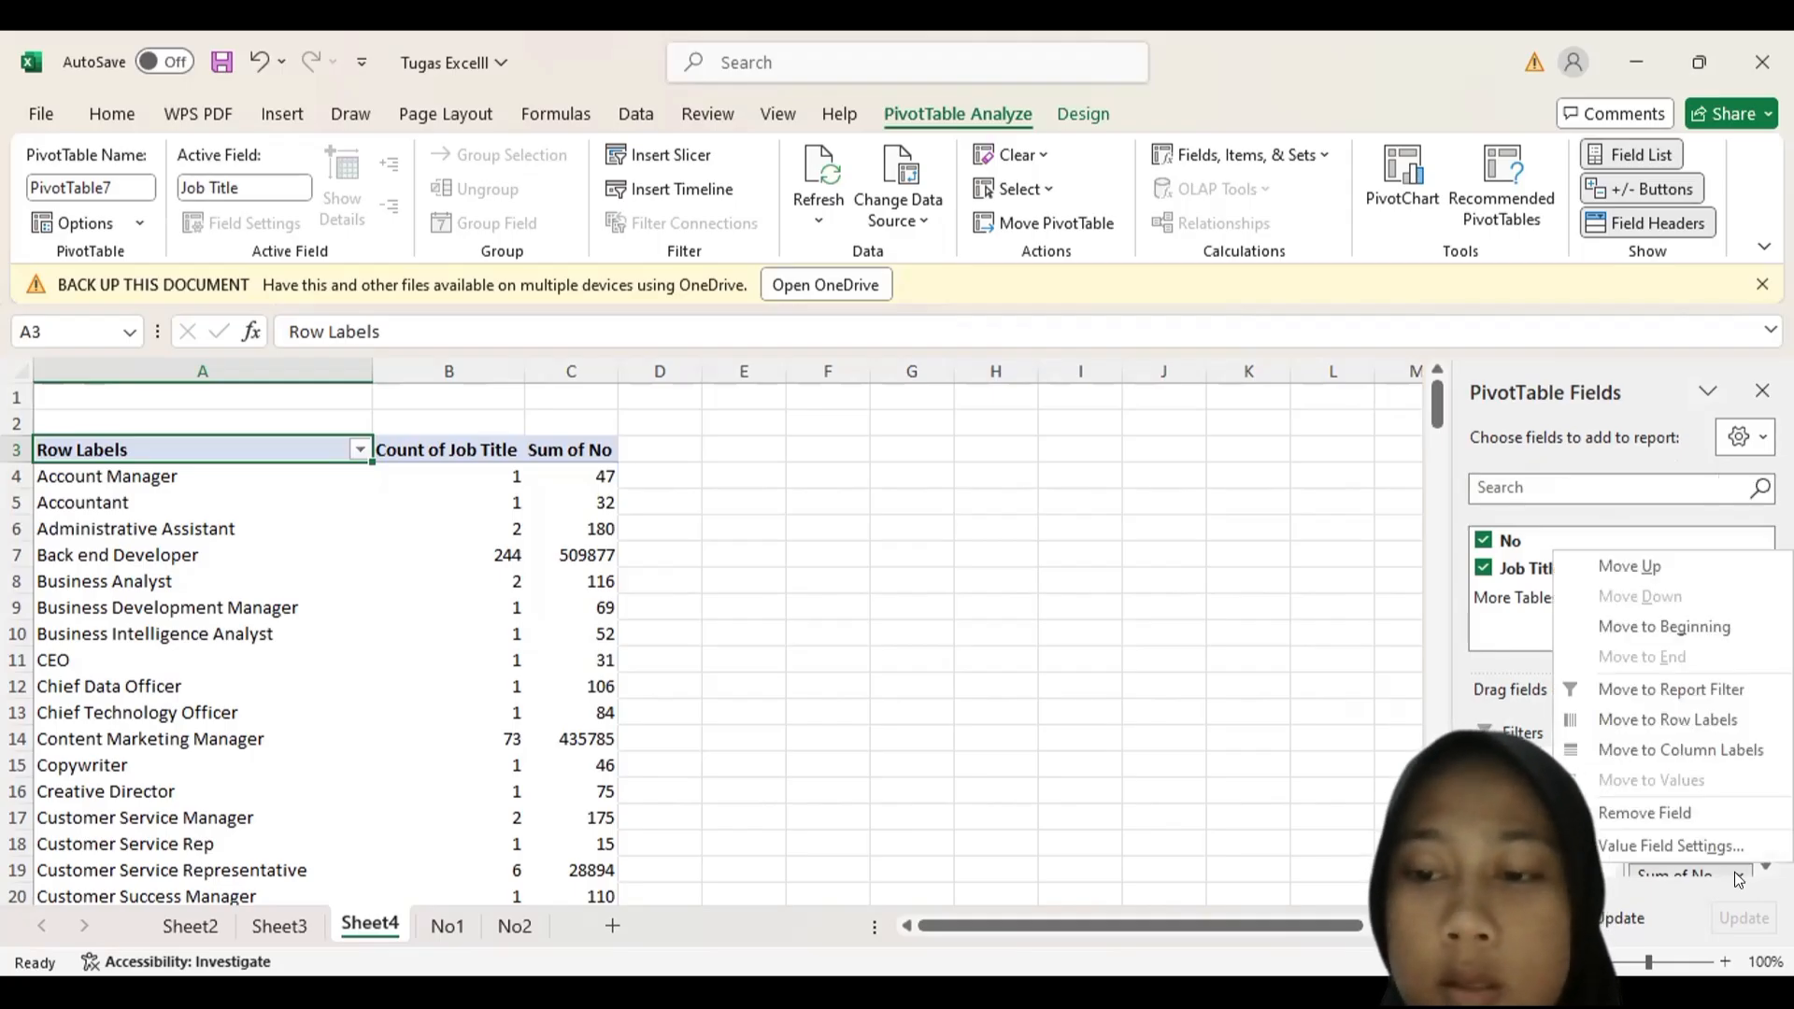
click(1670, 845)
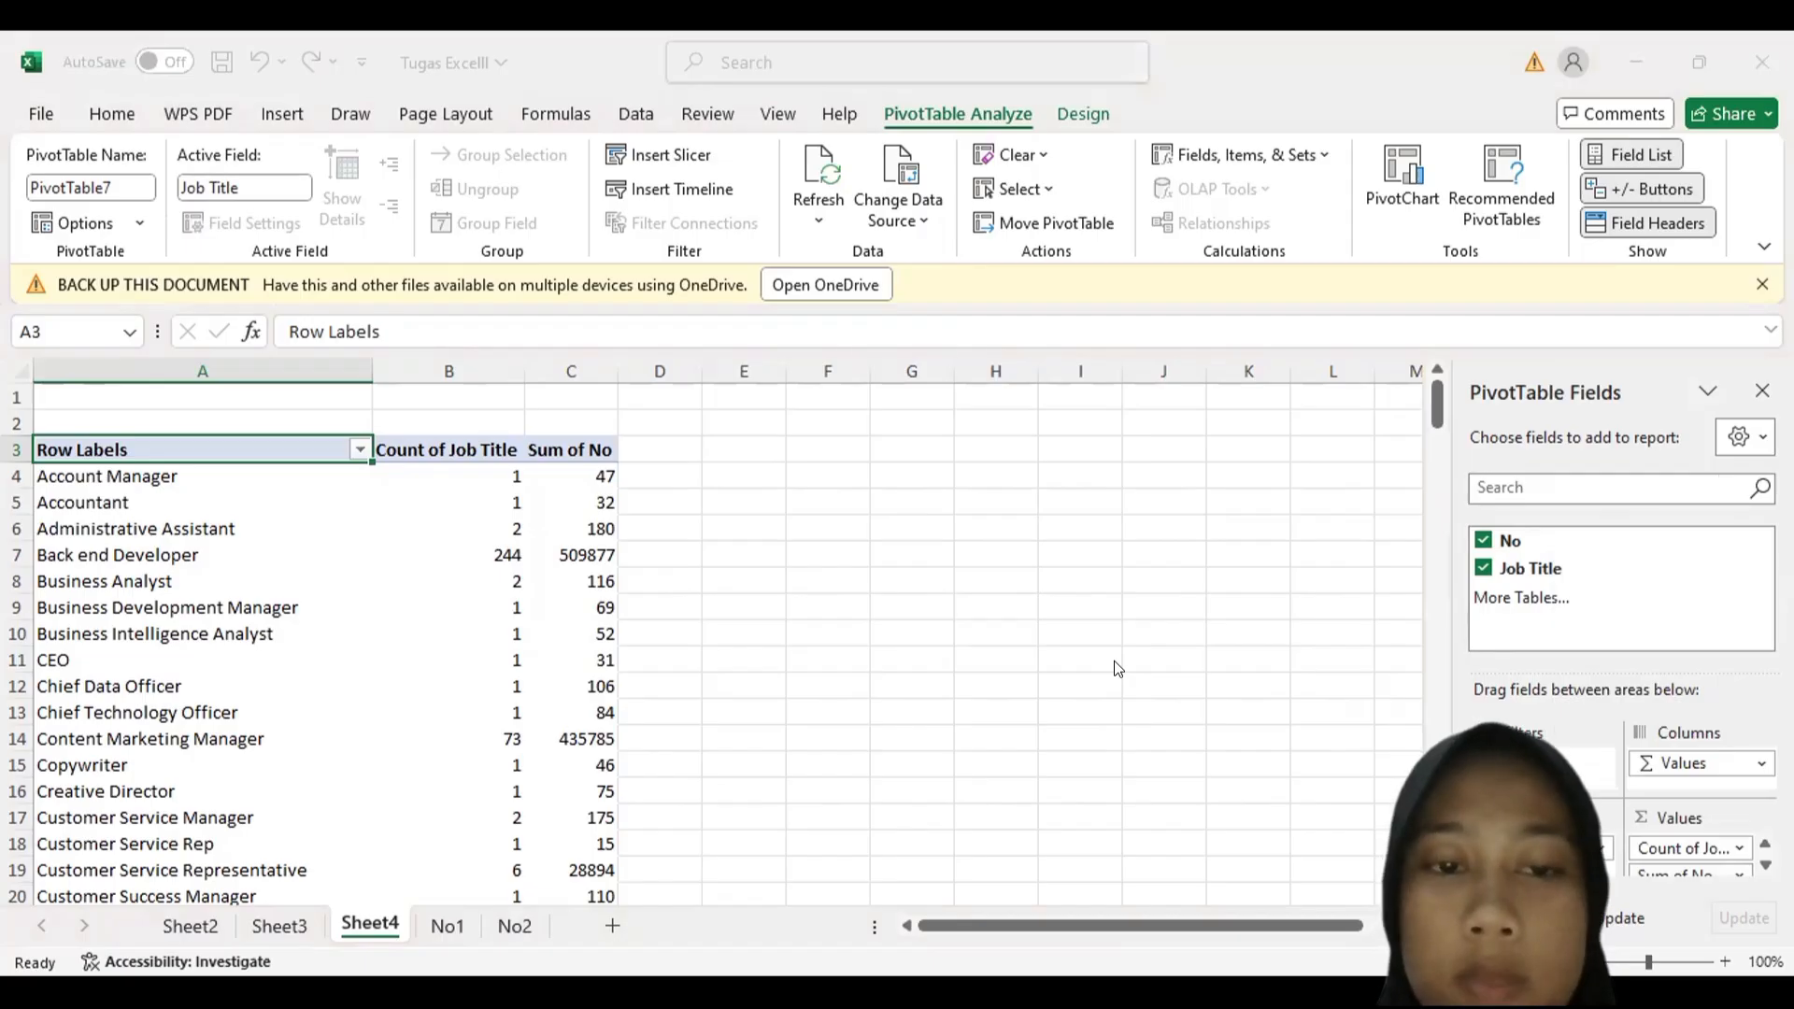
click(833, 590)
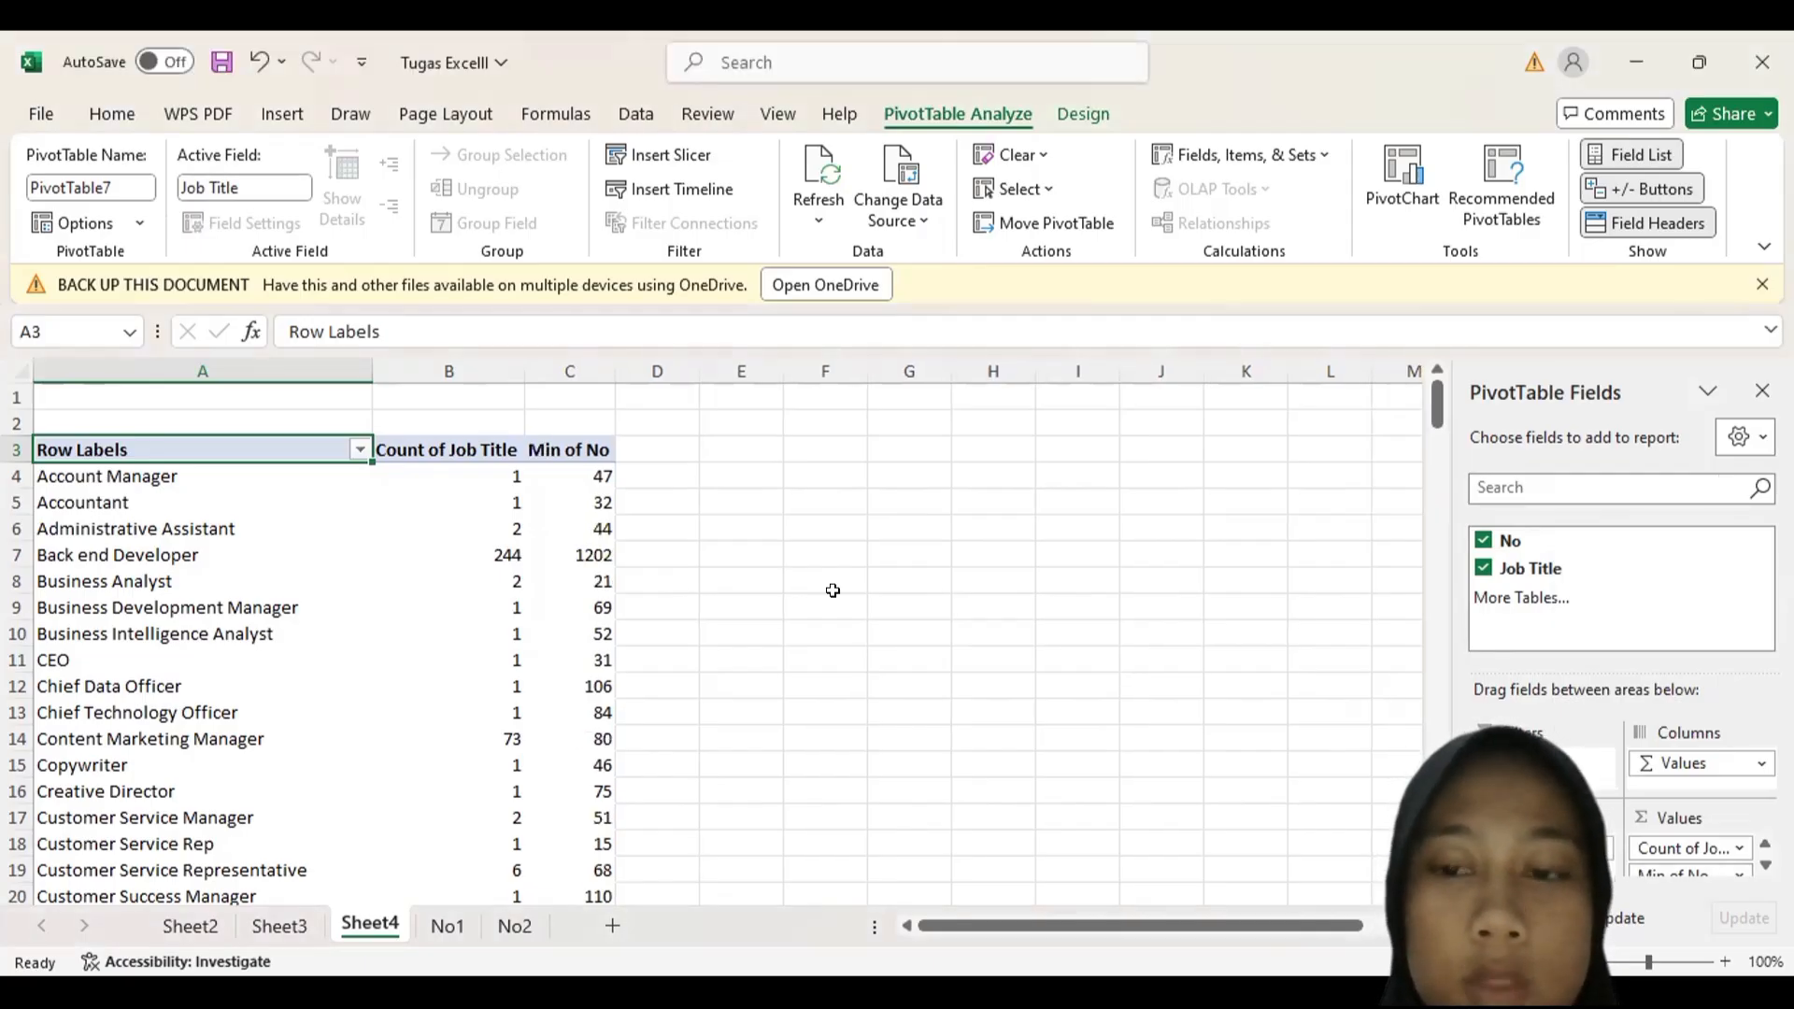
click(1740, 874)
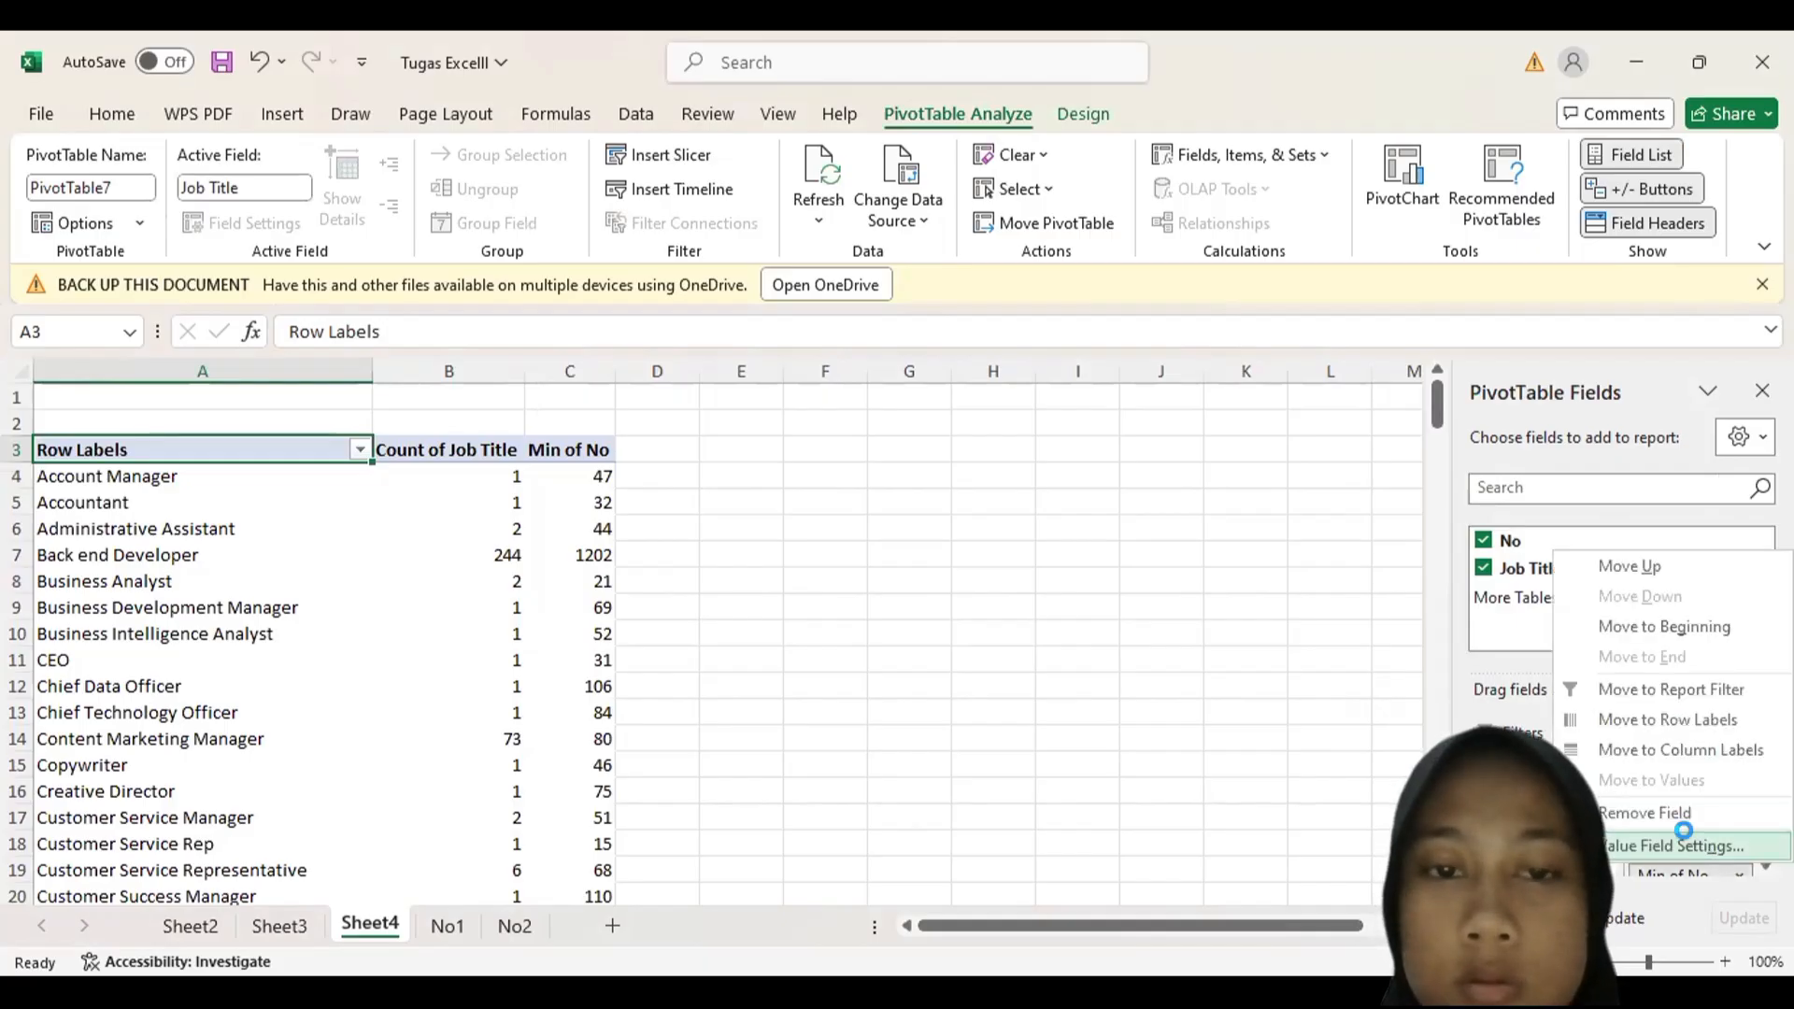
click(1683, 836)
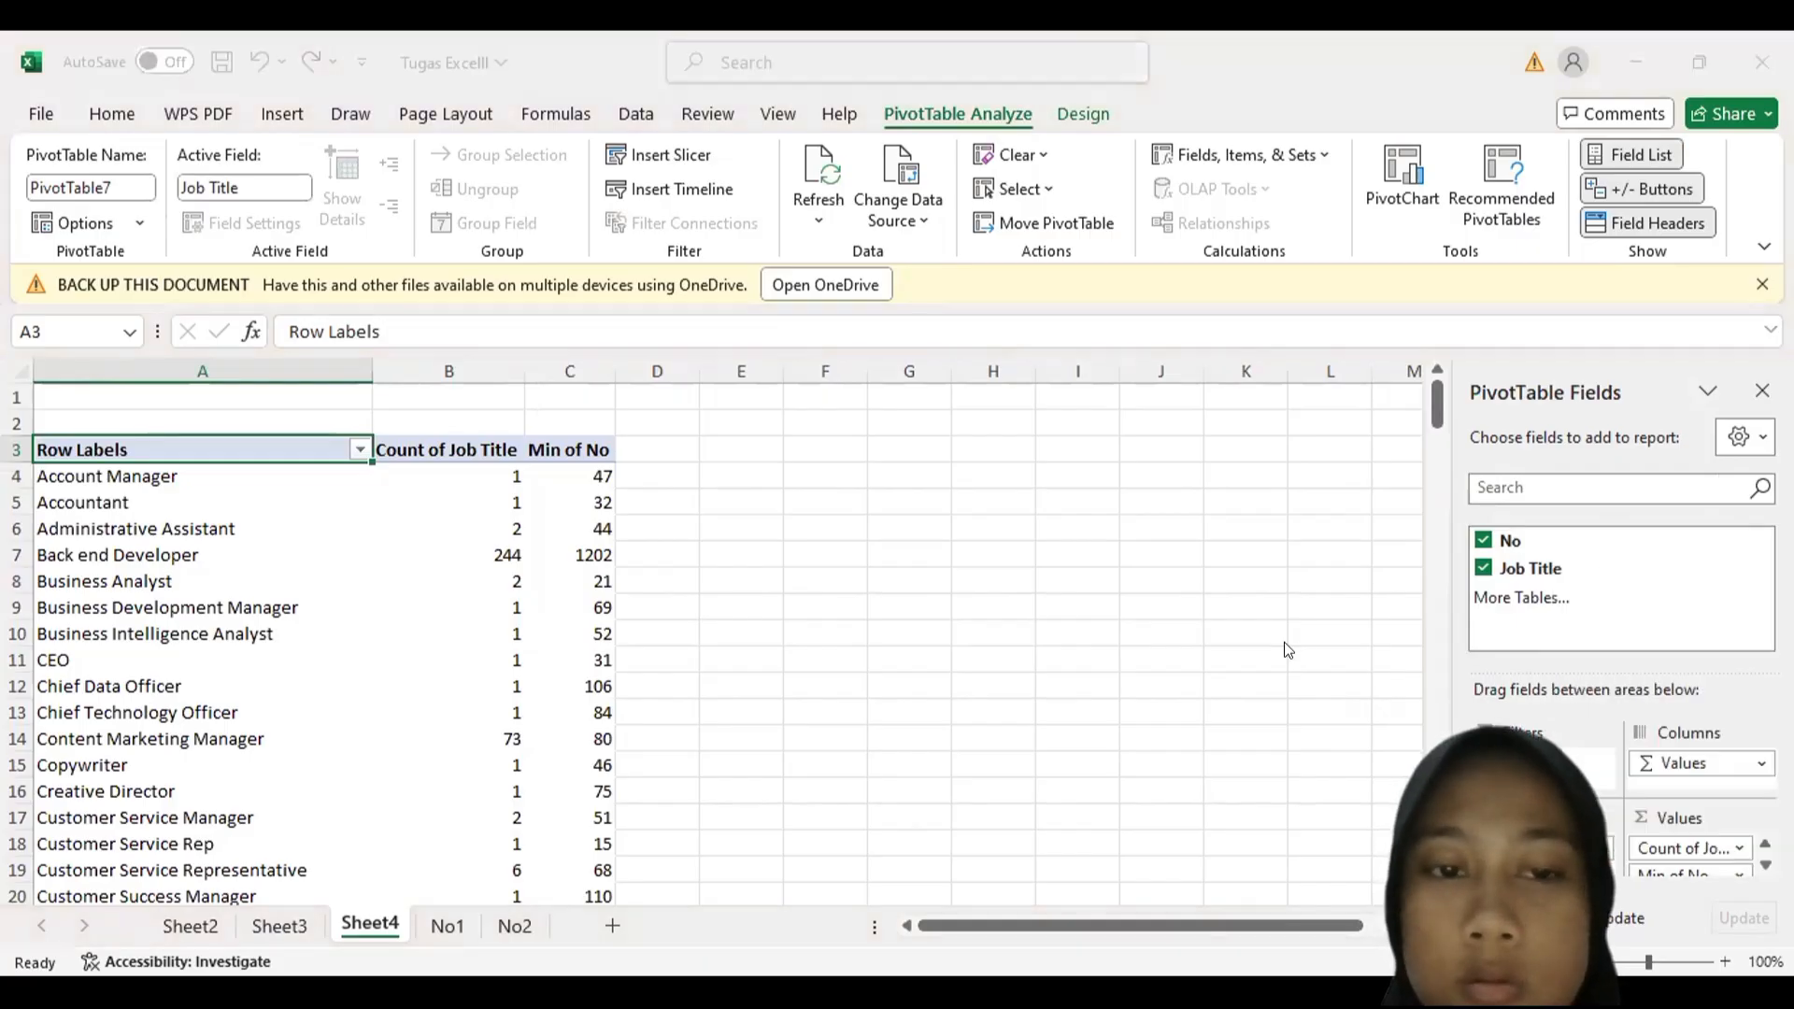
click(1094, 606)
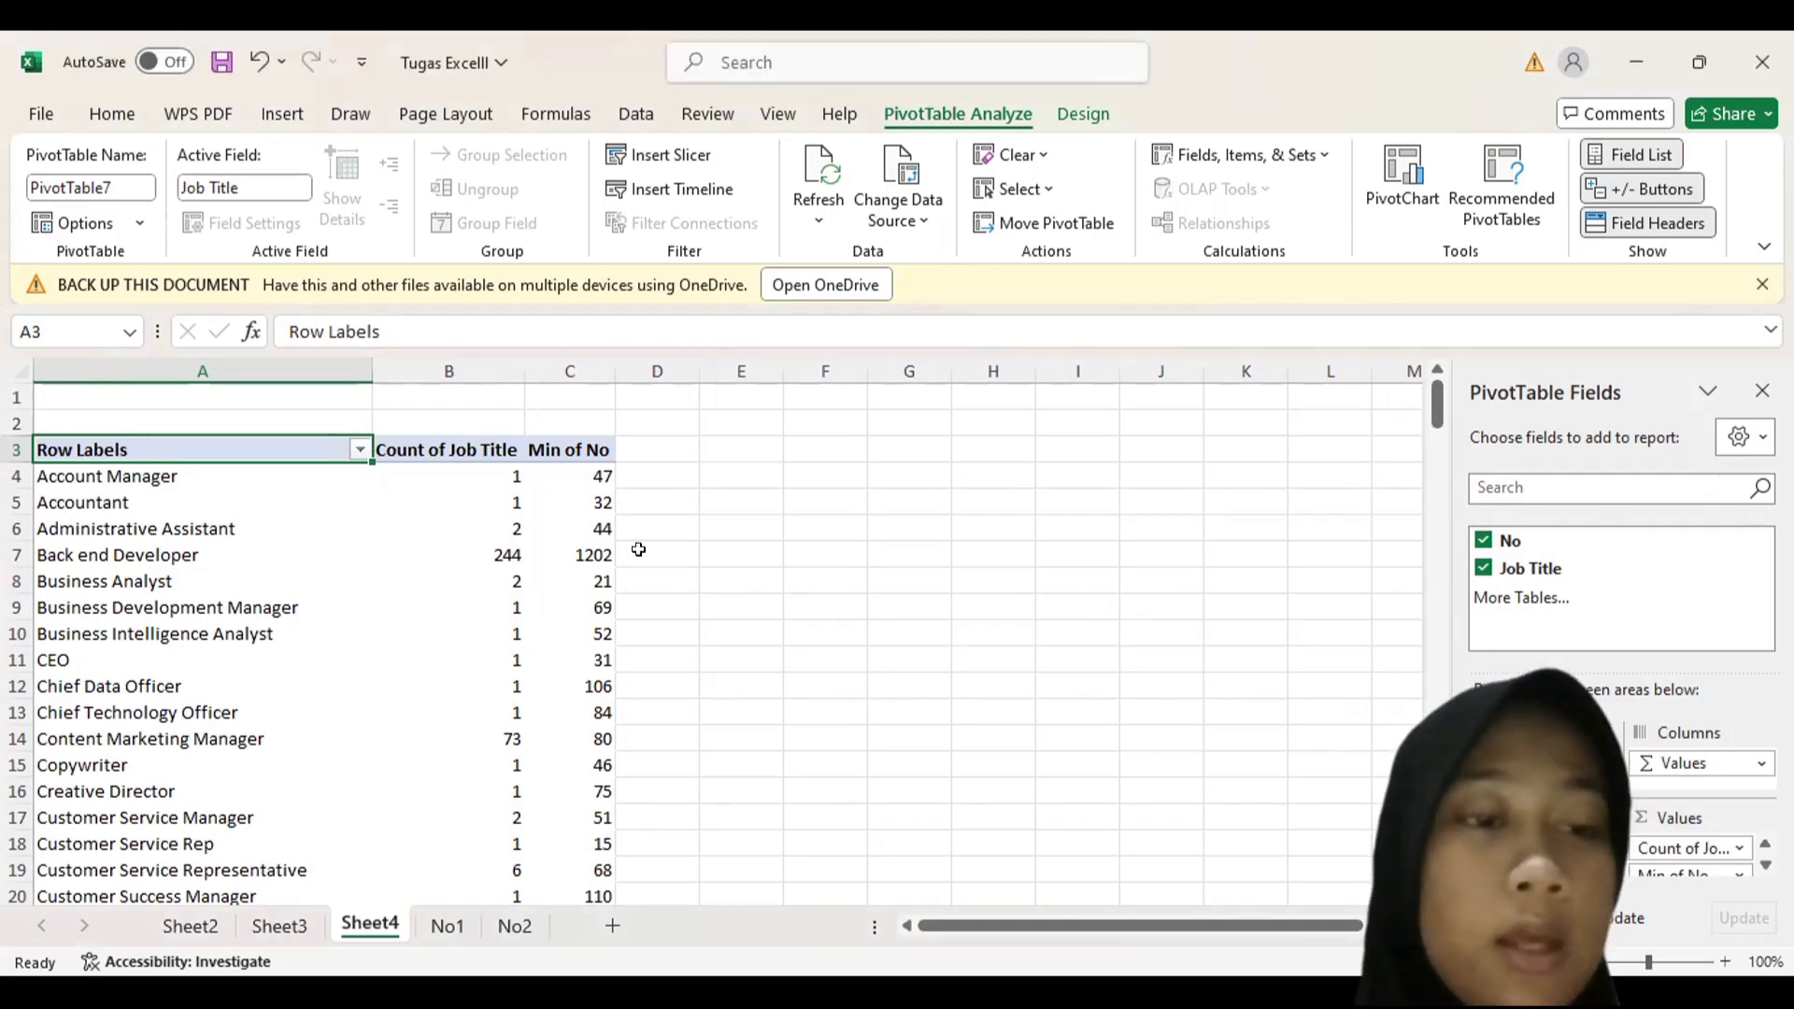
- Sort the PivotTable's row labels in ascending order (A to Z) by Min of No
click(359, 448)
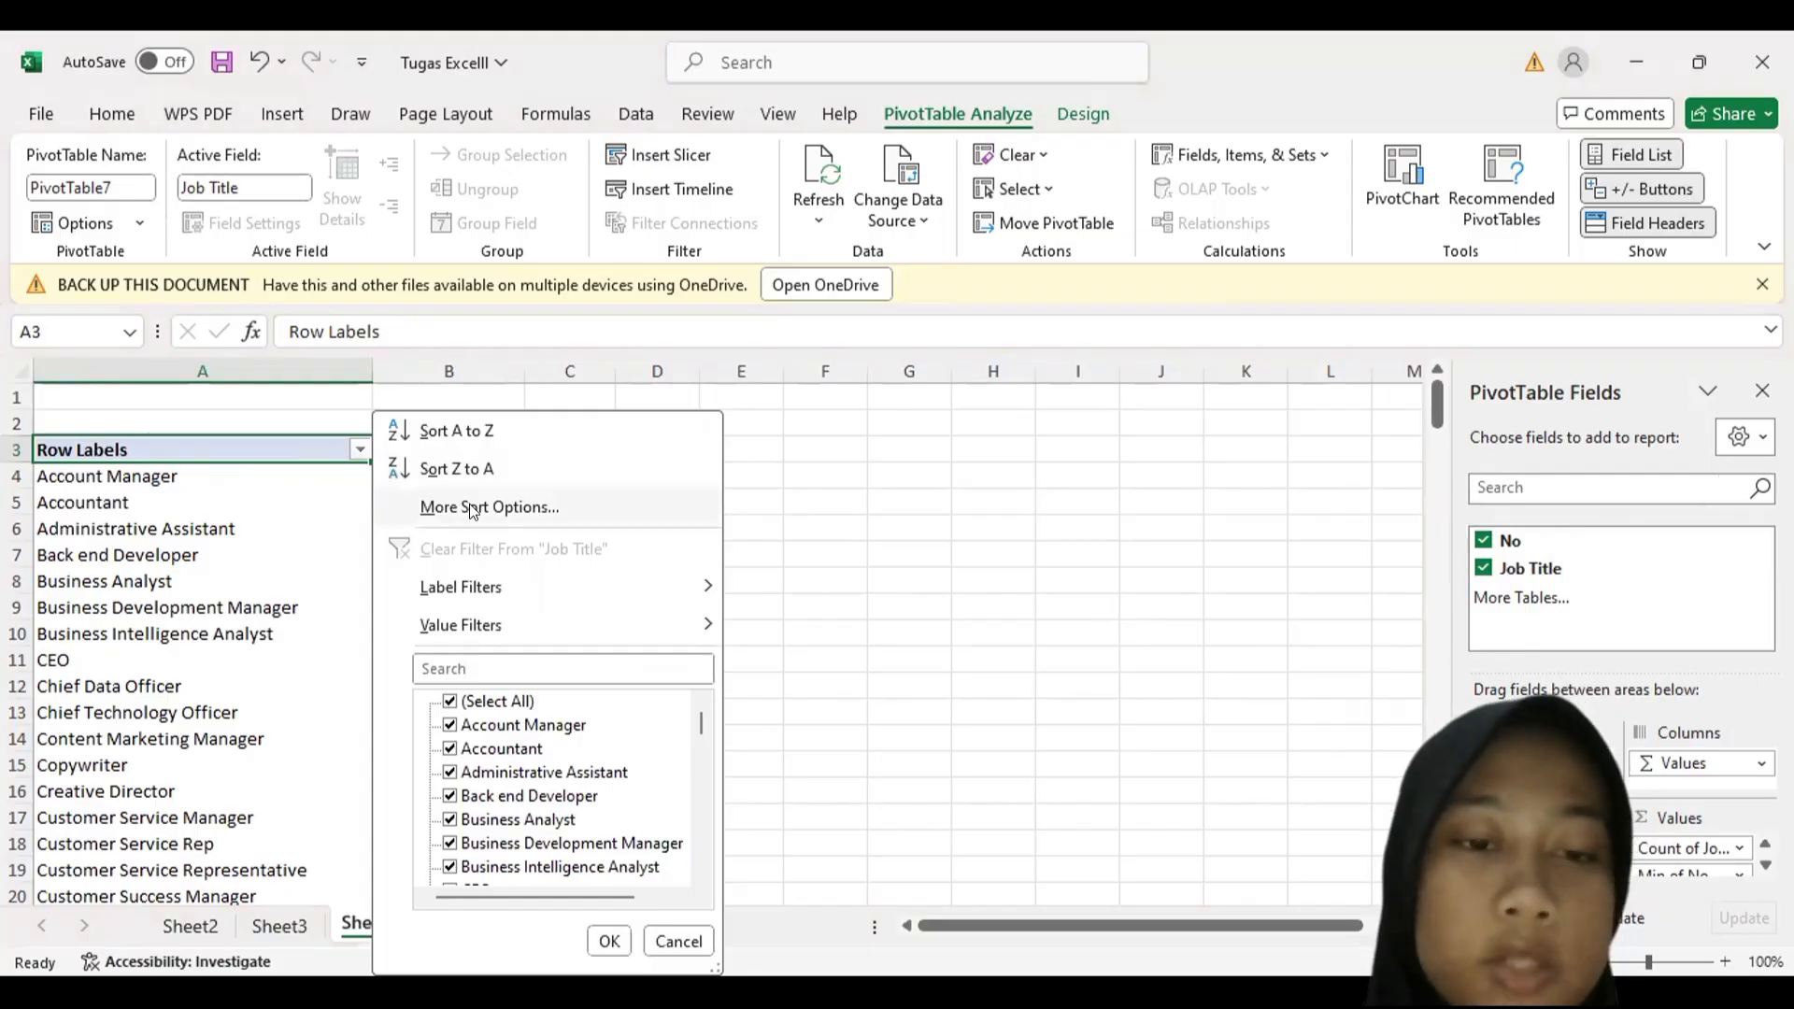
click(473, 507)
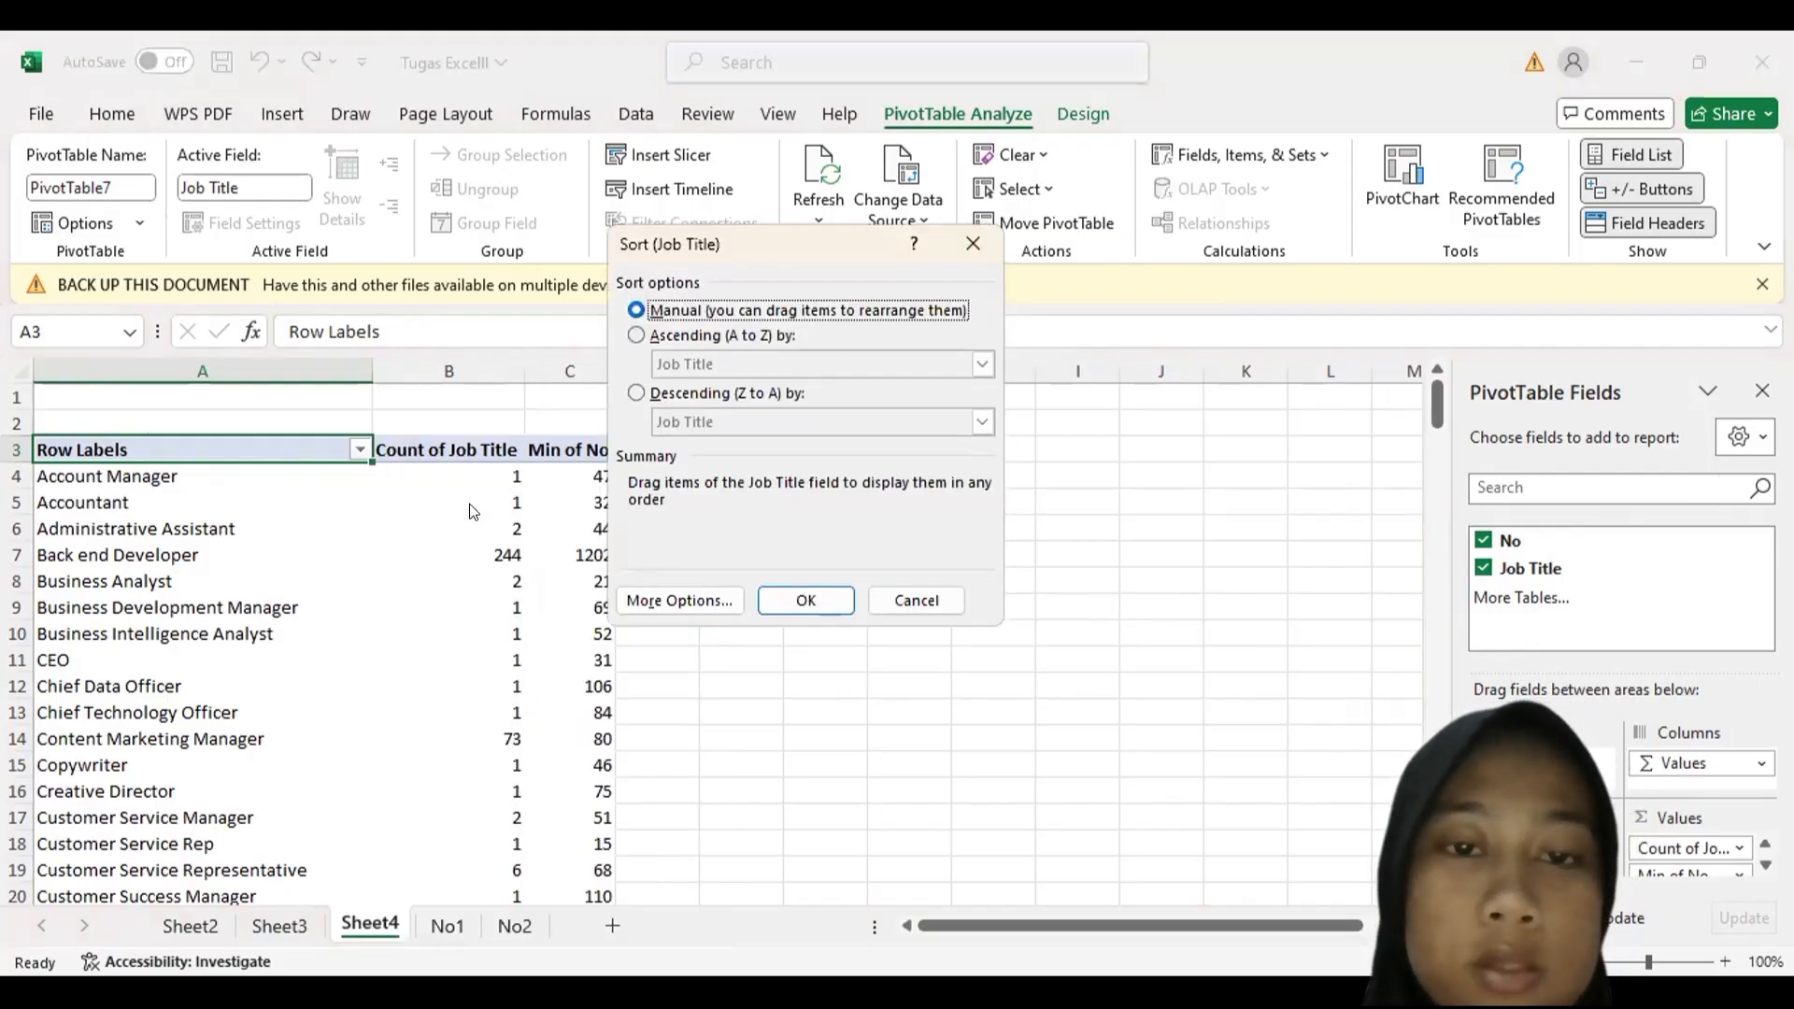
key(Down)
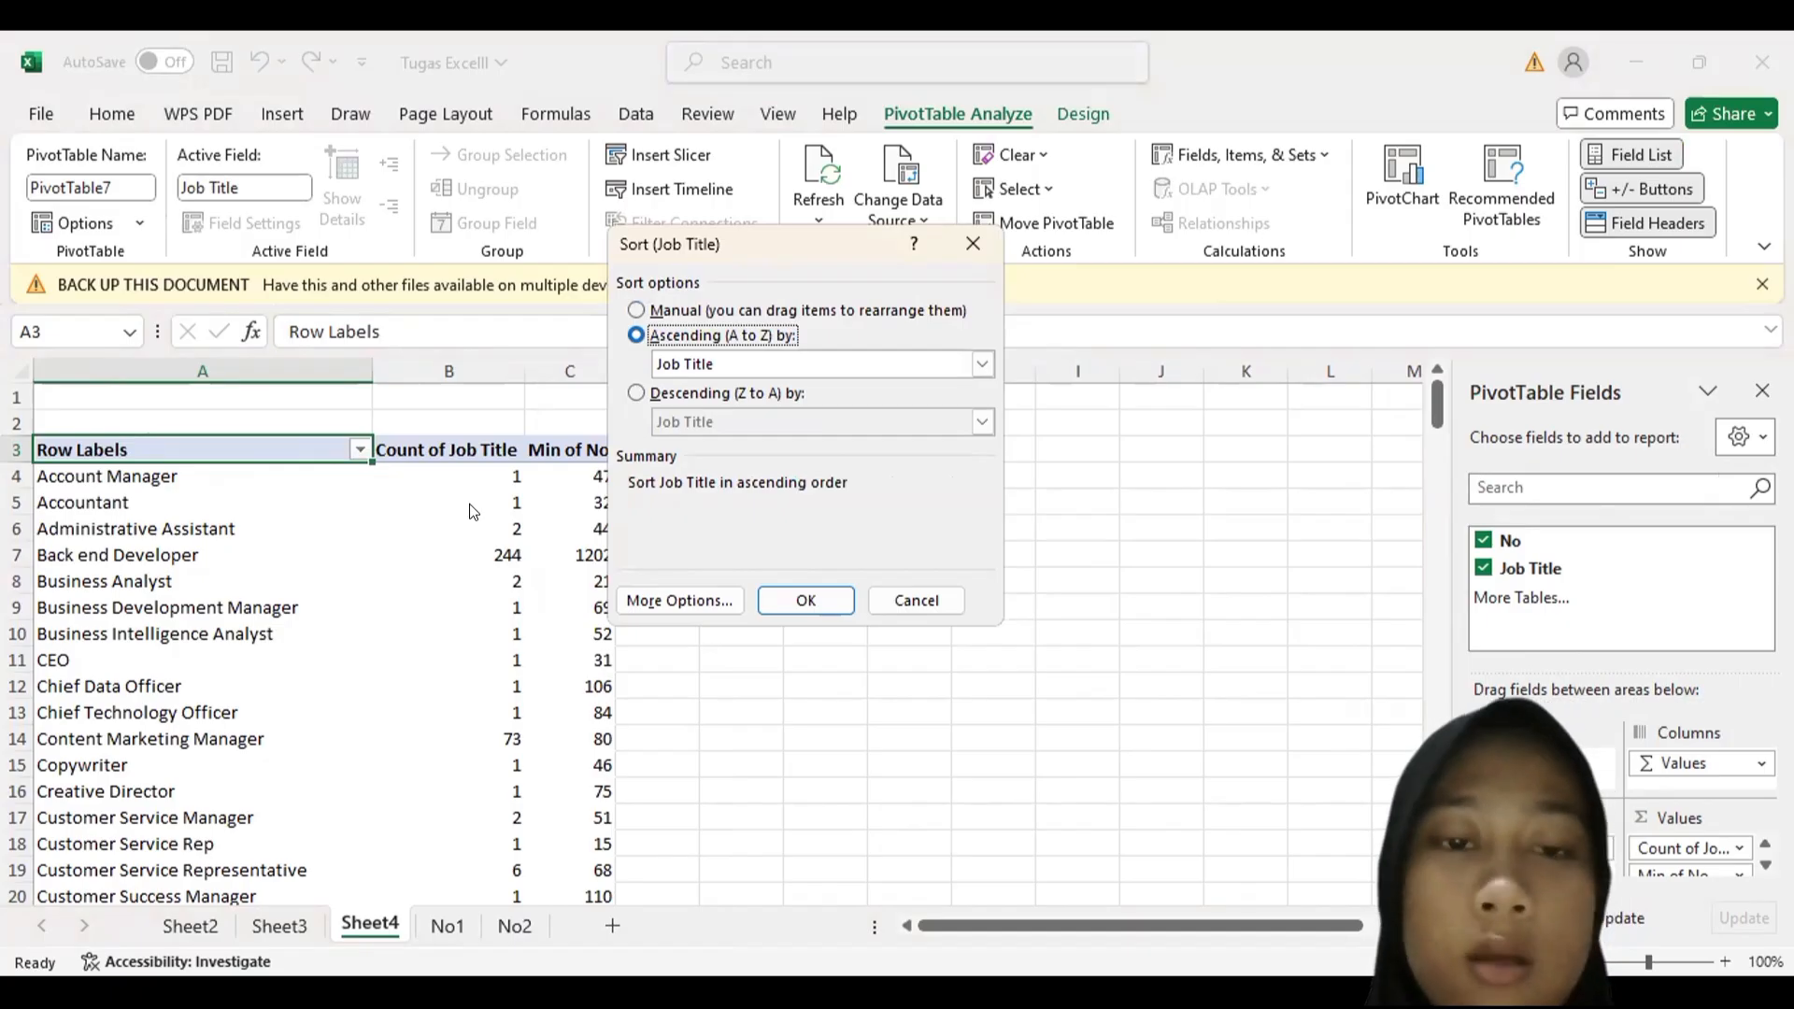
key(Up)
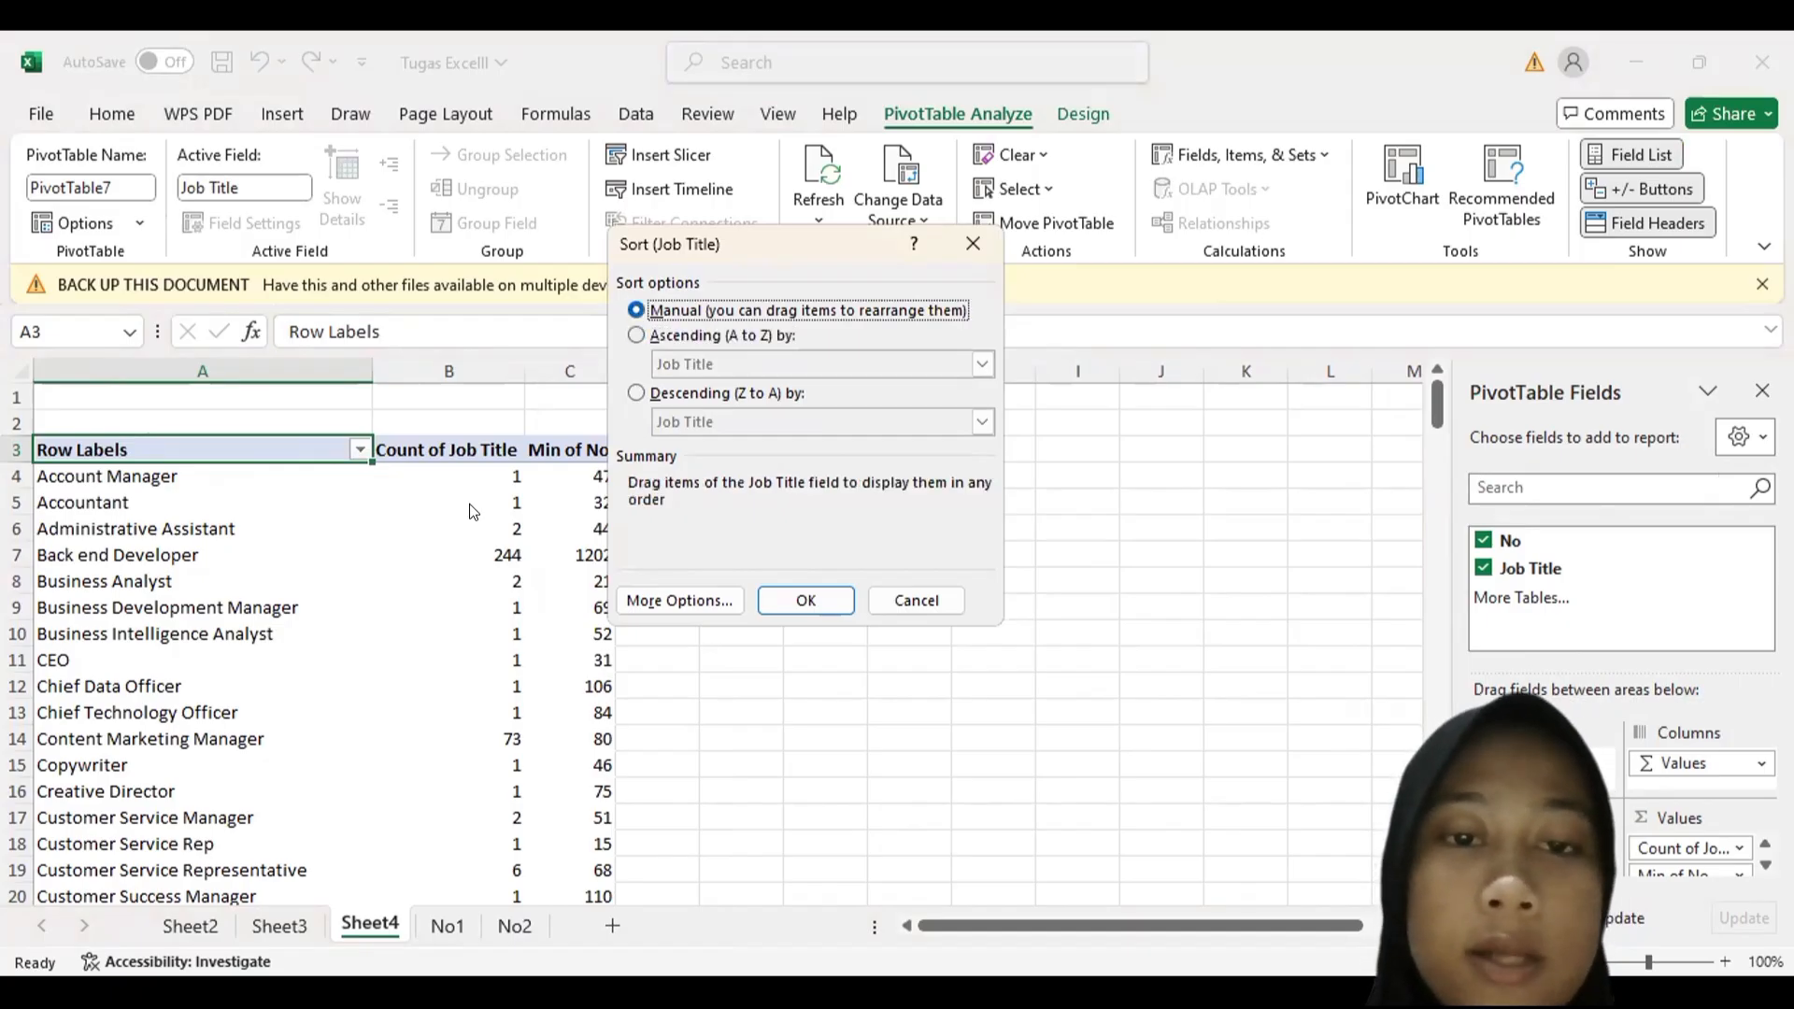
key(Down)
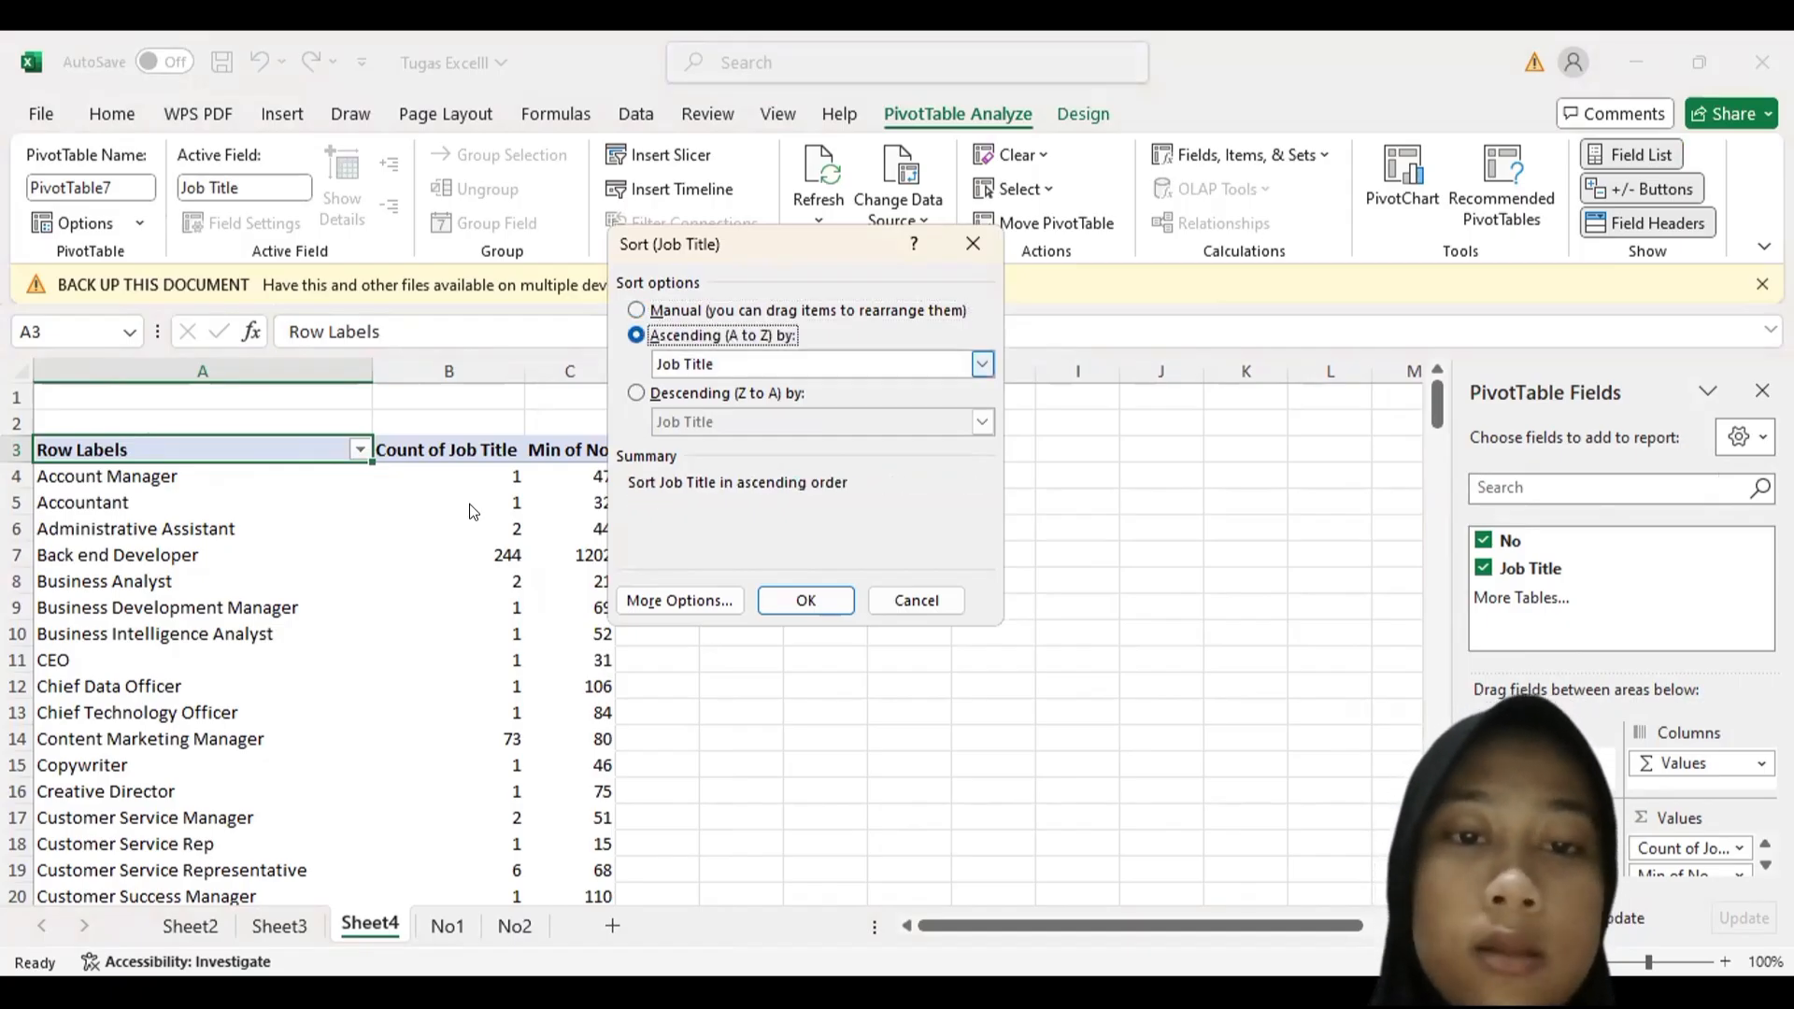
click(936, 368)
click(843, 422)
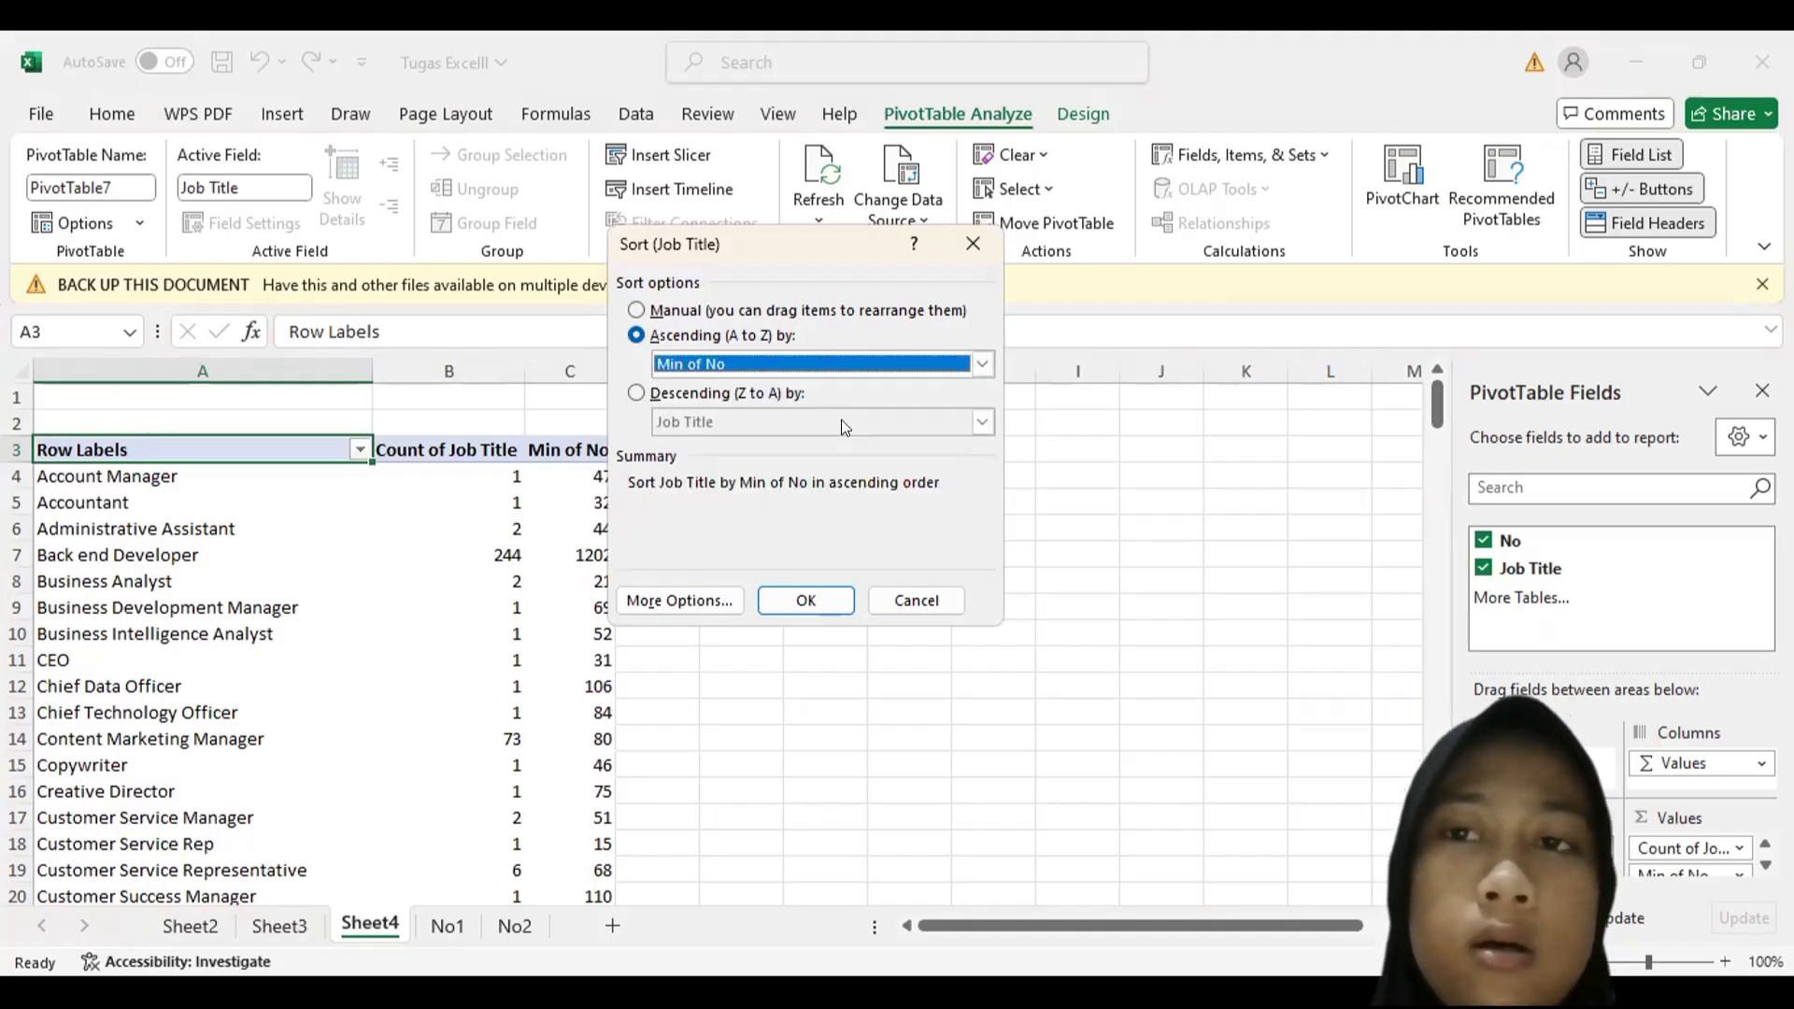
click(803, 600)
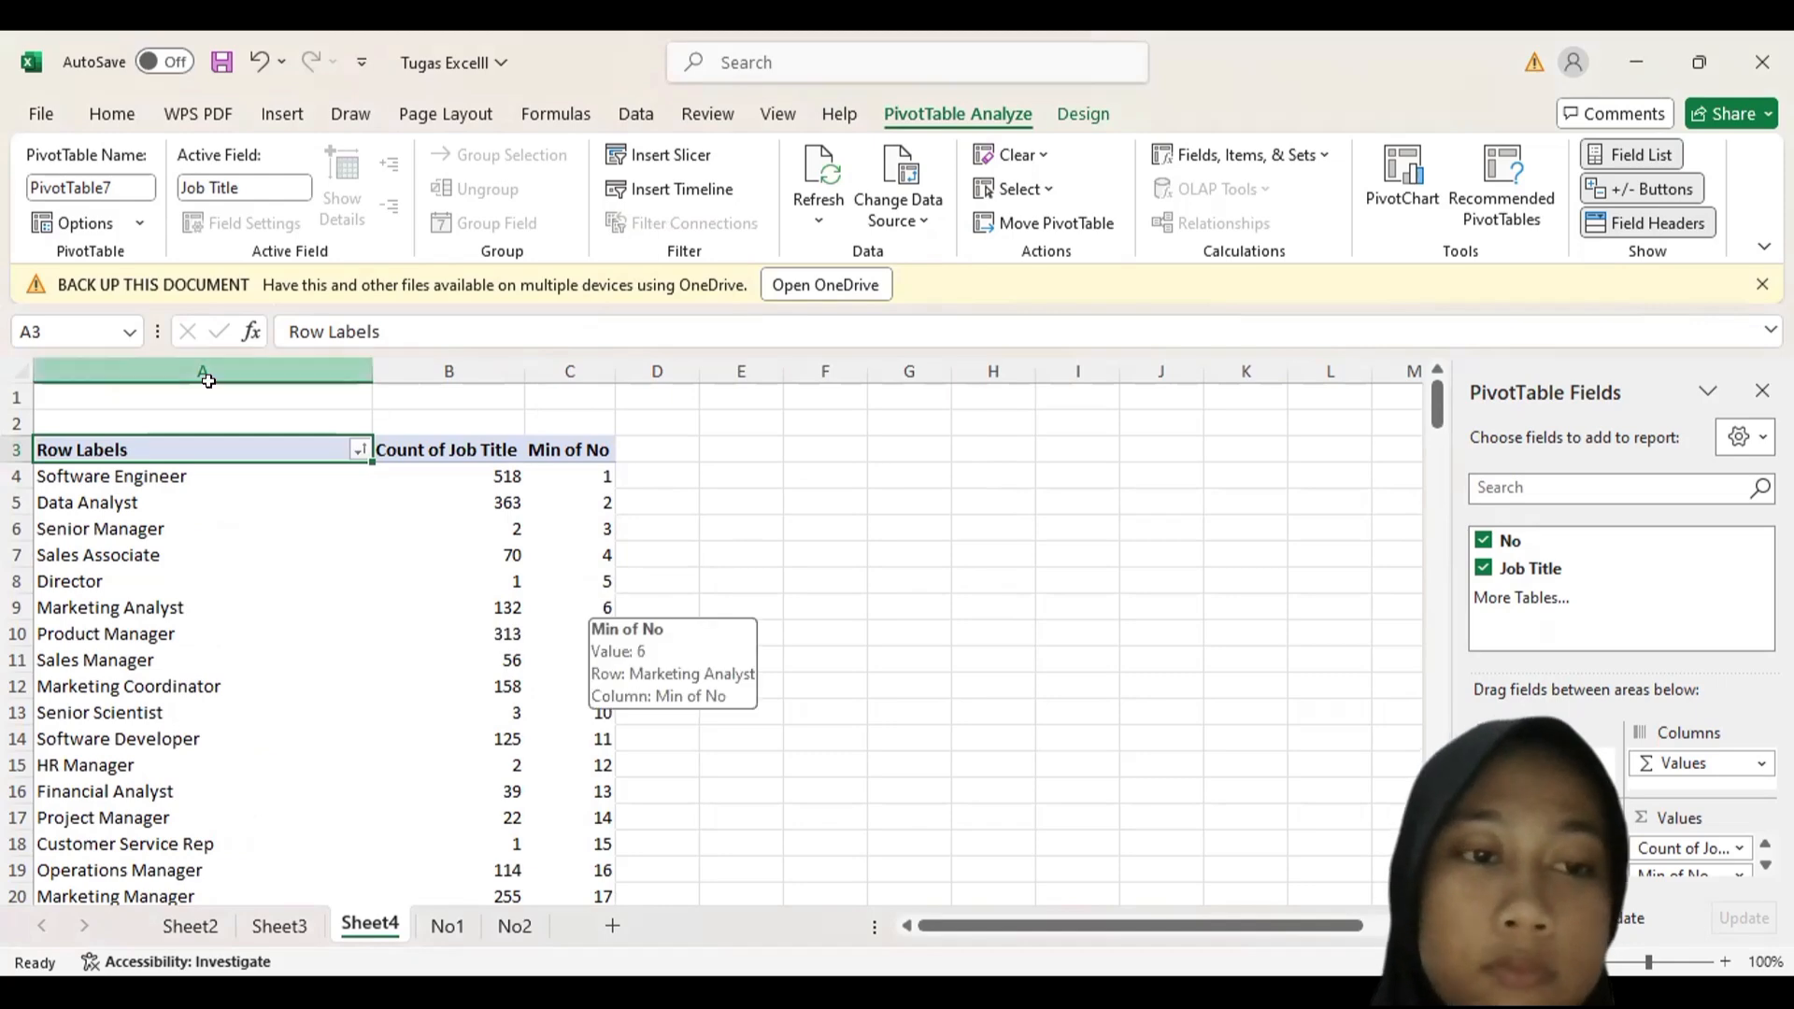
drag(163, 441, 580, 798)
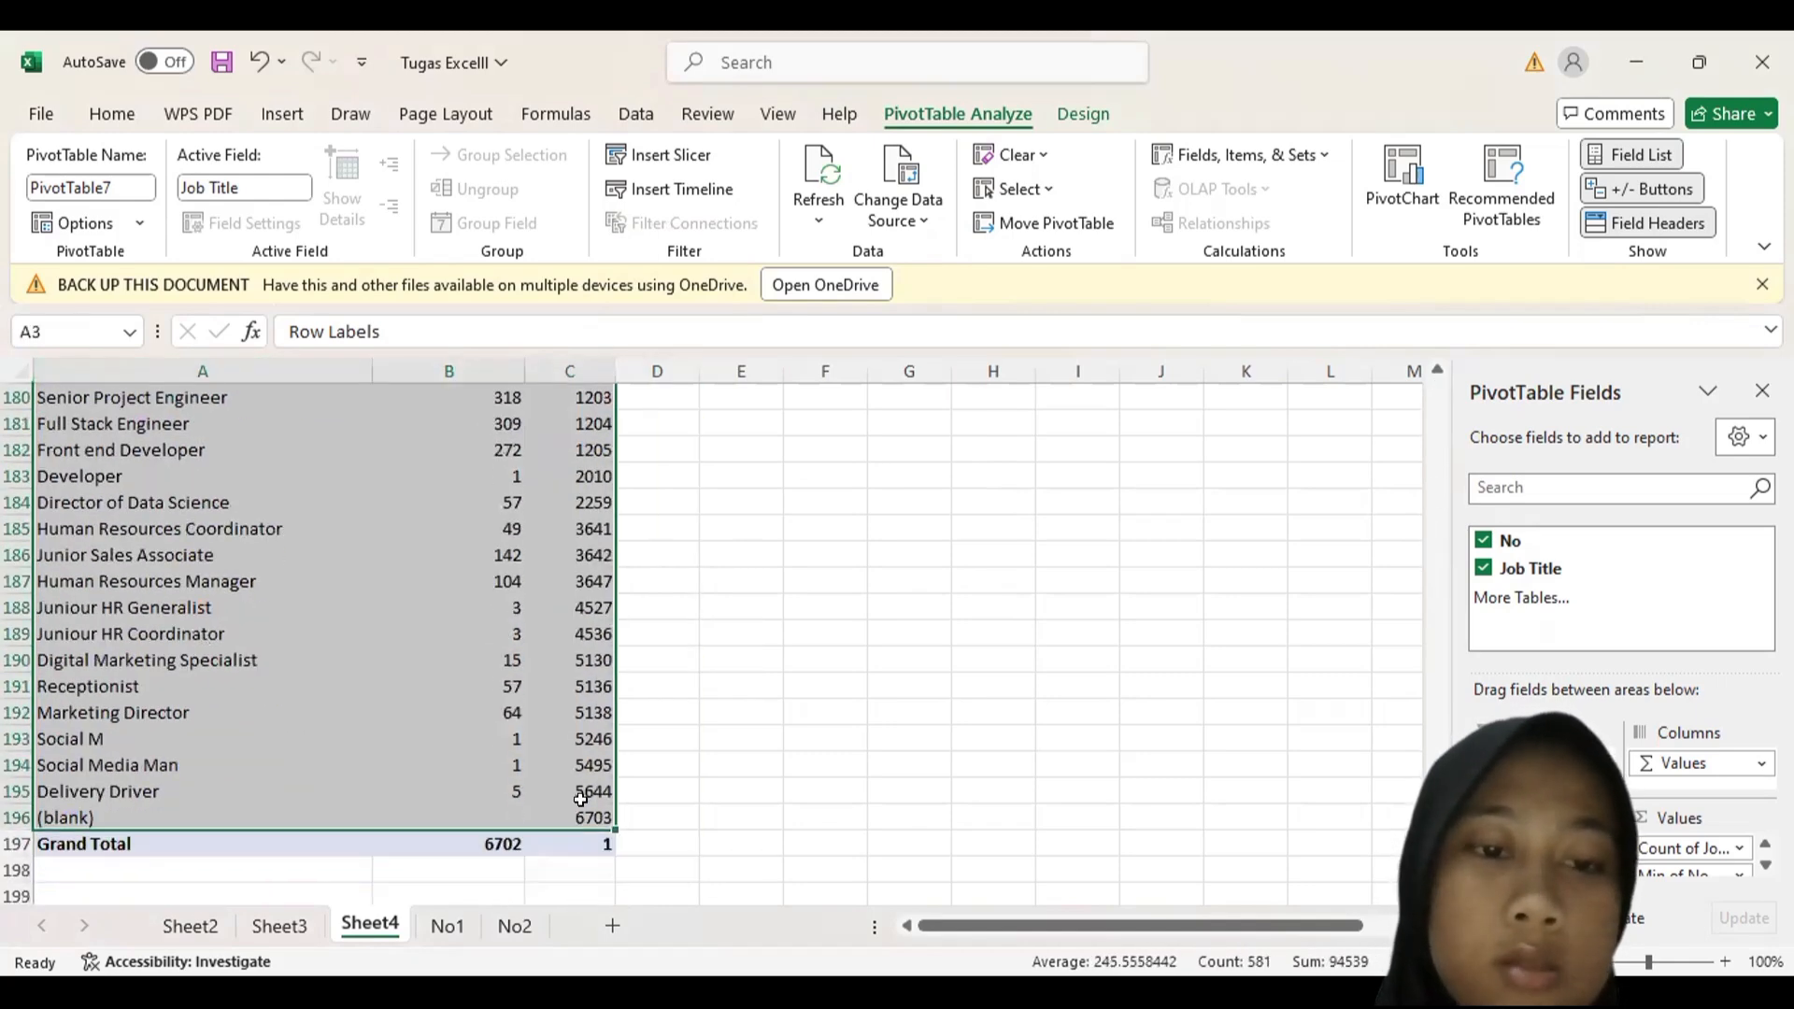
scroll(497, 679, up, 20)
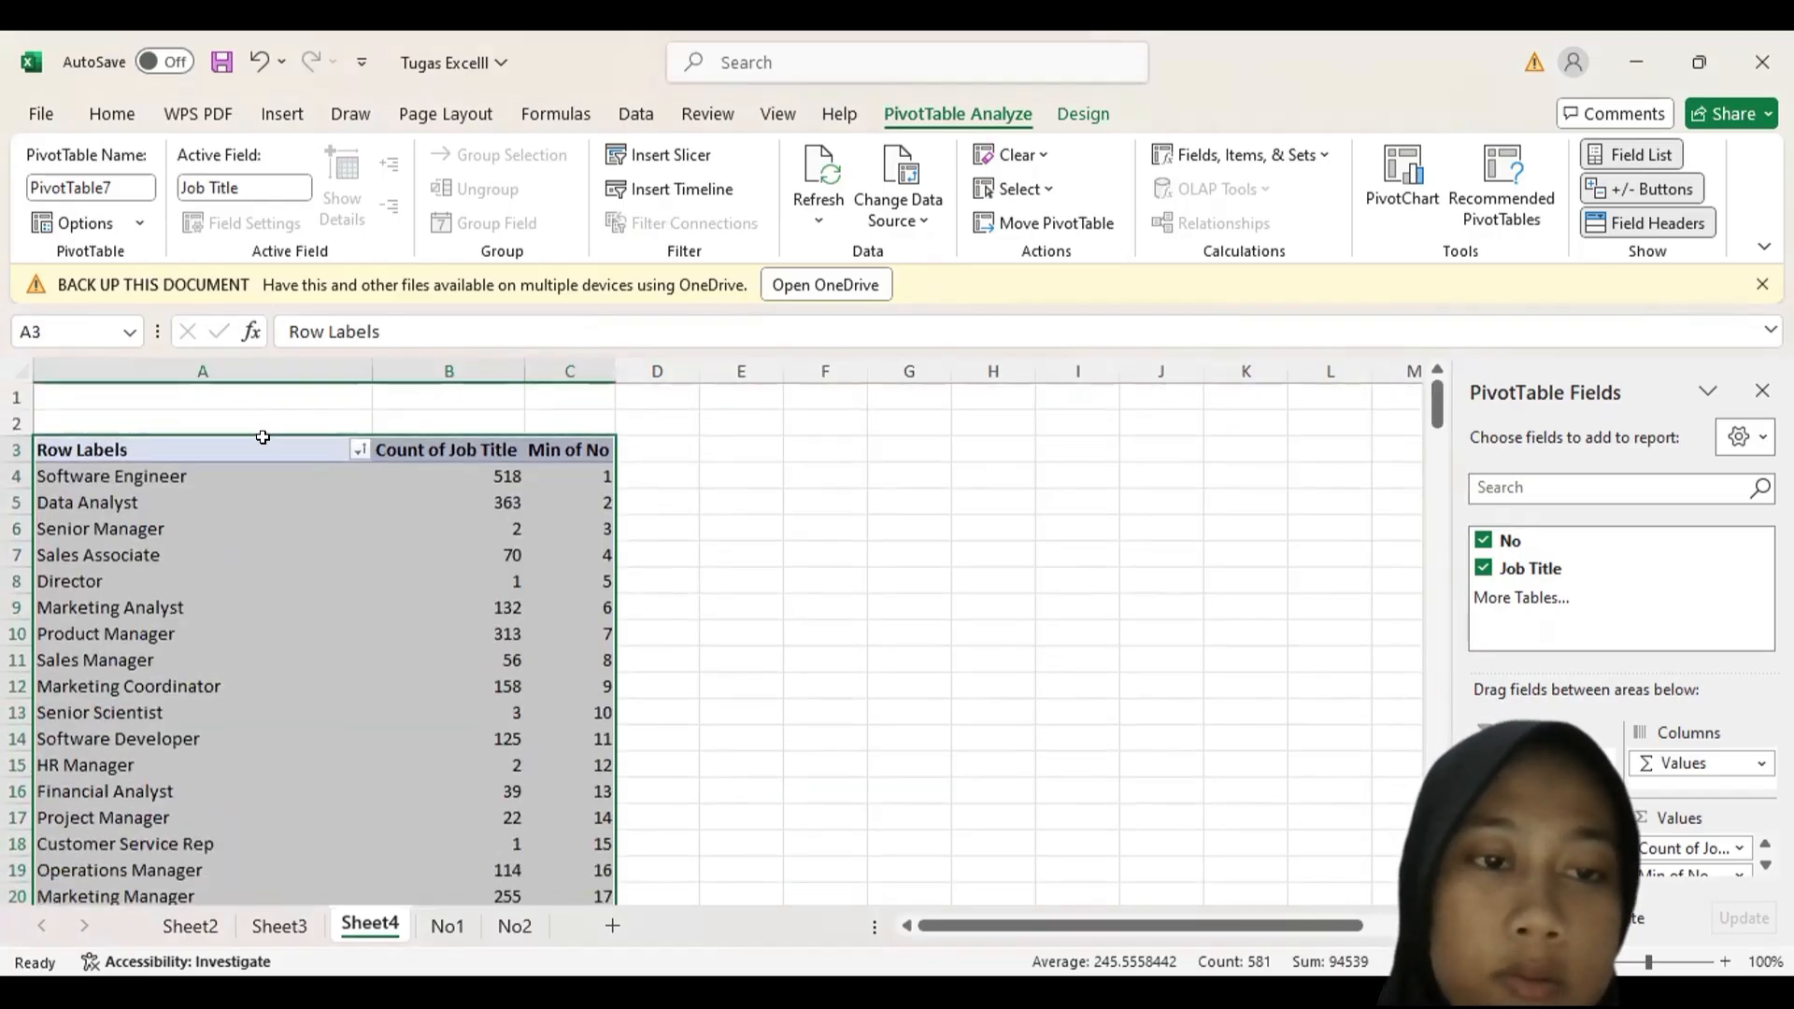
drag(268, 429, 280, 401)
click(886, 586)
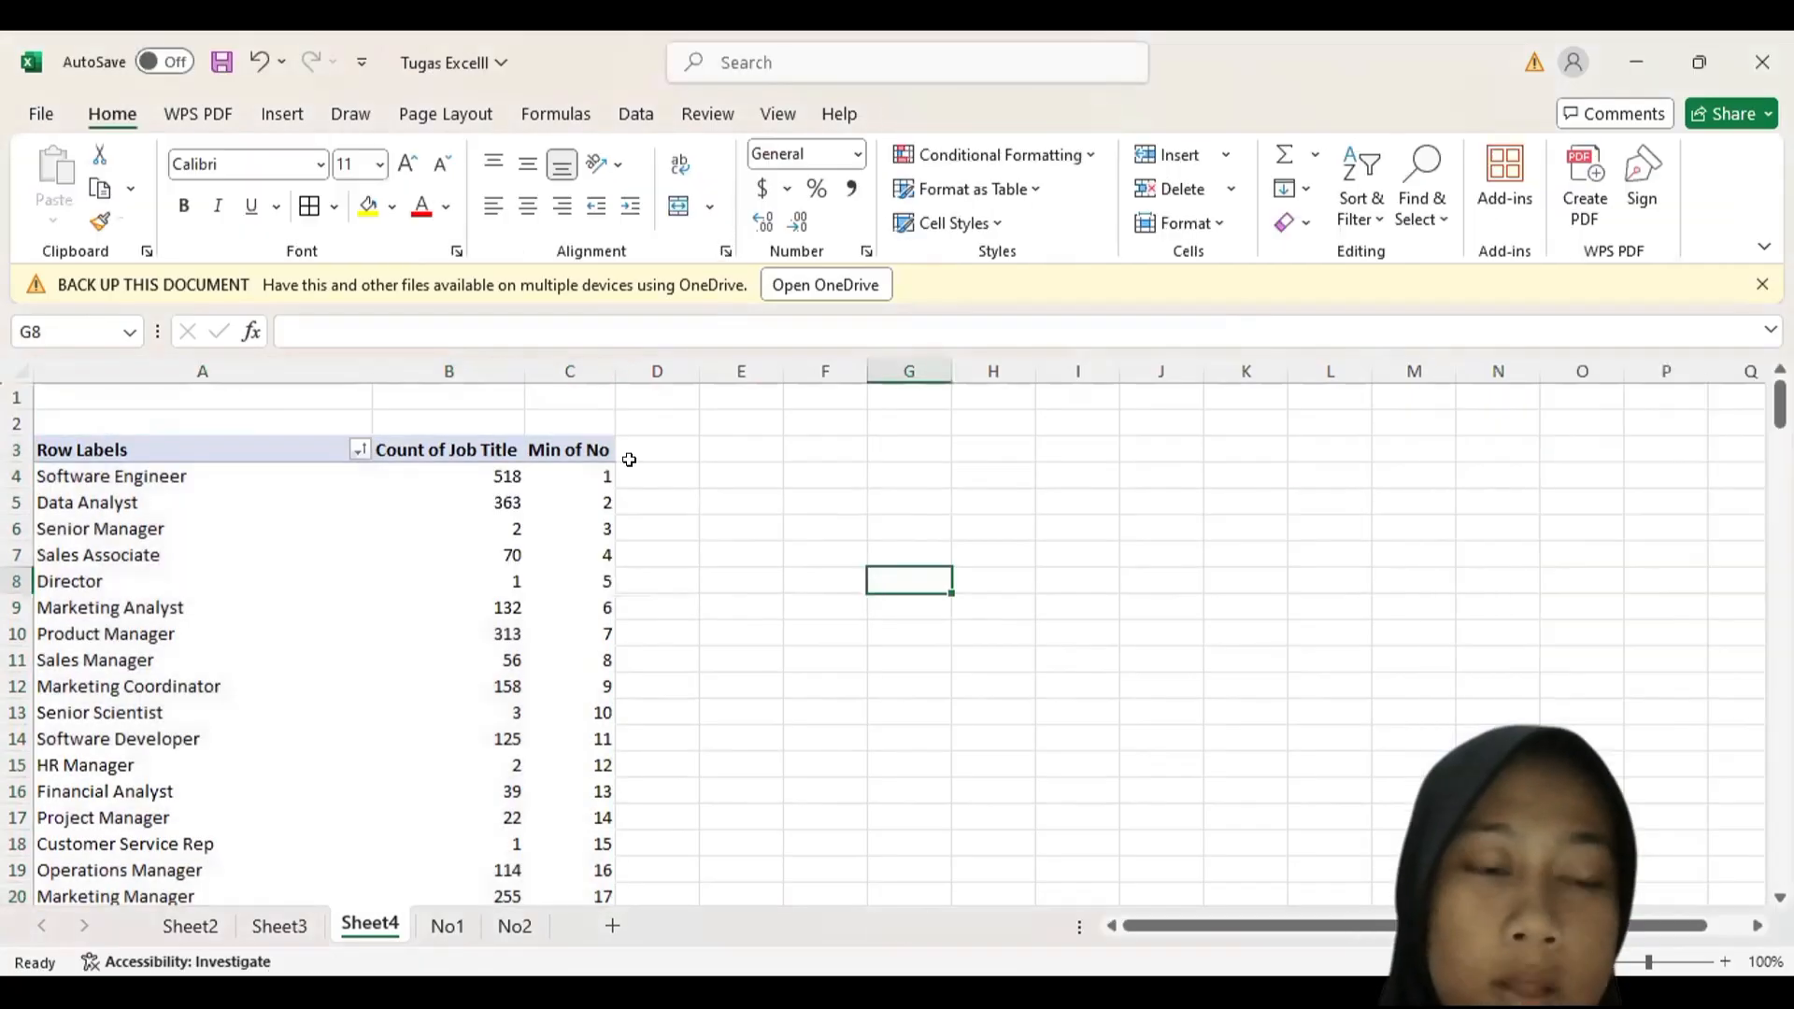
- Copy the PivotTable's Row Labels and Count of Job Title columns and paste them at cell U1 of the No1 sheet
click(101, 450)
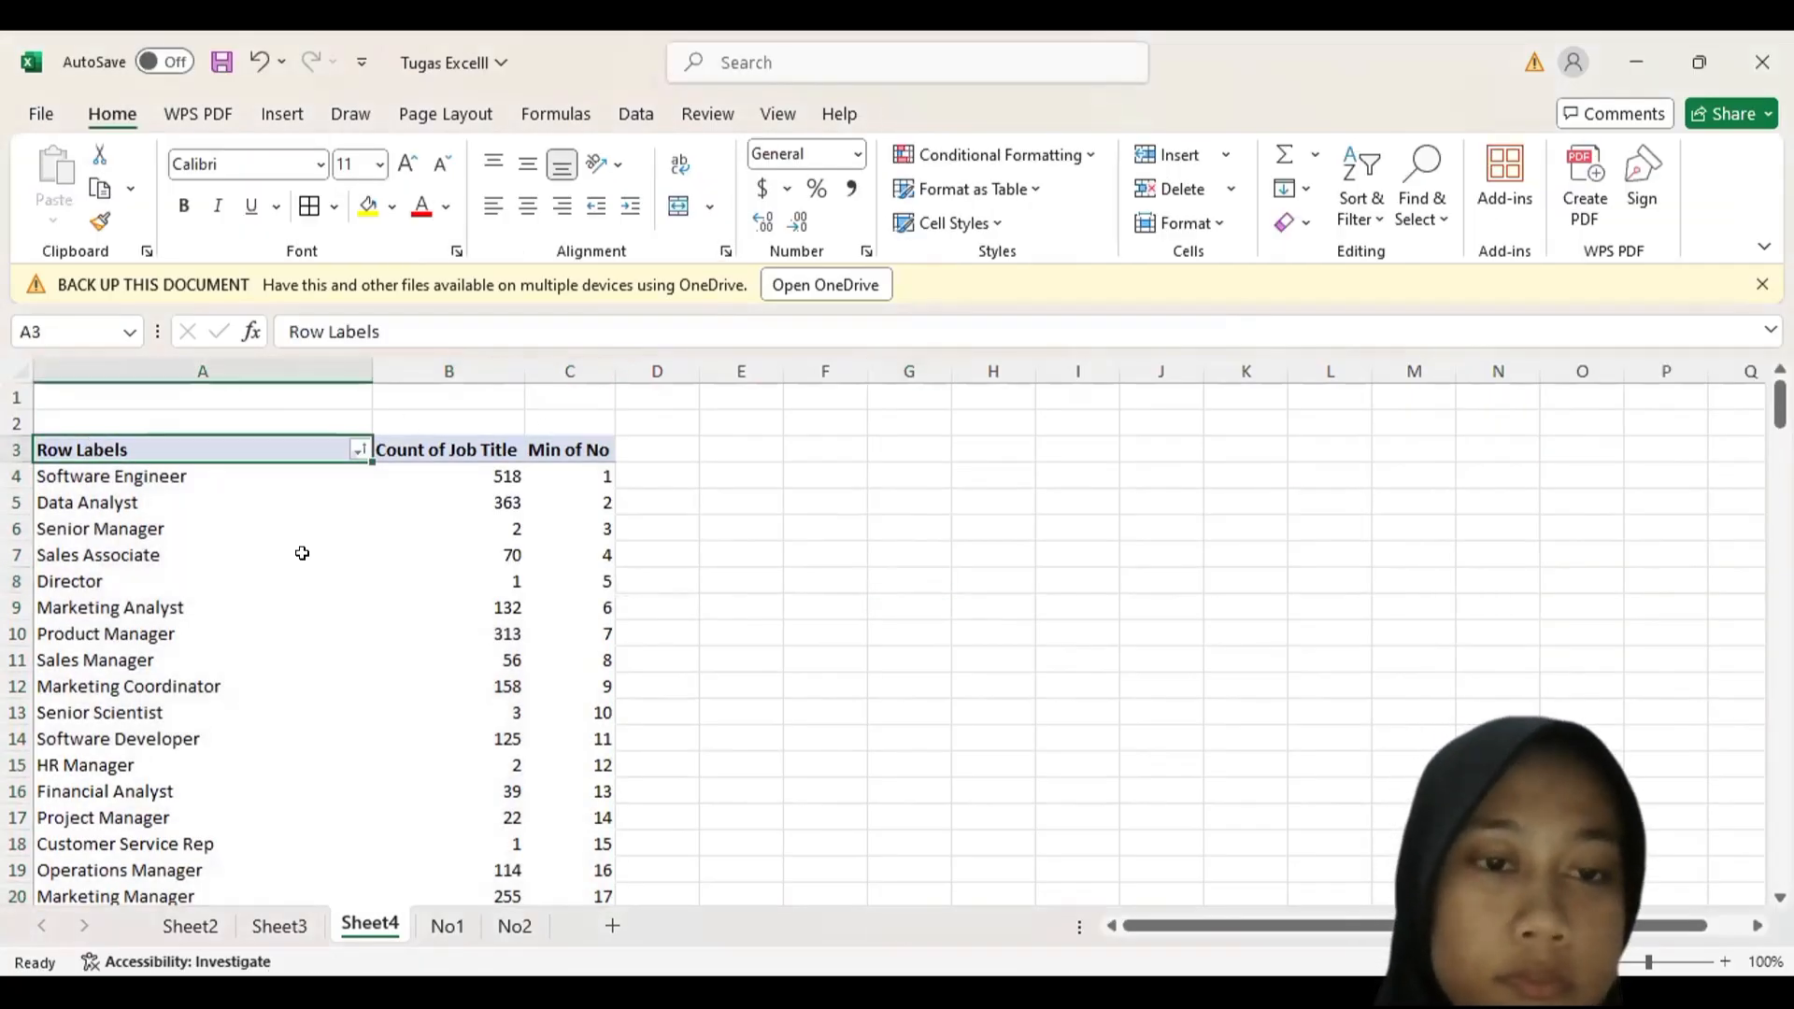
drag(302, 553, 450, 817)
key(ctrl+c)
click(449, 925)
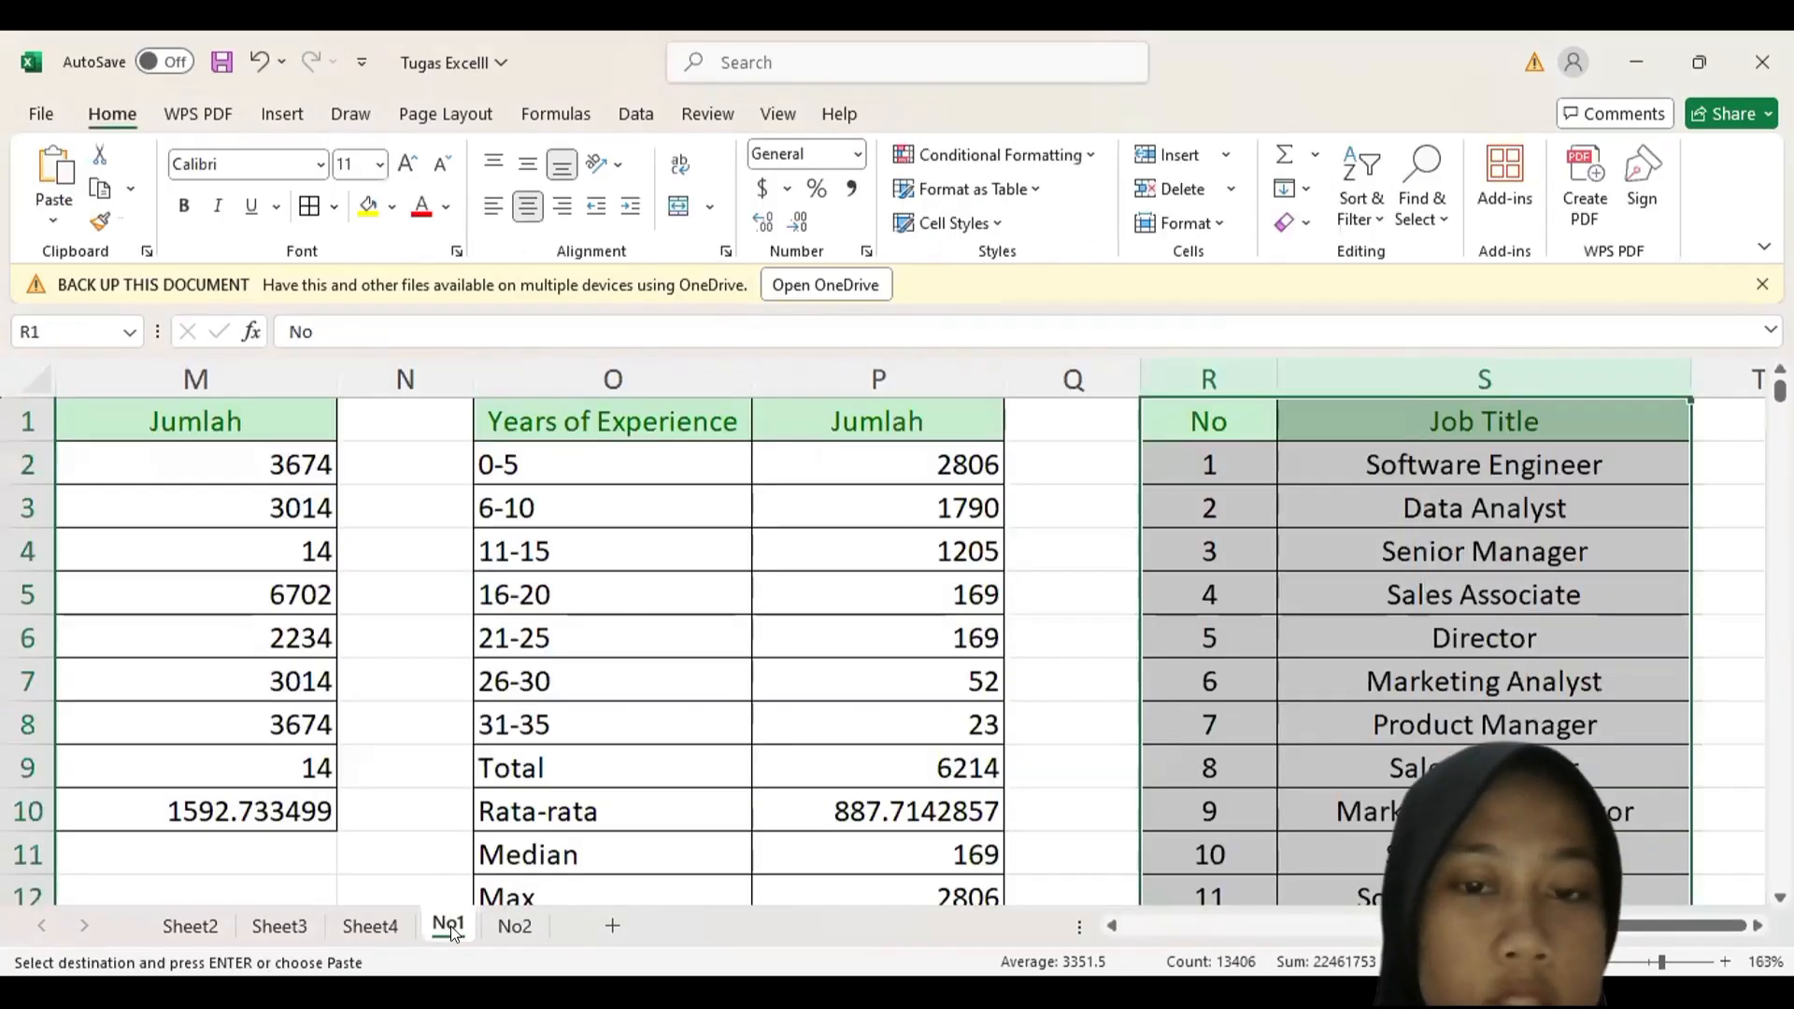
scroll(1486, 589, right, 3)
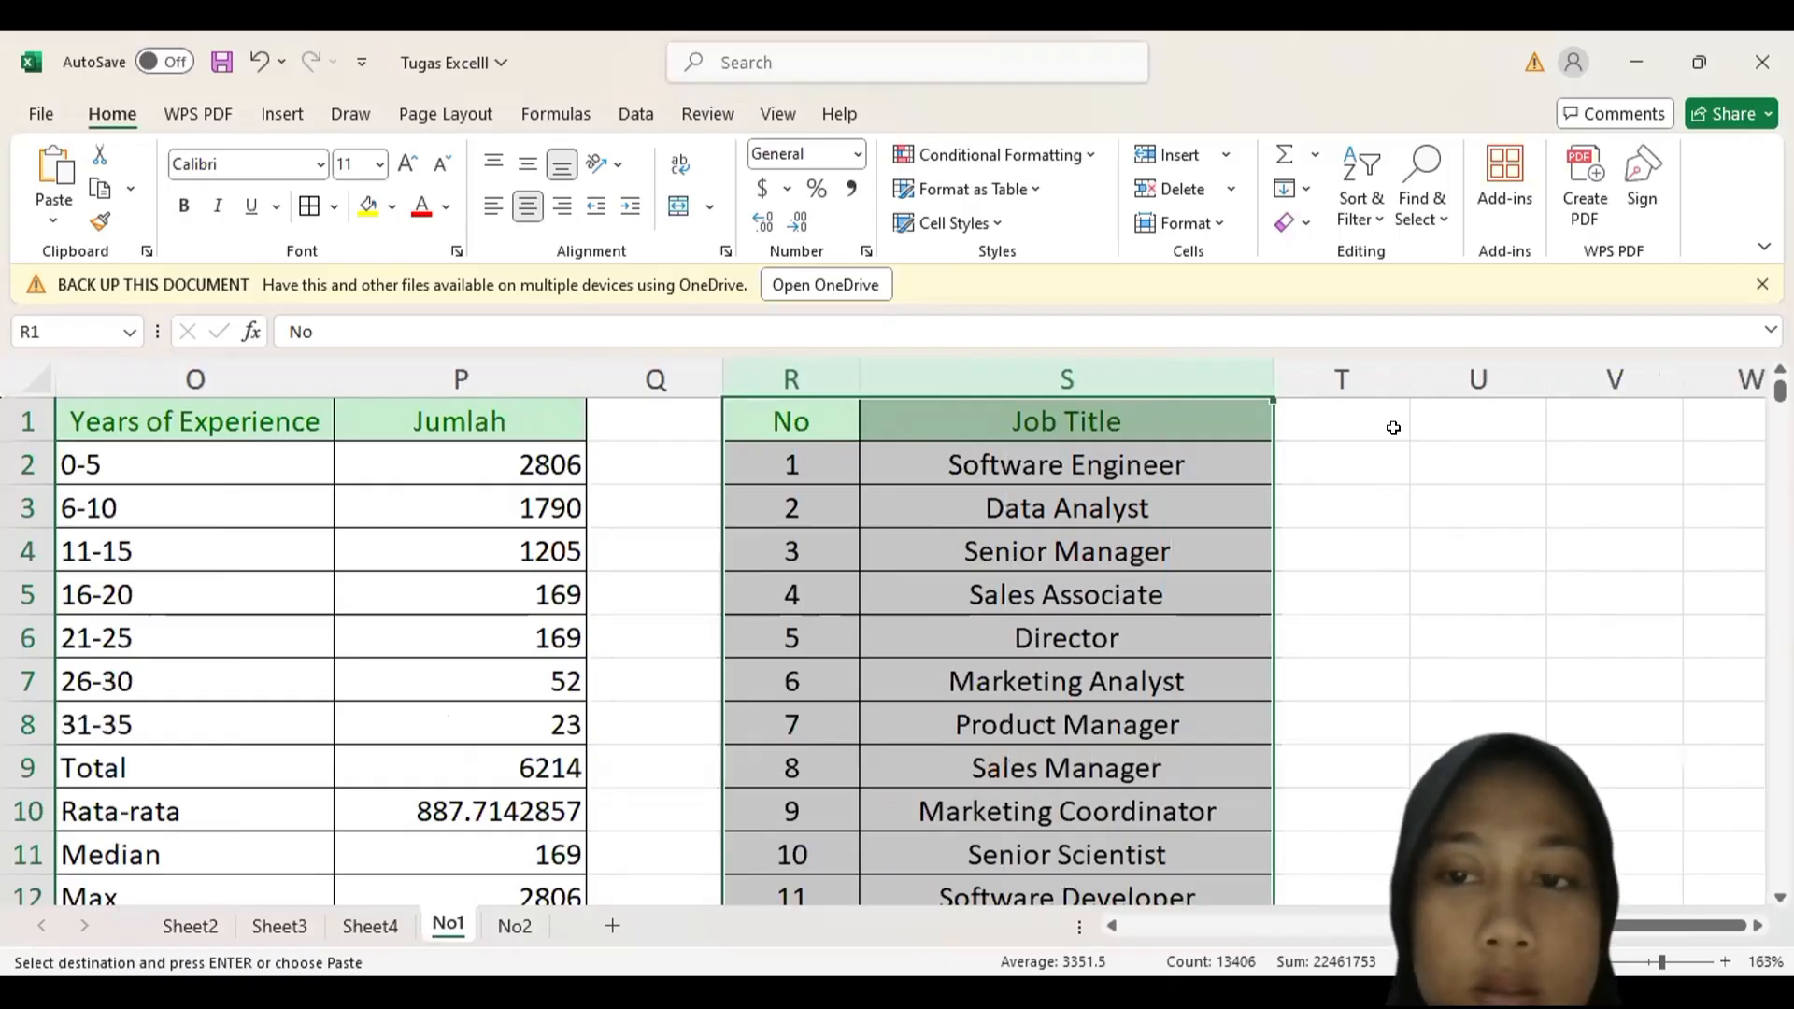
click(1422, 421)
key(ctrl+v)
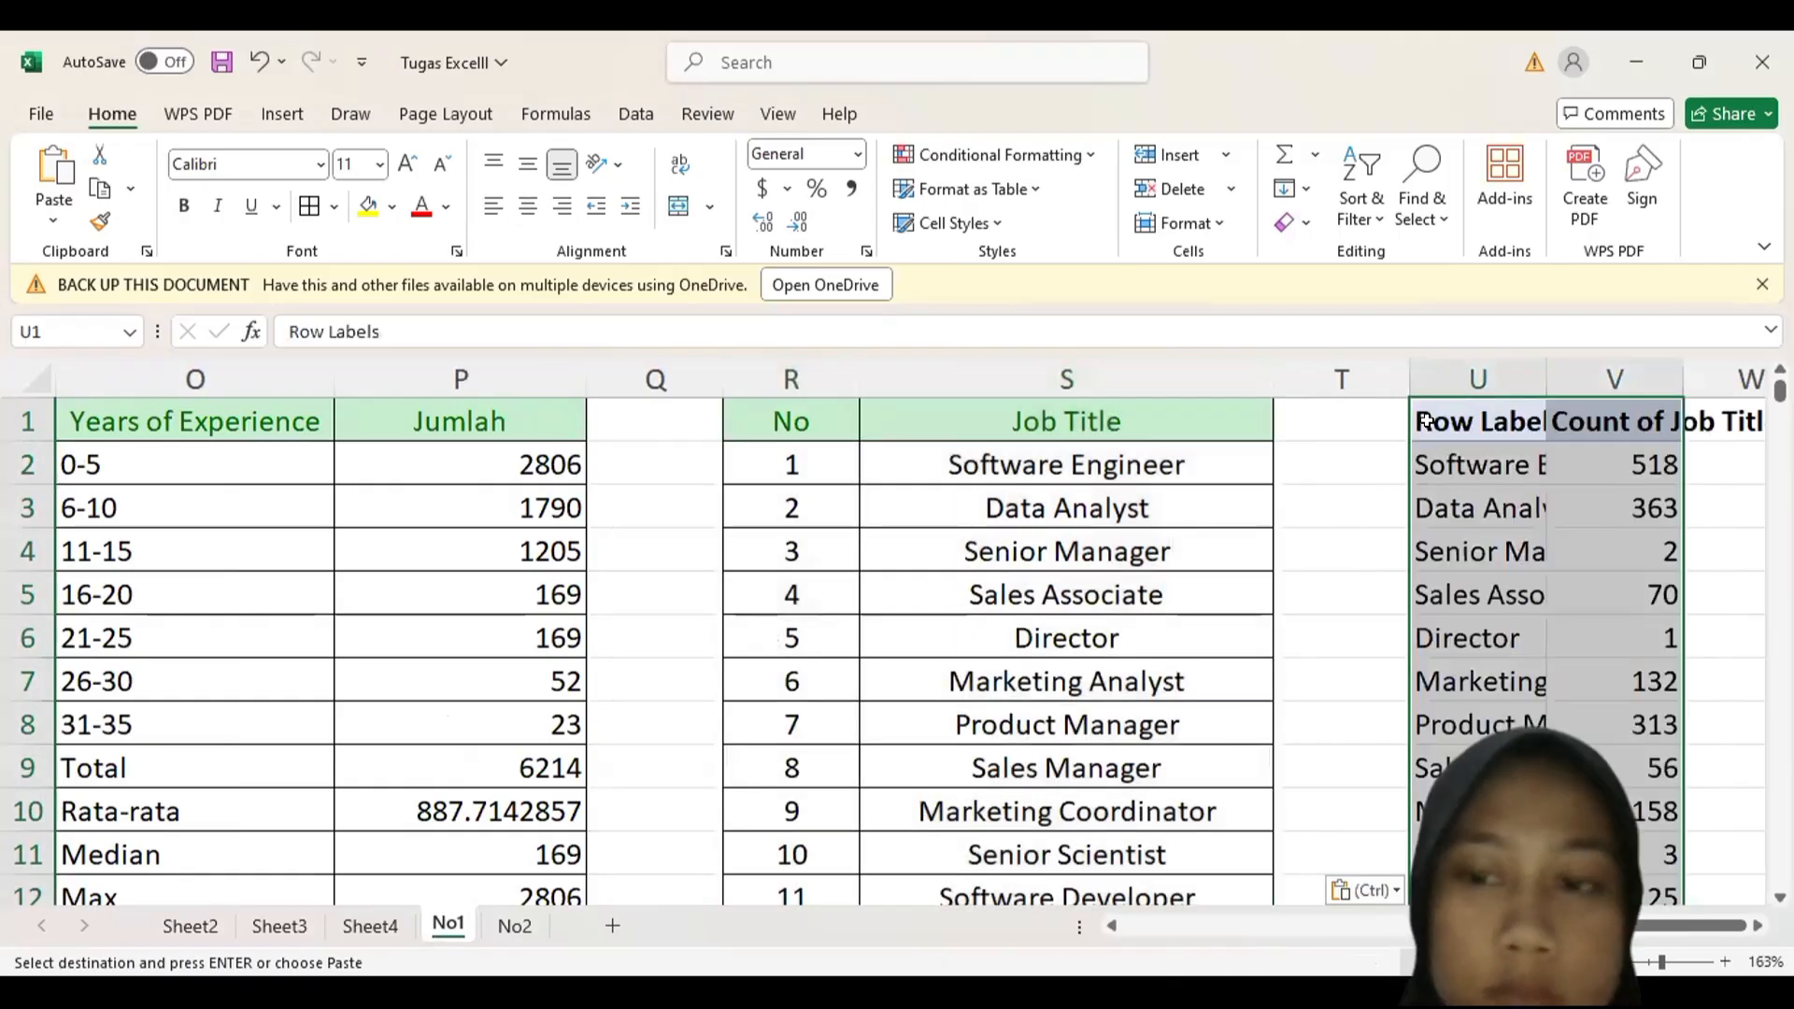
- Delete the helper No and Job Title columns R and S from the No1 sheet
scroll(1697, 501, right, 3)
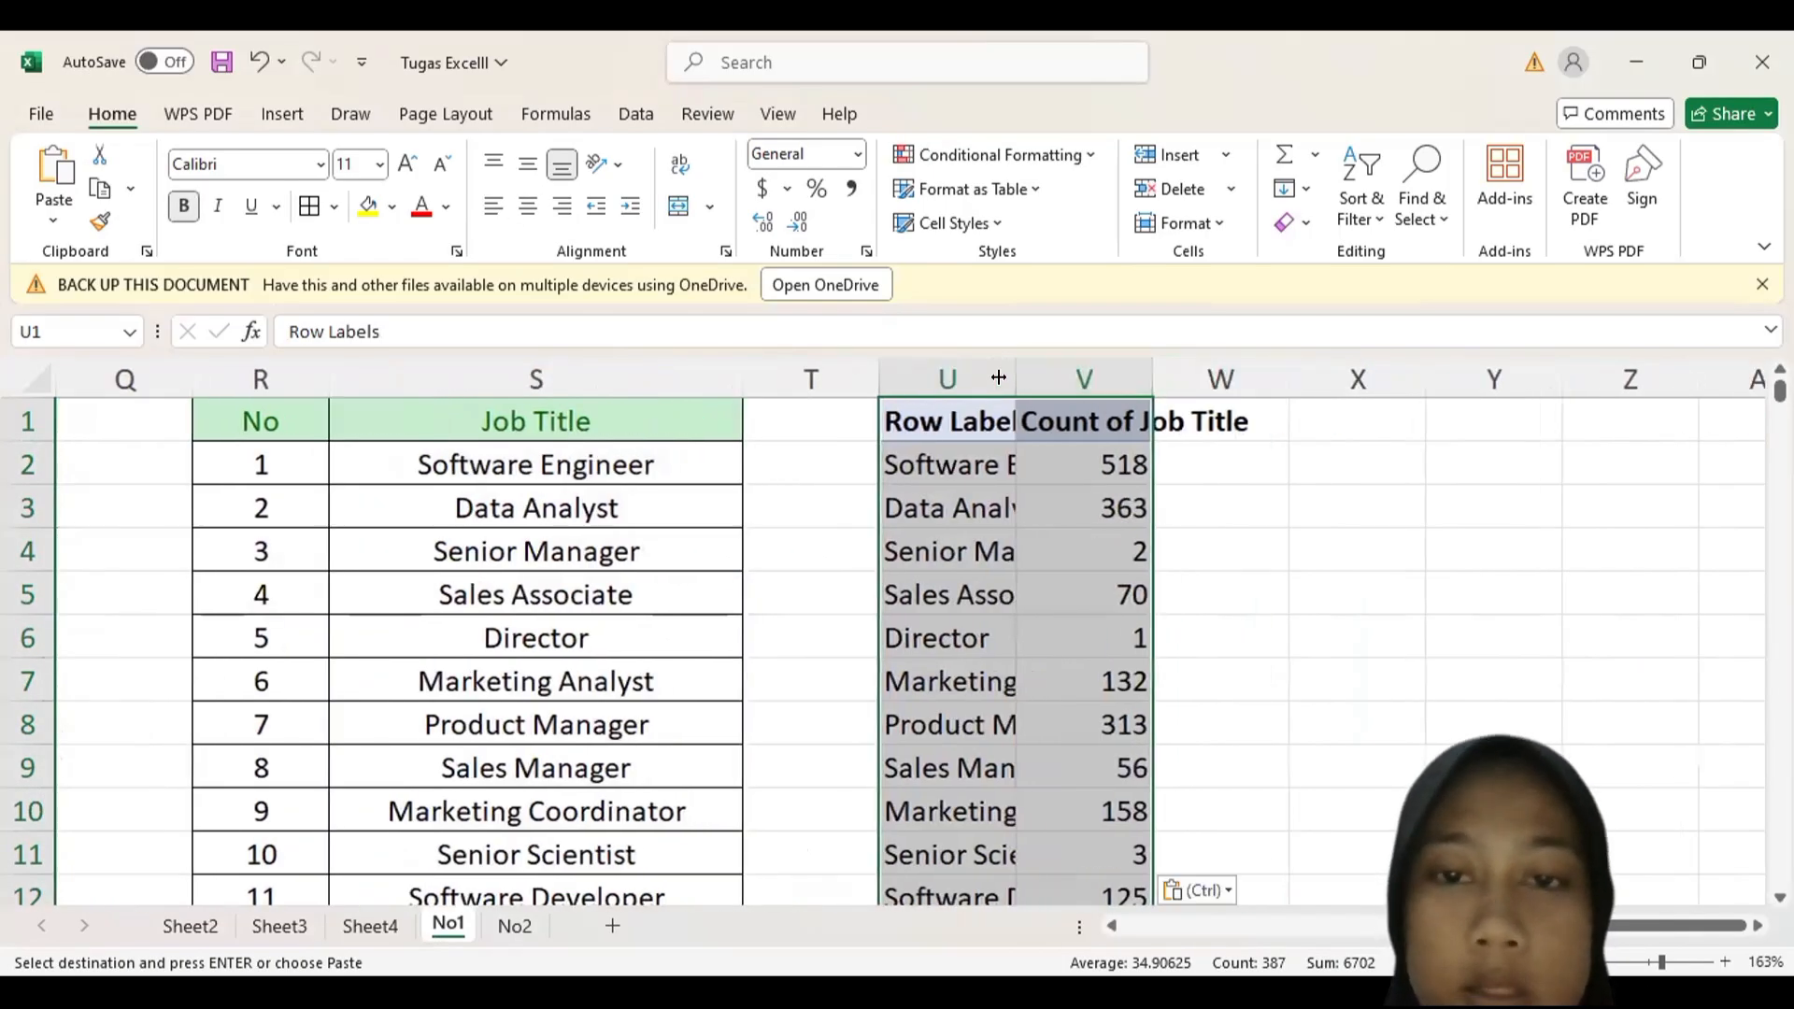
click(256, 411)
key(ctrl+shift+Down)
key(ctrl+shift+Right)
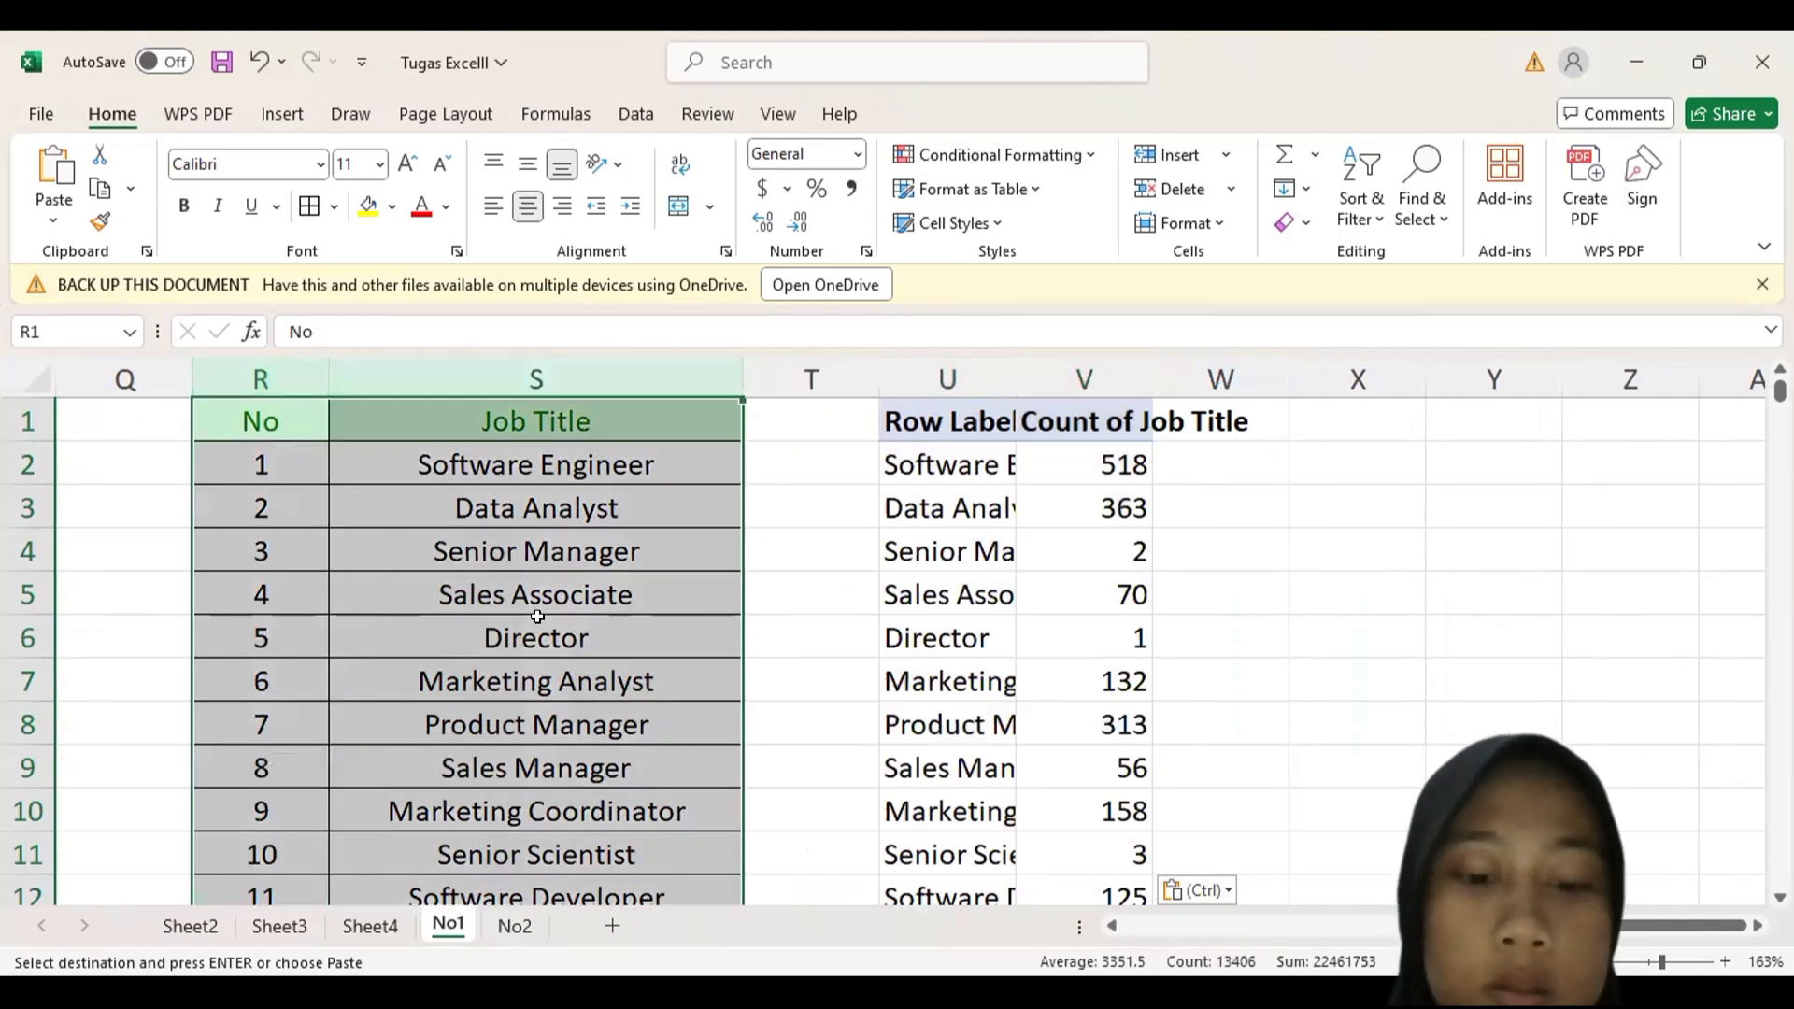
right_click(538, 618)
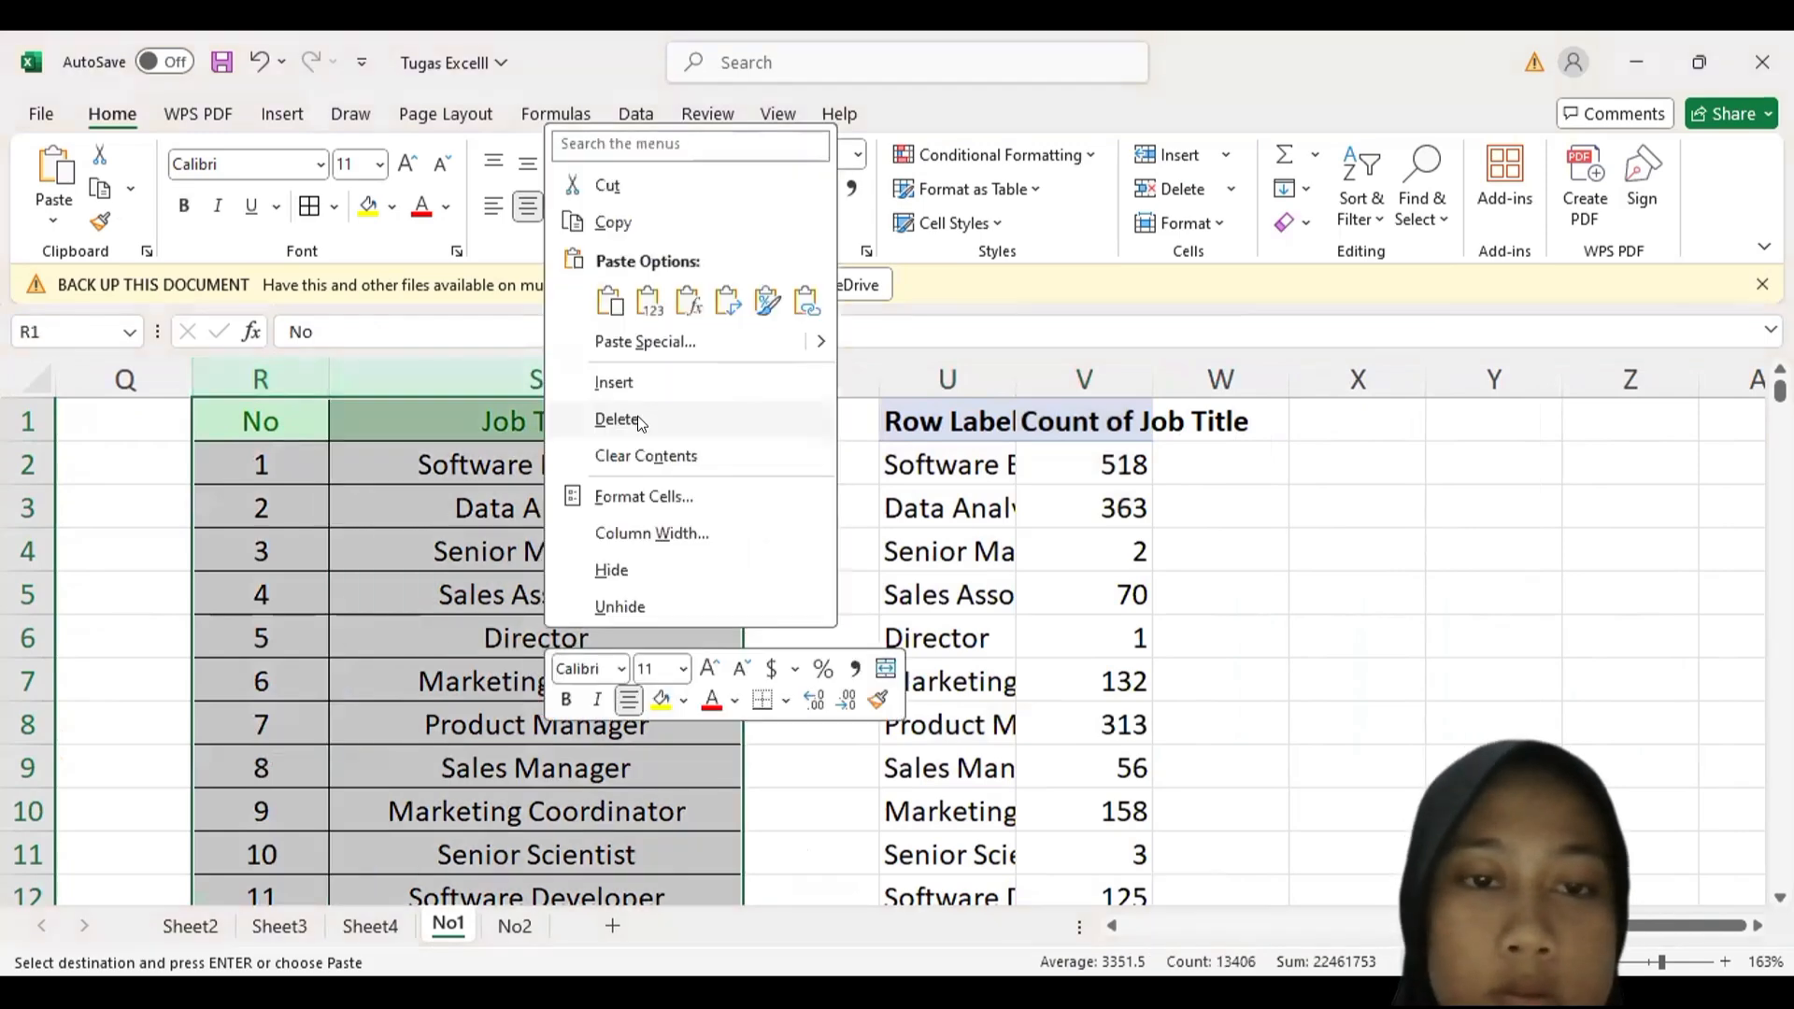
click(637, 416)
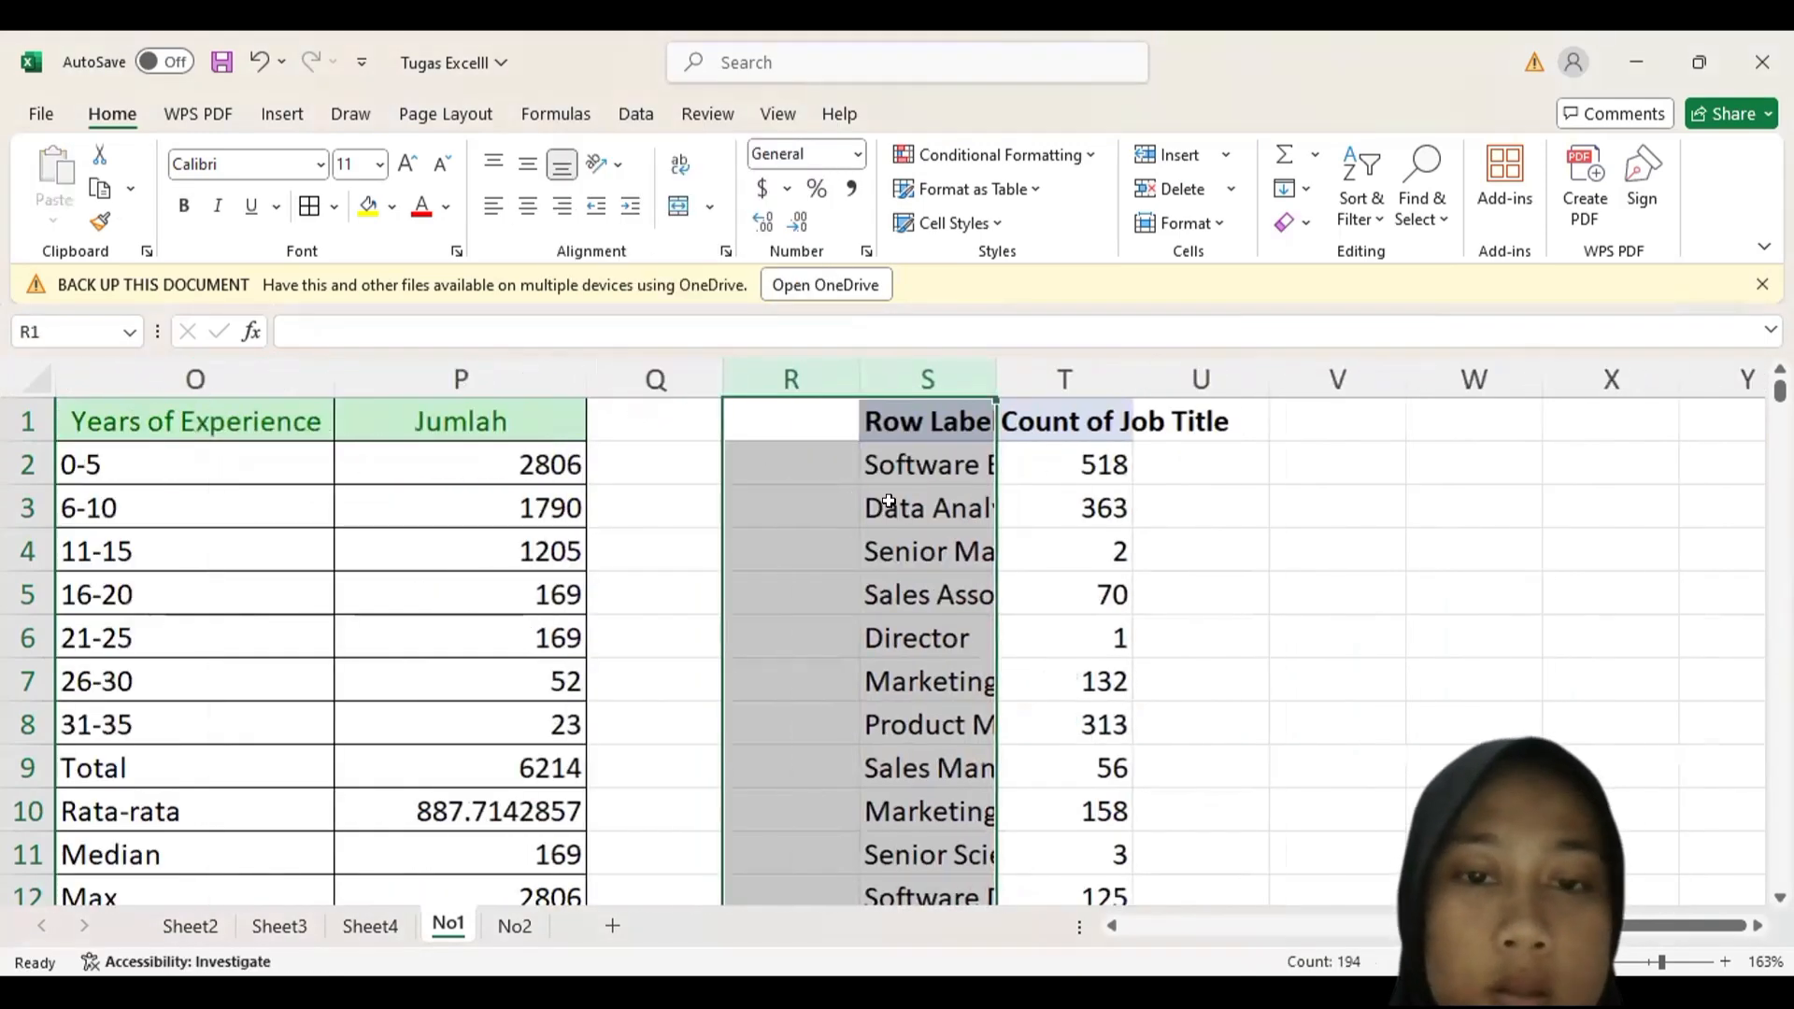
- Move the Row Labels and Count of Job Title columns from S and T to columns R and S
click(869, 420)
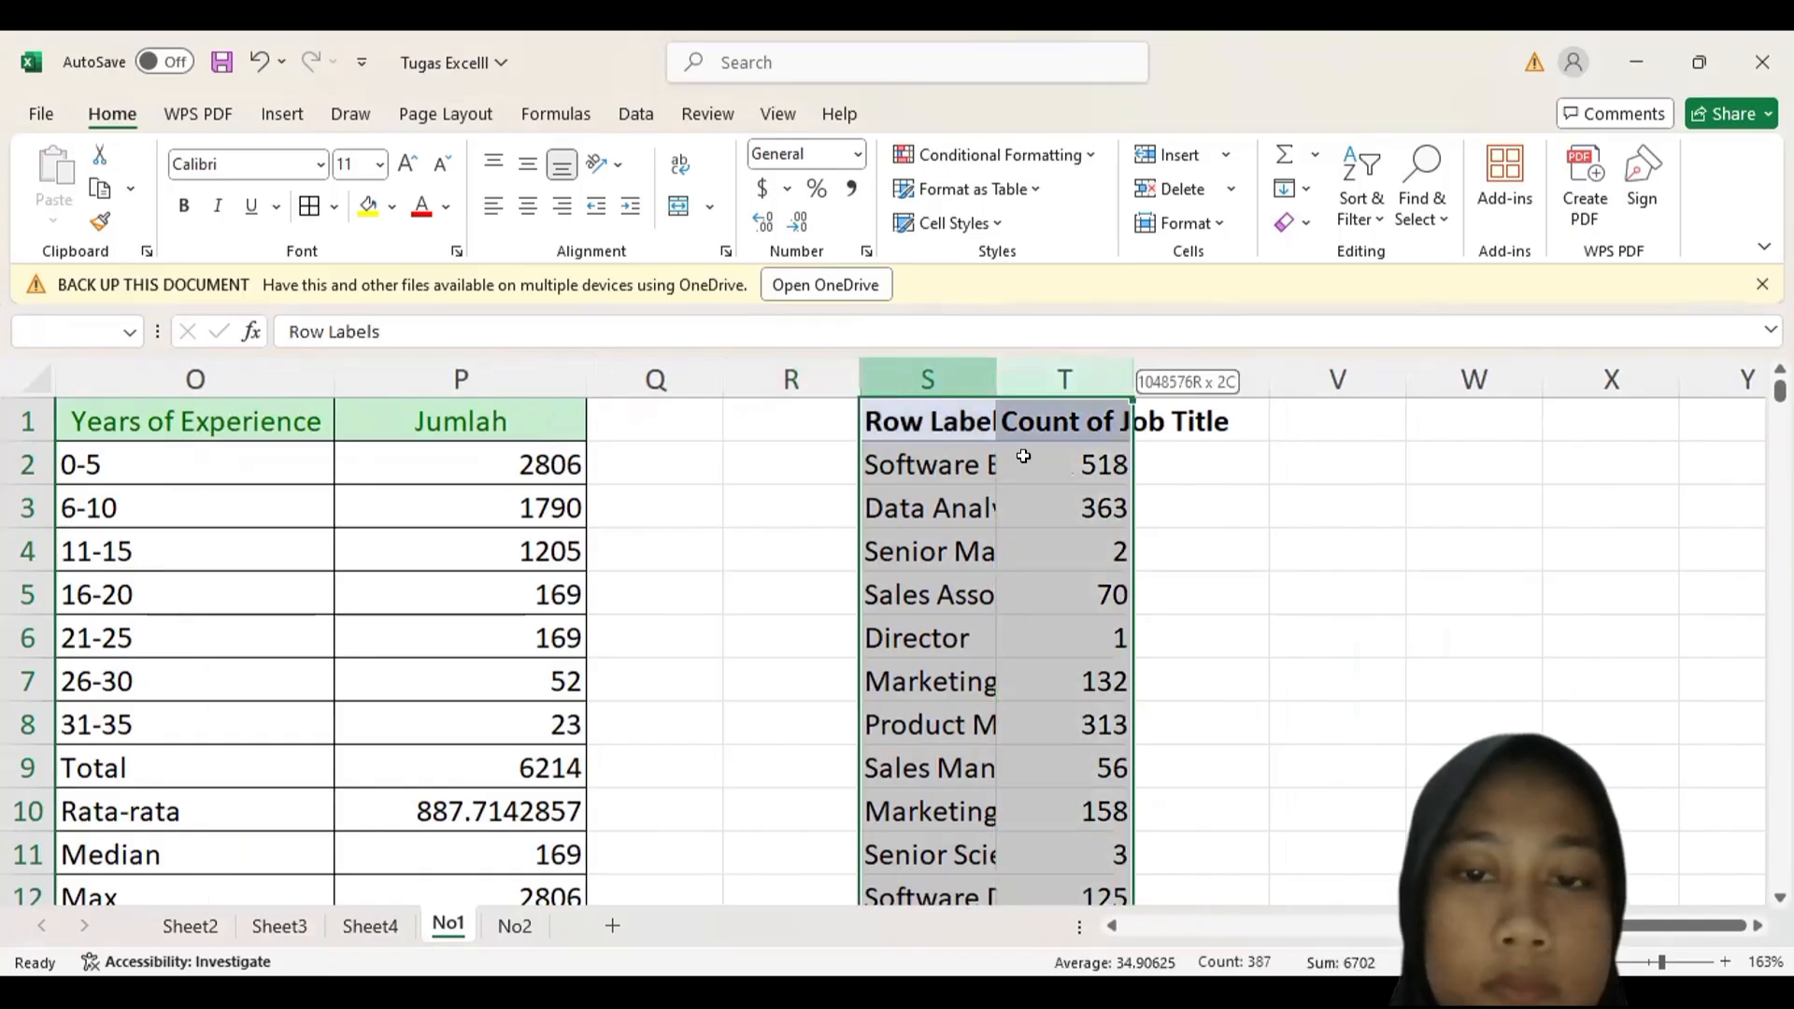
key(ctrl+shift+Down)
key(ctrl+shift+Right)
drag(868, 420, 781, 432)
- Widen columns R and S so the job titles and the count heading fit fully
click(857, 378)
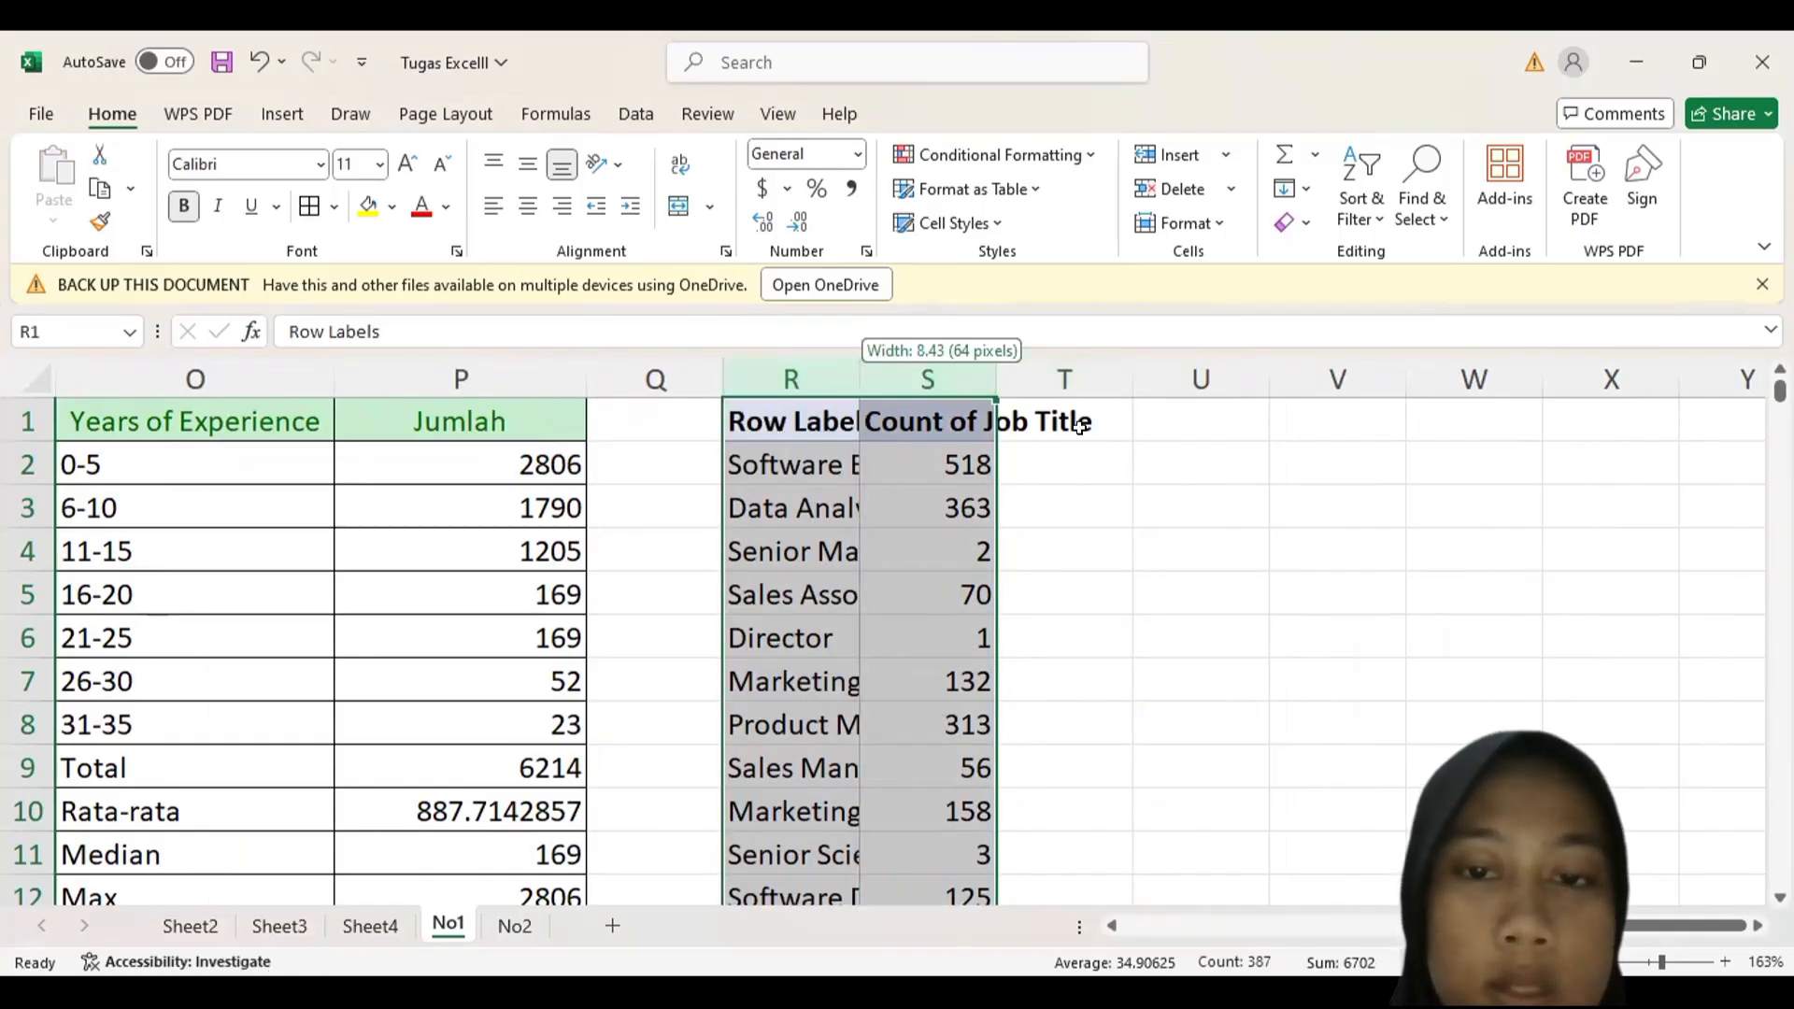
drag(1439, 384, 1269, 366)
click(985, 374)
double_click(986, 375)
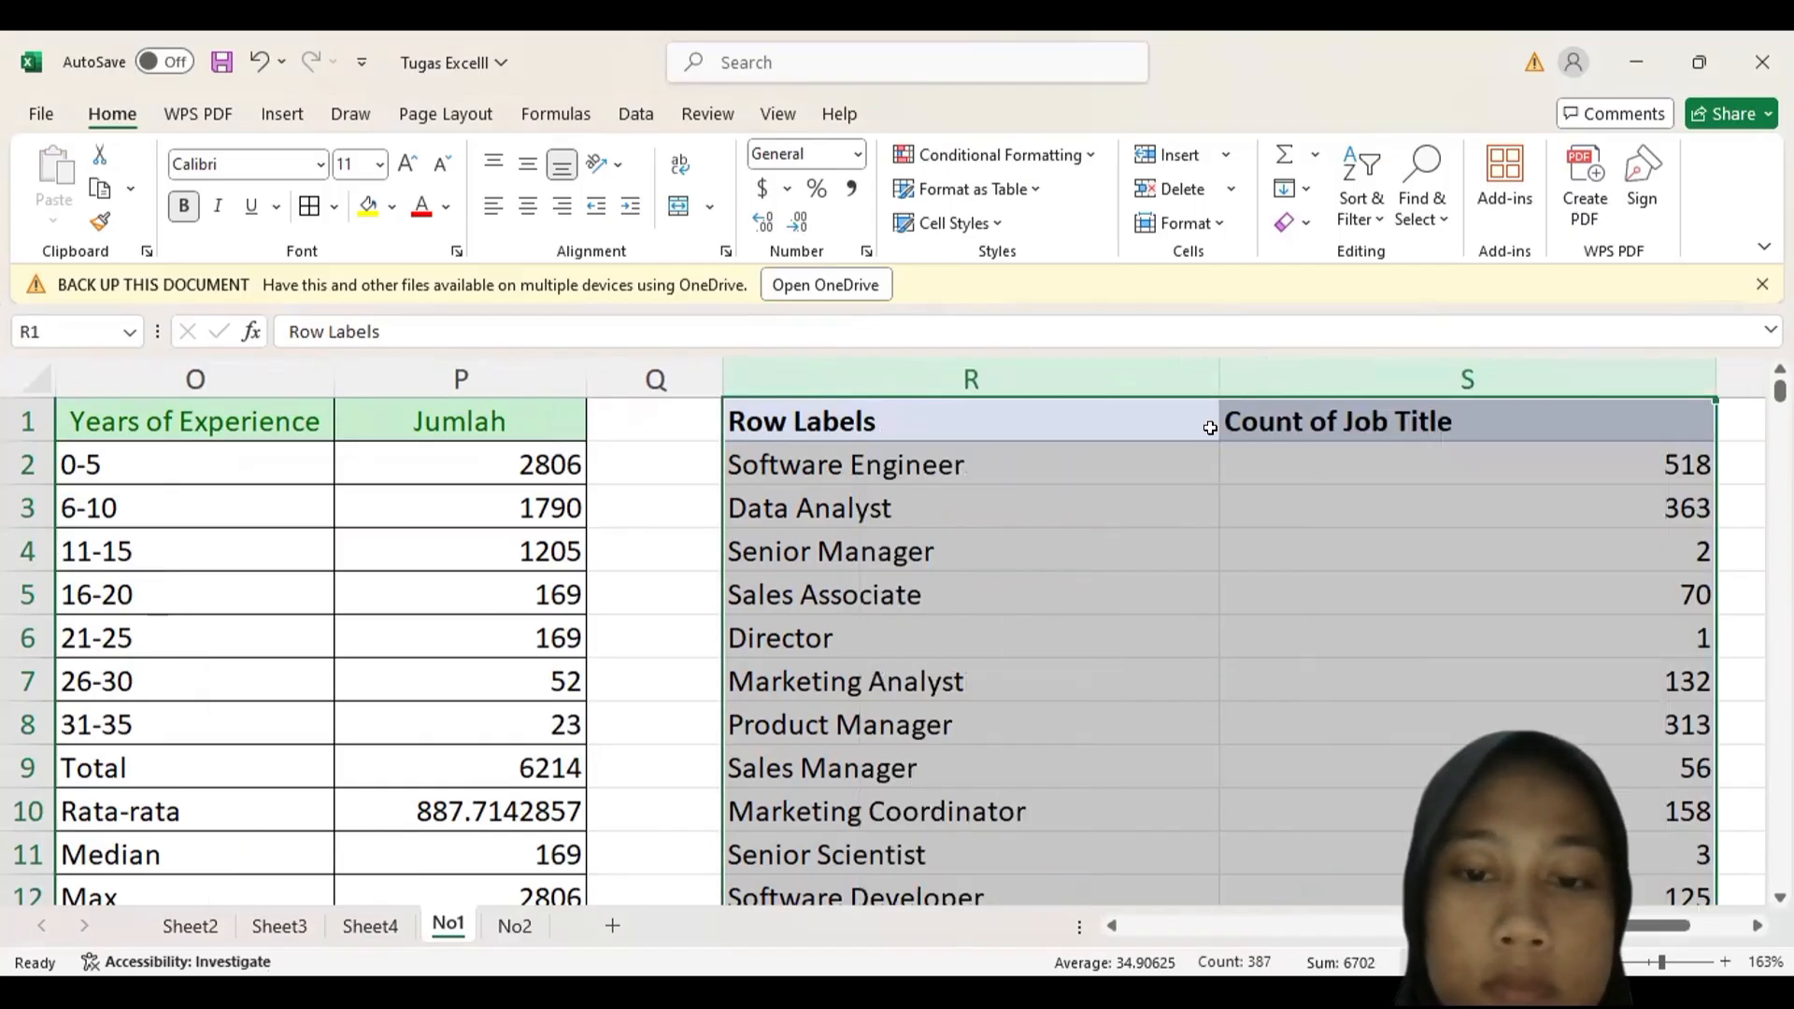
- Delete the header cells R1:S1 with the Shift cells left option
click(954, 423)
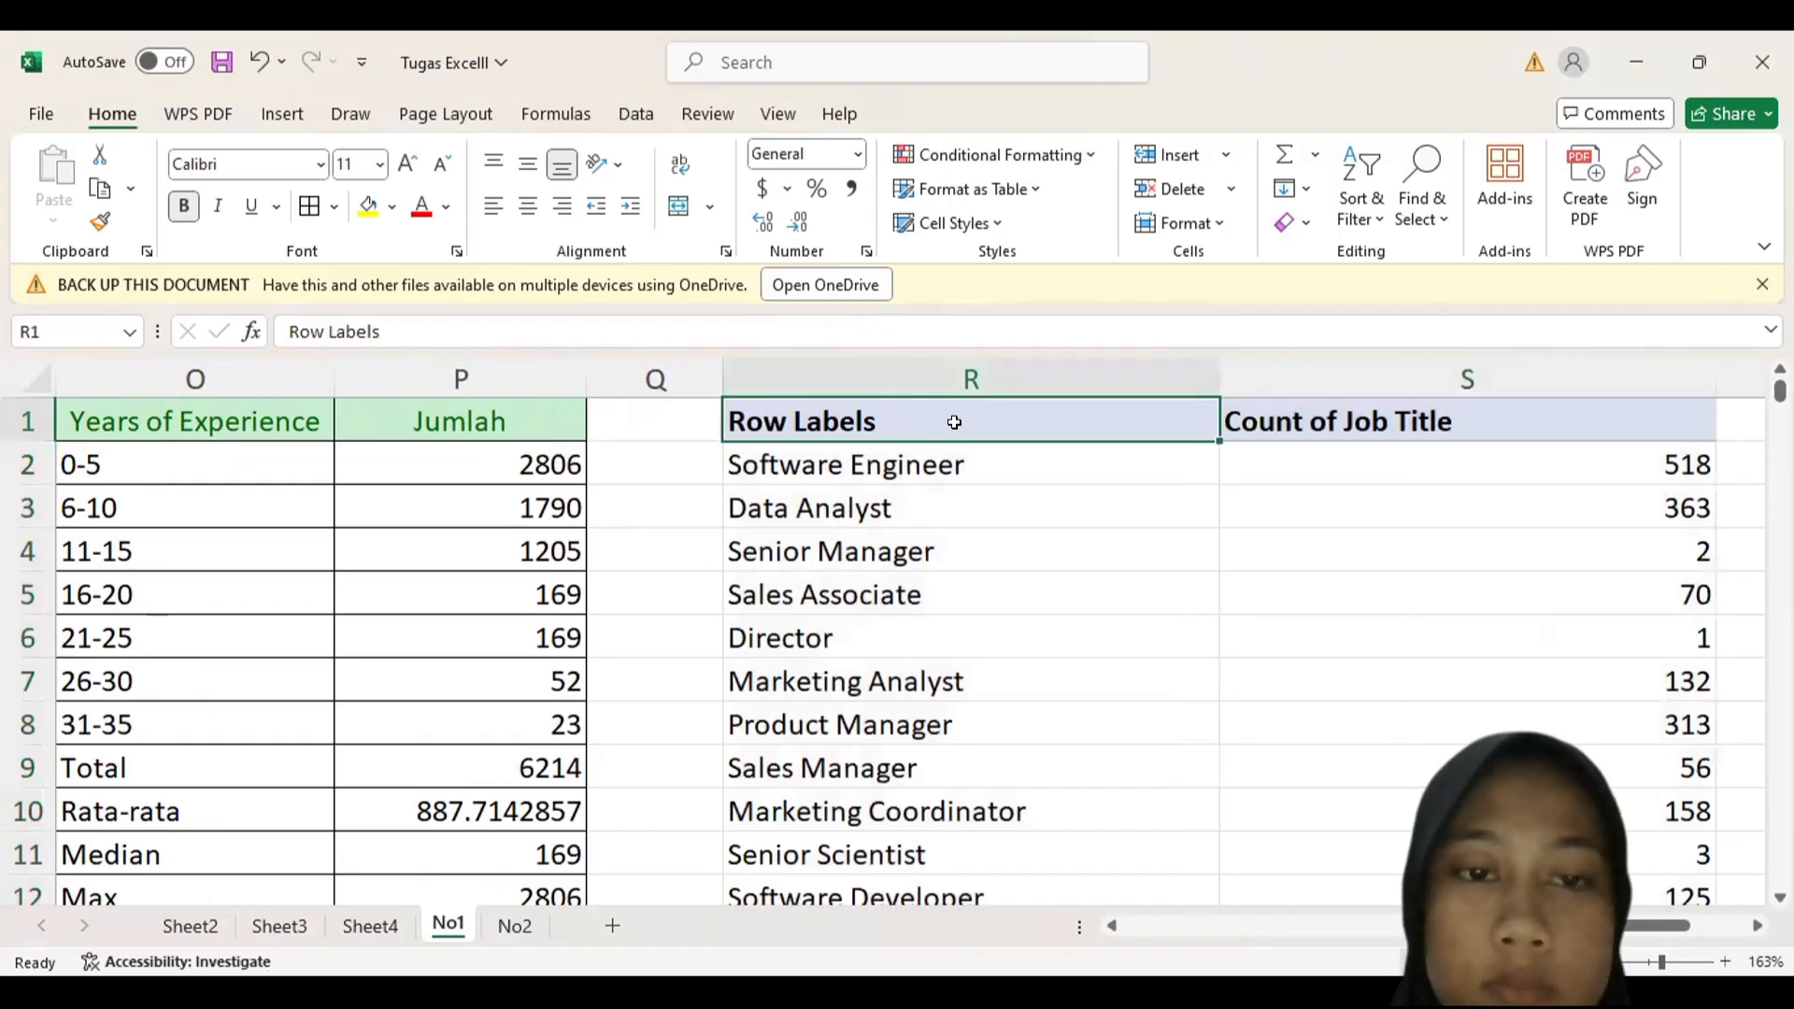
drag(913, 416, 1287, 373)
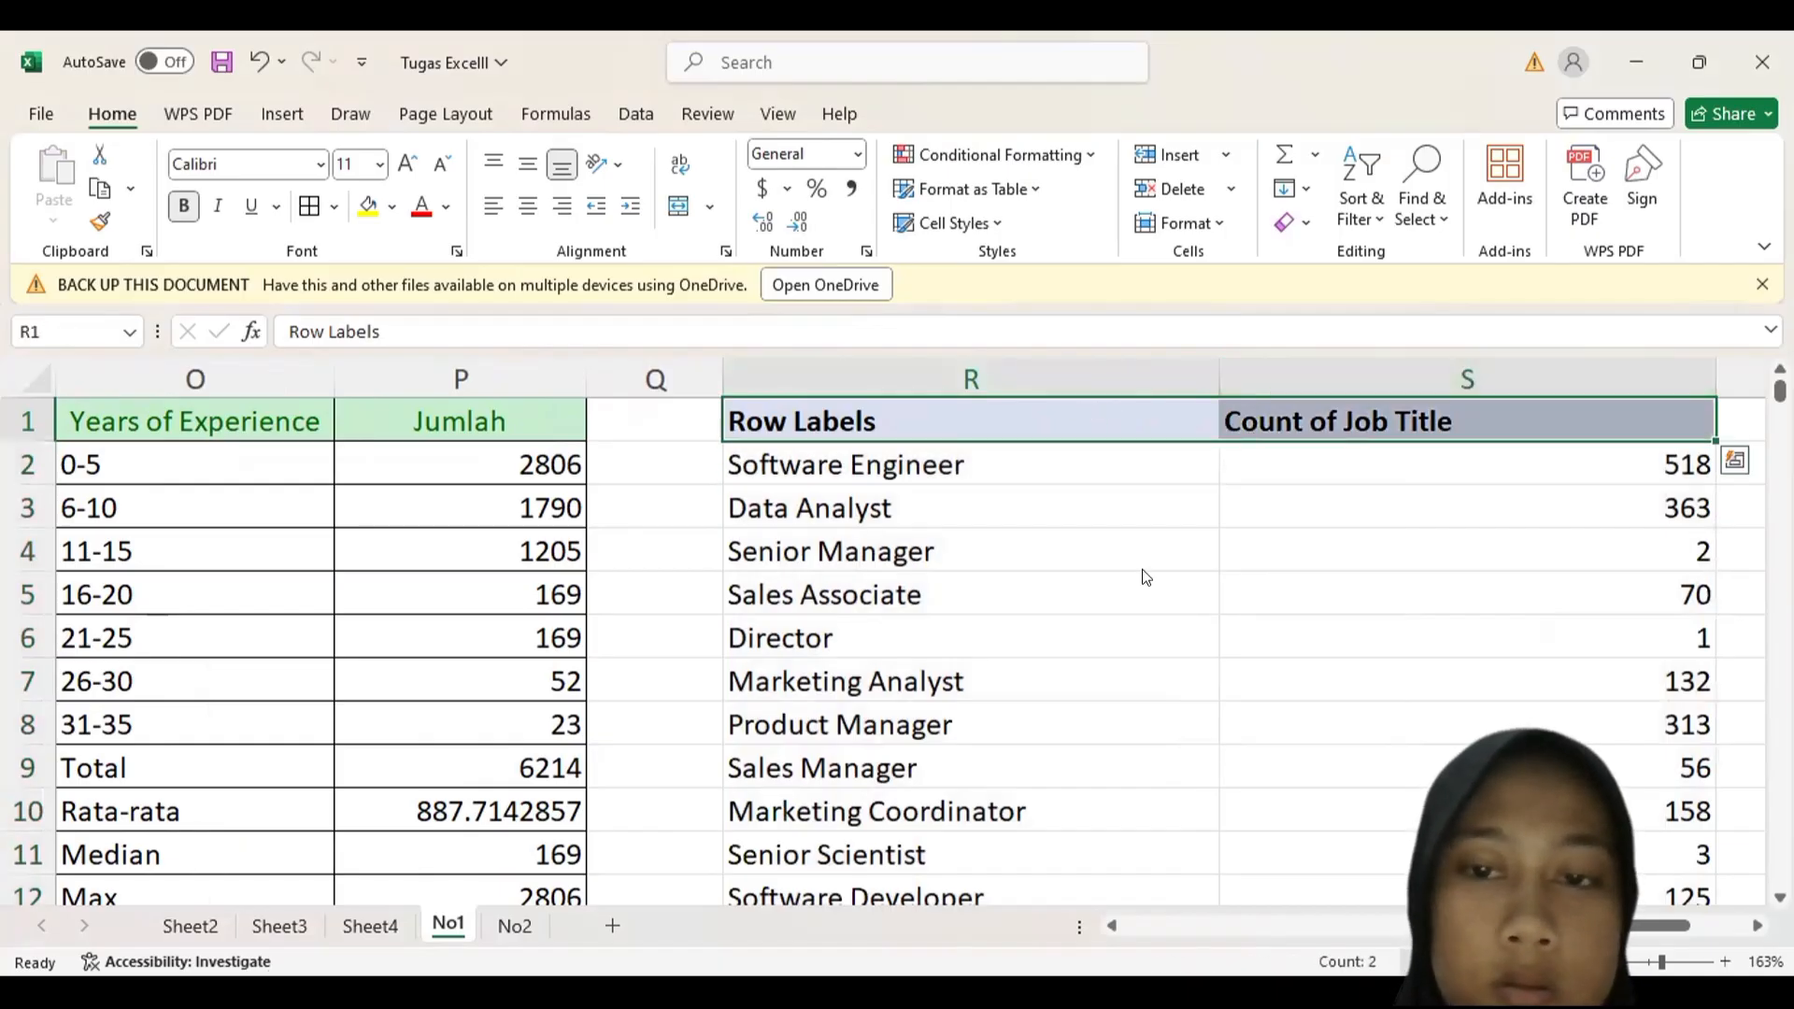
right_click(1091, 420)
click(1231, 457)
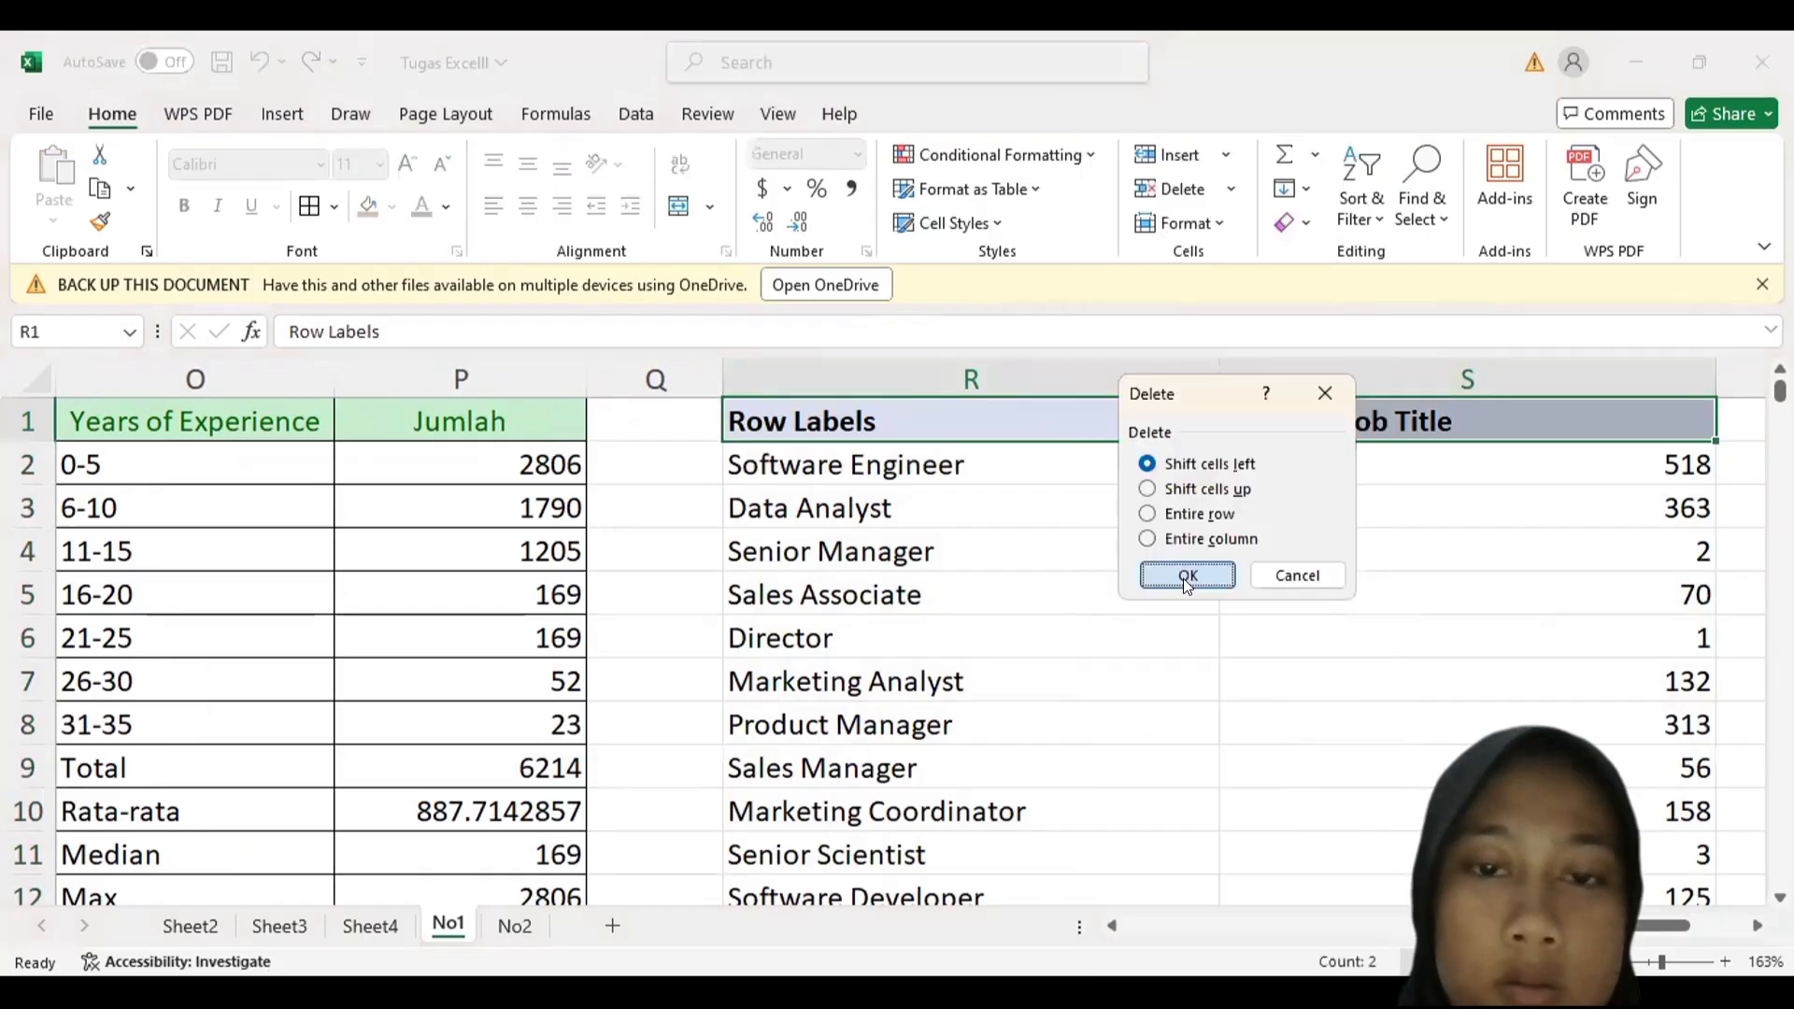
click(1179, 574)
- Enter the headings Job Title in R1 and Jumlah in S1
double_click(997, 418)
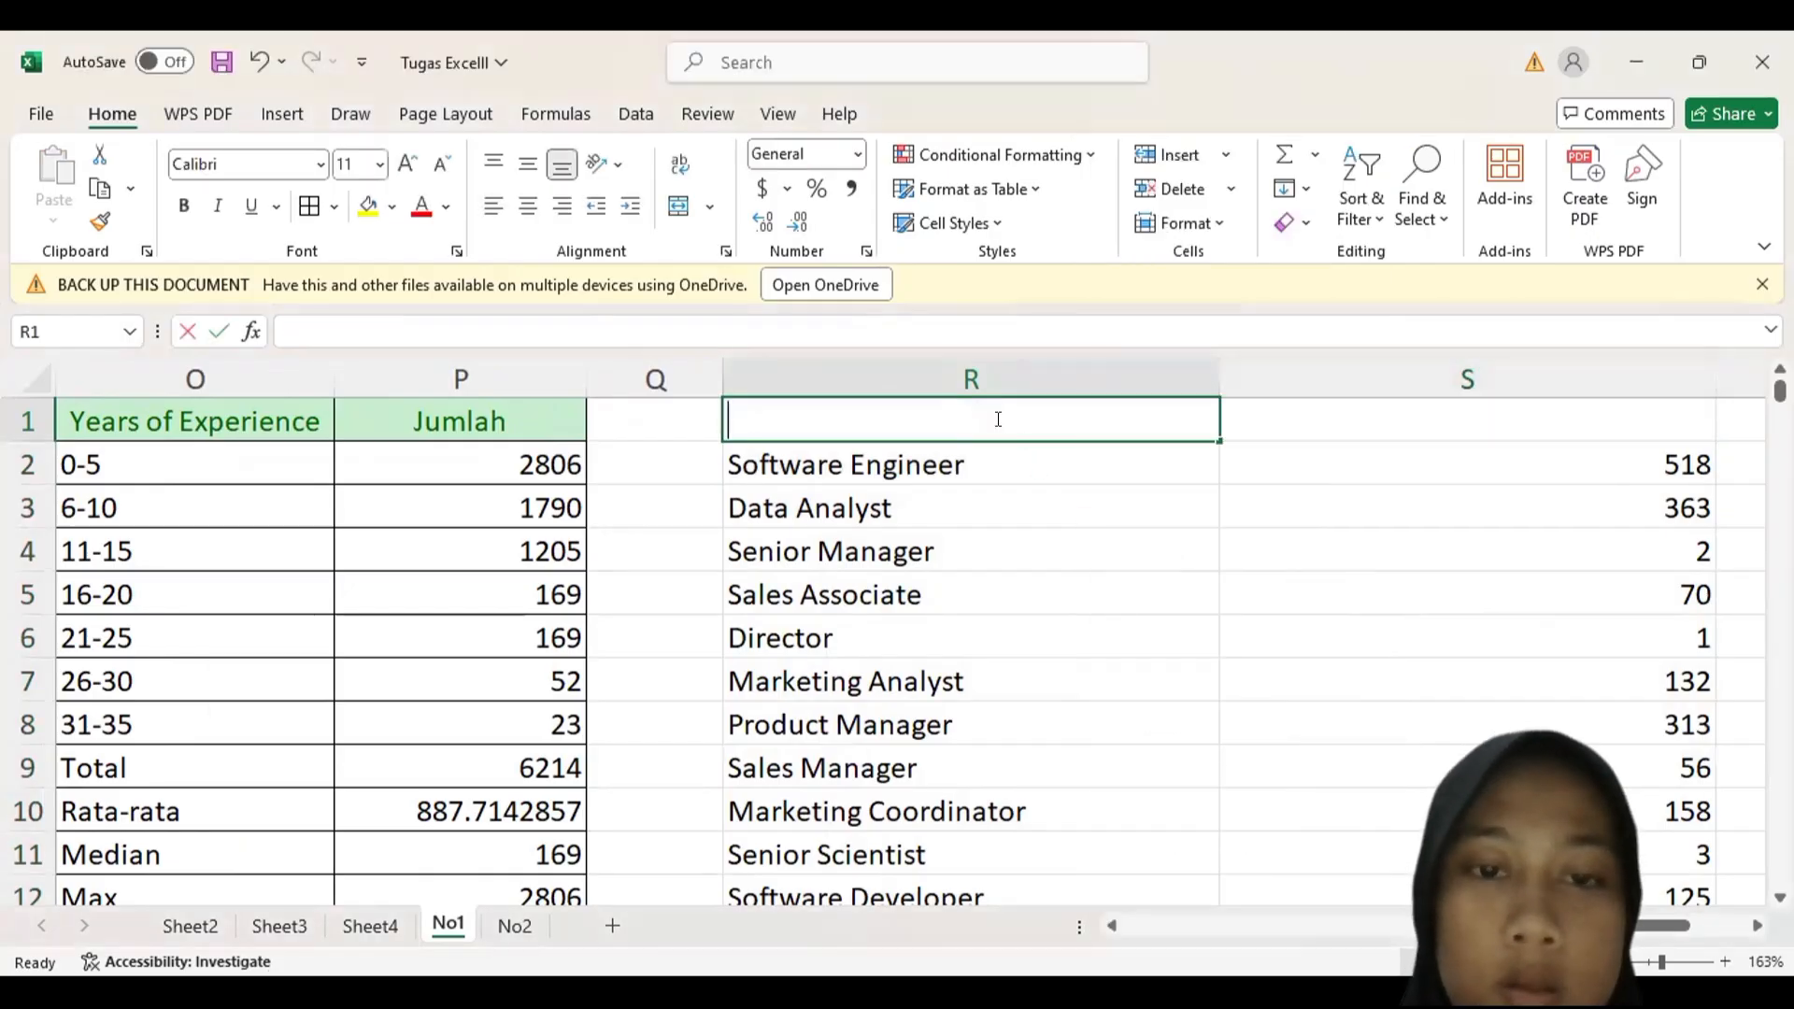
text(Jo)
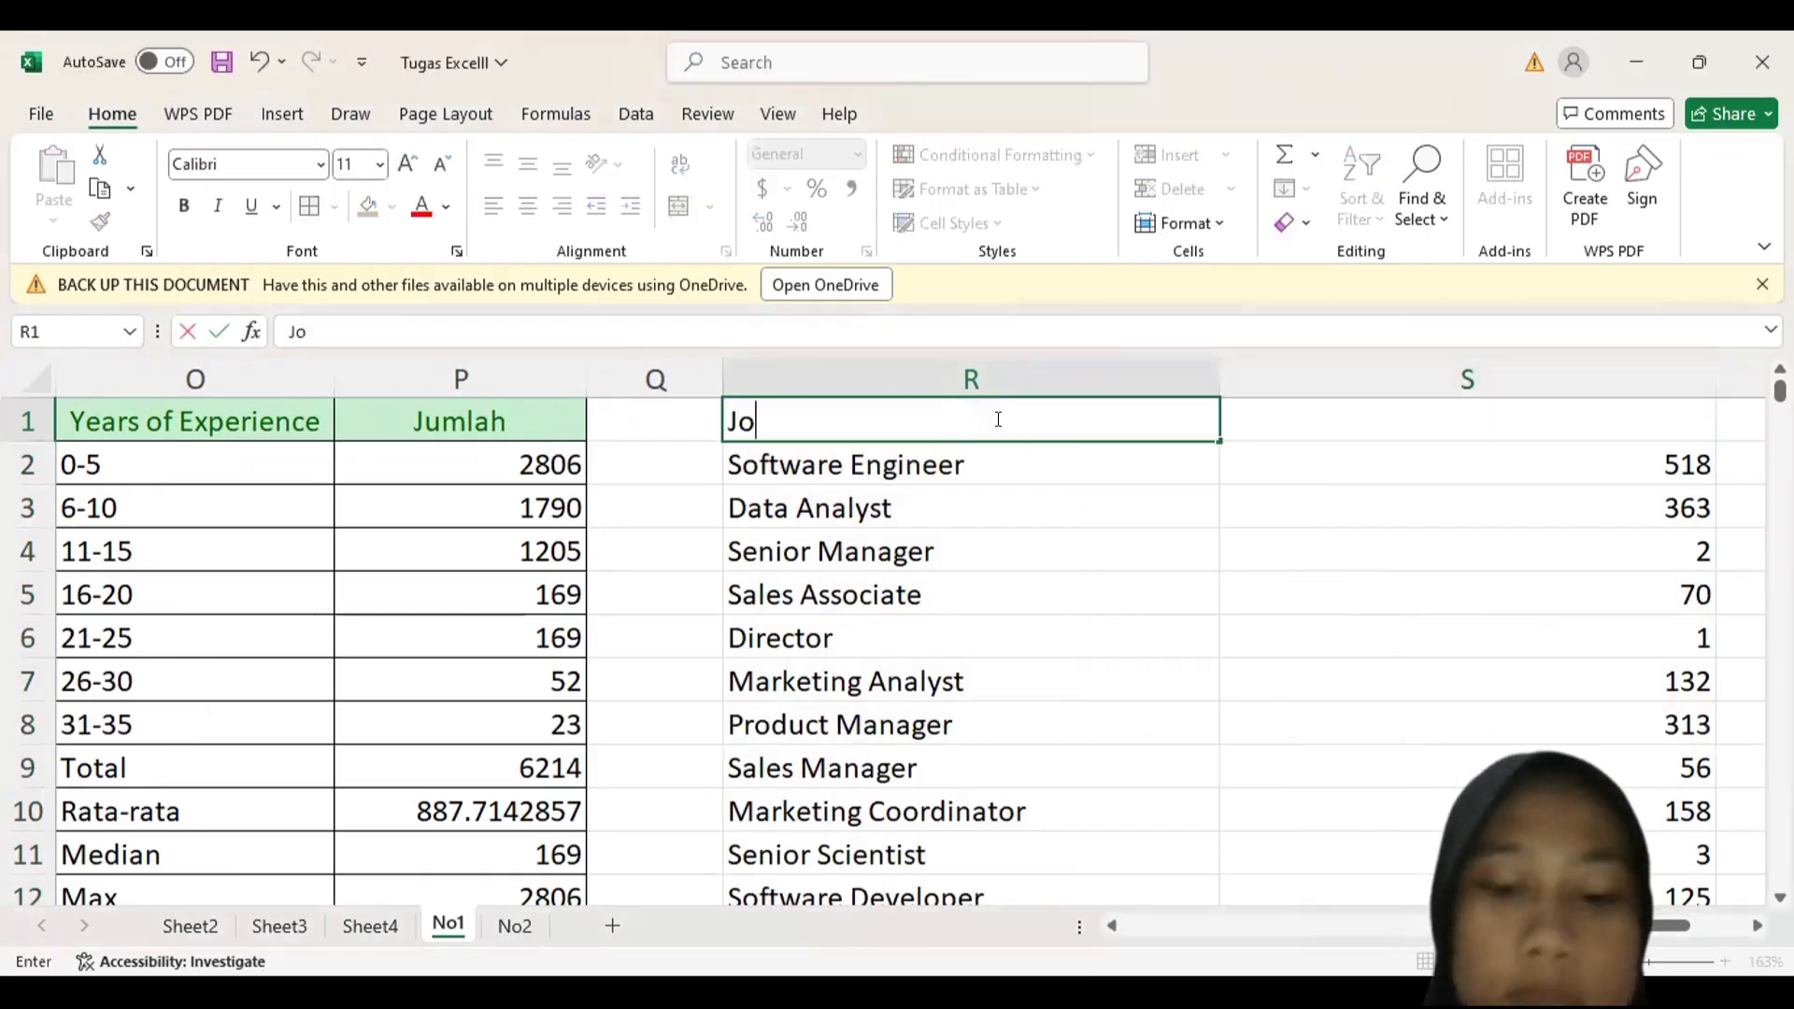
text(b Tite)
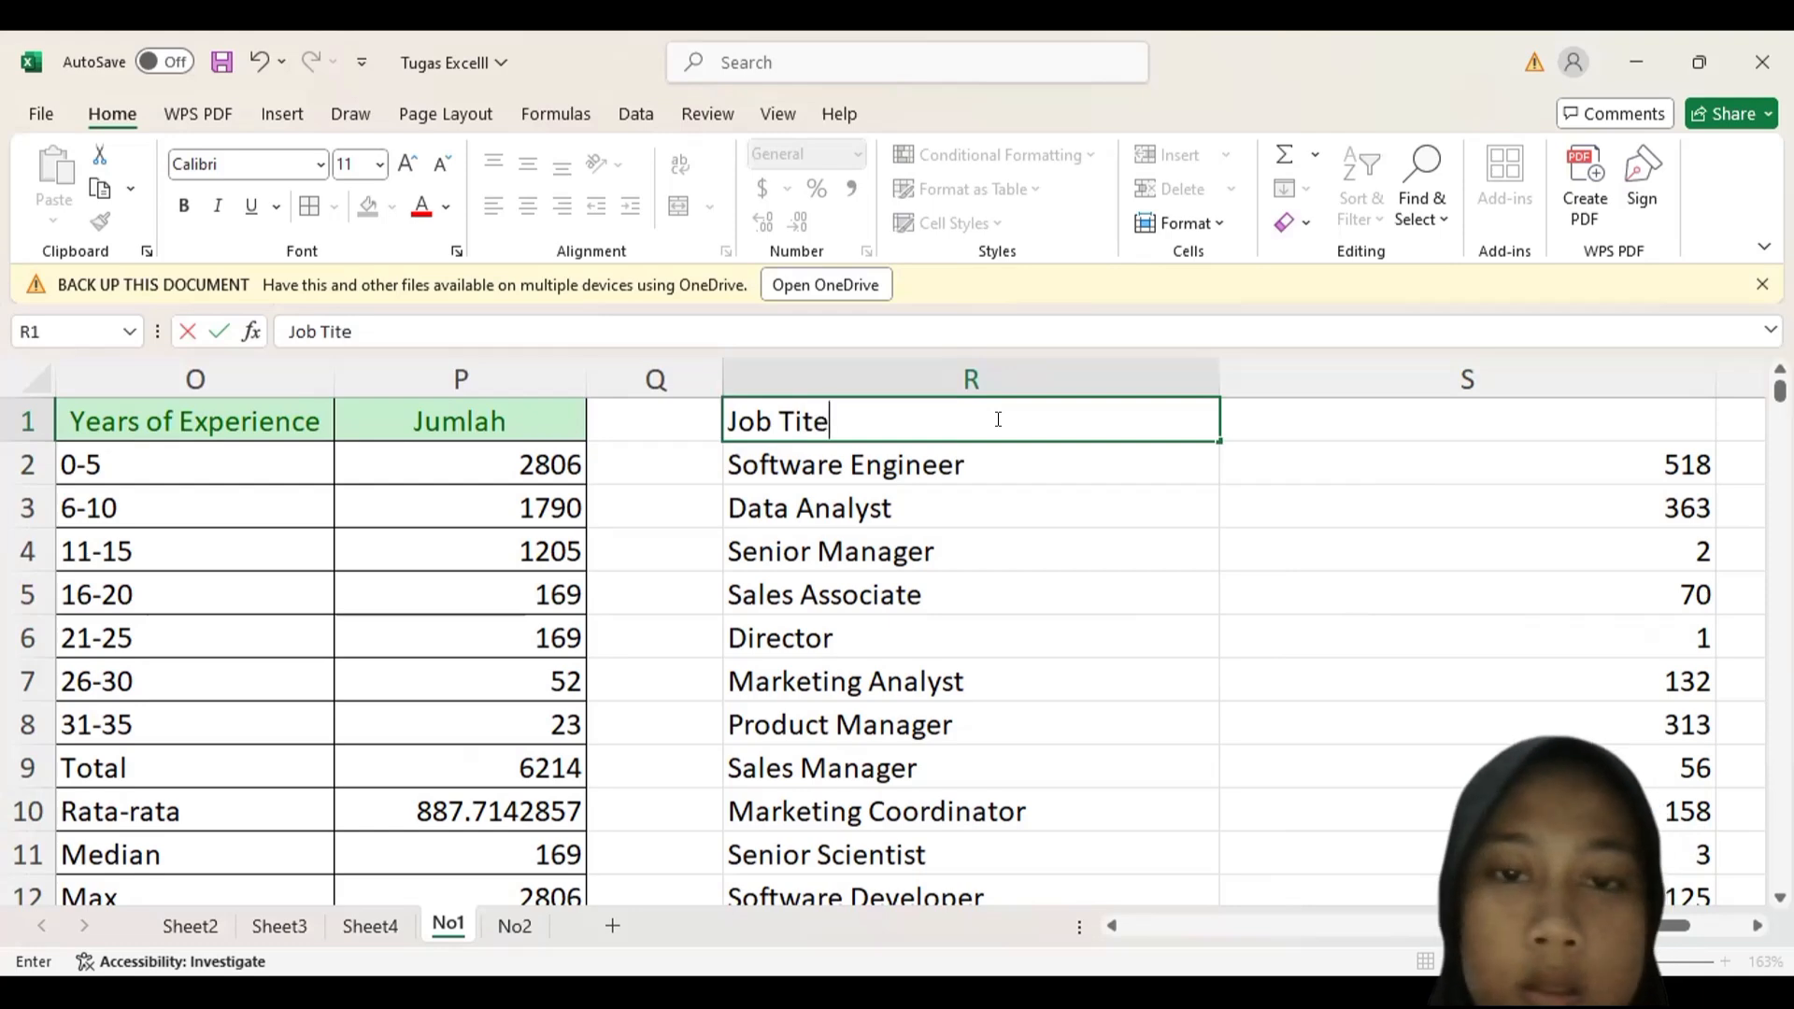
key(BackSpace)
text(le)
key(Tab)
text(Ju)
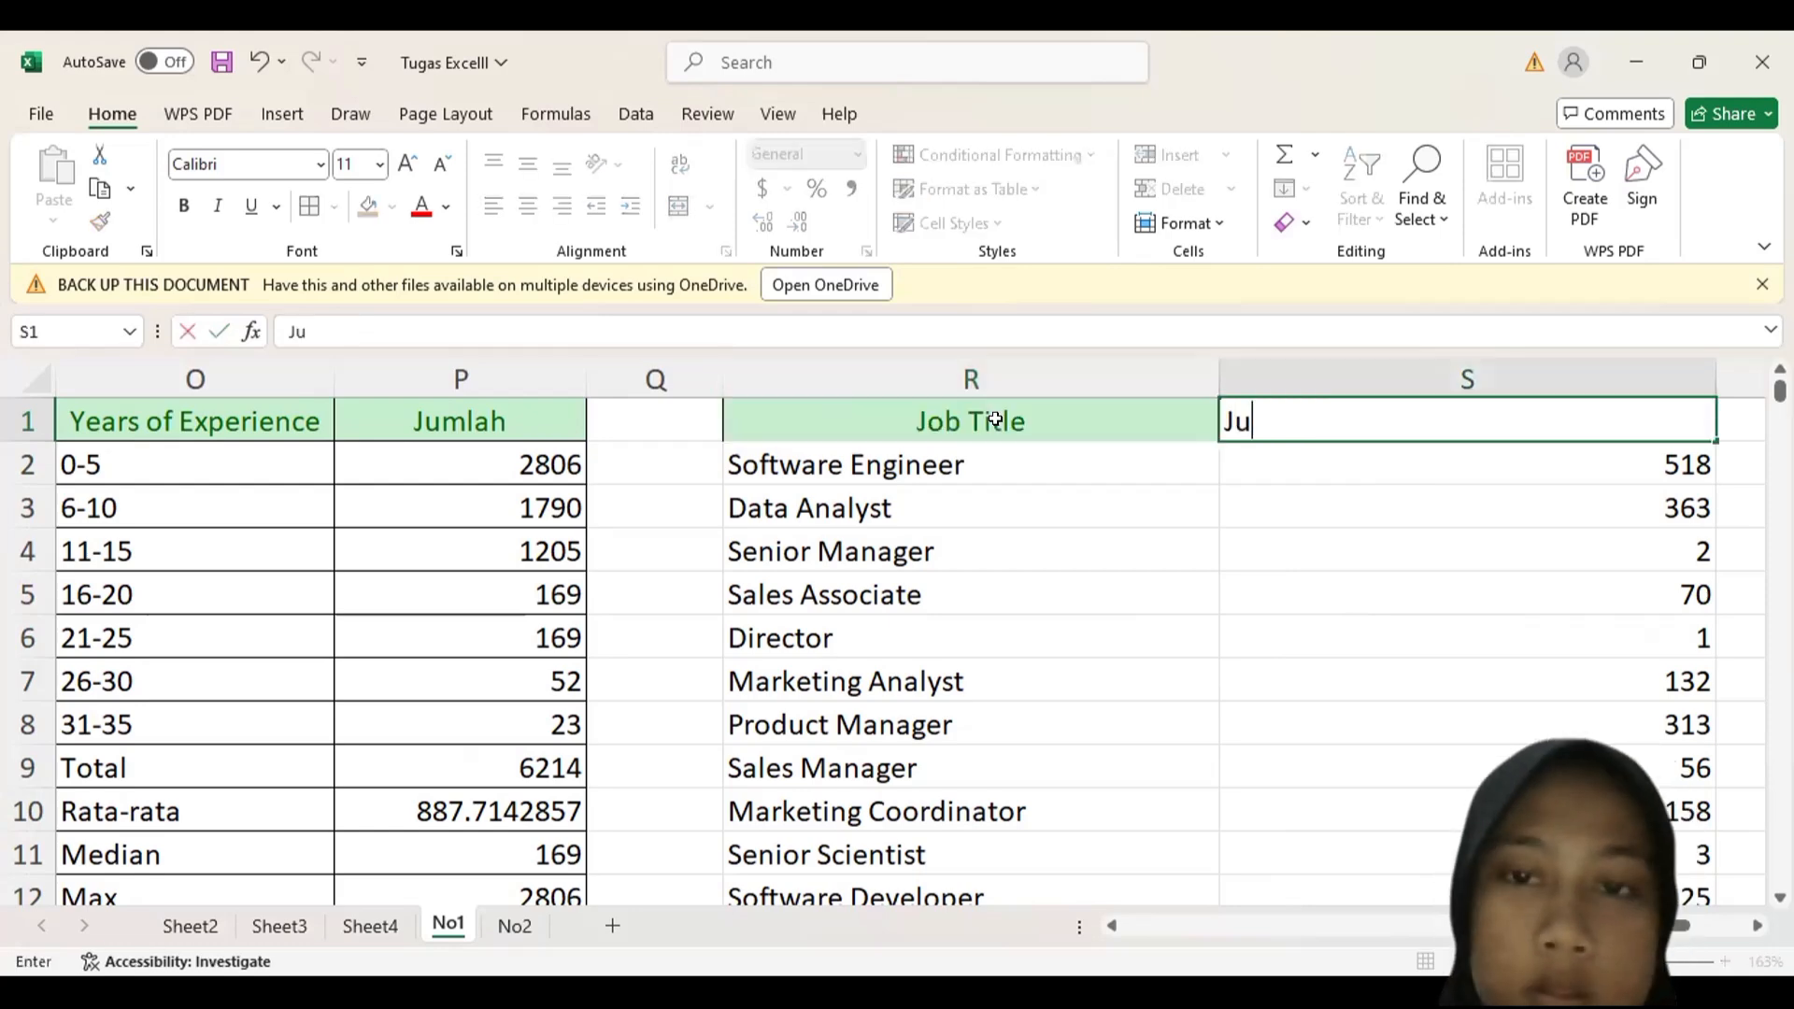
text(mlah)
key(Return)
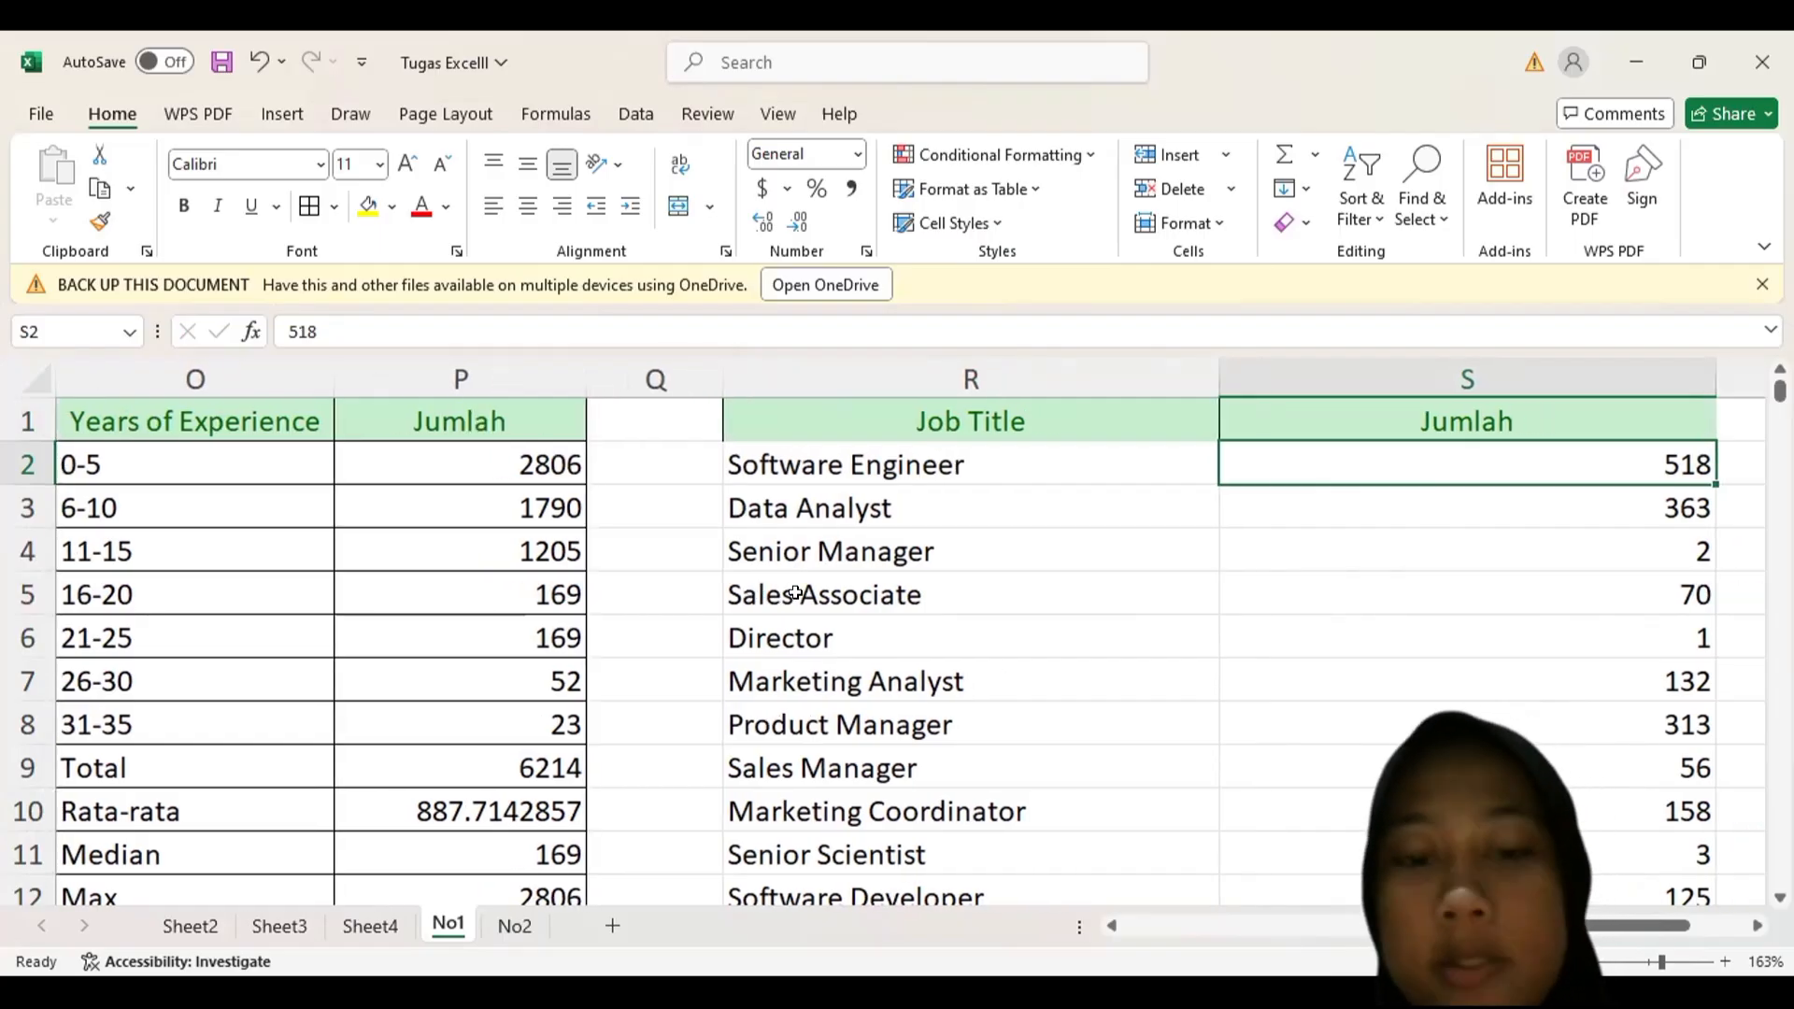
- Compare the new table's job title order with the source Job Title column and examine the list down to its last entry
scroll(795, 593, left, 10)
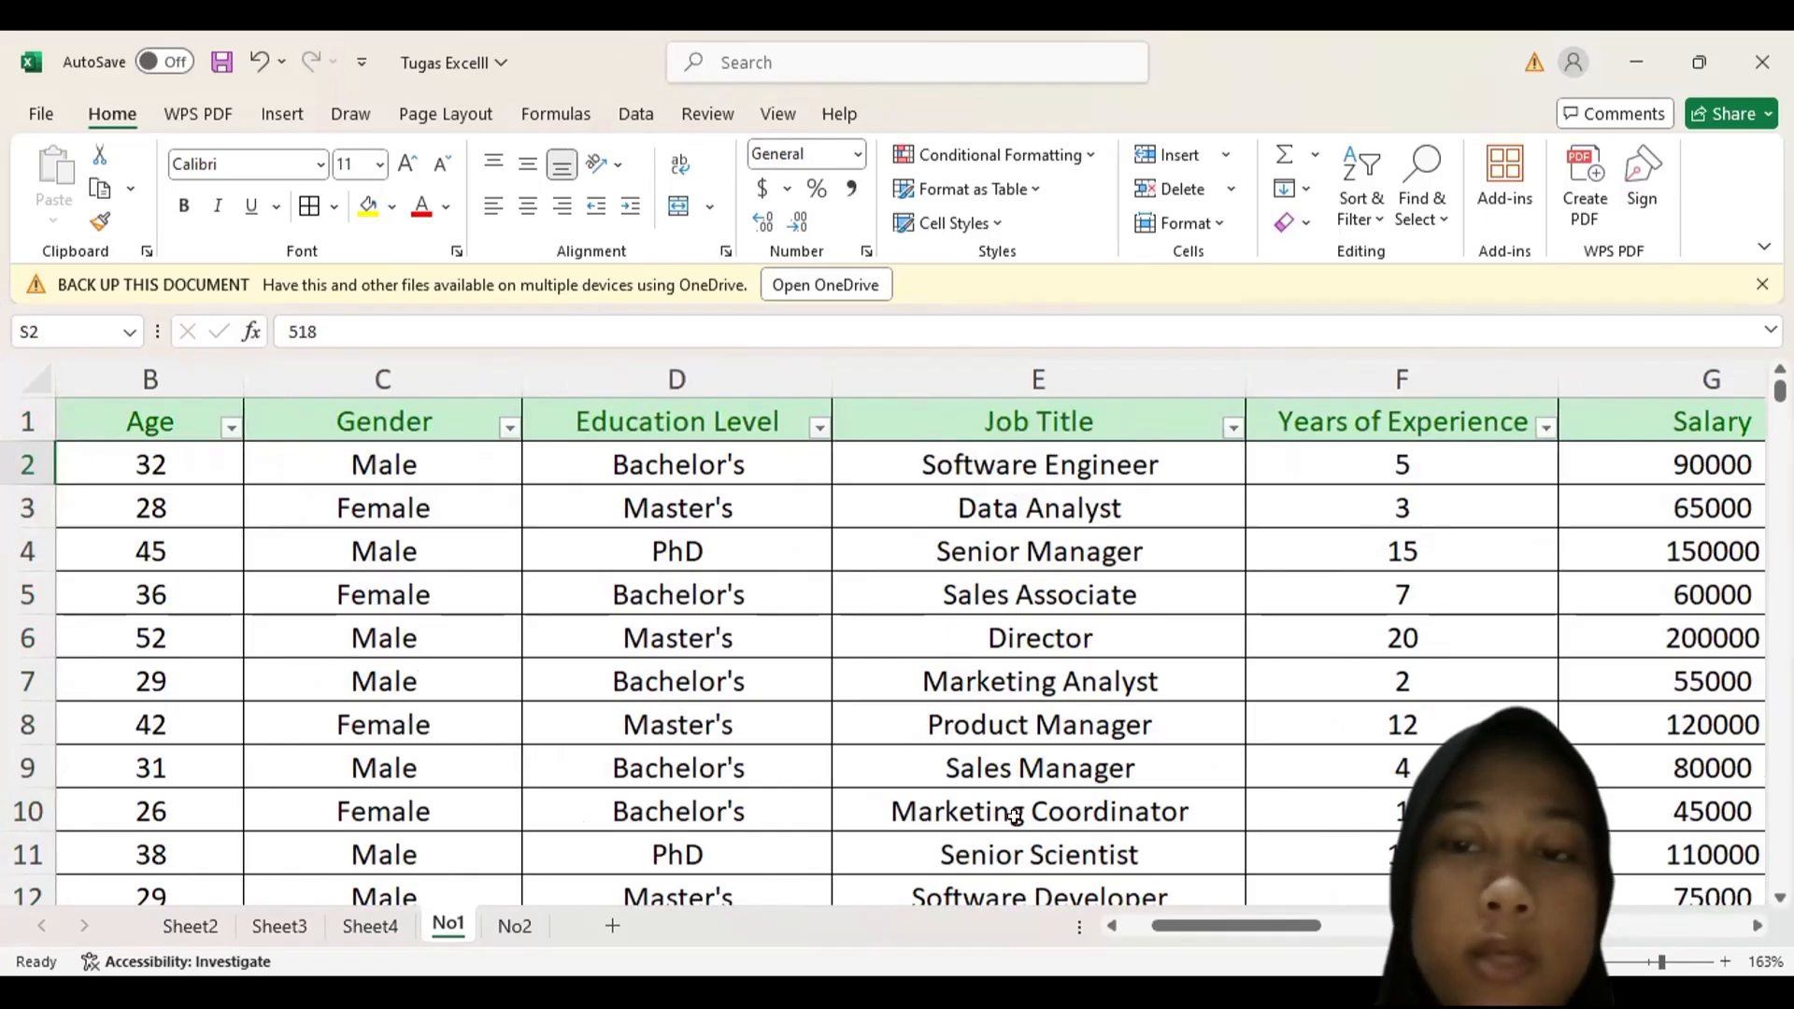
scroll(1013, 816, right, 5)
scroll(1014, 816, right, 8)
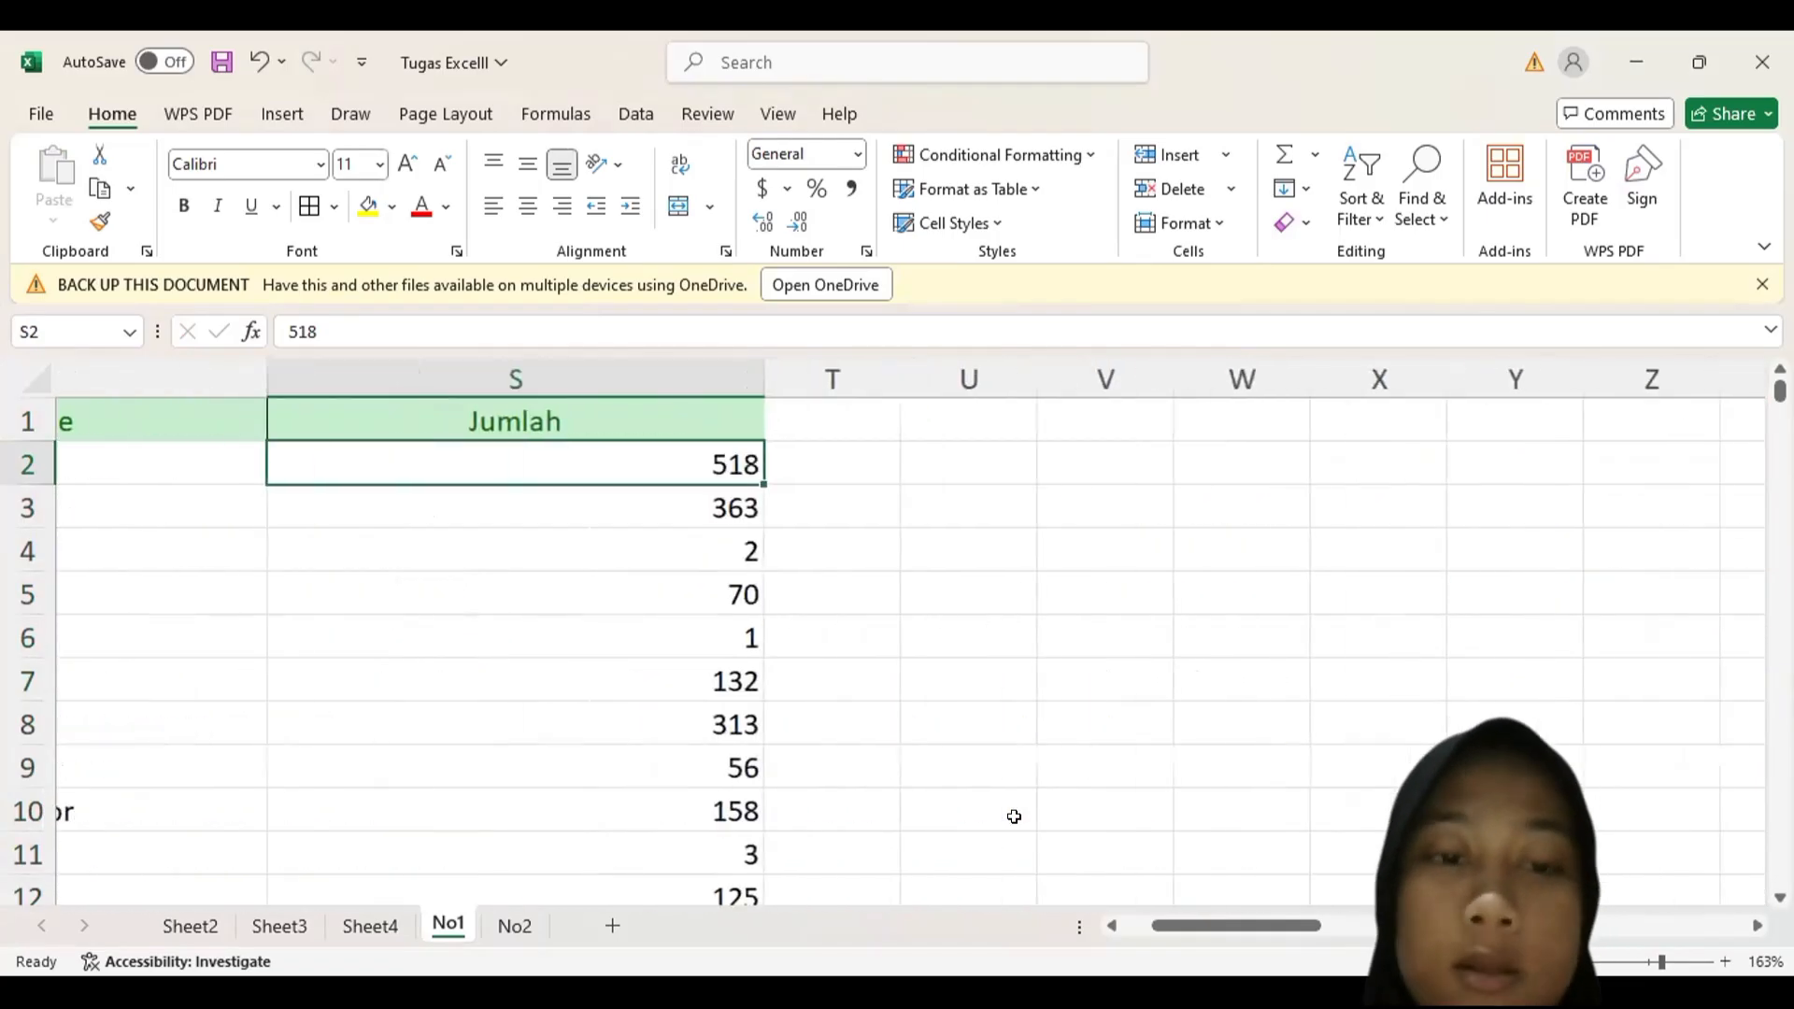
scroll(1014, 816, down, 20)
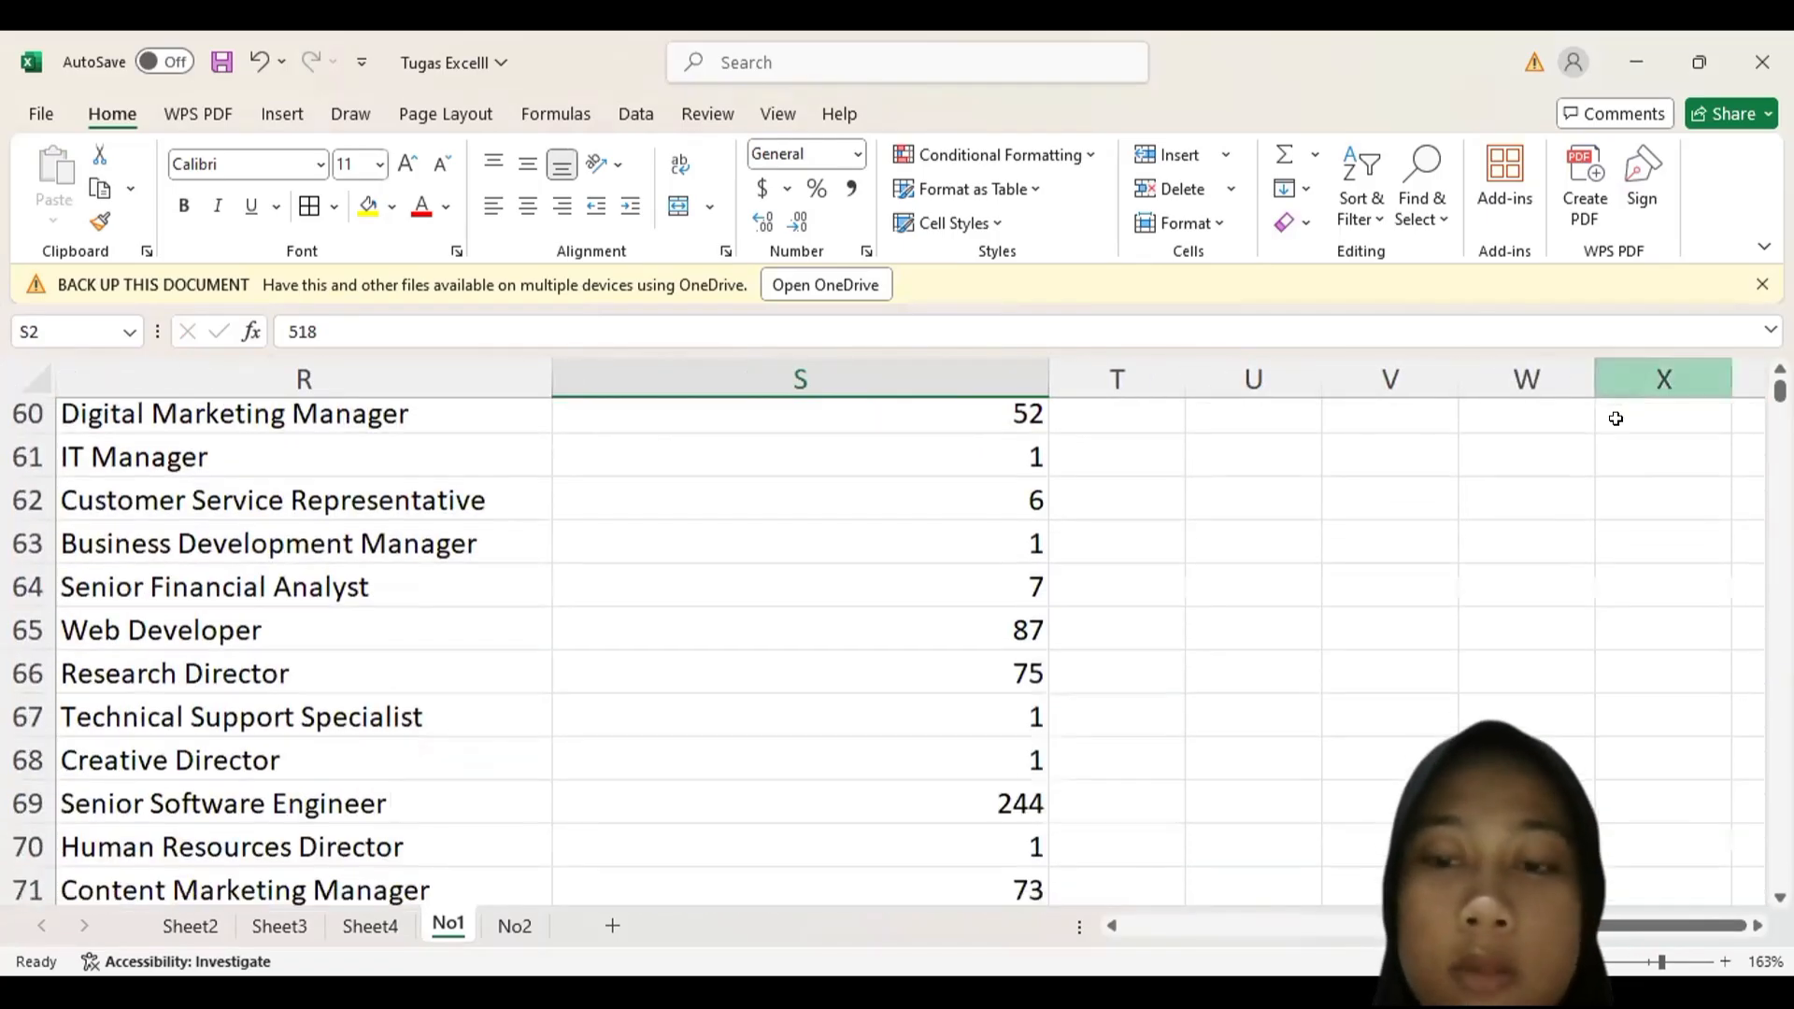
ctrl+scroll(1615, 418, down, 5)
ctrl+scroll(1615, 418, down, 5)
scroll(1299, 677, up, 15)
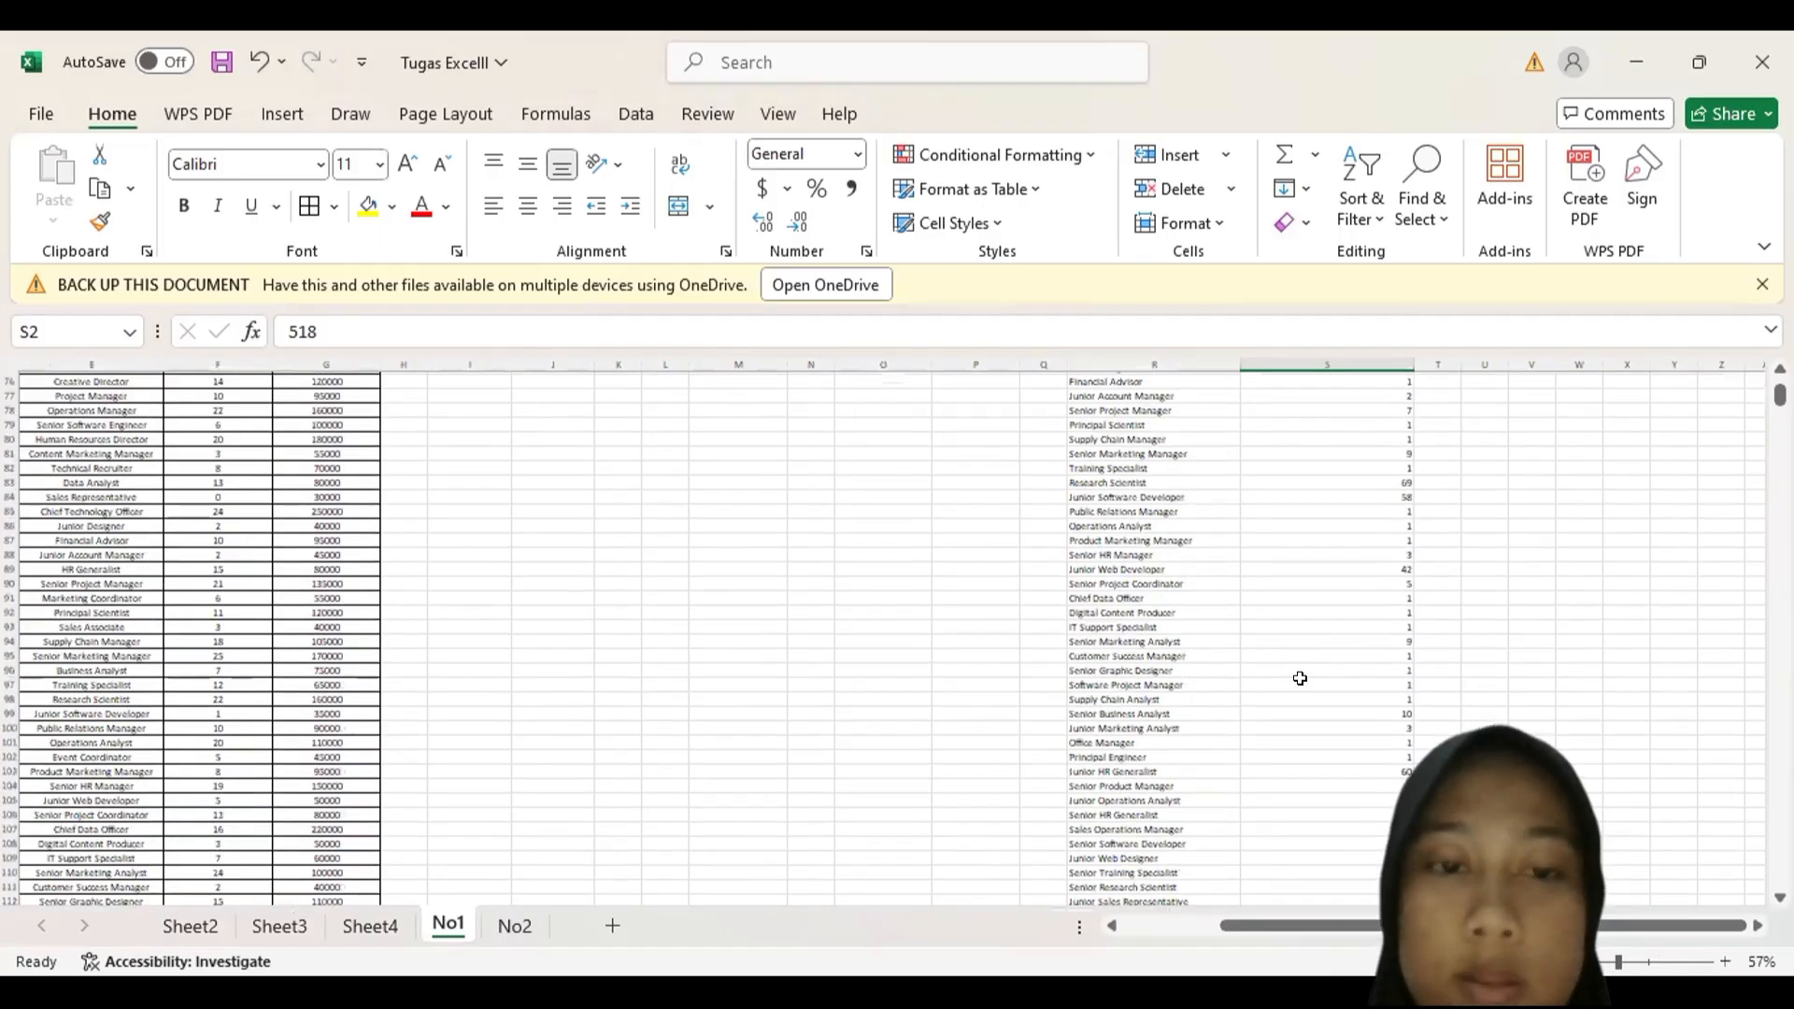
scroll(1300, 677, down, 20)
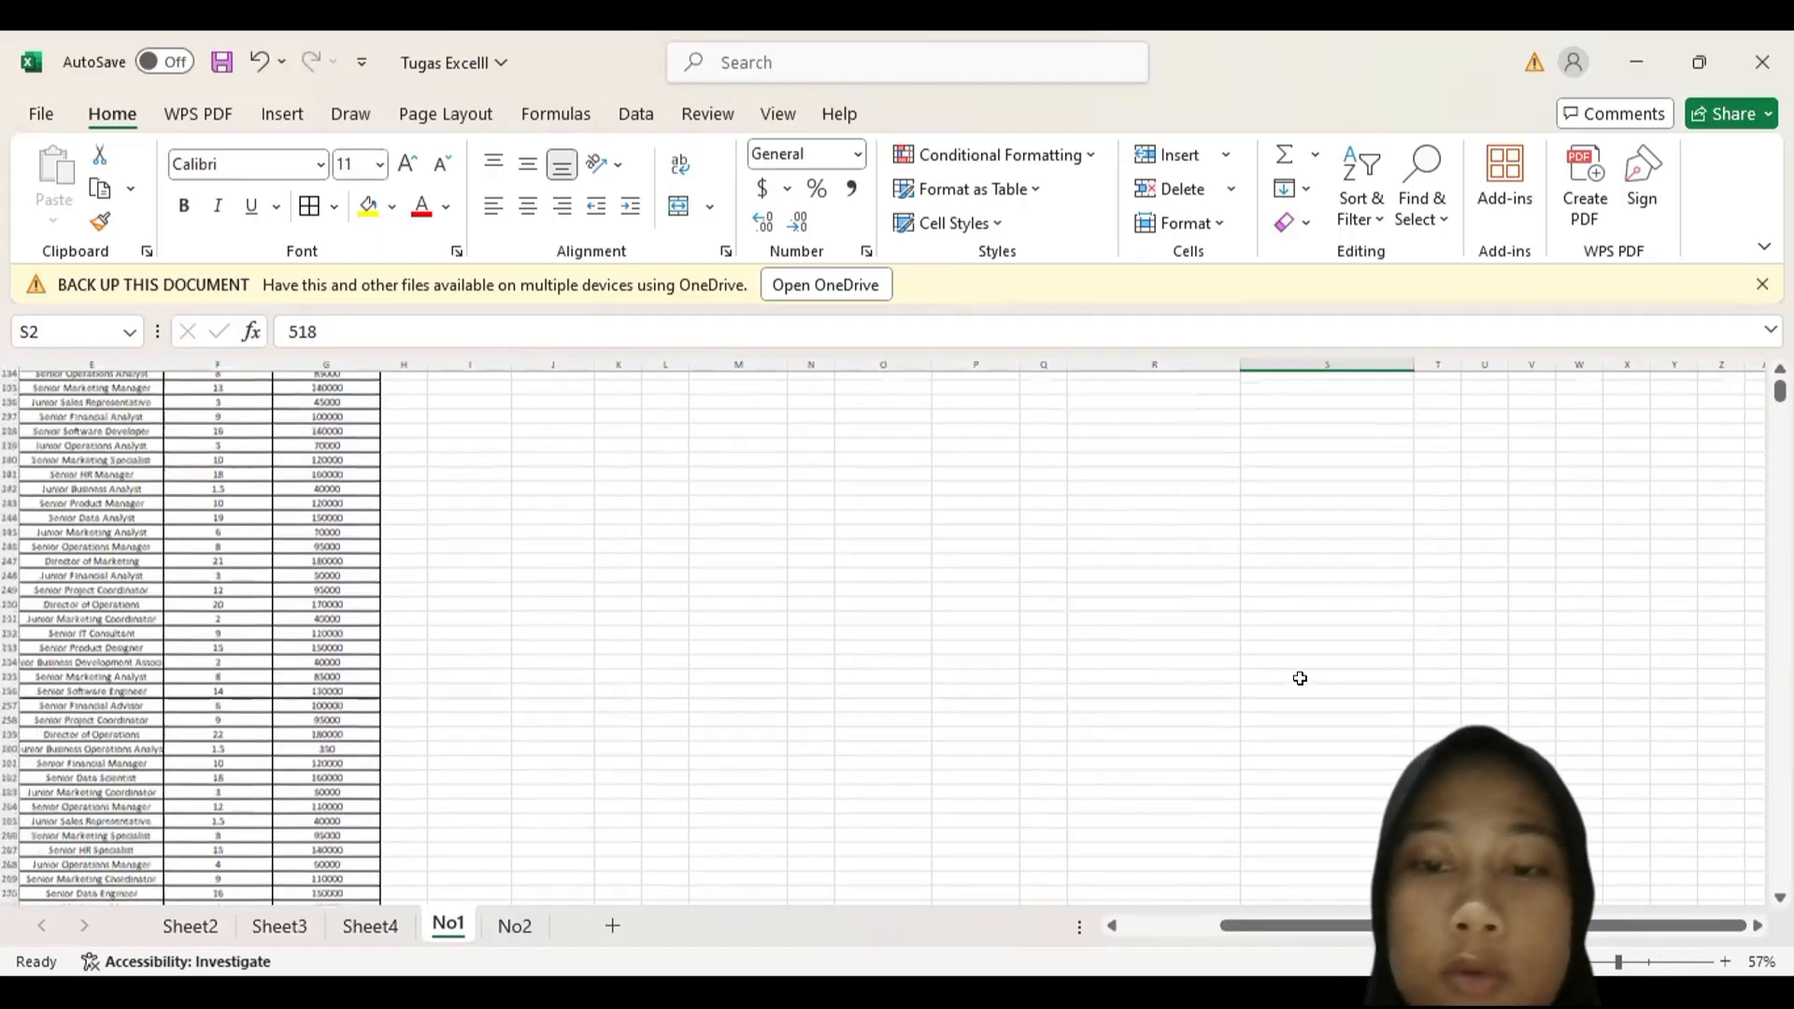
scroll(1300, 677, up, 11)
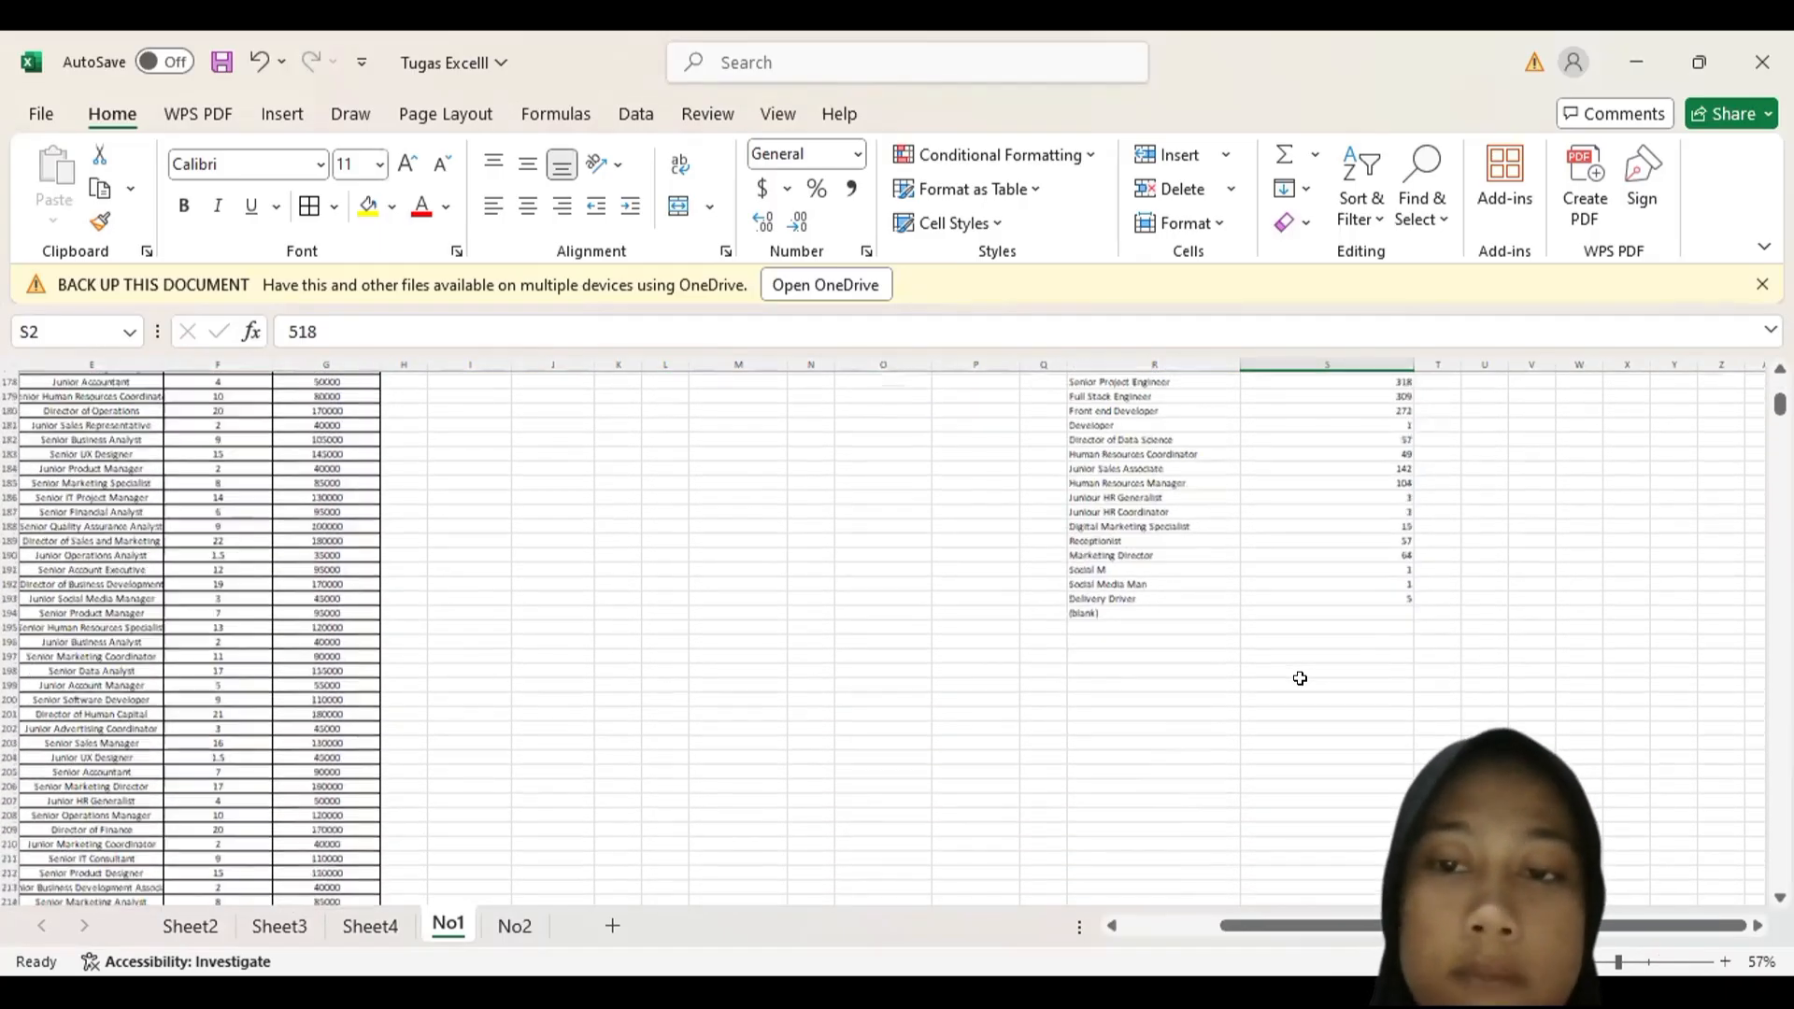
- Replace the (blank) label in cell R194 with Total
ctrl+scroll(1299, 677, up, 5)
click(1086, 543)
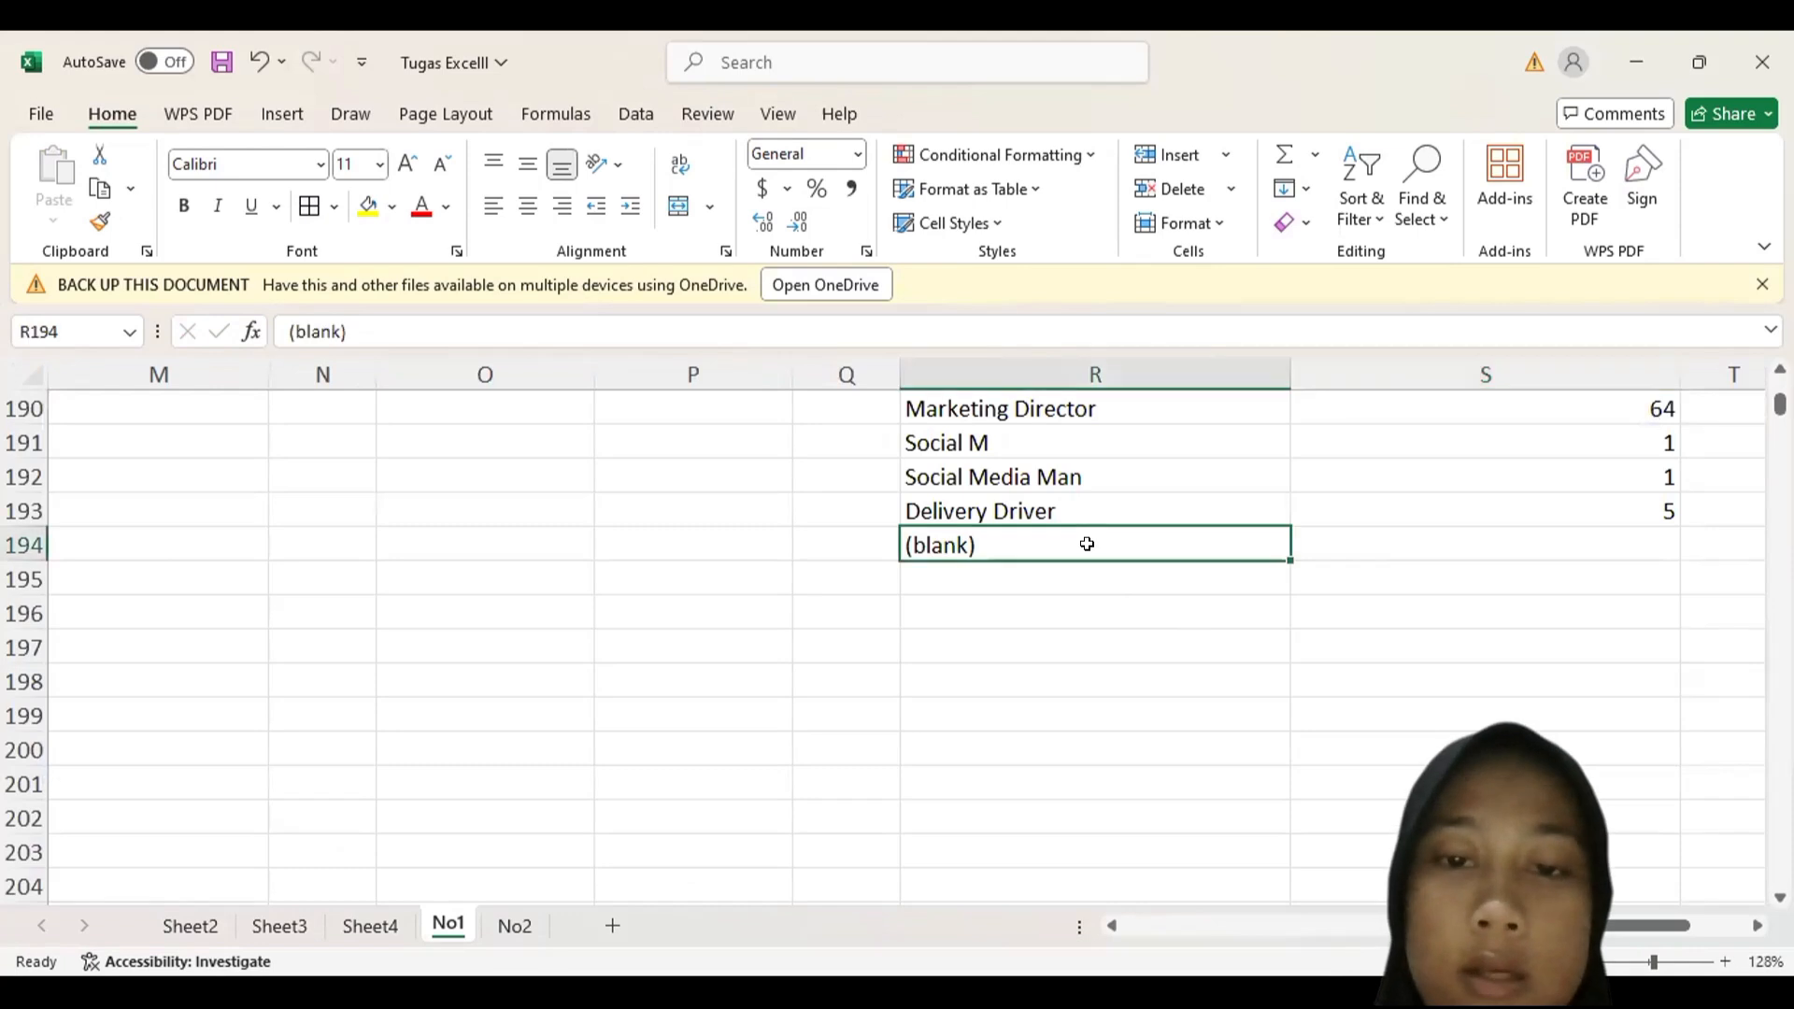
key(BackSpace)
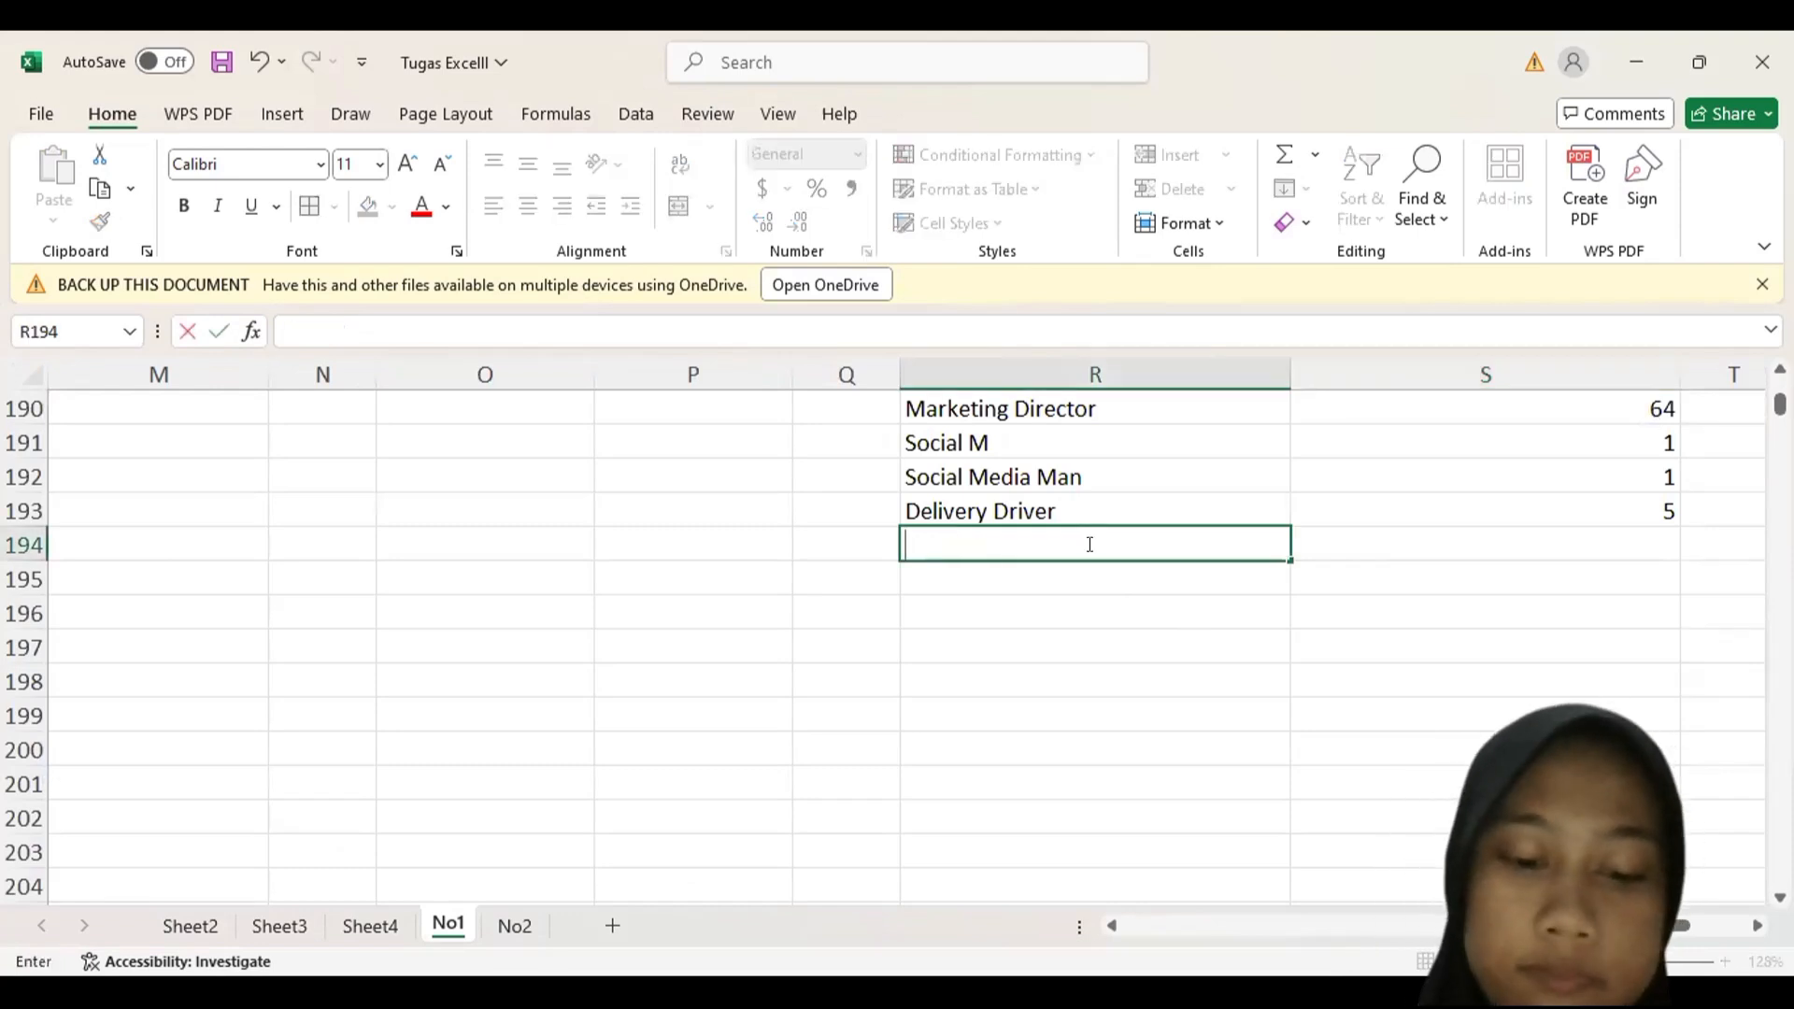
text(Total)
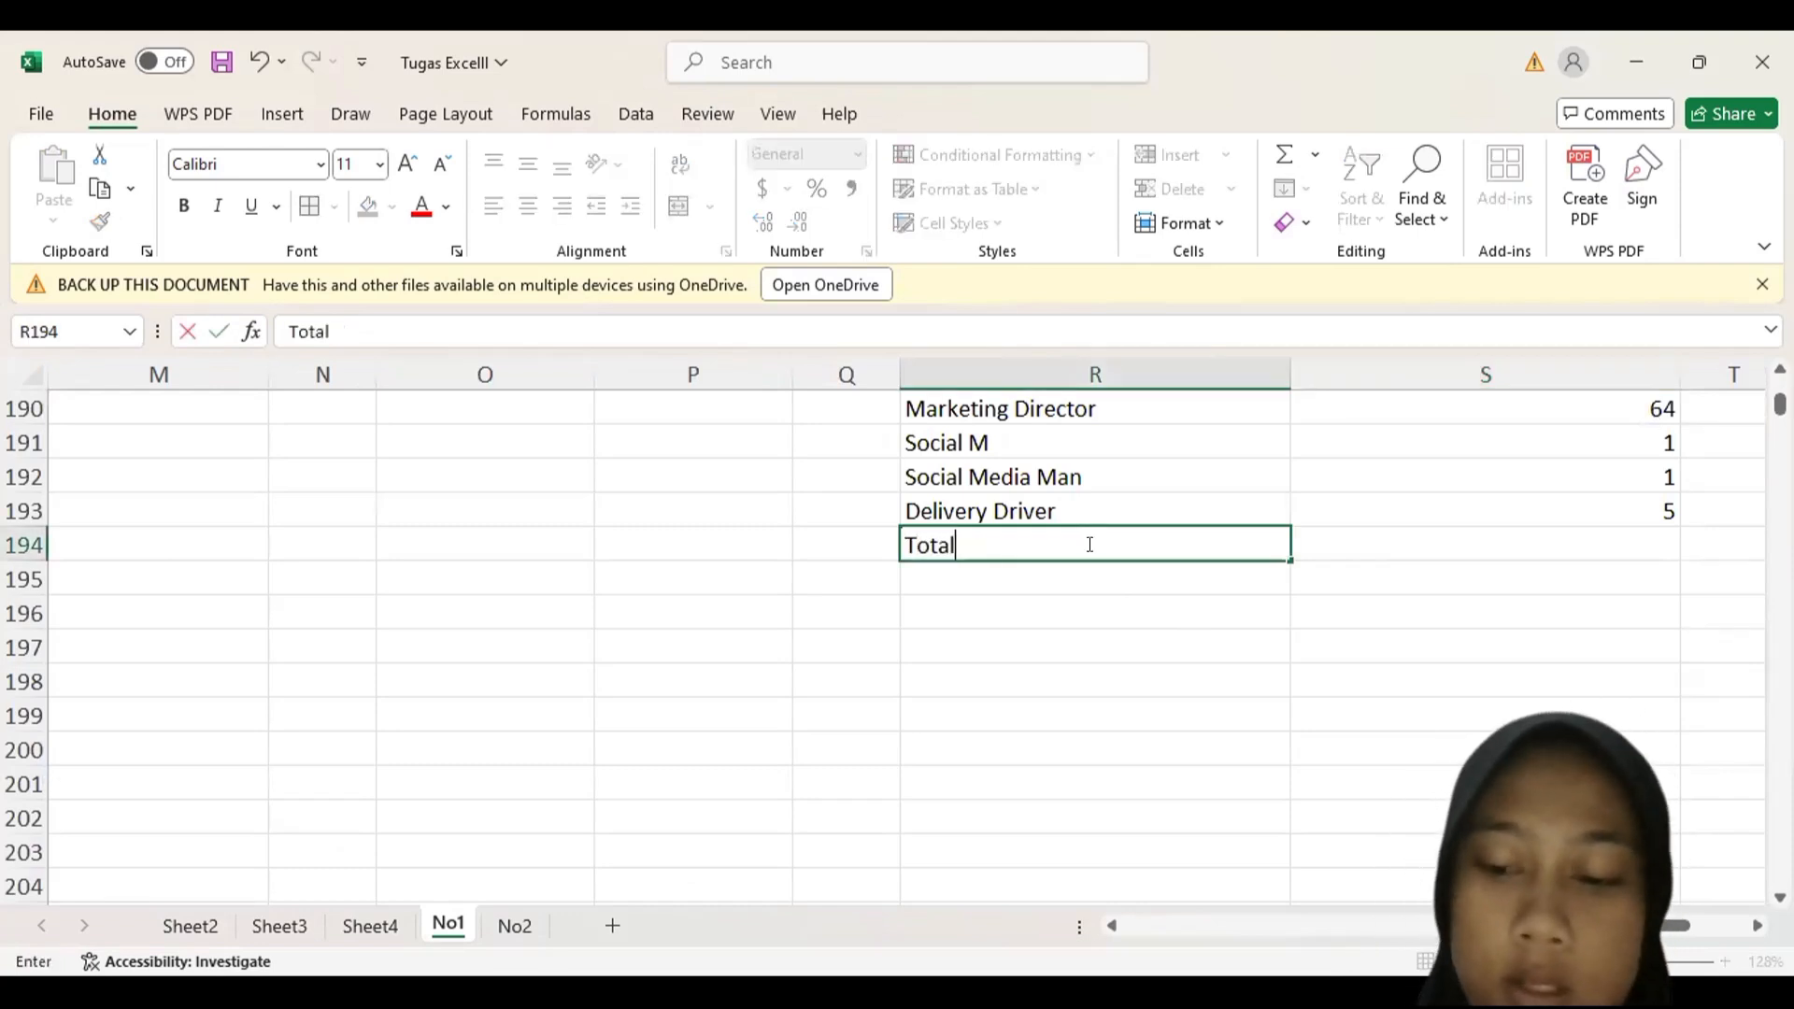
key(Return)
- Add the label Rata-rata in cell R195, below Total
text(Ra)
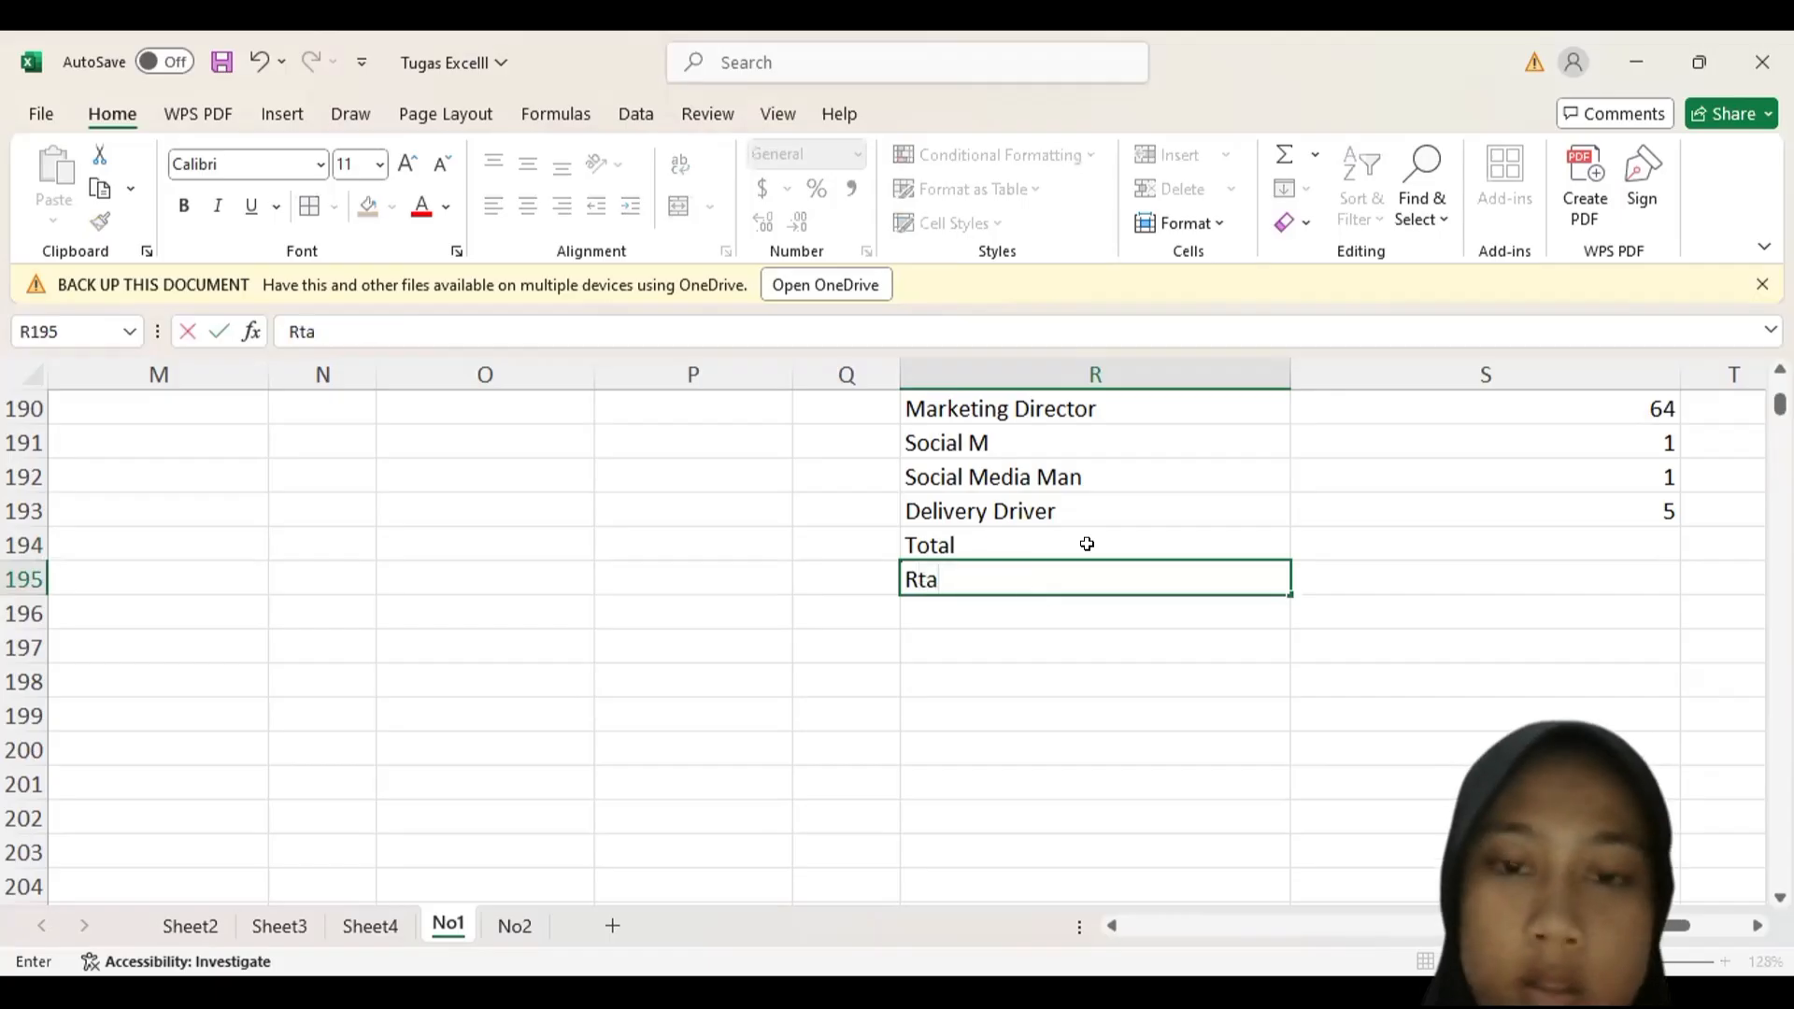
key(BackSpace)
text(ara)
key(BackSpace)
key(BackSpace)
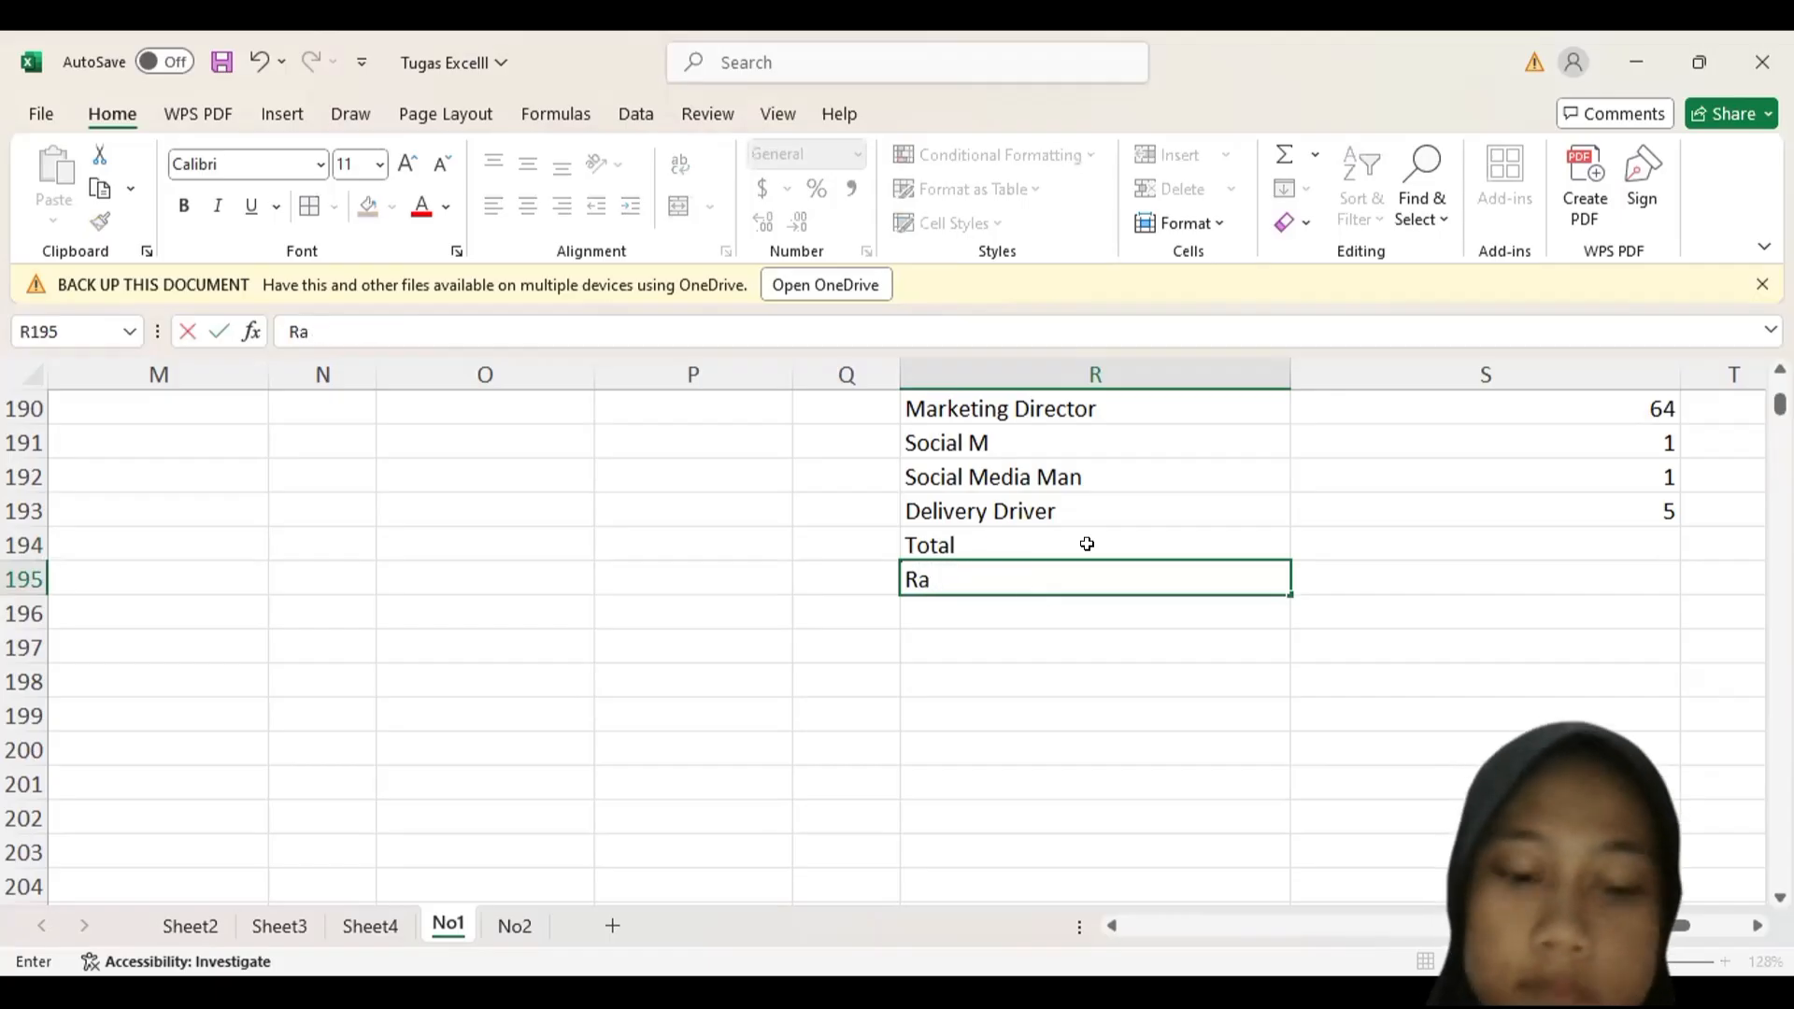
text(ta-rata)
key(Return)
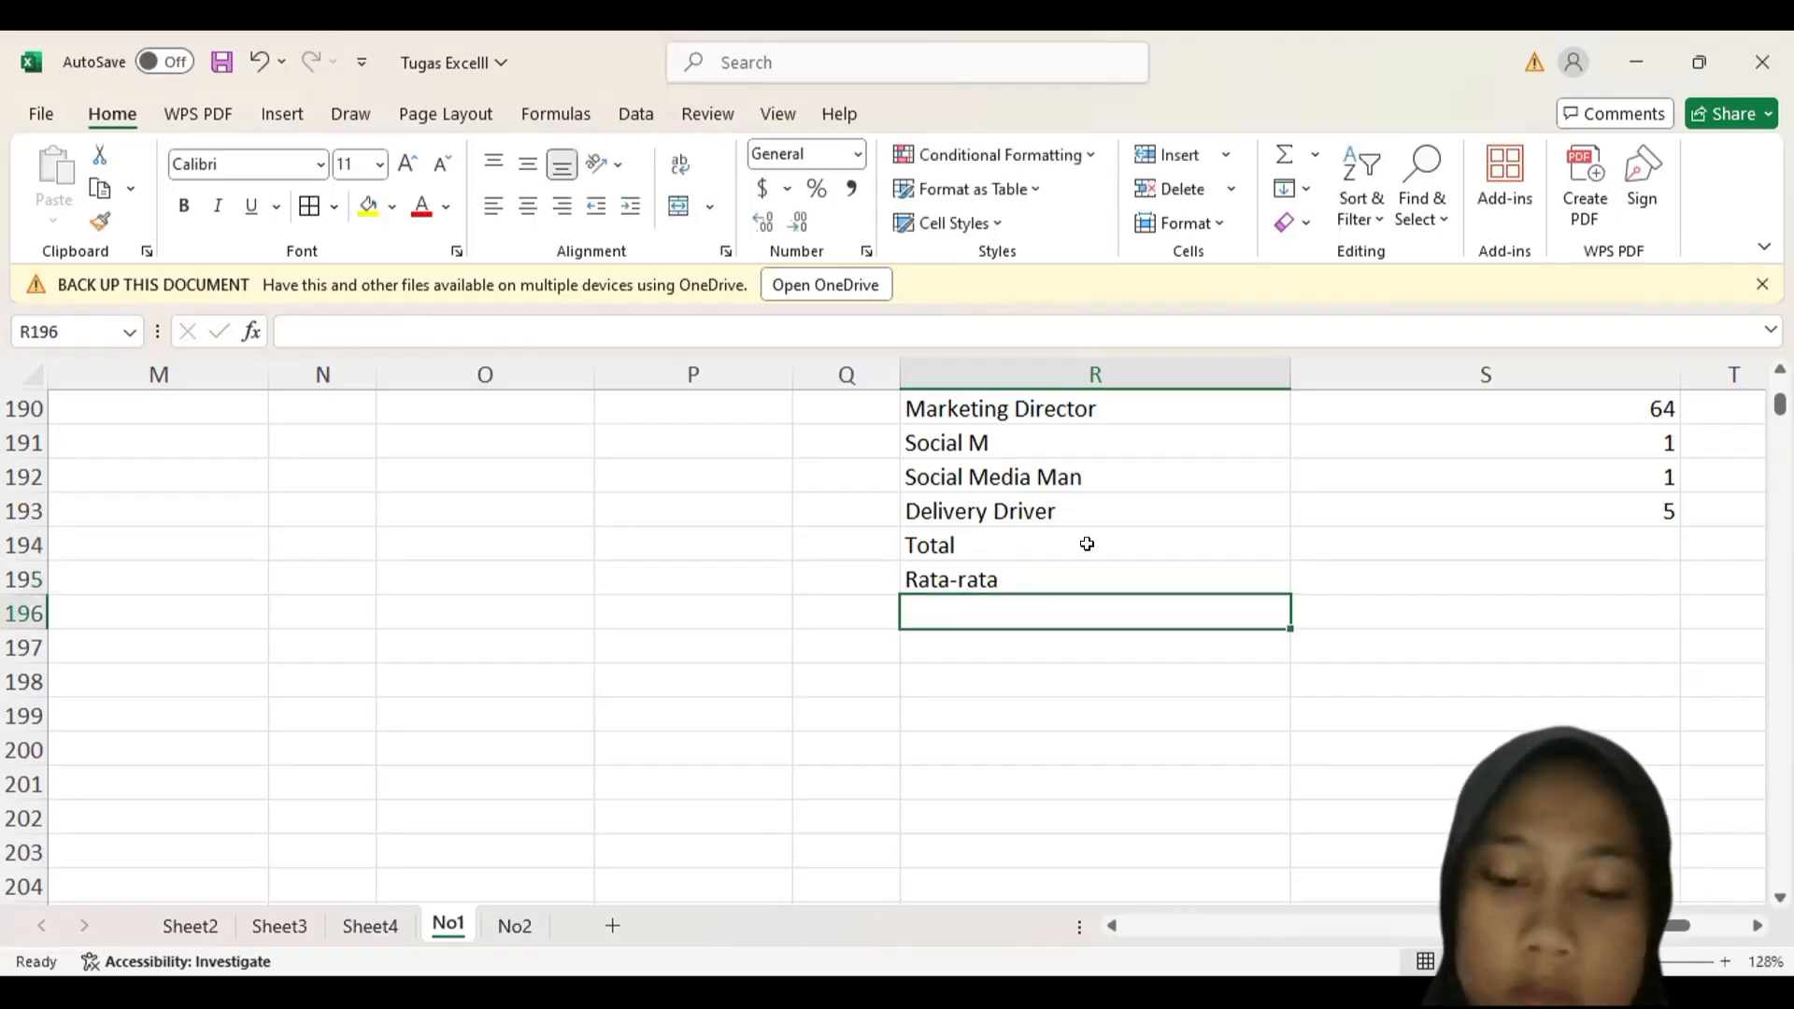
- Enter the labels Median, Min and Max in cells R196 to R198
text(Median)
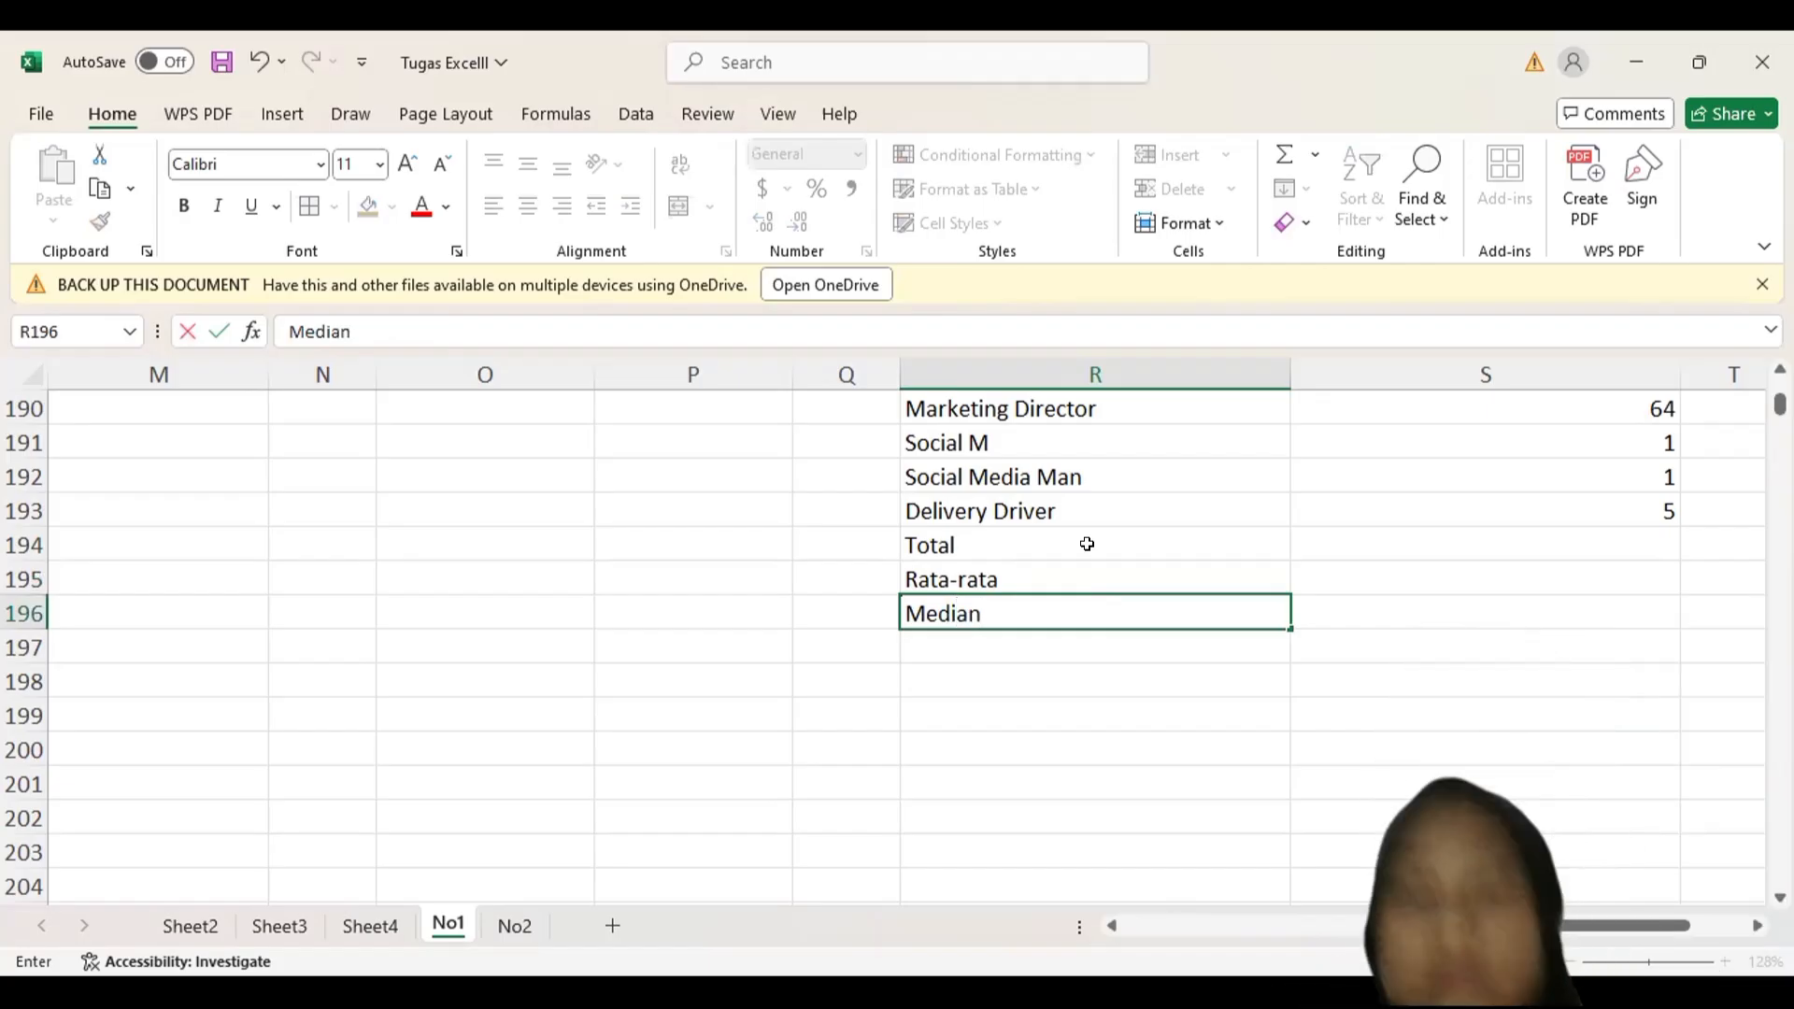
key(Return)
text(Min)
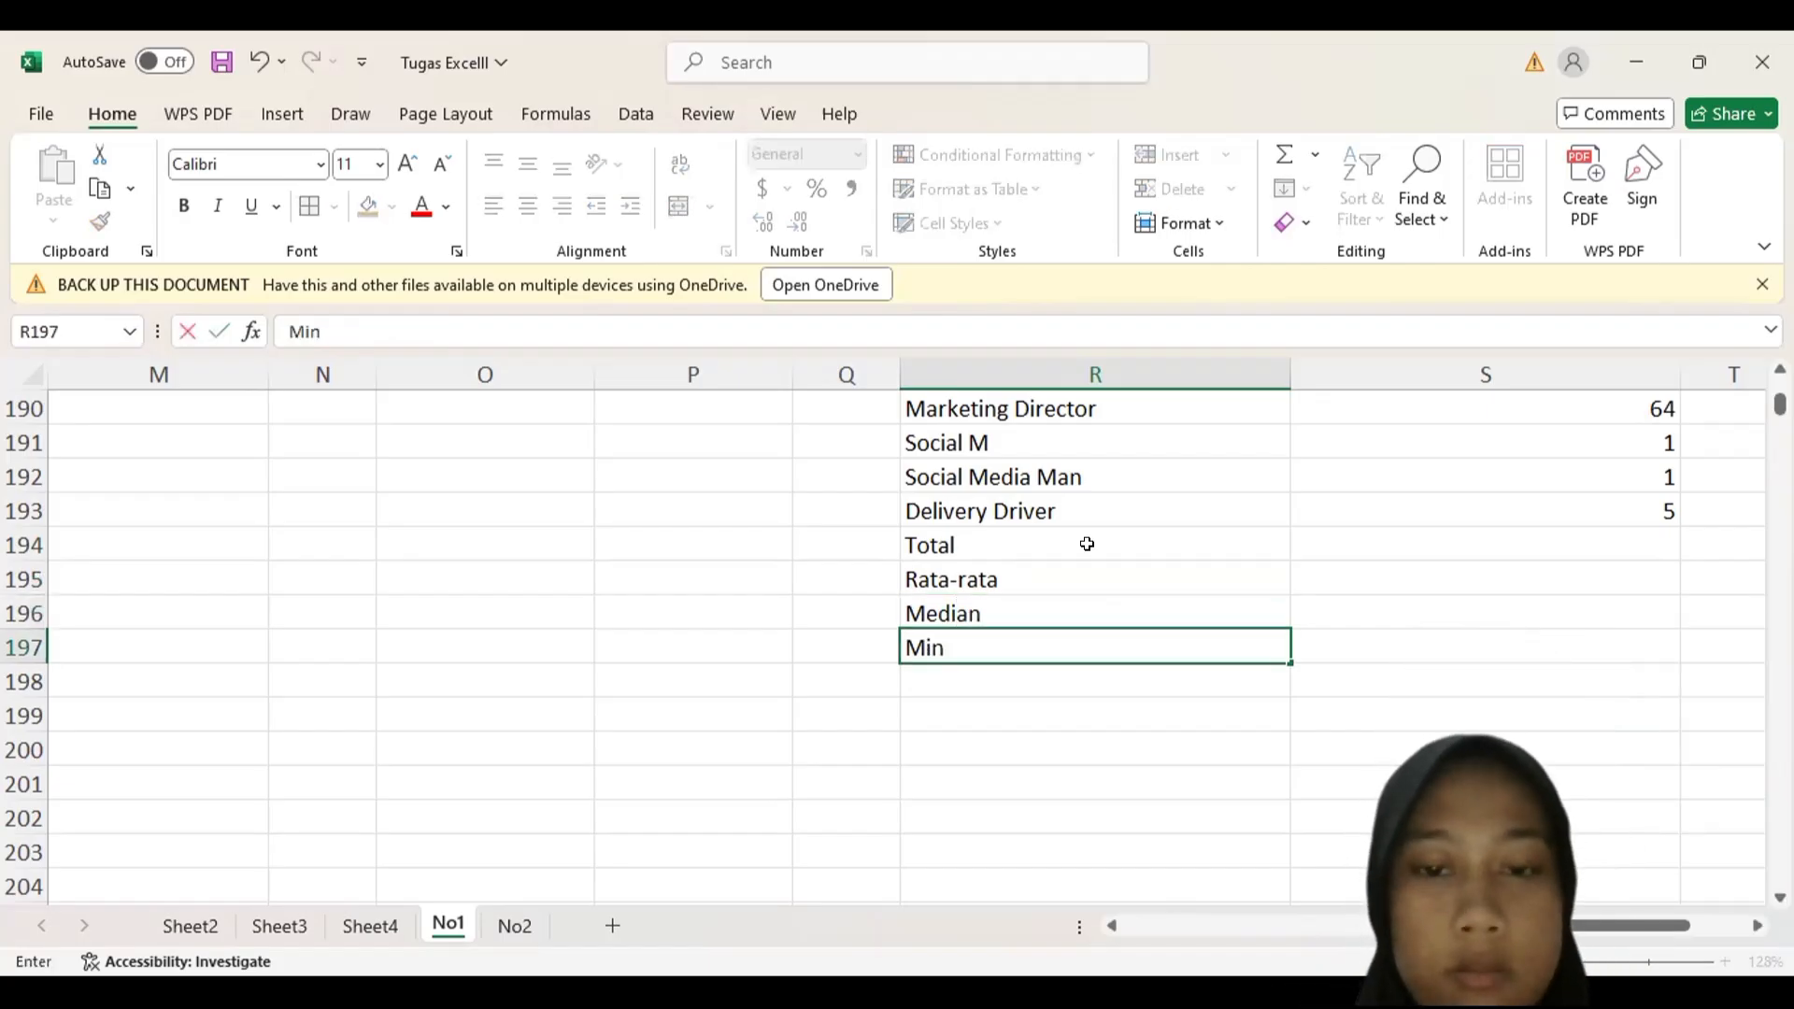
key(Return)
text(Max)
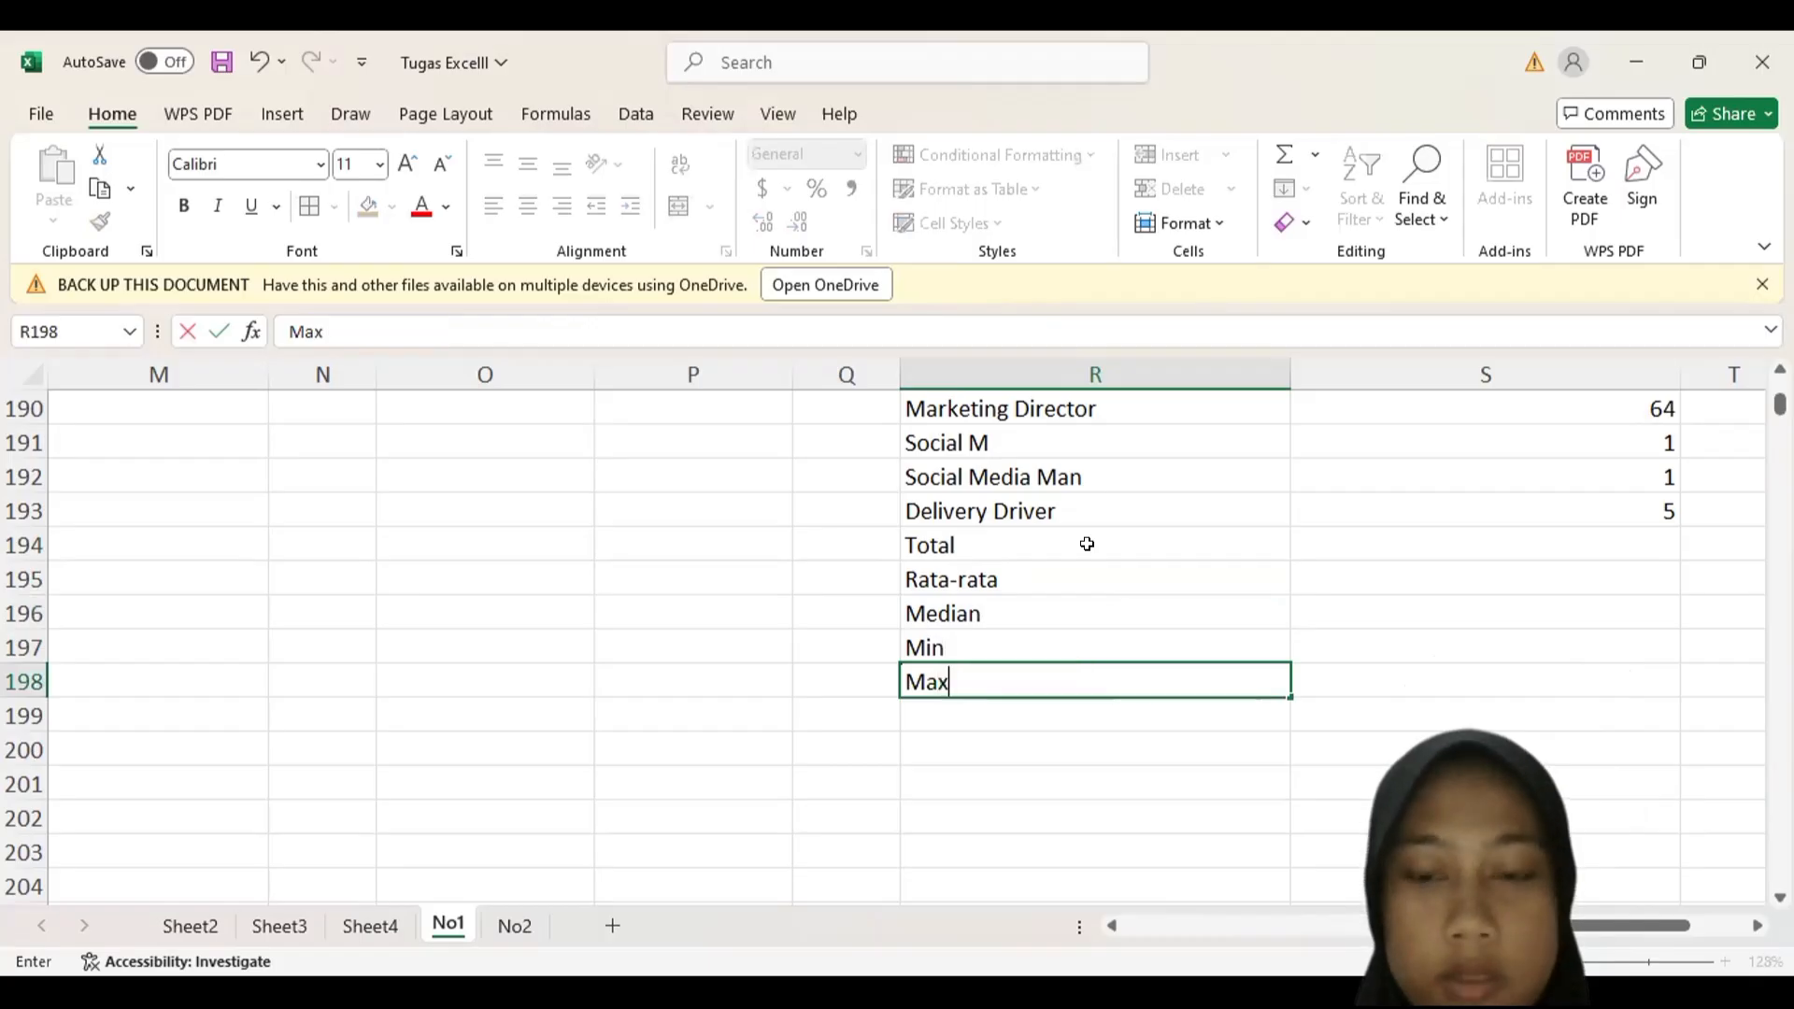
key(Return)
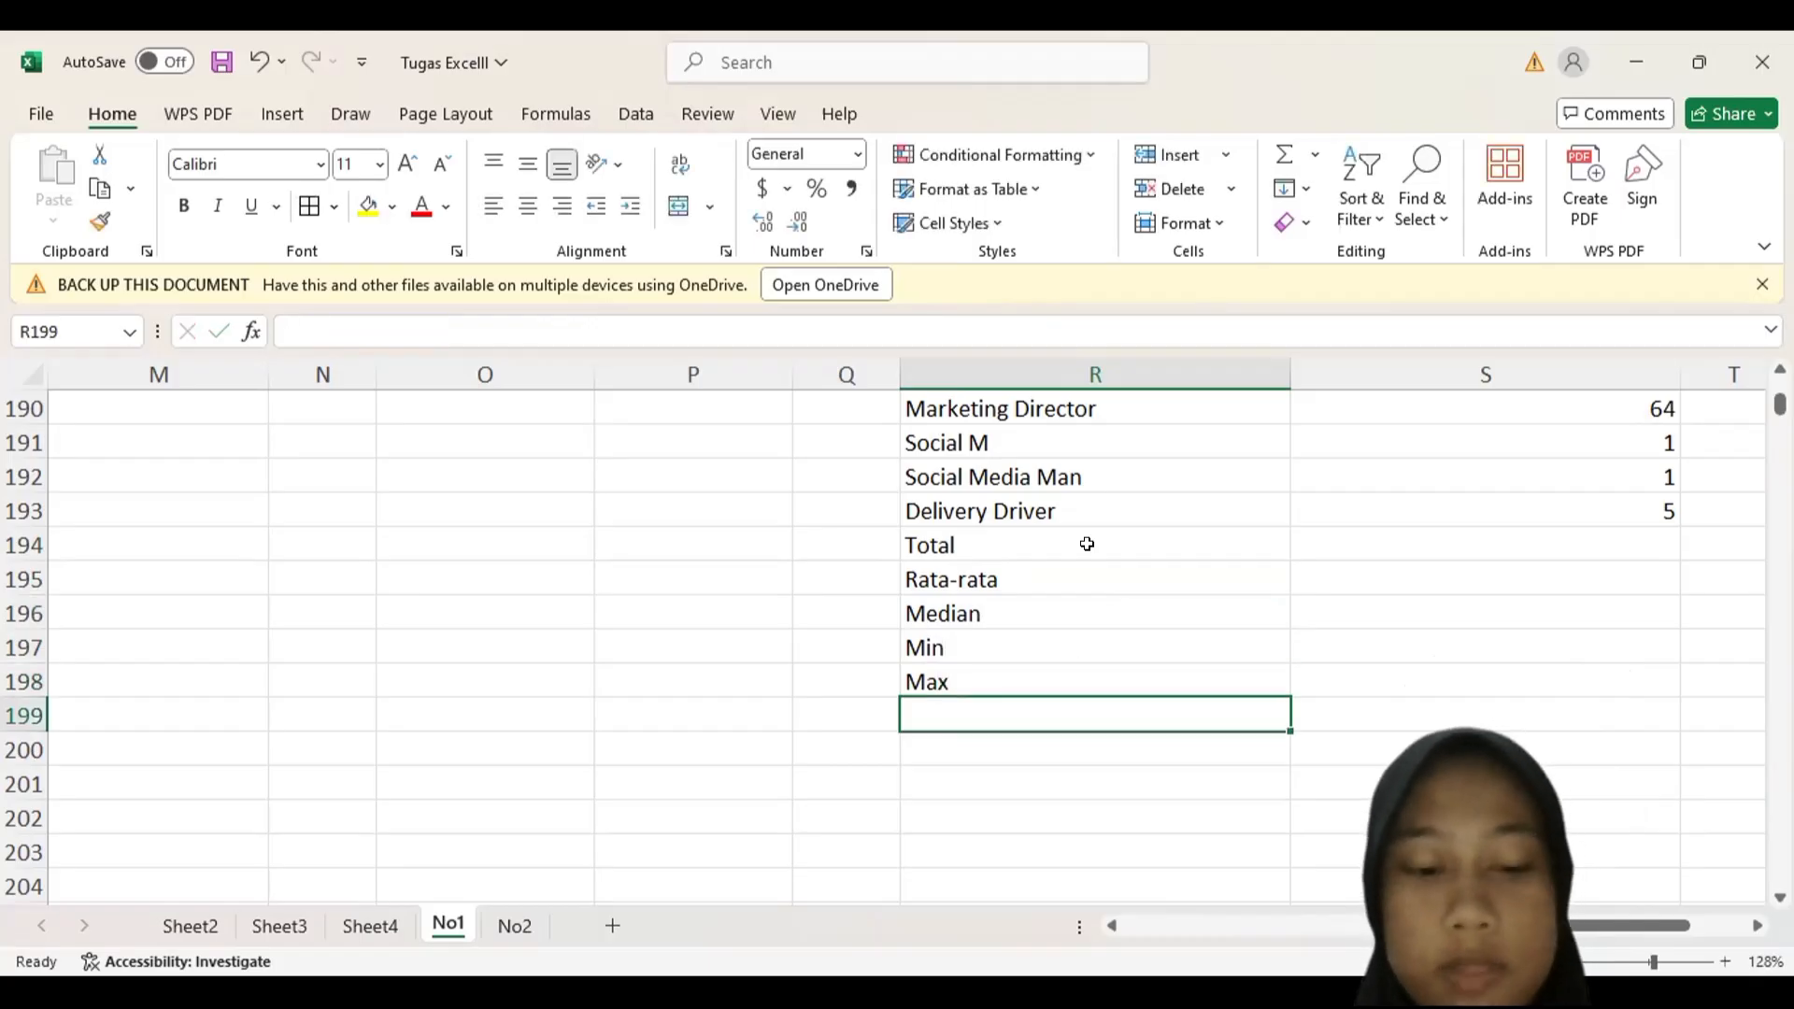
- Add the label Simpangan baku in cell R199, below Max
text(Simap)
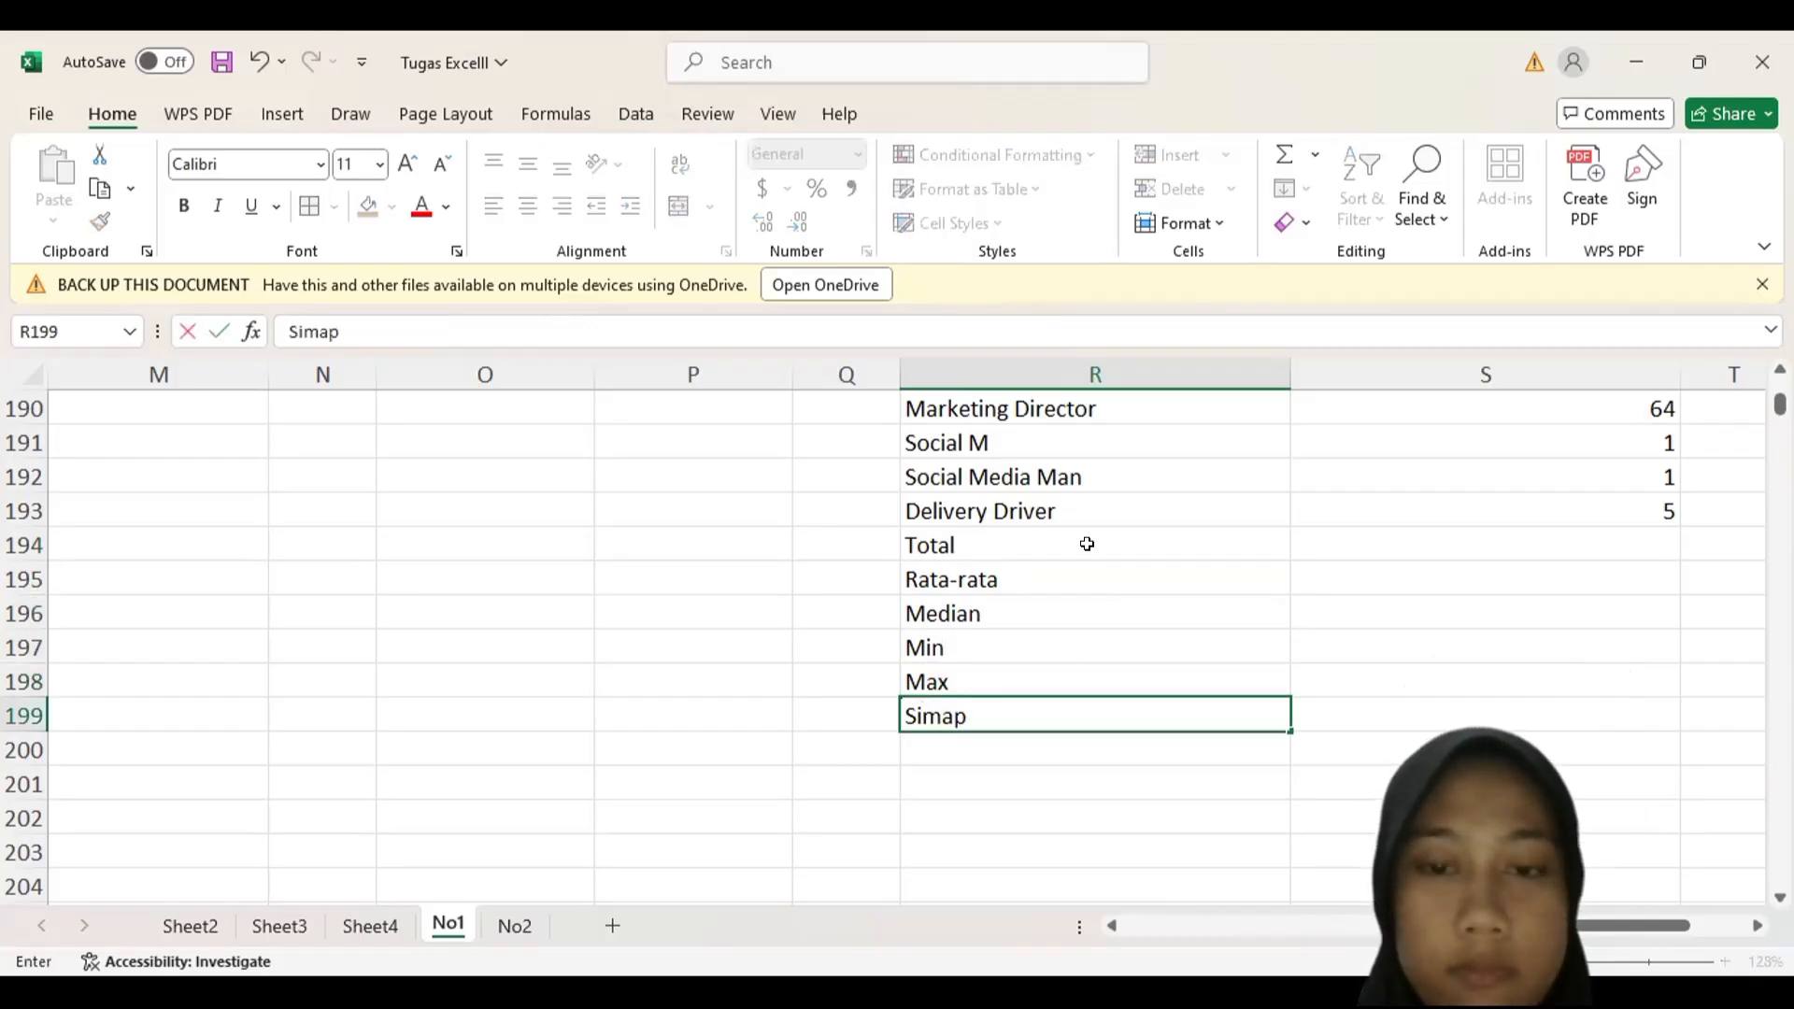
key(BackSpace)
key(BackSpace)
text(pangan ba)
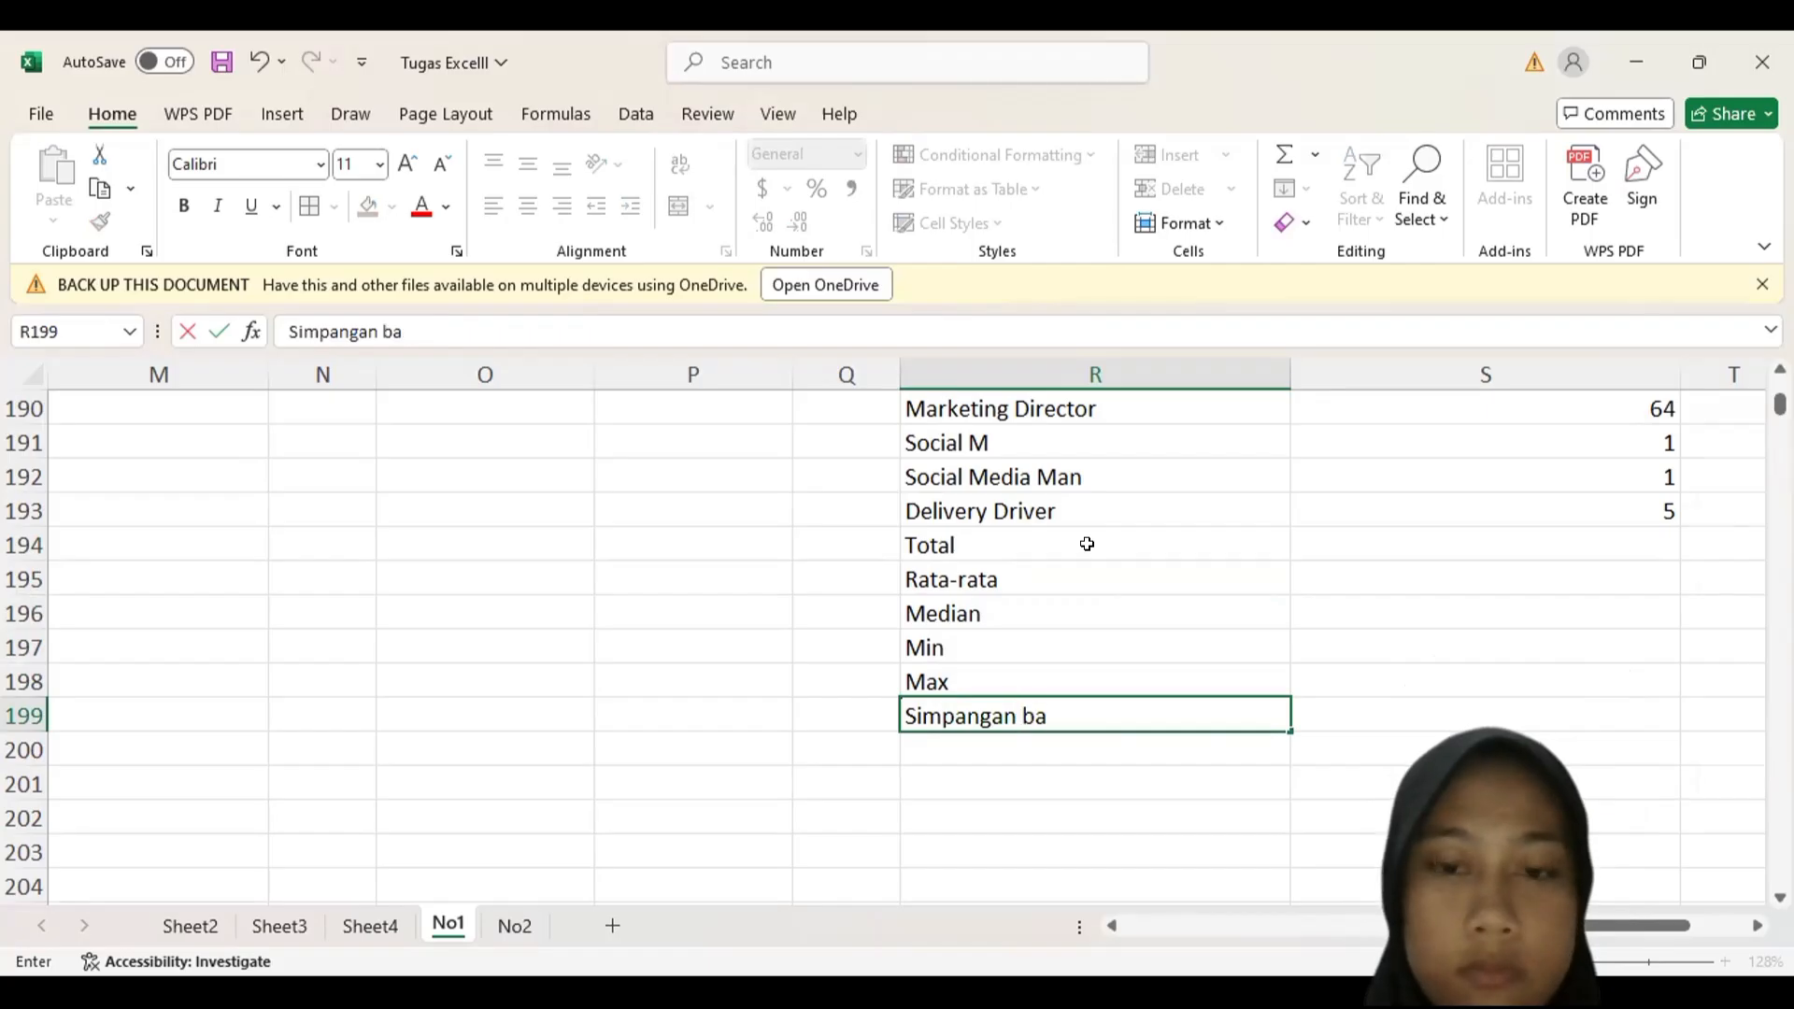
text(ku)
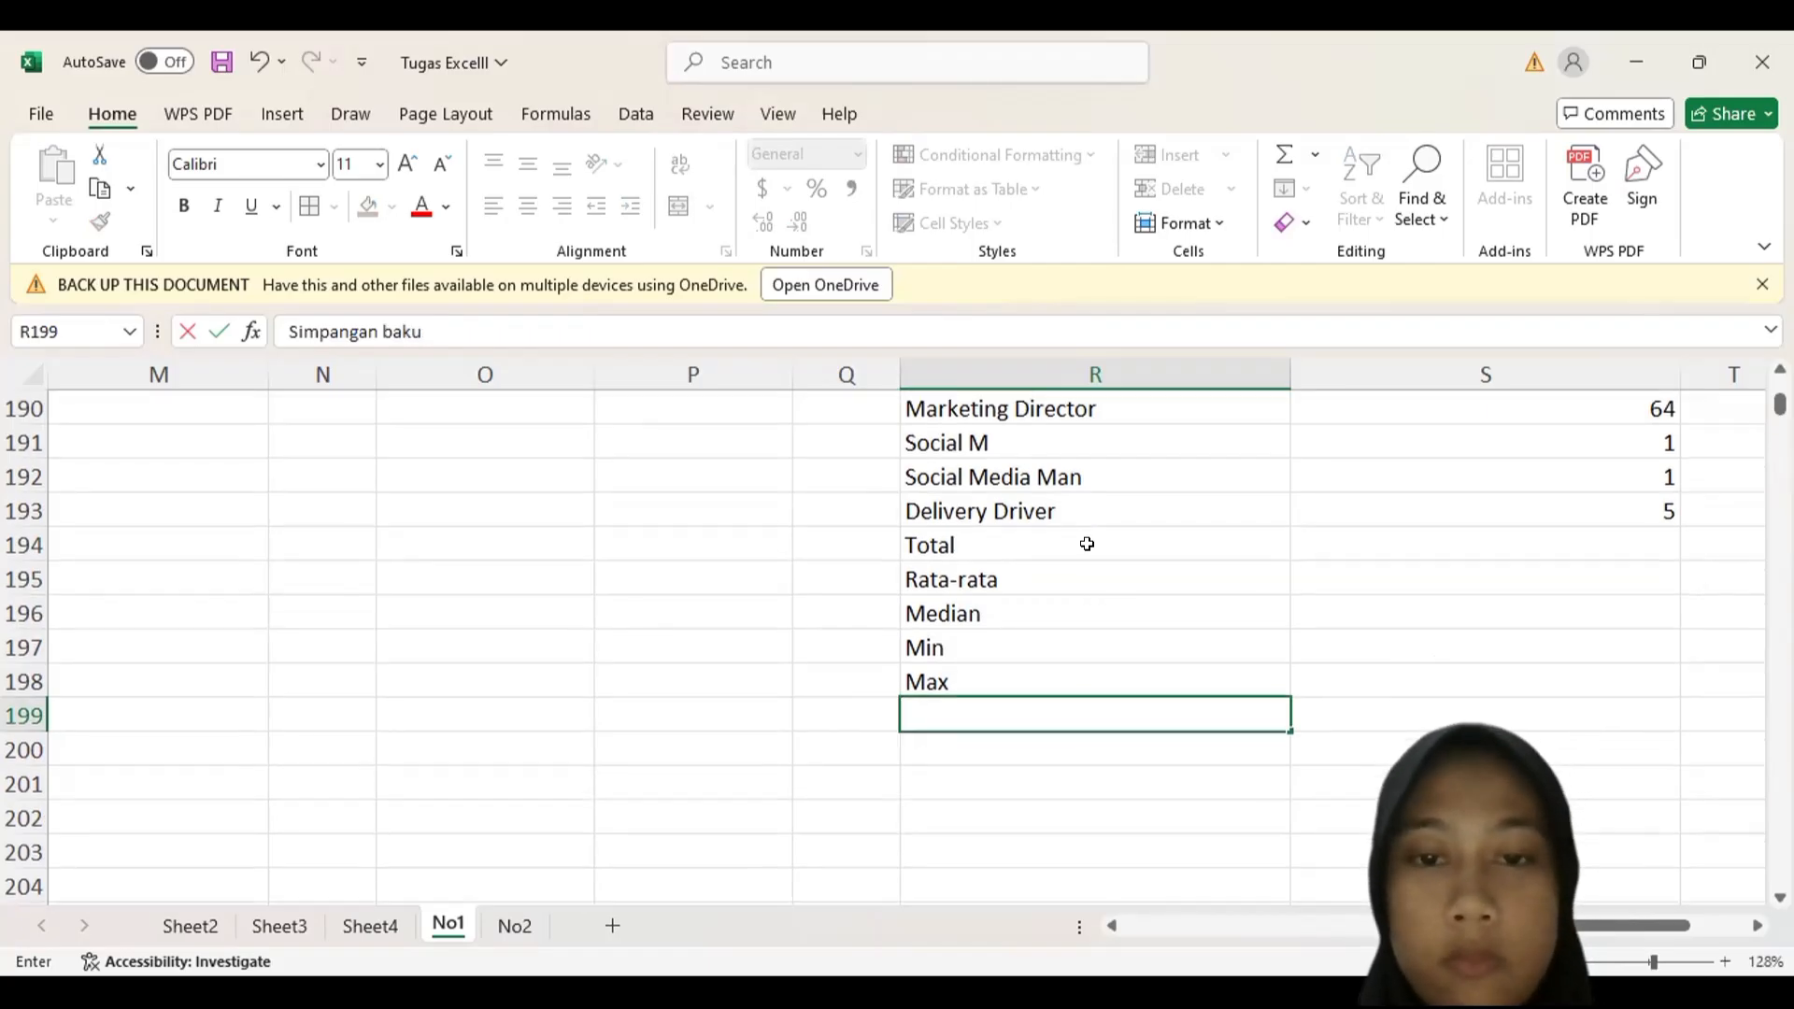
- Enter a SUM formula over S2:S193 in cell S194 for the Total of the Job Title counts
click(1342, 569)
double_click(1344, 572)
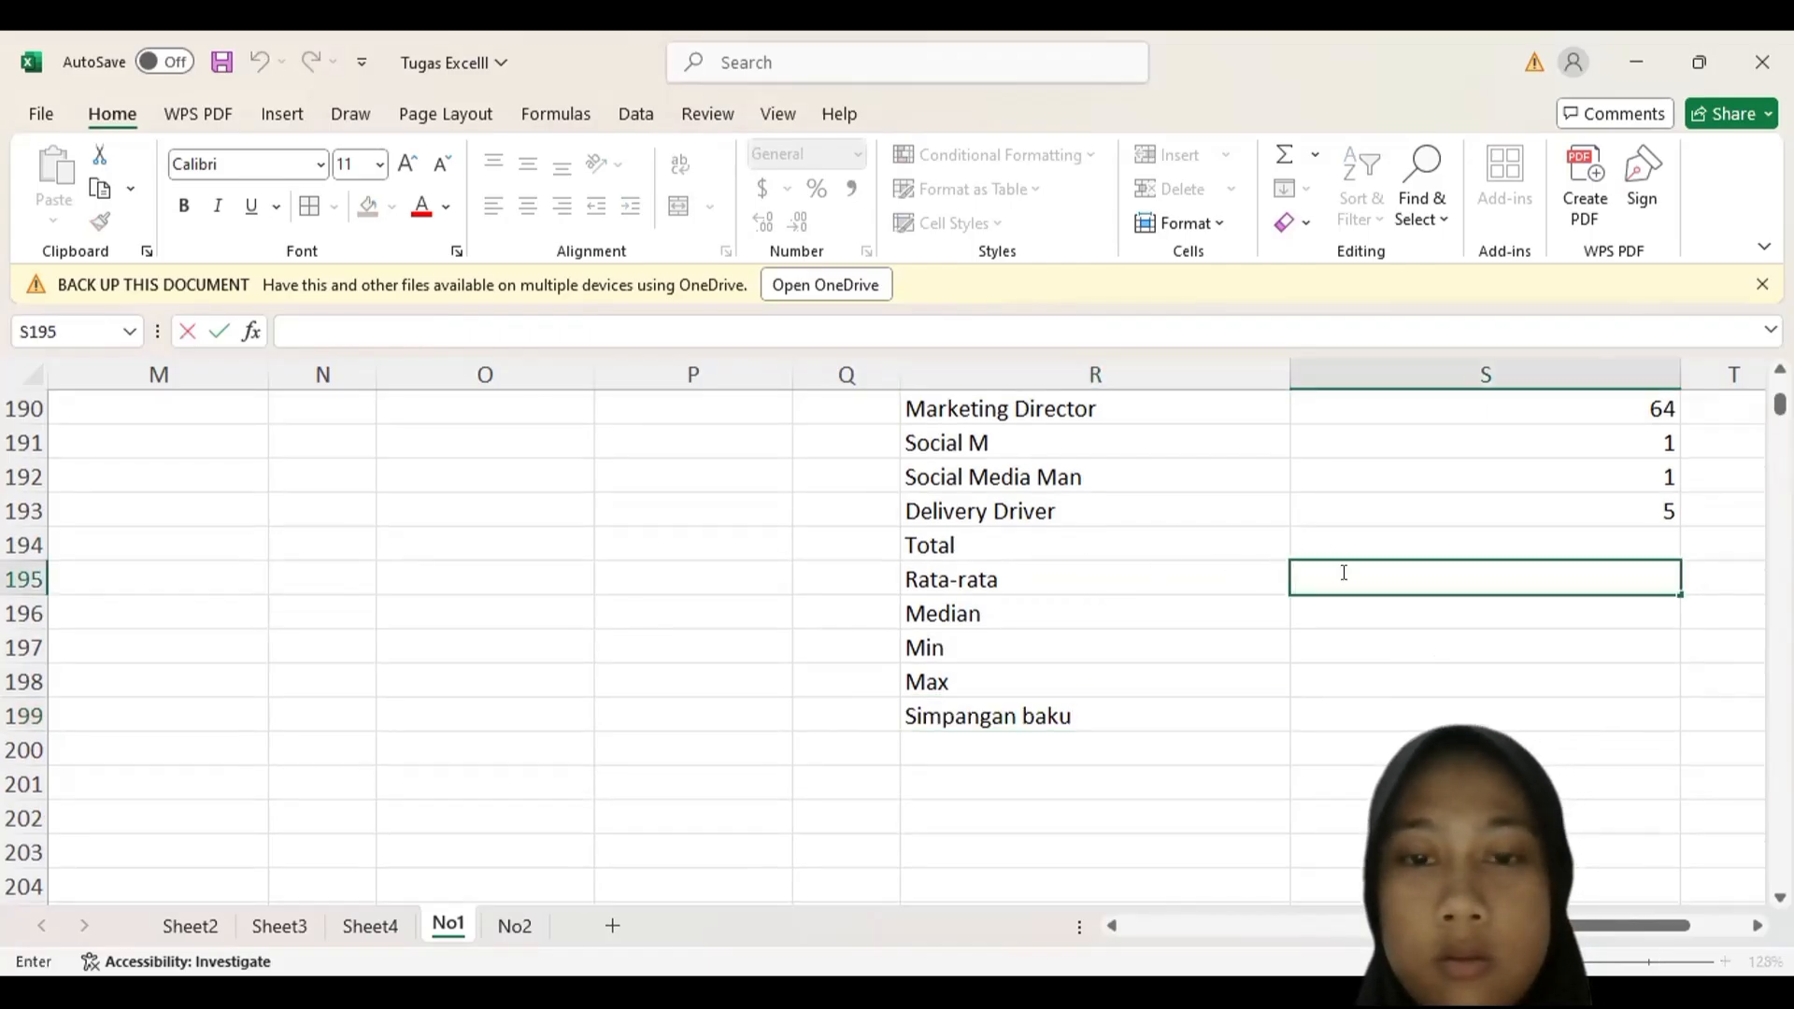
double_click(1384, 528)
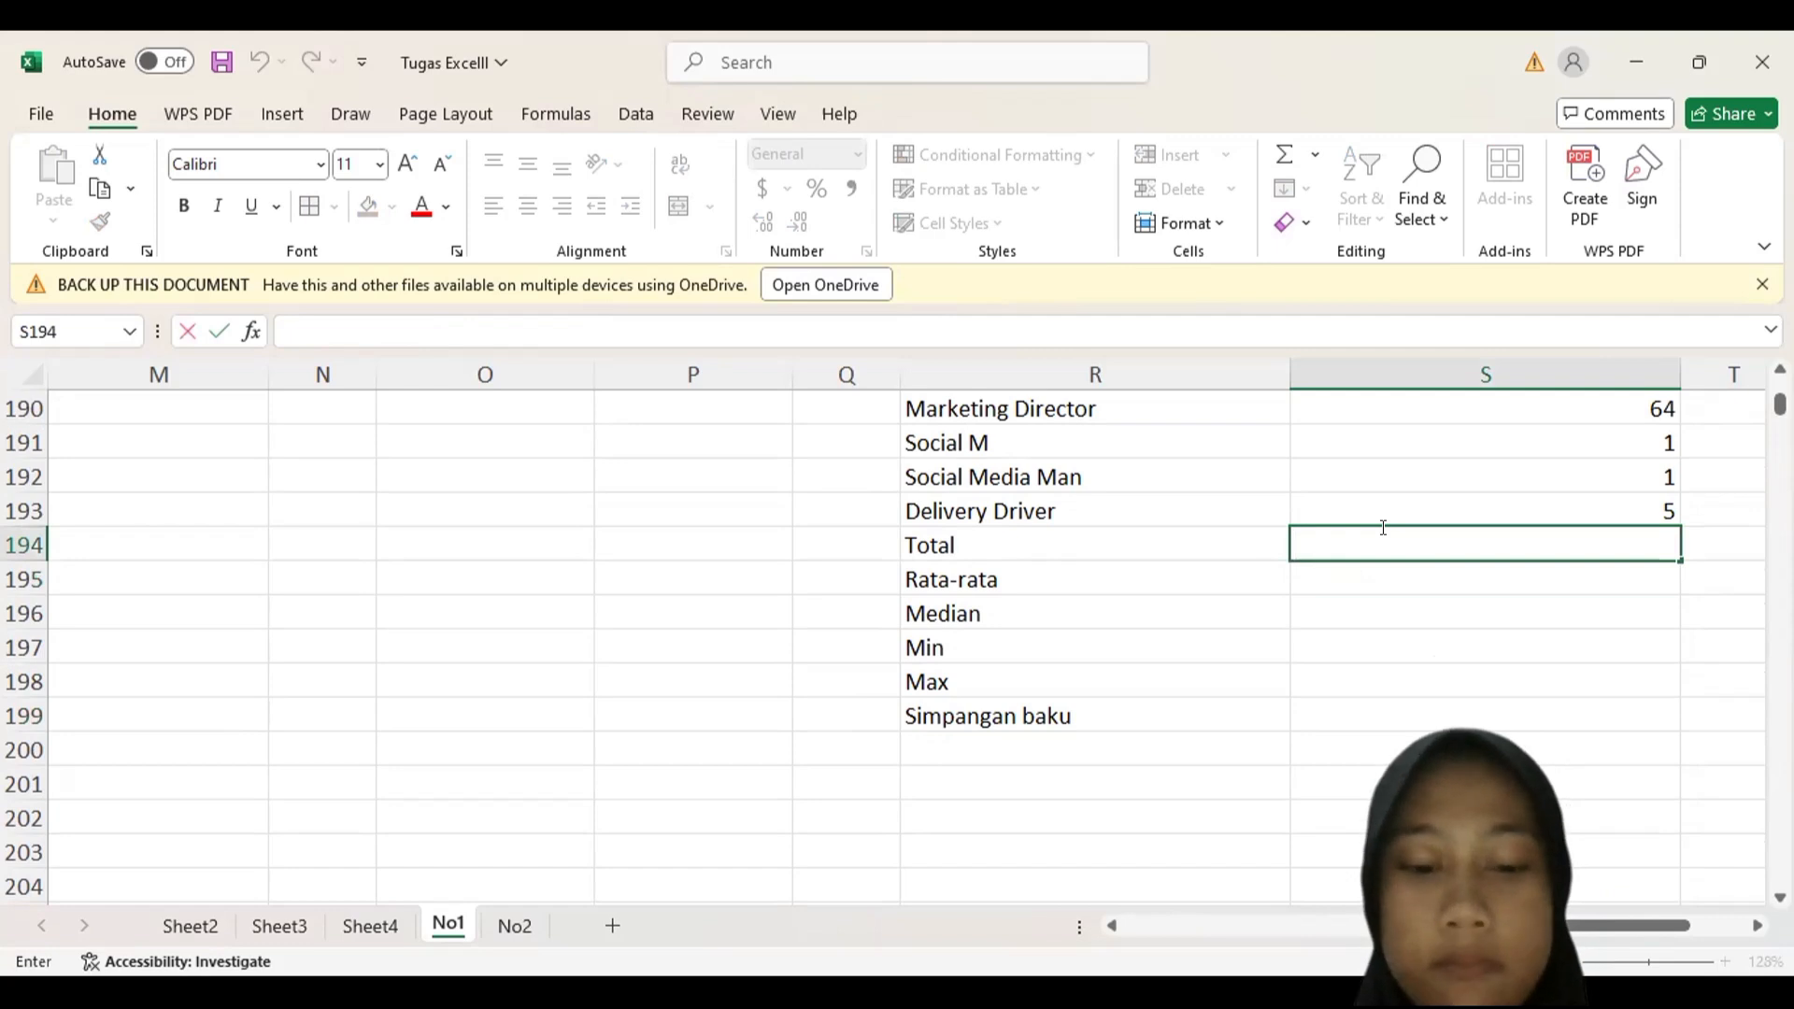
text(=sum)
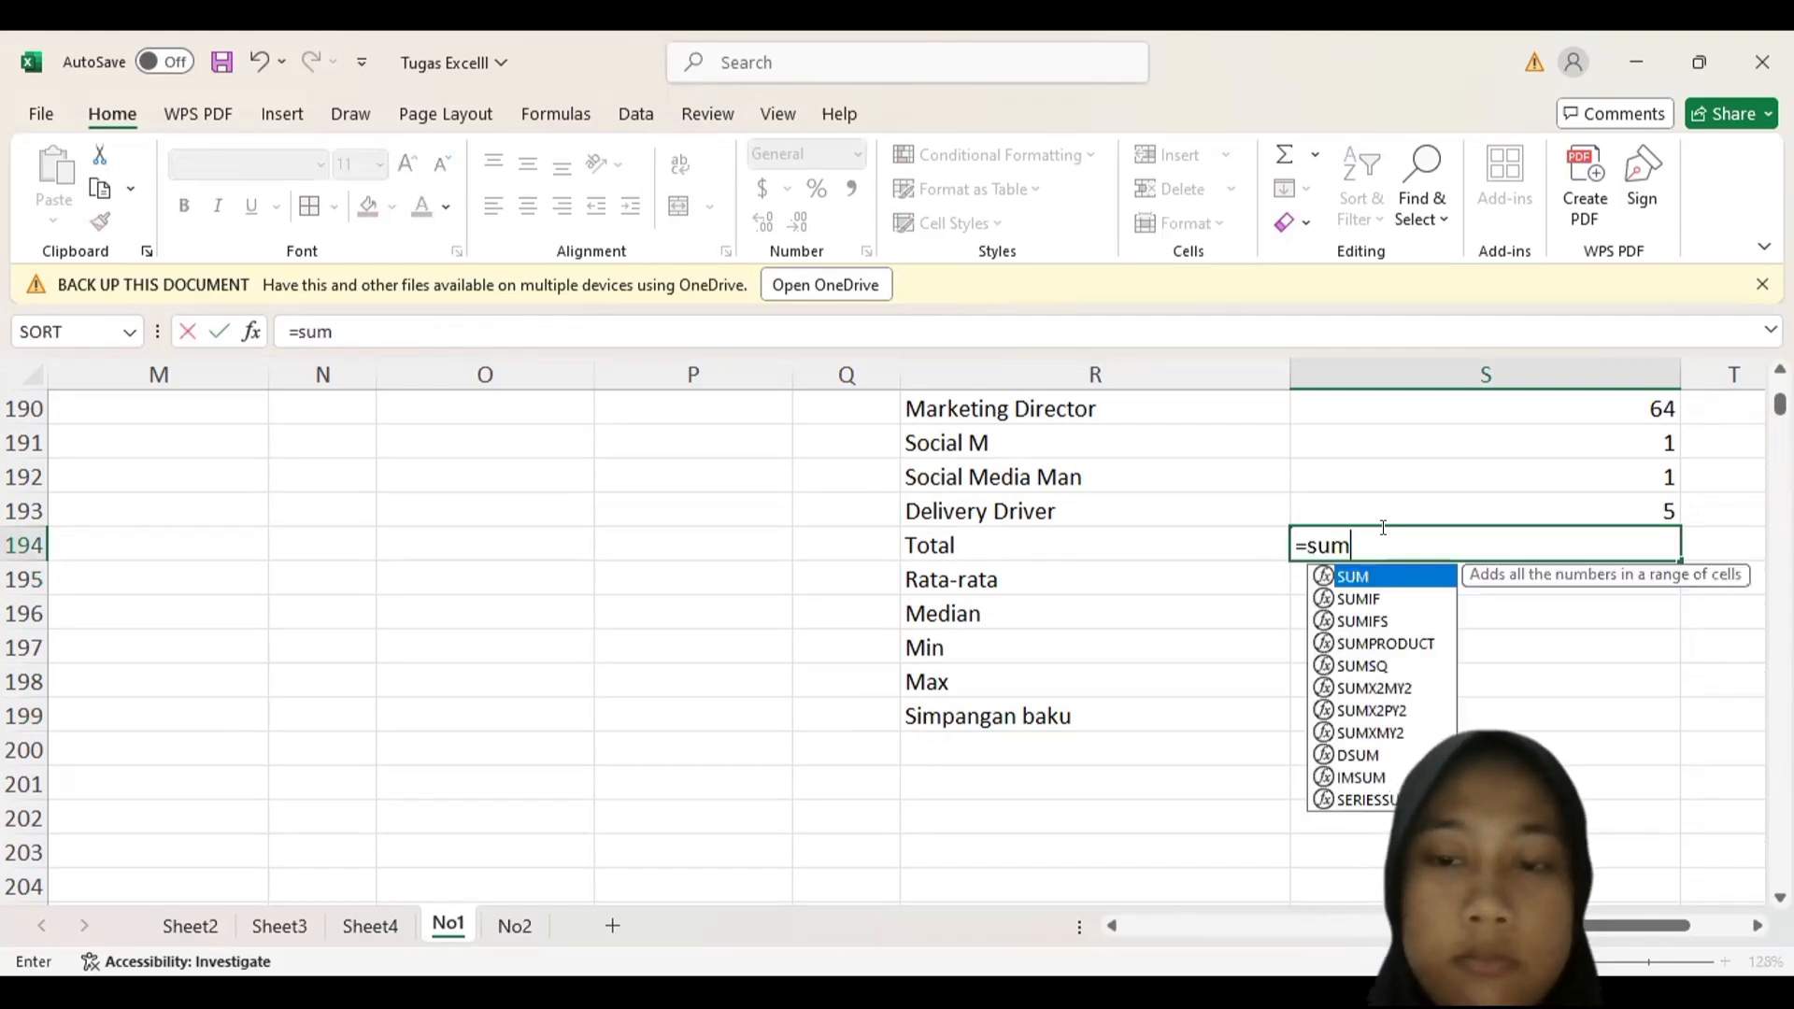
text(()
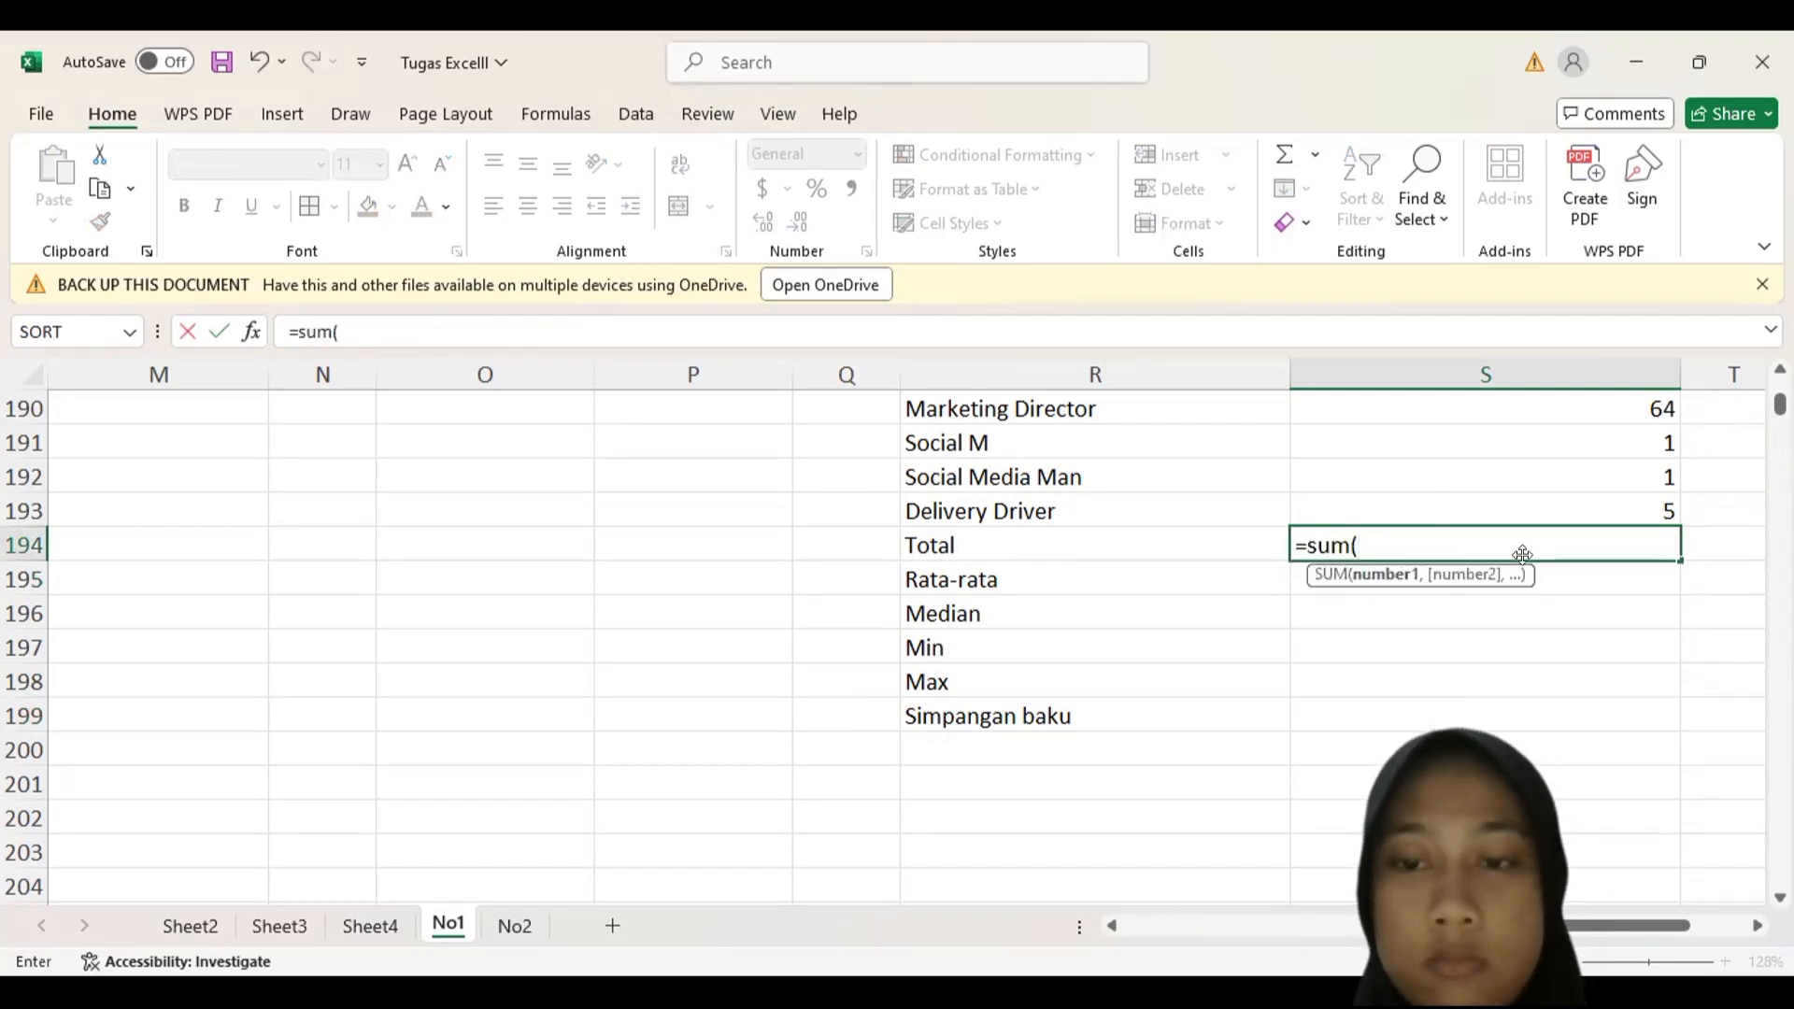
scroll(1697, 562, up, 2)
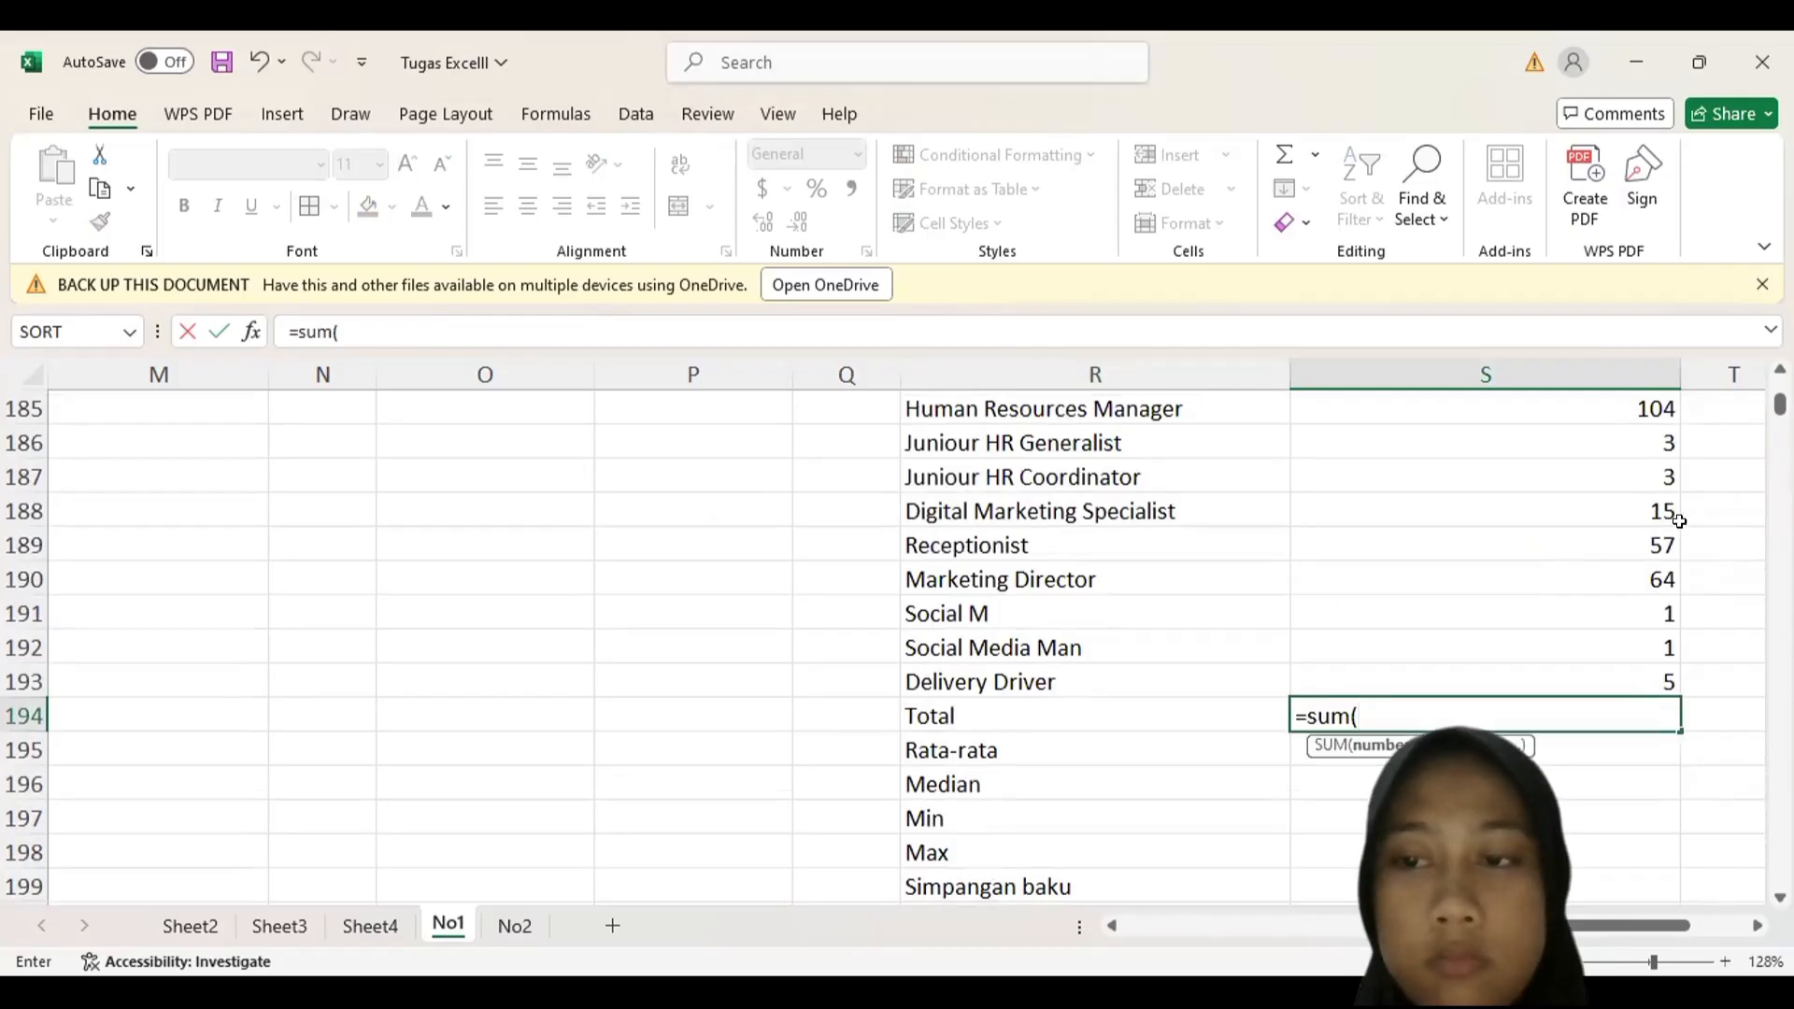
click(1629, 677)
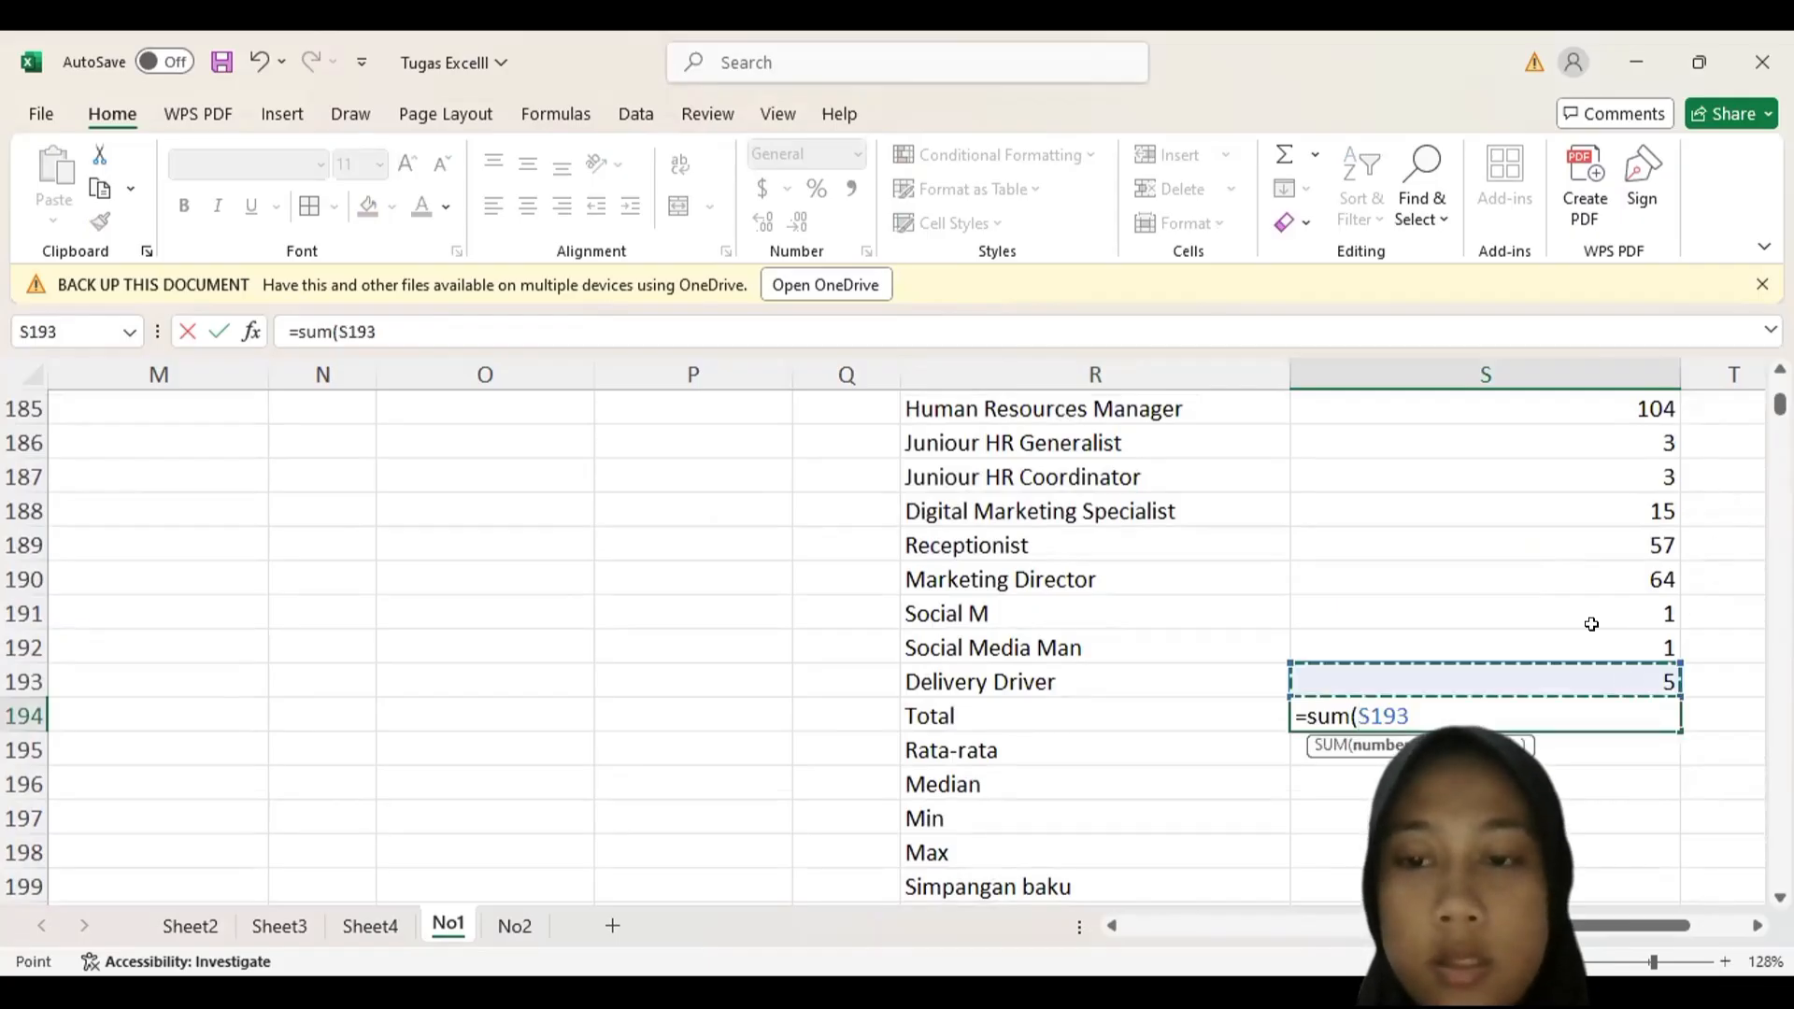
drag(1591, 624, 1457, 422)
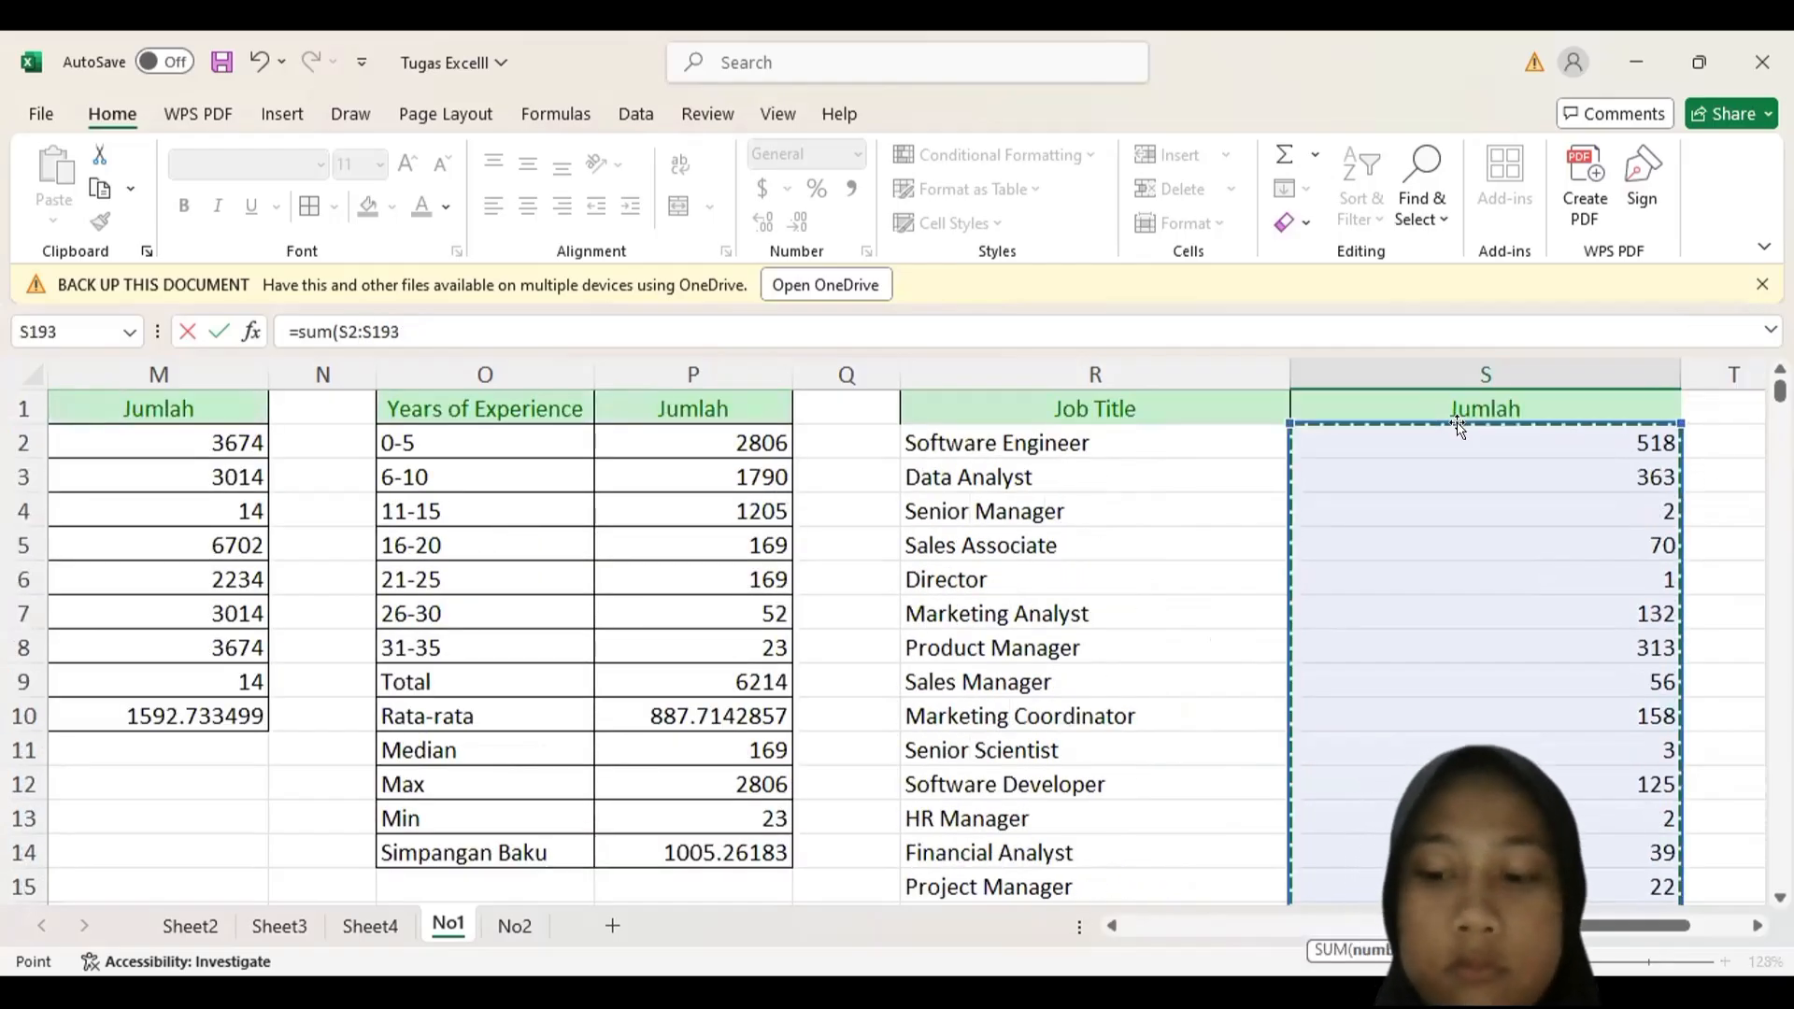
key(Return)
scroll(1456, 423, down, 2)
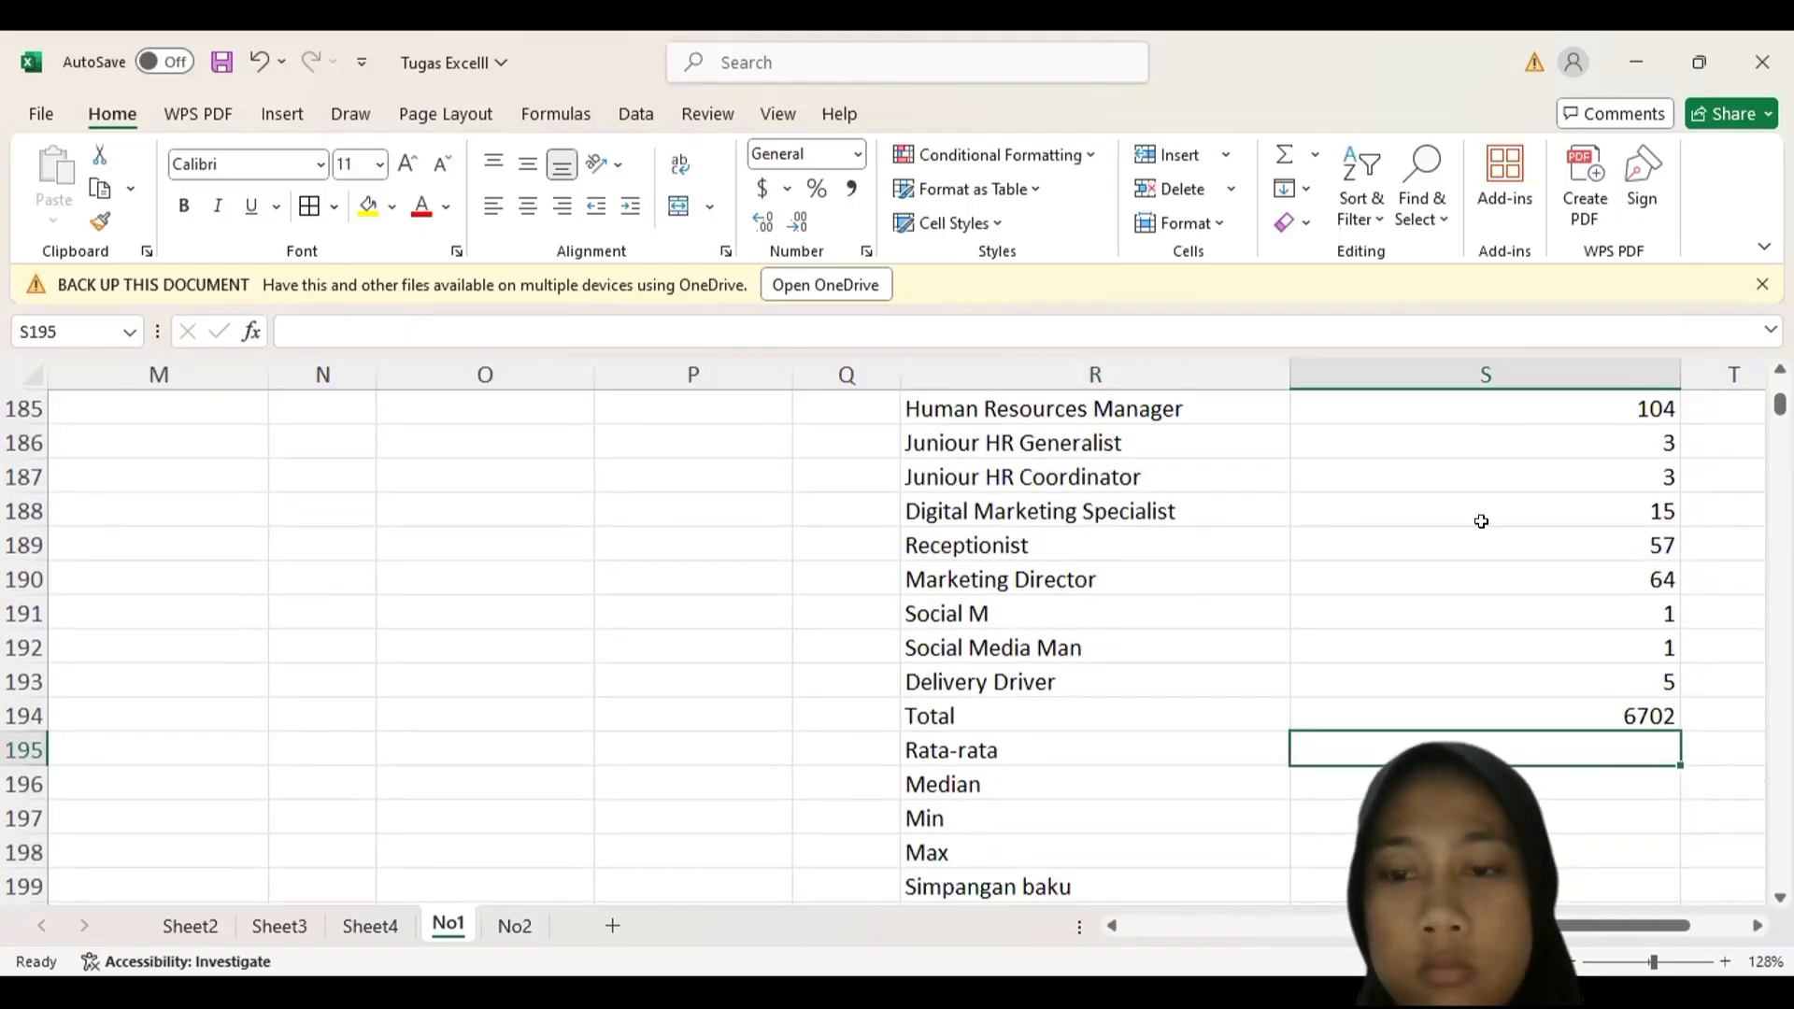
click(1570, 698)
- Enter an AVERAGE formula over S2:S193 in cell S195 for Rata-rata
scroll(1570, 699, up, 13)
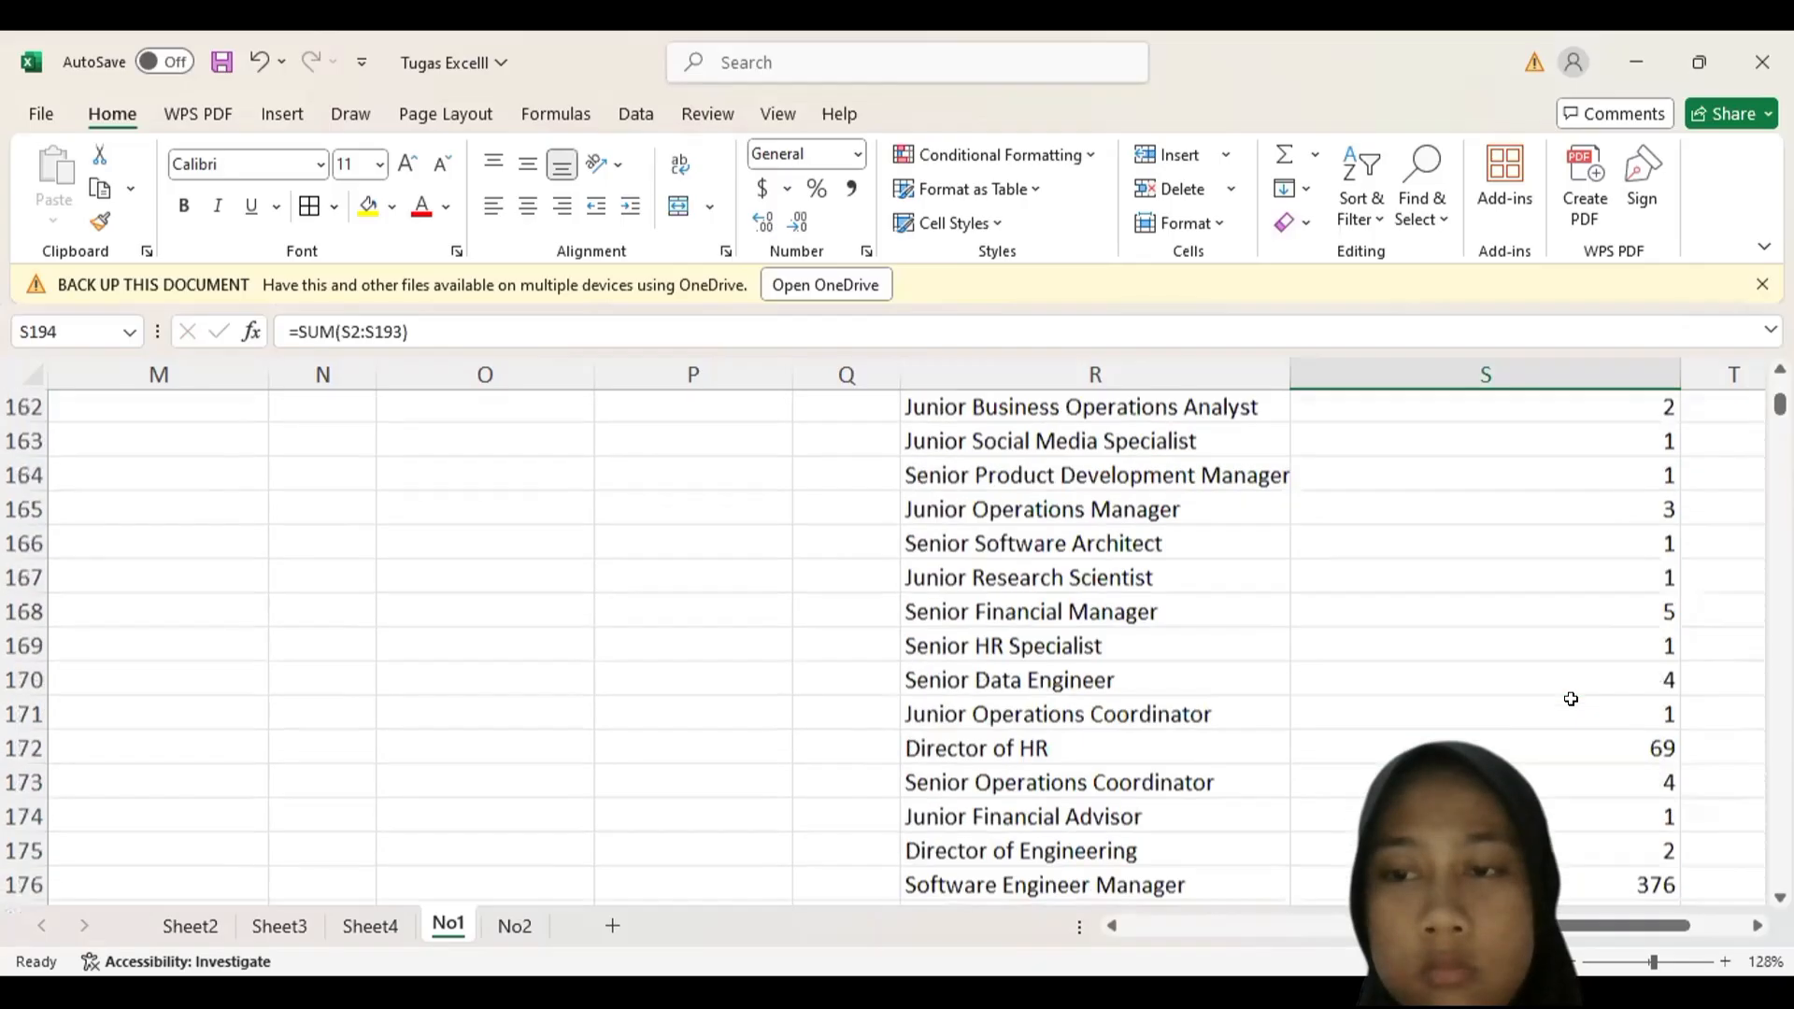
scroll(1571, 699, down, 16)
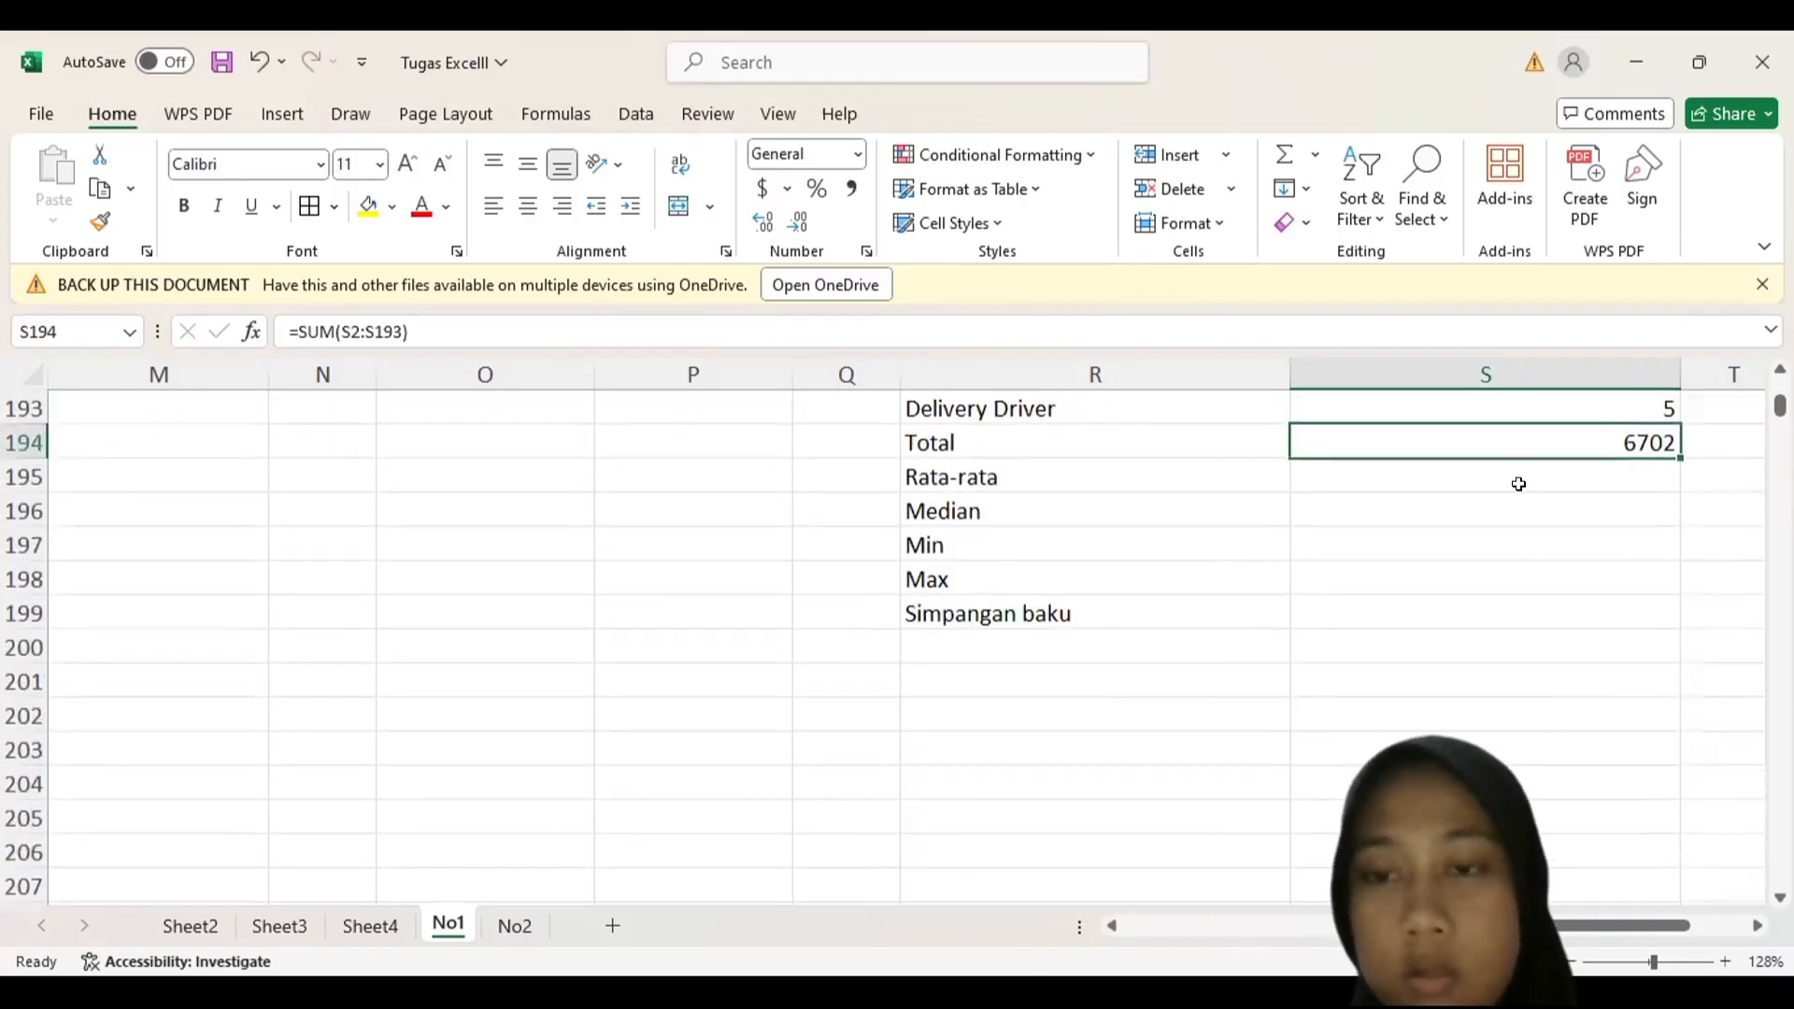
double_click(1459, 474)
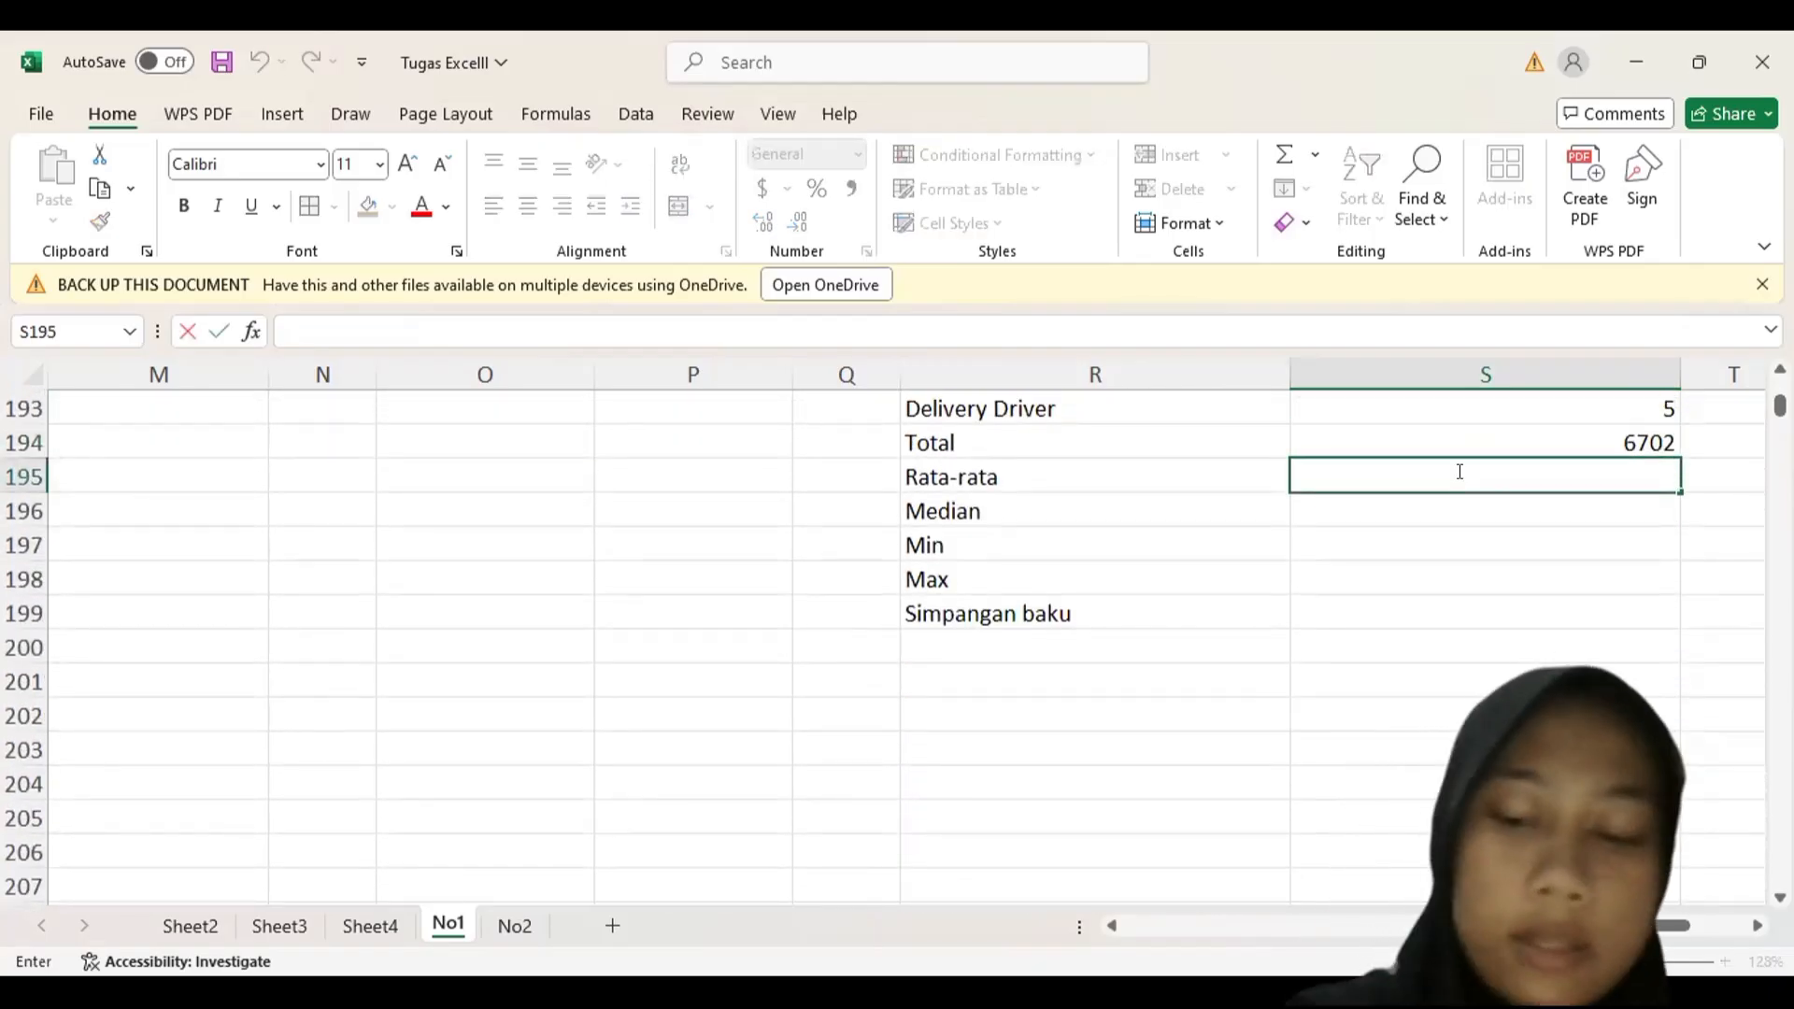
text(=)
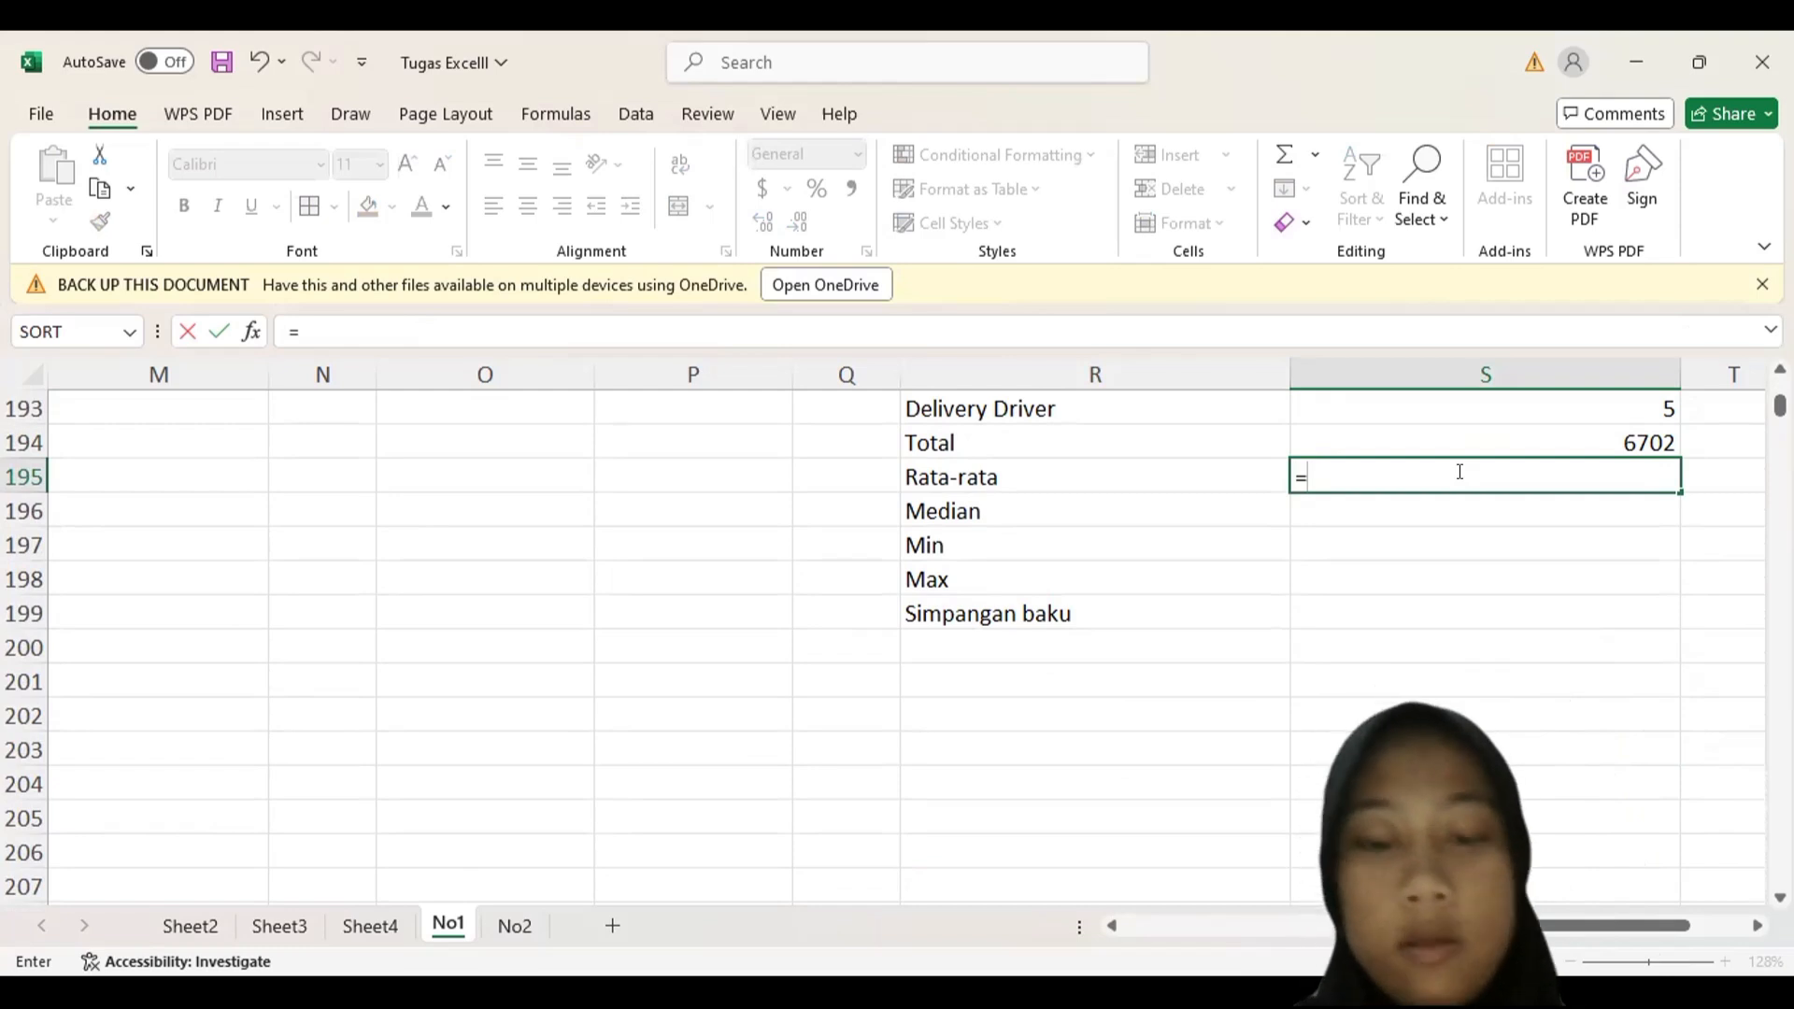
text(average)
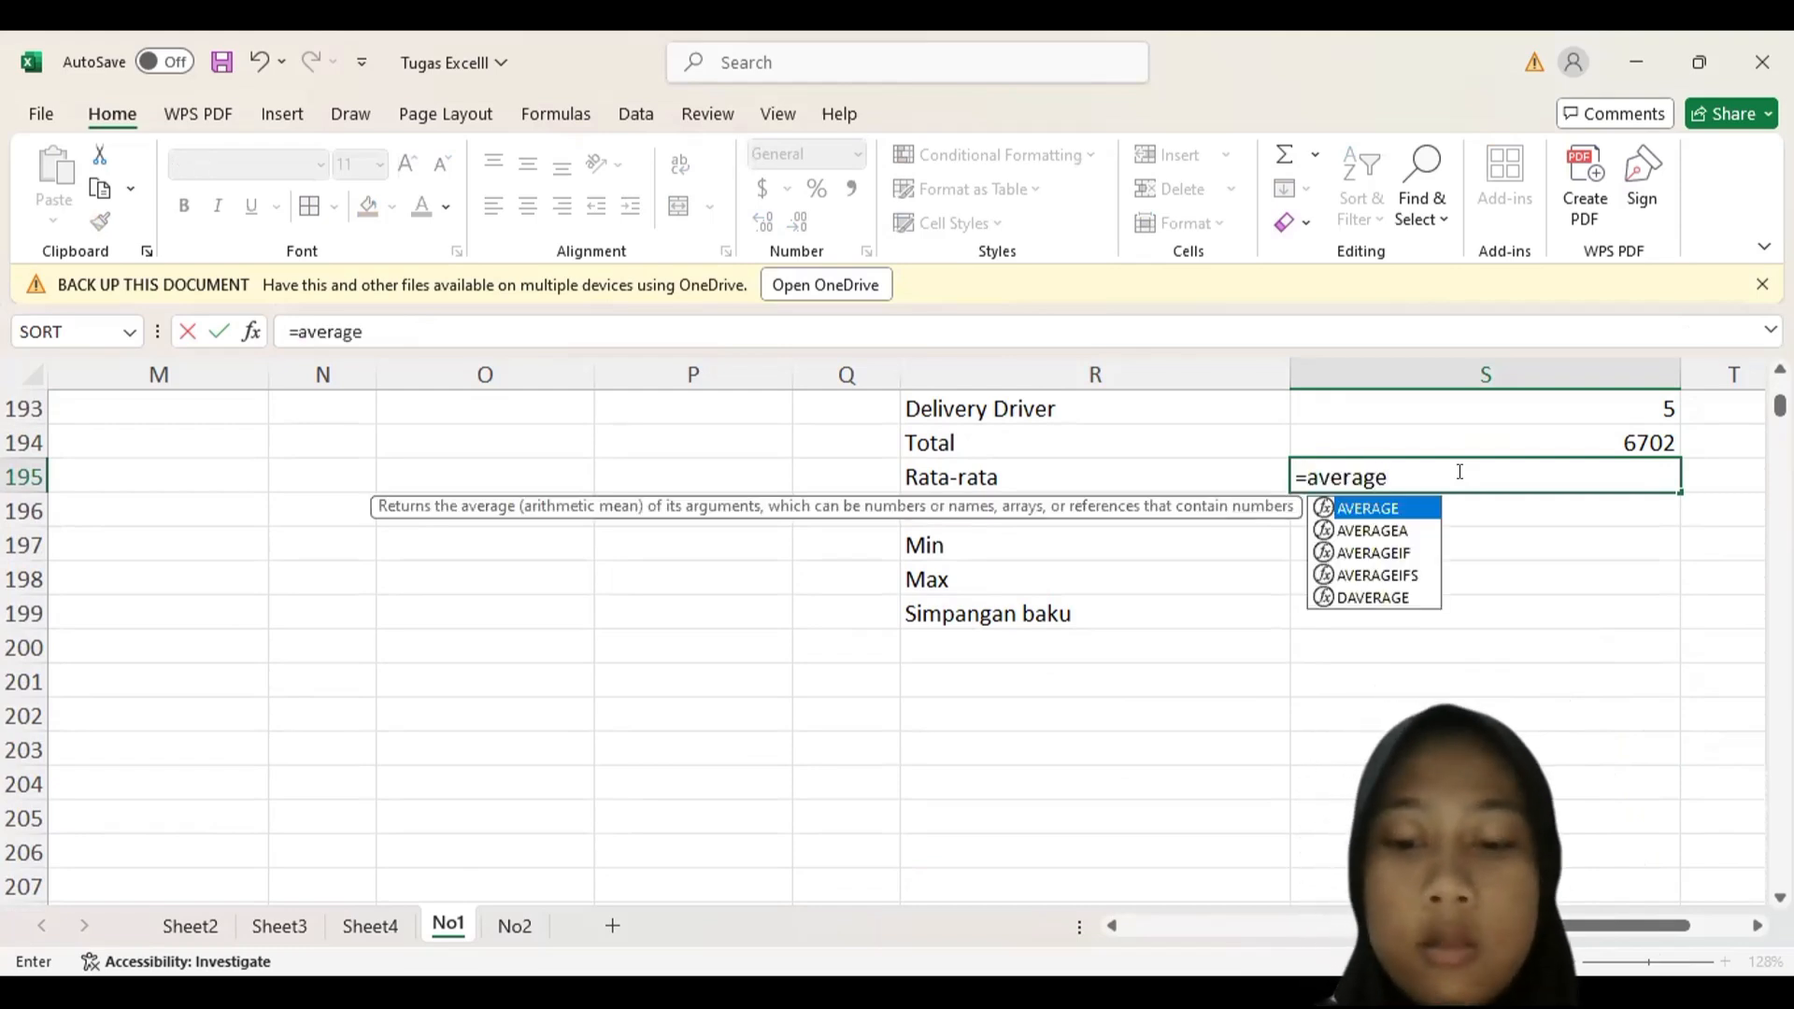
text(()
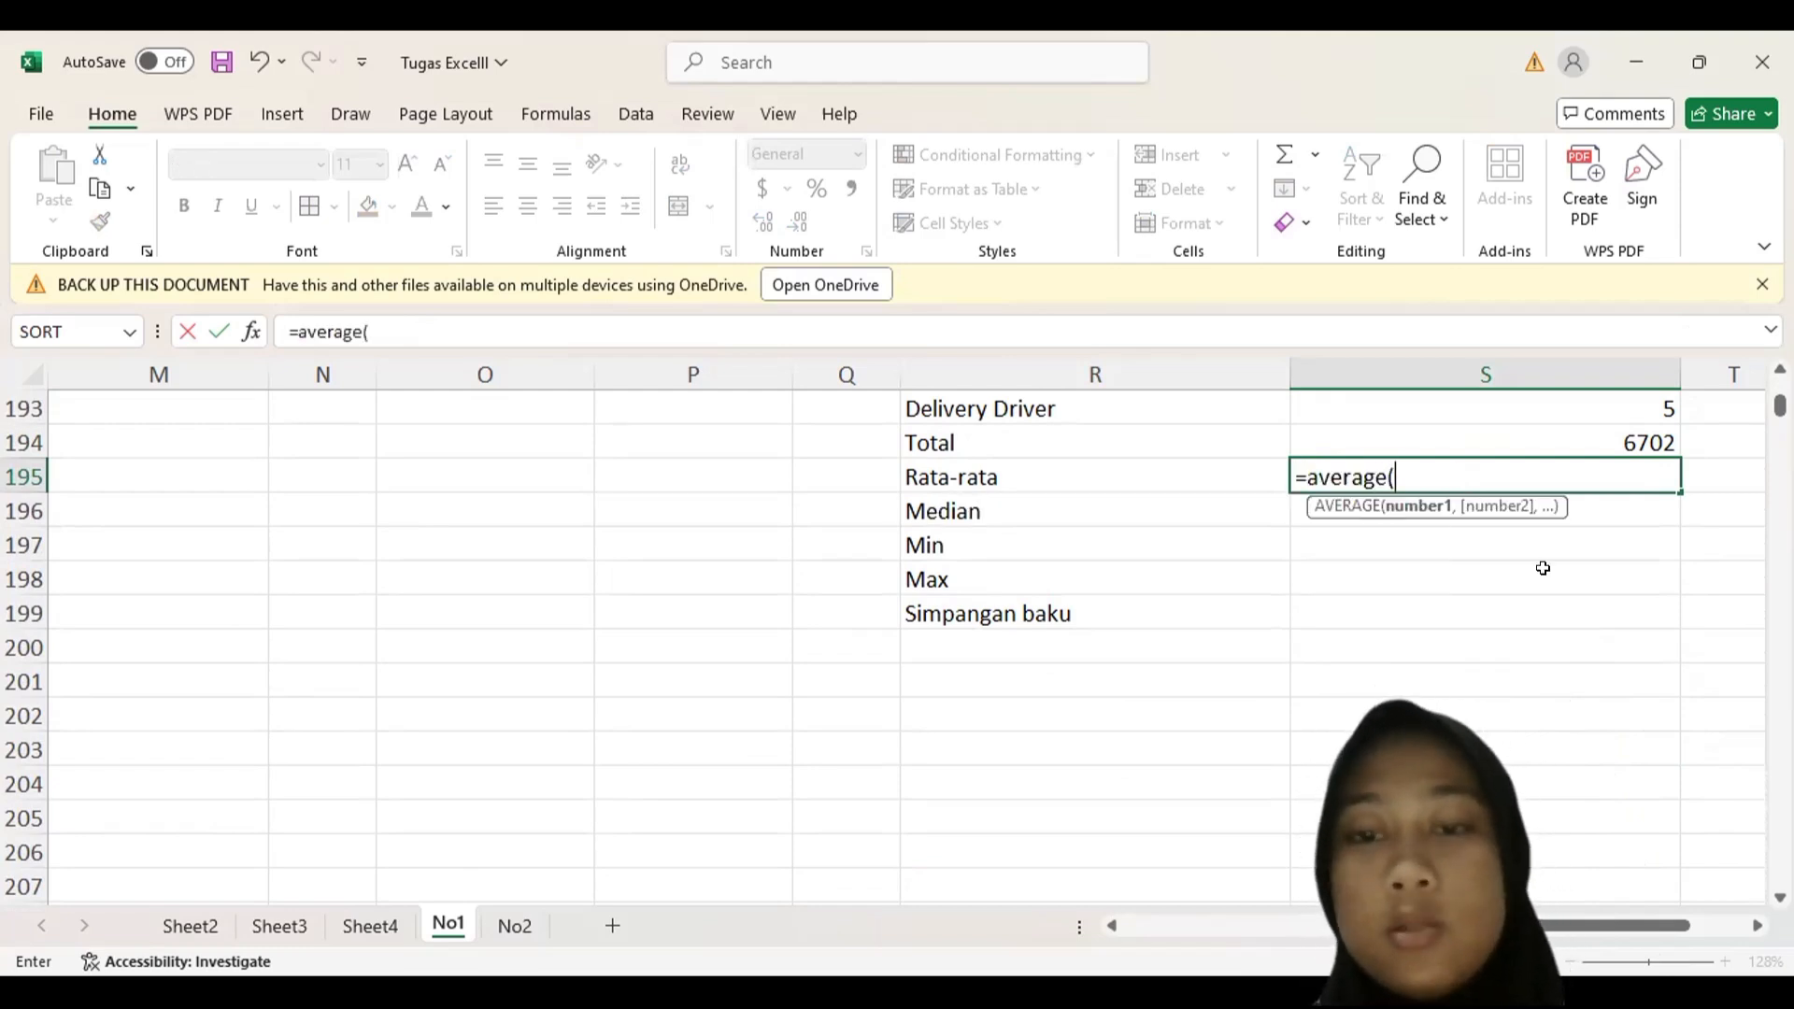
scroll(1542, 568, up, 1)
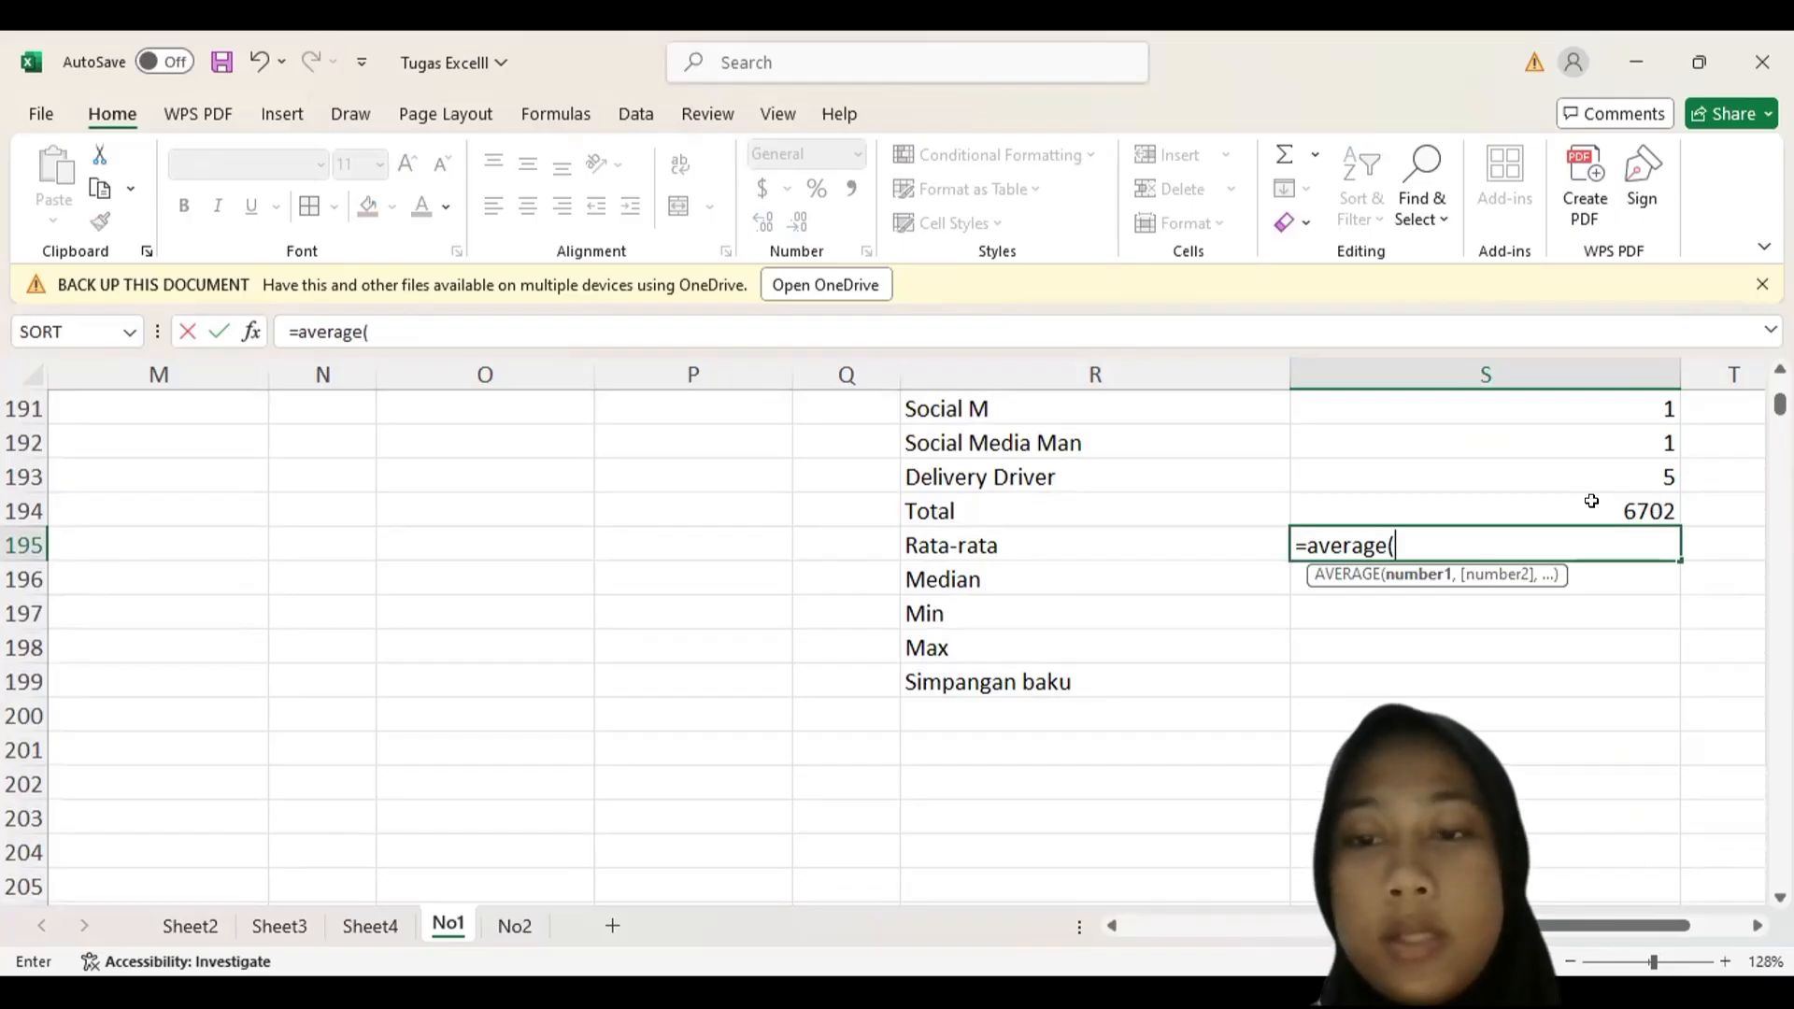
click(1526, 471)
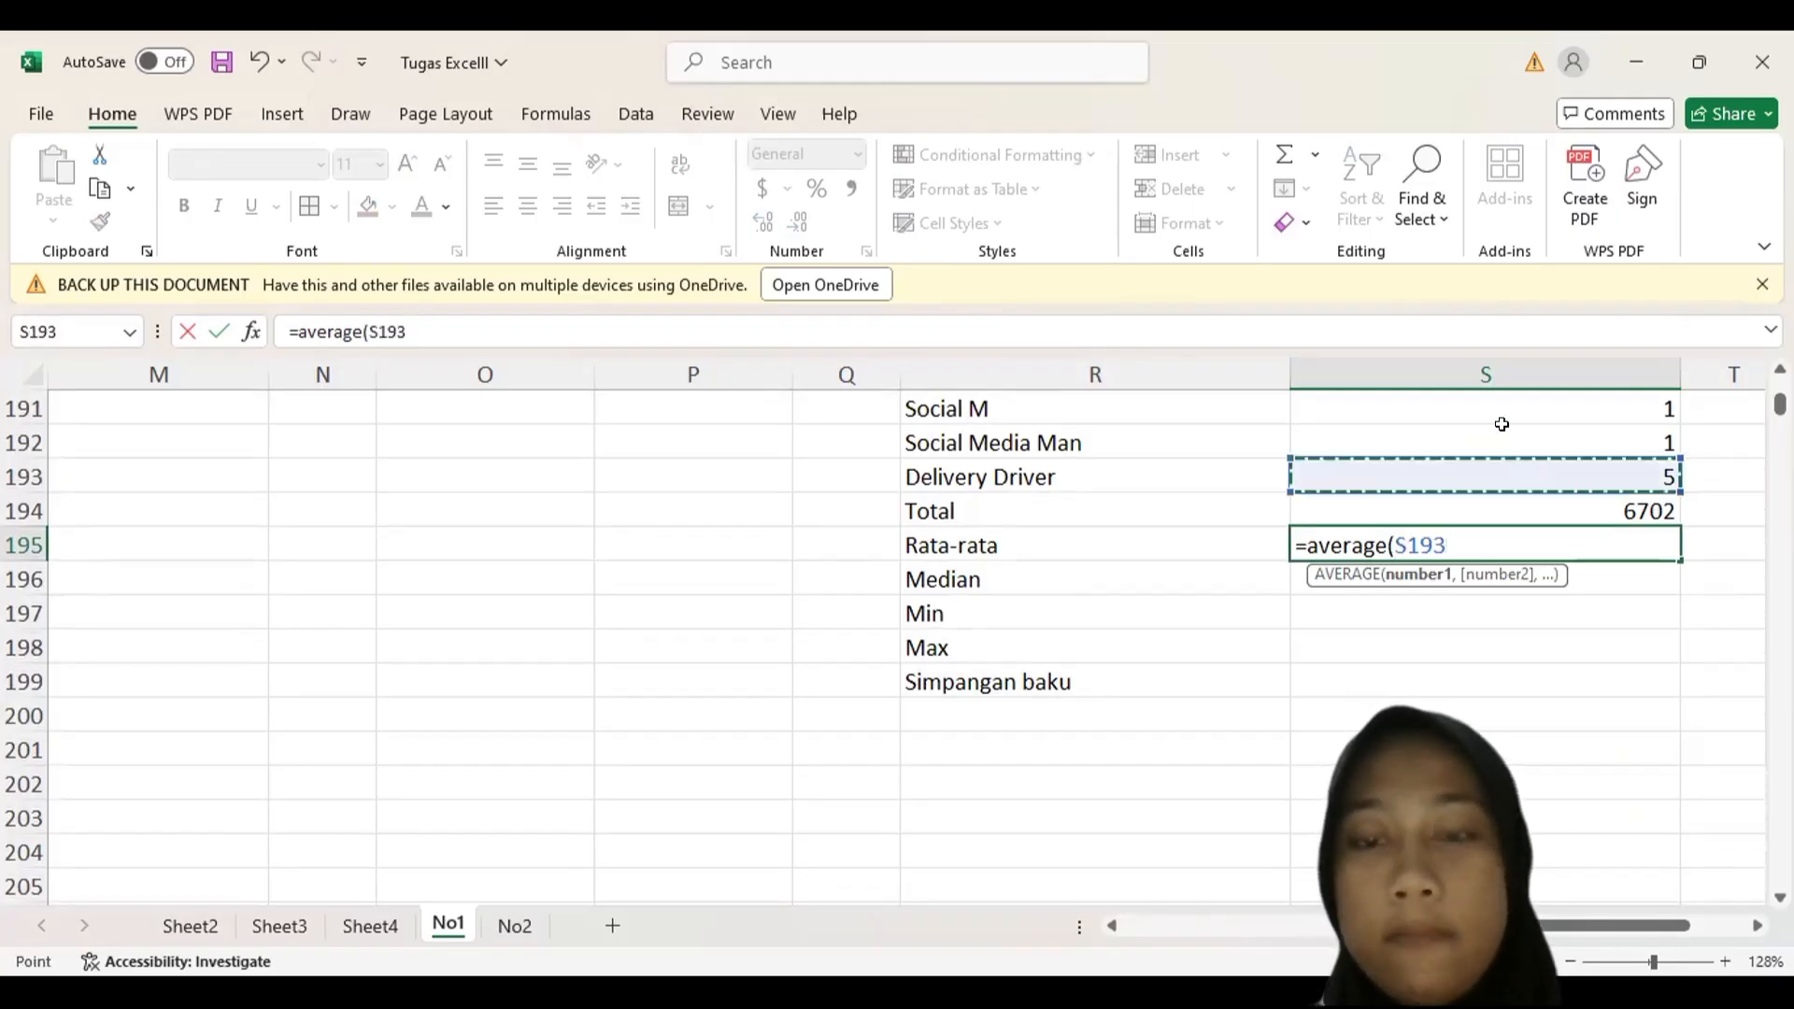
drag(1501, 424, 1426, 438)
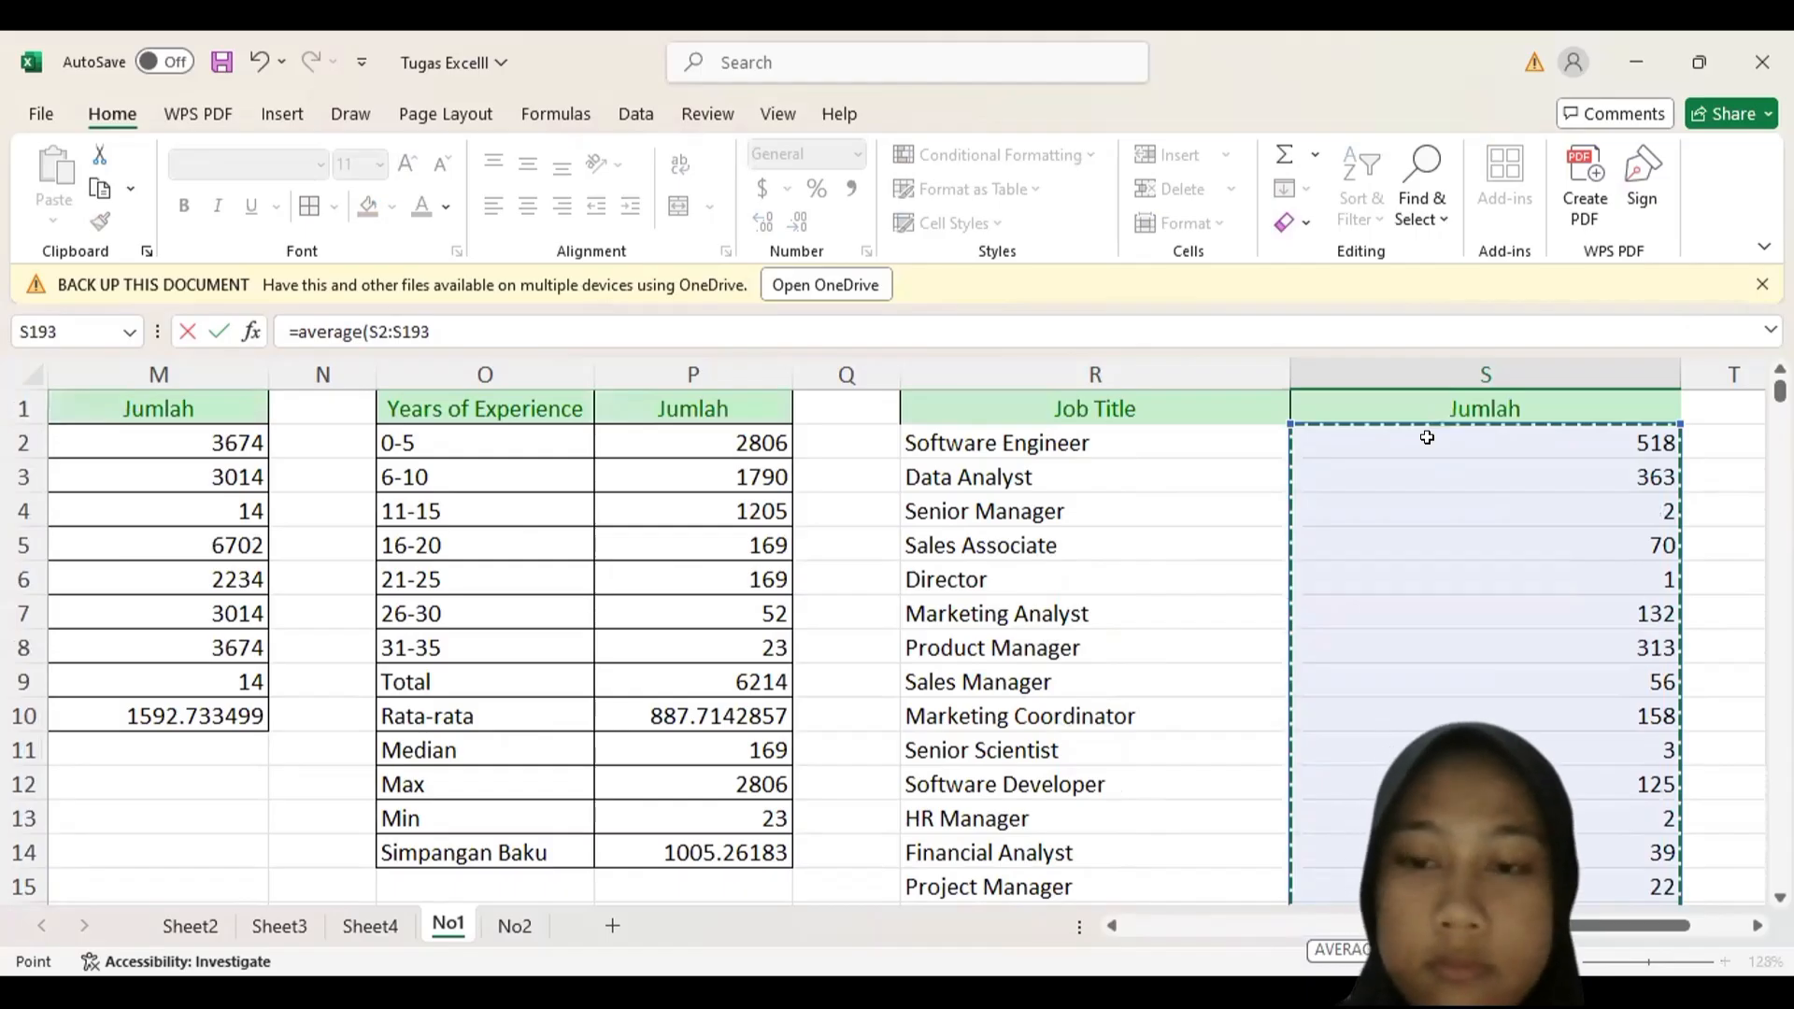
key(Return)
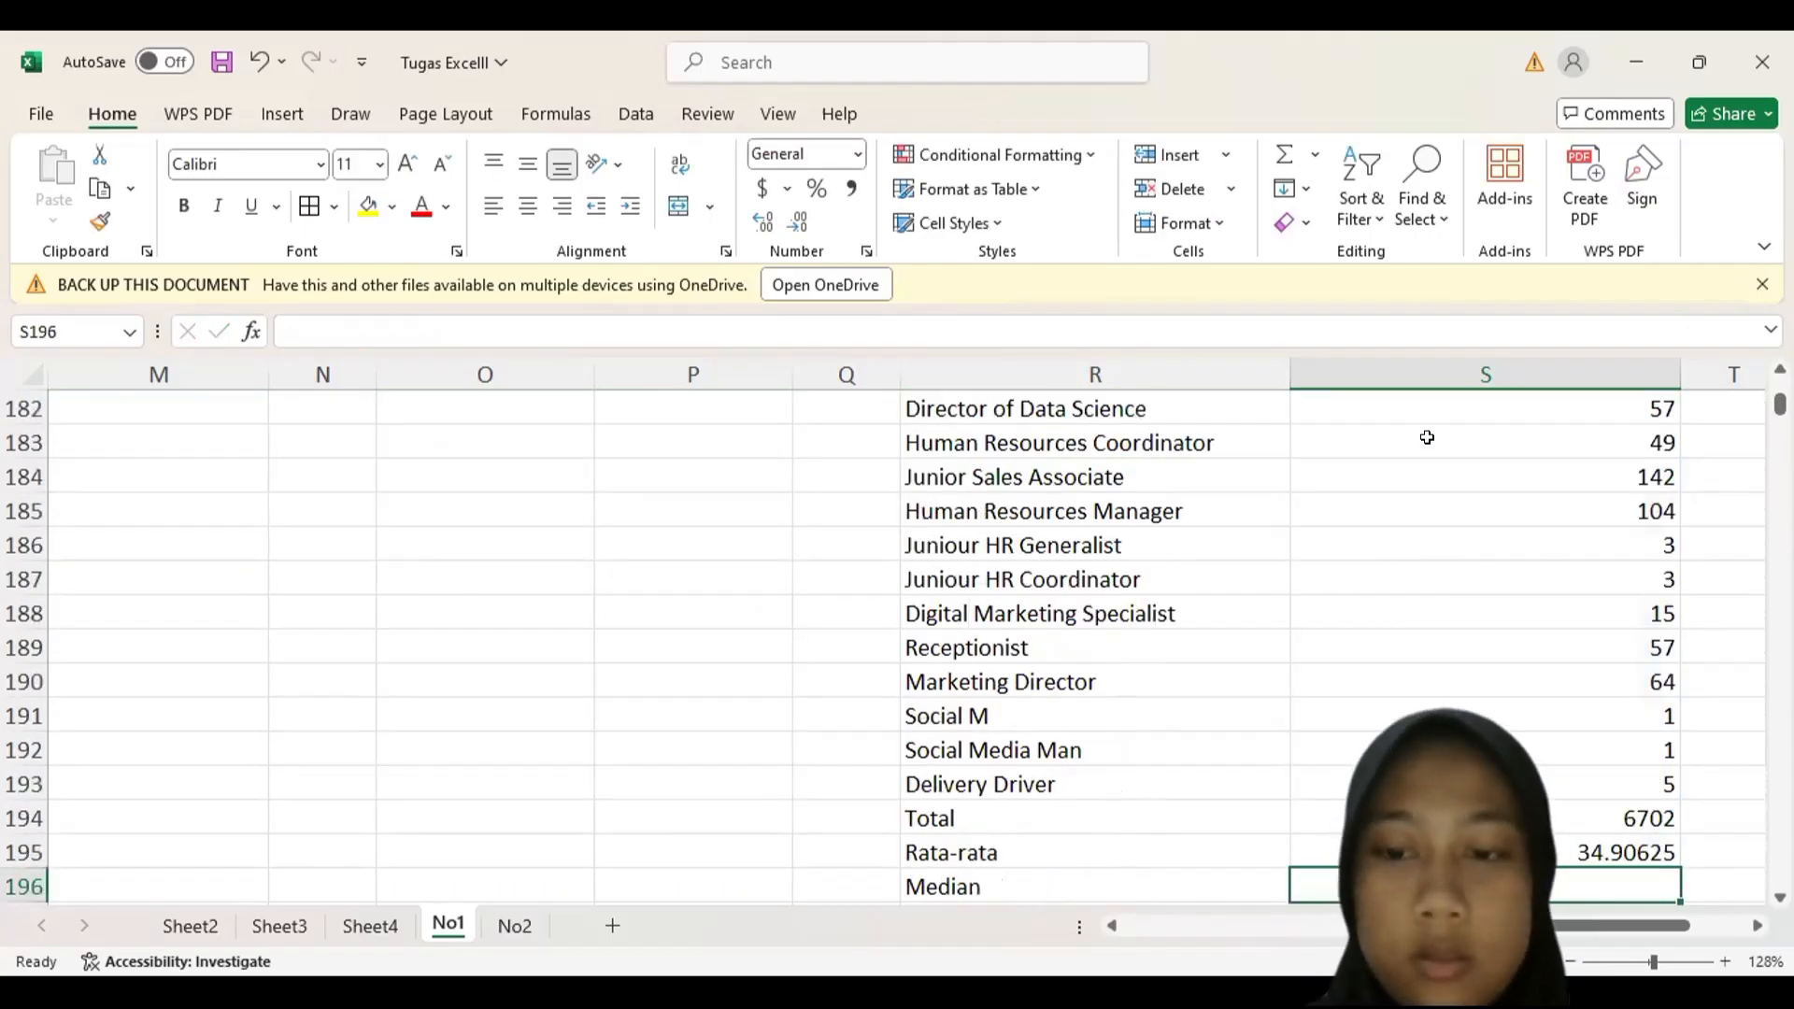
- Enter a MEDIAN formula in cell S196 covering all the job title counts up to S193
text(=median)
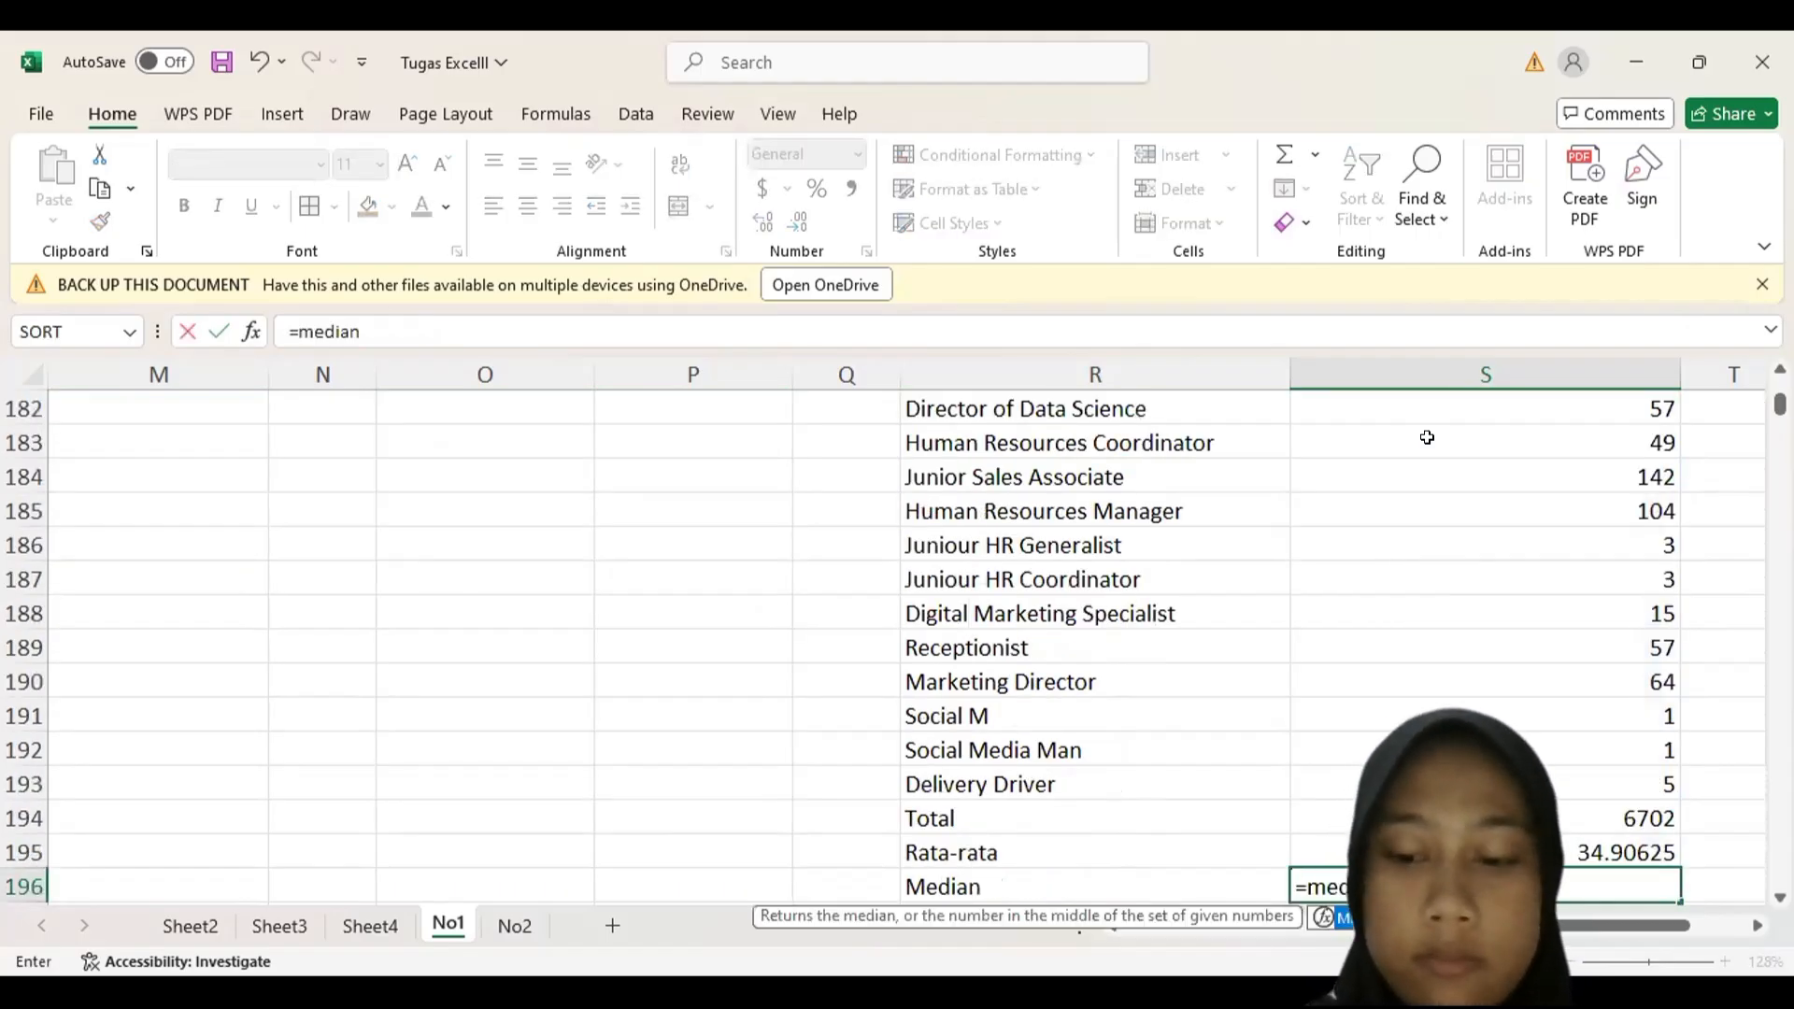
text(()
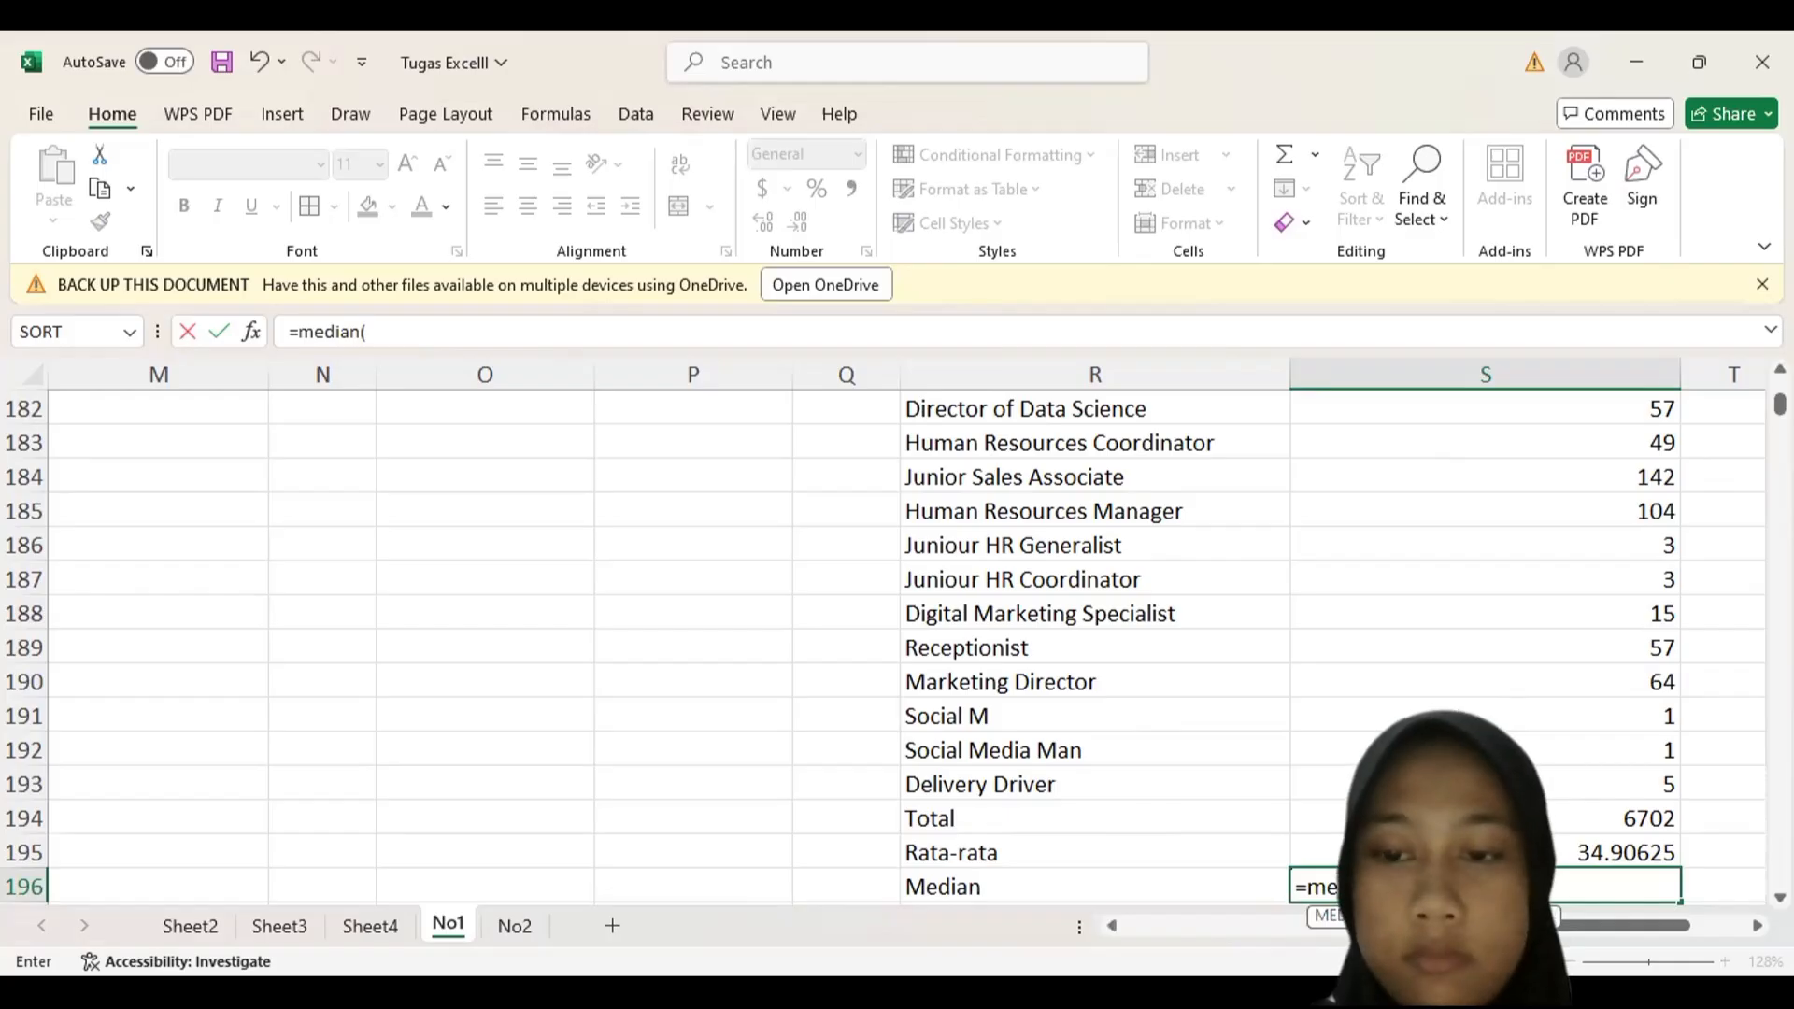
key(Up)
key(Up)
key(Up)
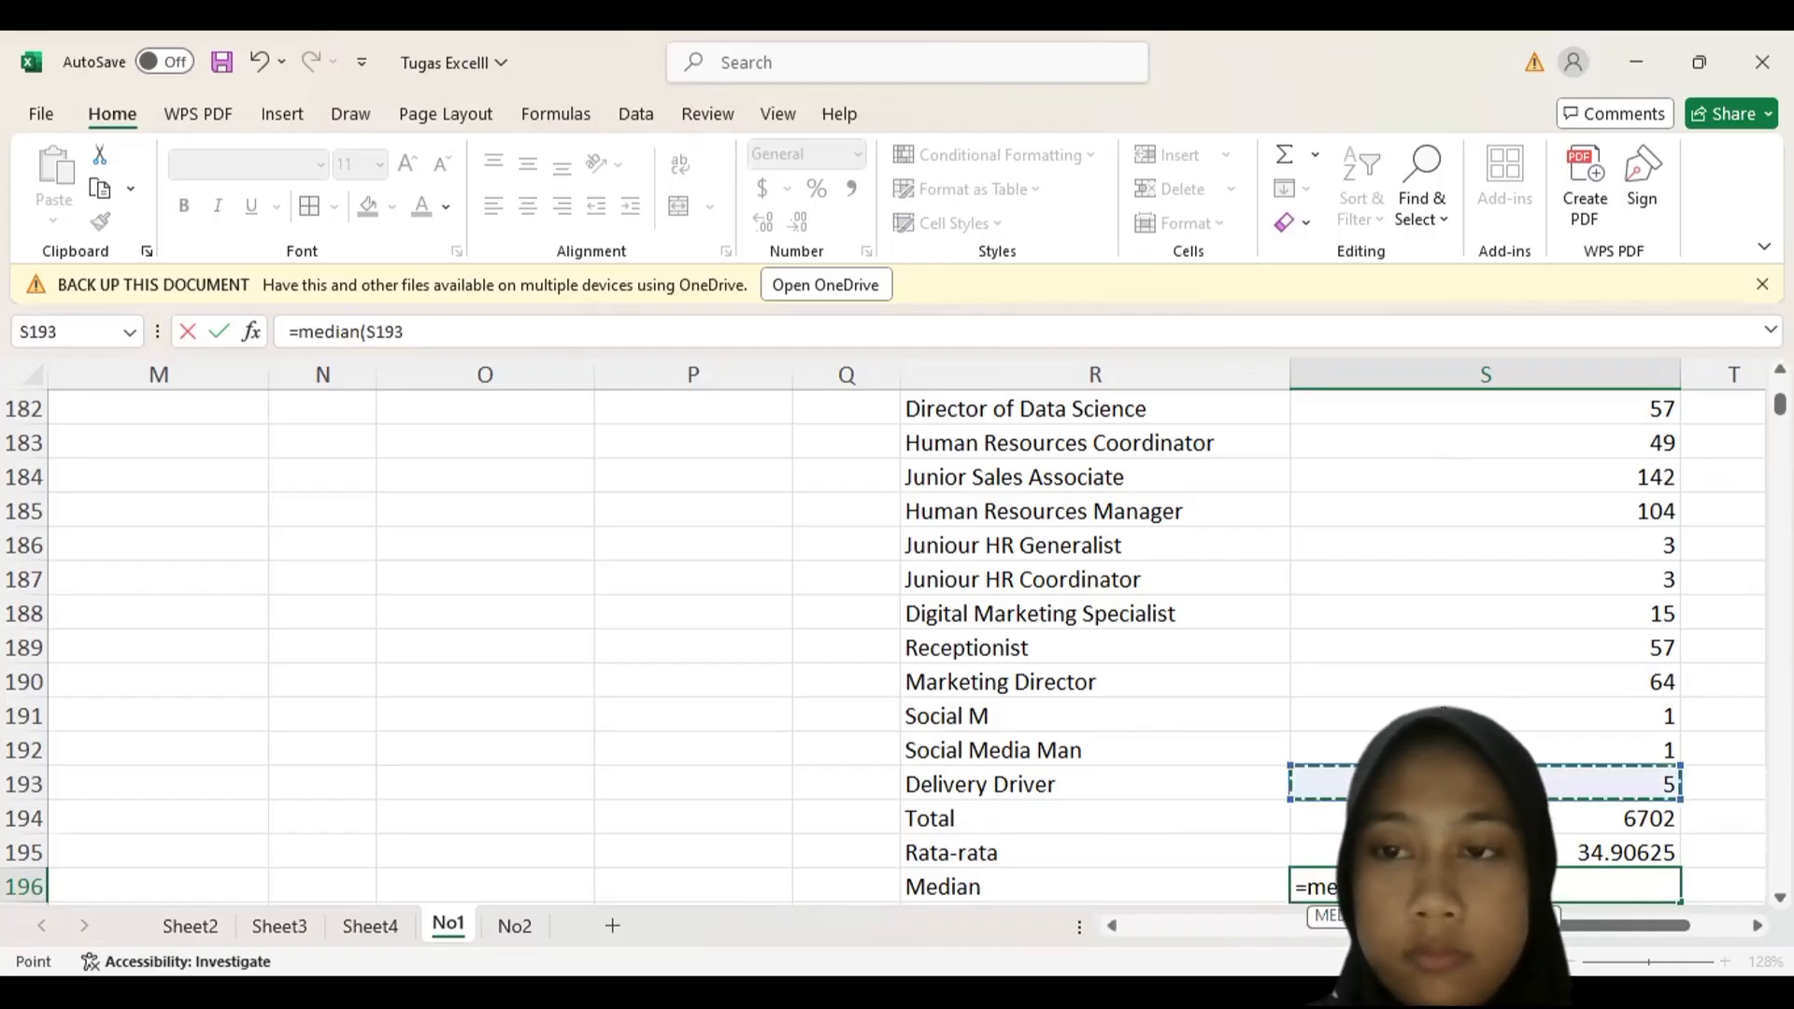
drag(1457, 784, 1404, 427)
key(Return)
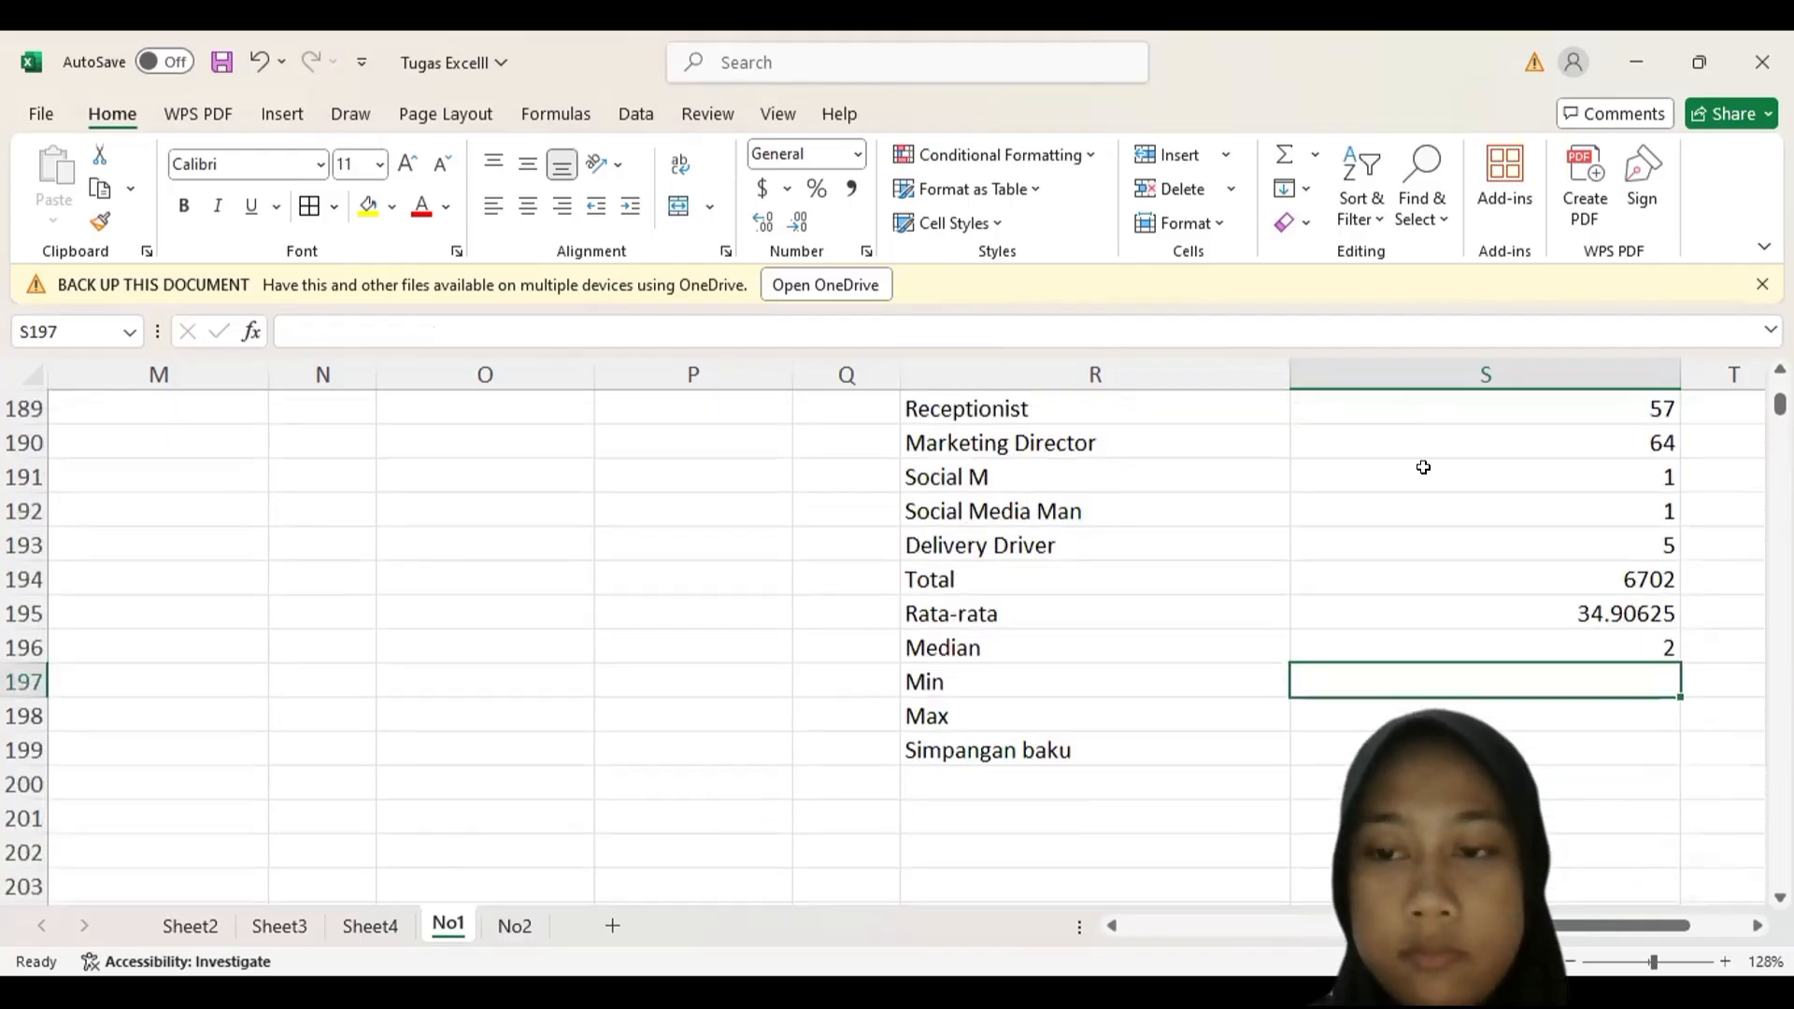
- Enter a MIN formula in cell S197 covering all the job title counts up to S193
text(=)
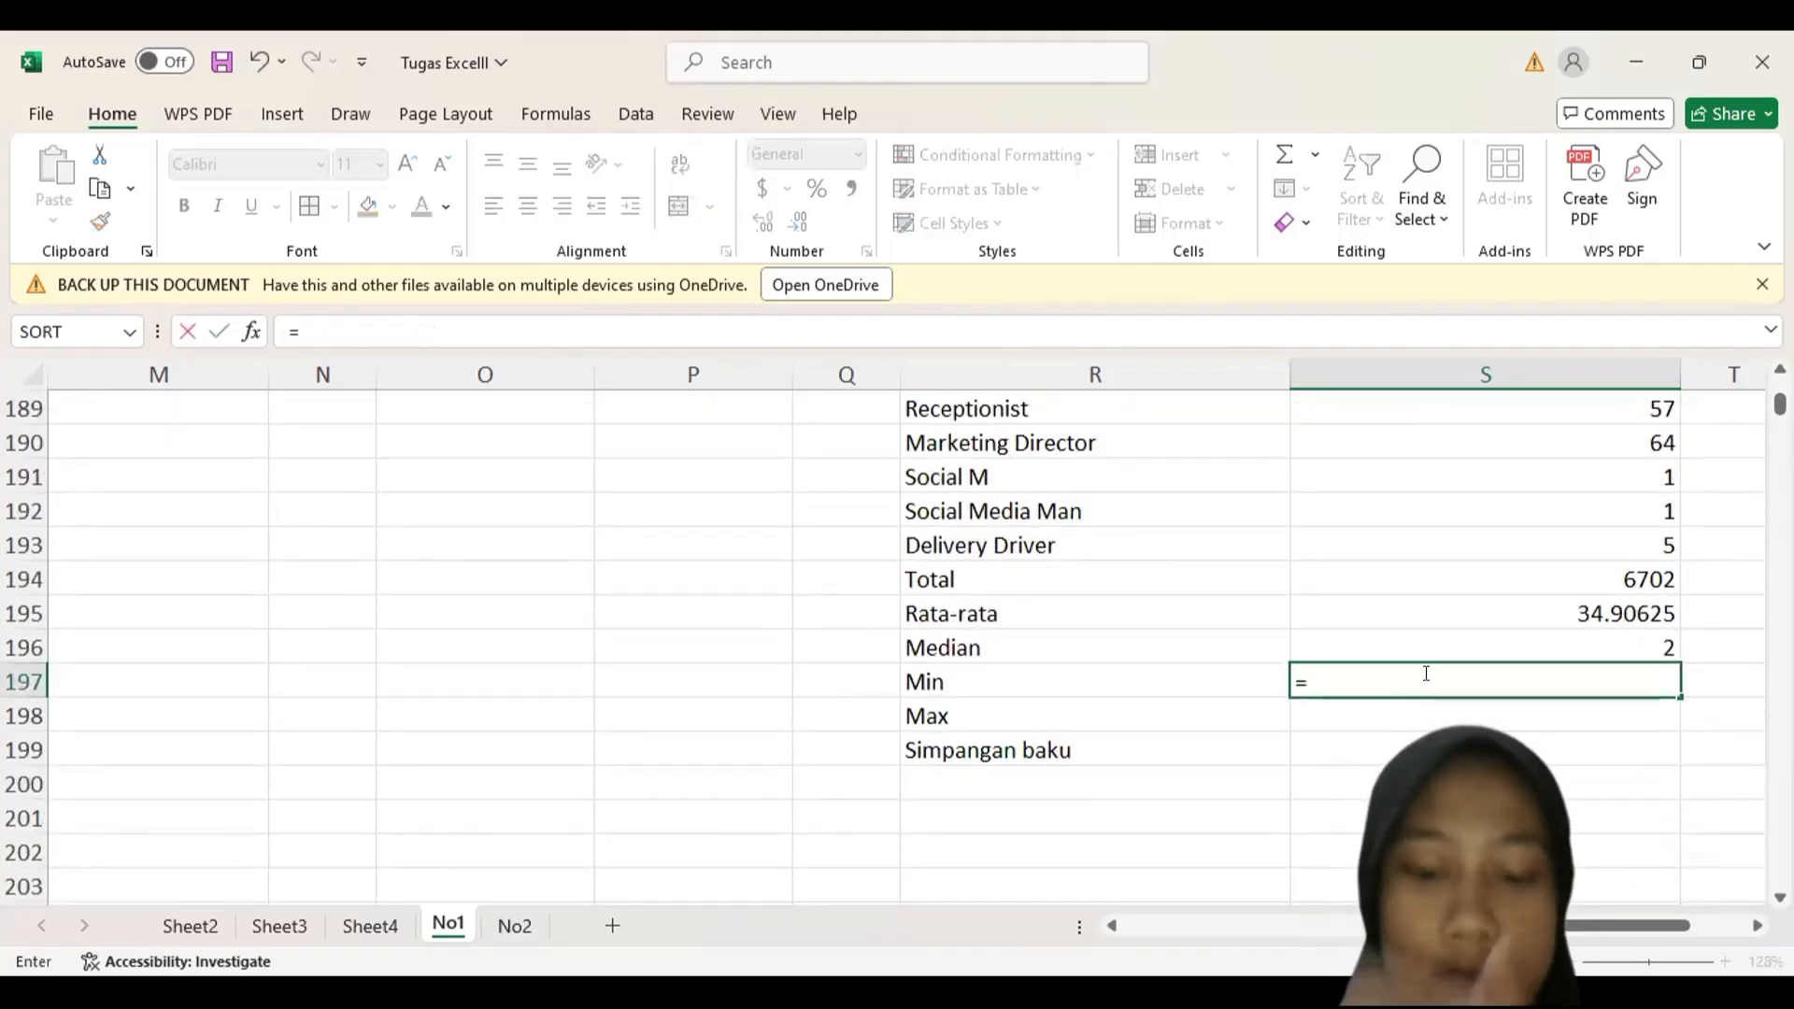
text(min)
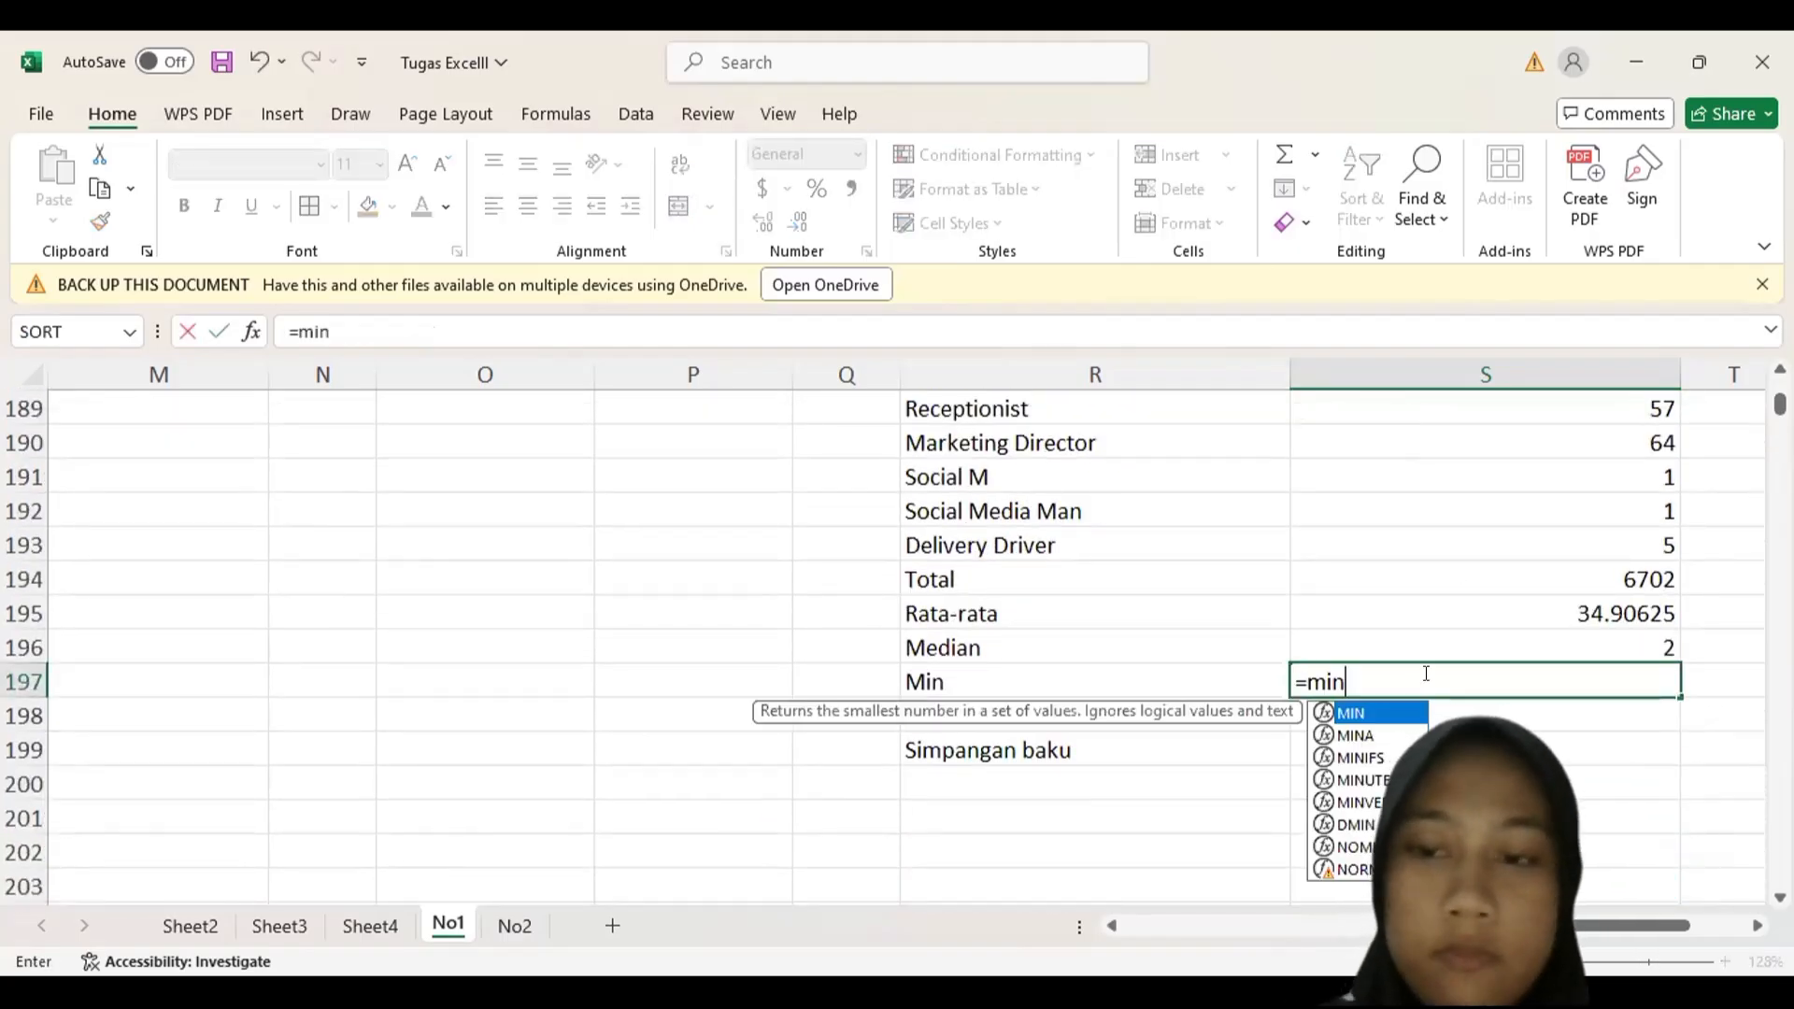
text(()
click(1484, 547)
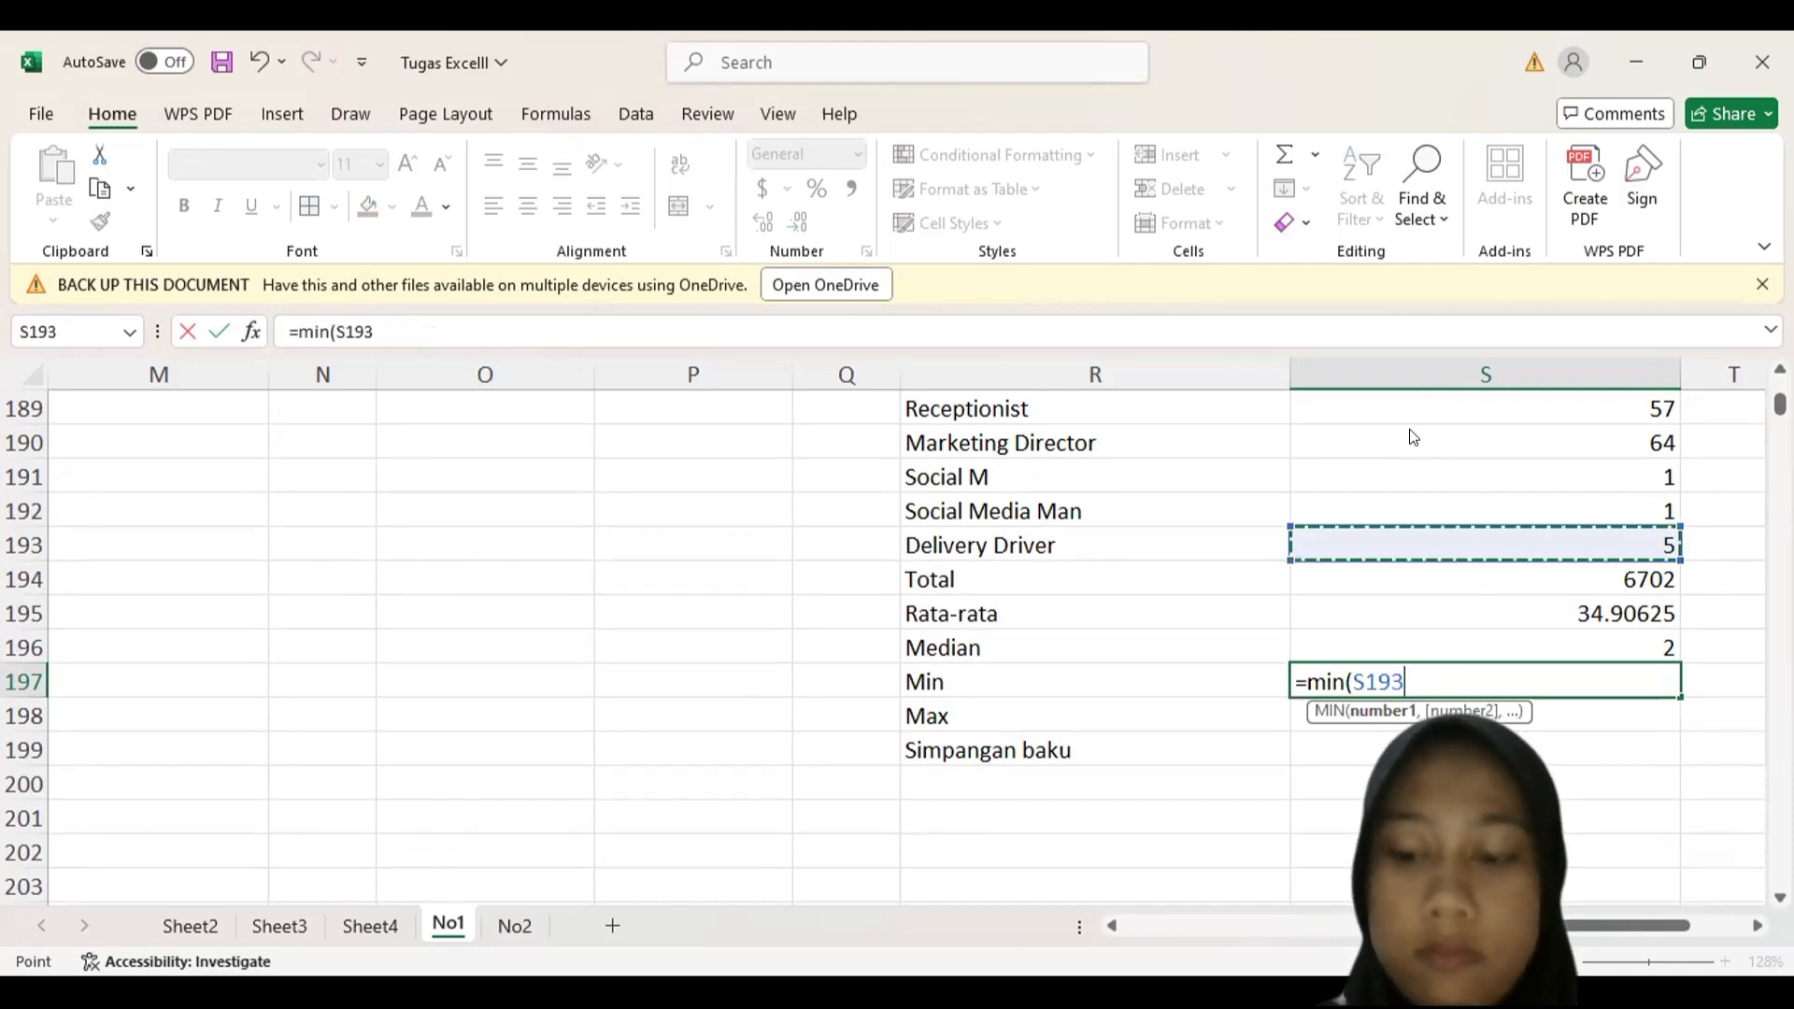
key(ctrl+shift+Up)
key(Return)
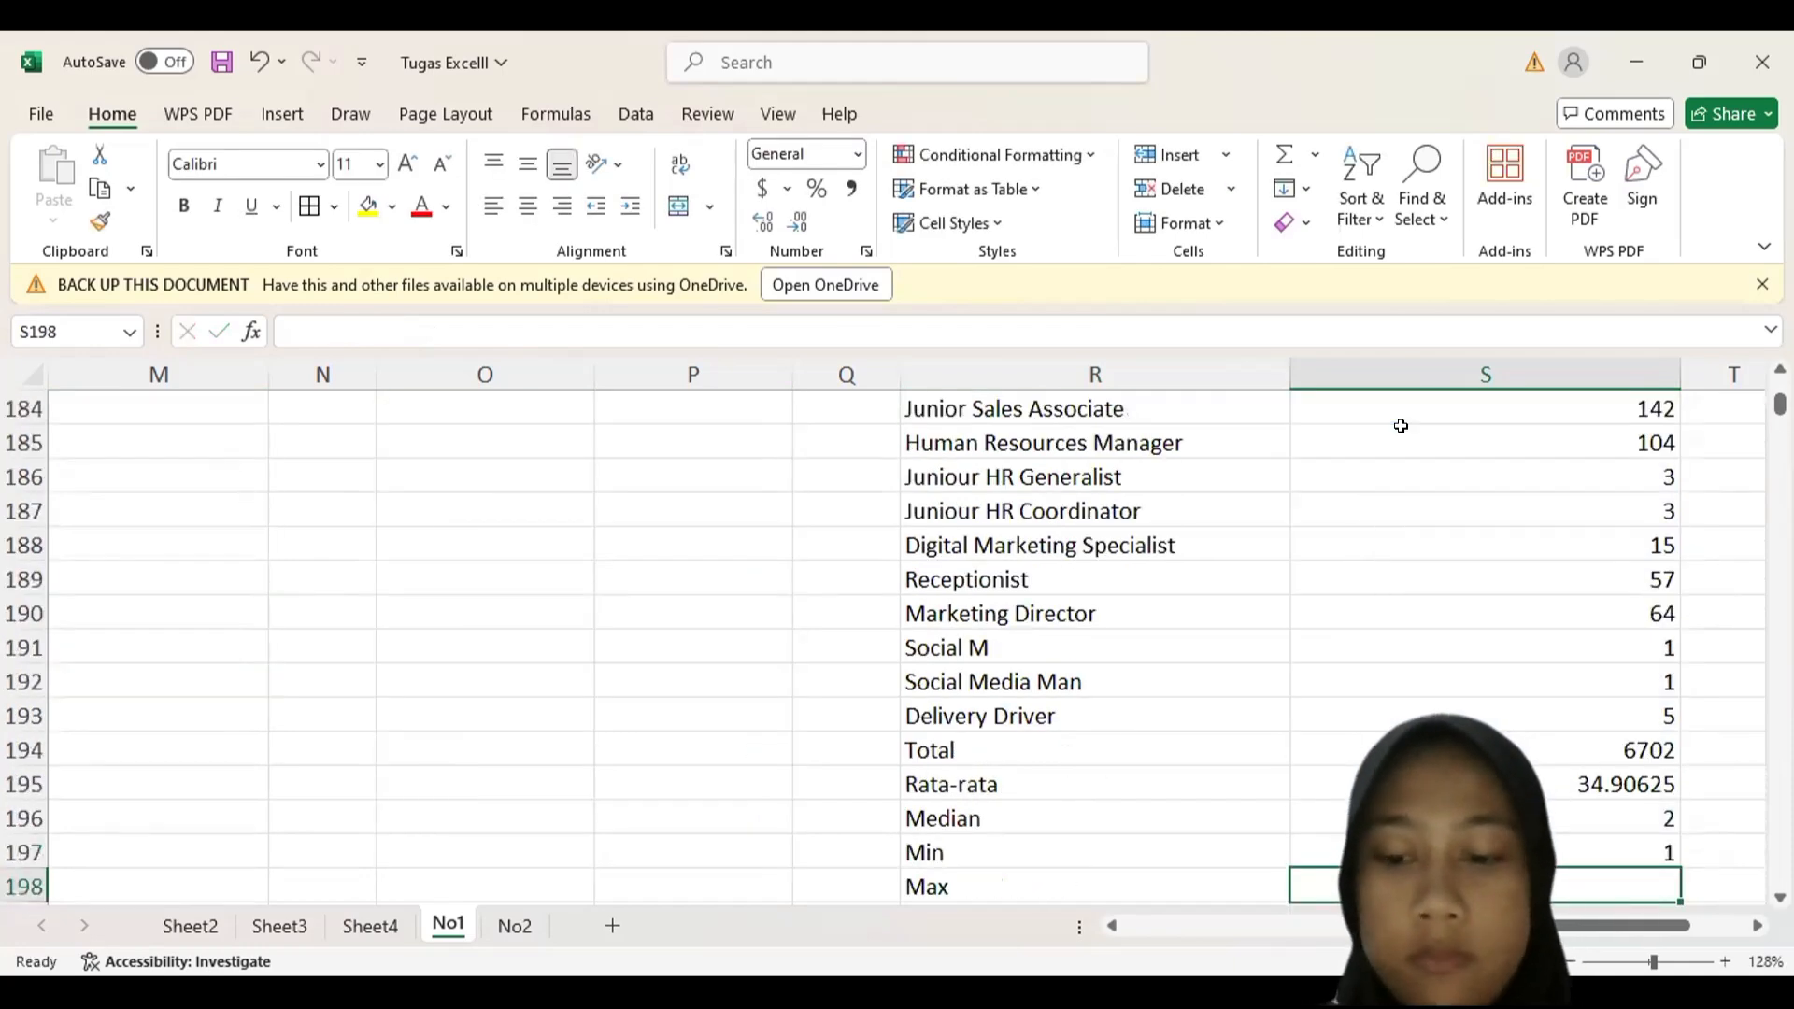
- Enter a MAX formula over S2:S193 in cell S198 for the Job Title counts
text(=)
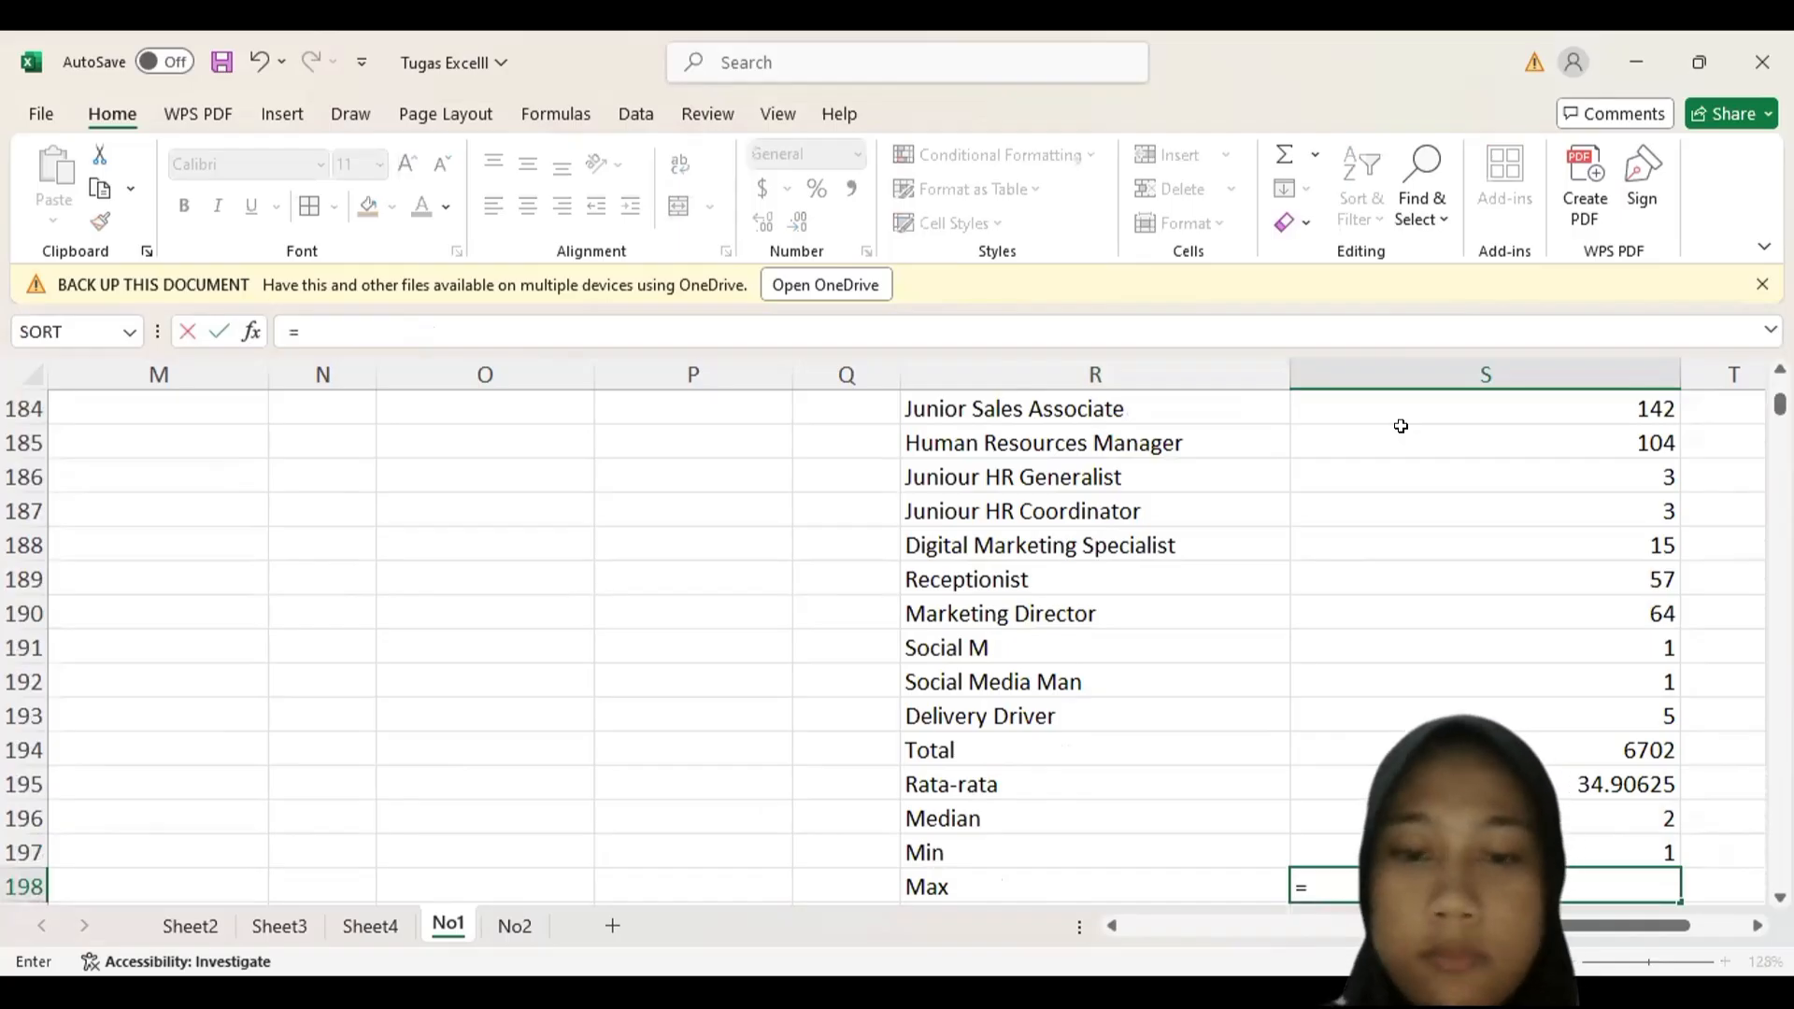
text(max()
click(1447, 701)
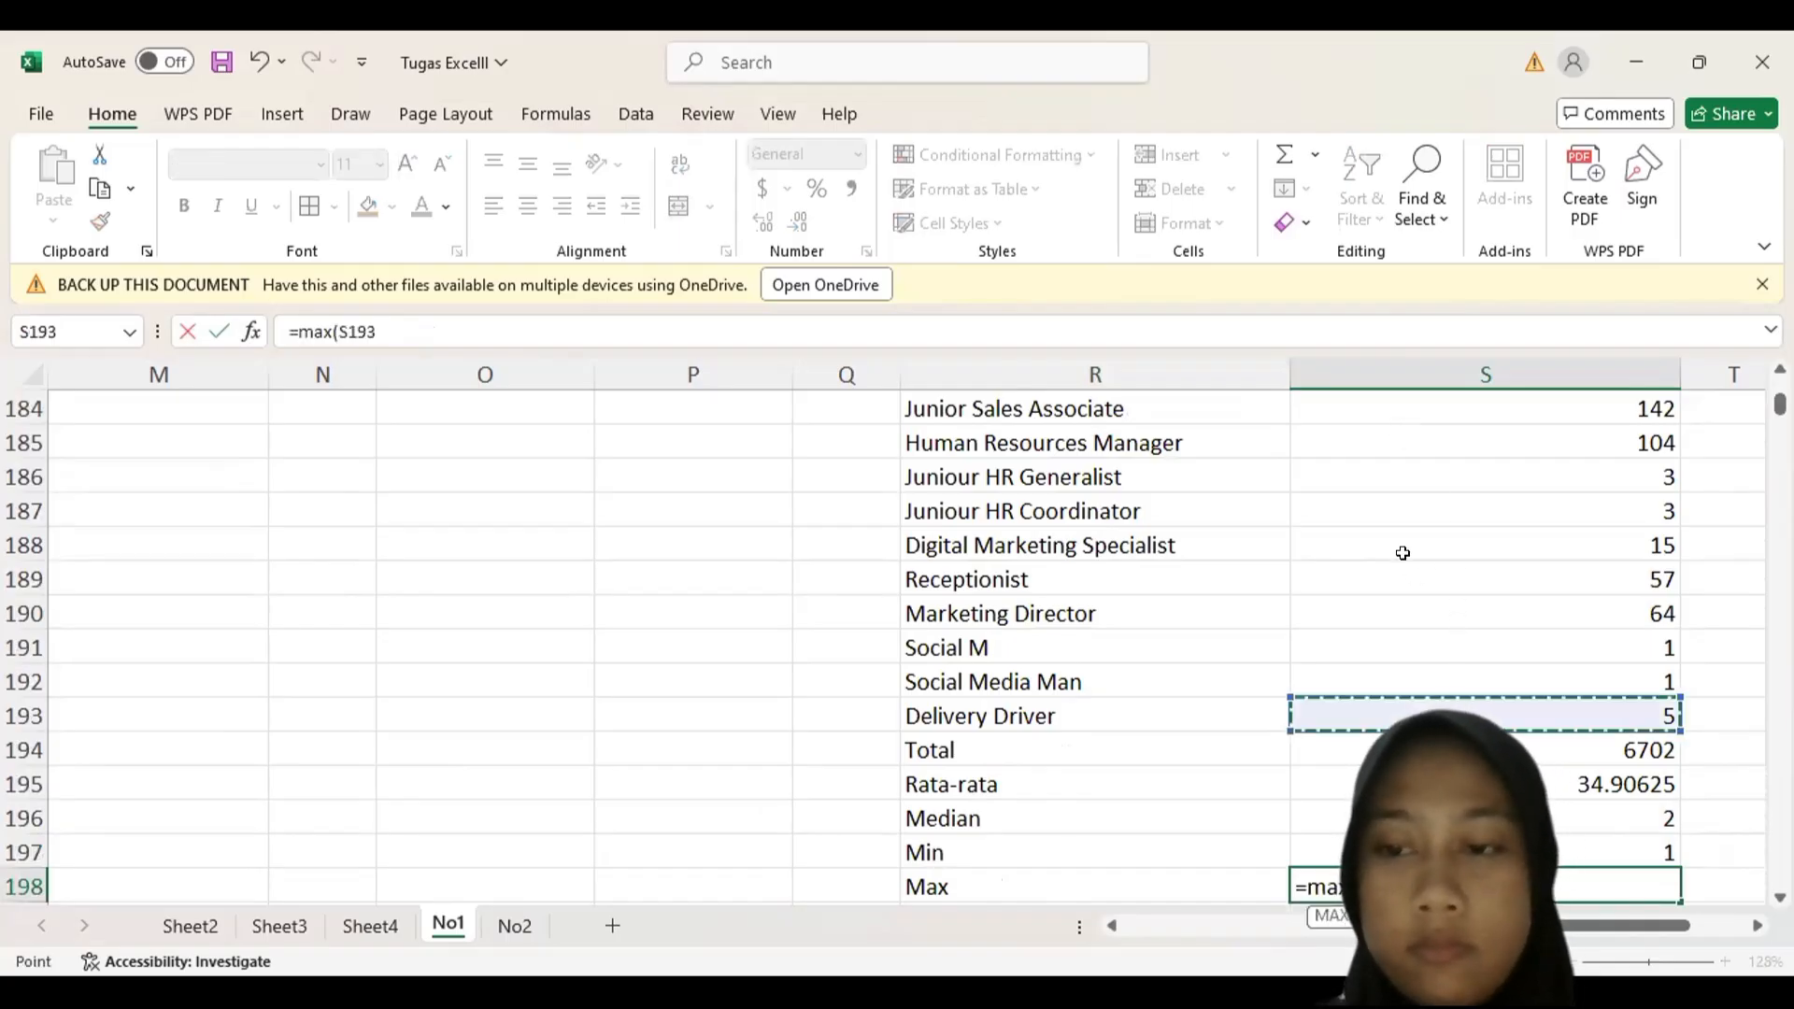
key(shift+Up)
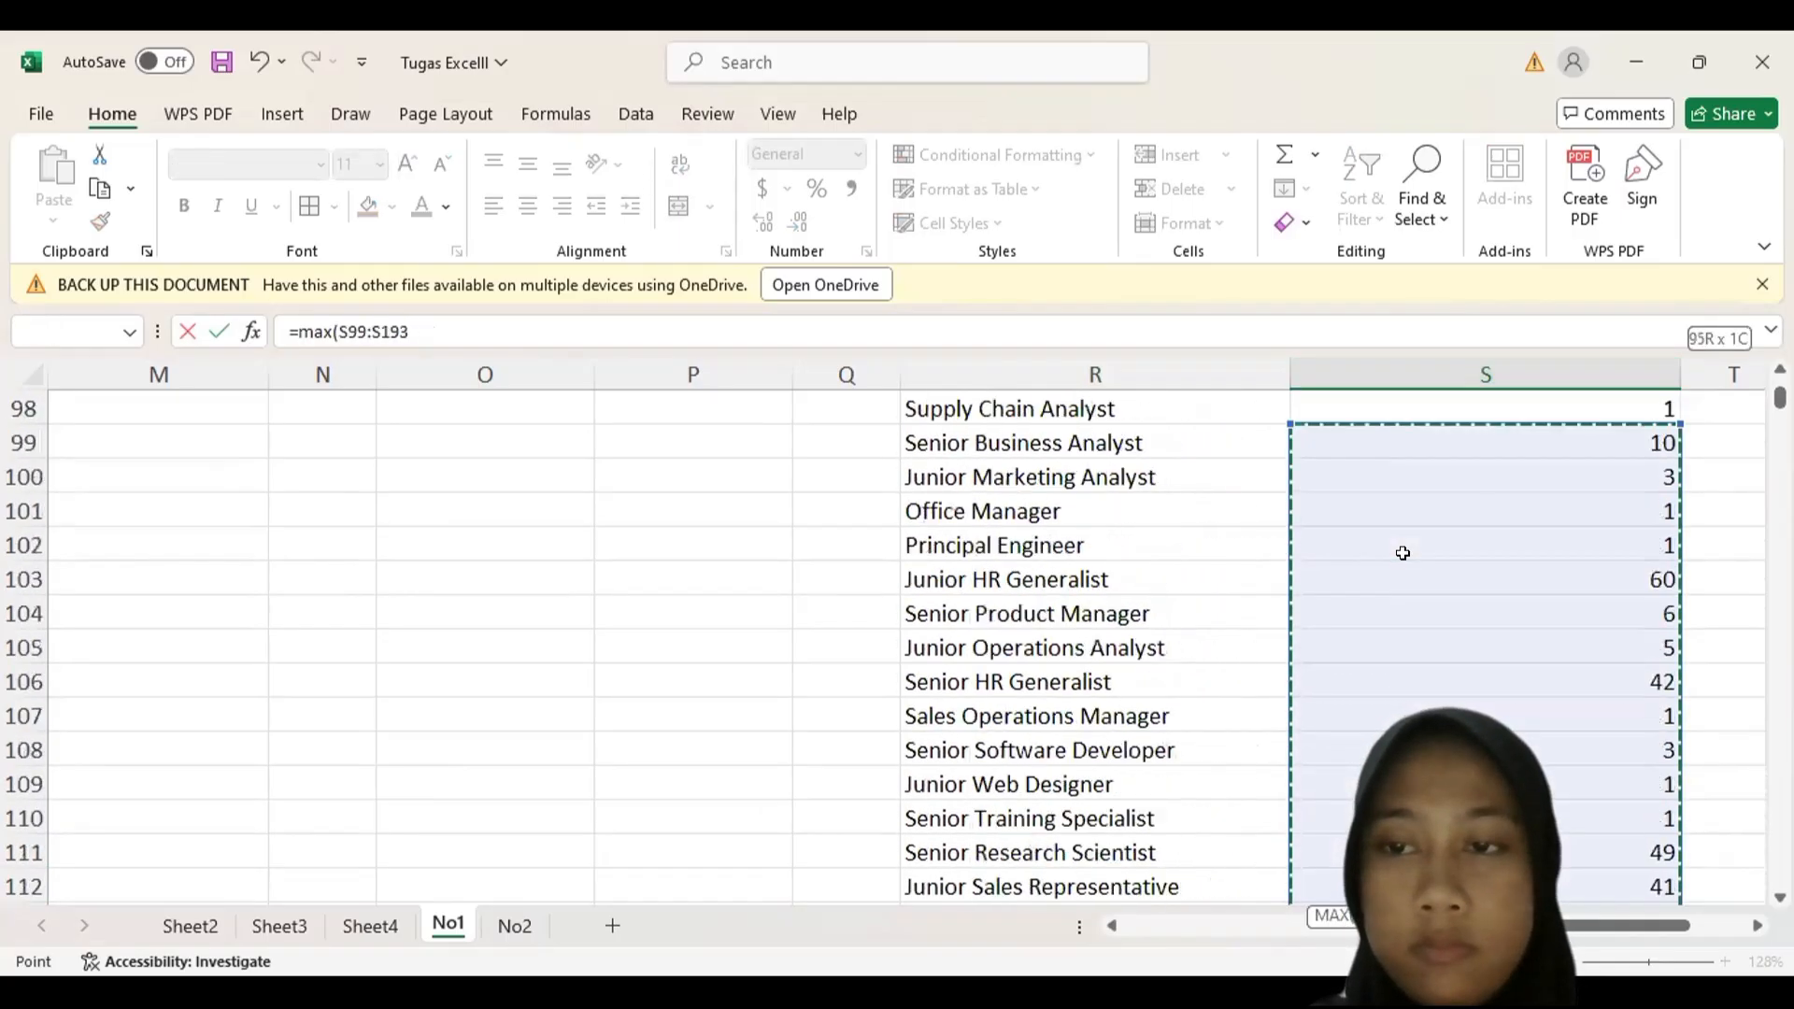
key(shift+Up)
key(shift+Up)
key(shift+Up)
key(shift+Up)
key(shift+Up)
key(shift+Up)
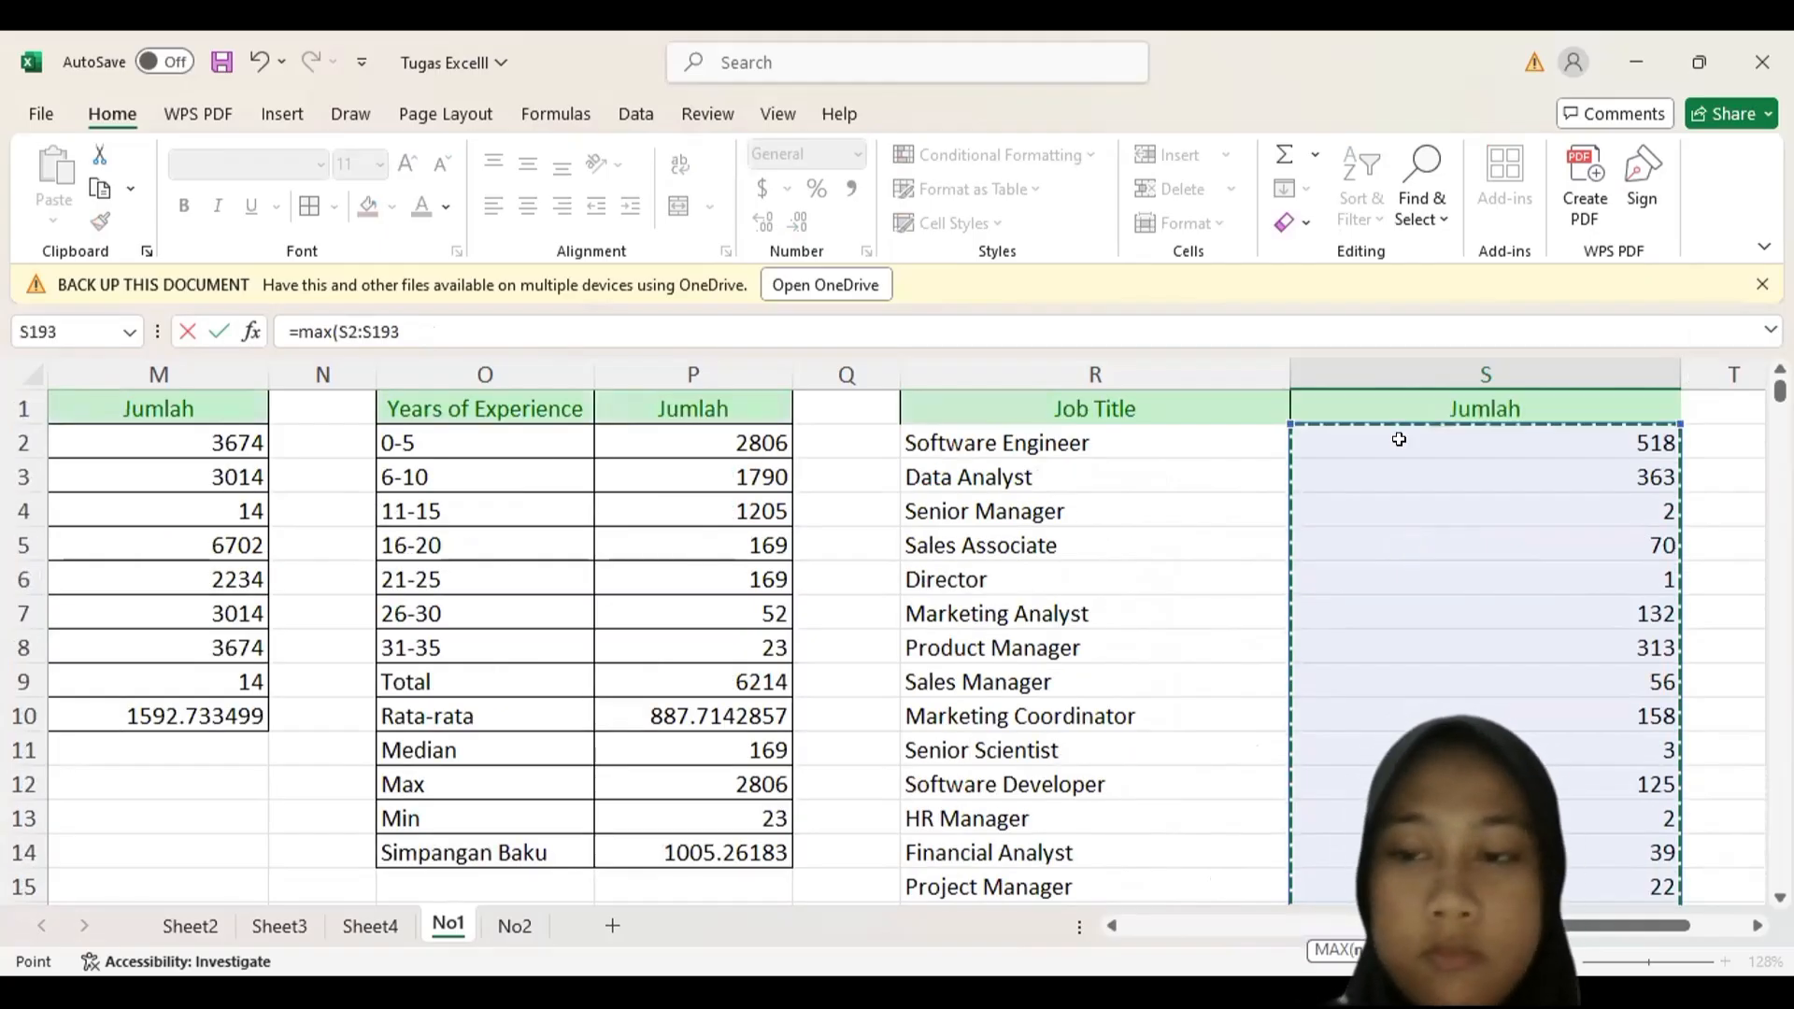
key(Return)
- Enter a STDEV.P formula in cell S199 covering all the job title counts up to S193 for Simpangan baku
scroll(1398, 440, down, 2)
text(=)
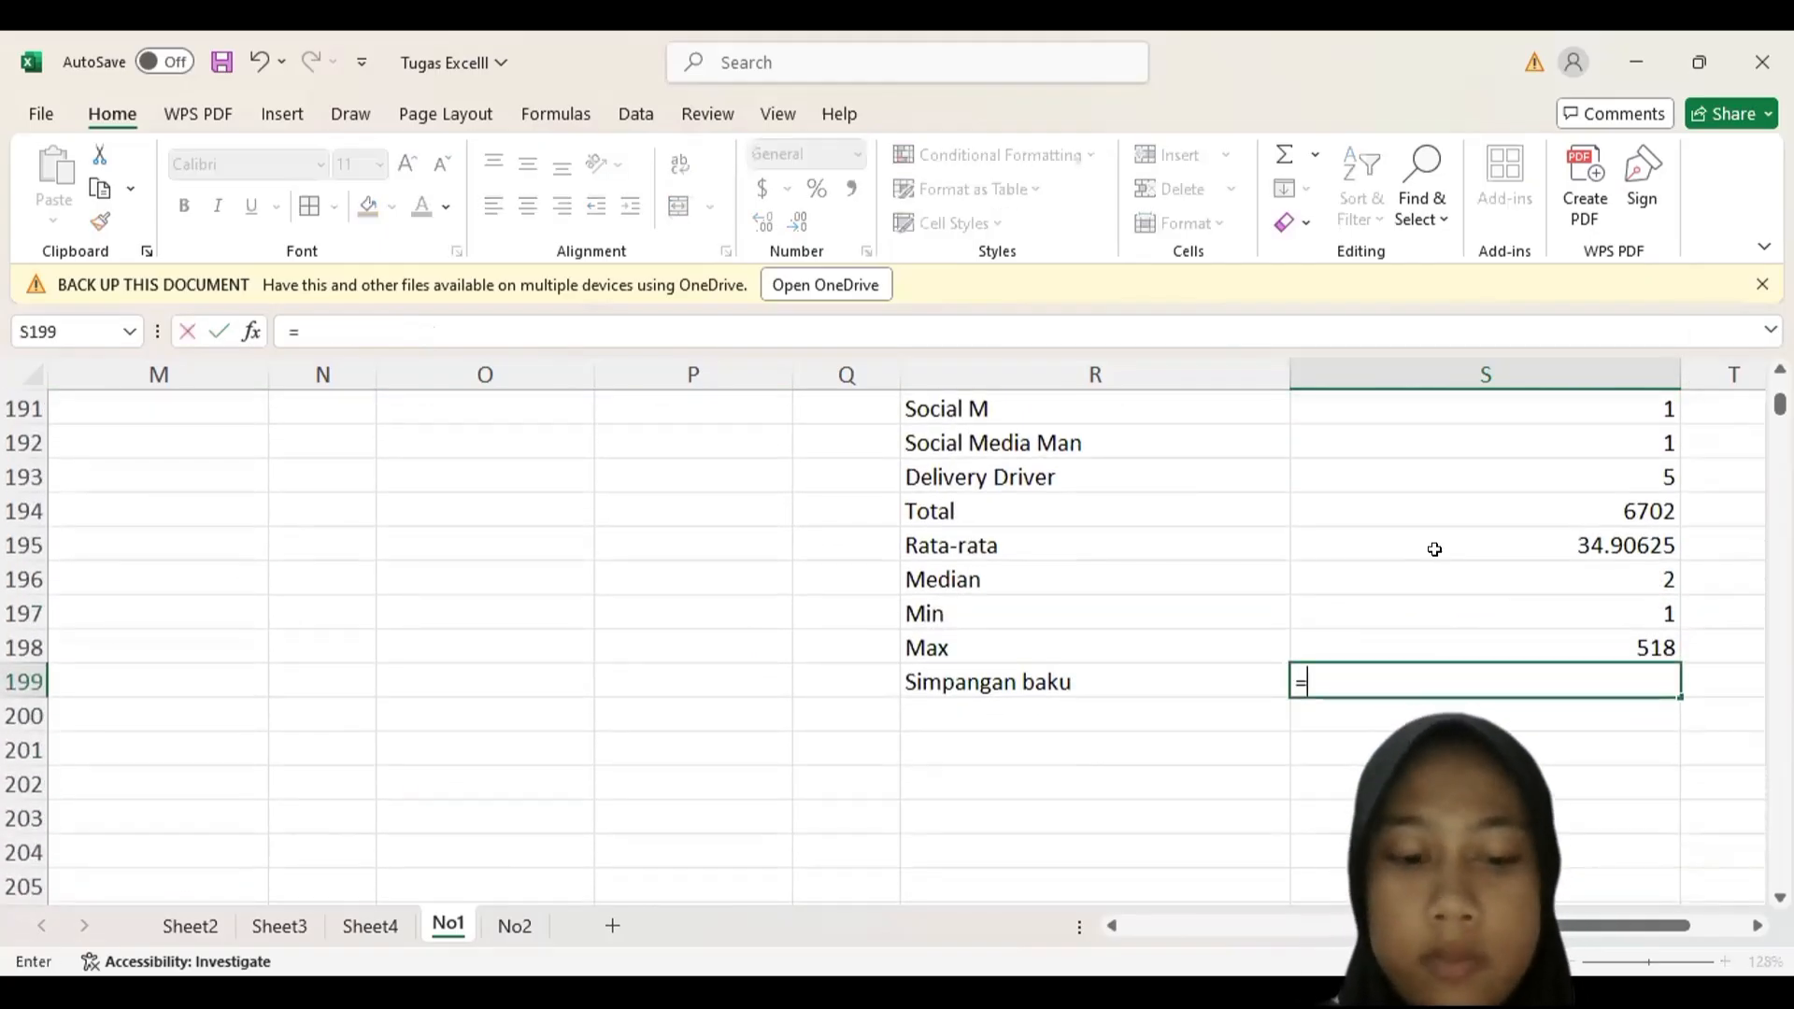
text(stde)
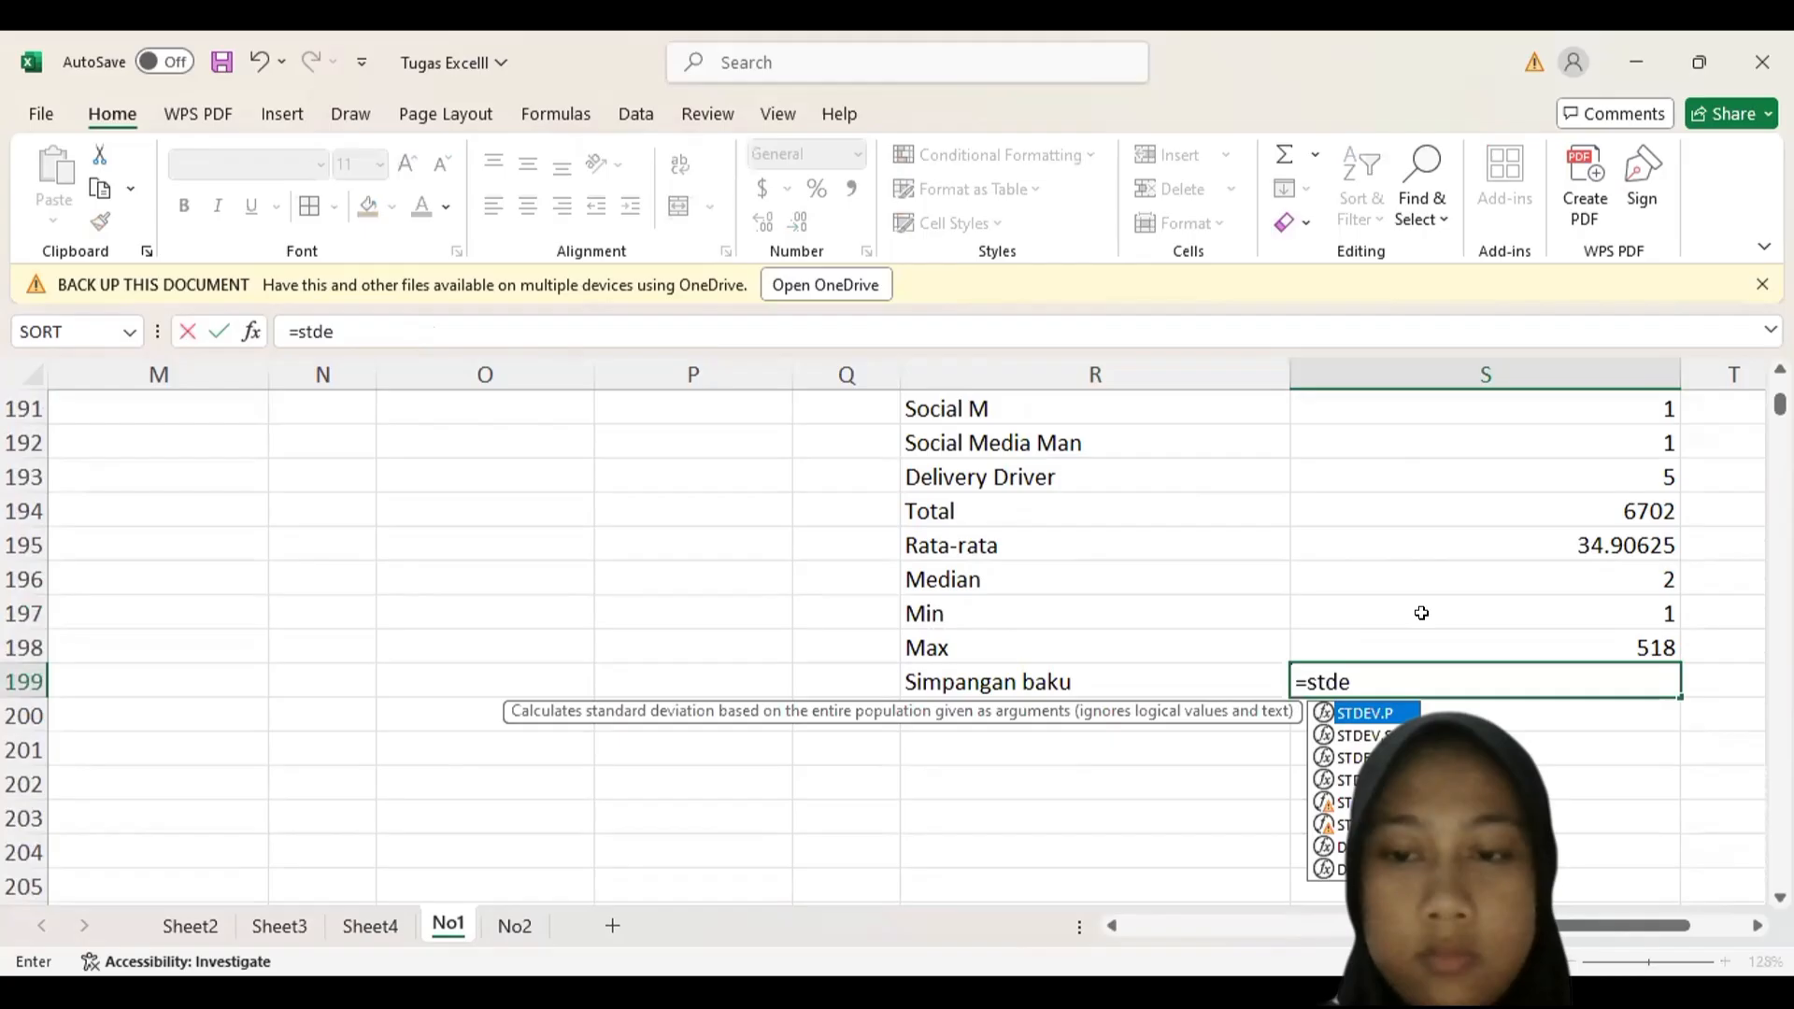
double_click(1383, 706)
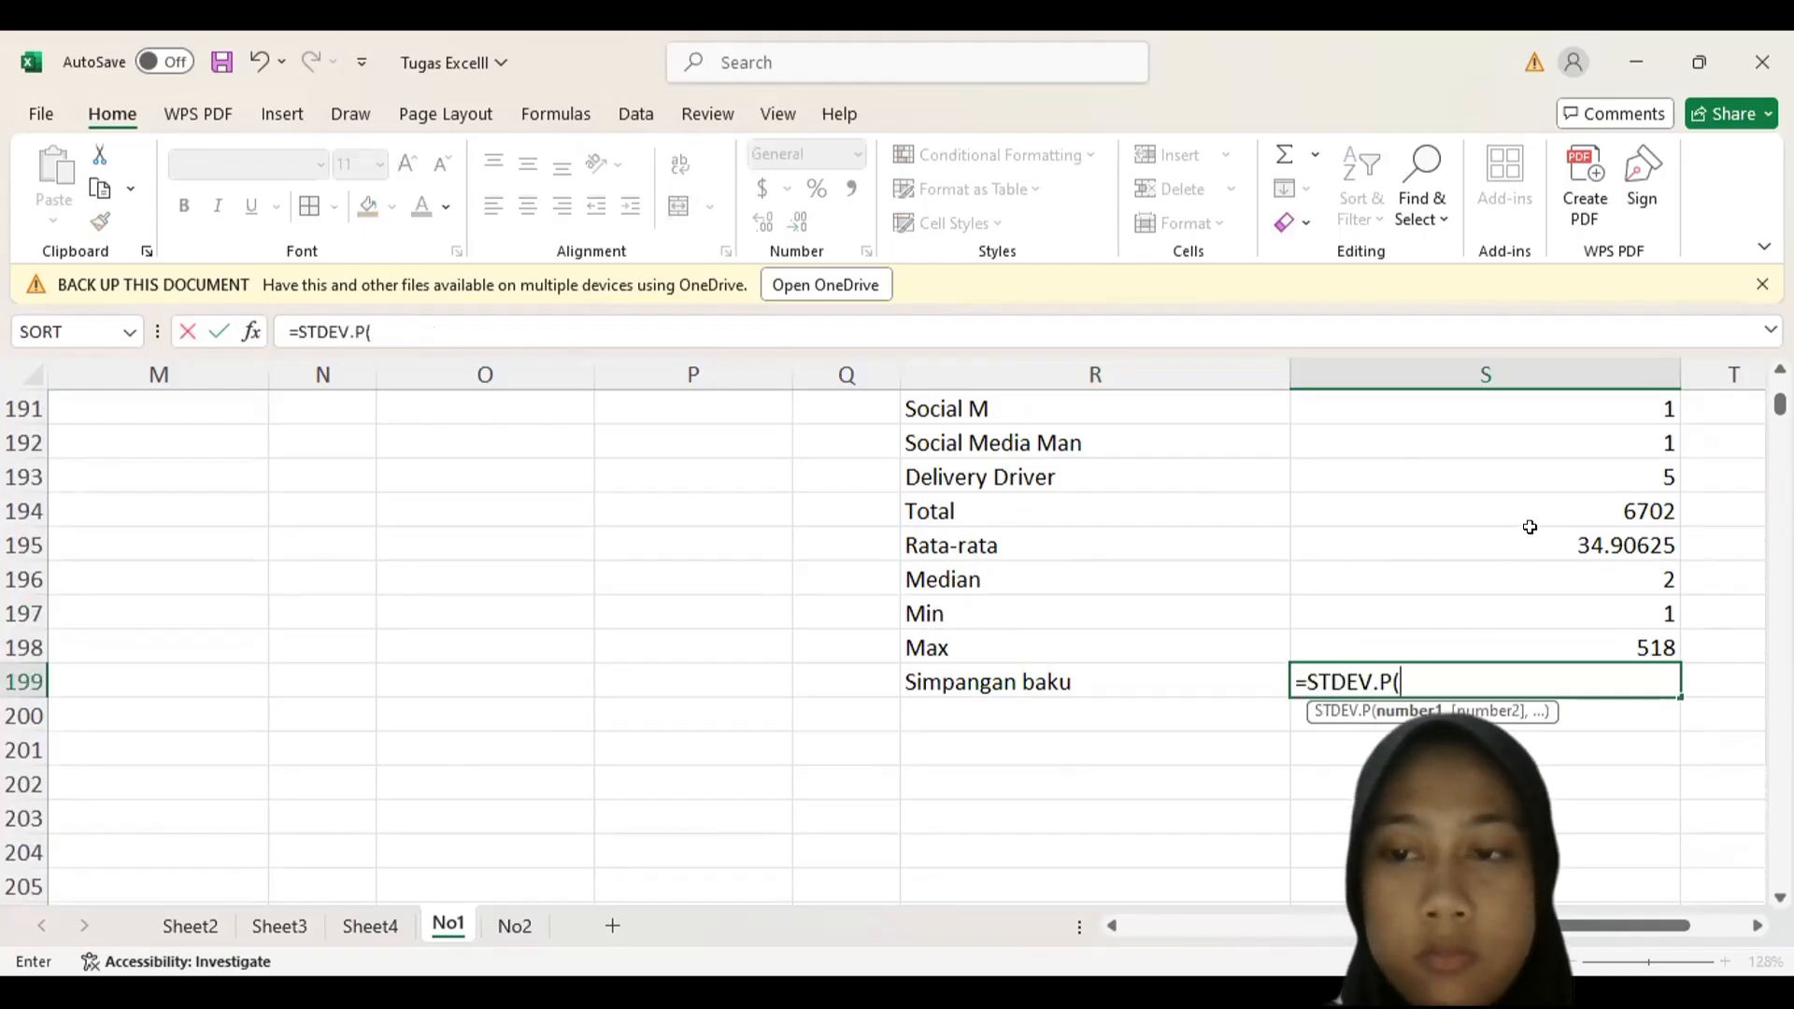
click(1559, 478)
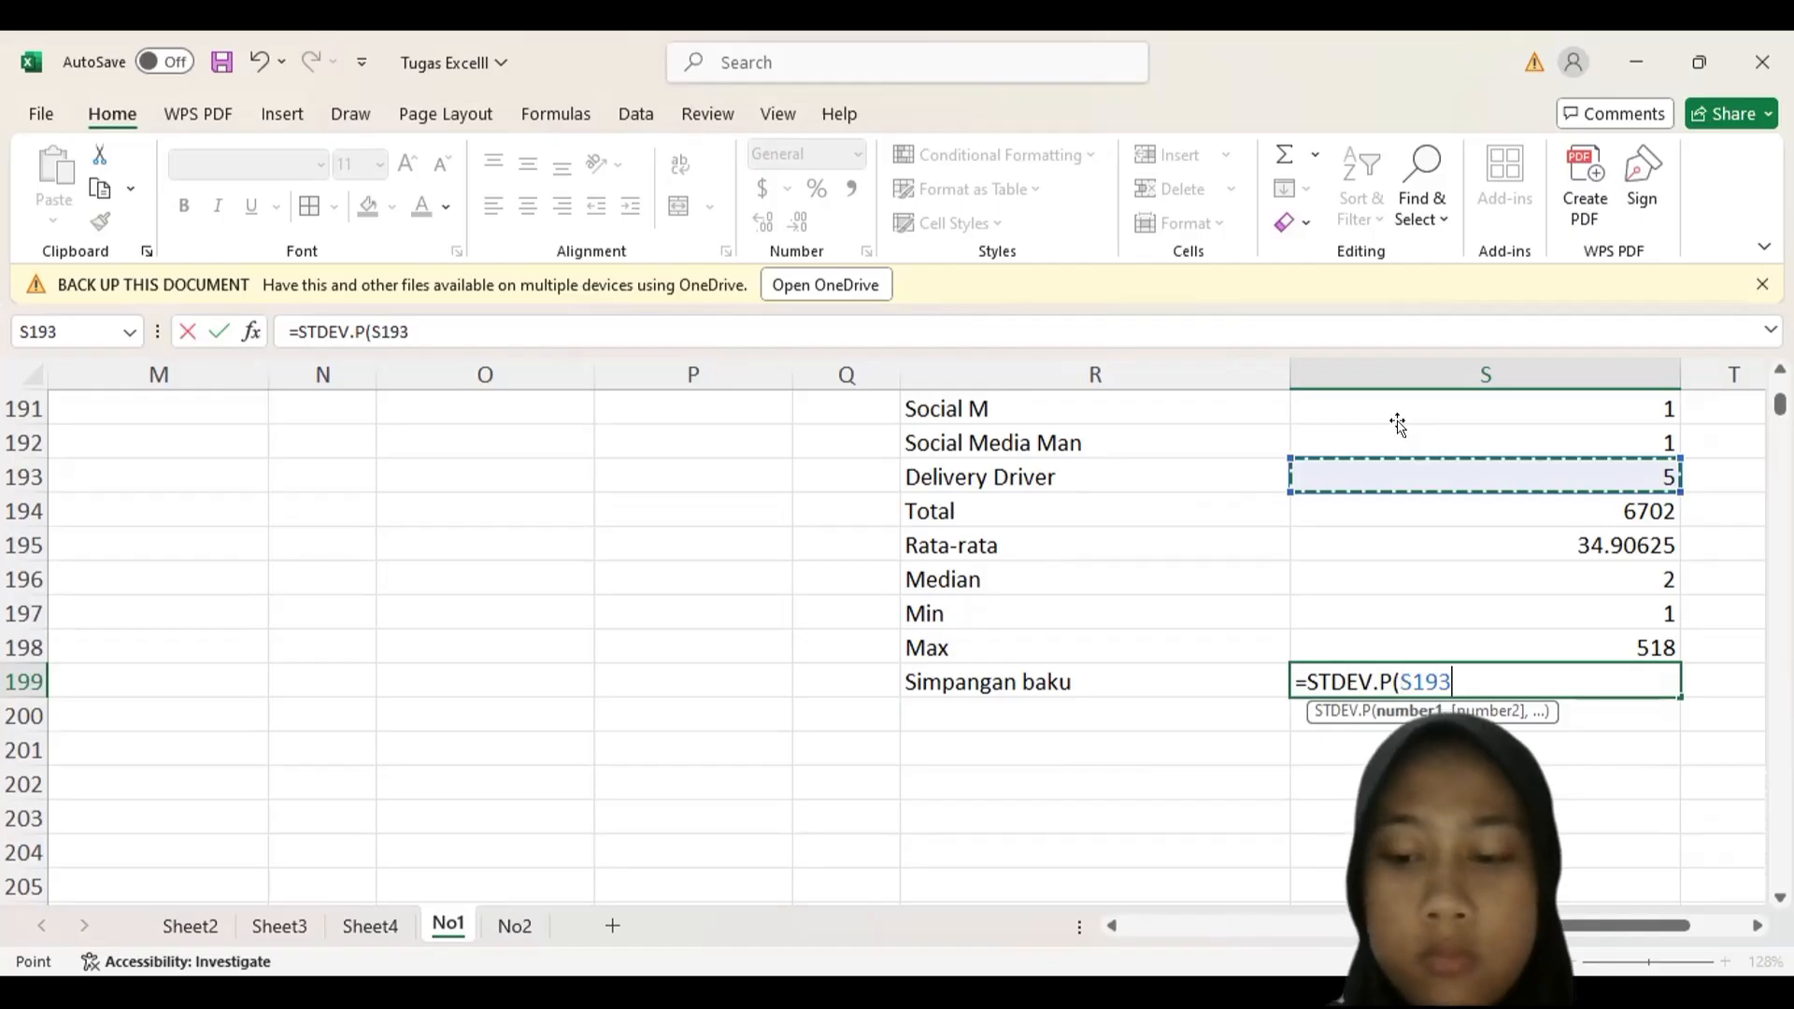
key(ctrl+shift+Up)
key(Return)
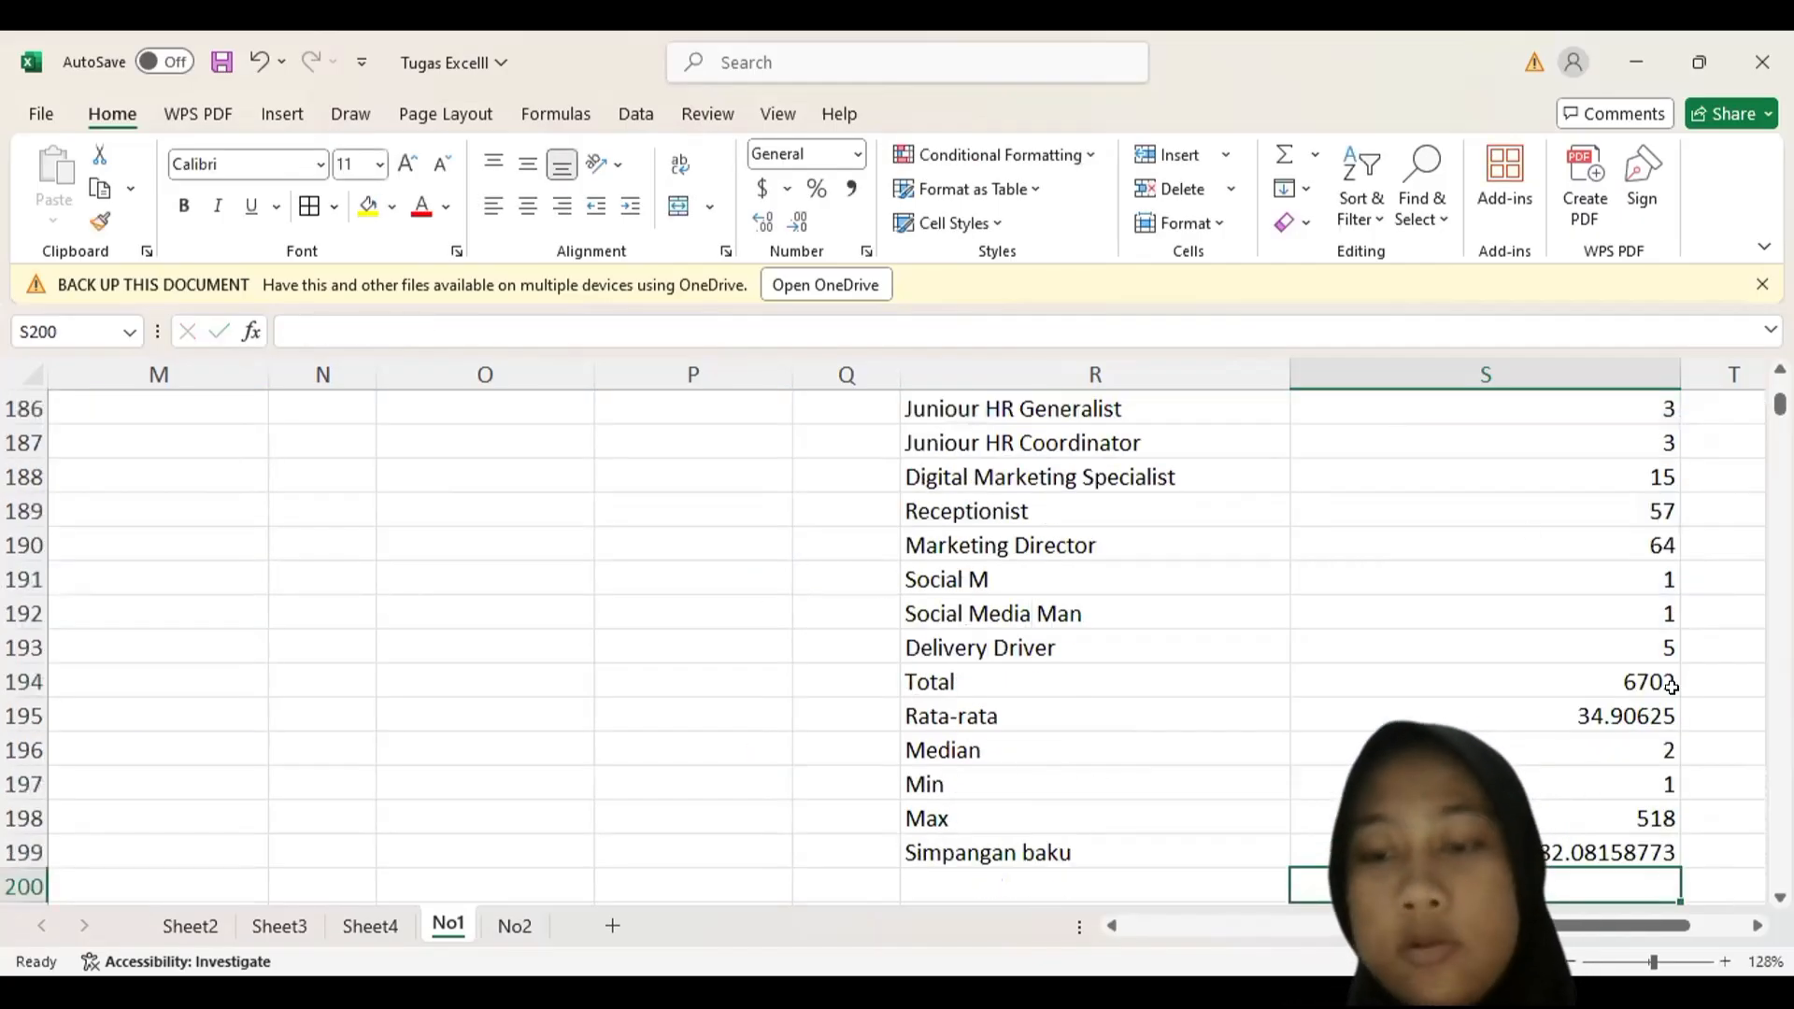
- Widen column L so the Gender table's Simpangan Baku label fits in full
scroll(1671, 687, down, 2)
scroll(1671, 687, down, 2)
scroll(1671, 688, up, 20)
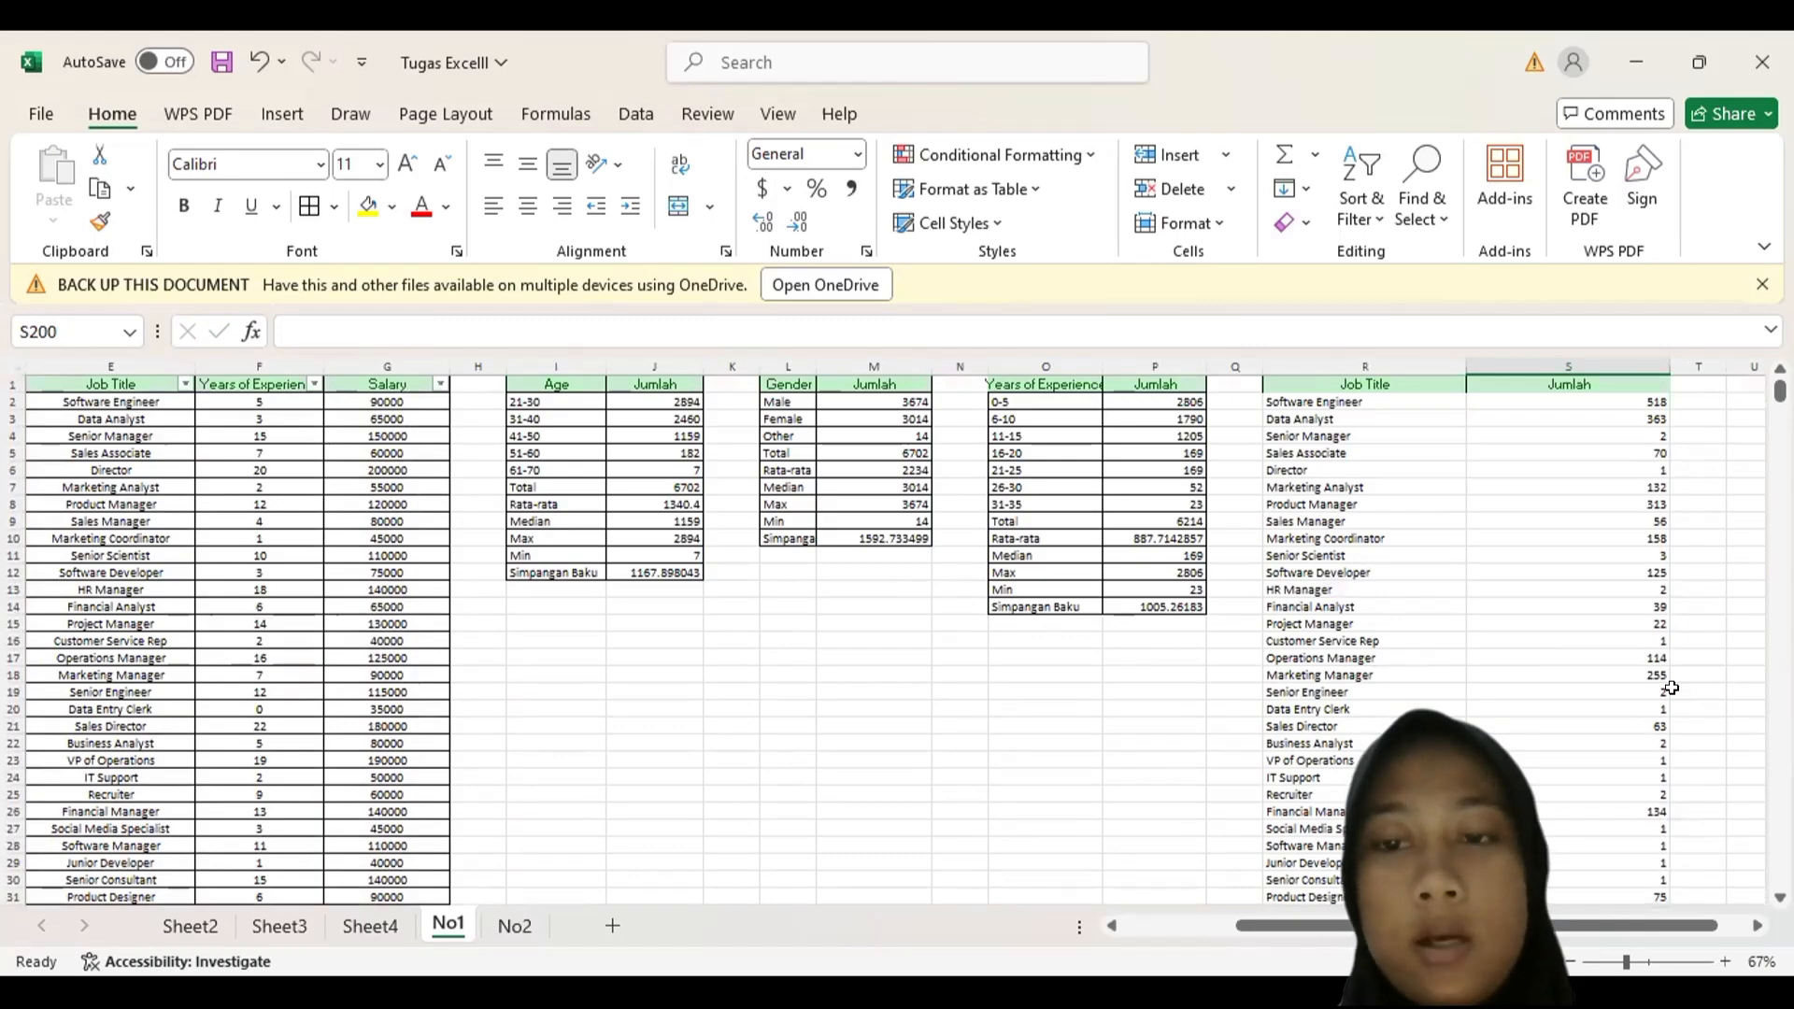
scroll(1544, 678, down, 20)
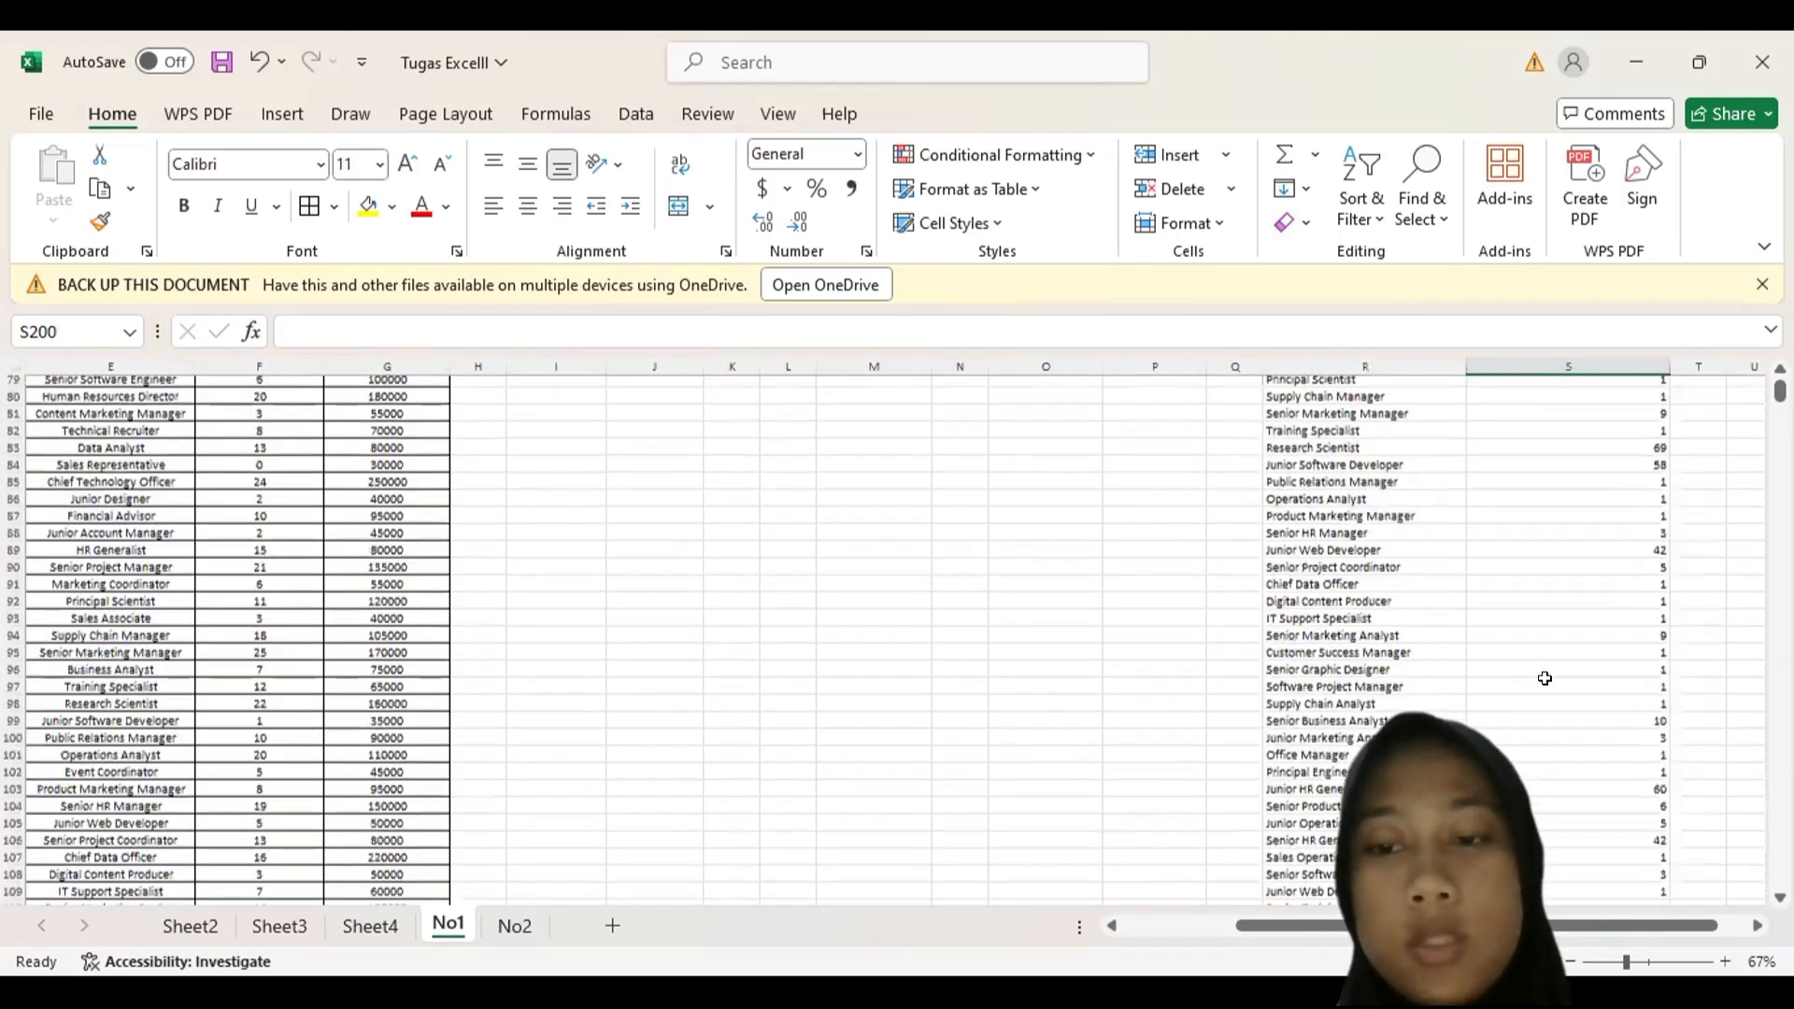
scroll(1544, 678, up, 20)
scroll(1544, 678, down, 20)
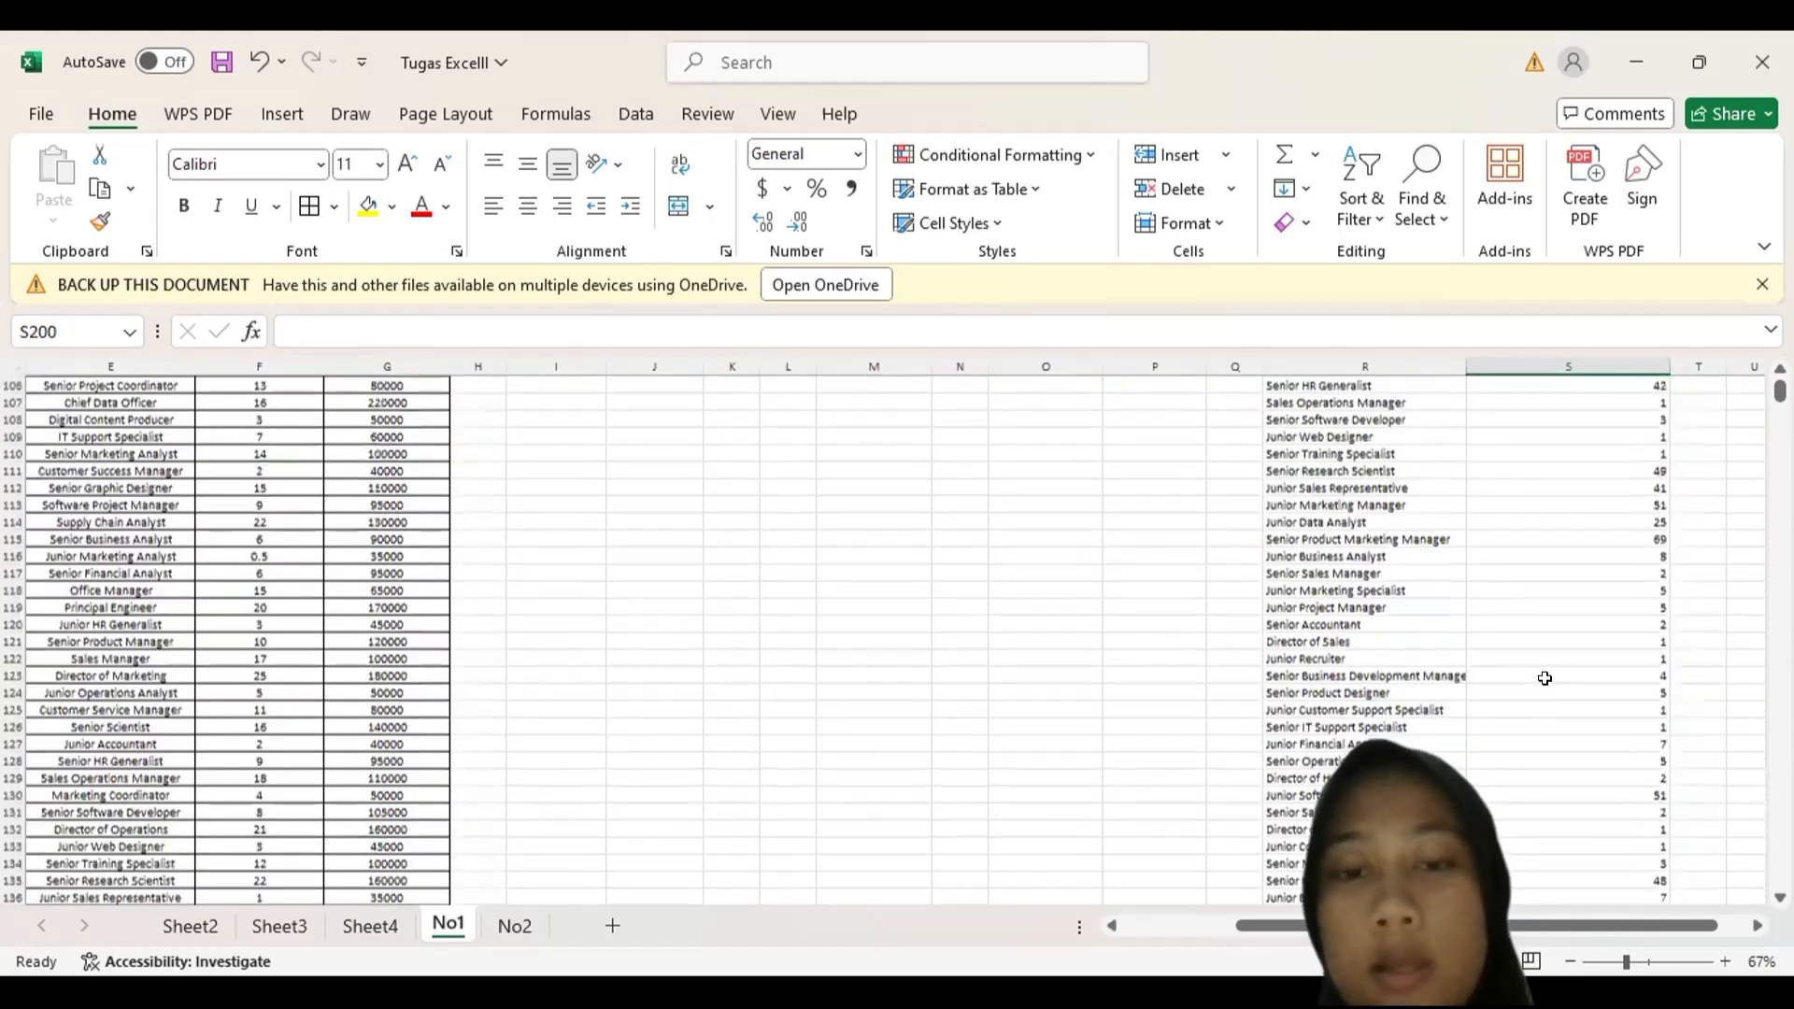
scroll(1545, 679, up, 20)
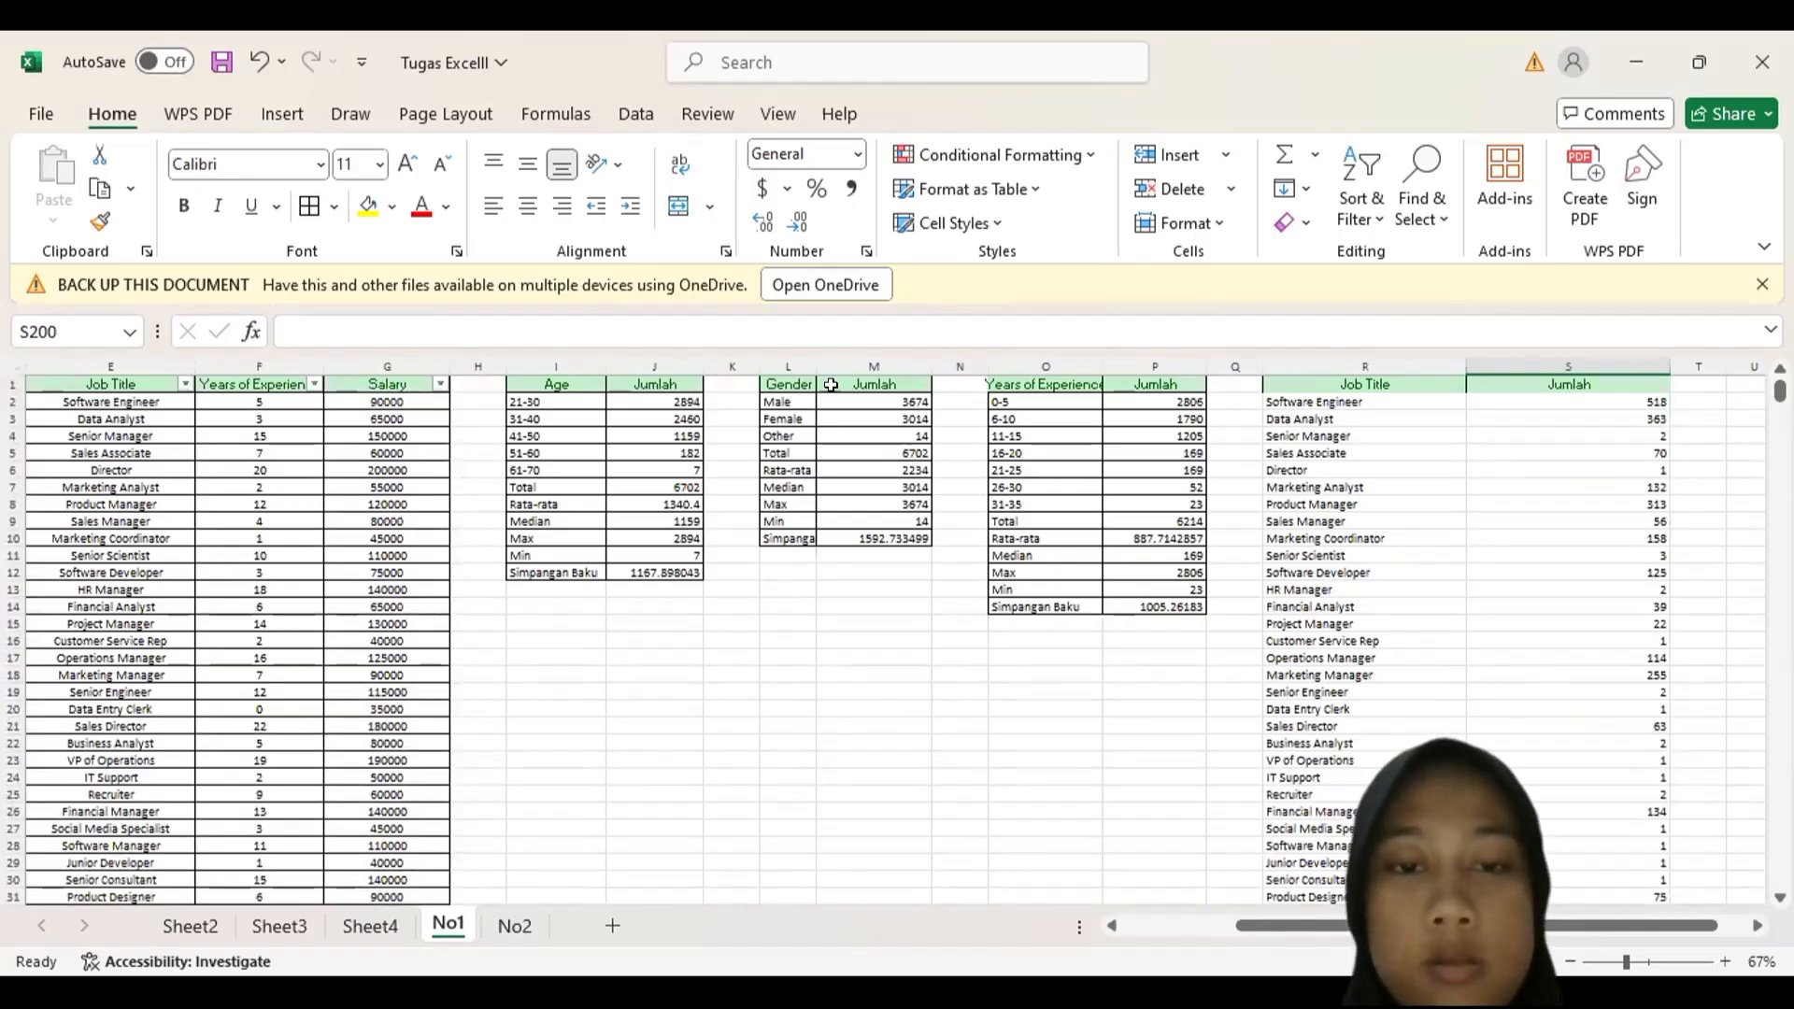
drag(817, 366, 860, 366)
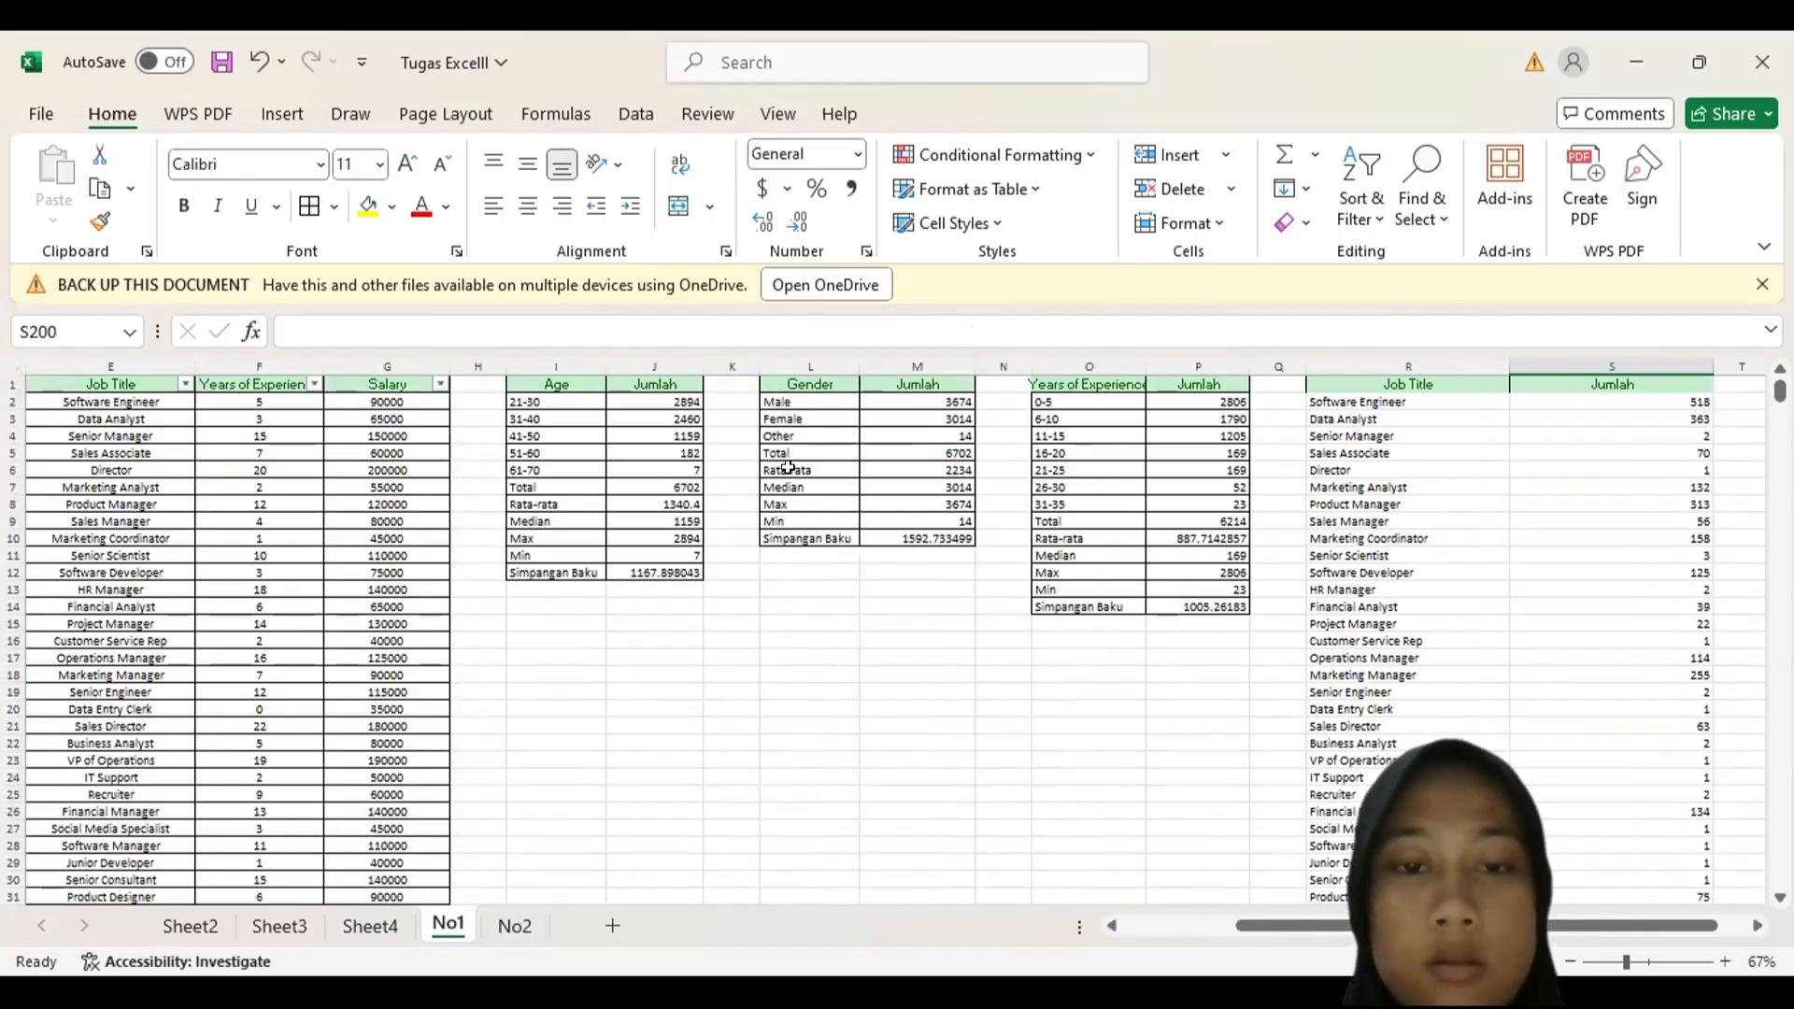
- Try a red cell style on the Gender table's summary rows L6:M10 and undo it
drag(781, 469, 879, 527)
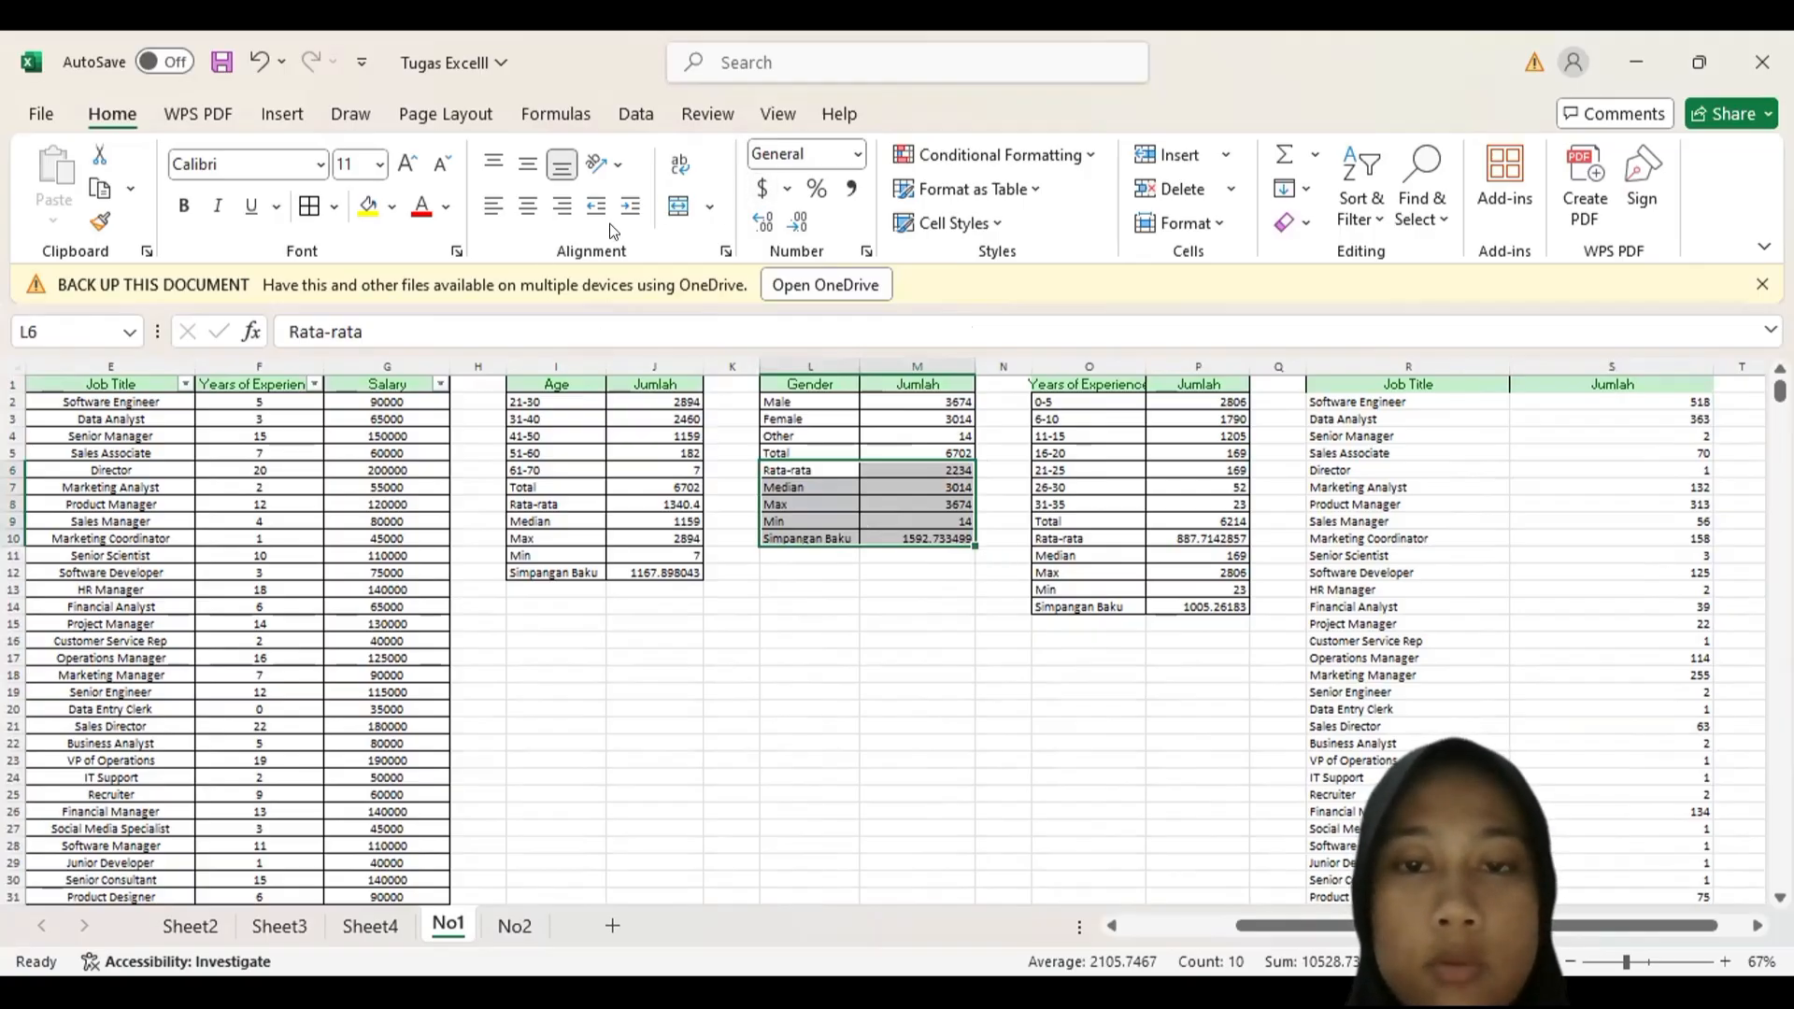
click(981, 221)
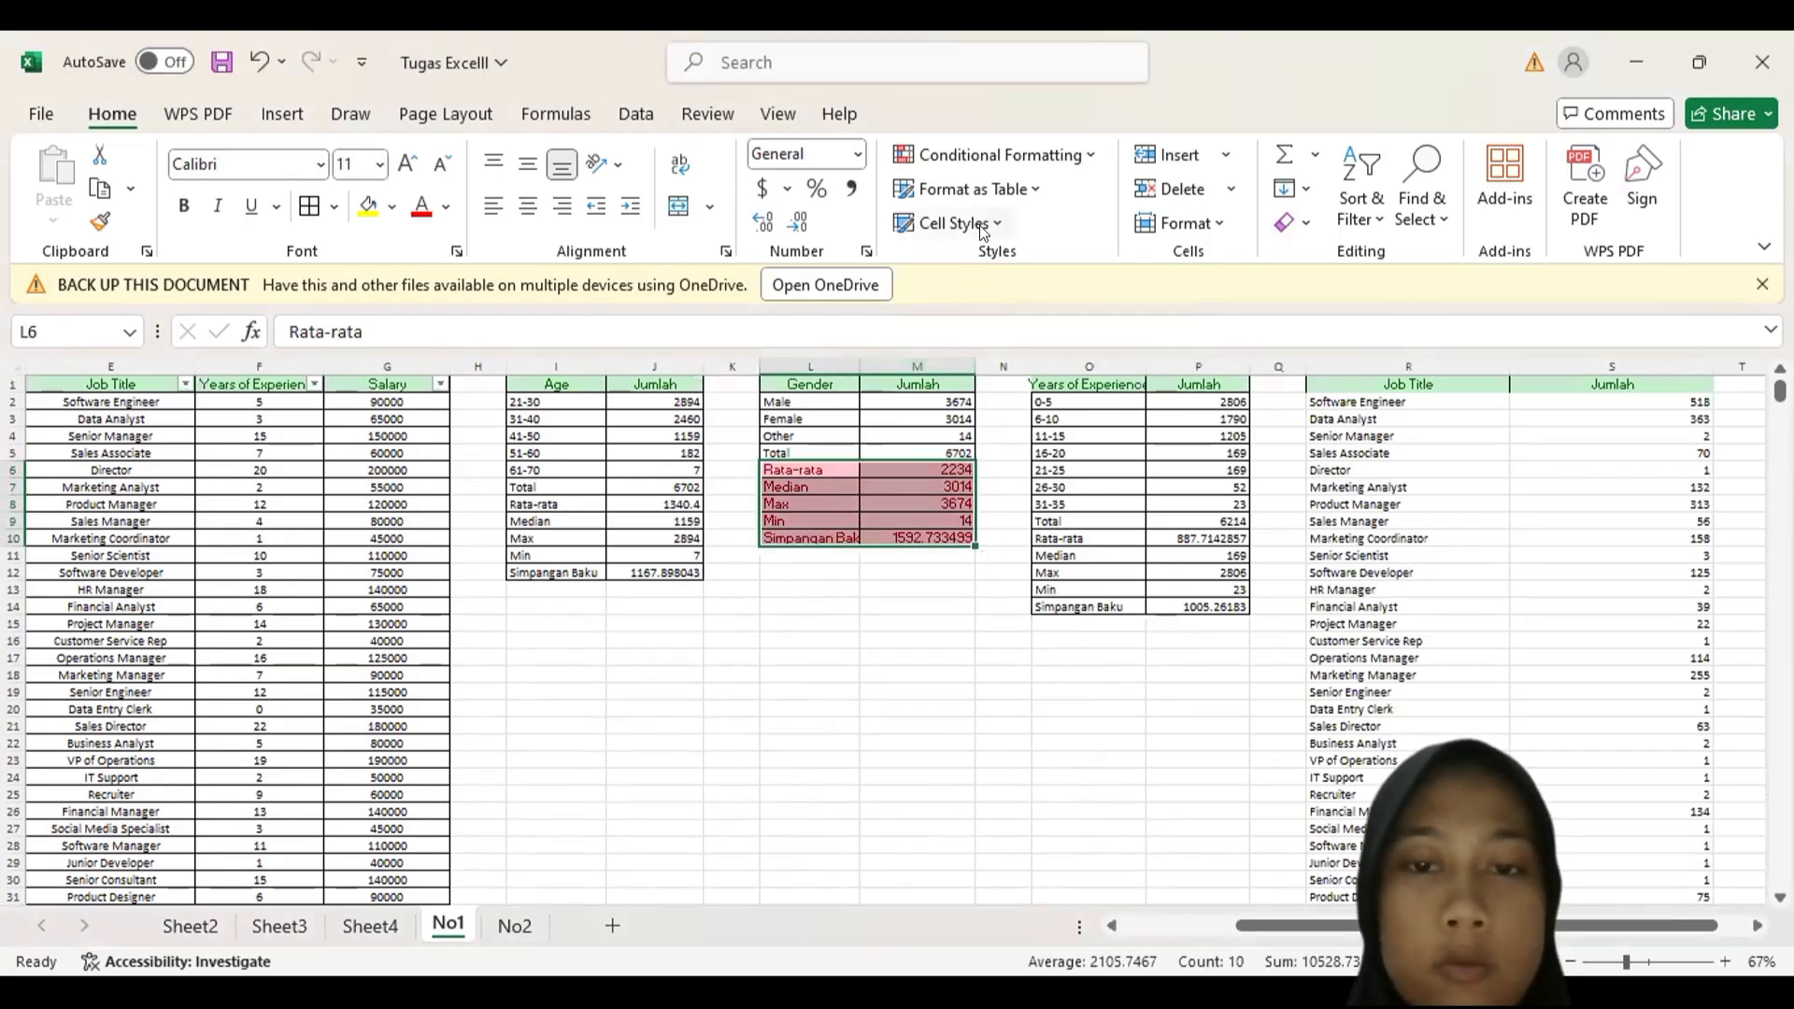
key(ctrl+z)
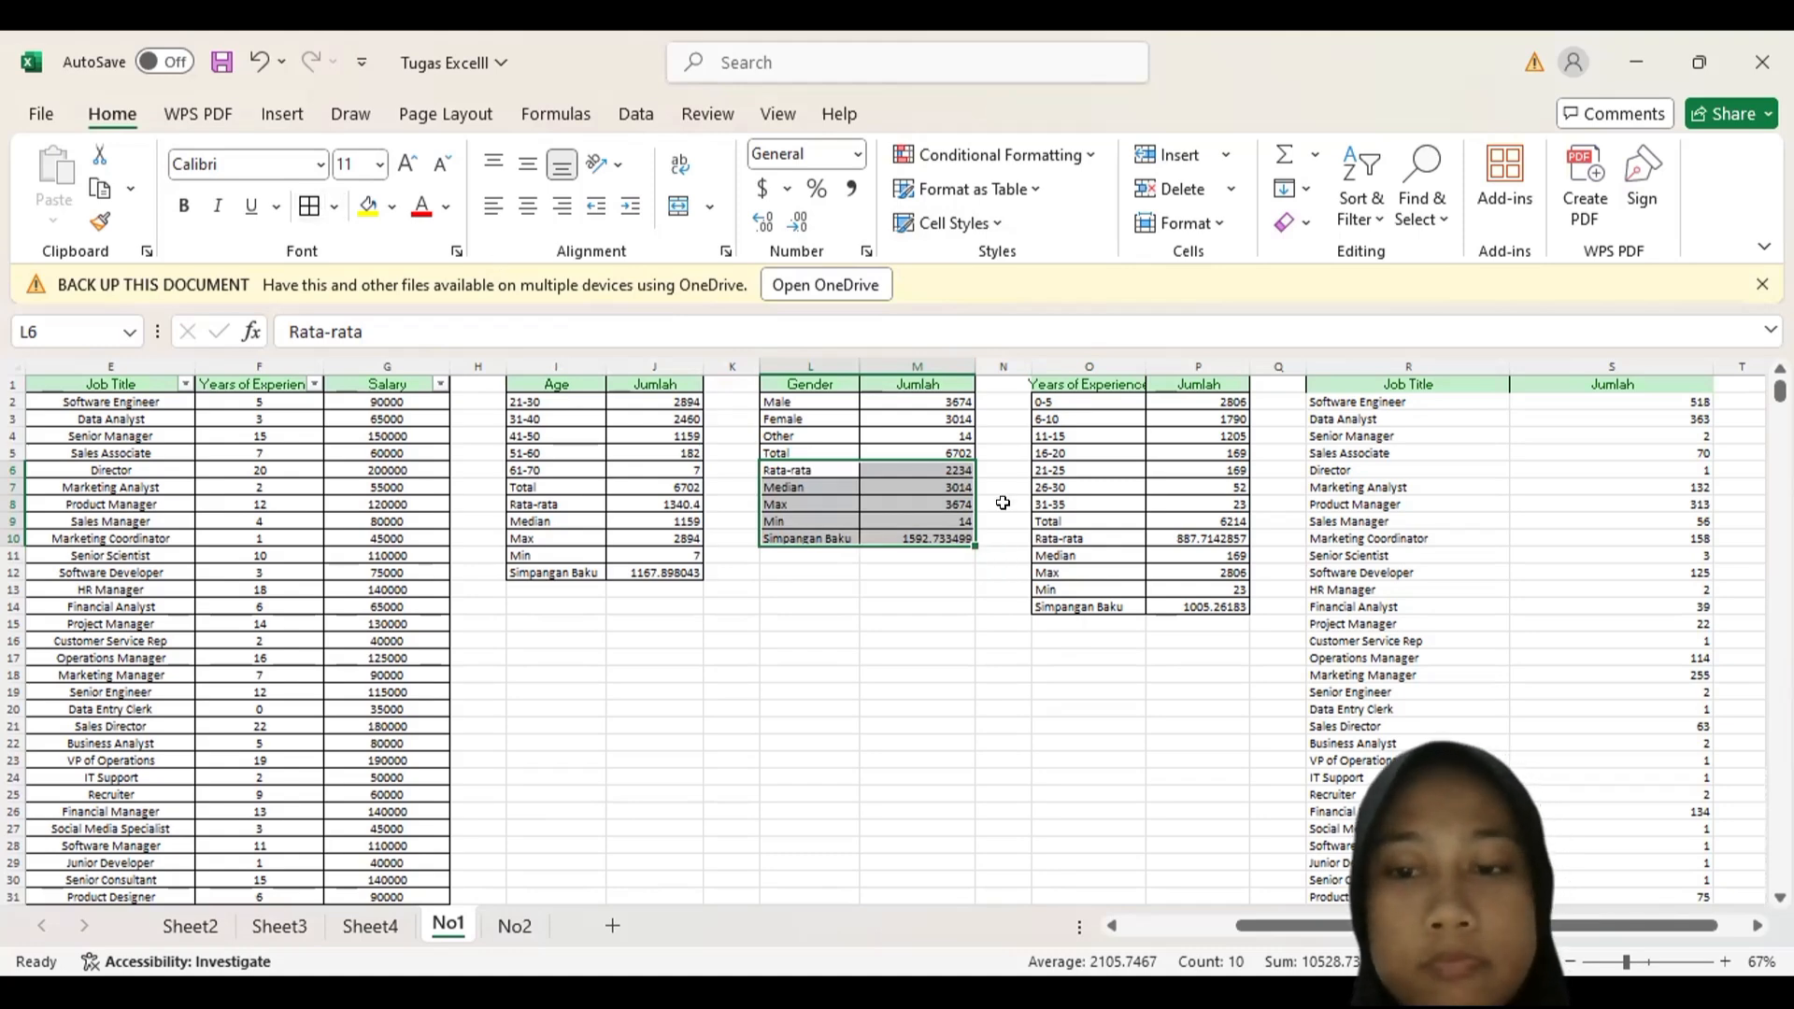
- Apply all borders to the Job Title table's columns R and S
key(alt+Tab)
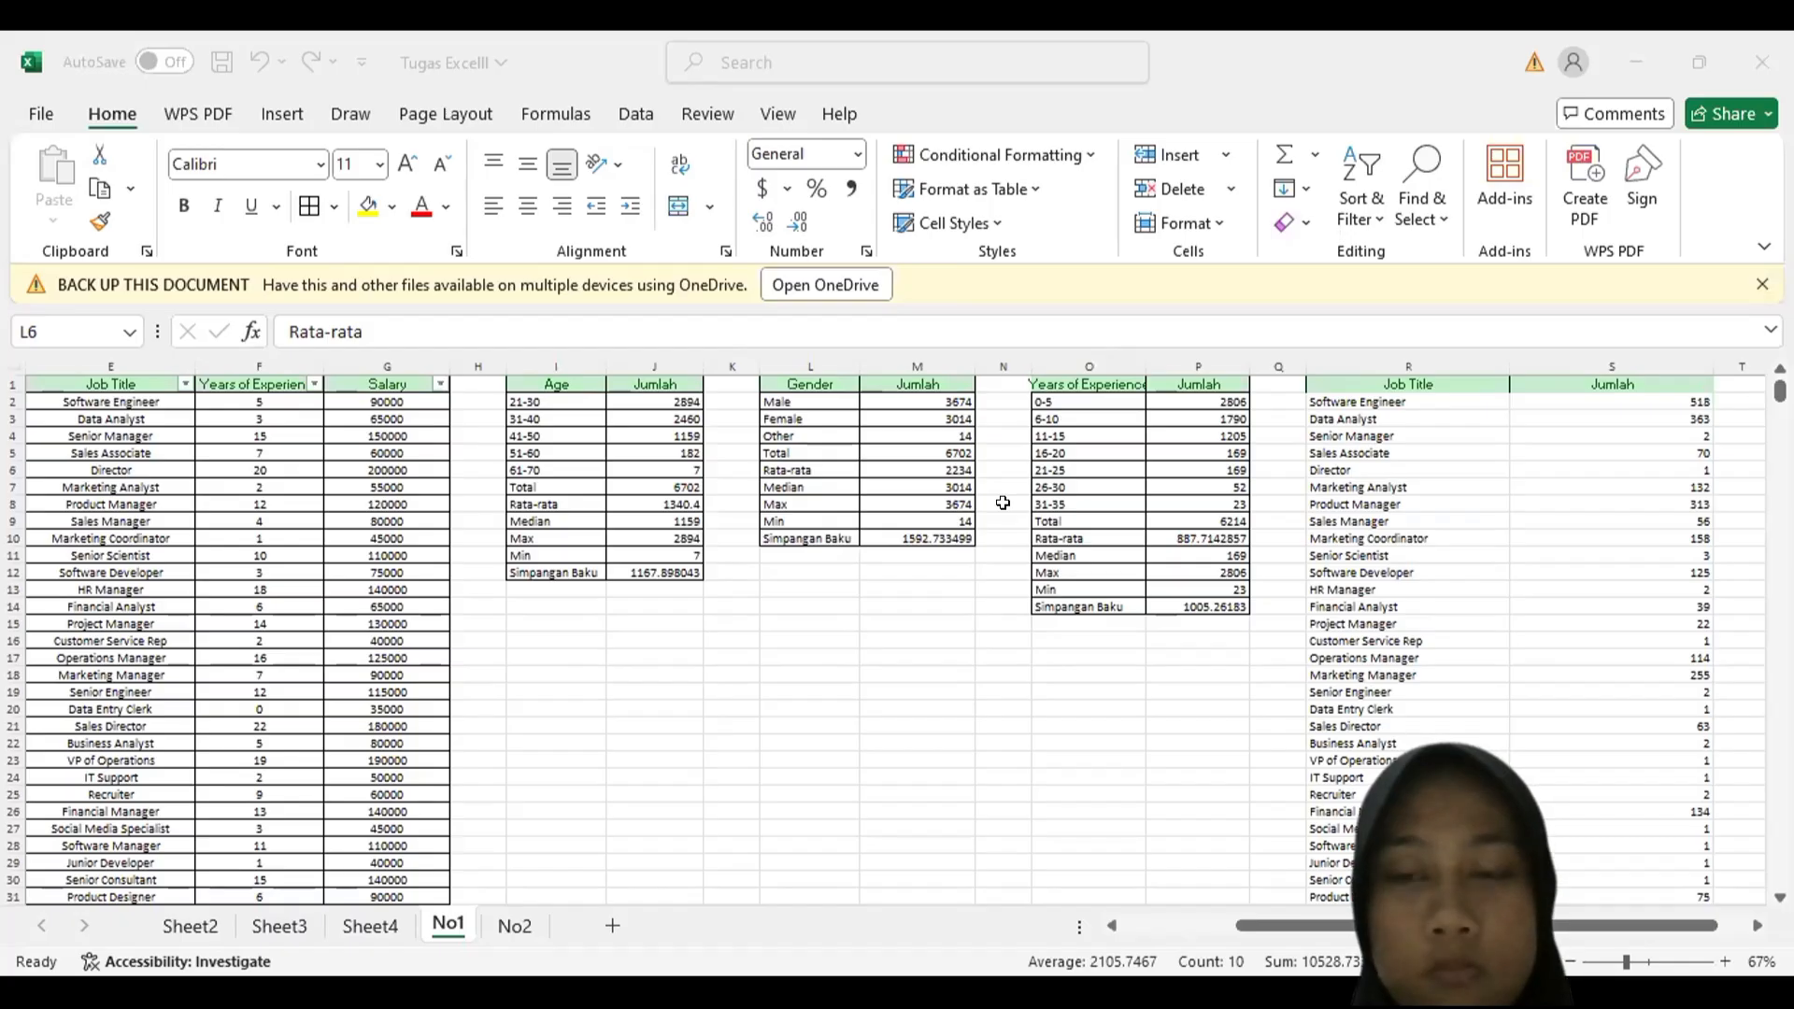
scroll(1514, 584, down, 20)
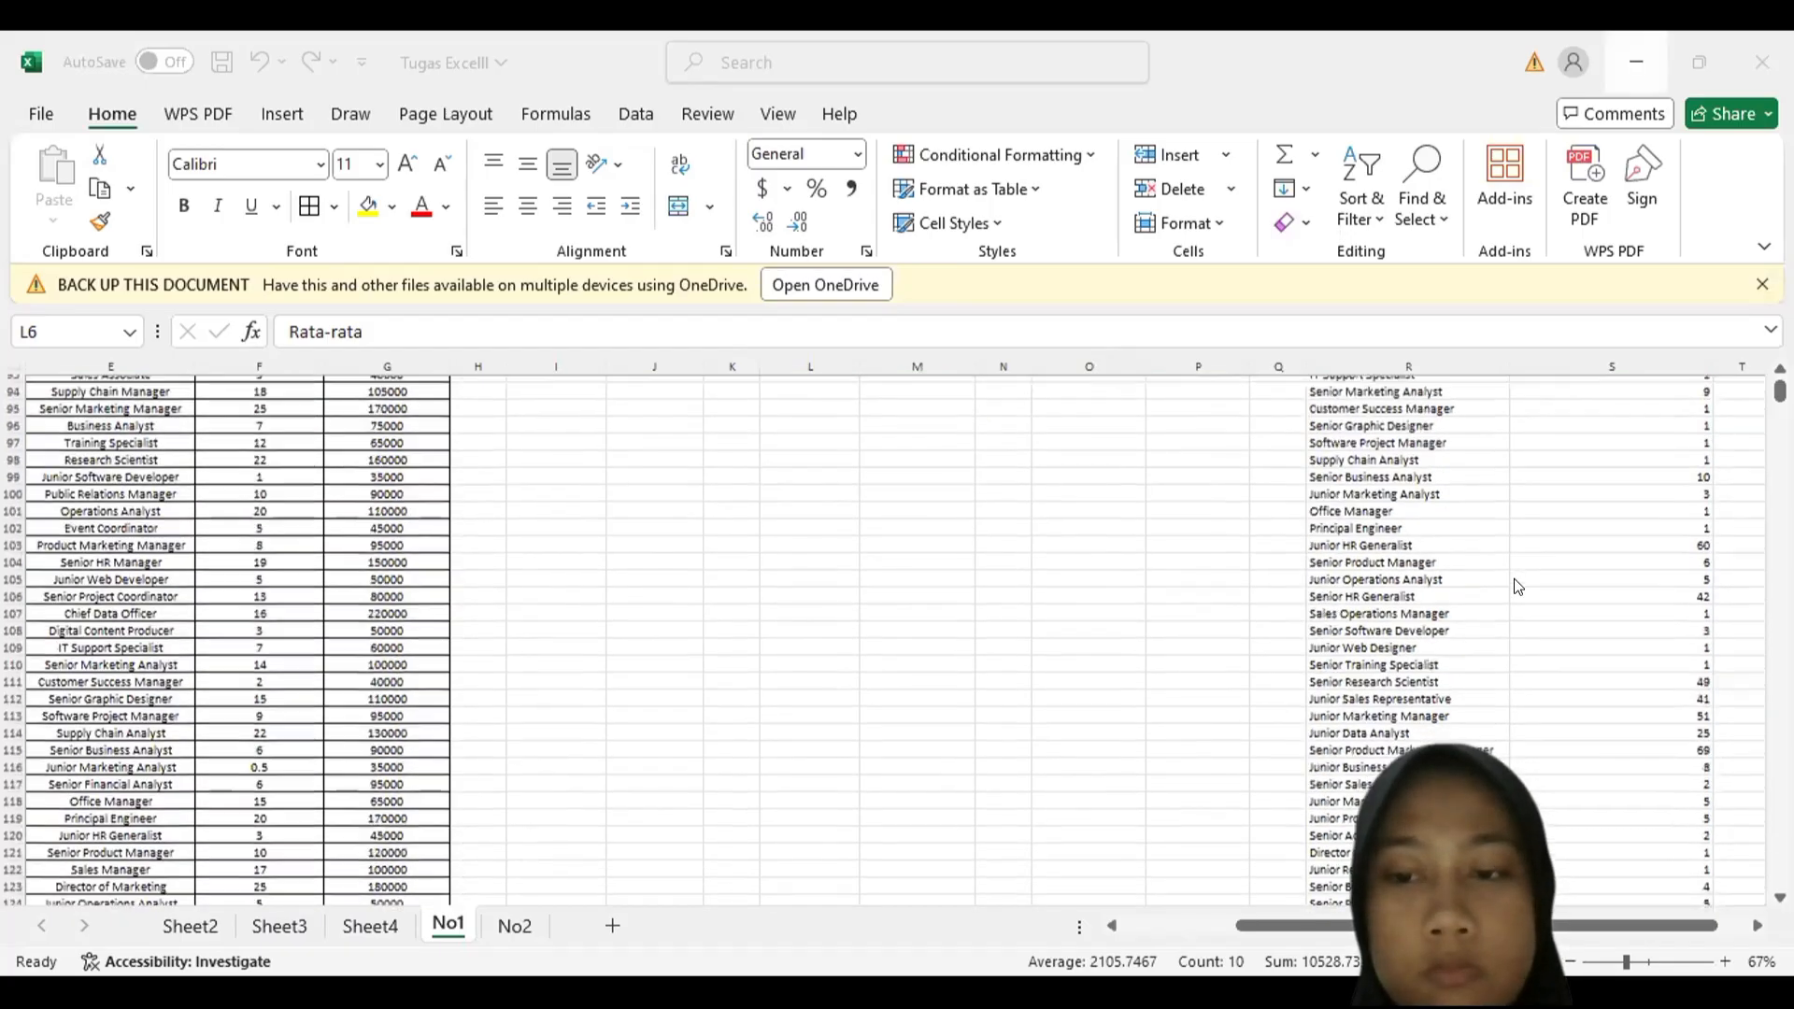
scroll(1516, 585, down, 20)
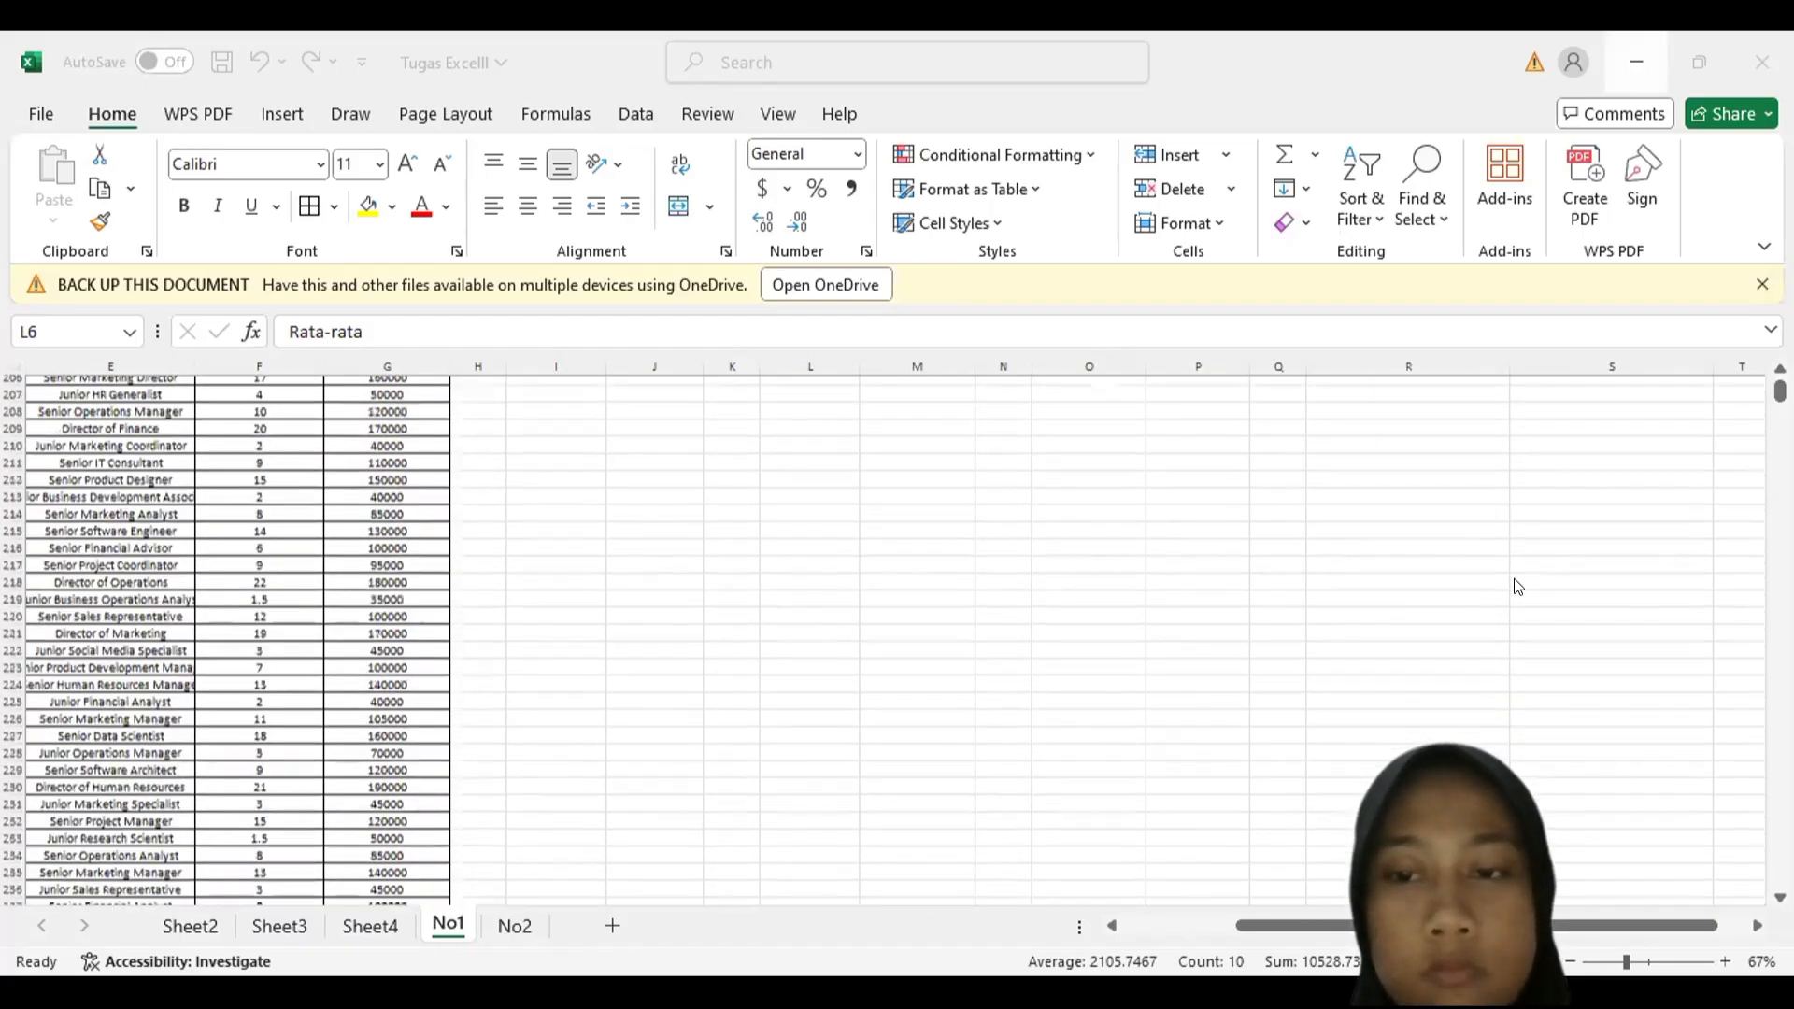
scroll(1516, 586, up, 20)
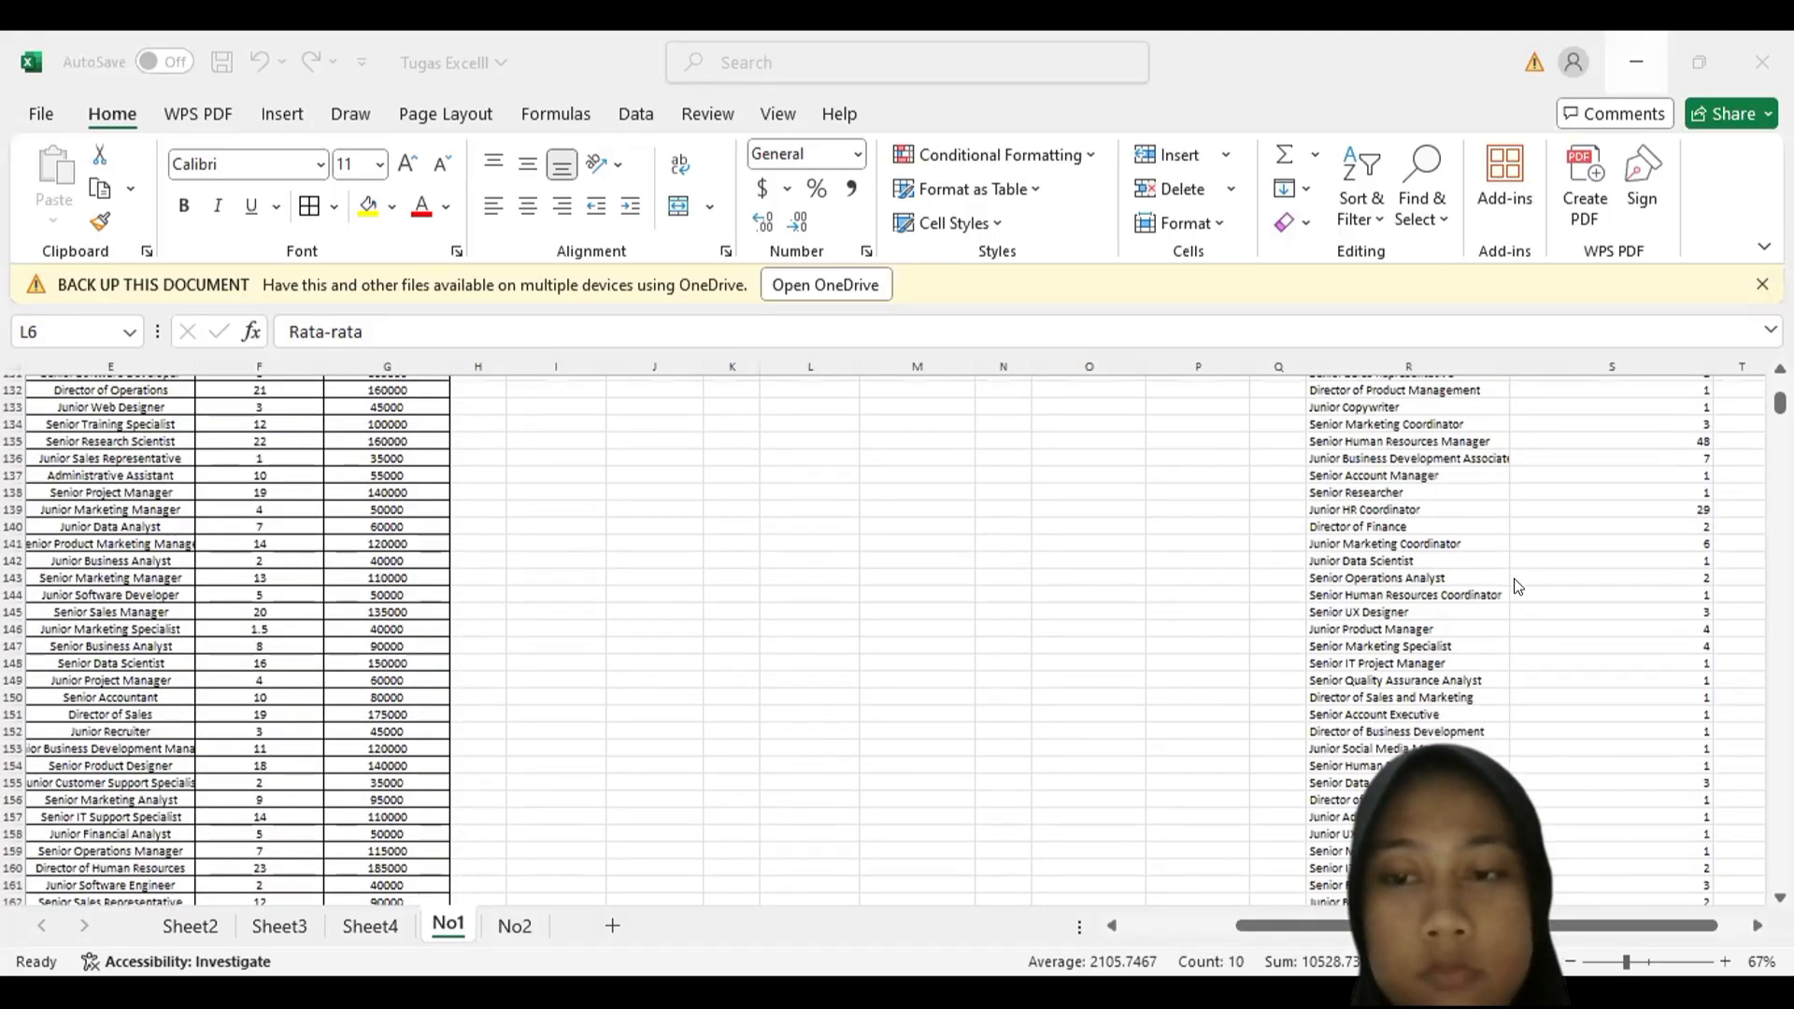
scroll(1513, 587, up, 20)
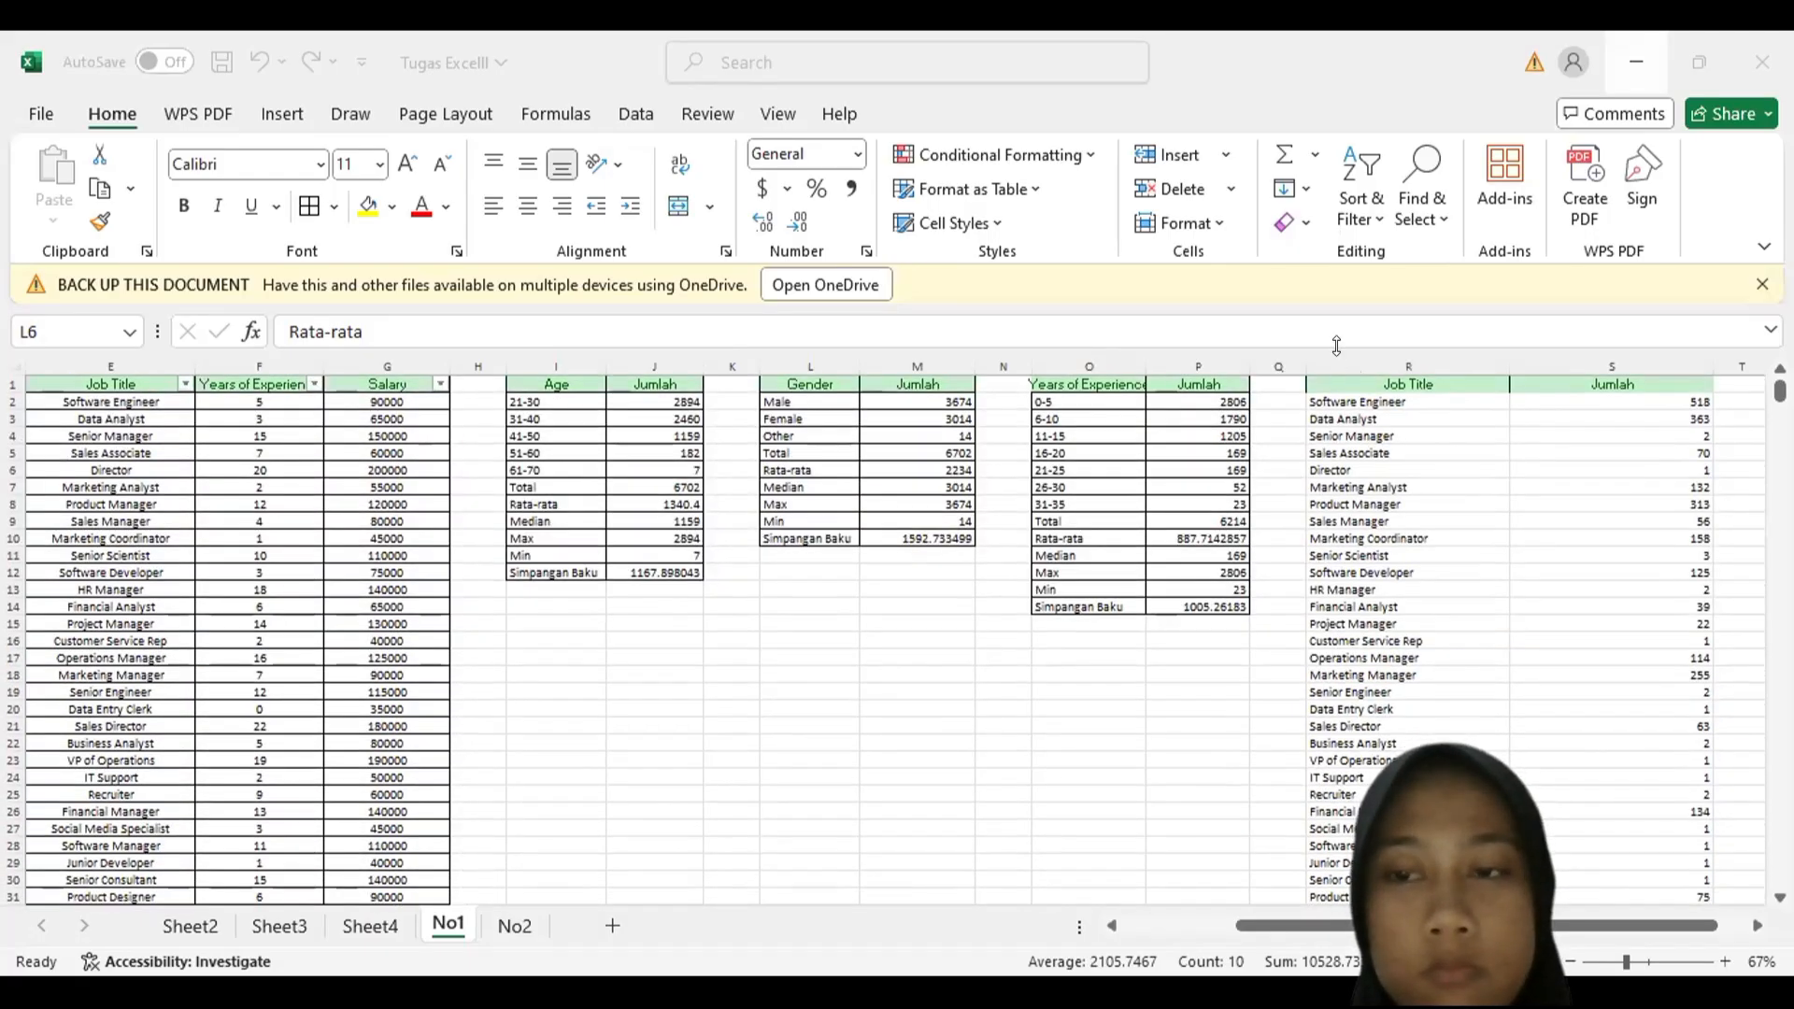
click(1457, 416)
click(1395, 367)
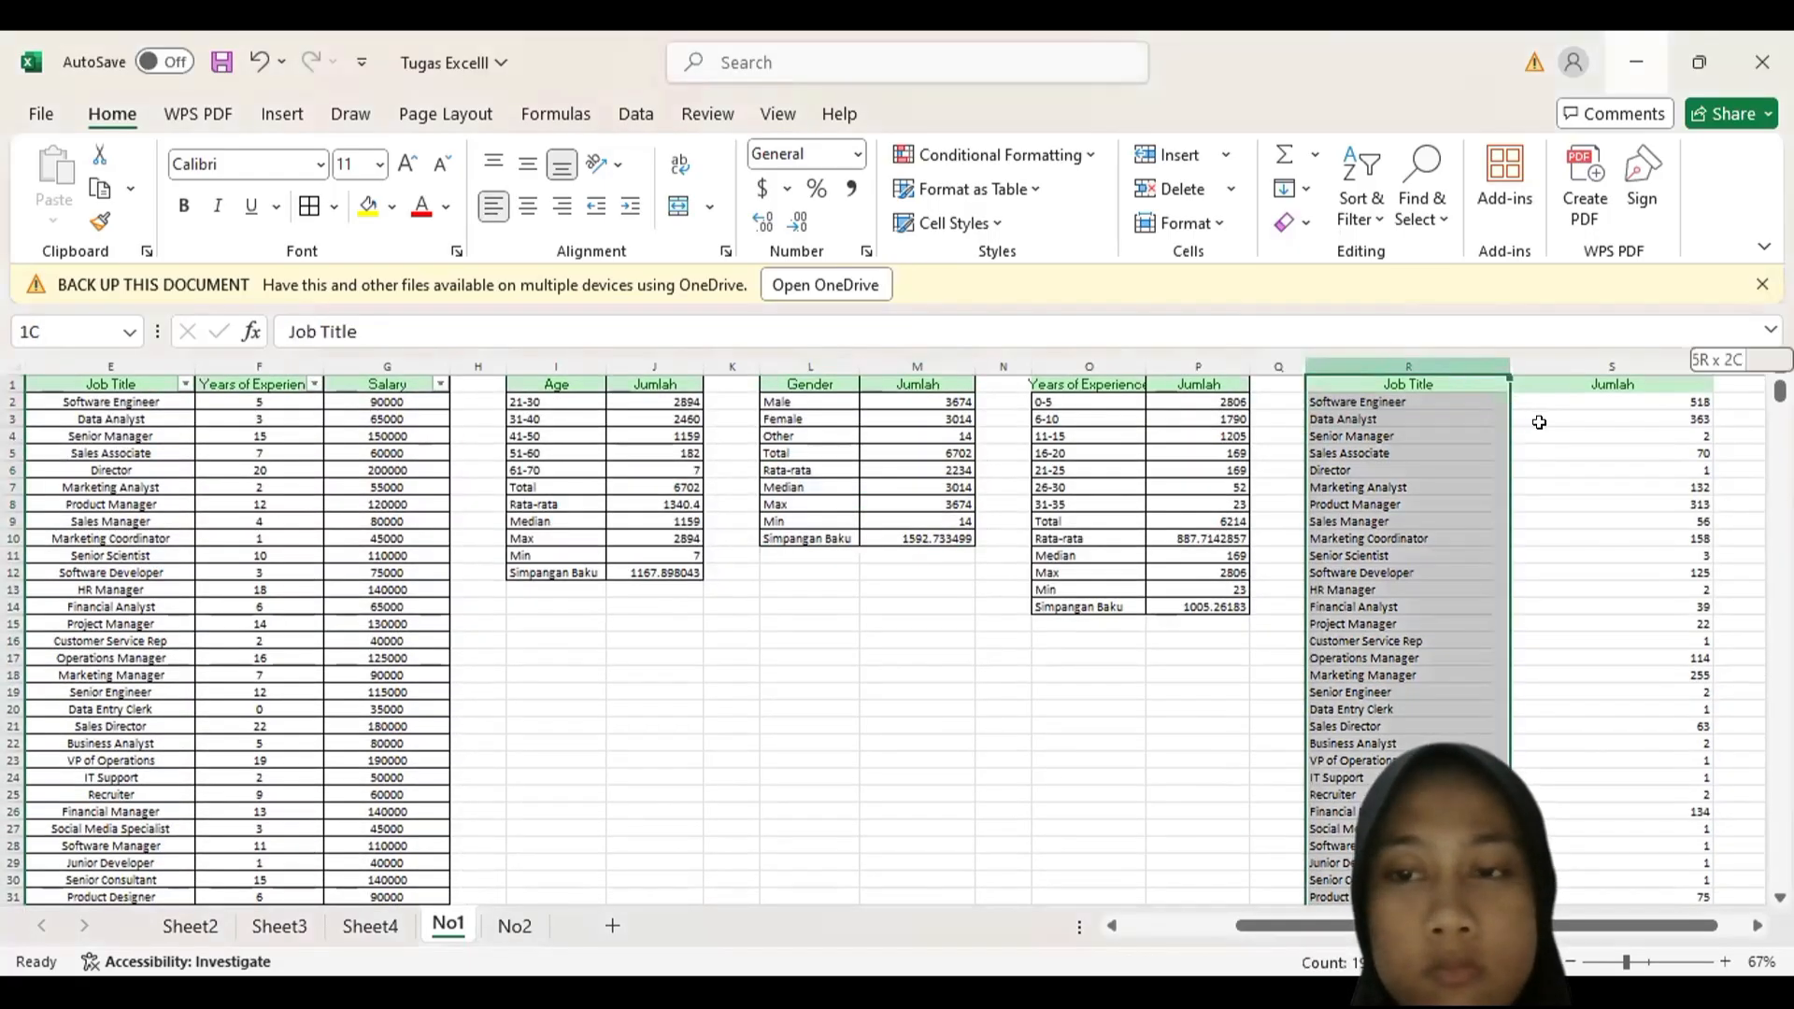
drag(1539, 423, 1540, 423)
click(309, 206)
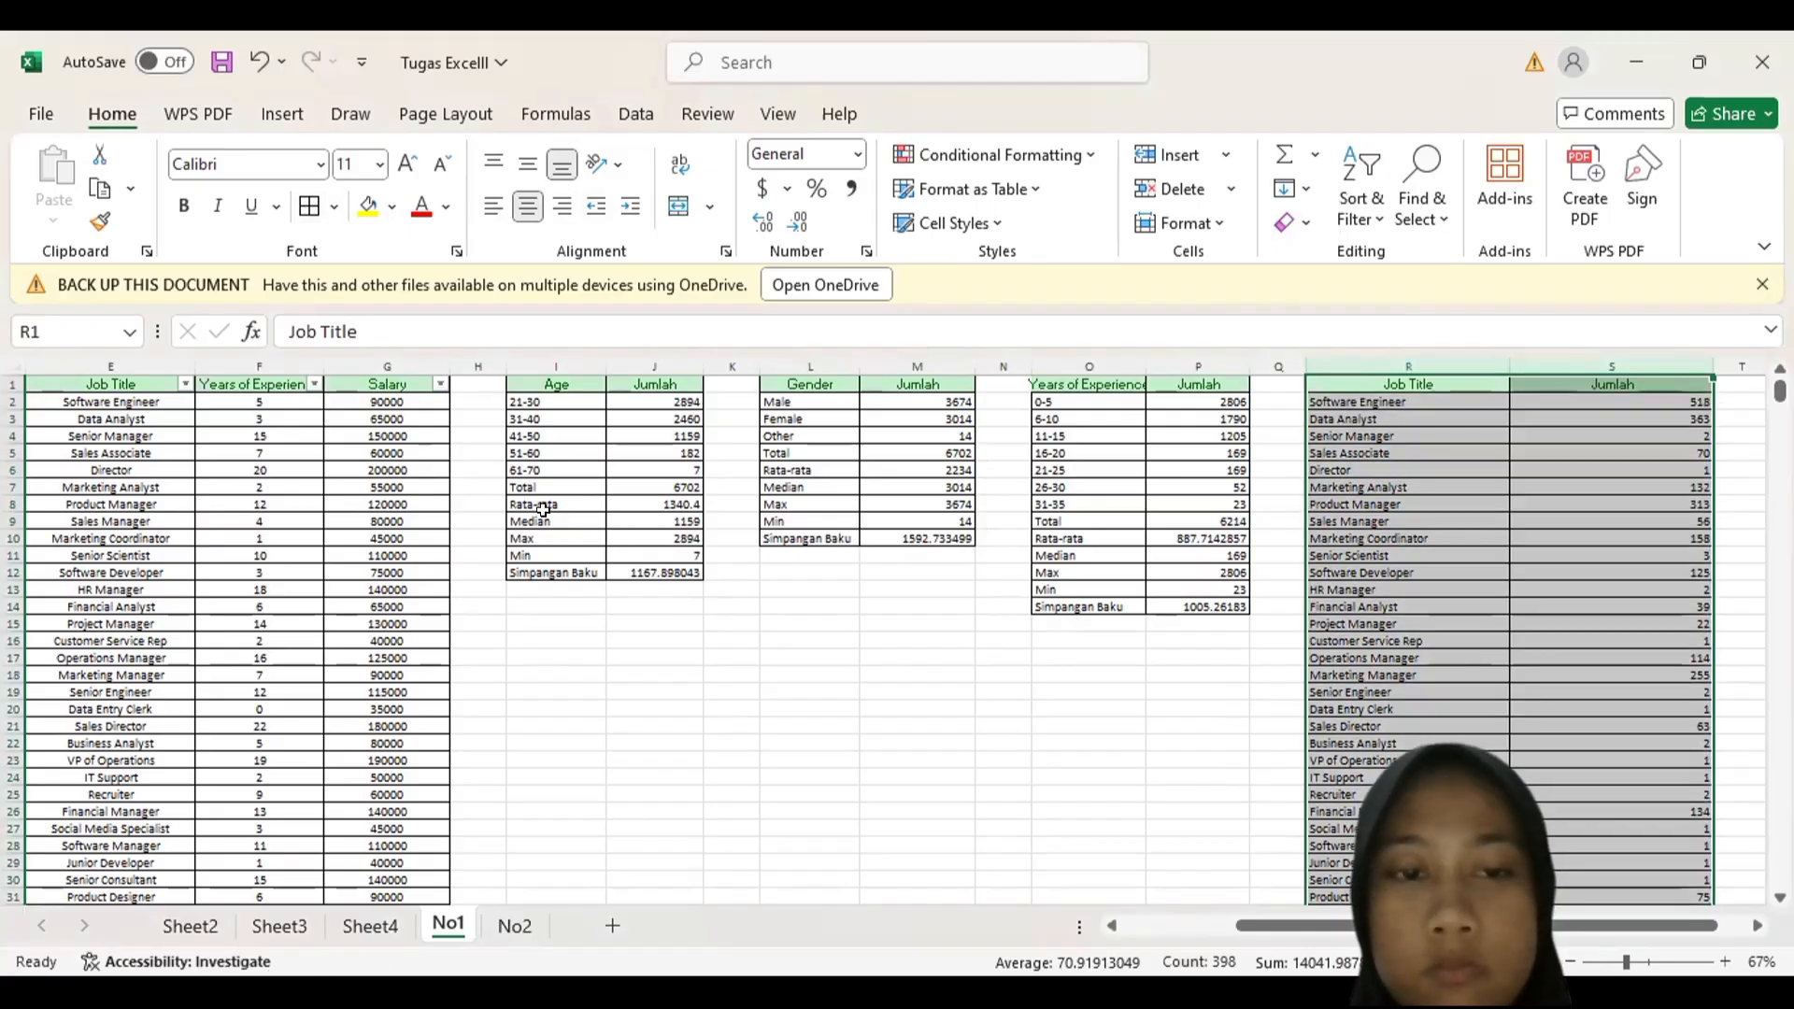
- Fill the Age table's summary rows from Total to Simpangan Baku, I7:J12, with the lightest orange theme colour
scroll(537, 495, up, 9)
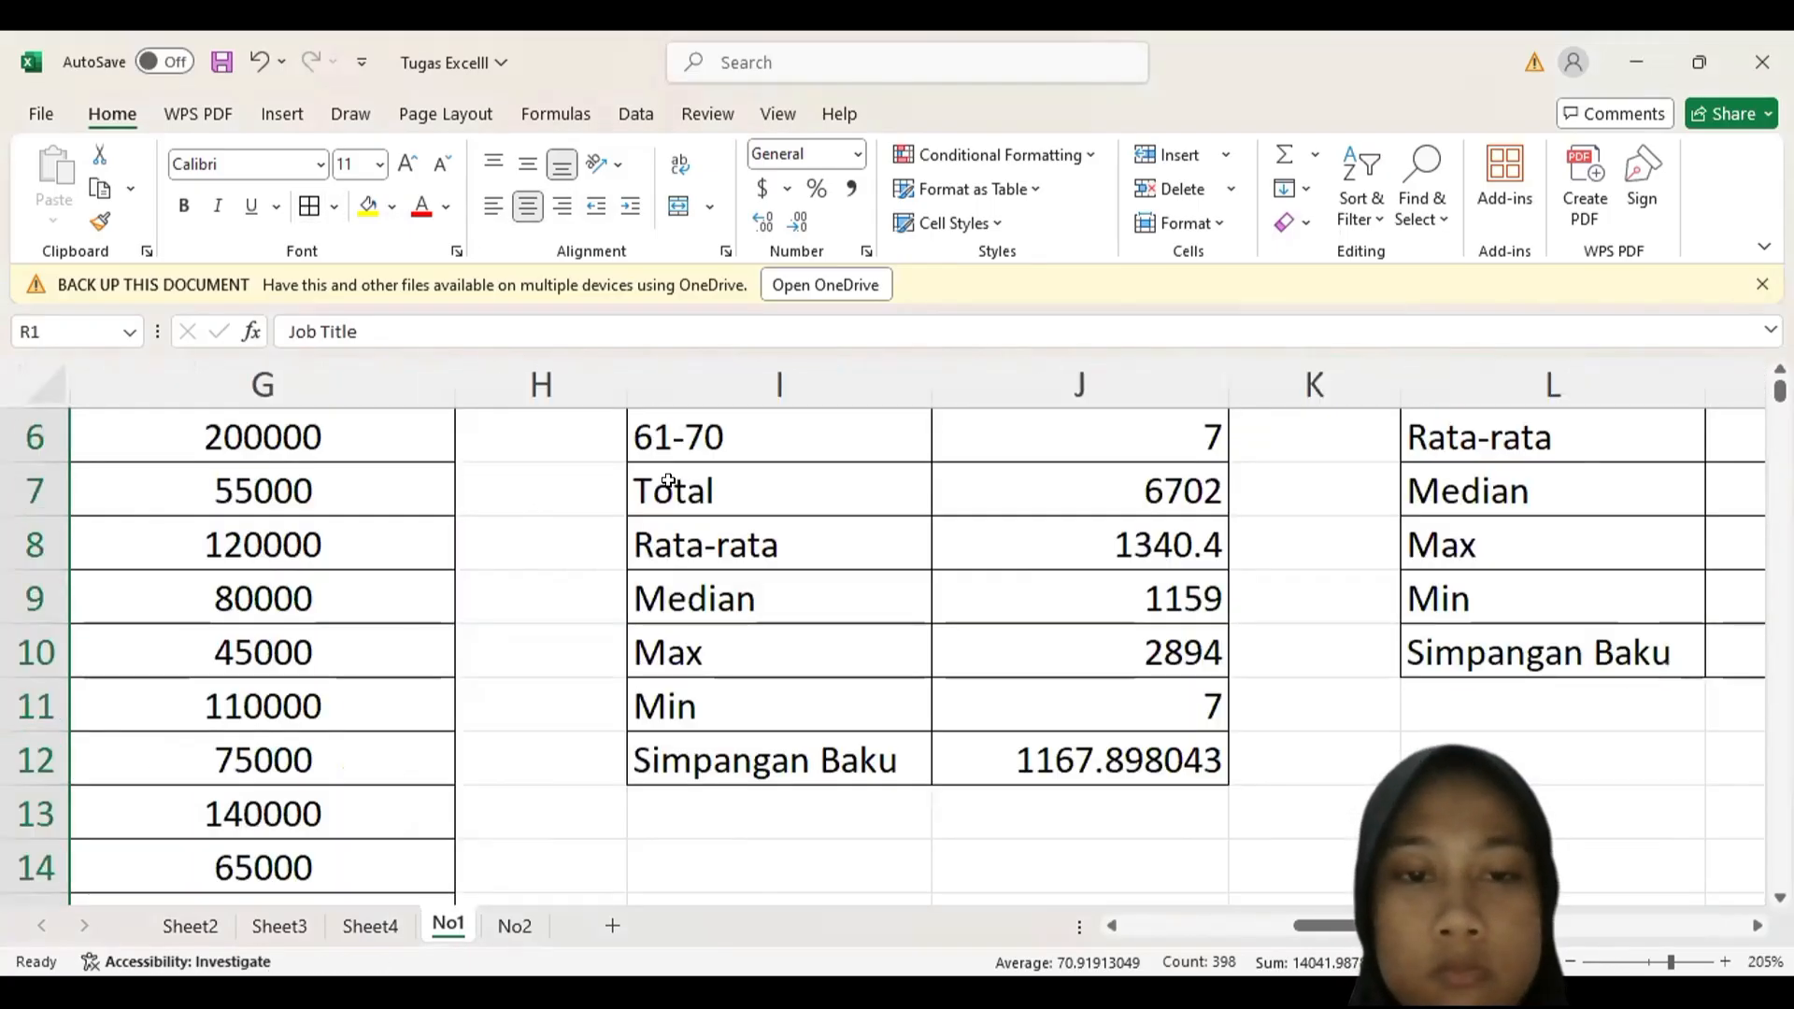
drag(668, 481, 1075, 758)
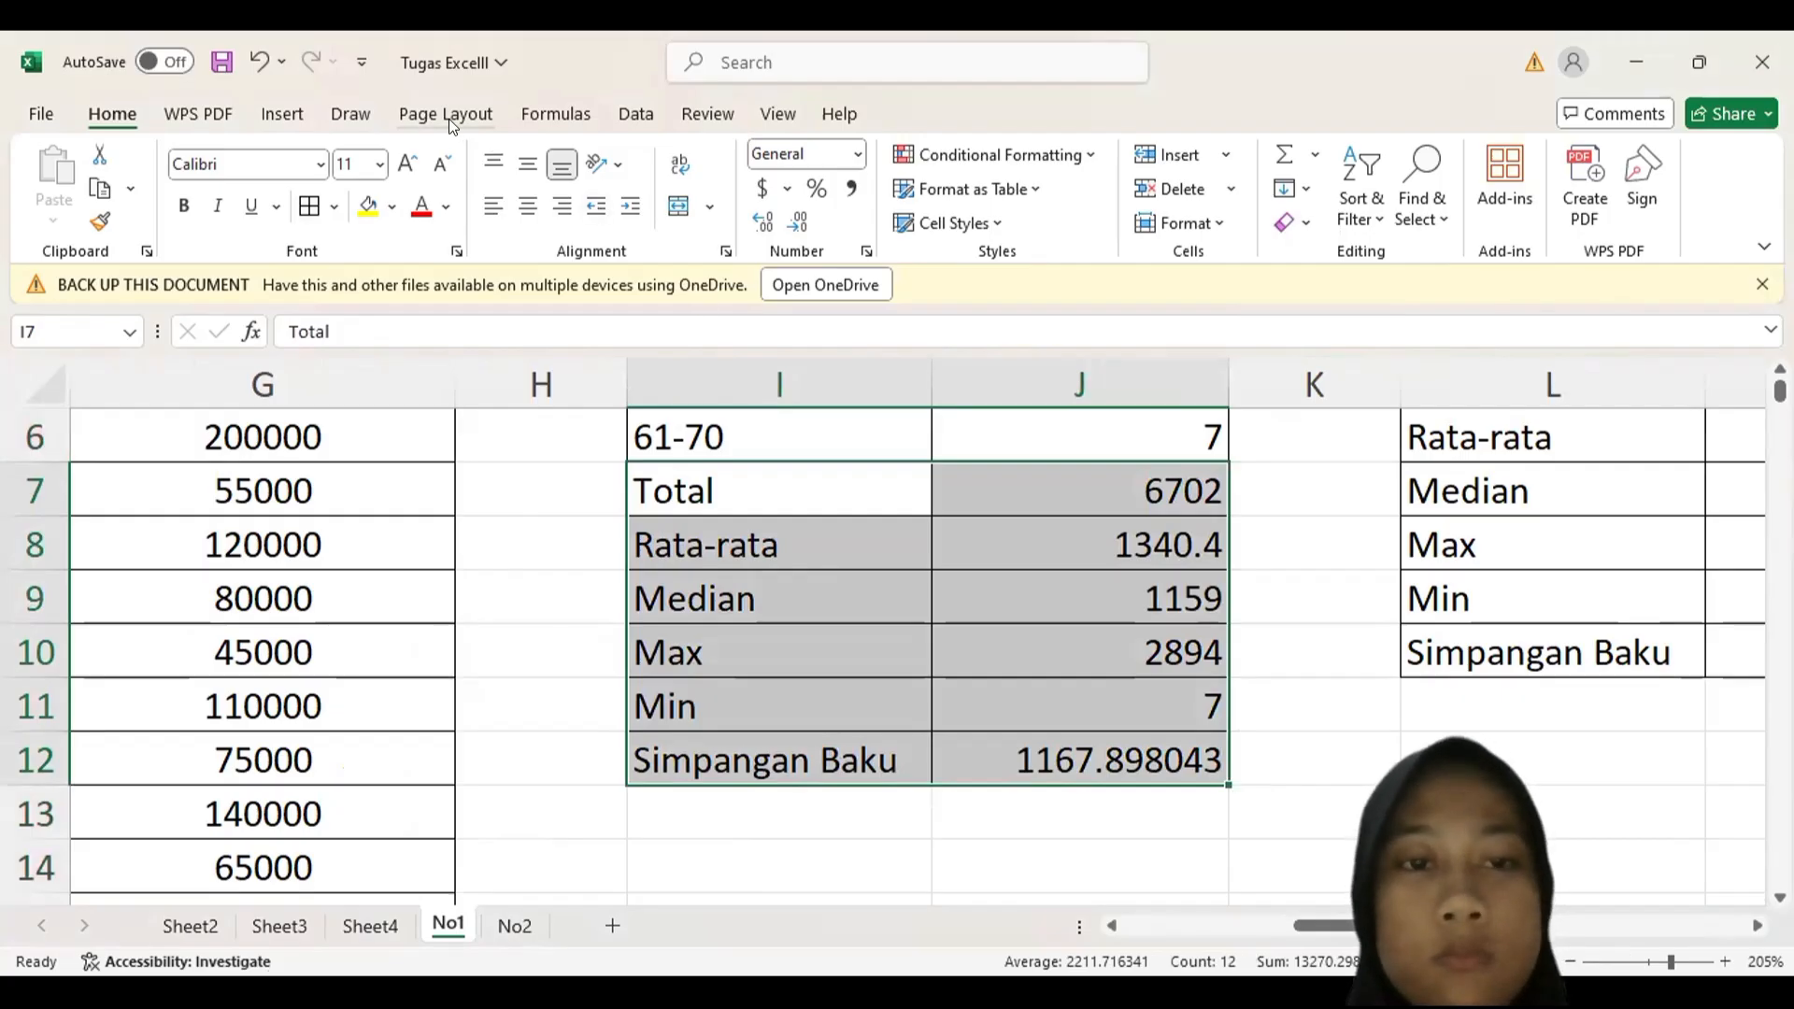
click(392, 207)
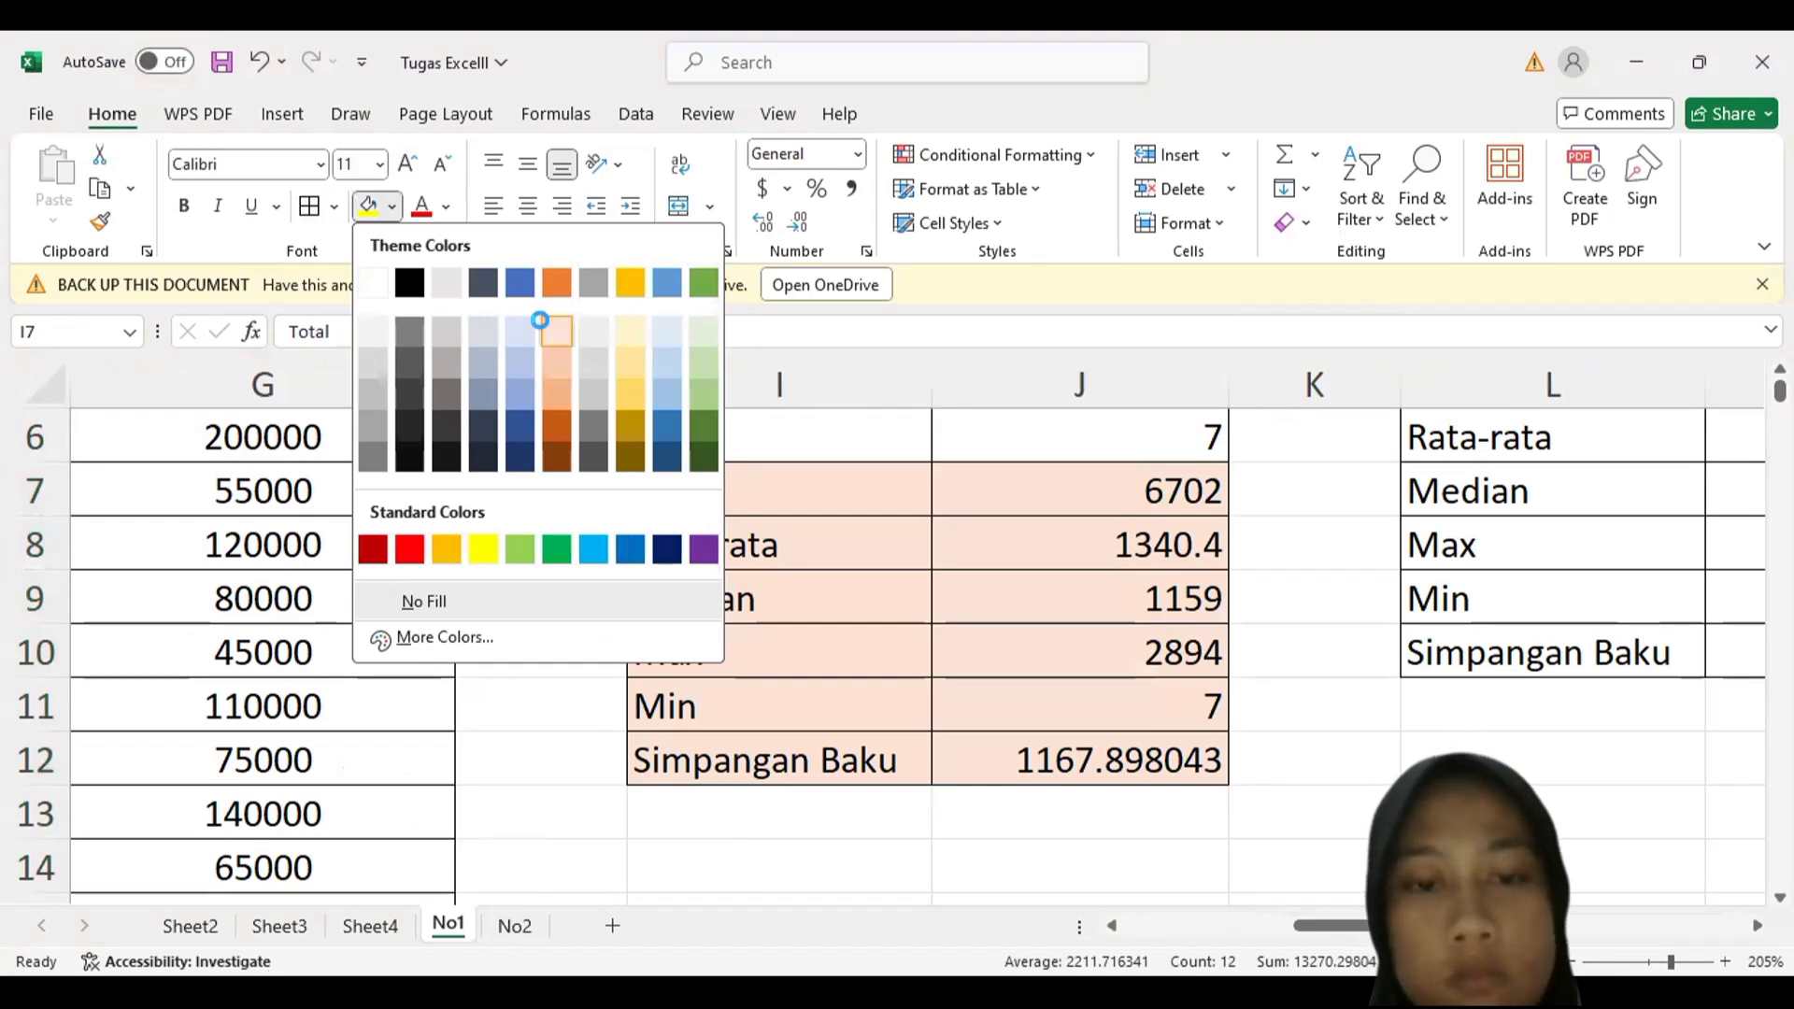
click(703, 525)
- Apply the same light orange fill to the Gender table's summary rows L5:M10
scroll(704, 525, right, 4)
scroll(703, 525, down, 1)
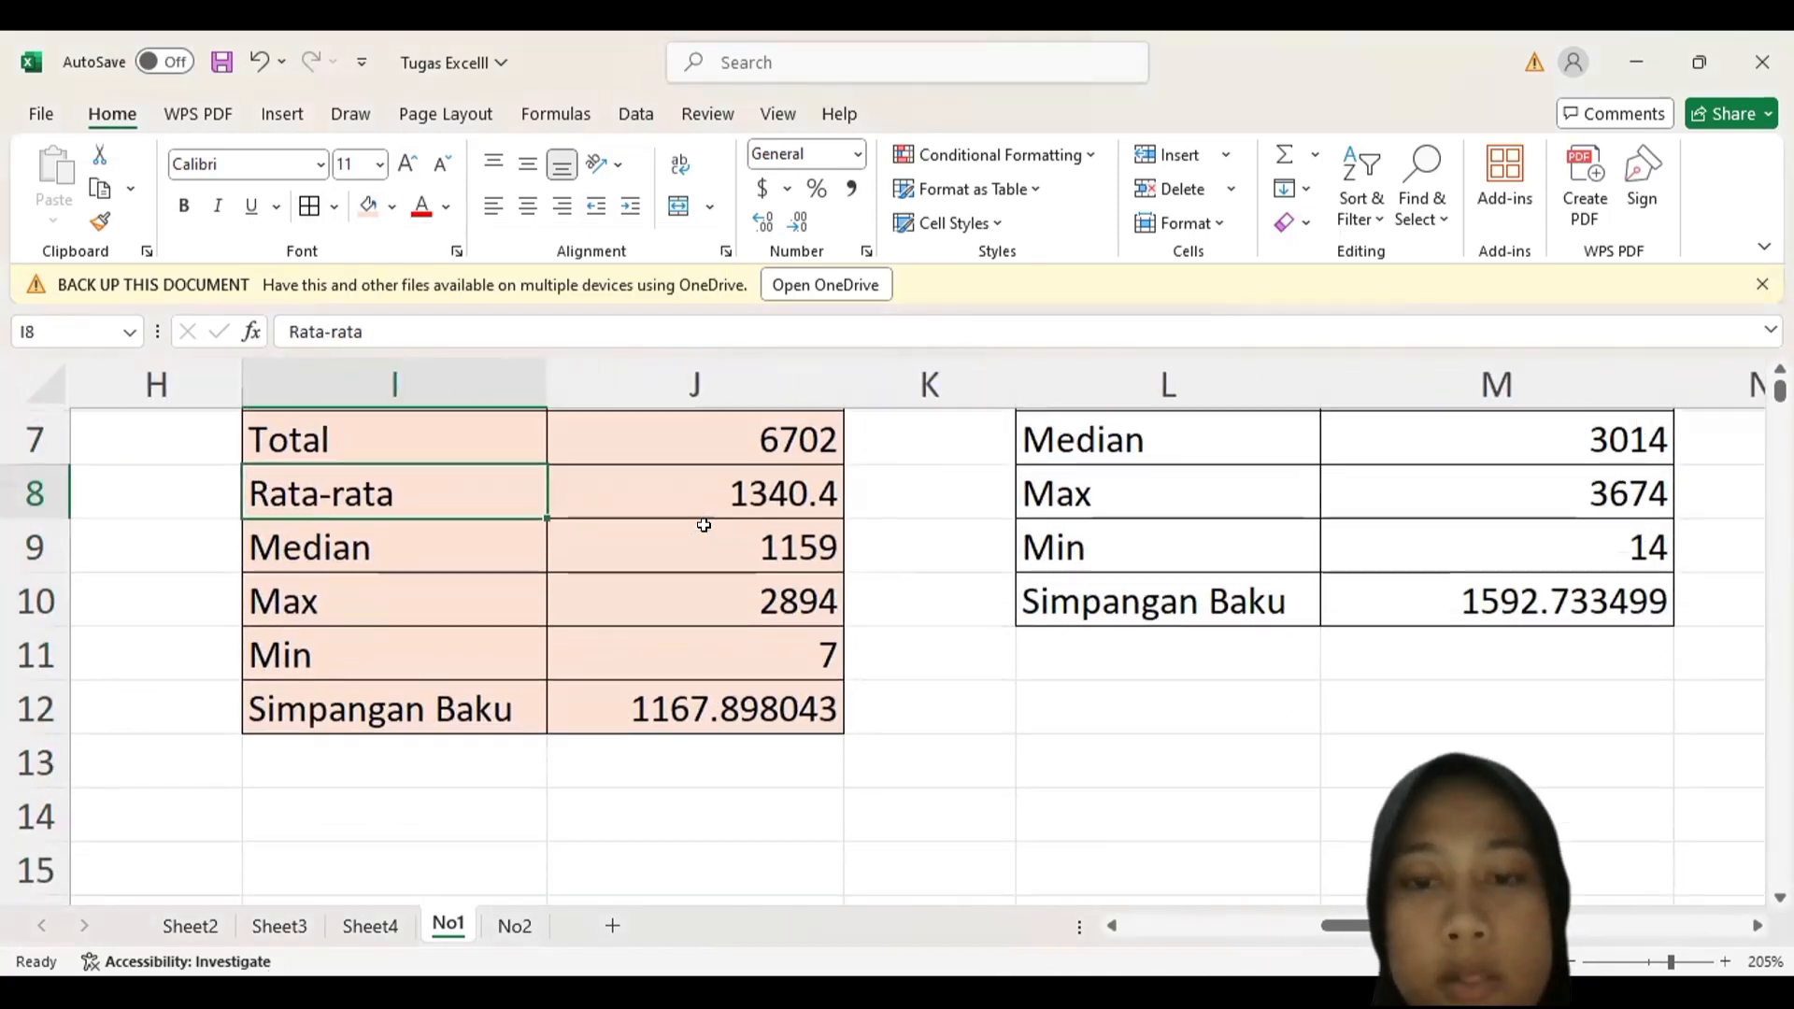
scroll(704, 525, up, 1)
drag(1165, 433, 1495, 705)
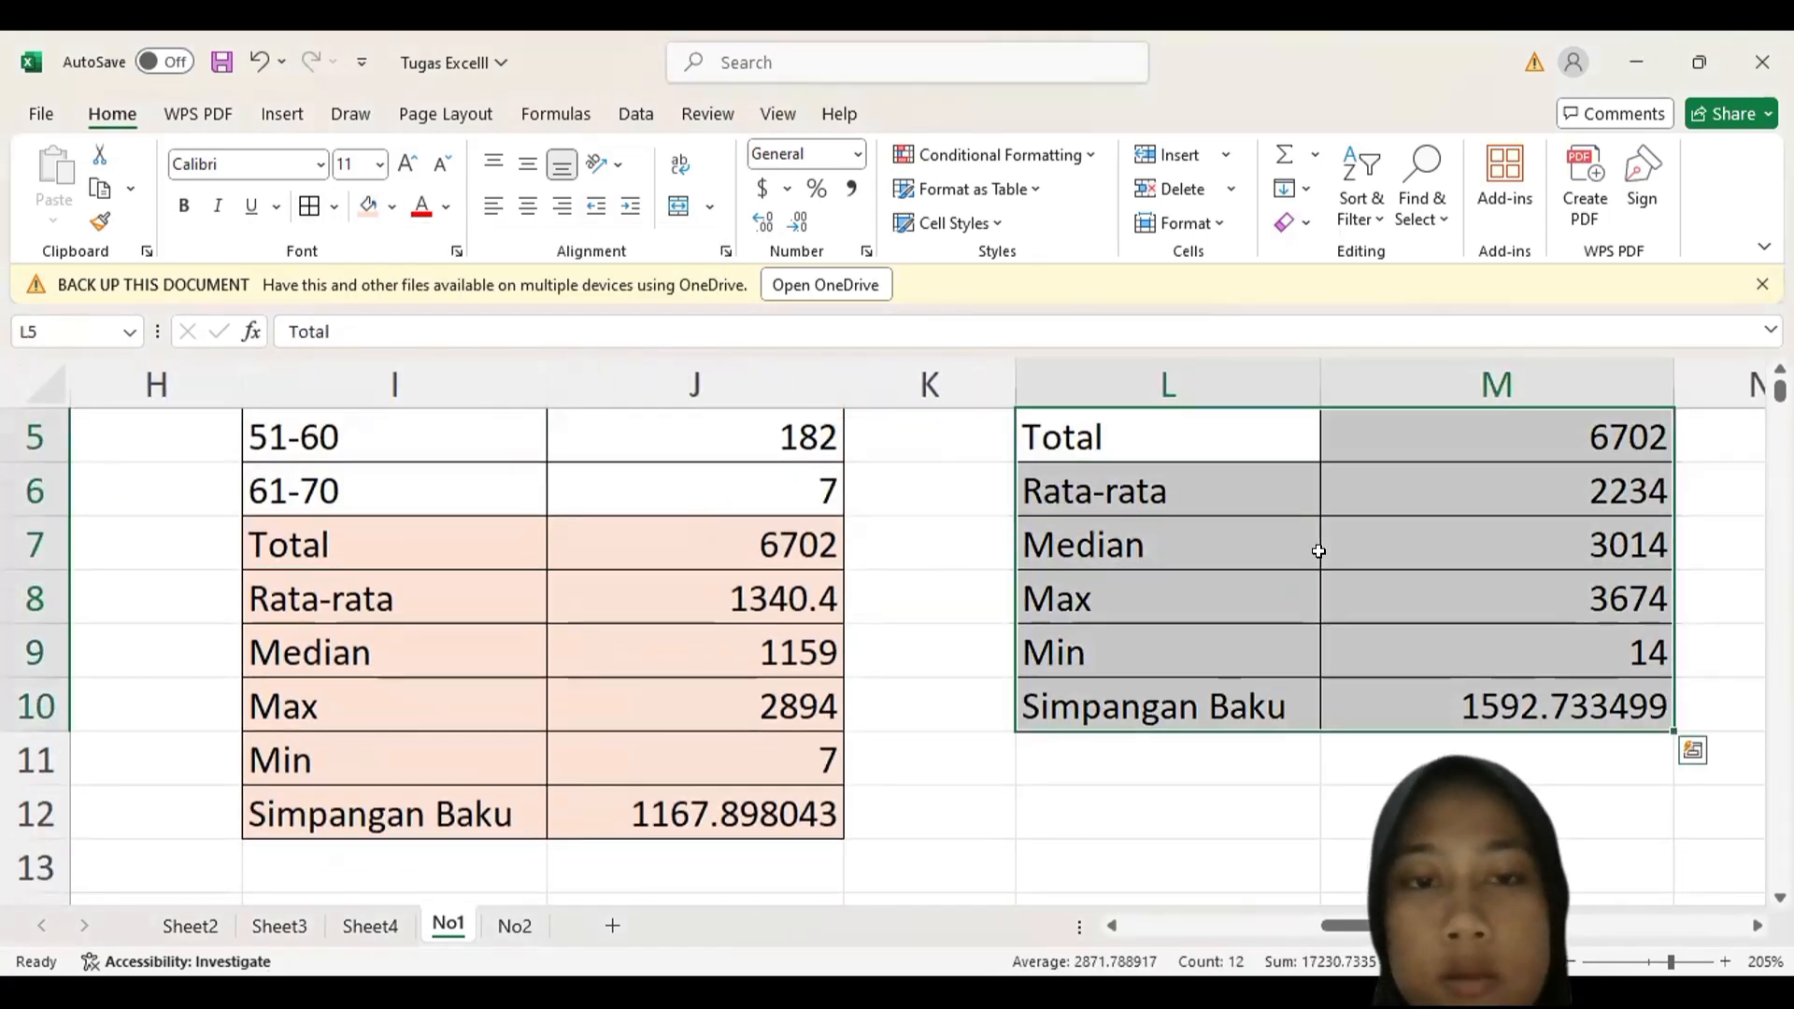
click(368, 204)
- Apply the same light orange fill to the Years of Experience table's summary rows O9:P14
scroll(1025, 489, right, 4)
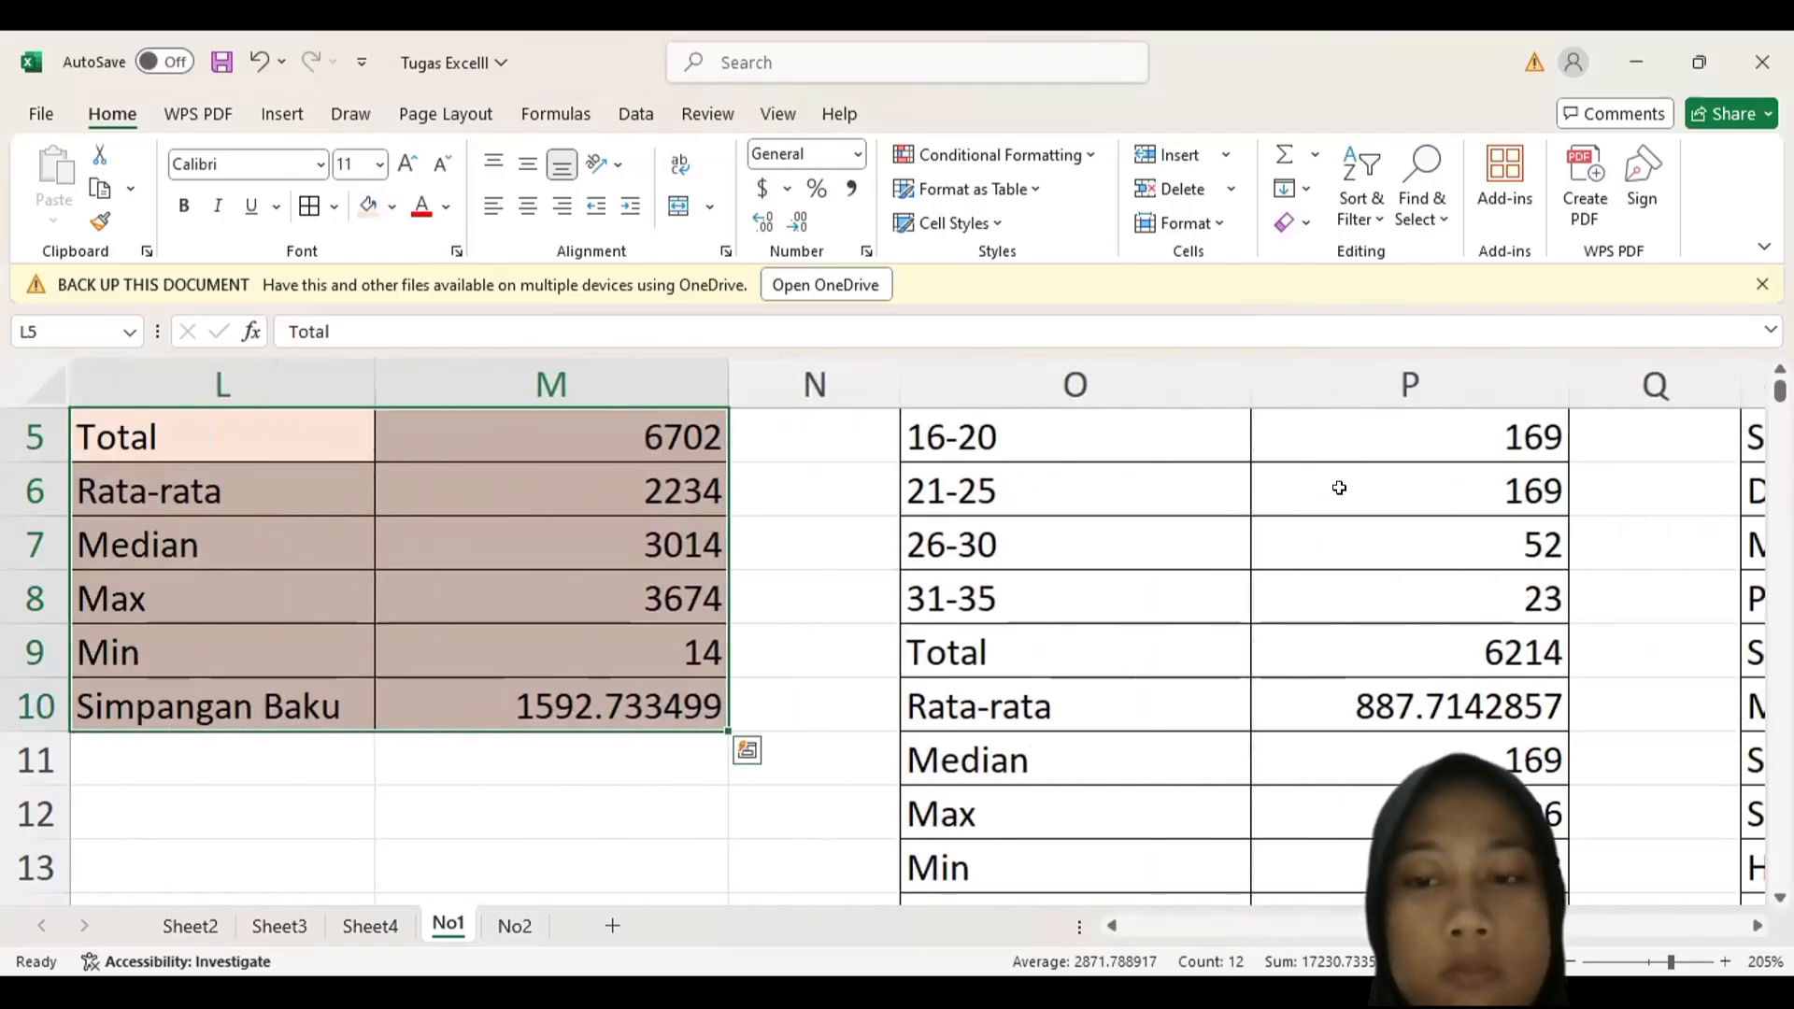
scroll(1277, 542, down, 3)
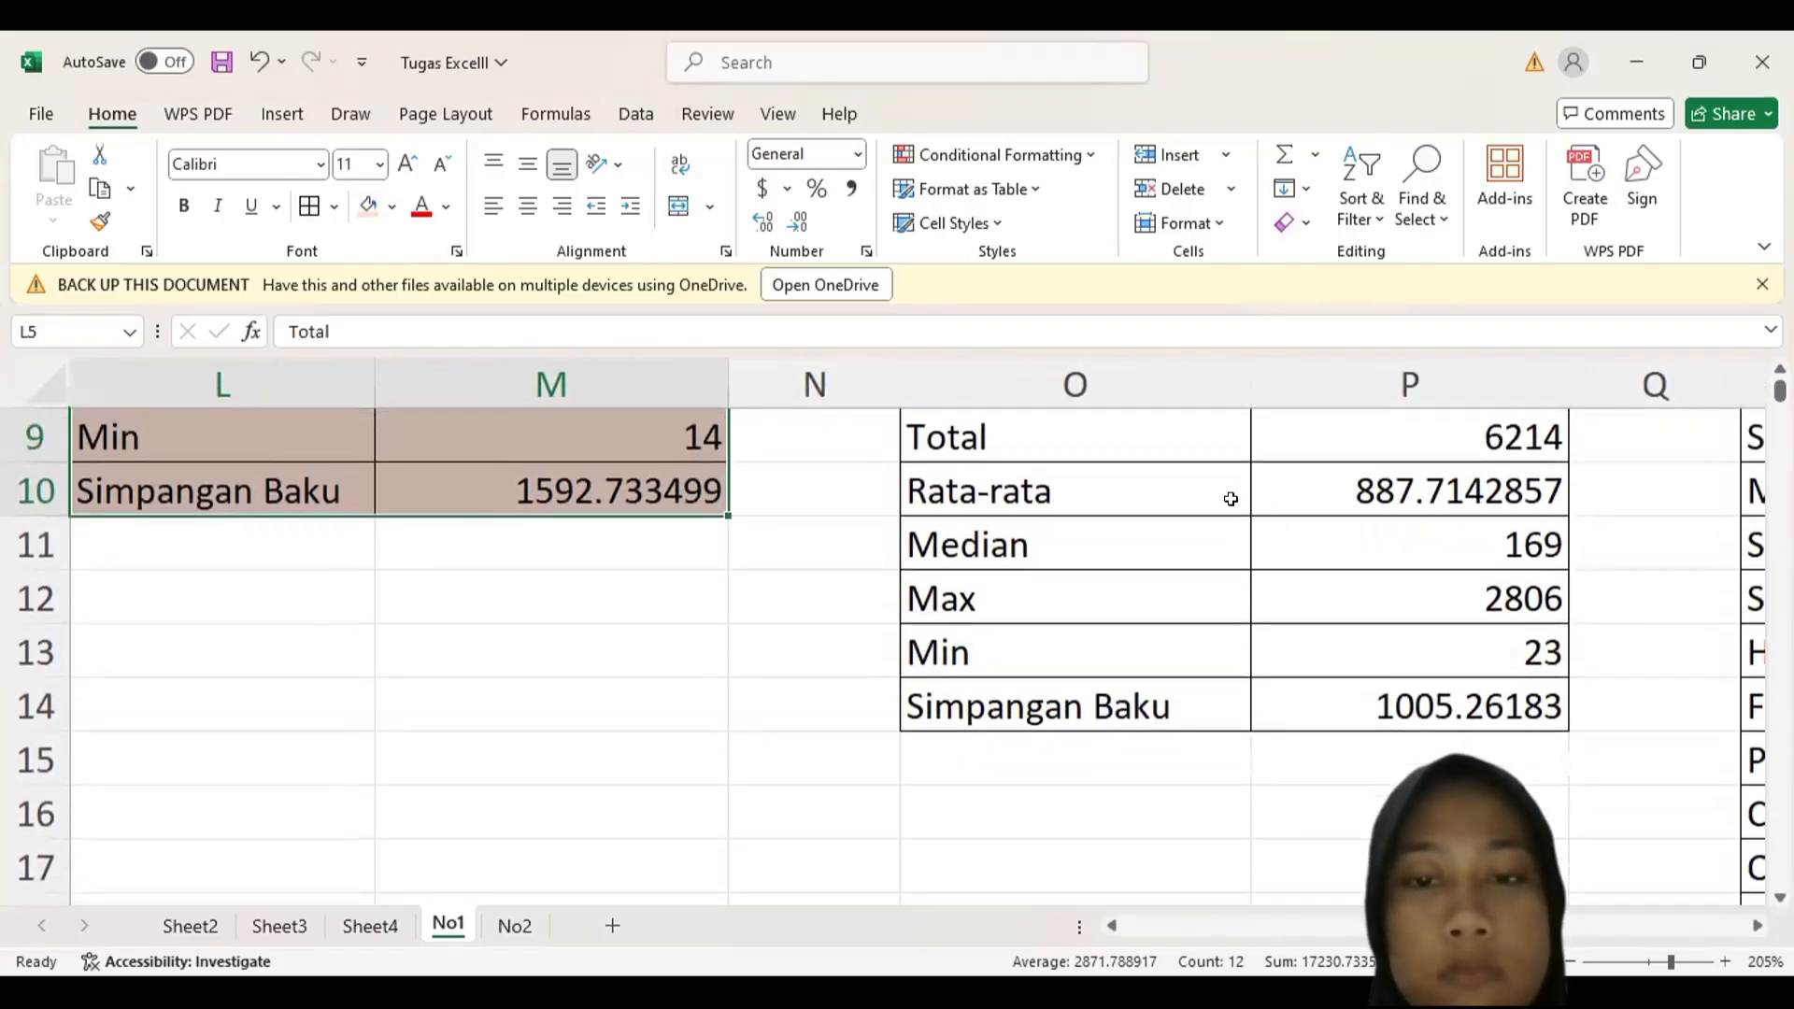
drag(1061, 440, 1259, 572)
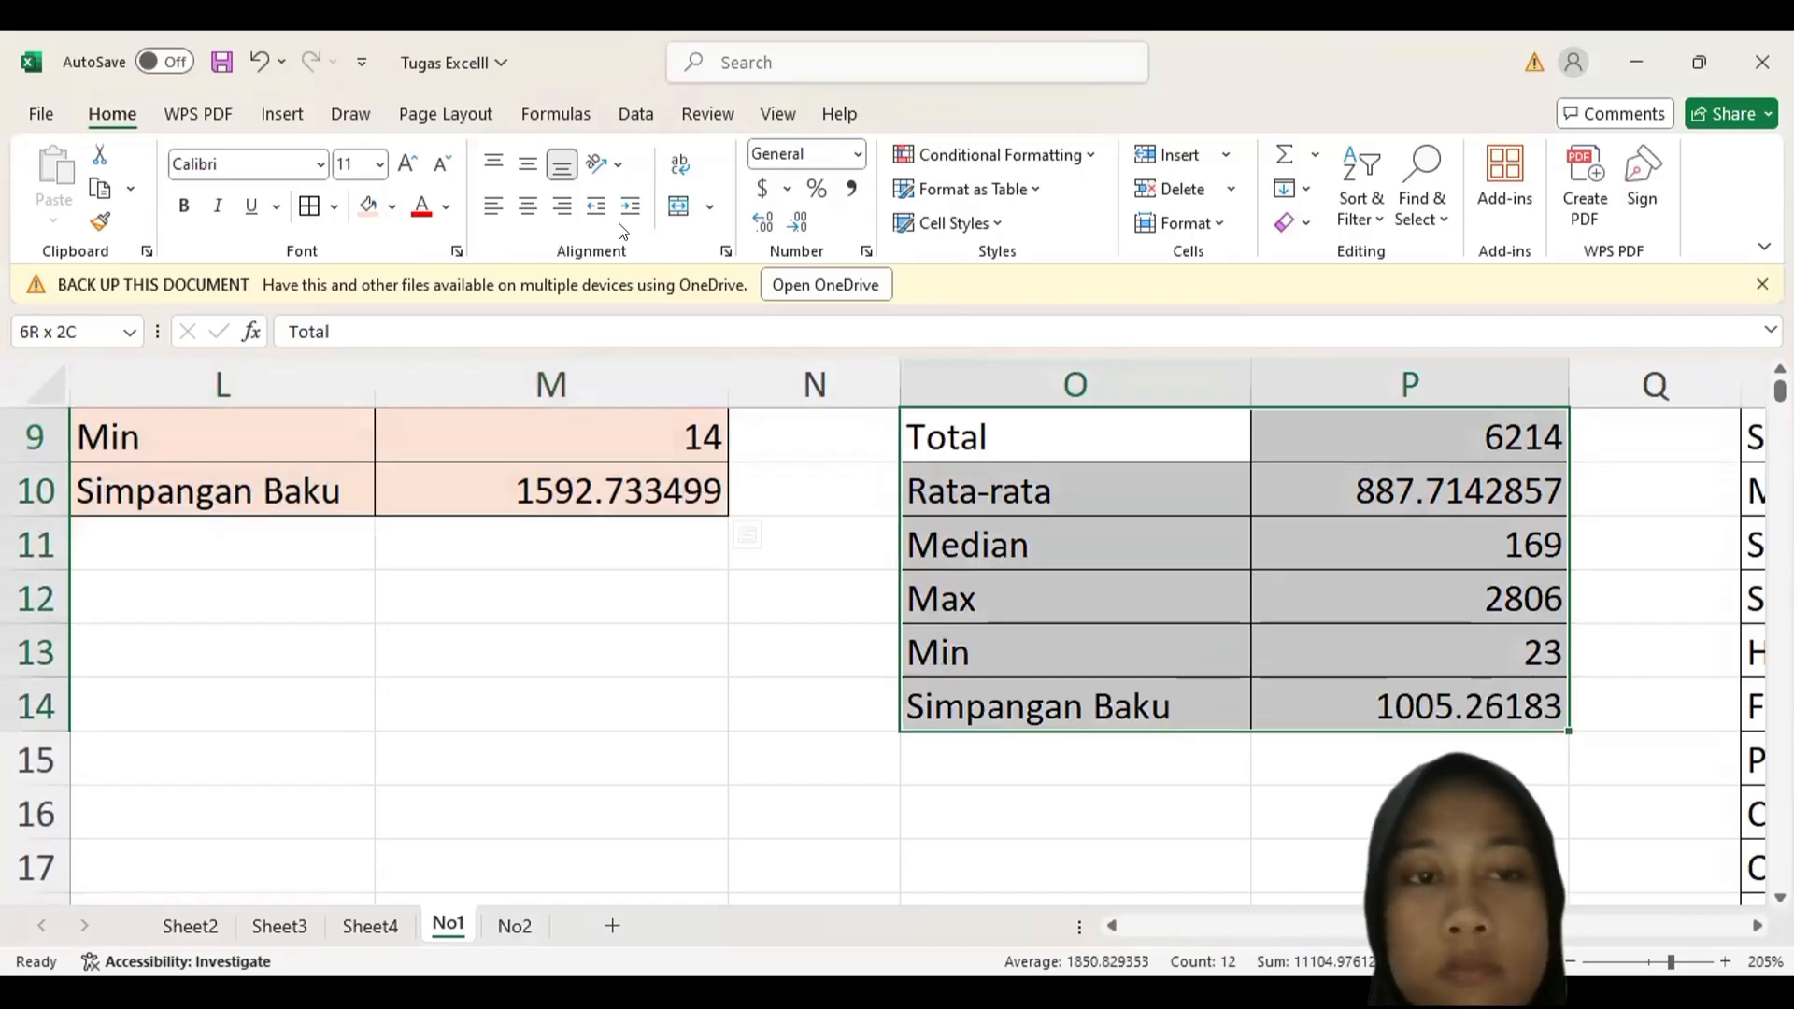
click(371, 209)
- Apply the same light orange fill to the Job Title table's summary rows R194:S199
scroll(1049, 429, right, 3)
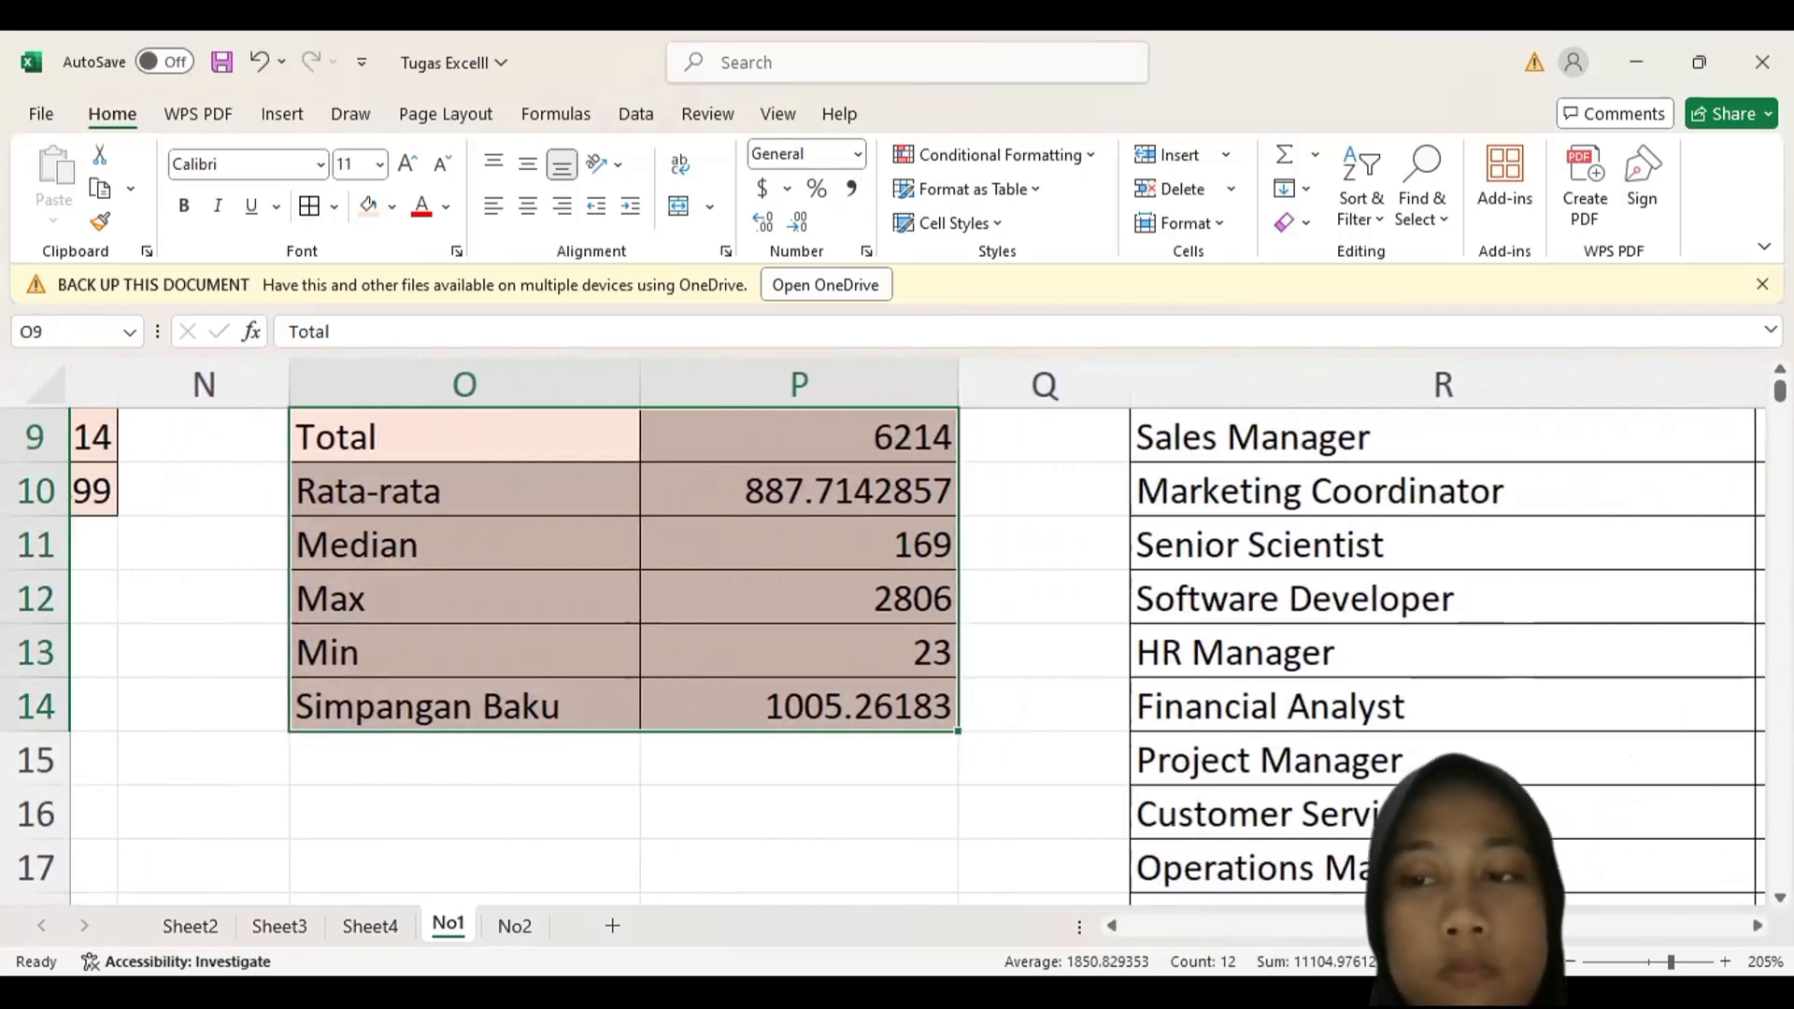
drag(1780, 390, 1779, 800)
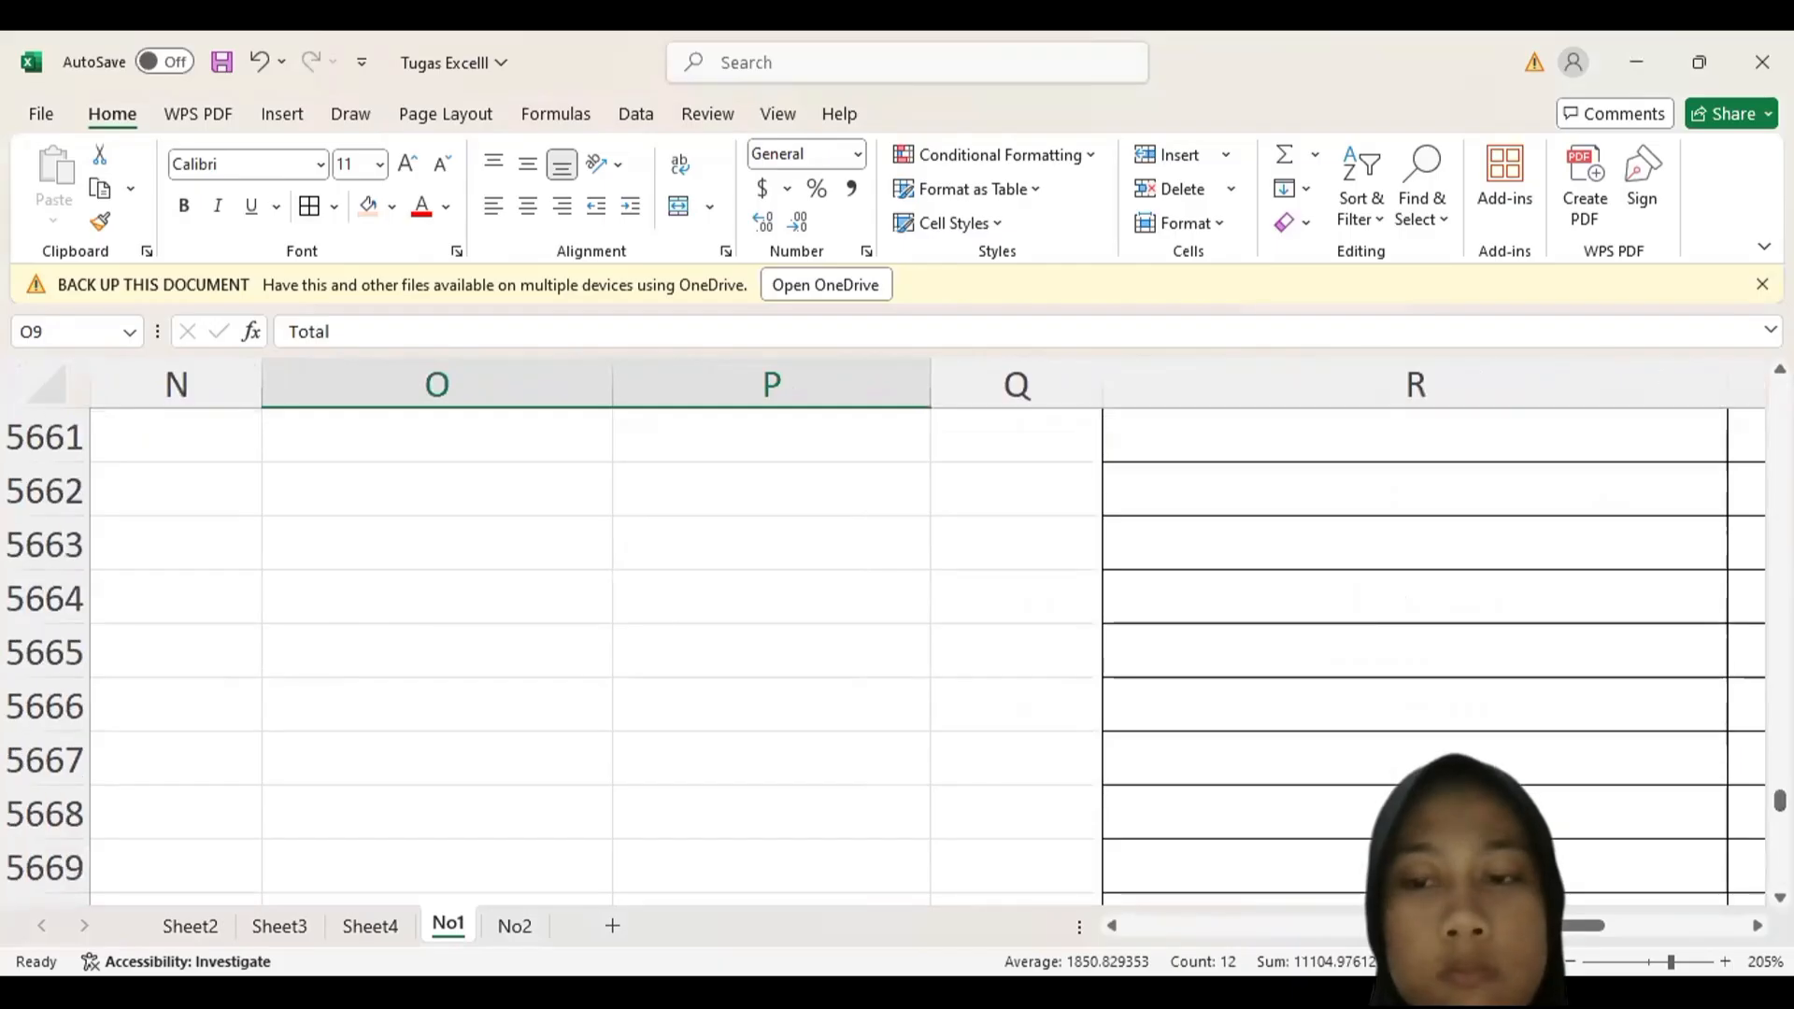
ctrl+scroll(1729, 741, down, 10)
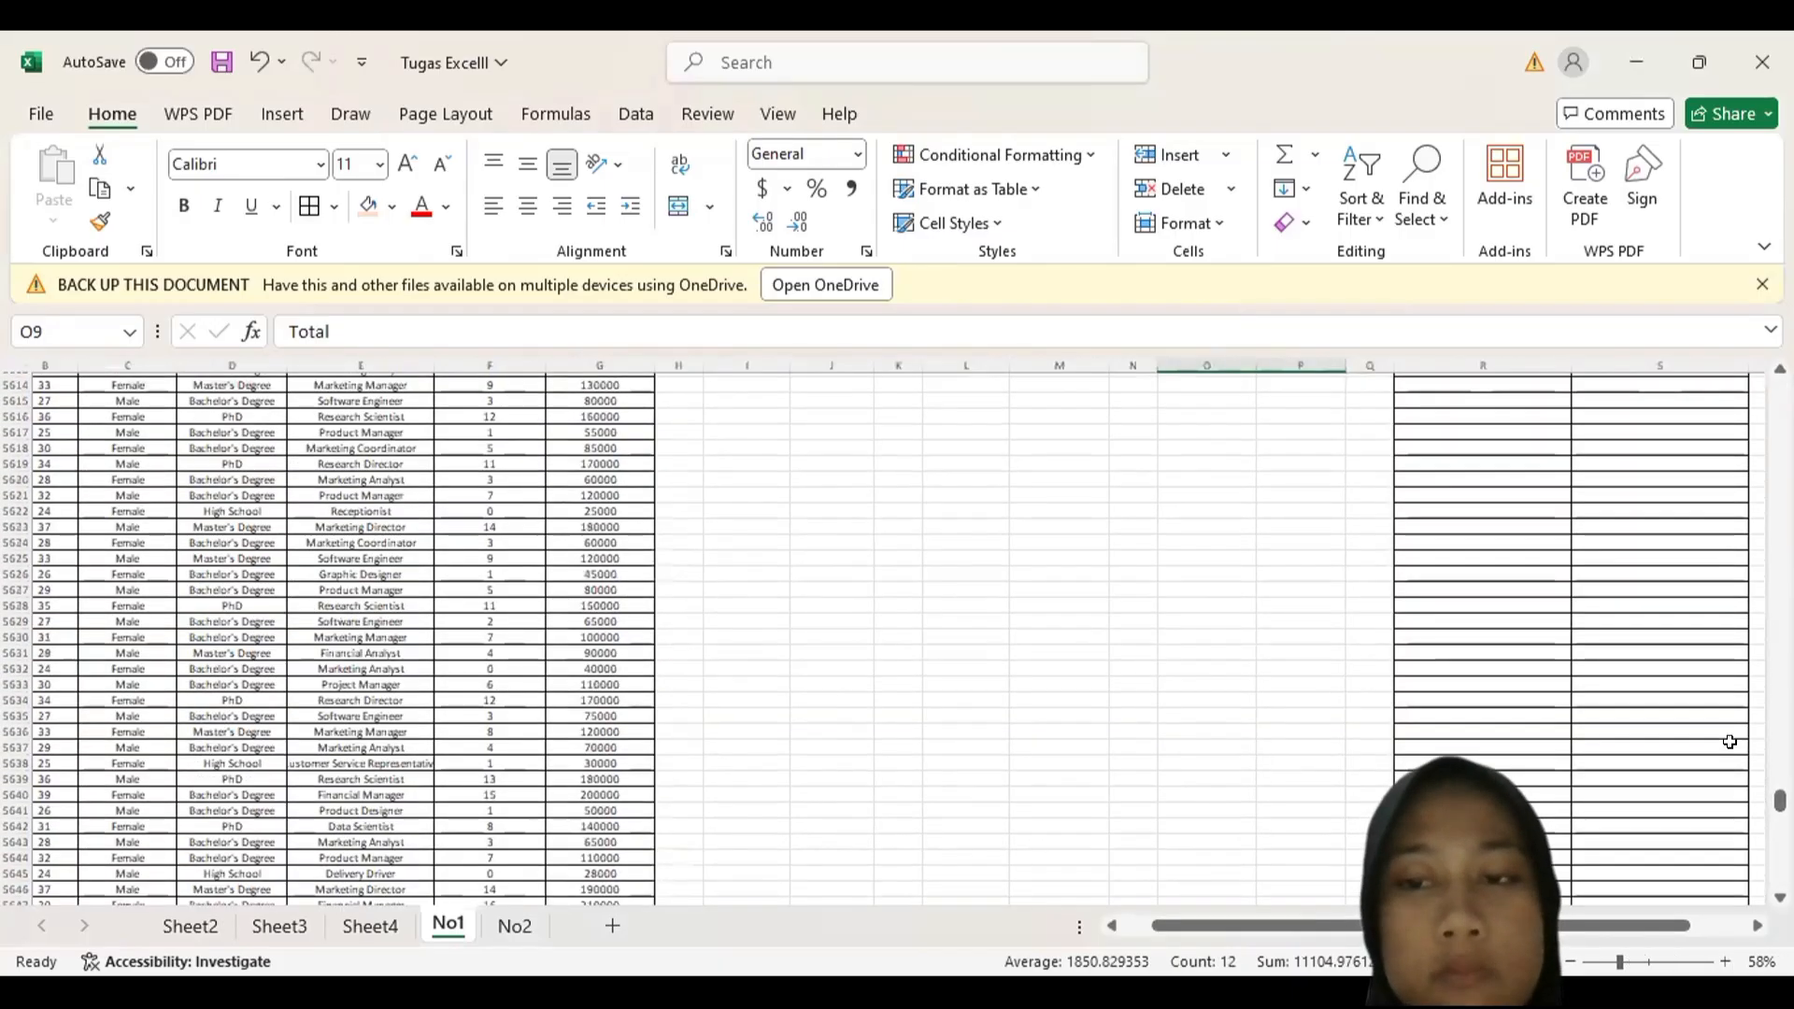
drag(1780, 801, 1780, 389)
scroll(1636, 480, down, 20)
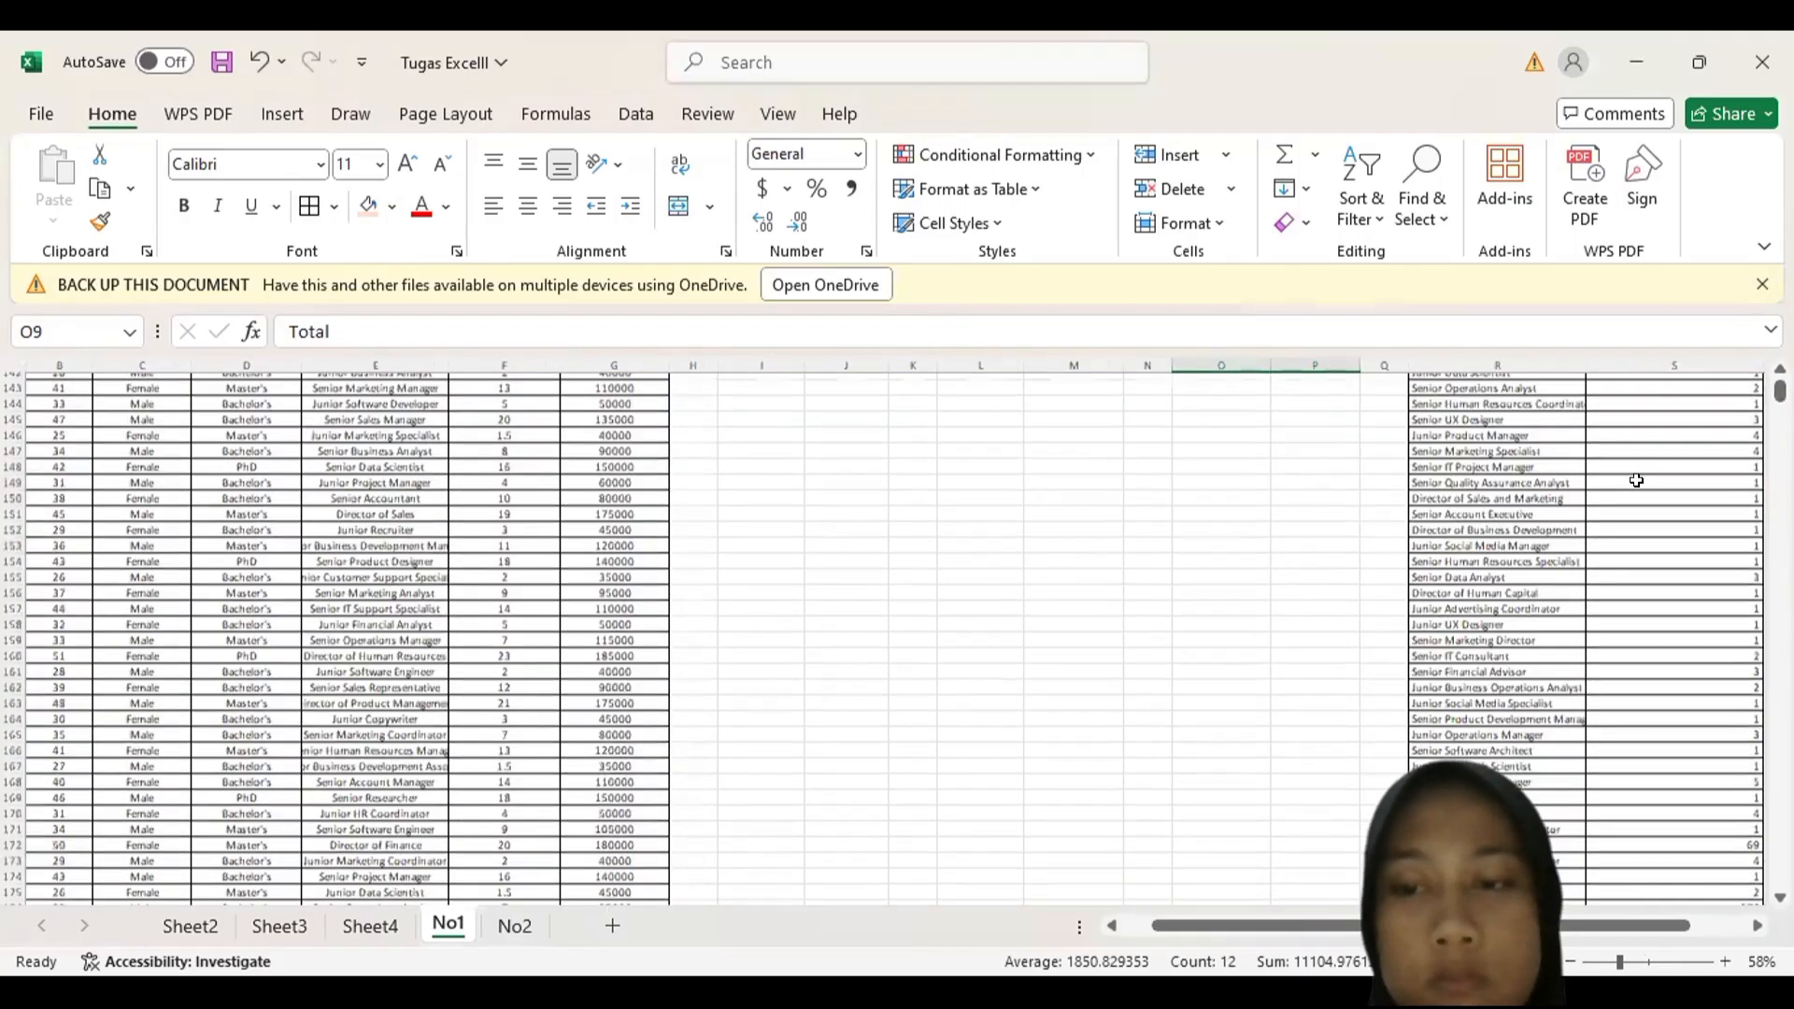
scroll(1636, 481, up, 12)
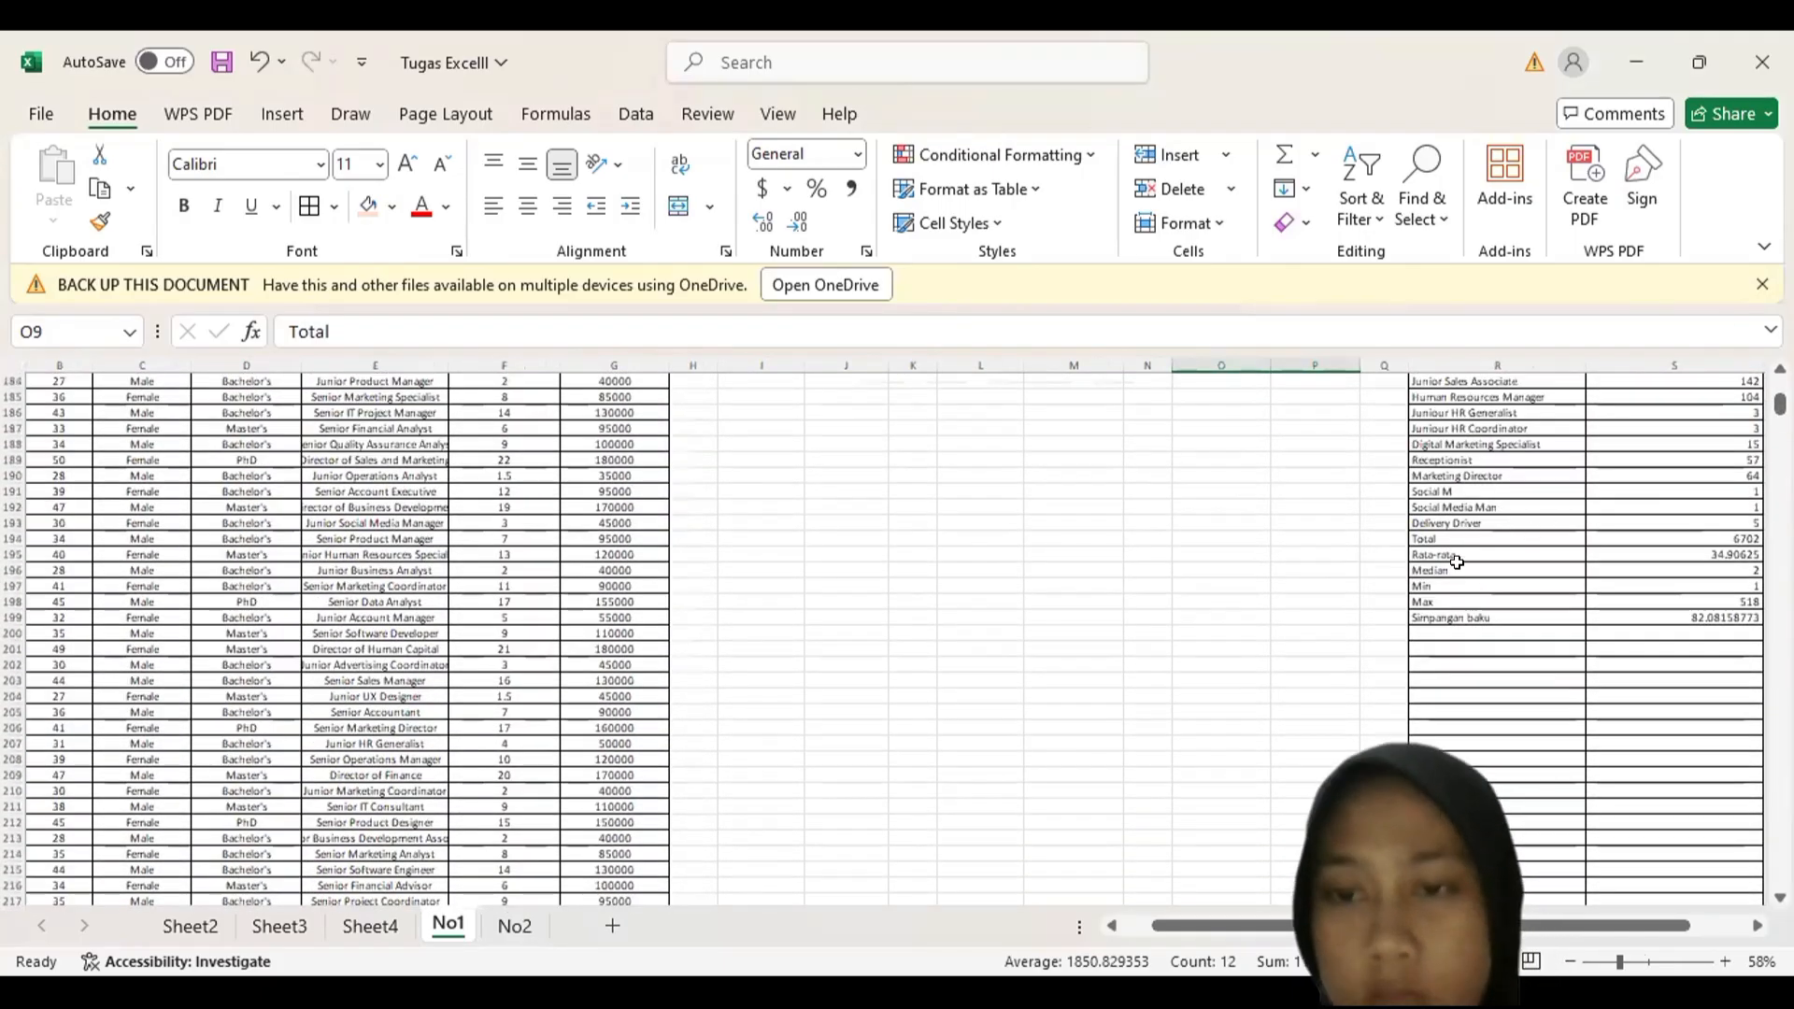
drag(1425, 532, 1635, 618)
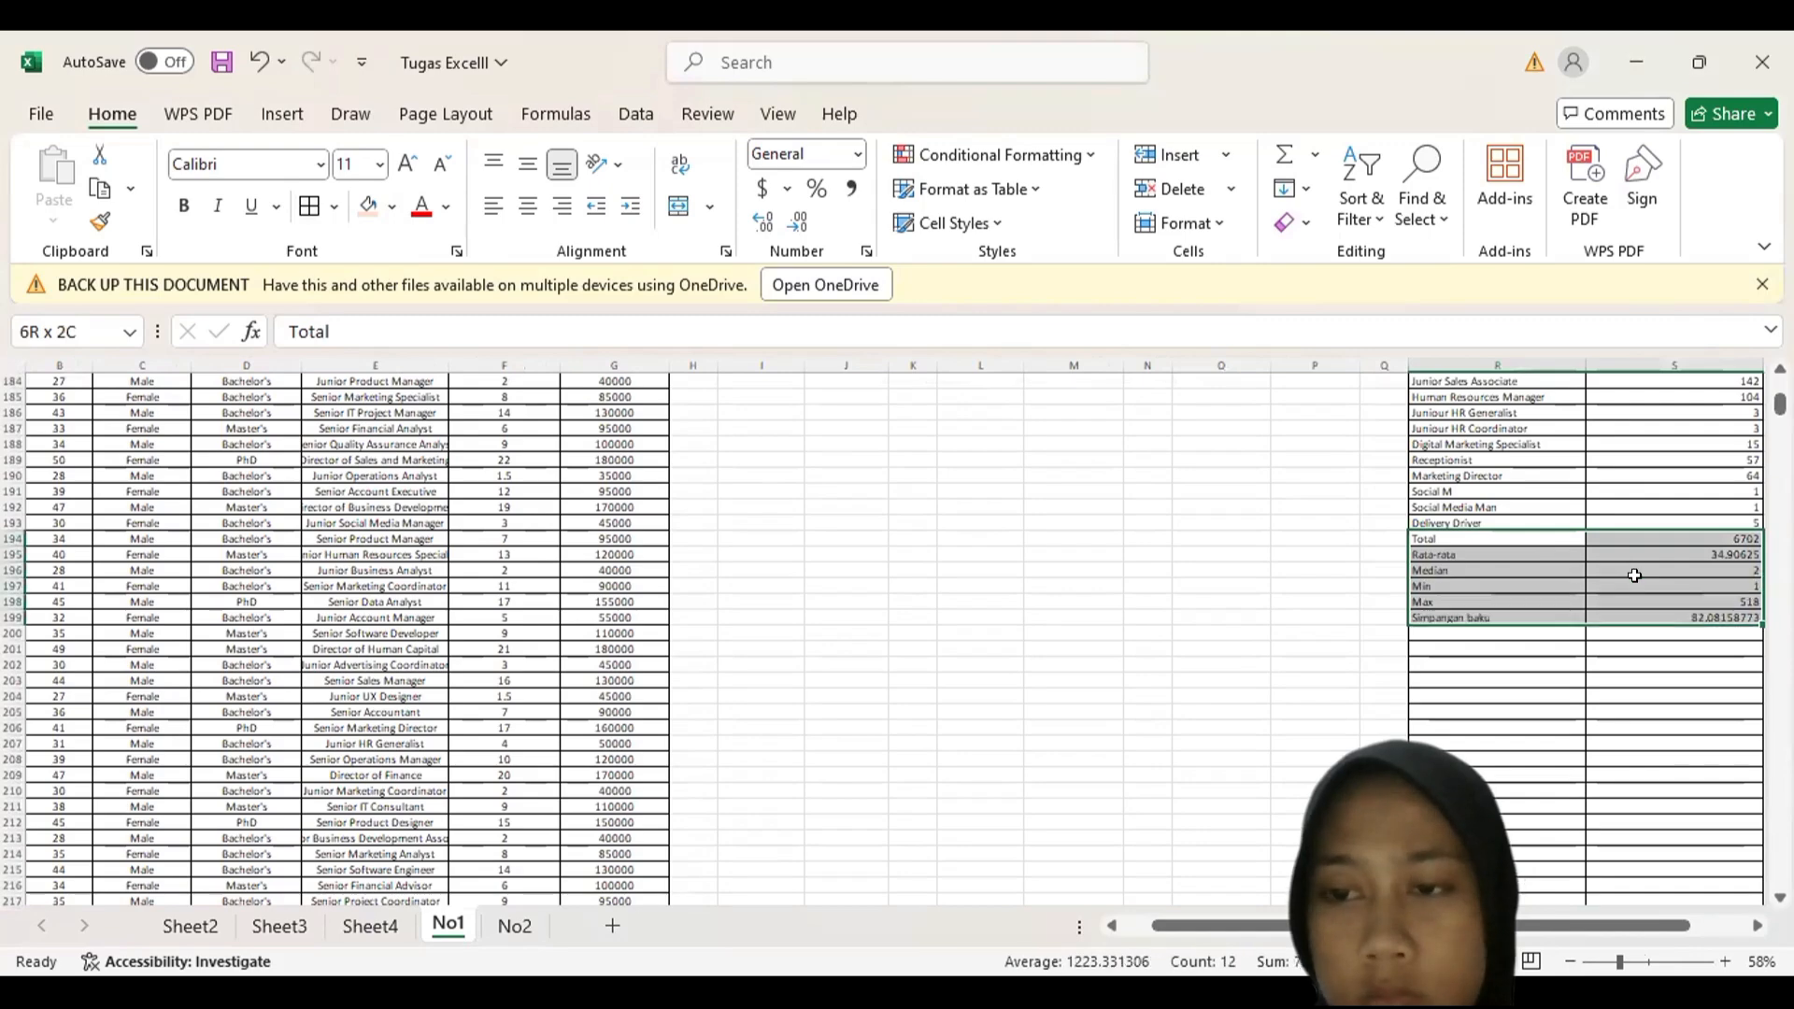
click(368, 205)
click(1278, 581)
- Widen column O so the Years of Experience header fits in full
scroll(1270, 579, right, 4)
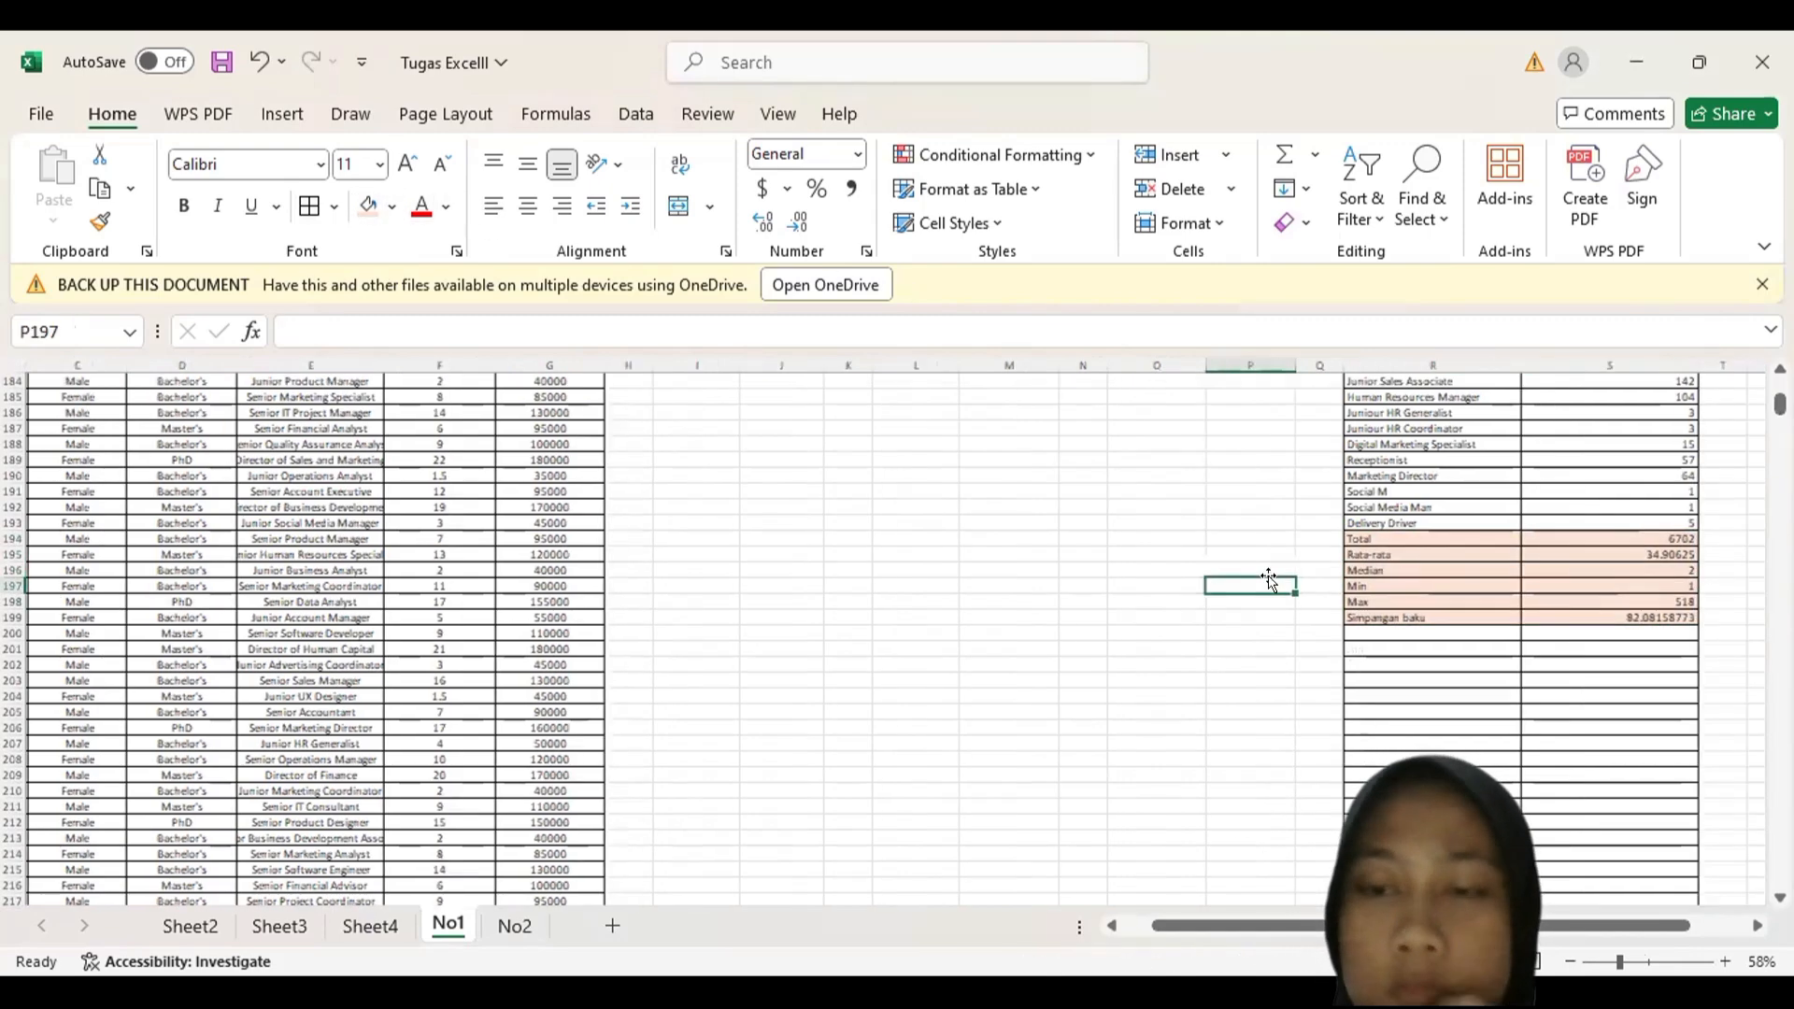
scroll(1270, 579, up, 7)
scroll(1271, 579, up, 20)
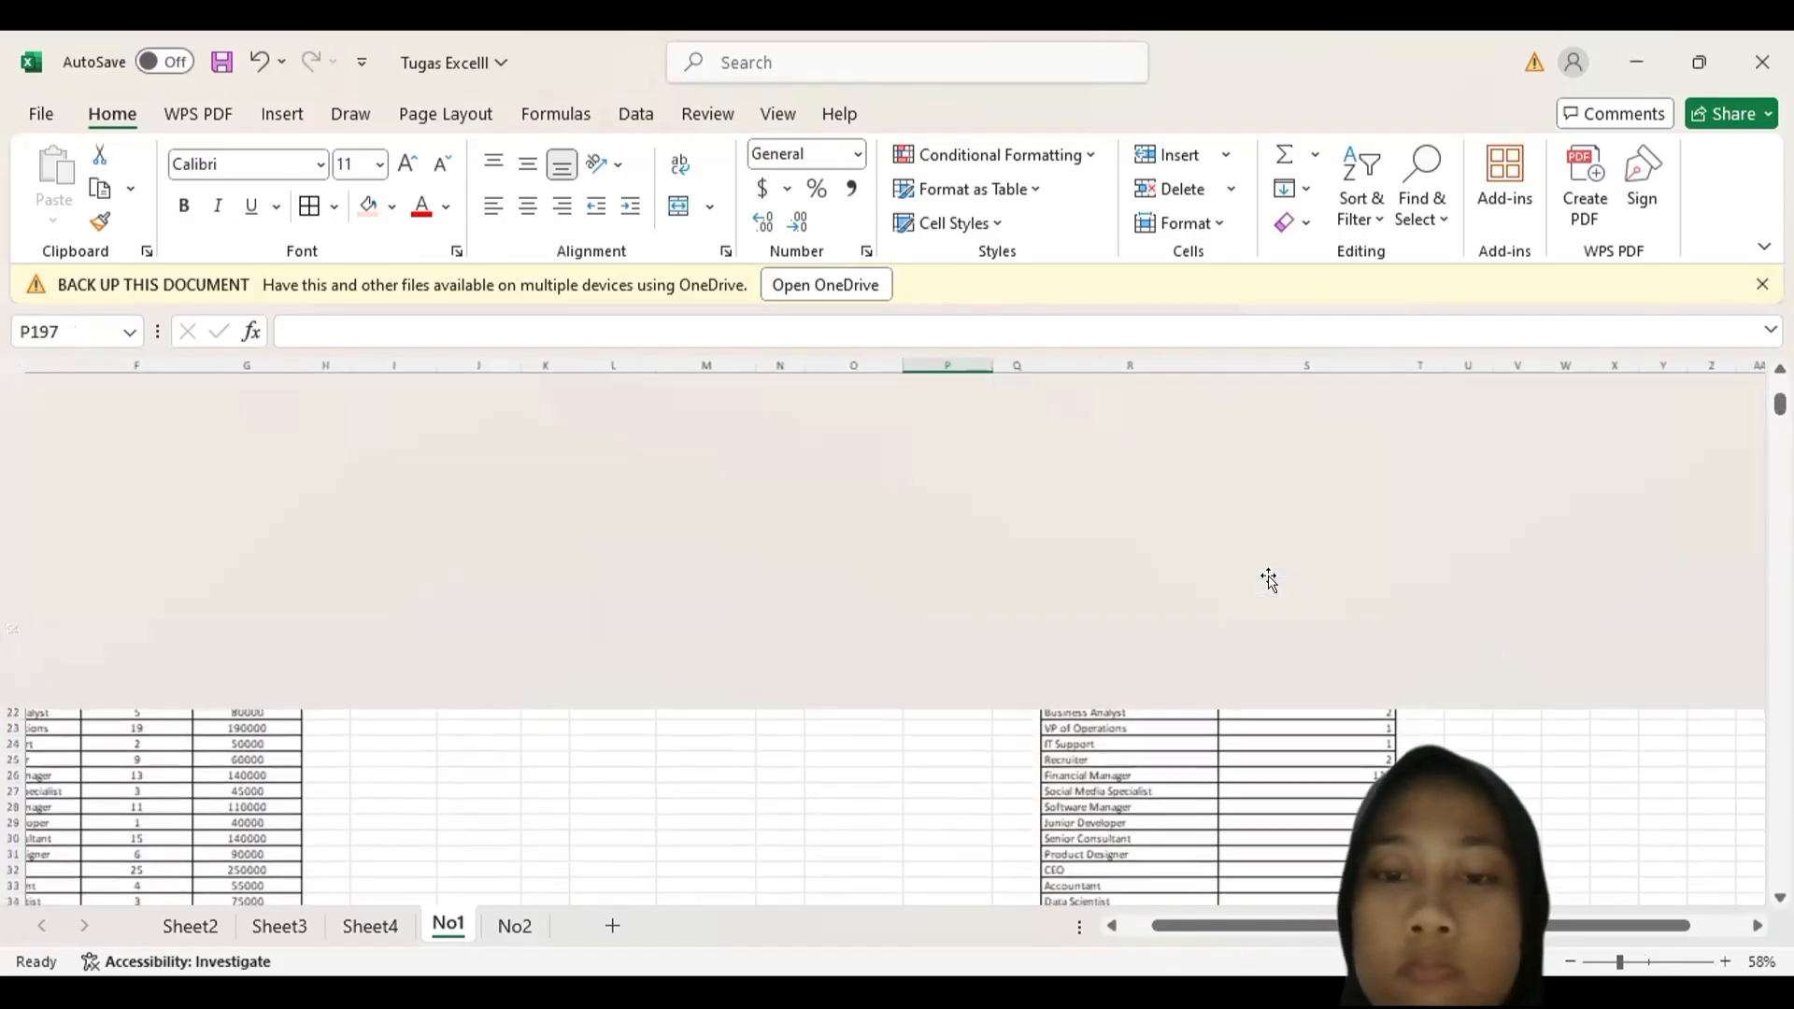
scroll(1268, 579, right, 2)
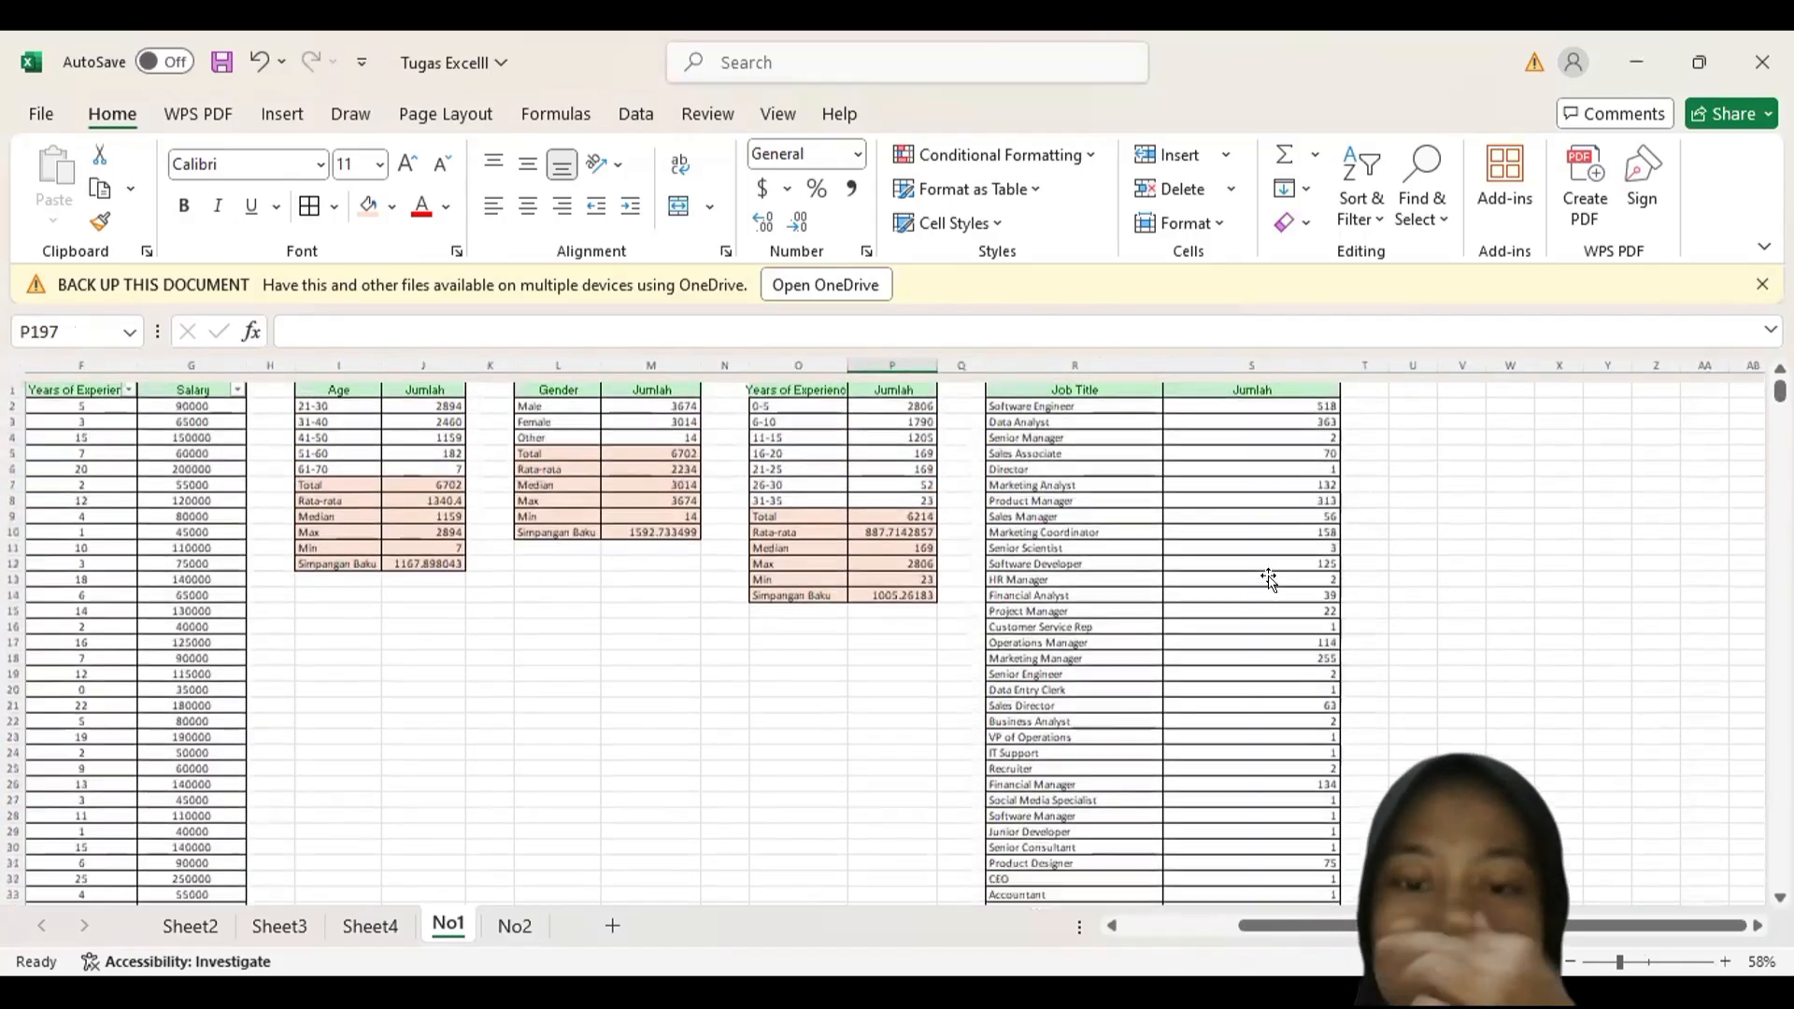
scroll(1208, 482, left, 3)
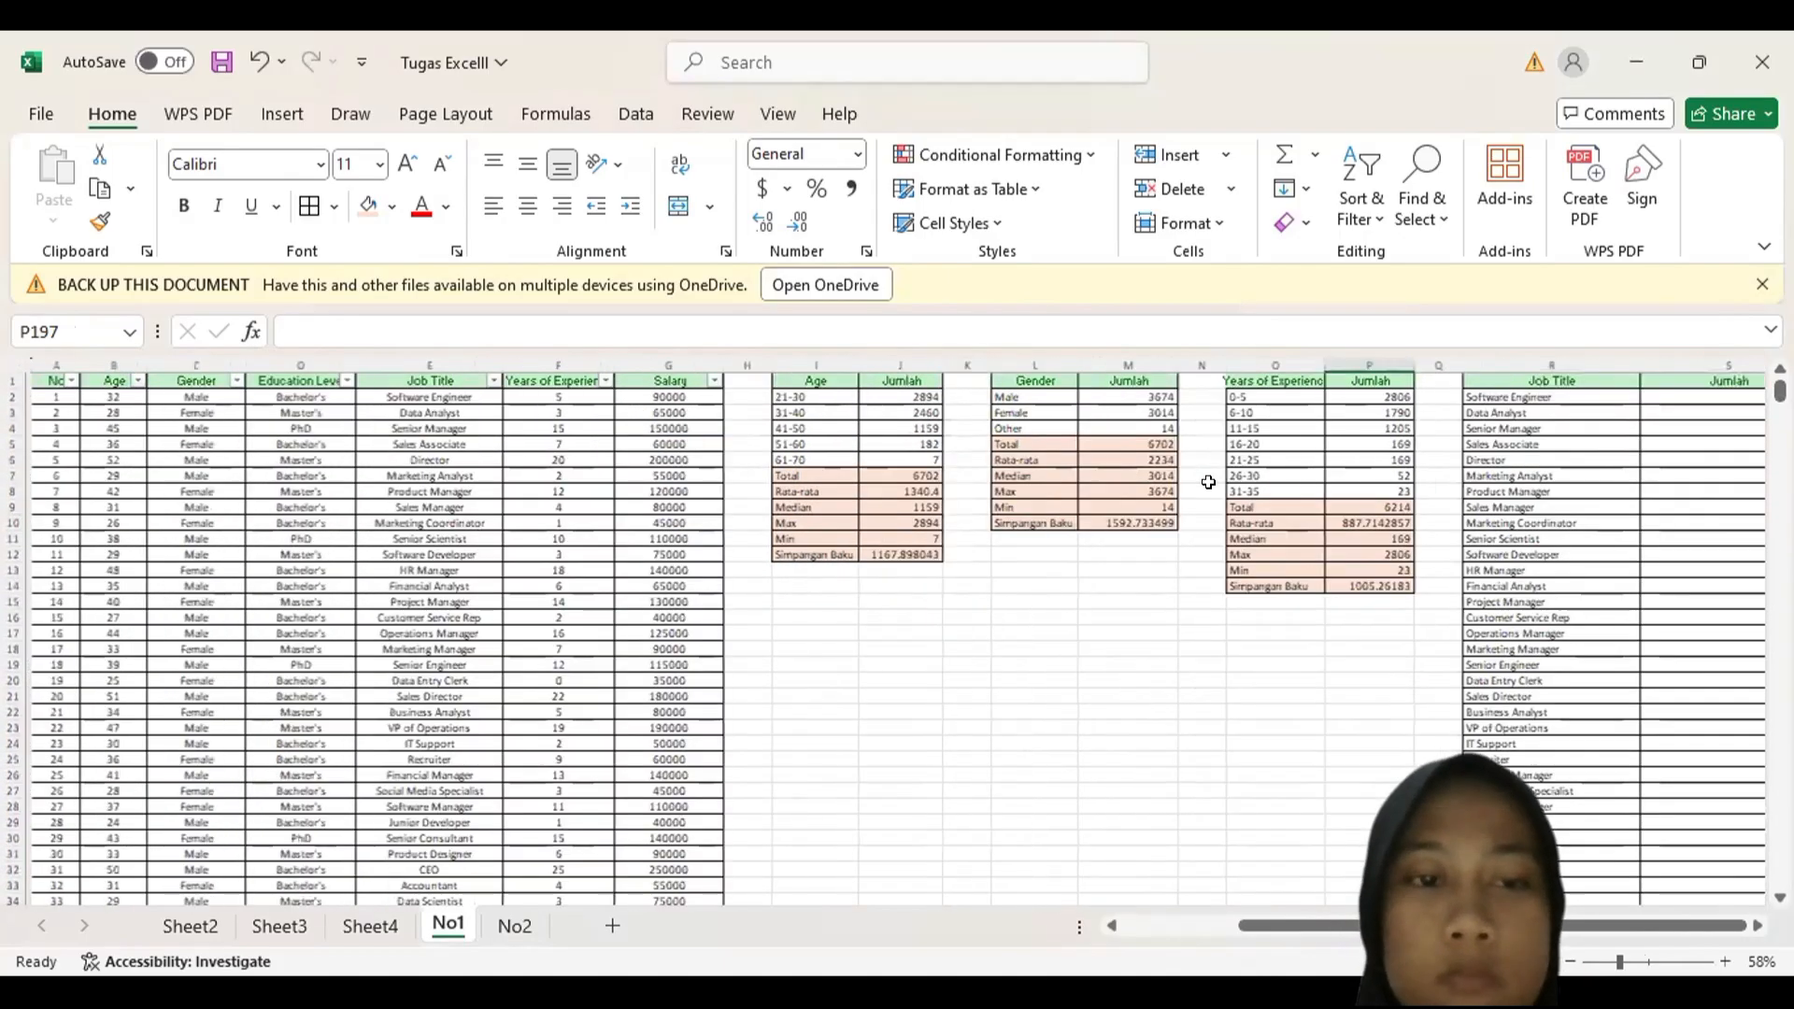
scroll(1208, 482, right, 3)
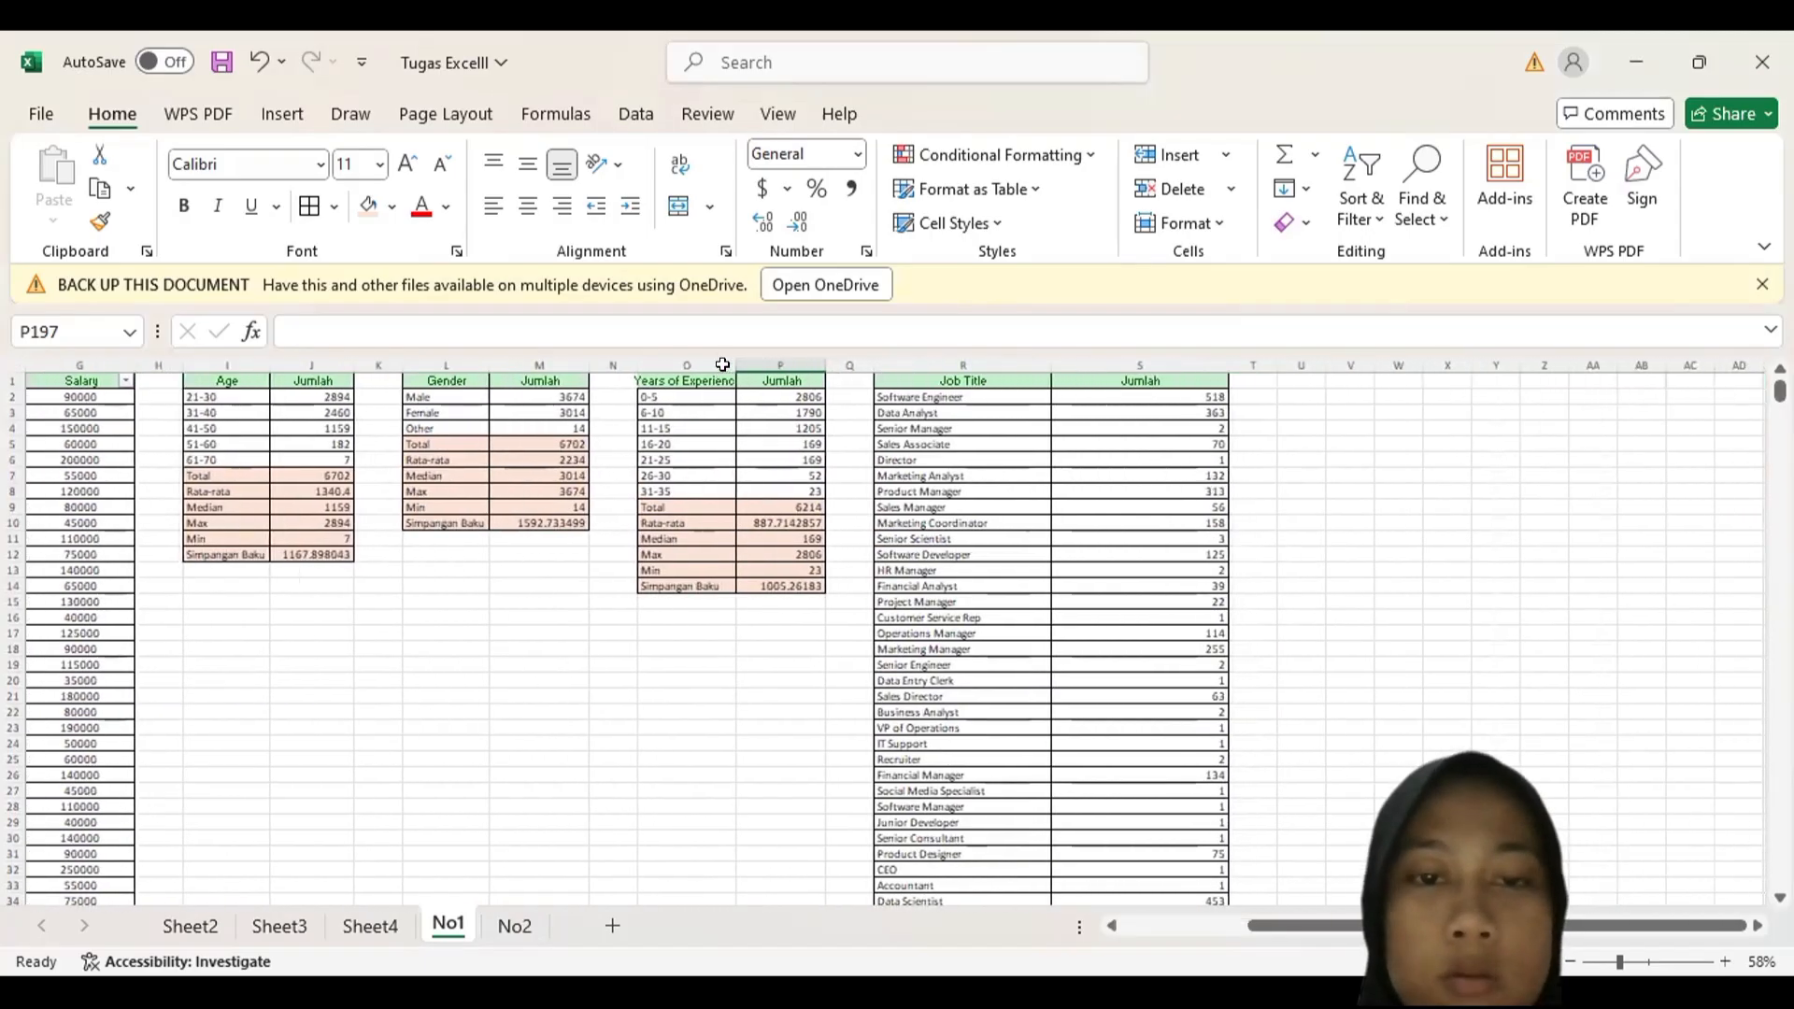
drag(726, 364, 775, 366)
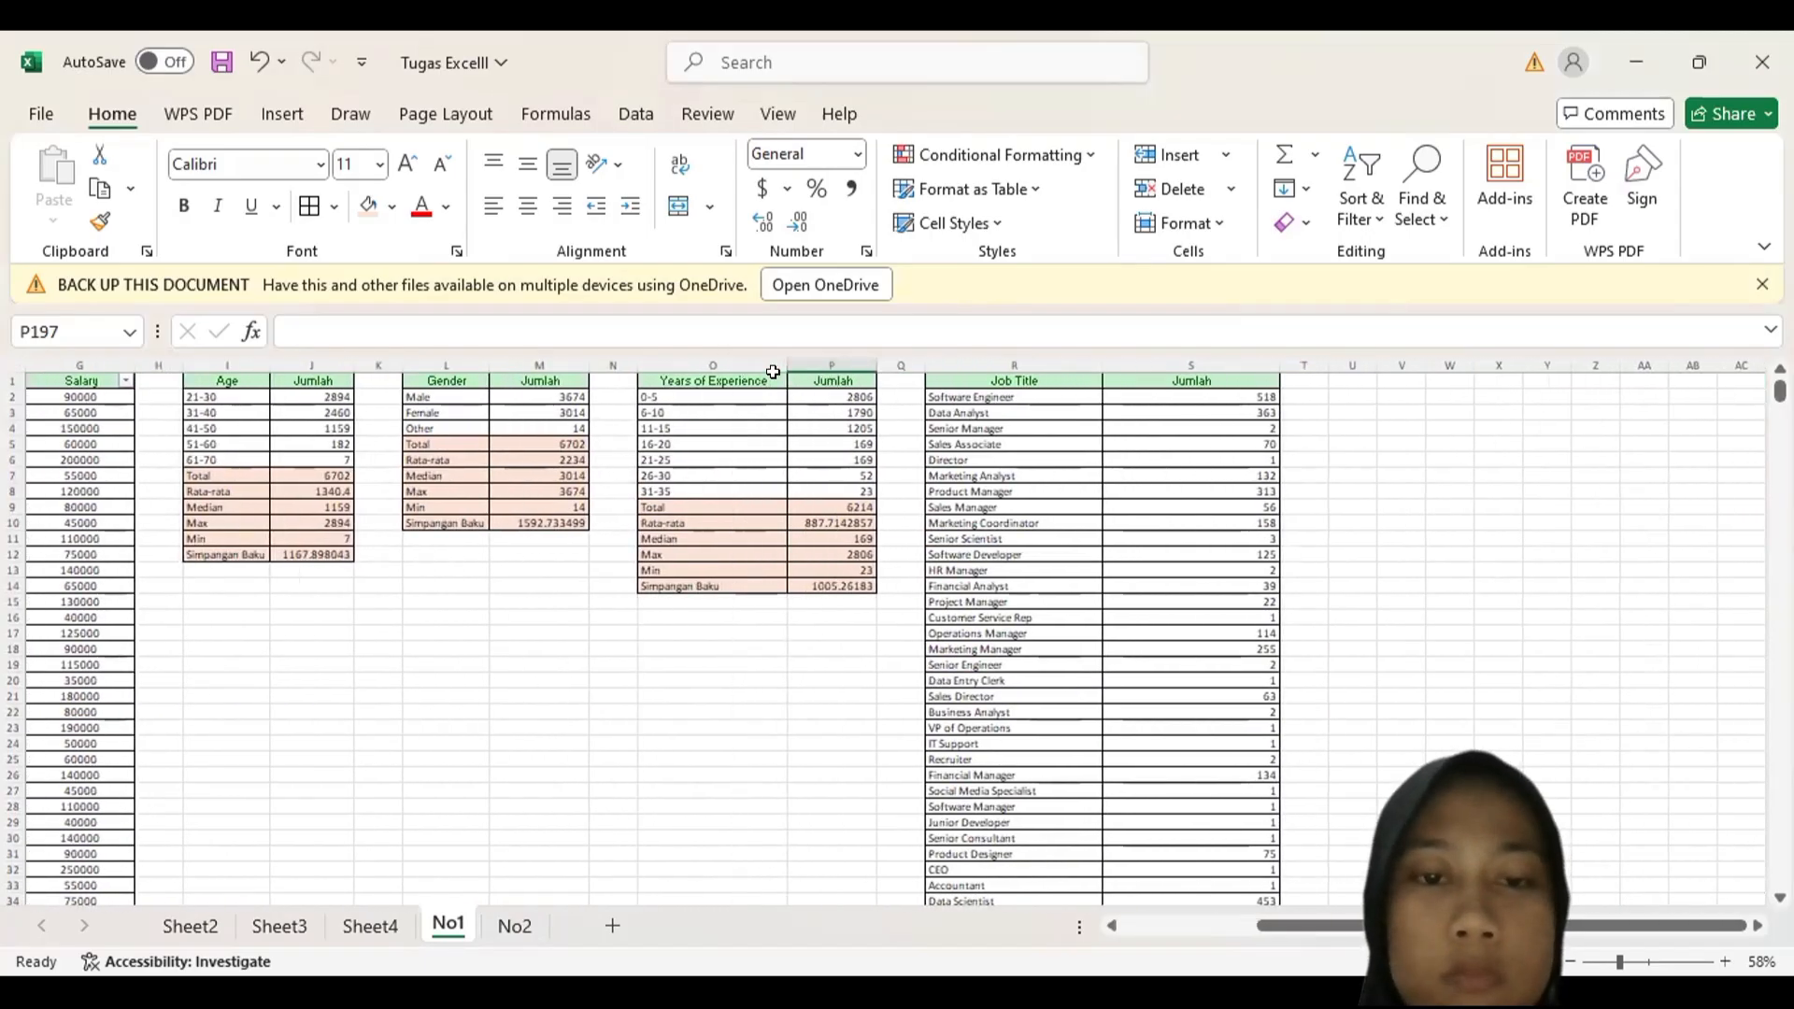
click(1509, 486)
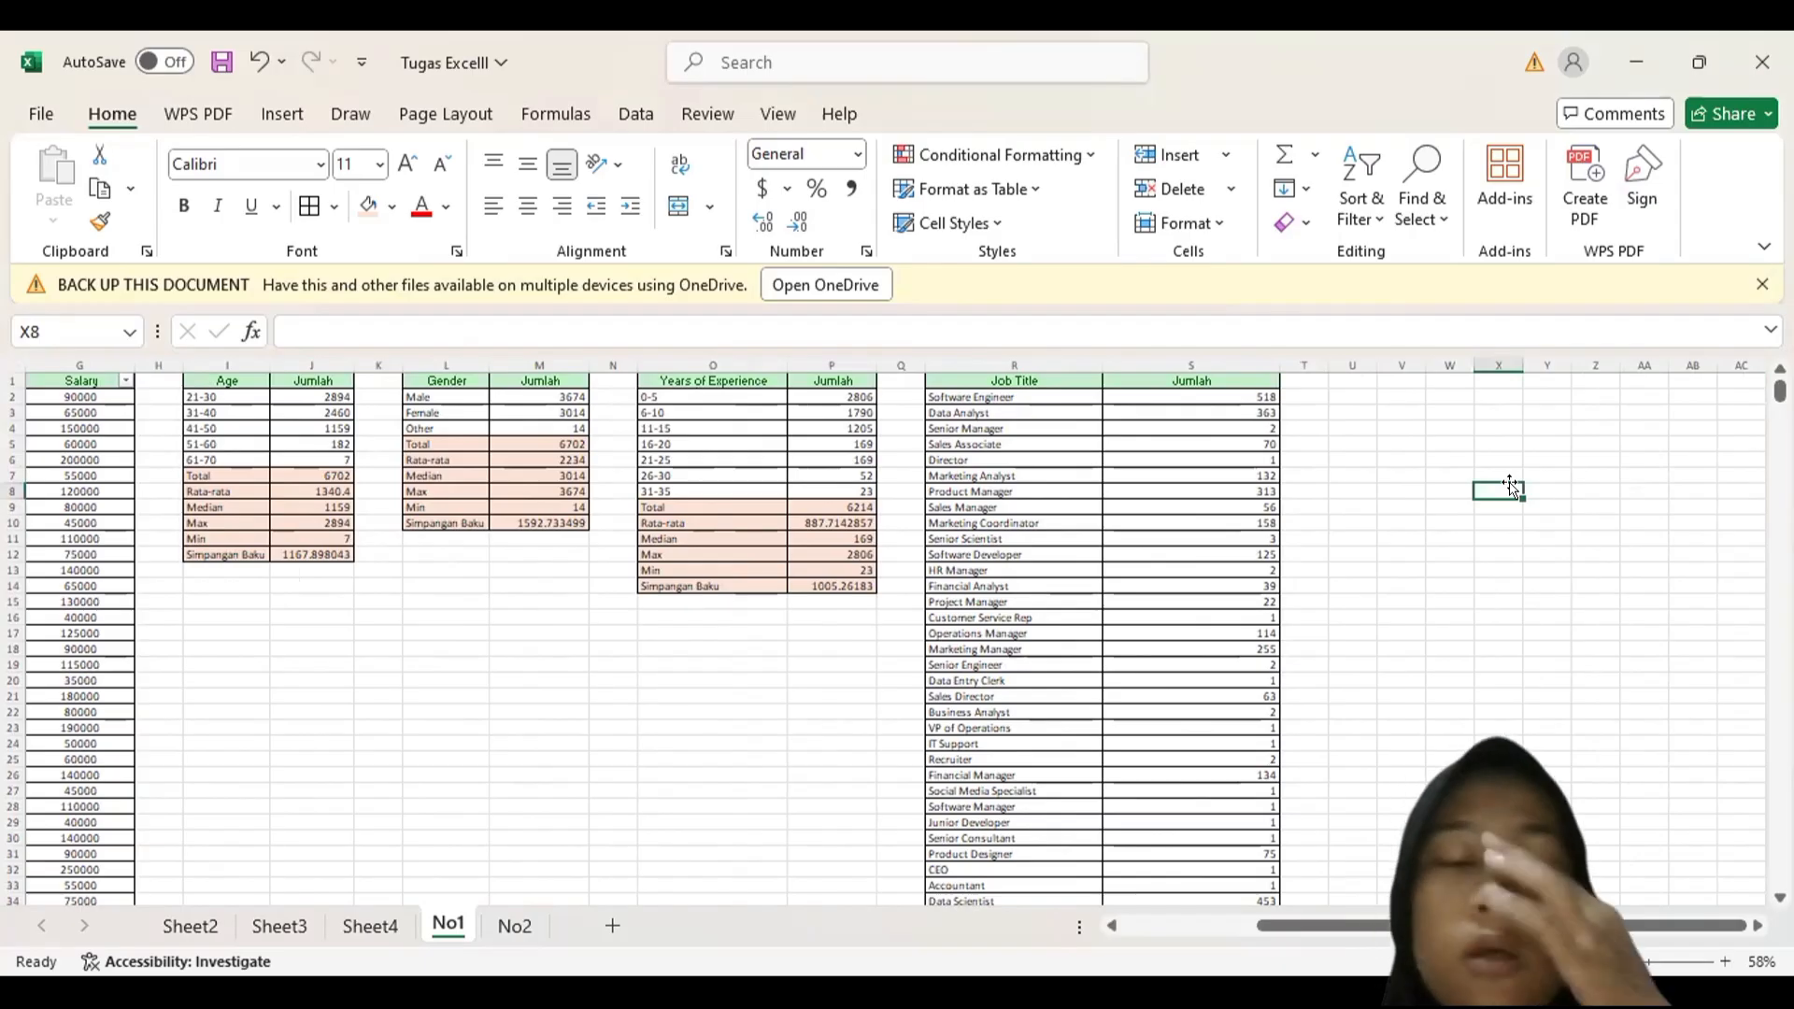
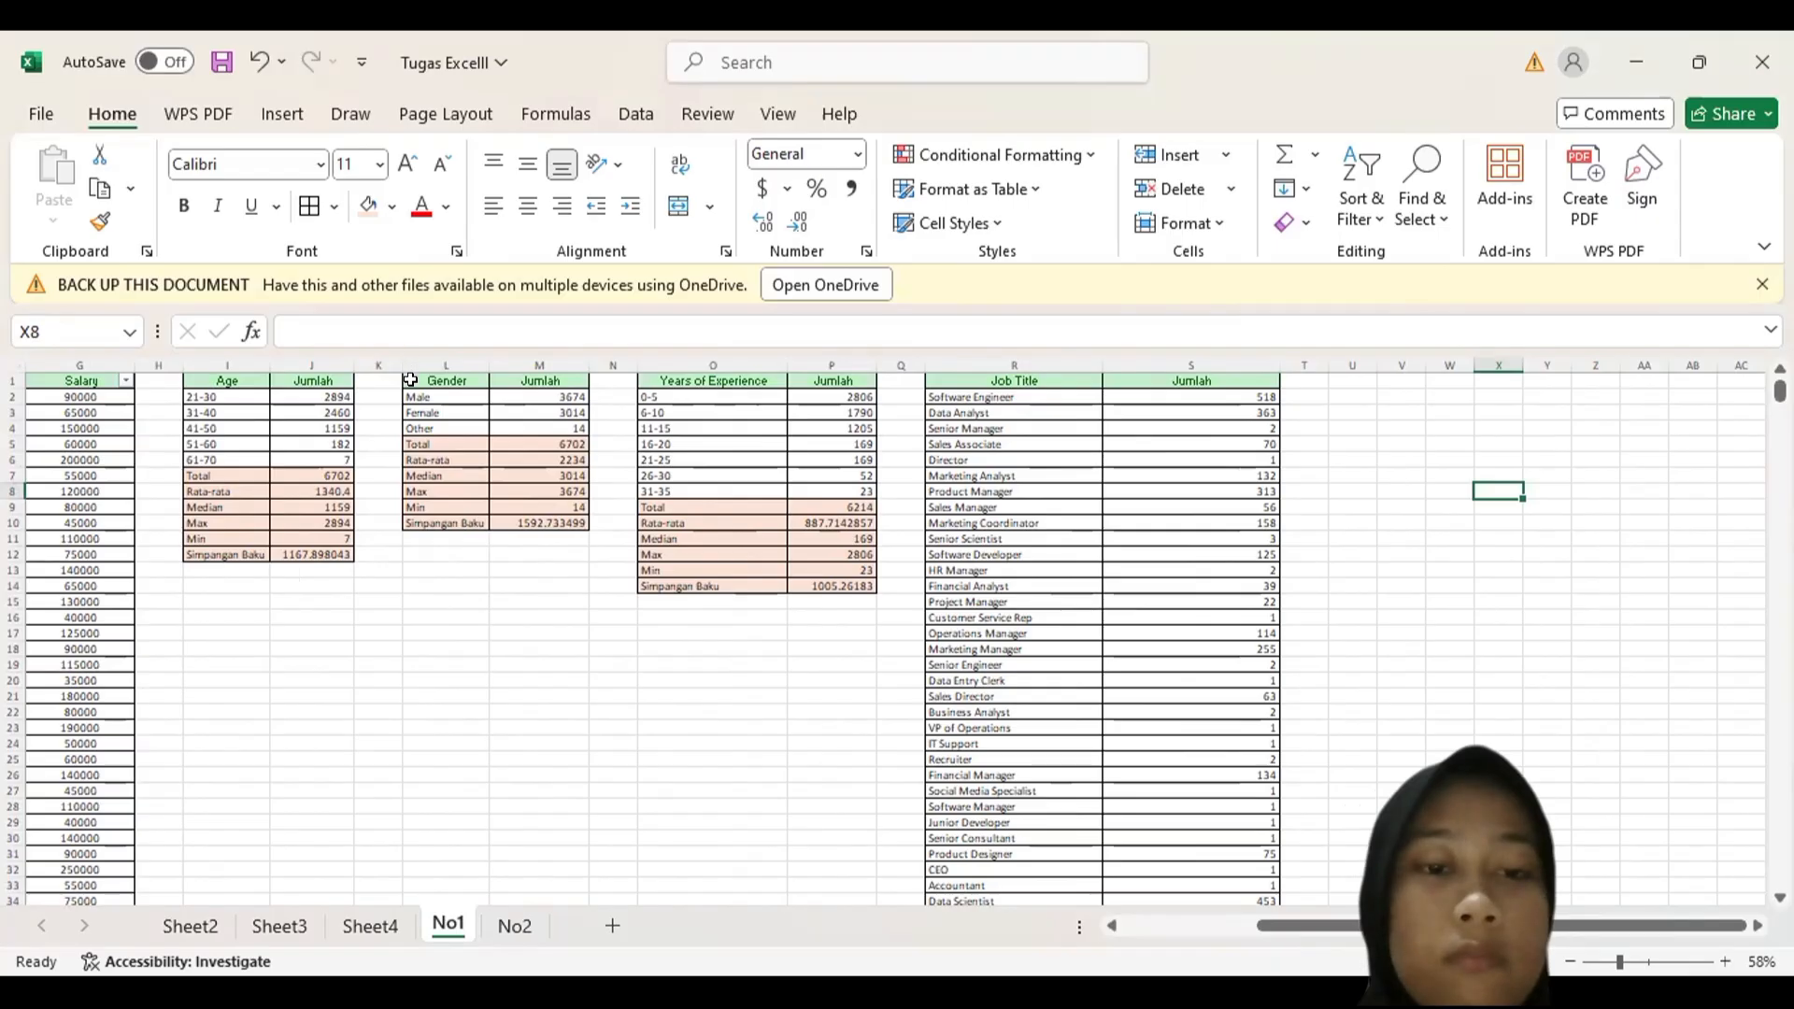
drag(410, 380, 561, 524)
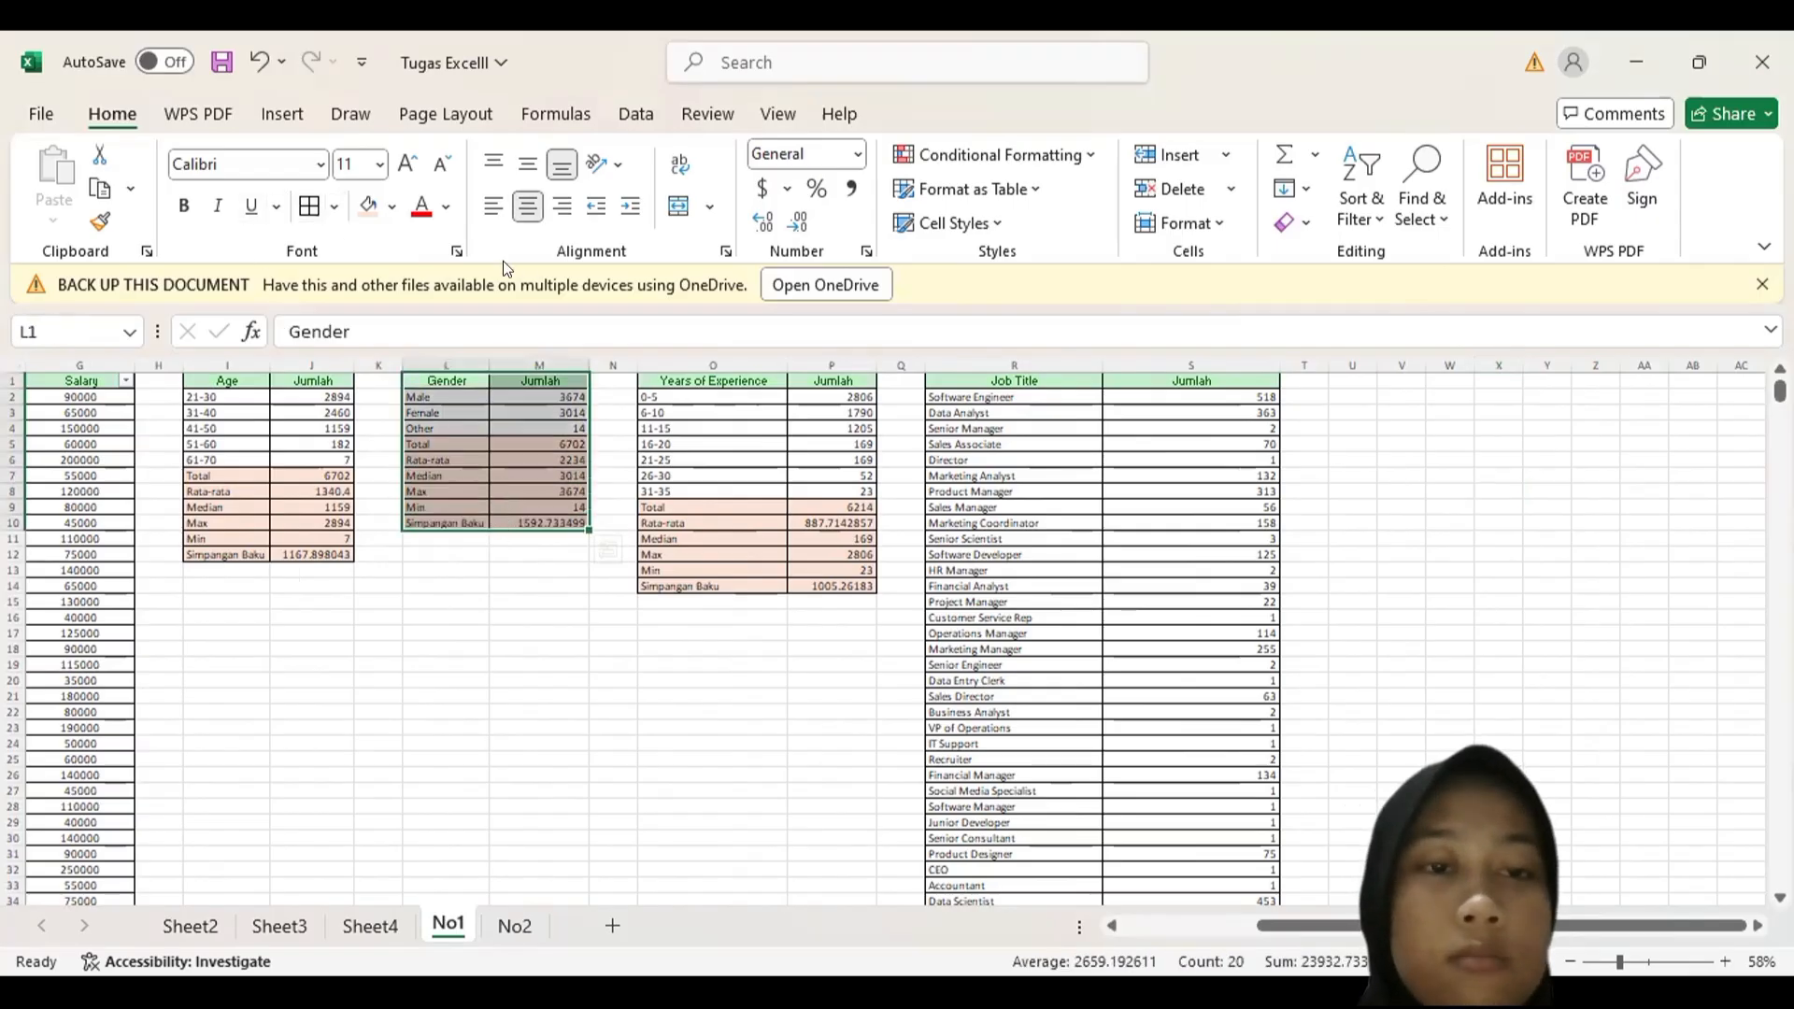
click(367, 596)
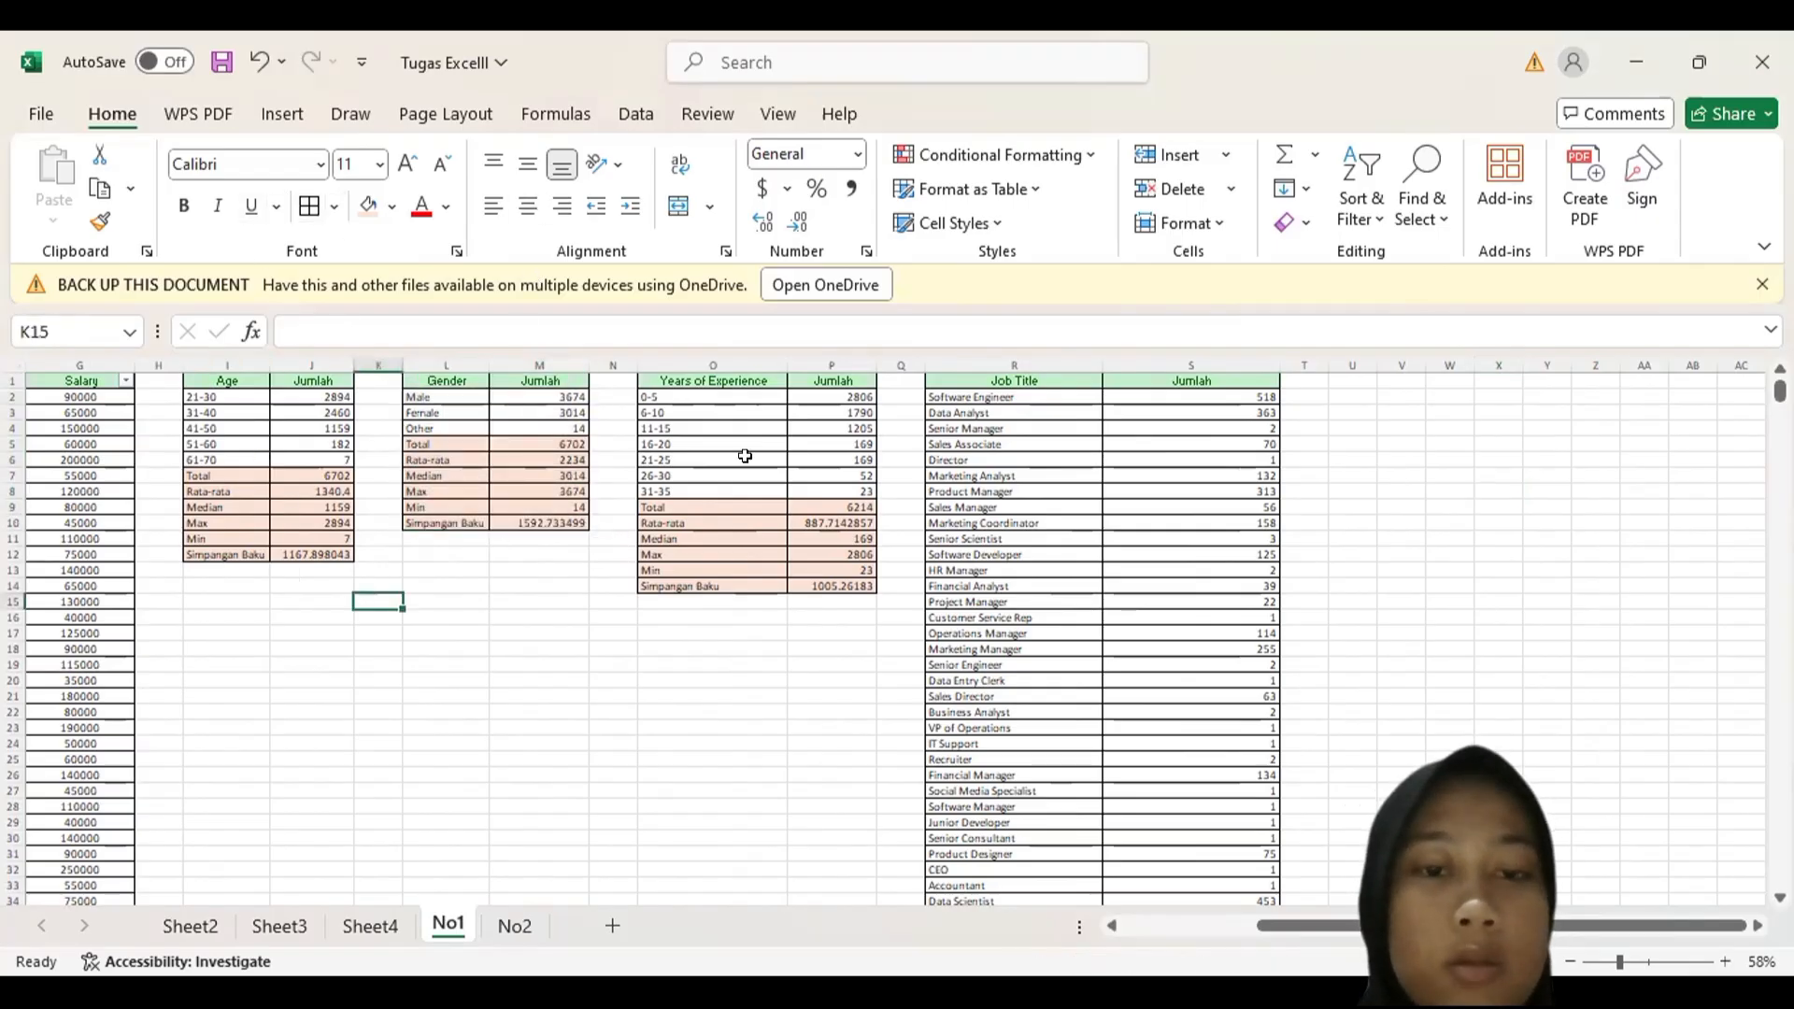
- Centre the contents of columns I through S horizontally
click(238, 365)
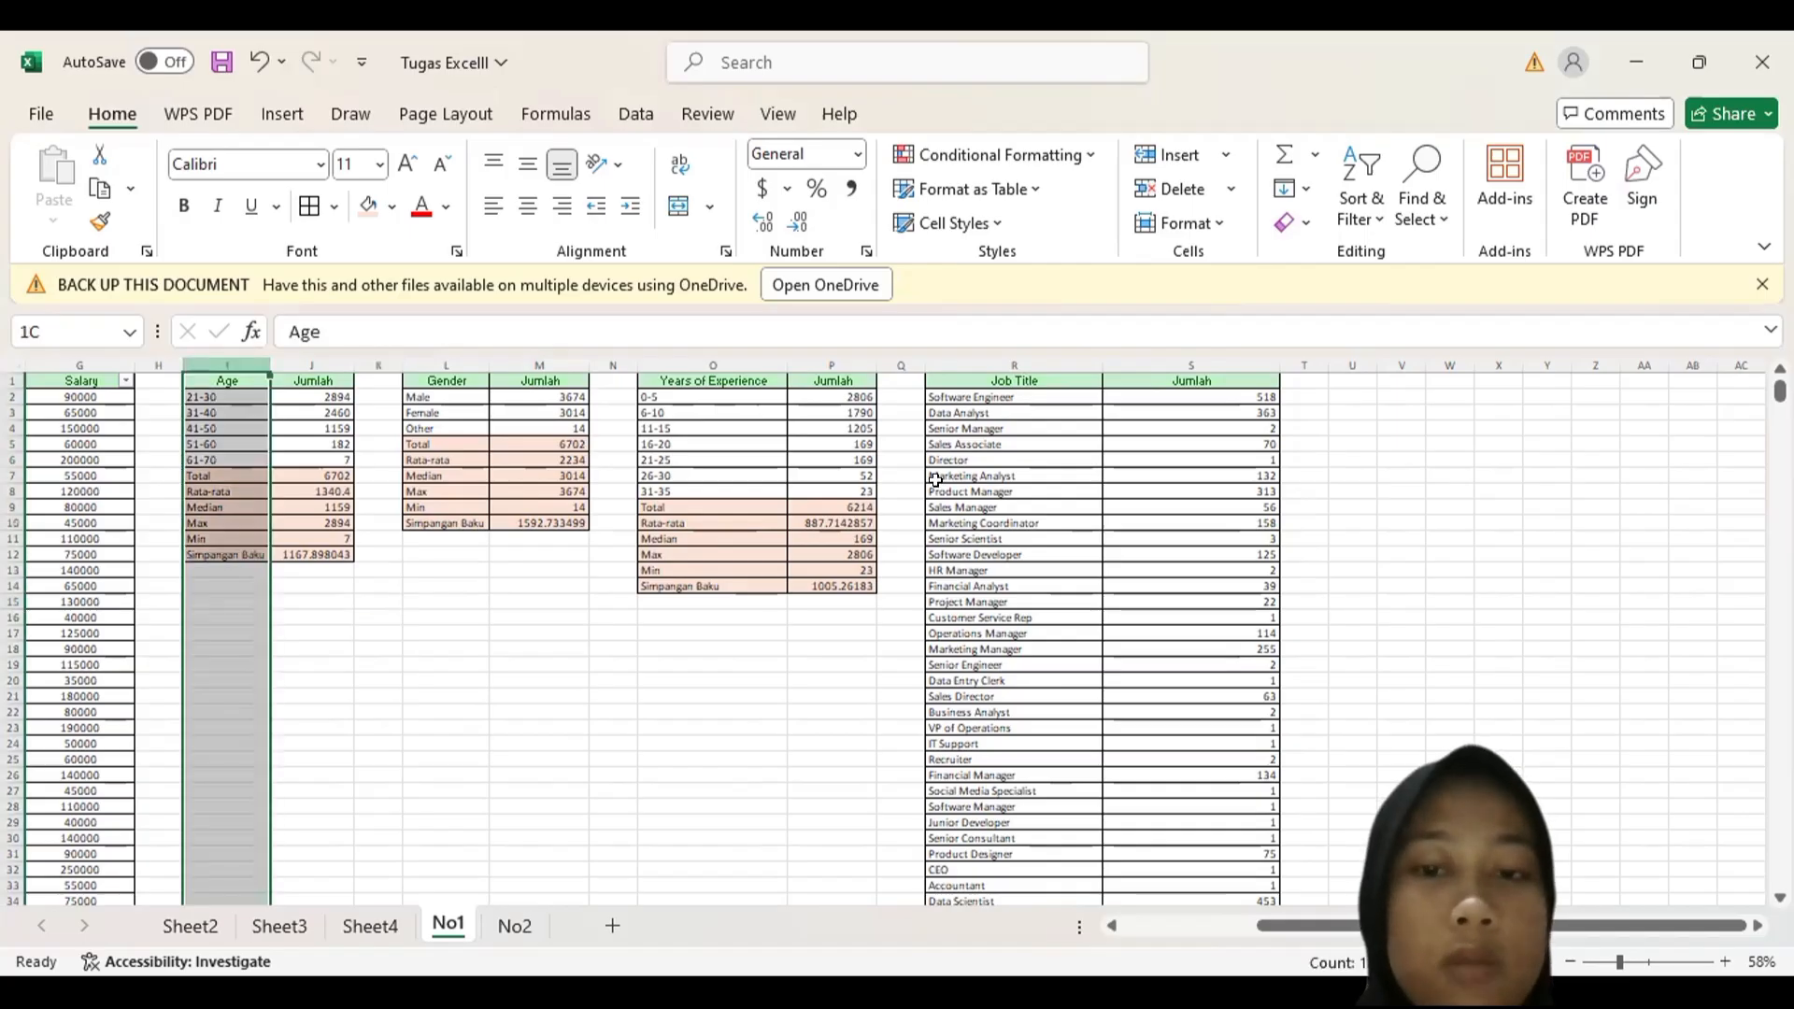
click(527, 206)
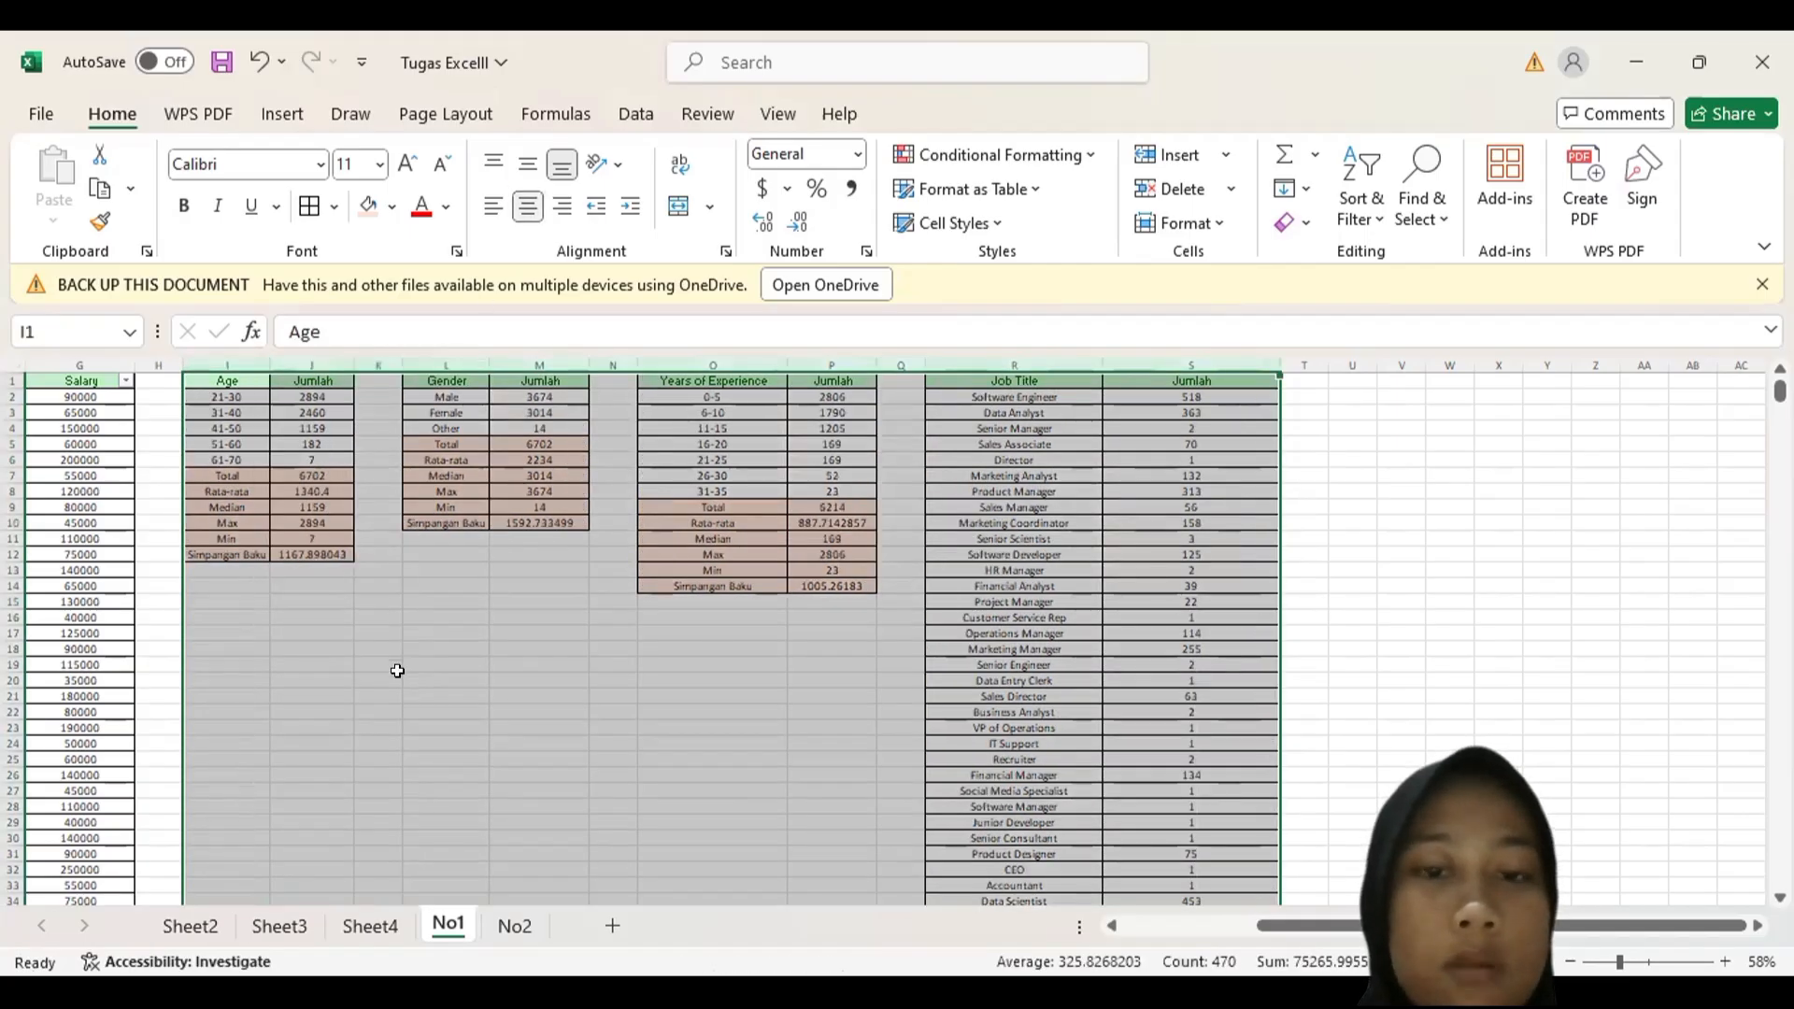
click(441, 539)
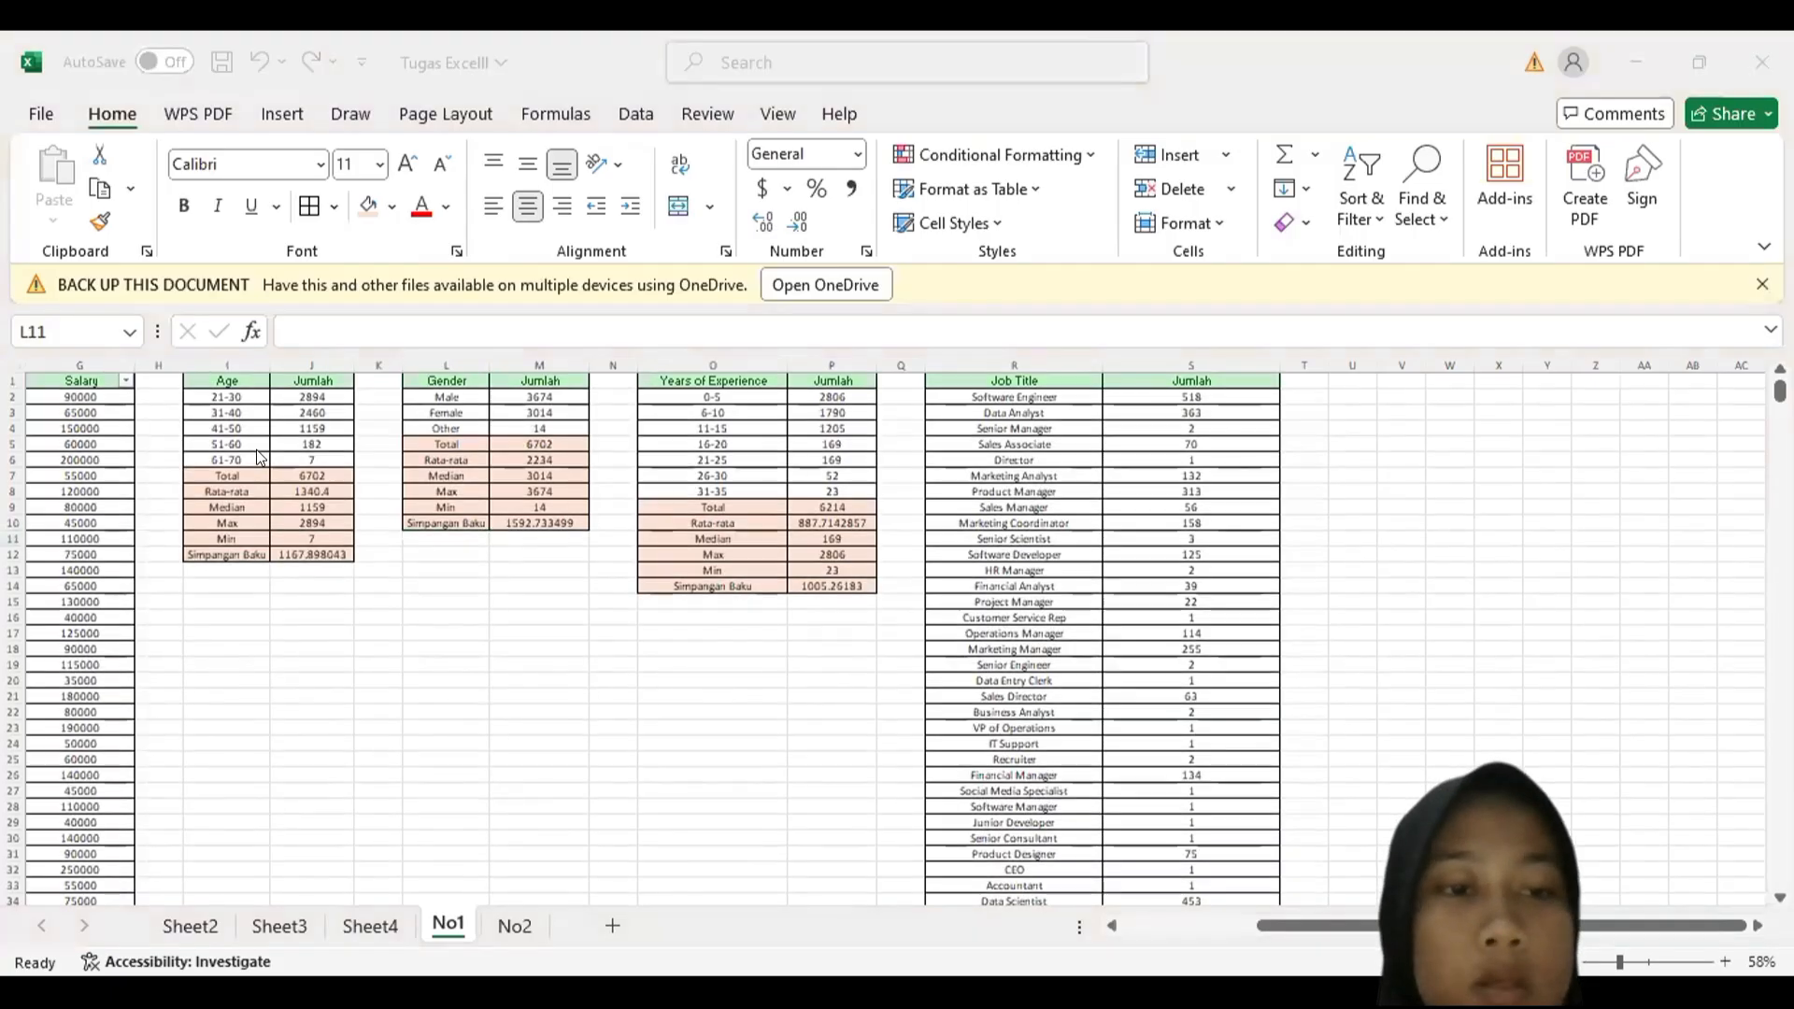
- Insert a clustered column chart of the Age counts in I2:J6 and place it below the Age table
scroll(256, 450, up, 2)
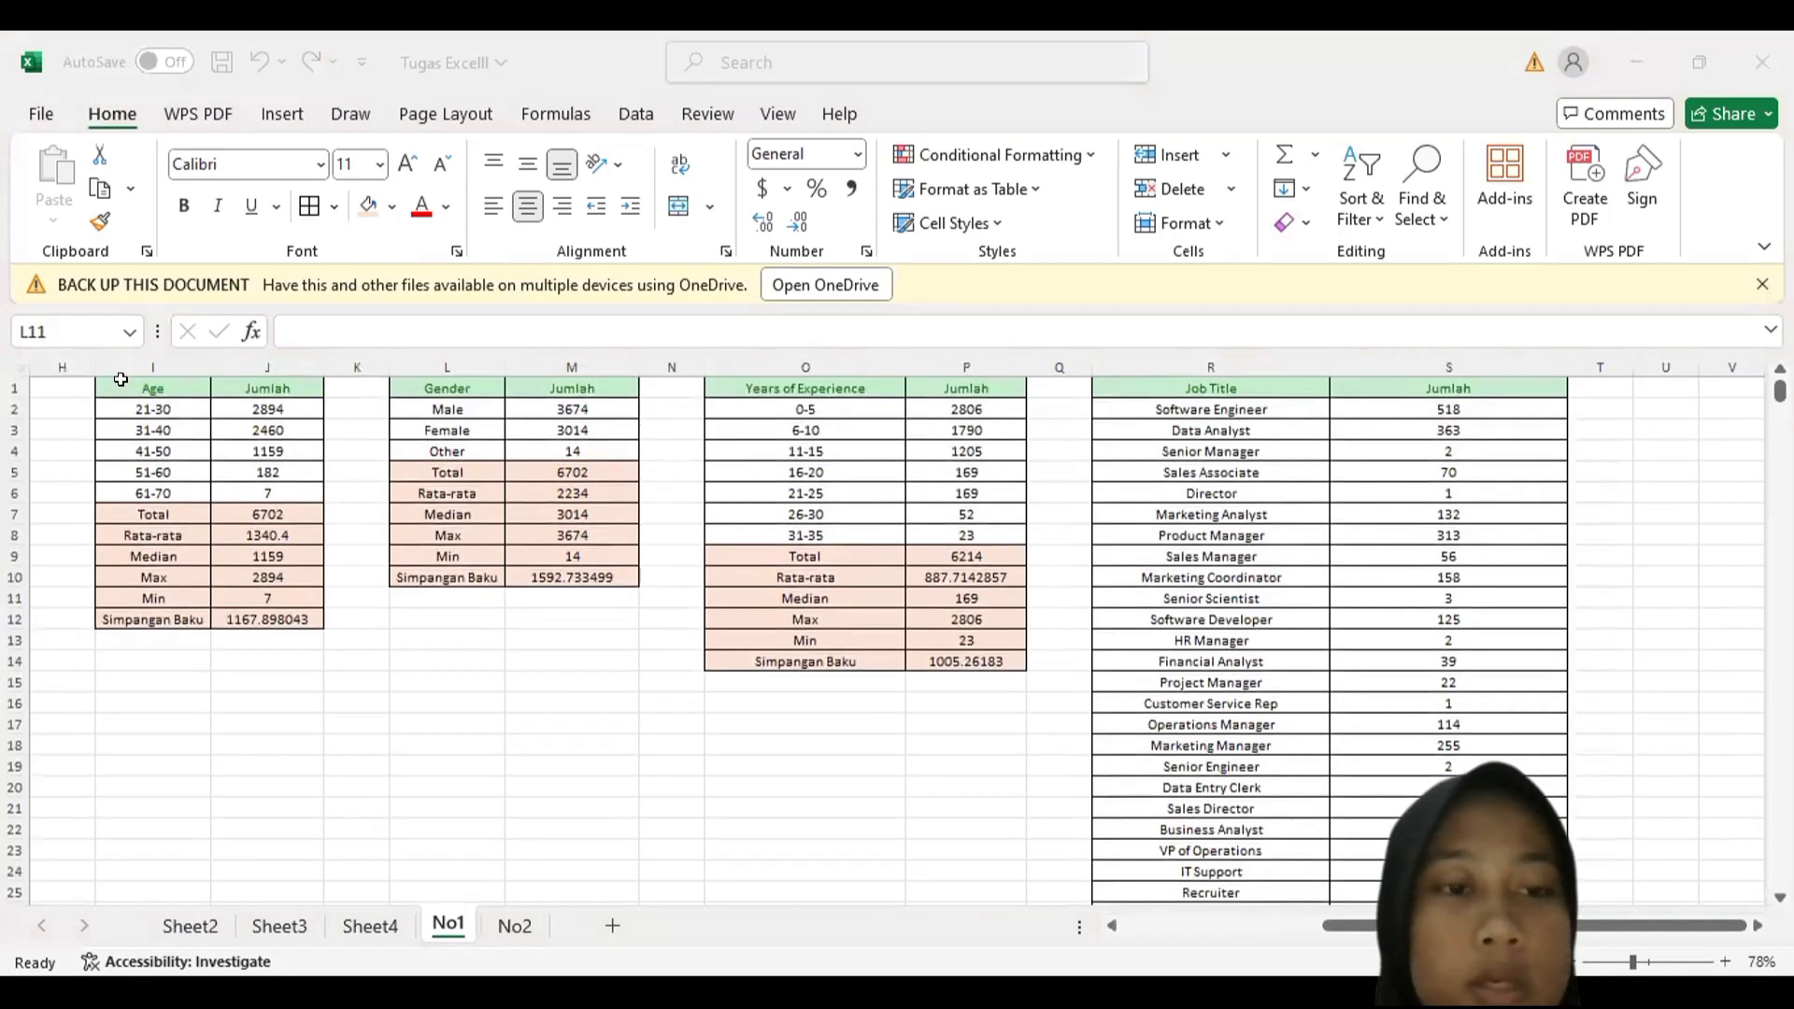
click(266, 579)
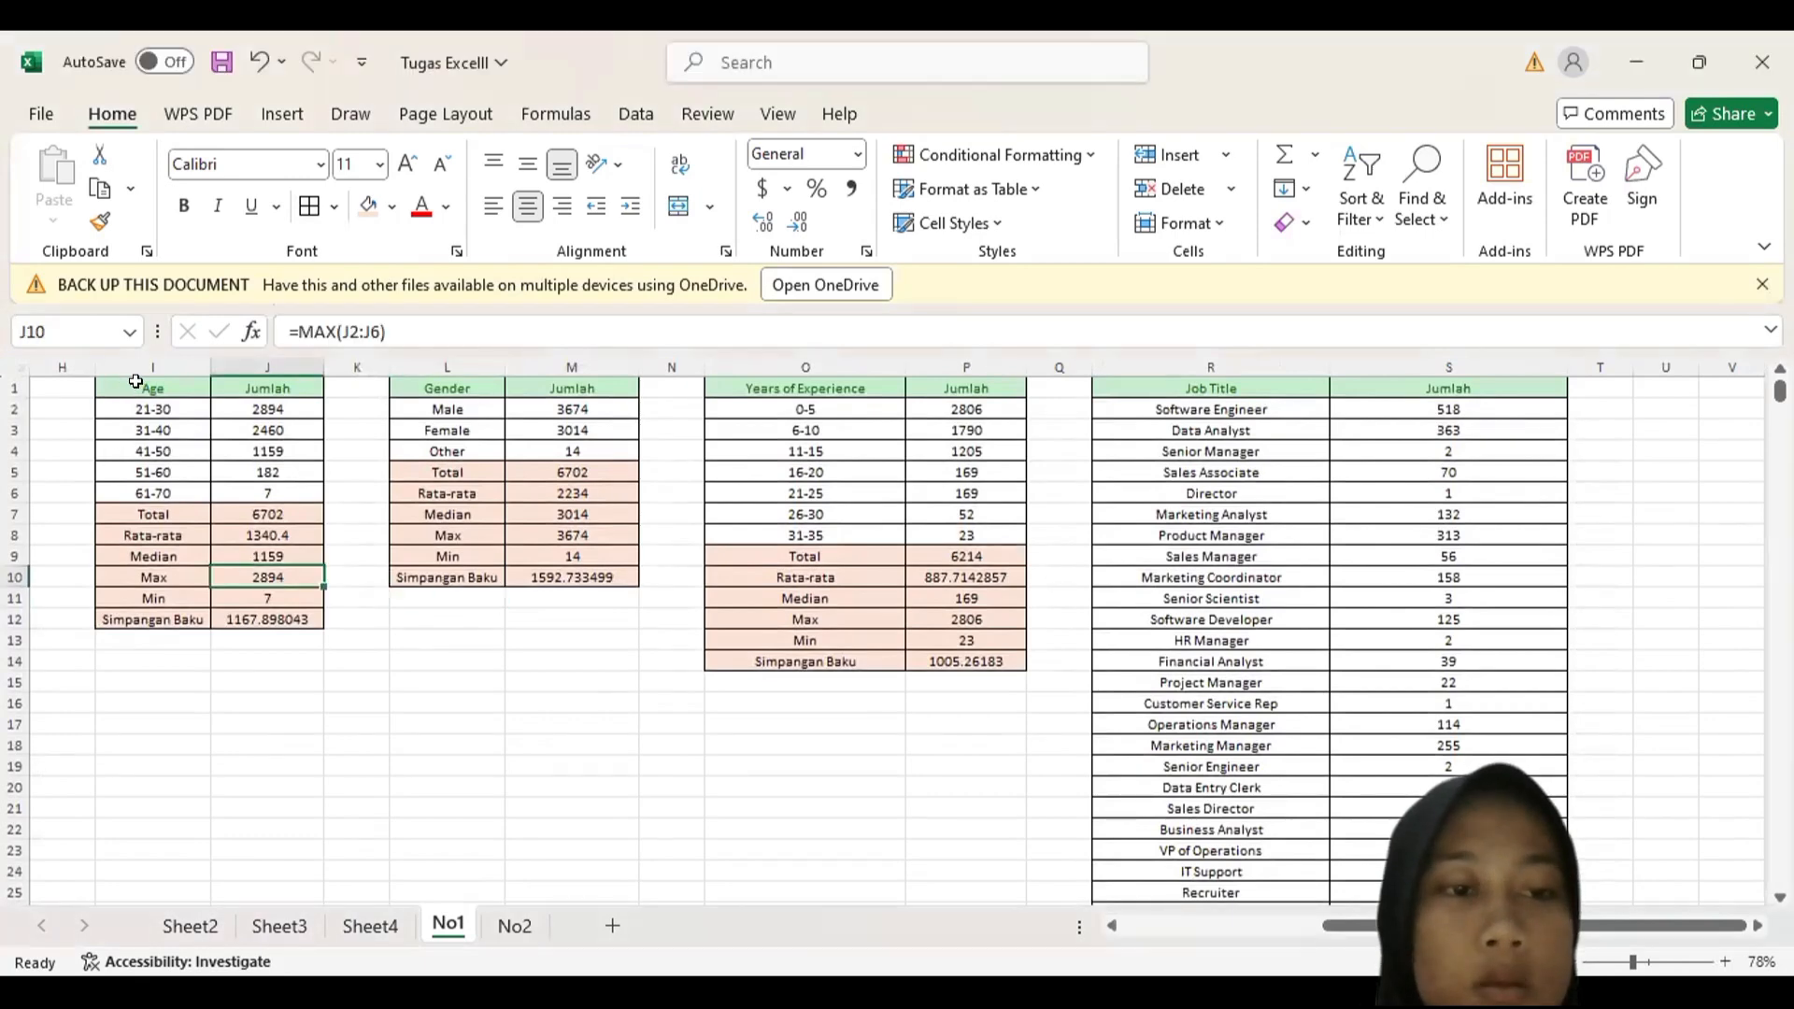
drag(100, 405, 271, 492)
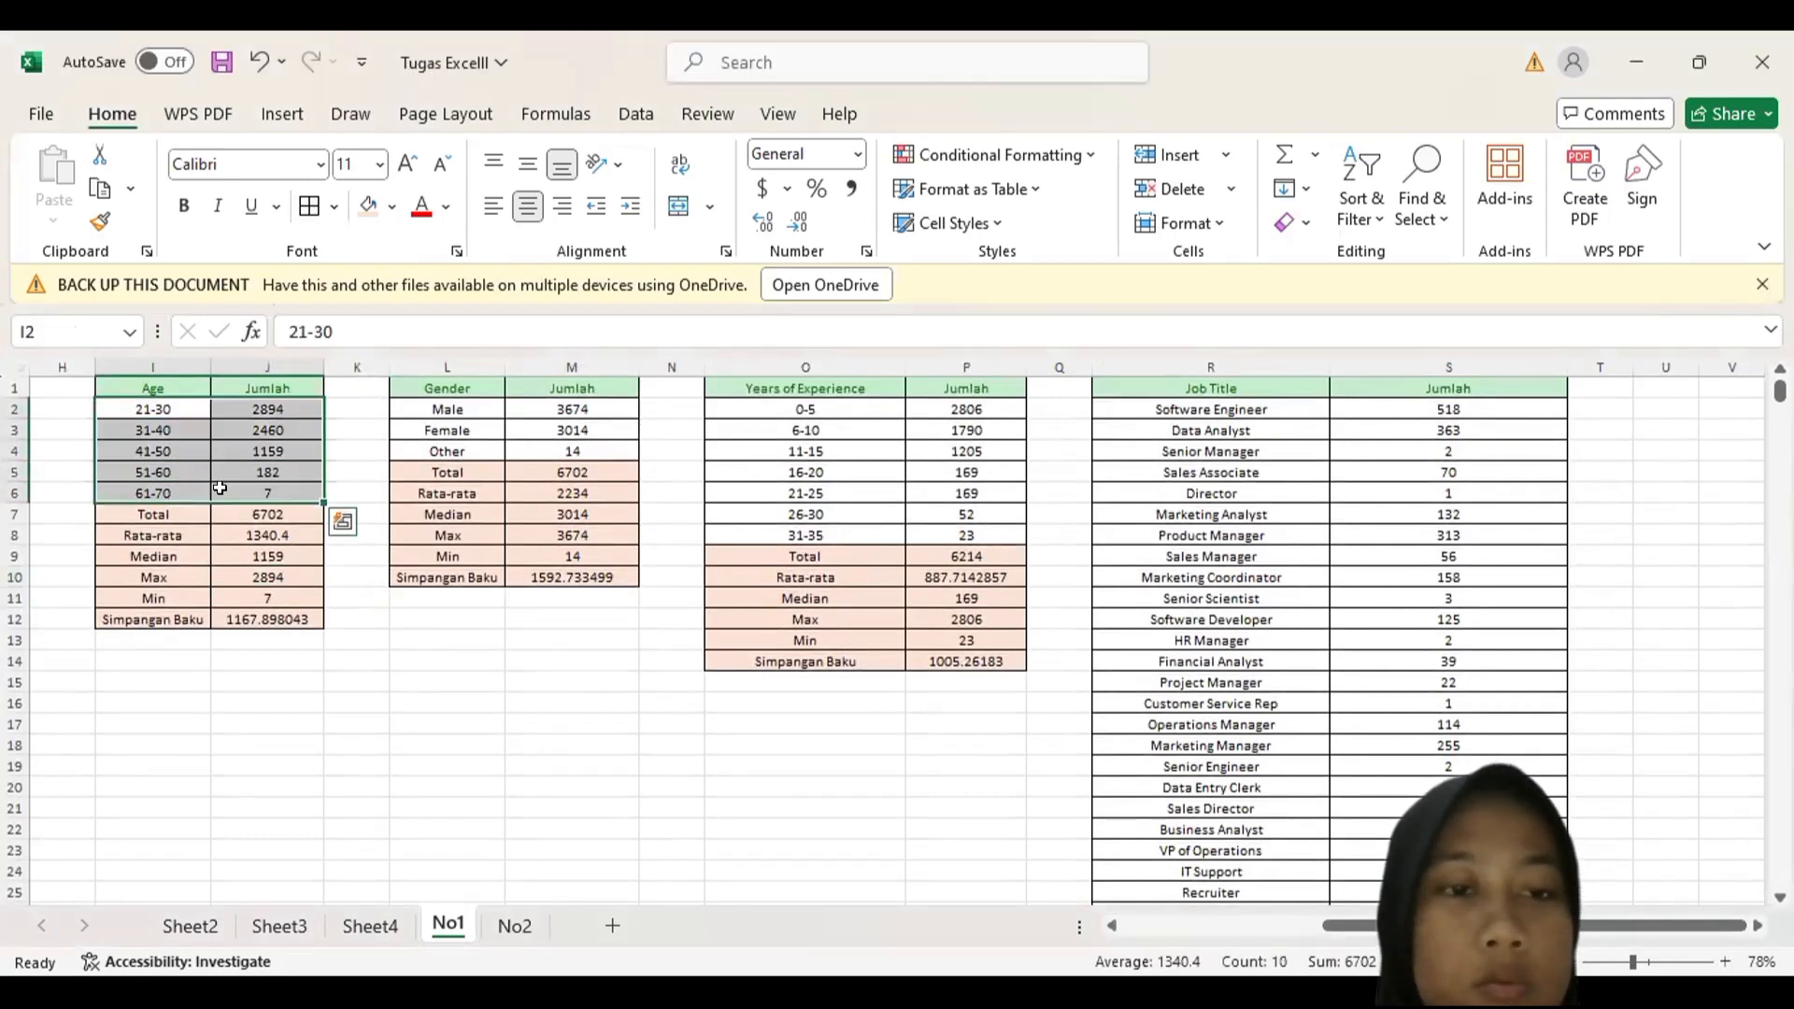
click(297, 99)
click(456, 177)
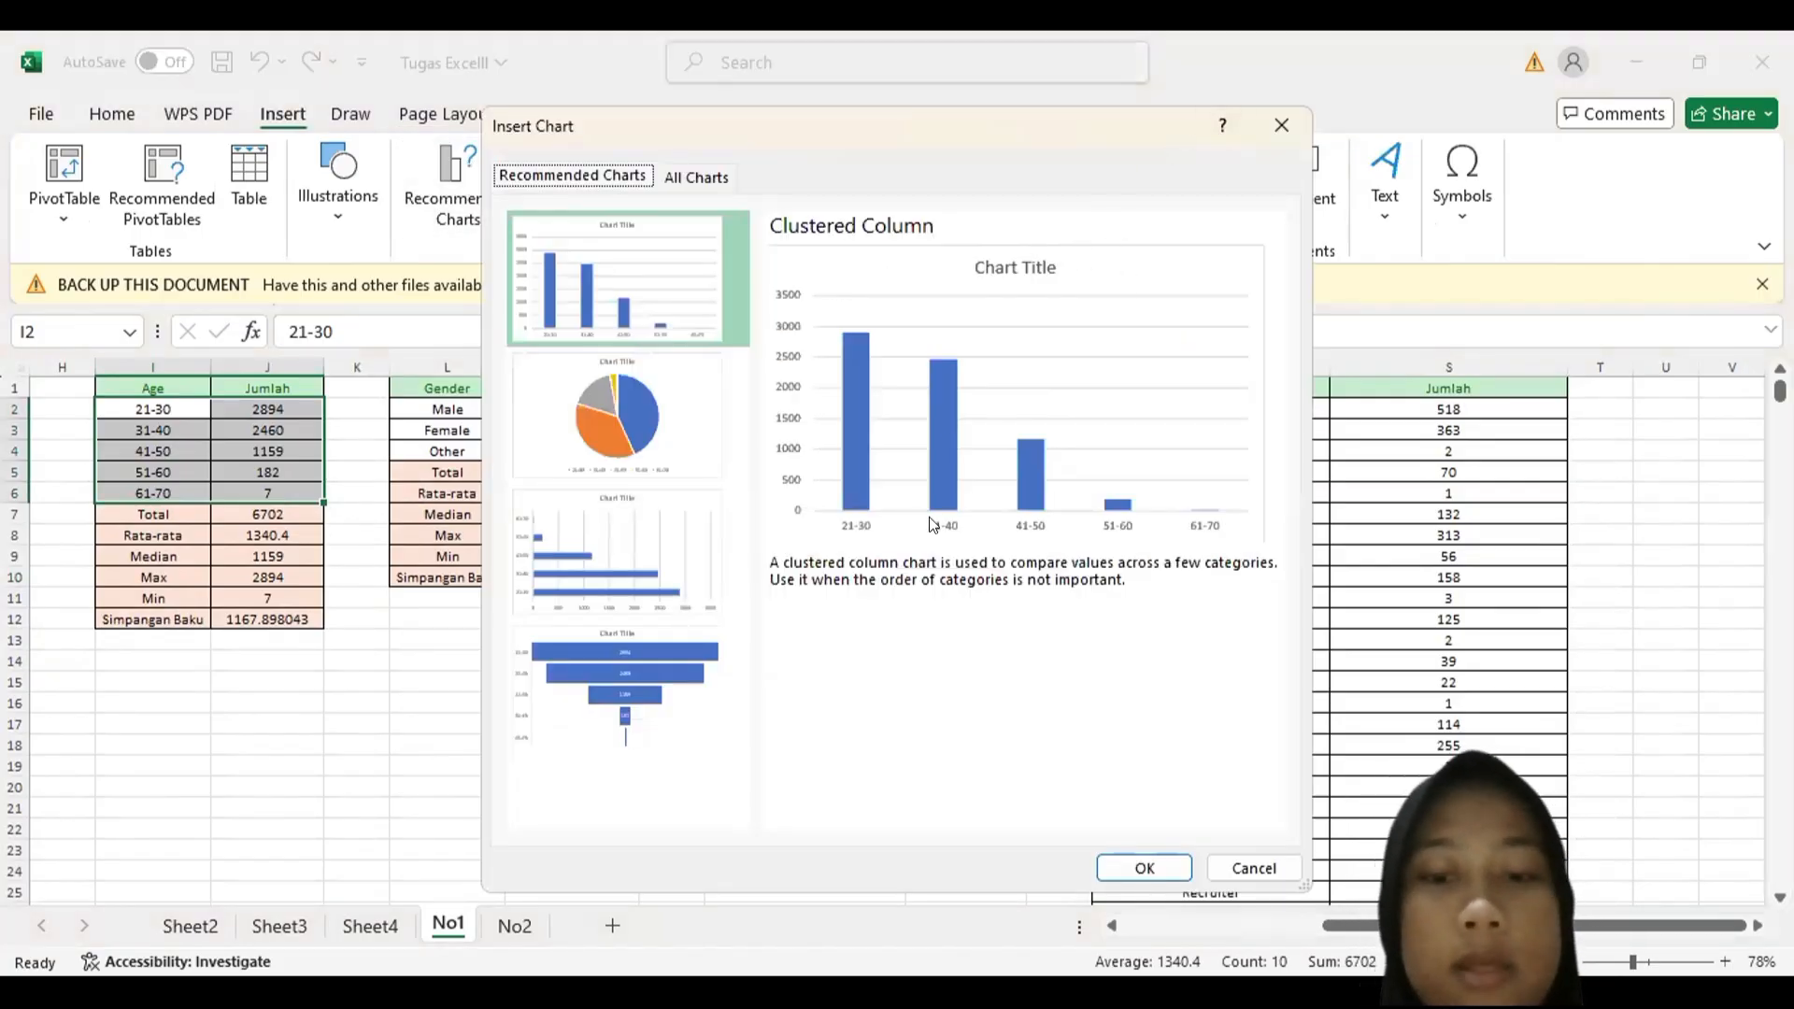
click(1361, 198)
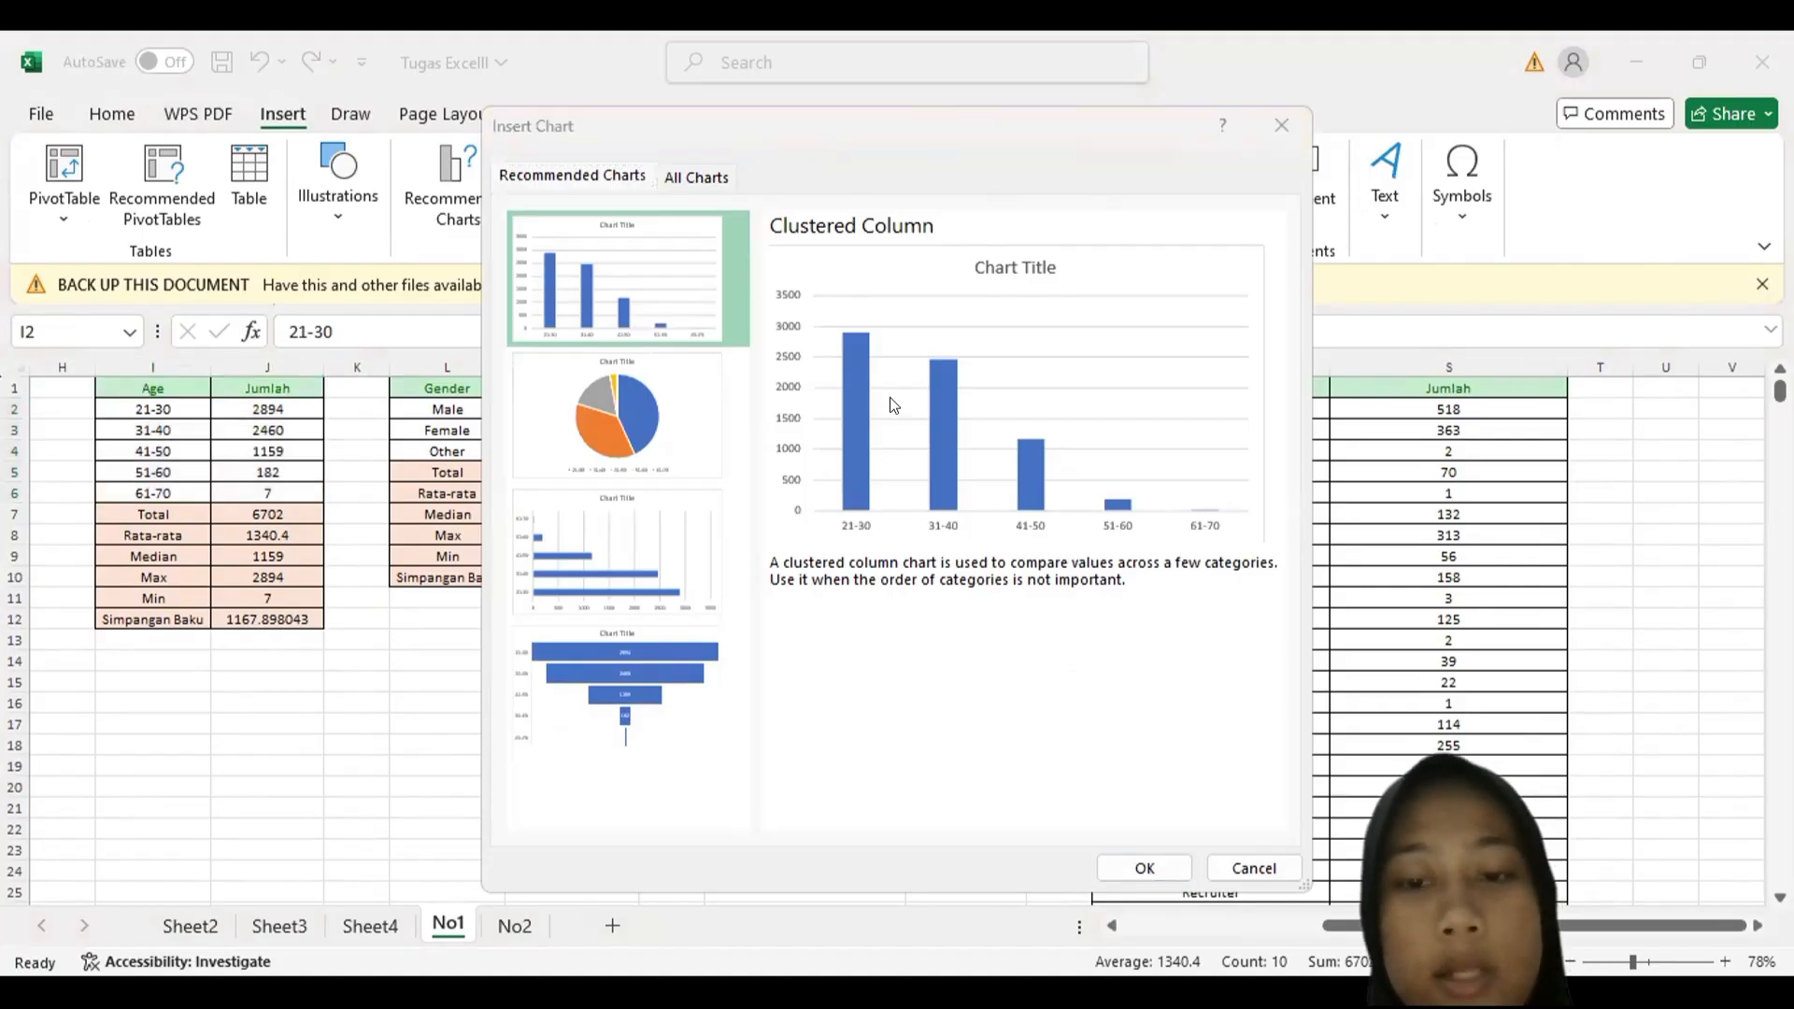
click(1144, 867)
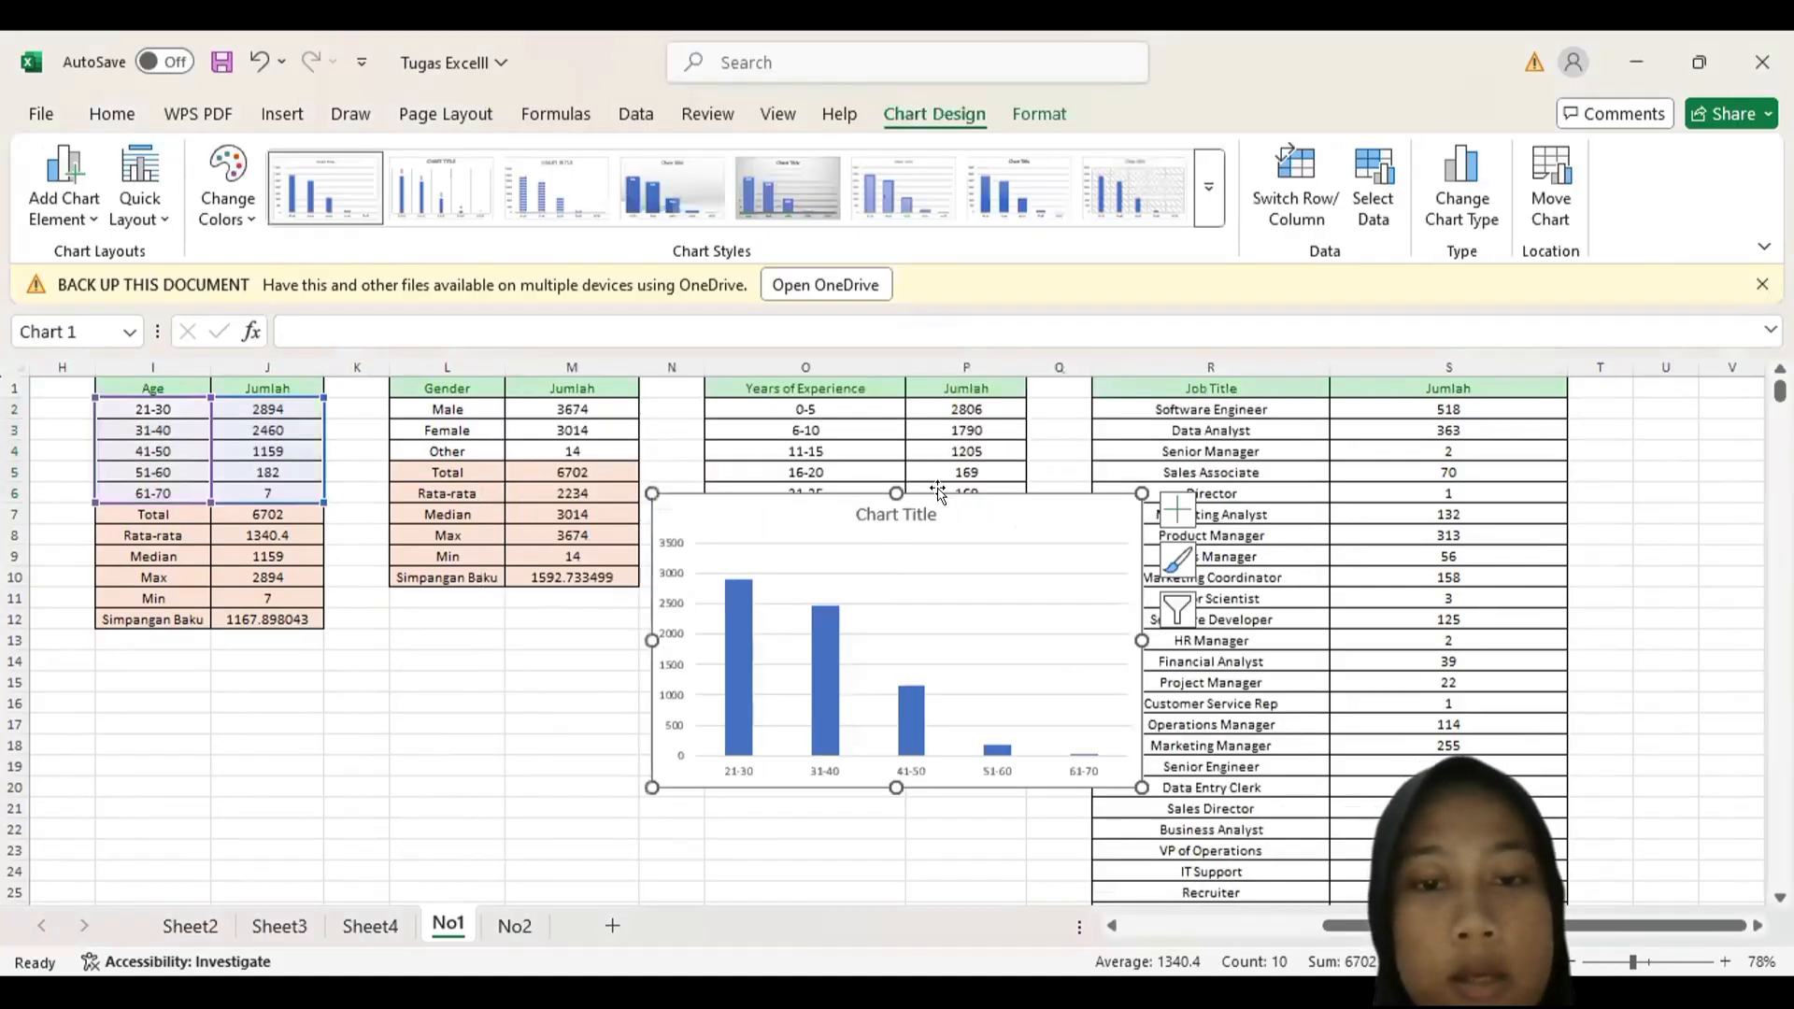
drag(859, 514, 296, 687)
scroll(376, 663, down, 2)
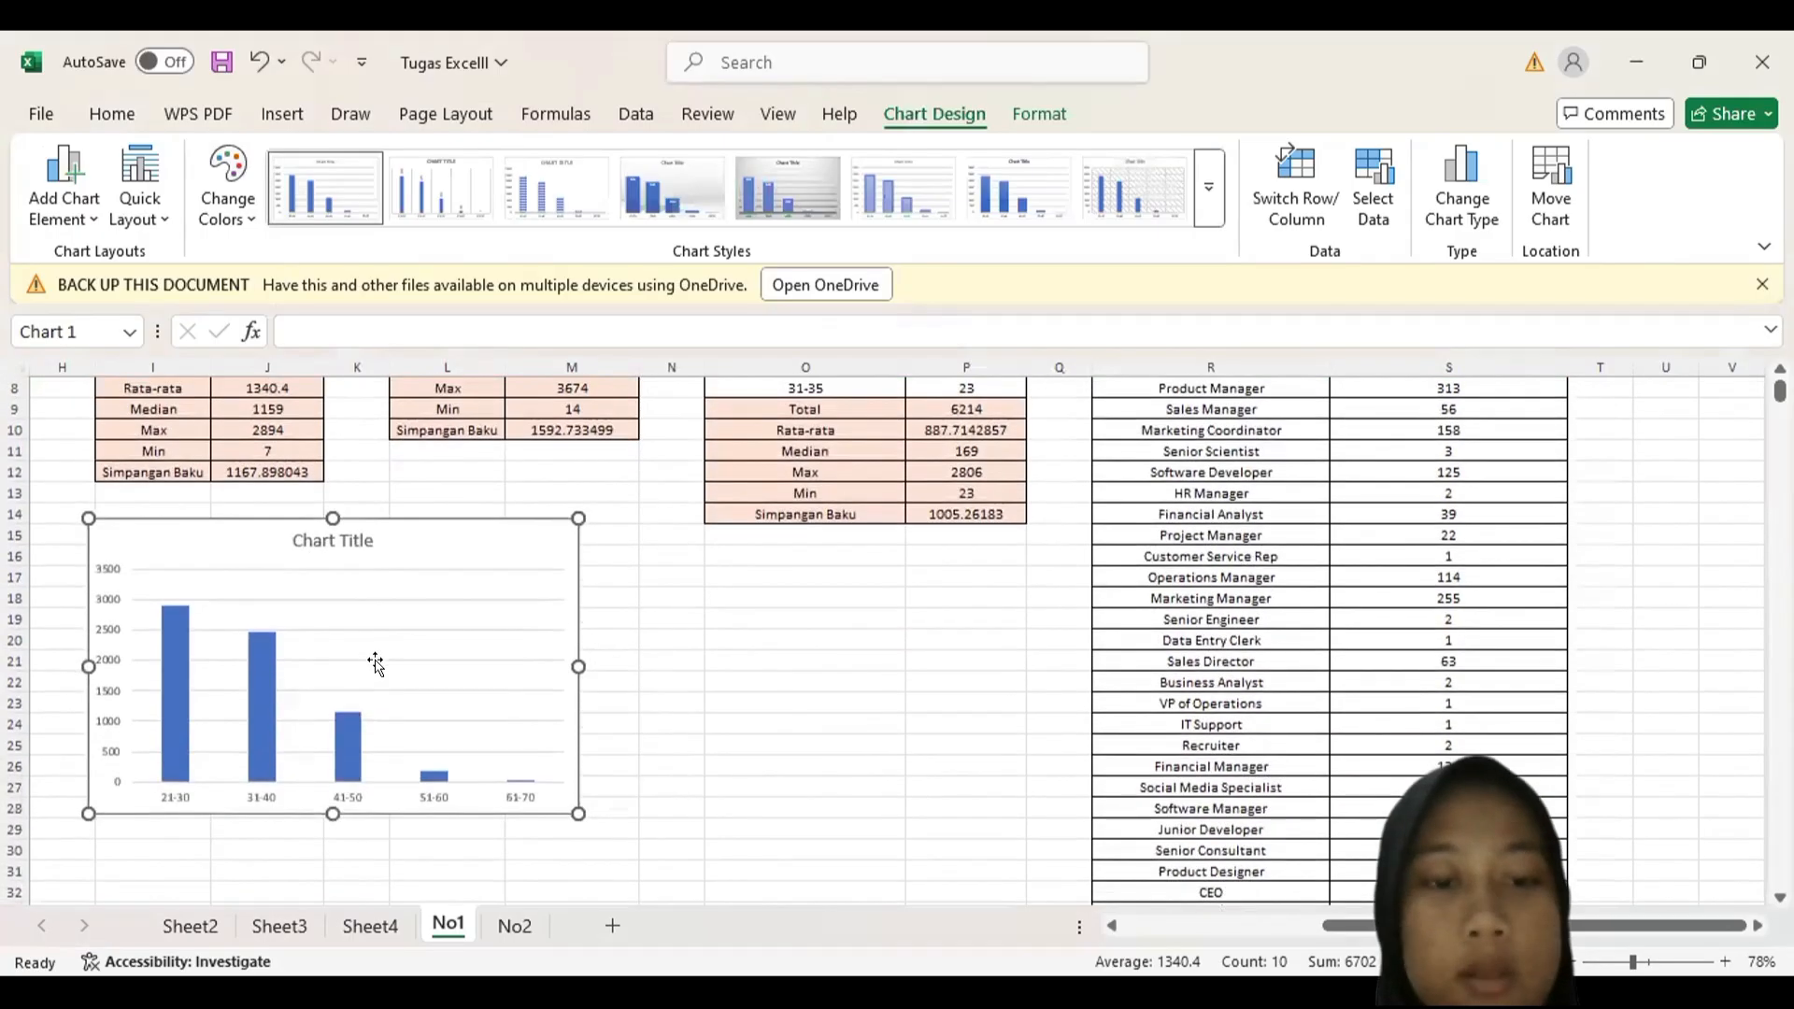
scroll(375, 663, up, 2)
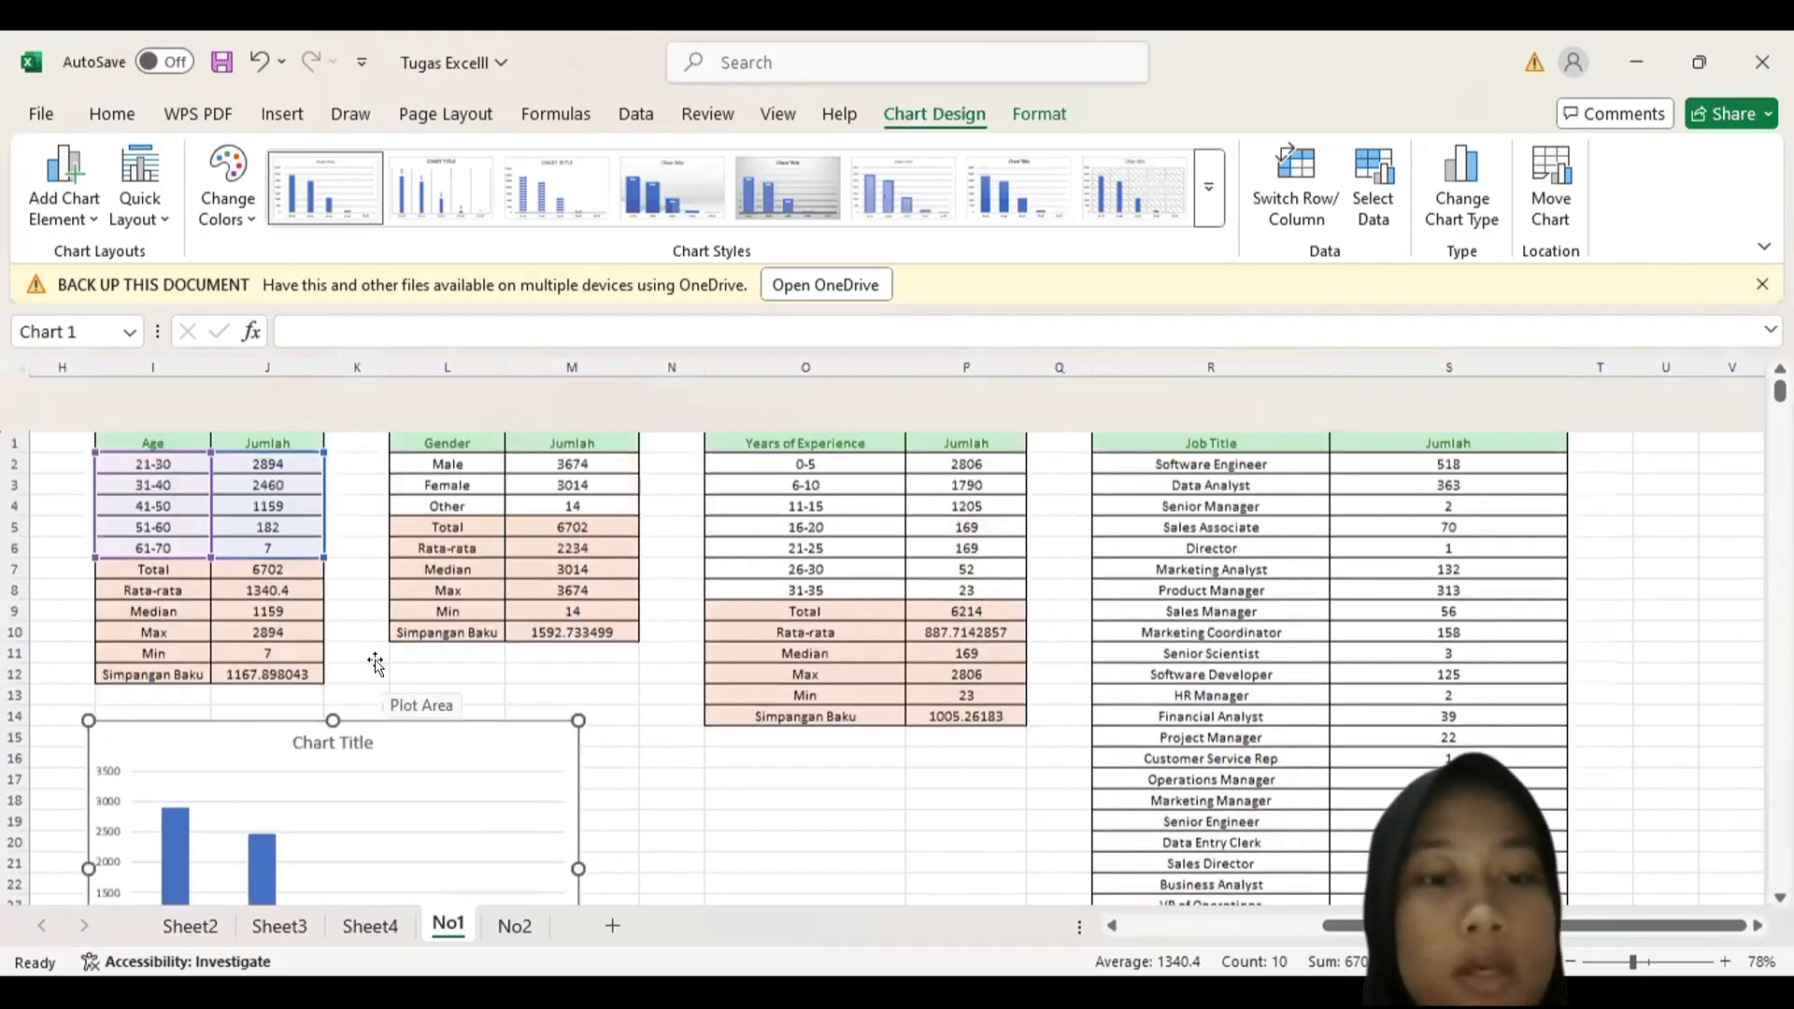
- Try inserting a clustered column chart for the Gender counts and undo the insertion
drag(430, 404, 513, 446)
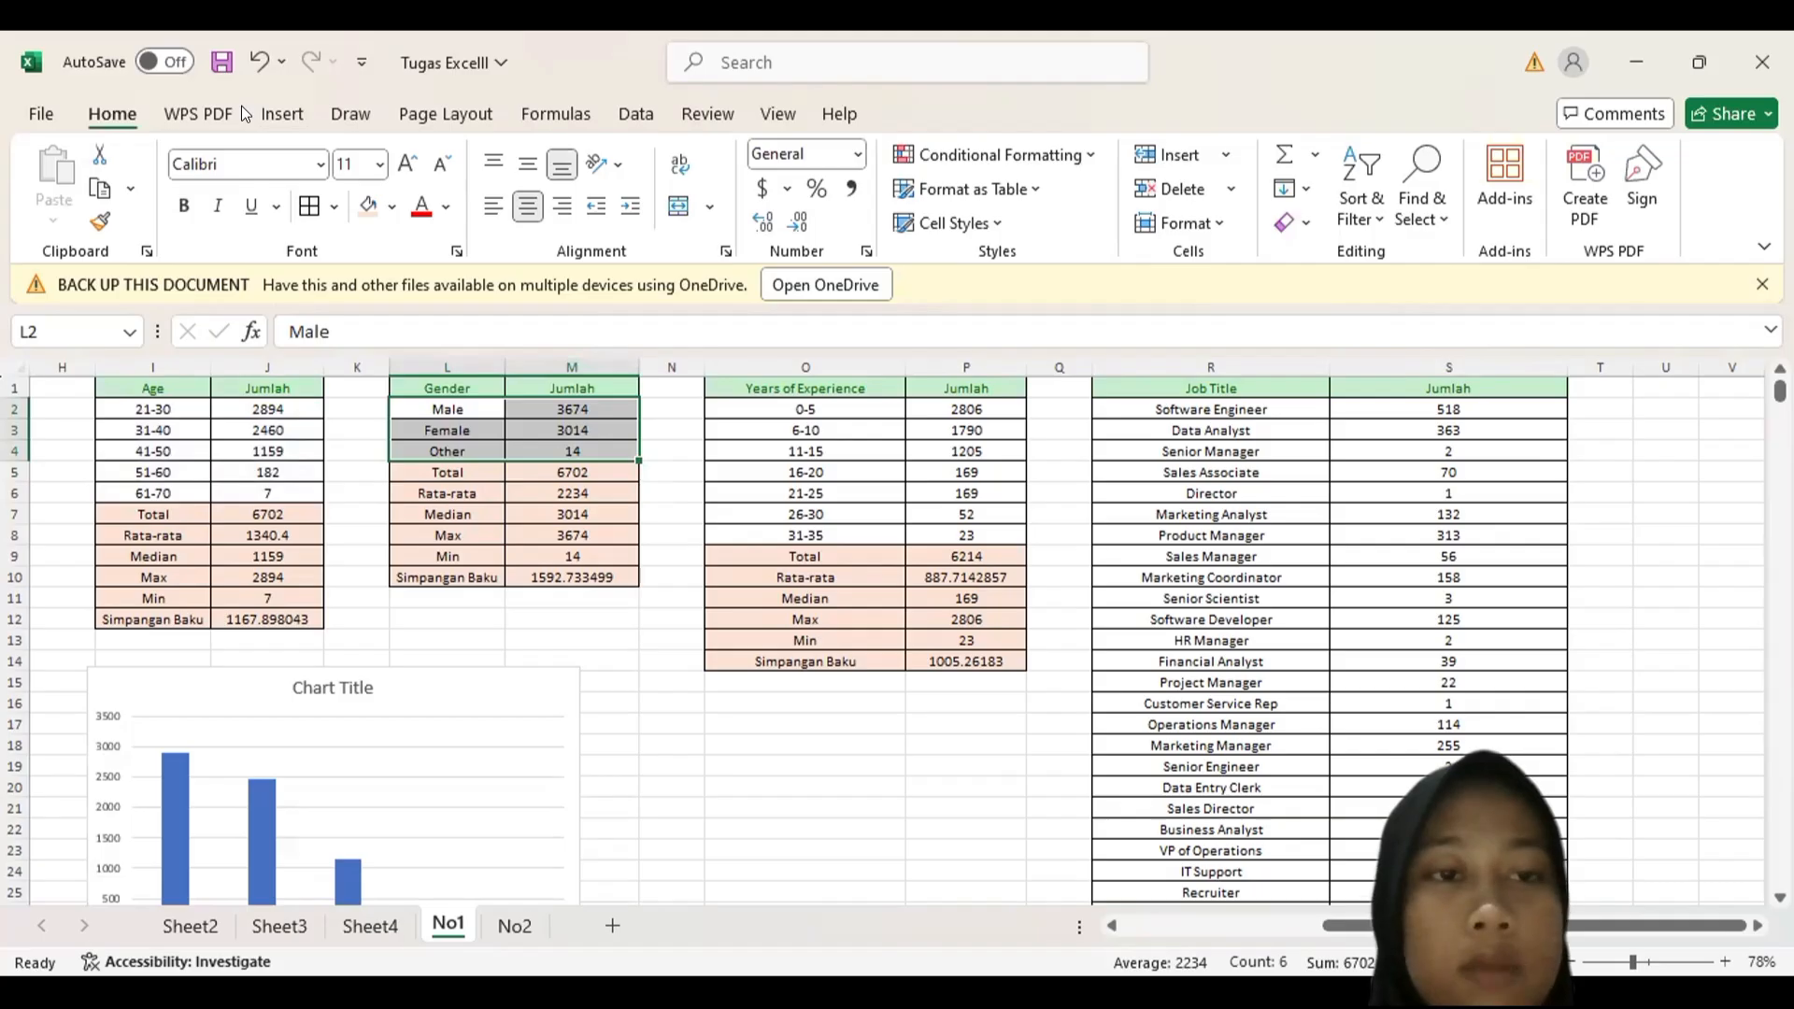
click(281, 114)
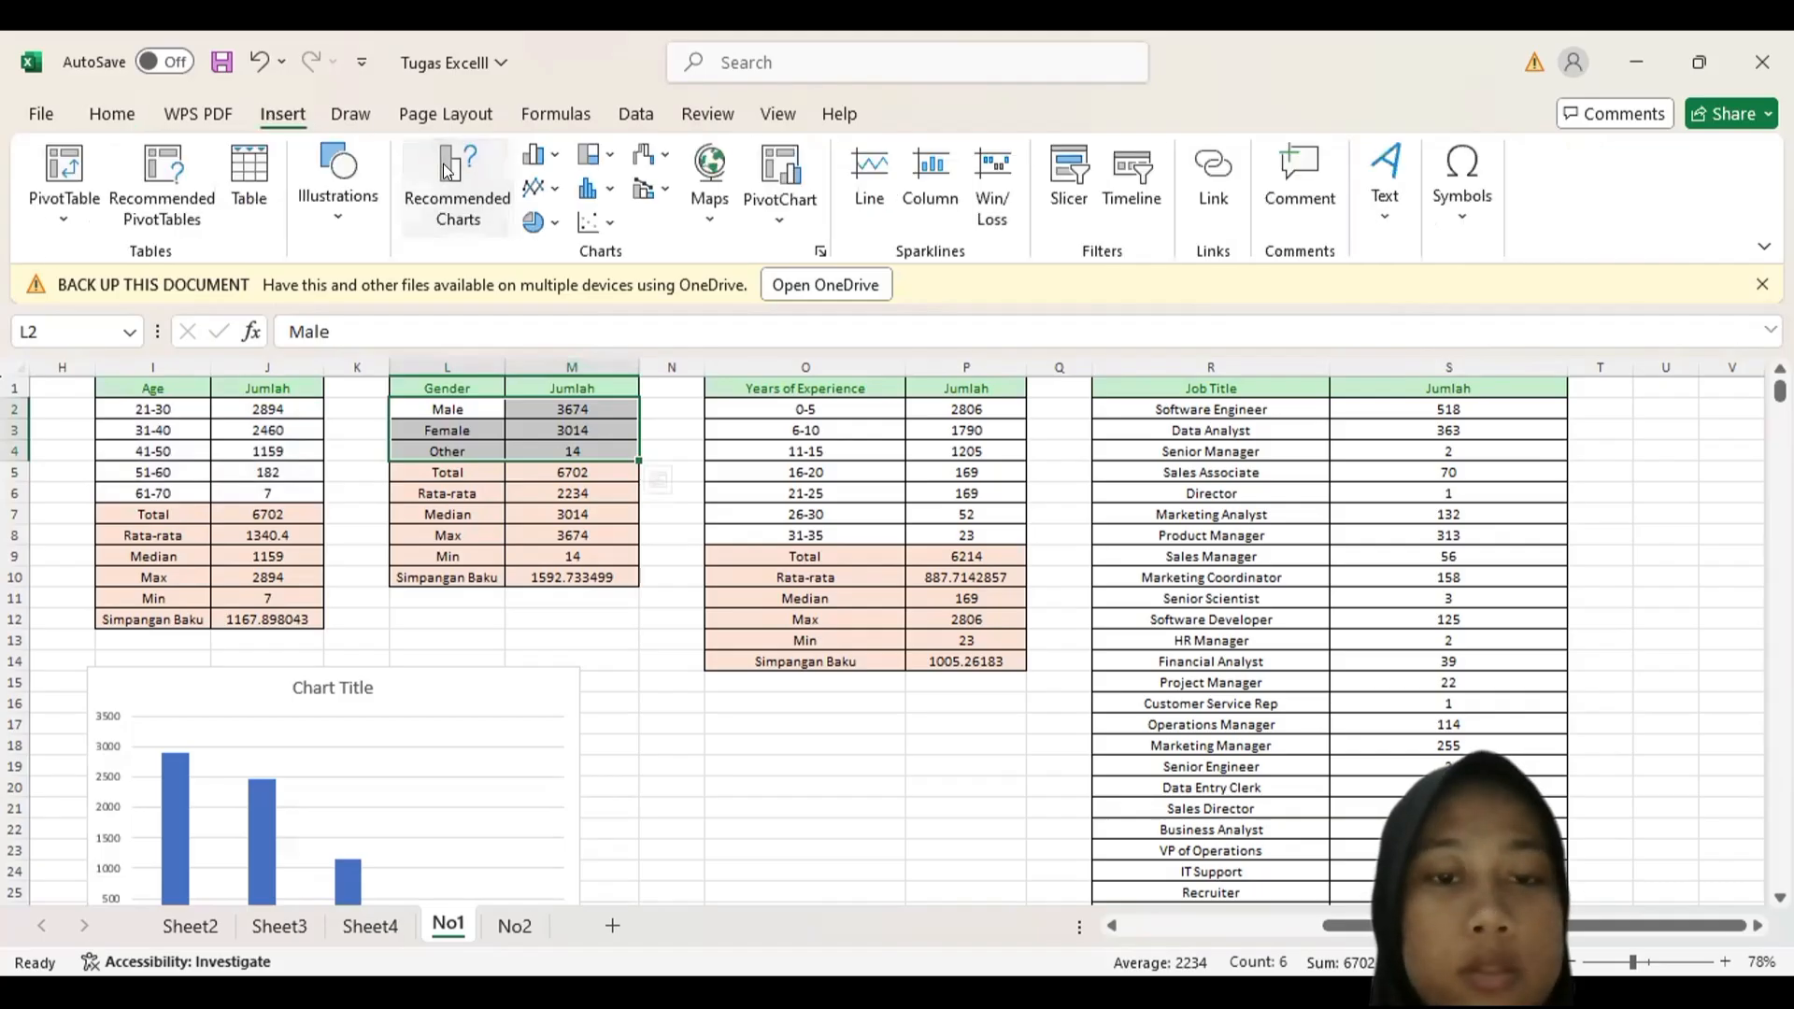
click(448, 171)
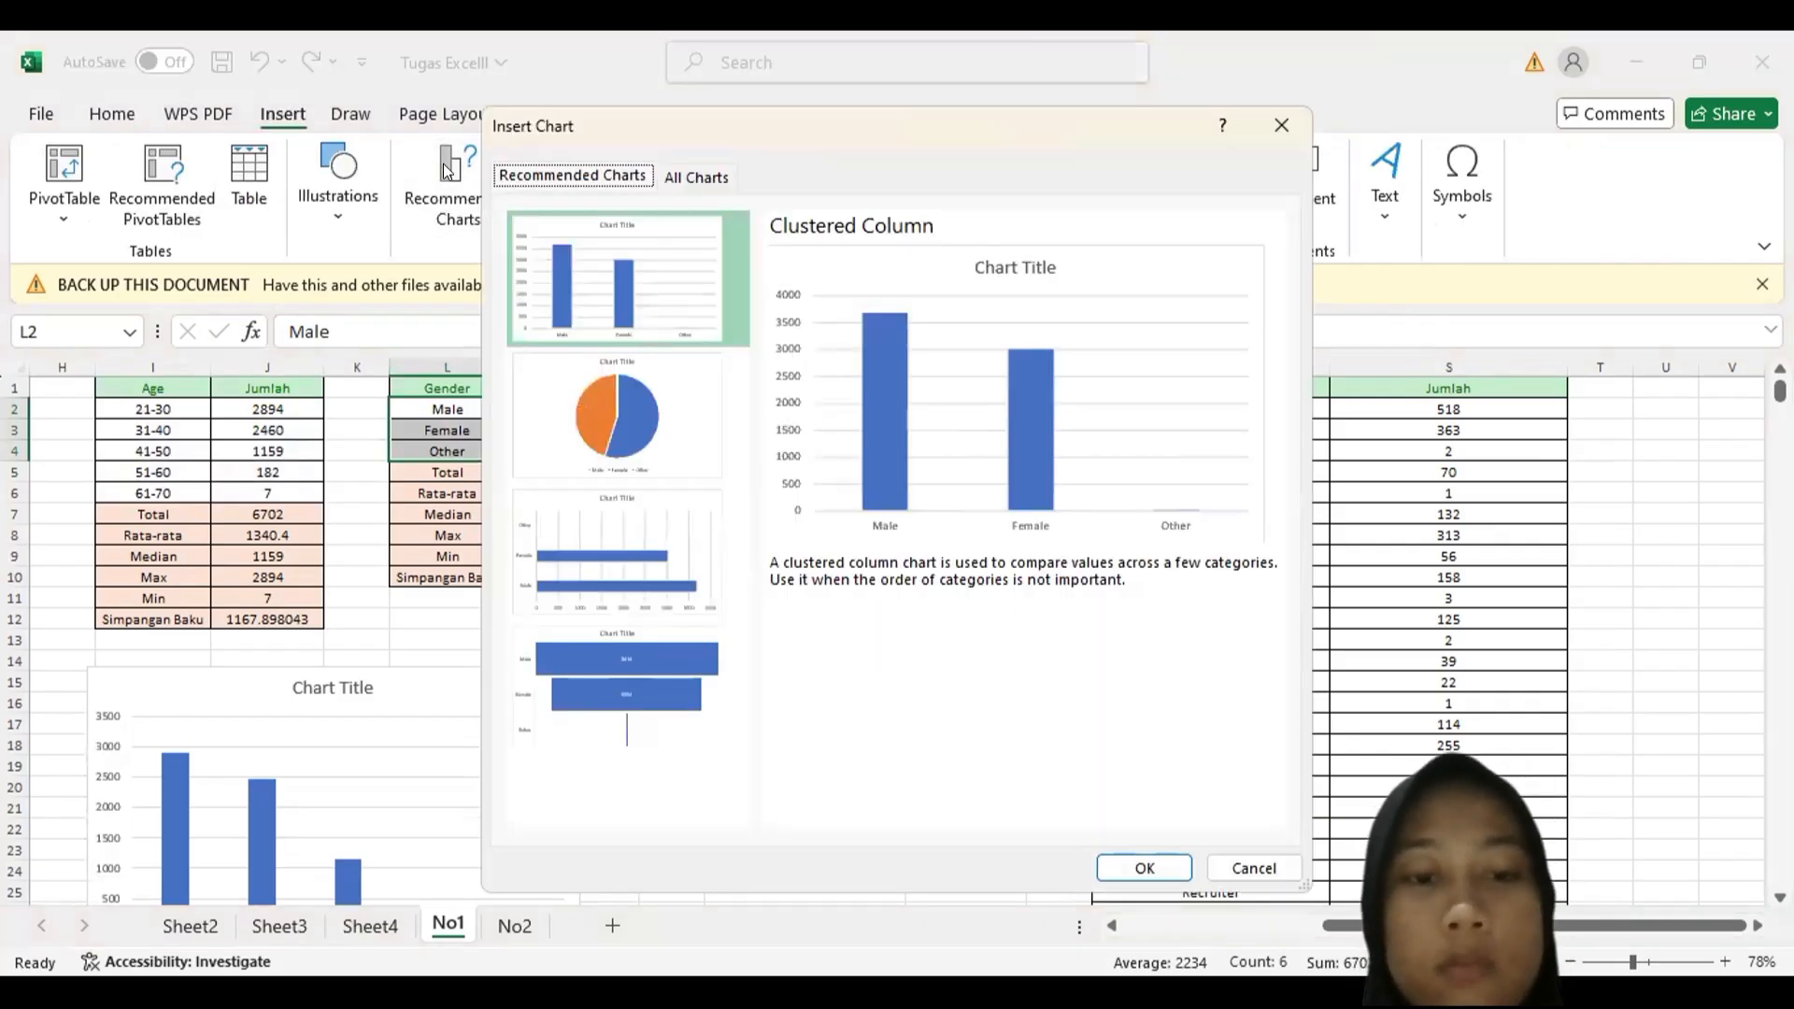
click(1140, 865)
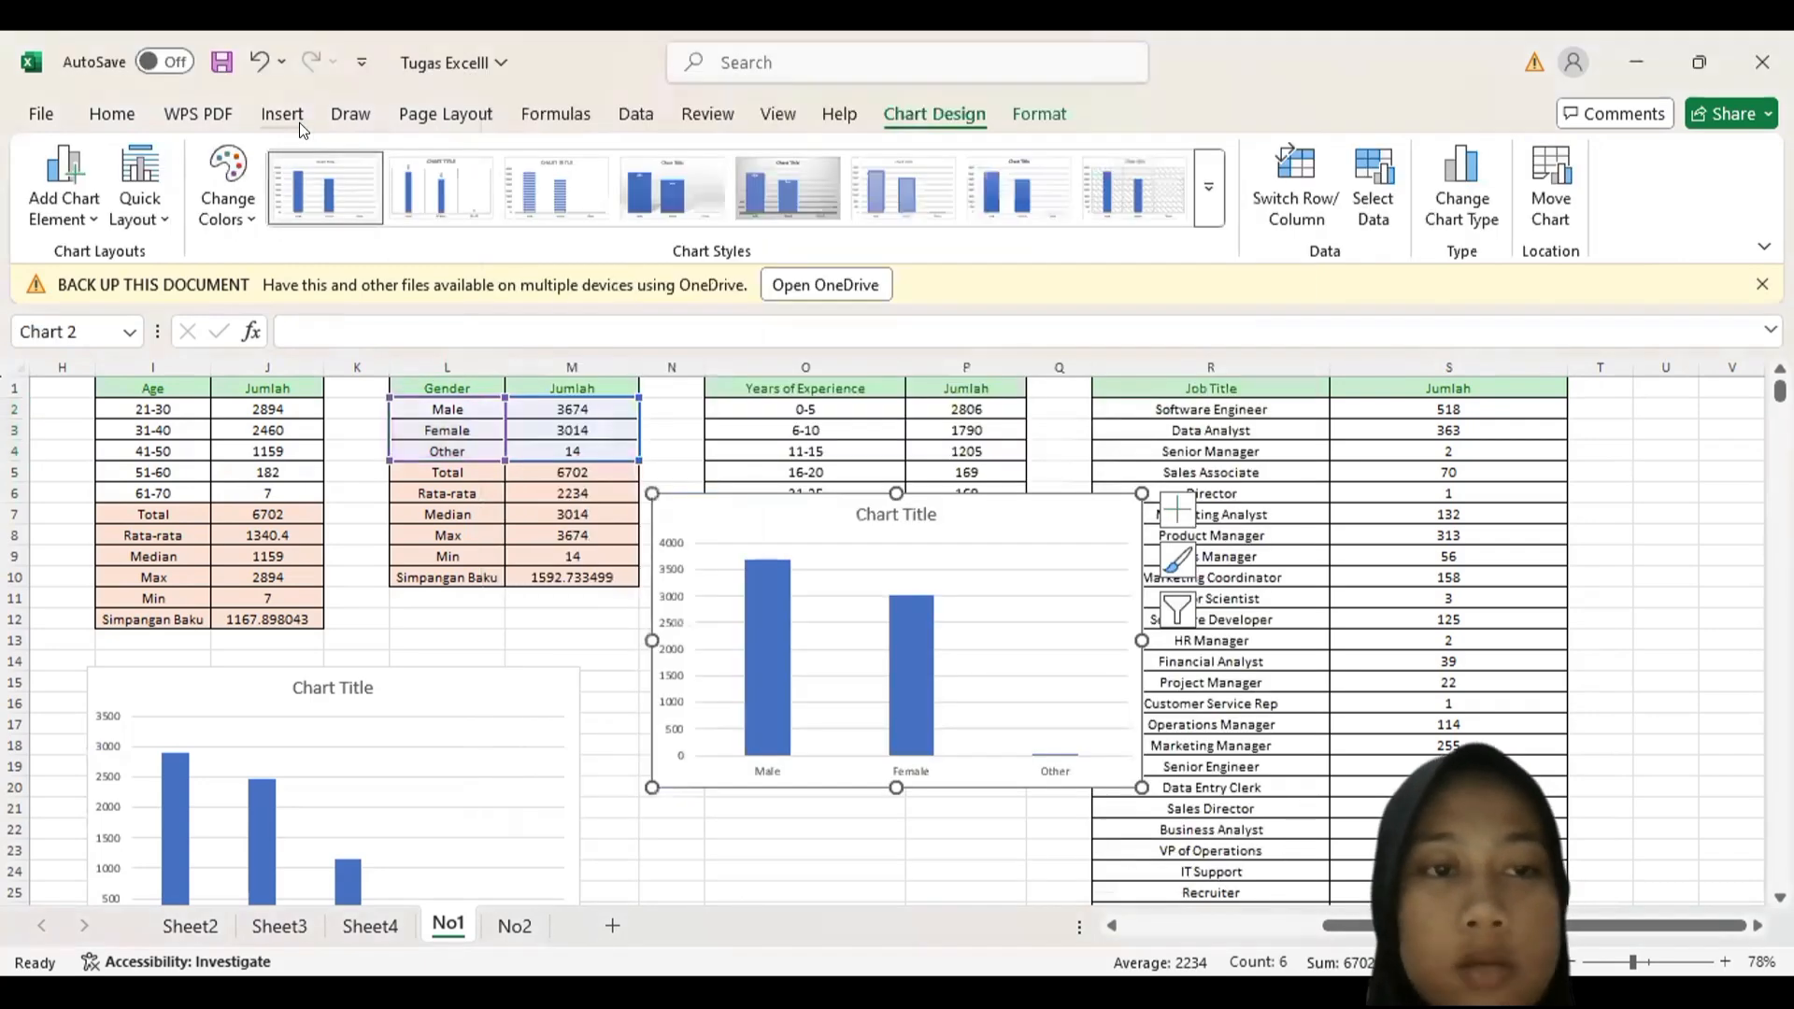
click(254, 58)
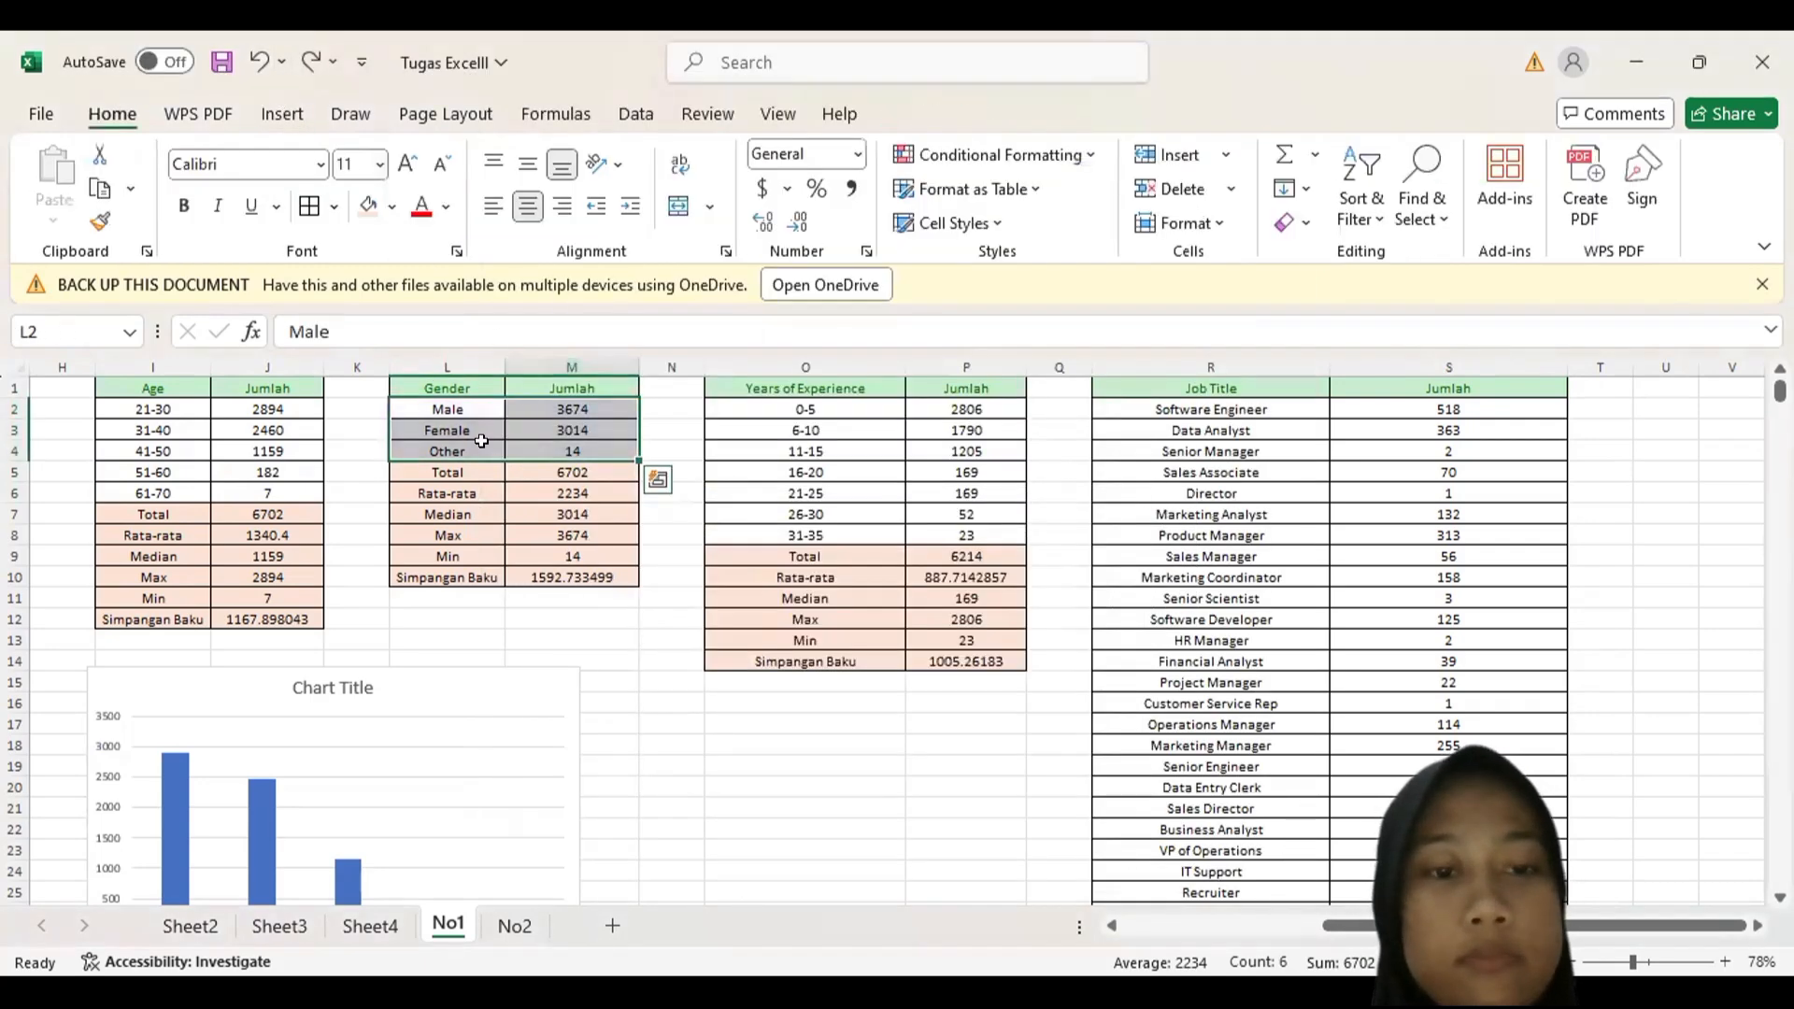
- Insert a clustered column chart from the Gender counts in L2:M4
click(282, 114)
click(457, 187)
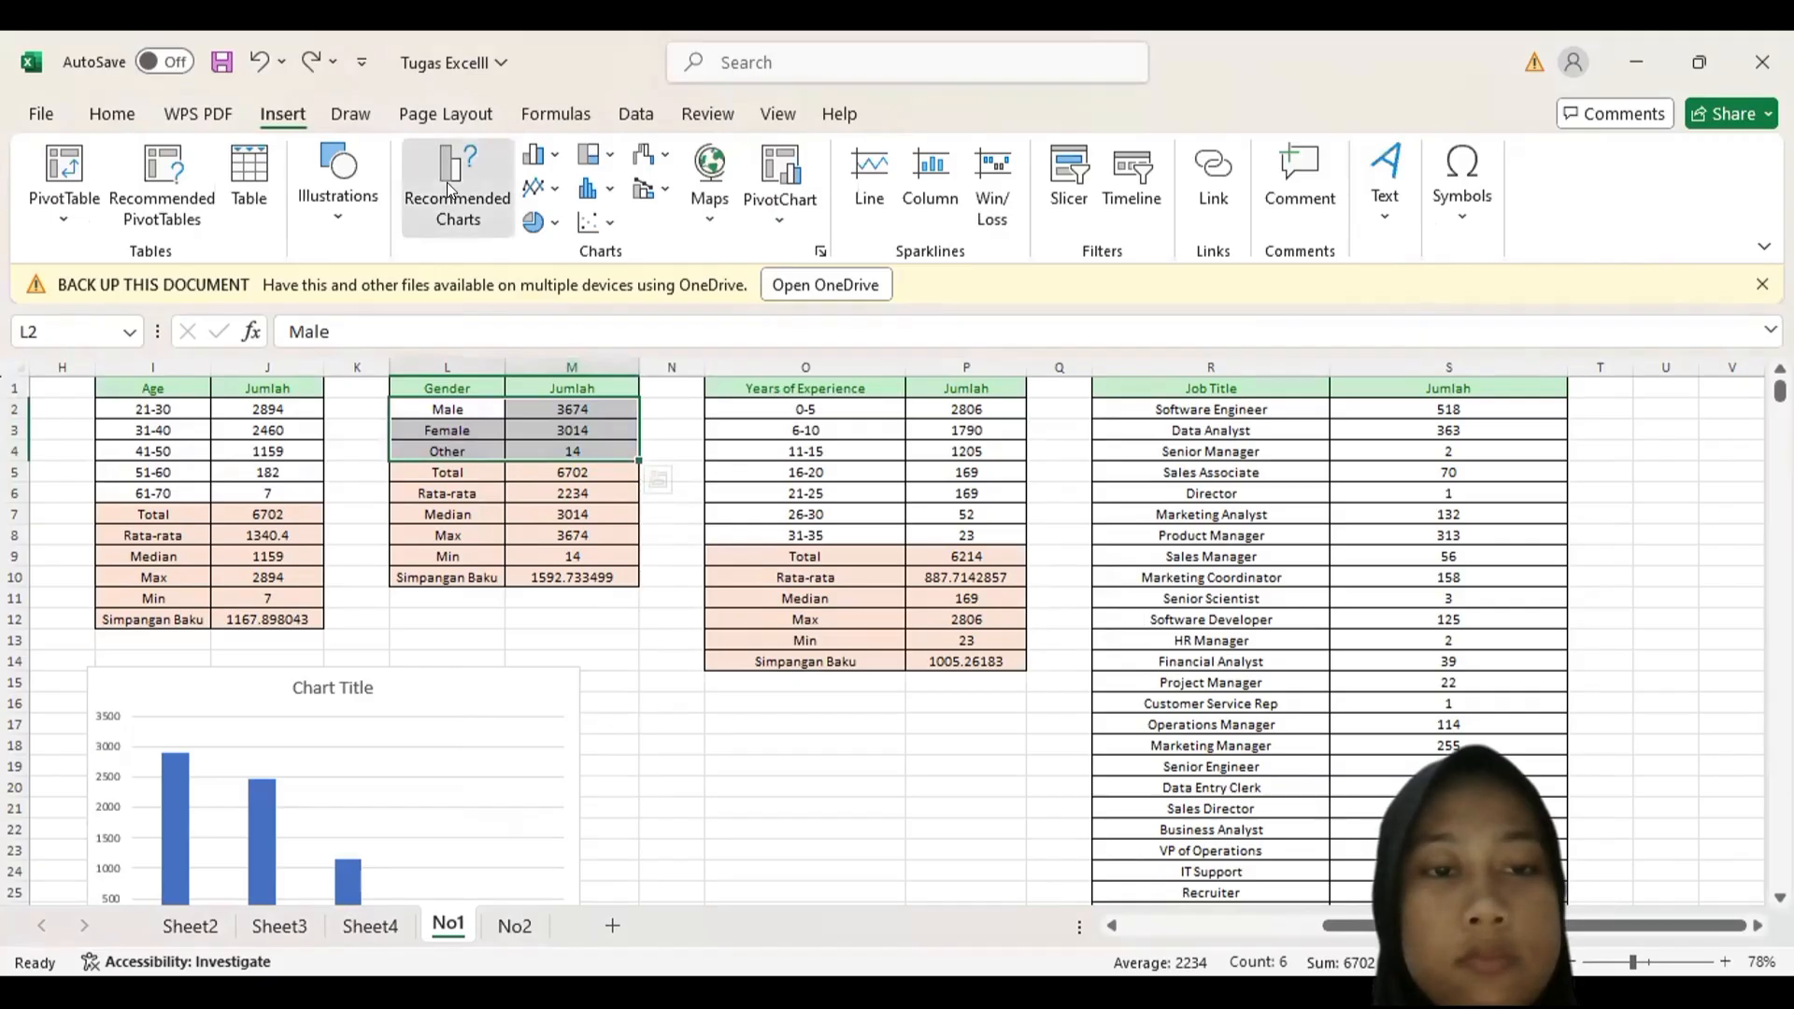
click(600, 401)
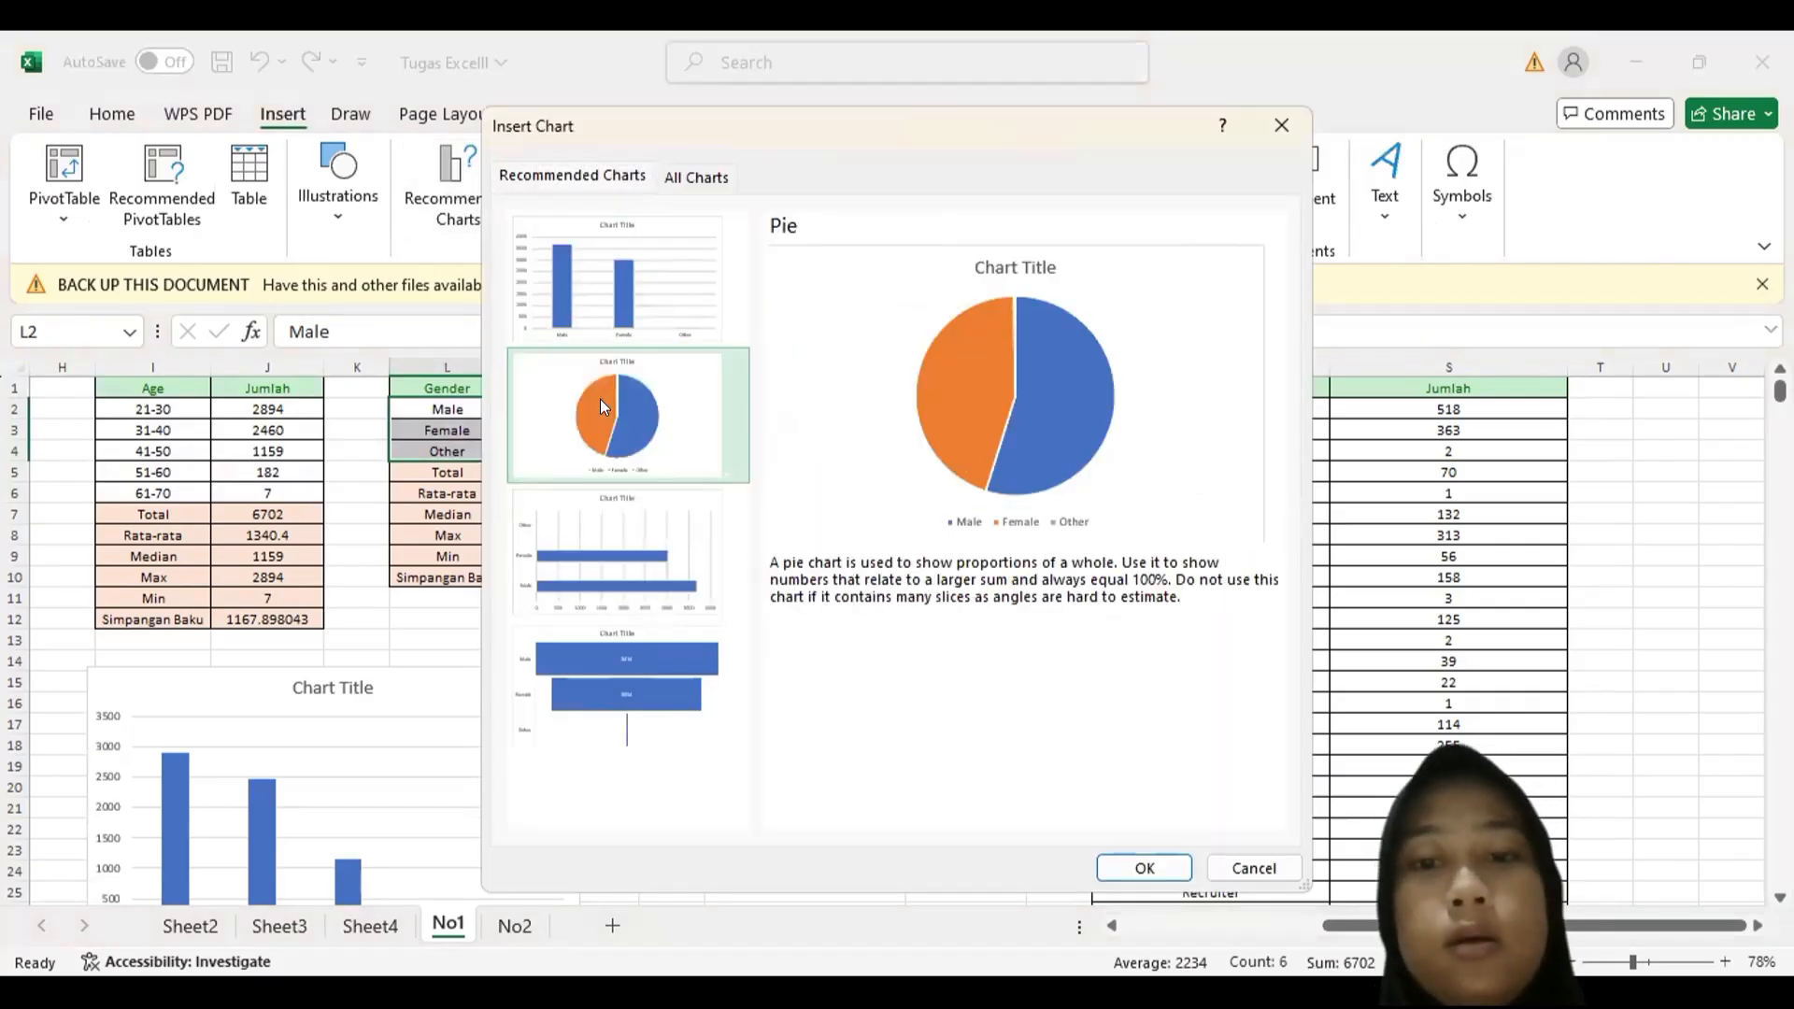
click(618, 334)
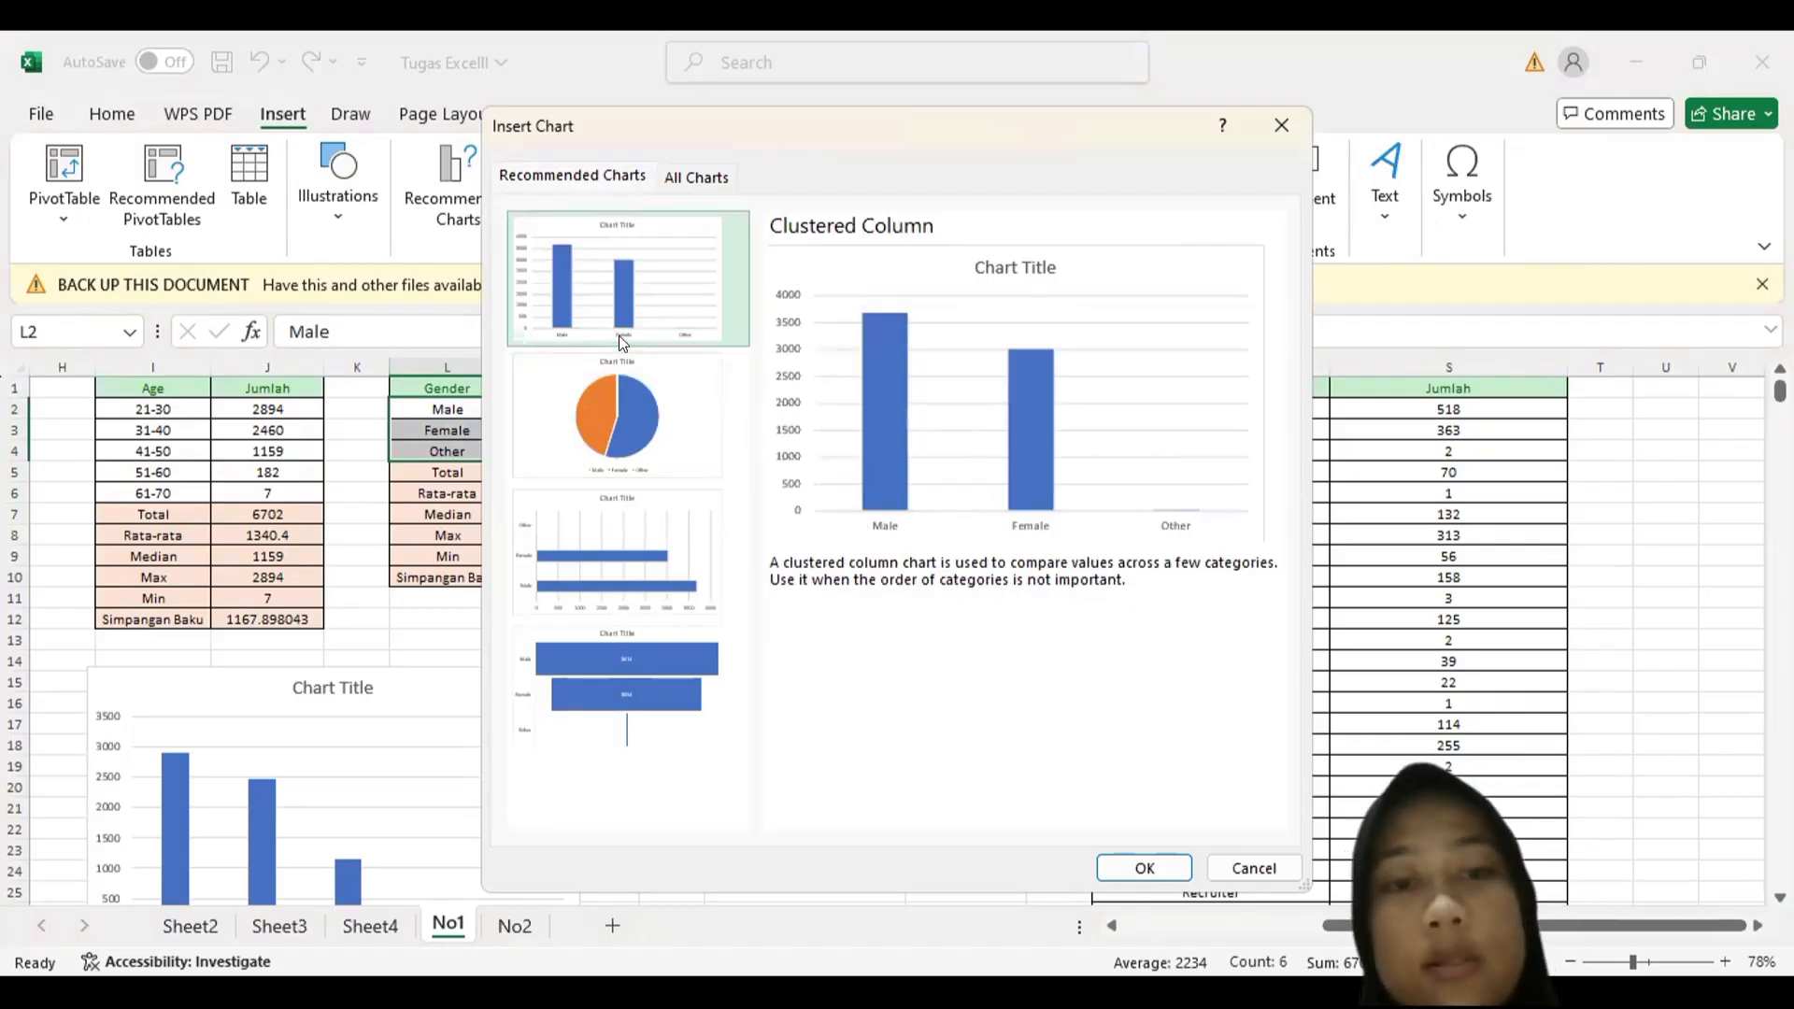
click(1151, 868)
- Move the Gender chart to the empty area beside the Job Title table, at about columns U to AA, rows 3 to 16
scroll(930, 573, down, 4)
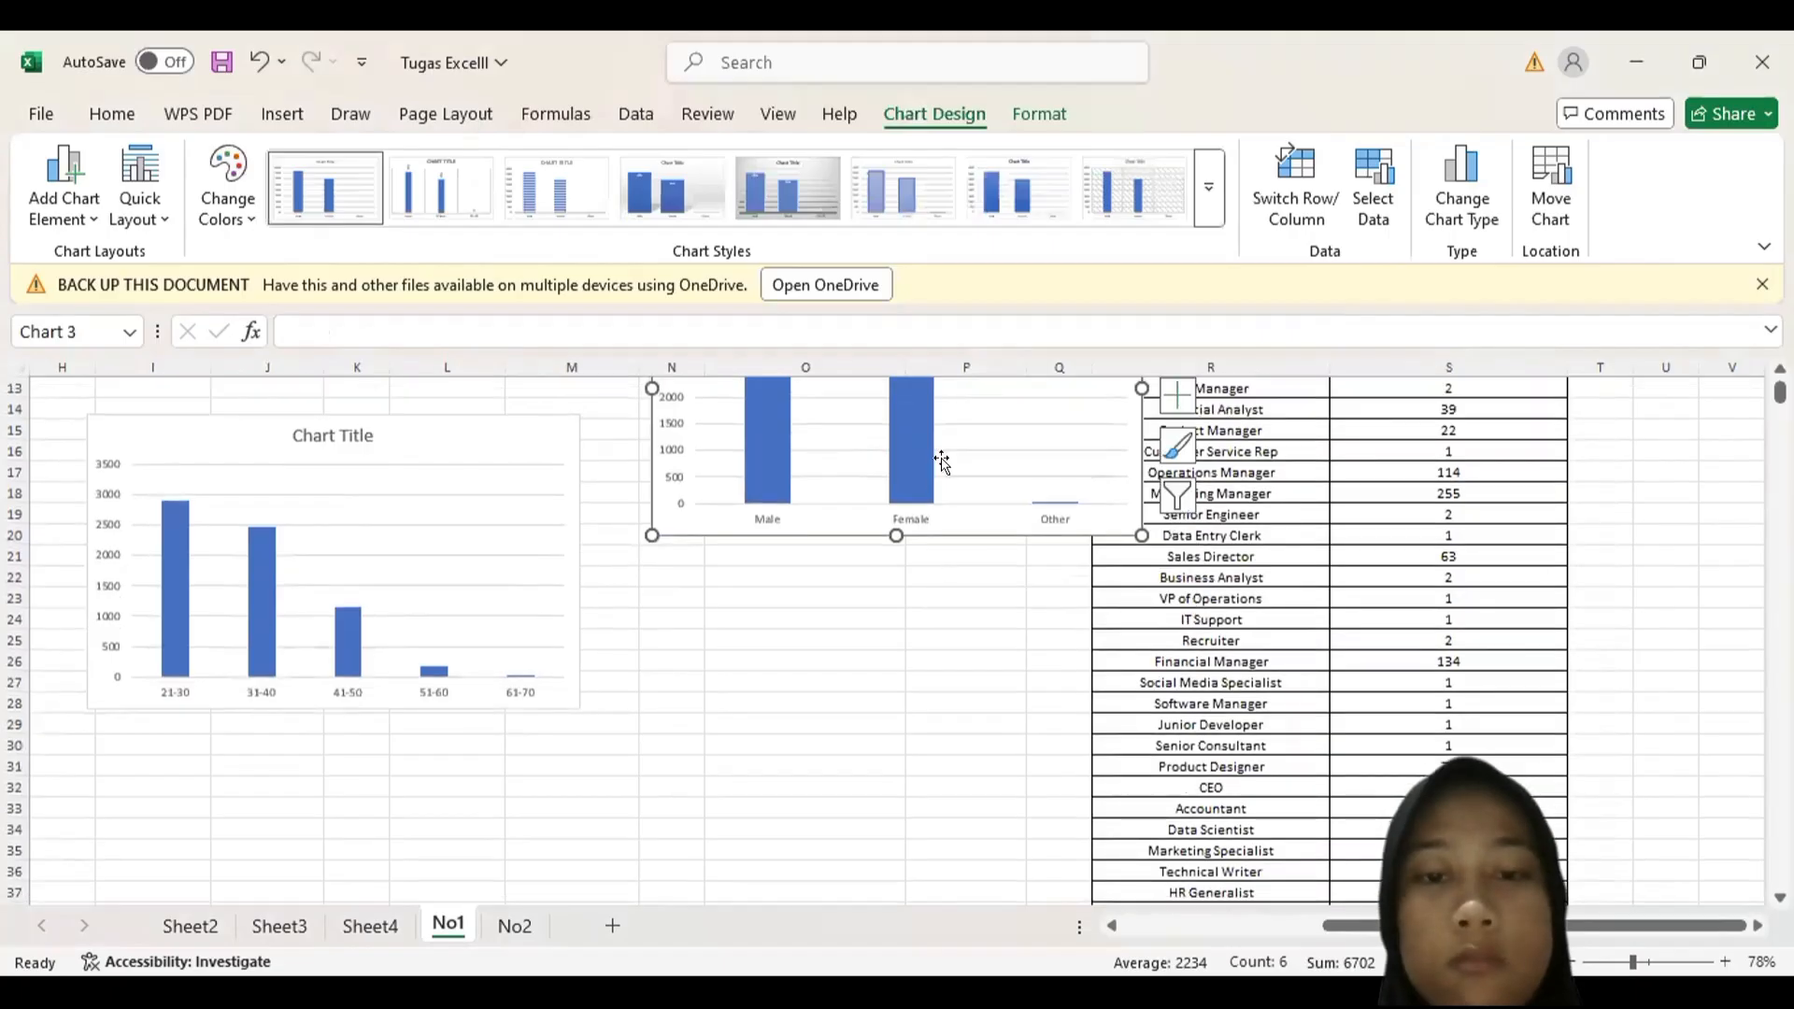
mouse_move(946, 525)
mouse_down()
mouse_move(941, 755)
mouse_move(772, 941)
mouse_move(640, 901)
mouse_move(570, 920)
mouse_move(601, 896)
mouse_move(812, 877)
mouse_move(741, 921)
mouse_move(592, 873)
mouse_move(355, 883)
mouse_move(389, 849)
mouse_up()
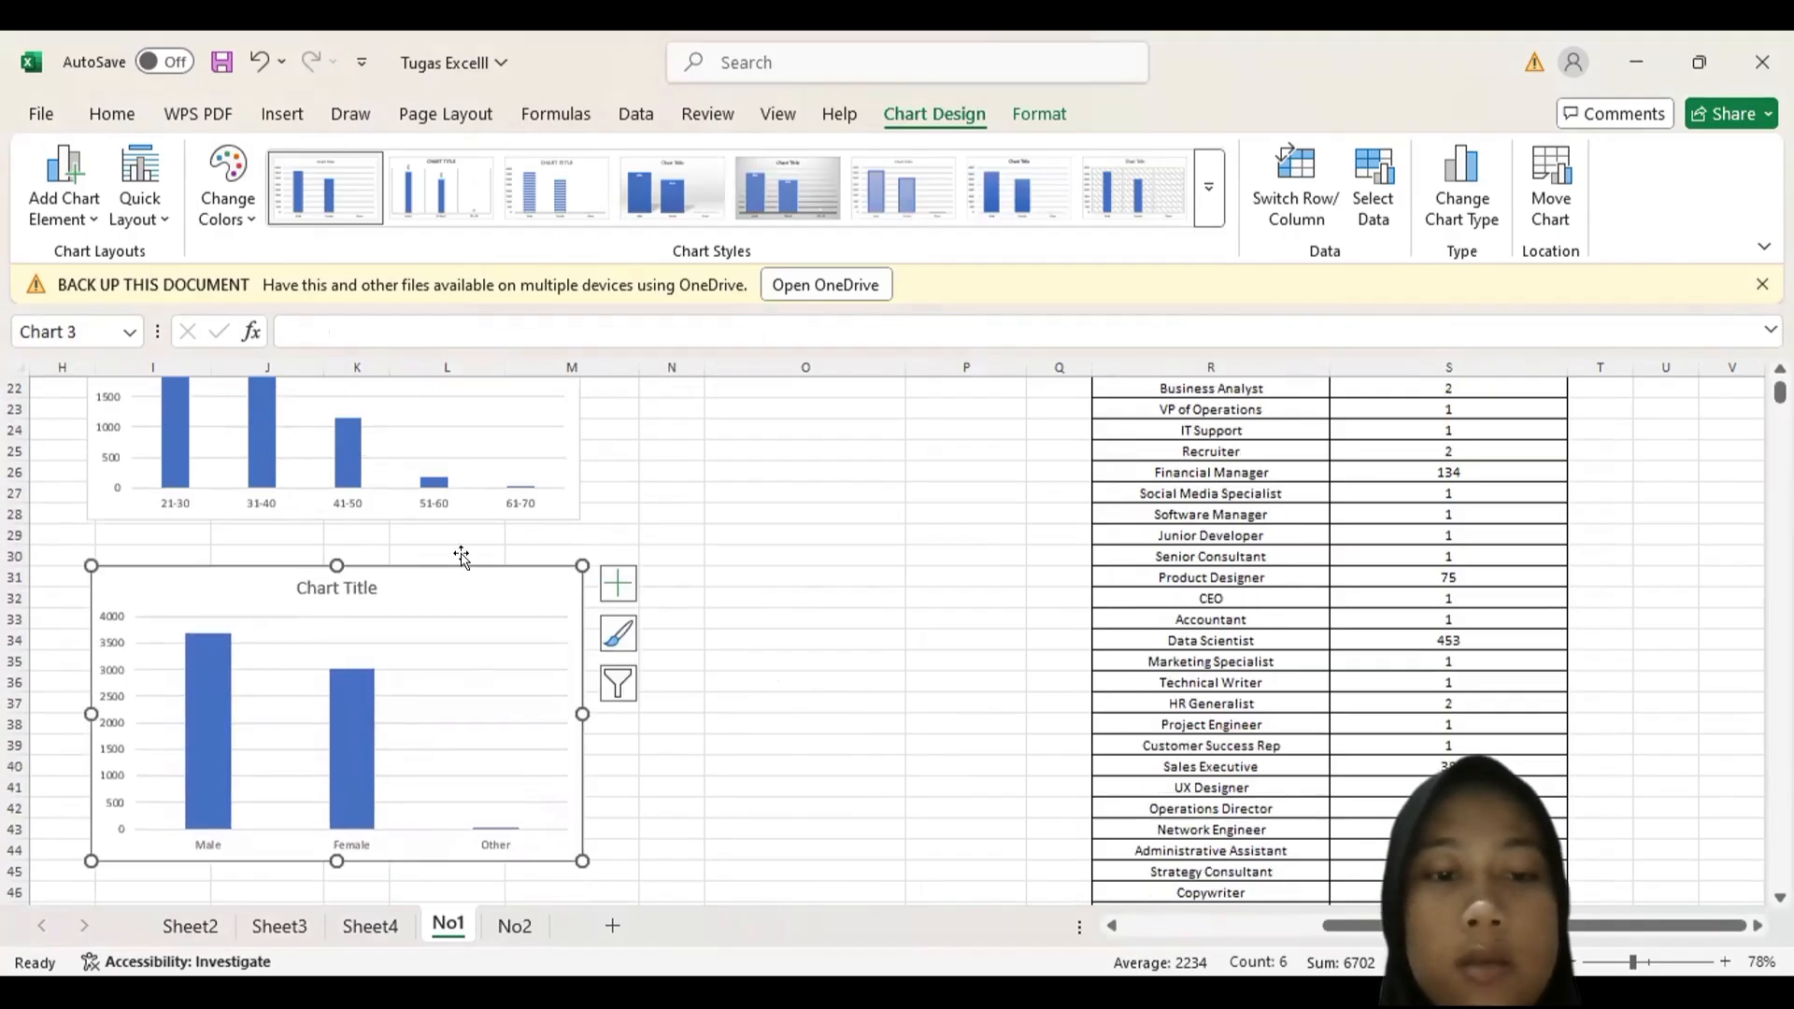
drag(713, 521, 1644, 416)
scroll(1263, 622, right, 3)
scroll(1265, 612, up, 6)
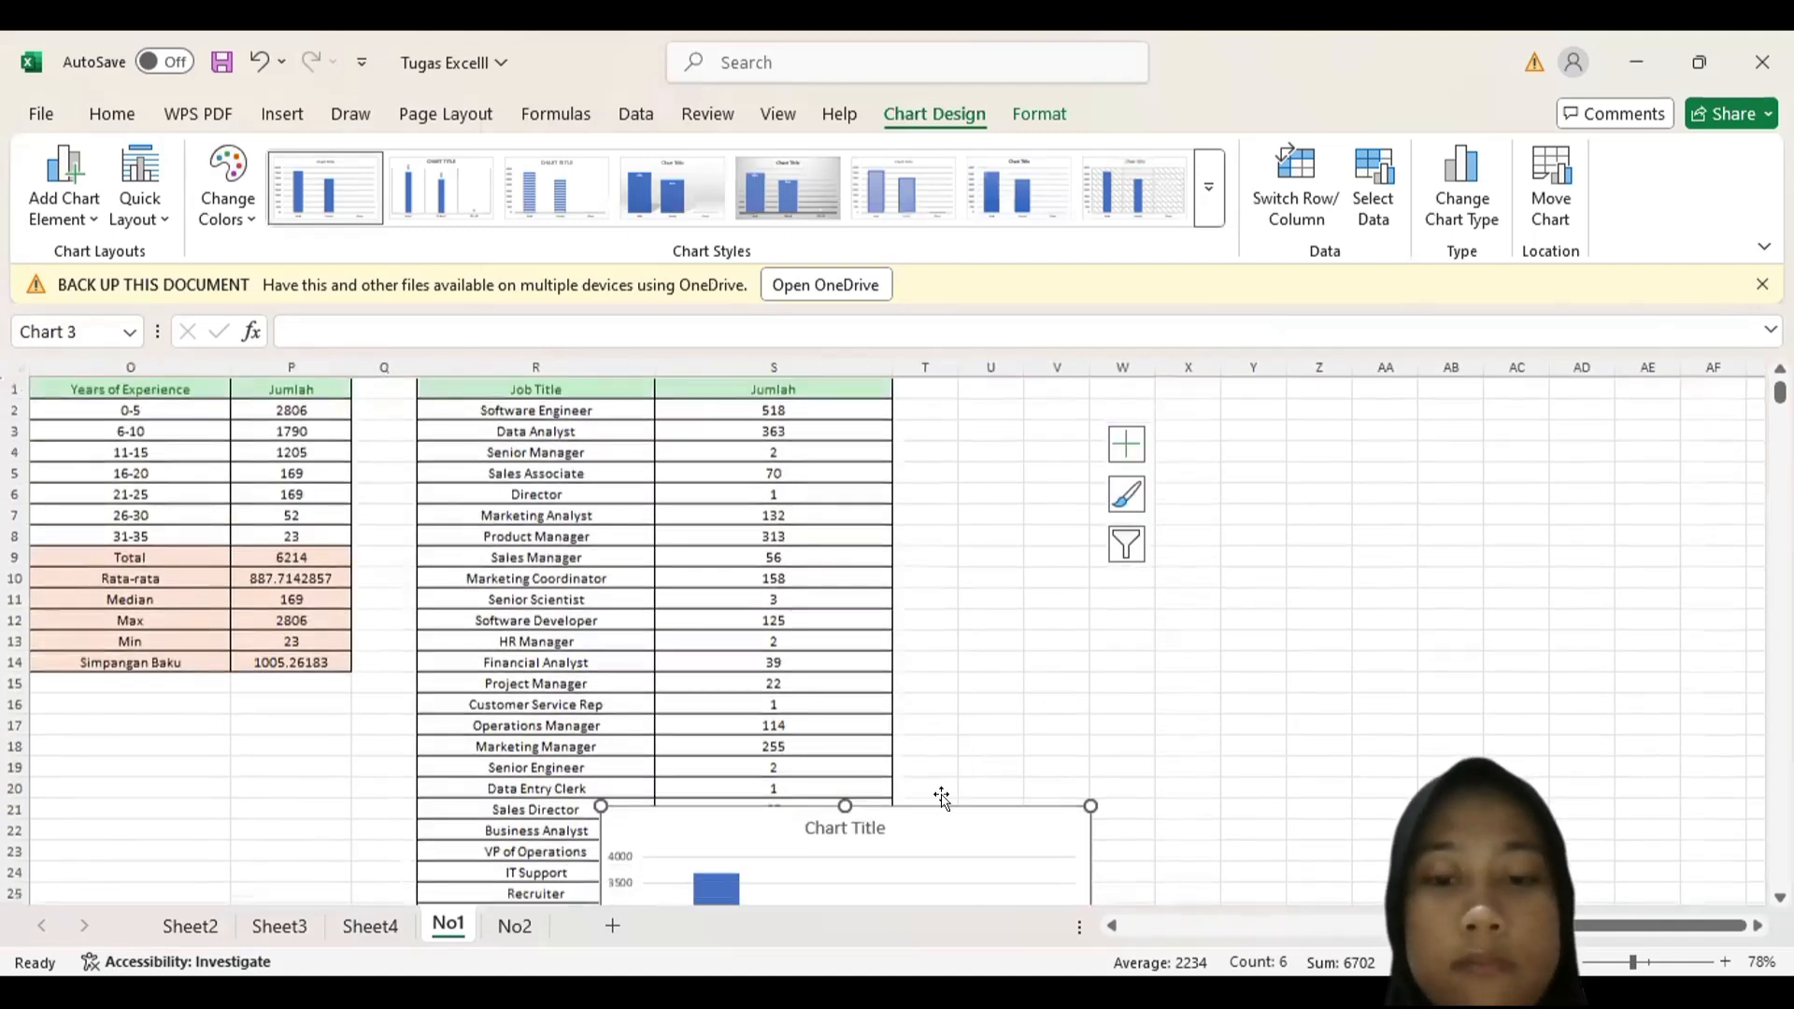
drag(934, 805, 1173, 421)
- Move the Age chart level with the Gender chart, at about columns AC to AI, rows 3 to 16
scroll(794, 550, left, 3)
scroll(794, 547, down, 4)
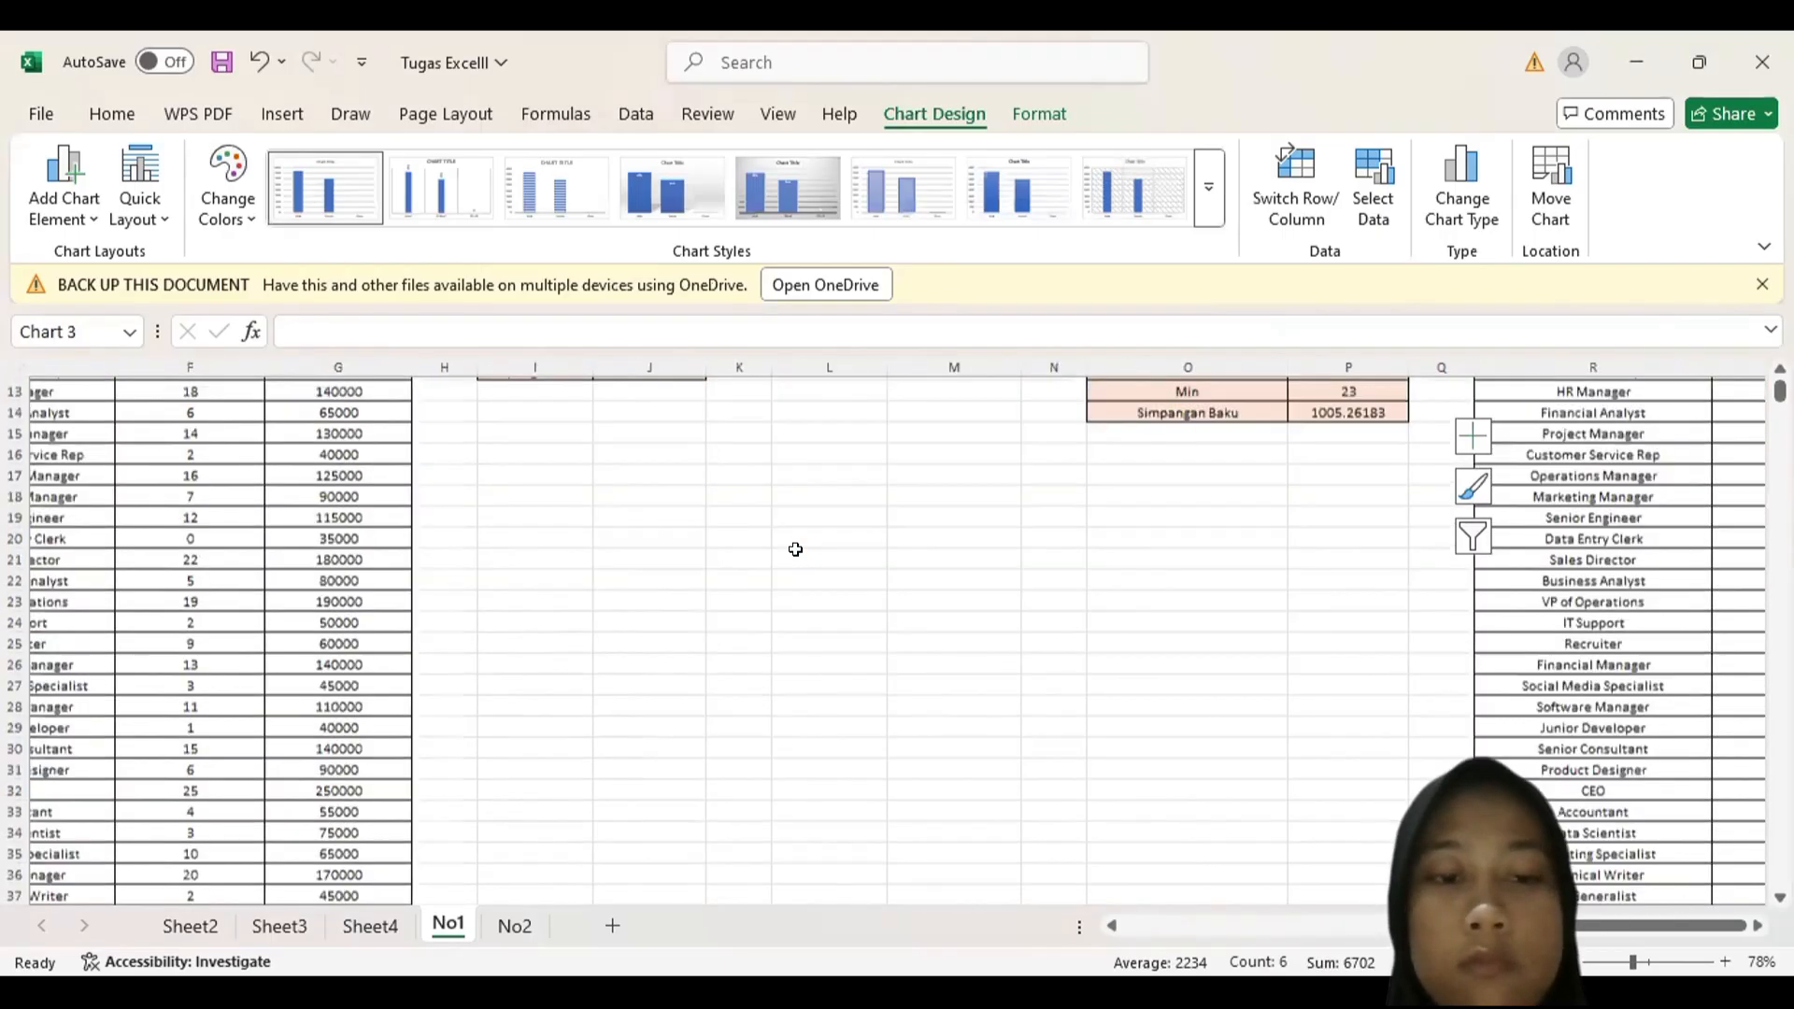
scroll(804, 561, left, 1)
scroll(757, 524, up, 1)
click(704, 435)
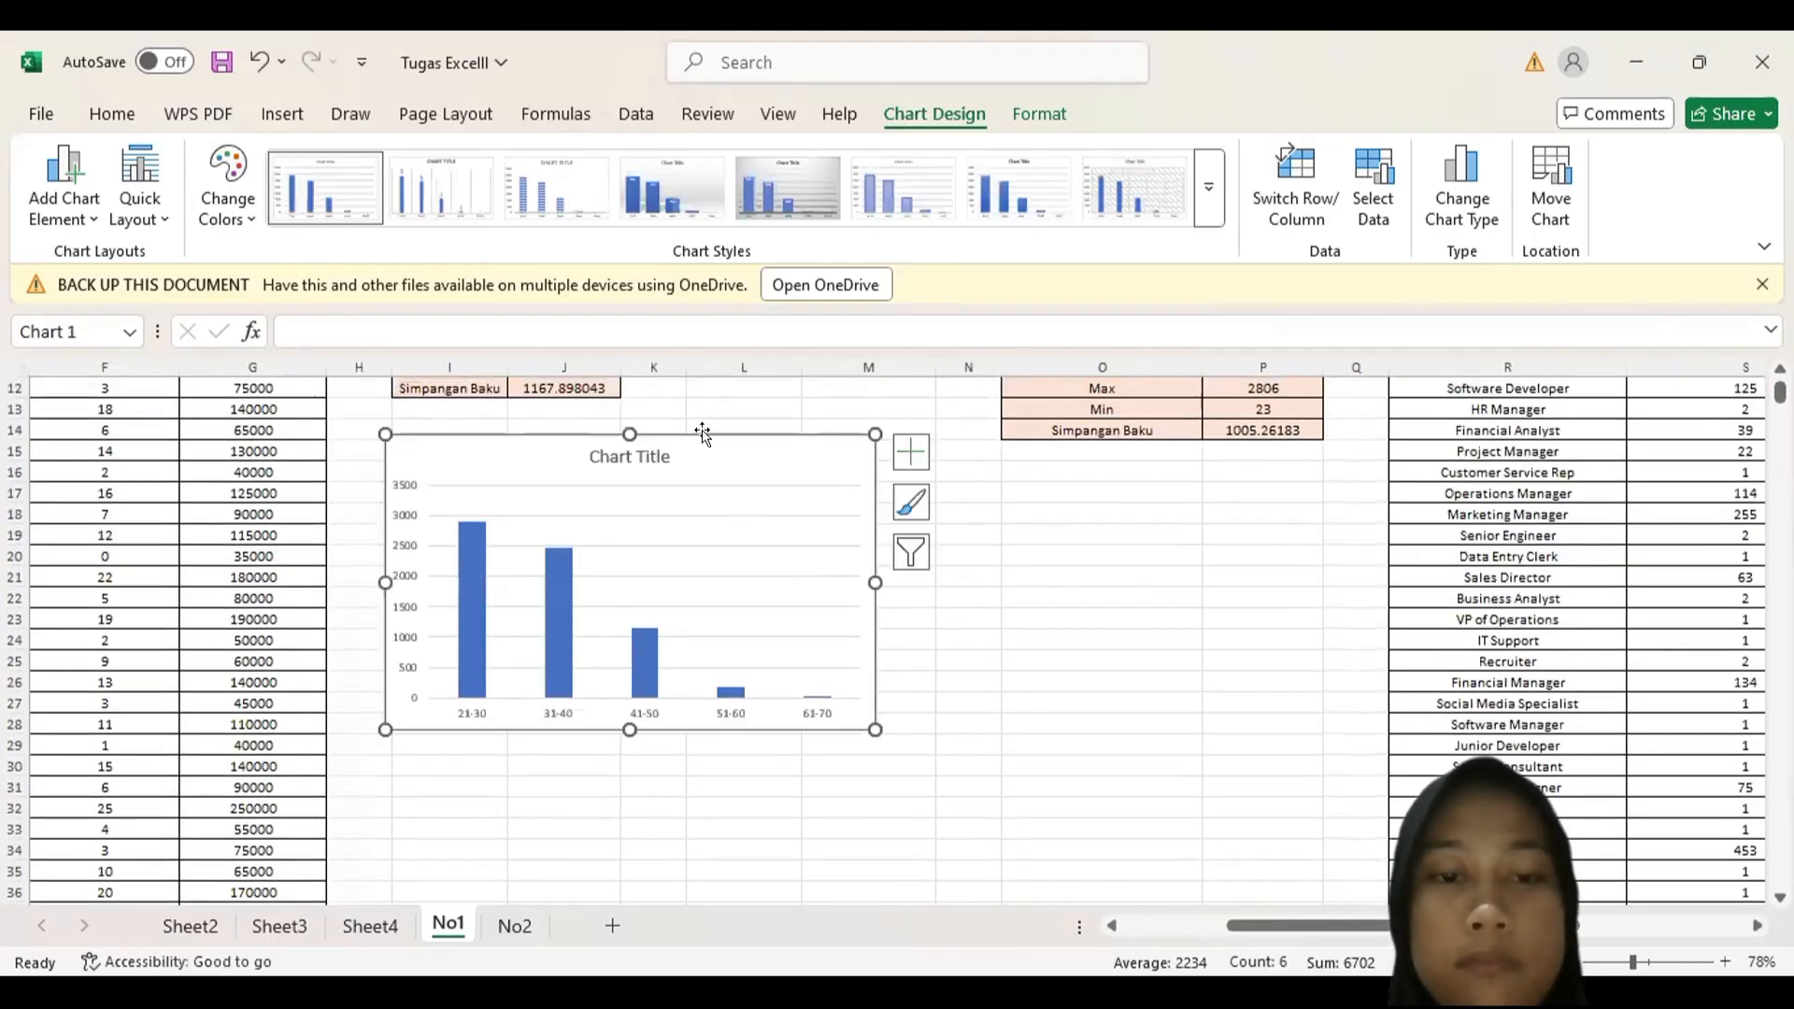
drag(771, 441, 1293, 520)
scroll(1292, 521, right, 5)
scroll(731, 455, left, 1)
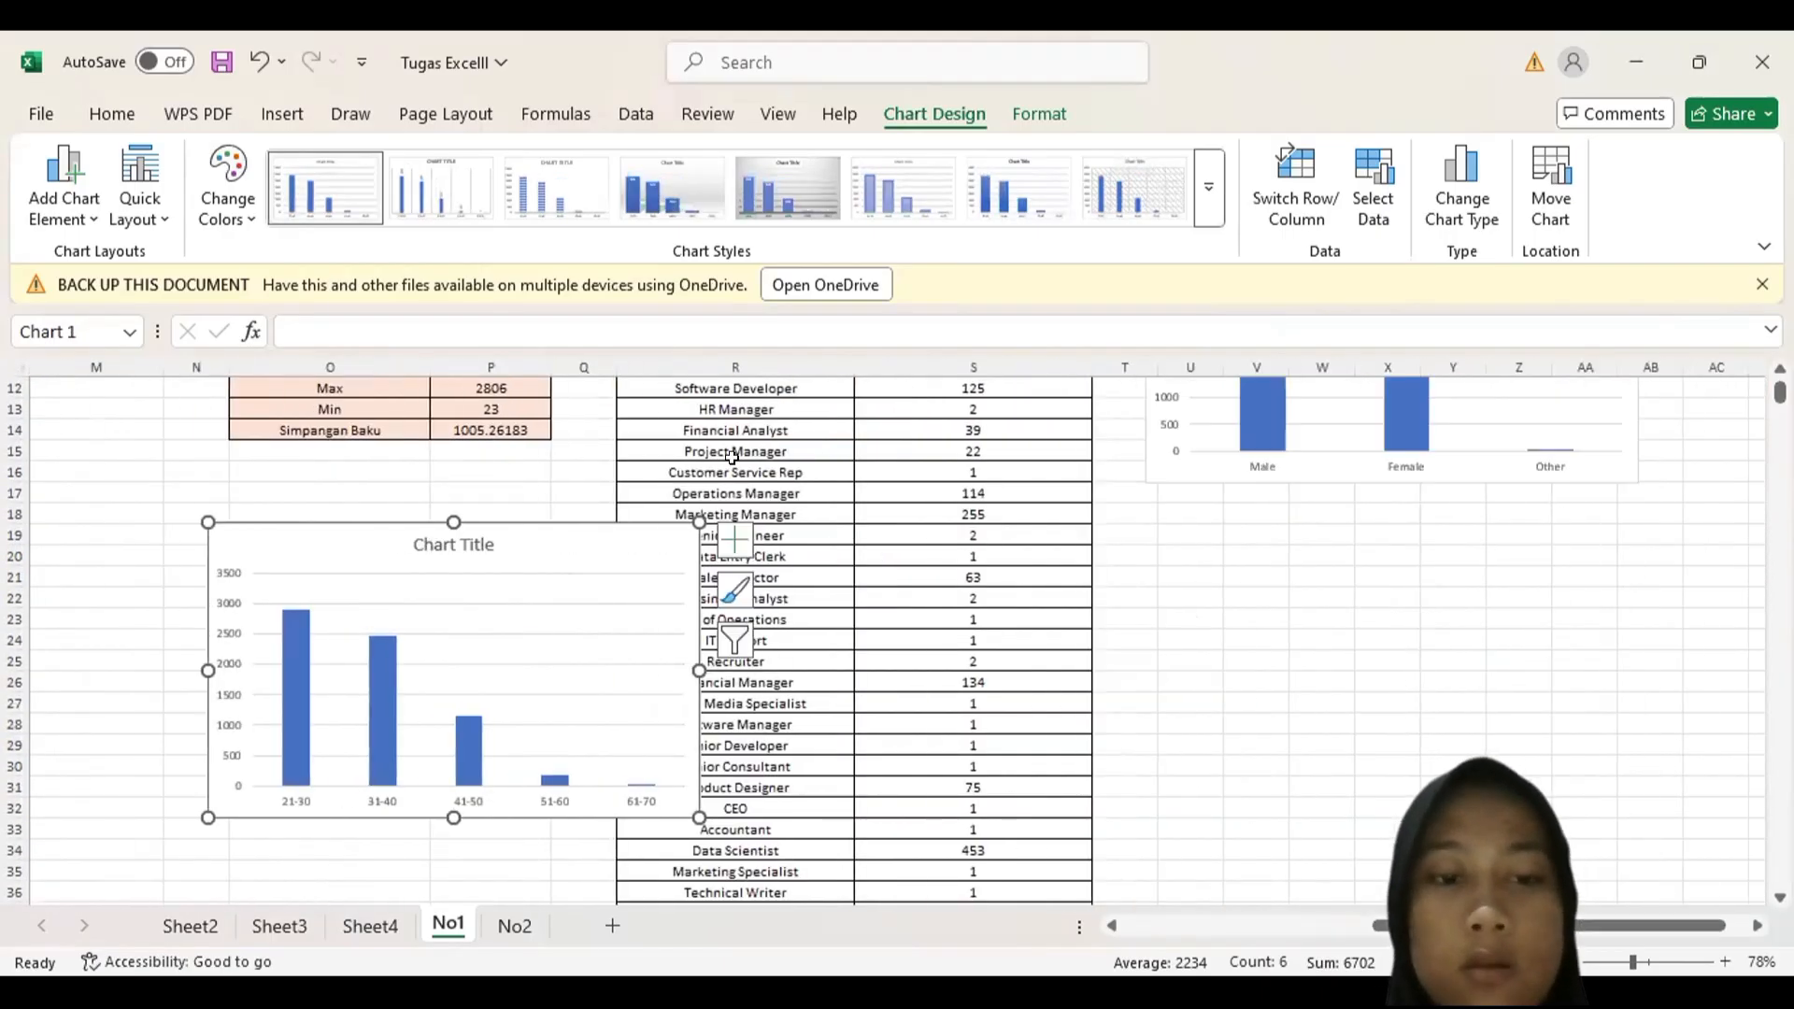
drag(633, 540, 1464, 512)
scroll(1465, 512, right, 3)
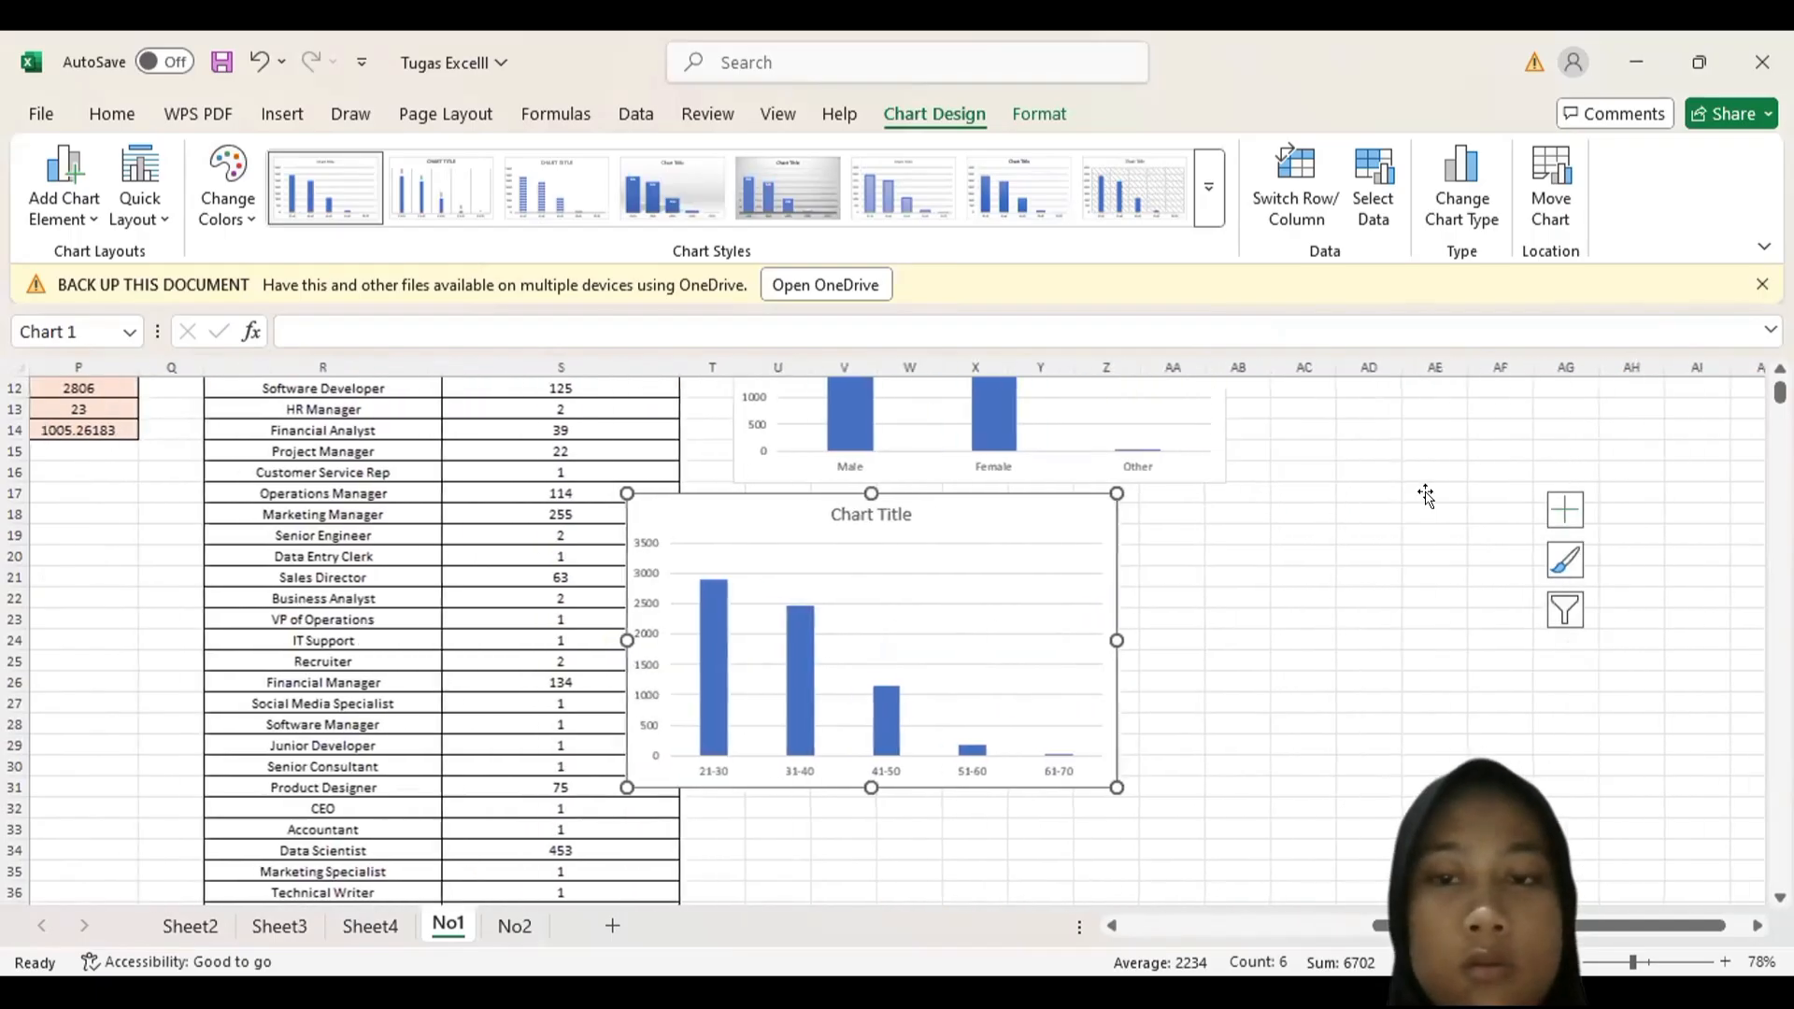
scroll(1065, 701, up, 3)
drag(1065, 701, 1637, 388)
click(1446, 830)
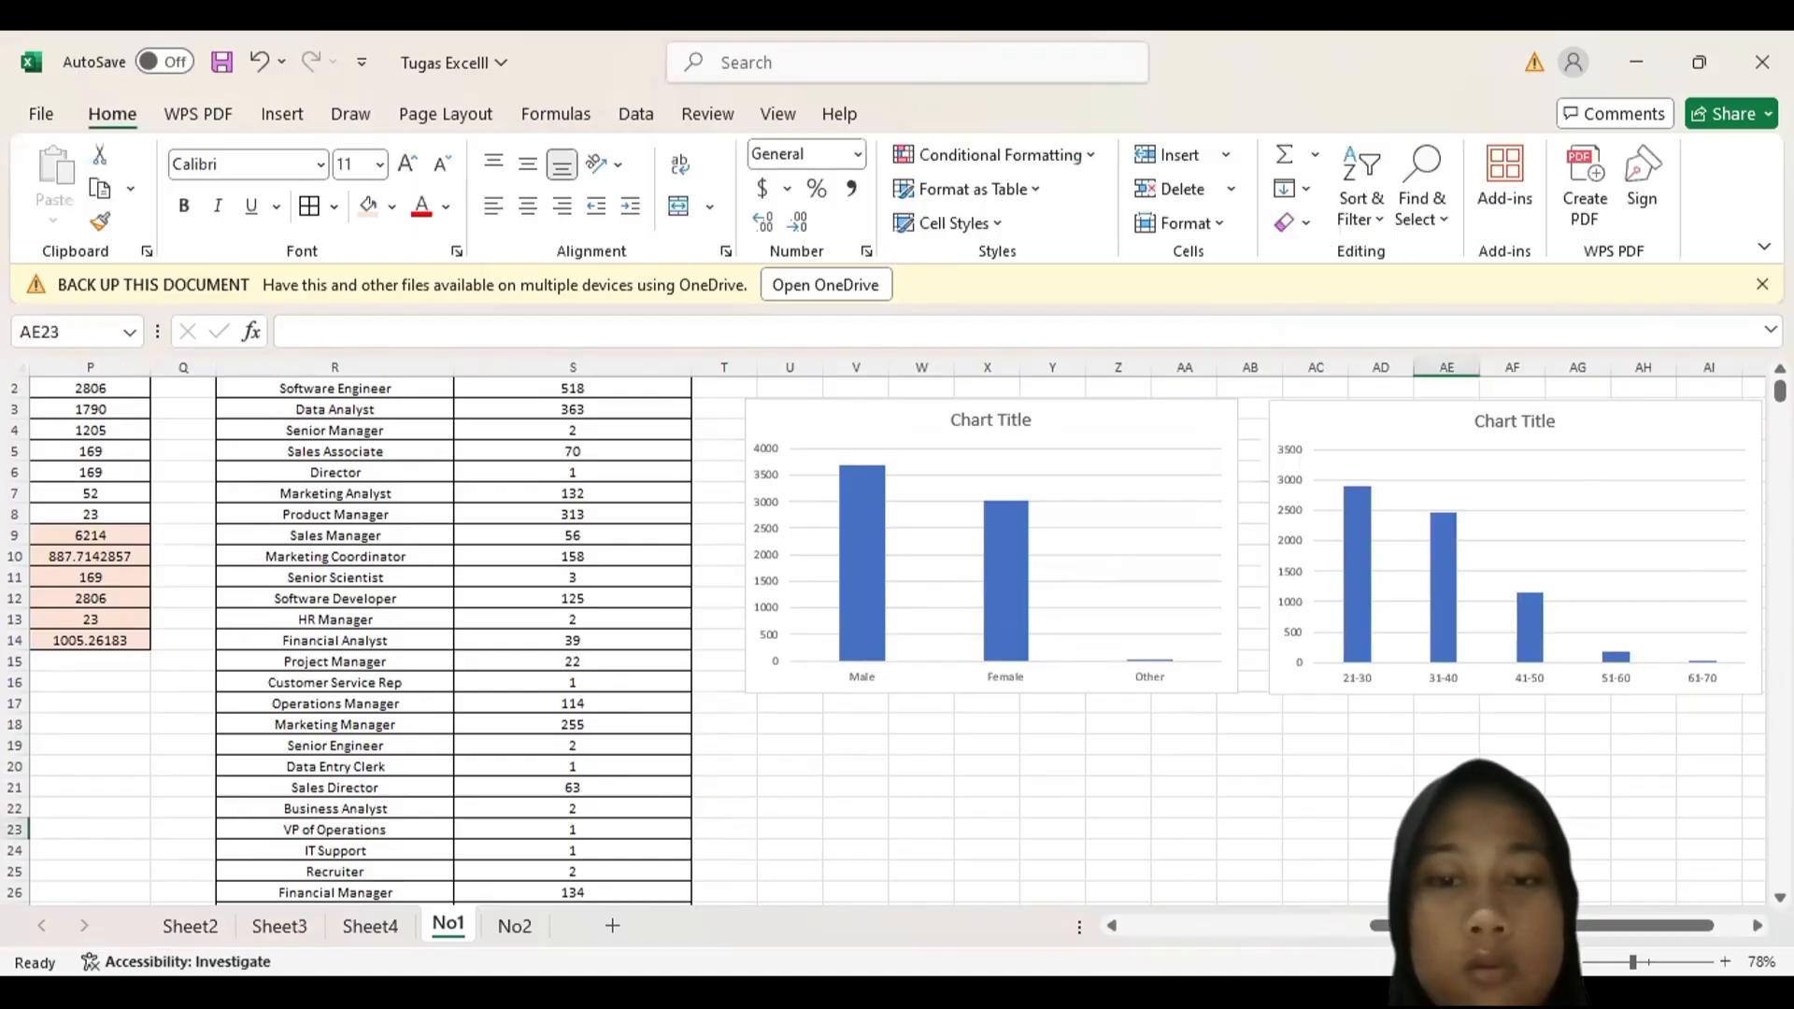
- Replace the placeholder title of the Male/Female/Other column chart with "GENDER"
mouse_move(1011, 583)
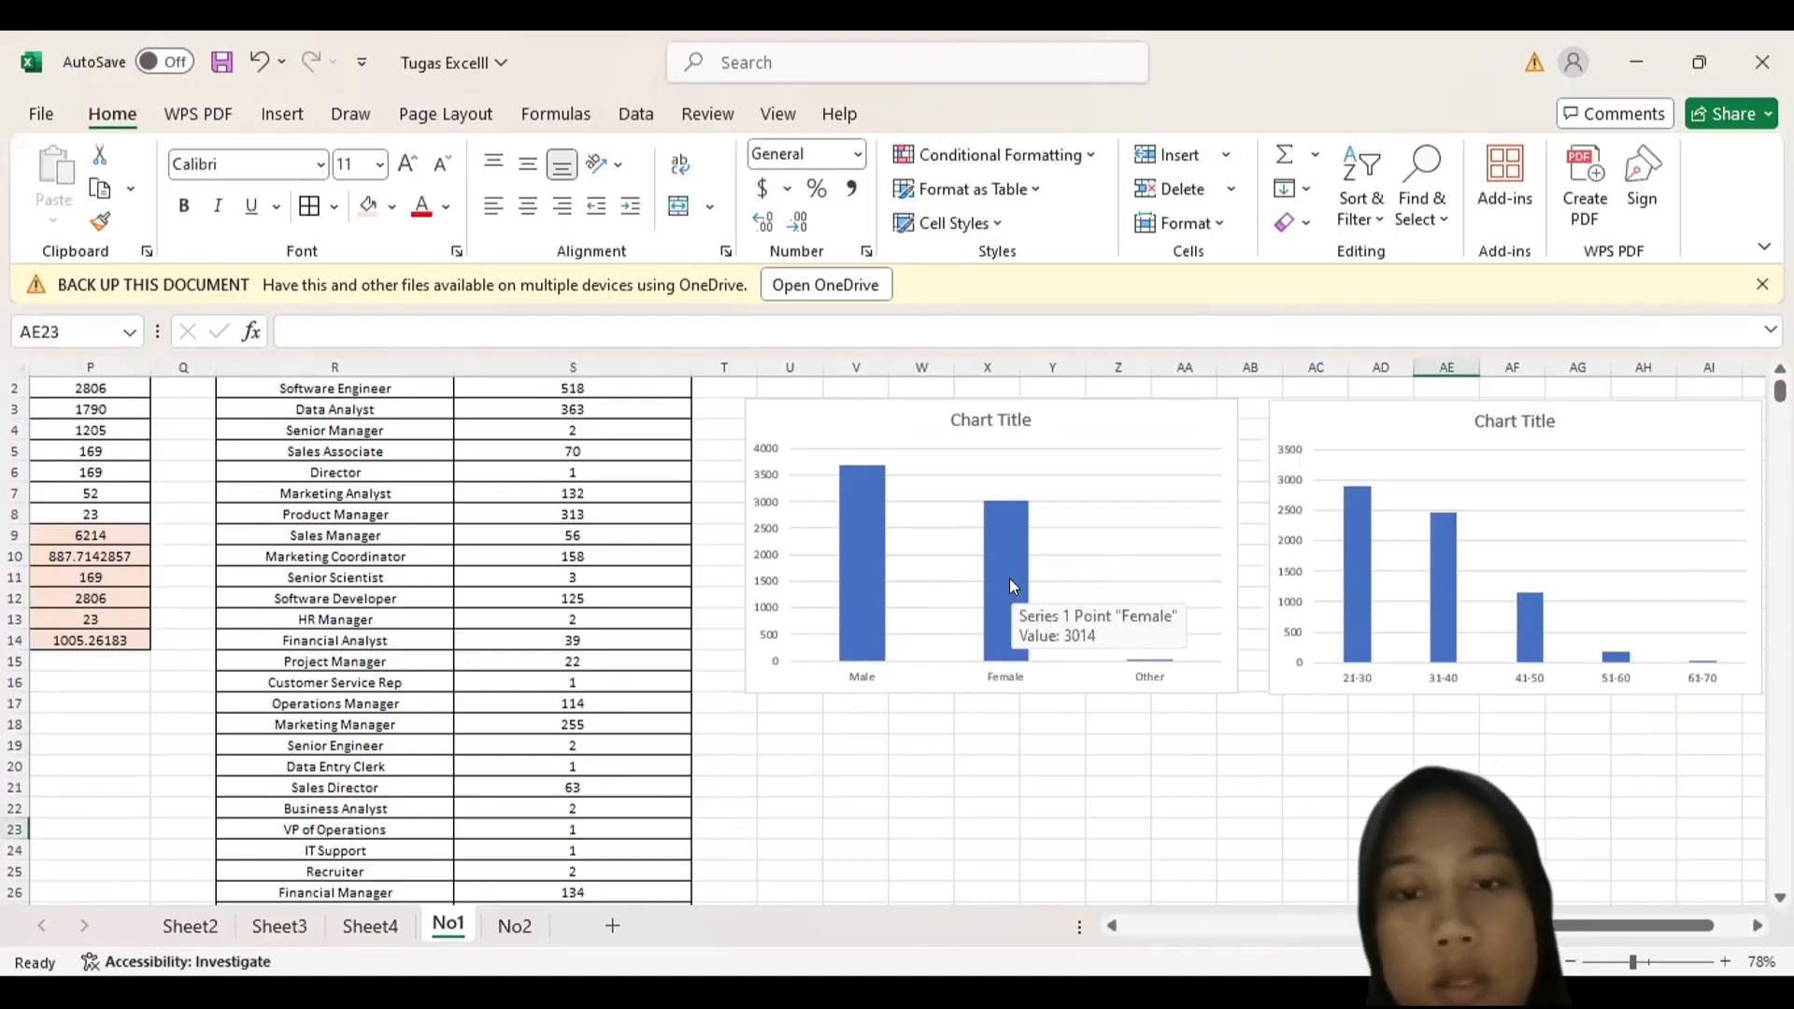
click(1001, 417)
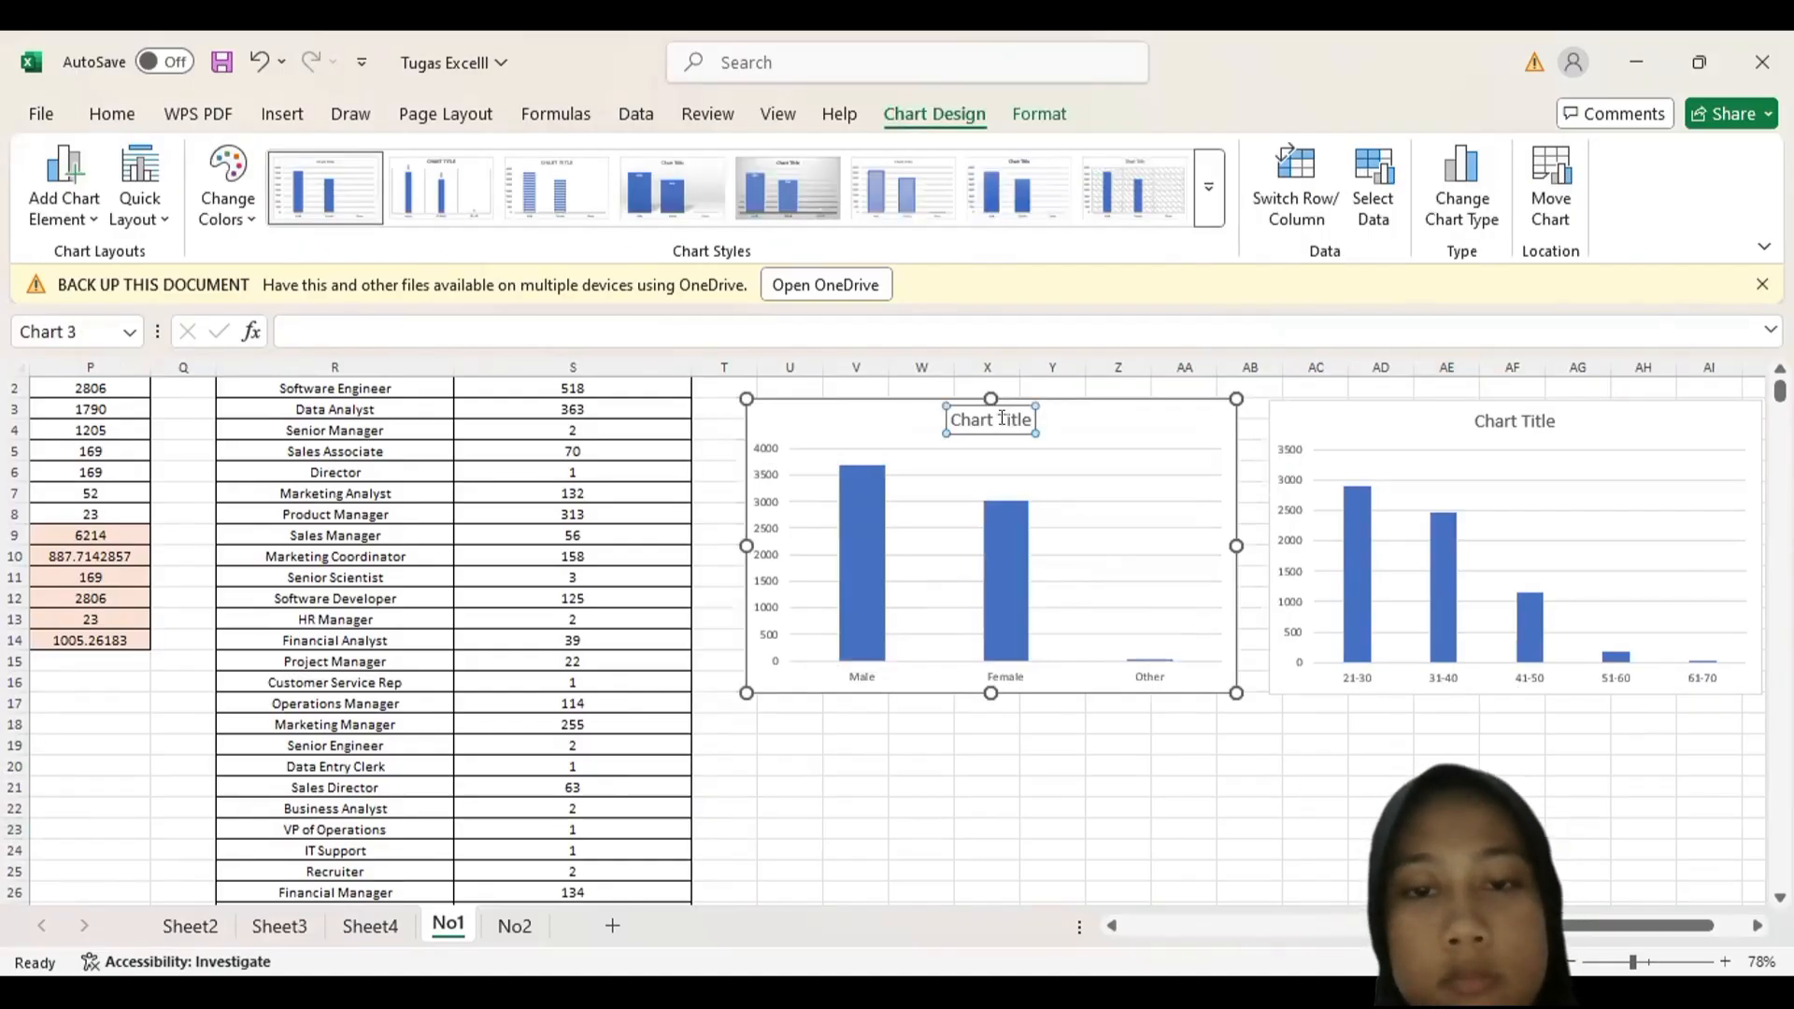
double_click(1001, 417)
drag(951, 414, 1022, 410)
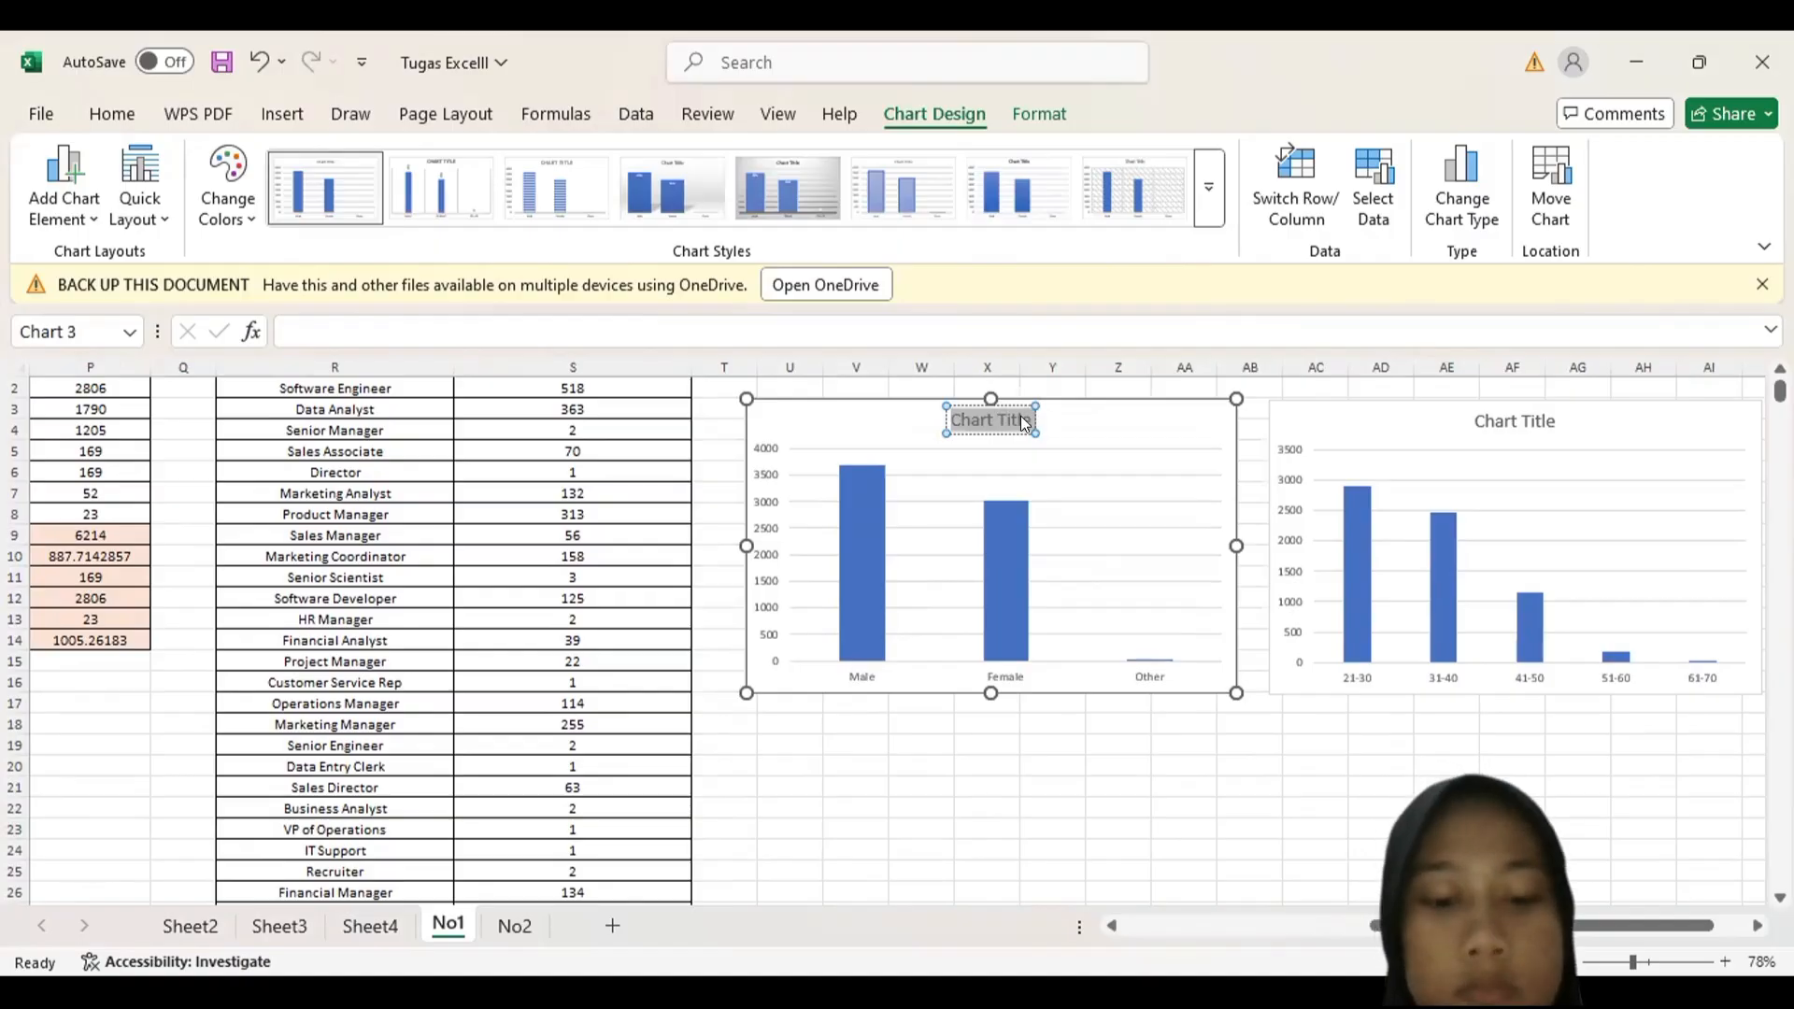
key(Caps_Lock)
text(GEND)
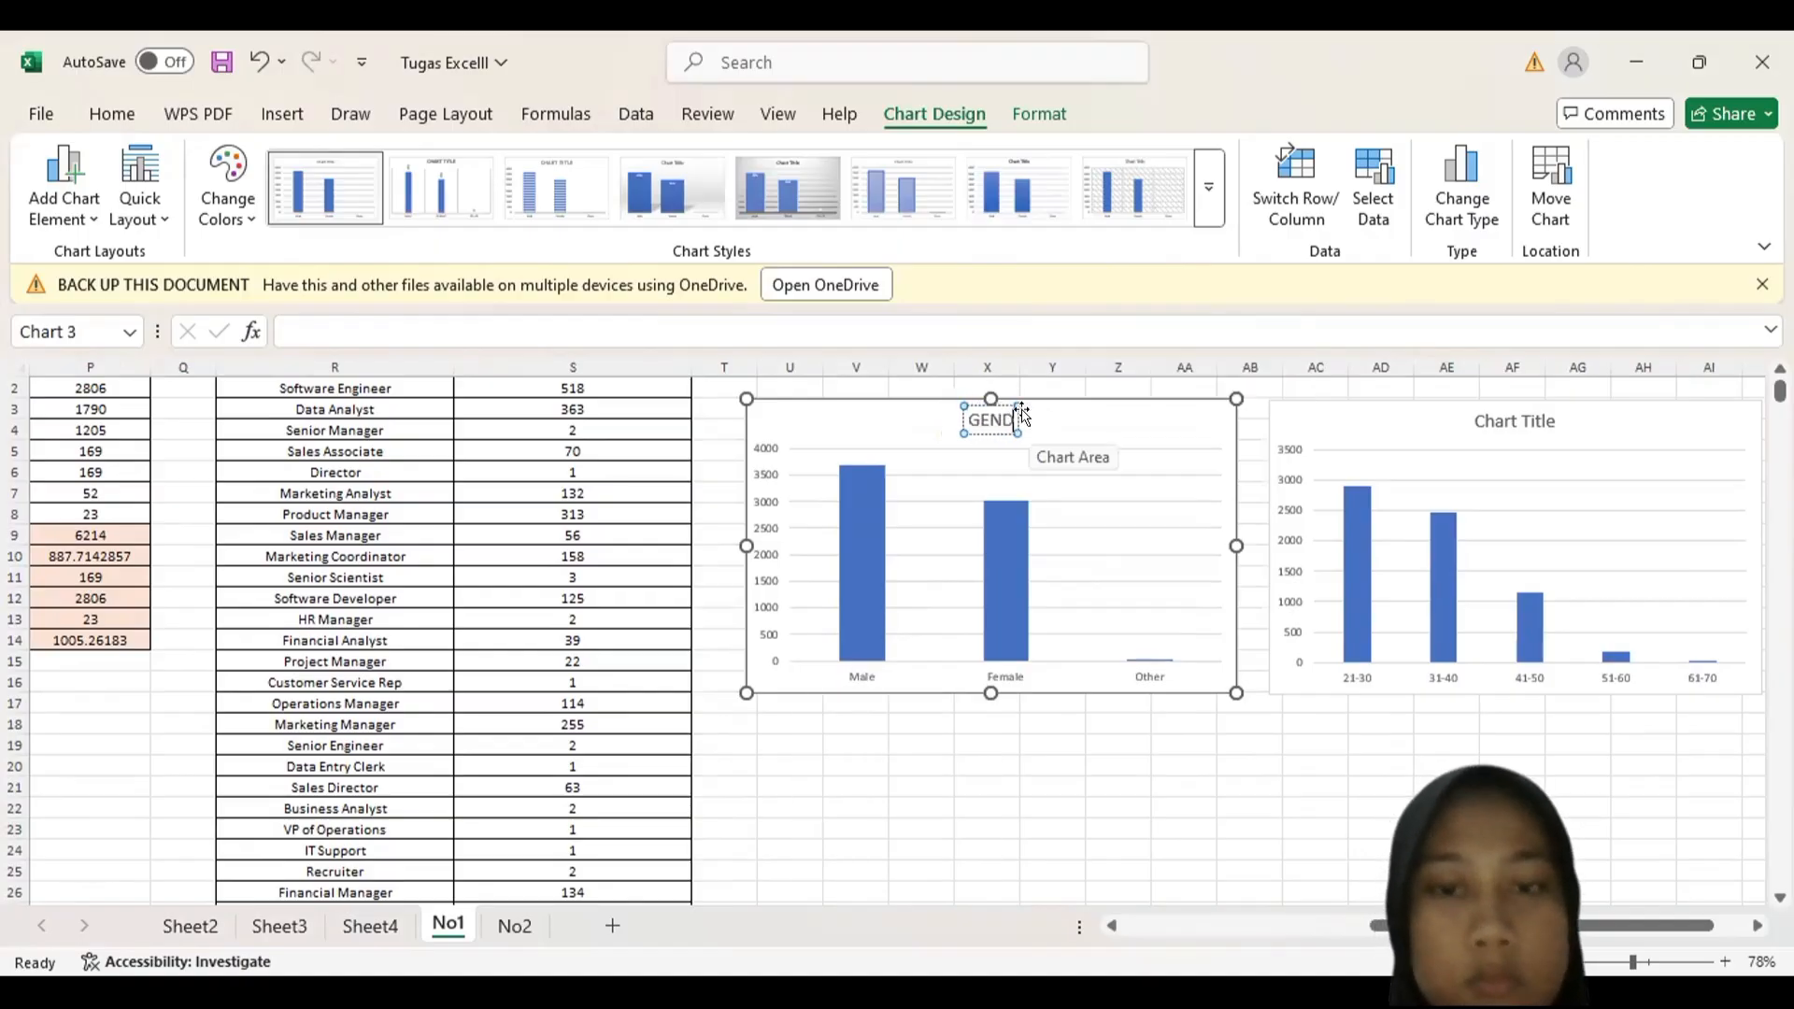
text(ER)
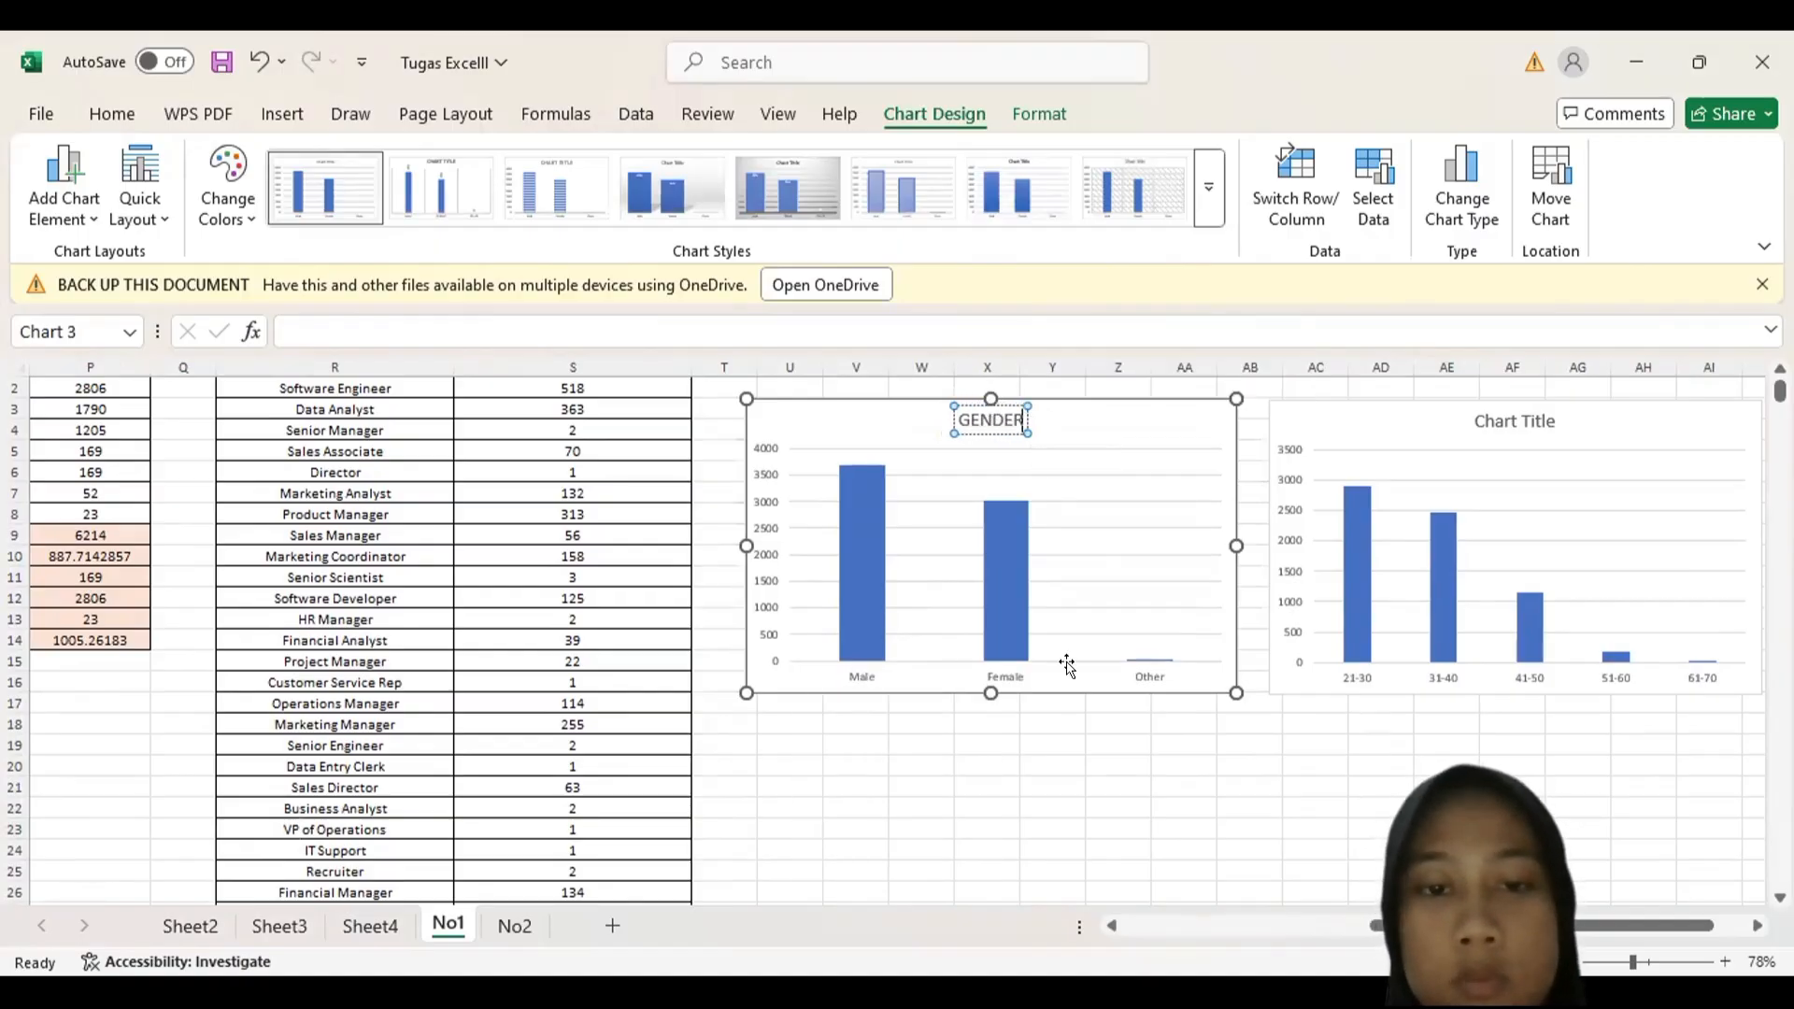
click(1184, 745)
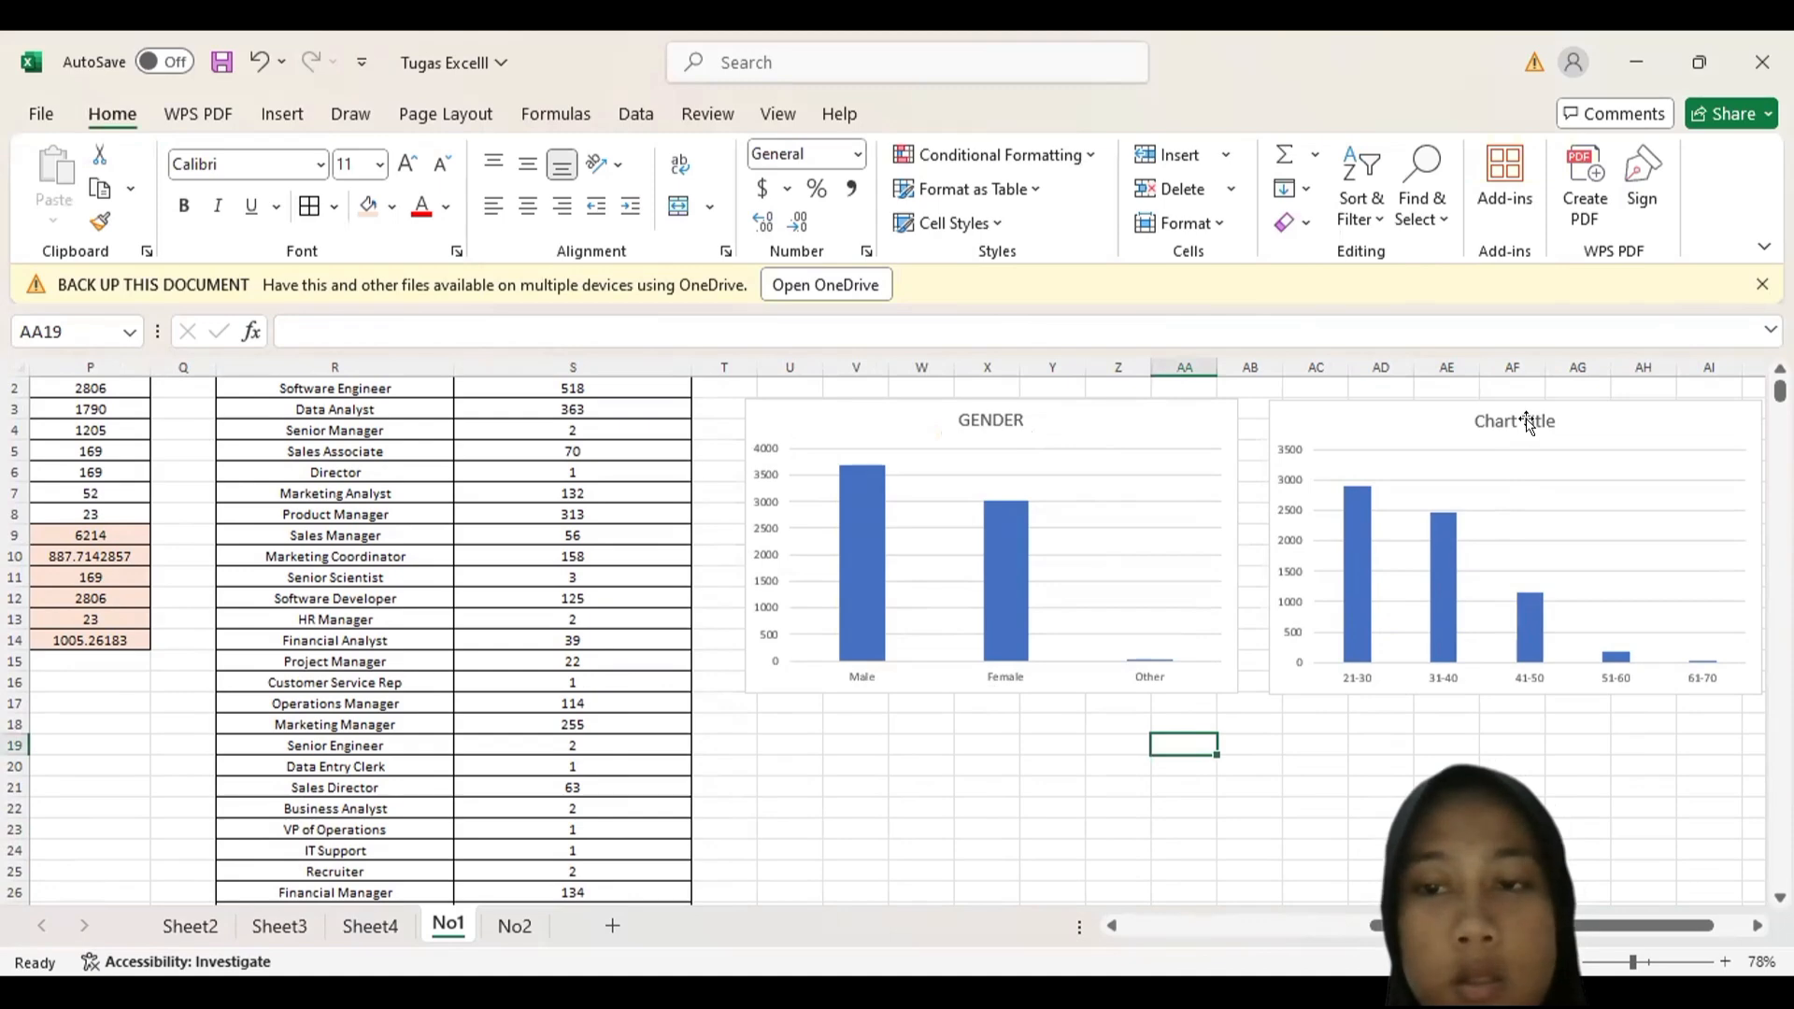
- Replace the placeholder title of the age-range column chart with "AGE"
click(1491, 418)
drag(1472, 420, 1552, 420)
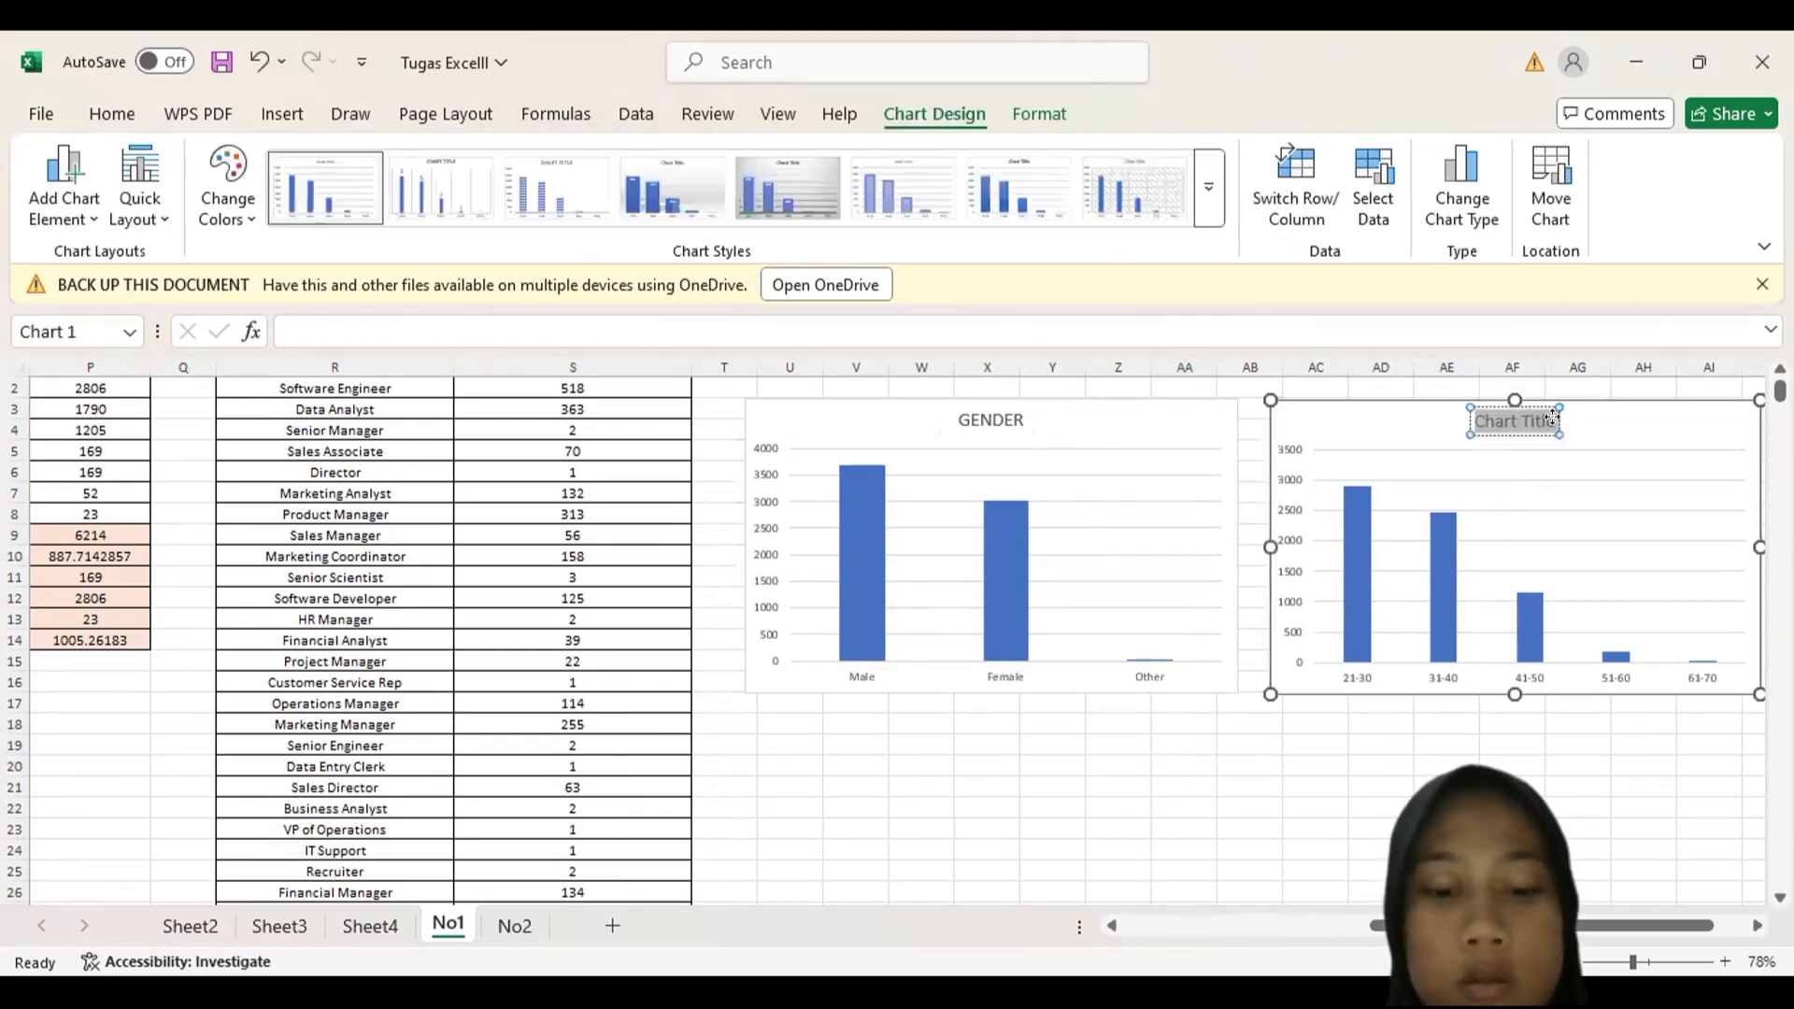
text(AGE)
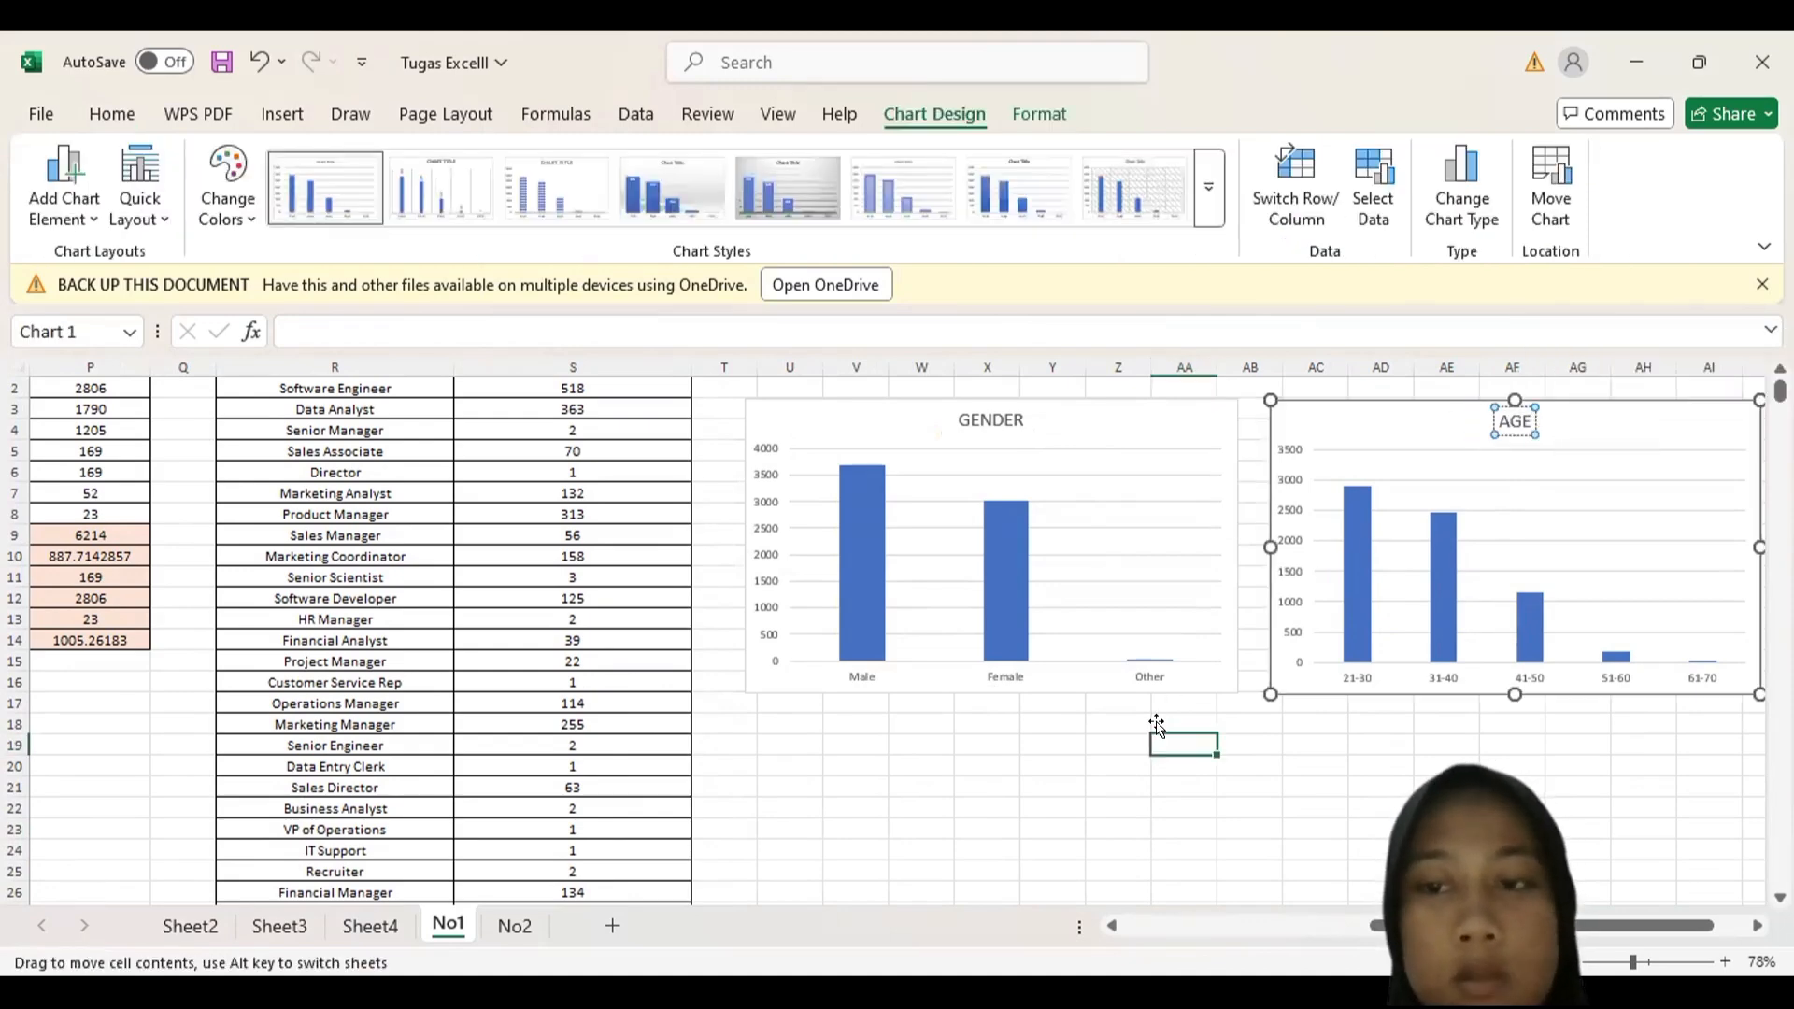
click(1155, 724)
click(1148, 502)
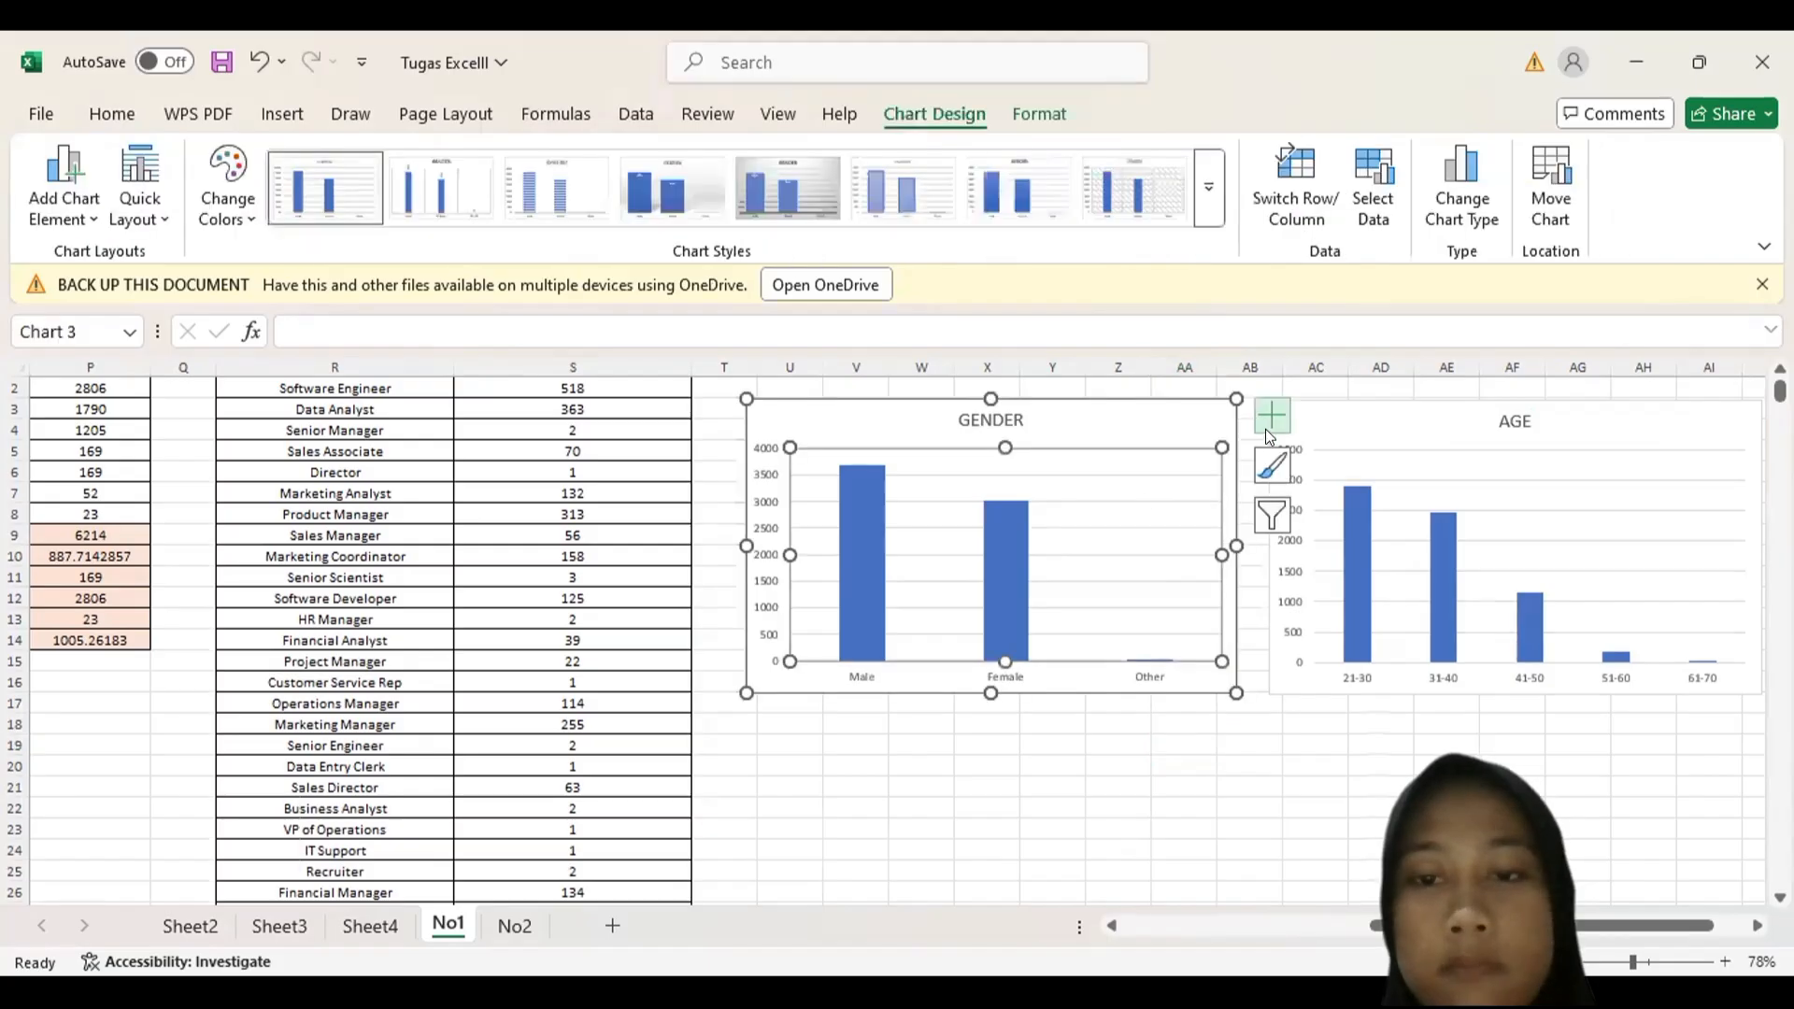
click(1270, 462)
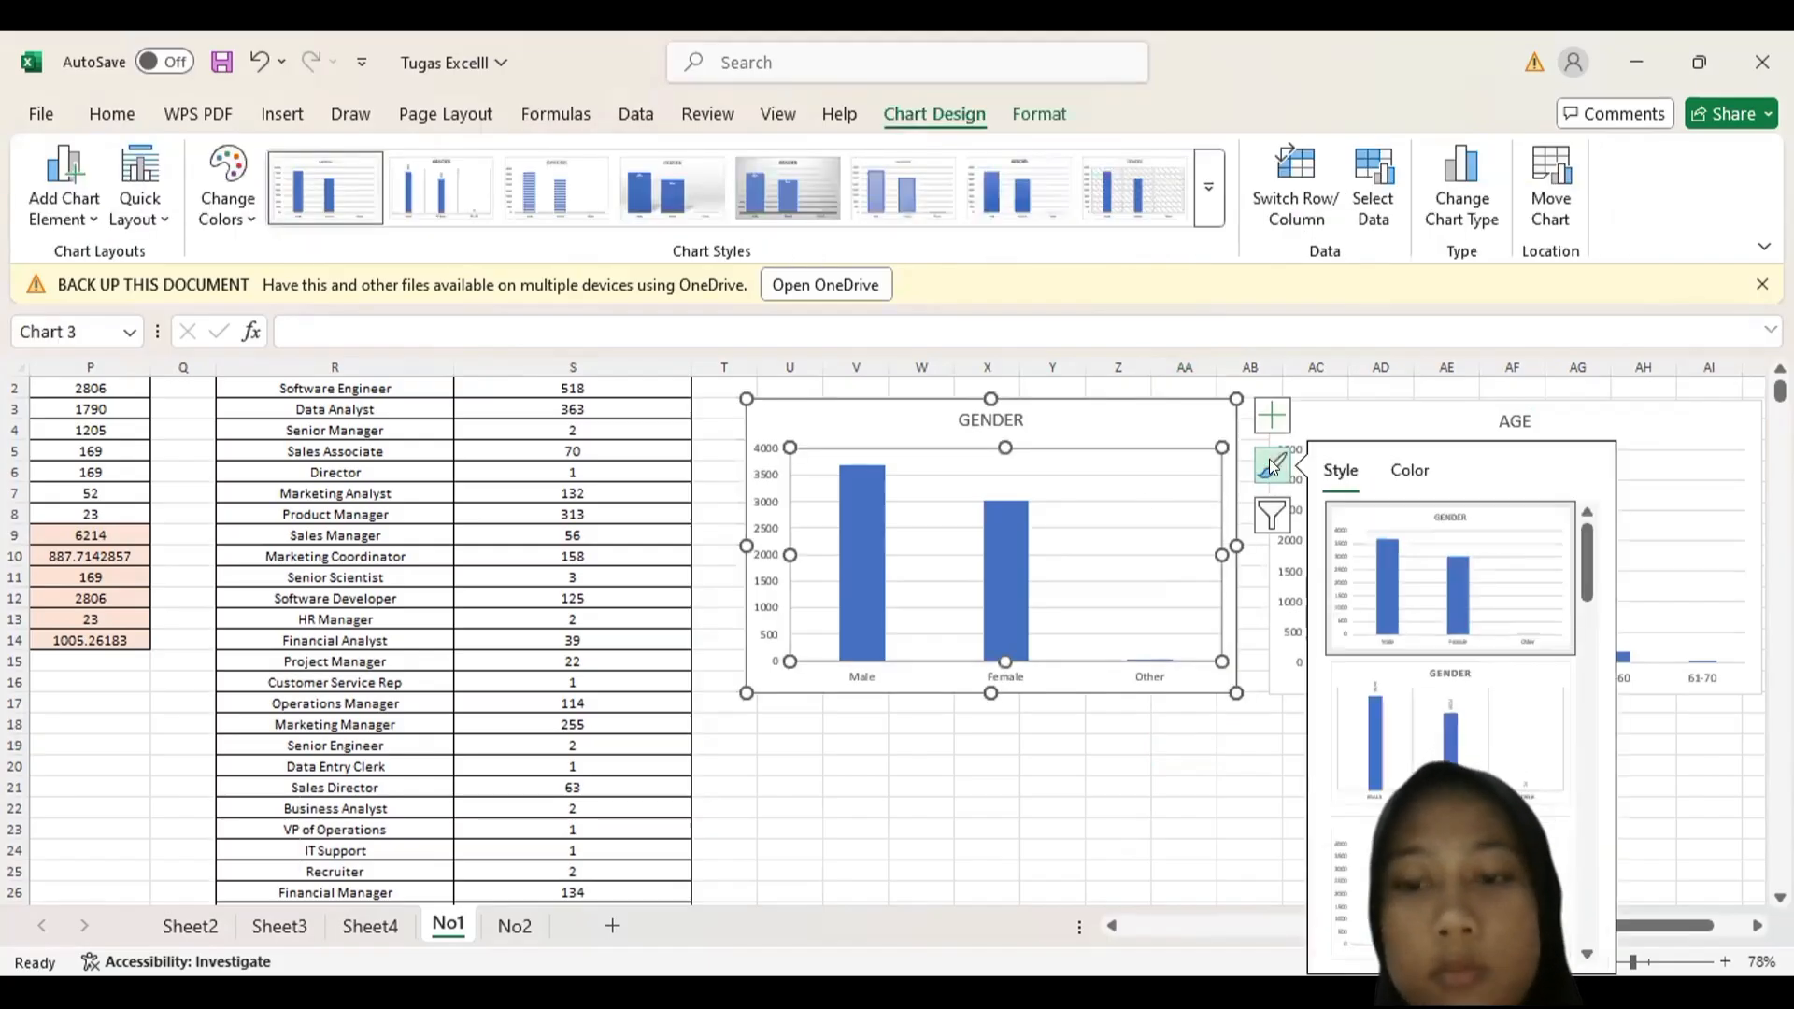
click(1268, 403)
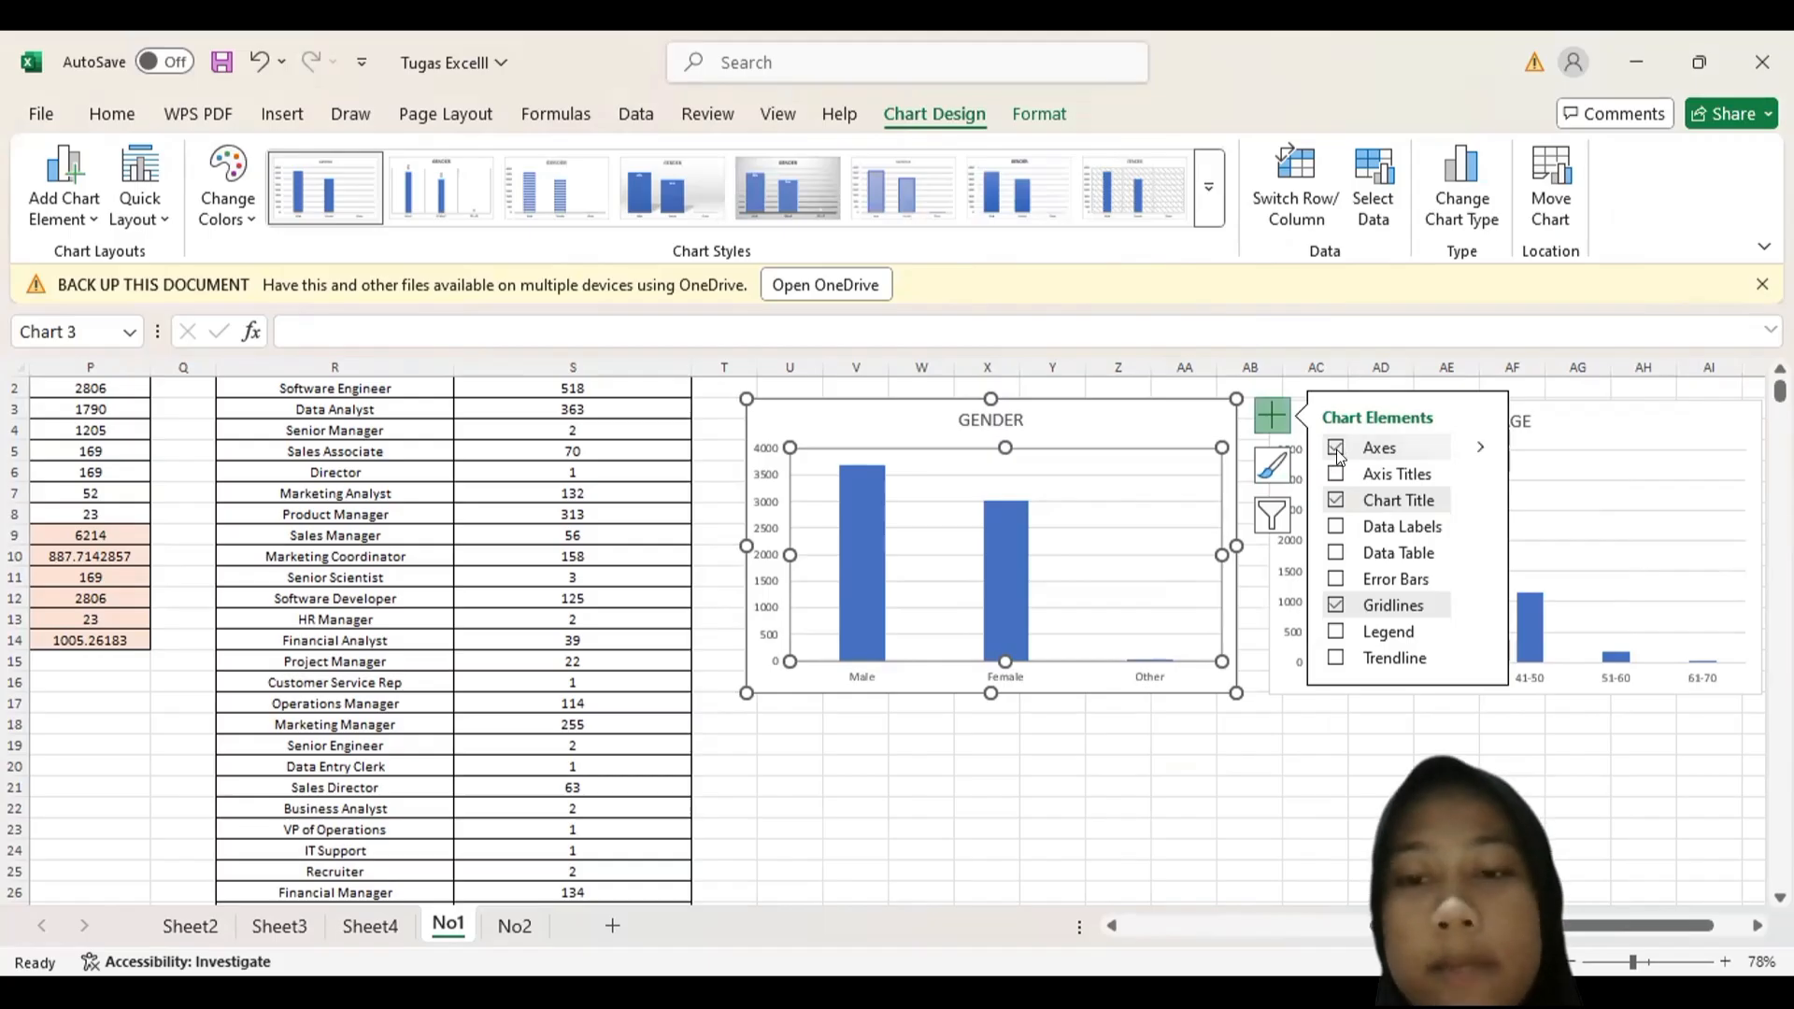
click(1352, 762)
- Add axis titles to the AGE chart and name the horizontal axis "Rentang Umur"
click(1428, 535)
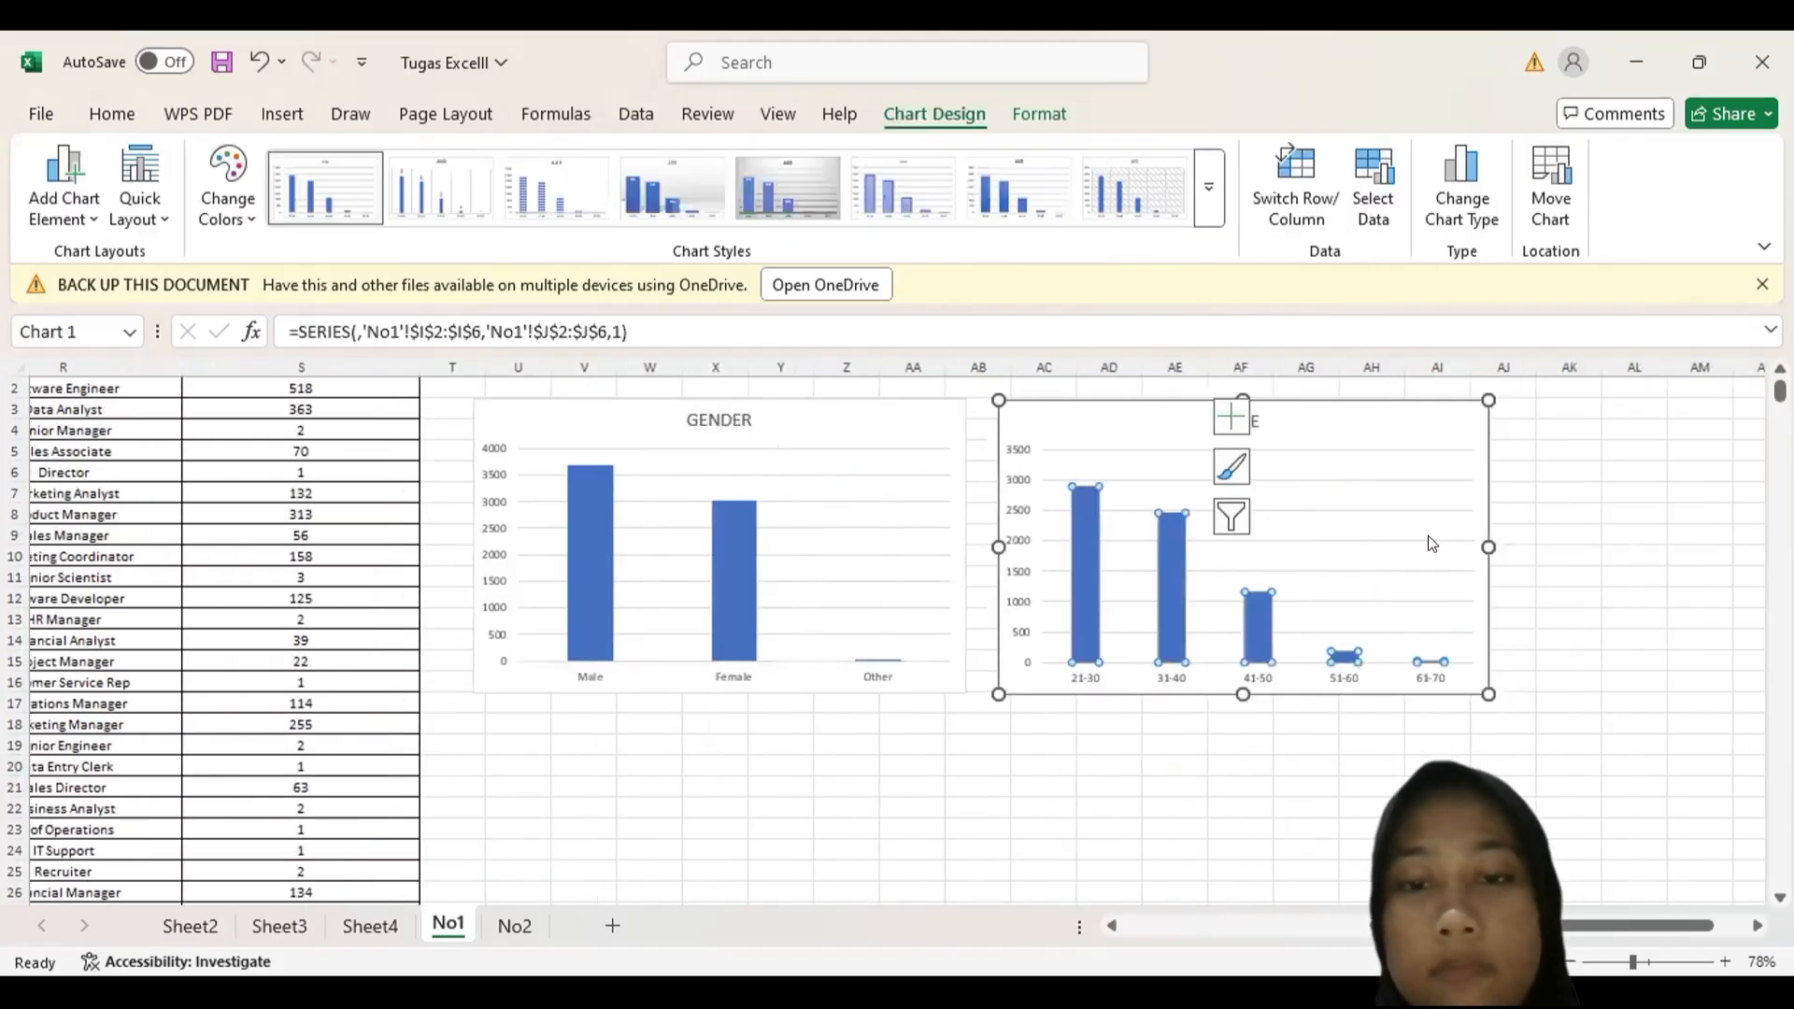
click(1609, 418)
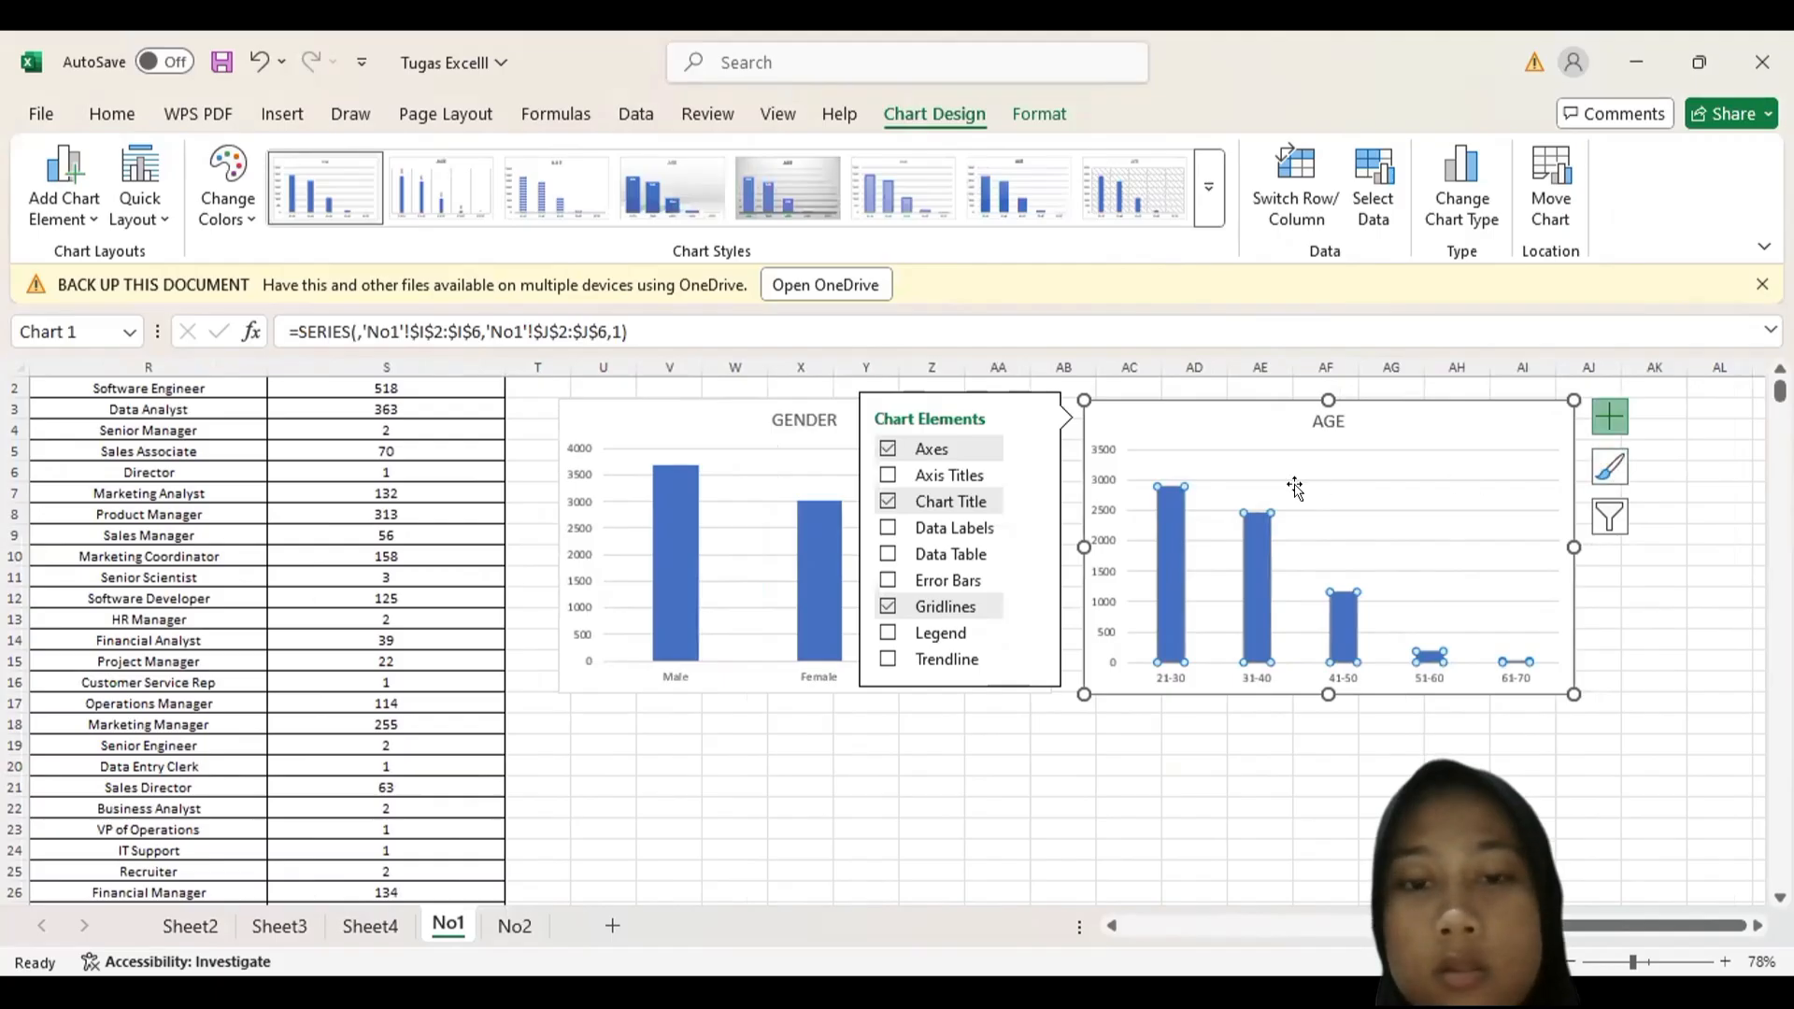
click(887, 474)
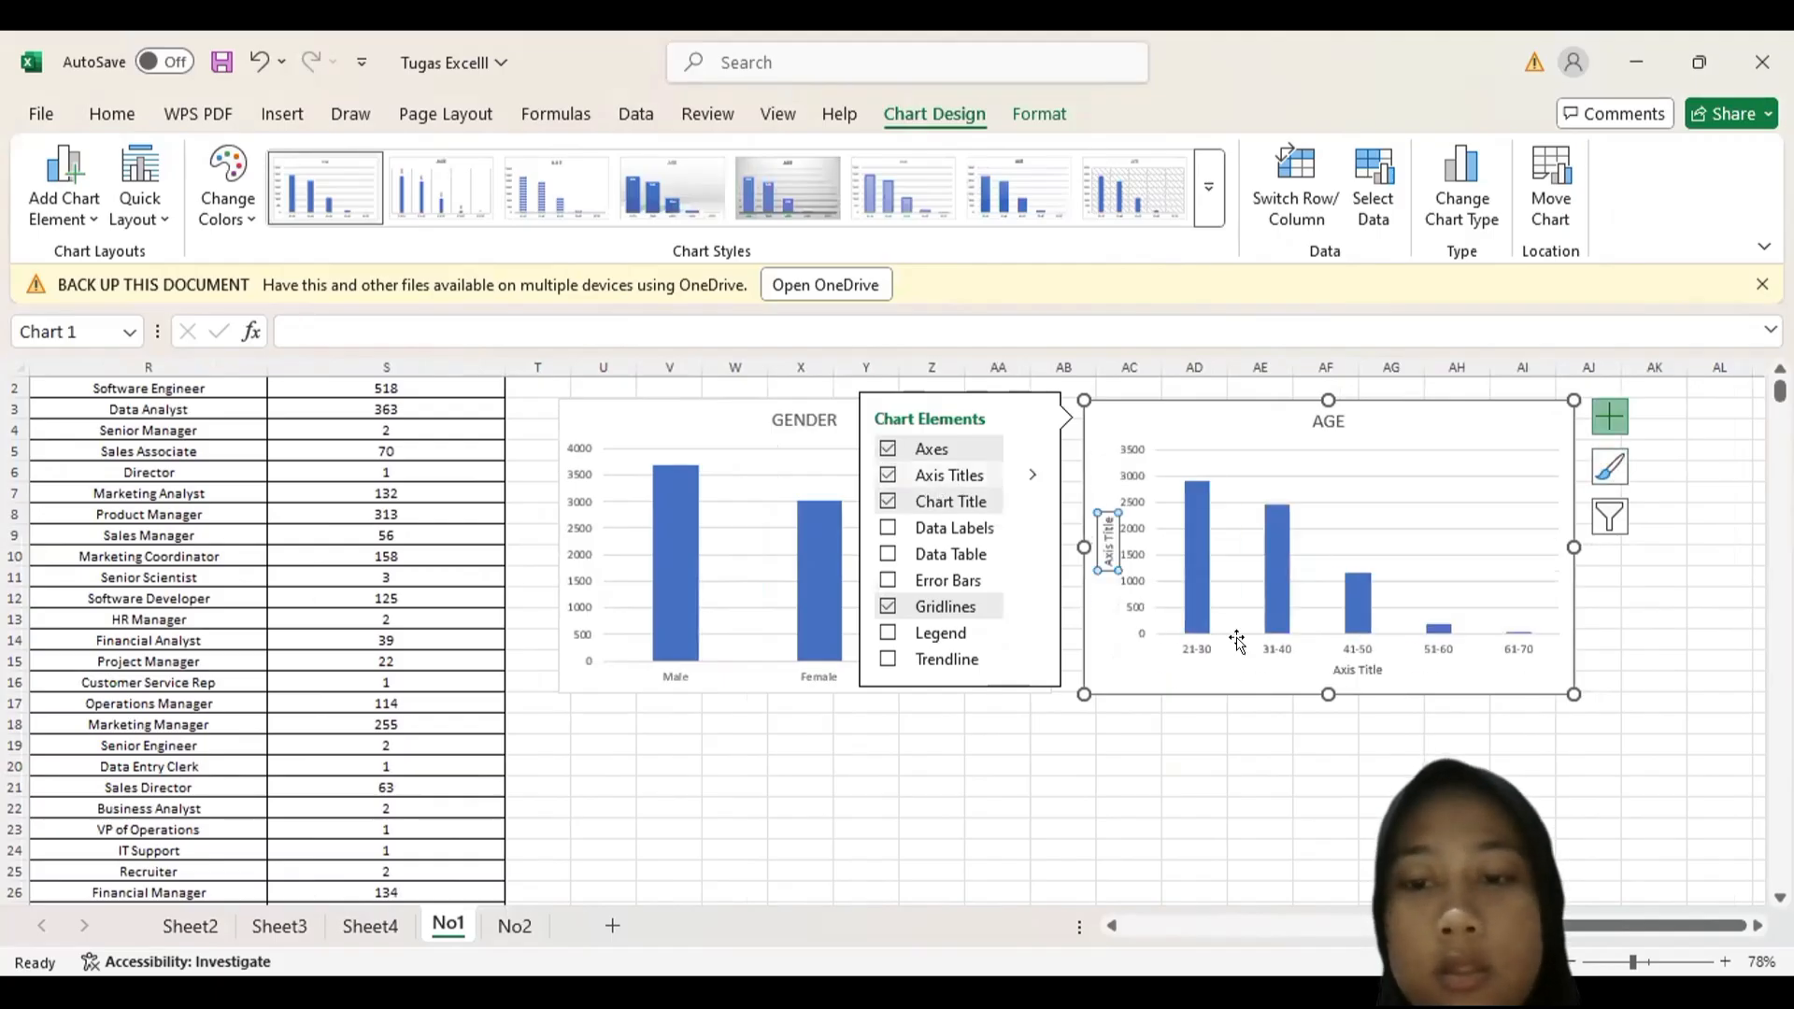
click(1359, 658)
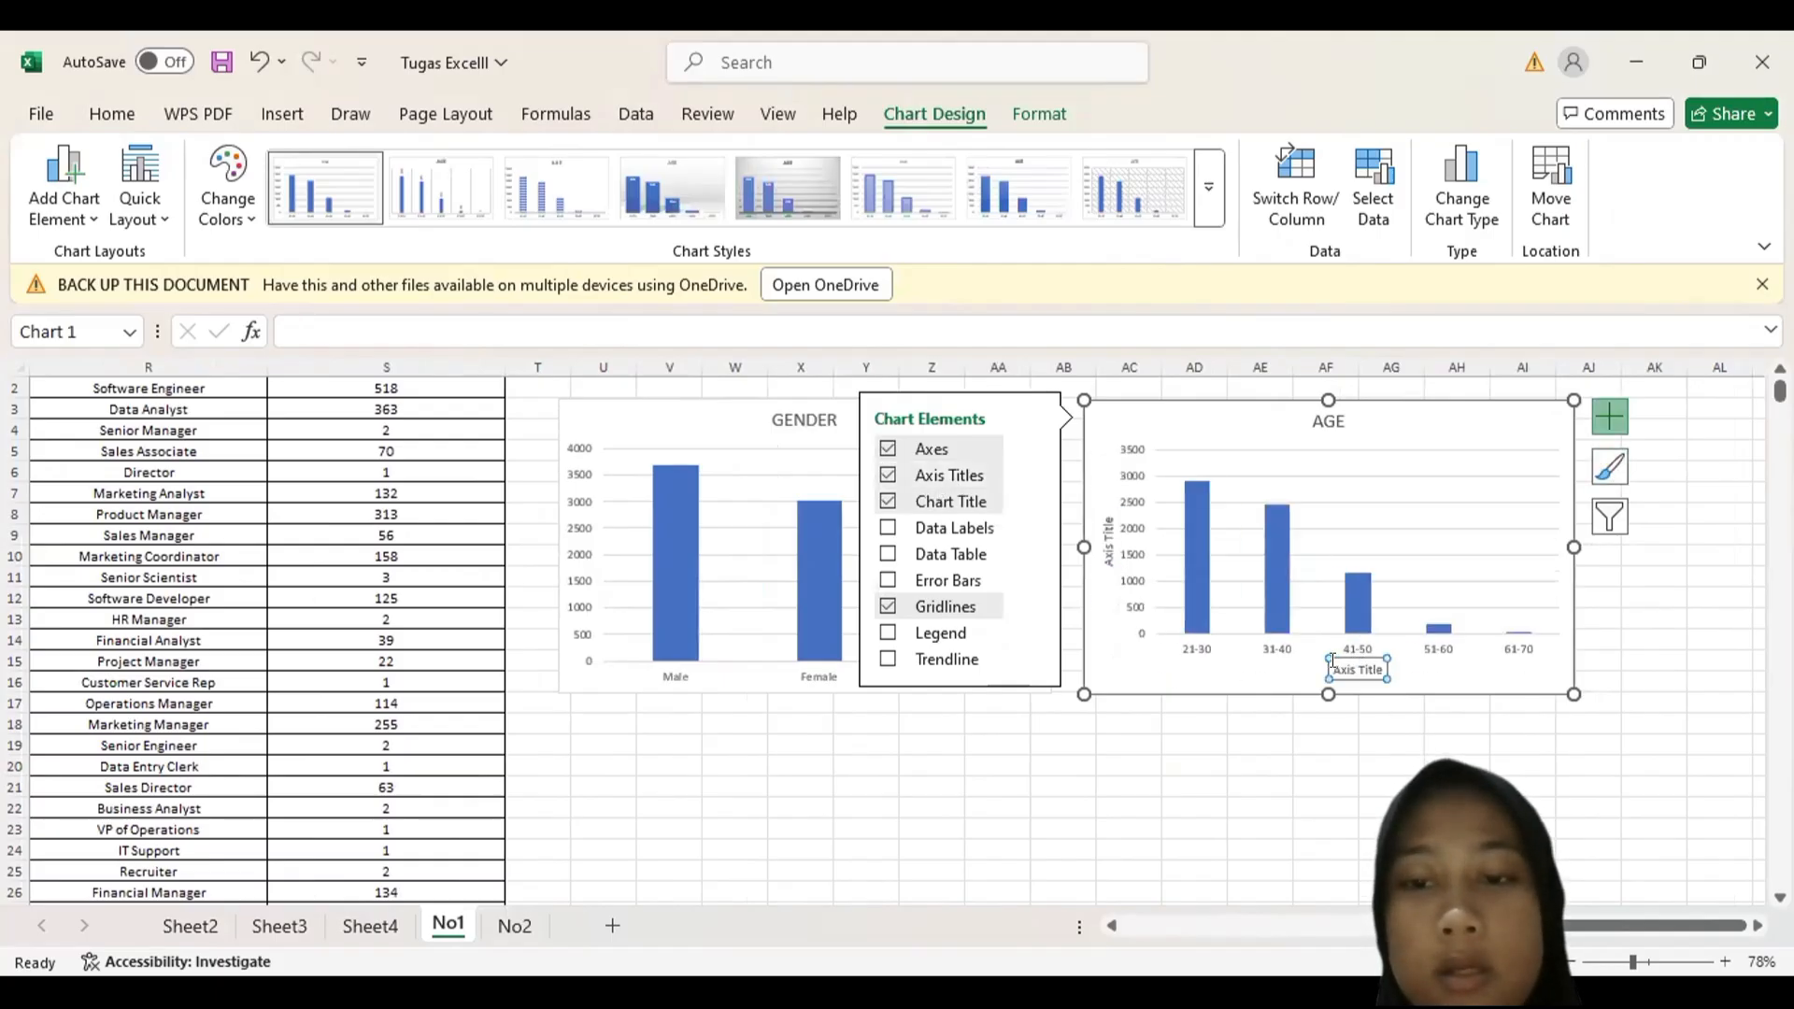
triple_click(1356, 669)
text(R)
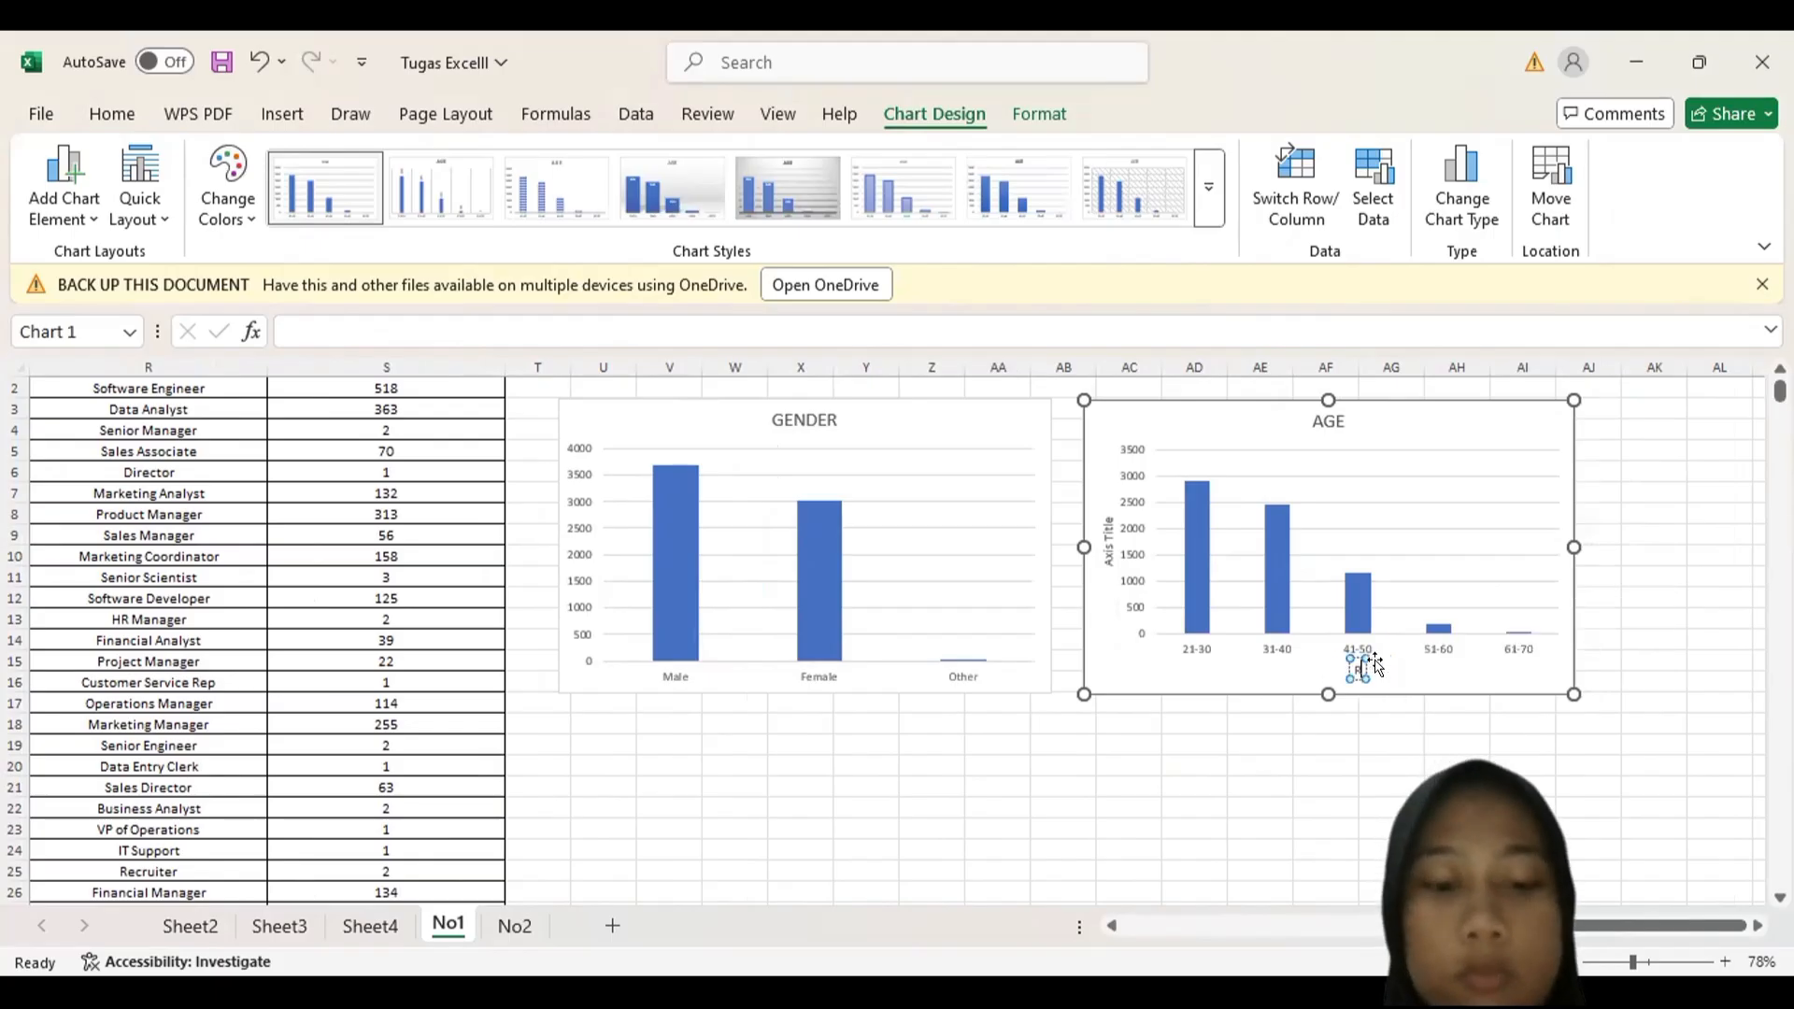
text(entang Umur)
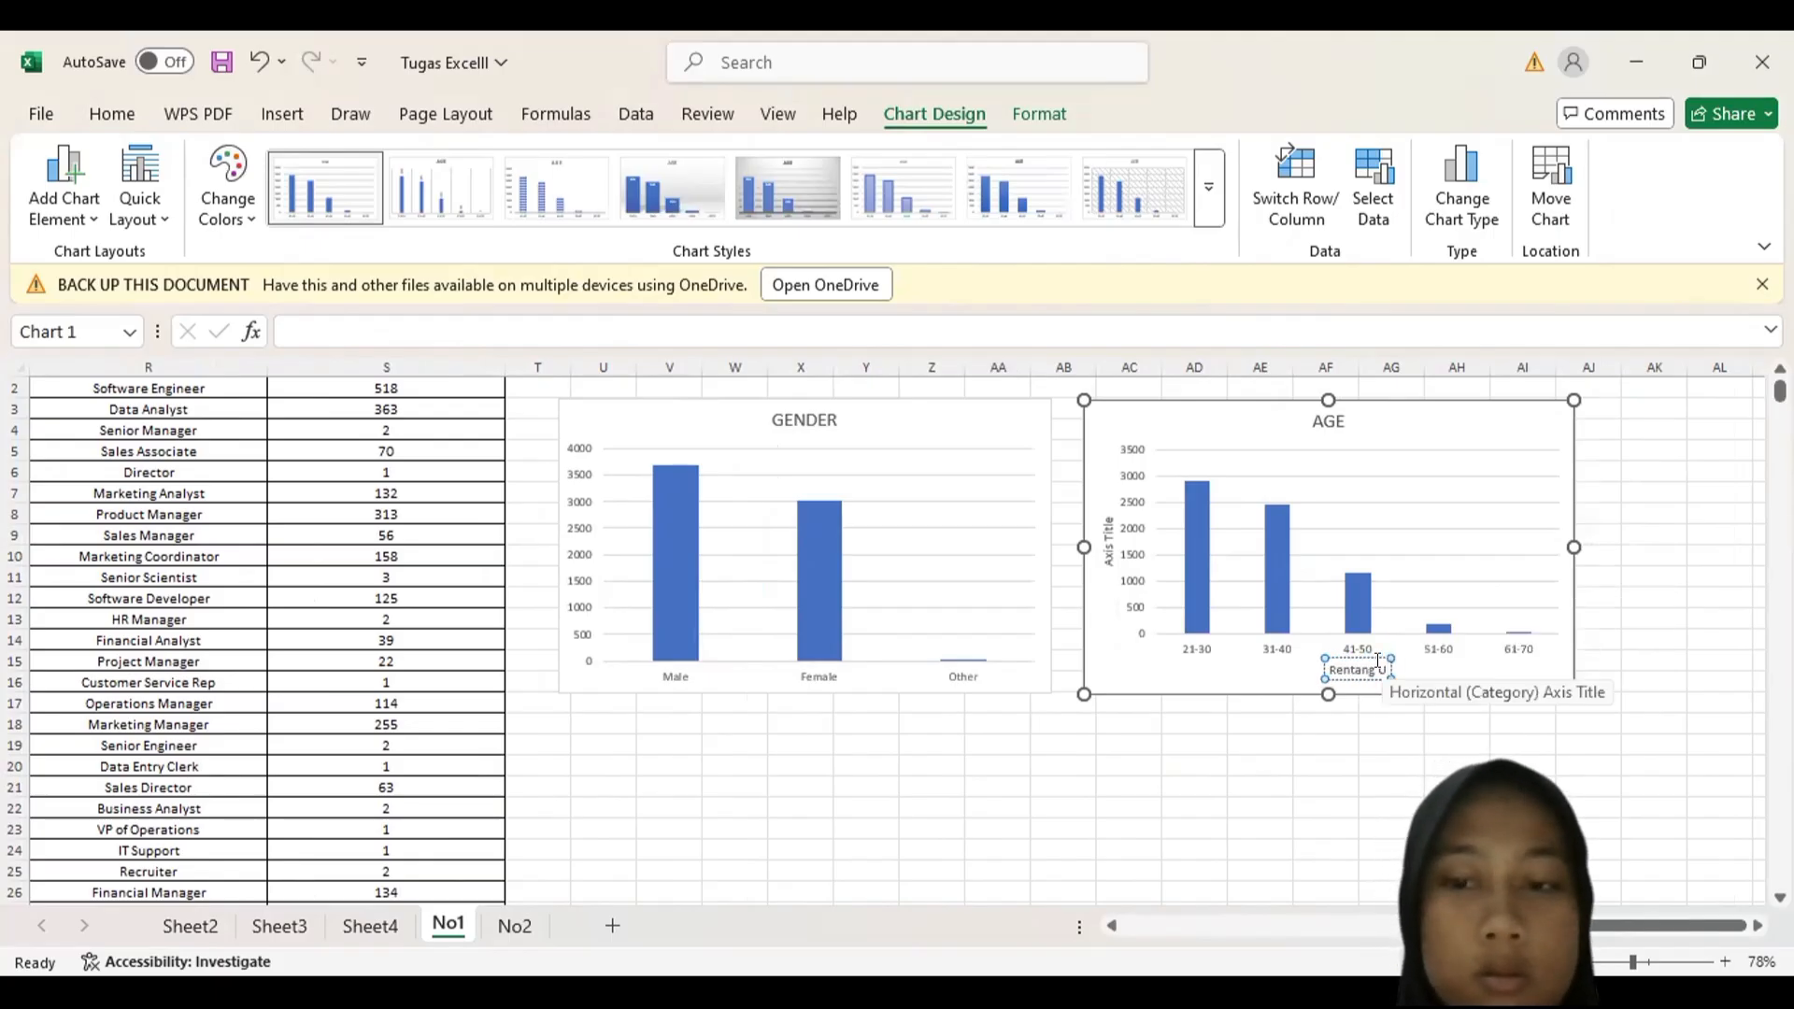
- Replace the AGE chart's vertical axis title with "Banyak"
click(1103, 549)
click(1107, 551)
drag(1108, 559, 1108, 544)
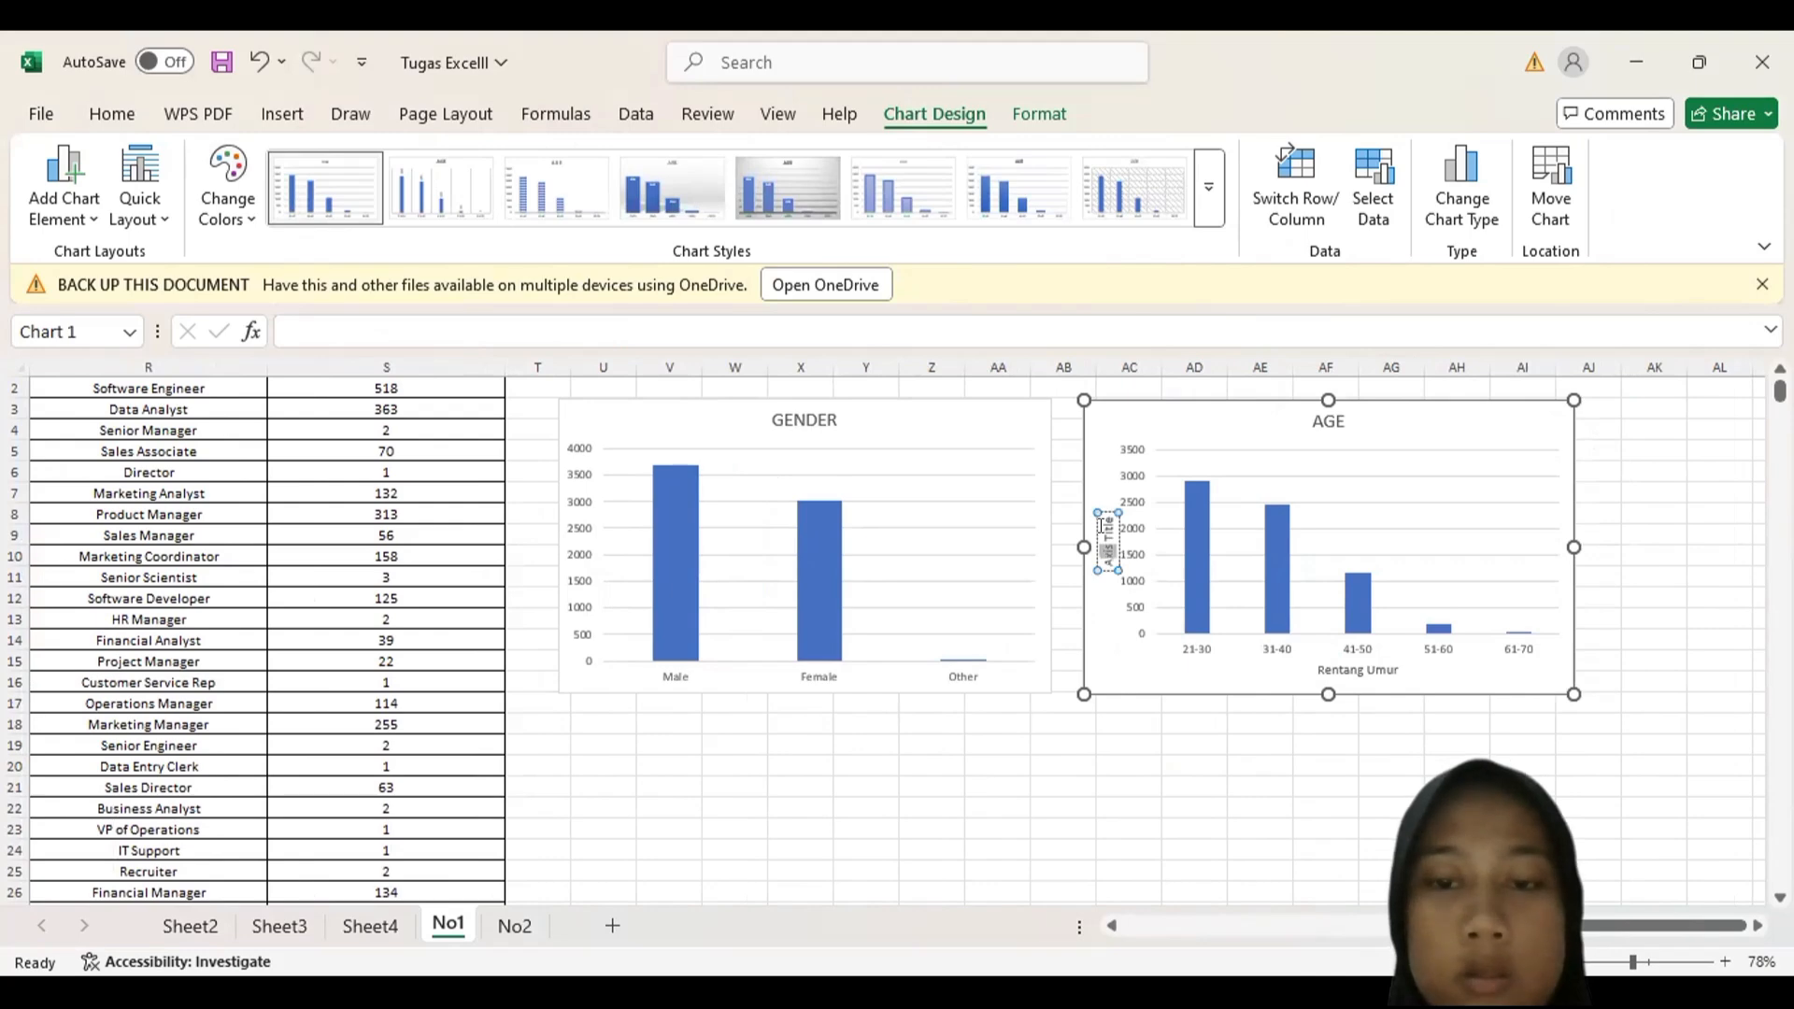
key(BackSpace)
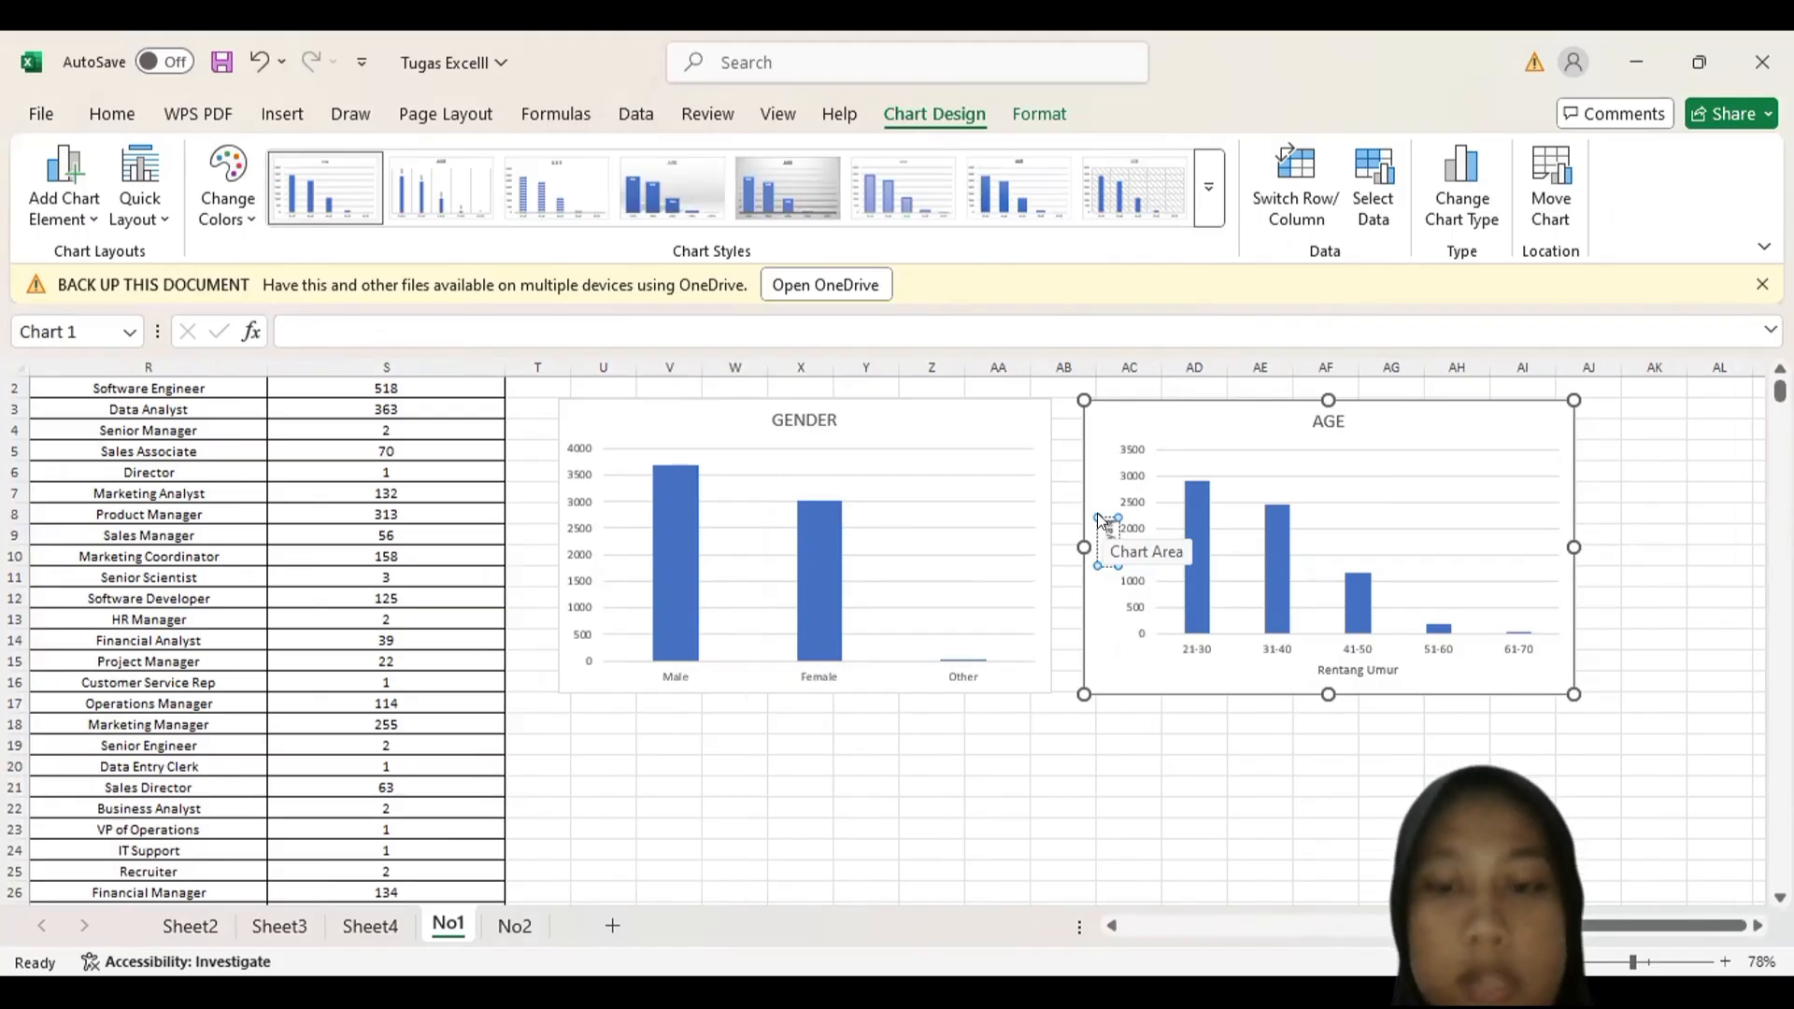
click(1380, 735)
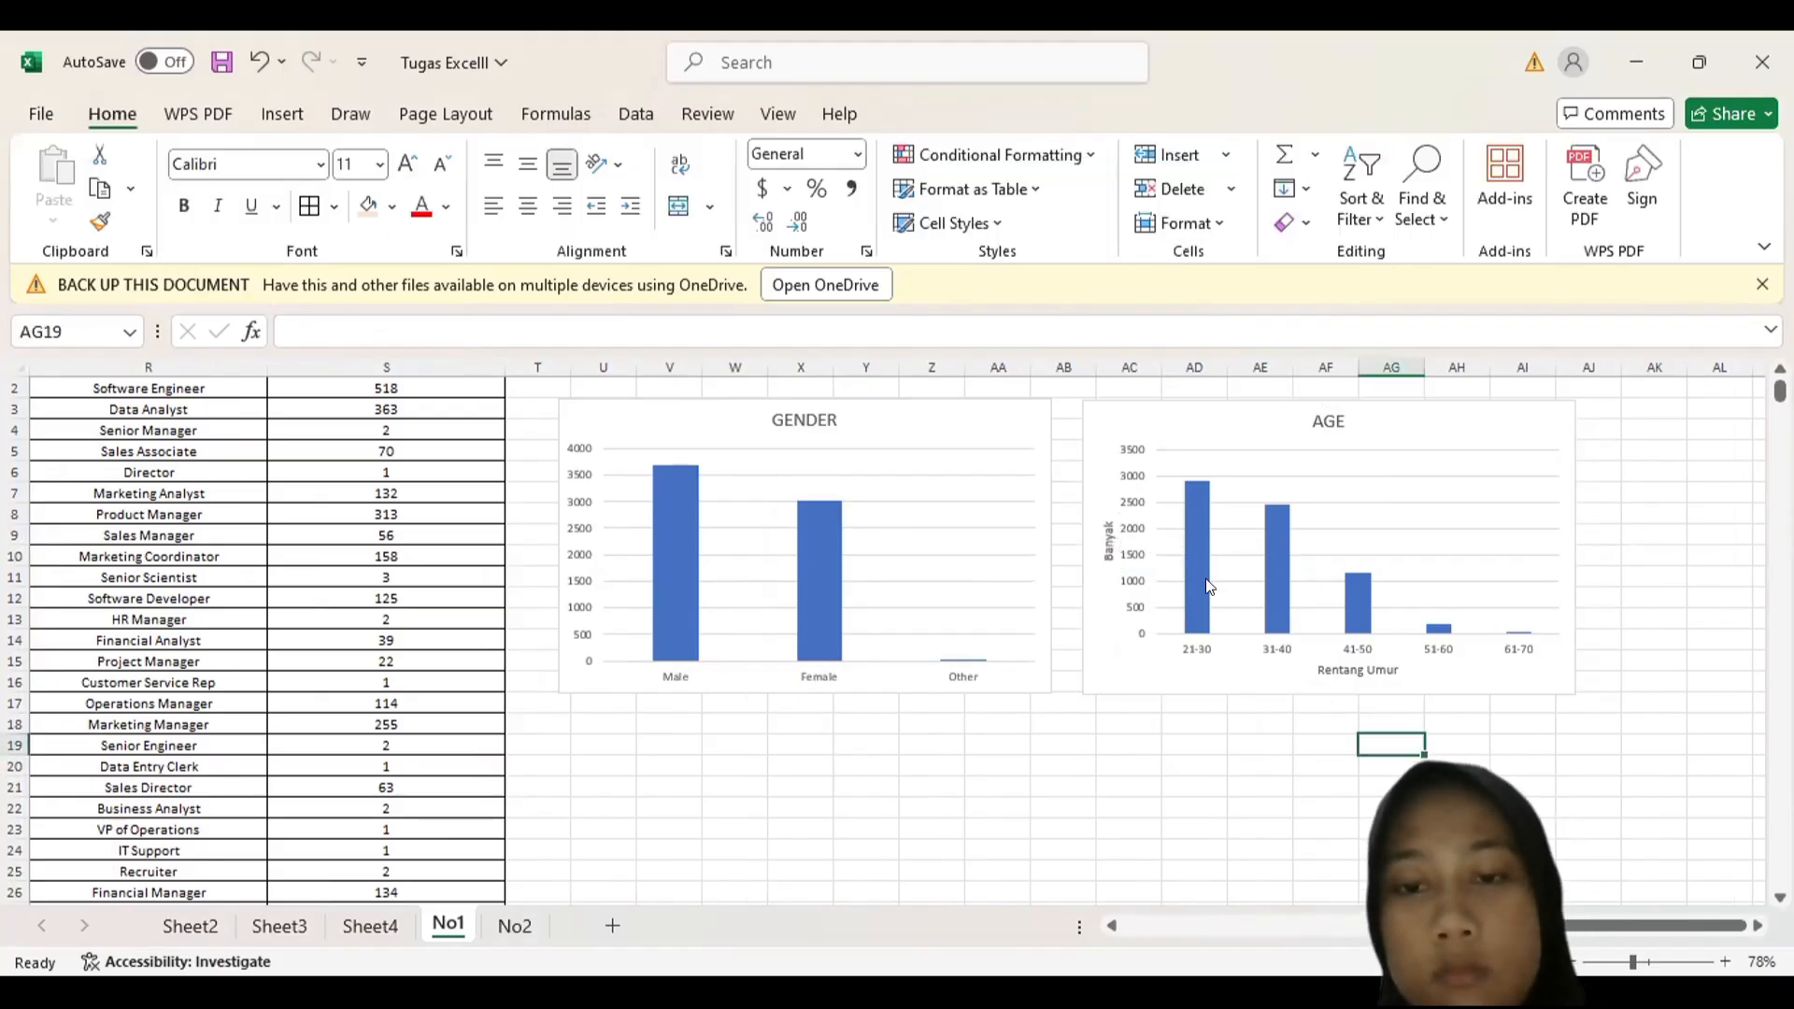
- Show data labels above the columns of the AGE chart
click(1297, 514)
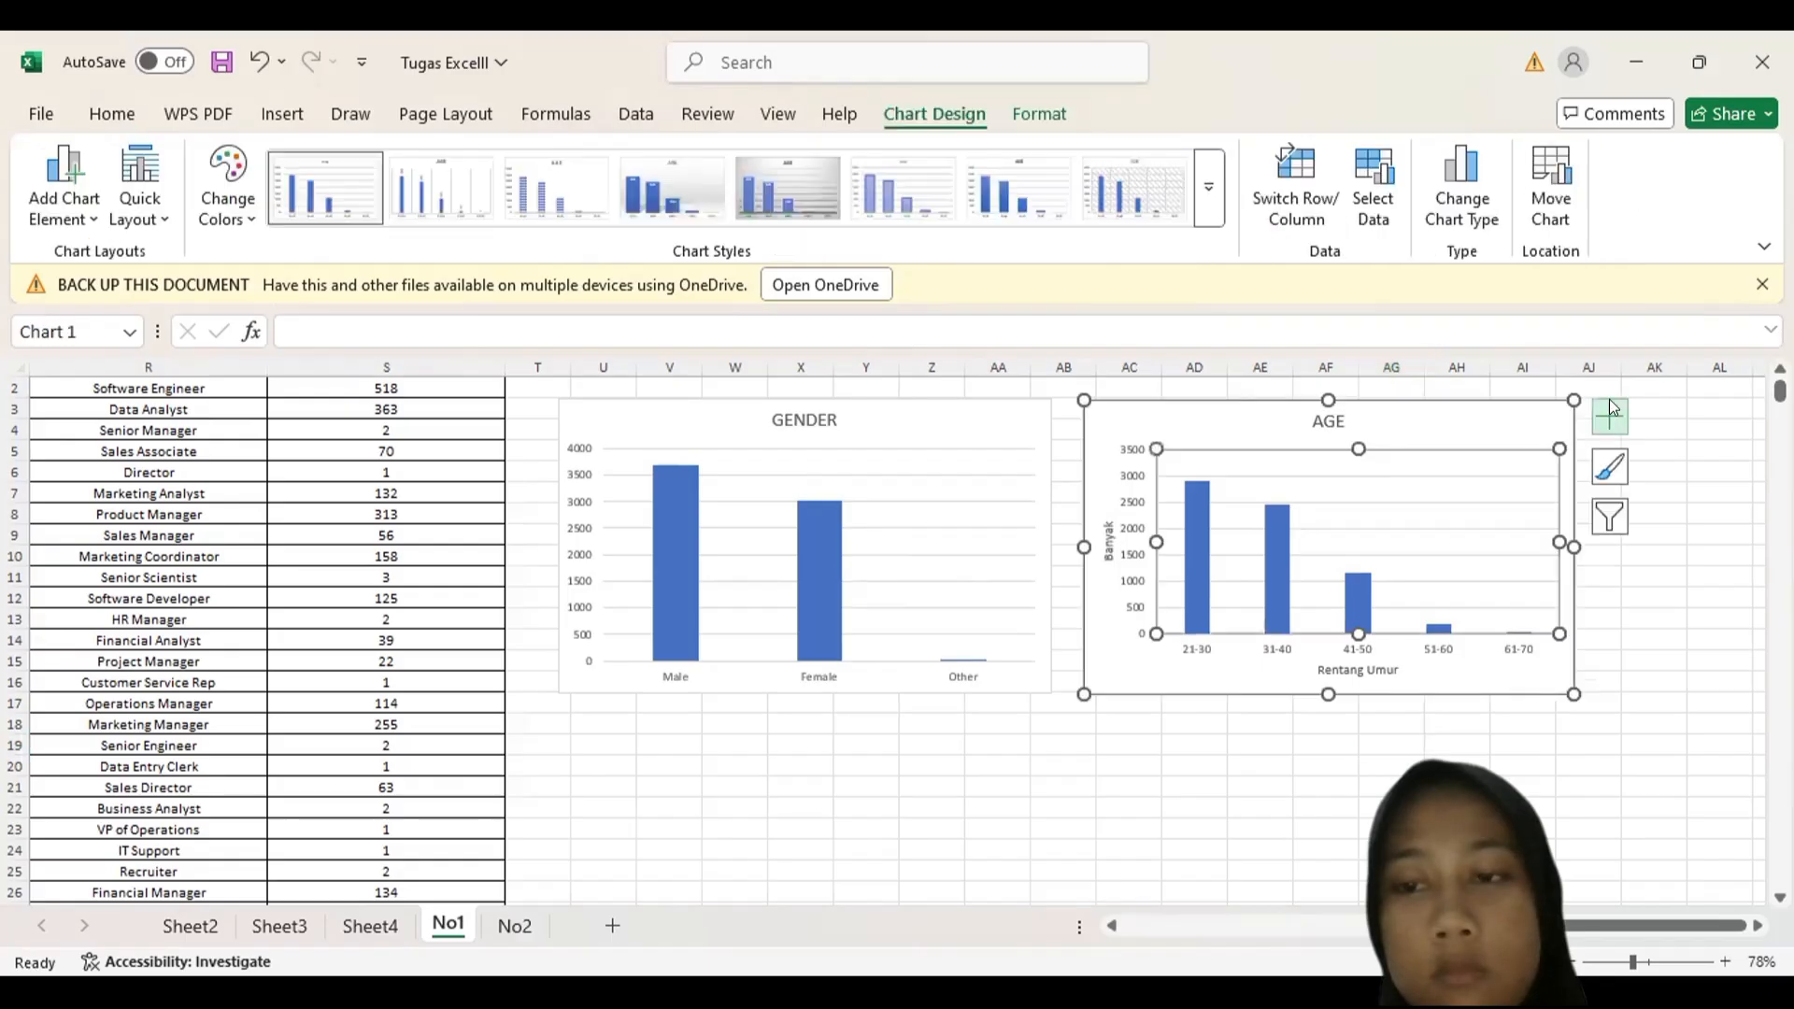
click(1610, 411)
click(1609, 407)
click(1610, 409)
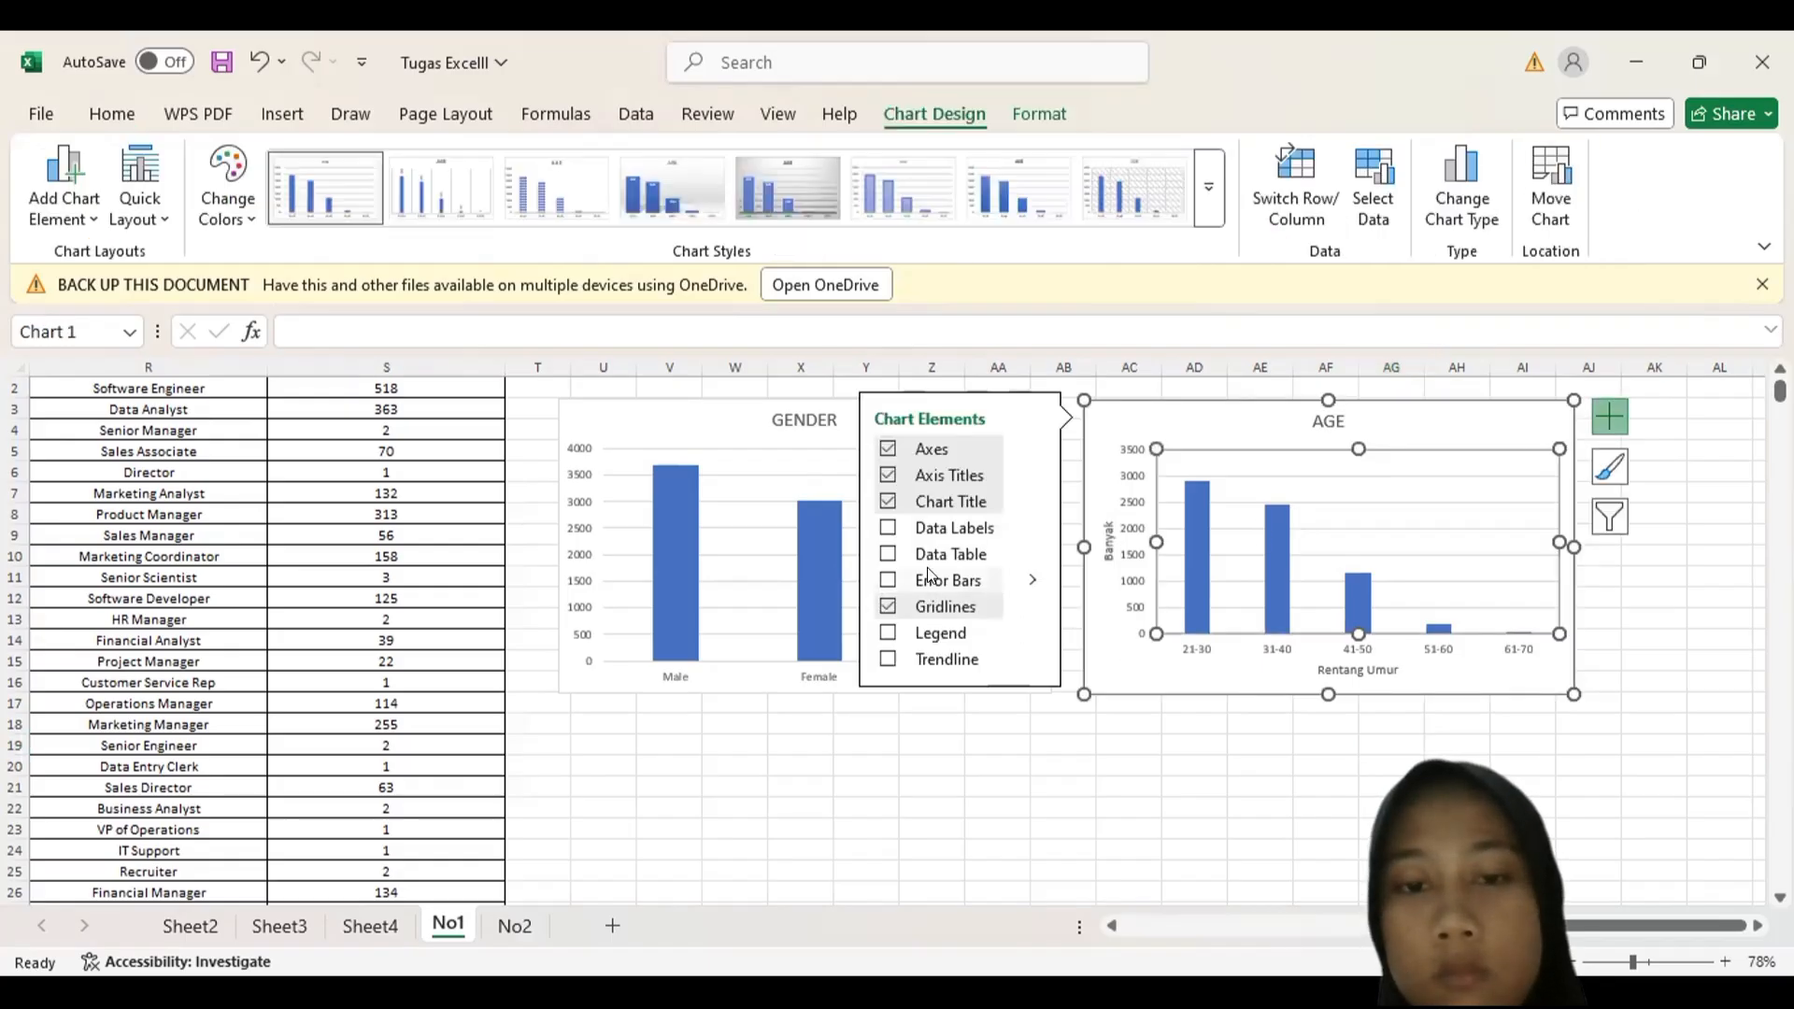
click(889, 527)
click(1355, 751)
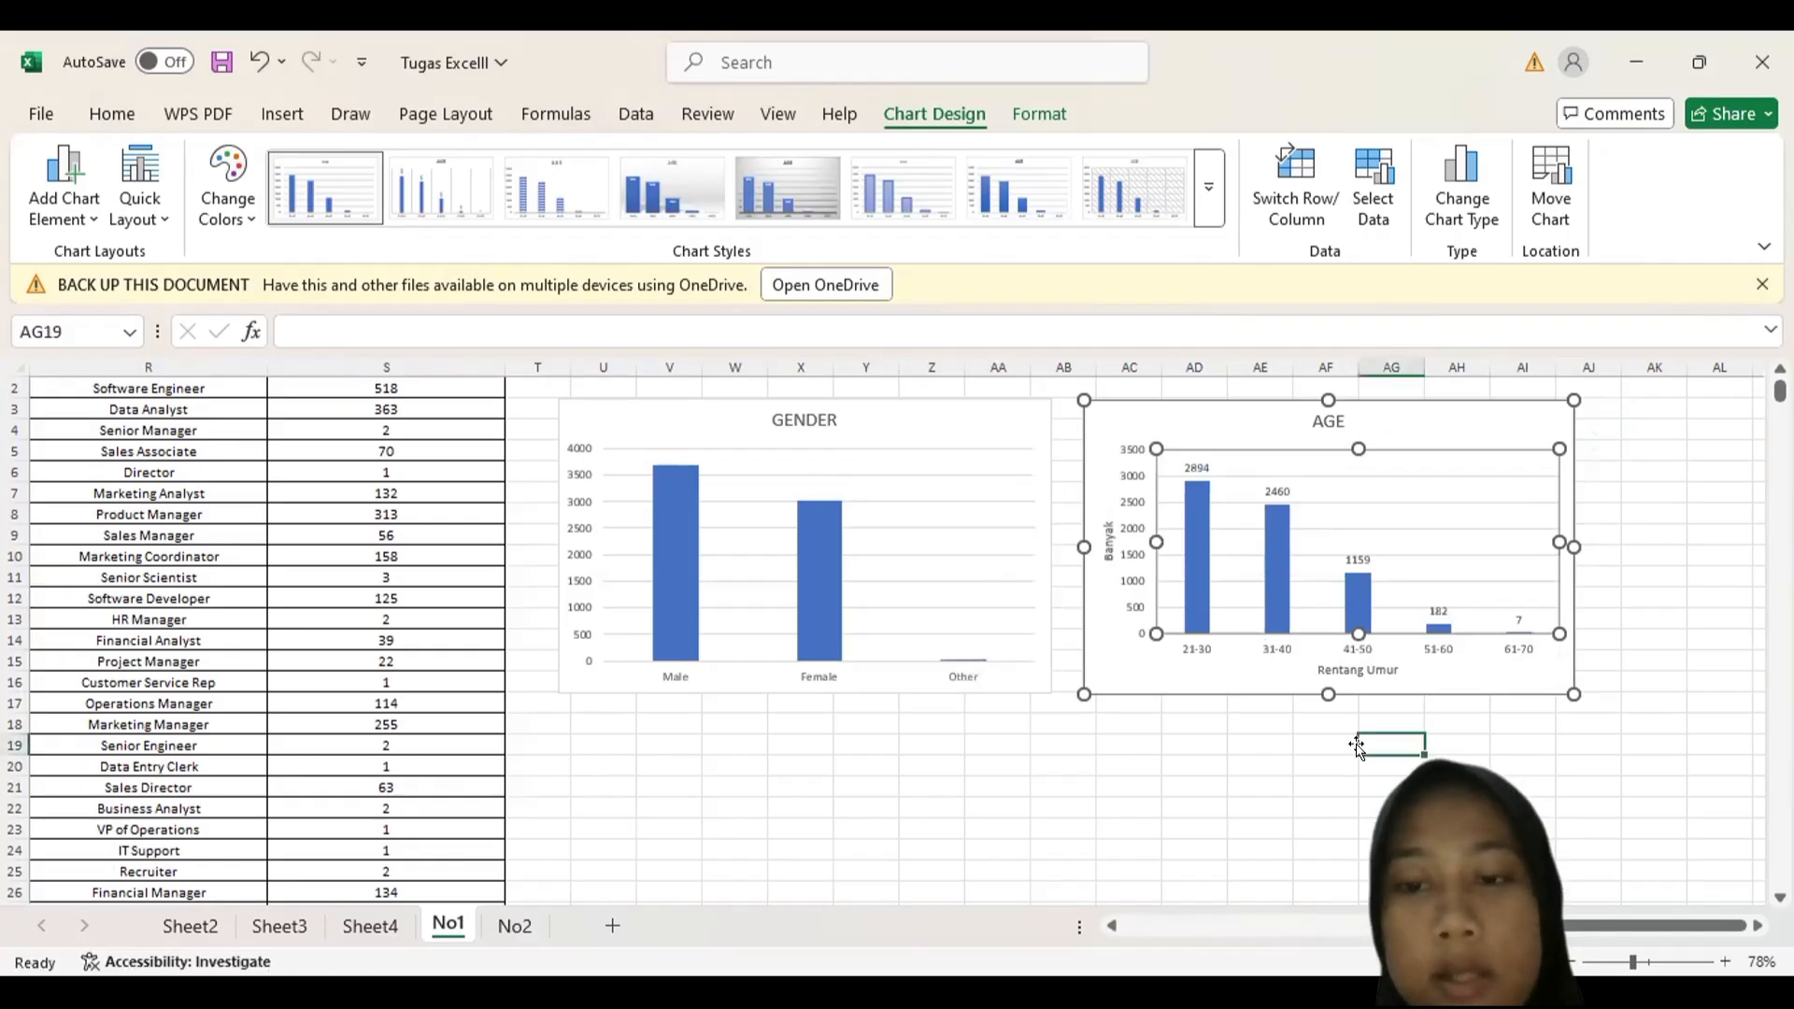
- Move the data labels of the 21-30 and 31-40 columns in the AGE chart down close to the column tops
ctrl+scroll(1355, 751, up, 5)
scroll(1355, 751, up, 4)
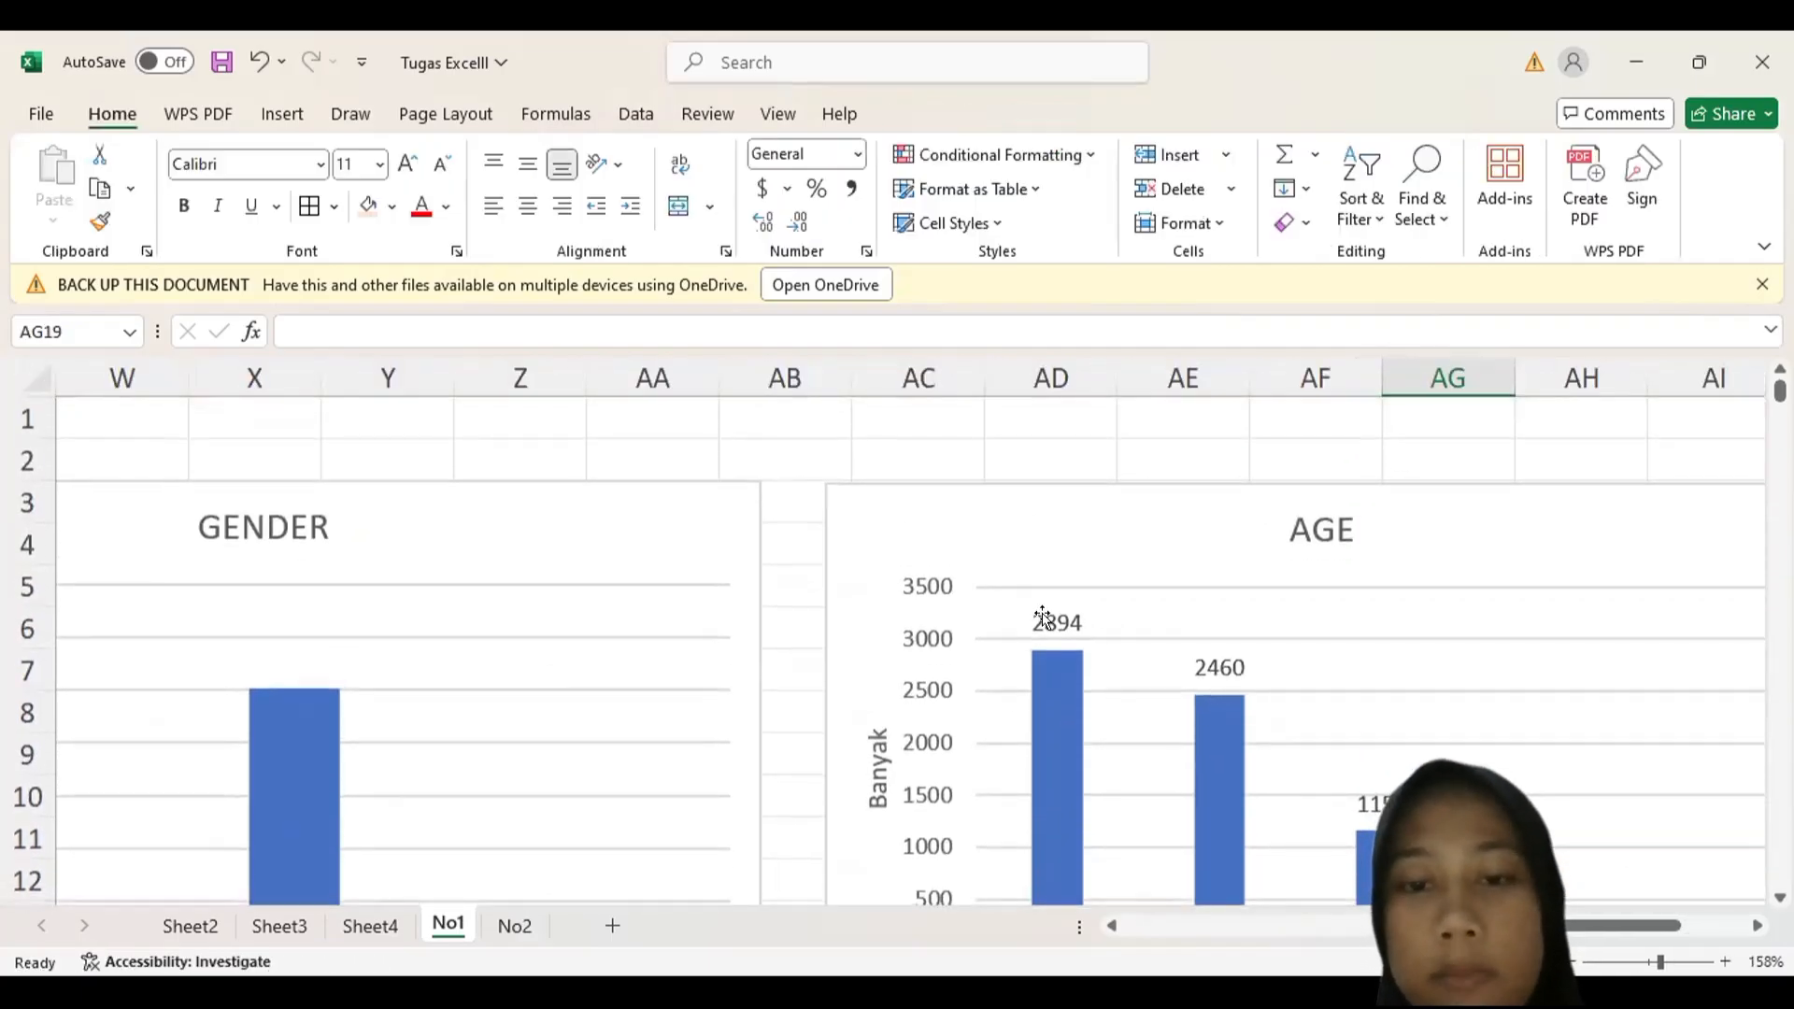
click(1056, 617)
click(1062, 620)
drag(1063, 620, 1063, 627)
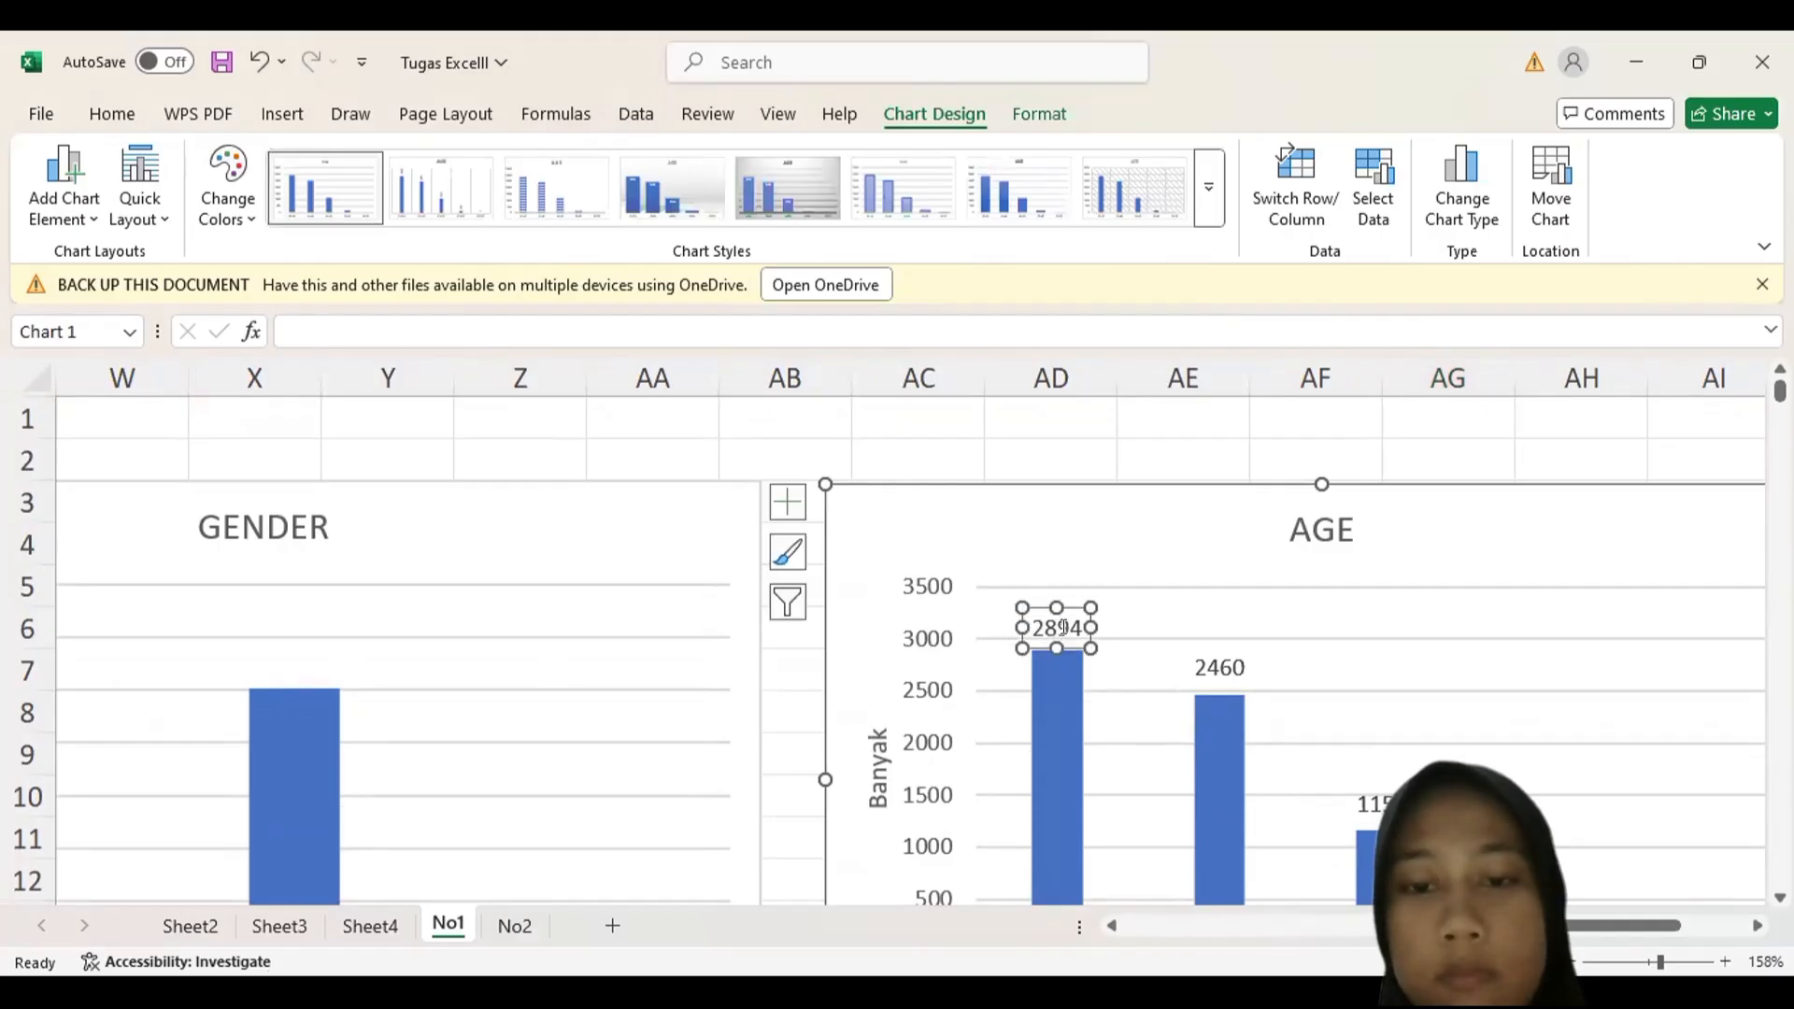
double_click(1064, 627)
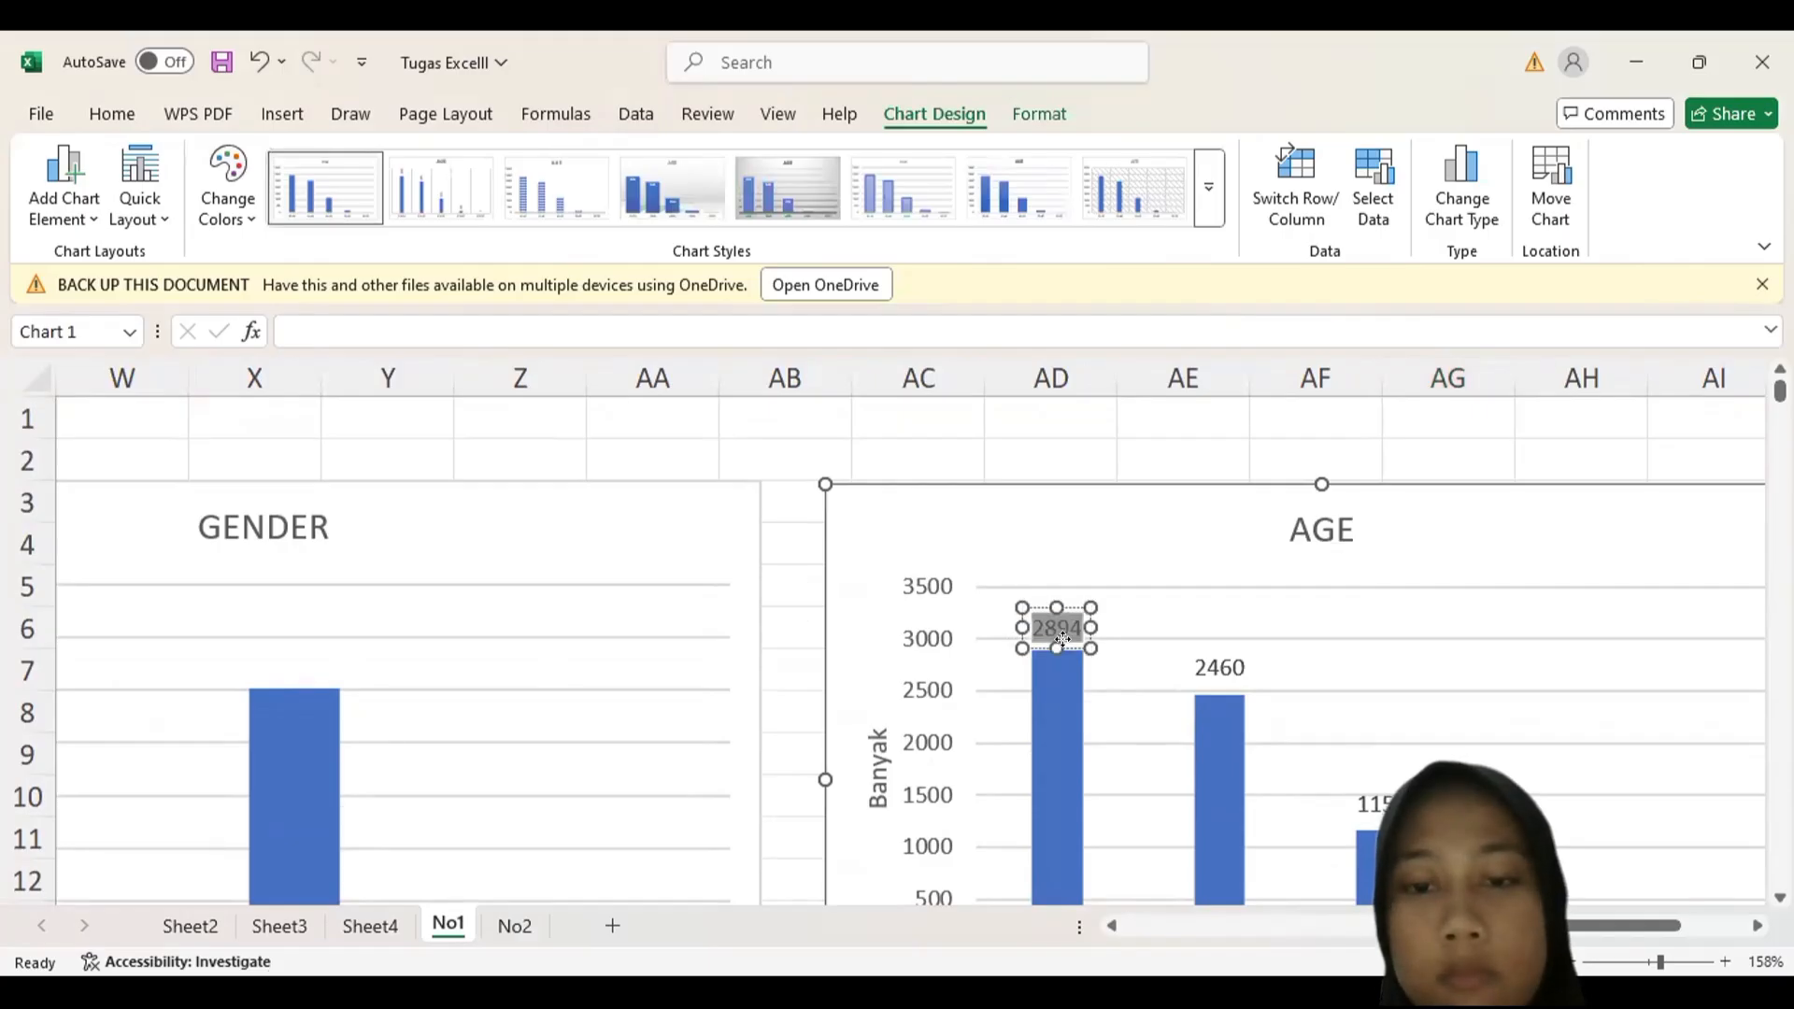
click(1063, 628)
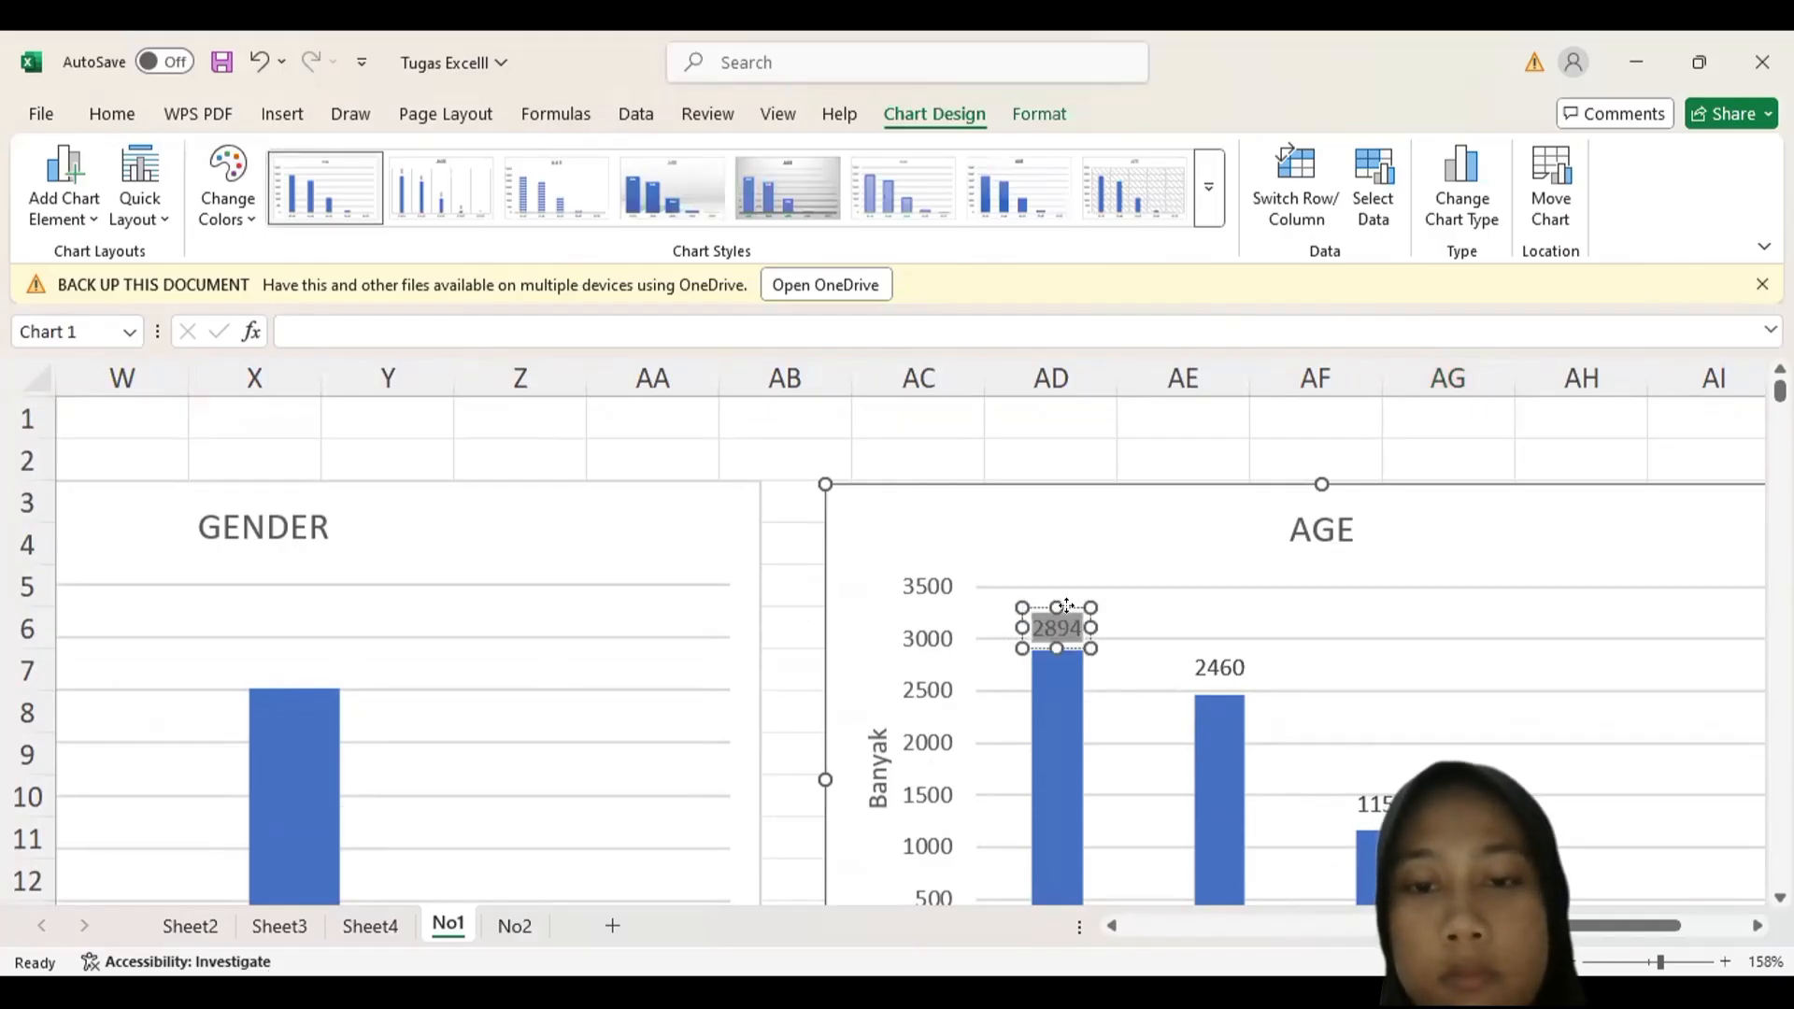
click(1066, 606)
drag(1066, 606, 1066, 614)
click(1199, 658)
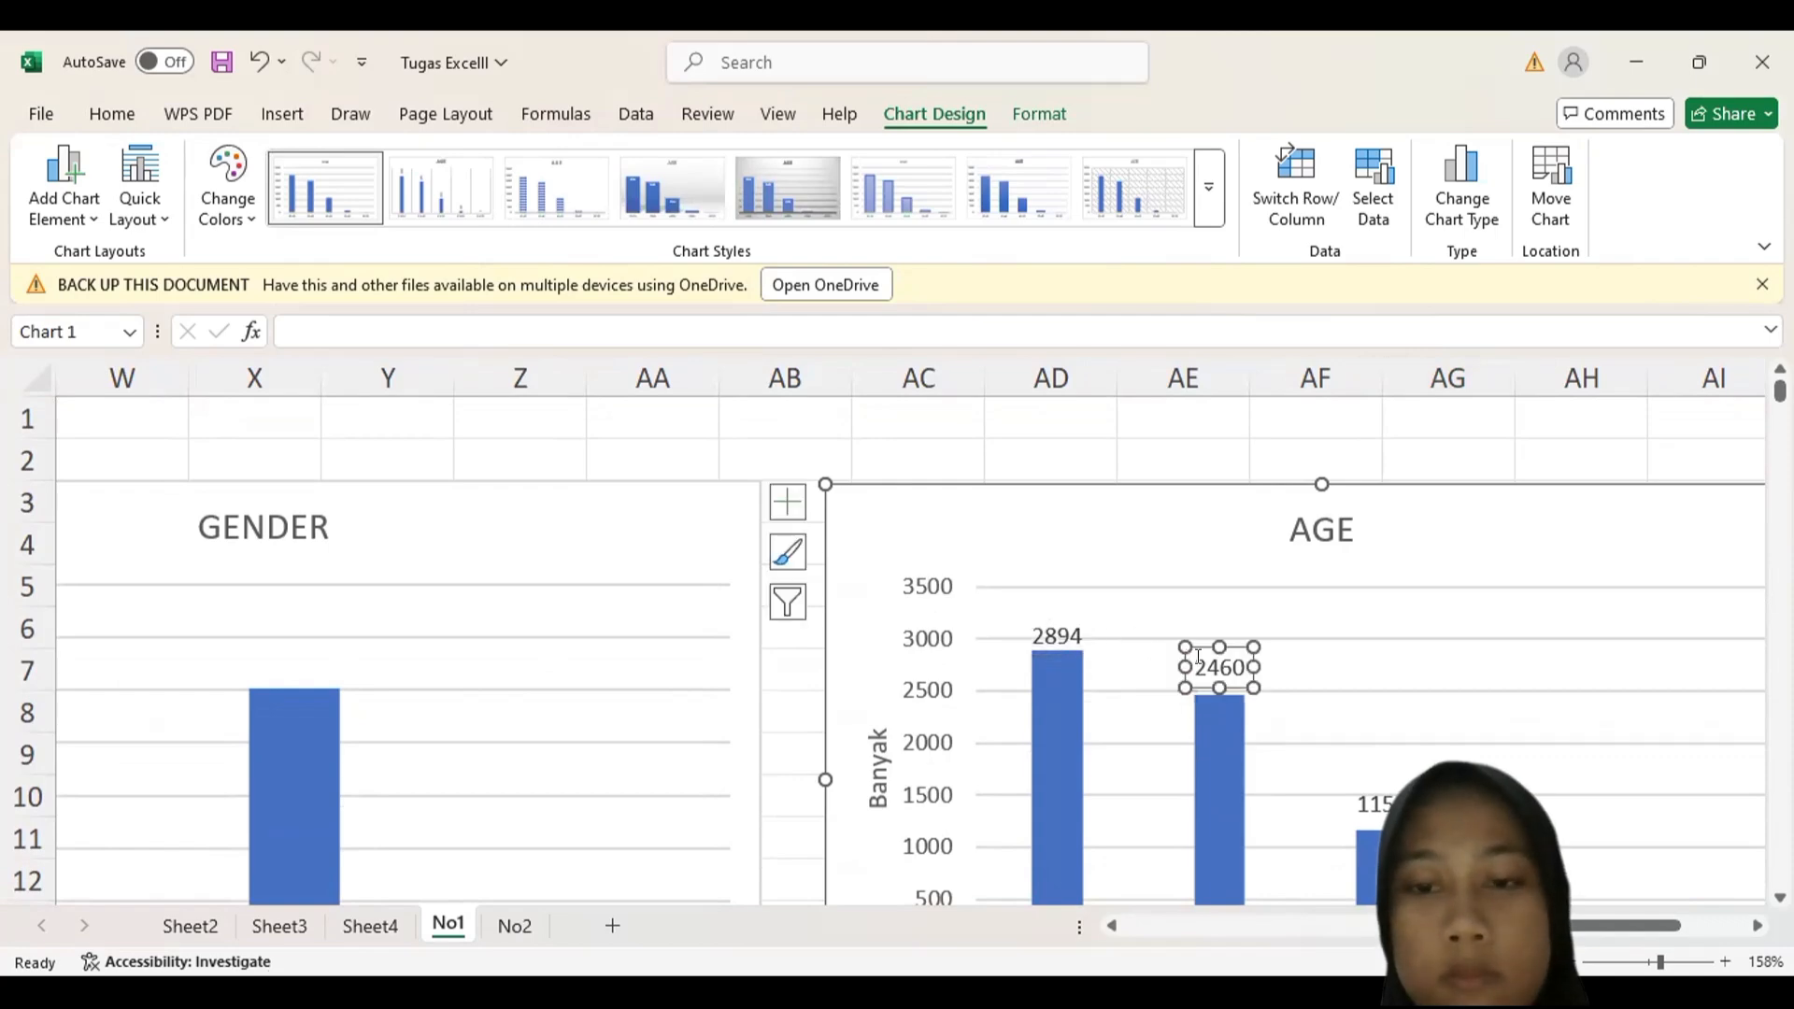
drag(1231, 639, 1231, 654)
- Move the data labels of the 41-50 and 51-60 columns in the AGE chart down close to the column tops
click(1376, 817)
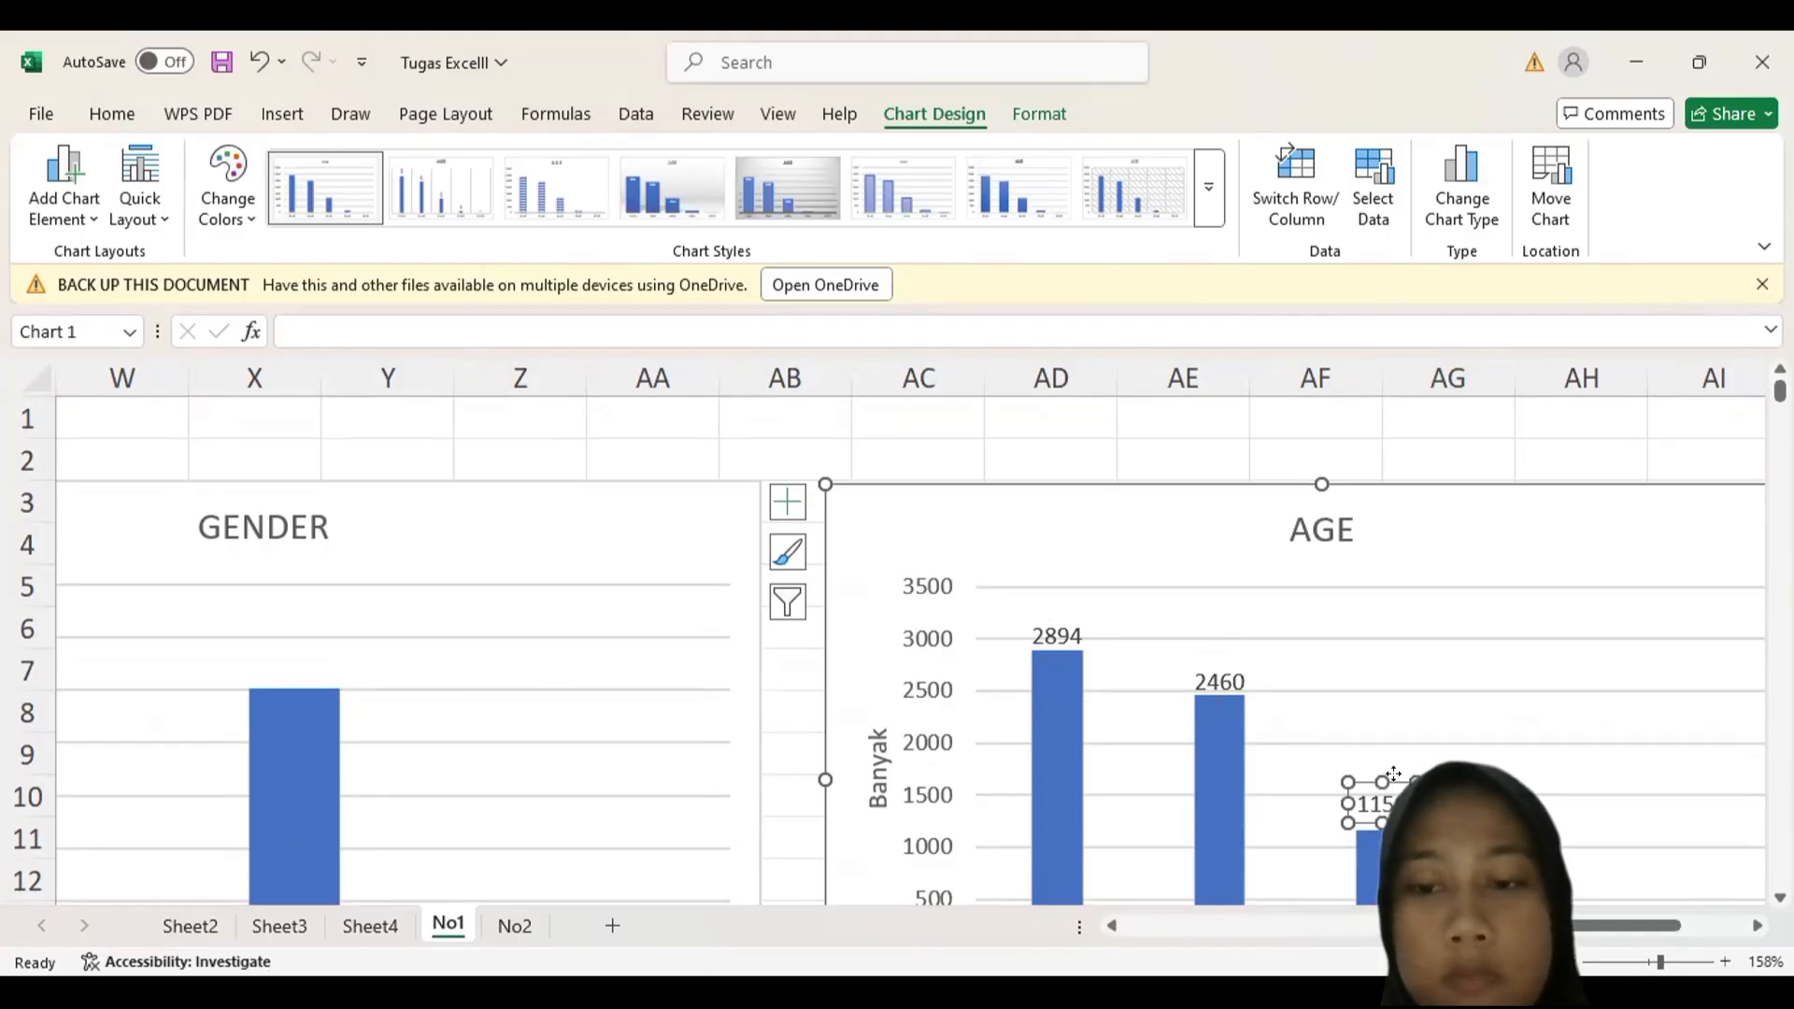
drag(1393, 775, 1393, 797)
scroll(1393, 797, right, 1)
scroll(1392, 797, down, 1)
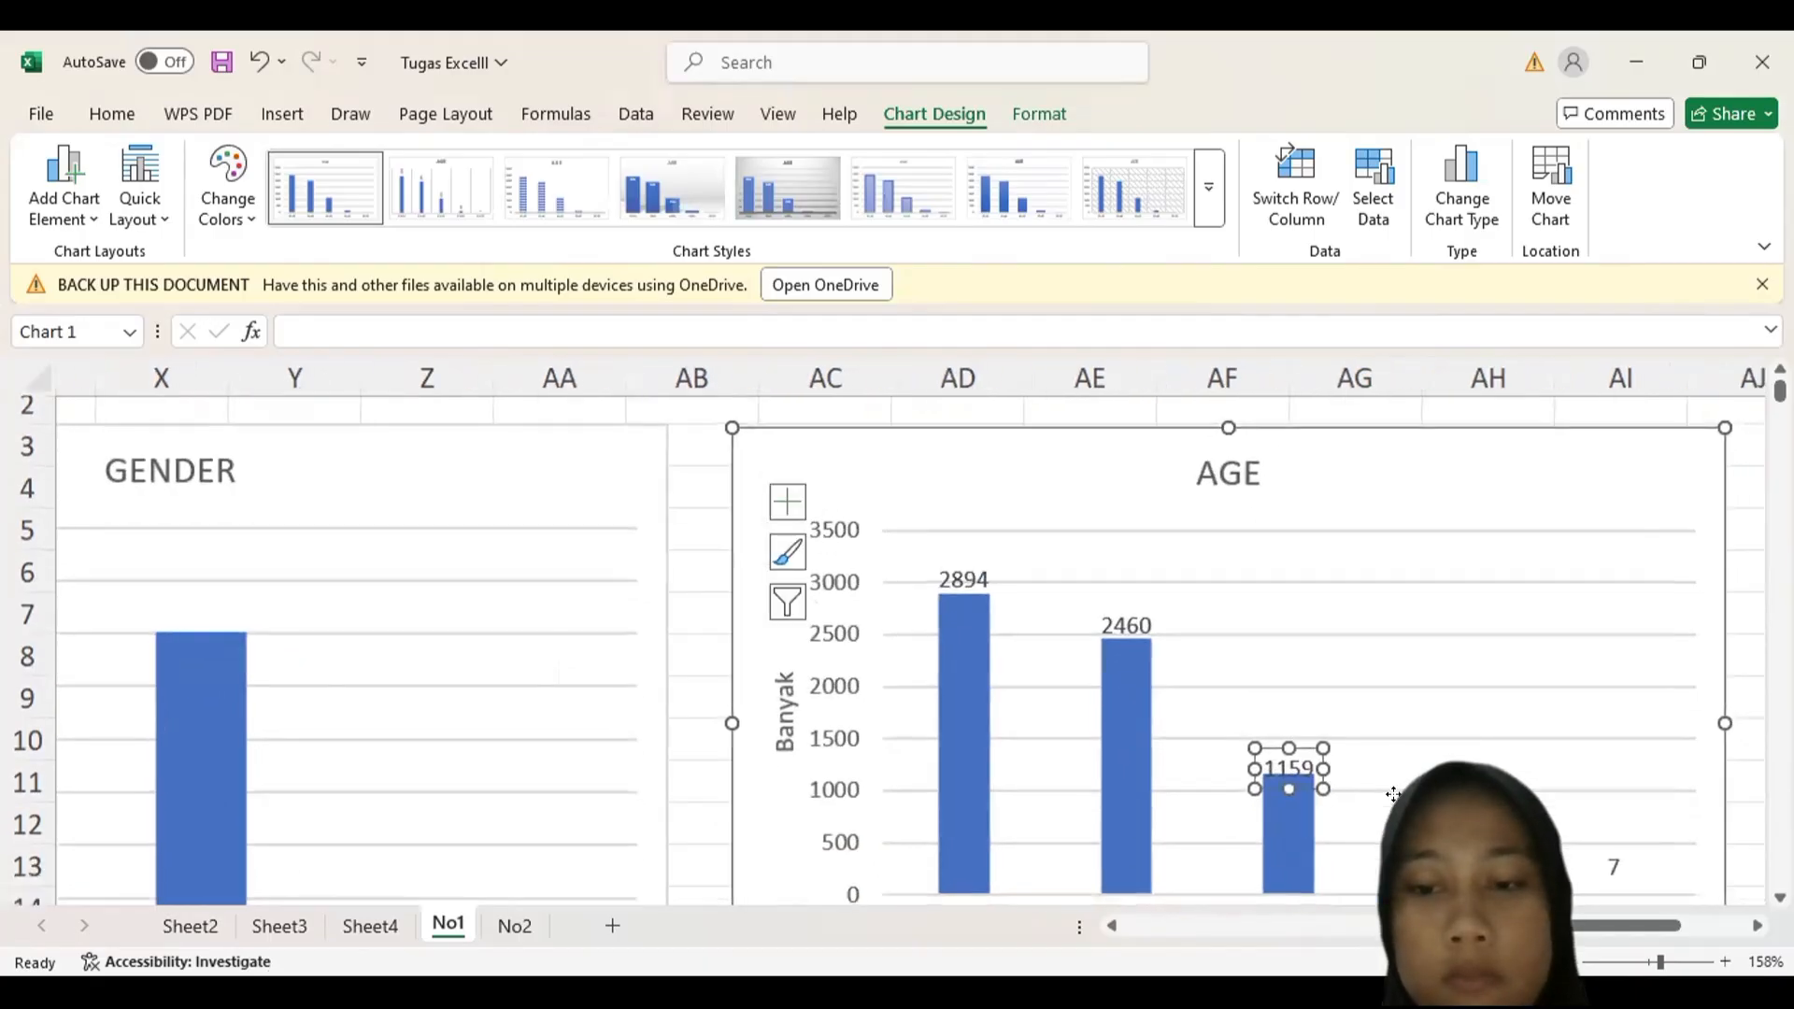
drag(1258, 754, 1258, 744)
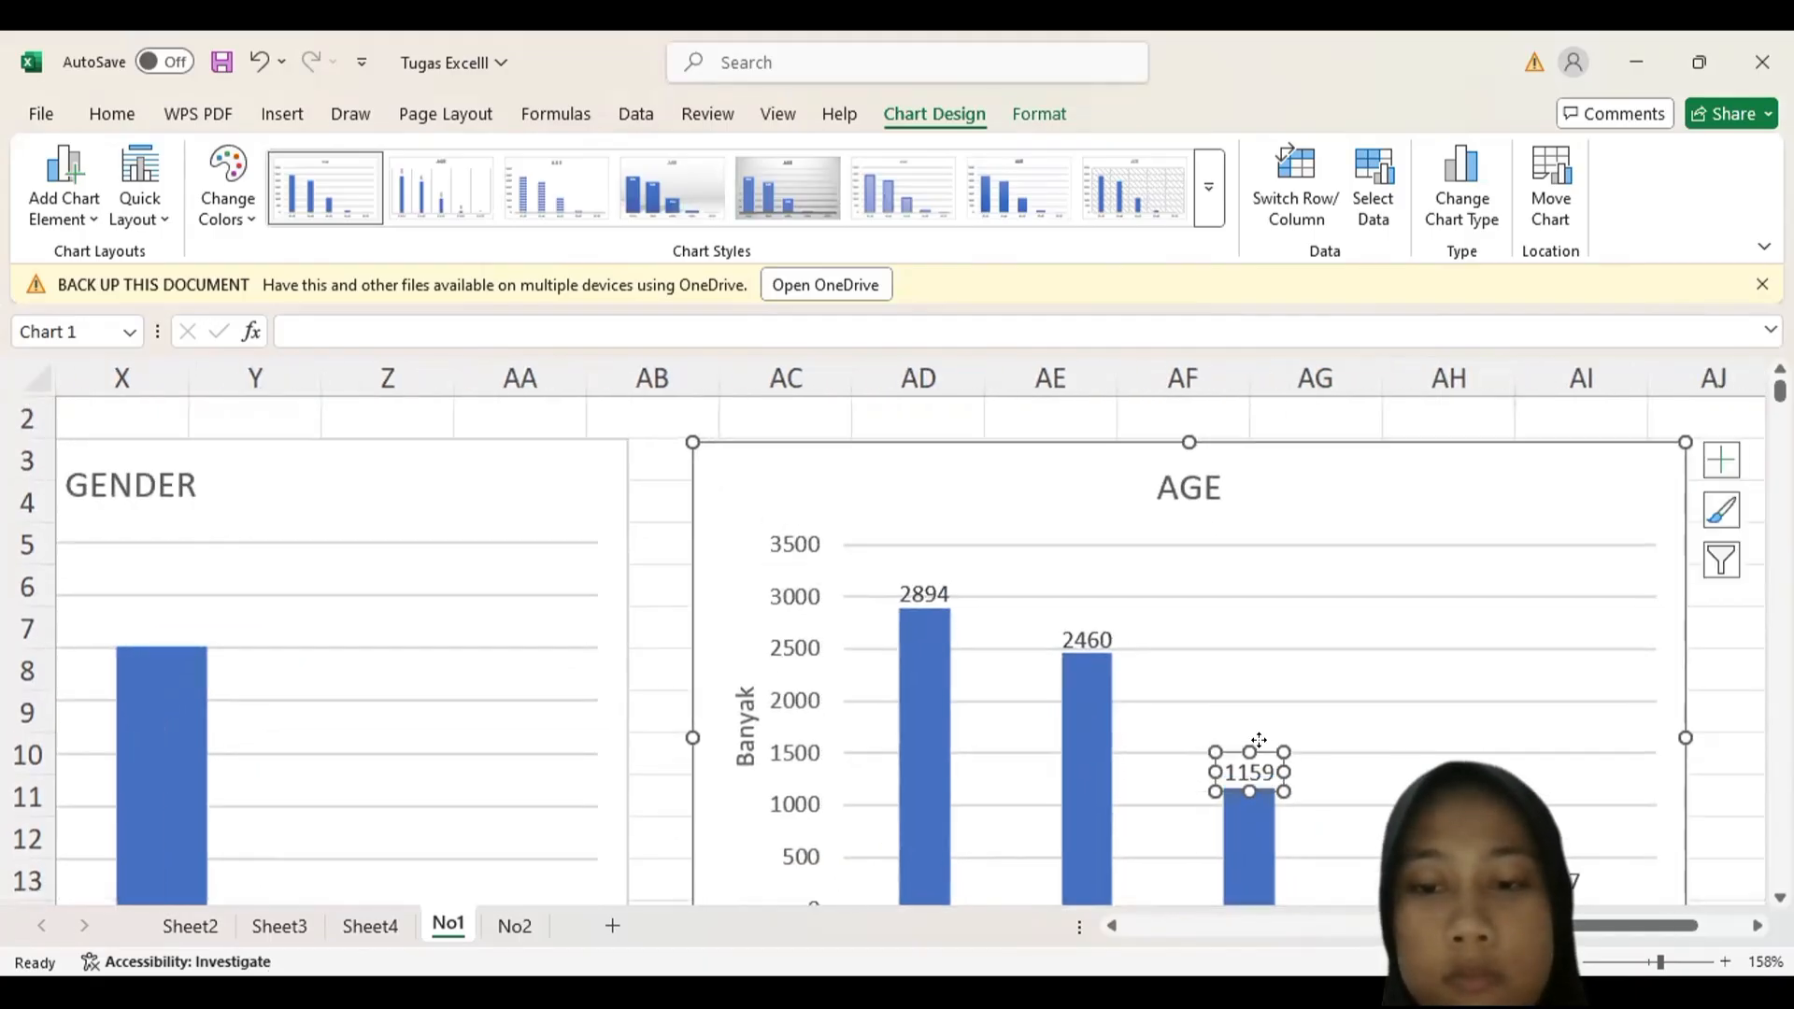
scroll(1354, 768, down, 2)
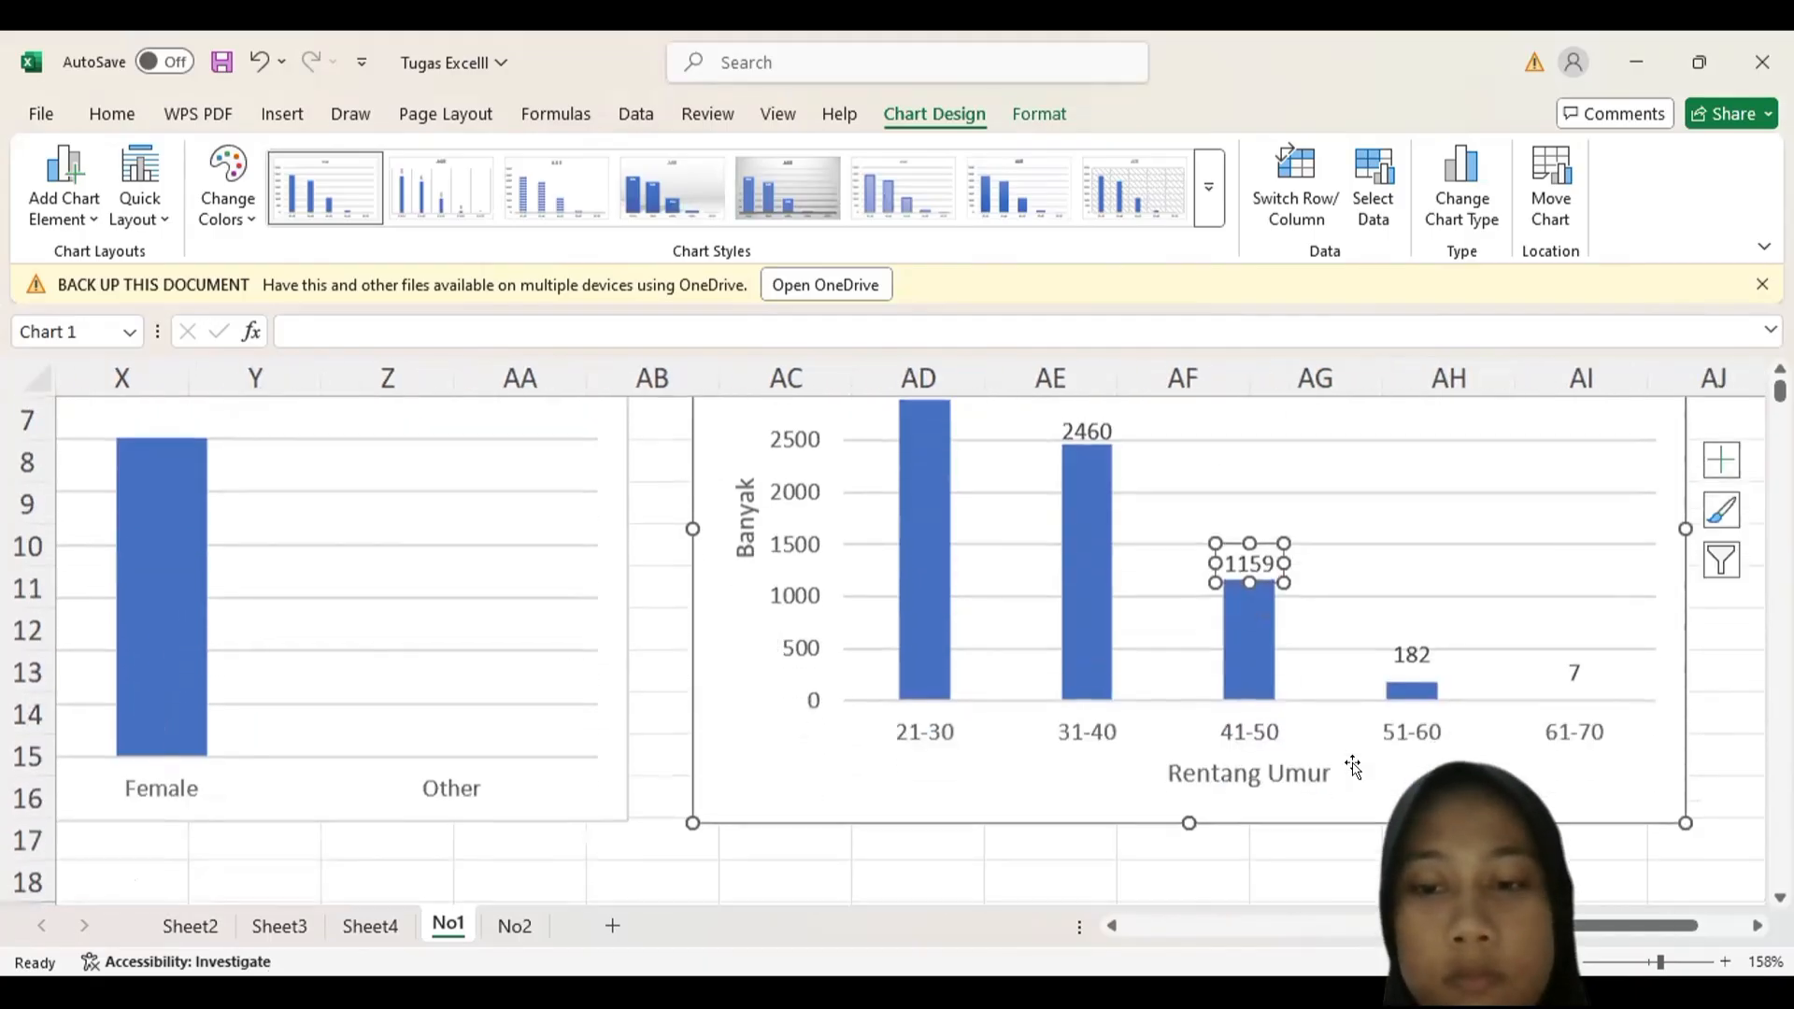
click(1411, 650)
drag(1423, 631, 1423, 645)
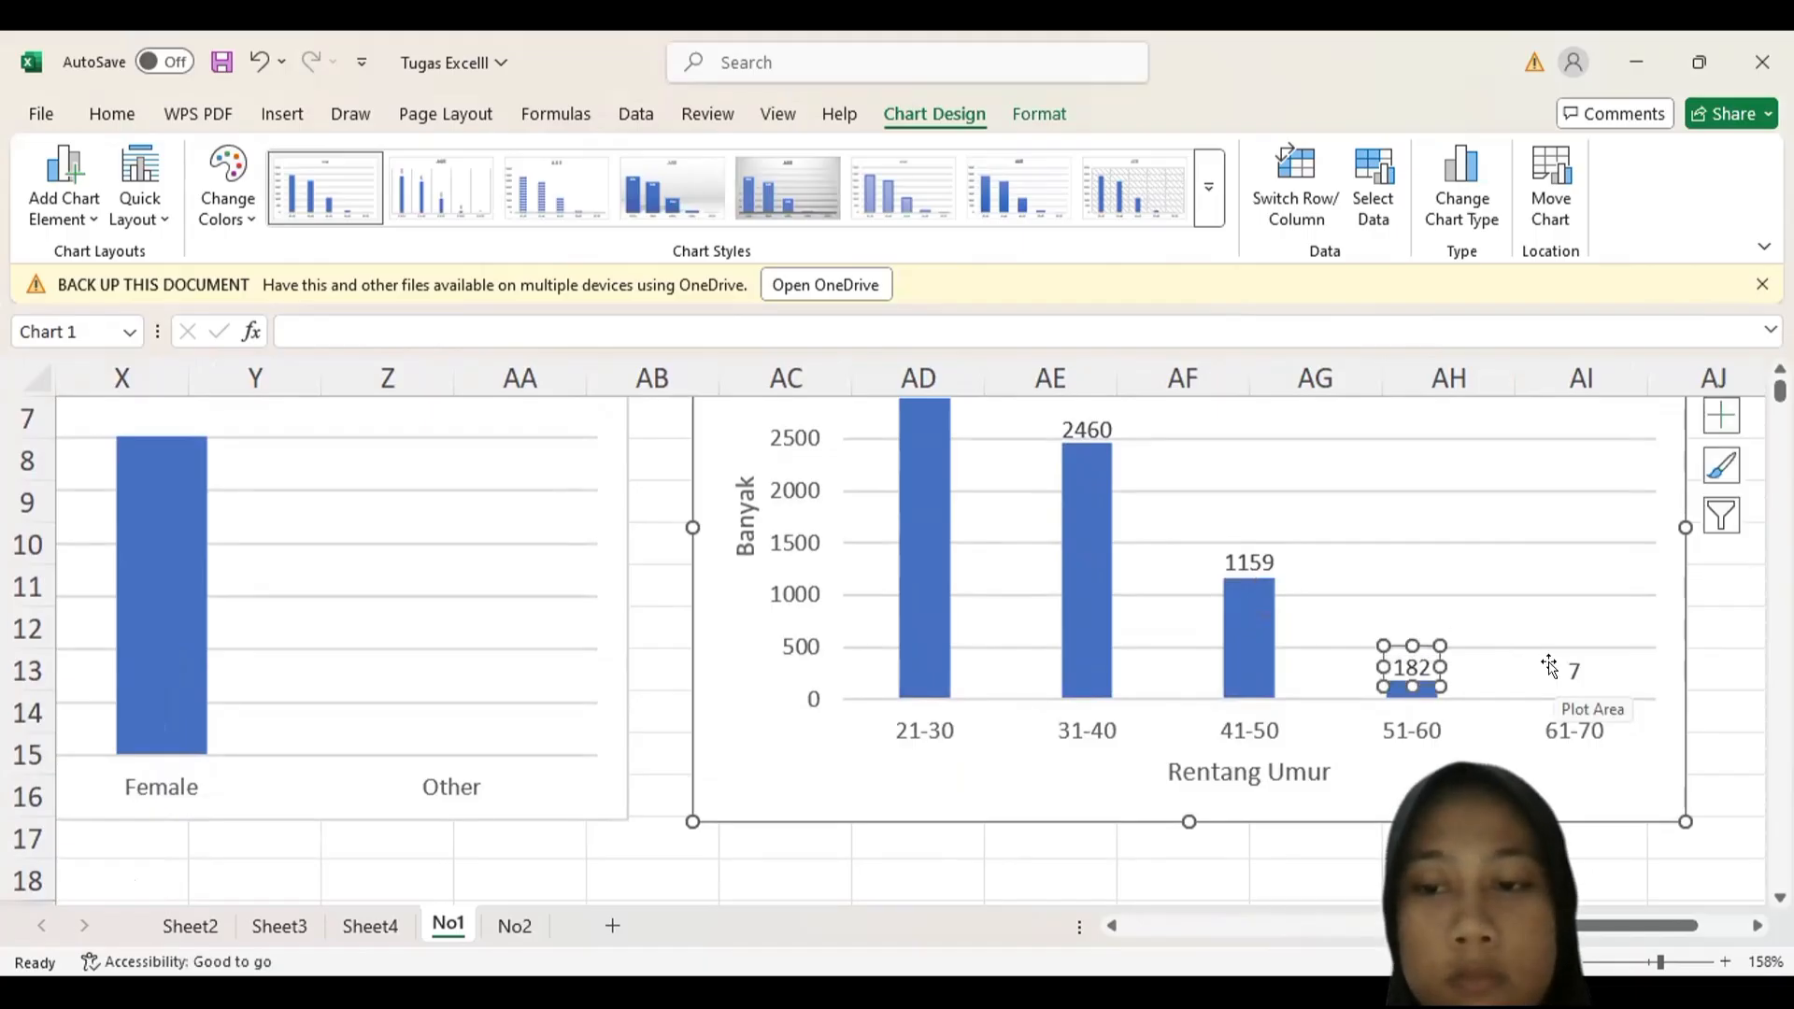
- Show data labels above the columns of the GENDER chart
scroll(1244, 664, left, 2)
scroll(1238, 662, up, 2)
scroll(1237, 661, down, 5)
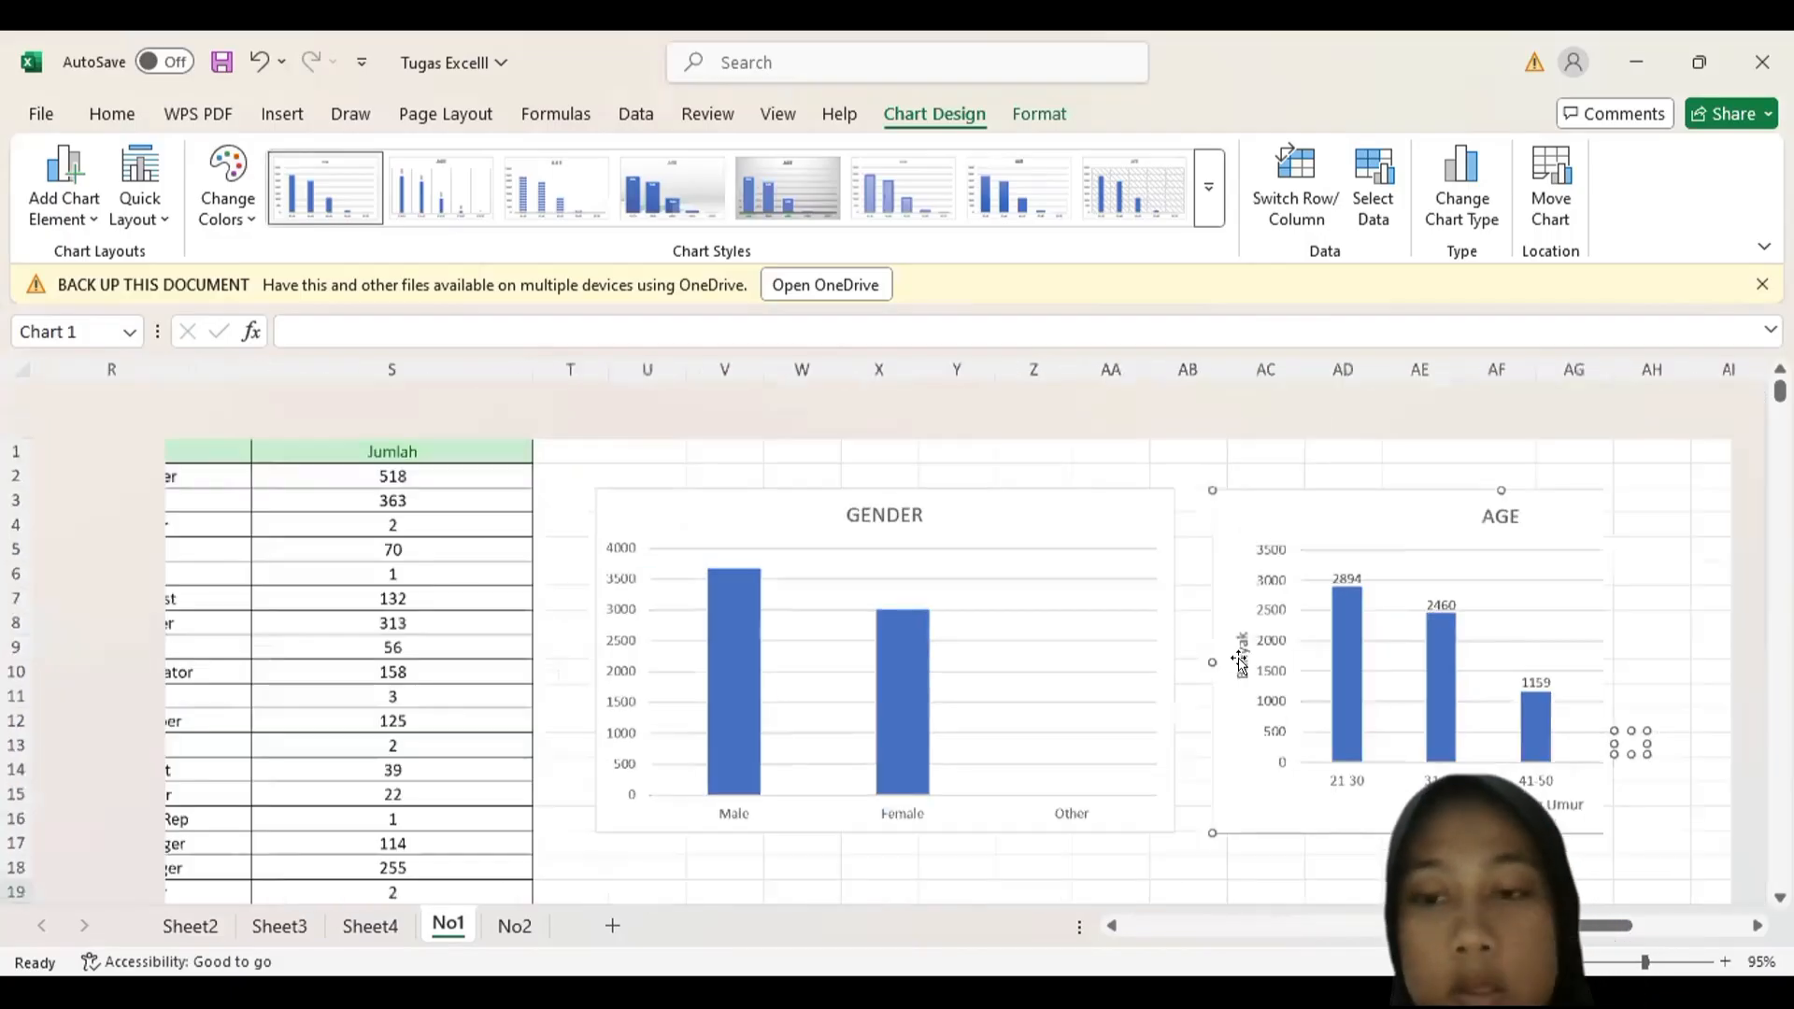
click(934, 603)
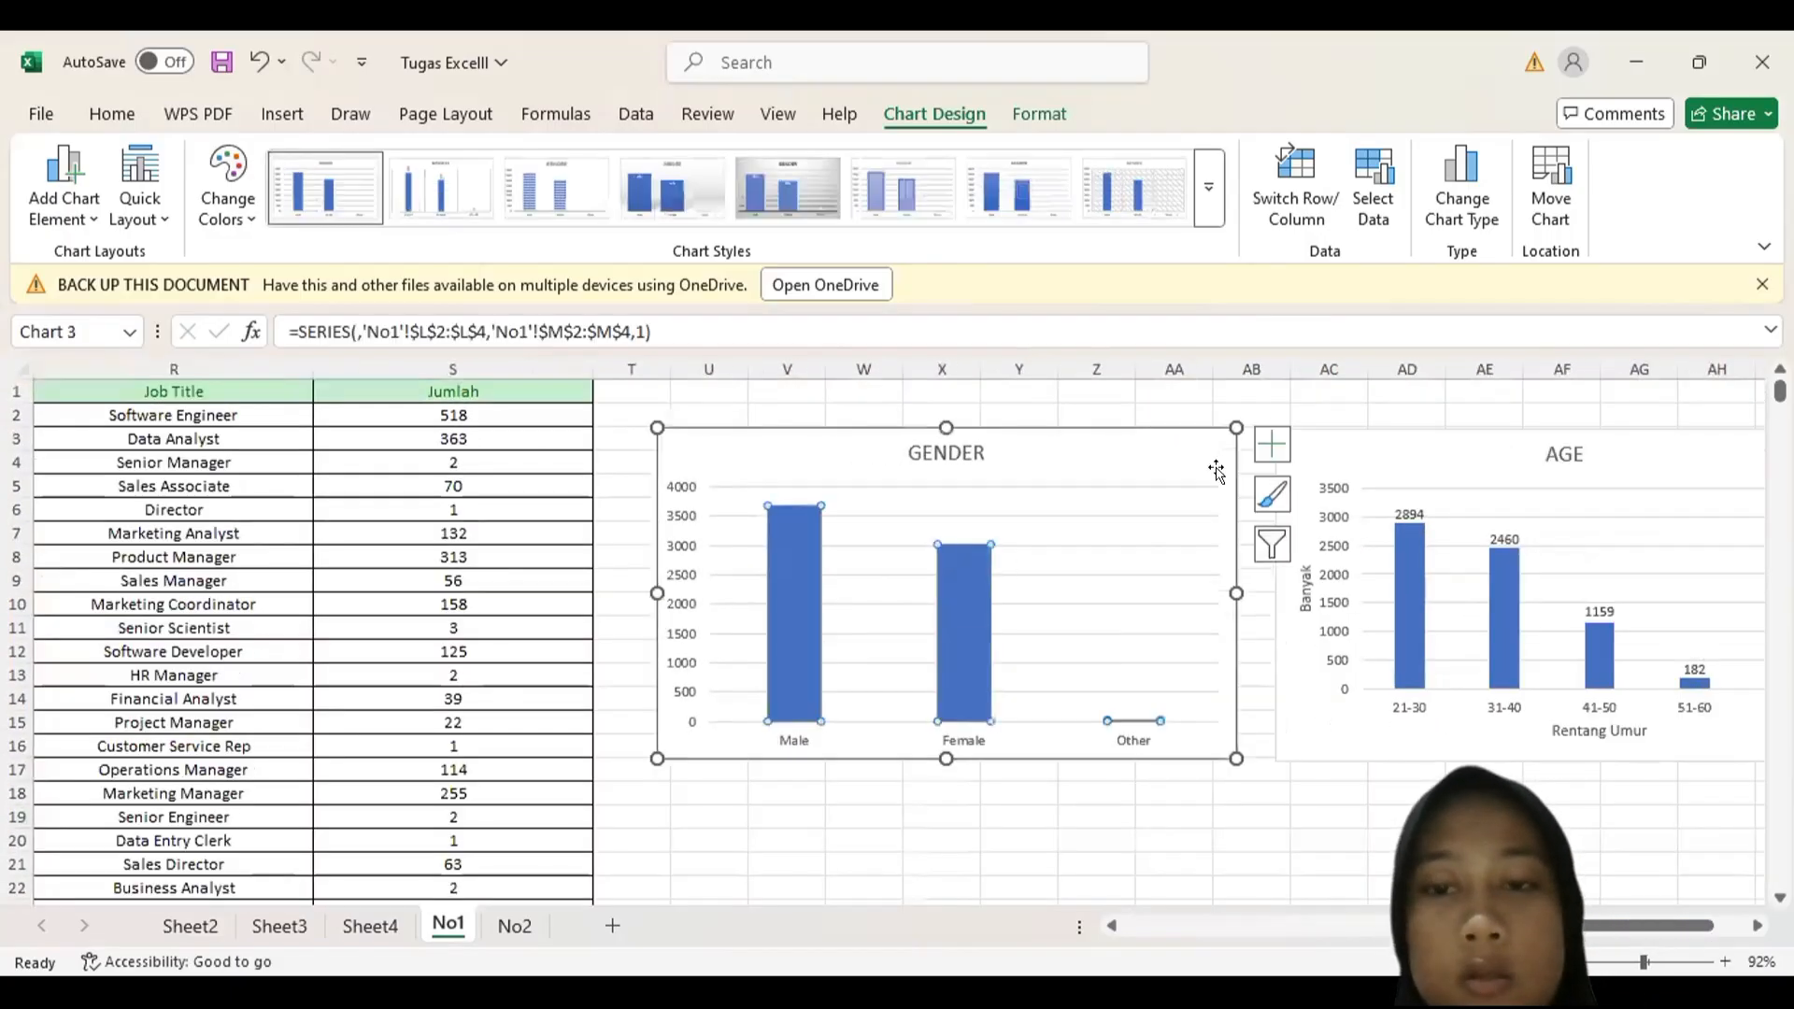
click(1271, 444)
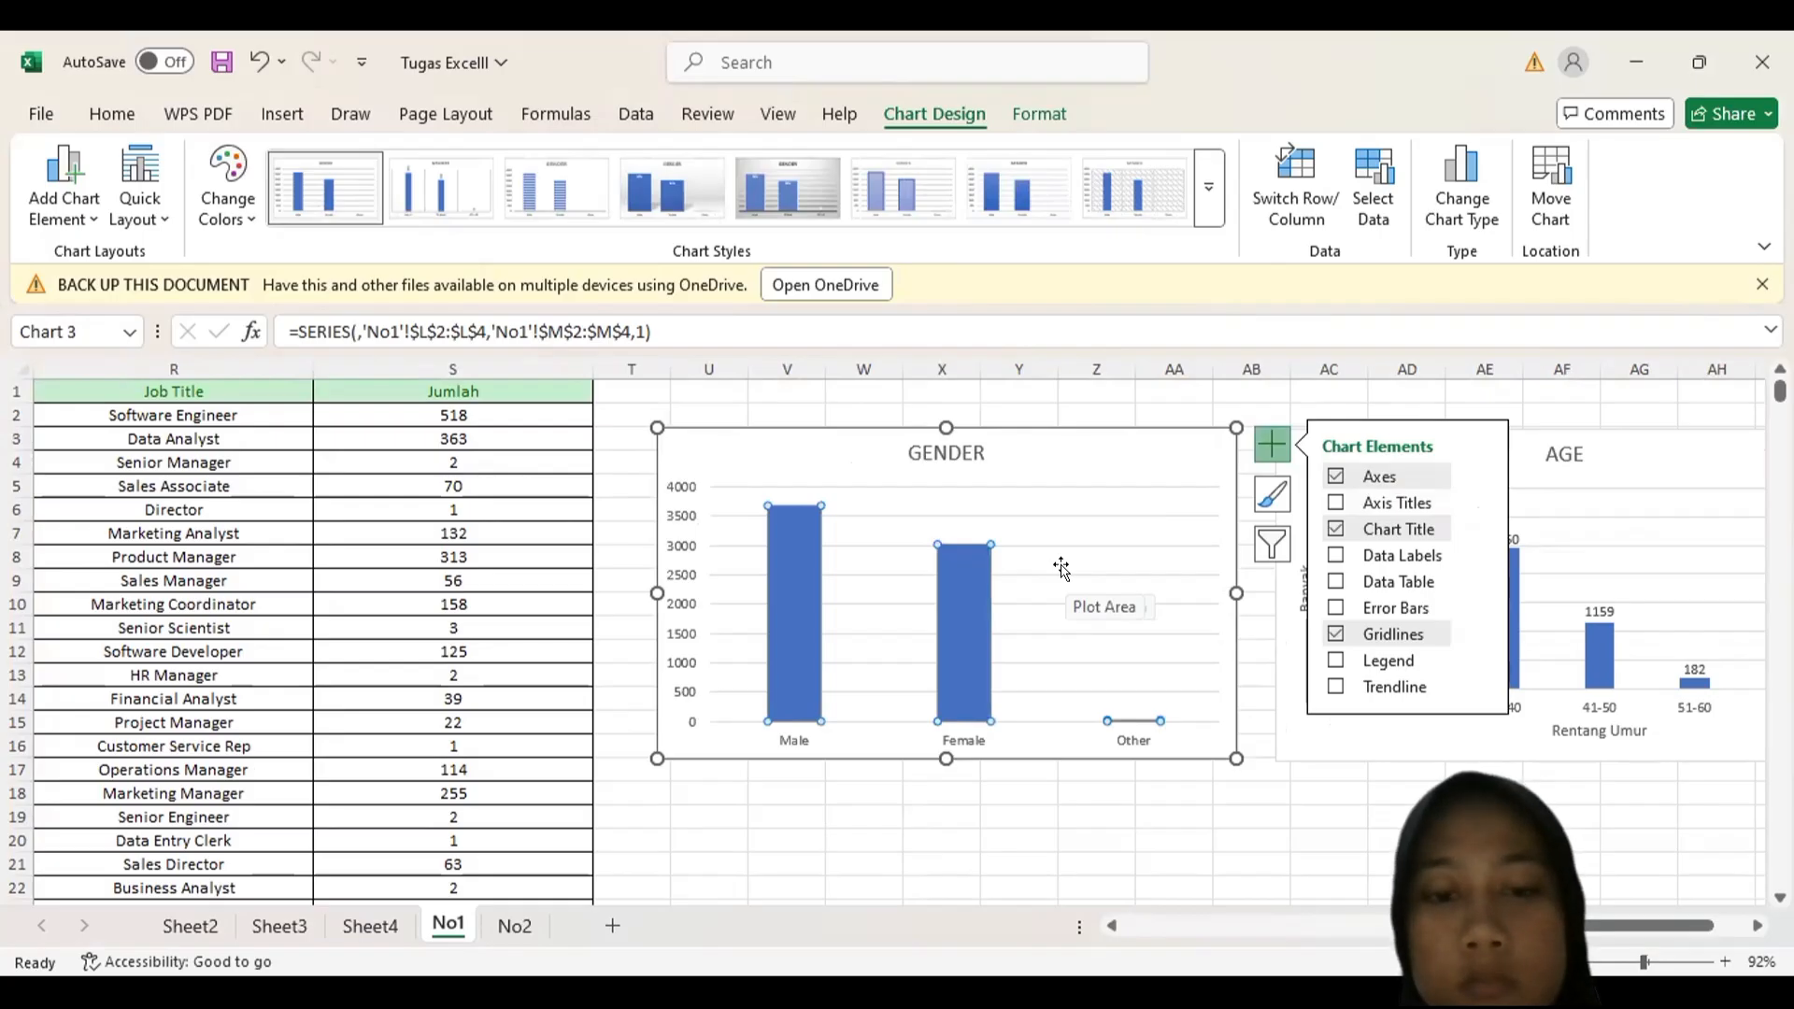
click(1335, 555)
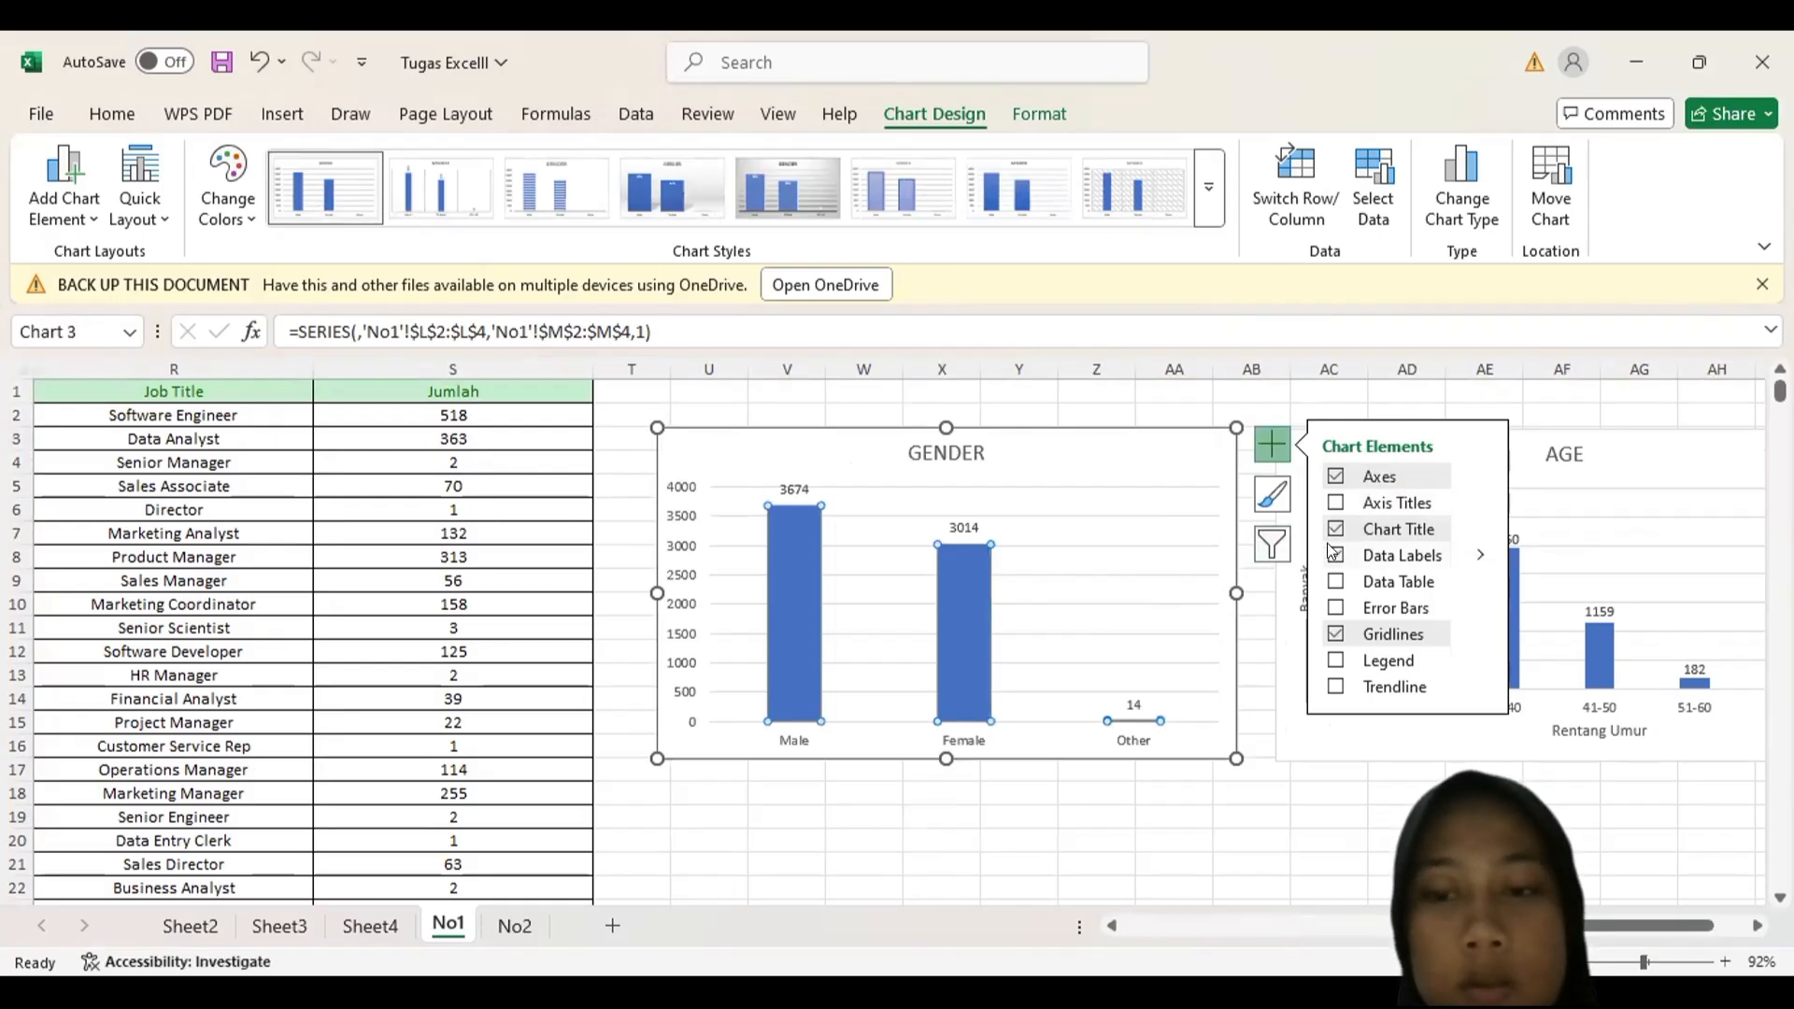
- Apply the third chart style, with patterned columns and no gridlines, to the GENDER chart
click(1281, 488)
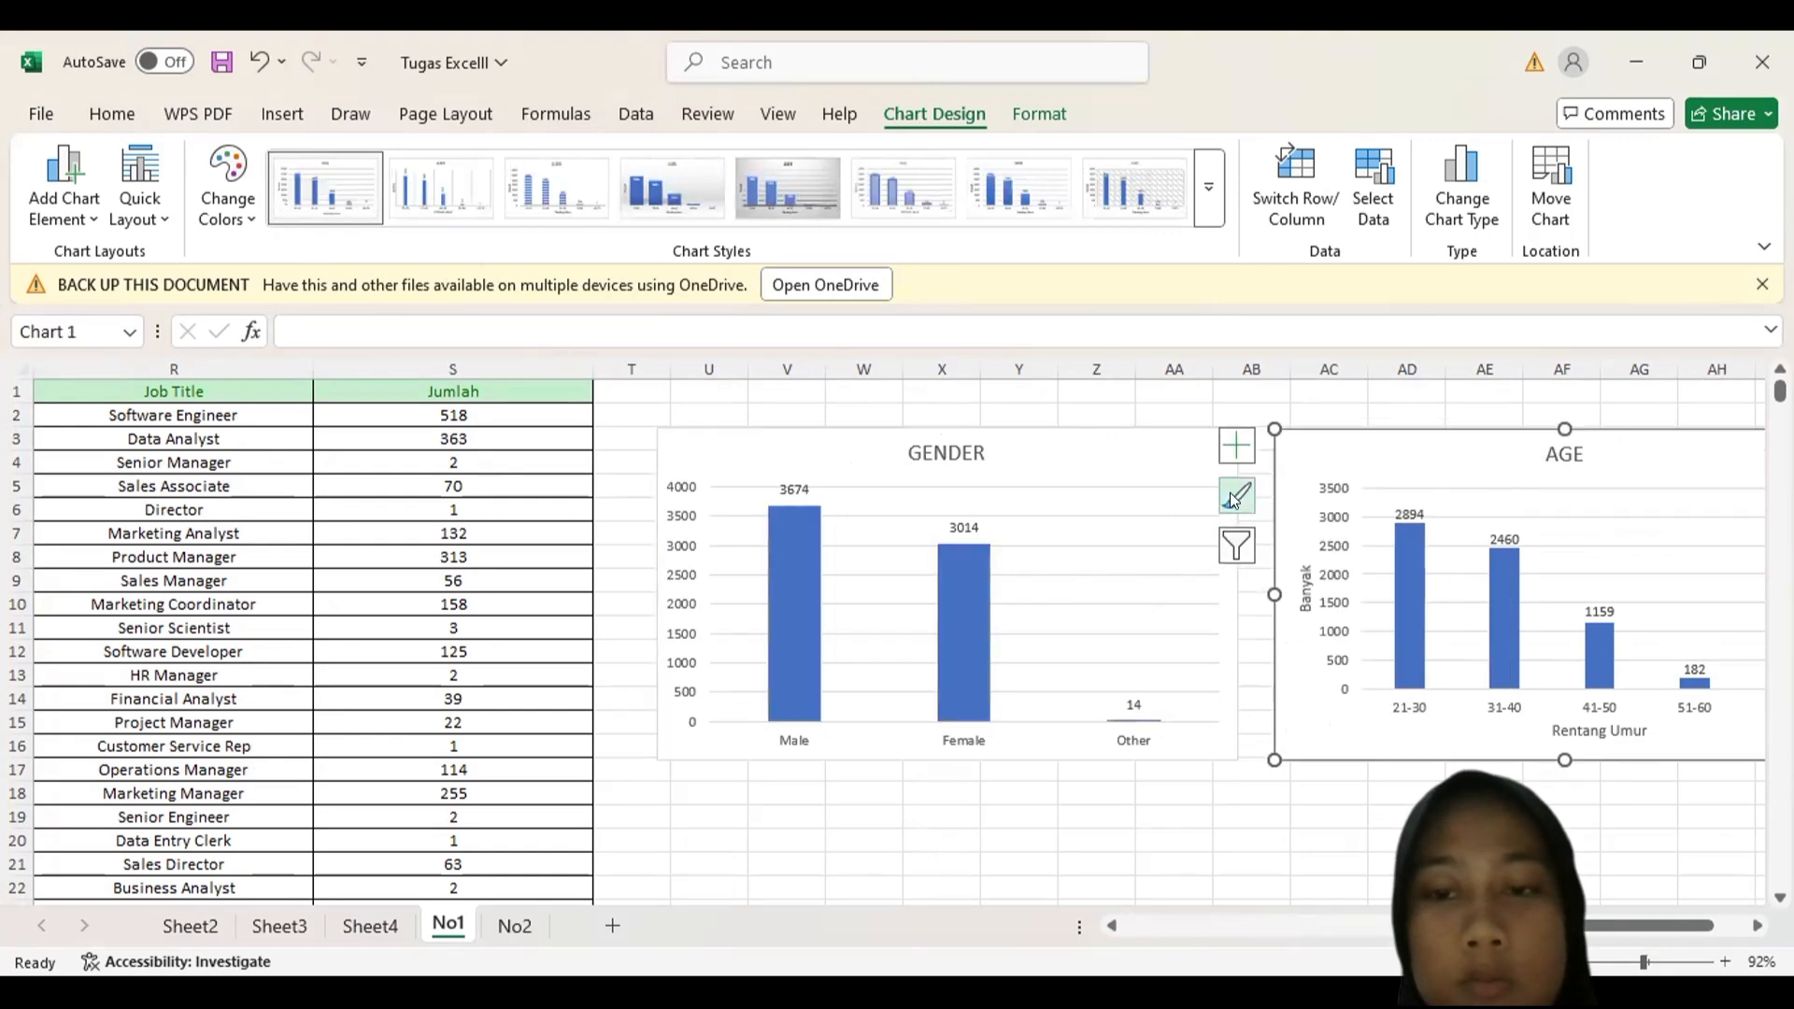
click(1169, 515)
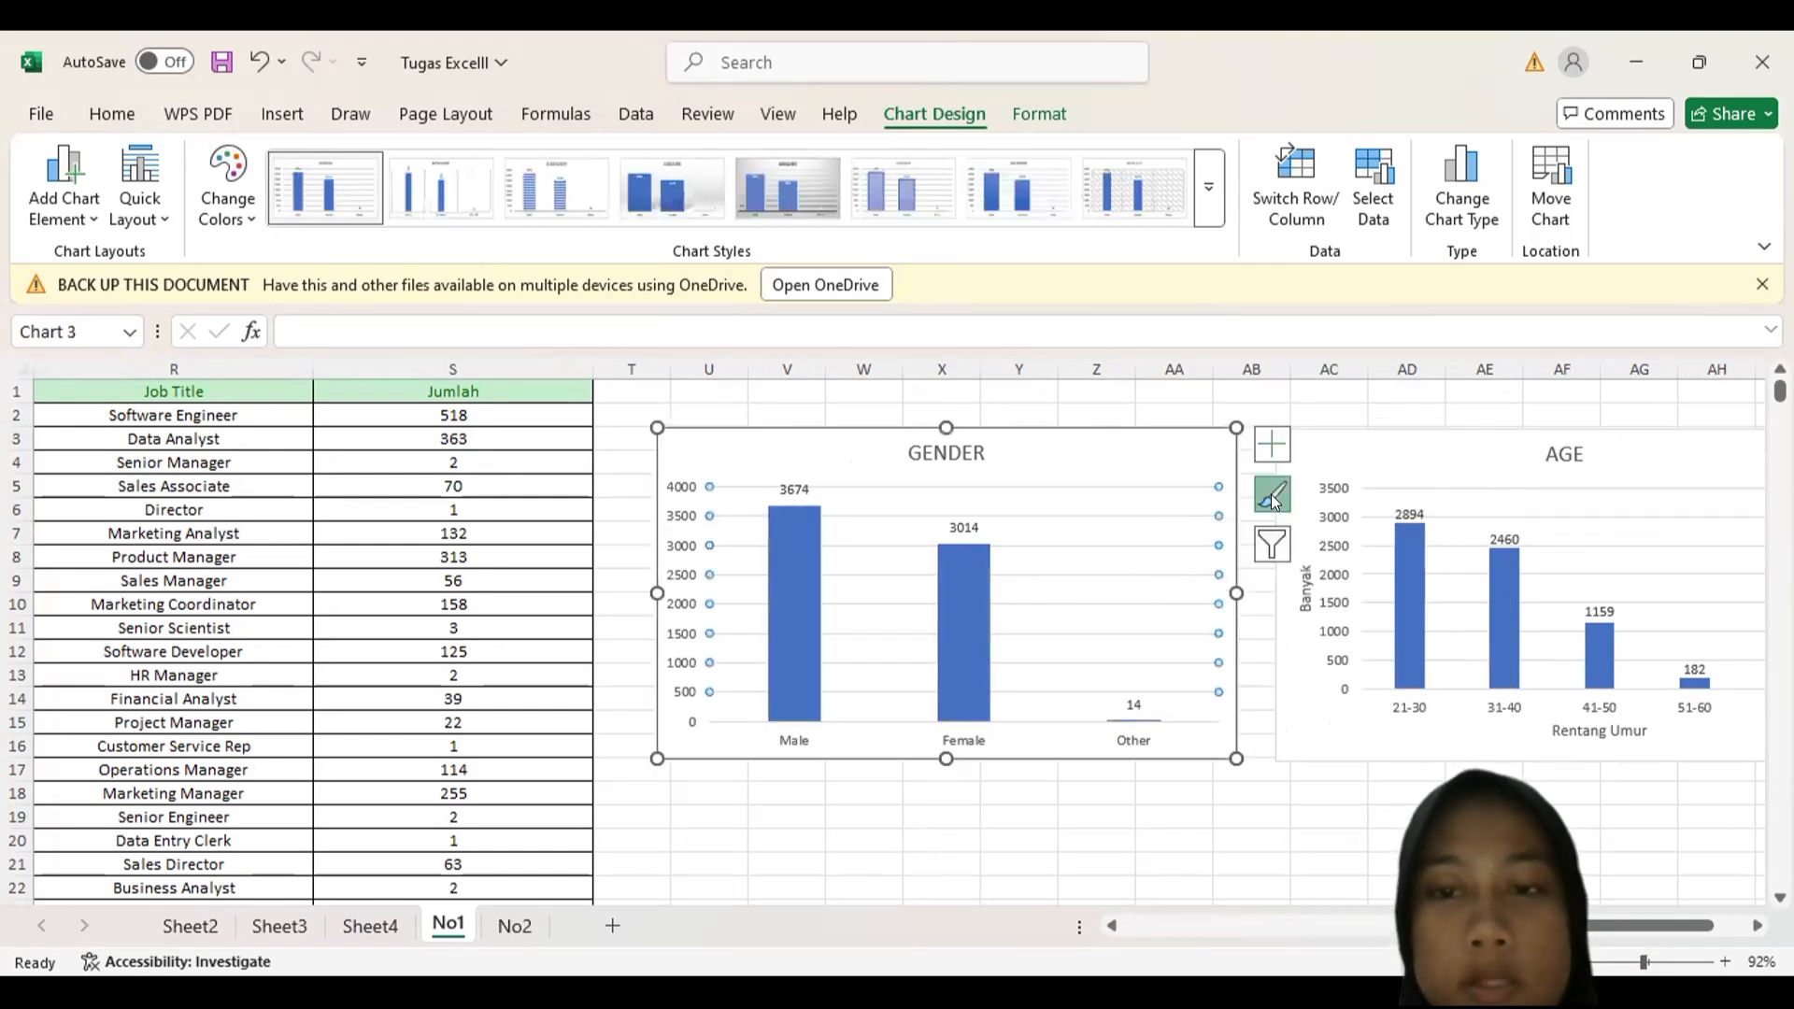
click(1270, 498)
click(1447, 878)
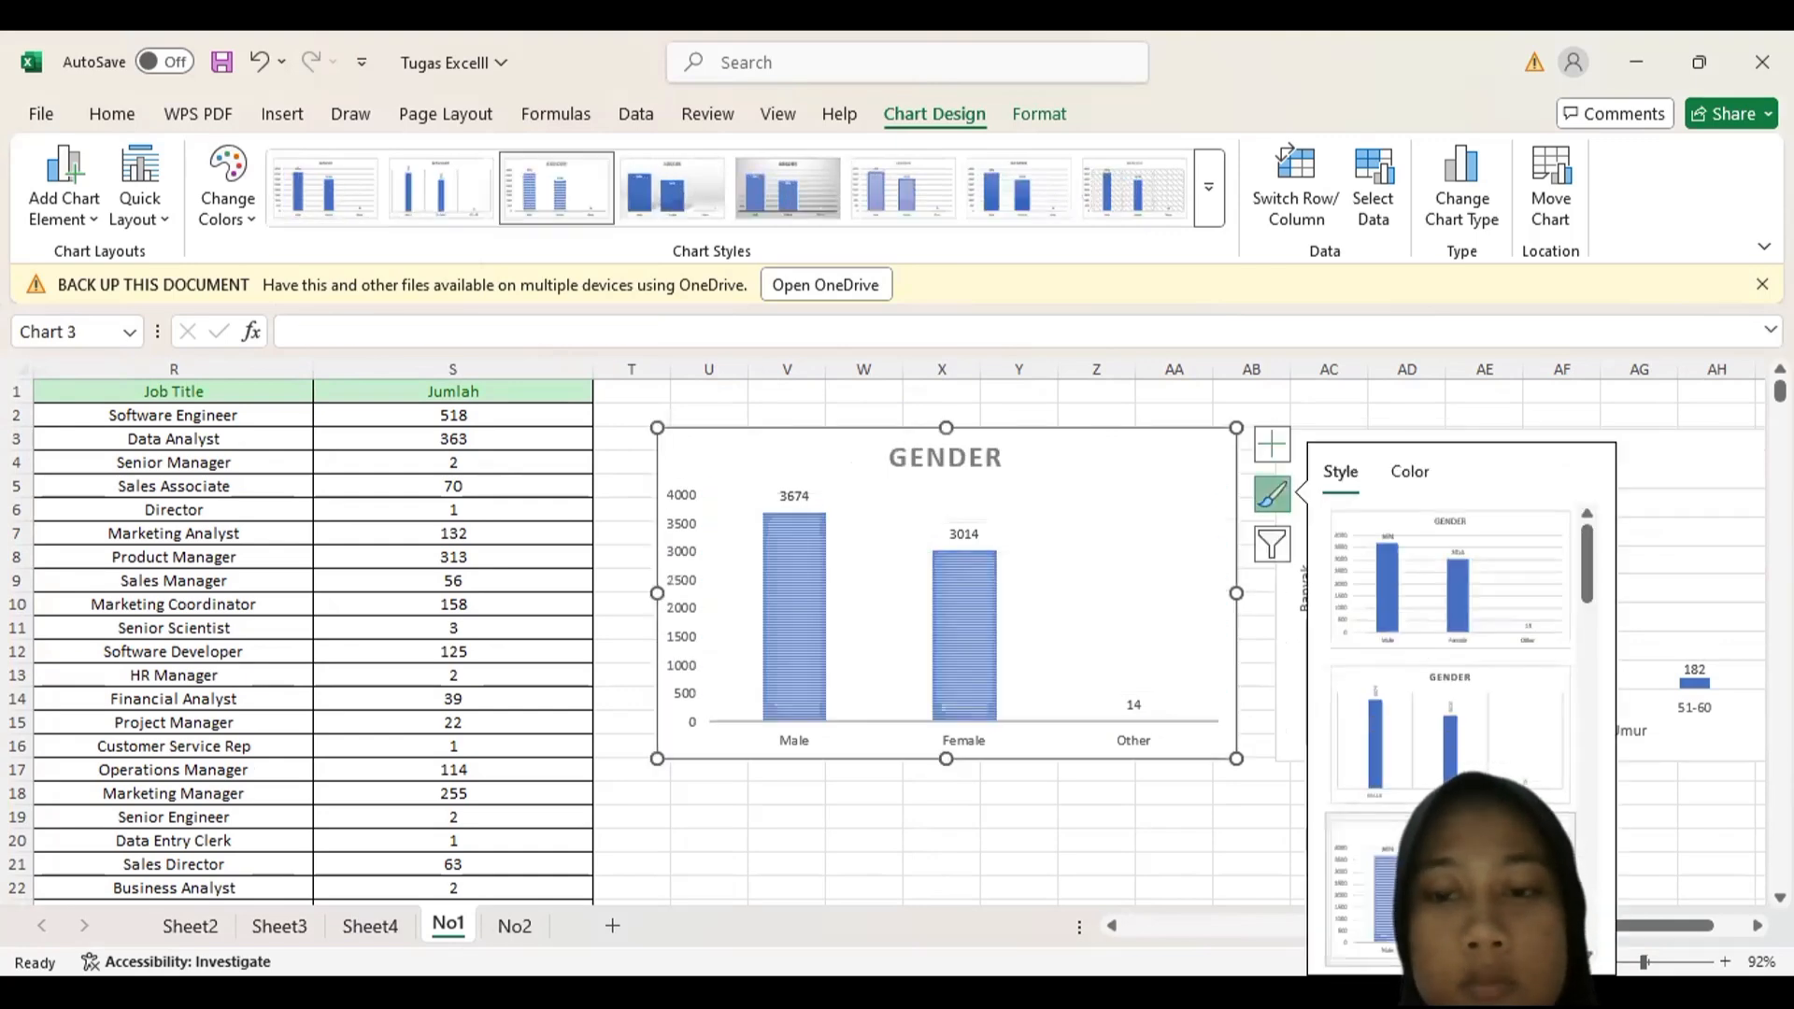
scroll(1444, 787, down, 2)
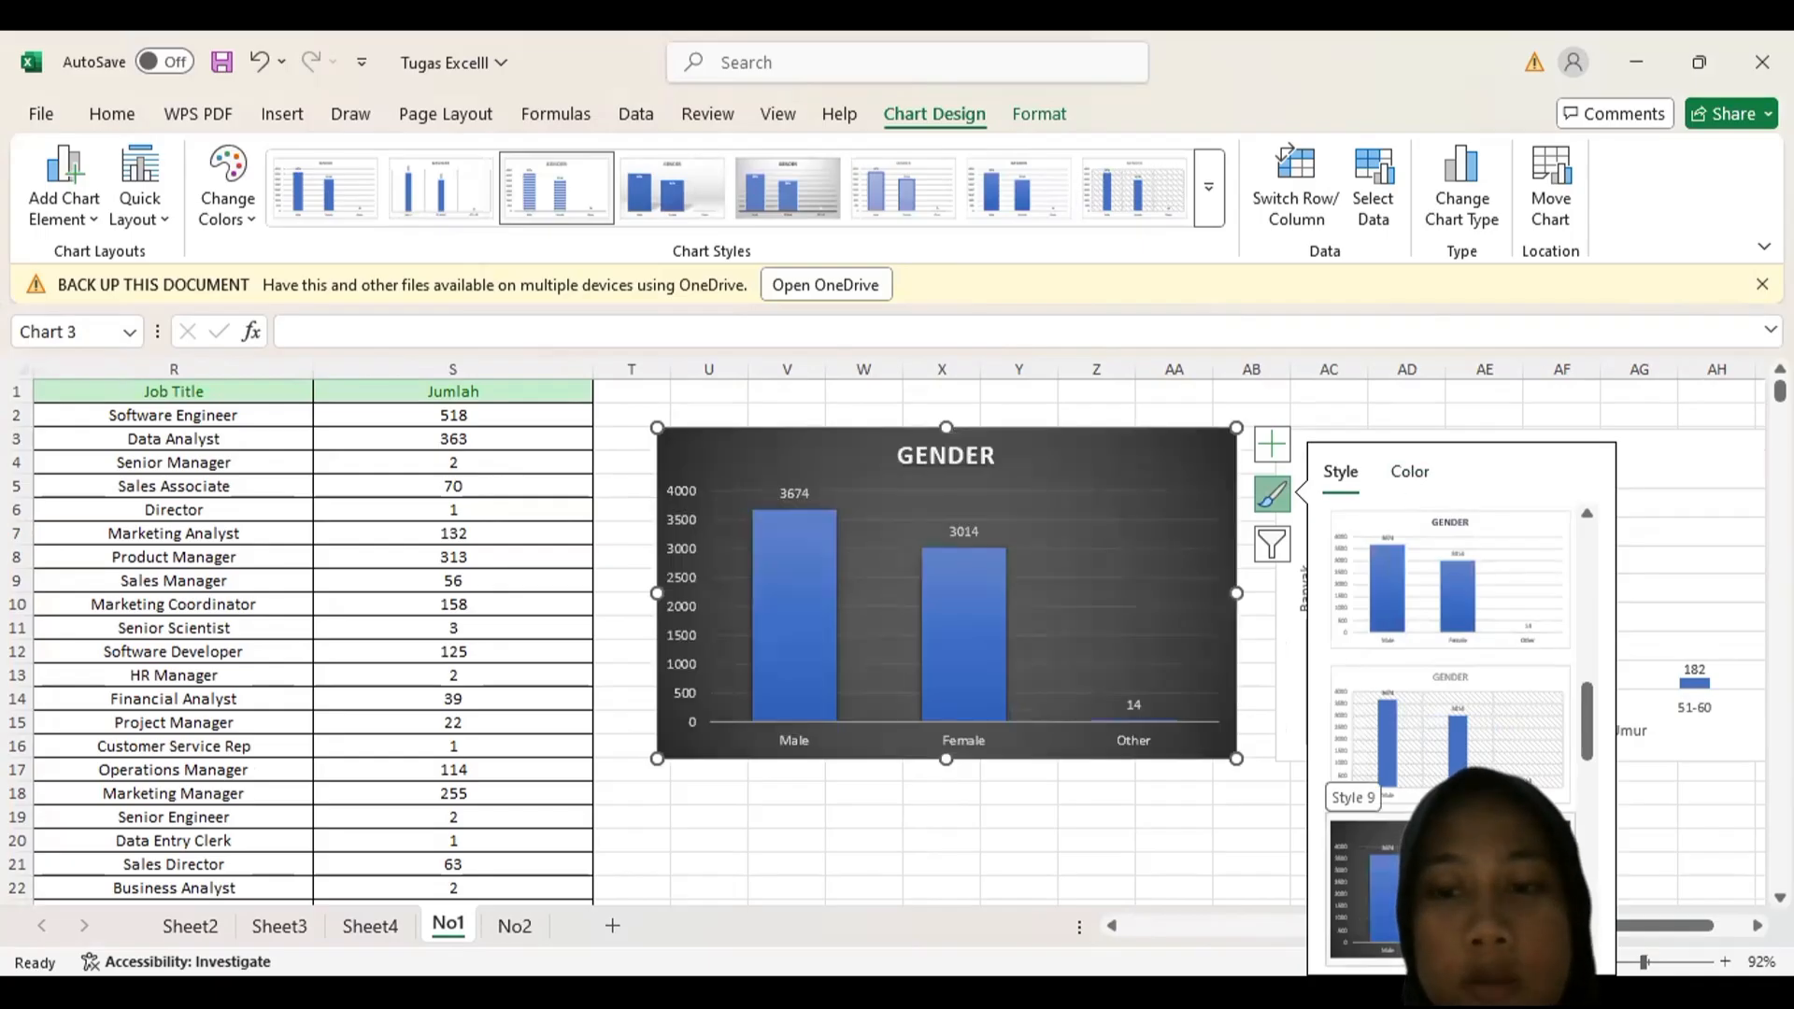
- Recolor the GENDER chart with the monochromatic orange palette and deselect the chart
click(1409, 471)
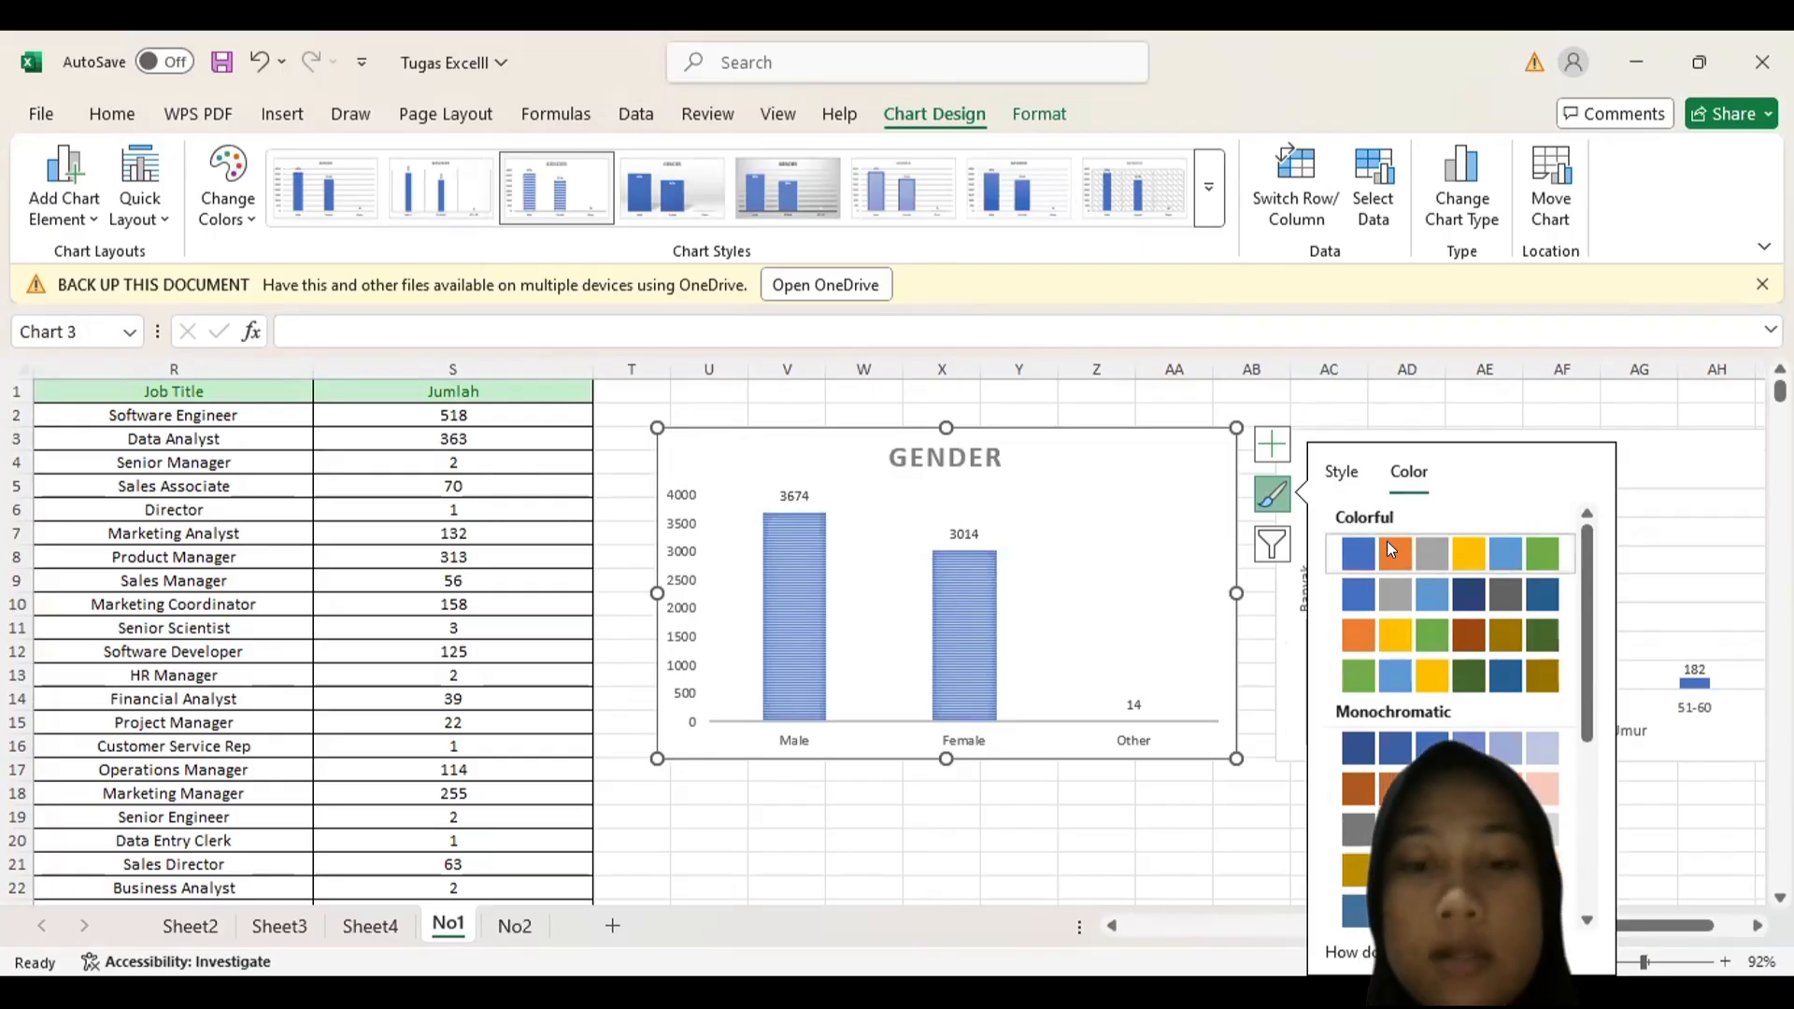
click(1371, 587)
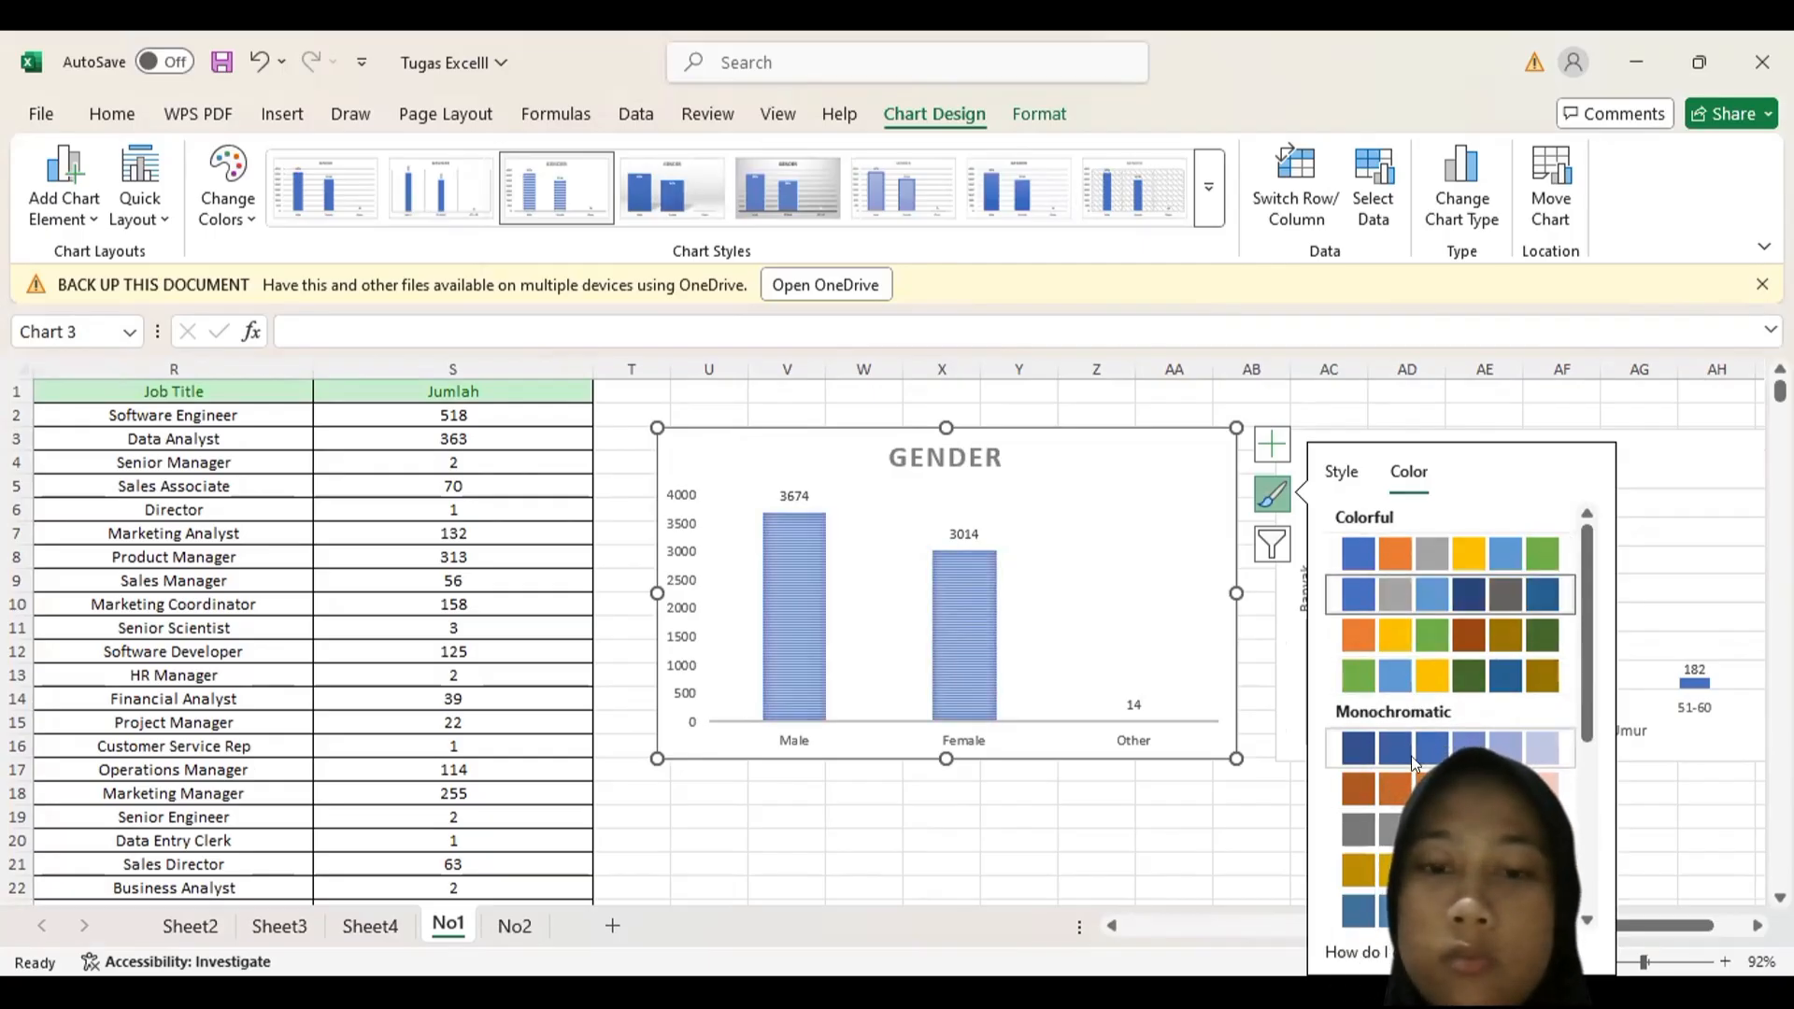
click(1450, 789)
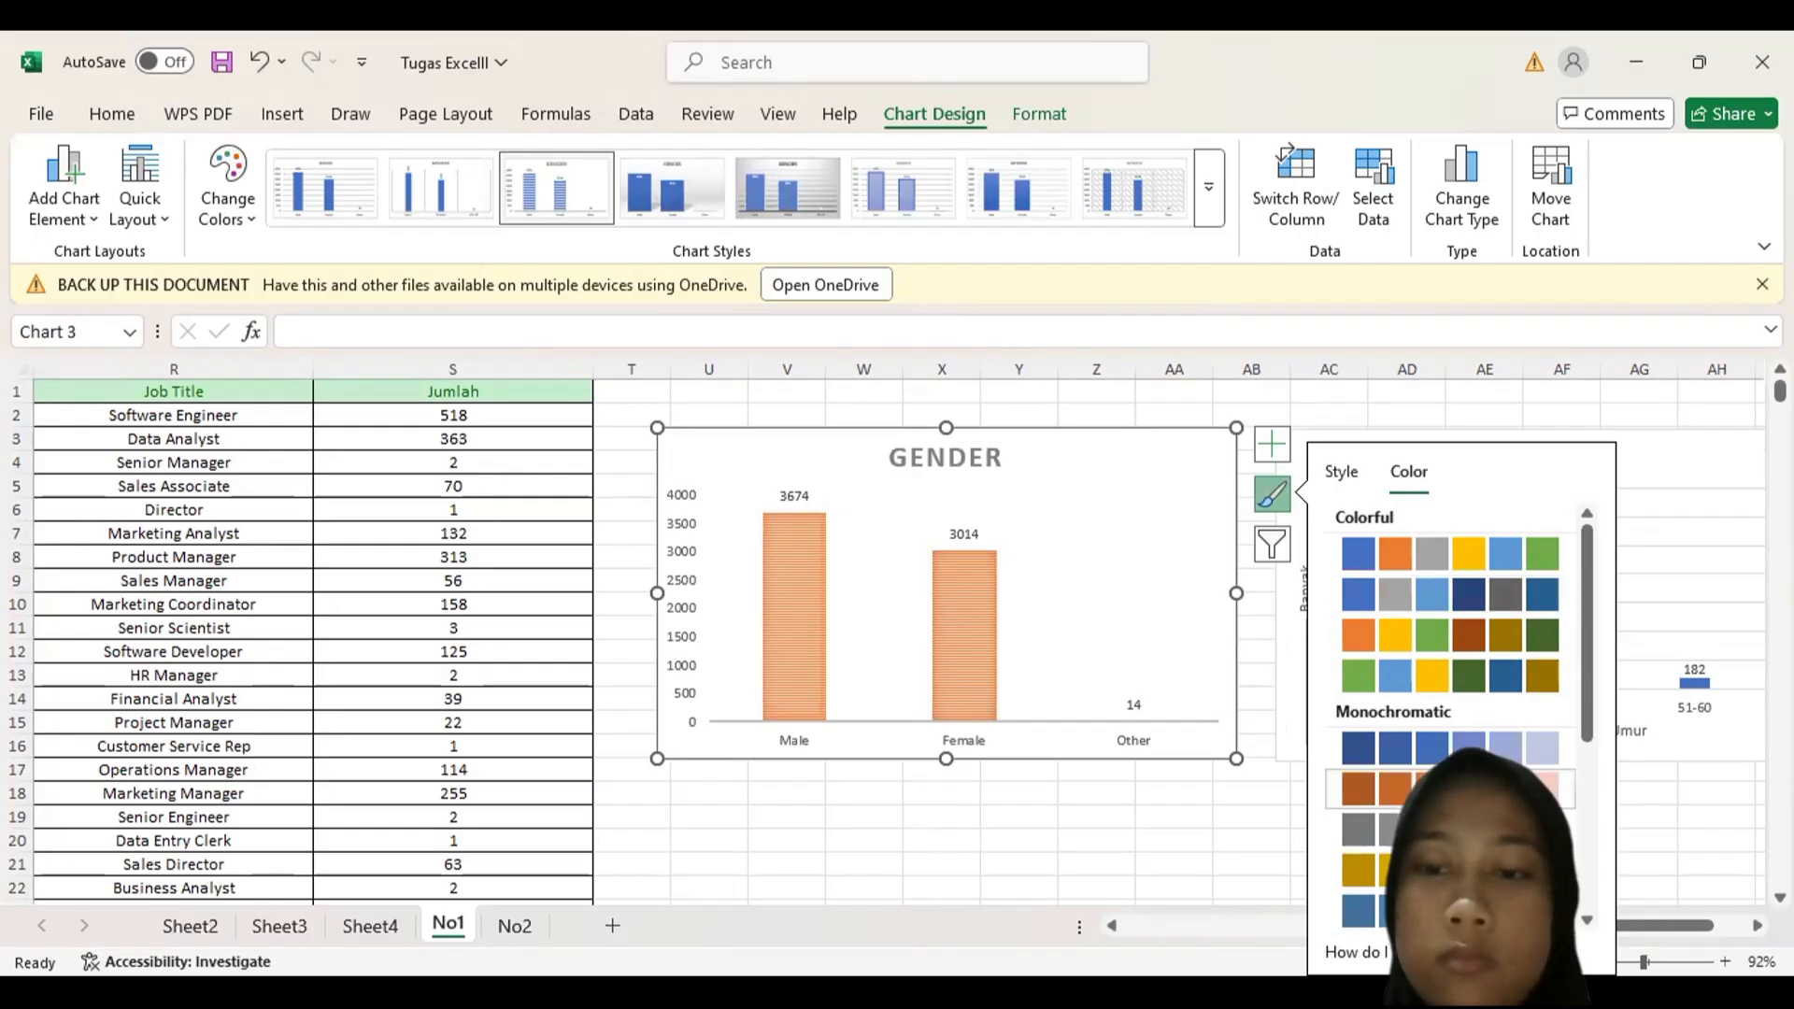
double_click(1258, 818)
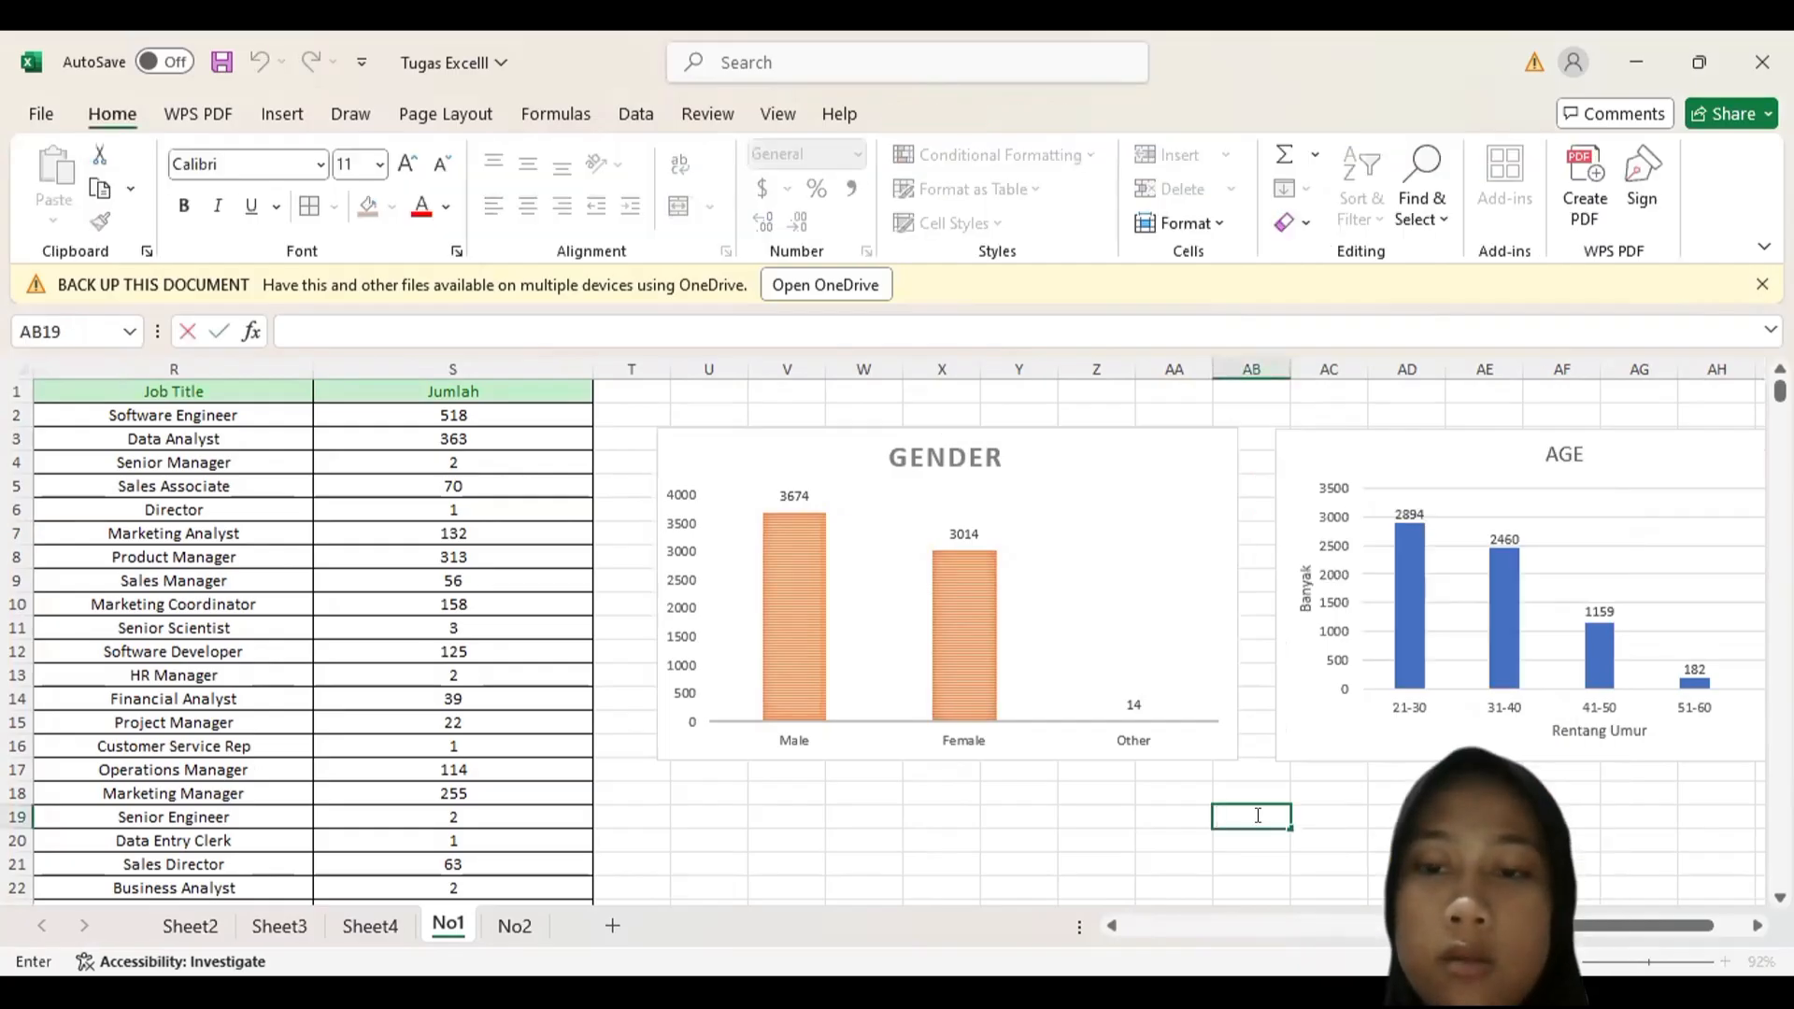
- Review the salary data, the frequency tables with their summary statistics, and the GENDER and AGE charts on sheet No1
scroll(1208, 762, right, 5)
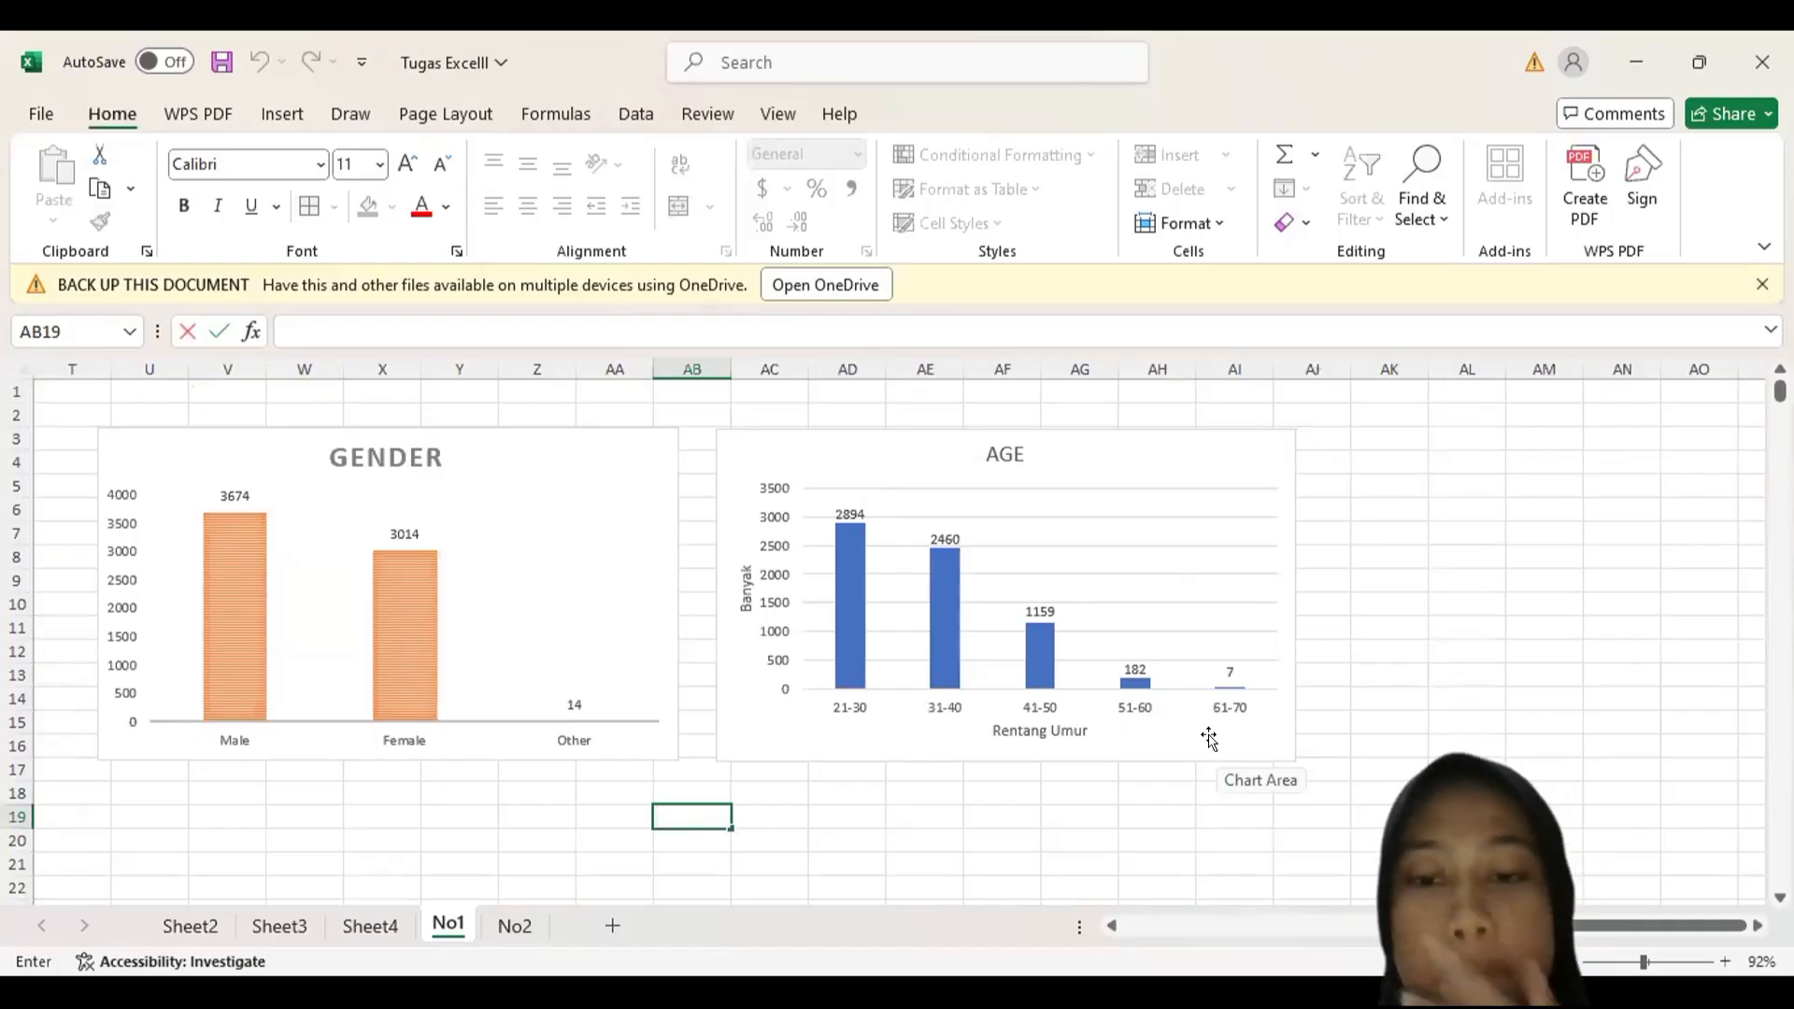
scroll(1207, 738, left, 2)
scroll(1208, 738, left, 2)
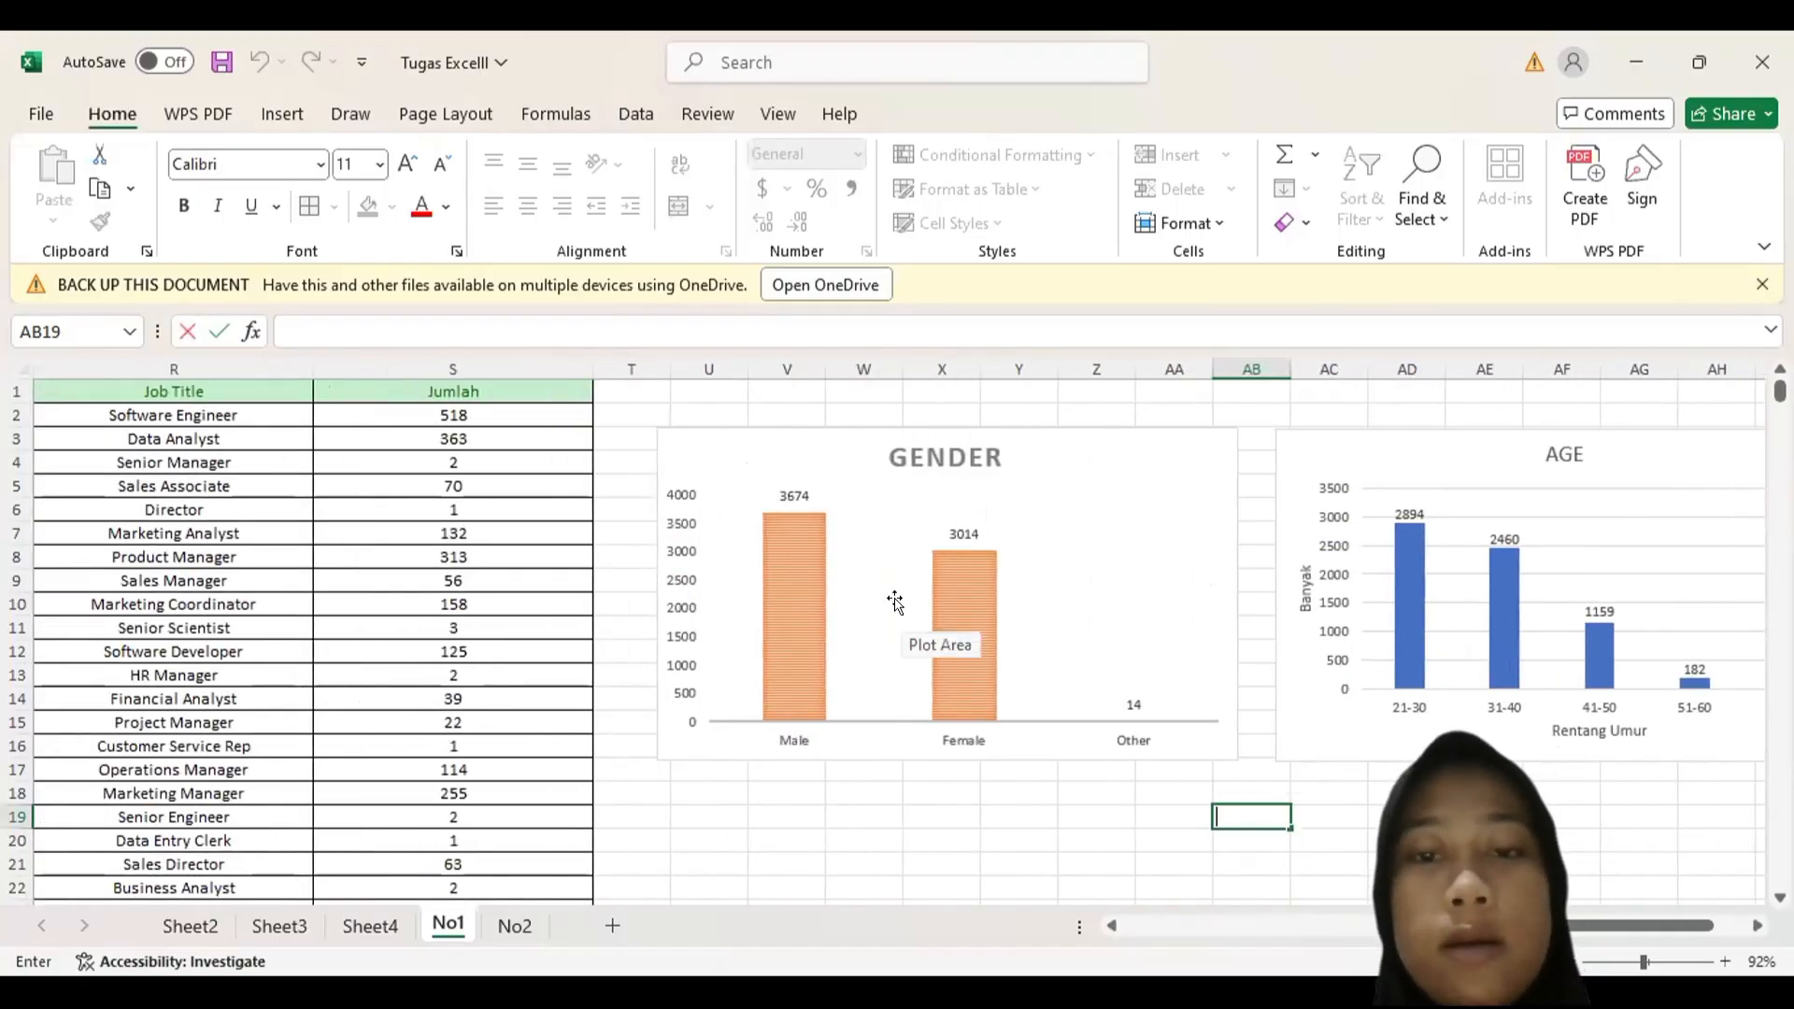
scroll(895, 604, left, 15)
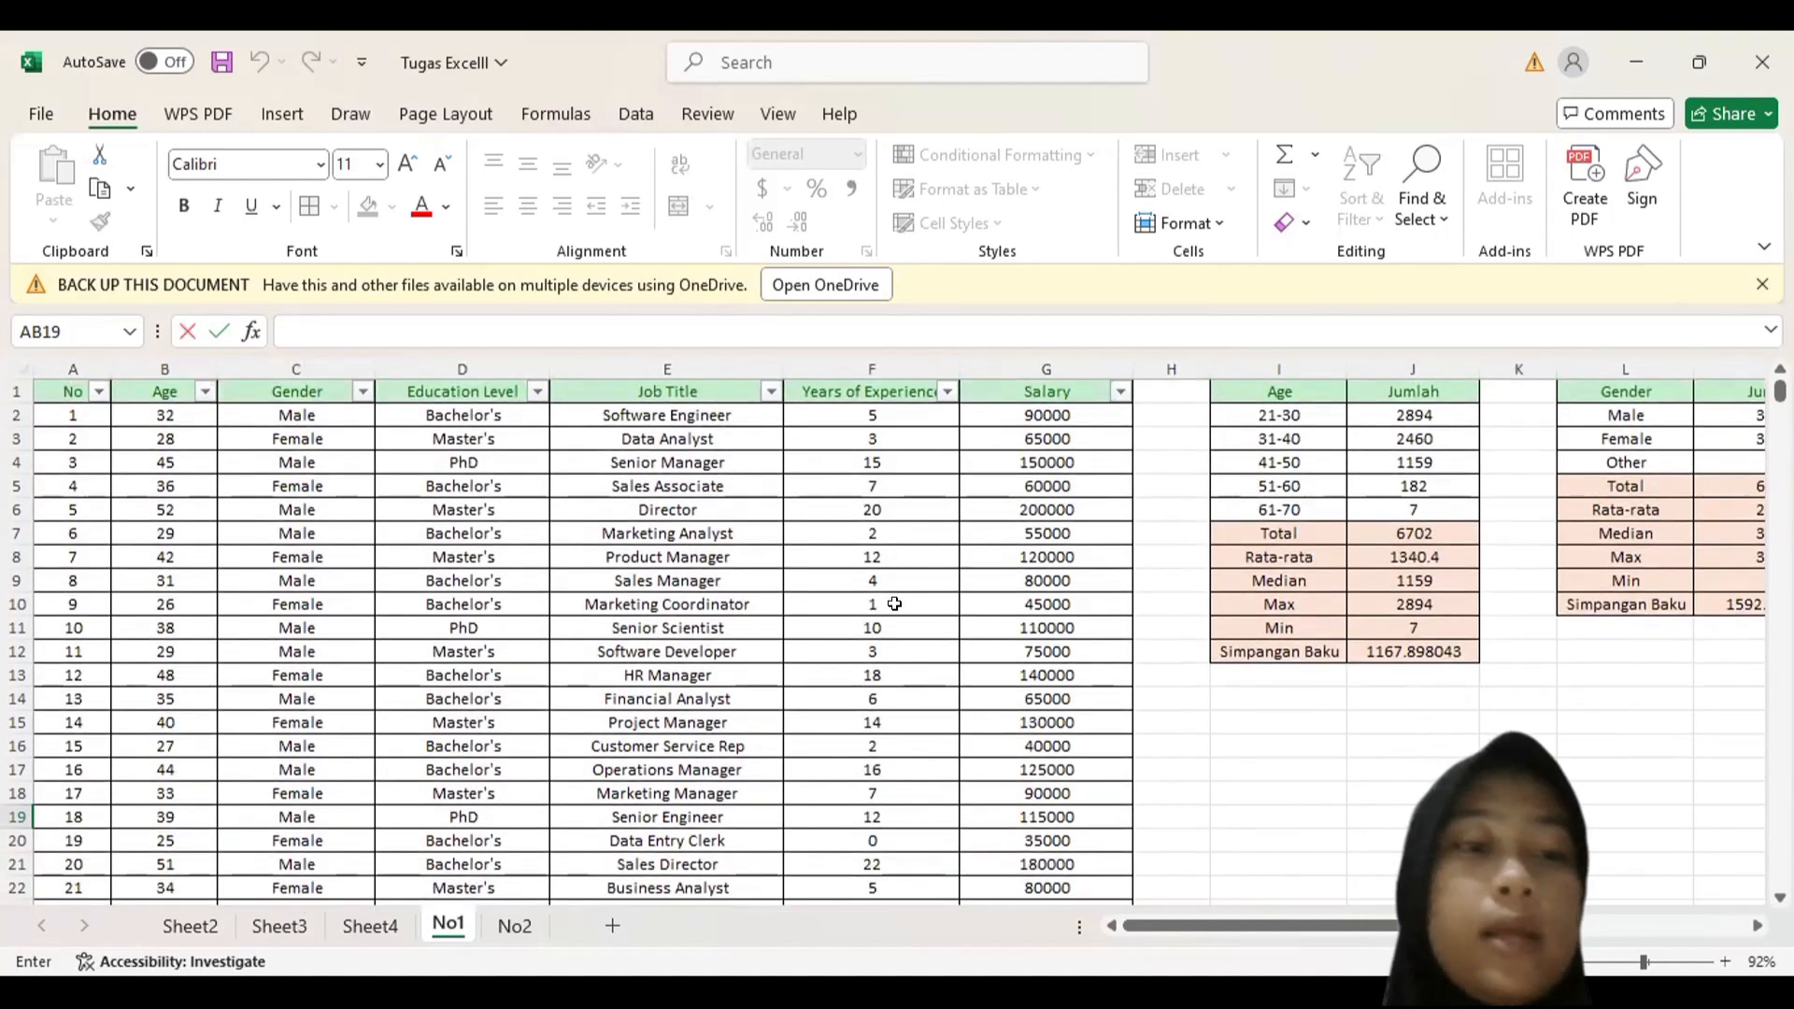
scroll(894, 603, right, 4)
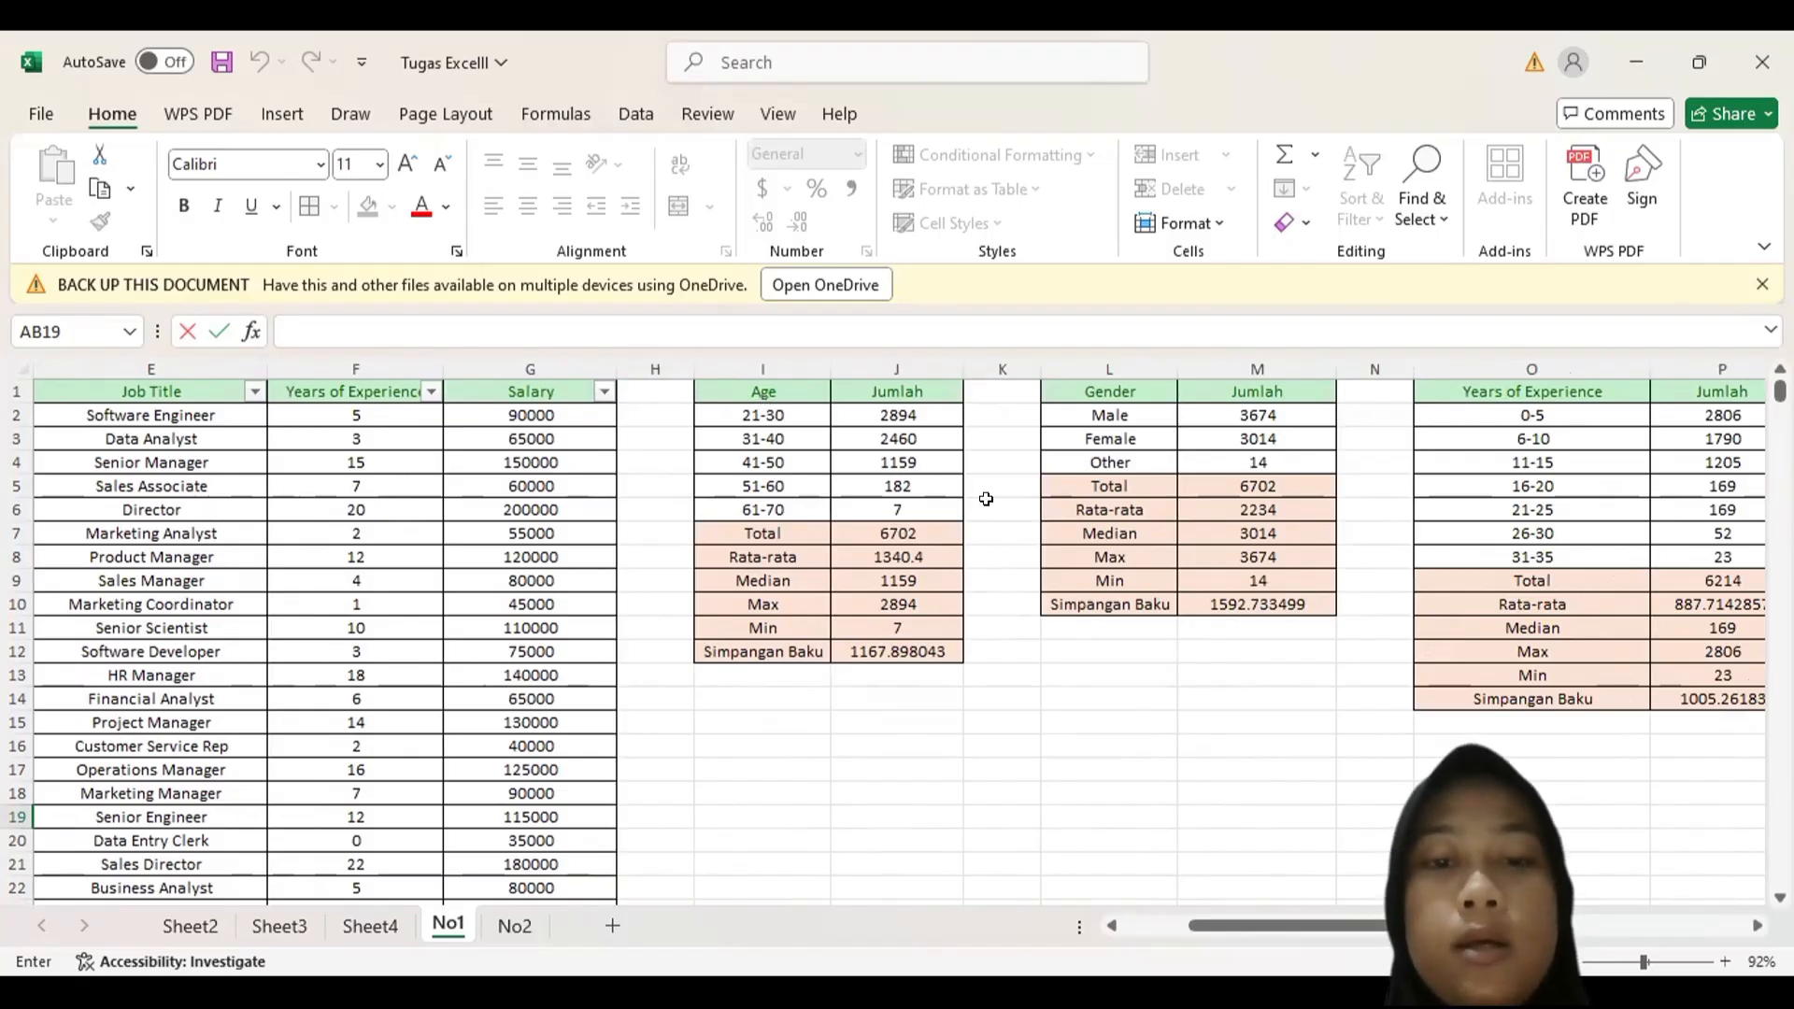
scroll(985, 499, right, 1)
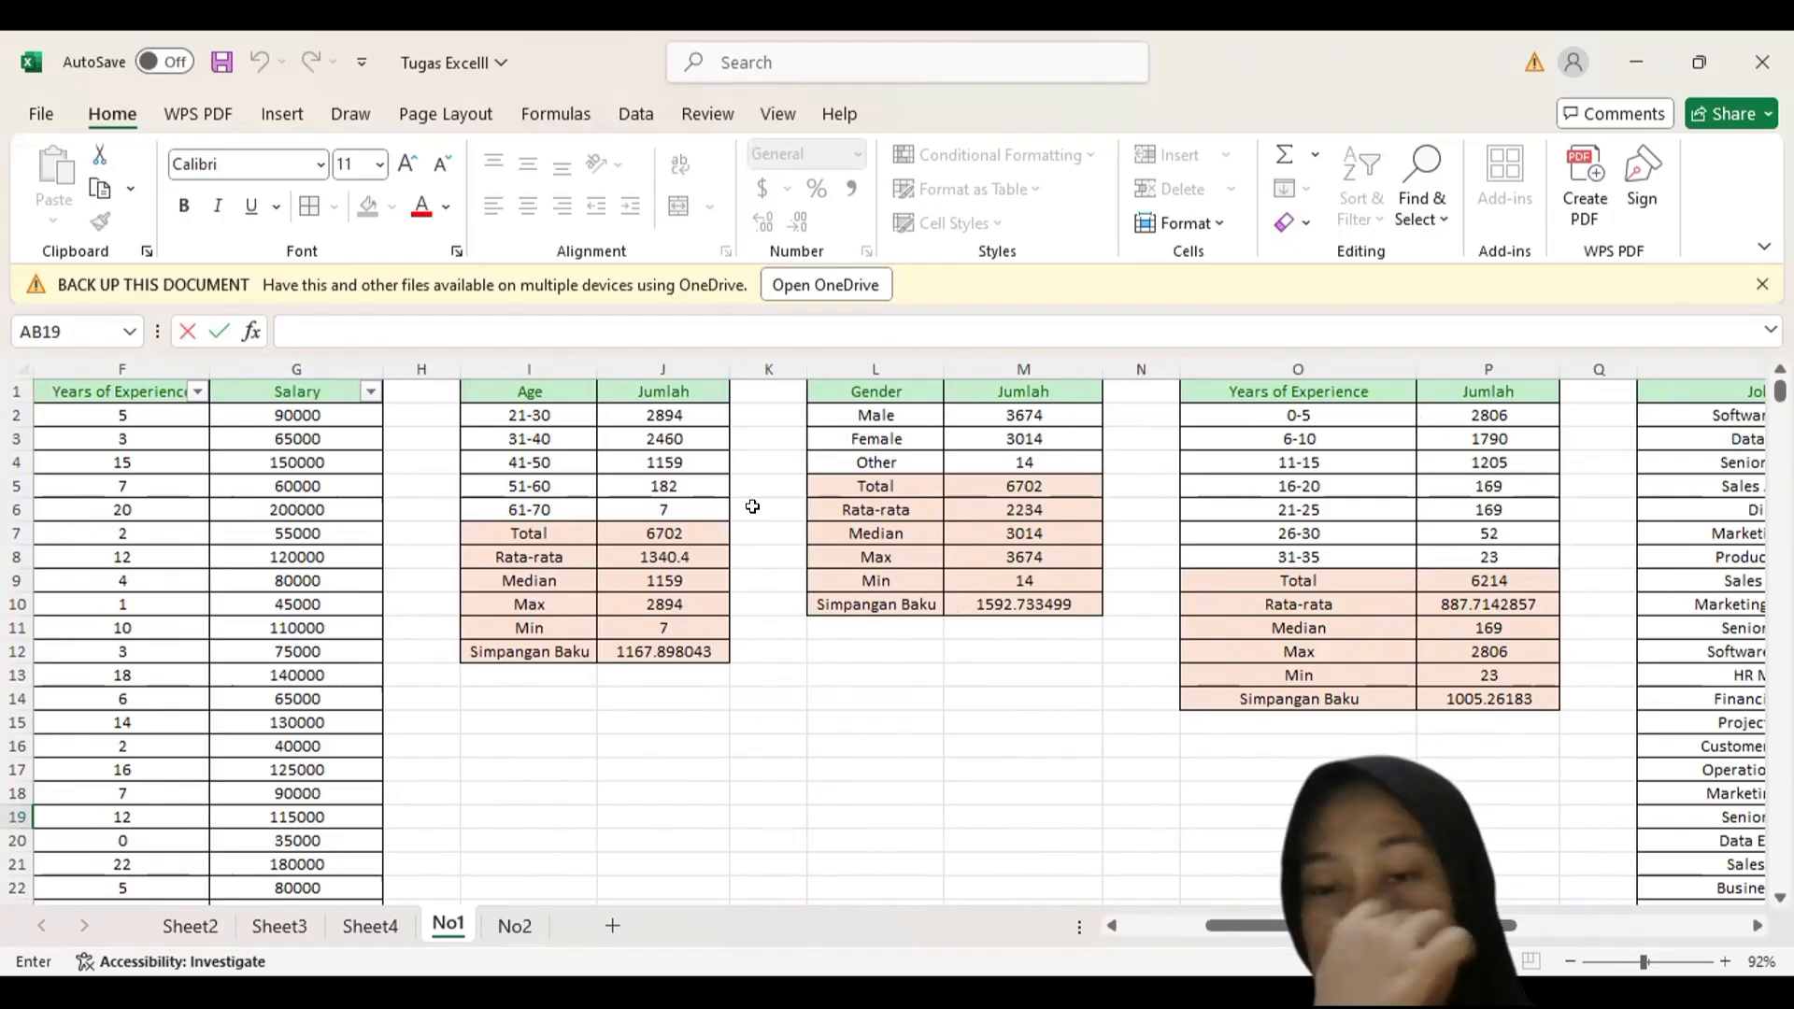
scroll(752, 506, right, 3)
scroll(752, 506, down, 2)
scroll(752, 505, down, 7)
scroll(752, 506, right, 4)
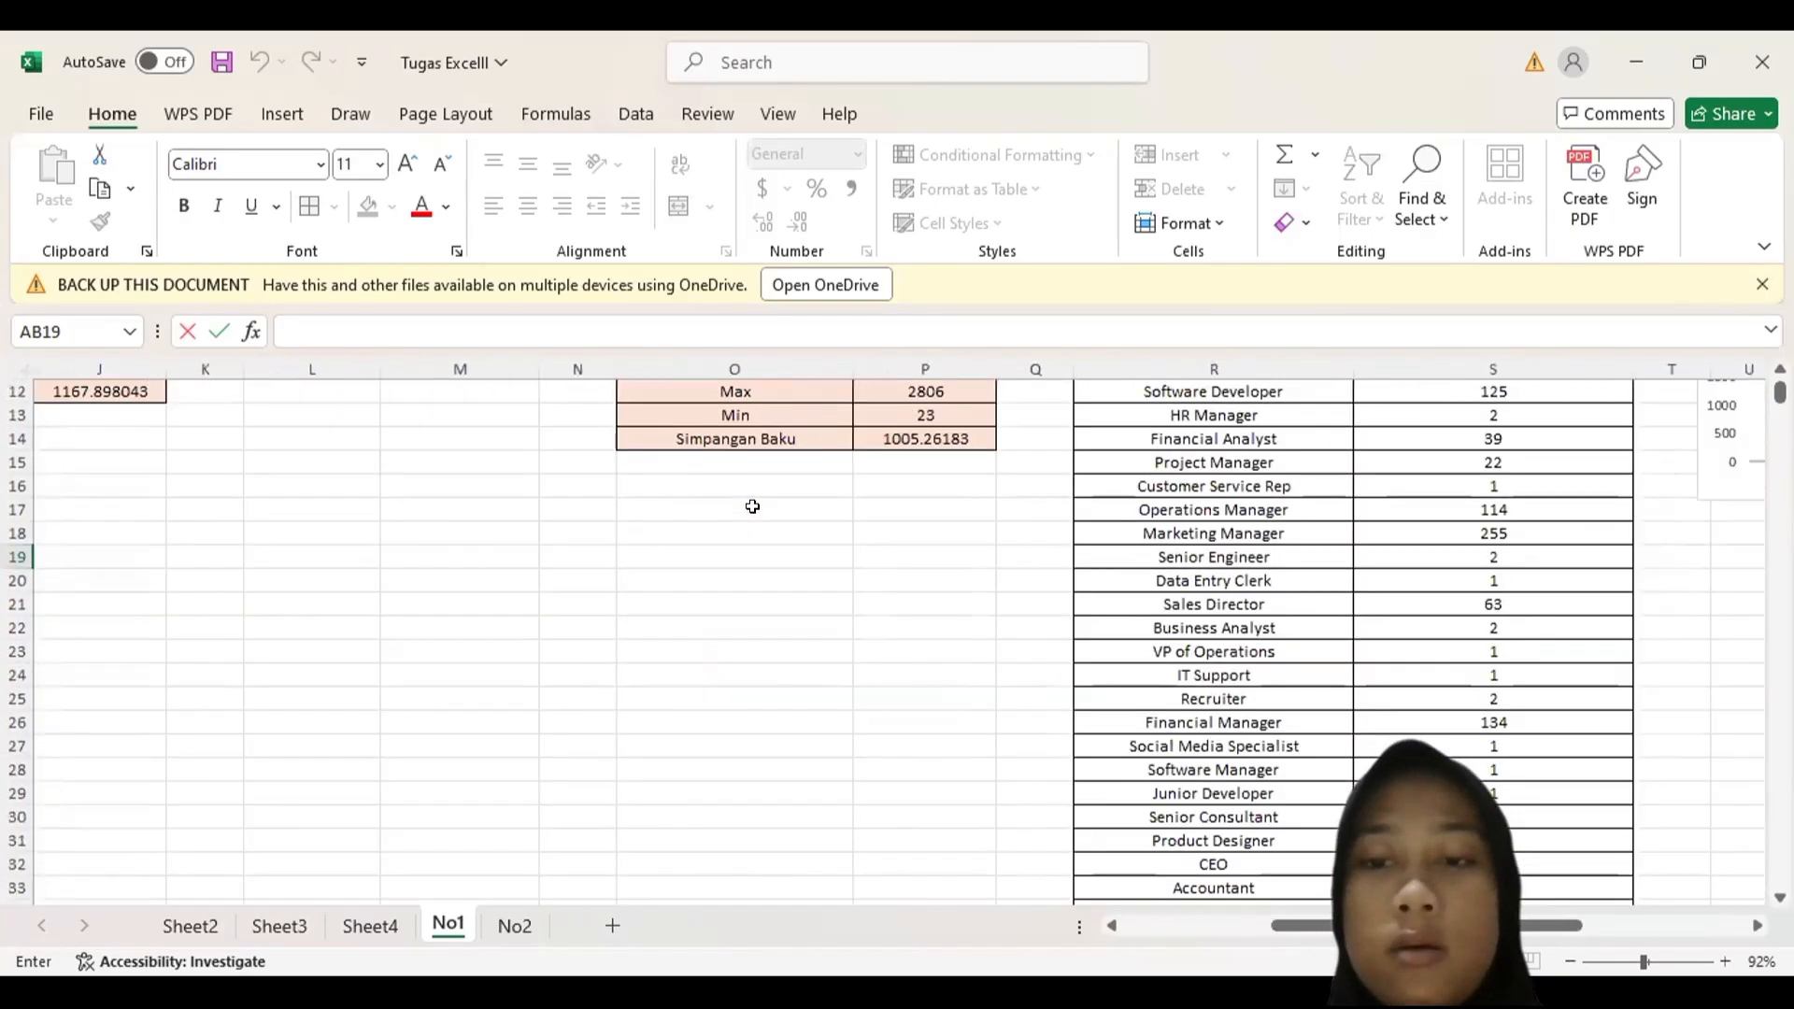
scroll(752, 506, up, 8)
scroll(752, 505, down, 20)
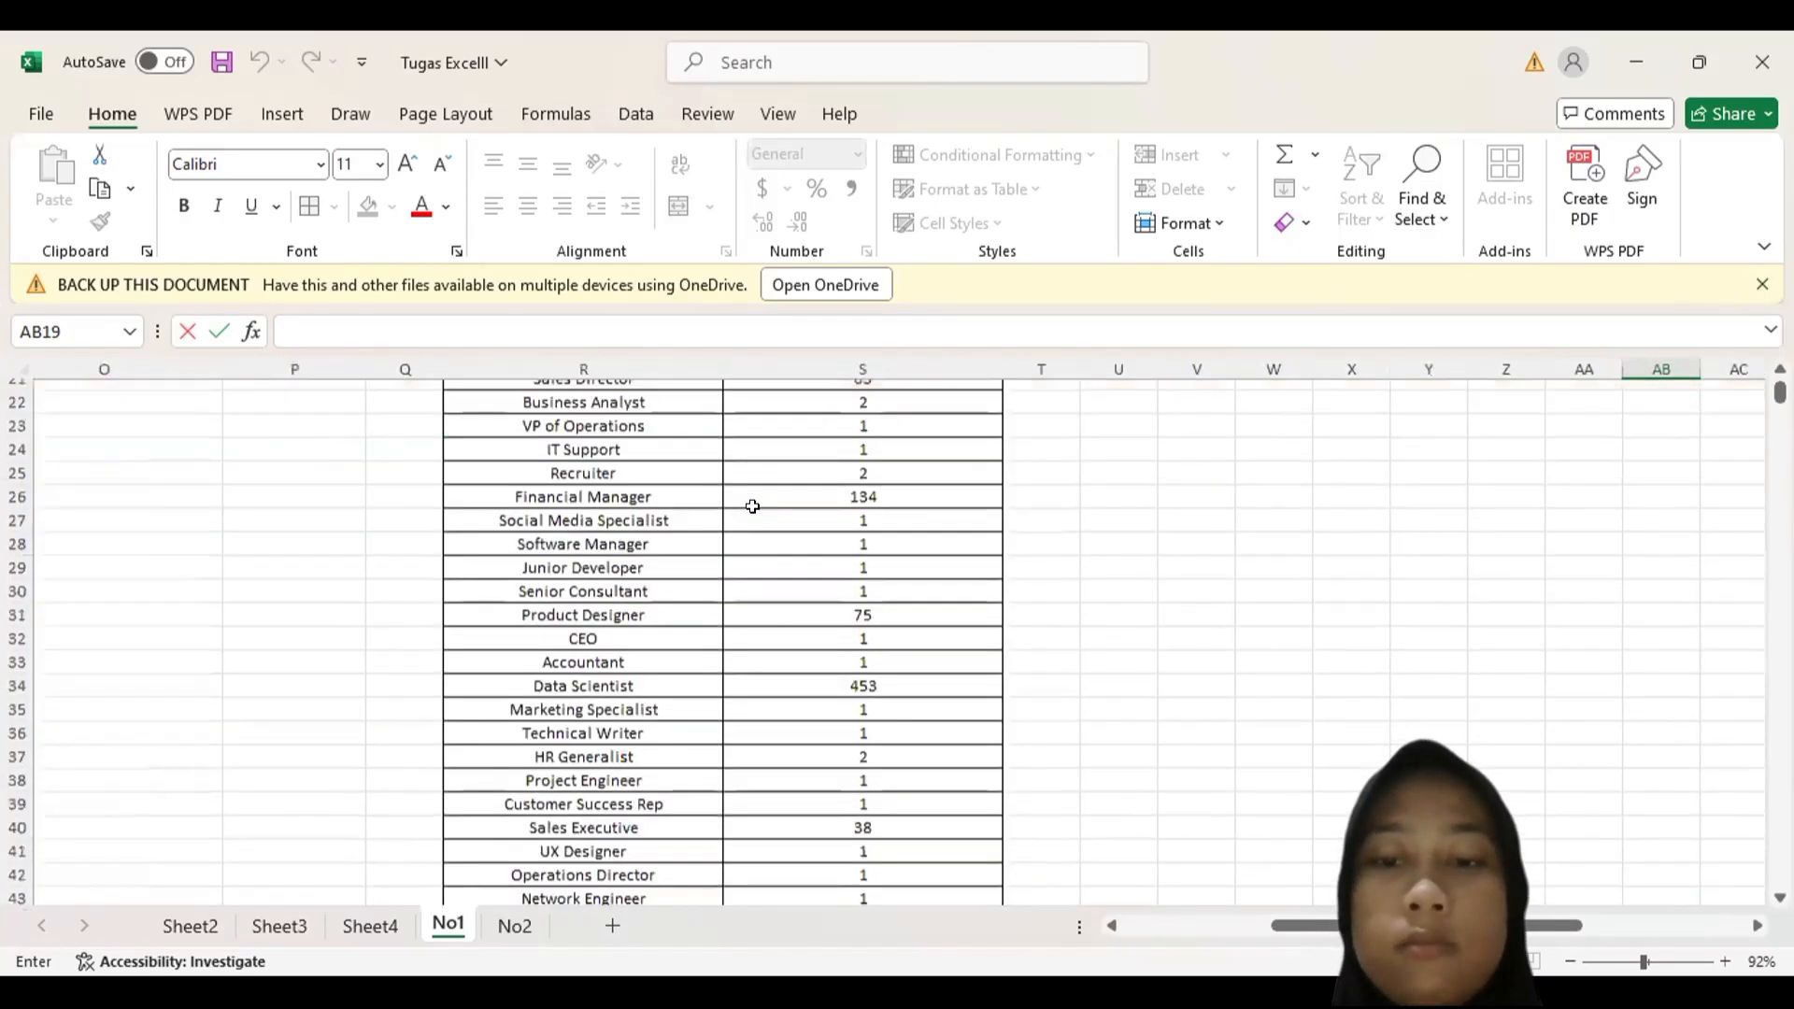
scroll(752, 506, up, 20)
scroll(752, 505, down, 5)
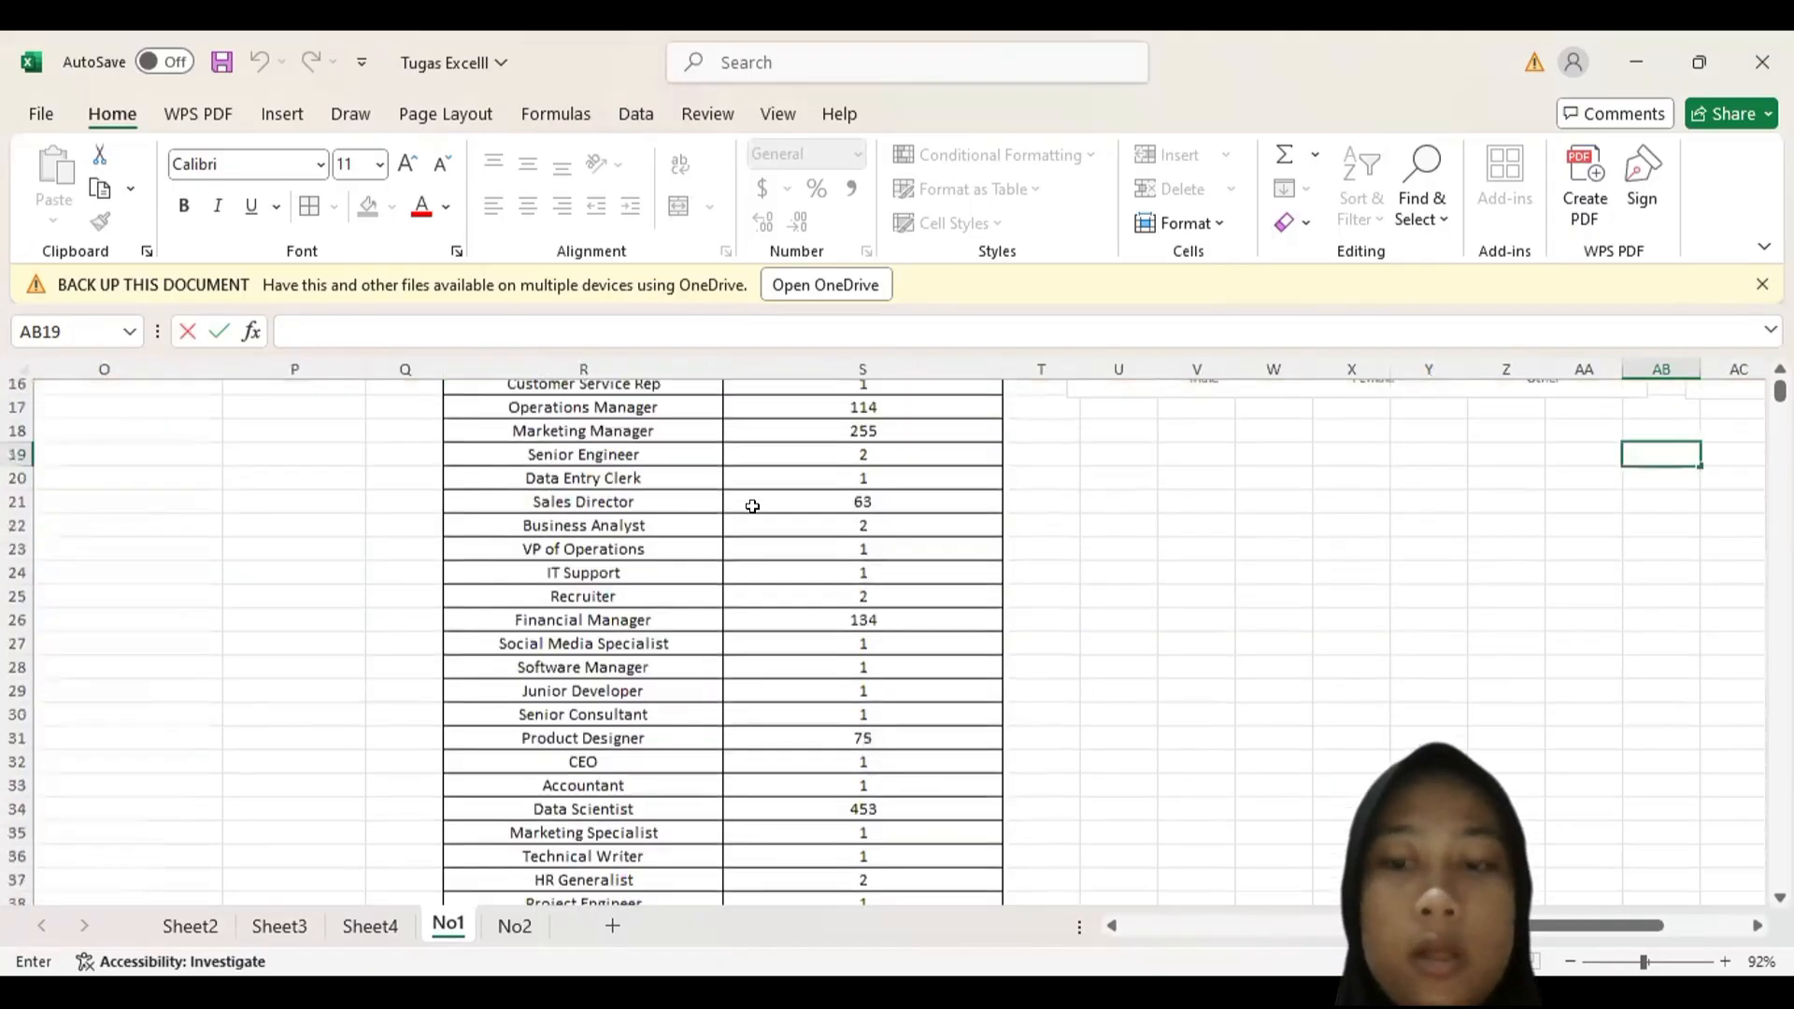
scroll(752, 505, up, 5)
scroll(752, 505, left, 1)
scroll(1024, 490, right, 3)
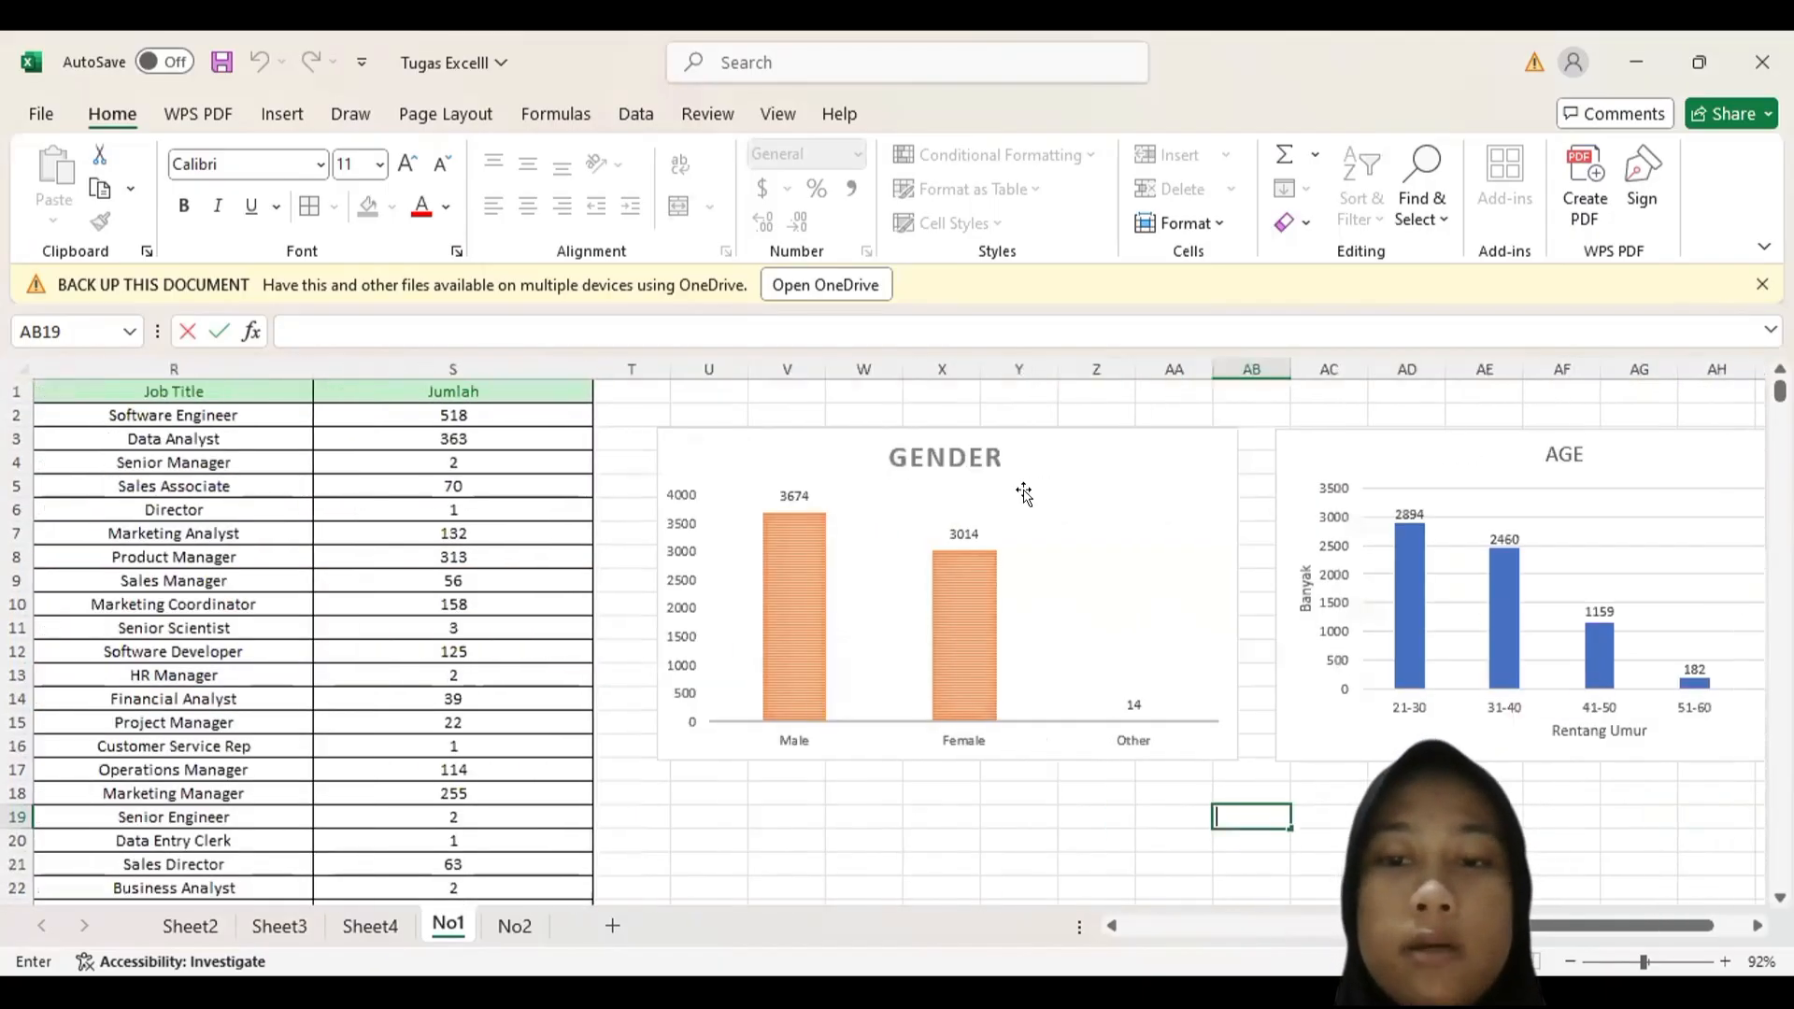
scroll(1023, 493, left, 13)
scroll(1024, 489, right, 2)
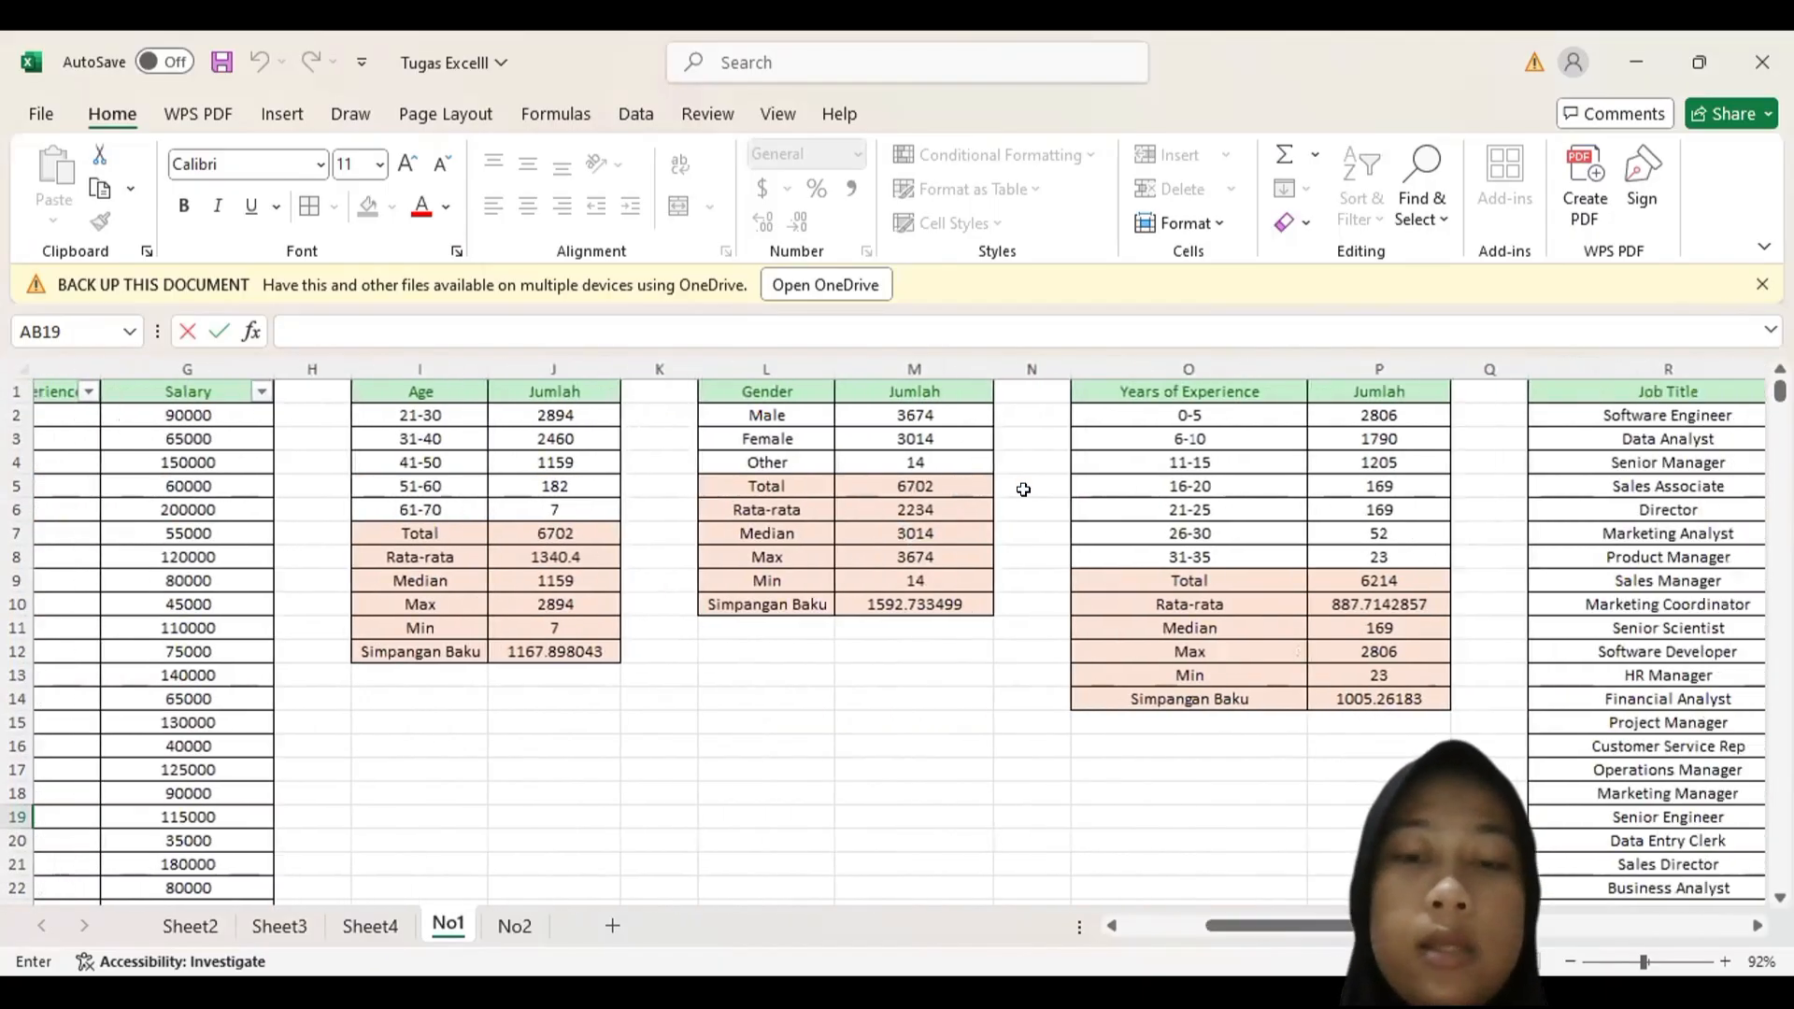
scroll(1024, 490, right, 11)
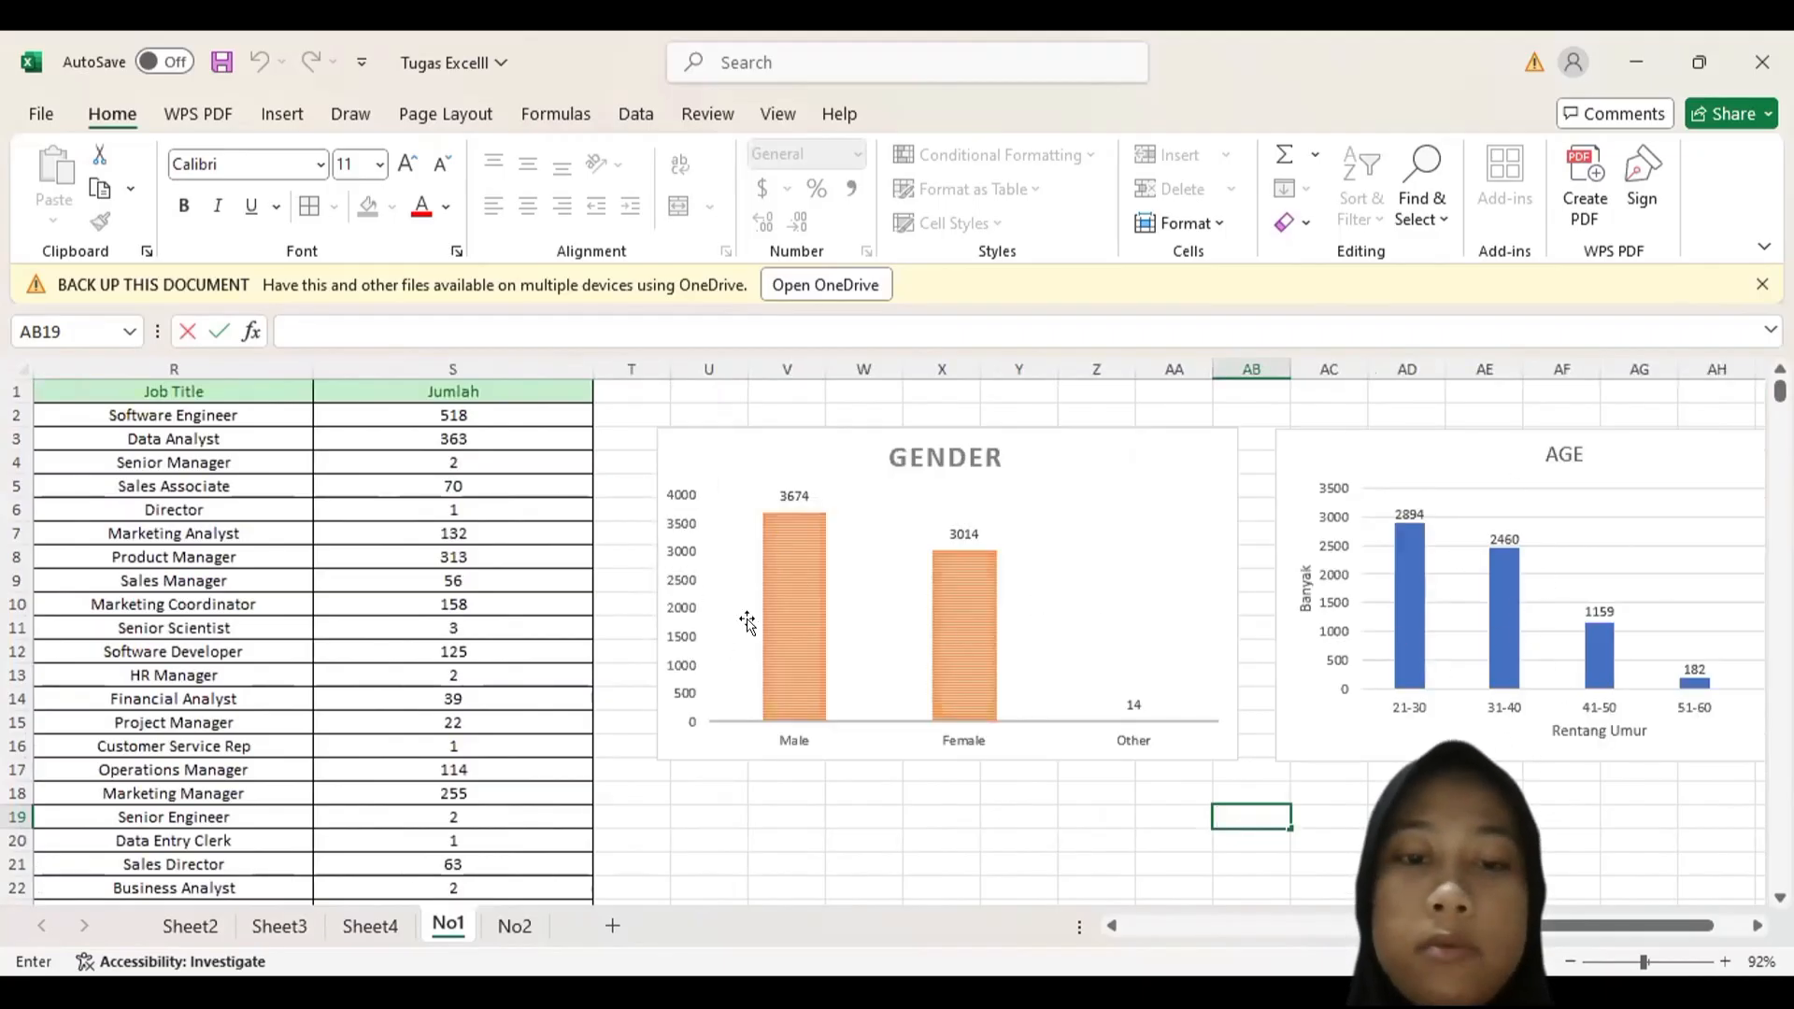
mouse_move(790, 548)
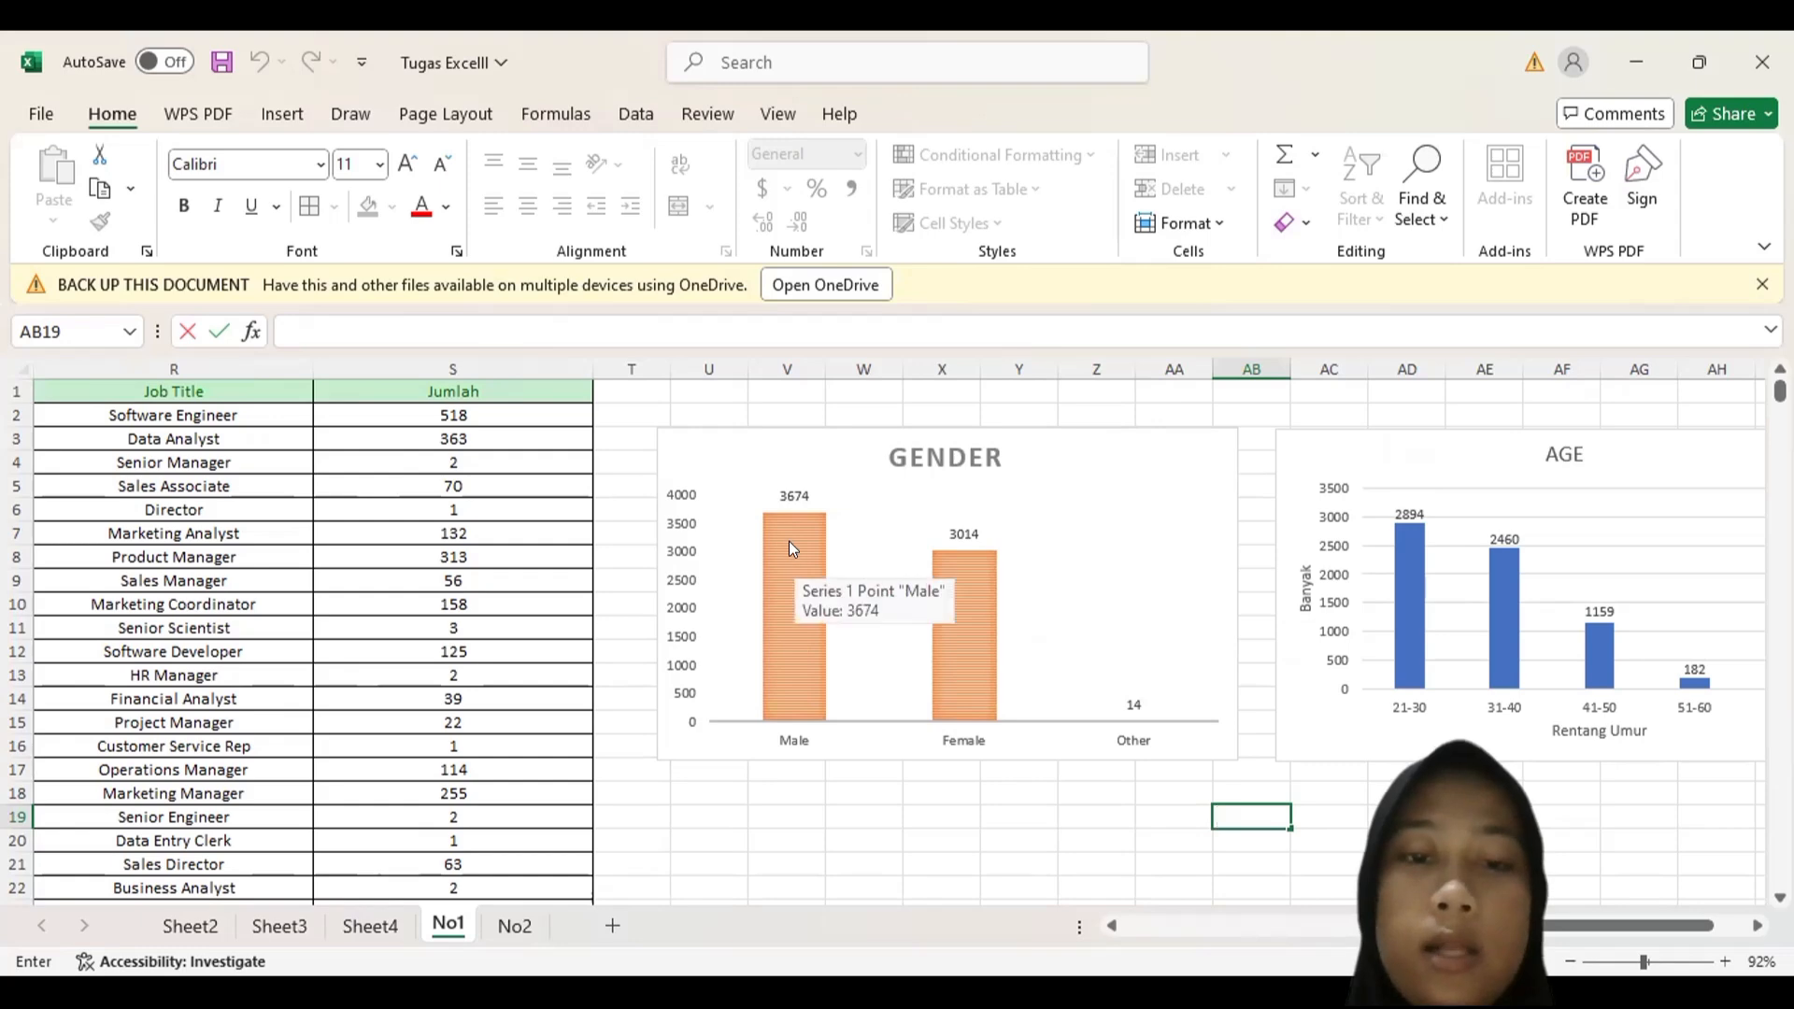
scroll(800, 503, left, 5)
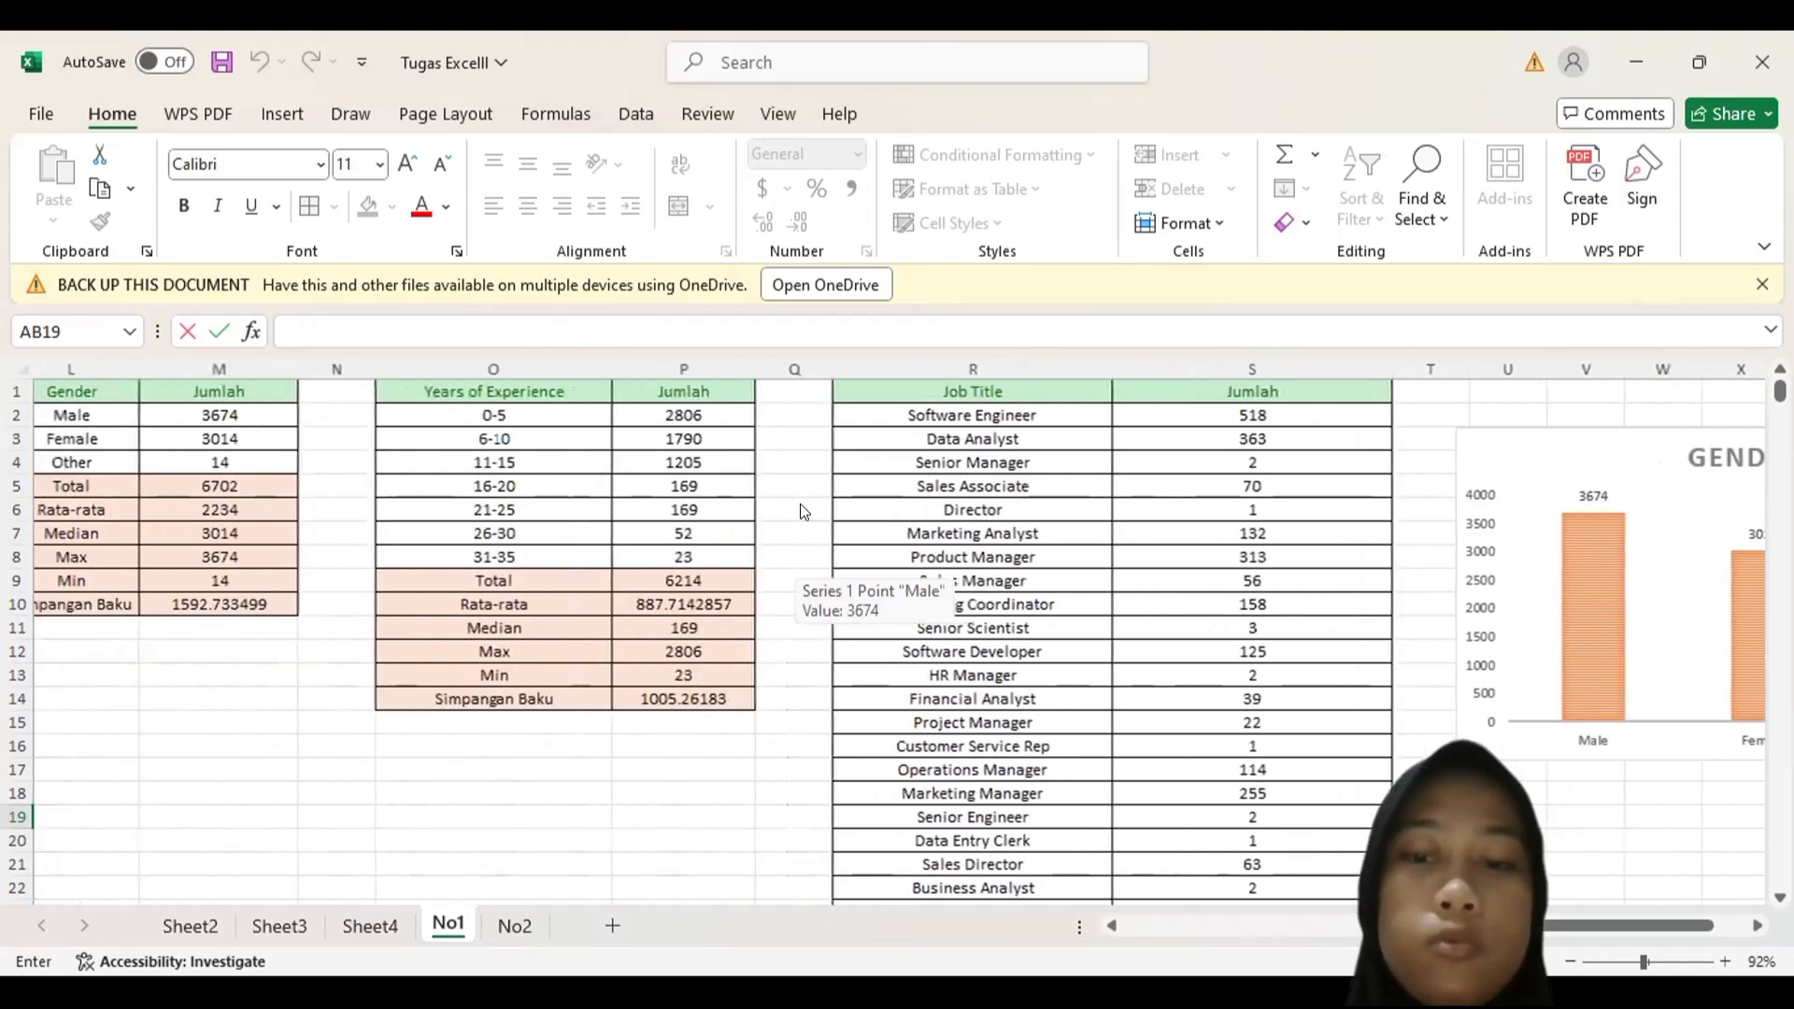
scroll(800, 502, right, 4)
scroll(792, 504, right, 3)
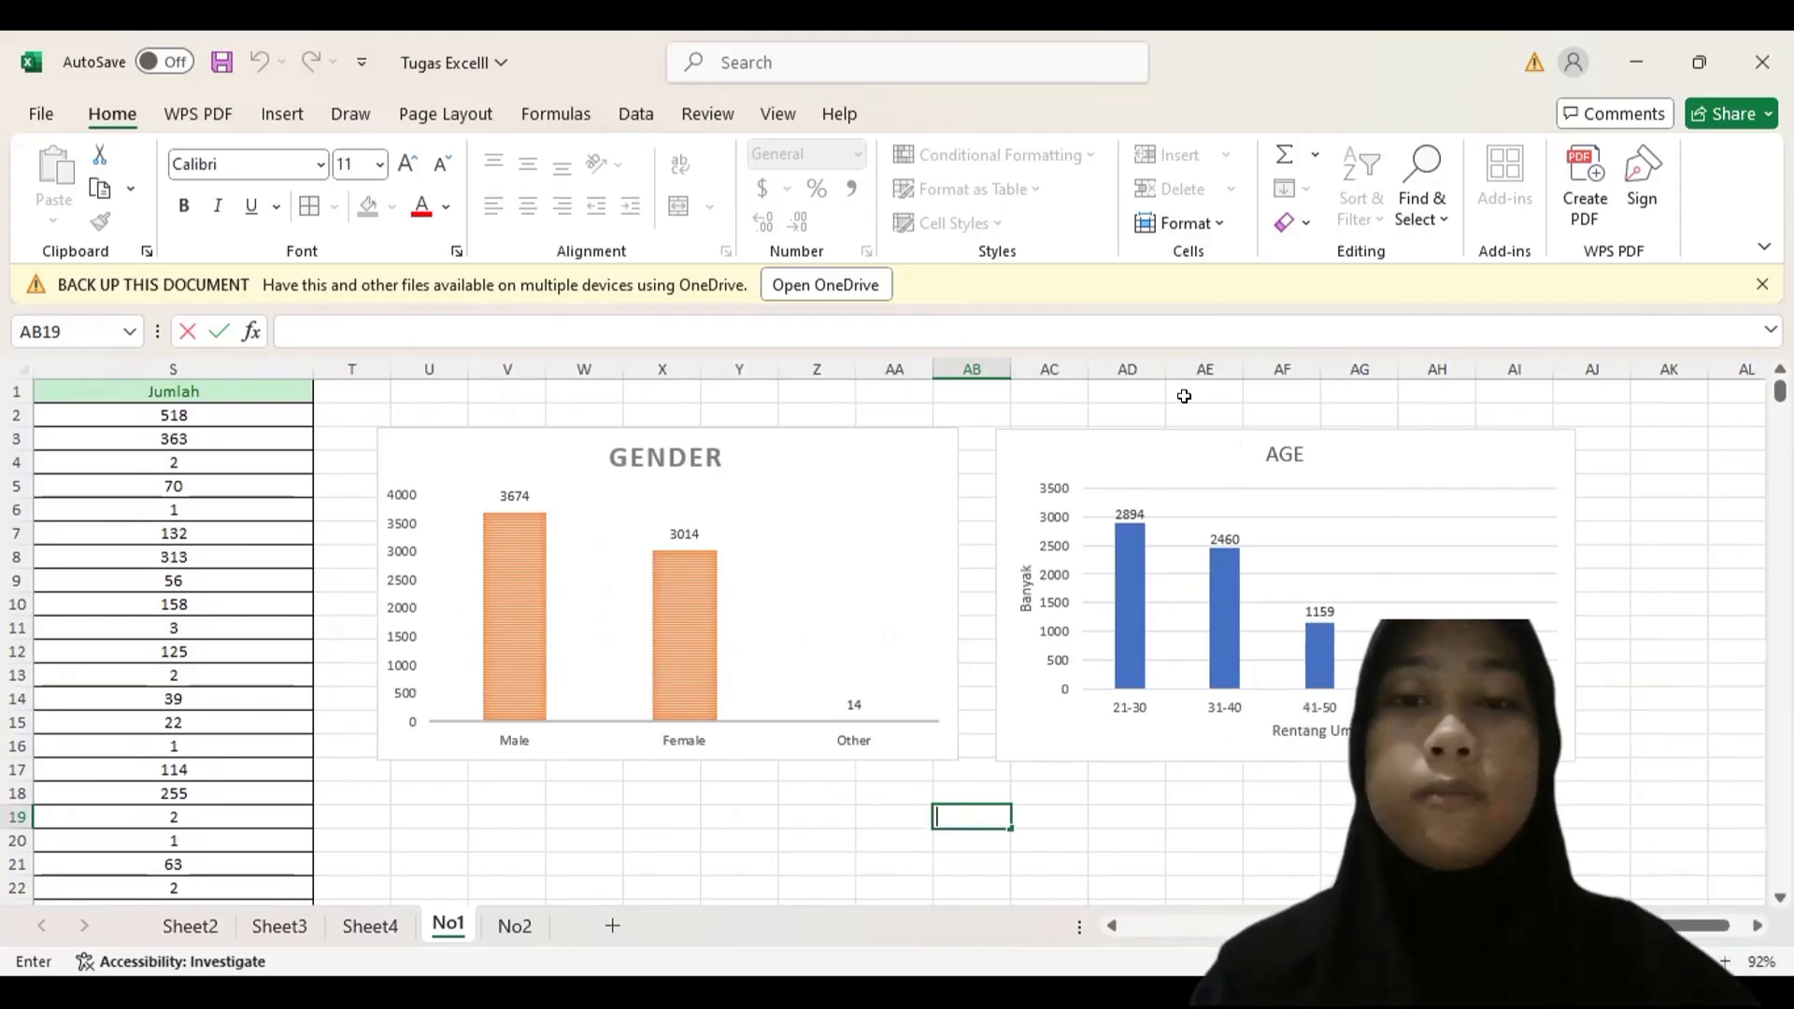
key(alt+Tab)
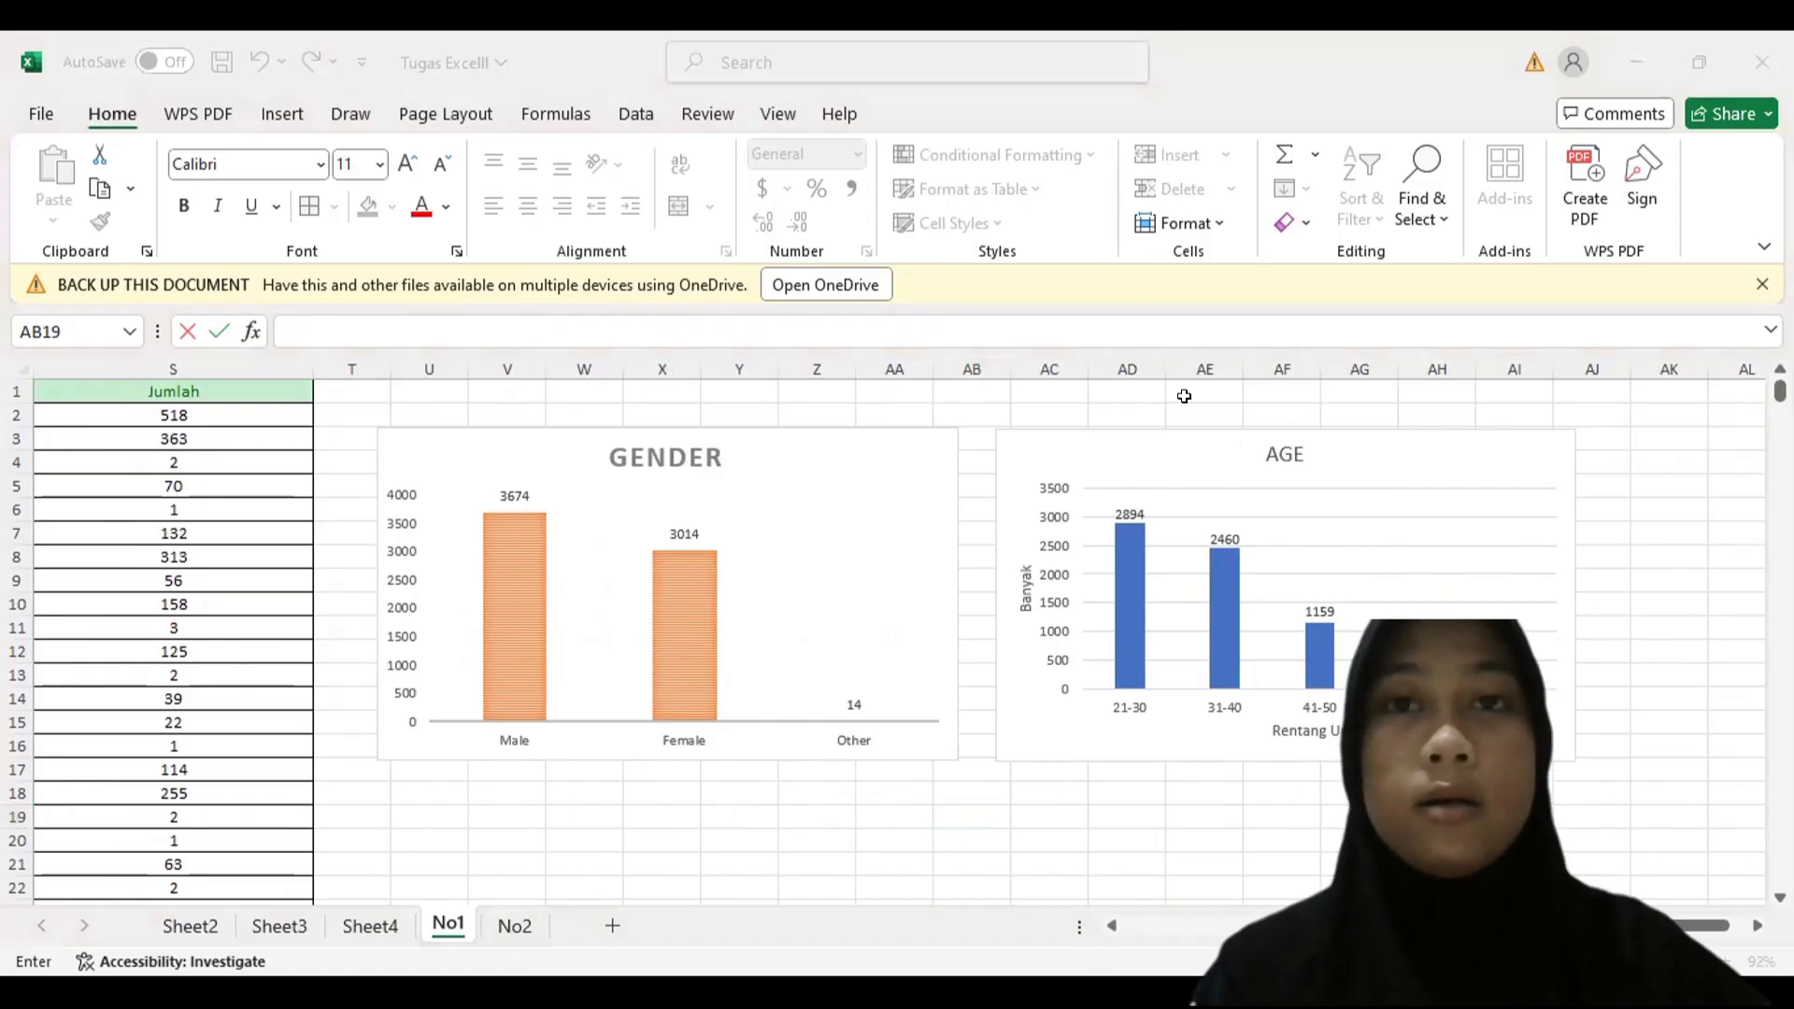